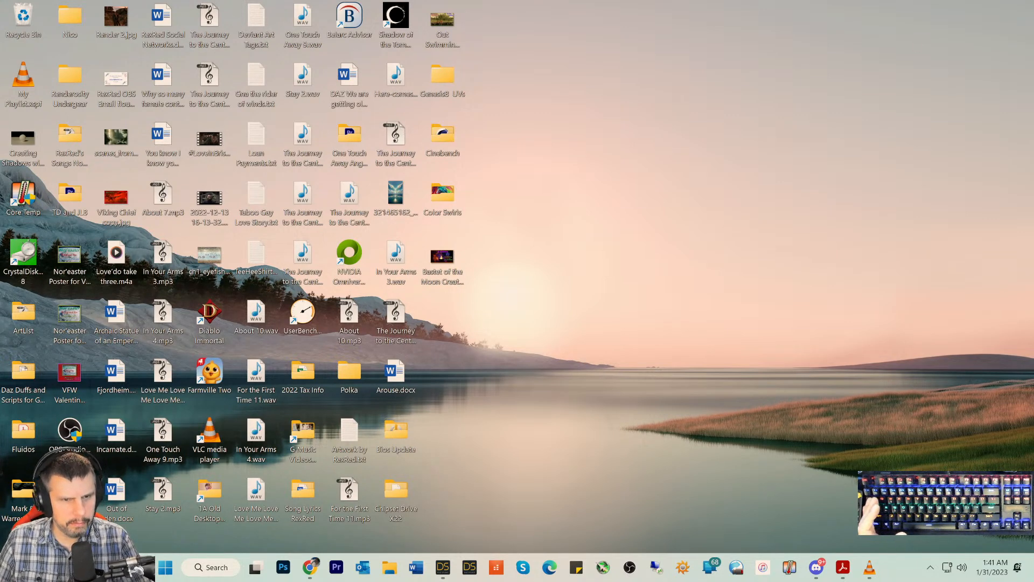
- Bring up DAZ Studio, switch to the Fluidos II manual in Adobe Acrobat and read the third example (fire)
{"action": "left_click", "coordinate": [444, 560]}
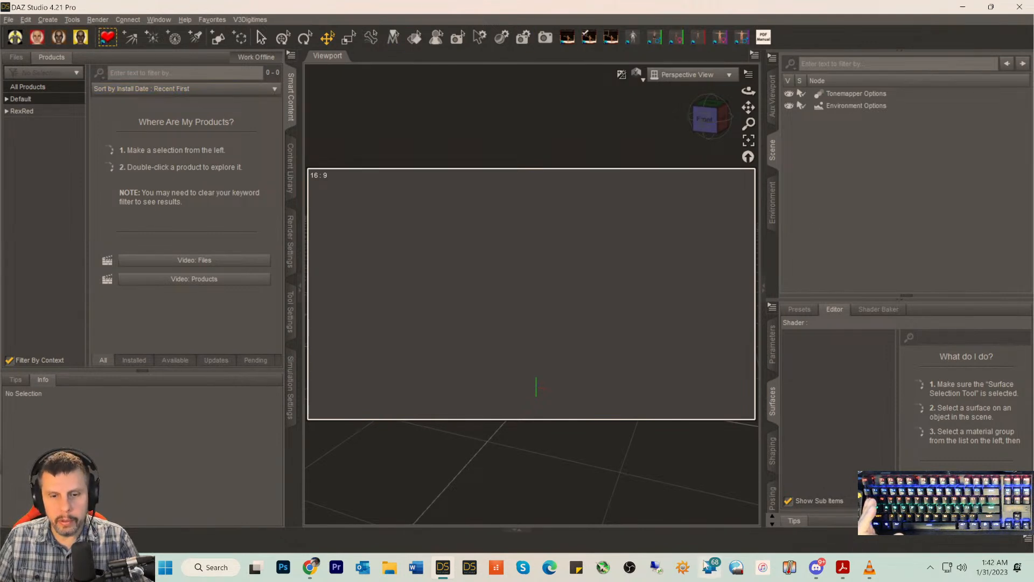
{"action": "left_click", "coordinate": [843, 567]}
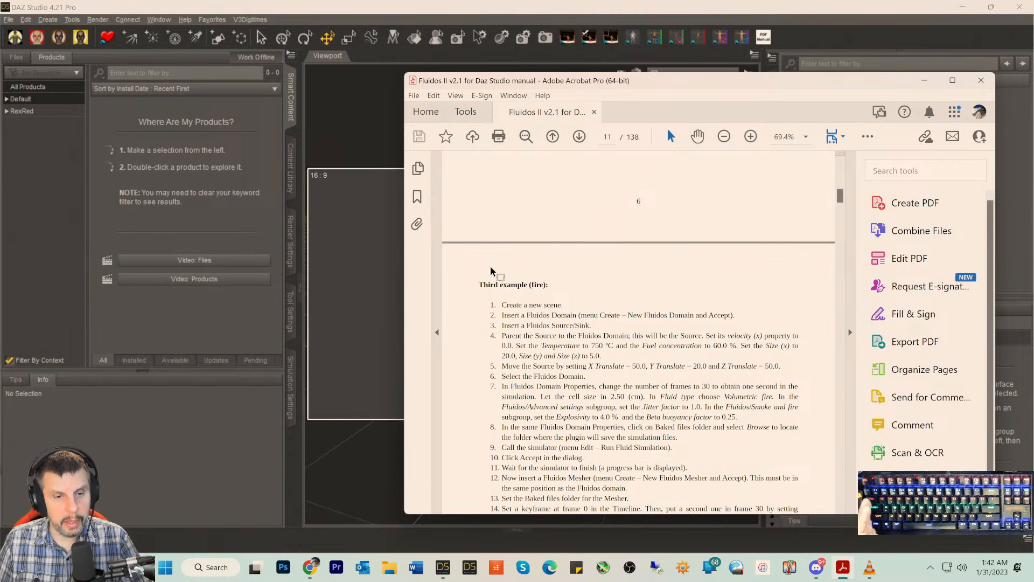
{"action": "scroll", "coordinate": [477, 294], "scroll_direction": "down", "scroll_amount": 1}
{"action": "scroll", "coordinate": [476, 302], "scroll_direction": "up", "scroll_amount": 1}
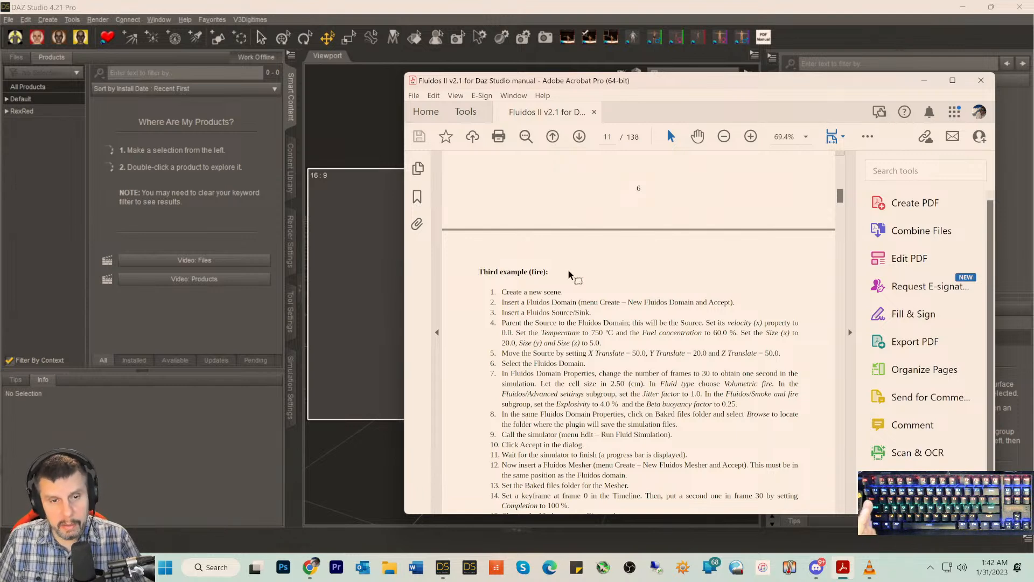
{"action": "scroll", "coordinate": [537, 275], "scroll_direction": "down", "scroll_amount": 1}
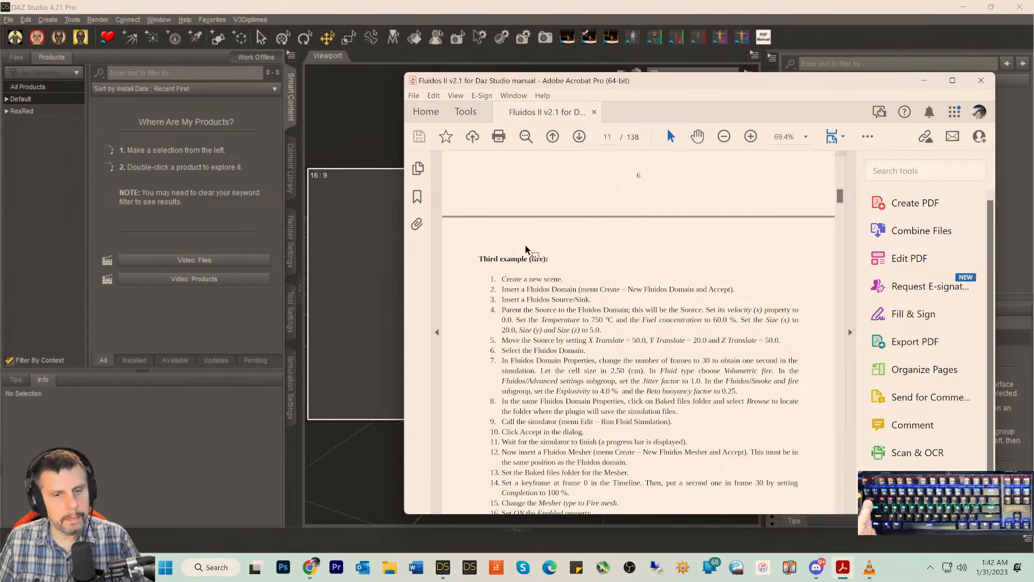
{"action": "scroll", "coordinate": [526, 255], "scroll_direction": "down", "scroll_amount": 4}
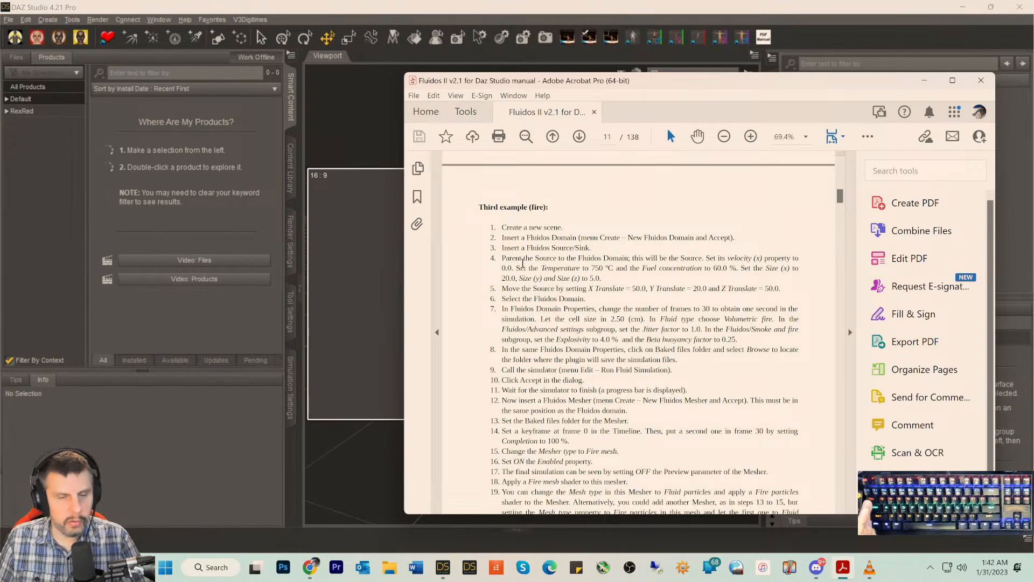
{"action": "scroll", "coordinate": [477, 216], "scroll_direction": "down", "scroll_amount": 2}
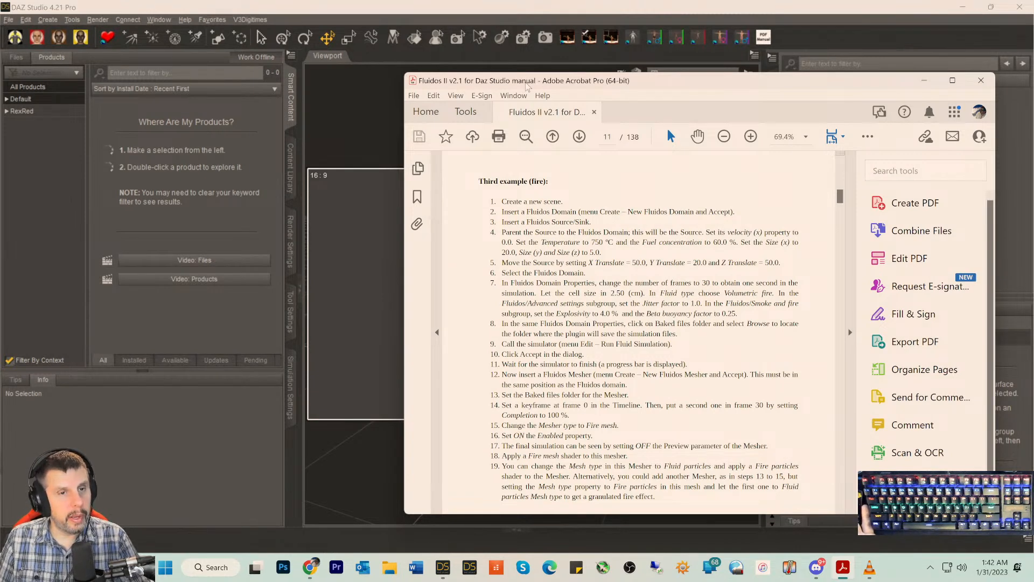
- Switch to Chrome, open the DAZ3D shop in a fresh tab and search the store for "fluidos"
{"action": "left_click", "coordinate": [312, 569]}
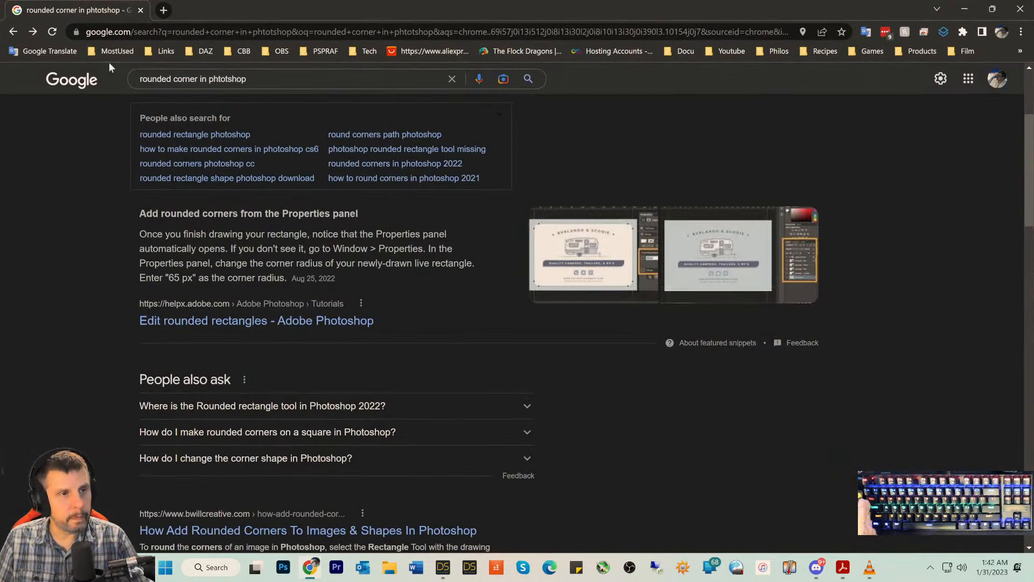
{"action": "left_click", "coordinate": [163, 10]}
{"action": "left_click", "coordinate": [142, 10]}
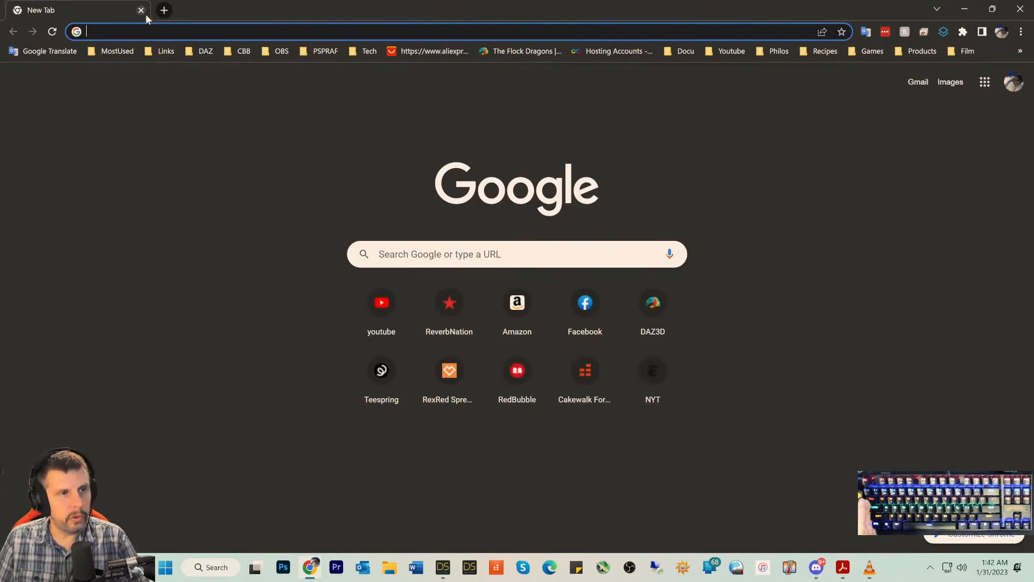
{"action": "left_click", "coordinate": [656, 307]}
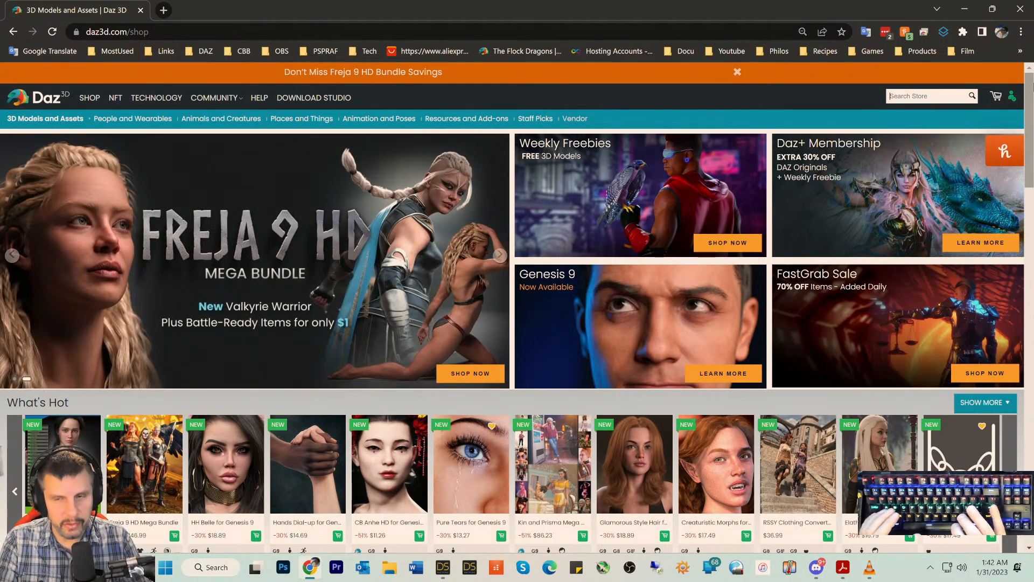
{"action": "type", "text": "fluidos"}
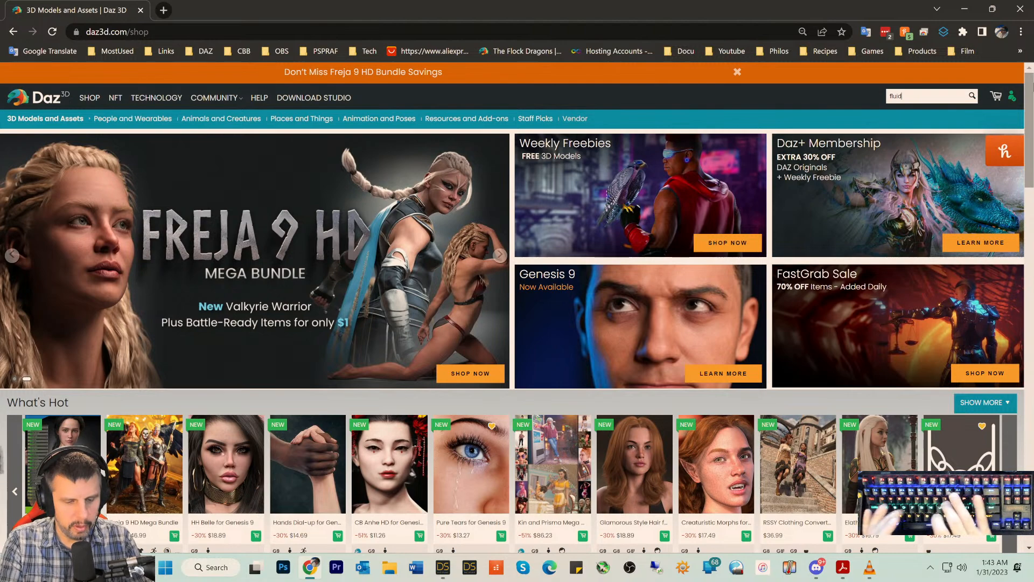
{"action": "key", "text": "Return"}
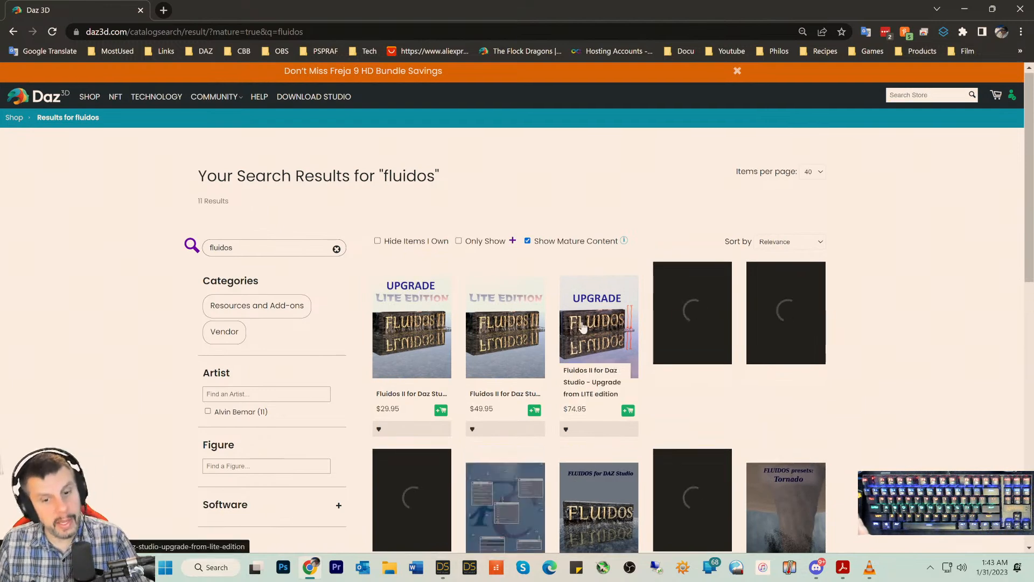
- Open the FLUIDOS II for Daz Studio product page from the search results
{"action": "scroll", "coordinate": [583, 326], "scroll_direction": "down", "scroll_amount": 1}
{"action": "scroll", "coordinate": [583, 326], "scroll_direction": "down", "scroll_amount": 1}
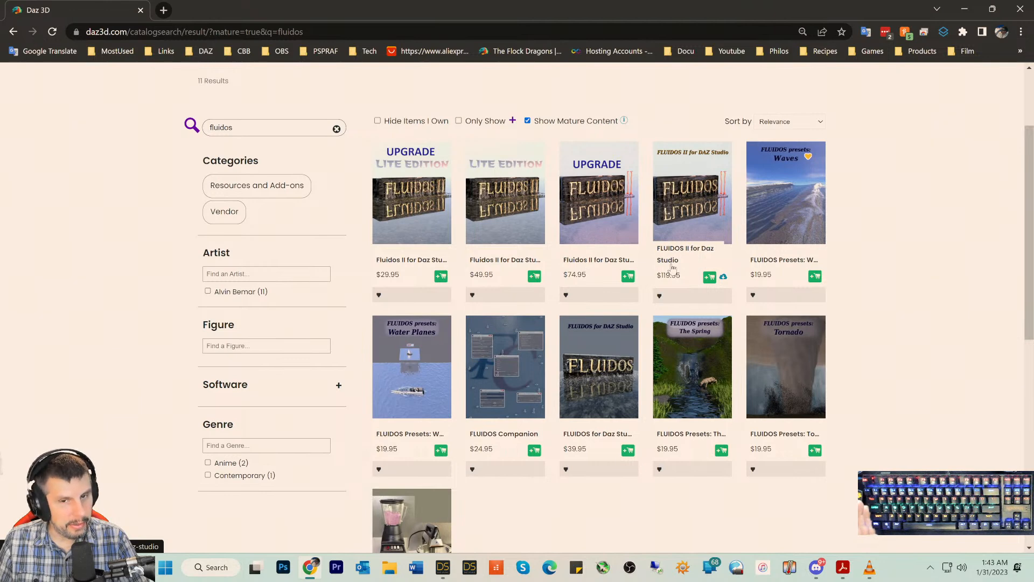
{"action": "left_click", "coordinate": [672, 268]}
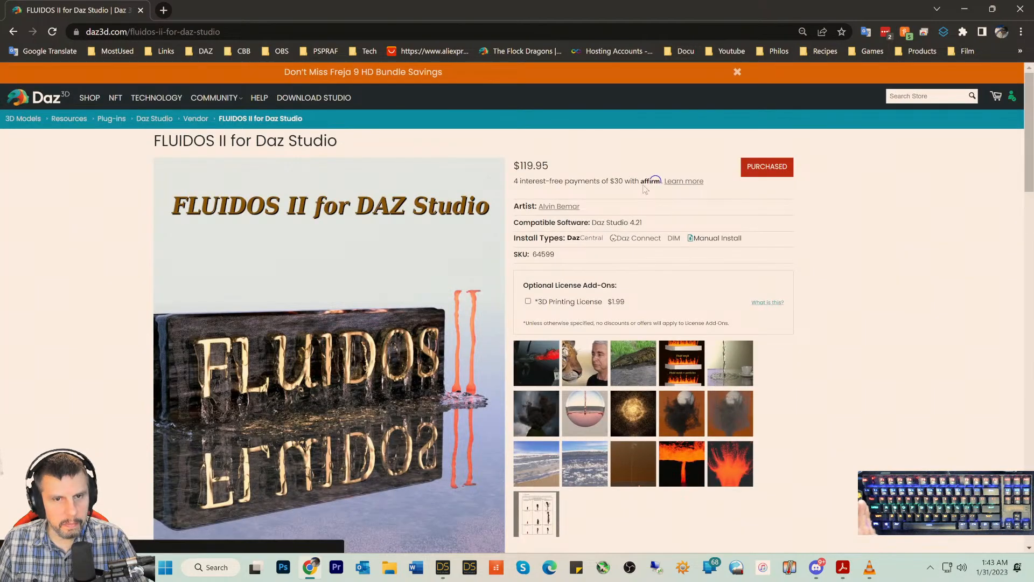
- Examine the FLUIDOS II product page's price, preview images and details, and close the browser
{"action": "scroll", "coordinate": [472, 223], "scroll_direction": "down", "scroll_amount": 2}
{"action": "scroll", "coordinate": [472, 224], "scroll_direction": "down", "scroll_amount": 2}
{"action": "scroll", "coordinate": [470, 233], "scroll_direction": "up", "scroll_amount": 3}
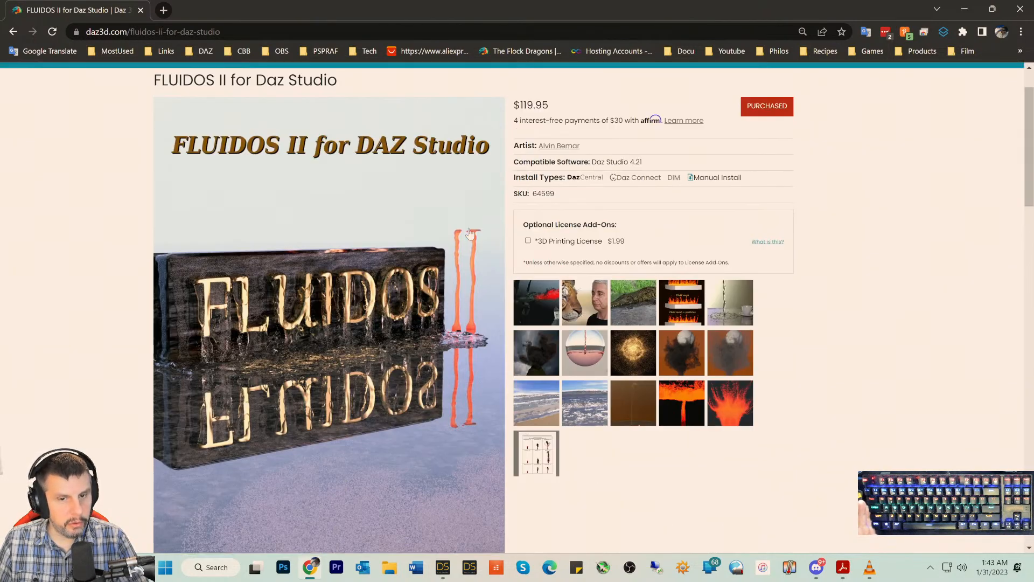
{"action": "scroll", "coordinate": [469, 233], "scroll_direction": "up", "scroll_amount": 1}
{"action": "scroll", "coordinate": [470, 232], "scroll_direction": "down", "scroll_amount": 2}
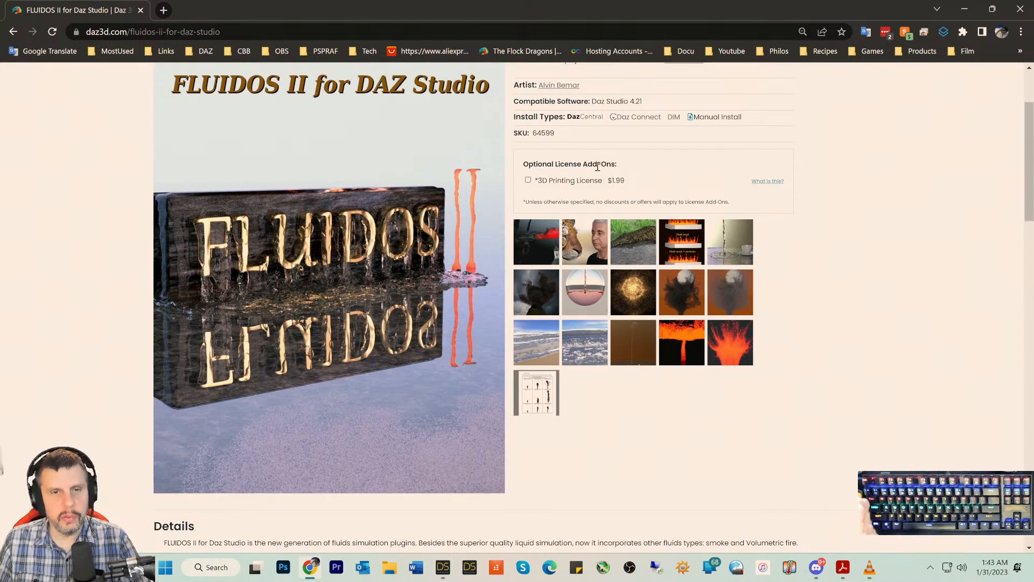
{"action": "scroll", "coordinate": [597, 167], "scroll_direction": "up", "scroll_amount": 1}
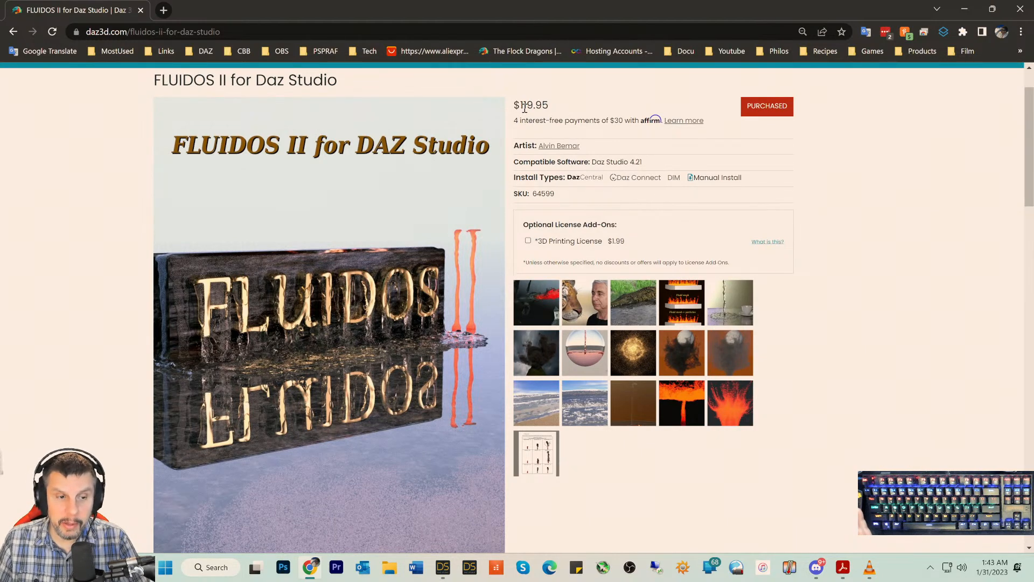
{"action": "scroll", "coordinate": [524, 110], "scroll_direction": "down", "scroll_amount": 1}
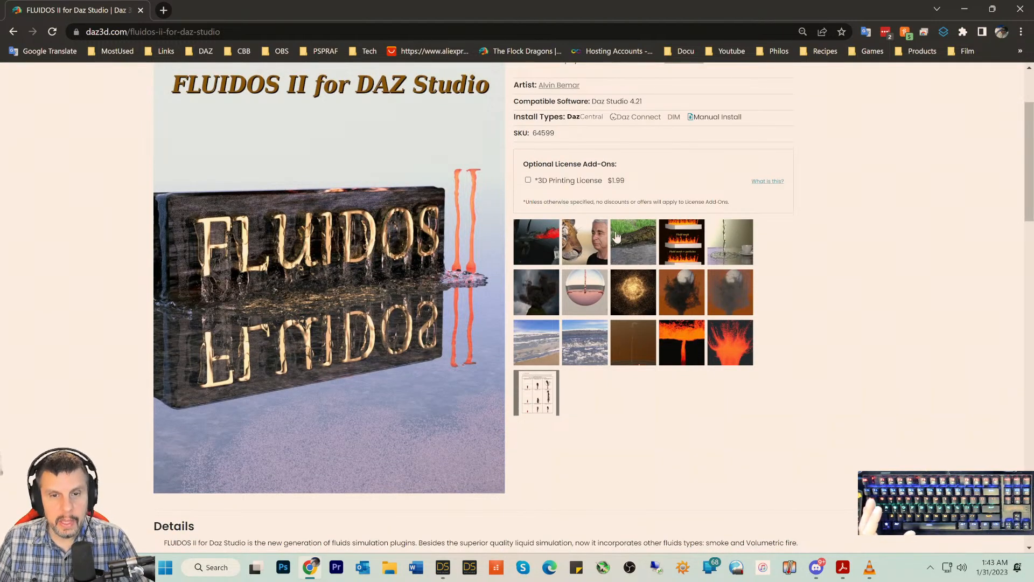
{"action": "scroll", "coordinate": [617, 239], "scroll_direction": "up", "scroll_amount": 2}
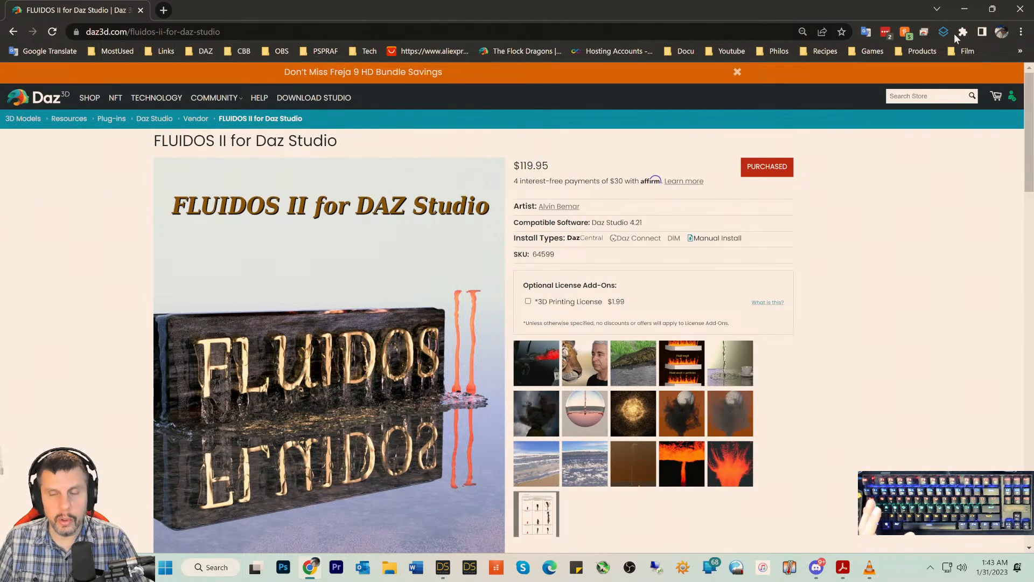
{"action": "left_click", "coordinate": [1023, 9]}
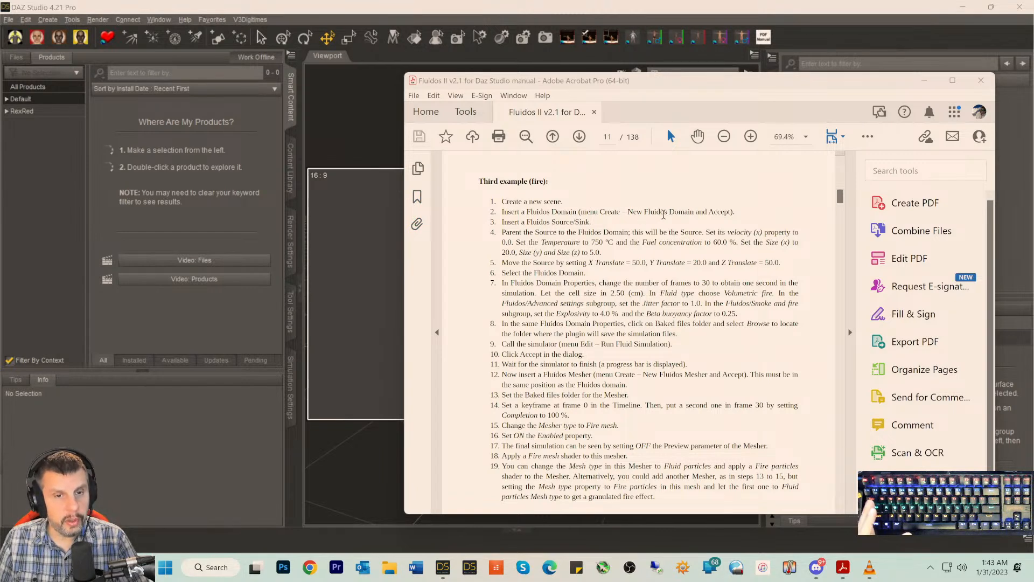
- Return to DAZ Studio and create a new Fluidos Domain with the default name, seen from the front
{"action": "left_click", "coordinate": [114, 200]}
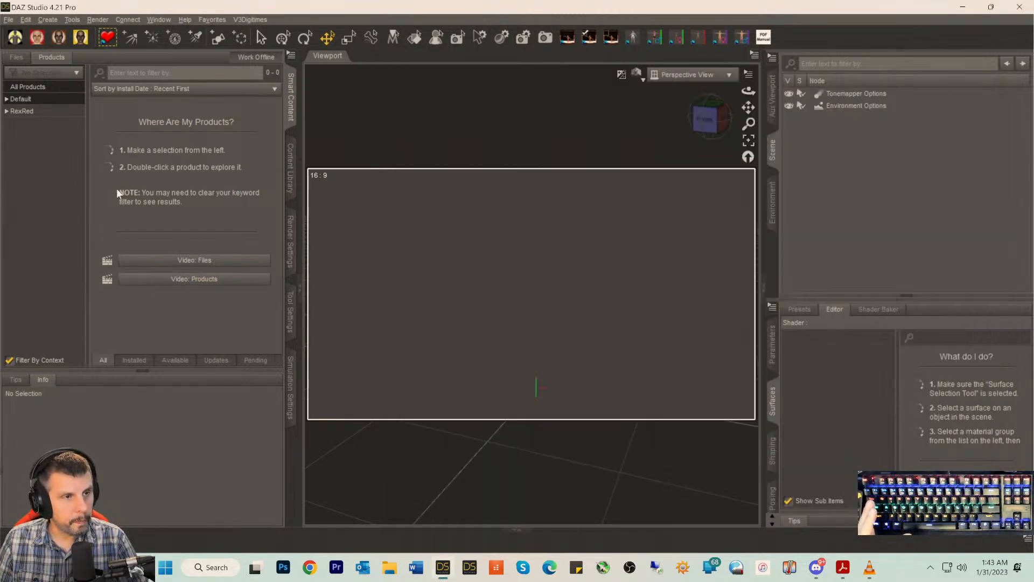
{"action": "left_click", "coordinate": [47, 20]}
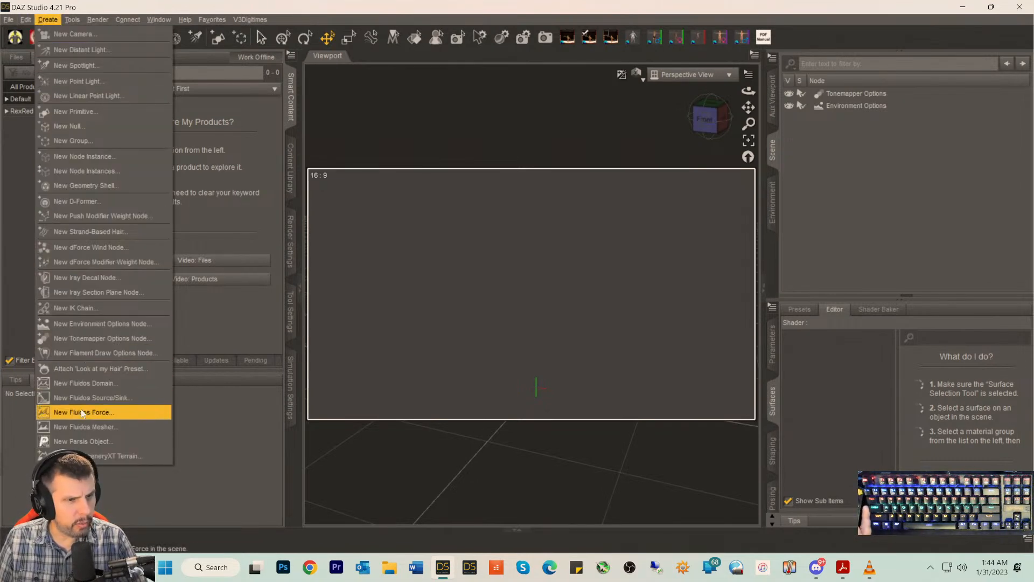
{"action": "left_click", "coordinate": [80, 383]}
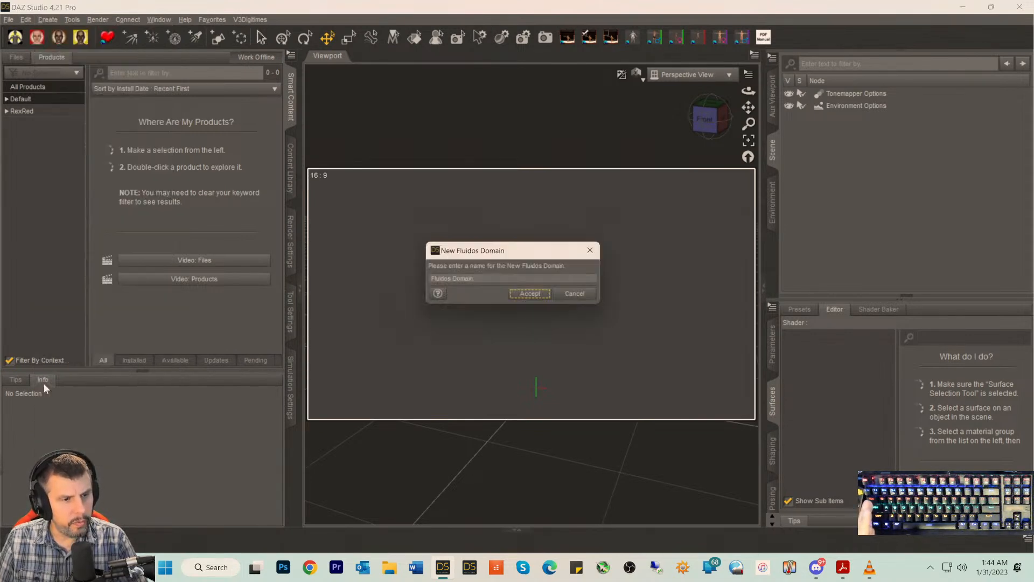
{"action": "left_click", "coordinate": [540, 296]}
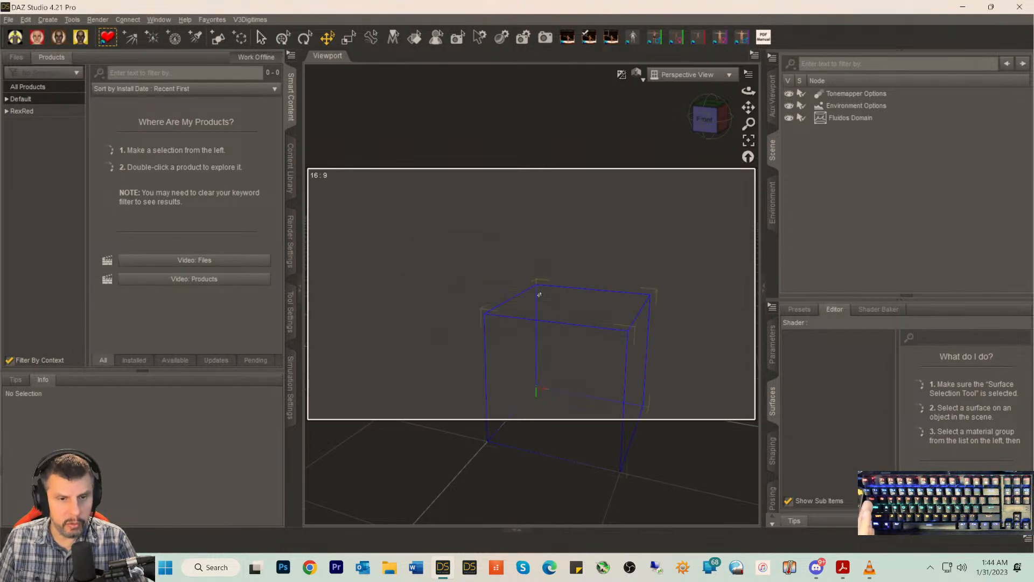
{"action": "left_click", "coordinate": [707, 123]}
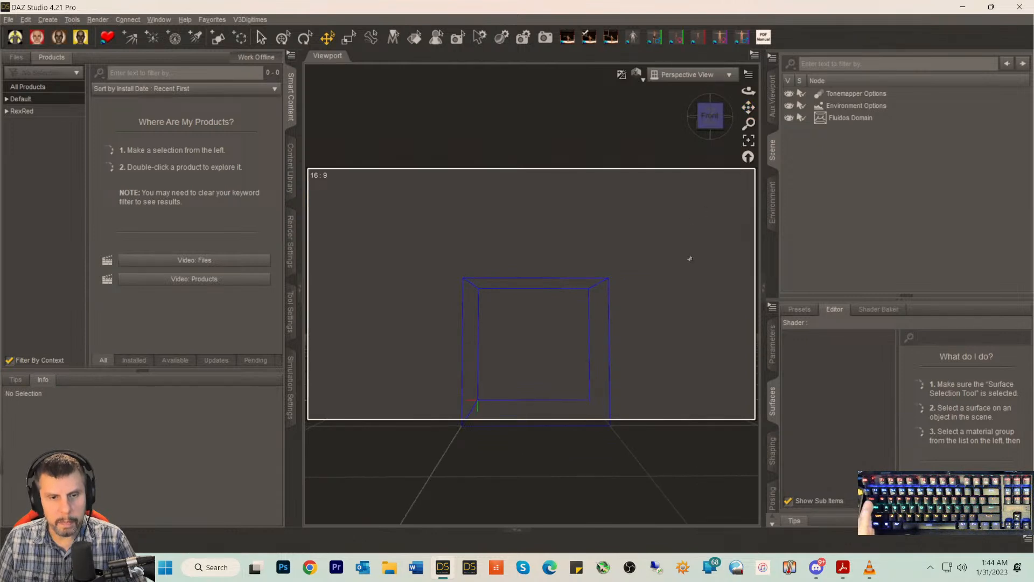
{"action": "left_click_drag", "start_coordinate": [719, 119], "coordinate": [748, 84]}
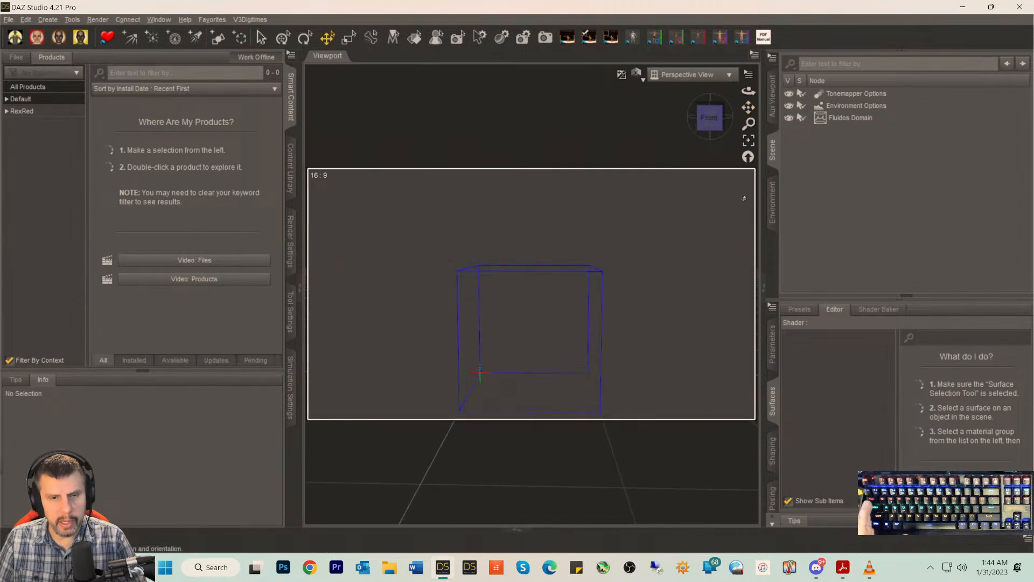
- Check the manual's fire example and create a new Fluidos Source/Sink with the default name in DAZ Studio
{"action": "left_click", "coordinate": [838, 570]}
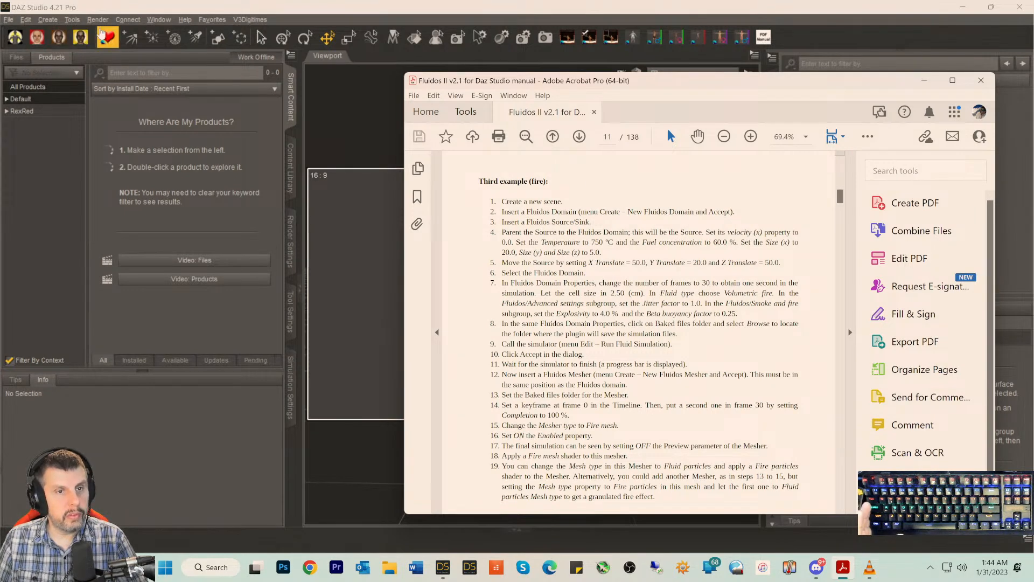
{"action": "left_click", "coordinate": [47, 20]}
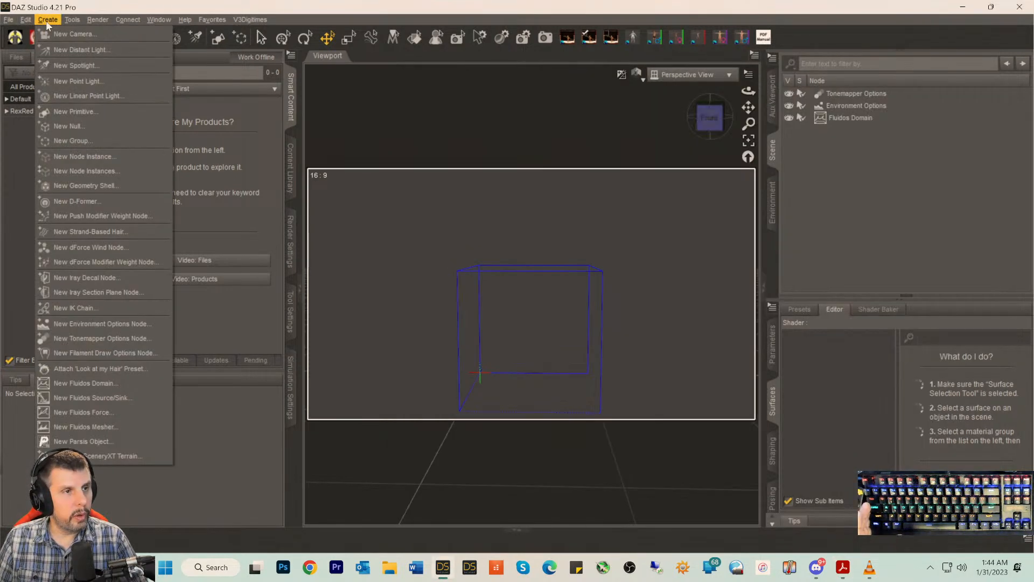
{"action": "left_click", "coordinate": [63, 398]}
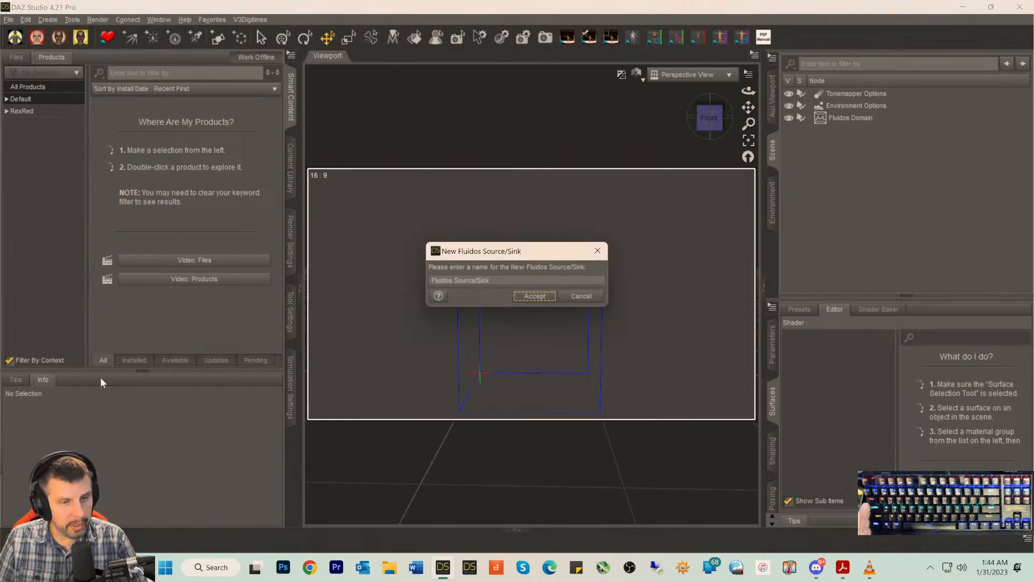
{"action": "left_click", "coordinate": [535, 296]}
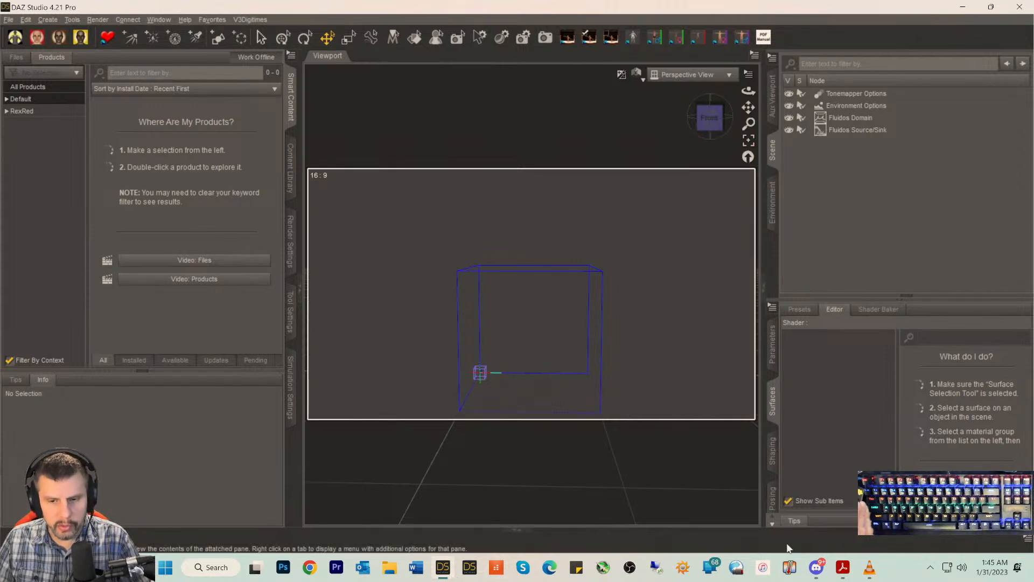
- Consult the manual again and parent the Fluidos Source/Sink to the Fluidos Domain in the DAZ Studio scene
{"action": "left_click", "coordinate": [843, 568]}
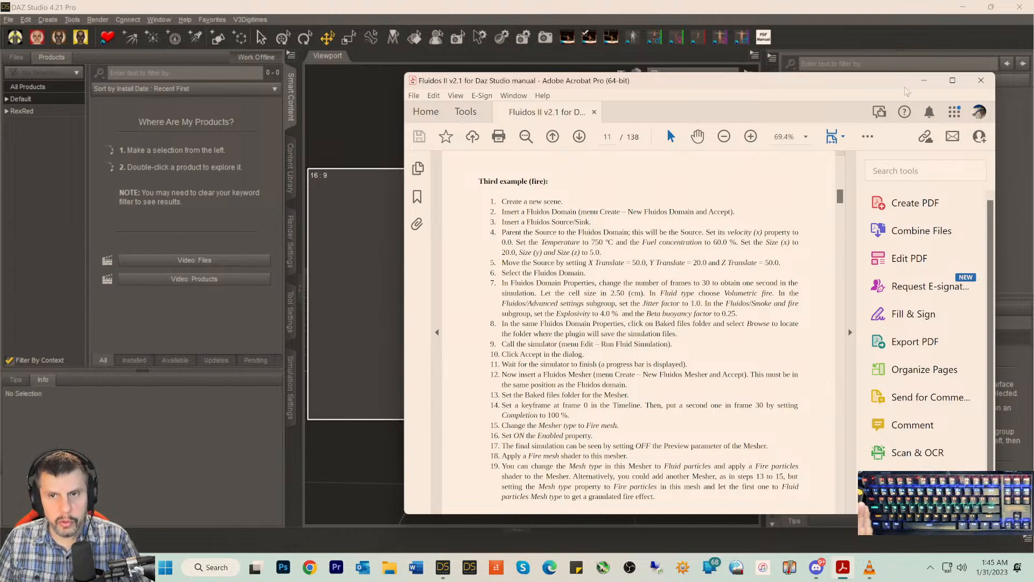
{"action": "left_click", "coordinate": [924, 81]}
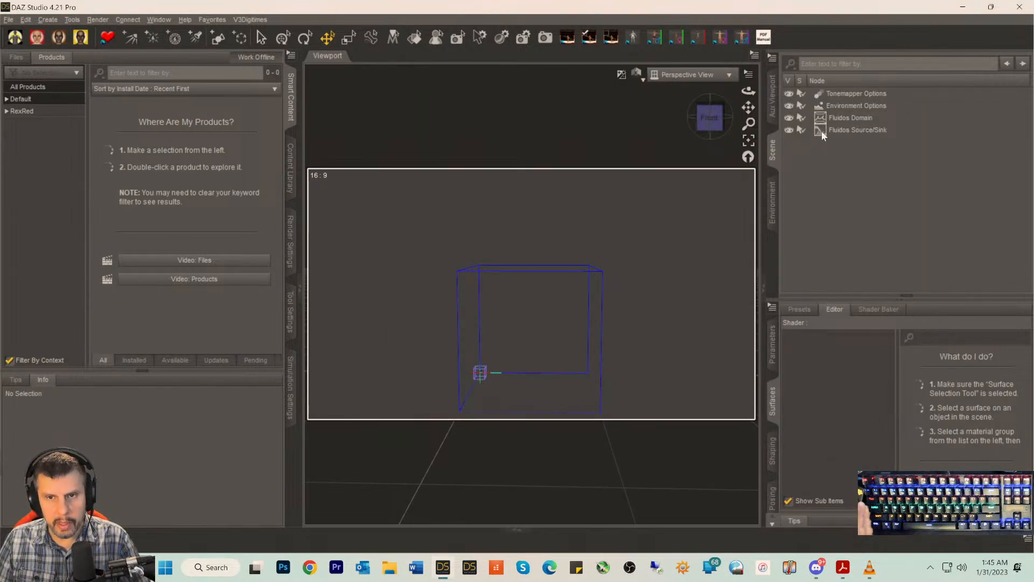
{"action": "left_click_drag", "start_coordinate": [822, 131], "coordinate": [826, 127]}
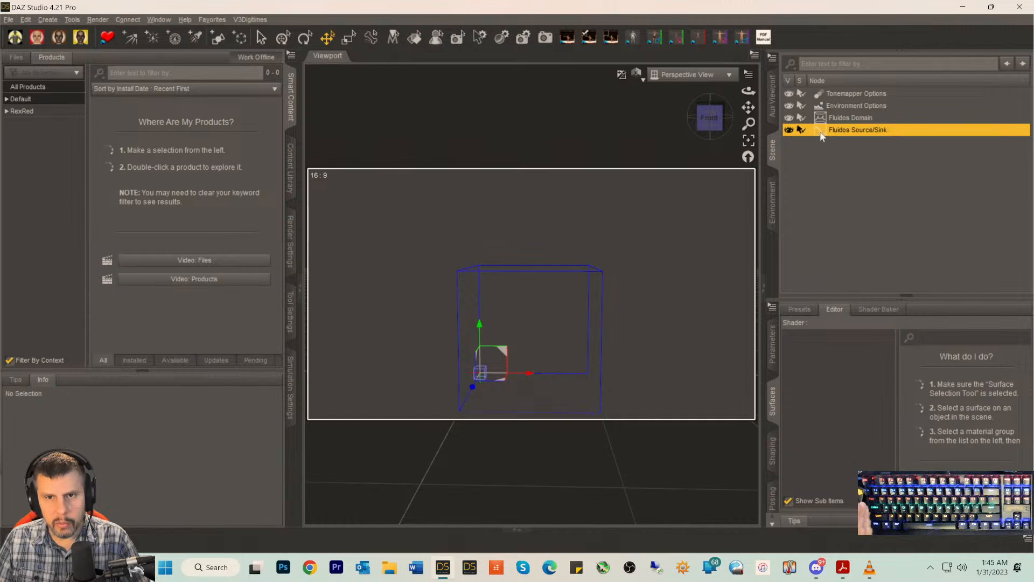
{"action": "left_click_drag", "start_coordinate": [822, 134], "coordinate": [828, 122]}
{"action": "left_click", "coordinate": [816, 169]}
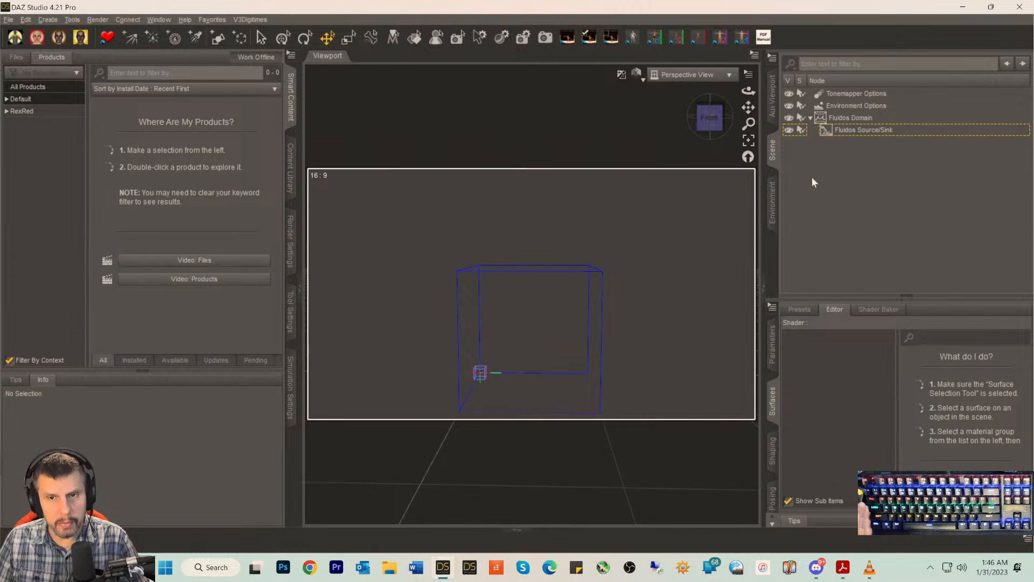
{"action": "right_click", "coordinate": [822, 129]}
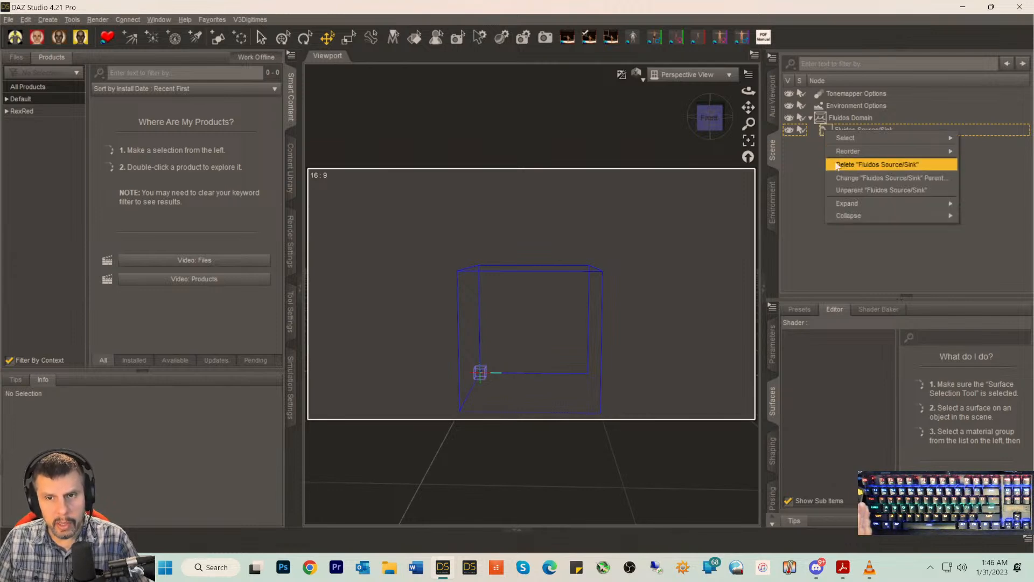
{"action": "left_click", "coordinate": [809, 171]}
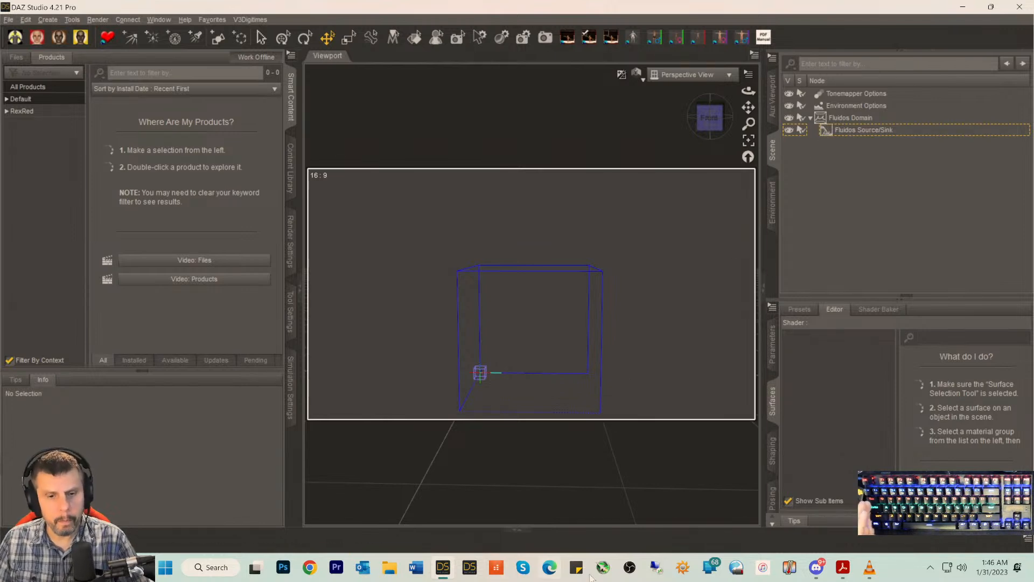
- Move the manual window clear of DAZ Studio's parameters and set the Fluidos Source/Sink's Velocity (x) to 0
{"action": "left_click", "coordinate": [841, 566]}
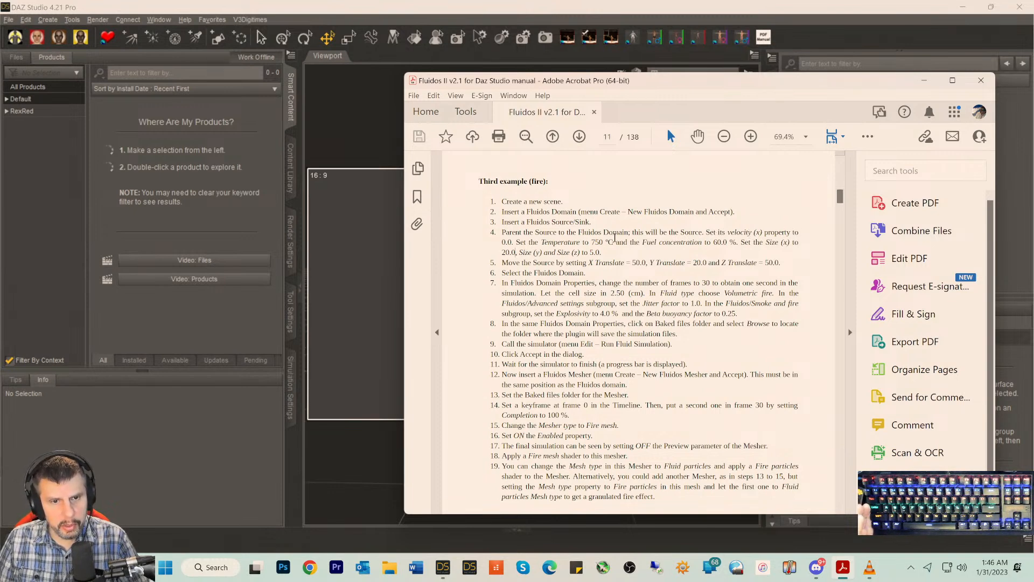
{"action": "left_click_drag", "start_coordinate": [647, 86], "coordinate": [285, 105]}
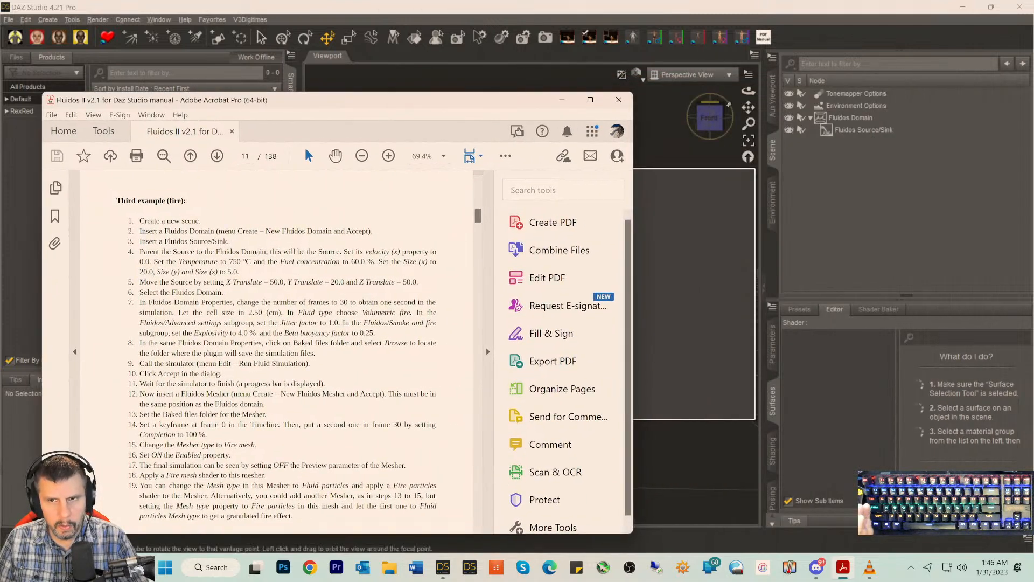
{"action": "left_click", "coordinate": [840, 130]}
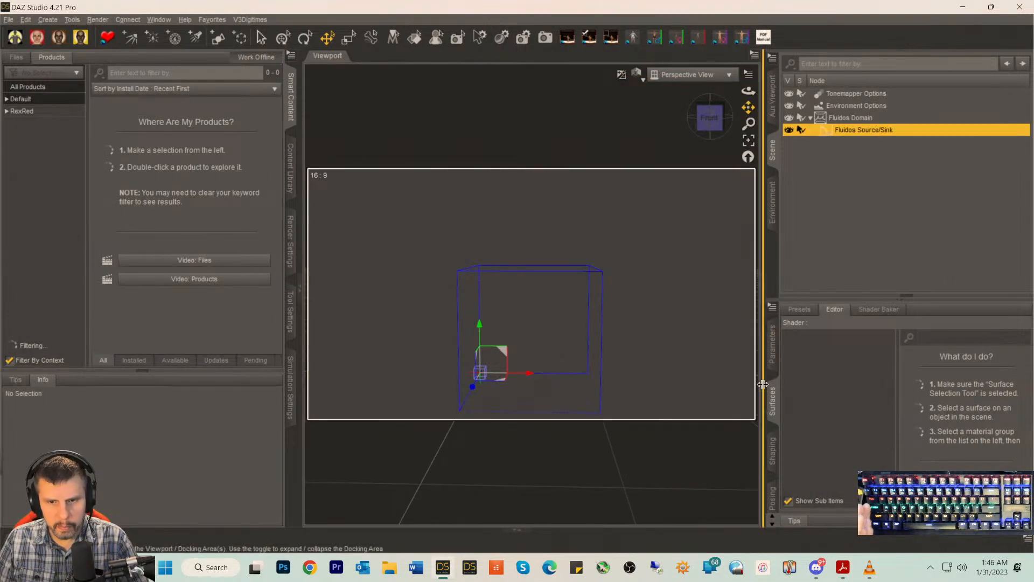
{"action": "left_click", "coordinate": [774, 361]}
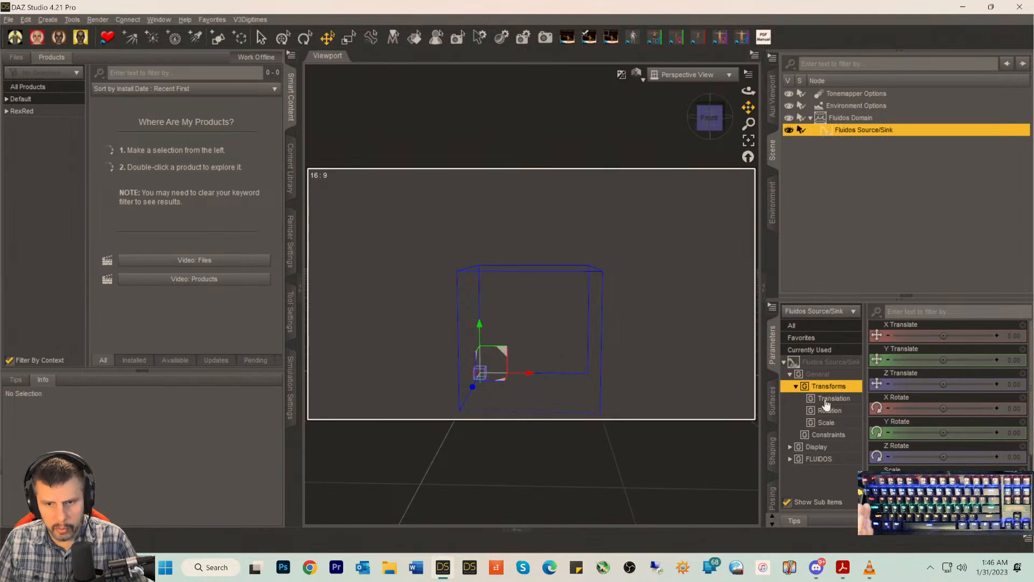
{"action": "left_click", "coordinate": [820, 365]}
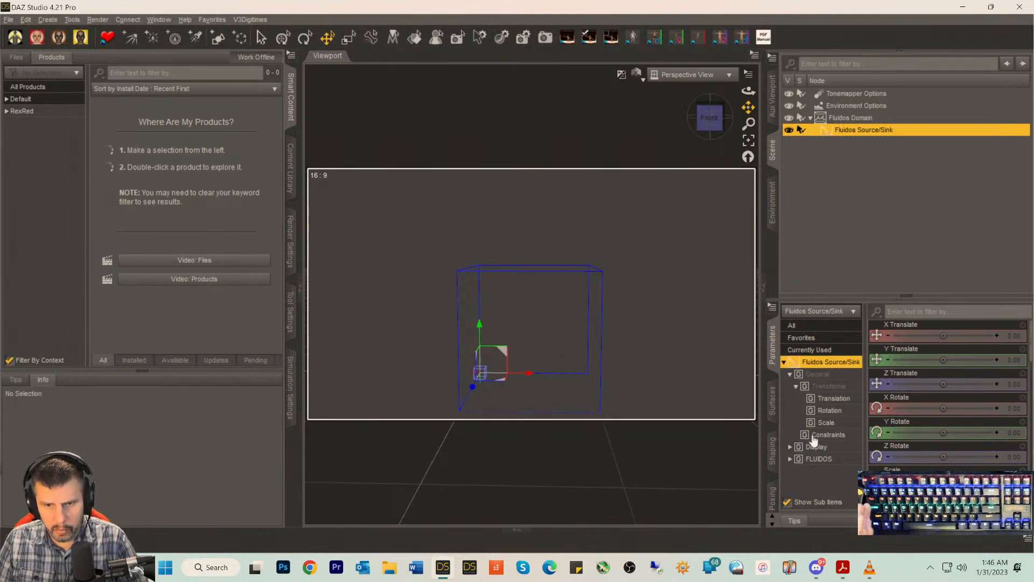
{"action": "scroll", "coordinate": [884, 440], "scroll_direction": "down", "scroll_amount": 3}
{"action": "scroll", "coordinate": [891, 449], "scroll_direction": "down", "scroll_amount": 10}
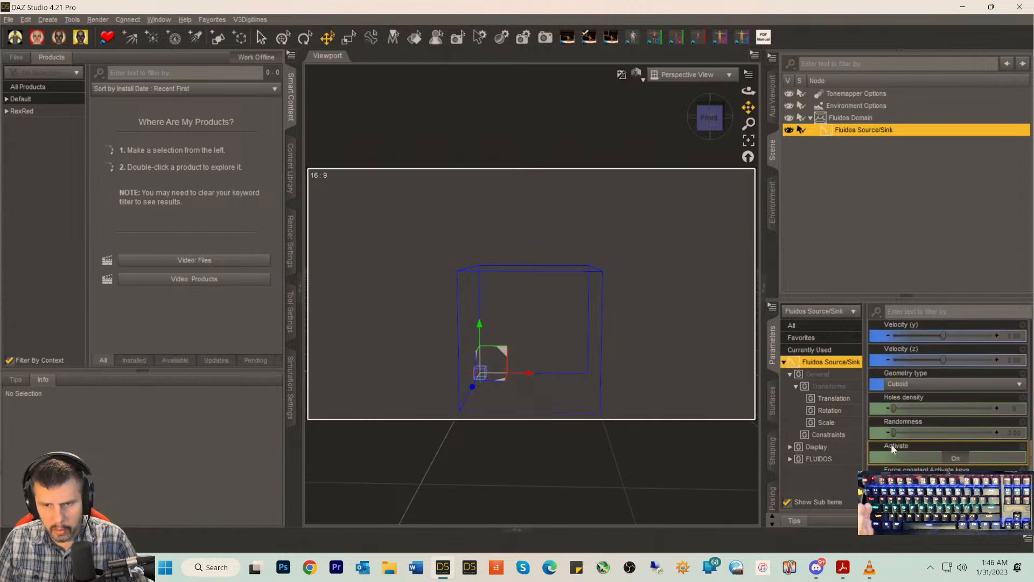
{"action": "scroll", "coordinate": [891, 447], "scroll_direction": "up", "scroll_amount": 4}
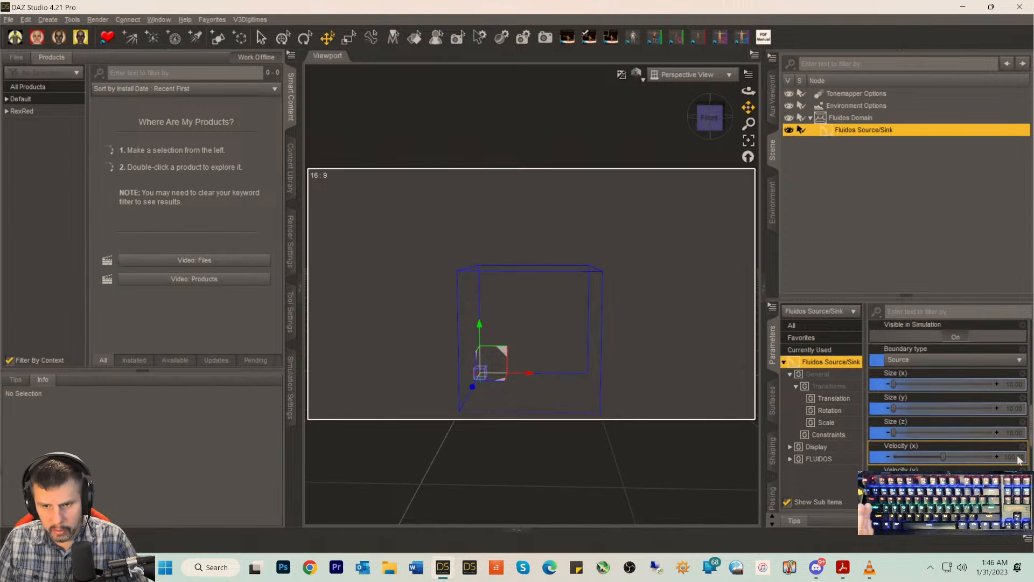
{"action": "left_click", "coordinate": [843, 567]}
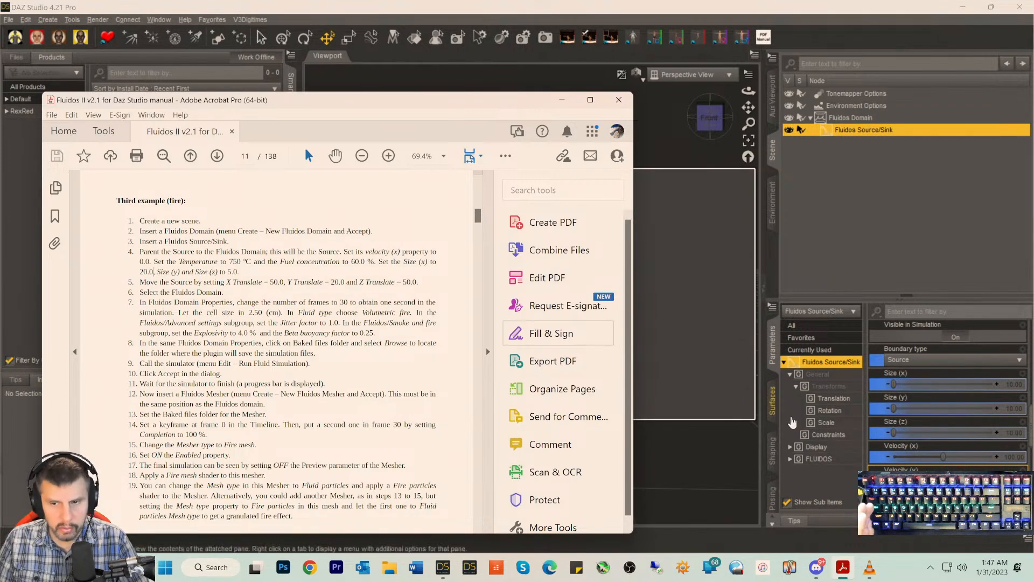
{"action": "left_click", "coordinate": [1011, 457]}
{"action": "type", "text": "0"}
{"action": "key", "text": "Return"}
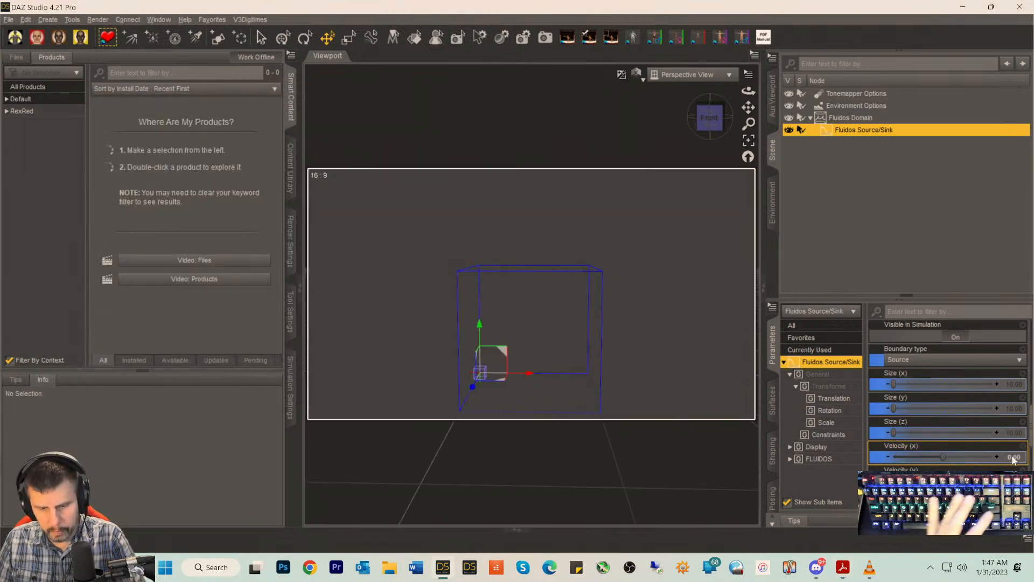
- Check the manual's fire example and set the Fluidos Source/Sink's Temperature (Celsius) to 750 in DAZ Studio
{"action": "scroll", "coordinate": [948, 467], "scroll_direction": "down", "scroll_amount": 1}
{"action": "left_click", "coordinate": [843, 568]}
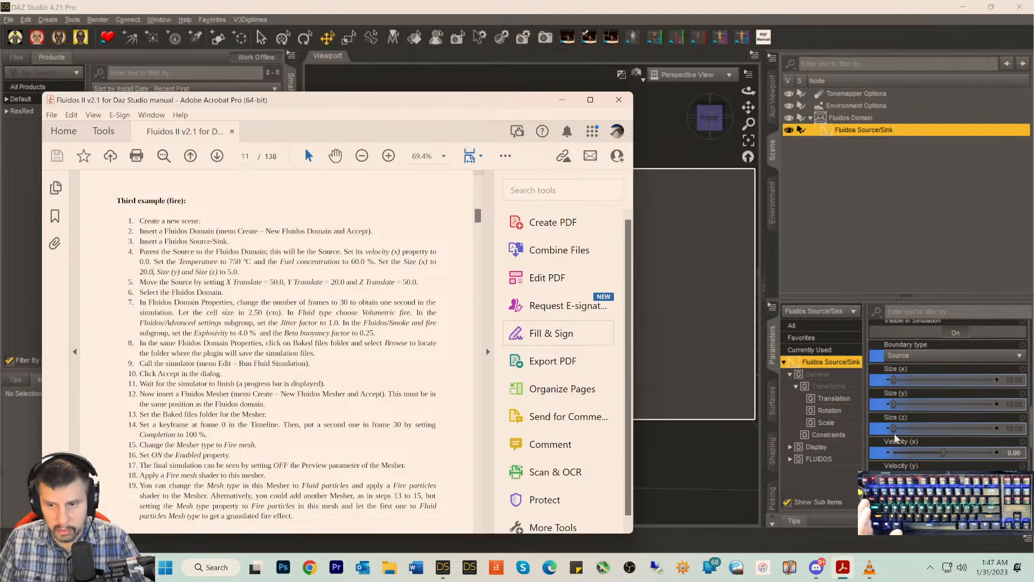
{"action": "scroll", "coordinate": [934, 410], "scroll_direction": "down", "scroll_amount": 5}
{"action": "scroll", "coordinate": [950, 427], "scroll_direction": "down", "scroll_amount": 2}
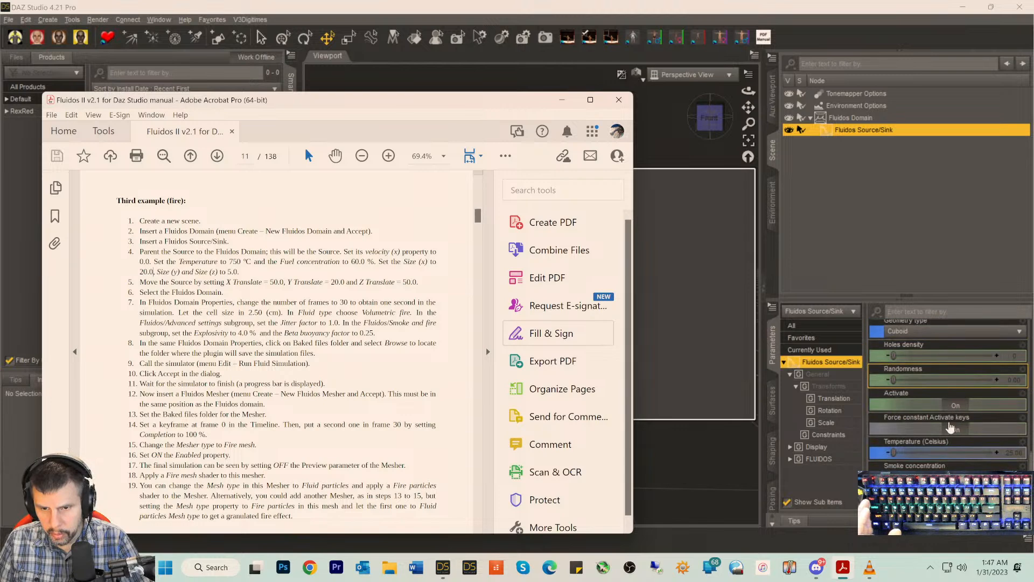
{"action": "left_click", "coordinate": [1007, 455]}
{"action": "type", "text": "7"}
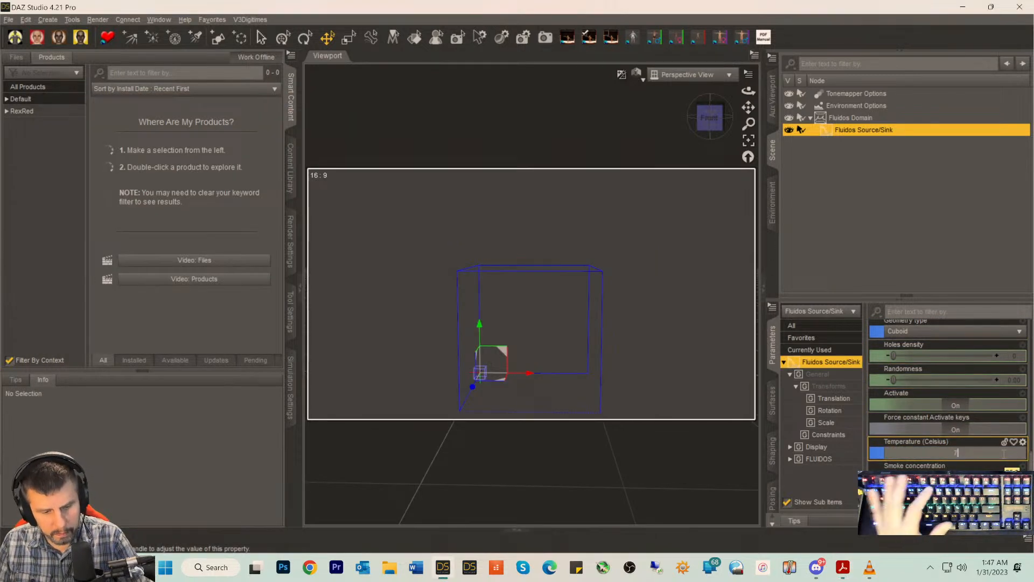
{"action": "type", "text": "50"}
{"action": "key", "text": "Return"}
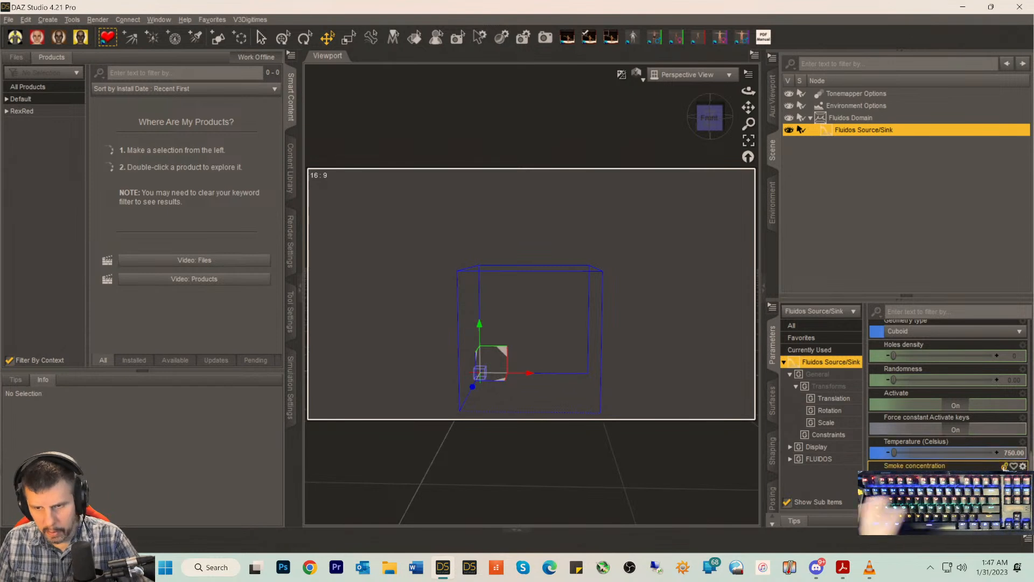
- Review the manual's fuel concentration and size settings, and set the Fluidos Source/Sink's Size (x) to 20 in DAZ Studio
{"action": "key", "text": "alt+Tab"}
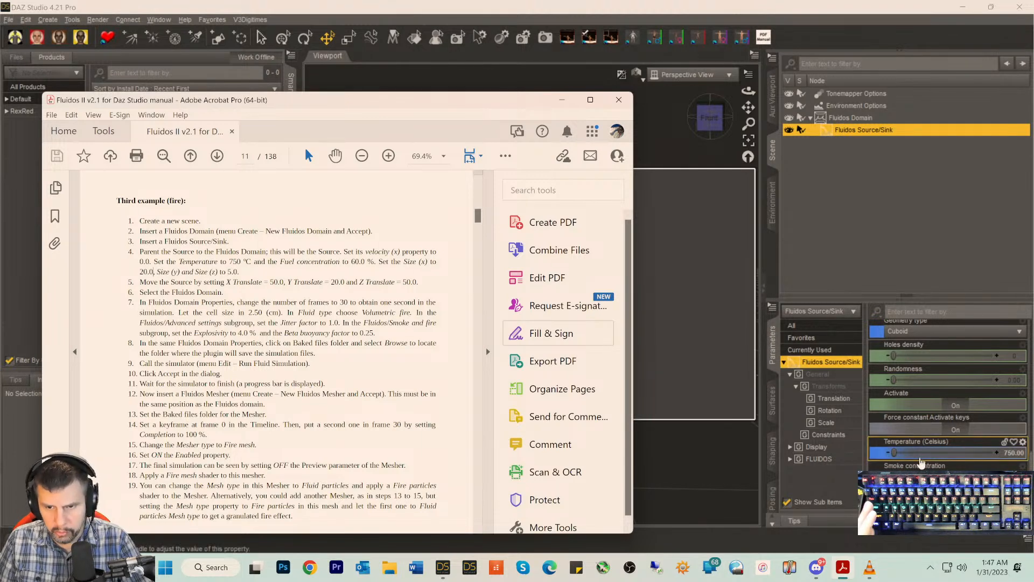
{"action": "left_click", "coordinate": [919, 477]}
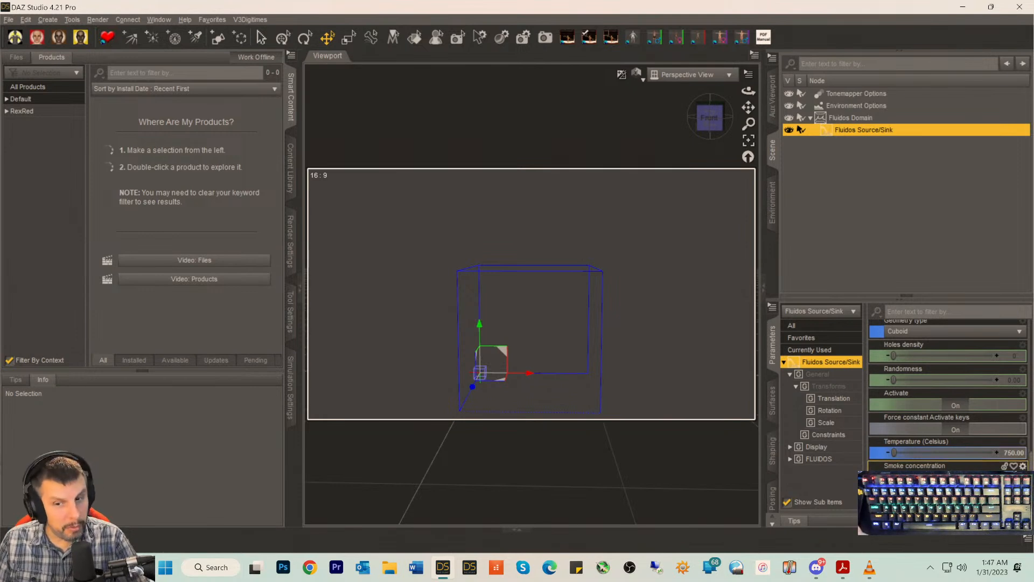
{"action": "left_click", "coordinate": [842, 568]}
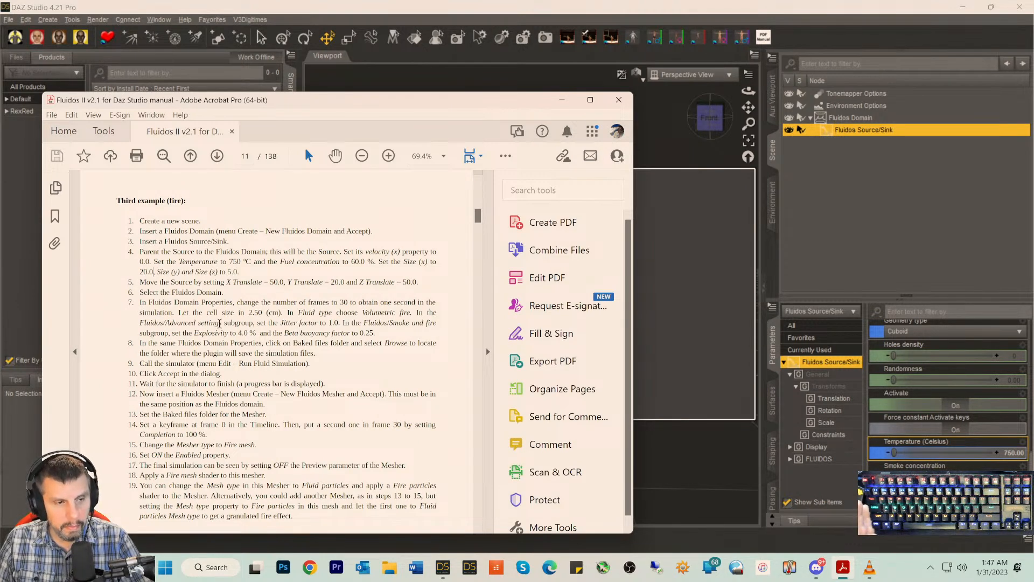
{"action": "scroll", "coordinate": [220, 322], "scroll_direction": "down", "scroll_amount": 1}
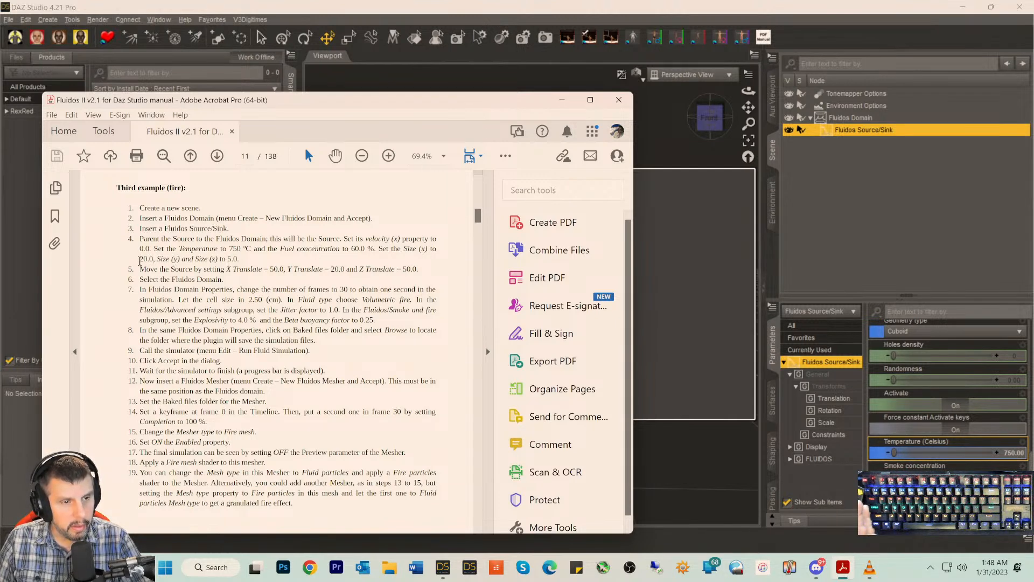
{"action": "scroll", "coordinate": [939, 432], "scroll_direction": "up", "scroll_amount": 3}
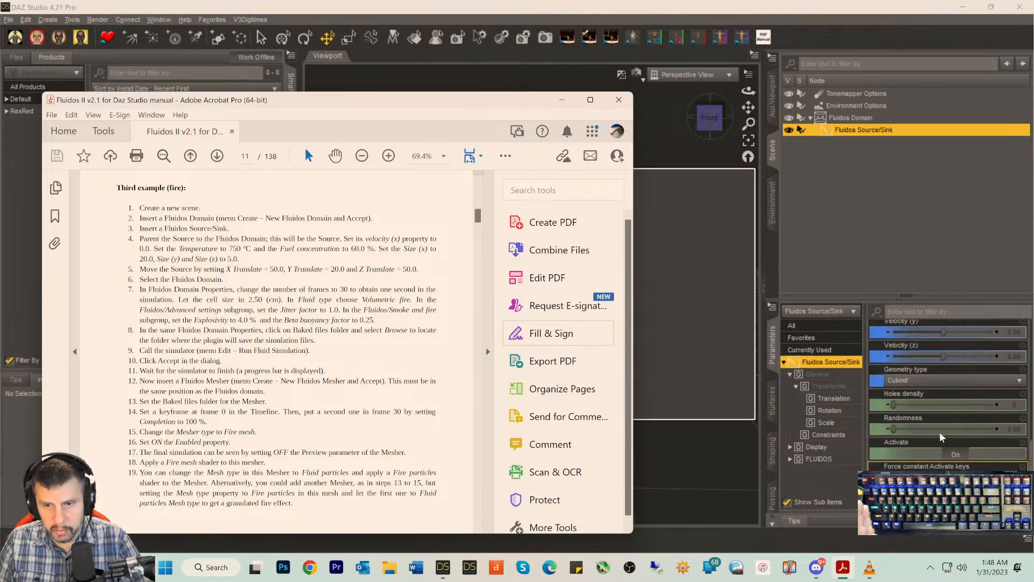
{"action": "scroll", "coordinate": [937, 423], "scroll_direction": "up", "scroll_amount": 2}
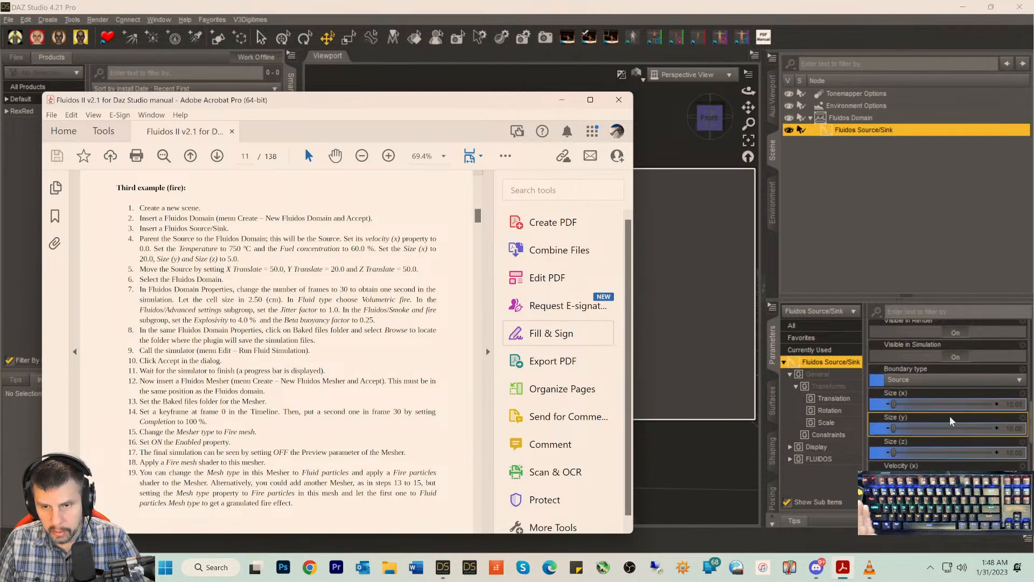
{"action": "left_click", "coordinate": [1012, 404]}
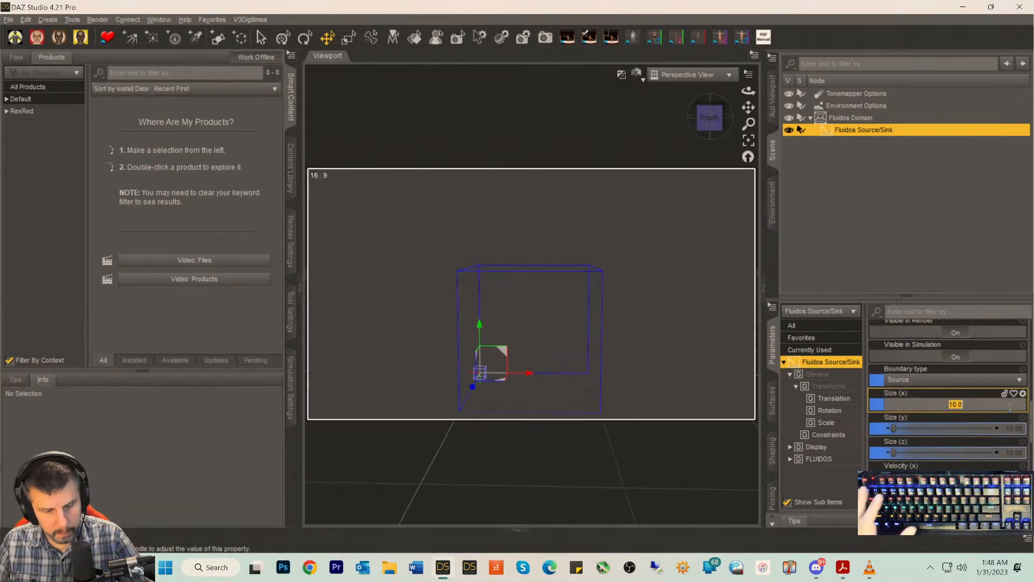
{"action": "type", "text": "20"}
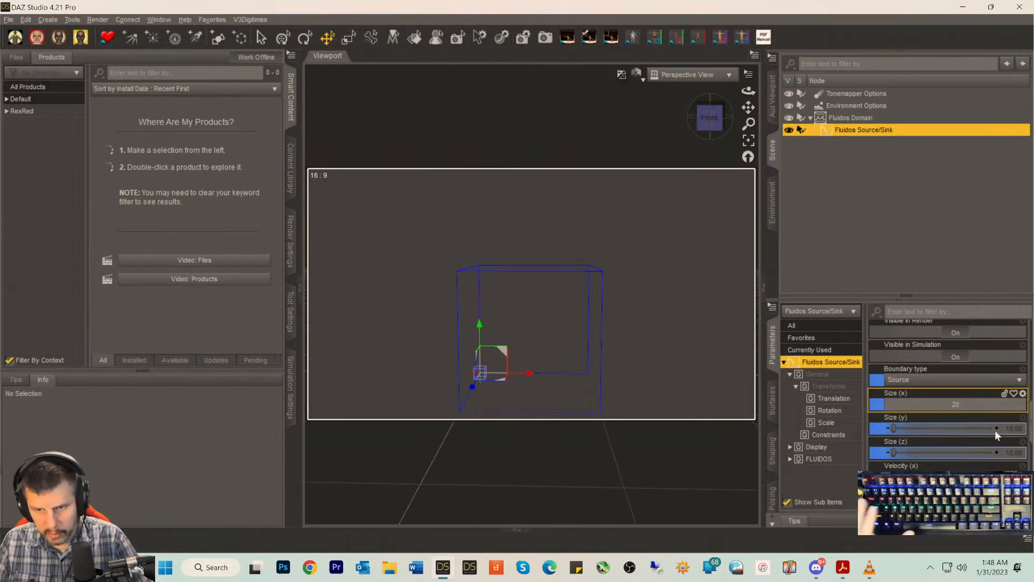
{"action": "key", "text": "Return"}
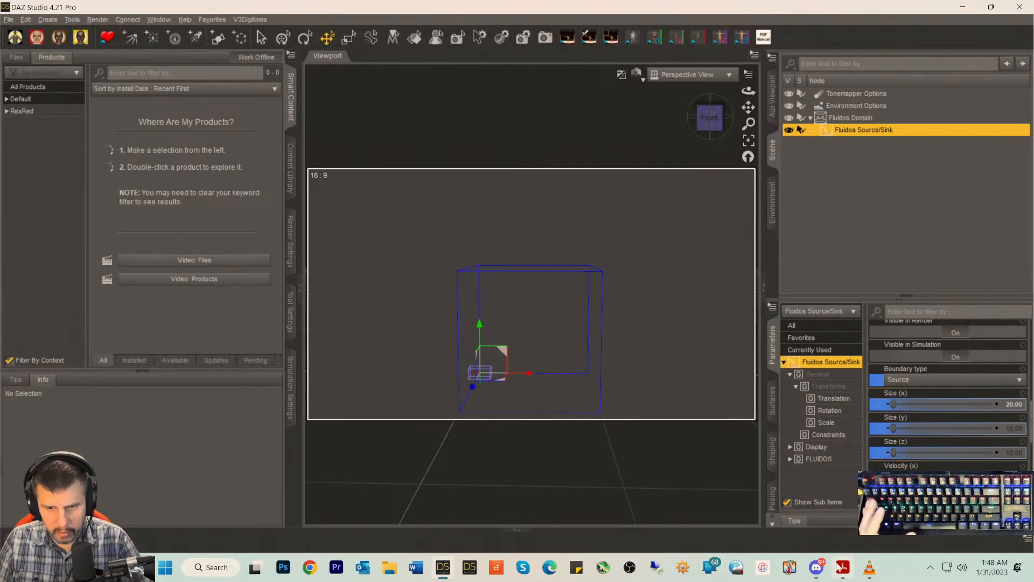
- Consult the manual's size values and set the source's Size (y) and Size (z) to 5.0 in DAZ Studio
{"action": "key", "text": "alt+Tab"}
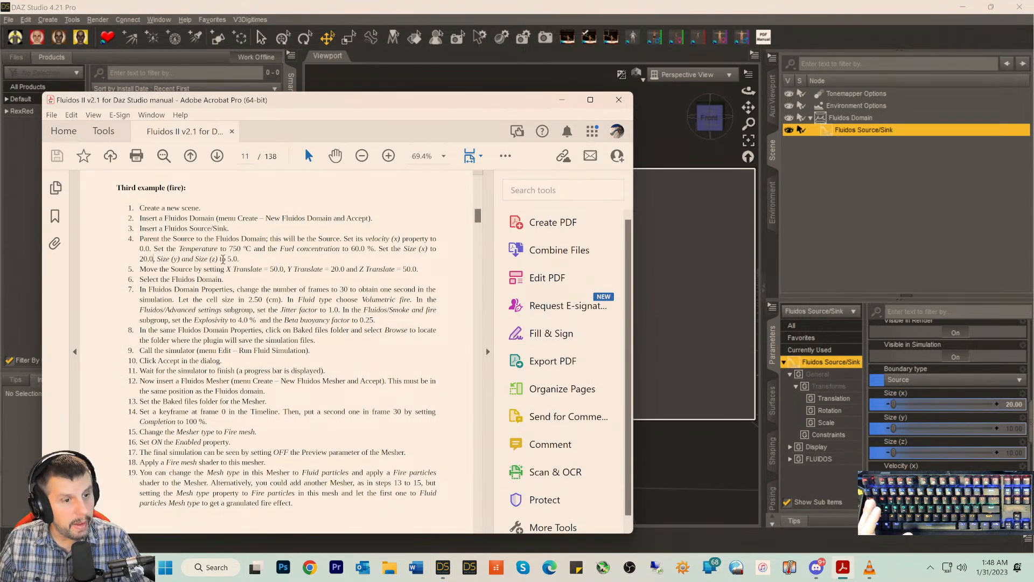
{"action": "left_click", "coordinate": [1011, 426]}
{"action": "type", "text": "5"}
{"action": "key", "text": "Return"}
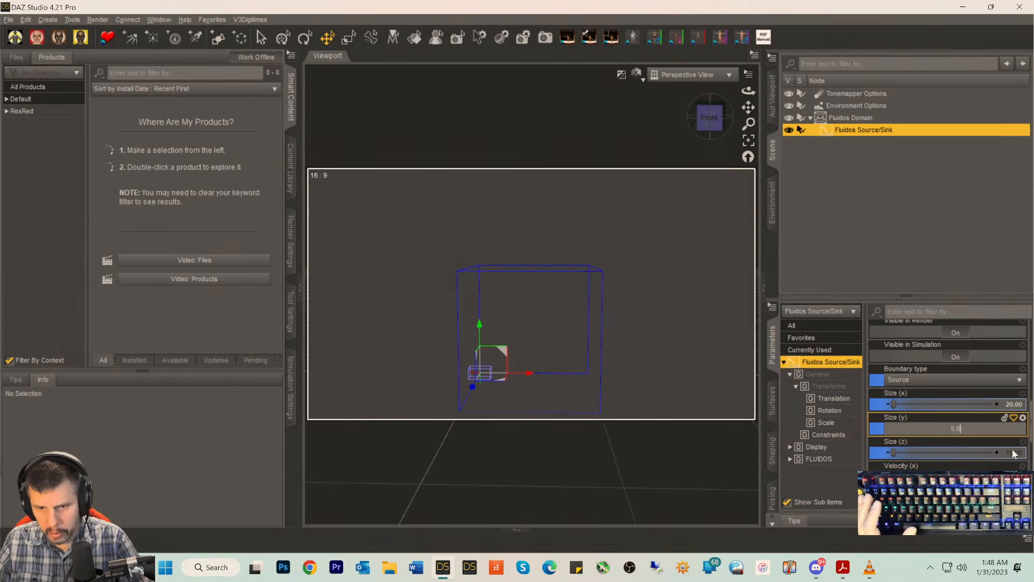
{"action": "key", "text": "alt+shift+r"}
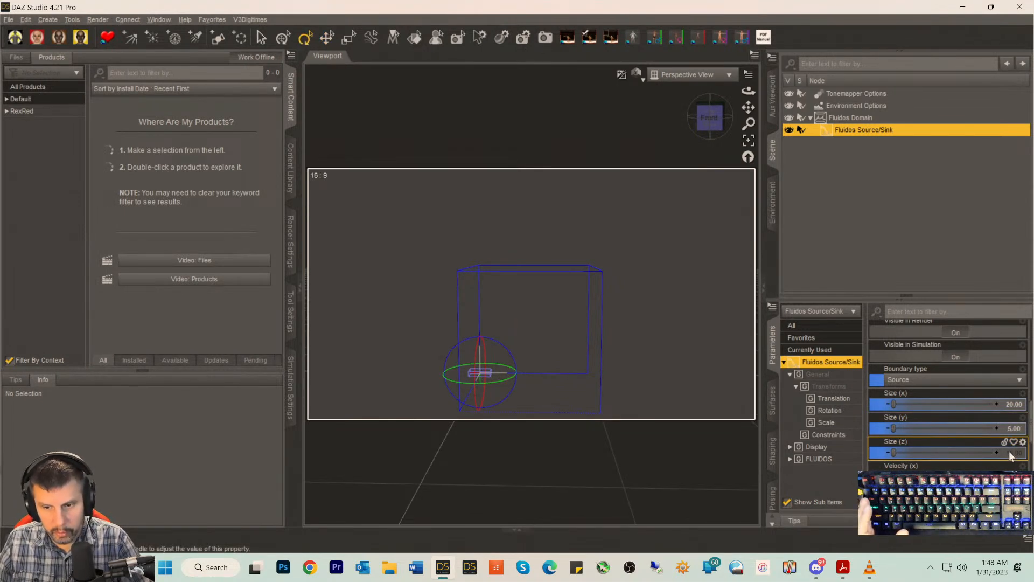
{"action": "left_click", "coordinate": [1010, 453]}
{"action": "type", "text": "5.0"}
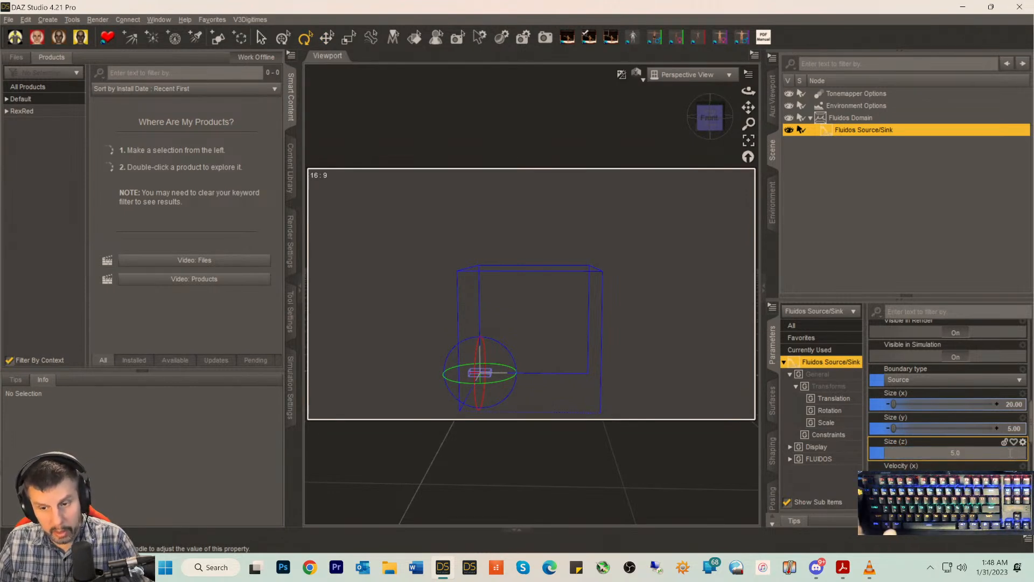
{"action": "key", "text": "Return"}
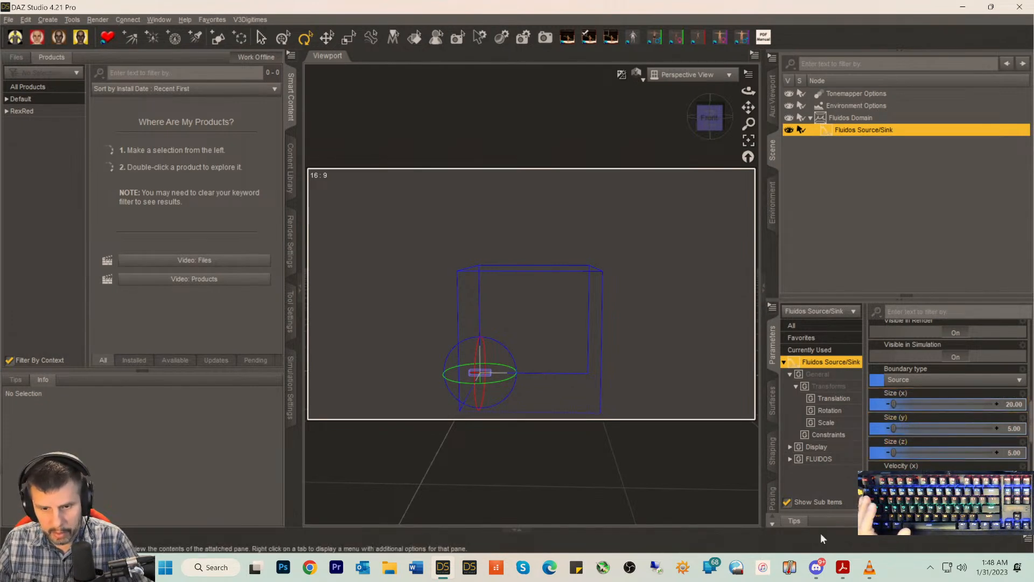
- Consult the manual's step on moving the source and set the source's X Translate to 50 in DAZ Studio
{"action": "key", "text": "alt+Tab"}
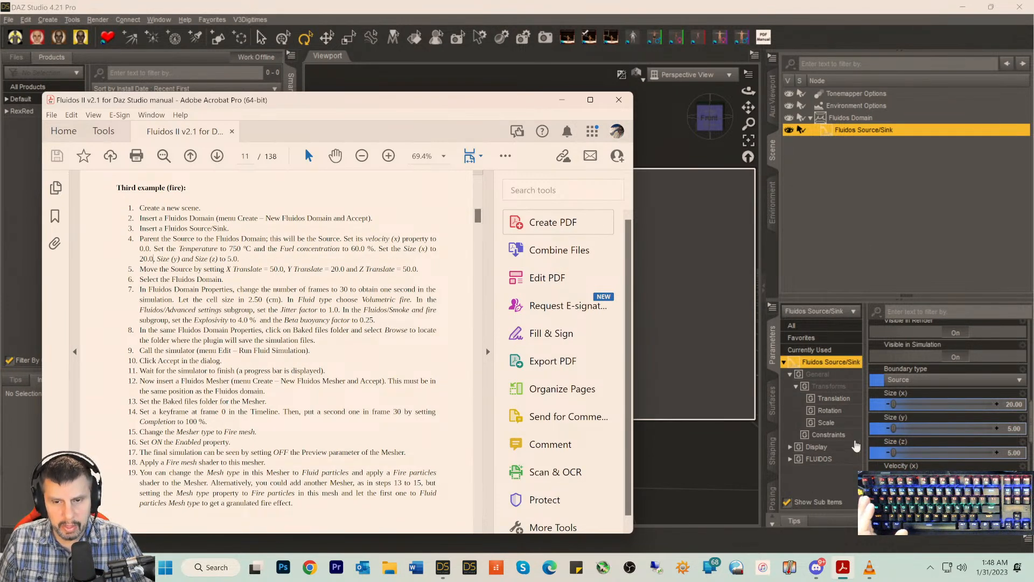
{"action": "scroll", "coordinate": [953, 404], "scroll_direction": "up", "scroll_amount": 5}
{"action": "scroll", "coordinate": [952, 402], "scroll_direction": "up", "scroll_amount": 4}
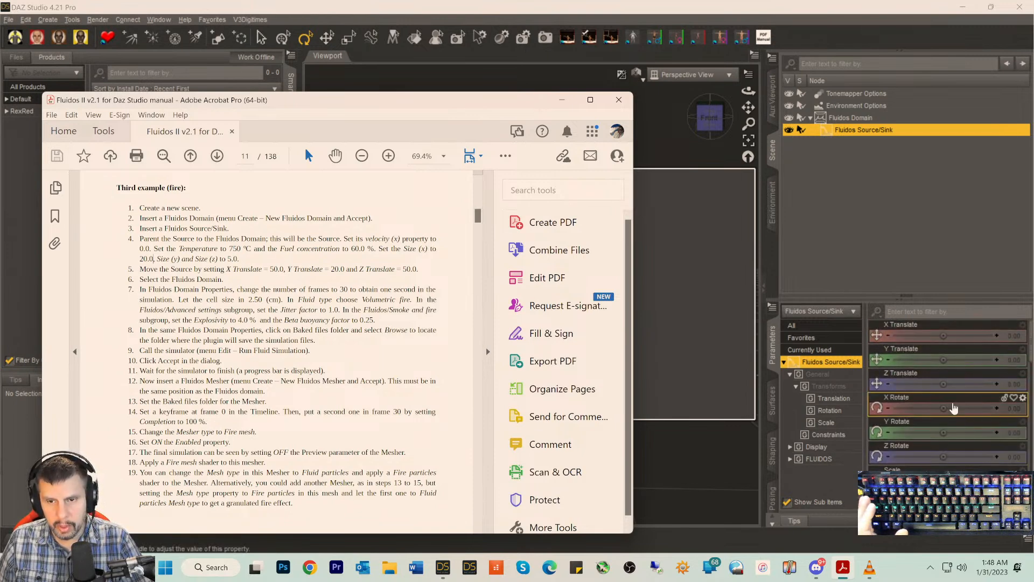
{"action": "left_click", "coordinate": [1014, 337]}
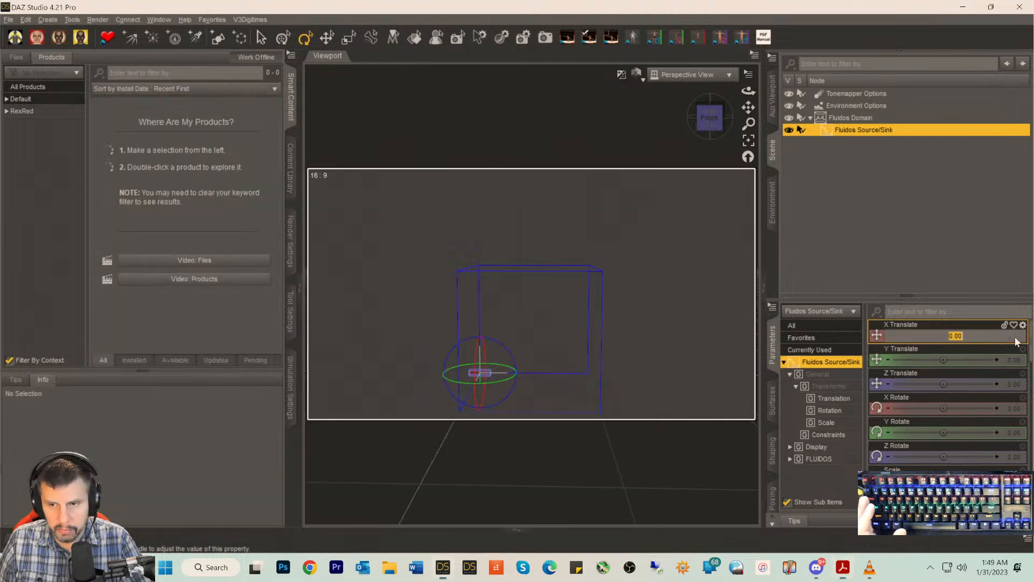
{"action": "type", "text": "50"}
{"action": "key", "text": "Return"}
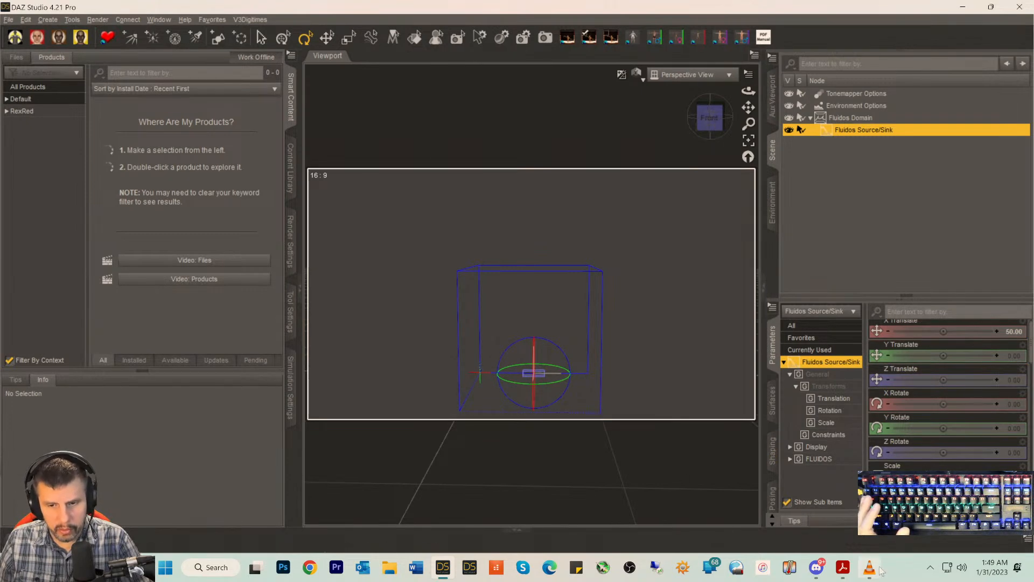
- Check the manual again and set the source's Y Translate to 20 in DAZ Studio
{"action": "left_click", "coordinate": [842, 567]}
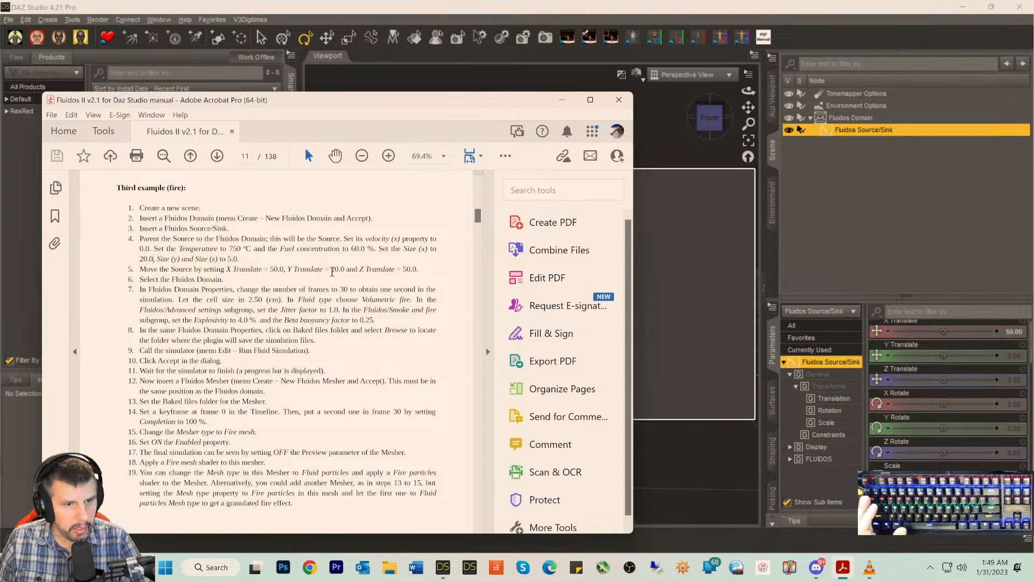
{"action": "left_click", "coordinate": [1019, 365]}
{"action": "left_click", "coordinate": [1012, 356]}
{"action": "type", "text": "20"}
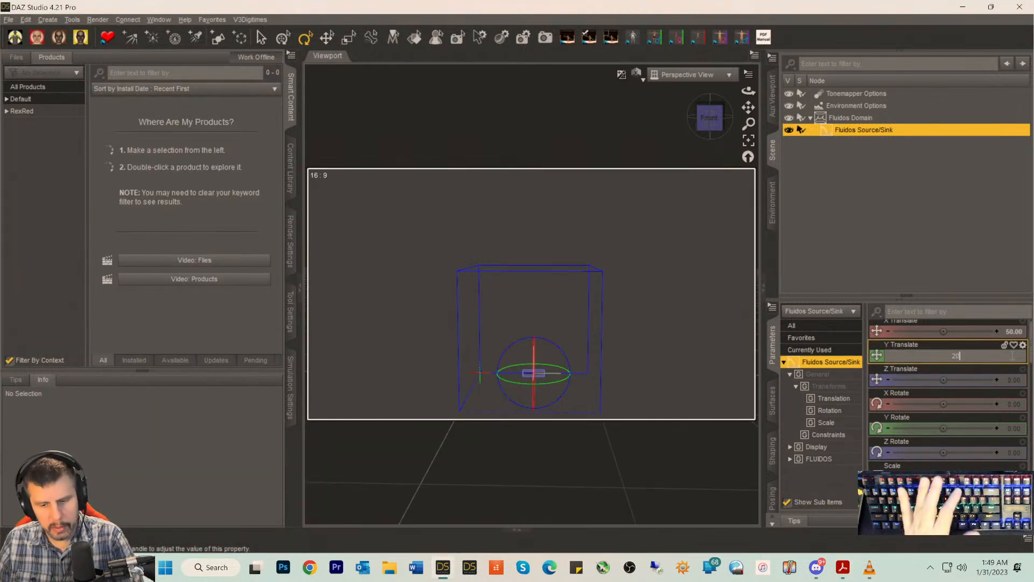
{"action": "key", "text": "Return"}
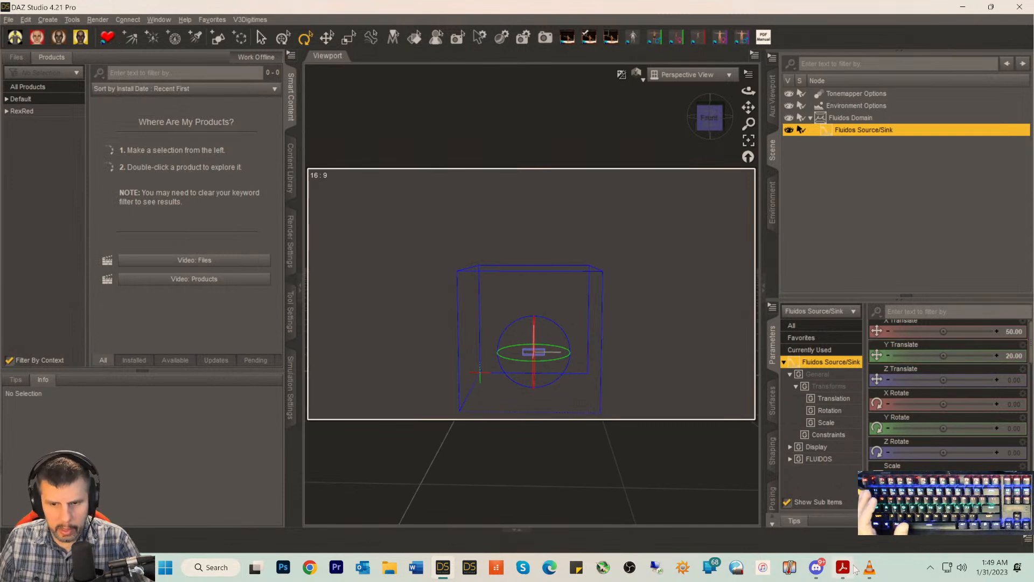
- Consult the manual's step on moving the source and set the source's Z Translate to 50 in DAZ Studio
{"action": "left_click", "coordinate": [844, 567]}
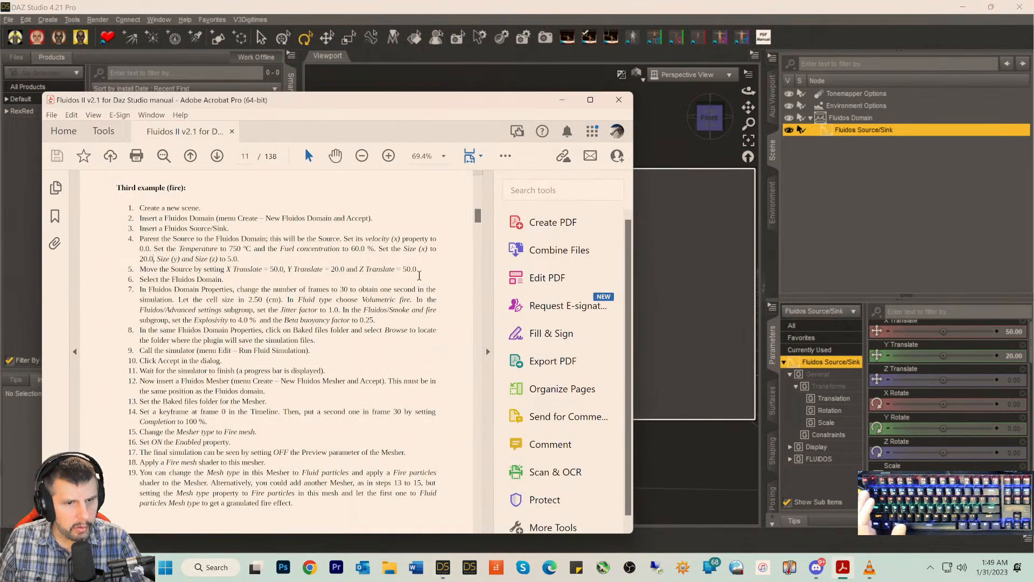
{"action": "left_click", "coordinate": [1012, 381]}
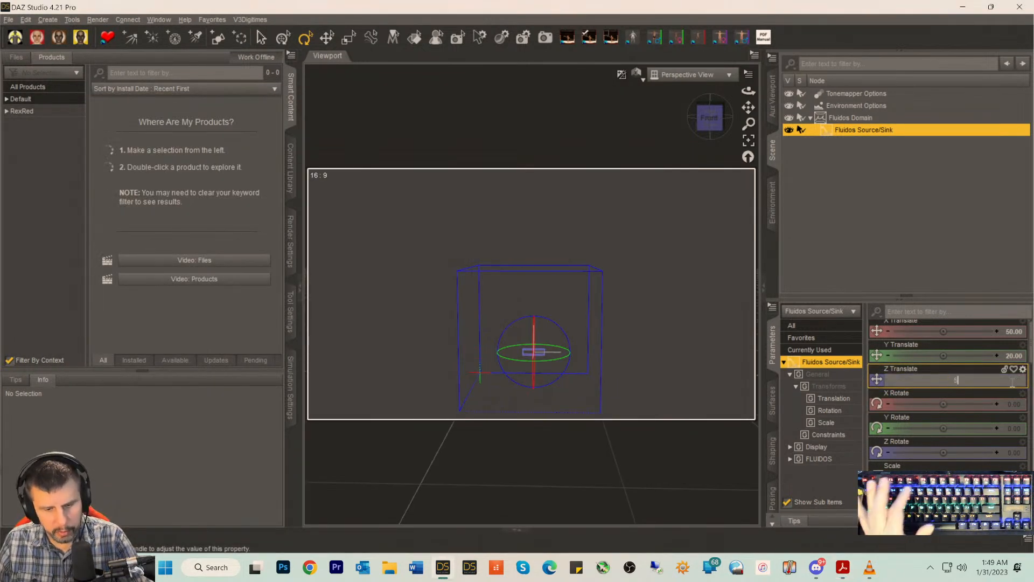
{"action": "key", "text": "Return"}
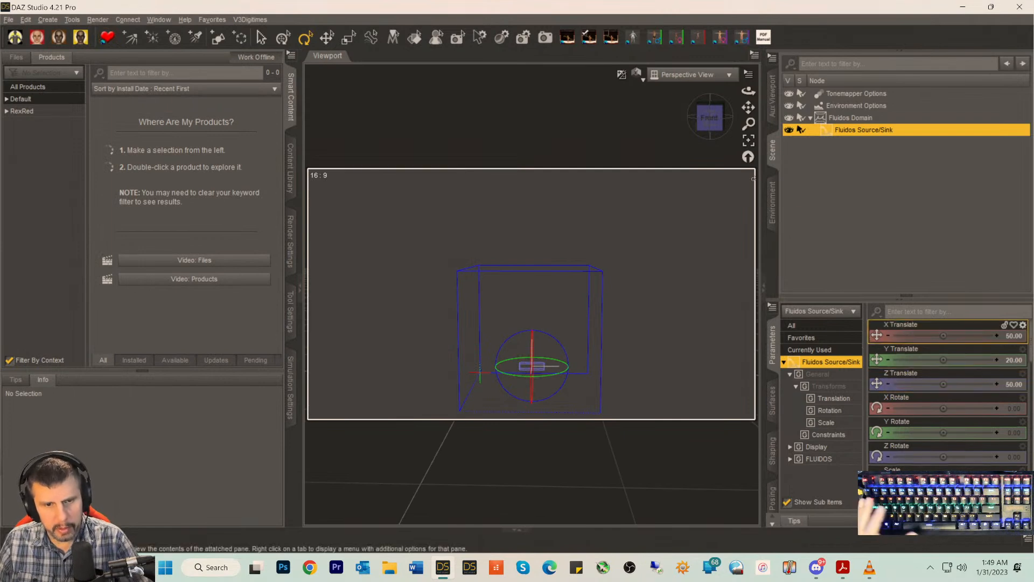
{"action": "mouse_move", "coordinate": [709, 117]}
{"action": "left_mouse_down"}
{"action": "mouse_move", "coordinate": [710, 185]}
{"action": "mouse_move", "coordinate": [710, 122]}
{"action": "left_mouse_up"}
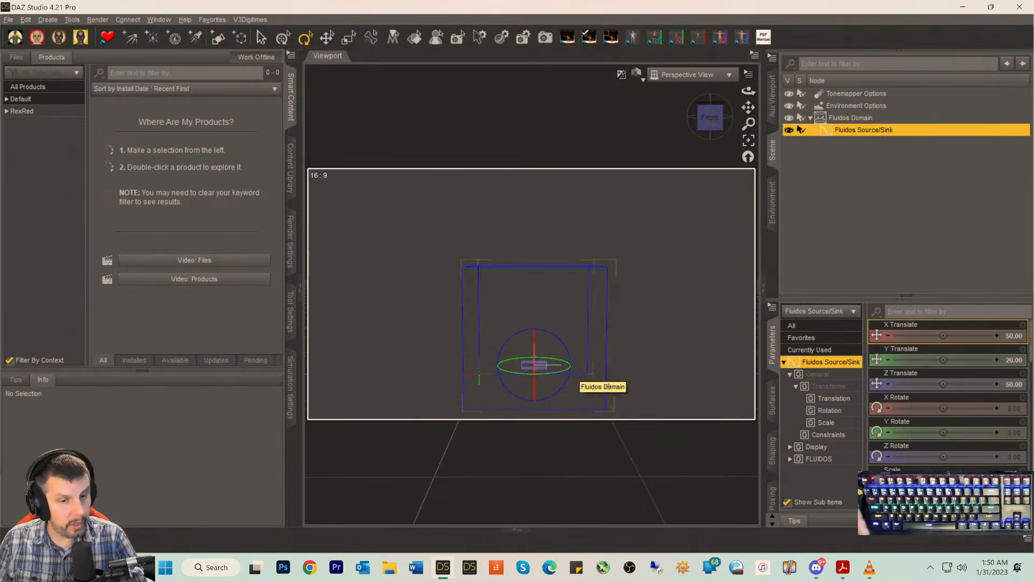
- Review the manual's domain steps, select the Fluidos Domain in DAZ Studio and set its Number of frames to 30
{"action": "left_click", "coordinate": [842, 573]}
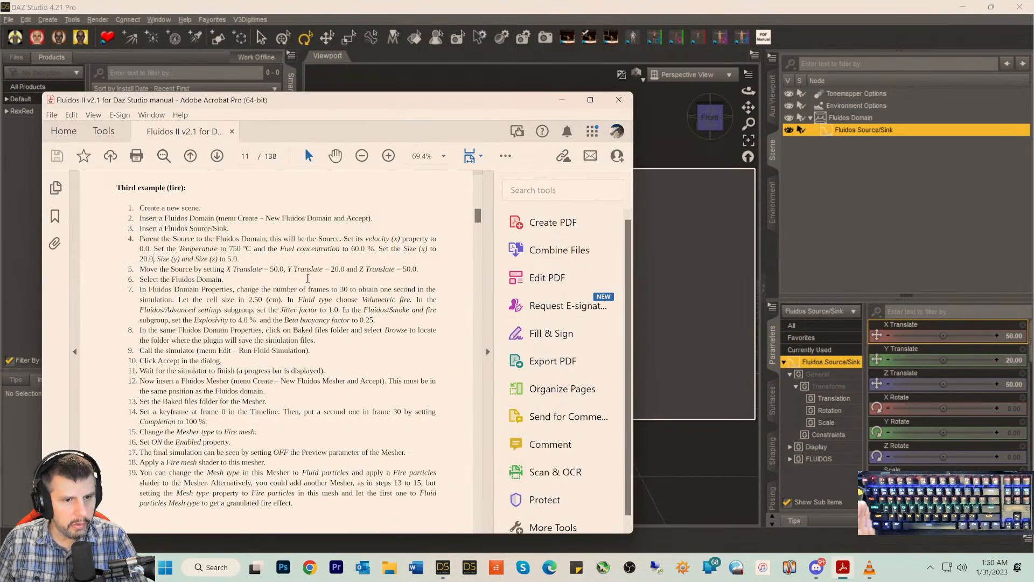
{"action": "scroll", "coordinate": [305, 268], "scroll_direction": "down", "scroll_amount": 1}
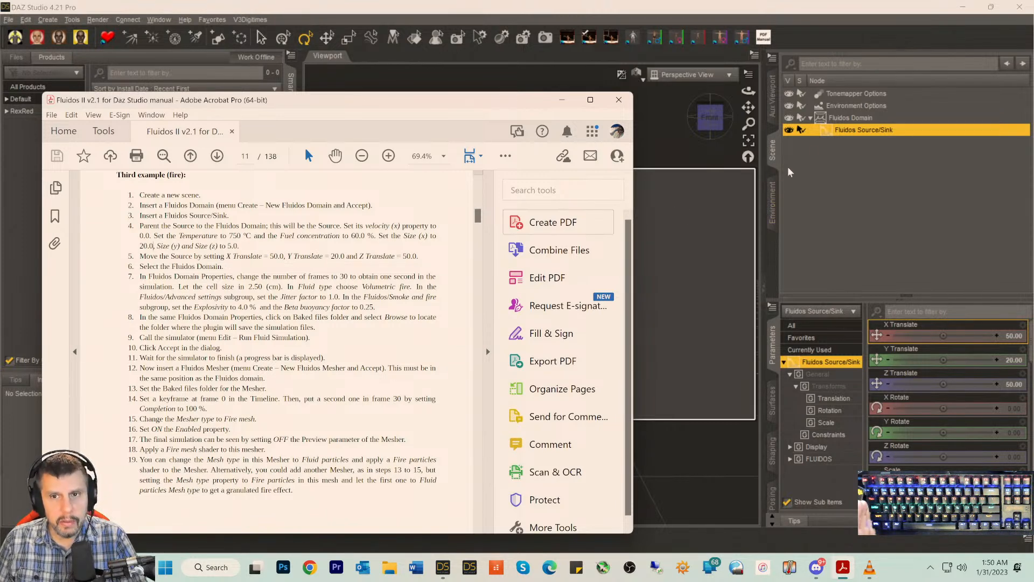
{"action": "left_click", "coordinate": [845, 119]}
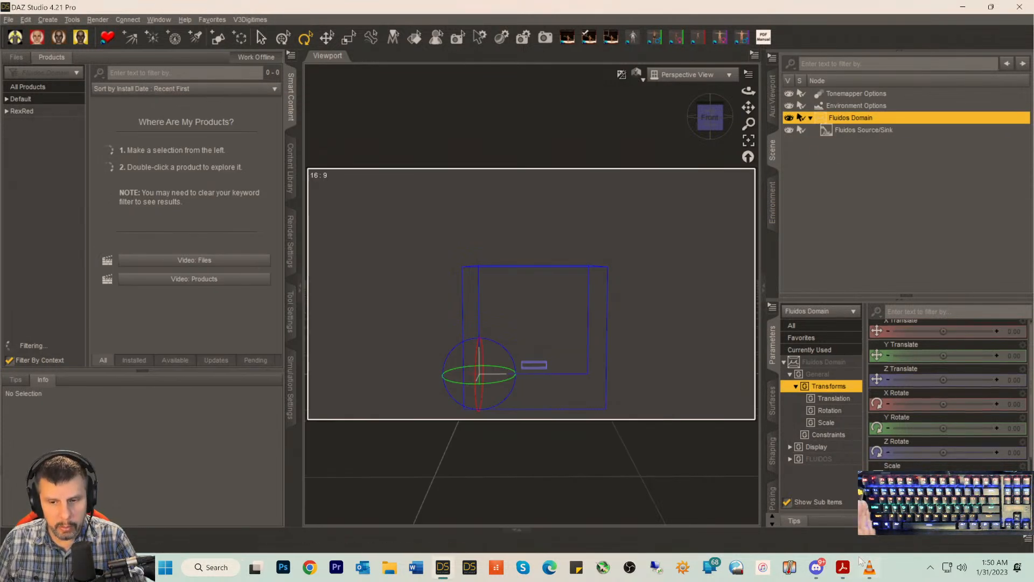
{"action": "left_click", "coordinate": [843, 567]}
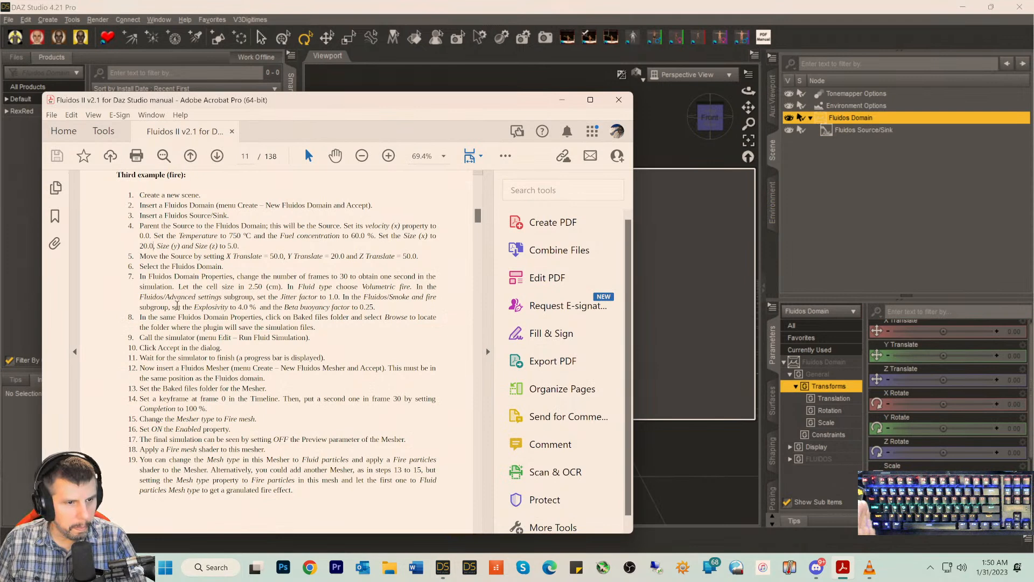
{"action": "scroll", "coordinate": [178, 303], "scroll_direction": "down", "scroll_amount": 1}
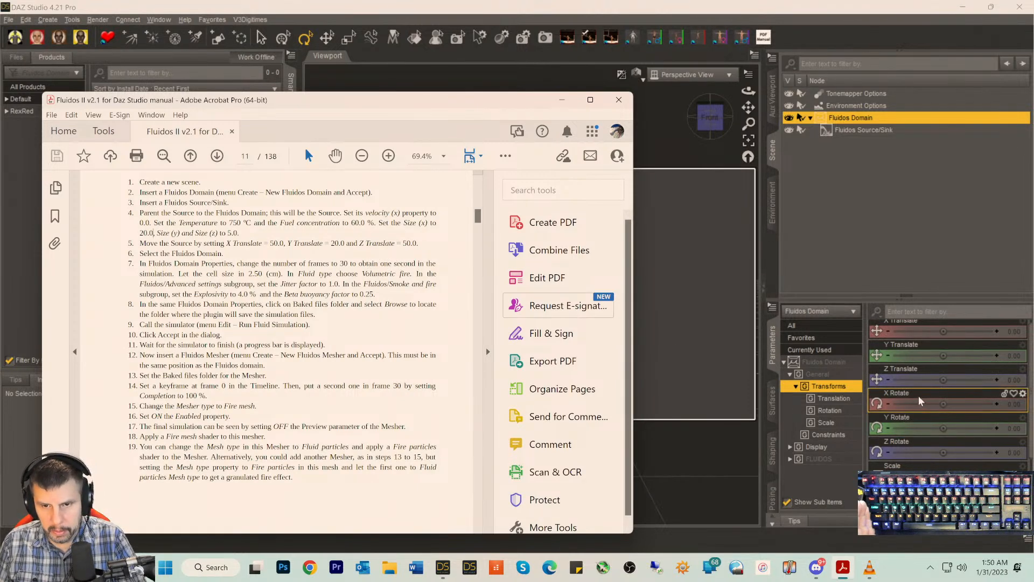
{"action": "left_click", "coordinate": [817, 363]}
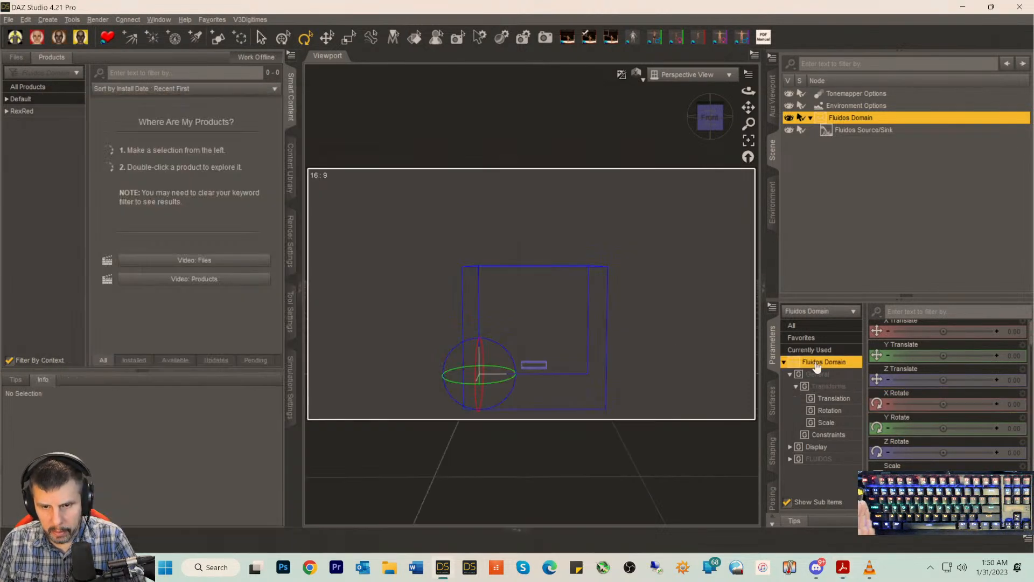
{"action": "left_click", "coordinate": [819, 458]}
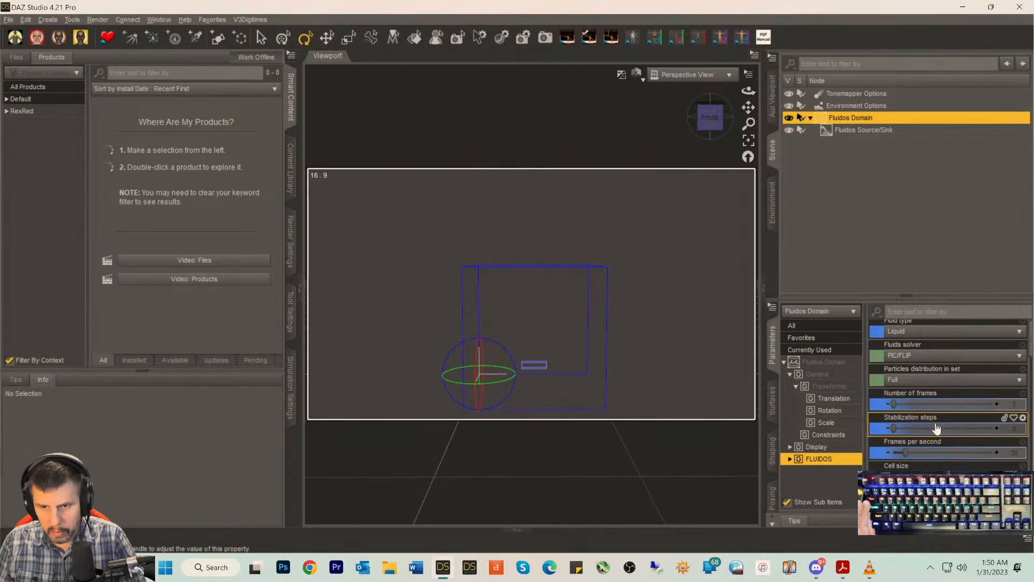
{"action": "left_click", "coordinate": [1010, 404]}
{"action": "type", "text": "30"}
{"action": "key", "text": "Return"}
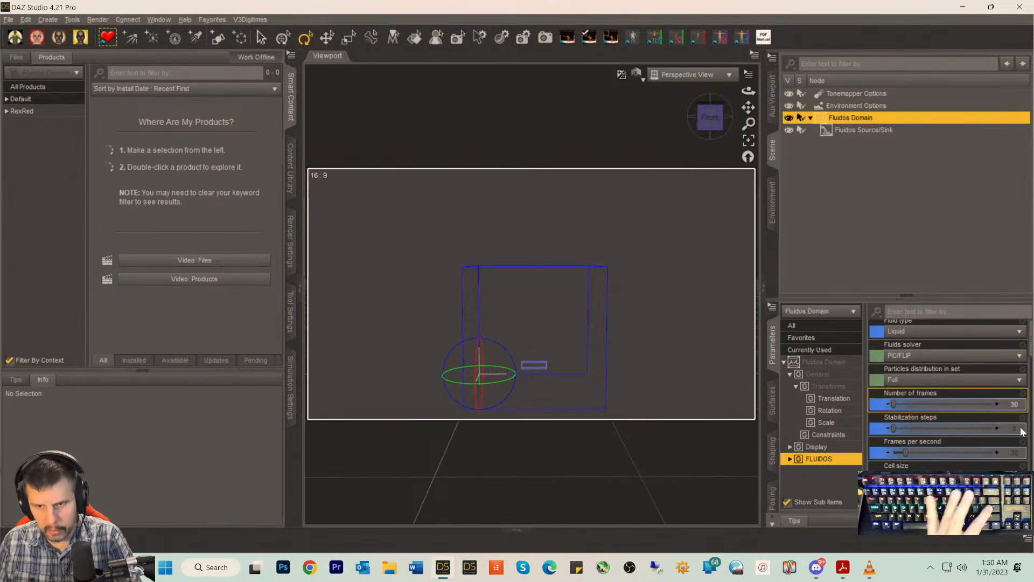
- Check the manual's cell size instruction and look through the Fluidos Domain's properties in DAZ Studio for the matching settings
{"action": "left_click", "coordinate": [843, 567]}
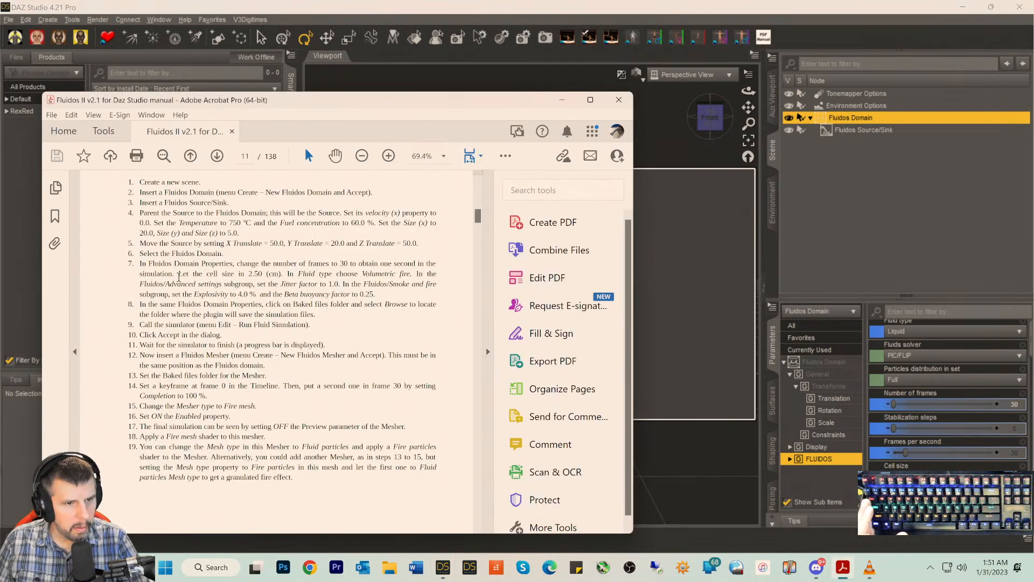
{"action": "left_click", "coordinate": [819, 364]}
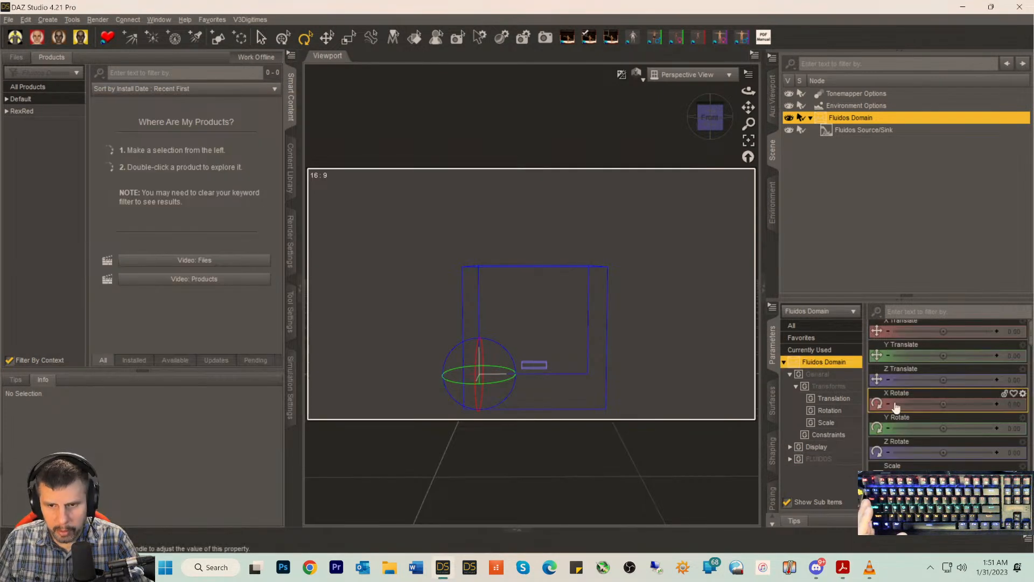
{"action": "scroll", "coordinate": [927, 438], "scroll_direction": "down", "scroll_amount": 2}
{"action": "scroll", "coordinate": [937, 450], "scroll_direction": "down", "scroll_amount": 10}
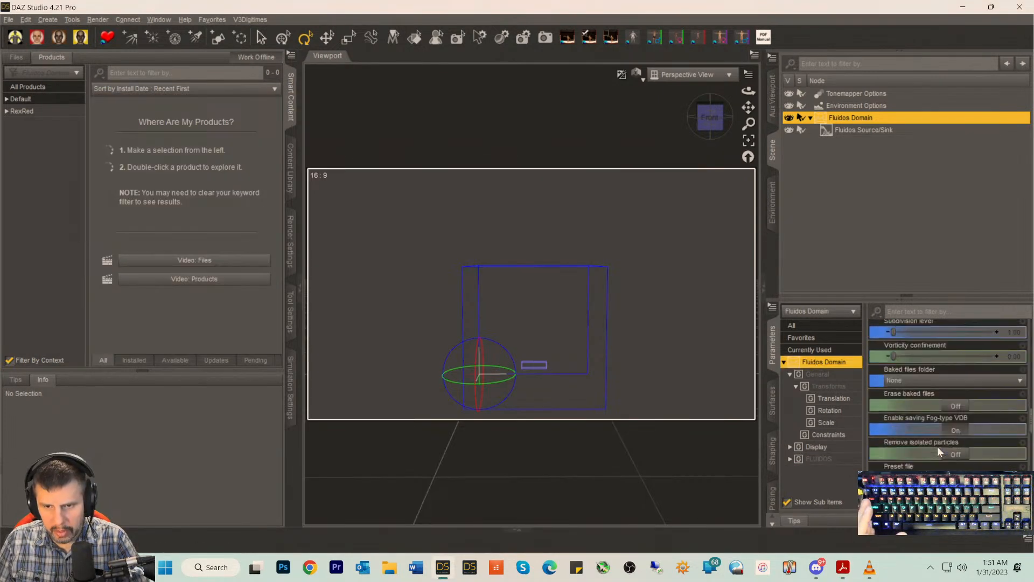
{"action": "scroll", "coordinate": [937, 445], "scroll_direction": "down", "scroll_amount": 8}
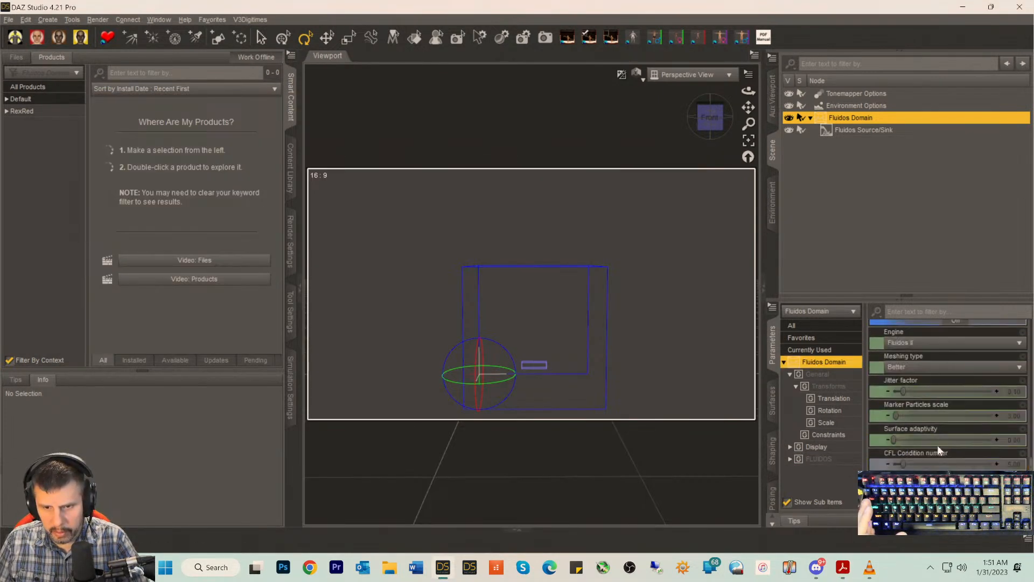
{"action": "scroll", "coordinate": [937, 444], "scroll_direction": "up", "scroll_amount": 15}
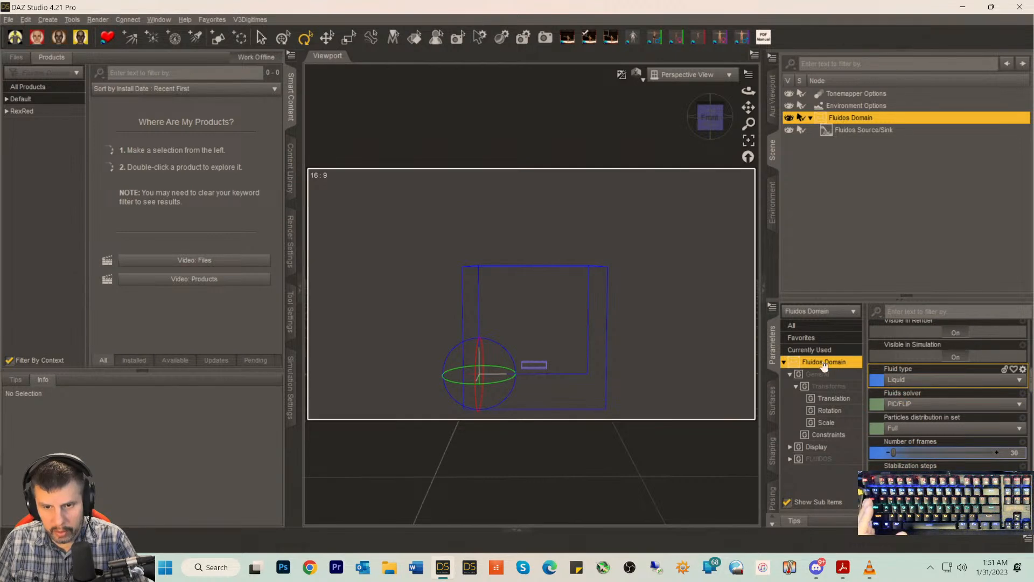
{"action": "left_click", "coordinate": [856, 459]}
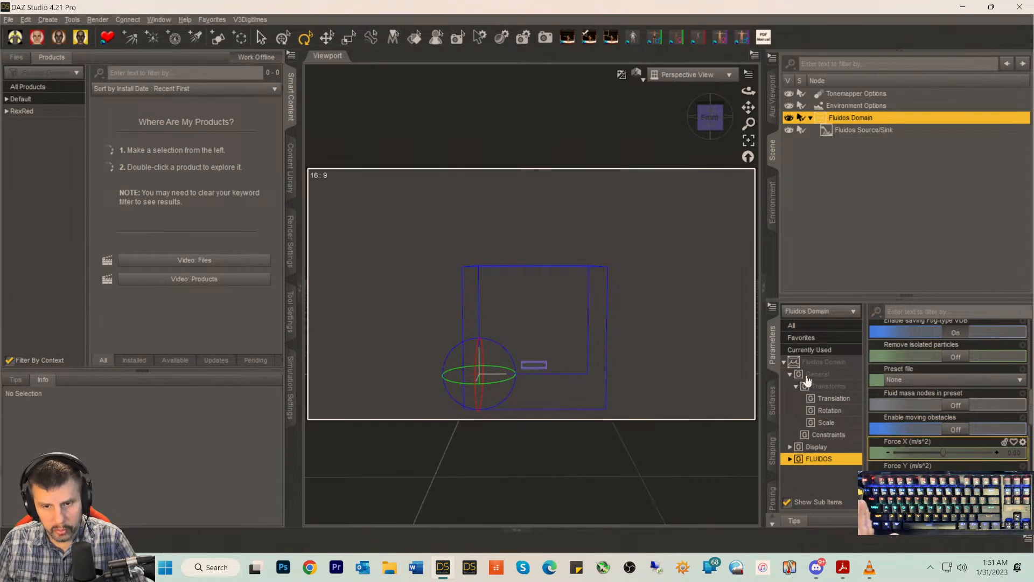
{"action": "scroll", "coordinate": [947, 393], "scroll_direction": "down", "scroll_amount": 5}
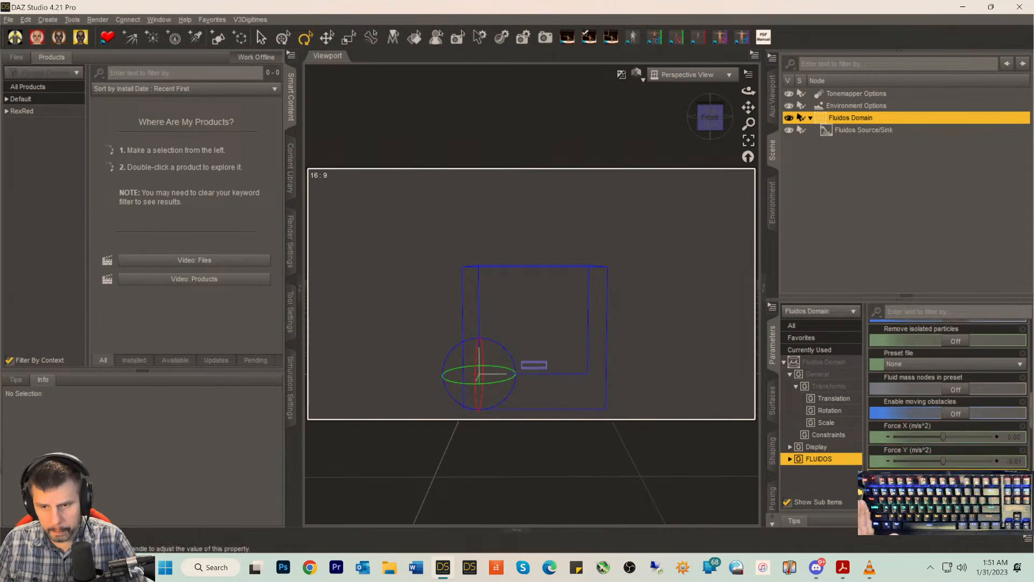
- Consult the manual's fluid type instruction and set the Fluidos Domain's Fluid type to Volumetric fire in DAZ Studio
{"action": "left_click", "coordinate": [843, 568]}
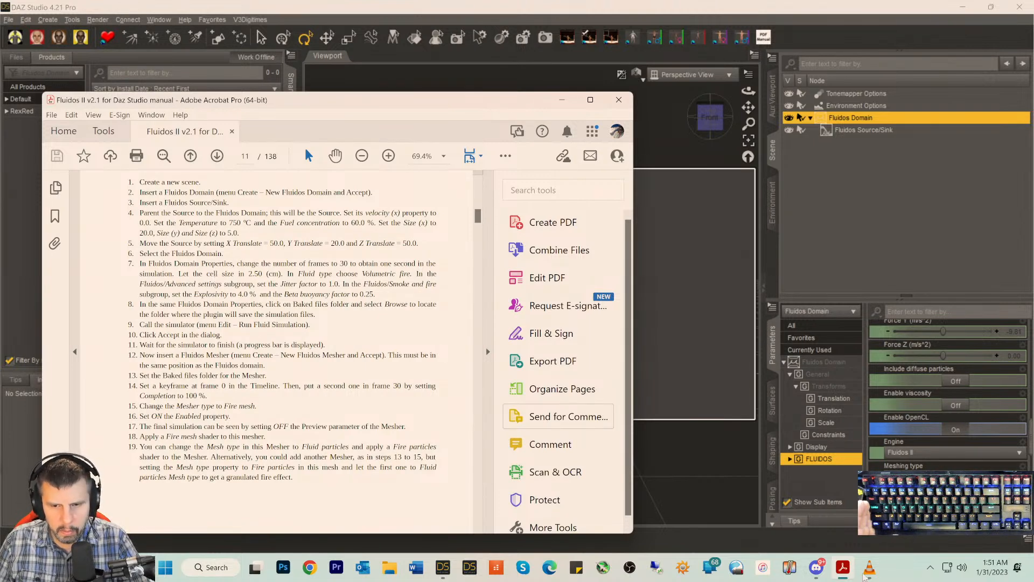
{"action": "left_click", "coordinate": [843, 569]}
{"action": "left_click", "coordinate": [843, 569]}
{"action": "scroll", "coordinate": [178, 291], "scroll_direction": "down", "scroll_amount": 1}
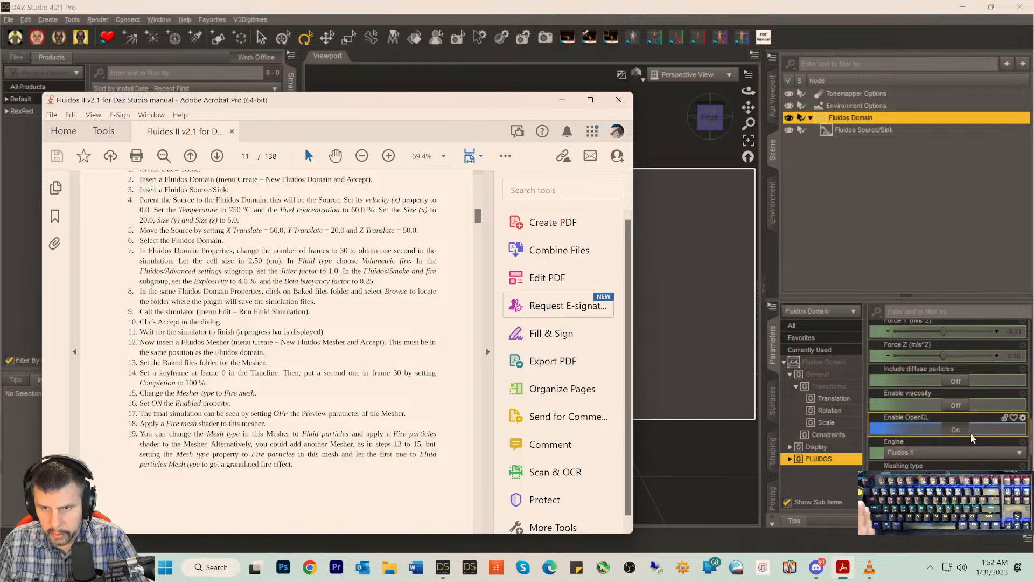
{"action": "scroll", "coordinate": [970, 431], "scroll_direction": "up", "scroll_amount": 3}
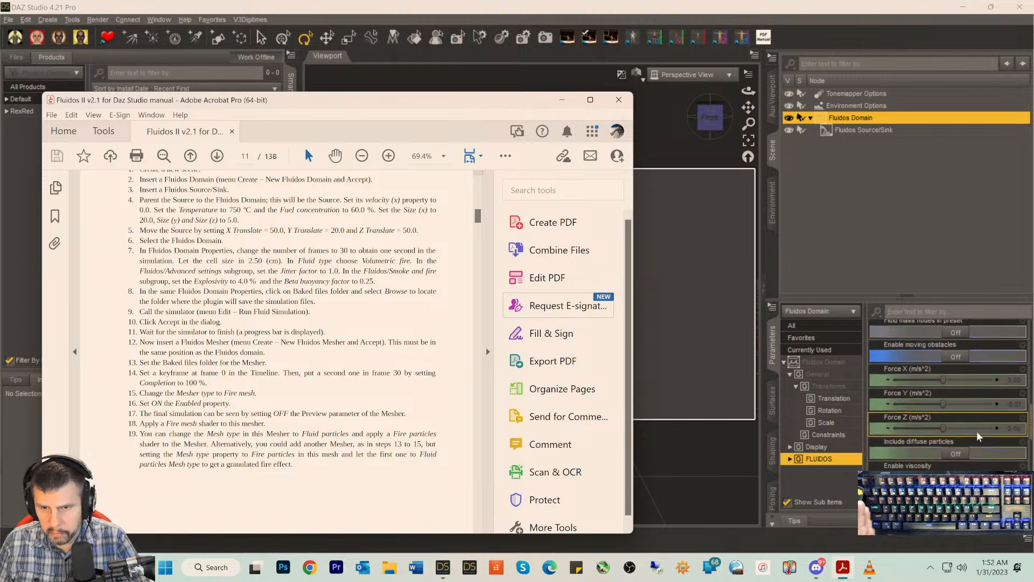
{"action": "scroll", "coordinate": [977, 431], "scroll_direction": "up", "scroll_amount": 6}
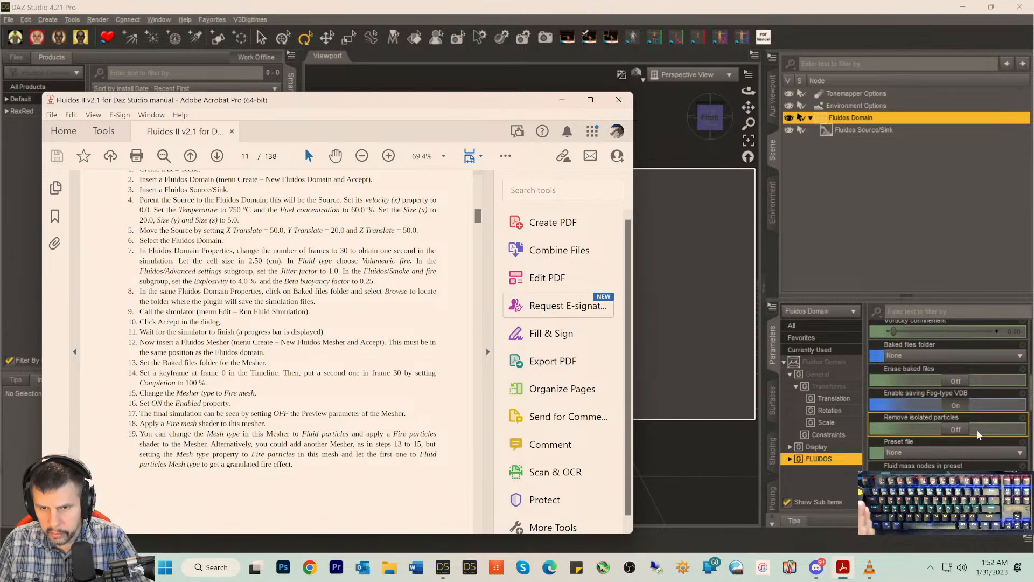
{"action": "scroll", "coordinate": [977, 428], "scroll_direction": "up", "scroll_amount": 3}
{"action": "scroll", "coordinate": [977, 429], "scroll_direction": "up", "scroll_amount": 3}
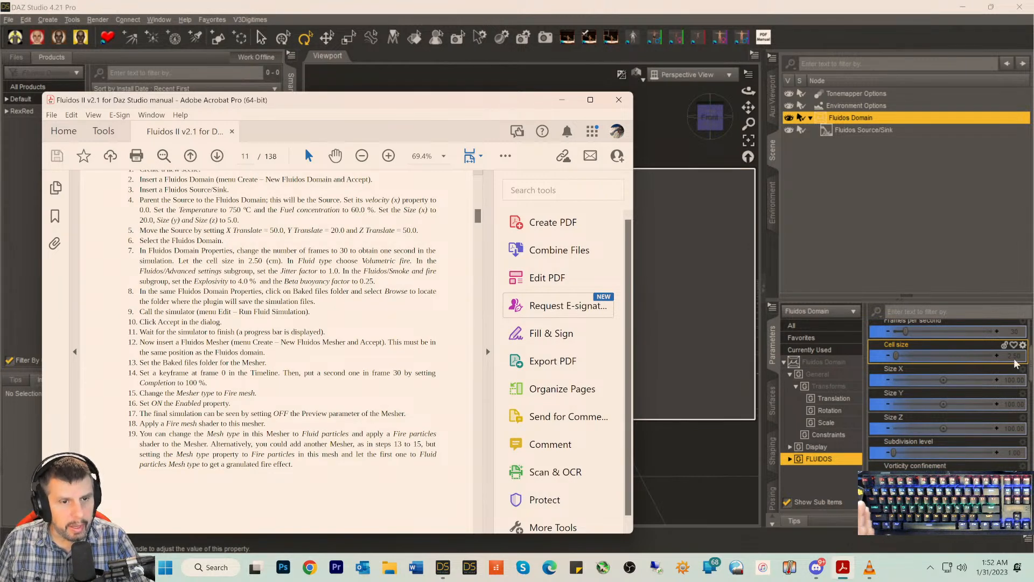
{"action": "scroll", "coordinate": [1009, 382], "scroll_direction": "up", "scroll_amount": 3}
{"action": "scroll", "coordinate": [1009, 381], "scroll_direction": "up", "scroll_amount": 2}
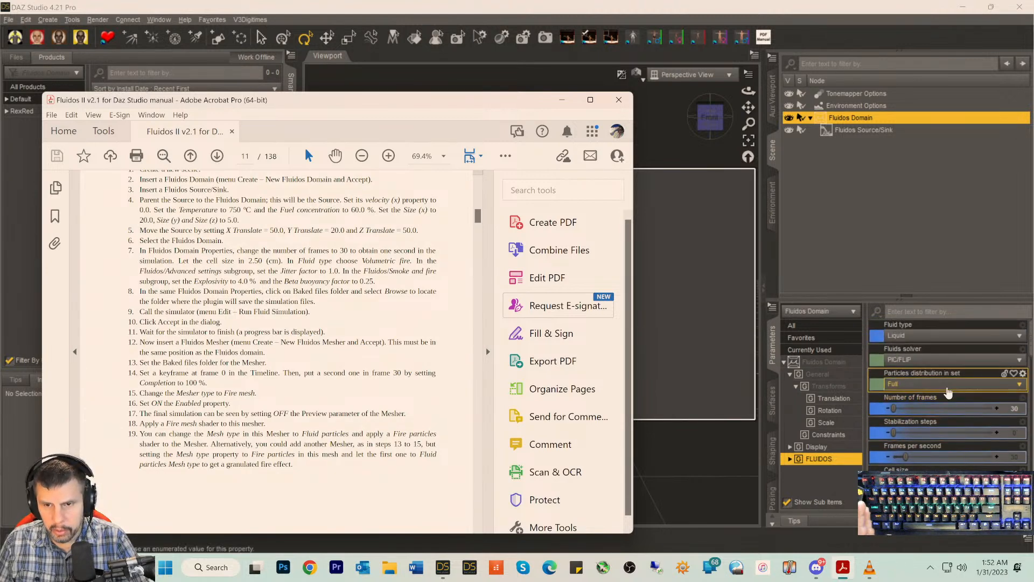
{"action": "left_click", "coordinate": [930, 340]}
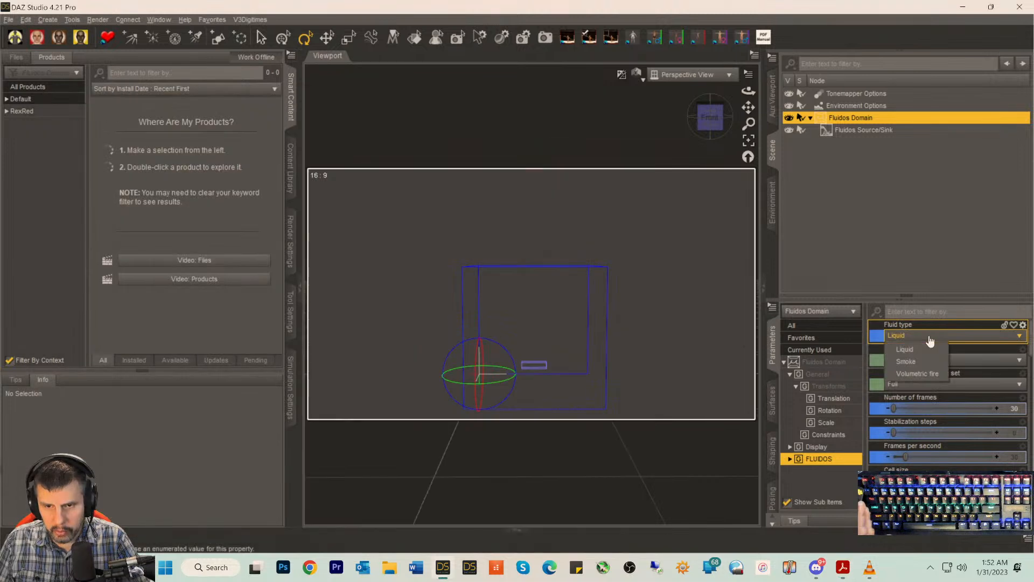
{"action": "left_click", "coordinate": [913, 377]}
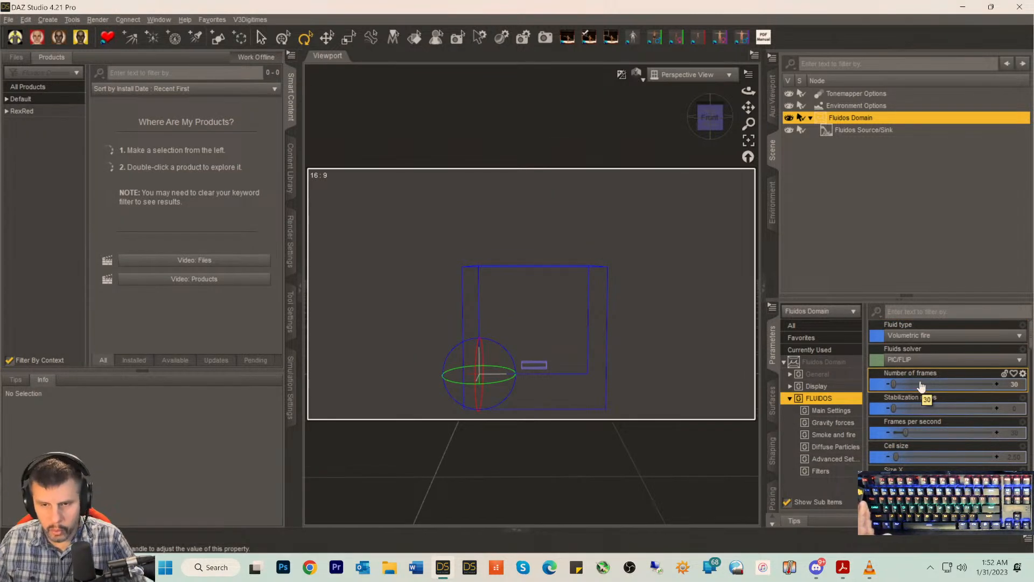
- Check the manual's advanced settings values and set the Fluidos Domain's Jitter factor to 1.0 in DAZ Studio
{"action": "left_click", "coordinate": [842, 567]}
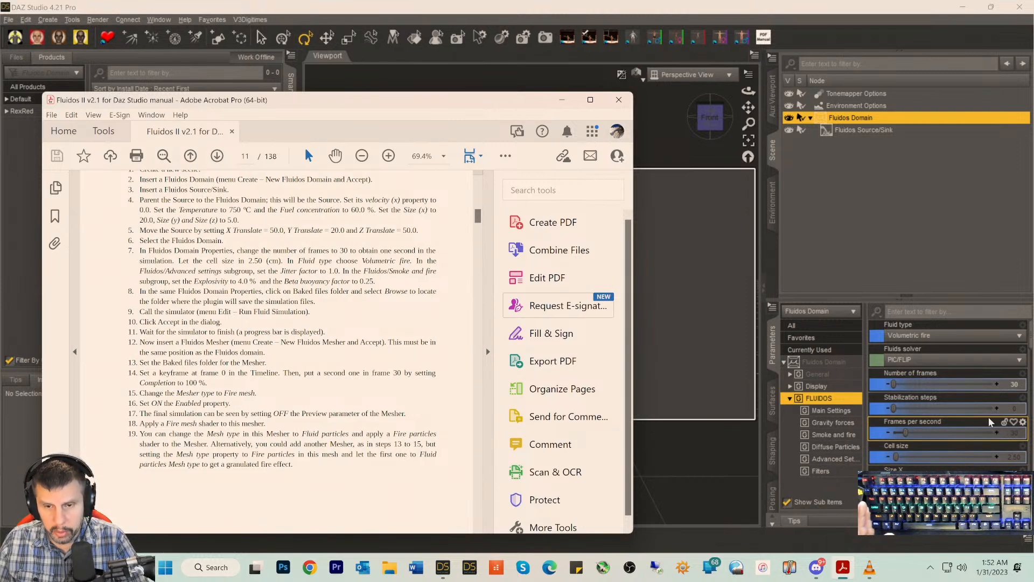
{"action": "left_click", "coordinate": [833, 459]}
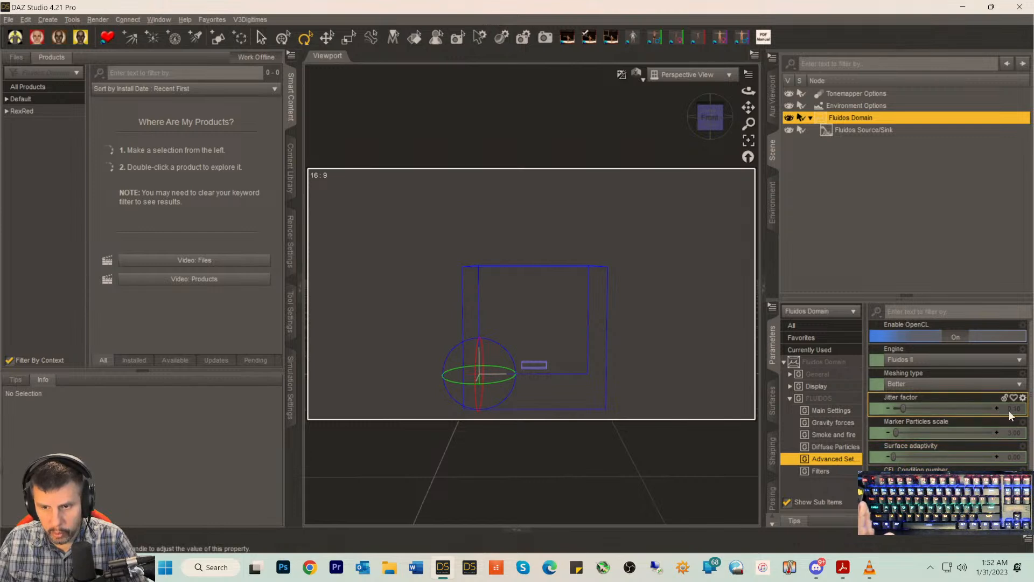
{"action": "scroll", "coordinate": [1009, 410], "scroll_direction": "down", "scroll_amount": 1}
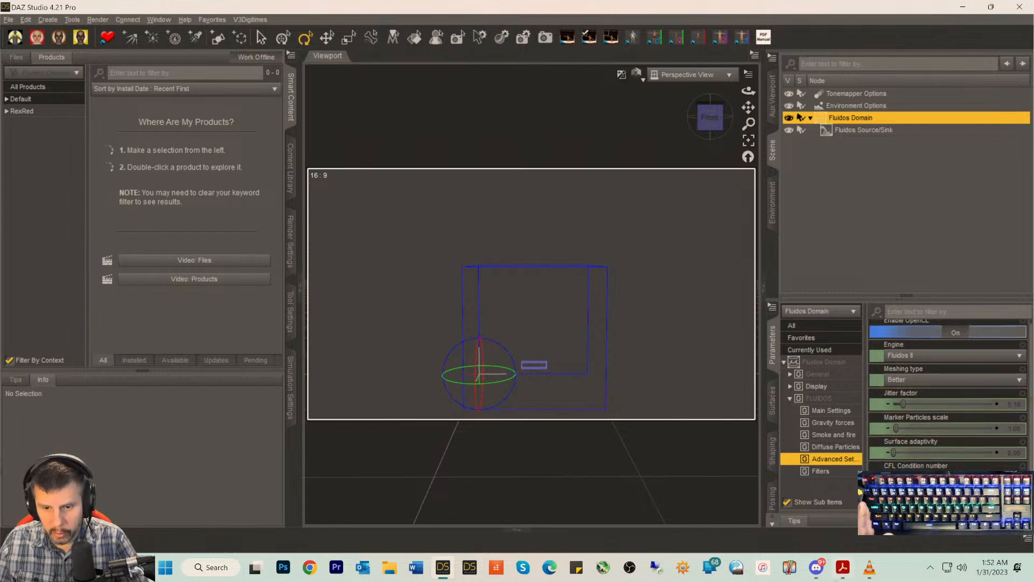
{"action": "key", "text": "alt+Tab"}
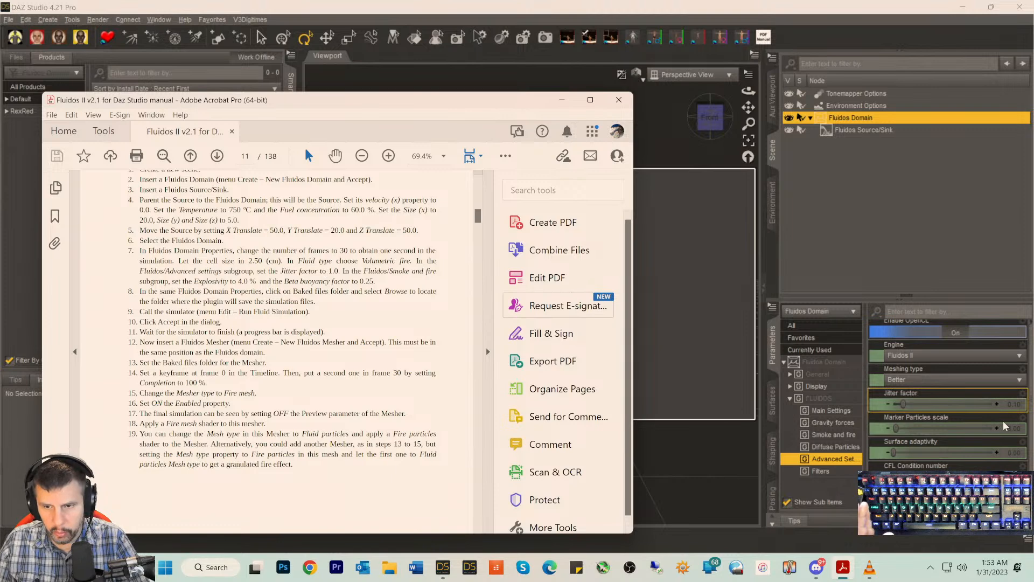
{"action": "left_click", "coordinate": [1006, 405]}
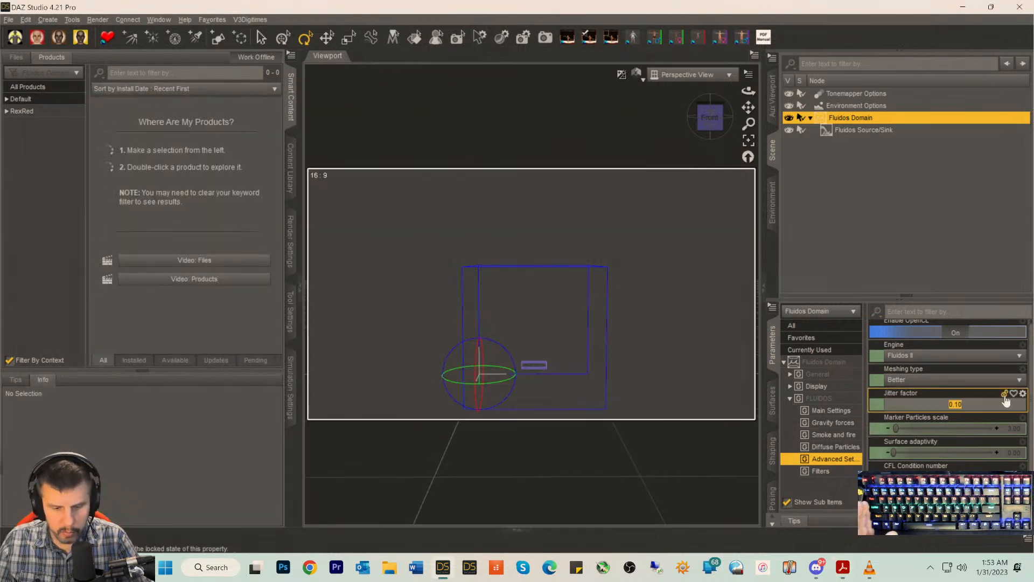
{"action": "type", "text": "1.0"}
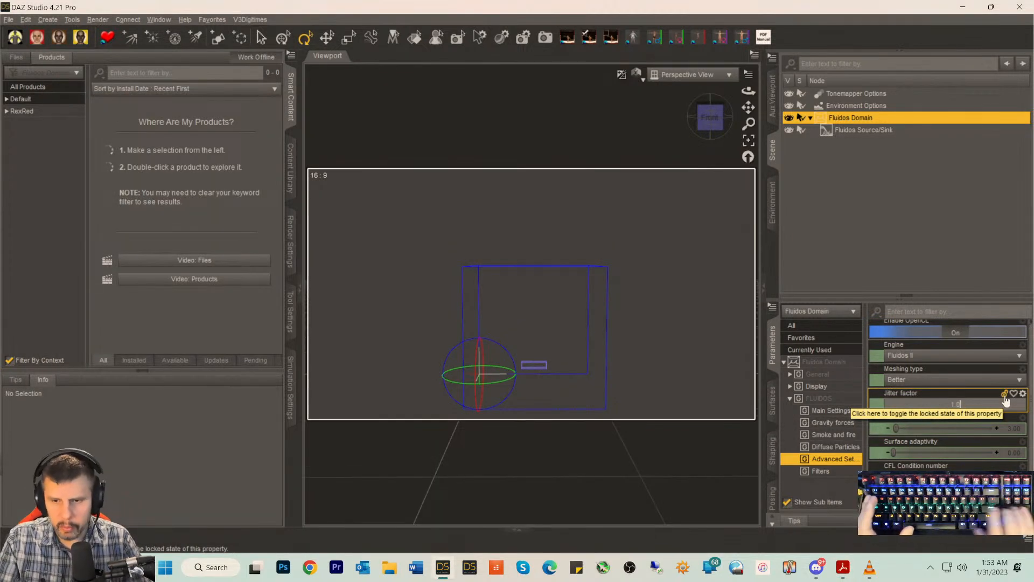
{"action": "key", "text": "Return"}
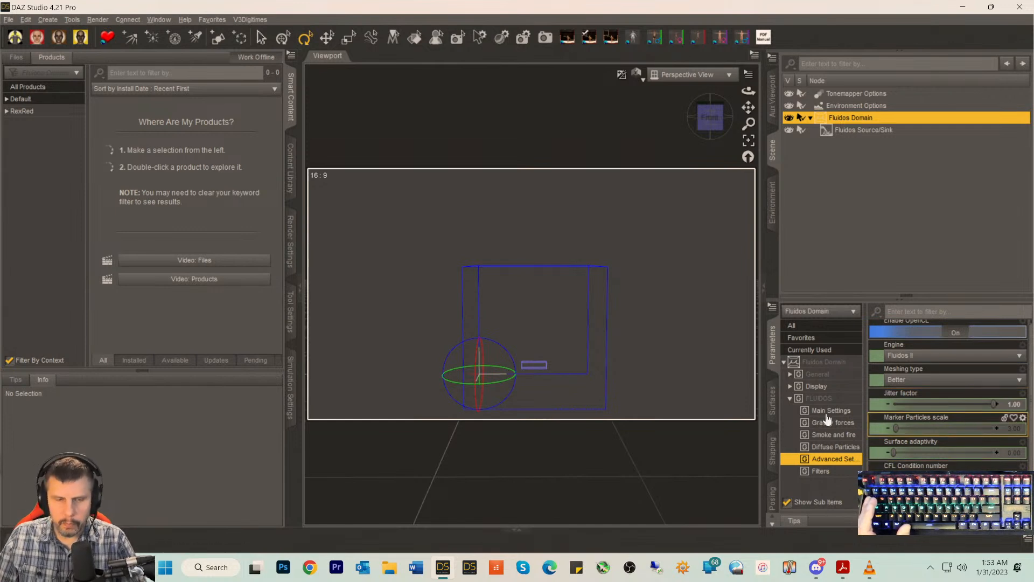
- Check the manual's smoke and fire values and set the Fluidos Domain's Explosivity to 4.0% in DAZ Studio
{"action": "left_click", "coordinate": [842, 567]}
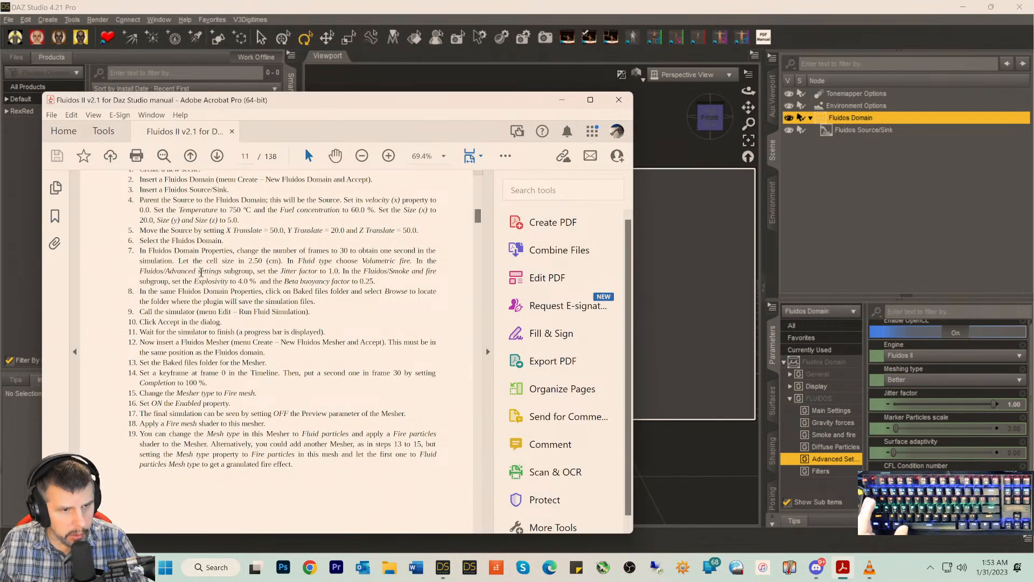
{"action": "scroll", "coordinate": [298, 257], "scroll_direction": "down", "scroll_amount": 1}
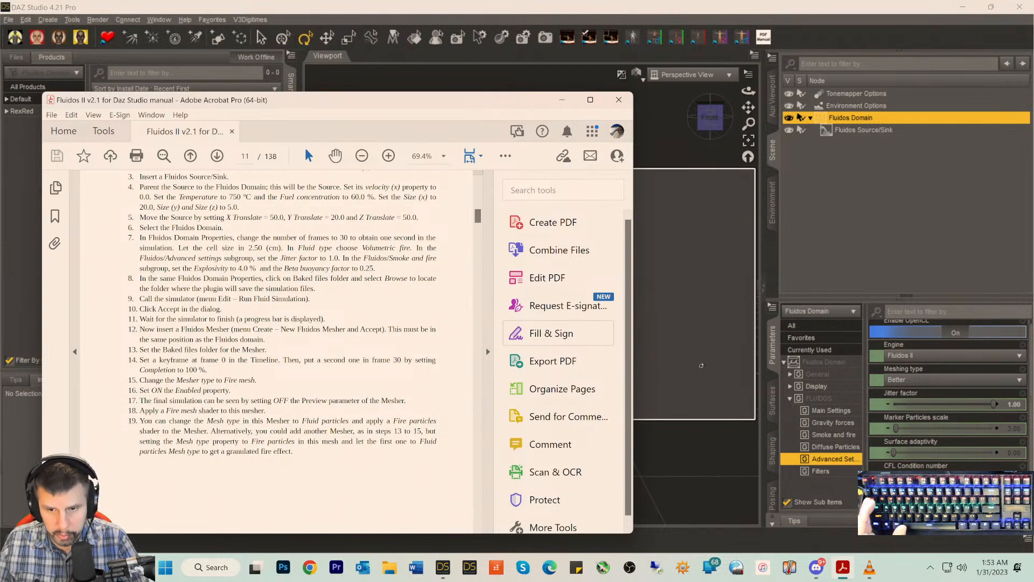
{"action": "left_click", "coordinate": [833, 434]}
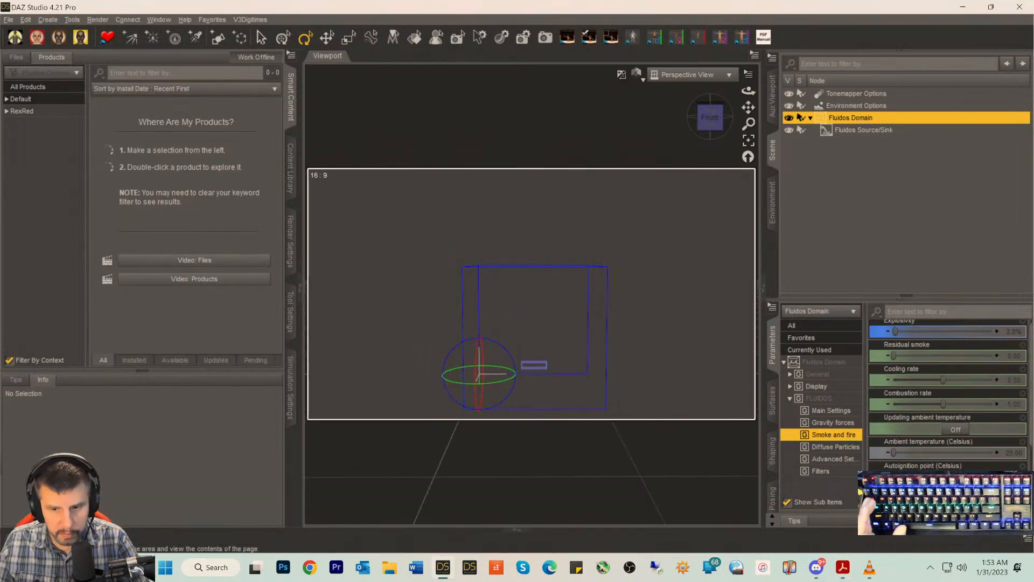
{"action": "key", "text": "alt+Tab"}
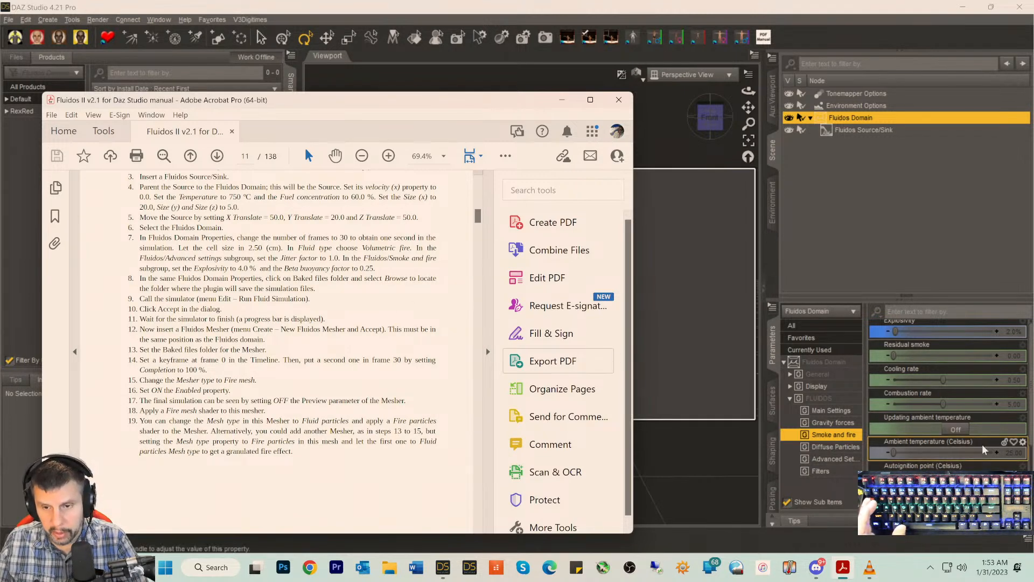
{"action": "scroll", "coordinate": [996, 412], "scroll_direction": "up", "scroll_amount": 1}
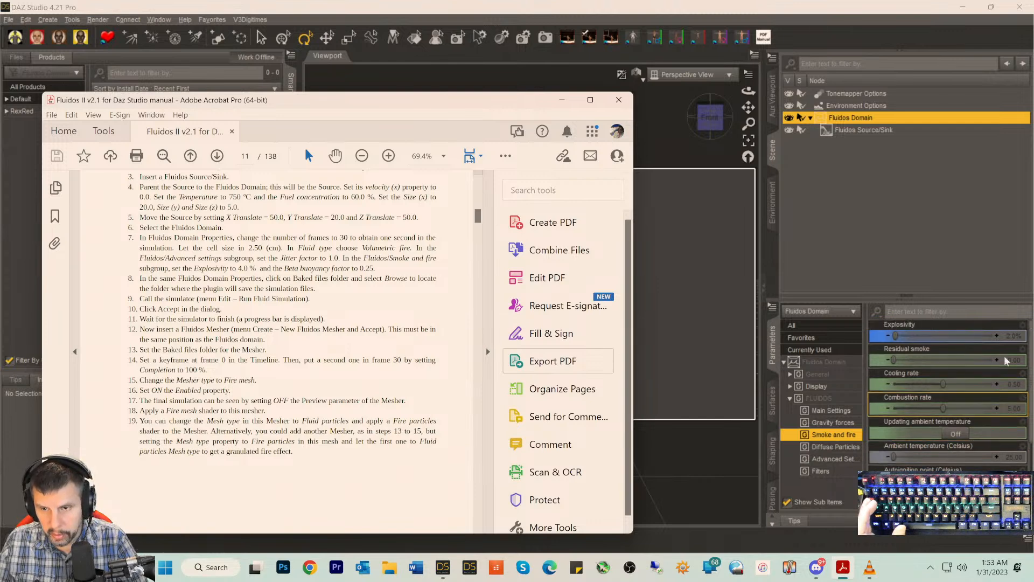
{"action": "left_click", "coordinate": [1012, 336]}
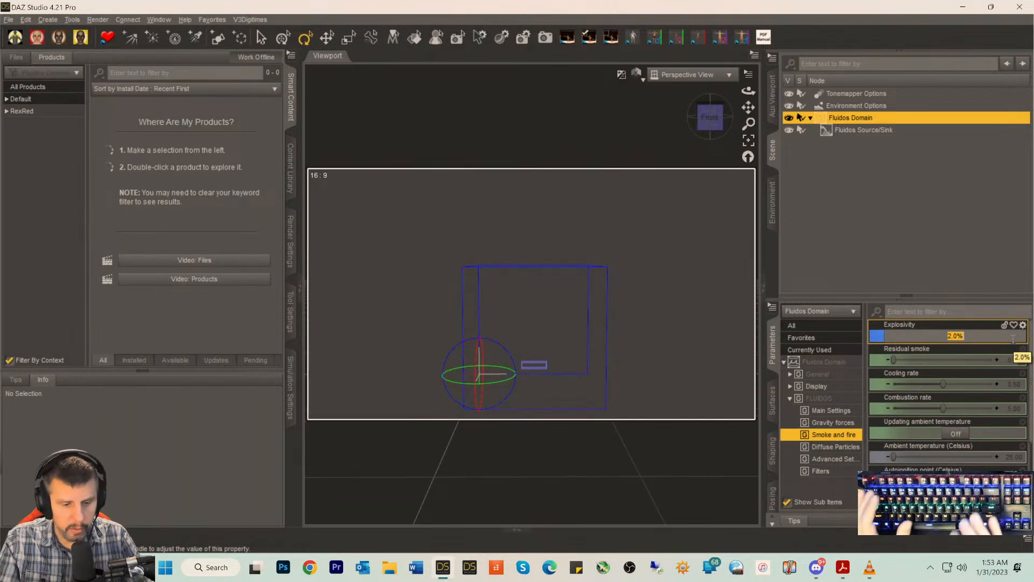
{"action": "type", "text": "4"}
{"action": "key", "text": "Return"}
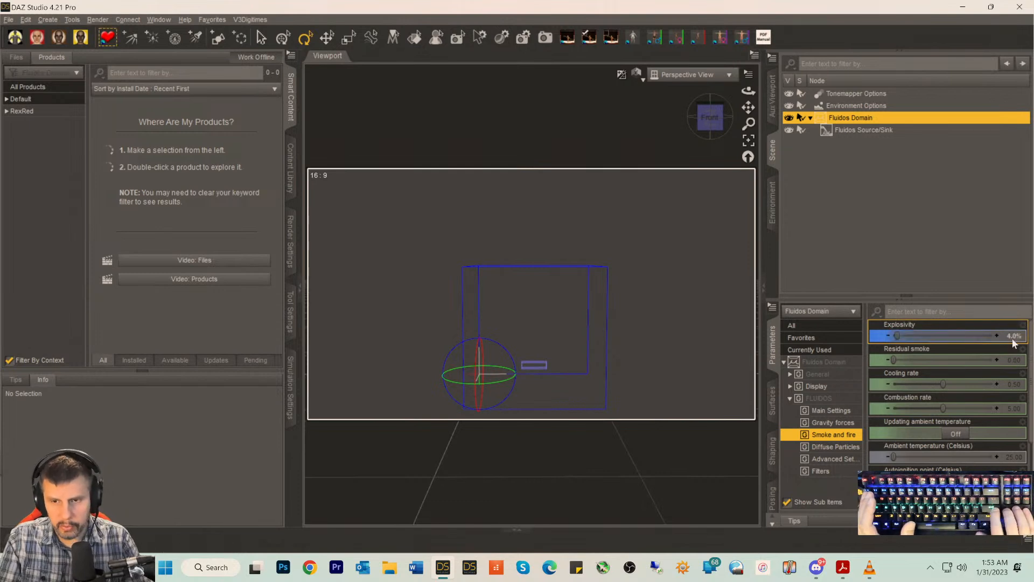
- Consult the manual's buoyancy value and set the Fluidos Domain's Beta buoyancy factor to 0.25 in DAZ Studio
{"action": "left_click", "coordinate": [843, 567]}
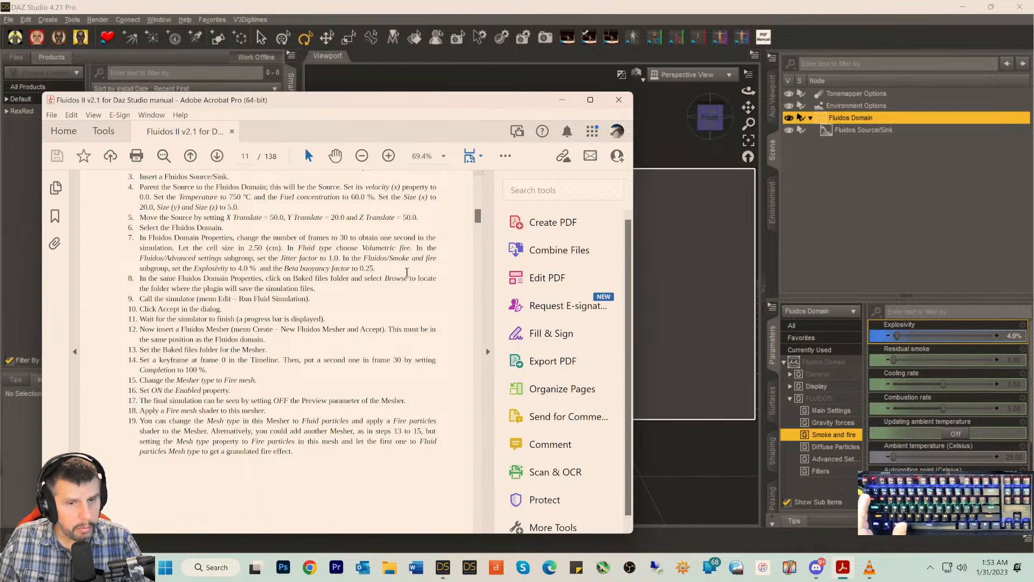
{"action": "scroll", "coordinate": [1000, 447], "scroll_direction": "down", "scroll_amount": 3}
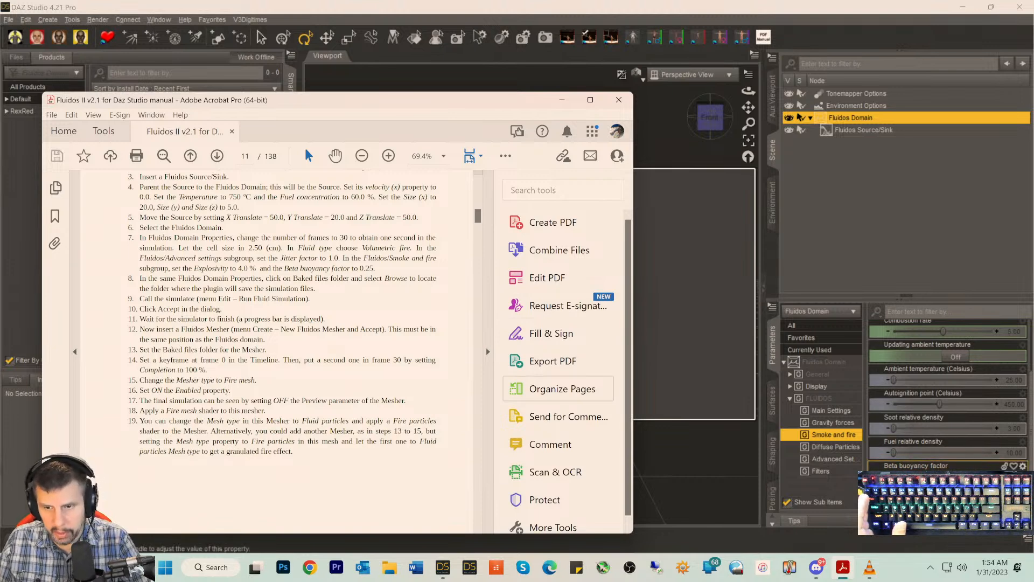
{"action": "left_click", "coordinate": [993, 456]}
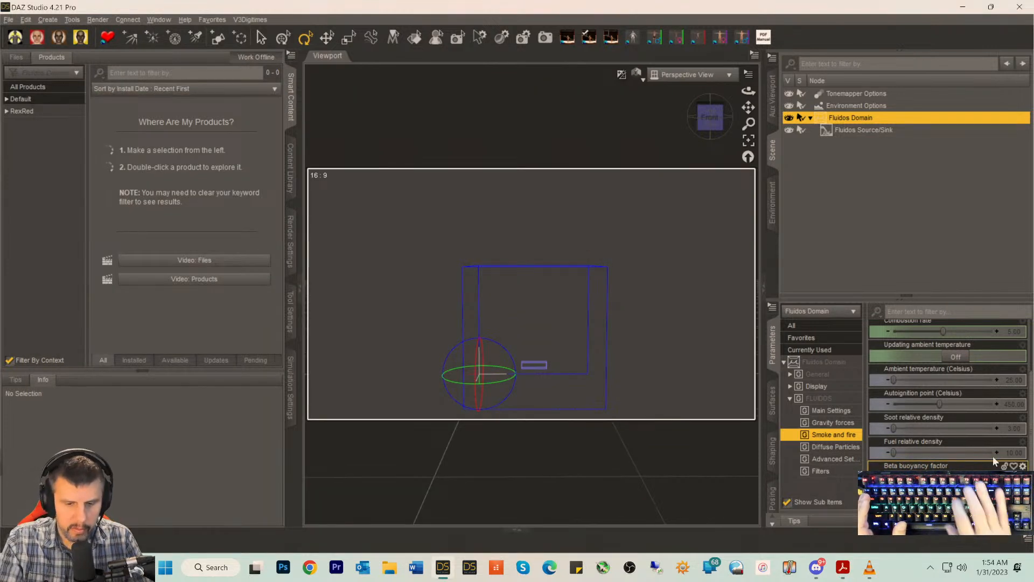
{"action": "key", "text": "Tab"}
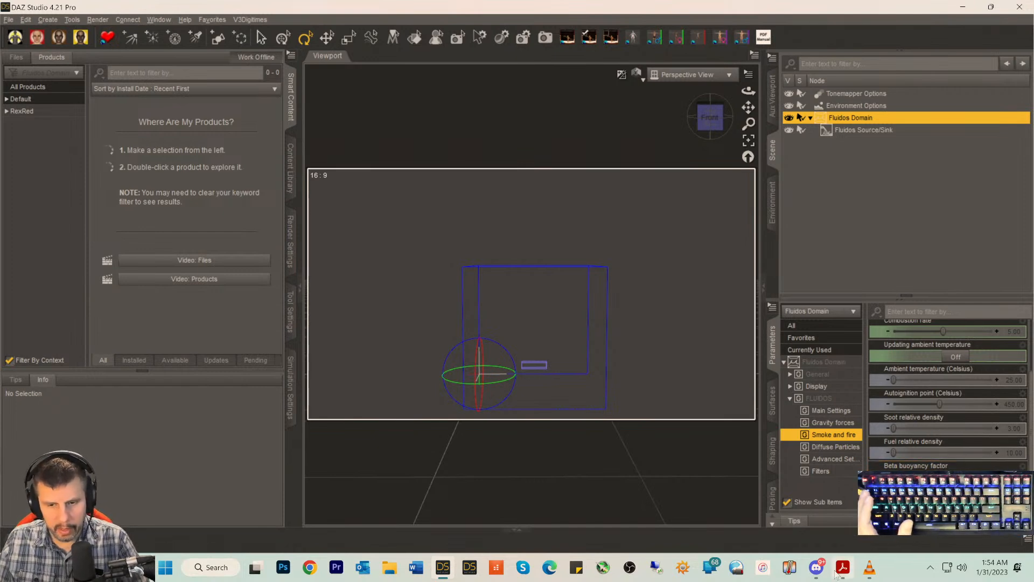
- Check the manual's baked files instruction and start browsing for the Fluidos Domain's Baked files folder in DAZ Studio
{"action": "left_click", "coordinate": [842, 568]}
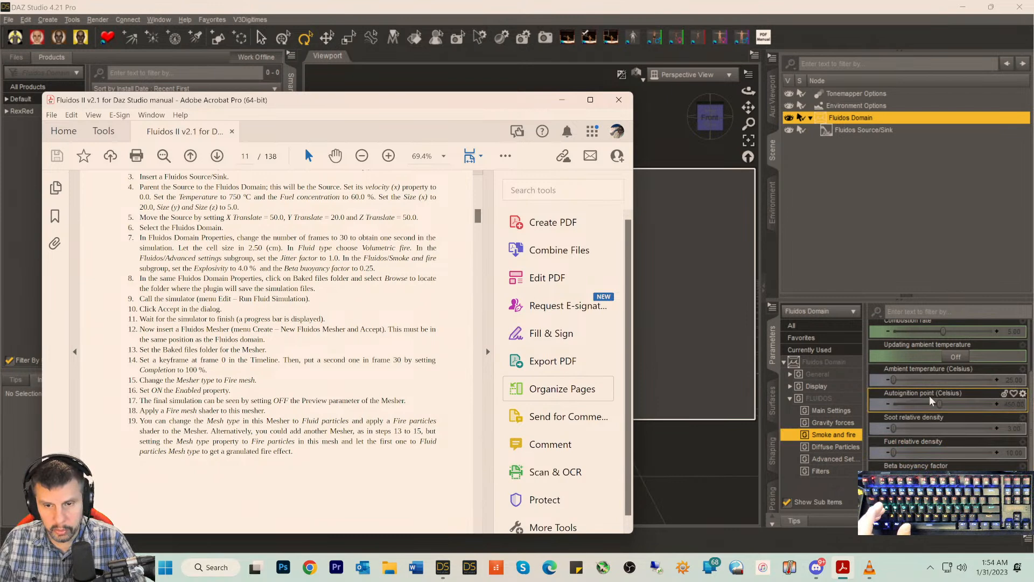
{"action": "scroll", "coordinate": [934, 468], "scroll_direction": "up", "scroll_amount": 3}
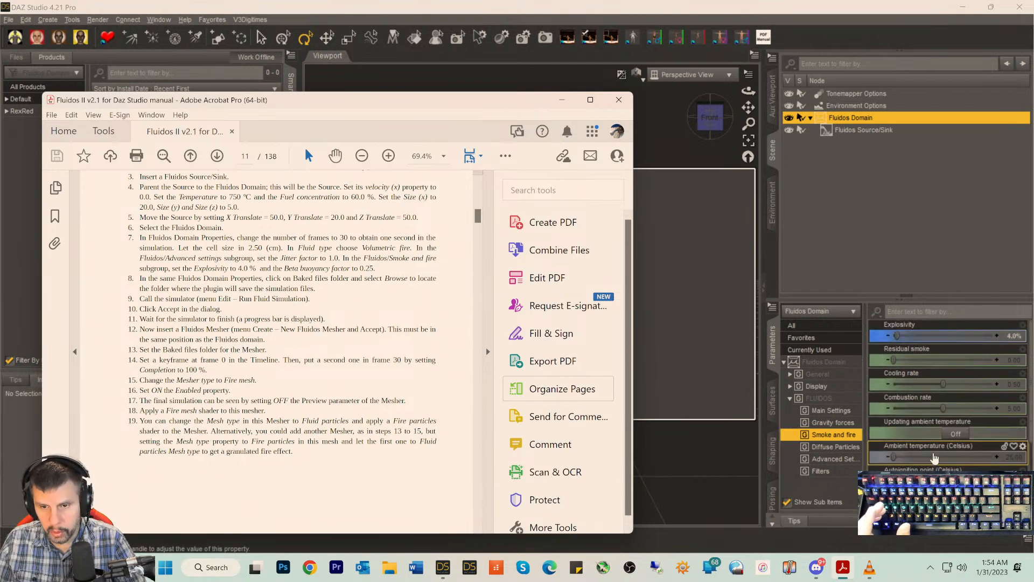
{"action": "scroll", "coordinate": [980, 428], "scroll_direction": "down", "scroll_amount": 3}
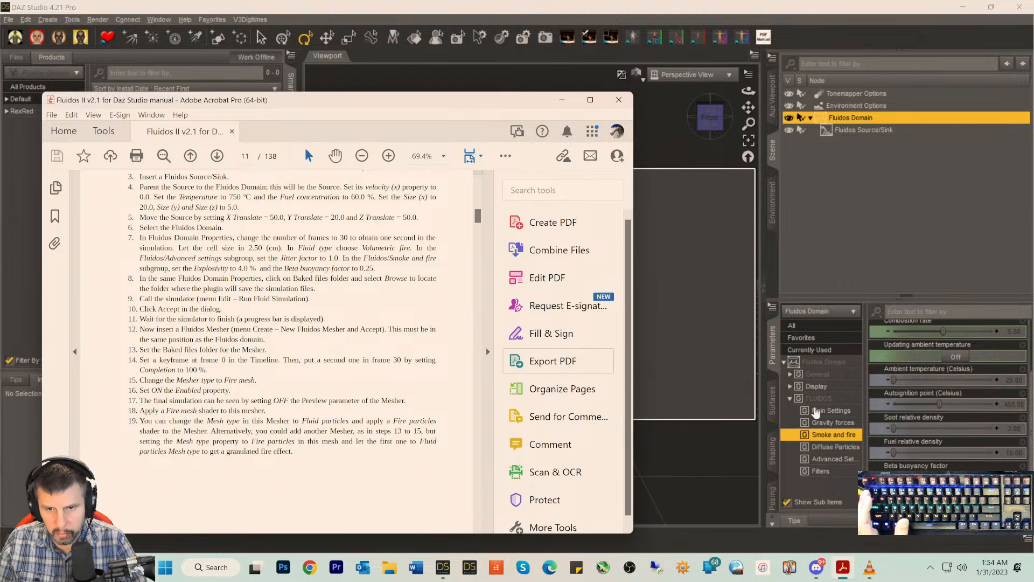
{"action": "left_click", "coordinate": [820, 400]}
{"action": "scroll", "coordinate": [977, 434], "scroll_direction": "down", "scroll_amount": 4}
{"action": "scroll", "coordinate": [976, 434], "scroll_direction": "down", "scroll_amount": 1}
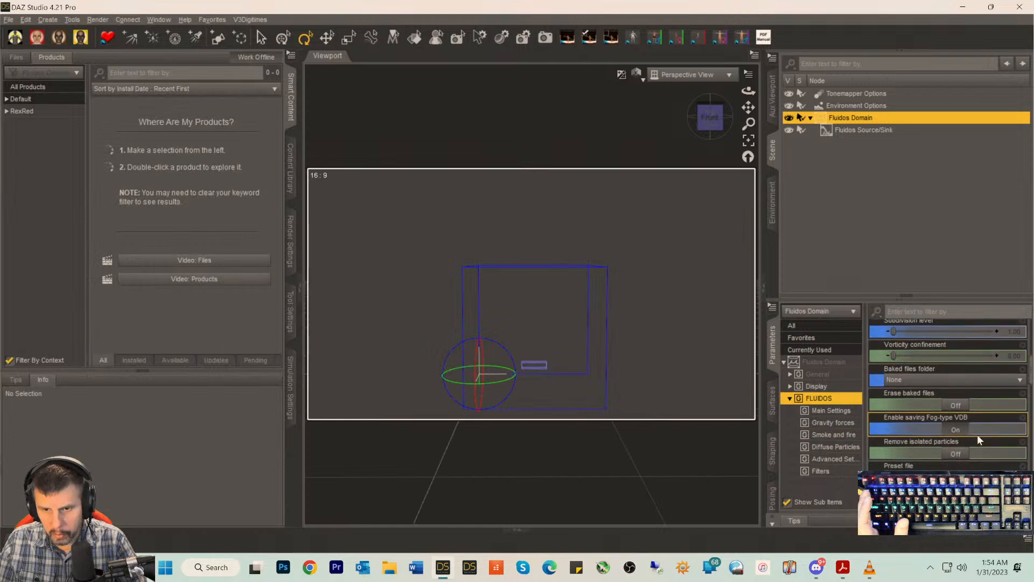
{"action": "left_click", "coordinate": [920, 382]}
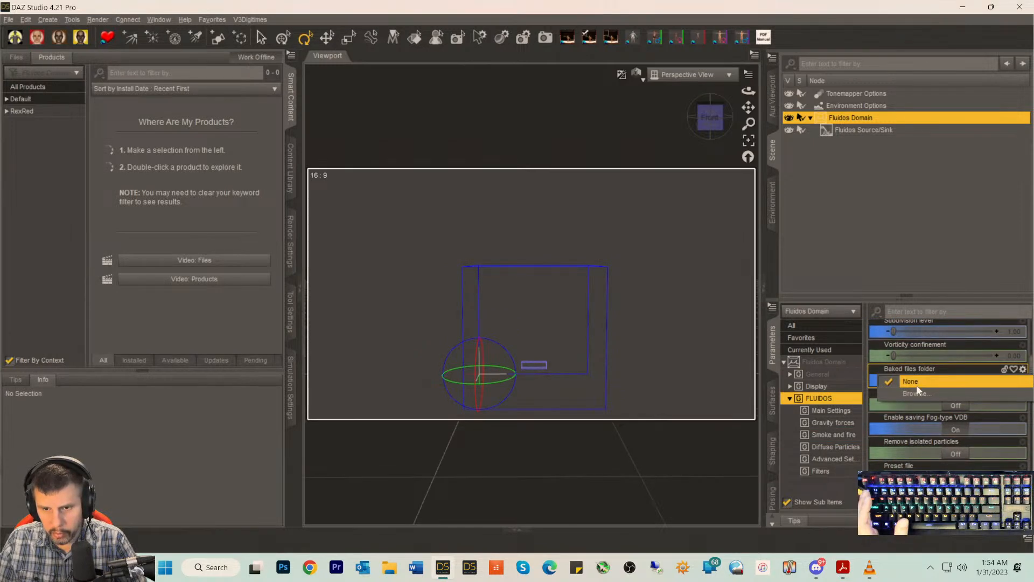
{"action": "left_click", "coordinate": [917, 392]}
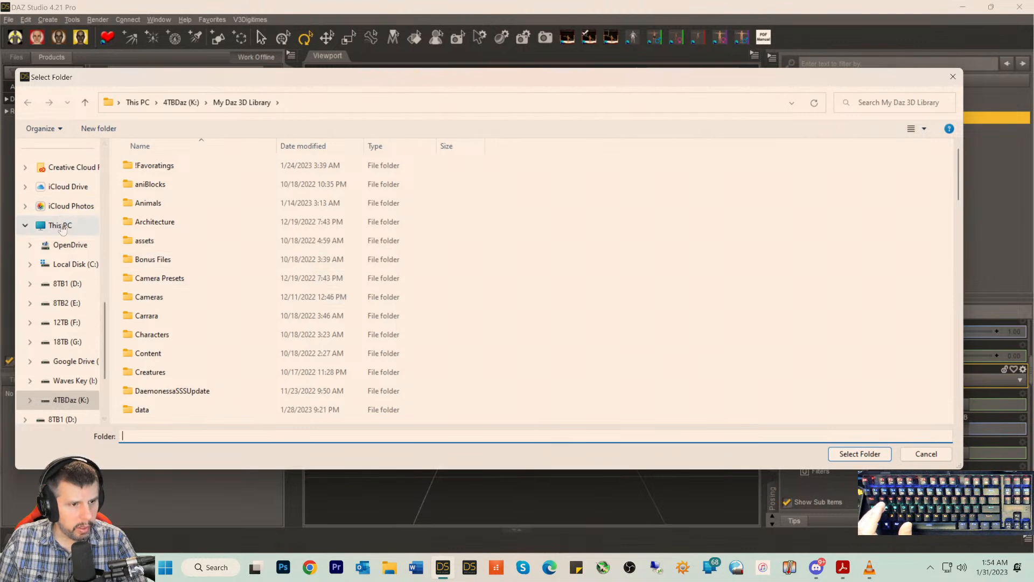
- Open the 1AFluidos Daz Project Objects folder inside My DAZ Studio Renders
{"action": "scroll", "coordinate": [68, 227], "scroll_direction": "up", "scroll_amount": 2}
{"action": "scroll", "coordinate": [69, 227], "scroll_direction": "up", "scroll_amount": 3}
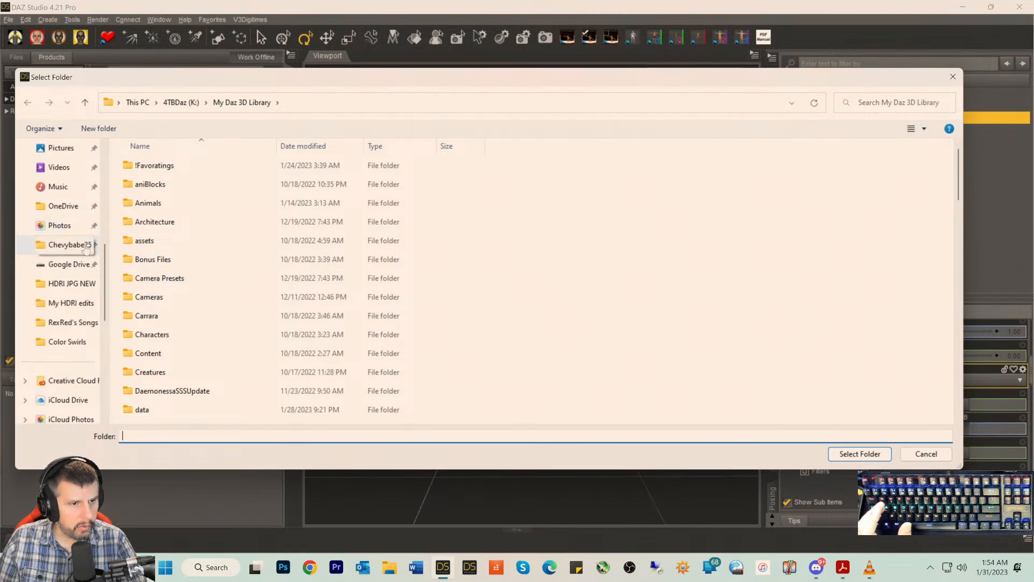
{"action": "scroll", "coordinate": [70, 249], "scroll_direction": "up", "scroll_amount": 4}
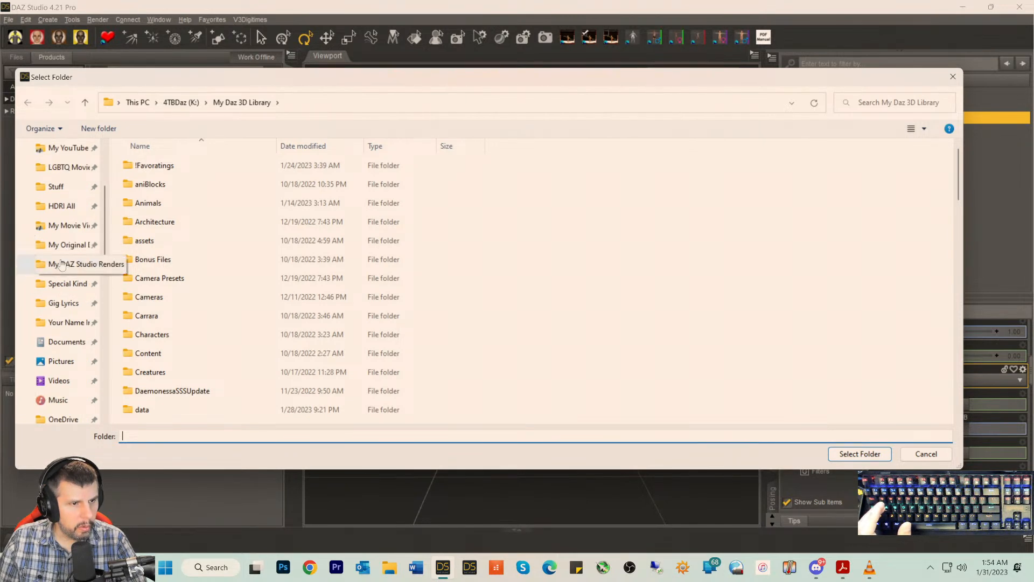
{"action": "left_click", "coordinate": [62, 264]}
{"action": "double_click", "coordinate": [222, 177]}
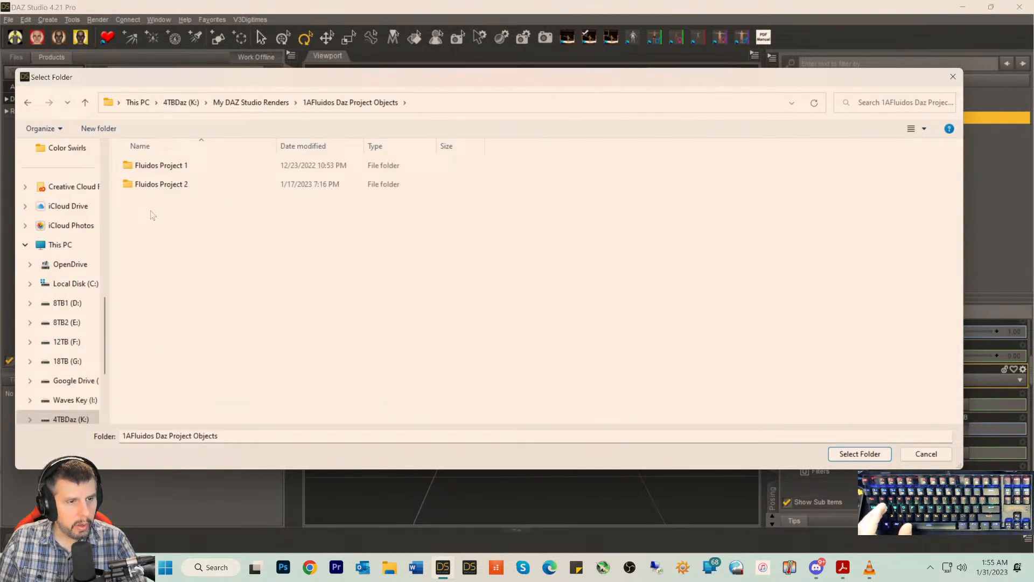
- Create a folder named Fluidos Project 3 and choose it as the domain's Baked files folder
{"action": "left_click", "coordinate": [94, 129]}
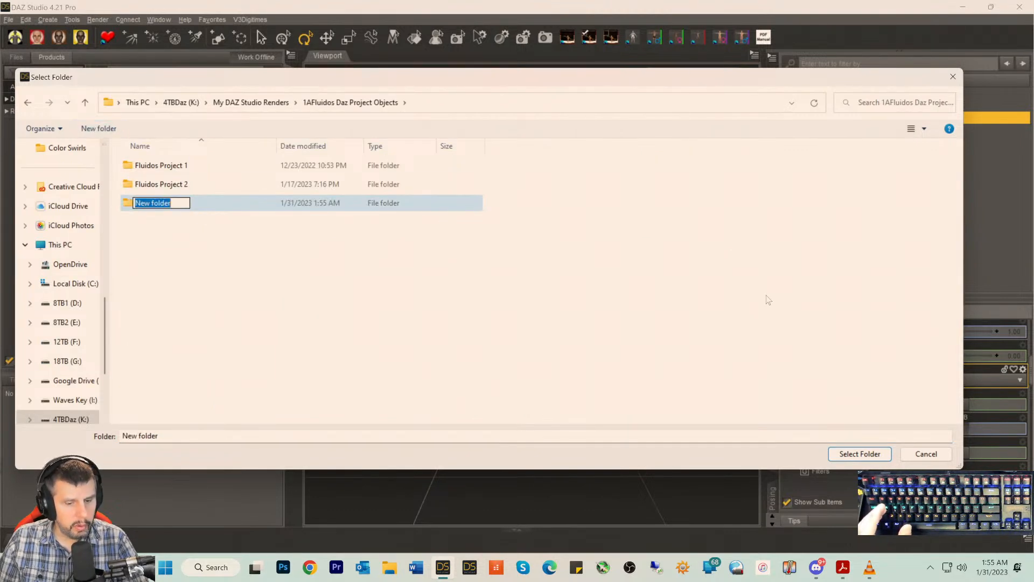
{"action": "type", "text": "Fluidoss"}
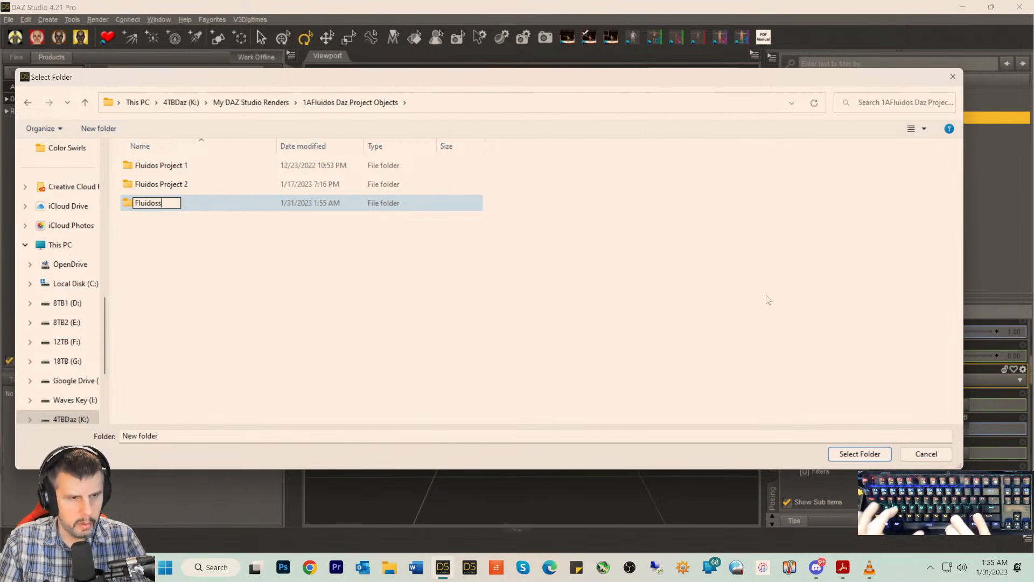
{"action": "key", "text": "BackSpace"}
{"action": "type", "text": "P"}
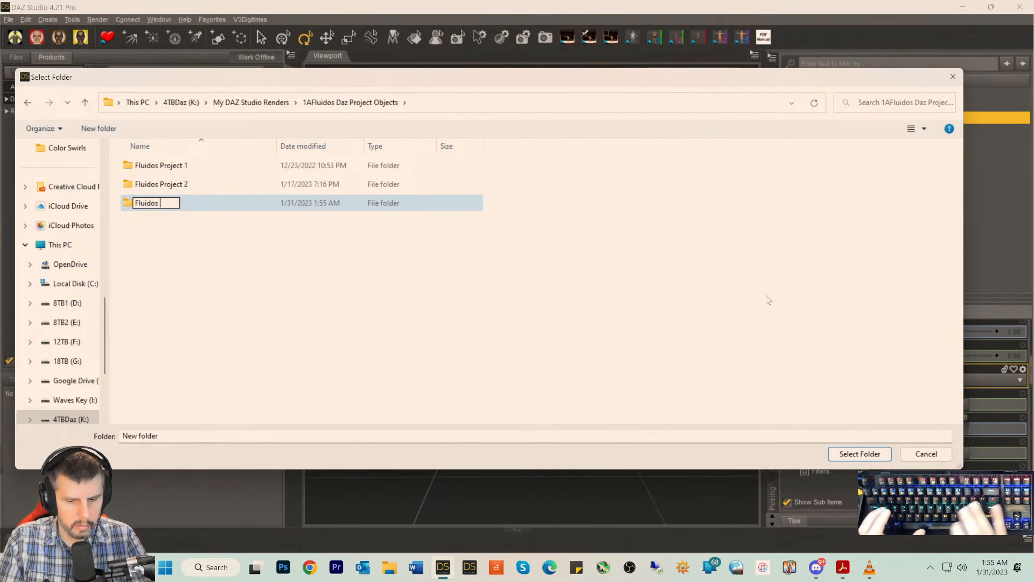
{"action": "type", "text": "roject 3"}
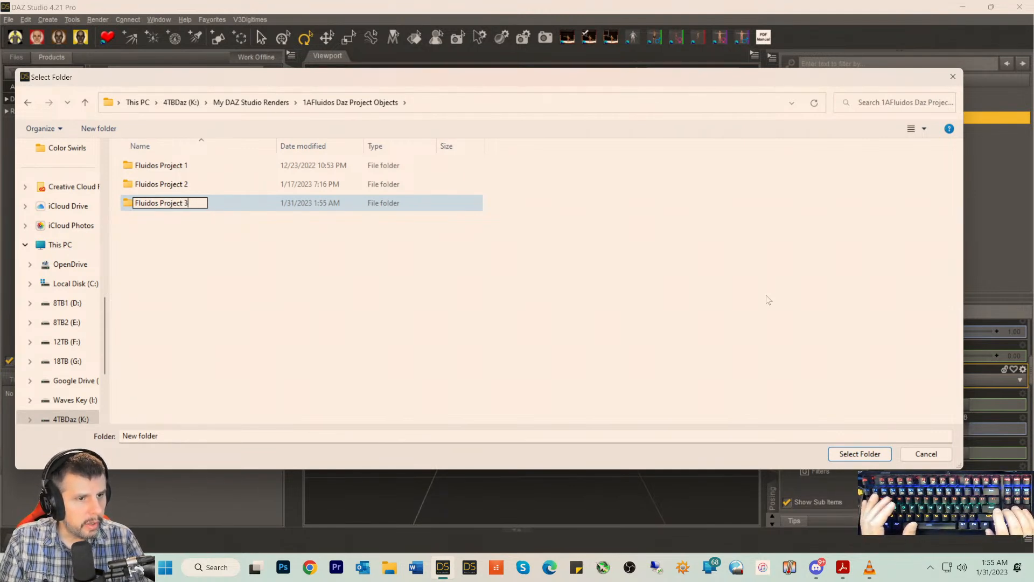
{"action": "key", "text": "Return"}
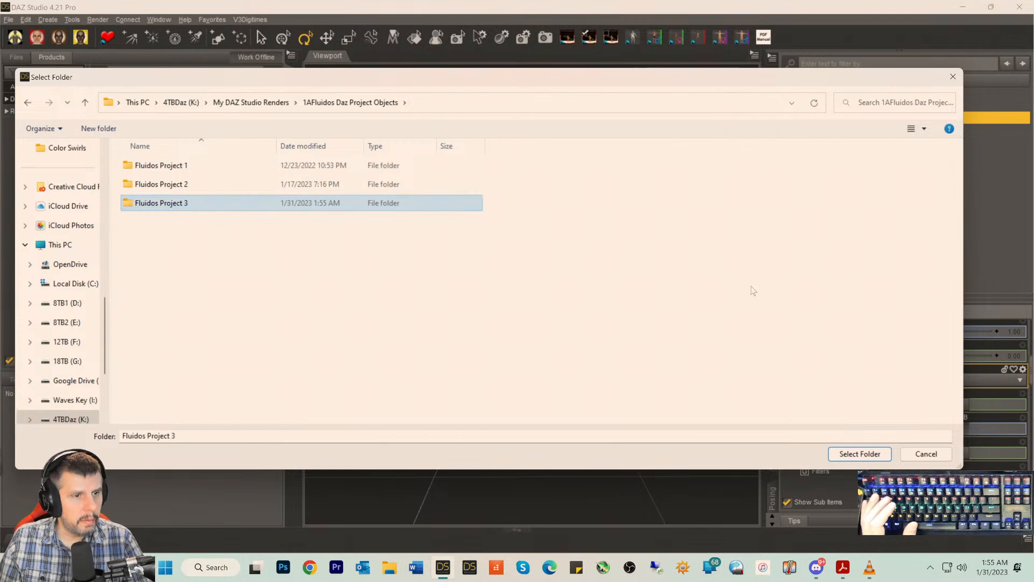
{"action": "double_click", "coordinate": [139, 206]}
{"action": "left_click", "coordinate": [853, 458]}
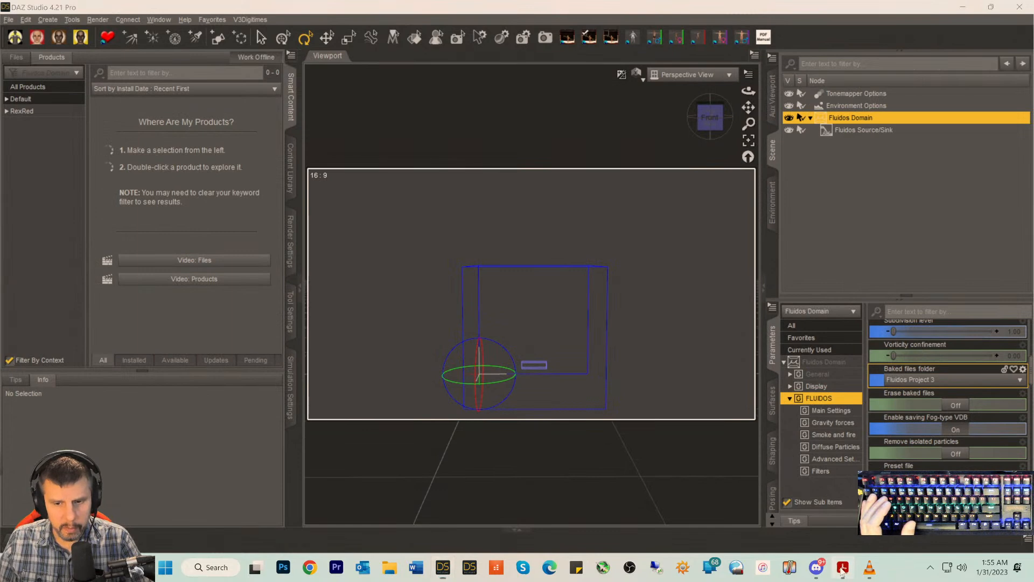
- Check the manual's simulator instruction and run the fluid simulation in DAZ Studio with the default options
{"action": "left_click", "coordinate": [843, 567]}
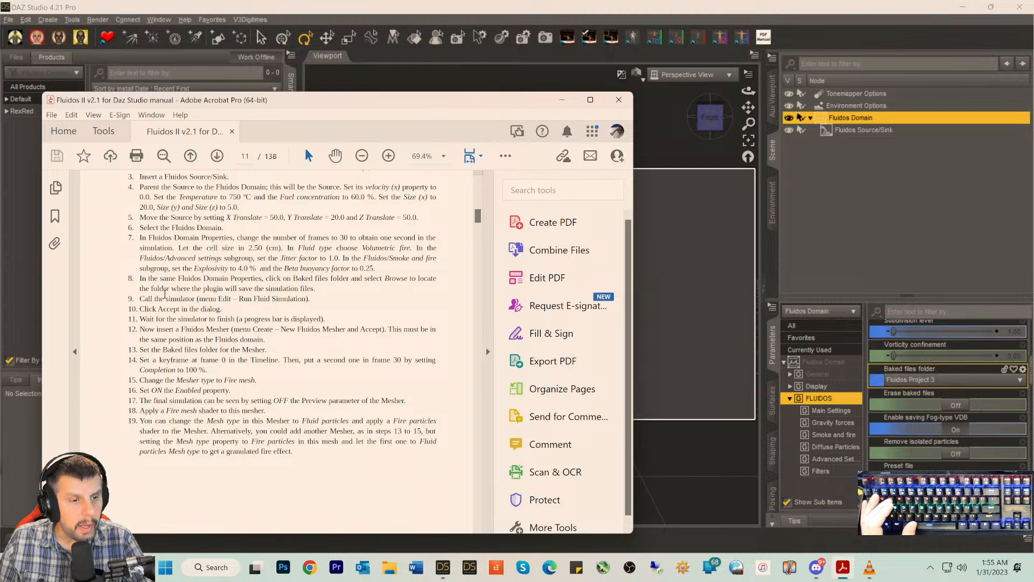
{"action": "scroll", "coordinate": [177, 291], "scroll_direction": "down", "scroll_amount": 1}
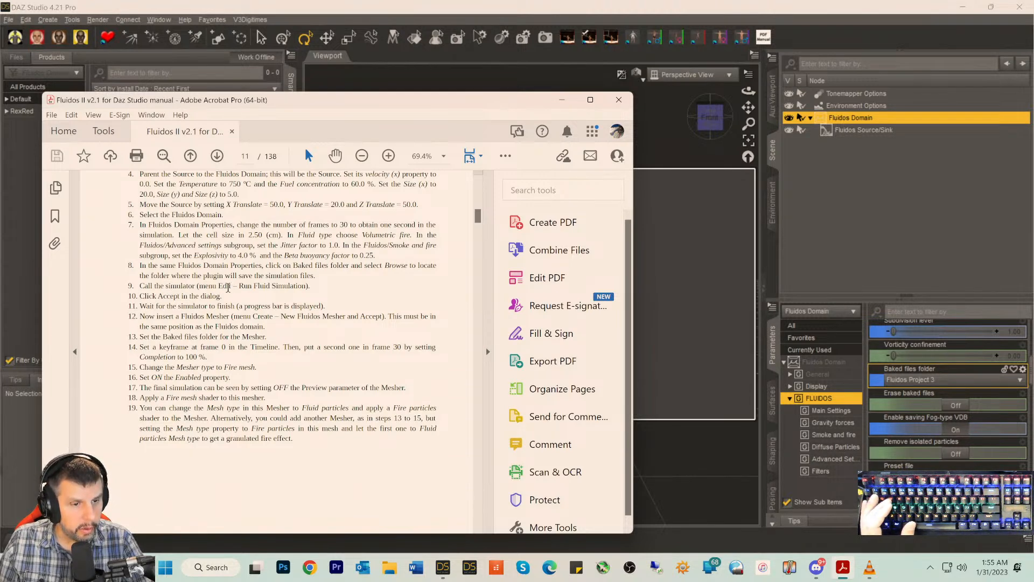
{"action": "left_click", "coordinate": [563, 102]}
{"action": "left_click", "coordinate": [29, 20]}
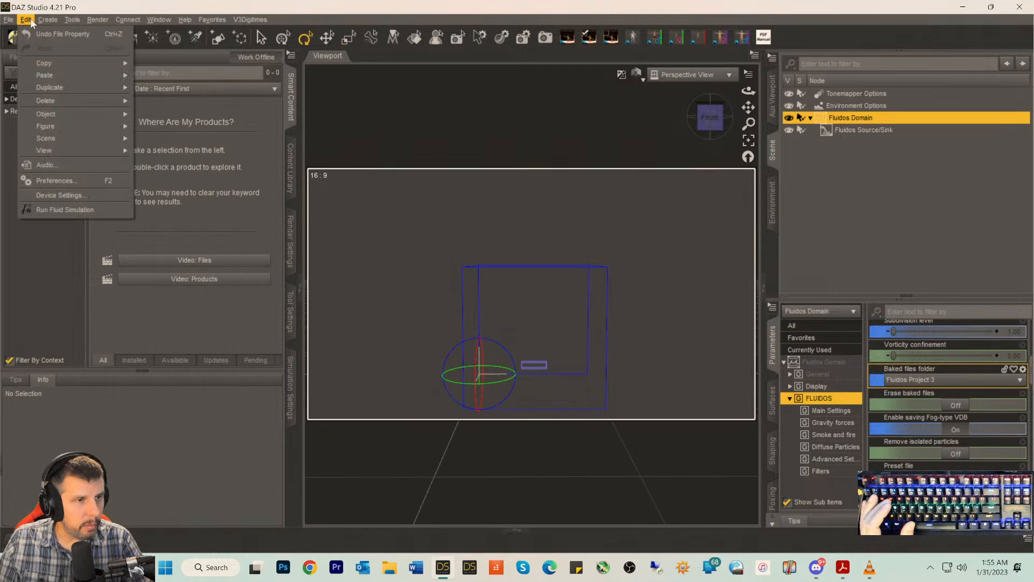
{"action": "left_click", "coordinate": [41, 210]}
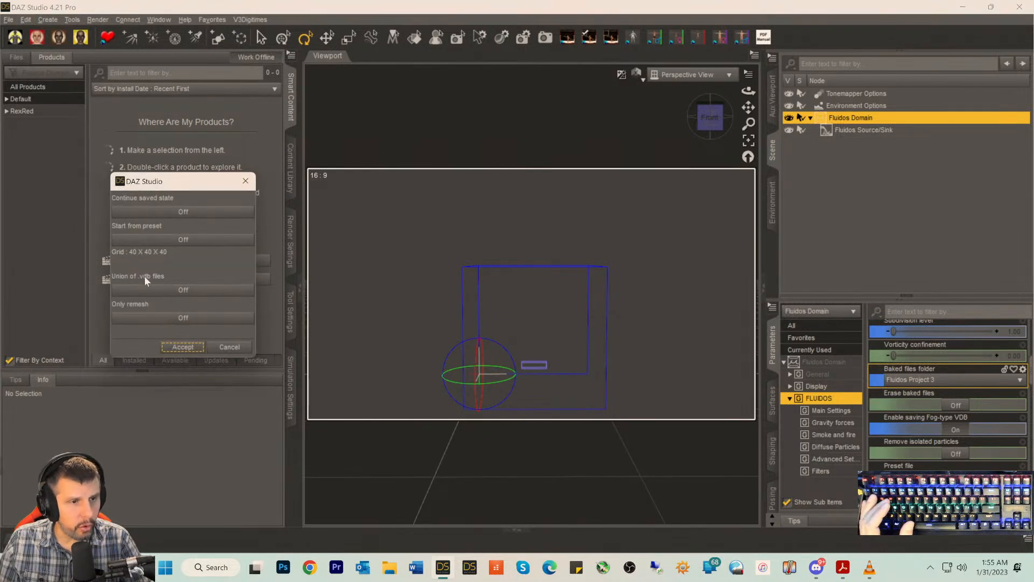
{"action": "left_click", "coordinate": [182, 346]}
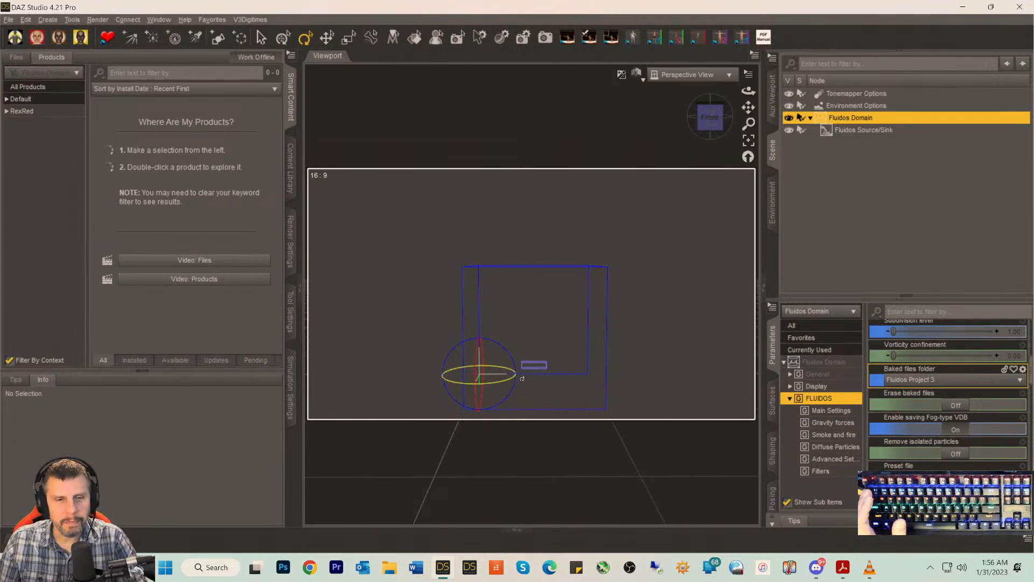
- Check the manual's mesher instruction and create a new Fluidos Mesher in DAZ Studio with the default name
{"action": "left_click", "coordinate": [841, 568]}
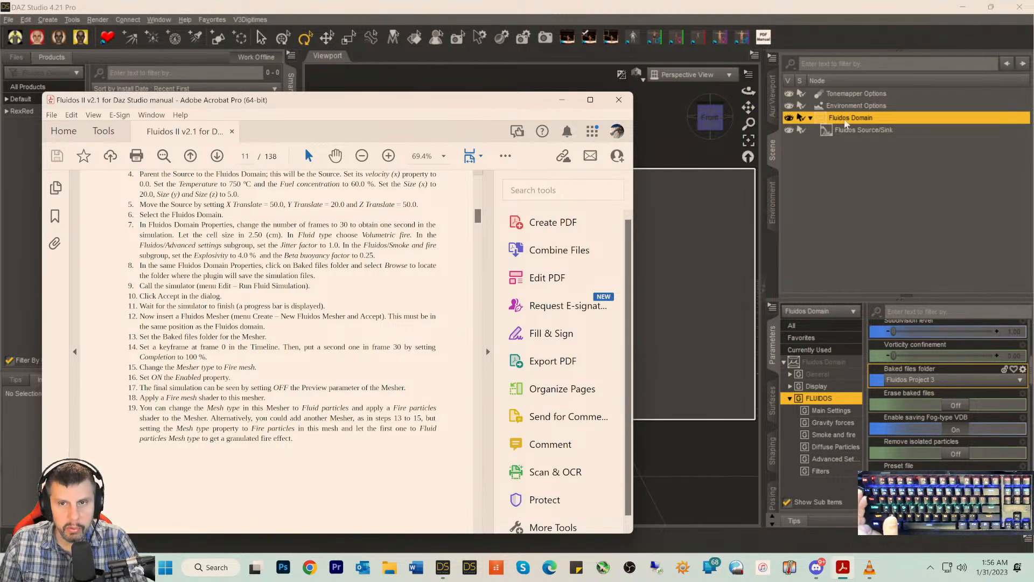
{"action": "left_click", "coordinate": [561, 100]}
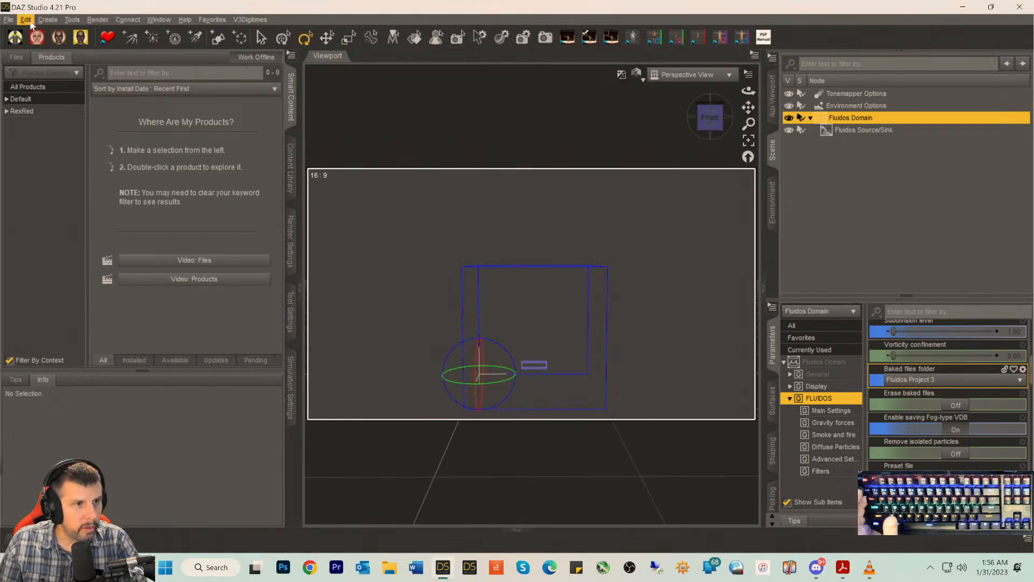
{"action": "left_click", "coordinate": [26, 20]}
{"action": "mouse_move", "coordinate": [49, 22]}
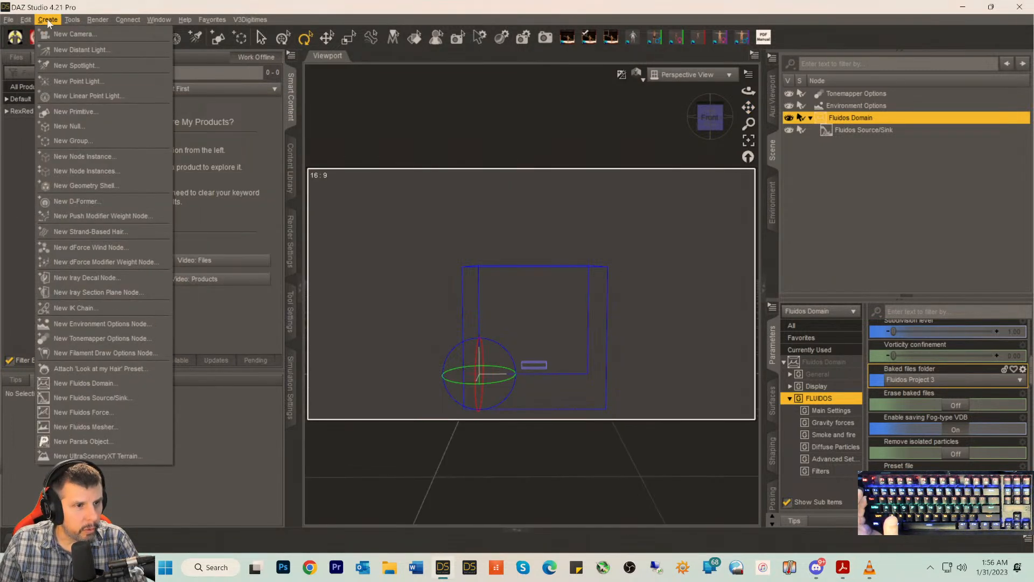
{"action": "left_click", "coordinate": [69, 428]}
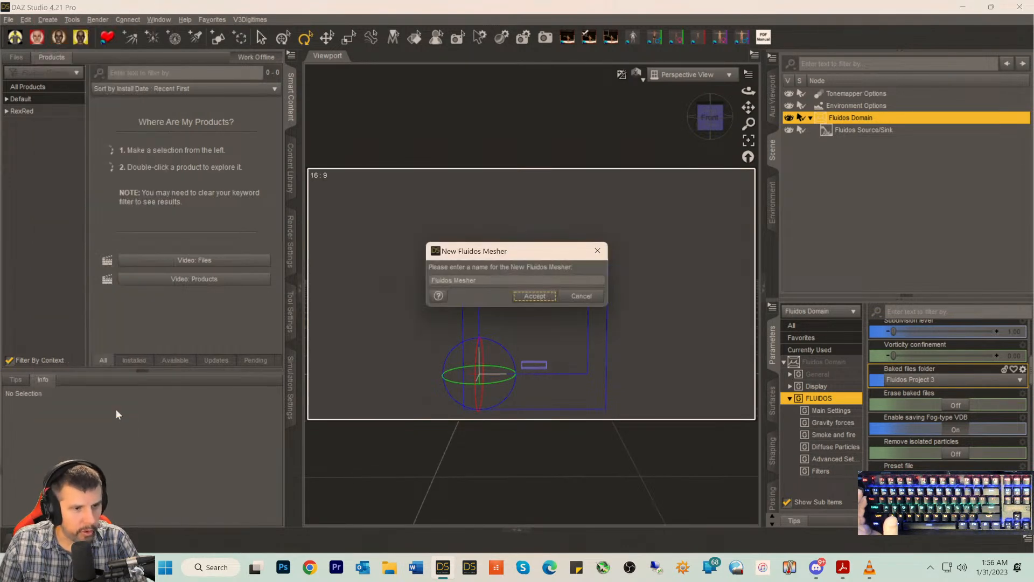
{"action": "left_click", "coordinate": [525, 296]}
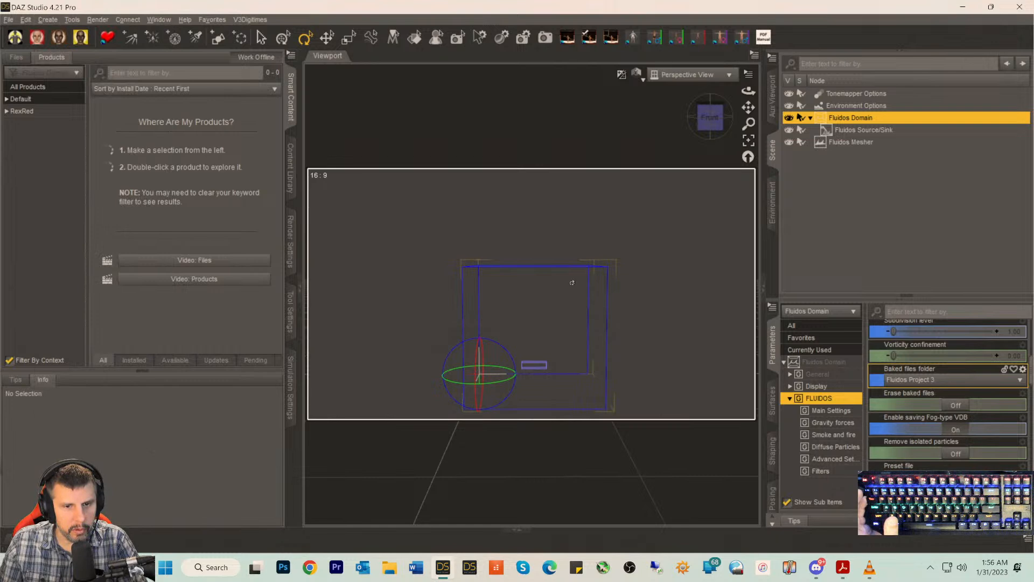
- Check the manual's mesher placement requirement and examine the Fluidos Mesher's position against the domain from several angles in DAZ Studio
{"action": "left_click", "coordinate": [829, 139]}
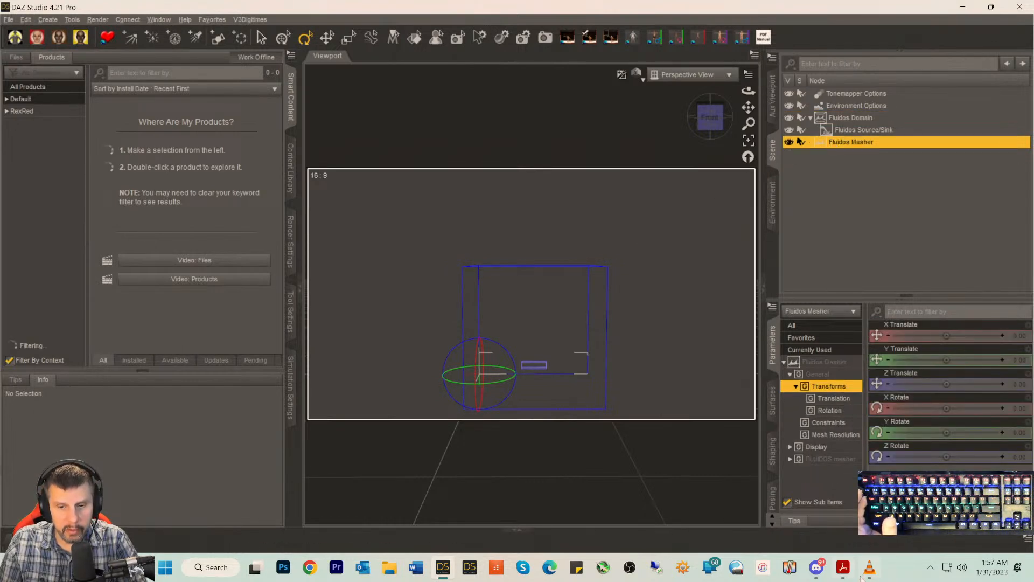
{"action": "key", "text": "alt+Tab"}
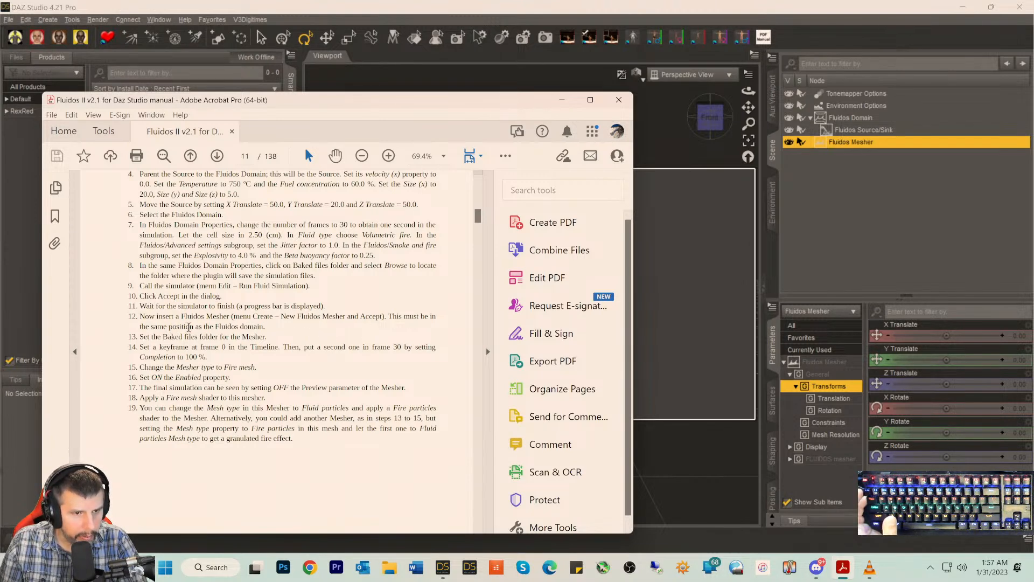
{"action": "left_click", "coordinate": [561, 102]}
{"action": "left_click_drag", "start_coordinate": [705, 123], "coordinate": [720, 224]}
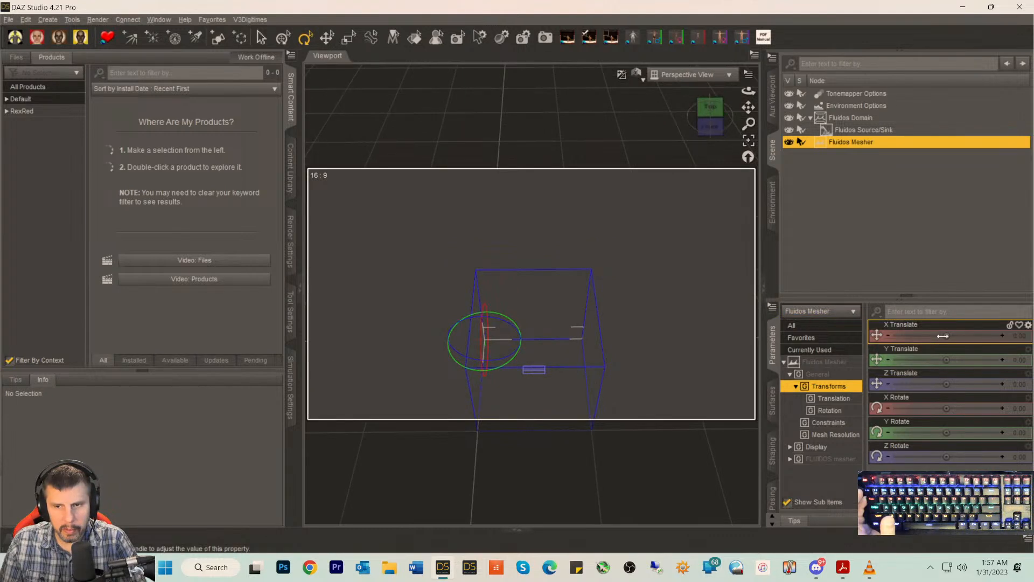
{"action": "left_click", "coordinate": [843, 132]}
{"action": "left_click", "coordinate": [839, 141]}
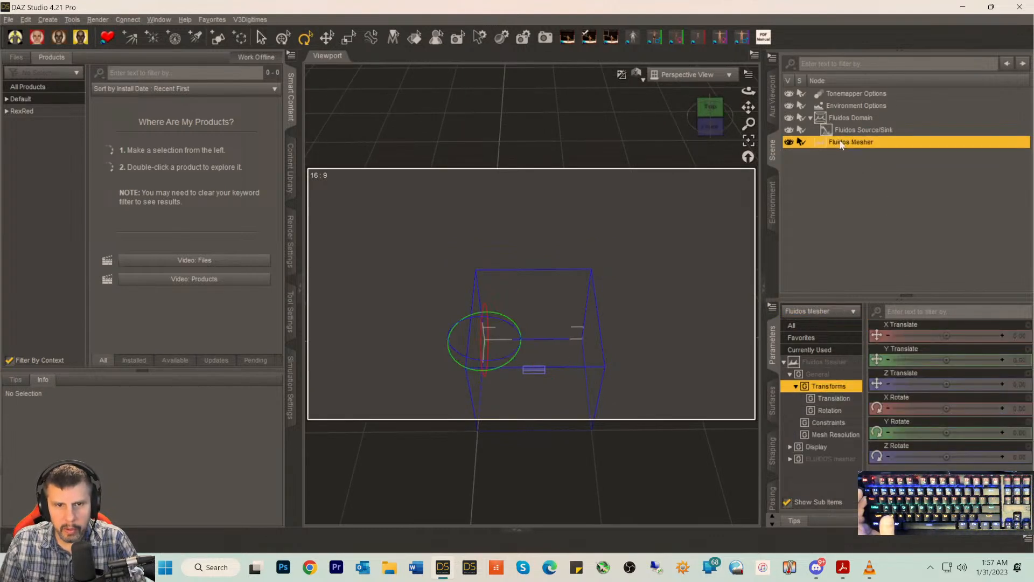
{"action": "left_click_drag", "start_coordinate": [710, 119], "coordinate": [734, 95]}
{"action": "left_click_drag", "start_coordinate": [690, 143], "coordinate": [699, 138]}
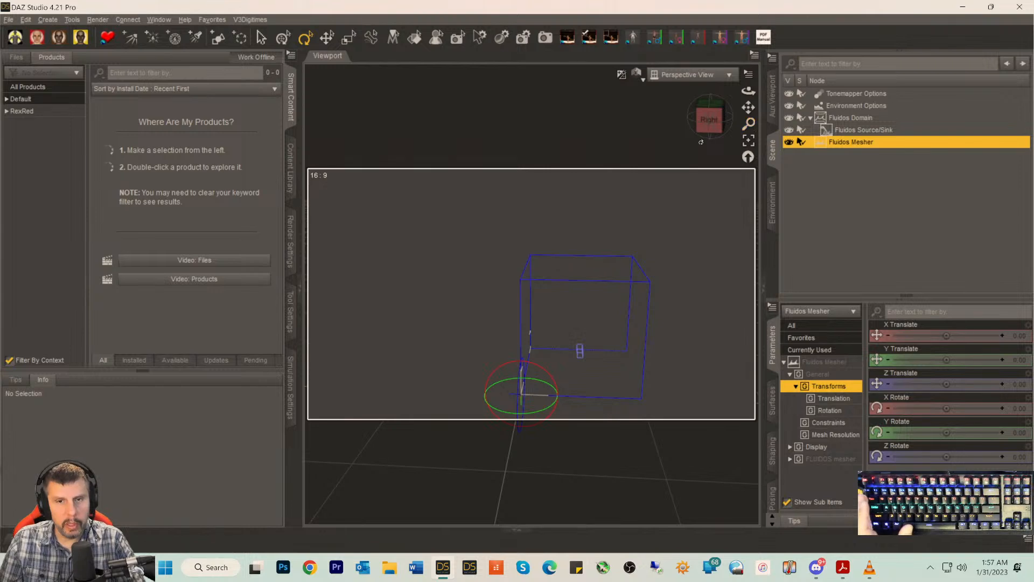
{"action": "left_click_drag", "start_coordinate": [708, 132], "coordinate": [677, 134]}
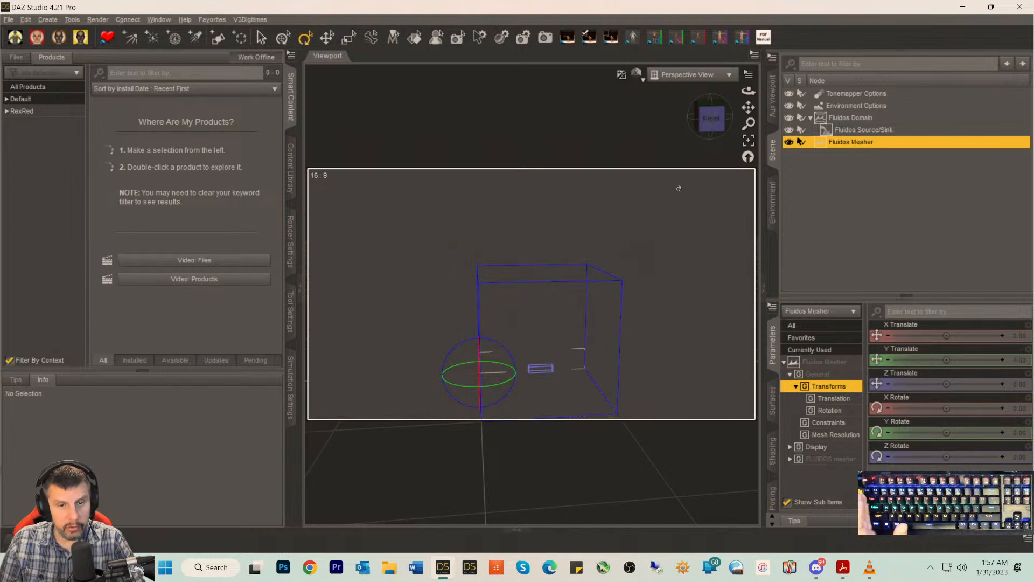
{"action": "left_click", "coordinate": [711, 118]}
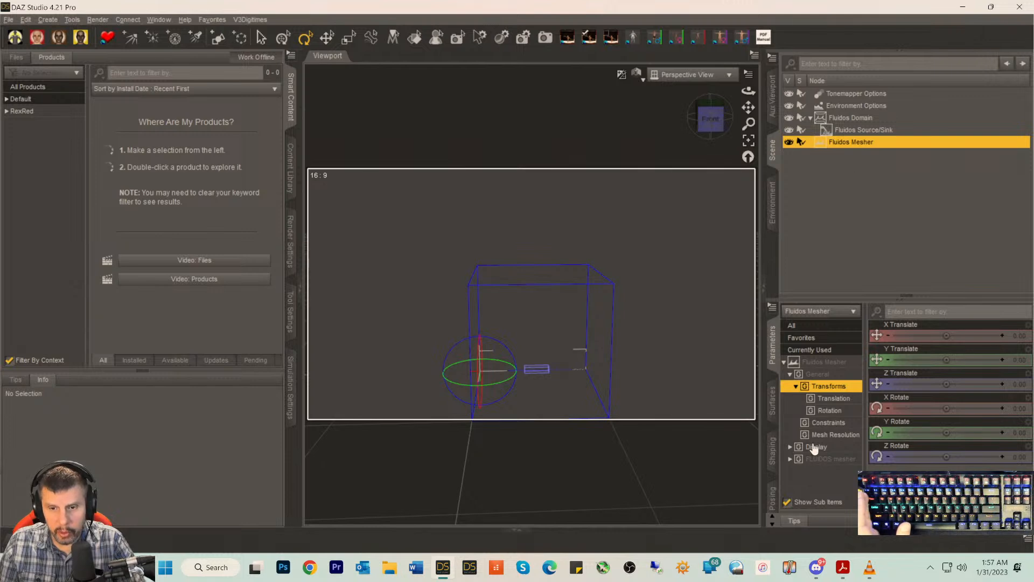
- Set the Fluidos Mesher's Baked files folder to Fluidos Project 3 inside My DAZ Studio Renders, 1AFluidos Daz Project Objects
{"action": "left_click", "coordinate": [824, 458]}
{"action": "scroll", "coordinate": [935, 431], "scroll_direction": "down", "scroll_amount": 1}
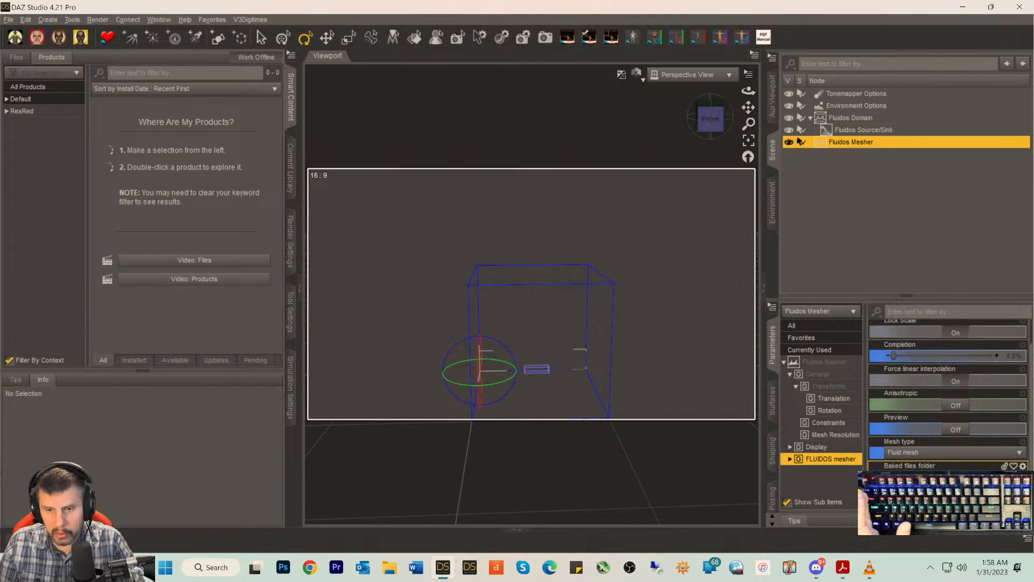
{"action": "left_click", "coordinate": [946, 476]}
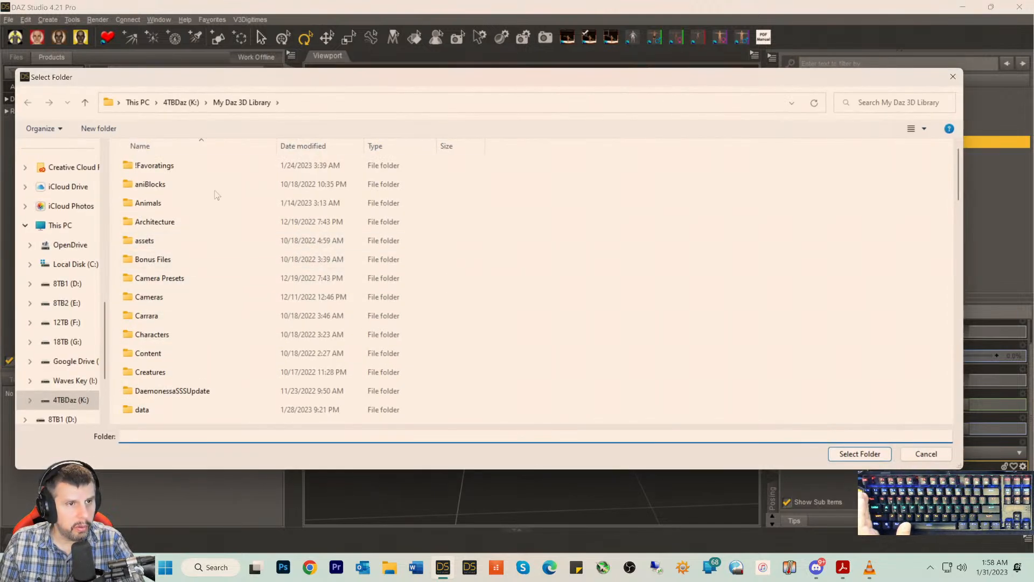
{"action": "scroll", "coordinate": [76, 202], "scroll_direction": "up", "scroll_amount": 4}
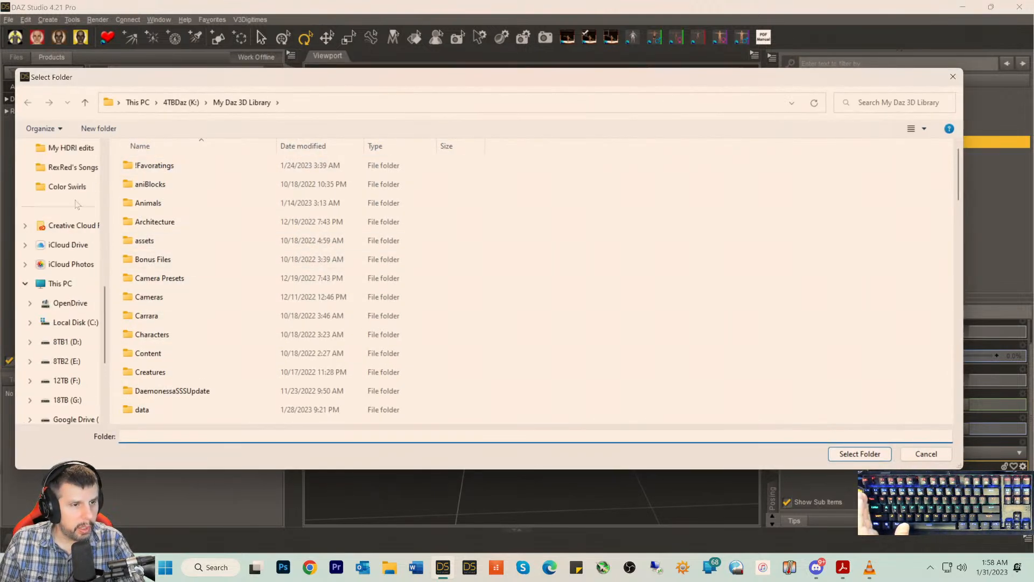
{"action": "scroll", "coordinate": [72, 226], "scroll_direction": "up", "scroll_amount": 3}
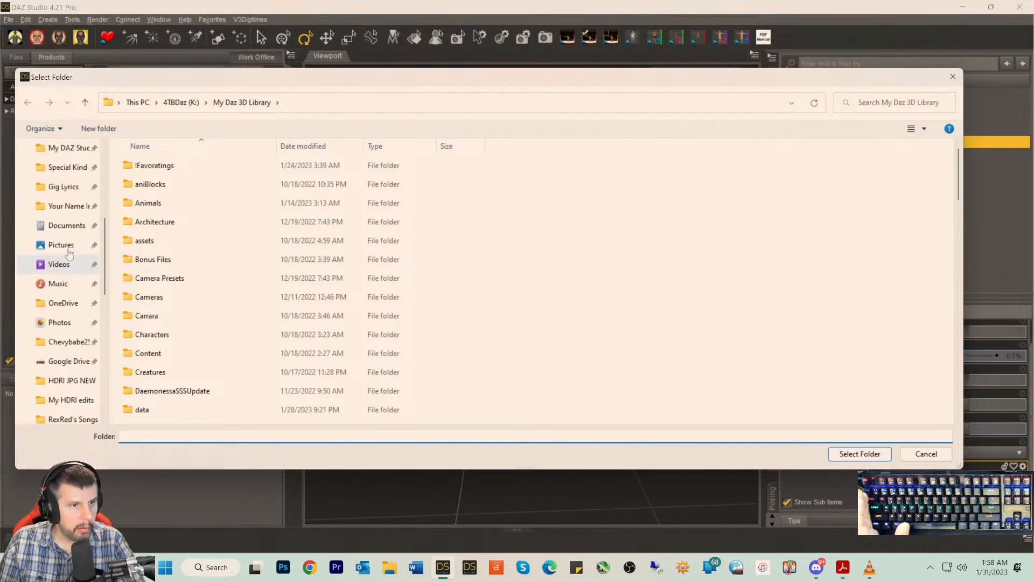
{"action": "left_click", "coordinate": [70, 247]}
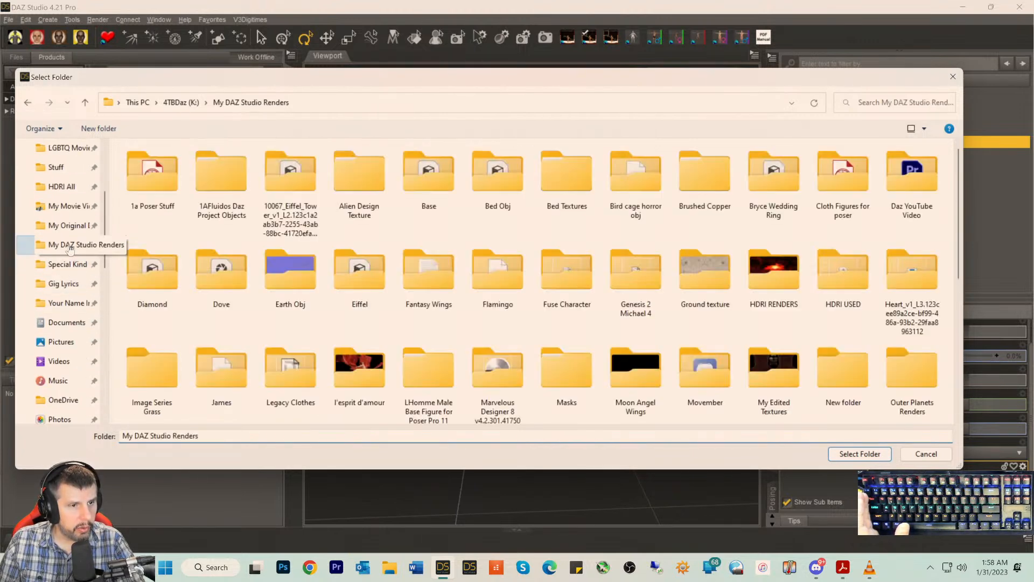
{"action": "double_click", "coordinate": [233, 217]}
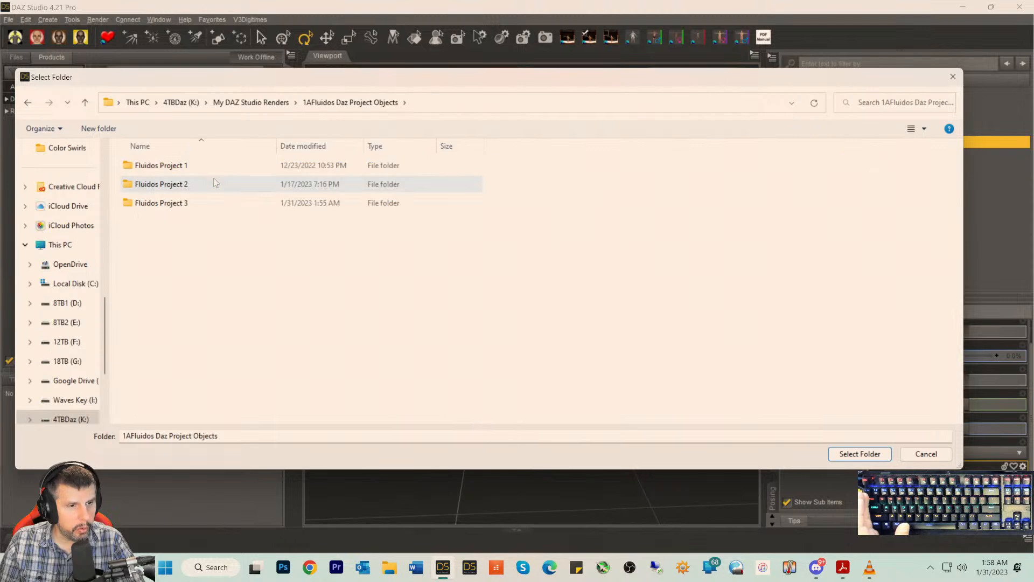
{"action": "left_click", "coordinate": [136, 203]}
{"action": "double_click", "coordinate": [137, 205]}
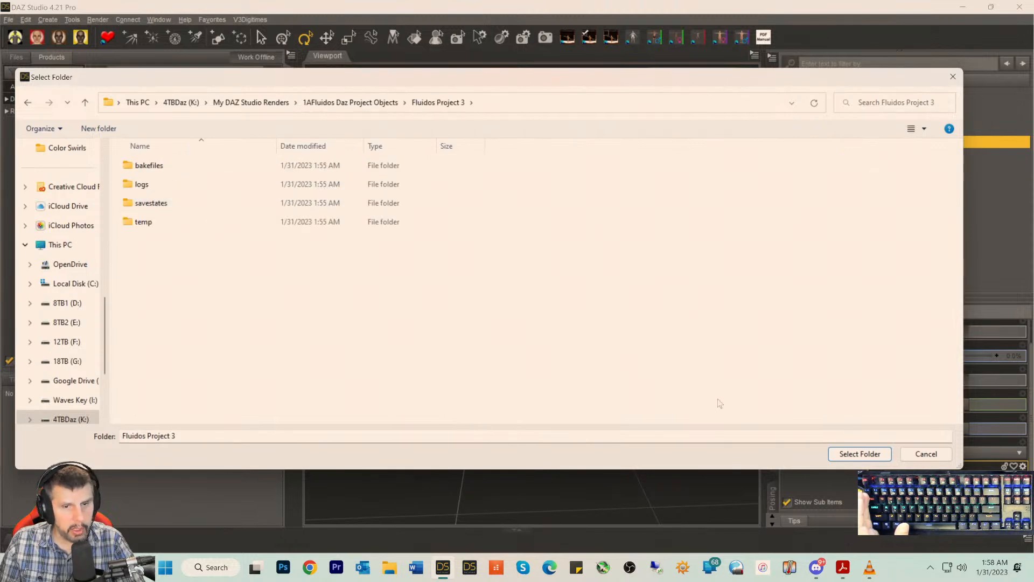
{"action": "left_click", "coordinate": [868, 456]}
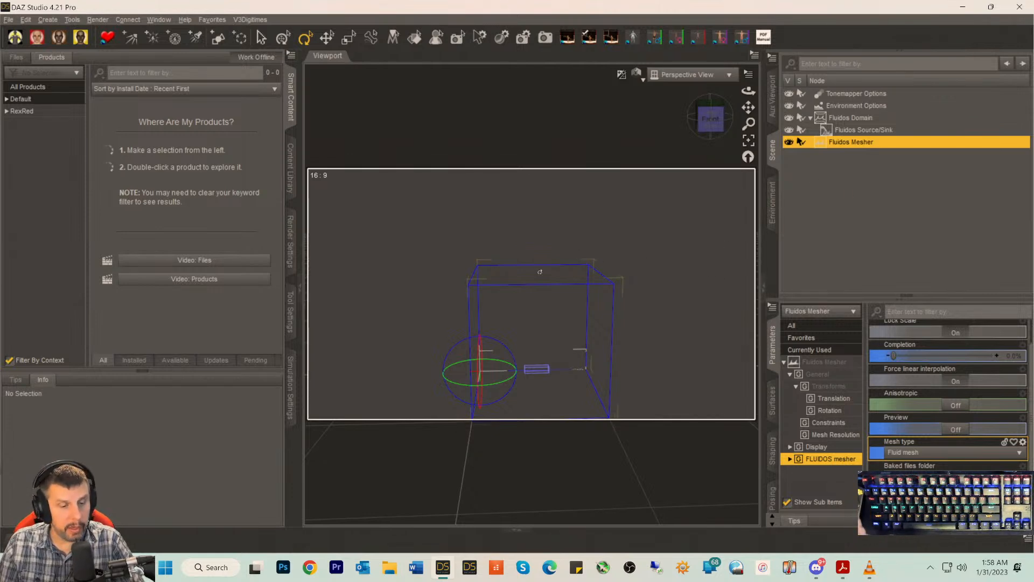
- Check the manual's keyframe instruction and open the Timeline in DAZ Studio at frame 0
{"action": "left_click", "coordinate": [843, 567]}
{"action": "scroll", "coordinate": [197, 330], "scroll_direction": "down", "scroll_amount": 1}
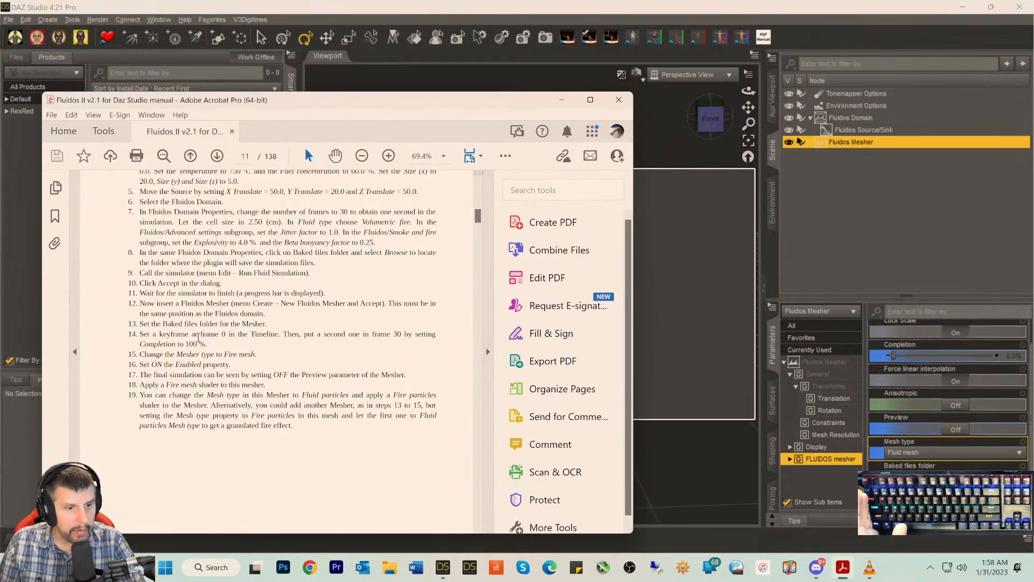
{"action": "left_click", "coordinate": [77, 538]}
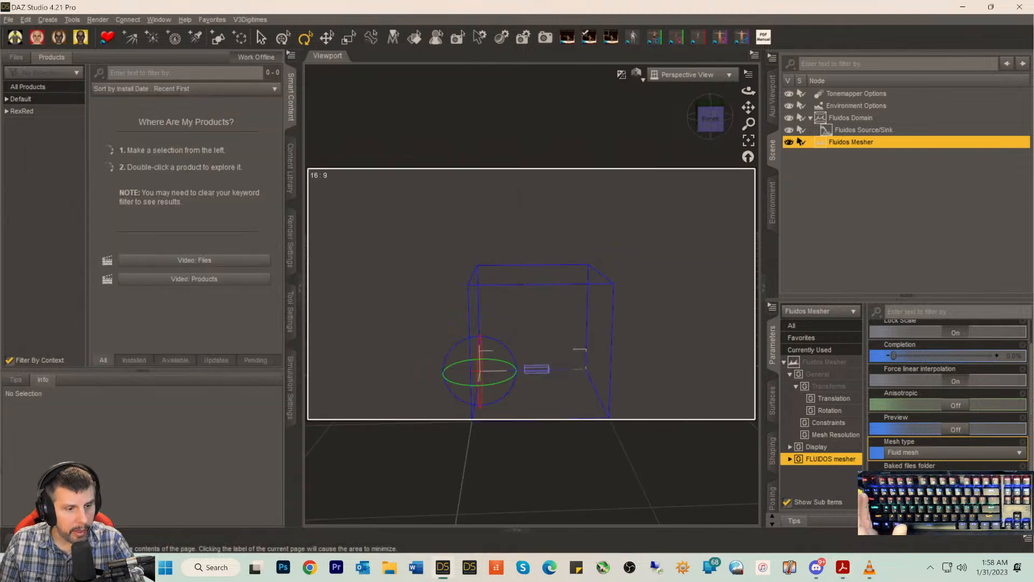
{"action": "left_click", "coordinate": [77, 538]}
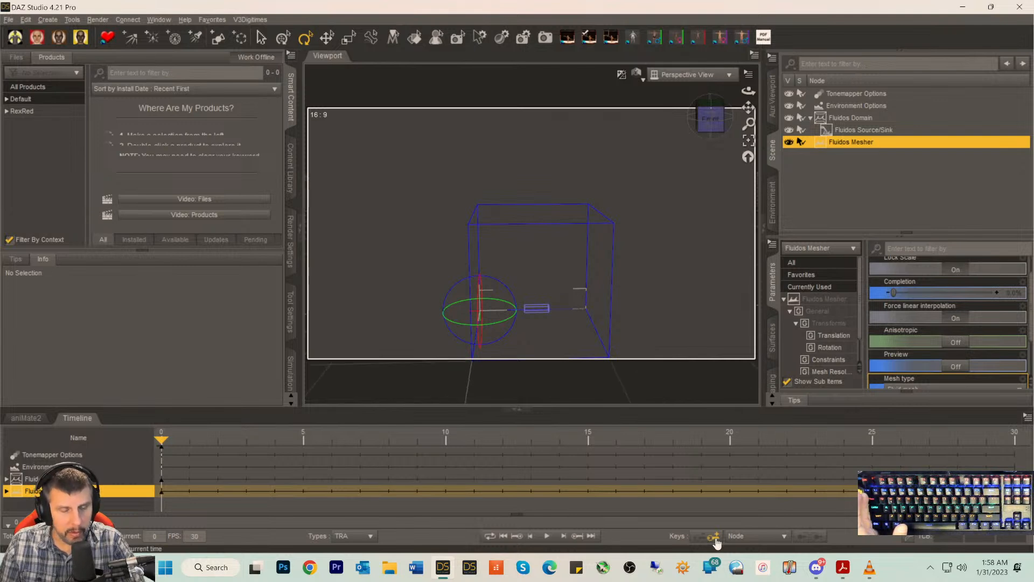
- Recheck the manual, move the DAZ Studio timeline to frame 30 and keyframe the mesher's Completion at 100%
{"action": "left_click", "coordinate": [842, 567]}
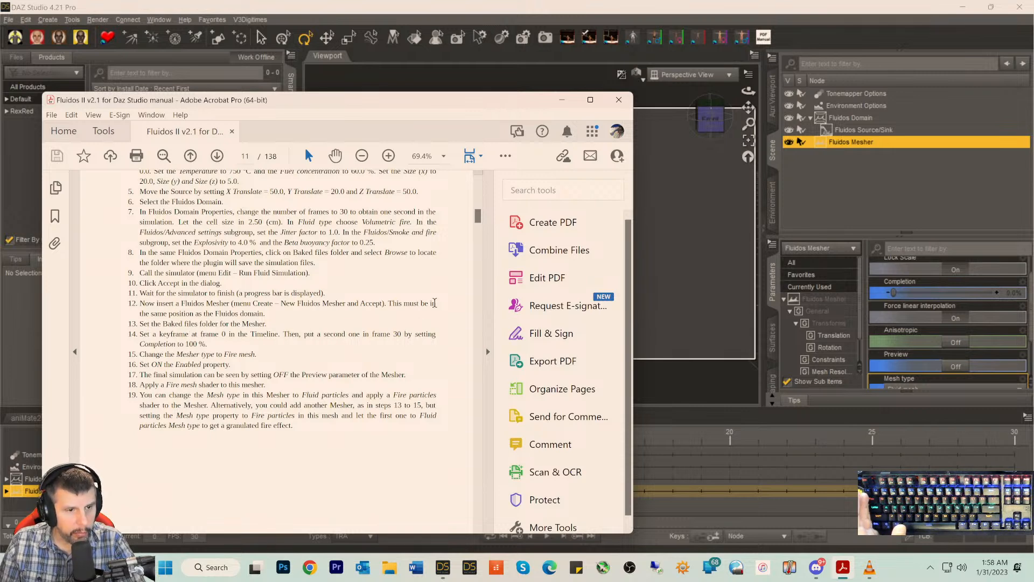
{"action": "left_click", "coordinate": [561, 100]}
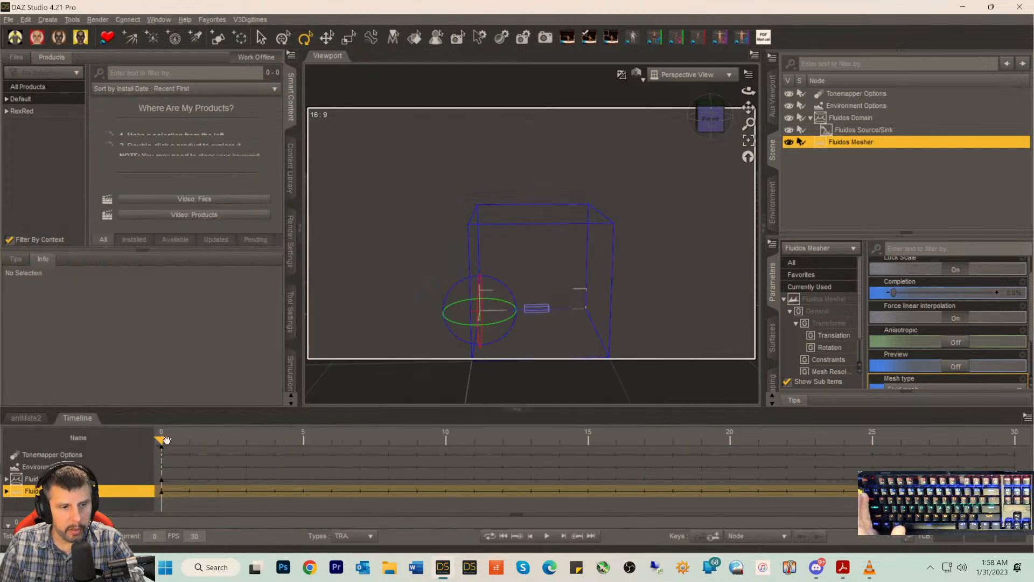
{"action": "left_click_drag", "start_coordinate": [164, 439], "coordinate": [1021, 441]}
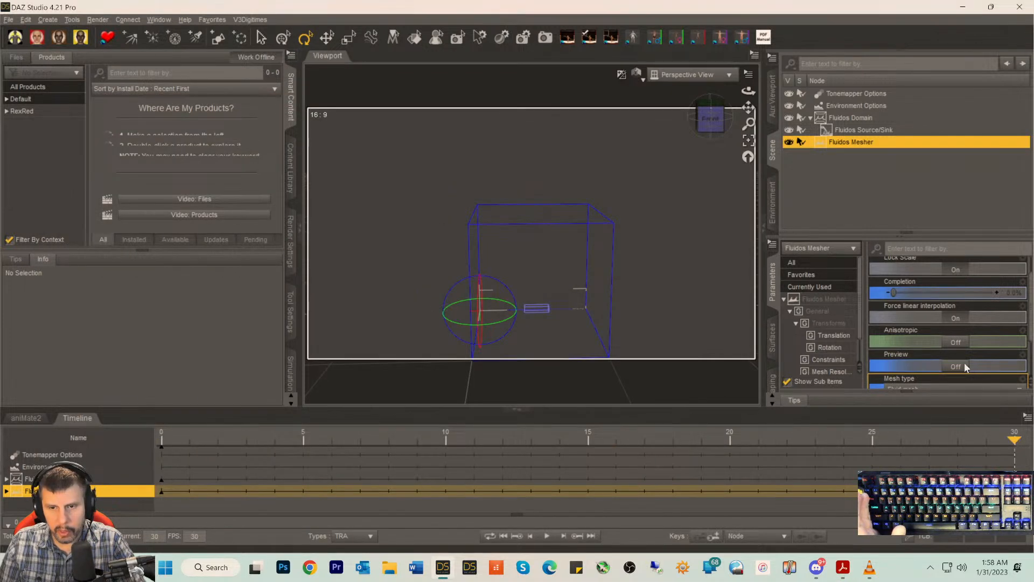
{"action": "scroll", "coordinate": [953, 326], "scroll_direction": "down", "scroll_amount": 2}
{"action": "scroll", "coordinate": [969, 322], "scroll_direction": "up", "scroll_amount": 3}
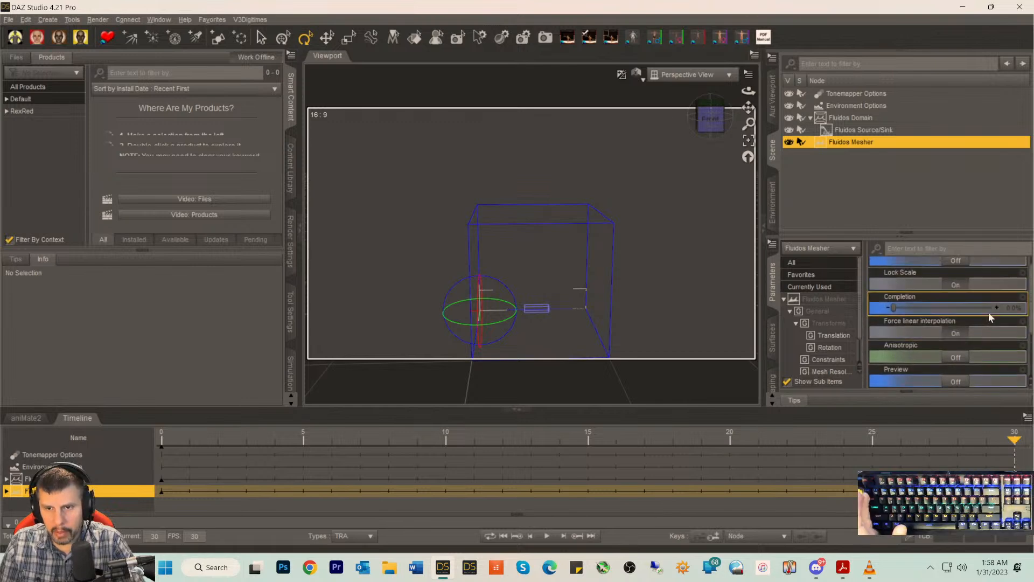
{"action": "left_click", "coordinate": [1009, 308]}
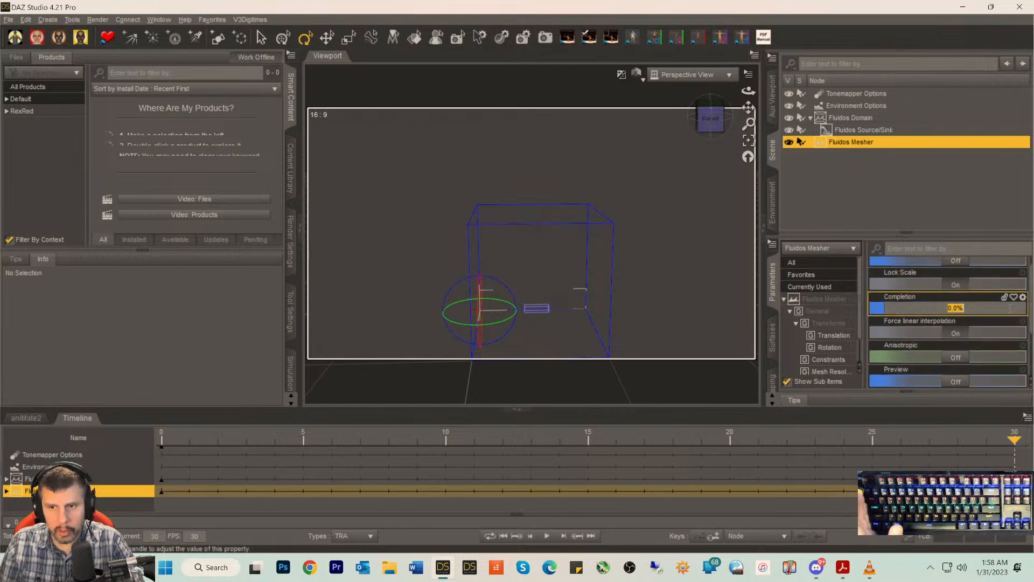
{"action": "type", "text": "100"}
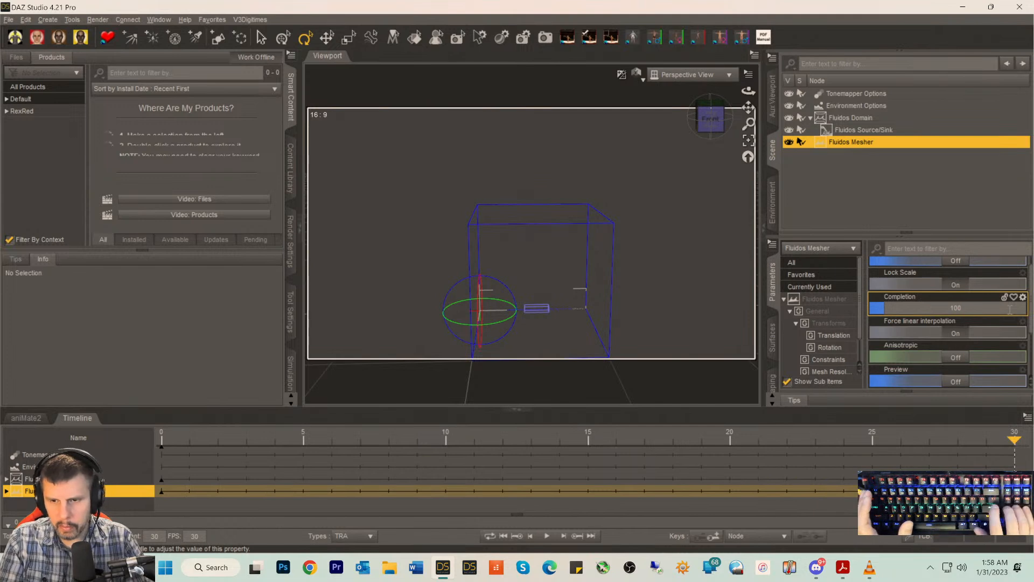
{"action": "key", "text": "Return"}
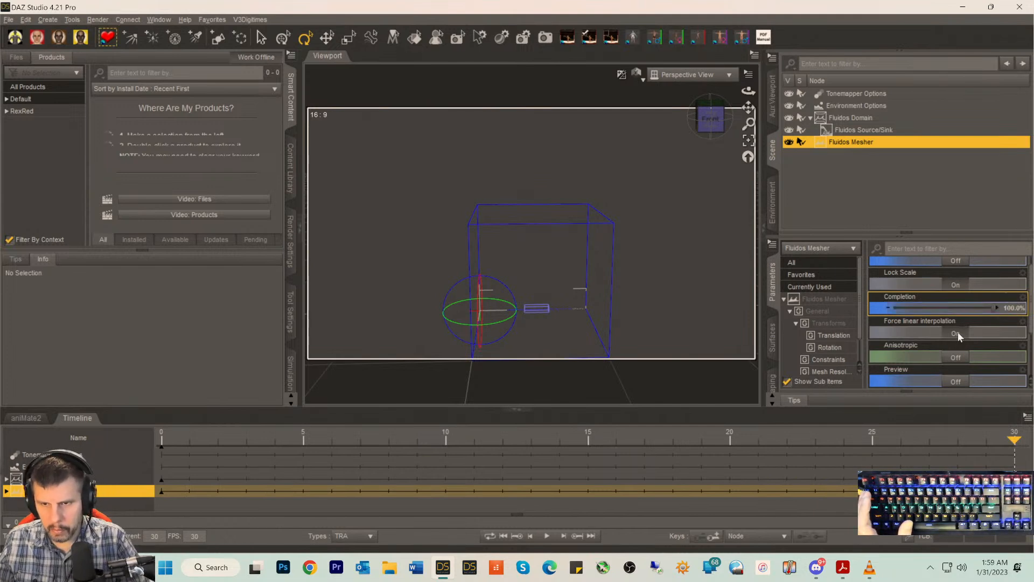
{"action": "left_click", "coordinate": [717, 537]}
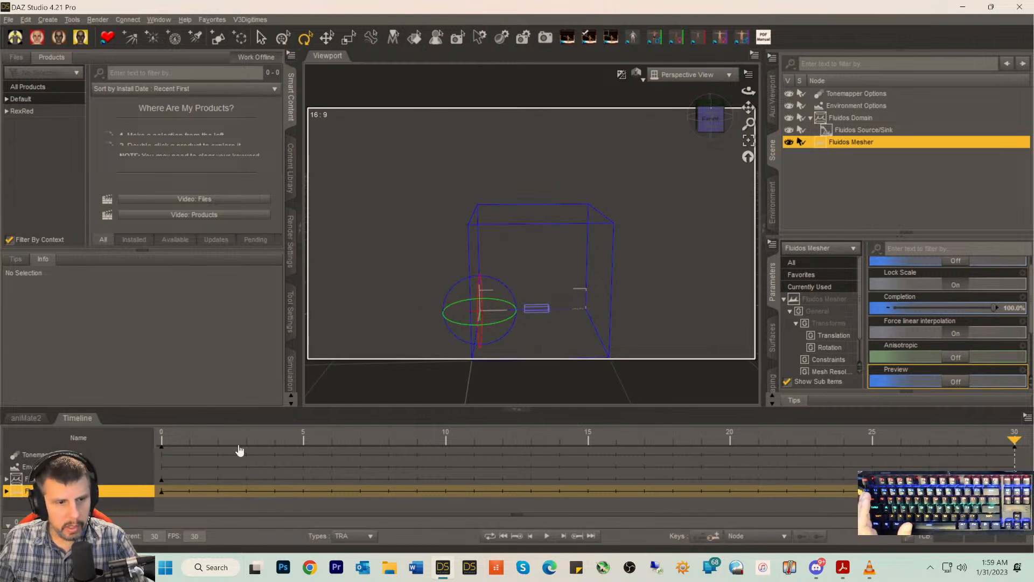
- Check the manual's mesher type instruction and set the Fluidos Mesher's Mesh type to Fire mesh in DAZ Studio
{"action": "left_click", "coordinate": [843, 566]}
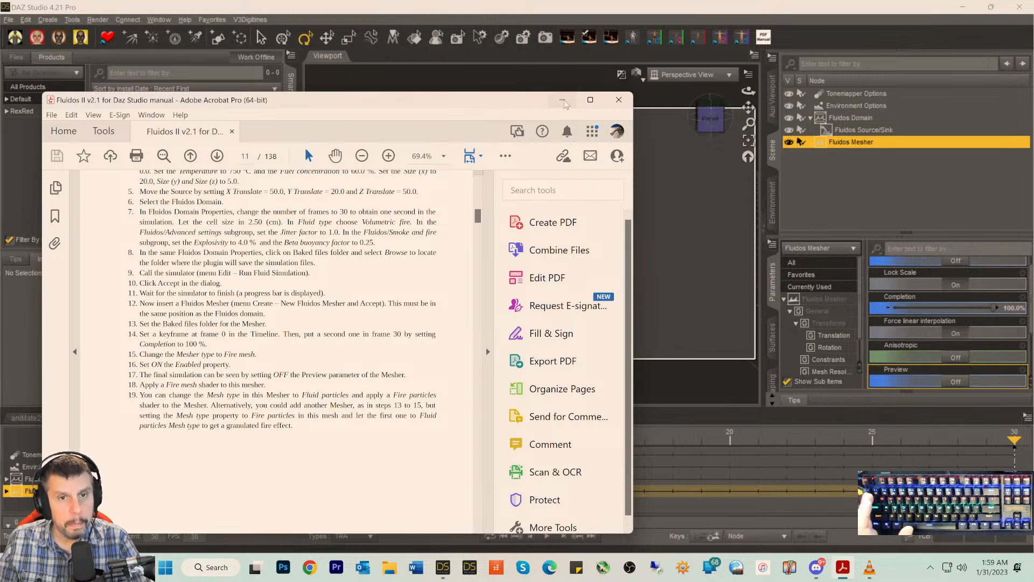
{"action": "left_click", "coordinate": [562, 100]}
{"action": "scroll", "coordinate": [928, 350], "scroll_direction": "up", "scroll_amount": 1}
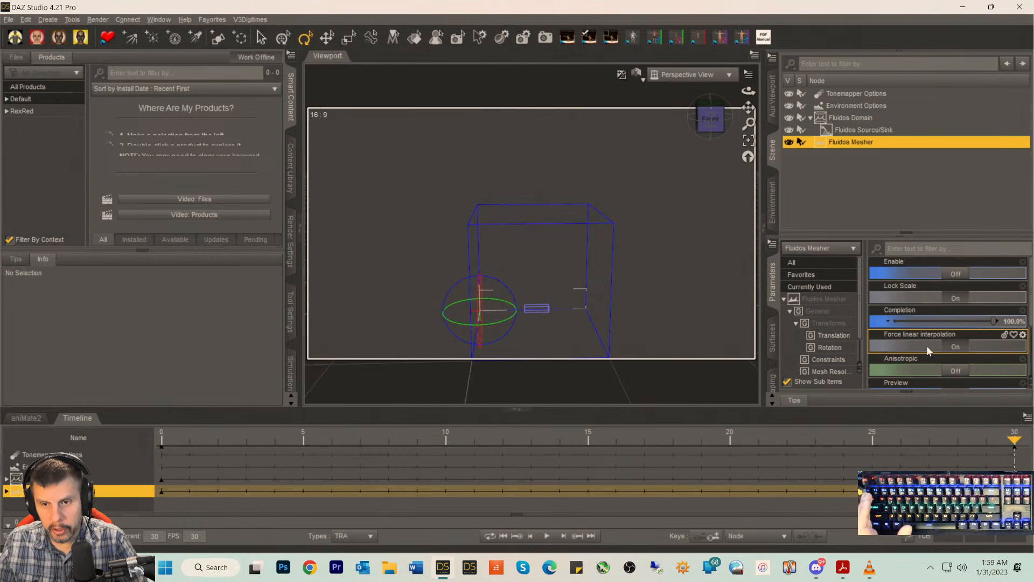
{"action": "scroll", "coordinate": [928, 351], "scroll_direction": "down", "scroll_amount": 2}
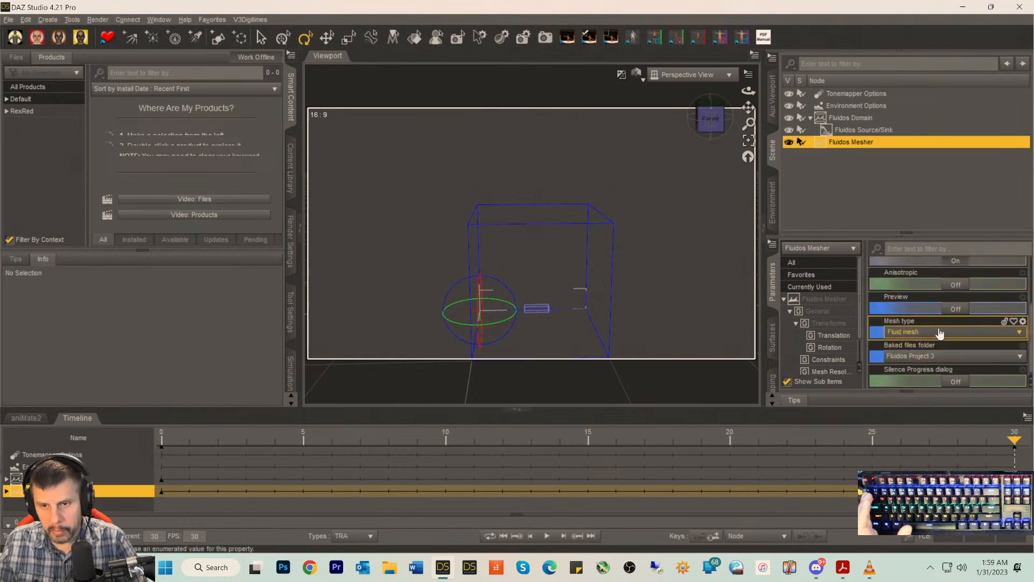
{"action": "left_click", "coordinate": [939, 333]}
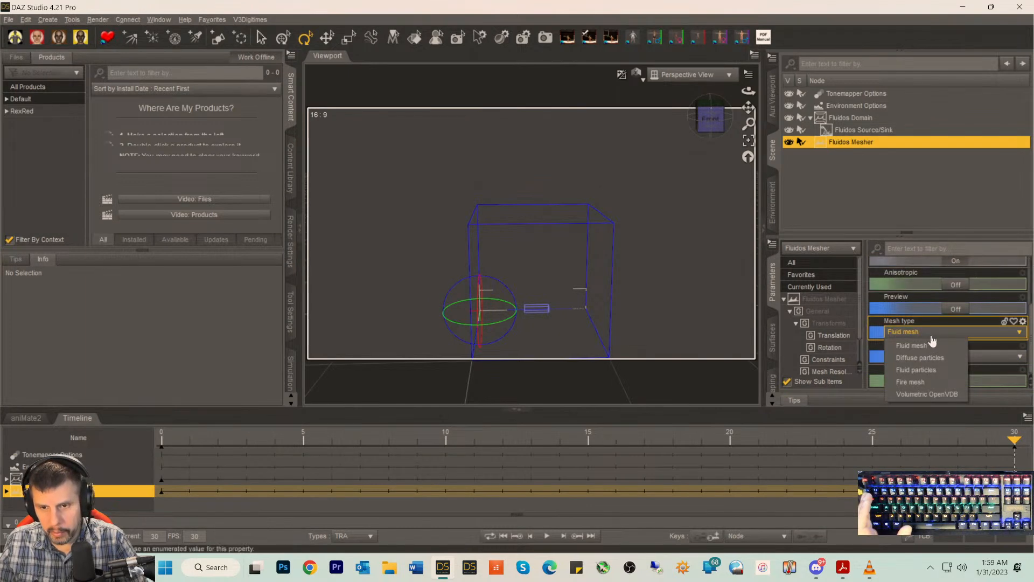
{"action": "left_click", "coordinate": [910, 382]}
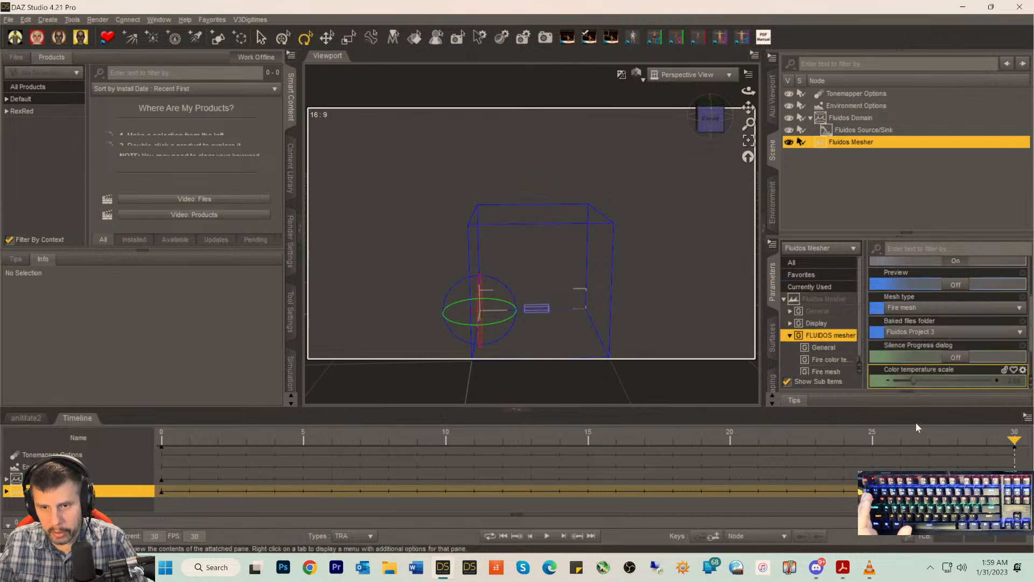
- Recheck the manual's Enabled instruction and turn on the Fluidos Mesher's Enable property
{"action": "left_click", "coordinate": [842, 567]}
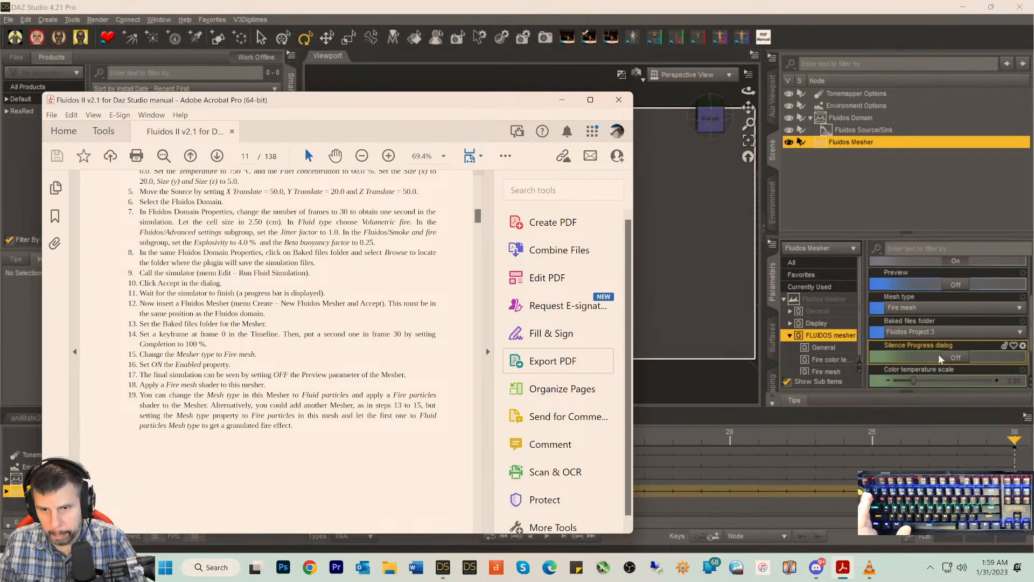
{"action": "scroll", "coordinate": [940, 358], "scroll_direction": "up", "scroll_amount": 4}
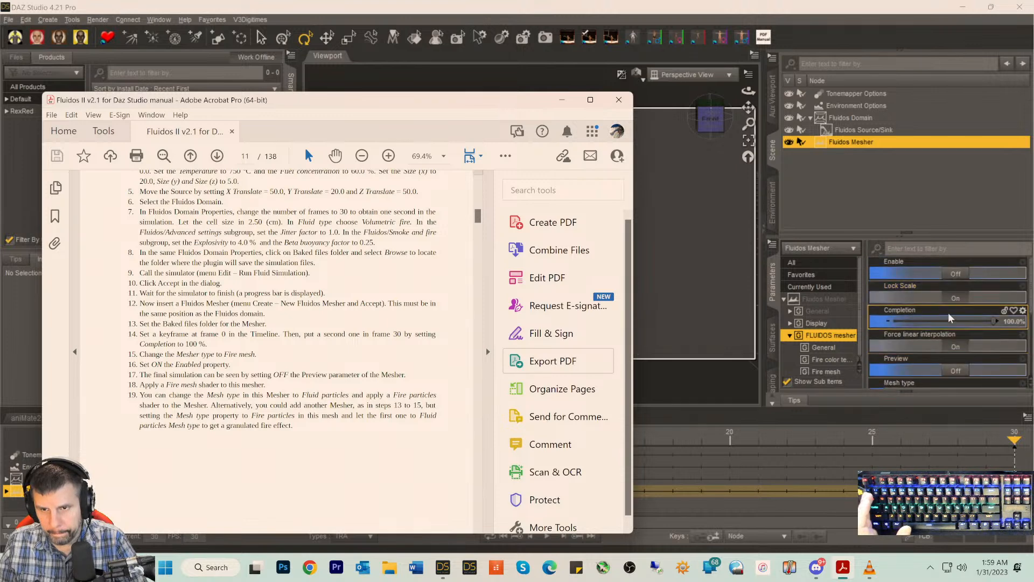
{"action": "left_click", "coordinate": [956, 275]}
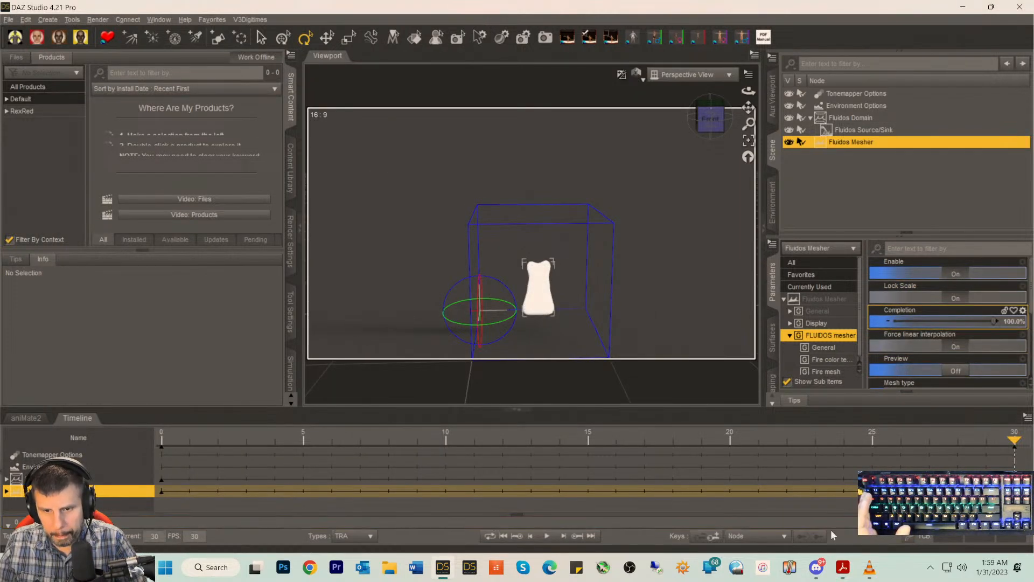
- Read the manual's remaining example steps, the expected frame 30 result and the Fire mesh shader instruction, and return to DAZ Studio
{"action": "left_click", "coordinate": [841, 568]}
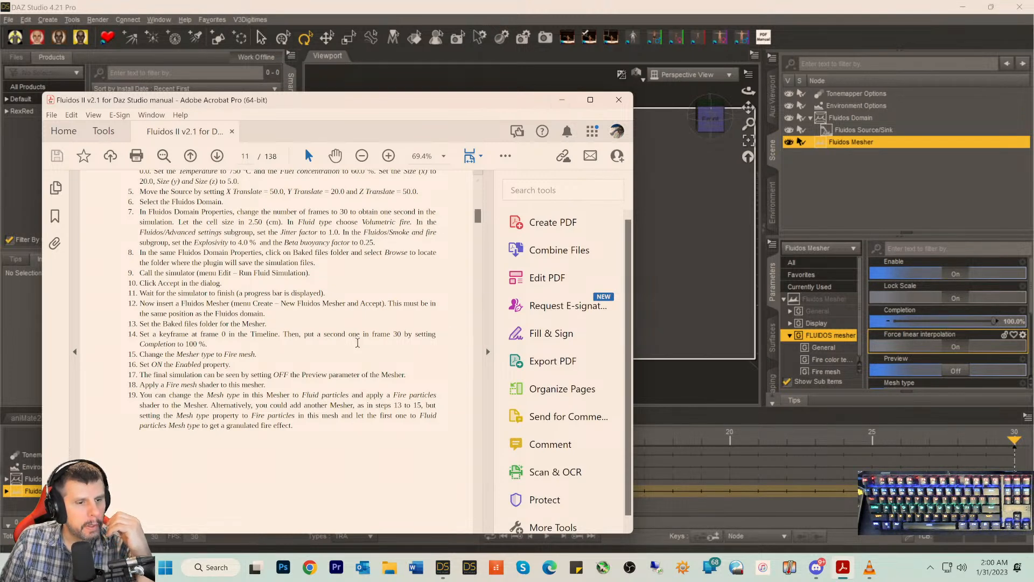
{"action": "scroll", "coordinate": [371, 393], "scroll_direction": "down", "scroll_amount": 3}
{"action": "scroll", "coordinate": [371, 393], "scroll_direction": "down", "scroll_amount": 8}
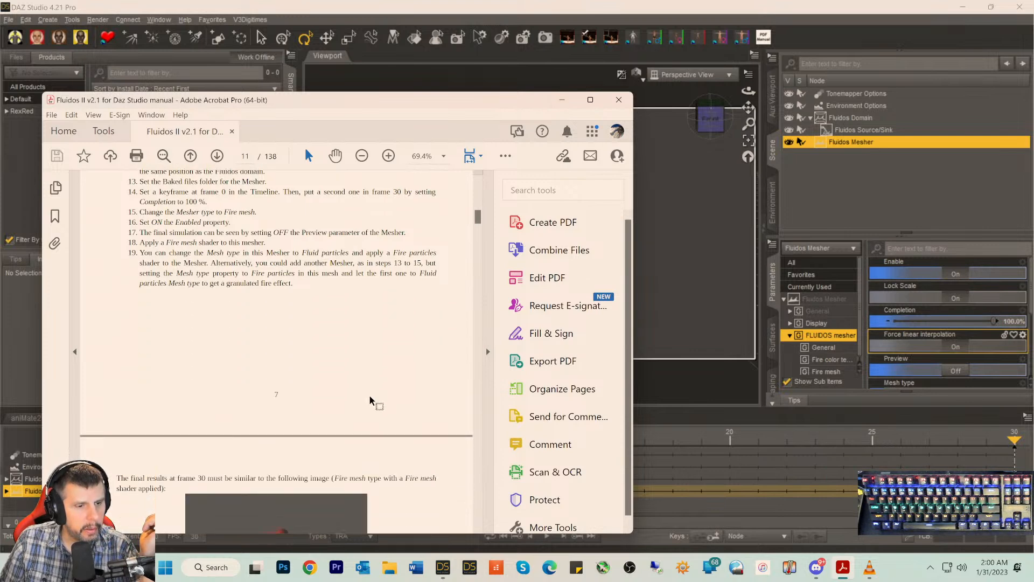
{"action": "scroll", "coordinate": [370, 396], "scroll_direction": "down", "scroll_amount": 6}
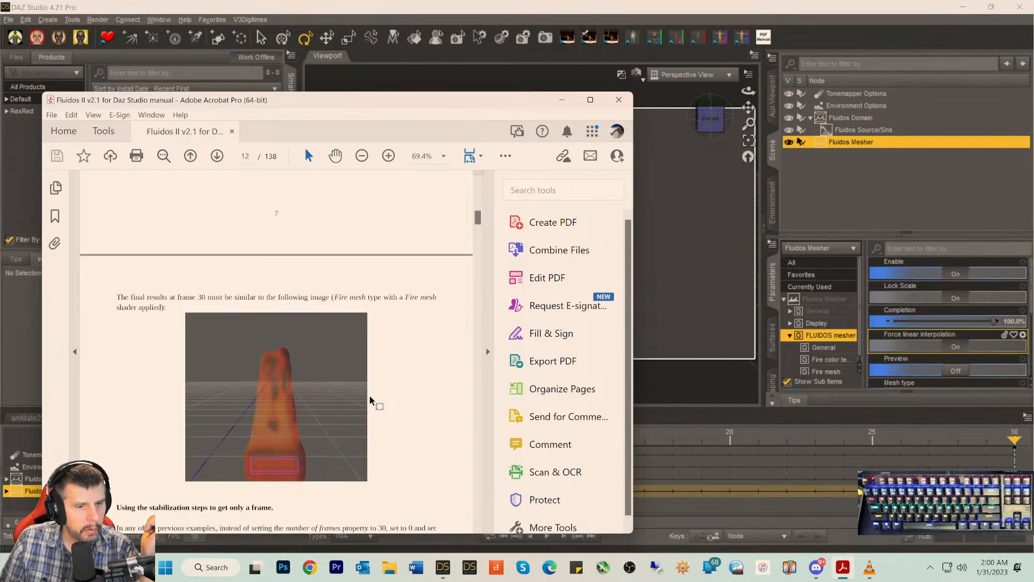
{"action": "scroll", "coordinate": [370, 398], "scroll_direction": "down", "scroll_amount": 5}
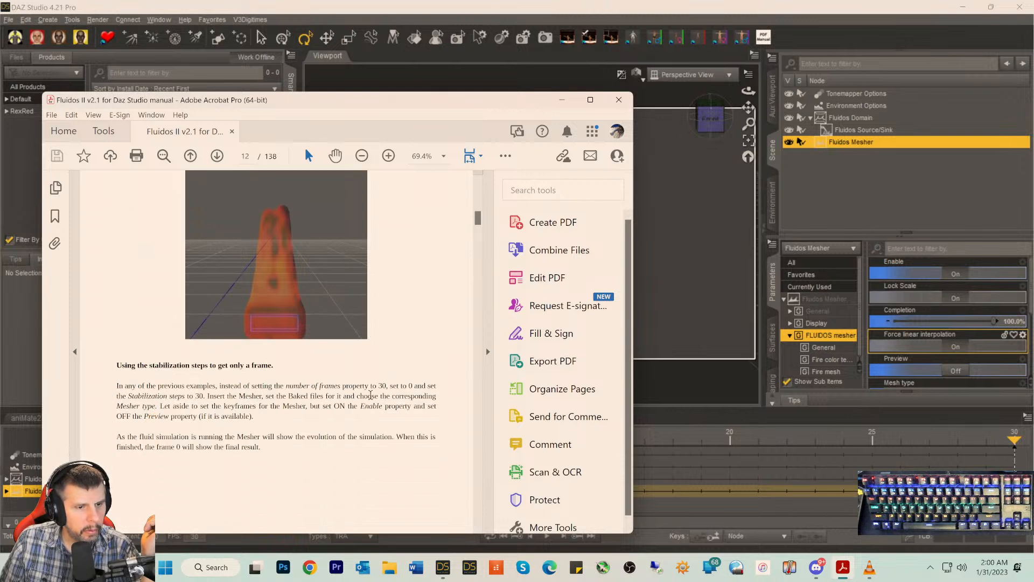
{"action": "scroll", "coordinate": [370, 395], "scroll_direction": "down", "scroll_amount": 2}
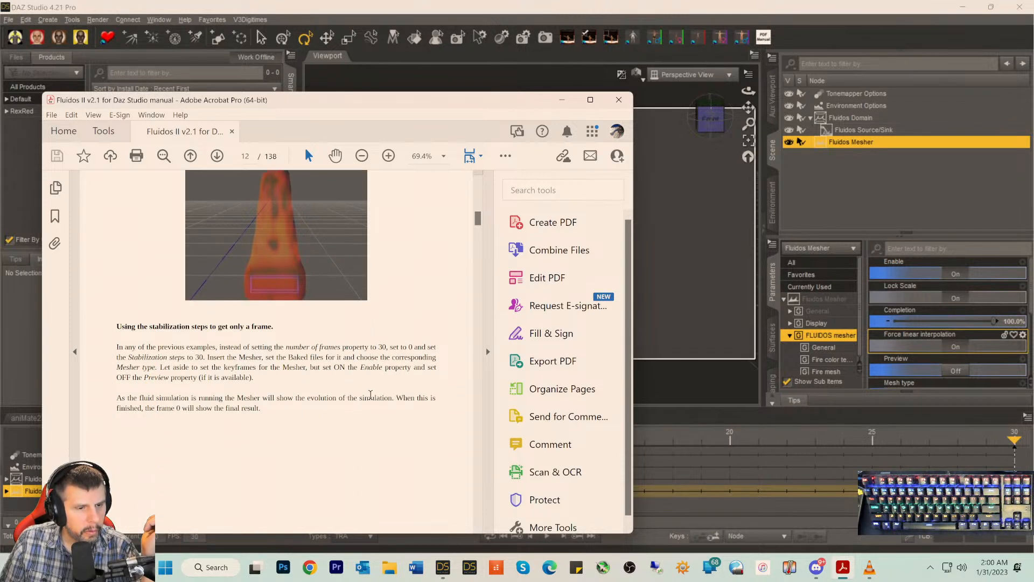
{"action": "scroll", "coordinate": [370, 395], "scroll_direction": "up", "scroll_amount": 11}
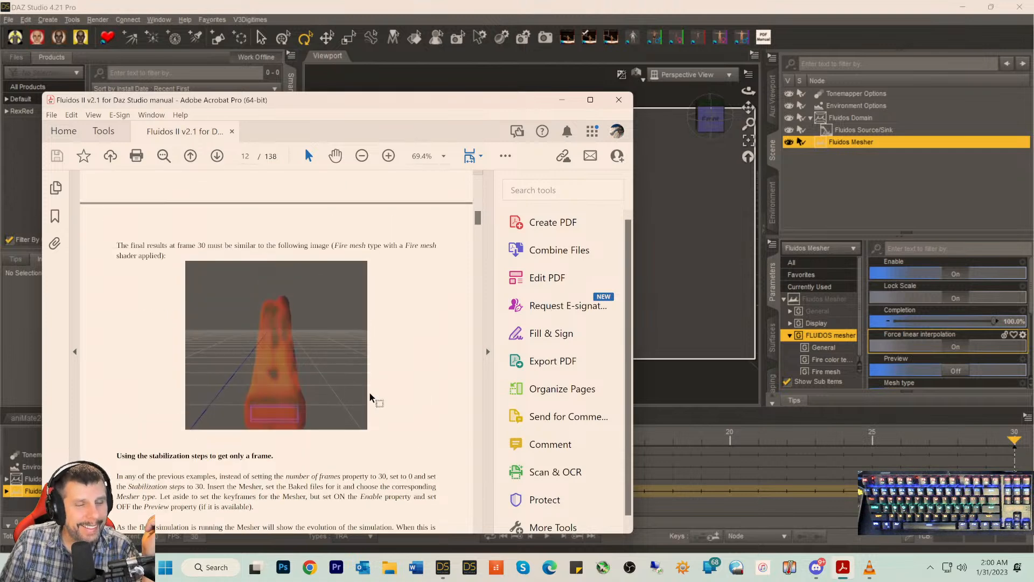
{"action": "scroll", "coordinate": [368, 383], "scroll_direction": "up", "scroll_amount": 5}
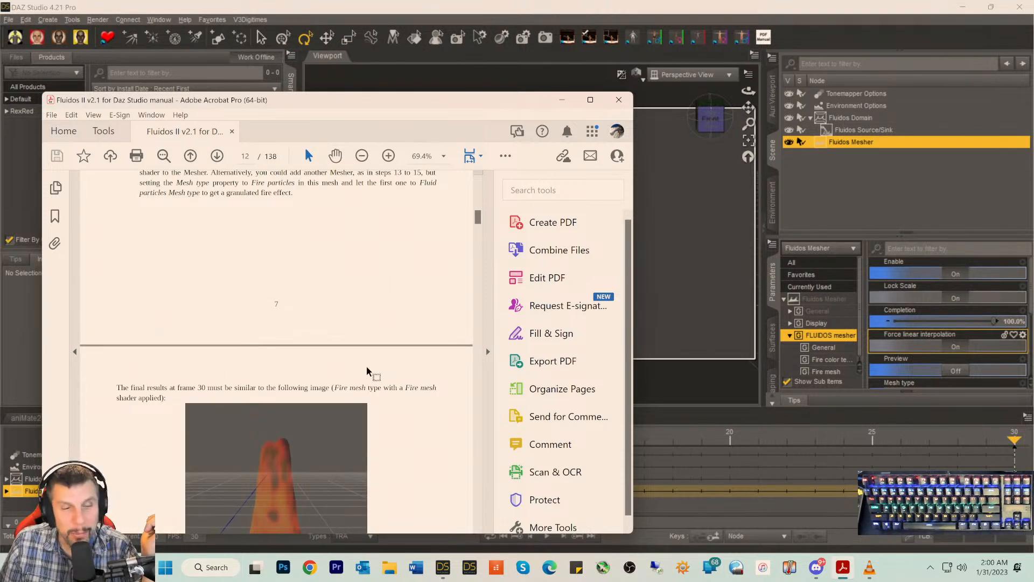
{"action": "scroll", "coordinate": [365, 365], "scroll_direction": "up", "scroll_amount": 4}
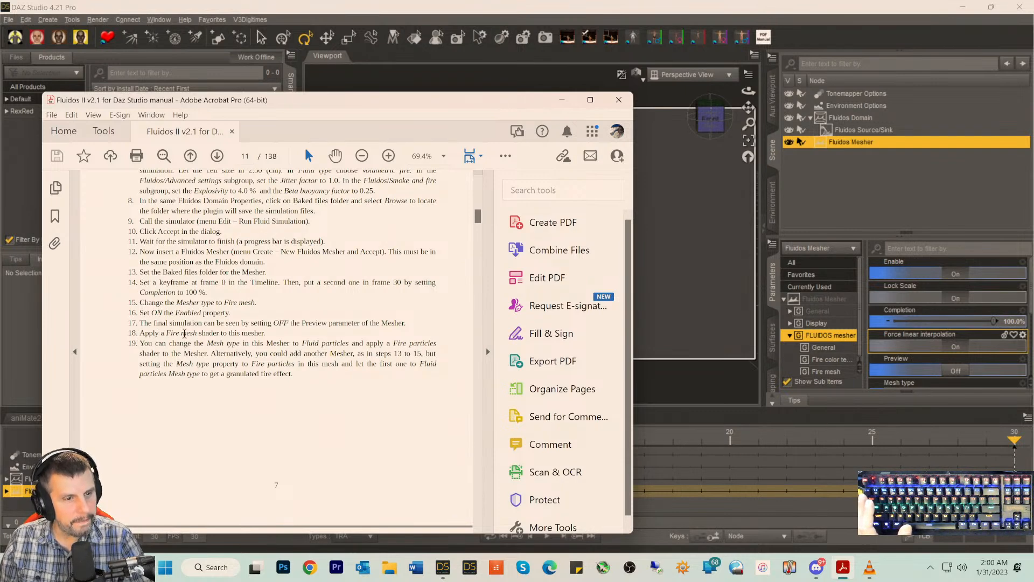
{"action": "left_click", "coordinate": [563, 100]}
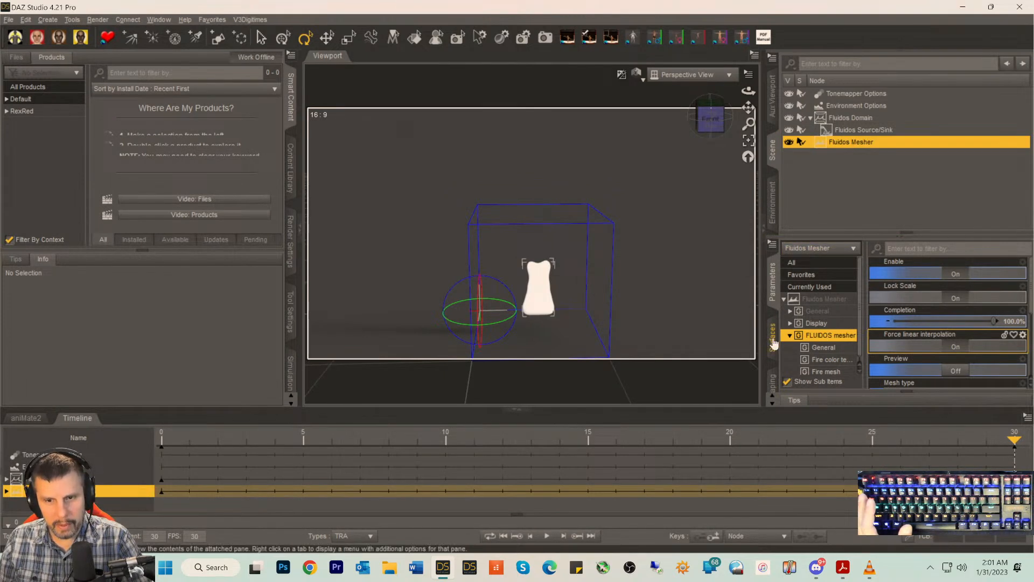
- Collapse the Timeline and parent the Fluidos Mesher to the Fluidos Domain in the scene hierarchy
{"action": "double_click", "coordinate": [85, 422]}
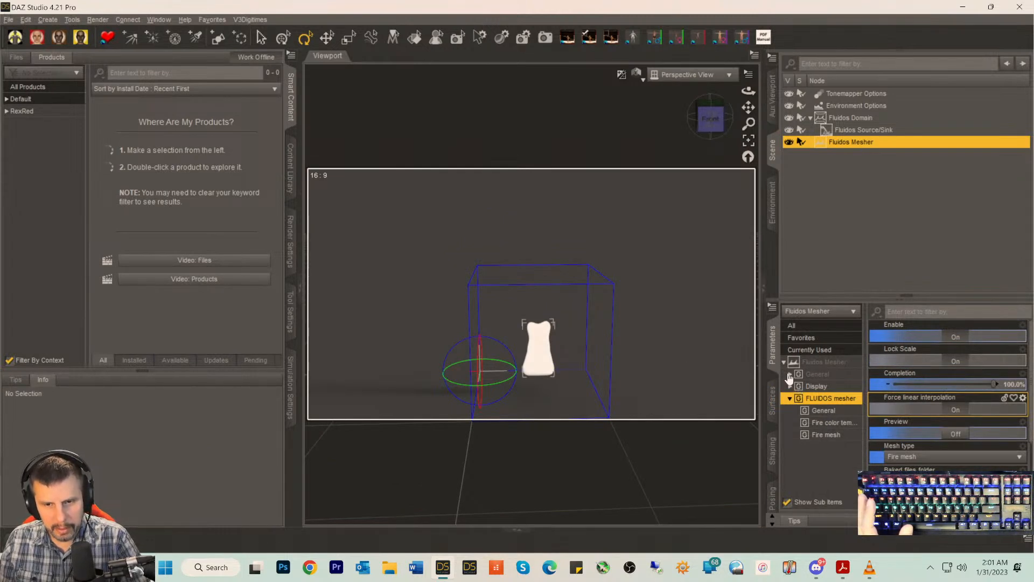
{"action": "left_click_drag", "start_coordinate": [823, 144], "coordinate": [845, 118]}
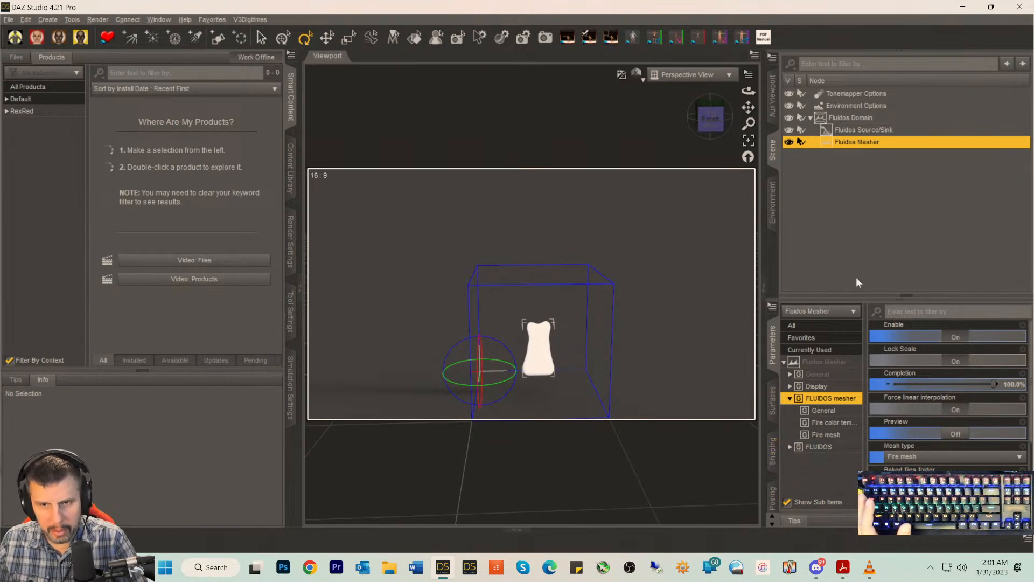
- Display the Fluidos Mesher's surfaces and select the mesher together with its Default surface for shader assignment
{"action": "left_click", "coordinate": [773, 411]}
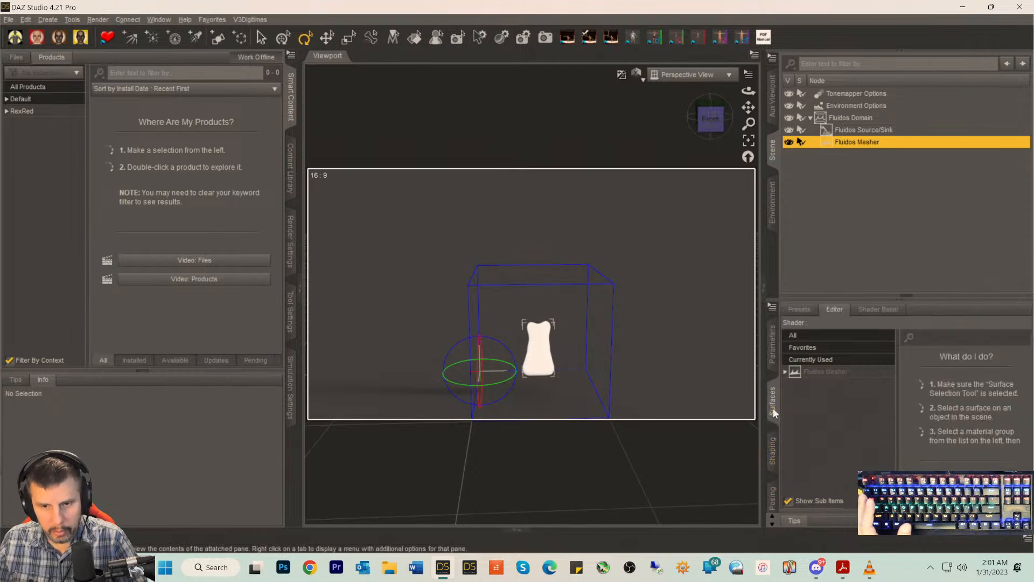
{"action": "left_click", "coordinate": [785, 372]}
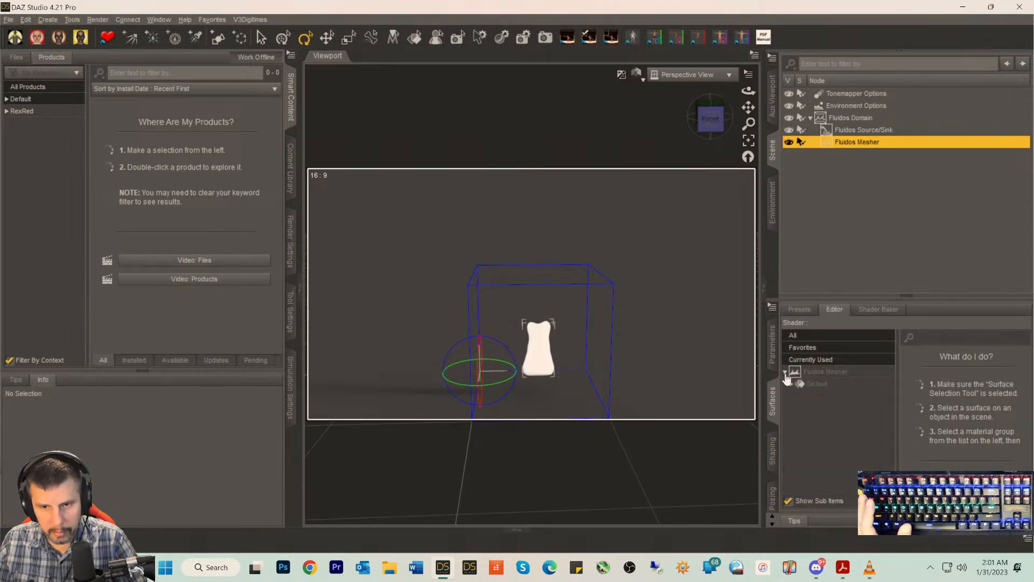
{"action": "left_click", "coordinate": [817, 373]}
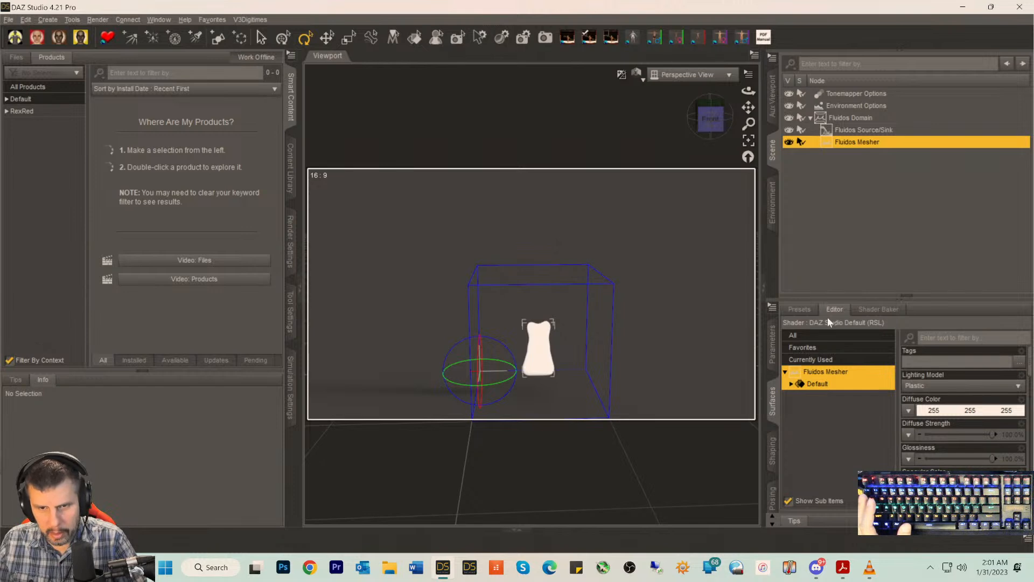
- Show the surface presets and list the Shaders category under Default
{"action": "left_click", "coordinate": [800, 311]}
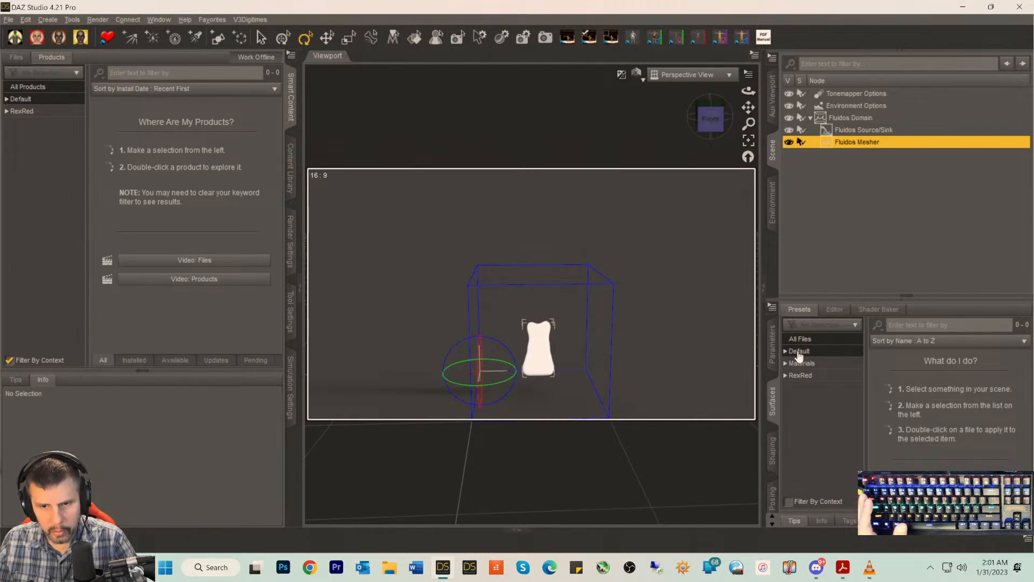
{"action": "left_click", "coordinate": [798, 352]}
{"action": "left_click", "coordinate": [785, 352]}
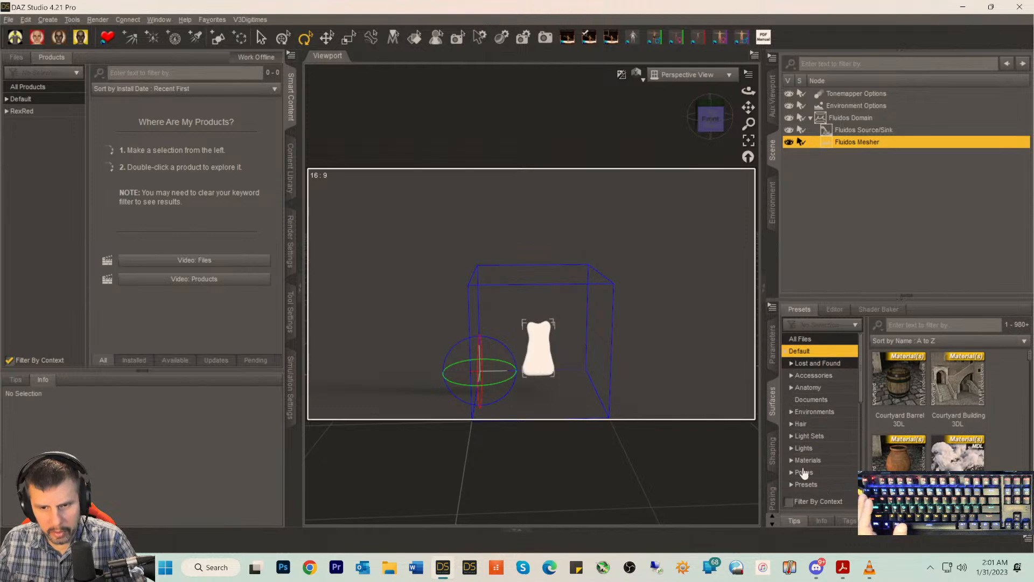
{"action": "scroll", "coordinate": [804, 473], "scroll_direction": "down", "scroll_amount": 5}
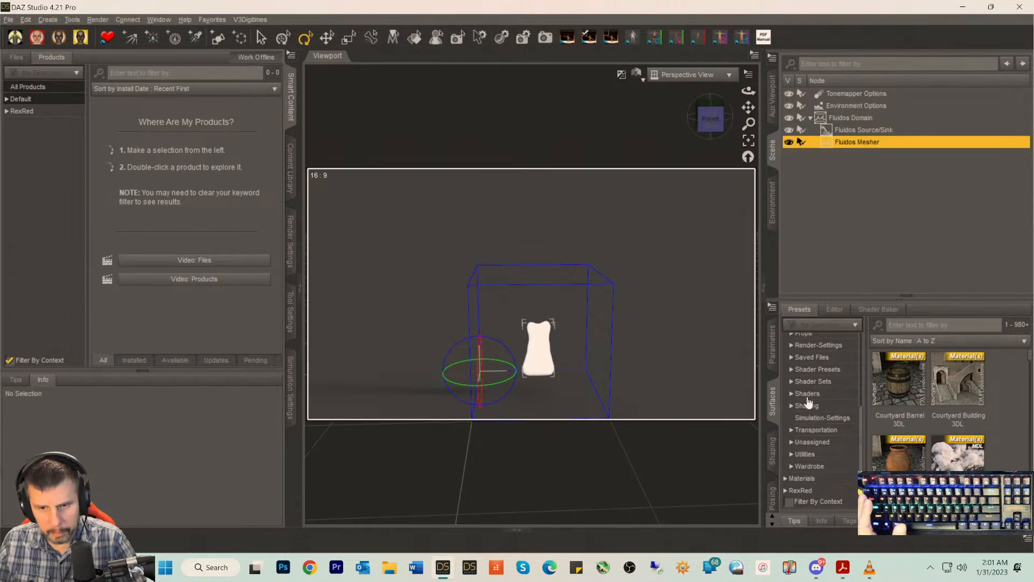
{"action": "left_click", "coordinate": [805, 394]}
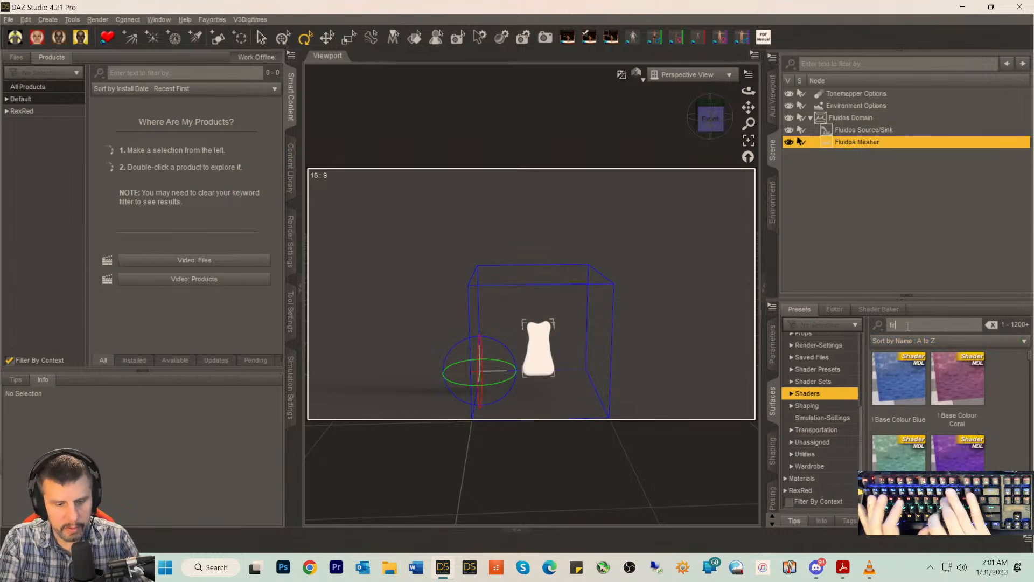
- Filter the shader presets by "fire" and look through the results for a suitable fire mesh shader
{"action": "scroll", "coordinate": [925, 405], "scroll_direction": "down", "scroll_amount": 5}
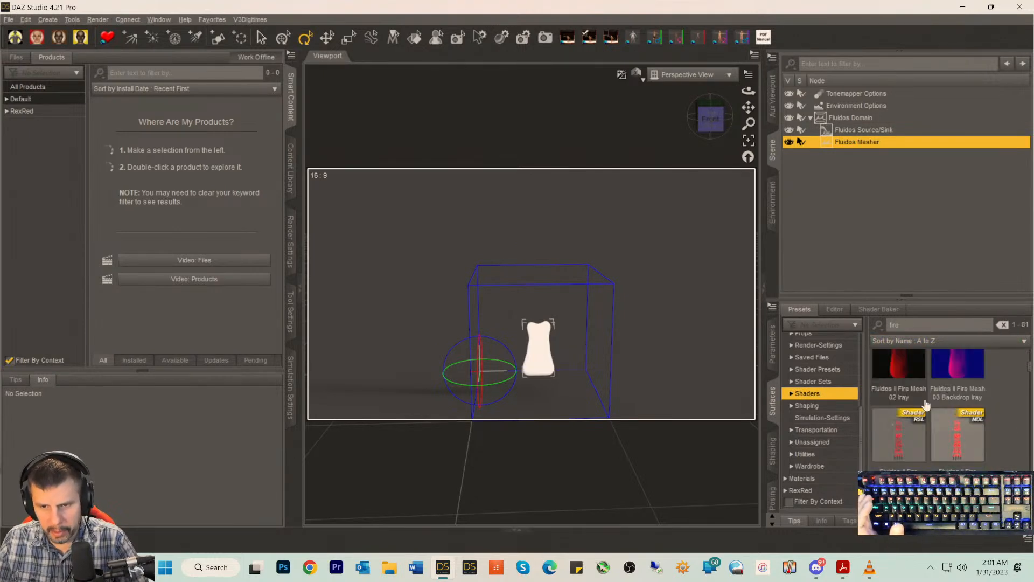
{"action": "scroll", "coordinate": [942, 408], "scroll_direction": "up", "scroll_amount": 3}
{"action": "scroll", "coordinate": [949, 431], "scroll_direction": "down", "scroll_amount": 3}
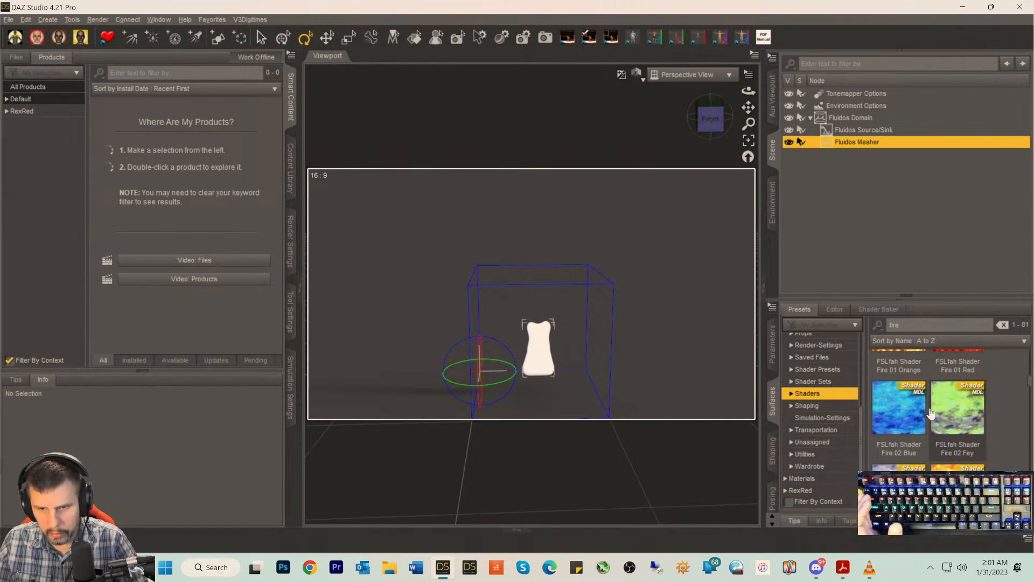
{"action": "scroll", "coordinate": [904, 381], "scroll_direction": "down", "scroll_amount": 3}
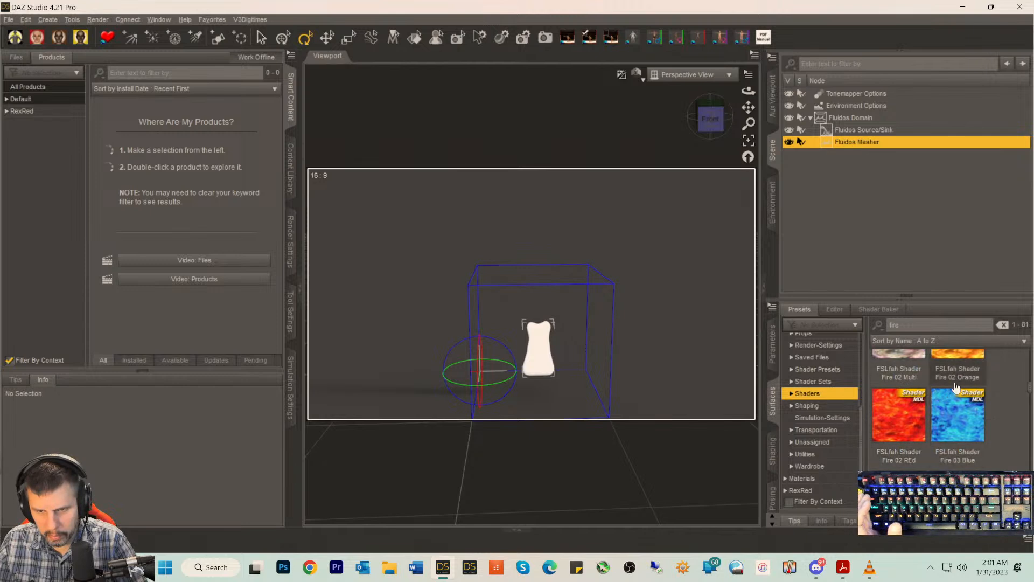
{"action": "scroll", "coordinate": [951, 402], "scroll_direction": "down", "scroll_amount": 3}
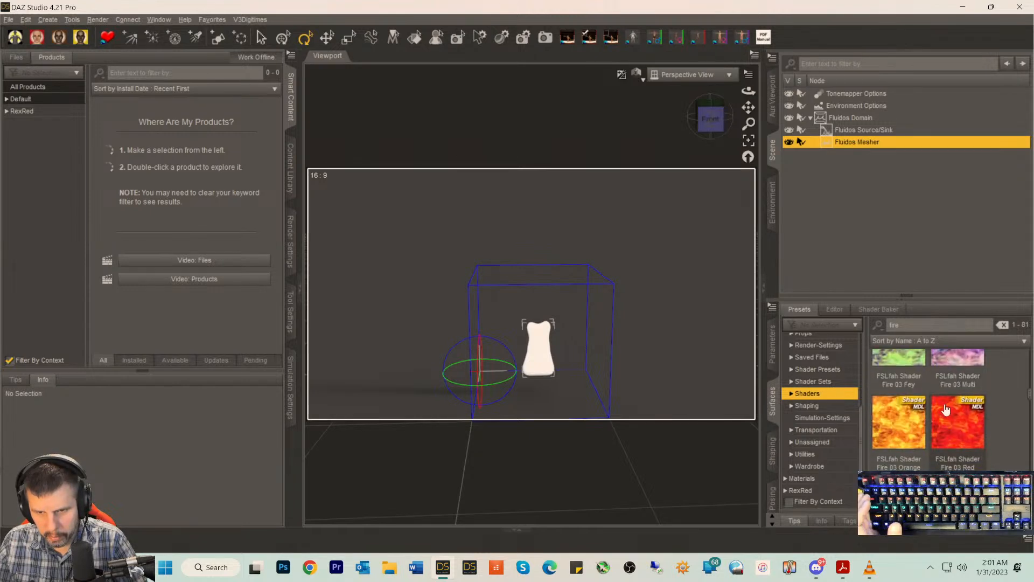
{"action": "scroll", "coordinate": [946, 409], "scroll_direction": "down", "scroll_amount": 3}
- Filter the shader presets by "fire fluidos" and look through the results for the Fluidos II Fire Mesh shaders
{"action": "left_click", "coordinate": [920, 328]}
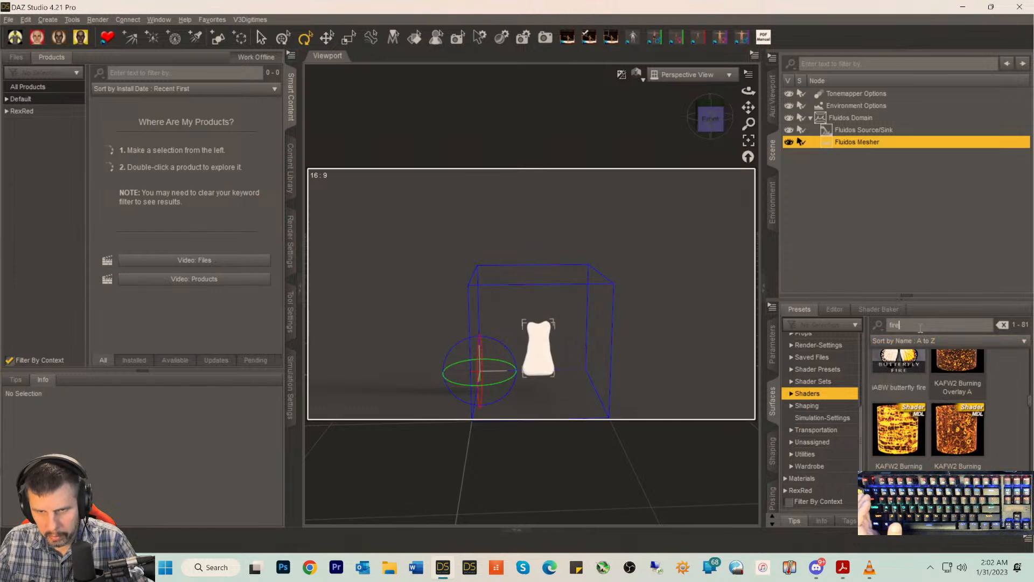
{"action": "type", "text": "f"}
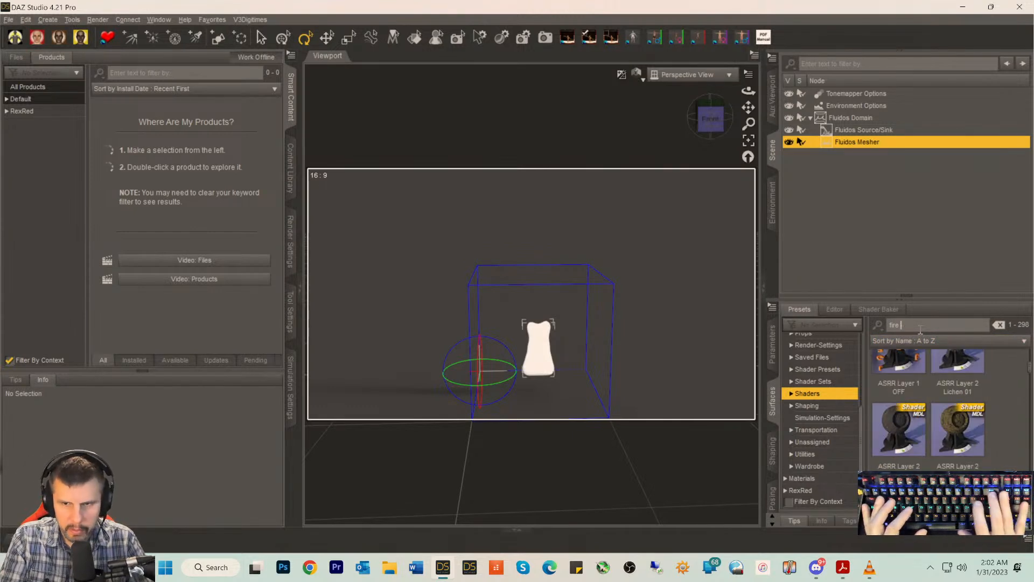
{"action": "type", "text": "luidos"}
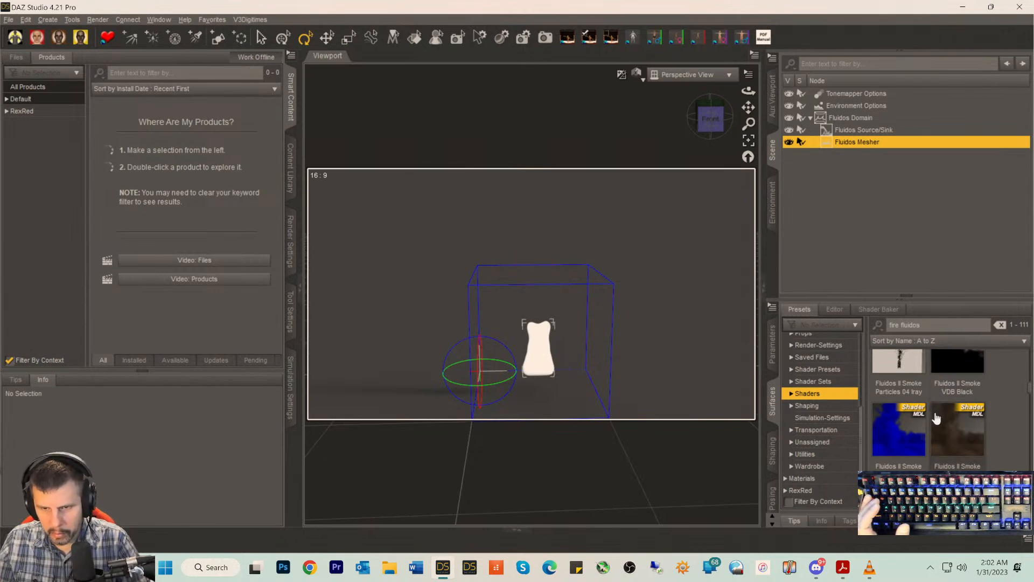
{"action": "scroll", "coordinate": [936, 417], "scroll_direction": "down", "scroll_amount": 2}
{"action": "scroll", "coordinate": [937, 420], "scroll_direction": "down", "scroll_amount": 5}
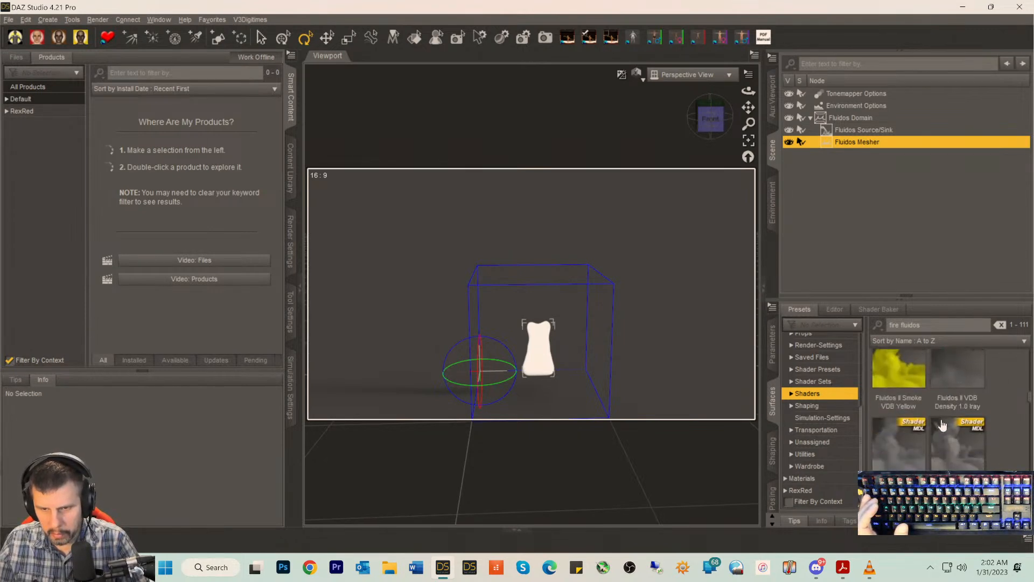
{"action": "scroll", "coordinate": [942, 426], "scroll_direction": "down", "scroll_amount": 3}
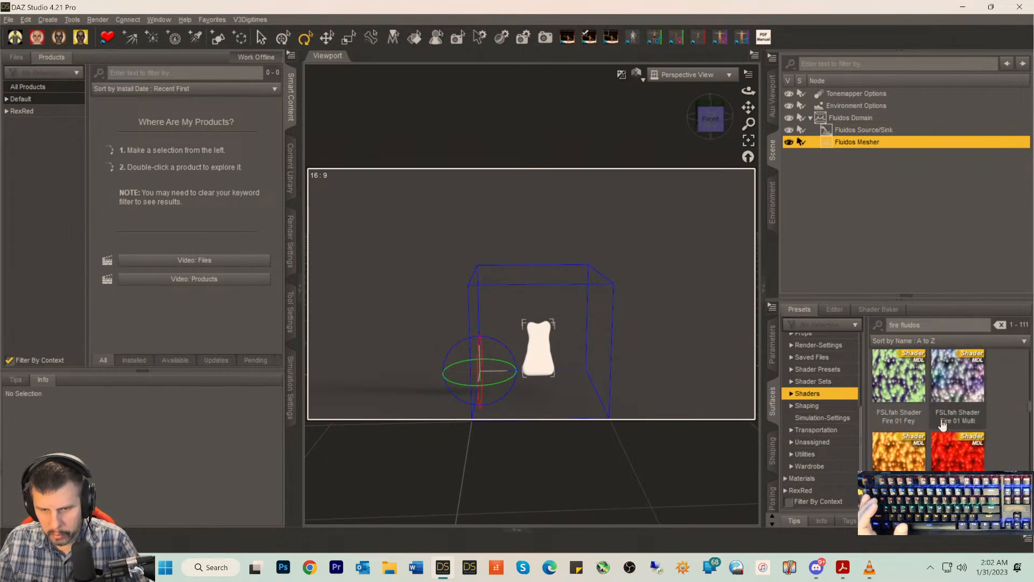
{"action": "scroll", "coordinate": [903, 468], "scroll_direction": "down", "scroll_amount": 2}
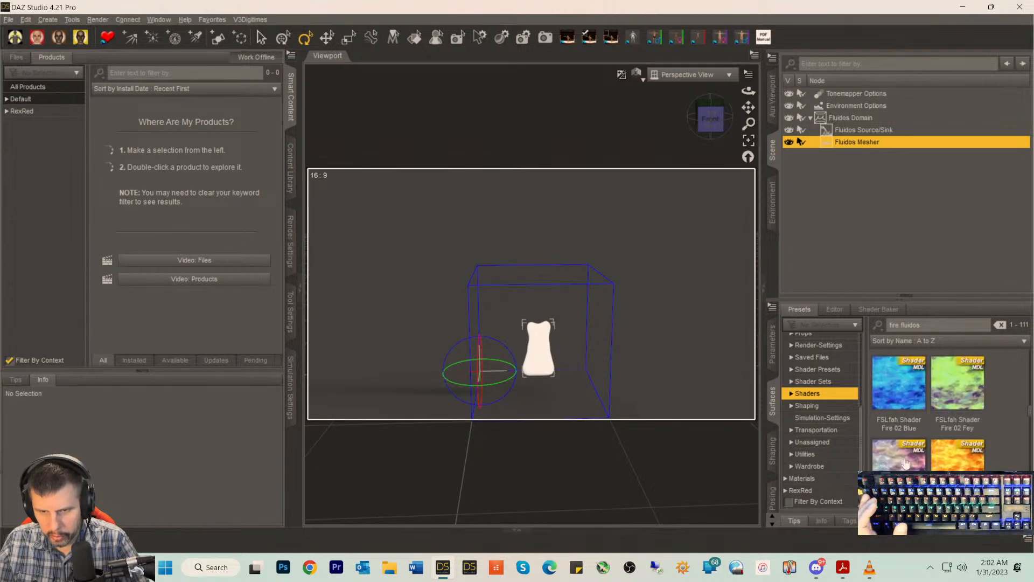
{"action": "scroll", "coordinate": [905, 462], "scroll_direction": "down", "scroll_amount": 6}
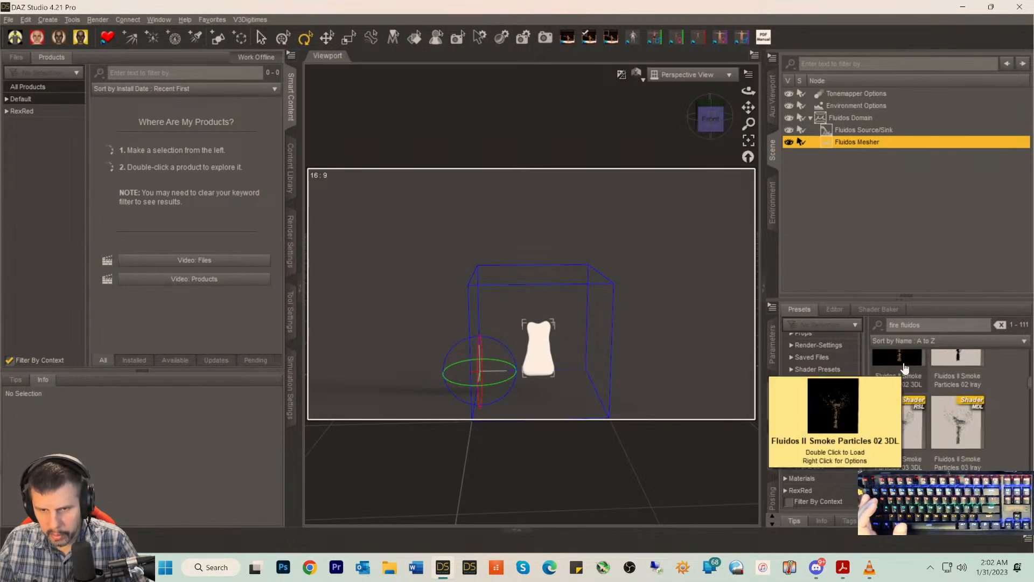
{"action": "scroll", "coordinate": [904, 369], "scroll_direction": "up", "scroll_amount": 4}
{"action": "scroll", "coordinate": [957, 420], "scroll_direction": "up", "scroll_amount": 5}
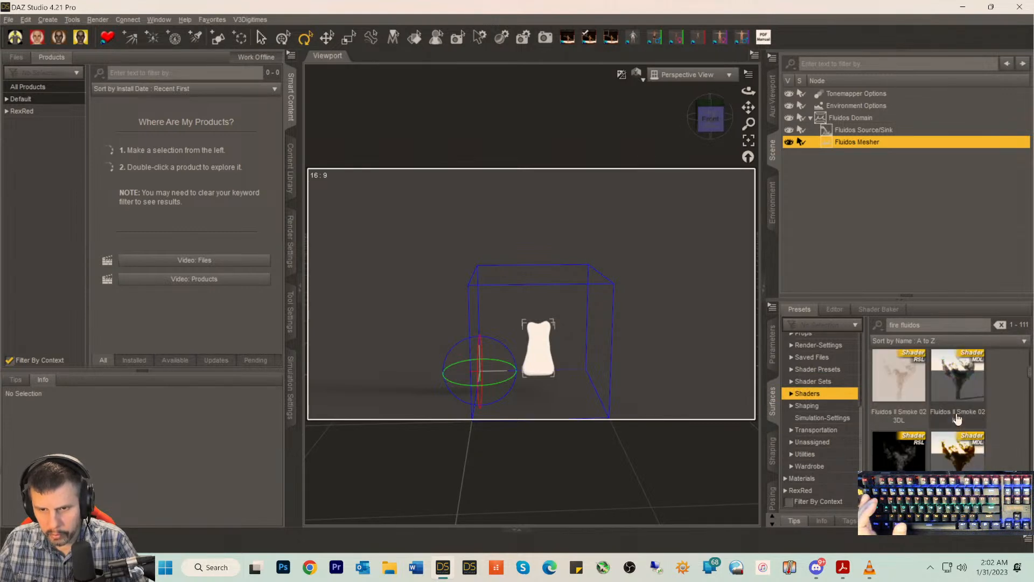
{"action": "scroll", "coordinate": [955, 420], "scroll_direction": "up", "scroll_amount": 2}
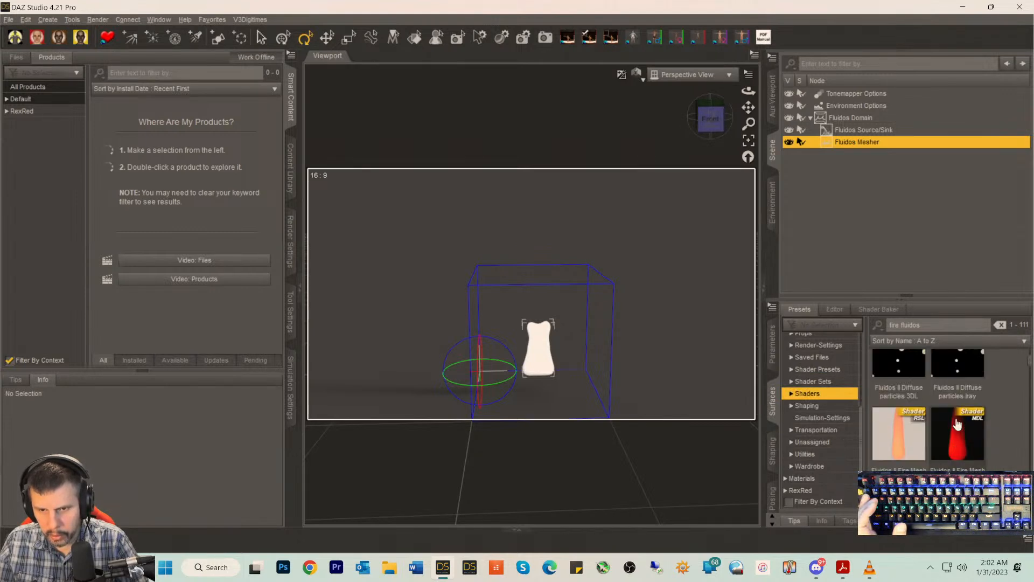
{"action": "scroll", "coordinate": [956, 420], "scroll_direction": "down", "scroll_amount": 2}
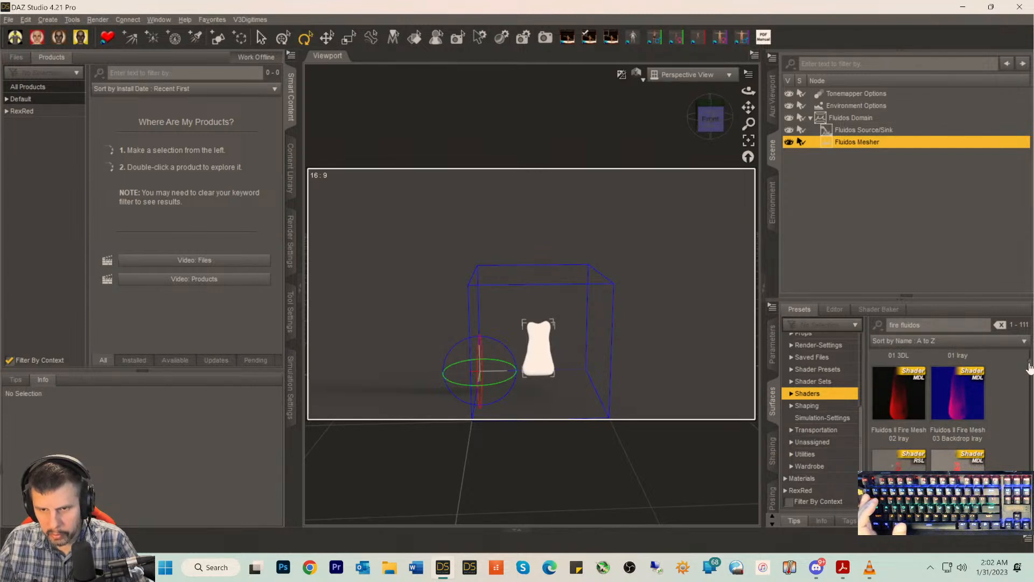
{"action": "scroll", "coordinate": [1029, 367], "scroll_direction": "up", "scroll_amount": 2}
{"action": "scroll", "coordinate": [1029, 367], "scroll_direction": "down", "scroll_amount": 1}
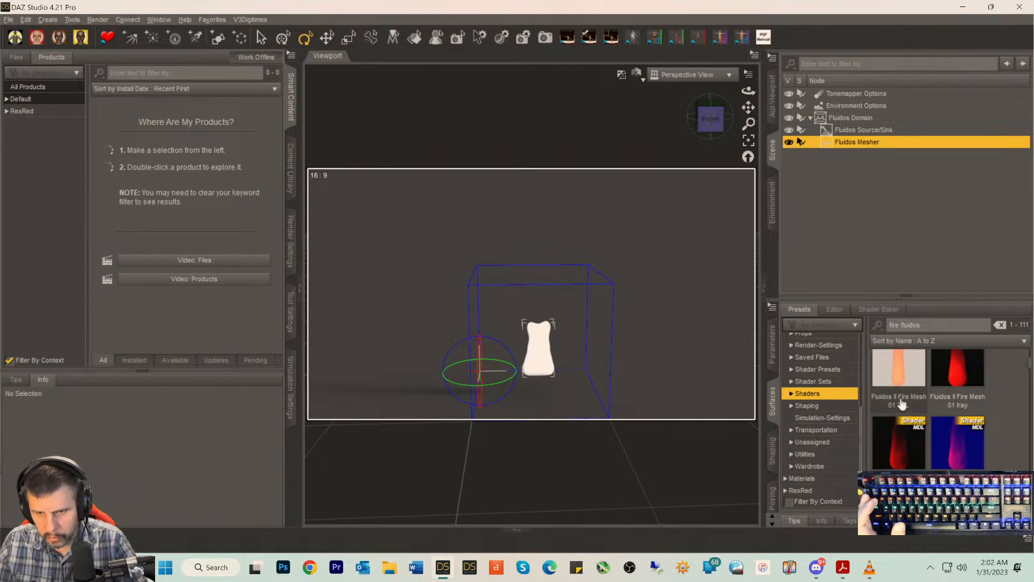
- Apply the Fluidos II Fire Mesh 01 3DL shader to the Fluidos Mesher
{"action": "mouse_move", "coordinate": [901, 381]}
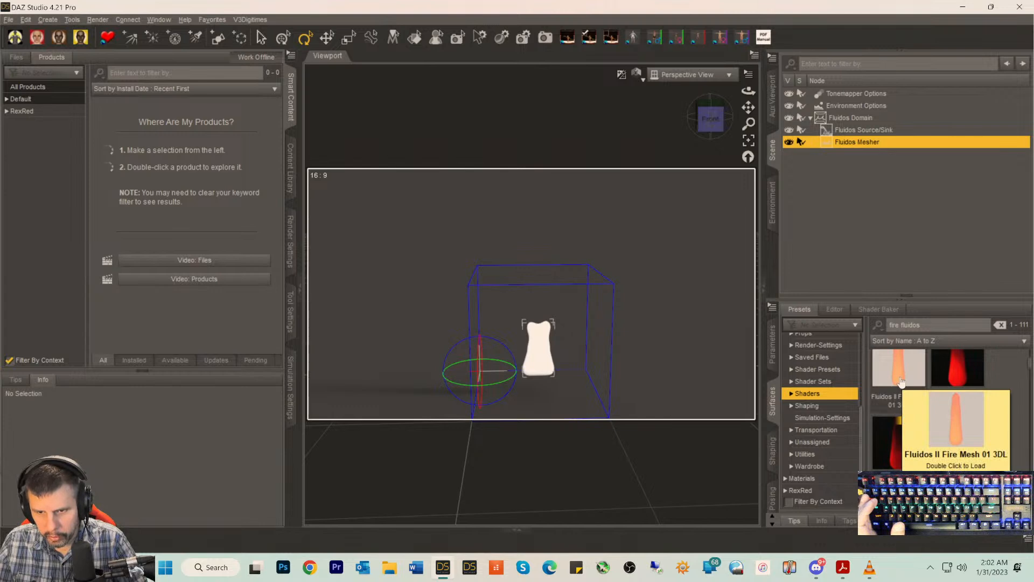
{"action": "left_click", "coordinate": [896, 379]}
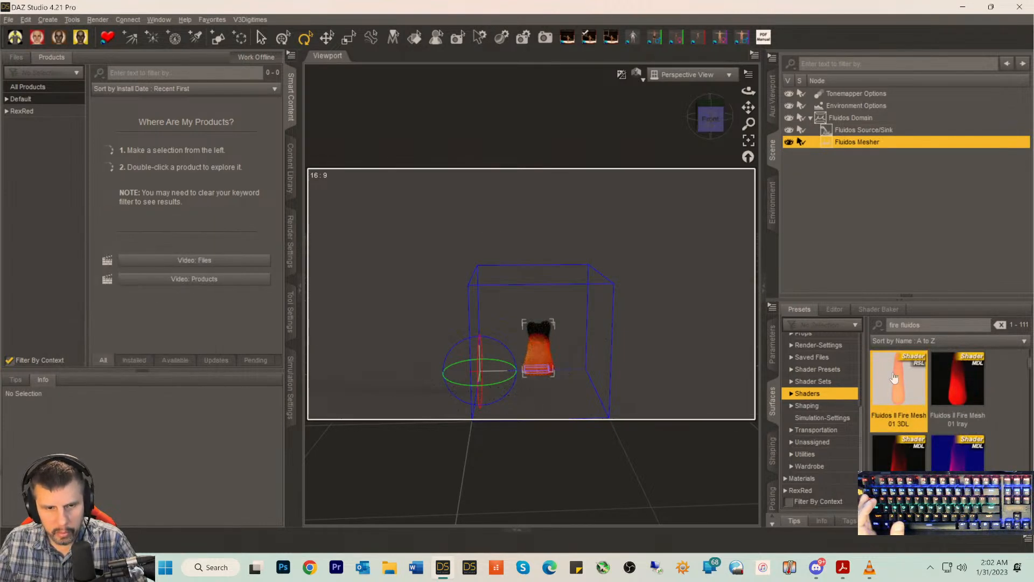
{"action": "left_click_drag", "start_coordinate": [890, 370], "coordinate": [866, 343]}
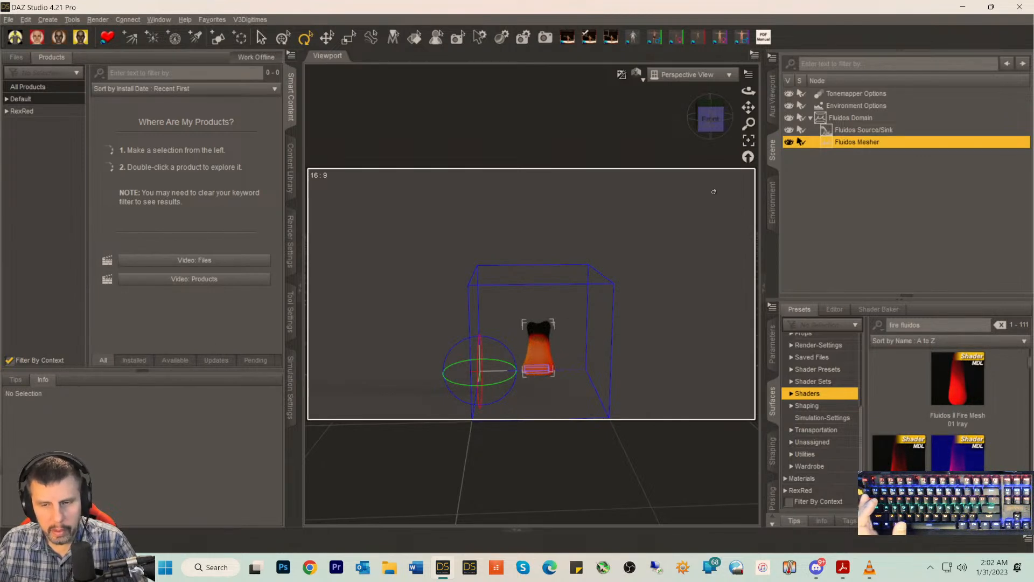
- Try the Fluidos II Fire Mesh 01 Iray and 02 Iray shaders on the Fluidos Mesher, ending on 01 Iray
{"action": "double_click", "coordinate": [957, 399]}
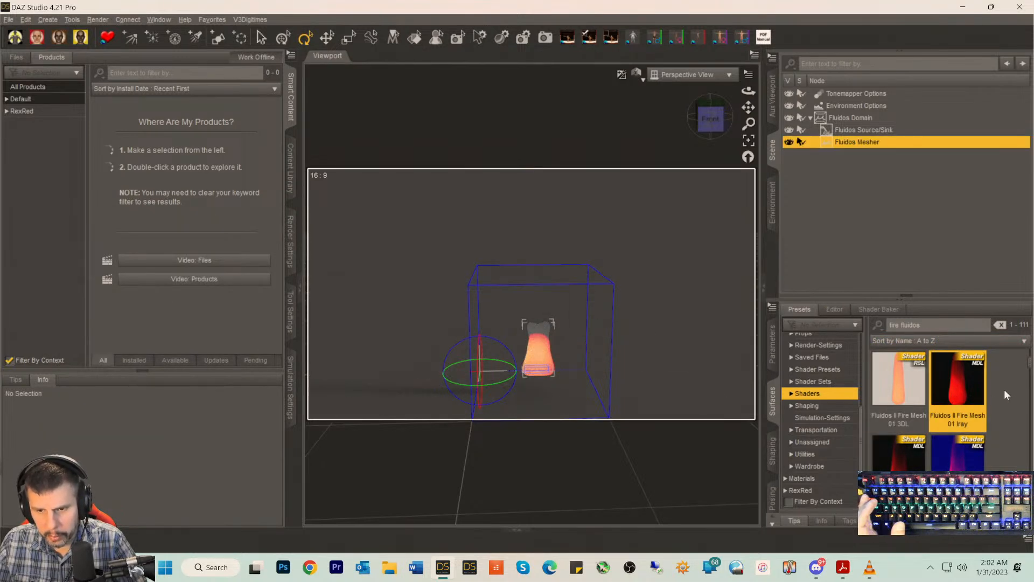
{"action": "double_click", "coordinate": [902, 467]}
{"action": "double_click", "coordinate": [951, 401]}
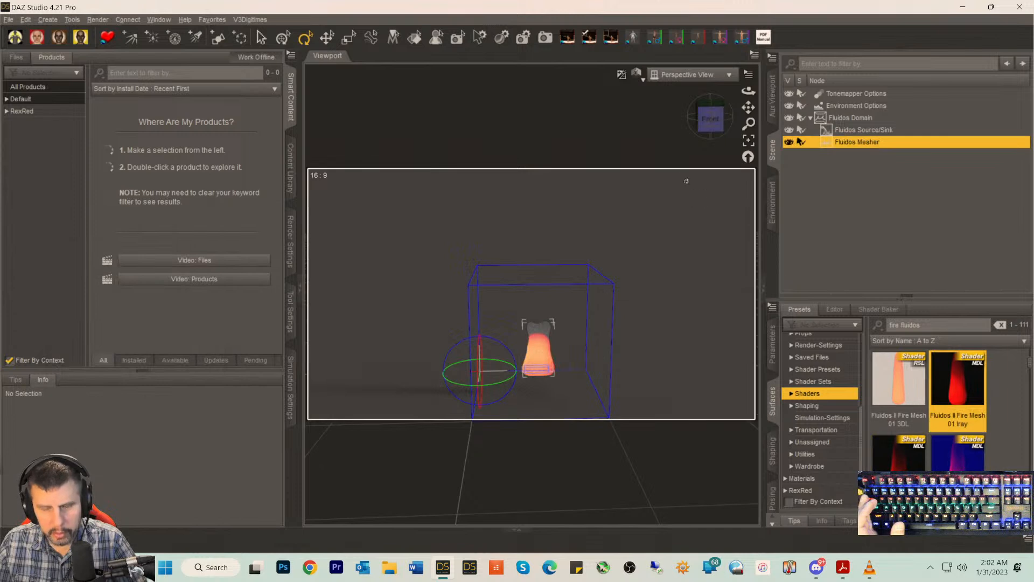
- Reopen the Timeline, go to frame 9 and examine the shaded flame mesh up close
{"action": "left_click_drag", "start_coordinate": [711, 119], "coordinate": [709, 110]}
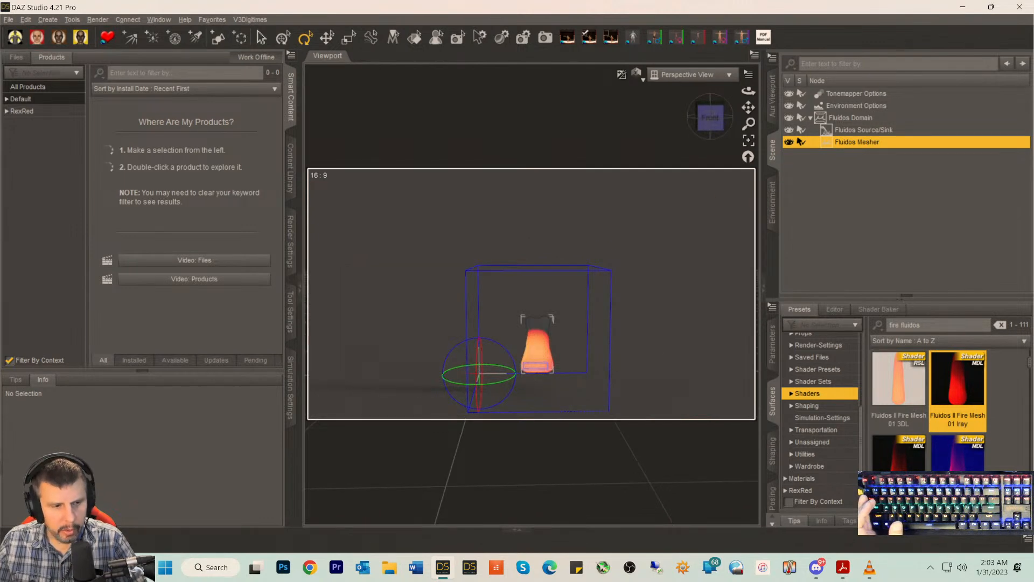
{"action": "left_click", "coordinate": [516, 530]}
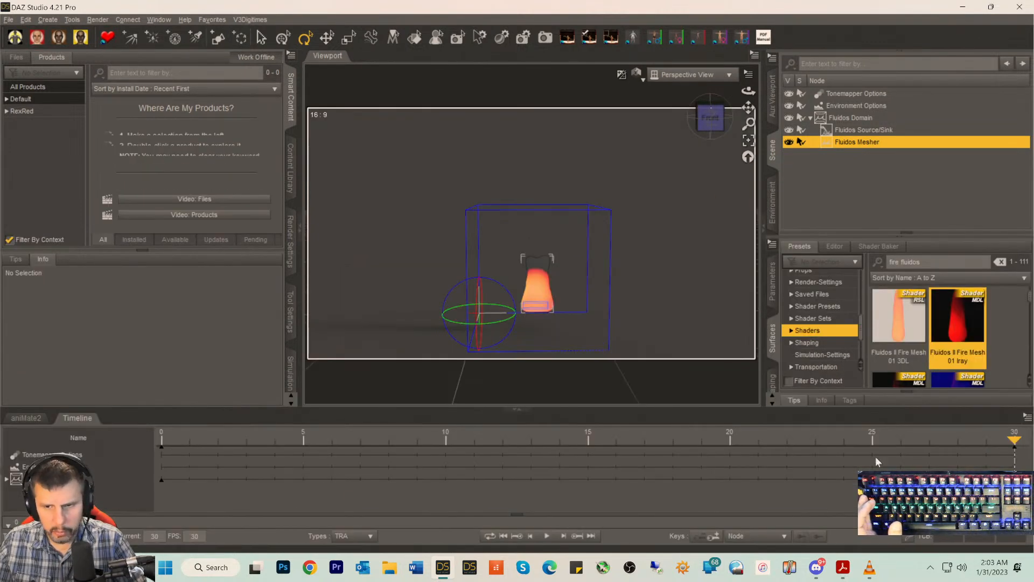
{"action": "left_click_drag", "start_coordinate": [1014, 439], "coordinate": [399, 449]}
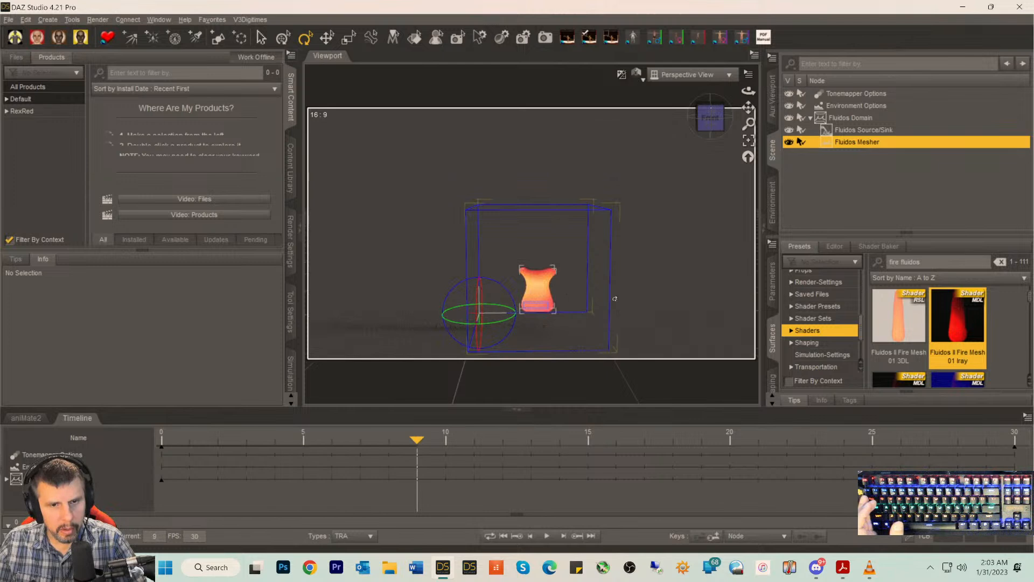
{"action": "scroll", "coordinate": [641, 291], "scroll_direction": "up", "scroll_amount": 5}
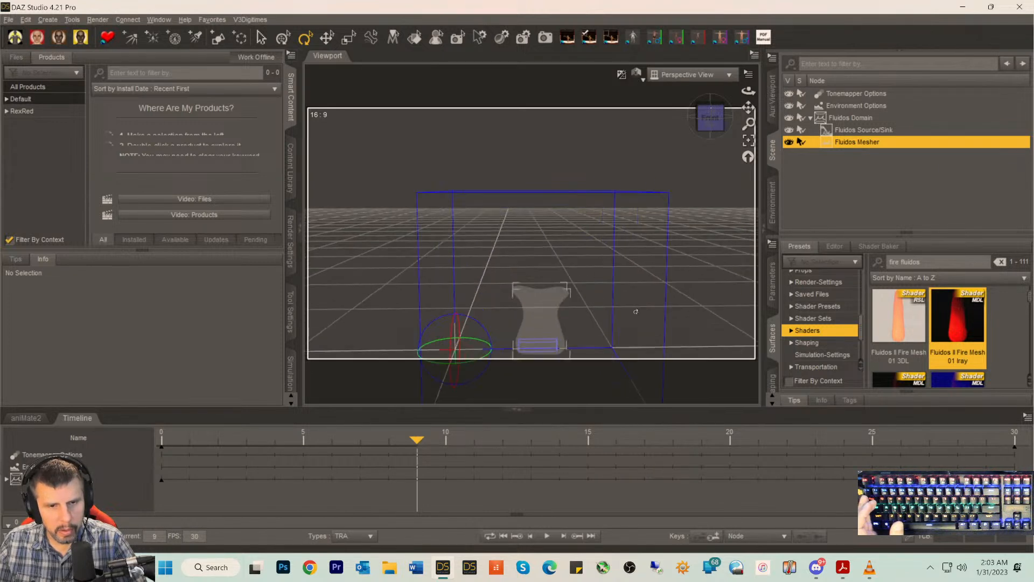
{"action": "scroll", "coordinate": [635, 312], "scroll_direction": "up", "scroll_amount": 3}
{"action": "left_click_drag", "start_coordinate": [748, 107], "coordinate": [750, 62]}
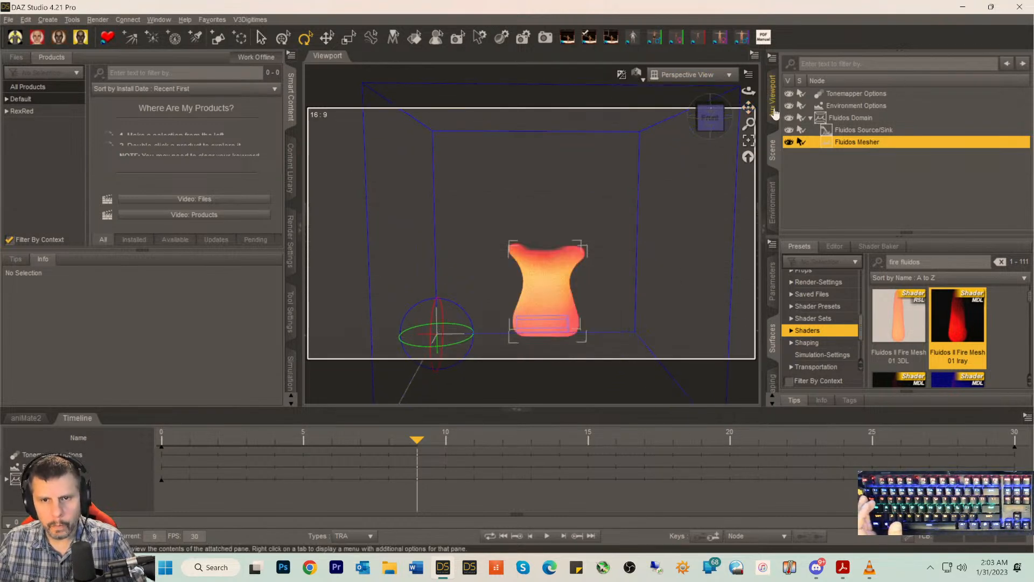
- Set the environment type to Backdrop and make its background colour black
{"action": "left_click", "coordinate": [772, 204]}
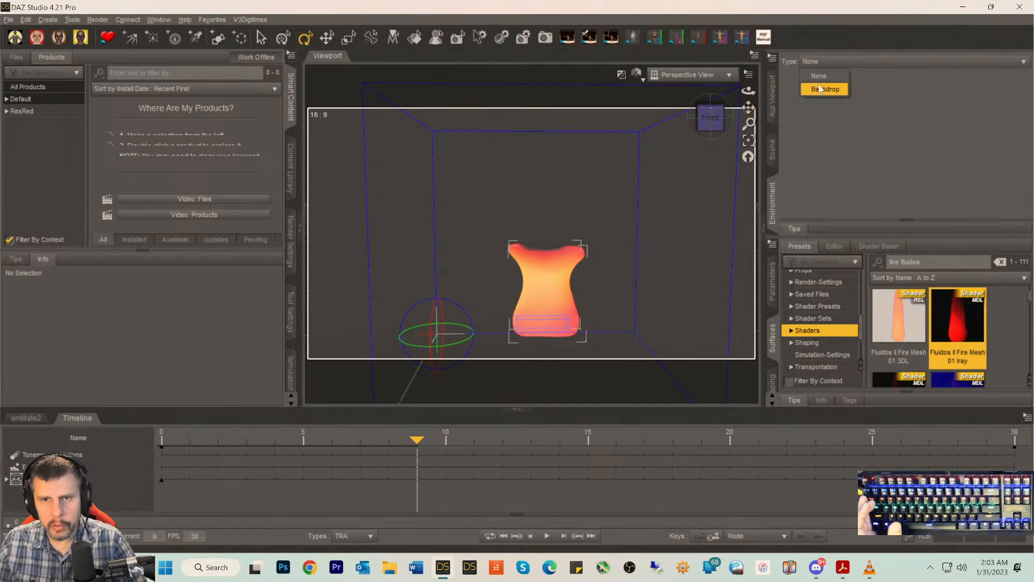
{"action": "left_click", "coordinate": [825, 88]}
{"action": "left_click", "coordinate": [831, 88]}
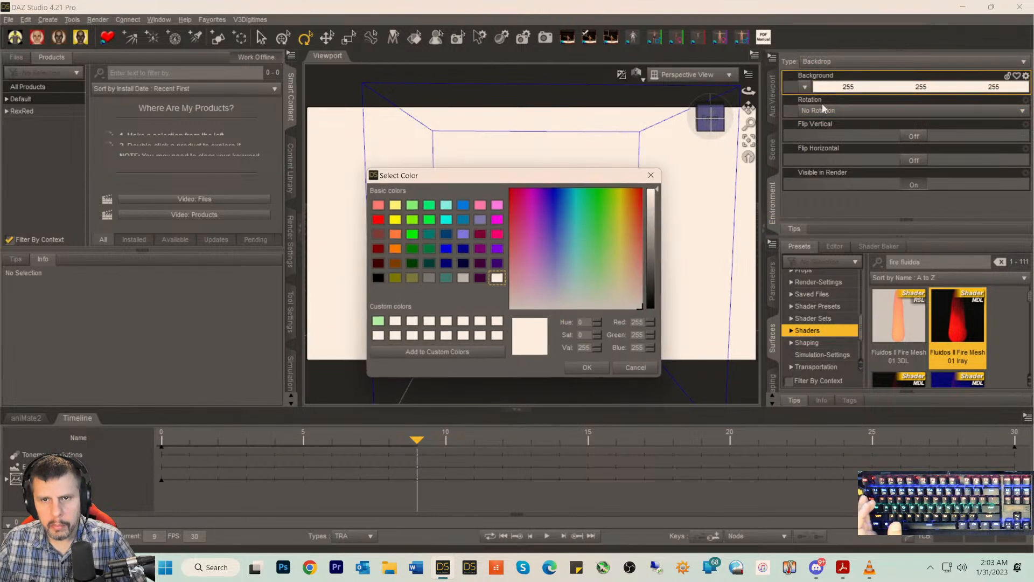
{"action": "left_click", "coordinate": [378, 277]}
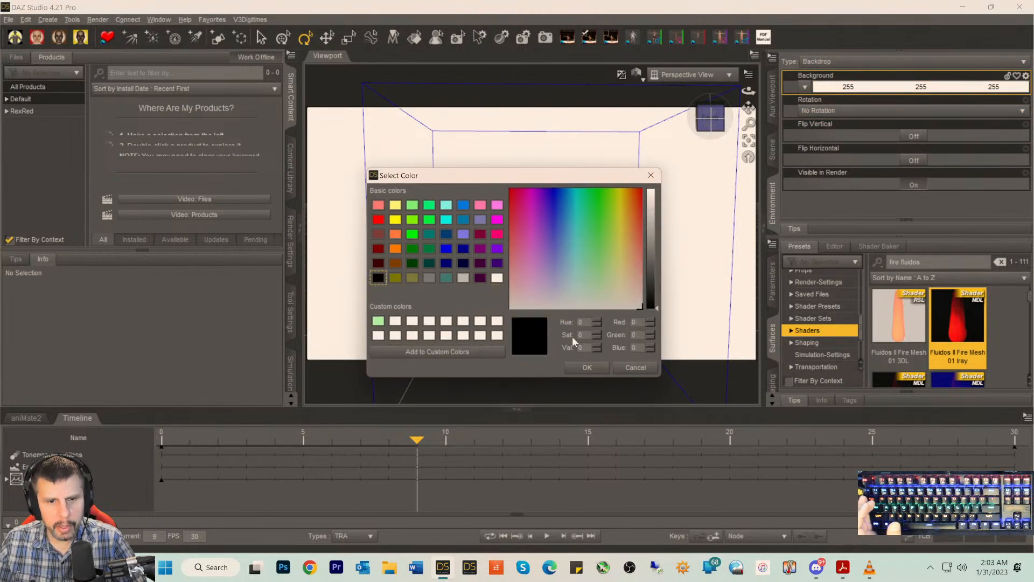
{"action": "left_click", "coordinate": [579, 369]}
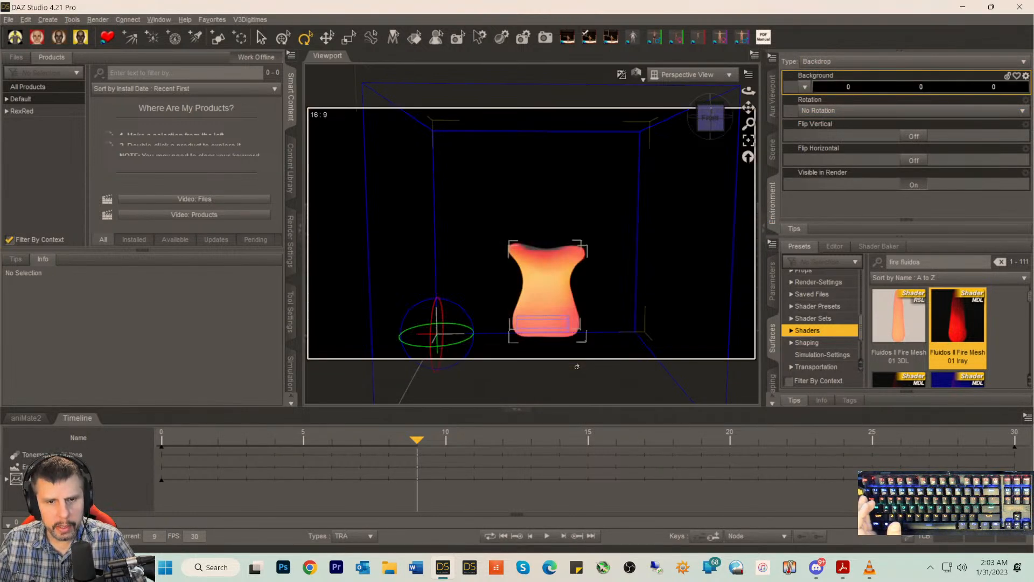
- Play back and scrub the simulation up to frame 28 to examine the flame against the backdrop
{"action": "left_click", "coordinate": [710, 117]}
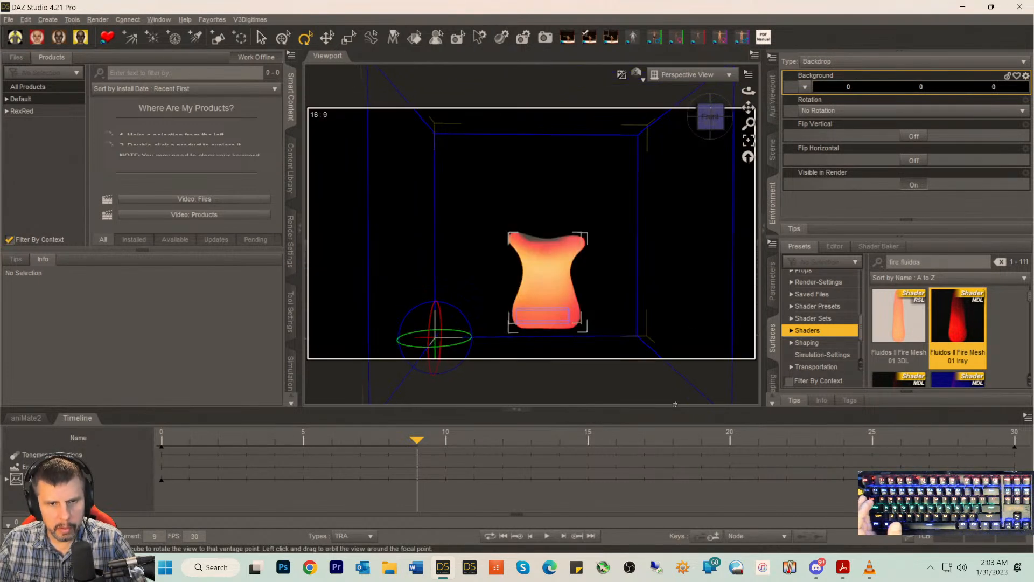
{"action": "left_click_drag", "start_coordinate": [417, 439], "coordinate": [469, 441]}
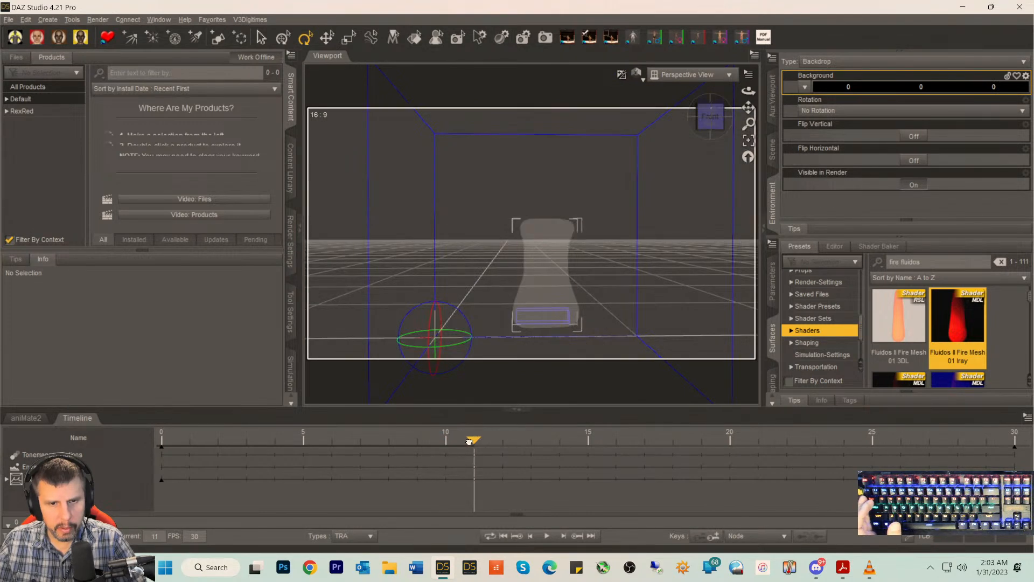
{"action": "left_click", "coordinate": [546, 536]}
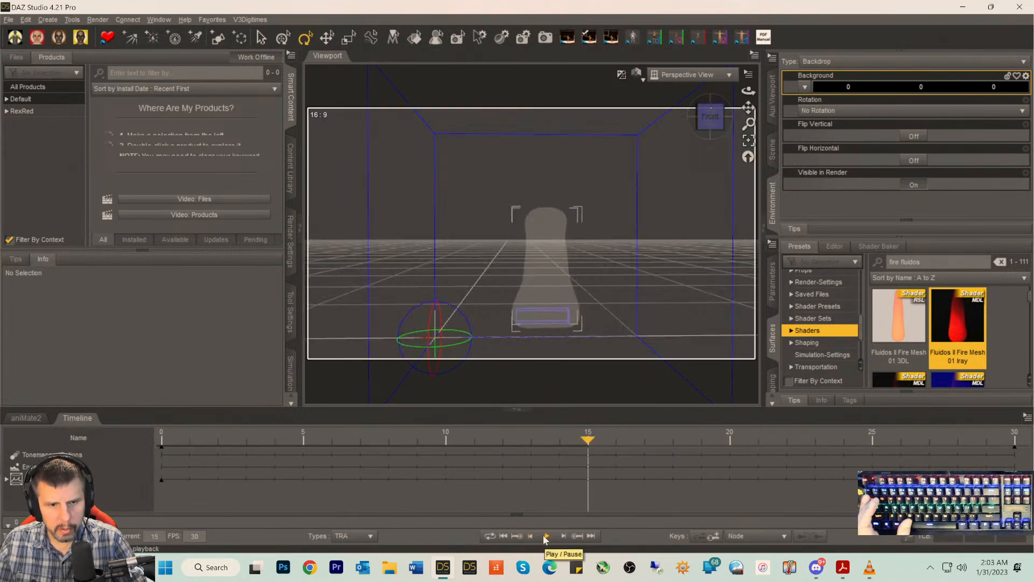
{"action": "left_click", "coordinate": [546, 536]}
{"action": "left_click_drag", "start_coordinate": [590, 440], "coordinate": [932, 447]}
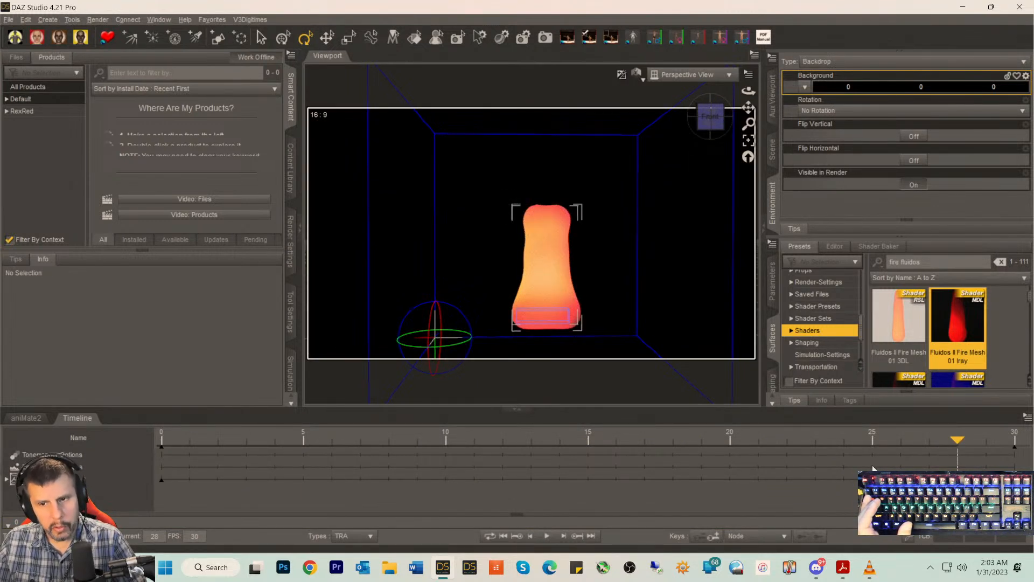
- Return to the scene hierarchy and apply the FSLfah Shader Fire 01 Orange preset to the Fluidos Mesher
{"action": "scroll", "coordinate": [918, 356], "scroll_direction": "down", "scroll_amount": 5}
{"action": "scroll", "coordinate": [921, 352], "scroll_direction": "down", "scroll_amount": 5}
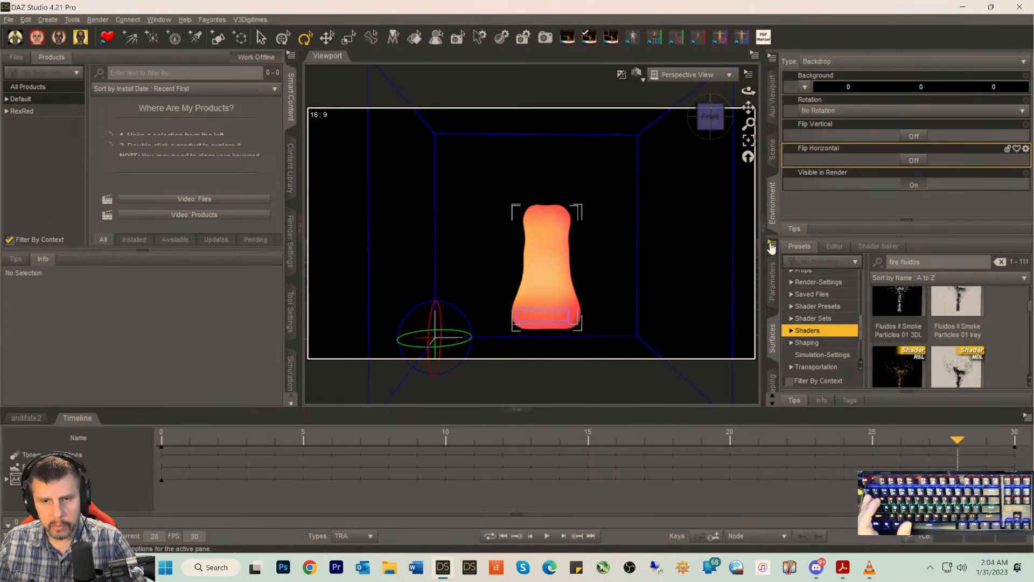
{"action": "left_click", "coordinate": [773, 149]}
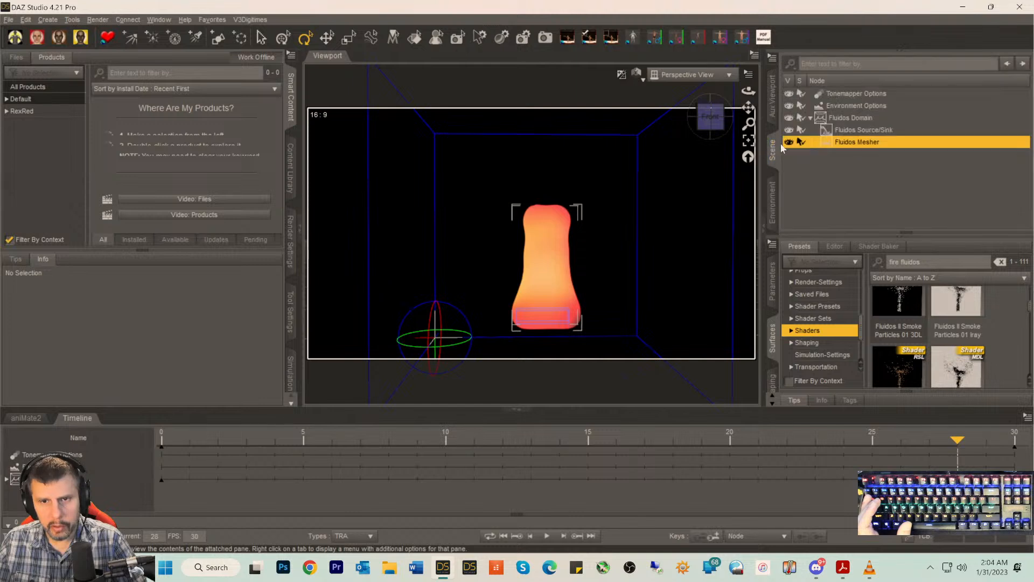
{"action": "scroll", "coordinate": [931, 351], "scroll_direction": "down", "scroll_amount": 3}
{"action": "scroll", "coordinate": [931, 352], "scroll_direction": "down", "scroll_amount": 6}
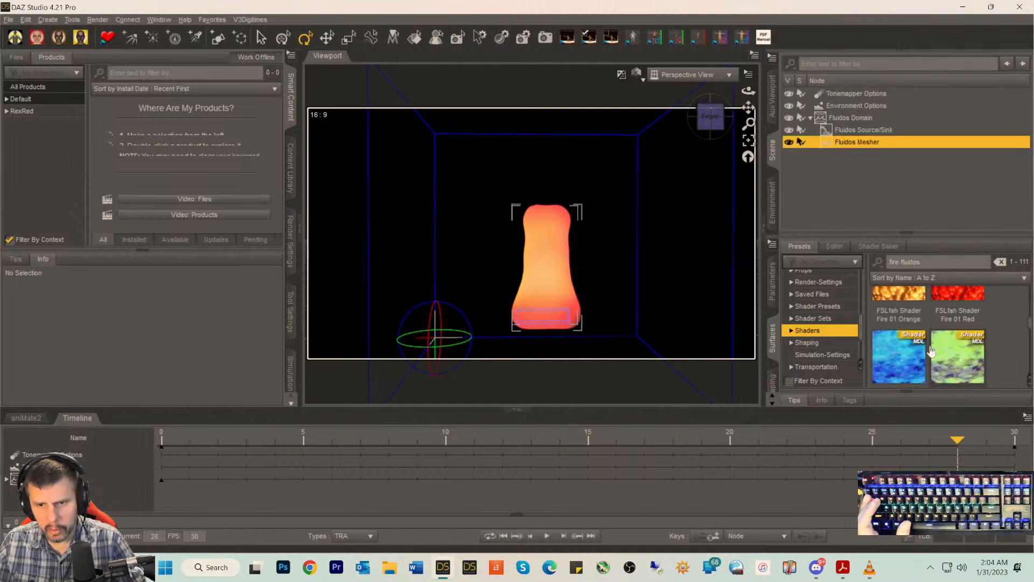
{"action": "double_click", "coordinate": [897, 299]}
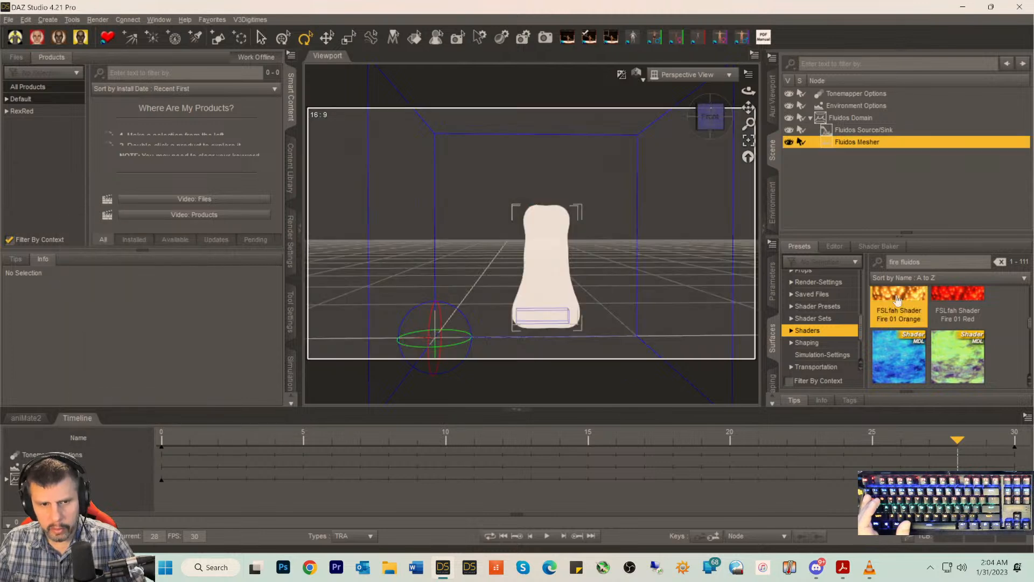
- Apply the FSLfah Shader Fire 02 Orange preset to the Fluidos Mesher
{"action": "scroll", "coordinate": [904, 327], "scroll_direction": "down", "scroll_amount": 2}
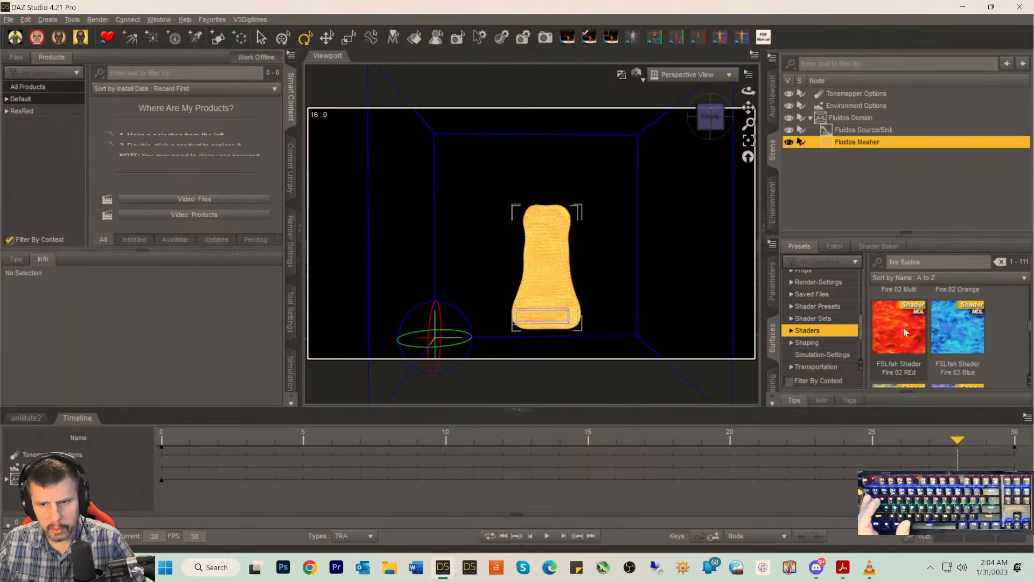
{"action": "scroll", "coordinate": [904, 328], "scroll_direction": "up", "scroll_amount": 1}
{"action": "double_click", "coordinate": [952, 344]}
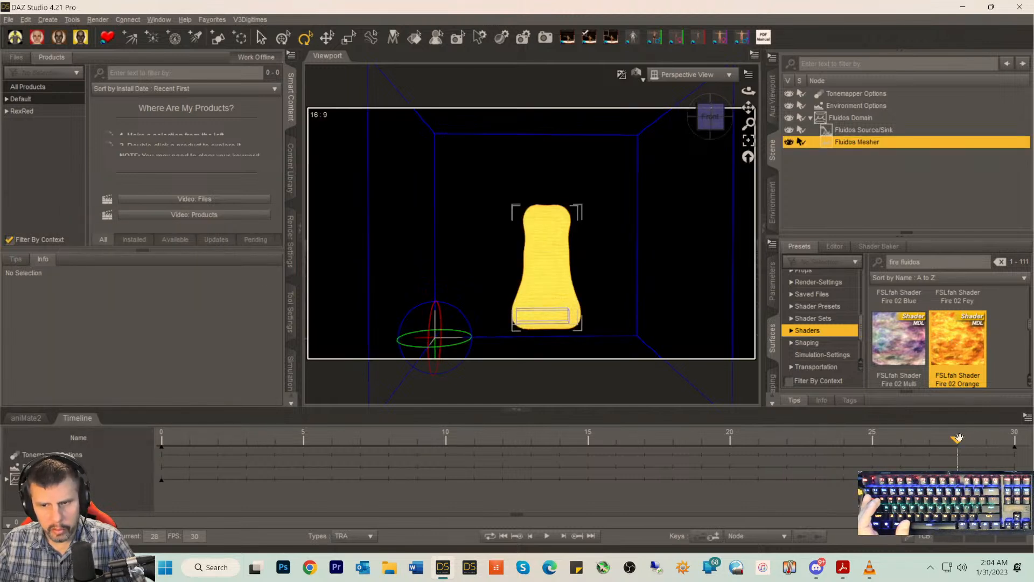
- Move the timeline to frame 18, collapse the timeline and bring up the Fluidos Mesher's surface properties
{"action": "left_click_drag", "start_coordinate": [899, 446], "coordinate": [672, 448]}
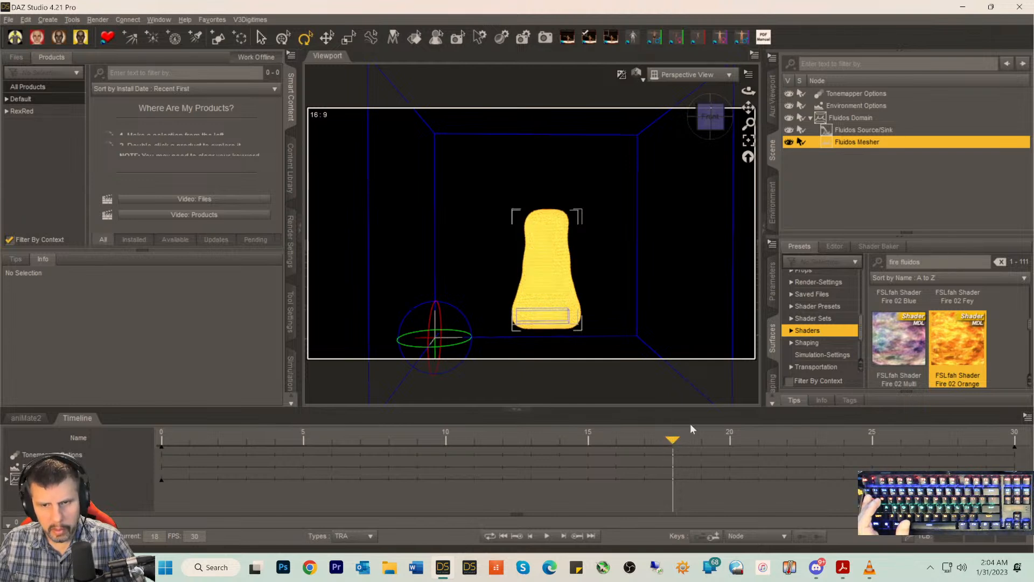
{"action": "left_click", "coordinate": [835, 248]}
{"action": "scroll", "coordinate": [997, 365], "scroll_direction": "down", "scroll_amount": 10}
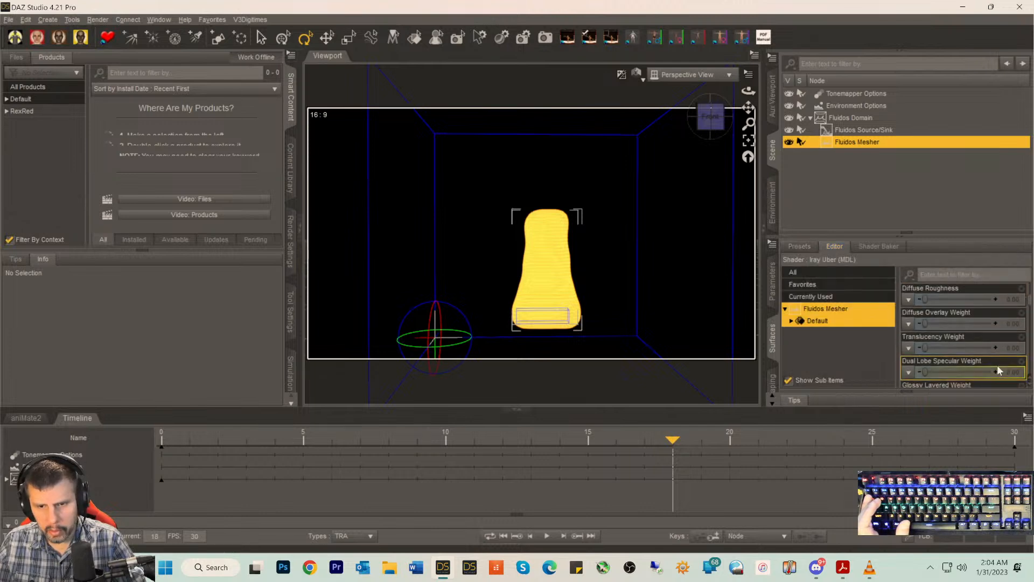
{"action": "scroll", "coordinate": [991, 370], "scroll_direction": "down", "scroll_amount": 1}
{"action": "left_click", "coordinate": [86, 420]}
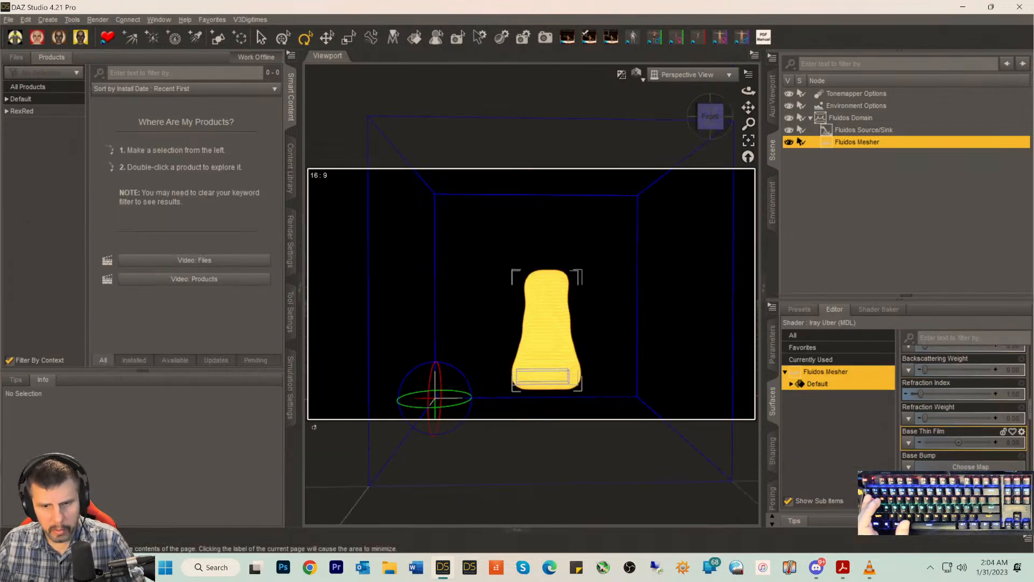
- Set the Fluidos Mesher surface's Vertical Tiles and Horizontal Tiles to 0.01
{"action": "scroll", "coordinate": [968, 461], "scroll_direction": "down", "scroll_amount": 6}
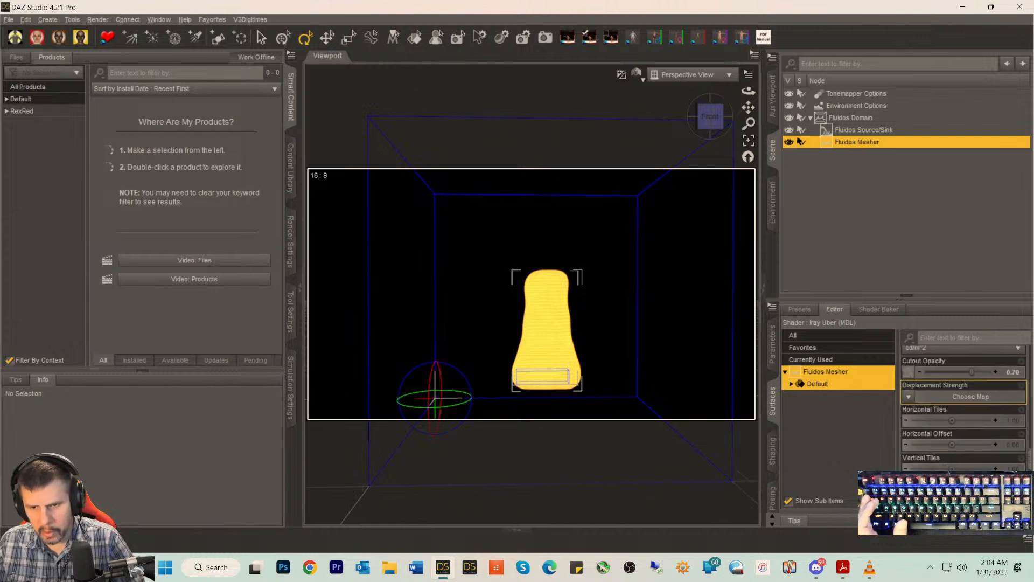
{"action": "scroll", "coordinate": [974, 455], "scroll_direction": "down", "scroll_amount": 1}
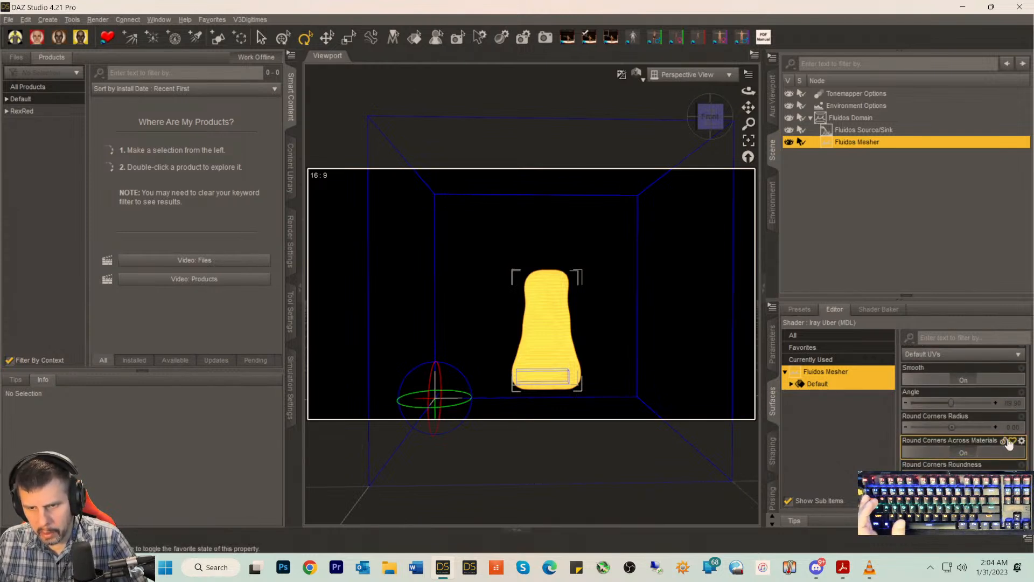
{"action": "scroll", "coordinate": [1008, 441], "scroll_direction": "down", "scroll_amount": 8}
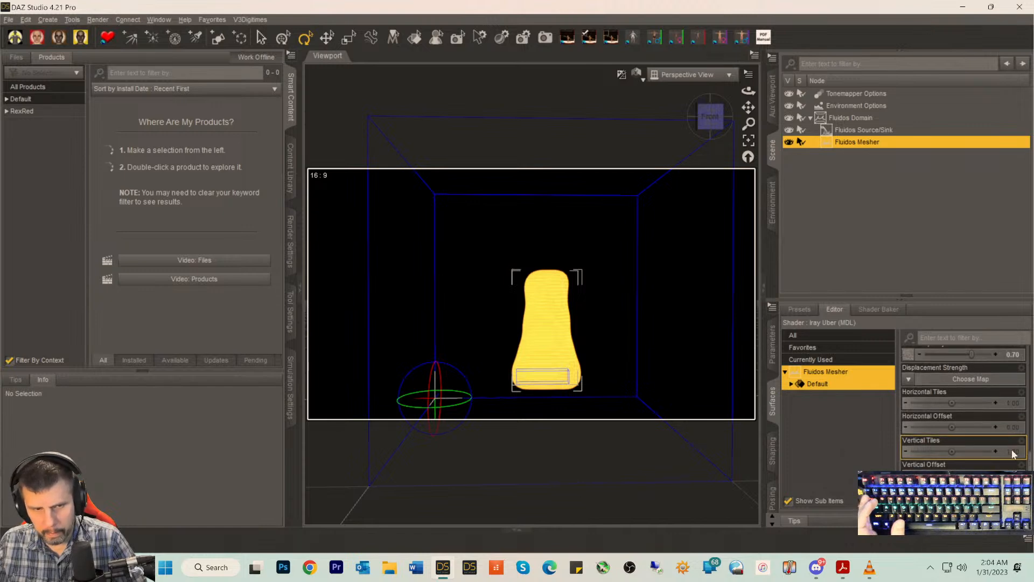
{"action": "left_click", "coordinate": [1014, 454]}
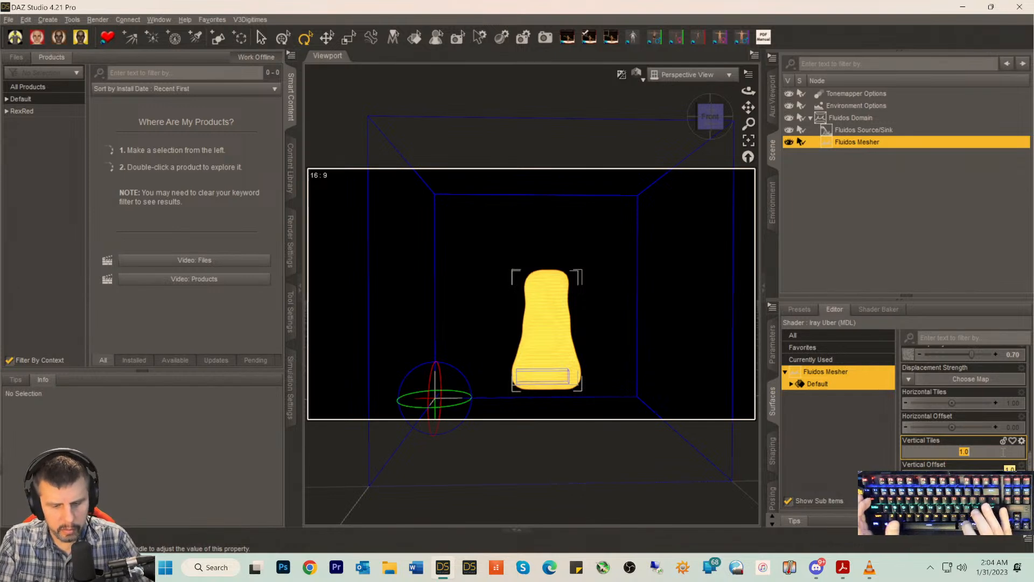
{"action": "key", "text": "BackSpace"}
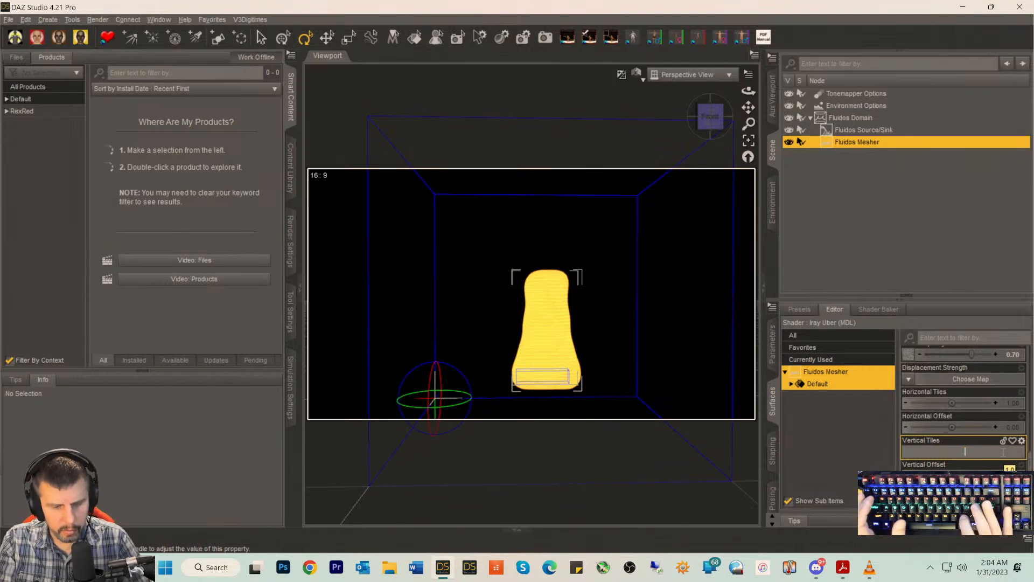
{"action": "type", "text": "0.01"}
{"action": "key", "text": "Return"}
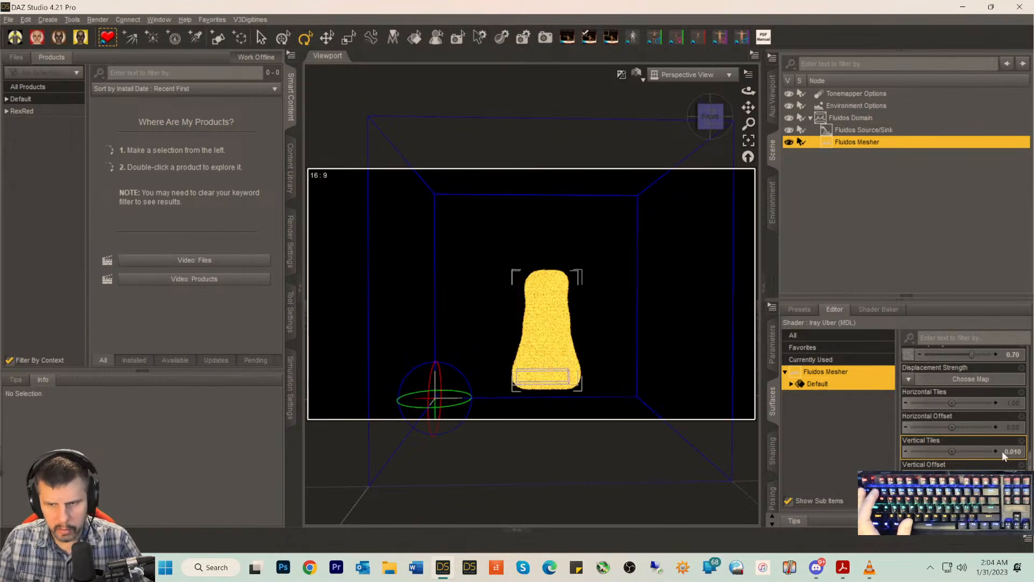
{"action": "left_click", "coordinate": [1012, 403]}
{"action": "type", "text": "0.01"}
{"action": "key", "text": "Return"}
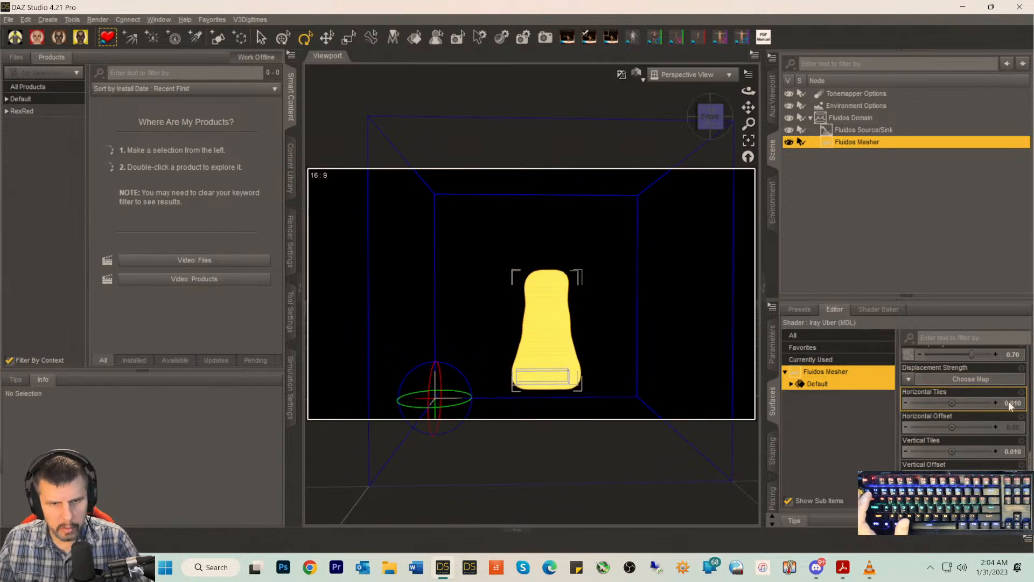
{"action": "left_click_drag", "start_coordinate": [714, 126], "coordinate": [708, 146]}
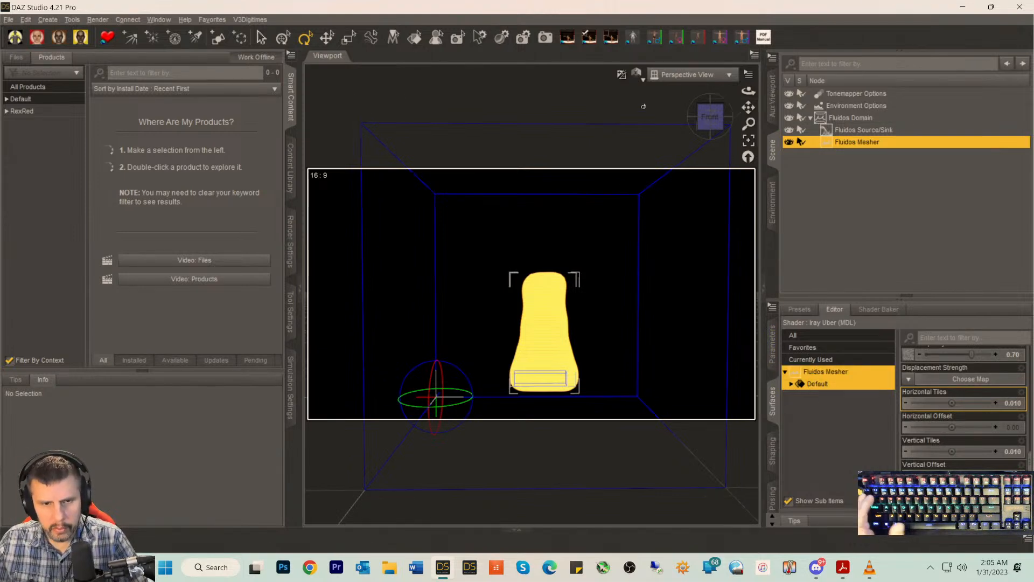
{"action": "left_click", "coordinate": [724, 128]}
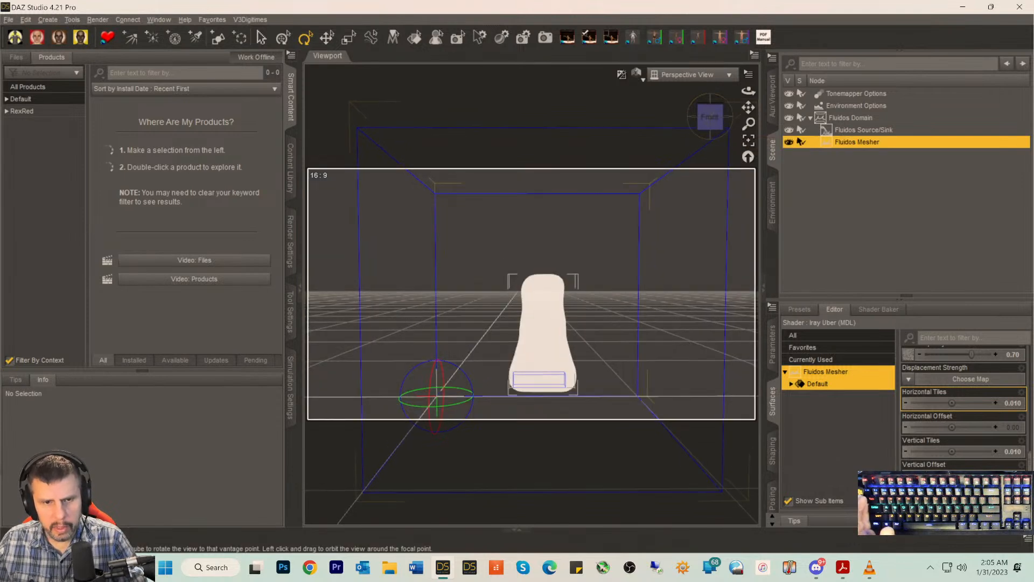
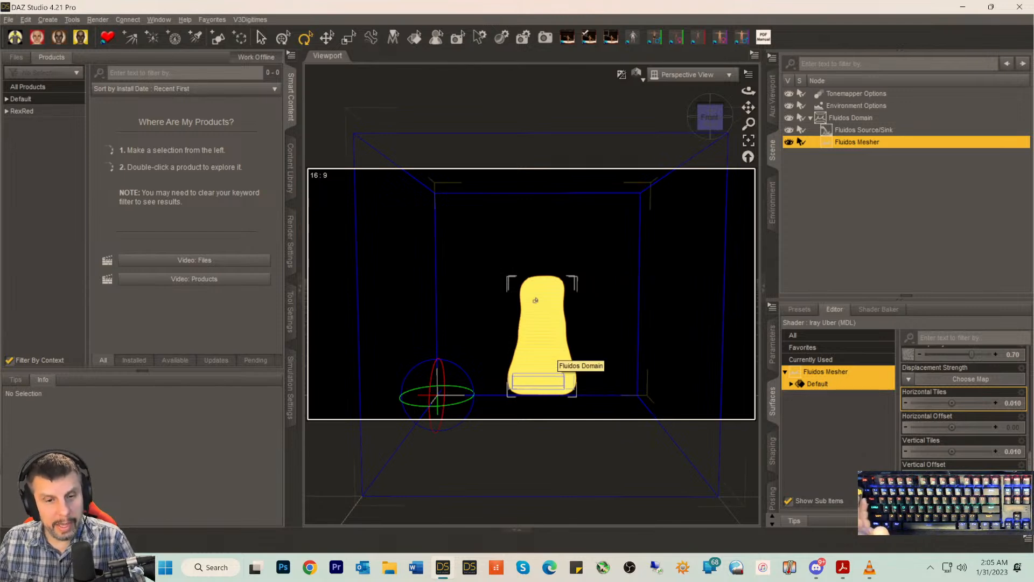
- Hide the Fluidos Mesher and create a point light named PointLight with default settings
{"action": "left_click", "coordinate": [789, 142]}
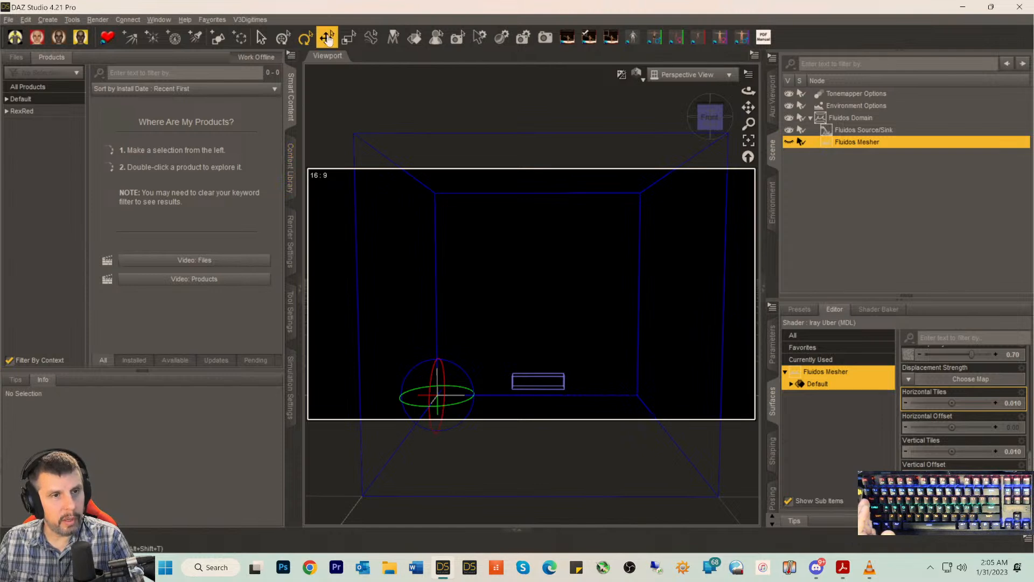
{"action": "left_click", "coordinate": [172, 39]}
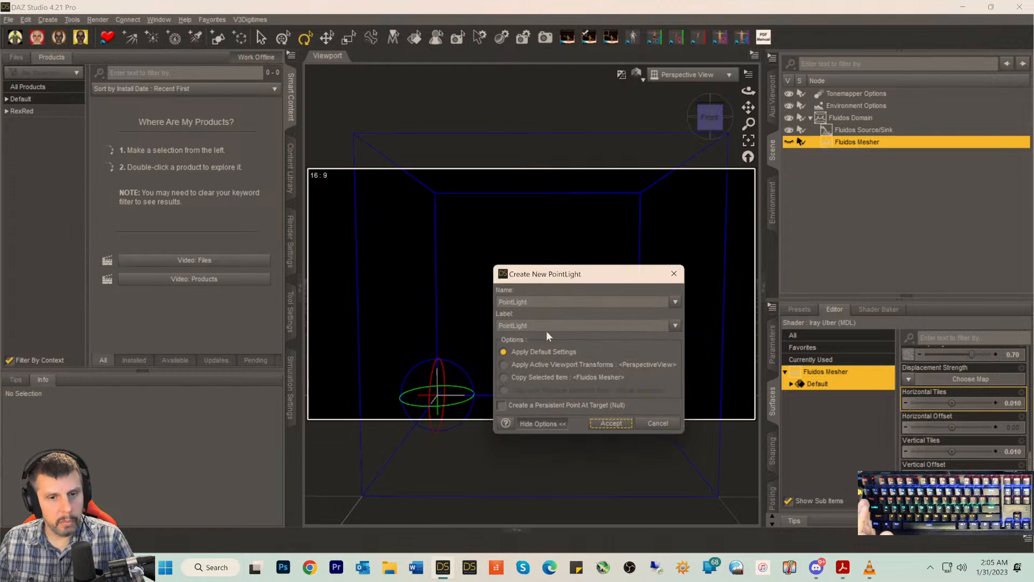
{"action": "left_click", "coordinate": [602, 425]}
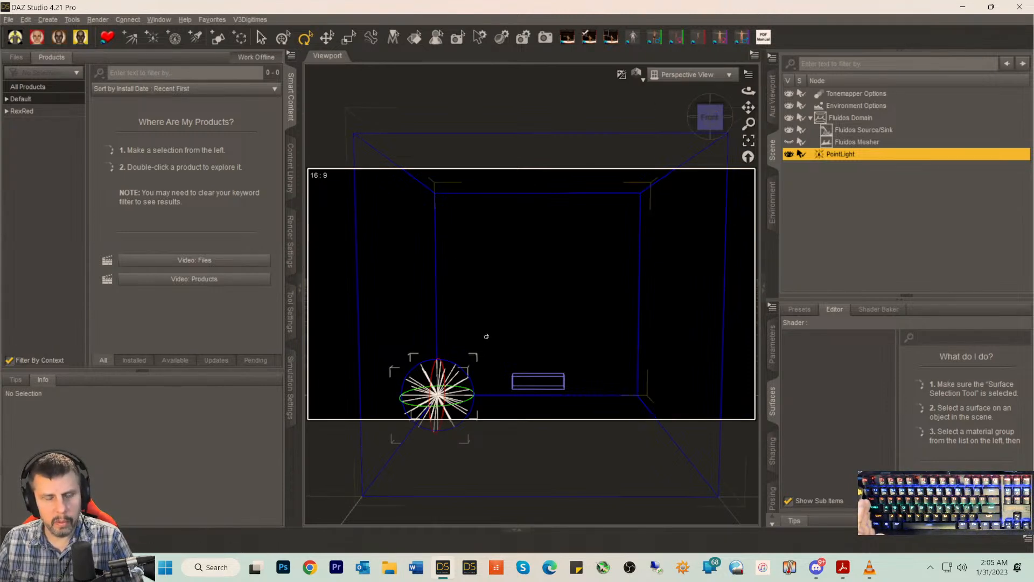
- Move the point light inside the domain to just above the fluid source, at about X 48, Y 32, Z 44
{"action": "scroll", "coordinate": [577, 227], "scroll_direction": "down", "scroll_amount": 6}
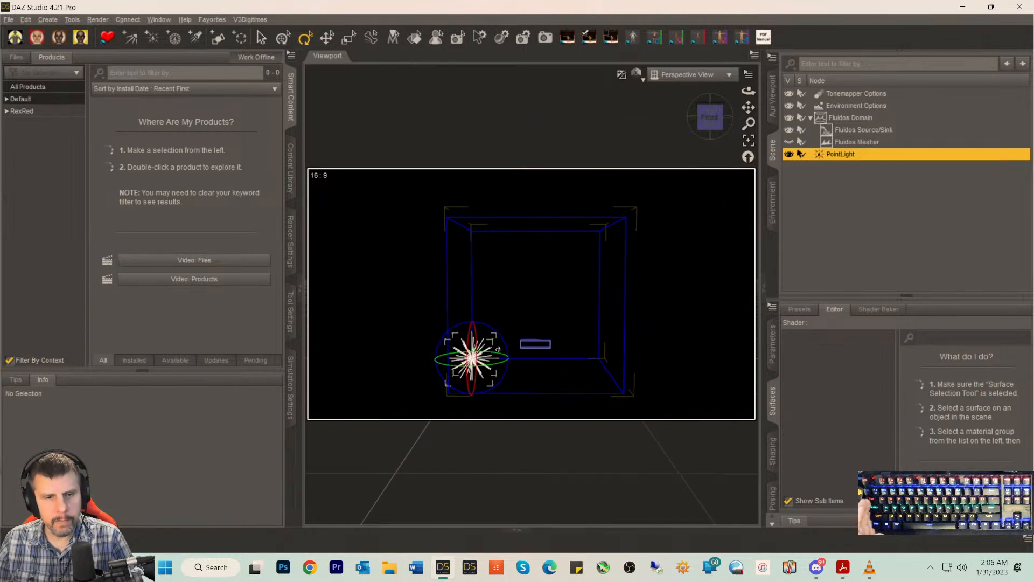
{"action": "left_click", "coordinate": [333, 38]}
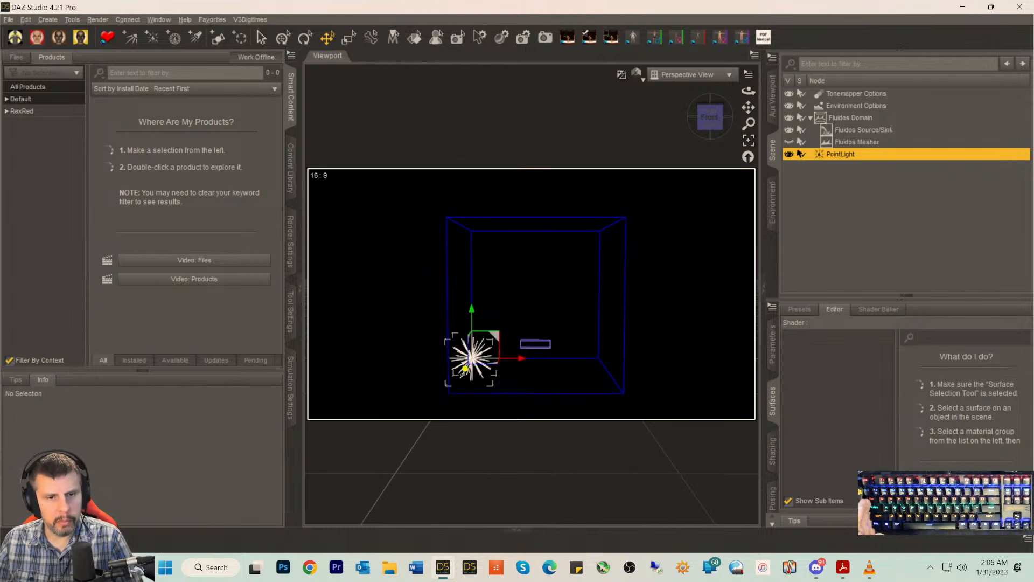
{"action": "left_click_drag", "start_coordinate": [464, 368], "coordinate": [581, 345]}
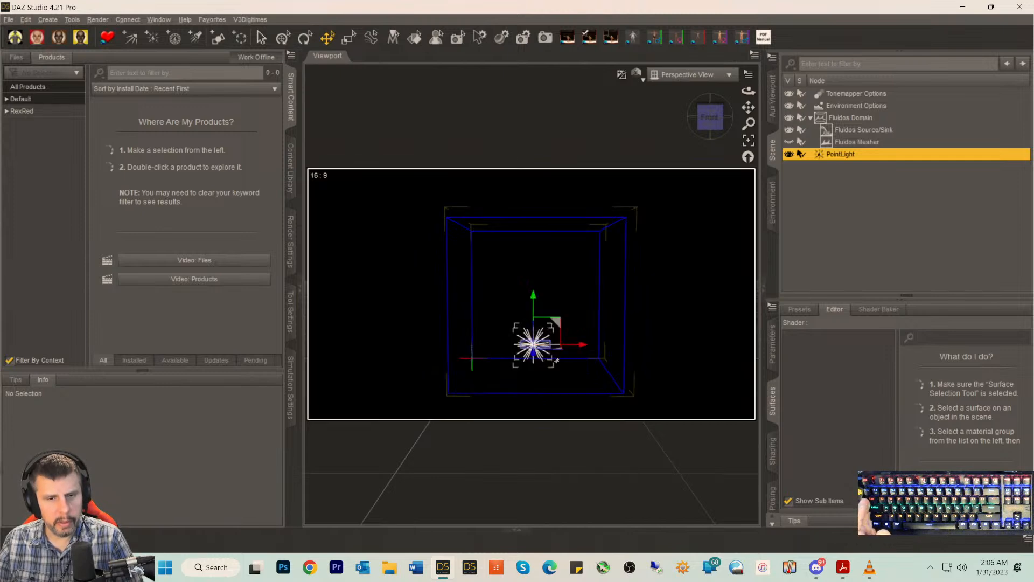
{"action": "left_click_drag", "start_coordinate": [709, 122], "coordinate": [710, 158]}
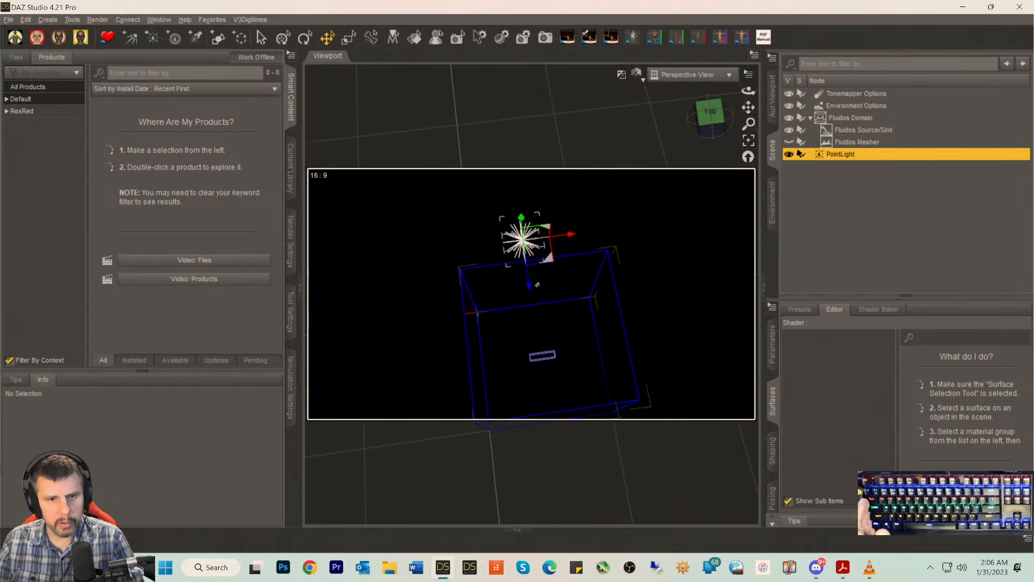
{"action": "left_click_drag", "start_coordinate": [528, 286], "coordinate": [547, 409]}
{"action": "left_click", "coordinate": [717, 119]}
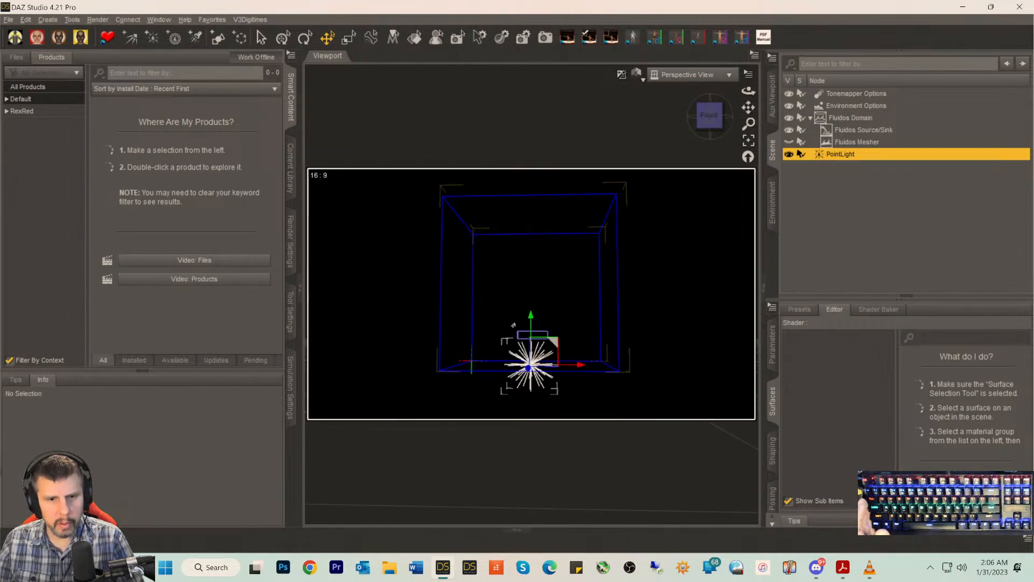
{"action": "left_click", "coordinate": [531, 320]}
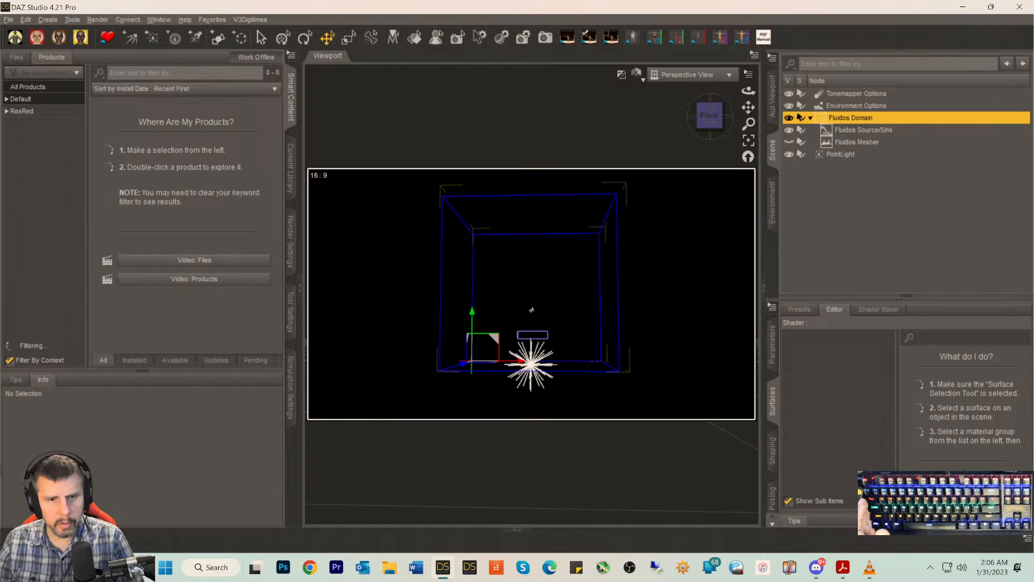
{"action": "left_click", "coordinate": [832, 154]}
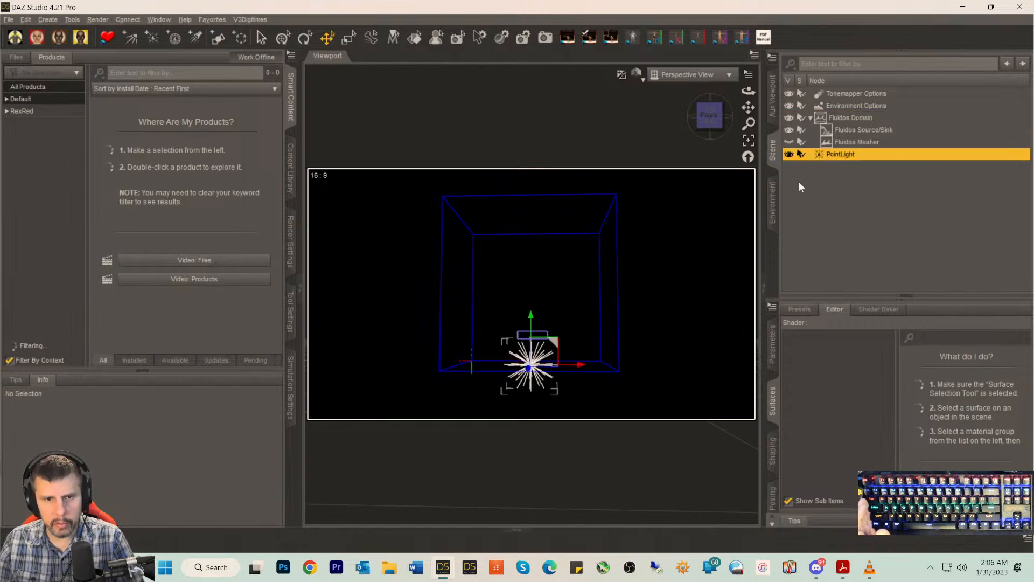
{"action": "left_click_drag", "start_coordinate": [531, 314], "coordinate": [534, 265]}
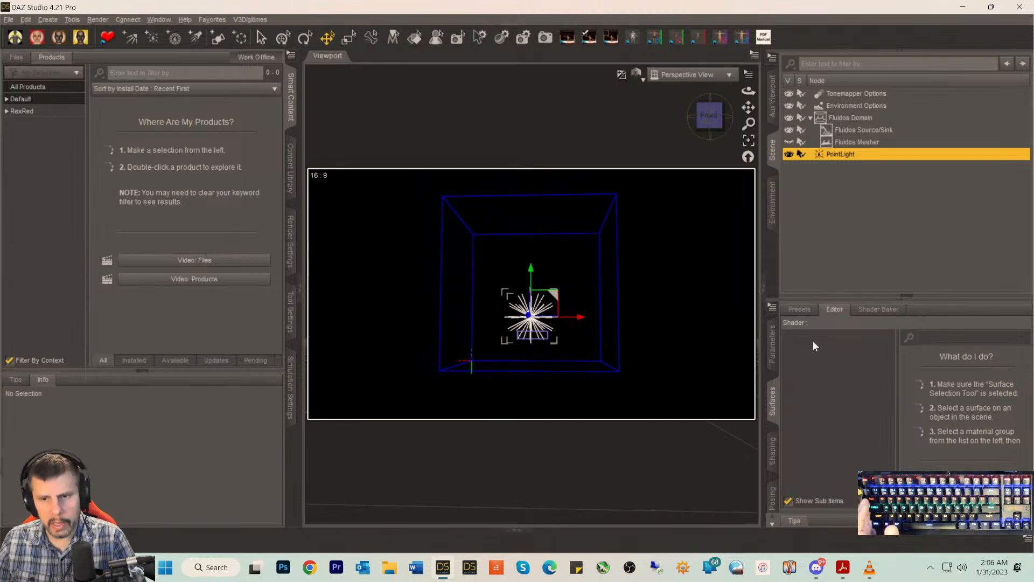
- Set the point light's colour to pure red (255, 0, 0) in its light parameters
{"action": "left_click", "coordinate": [773, 345]}
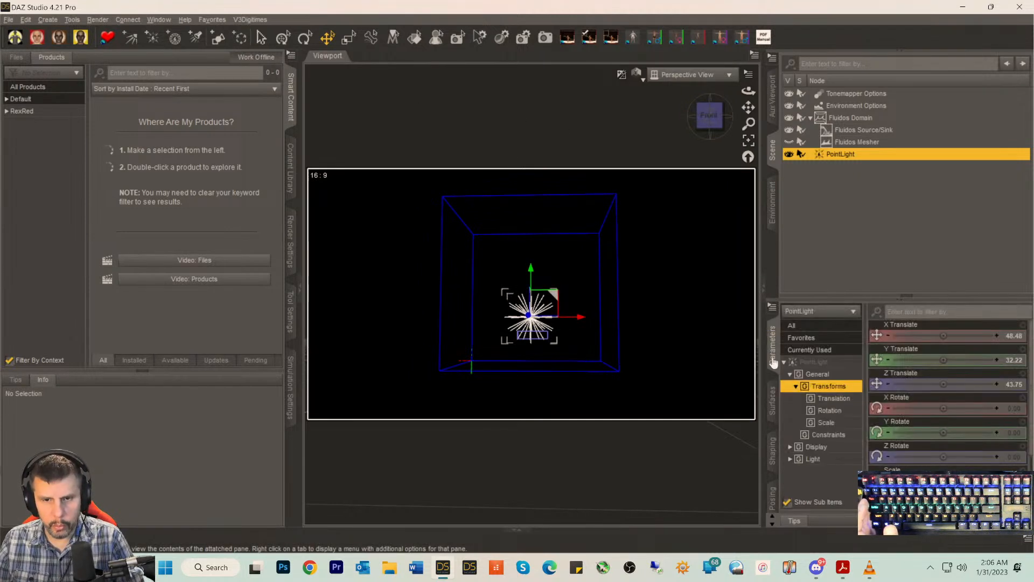
{"action": "left_click", "coordinate": [815, 361]}
{"action": "scroll", "coordinate": [949, 442], "scroll_direction": "down", "scroll_amount": 5}
{"action": "scroll", "coordinate": [951, 444], "scroll_direction": "down", "scroll_amount": 4}
{"action": "left_click", "coordinate": [955, 360]}
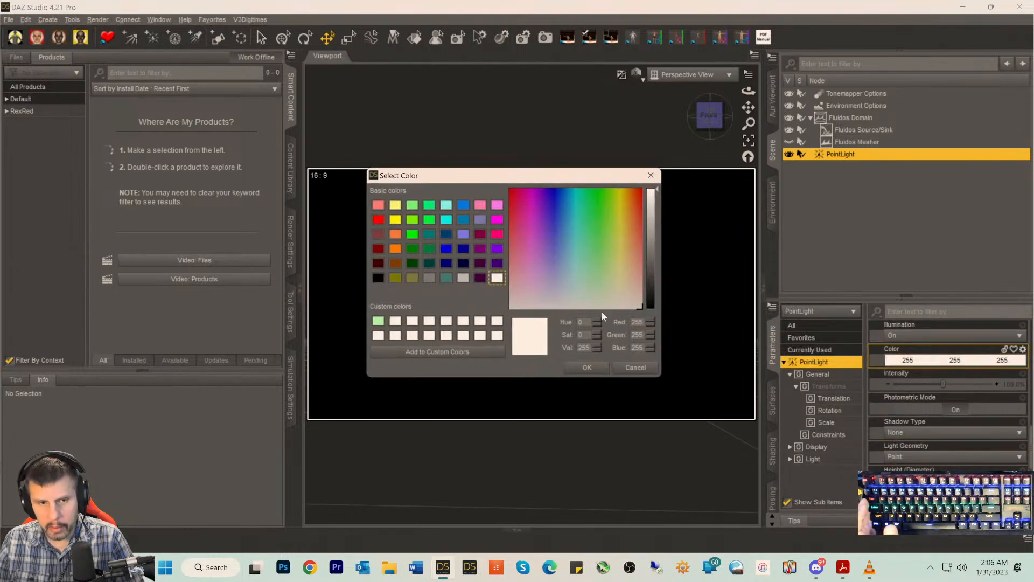
{"action": "left_click", "coordinate": [640, 189]}
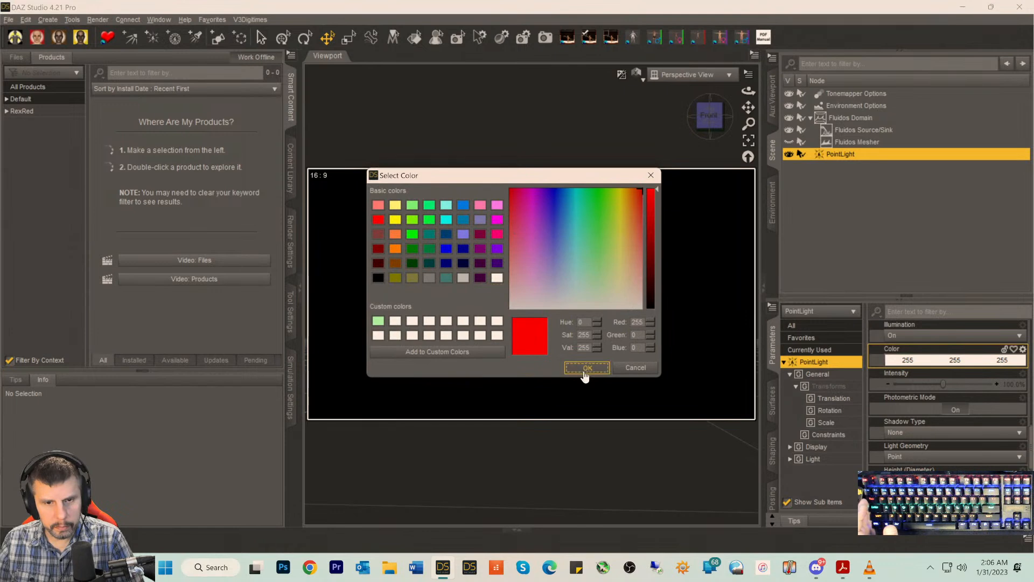
{"action": "left_click", "coordinate": [586, 367]}
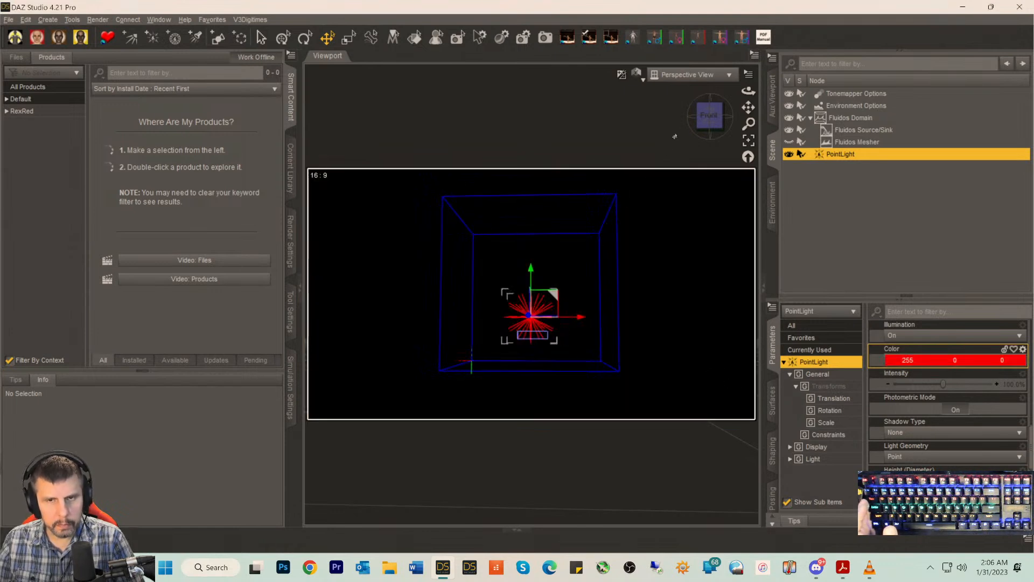
- Make the Fluidos Mesher visible again and check it together with the red point light from the front
{"action": "left_click", "coordinate": [708, 131]}
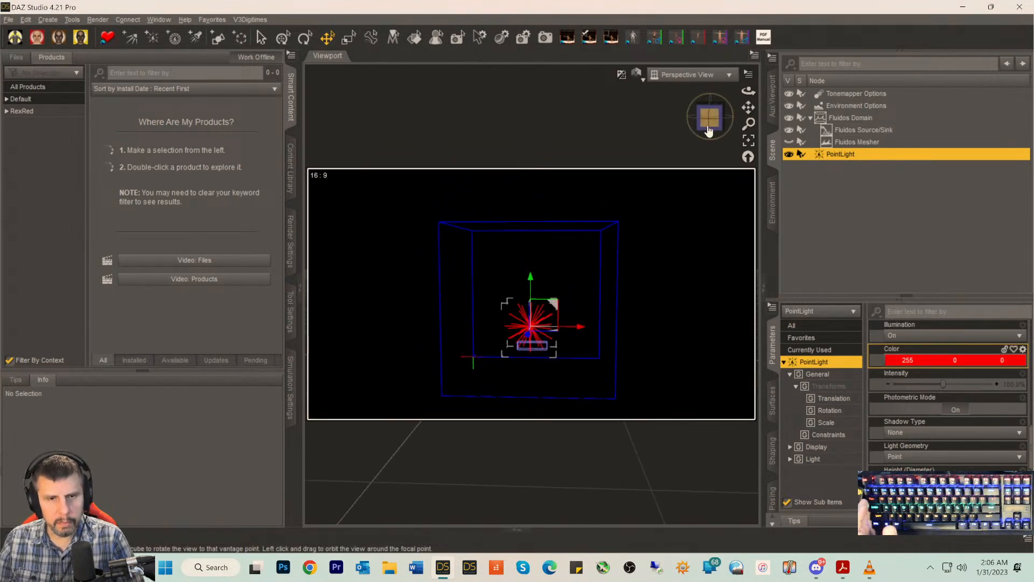
{"action": "left_click", "coordinate": [789, 143]}
{"action": "left_click", "coordinate": [790, 142]}
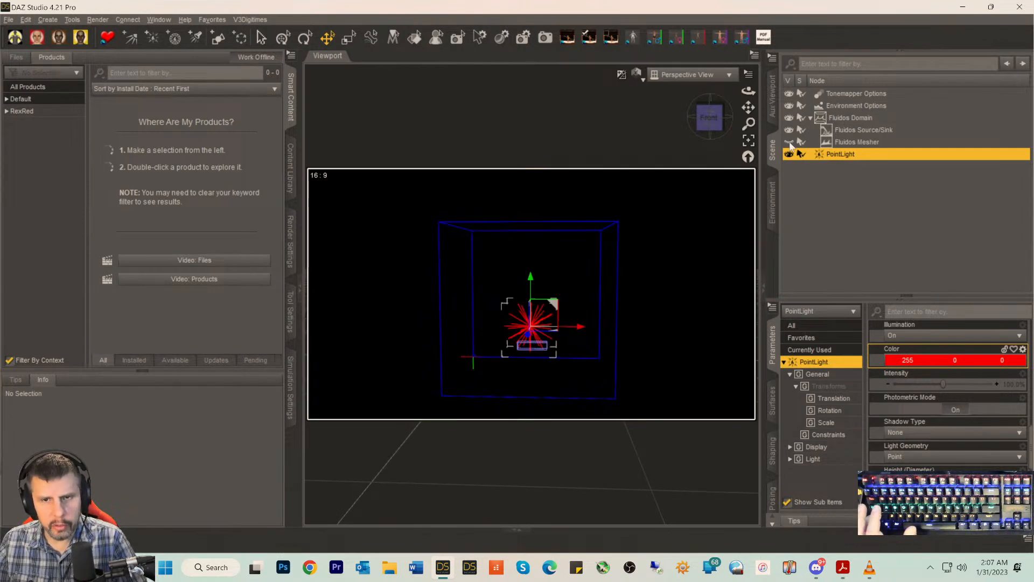
{"action": "left_click", "coordinate": [789, 143]}
{"action": "left_click", "coordinate": [719, 127]}
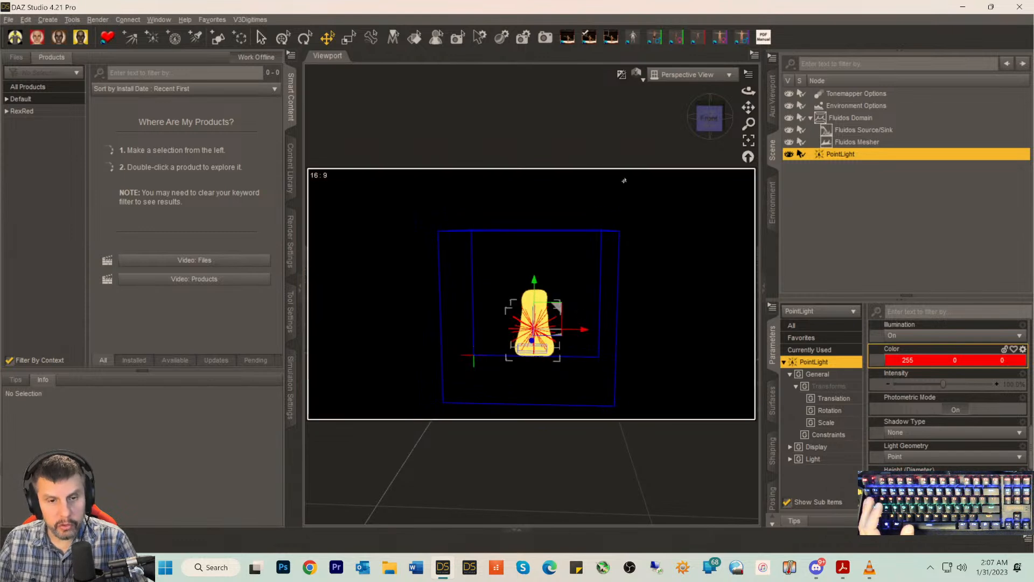
{"action": "mouse_move", "coordinate": [698, 128]}
{"action": "left_mouse_down"}
{"action": "mouse_move", "coordinate": [690, 174]}
{"action": "mouse_move", "coordinate": [696, 130]}
{"action": "left_mouse_up"}
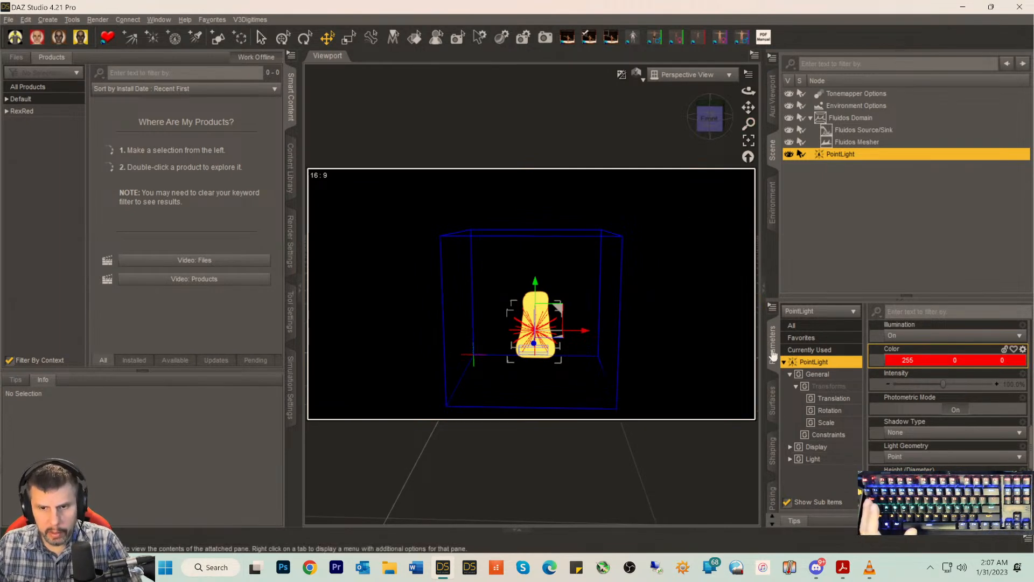
- Hide the point light and reopen the Fluidos Mesher's surface settings
{"action": "left_click", "coordinate": [789, 155]}
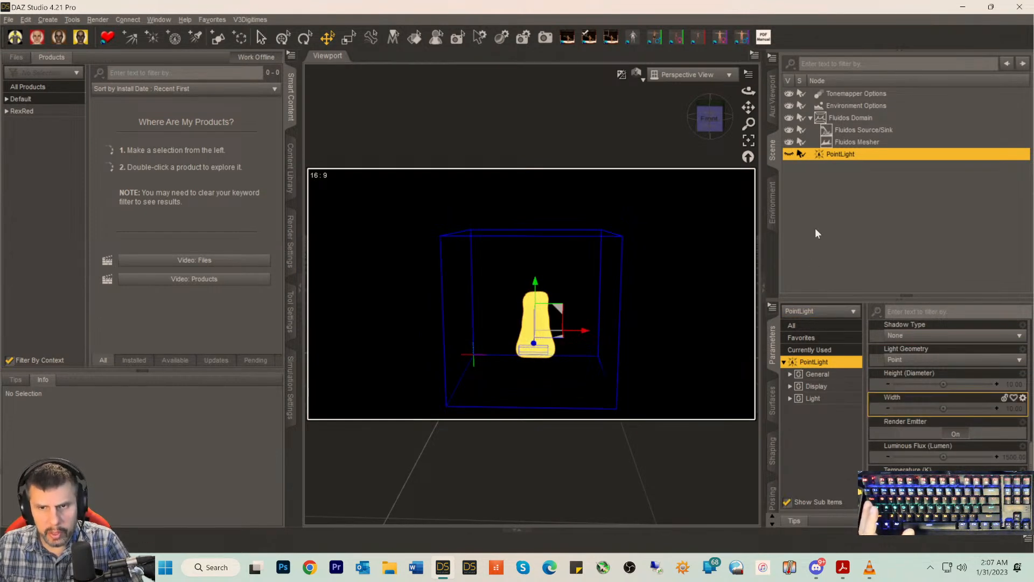
{"action": "left_click", "coordinate": [838, 143]}
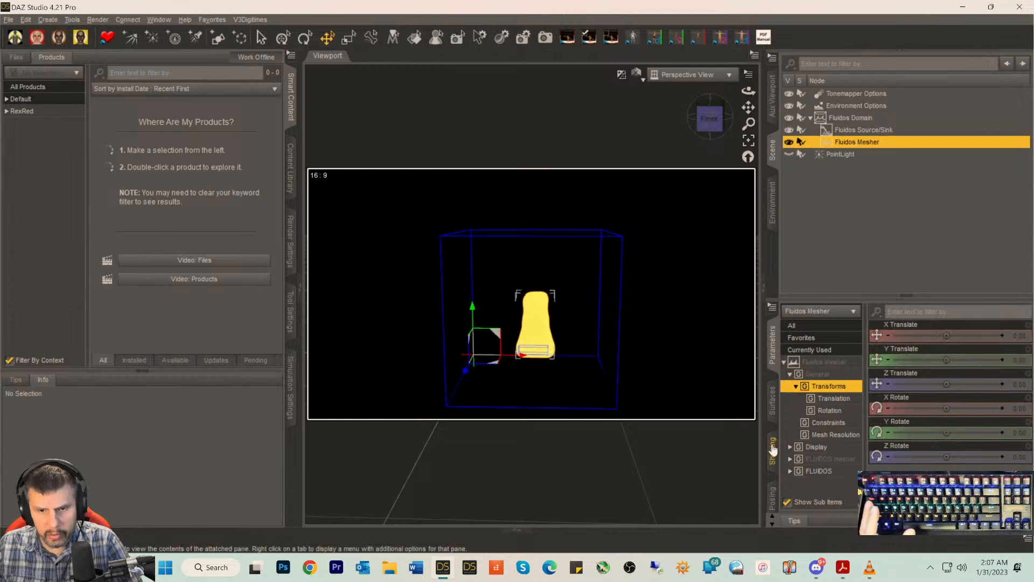
{"action": "left_click", "coordinate": [774, 419]}
{"action": "left_click", "coordinate": [823, 371]}
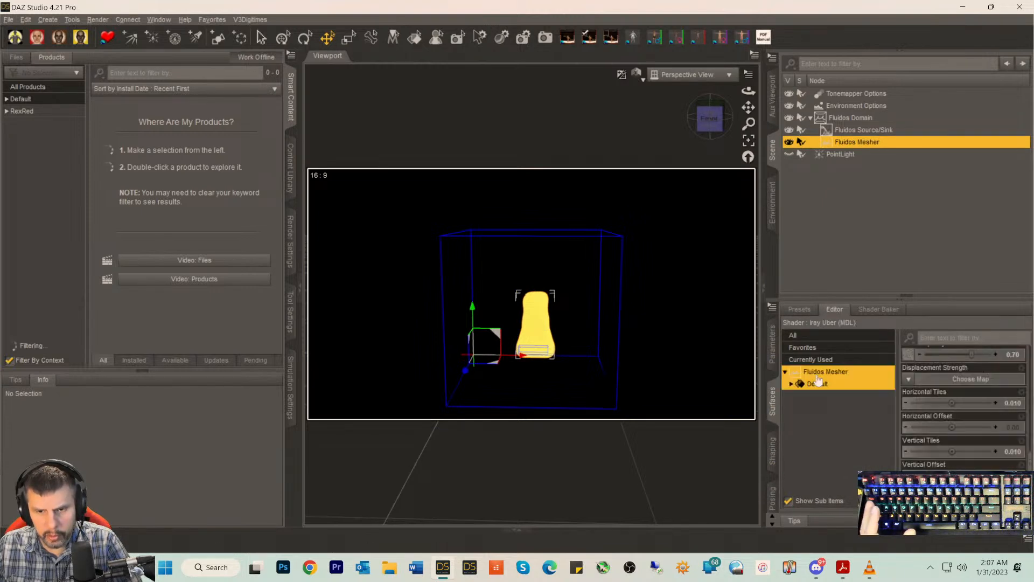
- Apply the Fluidos II Fire Mesh 01 Iray shader preset to the Fluidos Mesher
{"action": "scroll", "coordinate": [963, 431], "scroll_direction": "up", "scroll_amount": 10}
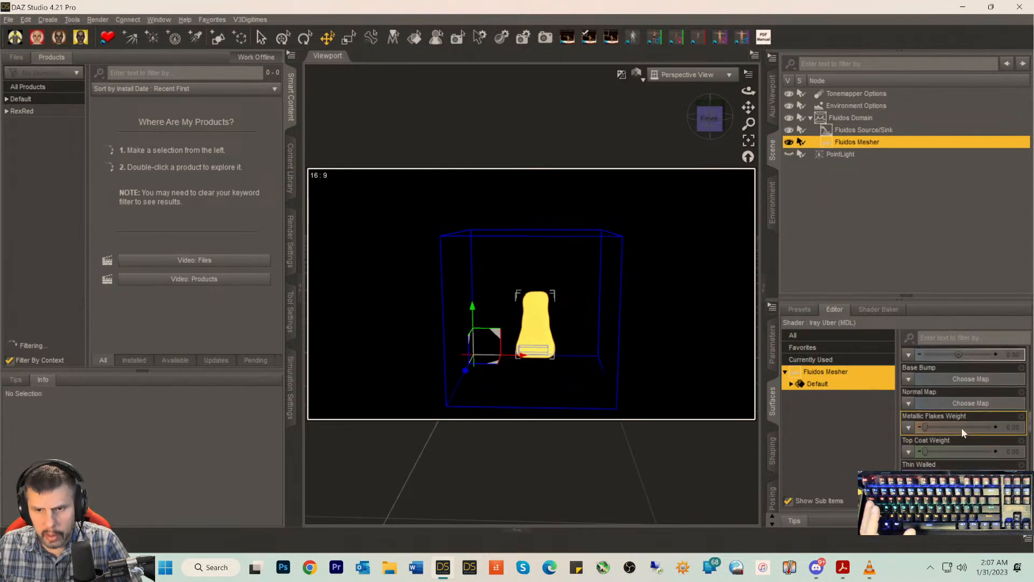
{"action": "scroll", "coordinate": [961, 427], "scroll_direction": "up", "scroll_amount": 8}
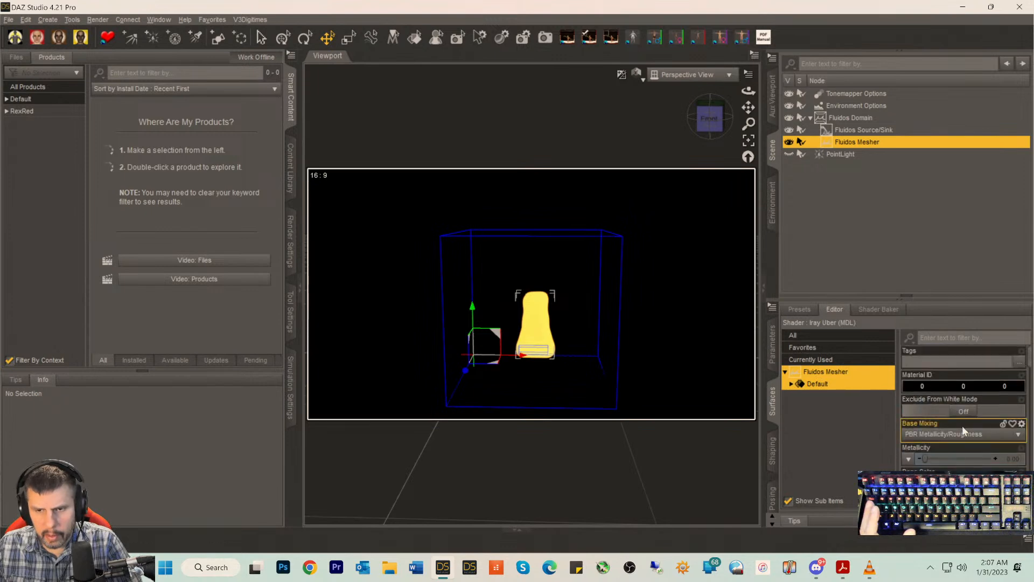
{"action": "scroll", "coordinate": [961, 425], "scroll_direction": "down", "scroll_amount": 3}
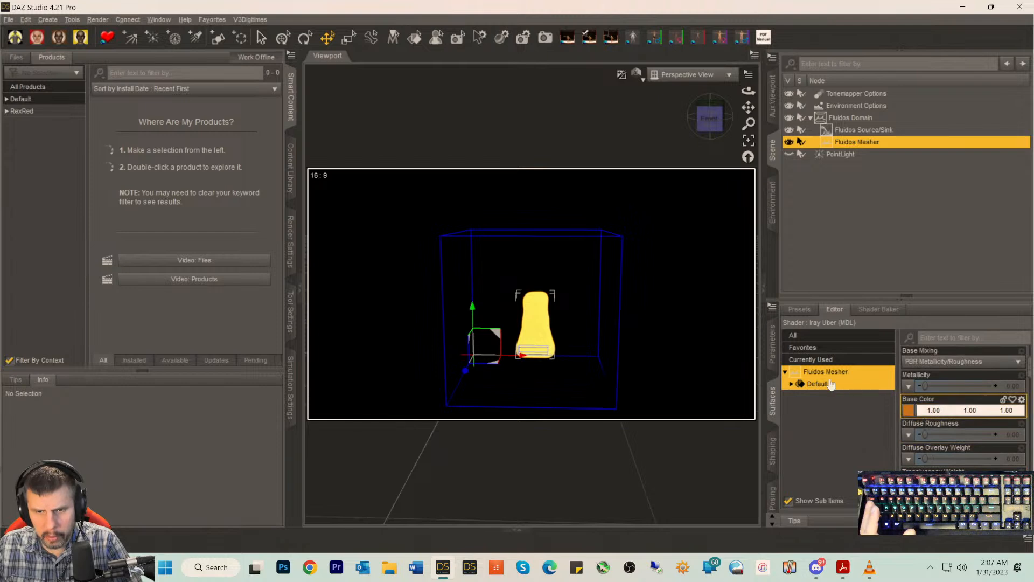
{"action": "left_click", "coordinate": [796, 308]}
{"action": "scroll", "coordinate": [921, 436], "scroll_direction": "down", "scroll_amount": 1}
{"action": "scroll", "coordinate": [922, 436], "scroll_direction": "up", "scroll_amount": 5}
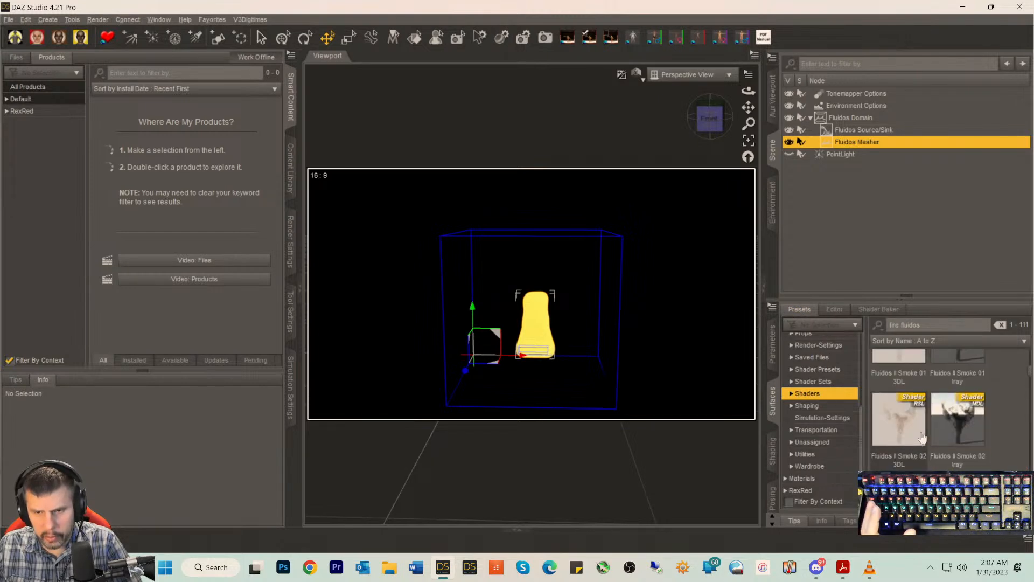
{"action": "scroll", "coordinate": [922, 436], "scroll_direction": "up", "scroll_amount": 5}
{"action": "scroll", "coordinate": [921, 436], "scroll_direction": "down", "scroll_amount": 5}
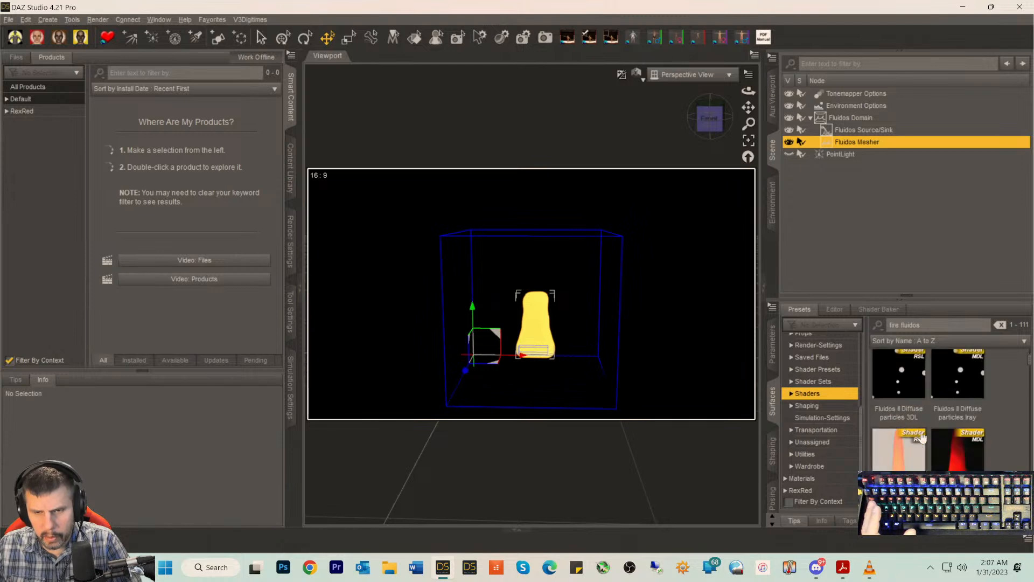
{"action": "double_click", "coordinate": [964, 419]}
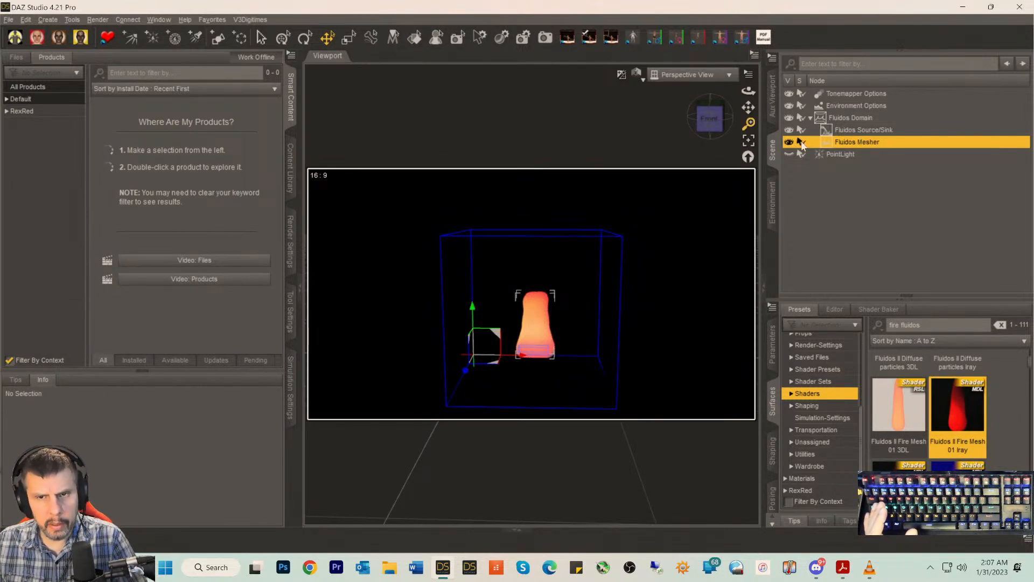
- Open the timeline and scrub through the simulation to inspect the shaded fire mesh, stopping at frame 14
{"action": "left_click", "coordinate": [171, 529]}
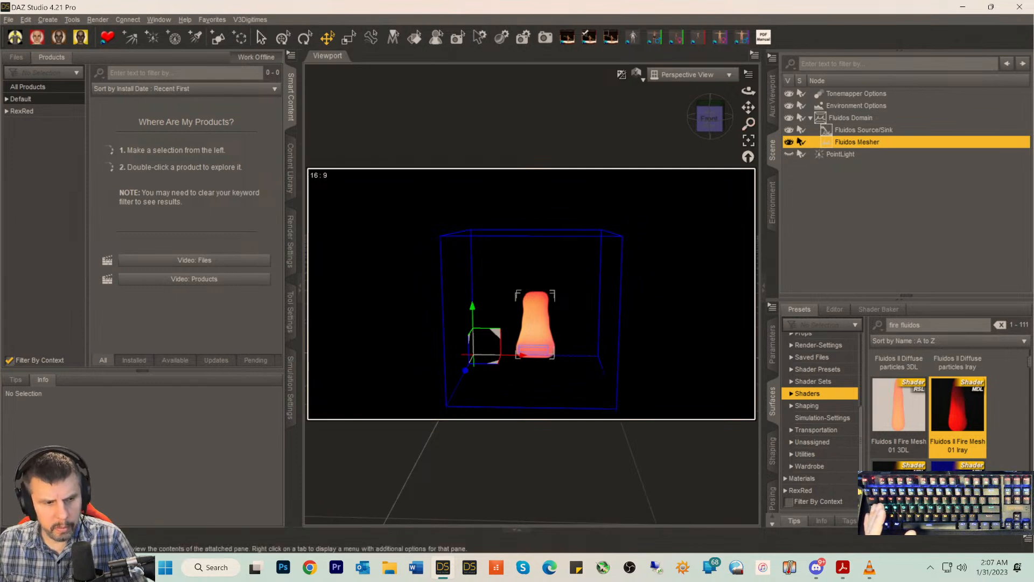
{"action": "left_click_drag", "start_coordinate": [673, 437], "coordinate": [973, 442]}
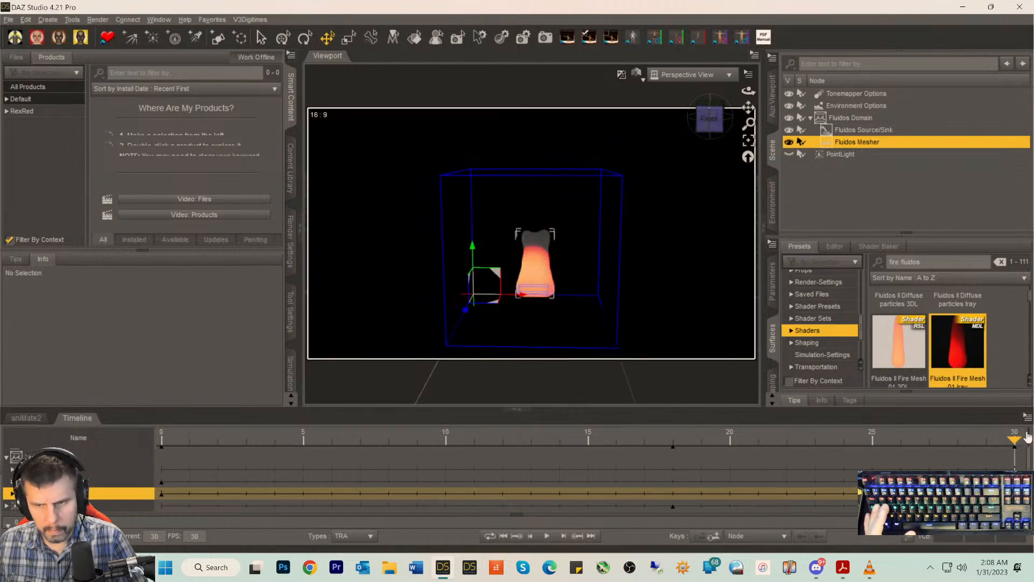
{"action": "left_click_drag", "start_coordinate": [993, 443], "coordinate": [942, 440]}
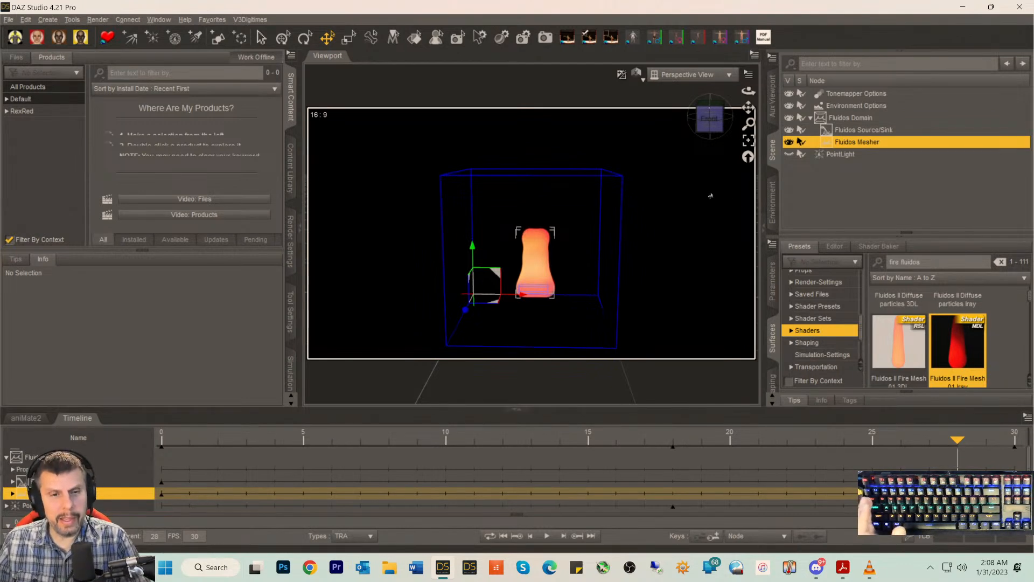
{"action": "mouse_move", "coordinate": [711, 125]}
{"action": "left_mouse_down"}
{"action": "mouse_move", "coordinate": [712, 156]}
{"action": "mouse_move", "coordinate": [709, 107]}
{"action": "left_mouse_up"}
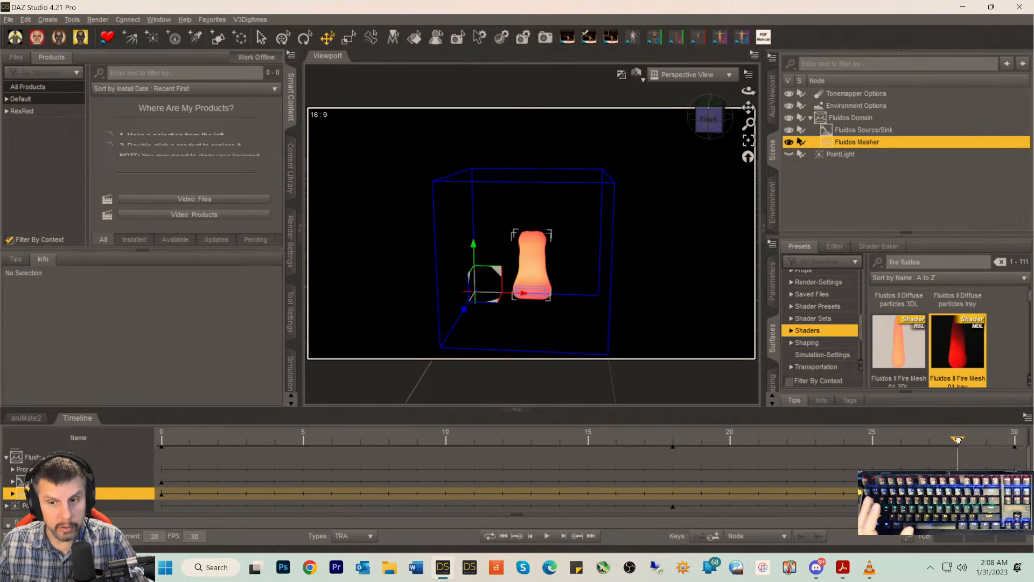
{"action": "left_click_drag", "start_coordinate": [957, 441], "coordinate": [758, 439]}
{"action": "left_click_drag", "start_coordinate": [619, 437], "coordinate": [984, 449]}
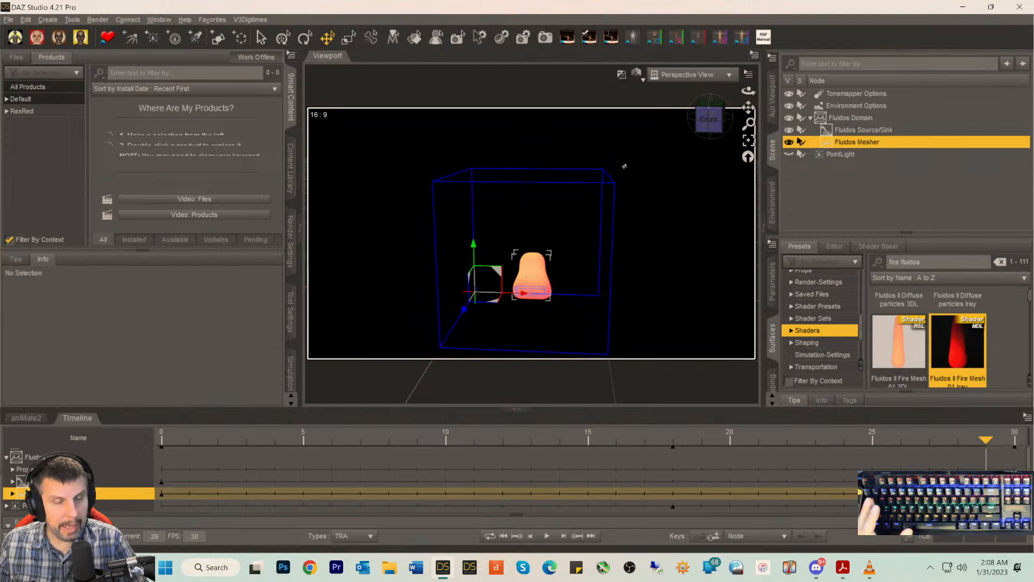
{"action": "left_click", "coordinate": [709, 119]}
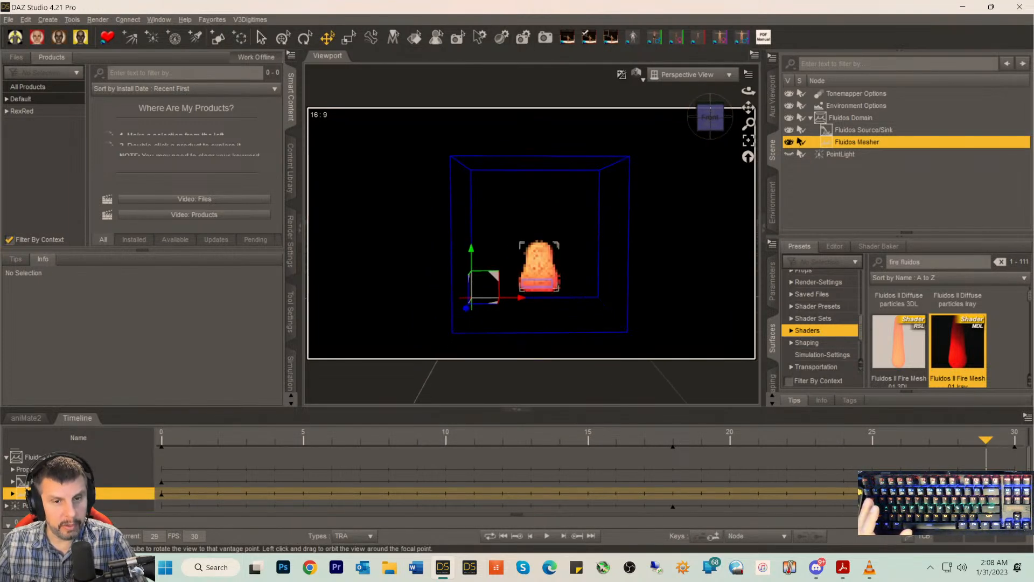
{"action": "left_click_drag", "start_coordinate": [984, 441], "coordinate": [542, 445]}
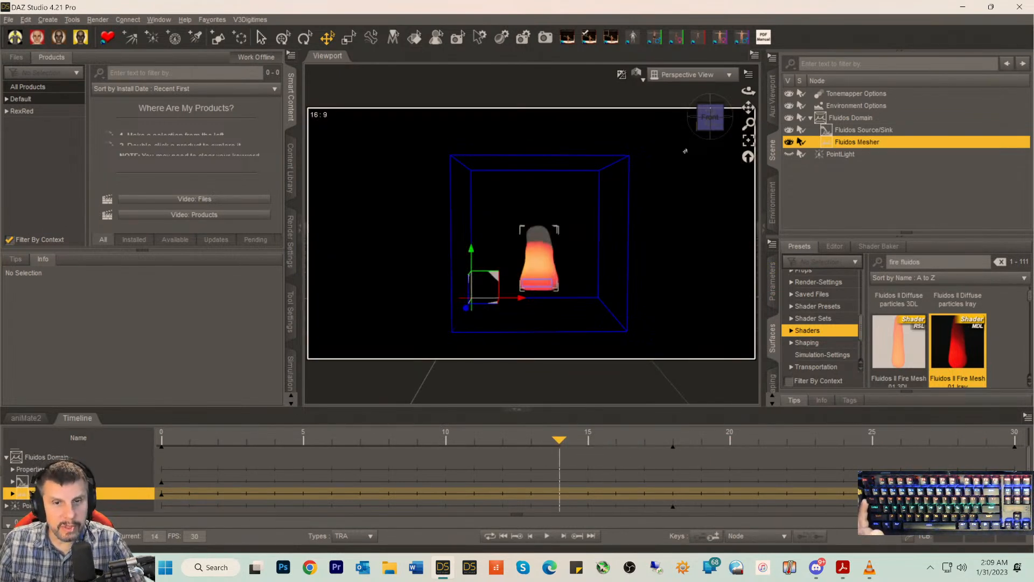
- Examine the fire mesh from the side and the front, and move the timeline to frame 30
{"action": "left_click_drag", "start_coordinate": [699, 134], "coordinate": [662, 134]}
{"action": "left_click", "coordinate": [710, 131]}
{"action": "left_click", "coordinate": [716, 133]}
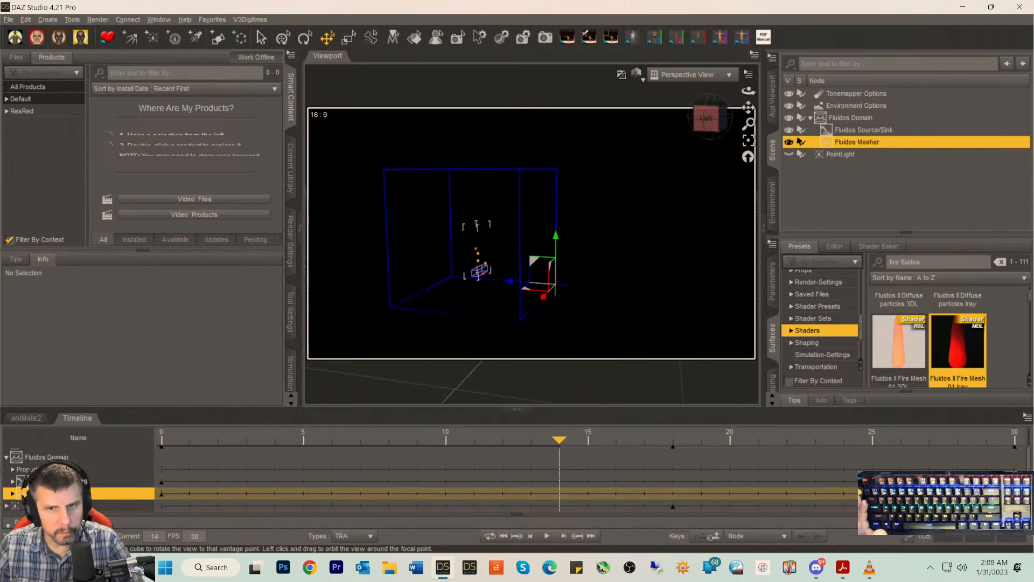
{"action": "left_click", "coordinate": [703, 127]}
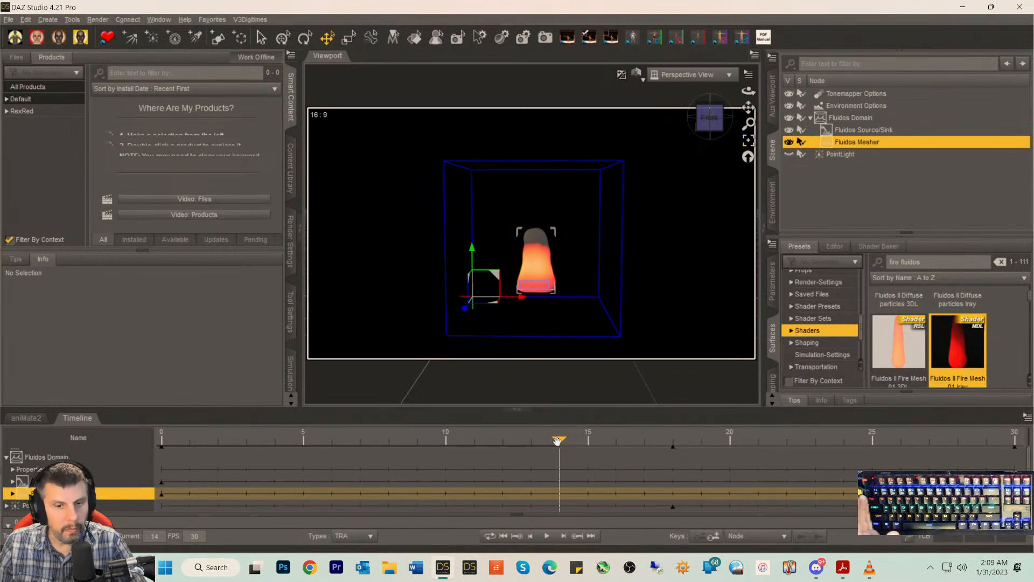
{"action": "left_click_drag", "start_coordinate": [560, 440], "coordinate": [1020, 444]}
{"action": "left_click_drag", "start_coordinate": [708, 117], "coordinate": [712, 116]}
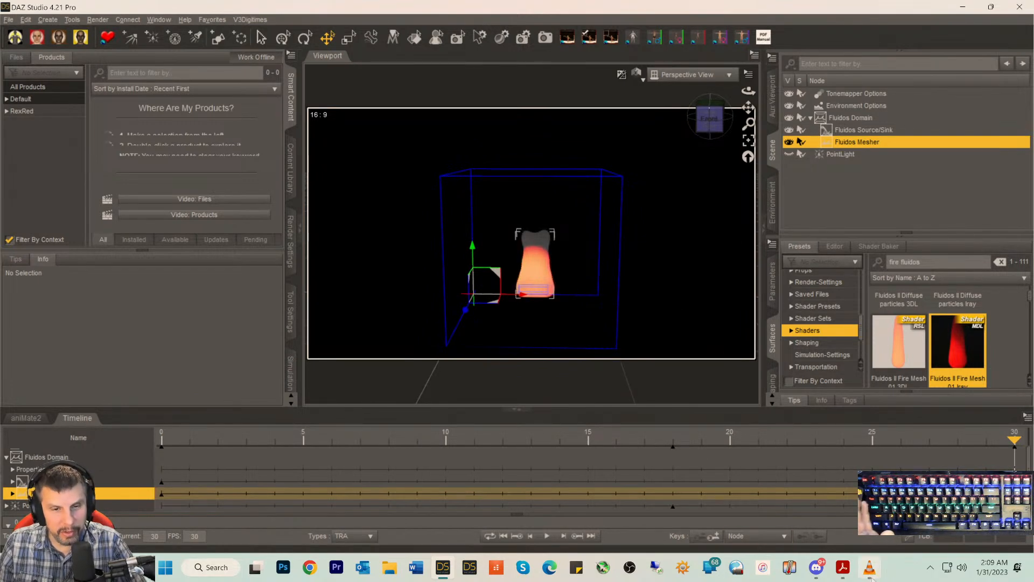
- Switch to Acrobat to read the manual's final volumetric fire steps on mesh types and shaders, and return to DAZ Studio
{"action": "left_click", "coordinate": [842, 567]}
{"action": "left_click_drag", "start_coordinate": [302, 107], "coordinate": [445, 96]}
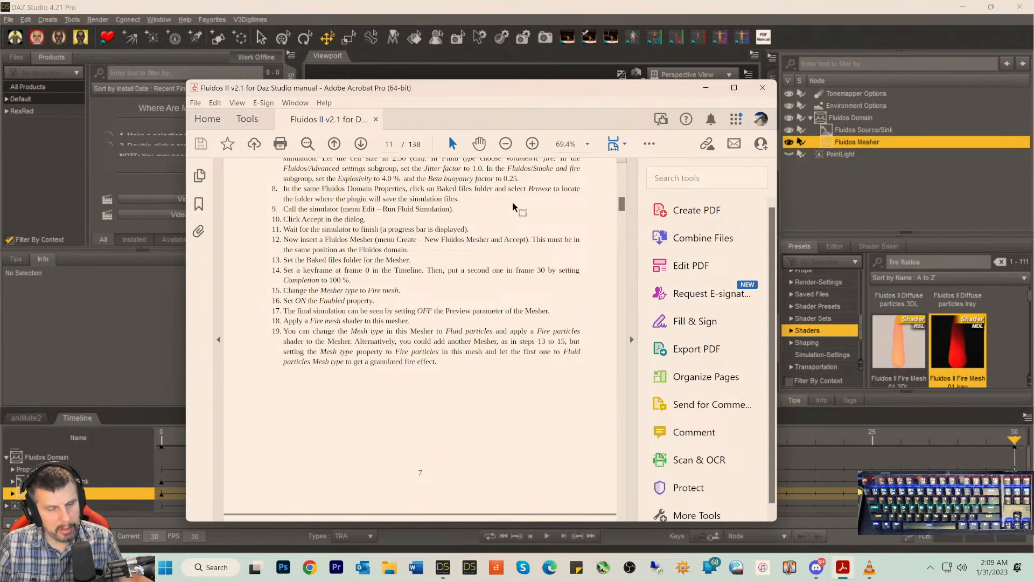
{"action": "left_click", "coordinate": [705, 88]}
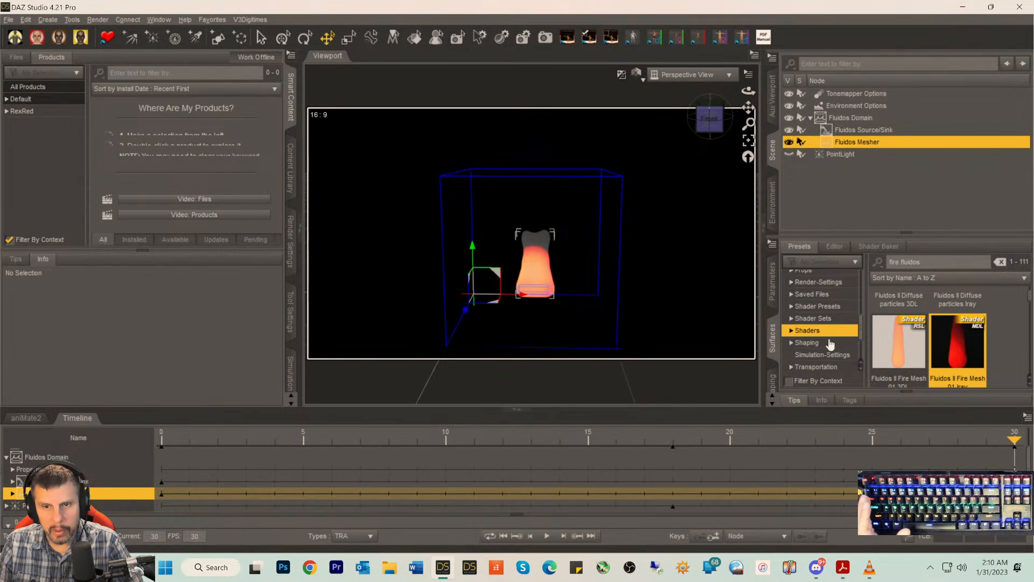
- Change the Fluidos Mesher's mesh type to Fluid particles in its FLUIDOS mesher parameters
{"action": "left_click", "coordinate": [772, 288]}
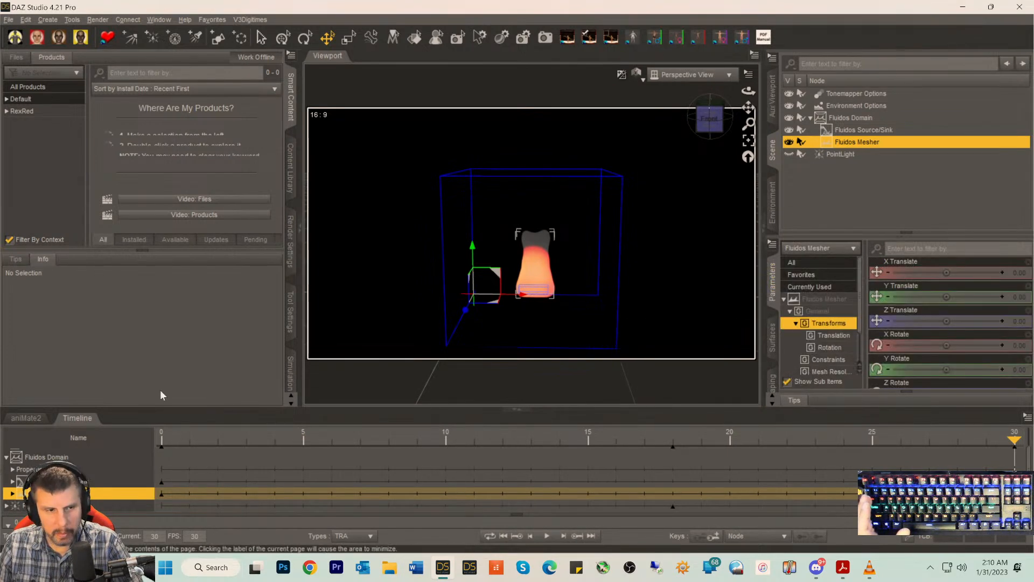
{"action": "left_click", "coordinate": [79, 417]}
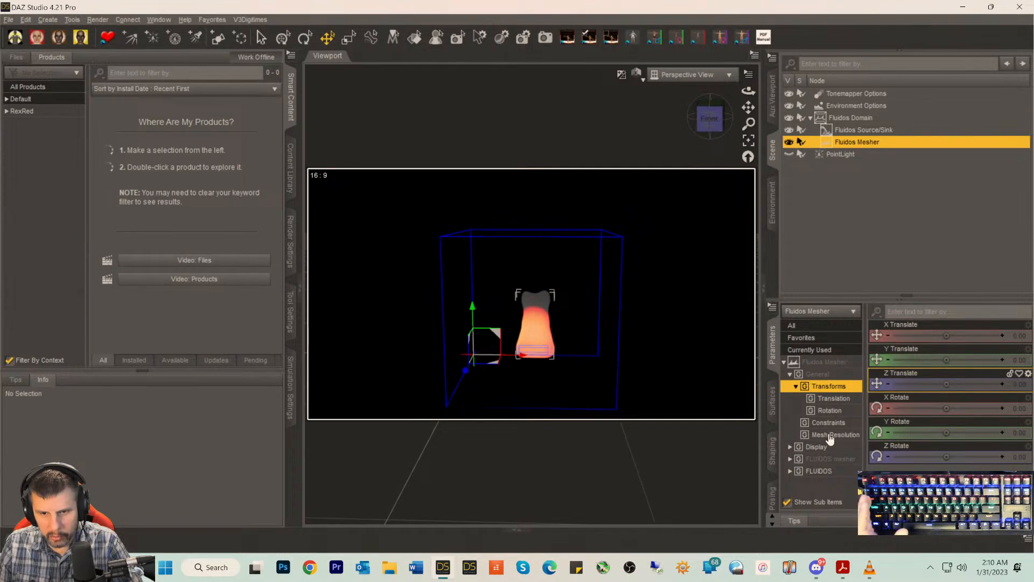
{"action": "left_click", "coordinate": [818, 460]}
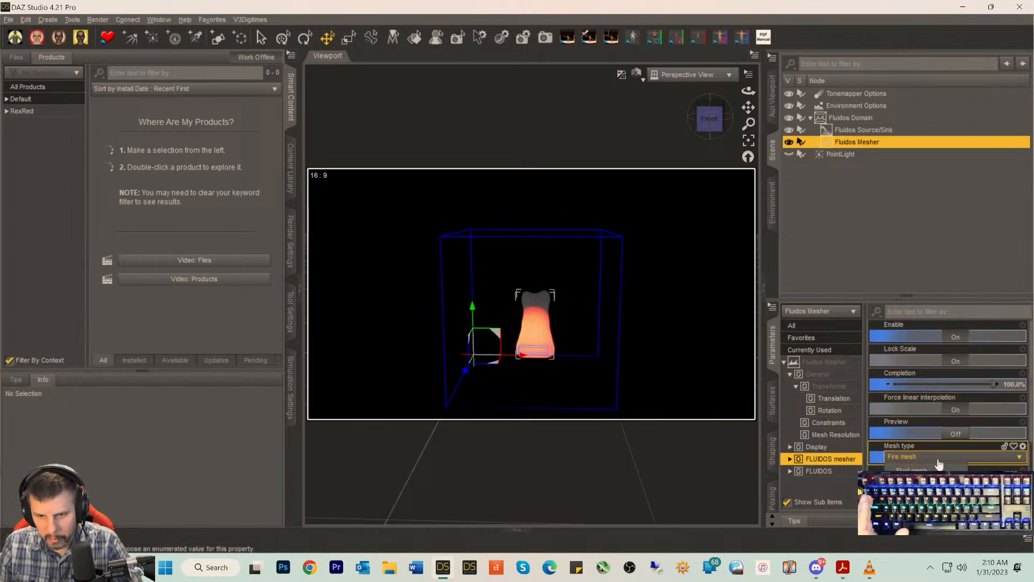
{"action": "left_click", "coordinate": [940, 482]}
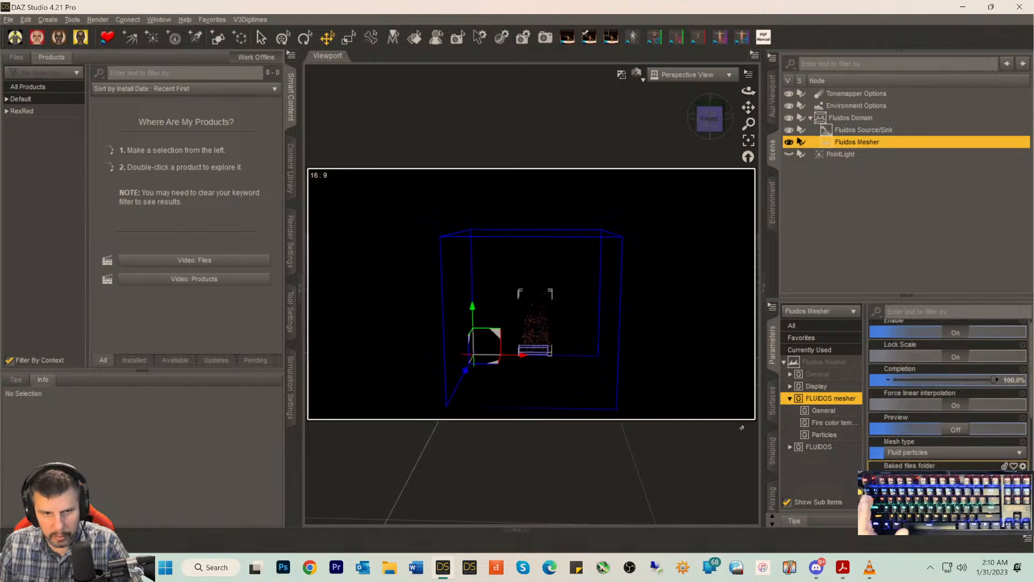
- Examine the fire particles up close from the front at several timeline frames, ending at frame 24
{"action": "left_click", "coordinate": [710, 117]}
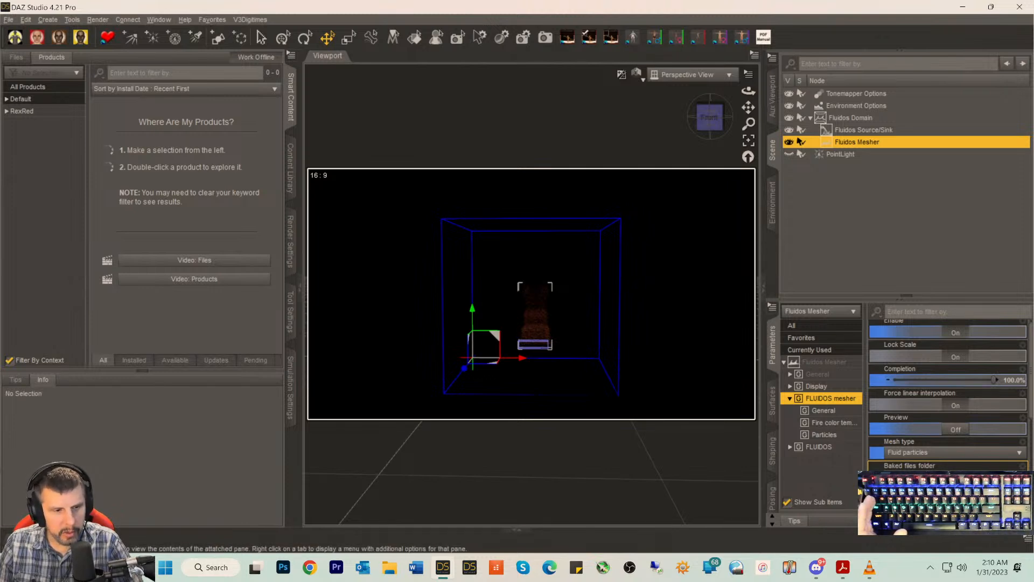
{"action": "left_click", "coordinate": [77, 538]}
{"action": "left_click_drag", "start_coordinate": [1015, 442], "coordinate": [853, 450]}
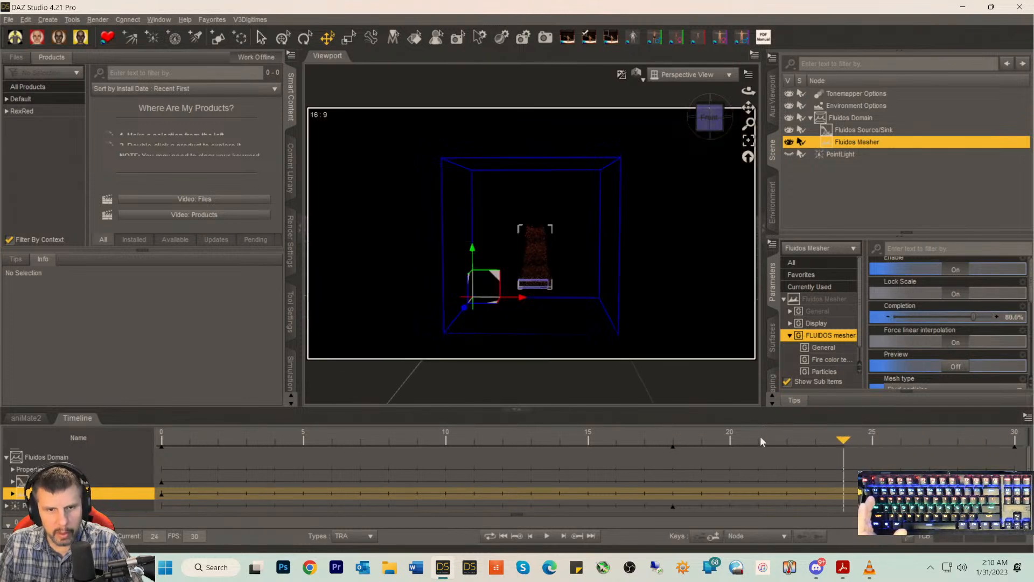
{"action": "left_click_drag", "start_coordinate": [760, 441], "coordinate": [645, 441]}
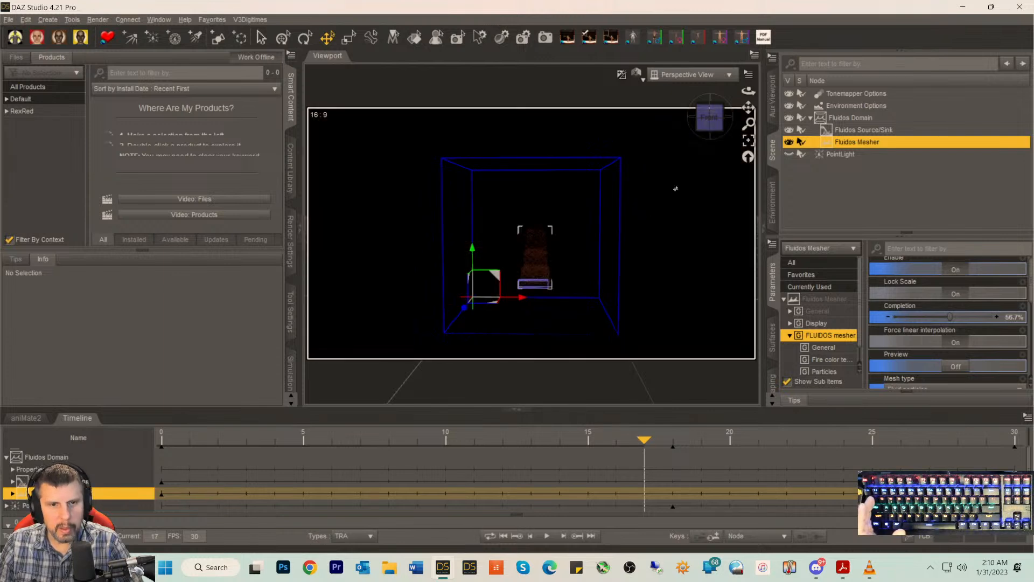
{"action": "scroll", "coordinate": [669, 192], "scroll_direction": "up", "scroll_amount": 8}
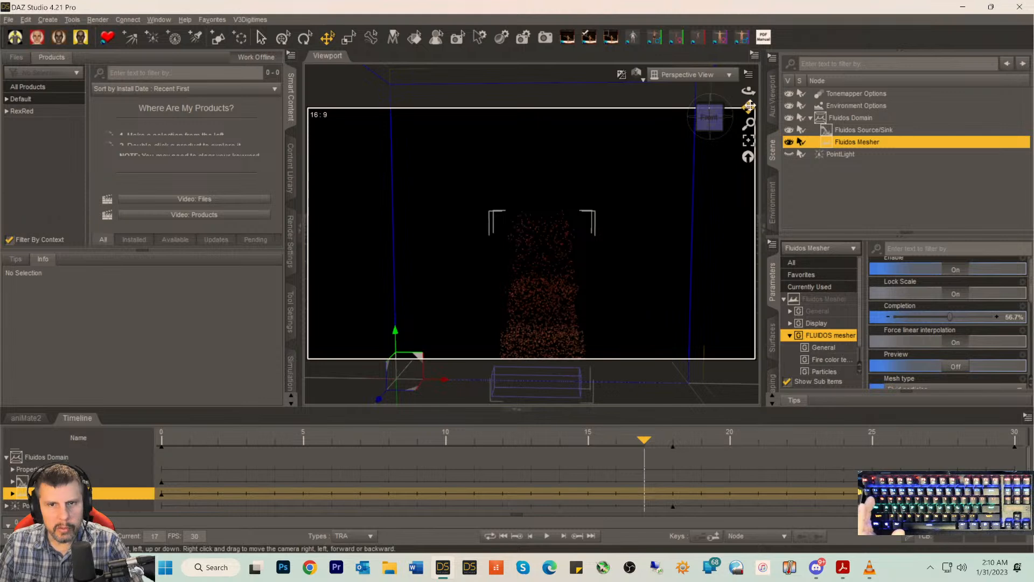
{"action": "left_click_drag", "start_coordinate": [748, 107], "coordinate": [755, 77]}
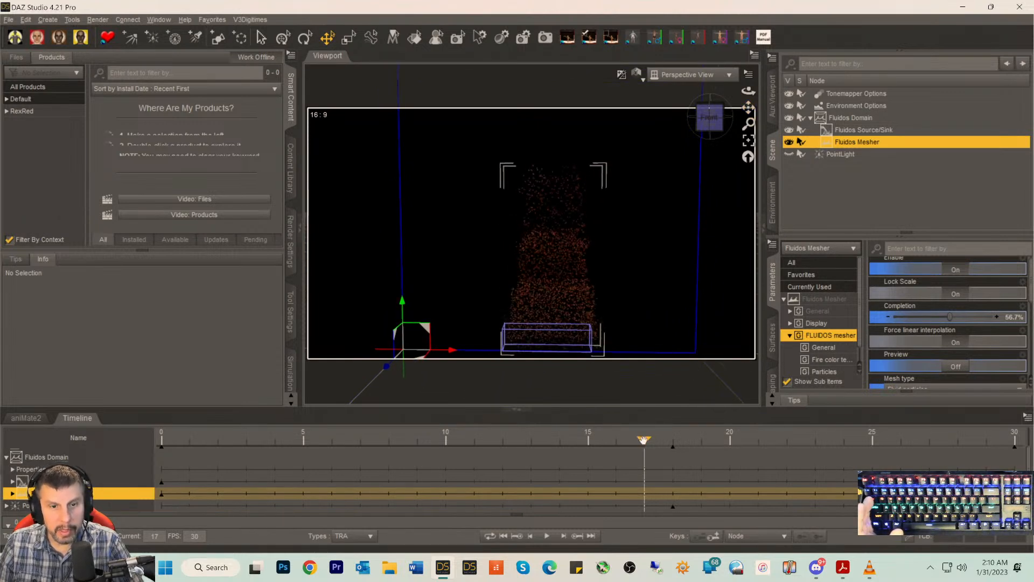
{"action": "left_click_drag", "start_coordinate": [644, 440], "coordinate": [839, 442]}
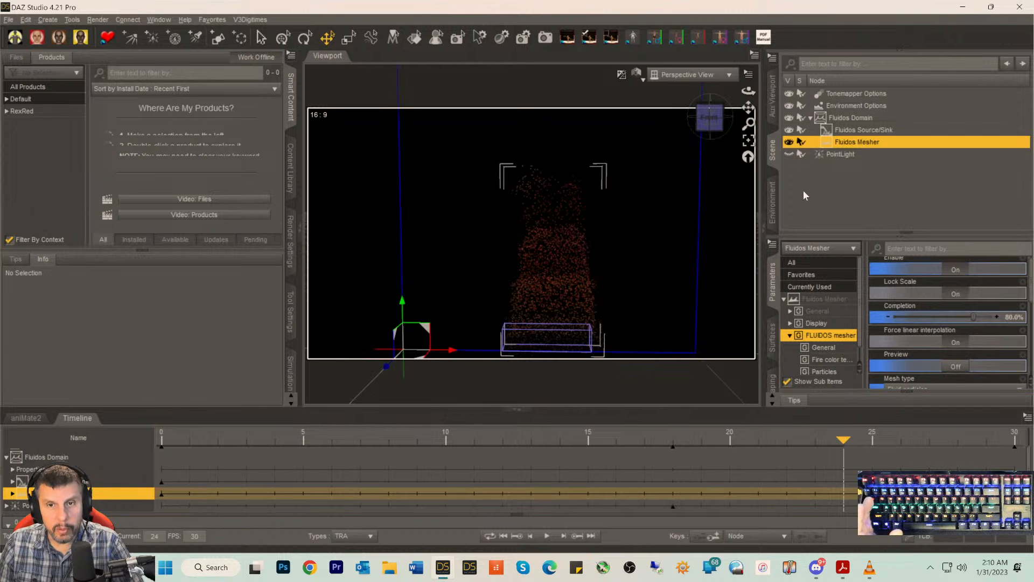
- Make the point light visible again and set its luminous flux to 9000 lumen
{"action": "left_click", "coordinate": [788, 154]}
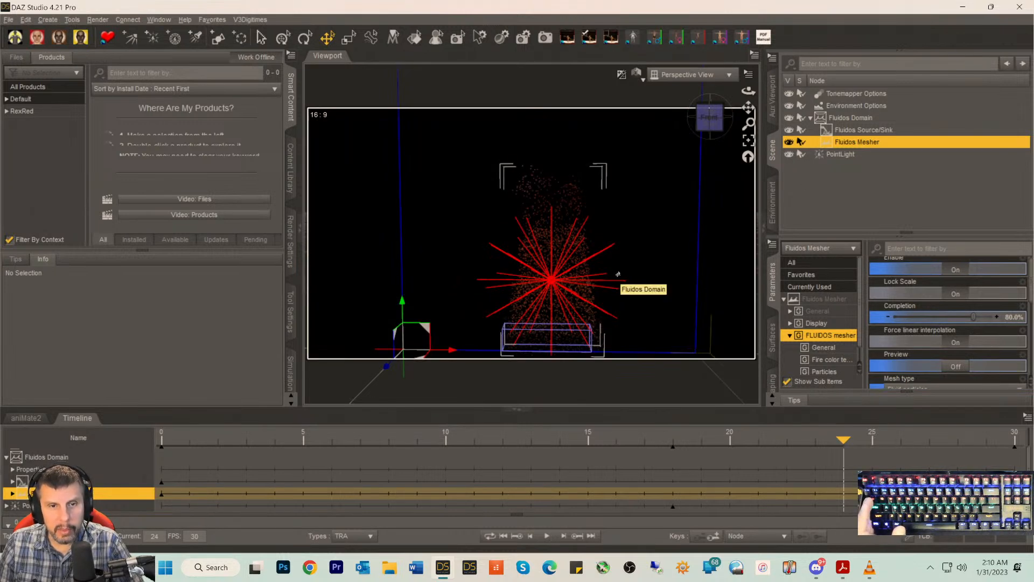
{"action": "left_click_drag", "start_coordinate": [709, 117], "coordinate": [710, 116]}
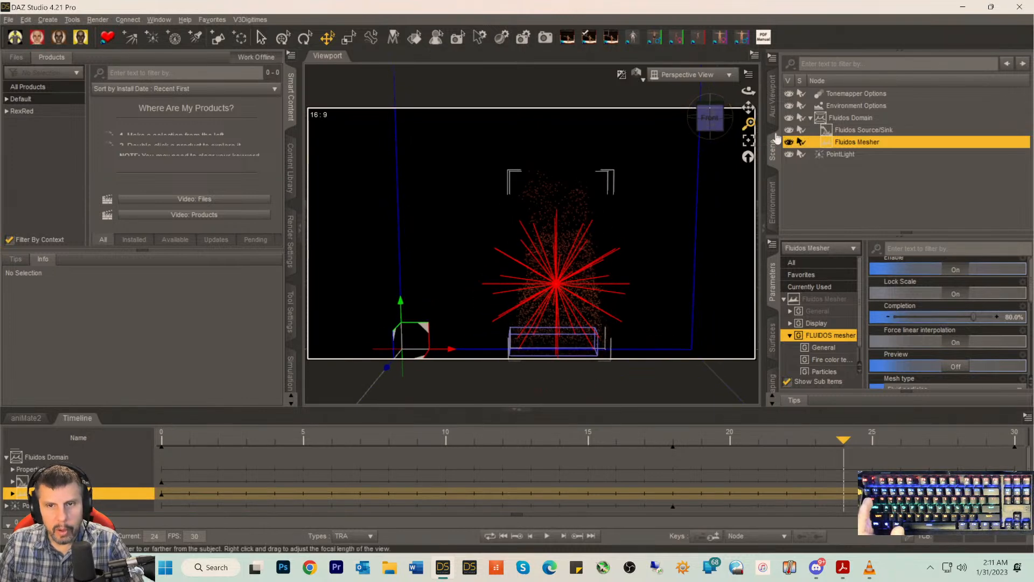
{"action": "left_click", "coordinate": [852, 153]}
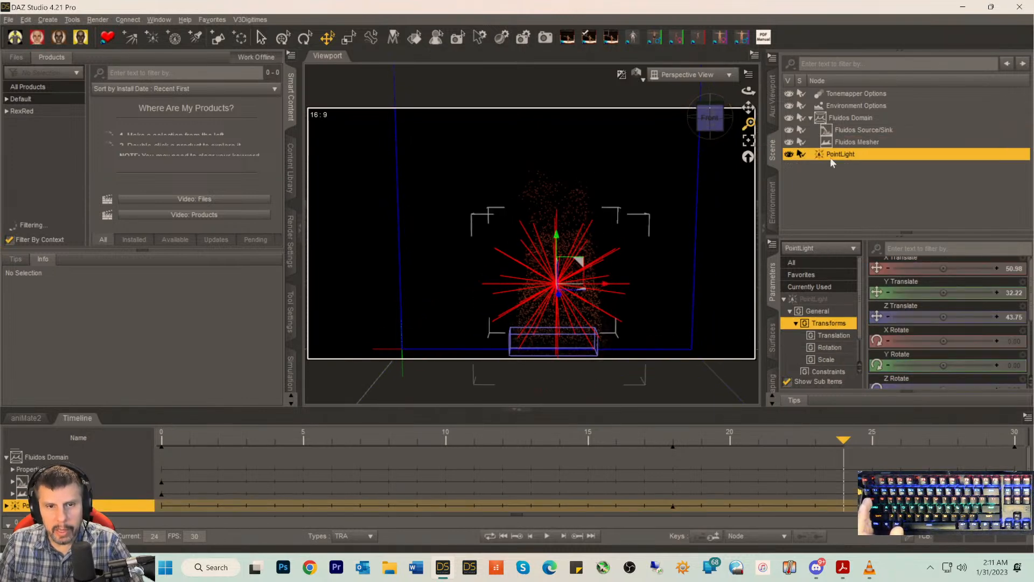
{"action": "left_click", "coordinate": [818, 303]}
{"action": "scroll", "coordinate": [1001, 377], "scroll_direction": "down", "scroll_amount": 10}
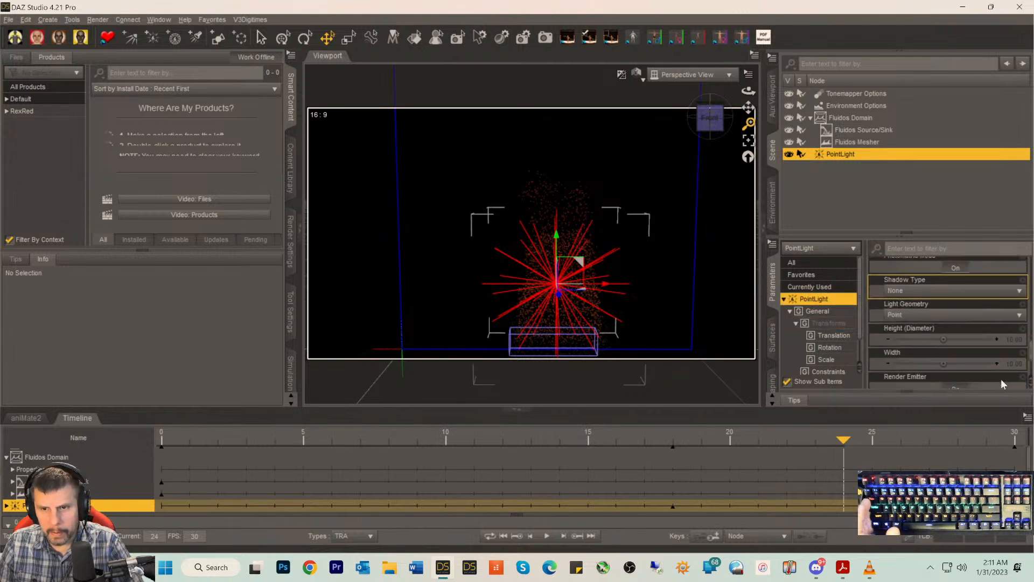
{"action": "left_click", "coordinate": [1014, 332]}
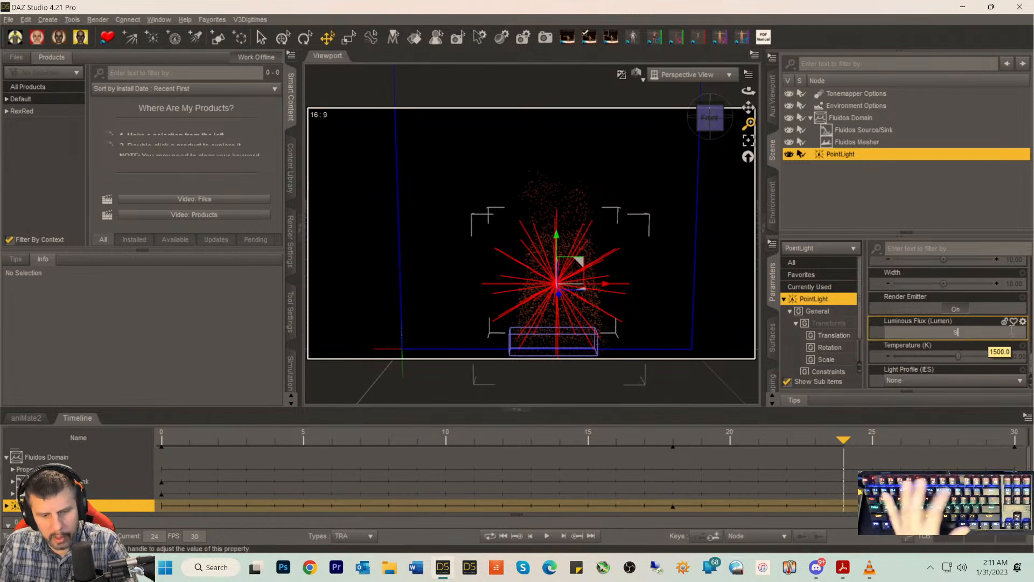
{"action": "type", "text": "9000"}
{"action": "key", "text": "Return"}
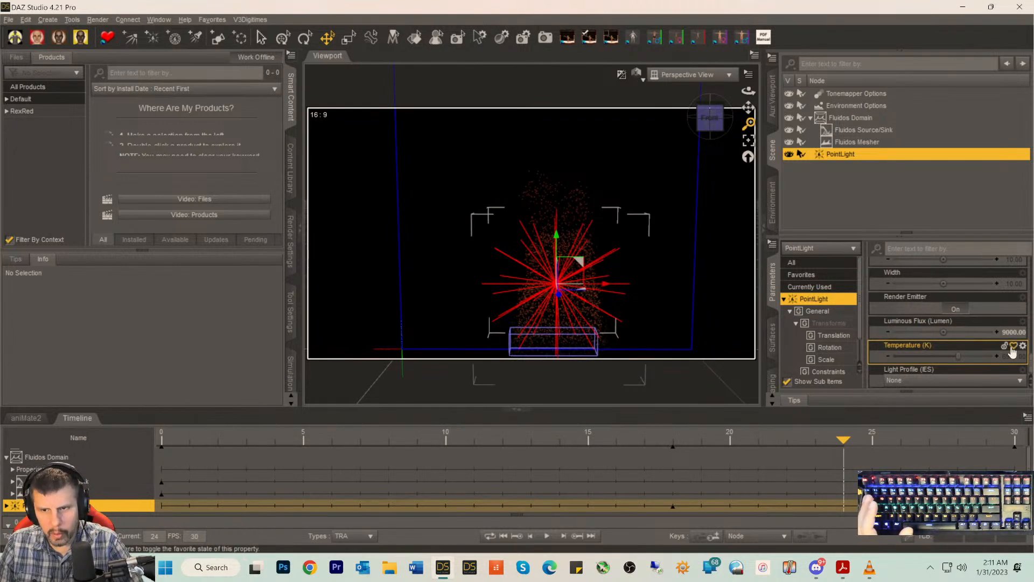
- Turn off the point light's visibility in the viewport in its display settings
{"action": "left_click", "coordinate": [1014, 332]}
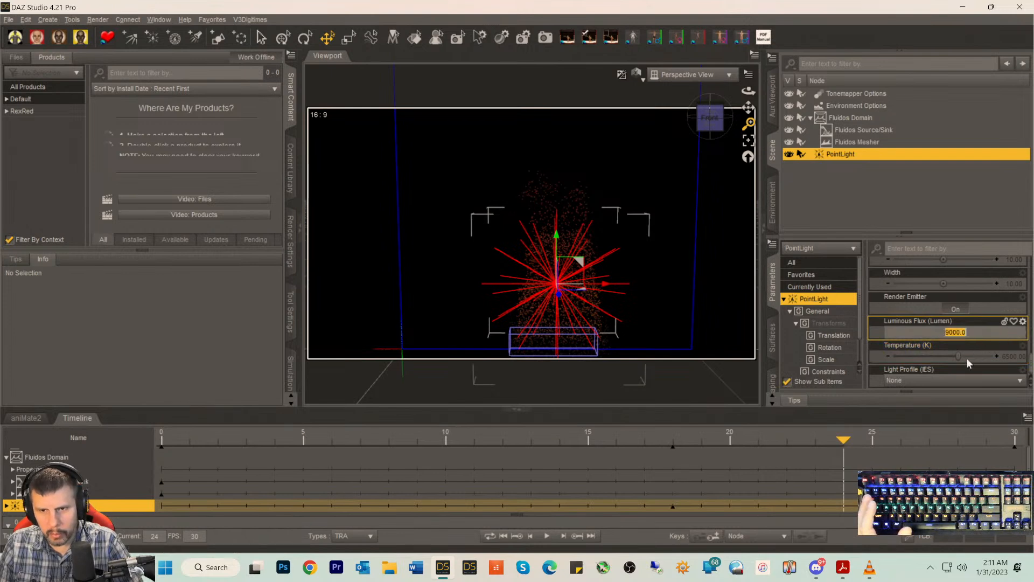
{"action": "key", "text": "Return"}
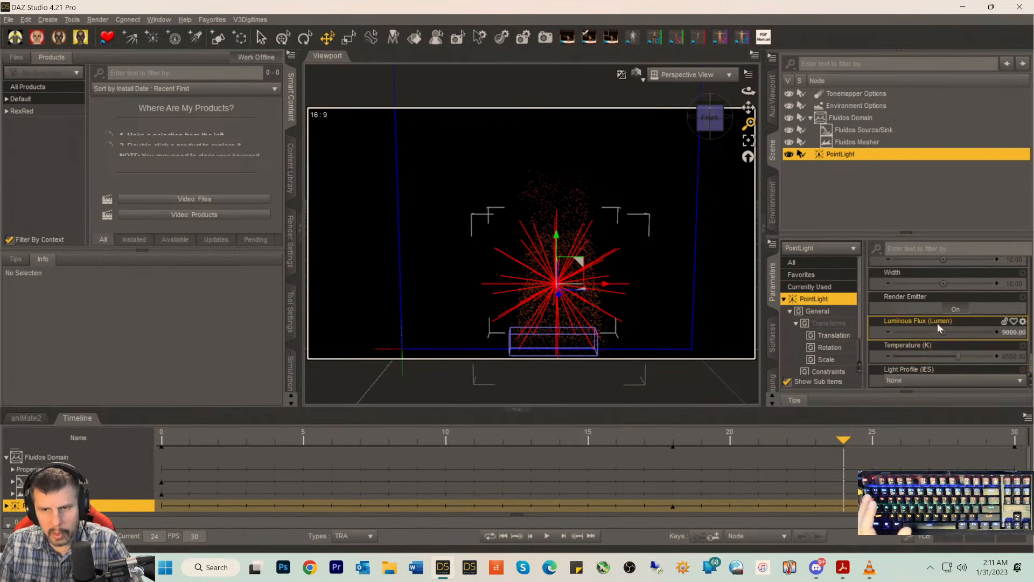
{"action": "scroll", "coordinate": [837, 356], "scroll_direction": "down", "scroll_amount": 1}
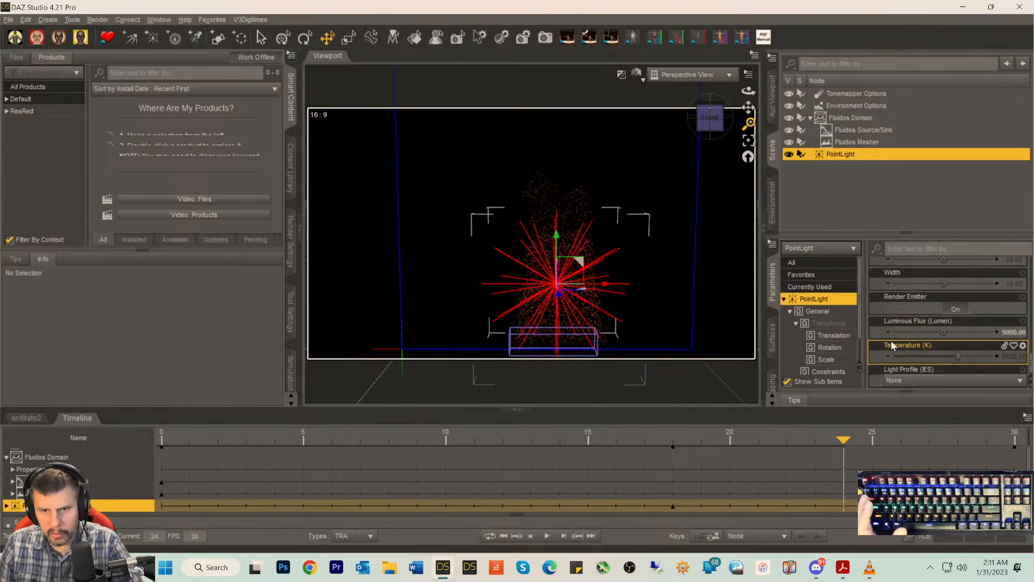
{"action": "left_click", "coordinate": [822, 356]}
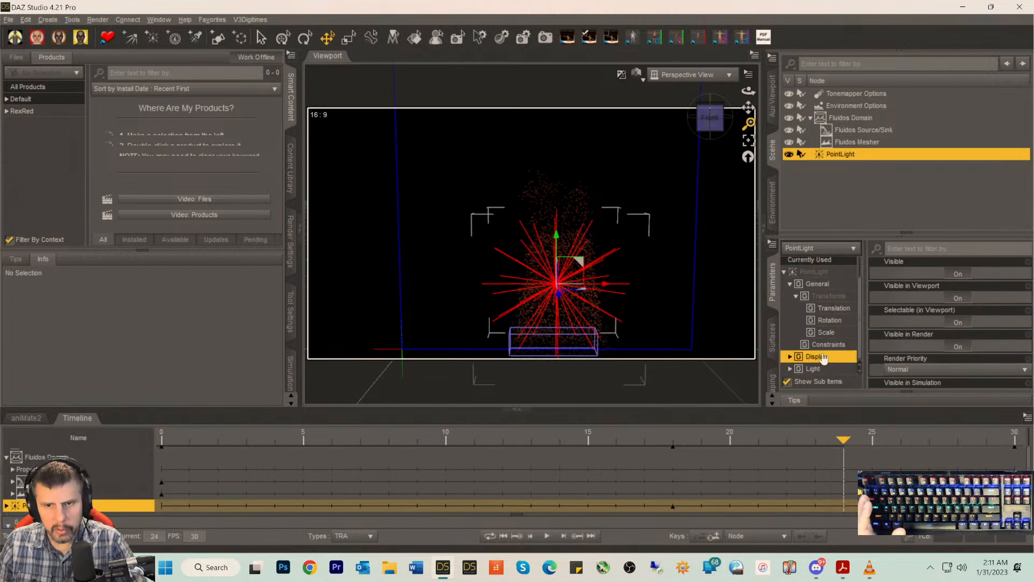
{"action": "left_click", "coordinate": [958, 299]}
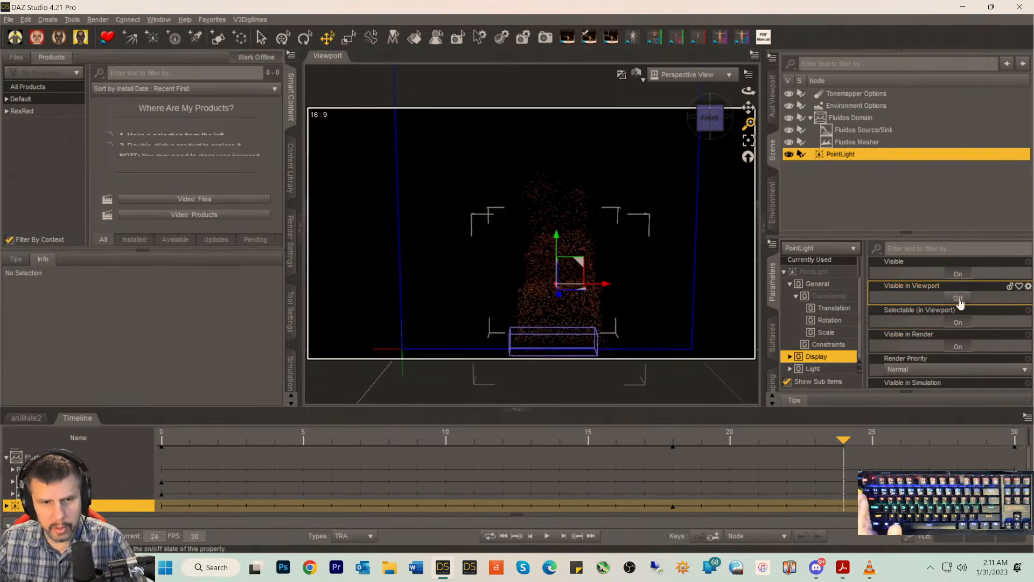
- Raise the point light's luminous flux to well above 9000 lumen
{"action": "left_click", "coordinate": [813, 271]}
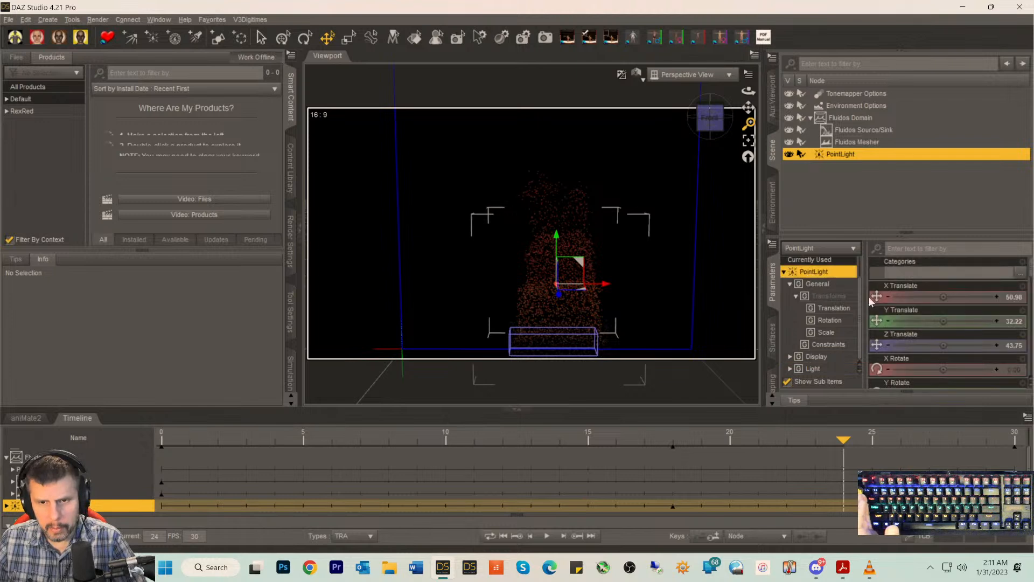
{"action": "scroll", "coordinate": [971, 332], "scroll_direction": "down", "scroll_amount": 10}
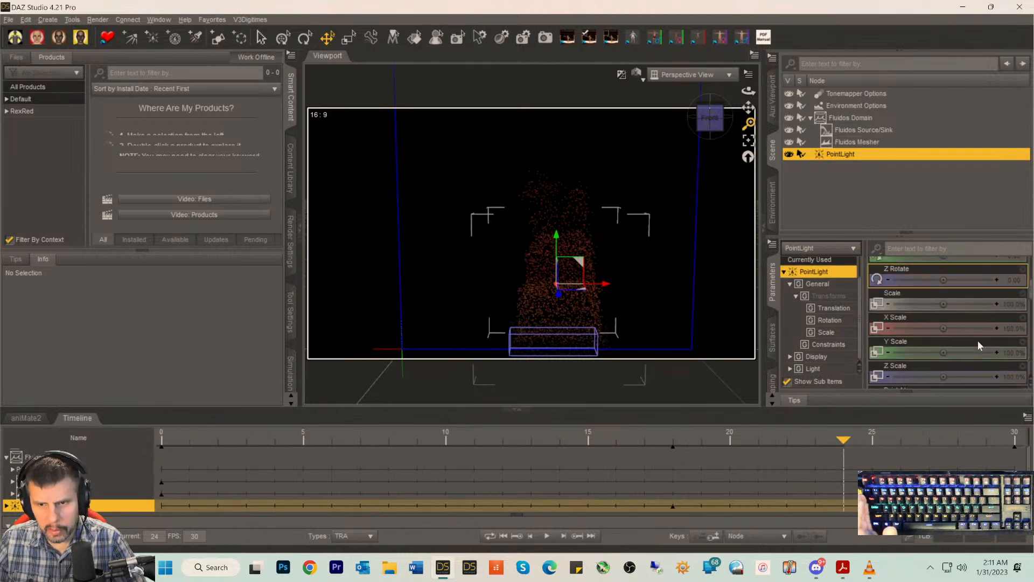
{"action": "scroll", "coordinate": [987, 350], "scroll_direction": "down", "scroll_amount": 4}
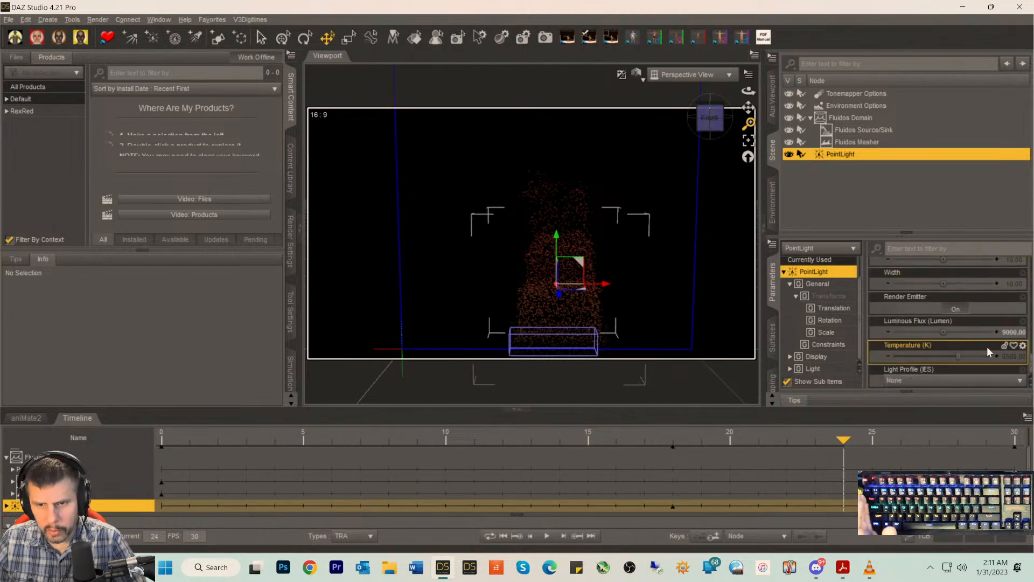
{"action": "left_click", "coordinate": [1009, 334]}
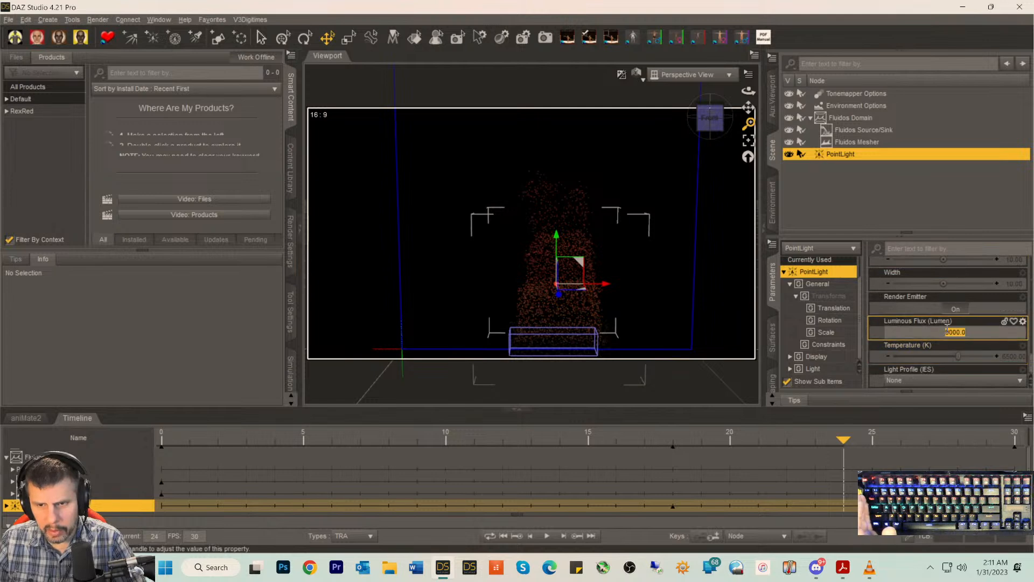
{"action": "type", "text": "9900"}
{"action": "key", "text": "Return"}
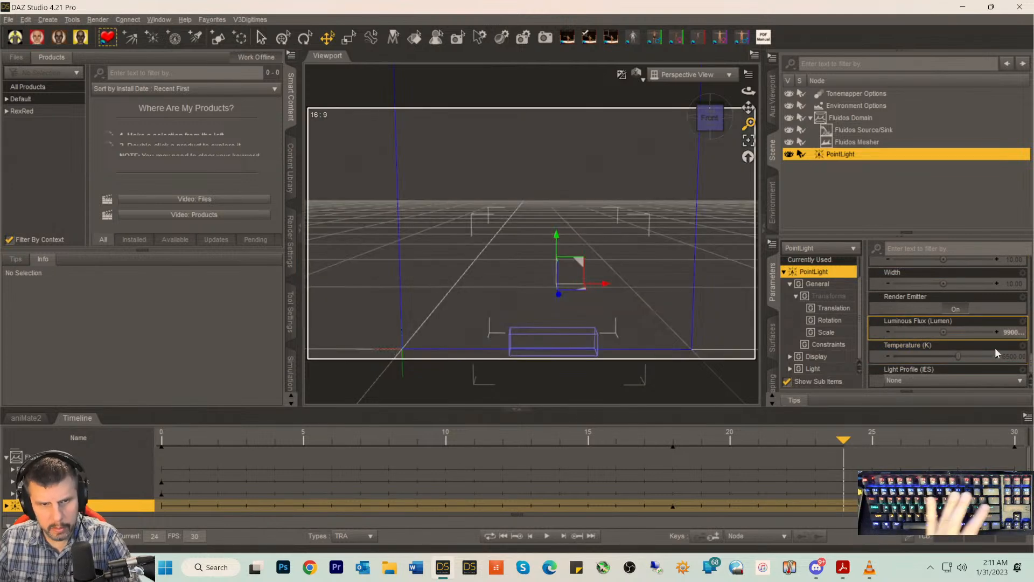
- Move the point light slightly along its Z axis relative to the fire particles and check the lighting from the front
{"action": "left_click_drag", "start_coordinate": [711, 123], "coordinate": [720, 121]}
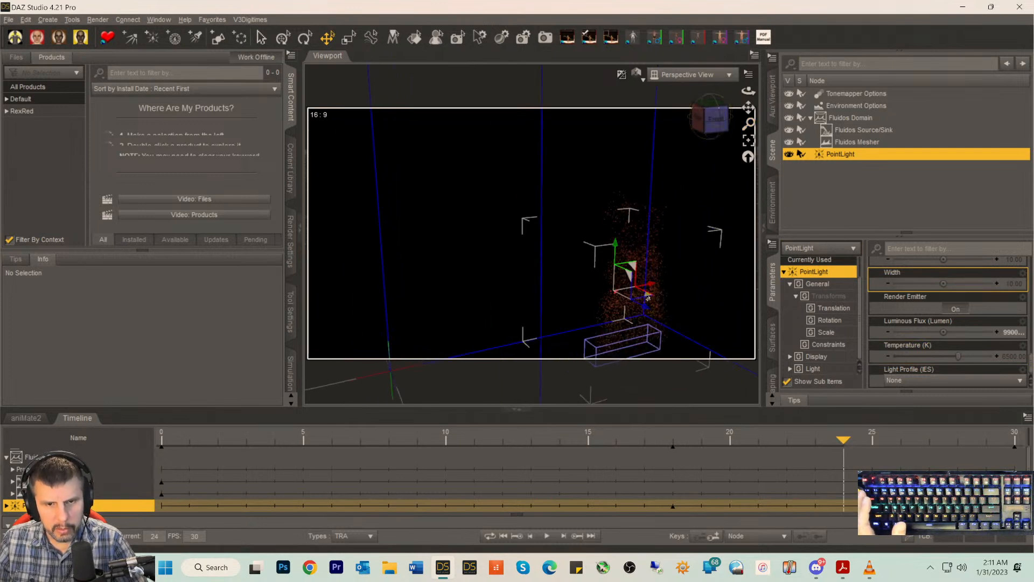
{"action": "left_click_drag", "start_coordinate": [645, 307], "coordinate": [654, 306]}
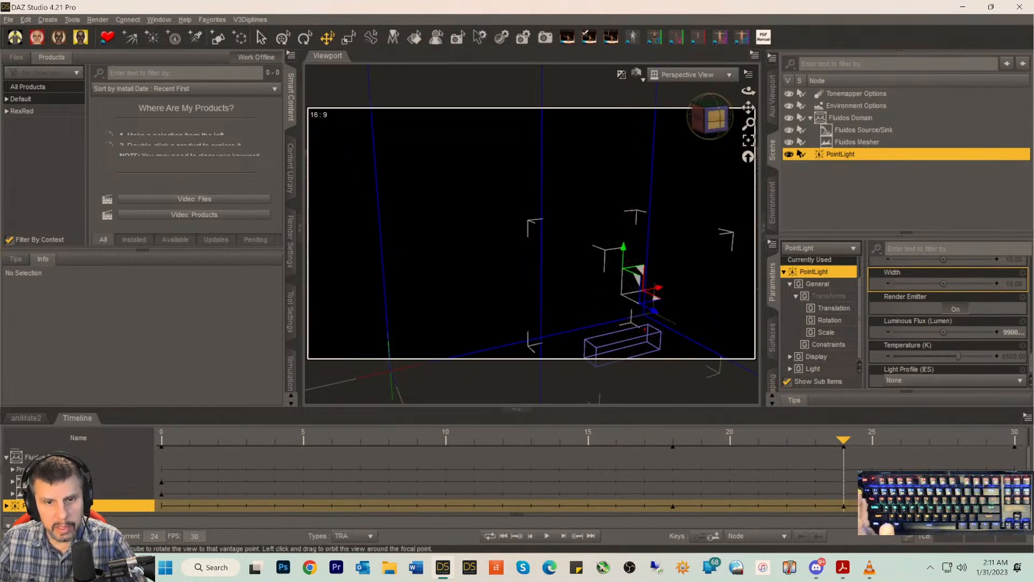
{"action": "left_click", "coordinate": [716, 121]}
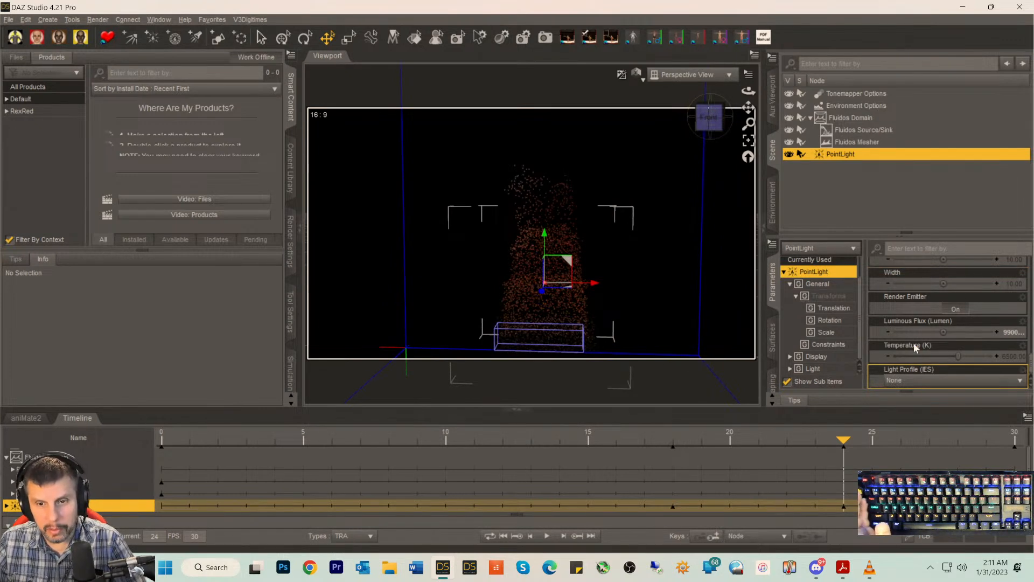
{"action": "scroll", "coordinate": [948, 324], "scroll_direction": "up", "scroll_amount": 5}
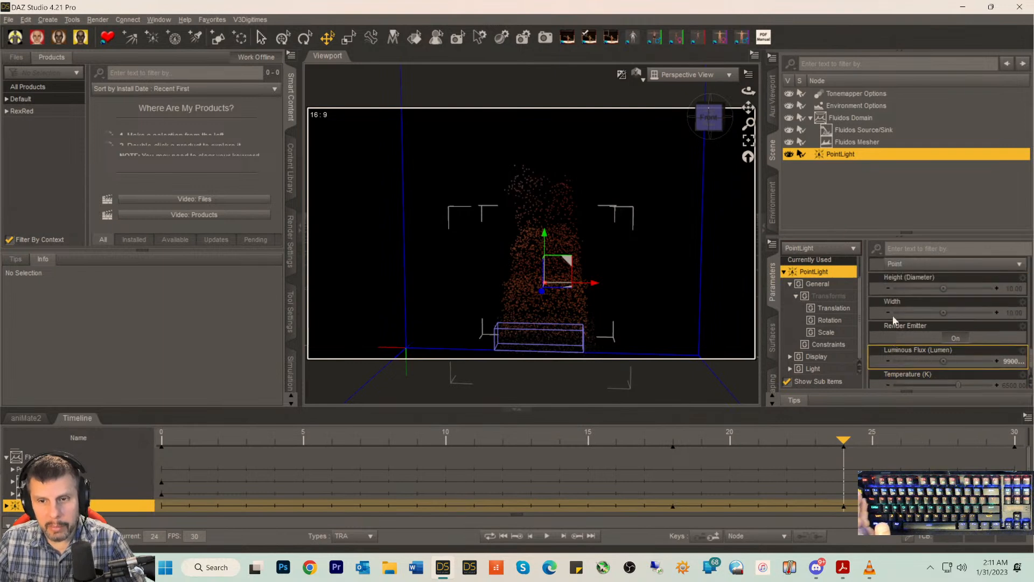
- Turn on Draw Dome in the Environment Options and set the environment map to None
{"action": "left_click", "coordinate": [852, 107]}
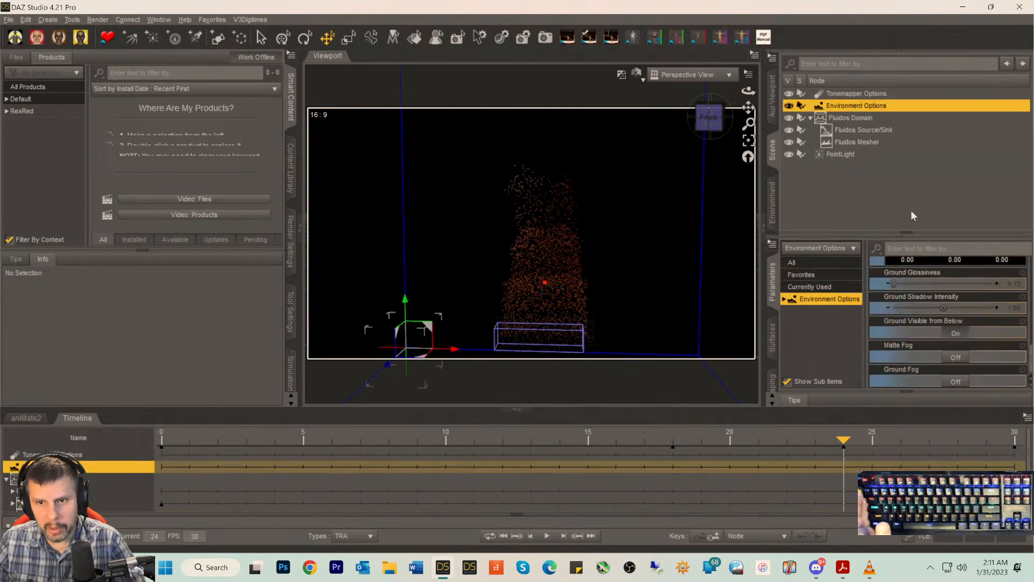
{"action": "scroll", "coordinate": [940, 312], "scroll_direction": "up", "scroll_amount": 3}
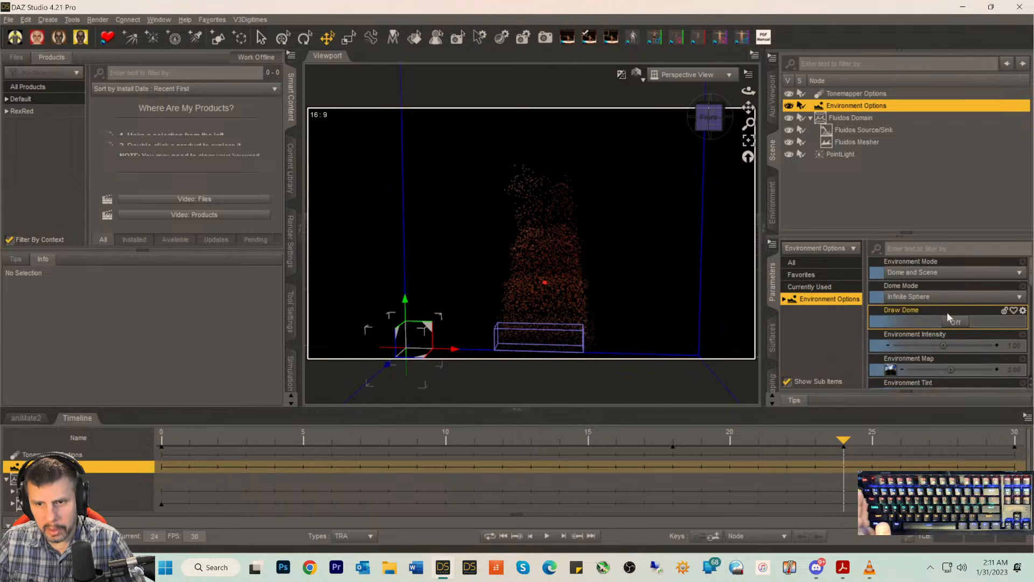
{"action": "left_click", "coordinate": [957, 322]}
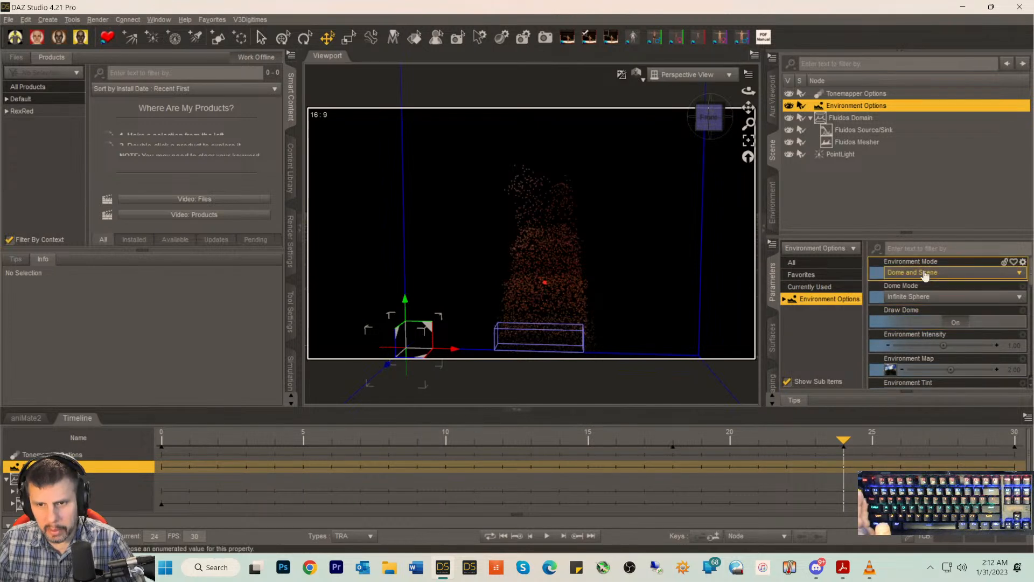
{"action": "left_click", "coordinate": [894, 373]}
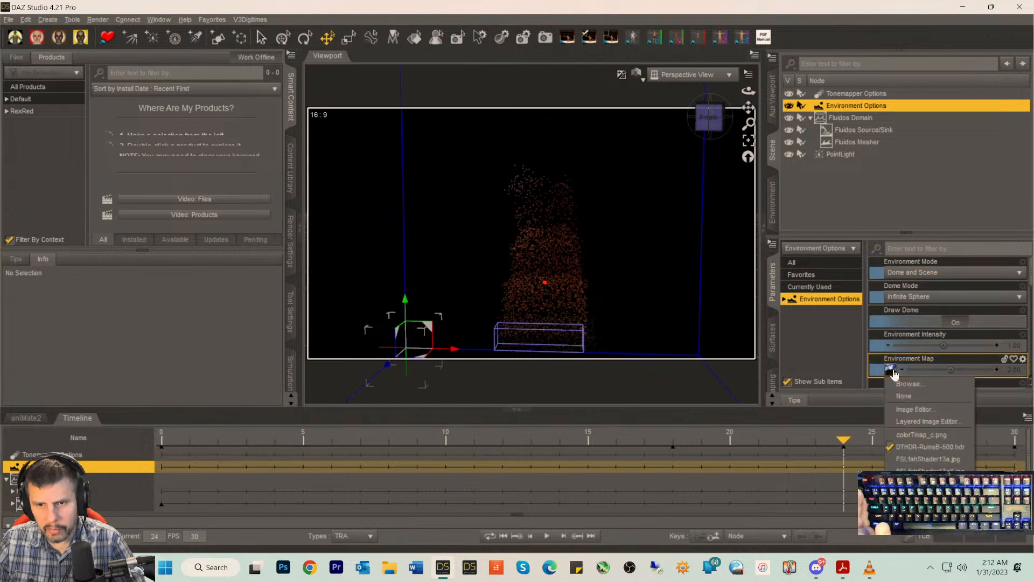
{"action": "left_click", "coordinate": [907, 380]}
{"action": "scroll", "coordinate": [909, 370], "scroll_direction": "down", "scroll_amount": 3}
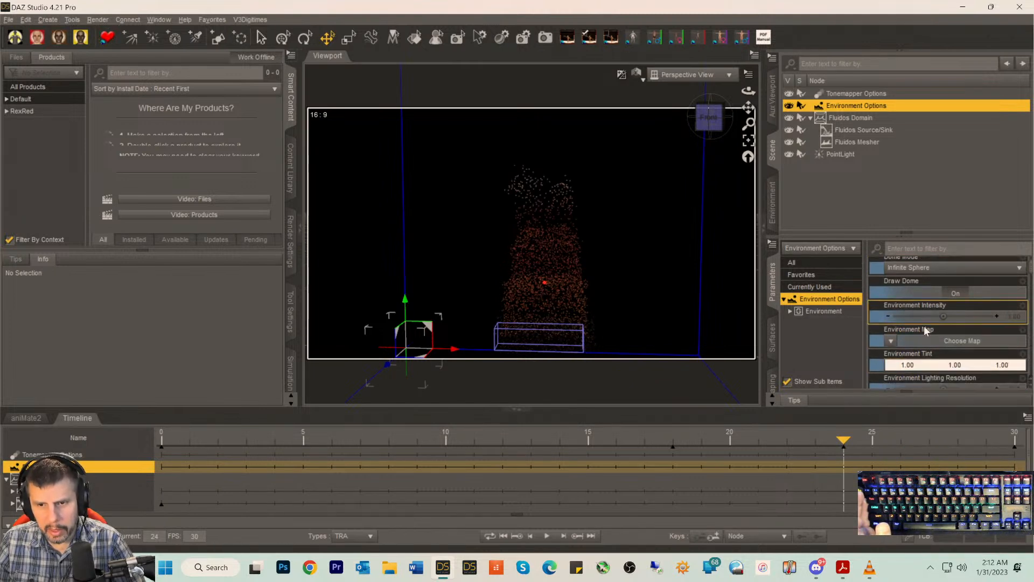
- Set the Environment Tint to black and check the fire from the front
{"action": "left_click", "coordinate": [933, 309]}
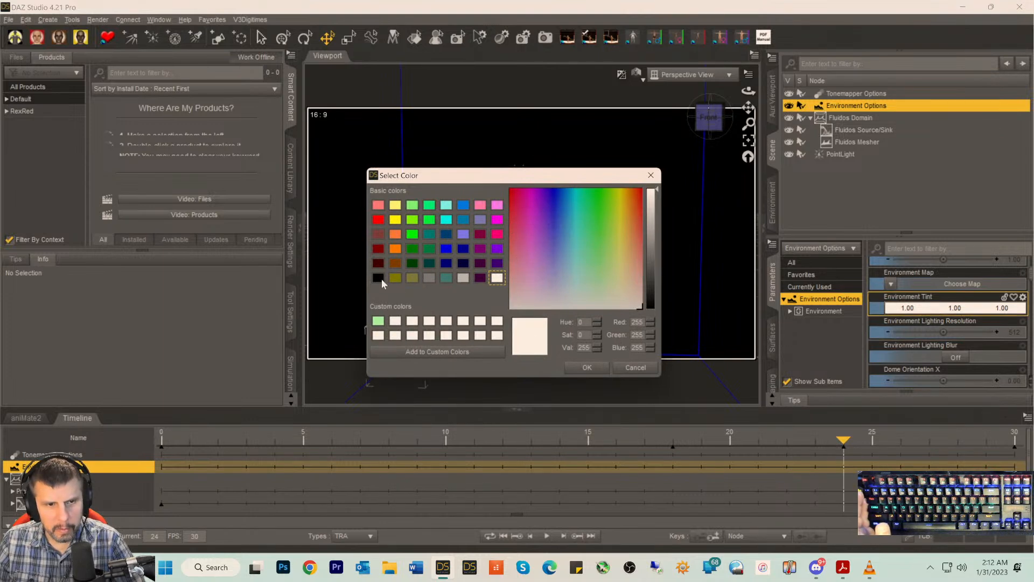
{"action": "left_click", "coordinate": [380, 278]}
{"action": "left_click", "coordinate": [588, 369]}
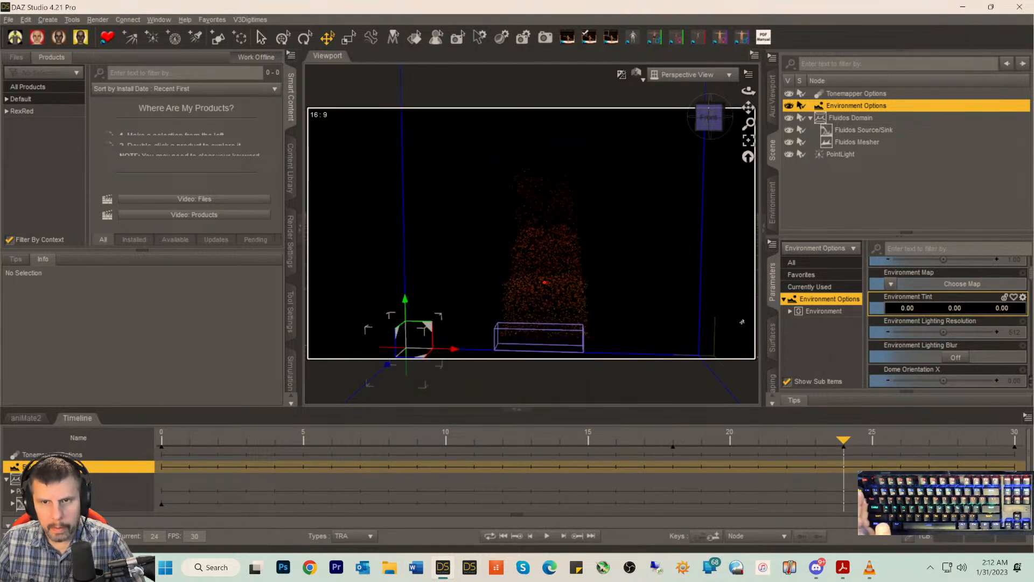
{"action": "left_click_drag", "start_coordinate": [710, 118], "coordinate": [714, 118]}
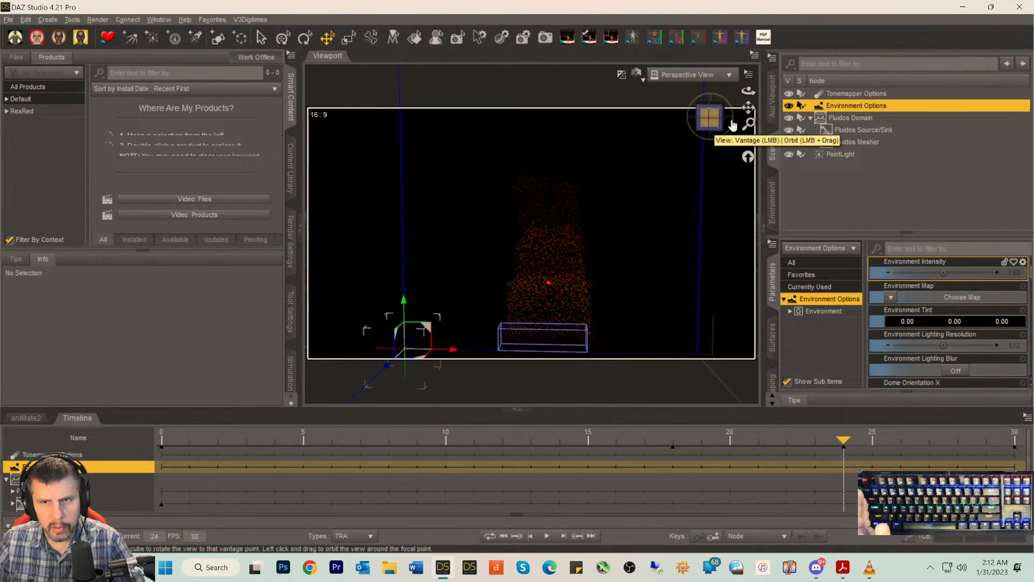
- Change the environment type from Backdrop to None and return to the scene hierarchy
{"action": "left_click", "coordinate": [772, 207]}
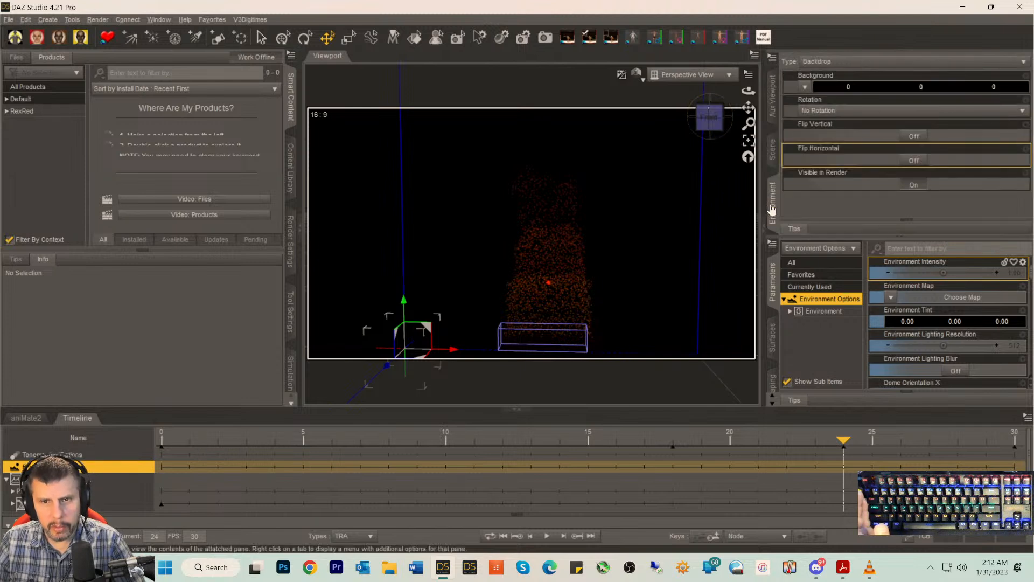
{"action": "left_click", "coordinate": [838, 61]}
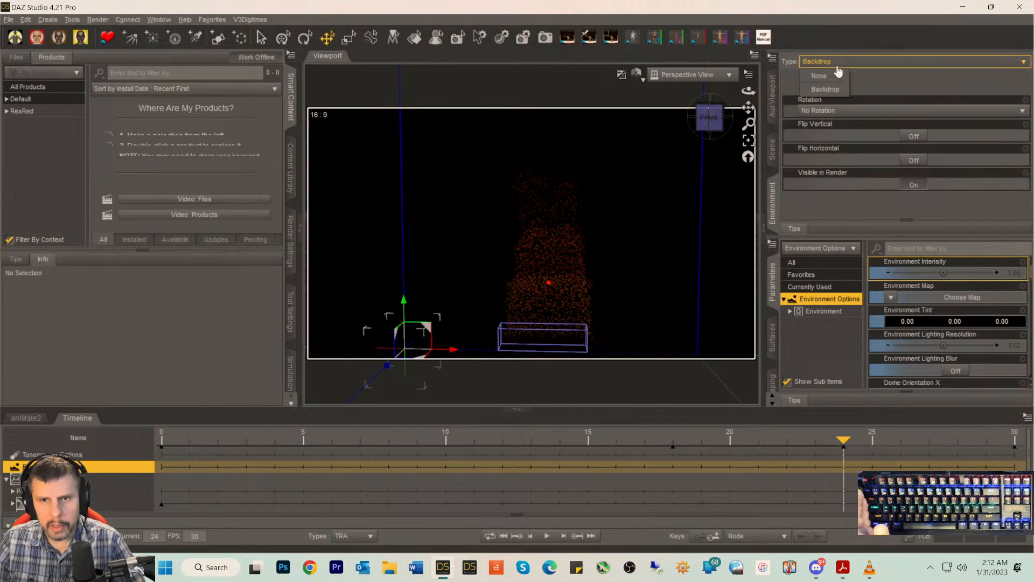
{"action": "left_click", "coordinate": [825, 75]}
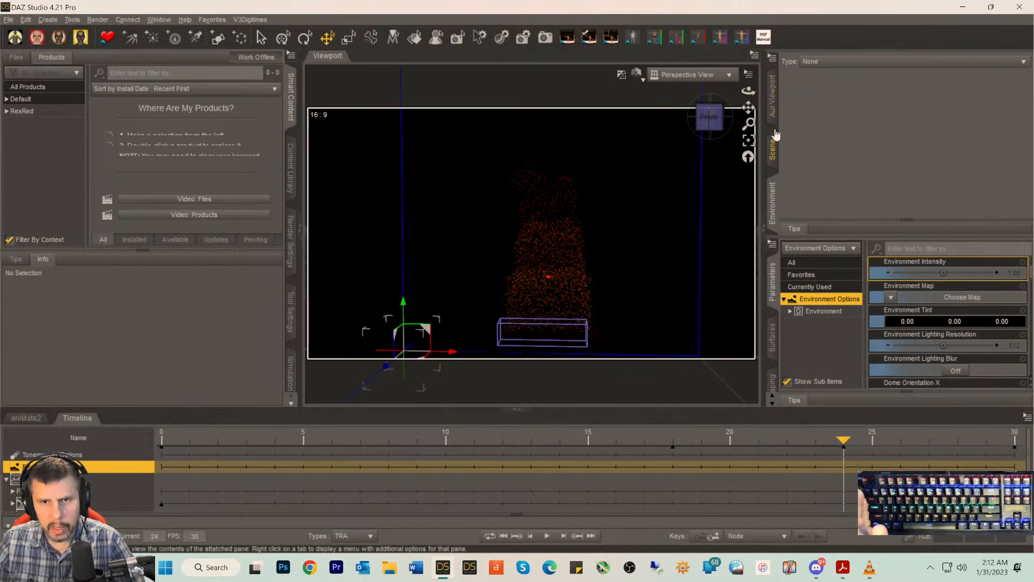
{"action": "left_click", "coordinate": [771, 150]}
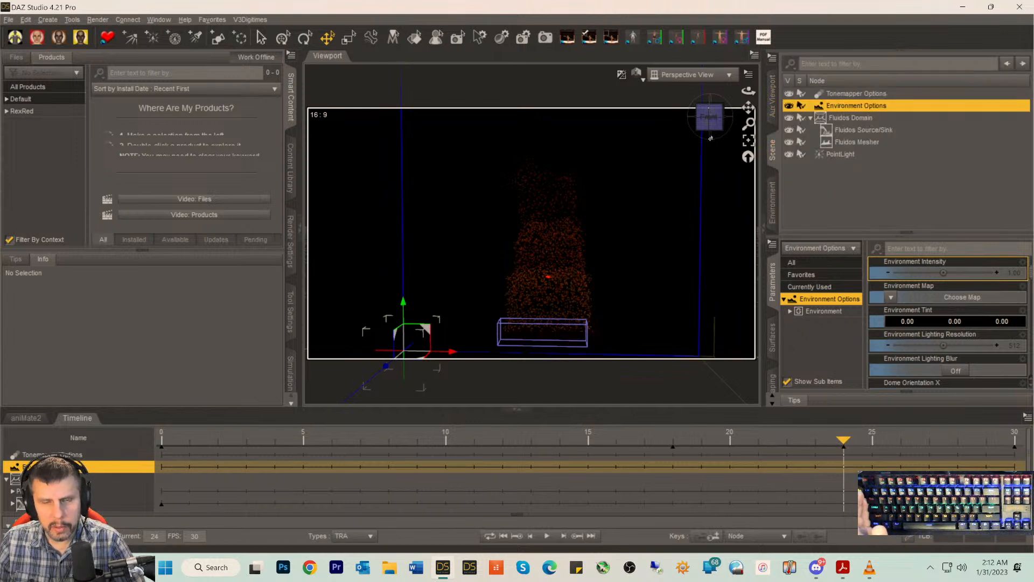
- View the fire from the right side and delete the PointLight from the scene
{"action": "mouse_move", "coordinate": [708, 123]}
{"action": "left_mouse_down"}
{"action": "mouse_move", "coordinate": [711, 135]}
{"action": "mouse_move", "coordinate": [707, 122]}
{"action": "left_mouse_up"}
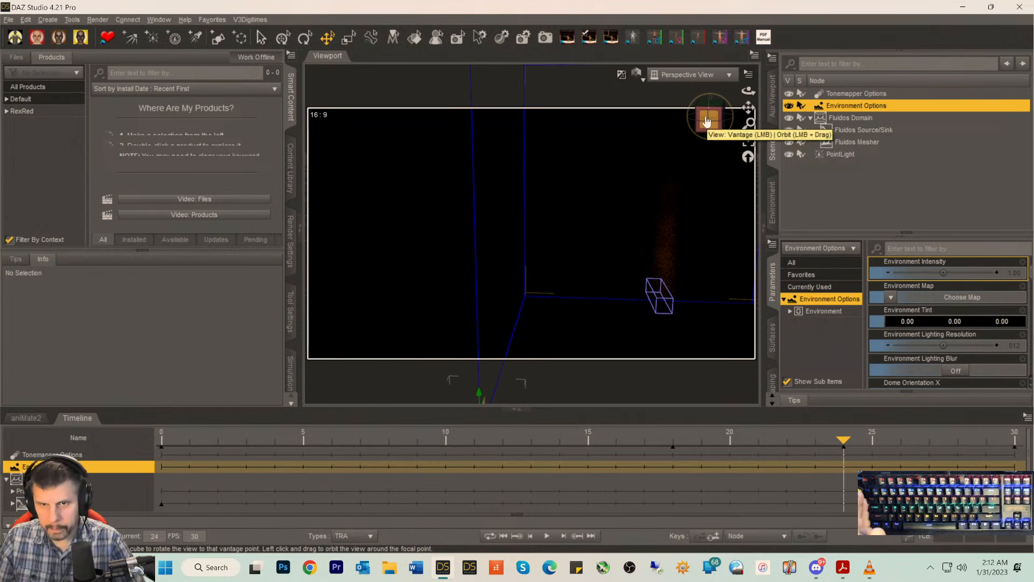
{"action": "left_click", "coordinate": [831, 155]}
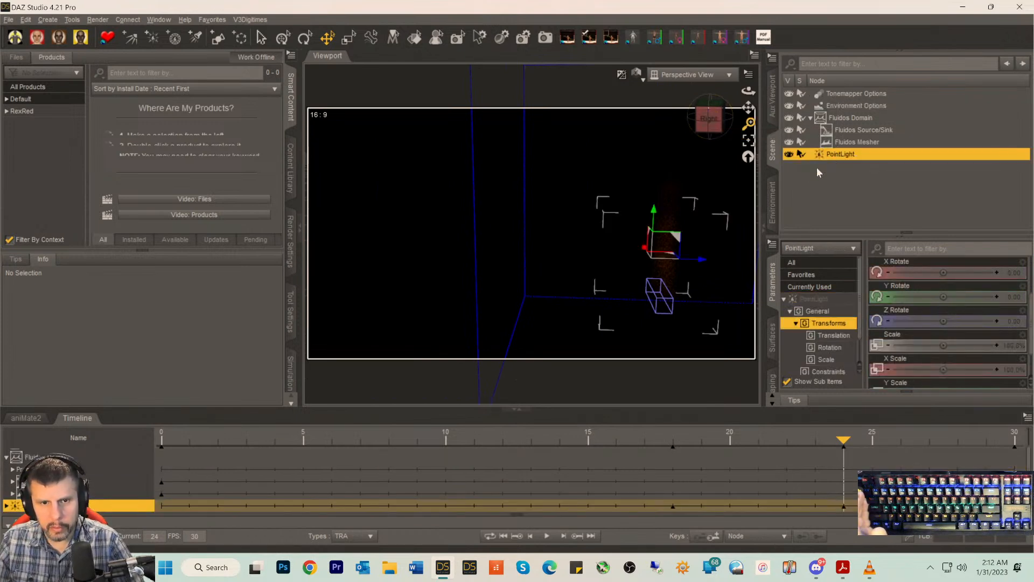
{"action": "key", "text": "Delete"}
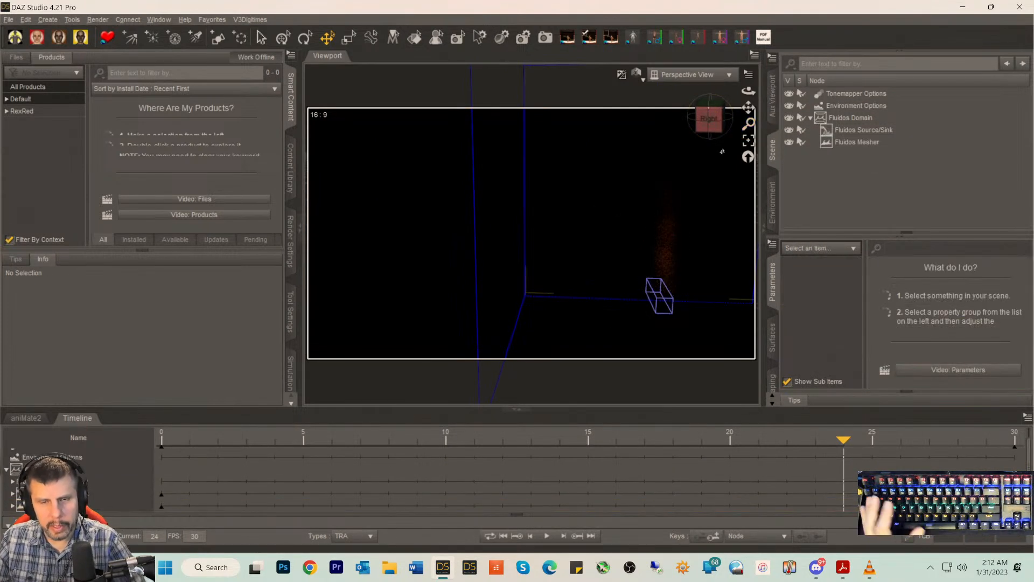
- Create a spotlight named SpotLight and move it along the X axis until it lines up with the fire source
{"action": "mouse_move", "coordinate": [708, 120]}
{"action": "left_mouse_down"}
{"action": "mouse_move", "coordinate": [680, 127]}
{"action": "mouse_move", "coordinate": [712, 113]}
{"action": "left_mouse_up"}
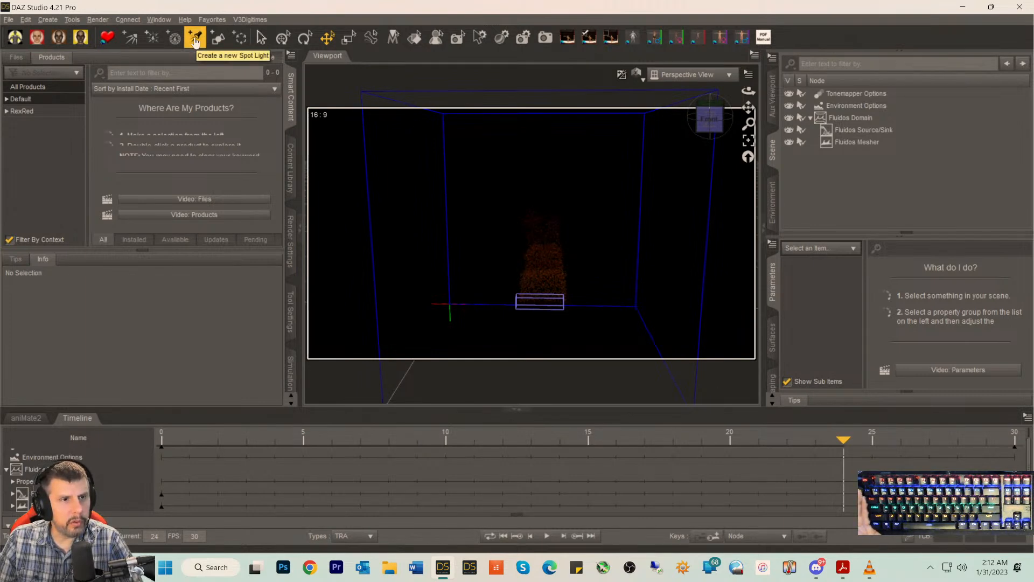
{"action": "left_click", "coordinate": [195, 40]}
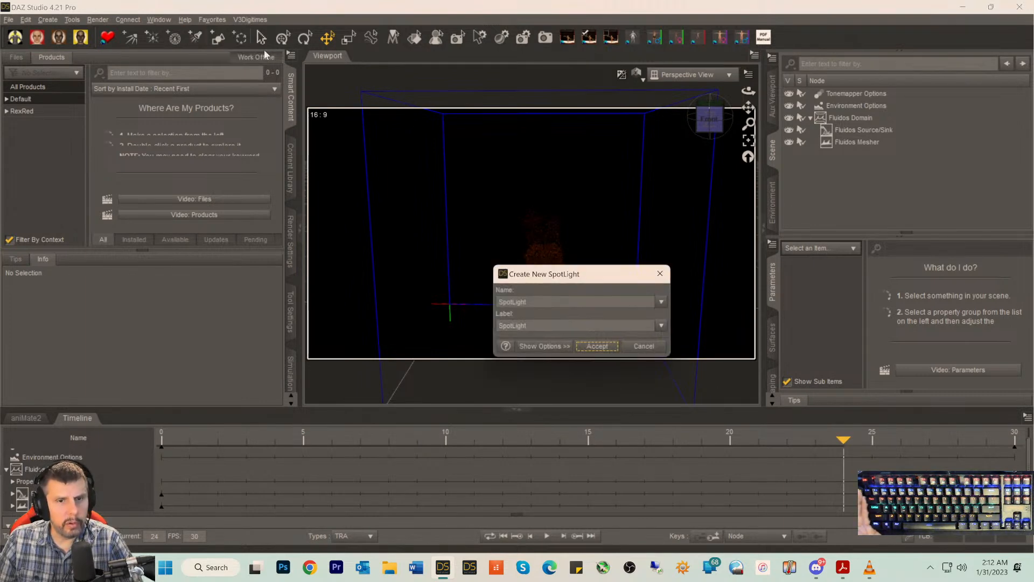
{"action": "left_click", "coordinate": [592, 346]}
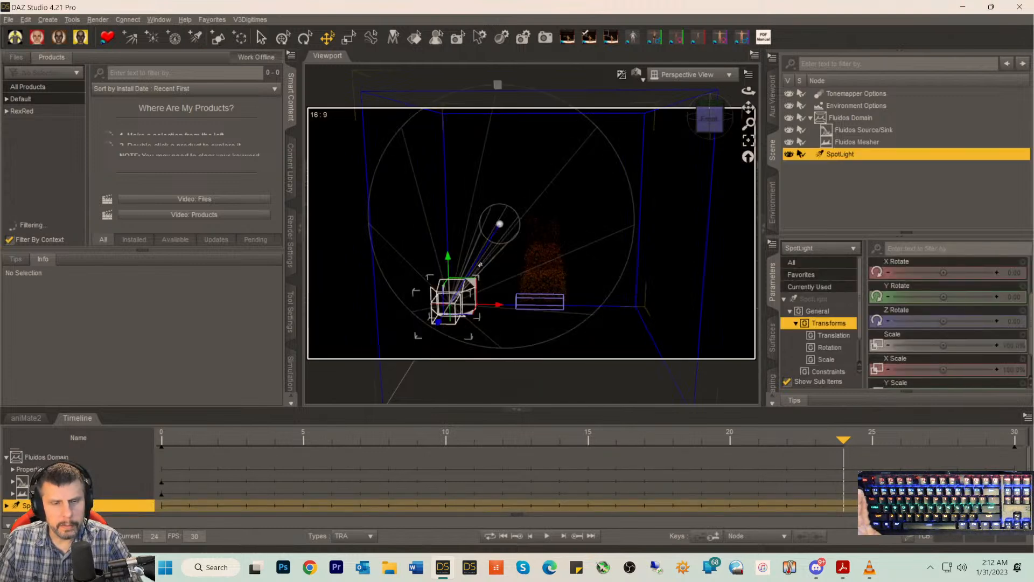
{"action": "left_click_drag", "start_coordinate": [494, 307], "coordinate": [602, 322]}
- Look through the SpotLight, raise it and pull it back from the domain, and tilt it down to aim at the fire source
{"action": "left_click", "coordinate": [670, 76]}
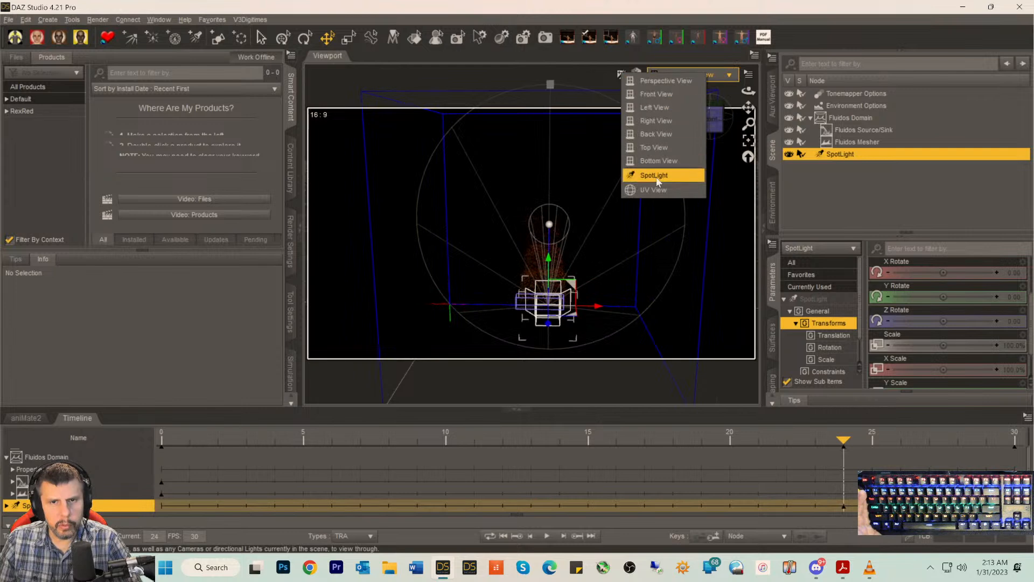
{"action": "left_click", "coordinate": [655, 179]}
{"action": "left_click_drag", "start_coordinate": [748, 107], "coordinate": [748, 168]}
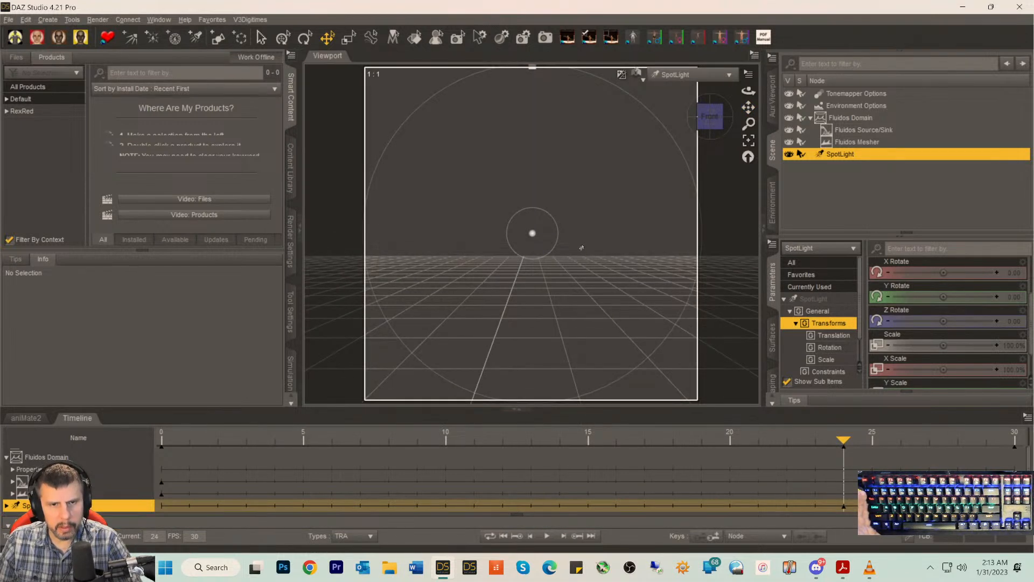
{"action": "scroll", "coordinate": [587, 260], "scroll_direction": "down", "scroll_amount": 5}
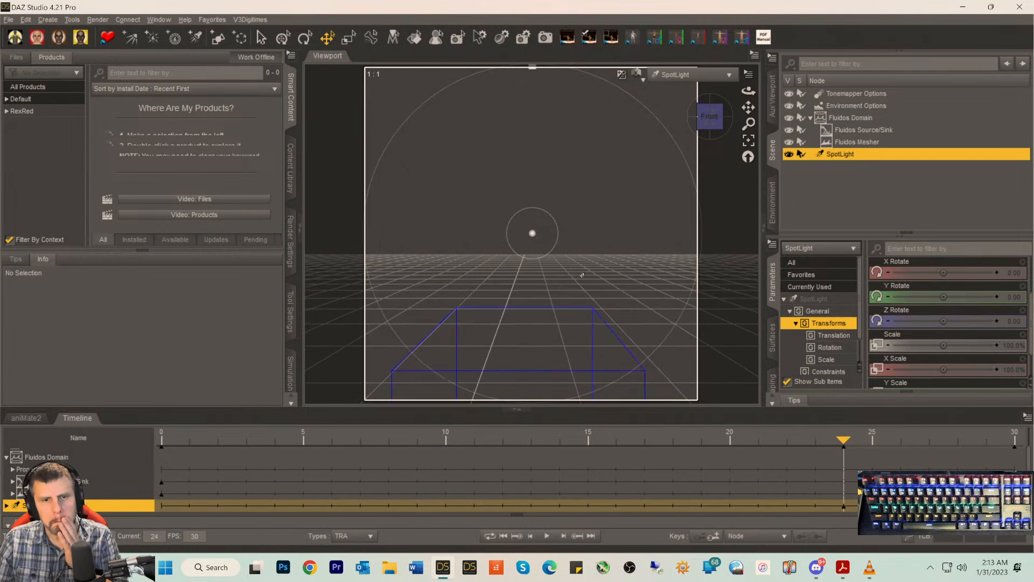
{"action": "scroll", "coordinate": [578, 261], "scroll_direction": "down", "scroll_amount": 1}
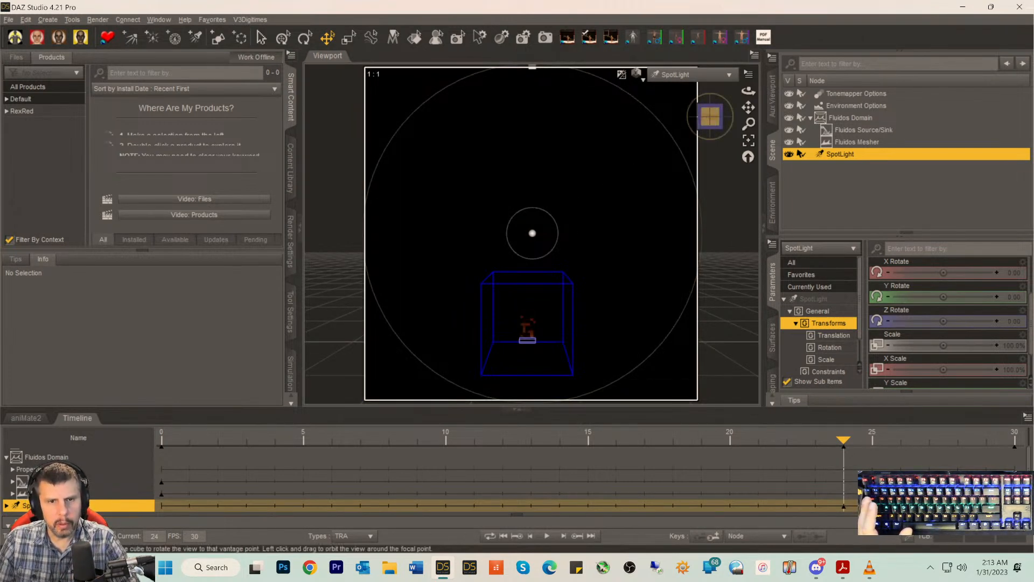
{"action": "left_click", "coordinate": [709, 118]}
{"action": "left_click_drag", "start_coordinate": [709, 117], "coordinate": [706, 141]}
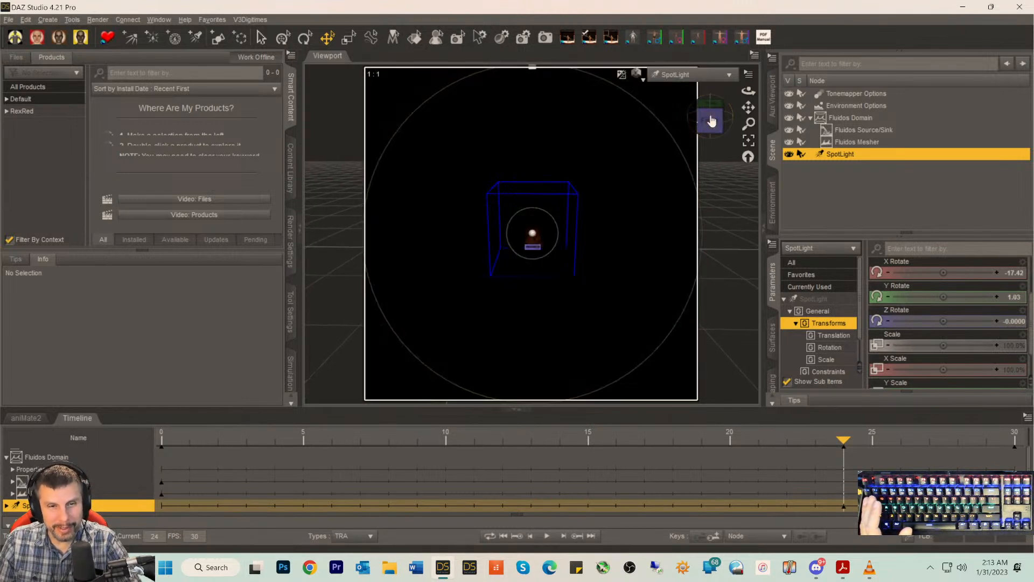
- Return to the Perspective View, create a camera named Camera that copies the active view, and look through it
{"action": "left_click", "coordinate": [700, 75]}
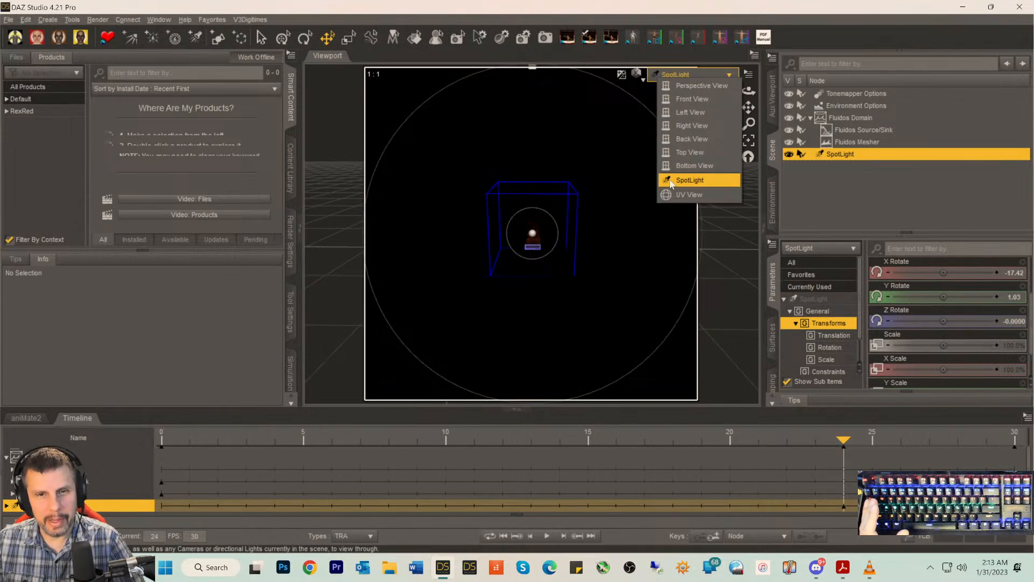
{"action": "left_click", "coordinate": [687, 86]}
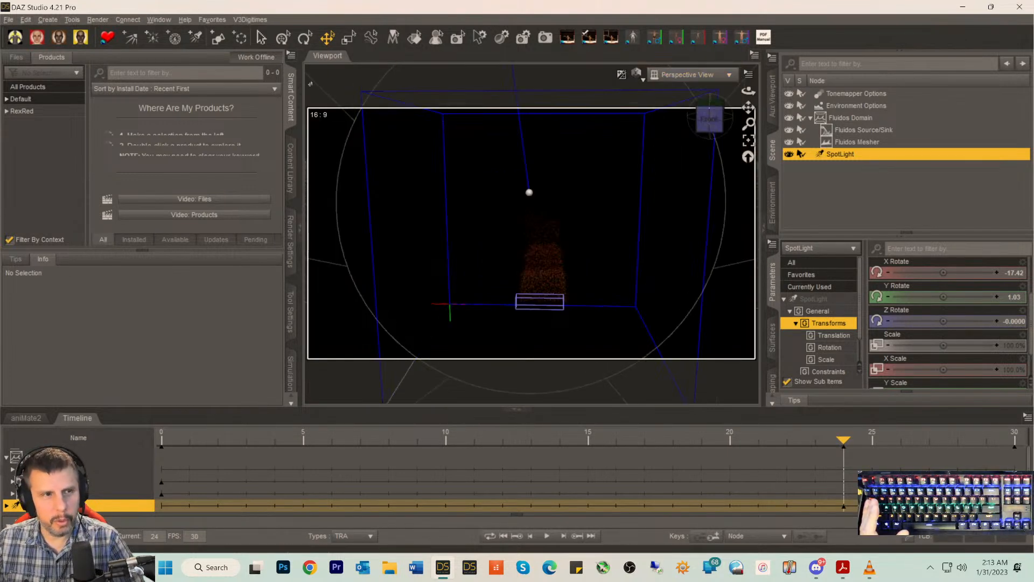
{"action": "left_click", "coordinate": [48, 20]}
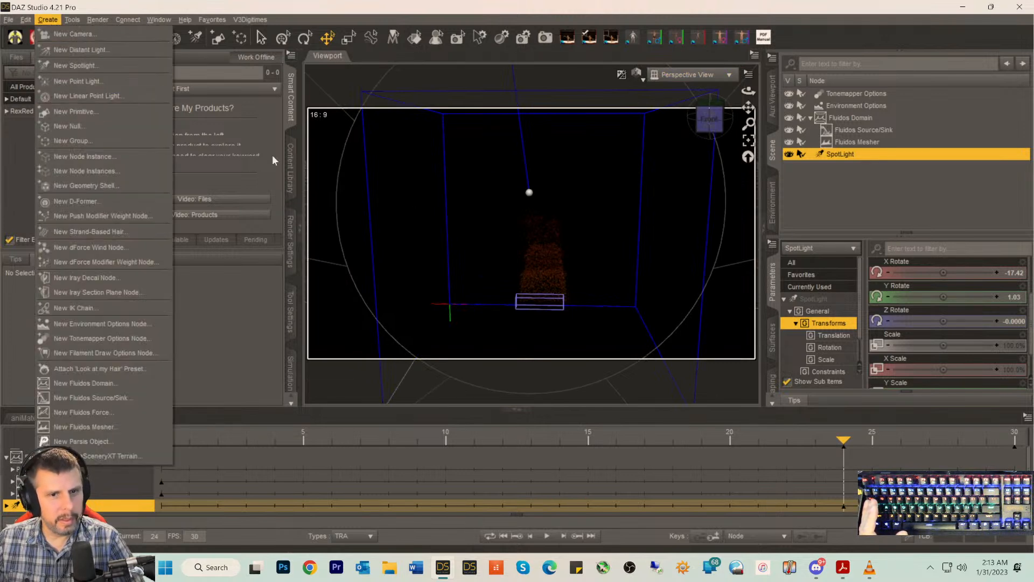
{"action": "left_click", "coordinate": [75, 35]}
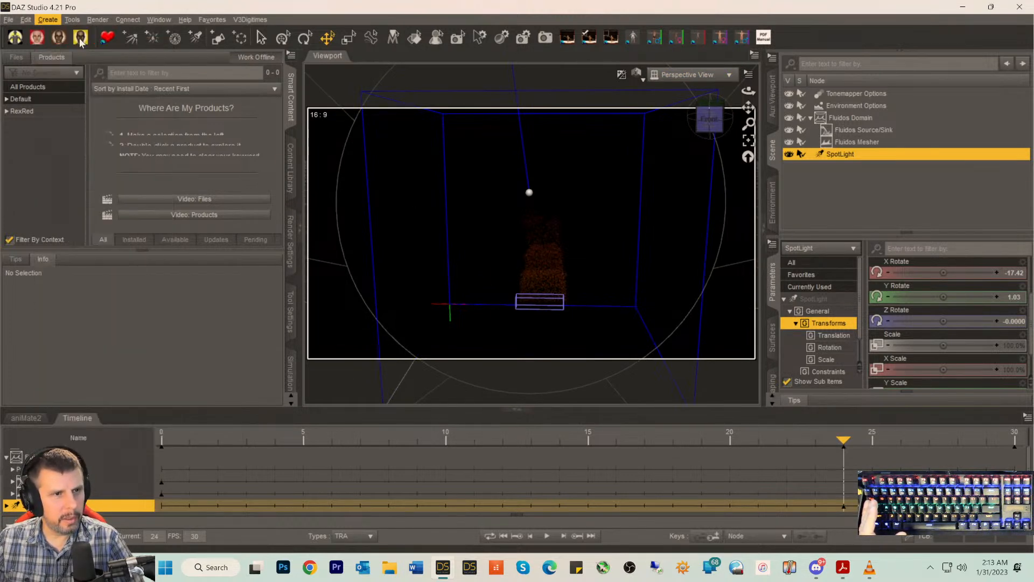
{"action": "left_click", "coordinate": [503, 365]}
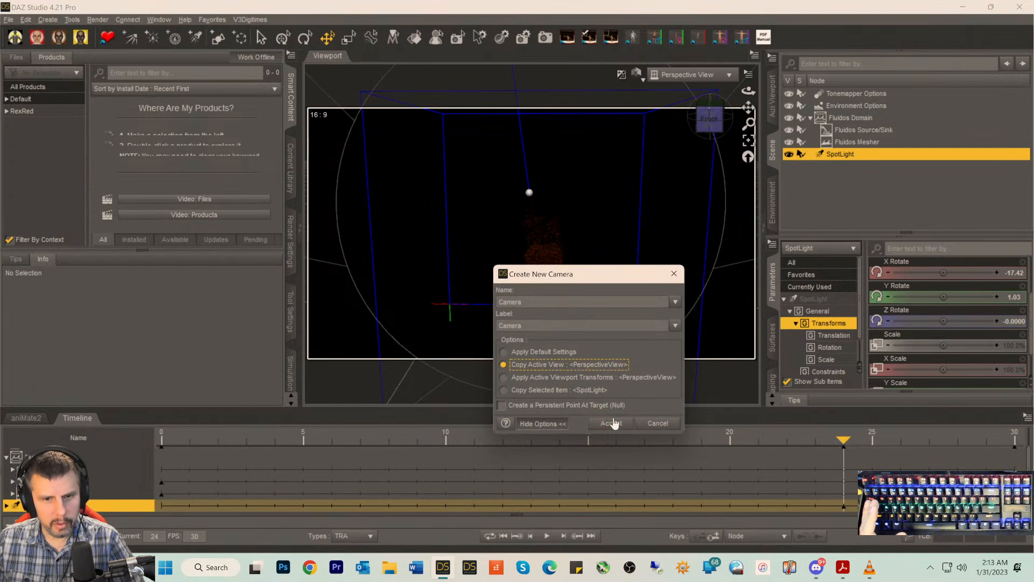
{"action": "left_click", "coordinate": [611, 423]}
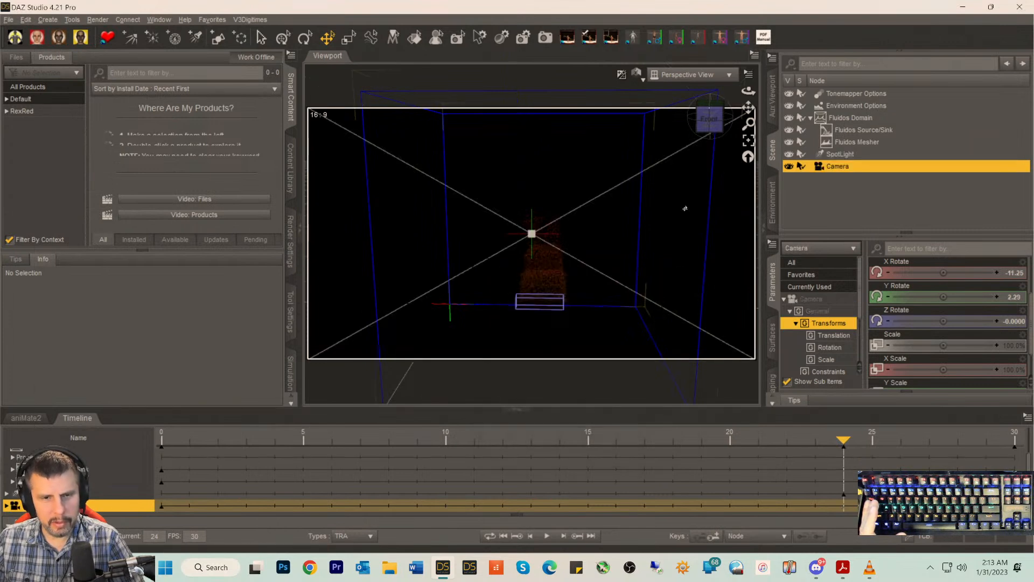
{"action": "left_click", "coordinate": [697, 83]}
{"action": "left_click", "coordinate": [696, 178]}
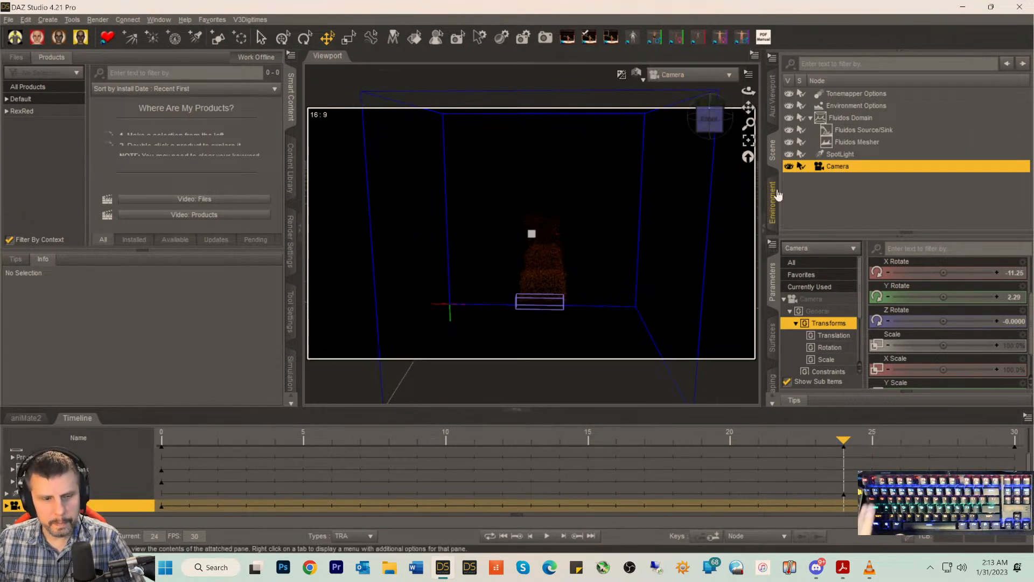
- Save the scene as Project 3 in the Fluidos Project 3 folder, keeping the default scene save options
{"action": "key", "text": "ctrl+s"}
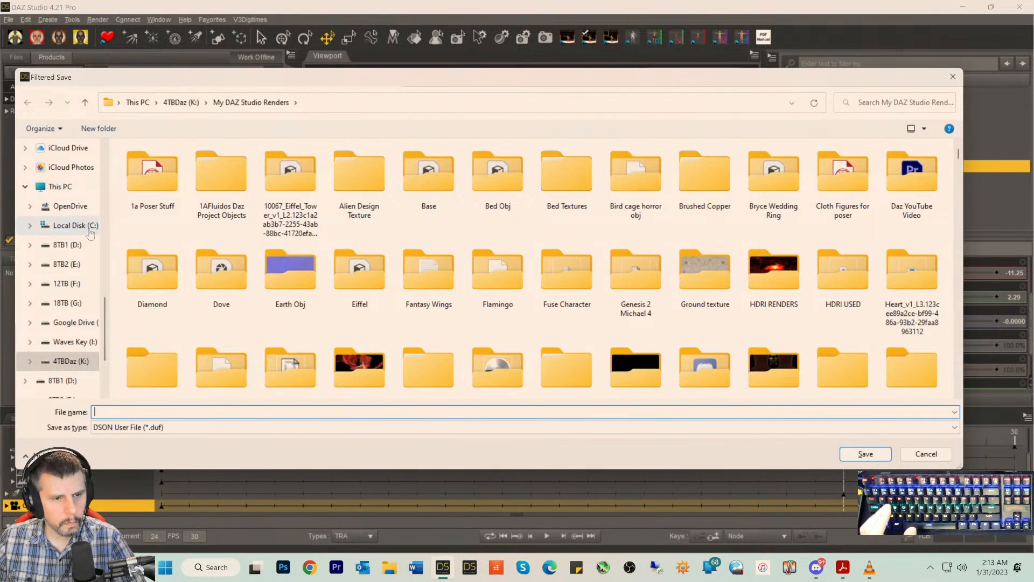
{"action": "double_click", "coordinate": [226, 185]}
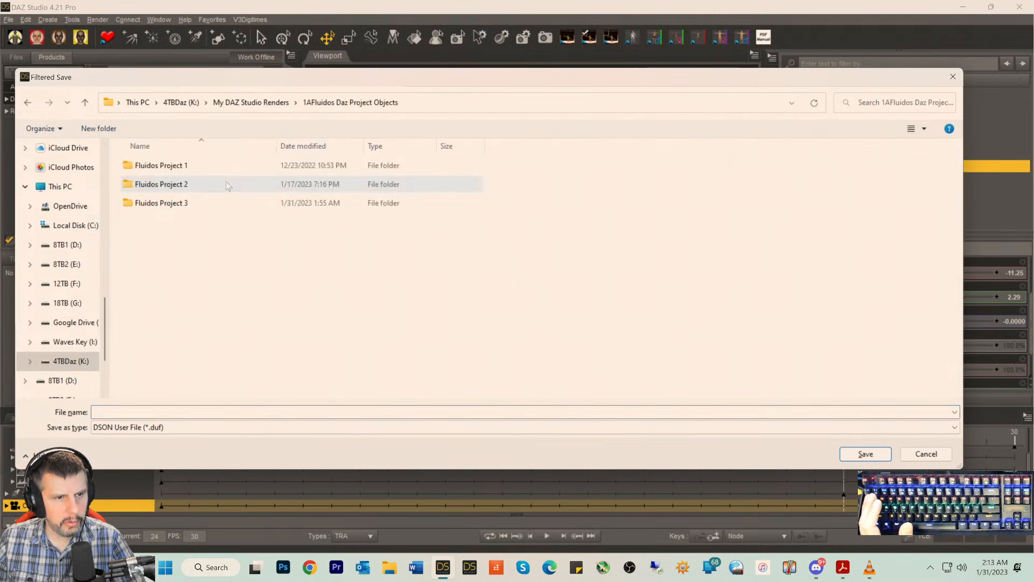
{"action": "double_click", "coordinate": [163, 203]}
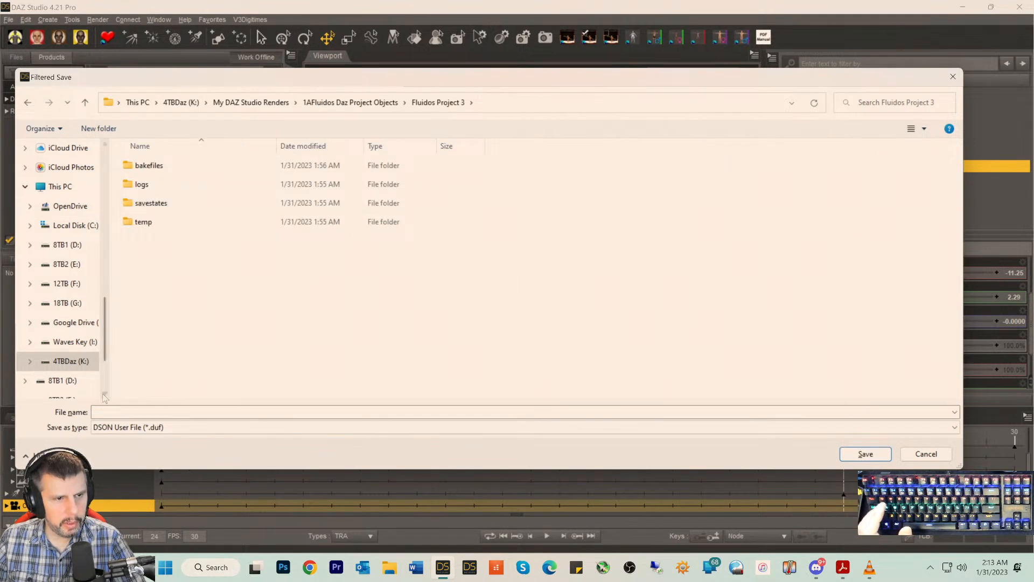
{"action": "left_click", "coordinate": [101, 412]}
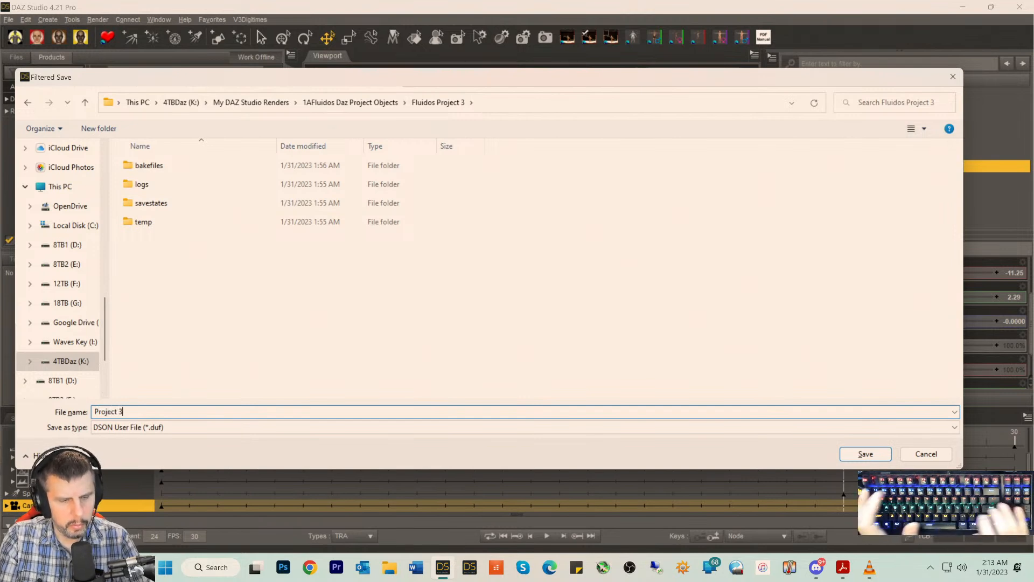
{"action": "key", "text": "Return"}
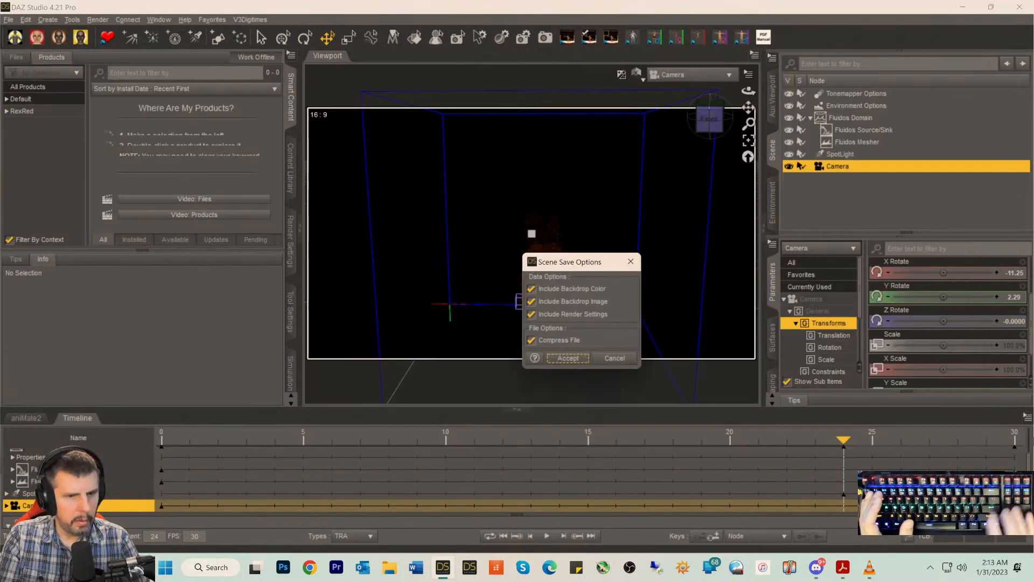
{"action": "left_click", "coordinate": [568, 357]}
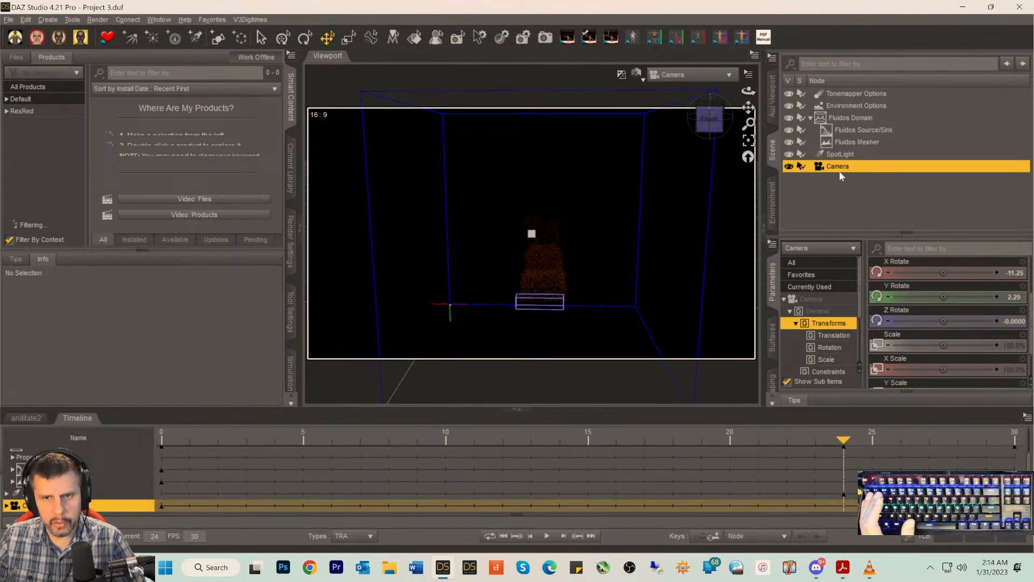
- Set the SpotLight's Luminous Flux (Lumen) to 91500
{"action": "left_click", "coordinate": [837, 157]}
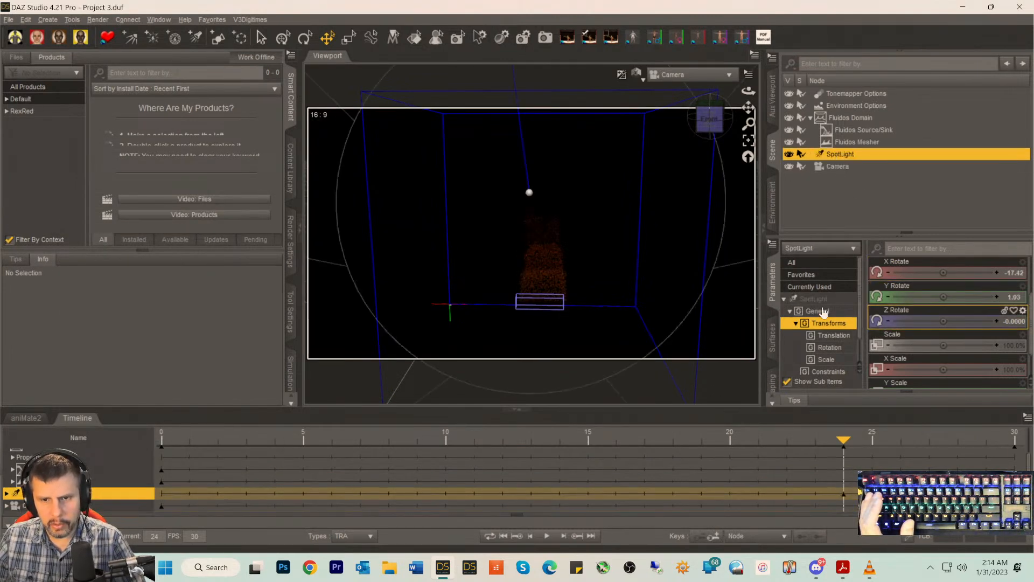
{"action": "left_click", "coordinate": [795, 300]}
{"action": "scroll", "coordinate": [905, 321], "scroll_direction": "down", "scroll_amount": 10}
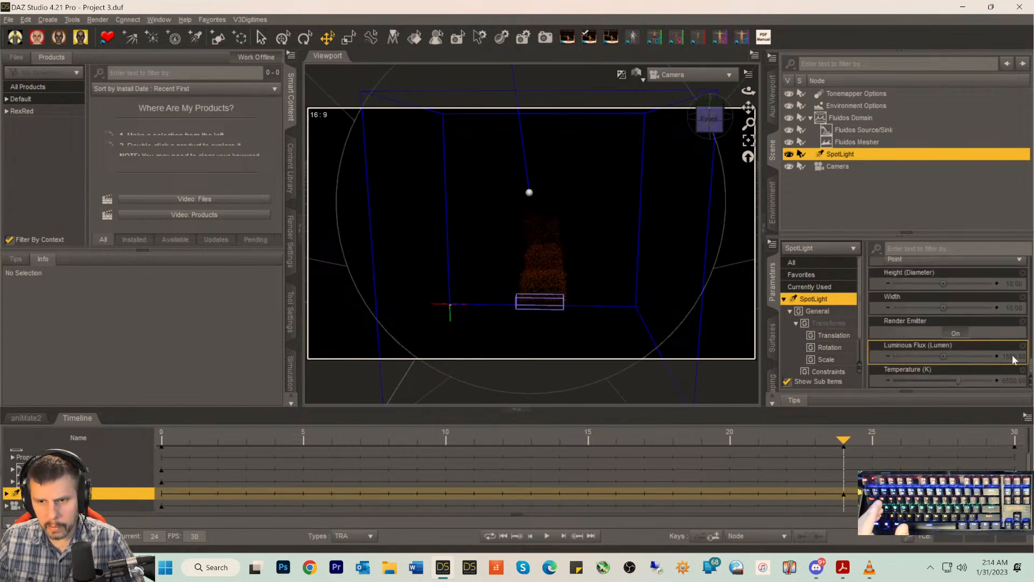
{"action": "left_click", "coordinate": [972, 357]}
{"action": "key", "text": "Return"}
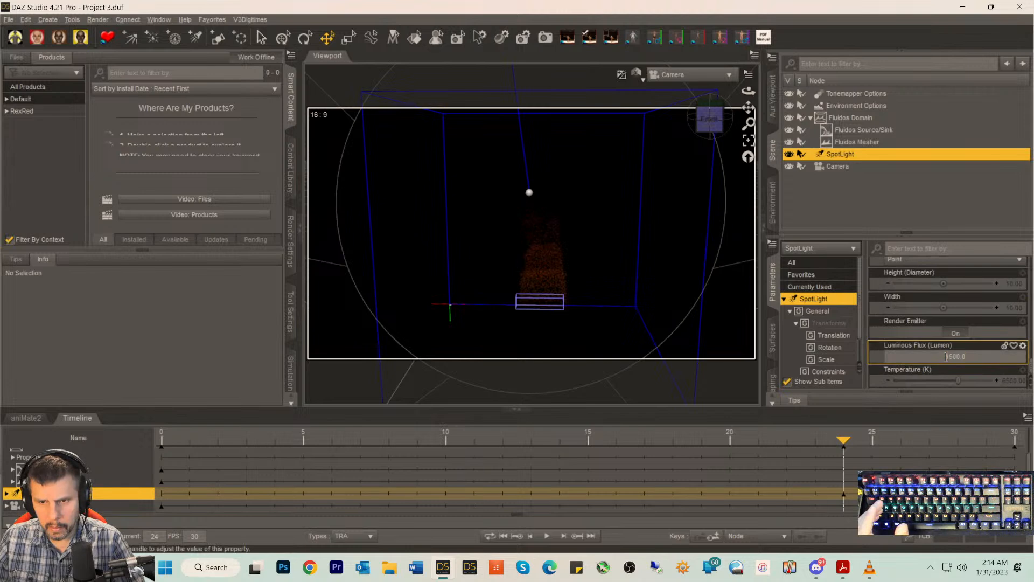
{"action": "type", "text": "9"}
{"action": "key", "text": "Return"}
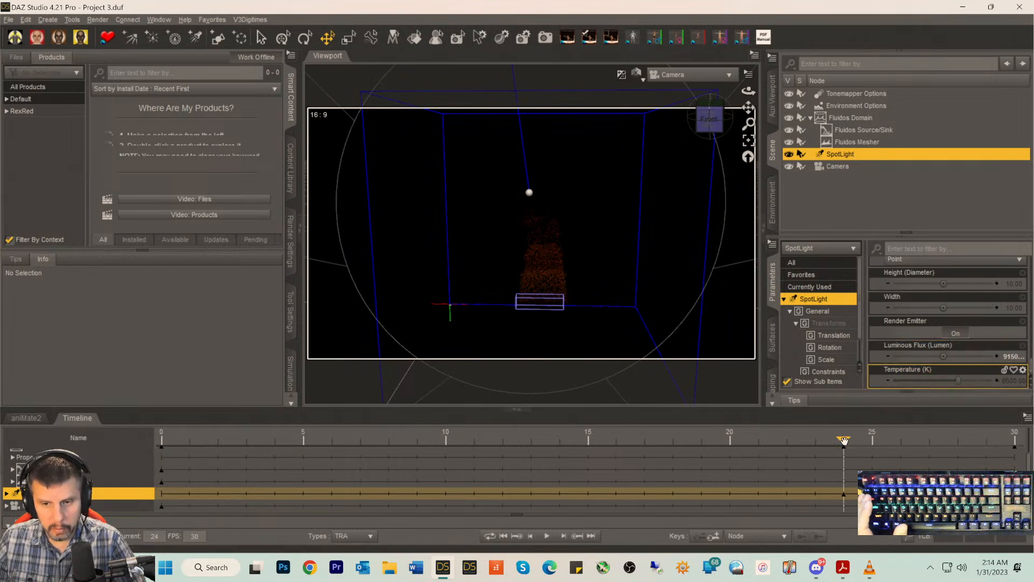
- Scrub the timeline forward to frame 27 to check the fire, and return to frame 24
{"action": "left_click_drag", "start_coordinate": [863, 443], "coordinate": [970, 440]}
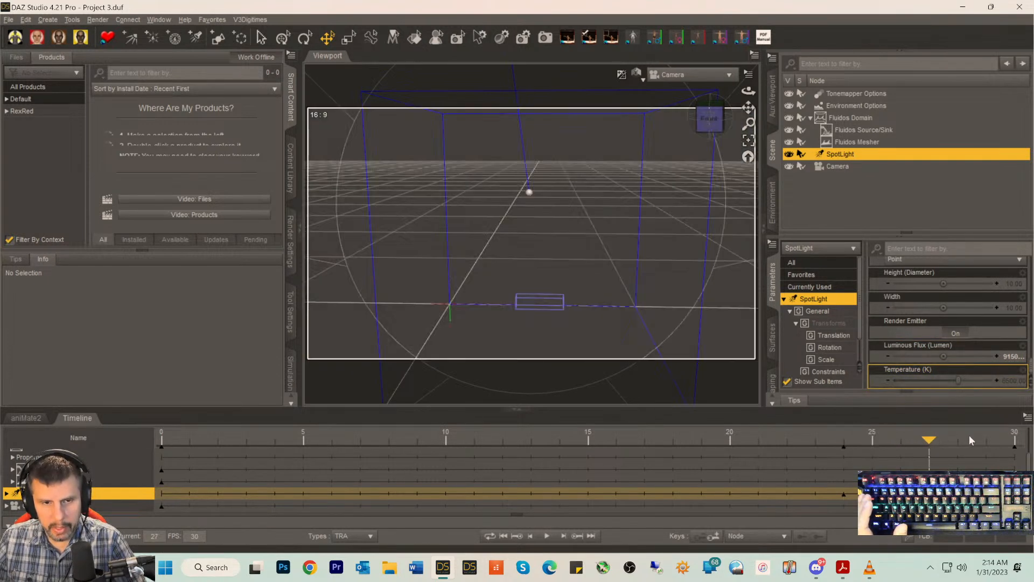
{"action": "left_click_drag", "start_coordinate": [858, 438], "coordinate": [958, 448]}
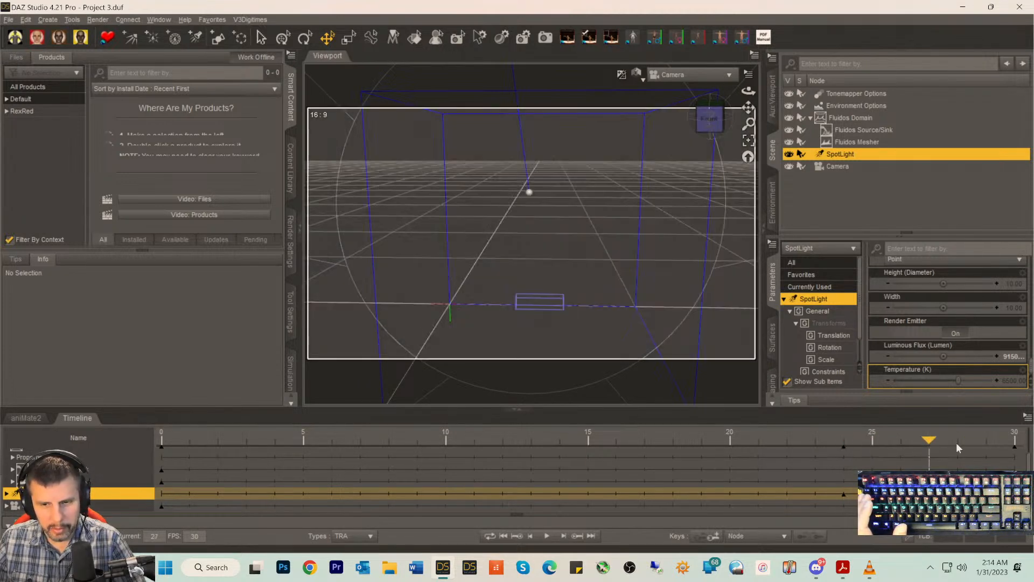
{"action": "left_click", "coordinate": [845, 445]}
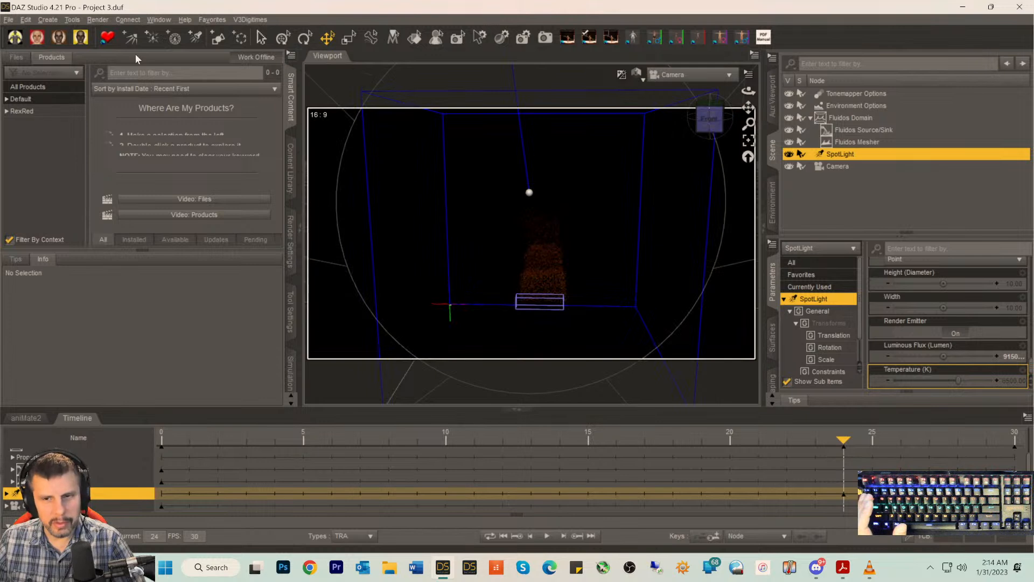
- Undo the luminous flux change, the camera creation, the spotlight's aiming and its X-axis move, one after another
{"action": "left_click", "coordinate": [25, 20]}
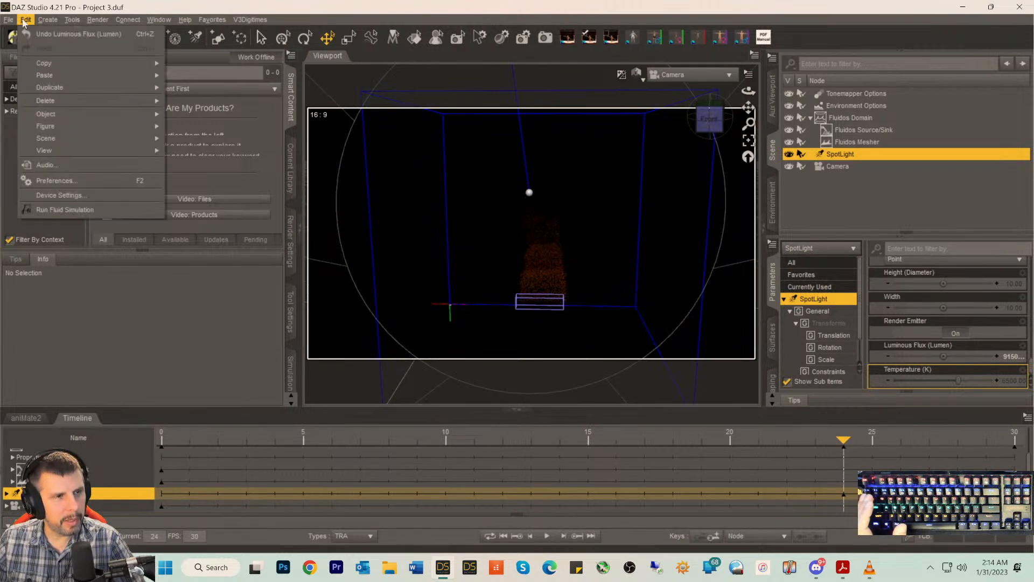
{"action": "left_click", "coordinate": [26, 19]}
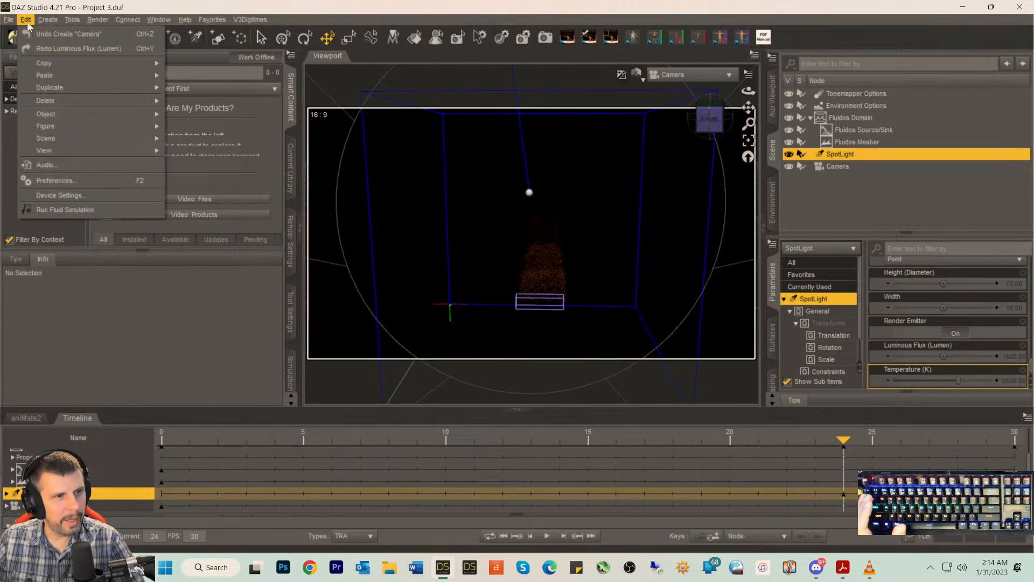
{"action": "left_click", "coordinate": [60, 33]}
{"action": "left_click", "coordinate": [25, 20]}
{"action": "left_click", "coordinate": [37, 34]}
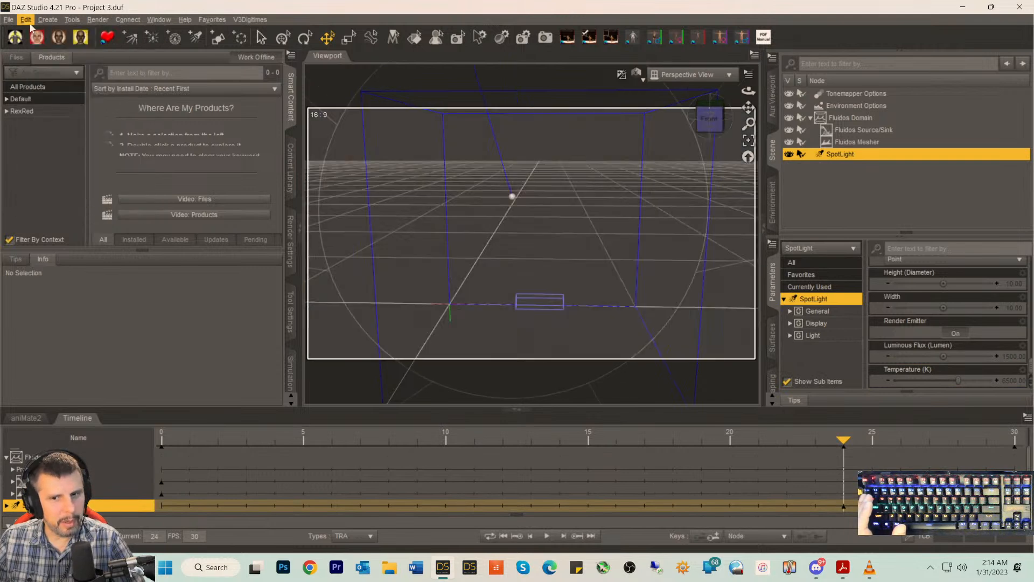
{"action": "left_click", "coordinate": [25, 19]}
{"action": "left_click", "coordinate": [37, 34]}
{"action": "left_click", "coordinate": [27, 19]}
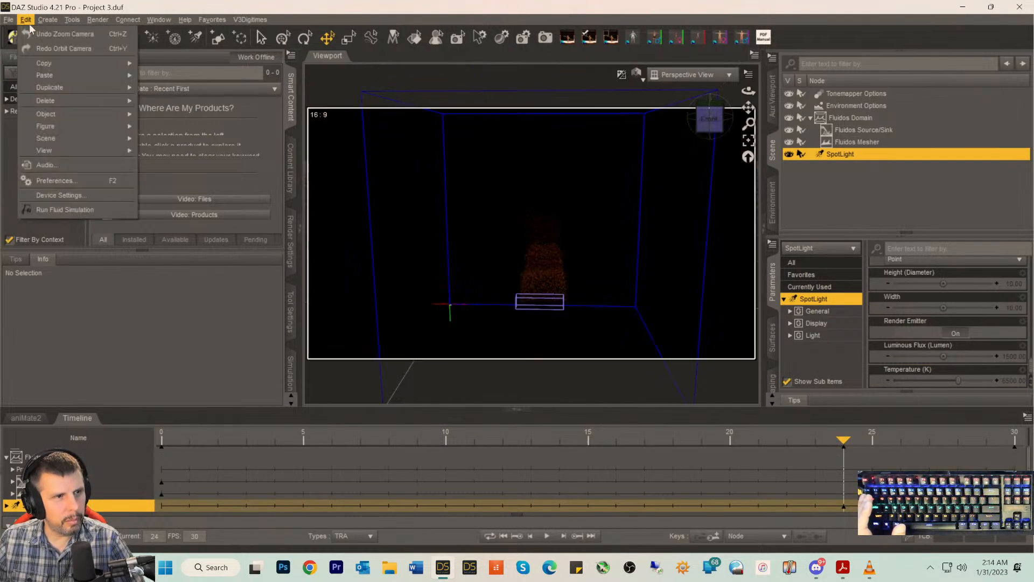
{"action": "left_click", "coordinate": [37, 33]}
{"action": "left_click", "coordinate": [28, 20]}
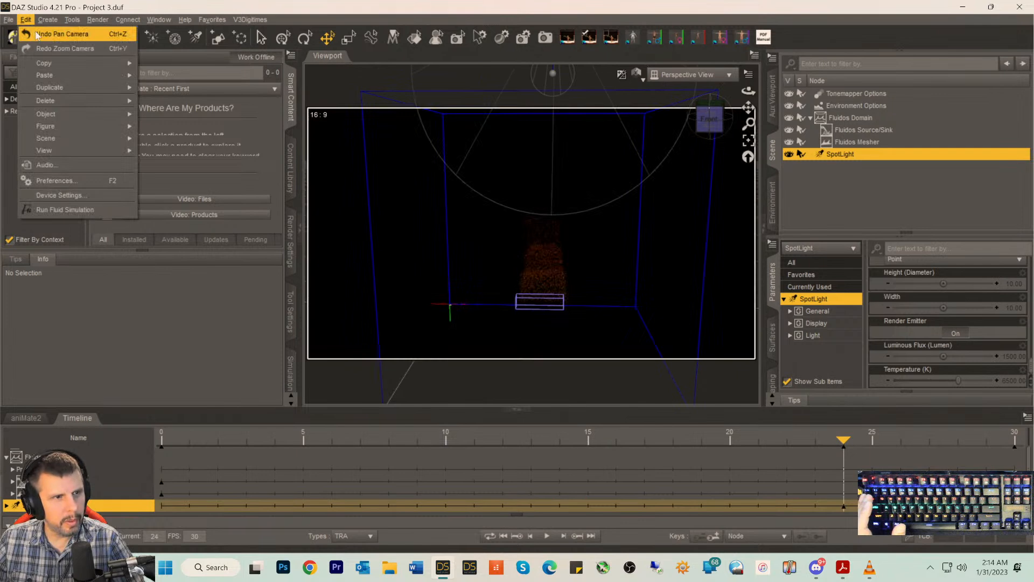
{"action": "left_click", "coordinate": [36, 33]}
{"action": "left_click", "coordinate": [26, 20]}
{"action": "left_click", "coordinate": [39, 34]}
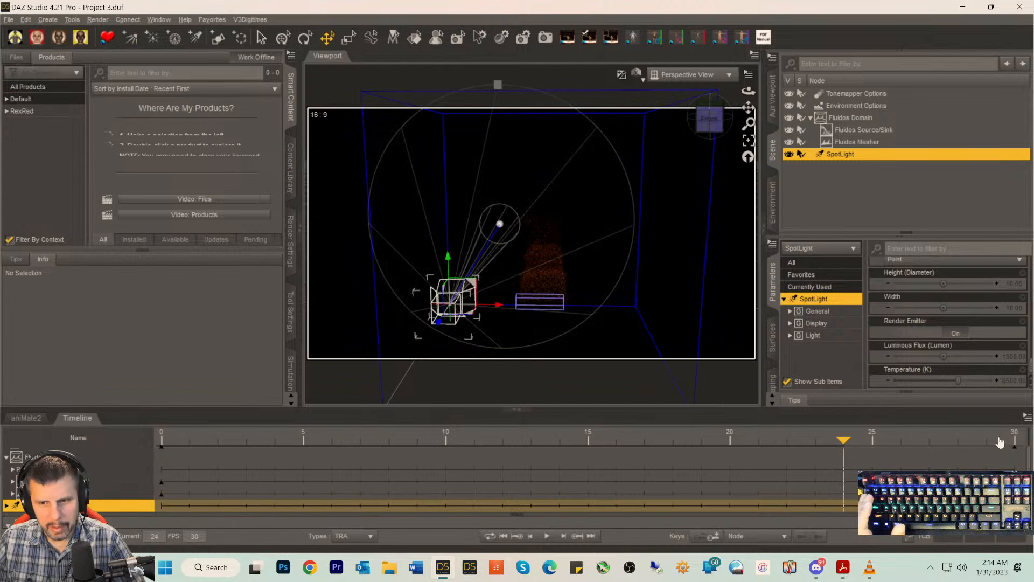
- Go to frame 30 and move the SpotLight along X until it lines up with the fluid source
{"action": "left_click_drag", "start_coordinate": [838, 434], "coordinate": [1015, 443]}
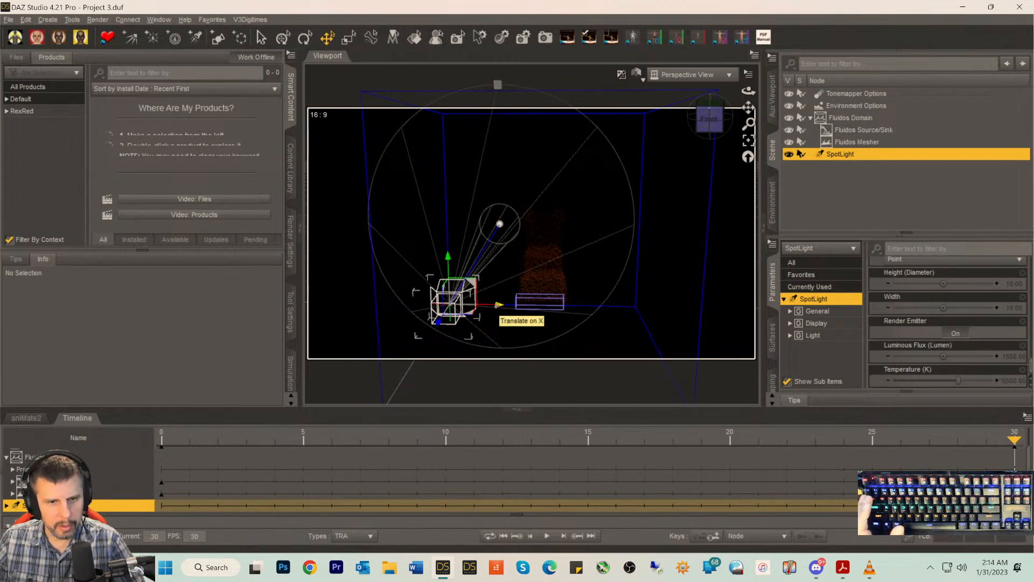
{"action": "left_click_drag", "start_coordinate": [496, 306], "coordinate": [583, 306]}
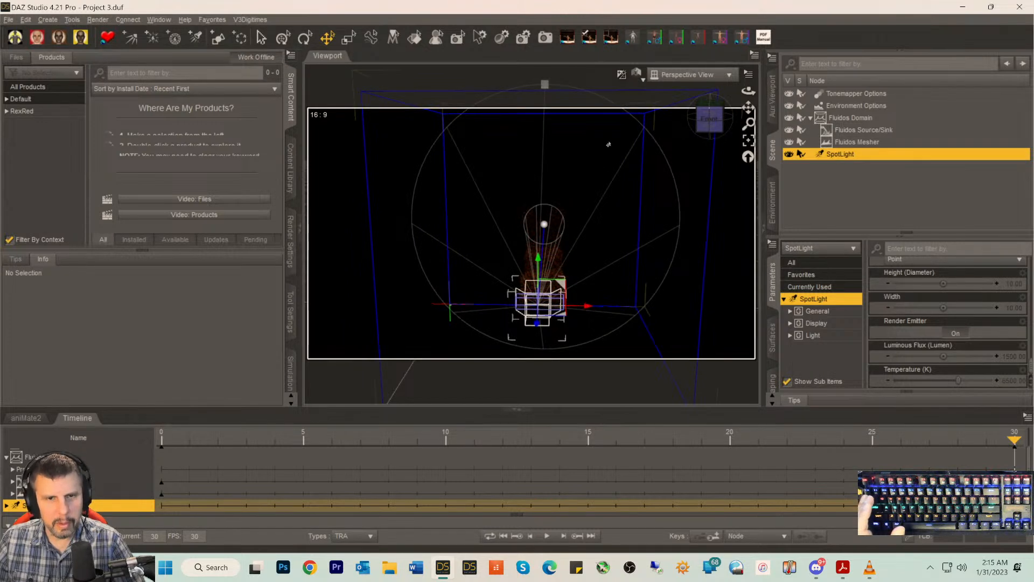
- Look through the SpotLight, pull it back and pan it so its beam centres on the fire particles
{"action": "left_click", "coordinate": [680, 75]}
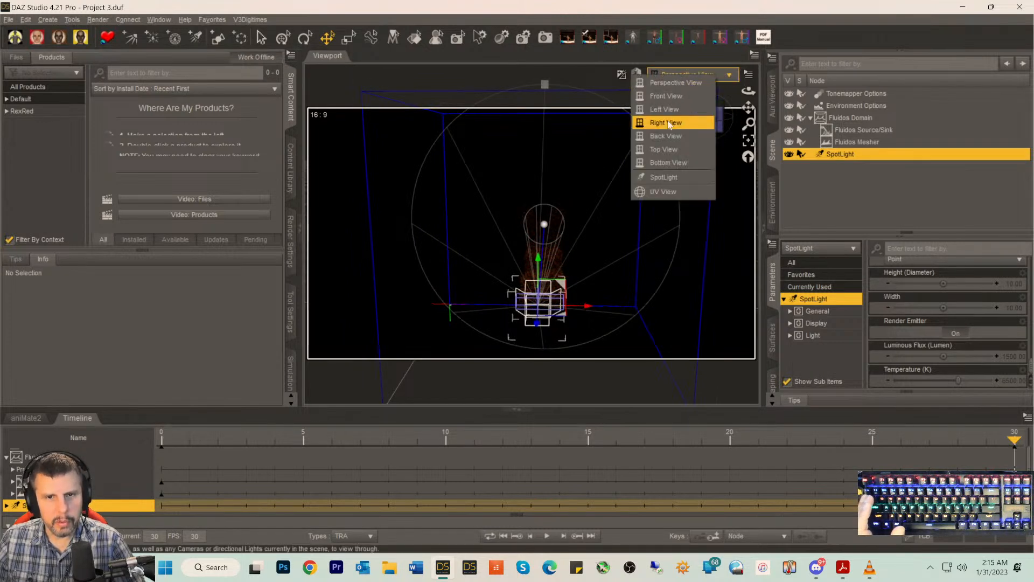
{"action": "left_click", "coordinate": [663, 177]}
{"action": "mouse_move", "coordinate": [707, 125]}
{"action": "left_mouse_down"}
{"action": "mouse_move", "coordinate": [707, 135]}
{"action": "mouse_move", "coordinate": [704, 123]}
{"action": "left_mouse_up"}
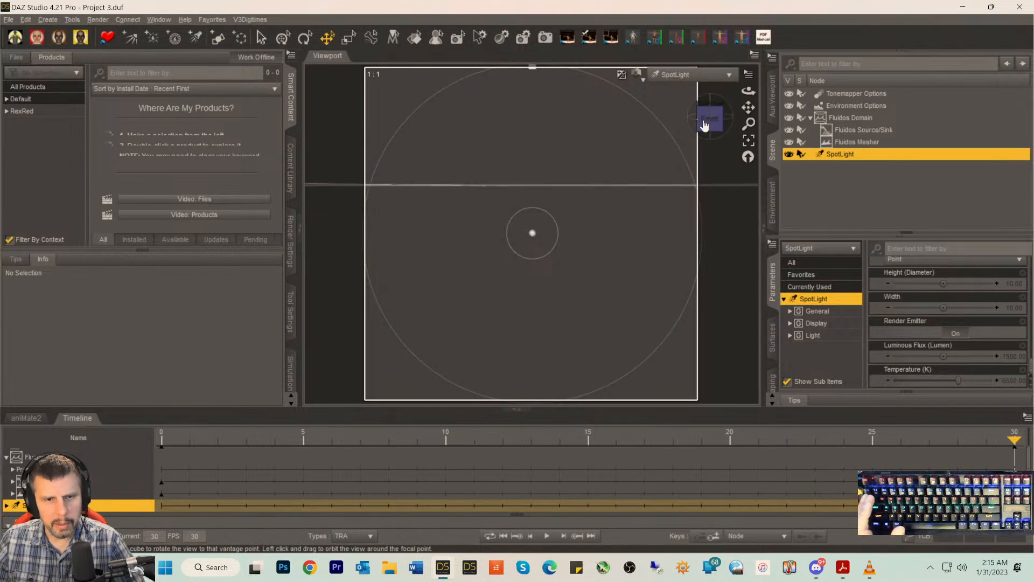
{"action": "scroll", "coordinate": [600, 201], "scroll_direction": "down", "scroll_amount": 8}
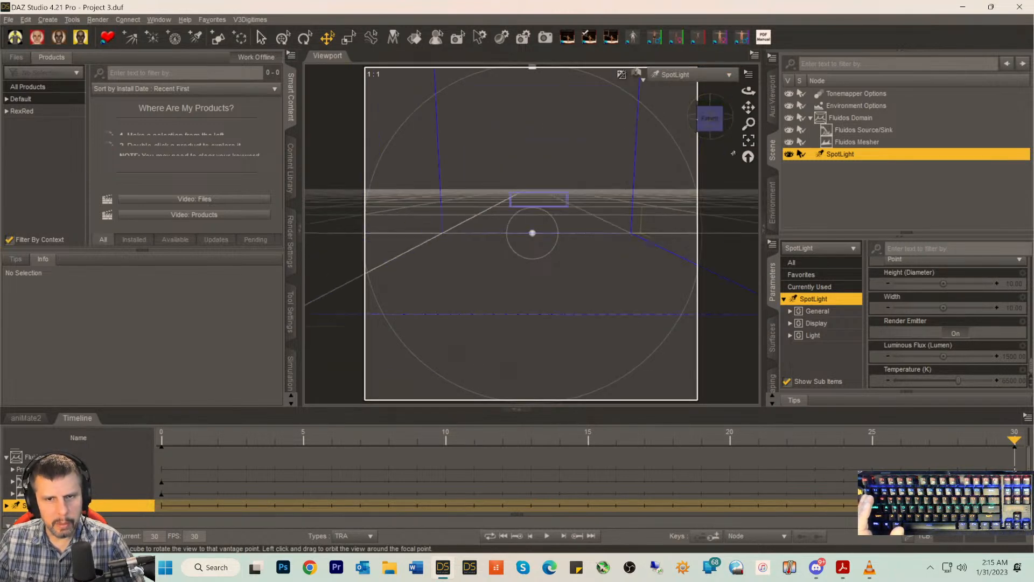
{"action": "left_click_drag", "start_coordinate": [750, 108], "coordinate": [706, 115]}
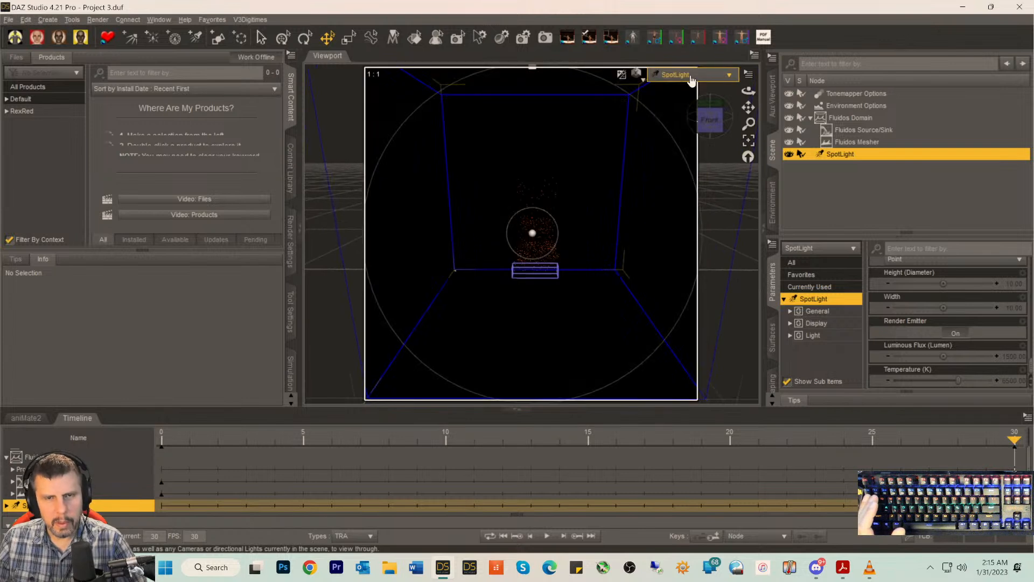
- Return to Perspective View and shift the SpotLight slightly along X toward the centre of the fire
{"action": "left_click", "coordinate": [690, 75]}
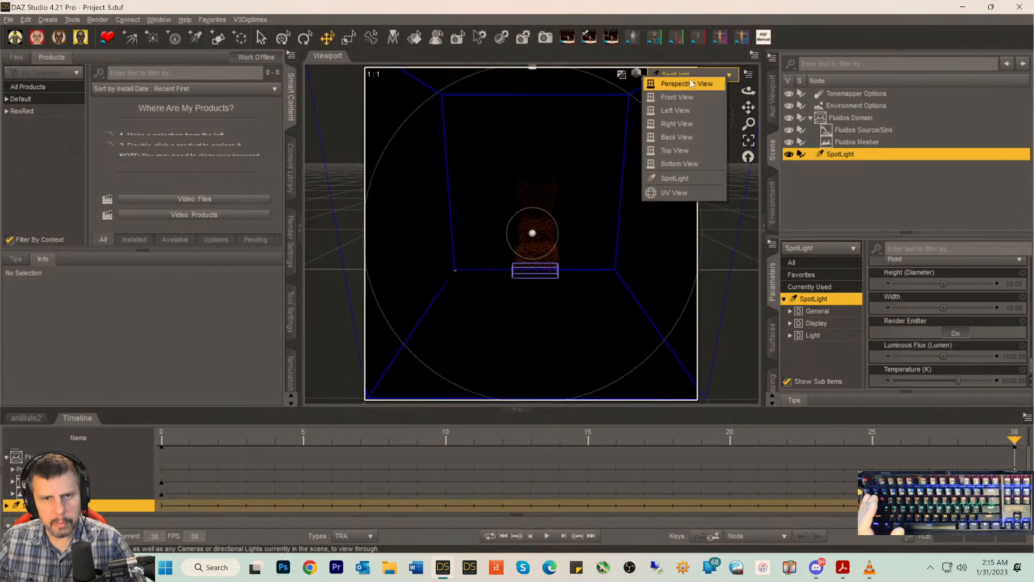
{"action": "left_click", "coordinate": [691, 84]}
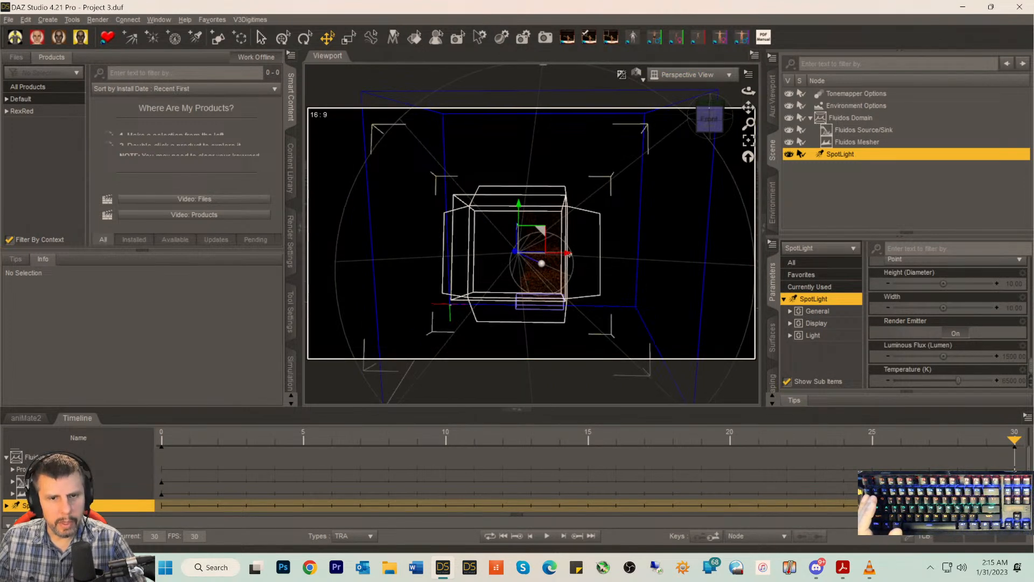
{"action": "left_click_drag", "start_coordinate": [568, 253], "coordinate": [585, 257]}
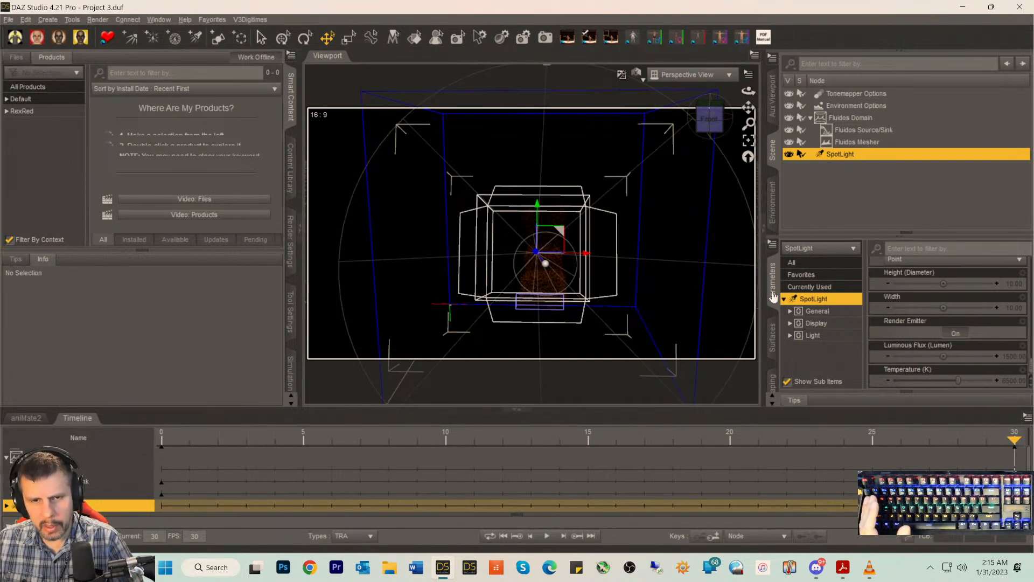
- Look through the SpotLight, pull it back until the whole fluid domain fits in its beam, and return to Perspective View
{"action": "left_click", "coordinate": [685, 75]}
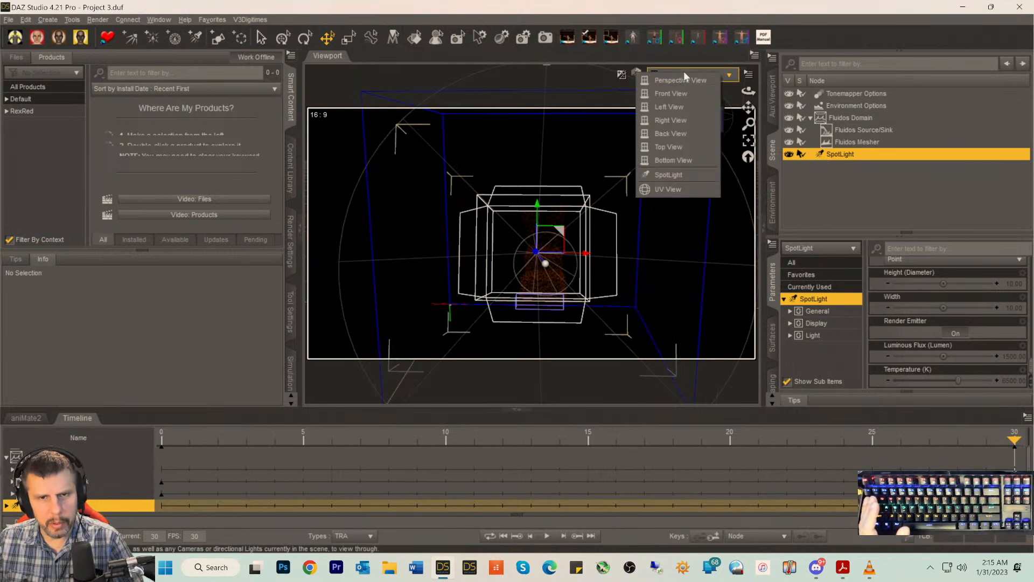
{"action": "left_click", "coordinate": [666, 175]}
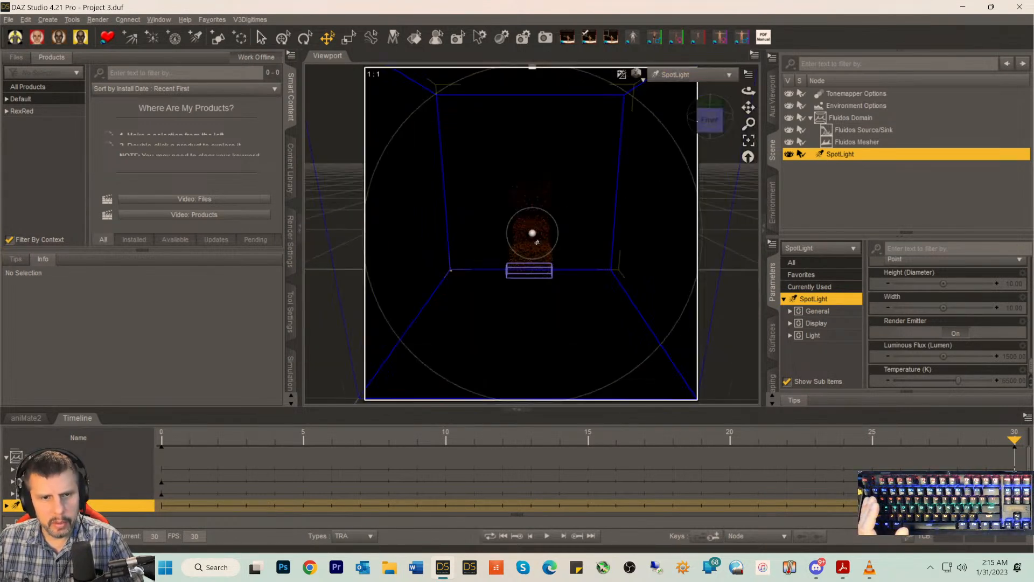
{"action": "scroll", "coordinate": [537, 240], "scroll_direction": "down", "scroll_amount": 5}
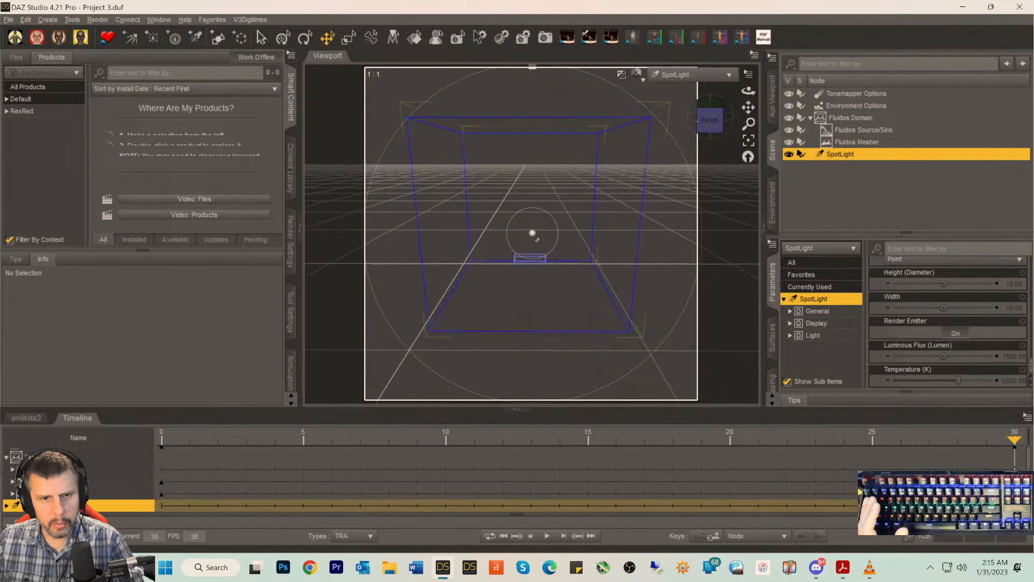
{"action": "scroll", "coordinate": [537, 241], "scroll_direction": "down", "scroll_amount": 1}
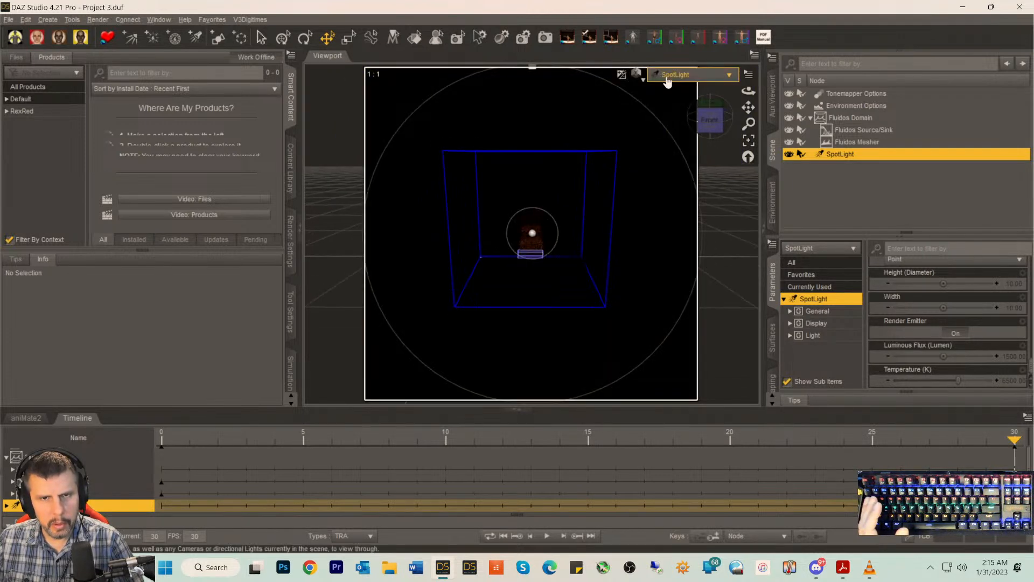
{"action": "left_click", "coordinate": [692, 74]}
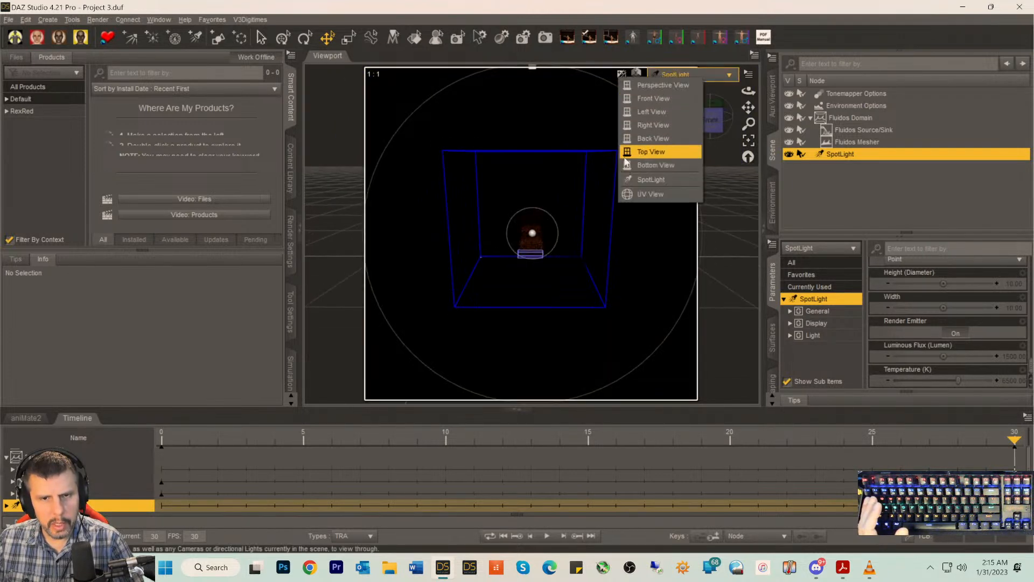
{"action": "left_click", "coordinate": [663, 85]}
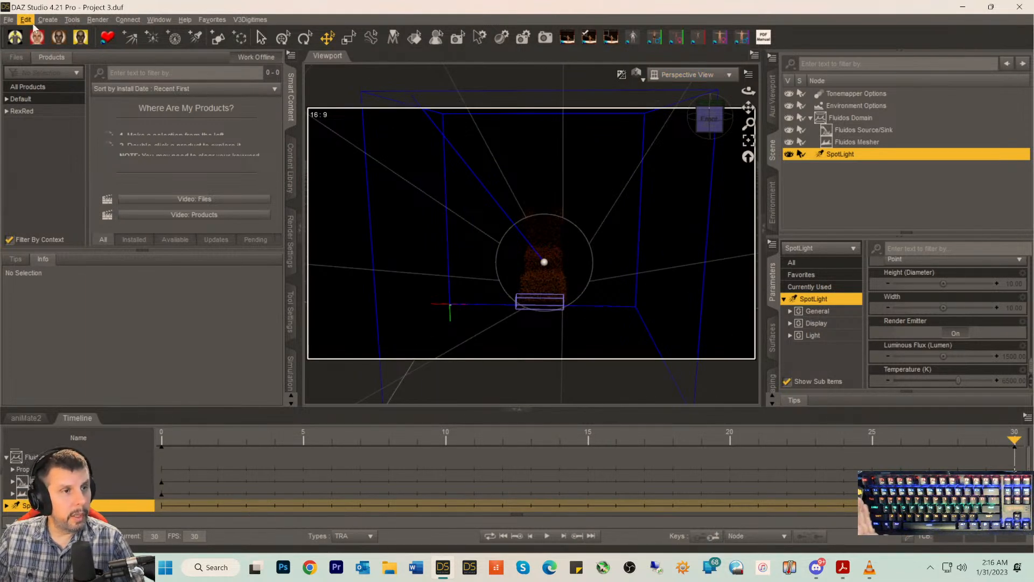
- Create a new camera named Camera that copies the active perspective view
{"action": "left_click", "coordinate": [48, 19]}
{"action": "left_click", "coordinate": [65, 37]}
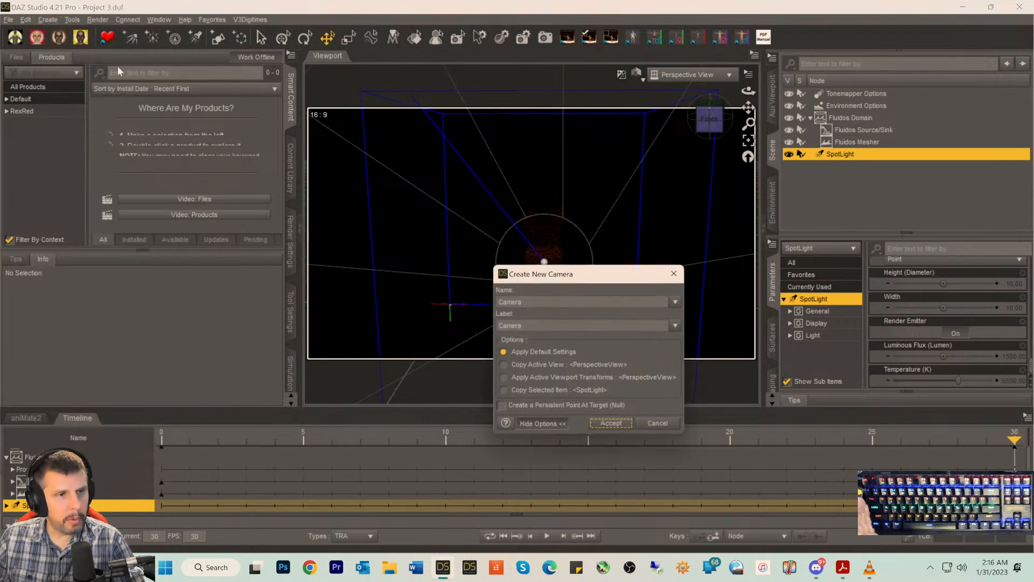
{"action": "left_click", "coordinate": [503, 365]}
{"action": "left_click", "coordinate": [610, 423]}
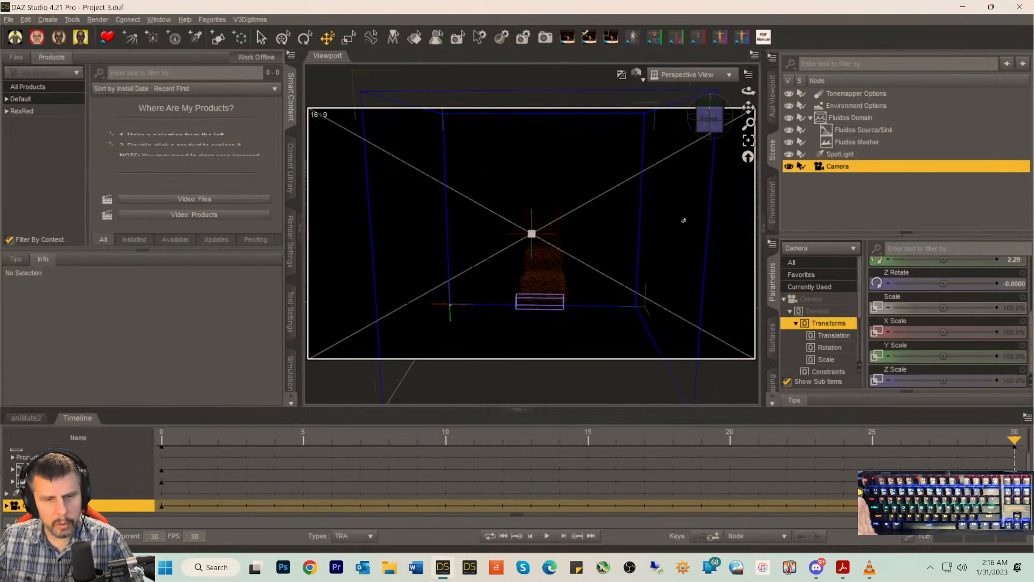
- Switch the viewport to look through the new Camera and select the SpotLight in the scene
{"action": "left_click", "coordinate": [686, 74]}
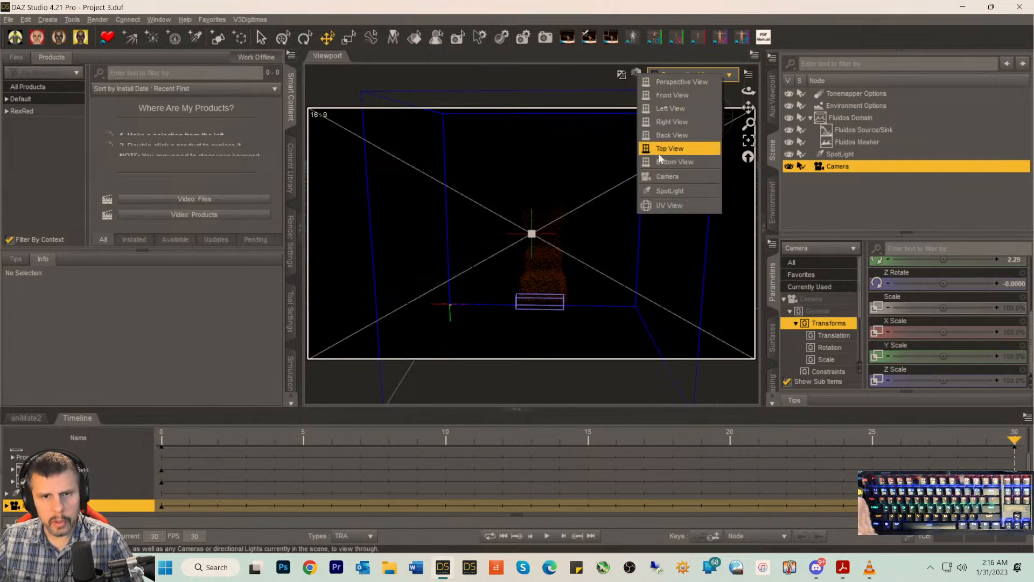
{"action": "left_click", "coordinate": [666, 176]}
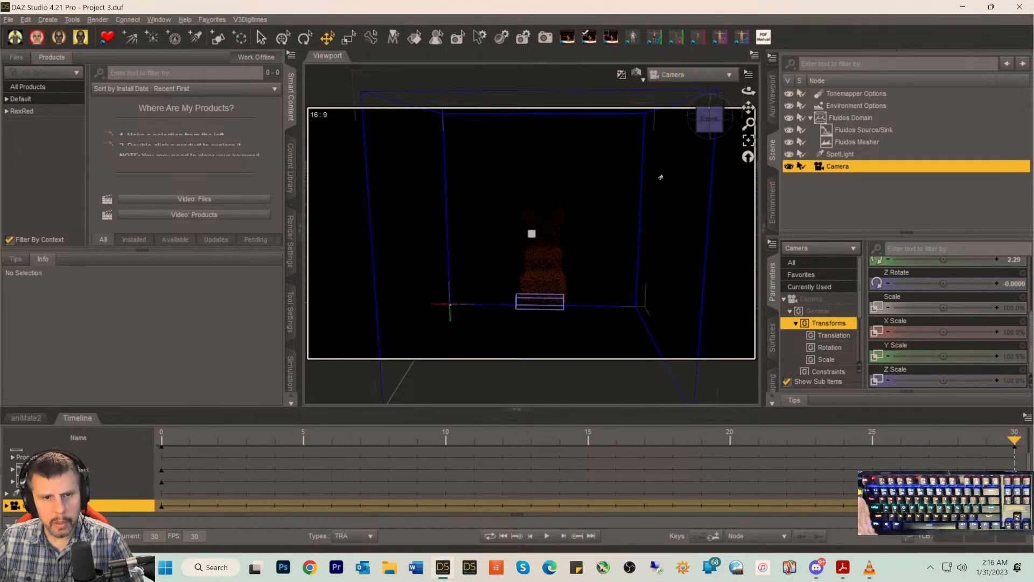
{"action": "left_click", "coordinate": [834, 156]}
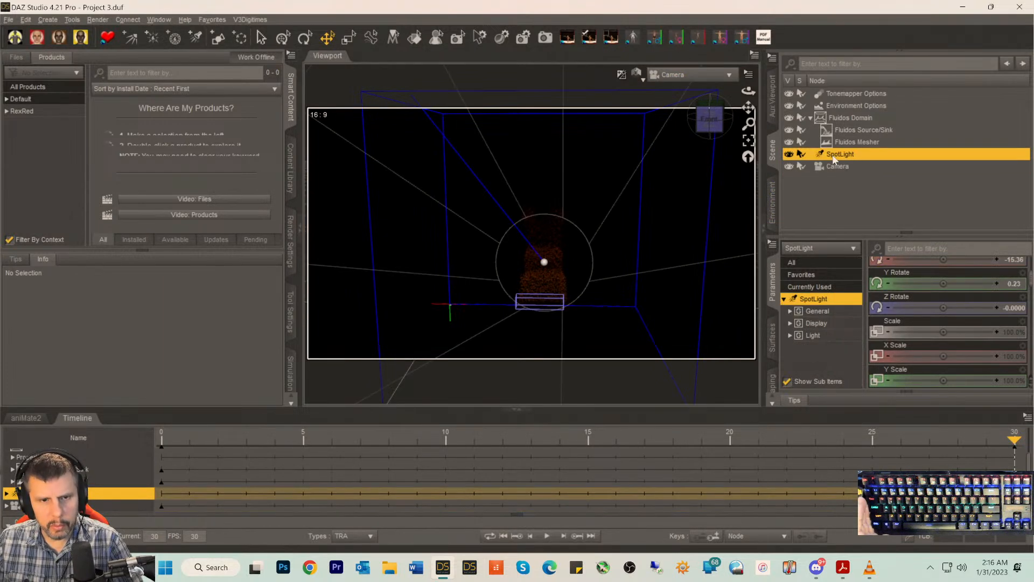
- Look through the spotlight and at the top view to examine the light cone's position relative to the Fluidos domain
{"action": "left_click", "coordinate": [695, 79]}
{"action": "left_click", "coordinate": [680, 196]}
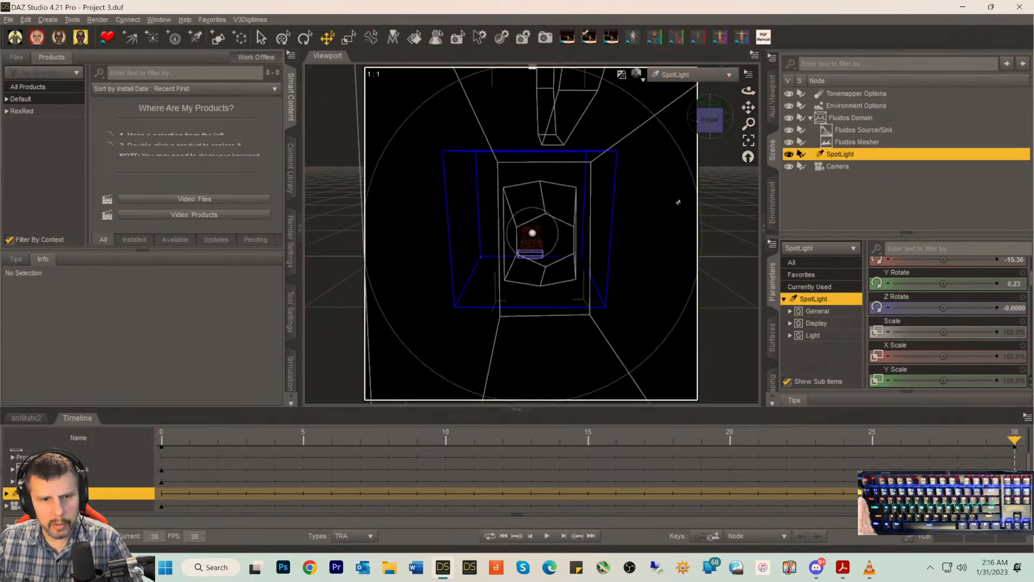
{"action": "left_click", "coordinate": [682, 78]}
{"action": "left_click", "coordinate": [825, 22]}
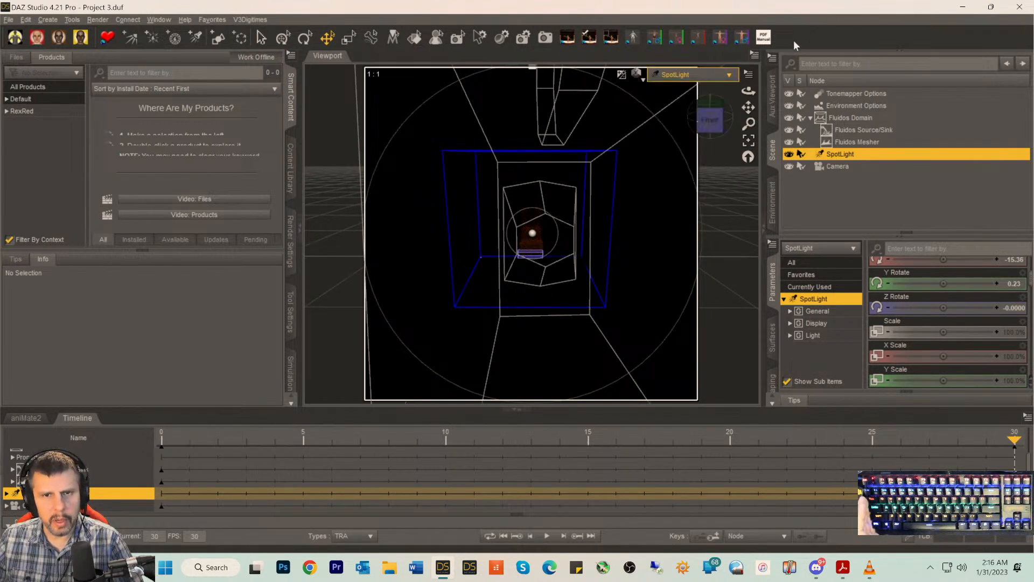
{"action": "left_click", "coordinate": [707, 76]}
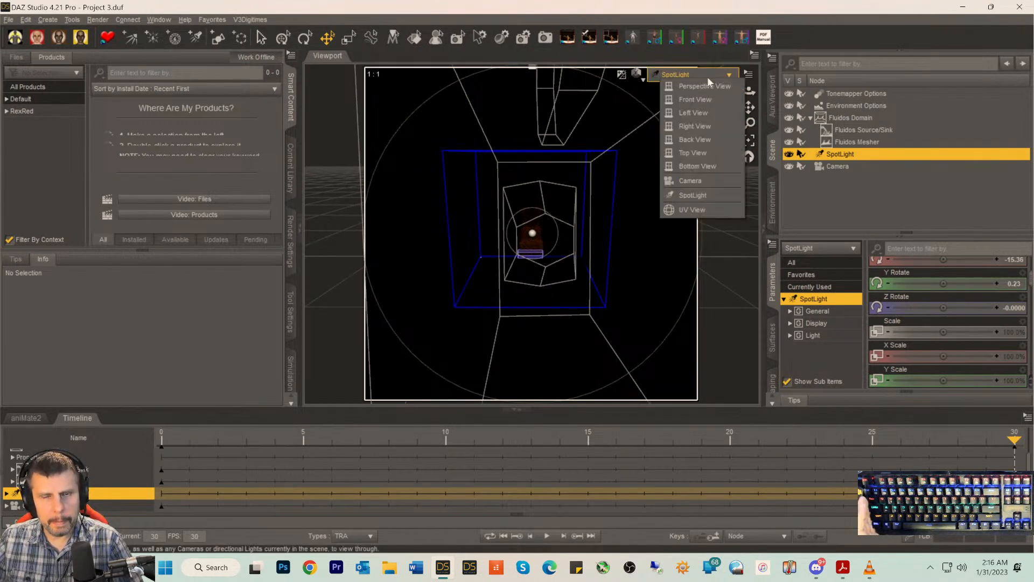
{"action": "left_click", "coordinate": [692, 152]}
{"action": "scroll", "coordinate": [644, 269], "scroll_direction": "down", "scroll_amount": 5}
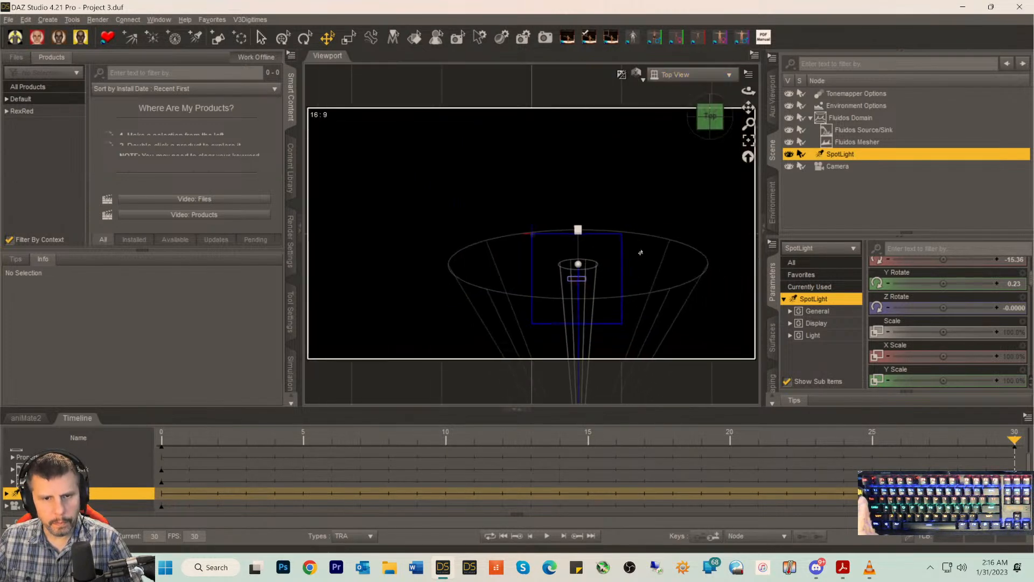
{"action": "scroll", "coordinate": [635, 231], "scroll_direction": "down", "scroll_amount": 4}
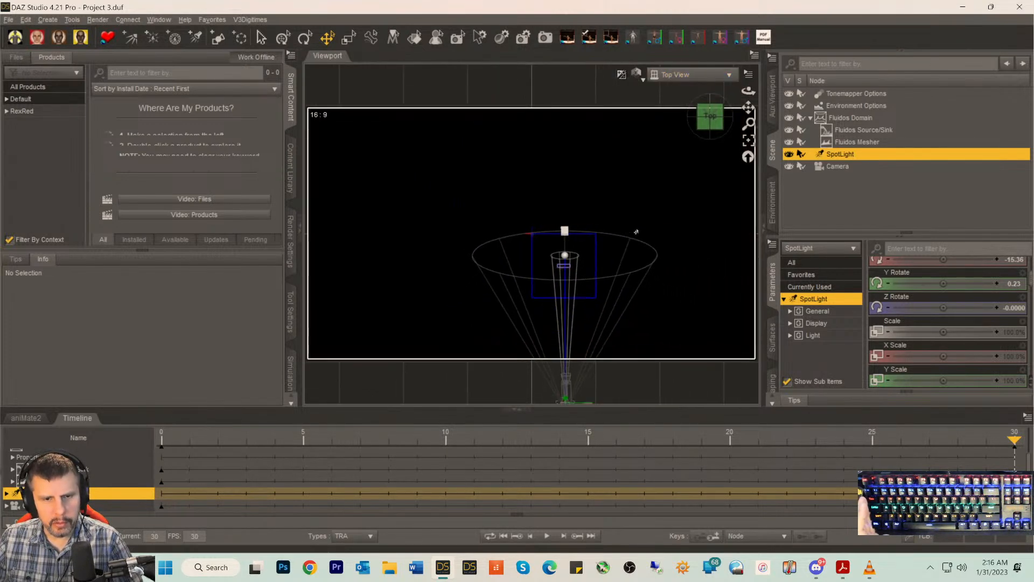
{"action": "scroll", "coordinate": [636, 231], "scroll_direction": "down", "scroll_amount": 2}
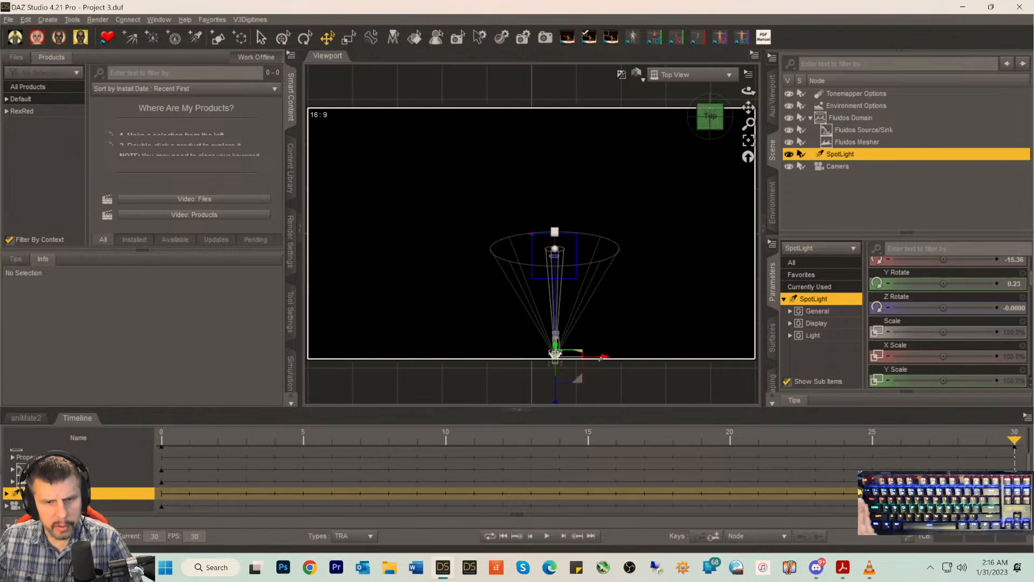
- Return to the spotlight's view, square its orientation to the front and shift the light slightly sideways
{"action": "left_click", "coordinate": [680, 76]}
{"action": "left_click", "coordinate": [661, 194]}
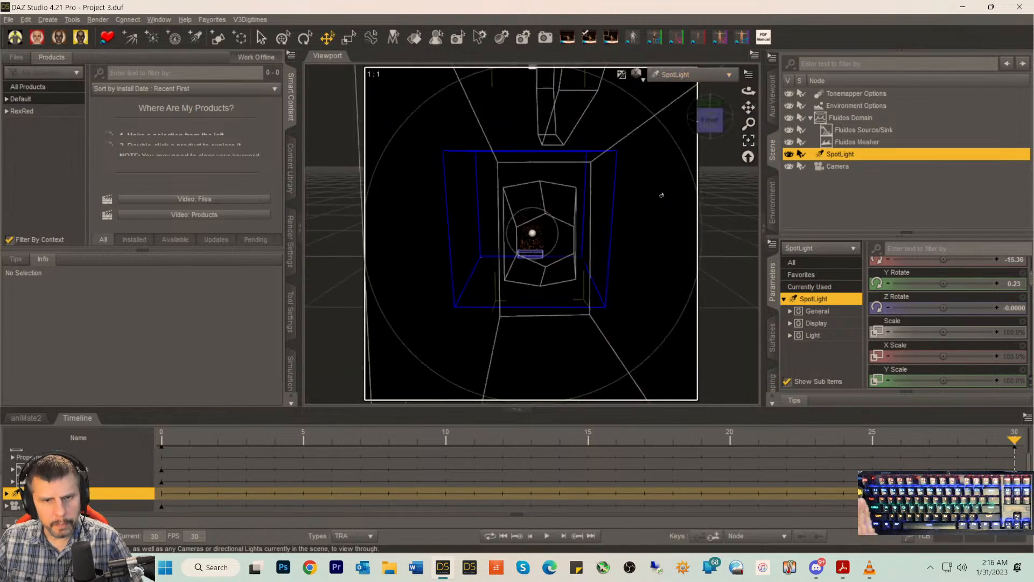
{"action": "left_click", "coordinate": [710, 122]}
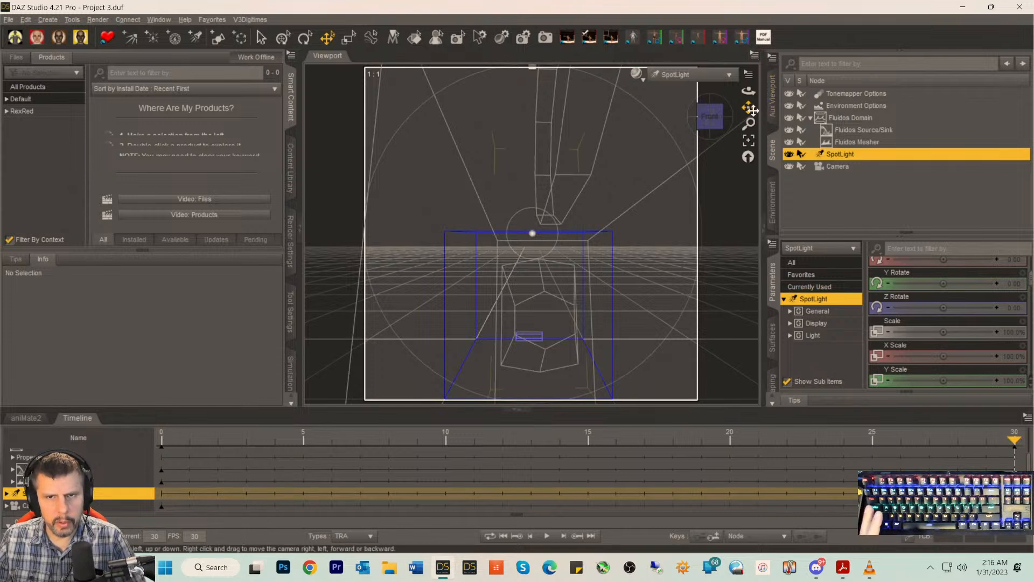
{"action": "left_click_drag", "start_coordinate": [748, 107], "coordinate": [758, 107]}
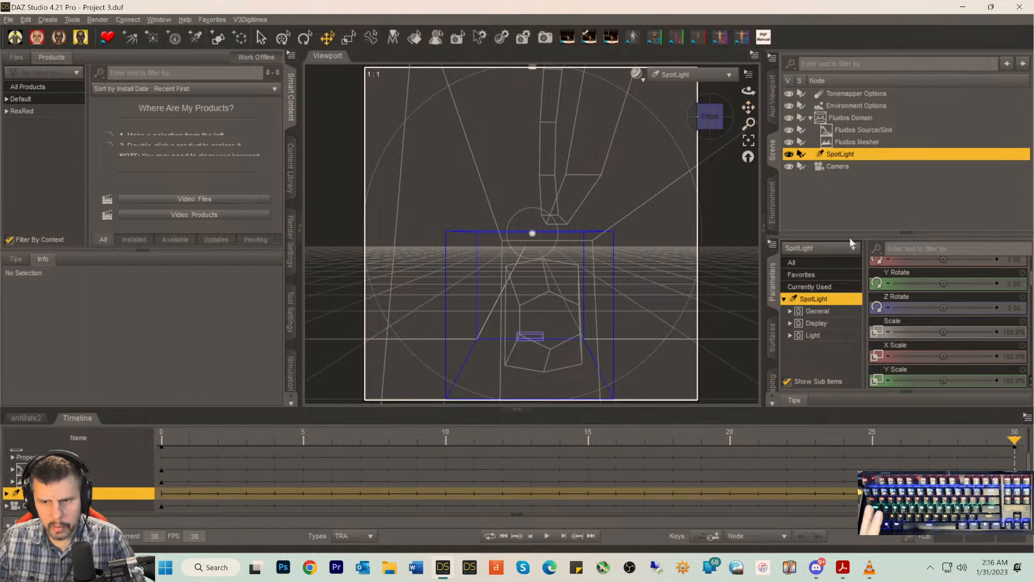
- Set the spotlight's Y Translate to 100 and its Z Translate to 280
{"action": "scroll", "coordinate": [916, 312], "scroll_direction": "up", "scroll_amount": 5}
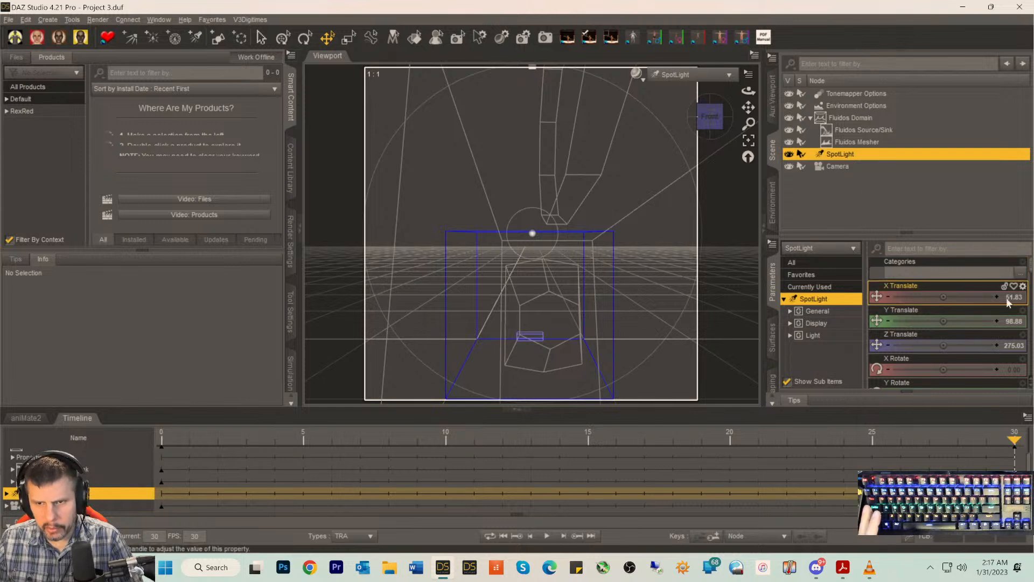
{"action": "mouse_move", "coordinate": [1016, 326]}
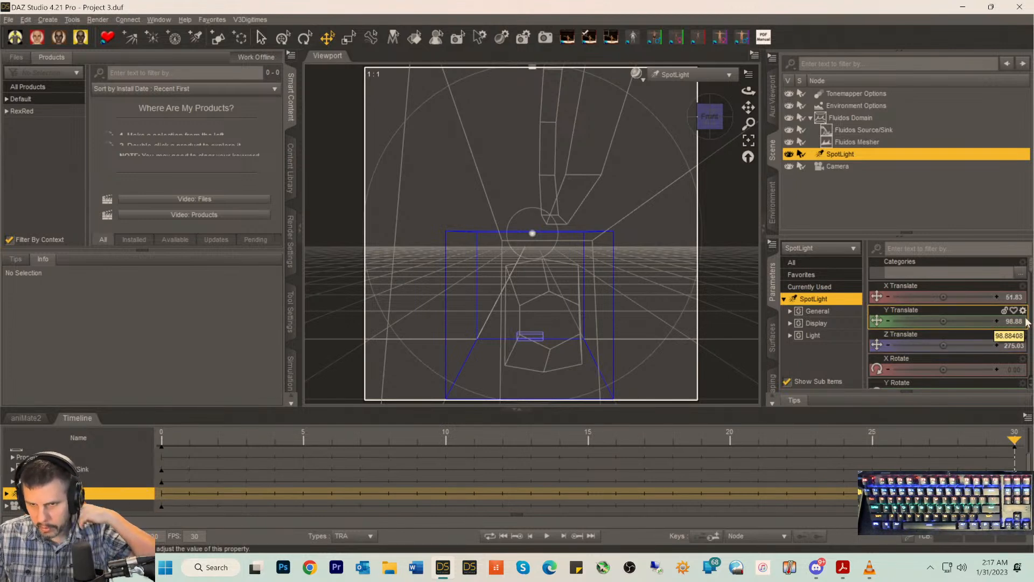
{"action": "left_click", "coordinate": [1017, 321]}
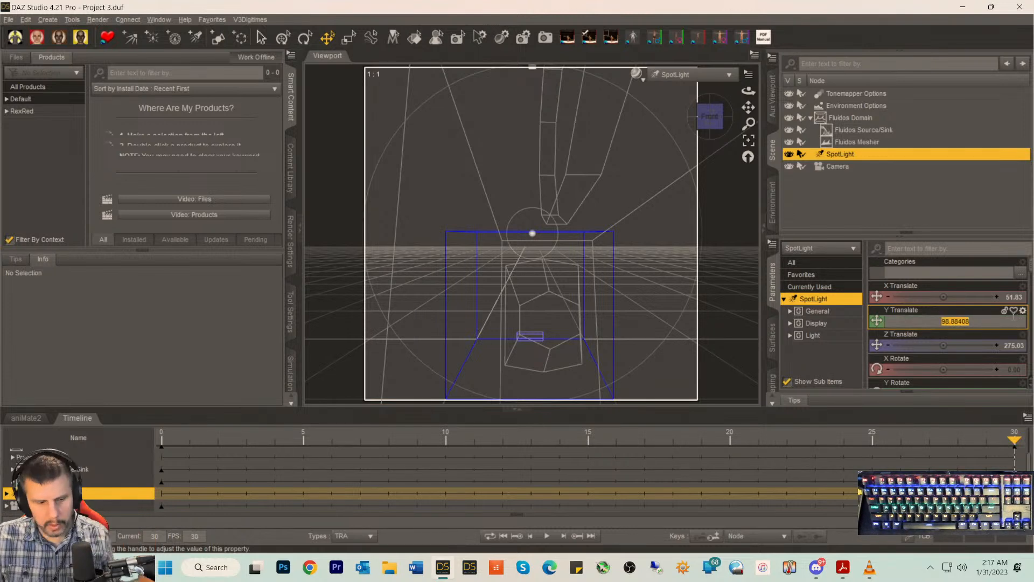
{"action": "type", "text": "1'090"}
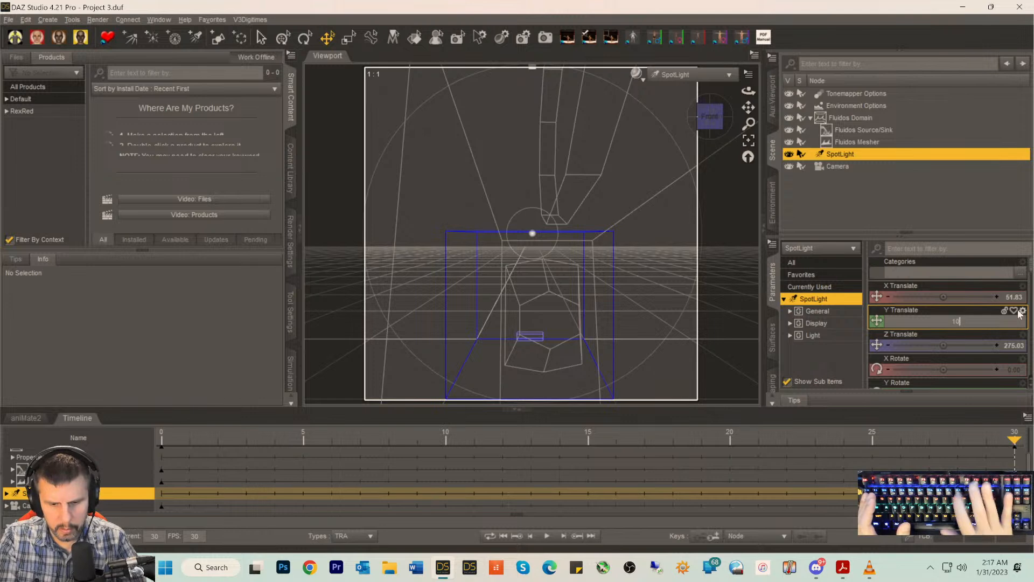
{"action": "key", "text": "Return"}
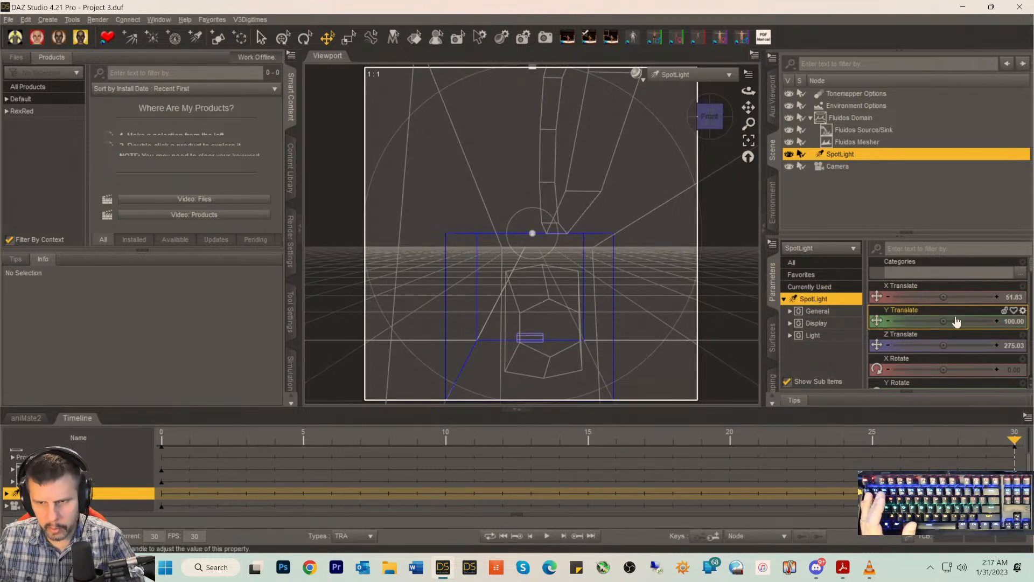
{"action": "double_click", "coordinate": [1008, 347]}
{"action": "type", "text": "200"}
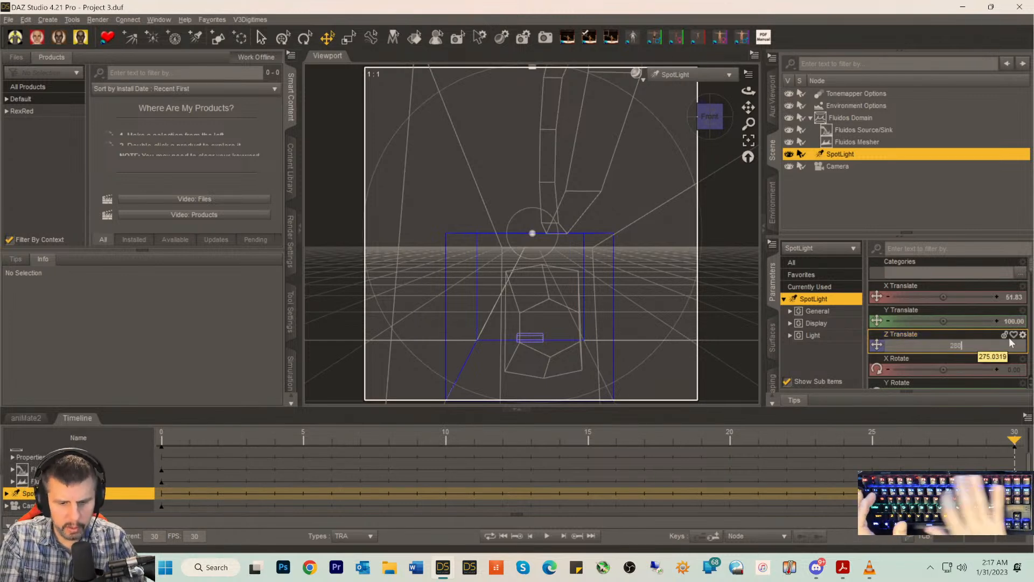
{"action": "key", "text": "Return"}
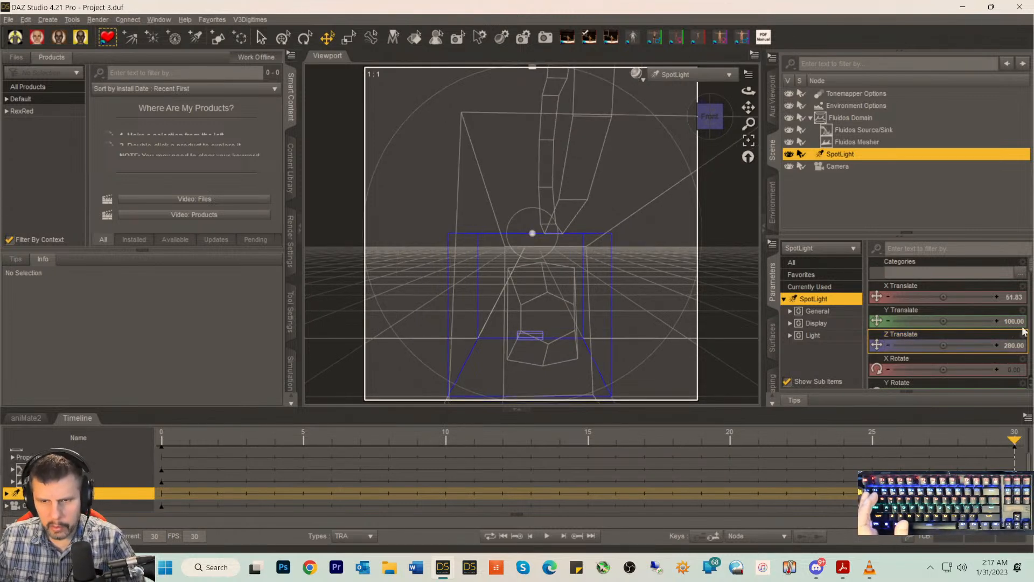
- Set the spotlight's X Translate to 50 and tilt the light down about 15 degrees towards the fluid source
{"action": "double_click", "coordinate": [1018, 301]}
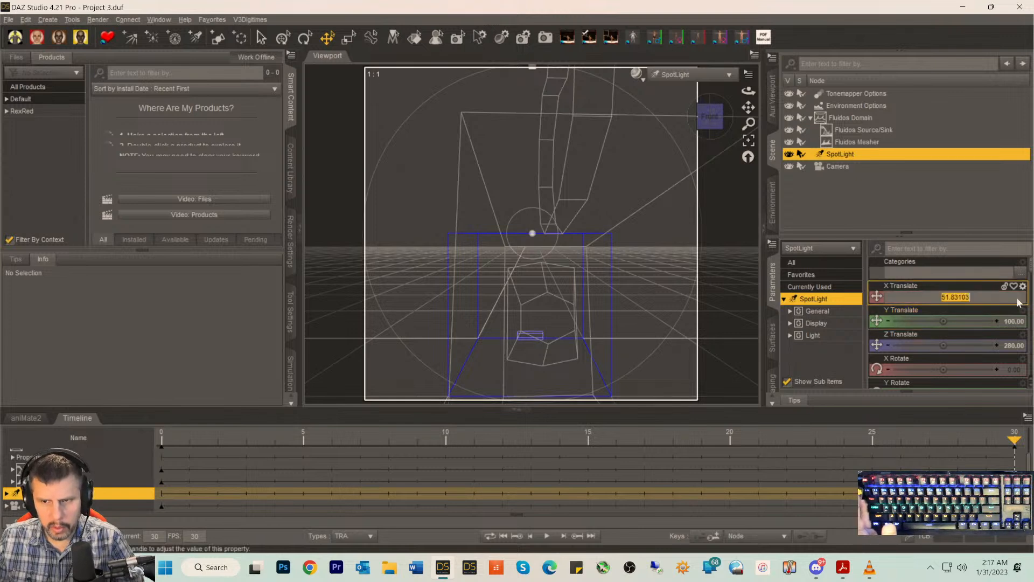
{"action": "type", "text": "50"}
{"action": "key", "text": "Return"}
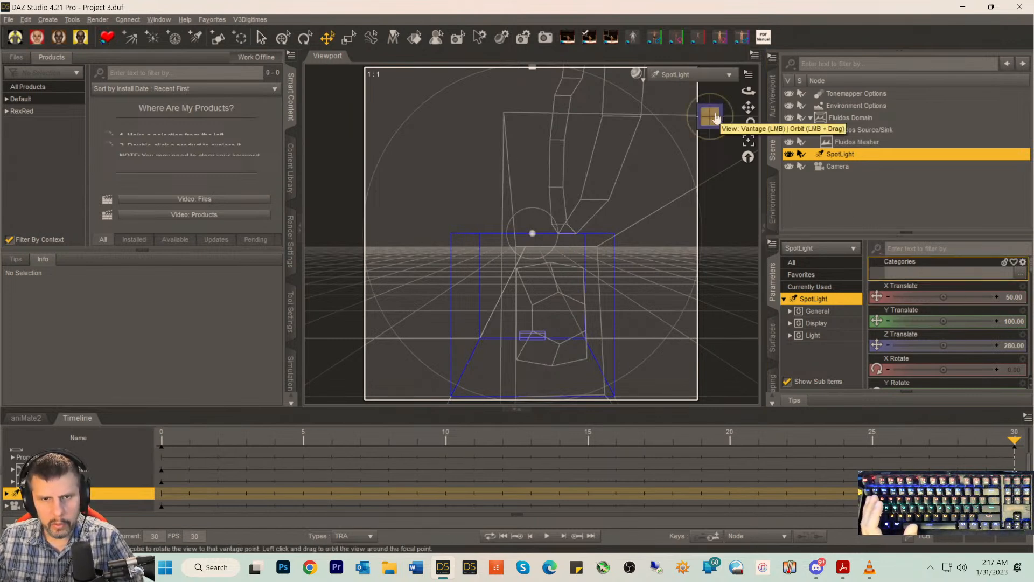
{"action": "left_click_drag", "start_coordinate": [713, 120], "coordinate": [713, 162]}
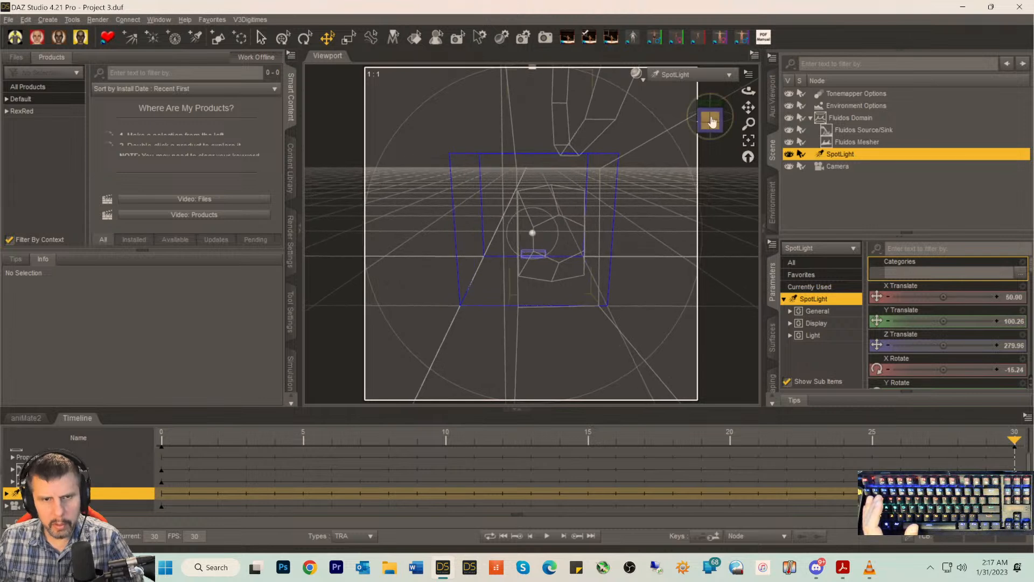
- Set the camera's X Translate to 50 and its Y Translate to 80
{"action": "left_click", "coordinate": [824, 166]}
{"action": "left_click", "coordinate": [1011, 273]}
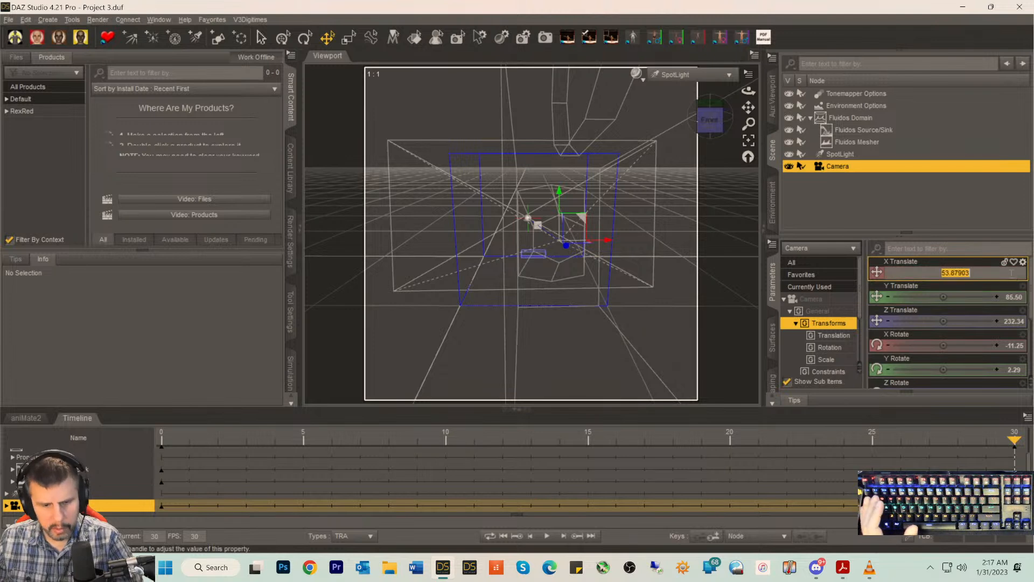
{"action": "type", "text": "50"}
{"action": "key", "text": "Return"}
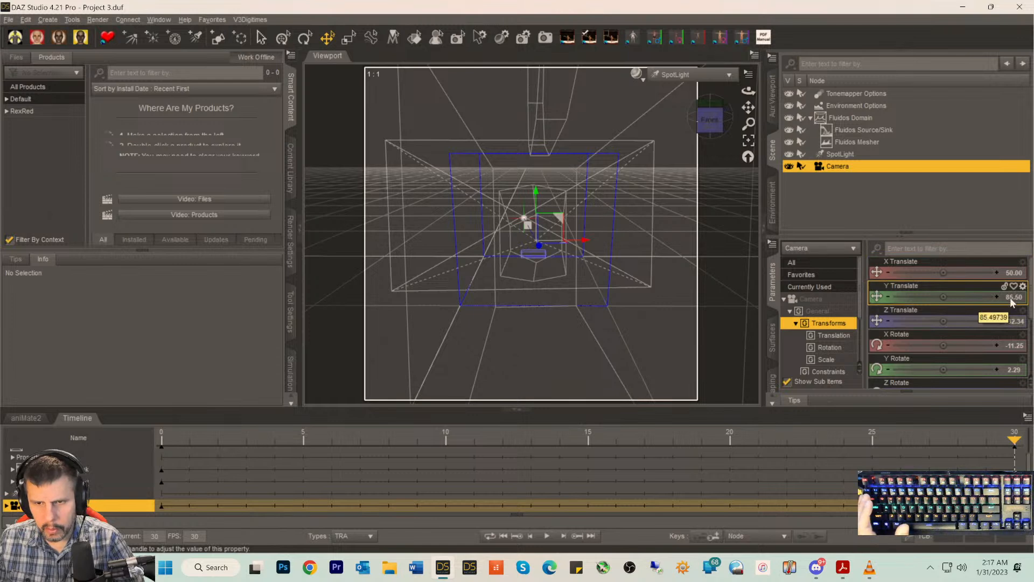
{"action": "double_click", "coordinate": [1011, 298]}
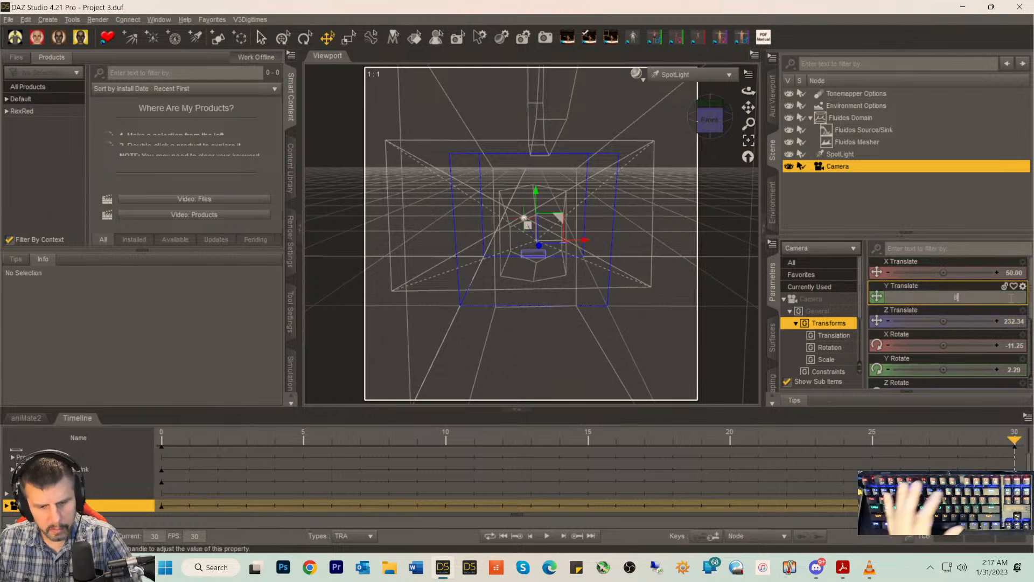
{"action": "key", "text": "Return"}
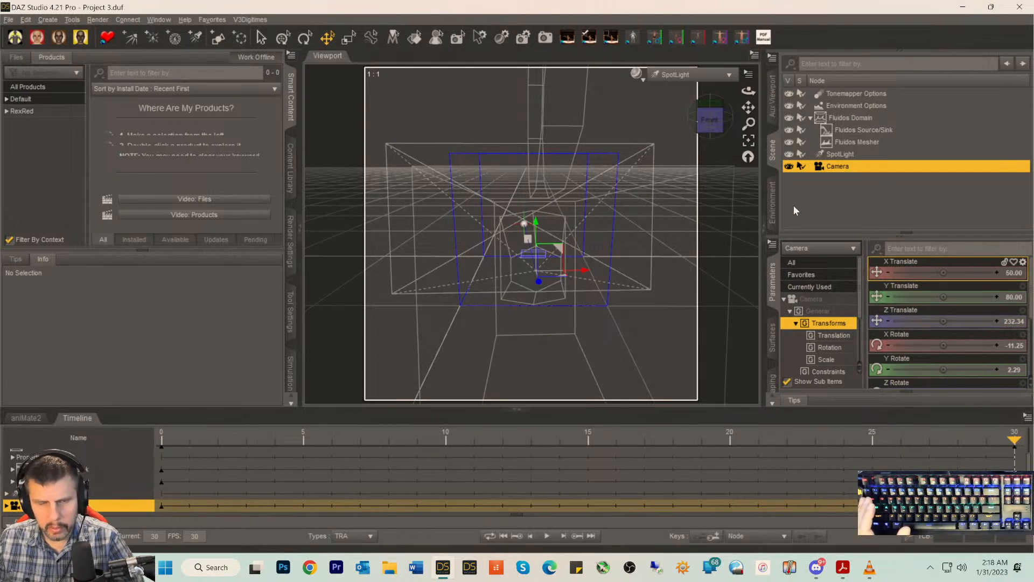
- Look through the camera with the rendered preview on and adjust its angle and position to centre the fluid source
{"action": "left_click", "coordinate": [679, 76]}
{"action": "left_click", "coordinate": [664, 181]}
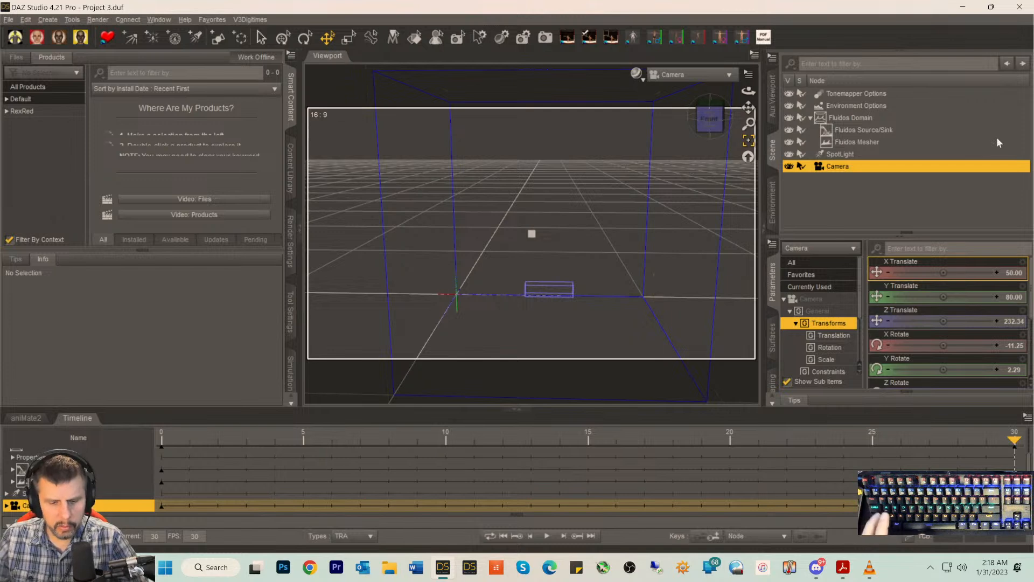
{"action": "key", "text": "ctrl+0"}
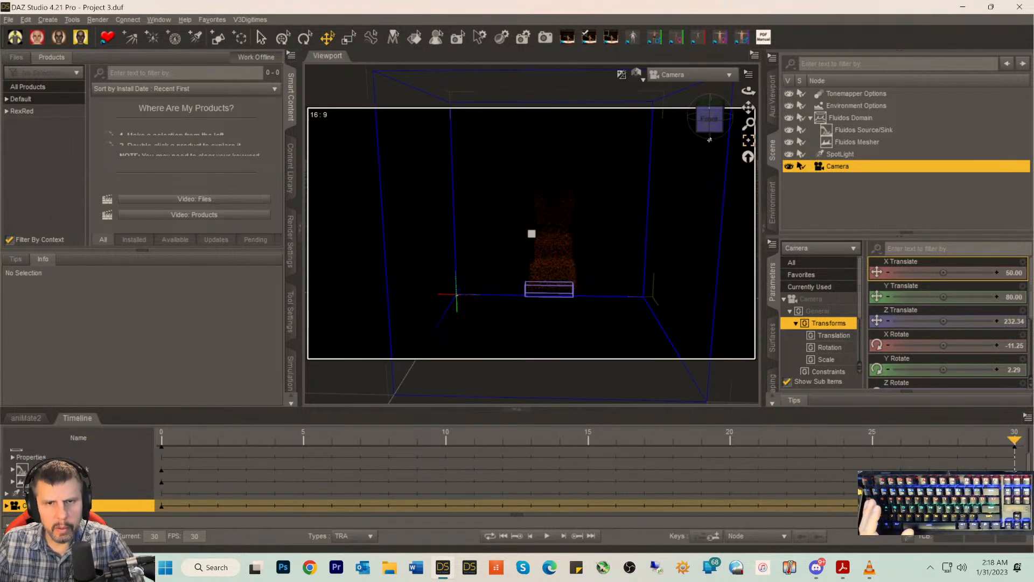
{"action": "left_click_drag", "start_coordinate": [710, 122], "coordinate": [749, 109]}
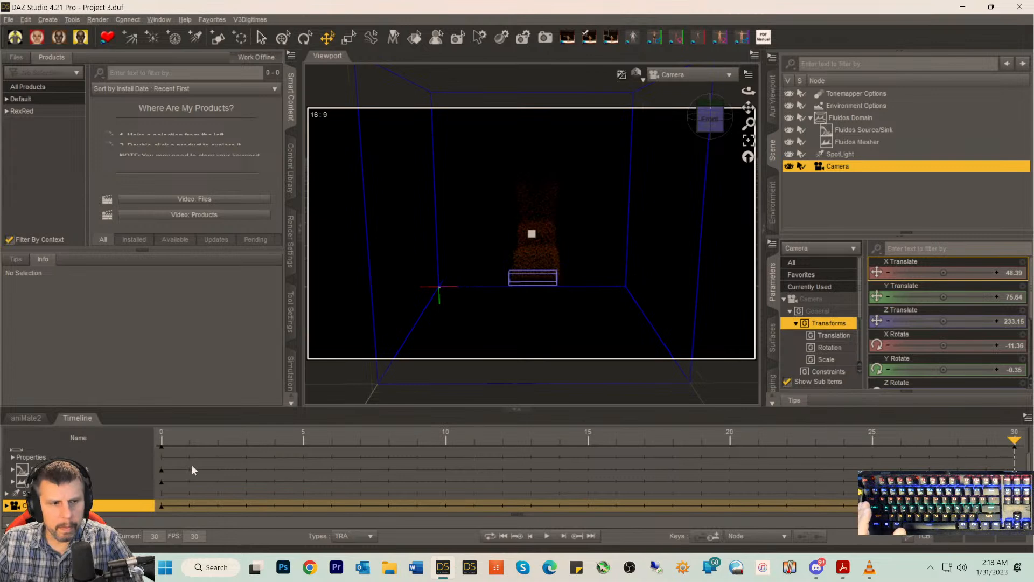
- Collapse the timeline to enlarge the viewport and enter a new Luminous Flux (Lumen) value for the spotlight
{"action": "left_click", "coordinate": [73, 420]}
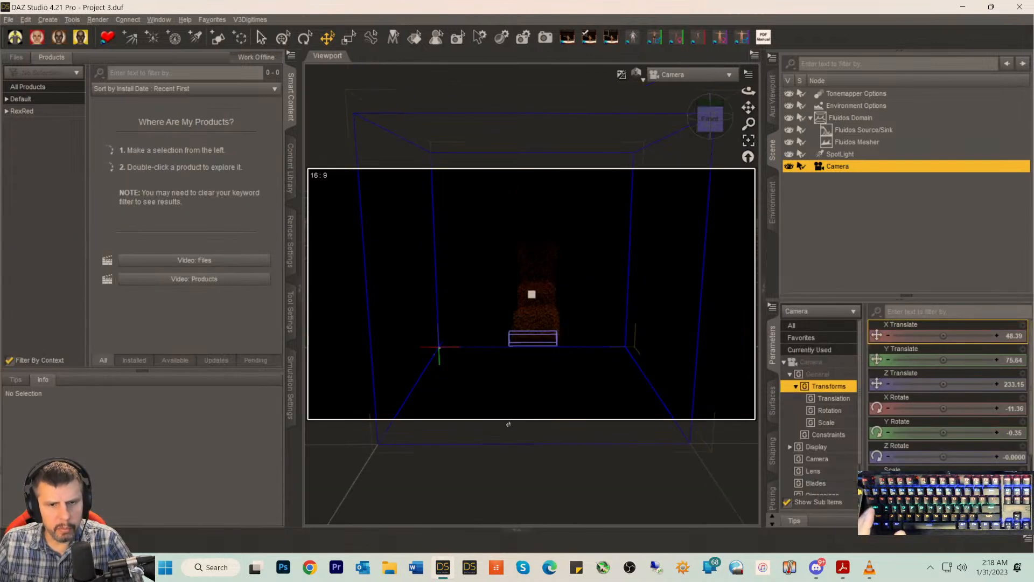
{"action": "left_click", "coordinate": [835, 155]}
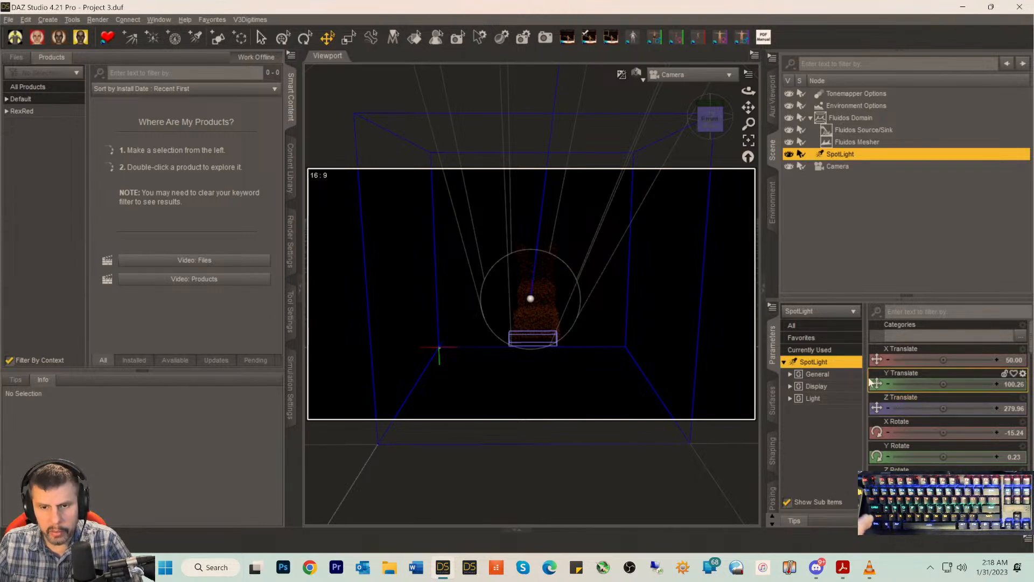
{"action": "scroll", "coordinate": [969, 454], "scroll_direction": "down", "scroll_amount": 10}
{"action": "scroll", "coordinate": [974, 471], "scroll_direction": "down", "scroll_amount": 5}
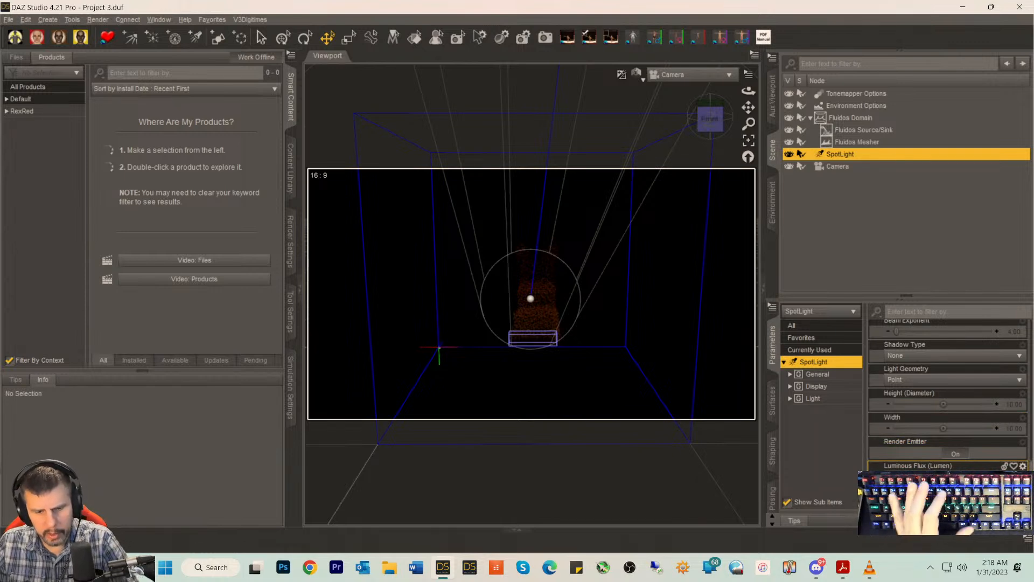
{"action": "key", "text": "Return"}
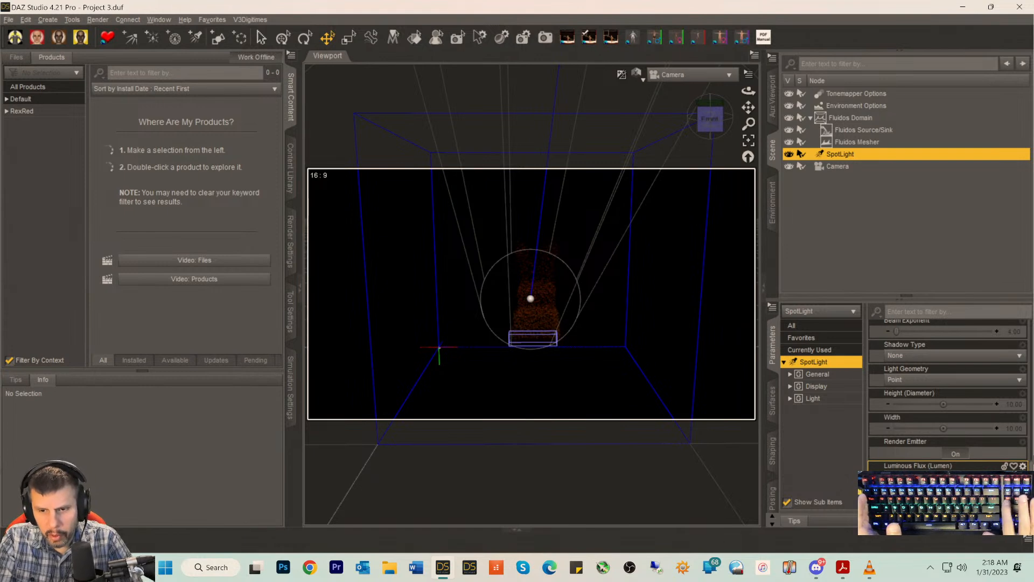
{"action": "key", "text": "Return"}
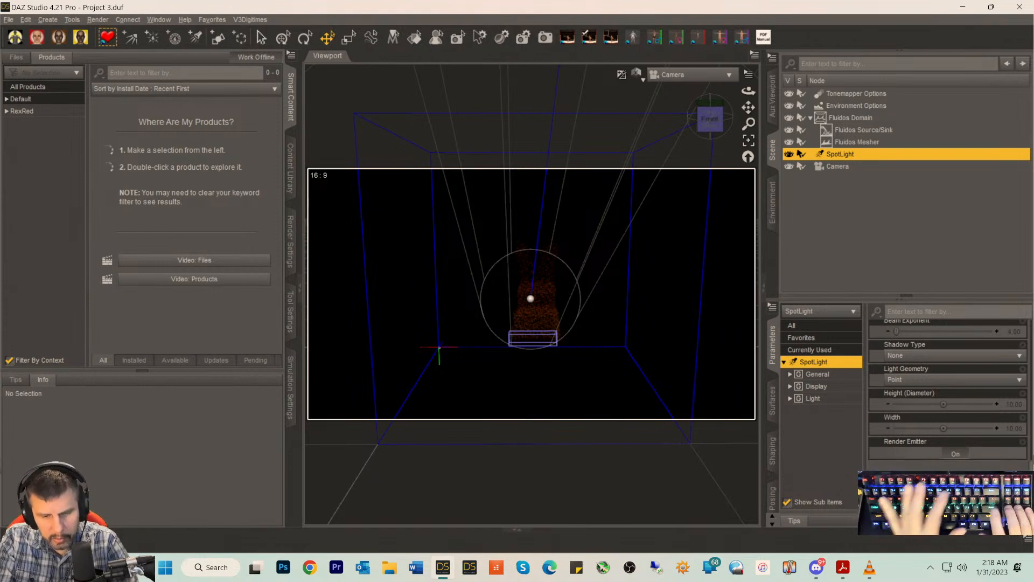
- Examine the exposure and white point settings of Tonemapper Options and open the Environment Options parameters
{"action": "left_click", "coordinate": [846, 94]}
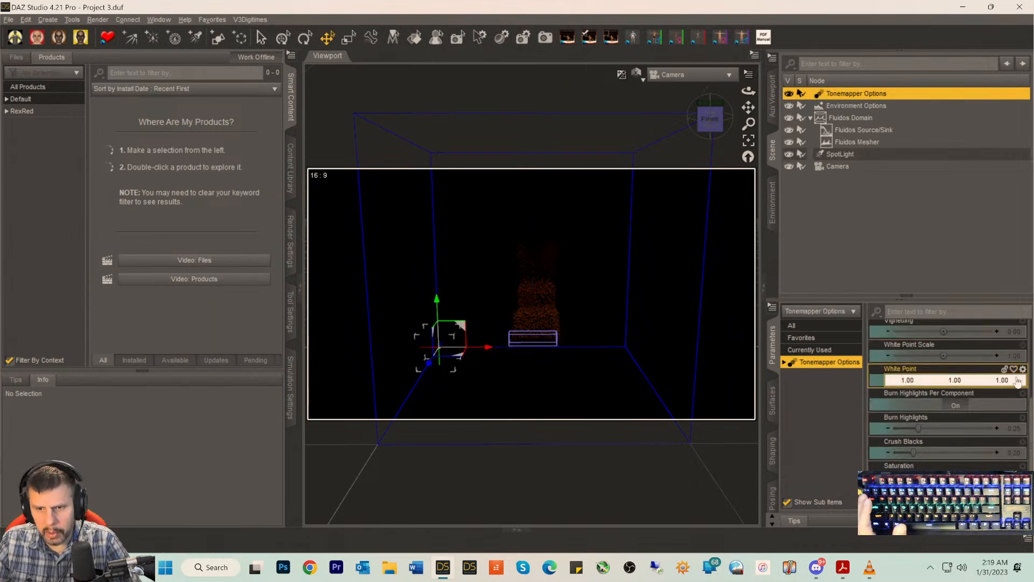
{"action": "scroll", "coordinate": [1024, 372], "scroll_direction": "up", "scroll_amount": 3}
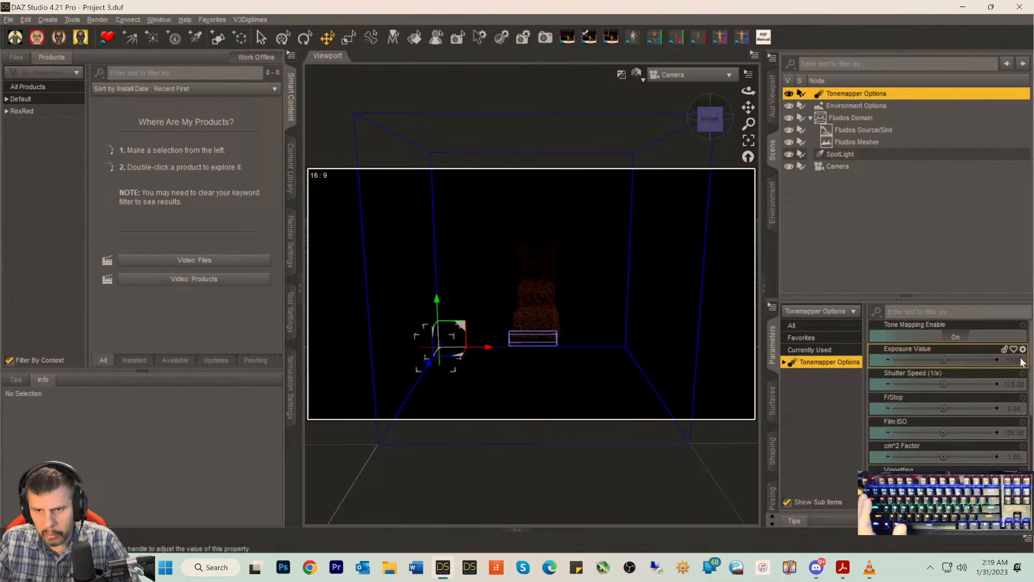
{"action": "scroll", "coordinate": [1001, 387], "scroll_direction": "down", "scroll_amount": 3}
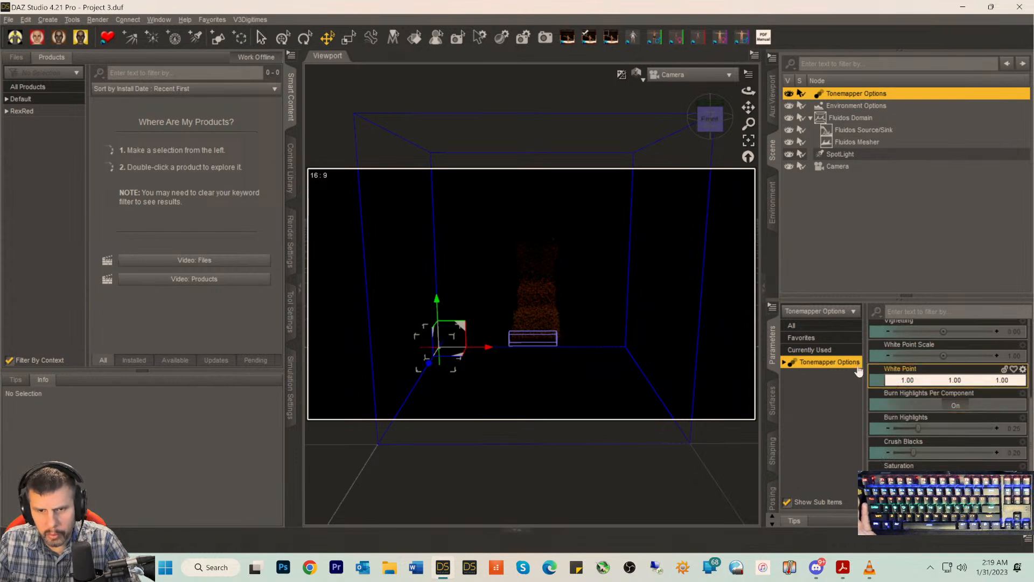
{"action": "left_click", "coordinate": [829, 106]}
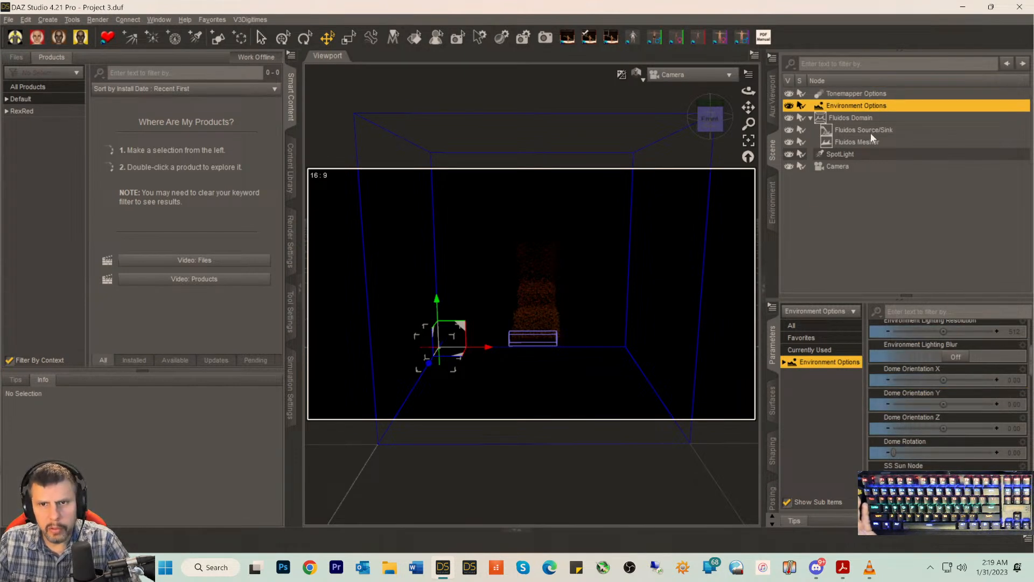
- Try a white Environment Tint in the Environment Options and set it back to black
{"action": "scroll", "coordinate": [1000, 385], "scroll_direction": "up", "scroll_amount": 5}
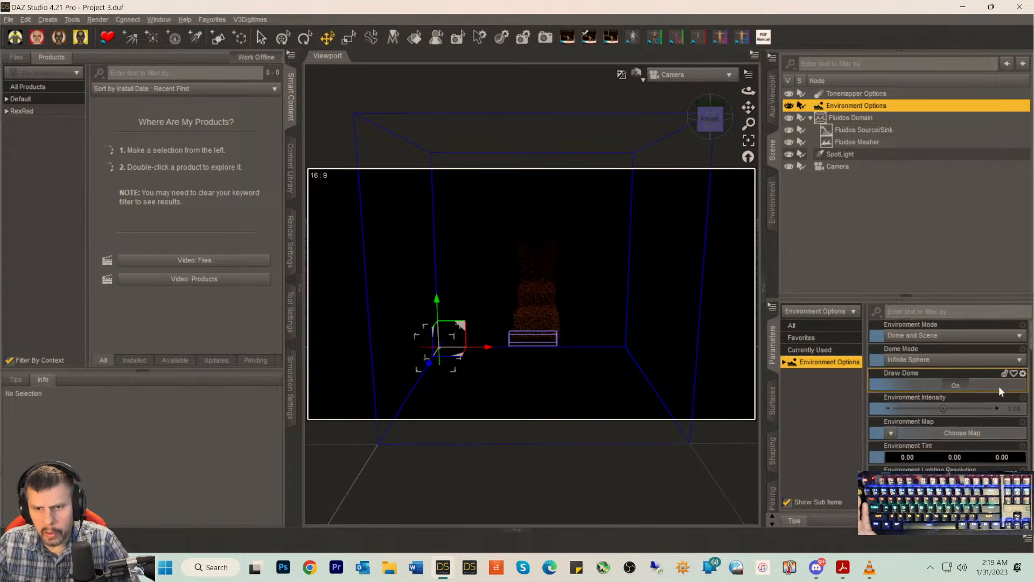
{"action": "left_click", "coordinate": [933, 457]}
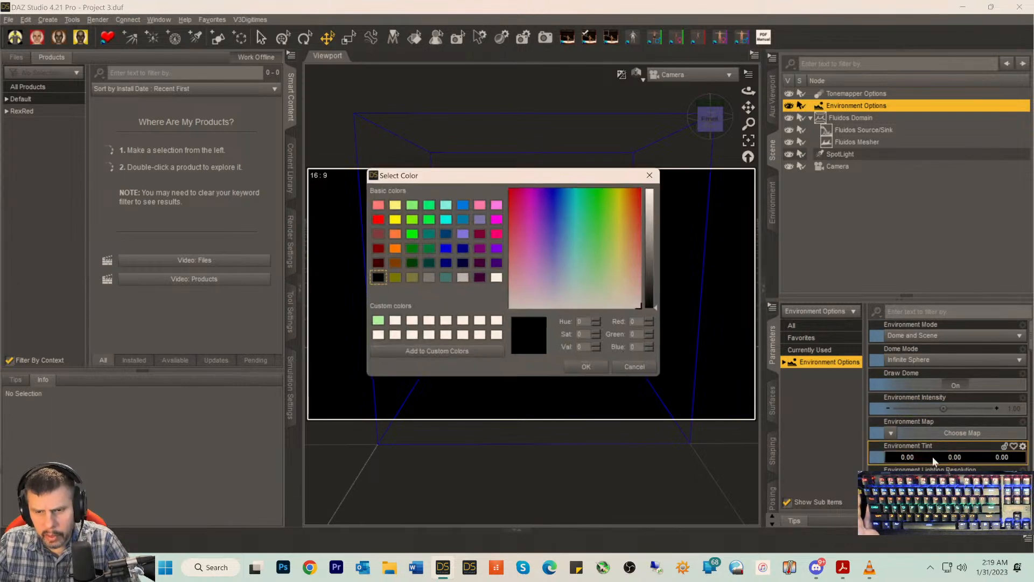
{"action": "left_click", "coordinate": [496, 278]}
{"action": "left_click", "coordinate": [586, 368]}
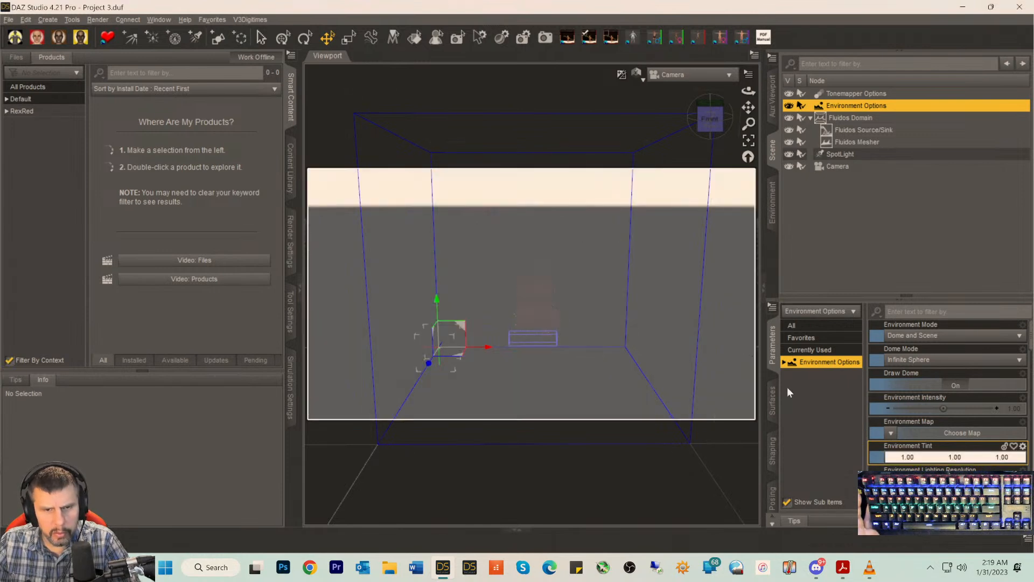
{"action": "left_click", "coordinate": [921, 457]}
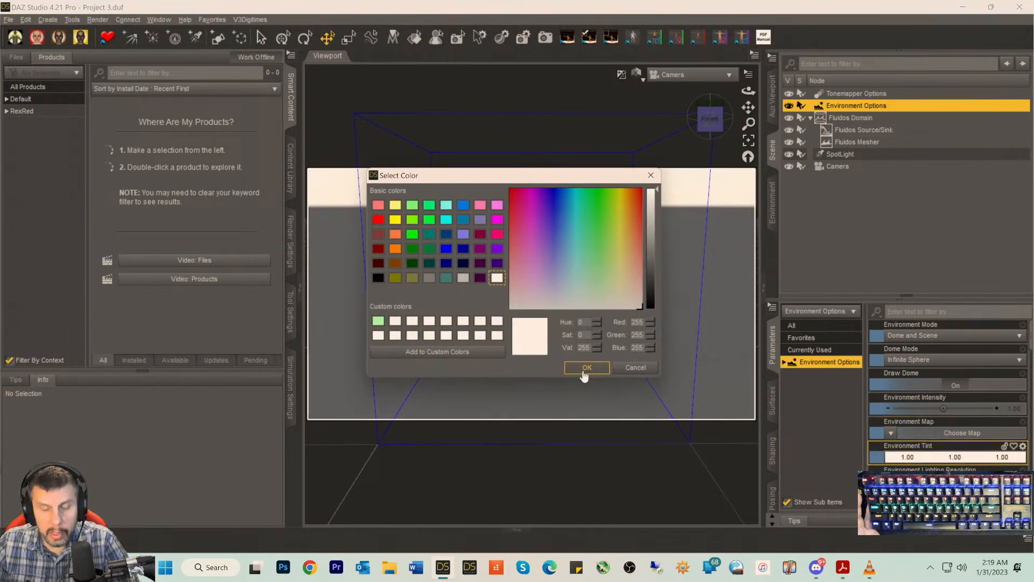
{"action": "left_click", "coordinate": [384, 278]}
{"action": "left_click", "coordinate": [586, 367]}
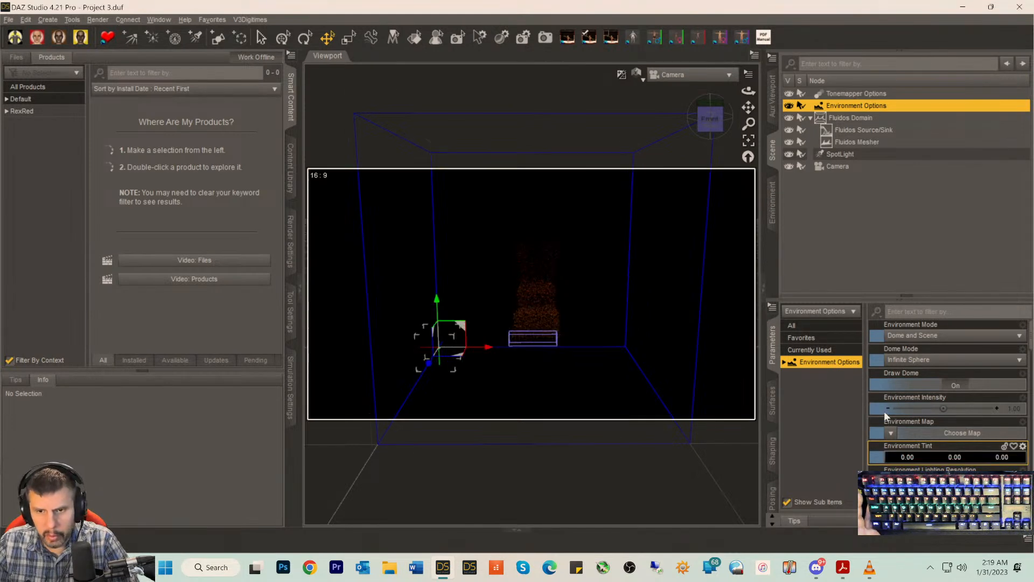
- Try the Scene Only Environment Mode and return it to Dome and Scene
{"action": "left_click", "coordinate": [922, 337]}
{"action": "left_click", "coordinate": [903, 383]}
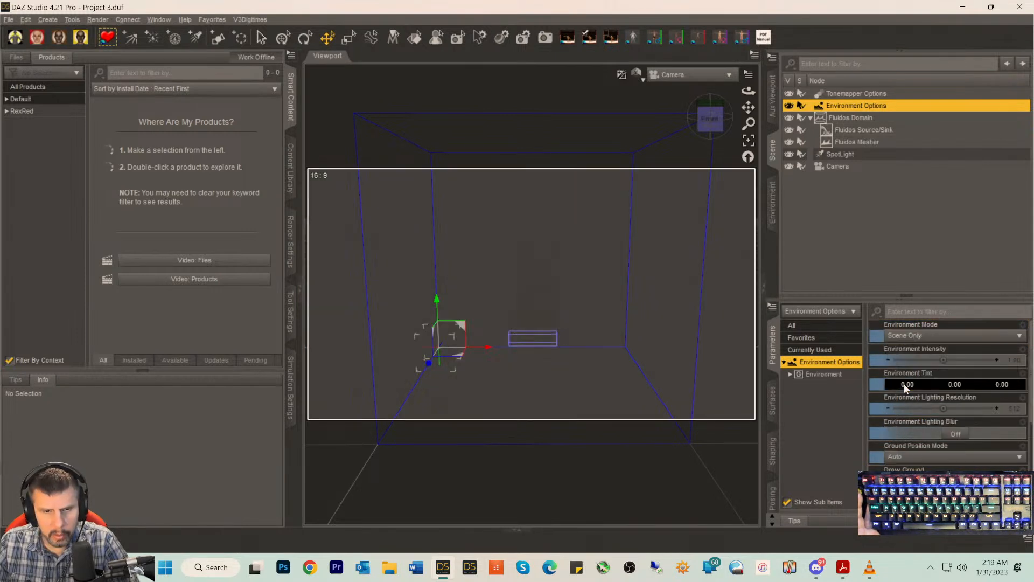
{"action": "left_click", "coordinate": [914, 339]}
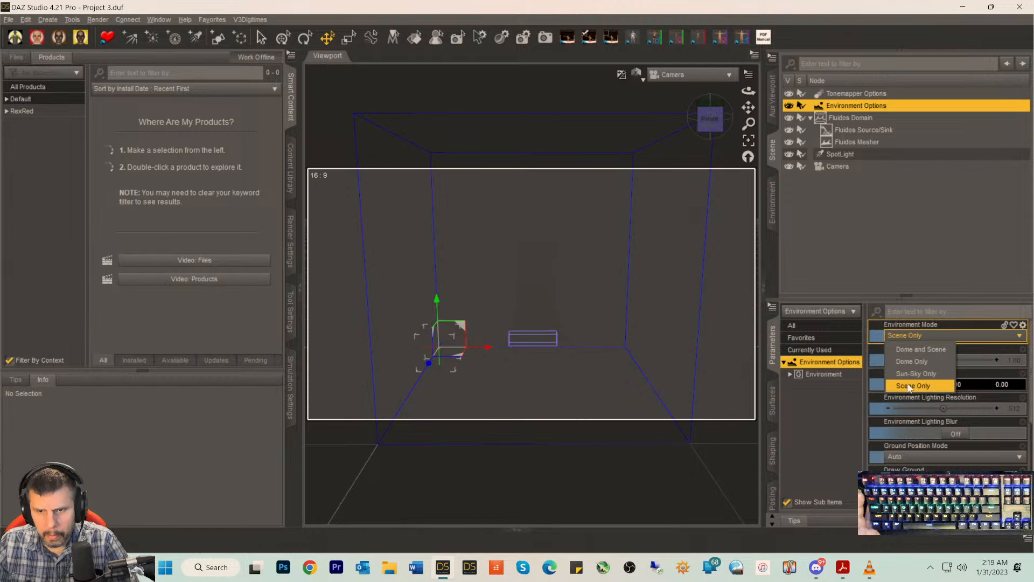
{"action": "left_click", "coordinate": [916, 349]}
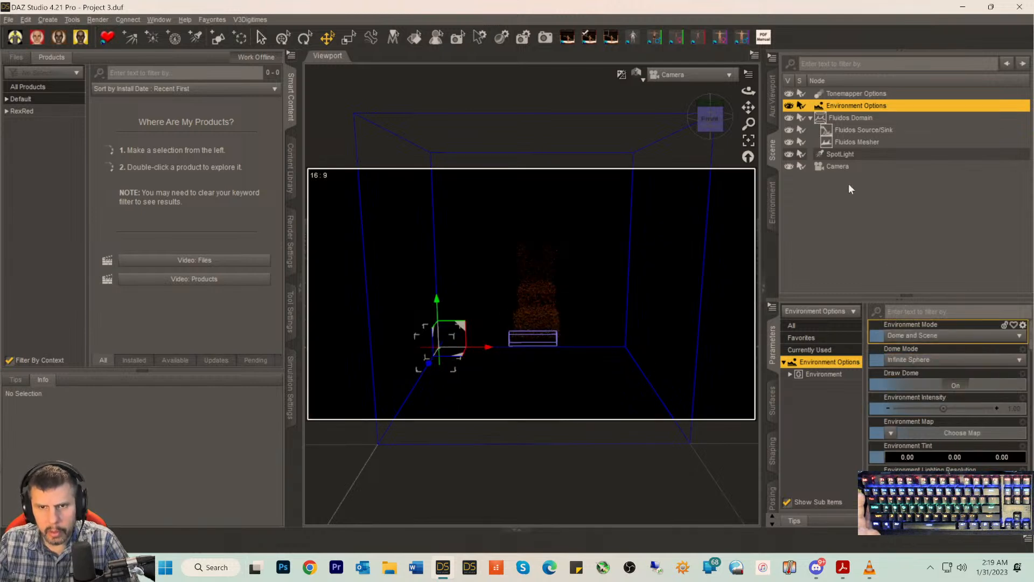
- Select the spotlight and review all its light parameters, from Color and Intensity through Light Geometry to Luminous Flux (Lumen)
{"action": "left_click", "coordinate": [832, 143]}
{"action": "left_click", "coordinate": [833, 152]}
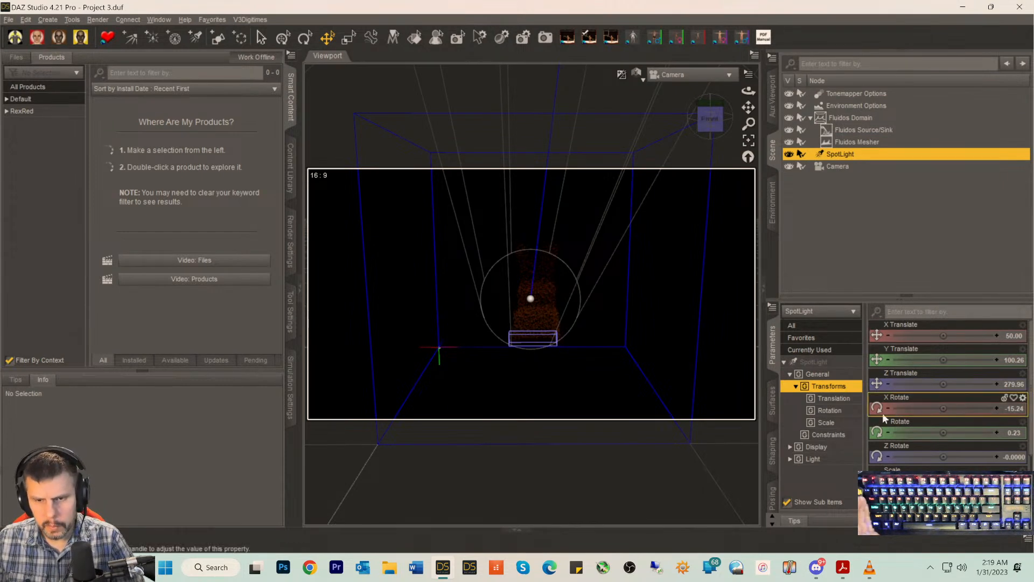
{"action": "left_click", "coordinate": [813, 362]}
{"action": "scroll", "coordinate": [917, 461], "scroll_direction": "down", "scroll_amount": 5}
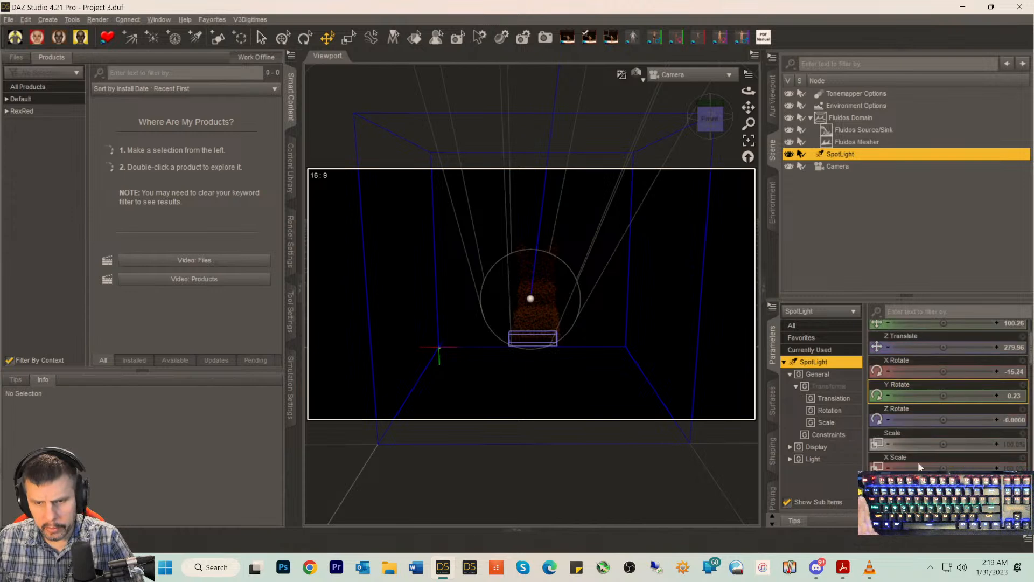
{"action": "scroll", "coordinate": [927, 469], "scroll_direction": "down", "scroll_amount": 8}
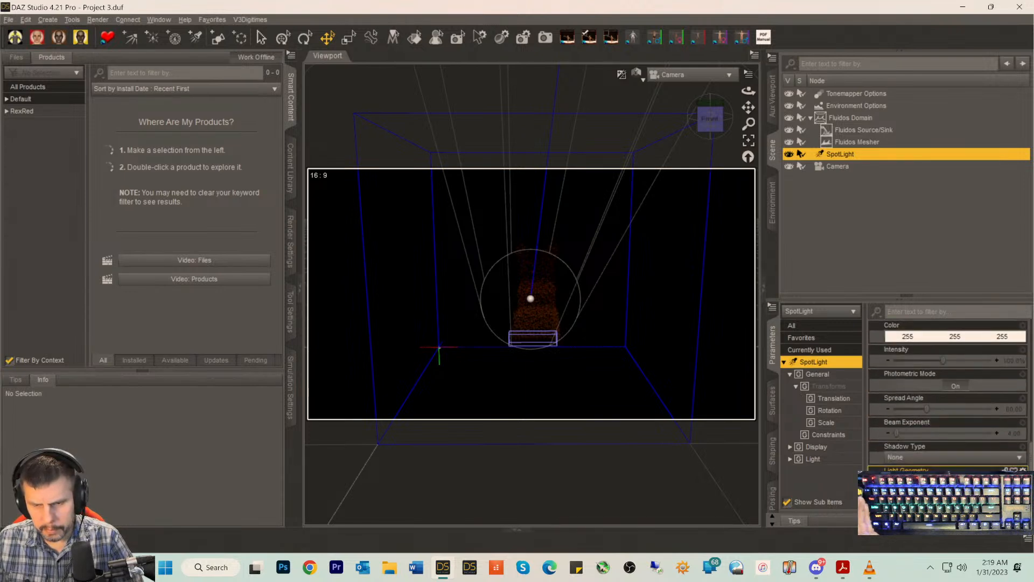
{"action": "scroll", "coordinate": [943, 459], "scroll_direction": "down", "scroll_amount": 4}
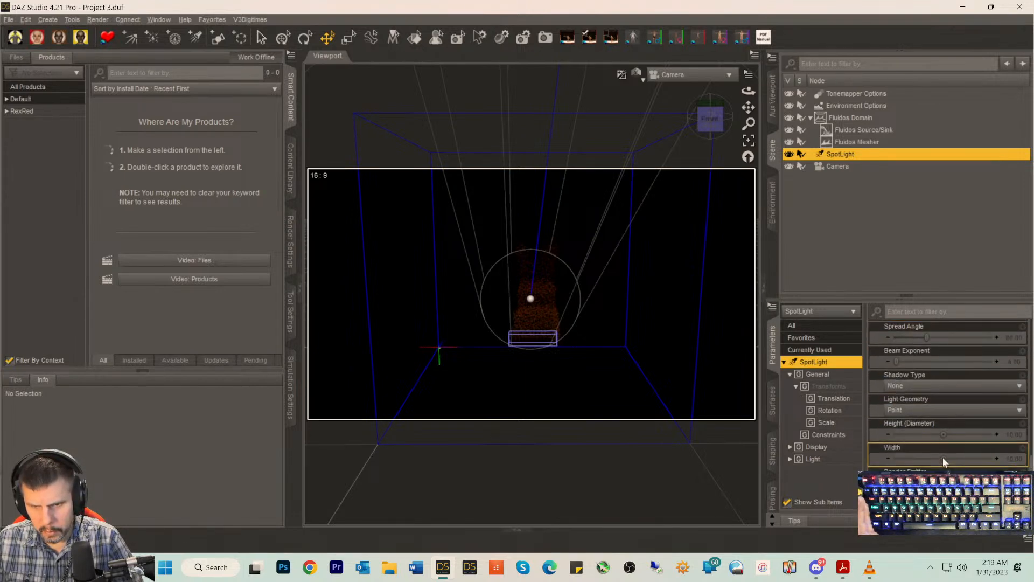
{"action": "scroll", "coordinate": [942, 457], "scroll_direction": "down", "scroll_amount": 1}
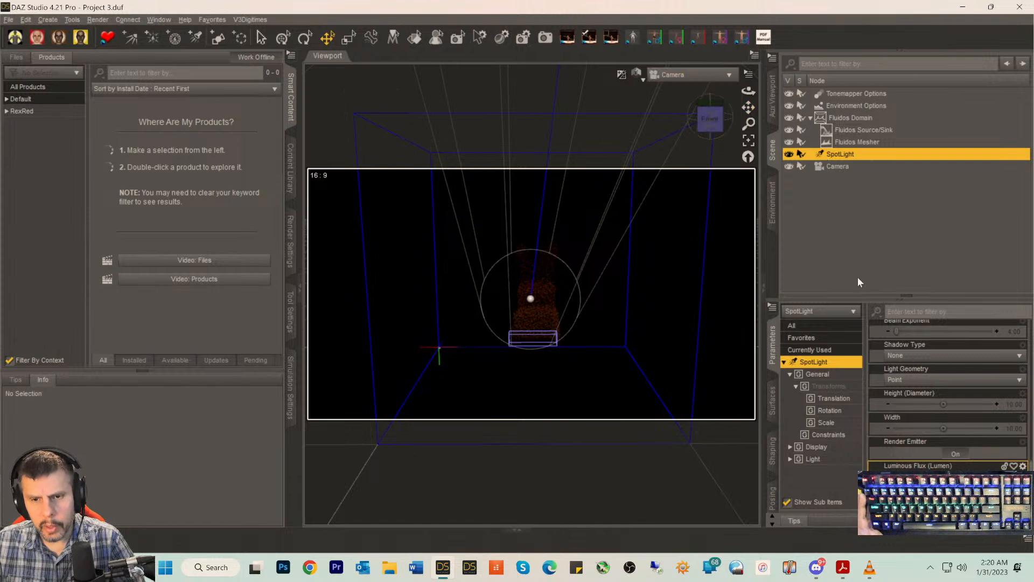
- Try the spotlight's Show Base option on and off, and look over its display and transform parameters
{"action": "scroll", "coordinate": [933, 383], "scroll_direction": "up", "scroll_amount": 5}
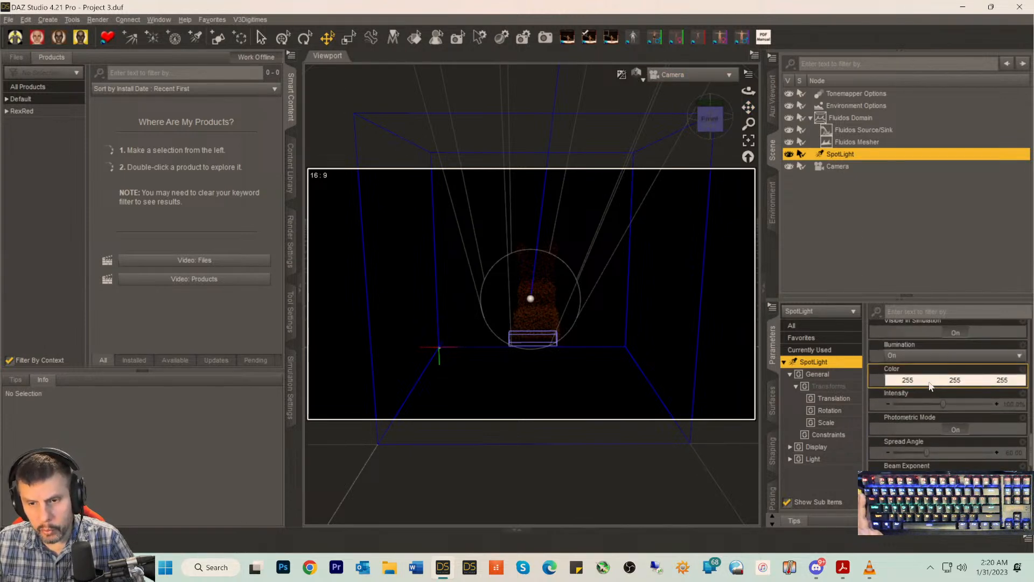
{"action": "scroll", "coordinate": [931, 385], "scroll_direction": "up", "scroll_amount": 3}
{"action": "scroll", "coordinate": [936, 393], "scroll_direction": "up", "scroll_amount": 6}
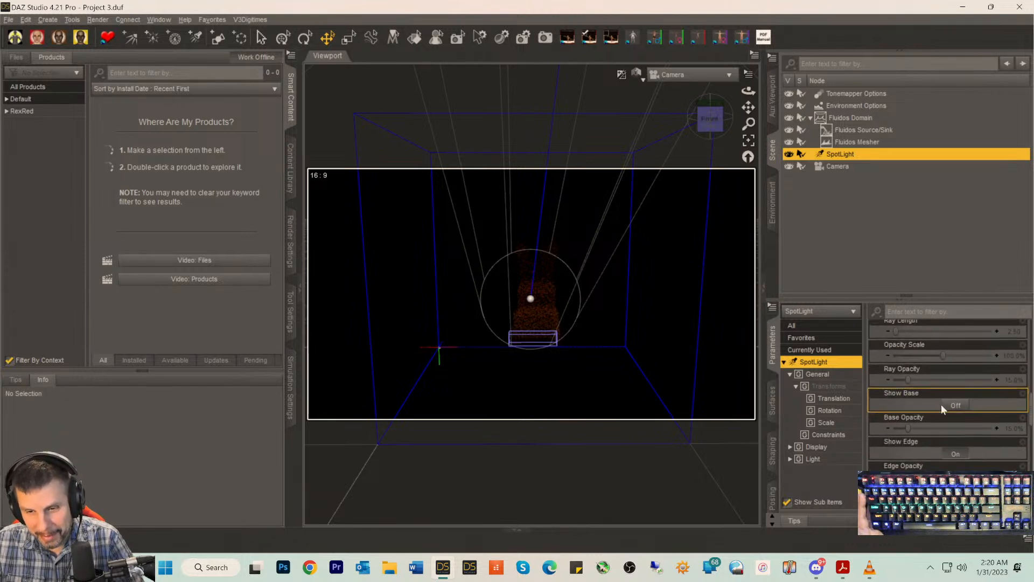
{"action": "left_click", "coordinate": [951, 407]}
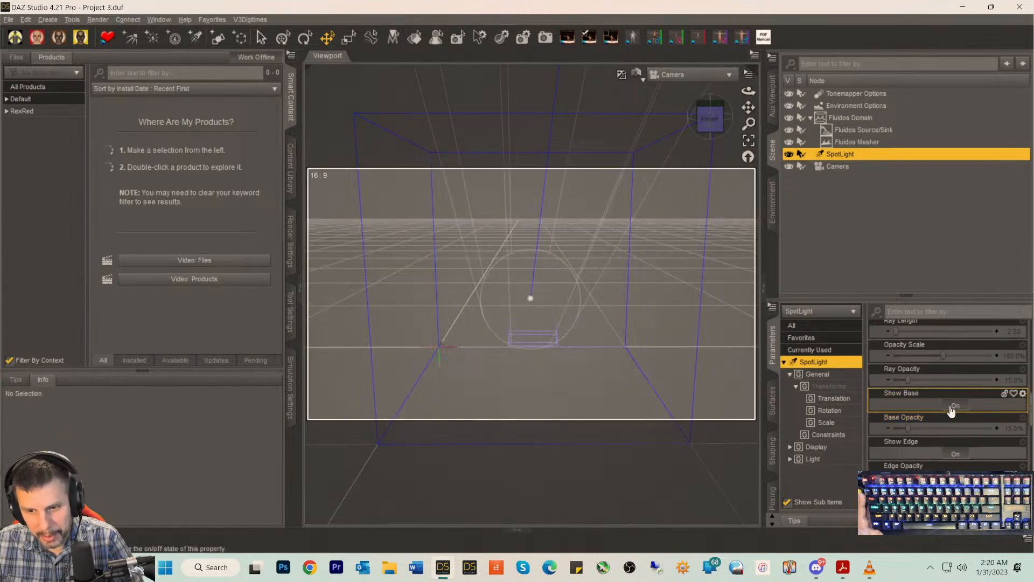
{"action": "left_click", "coordinate": [916, 405]}
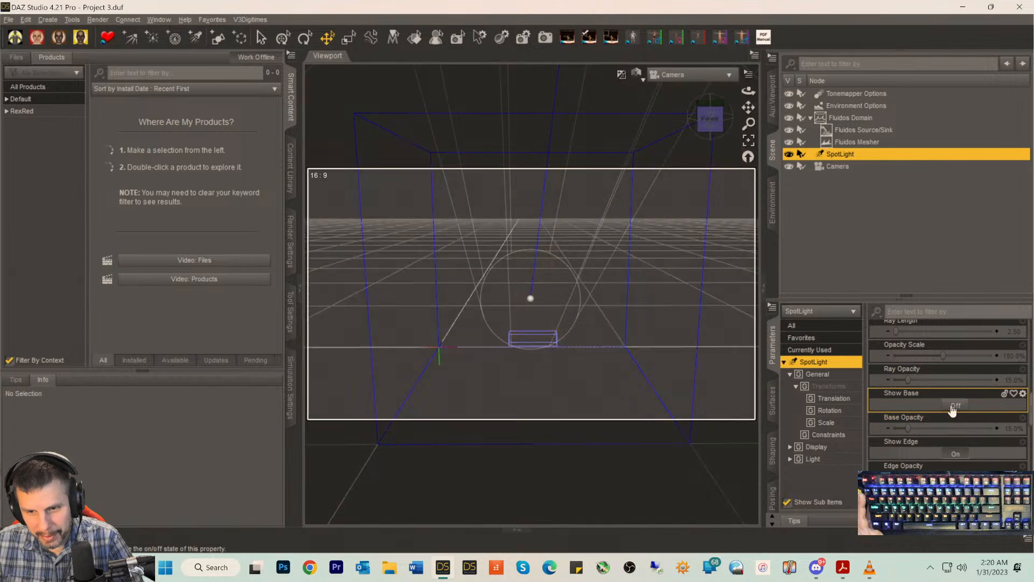
{"action": "scroll", "coordinate": [915, 401], "scroll_direction": "up", "scroll_amount": 5}
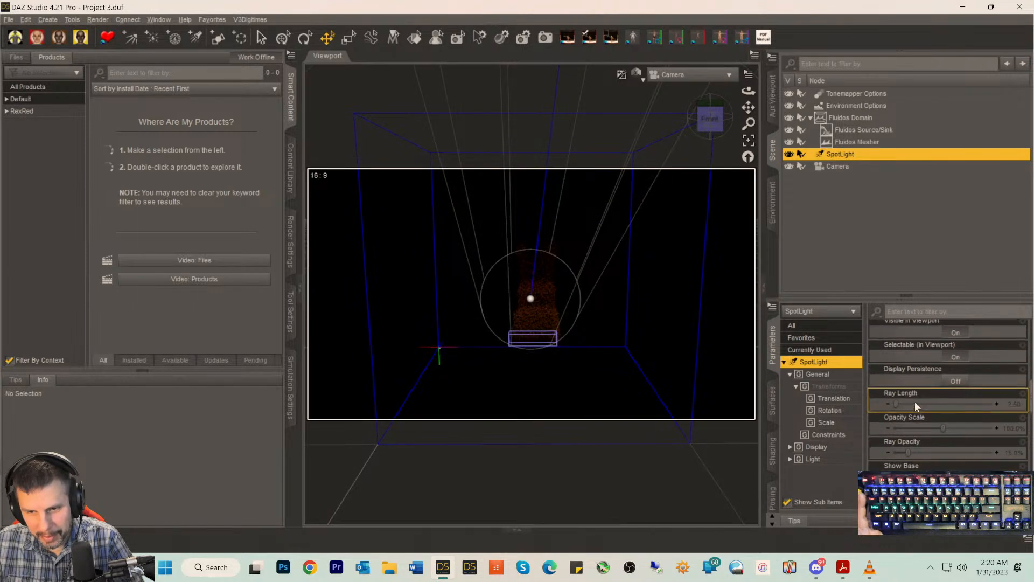
{"action": "scroll", "coordinate": [915, 400], "scroll_direction": "up", "scroll_amount": 1}
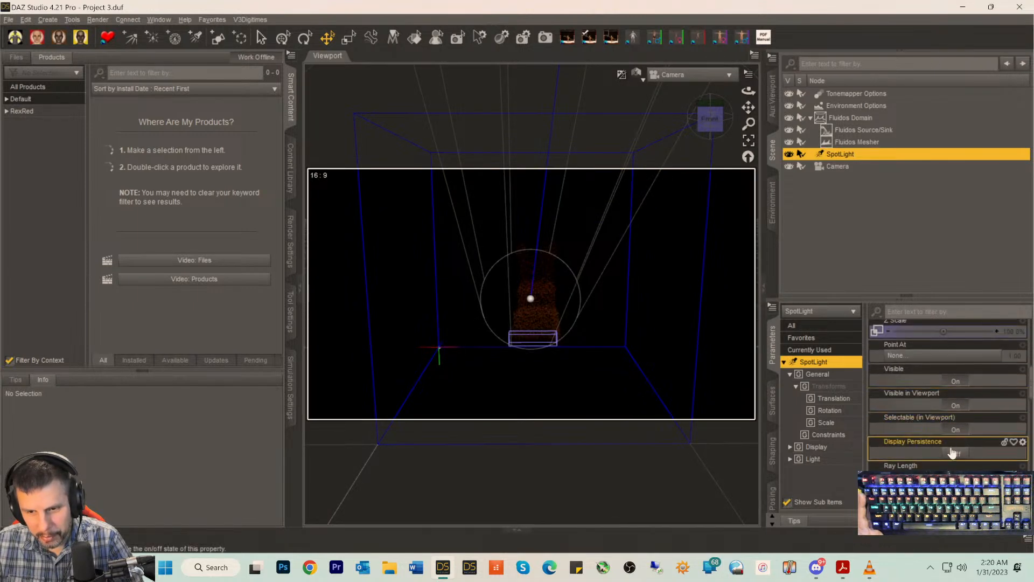
{"action": "scroll", "coordinate": [938, 441], "scroll_direction": "up", "scroll_amount": 3}
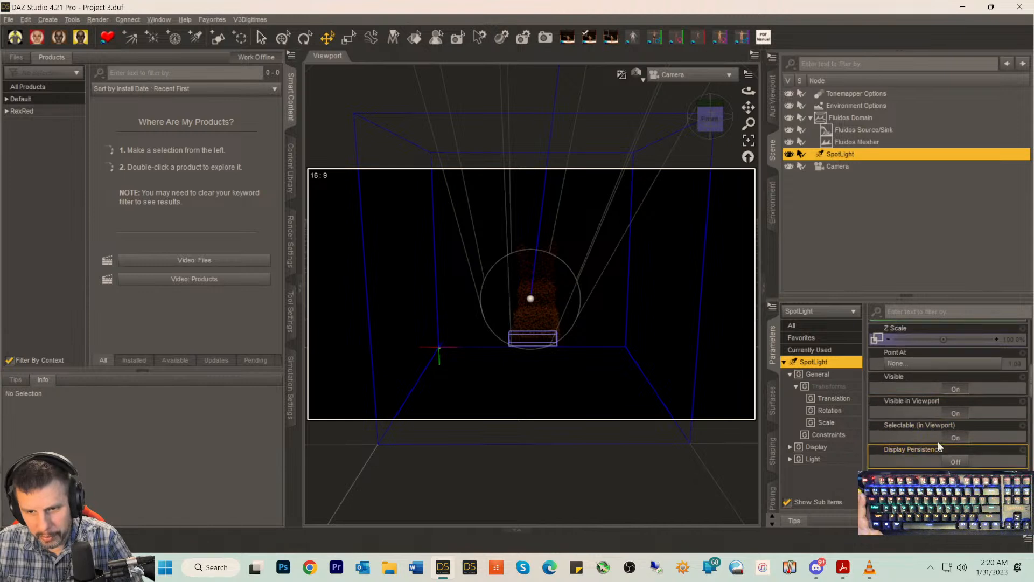
{"action": "scroll", "coordinate": [939, 435], "scroll_direction": "up", "scroll_amount": 3}
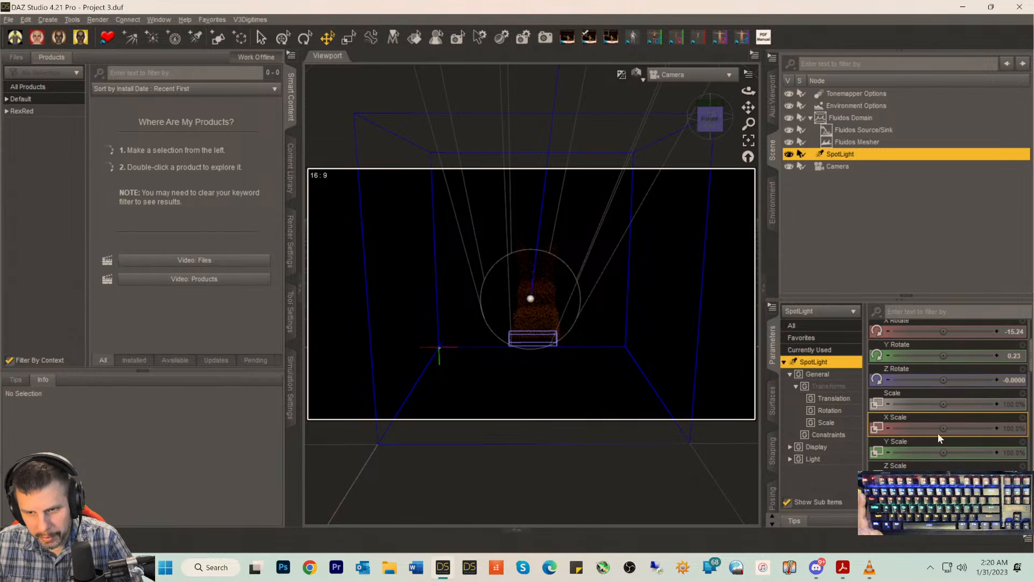
{"action": "scroll", "coordinate": [1002, 372], "scroll_direction": "up", "scroll_amount": 1}
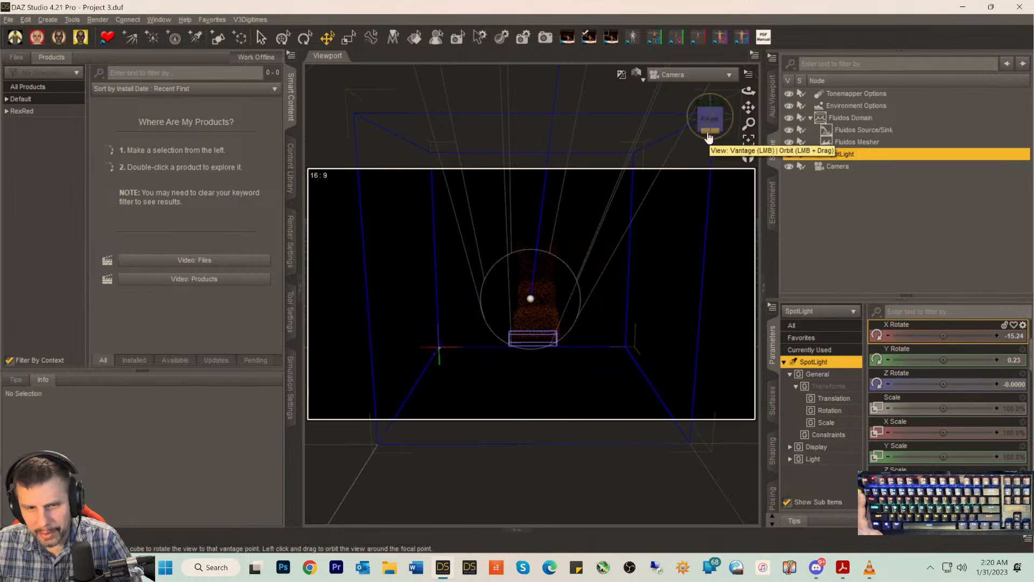
- Switch to the Right View and raise the spotlight along its Y axis above the camera
{"action": "left_click", "coordinate": [692, 75]}
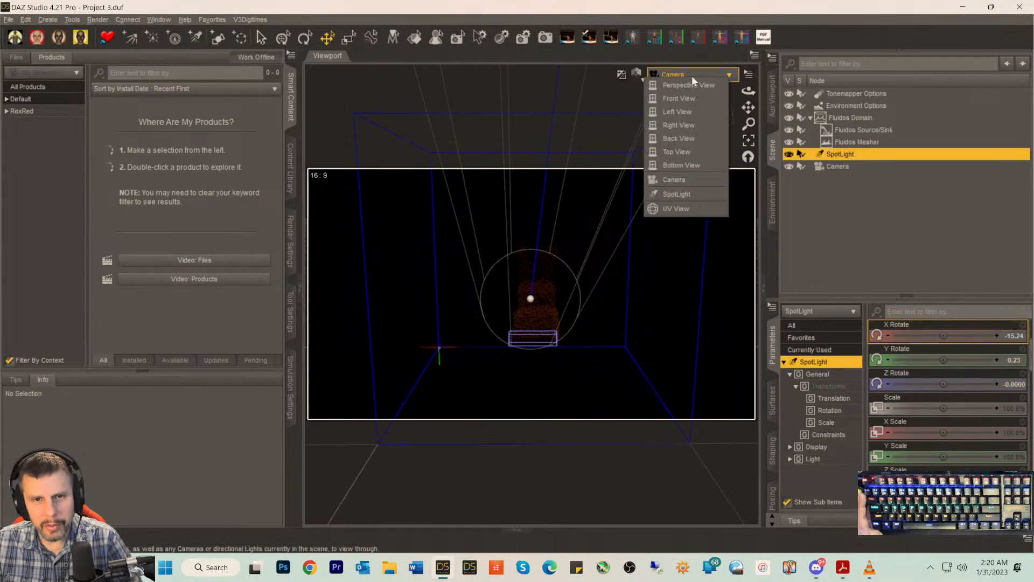
{"action": "left_click", "coordinate": [675, 125]}
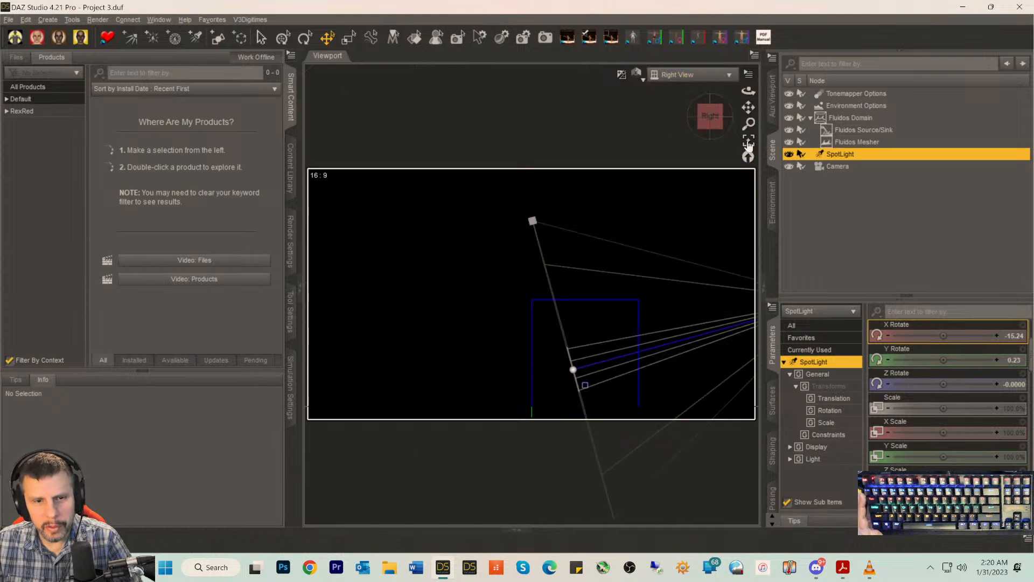
{"action": "scroll", "coordinate": [667, 317], "scroll_direction": "down", "scroll_amount": 5}
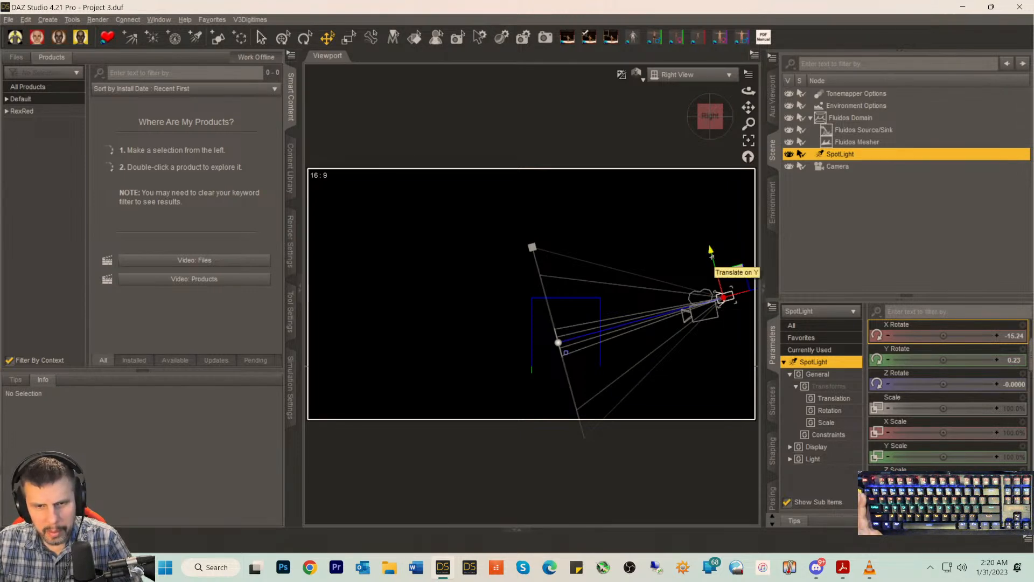
{"action": "left_click_drag", "start_coordinate": [711, 255], "coordinate": [712, 209]}
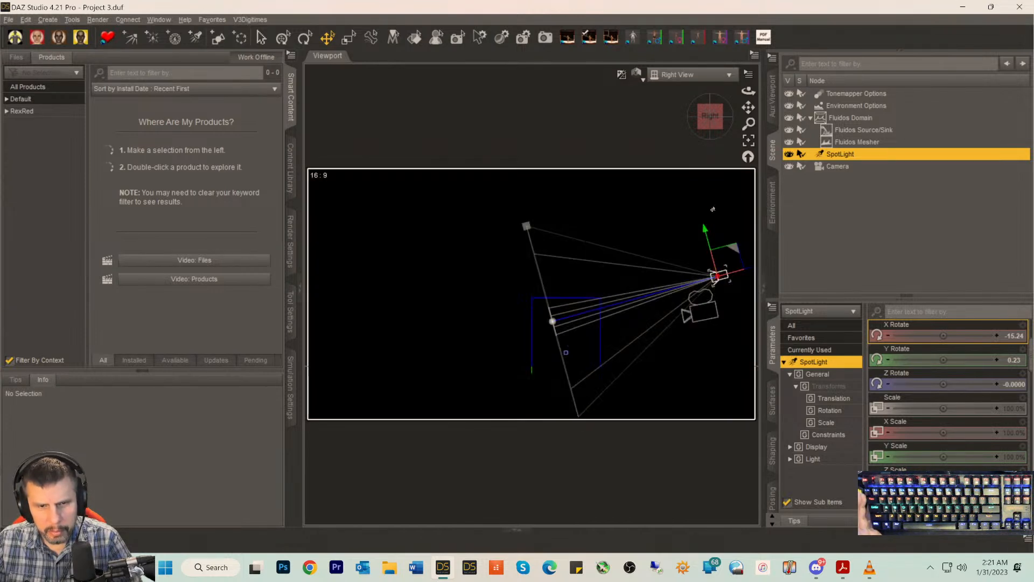
- Look through the spotlight and tilt it down onto the fluid, to about -24.3 X Rotate and -0.1 Y Rotate
{"action": "left_click", "coordinate": [677, 74]}
{"action": "left_click", "coordinate": [646, 193]}
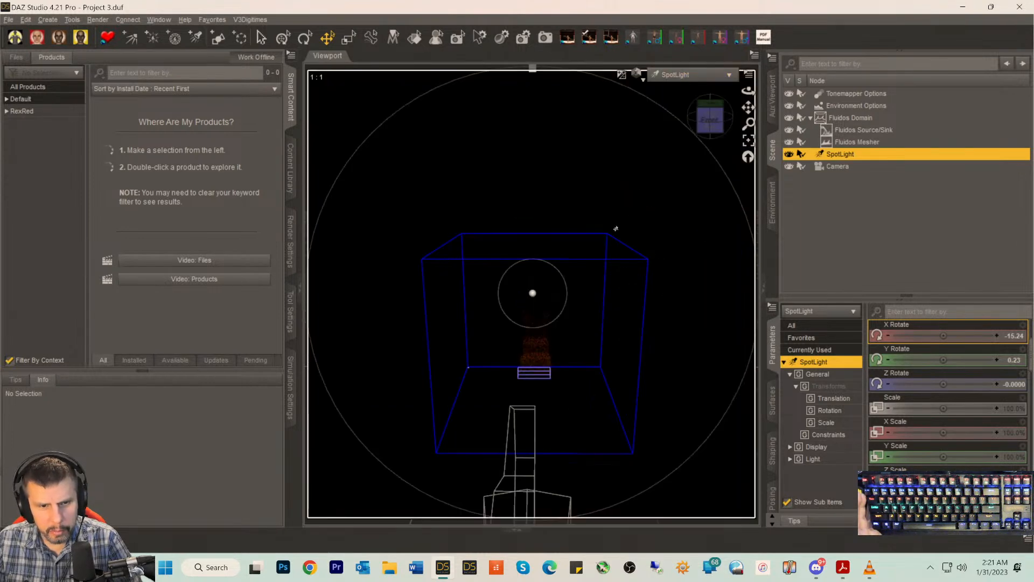
{"action": "left_click_drag", "start_coordinate": [710, 121], "coordinate": [708, 131]}
{"action": "left_click_drag", "start_coordinate": [710, 116], "coordinate": [712, 121]}
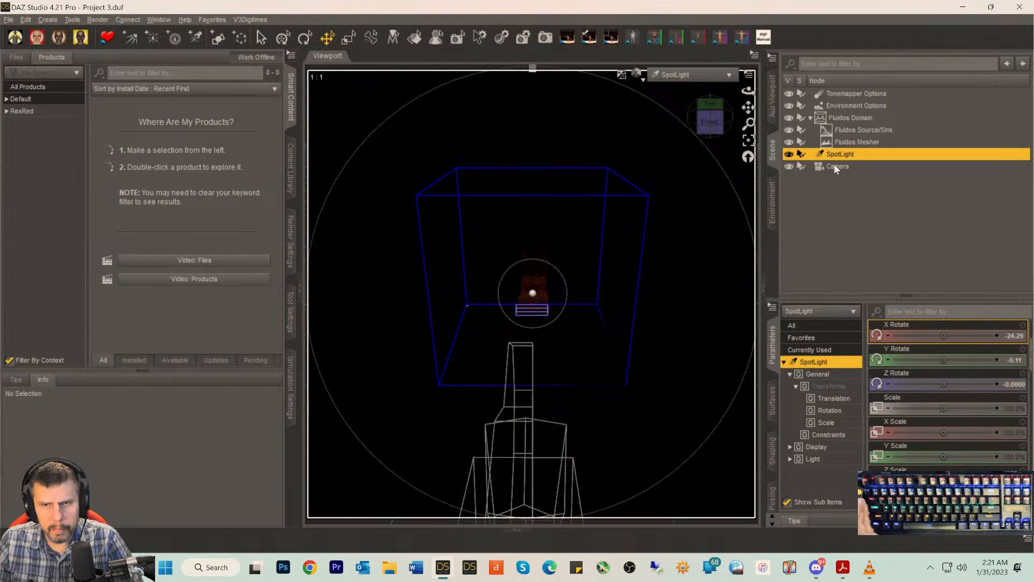
- Examine the Environment Options parameters, from the dome settings through the SS sun settings to the ground and Matte Fog settings
{"action": "left_click", "coordinate": [834, 108]}
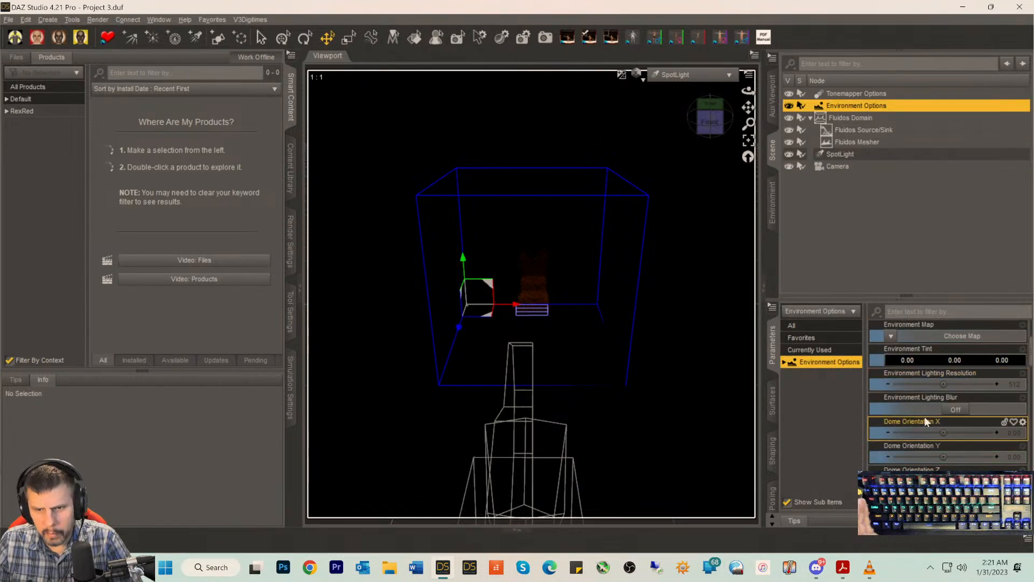
{"action": "scroll", "coordinate": [924, 416], "scroll_direction": "up", "scroll_amount": 2}
{"action": "scroll", "coordinate": [923, 409], "scroll_direction": "up", "scroll_amount": 2}
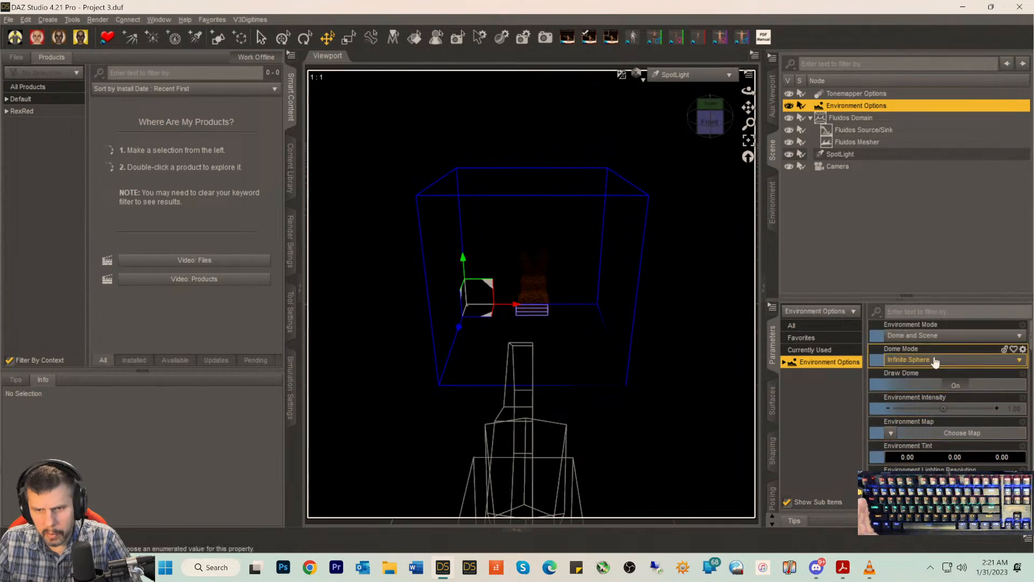
{"action": "scroll", "coordinate": [912, 386], "scroll_direction": "down", "scroll_amount": 6}
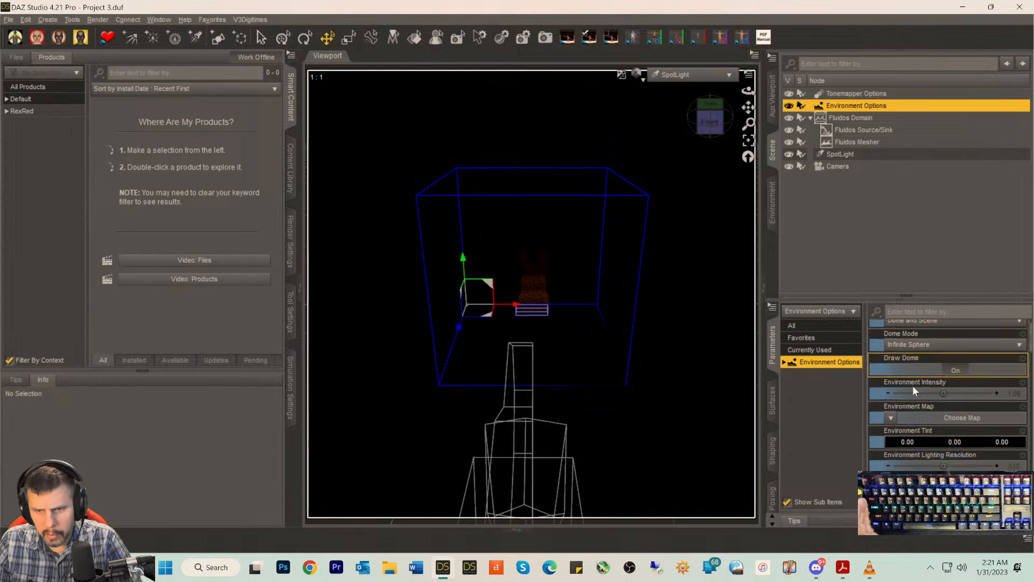
{"action": "scroll", "coordinate": [914, 386], "scroll_direction": "down", "scroll_amount": 5}
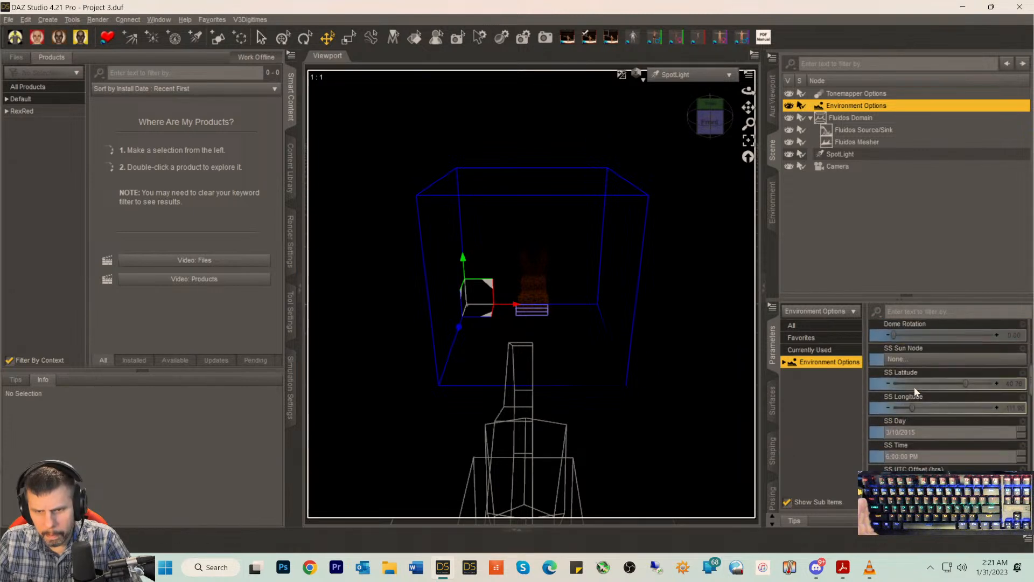
{"action": "scroll", "coordinate": [914, 390], "scroll_direction": "down", "scroll_amount": 4}
{"action": "scroll", "coordinate": [915, 392], "scroll_direction": "down", "scroll_amount": 10}
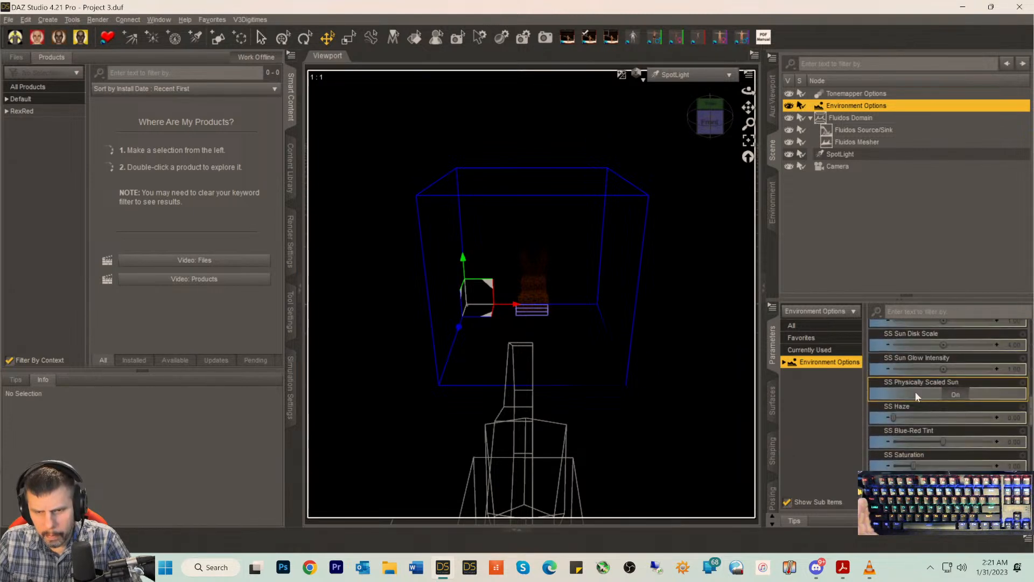
{"action": "scroll", "coordinate": [915, 393], "scroll_direction": "down", "scroll_amount": 8}
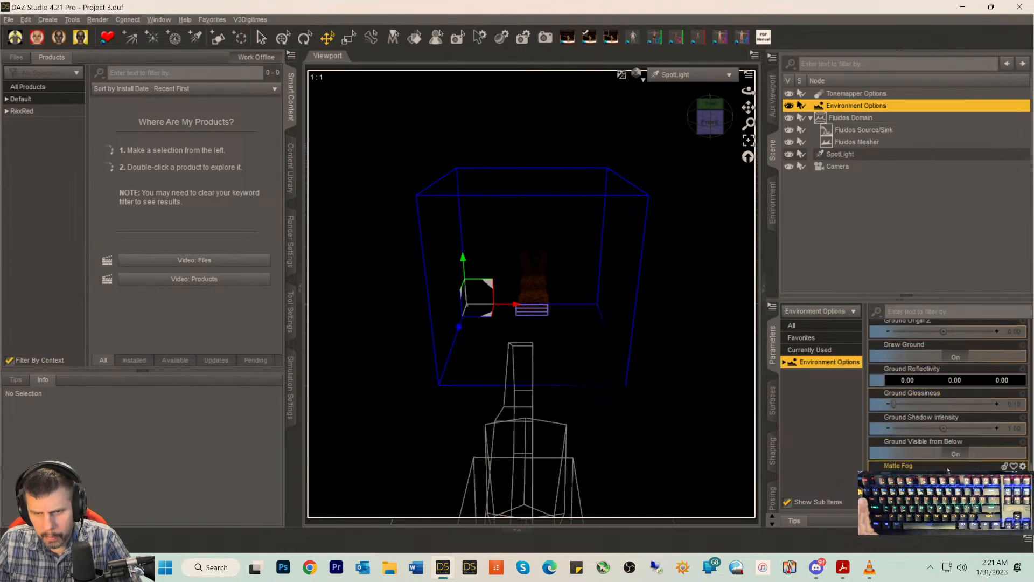
{"action": "scroll", "coordinate": [938, 454], "scroll_direction": "up", "scroll_amount": 3}
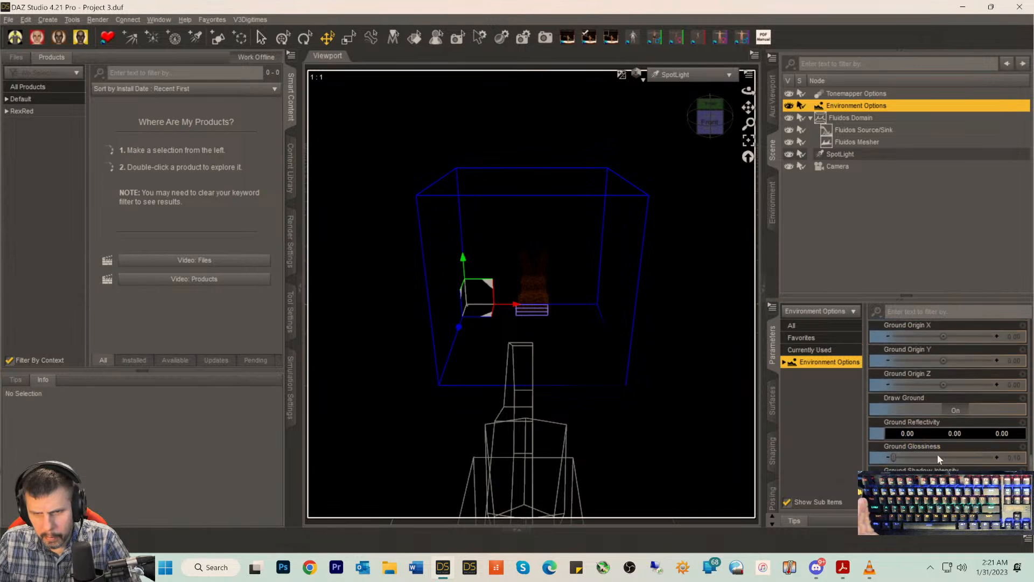
- Turn off Draw Ground in the Environment Options and load an outdoor stone-ruins HDRI from the HDRI All folder as the Environment Map
{"action": "left_click", "coordinate": [956, 429]}
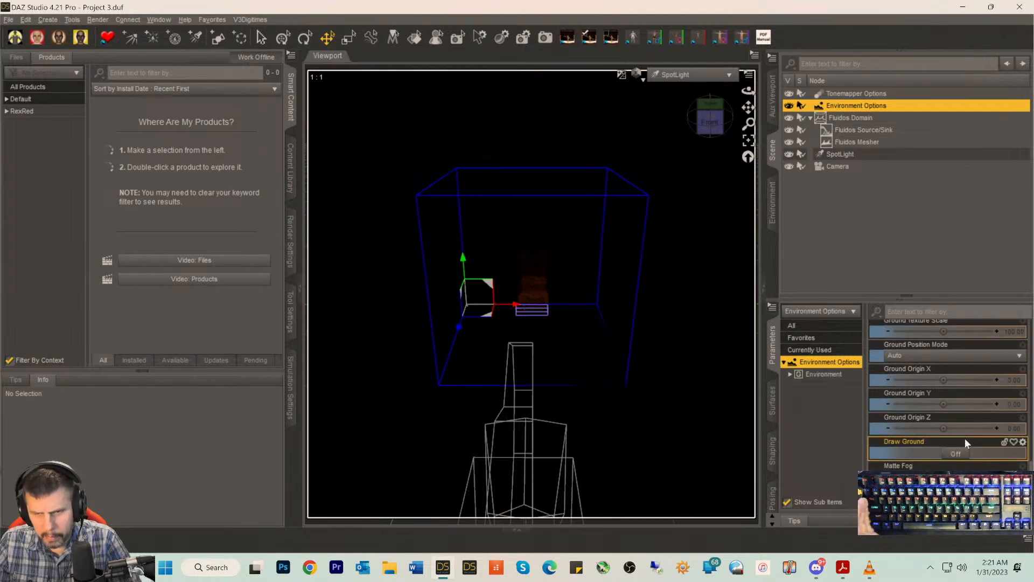
{"action": "scroll", "coordinate": [964, 438], "scroll_direction": "up", "scroll_amount": 4}
{"action": "scroll", "coordinate": [963, 441], "scroll_direction": "up", "scroll_amount": 6}
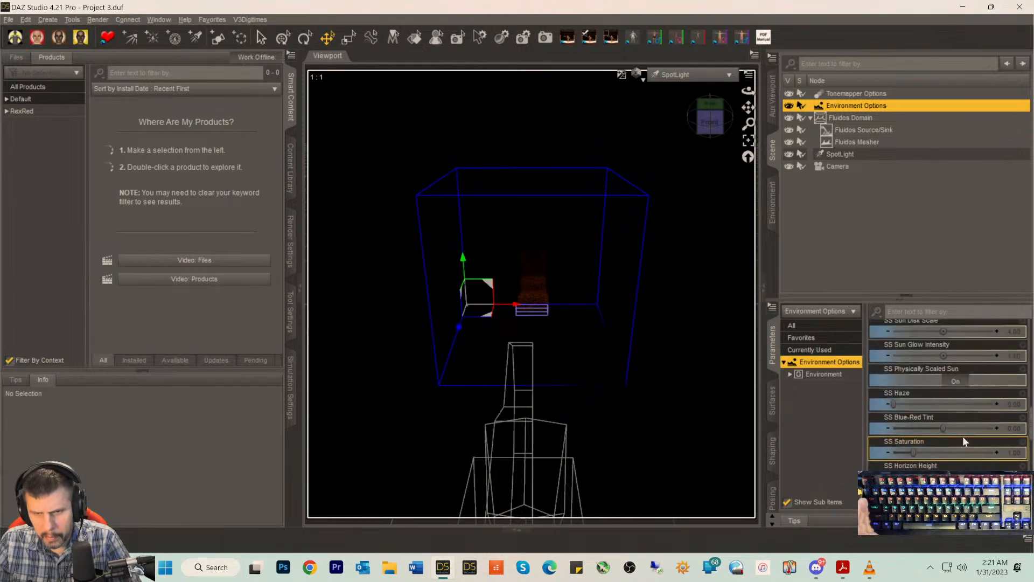
{"action": "scroll", "coordinate": [961, 436], "scroll_direction": "up", "scroll_amount": 5}
{"action": "scroll", "coordinate": [959, 419], "scroll_direction": "up", "scroll_amount": 6}
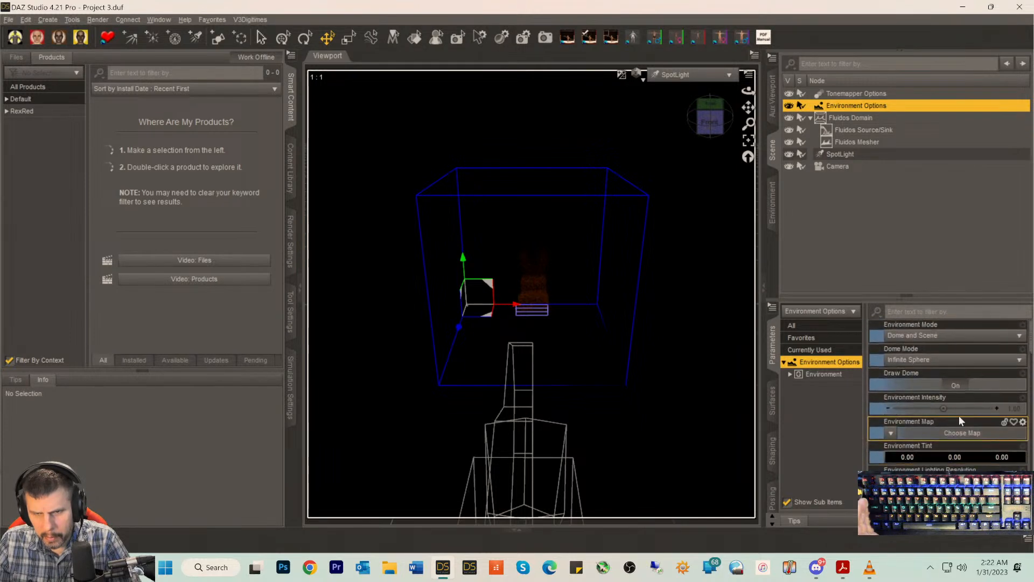
{"action": "left_click", "coordinate": [891, 434]}
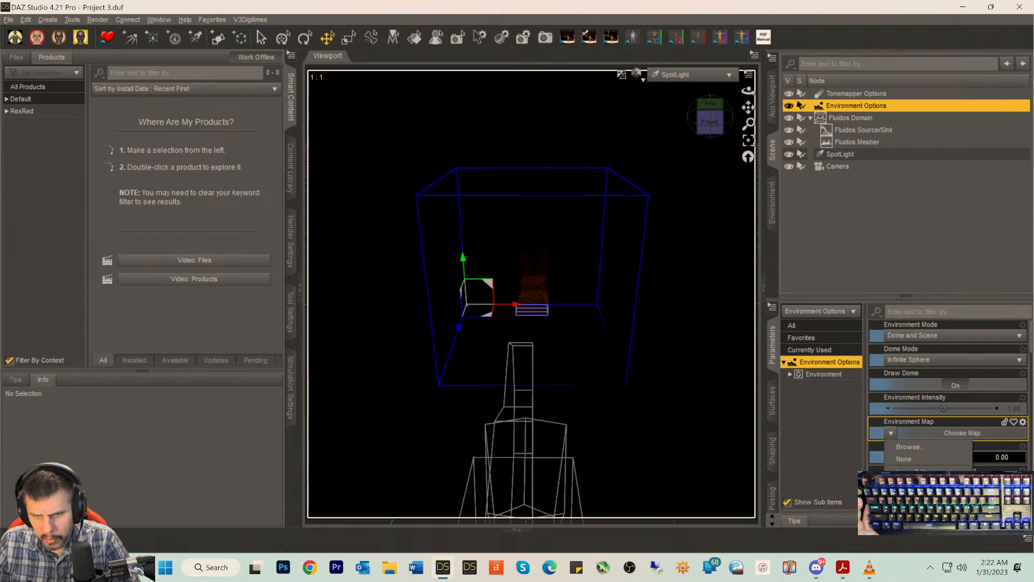
{"action": "left_click", "coordinate": [897, 448]}
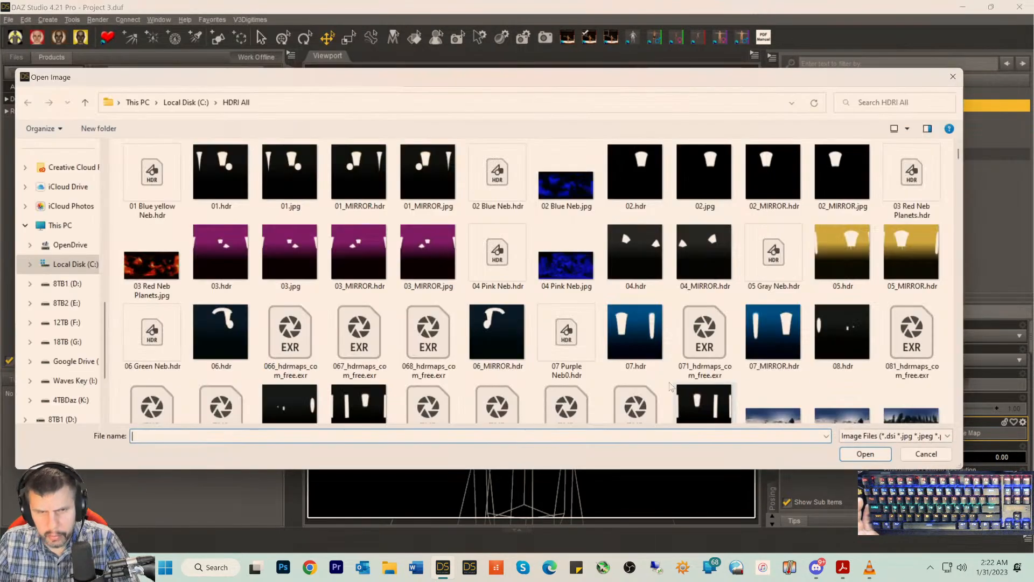
{"action": "double_click", "coordinate": [358, 263]}
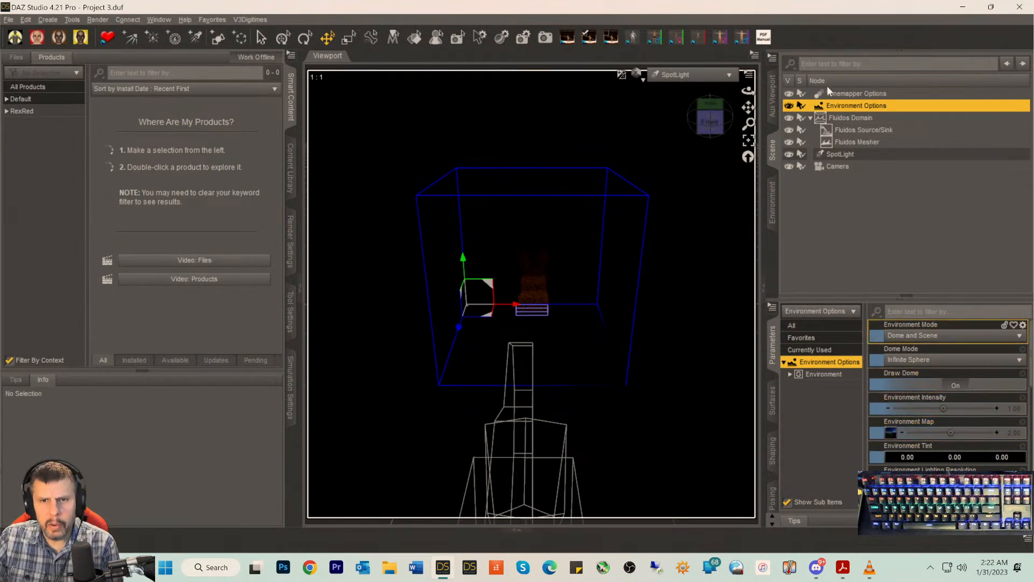
- Set the Environment Tint to white, with all three channels at 1.00
{"action": "left_click", "coordinate": [772, 204]}
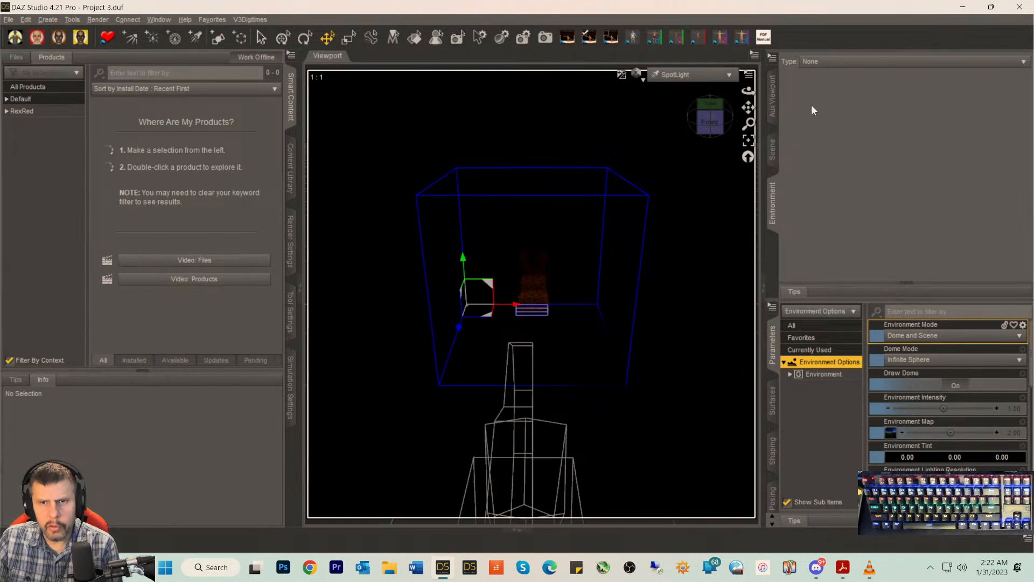
{"action": "left_click", "coordinate": [772, 149]}
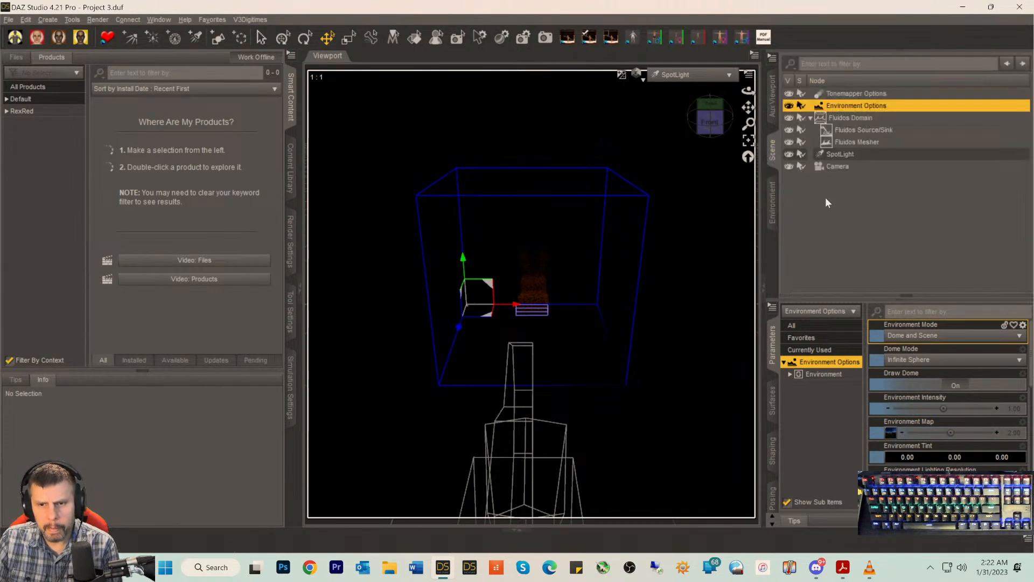
{"action": "left_click", "coordinate": [917, 457]}
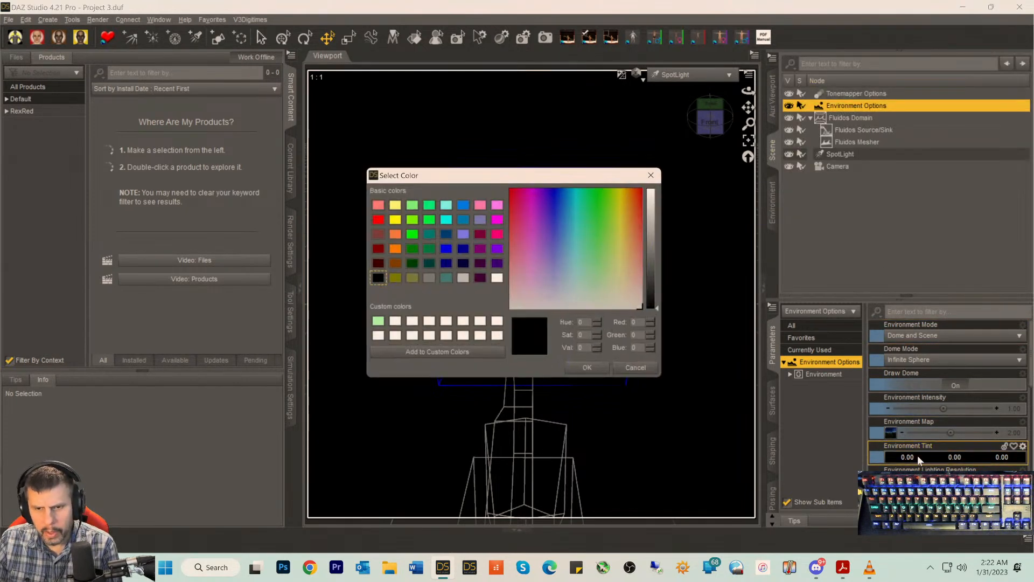
{"action": "left_click", "coordinate": [496, 278]}
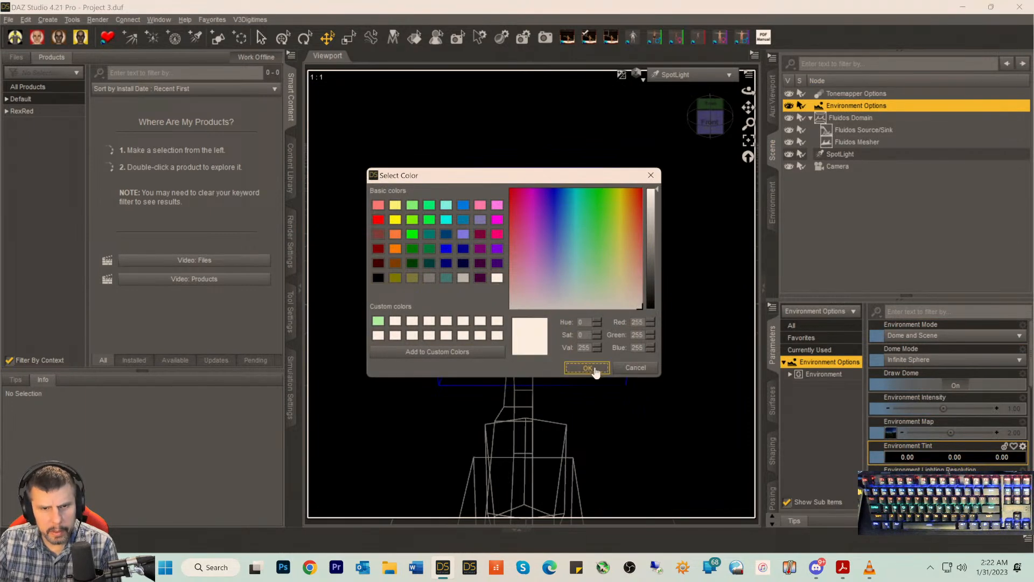
{"action": "left_click", "coordinate": [591, 368]}
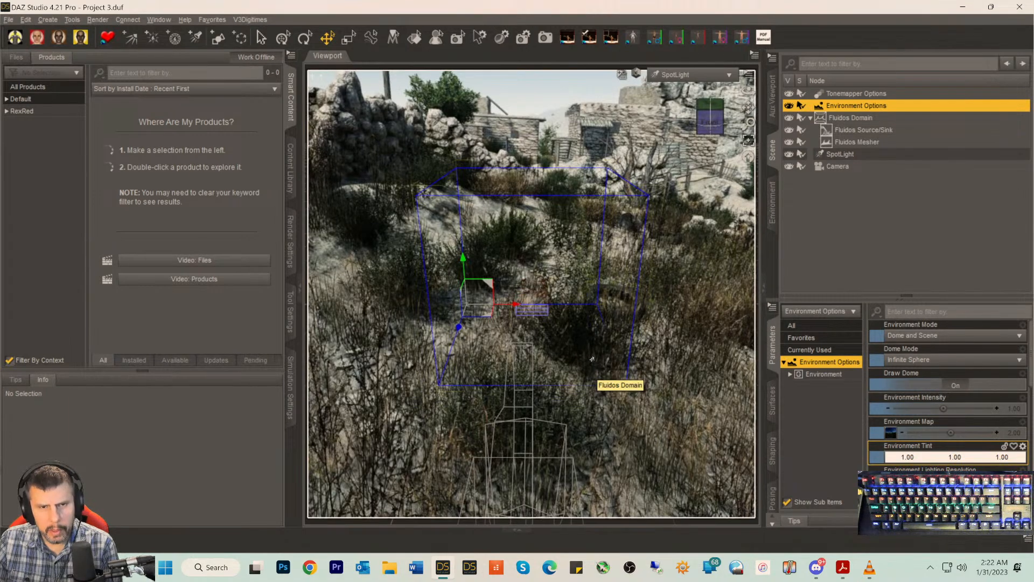
- Switch the viewport from the spotlight's view to the Camera view
{"action": "left_click", "coordinate": [891, 433]}
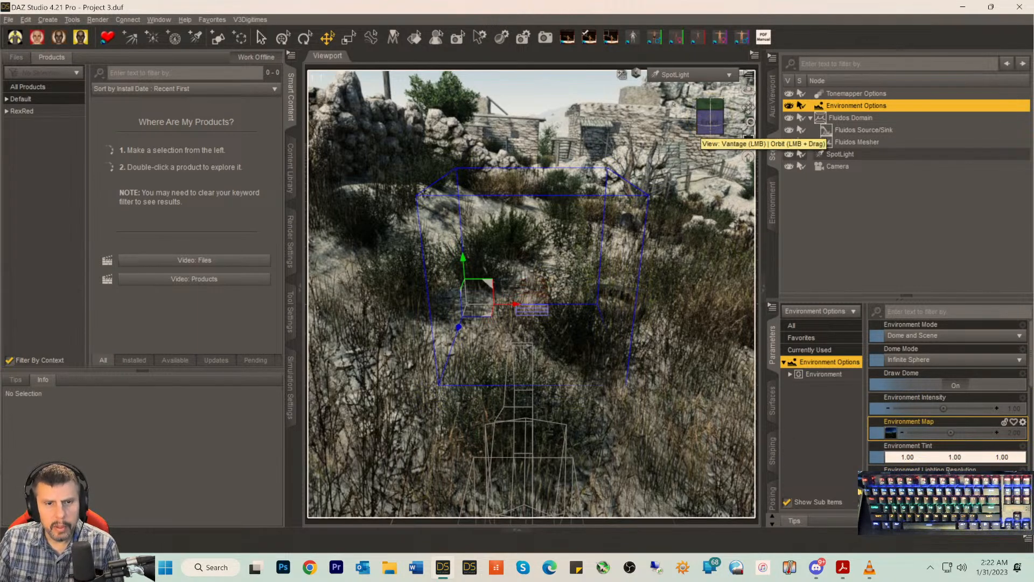
{"action": "left_click", "coordinate": [690, 75]}
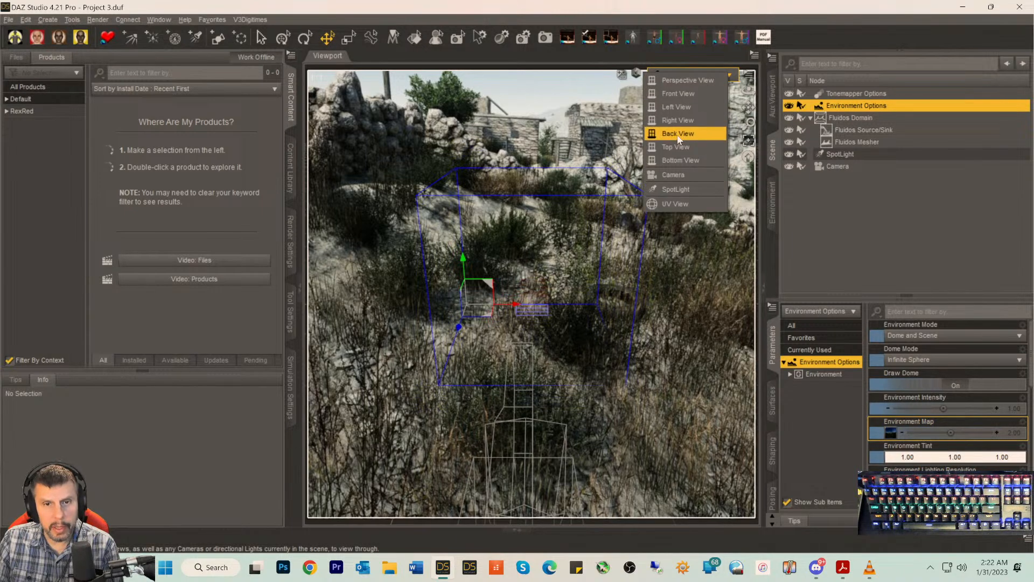
{"action": "left_click", "coordinate": [676, 189]}
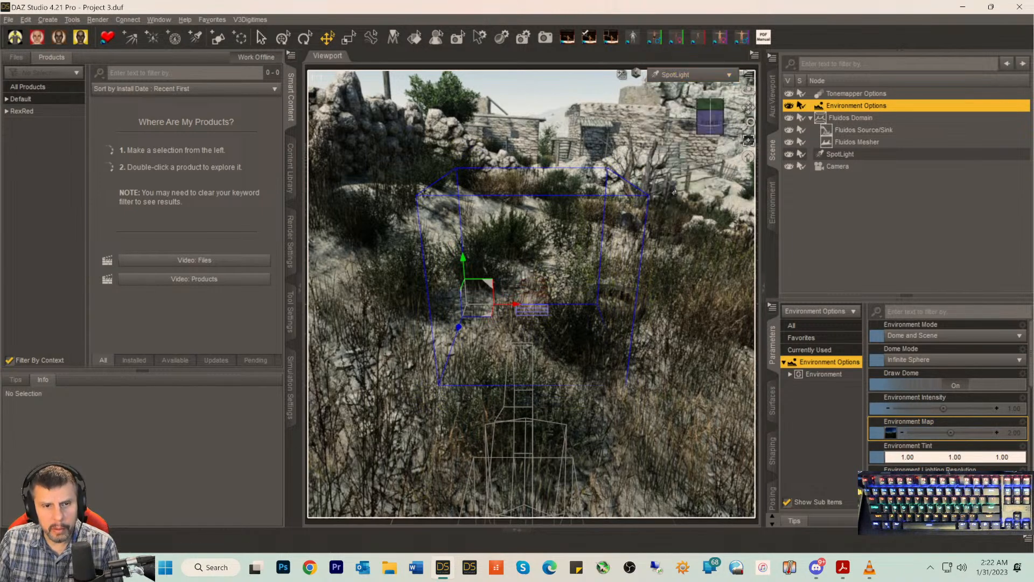
{"action": "left_click", "coordinate": [676, 79]}
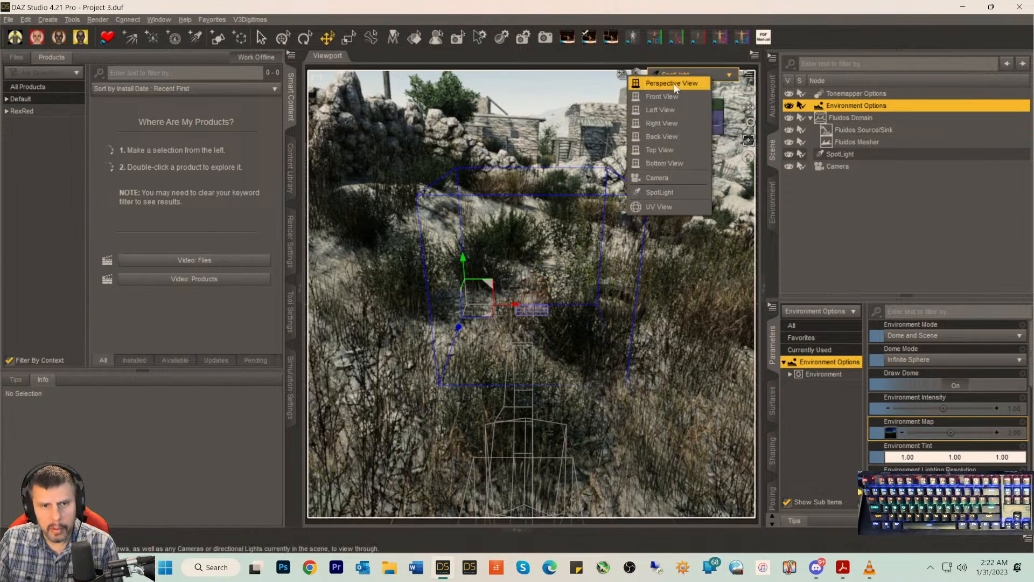
{"action": "left_click", "coordinate": [662, 182]}
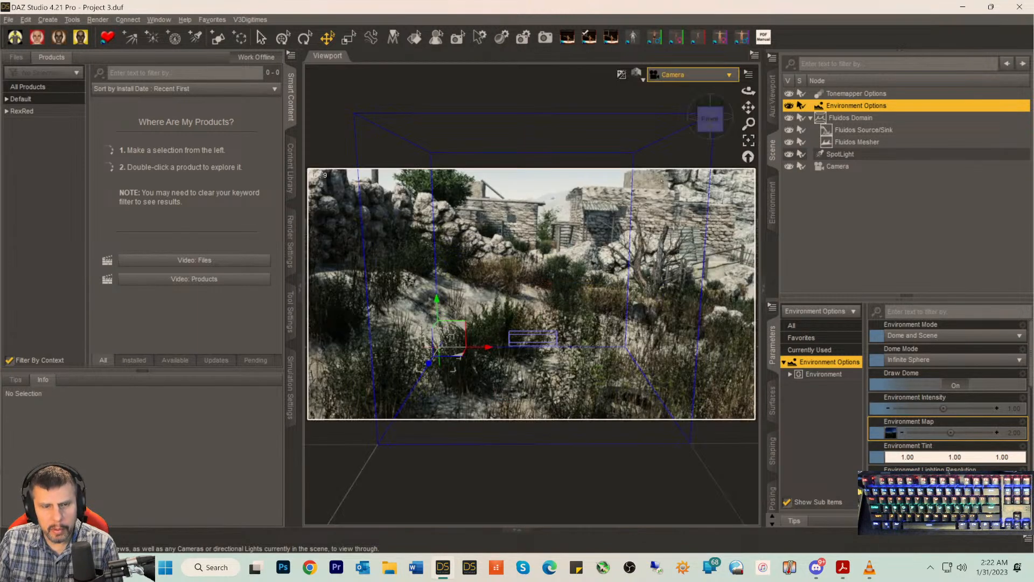
- Select the spotlight and look through its full parameters, from the transforms down to the shadow, light geometry and Luminous Flux settings
{"action": "left_click", "coordinate": [830, 156]}
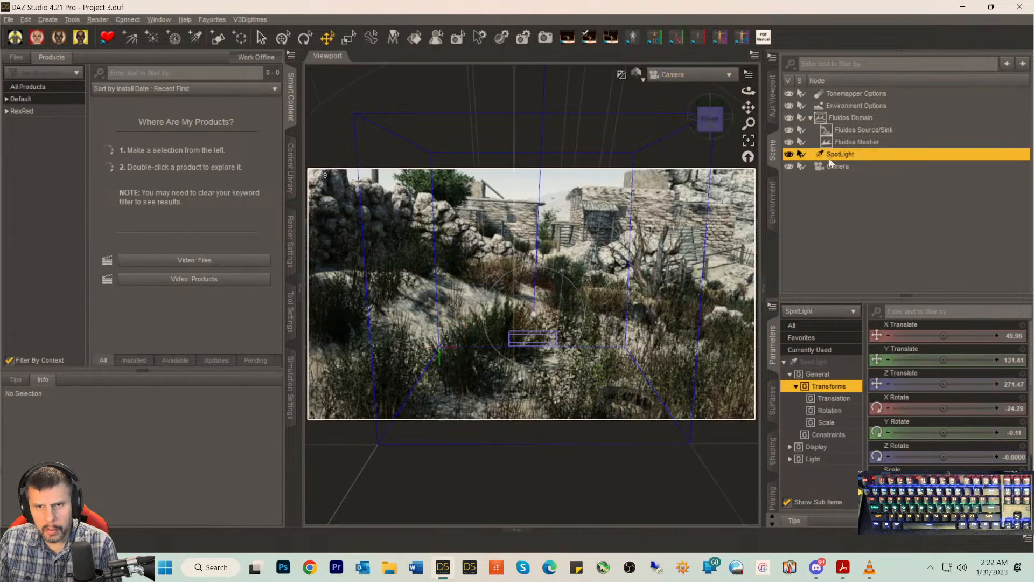
{"action": "scroll", "coordinate": [941, 377], "scroll_direction": "down", "scroll_amount": 2}
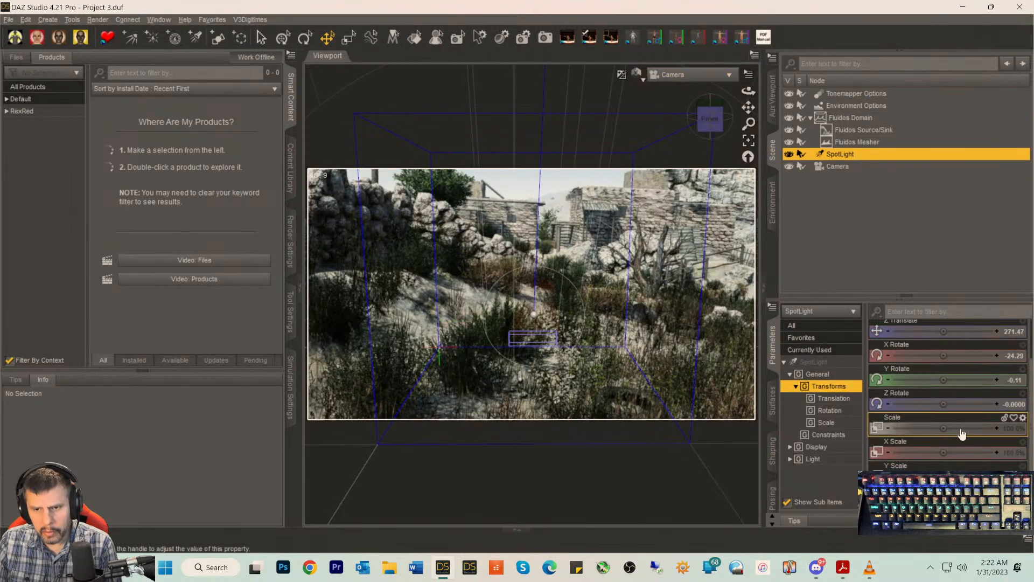
{"action": "left_click", "coordinate": [825, 362]}
{"action": "scroll", "coordinate": [1027, 452], "scroll_direction": "down", "scroll_amount": 10}
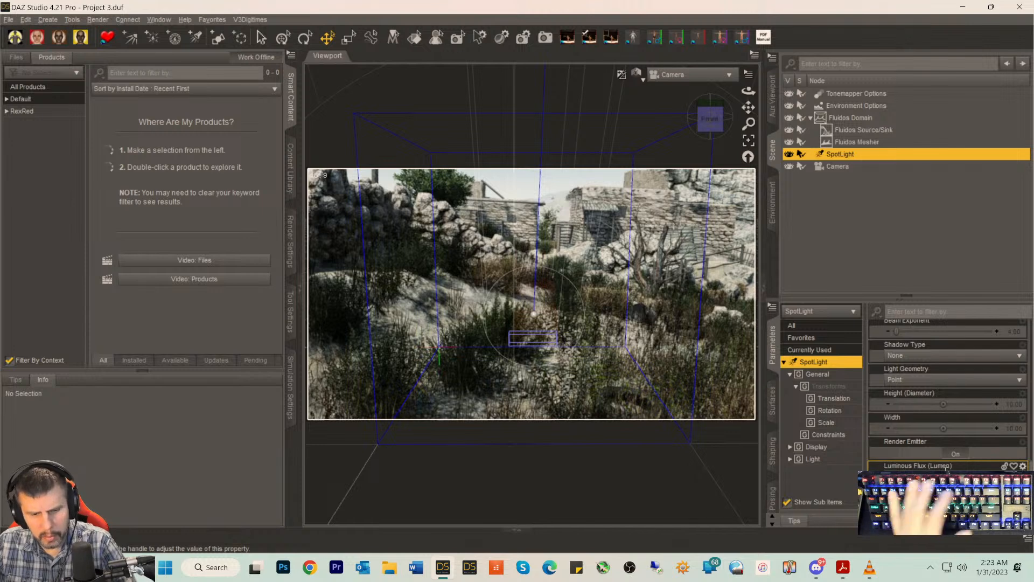
{"action": "key", "text": "ctrl+z"}
{"action": "key", "text": "ctrl+y"}
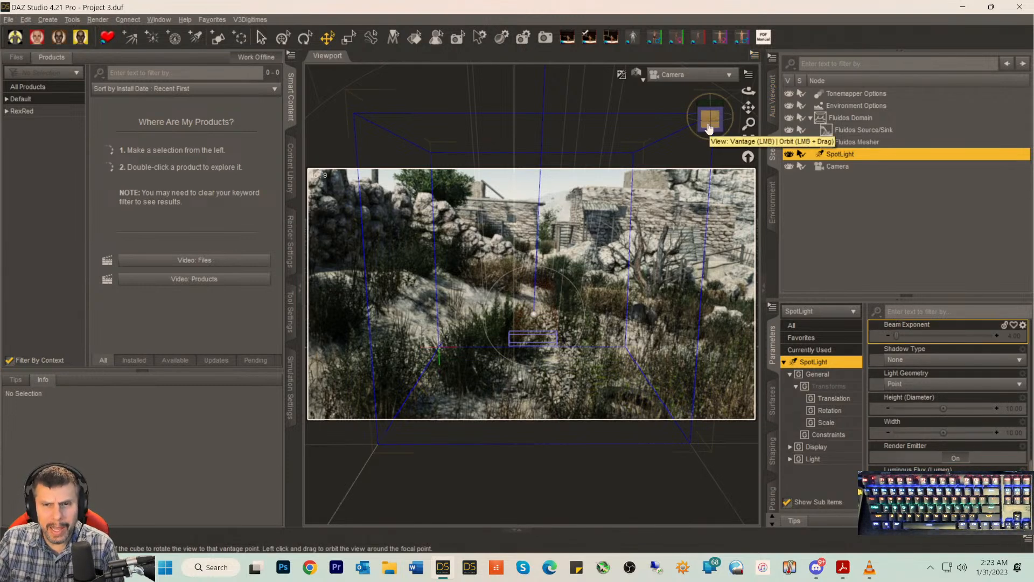
- Try Deep Shadow Map as the spotlight's Shadow Type, and return it to None
{"action": "left_click", "coordinate": [904, 361]}
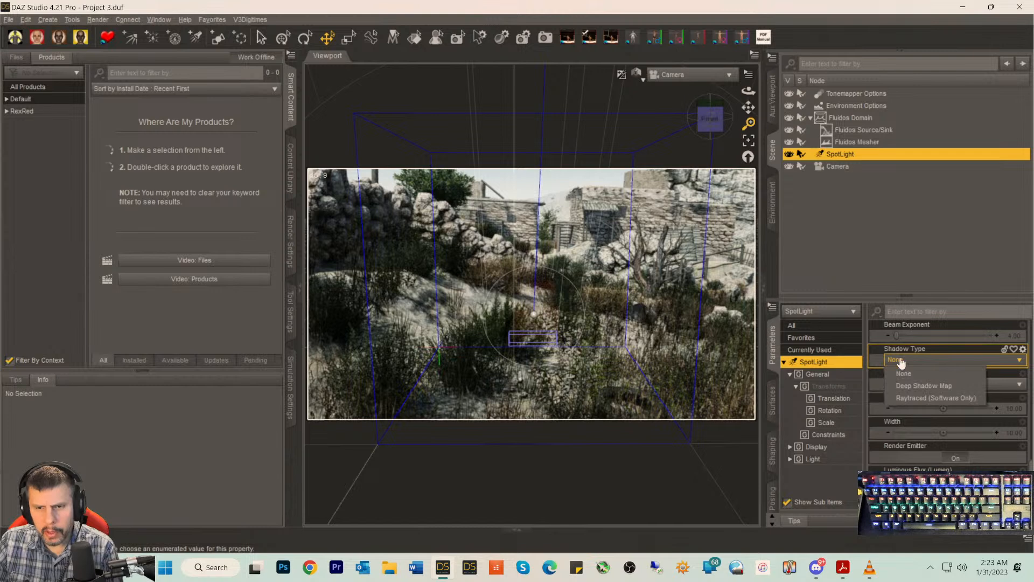
{"action": "left_click", "coordinate": [904, 385]}
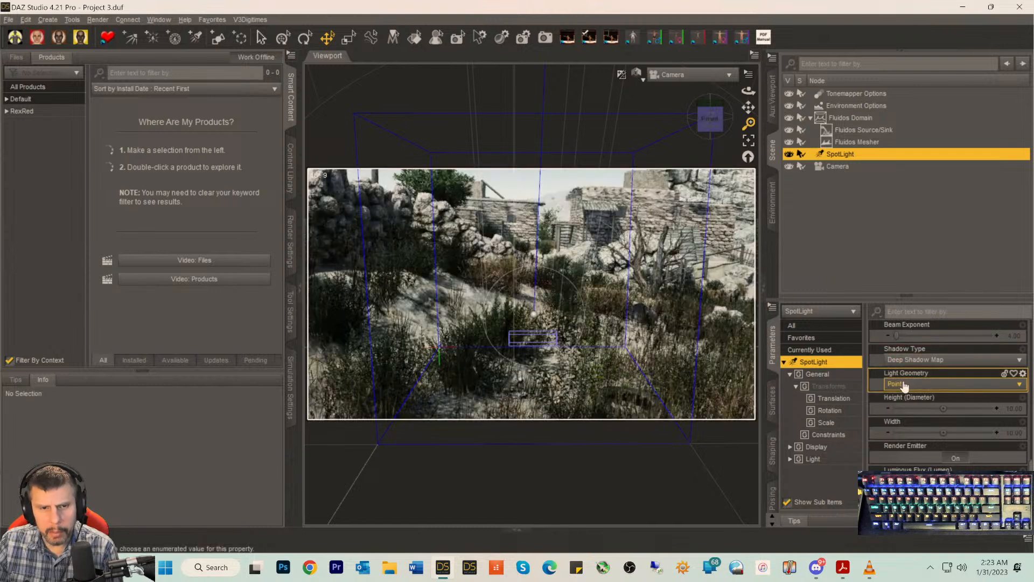
{"action": "left_click", "coordinate": [902, 361]}
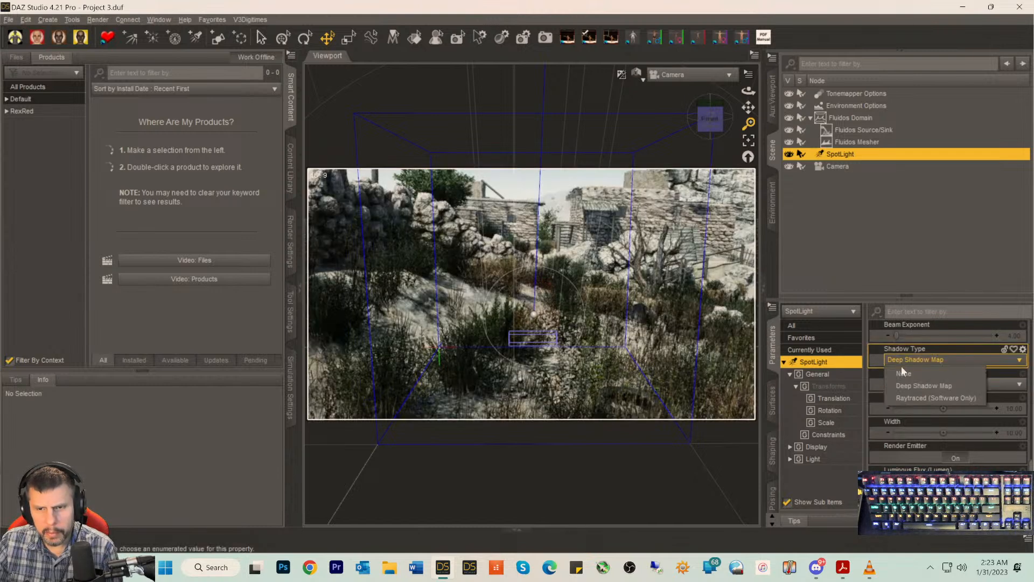
{"action": "left_click", "coordinate": [902, 372]}
- Try the spotlight's Show Base option in the Camera view, and turn it back off
{"action": "scroll", "coordinate": [918, 361], "scroll_direction": "down", "scroll_amount": 5}
{"action": "scroll", "coordinate": [930, 375], "scroll_direction": "up", "scroll_amount": 1}
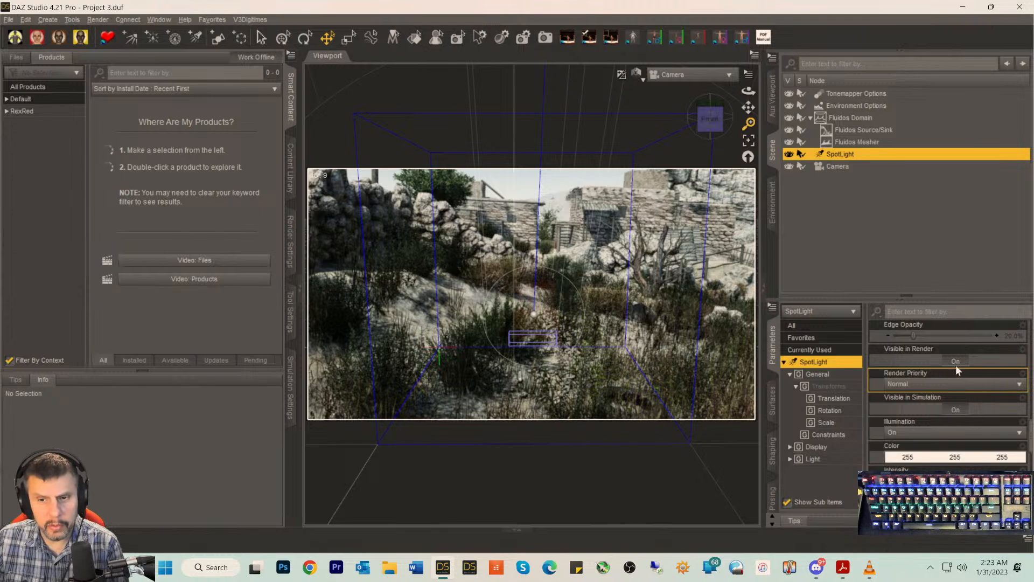
{"action": "scroll", "coordinate": [956, 369], "scroll_direction": "up", "scroll_amount": 3}
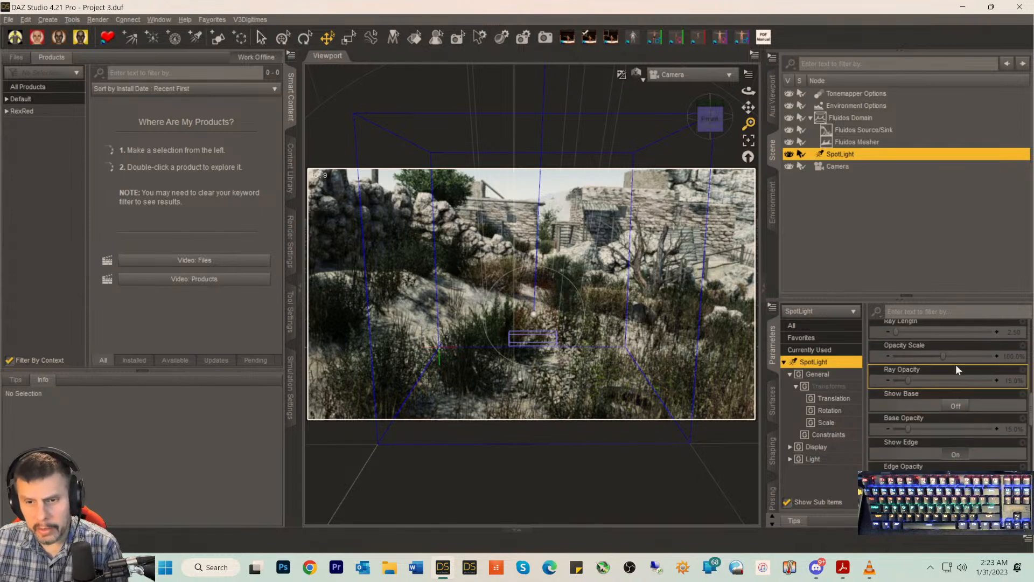
{"action": "left_click", "coordinate": [962, 410]}
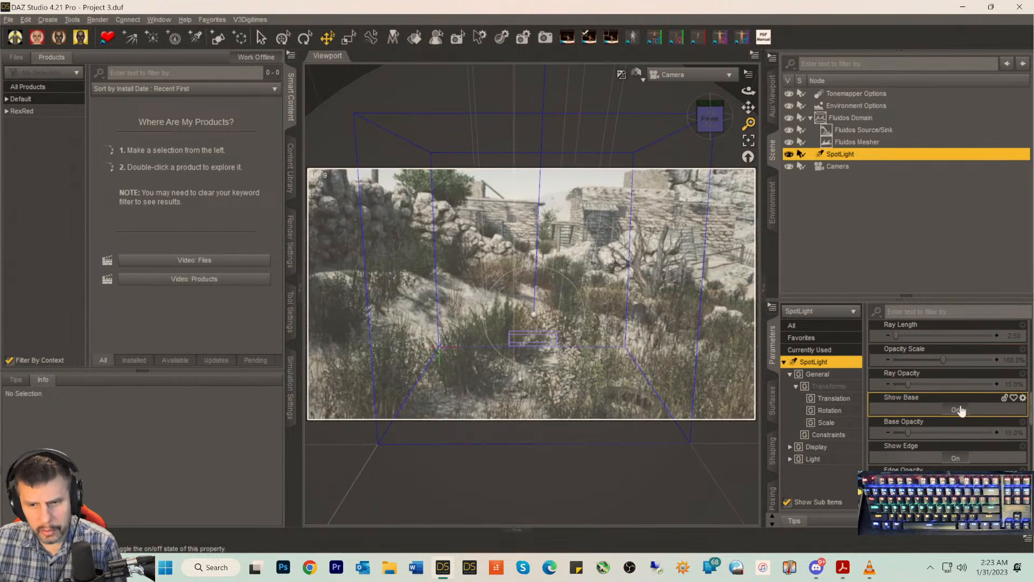
{"action": "left_click", "coordinate": [958, 410]}
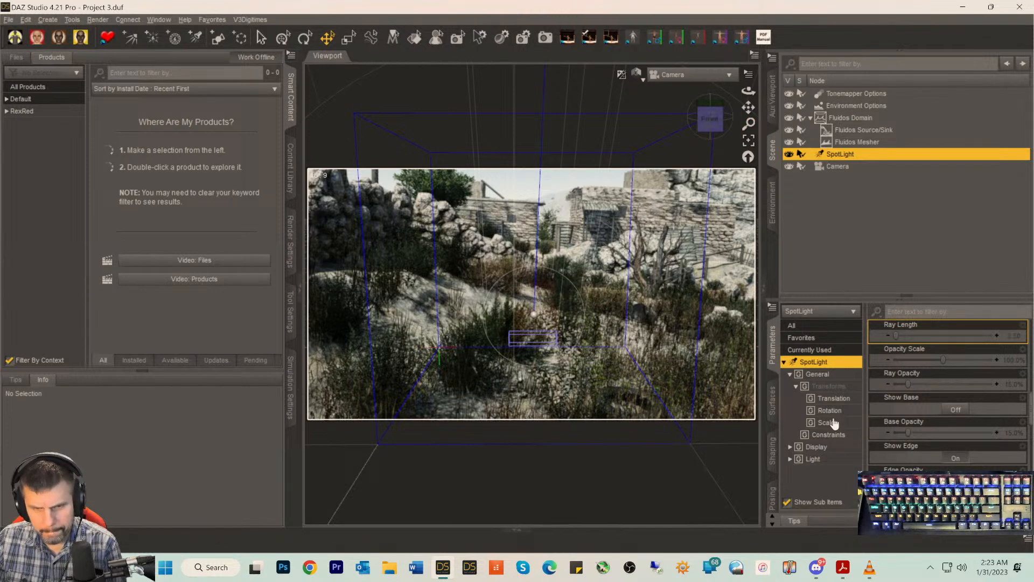
- Look over the spotlight's Light parameters and the Fluidos Mesher's display and general parameters
{"action": "left_click", "coordinate": [814, 459]}
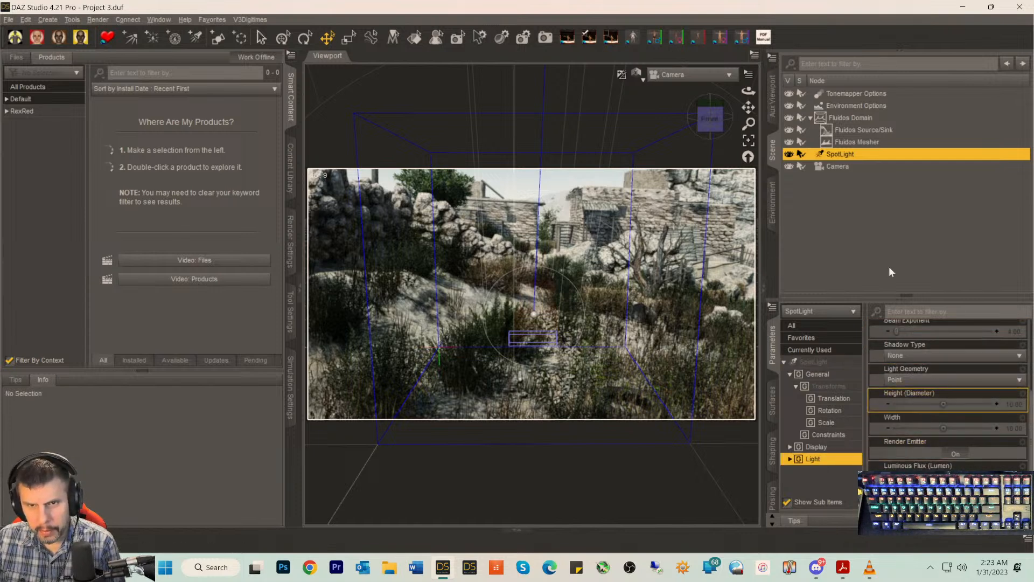
{"action": "left_click", "coordinate": [837, 143]}
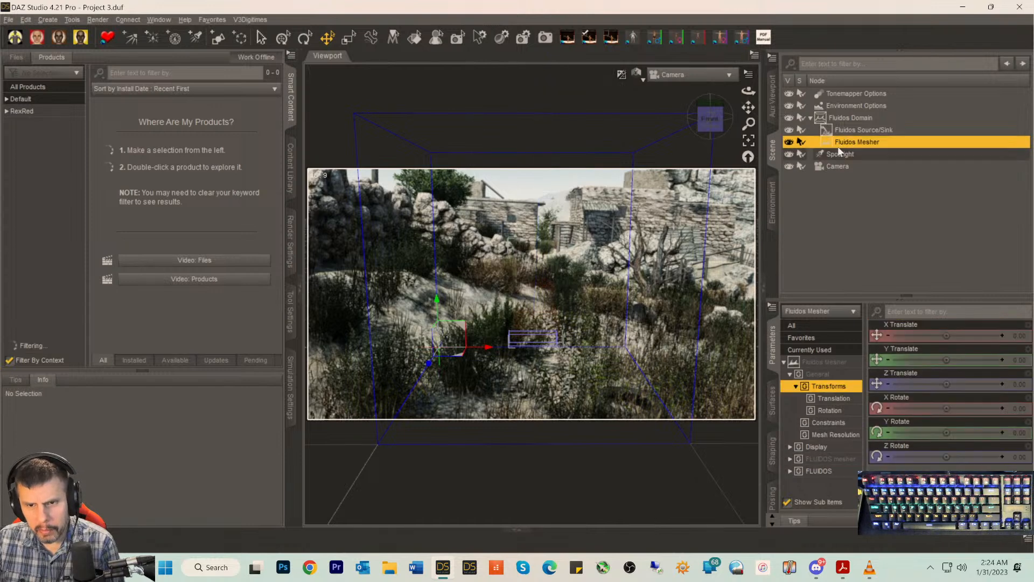
{"action": "left_click", "coordinate": [813, 447]}
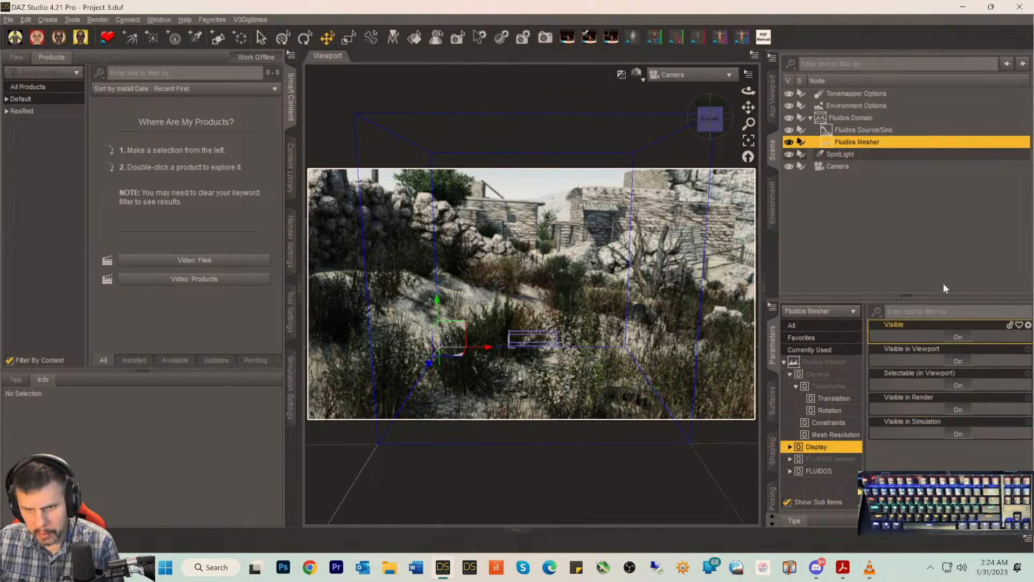
{"action": "left_click", "coordinate": [816, 363]}
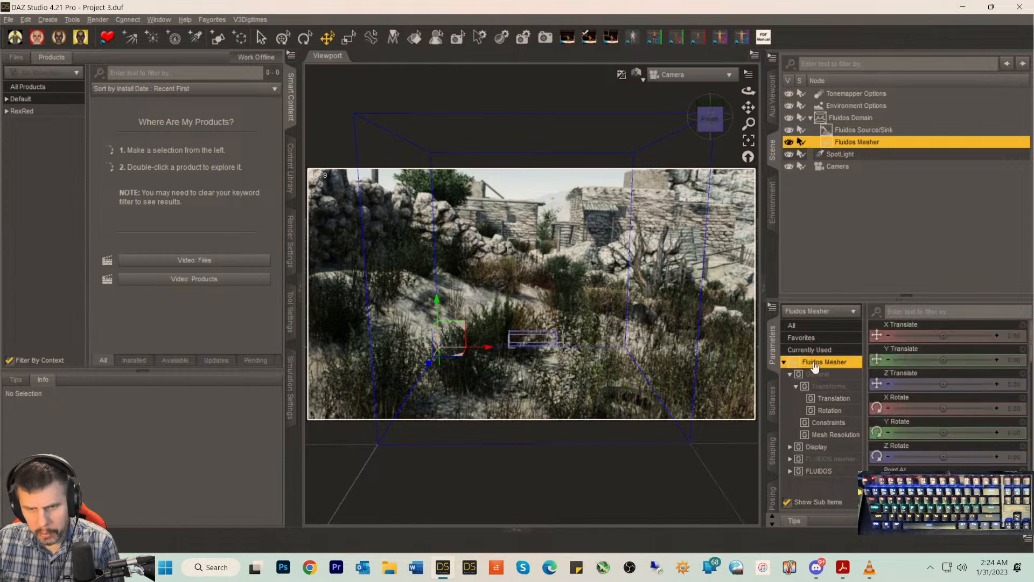
- Select the Fluidos Domain and show it from the Right View together with the camera and spotlight
{"action": "left_click", "coordinate": [854, 118]}
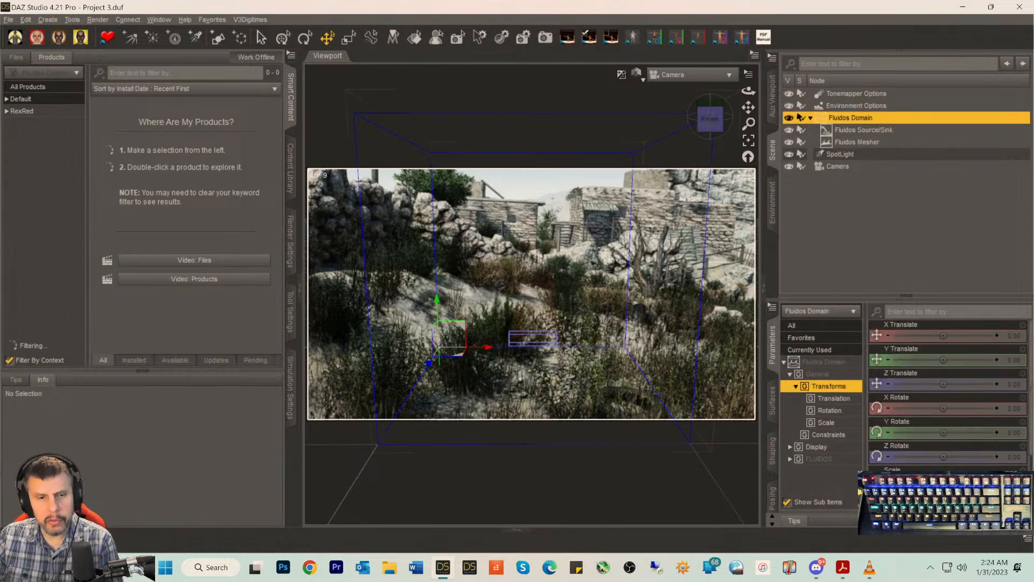
{"action": "left_click", "coordinate": [684, 73]}
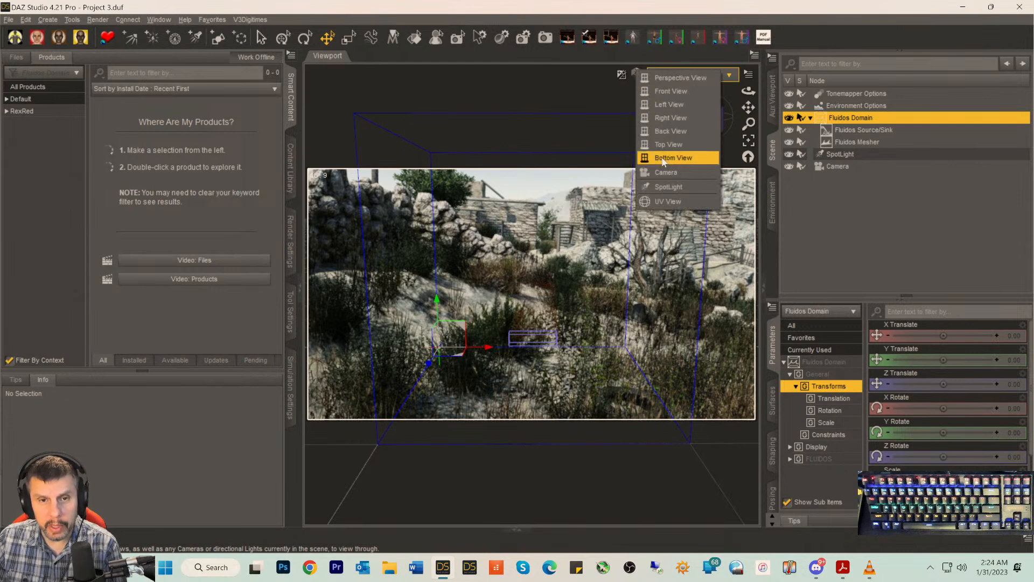
{"action": "left_click", "coordinate": [662, 121]}
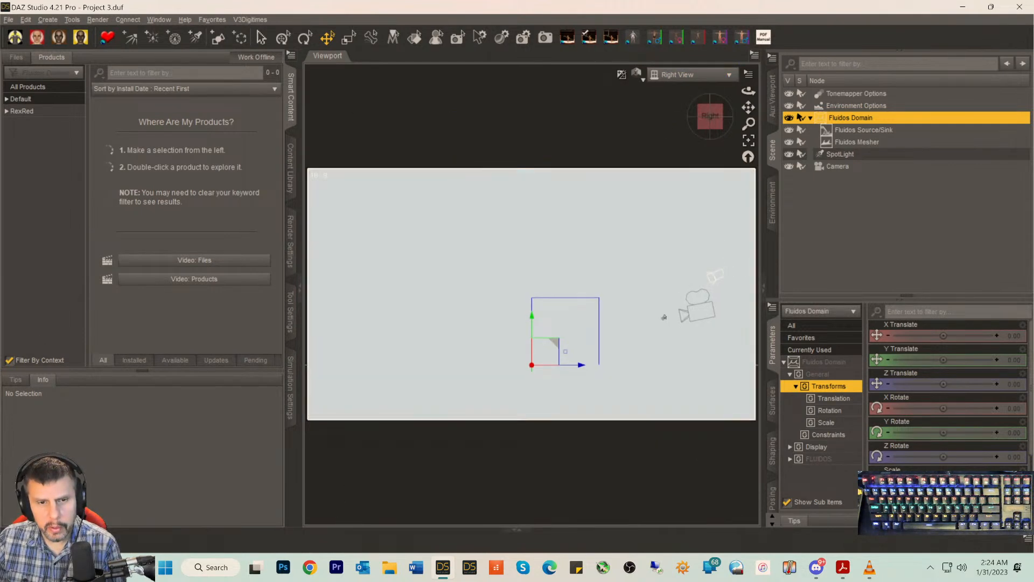
{"action": "scroll", "coordinate": [664, 309], "scroll_direction": "down", "scroll_amount": 3}
{"action": "scroll", "coordinate": [664, 309], "scroll_direction": "down", "scroll_amount": 2}
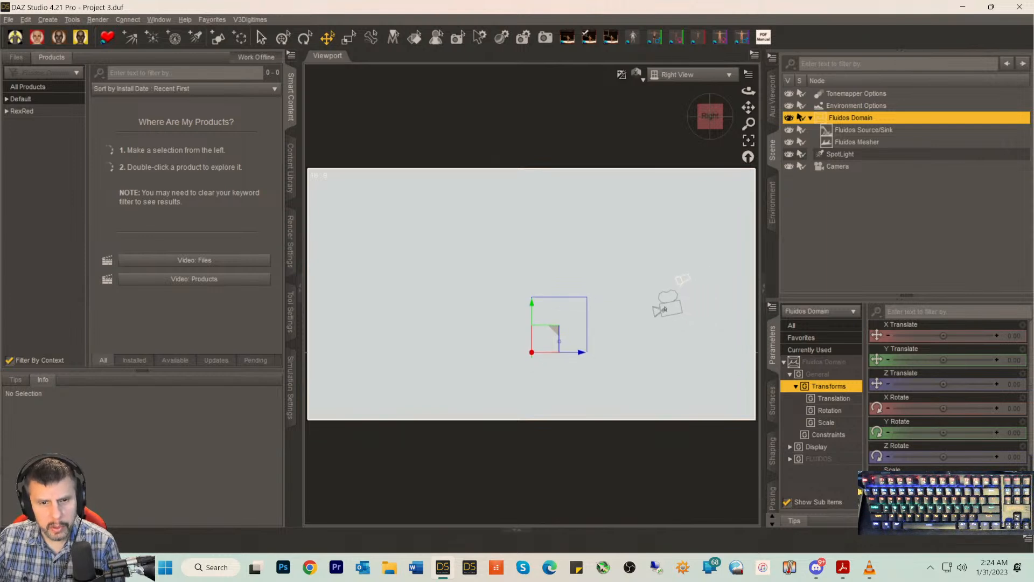
- Select the SpotLight and look over its shadow type, light geometry, size and render emitter parameters
{"action": "left_click", "coordinate": [707, 136]}
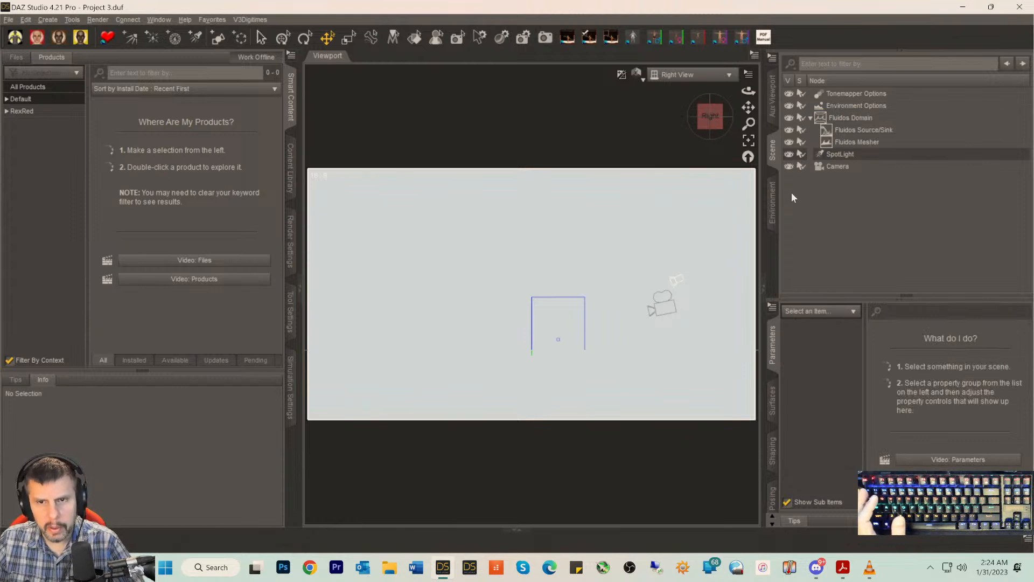
{"action": "left_click", "coordinate": [833, 156]}
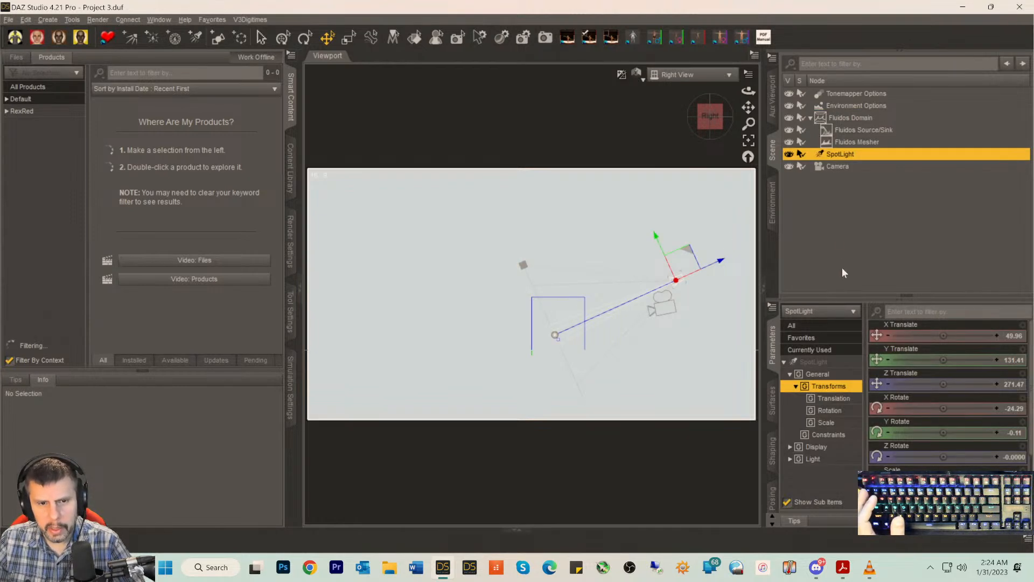
{"action": "left_click", "coordinate": [814, 362]}
{"action": "scroll", "coordinate": [933, 441], "scroll_direction": "down", "scroll_amount": 10}
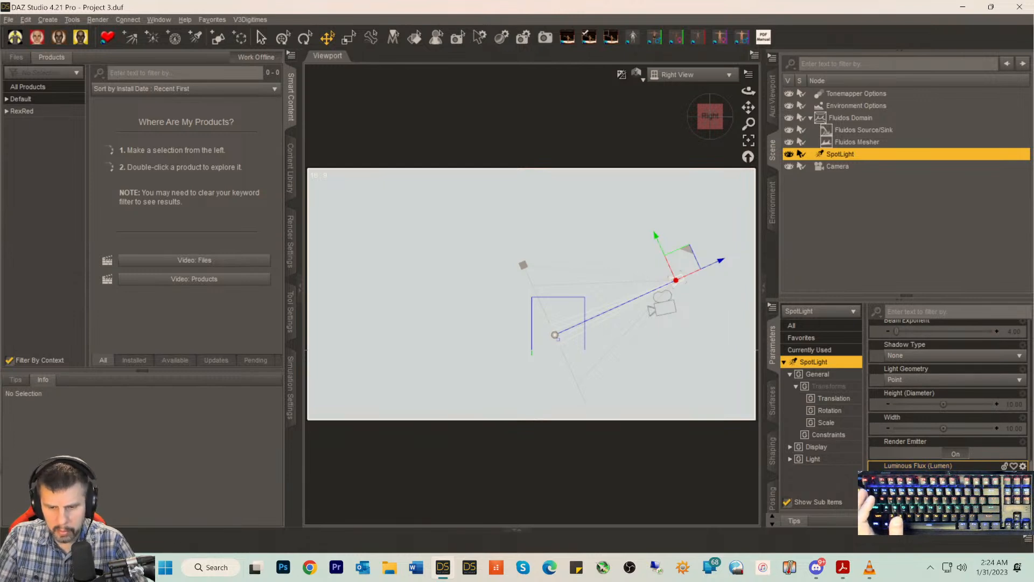
{"action": "key", "text": "Return"}
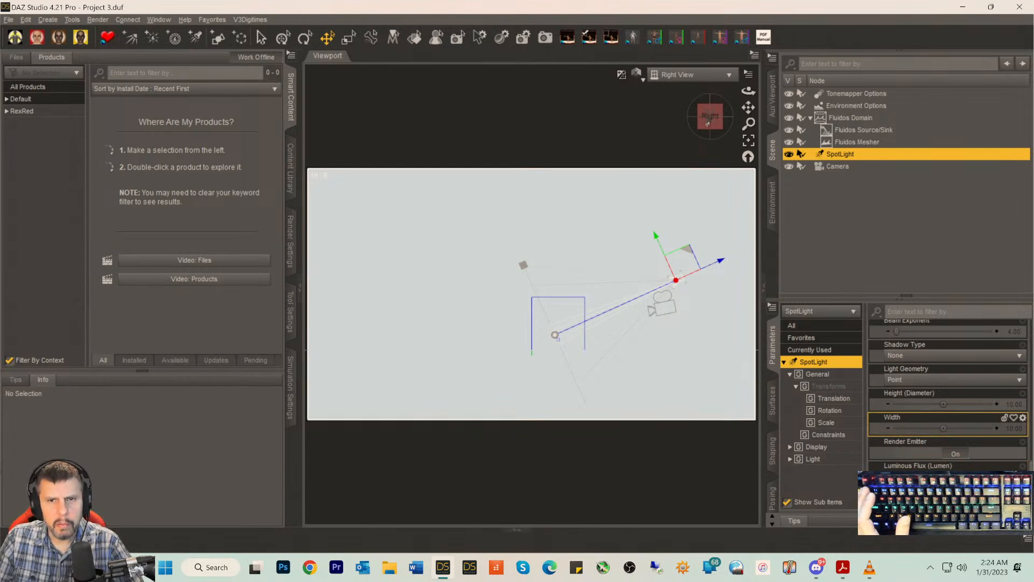
- Examine the spotlight's aim at the Fluidos Domain from the Top View, the Left View and the Right View
{"action": "left_click", "coordinate": [693, 75]}
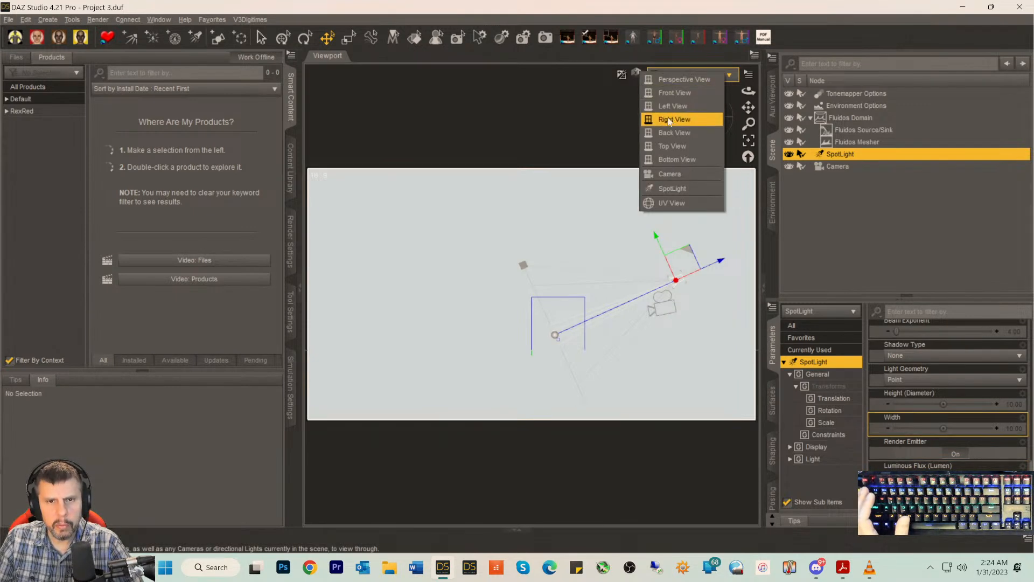
{"action": "left_click", "coordinate": [668, 146]}
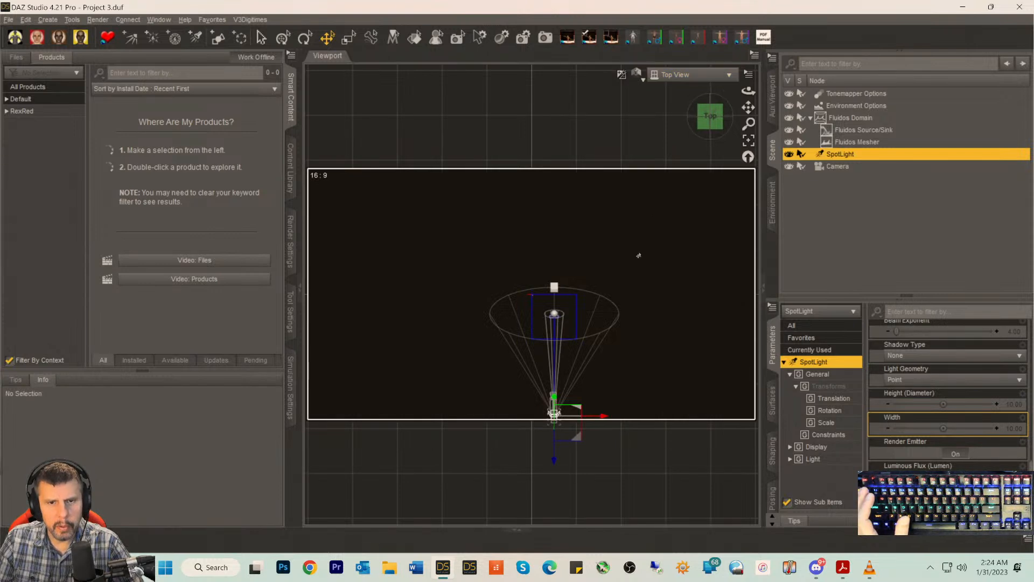
{"action": "left_click", "coordinate": [697, 78]}
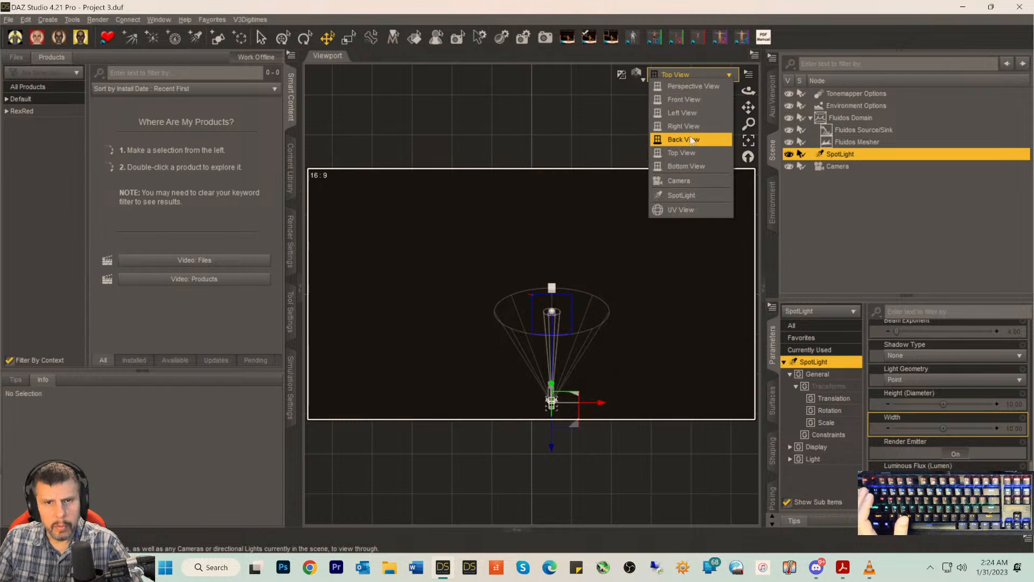
{"action": "left_click", "coordinate": [693, 116]}
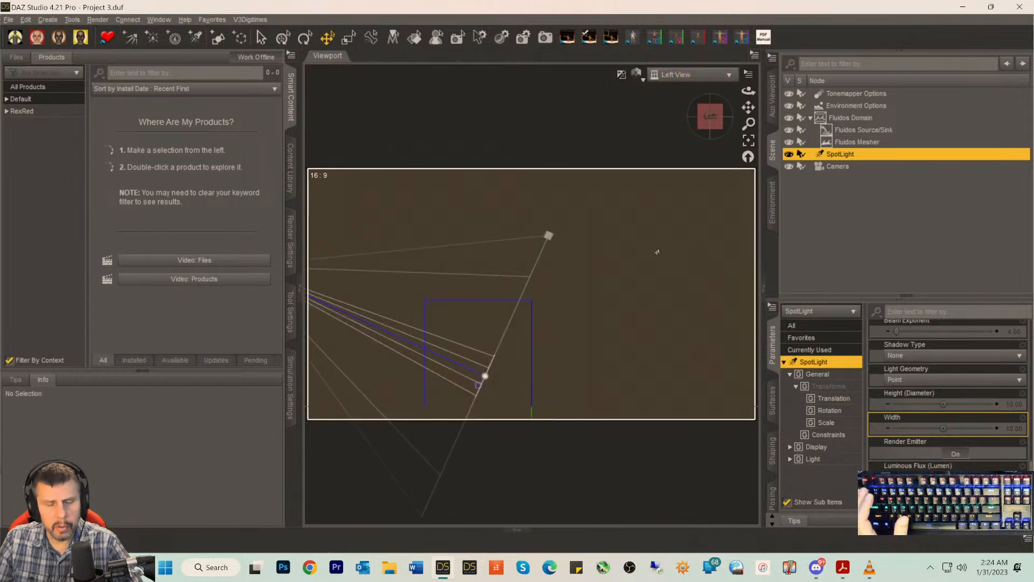
{"action": "left_click_drag", "start_coordinate": [748, 107], "coordinate": [765, 107]}
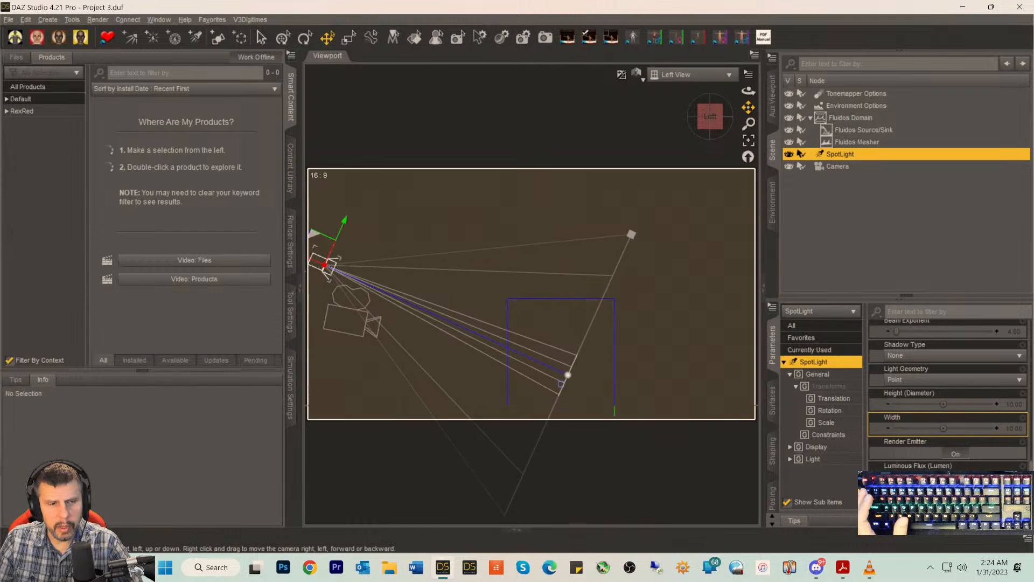
{"action": "left_click", "coordinate": [693, 75]}
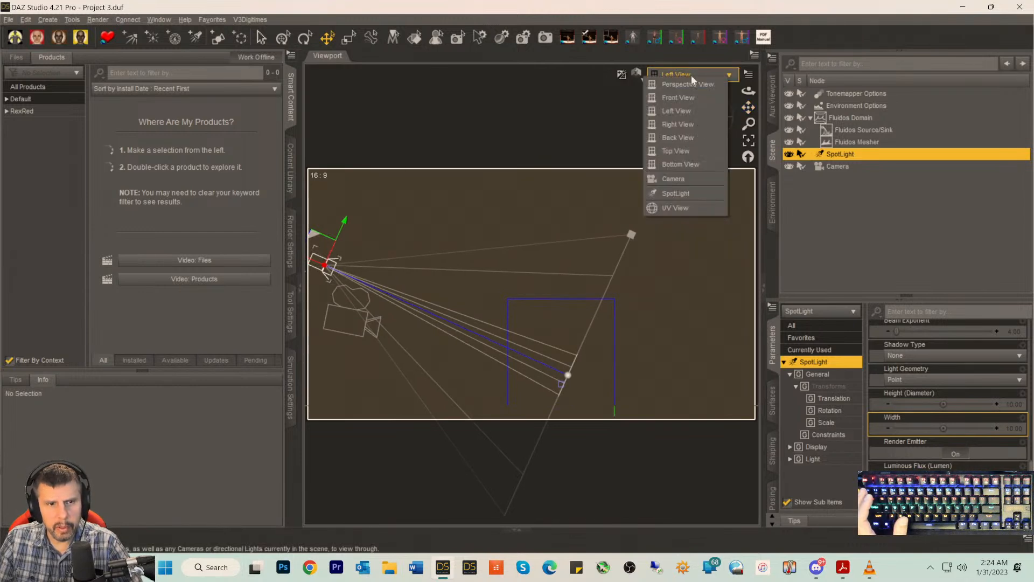
{"action": "left_click", "coordinate": [681, 128]}
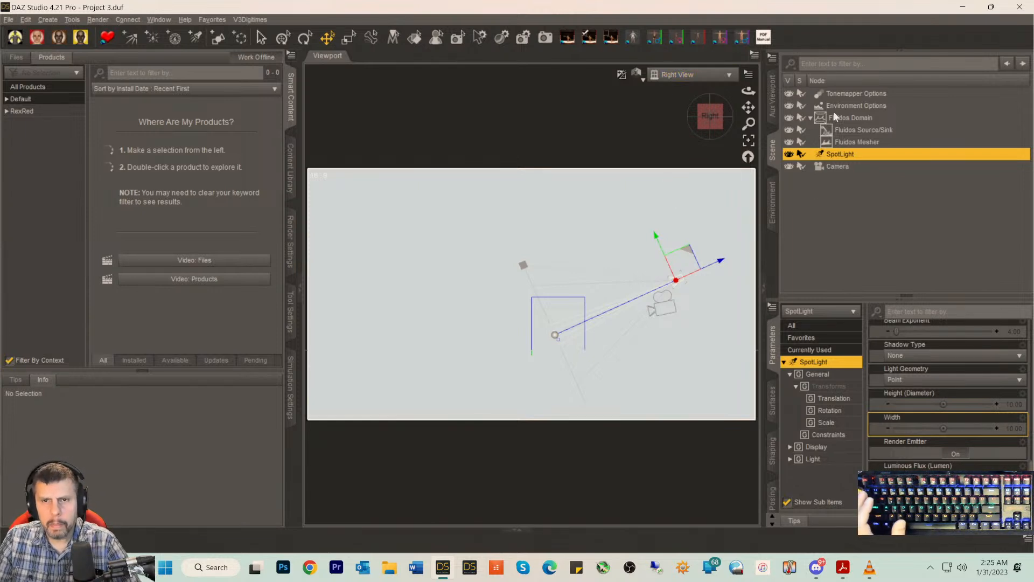
- Check the aim of the Camera and the SpotLight from the Right View, and return to the Camera view
{"action": "left_click", "coordinate": [823, 163]}
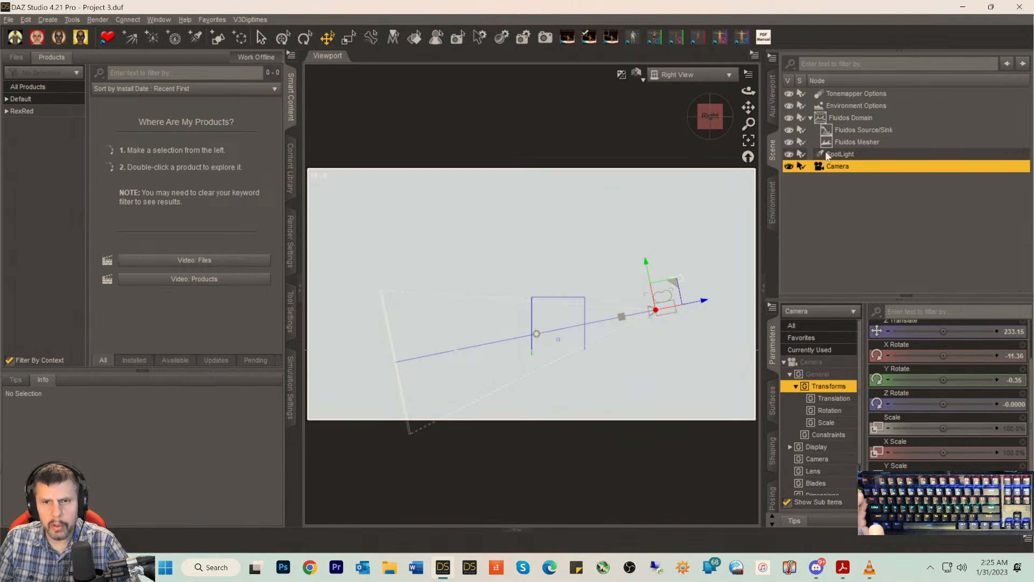
{"action": "left_click", "coordinate": [827, 155]}
{"action": "scroll", "coordinate": [656, 244], "scroll_direction": "down", "scroll_amount": 7}
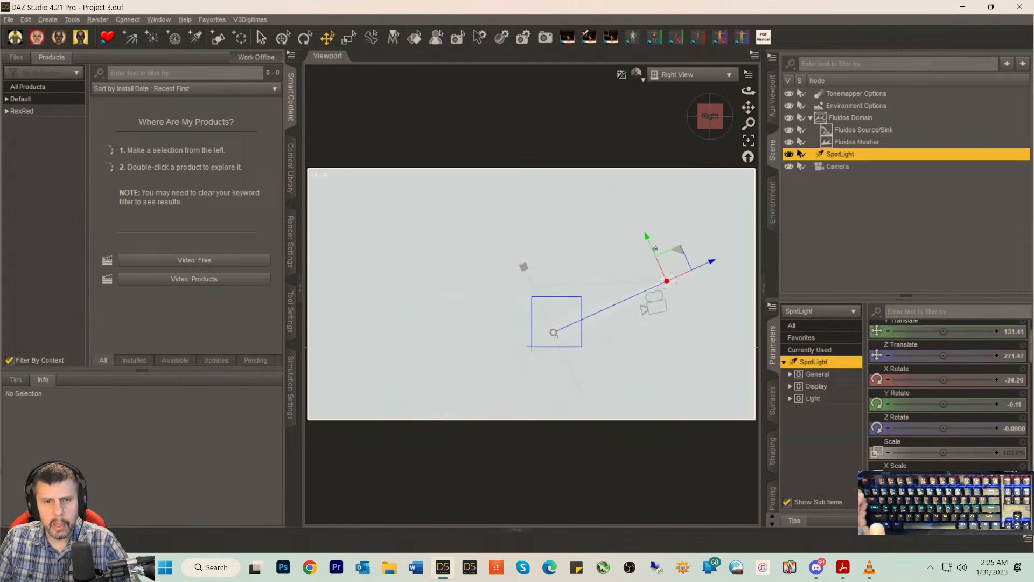
{"action": "scroll", "coordinate": [656, 244], "scroll_direction": "down", "scroll_amount": 5}
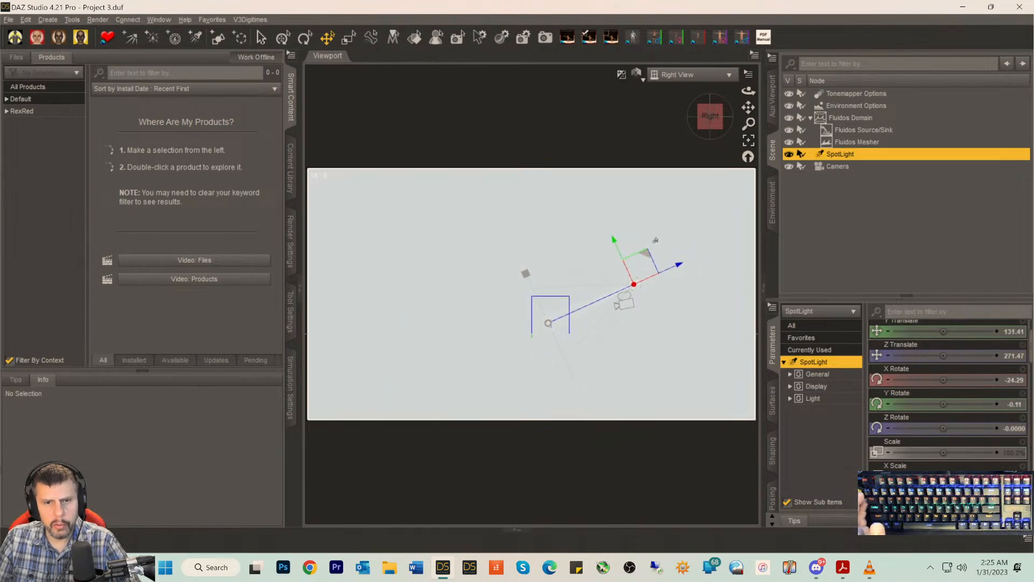
{"action": "mouse_move", "coordinate": [746, 124]}
{"action": "left_mouse_down"}
{"action": "mouse_move", "coordinate": [746, 161]}
{"action": "mouse_move", "coordinate": [746, 110]}
{"action": "mouse_move", "coordinate": [746, 138]}
{"action": "left_mouse_up"}
{"action": "left_click", "coordinate": [690, 78]}
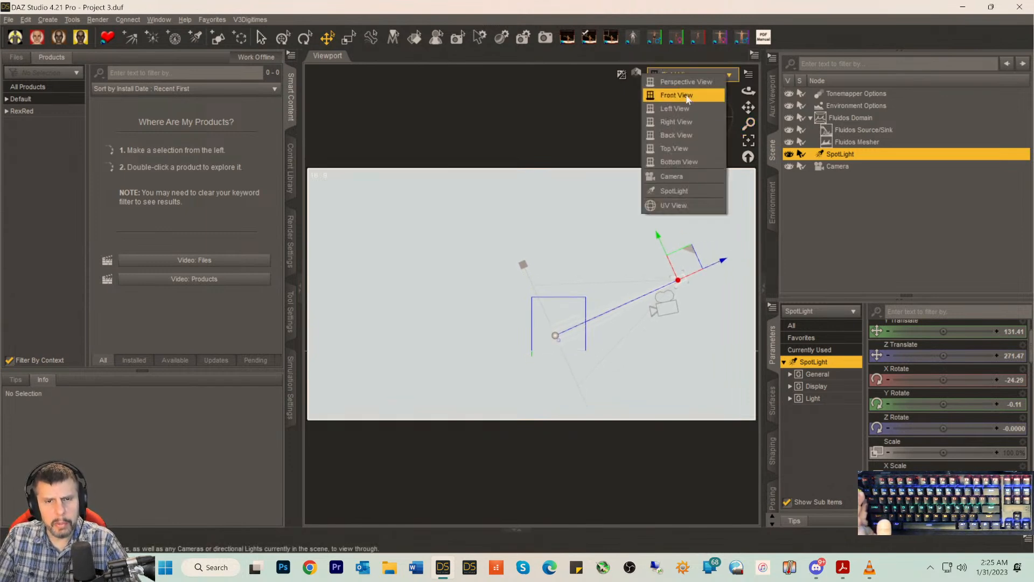
{"action": "left_click", "coordinate": [672, 177]}
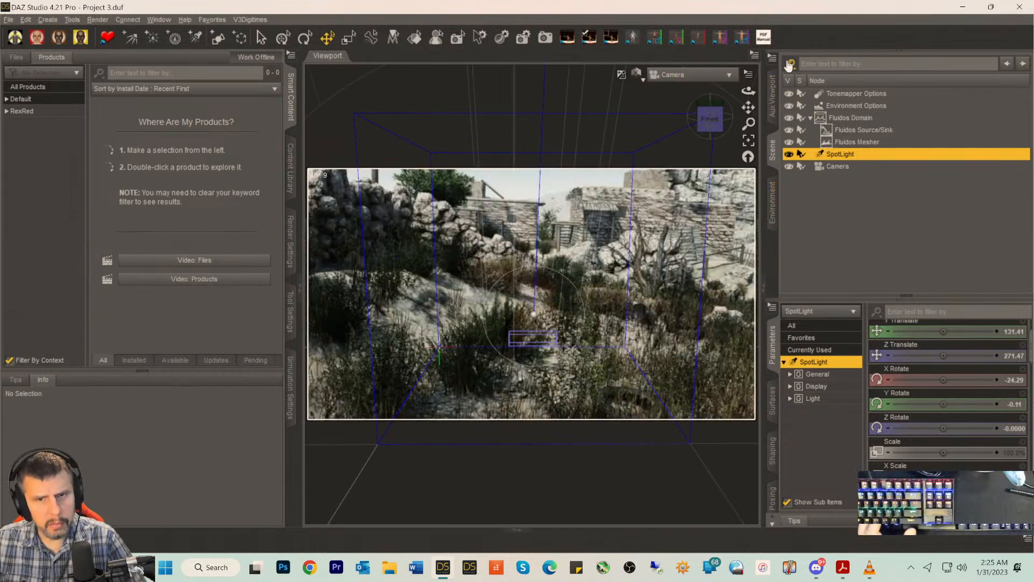
- Relaunch DAZ Studio and reopen the recent scene Project 3.duf without saving the blank scene
{"action": "left_click", "coordinate": [962, 7]}
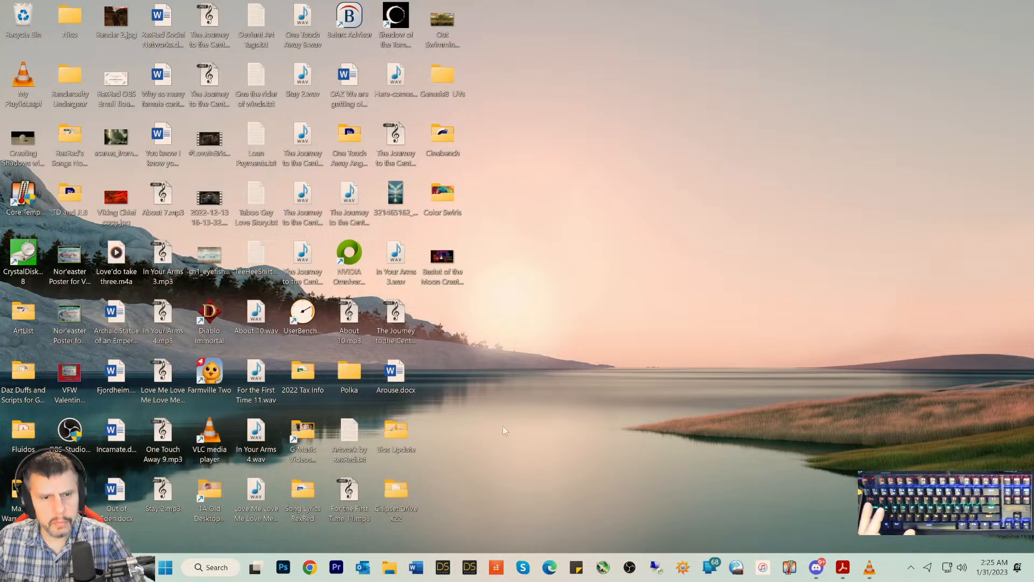
{"action": "left_click", "coordinate": [441, 568]}
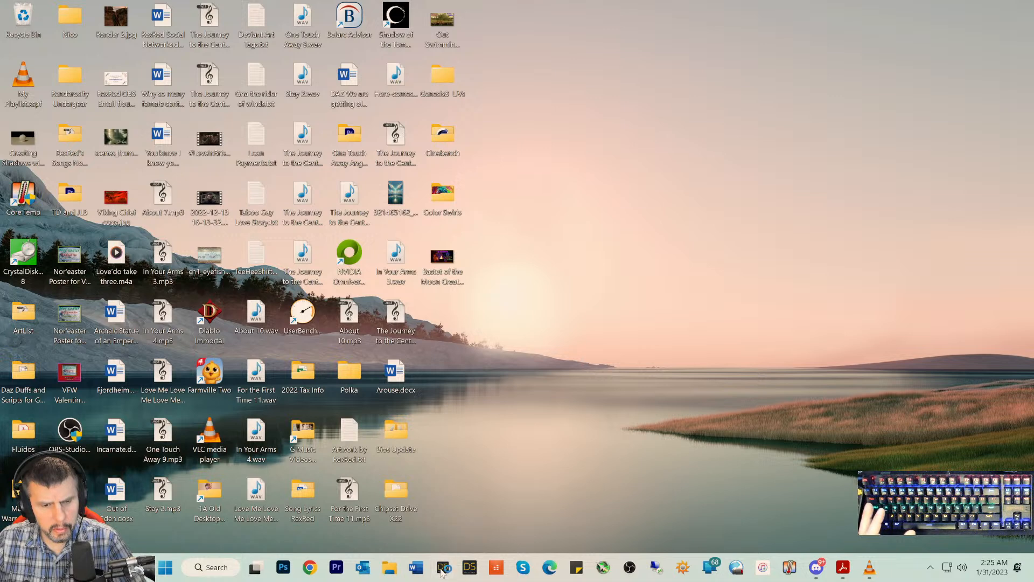
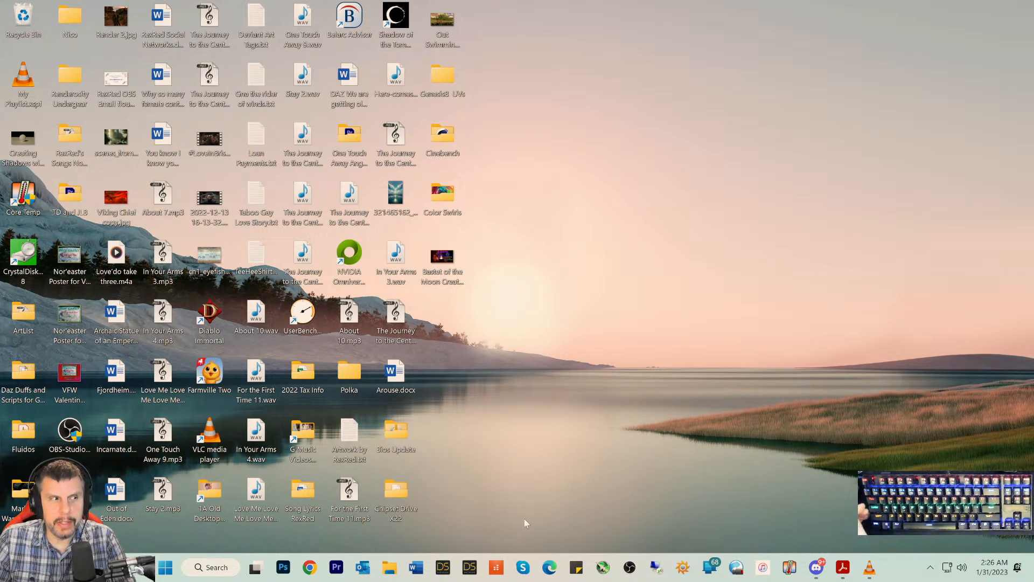
{"action": "left_click", "coordinate": [443, 567]}
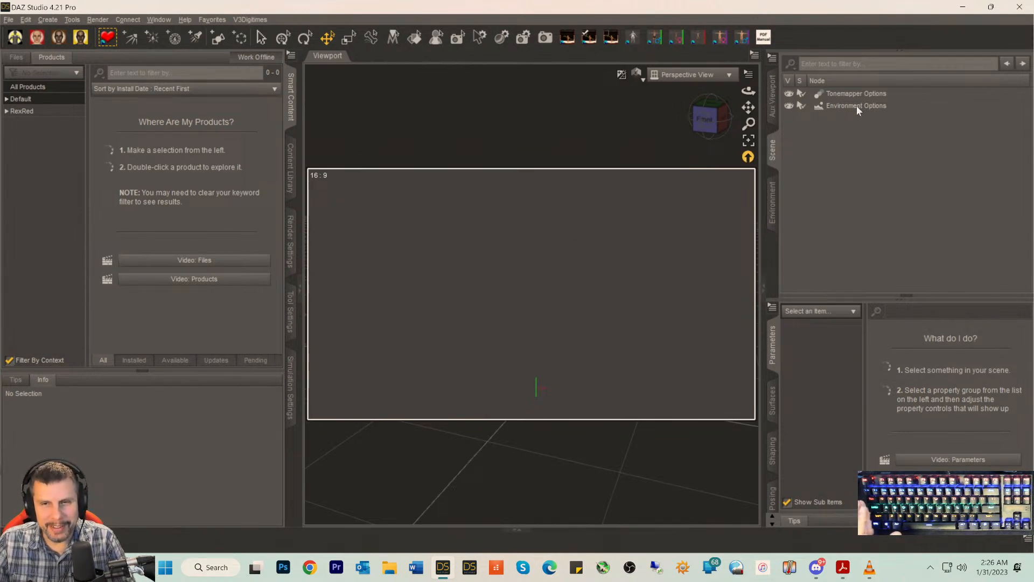
{"action": "left_click", "coordinate": [9, 19]}
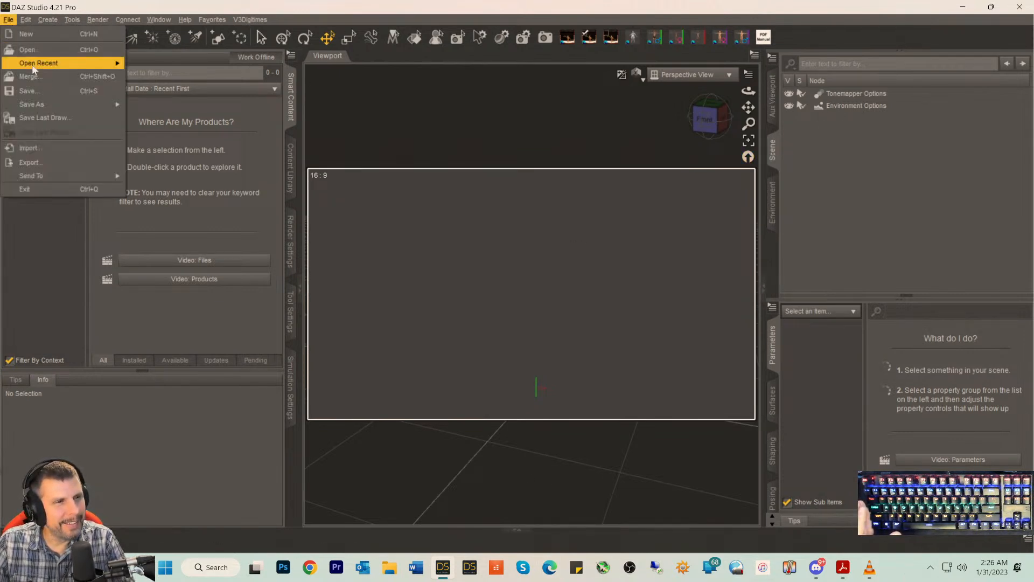
{"action": "mouse_move", "coordinate": [46, 65]}
{"action": "left_click", "coordinate": [150, 65]}
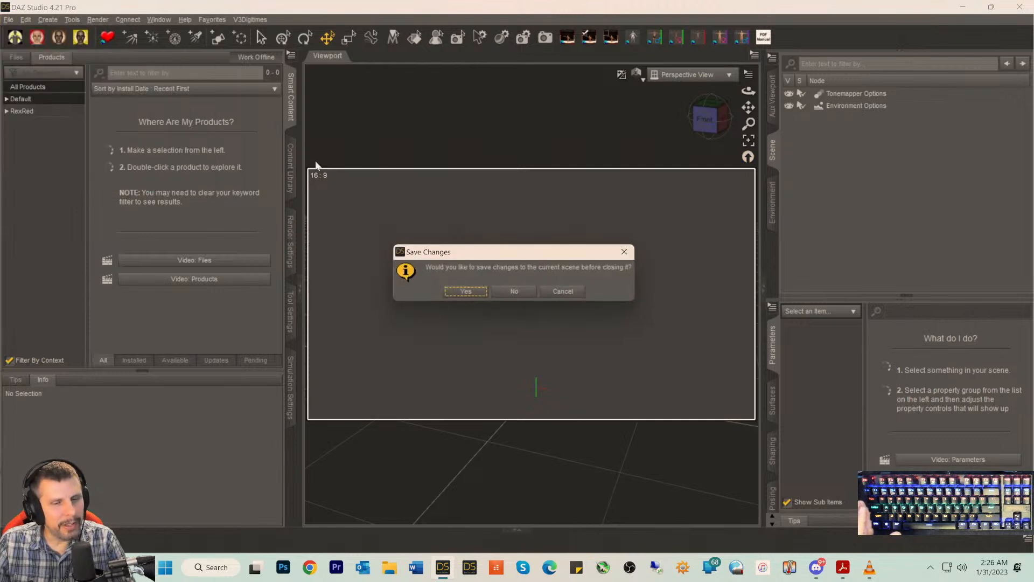
{"action": "left_click", "coordinate": [516, 291]}
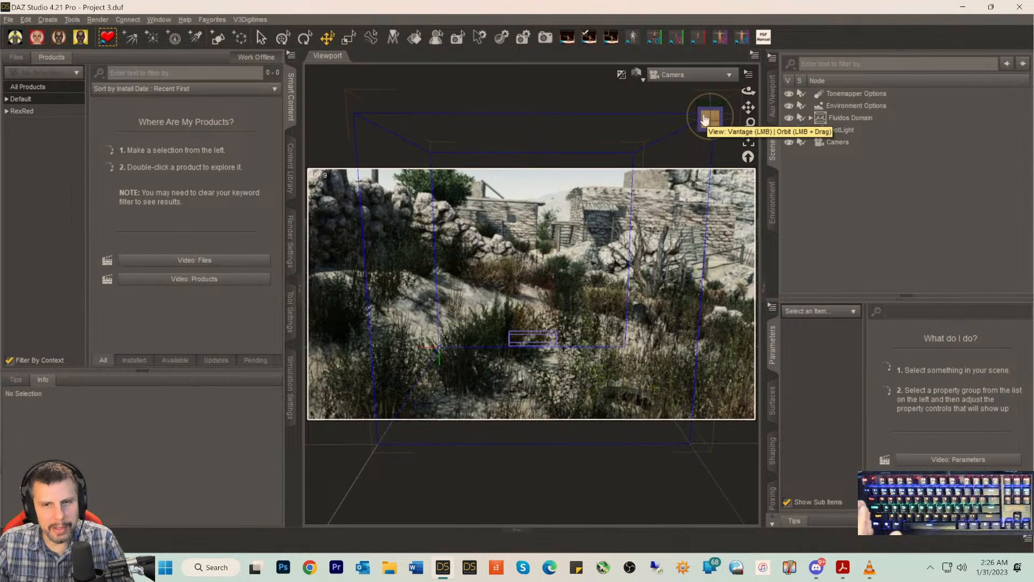
- Examine the Fluidos Domain's placement from the Right View and the Bottom View, and return to the Camera view
{"action": "left_click", "coordinate": [686, 73]}
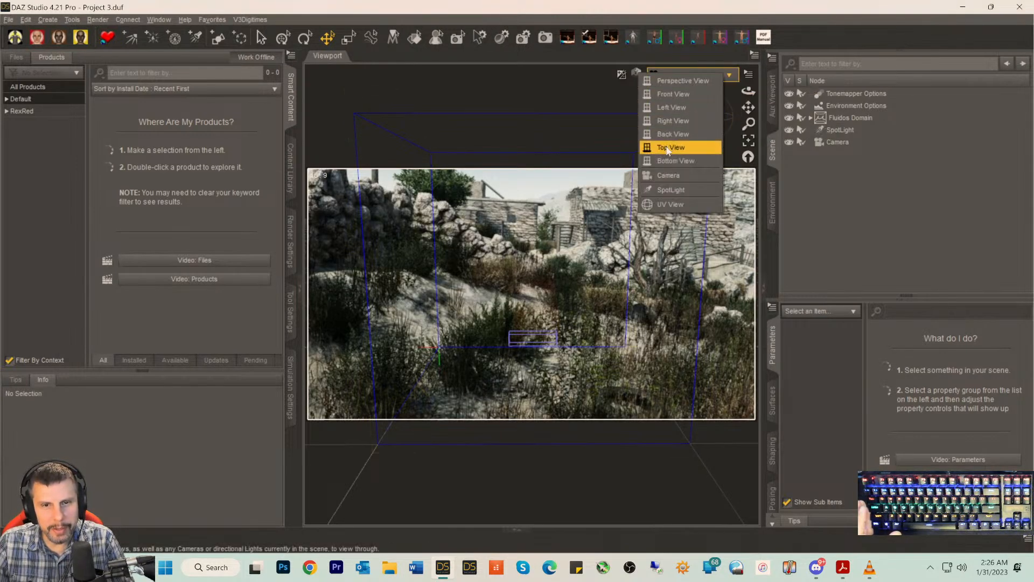
{"action": "left_click", "coordinate": [668, 122]}
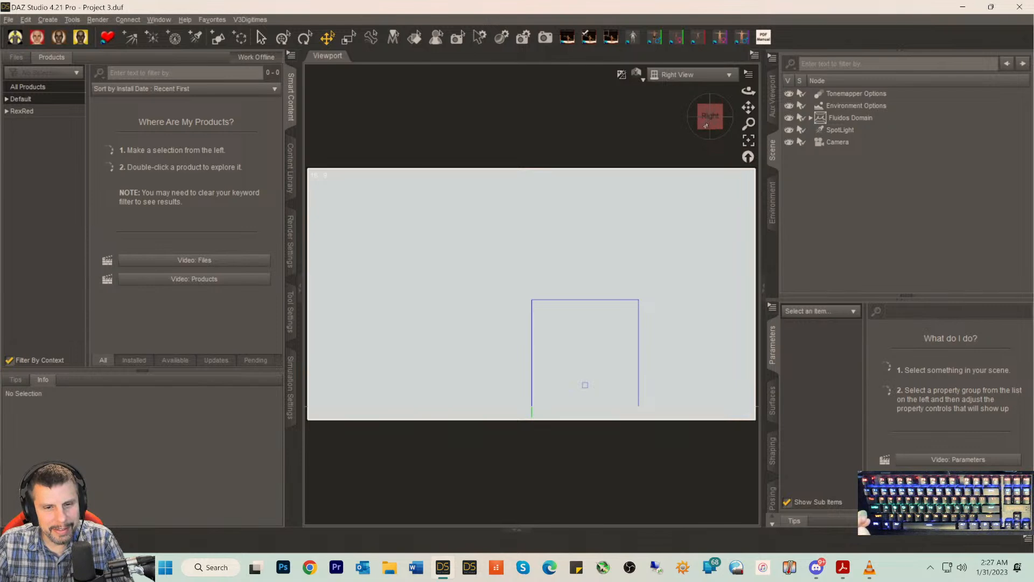
{"action": "left_click", "coordinate": [703, 77]}
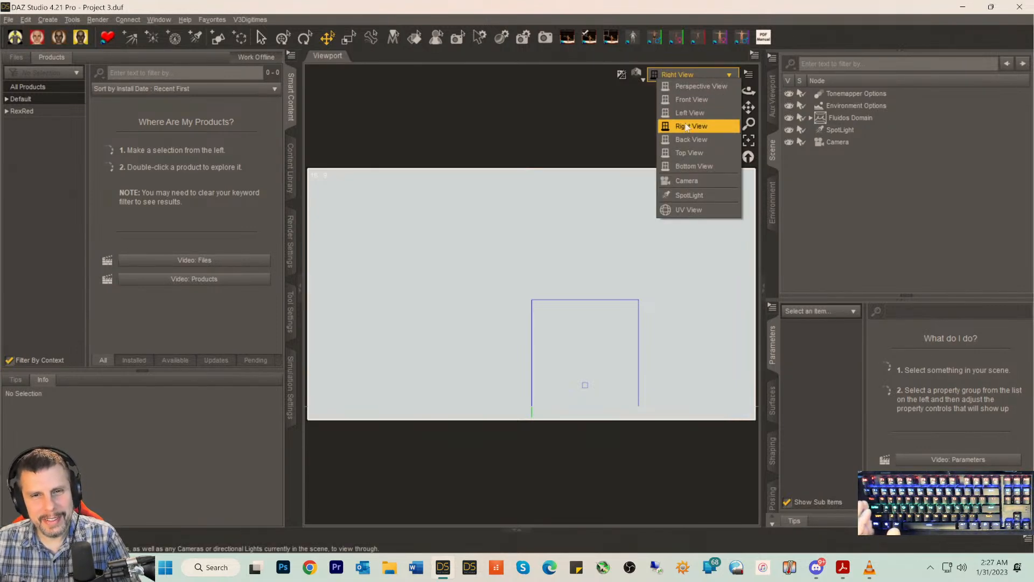
{"action": "left_click", "coordinate": [692, 166]}
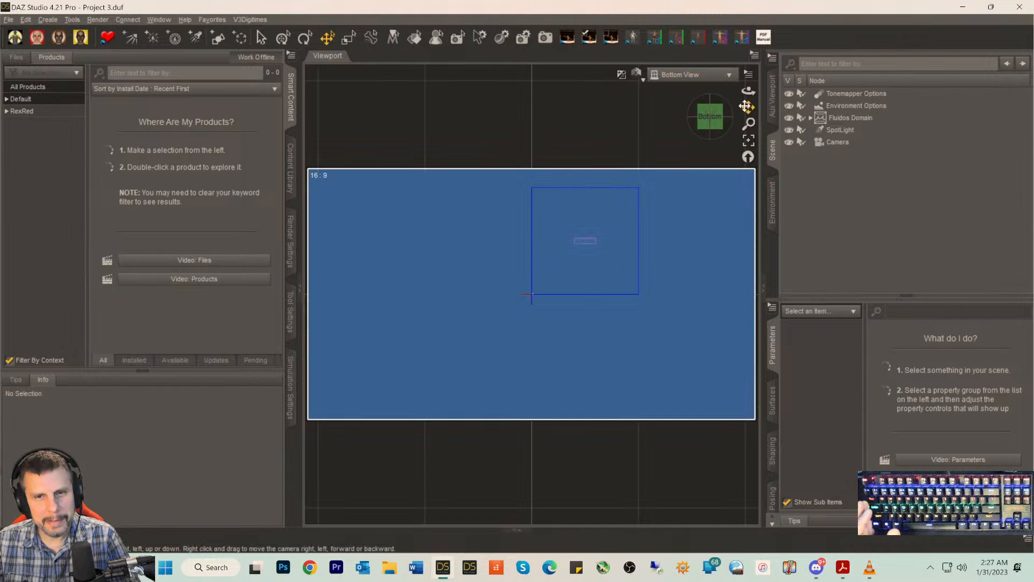
{"action": "left_click_drag", "start_coordinate": [747, 107], "coordinate": [534, 102]}
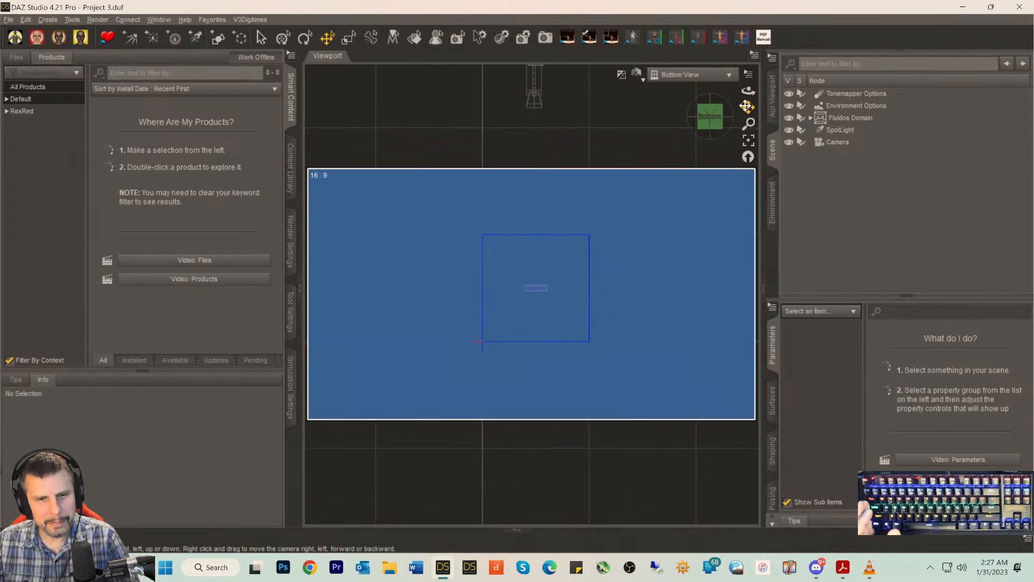
{"action": "left_click", "coordinate": [706, 74]}
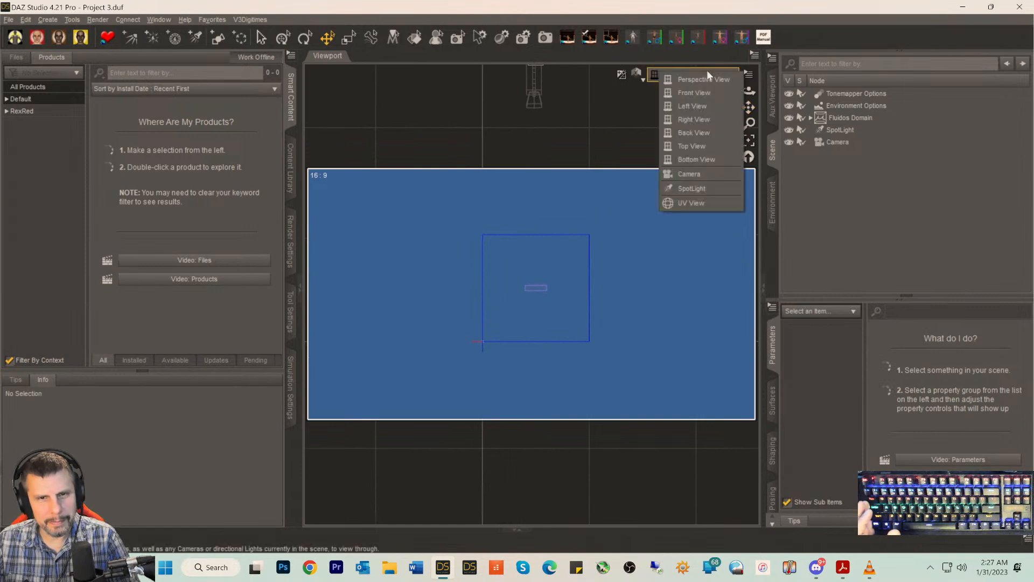
{"action": "left_click", "coordinate": [686, 175]}
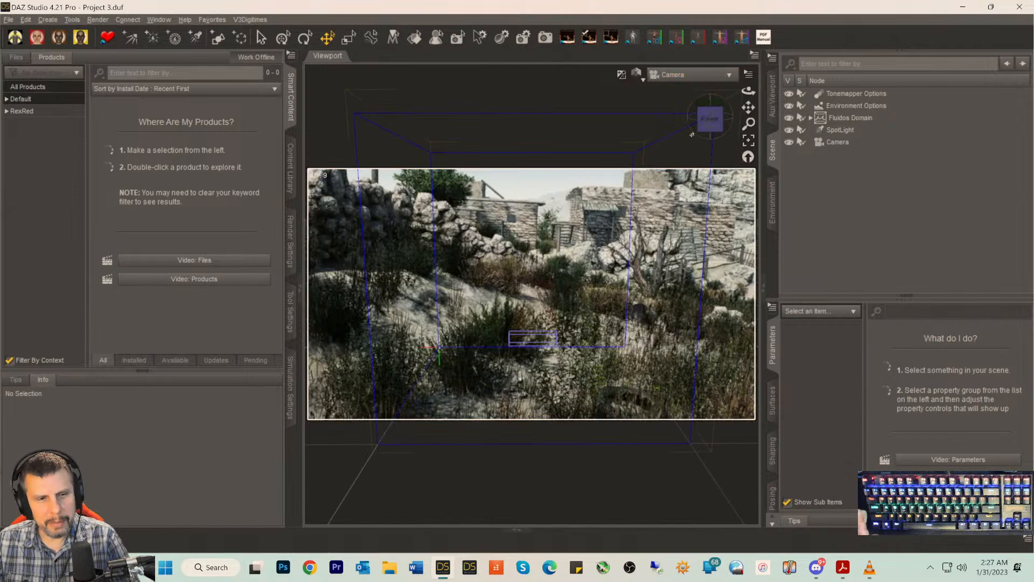
- Orbit the Camera around the Fluidos Domain past its right and left sides, and bring it back to the front
{"action": "left_click_drag", "start_coordinate": [708, 122], "coordinate": [751, 120]}
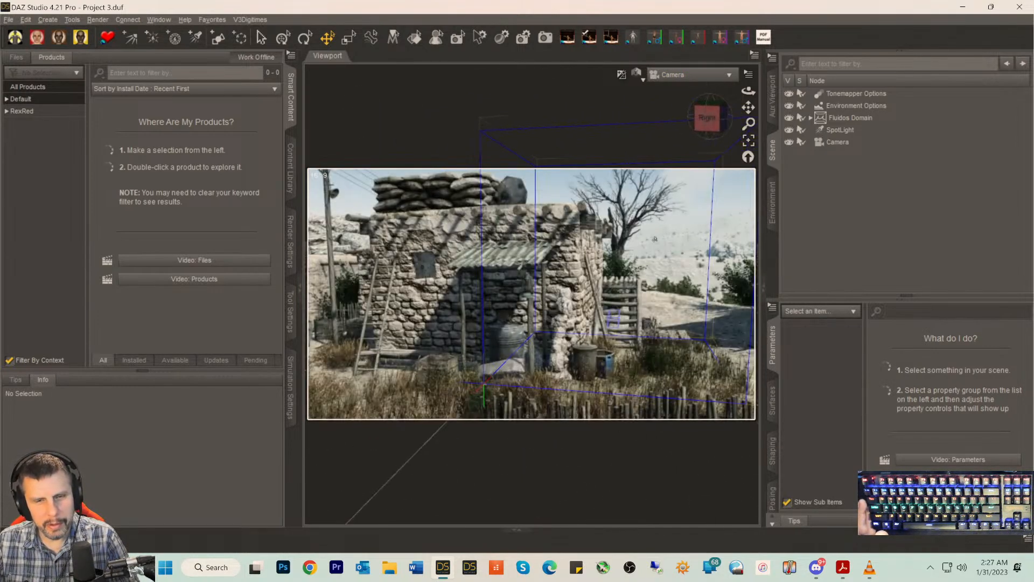
{"action": "left_click", "coordinate": [708, 123]}
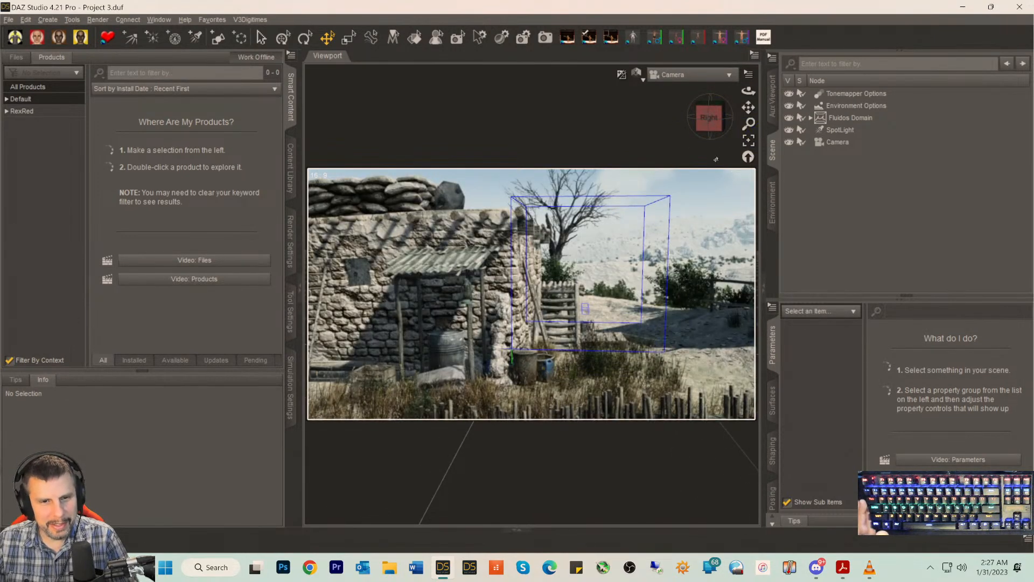
{"action": "left_click", "coordinate": [718, 130]}
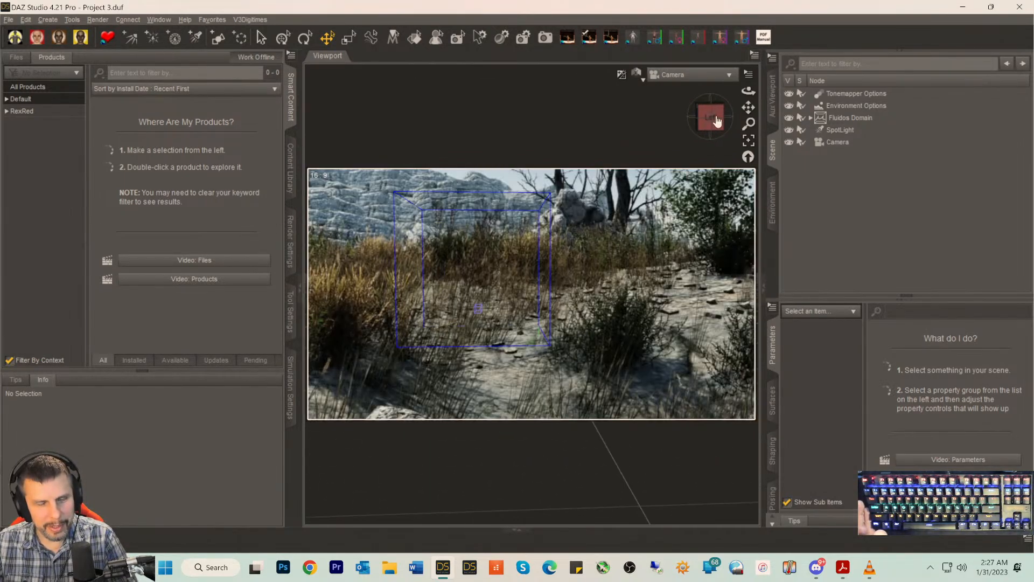
{"action": "left_click_drag", "start_coordinate": [712, 122], "coordinate": [743, 123]}
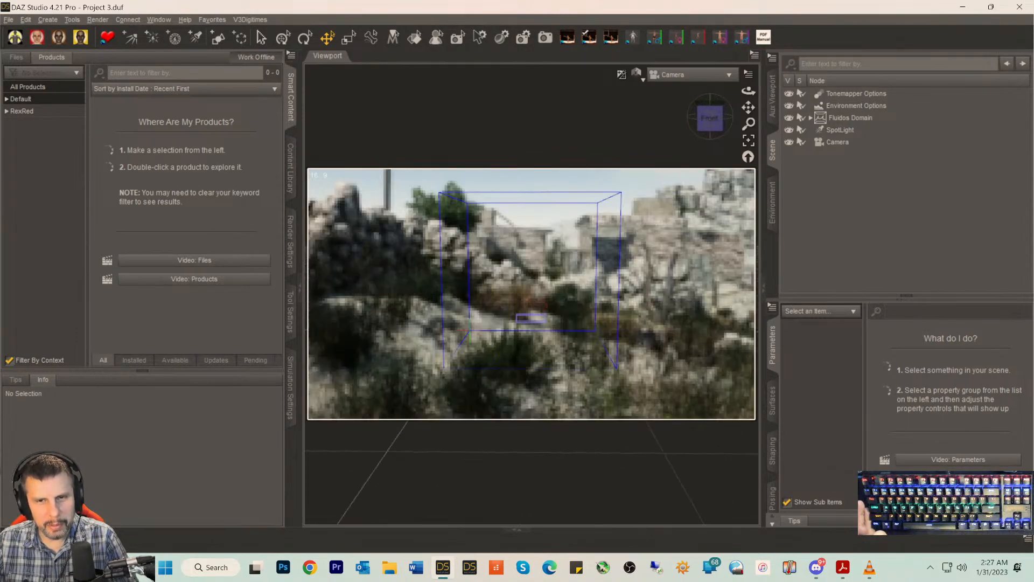
- Delete the Environment Options and Tonemapper Options nodes from the scene to reset them to their defaults
{"action": "left_click", "coordinate": [841, 105]}
{"action": "left_click", "coordinate": [824, 107]}
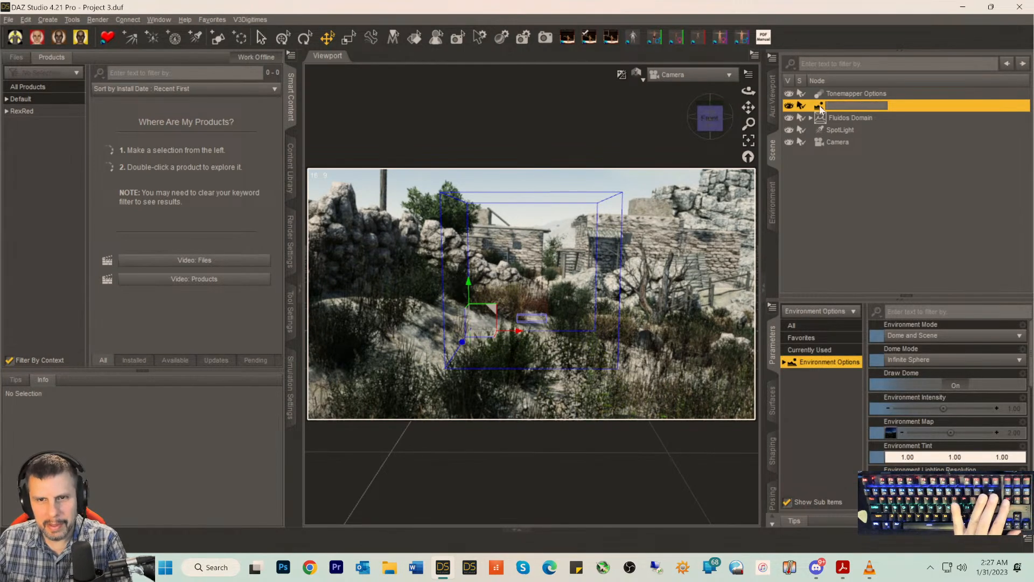
{"action": "key", "text": "Escape"}
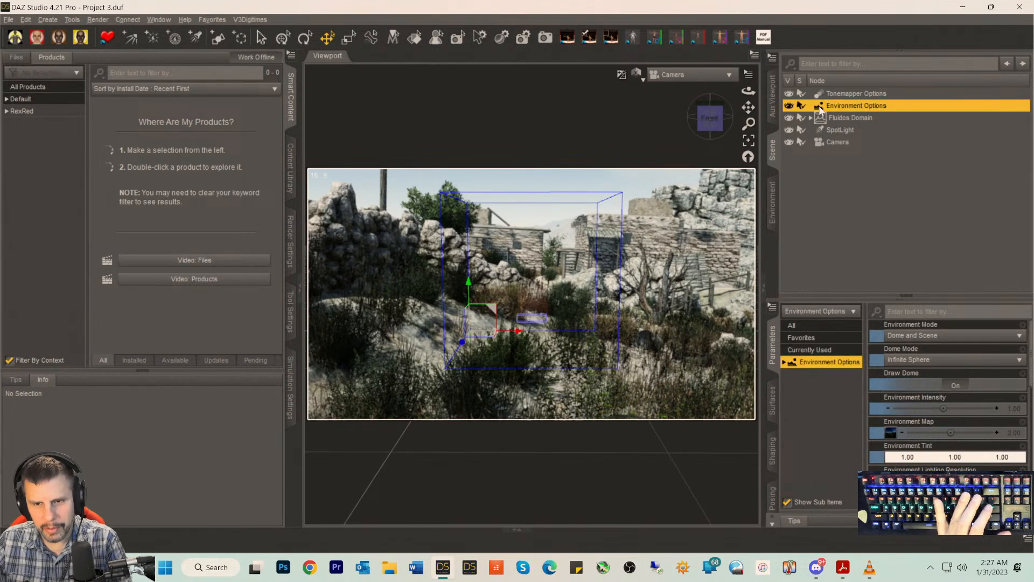
{"action": "key", "text": "Delete"}
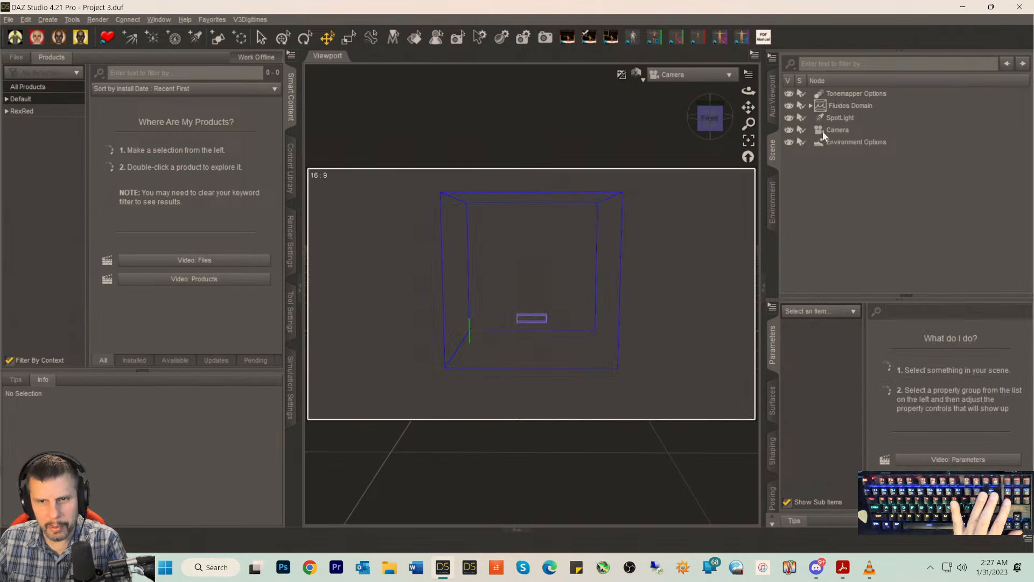
{"action": "left_click", "coordinate": [828, 141]}
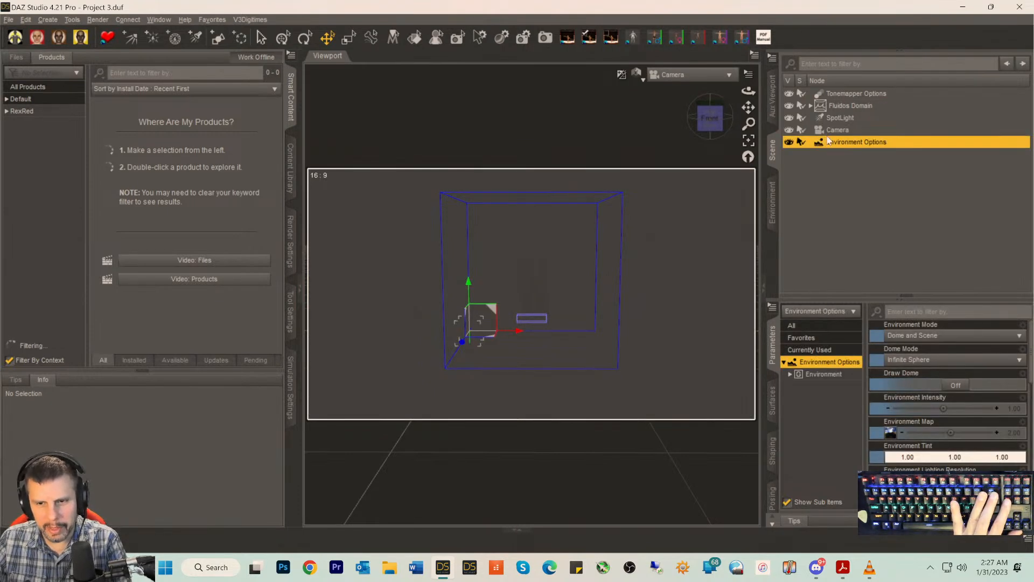
{"action": "left_click", "coordinate": [837, 95]}
{"action": "key", "text": "Delete"}
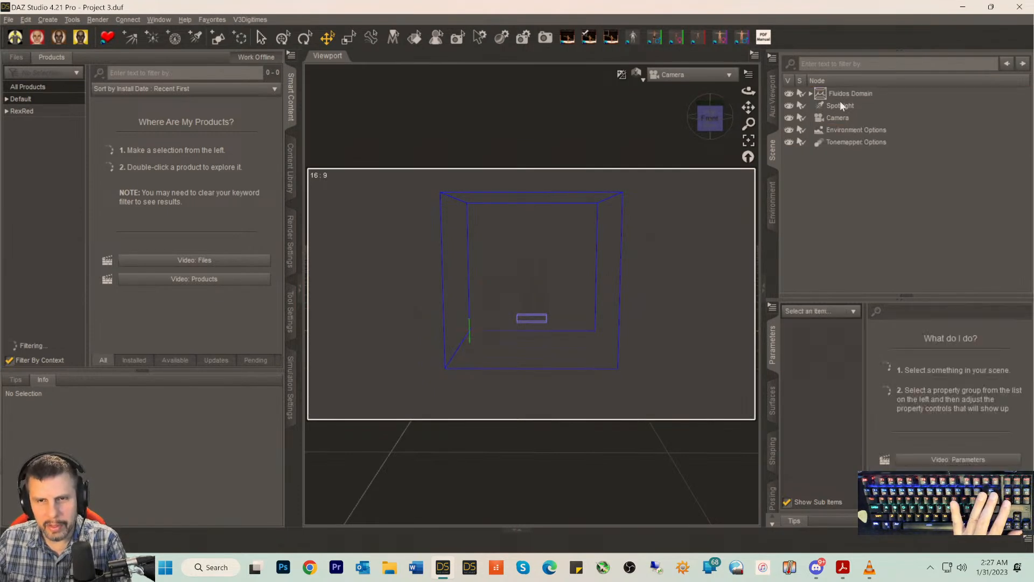
- Turn on Draw Dome in the regenerated Environment Options and clear the scene selection
{"action": "left_click", "coordinate": [827, 132]}
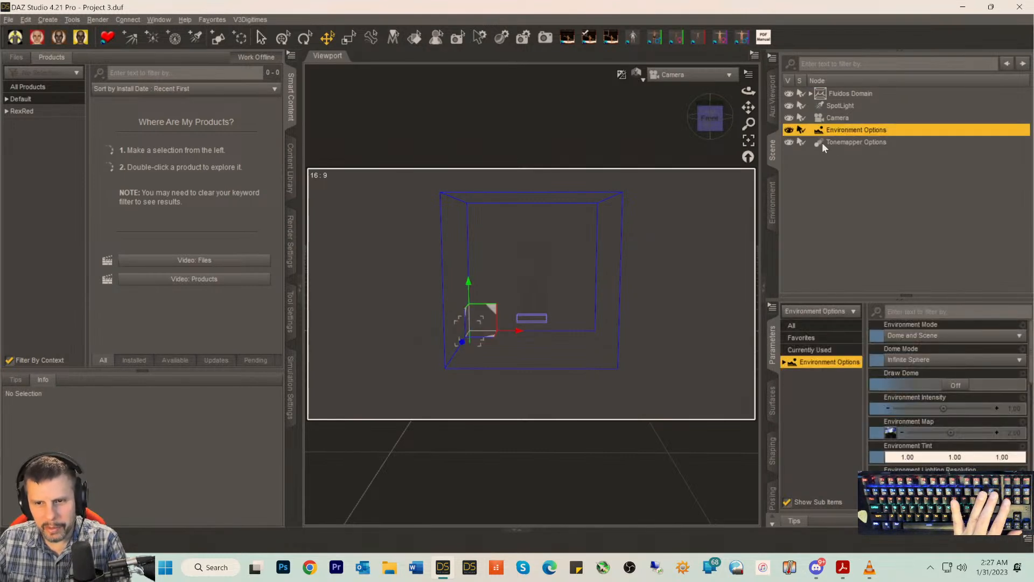
{"action": "left_click", "coordinate": [954, 385]}
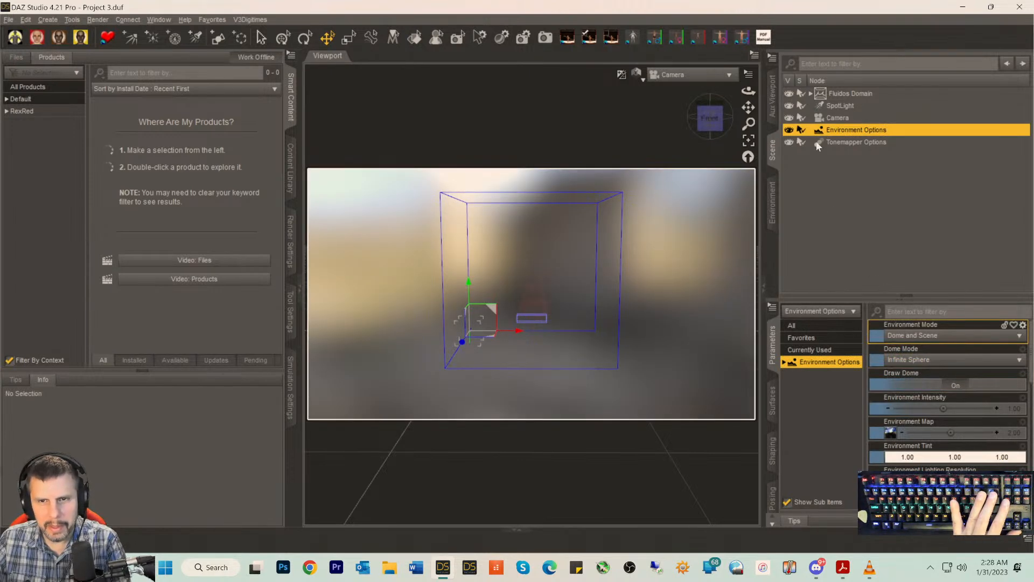
{"action": "left_click", "coordinate": [833, 107]}
{"action": "left_click", "coordinate": [647, 88]}
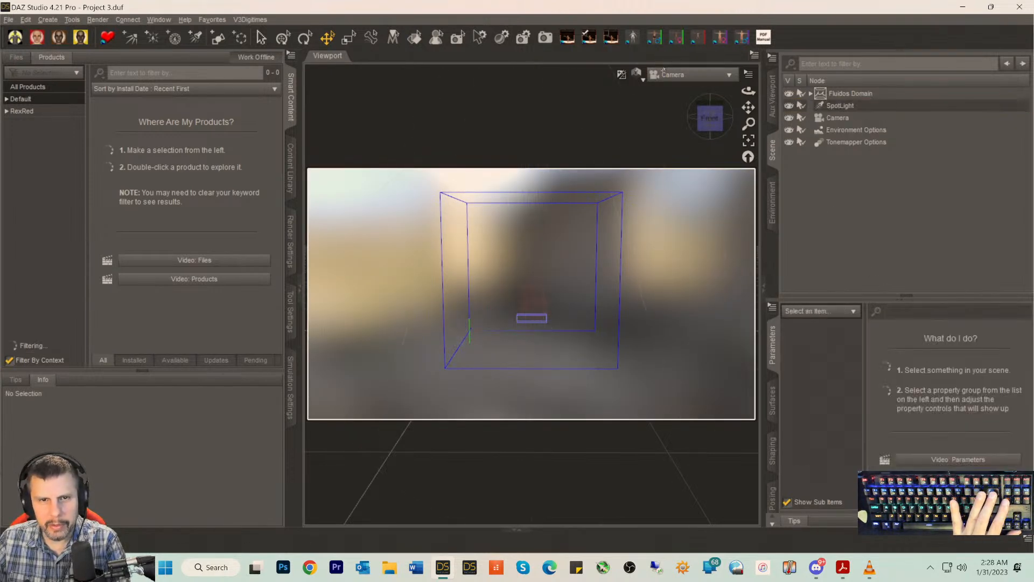
- Examine the Fluidos Domain's placement from the Right View and the Left View, and restore the rendered preview
{"action": "left_click", "coordinate": [664, 75]}
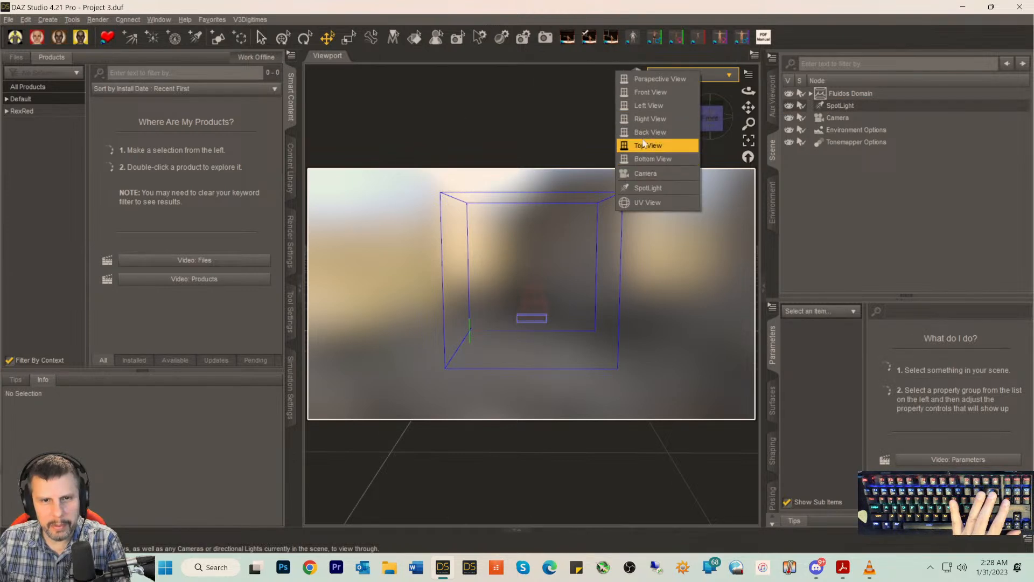
{"action": "left_click", "coordinate": [648, 119]}
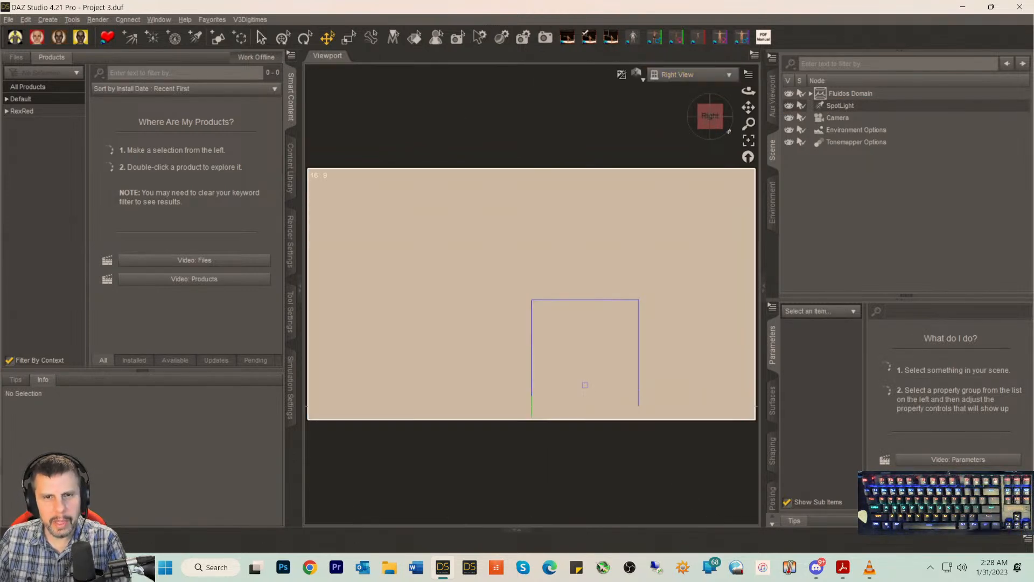
{"action": "left_click_drag", "start_coordinate": [748, 107], "coordinate": [751, 144]}
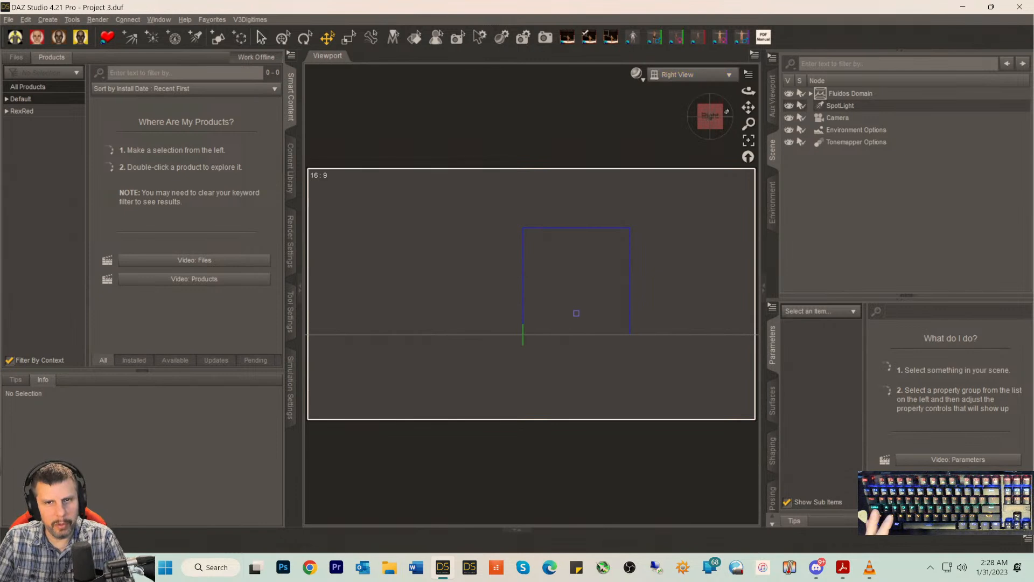
{"action": "left_click", "coordinate": [685, 75]}
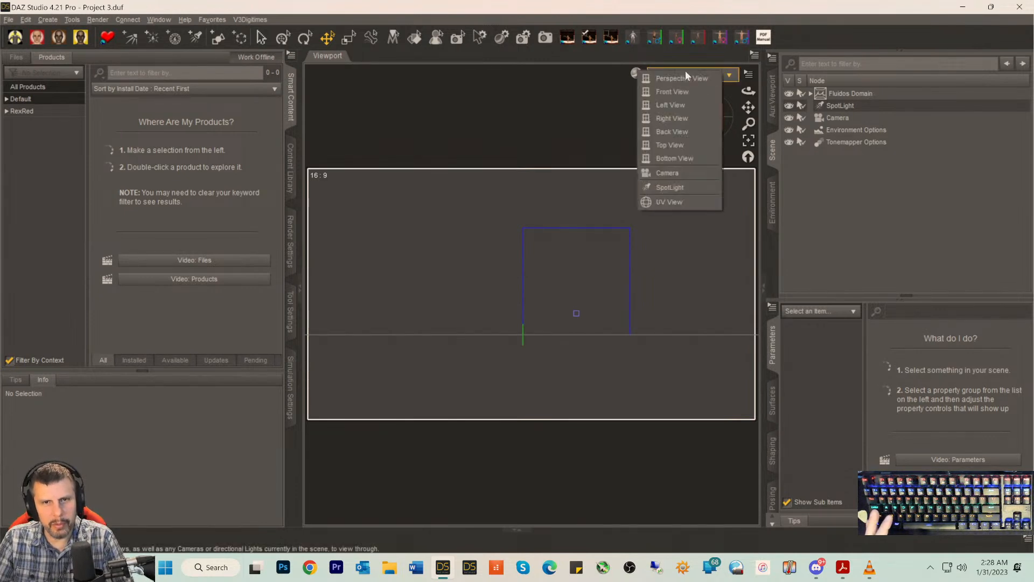
{"action": "left_click", "coordinate": [669, 108]}
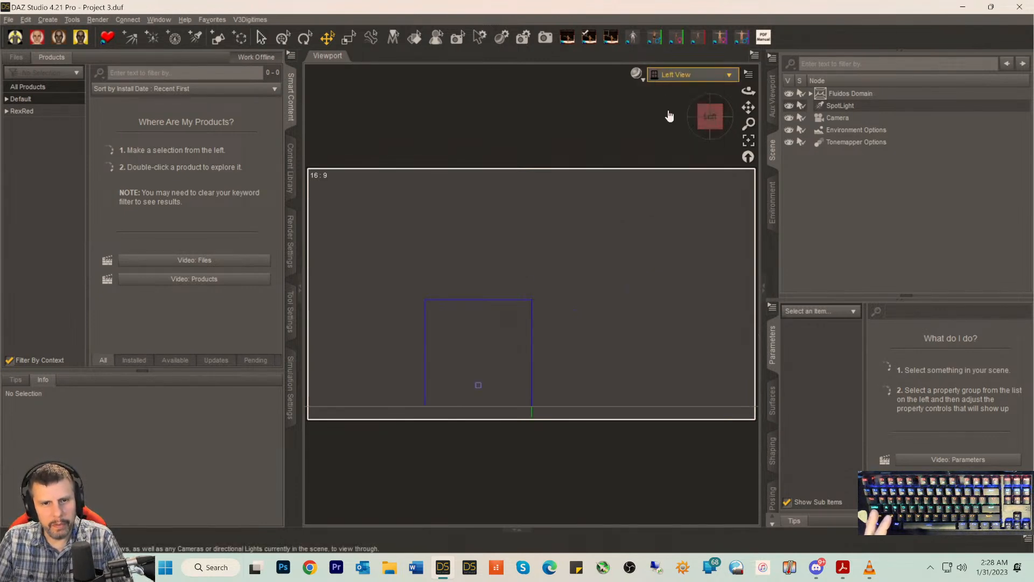
{"action": "left_click_drag", "start_coordinate": [738, 109], "coordinate": [731, 124]}
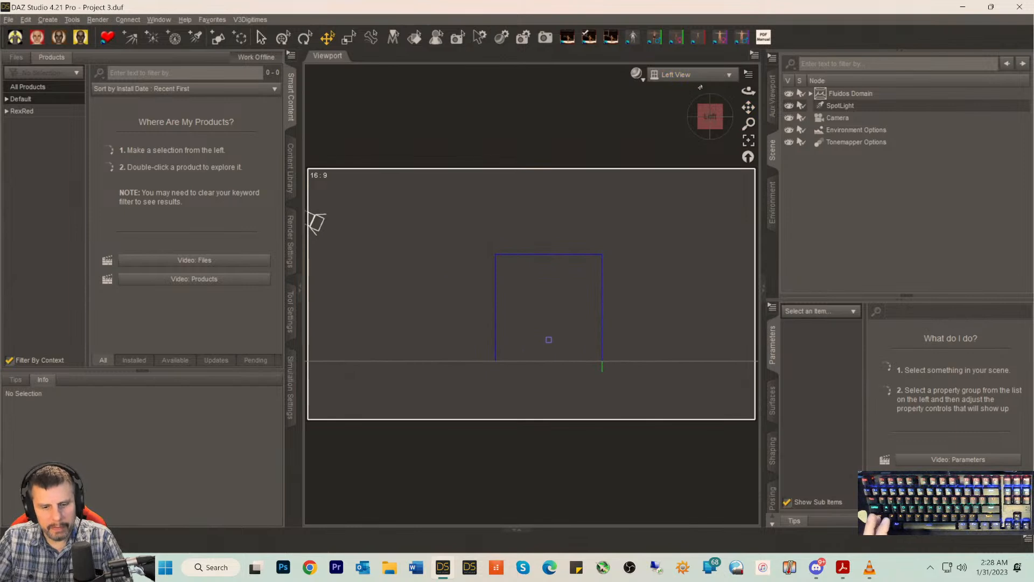
{"action": "key", "text": "ctrl+0"}
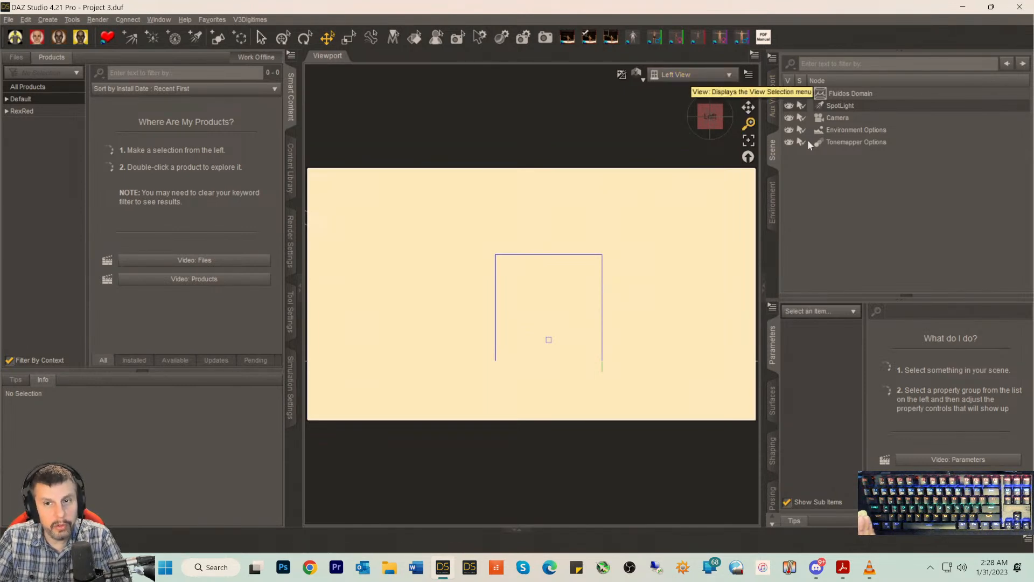
- Review the Environment Options parameters and the backdrop types, keeping the type at None, and return to the Camera view
{"action": "left_click", "coordinate": [835, 133]}
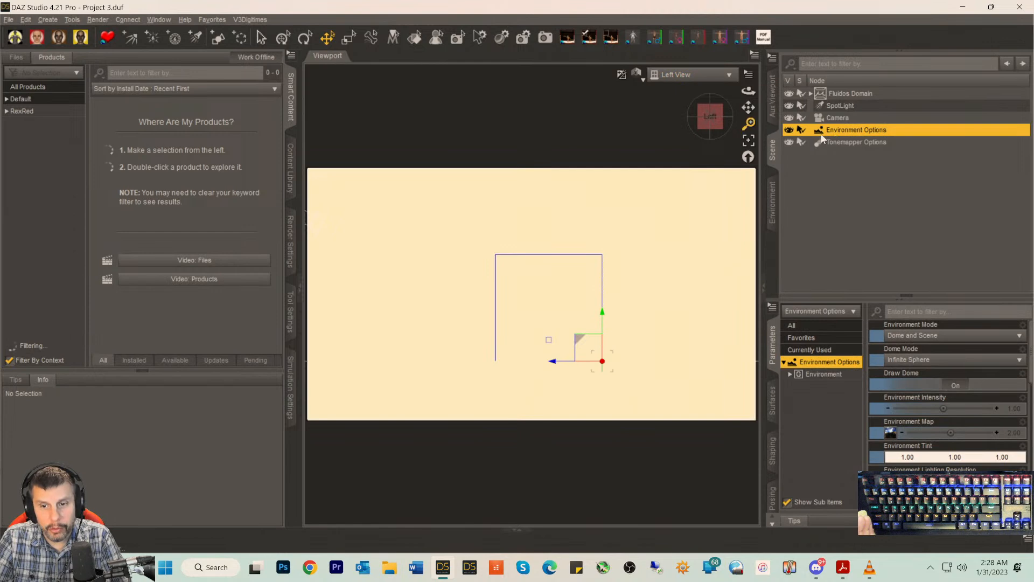
{"action": "scroll", "coordinate": [929, 386], "scroll_direction": "down", "scroll_amount": 3}
{"action": "scroll", "coordinate": [936, 389], "scroll_direction": "up", "scroll_amount": 3}
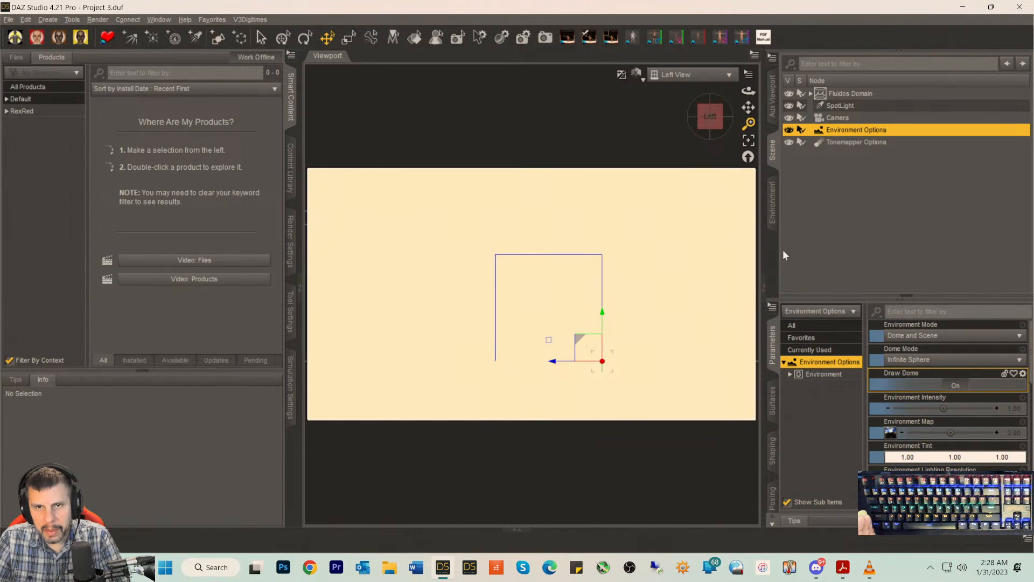
{"action": "left_click", "coordinate": [772, 203]}
{"action": "left_click", "coordinate": [834, 62]}
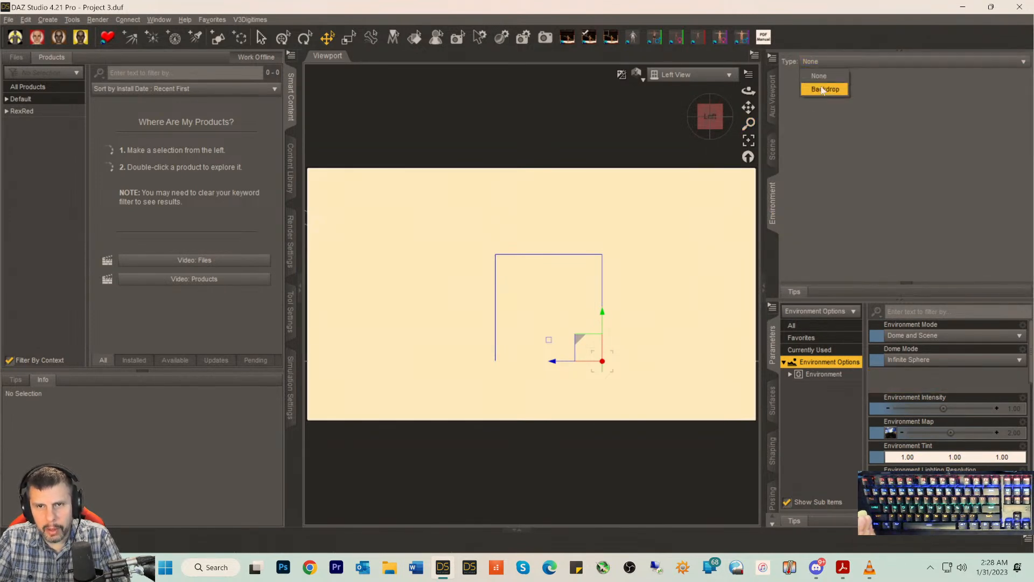
{"action": "left_click", "coordinate": [821, 80]}
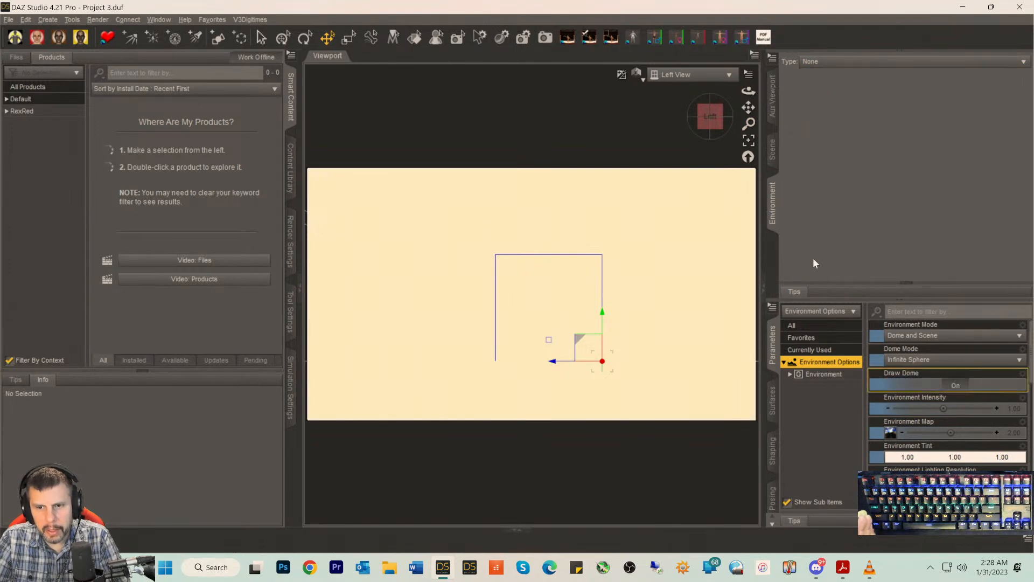
{"action": "scroll", "coordinate": [902, 418], "scroll_direction": "down", "scroll_amount": 3}
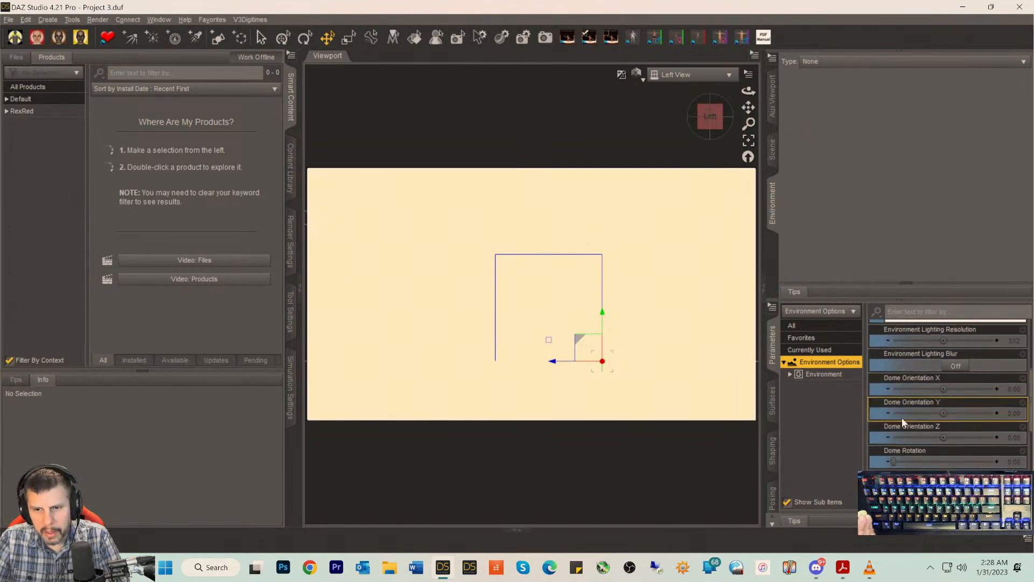
{"action": "scroll", "coordinate": [901, 415], "scroll_direction": "down", "scroll_amount": 2}
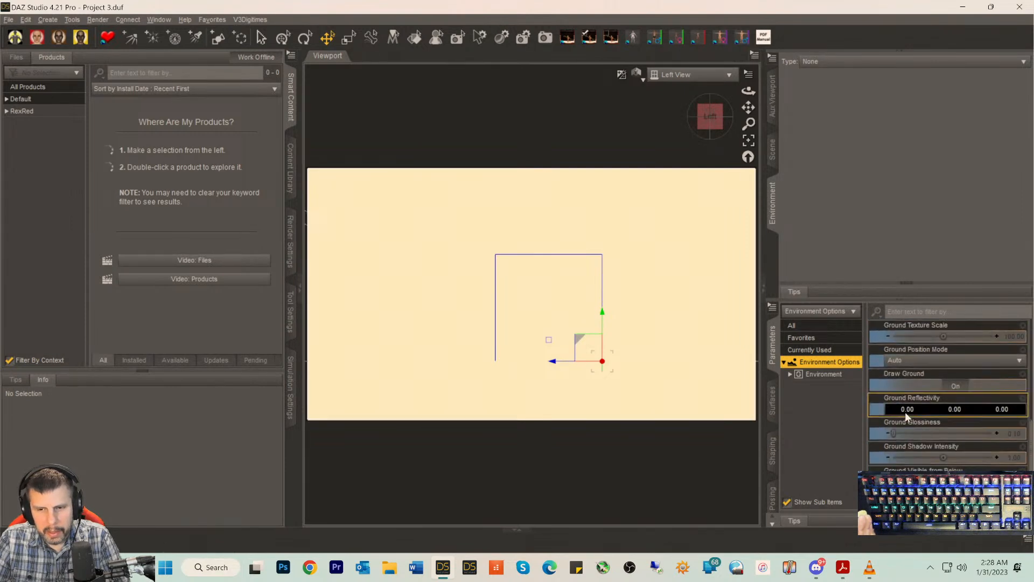
{"action": "scroll", "coordinate": [905, 412], "scroll_direction": "up", "scroll_amount": 4}
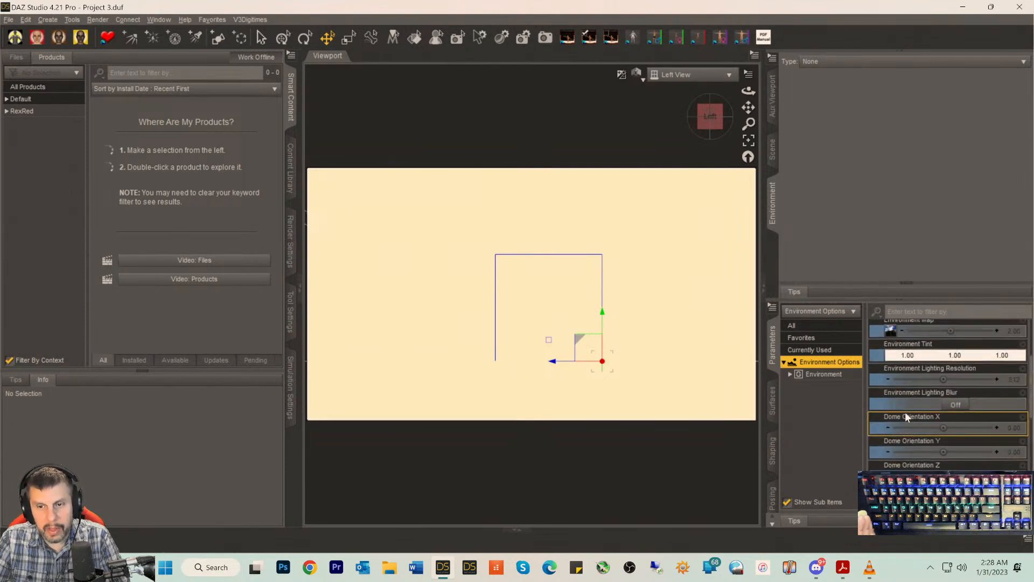
{"action": "scroll", "coordinate": [905, 412], "scroll_direction": "up", "scroll_amount": 2}
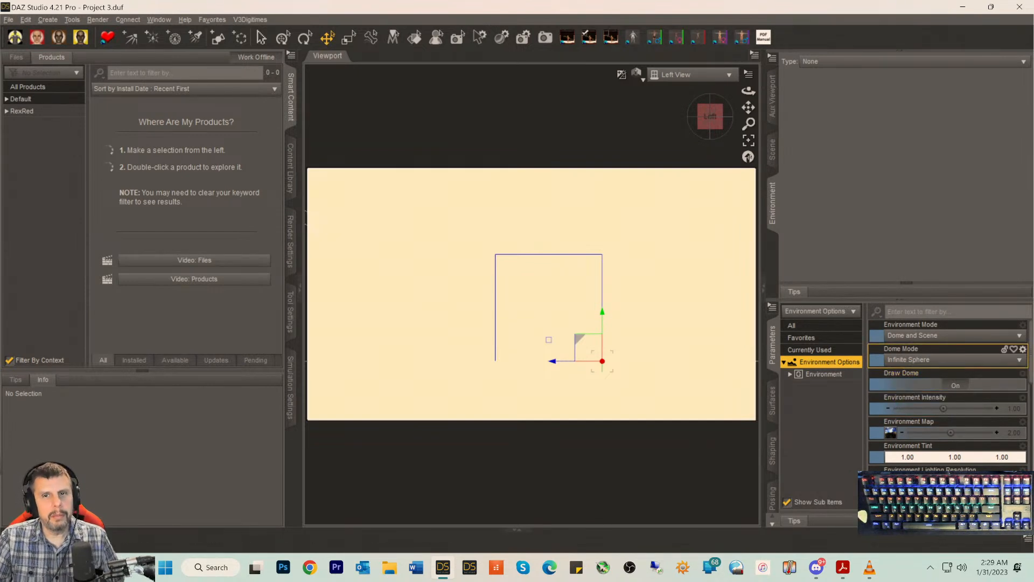
{"action": "left_click", "coordinate": [773, 149]}
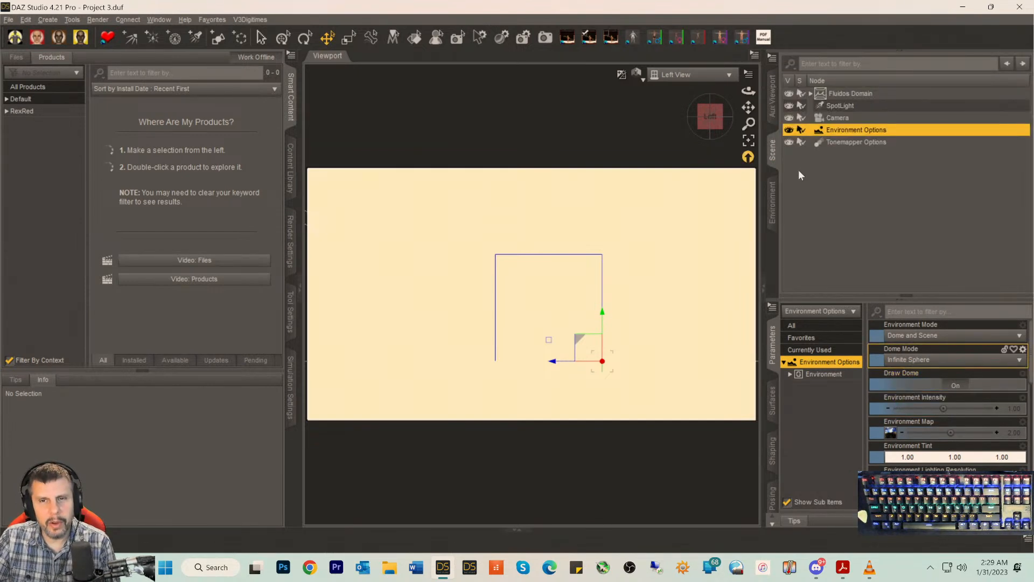
{"action": "left_click", "coordinate": [677, 76]}
{"action": "left_click", "coordinate": [670, 178]}
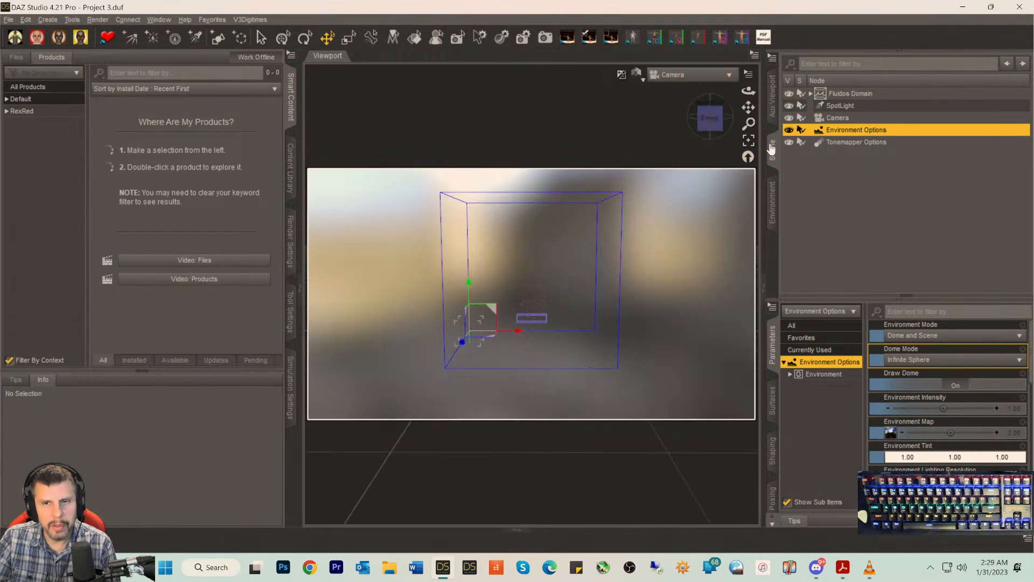
- Enter a new Luminous Flux value for the SpotLight
{"action": "left_click", "coordinate": [833, 106]}
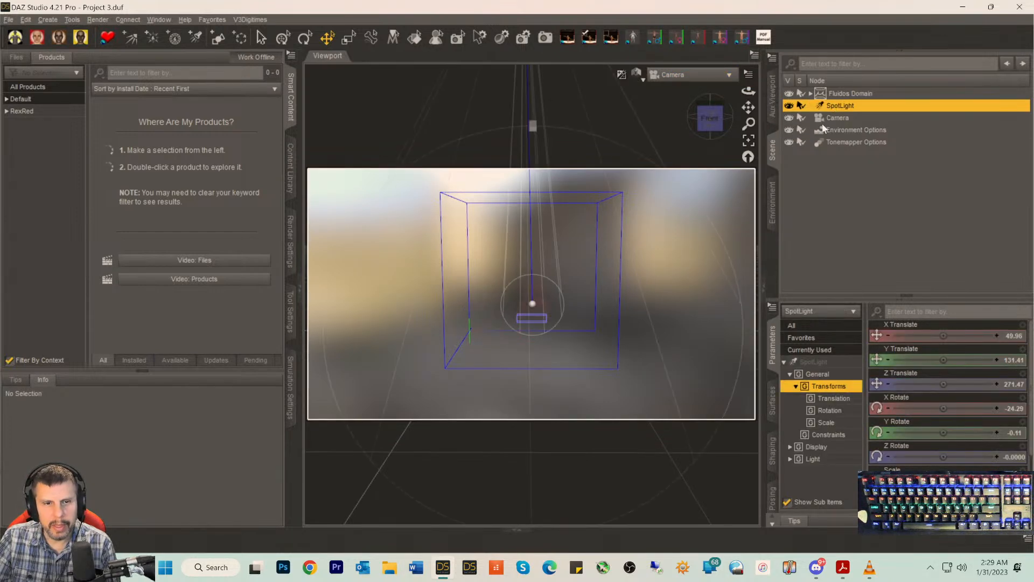
{"action": "left_click", "coordinate": [840, 362]}
{"action": "scroll", "coordinate": [925, 411], "scroll_direction": "down", "scroll_amount": 10}
{"action": "scroll", "coordinate": [948, 393], "scroll_direction": "down", "scroll_amount": 5}
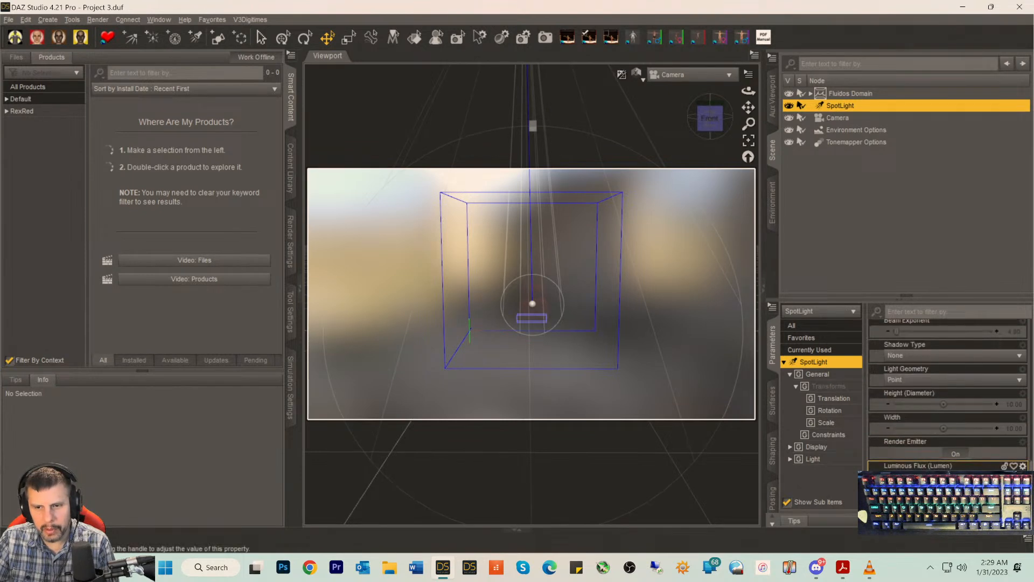
{"action": "key", "text": "Return"}
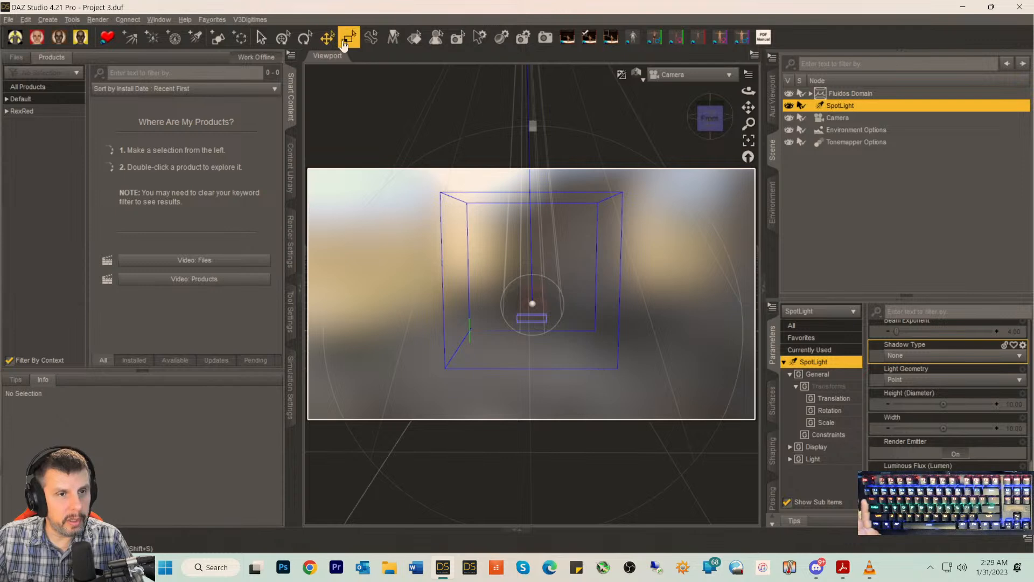
- Create a Plane primitive at the World Center with Y Positive as its primary axis
{"action": "left_click", "coordinate": [414, 42]}
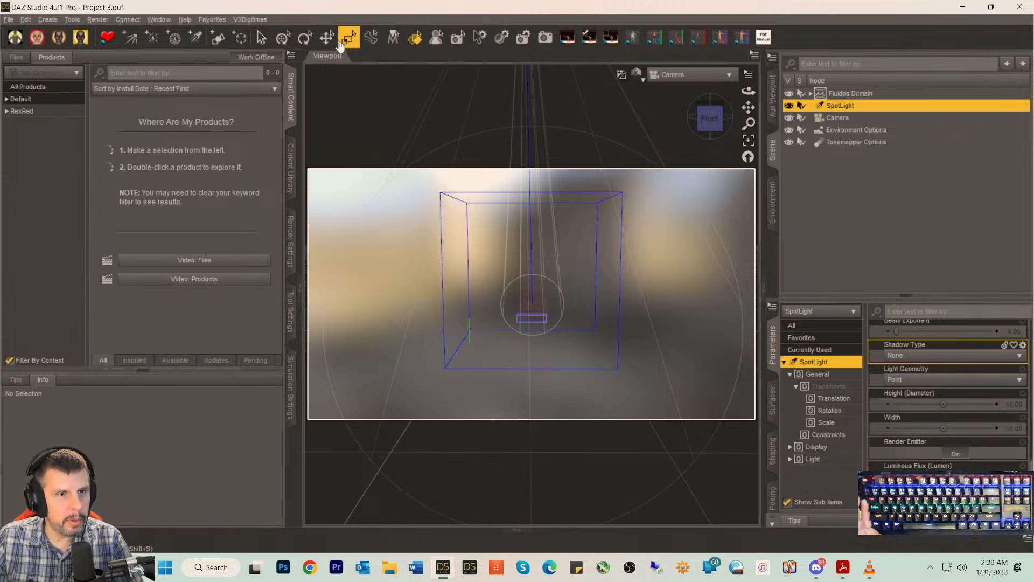
{"action": "left_click", "coordinate": [215, 39]}
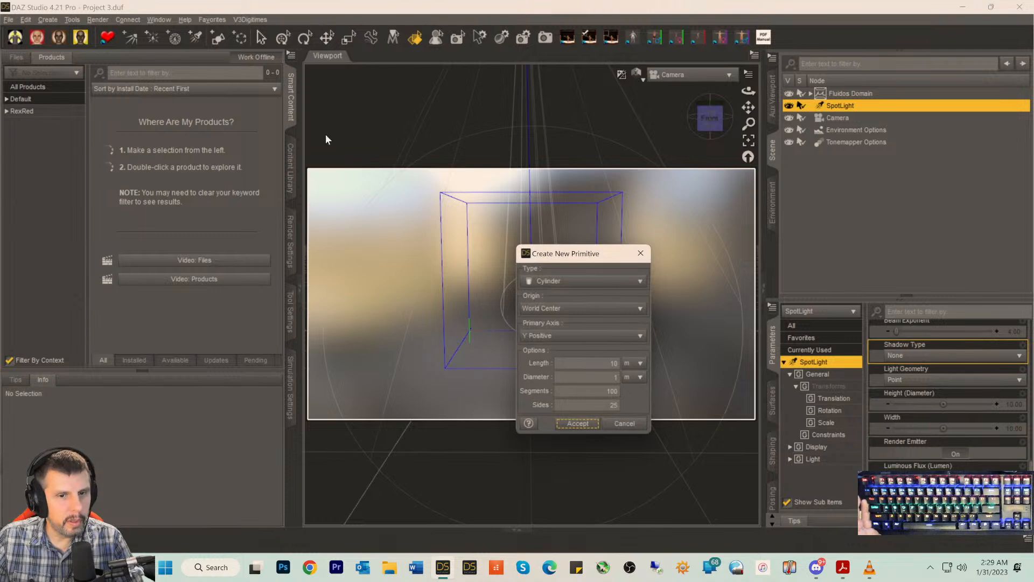
{"action": "left_click", "coordinate": [542, 284]}
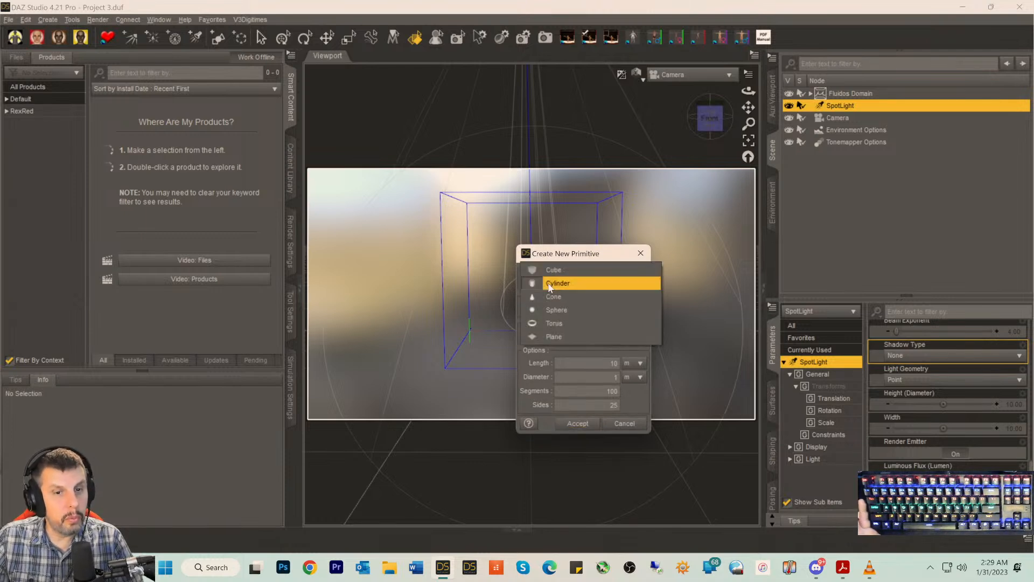
{"action": "left_click", "coordinate": [550, 337]}
{"action": "left_click", "coordinate": [584, 399]}
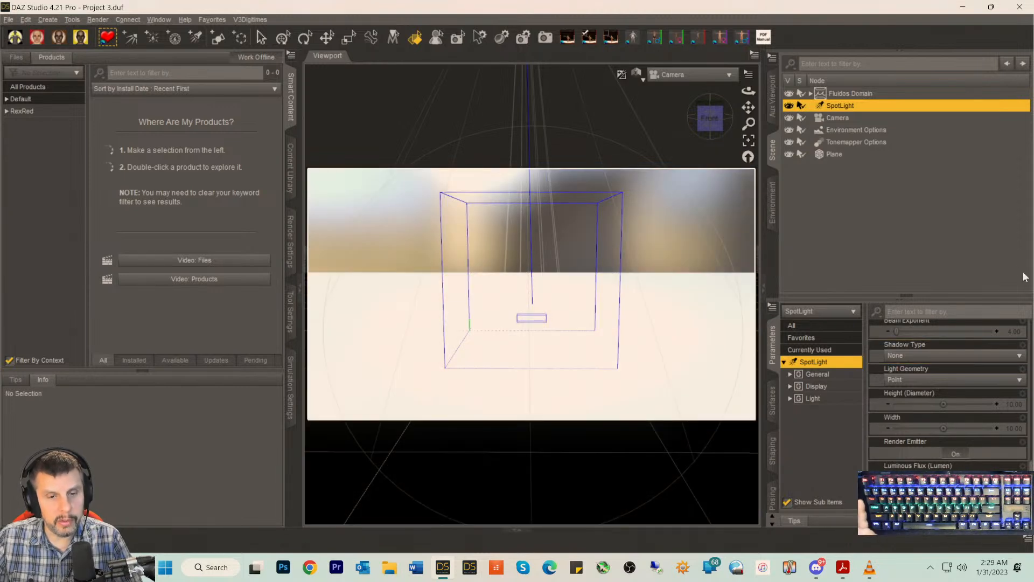
- Readjust the SpotLight's Luminous Flux to suit the scene with the new plane
{"action": "scroll", "coordinate": [1005, 342], "scroll_direction": "up", "scroll_amount": 1}
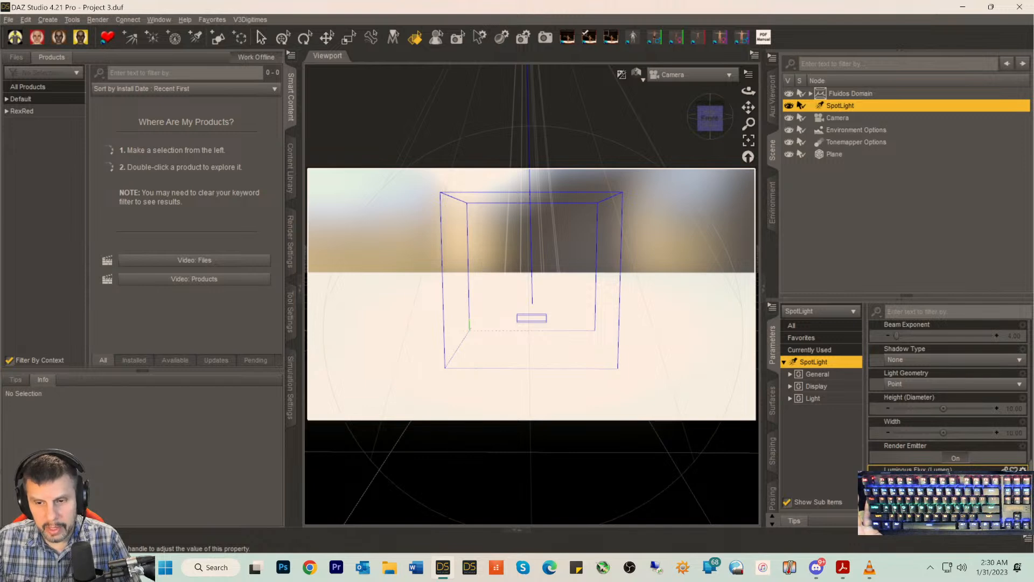
{"action": "key", "text": "Return"}
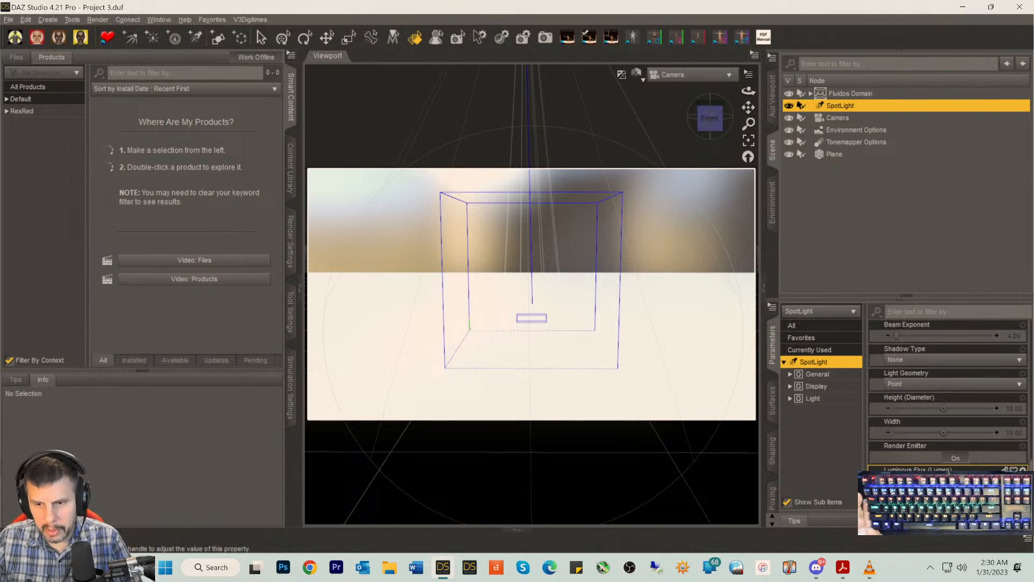
{"action": "key", "text": "Return"}
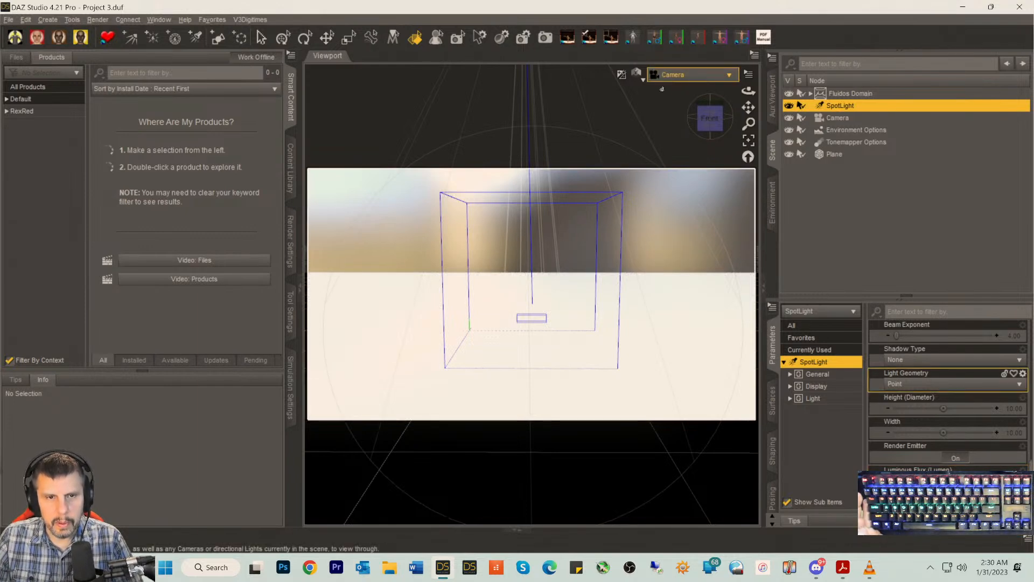
- View the scene from the side and farther back to check the spotlight, fluid domain and plane together
{"action": "left_click_drag", "start_coordinate": [709, 120], "coordinate": [711, 123]}
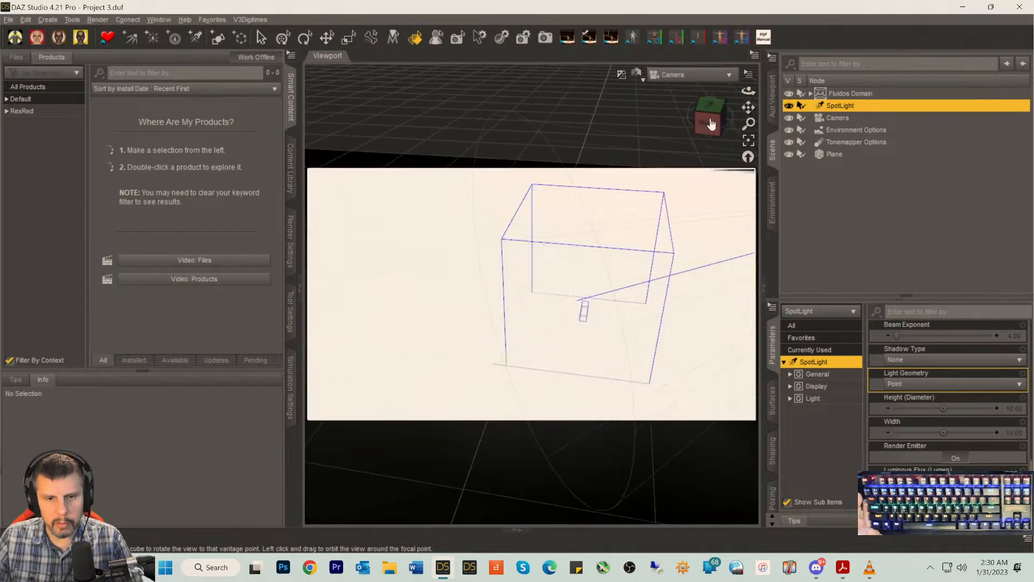
{"action": "scroll", "coordinate": [689, 318], "scroll_direction": "down", "scroll_amount": 3}
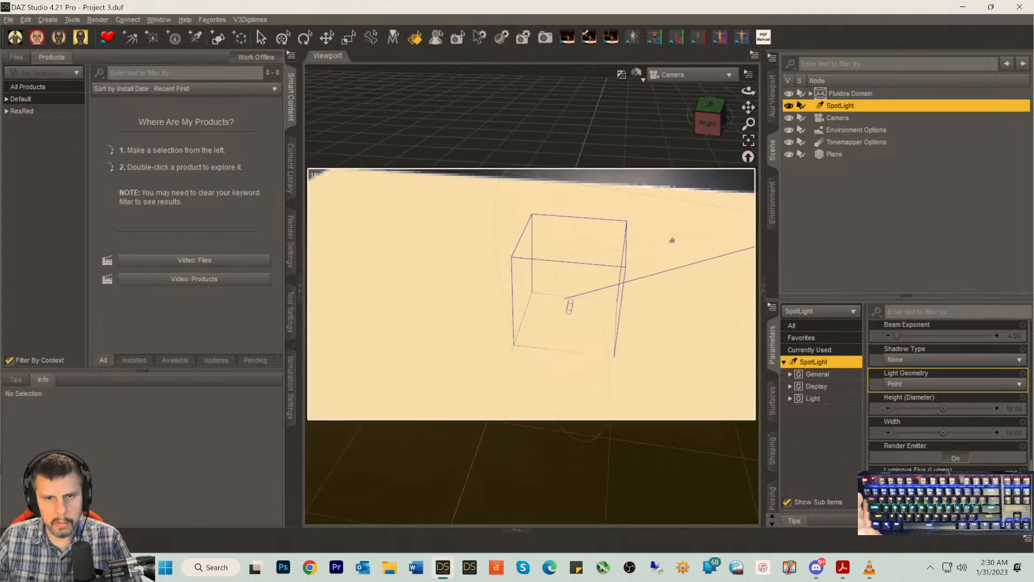
{"action": "scroll", "coordinate": [670, 236], "scroll_direction": "down", "scroll_amount": 3}
{"action": "scroll", "coordinate": [666, 227], "scroll_direction": "down", "scroll_amount": 2}
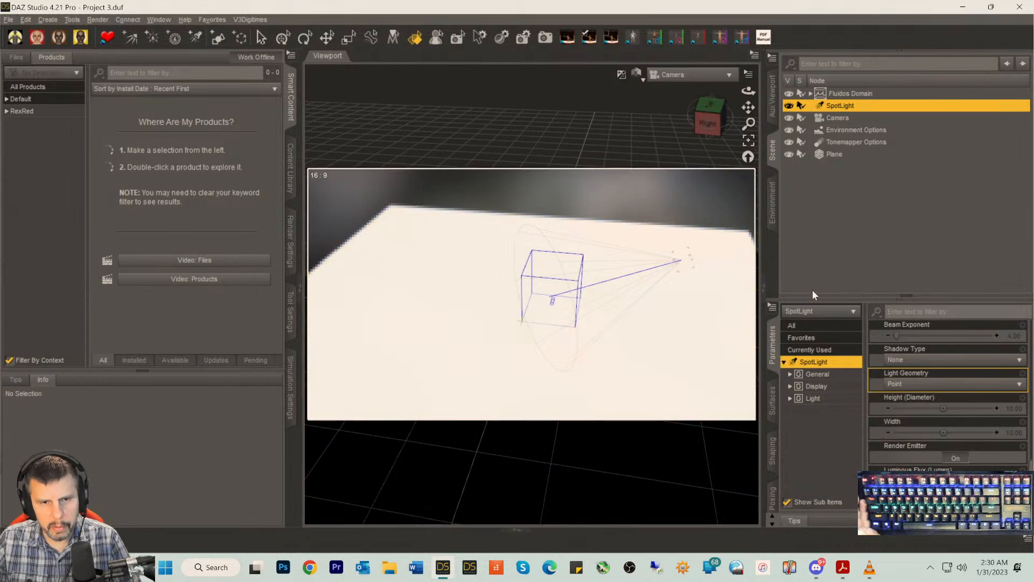
{"action": "left_click_drag", "start_coordinate": [711, 128], "coordinate": [711, 117]}
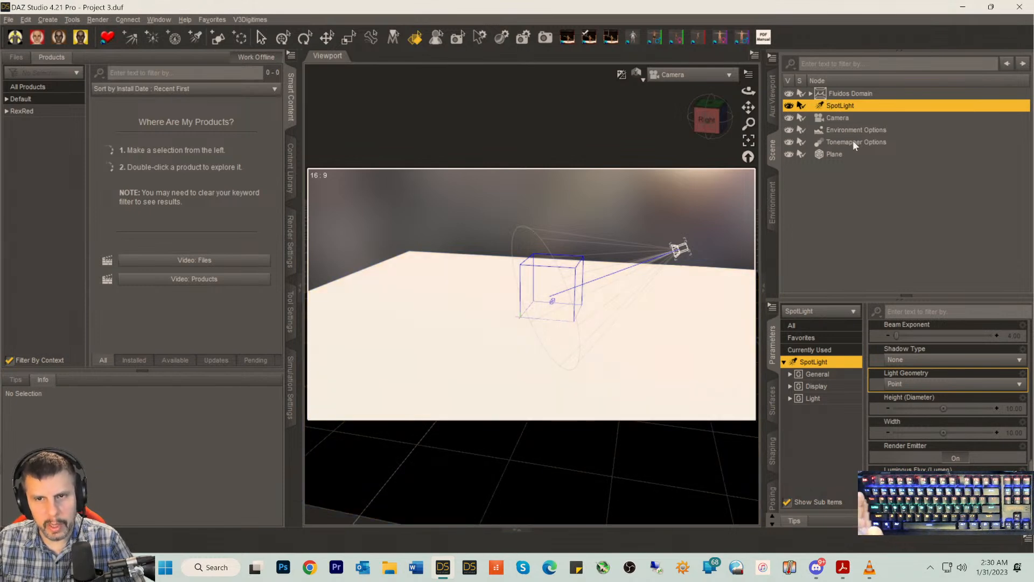
- Set the Environment Map to None and the Environment Tint to black in the Environment Options
{"action": "left_click", "coordinate": [837, 130]}
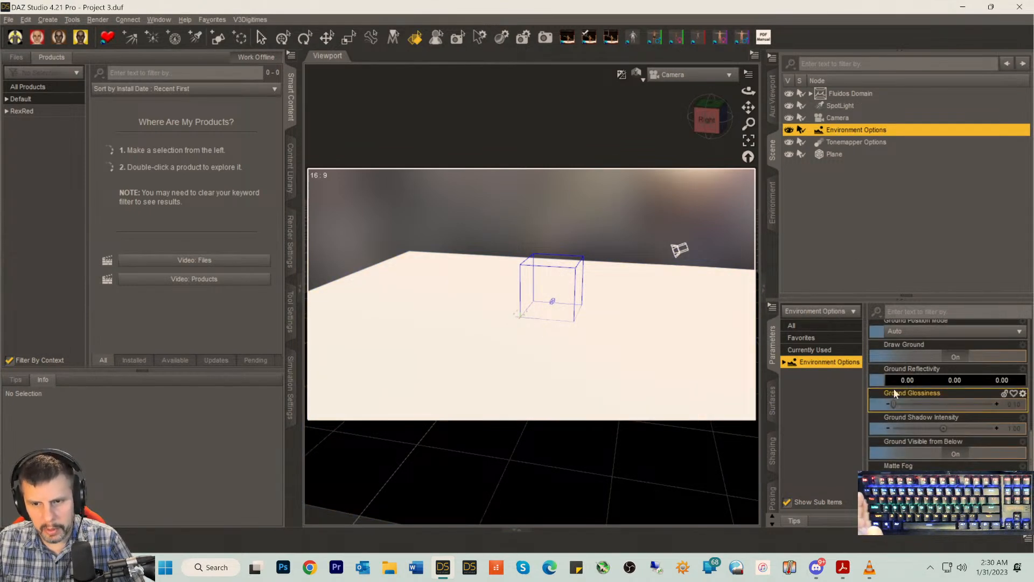
{"action": "scroll", "coordinate": [897, 388], "scroll_direction": "up", "scroll_amount": 5}
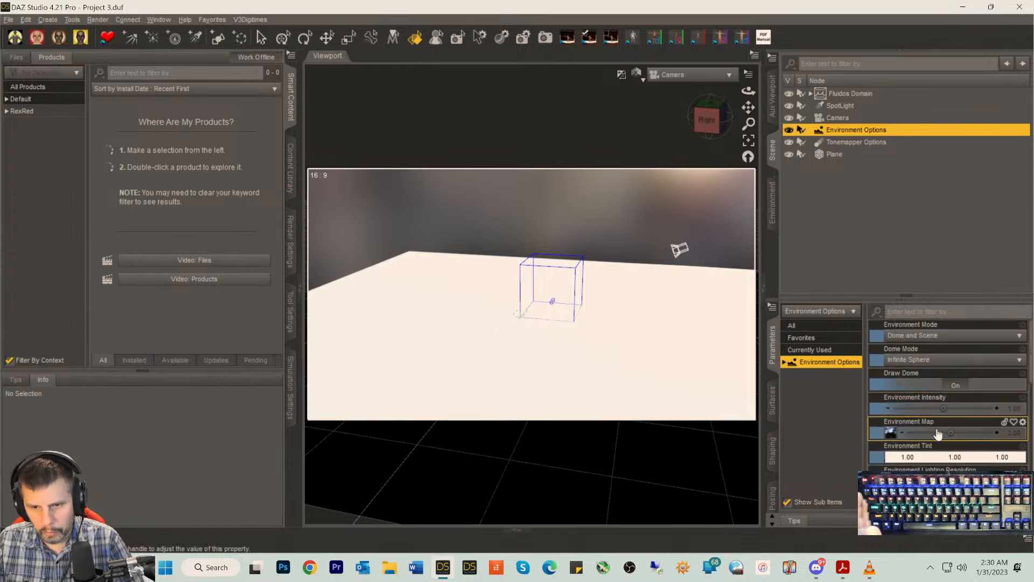
{"action": "left_click", "coordinate": [890, 434]}
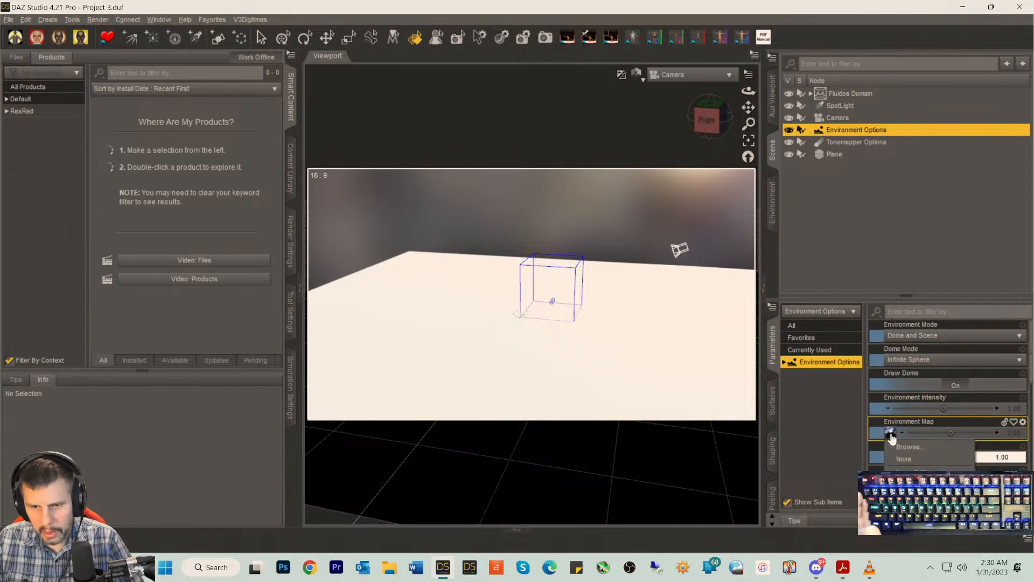
{"action": "left_click", "coordinate": [904, 458]}
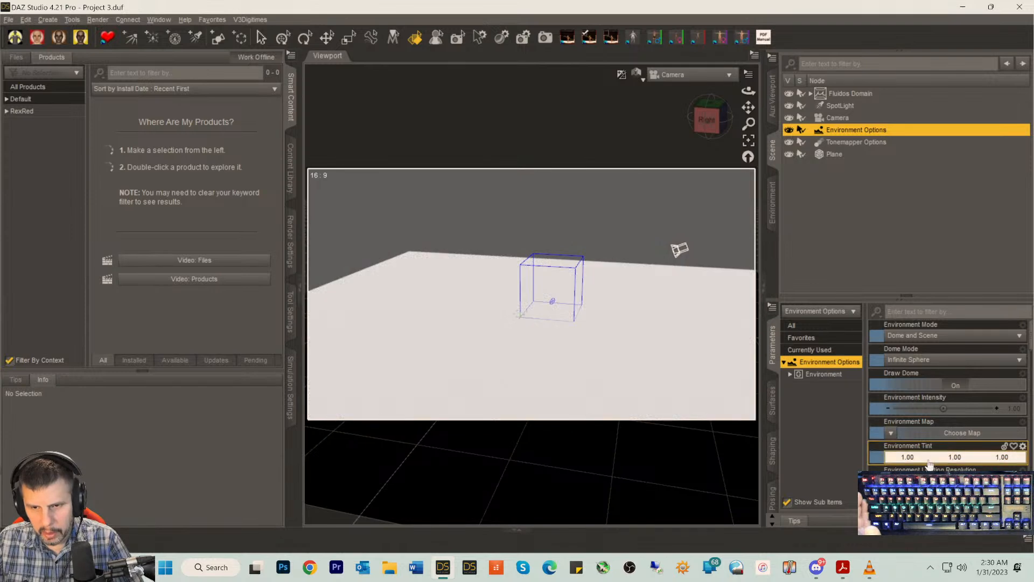
{"action": "left_click", "coordinate": [932, 458]}
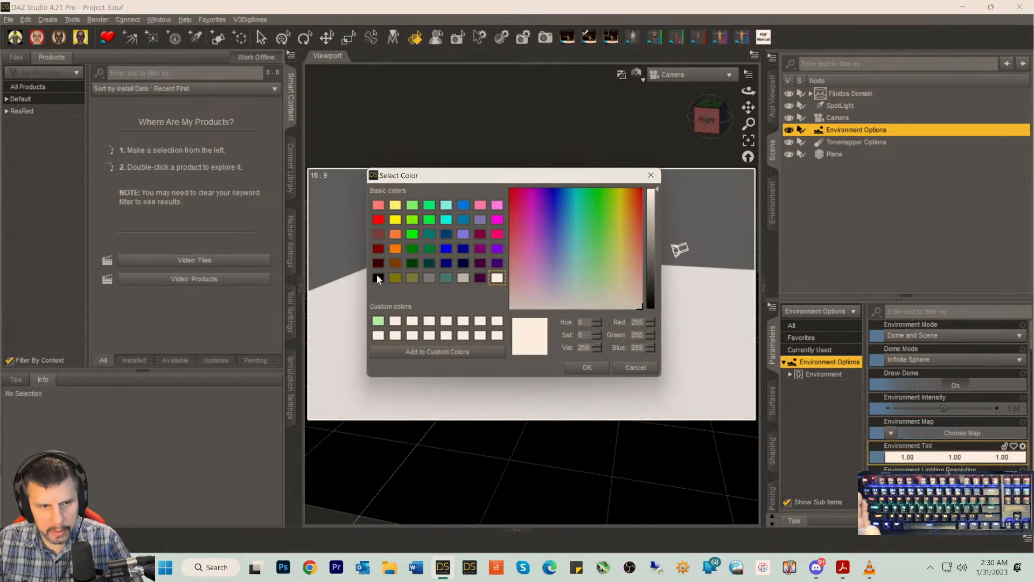
{"action": "left_click", "coordinate": [378, 276]}
{"action": "left_click", "coordinate": [587, 368]}
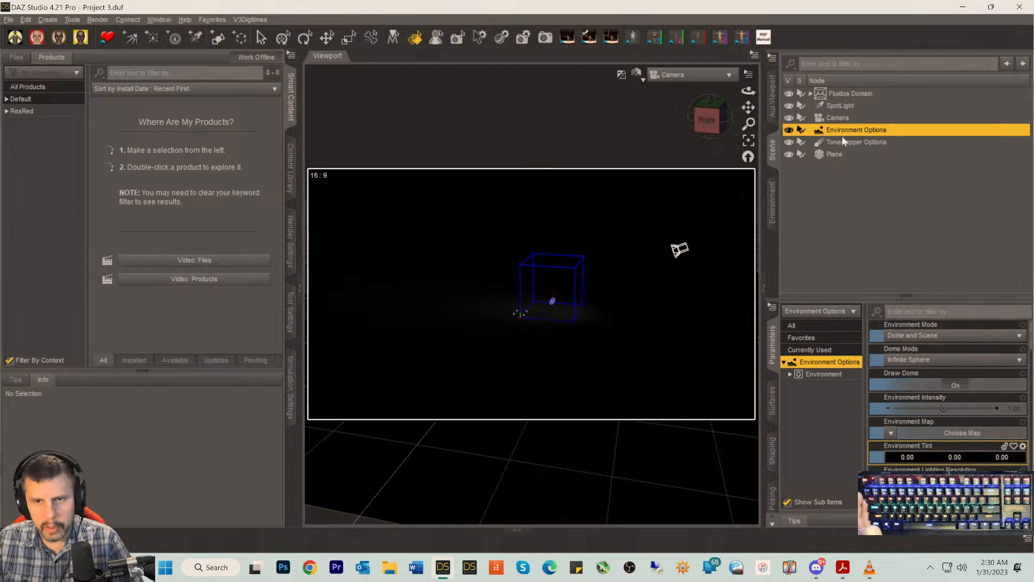
- Raise the SpotLight's Luminous Flux until it clearly lights the plane under the fluid domain
{"action": "left_click", "coordinate": [826, 105]}
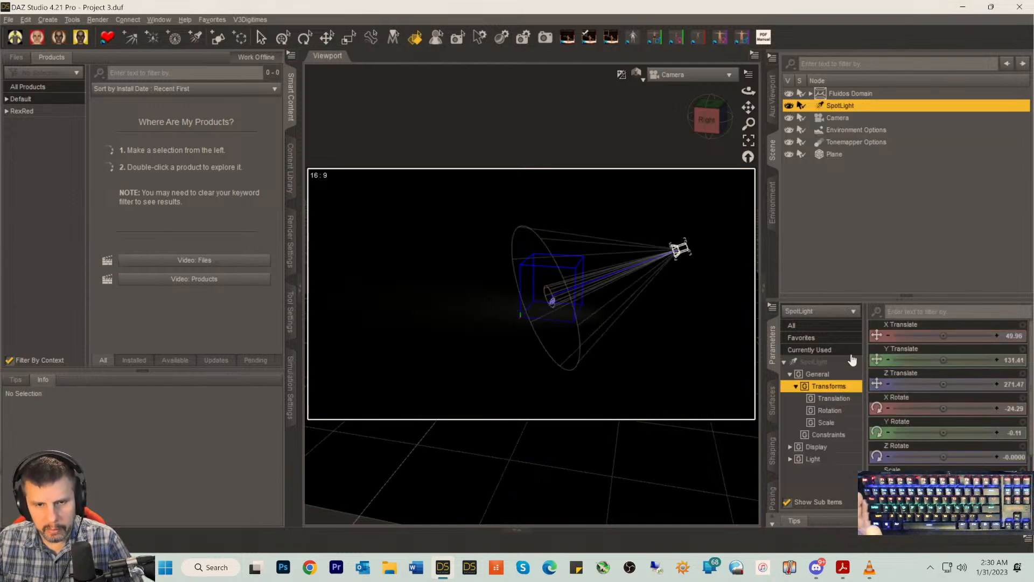
{"action": "left_click", "coordinate": [814, 361]}
{"action": "scroll", "coordinate": [950, 396], "scroll_direction": "down", "scroll_amount": 10}
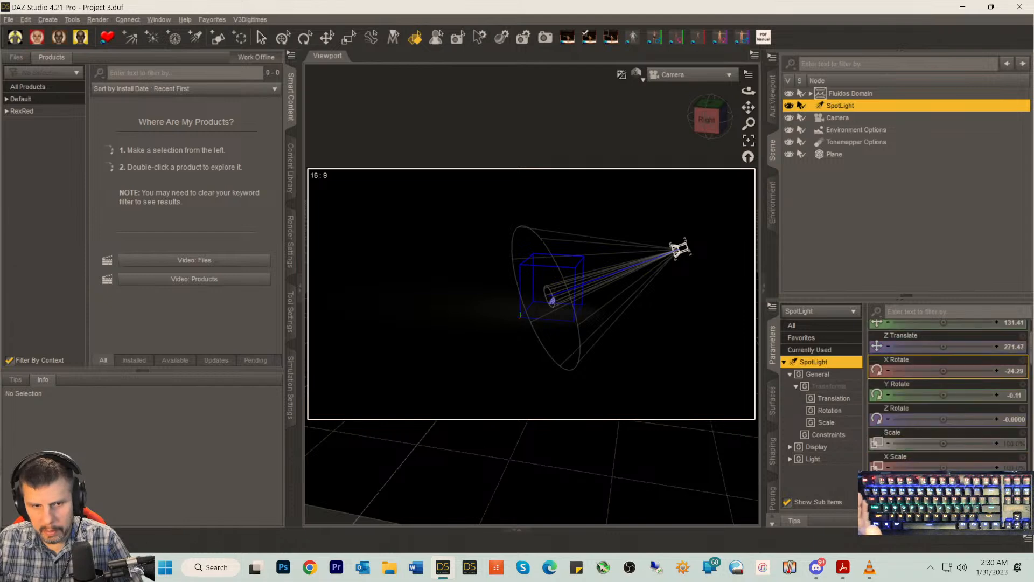
{"action": "scroll", "coordinate": [948, 418], "scroll_direction": "down", "scroll_amount": 5}
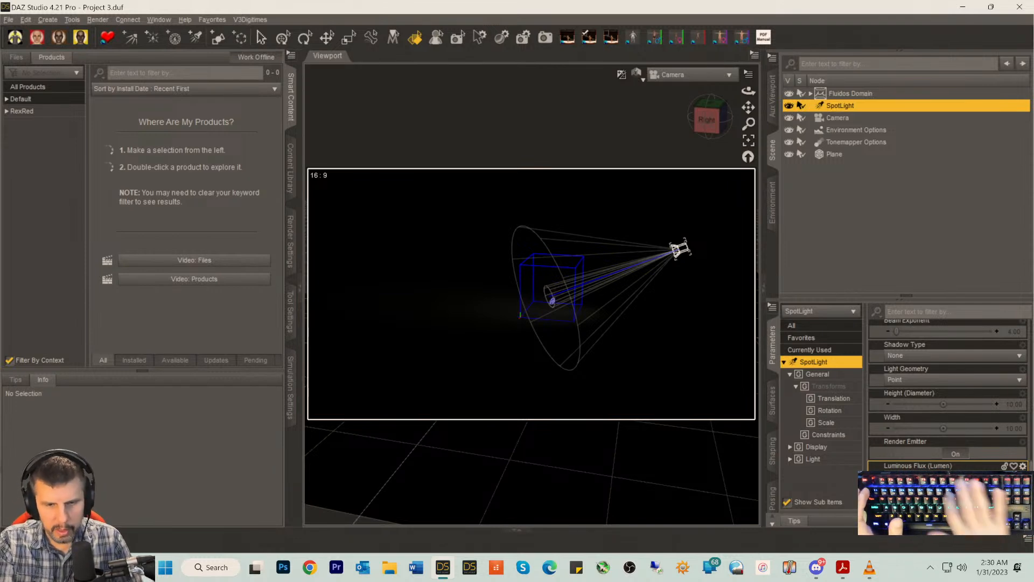
{"action": "key", "text": "Return"}
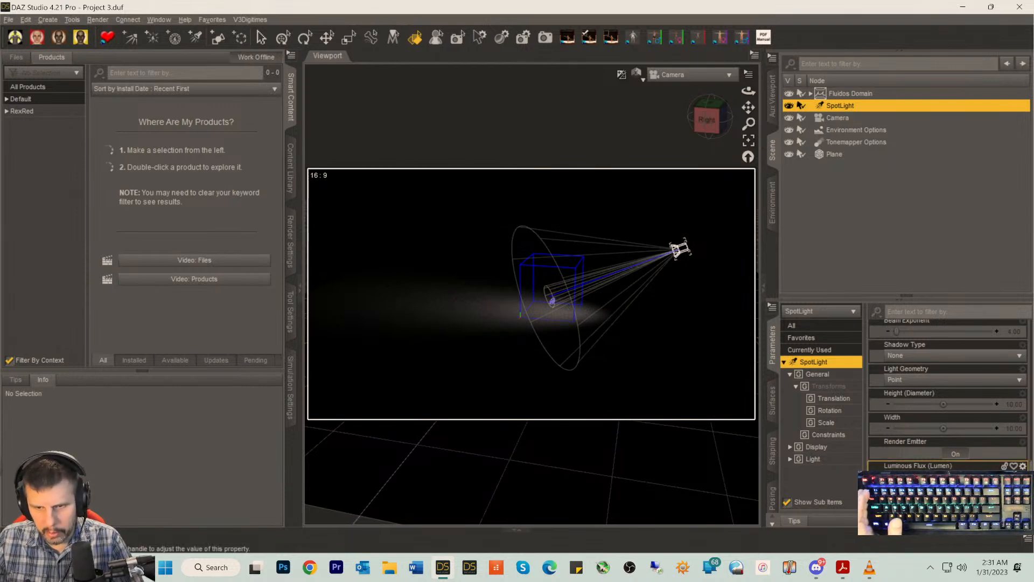
{"action": "key", "text": "Return"}
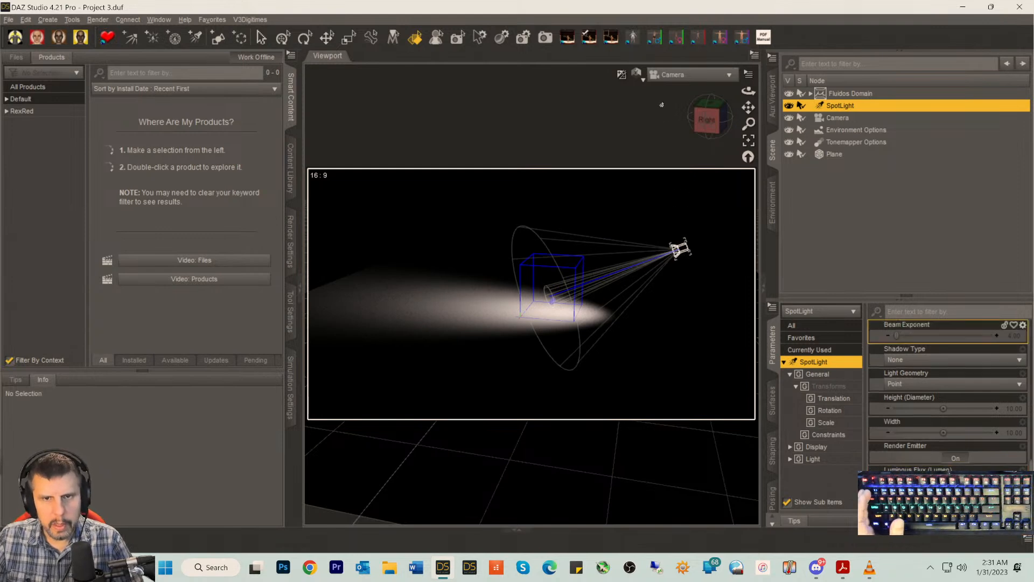
- Set the viewport to look through the Camera and select the Camera in the scene
{"action": "left_click", "coordinate": [676, 75]}
{"action": "left_click", "coordinate": [655, 176]}
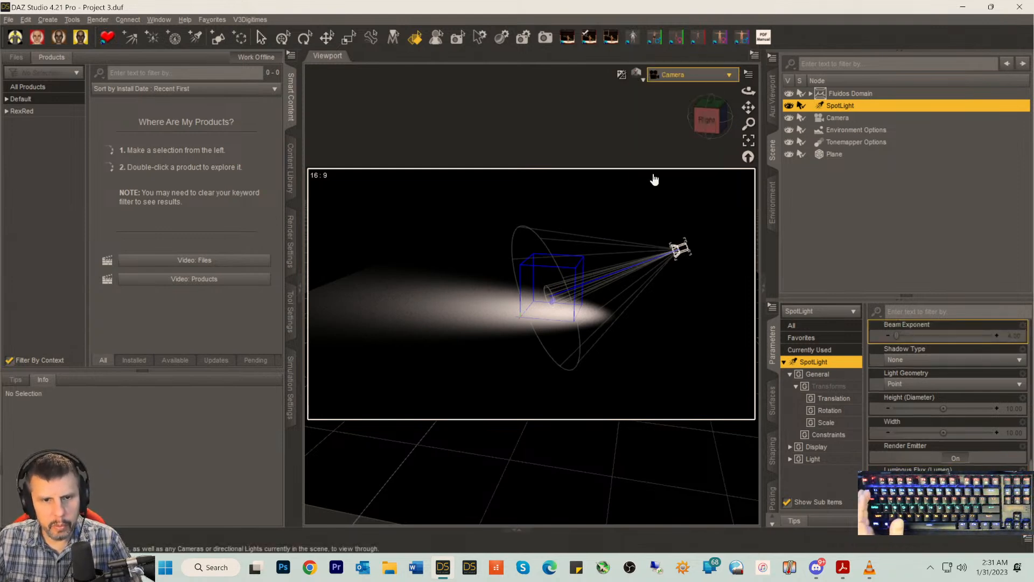
{"action": "left_click", "coordinate": [674, 75]}
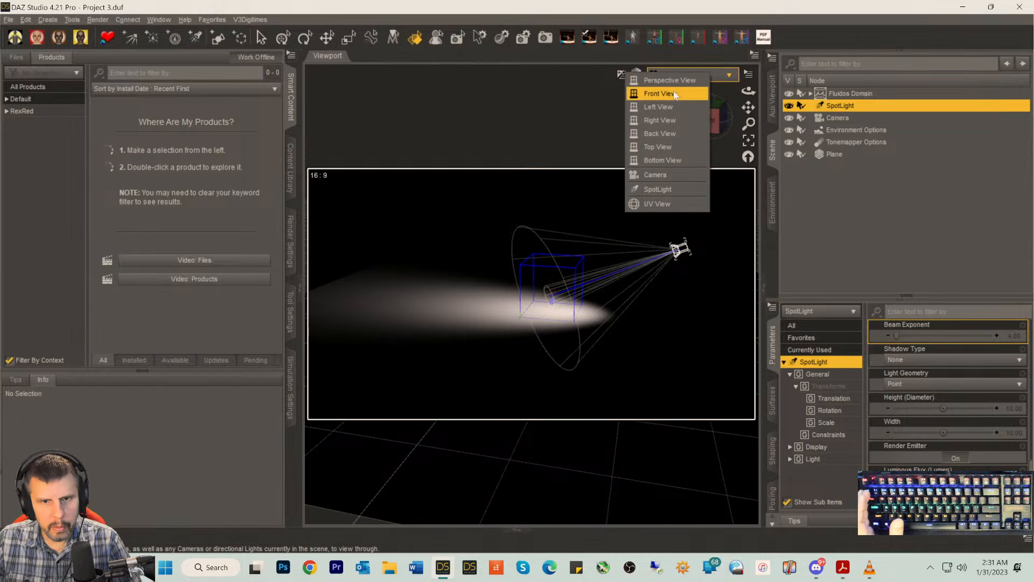
{"action": "left_click", "coordinate": [654, 174]}
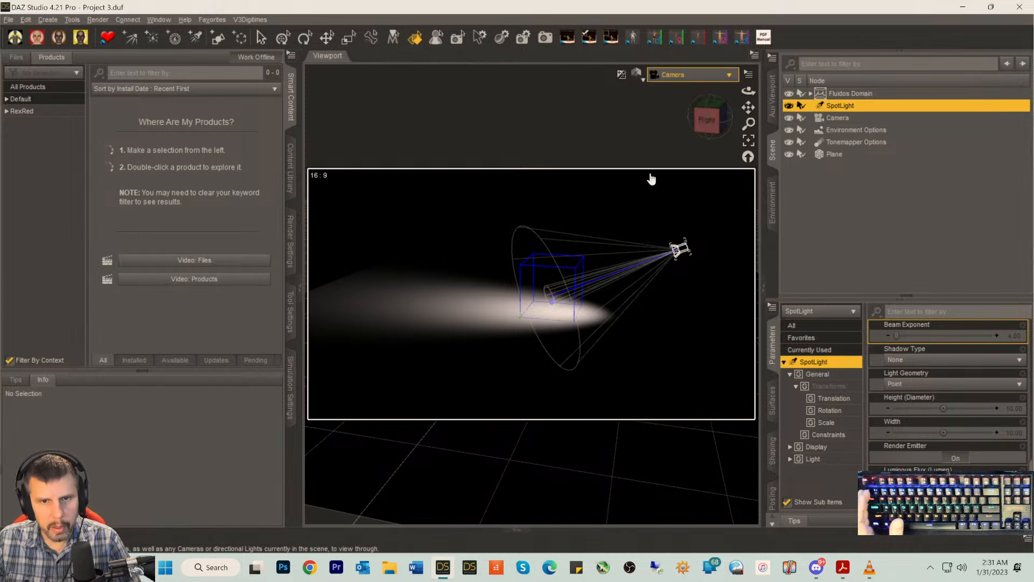
{"action": "left_click", "coordinate": [830, 118]}
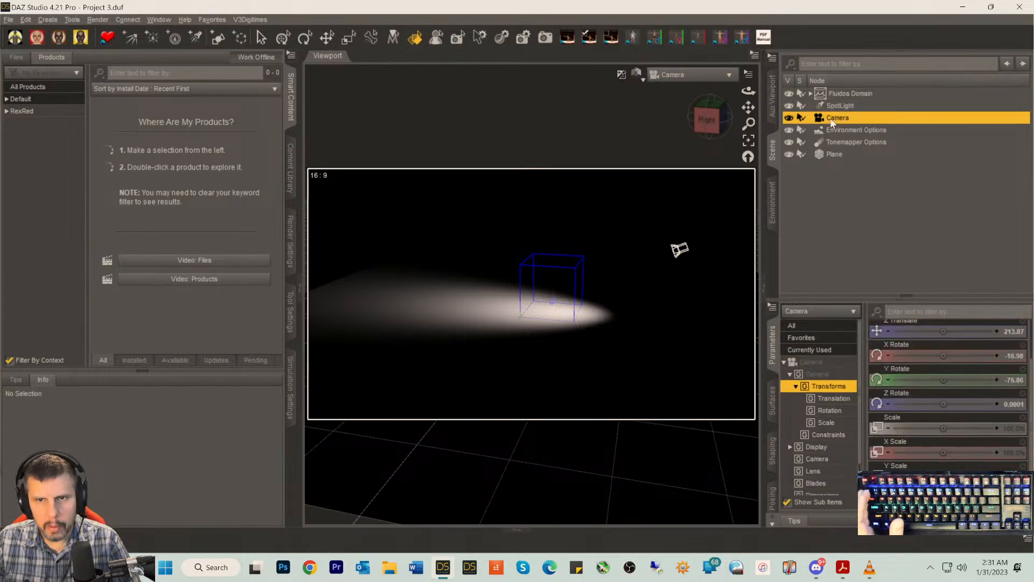
{"action": "left_click", "coordinate": [701, 79]}
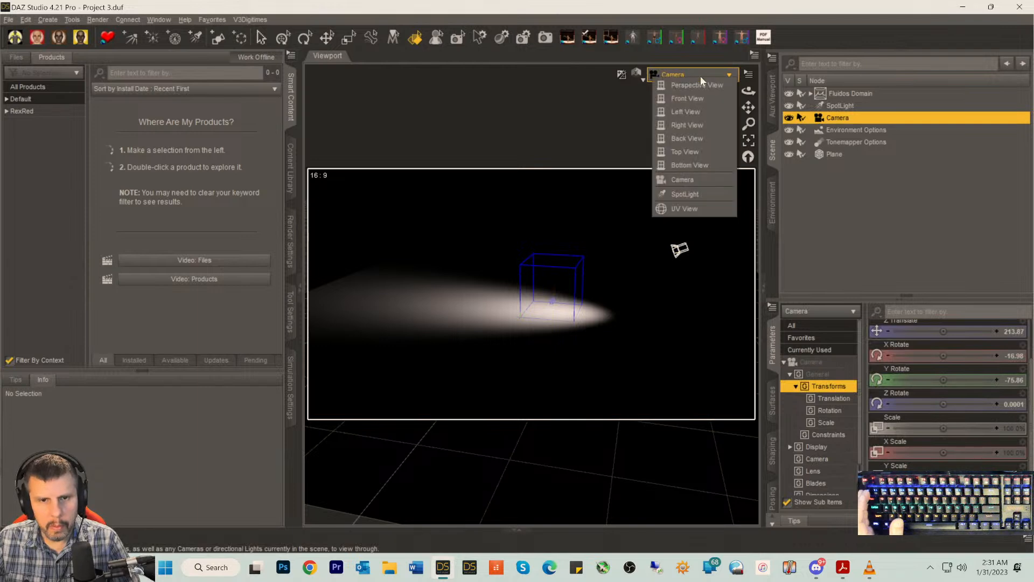
{"action": "left_click", "coordinate": [689, 179]}
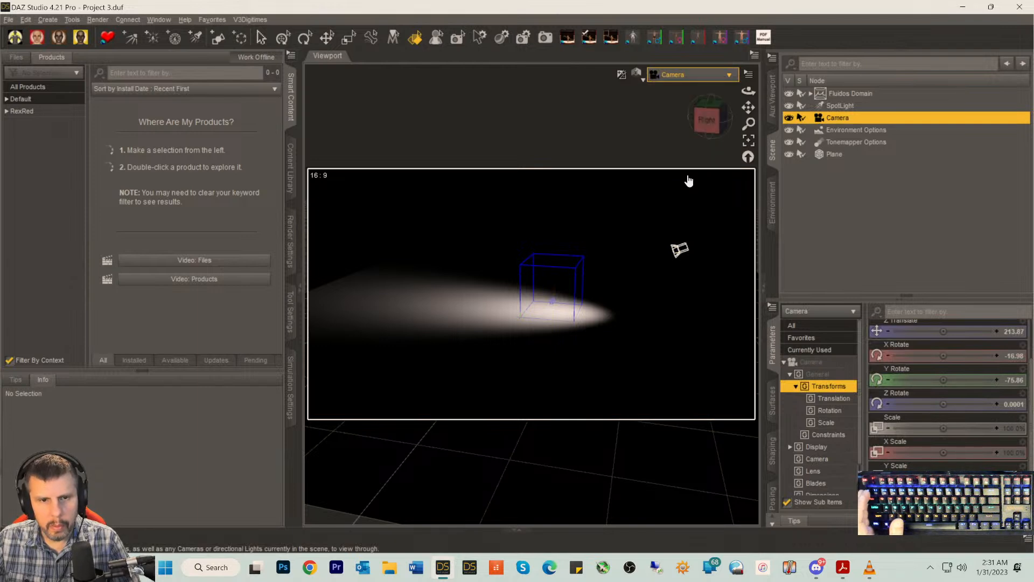
- Reframe the camera to a nearly level front view, moved in close on the fluid domain
{"action": "left_click", "coordinate": [714, 126]}
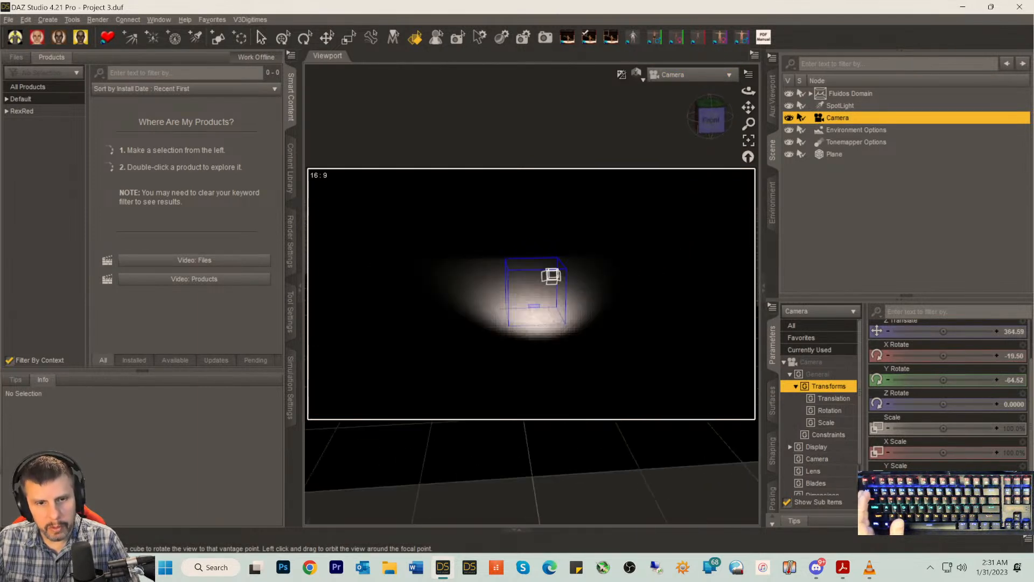
{"action": "left_click_drag", "start_coordinate": [714, 126], "coordinate": [711, 128]}
{"action": "scroll", "coordinate": [585, 293], "scroll_direction": "up", "scroll_amount": 4}
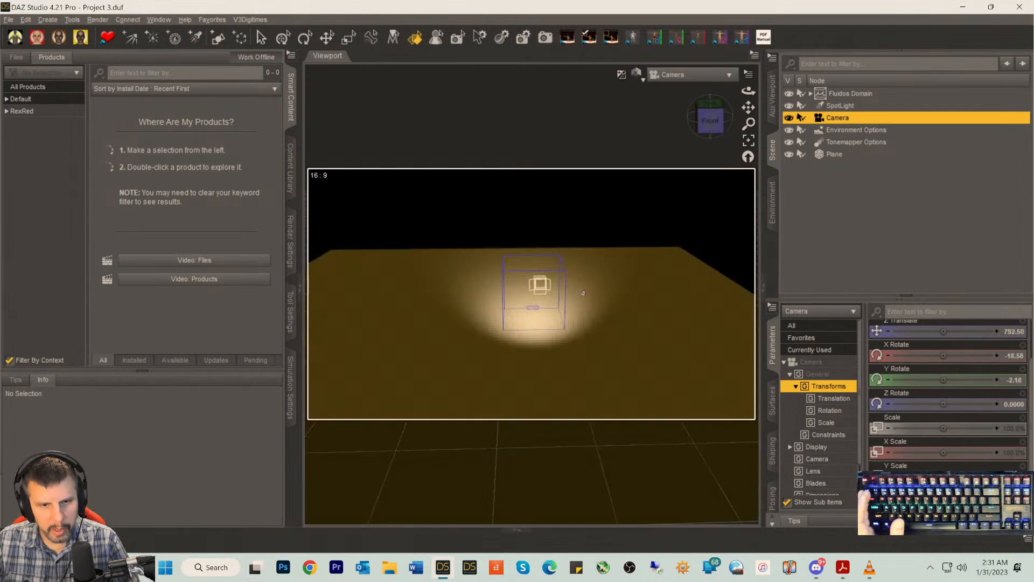
{"action": "scroll", "coordinate": [585, 293], "scroll_direction": "up", "scroll_amount": 6}
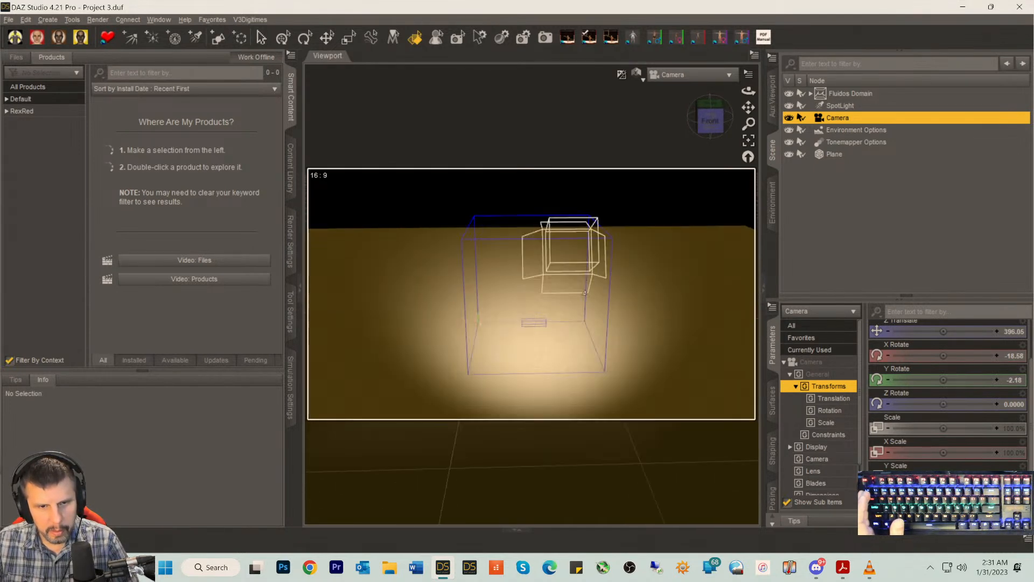
{"action": "scroll", "coordinate": [584, 293], "scroll_direction": "up", "scroll_amount": 5}
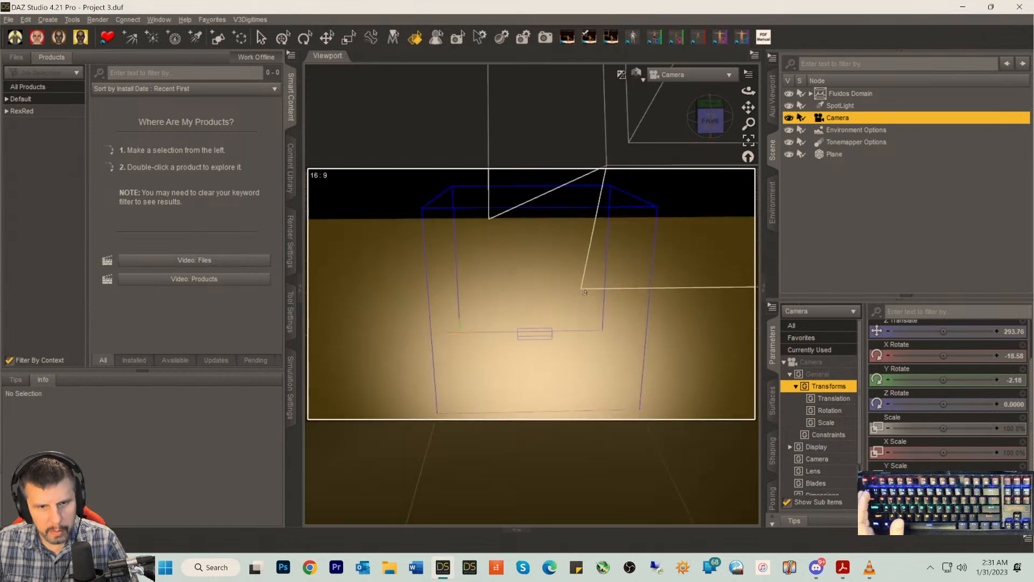
{"action": "left_click_drag", "start_coordinate": [709, 122], "coordinate": [710, 118]}
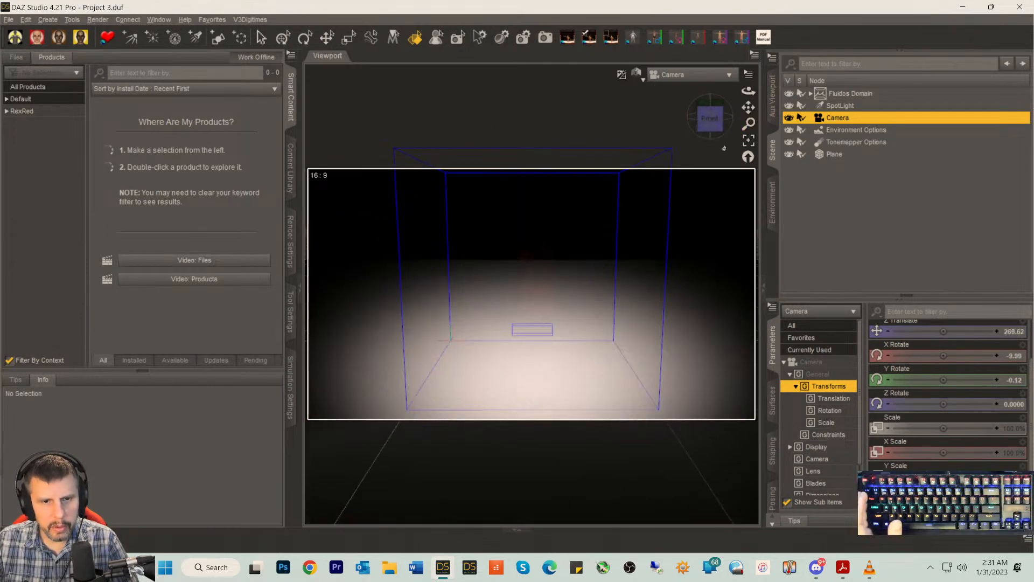
{"action": "left_click", "coordinate": [715, 131]}
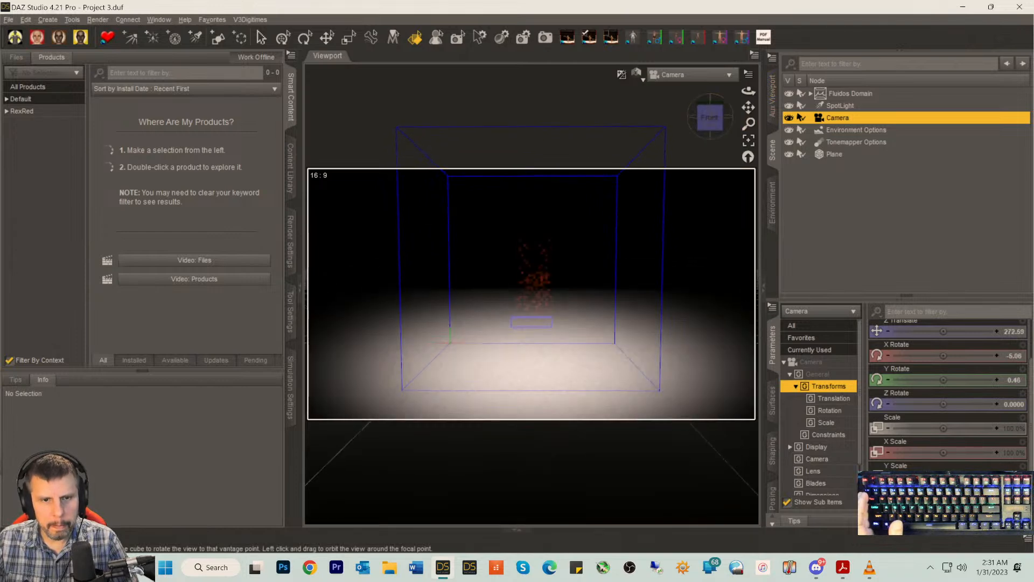
{"action": "left_click_drag", "start_coordinate": [716, 134], "coordinate": [718, 131]}
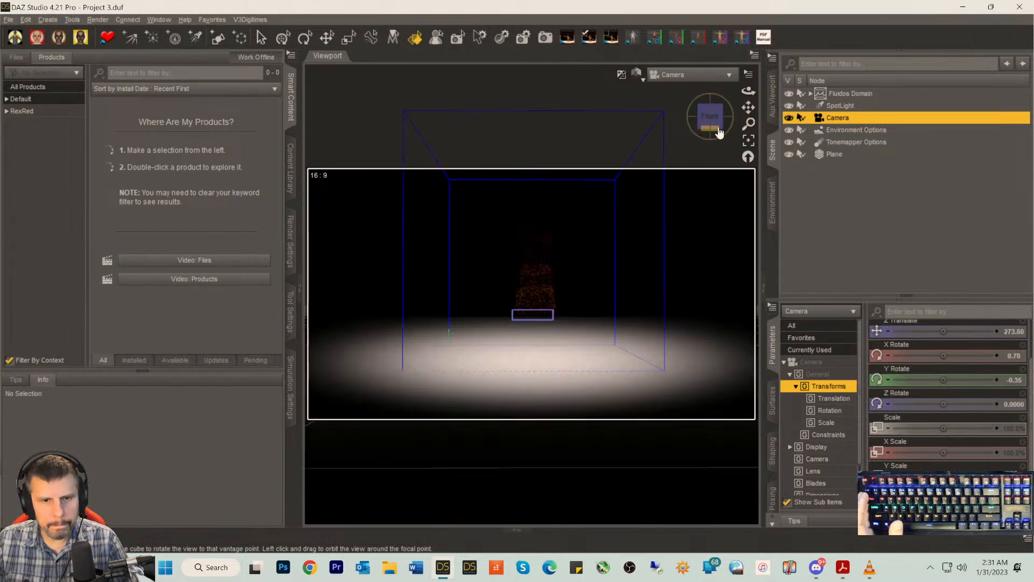
- Hide the SpotLight to compare the fluid without it, and show it again
{"action": "left_click", "coordinate": [824, 106]}
{"action": "left_click", "coordinate": [789, 106]}
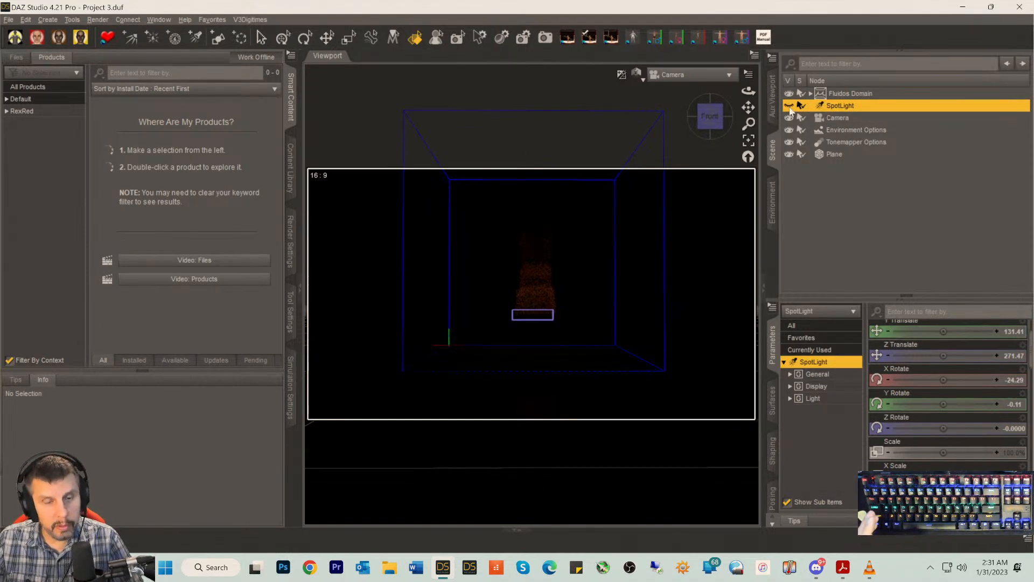
{"action": "left_click", "coordinate": [789, 106]}
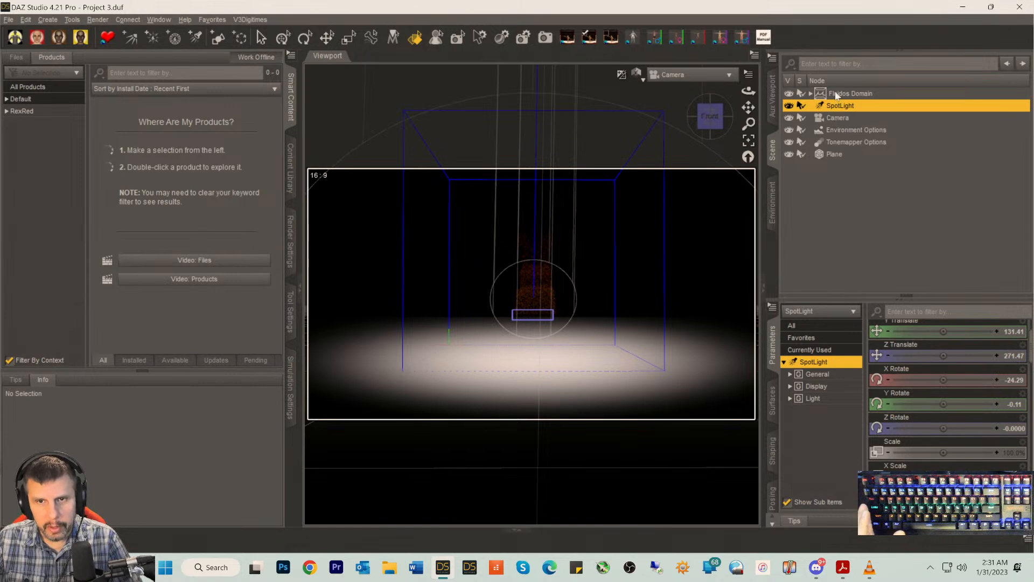
- Select the Fluidos Mesher under the Fluidos Domain and show its surface shader settings for editing
{"action": "left_click", "coordinate": [810, 93]}
{"action": "left_click", "coordinate": [833, 119]}
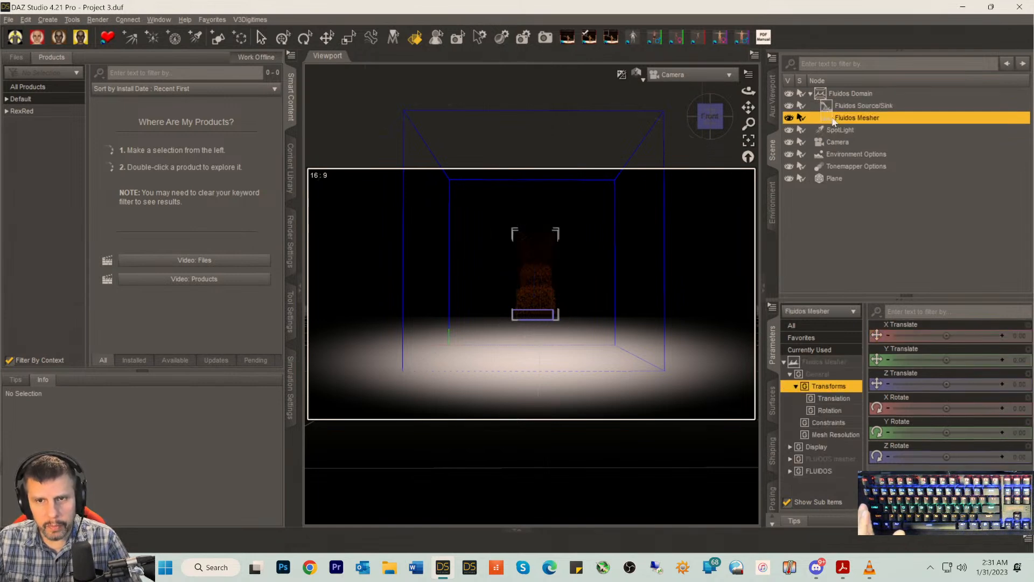
{"action": "left_click", "coordinate": [773, 405]}
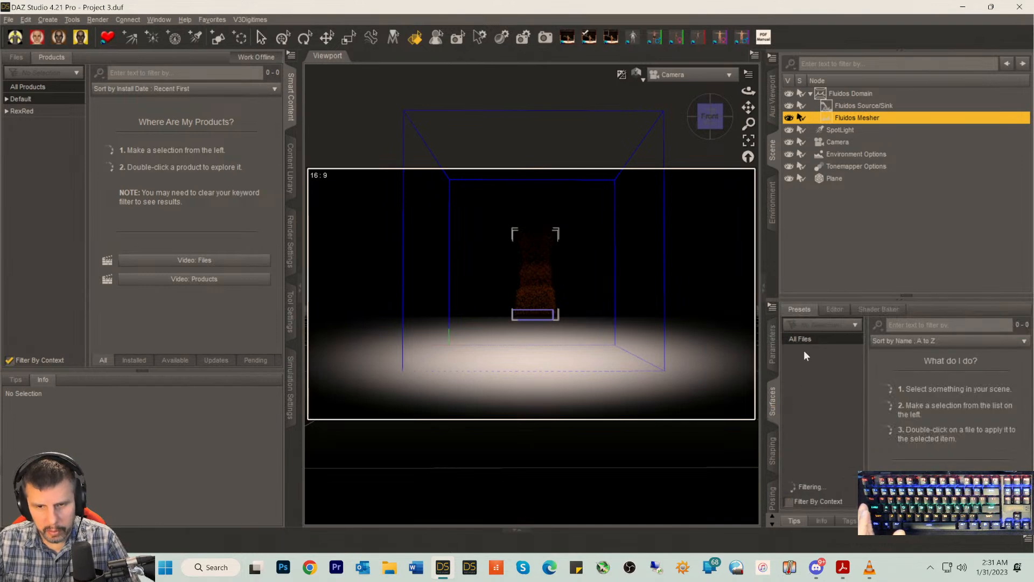
{"action": "left_click", "coordinate": [834, 310]}
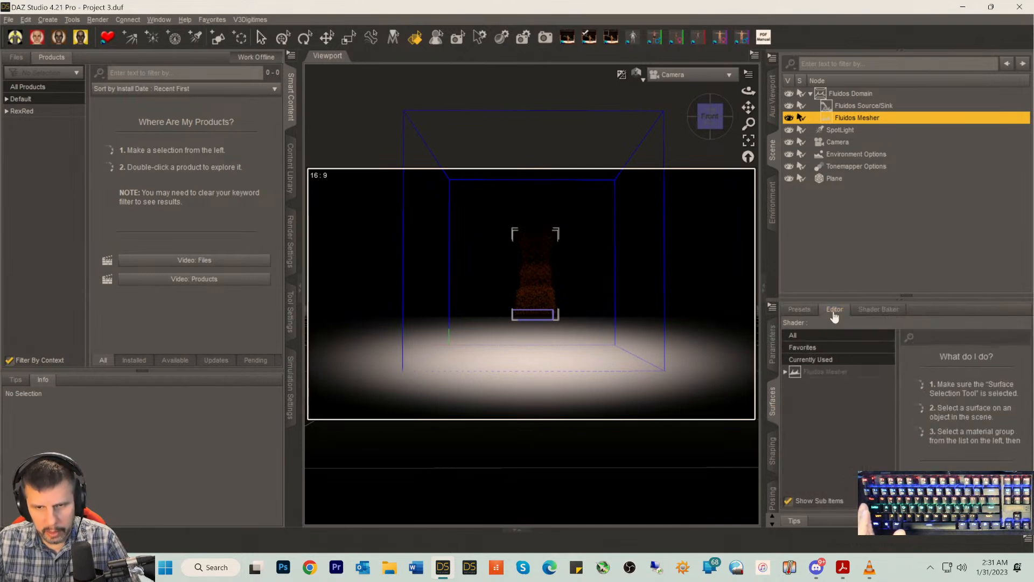
{"action": "left_click", "coordinate": [821, 371]}
- Set the Base Color of the Fluidos Mesher surface to white (1.00, 1.00, 1.00)
{"action": "scroll", "coordinate": [955, 434], "scroll_direction": "down", "scroll_amount": 5}
{"action": "scroll", "coordinate": [954, 437], "scroll_direction": "down", "scroll_amount": 5}
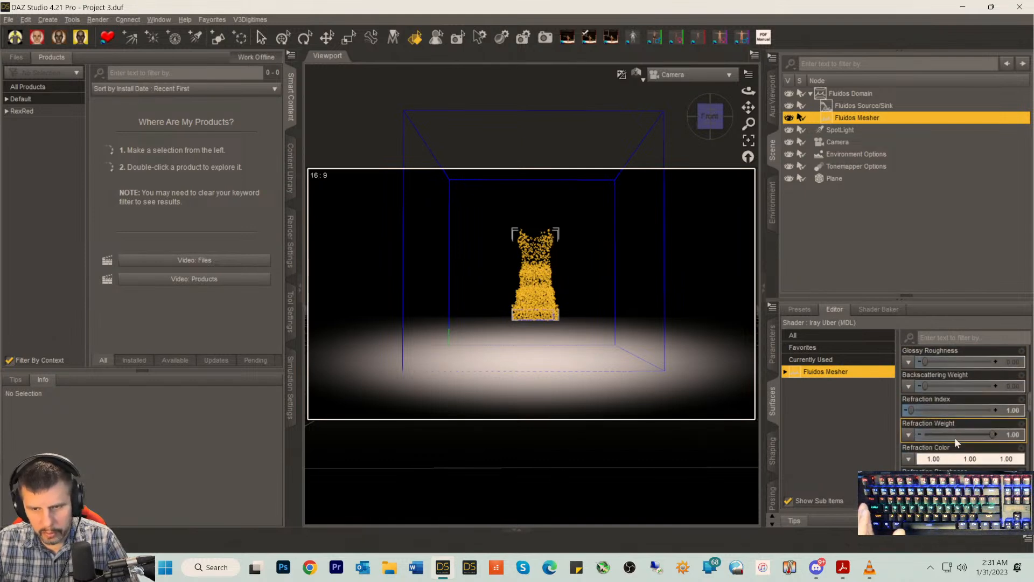
{"action": "scroll", "coordinate": [955, 437], "scroll_direction": "down", "scroll_amount": 3}
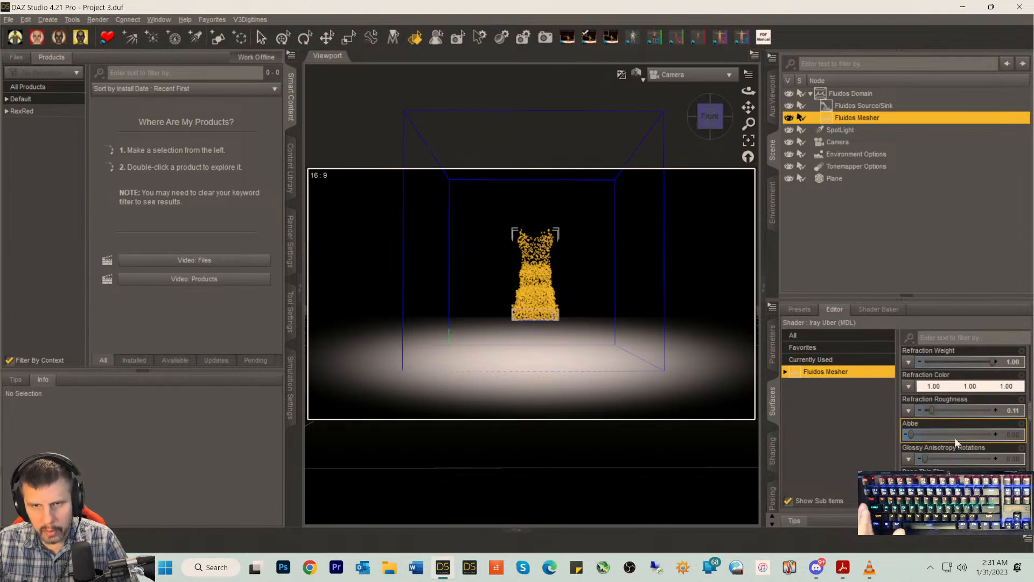
{"action": "scroll", "coordinate": [954, 438], "scroll_direction": "up", "scroll_amount": 3}
{"action": "scroll", "coordinate": [954, 438], "scroll_direction": "up", "scroll_amount": 3}
{"action": "scroll", "coordinate": [955, 437], "scroll_direction": "up", "scroll_amount": 4}
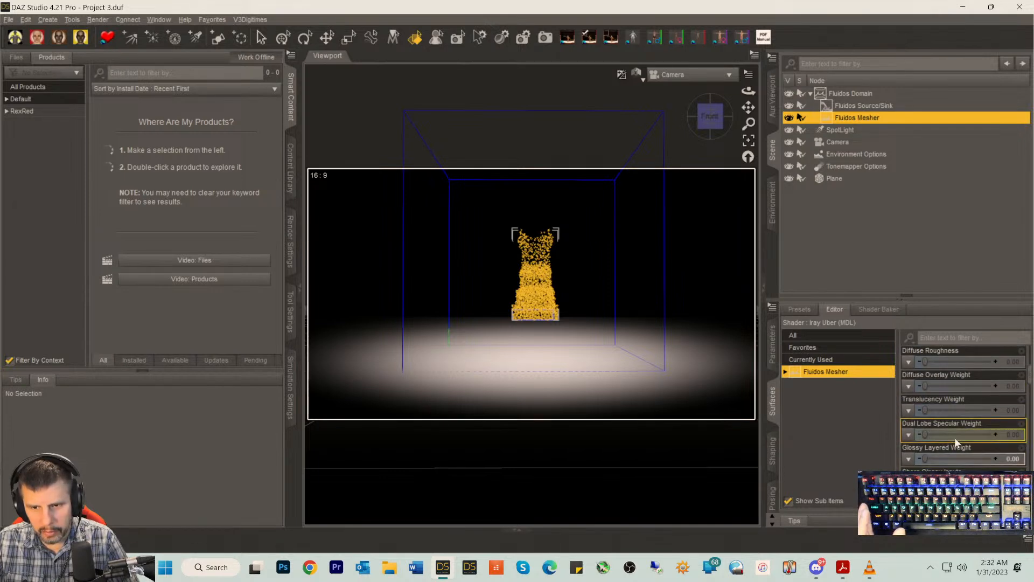
{"action": "scroll", "coordinate": [954, 437], "scroll_direction": "up", "scroll_amount": 5}
{"action": "scroll", "coordinate": [954, 437], "scroll_direction": "down", "scroll_amount": 3}
{"action": "left_click", "coordinate": [954, 409]}
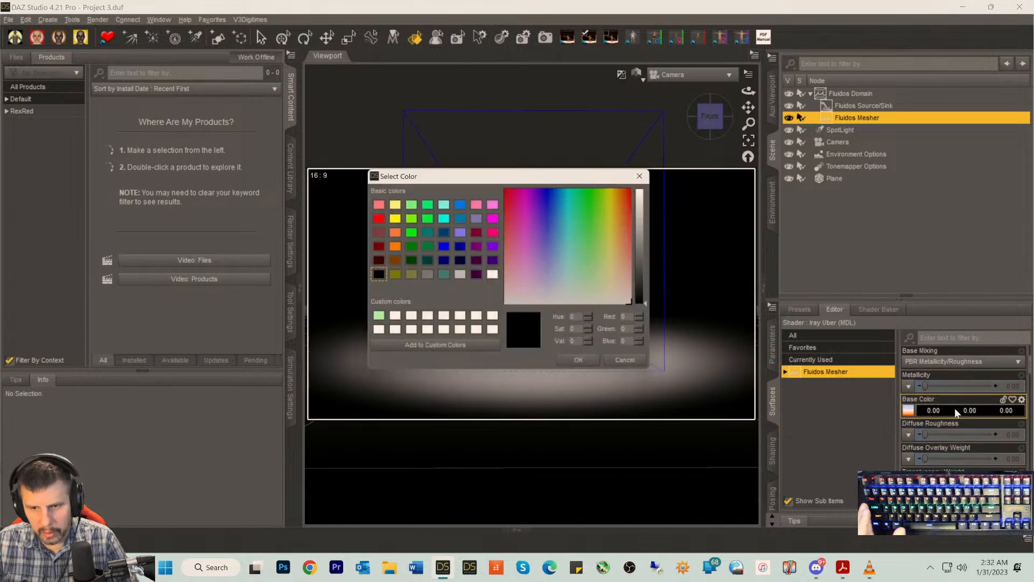
{"action": "left_click", "coordinate": [496, 278]}
{"action": "left_click", "coordinate": [588, 368]}
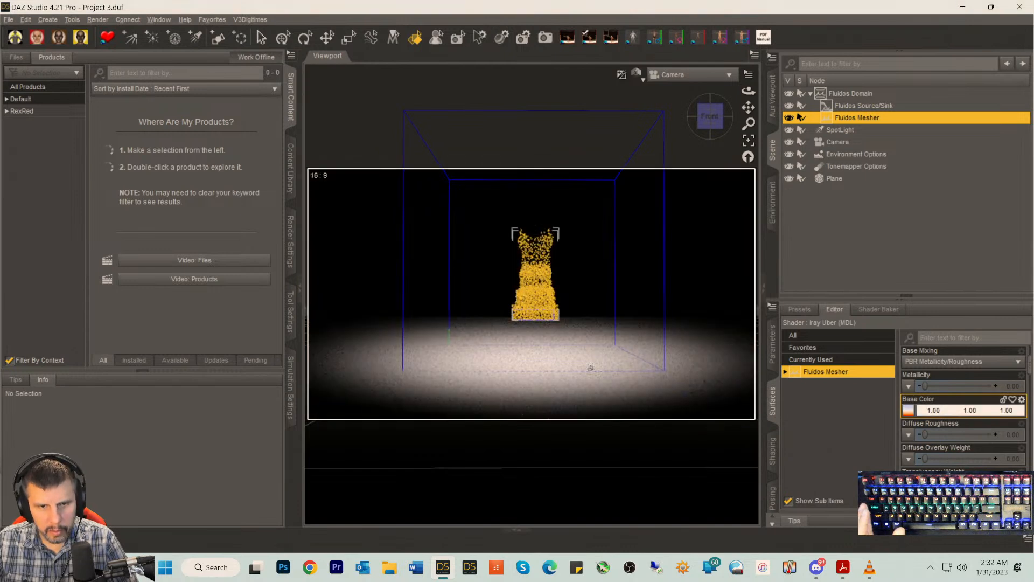
- Hide the SpotLight and select the Fluidos Mesher again
{"action": "left_click", "coordinate": [800, 133]}
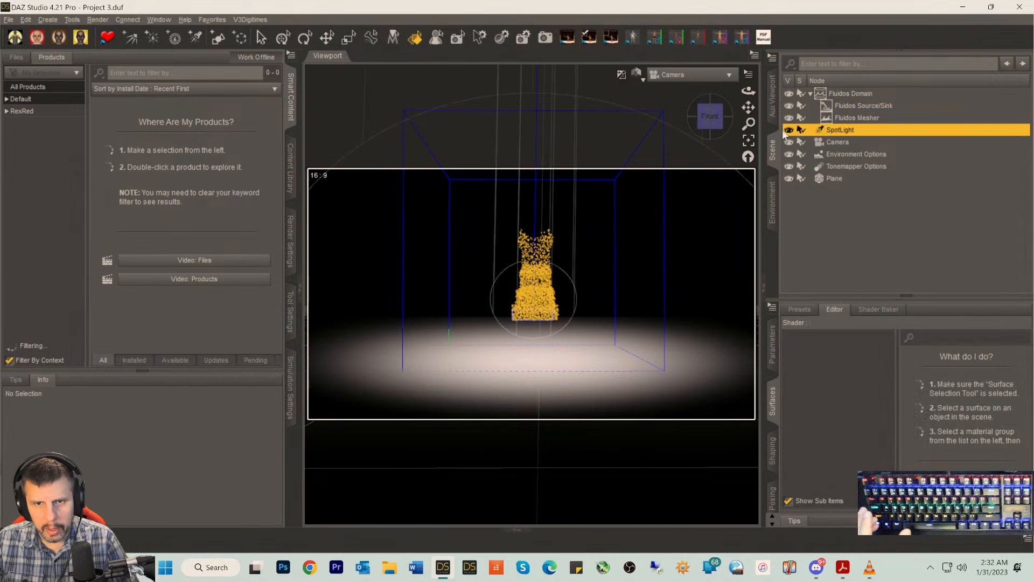
{"action": "left_click", "coordinate": [789, 130]}
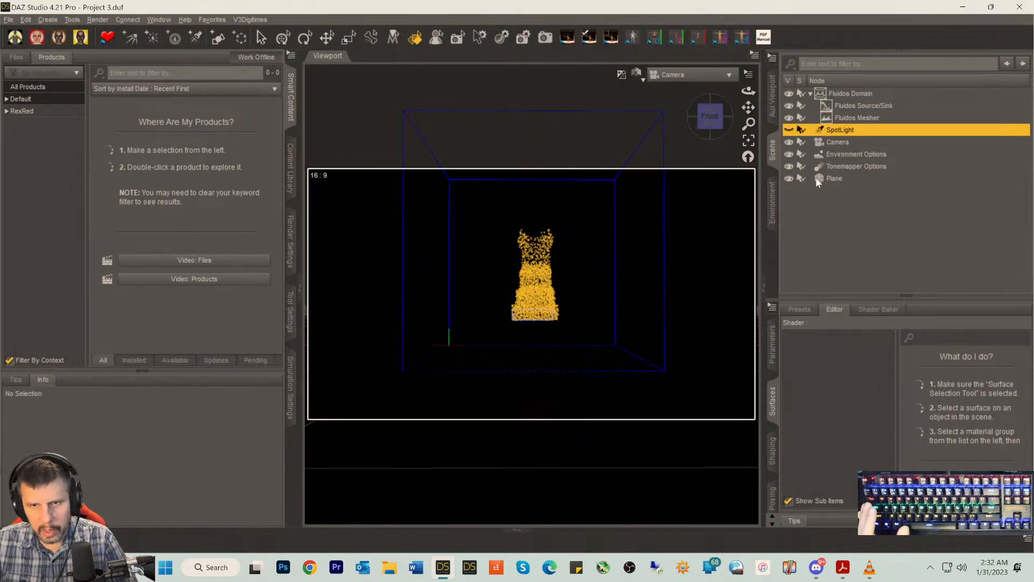
{"action": "left_click", "coordinate": [856, 117]}
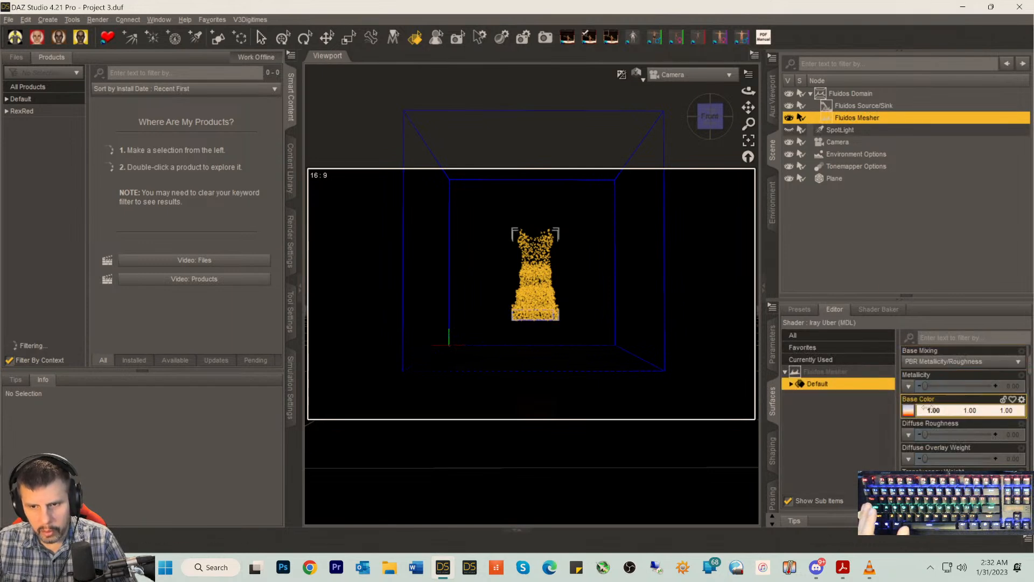
{"action": "scroll", "coordinate": [947, 415], "scroll_direction": "down", "scroll_amount": 2}
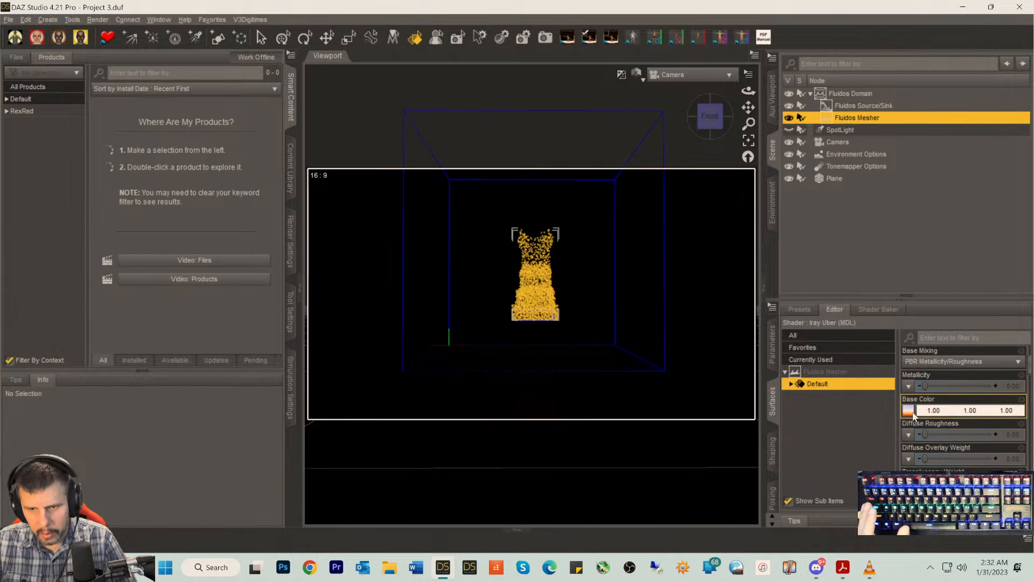
{"action": "scroll", "coordinate": [910, 412], "scroll_direction": "down", "scroll_amount": 2}
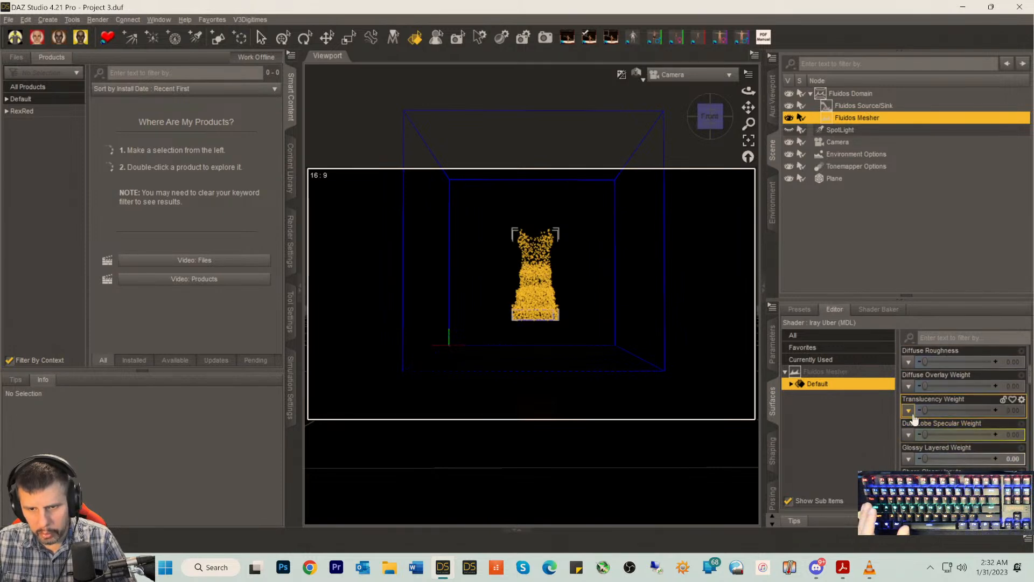
{"action": "scroll", "coordinate": [912, 413], "scroll_direction": "down", "scroll_amount": 2}
{"action": "scroll", "coordinate": [913, 411], "scroll_direction": "up", "scroll_amount": 6}
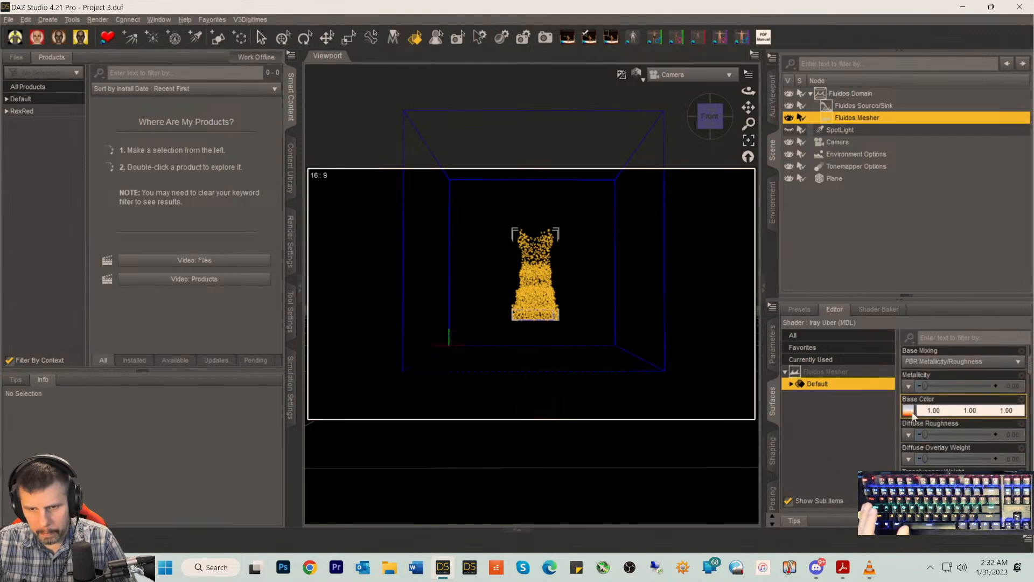
{"action": "left_click", "coordinate": [954, 413]}
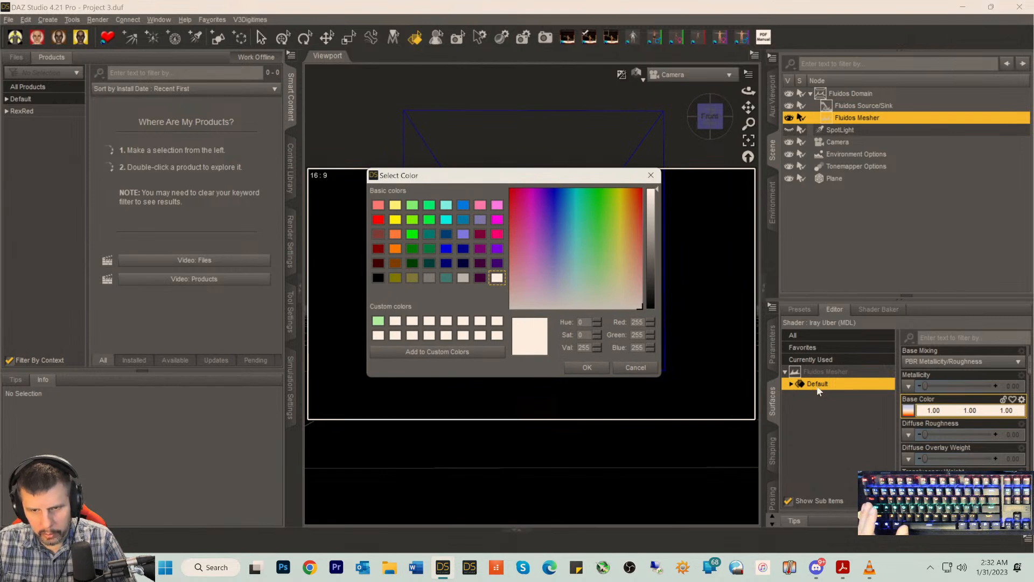
{"action": "left_click", "coordinate": [635, 367]}
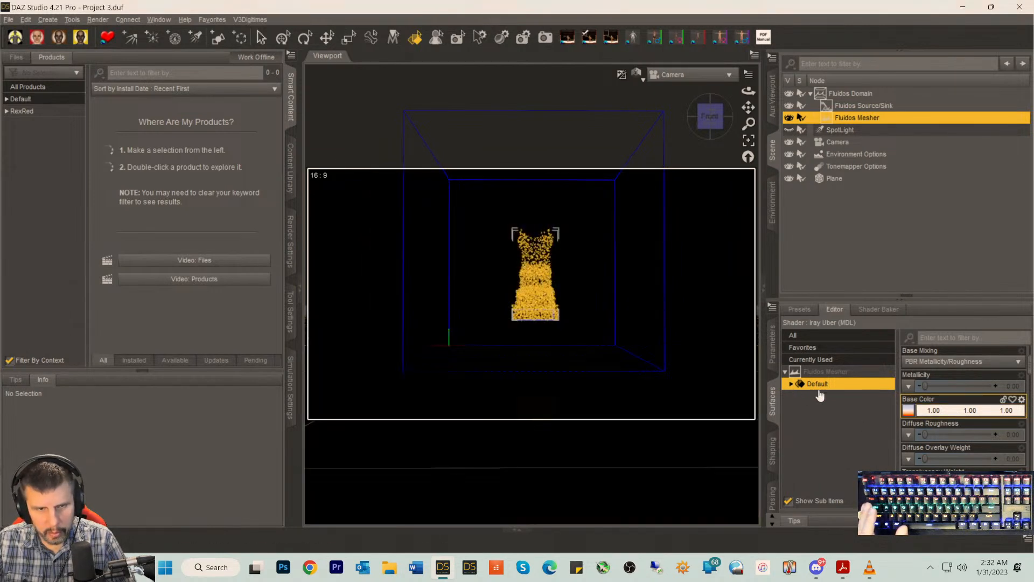
- Check the map used for the Fluidos Mesher's Emission Color and assign the same colour-gradient map to its Luminance
{"action": "scroll", "coordinate": [958, 434], "scroll_direction": "down", "scroll_amount": 10}
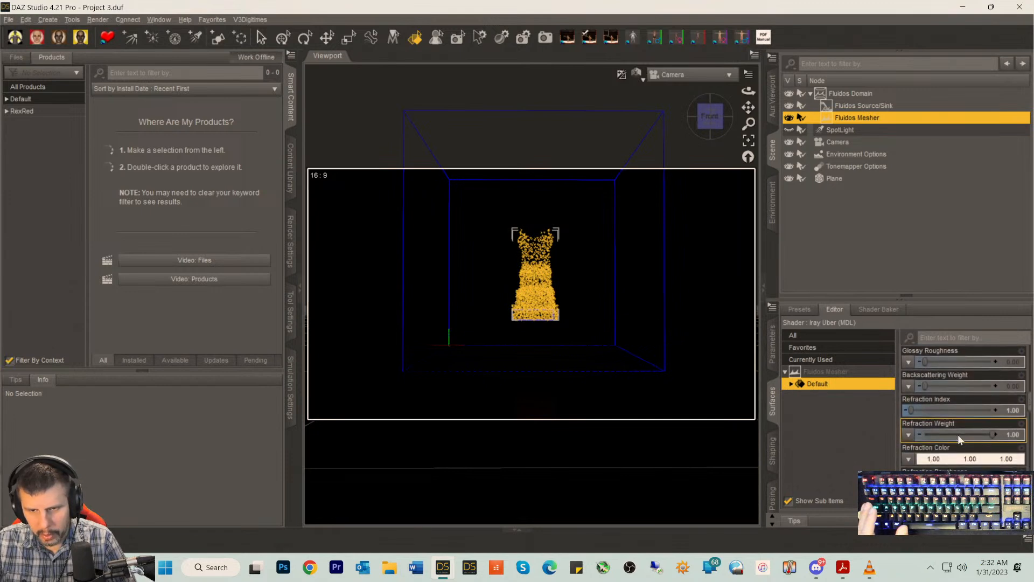
{"action": "scroll", "coordinate": [957, 434], "scroll_direction": "down", "scroll_amount": 15}
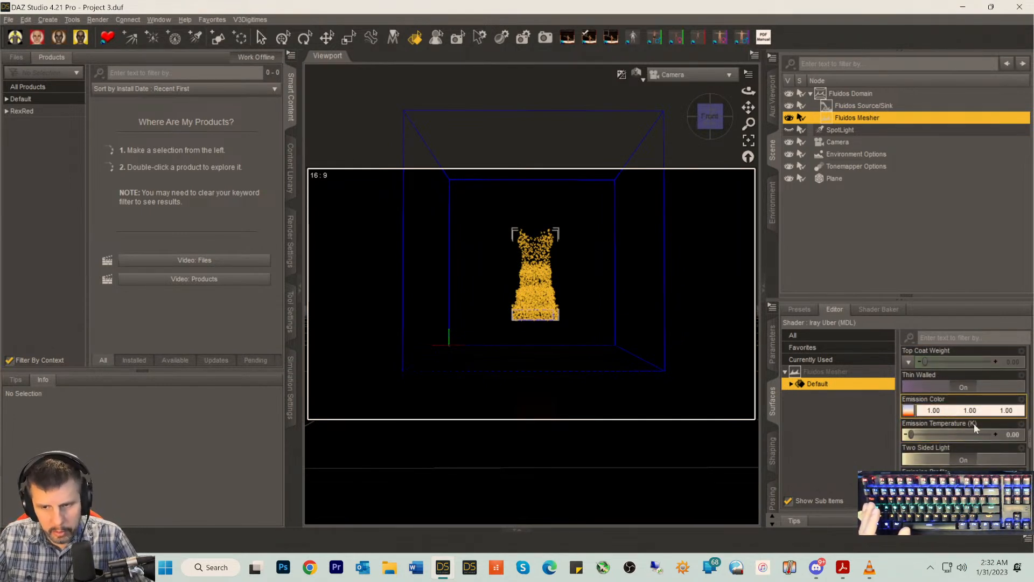
{"action": "left_click_drag", "start_coordinate": [908, 434], "coordinate": [908, 433]}
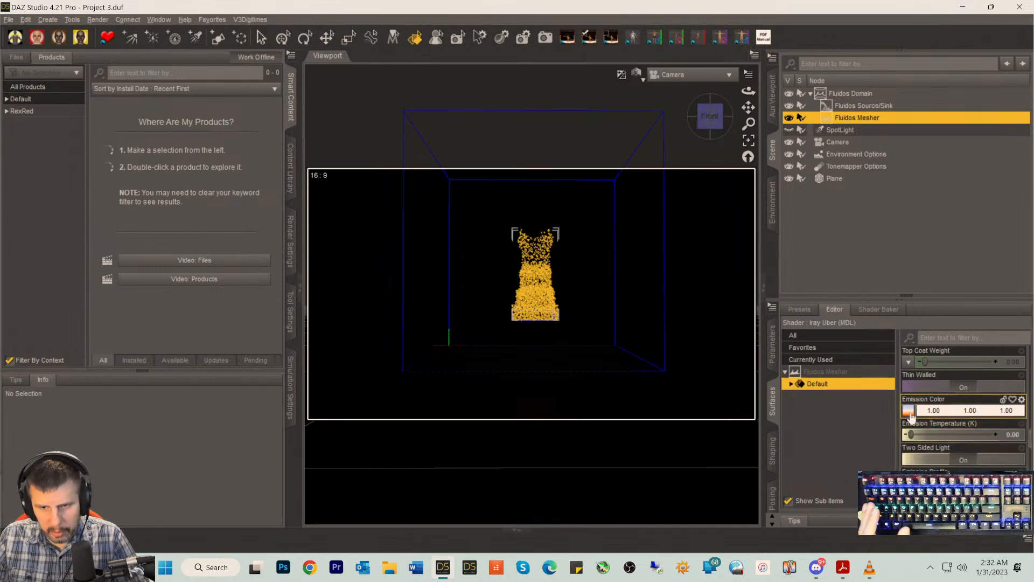
{"action": "mouse_move", "coordinate": [910, 418]}
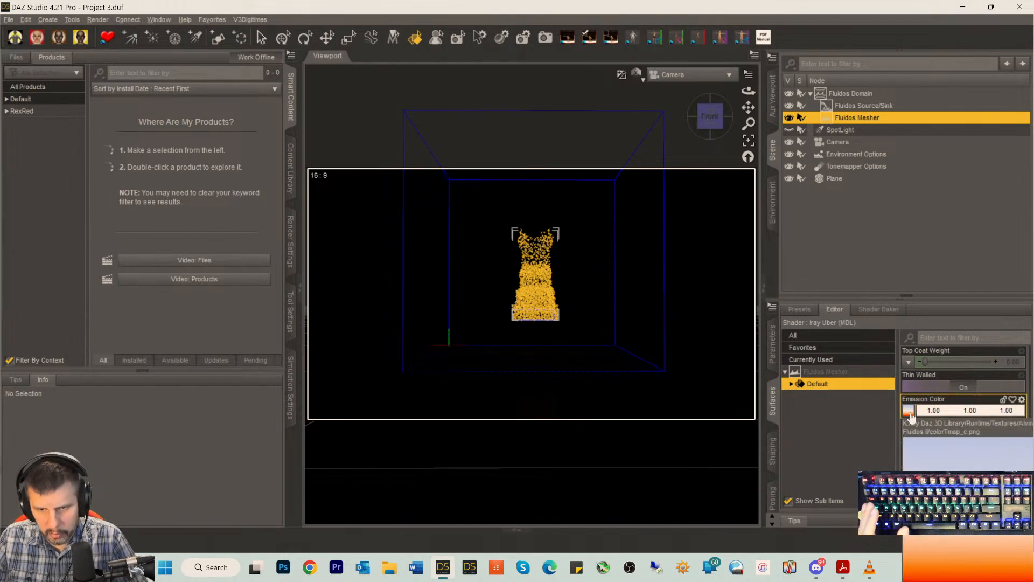
{"action": "scroll", "coordinate": [938, 429], "scroll_direction": "down", "scroll_amount": 3}
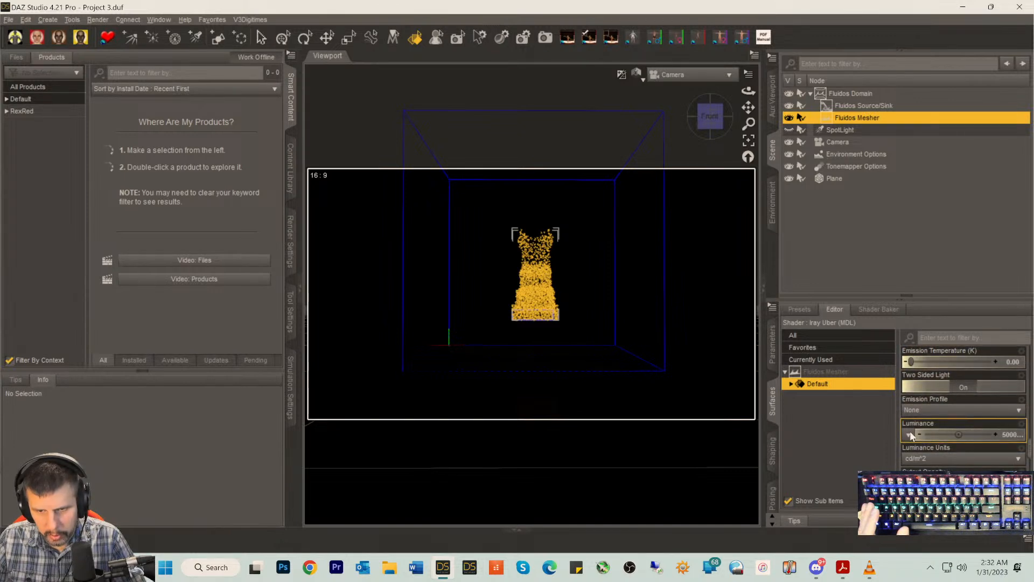
{"action": "left_click", "coordinate": [909, 434]}
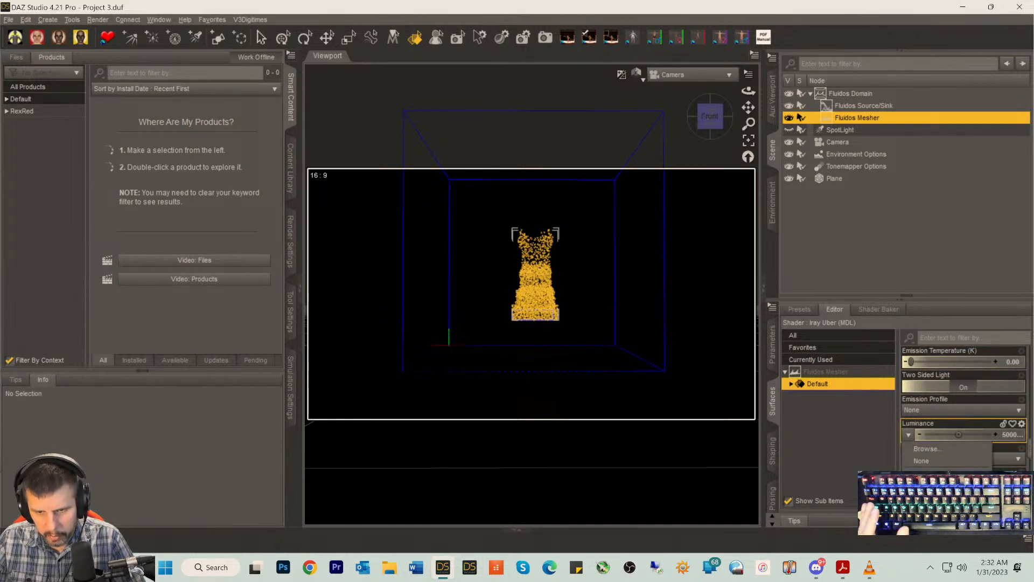
{"action": "left_click", "coordinate": [938, 475]}
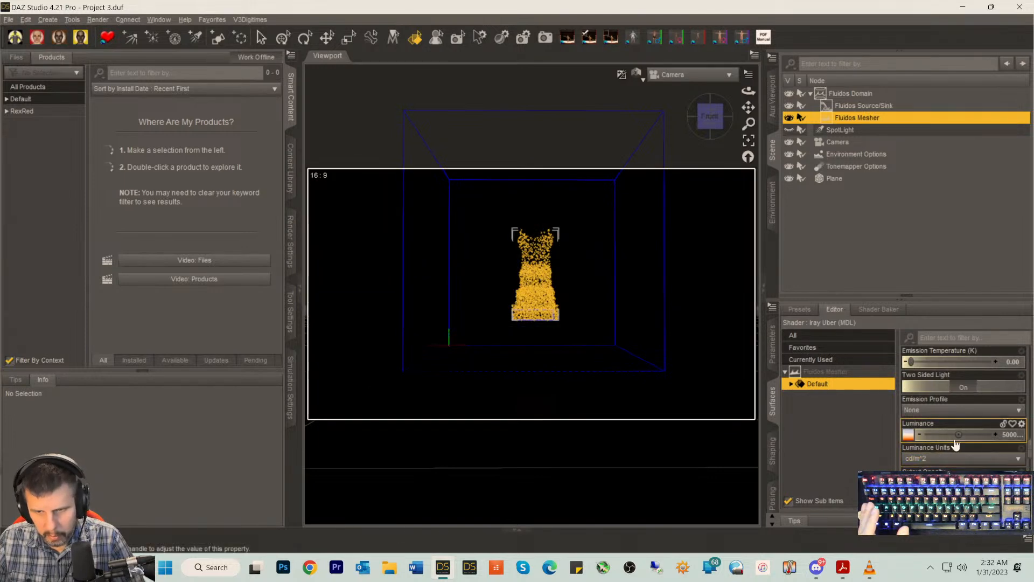
- Set the Luminance of the Fluidos Mesher surface to 30000
{"action": "left_click", "coordinate": [1009, 436]}
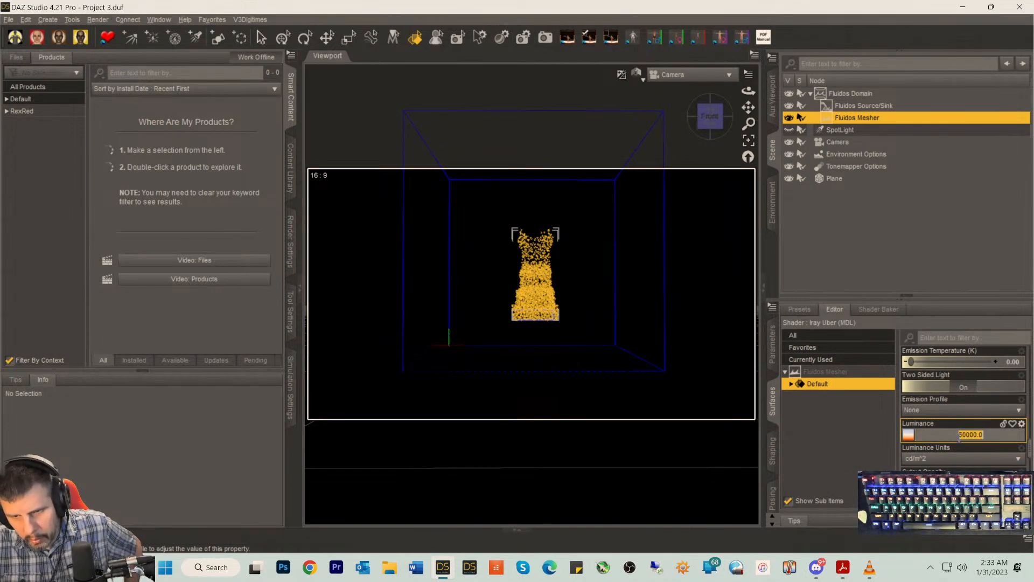
{"action": "type", "text": "3000"}
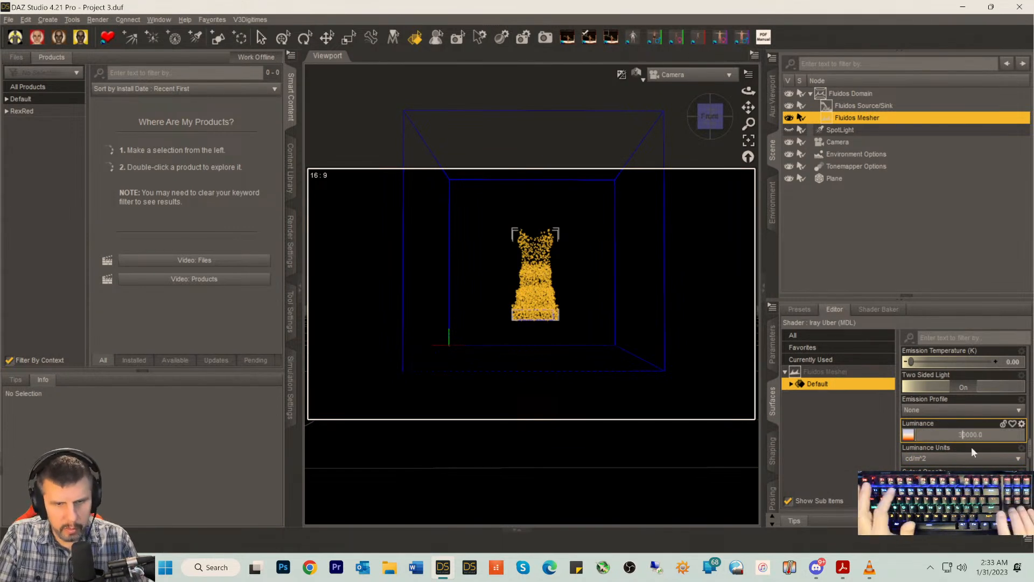
{"action": "key", "text": "Return"}
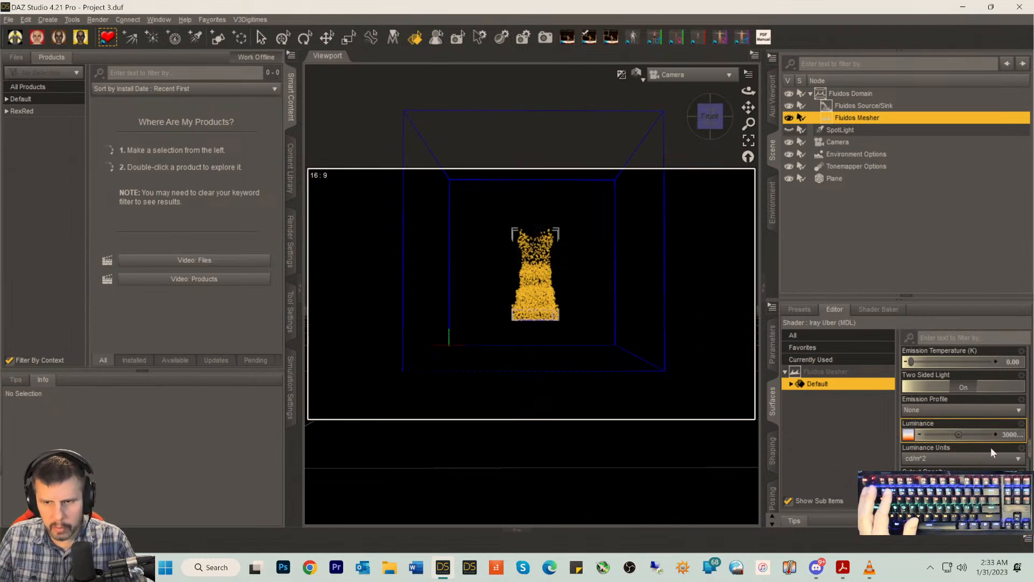
- Set the Emission Color of the Fluidos Mesher surface to the dark purple basic colour (red 84, green 0, blue 84)
{"action": "scroll", "coordinate": [1000, 369], "scroll_direction": "up", "scroll_amount": 3}
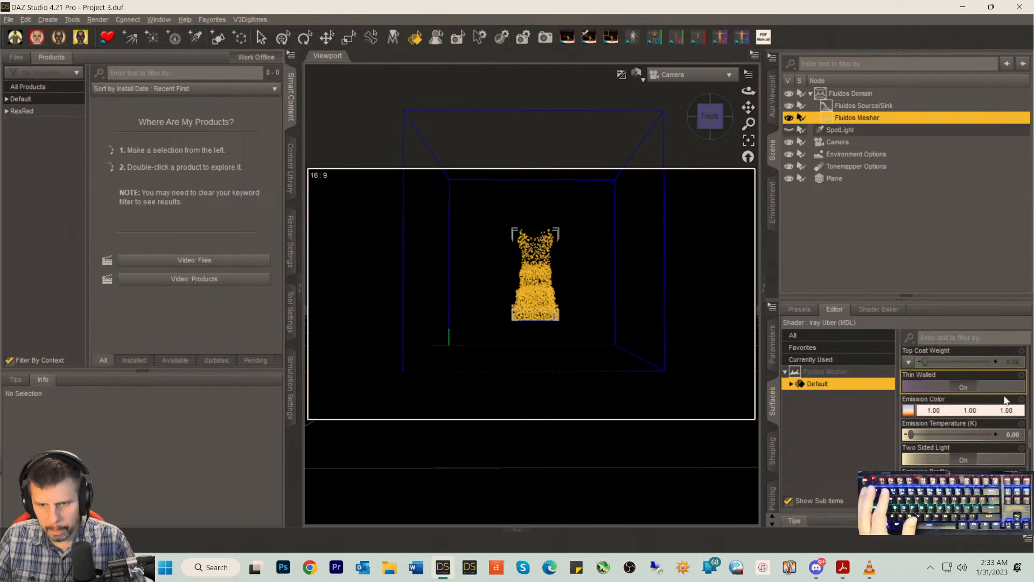
{"action": "left_click", "coordinate": [937, 411]}
{"action": "left_click", "coordinate": [479, 263]}
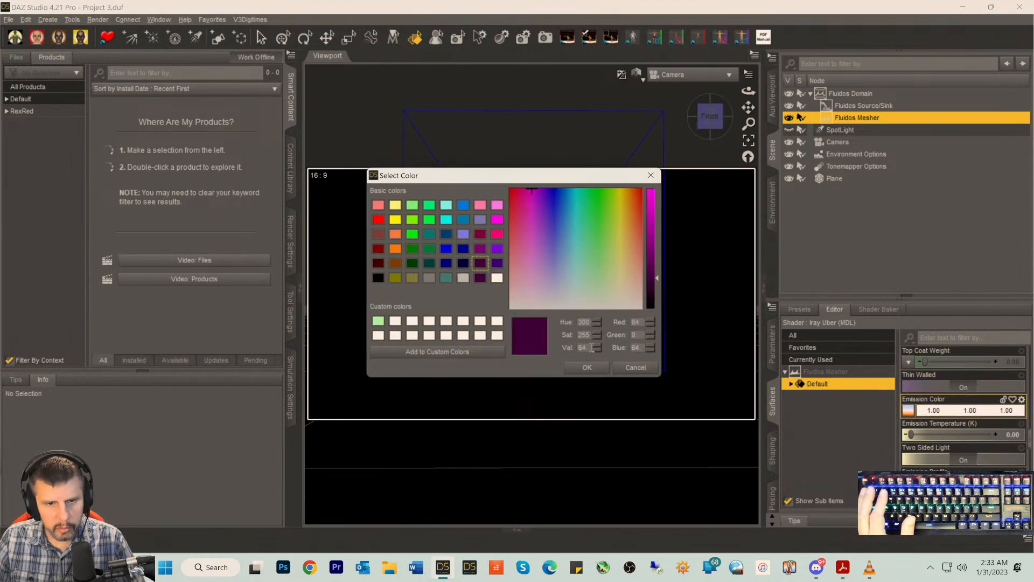
{"action": "left_click", "coordinate": [588, 368]}
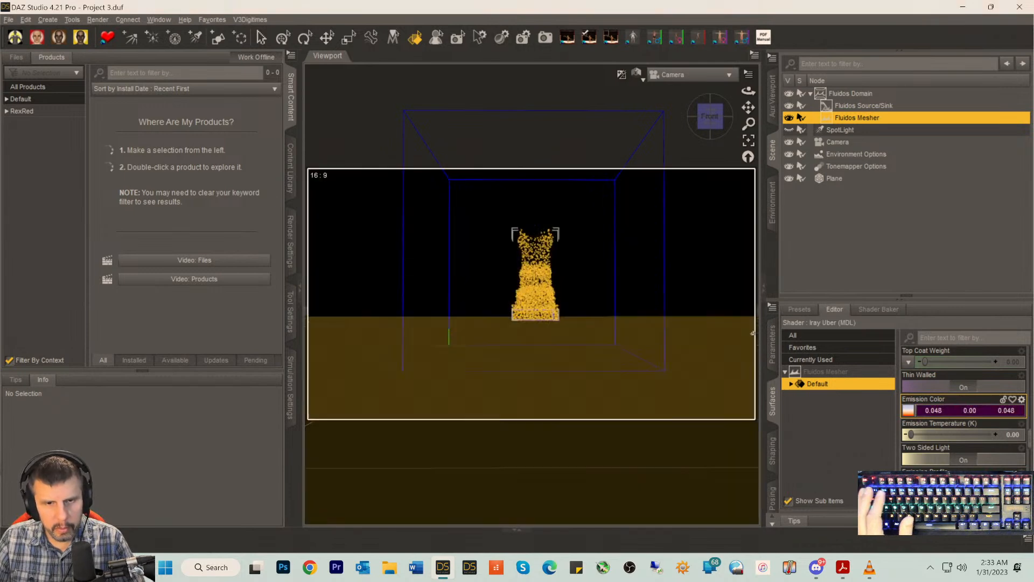
- Take a brief look at the Timeline and examine the Fluidos Mesher's surface settings from emission down to displacement and tiling
{"action": "left_click", "coordinate": [856, 107]}
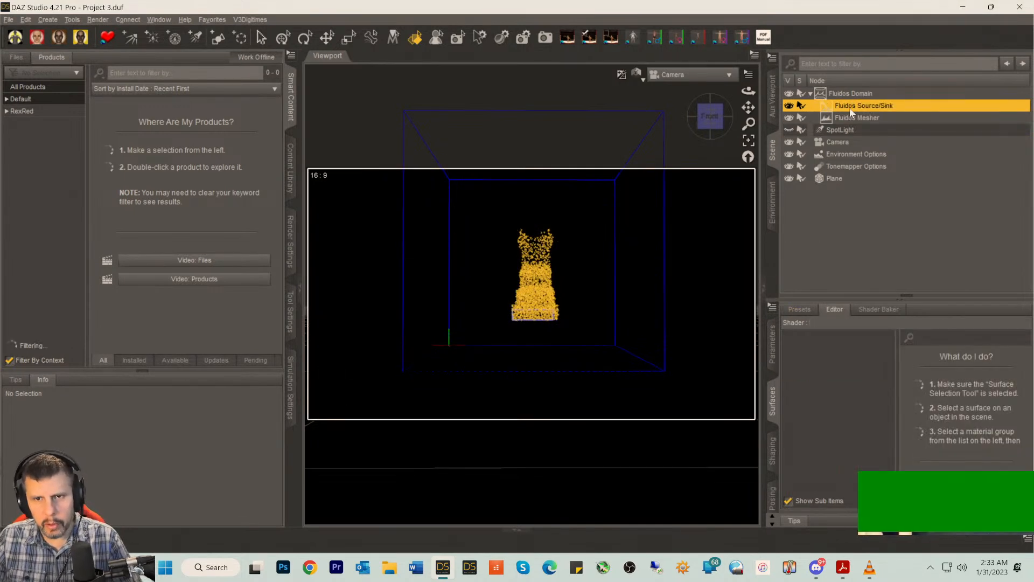
{"action": "left_click", "coordinate": [850, 117]}
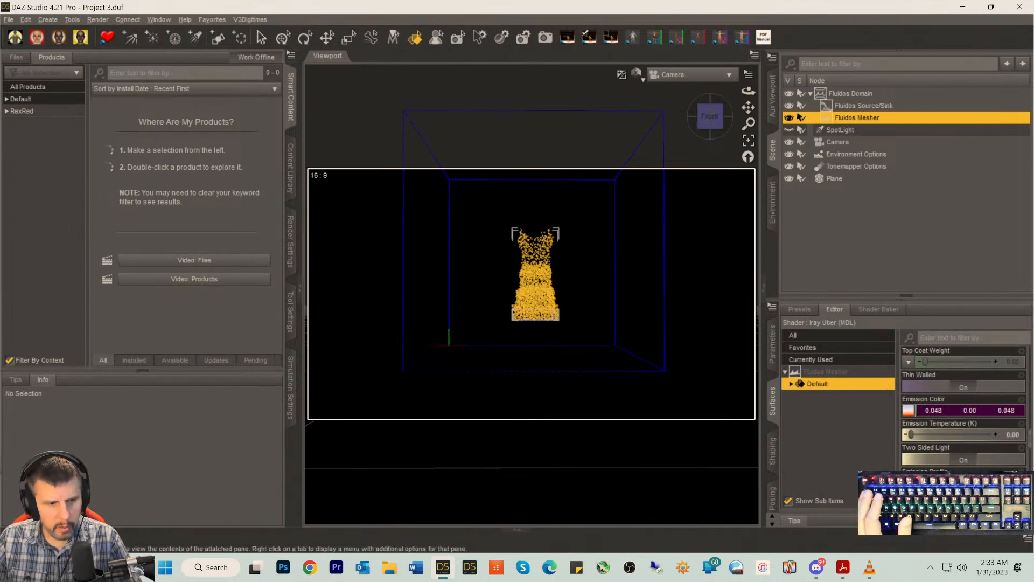
{"action": "left_click", "coordinate": [516, 530]}
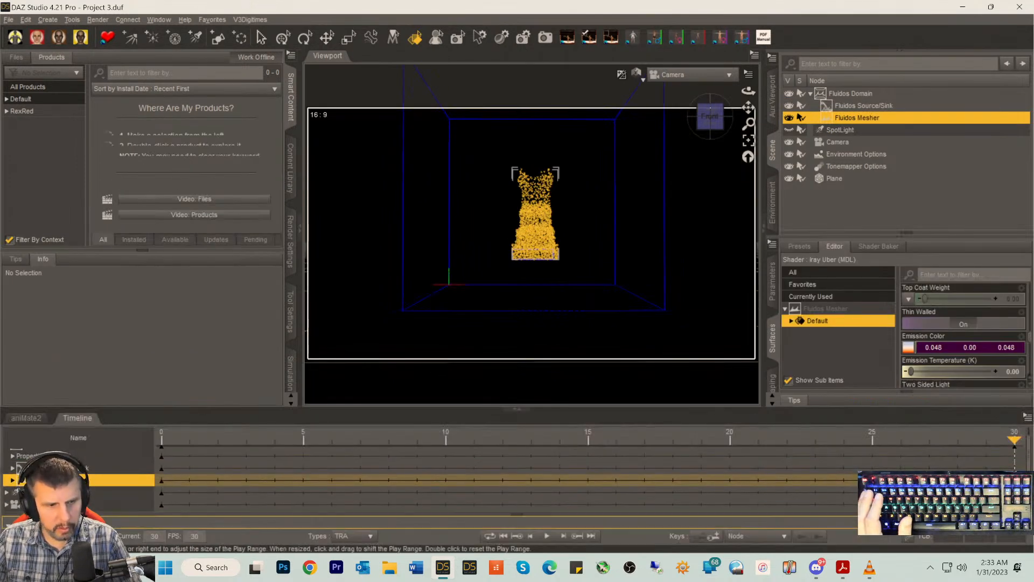
{"action": "left_click", "coordinate": [84, 424]}
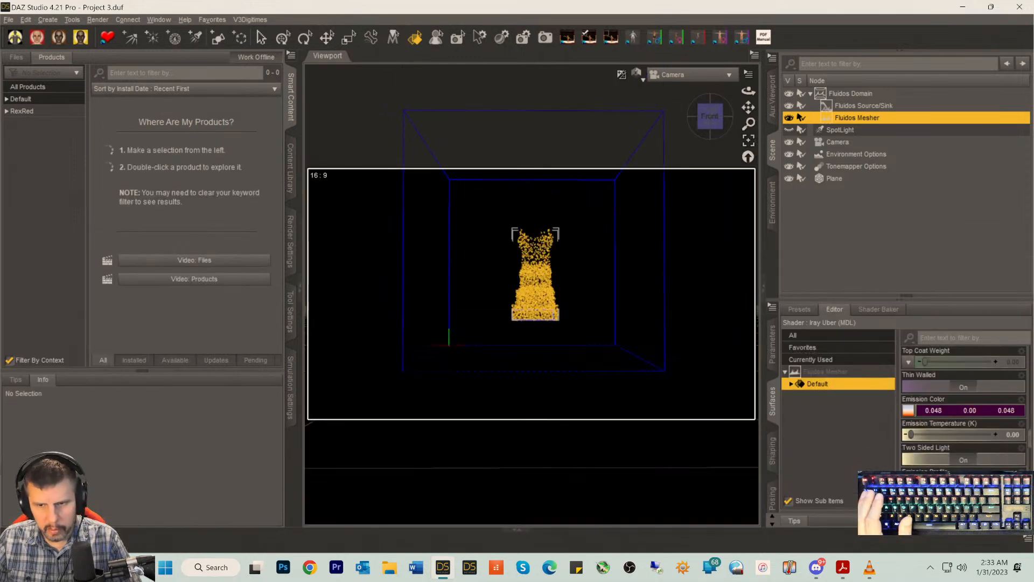
{"action": "scroll", "coordinate": [961, 420], "scroll_direction": "down", "scroll_amount": 3}
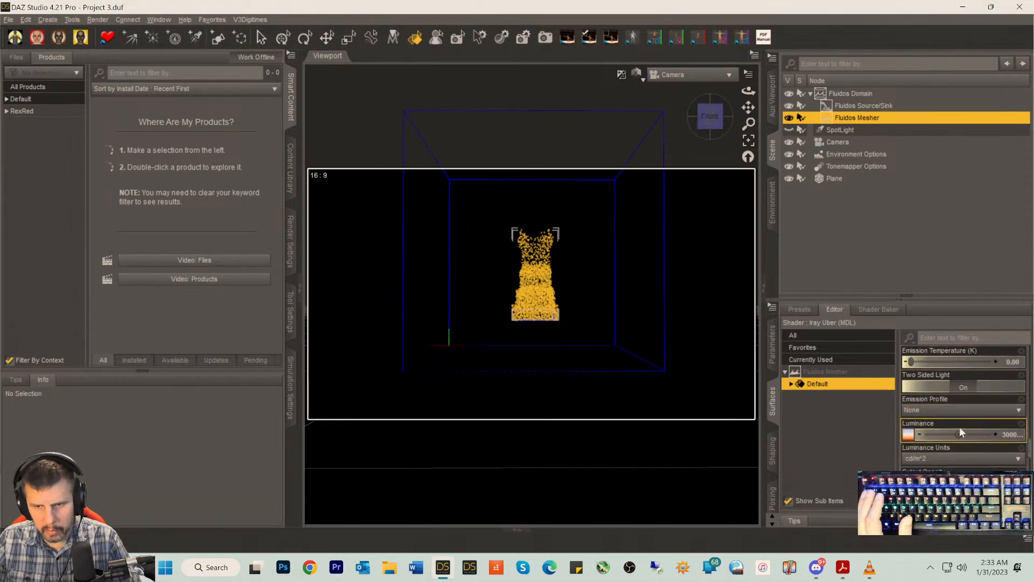
{"action": "scroll", "coordinate": [965, 434], "scroll_direction": "down", "scroll_amount": 10}
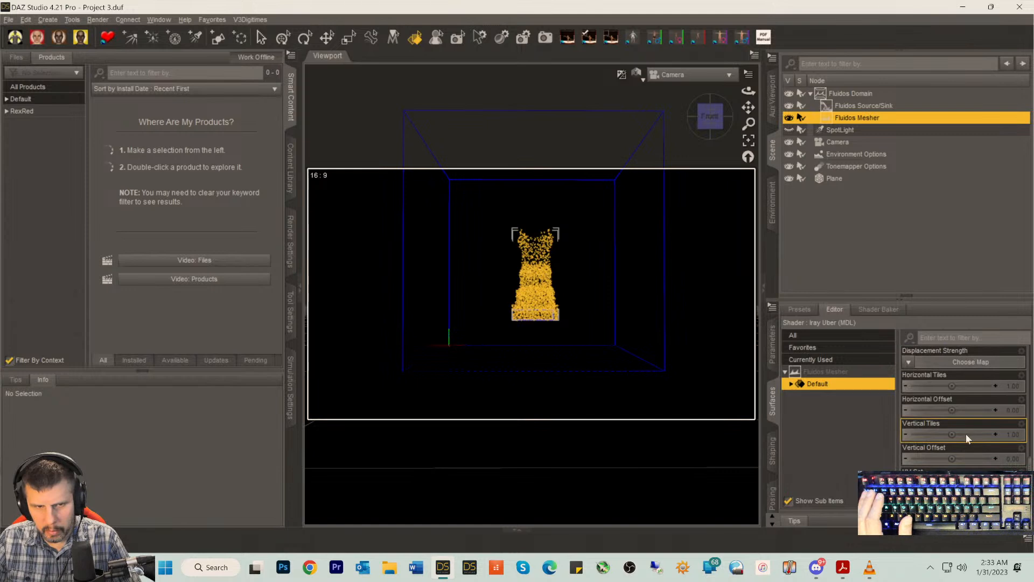
- Select the whole Fluidos Mesher in the surface settings and raise its Emission Temperature to about 5597 K
{"action": "left_click", "coordinate": [823, 375]}
{"action": "scroll", "coordinate": [953, 433], "scroll_direction": "up", "scroll_amount": 10}
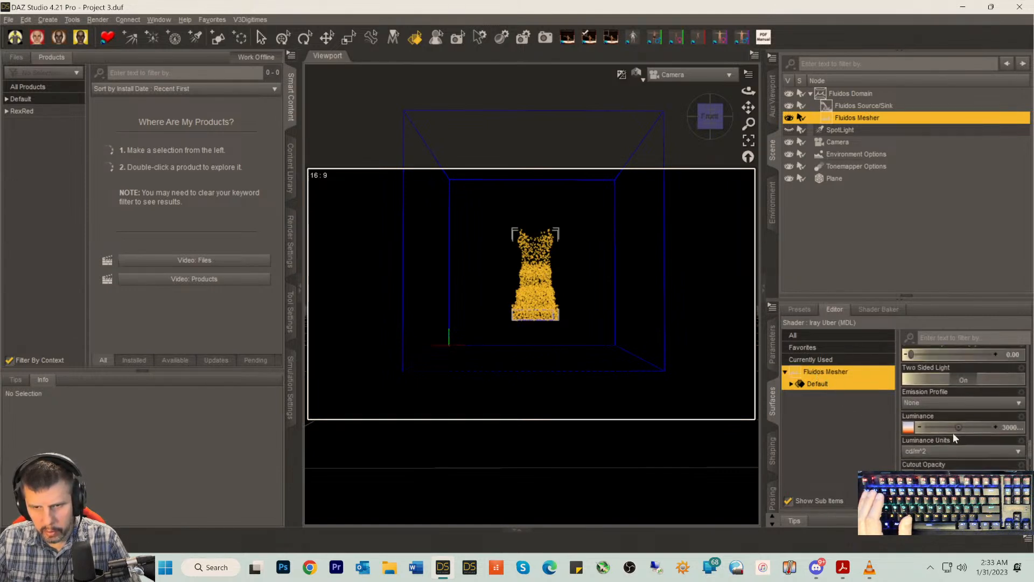
{"action": "scroll", "coordinate": [956, 438], "scroll_direction": "up", "scroll_amount": 3}
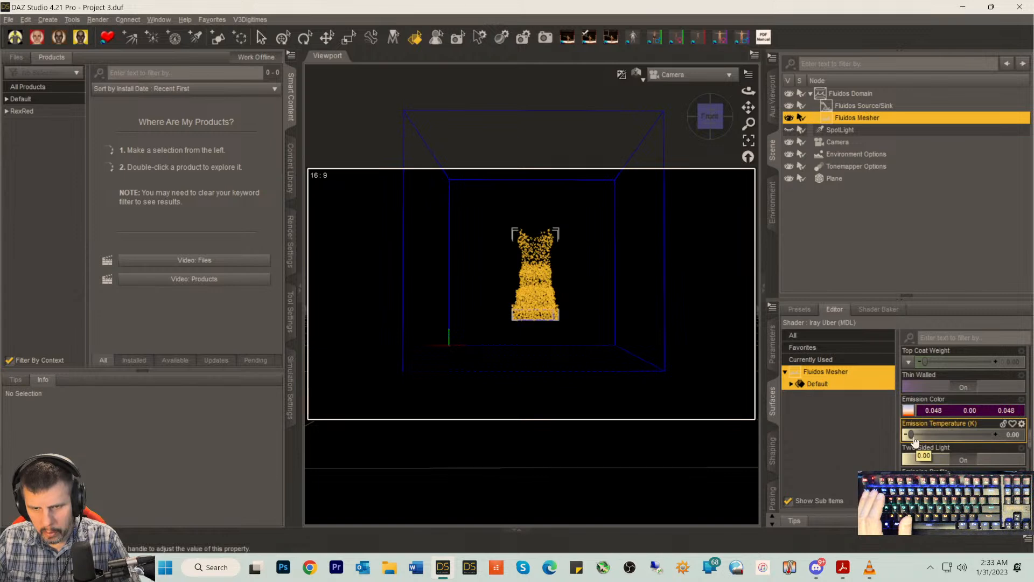
{"action": "left_click_drag", "start_coordinate": [912, 434], "coordinate": [954, 434]}
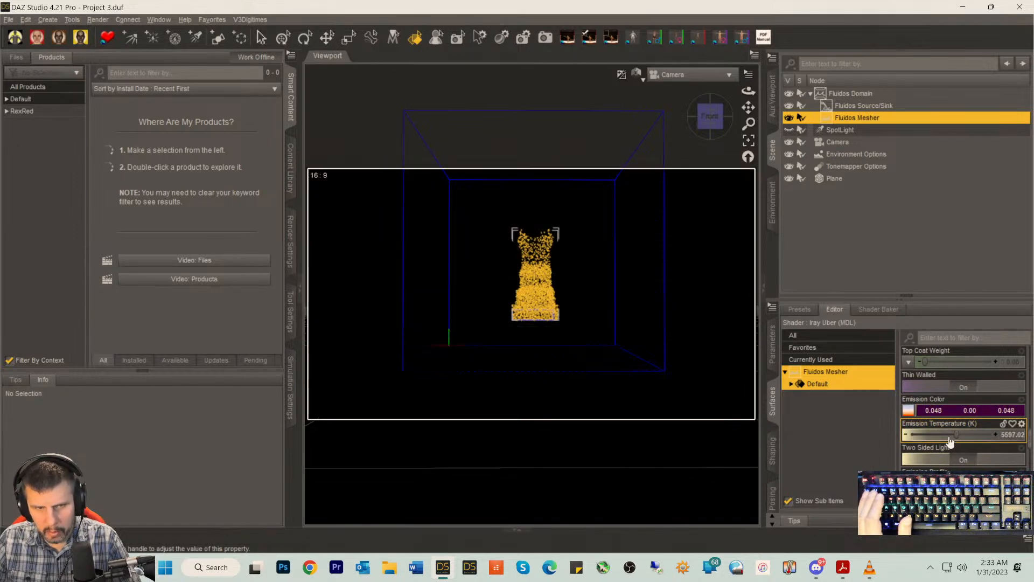
- Try purple (red 128, green 0, blue 128) as the Fluidos Mesher's Refraction Color, then restore it to white
{"action": "scroll", "coordinate": [966, 413], "scroll_direction": "down", "scroll_amount": 10}
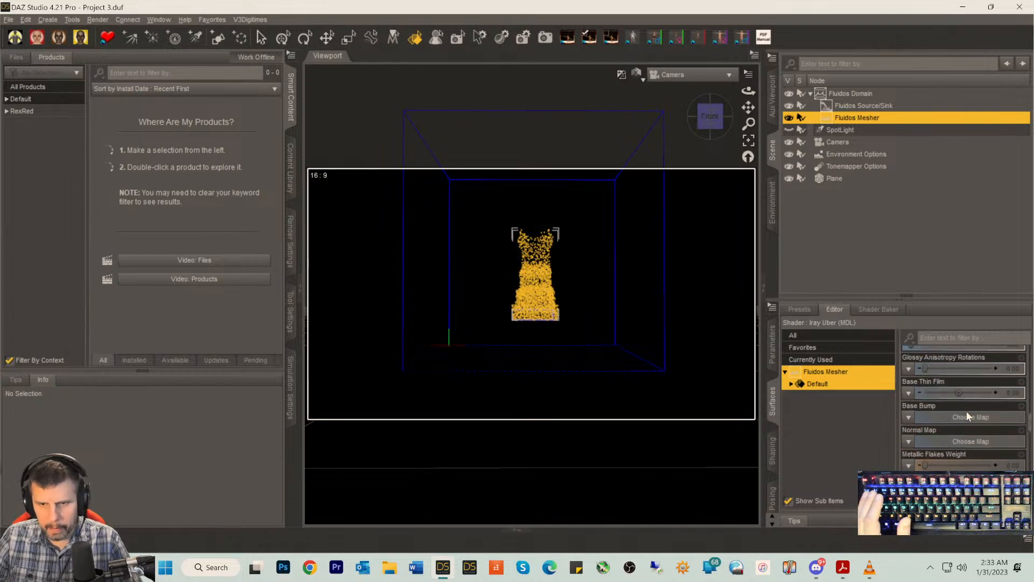
{"action": "scroll", "coordinate": [965, 414], "scroll_direction": "up", "scroll_amount": 4}
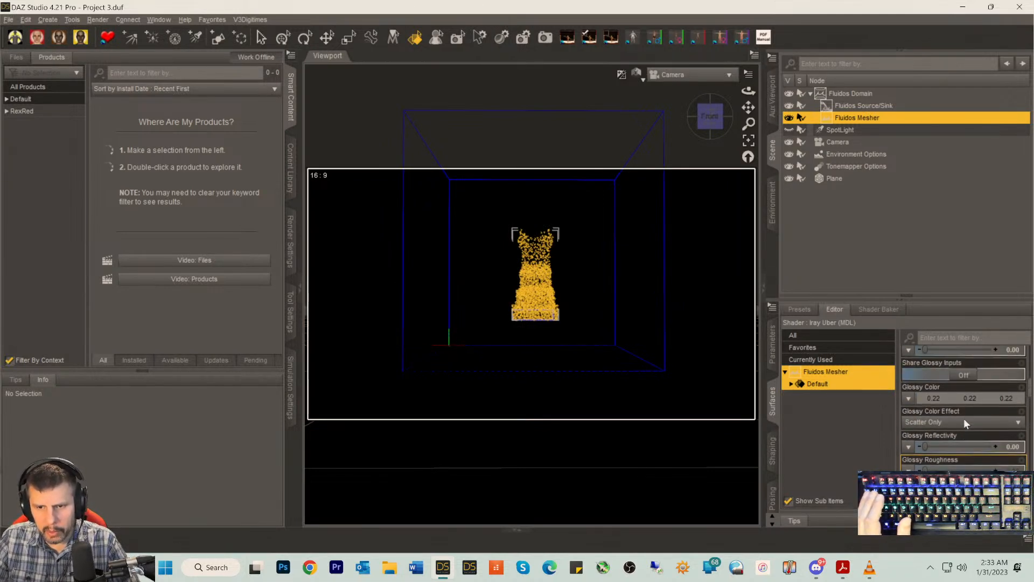
{"action": "scroll", "coordinate": [961, 424], "scroll_direction": "down", "scroll_amount": 5}
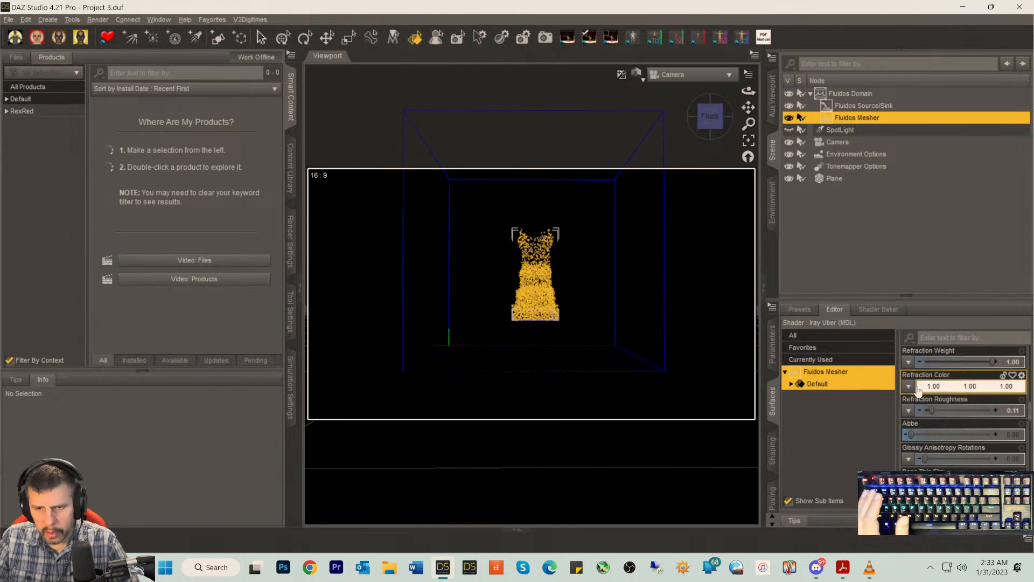
{"action": "left_click", "coordinate": [949, 389]}
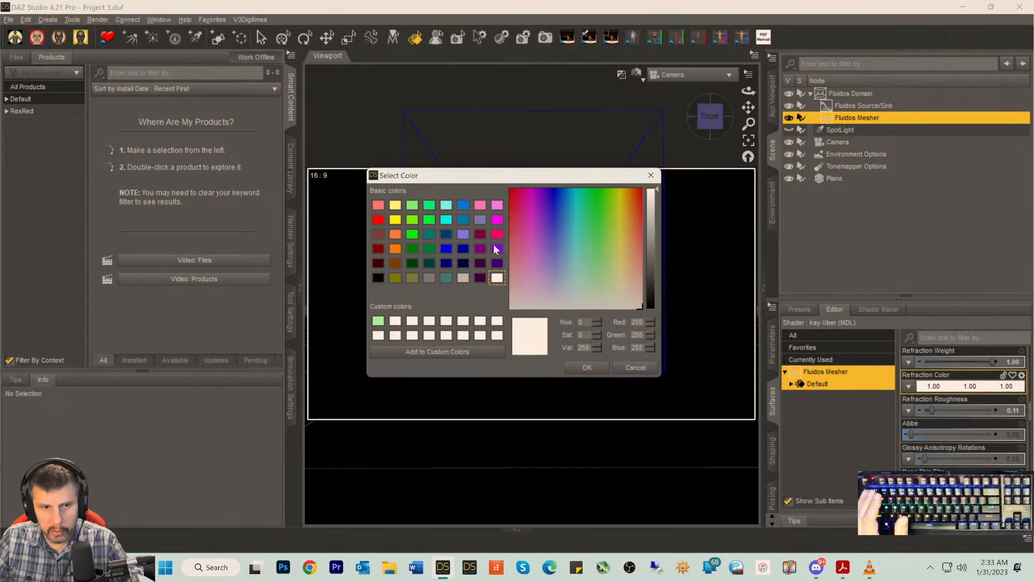
{"action": "left_click", "coordinate": [479, 246]}
{"action": "left_click", "coordinate": [585, 368]}
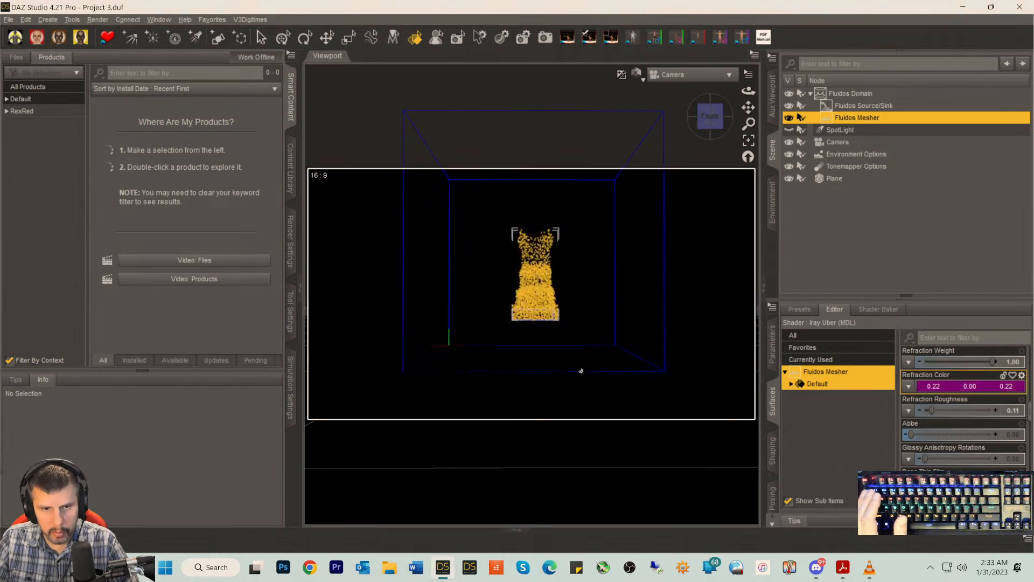
{"action": "left_click", "coordinate": [953, 387]}
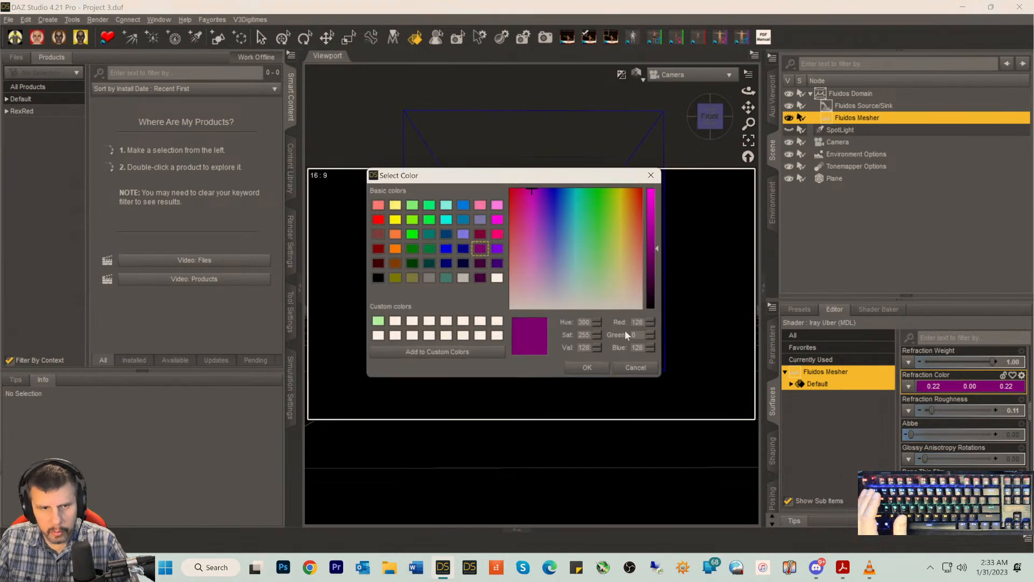
{"action": "left_click", "coordinate": [496, 278]}
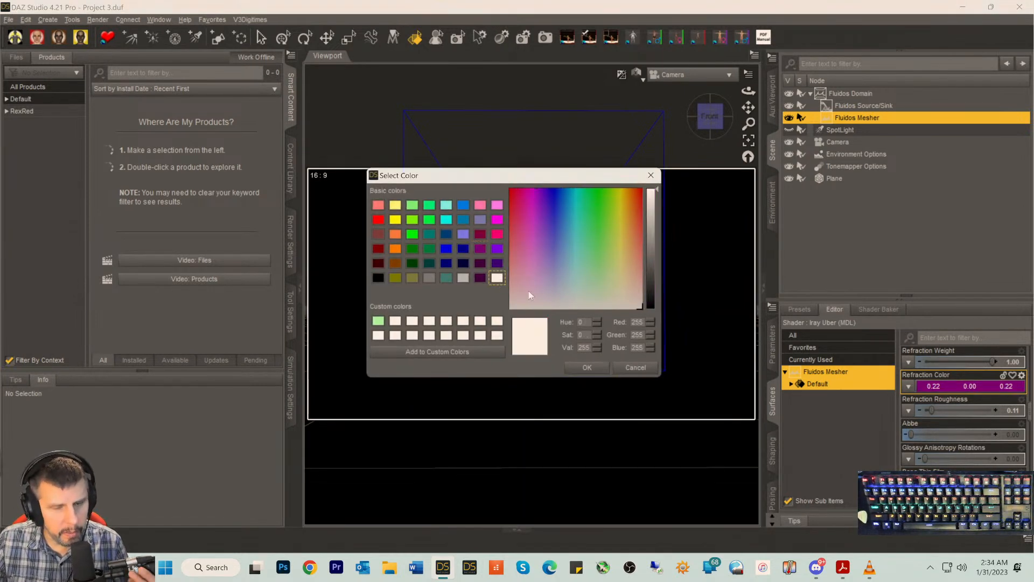
{"action": "left_click", "coordinate": [587, 368]}
- Open the Shaders category of the Default surface presets and filter it by "fluidos"
{"action": "scroll", "coordinate": [916, 420], "scroll_direction": "down", "scroll_amount": 5}
{"action": "scroll", "coordinate": [960, 428], "scroll_direction": "up", "scroll_amount": 3}
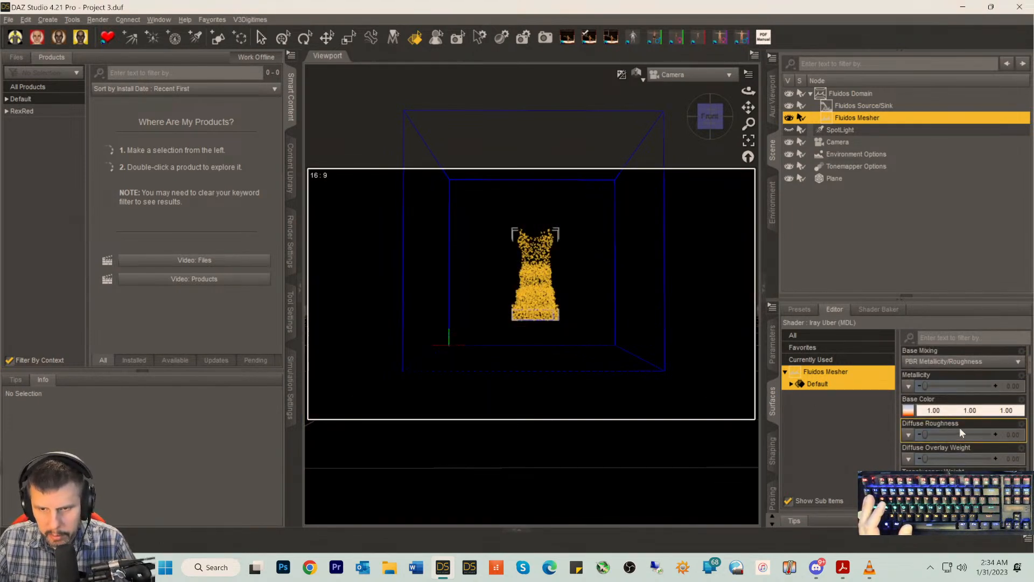
{"action": "mouse_move", "coordinate": [906, 413]}
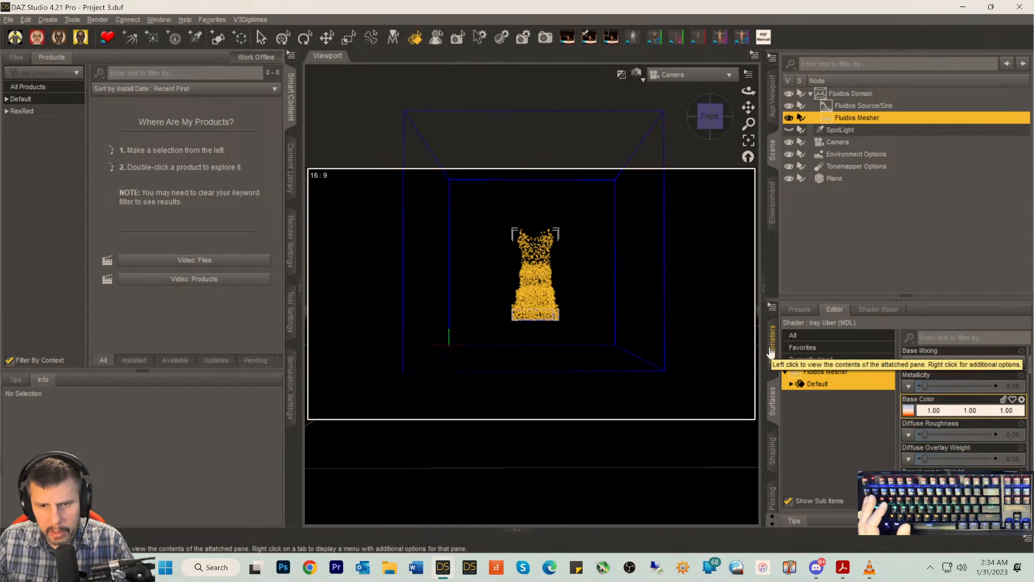
{"action": "left_click", "coordinate": [799, 310]}
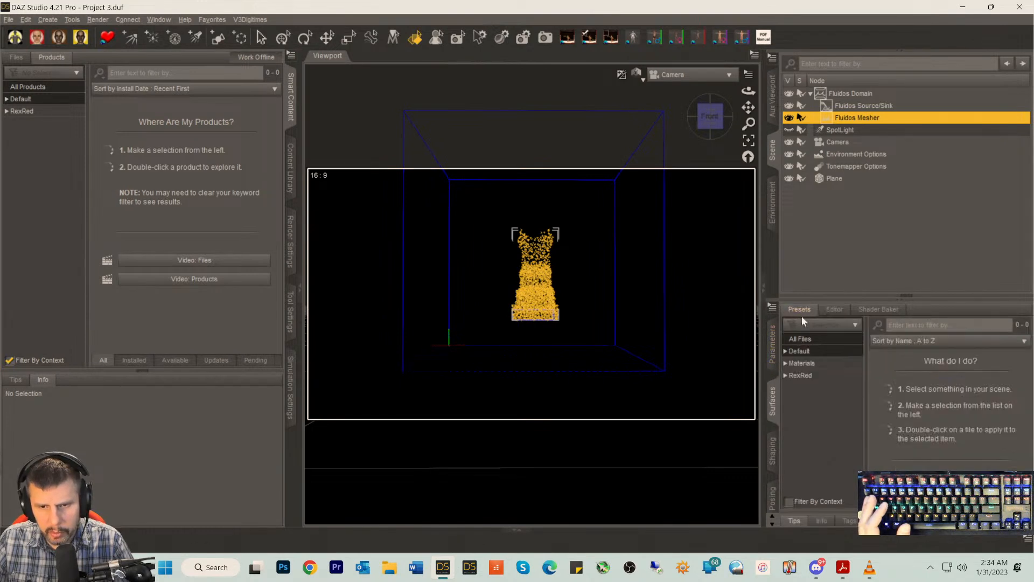
{"action": "left_click", "coordinate": [788, 353]}
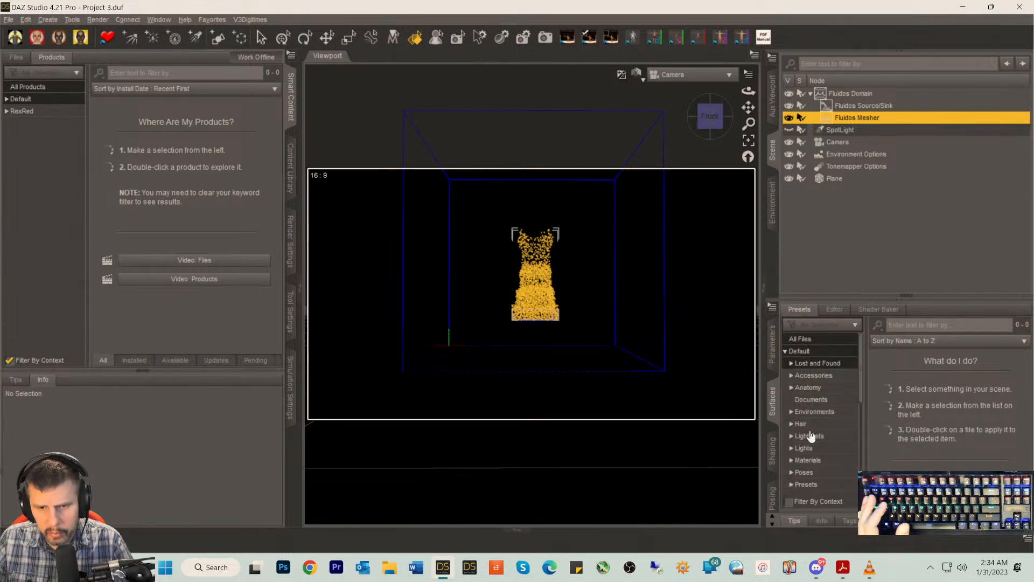
{"action": "scroll", "coordinate": [811, 435], "scroll_direction": "down", "scroll_amount": 2}
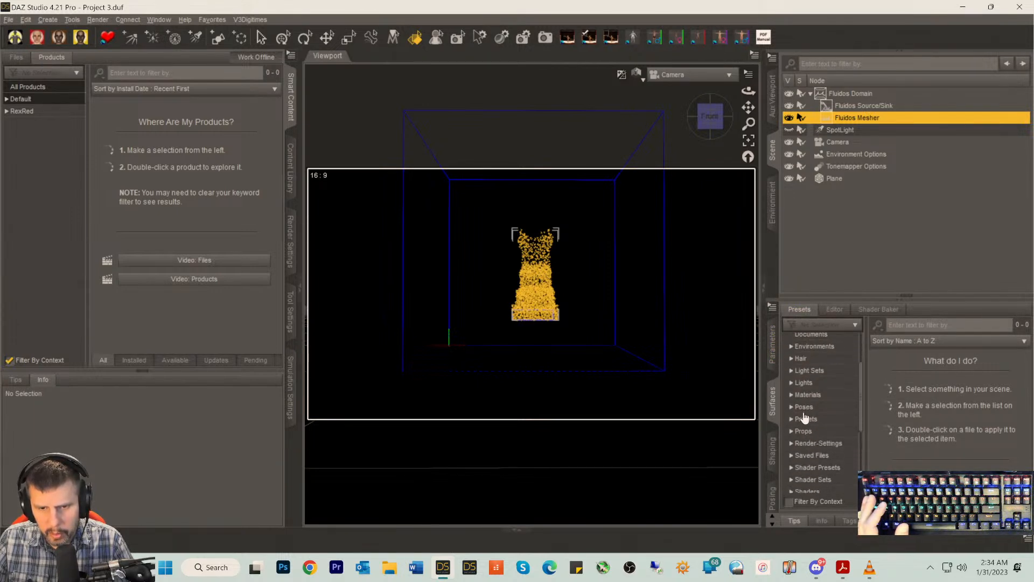
{"action": "scroll", "coordinate": [807, 420], "scroll_direction": "down", "scroll_amount": 2}
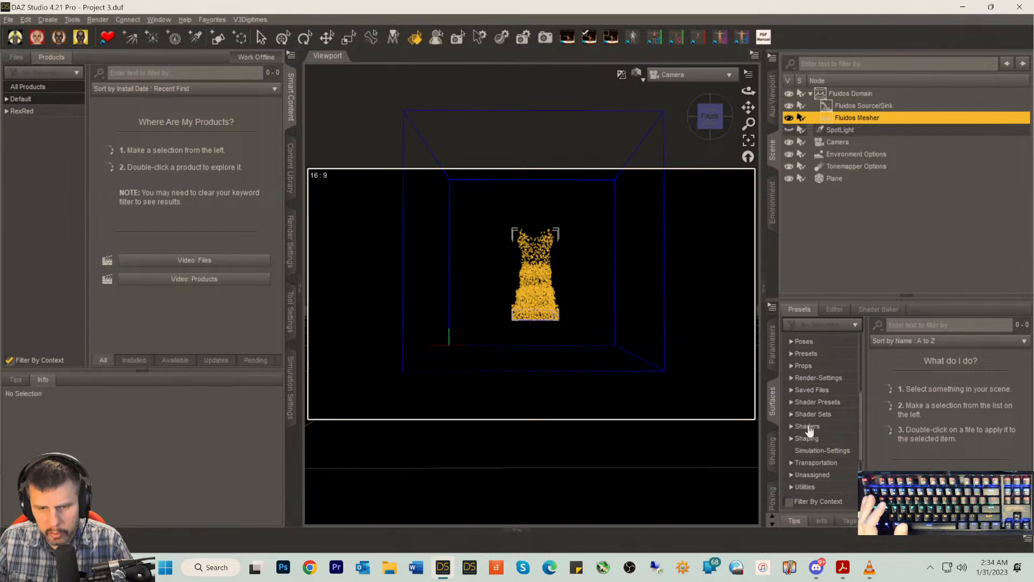
{"action": "left_click", "coordinate": [807, 427]}
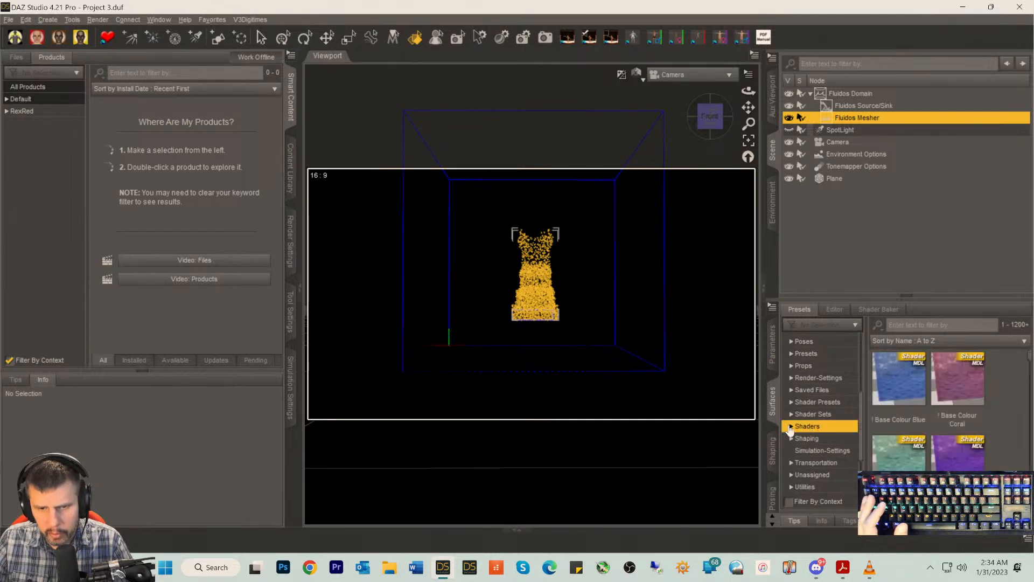
{"action": "left_click", "coordinate": [914, 326]}
{"action": "type", "text": "fluidos"}
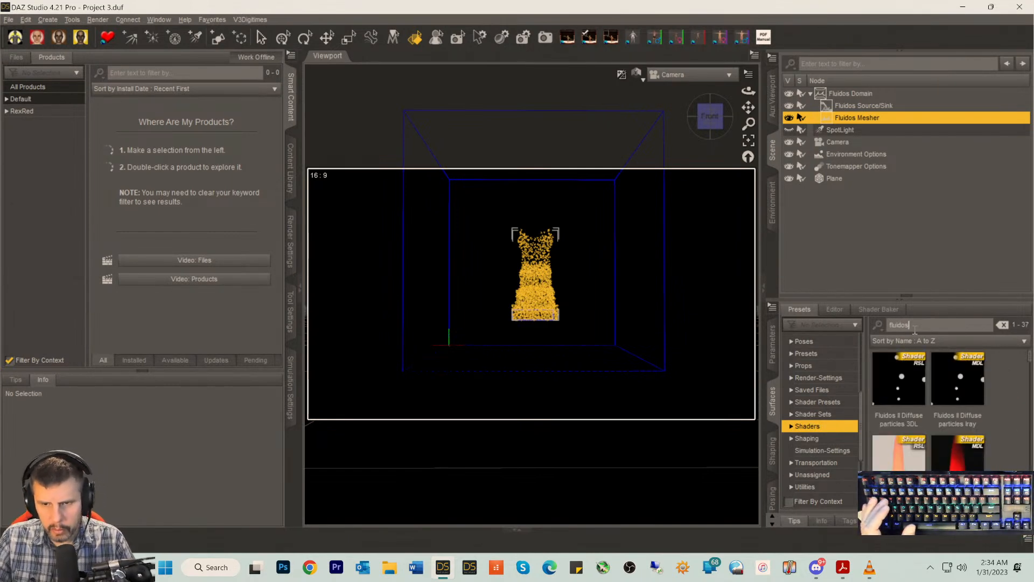
- Apply the Fluidos II Fire Particles 01 Iray shader to the Fluidos Mesher, checking its surface settings in between
{"action": "scroll", "coordinate": [940, 367], "scroll_direction": "down", "scroll_amount": 3}
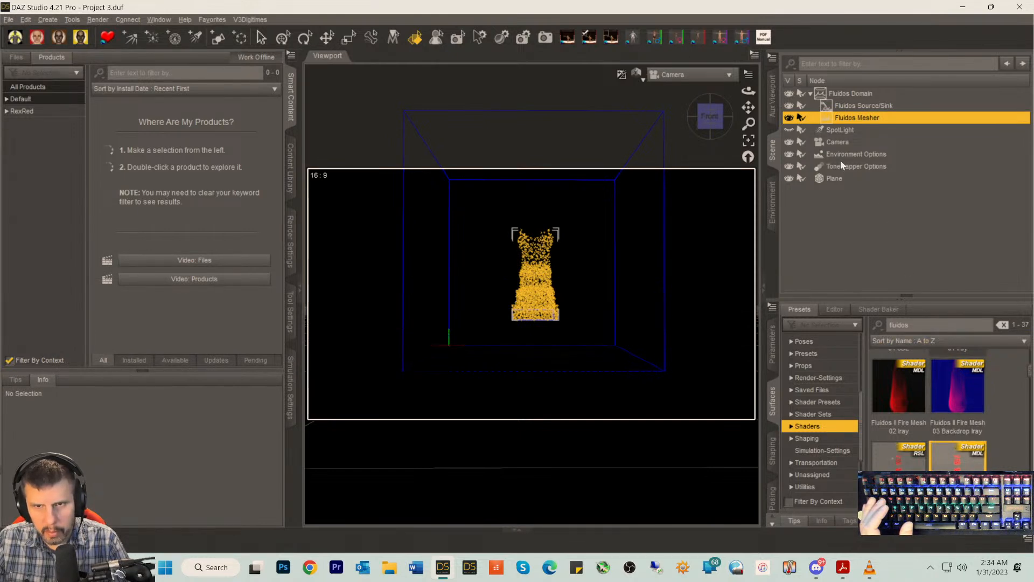
{"action": "left_click", "coordinate": [834, 310]}
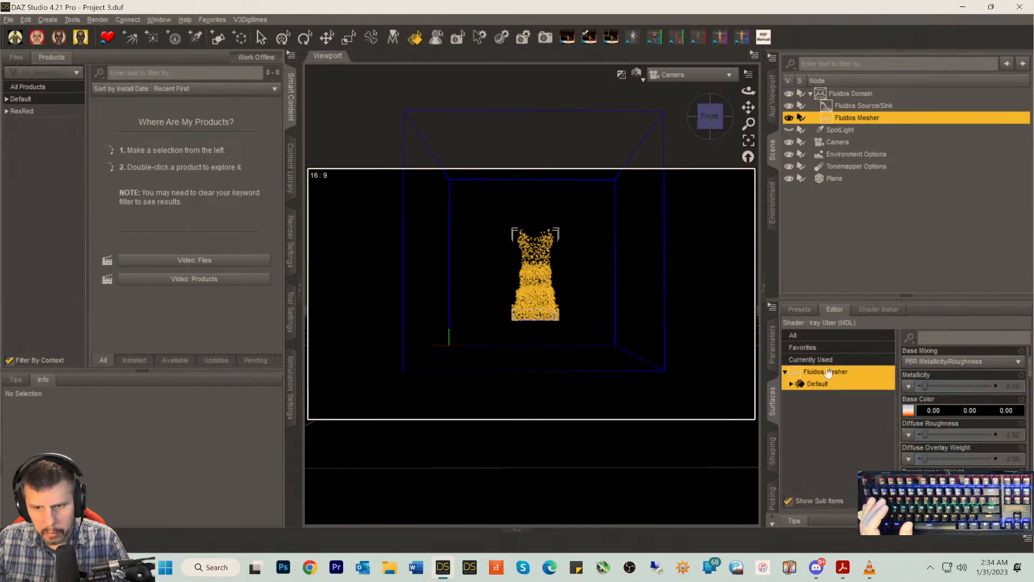
{"action": "left_click", "coordinate": [799, 309]}
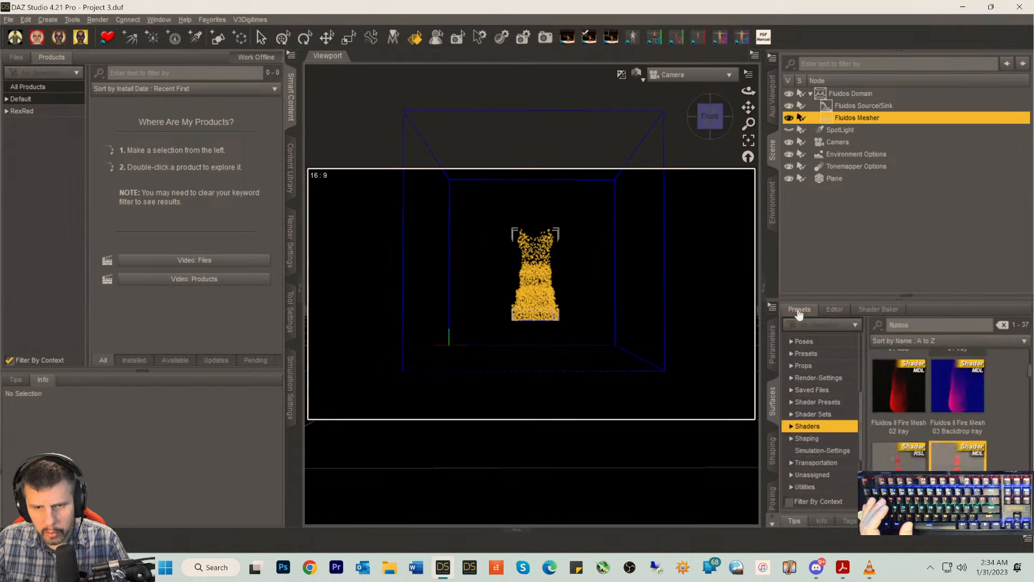
{"action": "scroll", "coordinate": [937, 399], "scroll_direction": "down", "scroll_amount": 3}
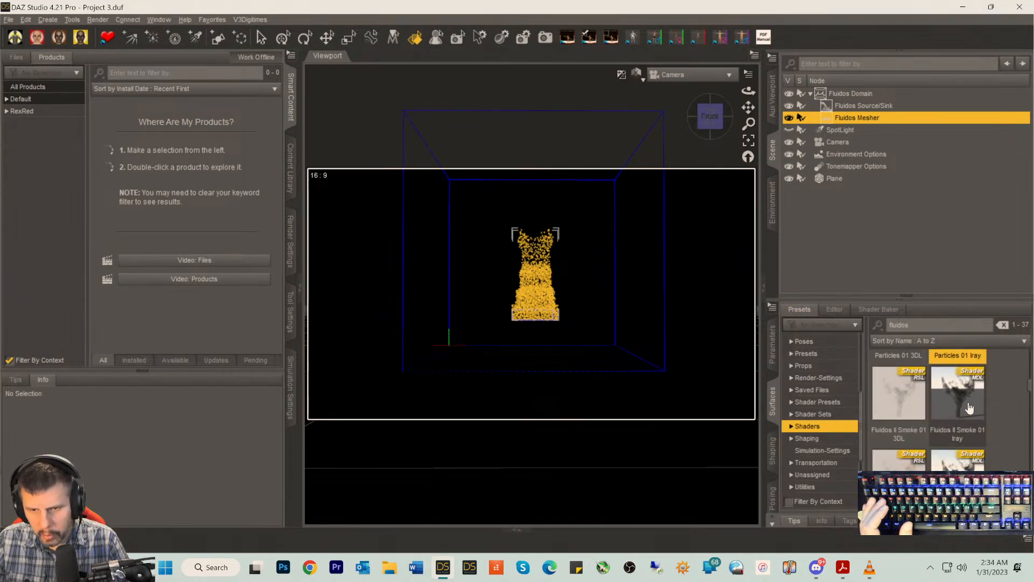
{"action": "scroll", "coordinate": [1027, 390], "scroll_direction": "up", "scroll_amount": 1}
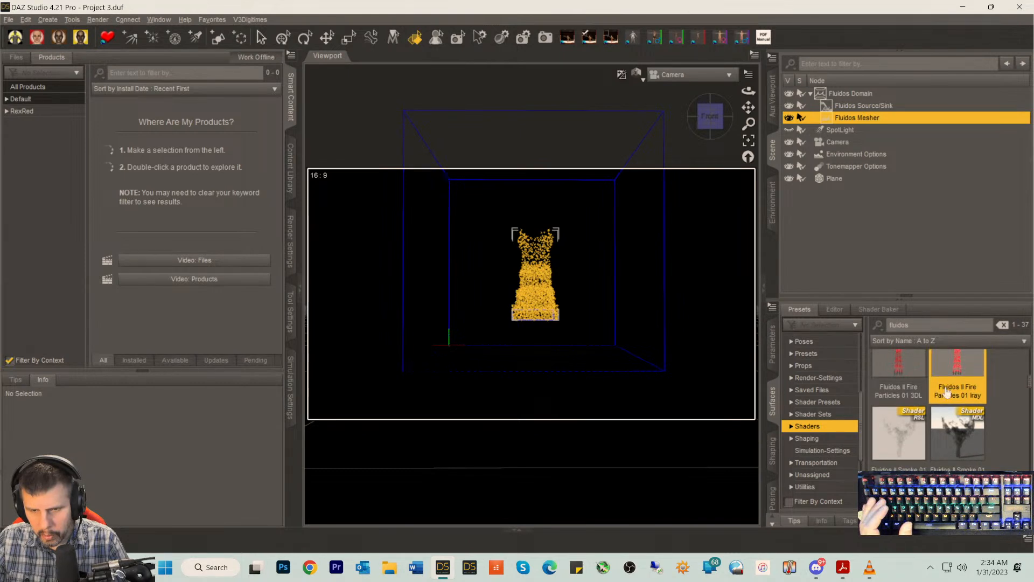
{"action": "double_click", "coordinate": [945, 392]}
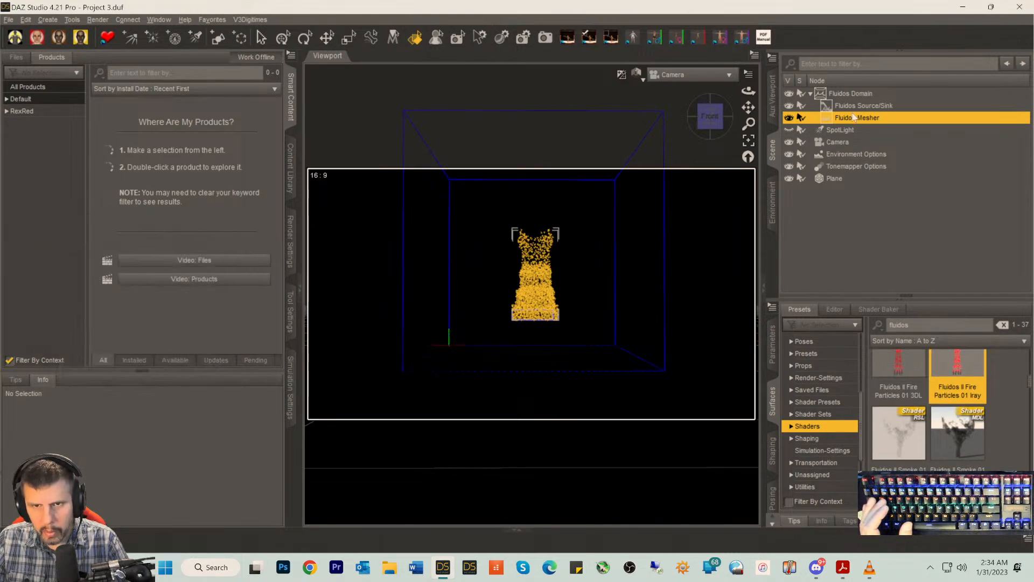
- Select Fluidos Source/Sink and apply the Fluidos II Fire Particles 01 Iray shader to it
{"action": "left_click", "coordinate": [842, 96]}
{"action": "left_click", "coordinate": [843, 107]}
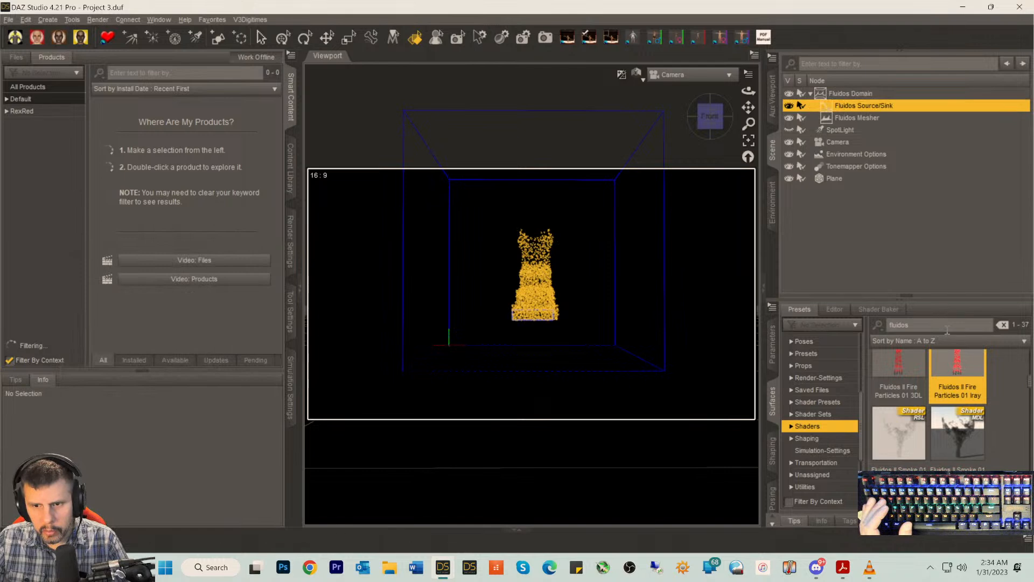
{"action": "double_click", "coordinate": [951, 371]}
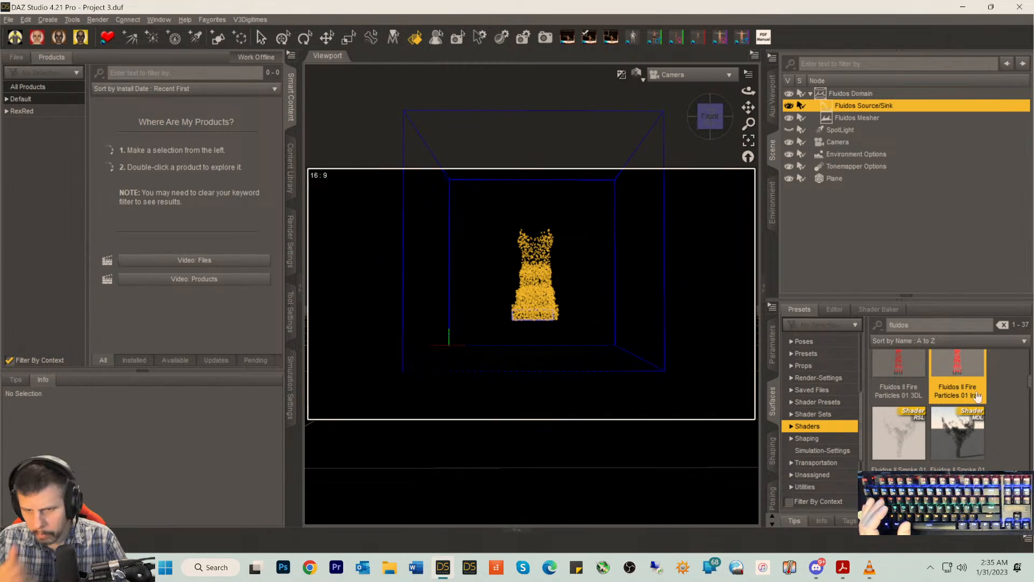
{"action": "mouse_move", "coordinate": [977, 397]}
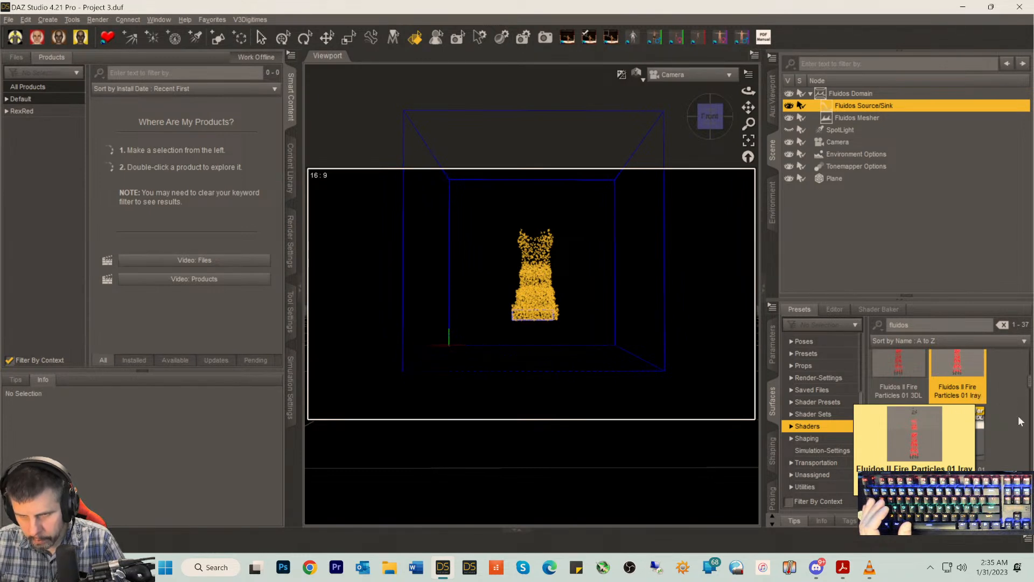
{"action": "mouse_move", "coordinate": [1028, 383]}
{"action": "left_mouse_down"}
{"action": "mouse_move", "coordinate": [1027, 475]}
{"action": "mouse_move", "coordinate": [1021, 390]}
{"action": "left_mouse_up"}
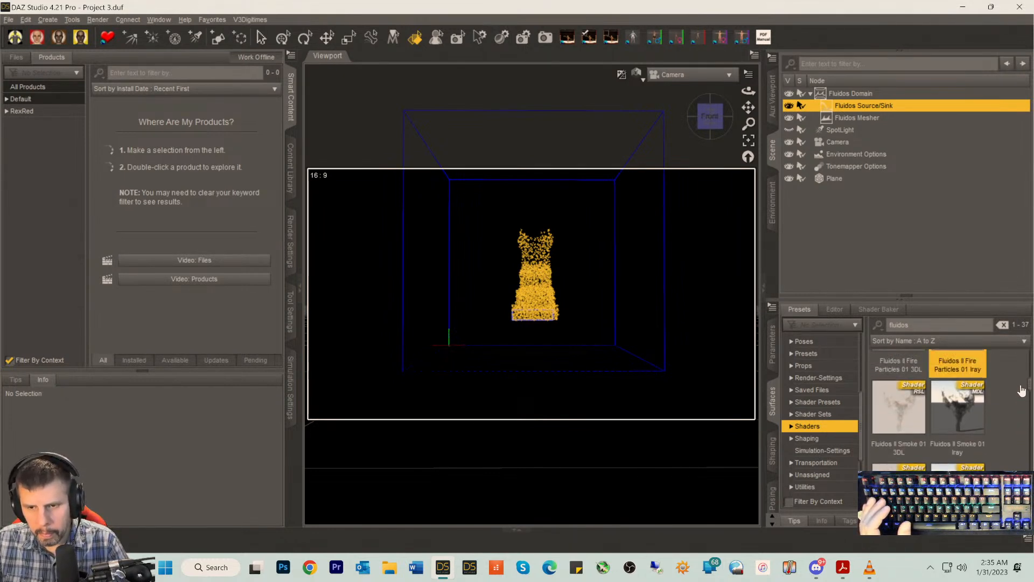
- Unparent the Fluidos Mesher from the Fluidos Domain and reapply the Fluidos II Fire Particles 01 Iray shader to it
{"action": "left_click", "coordinate": [833, 118]}
{"action": "right_click", "coordinate": [834, 119]}
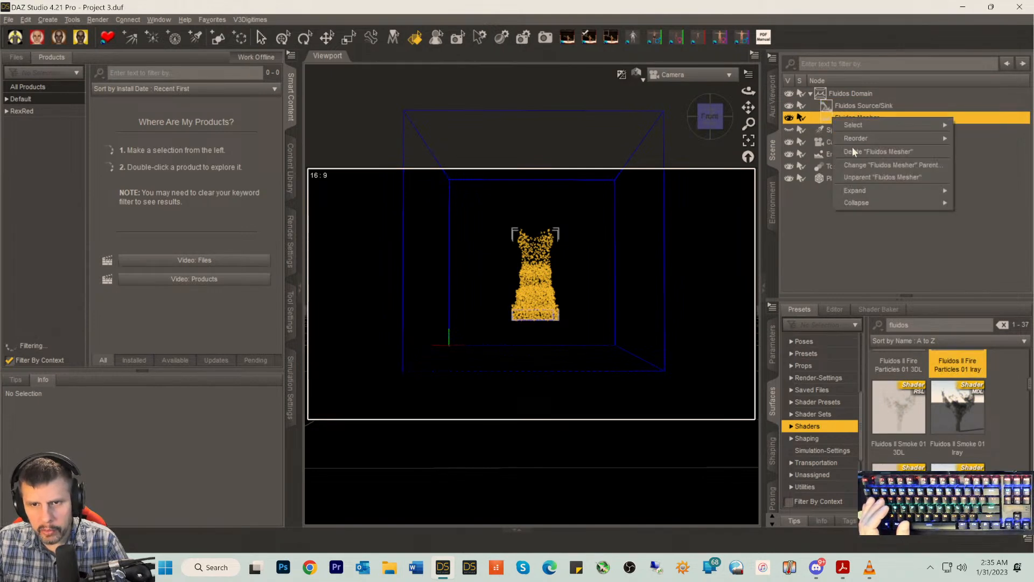
{"action": "left_click", "coordinate": [855, 176]}
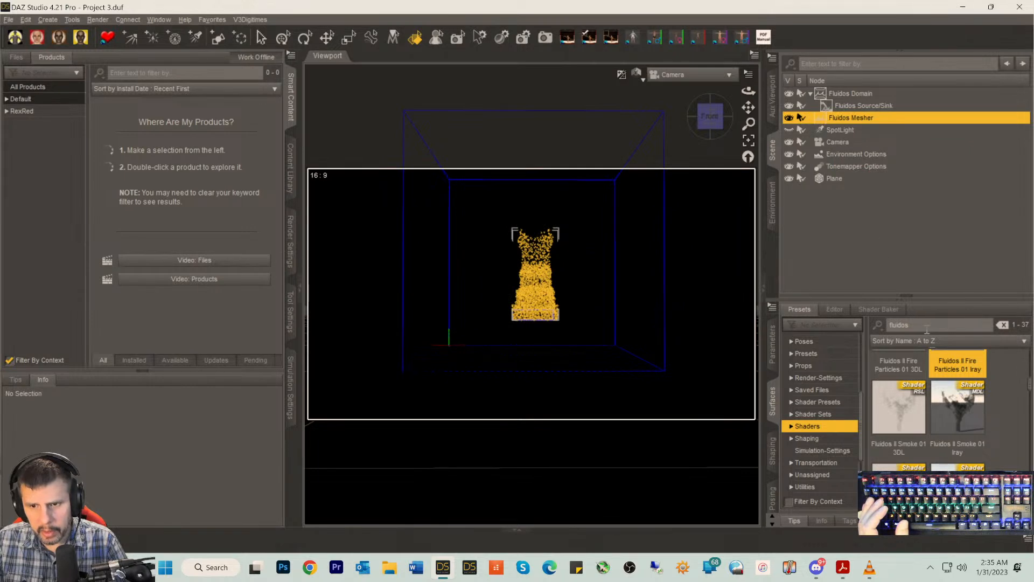
{"action": "left_click_drag", "start_coordinate": [1028, 389], "coordinate": [1029, 384]}
{"action": "double_click", "coordinate": [951, 389]}
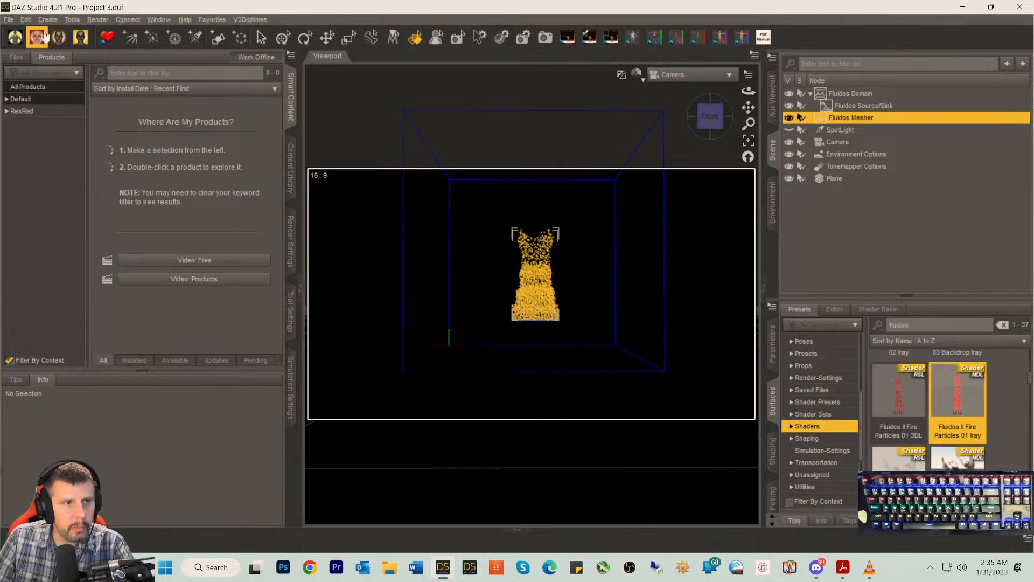
- Run the fluid simulation with saved state, preset start, .vdb union and remesh-only all off
{"action": "left_click", "coordinate": [30, 20]}
{"action": "mouse_move", "coordinate": [42, 24]}
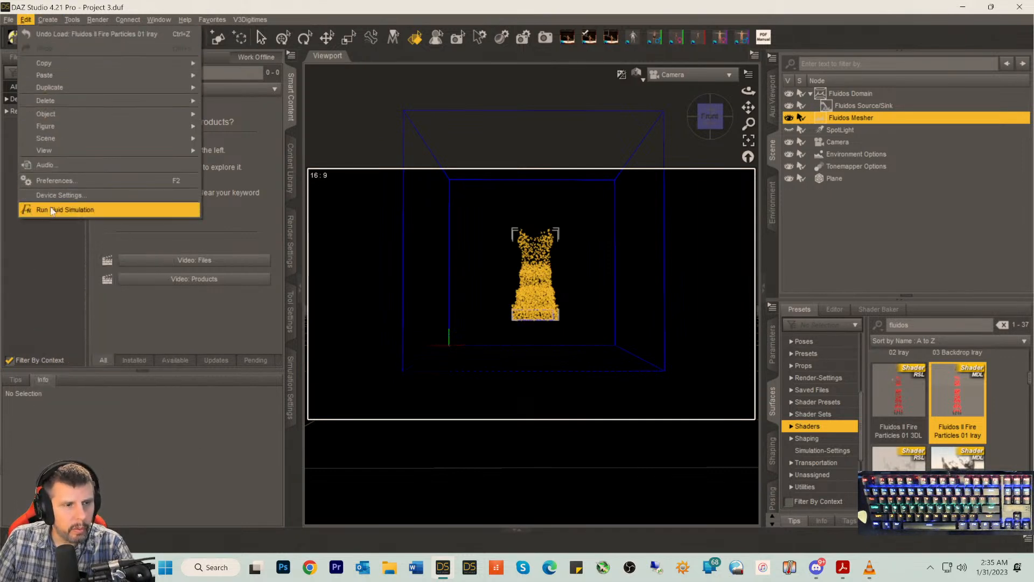
{"action": "left_click", "coordinate": [52, 210]}
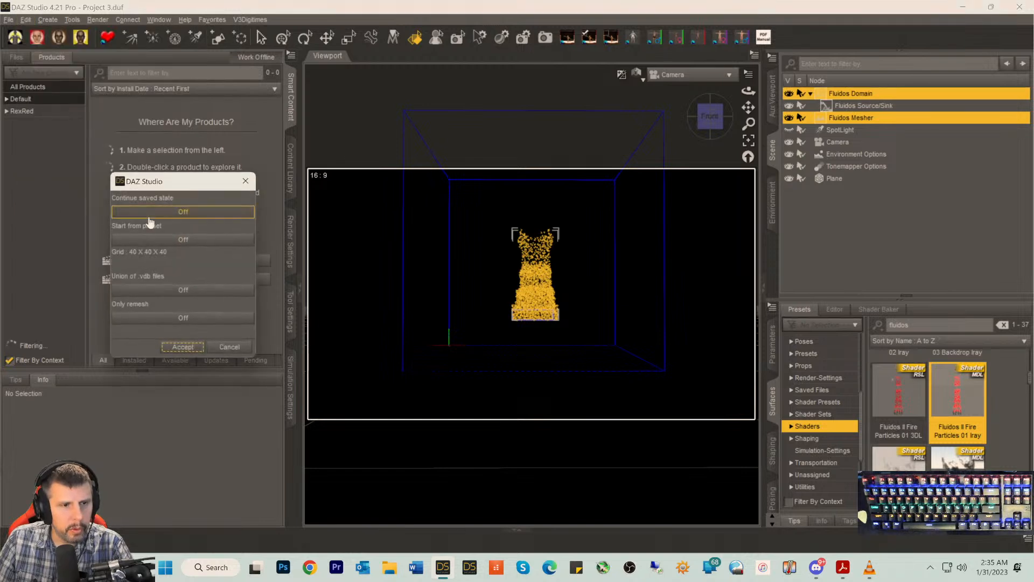
{"action": "left_click", "coordinate": [182, 347]}
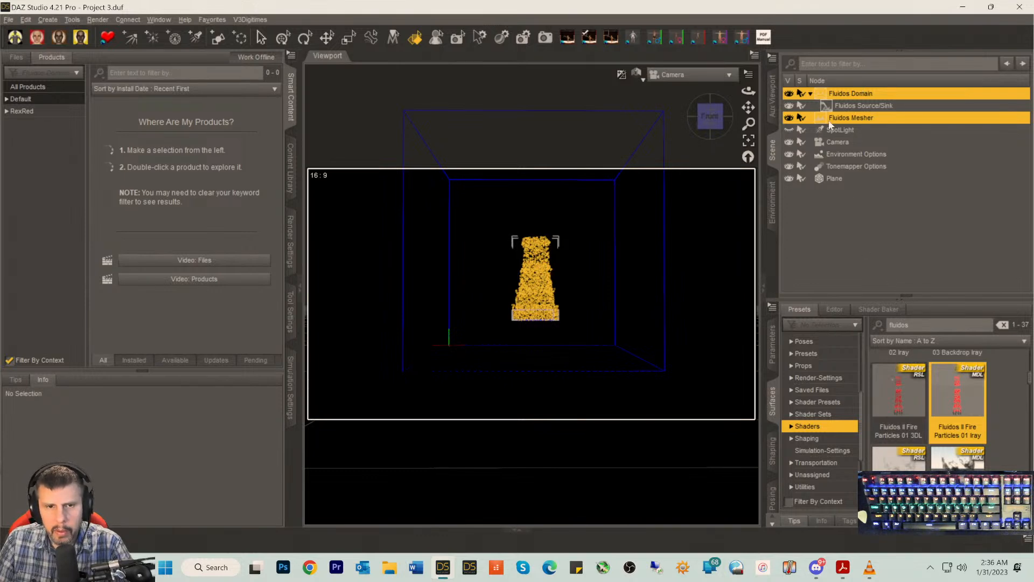
{"action": "left_click", "coordinate": [709, 123]}
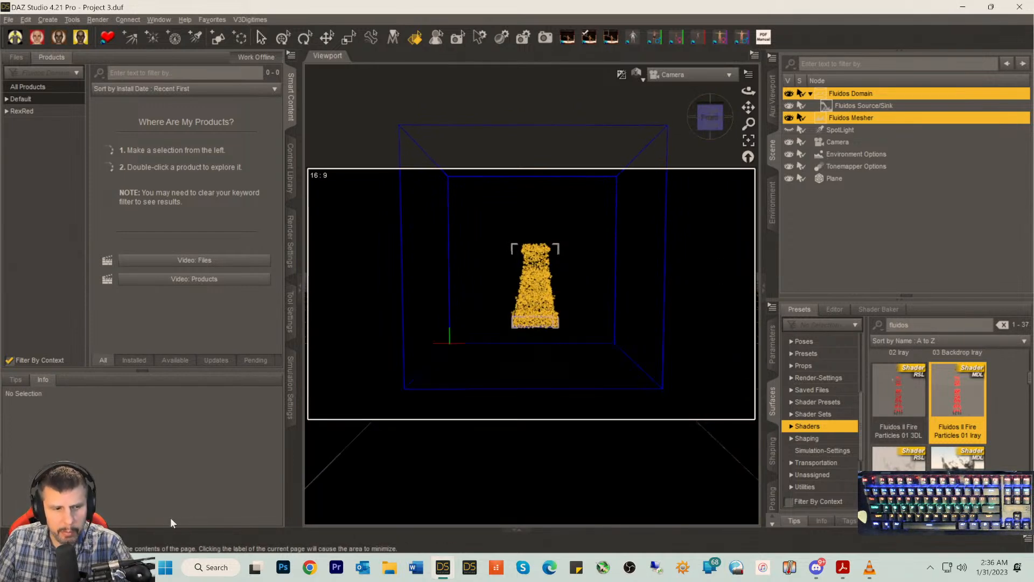
- Open the timeline and scrub from frame 30 back to frame 0 to review the simulated fluid
{"action": "left_click", "coordinate": [77, 538]}
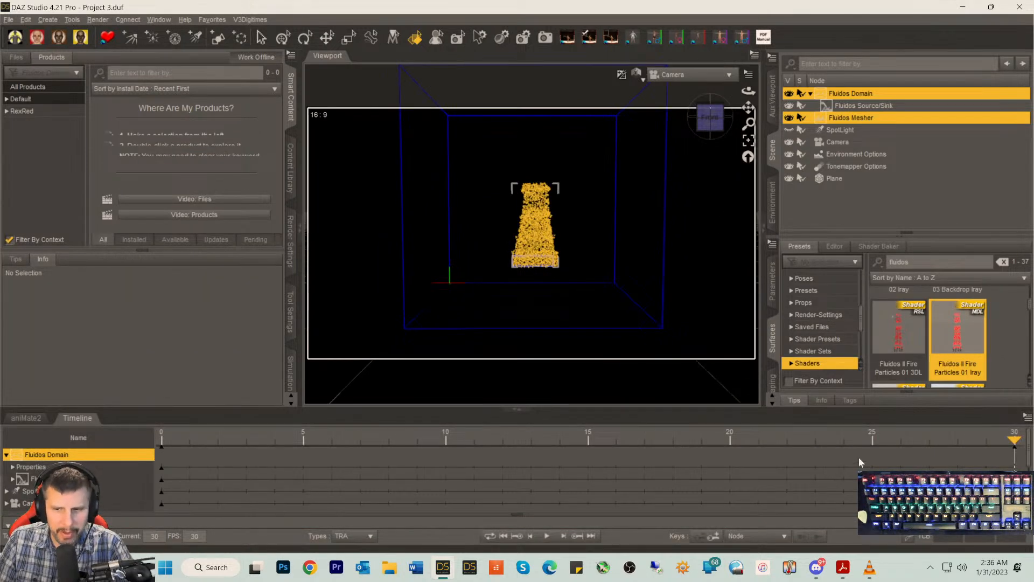
{"action": "left_click_drag", "start_coordinate": [995, 442], "coordinate": [2, 415]}
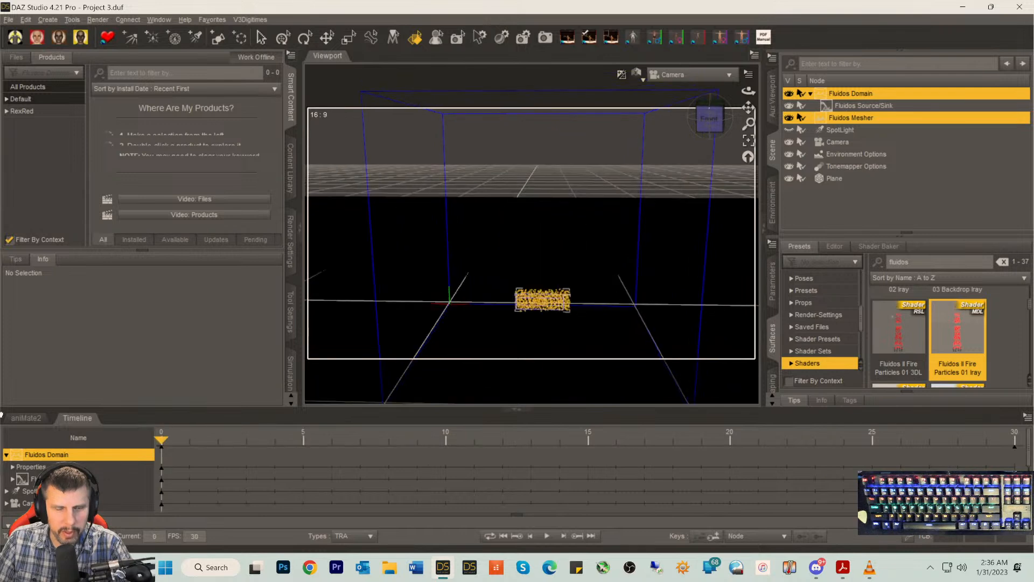
{"action": "left_click_drag", "start_coordinate": [138, 424], "coordinate": [151, 447]}
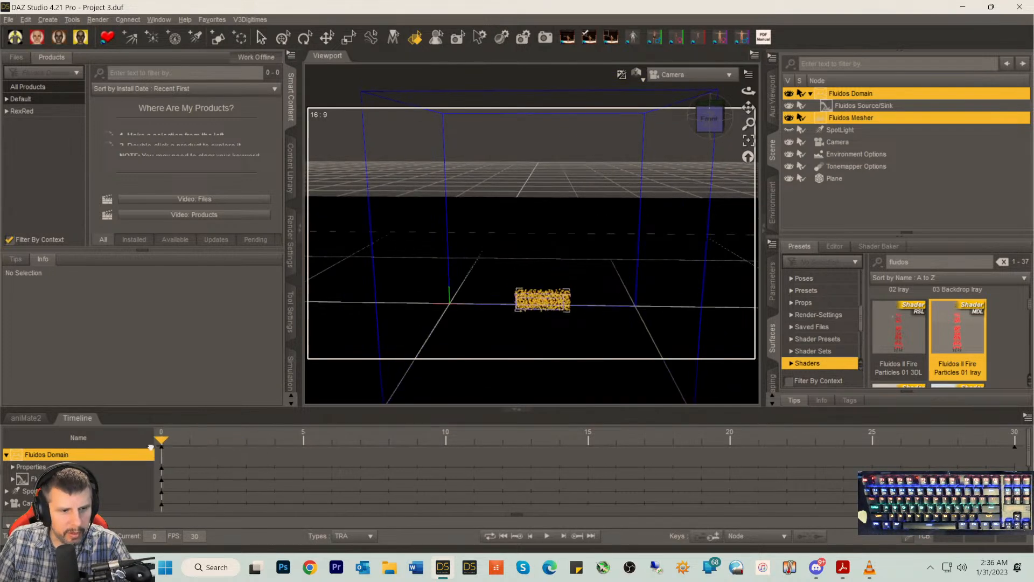
- Delete the Camera from the scene and face the domain's front in the perspective view
{"action": "left_click", "coordinate": [108, 502]}
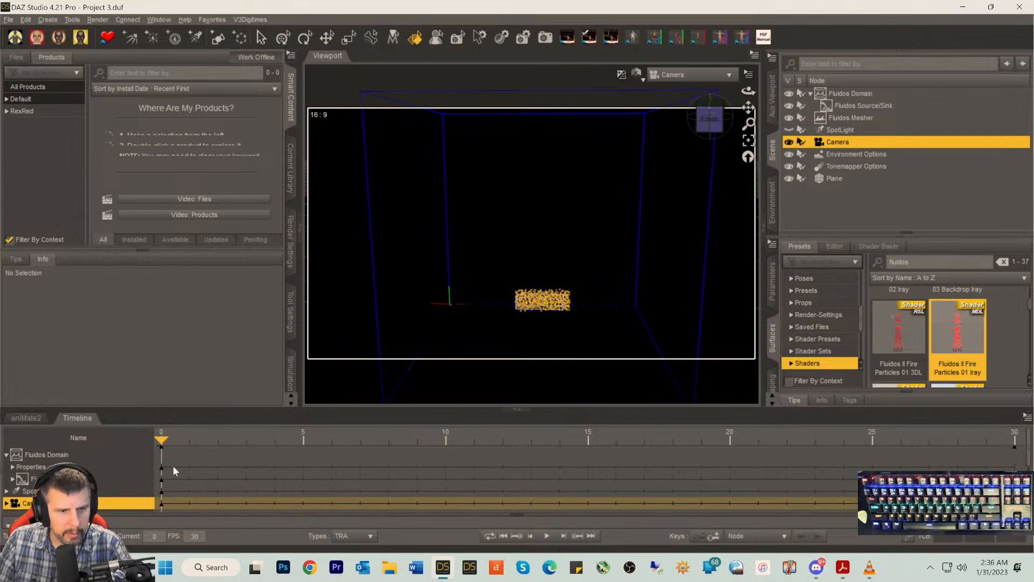
{"action": "left_click", "coordinate": [47, 20]}
{"action": "left_click", "coordinate": [309, 12]}
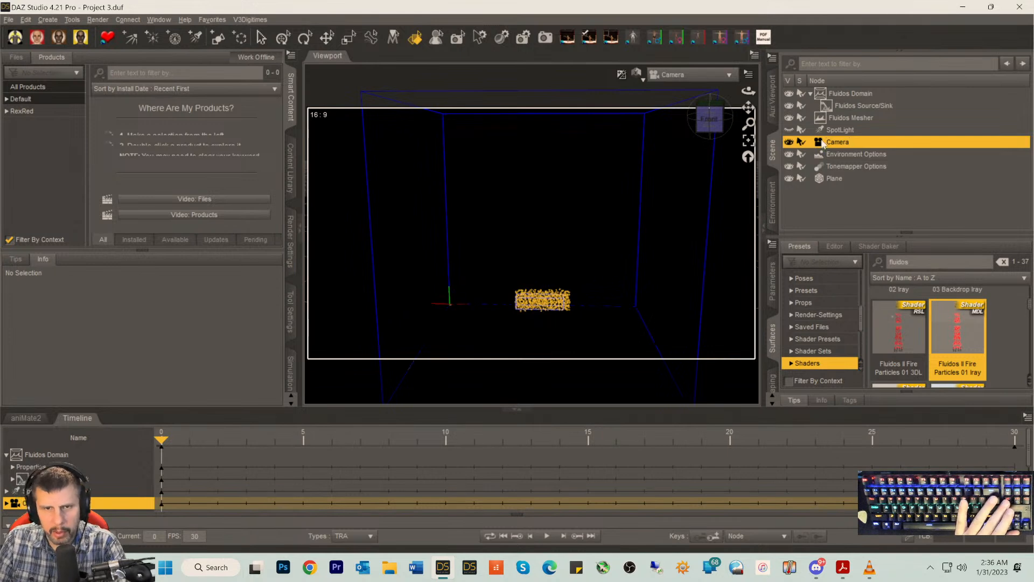
{"action": "key", "text": "Delete"}
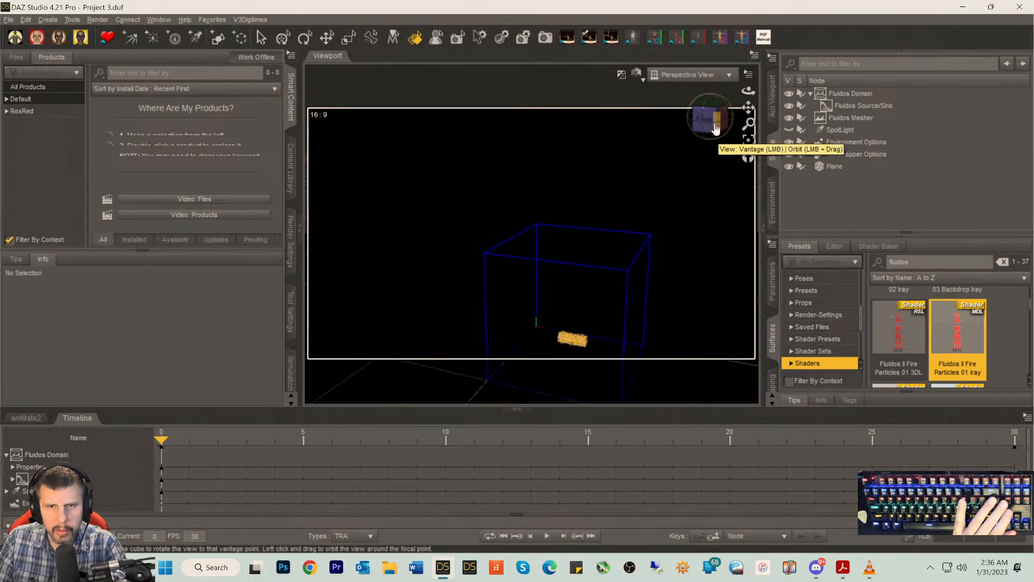
{"action": "left_click_drag", "start_coordinate": [704, 122], "coordinate": [708, 117]}
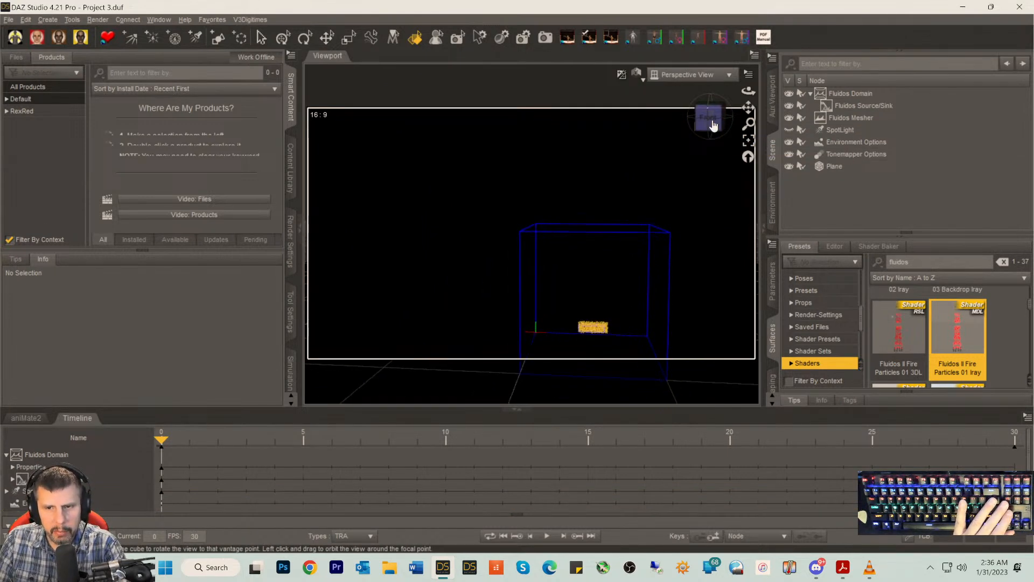
- Try to apply the Fluidos II Fire Particles 01 Iray shader with nothing selected in the scene
{"action": "double_click", "coordinate": [961, 338]}
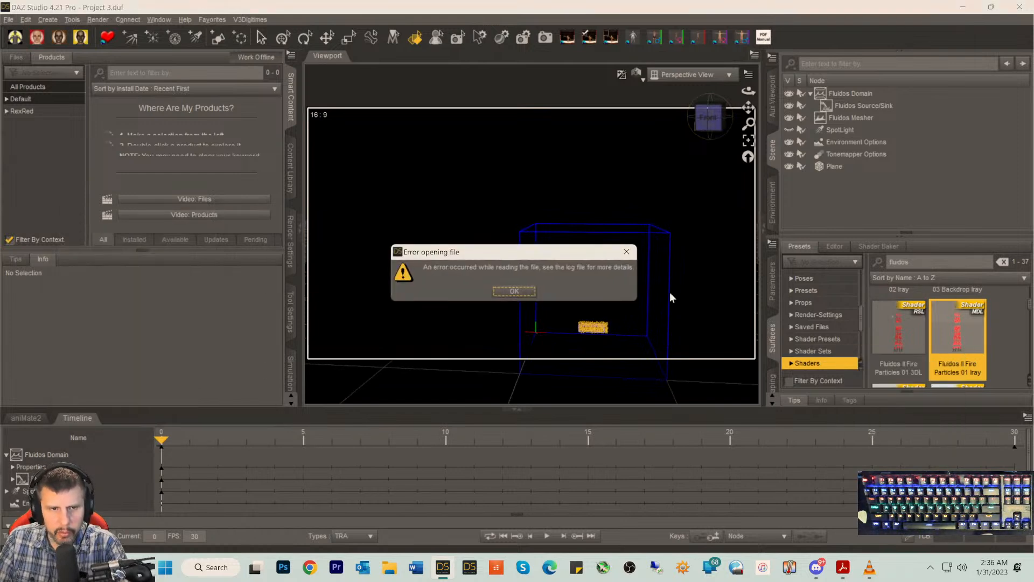
{"action": "left_click", "coordinate": [505, 291]}
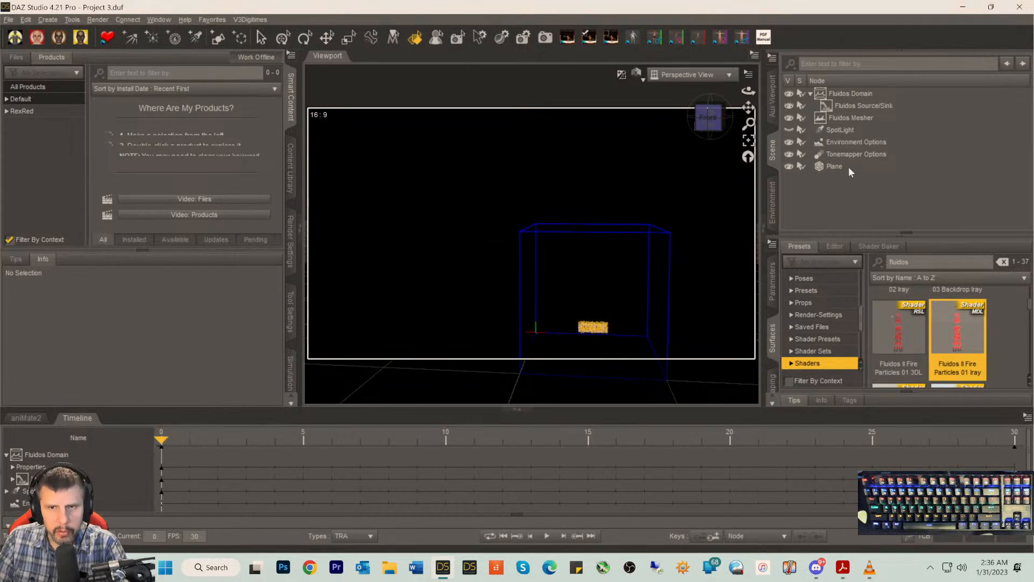
- Select the Fluidos Mesher and scrub between frames 0 and 30 to check the fluid, ending at frame 0
{"action": "left_click", "coordinate": [856, 119]}
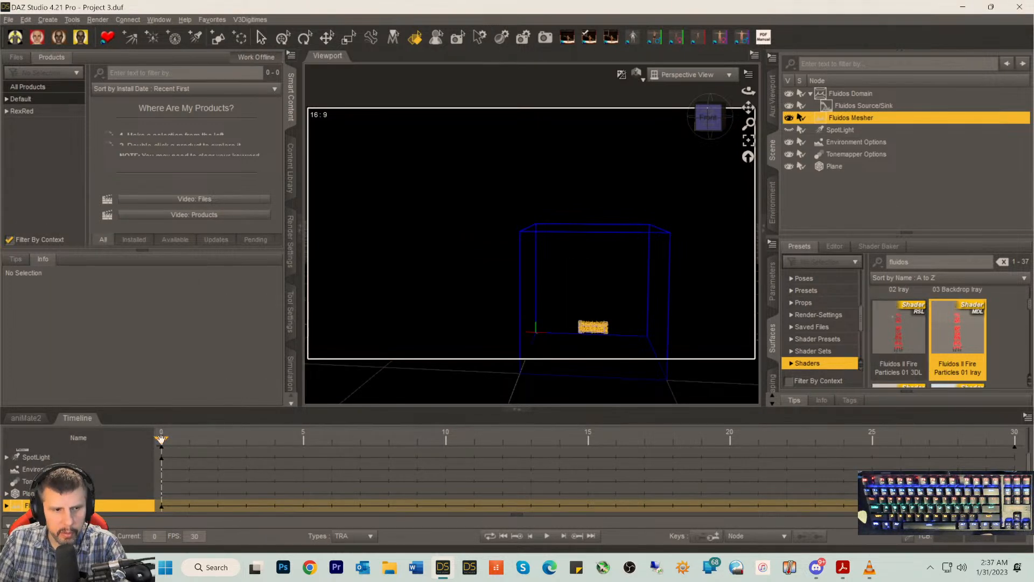
{"action": "left_click_drag", "start_coordinate": [305, 442], "coordinate": [1020, 440]}
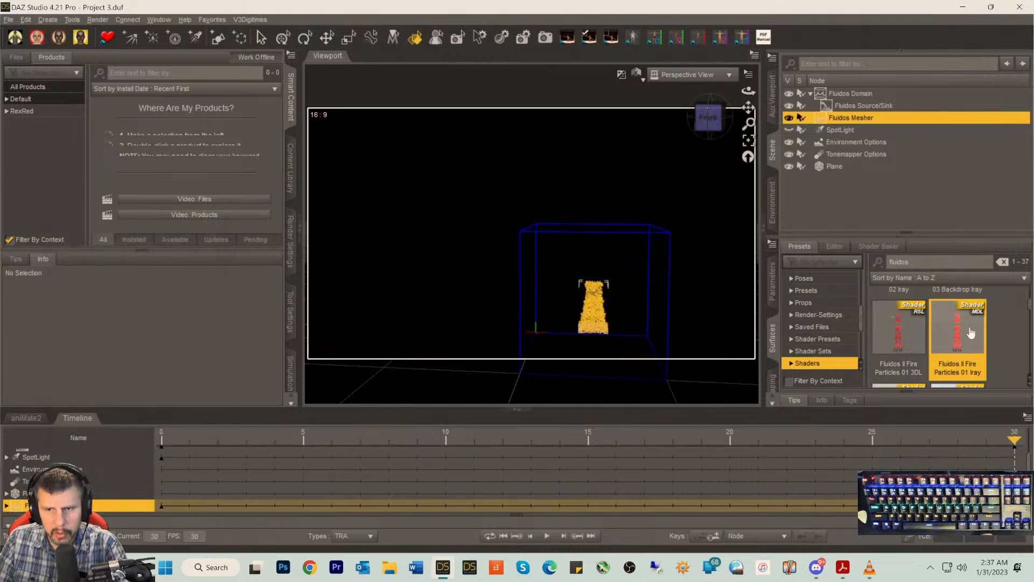
{"action": "left_click_drag", "start_coordinate": [1002, 443], "coordinate": [113, 428]}
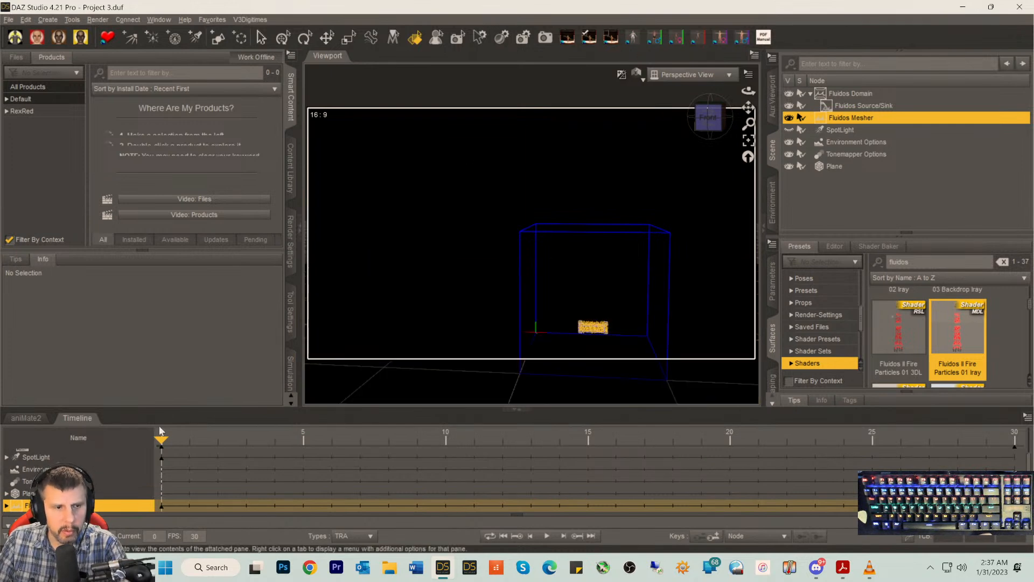
{"action": "left_click_drag", "start_coordinate": [198, 437], "coordinate": [1014, 438]}
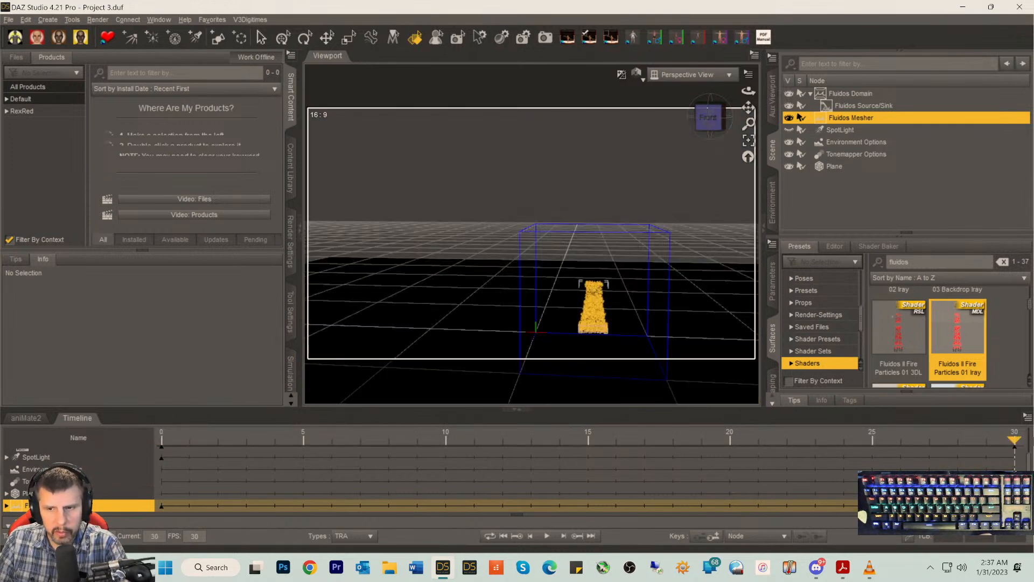
{"action": "left_click_drag", "start_coordinate": [700, 125], "coordinate": [695, 94]}
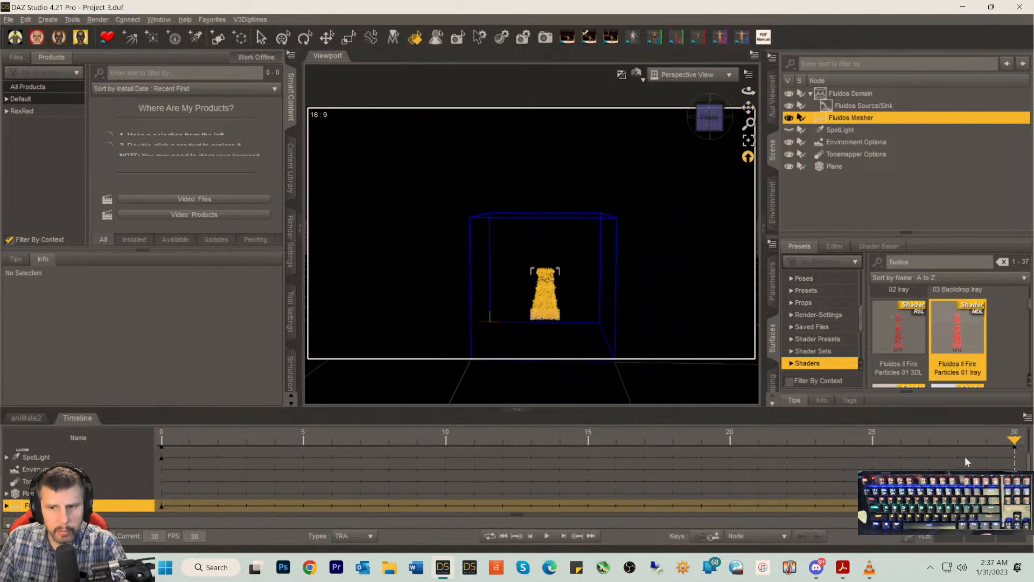
{"action": "left_click_drag", "start_coordinate": [1015, 439], "coordinate": [1, 409]}
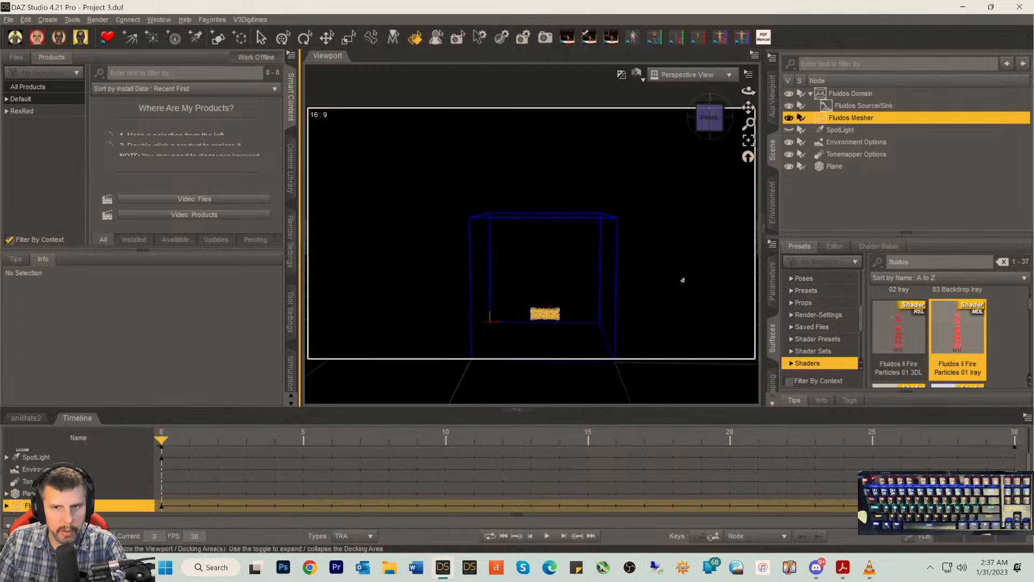
- Delete the SpotLight from the scene and select the Plane, keeping the timeline at frame 0
{"action": "left_click", "coordinate": [842, 135]}
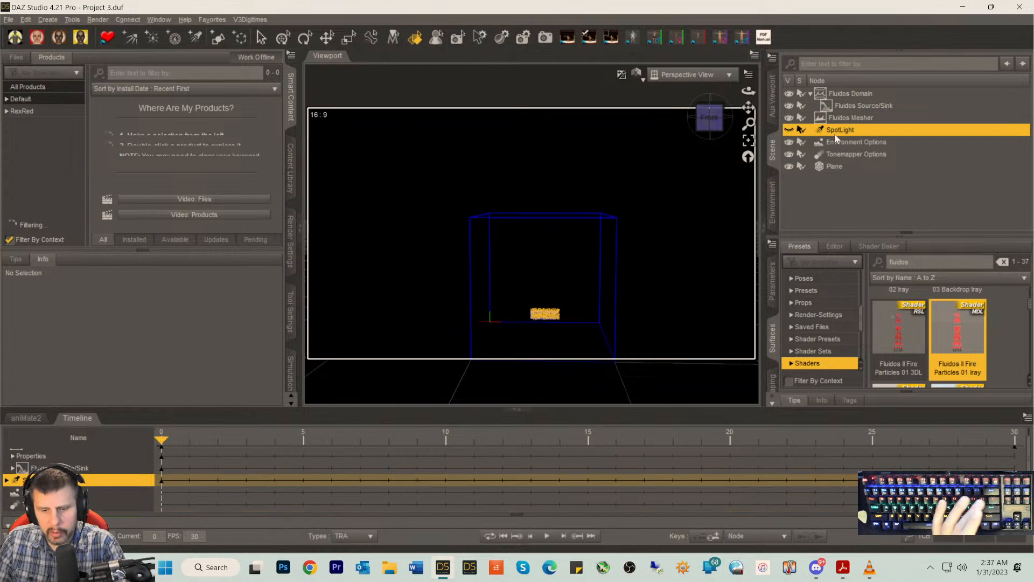
{"action": "key", "text": "Delete"}
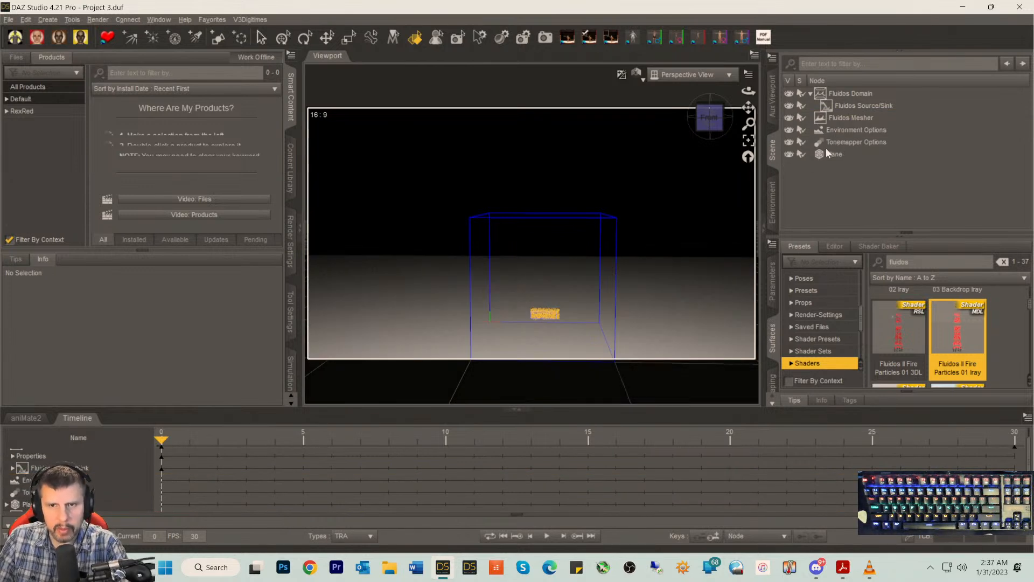
{"action": "left_click", "coordinate": [820, 153]}
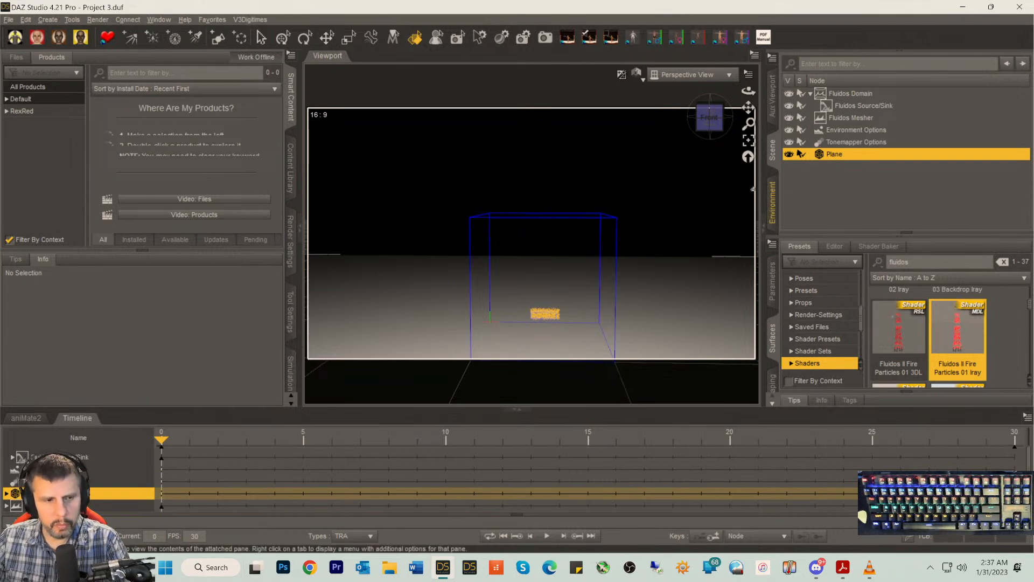
{"action": "left_click_drag", "start_coordinate": [161, 439], "coordinate": [95, 459]}
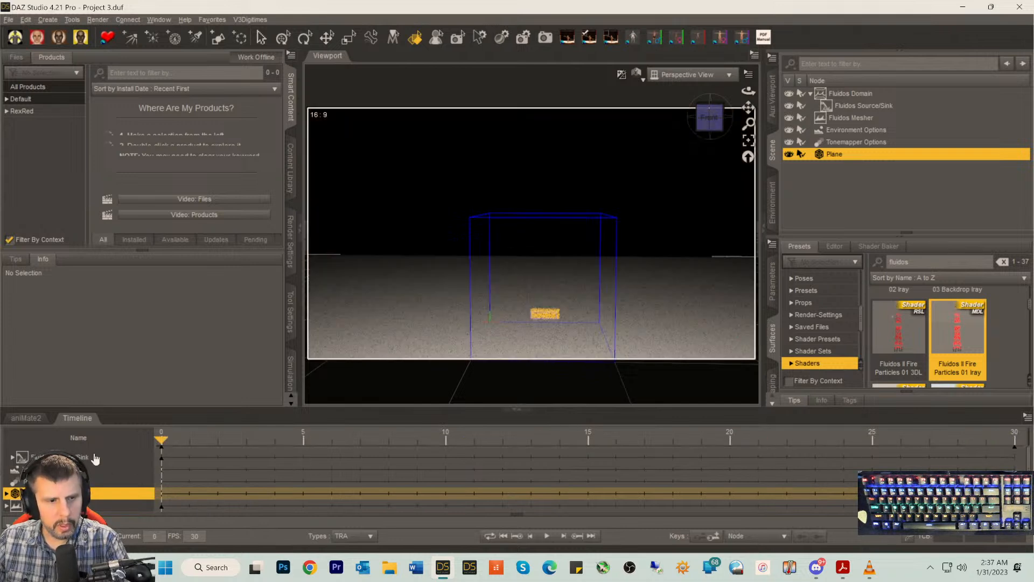
- Create a new camera named Camera that copies the active perspective view
{"action": "left_click", "coordinate": [47, 19]}
{"action": "left_click", "coordinate": [59, 33]}
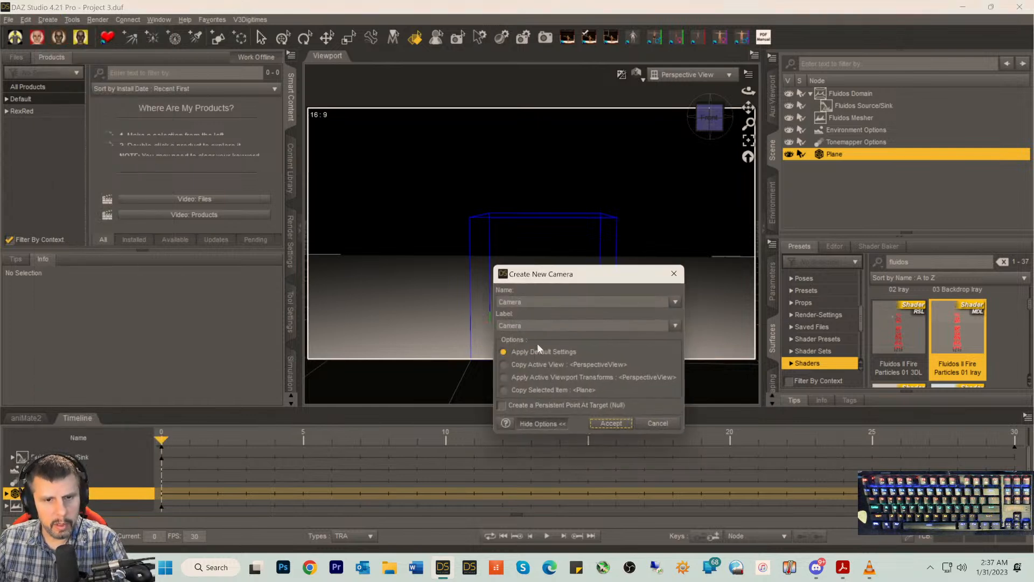
{"action": "left_click", "coordinate": [513, 366]}
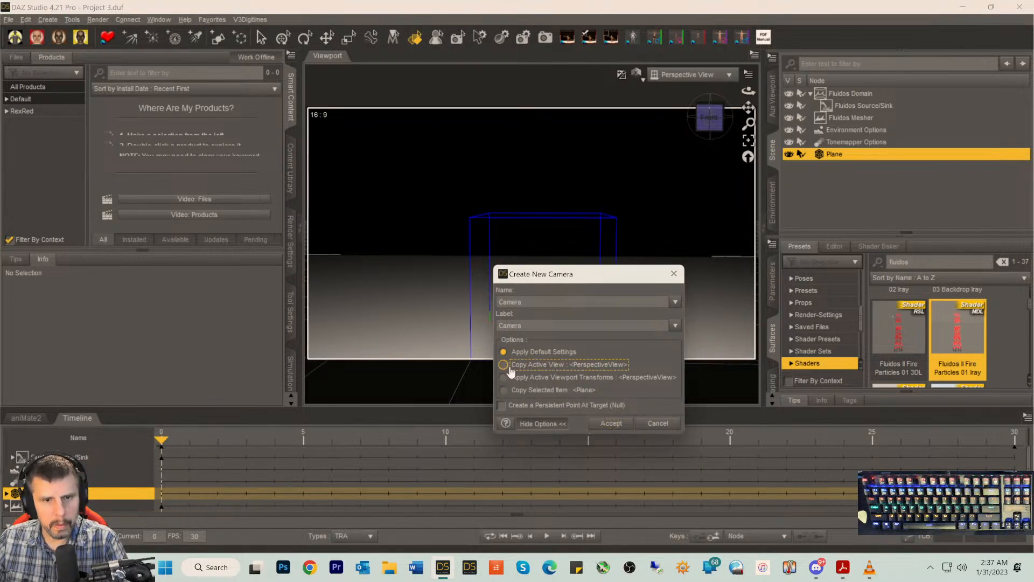
{"action": "left_click", "coordinate": [617, 423]}
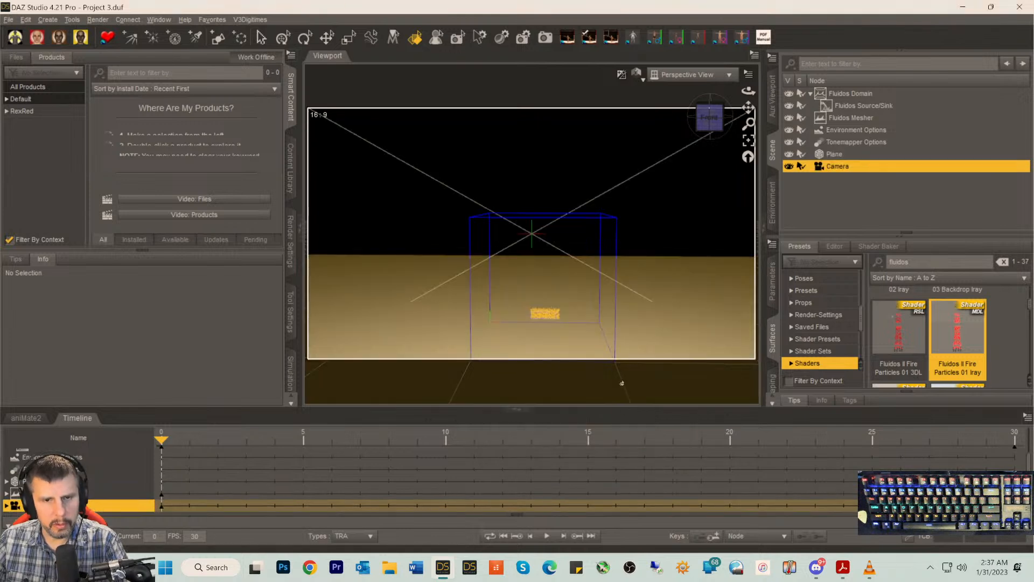
- Preview the animation and return to frame 0, and view the domain straight on through the new Camera
{"action": "left_click_drag", "start_coordinate": [162, 441], "coordinate": [685, 447]}
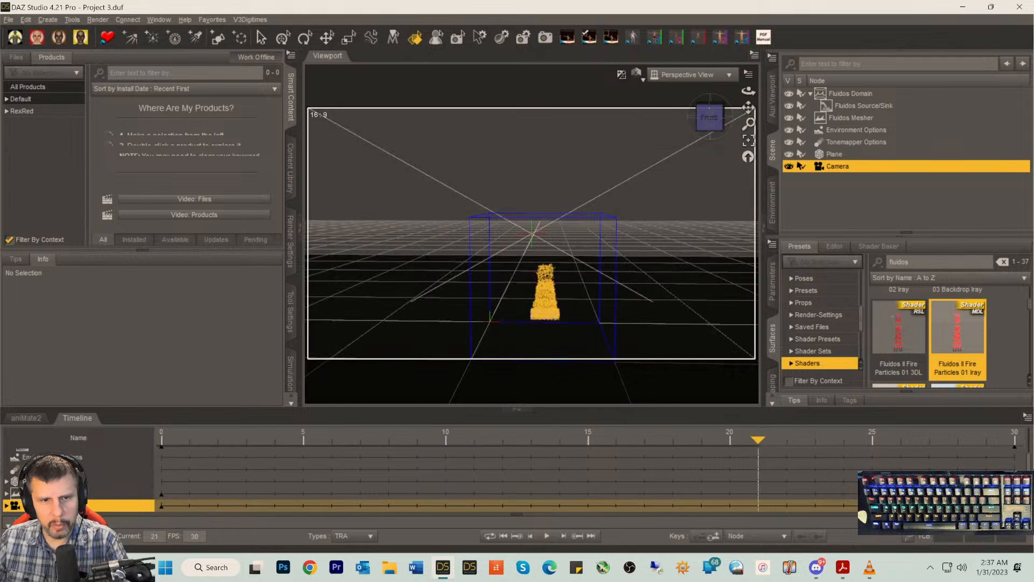
{"action": "left_click_drag", "start_coordinate": [112, 407], "coordinate": [96, 406]}
{"action": "left_click", "coordinate": [667, 82]}
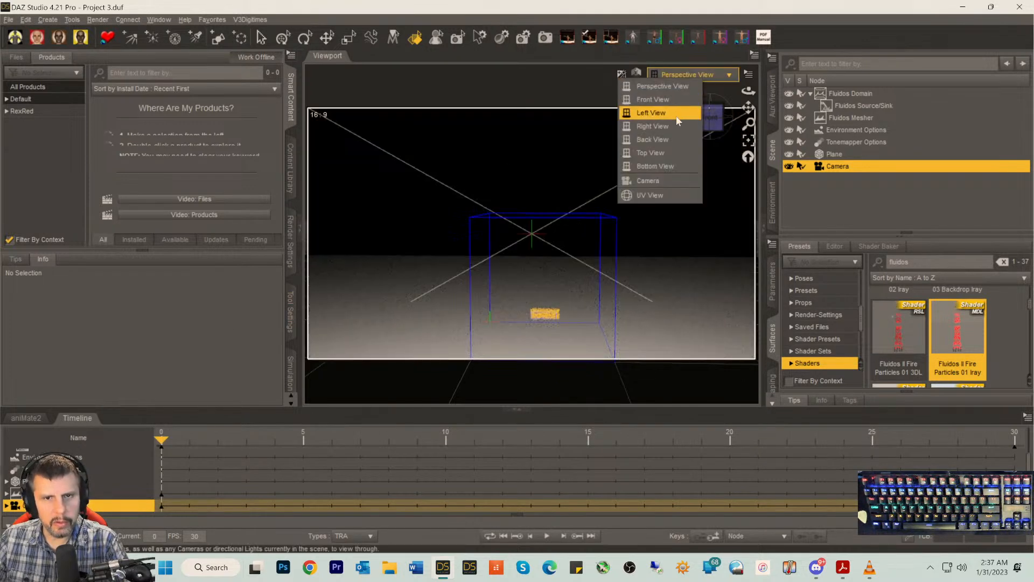
{"action": "left_click", "coordinate": [653, 181]}
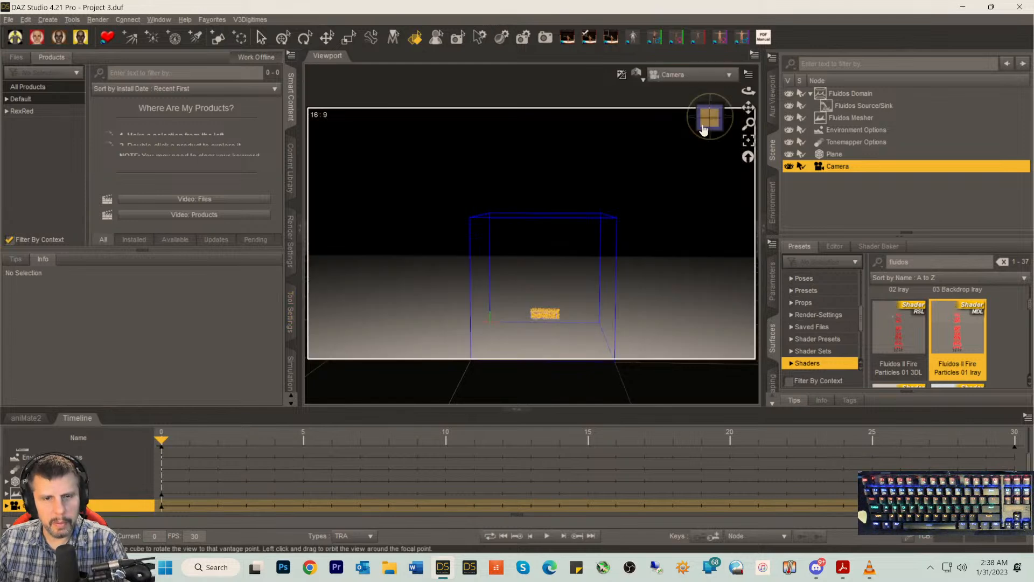
{"action": "left_click_drag", "start_coordinate": [706, 123], "coordinate": [706, 113]}
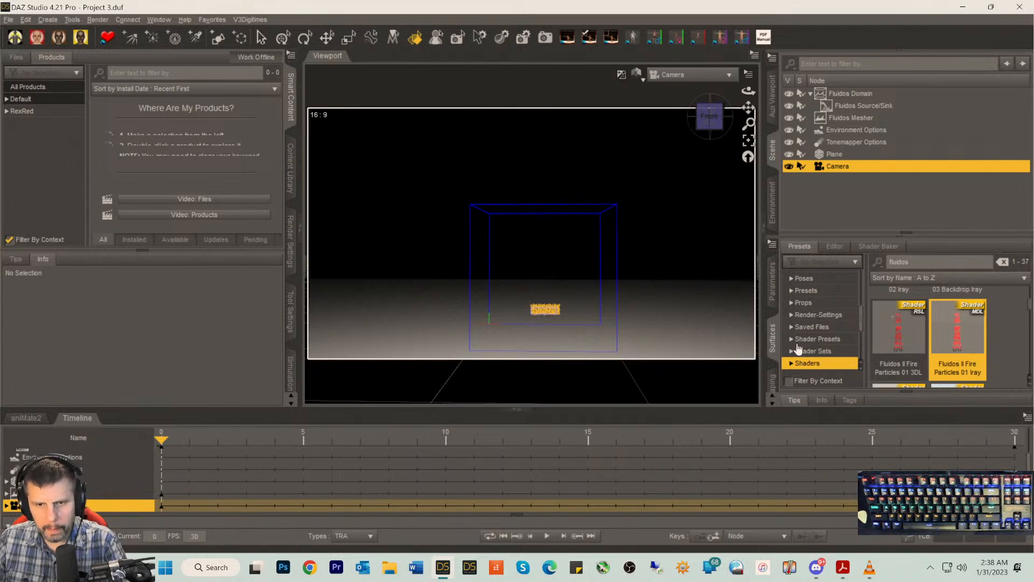
- Clear the "fluidos" filter from the surface presets and browse the full Shaders category for a surface reset
{"action": "mouse_move", "coordinate": [953, 335]}
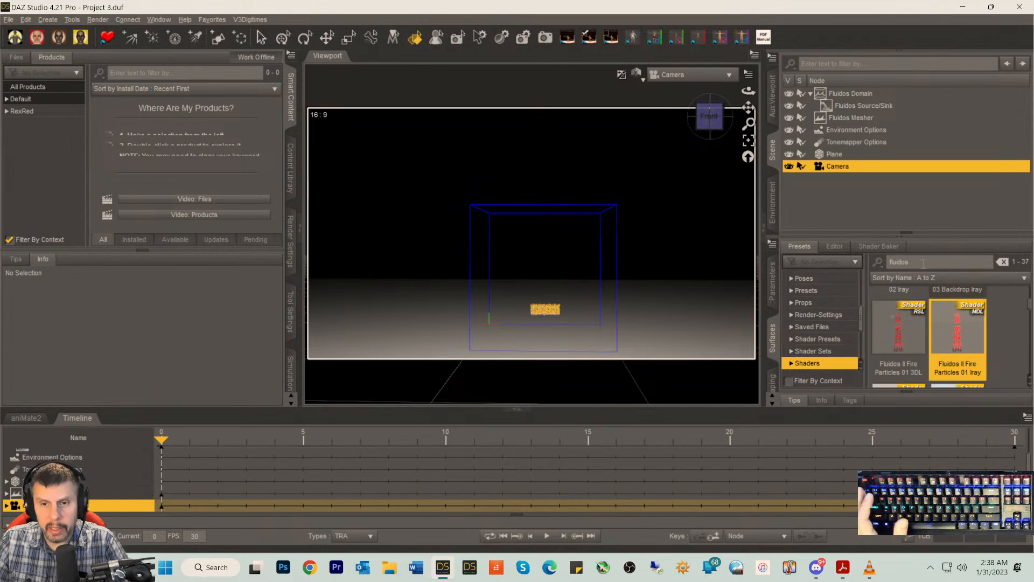
{"action": "scroll", "coordinate": [848, 345], "scroll_direction": "down", "scroll_amount": 1}
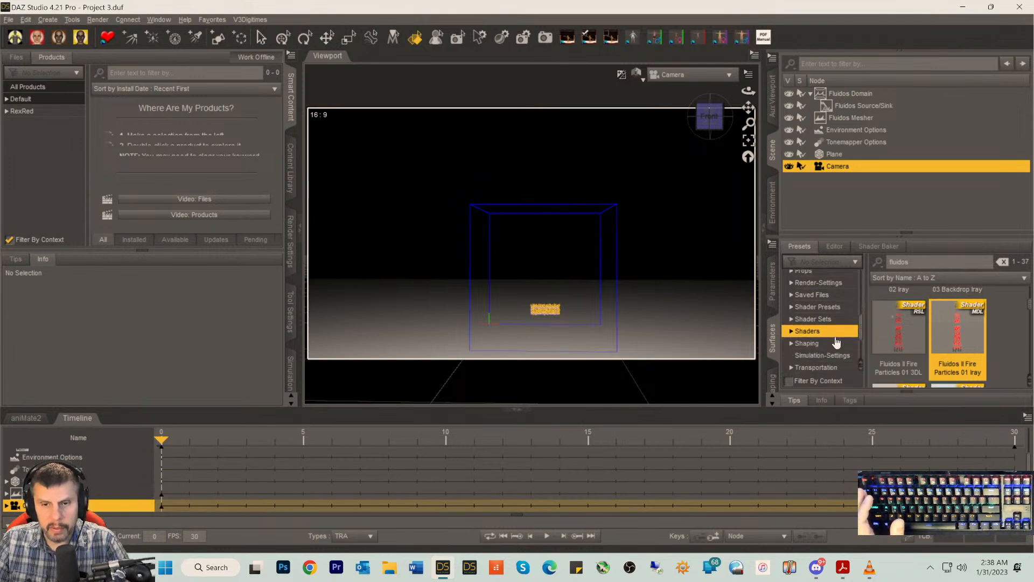
{"action": "left_click_drag", "start_coordinate": [918, 263], "coordinate": [737, 266]}
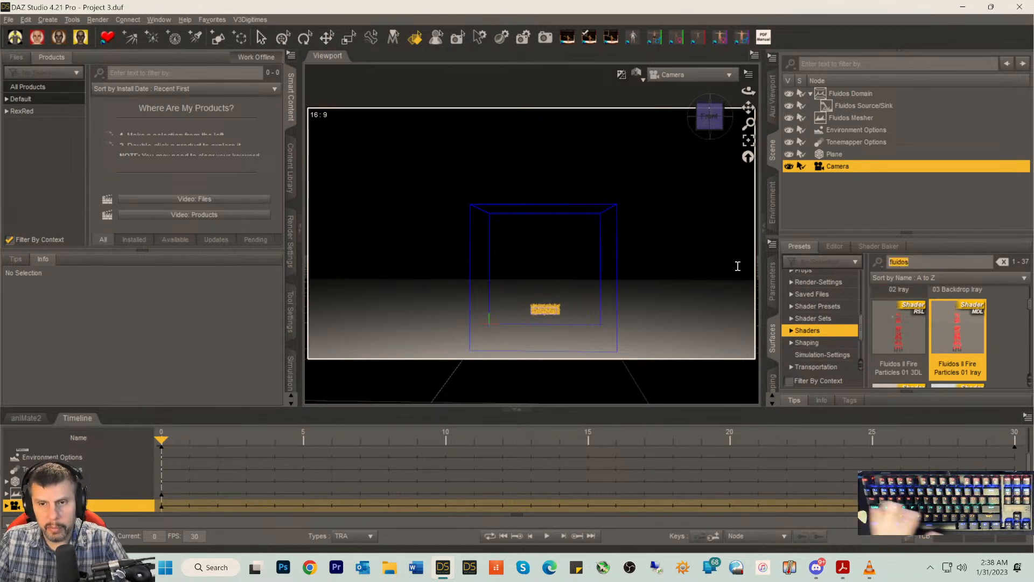
{"action": "key", "text": "BackSpace"}
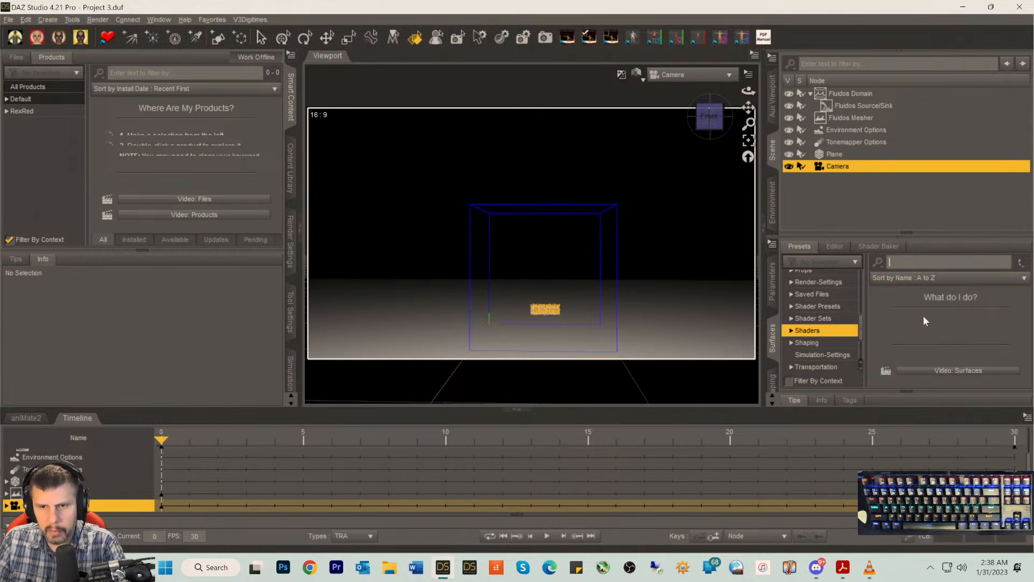
{"action": "scroll", "coordinate": [921, 339], "scroll_direction": "down", "scroll_amount": 4}
{"action": "scroll", "coordinate": [921, 339], "scroll_direction": "down", "scroll_amount": 5}
{"action": "scroll", "coordinate": [921, 341], "scroll_direction": "down", "scroll_amount": 5}
{"action": "scroll", "coordinate": [921, 340], "scroll_direction": "down", "scroll_amount": 2}
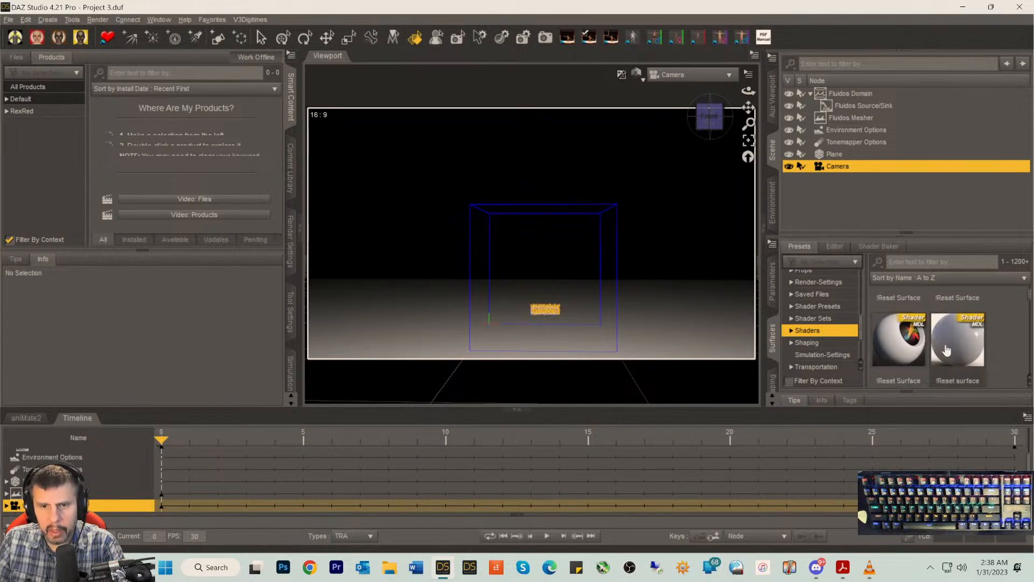
- Select the Fluidos Mesher, apply the !Reset surface Iray shader to it, and browse further shaders
{"action": "left_click", "coordinate": [849, 120]}
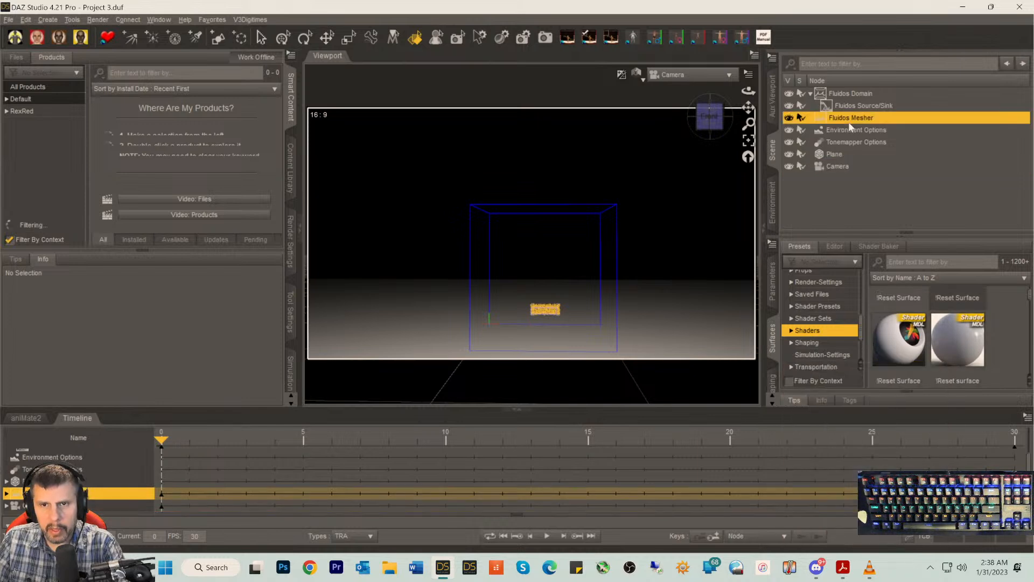
{"action": "left_click", "coordinate": [967, 350]}
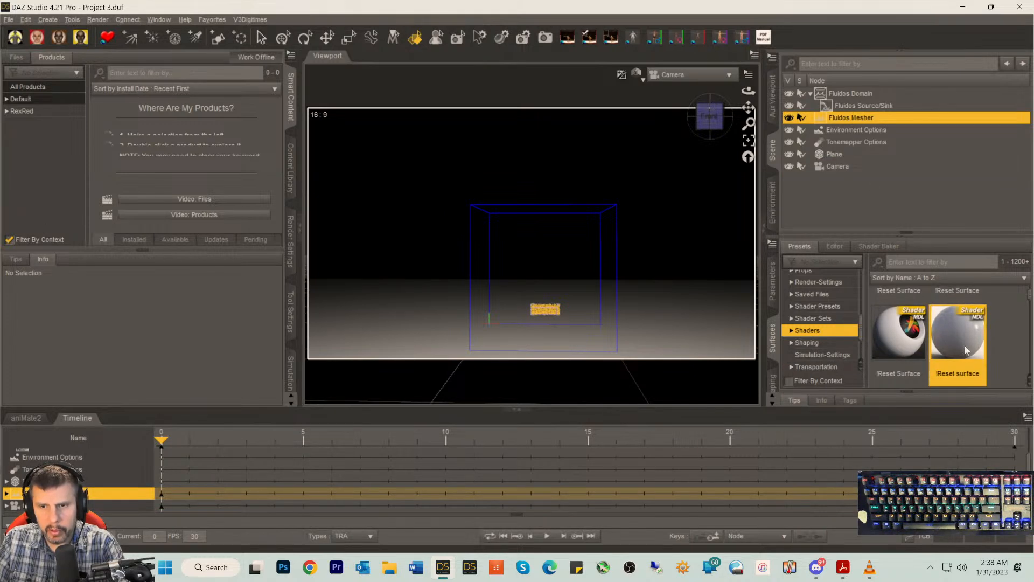
{"action": "scroll", "coordinate": [969, 347], "scroll_direction": "down", "scroll_amount": 3}
{"action": "scroll", "coordinate": [976, 347], "scroll_direction": "up", "scroll_amount": 1}
{"action": "scroll", "coordinate": [975, 347], "scroll_direction": "down", "scroll_amount": 2}
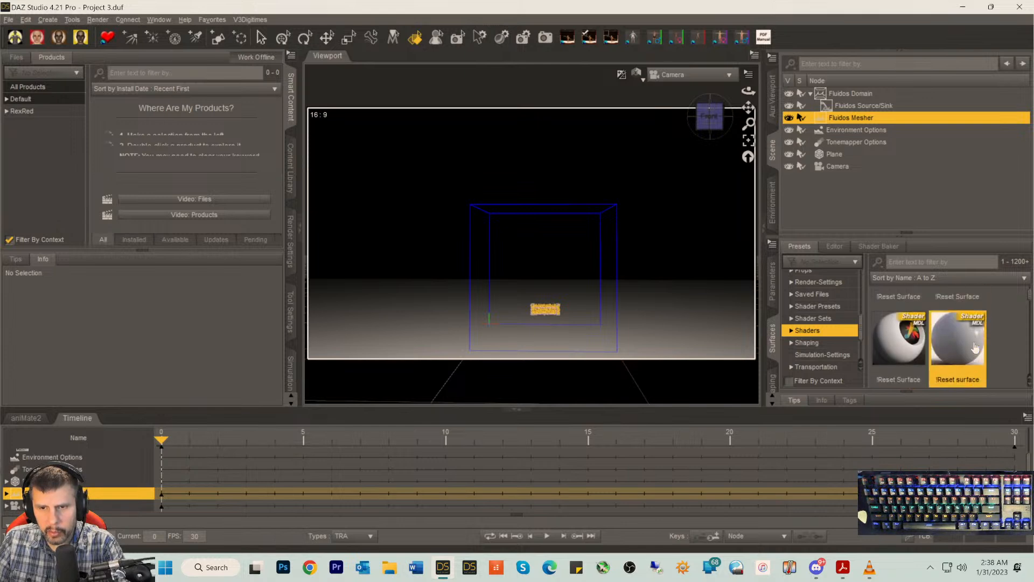
{"action": "scroll", "coordinate": [975, 347], "scroll_direction": "down", "scroll_amount": 4}
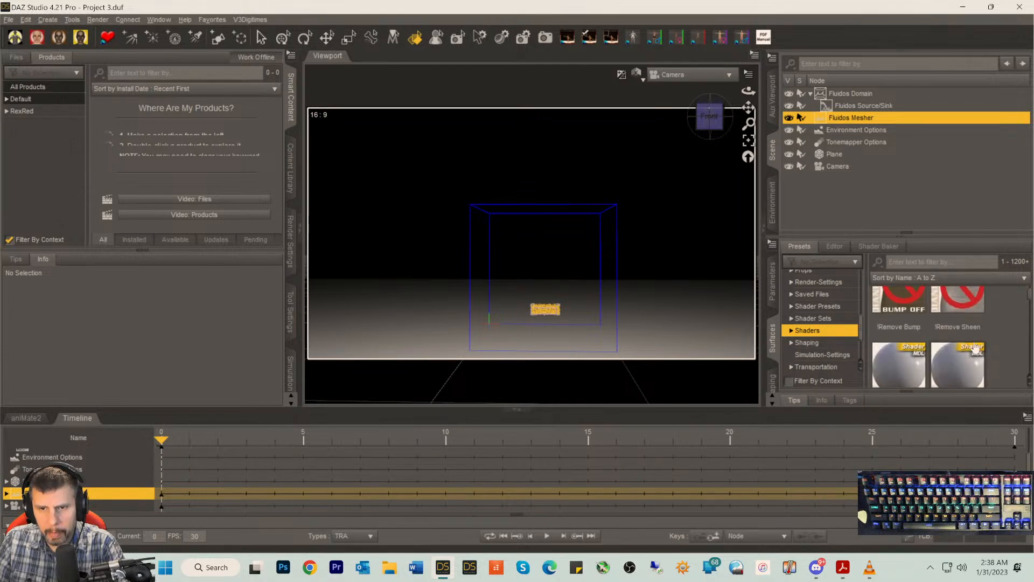
- Apply the !Iray Uber Base shader to the Fluidos Mesher and open its surface settings for inspection
{"action": "scroll", "coordinate": [976, 347], "scroll_direction": "down", "scroll_amount": 4}
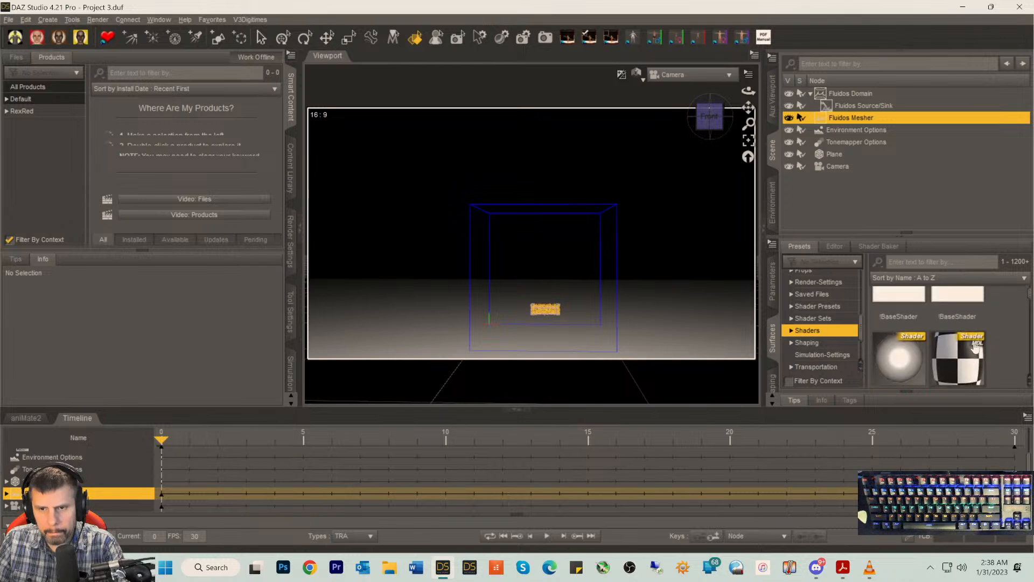
{"action": "scroll", "coordinate": [975, 347], "scroll_direction": "down", "scroll_amount": 3}
{"action": "left_click", "coordinate": [895, 346]}
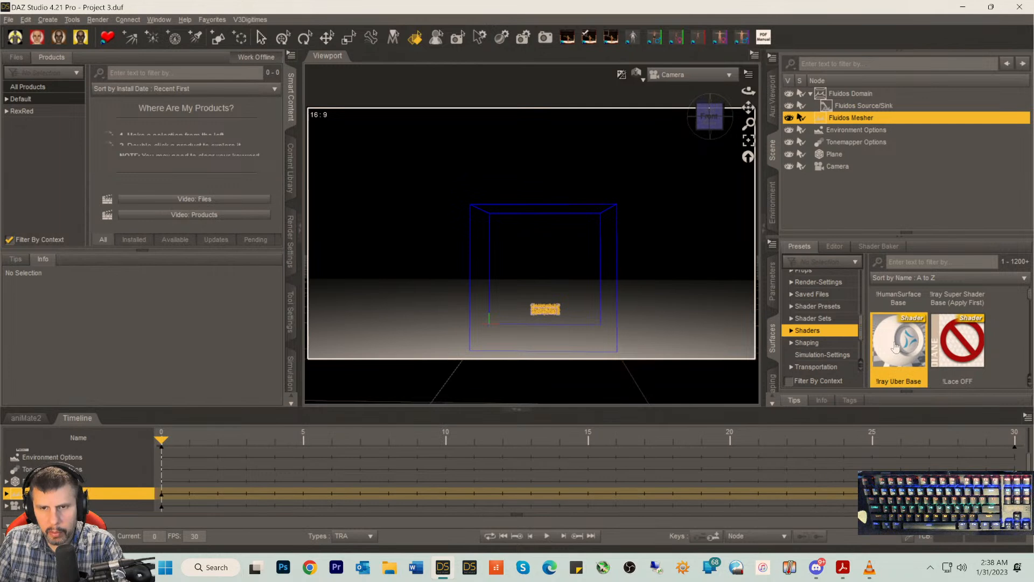
{"action": "left_click", "coordinate": [832, 247]}
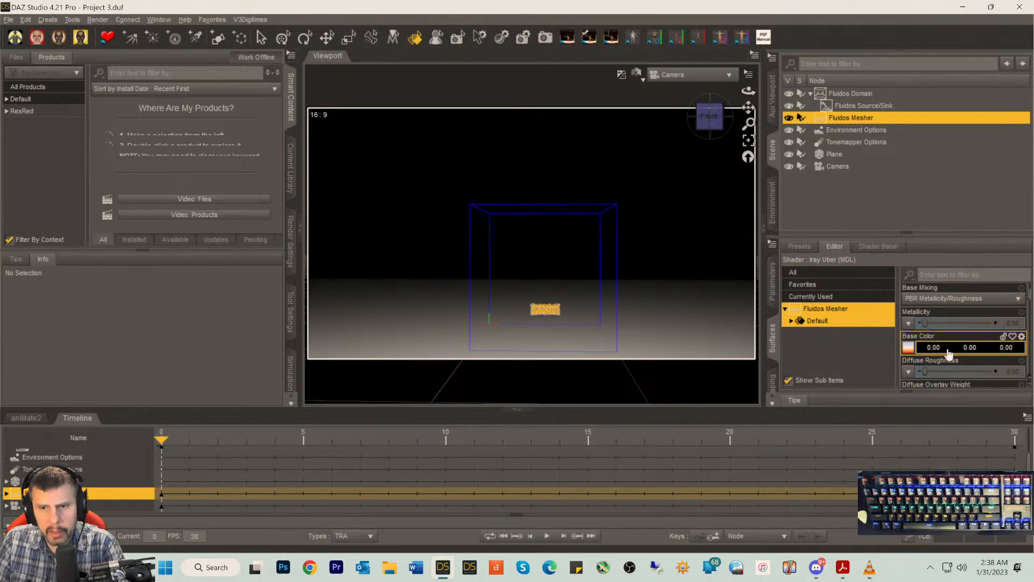
- Apply the 05 - Green Mirror shader to the Fluidos Mesher and check the fluid and its surface settings at frame 30
{"action": "left_click", "coordinate": [798, 248]}
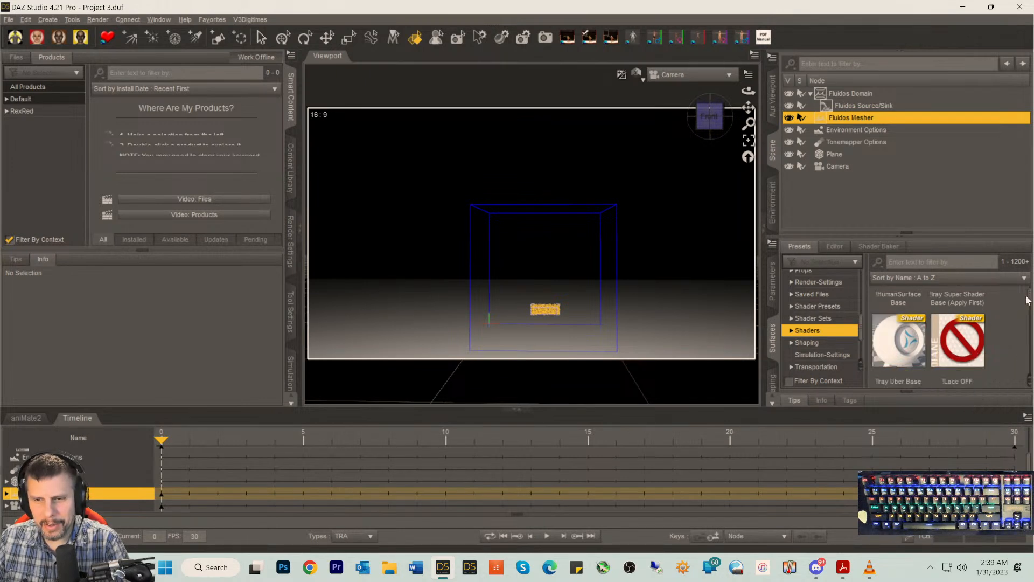
{"action": "left_click_drag", "start_coordinate": [1028, 298], "coordinate": [1027, 322]}
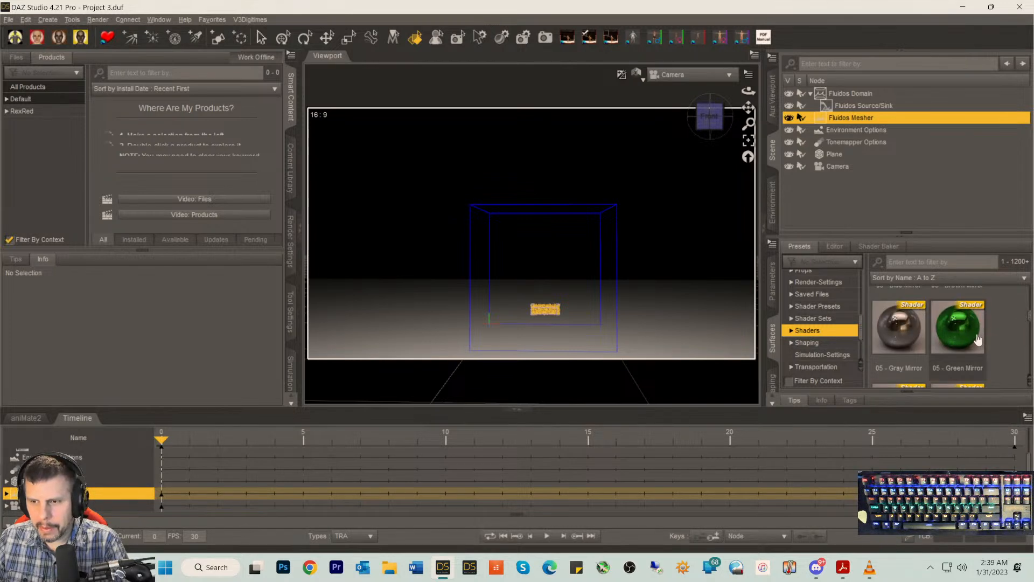
{"action": "double_click", "coordinate": [957, 337]}
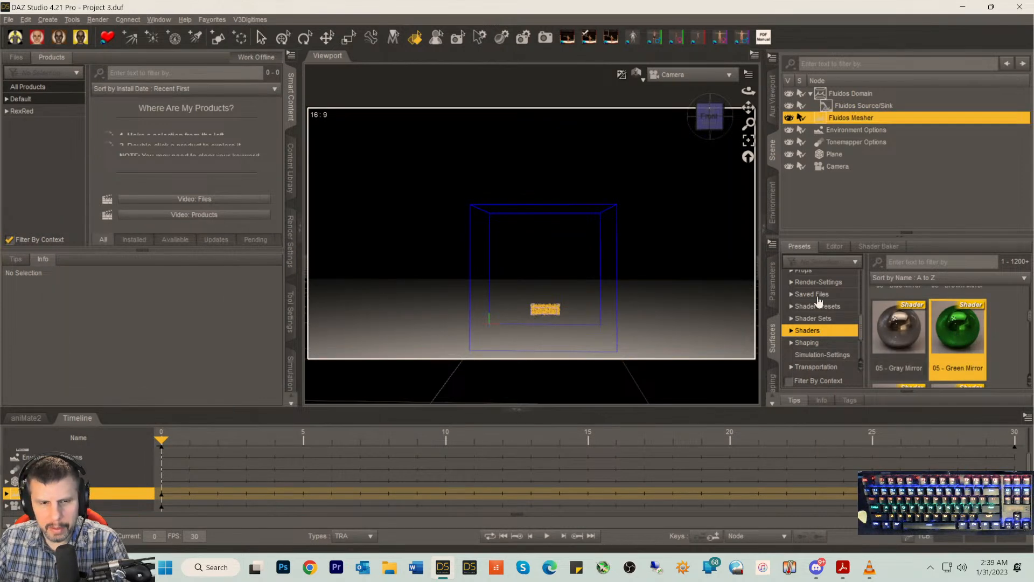
{"action": "left_click_drag", "start_coordinate": [153, 445], "coordinate": [1021, 454]}
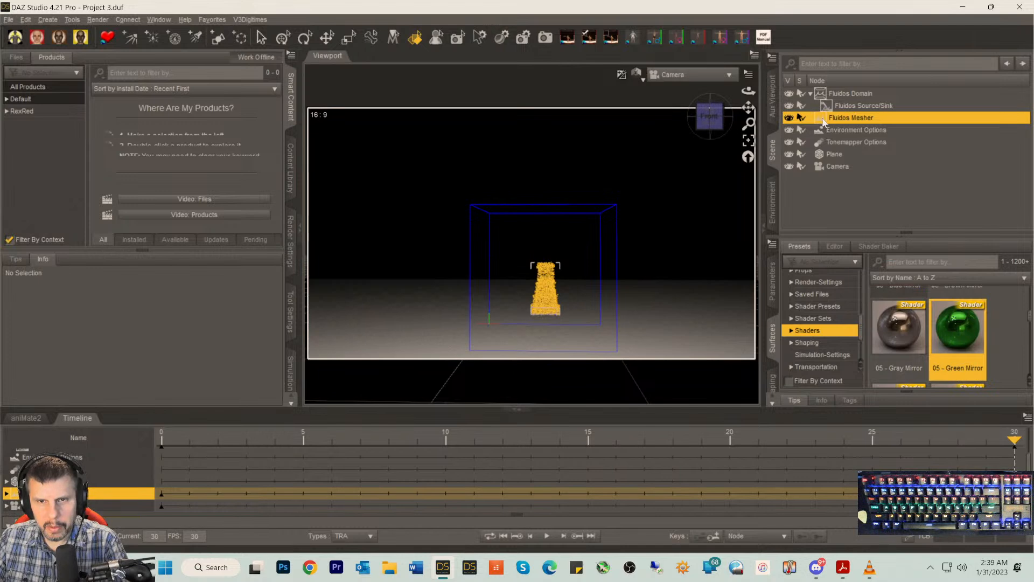
{"action": "left_click", "coordinate": [833, 247]}
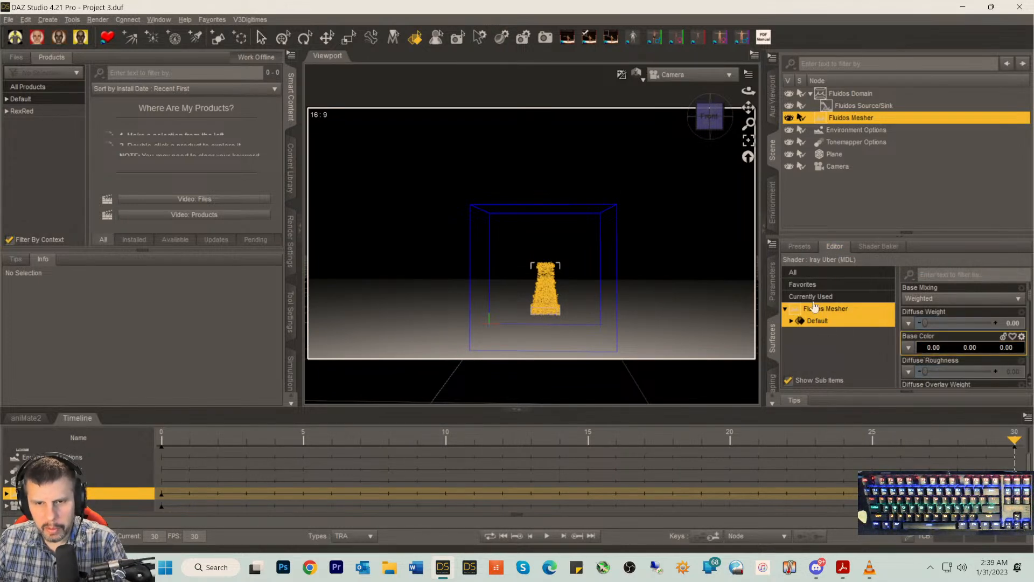
- Apply the 05 - Red Mirror shader to the Fluidos Mesher
{"action": "left_click", "coordinate": [798, 246]}
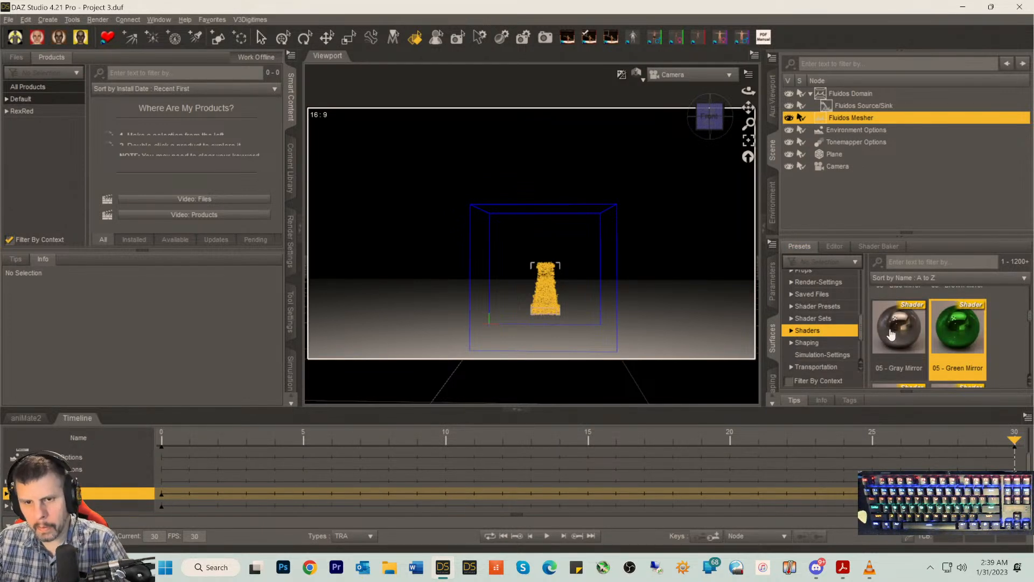
{"action": "scroll", "coordinate": [948, 332], "scroll_direction": "down", "scroll_amount": 3}
{"action": "double_click", "coordinate": [912, 317]}
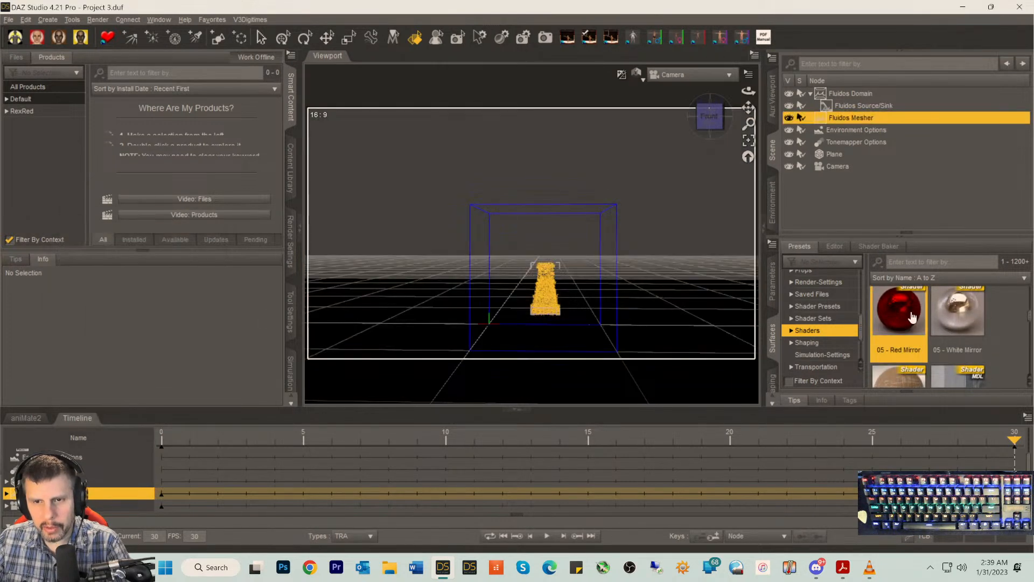
{"action": "mouse_move", "coordinate": [905, 317]}
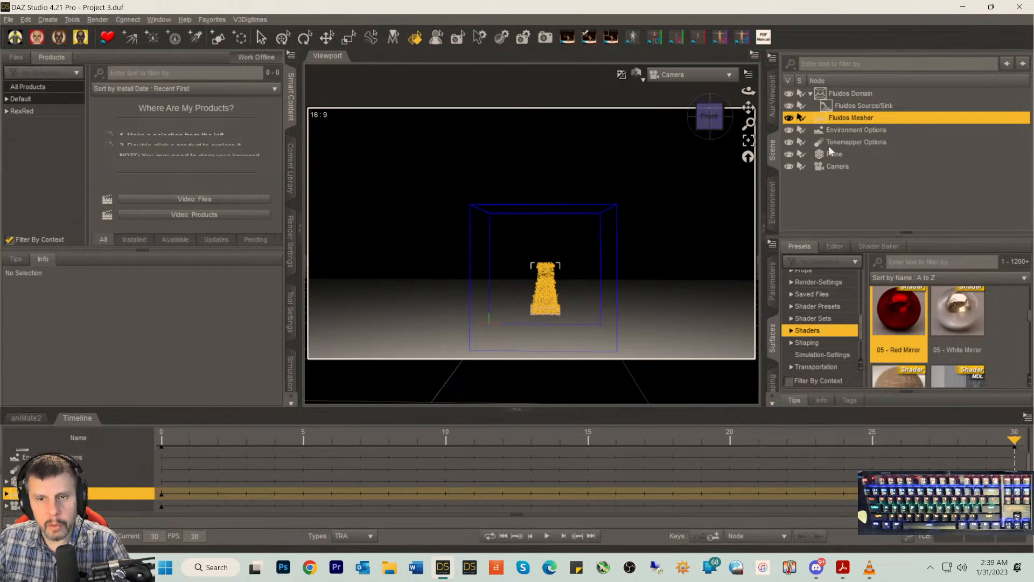
- Switch to the Fluidos II manual in Adobe Acrobat, read the mesher steps on its printed page 7, and return to DAZ Studio
{"action": "left_click", "coordinate": [842, 567]}
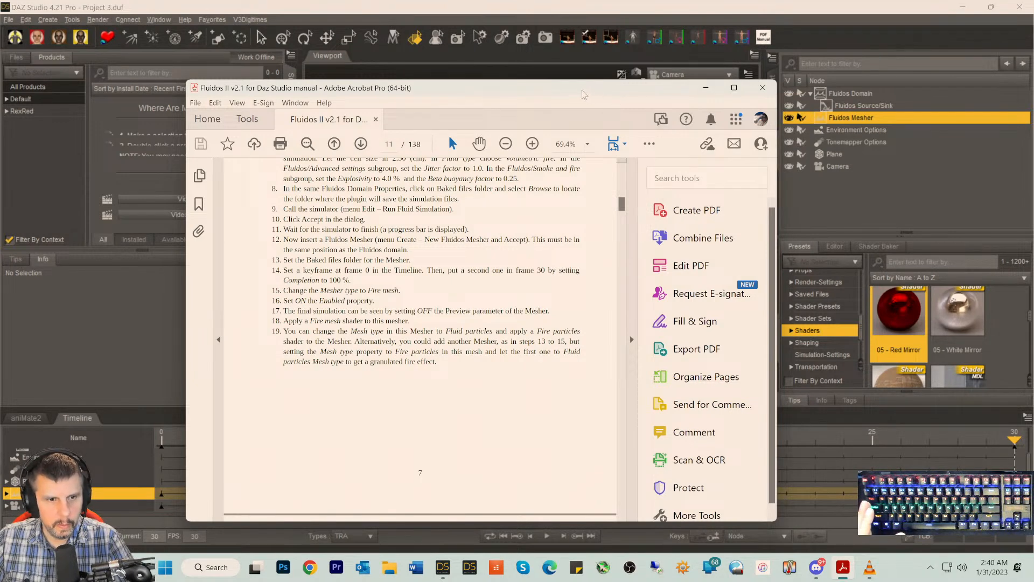
{"action": "left_click_drag", "start_coordinate": [586, 96], "coordinate": [572, 89]}
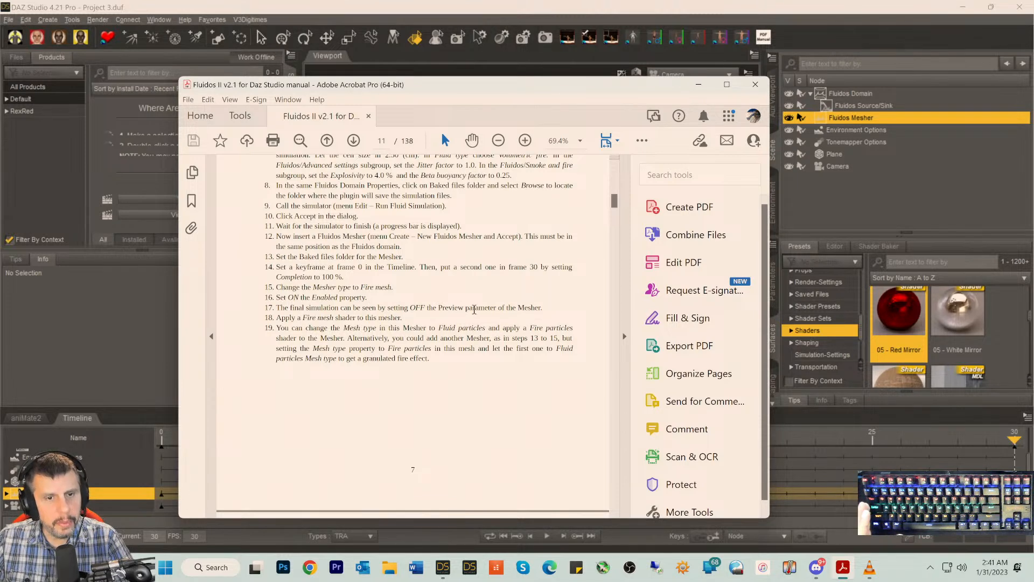
{"action": "left_click", "coordinate": [698, 85]}
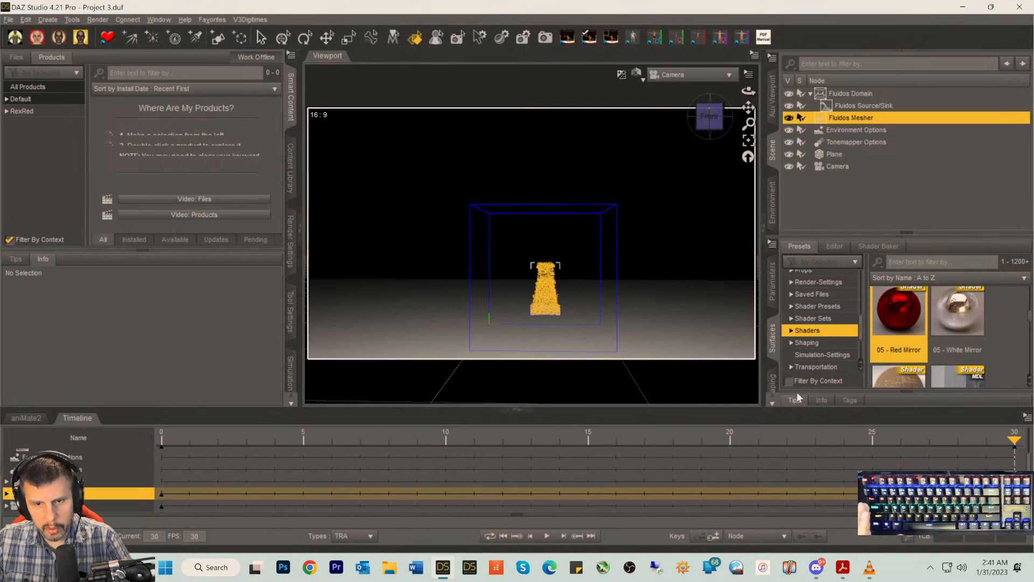
- Turn on Preview in the Fluidos Mesher's FLUIDOS mesher parameters and scrub the timeline back and forth, ending at frame 30
{"action": "left_click", "coordinate": [773, 285]}
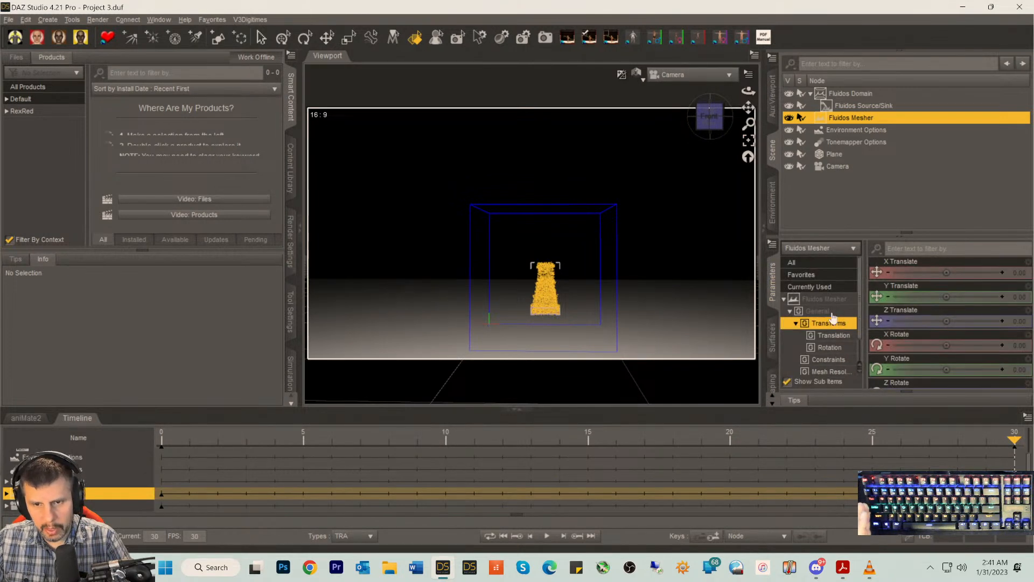
{"action": "scroll", "coordinate": [825, 347], "scroll_direction": "down", "scroll_amount": 1}
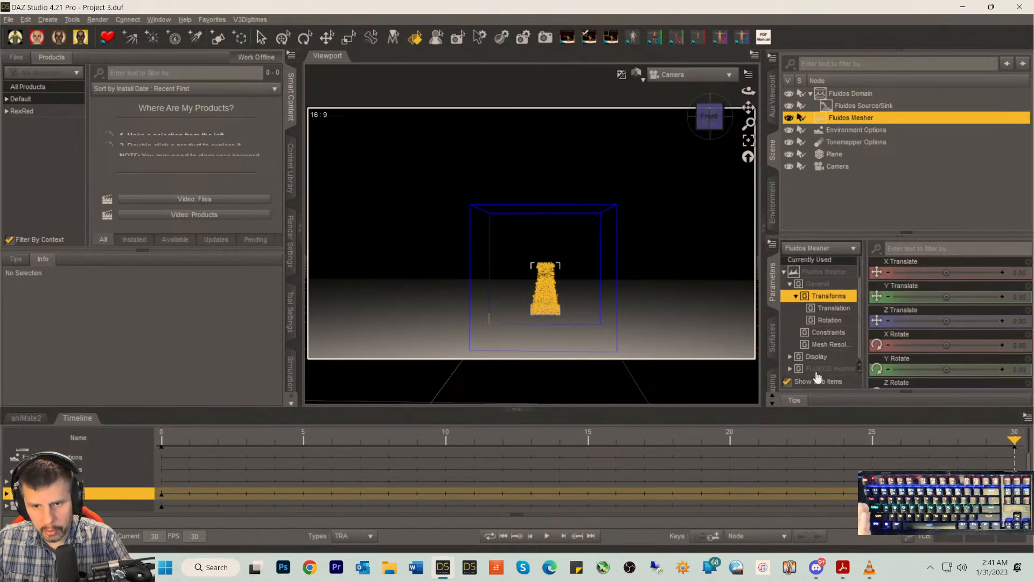
{"action": "left_click", "coordinate": [816, 371]}
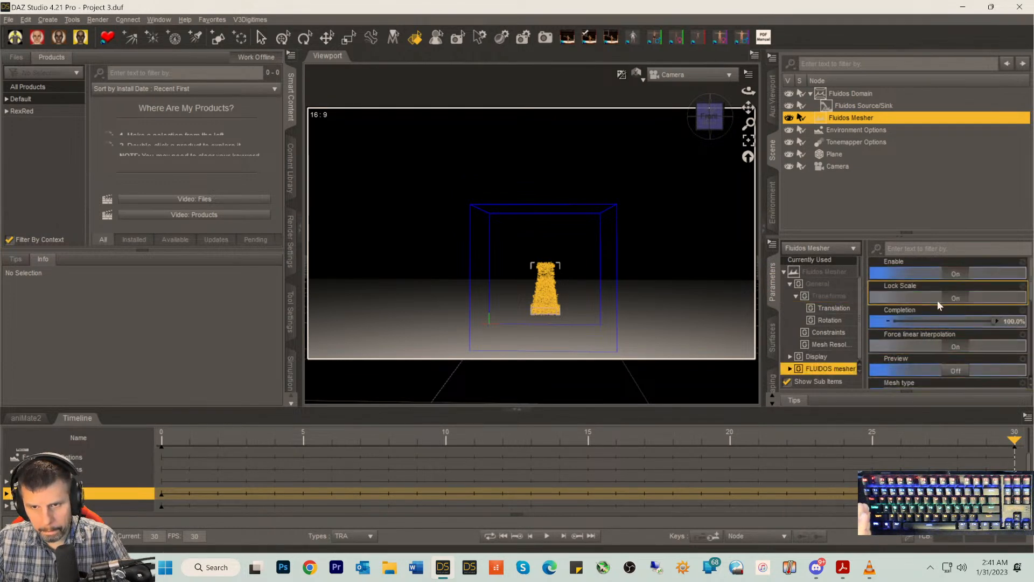
{"action": "left_click", "coordinate": [956, 375]}
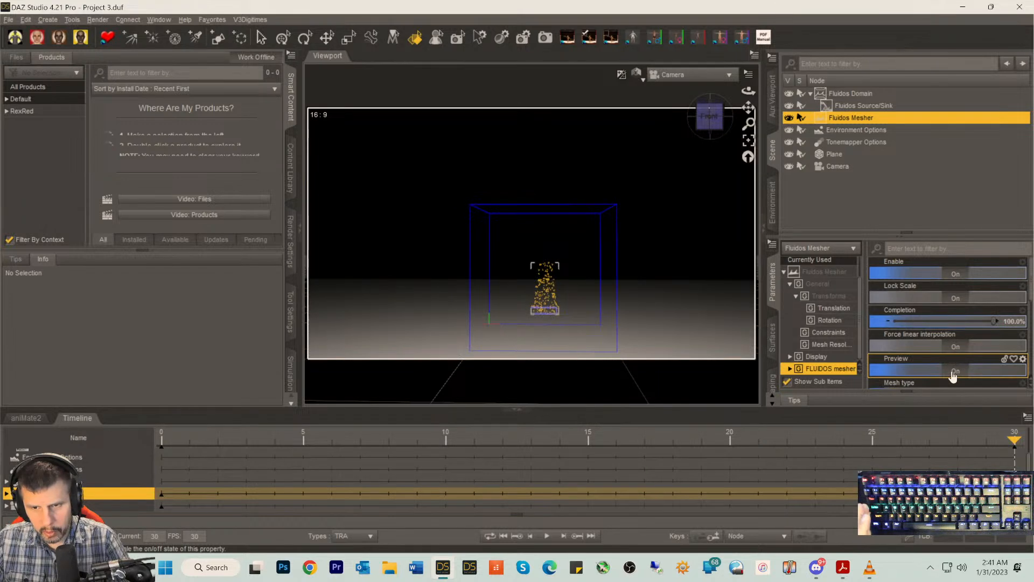
{"action": "scroll", "coordinate": [953, 376], "scroll_direction": "down", "scroll_amount": 1}
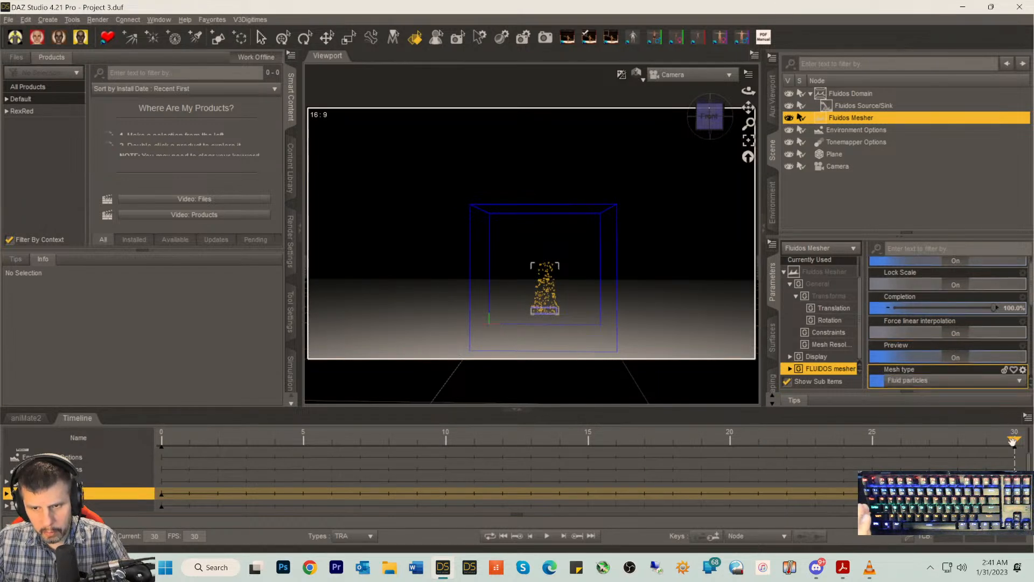
{"action": "left_click", "coordinate": [928, 437]}
{"action": "left_click_drag", "start_coordinate": [904, 442], "coordinate": [472, 440]}
{"action": "left_click_drag", "start_coordinate": [667, 440], "coordinate": [1014, 441]}
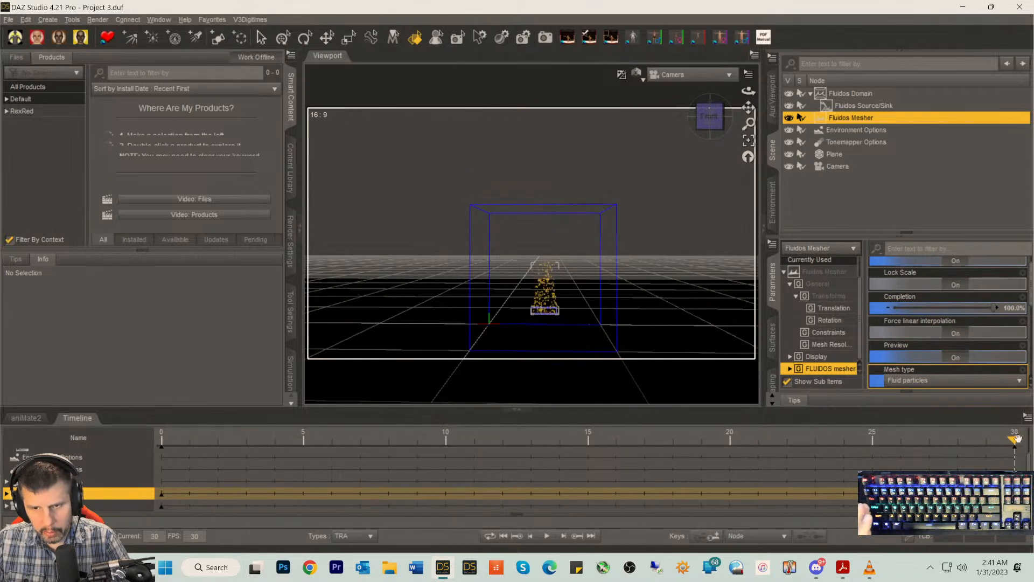
- Turn off the mesher's Preview and check the full fluid mesh around frame 30
{"action": "left_click", "coordinate": [948, 357]}
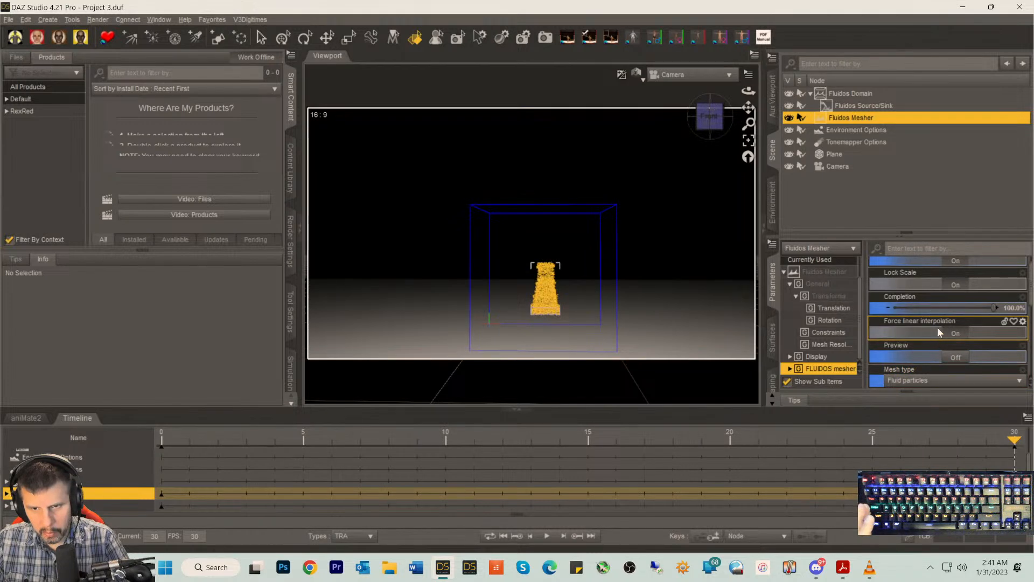
{"action": "scroll", "coordinate": [937, 328], "scroll_direction": "up", "scroll_amount": 1}
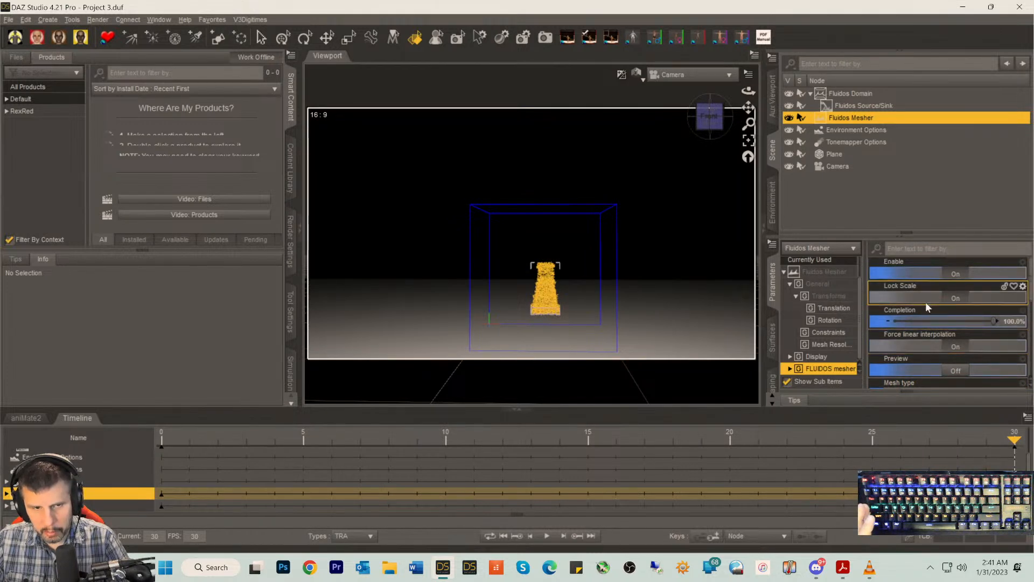
{"action": "scroll", "coordinate": [926, 299], "scroll_direction": "down", "scroll_amount": 1}
{"action": "mouse_move", "coordinate": [1008, 452]}
{"action": "left_mouse_down"}
{"action": "mouse_move", "coordinate": [483, 445]}
{"action": "mouse_move", "coordinate": [967, 467]}
{"action": "mouse_move", "coordinate": [1015, 452]}
{"action": "left_mouse_up"}
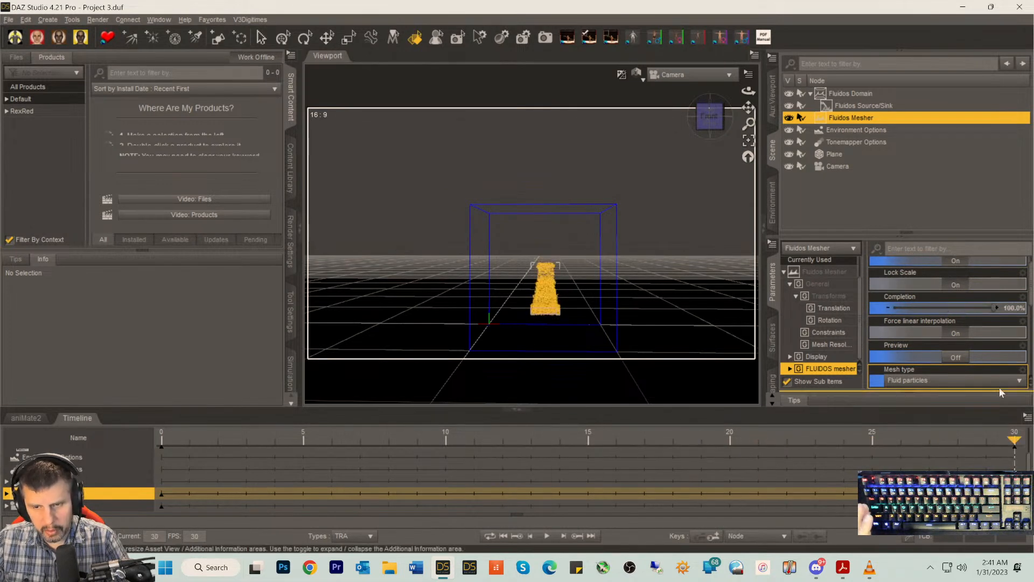
- Turn the mesher's Preview back on and play the animation from frame 0, stopping partway
{"action": "left_click", "coordinate": [962, 359]}
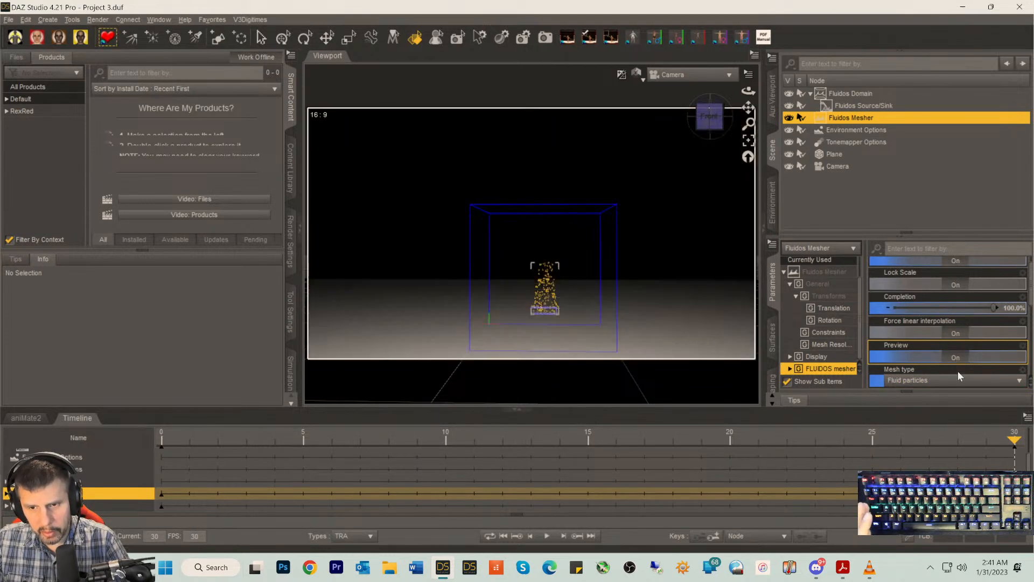
{"action": "left_click_drag", "start_coordinate": [976, 449], "coordinate": [165, 455]}
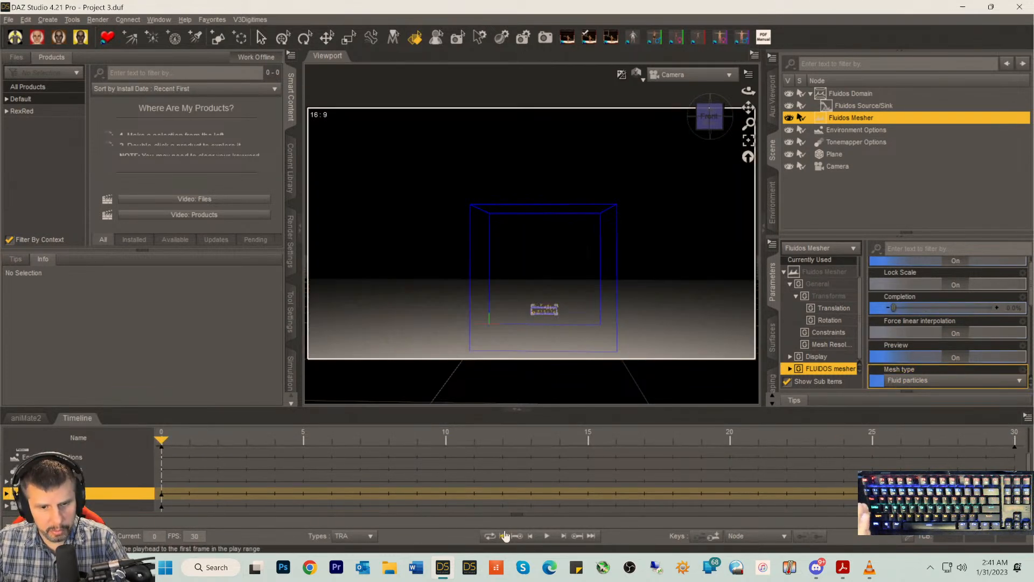
{"action": "left_click", "coordinate": [547, 537]}
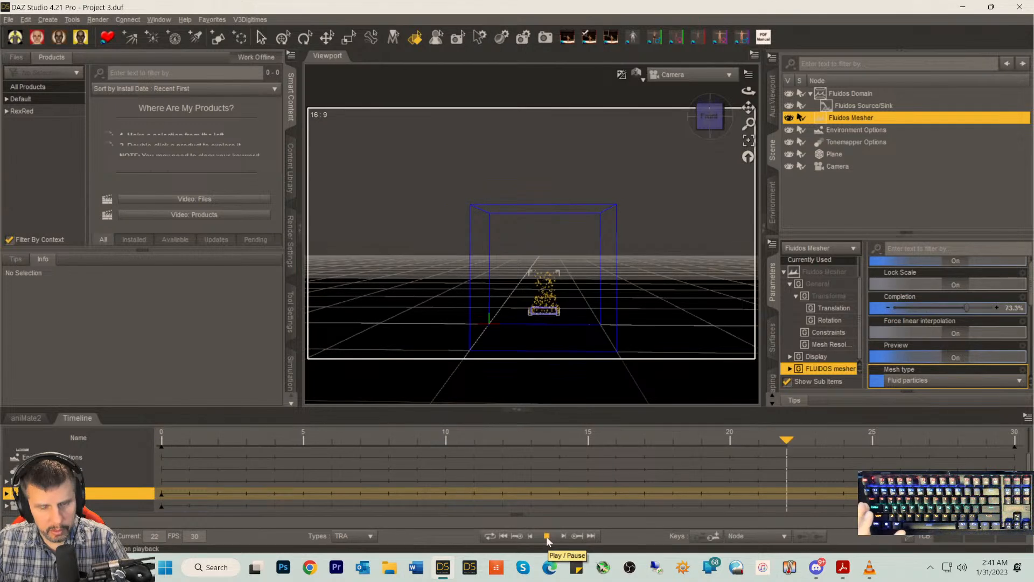
{"action": "left_click", "coordinate": [546, 537]}
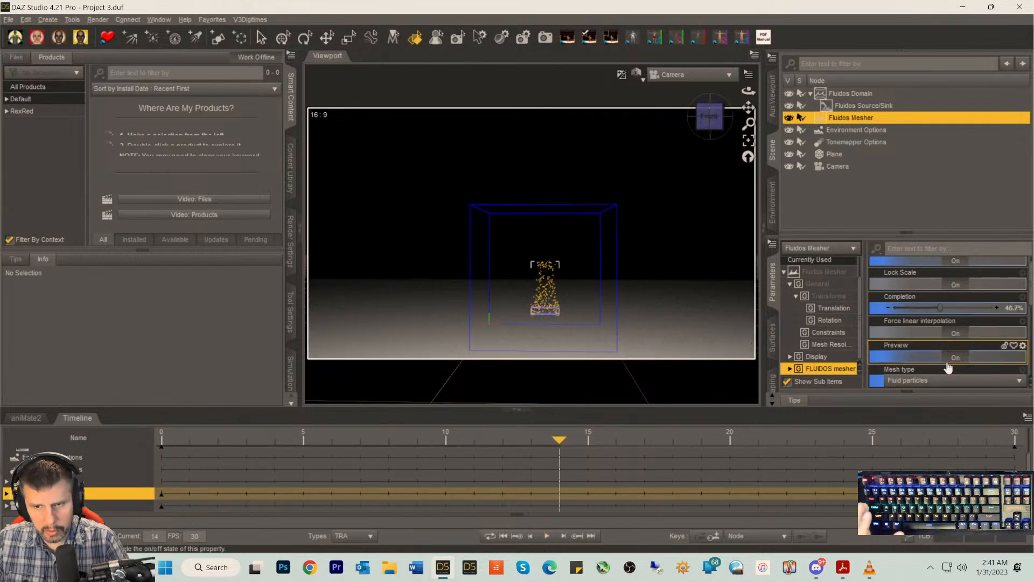
- Set the mesher's Preview to Off, play the animation with the full mesh, and return to frame 0
{"action": "left_click", "coordinate": [955, 357]}
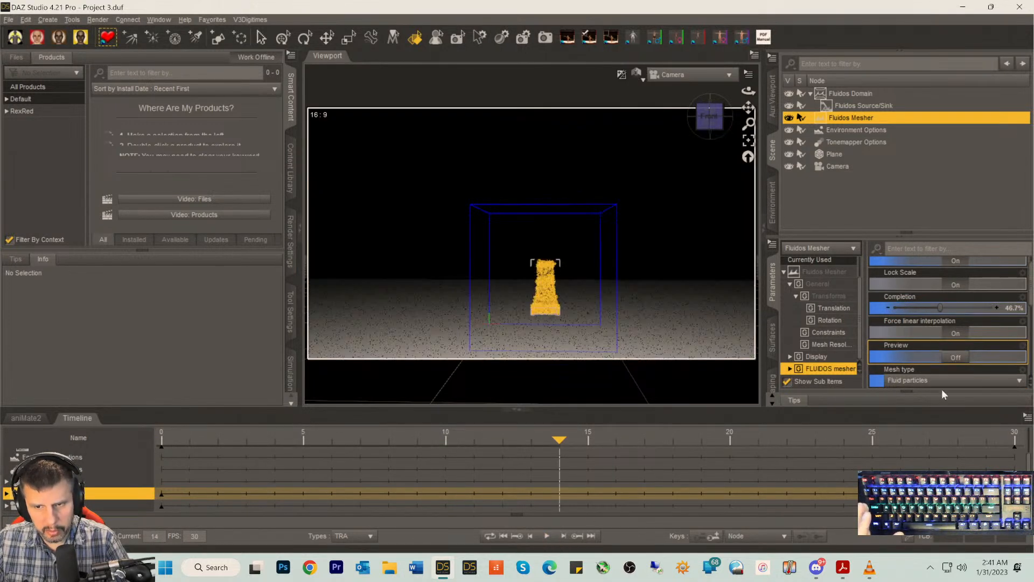
{"action": "left_click", "coordinate": [546, 536]}
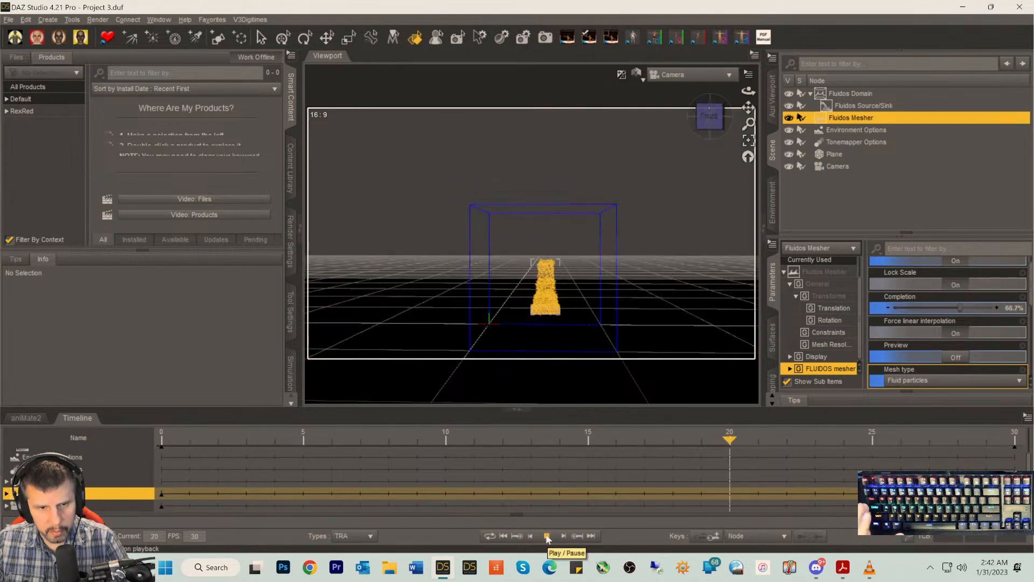
{"action": "left_click", "coordinate": [546, 536]}
{"action": "left_click_drag", "start_coordinate": [559, 440], "coordinate": [33, 444]}
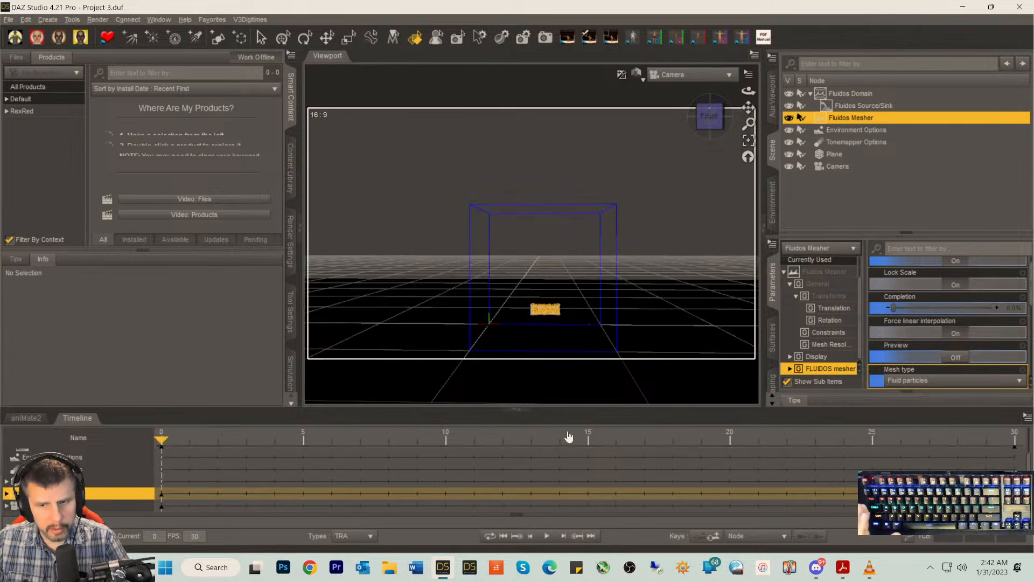
- Review the remaining FLUIDOS mesher parameters, from the baked files folder and color temperature to particles size, and return to Completion
{"action": "scroll", "coordinate": [918, 338], "scroll_direction": "down", "scroll_amount": 3}
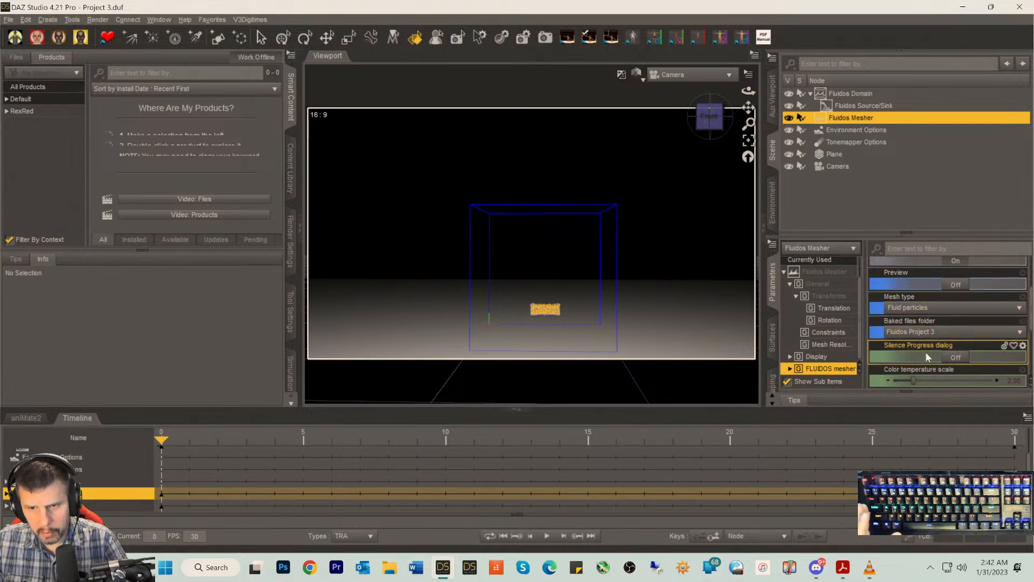
{"action": "scroll", "coordinate": [926, 352], "scroll_direction": "down", "scroll_amount": 1}
{"action": "scroll", "coordinate": [925, 350], "scroll_direction": "down", "scroll_amount": 4}
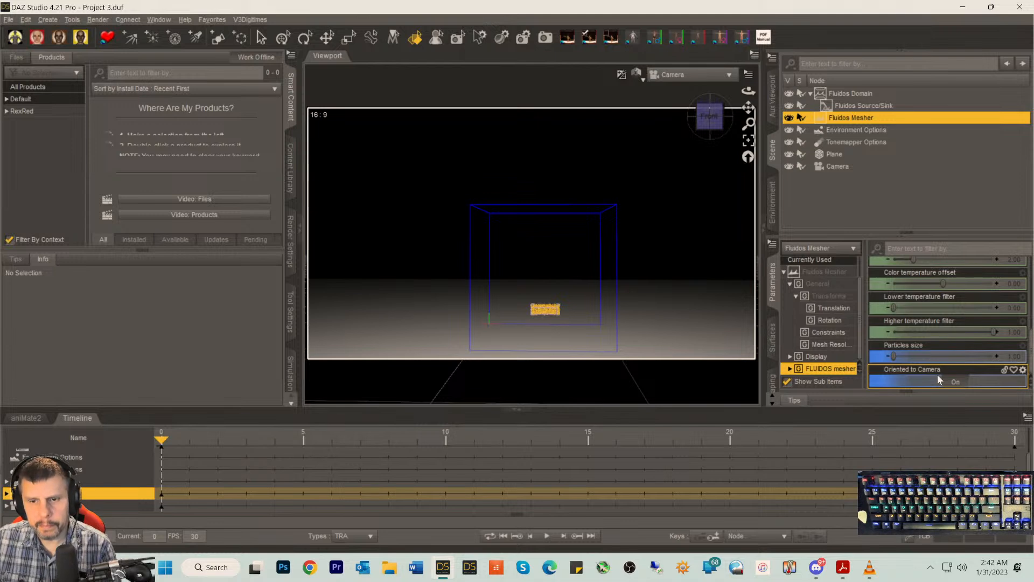
{"action": "scroll", "coordinate": [937, 374], "scroll_direction": "up", "scroll_amount": 3}
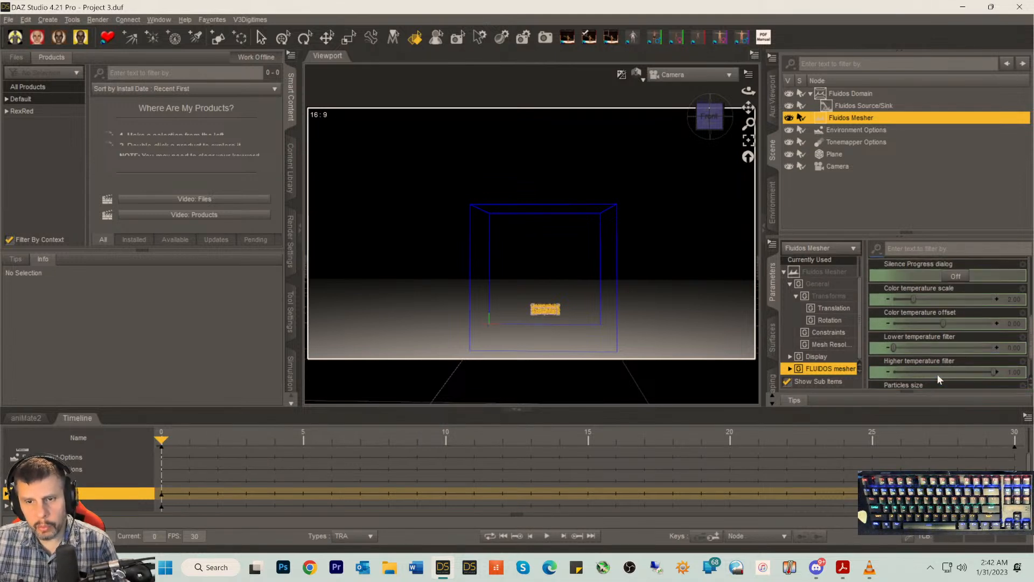
{"action": "scroll", "coordinate": [915, 309], "scroll_direction": "up", "scroll_amount": 3}
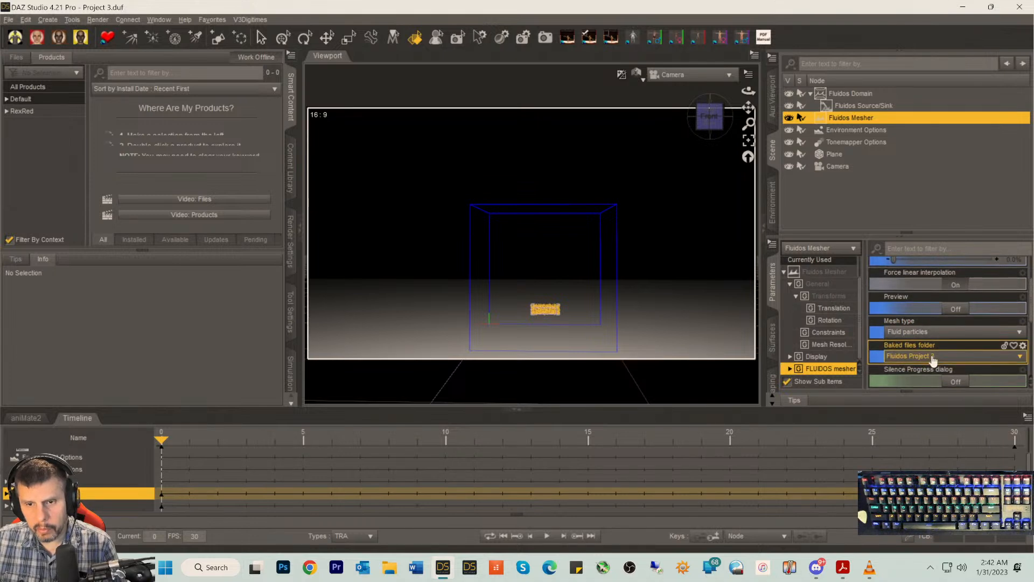
{"action": "scroll", "coordinate": [931, 354], "scroll_direction": "up", "scroll_amount": 3}
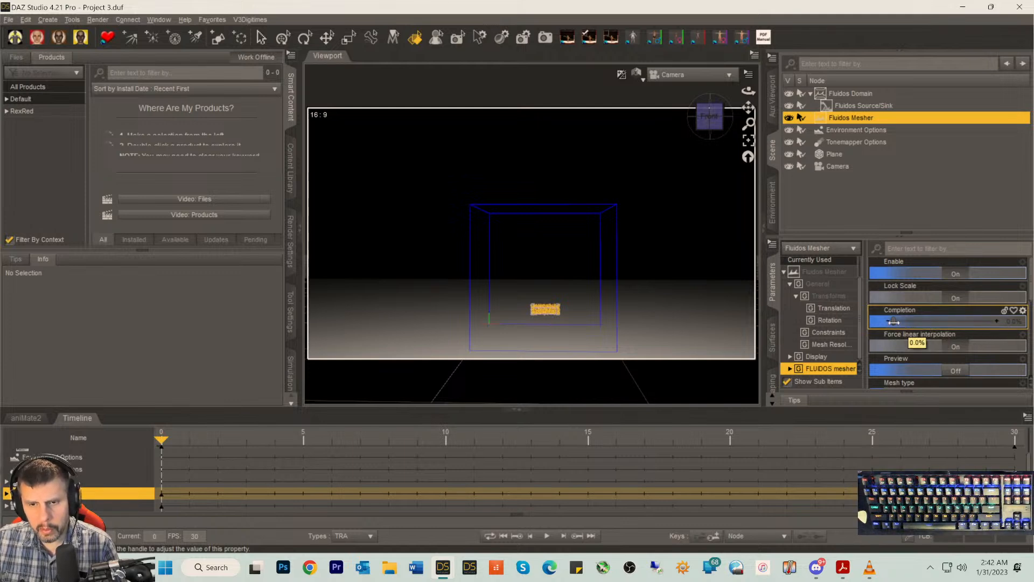
- Set the Fluidos Mesher's Completion to 30% at frame 0
{"action": "left_click", "coordinate": [1014, 322]}
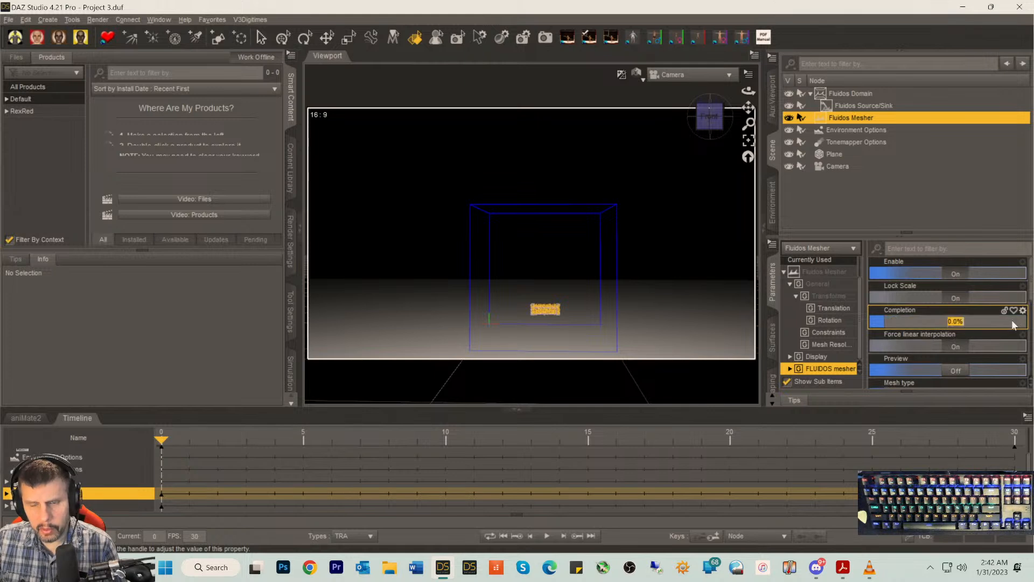
{"action": "type", "text": "30"}
{"action": "key", "text": "Return"}
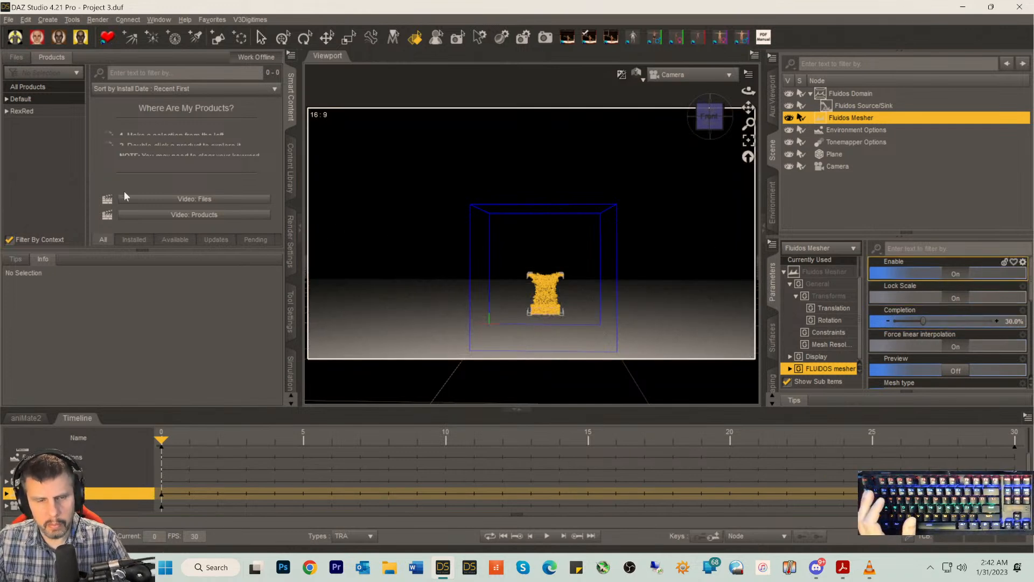
- Rerun the fluid simulation with saved state, preset, .vdb union and remesh options all left off
{"action": "left_click", "coordinate": [25, 20]}
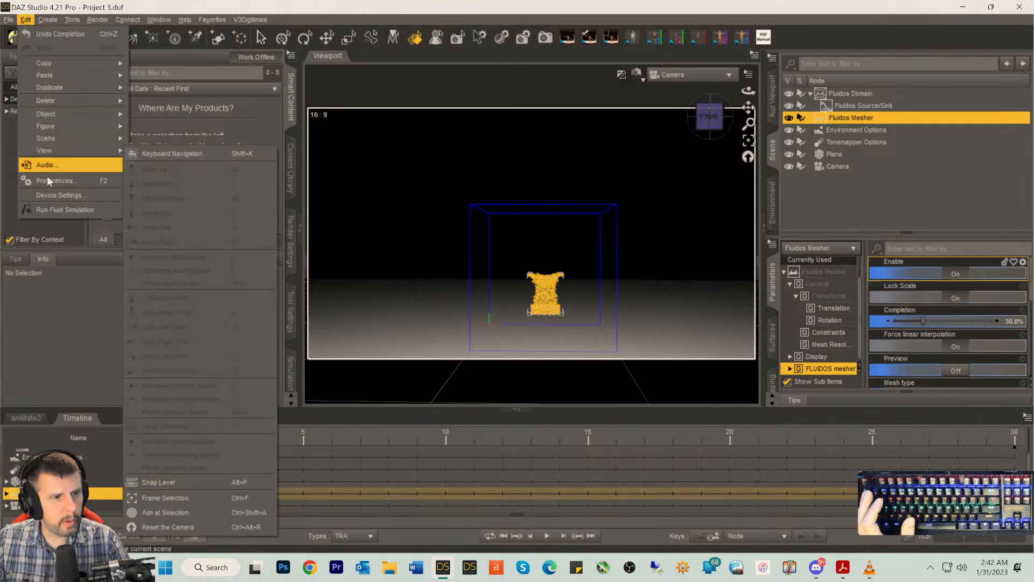
{"action": "left_click", "coordinate": [38, 208]}
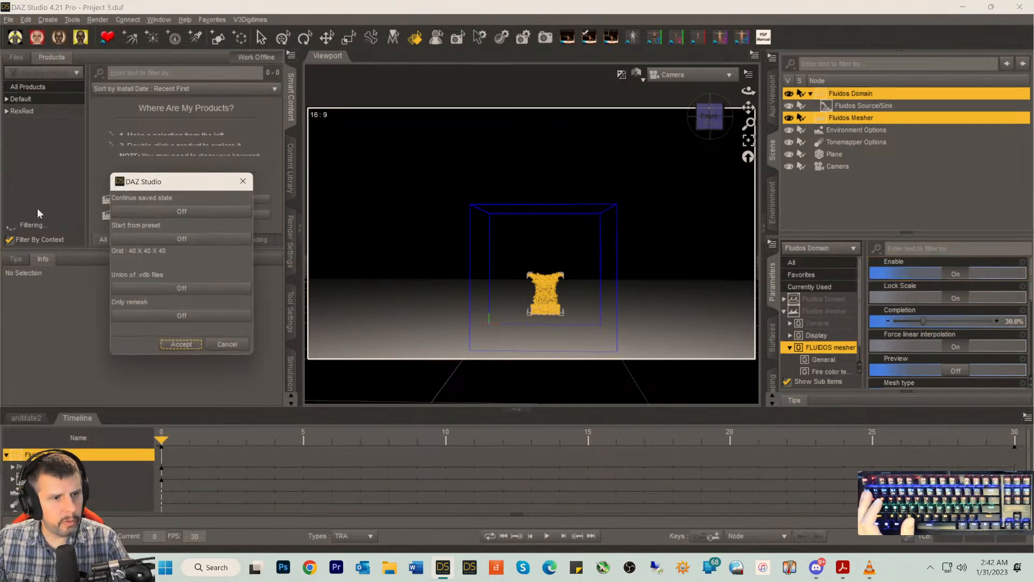
{"action": "left_click", "coordinate": [175, 346]}
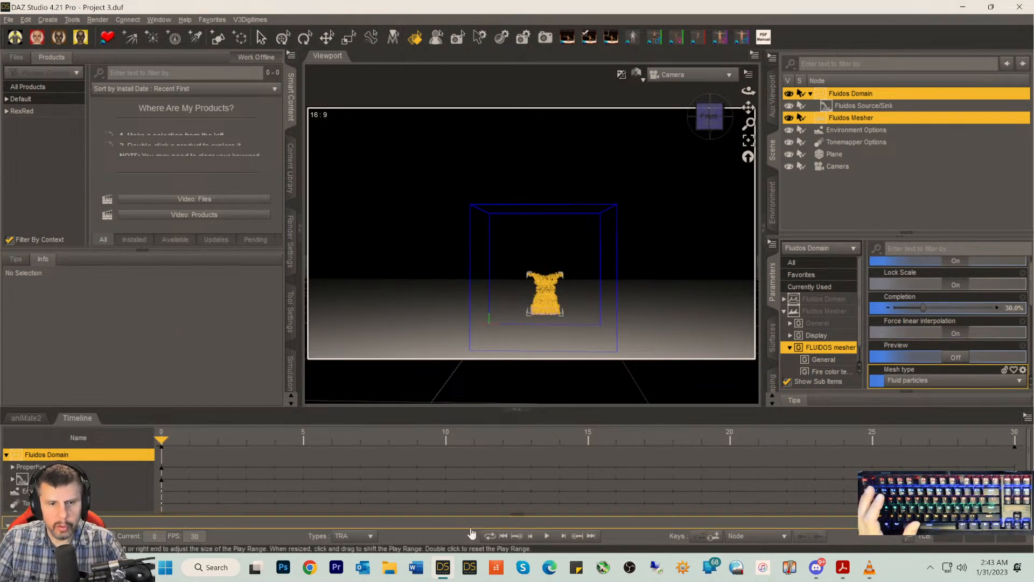
- Play the fluid animation, scrub back to frame 0, and inspect the mesh from another angle
{"action": "left_click", "coordinate": [545, 537]}
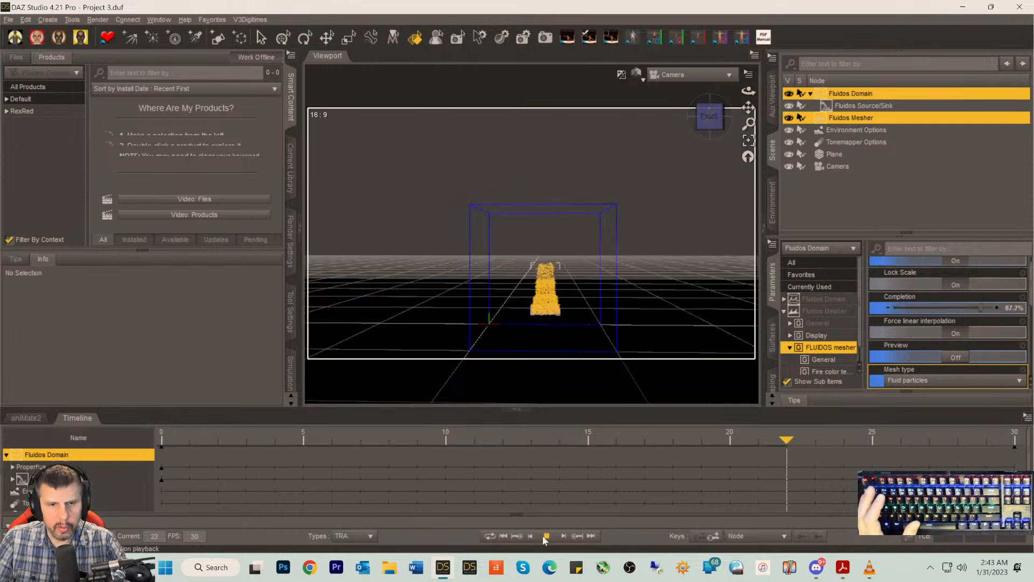
{"action": "left_click", "coordinate": [545, 536]}
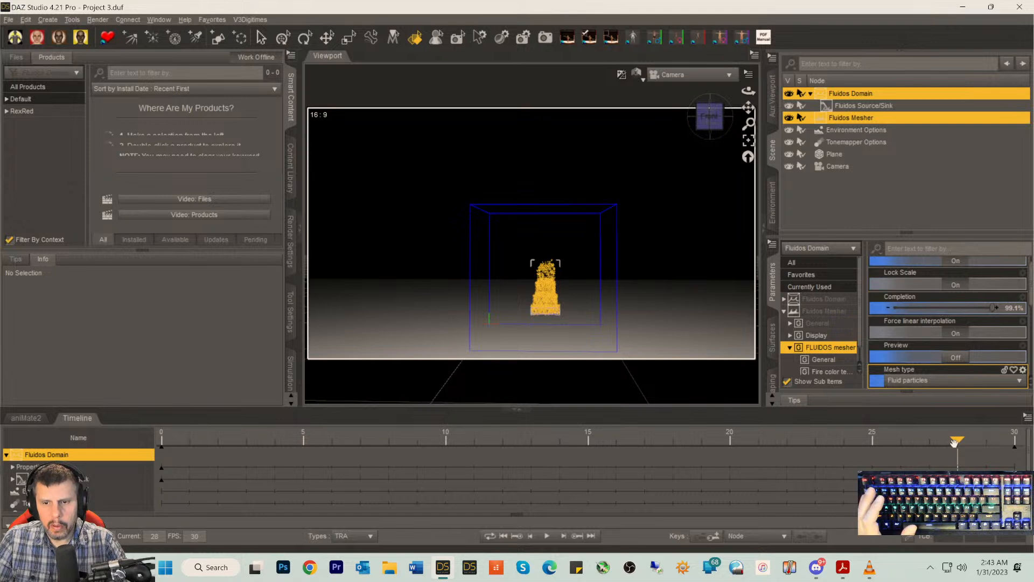
{"action": "left_click_drag", "start_coordinate": [924, 454], "coordinate": [909, 454]}
{"action": "left_click_drag", "start_coordinate": [620, 449], "coordinate": [128, 417]}
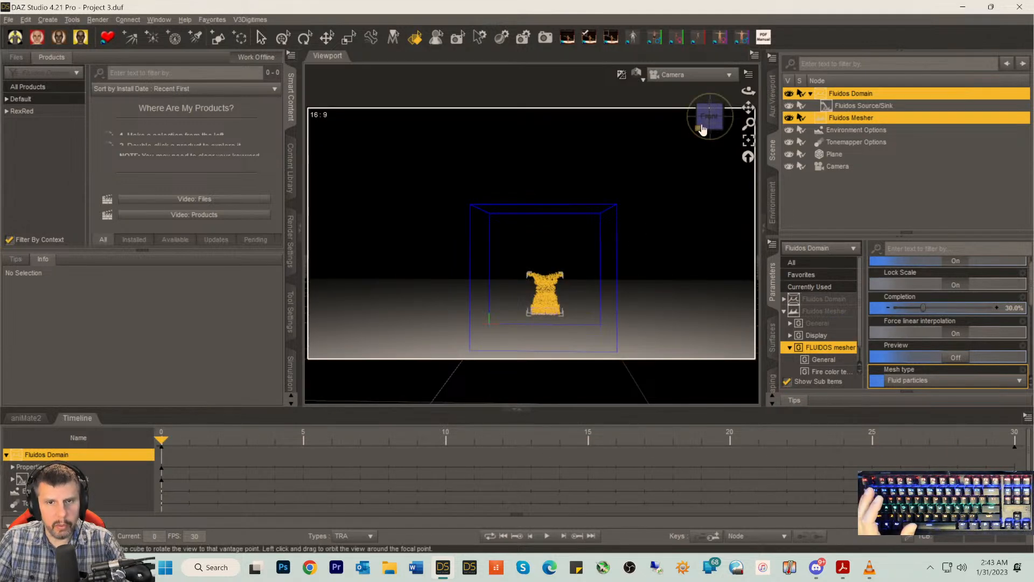
{"action": "mouse_move", "coordinate": [707, 120]}
{"action": "left_mouse_down"}
{"action": "mouse_move", "coordinate": [713, 127]}
{"action": "mouse_move", "coordinate": [689, 138]}
{"action": "mouse_move", "coordinate": [640, 146]}
{"action": "mouse_move", "coordinate": [664, 121]}
{"action": "mouse_move", "coordinate": [712, 127]}
{"action": "left_mouse_up"}
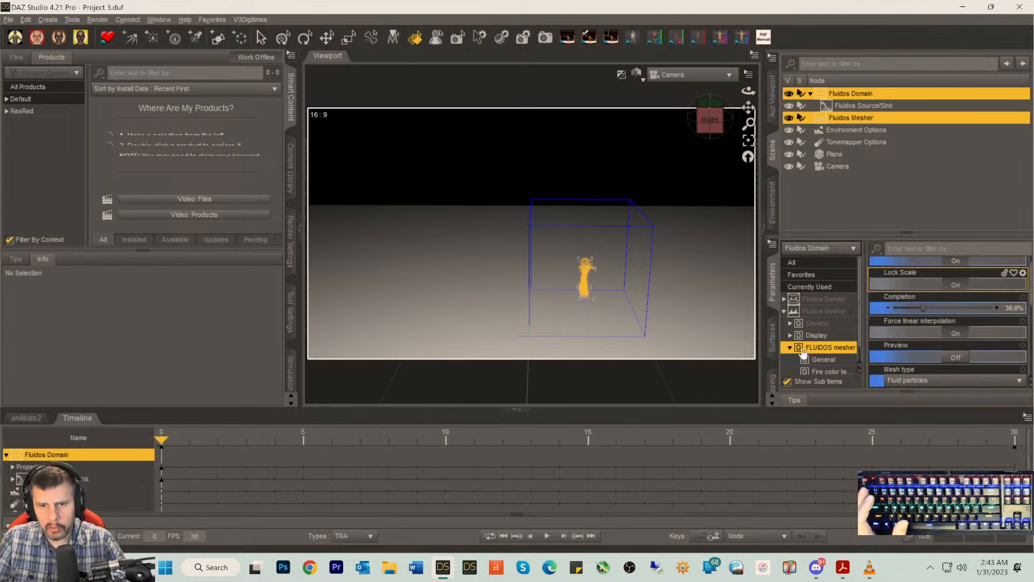
- Change the viewport's draw style and shift the Fluidos Mesher to an X Translate of about -3.98
{"action": "scroll", "coordinate": [910, 305], "scroll_direction": "up", "scroll_amount": 1}
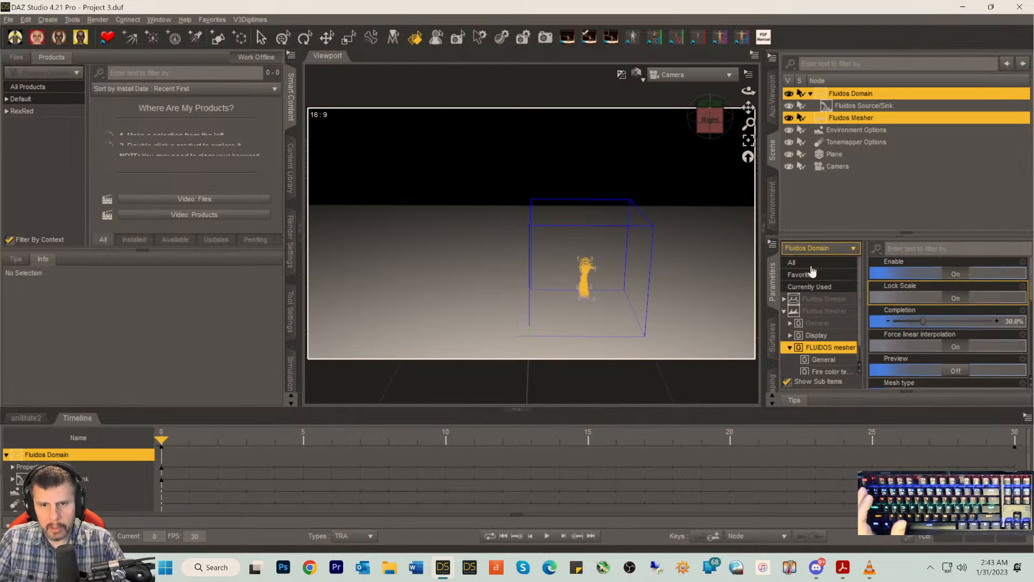
{"action": "left_click", "coordinate": [811, 312]}
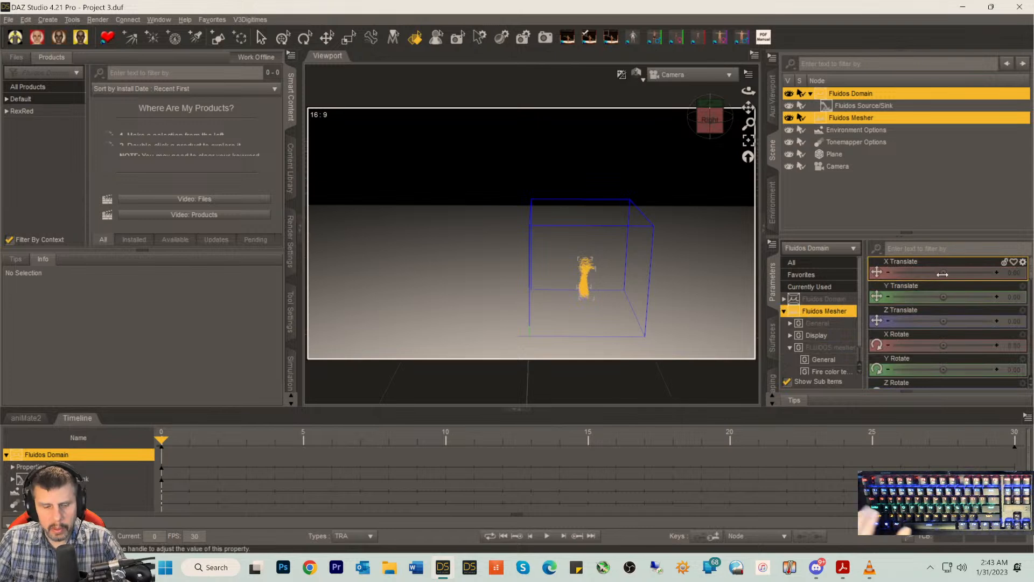
{"action": "key", "text": "ctrl+9"}
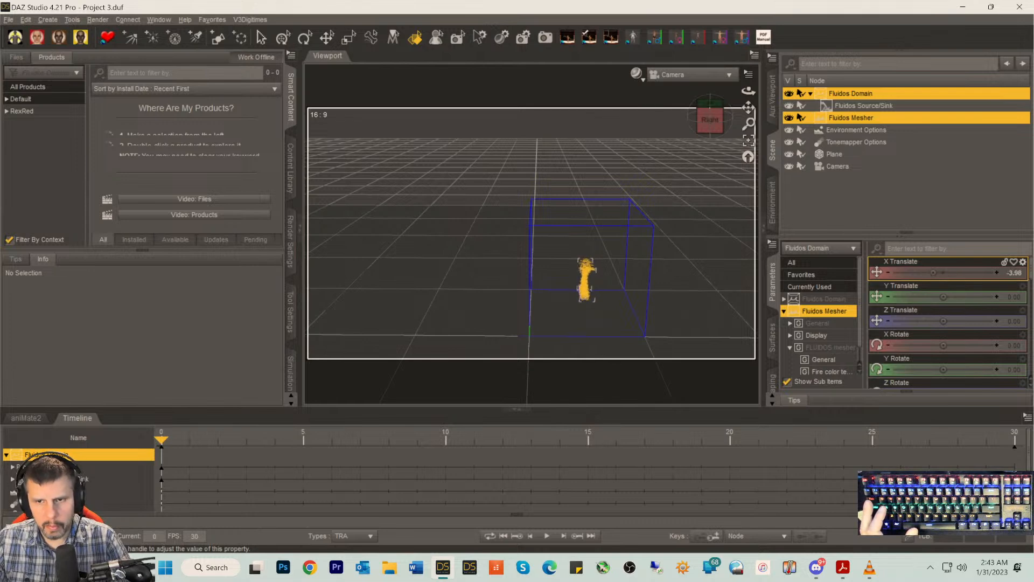
{"action": "left_click_drag", "start_coordinate": [710, 119], "coordinate": [662, 123]}
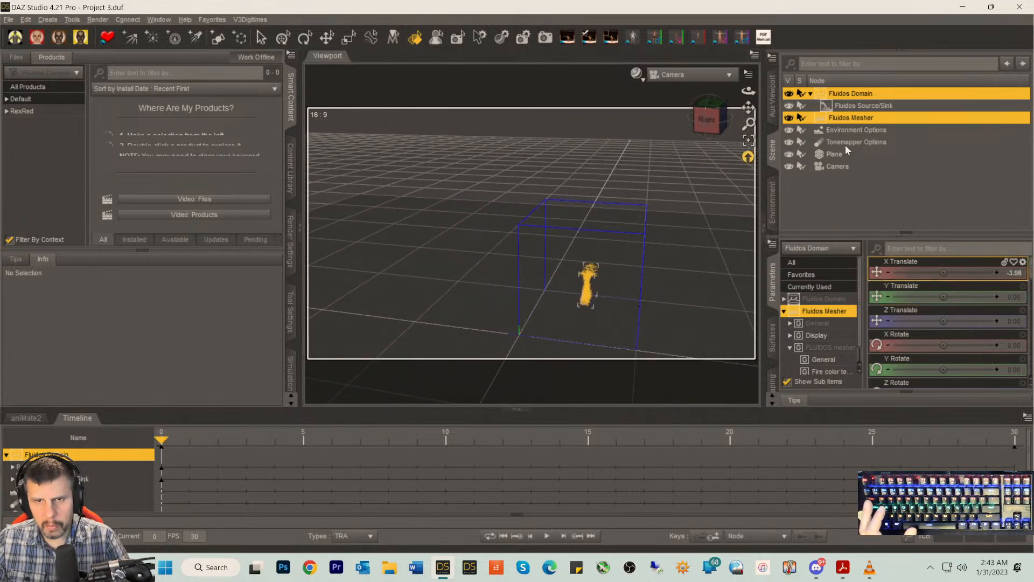
- Select only the Fluidos Mesher and adjust its X Translate to about 0.70, checking from the front
{"action": "left_click", "coordinate": [845, 94]}
{"action": "left_click", "coordinate": [845, 106]}
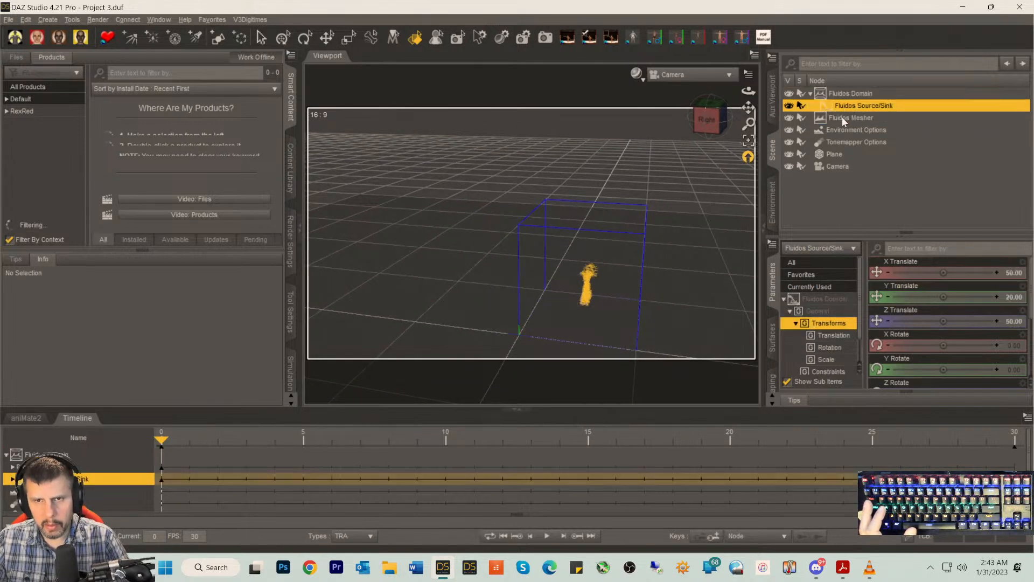
{"action": "left_click", "coordinate": [843, 118]}
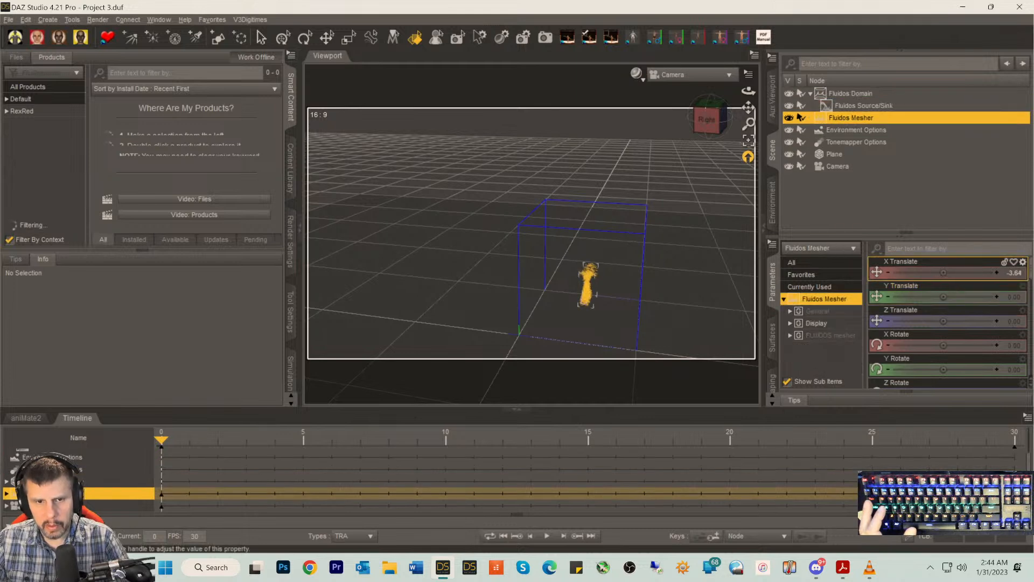
{"action": "mouse_move", "coordinate": [943, 272]}
{"action": "left_mouse_down"}
{"action": "mouse_move", "coordinate": [959, 272]}
{"action": "mouse_move", "coordinate": [935, 273]}
{"action": "left_mouse_up"}
{"action": "left_click_drag", "start_coordinate": [714, 128], "coordinate": [682, 121]}
{"action": "left_click", "coordinate": [712, 117]}
{"action": "left_click_drag", "start_coordinate": [943, 273], "coordinate": [957, 273]}
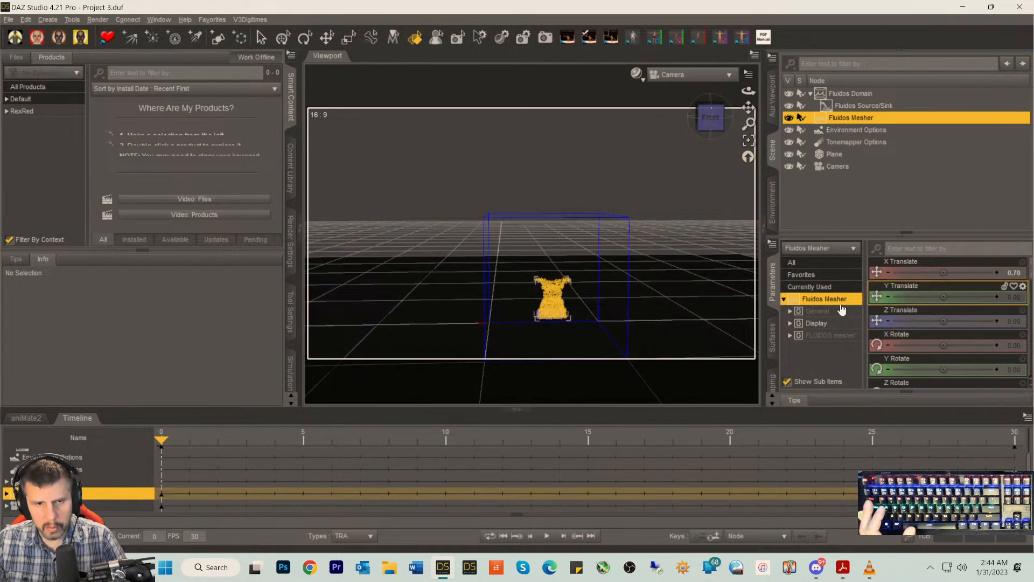
- Try the 052 and 06 - Blue Glass shader presets on the Fluidos Mesher
{"action": "left_click", "coordinate": [773, 337]}
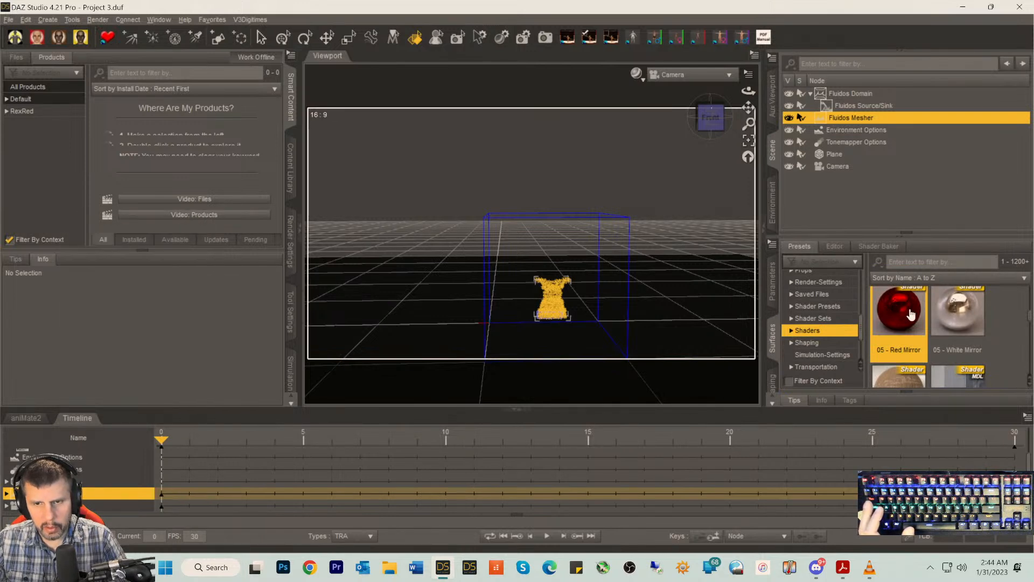
{"action": "scroll", "coordinate": [910, 314], "scroll_direction": "down", "scroll_amount": 3}
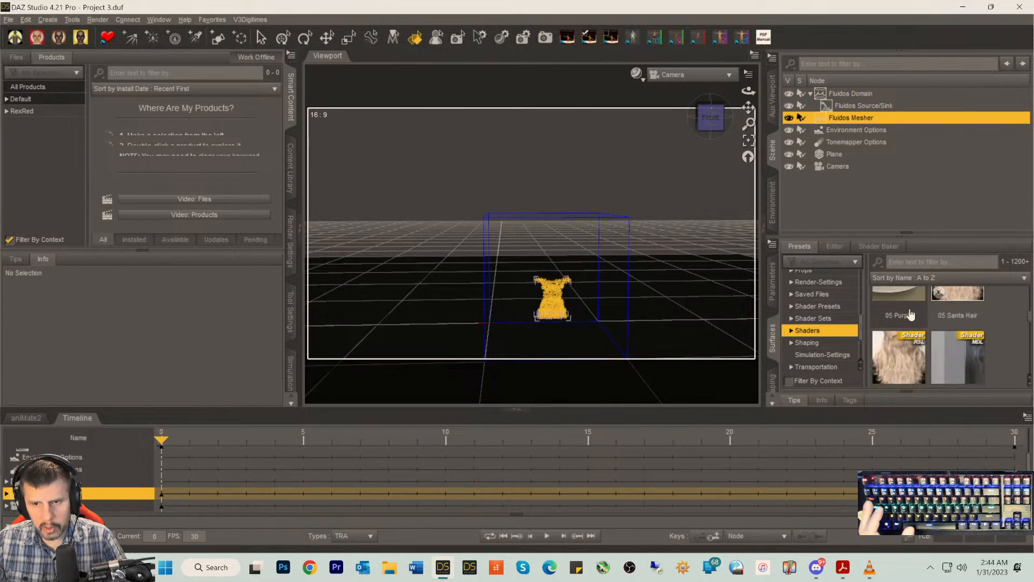
{"action": "scroll", "coordinate": [910, 314], "scroll_direction": "down", "scroll_amount": 2}
{"action": "left_click", "coordinate": [949, 305]}
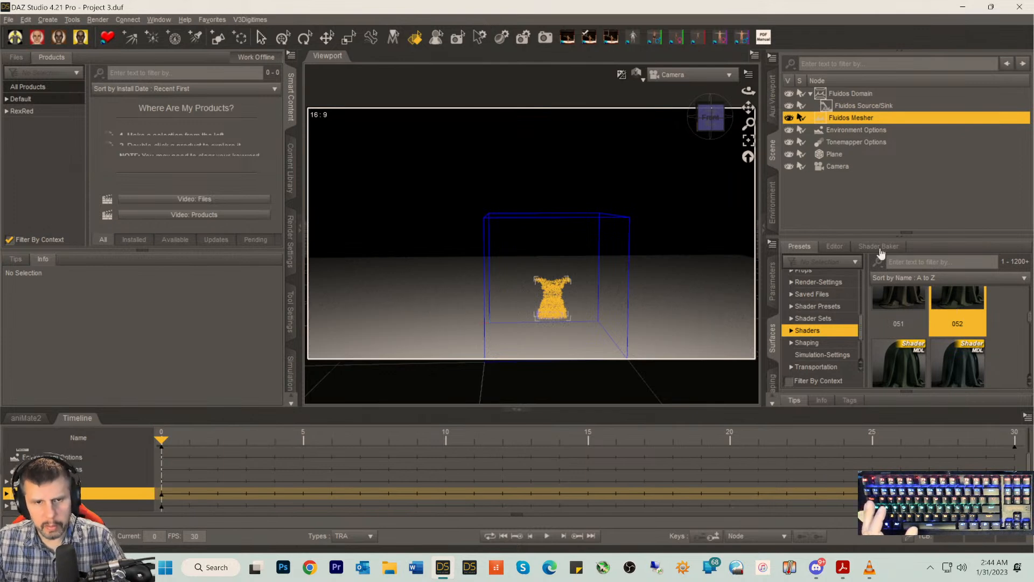
{"action": "scroll", "coordinate": [937, 342], "scroll_direction": "down", "scroll_amount": 4}
{"action": "scroll", "coordinate": [942, 346], "scroll_direction": "down", "scroll_amount": 6}
{"action": "scroll", "coordinate": [941, 346], "scroll_direction": "down", "scroll_amount": 2}
{"action": "left_click", "coordinate": [880, 326]}
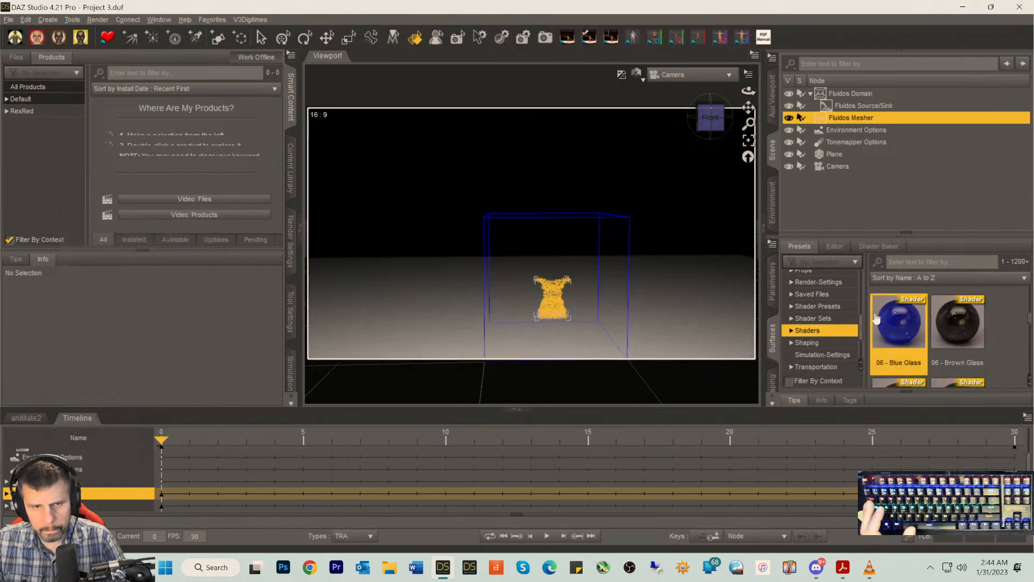
{"action": "left_click_drag", "start_coordinate": [710, 116], "coordinate": [714, 140]}
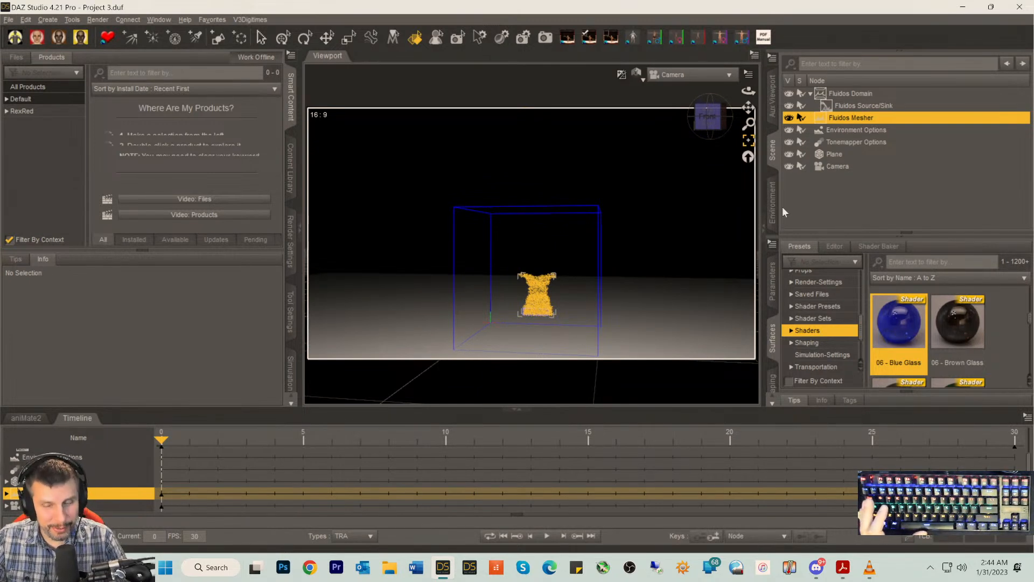
- Apply the 06 - Green Glass shader preset to the Fluidos Mesher
{"action": "scroll", "coordinate": [963, 316], "scroll_direction": "down", "scroll_amount": 2}
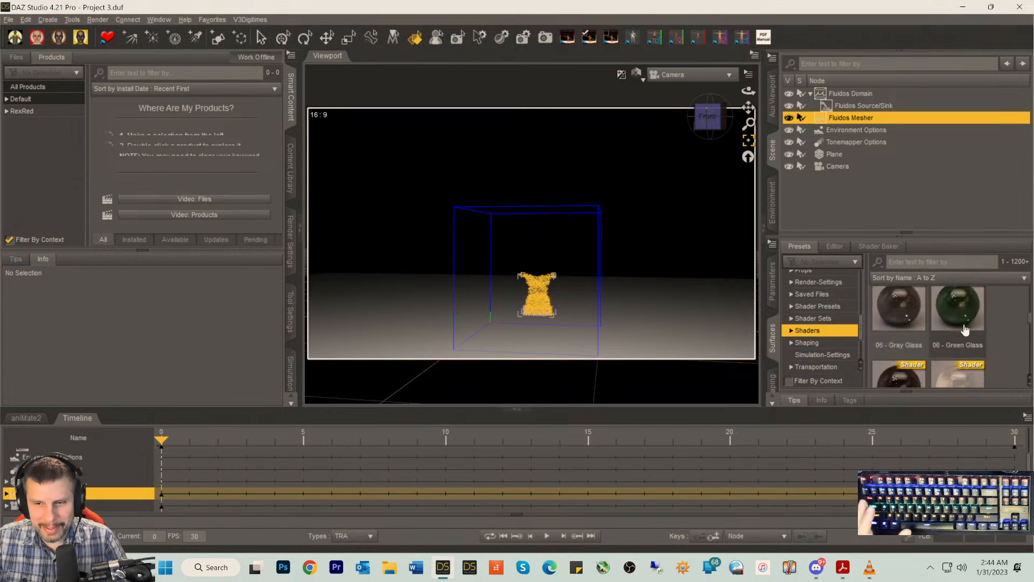
{"action": "double_click", "coordinate": [964, 316]}
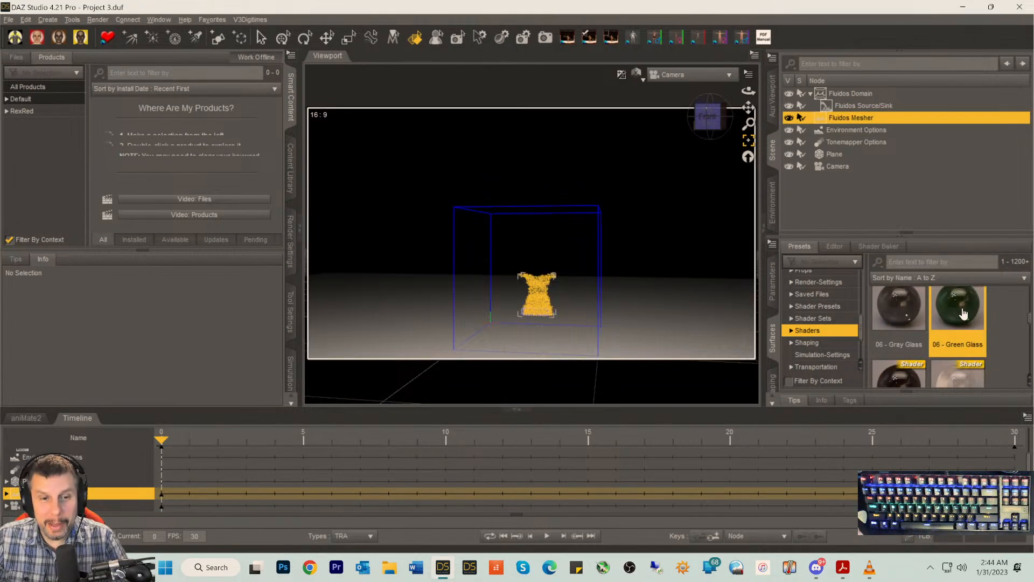
- Delete the existing Fluidos Mesher from the scene
{"action": "left_click", "coordinate": [828, 106]}
{"action": "left_click", "coordinate": [821, 118]}
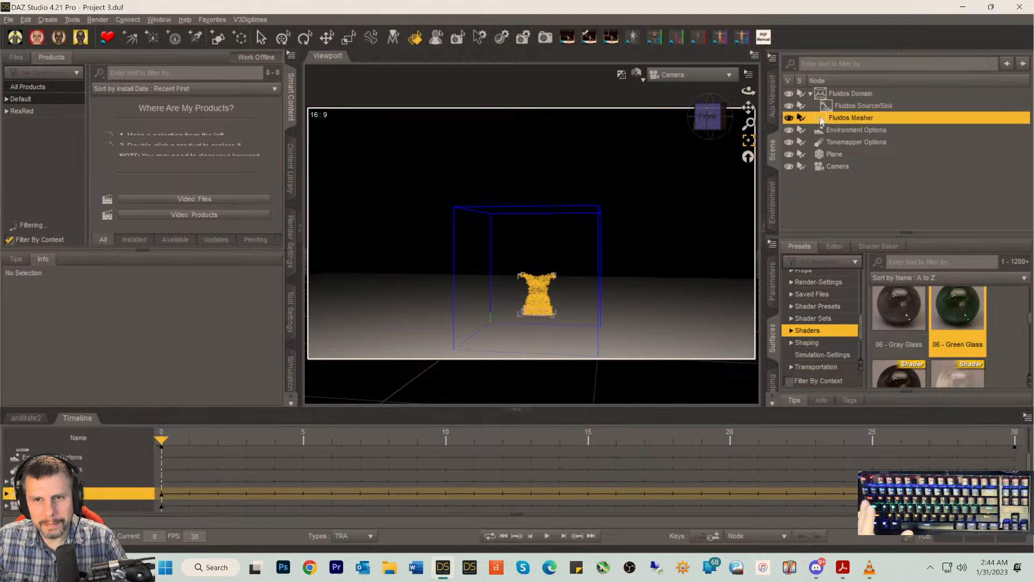
{"action": "key", "text": "Delete"}
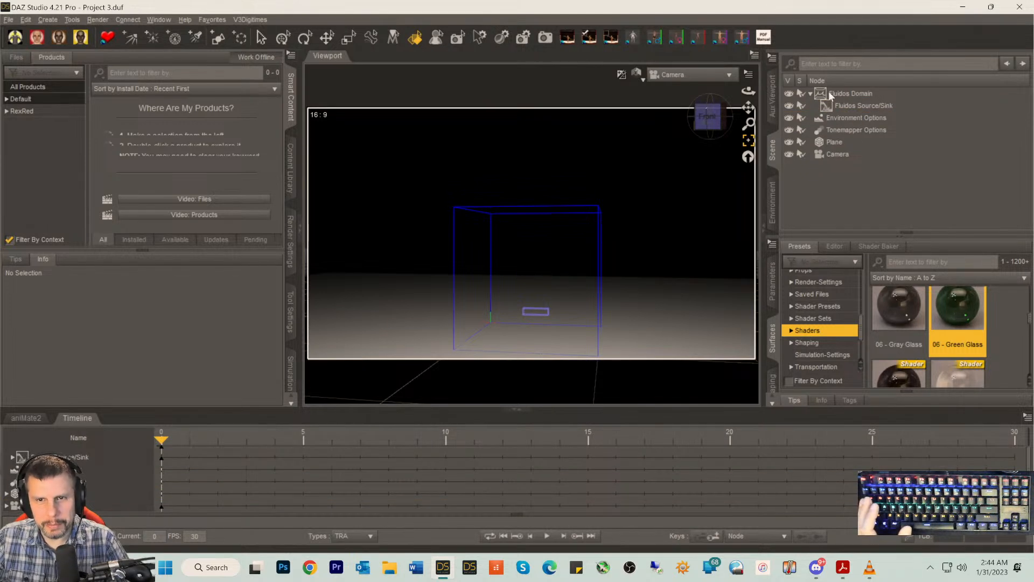
- Create a new Fluidos Mesher with the default name while the Fluidos Domain is selected
{"action": "left_click", "coordinate": [828, 92]}
{"action": "left_click", "coordinate": [41, 21]}
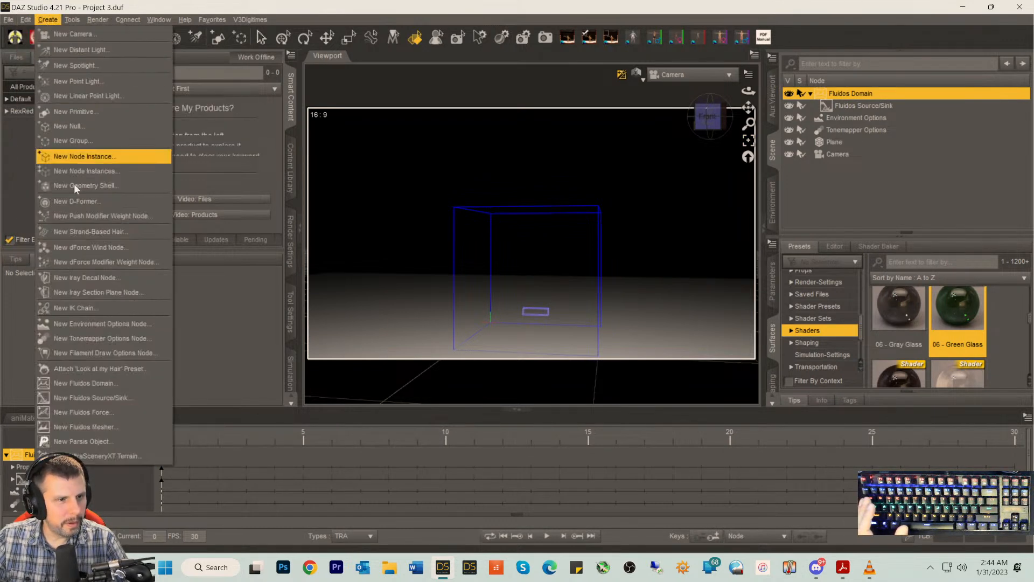
{"action": "left_click", "coordinate": [92, 426]}
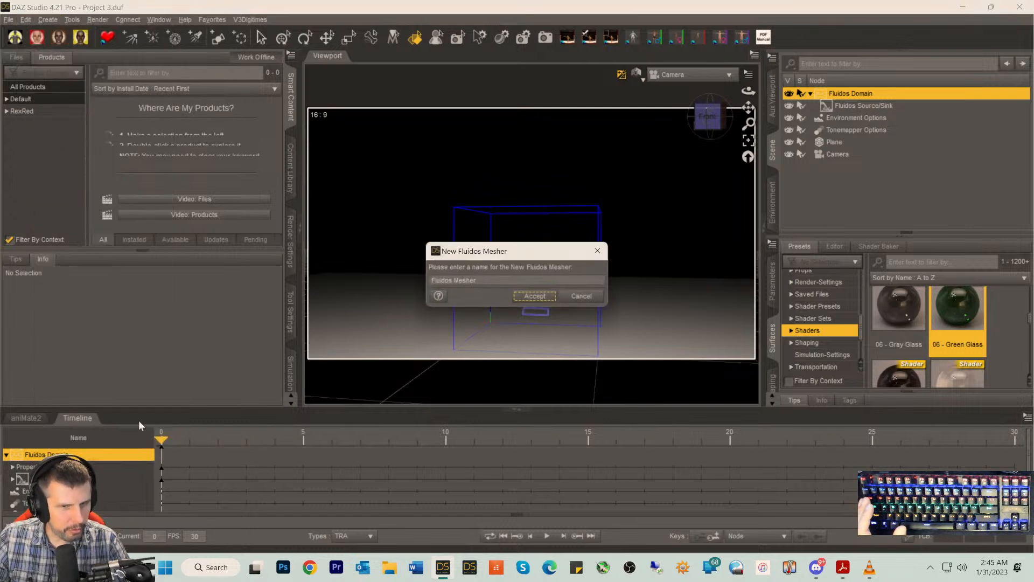
{"action": "left_click", "coordinate": [534, 296]}
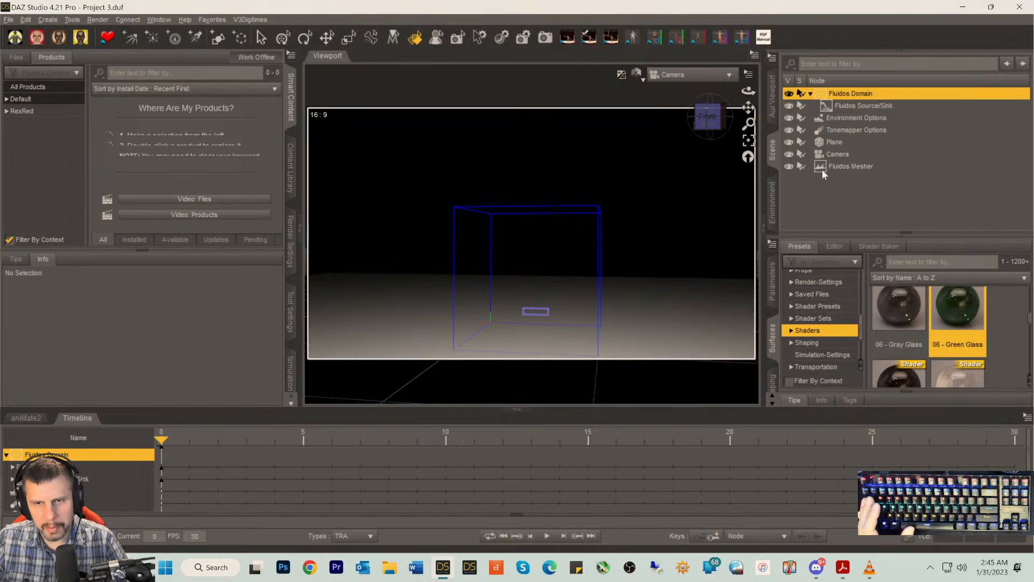
- Check the mesher setup instructions in the Fluidos II manual in Adobe Acrobat, then return to DAZ Studio
{"action": "left_click", "coordinate": [843, 568]}
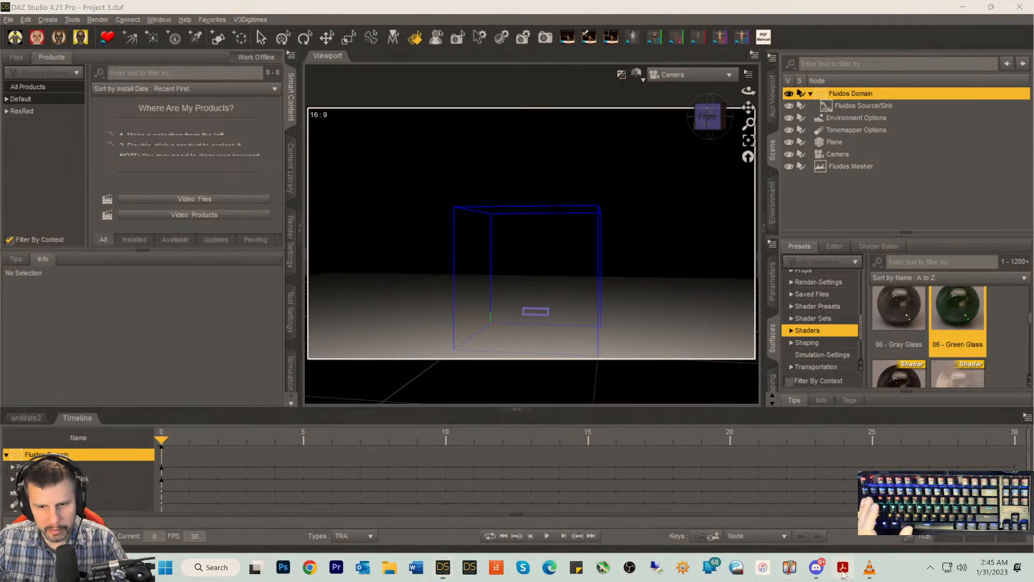
{"action": "scroll", "coordinate": [463, 291], "scroll_direction": "down", "scroll_amount": 2}
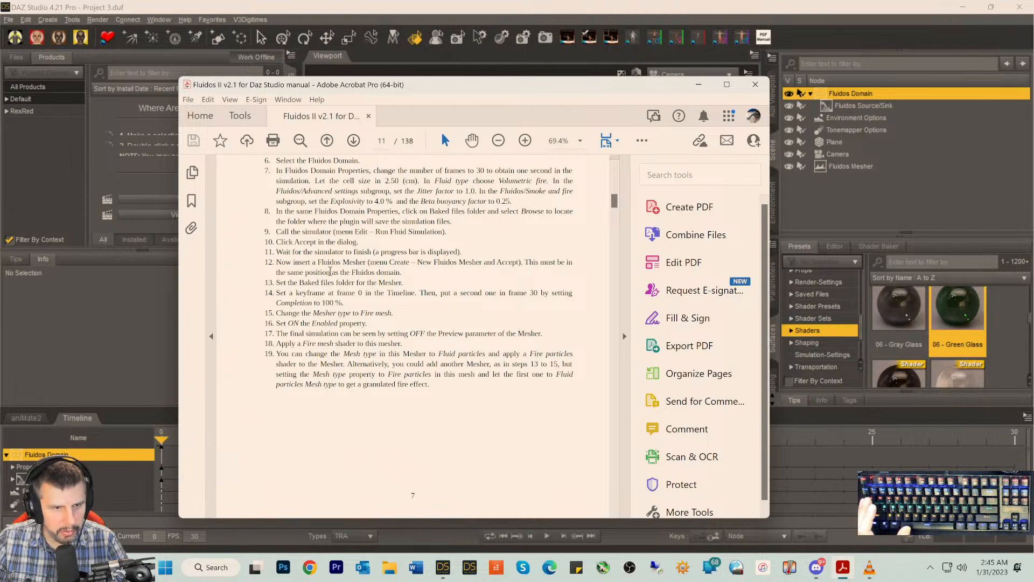
{"action": "left_click", "coordinate": [698, 84]}
- Change the viewport's draw style and move the new Fluidos Mesher to an X Translate of about 47.19
{"action": "mouse_move", "coordinate": [706, 119]}
{"action": "left_mouse_down"}
{"action": "mouse_move", "coordinate": [735, 139]}
{"action": "mouse_move", "coordinate": [707, 123]}
{"action": "left_mouse_up"}
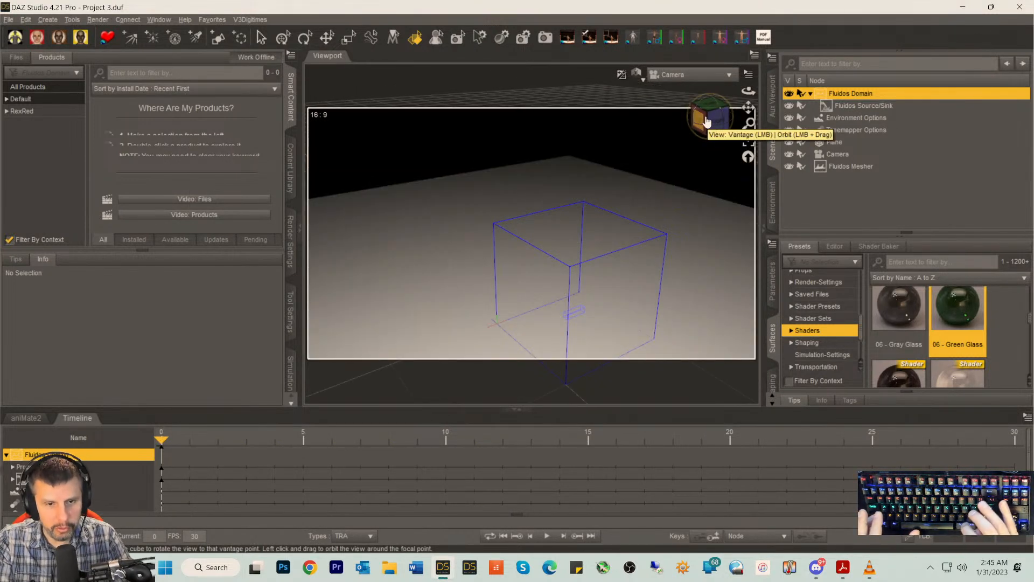
{"action": "key", "text": "ctrl+9"}
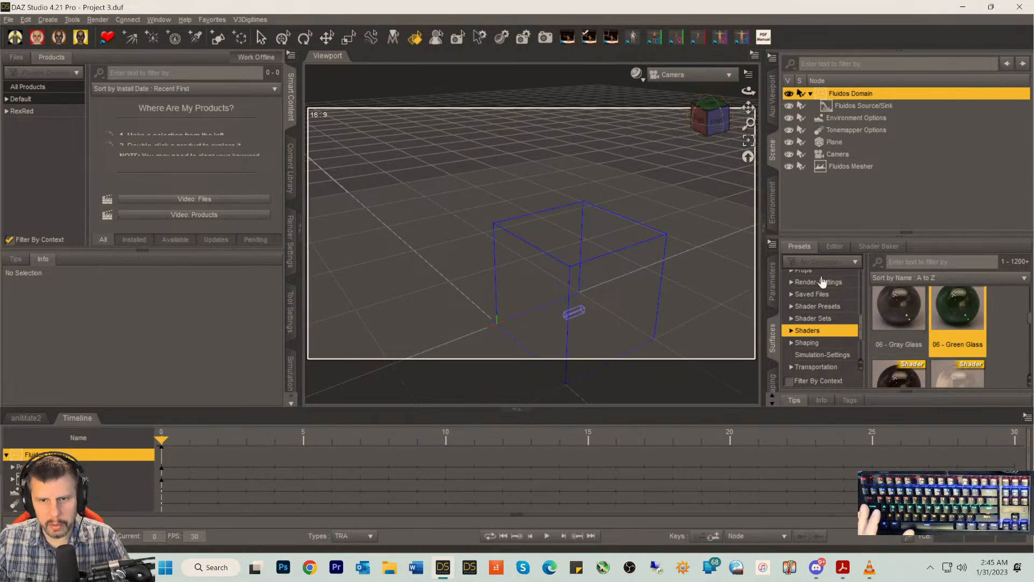
{"action": "left_click", "coordinate": [834, 247]}
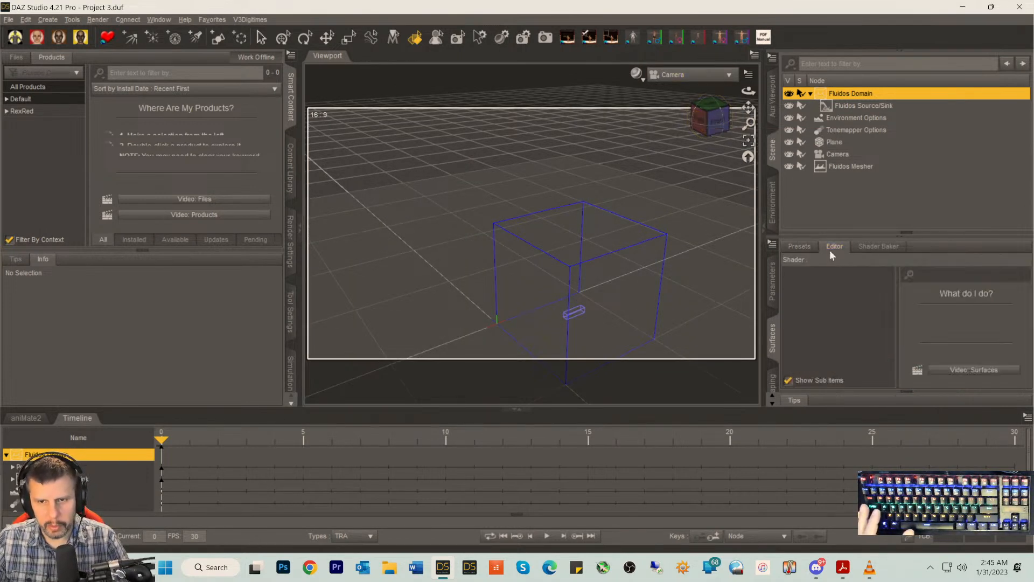
{"action": "left_click", "coordinate": [772, 293]}
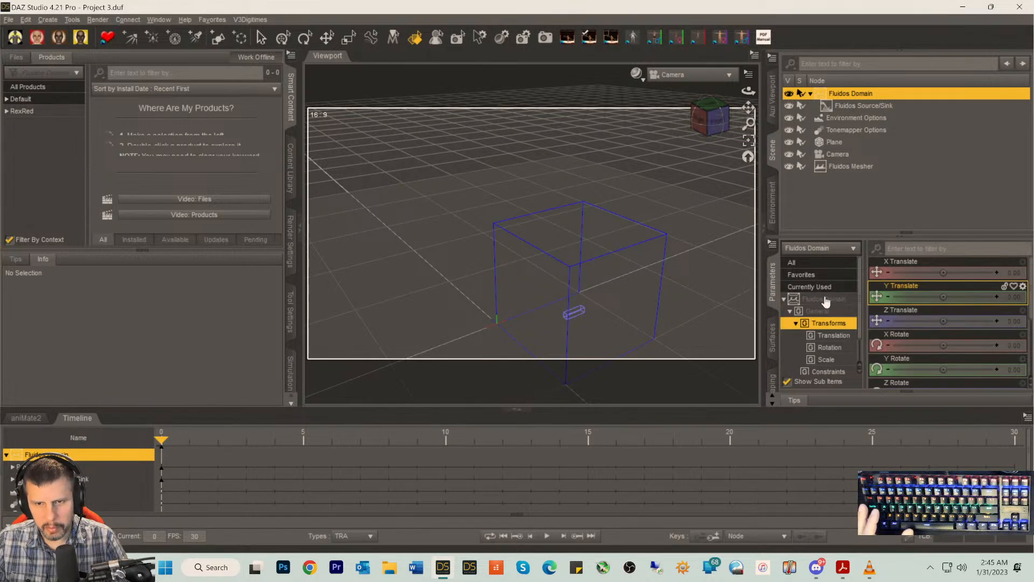
{"action": "left_click", "coordinate": [840, 166]}
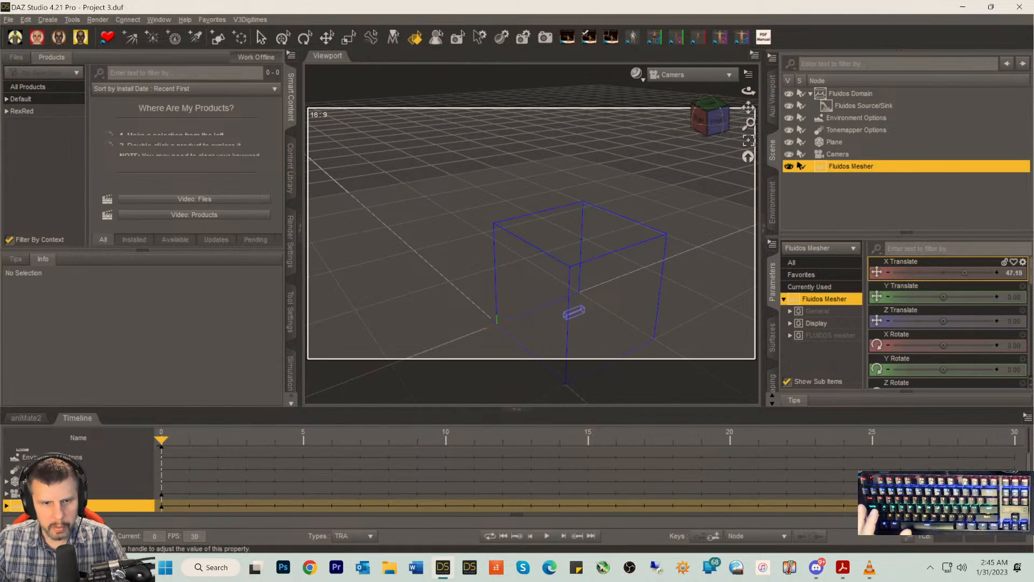
- Move the new Fluidos Mesher to a Z Translate of about -76.04 and a Y Translate of about 4.87
{"action": "left_click_drag", "start_coordinate": [710, 112], "coordinate": [711, 141]}
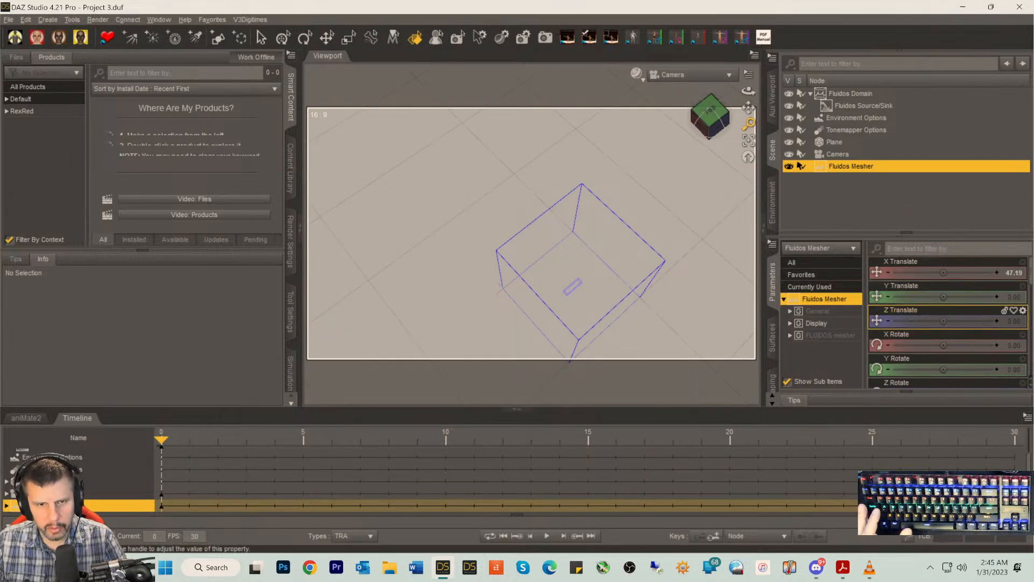
{"action": "left_click_drag", "start_coordinate": [921, 321], "coordinate": [916, 321]}
{"action": "left_click_drag", "start_coordinate": [711, 126], "coordinate": [703, 116]}
{"action": "left_click", "coordinate": [708, 126]}
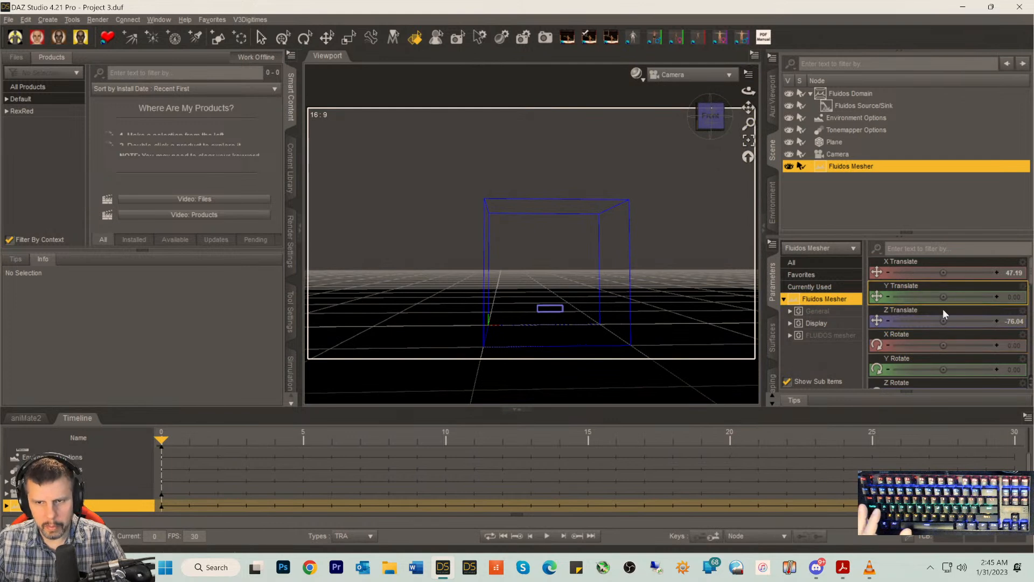
{"action": "left_click_drag", "start_coordinate": [943, 297], "coordinate": [960, 297]}
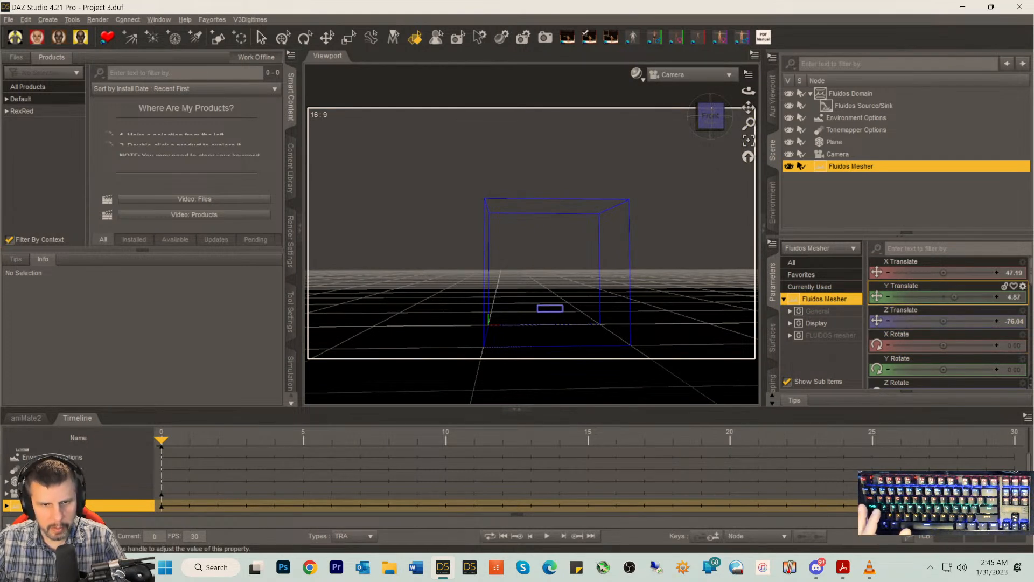
- Position the Fluidos Mesher to match the Fluidos Domain at X Translate 51.78, Y Translate 21.62 and Z Translate 39.67
{"action": "left_click_drag", "start_coordinate": [716, 116], "coordinate": [692, 129]}
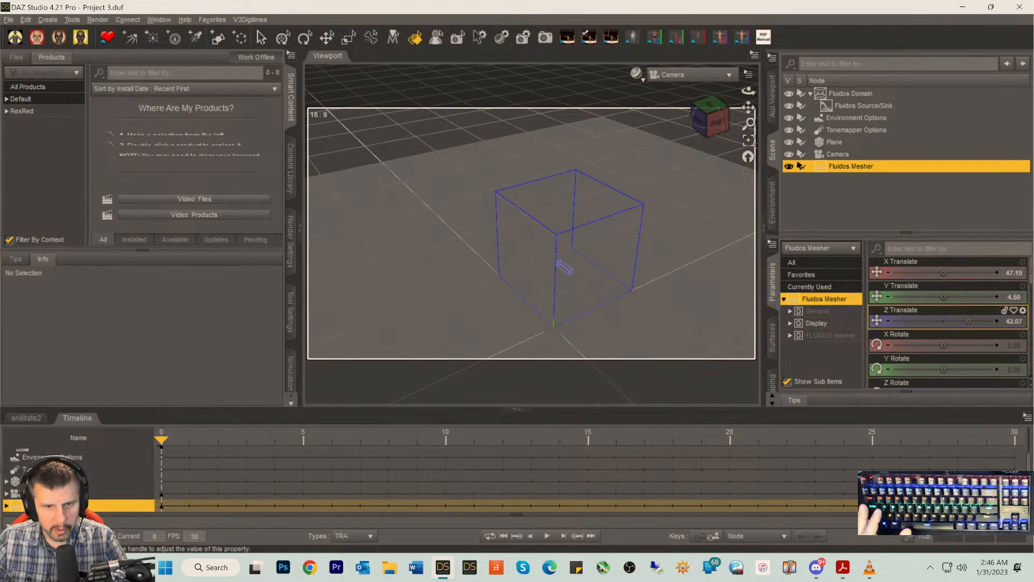
{"action": "left_click", "coordinate": [712, 122]}
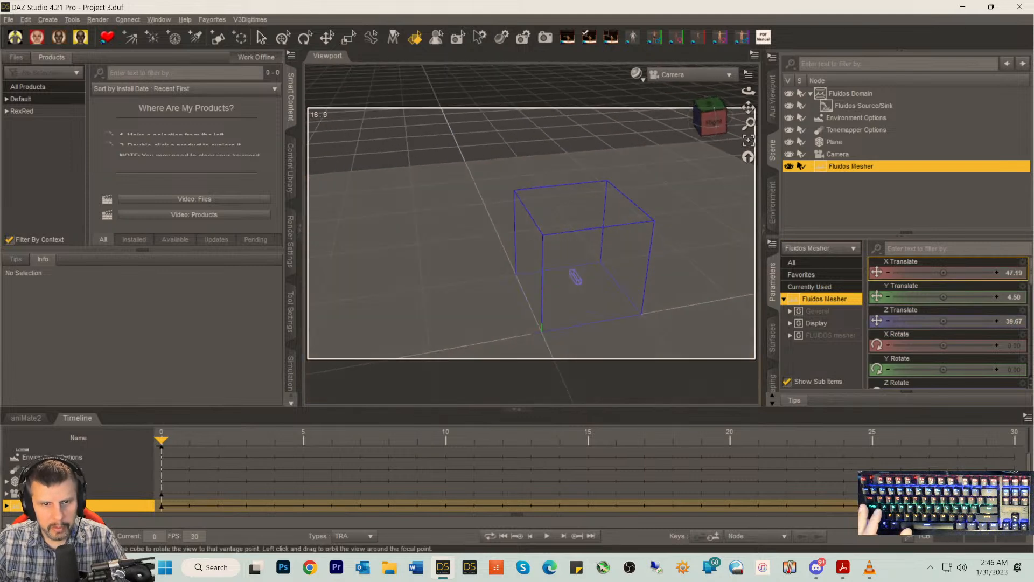
{"action": "left_click_drag", "start_coordinate": [712, 122], "coordinate": [718, 134]}
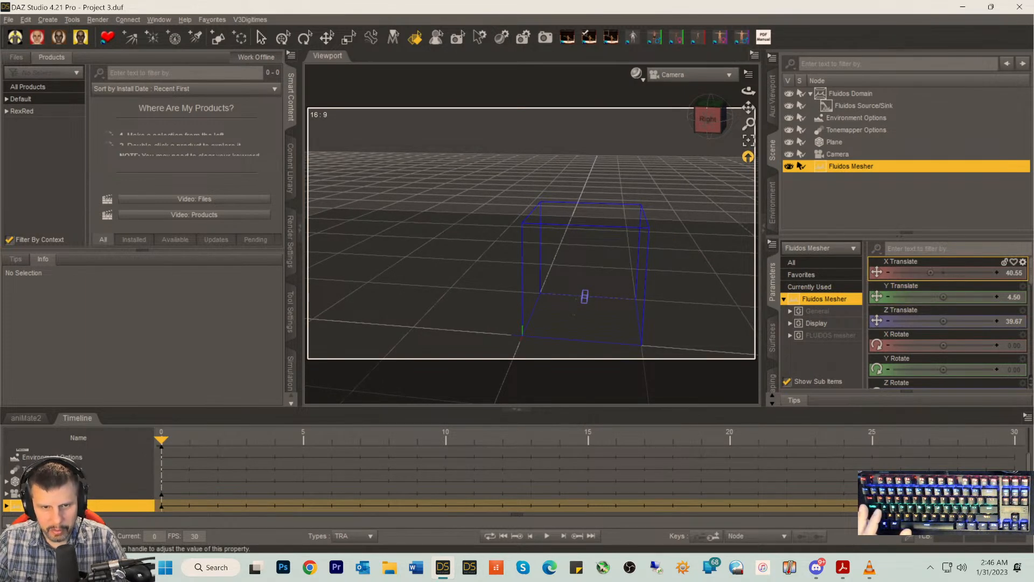
{"action": "left_click", "coordinate": [708, 113]}
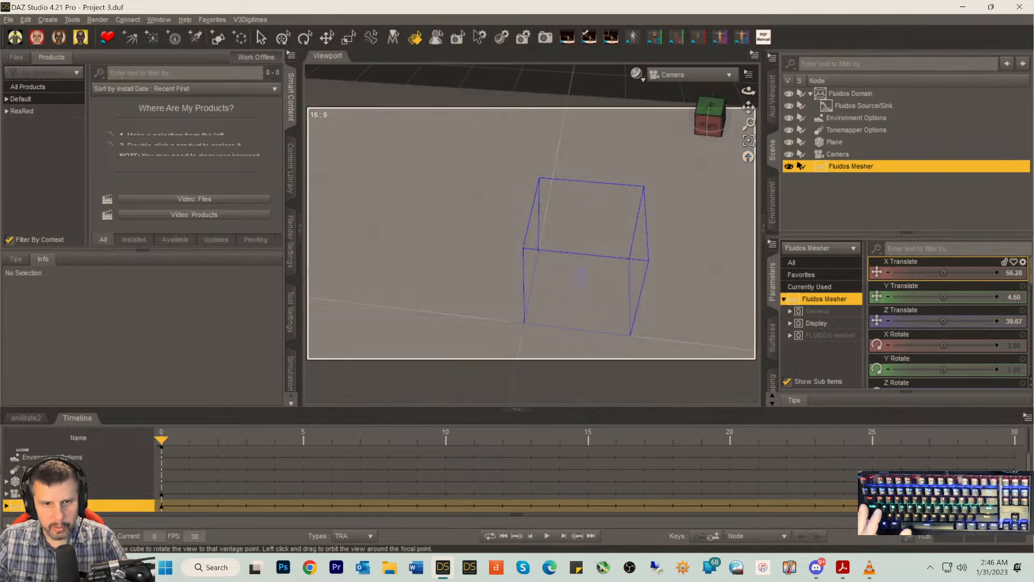
{"action": "mouse_move", "coordinate": [710, 116]}
{"action": "left_mouse_down"}
{"action": "mouse_move", "coordinate": [709, 81]}
{"action": "mouse_move", "coordinate": [706, 127]}
{"action": "left_mouse_up"}
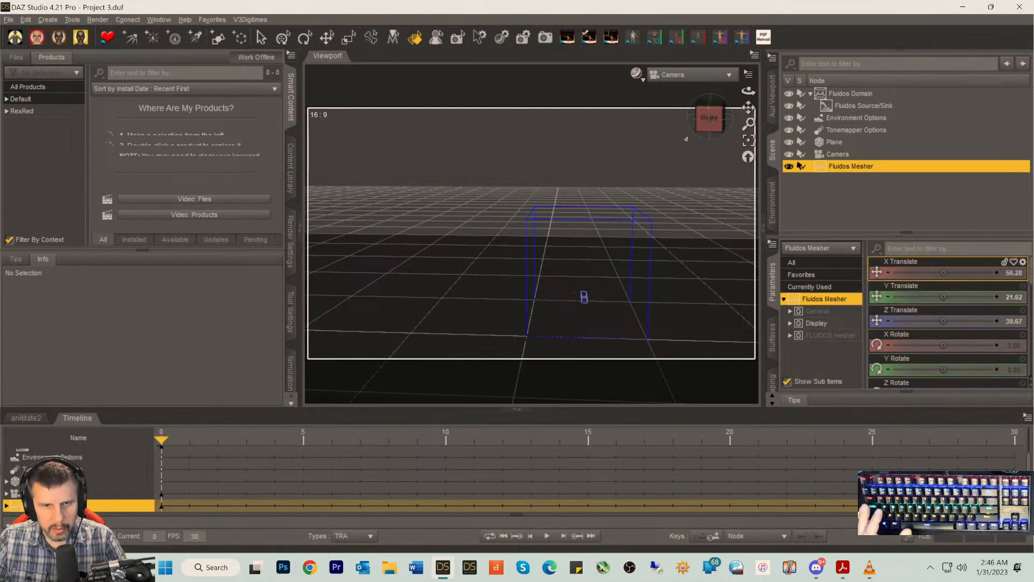
{"action": "left_click", "coordinate": [709, 117]}
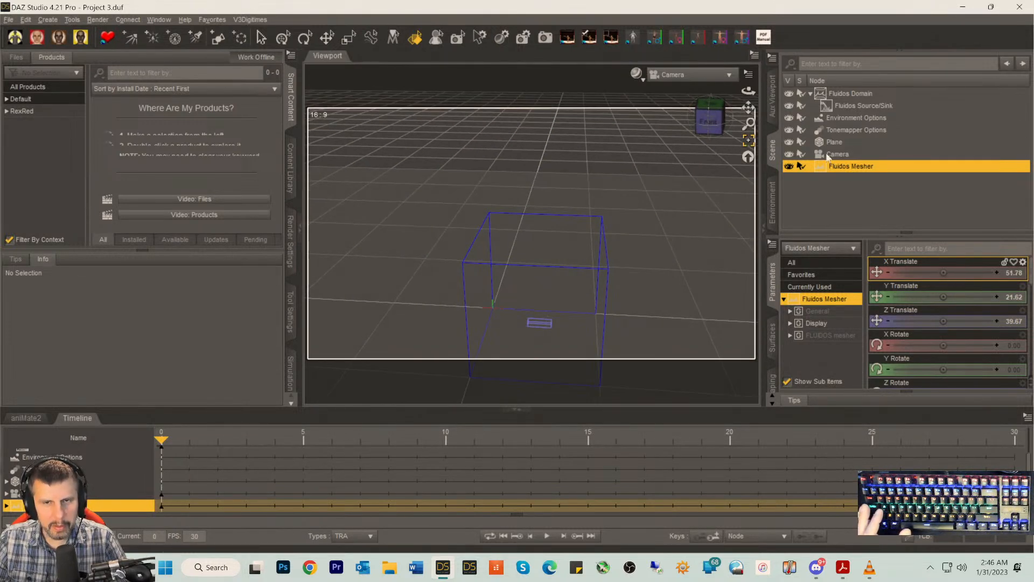
{"action": "left_click", "coordinate": [721, 129]}
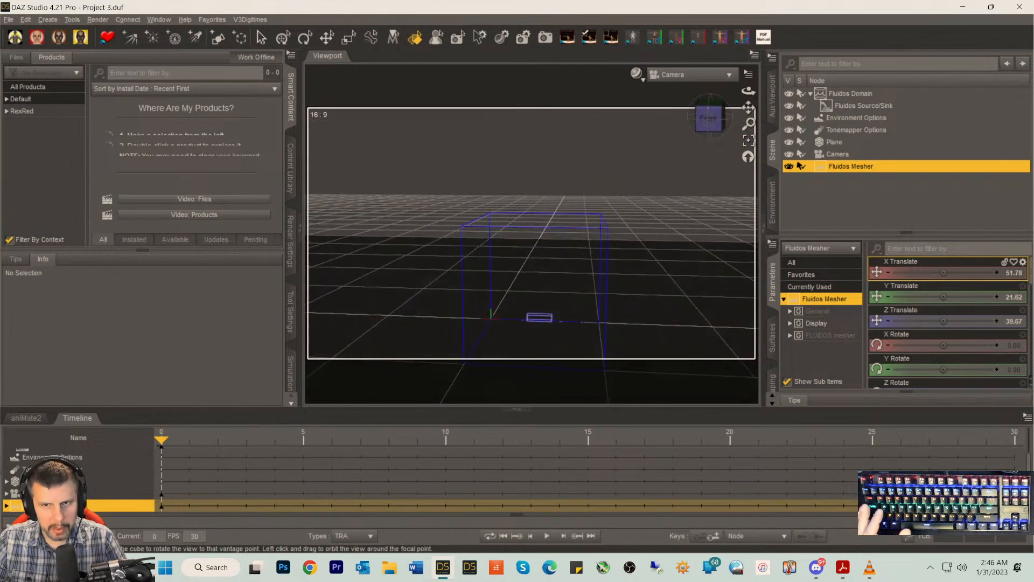
- Check the Fluidos manual and set the Mesher's Baked files folder to Fluidos Project 3 inside 1AFluidos Daz Project Objects
{"action": "left_click", "coordinate": [843, 568]}
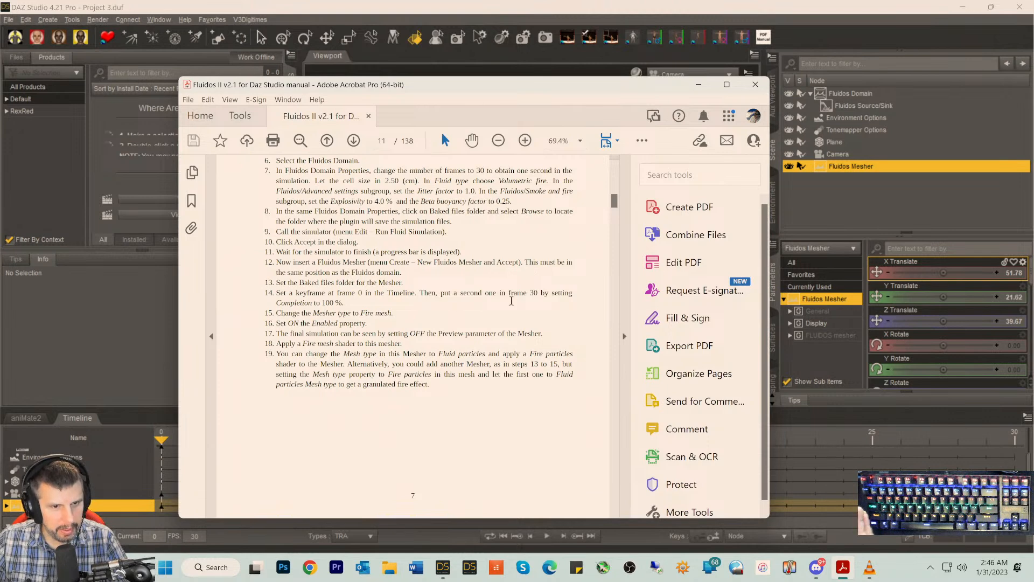
{"action": "left_click", "coordinate": [699, 85]}
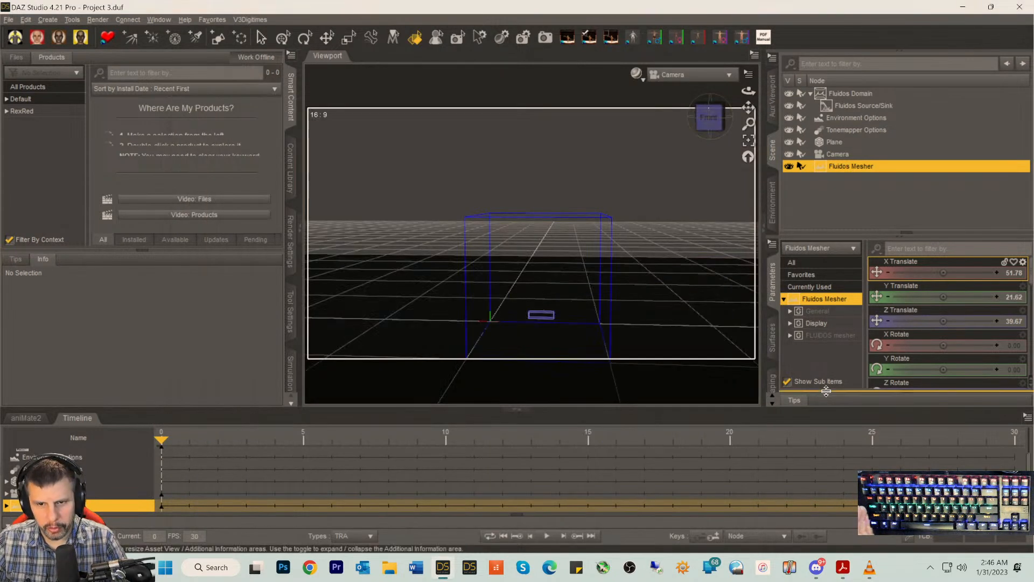
{"action": "left_click", "coordinate": [817, 339]}
{"action": "scroll", "coordinate": [909, 353], "scroll_direction": "down", "scroll_amount": 2}
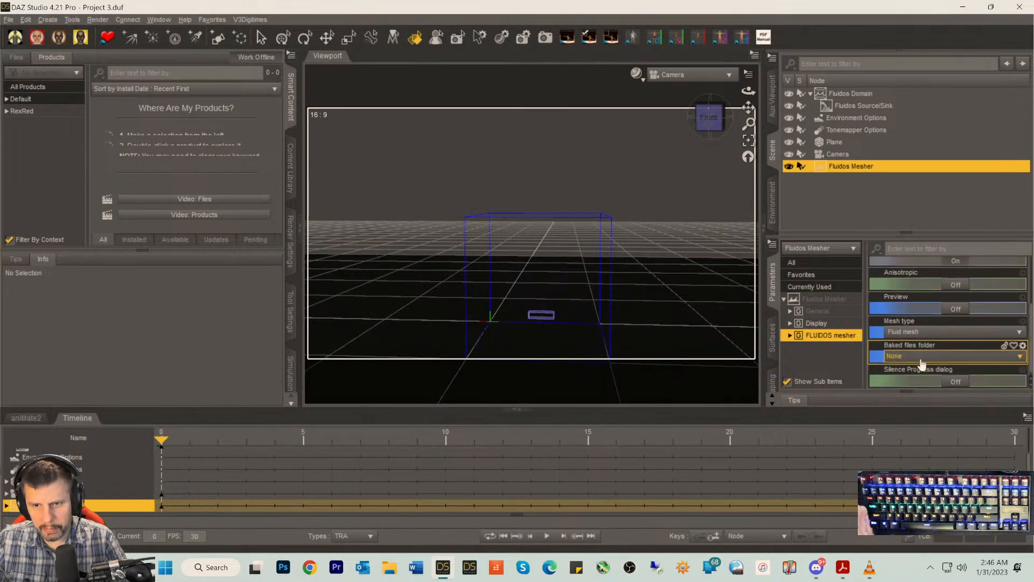
{"action": "left_click", "coordinate": [919, 357]}
{"action": "left_click", "coordinate": [878, 360]}
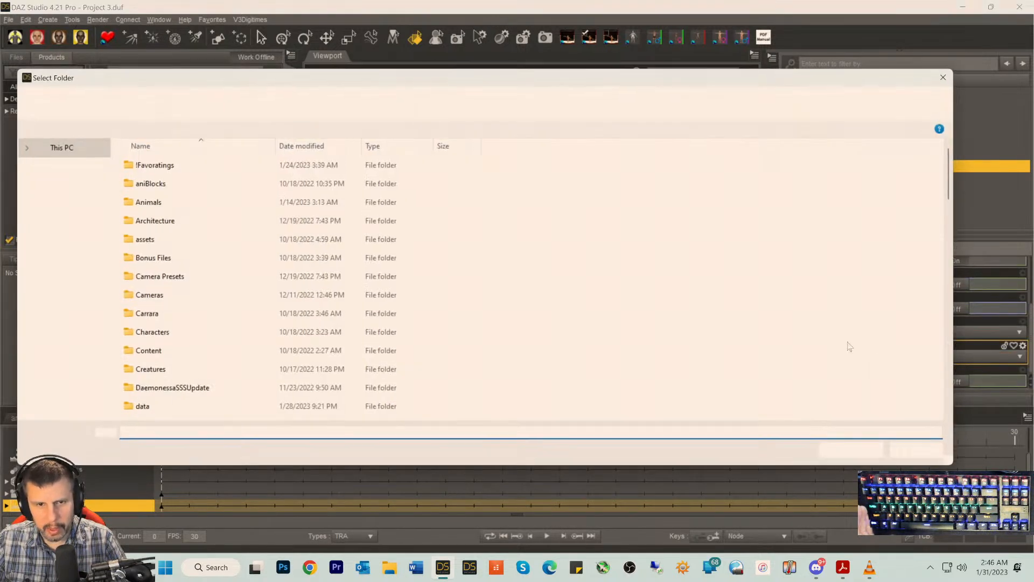
{"action": "scroll", "coordinate": [70, 243], "scroll_direction": "up", "scroll_amount": 5}
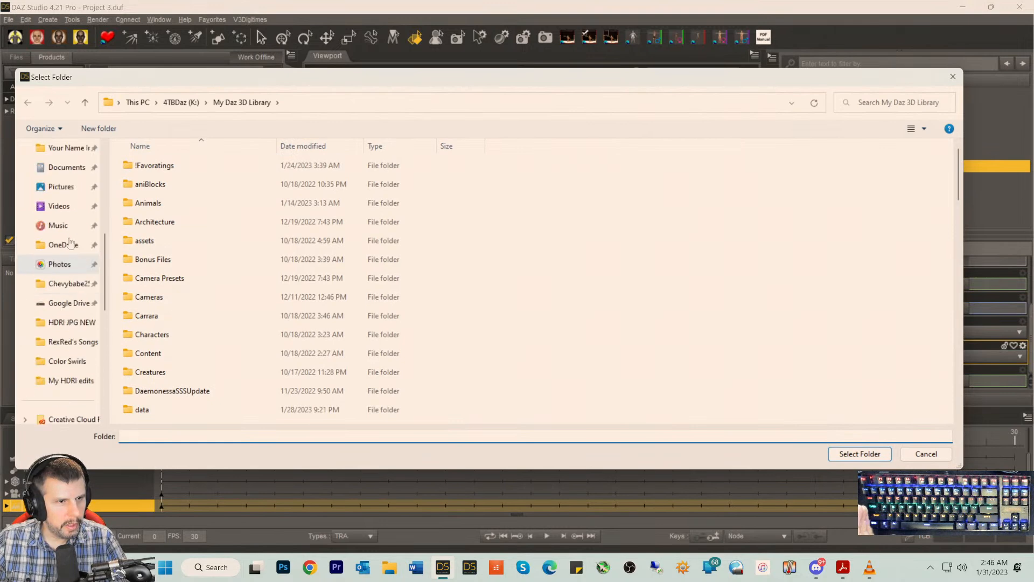
{"action": "scroll", "coordinate": [70, 243], "scroll_direction": "up", "scroll_amount": 4}
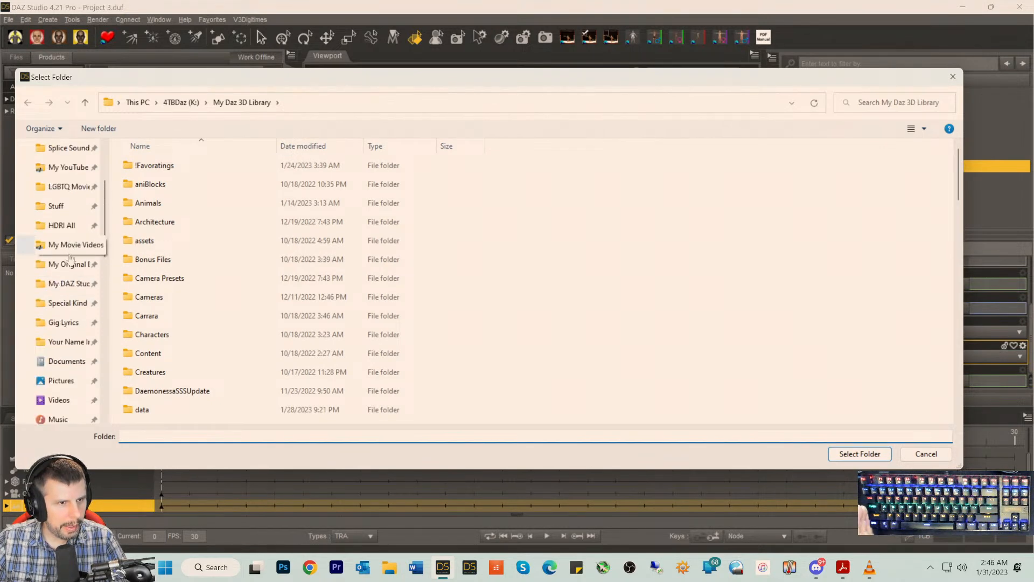
{"action": "left_click", "coordinate": [67, 265]}
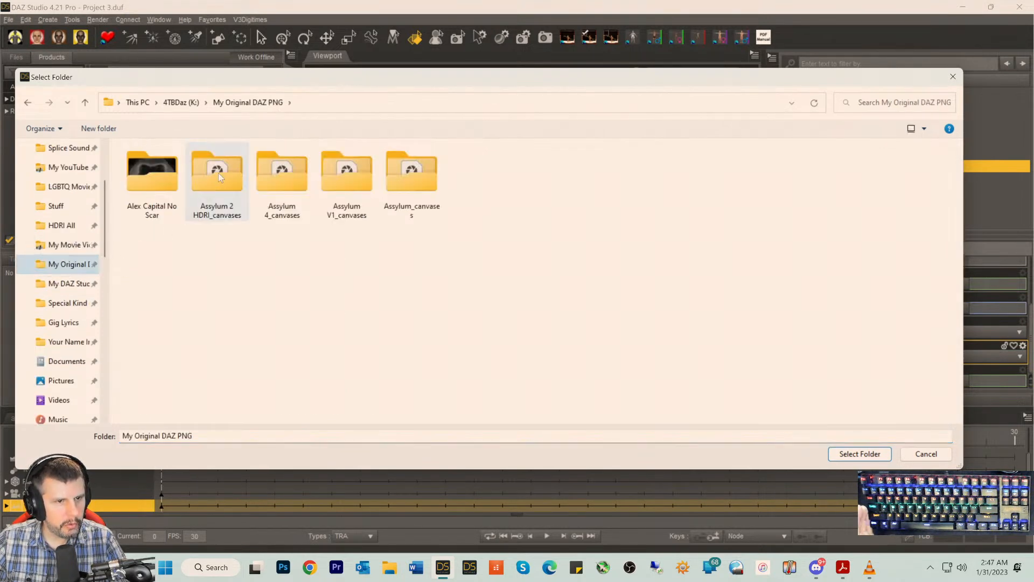
{"action": "left_click", "coordinate": [67, 284]}
{"action": "left_click", "coordinate": [228, 178]}
{"action": "double_click", "coordinate": [227, 179]}
{"action": "double_click", "coordinate": [178, 200]}
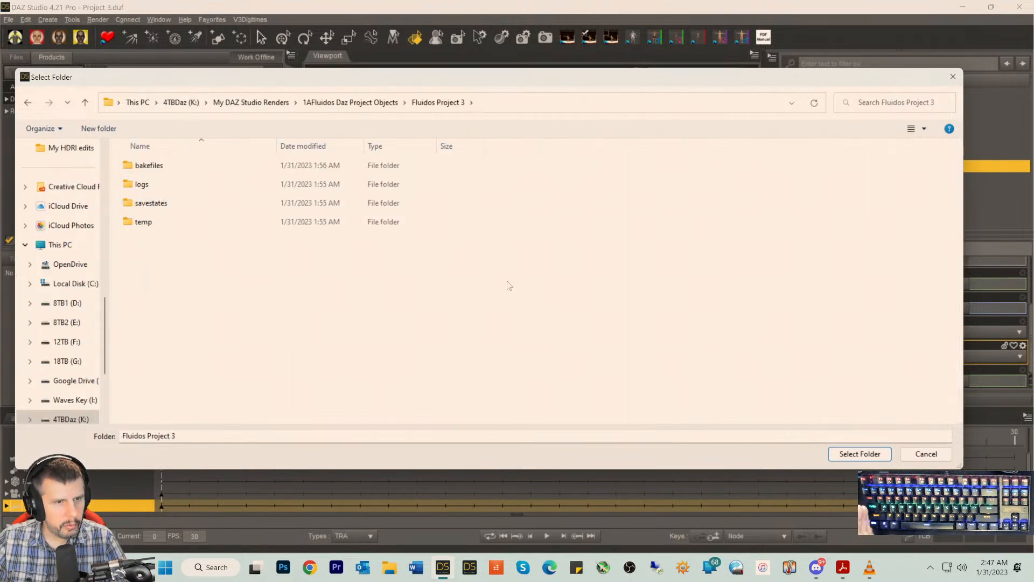
{"action": "left_click", "coordinate": [851, 453]}
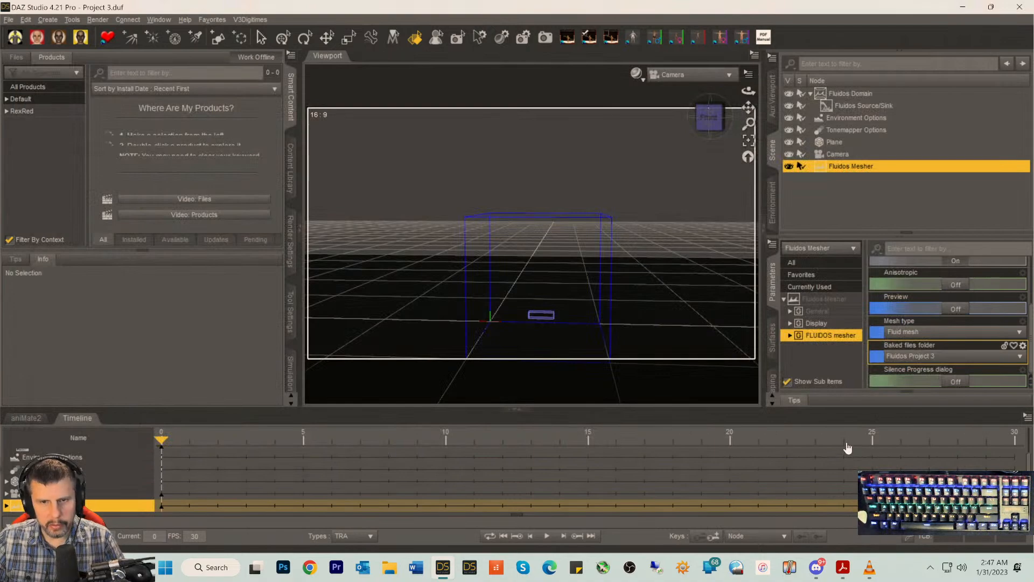
- Following the manual's keyframe instructions, go to frame 30 and set the Mesher's Completion to 100% there
{"action": "left_click", "coordinate": [842, 567]}
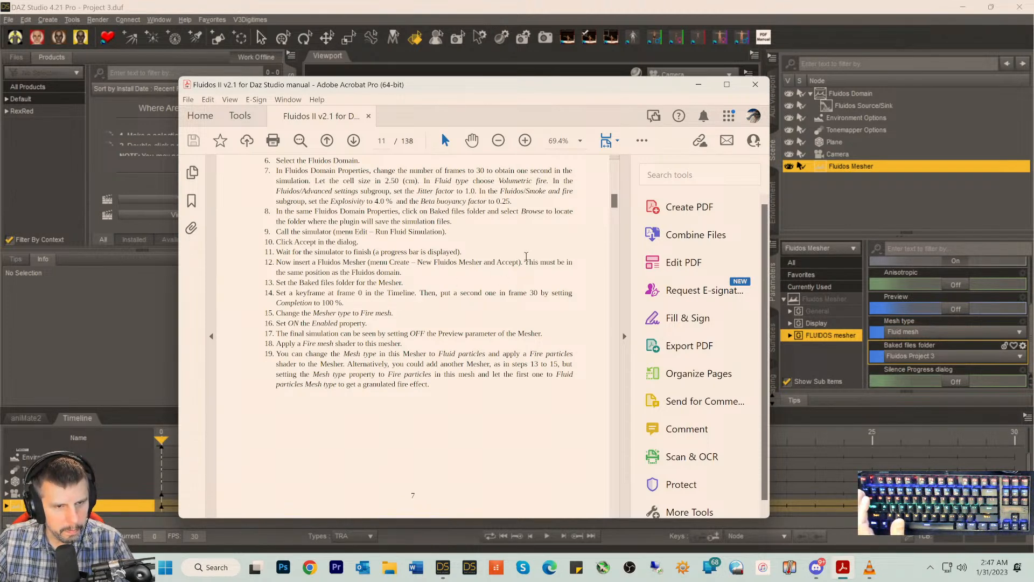
{"action": "left_click", "coordinate": [699, 84]}
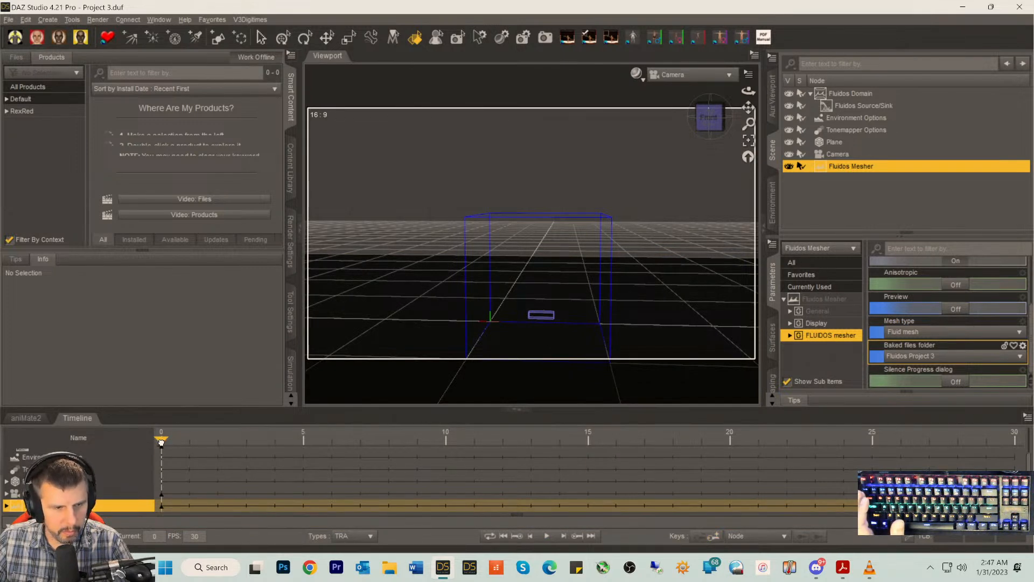
{"action": "mouse_move", "coordinate": [164, 442]}
{"action": "left_mouse_down"}
{"action": "mouse_move", "coordinate": [189, 442]}
{"action": "mouse_move", "coordinate": [161, 443]}
{"action": "left_mouse_up"}
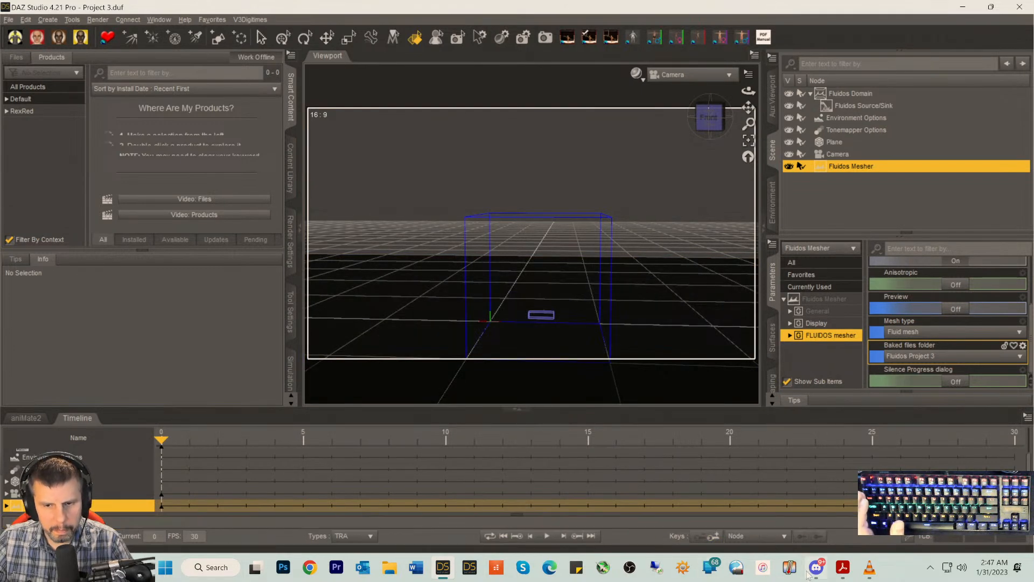
{"action": "left_click", "coordinate": [843, 567]}
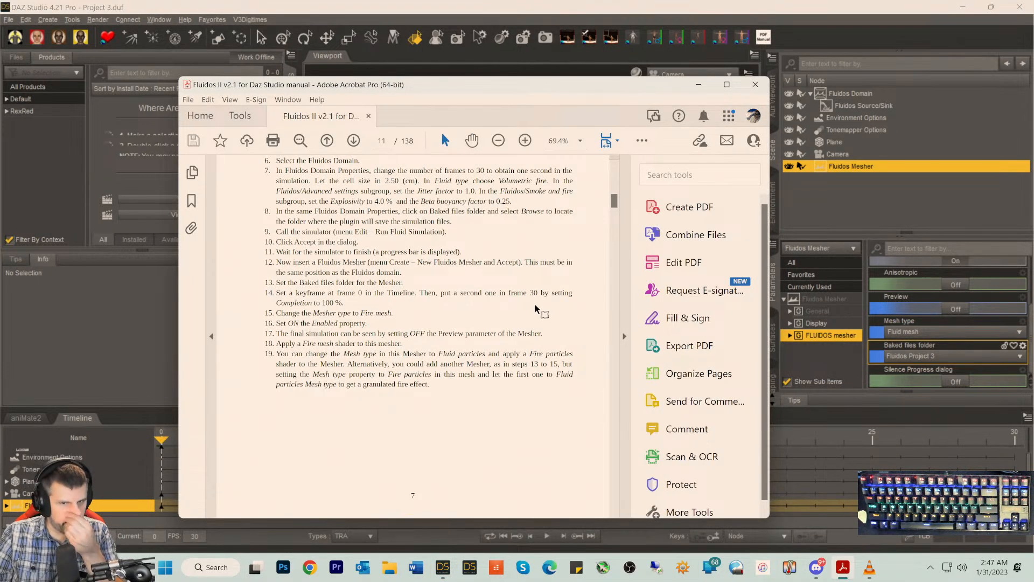
{"action": "left_click", "coordinate": [698, 85]}
{"action": "left_click_drag", "start_coordinate": [161, 440], "coordinate": [1017, 439]}
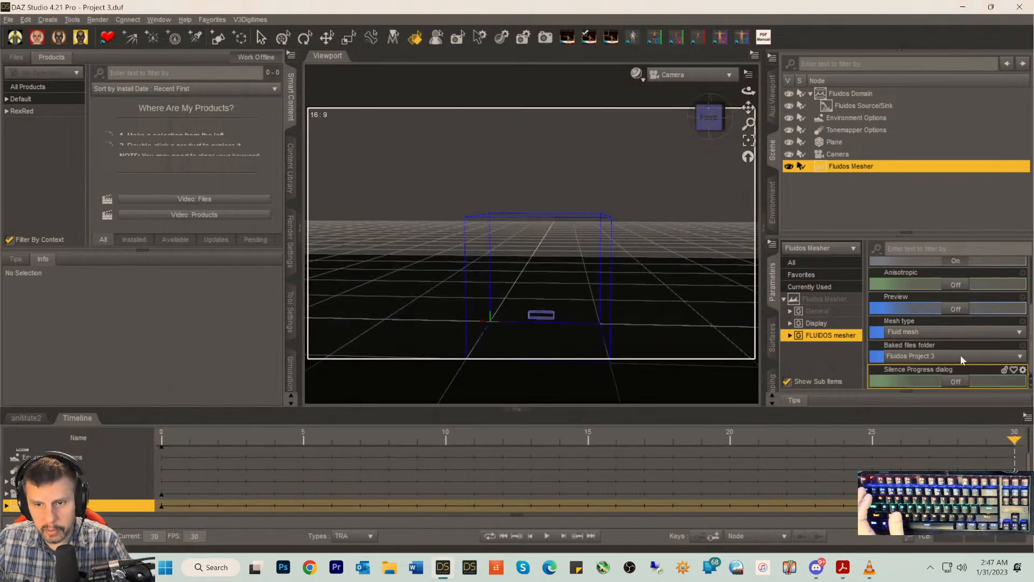
{"action": "scroll", "coordinate": [934, 372], "scroll_direction": "up", "scroll_amount": 3}
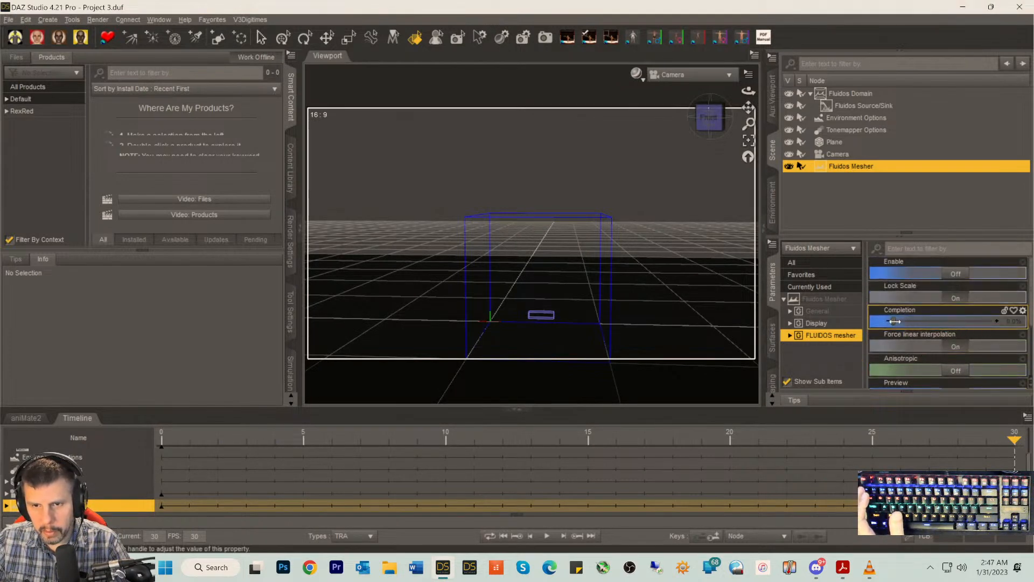
{"action": "scroll", "coordinate": [1012, 355], "scroll_direction": "down", "scroll_amount": 1}
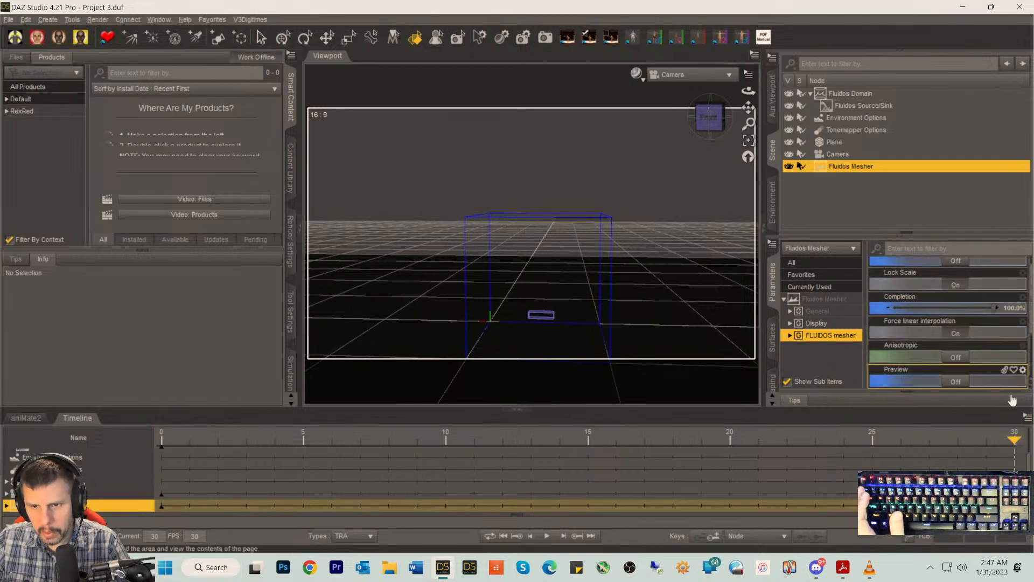
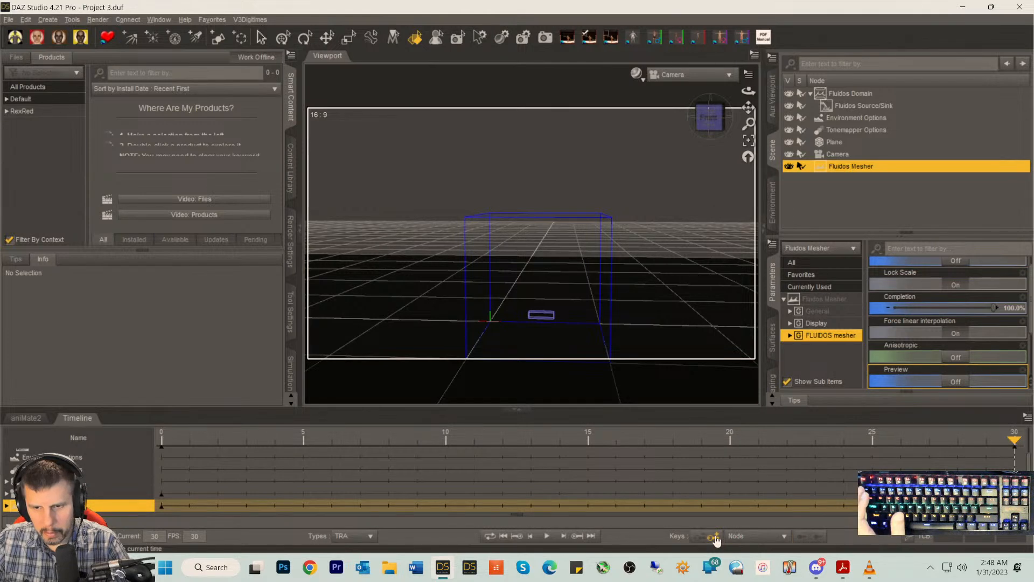
- Scrub the timeline between frame 0 and frame 30 to check the Mesher's Completion animation
{"action": "scroll", "coordinate": [973, 321], "scroll_direction": "down", "scroll_amount": 3}
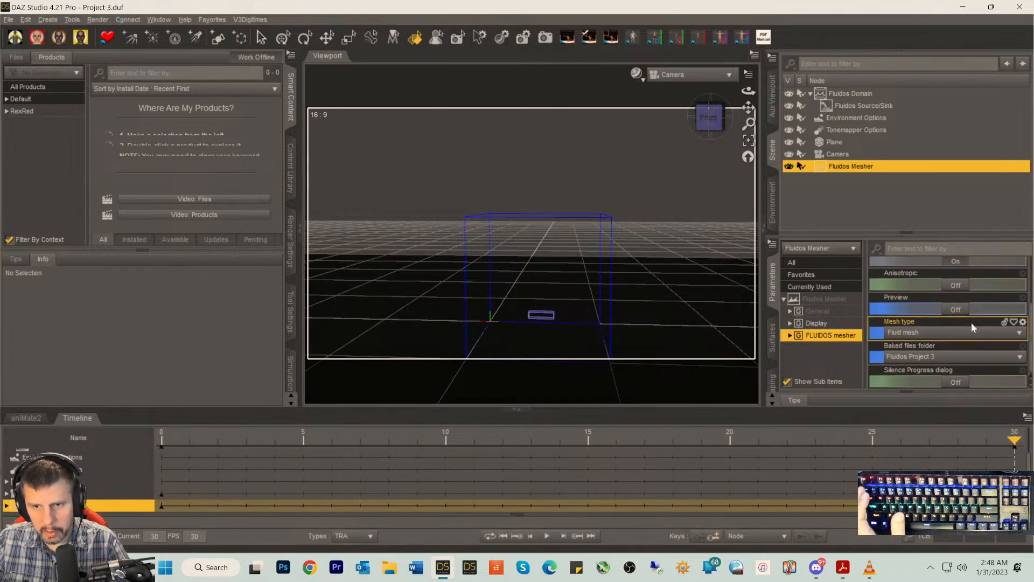
{"action": "scroll", "coordinate": [974, 329], "scroll_direction": "up", "scroll_amount": 3}
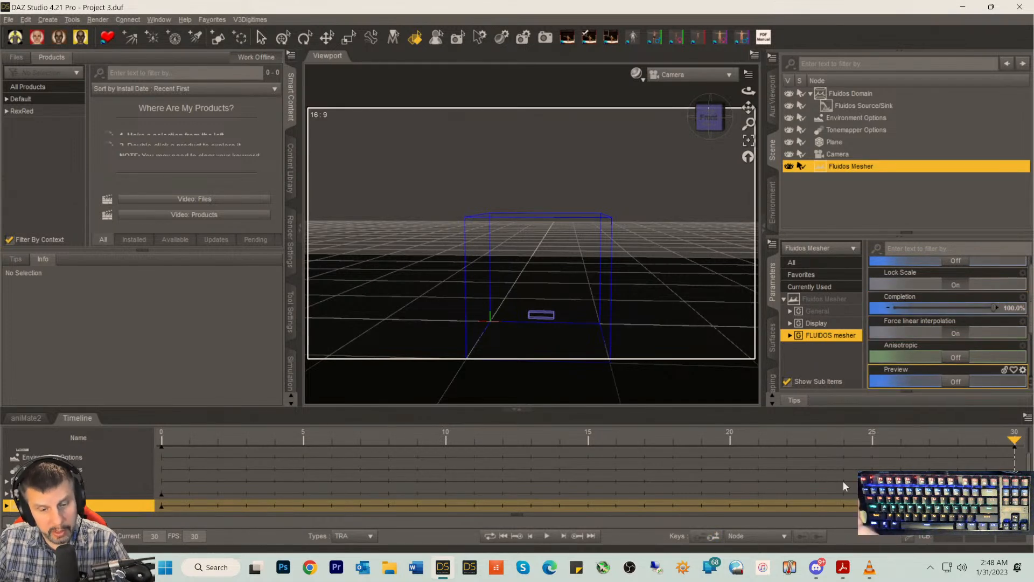
{"action": "left_click", "coordinate": [844, 569]}
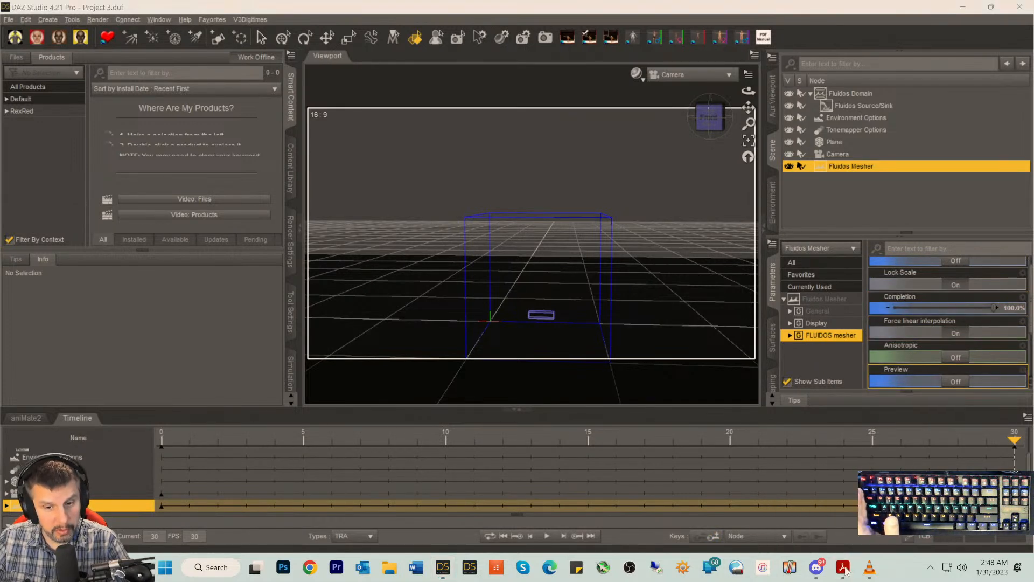
{"action": "left_click_drag", "start_coordinate": [1010, 441], "coordinate": [180, 489]}
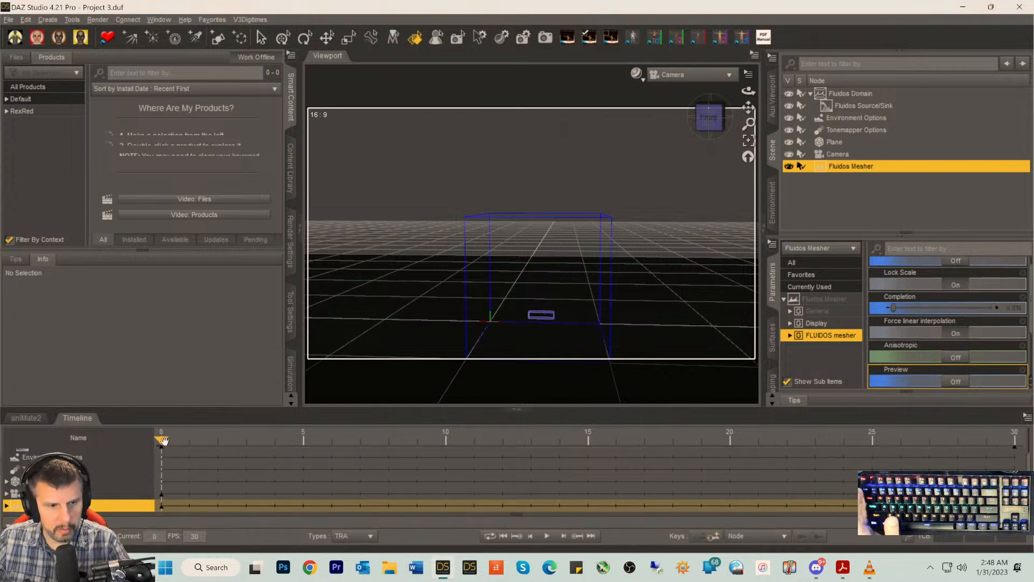
{"action": "left_click_drag", "start_coordinate": [164, 441], "coordinate": [869, 458]}
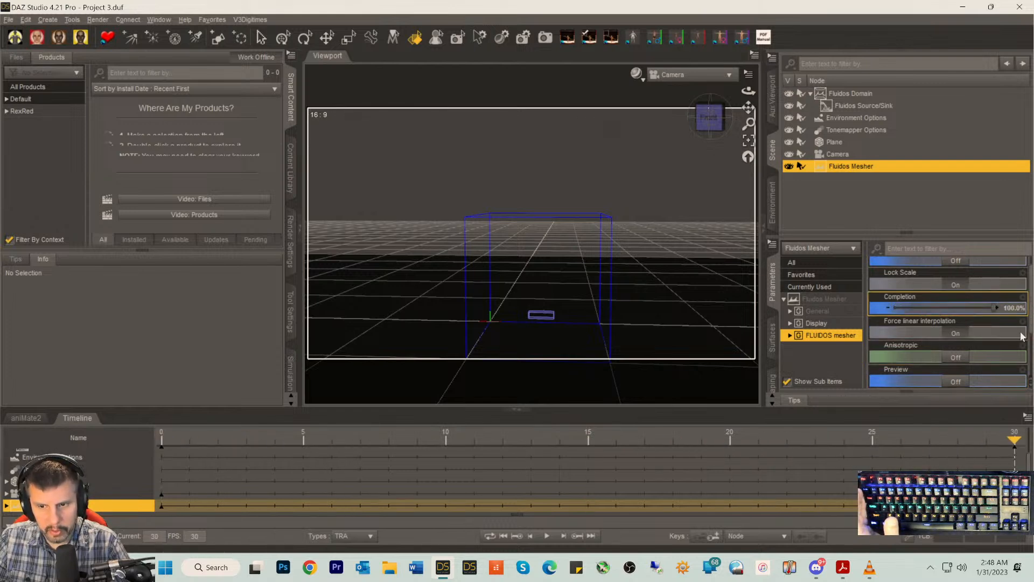
{"action": "left_click_drag", "start_coordinate": [1010, 443], "coordinate": [1014, 472]}
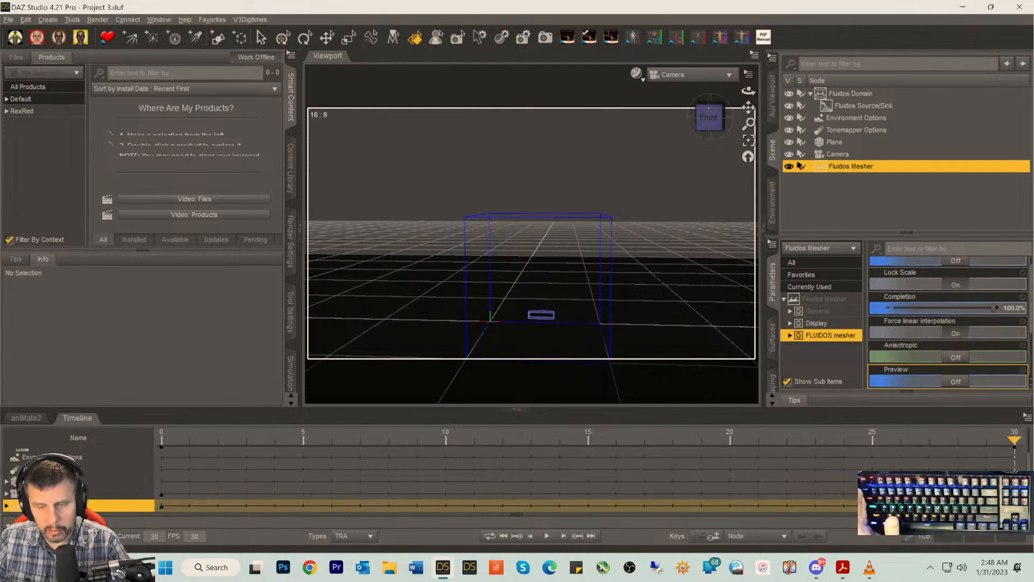
- Consult the manual for the next instruction and change the Fluidos Mesher's Mesh type to Fire mesh
{"action": "left_click", "coordinate": [842, 567]}
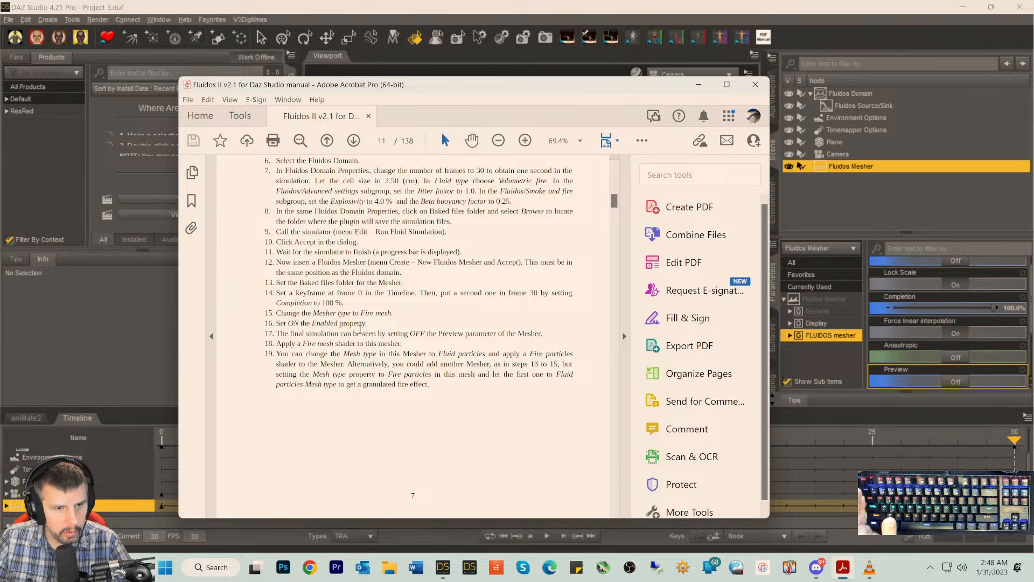
{"action": "left_click", "coordinate": [698, 85]}
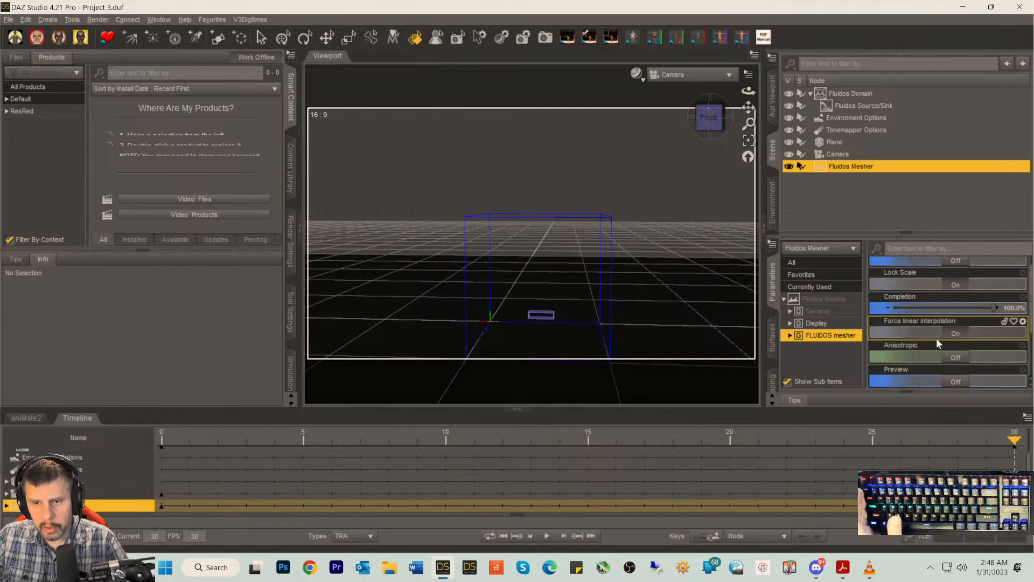
{"action": "scroll", "coordinate": [936, 340], "scroll_direction": "down", "scroll_amount": 3}
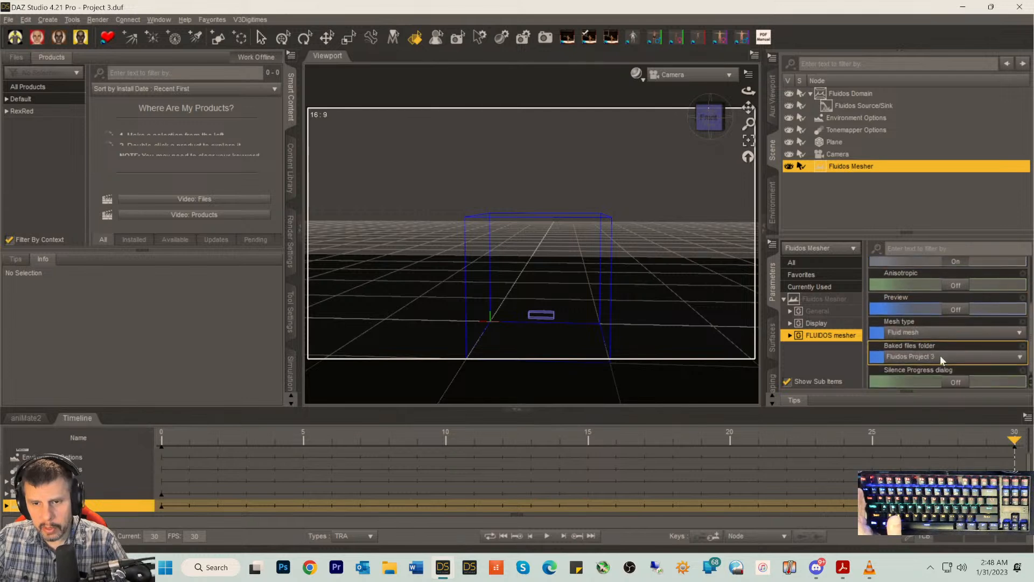
{"action": "left_click", "coordinate": [920, 332]}
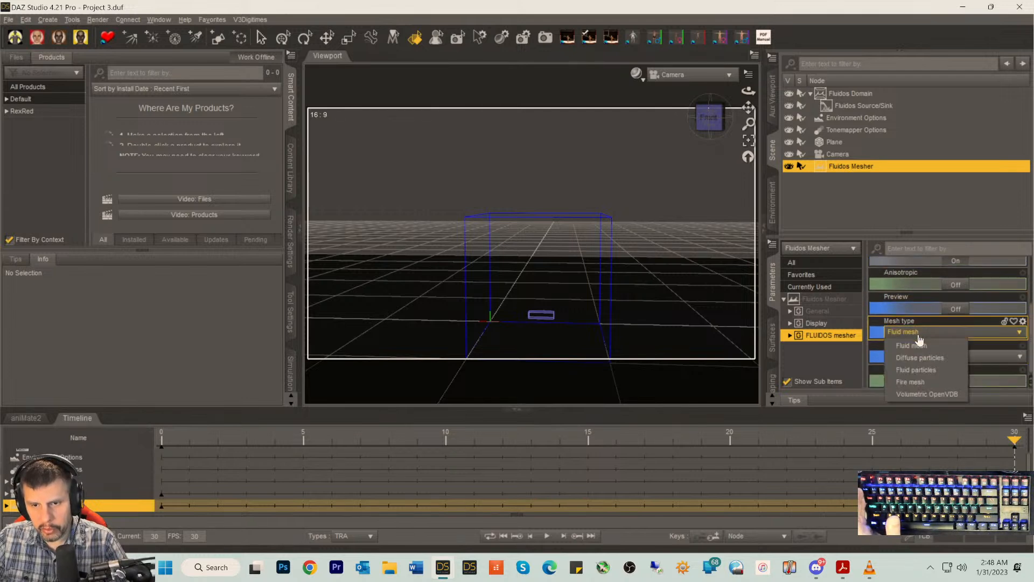
{"action": "left_click", "coordinate": [910, 382]}
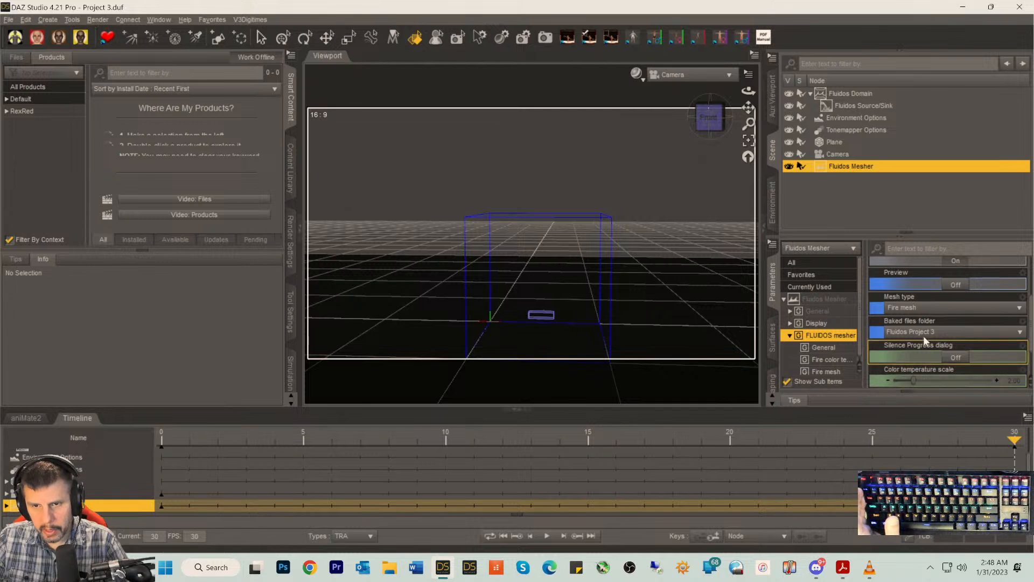
- Switch on the Fluidos Mesher's Enable property and consult the Fluidos manual for the next instruction
{"action": "scroll", "coordinate": [923, 338], "scroll_direction": "up", "scroll_amount": 4}
{"action": "left_click", "coordinate": [955, 275]}
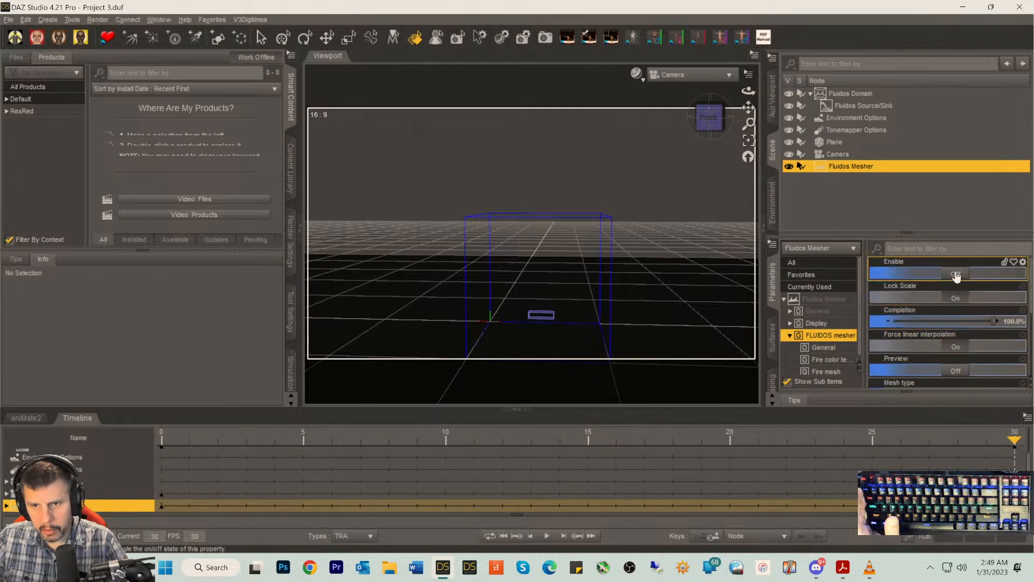
{"action": "left_click", "coordinate": [843, 567]}
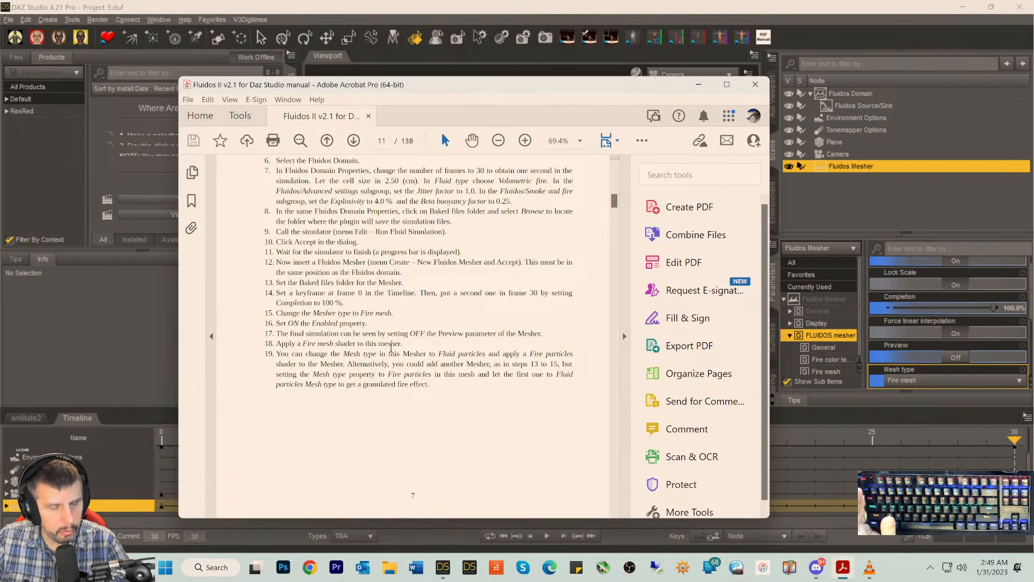
{"action": "left_click", "coordinate": [705, 87]}
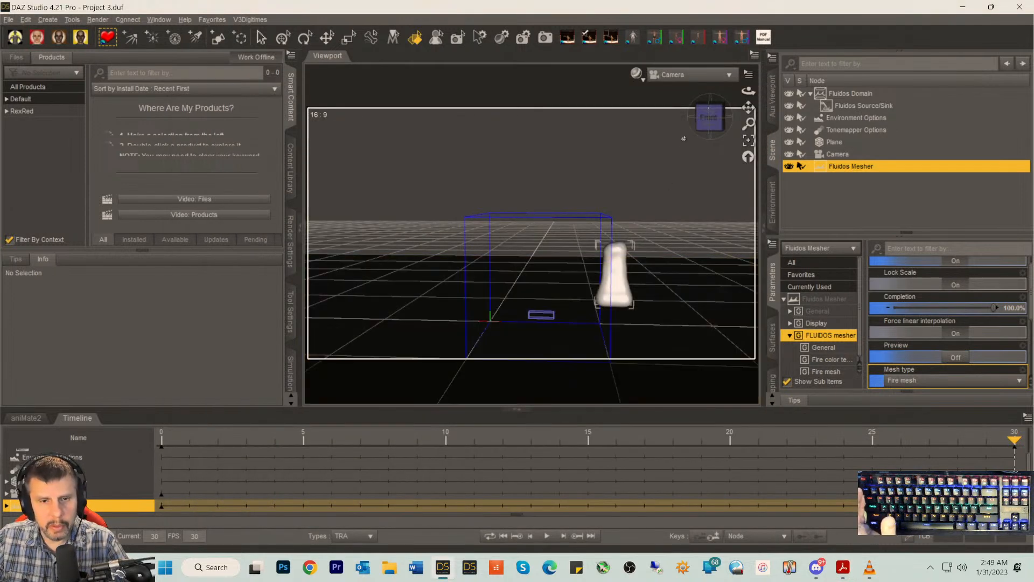
- At frame 30, move the Fluidos Mesher inside the domain with X Translate about 1.20 and Z Translate about 5.18
{"action": "left_click_drag", "start_coordinate": [705, 130], "coordinate": [723, 102]}
{"action": "left_click", "coordinate": [719, 107]}
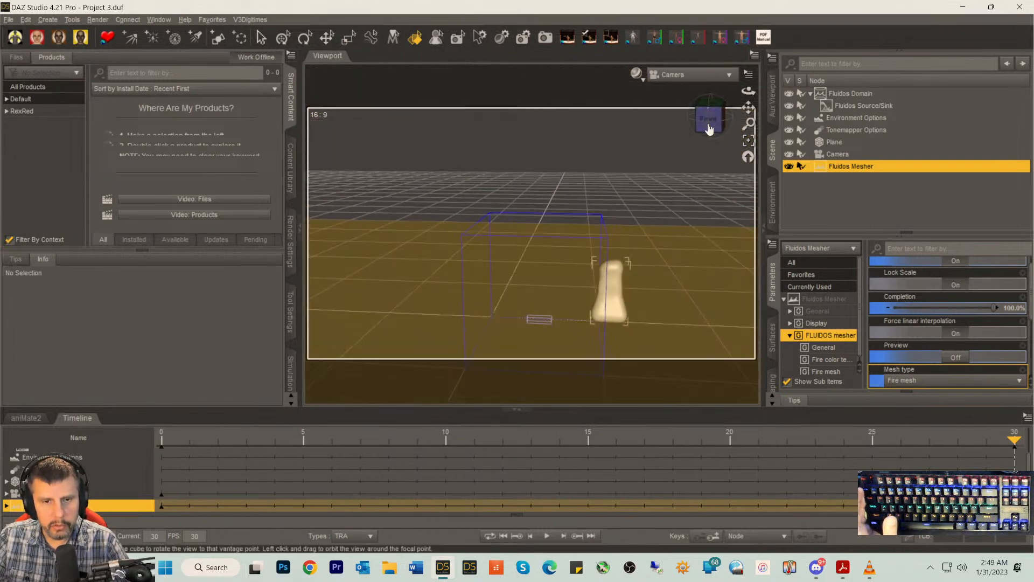
{"action": "left_click", "coordinate": [814, 300]}
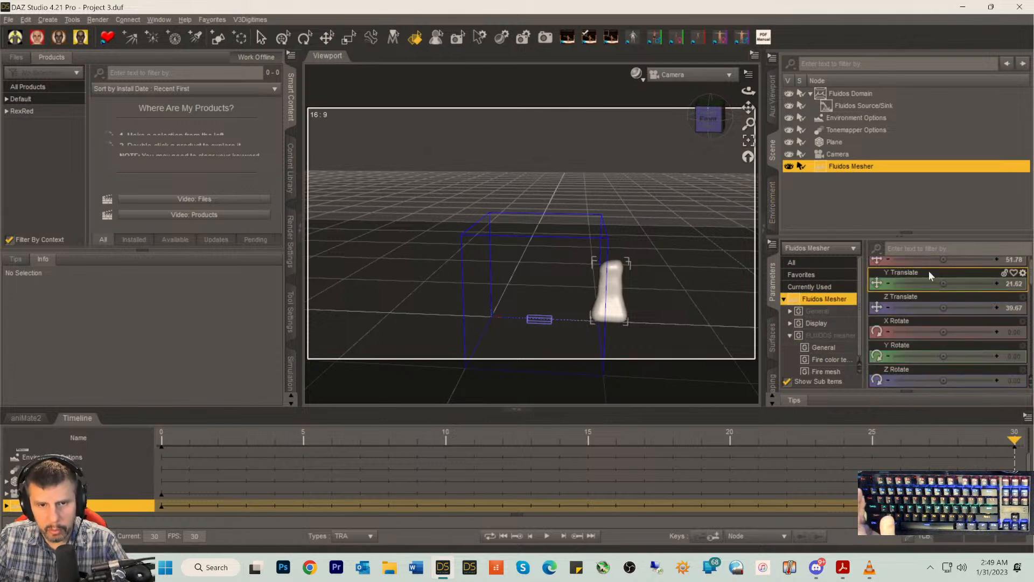
{"action": "scroll", "coordinate": [937, 265], "scroll_direction": "up", "scroll_amount": 1}
{"action": "left_click_drag", "start_coordinate": [943, 272], "coordinate": [813, 272]}
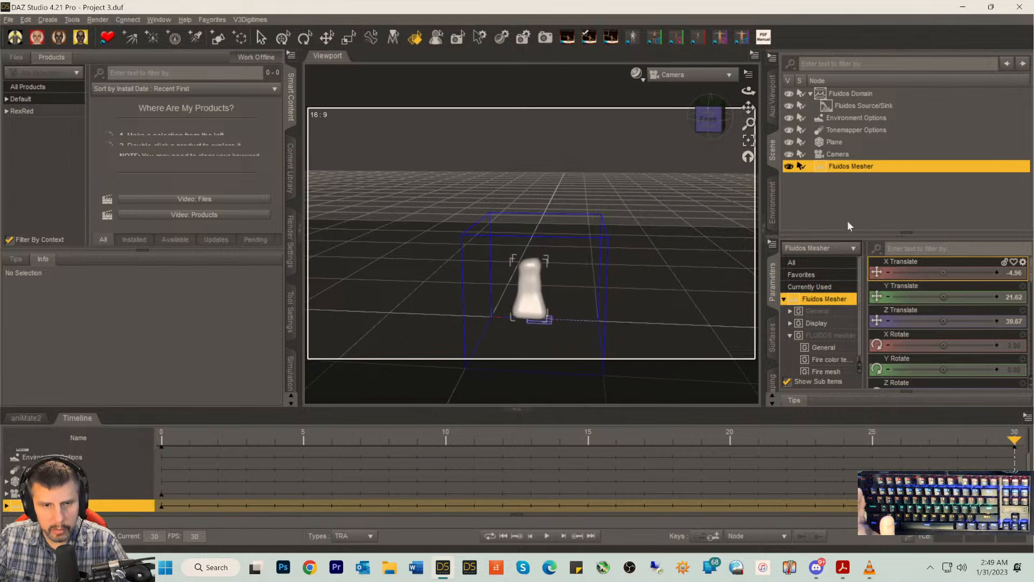
{"action": "left_click_drag", "start_coordinate": [714, 125], "coordinate": [718, 146]}
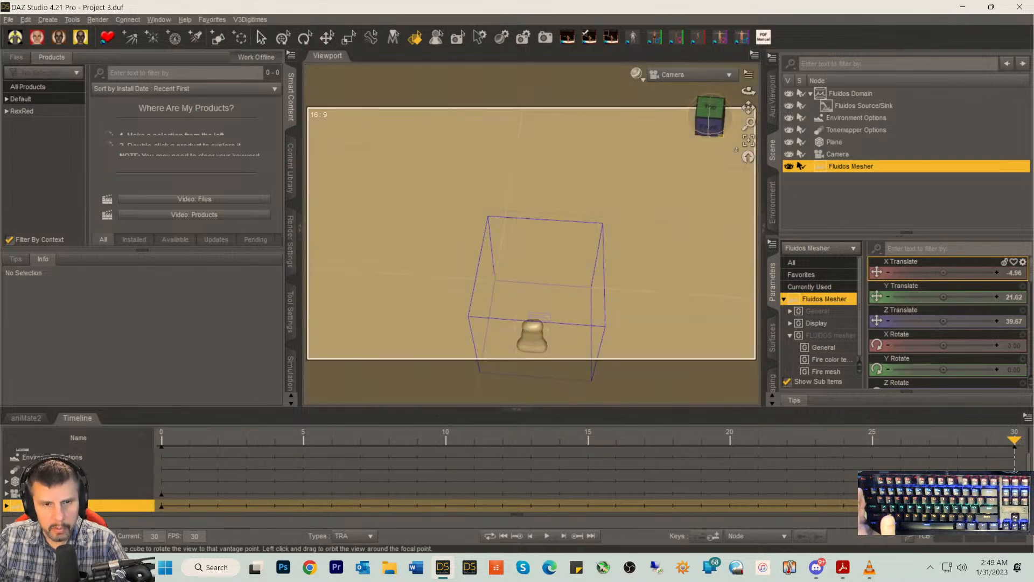
{"action": "left_click_drag", "start_coordinate": [943, 321], "coordinate": [925, 321]}
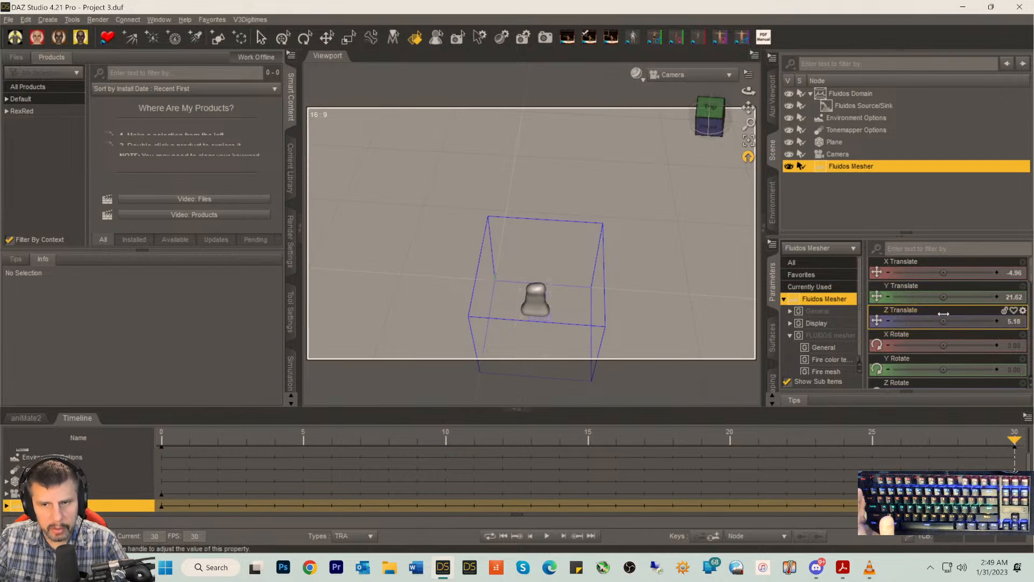
{"action": "left_click_drag", "start_coordinate": [943, 273], "coordinate": [955, 273]}
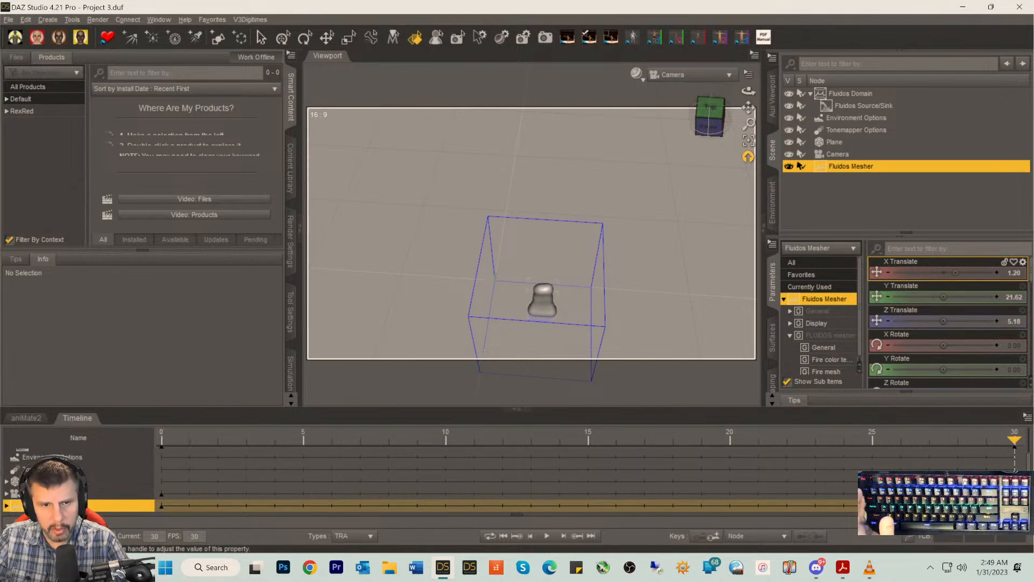
- Align the Mesher just above the fluid source at frame 30 with X Translate -1.80, Y Translate 7.01 and Z Translate -2.56
{"action": "left_click", "coordinate": [710, 110]}
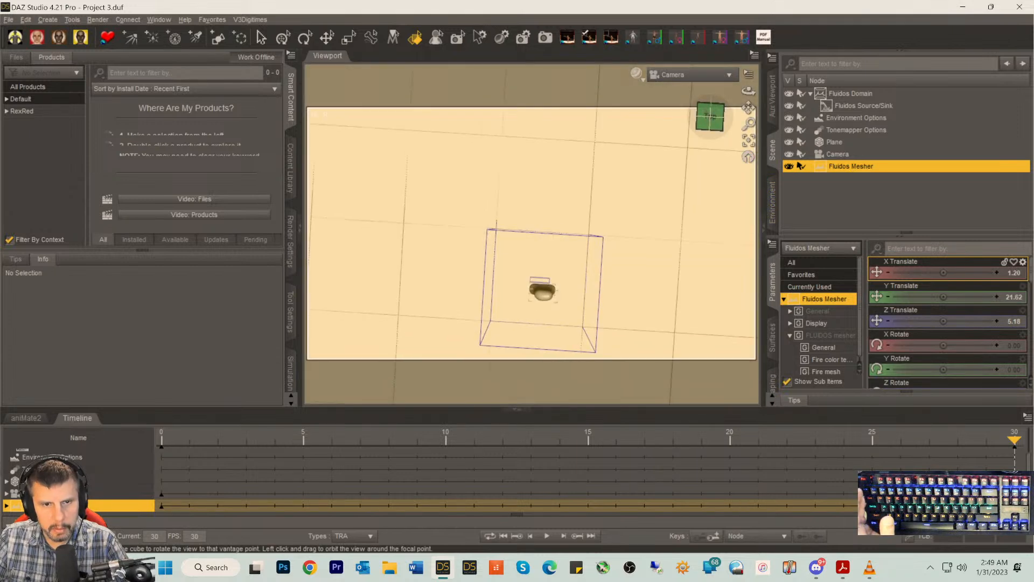
{"action": "left_click_drag", "start_coordinate": [943, 321], "coordinate": [942, 321]}
{"action": "left_click_drag", "start_coordinate": [943, 273], "coordinate": [934, 273]}
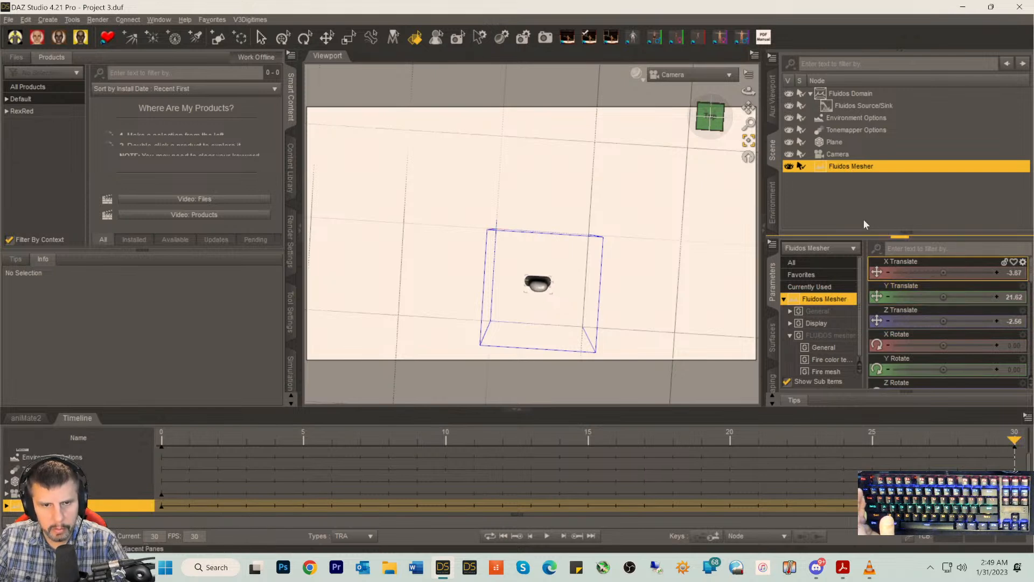
{"action": "left_click_drag", "start_coordinate": [710, 117], "coordinate": [709, 62]}
{"action": "left_click_drag", "start_coordinate": [943, 297], "coordinate": [948, 273]}
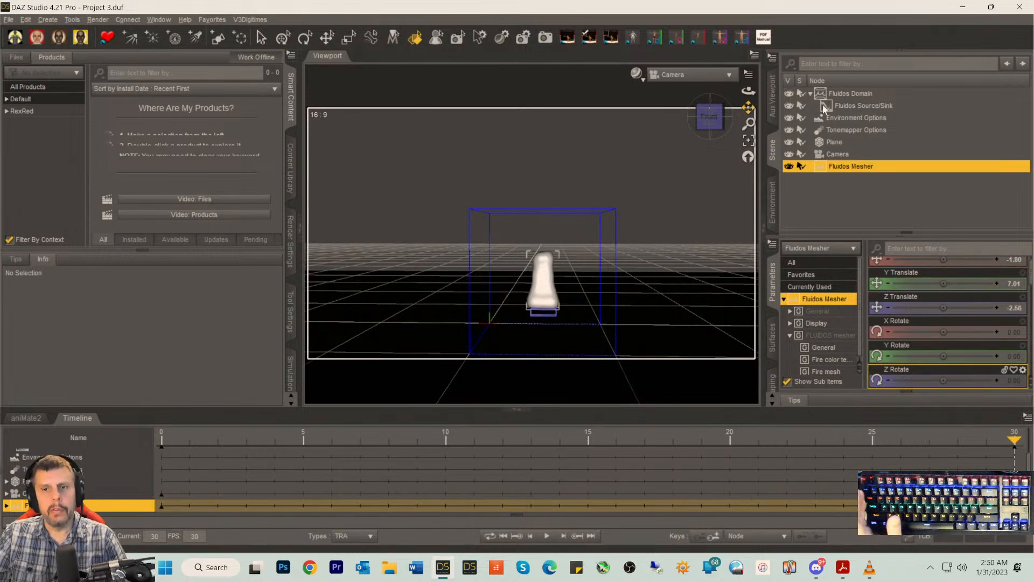
- Select the Fluidos Mesher's surface, browse the shader presets and apply the 05 - Red Mirror shader to it
{"action": "left_click", "coordinate": [770, 346]}
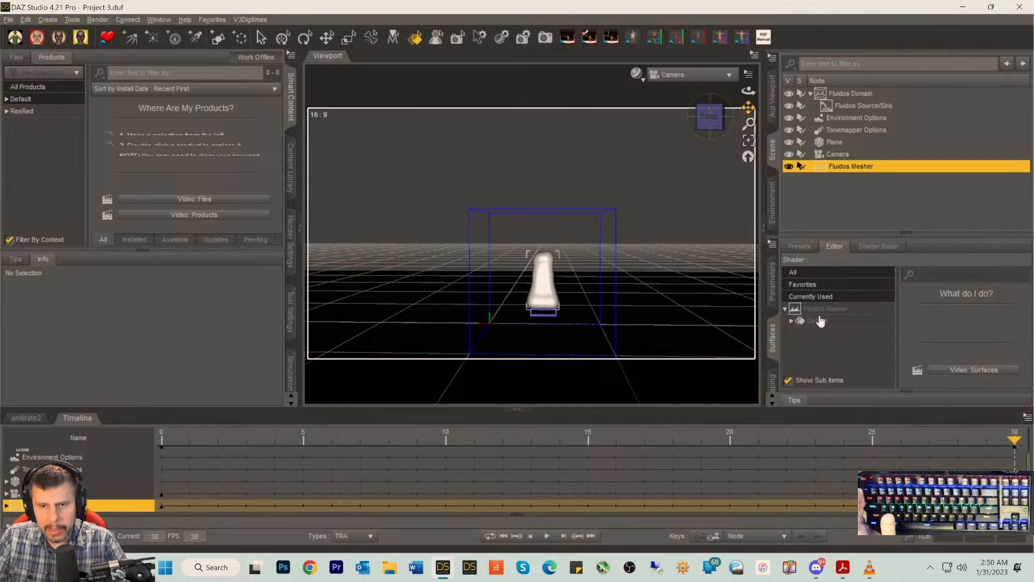
{"action": "left_click", "coordinate": [799, 247]}
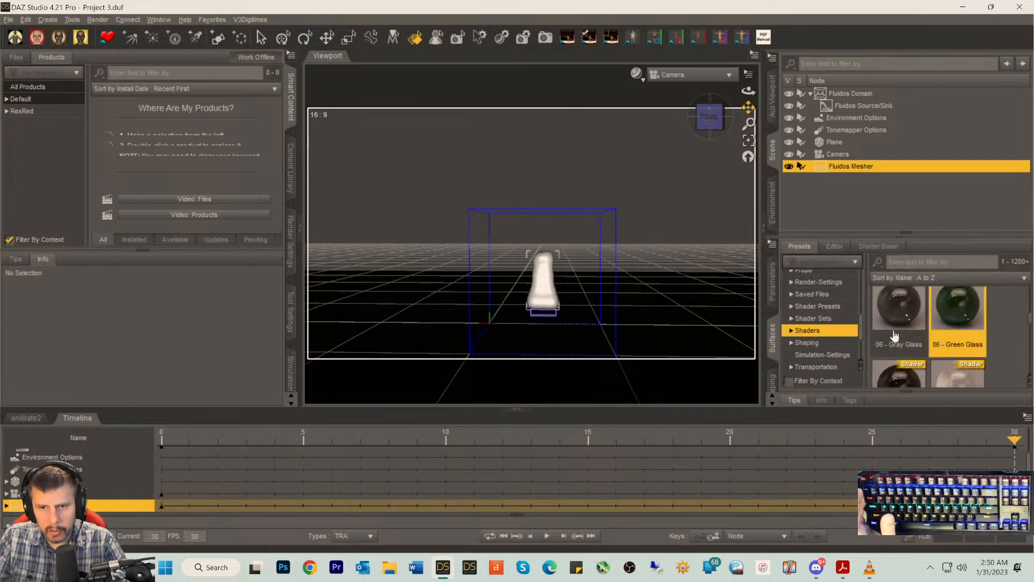
{"action": "scroll", "coordinate": [915, 337], "scroll_direction": "up", "scroll_amount": 10}
{"action": "scroll", "coordinate": [917, 337], "scroll_direction": "up", "scroll_amount": 10}
{"action": "scroll", "coordinate": [917, 337], "scroll_direction": "up", "scroll_amount": 10}
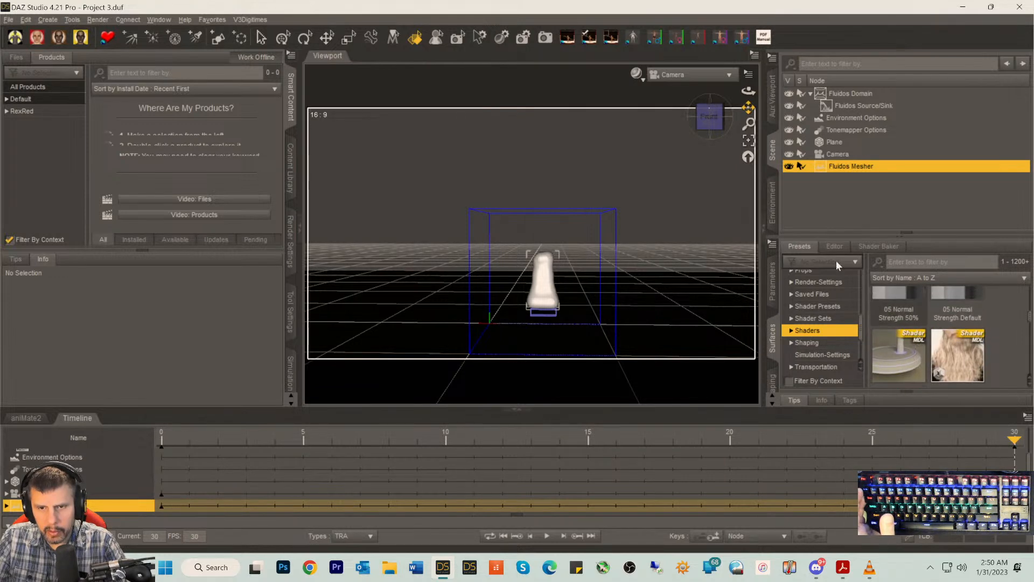
{"action": "left_click", "coordinate": [835, 247]}
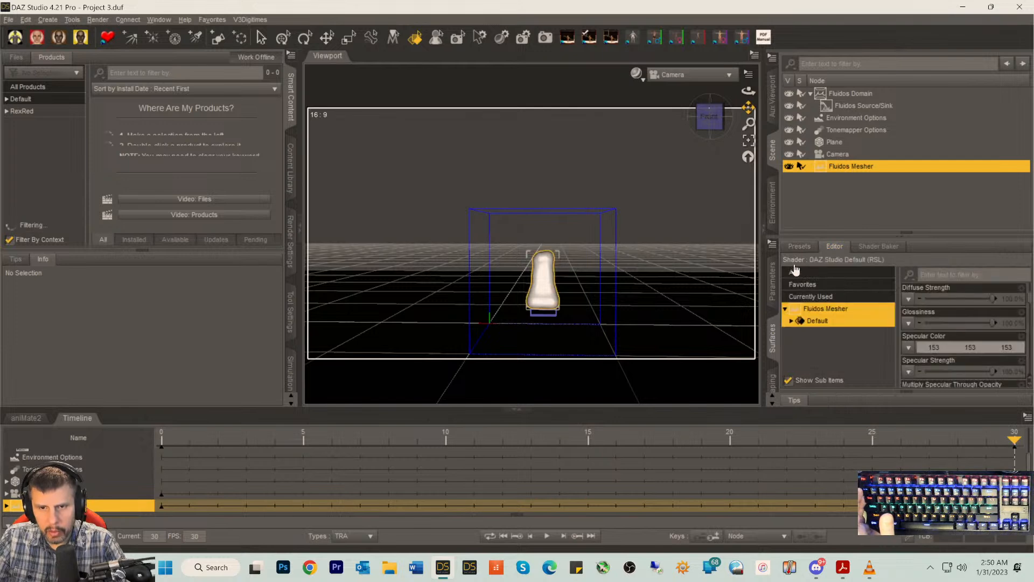
{"action": "left_click", "coordinate": [797, 247]}
{"action": "scroll", "coordinate": [923, 350], "scroll_direction": "down", "scroll_amount": 2}
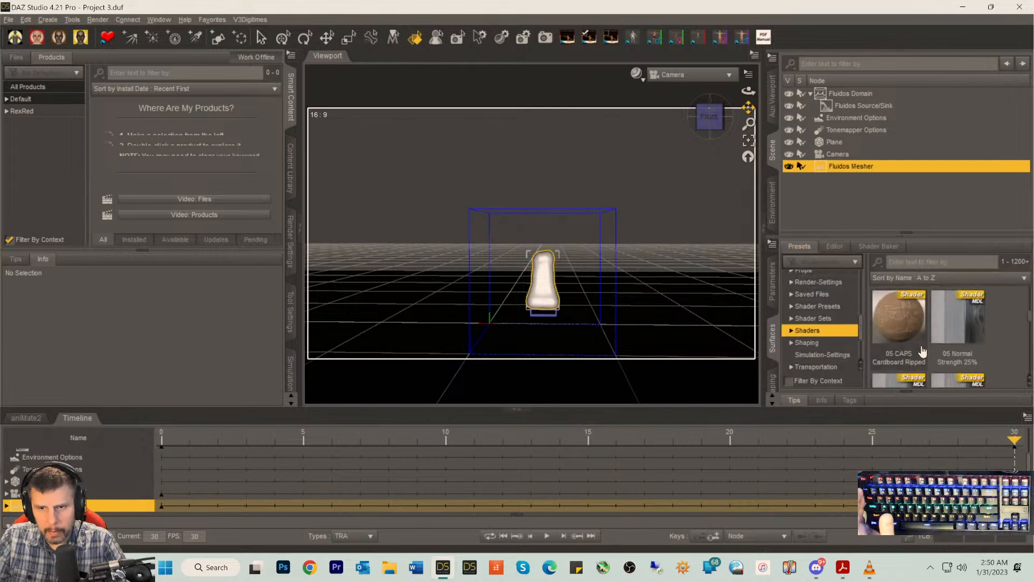
{"action": "scroll", "coordinate": [923, 351], "scroll_direction": "down", "scroll_amount": 4}
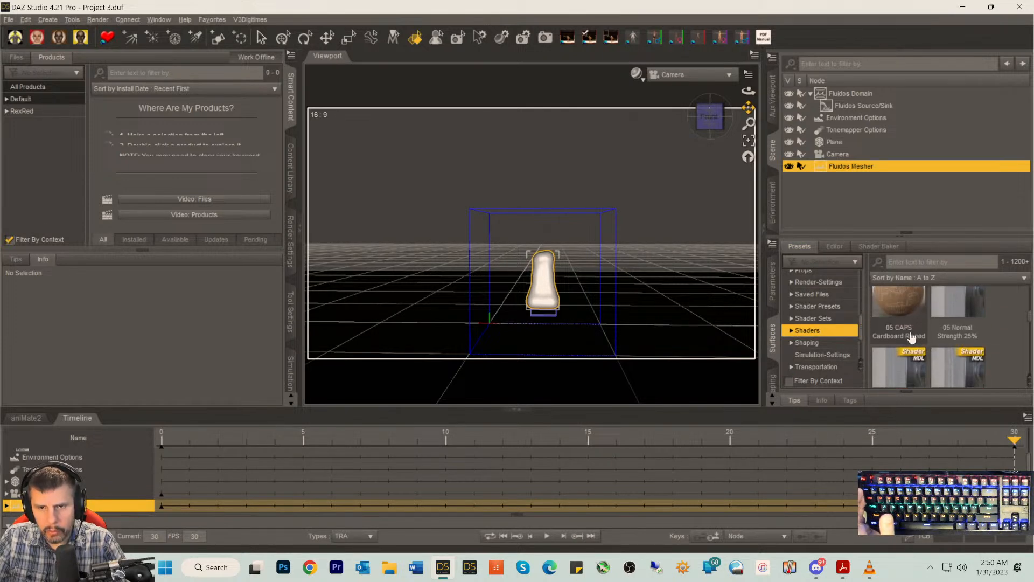
{"action": "scroll", "coordinate": [910, 337], "scroll_direction": "up", "scroll_amount": 4}
{"action": "double_click", "coordinate": [899, 321]}
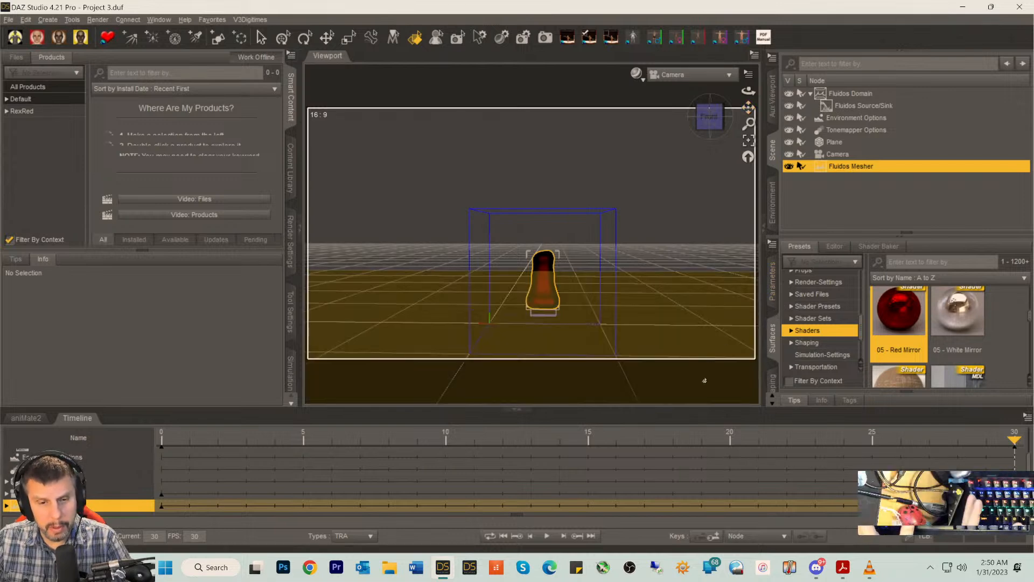
- Play the animation to check the Mesher's movement, stop it and return to frame 0
{"action": "left_click", "coordinate": [546, 536]}
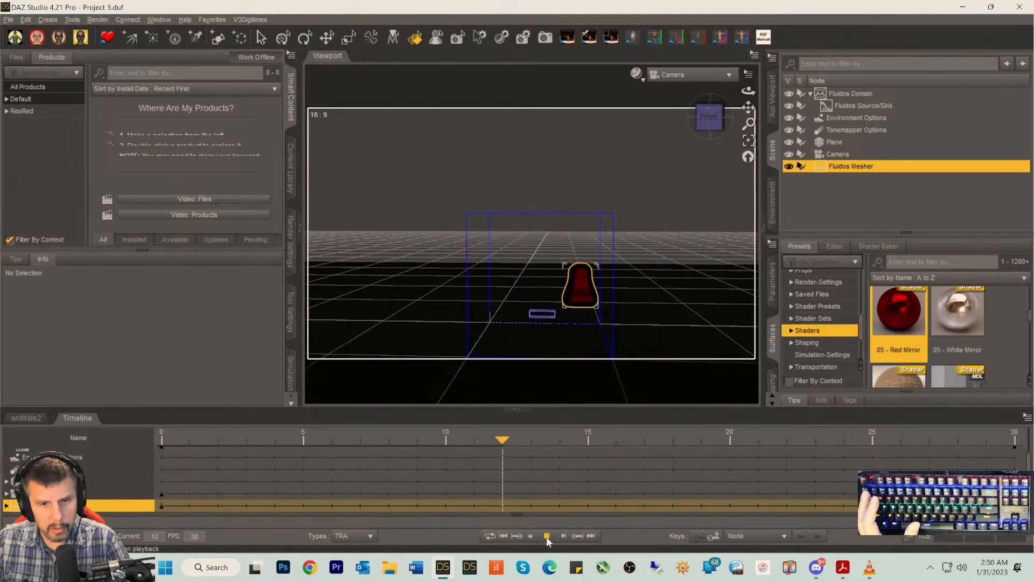
{"action": "left_click", "coordinate": [546, 536]}
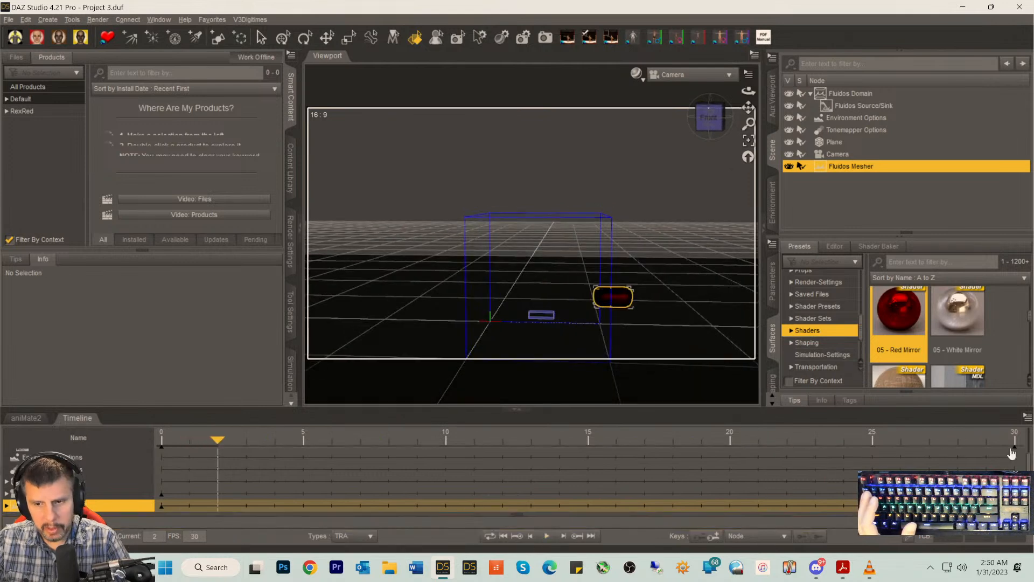
{"action": "left_click_drag", "start_coordinate": [217, 439], "coordinate": [161, 440]}
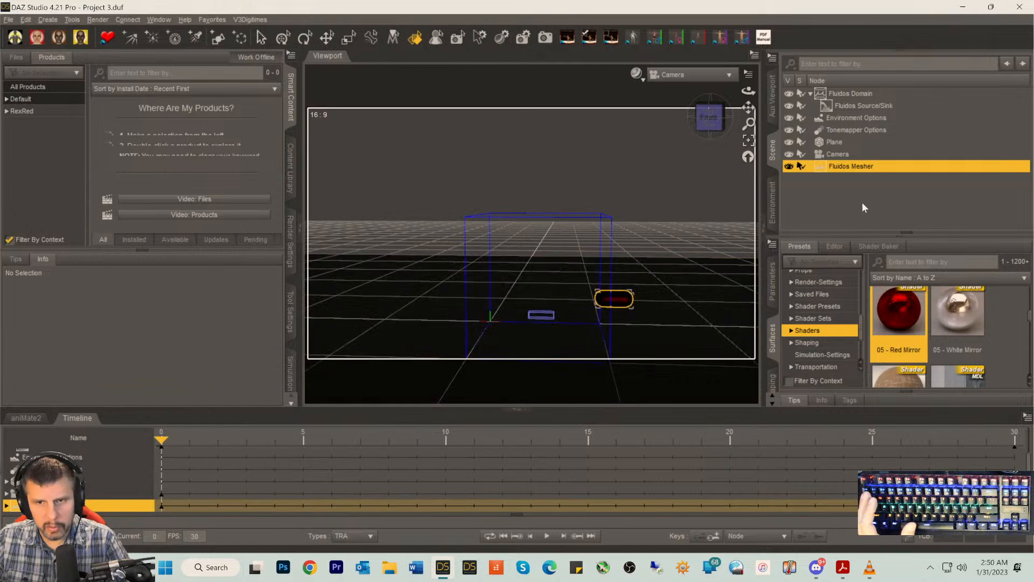
{"action": "scroll", "coordinate": [826, 307], "scroll_direction": "up", "scroll_amount": 8}
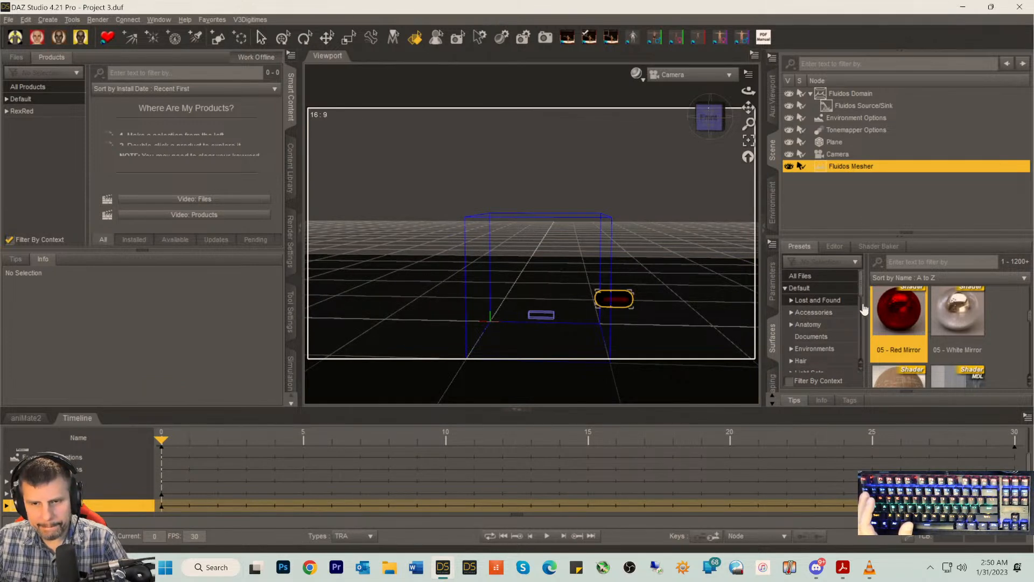
{"action": "left_click_drag", "start_coordinate": [898, 313], "coordinate": [621, 305]}
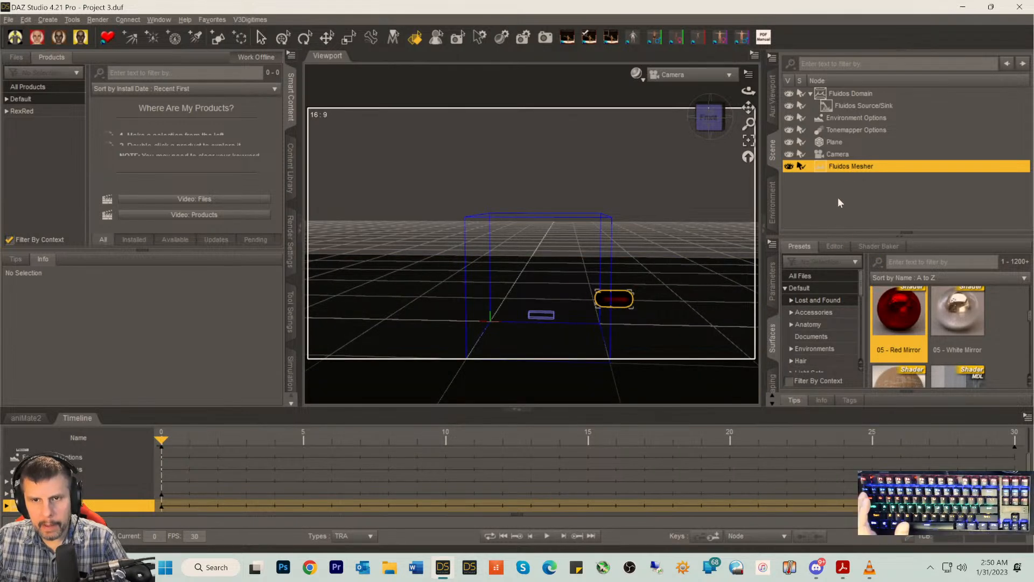
- At frame 0, move the Fluidos Mesher inside the domain with X Translate about 0.63, Y Translate 17.29 and Z Translate -0.73
{"action": "left_click", "coordinate": [773, 285]}
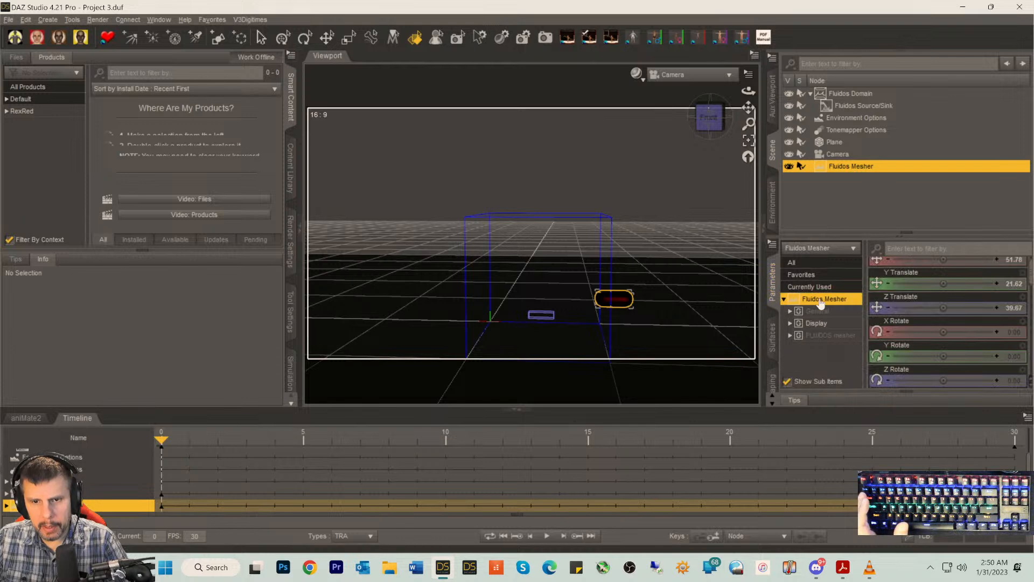
{"action": "scroll", "coordinate": [922, 271], "scroll_direction": "up", "scroll_amount": 1}
{"action": "left_click_drag", "start_coordinate": [943, 273], "coordinate": [922, 272]}
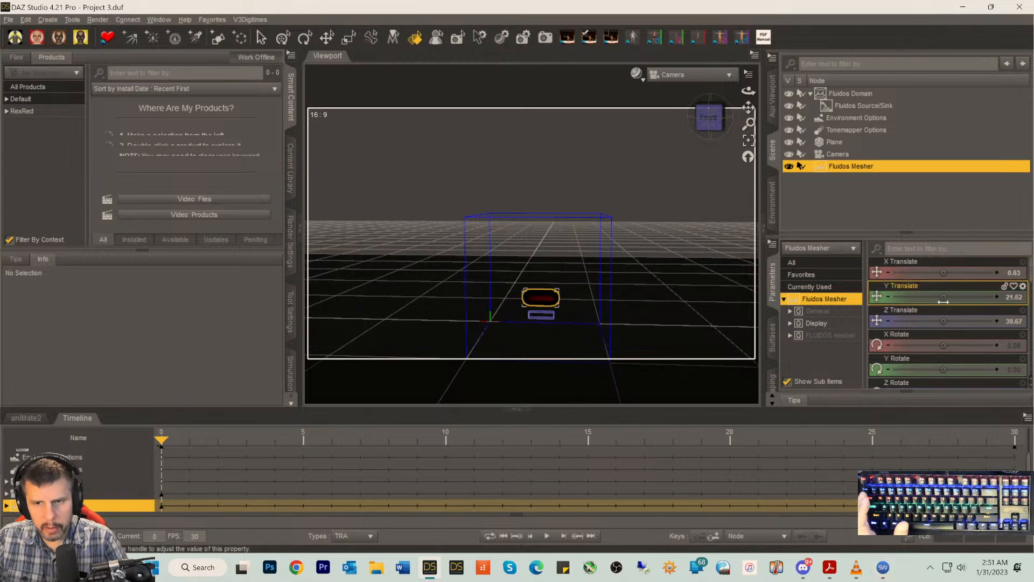
{"action": "left_click_drag", "start_coordinate": [940, 297], "coordinate": [932, 296]}
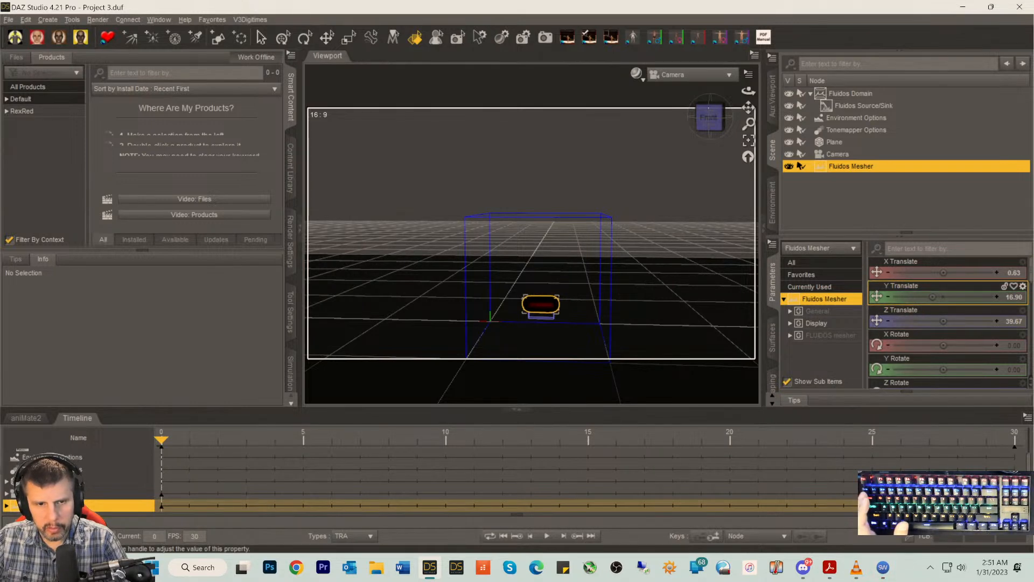
{"action": "left_click", "coordinate": [706, 130]}
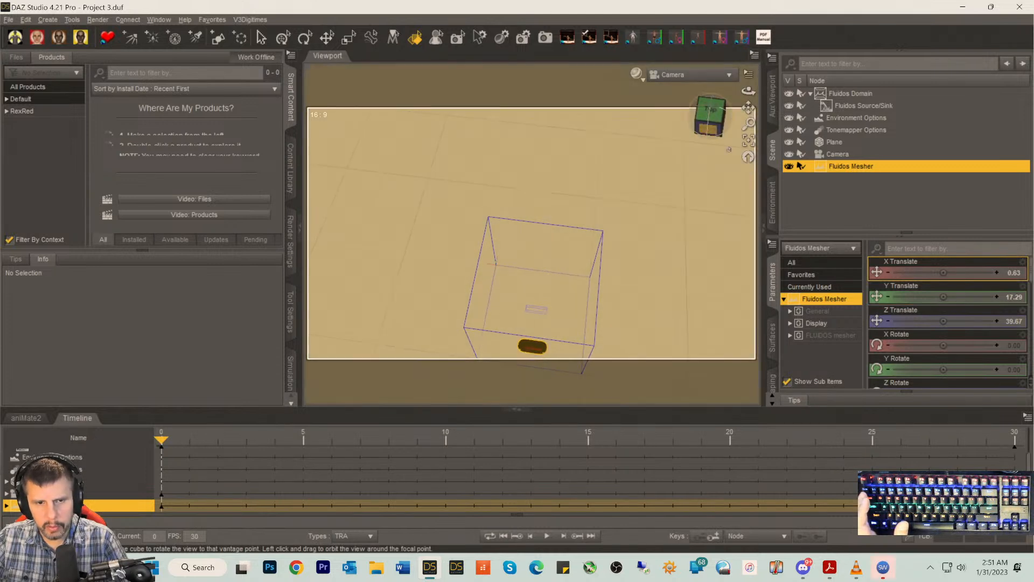
{"action": "left_click_drag", "start_coordinate": [942, 320], "coordinate": [924, 321]}
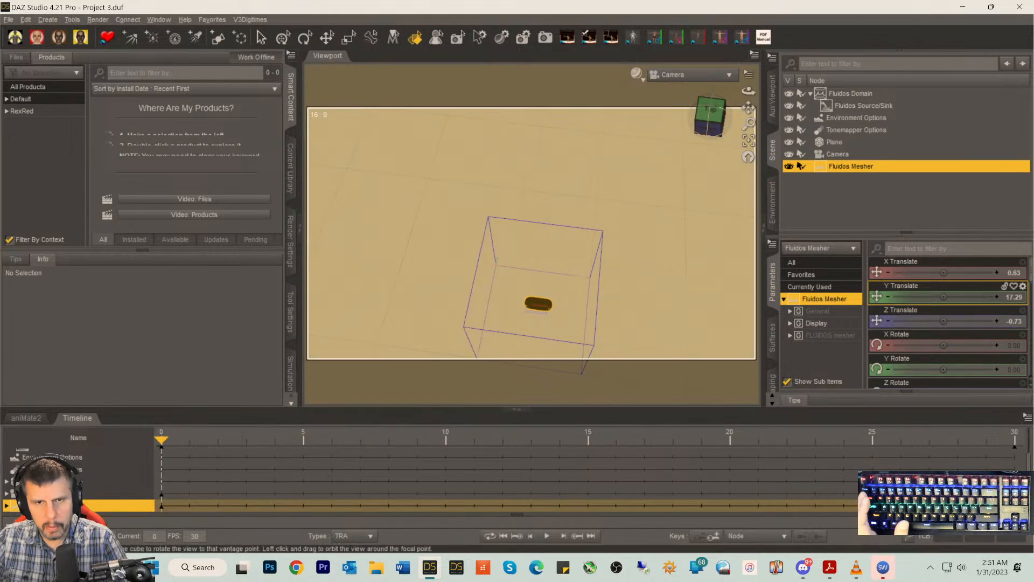
- Lower the Mesher onto the source at frame 0 with X Translate -1.58 and Y Translate 7.55, and play the animation to check it
{"action": "left_click", "coordinate": [709, 129]}
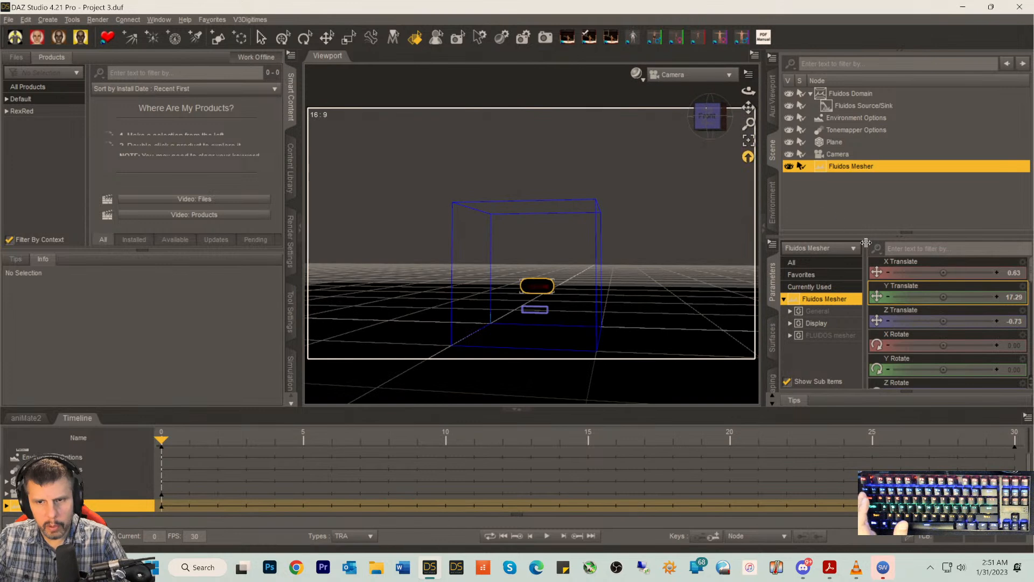
{"action": "left_click_drag", "start_coordinate": [944, 296], "coordinate": [935, 273]}
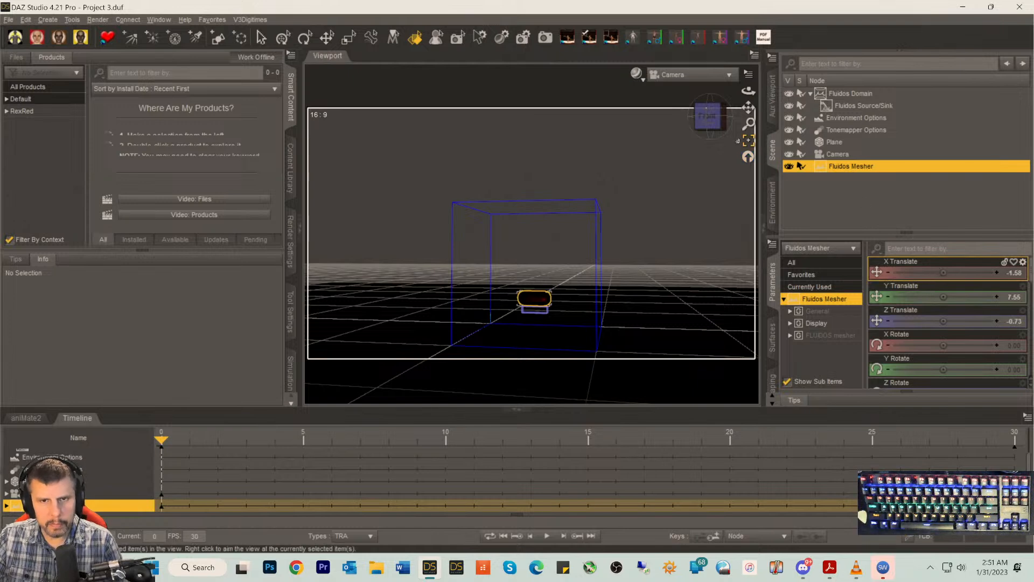
{"action": "left_click_drag", "start_coordinate": [720, 127], "coordinate": [737, 128]}
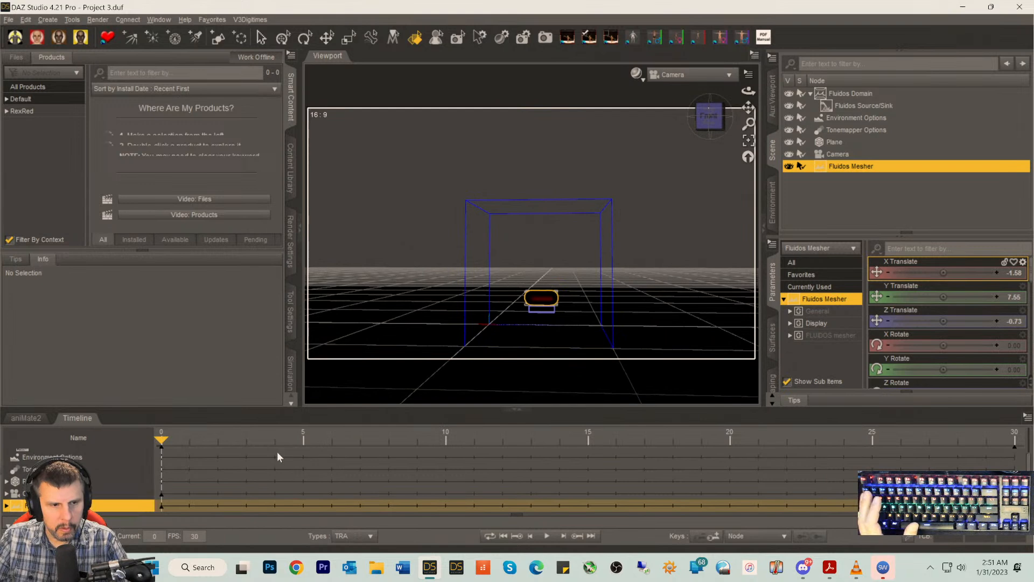
{"action": "left_click", "coordinate": [546, 536]}
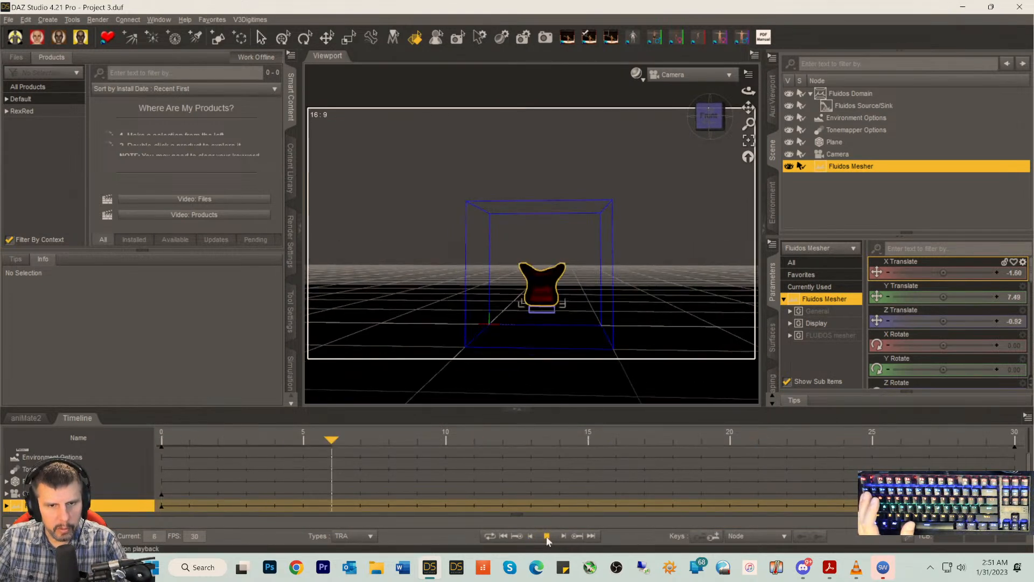
{"action": "left_click", "coordinate": [547, 535]}
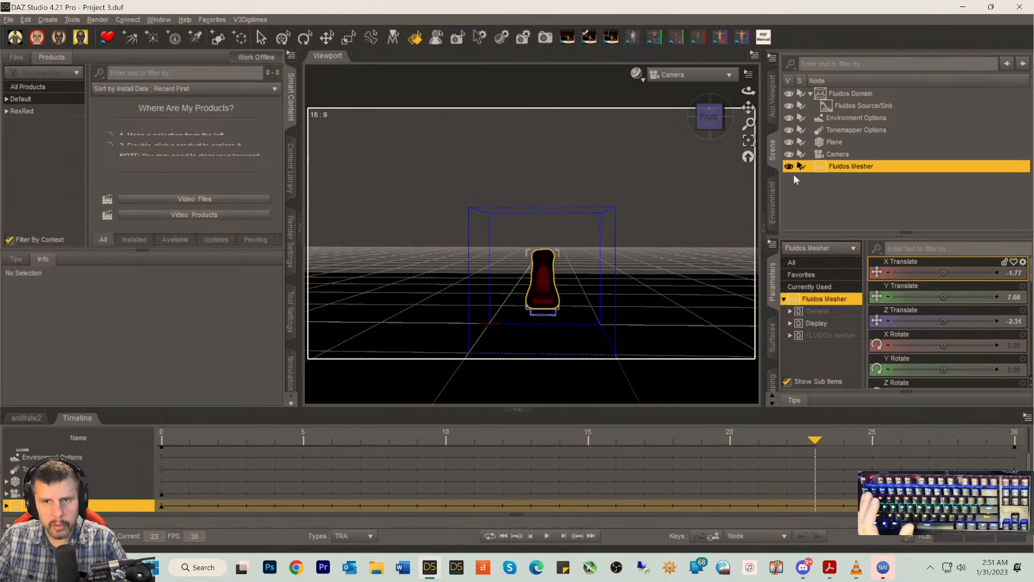
- Delete the Camera from the scene
{"action": "left_click", "coordinate": [833, 154]}
{"action": "key", "text": "Delete"}
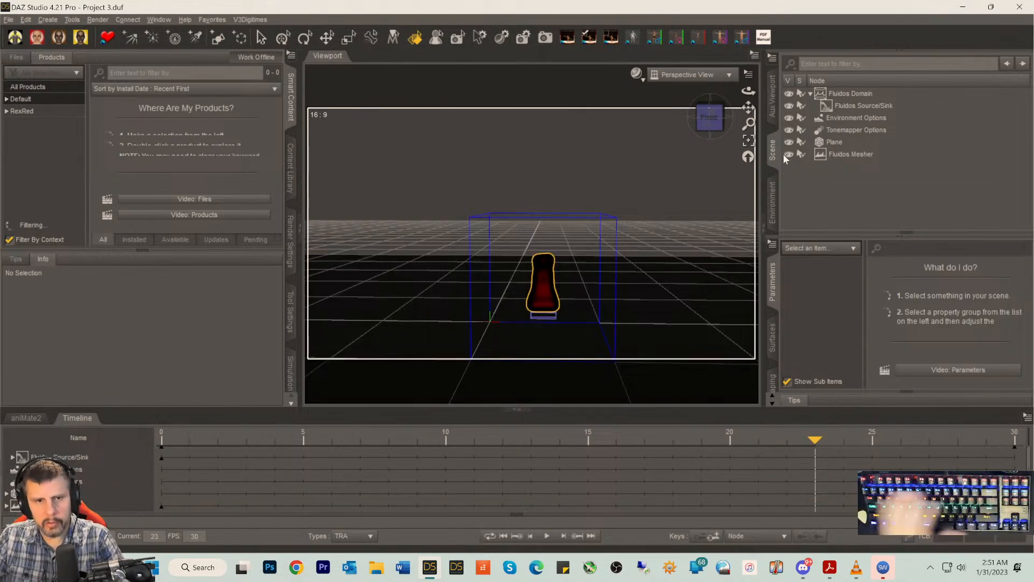
- Return to frame 0 and play the animation to check the fire mesh inside the domain, stopping around frame 24
{"action": "left_click_drag", "start_coordinate": [709, 115], "coordinate": [709, 113]}
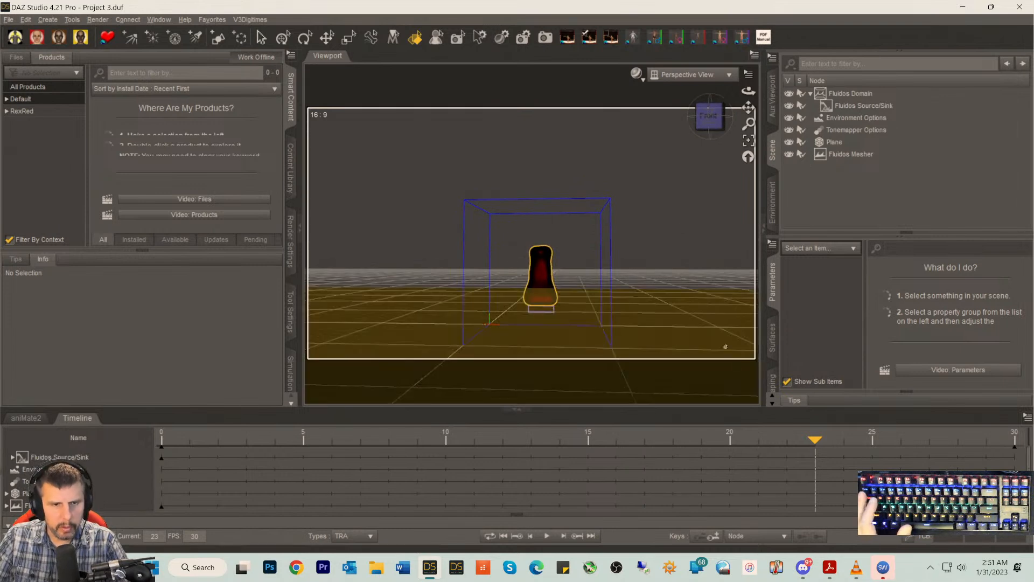
{"action": "left_click", "coordinate": [531, 536]}
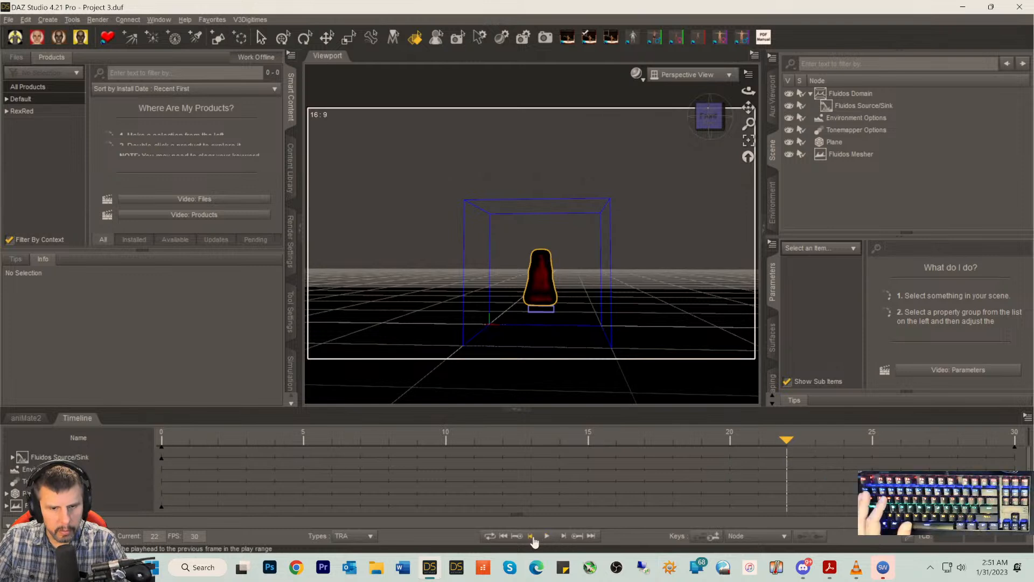
{"action": "left_click", "coordinate": [503, 535]}
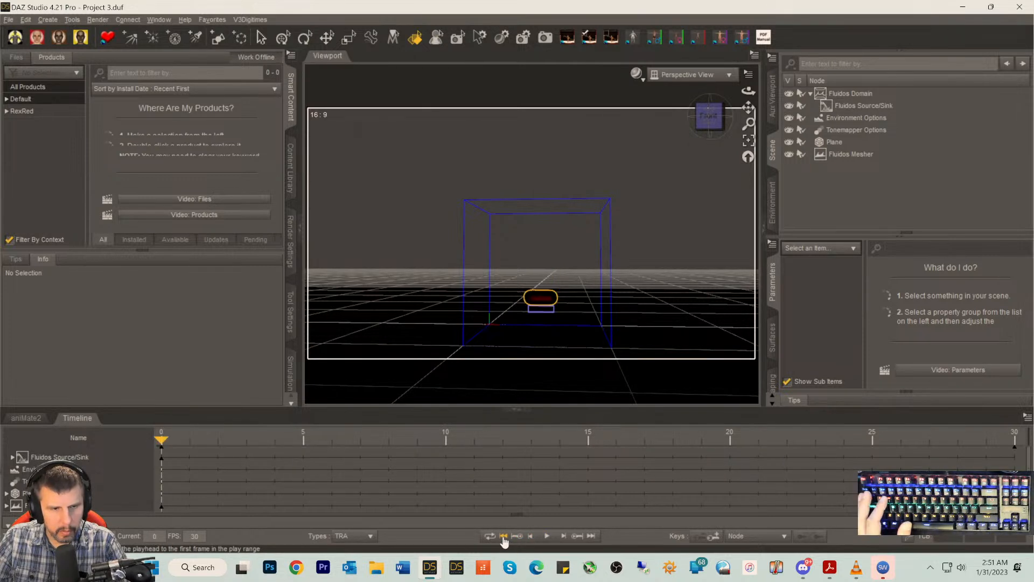
{"action": "left_click", "coordinate": [548, 536]}
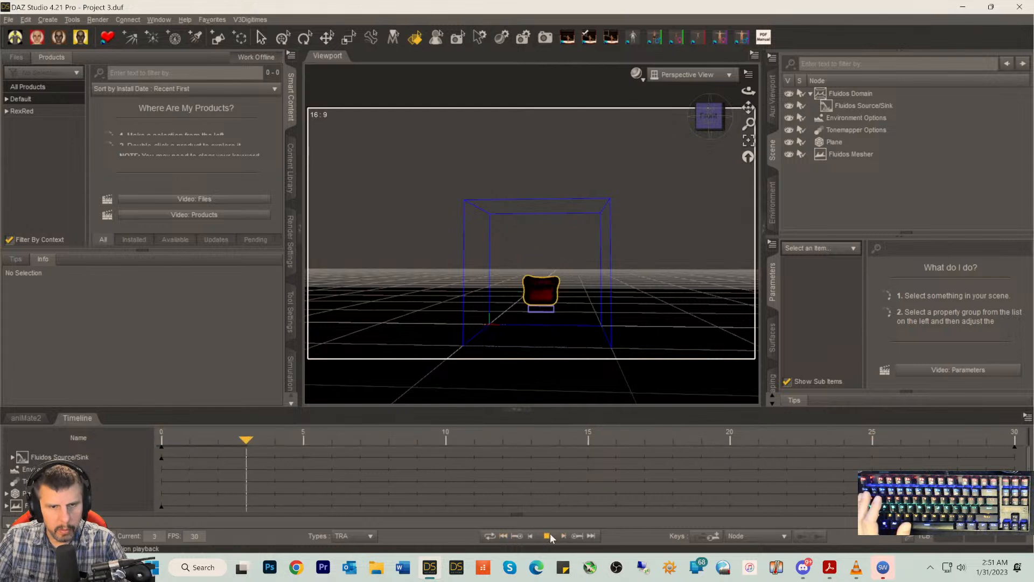
{"action": "left_click_drag", "start_coordinate": [708, 124], "coordinate": [708, 134]}
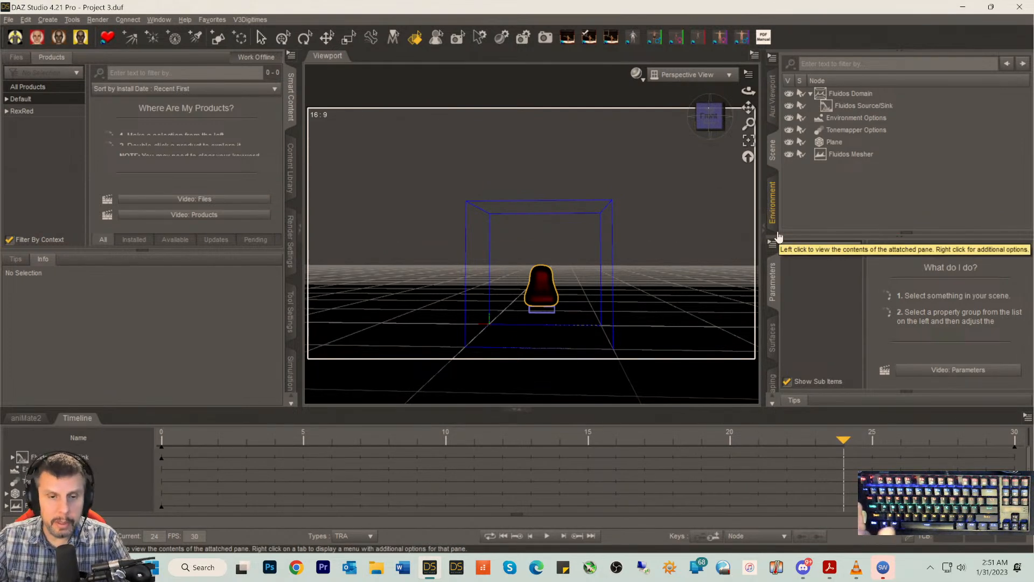
- Change the Fluidos Mesher's mesh type to Fluid particles and move the playhead to frame 30
{"action": "left_click", "coordinate": [834, 156]}
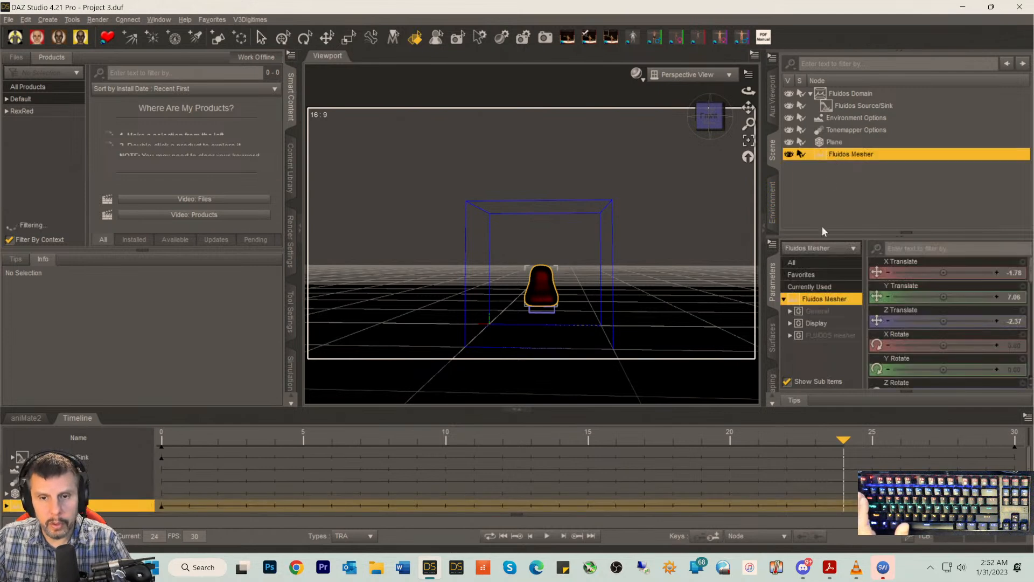
{"action": "left_click", "coordinate": [772, 345]}
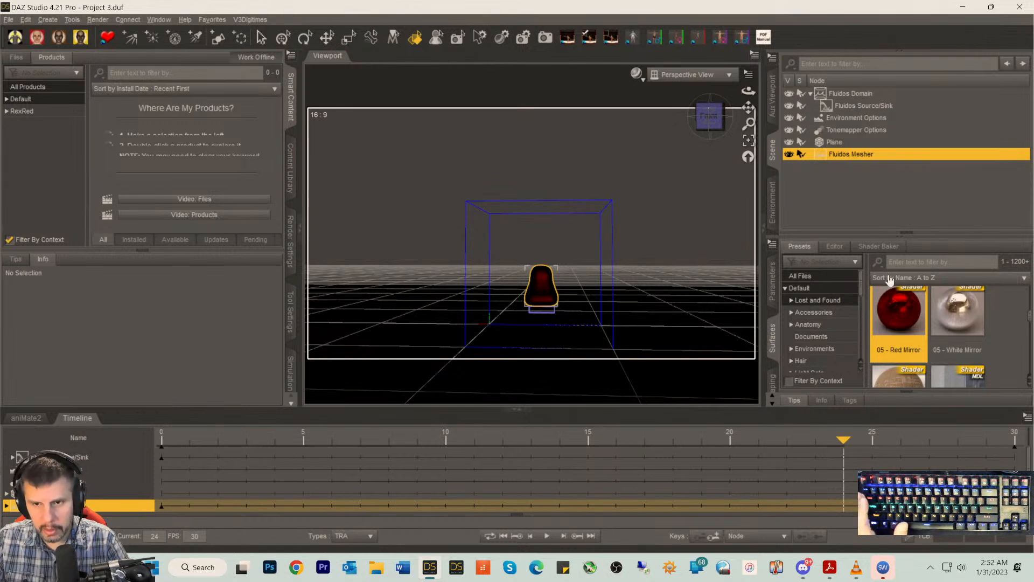
{"action": "scroll", "coordinate": [908, 304], "scroll_direction": "down", "scroll_amount": 2}
{"action": "scroll", "coordinate": [908, 305], "scroll_direction": "down", "scroll_amount": 1}
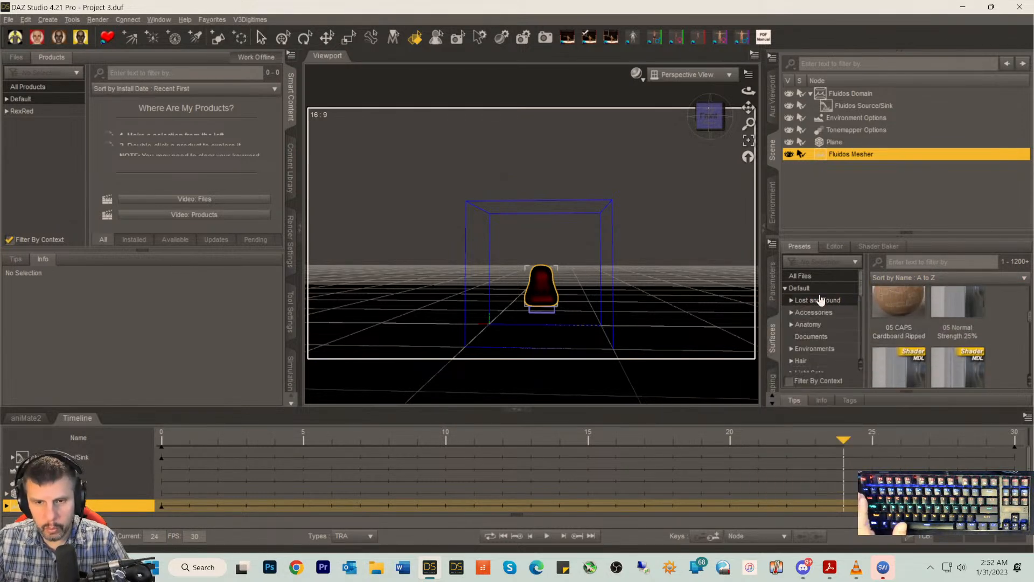
{"action": "left_click", "coordinate": [773, 300]}
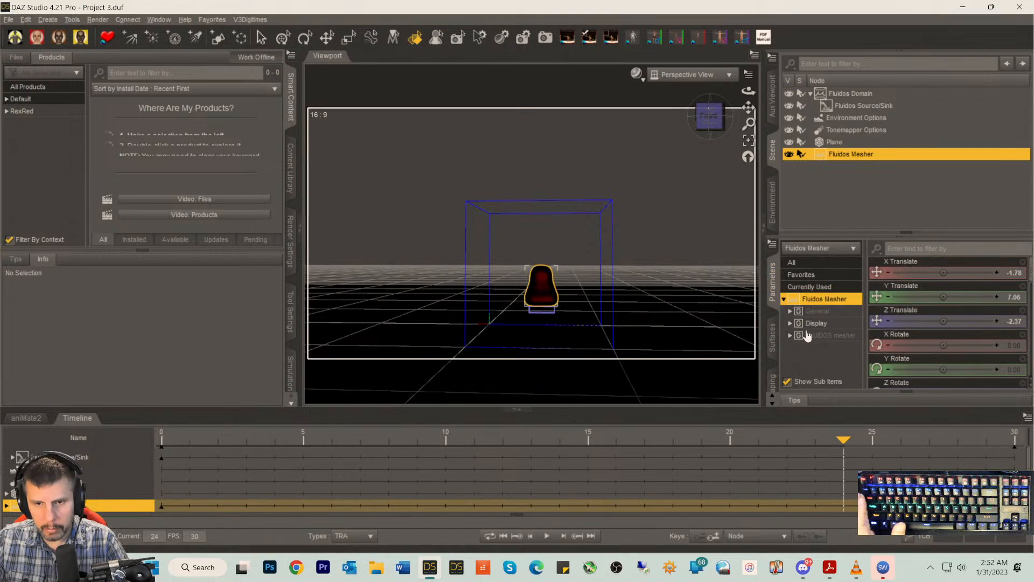
{"action": "left_click", "coordinate": [829, 335]}
{"action": "scroll", "coordinate": [931, 324], "scroll_direction": "down", "scroll_amount": 3}
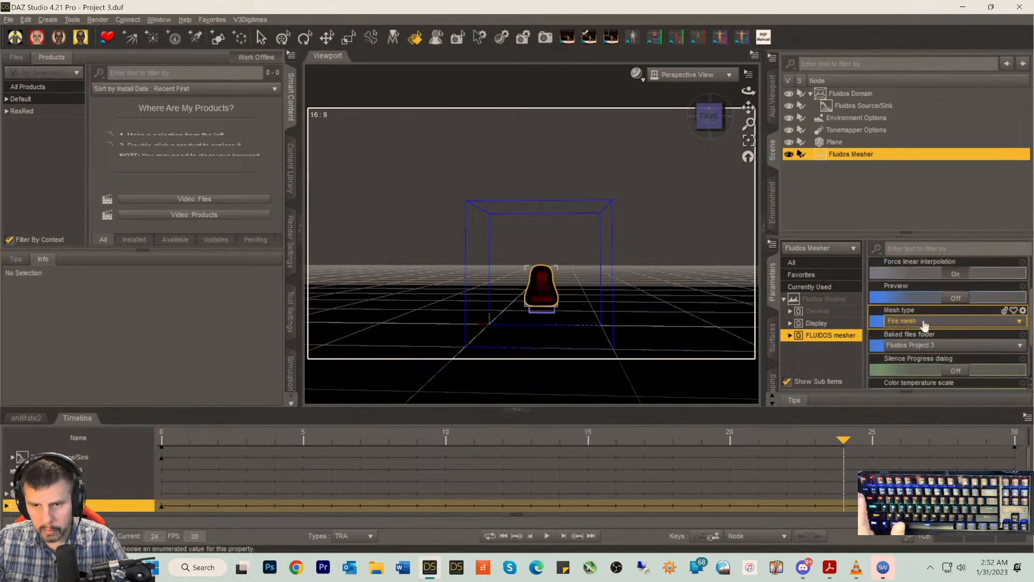
{"action": "left_click", "coordinate": [924, 324]}
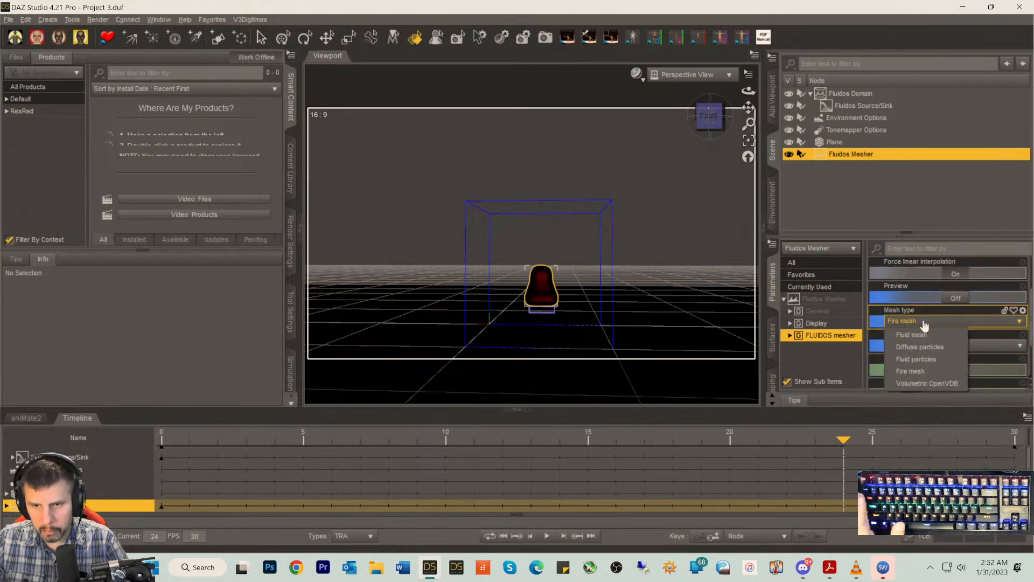
{"action": "left_click", "coordinate": [911, 361]}
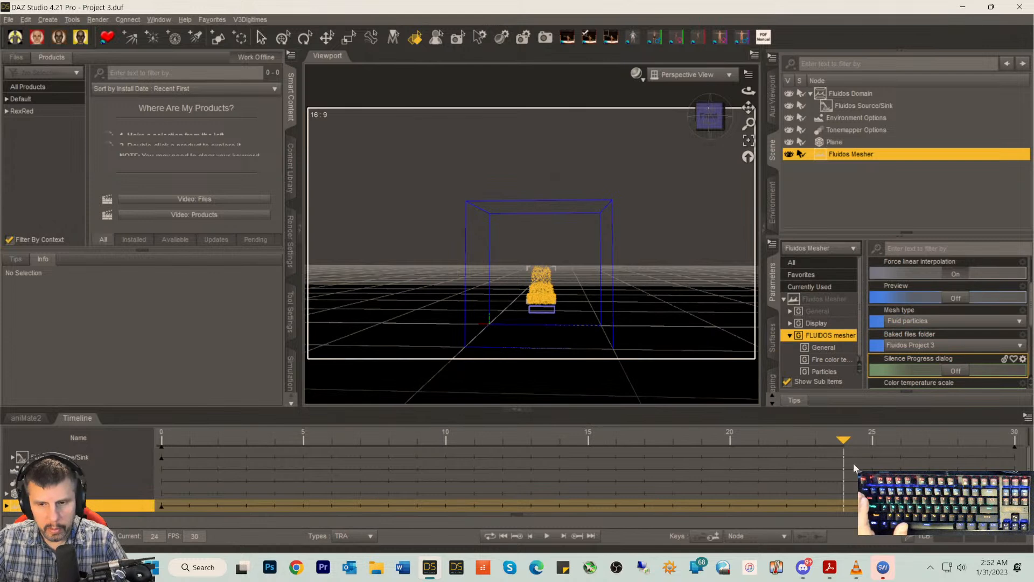
{"action": "left_click_drag", "start_coordinate": [886, 444], "coordinate": [1012, 448]}
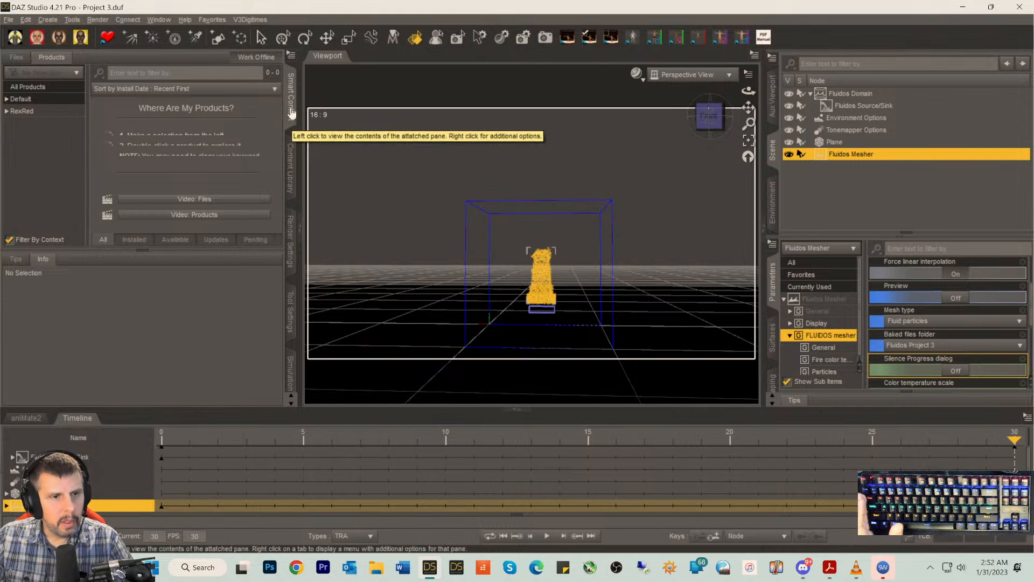
- Set the render's pixel width to 2000 with proportions constrained
{"action": "left_click", "coordinate": [291, 237]}
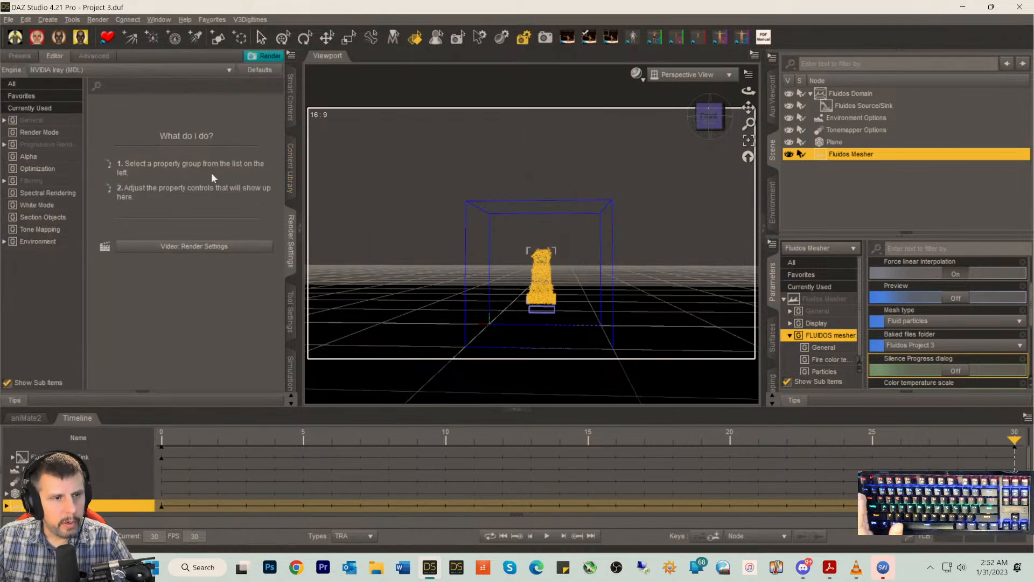
{"action": "left_click", "coordinate": [25, 121]}
{"action": "left_click", "coordinate": [152, 135]}
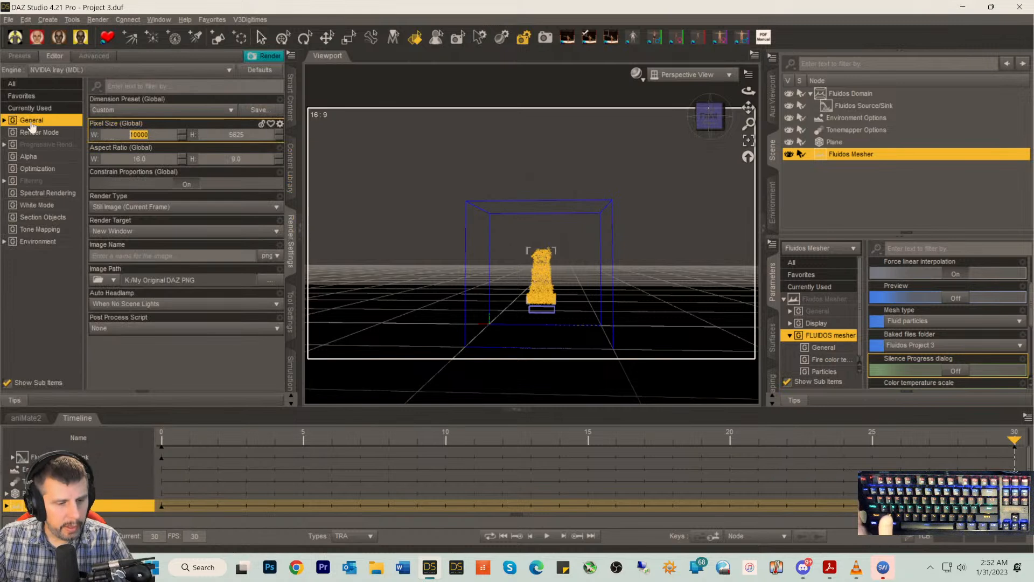
{"action": "type", "text": "2000"}
{"action": "key", "text": "Tab"}
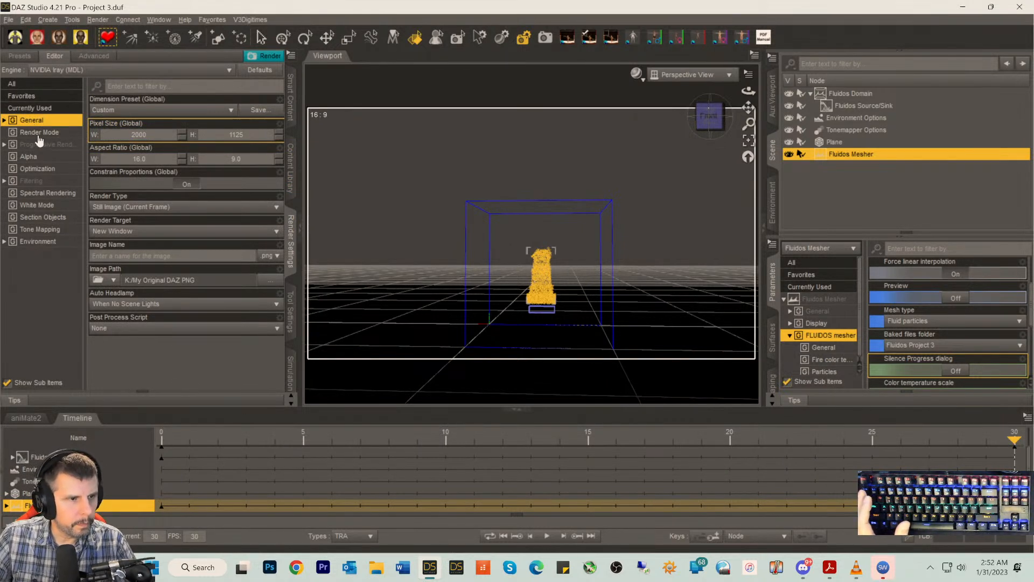
- Raise the progressive rendering Max Samples to 15000 and Max Time to its maximum, and turn Rendering Quality Enable off
{"action": "left_click", "coordinate": [37, 145]}
{"action": "left_click_drag", "start_coordinate": [207, 186], "coordinate": [255, 185]}
{"action": "left_click_drag", "start_coordinate": [101, 206], "coordinate": [253, 207]}
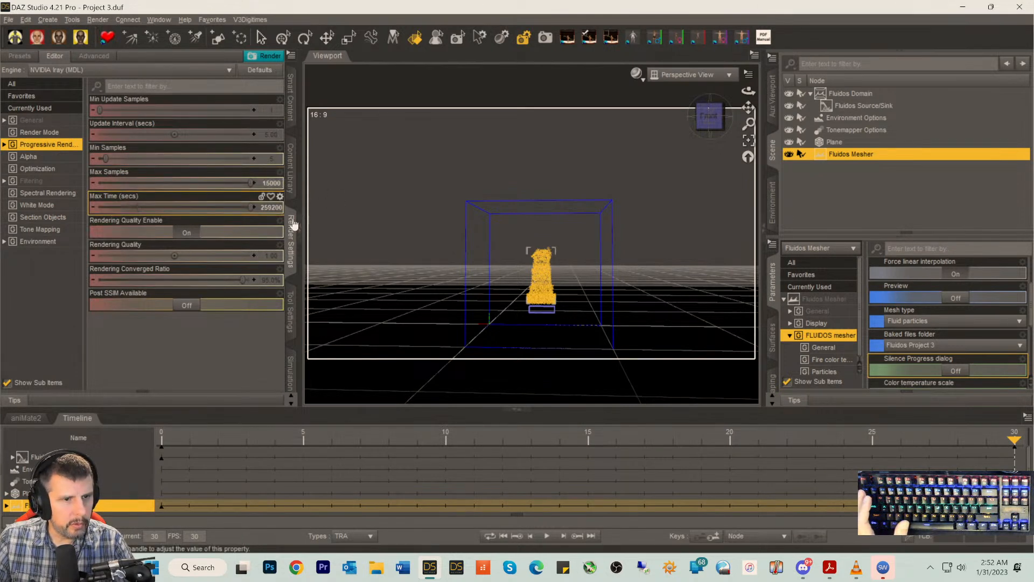
{"action": "left_click", "coordinate": [189, 232]}
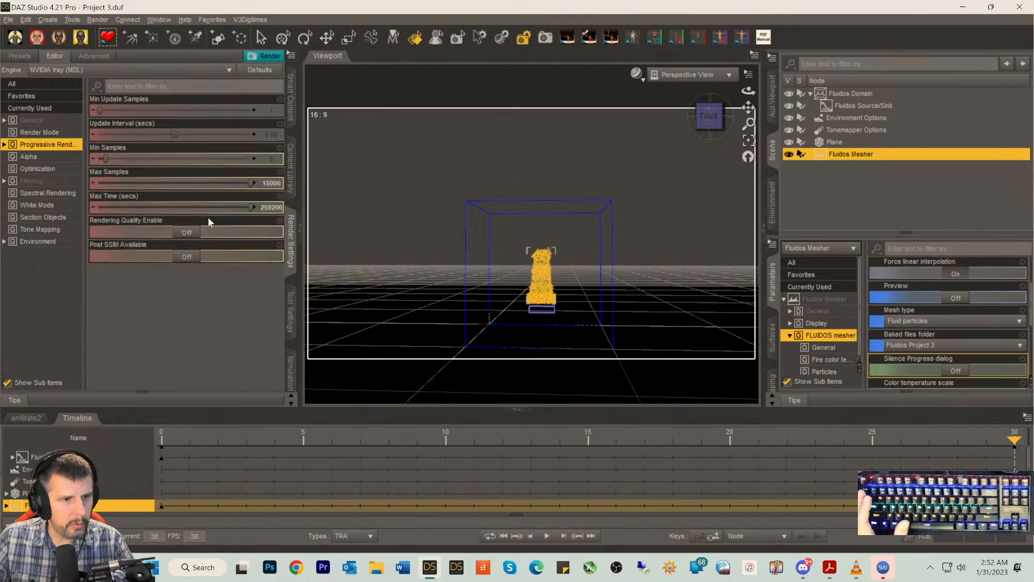
{"action": "left_click", "coordinate": [290, 115]}
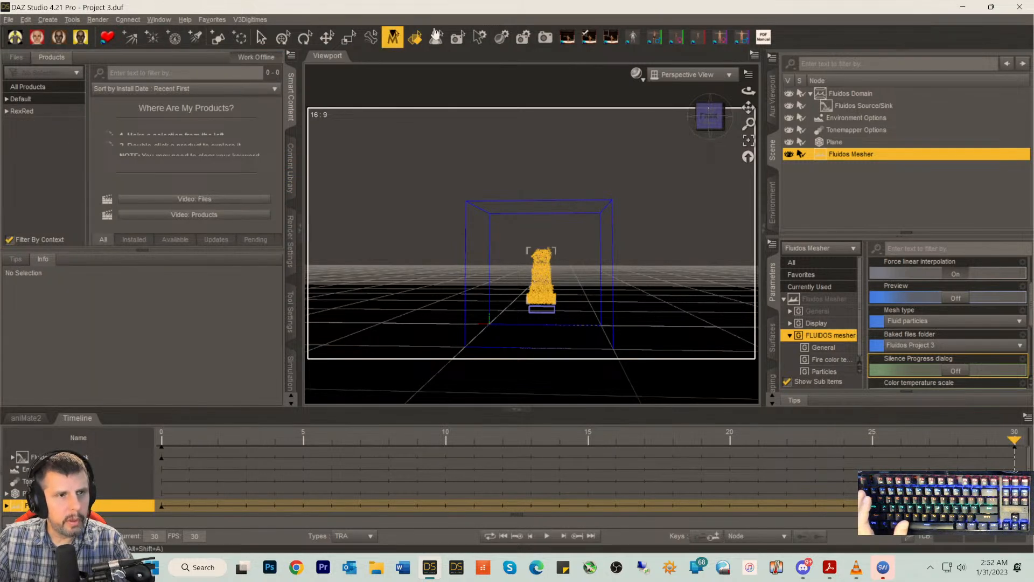
- Render frame 30, inspect the particle fire in the render window, cancel the render and close it
{"action": "left_click", "coordinate": [545, 37]}
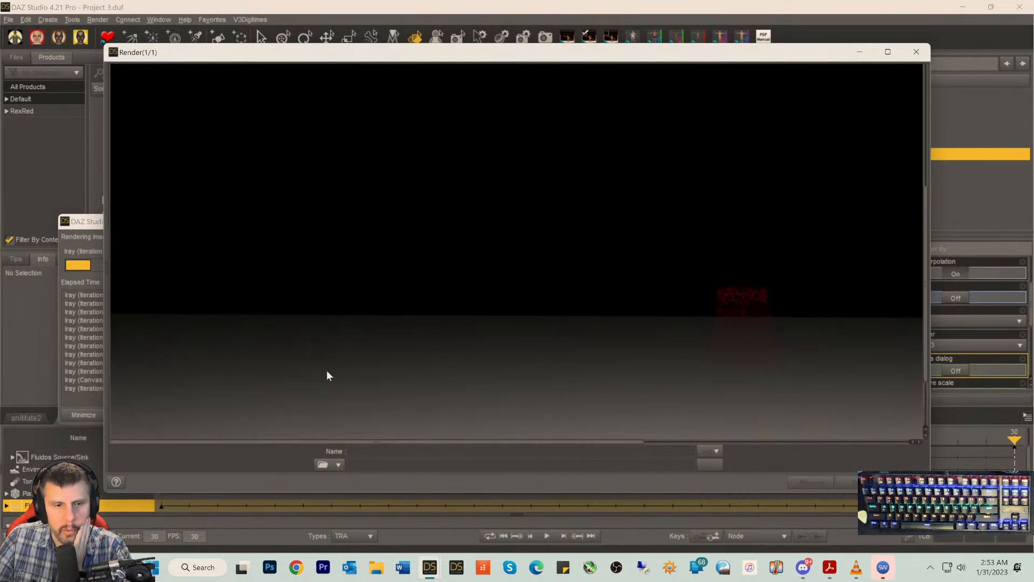
{"action": "left_click_drag", "start_coordinate": [366, 445], "coordinate": [526, 456]}
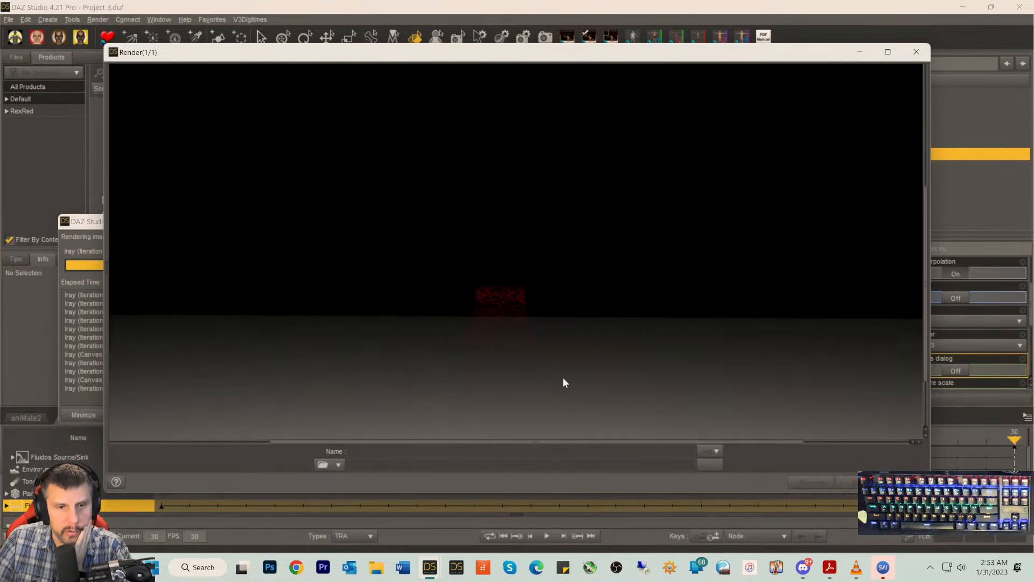
{"action": "scroll", "coordinate": [563, 372], "scroll_direction": "up", "scroll_amount": 2}
{"action": "scroll", "coordinate": [561, 357], "scroll_direction": "down", "scroll_amount": 4}
{"action": "scroll", "coordinate": [561, 347], "scroll_direction": "up", "scroll_amount": 2}
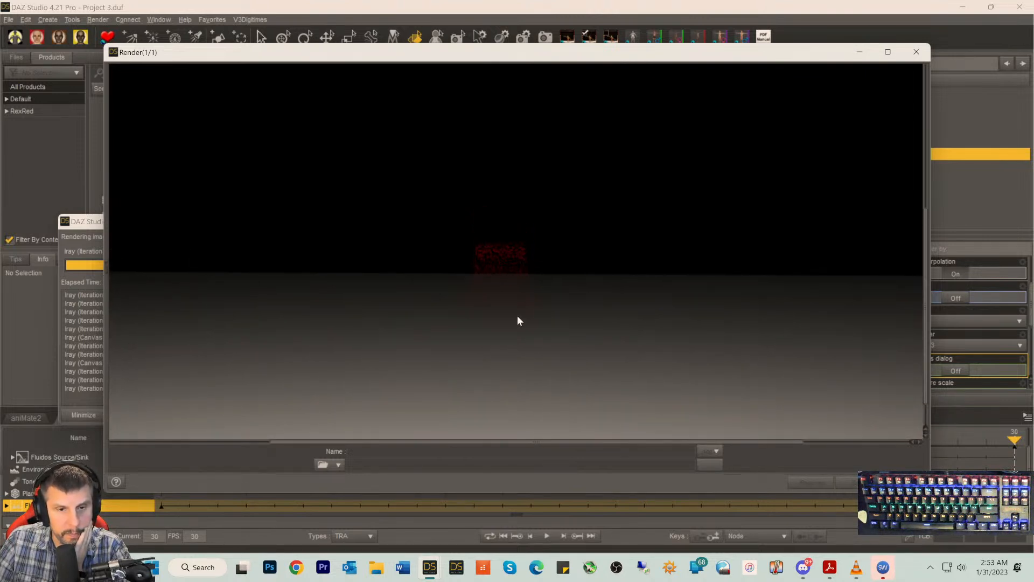
{"action": "left_click", "coordinate": [916, 51]}
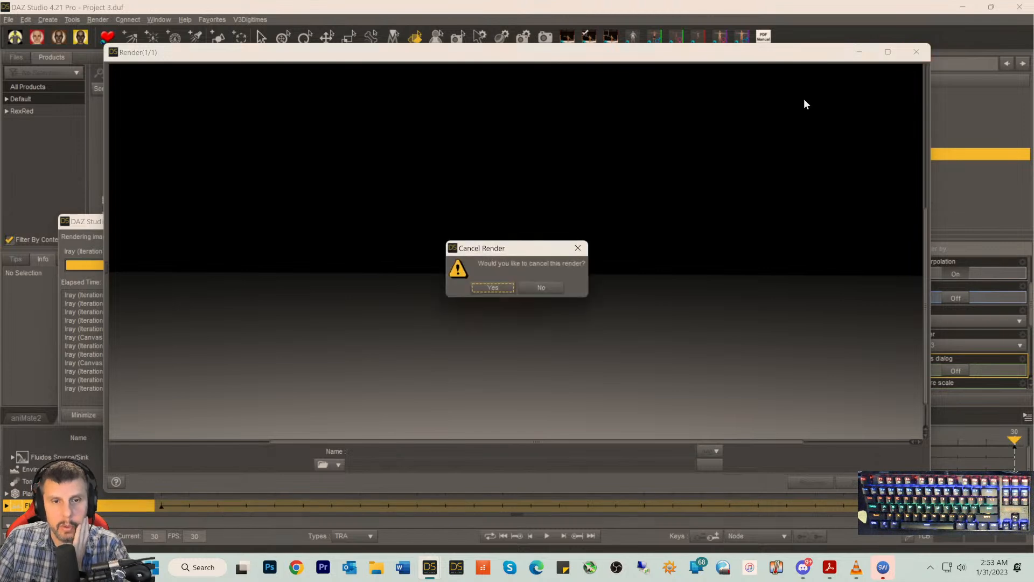
{"action": "left_click", "coordinate": [491, 288]}
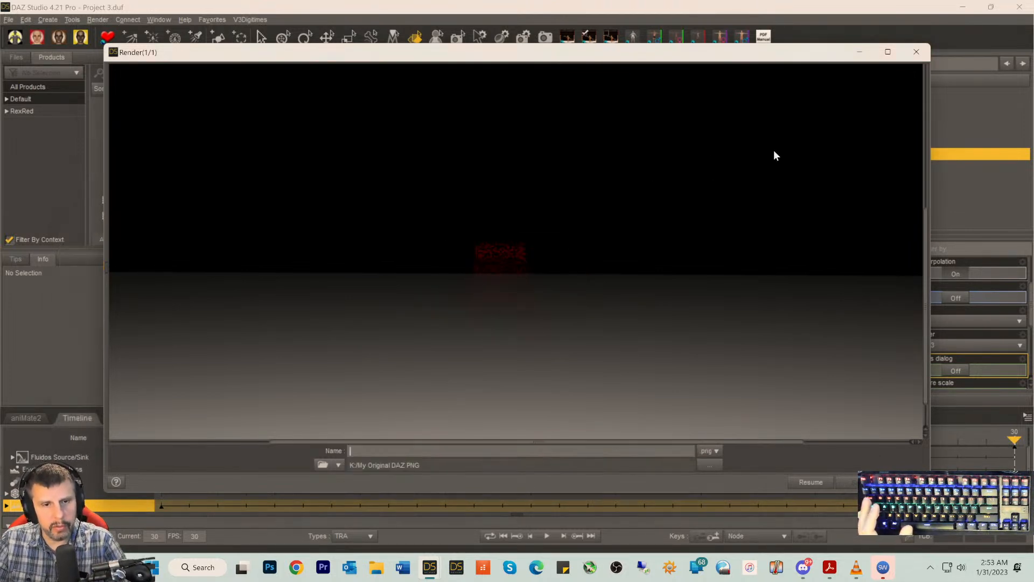
{"action": "left_click", "coordinate": [916, 52]}
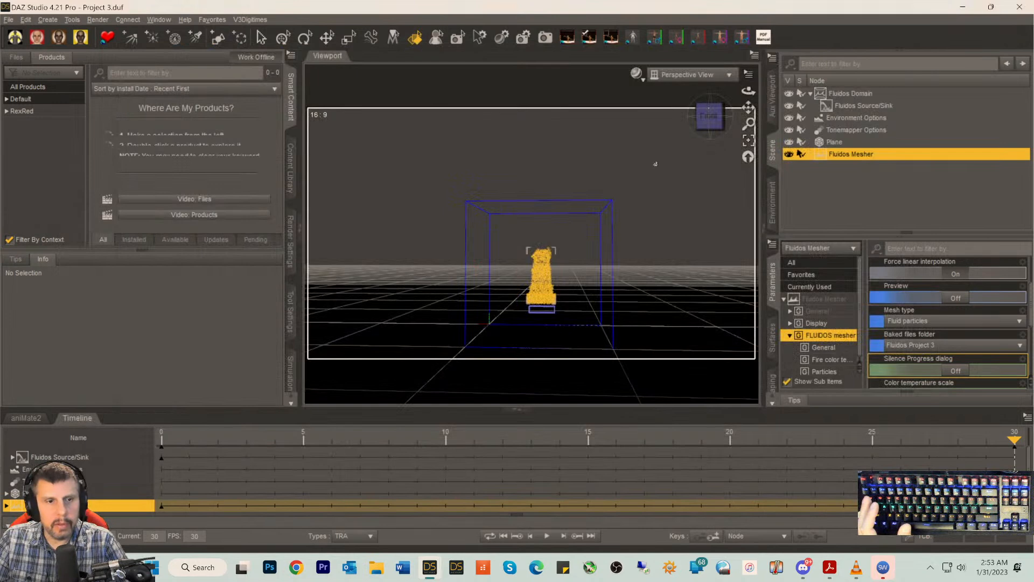
- Set the render's pixel width to 640 with proportions constrained
{"action": "left_click", "coordinate": [291, 232]}
{"action": "left_click", "coordinate": [43, 118]}
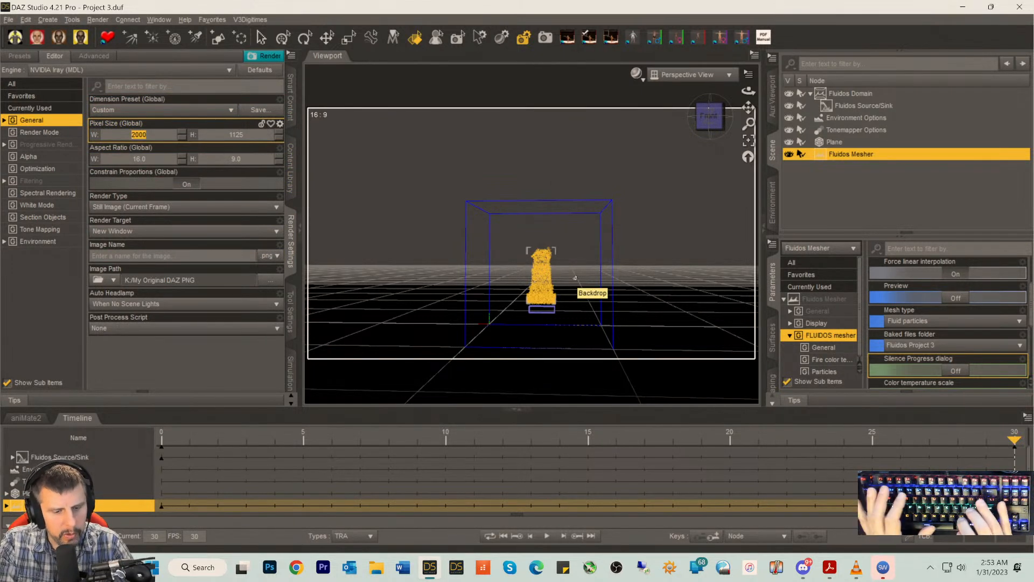
{"action": "type", "text": "640"}
{"action": "key", "text": "Return"}
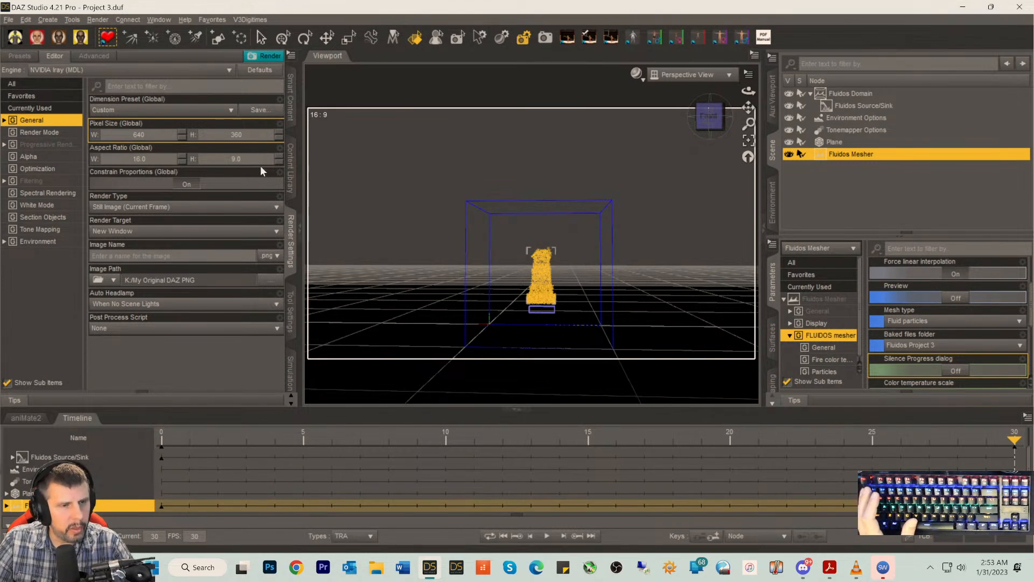
- Apply the Display Wide (5:4) preset, unlock the proportions, set the render height to 480 pixels and constrain the proportions again
{"action": "left_click", "coordinate": [145, 110]}
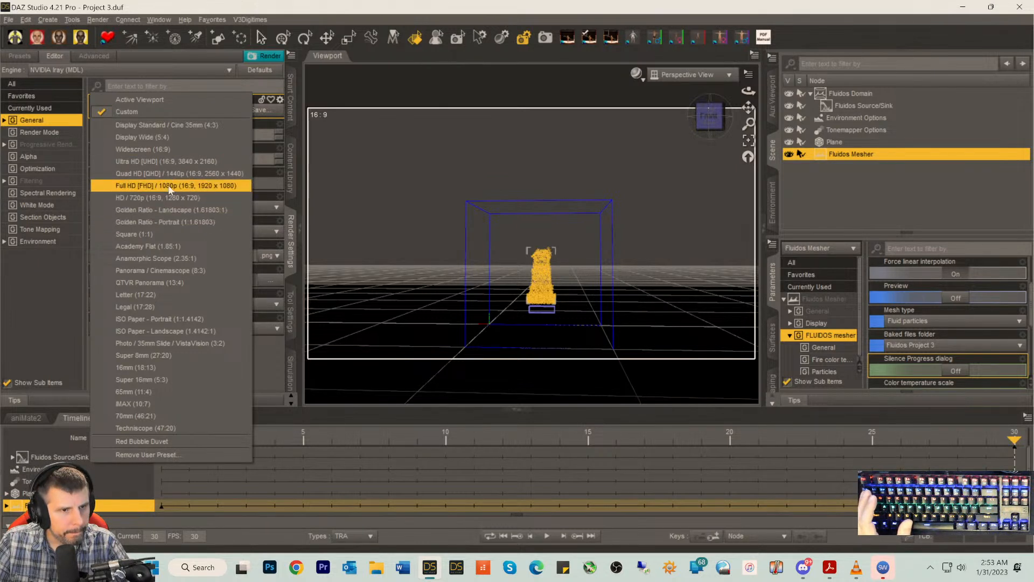
{"action": "left_click", "coordinate": [167, 138]}
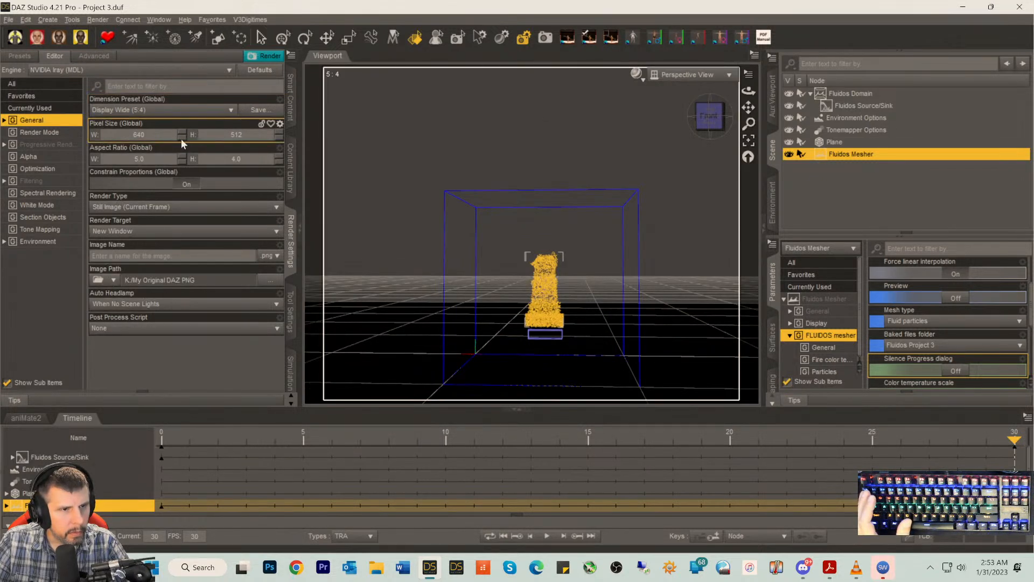
{"action": "left_click", "coordinate": [185, 183]}
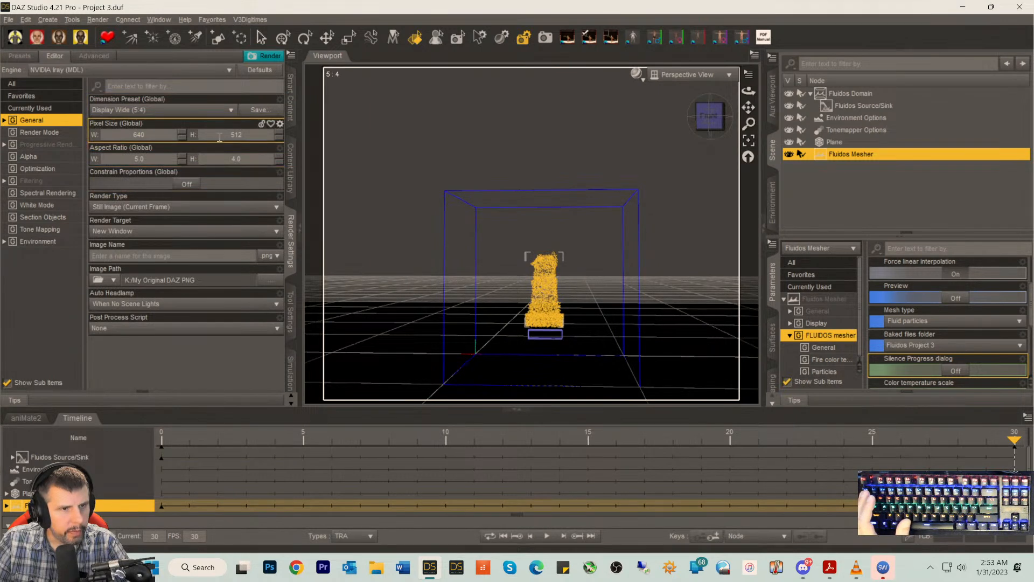
{"action": "key", "text": "BackSpace"}
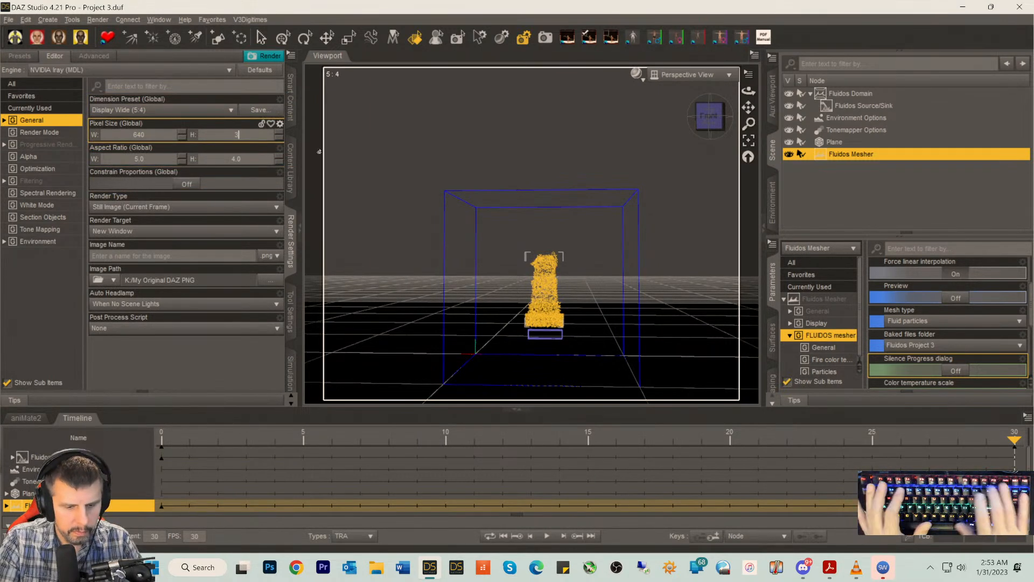
{"action": "type", "text": "480"}
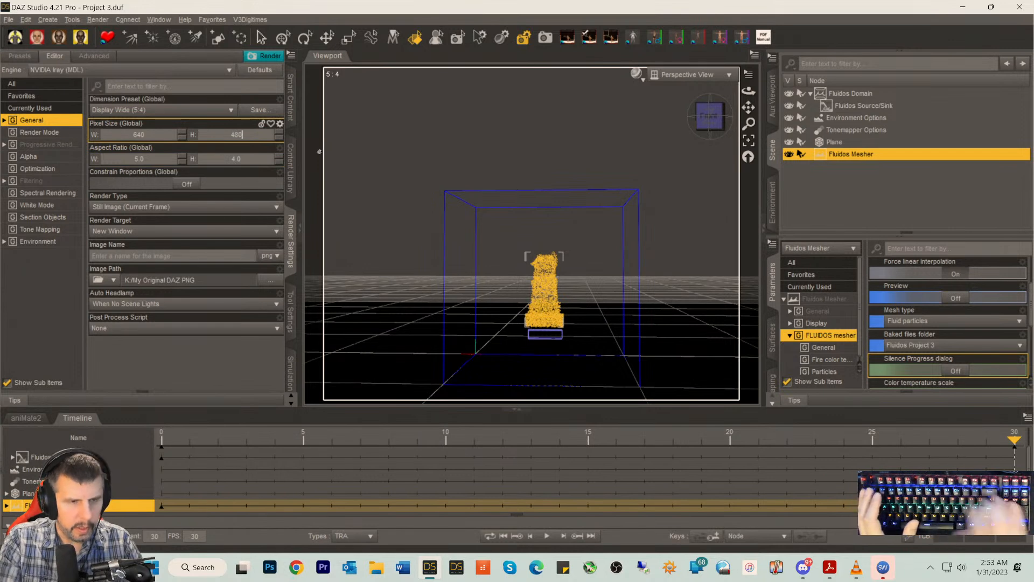
{"action": "key", "text": "Return"}
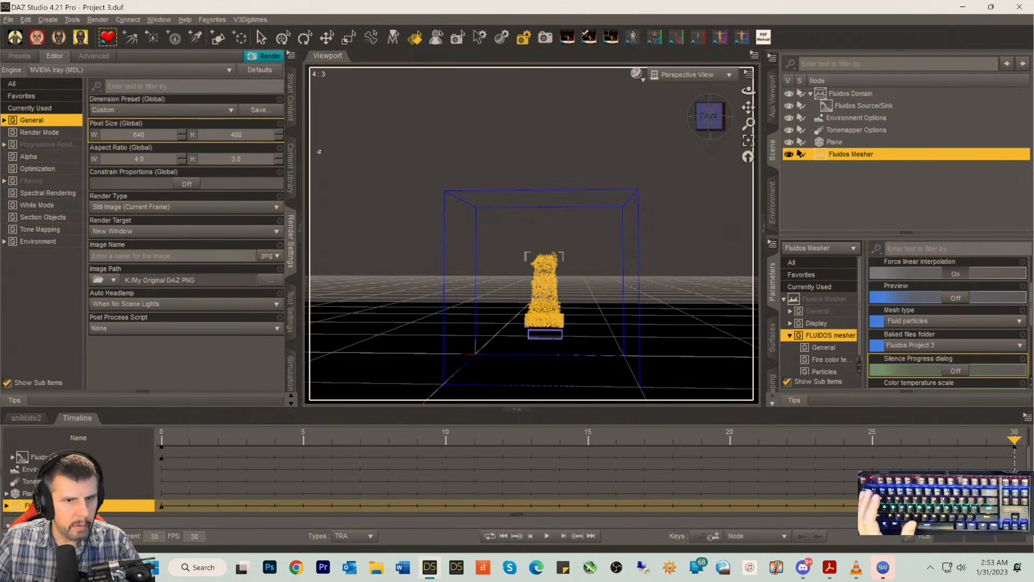
{"action": "left_click", "coordinate": [184, 186]}
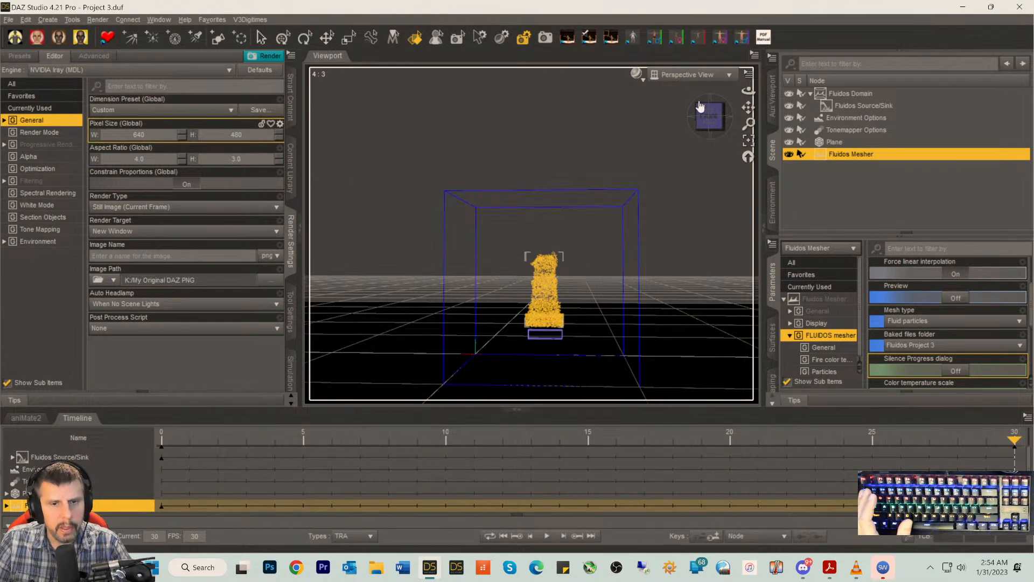
- Frame the fire particle column closer and centred in the Perspective View so it nearly fills the render area's height
{"action": "left_click_drag", "start_coordinate": [715, 120], "coordinate": [719, 123]}
{"action": "scroll", "coordinate": [691, 160], "scroll_direction": "up", "scroll_amount": 2}
{"action": "left_click_drag", "start_coordinate": [746, 102], "coordinate": [748, 108]}
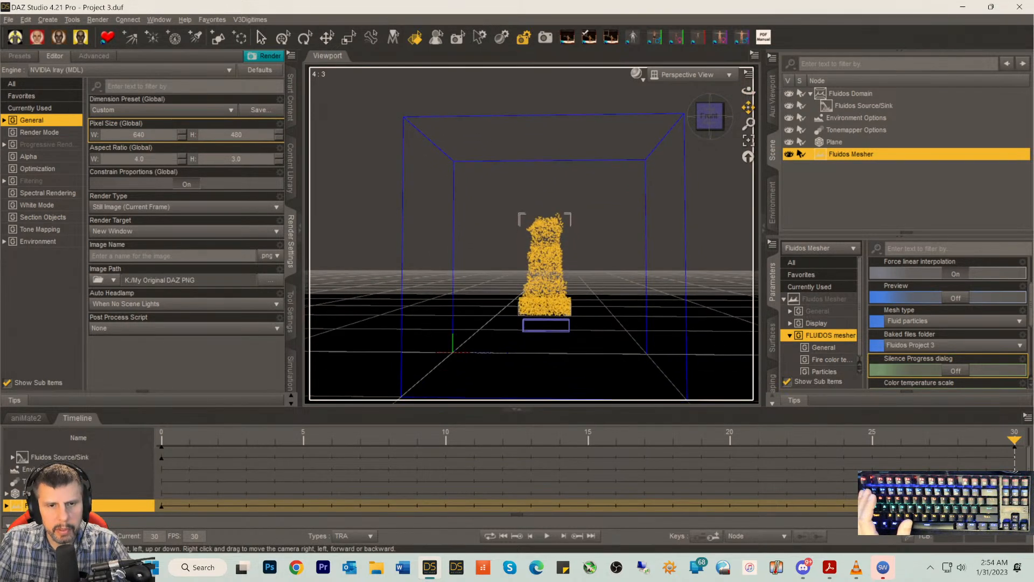
{"action": "scroll", "coordinate": [712, 174], "scroll_direction": "up", "scroll_amount": 4}
{"action": "scroll", "coordinate": [720, 171], "scroll_direction": "up", "scroll_amount": 1}
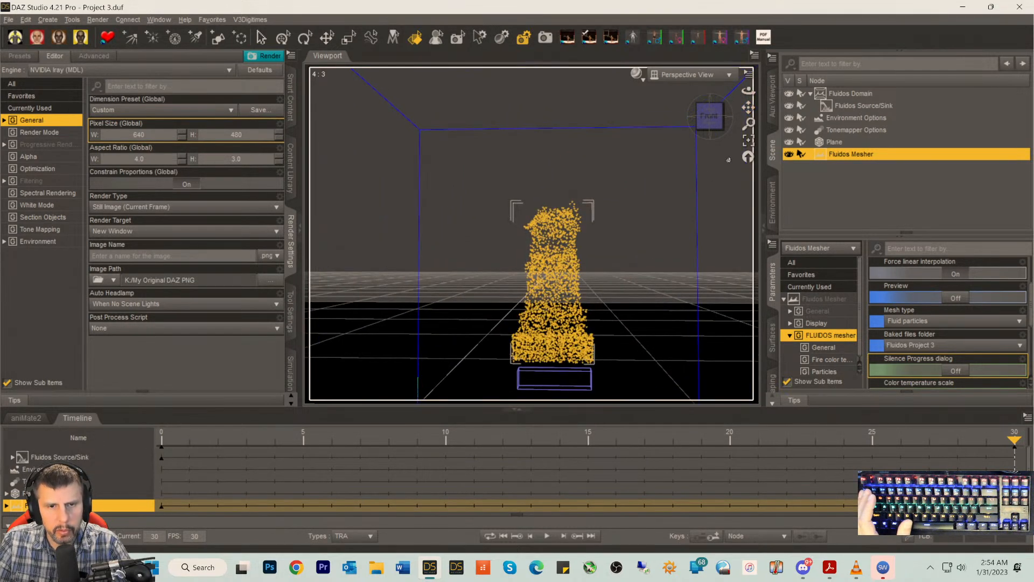
{"action": "left_click_drag", "start_coordinate": [744, 111], "coordinate": [746, 115]}
{"action": "scroll", "coordinate": [677, 196], "scroll_direction": "up", "scroll_amount": 2}
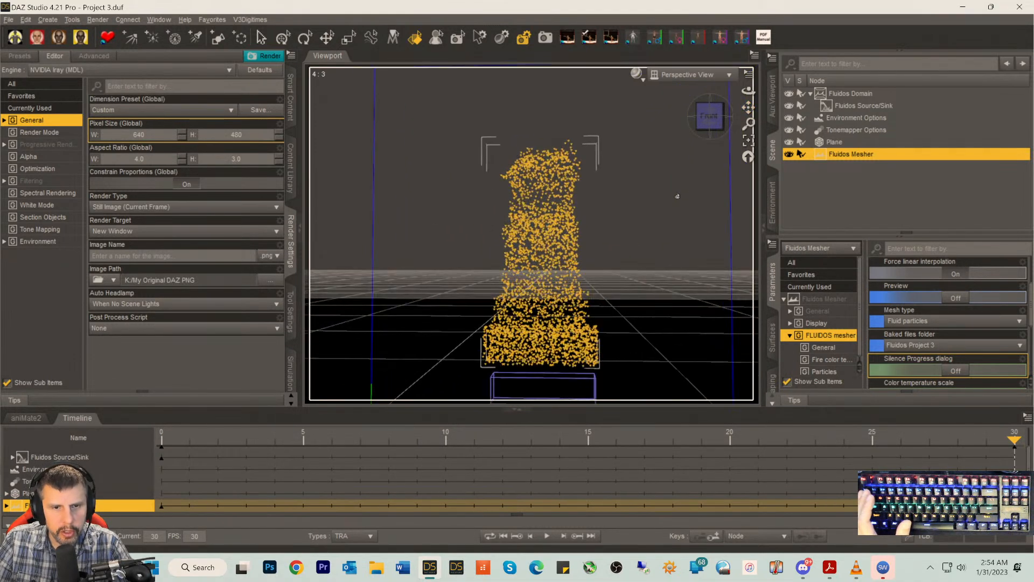
{"action": "scroll", "coordinate": [721, 136], "scroll_direction": "up", "scroll_amount": 1}
{"action": "mouse_move", "coordinate": [746, 108]}
{"action": "left_mouse_down"}
{"action": "mouse_move", "coordinate": [713, 125]}
{"action": "mouse_move", "coordinate": [747, 104]}
{"action": "left_mouse_up"}
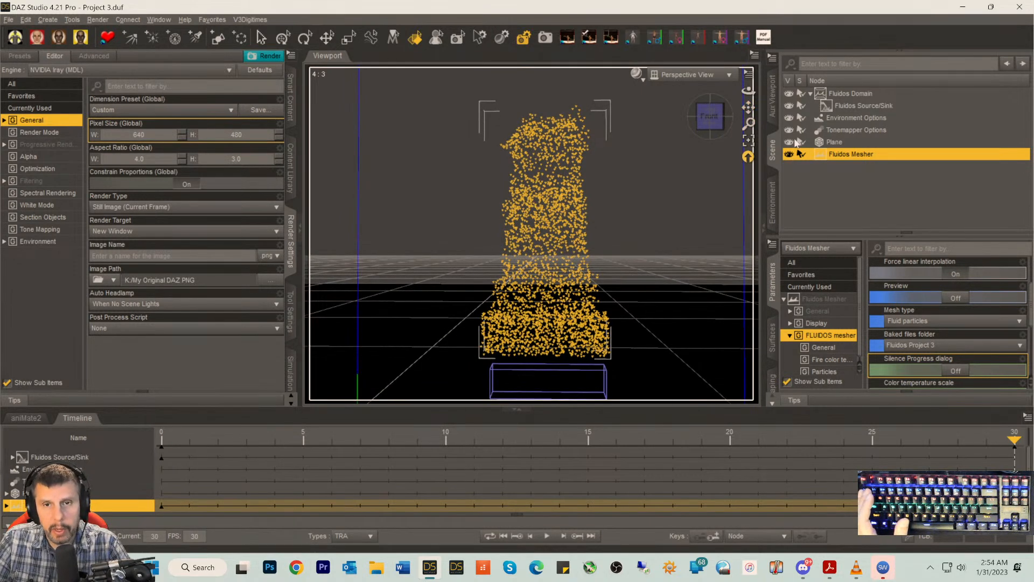
- Set the scene's environment type to Backdrop
{"action": "left_click", "coordinate": [773, 212]}
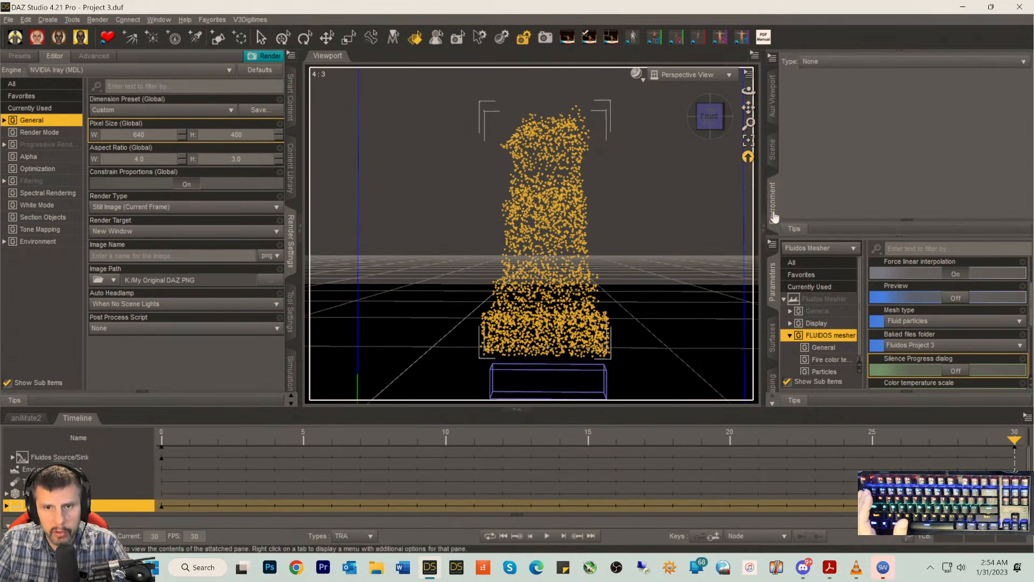
{"action": "left_click", "coordinate": [832, 65]}
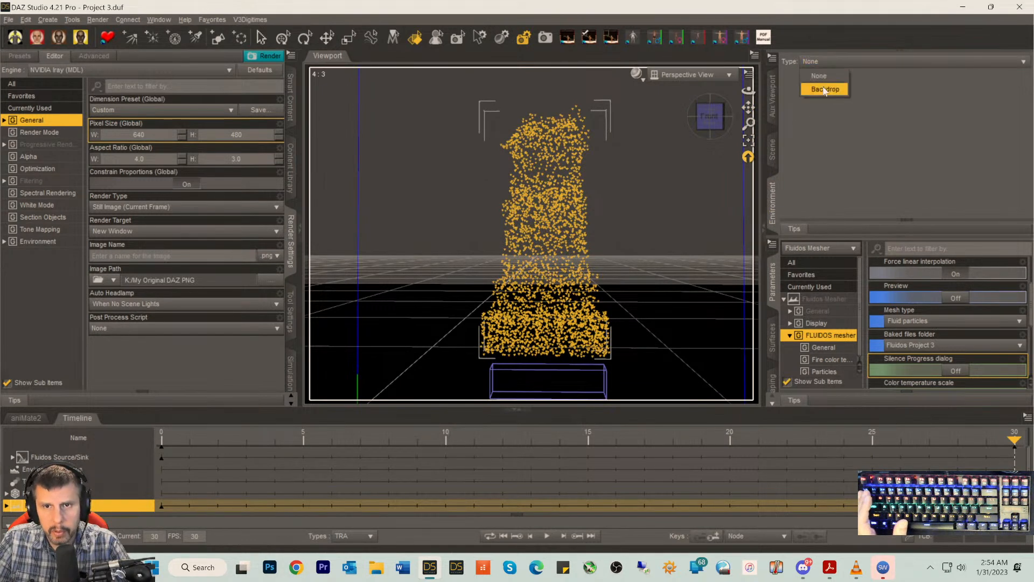
{"action": "left_click", "coordinate": [824, 88]}
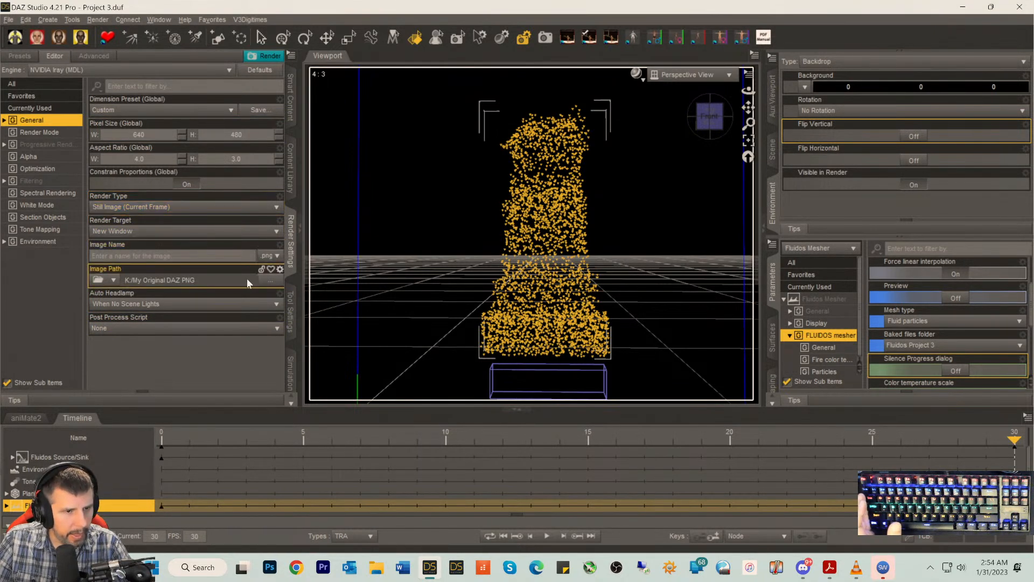
- Set the render image path to the Fluidos Project 3 folder inside 1AFluidos Daz Project Objects and the render type to Movie
{"action": "left_click", "coordinate": [269, 281]}
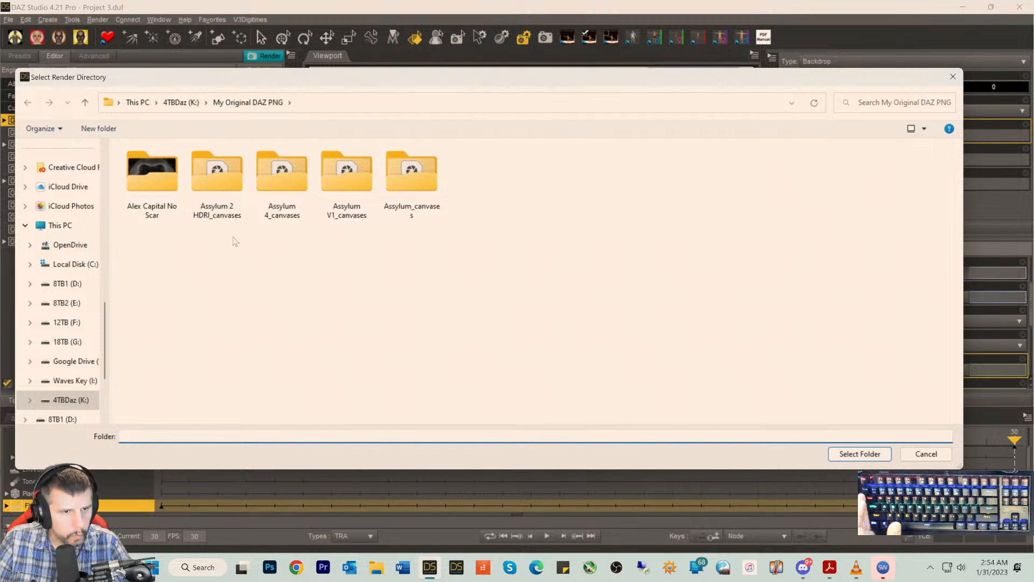
{"action": "scroll", "coordinate": [76, 216], "scroll_direction": "up", "scroll_amount": 4}
{"action": "scroll", "coordinate": [75, 211], "scroll_direction": "up", "scroll_amount": 4}
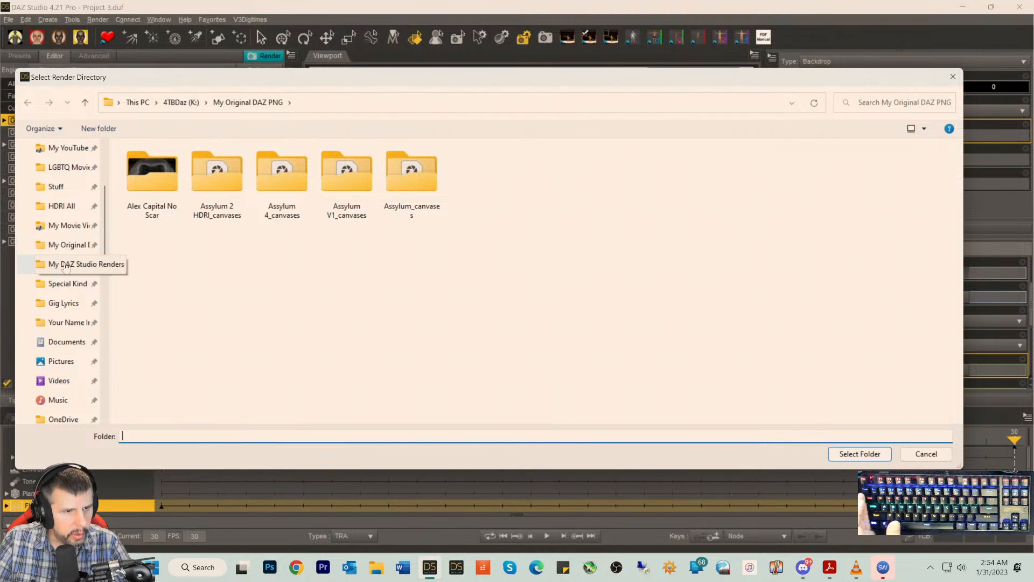
{"action": "left_click", "coordinate": [66, 266]}
{"action": "double_click", "coordinate": [224, 172]}
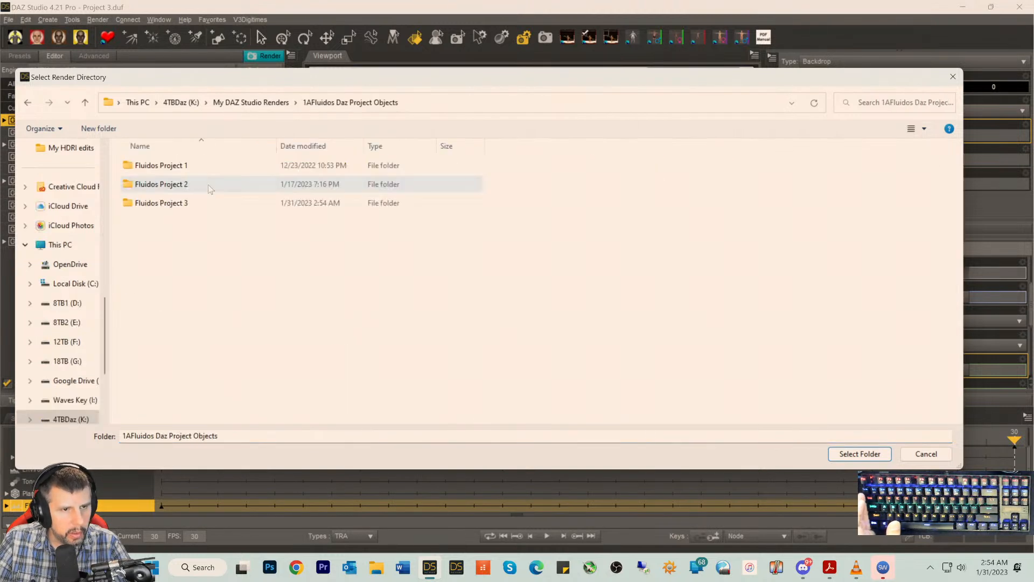
{"action": "double_click", "coordinate": [144, 208]}
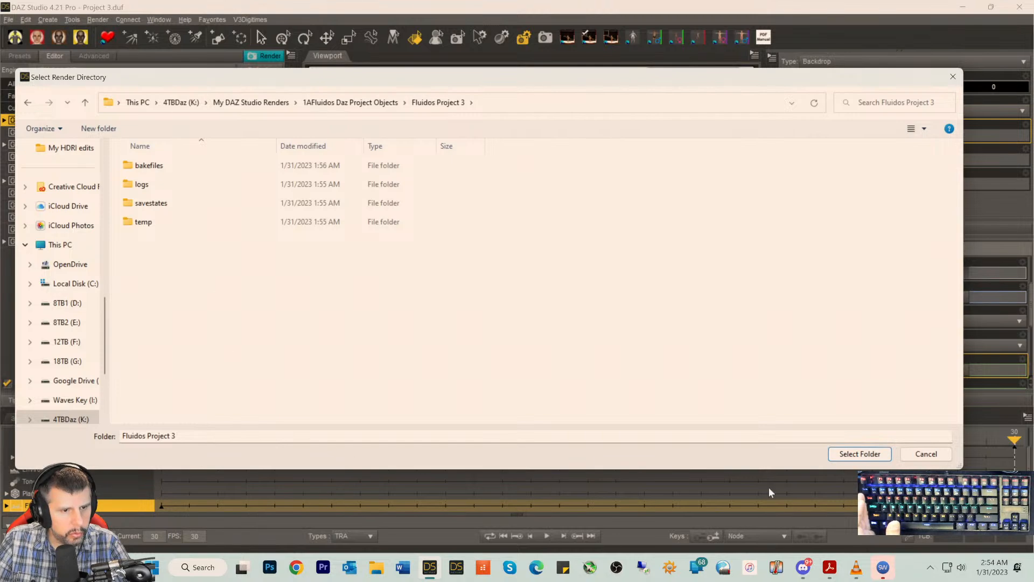
{"action": "left_click", "coordinate": [858, 453]}
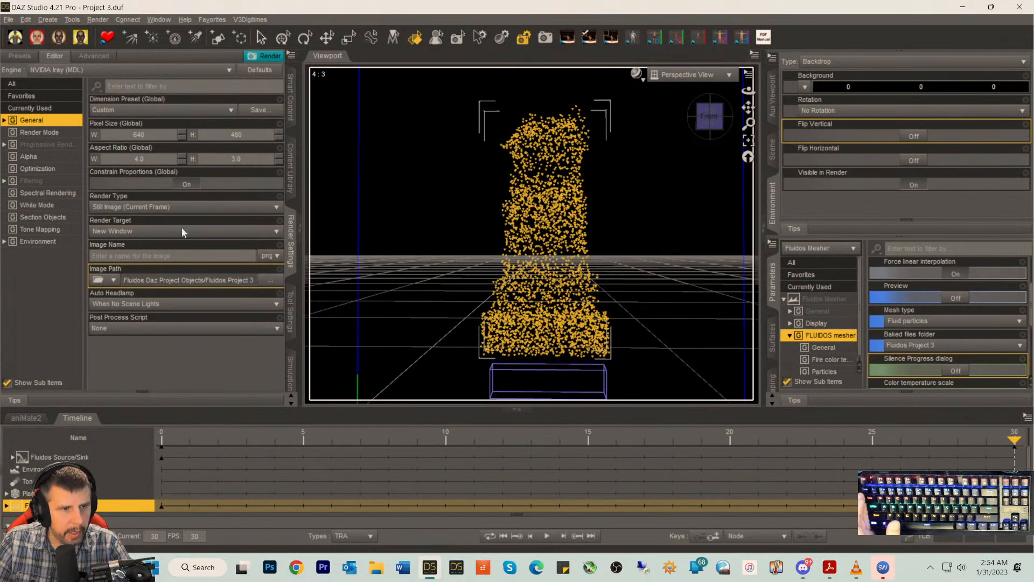
{"action": "left_click", "coordinate": [165, 207]}
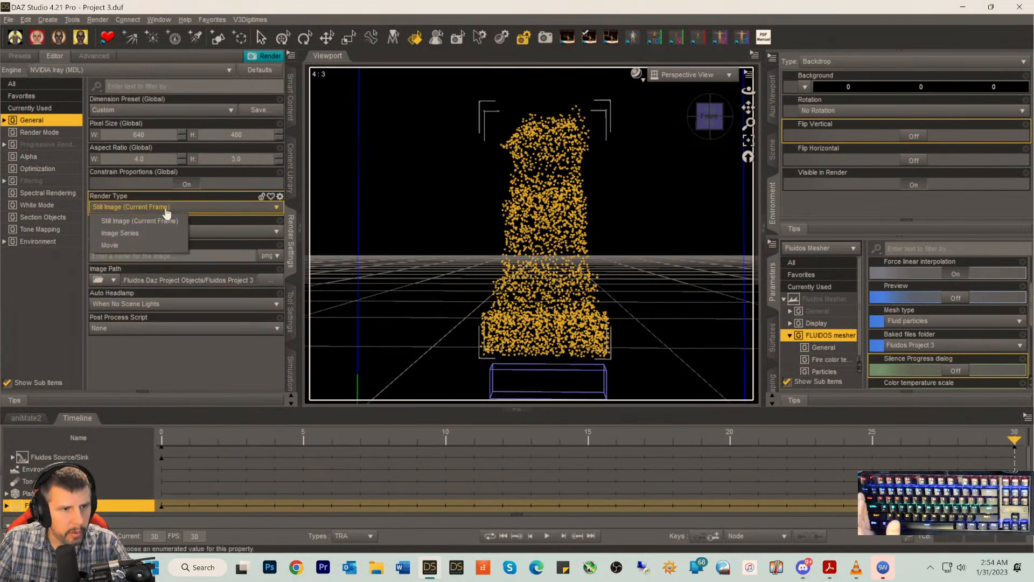
{"action": "left_click", "coordinate": [121, 244]}
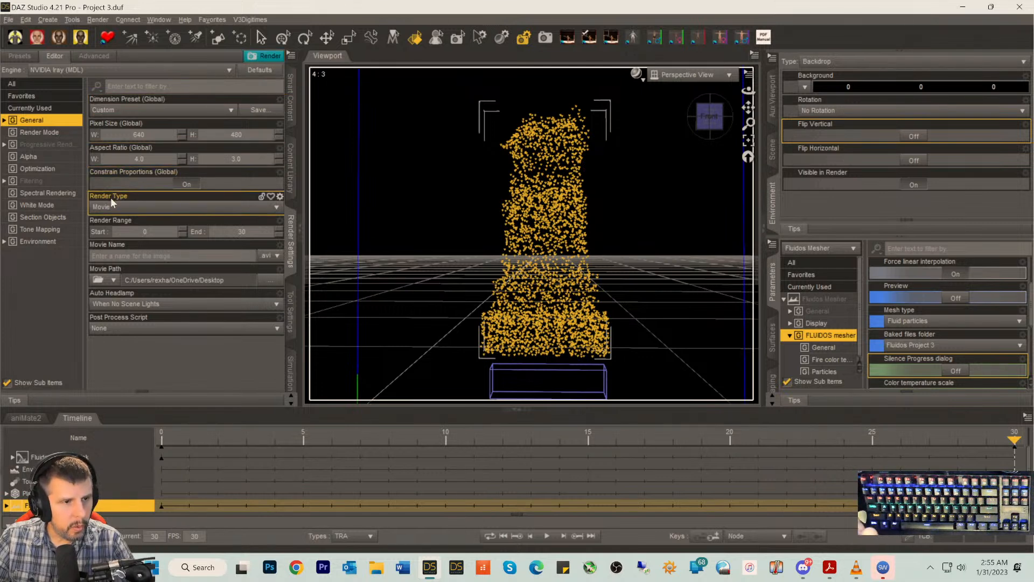
- Set the progressive rendering Max Samples to 200 and Max Time to 30 seconds
{"action": "left_click", "coordinate": [54, 147]}
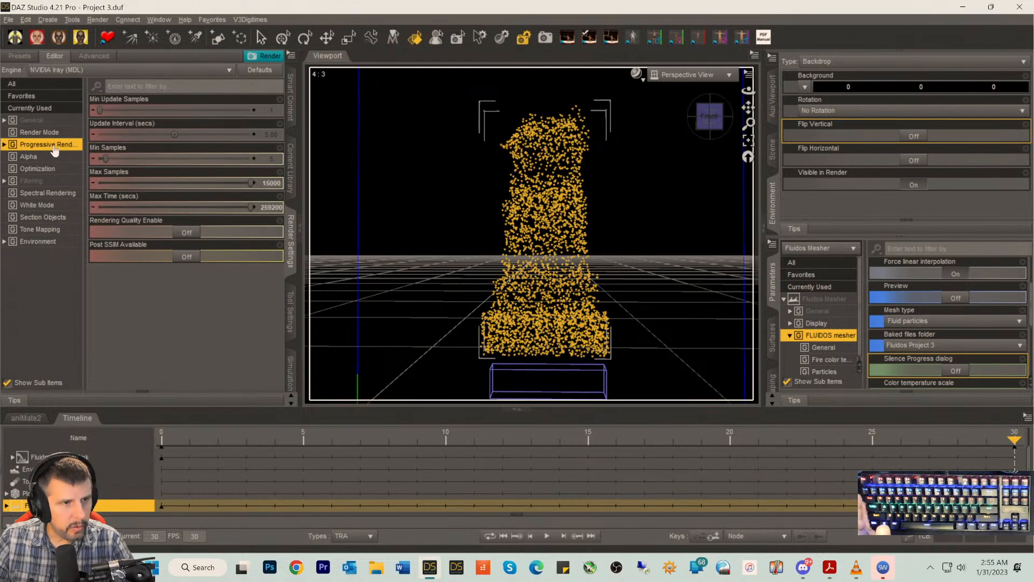
{"action": "left_click", "coordinate": [271, 184]}
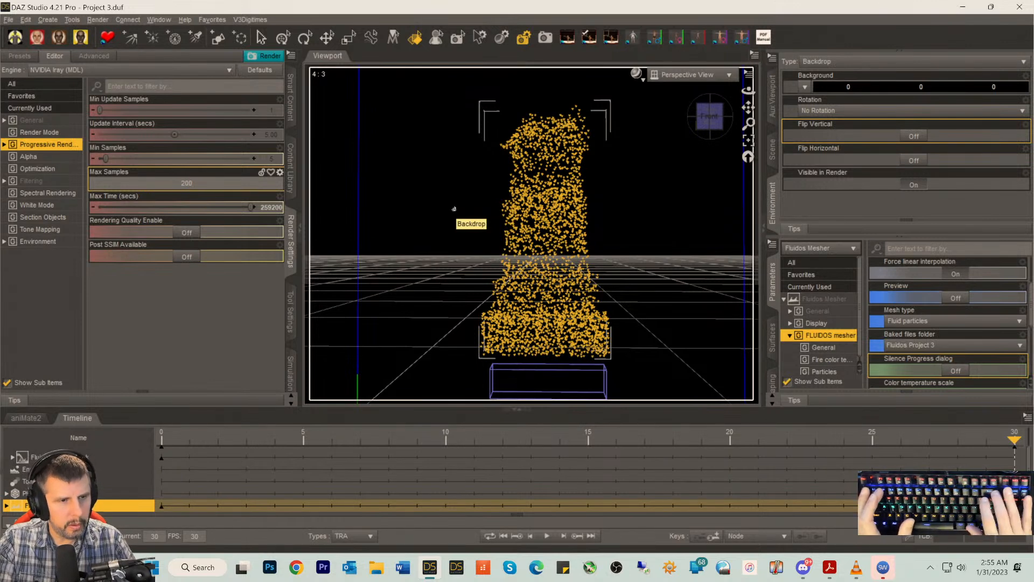
{"action": "key", "text": "Return"}
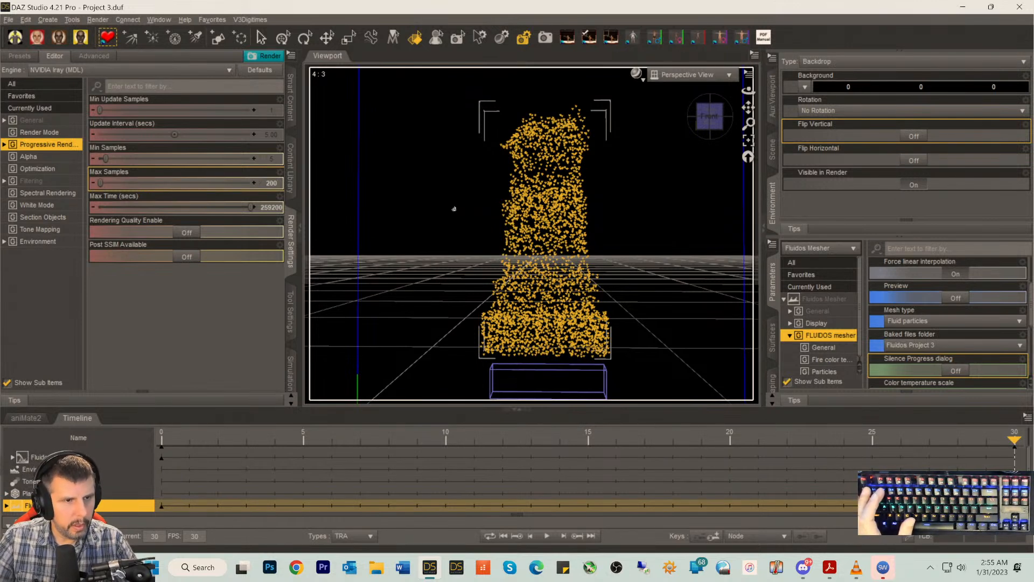
{"action": "double_click", "coordinate": [268, 207]}
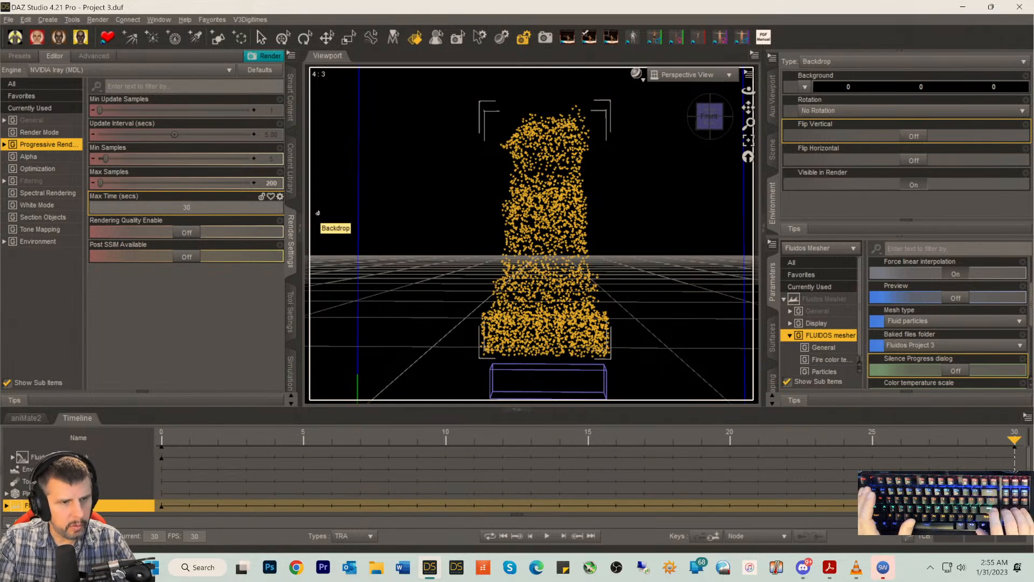
{"action": "key", "text": "Return"}
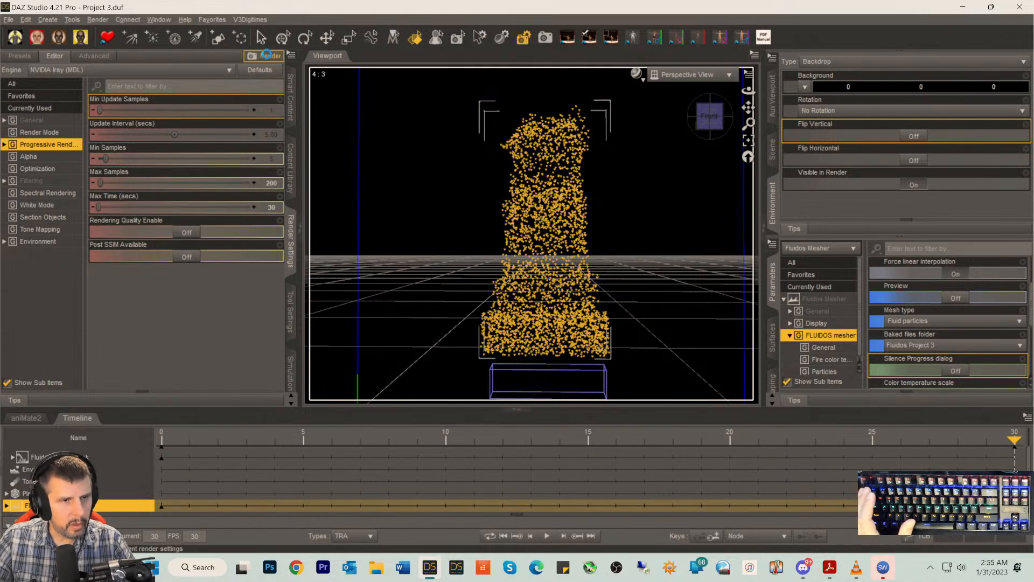
- Render the movie to the Fluidos Project 3 folder as an AVI named "Fluidos Fire Render", using Full Frames (Uncompressed) compression
{"action": "left_click", "coordinate": [267, 57]}
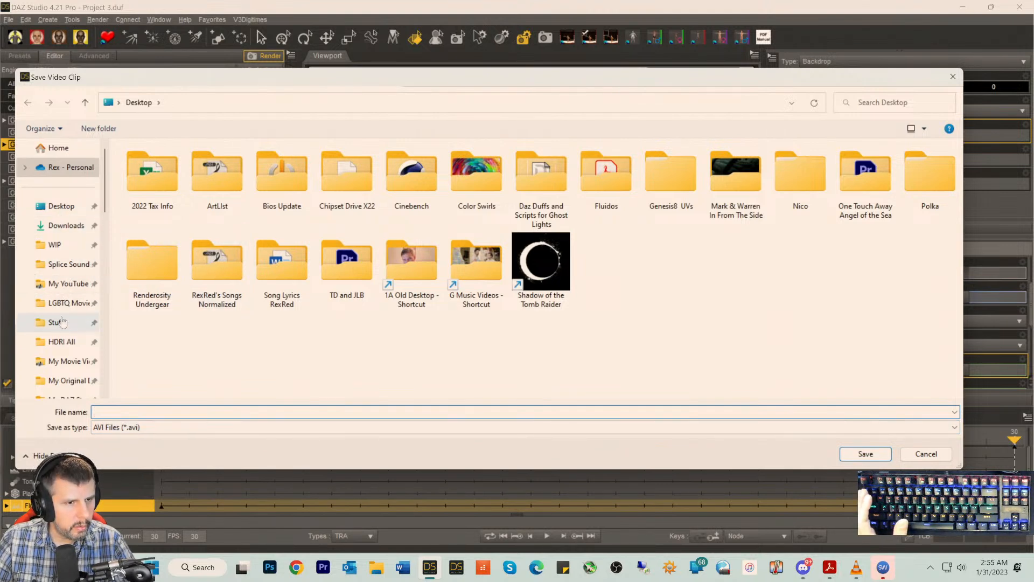
{"action": "scroll", "coordinate": [62, 324], "scroll_direction": "down", "scroll_amount": 2}
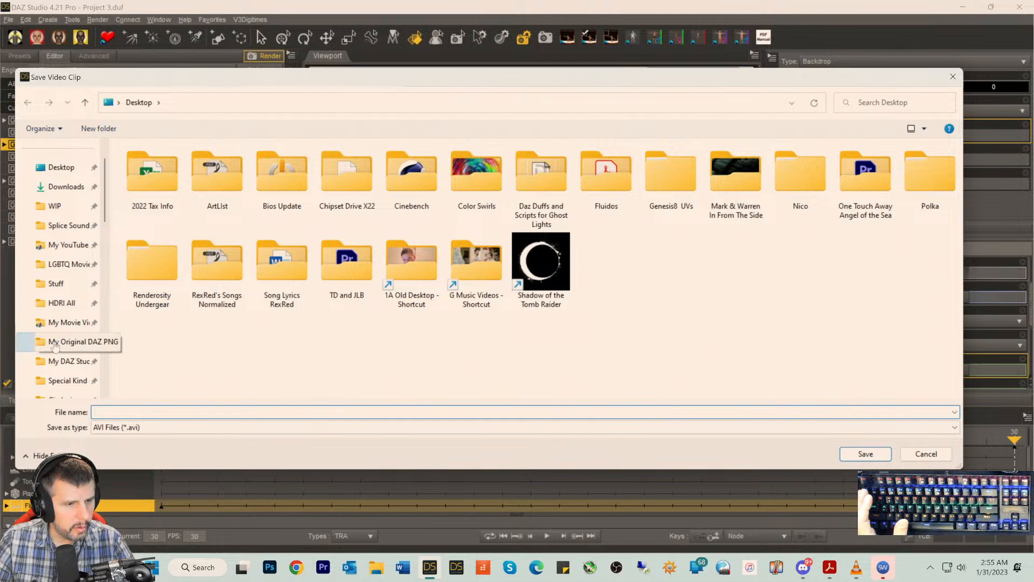
{"action": "left_click", "coordinate": [54, 344]}
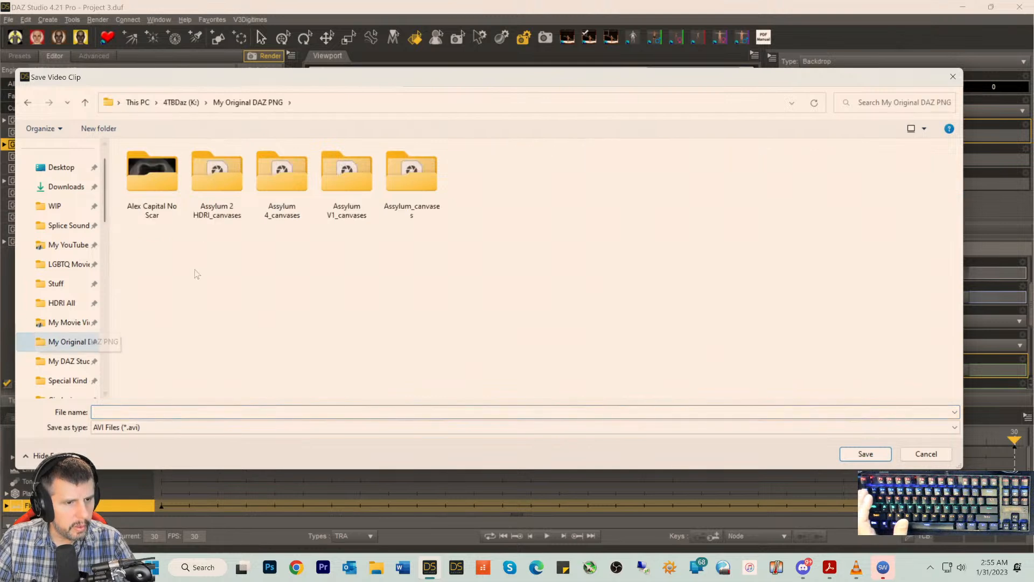
{"action": "left_click", "coordinate": [71, 361]}
{"action": "double_click", "coordinate": [197, 213]}
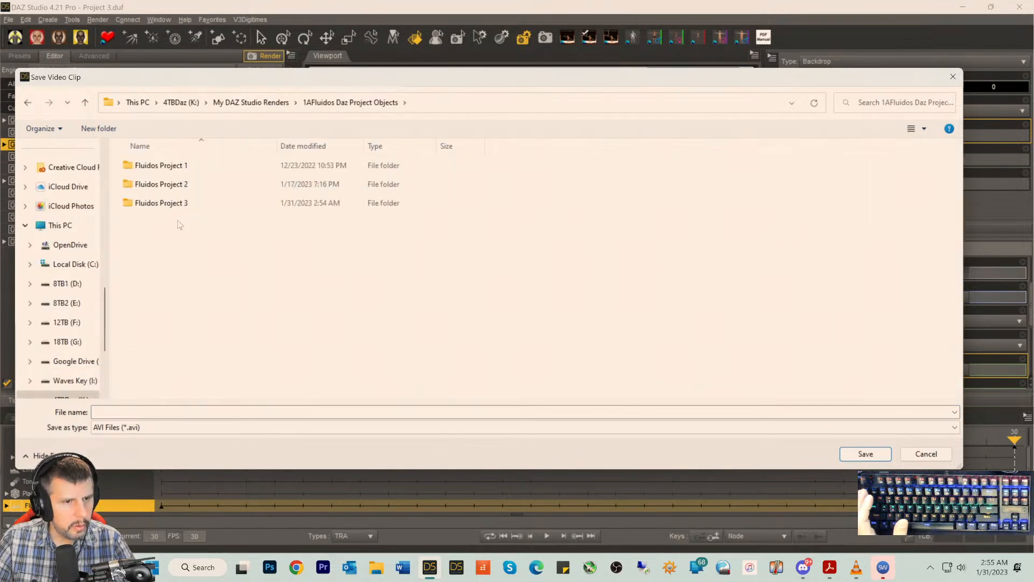
{"action": "double_click", "coordinate": [156, 205]}
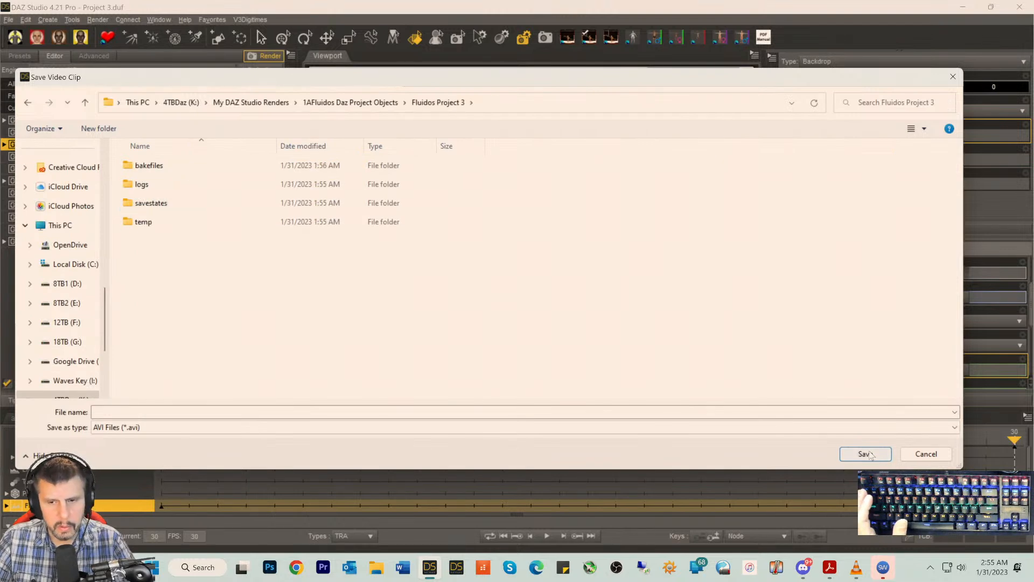
{"action": "left_click", "coordinate": [128, 411]}
{"action": "type", "text": "Fluidos Fire Render"}
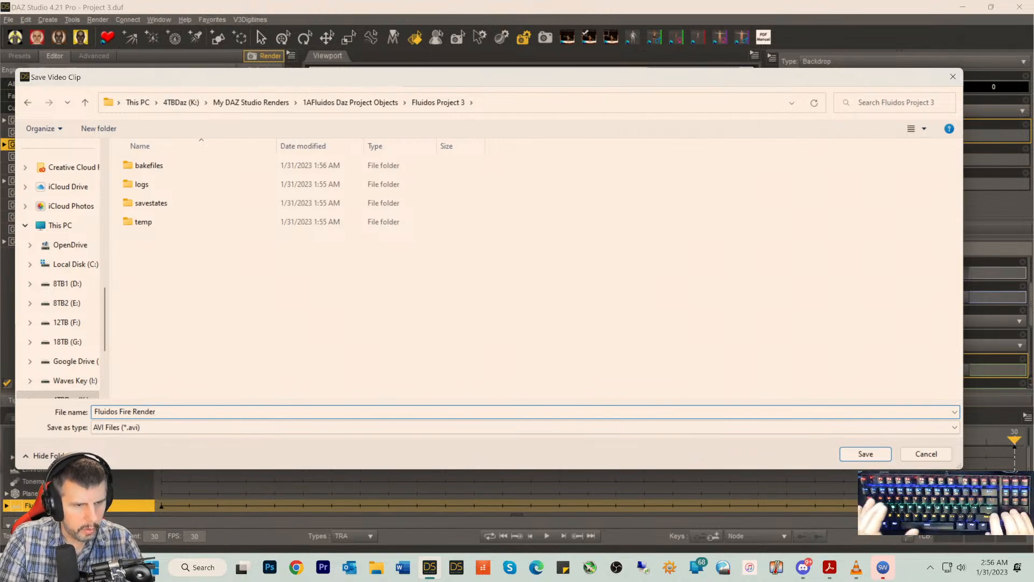
{"action": "key", "text": "Return"}
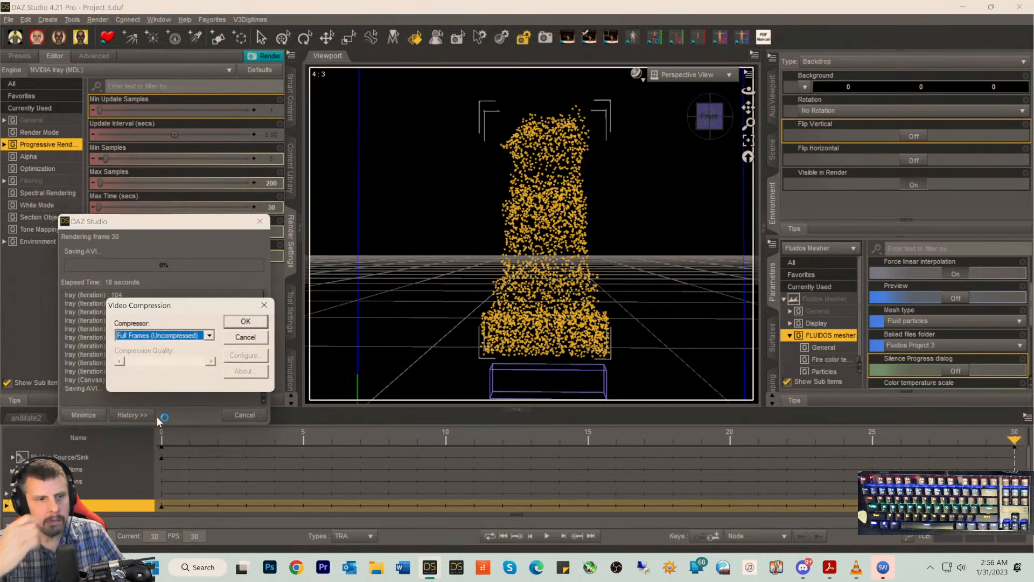
{"action": "left_click", "coordinate": [245, 321]}
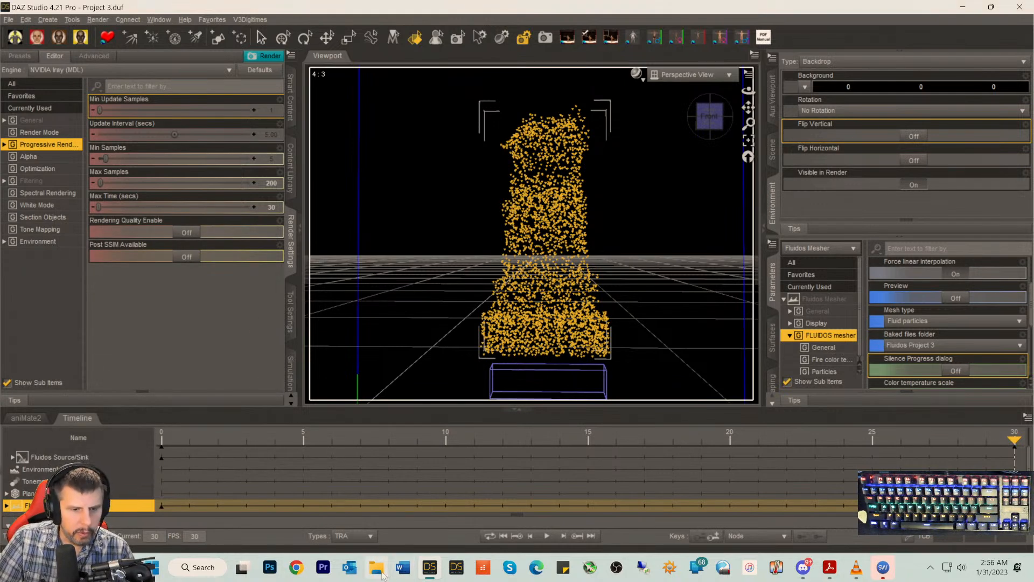
- Switch to File Explorer and open Fluidos Fire Render.avi from the Fluidos Project 3 folder in My DAZ Studio Renders
{"action": "left_click", "coordinate": [380, 572]}
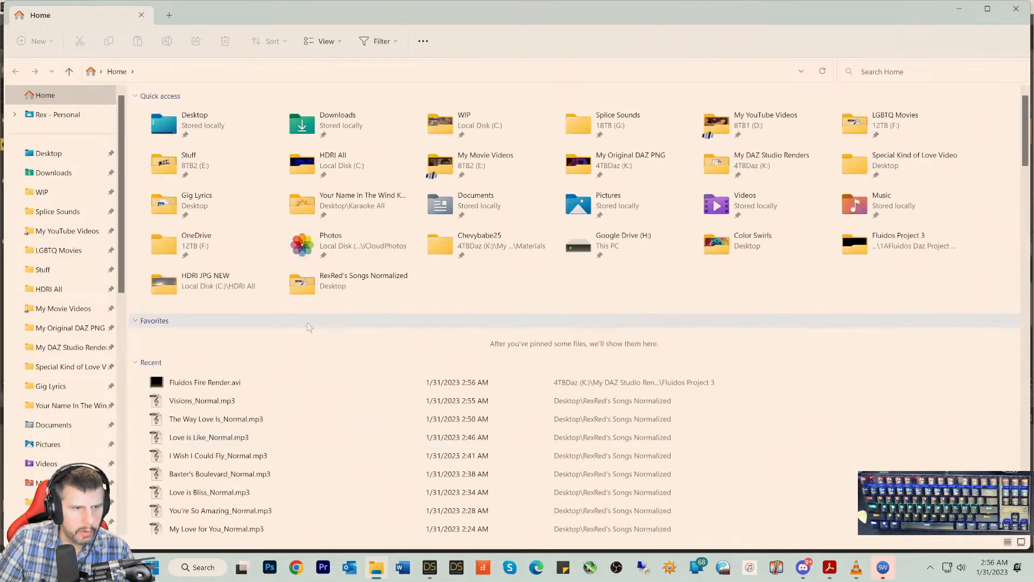
{"action": "scroll", "coordinate": [37, 327], "scroll_direction": "down", "scroll_amount": 1}
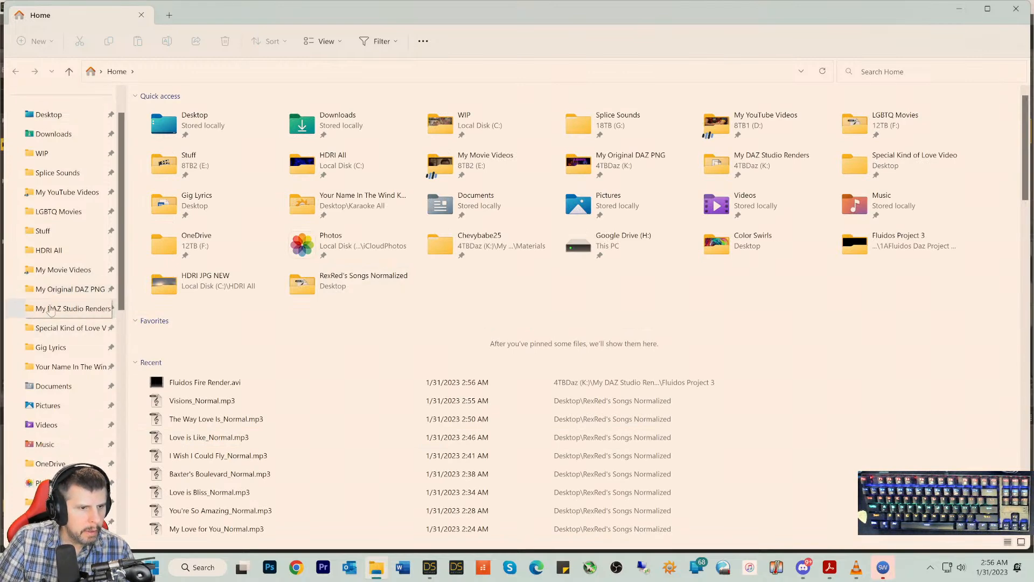
{"action": "left_click", "coordinate": [51, 308]}
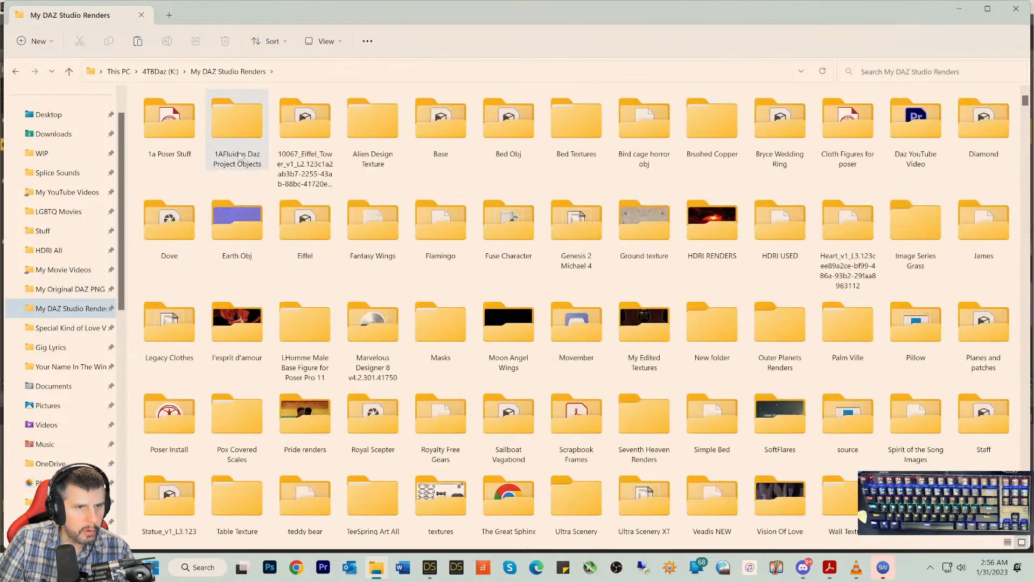
{"action": "double_click", "coordinate": [237, 119]}
{"action": "double_click", "coordinate": [167, 155]}
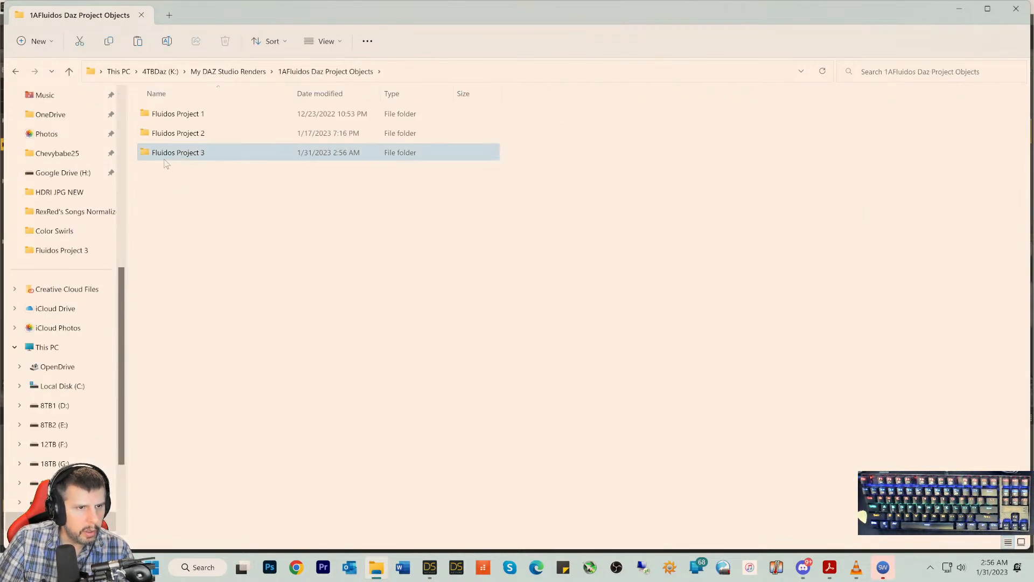
{"action": "double_click", "coordinate": [172, 191]}
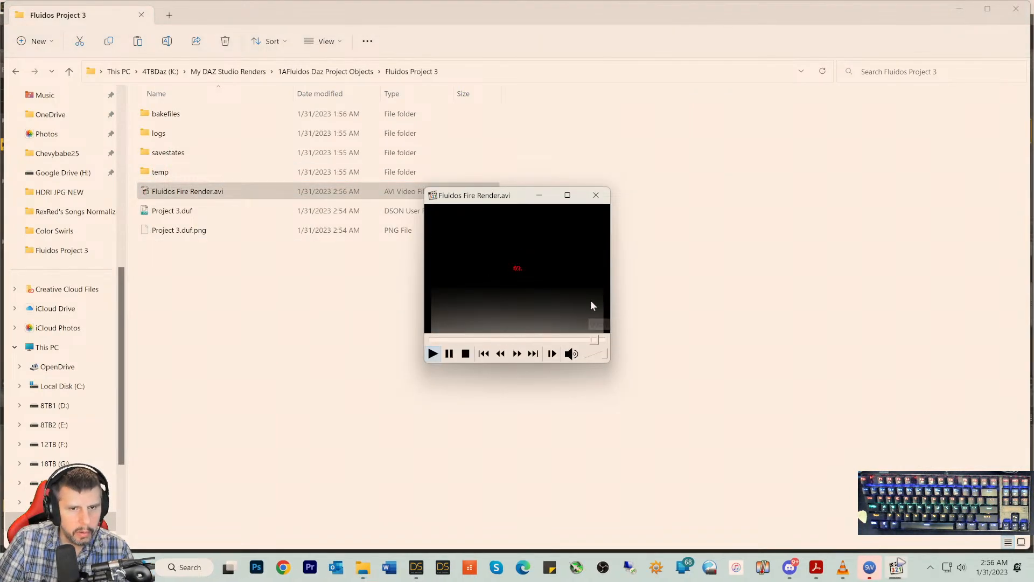
- Maximize the video player and play the fire render again to examine the animation
{"action": "left_click", "coordinate": [567, 195]}
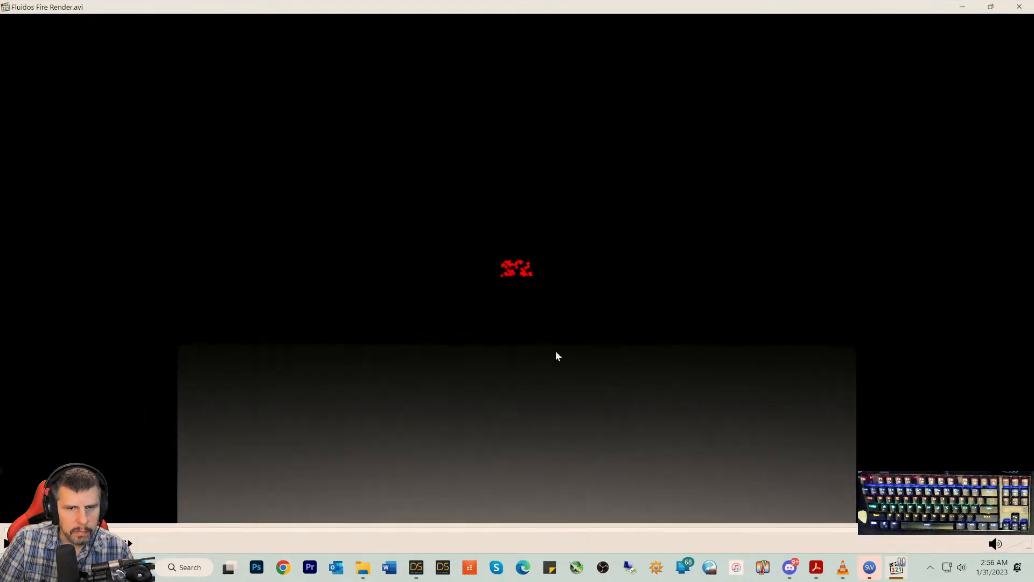
{"action": "key", "text": "space"}
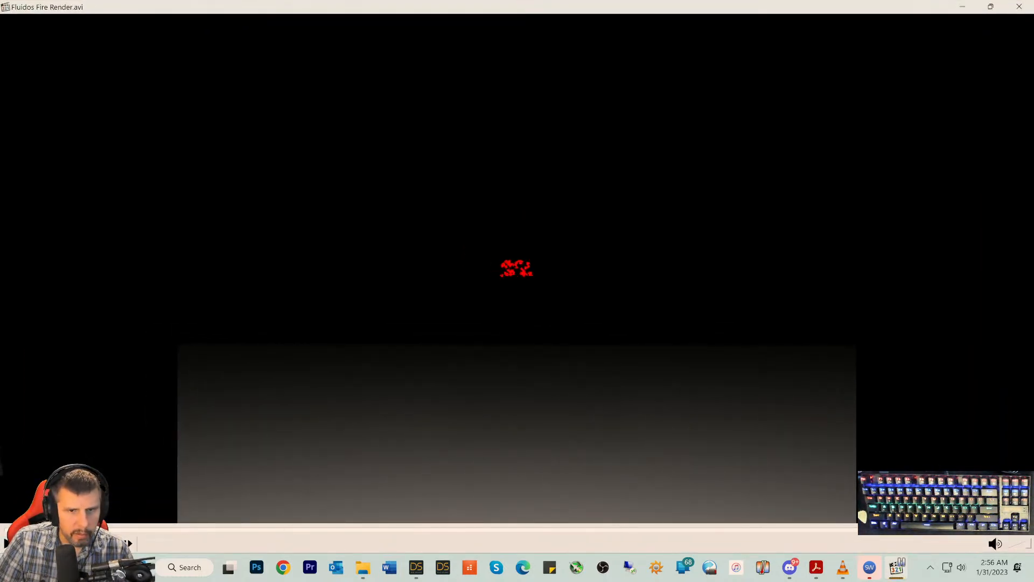
{"action": "key", "text": "space"}
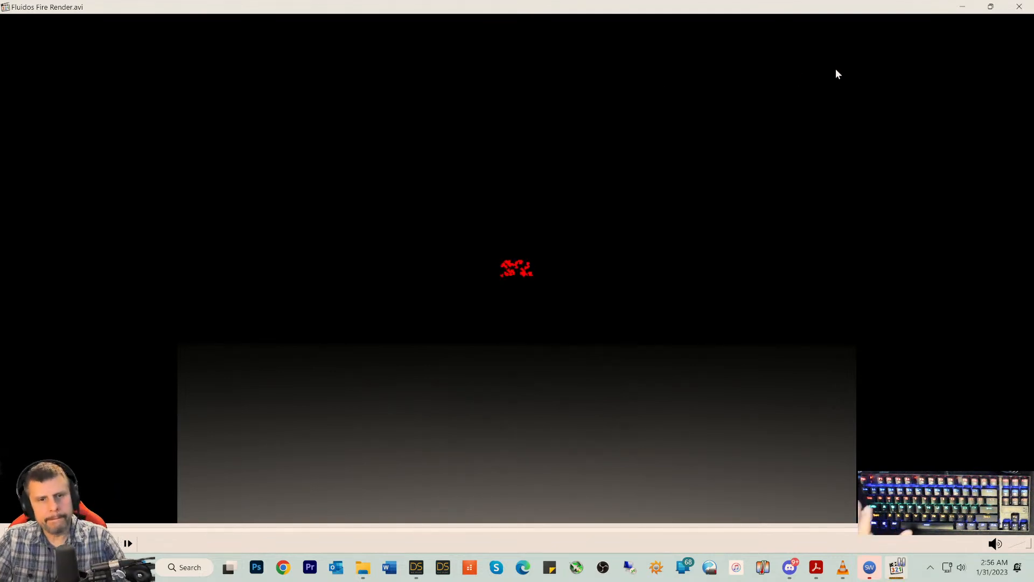
- Close the fire render video and return from File Explorer to DAZ Studio
{"action": "left_click", "coordinate": [1018, 6]}
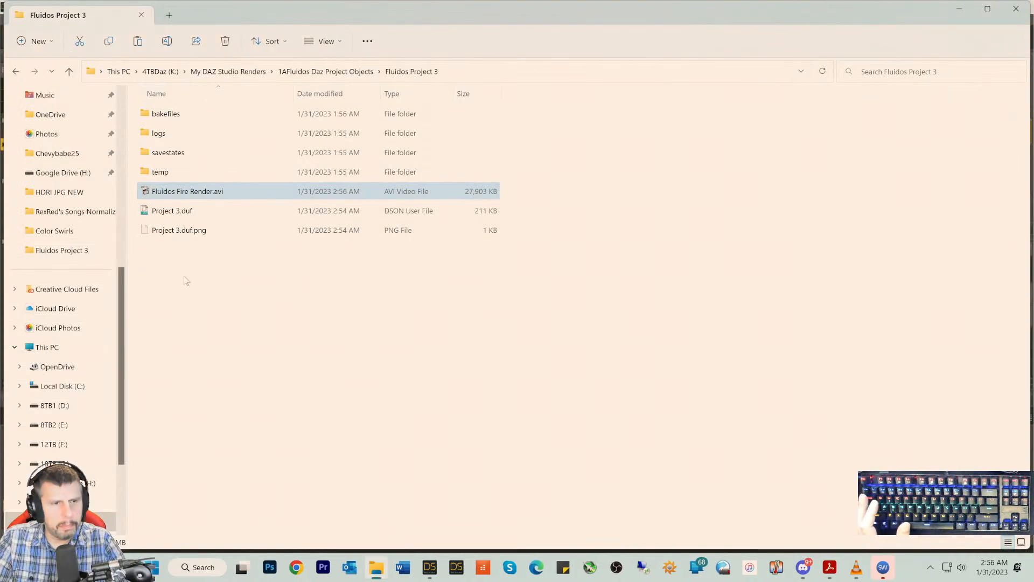
{"action": "left_click", "coordinate": [958, 9]}
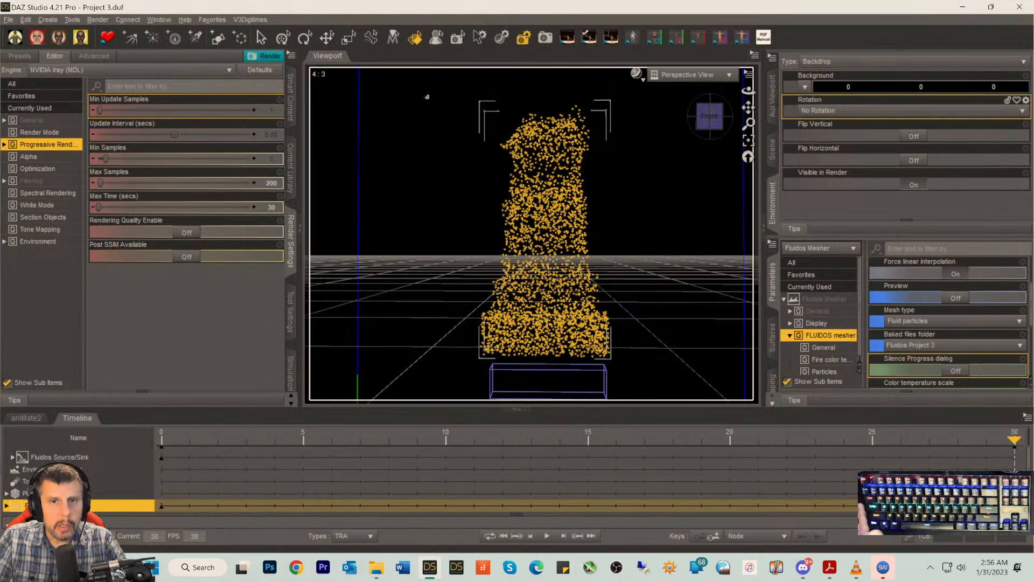
{"action": "left_click", "coordinate": [43, 22]}
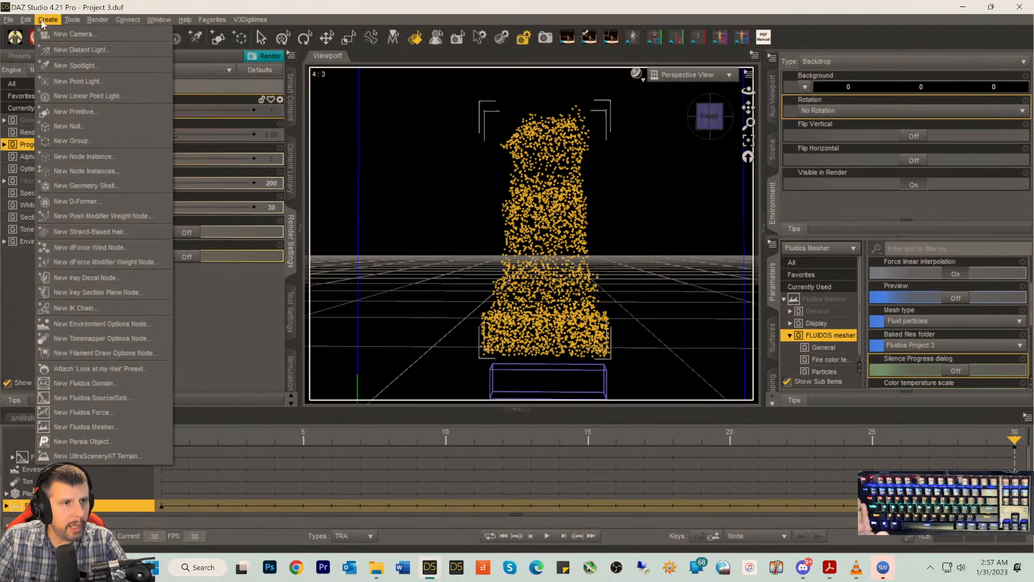
{"action": "left_click", "coordinate": [67, 35]}
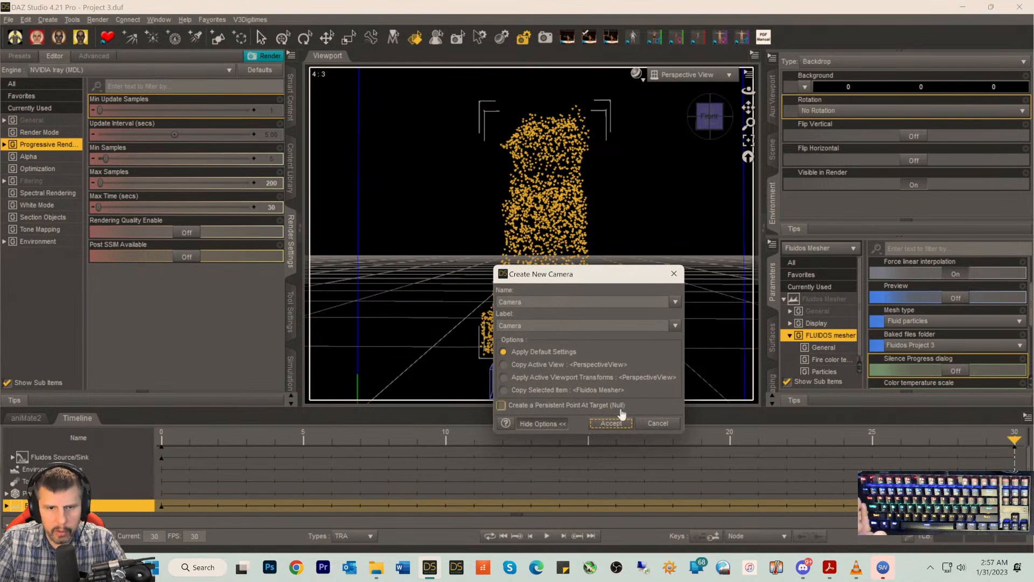
{"action": "left_click", "coordinate": [657, 423]}
- Return the timeline to frame 0 and create a new camera that copies the active perspective view
{"action": "left_click_drag", "start_coordinate": [1014, 440], "coordinate": [161, 441]}
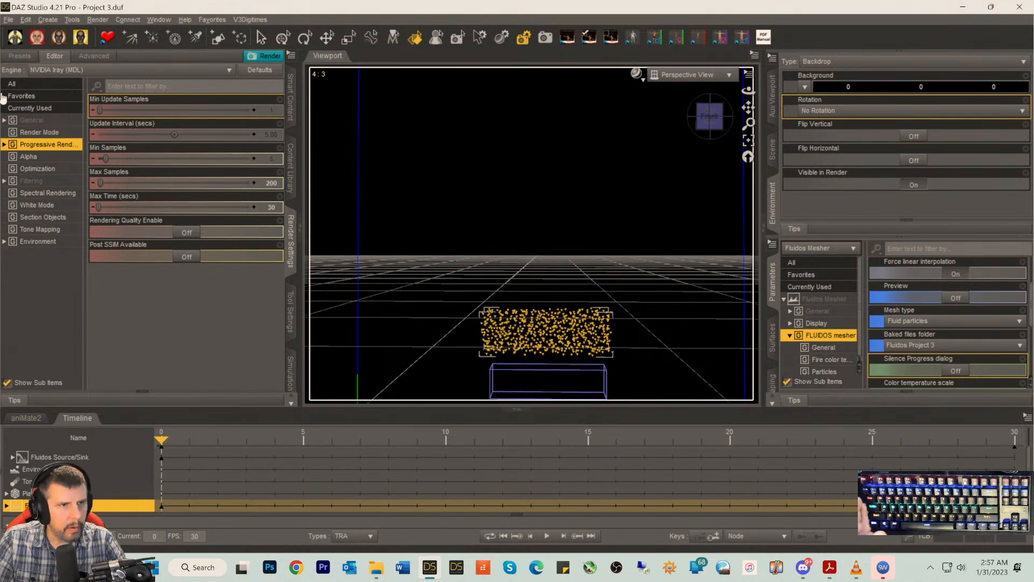
{"action": "left_click", "coordinate": [25, 20]}
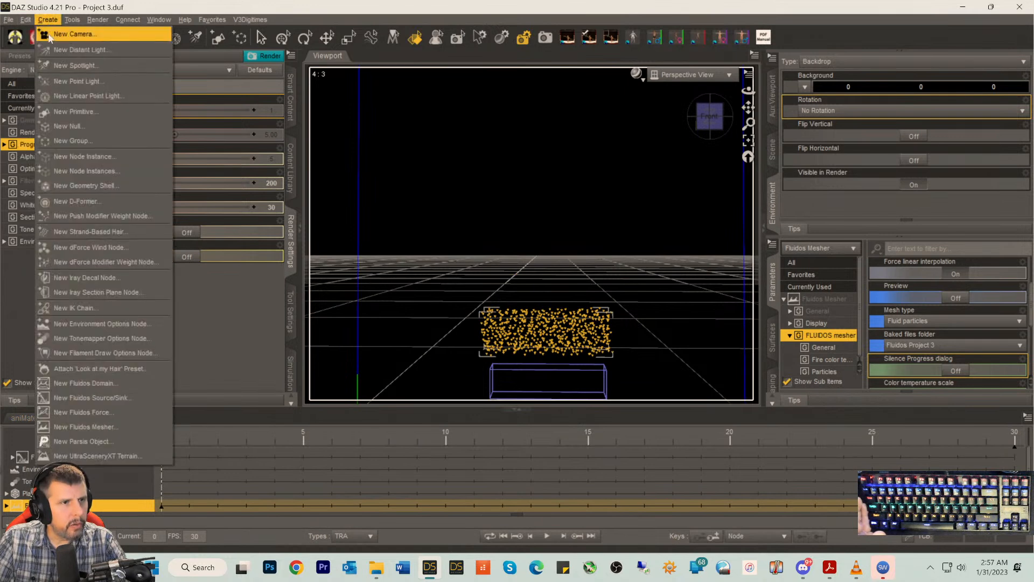
{"action": "left_click", "coordinate": [47, 34]}
{"action": "left_click", "coordinate": [505, 365]}
{"action": "left_click", "coordinate": [610, 424]}
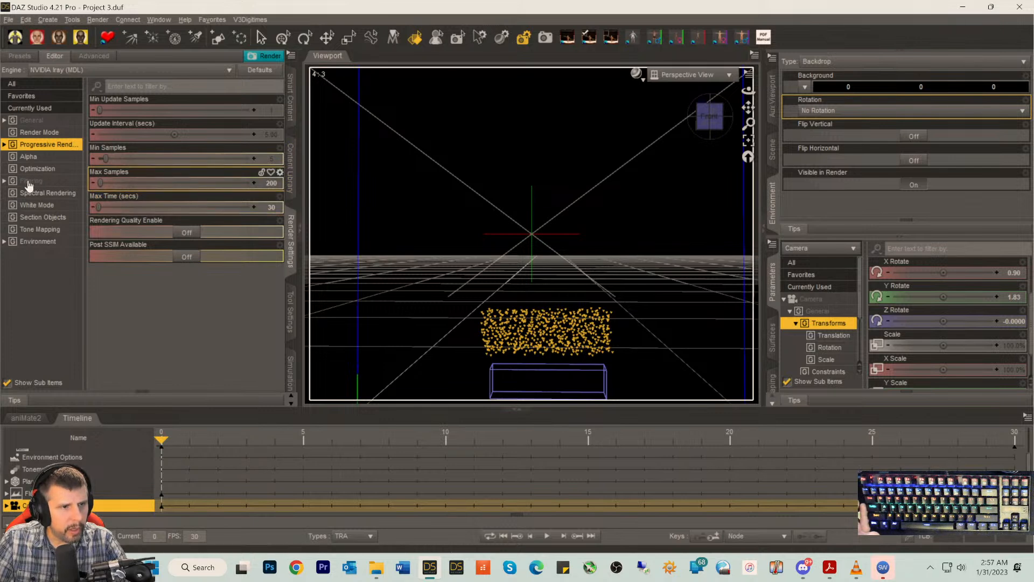
- Set the Auto Headlamp option in the general render settings to Never
{"action": "left_click", "coordinate": [33, 120]}
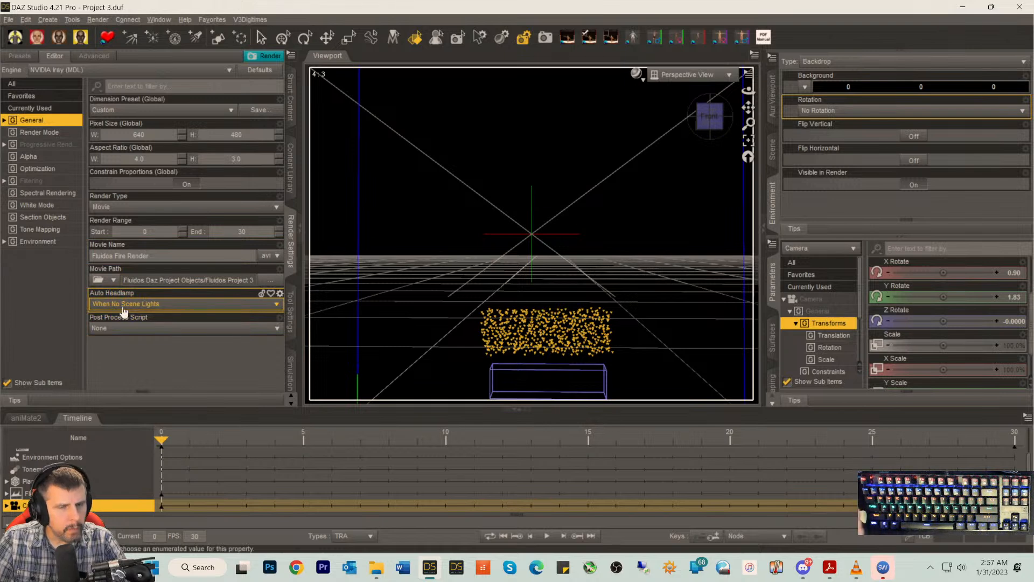
{"action": "left_click", "coordinate": [142, 305]}
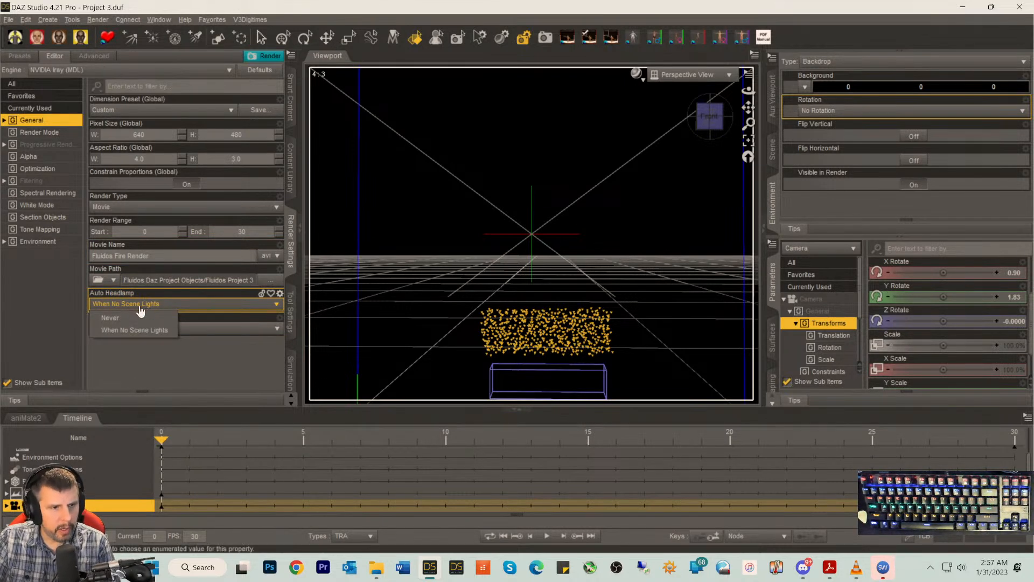
{"action": "left_click", "coordinate": [141, 318]}
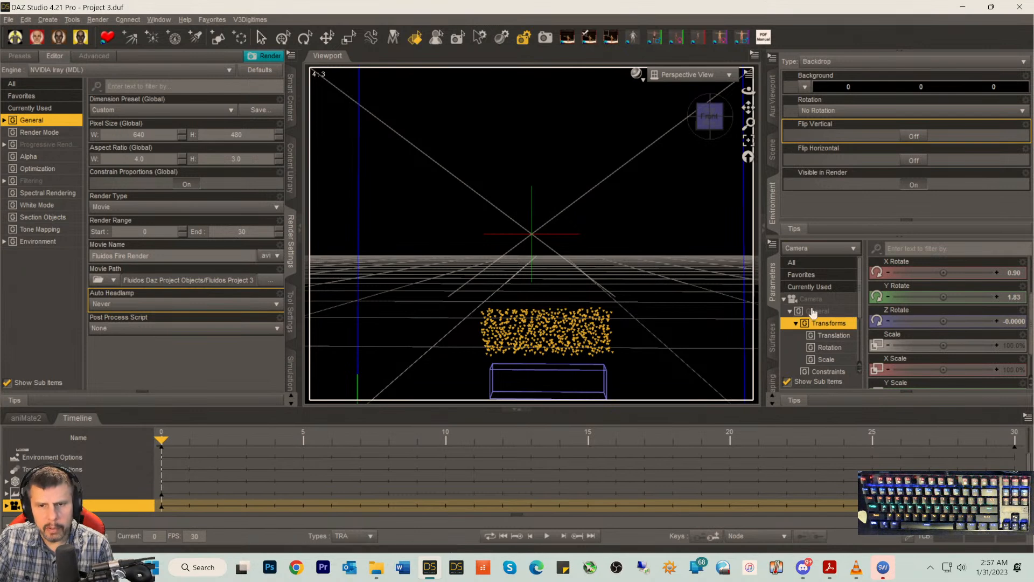
- Select the Fluidos Mesher in the scene and set its surface Emission Color to pure red (255, 0, 0)
{"action": "left_click", "coordinate": [812, 299]}
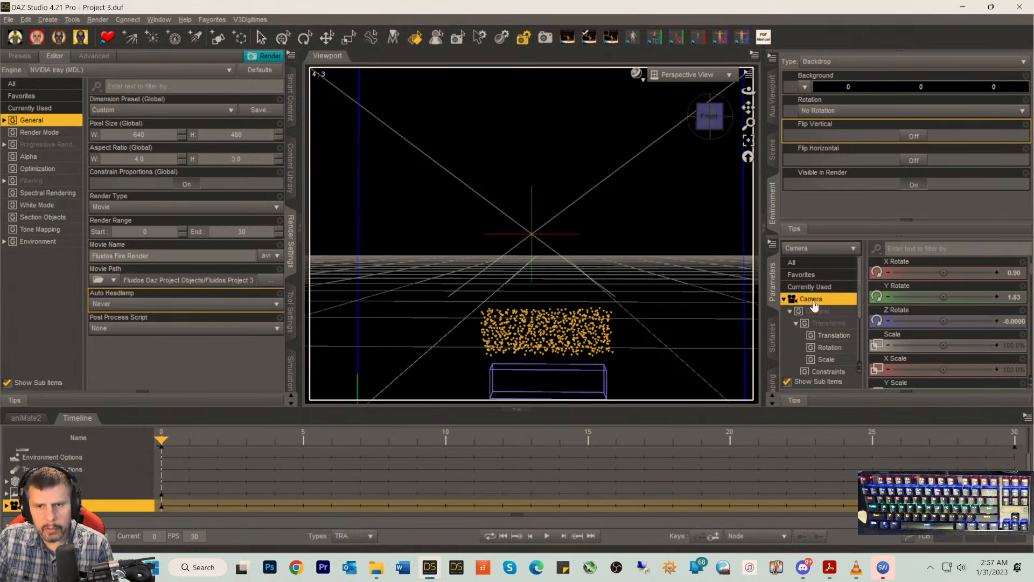
{"action": "left_click", "coordinate": [772, 152]}
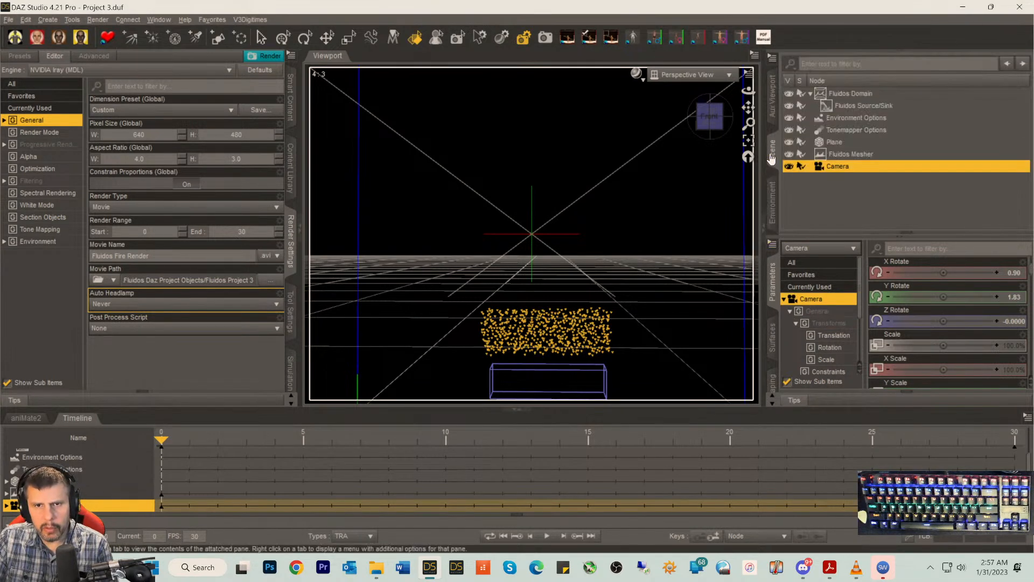
{"action": "left_click", "coordinate": [834, 156]}
{"action": "left_click", "coordinate": [829, 299]}
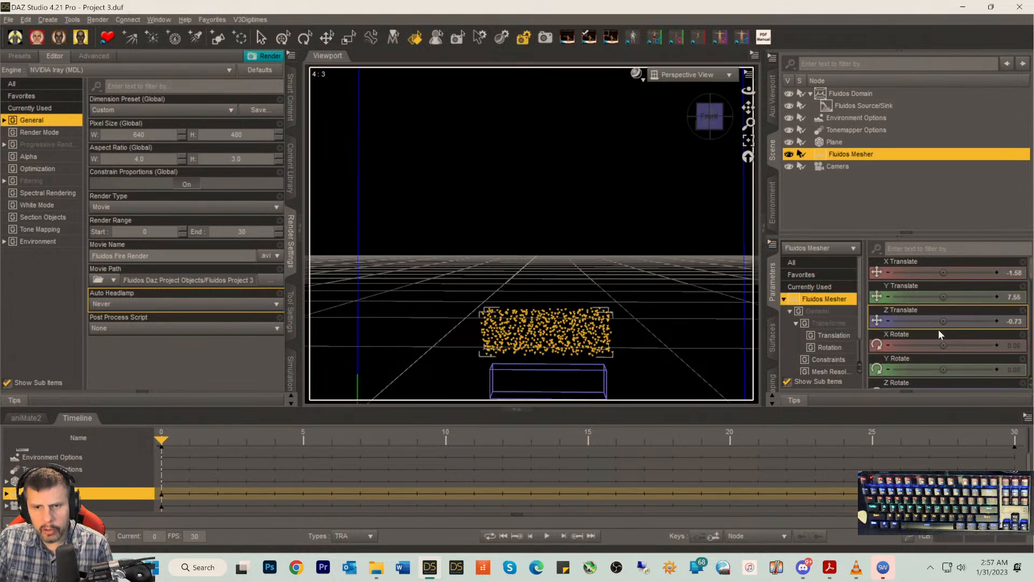
{"action": "scroll", "coordinate": [938, 331], "scroll_direction": "down", "scroll_amount": 10}
{"action": "scroll", "coordinate": [948, 351], "scroll_direction": "down", "scroll_amount": 5}
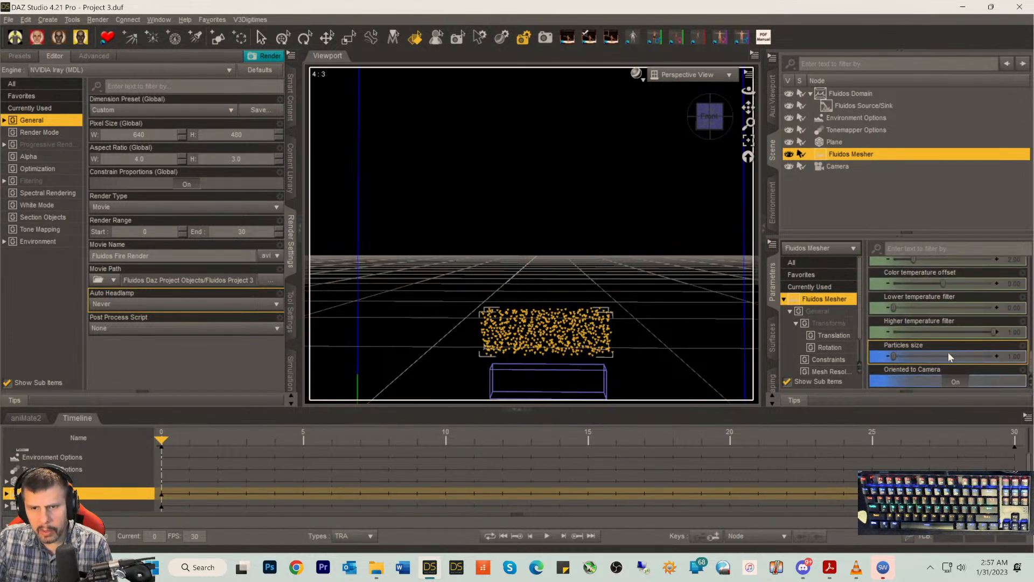
{"action": "left_click", "coordinate": [773, 345]}
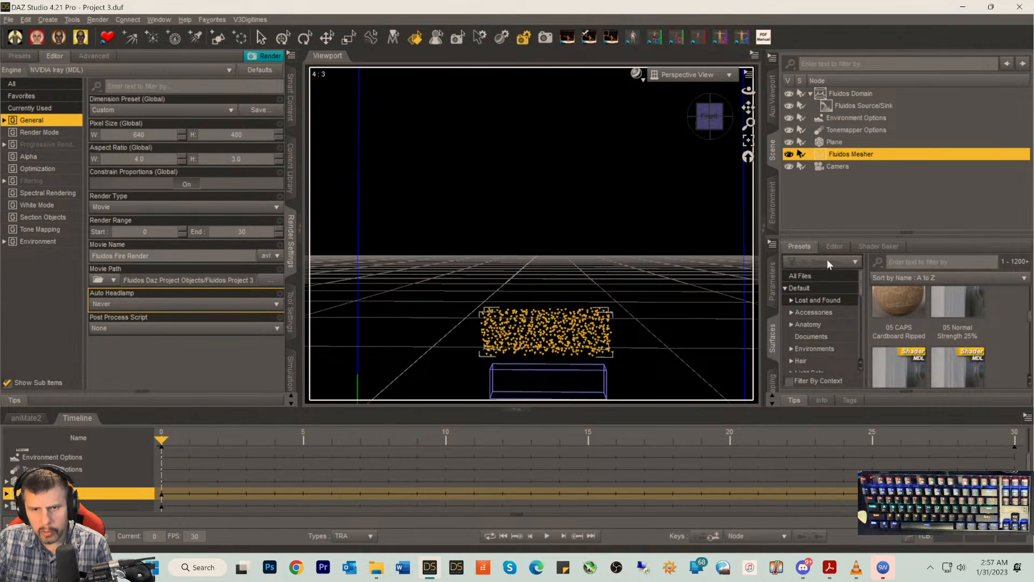
{"action": "left_click", "coordinate": [835, 248]}
{"action": "scroll", "coordinate": [937, 347], "scroll_direction": "down", "scroll_amount": 10}
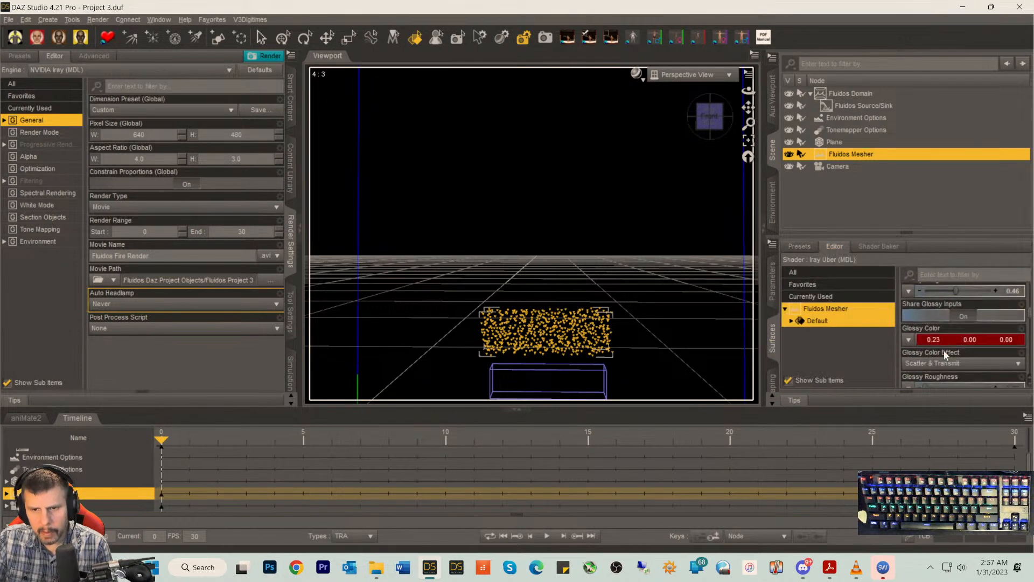
{"action": "scroll", "coordinate": [949, 354], "scroll_direction": "down", "scroll_amount": 3}
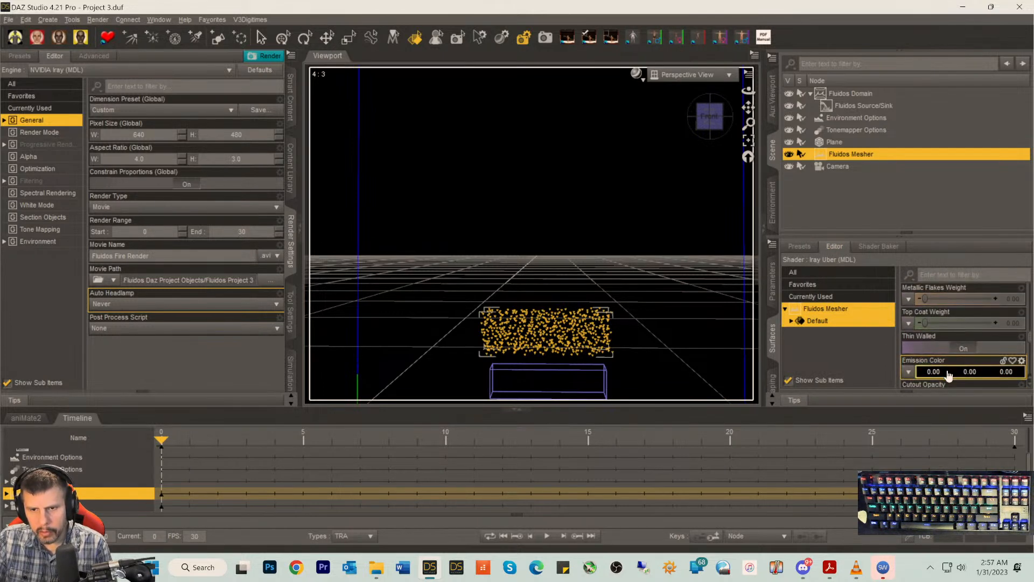
{"action": "left_click", "coordinate": [947, 370]}
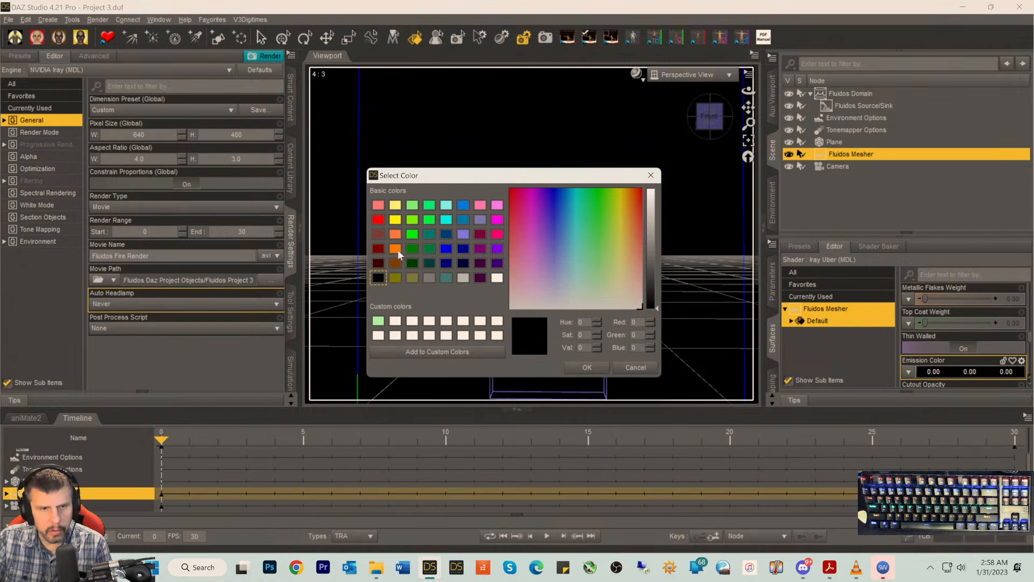
{"action": "left_click", "coordinate": [377, 221]}
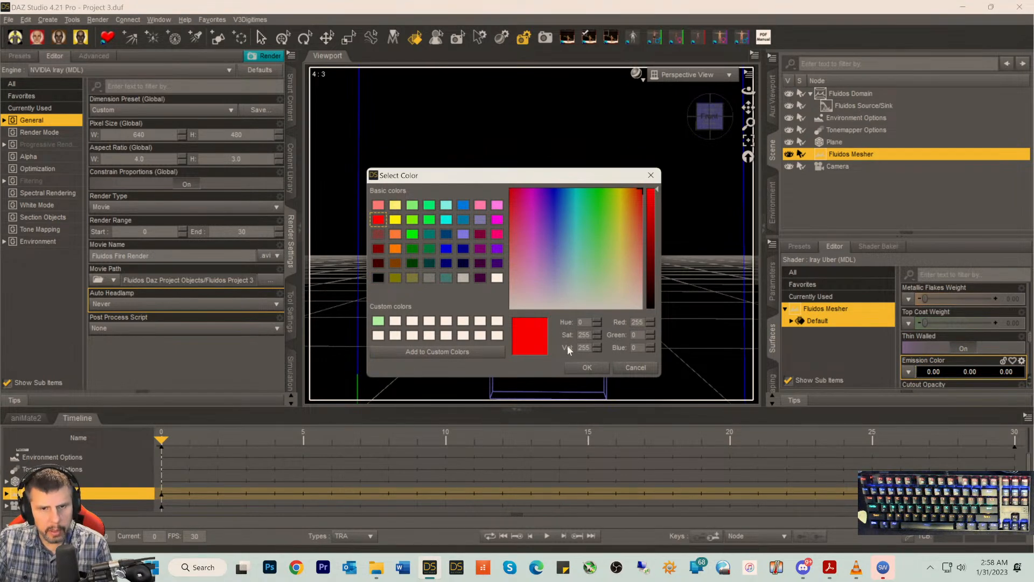
{"action": "left_click", "coordinate": [587, 367]}
- Set the Luminance of the Fluidos Mesher's emission to 4150
{"action": "scroll", "coordinate": [928, 357], "scroll_direction": "down", "scroll_amount": 3}
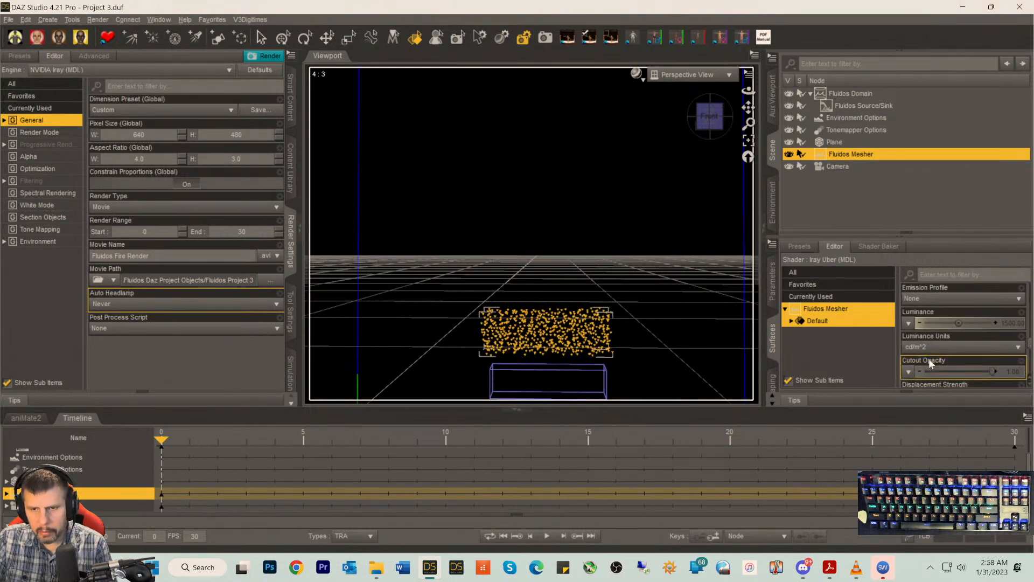
{"action": "scroll", "coordinate": [928, 358], "scroll_direction": "down", "scroll_amount": 3}
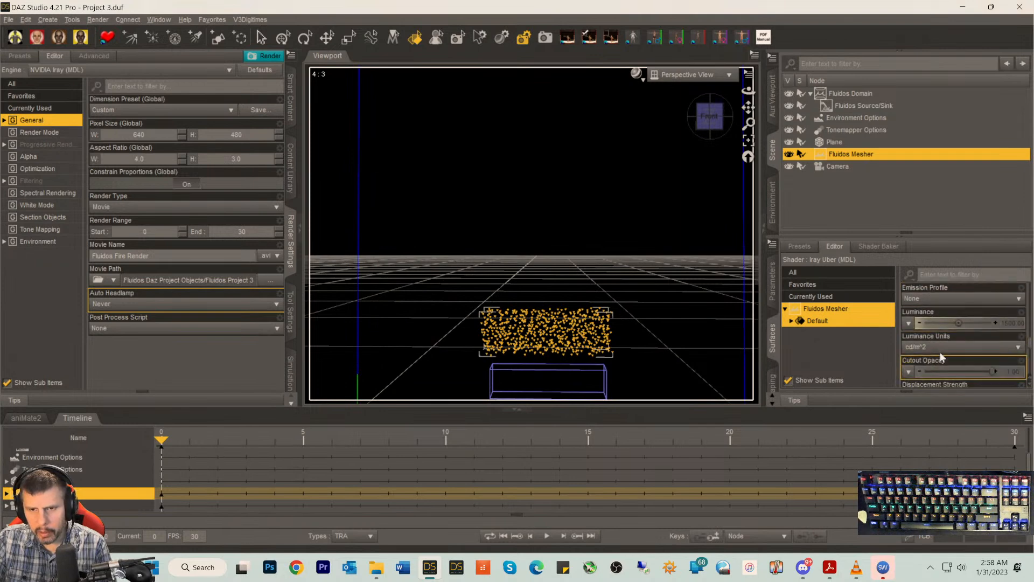
{"action": "left_click", "coordinate": [1001, 323]}
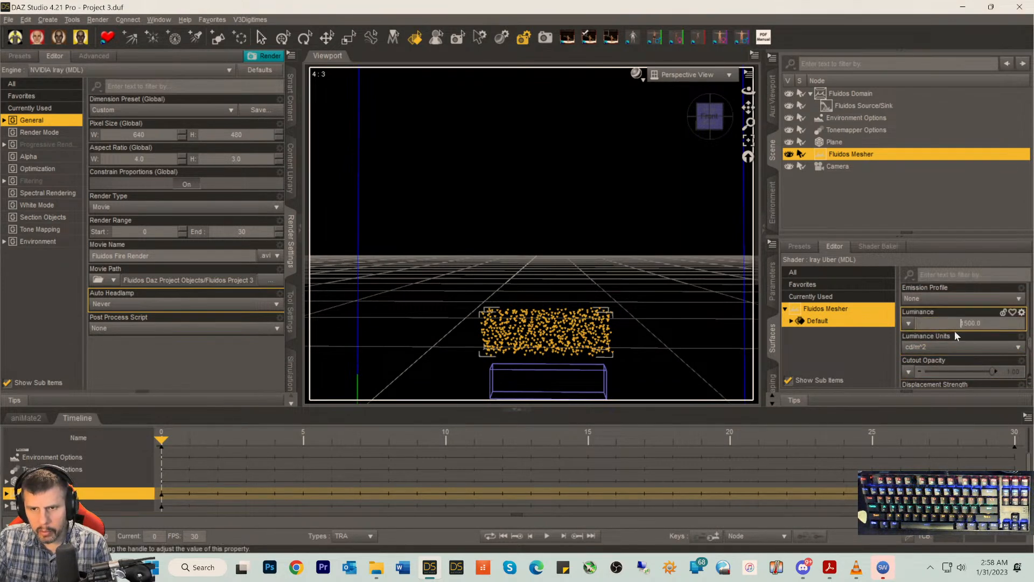
{"action": "type", "text": "4150"}
{"action": "key", "text": "Return"}
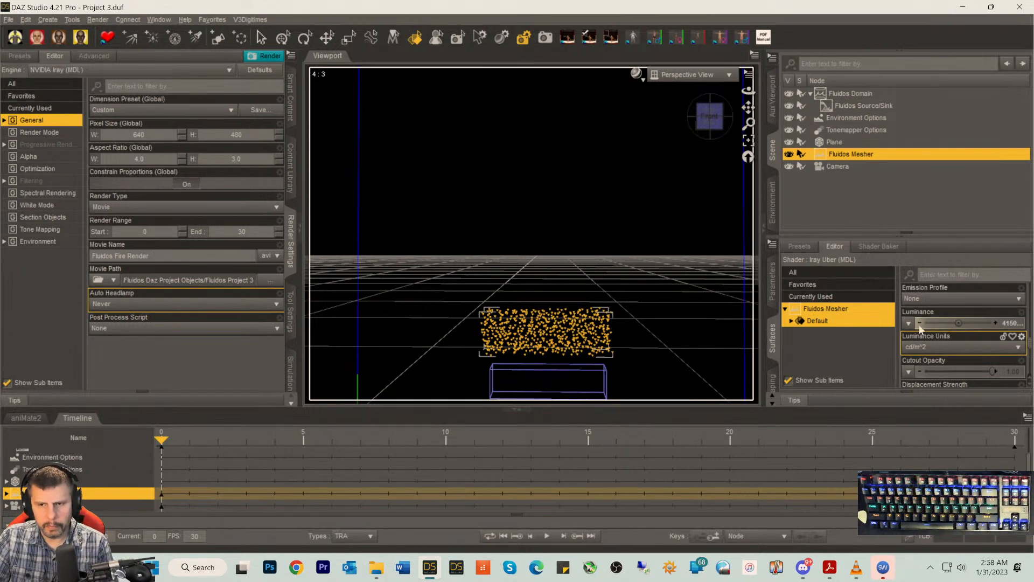
- Switch the perspective viewport's drawing style to NVIDIA Iray to preview the emissive mesher
{"action": "left_click", "coordinate": [636, 76]}
{"action": "left_click", "coordinate": [628, 232]}
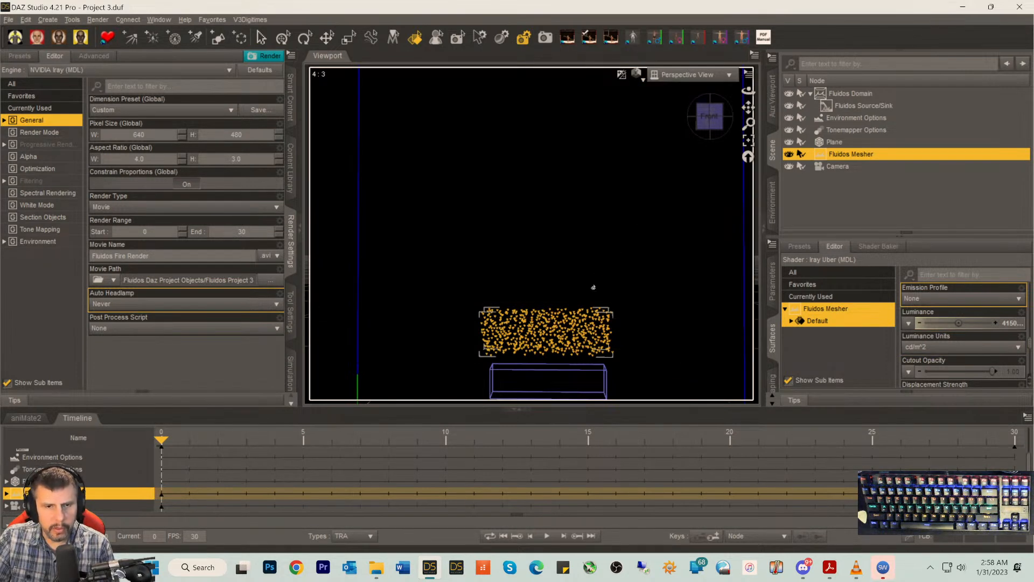
{"action": "left_click", "coordinate": [636, 77]}
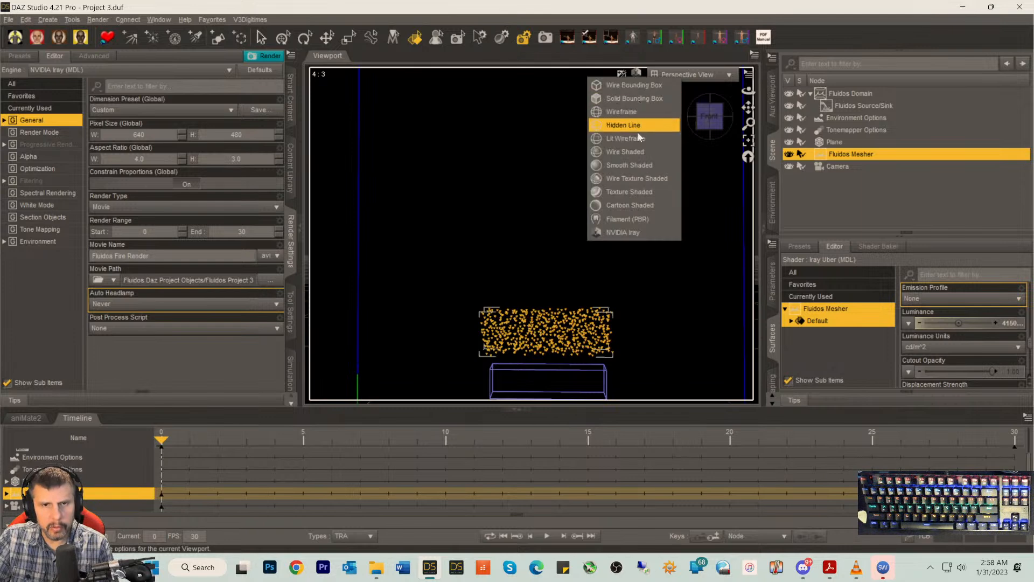
{"action": "left_click", "coordinate": [625, 234]}
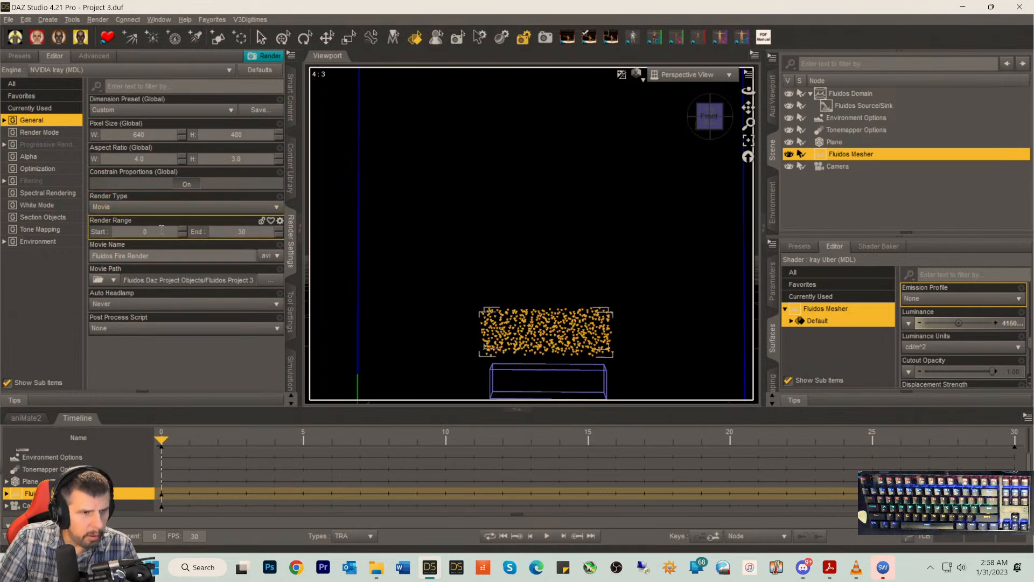
- Set the progressive rendering Max Samples to 500
{"action": "left_click", "coordinate": [37, 169]}
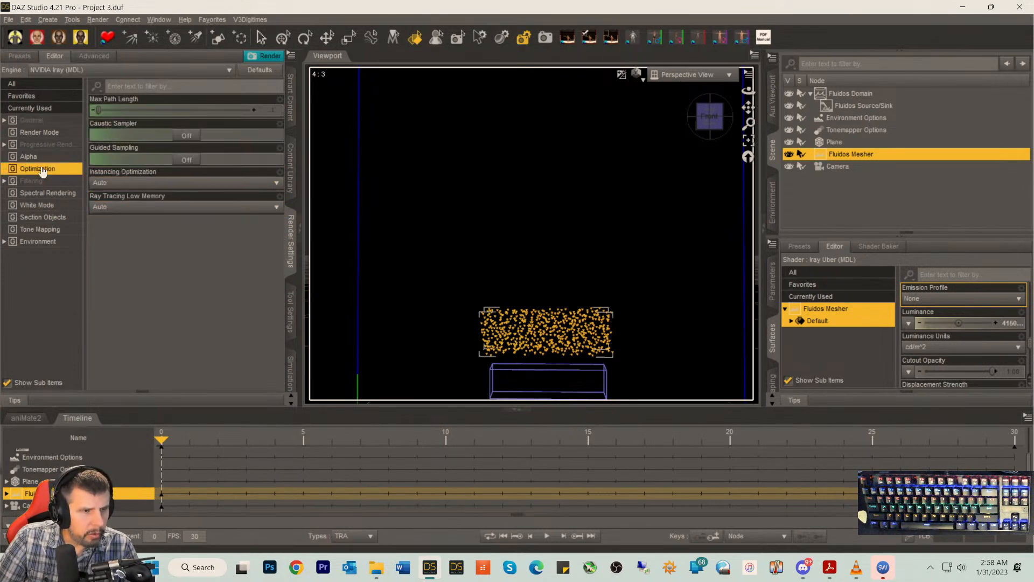
{"action": "left_click", "coordinate": [45, 145]}
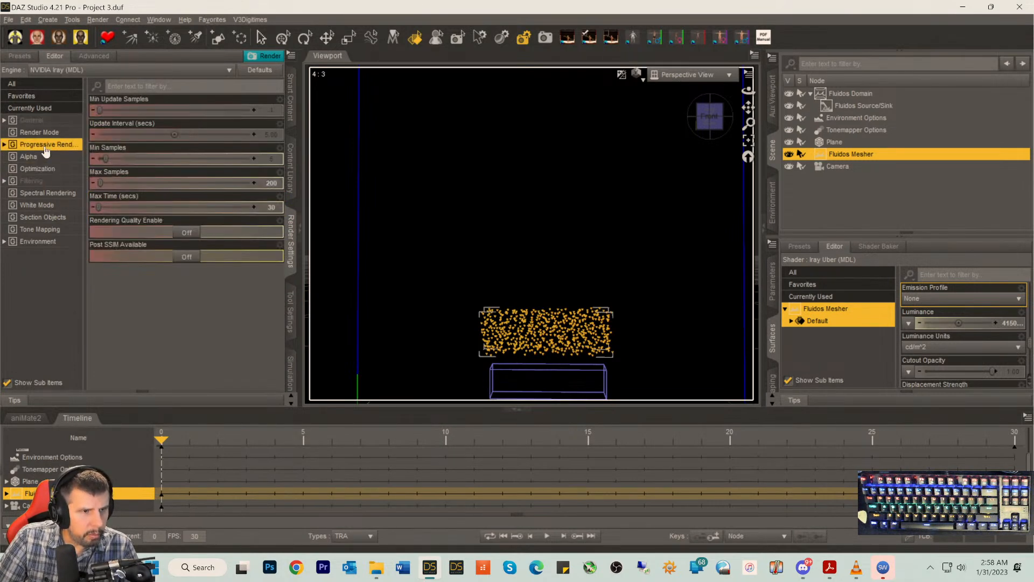
{"action": "left_click", "coordinate": [272, 183]}
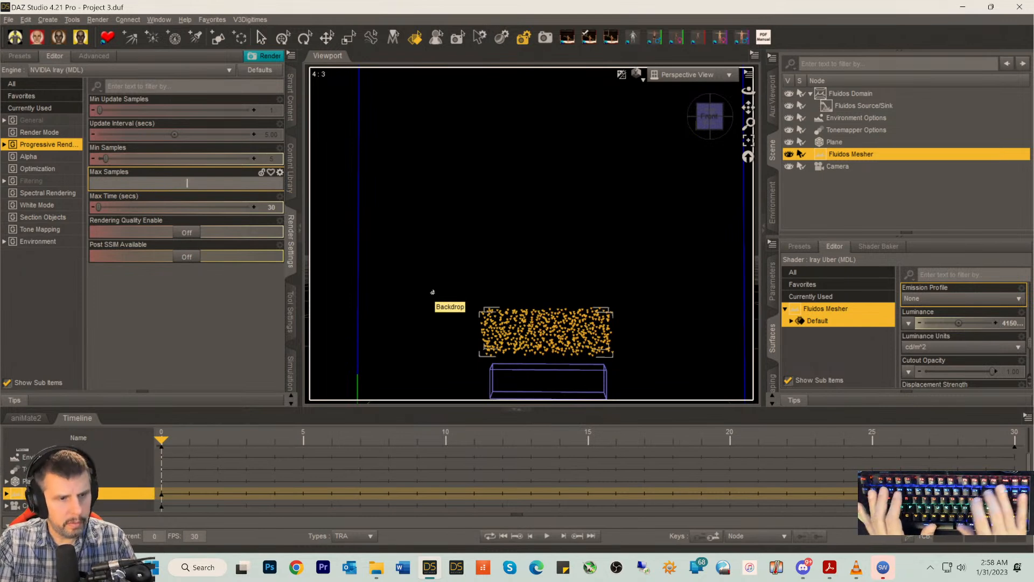
{"action": "type", "text": "500"}
{"action": "key", "text": "Return"}
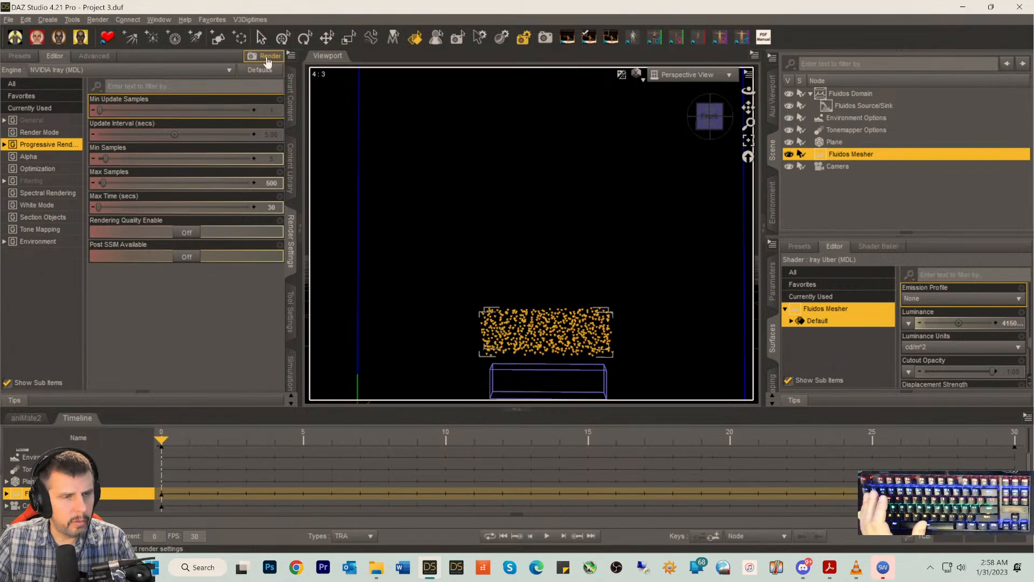
- Render the movie again, overwriting the existing Fluidos Fire Render.avi
{"action": "left_click", "coordinate": [266, 56]}
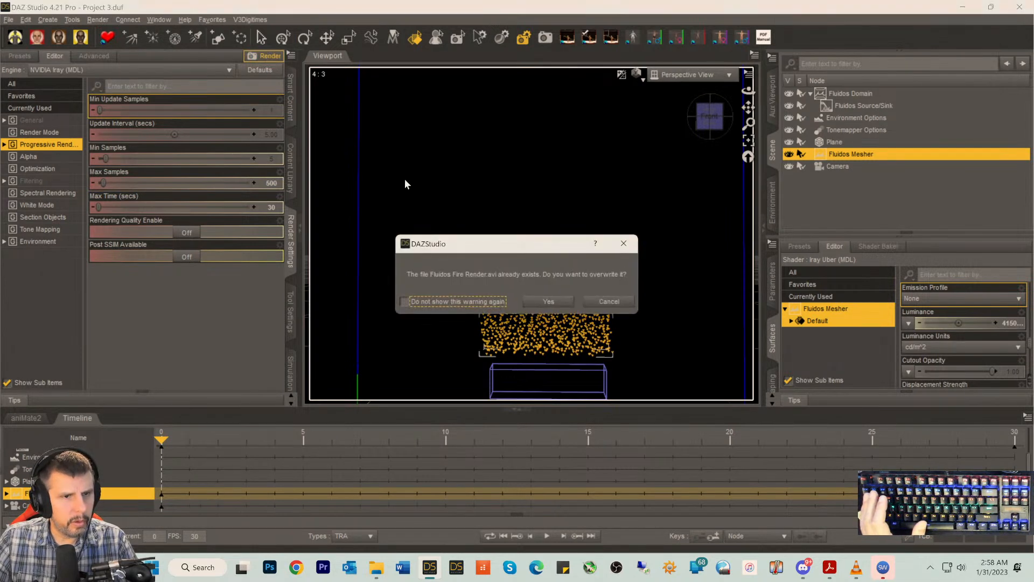
{"action": "left_click", "coordinate": [546, 301]}
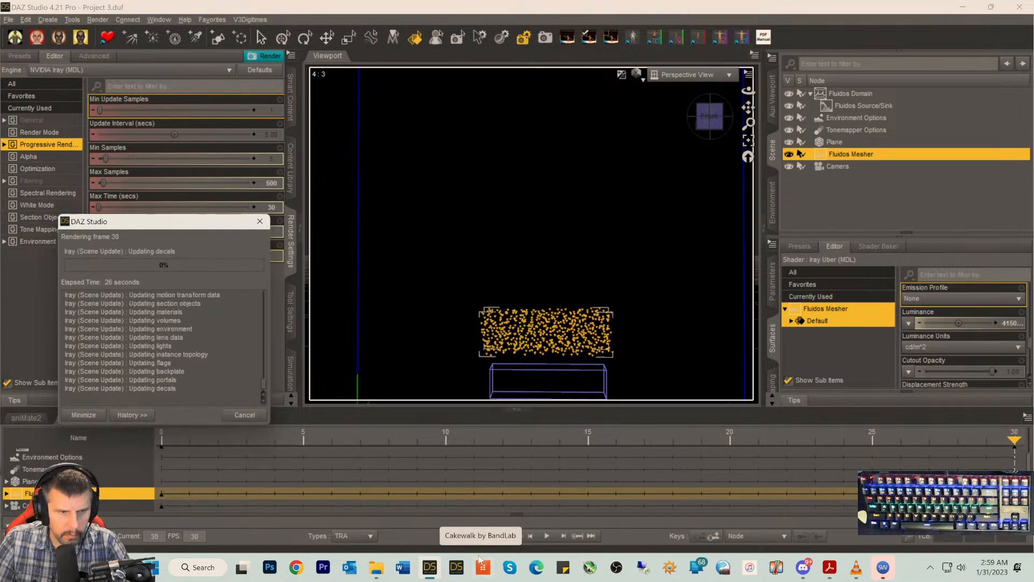
{"action": "left_click", "coordinate": [245, 321]}
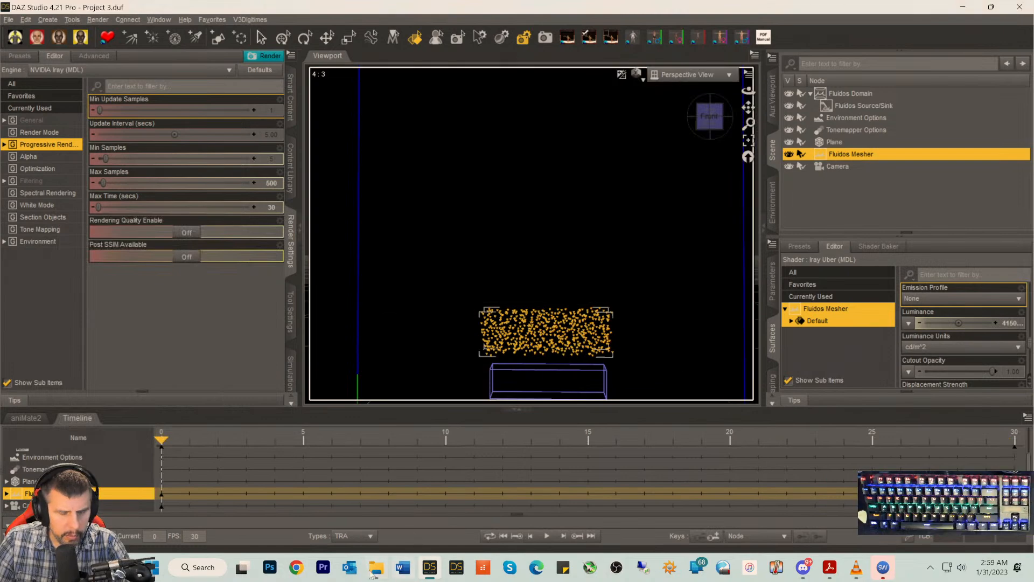
- Switch to File Explorer and play the newly rendered Fluidos Fire Render.avi from the Fluidos Project 3 folder
{"action": "left_click", "coordinate": [376, 567]}
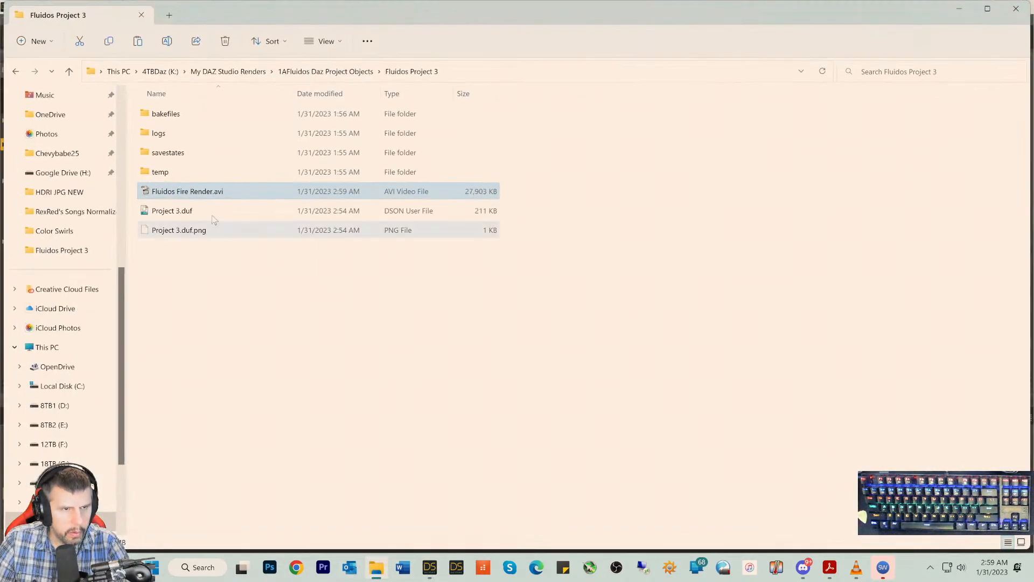
{"action": "double_click", "coordinate": [149, 192]}
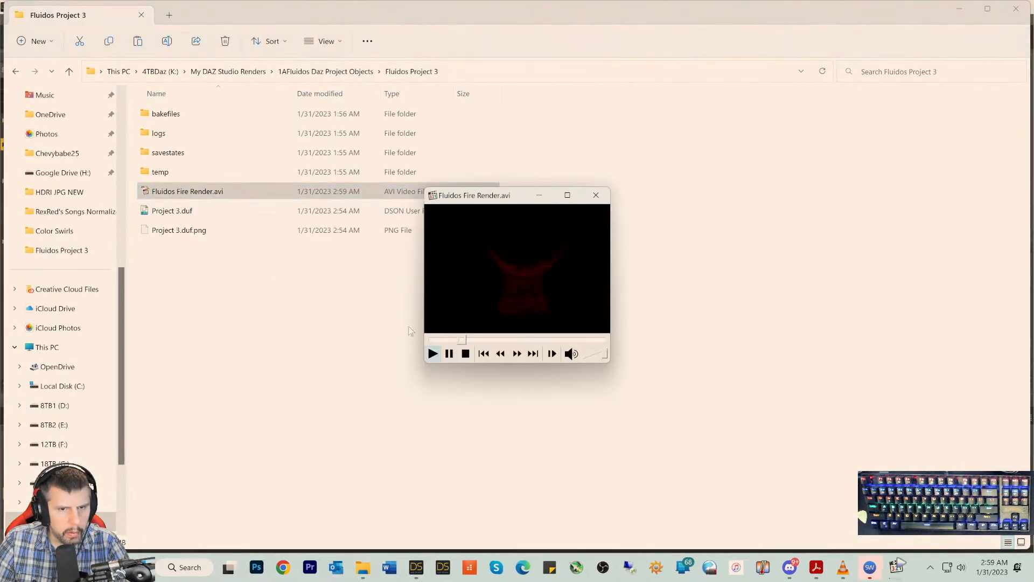
- Review the playing Fluidos Fire Render.avi at full window size and close the player
{"action": "left_click", "coordinate": [568, 195]}
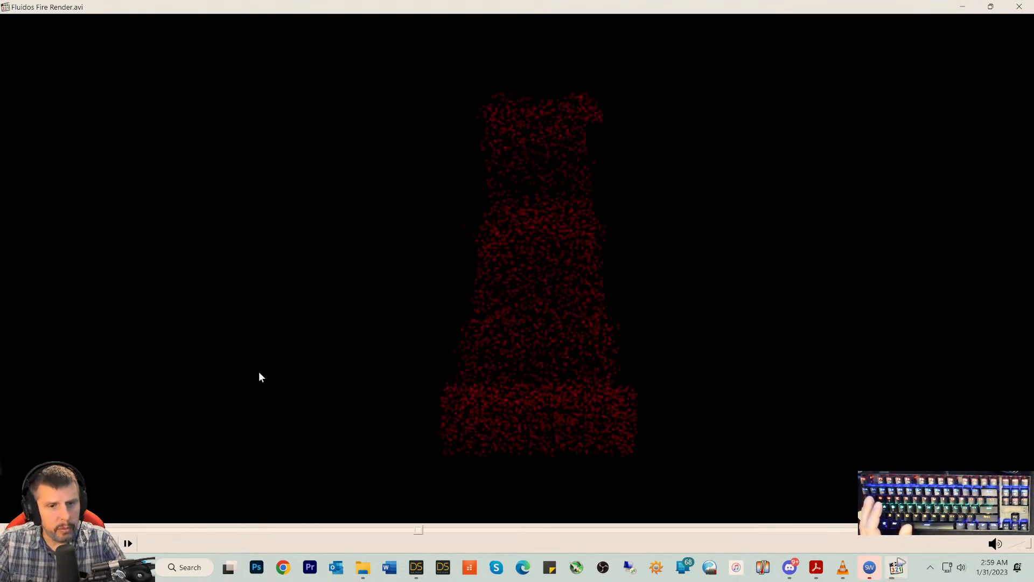
{"action": "left_click", "coordinate": [1018, 6]}
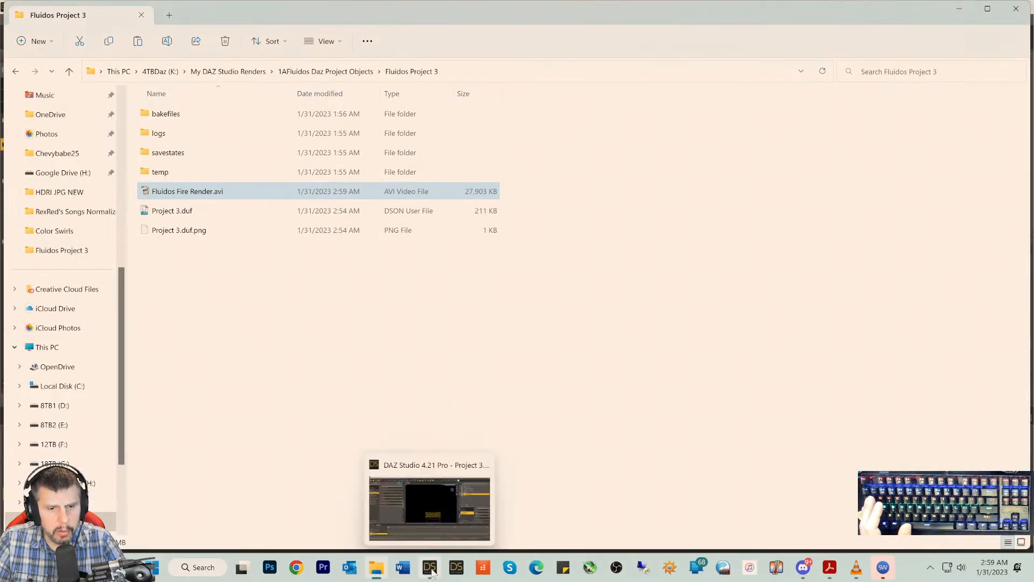
- Switch to DAZ Studio, set the Fluidos Mesher's emission Luminance to 91500 and the progressive rendering Max Samples to 1000
{"action": "left_click", "coordinate": [431, 569]}
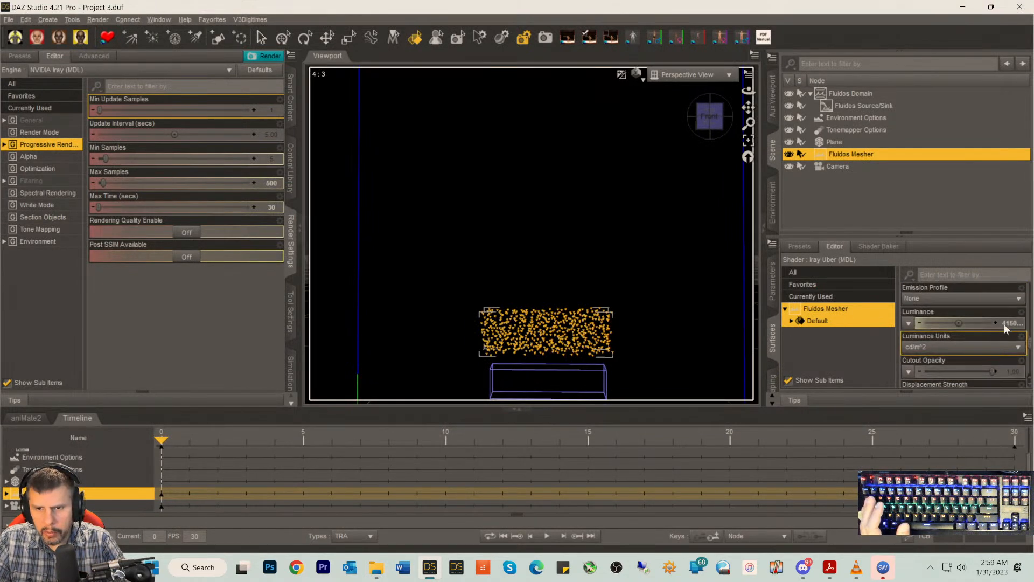
{"action": "left_click", "coordinate": [966, 323]}
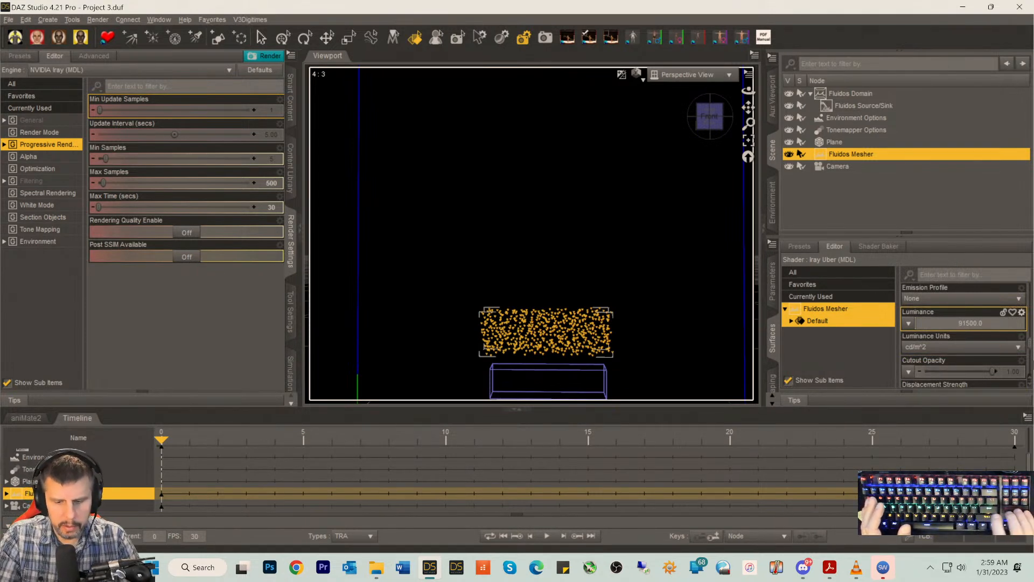
{"action": "key", "text": "Return"}
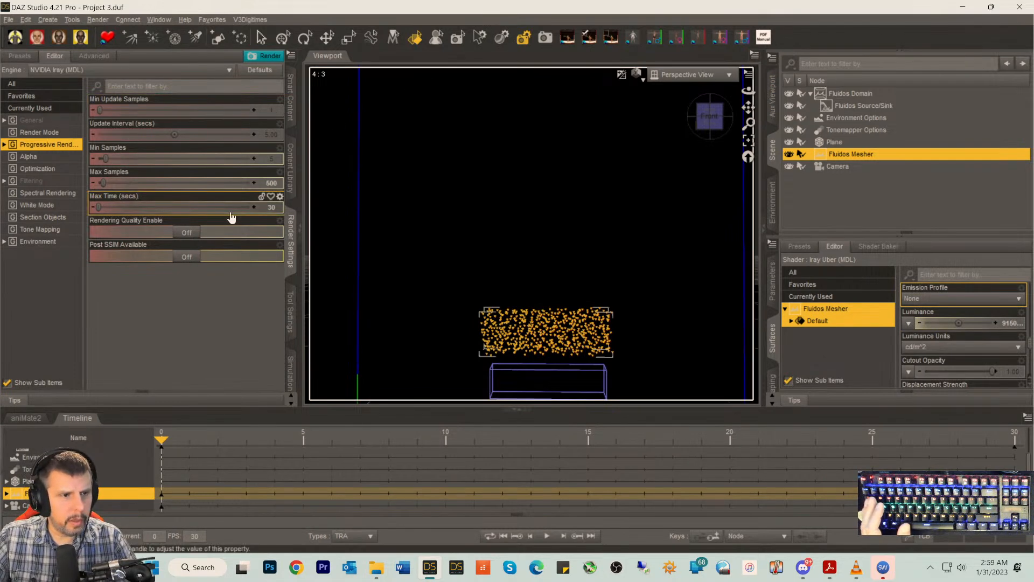
{"action": "left_click", "coordinate": [267, 184]}
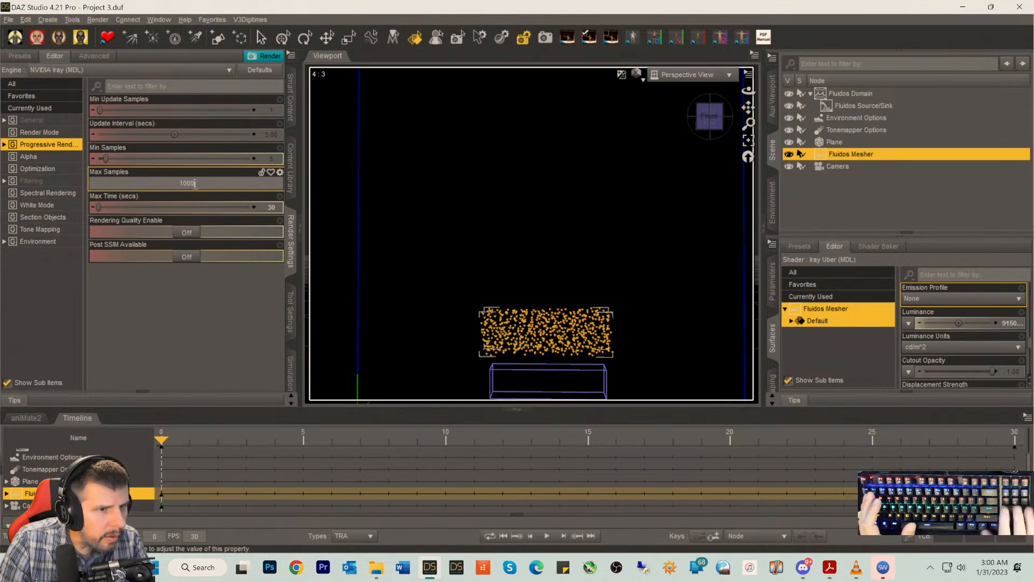
{"action": "key", "text": "Return"}
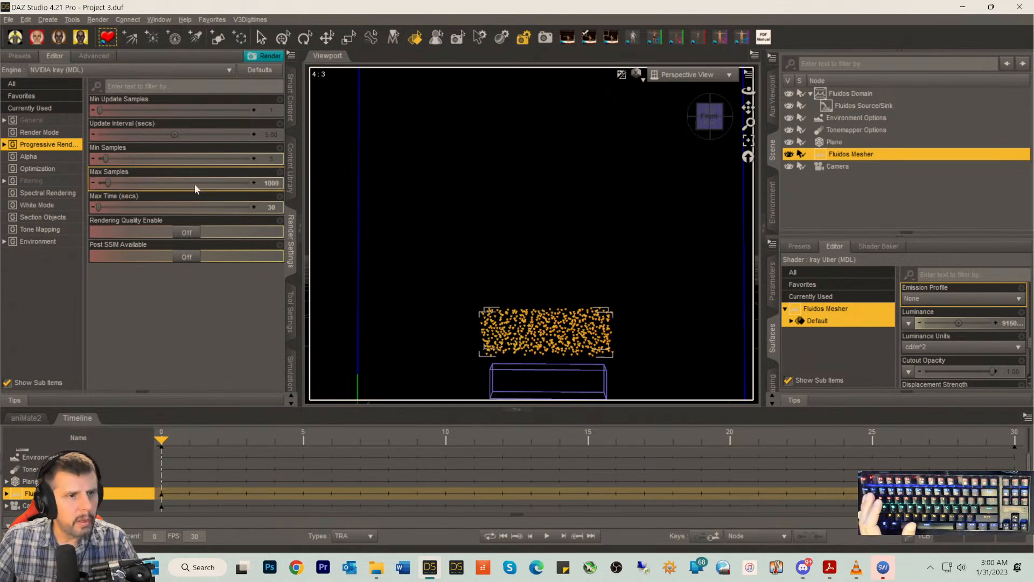
- Render the movie with the brighter emission, overwrite the existing Fluidos Fire Render.avi and accept the video compression settings
{"action": "left_click", "coordinate": [264, 56]}
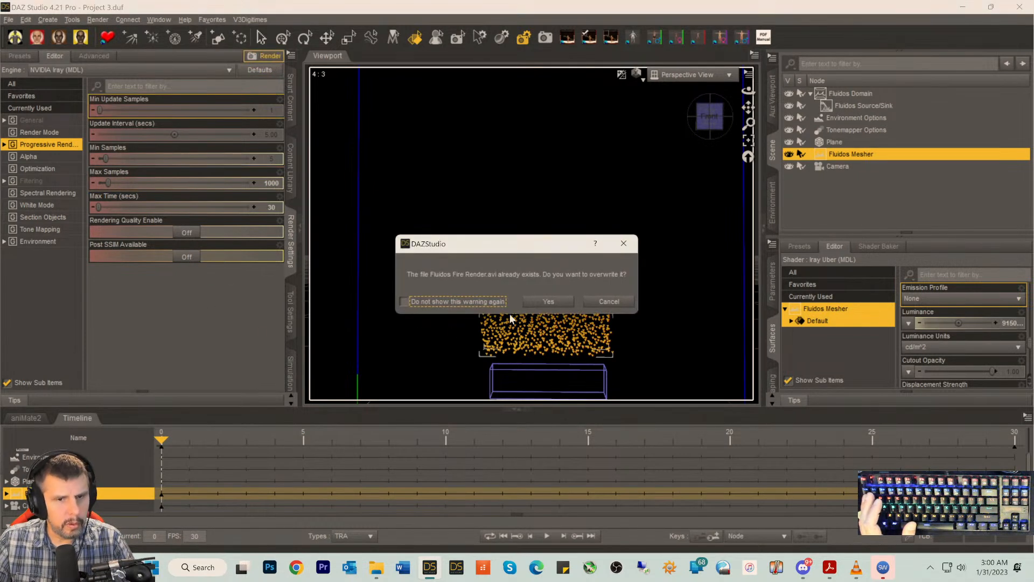
{"action": "left_click", "coordinate": [549, 303]}
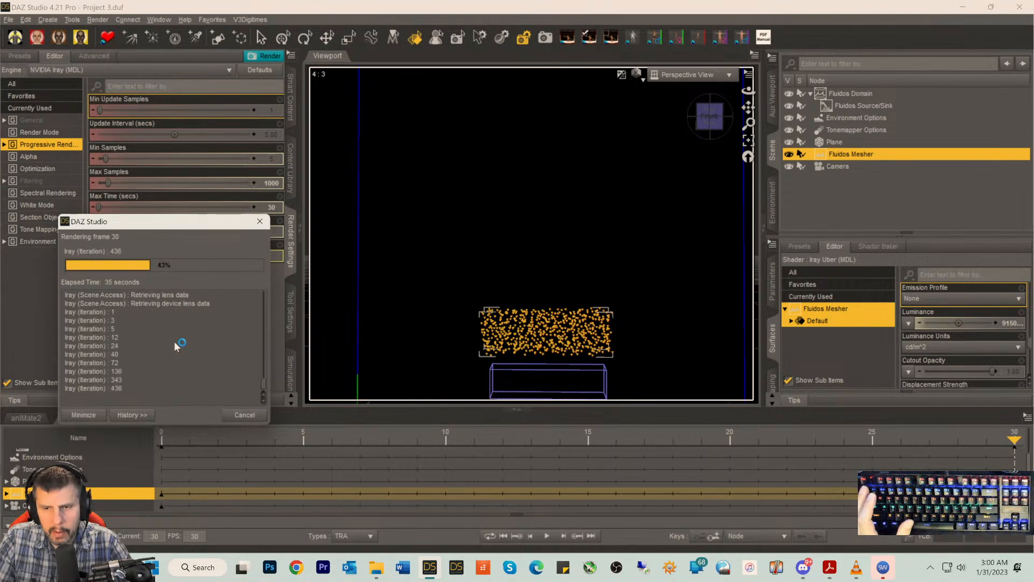
{"action": "left_click", "coordinate": [243, 321]}
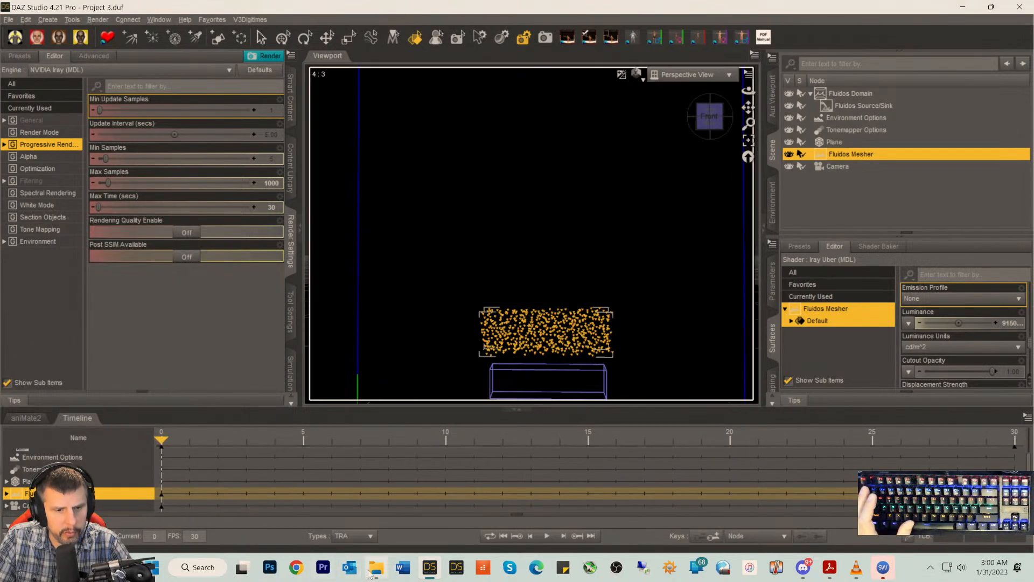
- Switch to File Explorer, play the new Fluidos Fire Render.avi at full window size and close the player
{"action": "mouse_move", "coordinate": [375, 572]}
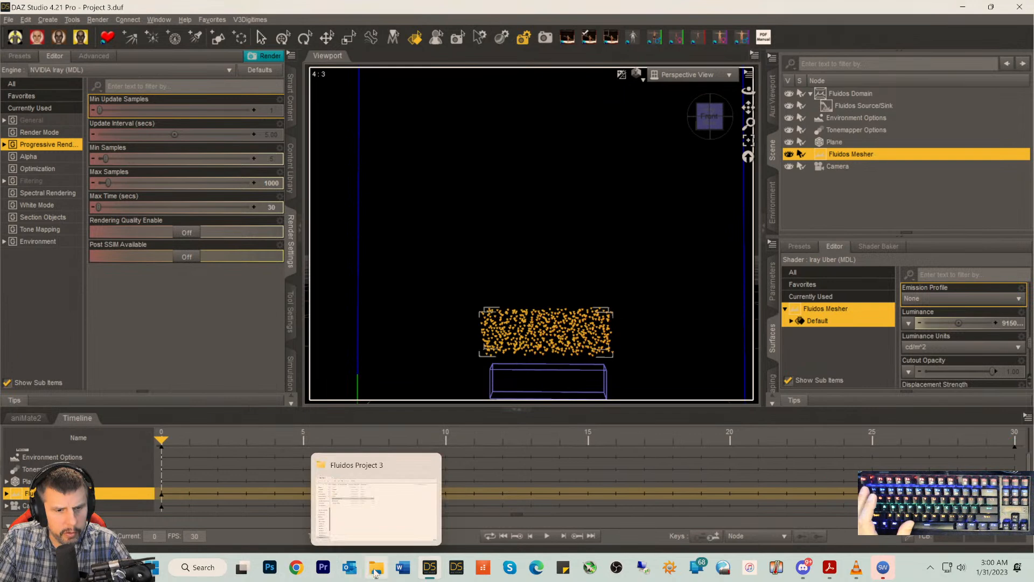
{"action": "left_click", "coordinate": [370, 536]}
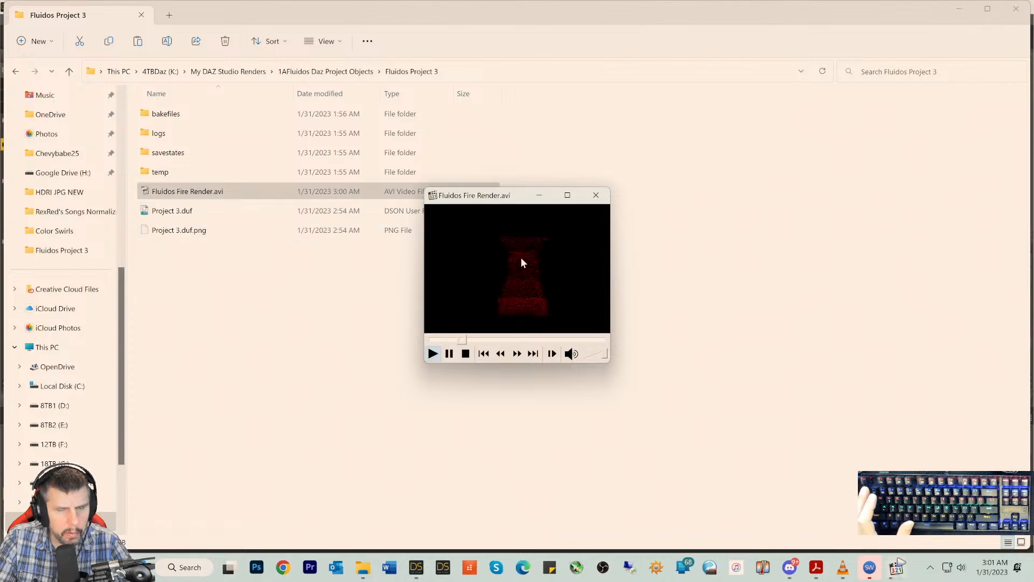
{"action": "left_click", "coordinate": [567, 195]}
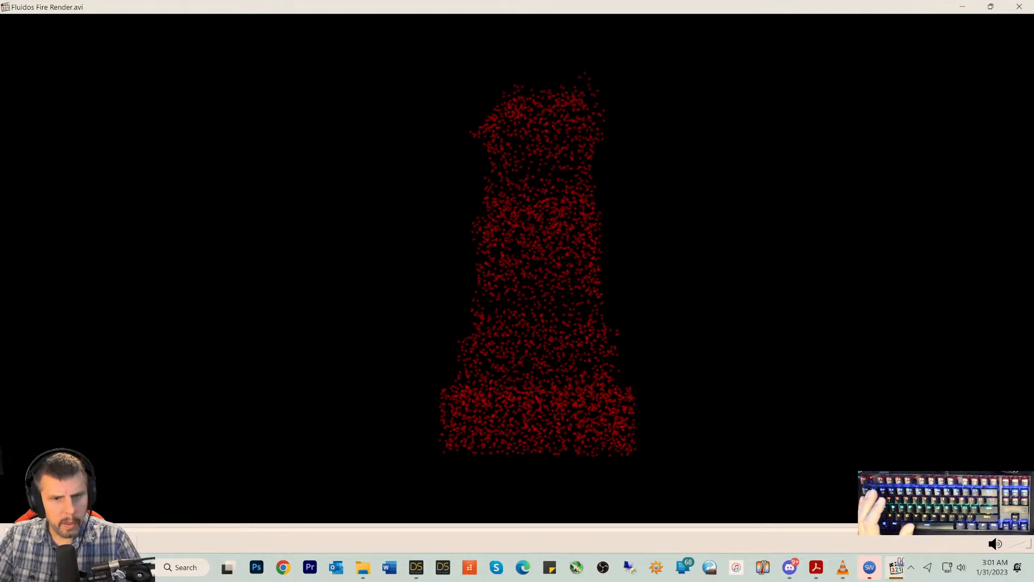
{"action": "left_click", "coordinate": [1019, 7]}
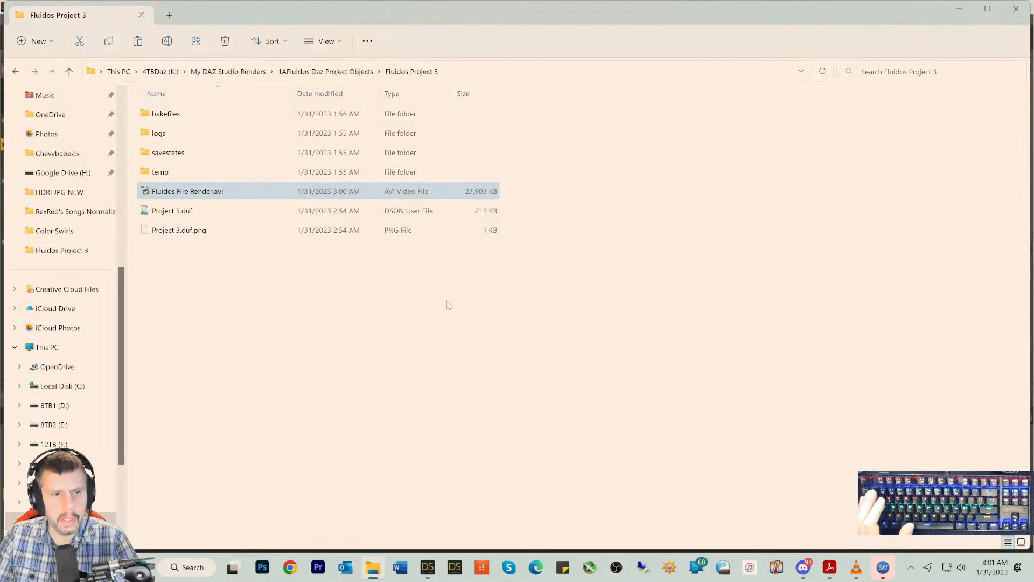
- Switch to DAZ Studio and set the progressive rendering Max Samples to 2000
{"action": "left_click", "coordinate": [429, 568]}
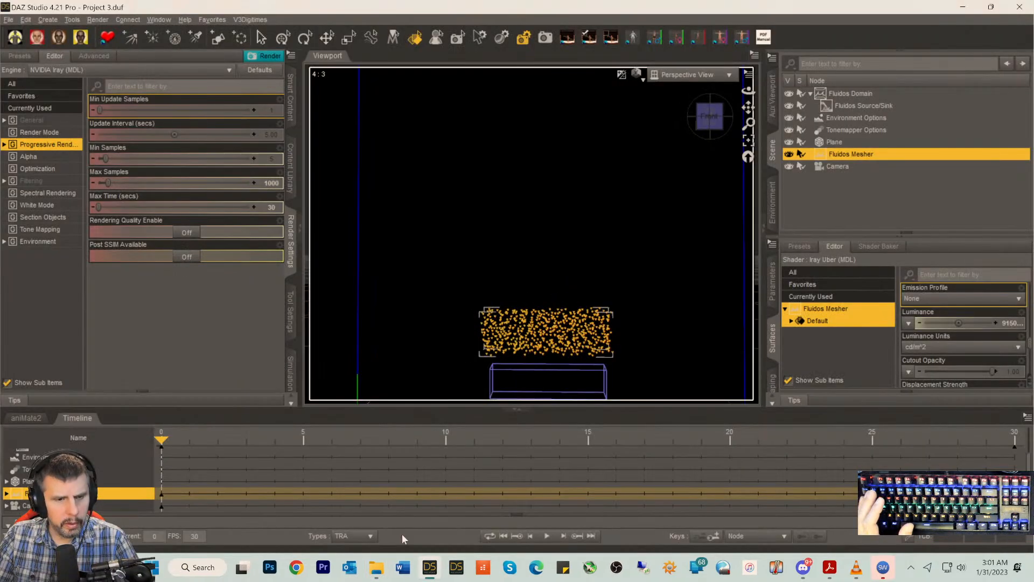
{"action": "left_click", "coordinate": [267, 183]}
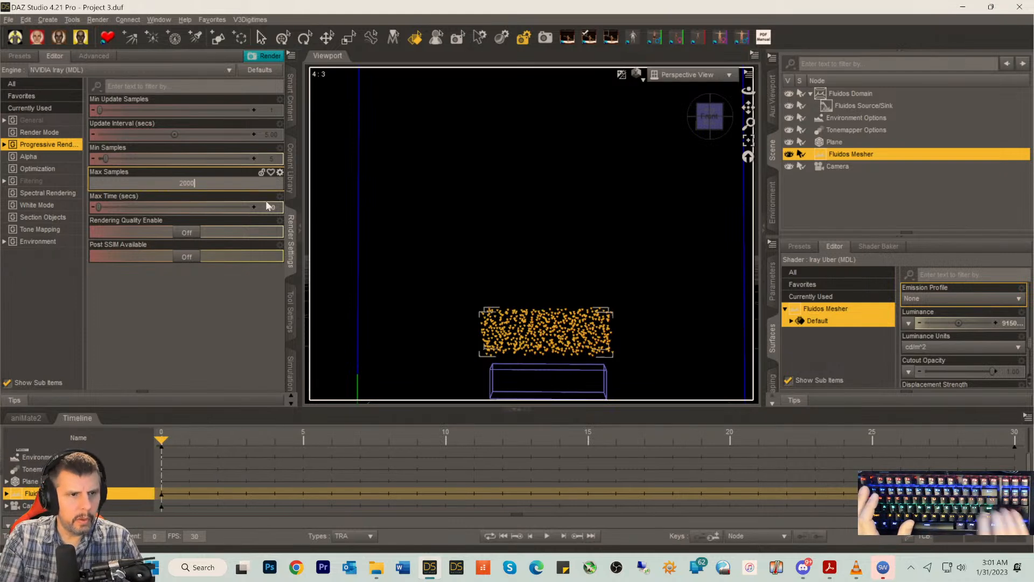
{"action": "key", "text": "Return"}
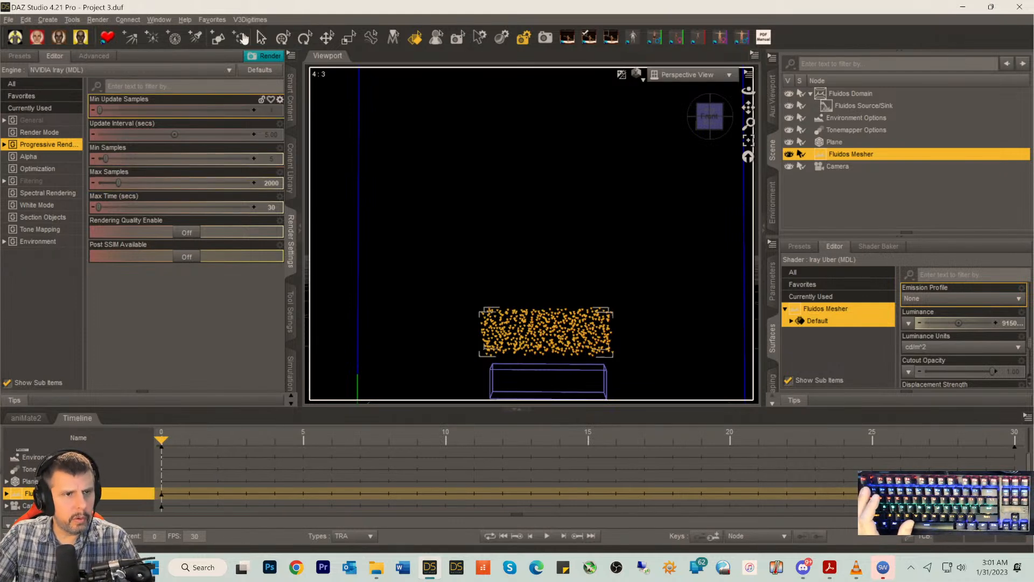
- Re-render the movie over the existing Fluidos Fire Render.avi, saving it with Full Frames (Uncompressed) compression
{"action": "left_click", "coordinate": [269, 56]}
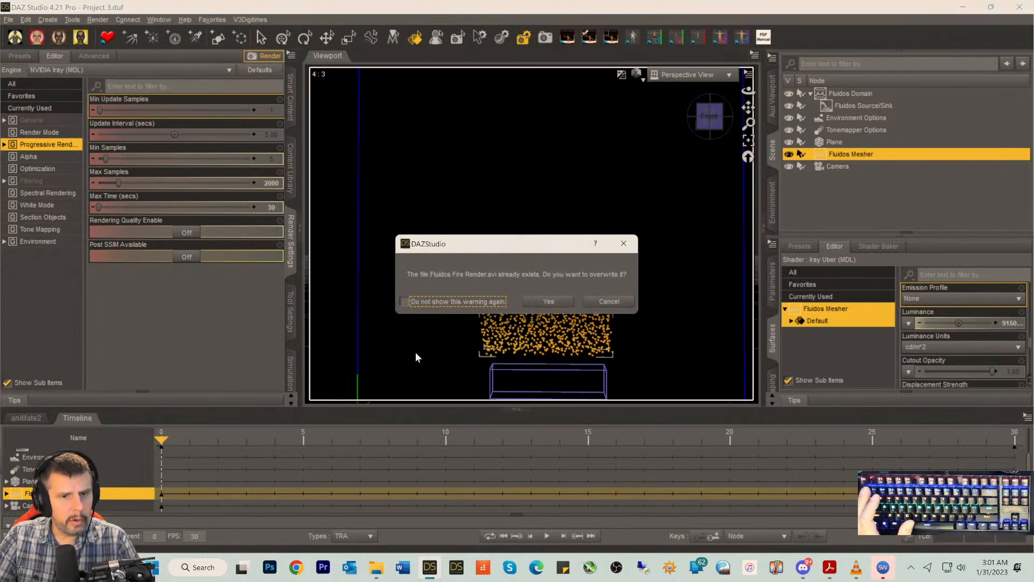
{"action": "left_click", "coordinate": [549, 302]}
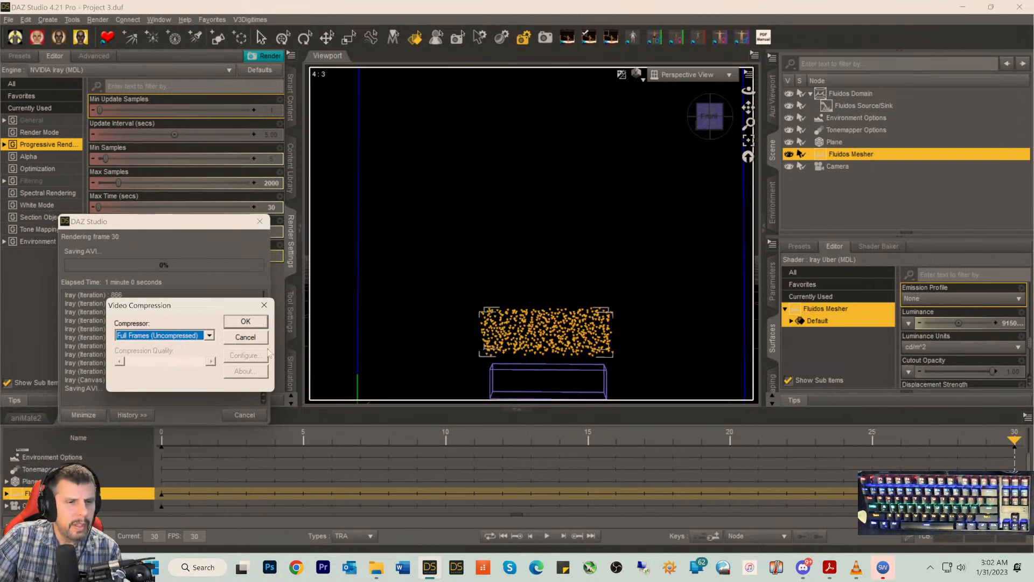
{"action": "left_click", "coordinate": [251, 322]}
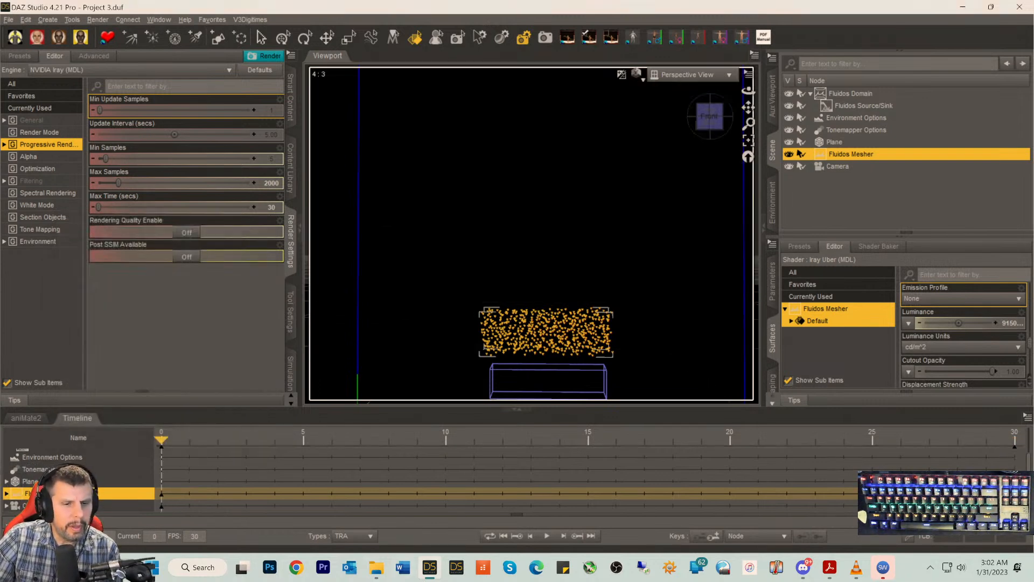
- Open Fluidos Fire Render.avi from the Fluidos Project 3 folder in File Explorer, watch it maximized and close it
{"action": "mouse_move", "coordinate": [376, 567]}
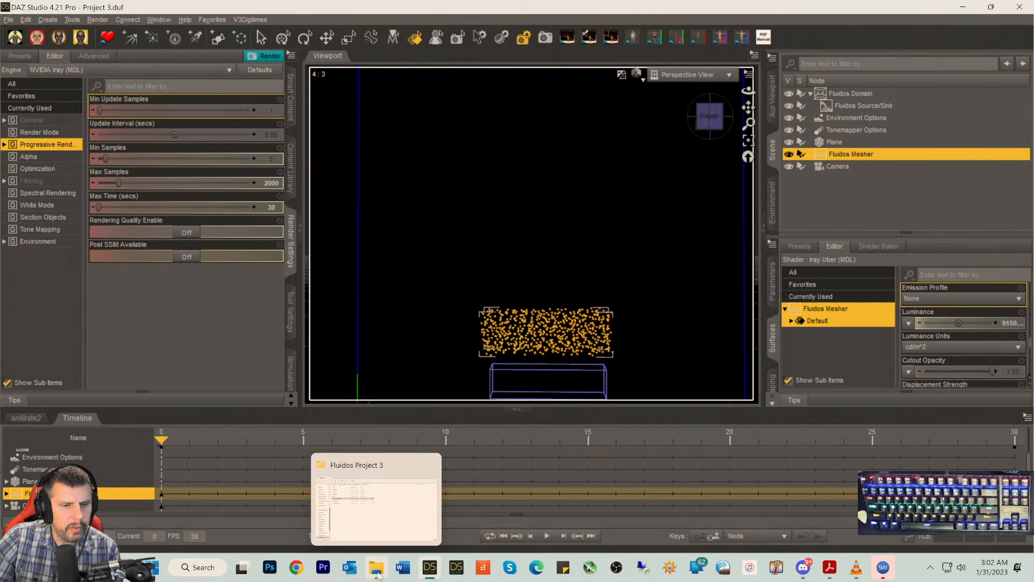
{"action": "left_click", "coordinate": [364, 468]}
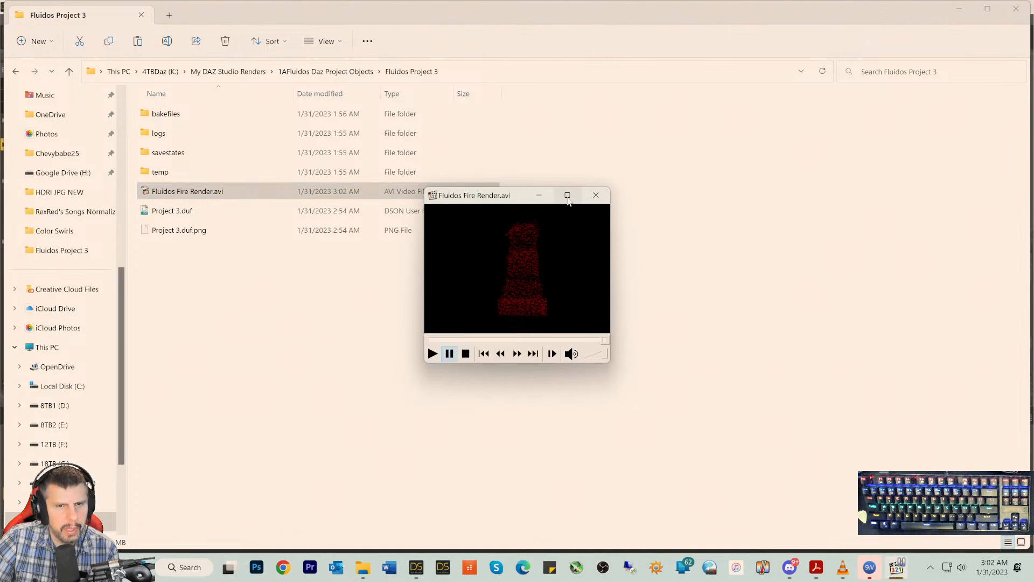
{"action": "left_click", "coordinate": [567, 195]}
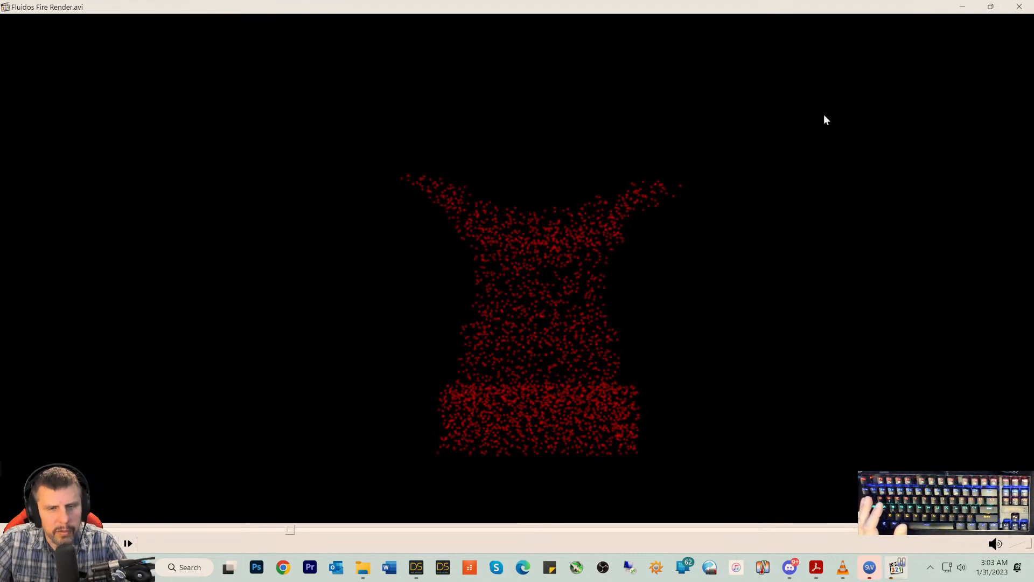
{"action": "left_click", "coordinate": [1012, 13]}
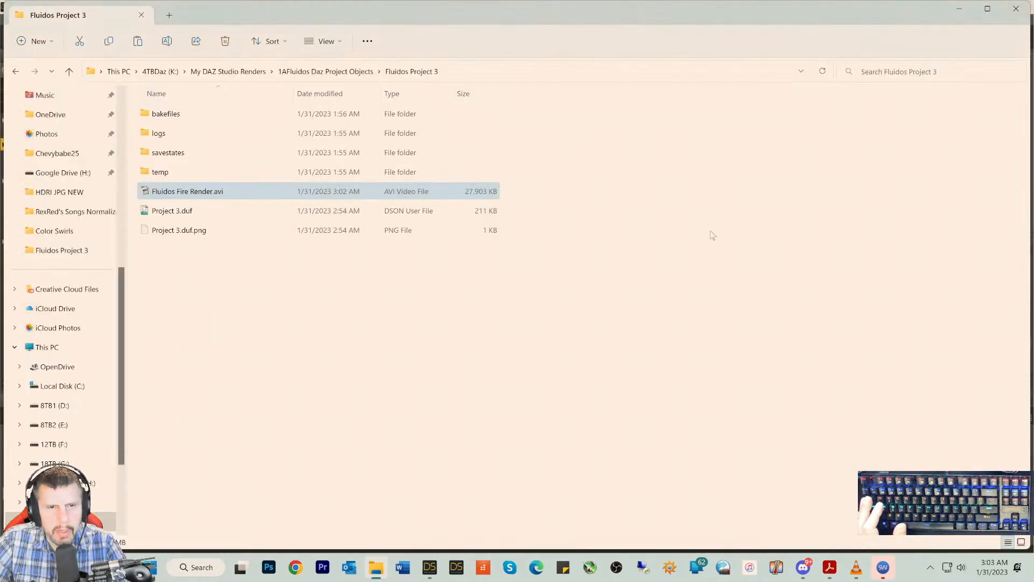
- Return to DAZ Studio, look through Camera in the viewport and frame the fluid particles closer, low in the render frame
{"action": "left_click", "coordinate": [434, 569]}
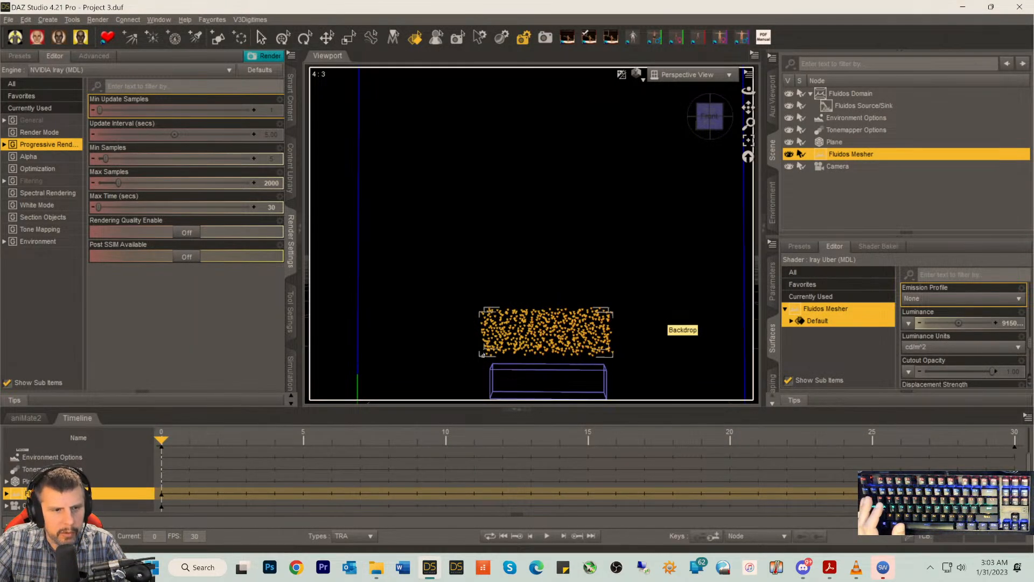
{"action": "scroll", "coordinate": [600, 337], "scroll_direction": "down", "scroll_amount": 2}
{"action": "scroll", "coordinate": [602, 337], "scroll_direction": "up", "scroll_amount": 2}
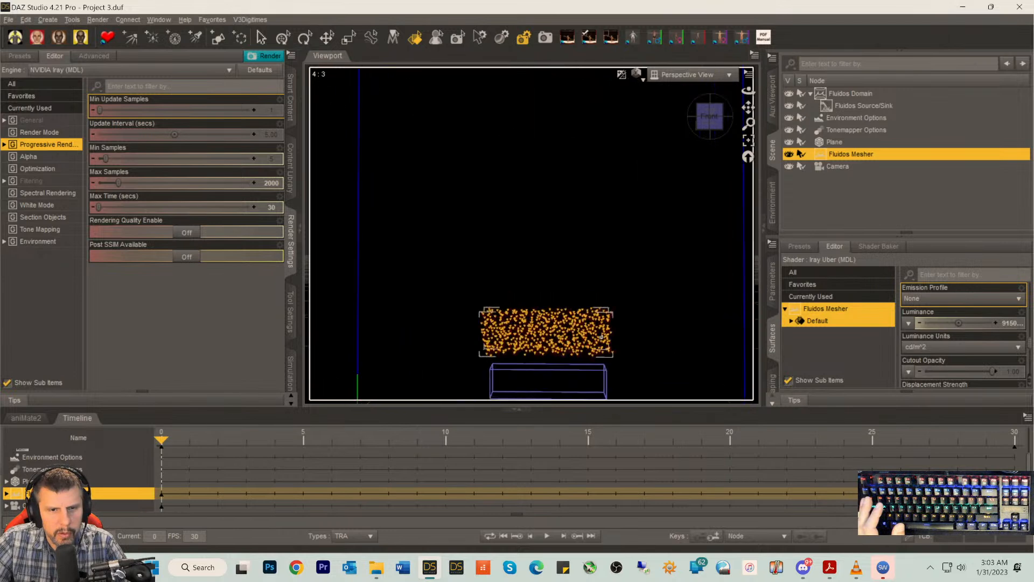
{"action": "left_click", "coordinate": [694, 74]}
{"action": "left_click", "coordinate": [661, 183]}
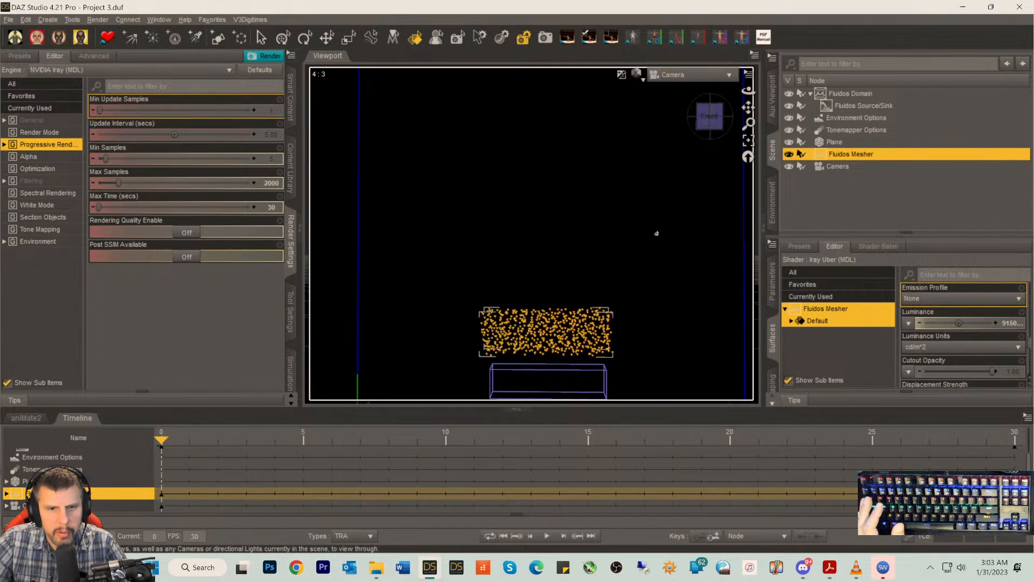
{"action": "scroll", "coordinate": [655, 250], "scroll_direction": "up", "scroll_amount": 2}
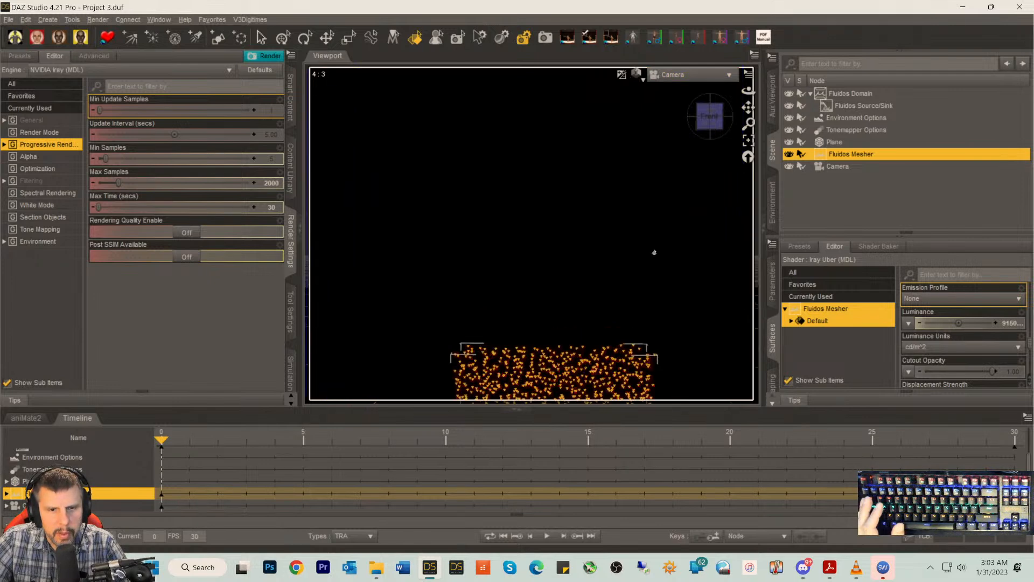
{"action": "left_click_drag", "start_coordinate": [748, 107], "coordinate": [748, 135]}
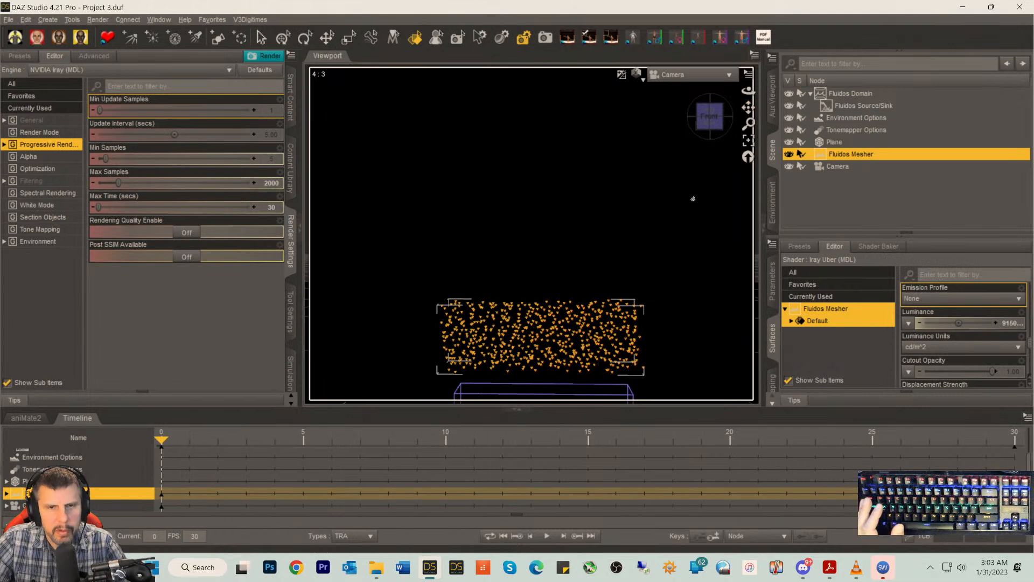
- Play the simulation on the timeline through Camera to check the framing, and stop playback
{"action": "left_click", "coordinate": [546, 535]}
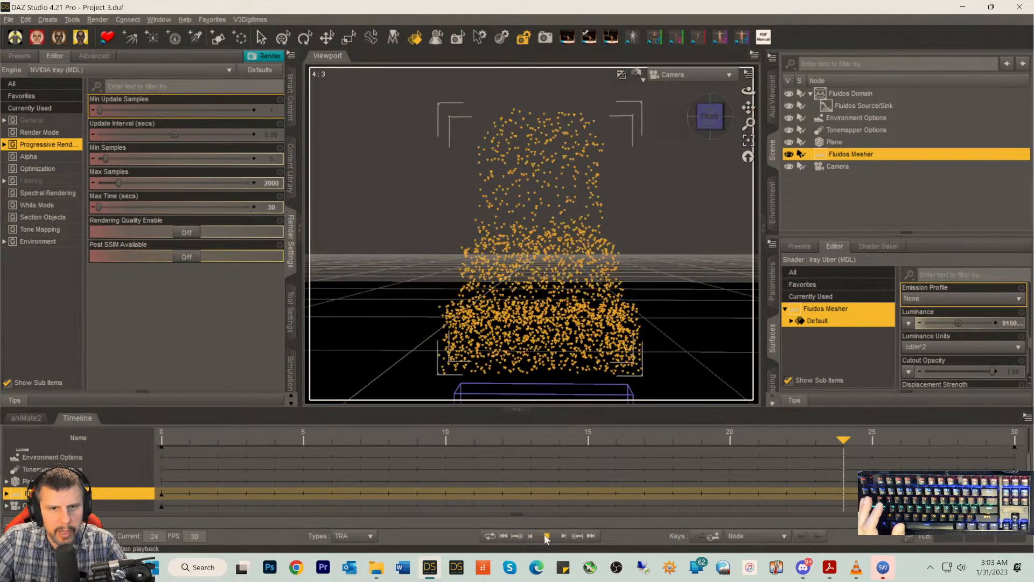
{"action": "left_click", "coordinate": [545, 536]}
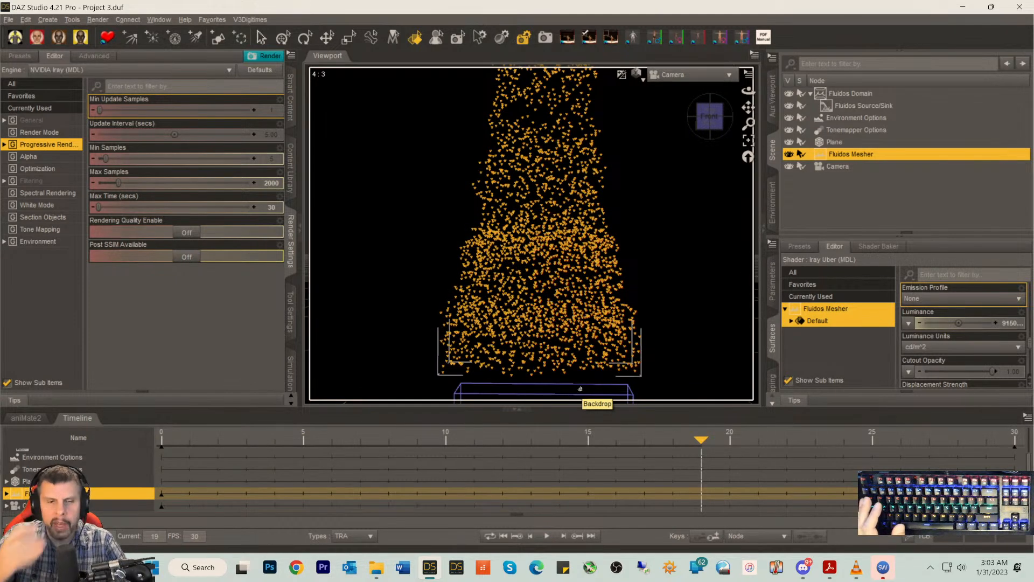
{"action": "middle_click_drag", "start_coordinate": [618, 373], "coordinate": [618, 353], "text": "ctrl+alt"}
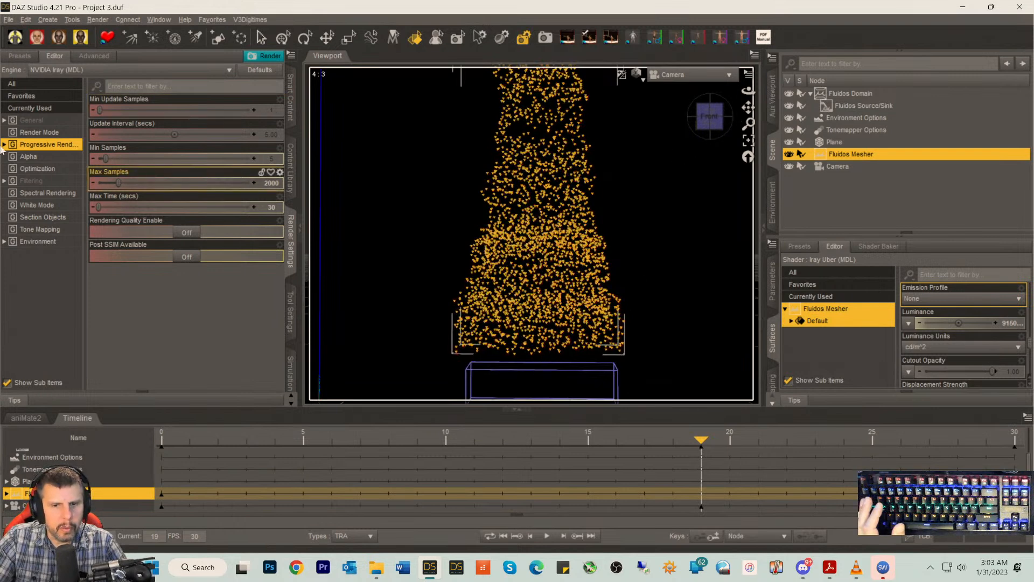
{"action": "left_click", "coordinate": [26, 20]}
{"action": "left_click", "coordinate": [33, 33]}
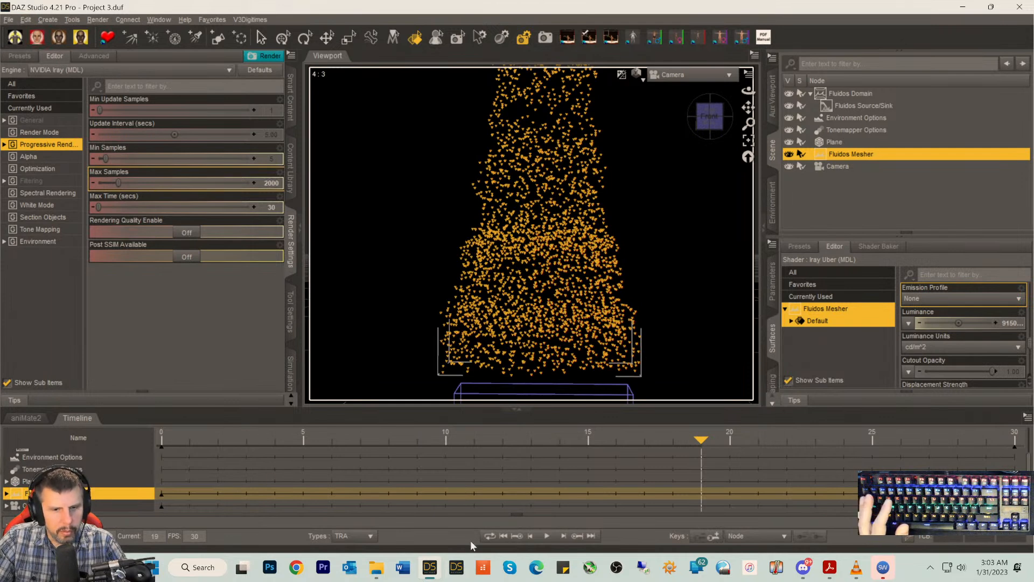
- Return the timeline to frame 0 and pull Camera back so the particles and their source box fit in the frame
{"action": "left_click", "coordinate": [502, 535]}
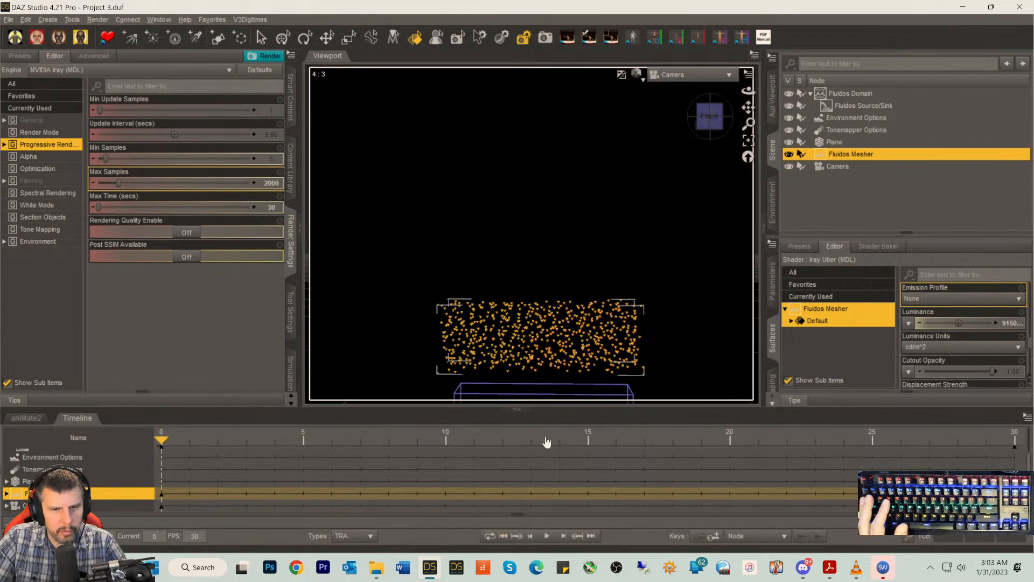
{"action": "scroll", "coordinate": [581, 355], "scroll_direction": "down", "scroll_amount": 2}
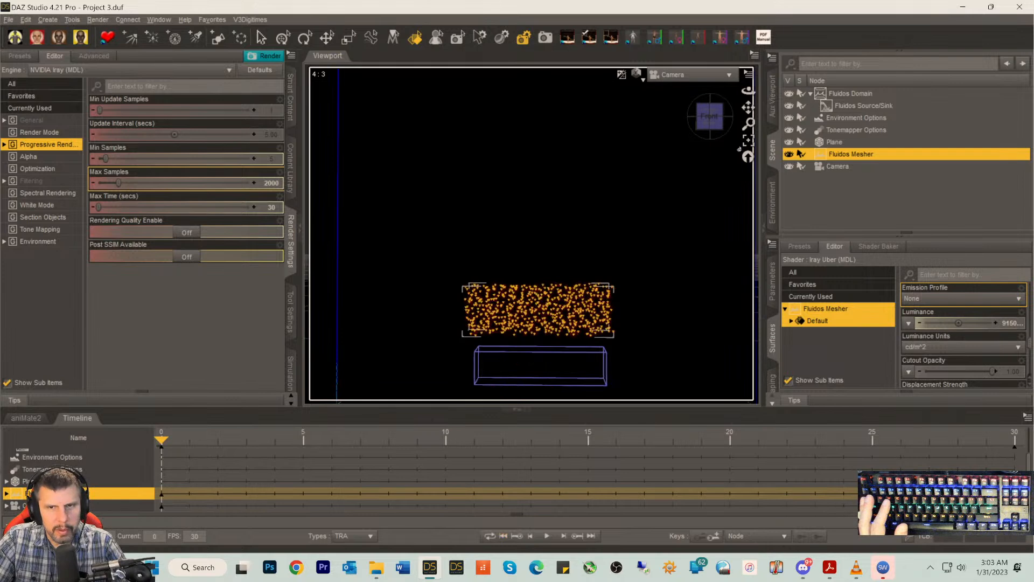
- Move Camera so the particles sit low in the frame, scrub the simulation to frame 15 and return to frame 0
{"action": "left_click_drag", "start_coordinate": [748, 109], "coordinate": [748, 90]}
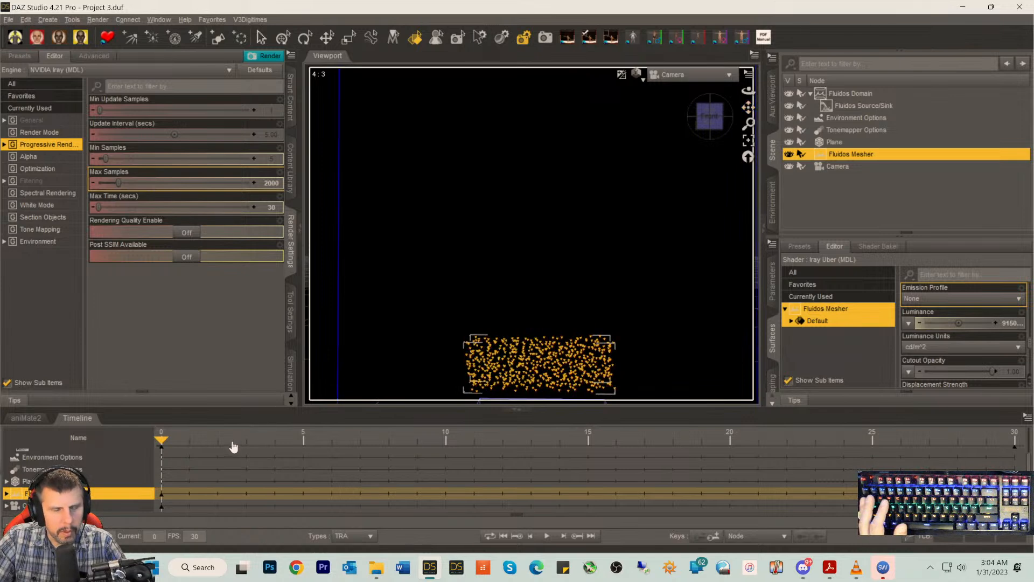
{"action": "left_click_drag", "start_coordinate": [162, 441], "coordinate": [568, 469]}
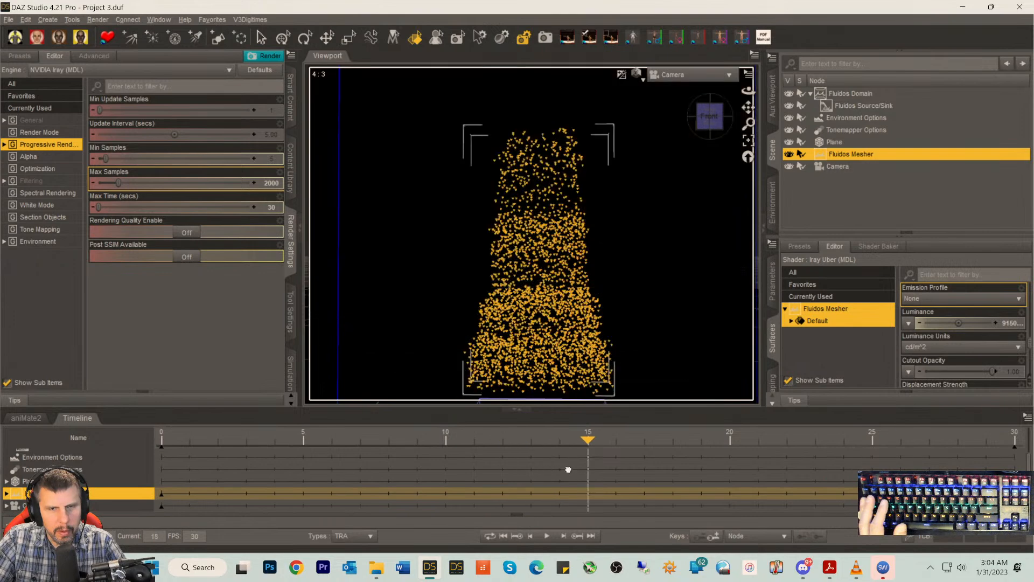
{"action": "left_click_drag", "start_coordinate": [483, 460], "coordinate": [103, 400]}
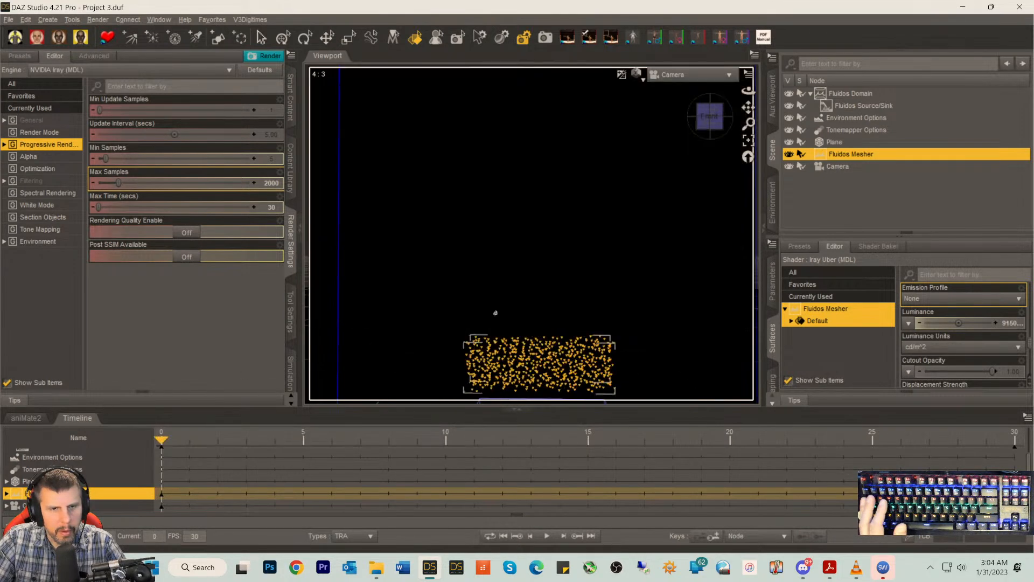
- Bring Camera slightly closer with the particles just above the frame's lower edge, scrub to frame 16 and return to frame 0
{"action": "scroll", "coordinate": [543, 297], "scroll_direction": "down", "scroll_amount": 2}
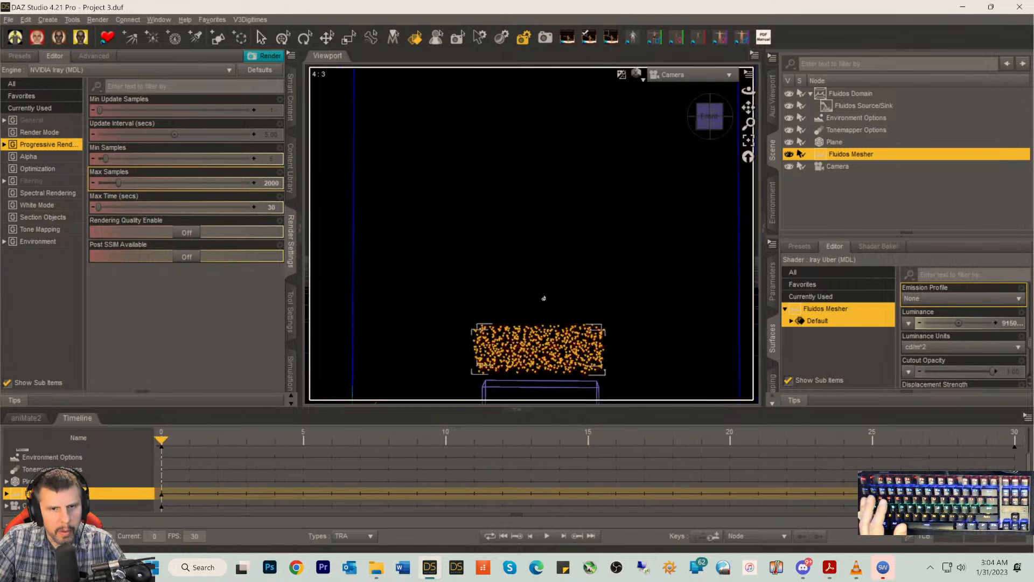
{"action": "scroll", "coordinate": [543, 298], "scroll_direction": "up", "scroll_amount": 3}
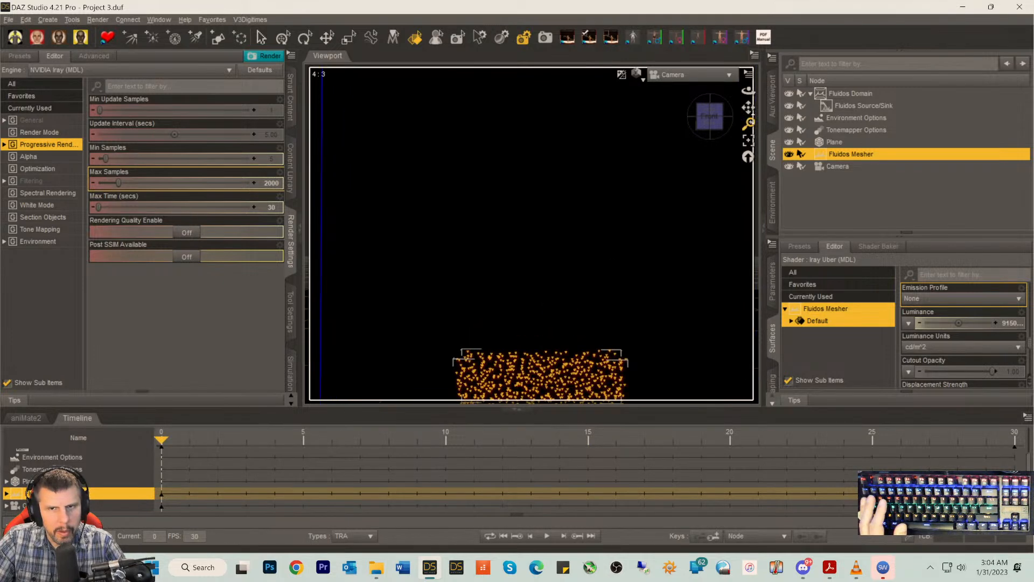
{"action": "left_click_drag", "start_coordinate": [748, 107], "coordinate": [748, 82]}
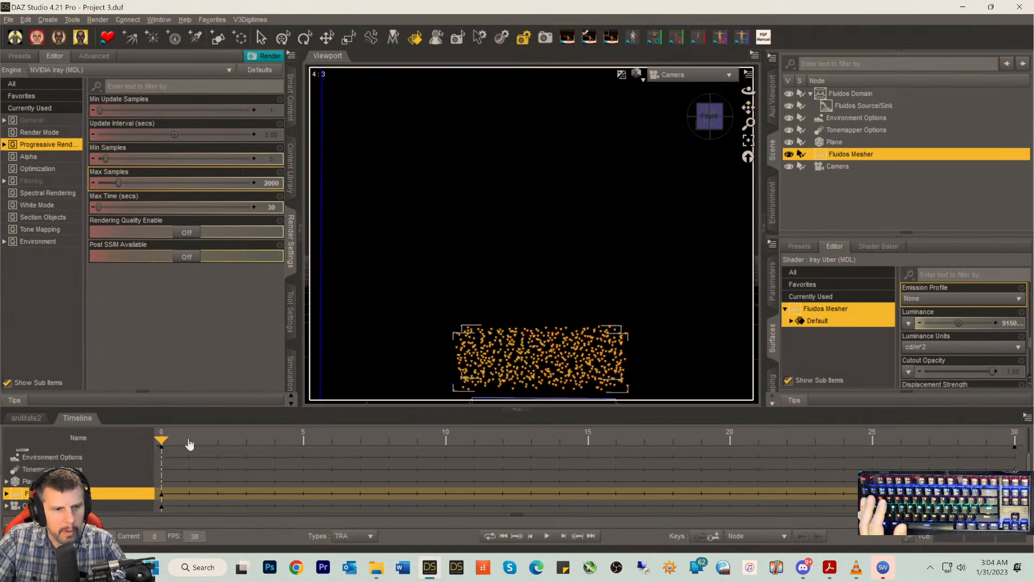
{"action": "left_click_drag", "start_coordinate": [179, 438], "coordinate": [634, 483]}
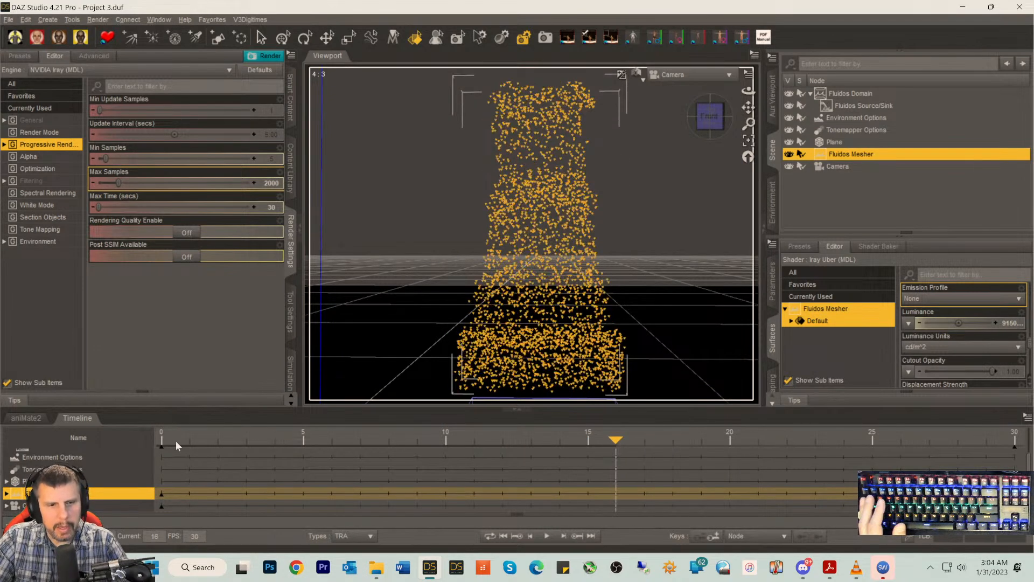
{"action": "left_click_drag", "start_coordinate": [198, 441], "coordinate": [135, 440]}
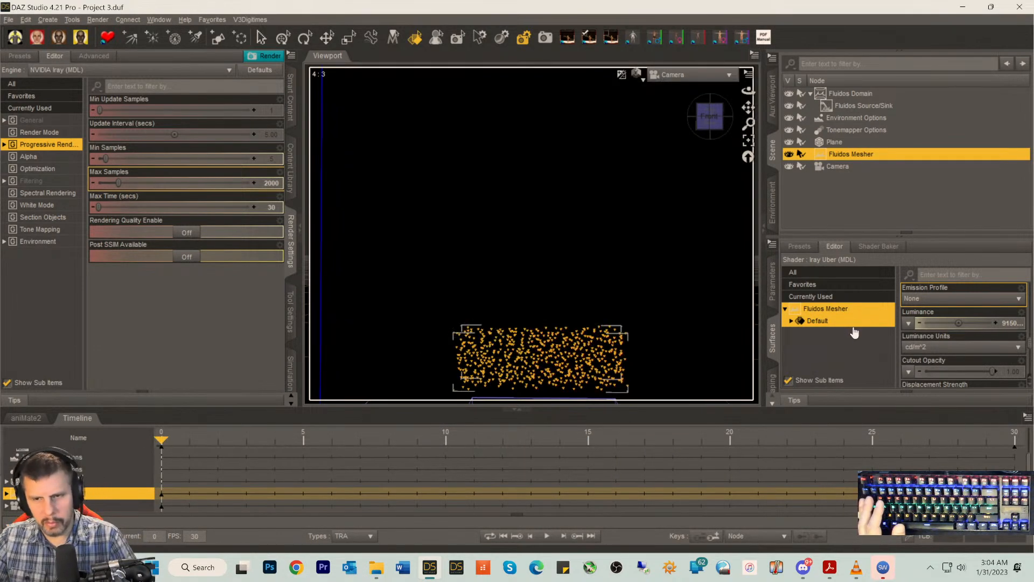
- Set the Fluidos Mesher surface's Luminance to 491500
{"action": "left_click", "coordinate": [1010, 323]}
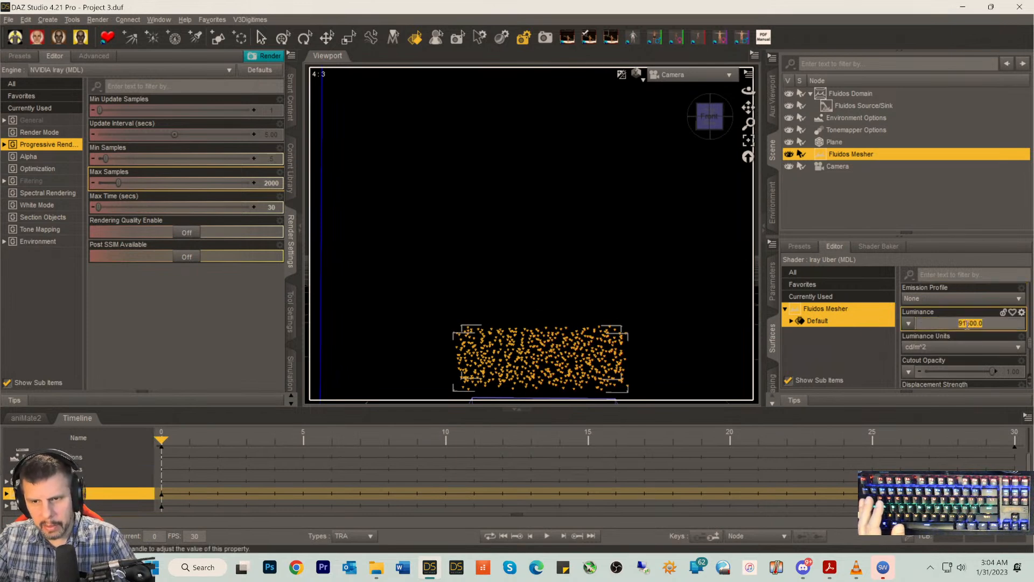
{"action": "left_click", "coordinate": [960, 323]}
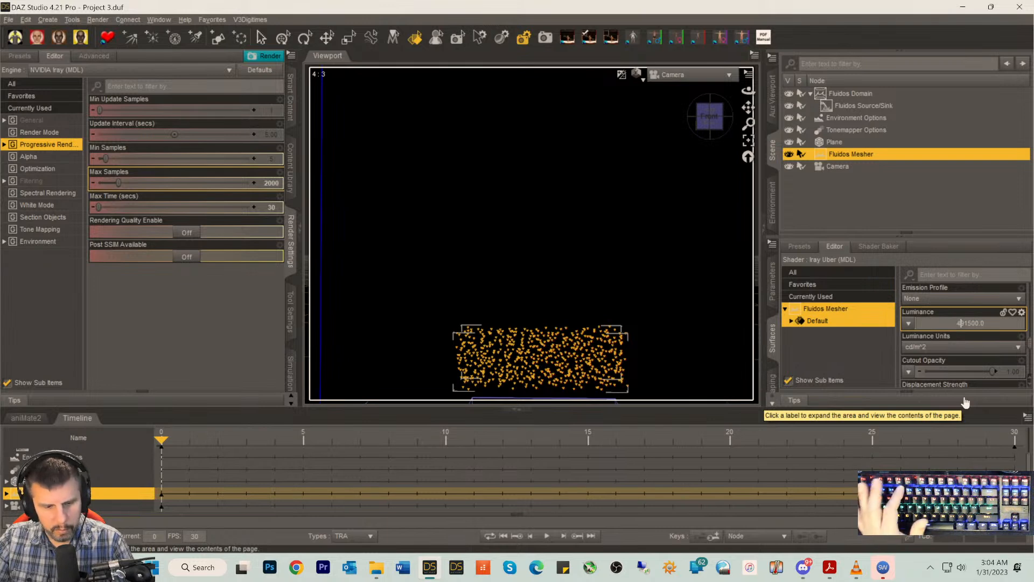
{"action": "key", "text": "Return"}
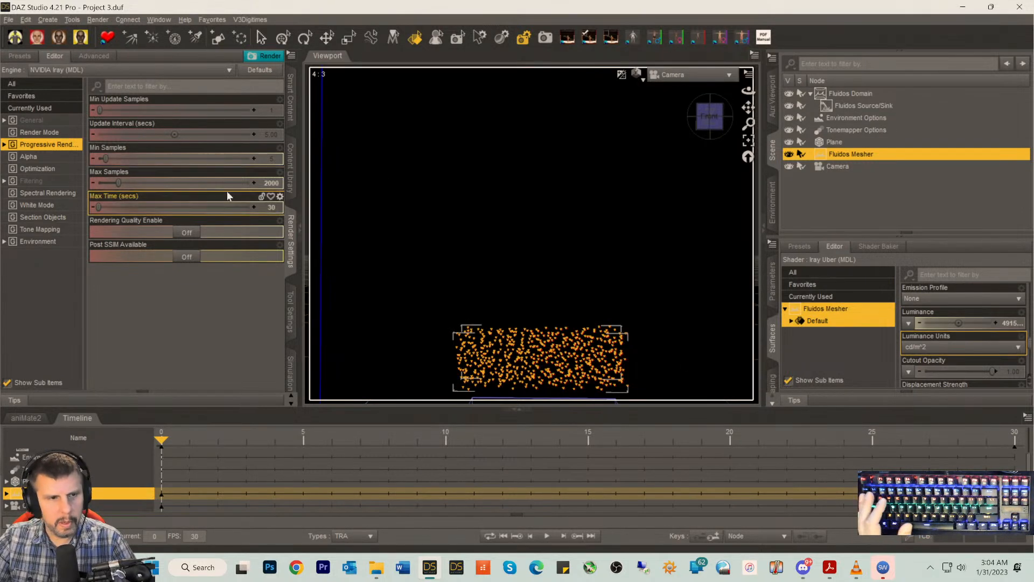
- Render the animation, overwriting Fluidos Fire Render.avi, and save it with Full Frames (Uncompressed) compression
{"action": "left_click", "coordinate": [259, 57]}
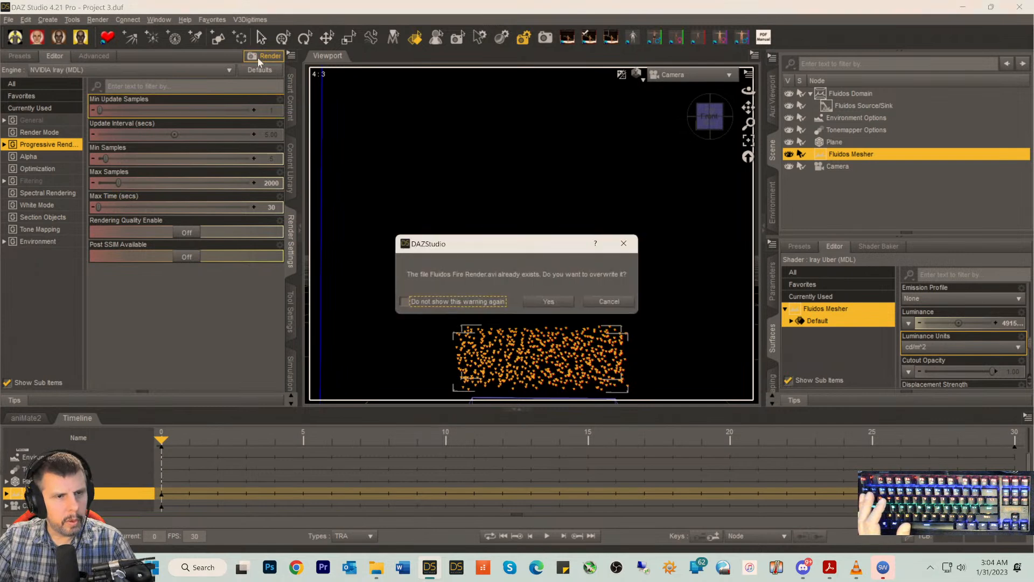
{"action": "left_click", "coordinate": [549, 302]}
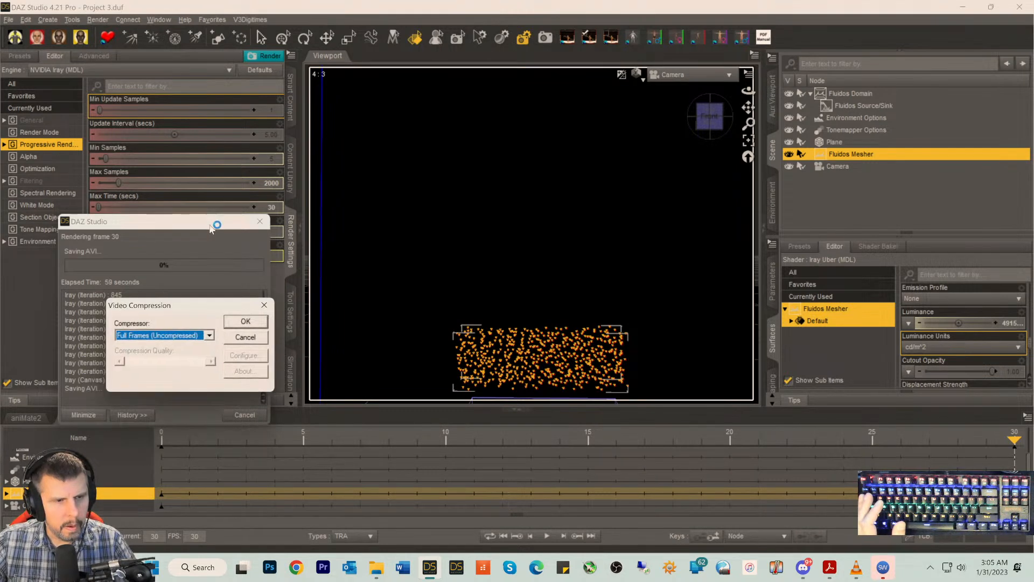
{"action": "left_click", "coordinate": [255, 324]}
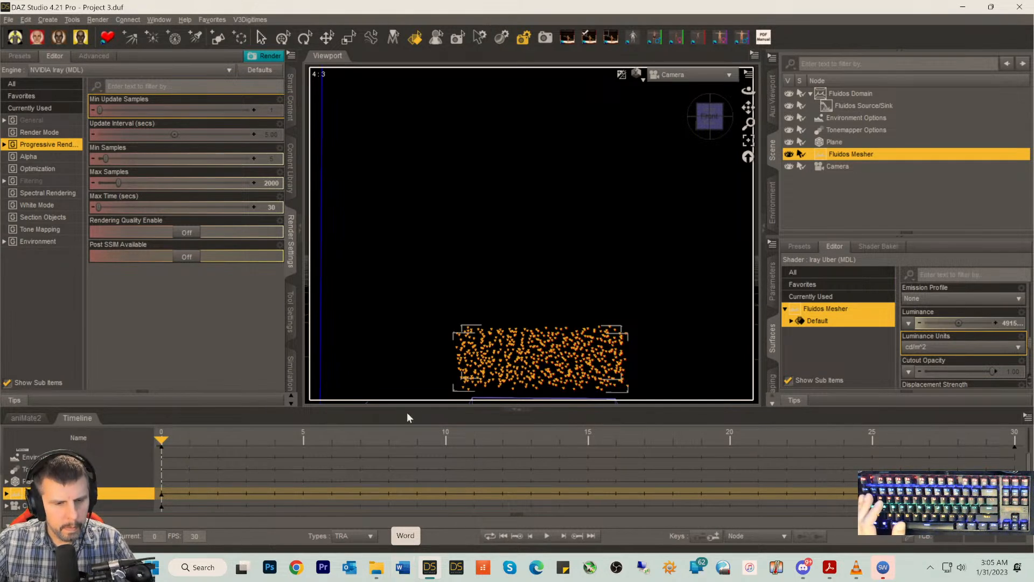
- Open Fluidos Fire Render.avi in File Explorer, watch it maximized, close it and return to DAZ Studio
{"action": "left_click", "coordinate": [375, 568]}
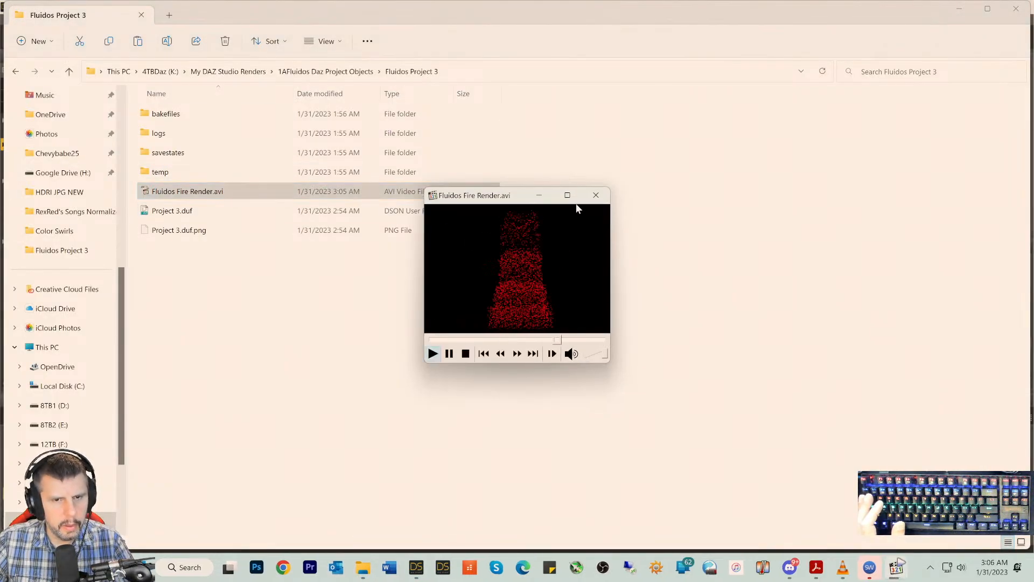
{"action": "left_click", "coordinate": [568, 196]}
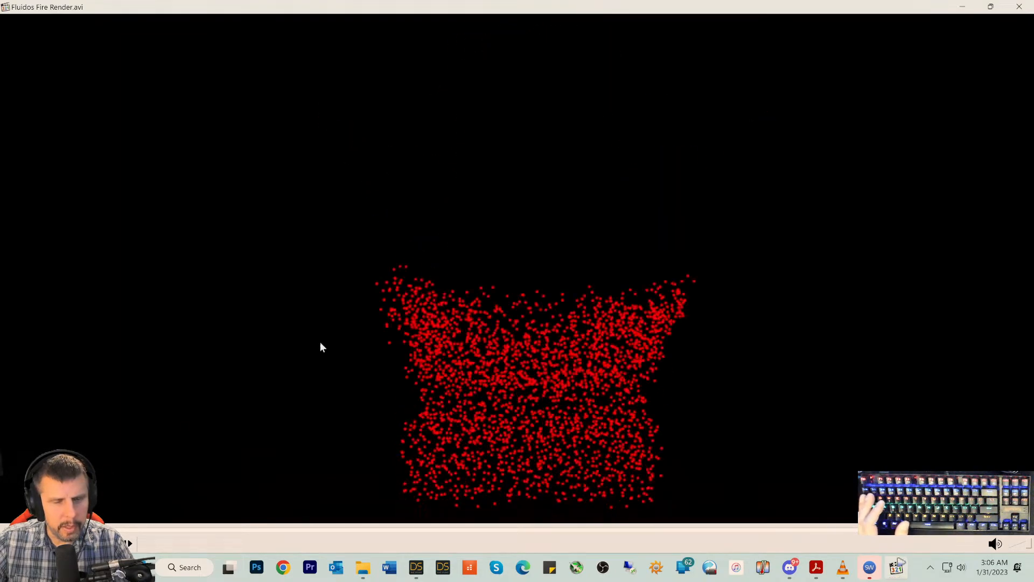
{"action": "left_click", "coordinate": [1018, 8]}
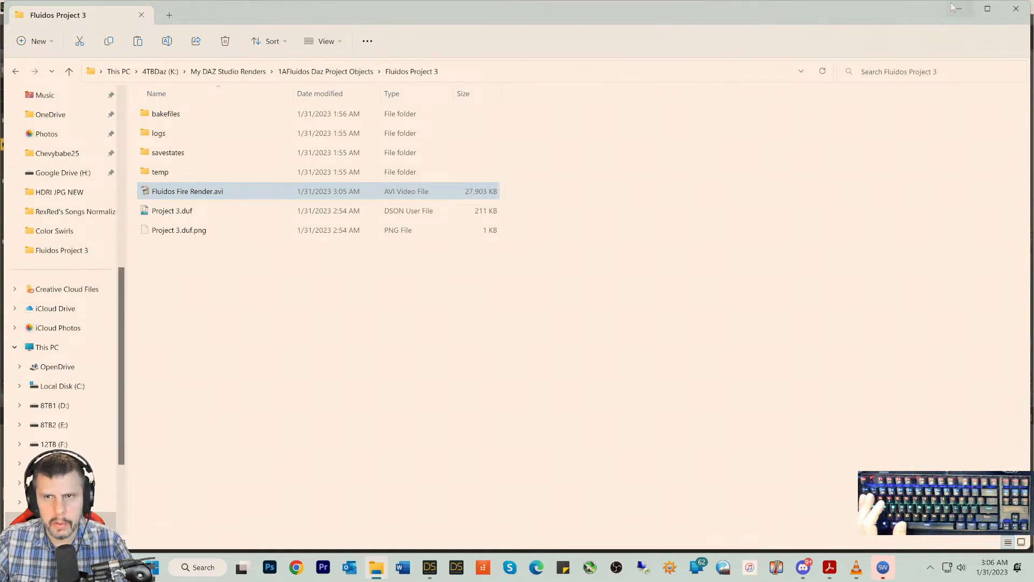
{"action": "left_click", "coordinate": [962, 15]}
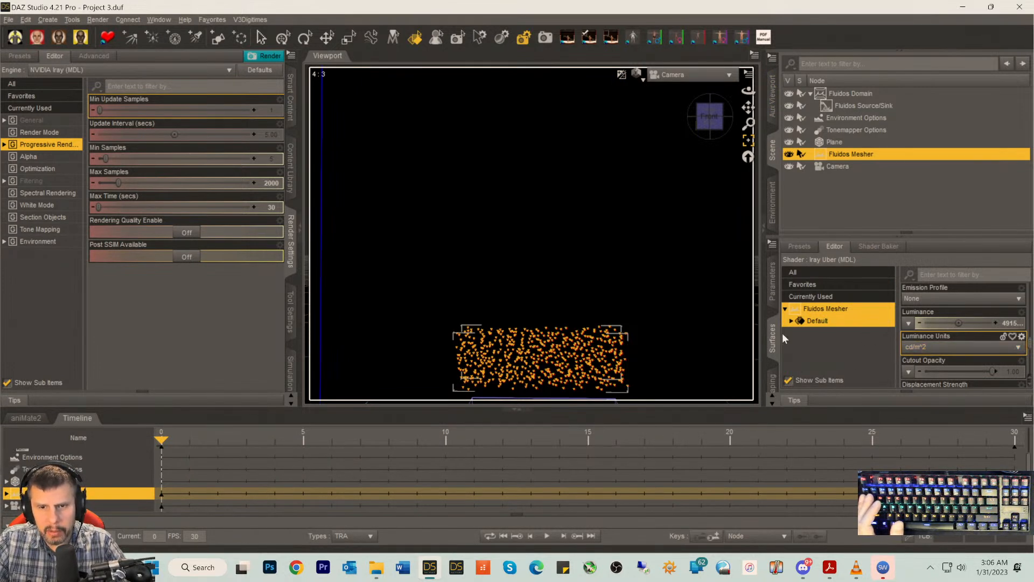
- Change the Fluidos Mesher surface's Emission Color to white (1.00, 1.00, 1.00)
{"action": "left_click", "coordinate": [799, 247]}
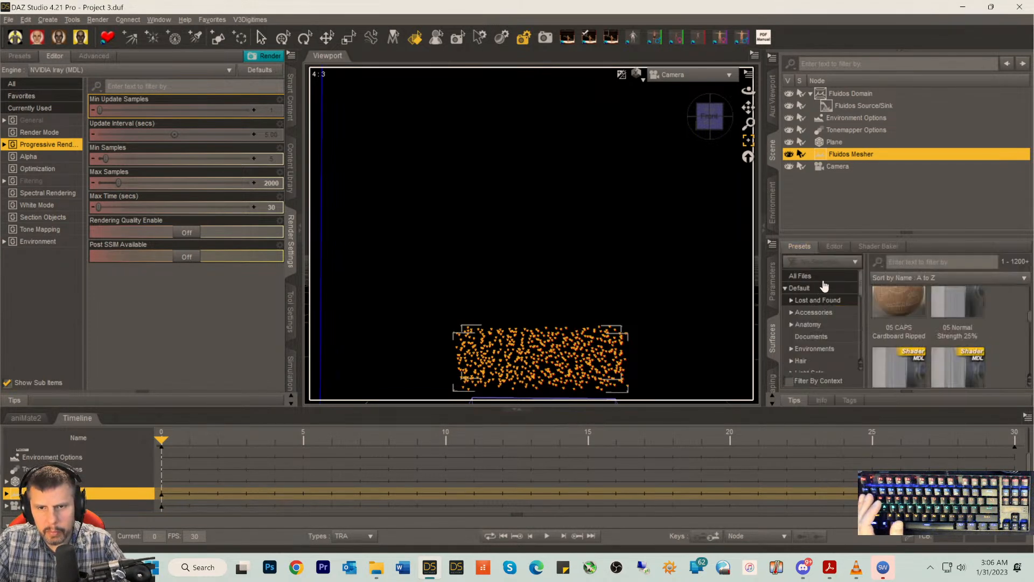
{"action": "left_click", "coordinate": [828, 250]}
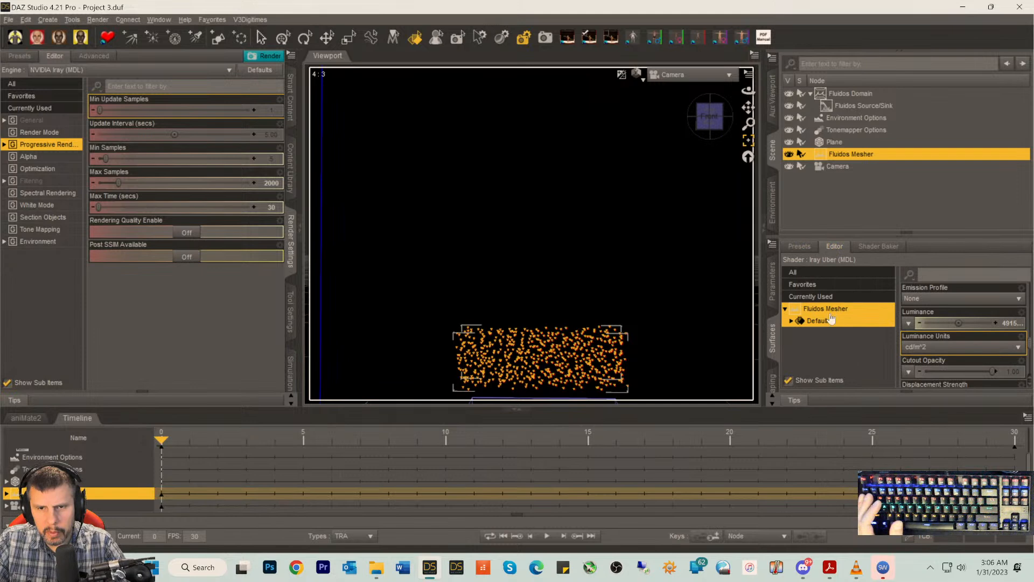
{"action": "scroll", "coordinate": [909, 338], "scroll_direction": "down", "scroll_amount": 3}
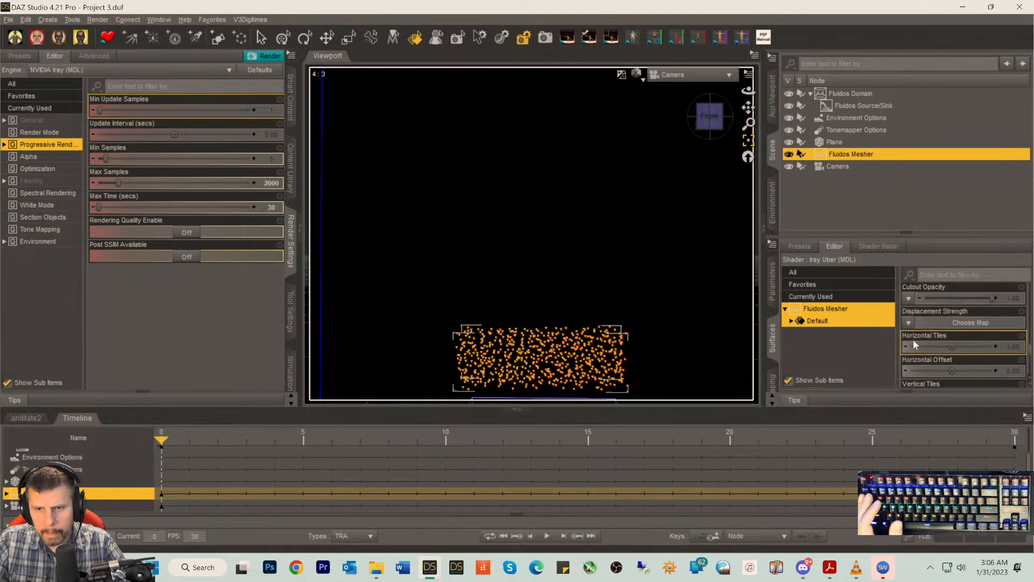
{"action": "scroll", "coordinate": [912, 338], "scroll_direction": "up", "scroll_amount": 5}
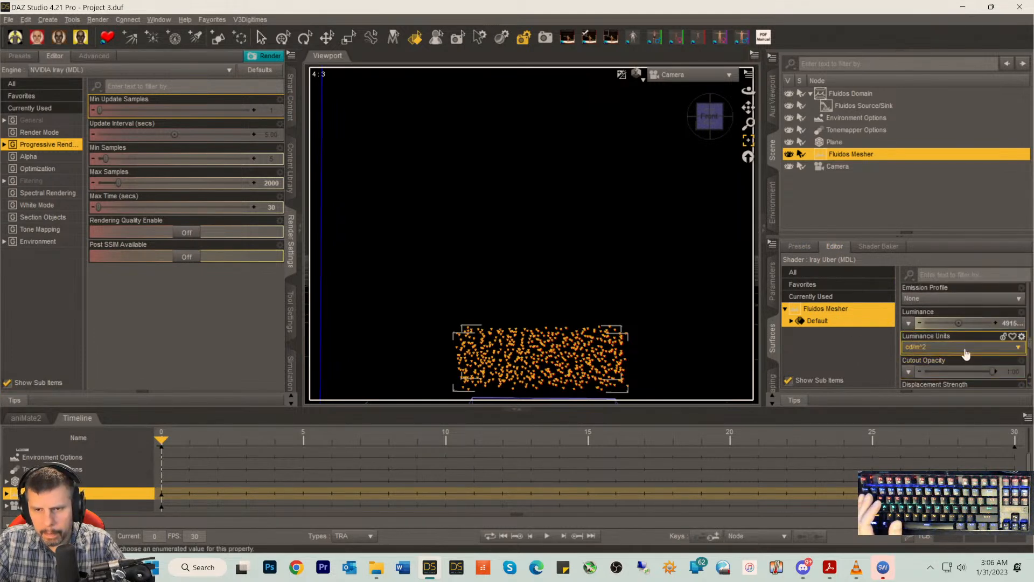
{"action": "scroll", "coordinate": [964, 346], "scroll_direction": "up", "scroll_amount": 3}
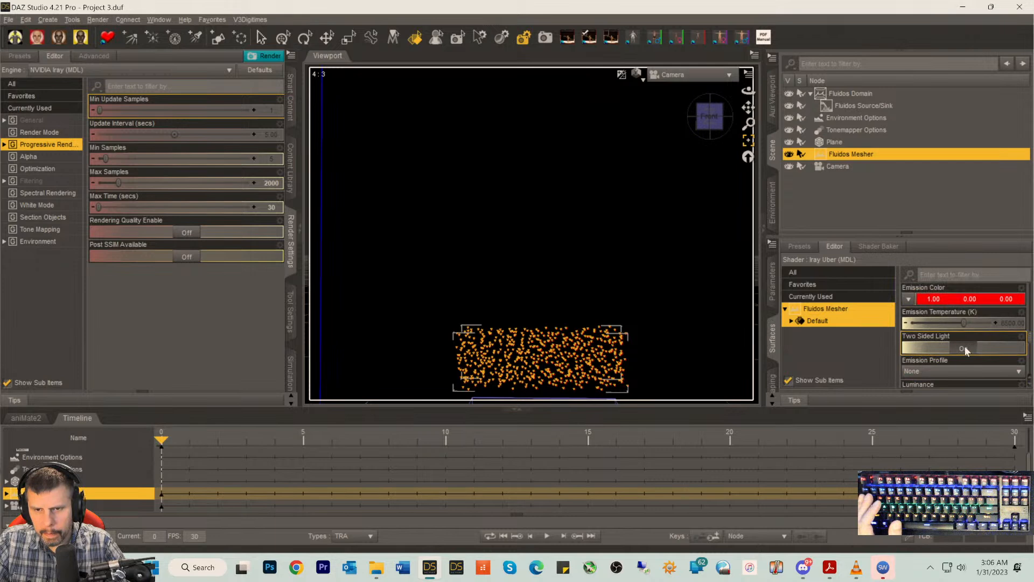
{"action": "left_click", "coordinate": [949, 301]}
{"action": "left_click", "coordinate": [496, 277]}
{"action": "left_click", "coordinate": [587, 366]}
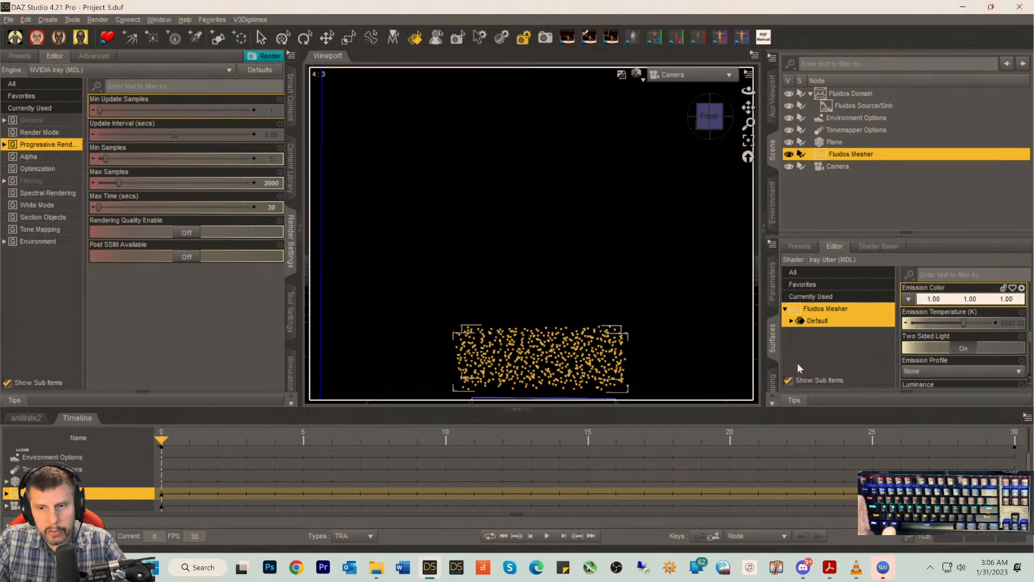
{"action": "scroll", "coordinate": [905, 323], "scroll_direction": "down", "scroll_amount": 3}
{"action": "scroll", "coordinate": [906, 323], "scroll_direction": "up", "scroll_amount": 2}
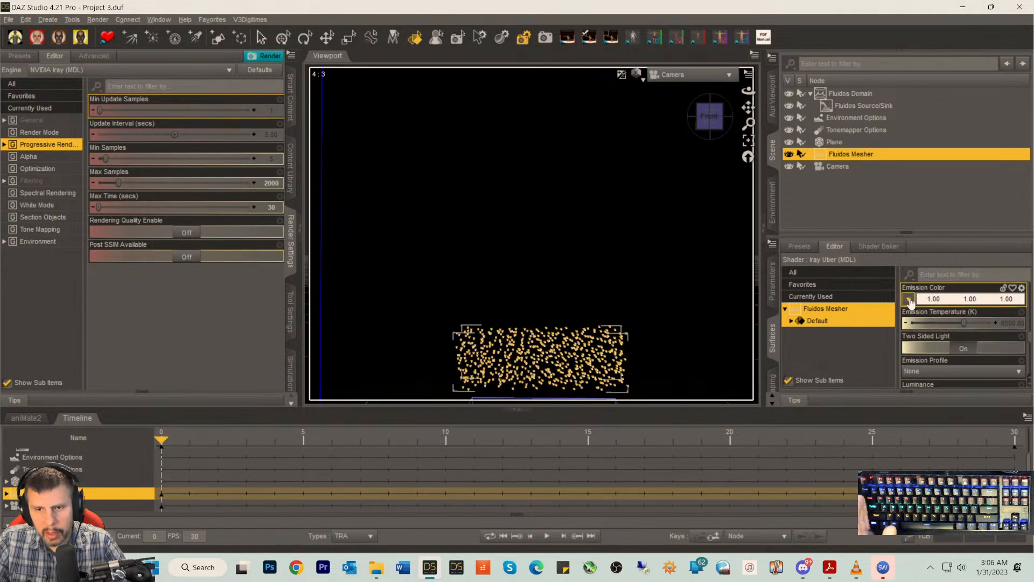
{"action": "left_click", "coordinate": [910, 301]}
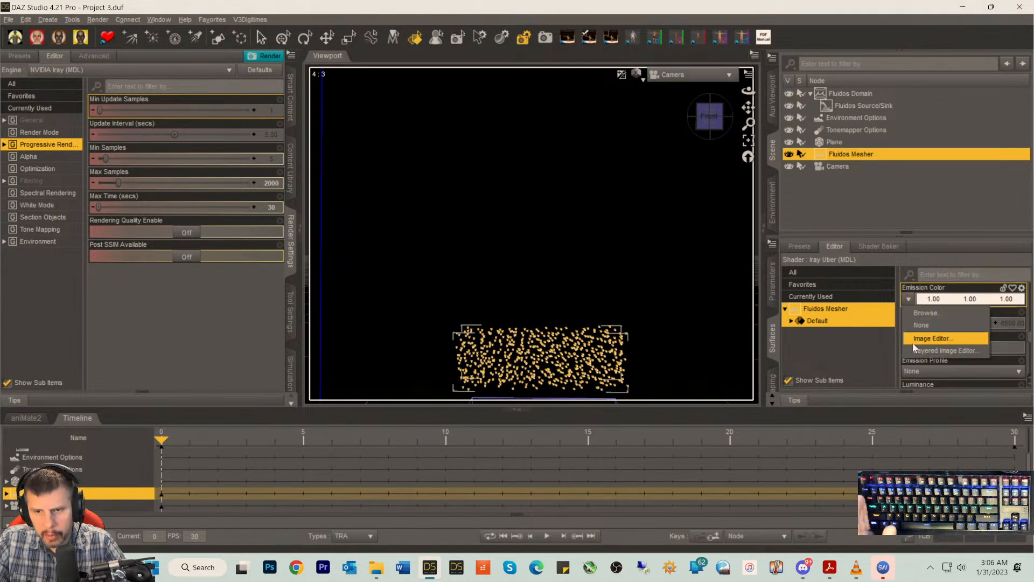
{"action": "left_click", "coordinate": [839, 344]}
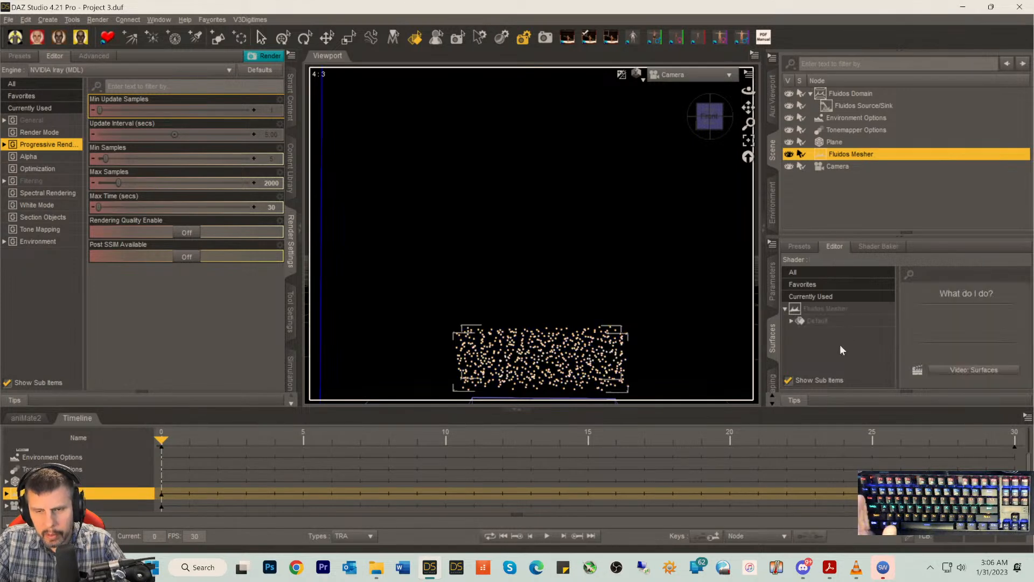
{"action": "left_click", "coordinate": [827, 310]}
- Change the Fluidos Mesher surface's Glossy Color to white
{"action": "scroll", "coordinate": [933, 329], "scroll_direction": "up", "scroll_amount": 10}
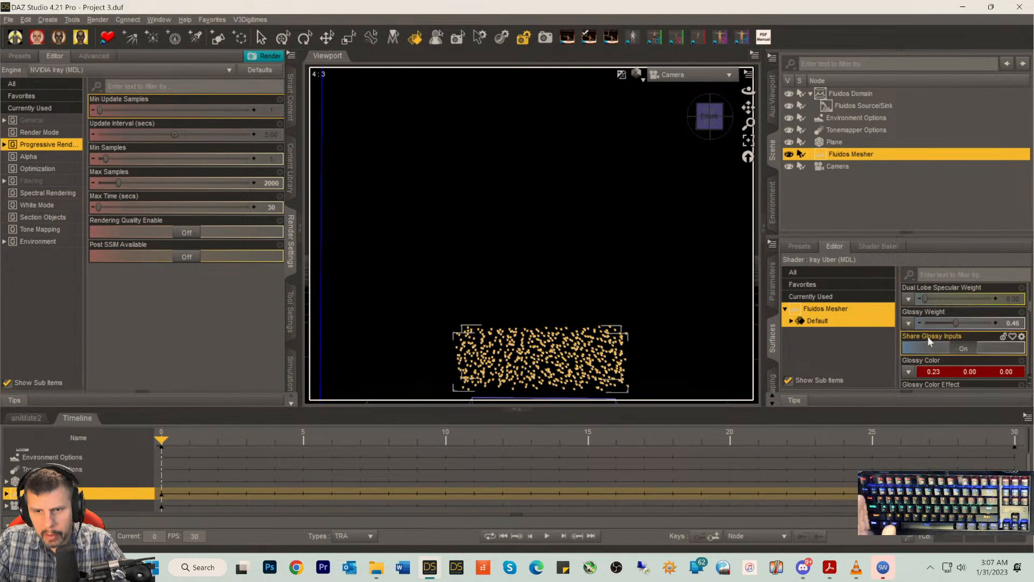
{"action": "left_click", "coordinate": [951, 373]}
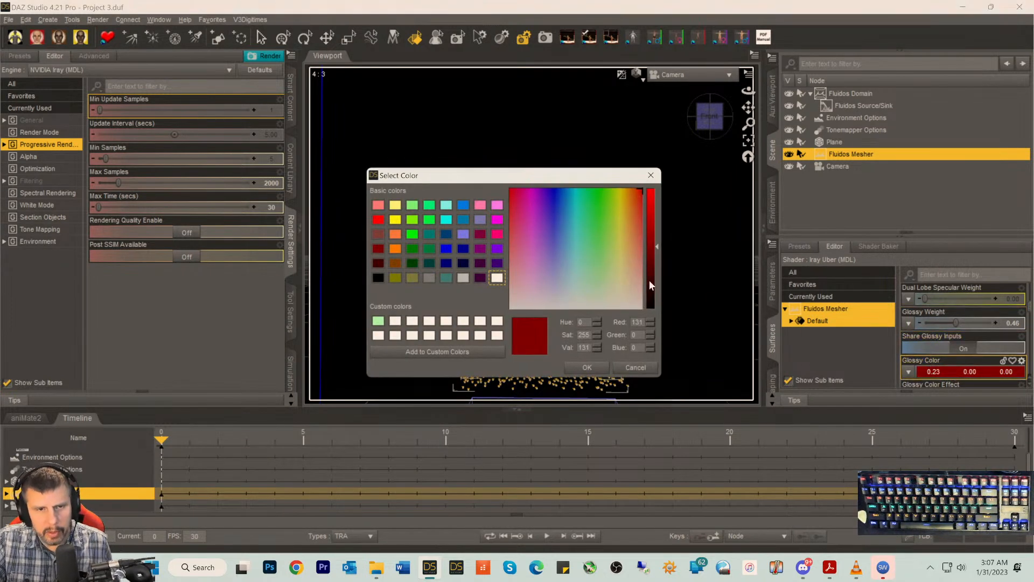
{"action": "left_click", "coordinate": [479, 277]}
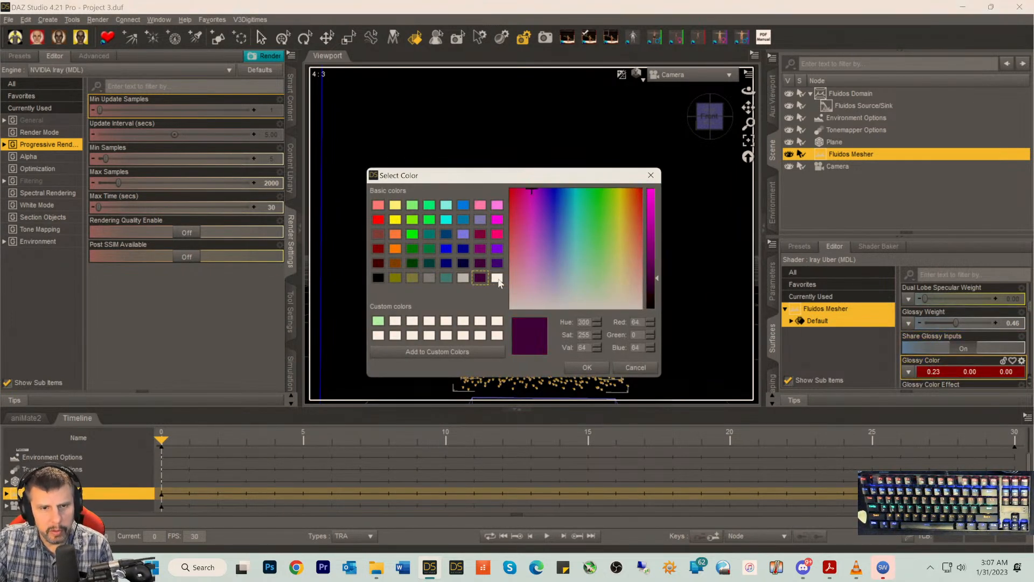
{"action": "left_click", "coordinate": [497, 278]}
{"action": "left_click", "coordinate": [587, 367]}
- Review the Fluidos Mesher's base surface properties, browse the shader presets and return to the surface properties
{"action": "scroll", "coordinate": [932, 350], "scroll_direction": "up", "scroll_amount": 5}
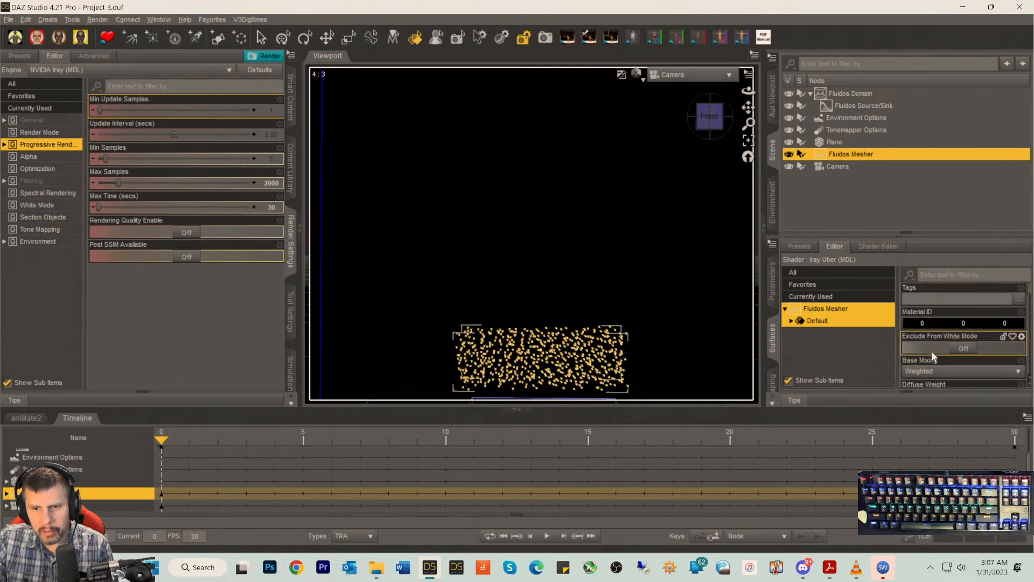
{"action": "scroll", "coordinate": [932, 350], "scroll_direction": "down", "scroll_amount": 4}
{"action": "scroll", "coordinate": [932, 351], "scroll_direction": "up", "scroll_amount": 1}
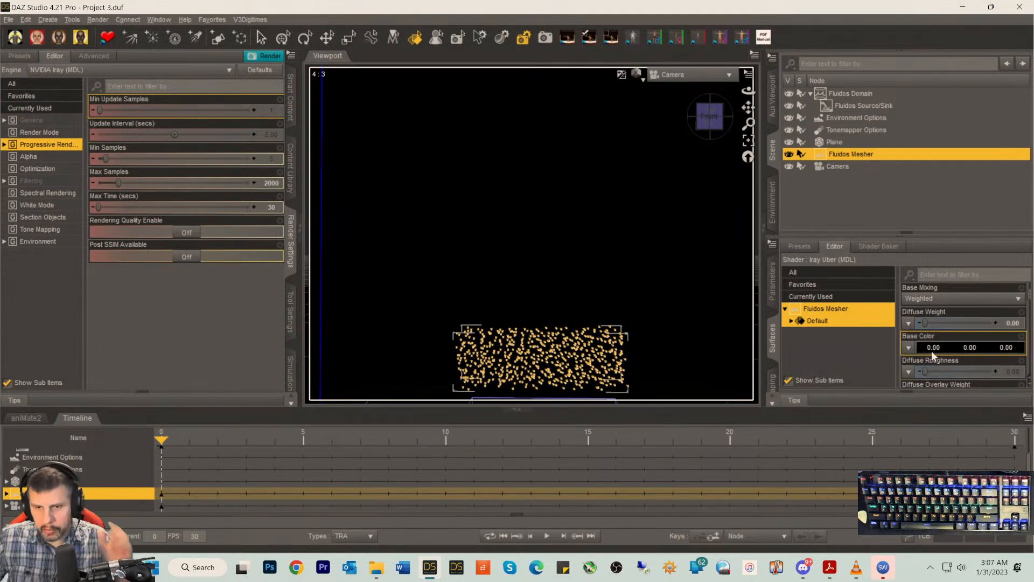
{"action": "left_click", "coordinate": [795, 248]}
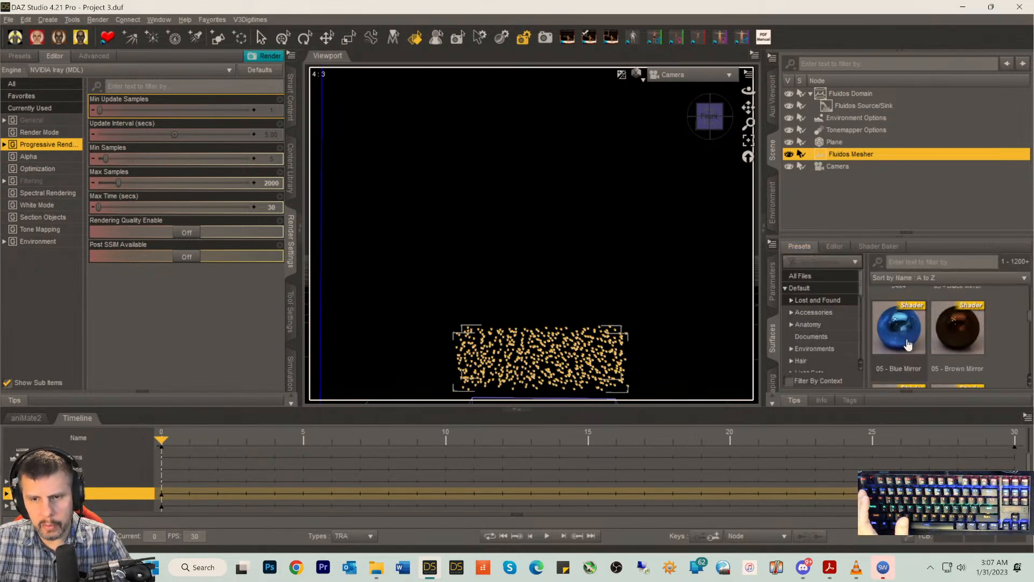
{"action": "scroll", "coordinate": [908, 344], "scroll_direction": "down", "scroll_amount": 4}
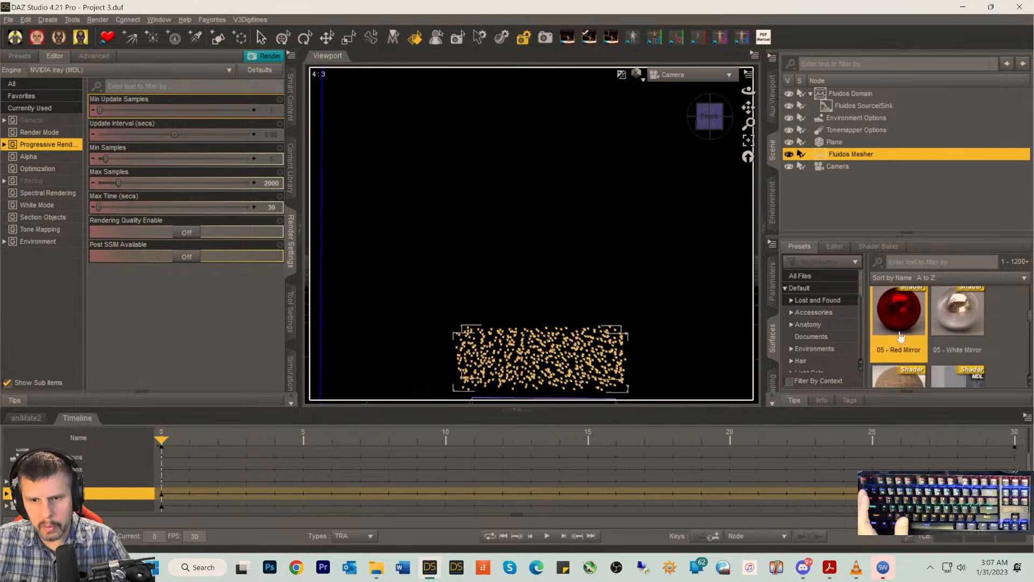
{"action": "left_click", "coordinate": [832, 247]}
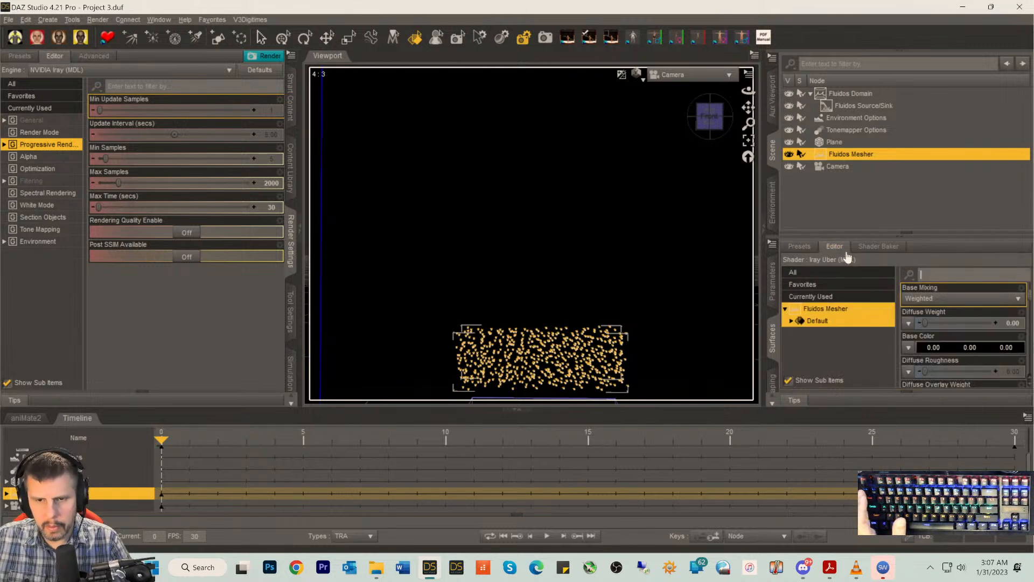
- Apply the 05 - Red Mirror shader preset to the Fluidos Mesher and review its surface properties
{"action": "left_click", "coordinate": [799, 247]}
{"action": "double_click", "coordinate": [892, 322]}
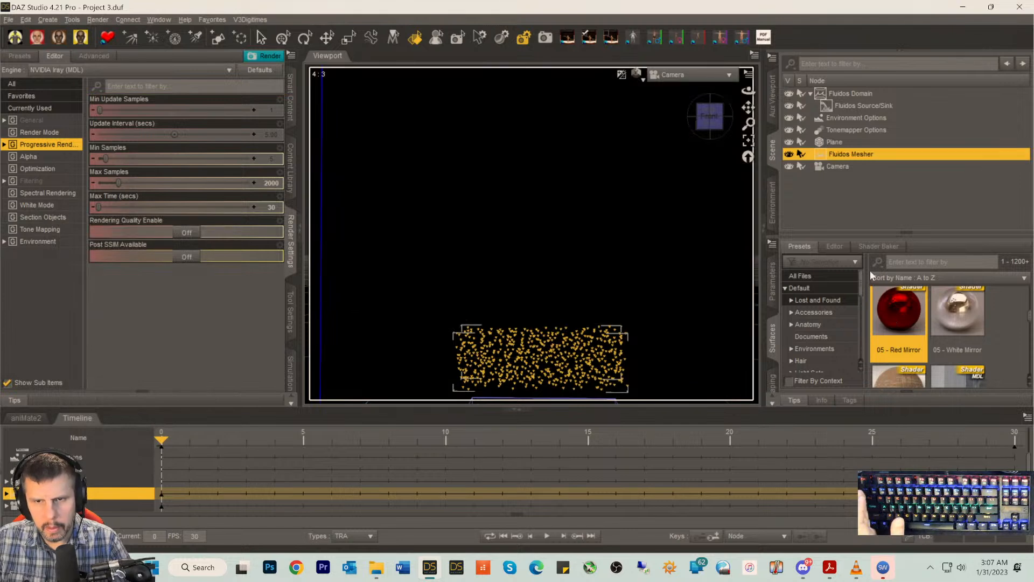
{"action": "left_click", "coordinate": [835, 246]}
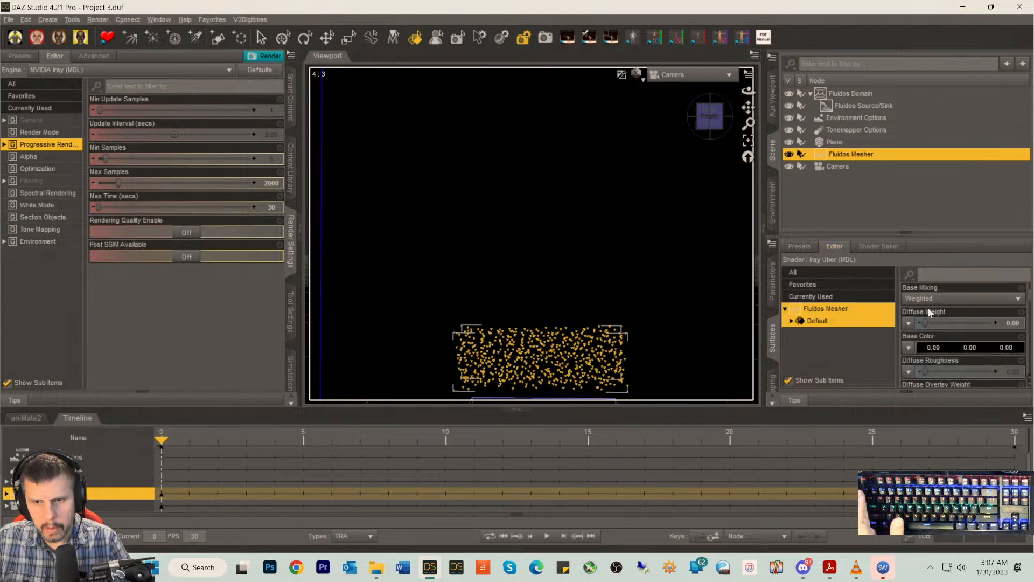
{"action": "scroll", "coordinate": [932, 356], "scroll_direction": "down", "scroll_amount": 4}
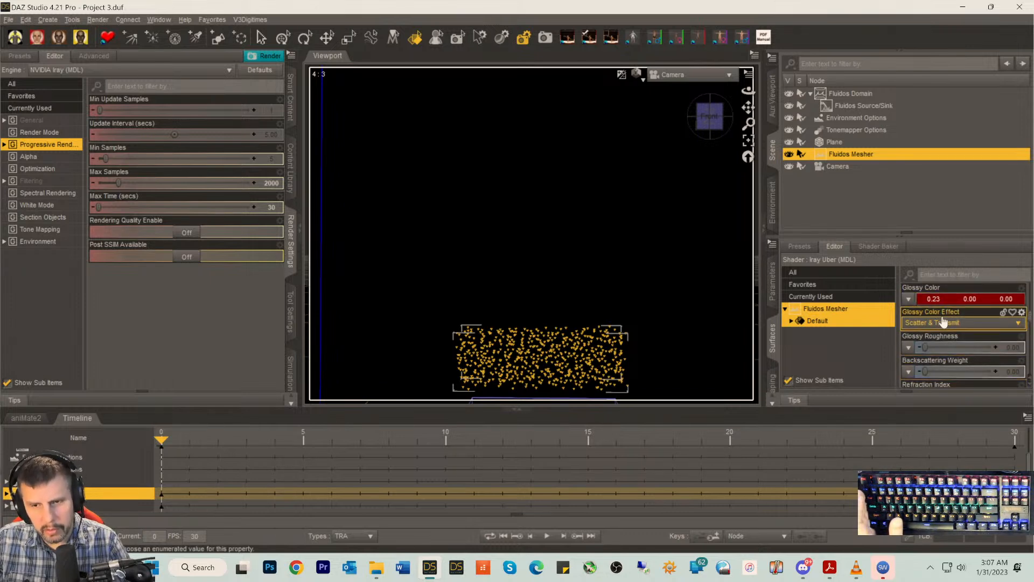
{"action": "scroll", "coordinate": [942, 318], "scroll_direction": "down", "scroll_amount": 6}
{"action": "scroll", "coordinate": [943, 339], "scroll_direction": "down", "scroll_amount": 5}
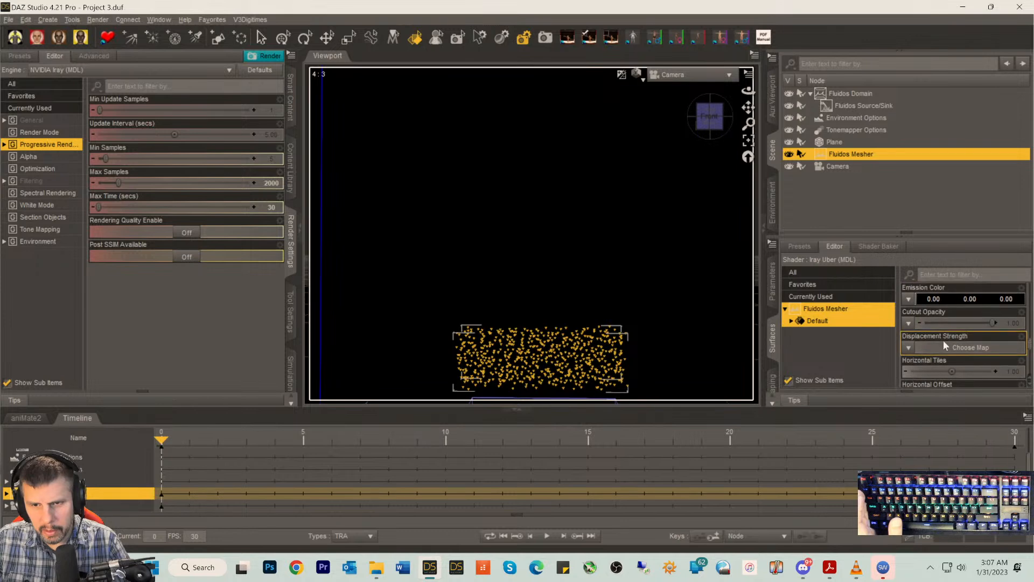
- Set the Fluidos Mesher surface's Glossy Color to white (255, 255, 255)
{"action": "scroll", "coordinate": [942, 340], "scroll_direction": "up", "scroll_amount": 10}
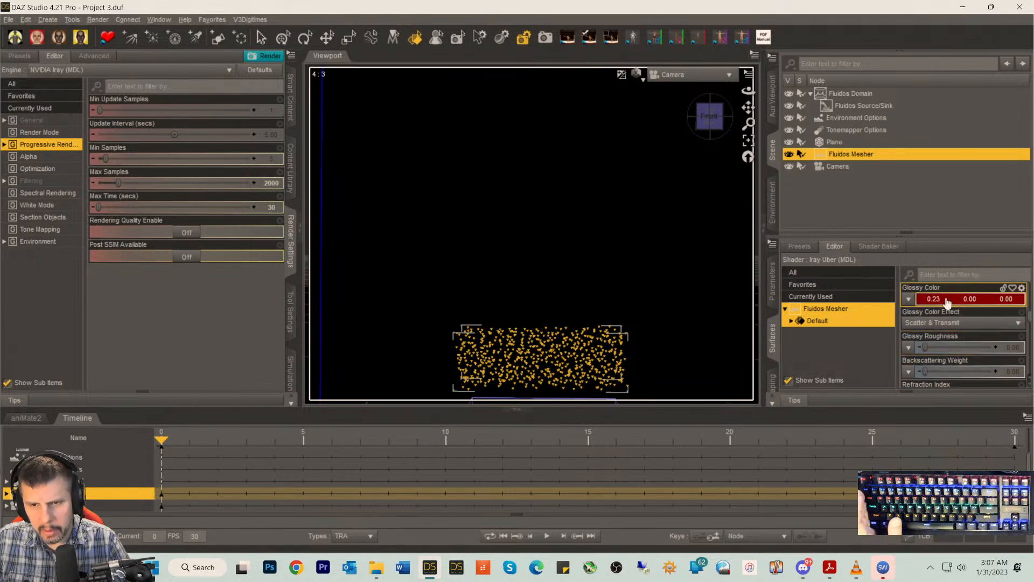
{"action": "left_click", "coordinate": [947, 299]}
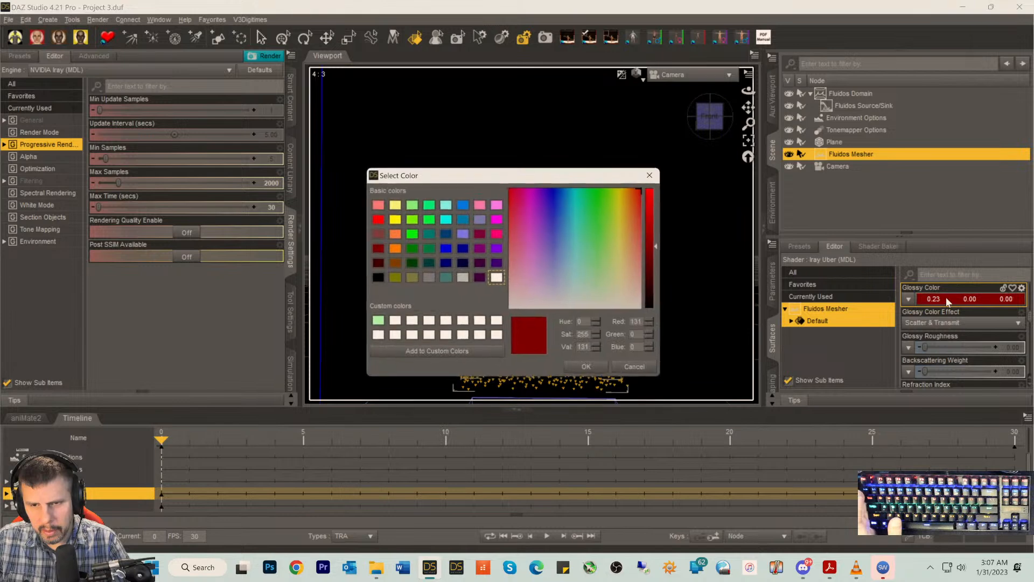
{"action": "left_click", "coordinate": [497, 278]}
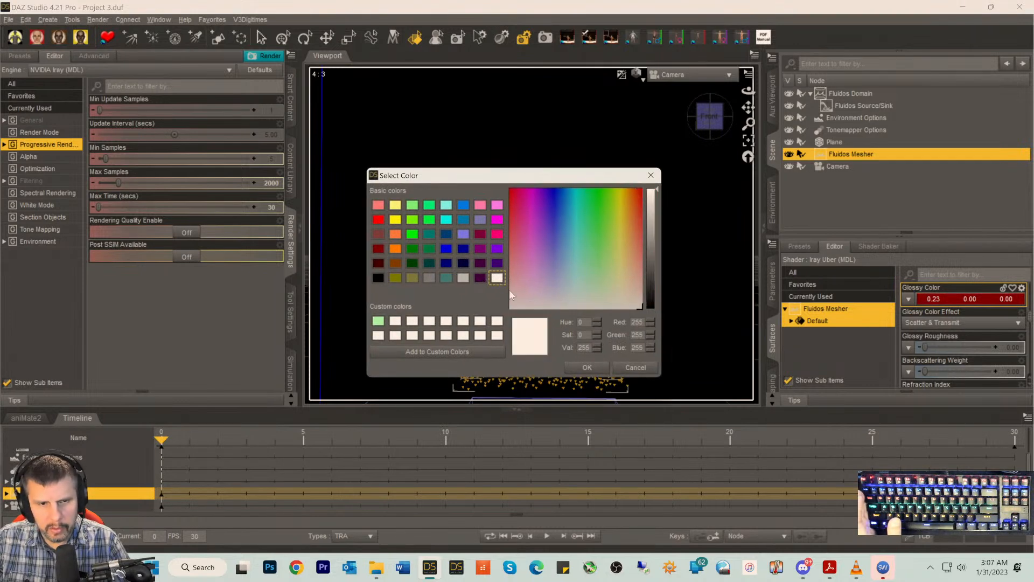
{"action": "left_click", "coordinate": [586, 367]}
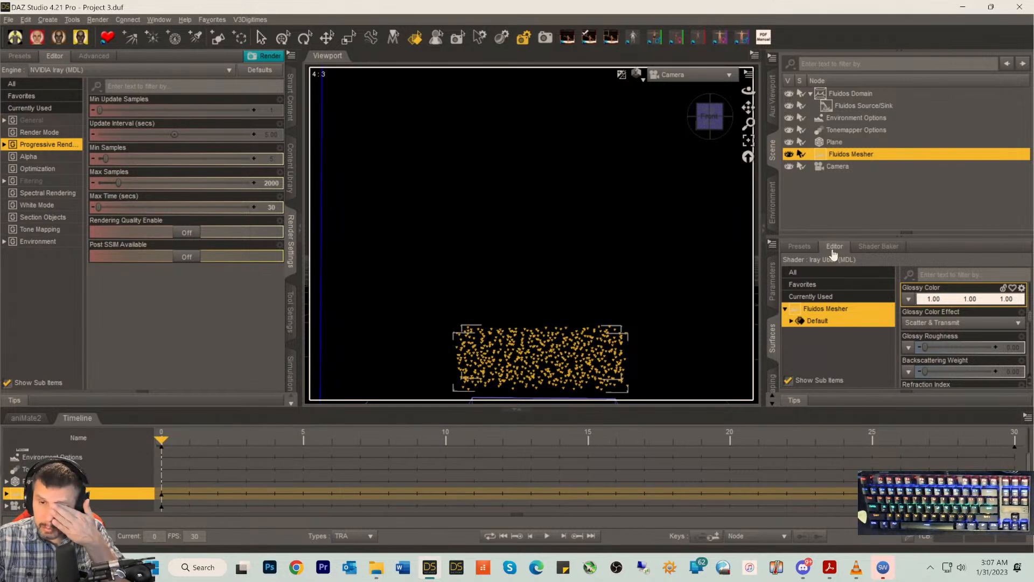
- Browse the shader presets, apply 12 CAPS Paper Dotted Water Damaged to the Fluidos Mesher and return to its surface properties
{"action": "left_click", "coordinate": [801, 246]}
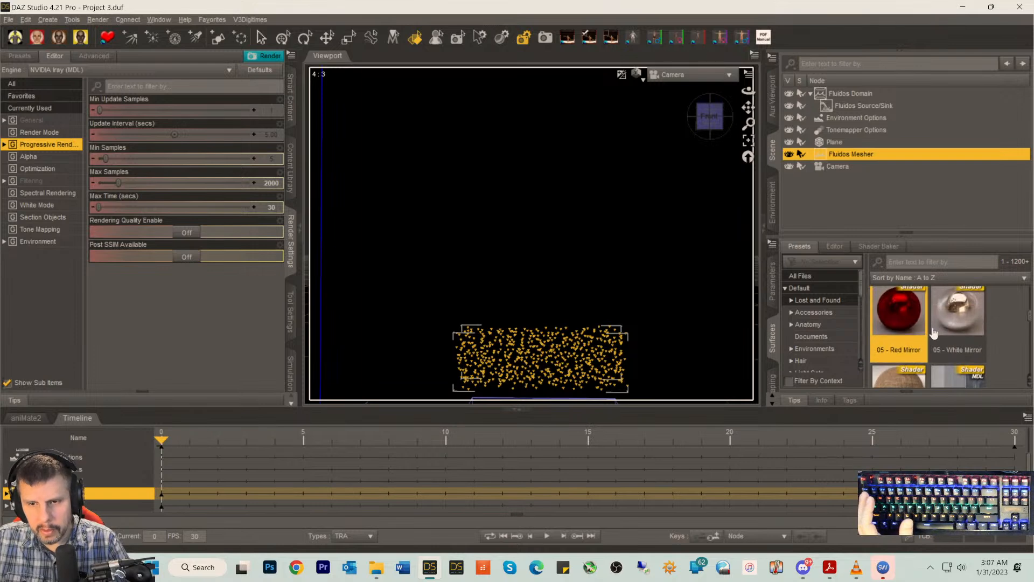
{"action": "left_click", "coordinate": [834, 246]}
{"action": "scroll", "coordinate": [945, 331], "scroll_direction": "up", "scroll_amount": 10}
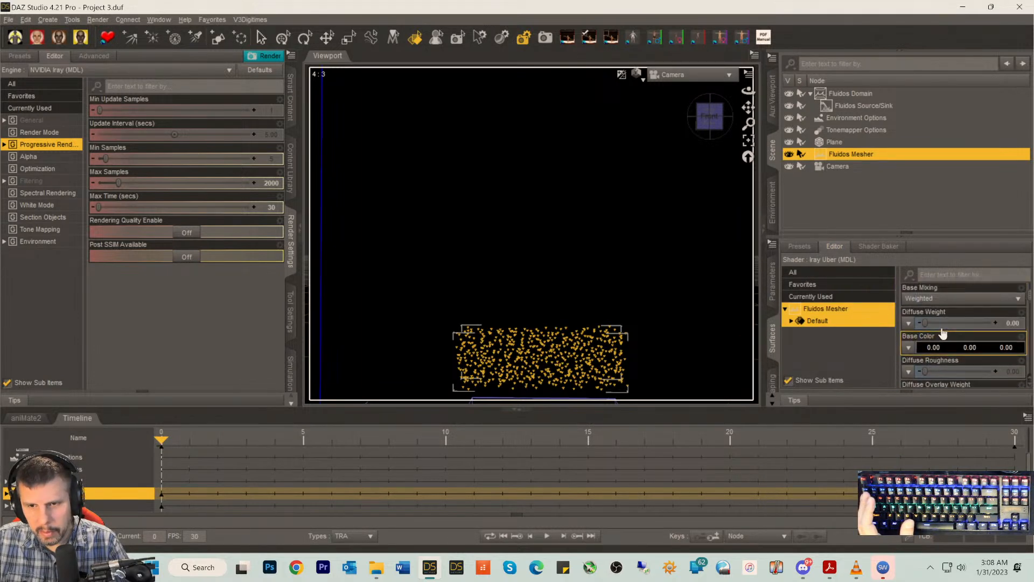
{"action": "scroll", "coordinate": [942, 334], "scroll_direction": "down", "scroll_amount": 3}
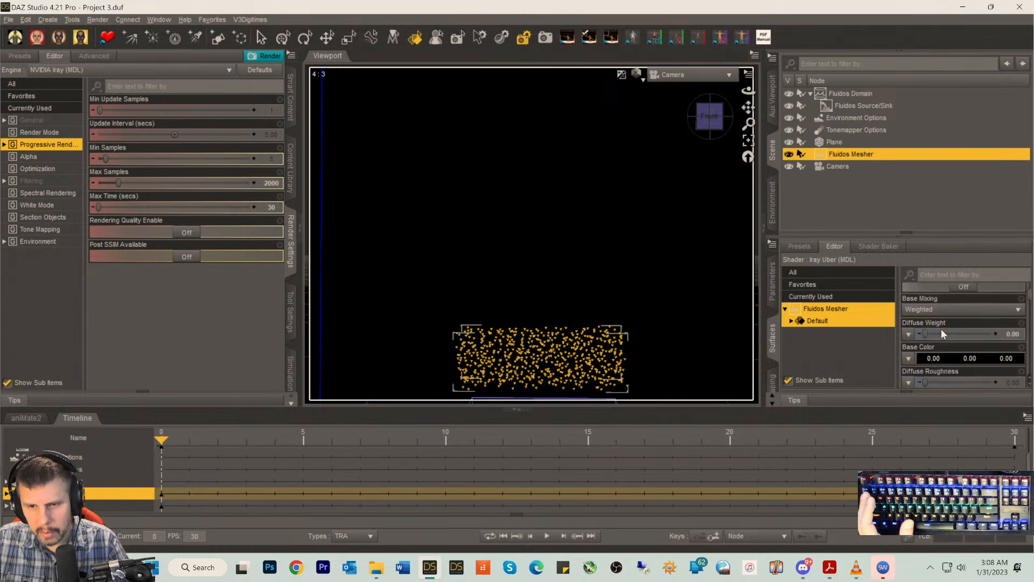
{"action": "left_click", "coordinate": [800, 246]}
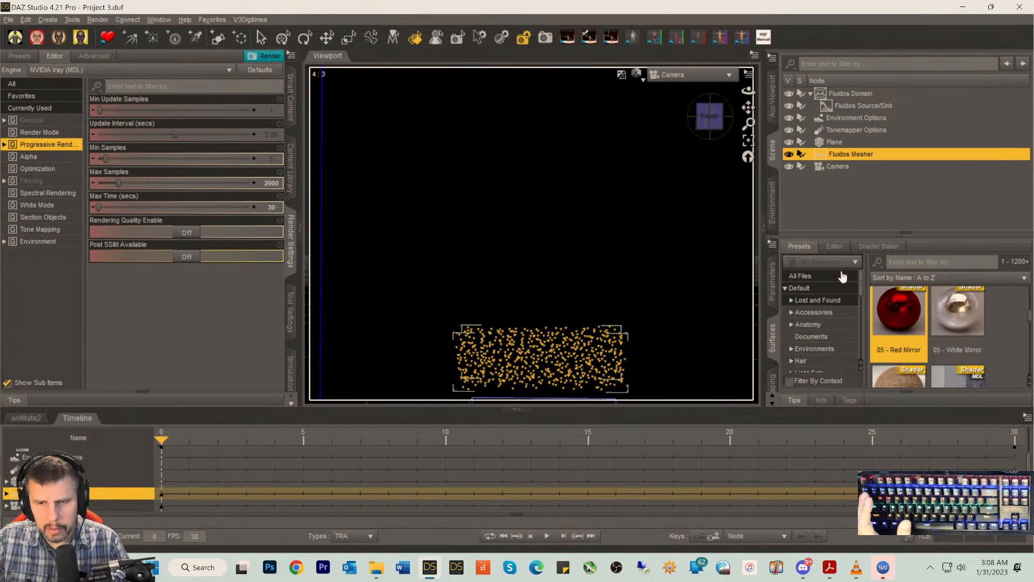
{"action": "scroll", "coordinate": [959, 358], "scroll_direction": "up", "scroll_amount": 5}
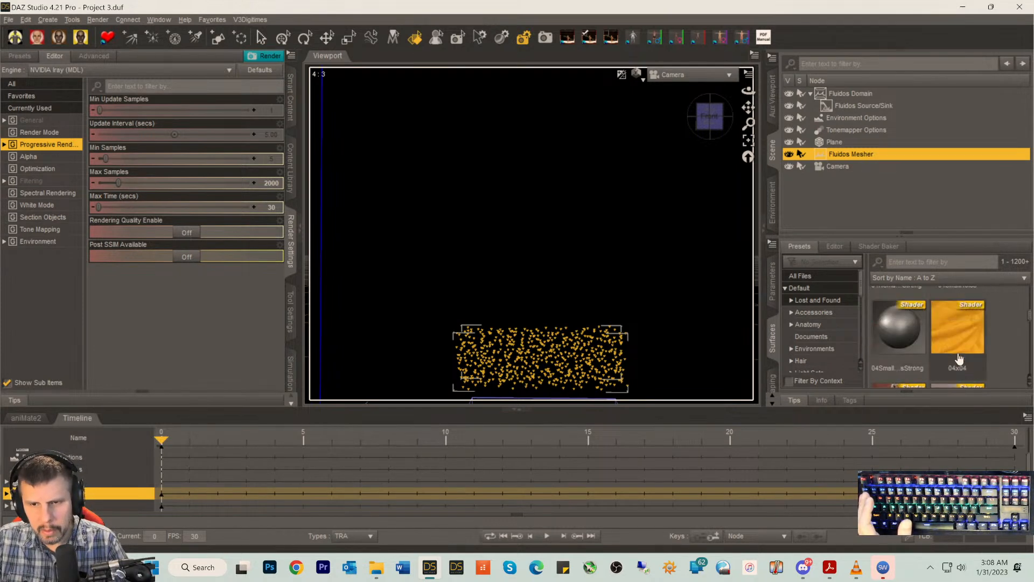
{"action": "scroll", "coordinate": [959, 358], "scroll_direction": "down", "scroll_amount": 3}
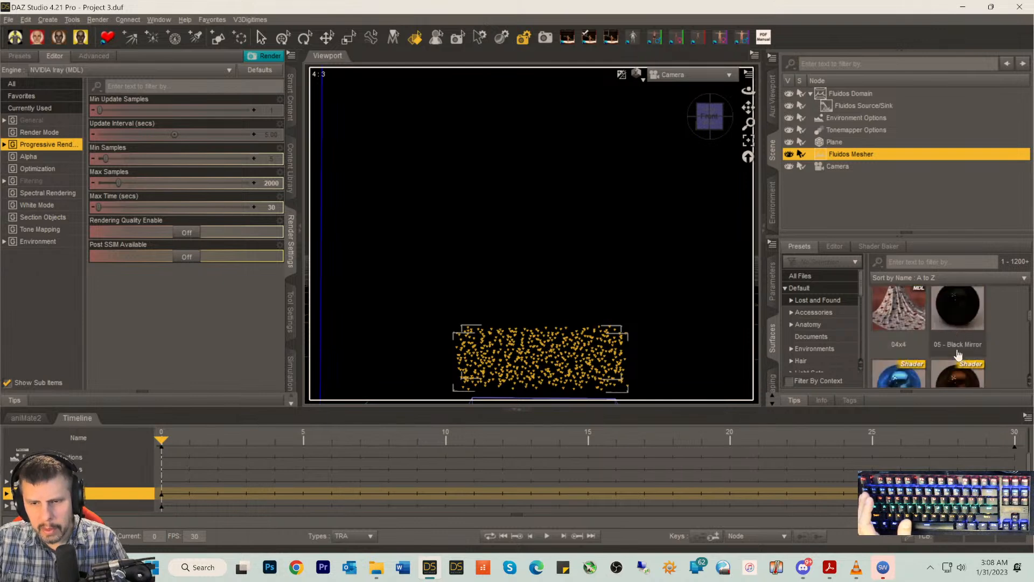
{"action": "scroll", "coordinate": [957, 354], "scroll_direction": "down", "scroll_amount": 5}
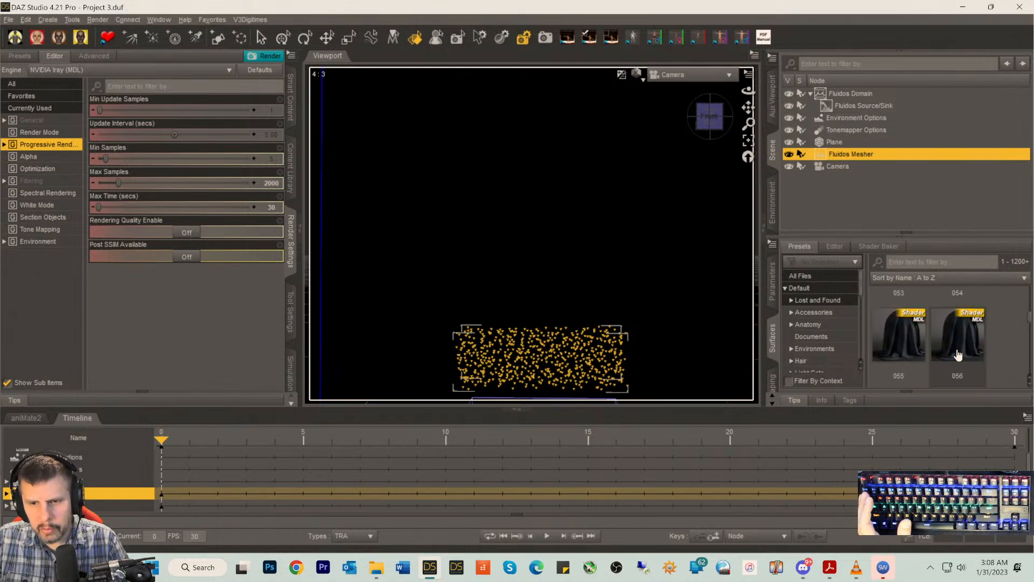
{"action": "scroll", "coordinate": [957, 354], "scroll_direction": "down", "scroll_amount": 5}
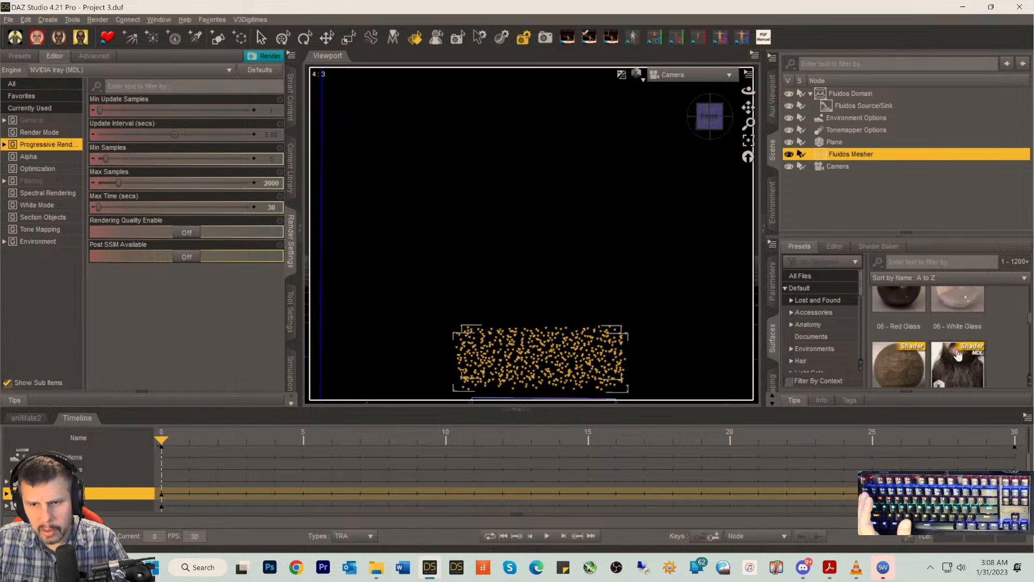
{"action": "scroll", "coordinate": [957, 353], "scroll_direction": "down", "scroll_amount": 2}
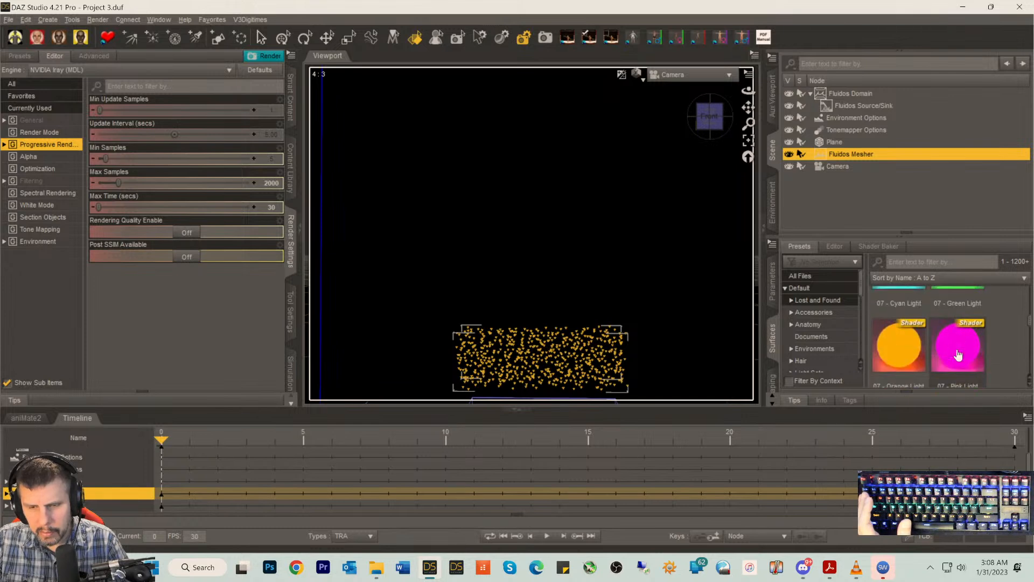
{"action": "scroll", "coordinate": [957, 354], "scroll_direction": "down", "scroll_amount": 6}
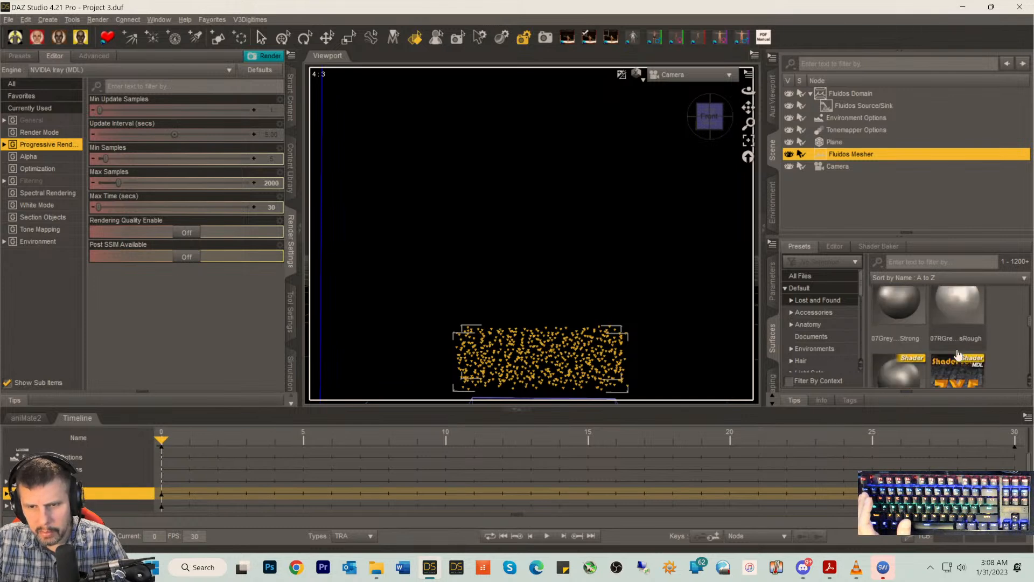
{"action": "scroll", "coordinate": [958, 354], "scroll_direction": "down", "scroll_amount": 6}
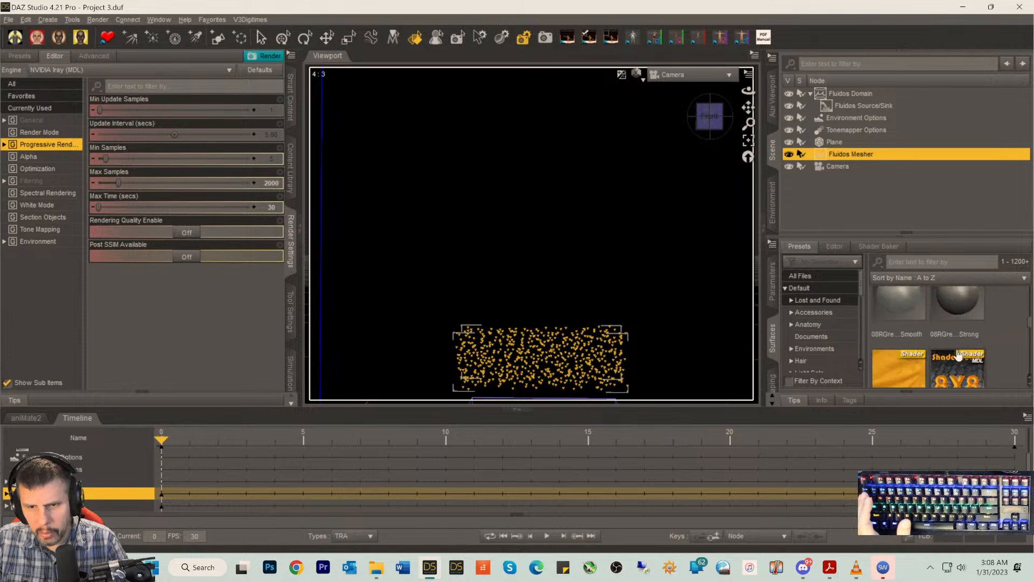
{"action": "scroll", "coordinate": [958, 354], "scroll_direction": "down", "scroll_amount": 6}
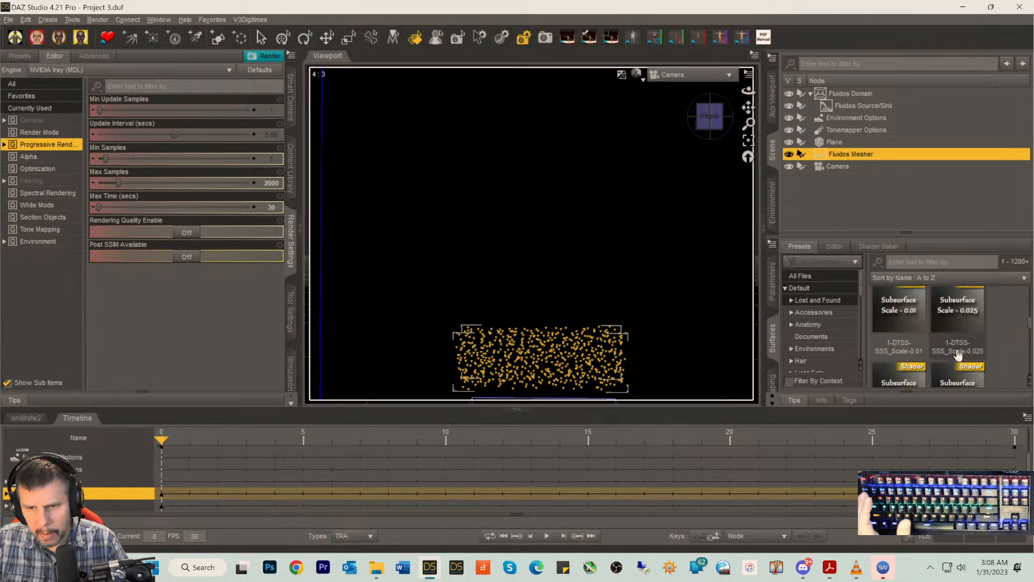
{"action": "scroll", "coordinate": [958, 354], "scroll_direction": "down", "scroll_amount": 6}
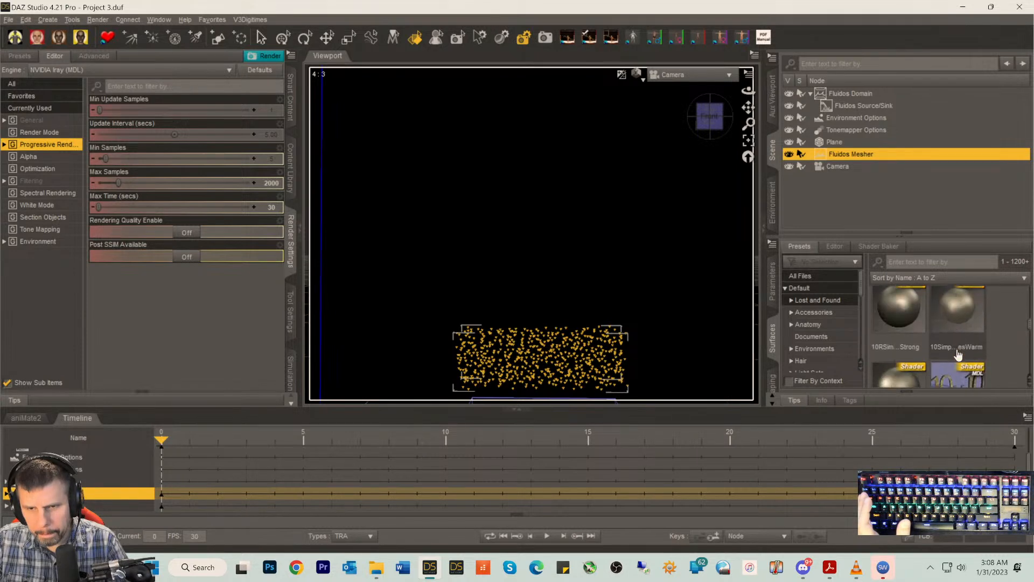
{"action": "scroll", "coordinate": [957, 354], "scroll_direction": "down", "scroll_amount": 6}
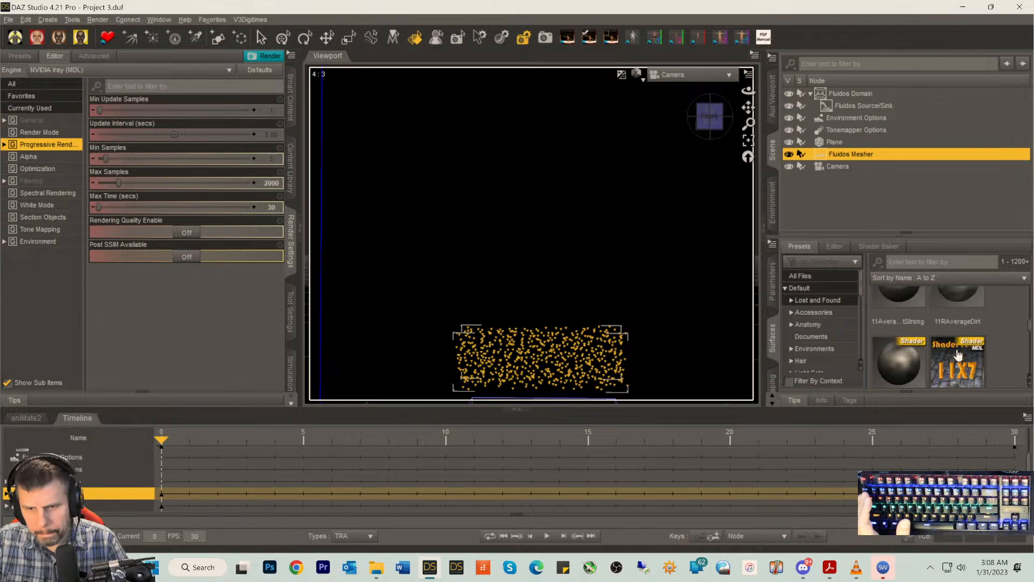
{"action": "scroll", "coordinate": [957, 353], "scroll_direction": "up", "scroll_amount": 2}
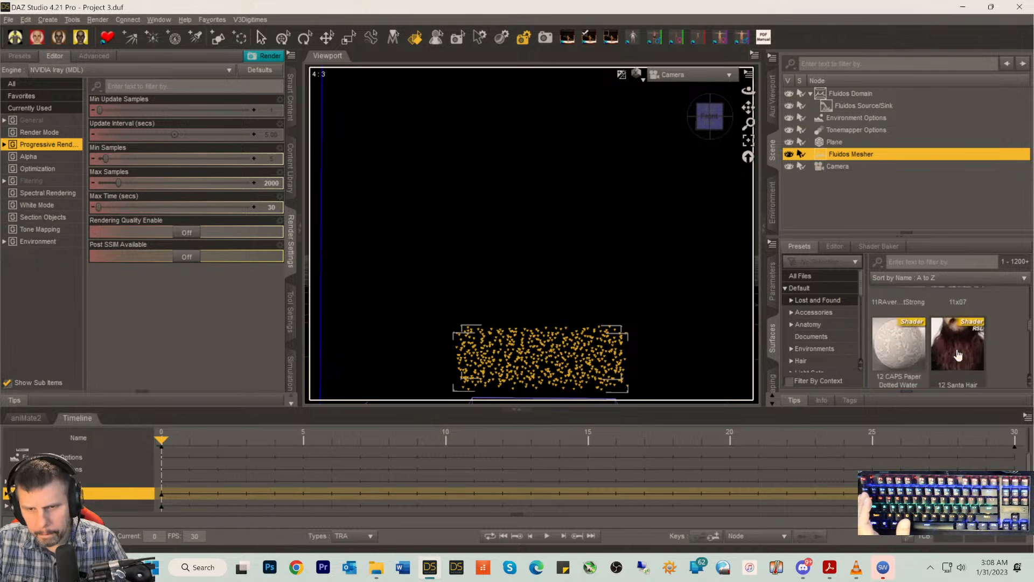
{"action": "mouse_move", "coordinate": [910, 361]}
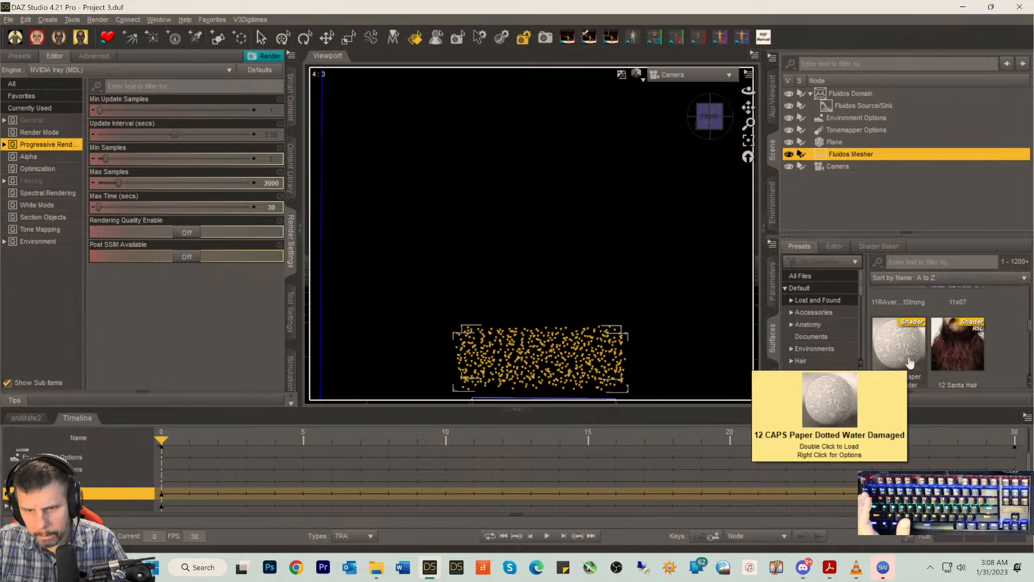
{"action": "left_click", "coordinate": [904, 354]}
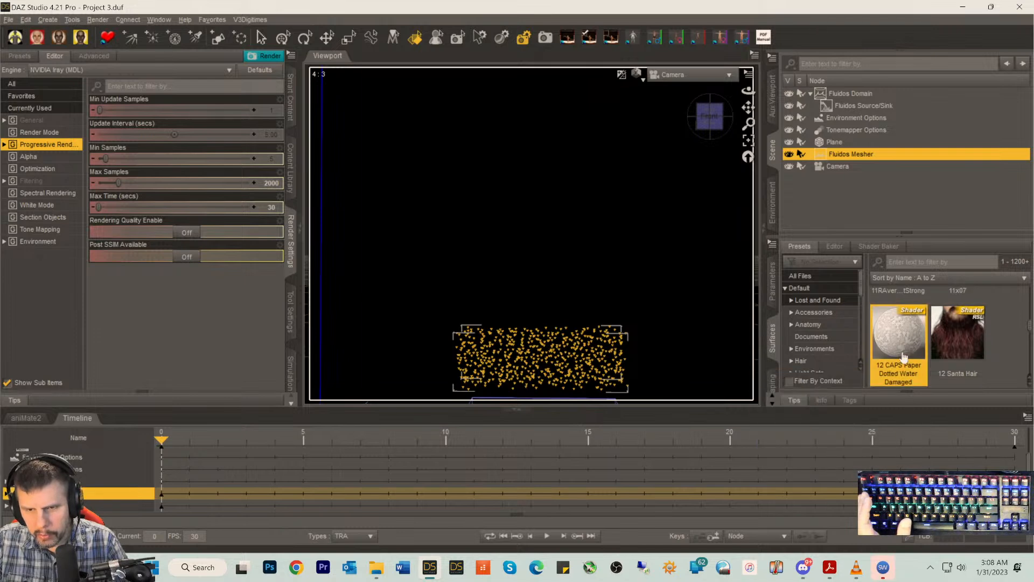
{"action": "double_click", "coordinate": [902, 346]}
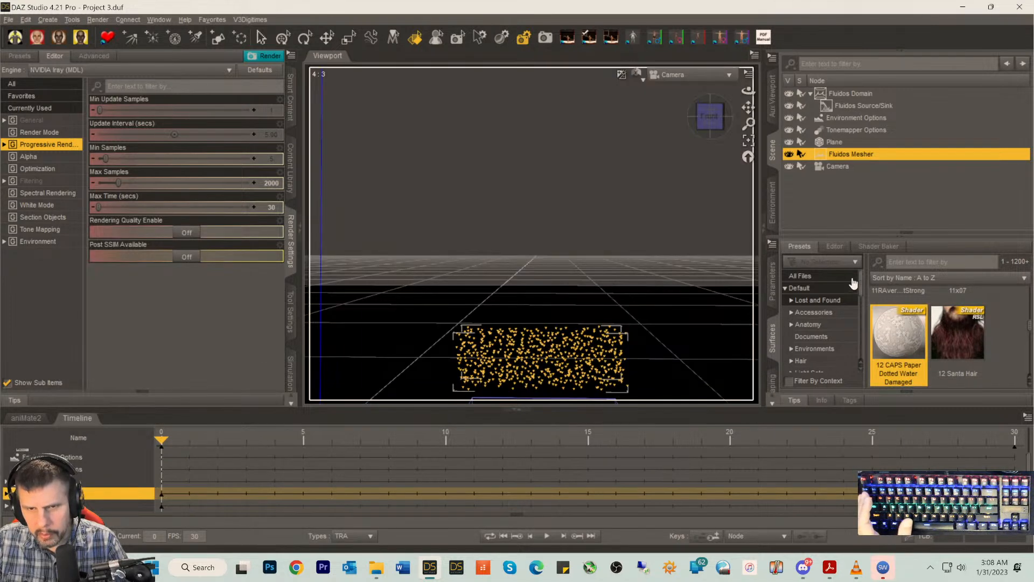
{"action": "left_click", "coordinate": [835, 247]}
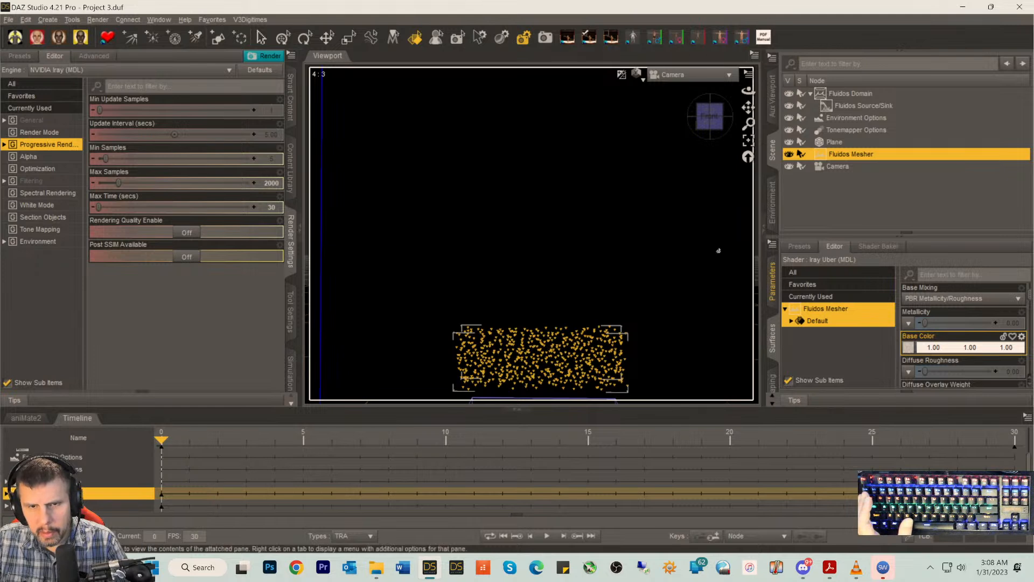
- Set the progressive render's Max Samples to 1000
{"action": "left_click", "coordinate": [269, 183]}
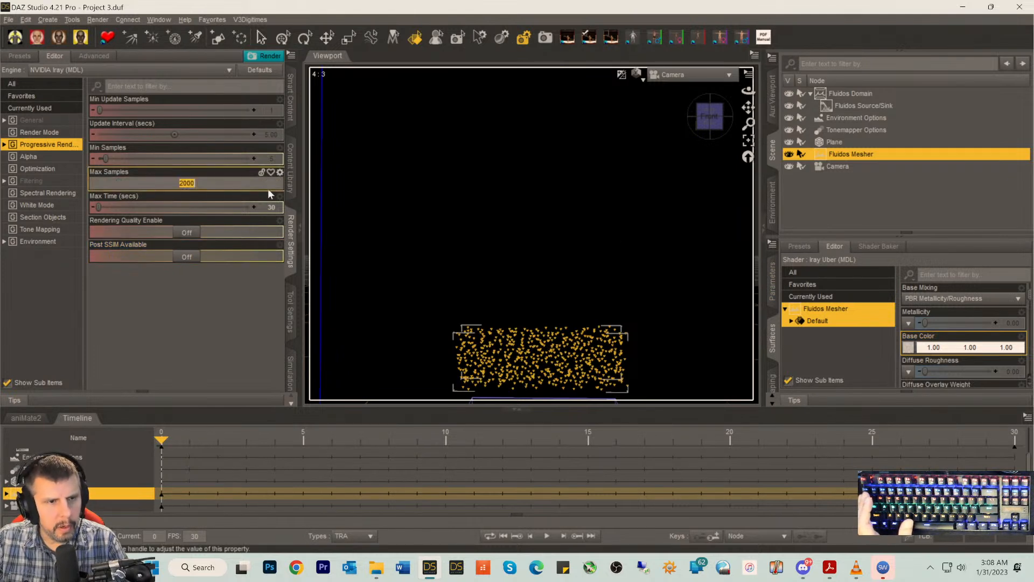
{"action": "type", "text": "1000"}
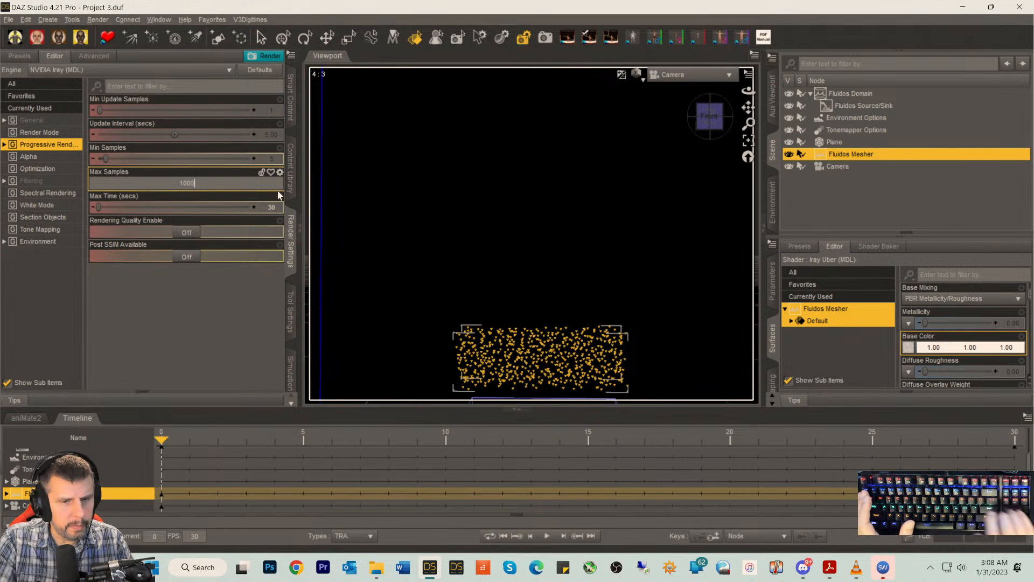
{"action": "key", "text": "Return"}
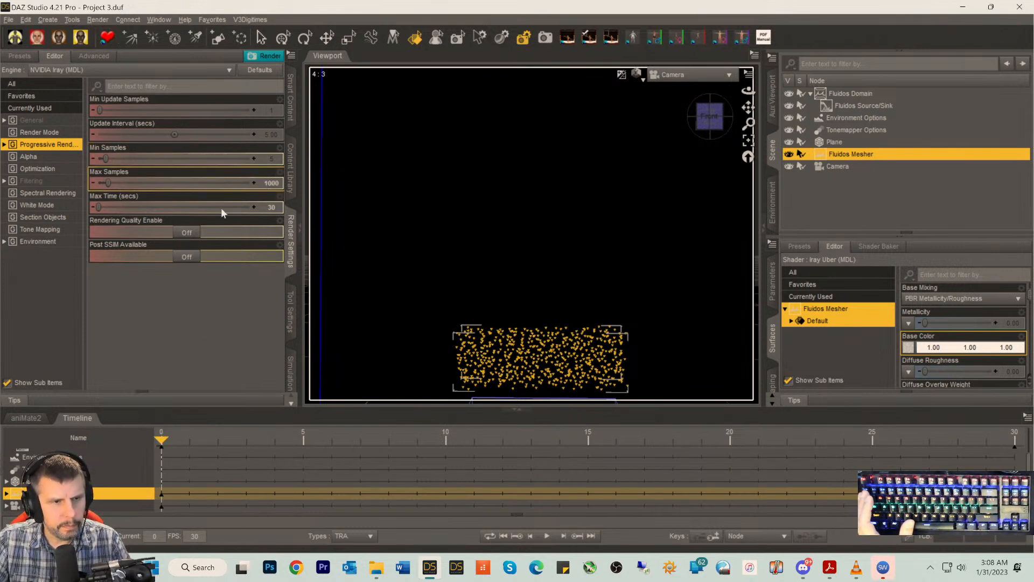
- Assign Dotted Paper Water Damaged_BaseColor.png as the Emission Color map of the Fluidos Mesher surface
{"action": "mouse_move", "coordinate": [913, 348]}
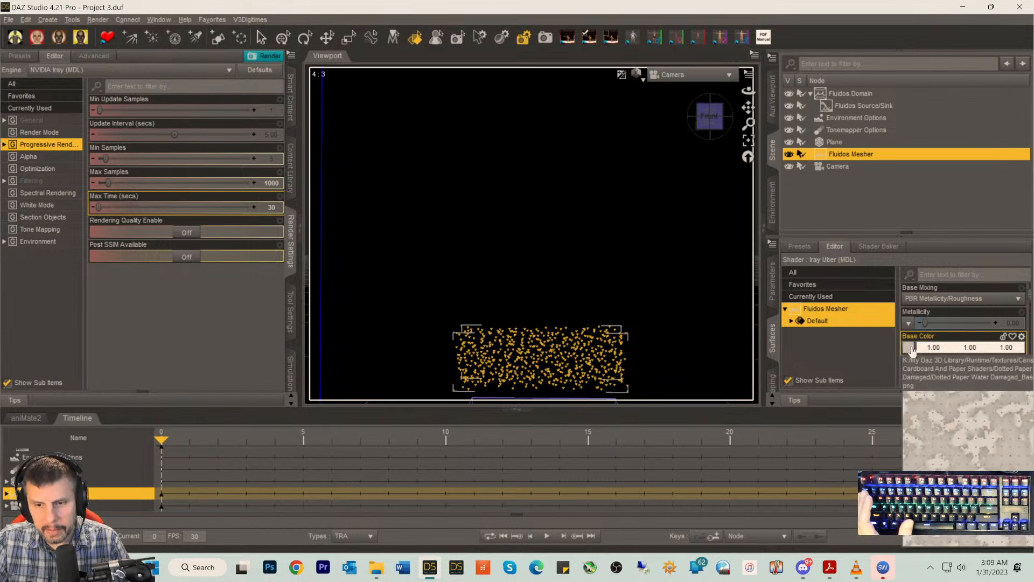
{"action": "scroll", "coordinate": [929, 348], "scroll_direction": "down", "scroll_amount": 10}
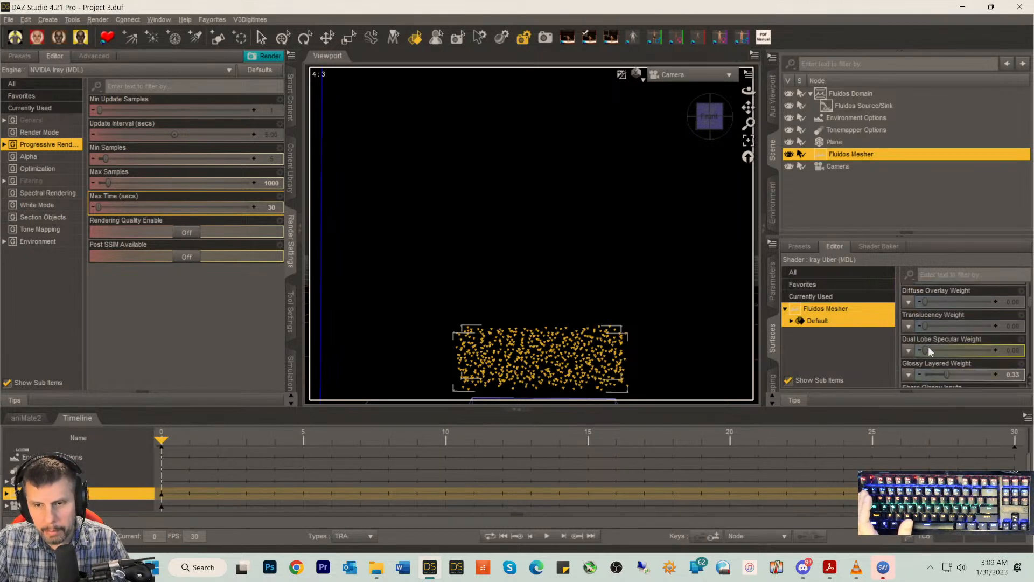
{"action": "scroll", "coordinate": [929, 349], "scroll_direction": "down", "scroll_amount": 4}
{"action": "scroll", "coordinate": [929, 349], "scroll_direction": "up", "scroll_amount": 4}
{"action": "scroll", "coordinate": [928, 348], "scroll_direction": "down", "scroll_amount": 15}
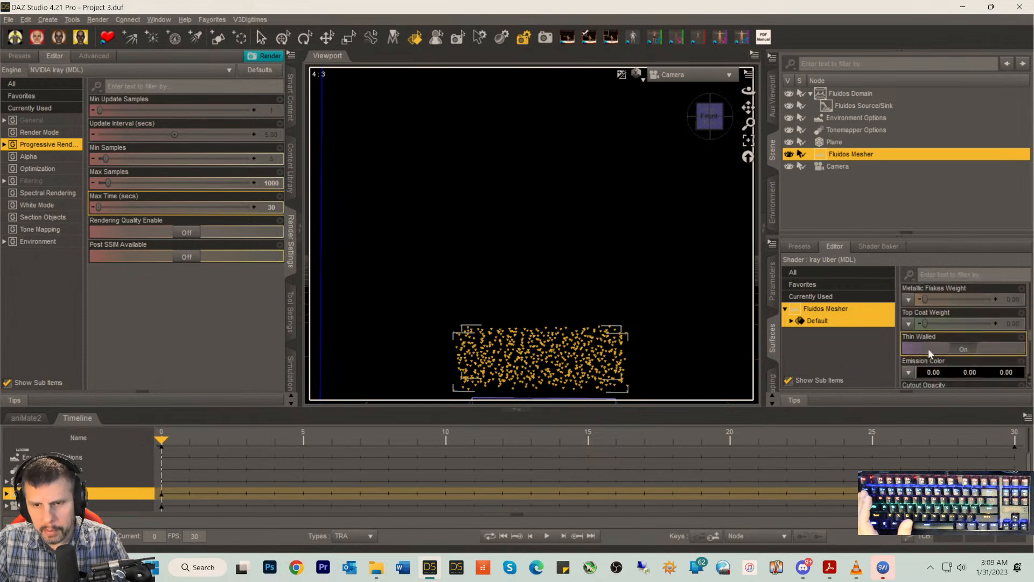
{"action": "scroll", "coordinate": [928, 347], "scroll_direction": "up", "scroll_amount": 3}
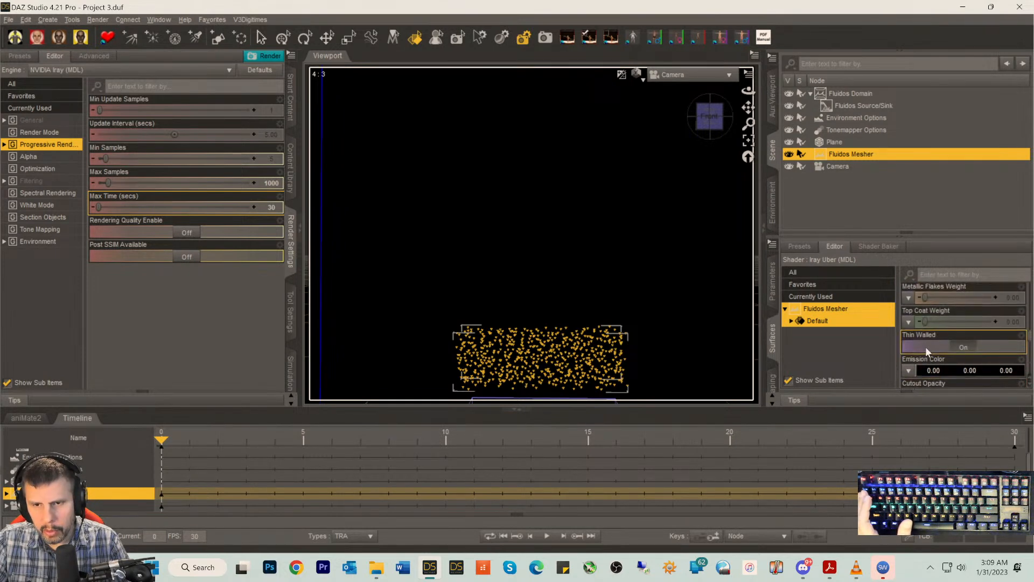
{"action": "left_click", "coordinate": [908, 371]}
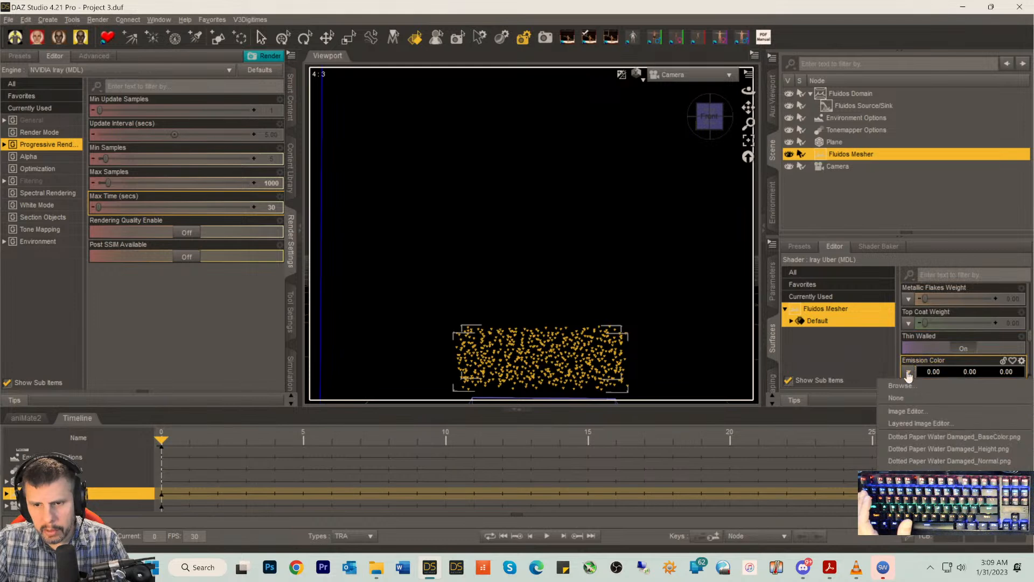
{"action": "left_click", "coordinate": [908, 436]}
- Set the Fluidos Mesher surface's Emission Color to white
{"action": "scroll", "coordinate": [922, 398], "scroll_direction": "down", "scroll_amount": 1}
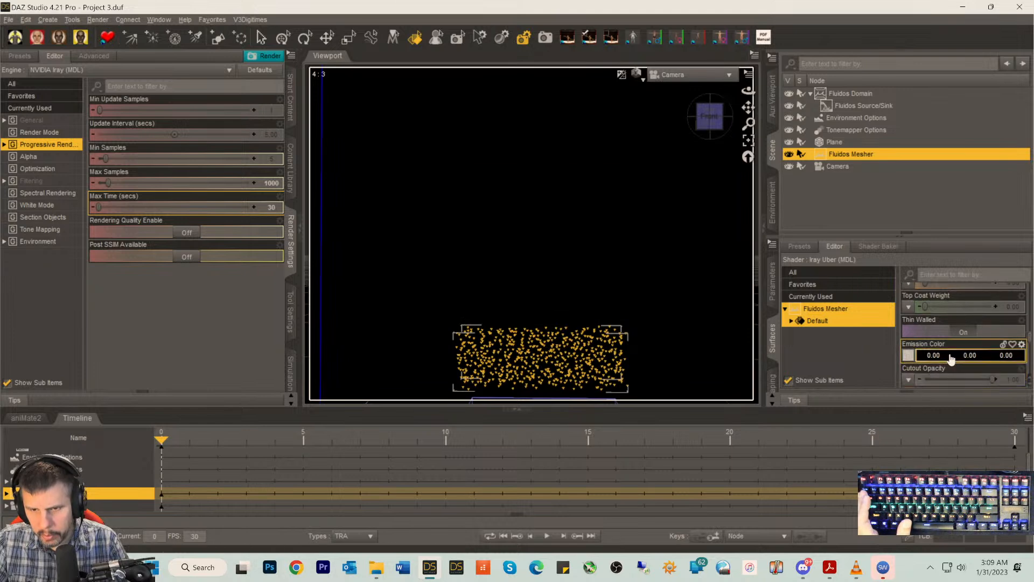
{"action": "left_click", "coordinate": [908, 355]}
{"action": "left_click", "coordinate": [496, 277]}
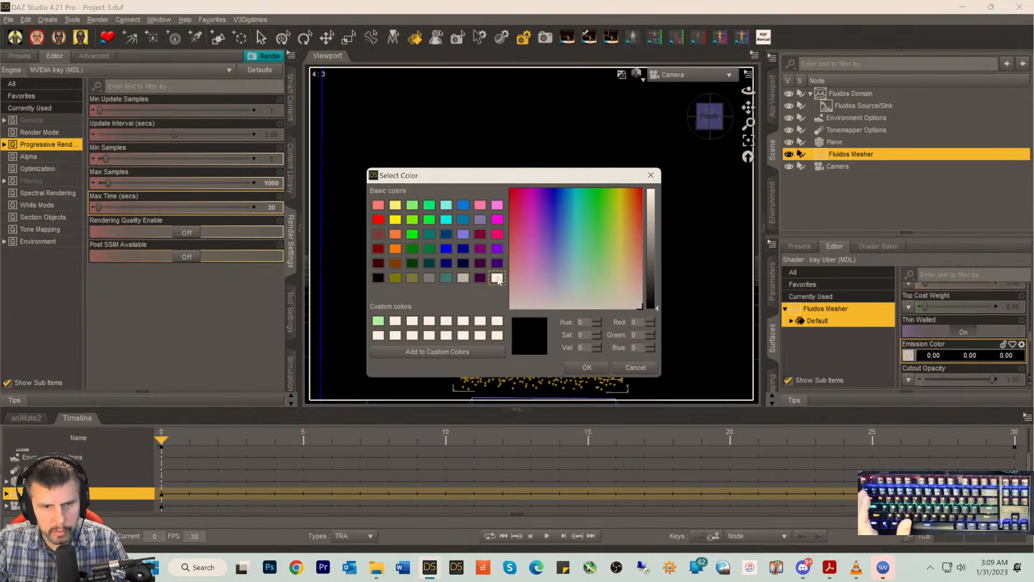
{"action": "left_click", "coordinate": [603, 368]}
- Set the Fluidos Mesher surface's emission Luminance to 41500
{"action": "scroll", "coordinate": [925, 351], "scroll_direction": "down", "scroll_amount": 3}
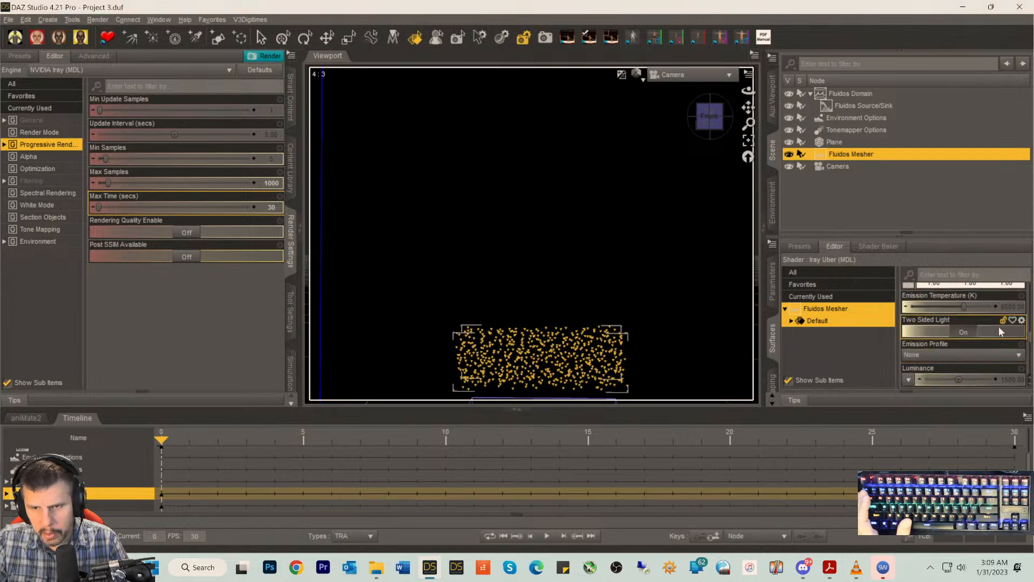
{"action": "scroll", "coordinate": [1005, 347], "scroll_direction": "down", "scroll_amount": 3}
{"action": "left_click", "coordinate": [1006, 308]}
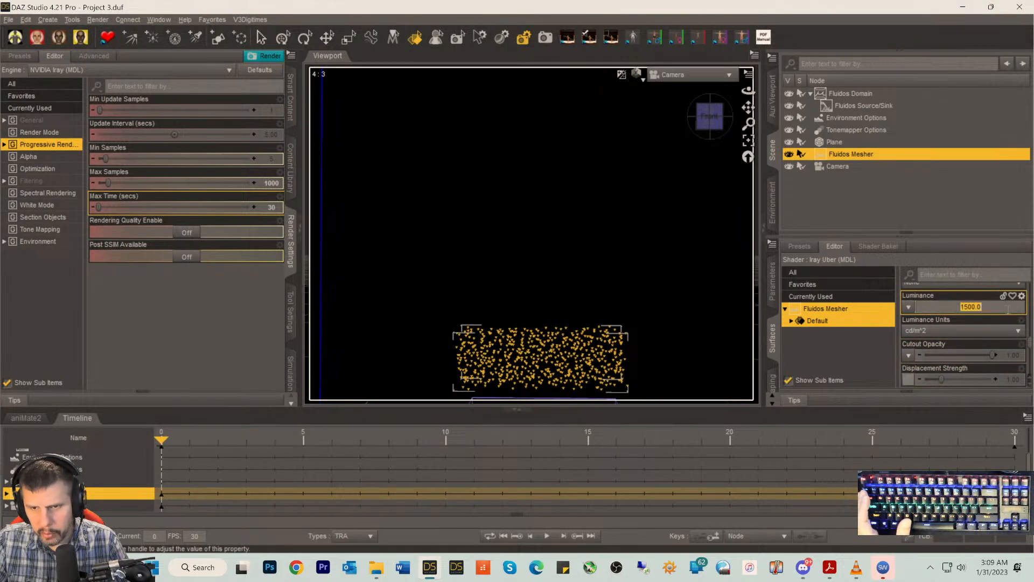
{"action": "type", "text": "4"}
{"action": "key", "text": "Return"}
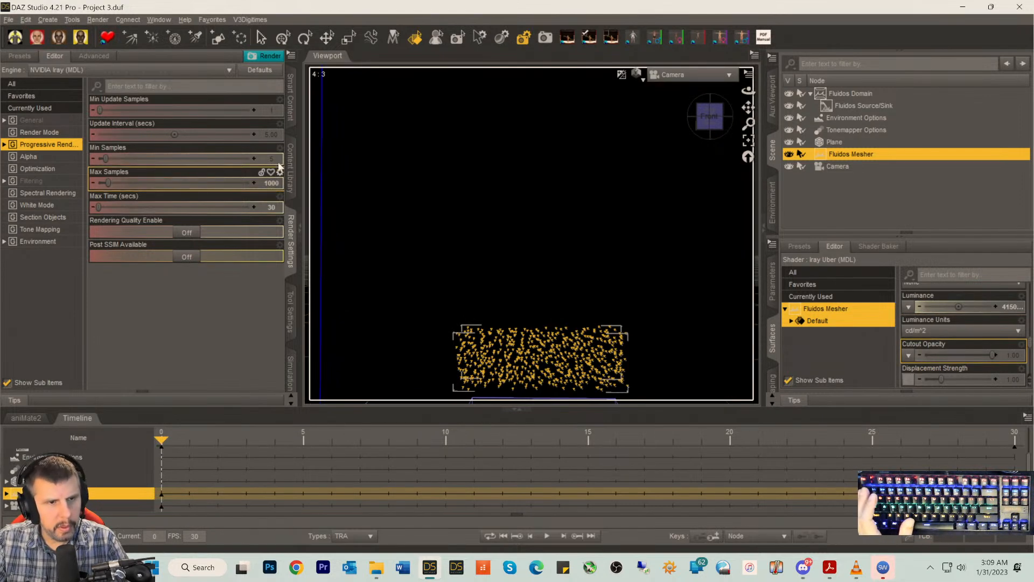
- Render the animation over the existing Fluidos Fire Render.avi using Full Frames (Uncompressed) video compression
{"action": "left_click", "coordinate": [267, 57]}
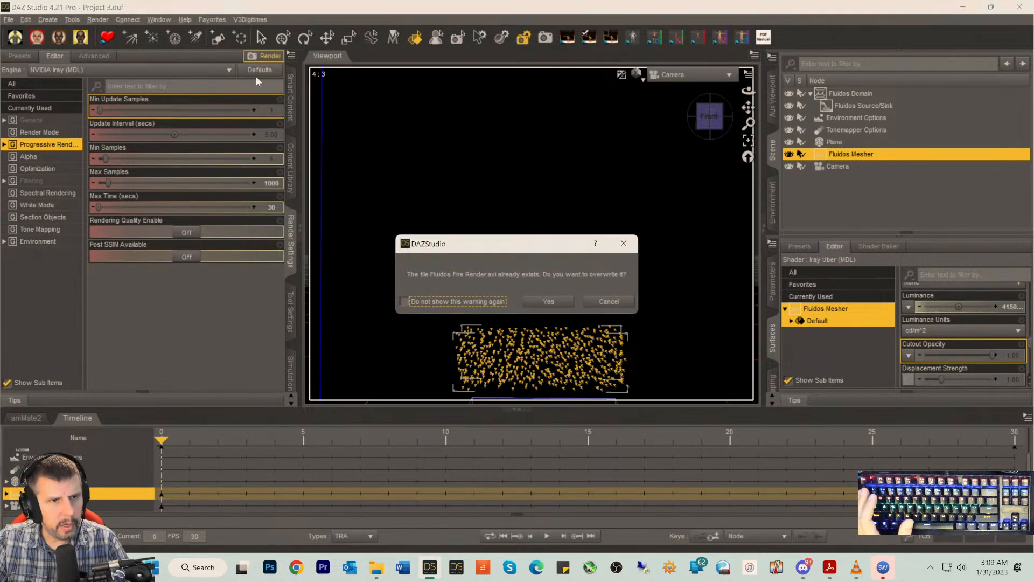
{"action": "left_click", "coordinate": [548, 301]}
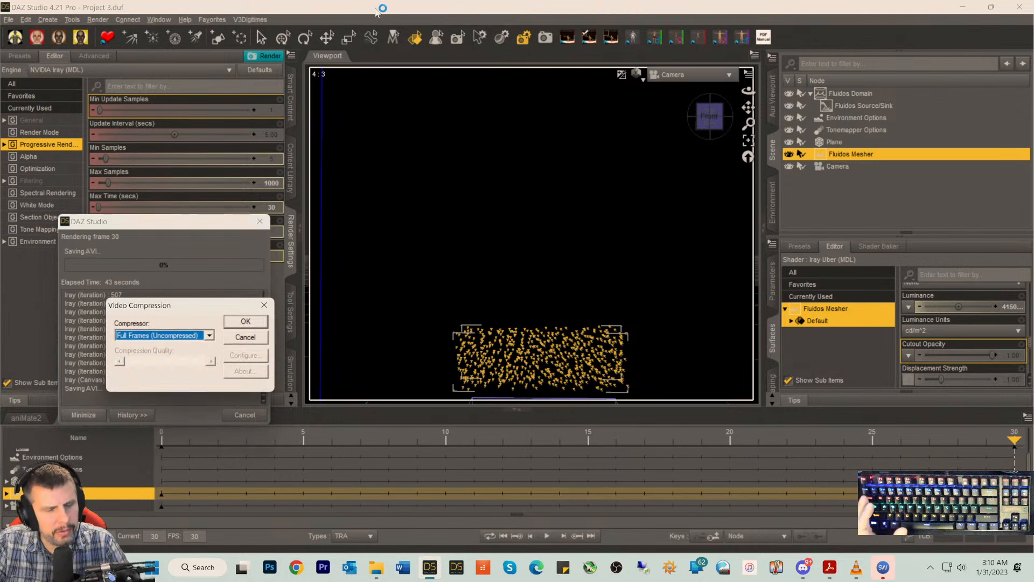
{"action": "left_click", "coordinate": [228, 324]}
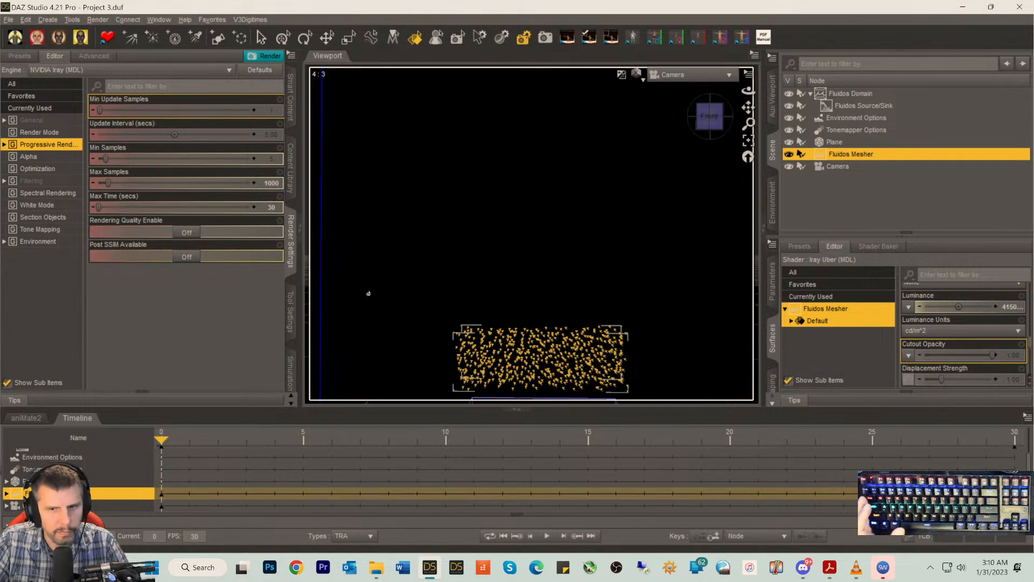
- Play Fluidos Fire Render.avi from the Fluidos Project 3 folder in a maximized window and return to DAZ Studio
{"action": "left_click", "coordinate": [376, 572]}
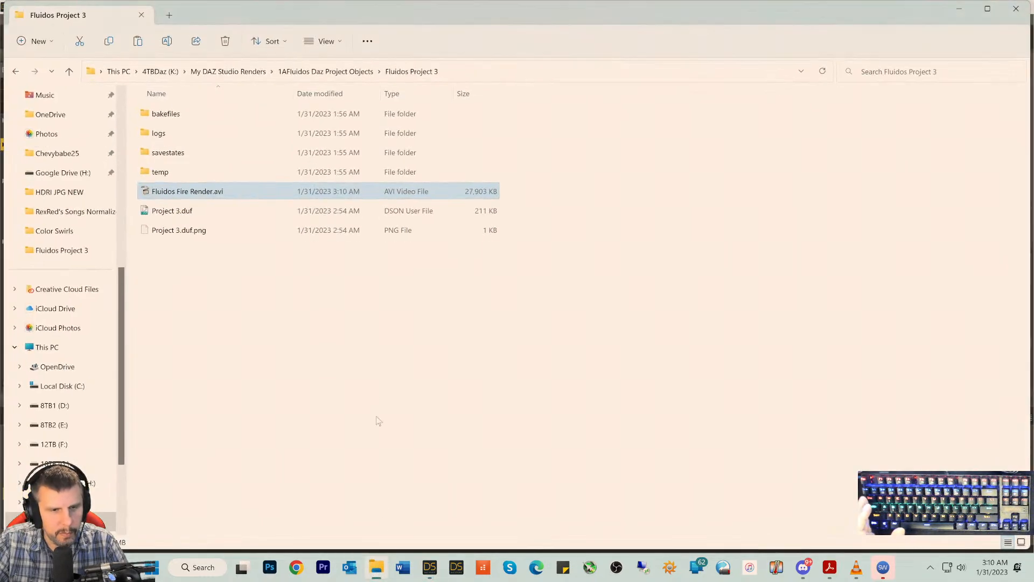
{"action": "double_click", "coordinate": [149, 193]}
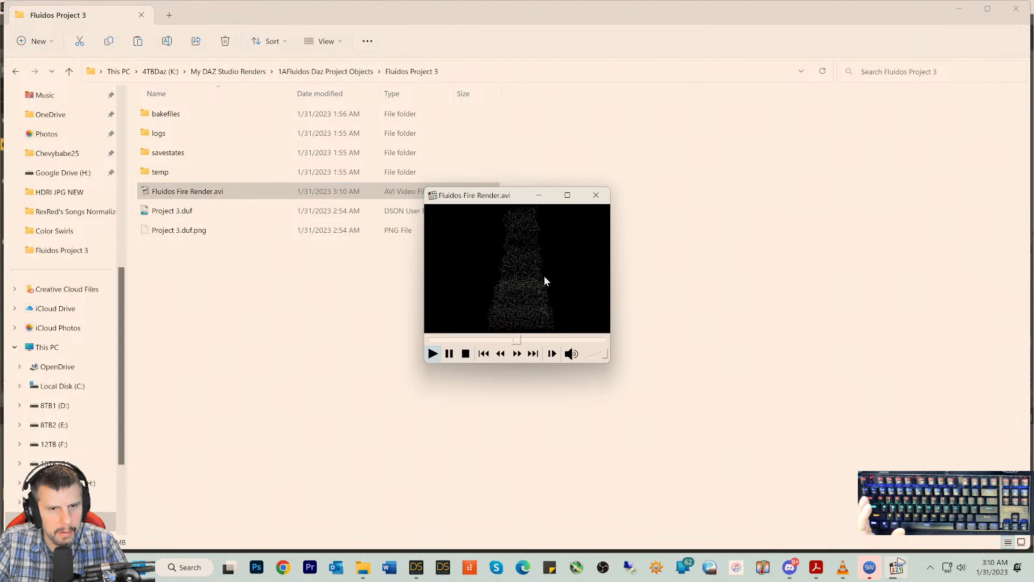
{"action": "left_click", "coordinate": [567, 196]}
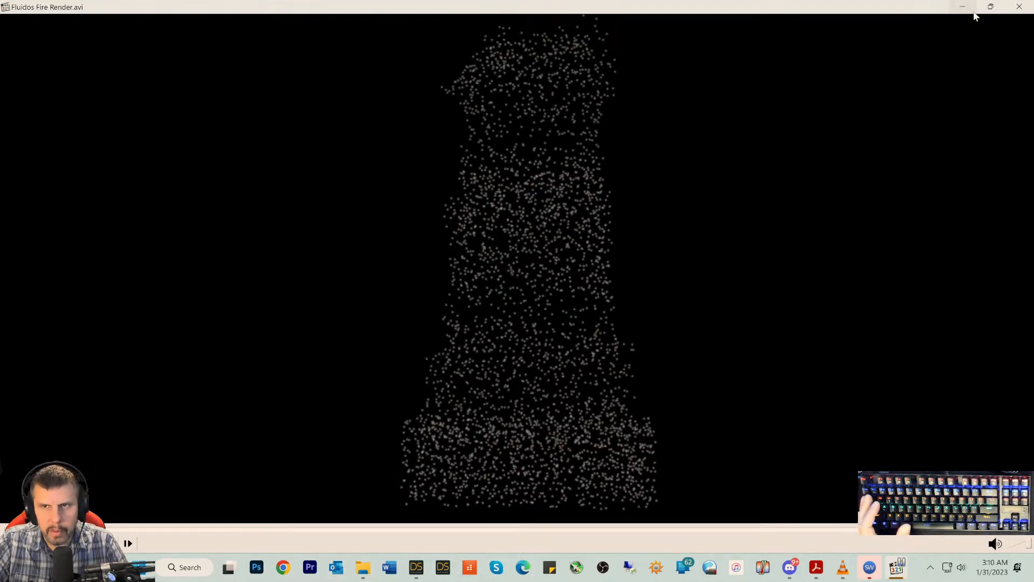
{"action": "left_click", "coordinate": [962, 7]}
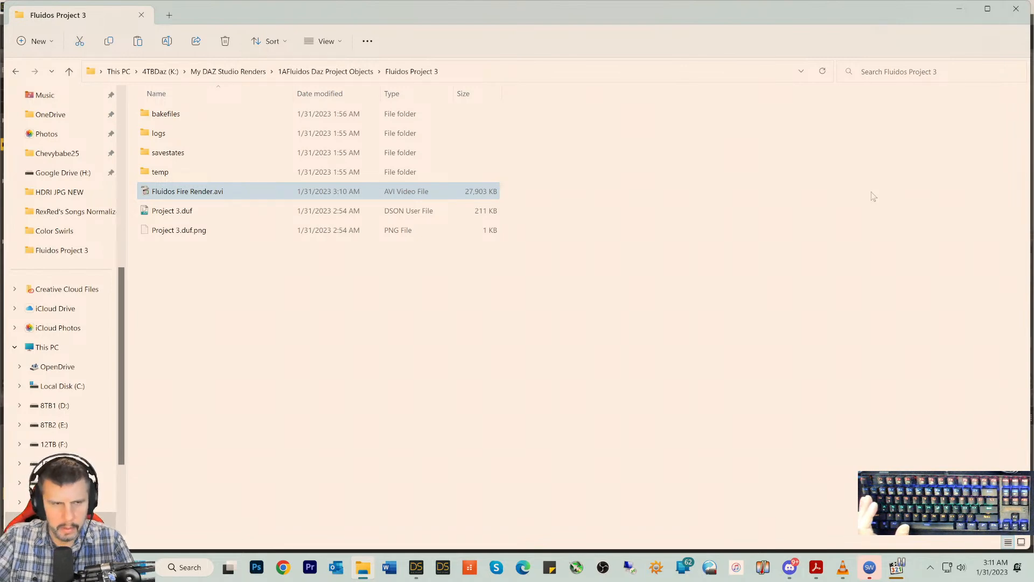
{"action": "left_click", "coordinate": [959, 9]}
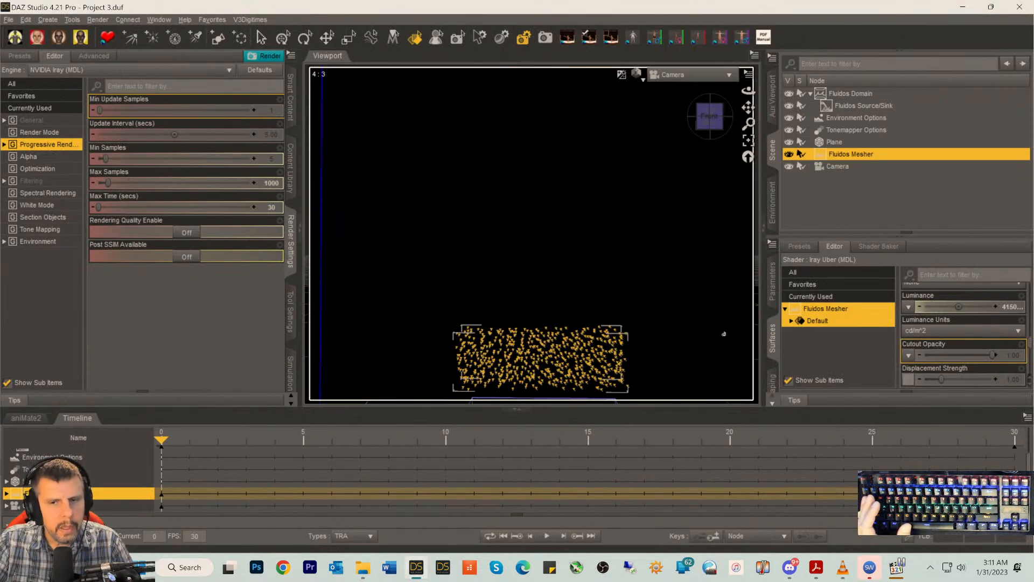
- Raise the Fluidos Mesher surface's emission Luminance to 941500
{"action": "left_click", "coordinate": [1000, 307]}
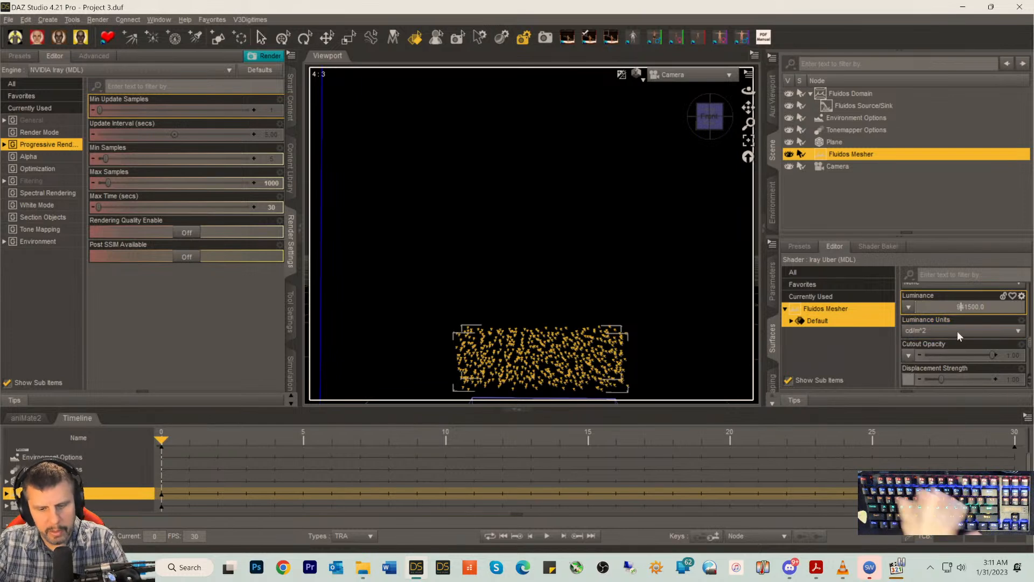
{"action": "type", "text": "9"}
{"action": "key", "text": "Return"}
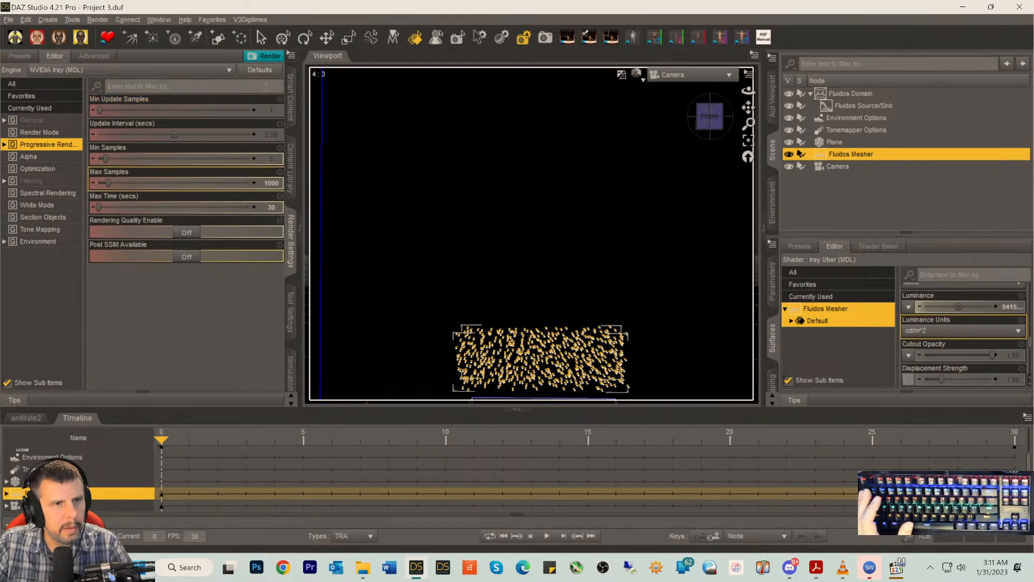
- Re-render the animation with the brighter emission, overwriting Fluidos Fire Render.avi as Full Frames (Uncompressed)
{"action": "left_click", "coordinate": [265, 56]}
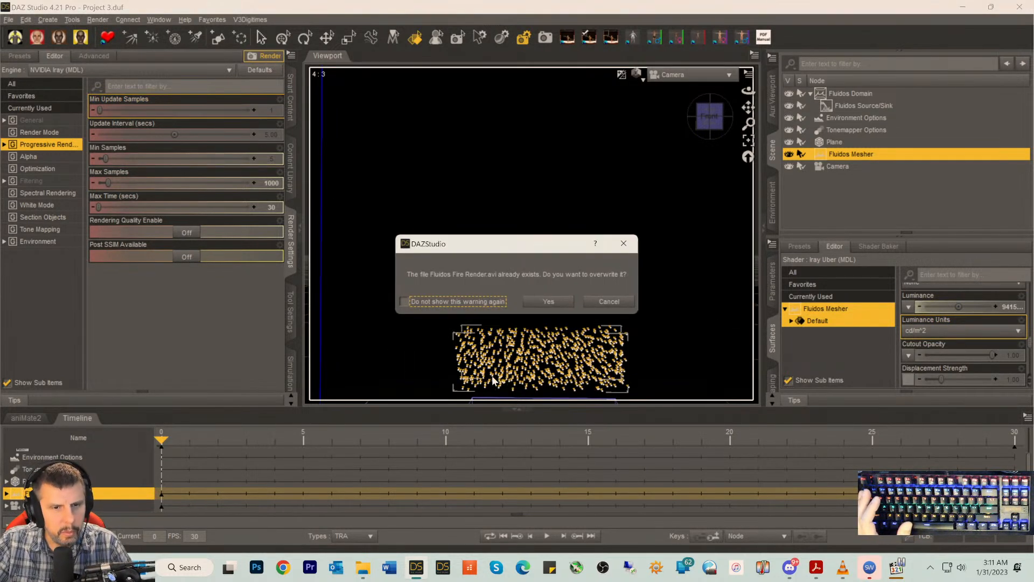
{"action": "left_click", "coordinate": [549, 301]}
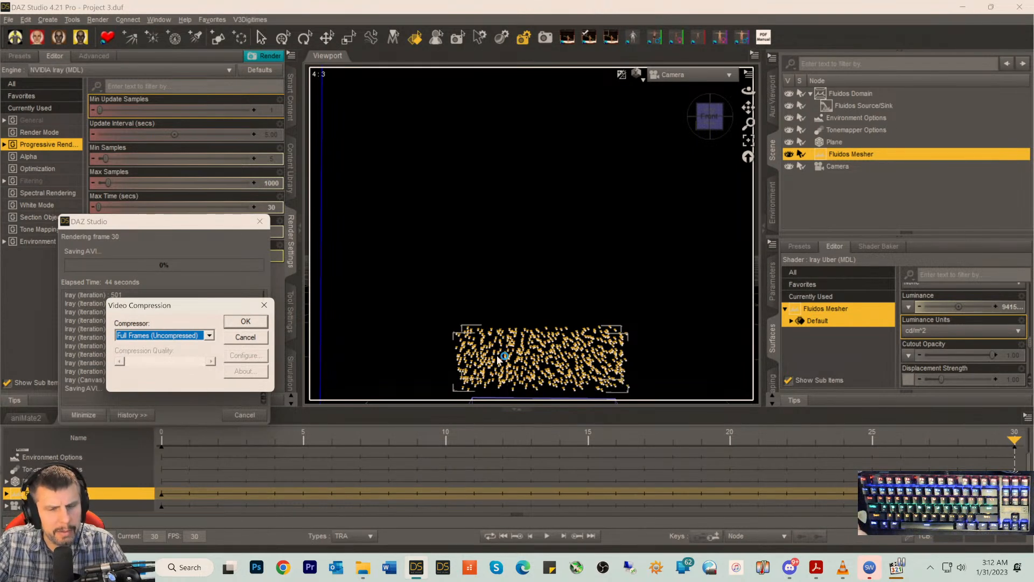
{"action": "left_click", "coordinate": [248, 322]}
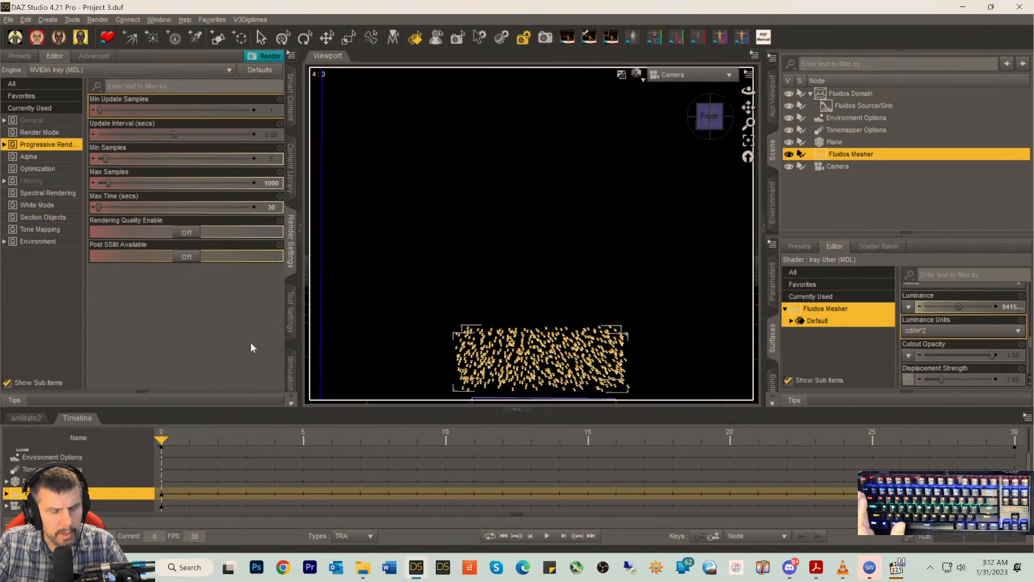
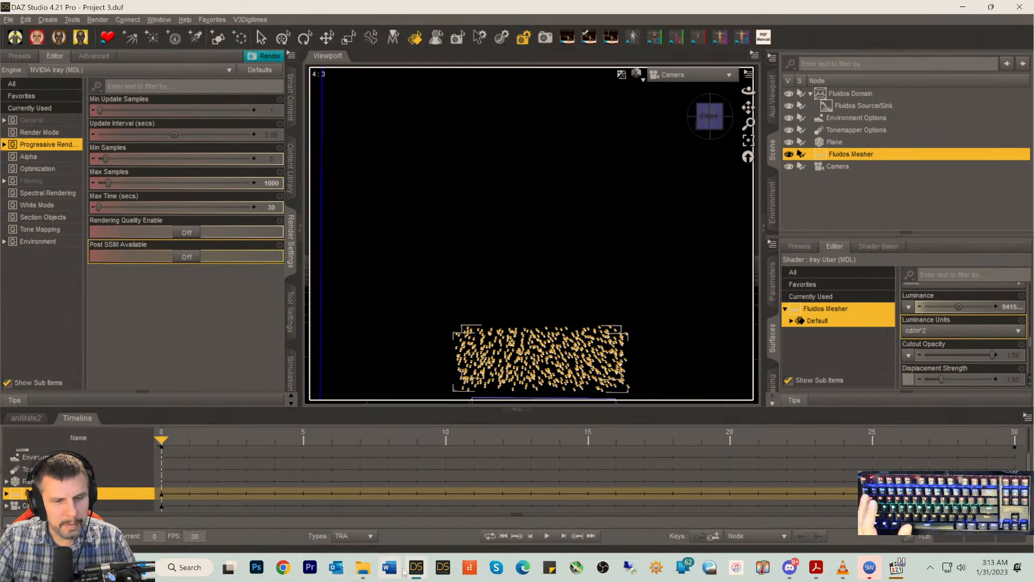
- Replay the new Fluidos Fire Render.avi to check the particles' brightness, close the player and return to DAZ Studio
{"action": "mouse_move", "coordinate": [418, 572]}
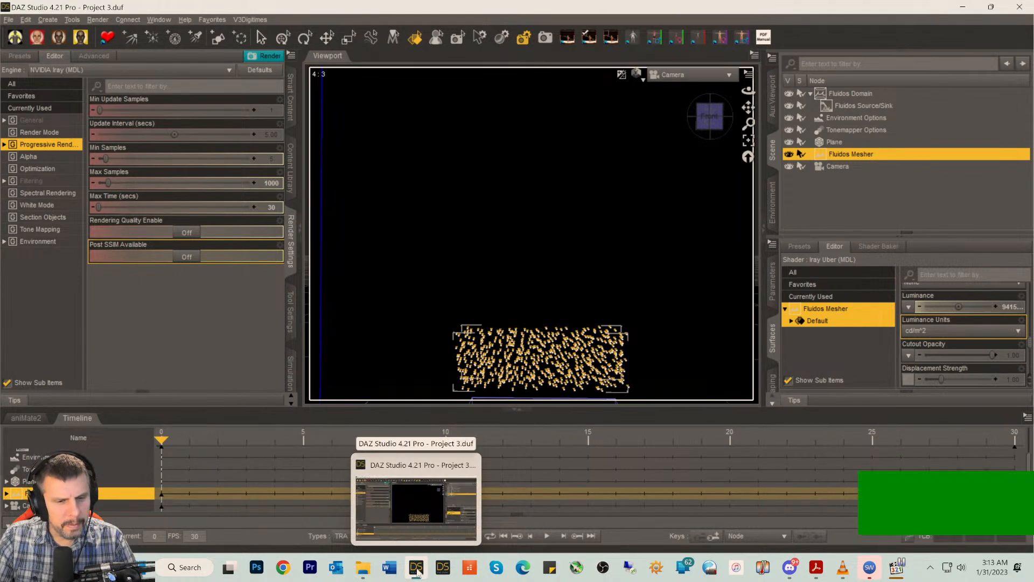
{"action": "left_click", "coordinate": [362, 567]}
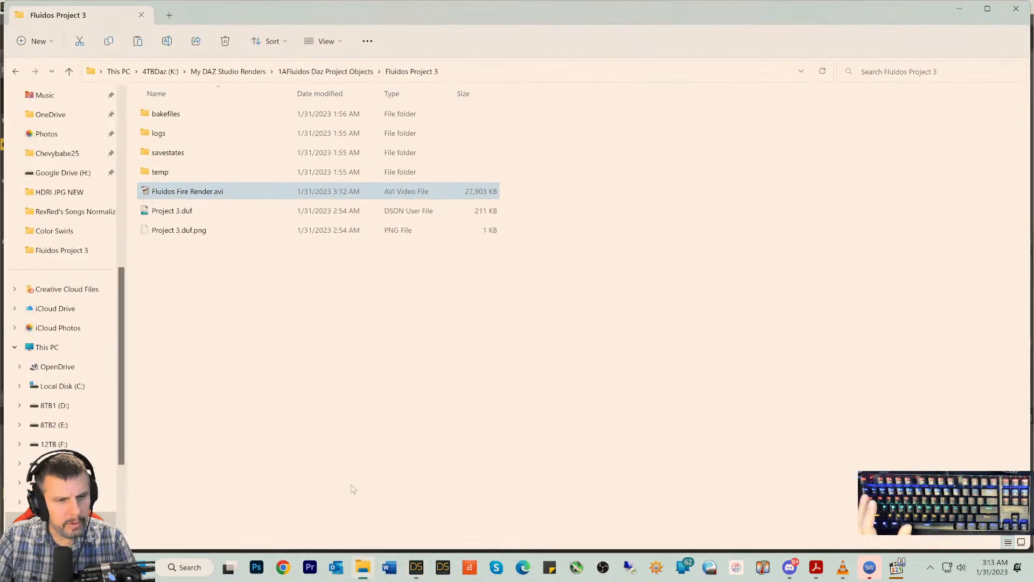
{"action": "double_click", "coordinate": [162, 191]}
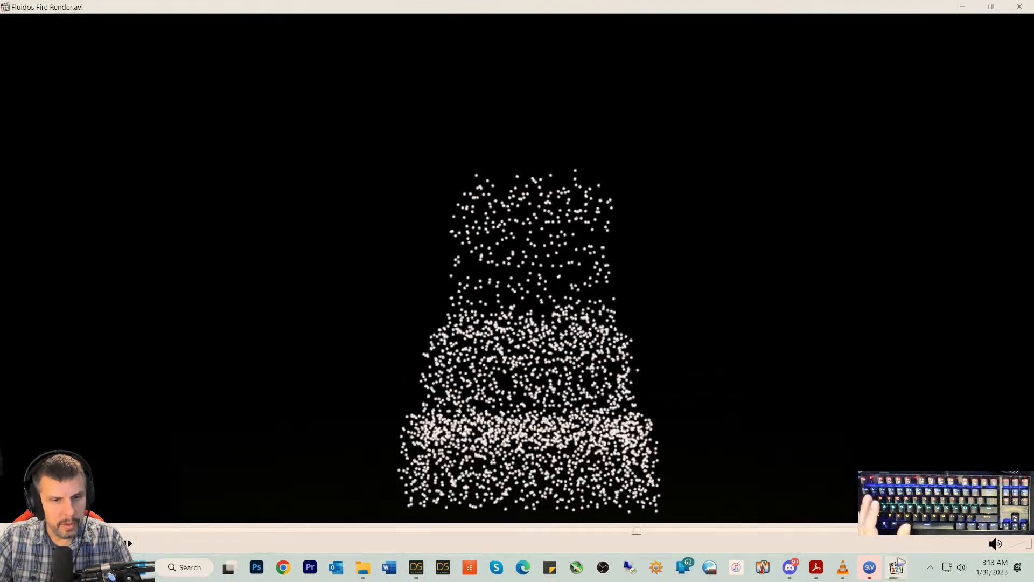
{"action": "left_click", "coordinate": [375, 411]}
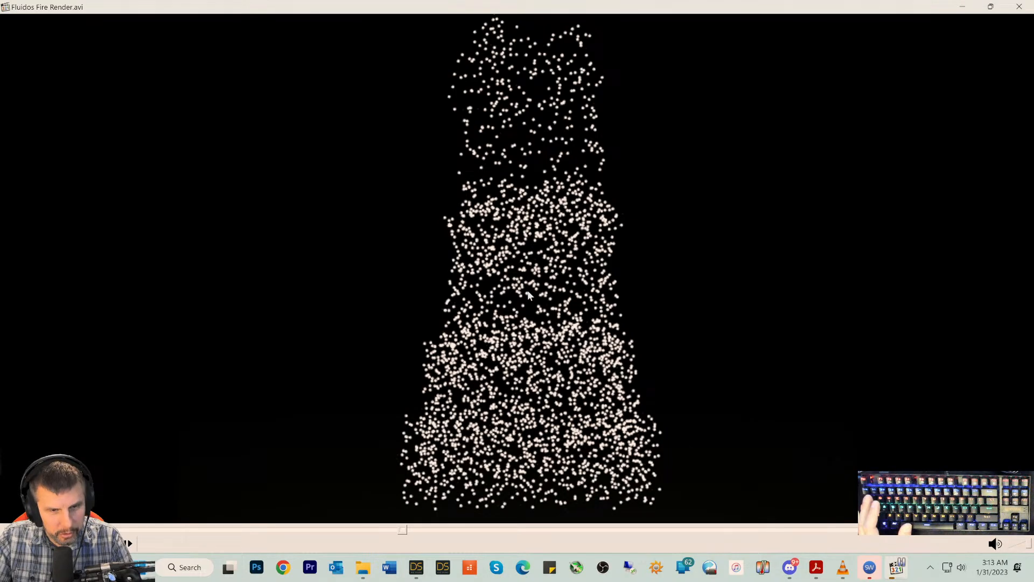
{"action": "left_click", "coordinate": [389, 446]}
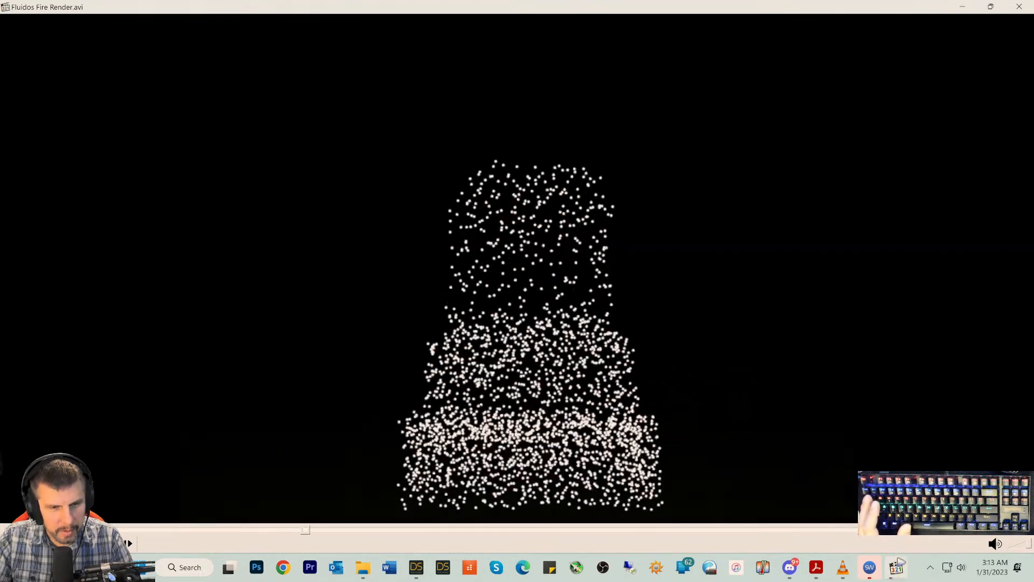
{"action": "left_click", "coordinate": [1022, 12]}
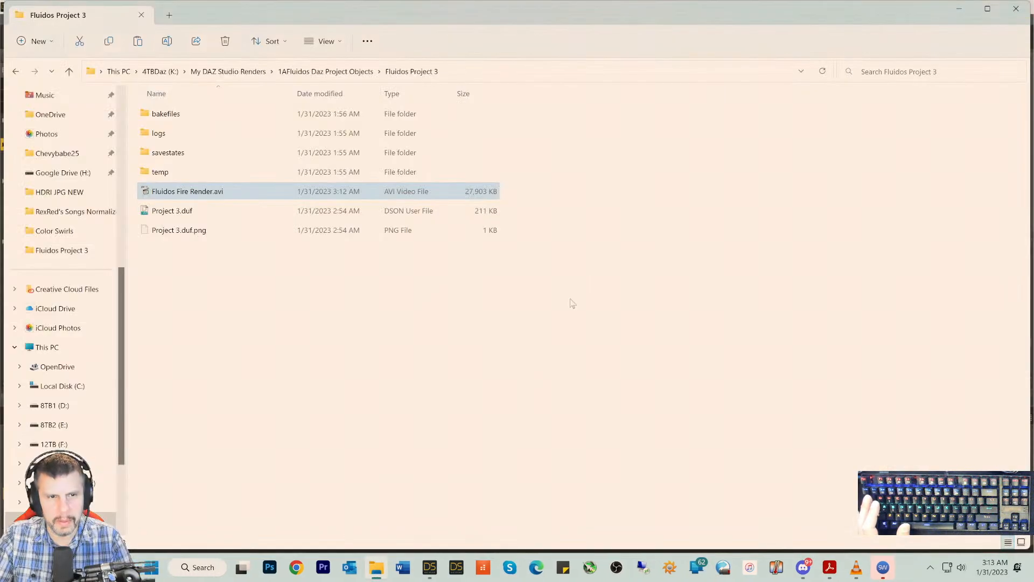
{"action": "left_click", "coordinate": [429, 567]}
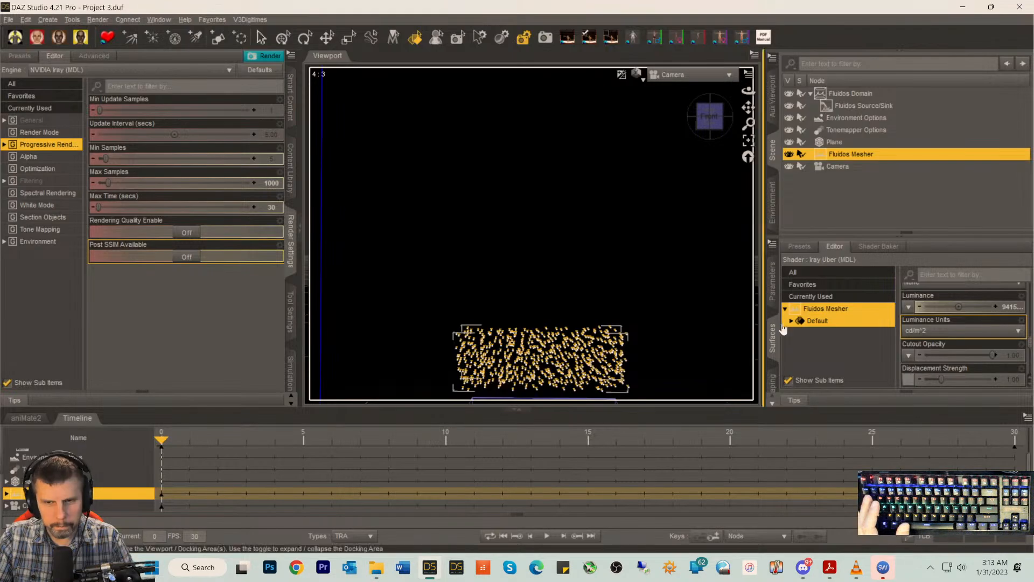
- Filter the surface shader presets by "water" for the Fluidos Mesher
{"action": "left_click", "coordinate": [808, 250]}
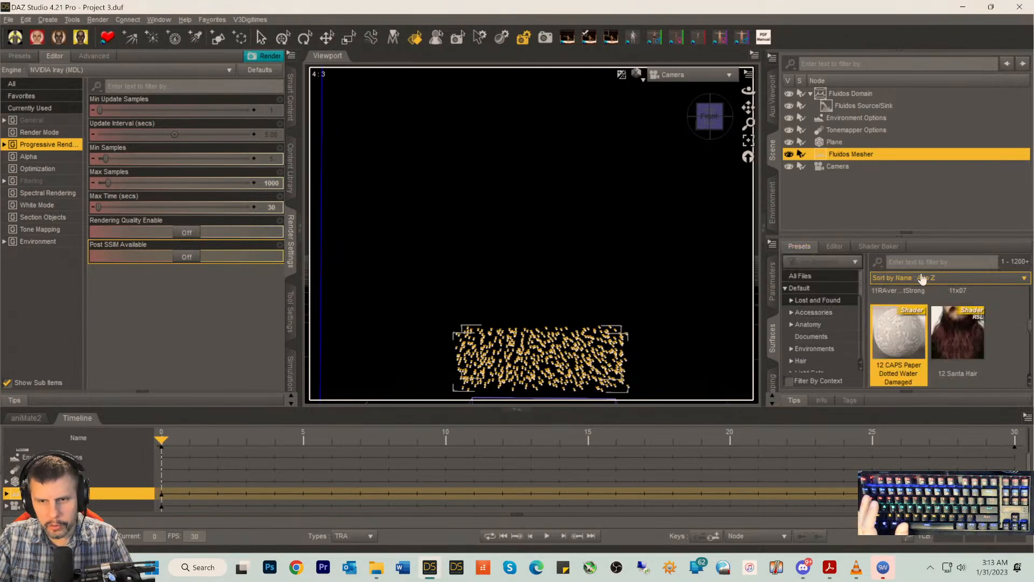
{"action": "left_click", "coordinate": [901, 263]}
{"action": "type", "text": "wa"}
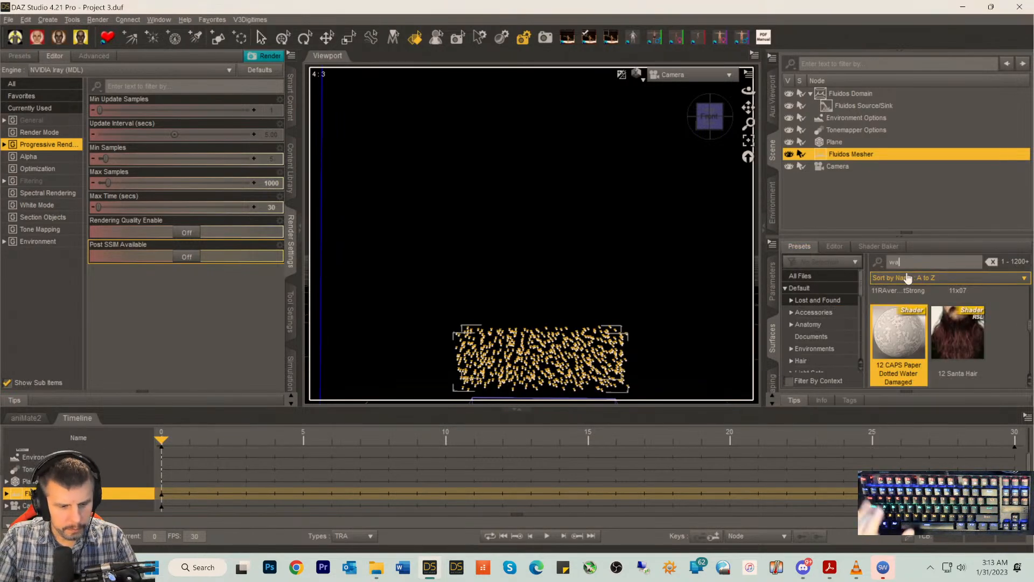
{"action": "type", "text": "ter"}
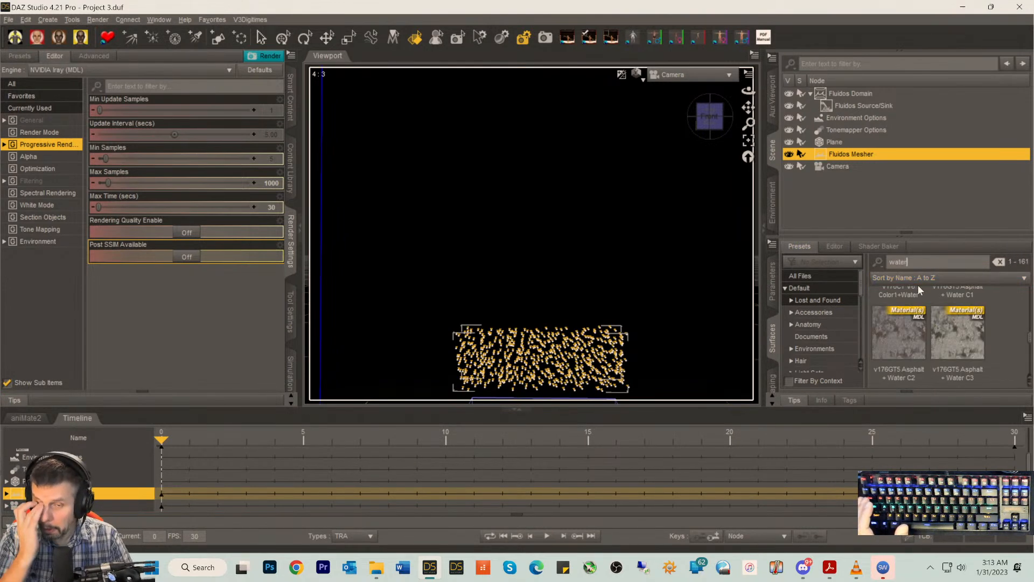
- Find the Water shader preset next to Water_01 among the filtered presets and apply it to the Fluidos Mesher
{"action": "scroll", "coordinate": [944, 345], "scroll_direction": "down", "scroll_amount": 2}
{"action": "scroll", "coordinate": [944, 345], "scroll_direction": "down", "scroll_amount": 5}
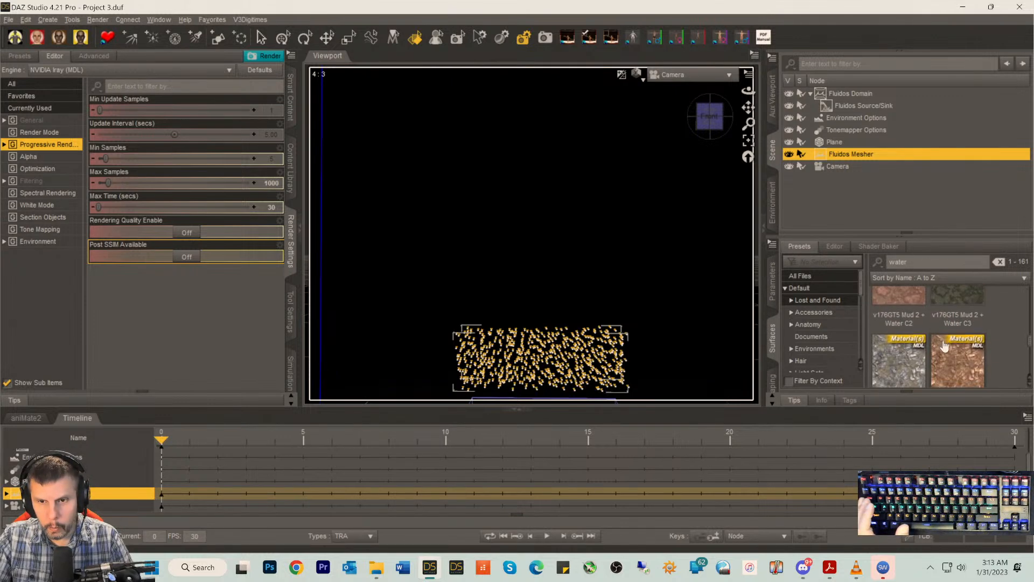
{"action": "scroll", "coordinate": [944, 345], "scroll_direction": "down", "scroll_amount": 5}
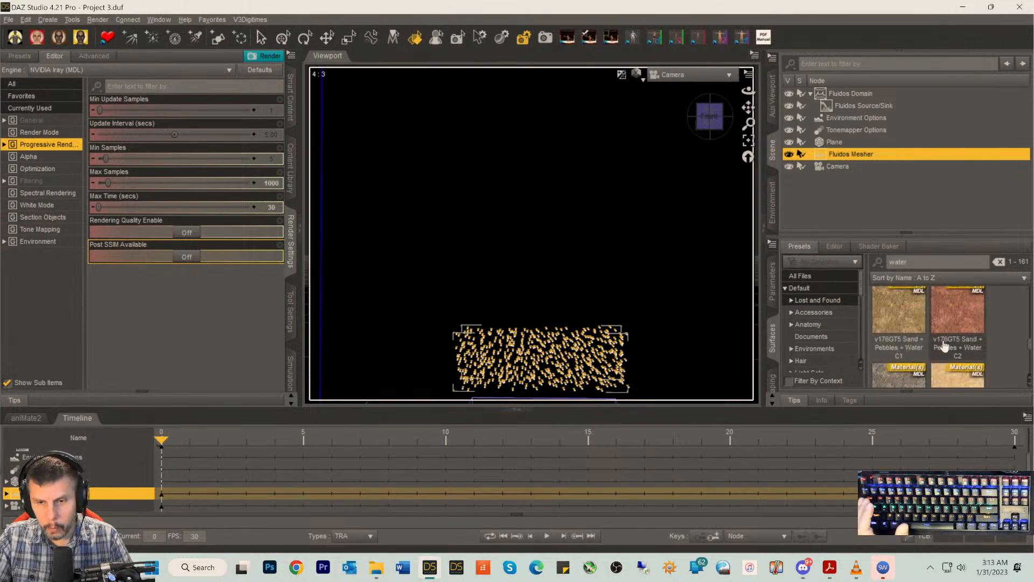
{"action": "scroll", "coordinate": [944, 345], "scroll_direction": "down", "scroll_amount": 5}
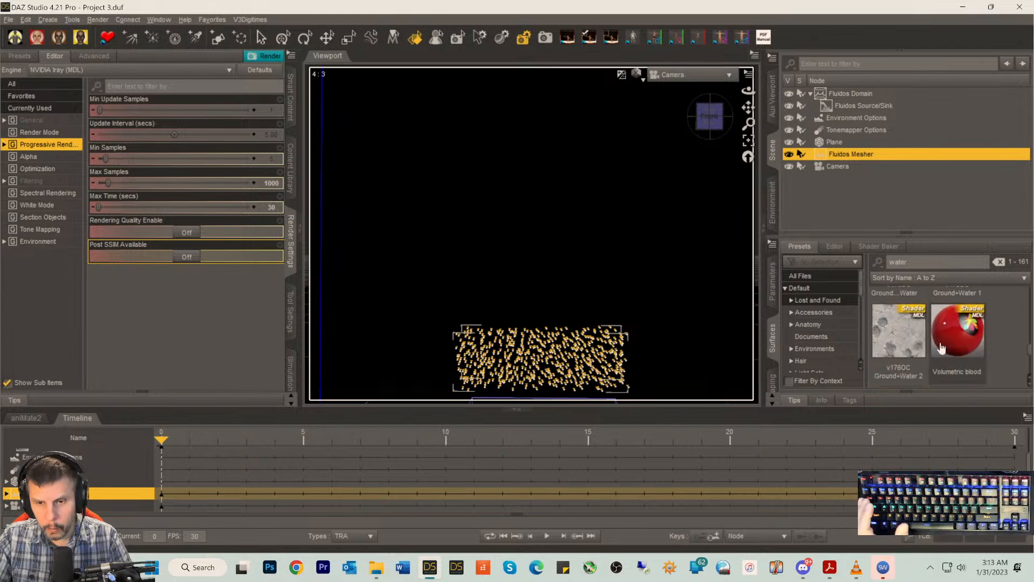
{"action": "scroll", "coordinate": [941, 348], "scroll_direction": "down", "scroll_amount": 3}
{"action": "scroll", "coordinate": [942, 348], "scroll_direction": "up", "scroll_amount": 2}
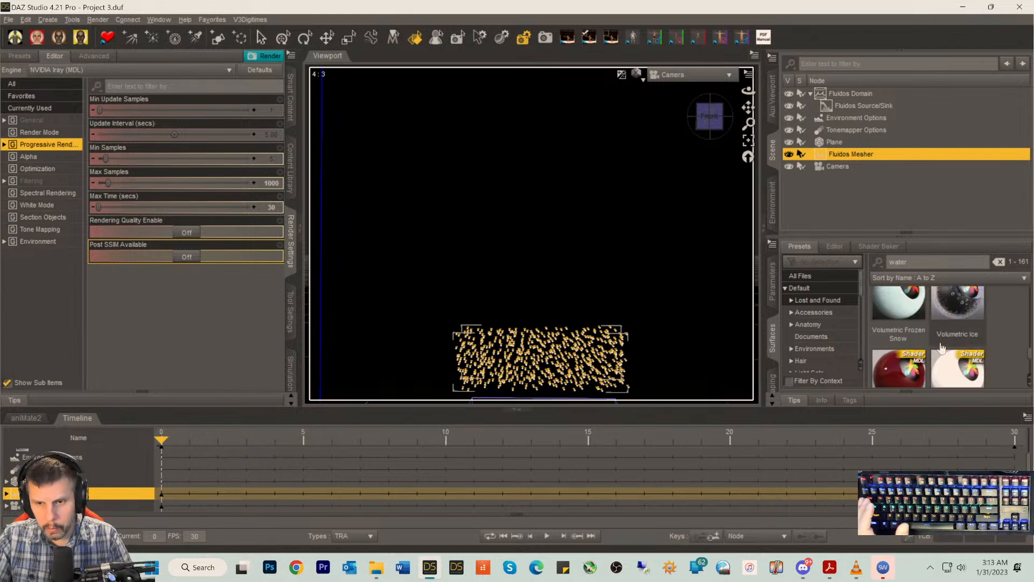
{"action": "scroll", "coordinate": [951, 354], "scroll_direction": "down", "scroll_amount": 5}
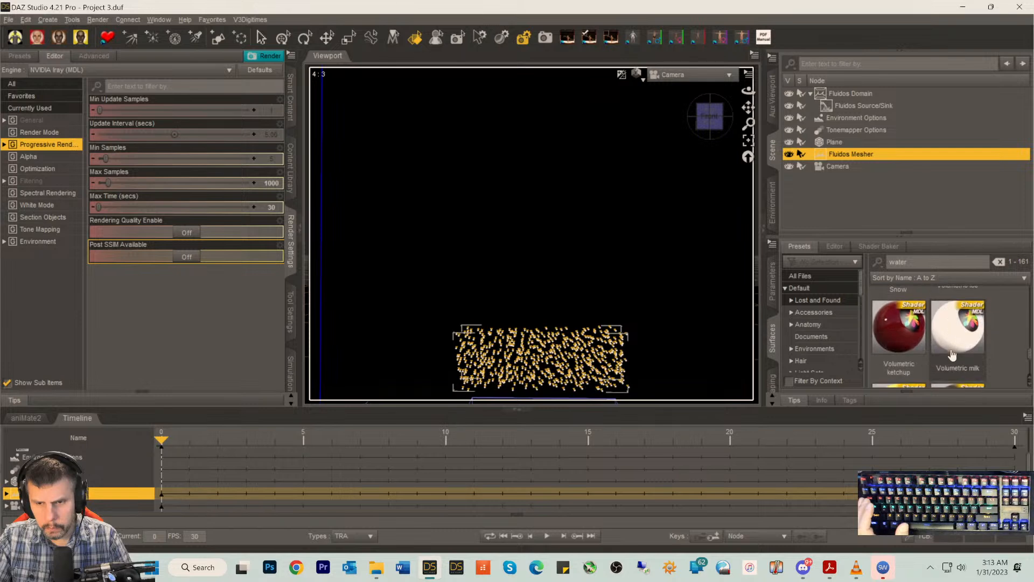
{"action": "scroll", "coordinate": [952, 354], "scroll_direction": "down", "scroll_amount": 3}
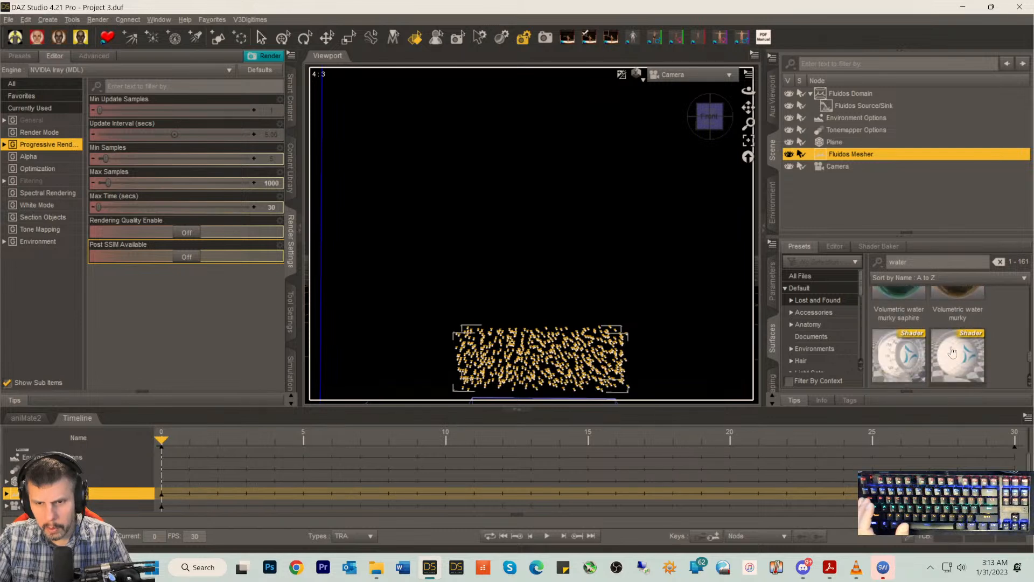
{"action": "scroll", "coordinate": [952, 352], "scroll_direction": "down", "scroll_amount": 3}
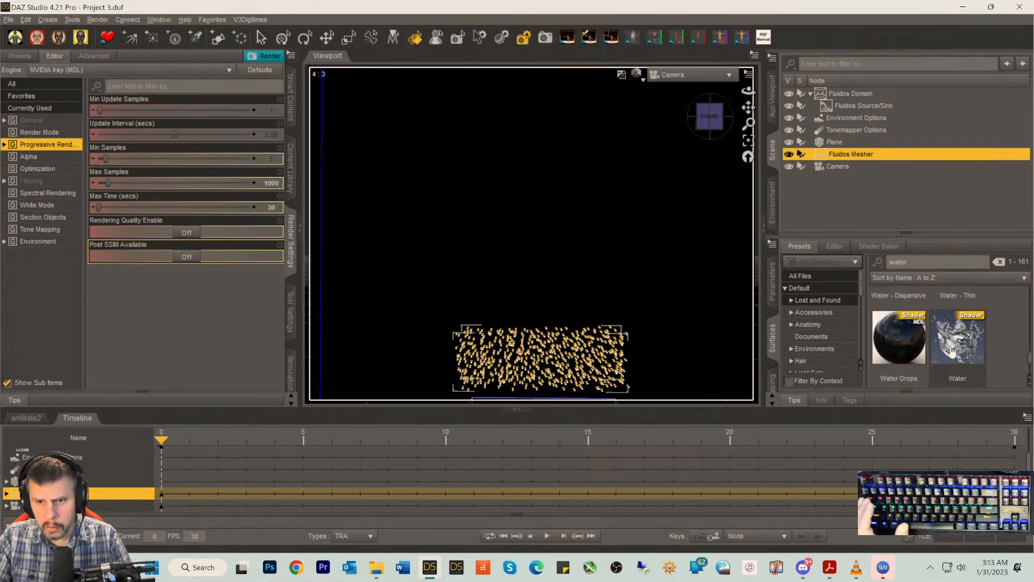
{"action": "scroll", "coordinate": [953, 352], "scroll_direction": "up", "scroll_amount": 3}
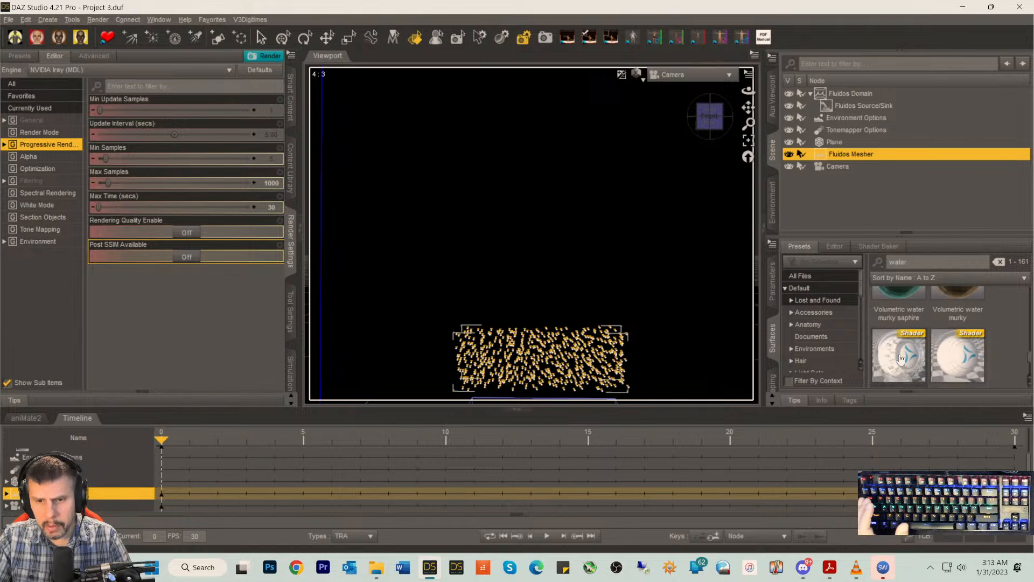
{"action": "scroll", "coordinate": [907, 354], "scroll_direction": "down", "scroll_amount": 1}
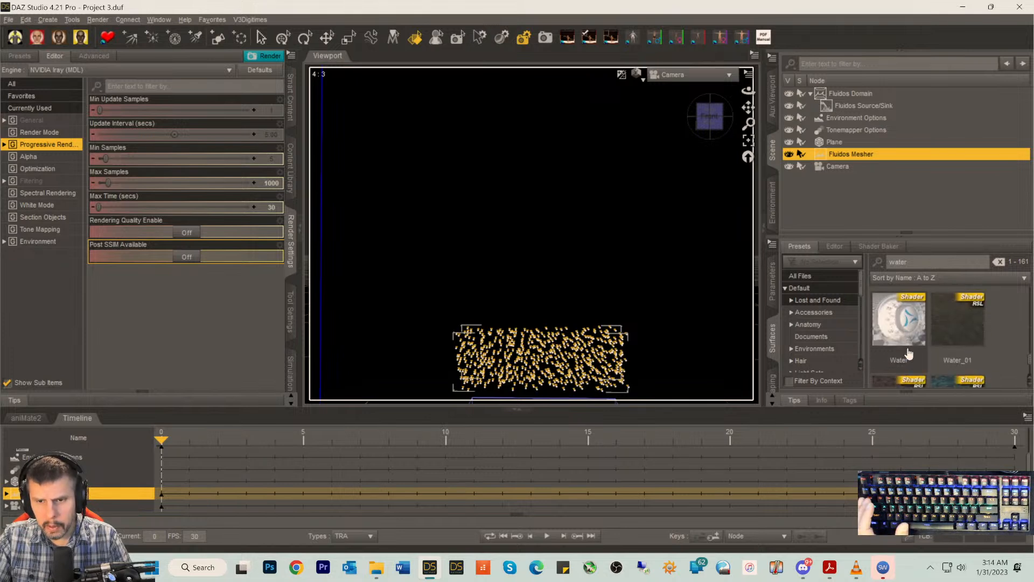
{"action": "mouse_move", "coordinate": [906, 344]}
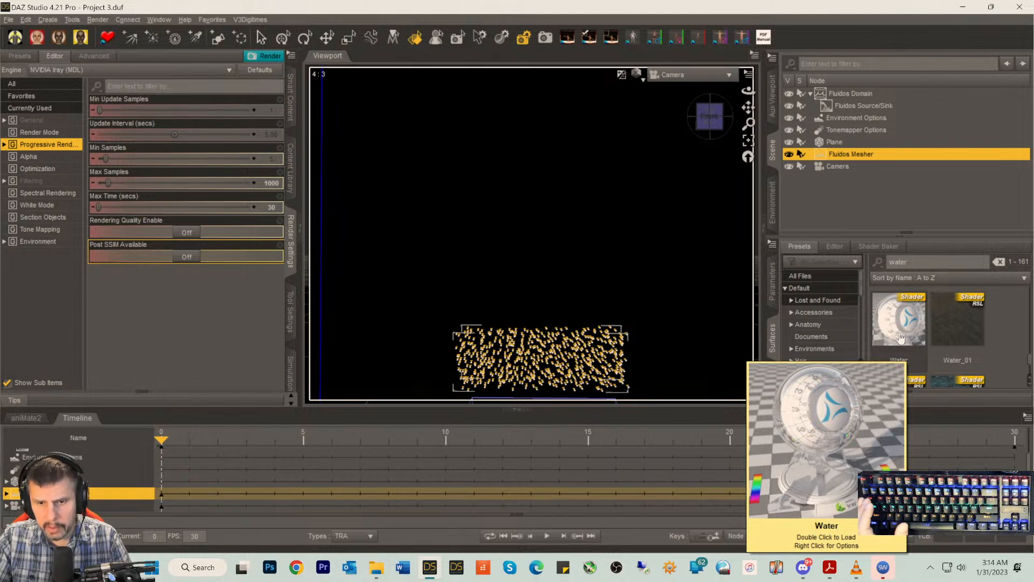
{"action": "double_click", "coordinate": [902, 337]}
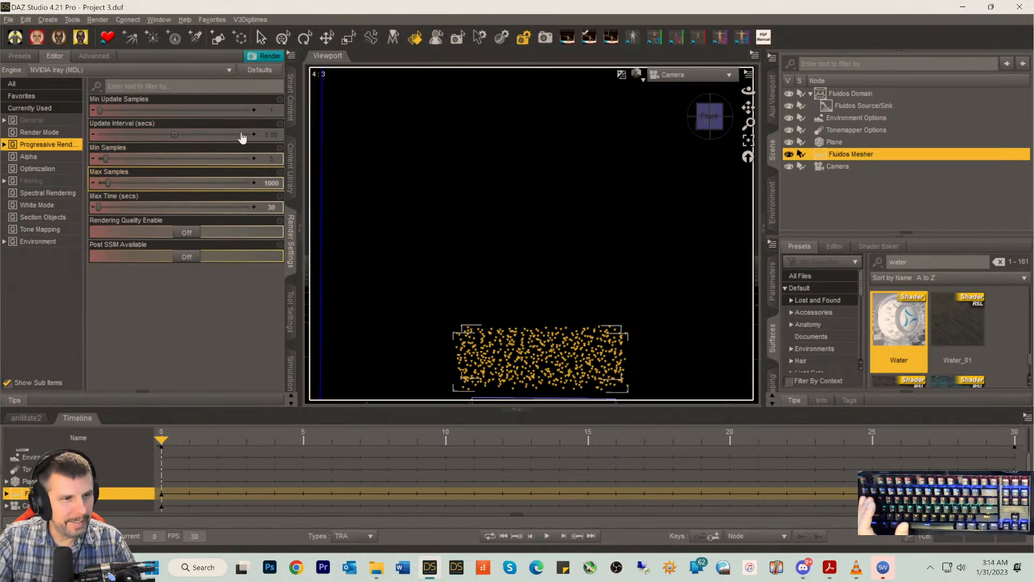
- Re-render the animation with the Water shader, overwriting Fluidos Fire Render.avi as Full Frames (Uncompressed)
{"action": "left_click", "coordinate": [272, 55]}
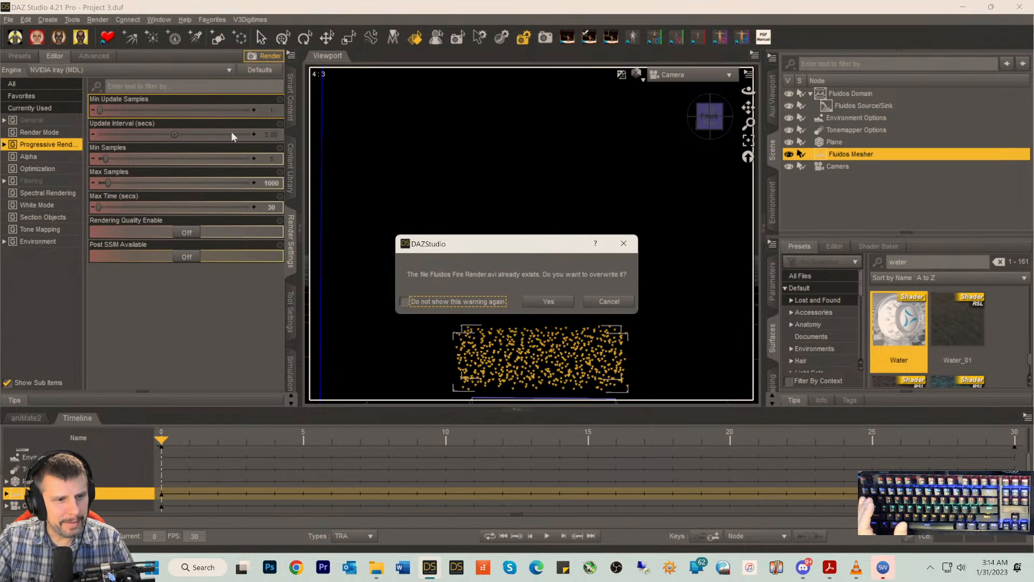
{"action": "left_click", "coordinate": [563, 302]}
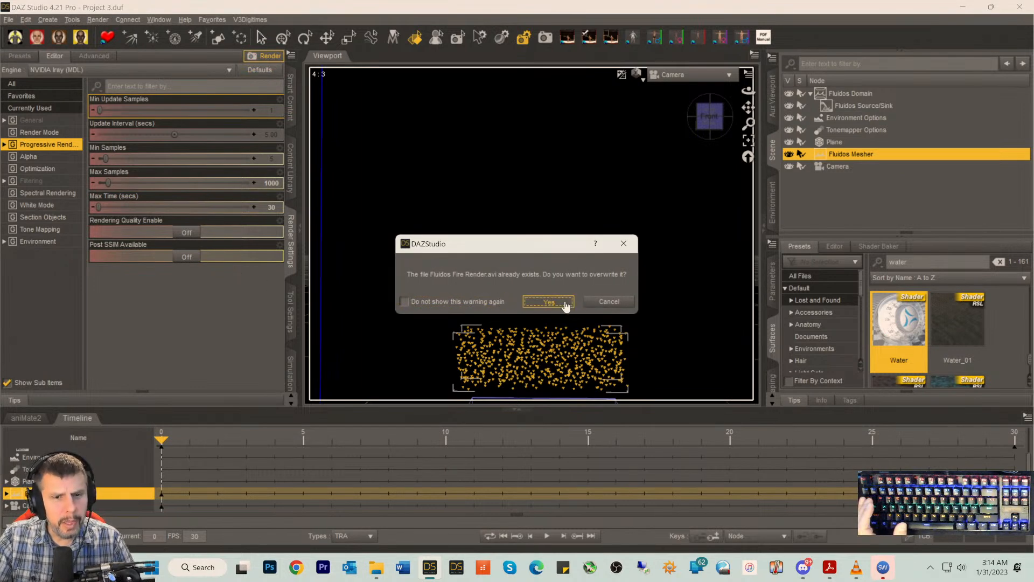
{"action": "mouse_move", "coordinate": [428, 569]}
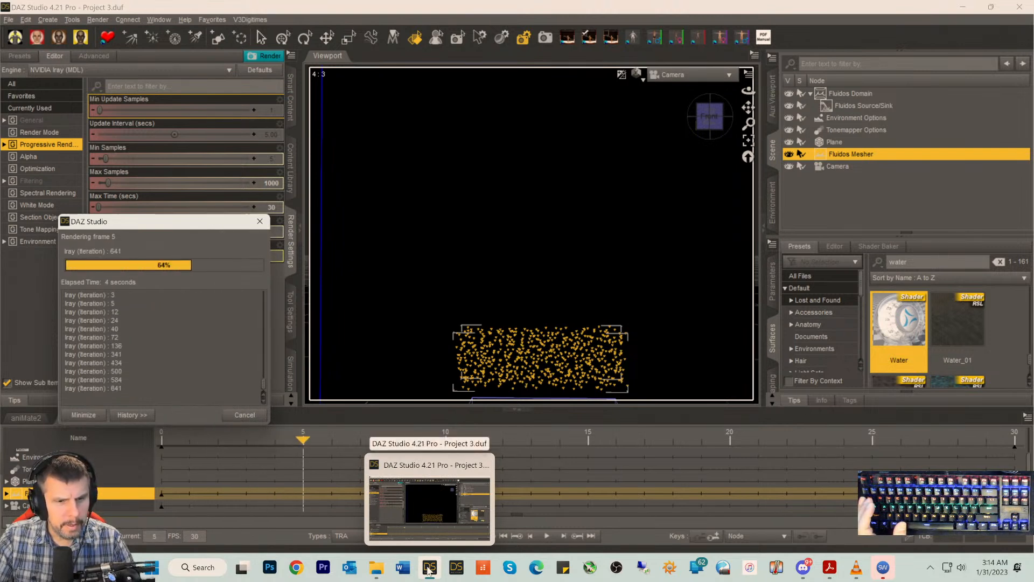
{"action": "mouse_move", "coordinate": [378, 569]}
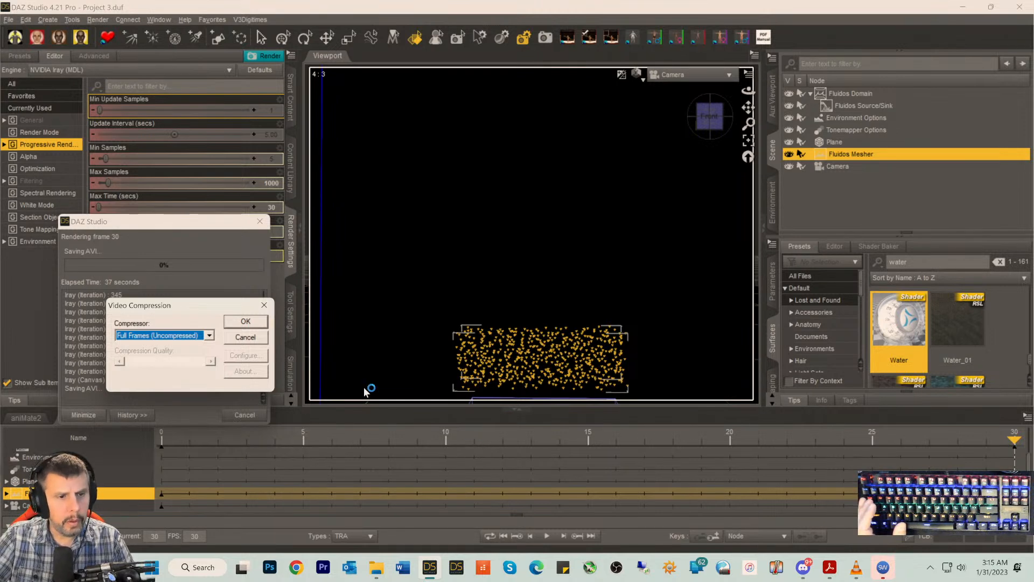
{"action": "left_click", "coordinate": [247, 323]}
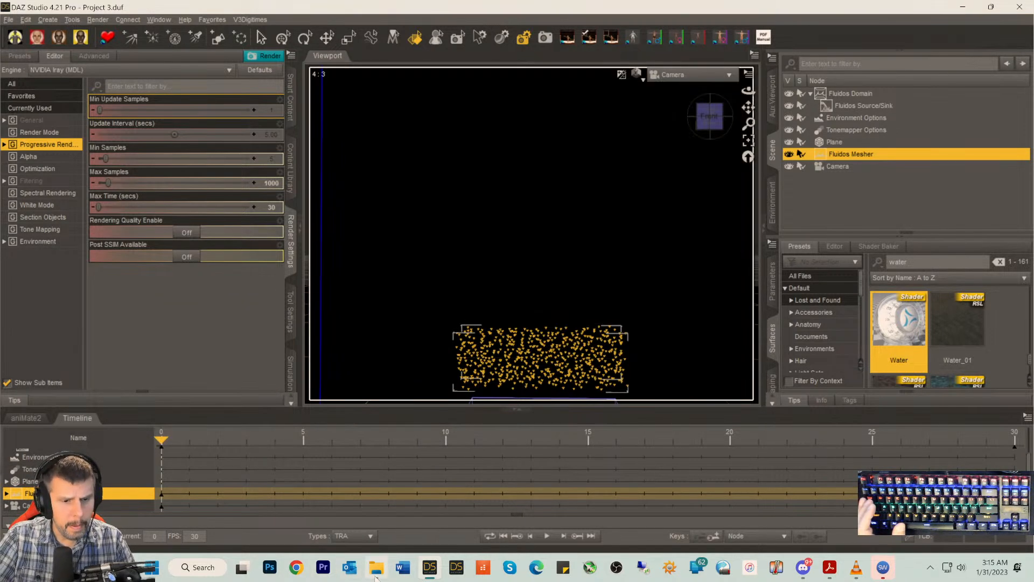
- Play Fluidos Fire Render.avi from the Fluidos Project 3 folder to check the water look, minimize the player and return to DAZ Studio
{"action": "left_click", "coordinate": [376, 572]}
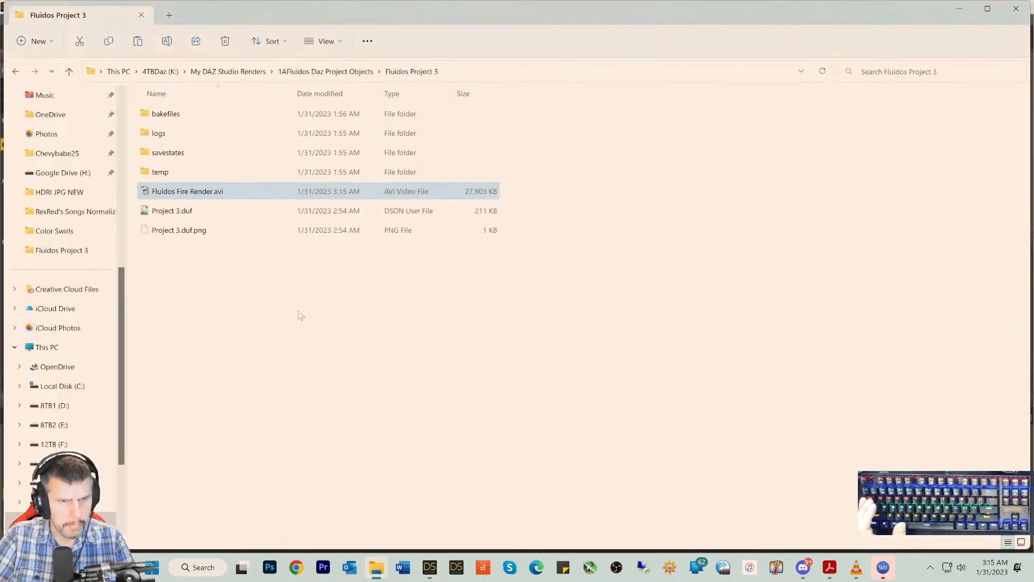
{"action": "double_click", "coordinate": [151, 194]}
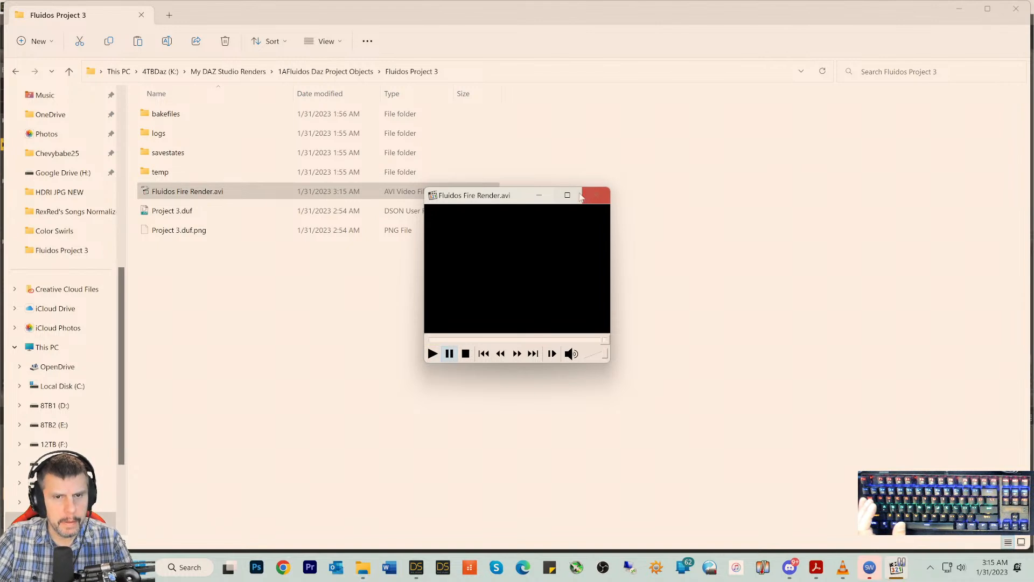
{"action": "left_click", "coordinate": [568, 195]}
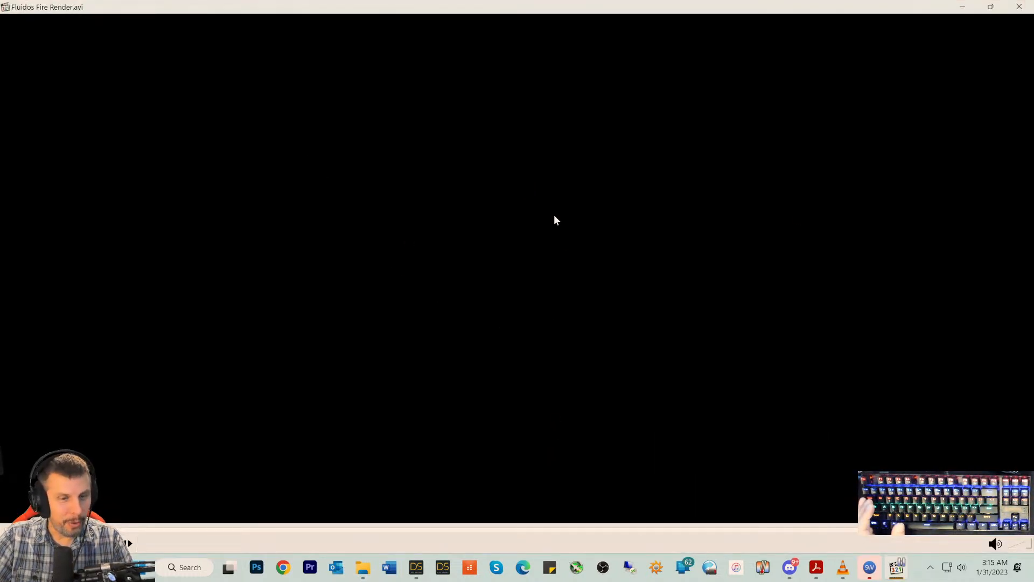
{"action": "left_click", "coordinate": [963, 6]}
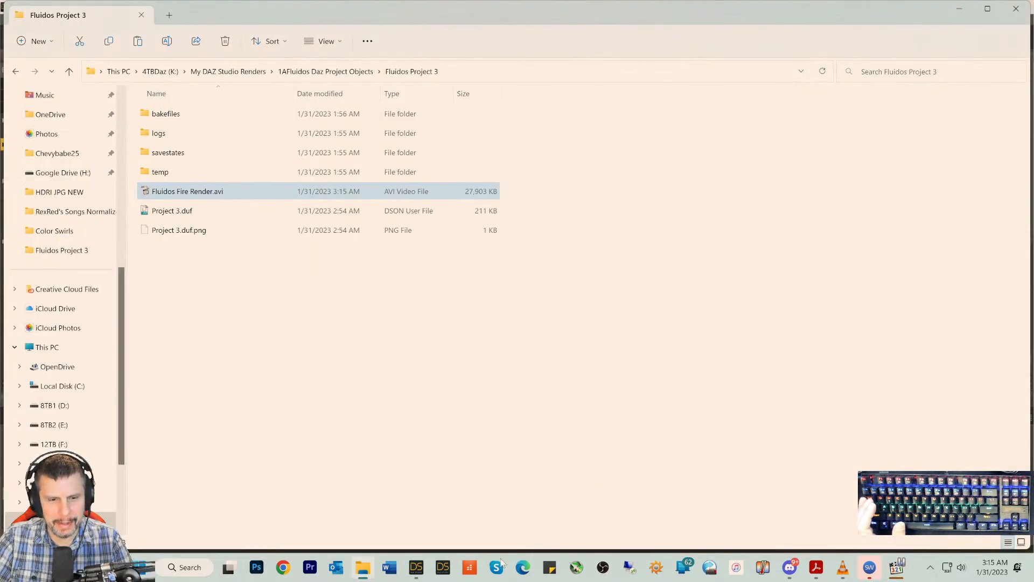
{"action": "mouse_move", "coordinate": [416, 572]}
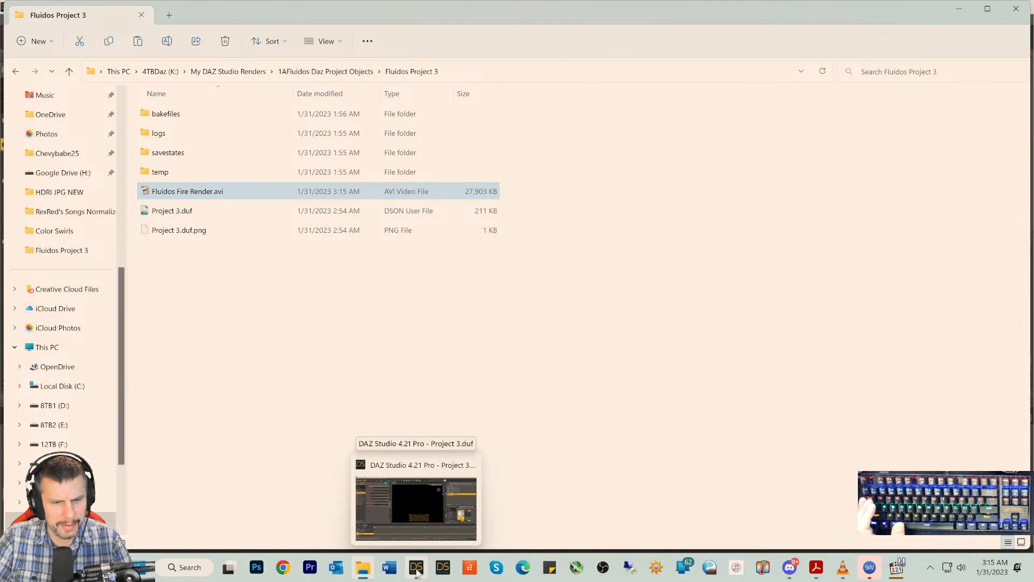
{"action": "left_click", "coordinate": [416, 569]}
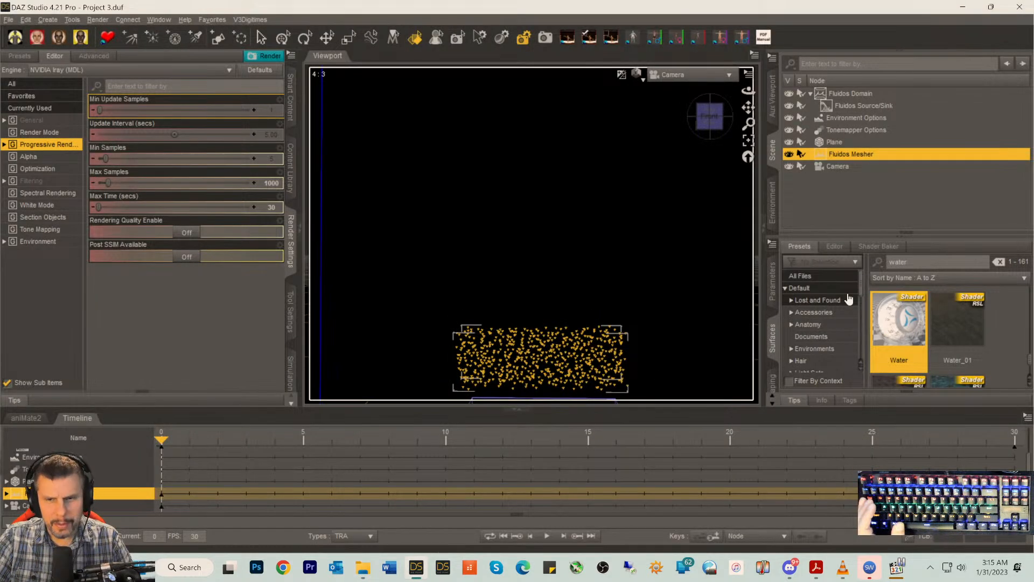
- Filter the presets by "pearl" and apply the pale lilac pearl shader just below VYKSBJM Pearl 08a to the Fluidos Mesher
{"action": "scroll", "coordinate": [894, 334], "scroll_direction": "down", "scroll_amount": 5}
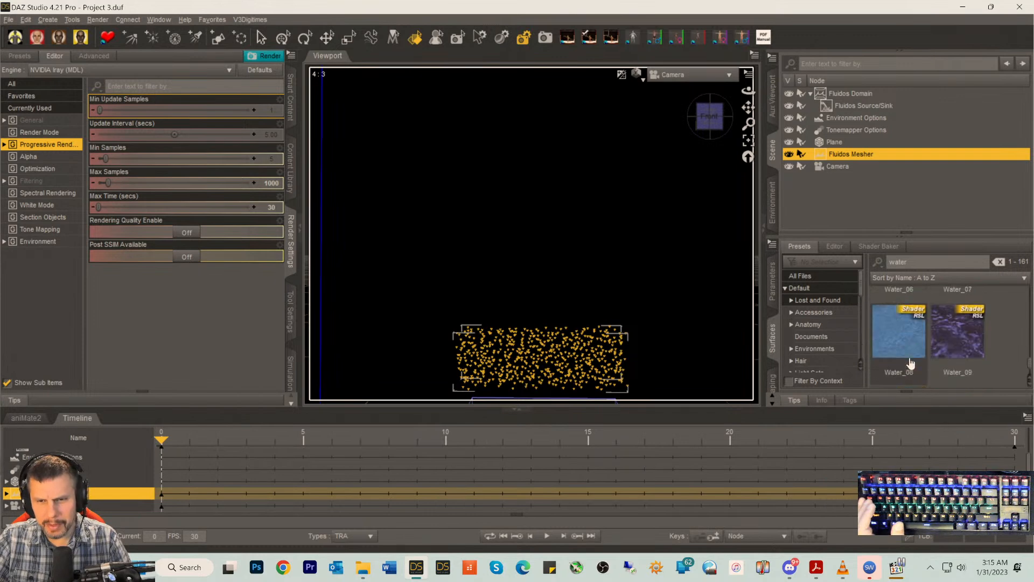
{"action": "scroll", "coordinate": [907, 358], "scroll_direction": "down", "scroll_amount": 3}
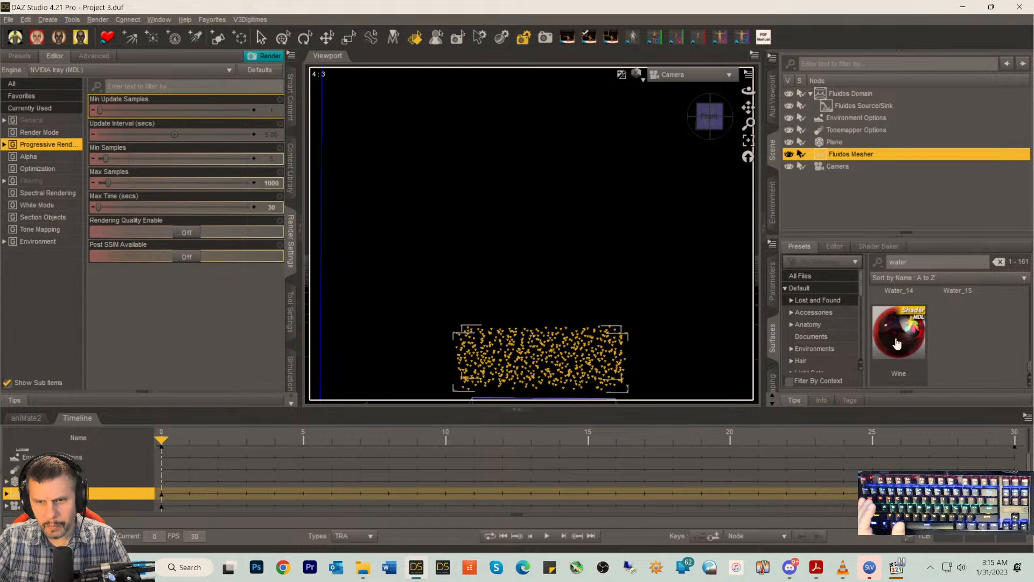
{"action": "left_click_drag", "start_coordinate": [909, 265], "coordinate": [831, 270]}
{"action": "key", "text": "BackSpace"}
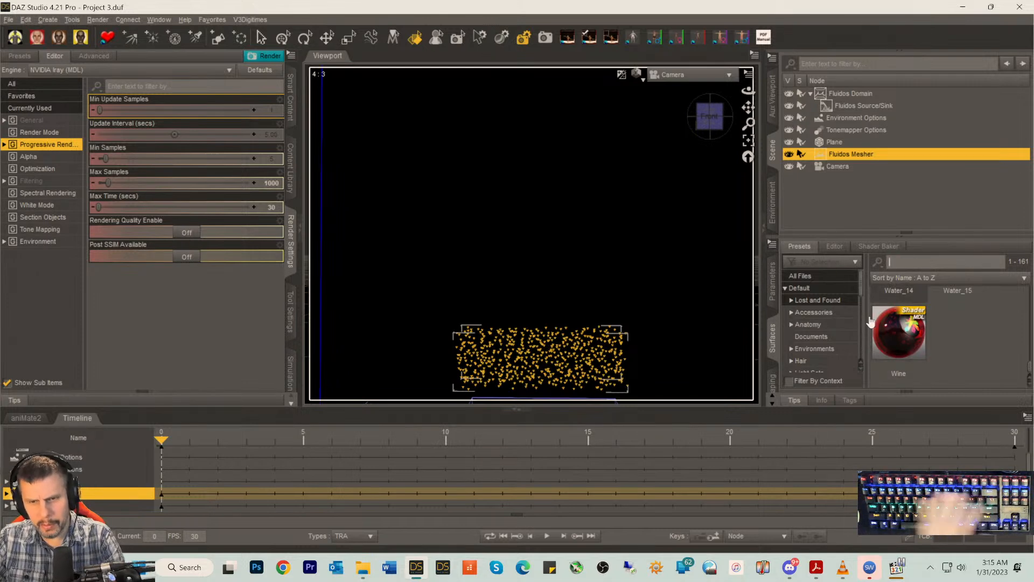
{"action": "type", "text": "pearl"}
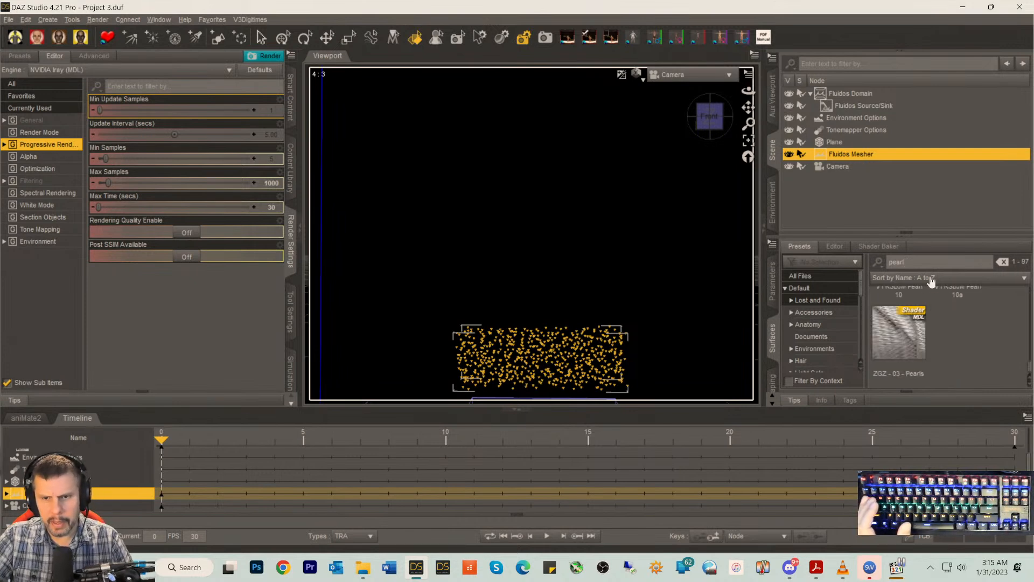
{"action": "scroll", "coordinate": [958, 325], "scroll_direction": "up", "scroll_amount": 3}
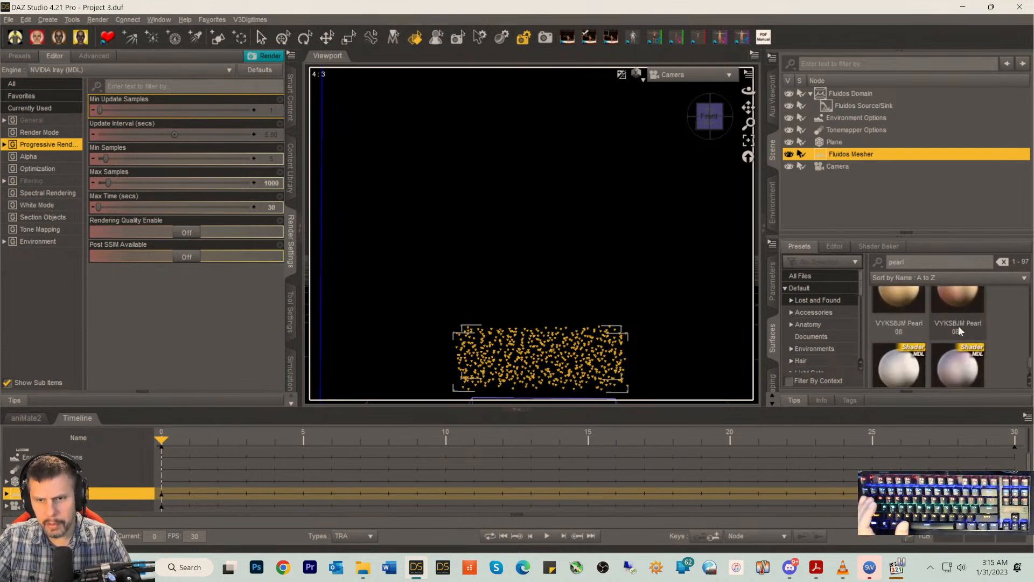
{"action": "left_click", "coordinate": [961, 370]}
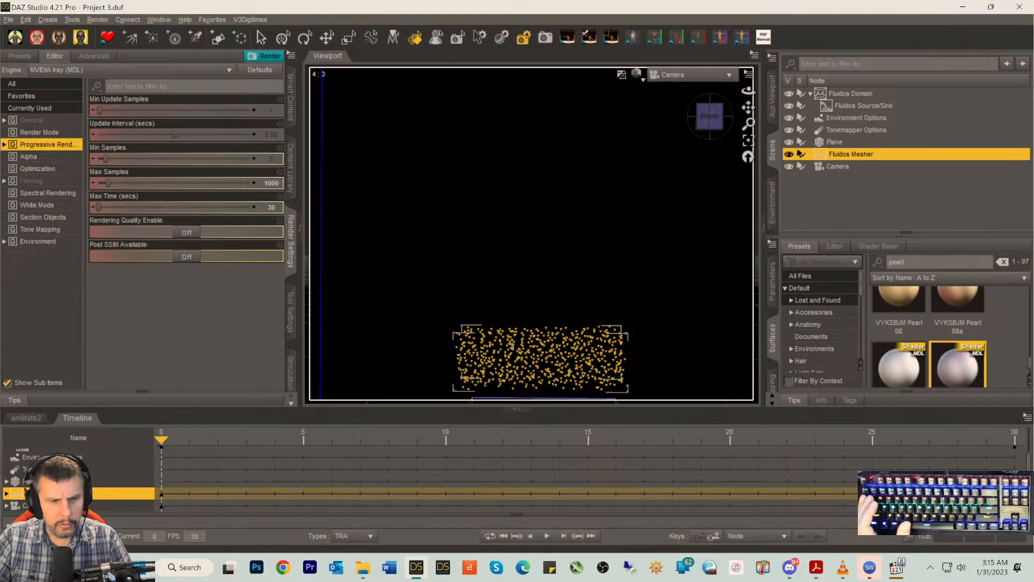
{"action": "left_click", "coordinate": [834, 247]}
{"action": "left_click", "coordinate": [800, 246]}
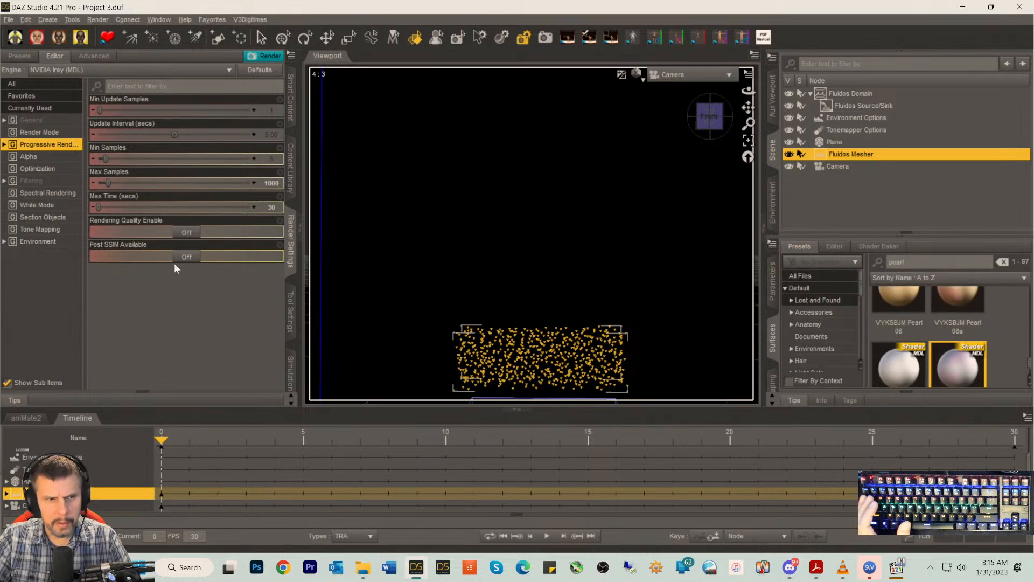
- Re-render the animation with the pearl shader, overwriting Fluidos Fire Render.avi and accepting the video compression settings
{"action": "left_click", "coordinate": [266, 57]}
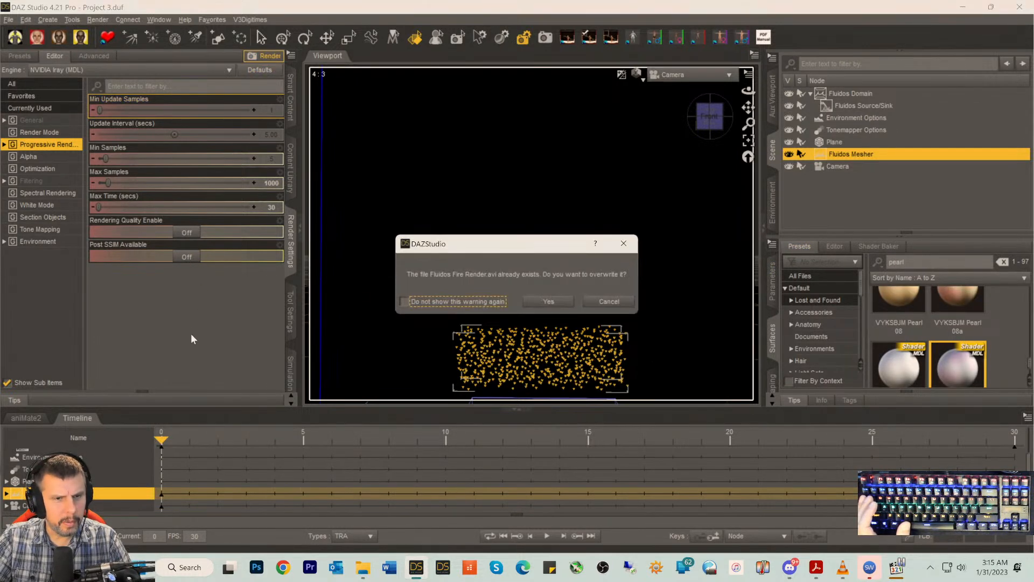
{"action": "left_click", "coordinate": [542, 302]}
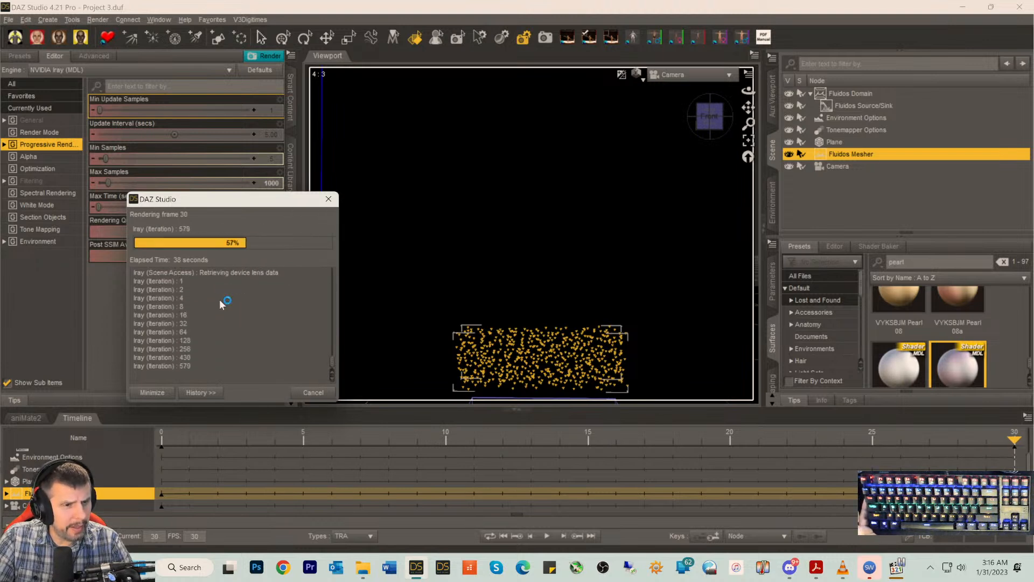
{"action": "left_click", "coordinate": [314, 298]}
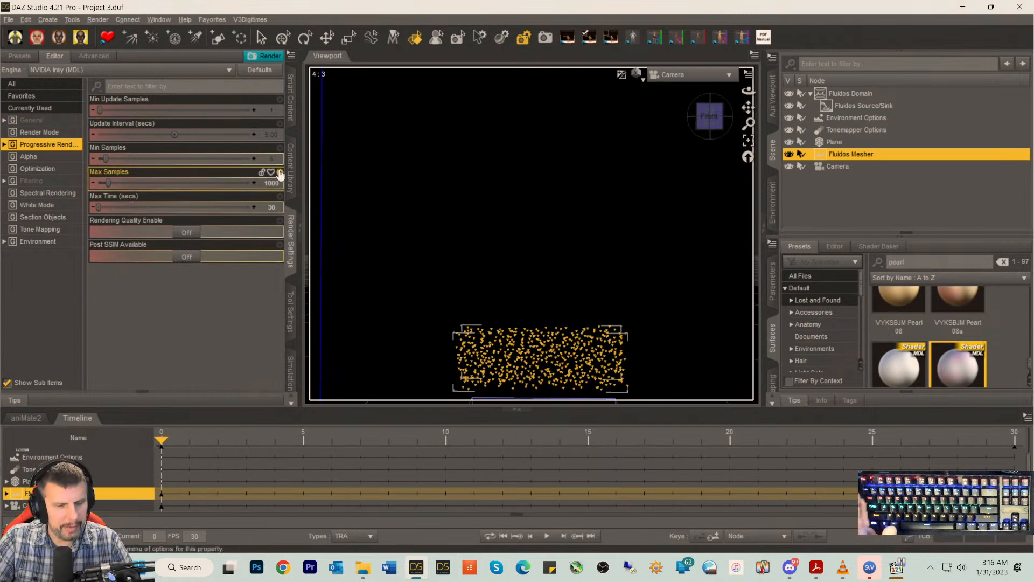
- Play Fluidos Fire Render.avi from the Fluidos Project 3 folder to check the pearl look, close the player and return to DAZ Studio
{"action": "mouse_move", "coordinate": [412, 572]}
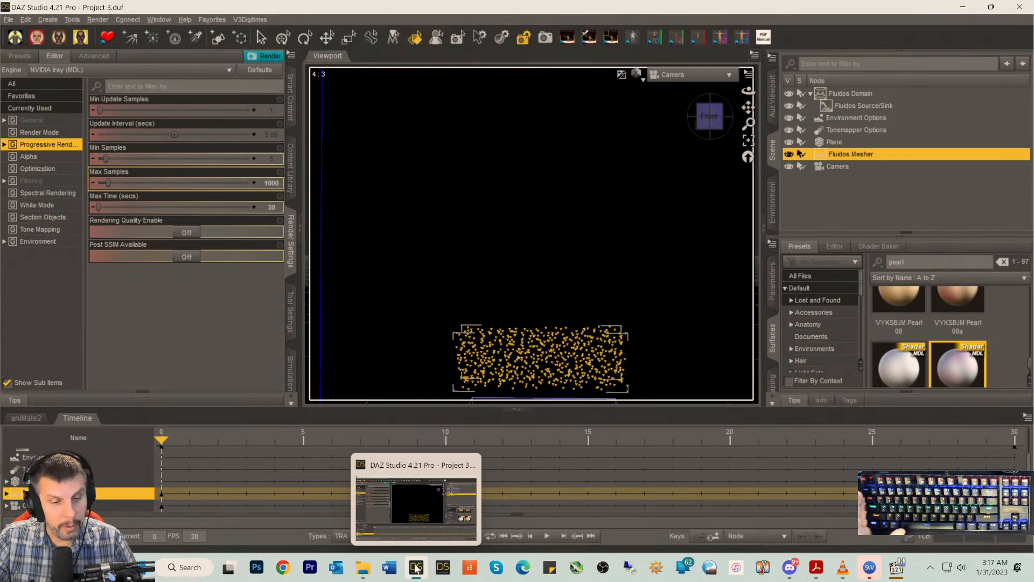
{"action": "left_click", "coordinate": [415, 567]}
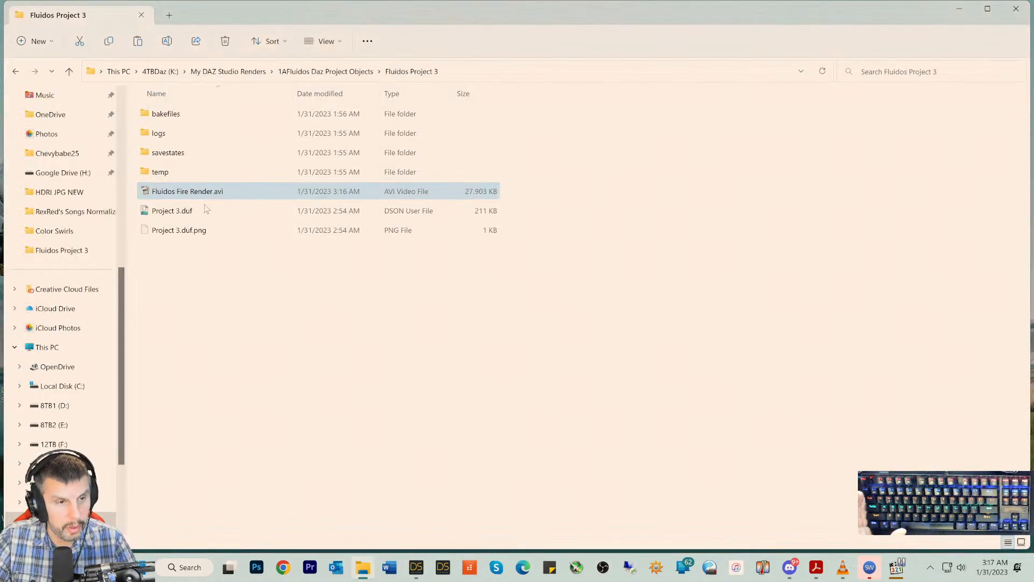
{"action": "double_click", "coordinate": [178, 192]}
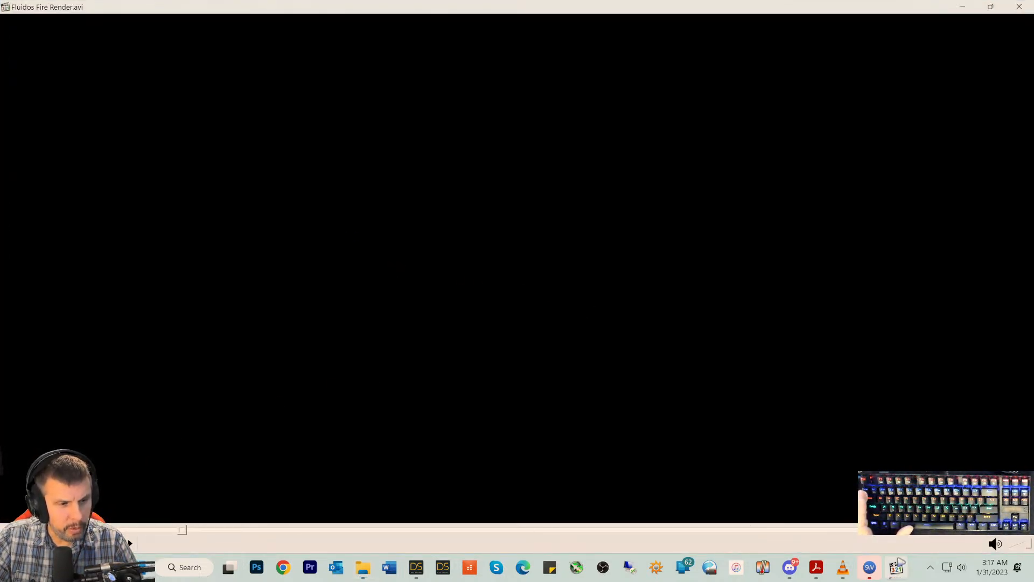
{"action": "left_click", "coordinate": [1018, 7]}
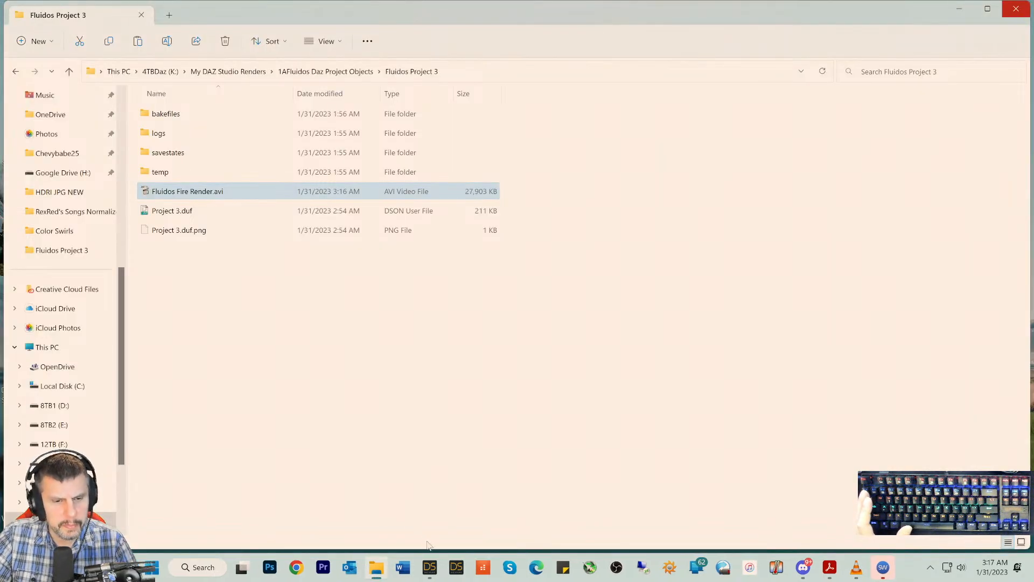
{"action": "left_click", "coordinate": [436, 562]}
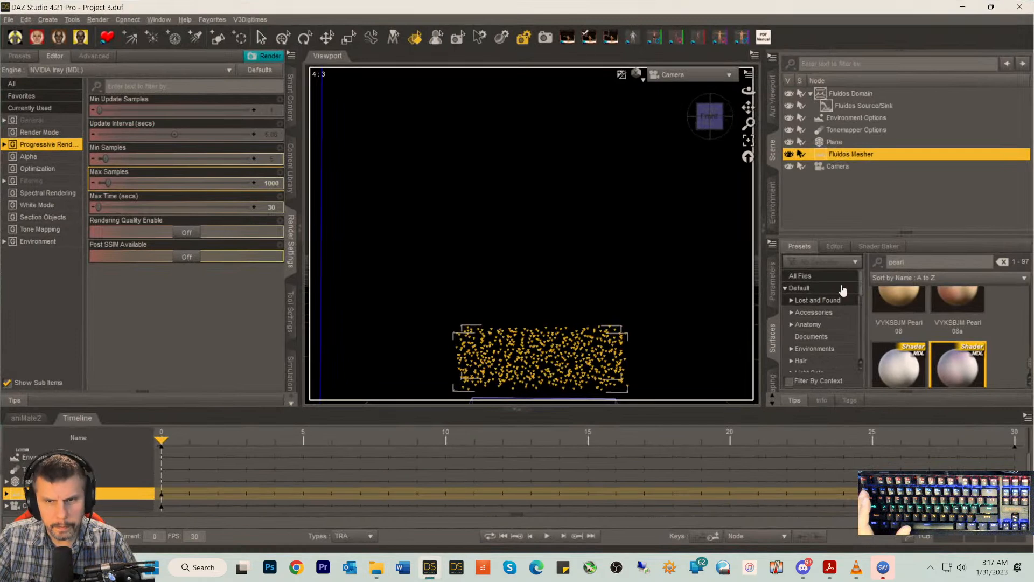
- Apply the TXGR 3 Pearl White shader preset to the Fluidos Mesher
{"action": "scroll", "coordinate": [931, 349], "scroll_direction": "down", "scroll_amount": 1}
{"action": "scroll", "coordinate": [931, 349], "scroll_direction": "up", "scroll_amount": 4}
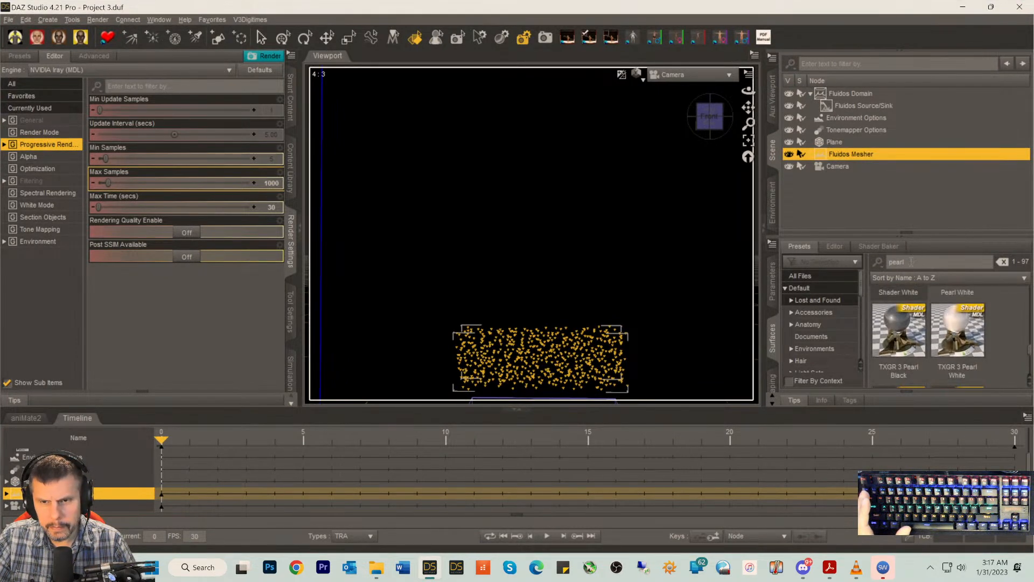
{"action": "double_click", "coordinate": [957, 338]}
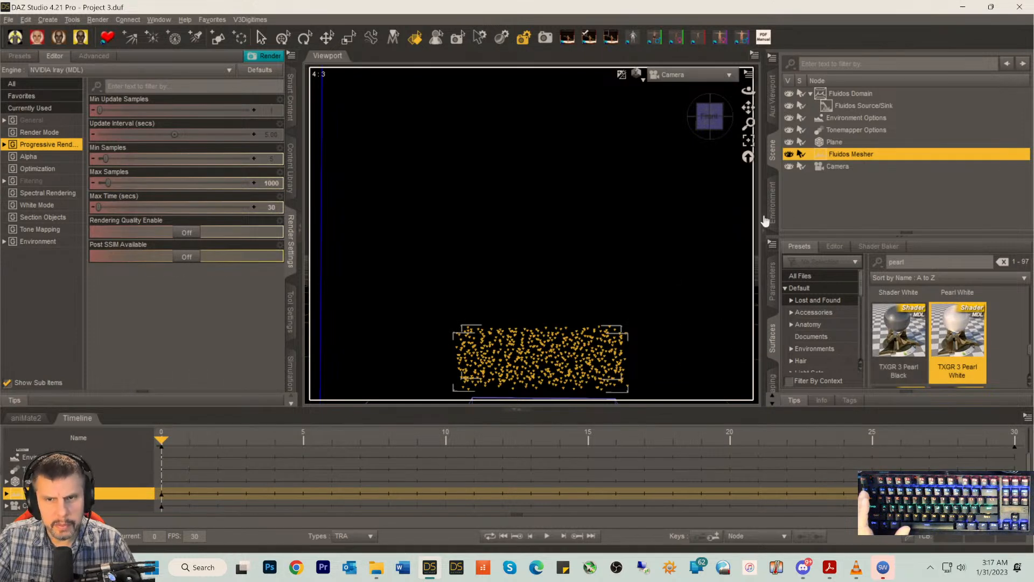
- Re-render the animation with the white pearl shader, overwriting Fluidos Fire Render.avi as Full Frames (Uncompressed)
{"action": "key", "text": "ctrl+r"}
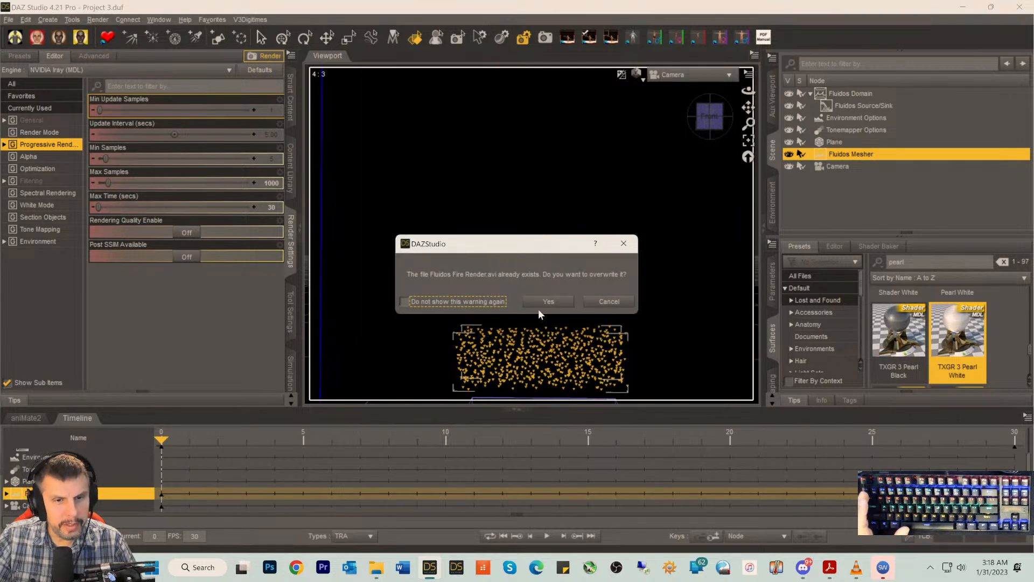
{"action": "left_click", "coordinate": [545, 302]}
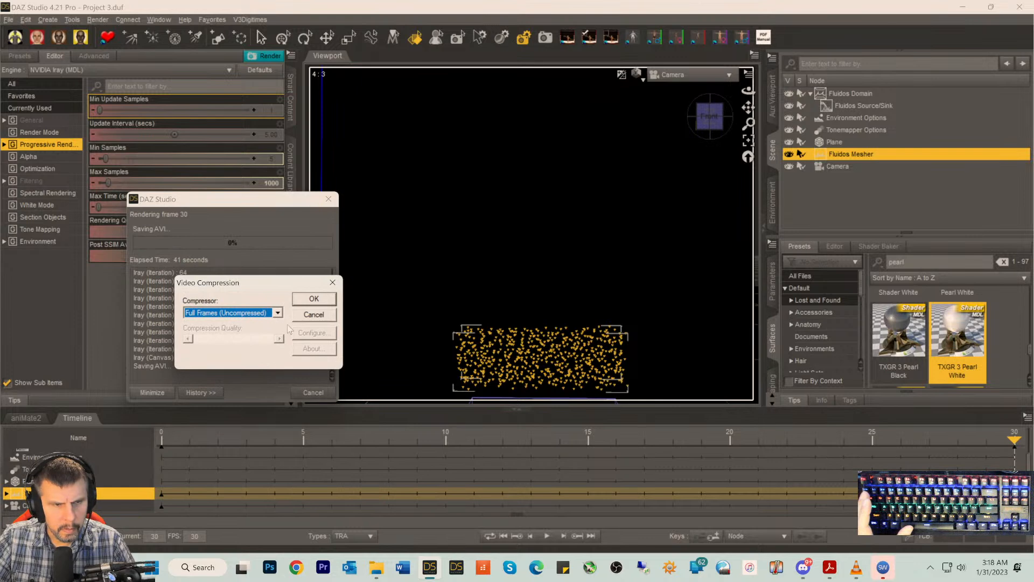
{"action": "left_click", "coordinate": [300, 304]}
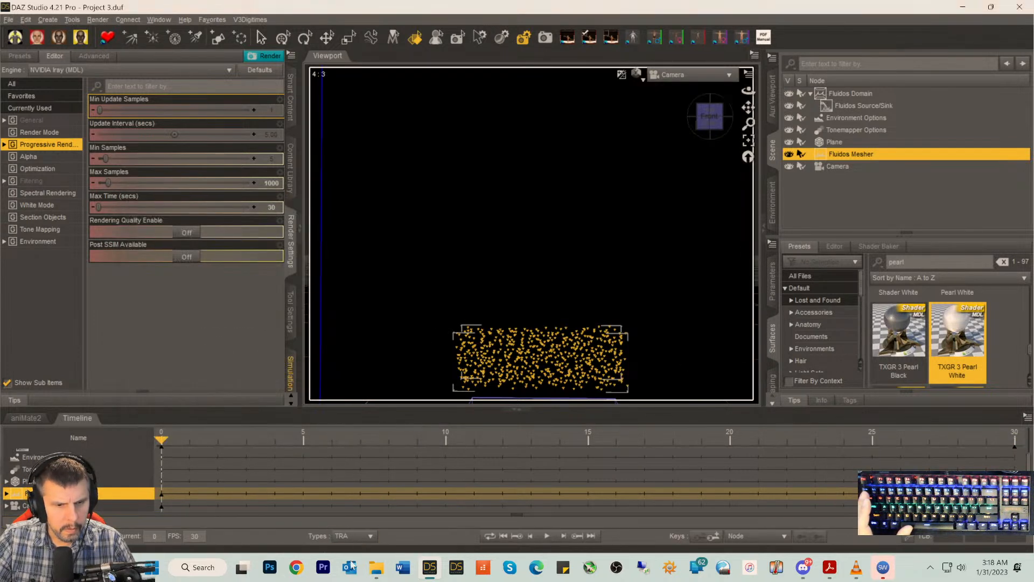
- Play the new Fluidos Fire Render.avi to review the white pearl look, close the player and minimize the project folder
{"action": "left_click", "coordinate": [376, 567]}
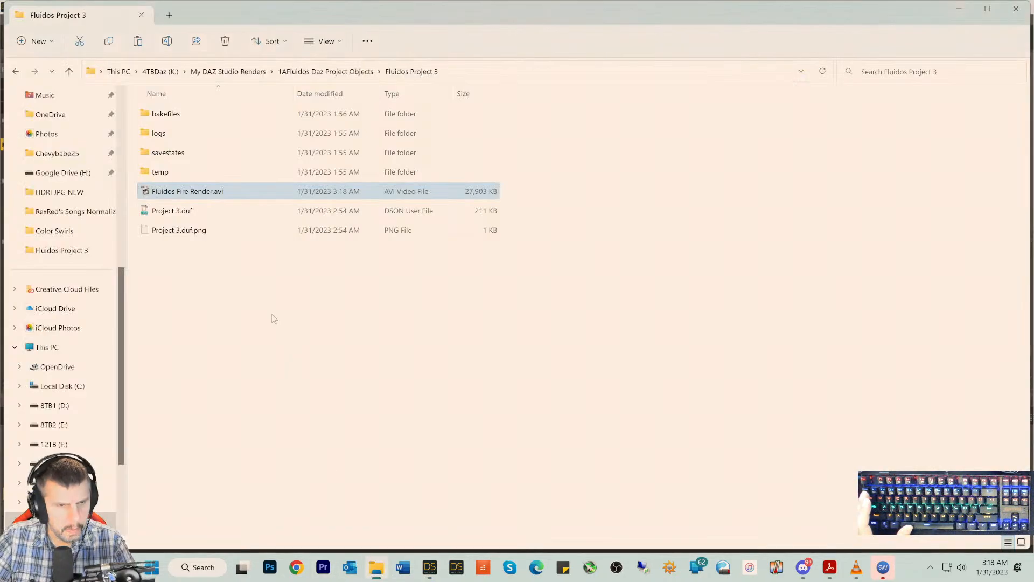
{"action": "double_click", "coordinate": [150, 194]}
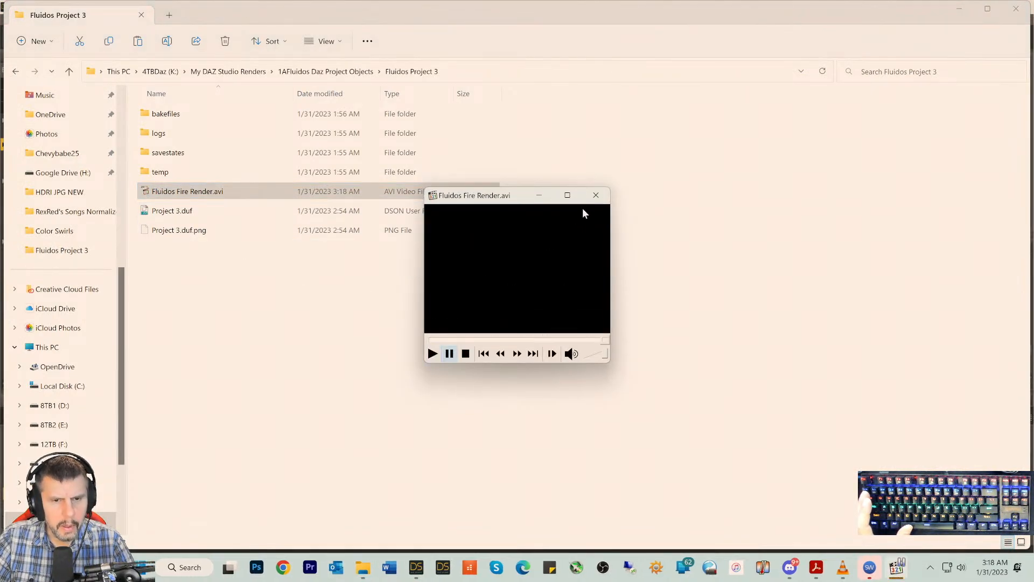
{"action": "left_click", "coordinate": [595, 195]}
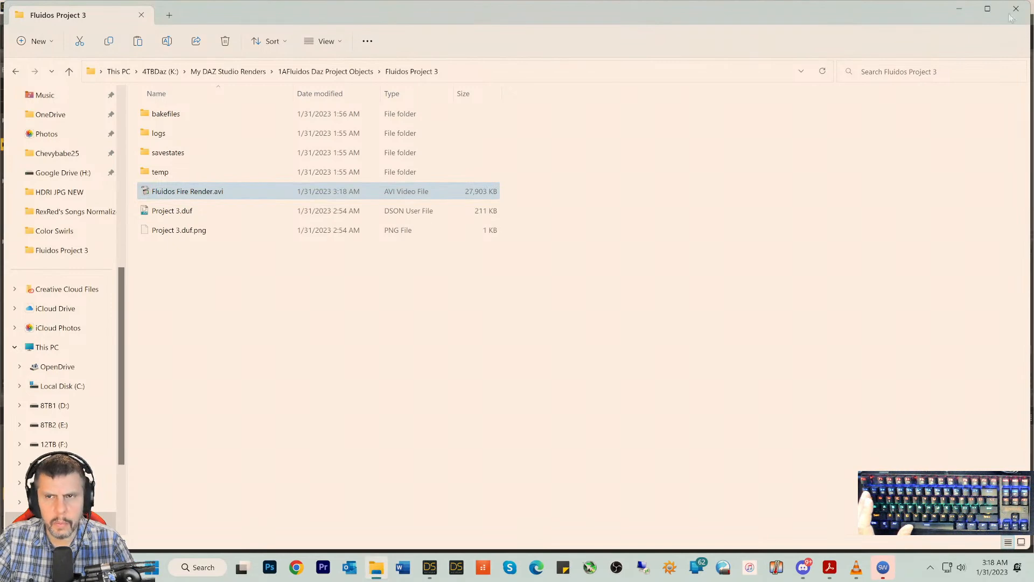
{"action": "left_click", "coordinate": [957, 10]}
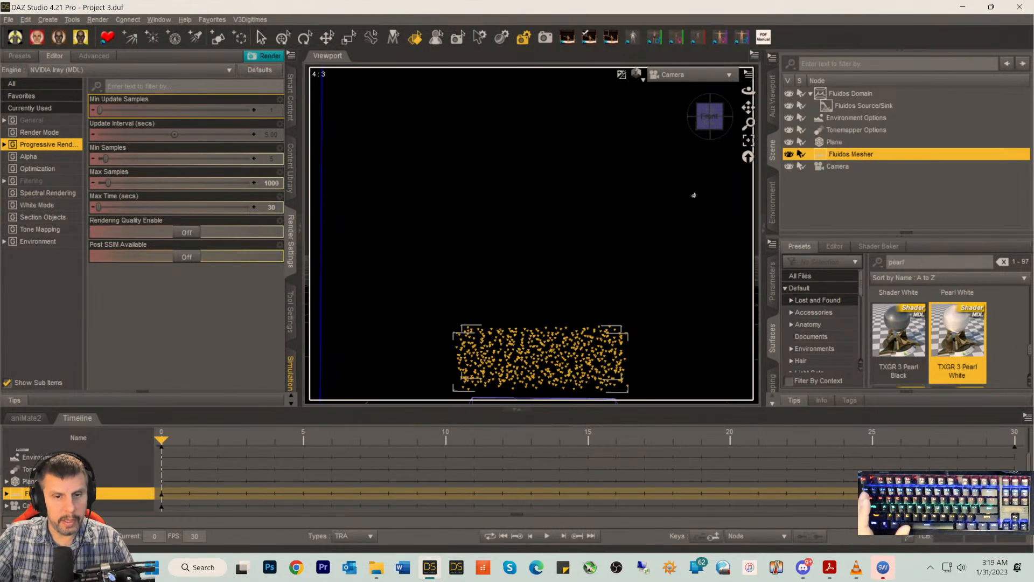
- Create a new spotlight named SpotLight and look through it in the viewport
{"action": "left_click", "coordinate": [195, 38]}
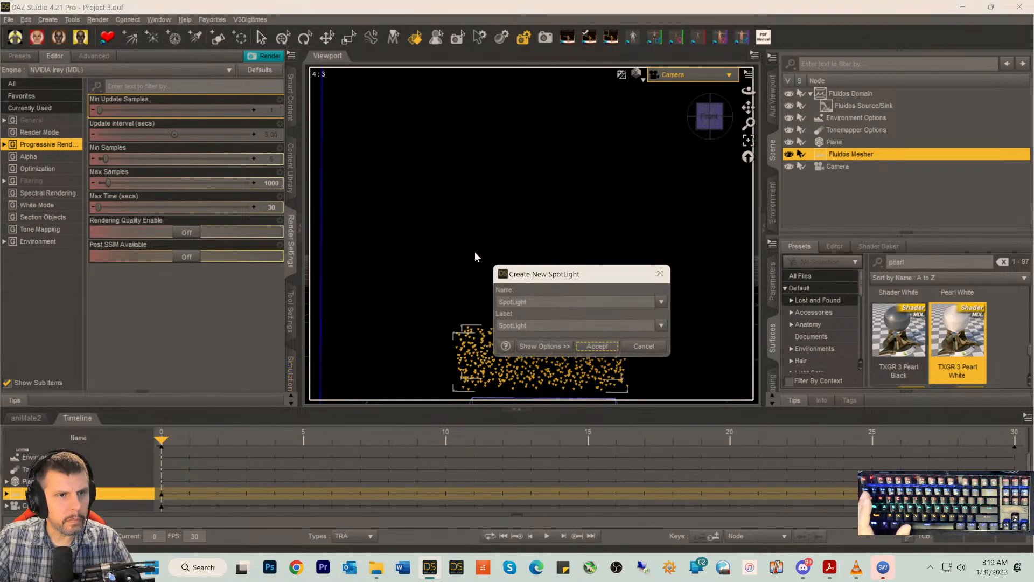
{"action": "left_click", "coordinate": [595, 347]}
{"action": "left_click", "coordinate": [679, 75]}
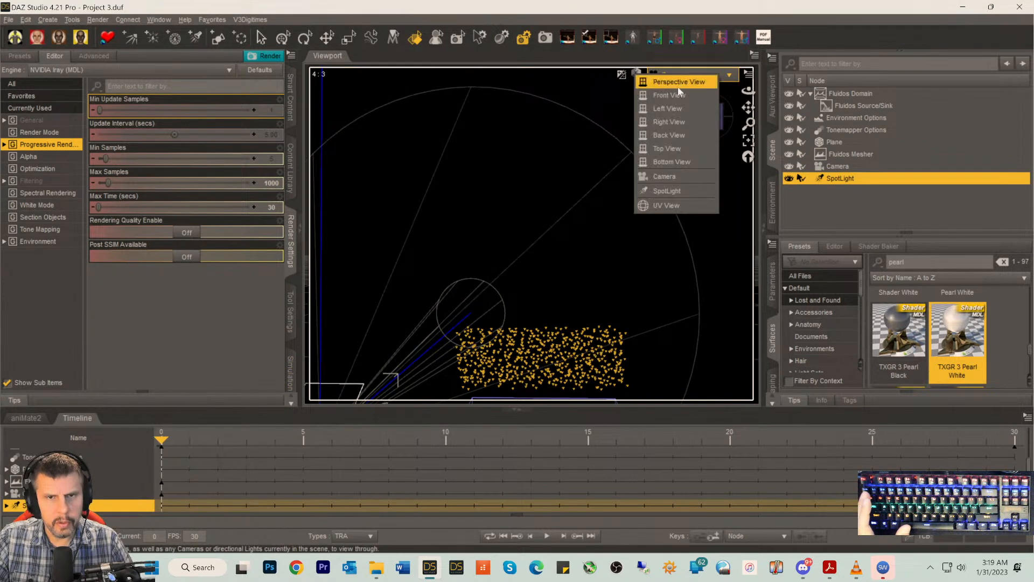
{"action": "left_click", "coordinate": [667, 191]}
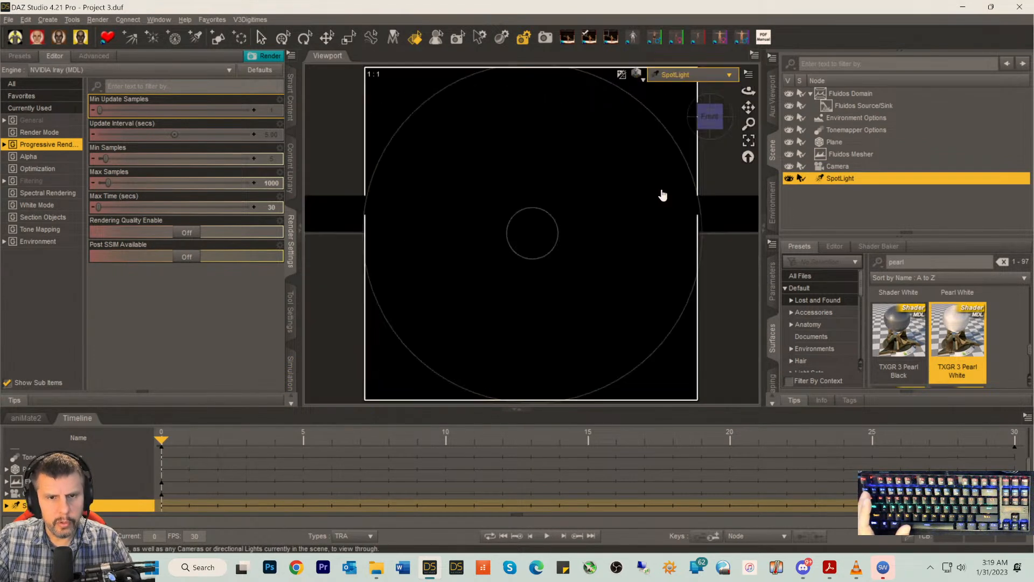
- Move the spotlight back and up behind the camera, aim it down at the fluid mesh, and return to the Camera view
{"action": "left_click", "coordinate": [717, 111]}
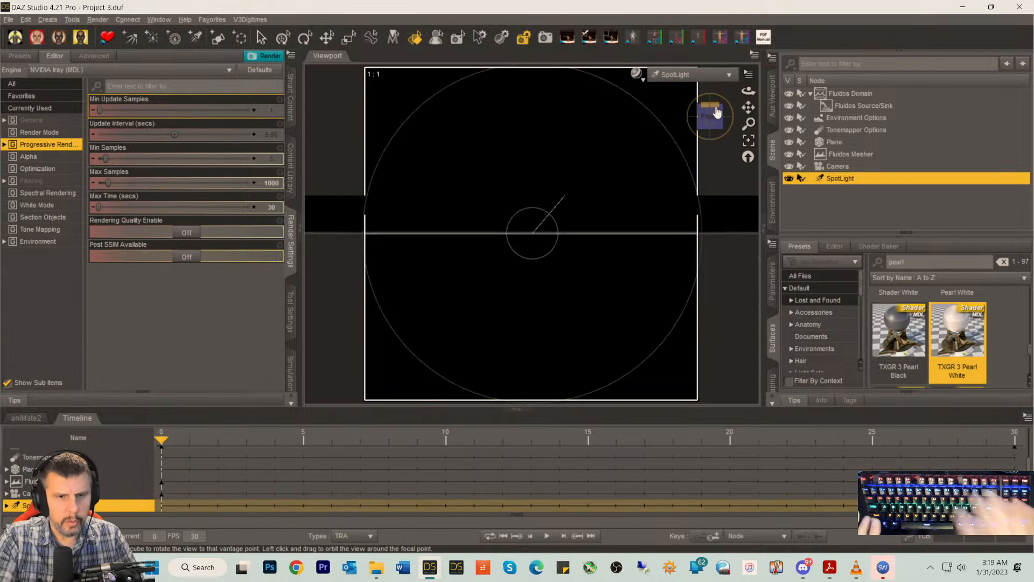
{"action": "left_click_drag", "start_coordinate": [748, 107], "coordinate": [748, 89]}
{"action": "scroll", "coordinate": [621, 288], "scroll_direction": "down", "scroll_amount": 6}
{"action": "scroll", "coordinate": [623, 273], "scroll_direction": "down", "scroll_amount": 3}
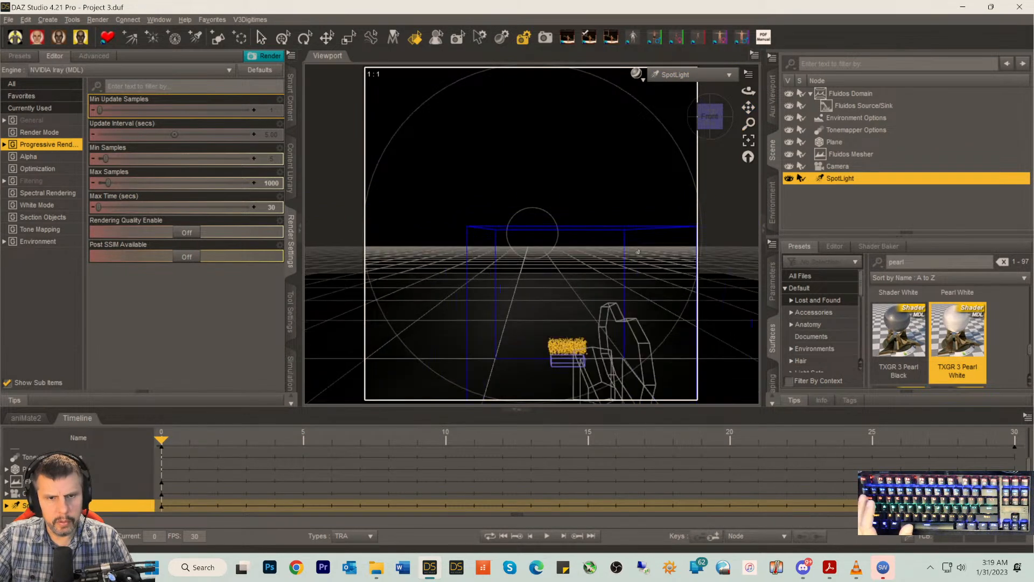
{"action": "left_click_drag", "start_coordinate": [748, 108], "coordinate": [715, 118]}
{"action": "scroll", "coordinate": [715, 117], "scroll_direction": "down", "scroll_amount": 3}
{"action": "scroll", "coordinate": [715, 117], "scroll_direction": "down", "scroll_amount": 3}
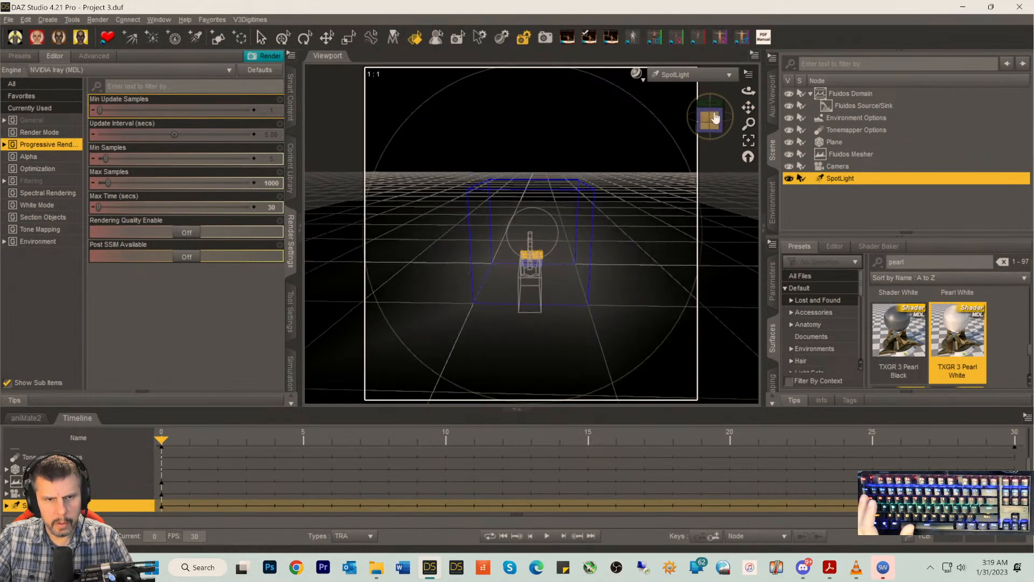
{"action": "left_click", "coordinate": [698, 77]}
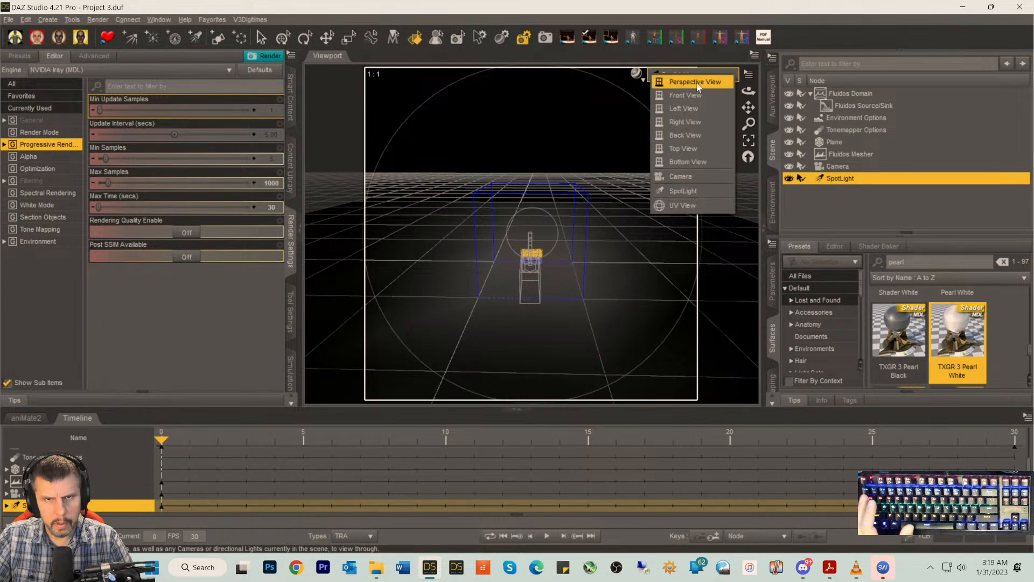
{"action": "left_click", "coordinate": [677, 175]}
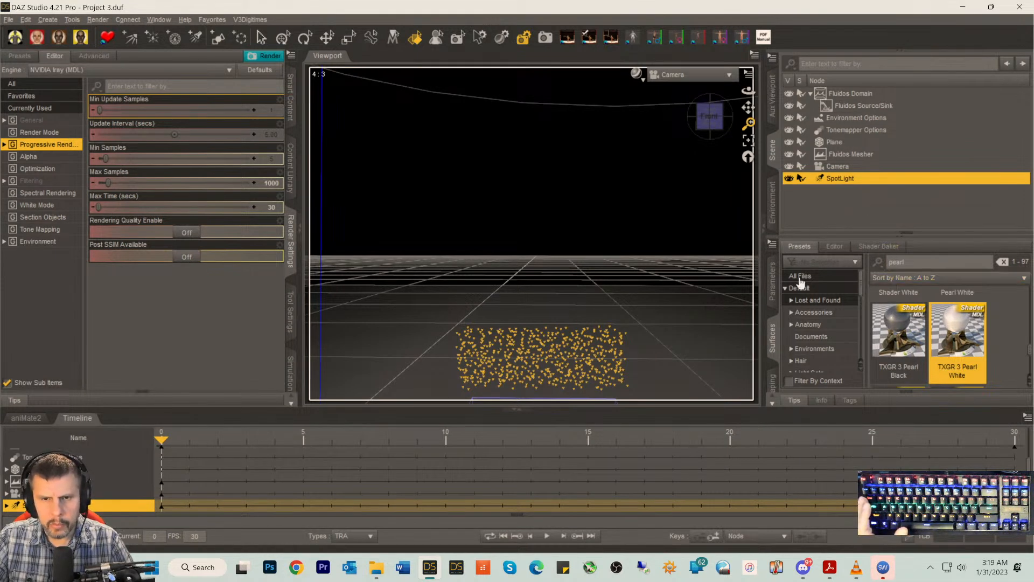
- Raise the SpotLight's Luminous Flux (Lumen) far above its default in the light's parameters
{"action": "left_click", "coordinate": [773, 296]}
{"action": "left_click", "coordinate": [813, 299]}
{"action": "scroll", "coordinate": [912, 317], "scroll_direction": "down", "scroll_amount": 1}
{"action": "scroll", "coordinate": [950, 343], "scroll_direction": "down", "scroll_amount": 10}
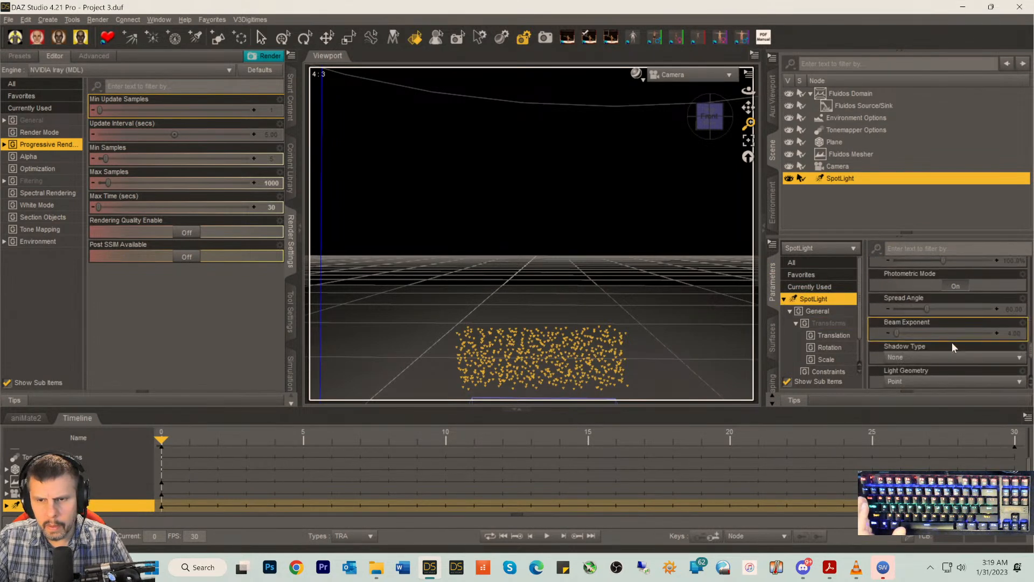
{"action": "scroll", "coordinate": [952, 342], "scroll_direction": "up", "scroll_amount": 4}
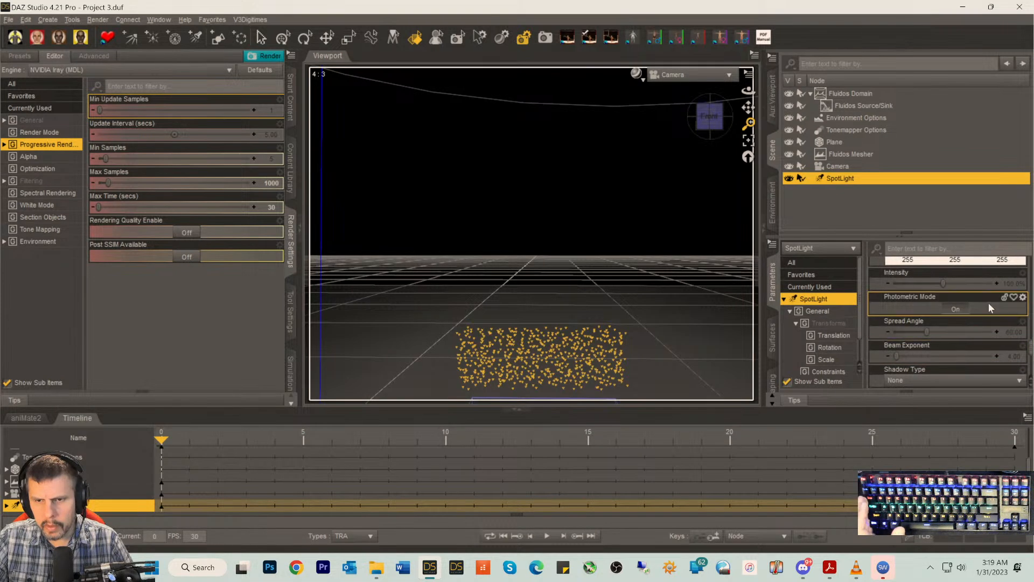
{"action": "scroll", "coordinate": [993, 314], "scroll_direction": "down", "scroll_amount": 6}
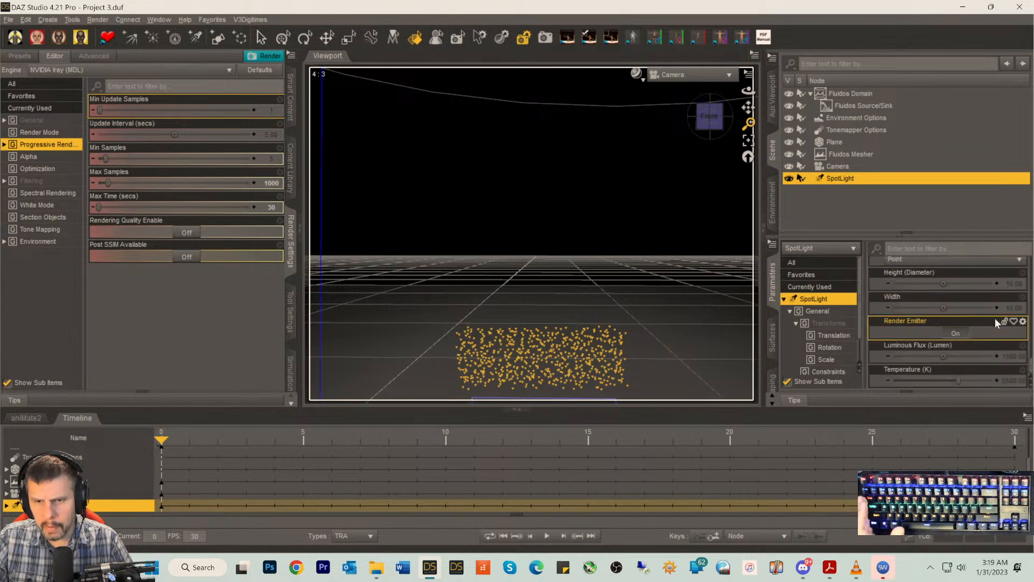
{"action": "left_click", "coordinate": [1009, 355]}
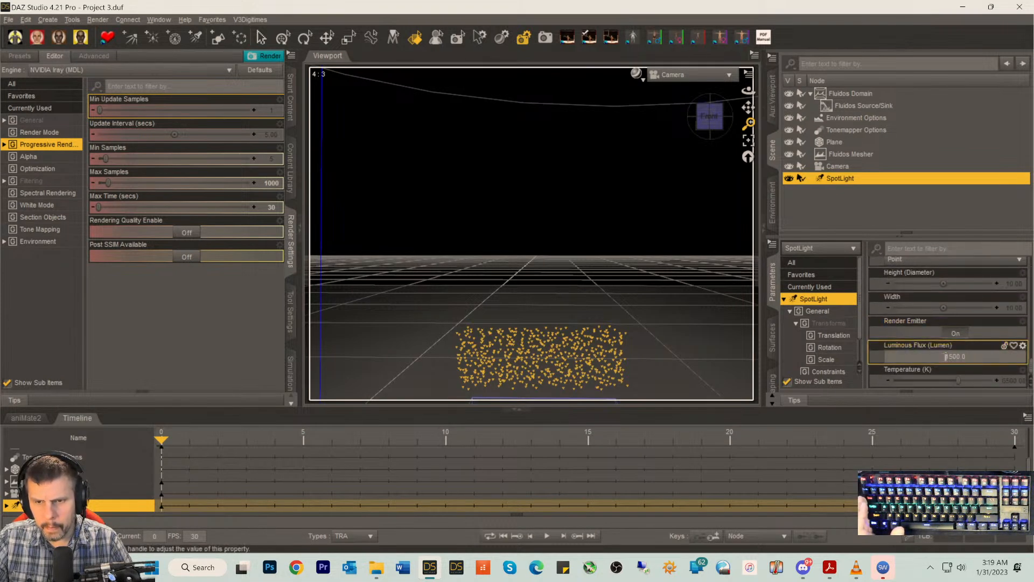
{"action": "key", "text": "Return"}
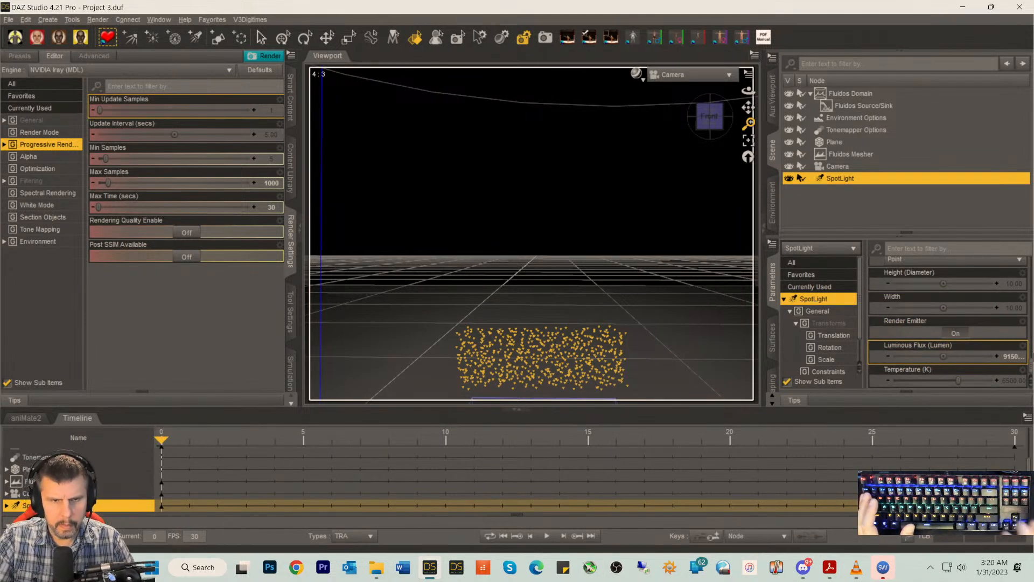
{"action": "scroll", "coordinate": [923, 280], "scroll_direction": "up", "scroll_amount": 1}
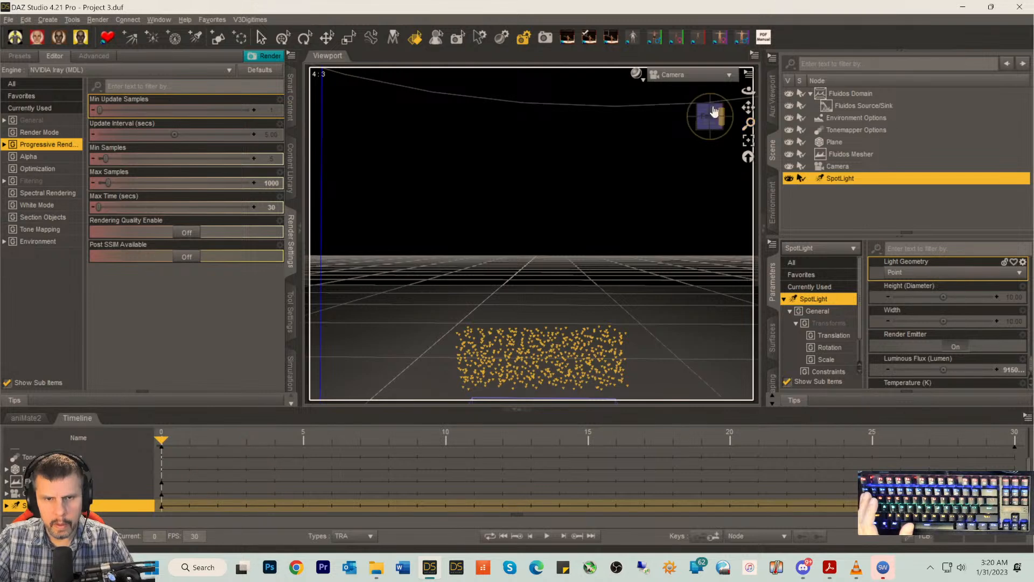
- Examine the placement of the spotlight, camera and fluid domain from the Right View and an orbited Perspective View
{"action": "left_click", "coordinate": [689, 74]}
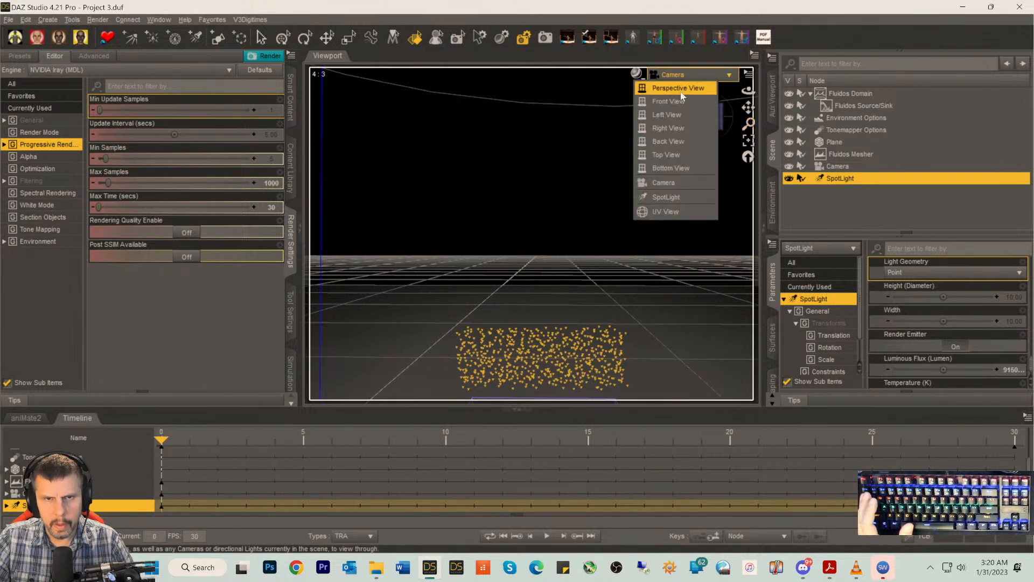
{"action": "left_click", "coordinate": [668, 128]}
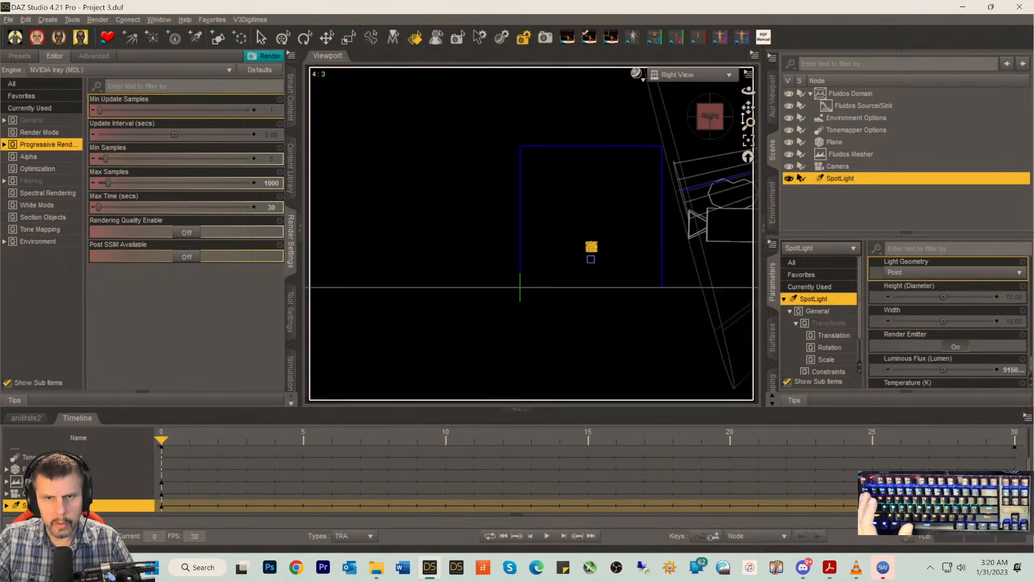
{"action": "left_click_drag", "start_coordinate": [748, 108], "coordinate": [601, 156]}
{"action": "left_click_drag", "start_coordinate": [690, 200], "coordinate": [683, 205]}
{"action": "scroll", "coordinate": [686, 201], "scroll_direction": "down", "scroll_amount": 3}
{"action": "left_click", "coordinate": [690, 183]}
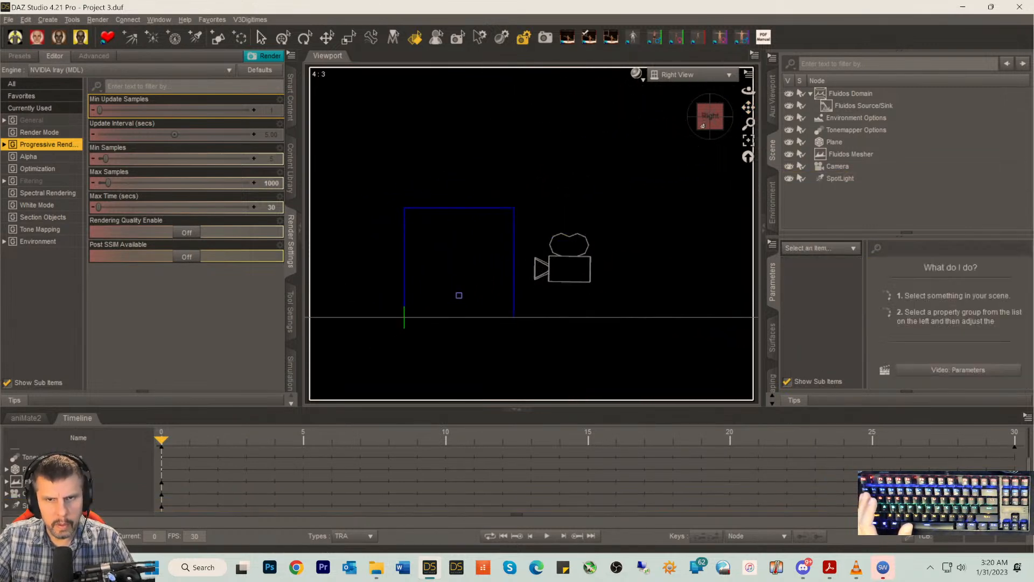
{"action": "left_click", "coordinate": [691, 75]}
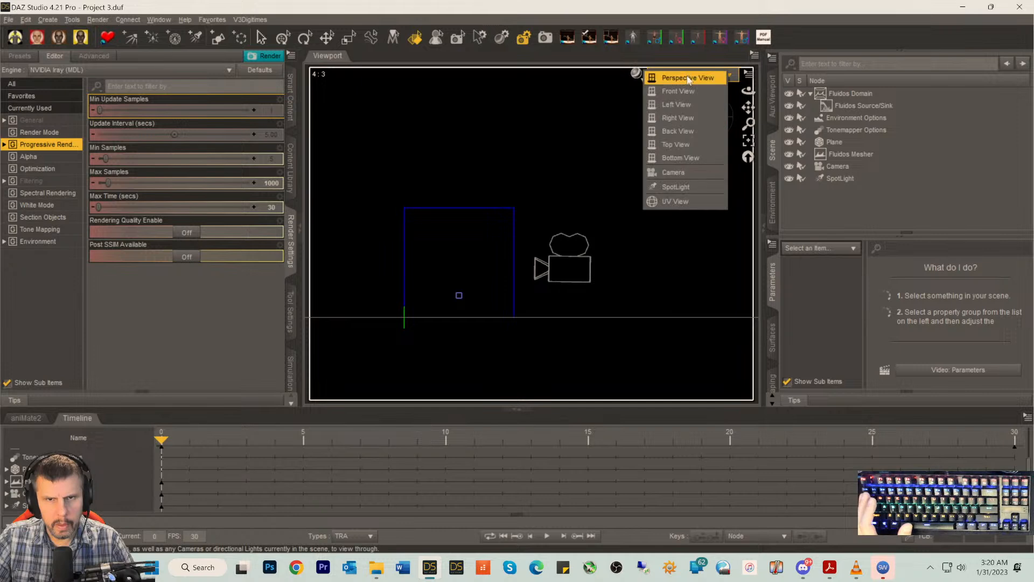
{"action": "left_click", "coordinate": [681, 77]}
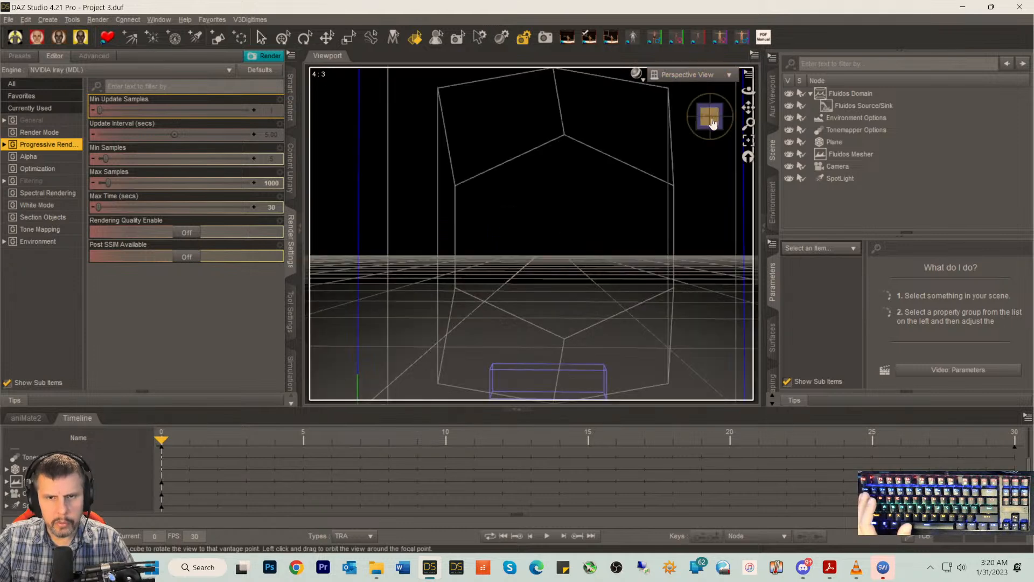
{"action": "left_click", "coordinate": [703, 117]}
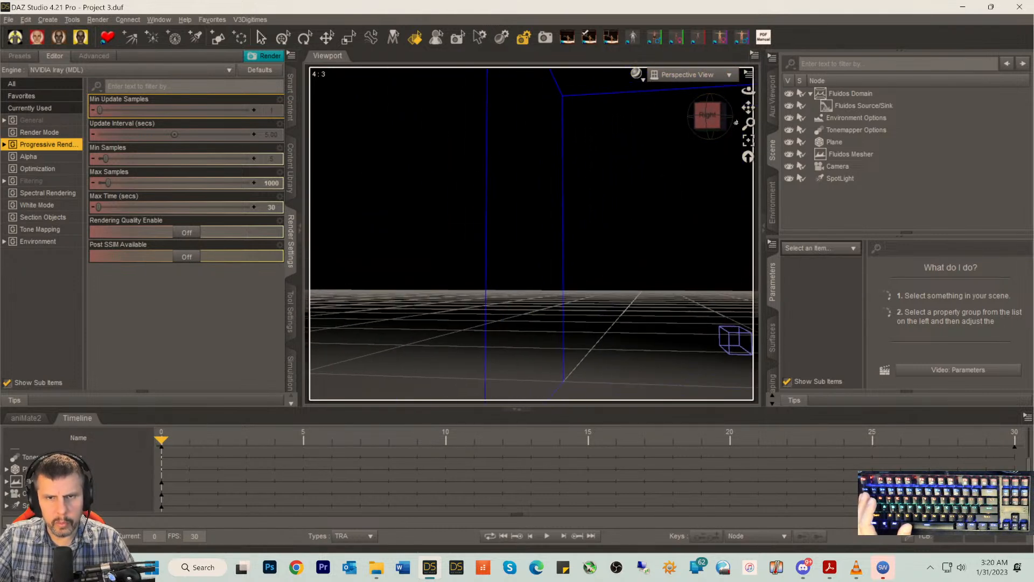
{"action": "right_click_drag", "start_coordinate": [748, 107], "coordinate": [738, 177]}
{"action": "left_click_drag", "start_coordinate": [709, 119], "coordinate": [738, 199]}
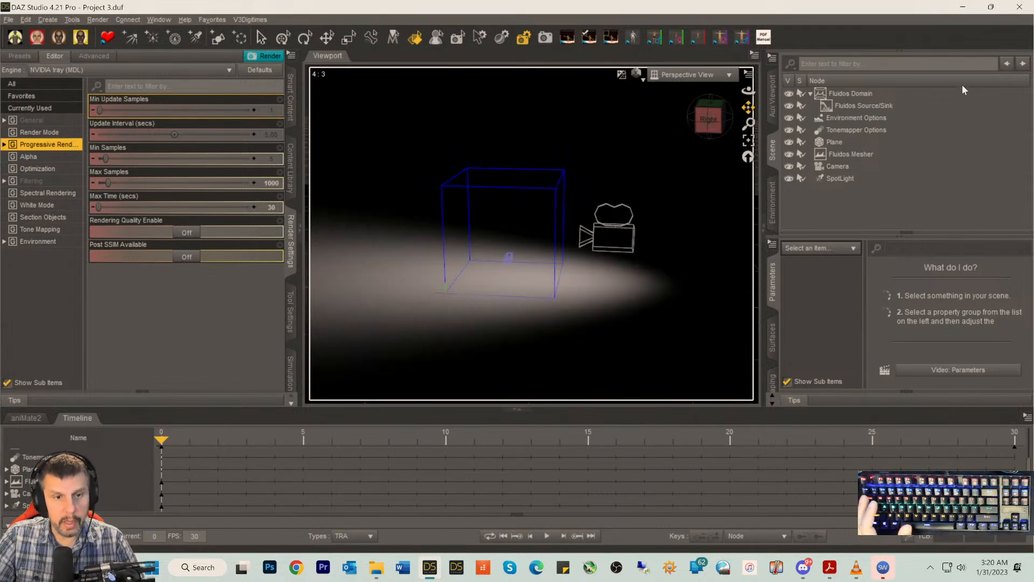
- Check the spotlight's alignment with the camera and fluid domain by orbiting the Perspective View, and return to the Camera view
{"action": "left_click_drag", "start_coordinate": [712, 117], "coordinate": [692, 102]}
{"action": "left_click", "coordinate": [683, 76]}
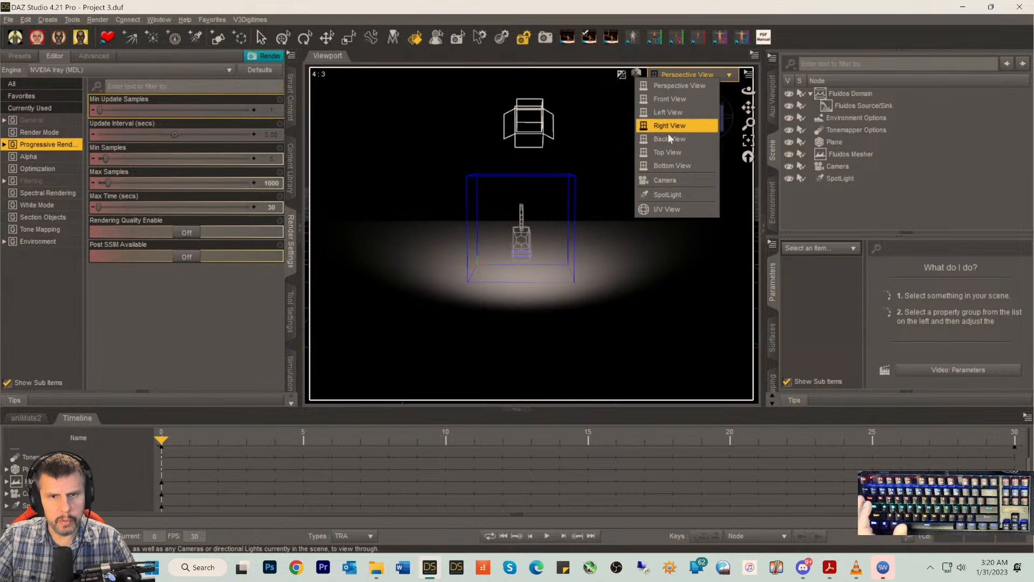
{"action": "left_click", "coordinate": [663, 177]}
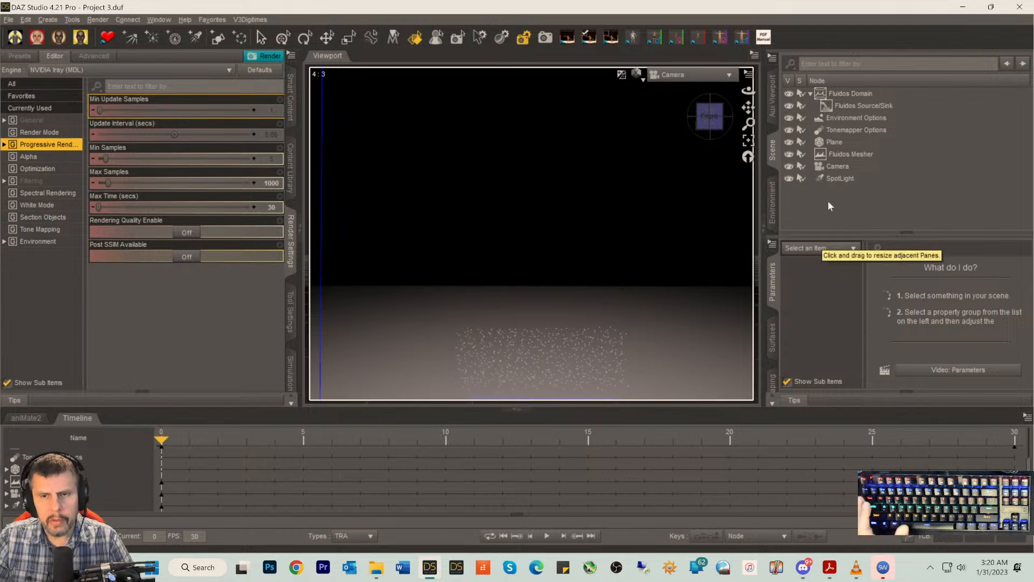
- Select the Plane and its surface as the shader target, and bring up the surface shader presets
{"action": "left_click", "coordinate": [835, 142]}
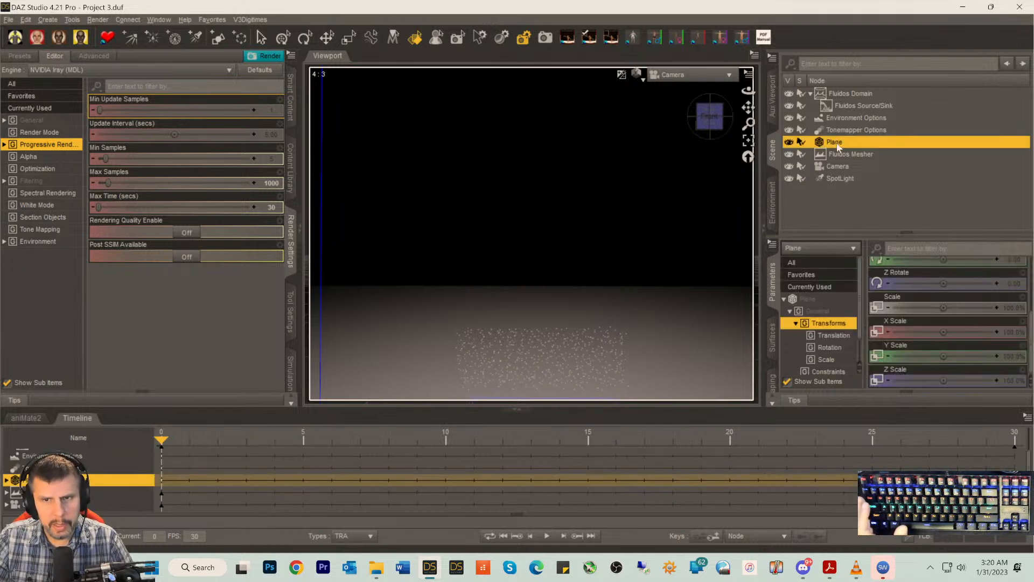
{"action": "scroll", "coordinate": [981, 261], "scroll_direction": "up", "scroll_amount": 1}
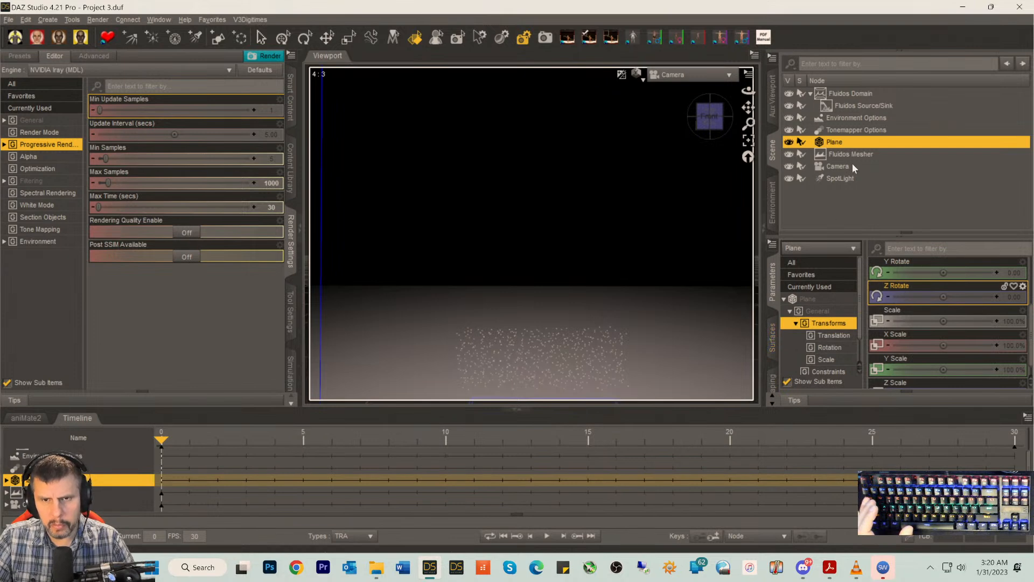
{"action": "left_click", "coordinate": [772, 337]}
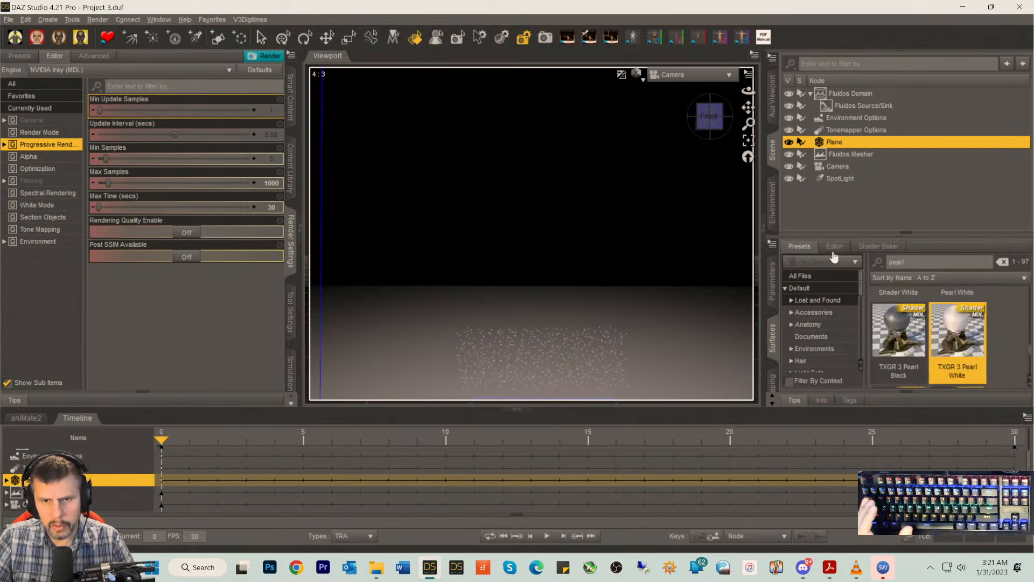
{"action": "left_click", "coordinate": [834, 247]}
{"action": "left_click", "coordinate": [816, 308]}
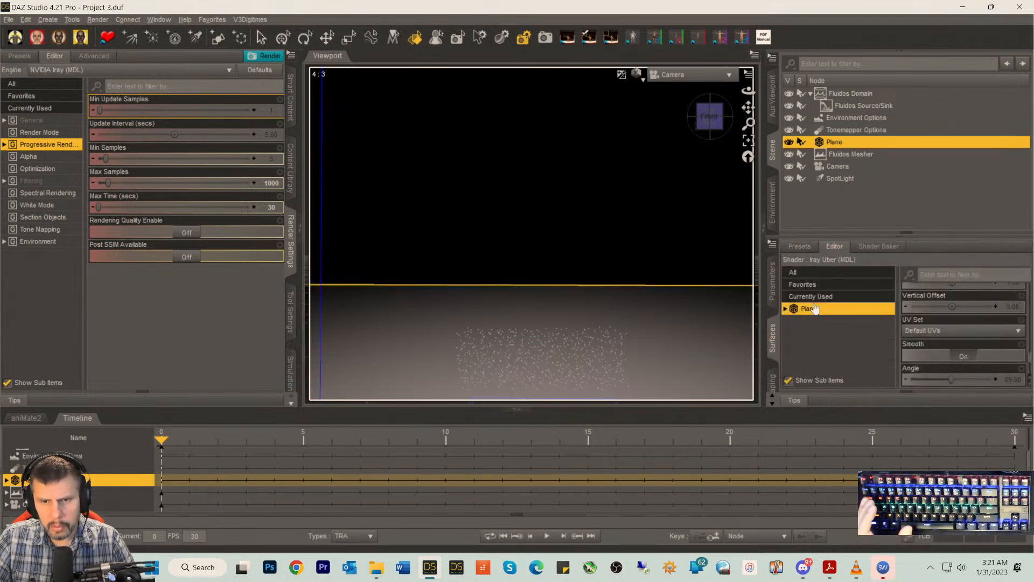
{"action": "left_click", "coordinate": [800, 247]}
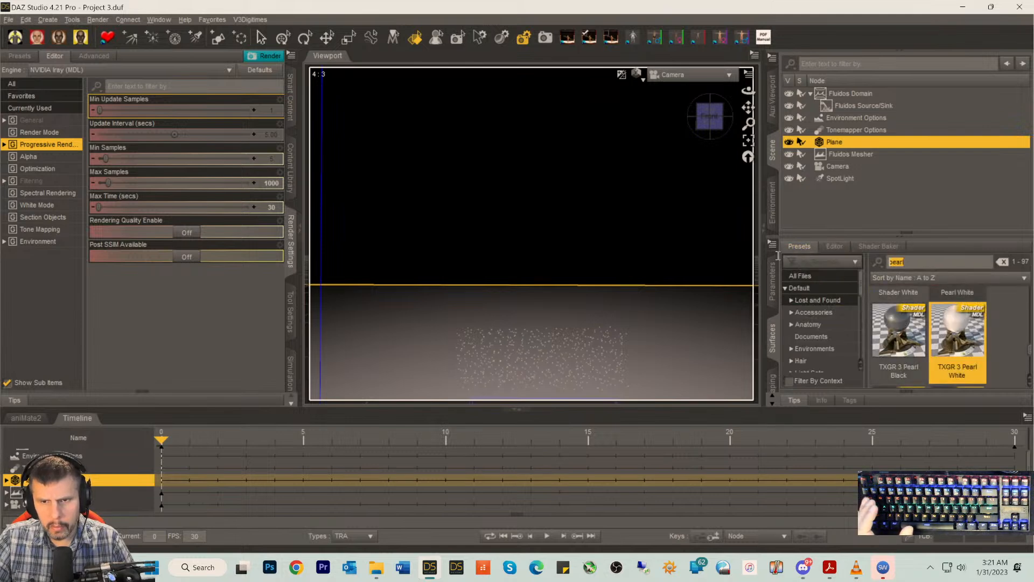
- Search the shader presets for chrome and apply the MG Metal Cloudy Chrome shader to the plane
{"action": "type", "text": "chrome"}
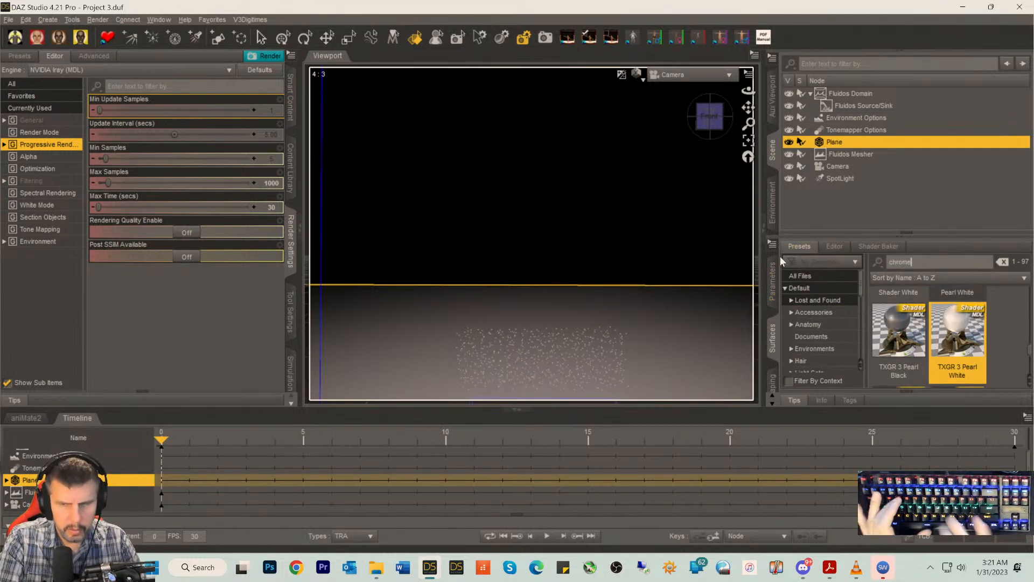
{"action": "double_click", "coordinate": [895, 334]}
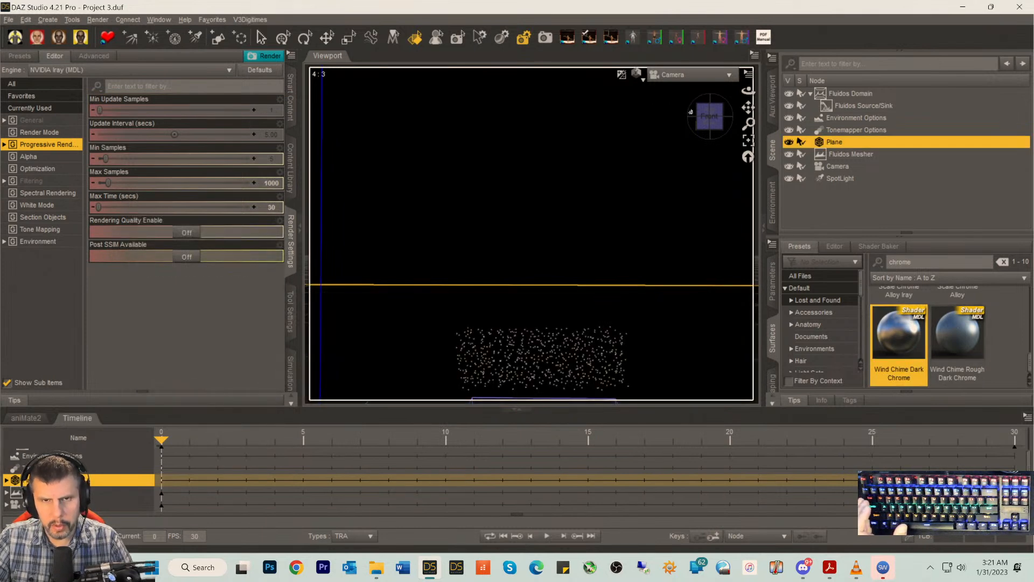
{"action": "scroll", "coordinate": [920, 335], "scroll_direction": "up", "scroll_amount": 5}
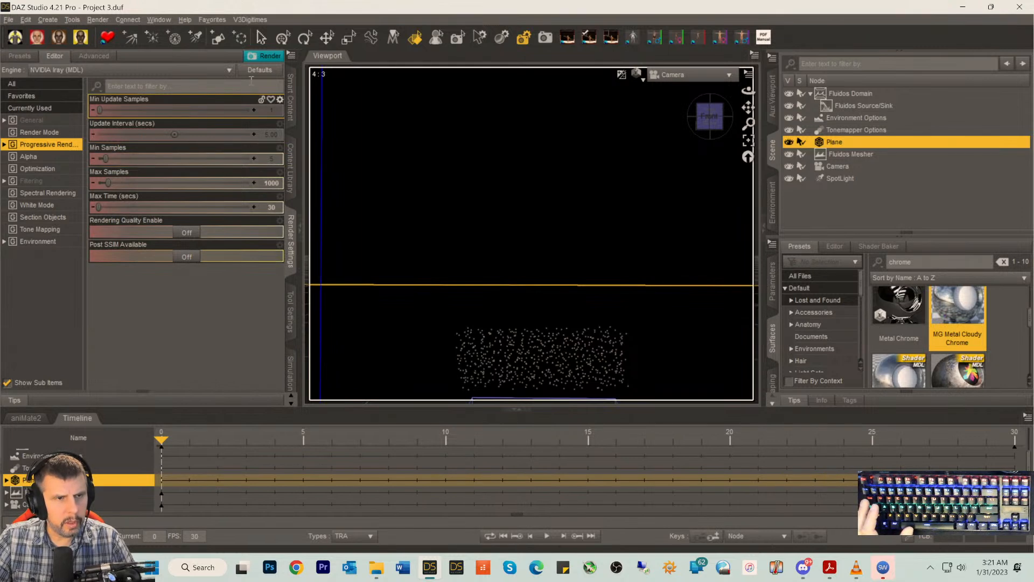
- Render the animation, overwriting Fluidos Fire Render.avi, and save it with the Full Frames (Uncompressed) compressor
{"action": "left_click", "coordinate": [266, 58]}
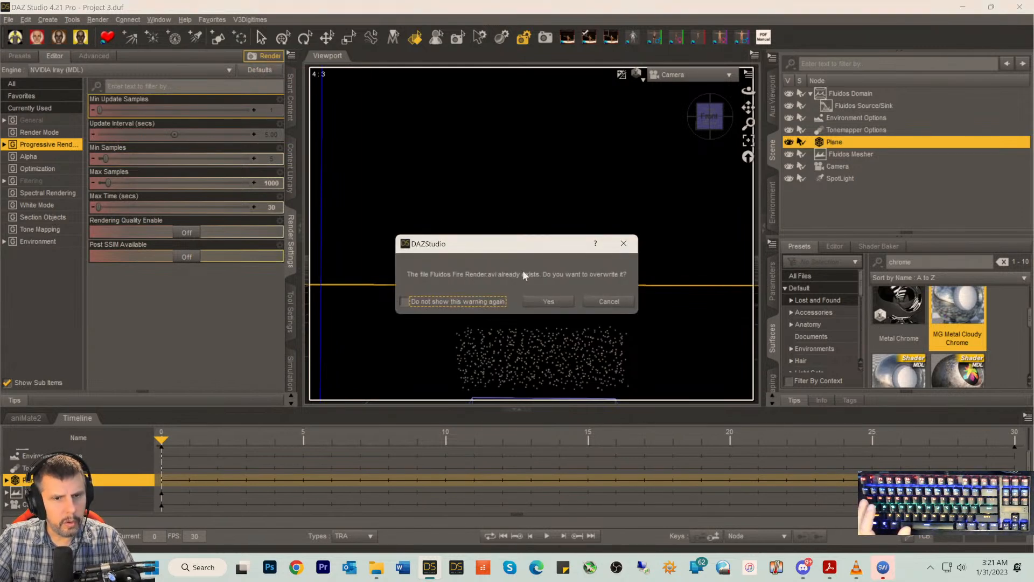
{"action": "left_click", "coordinate": [548, 301]}
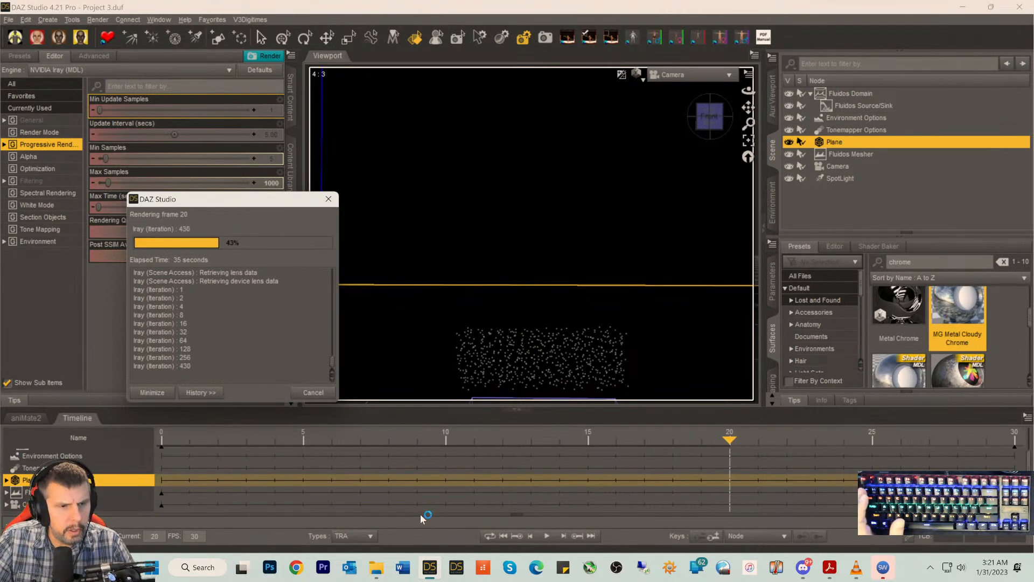
{"action": "mouse_move", "coordinate": [429, 570]}
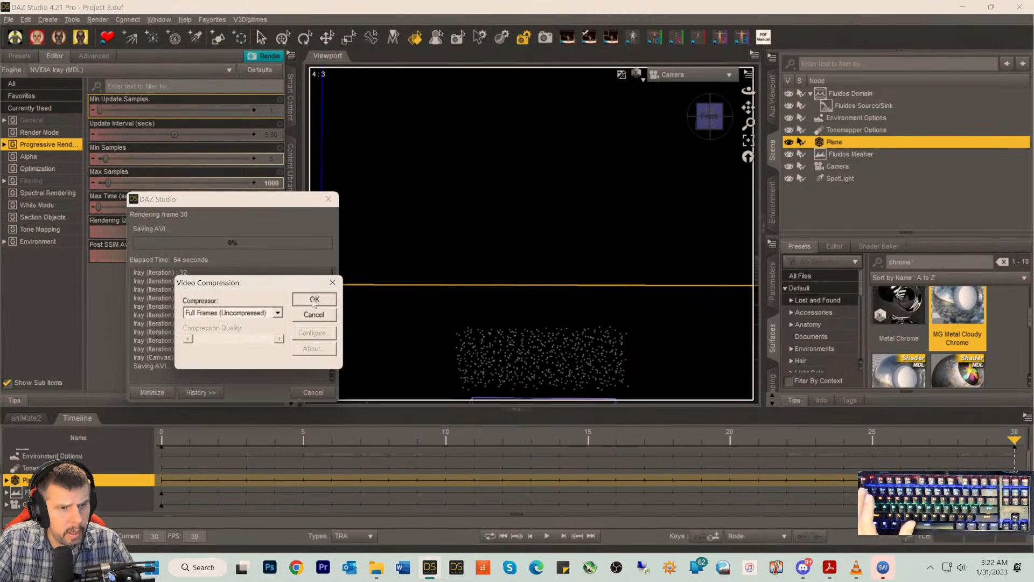
{"action": "left_click", "coordinate": [314, 299]}
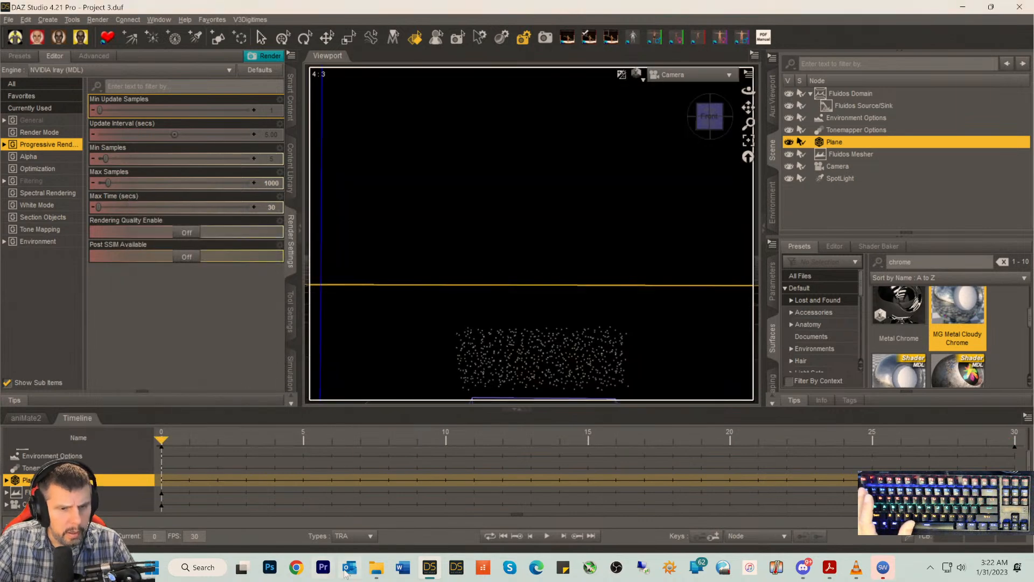
- Open Fluidos Fire Render.avi from the Fluidos Project 3 folder, watch it enlarged, and close the video and the folder
{"action": "left_click", "coordinate": [376, 567]}
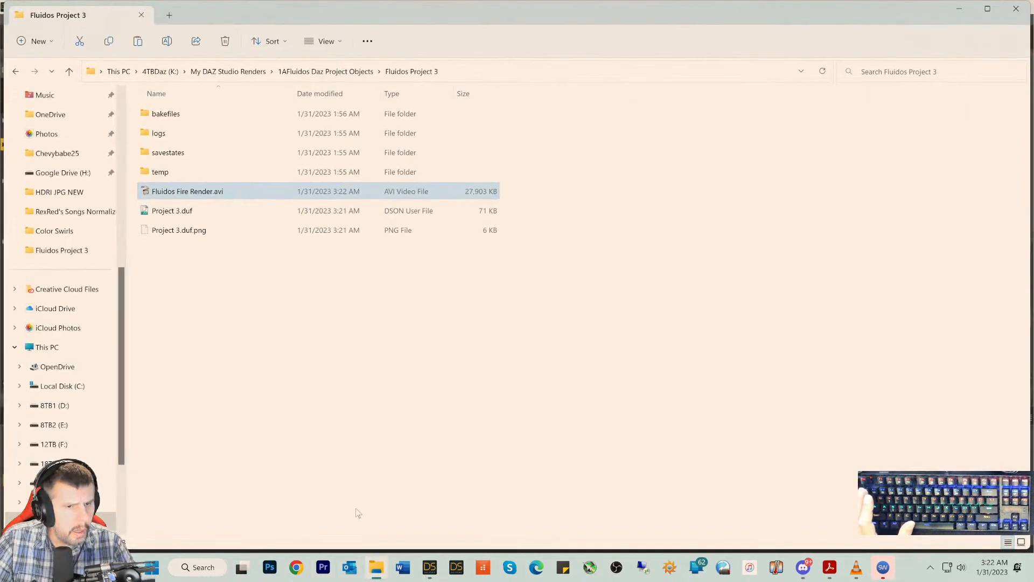
{"action": "double_click", "coordinate": [143, 194]}
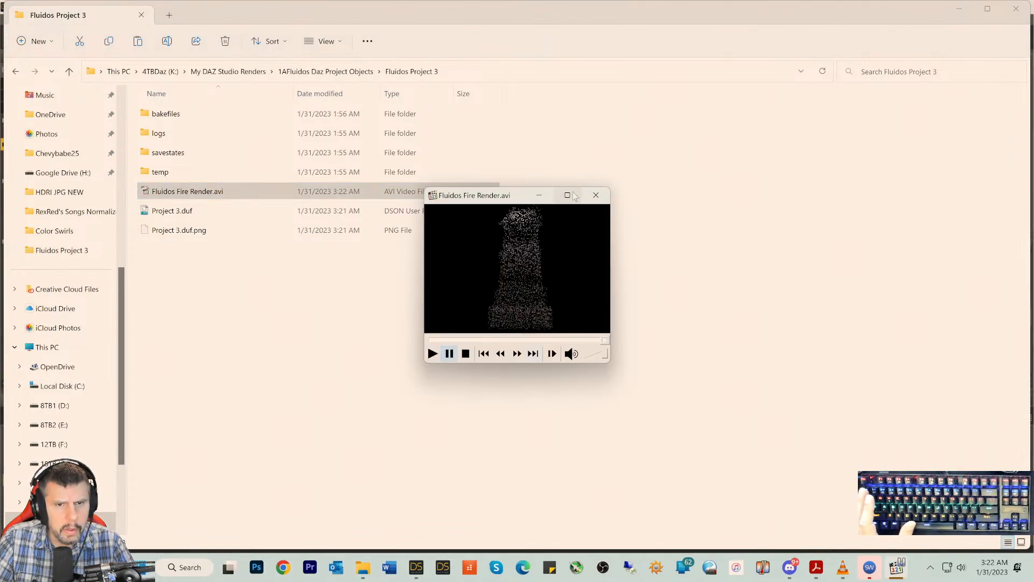
{"action": "left_click", "coordinate": [567, 195]}
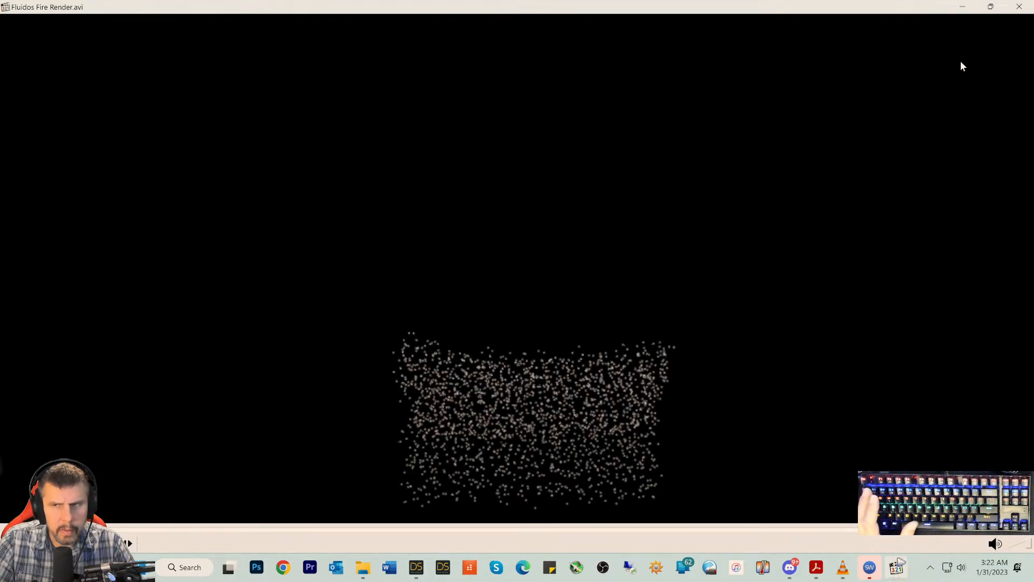
{"action": "left_click", "coordinate": [1019, 6]}
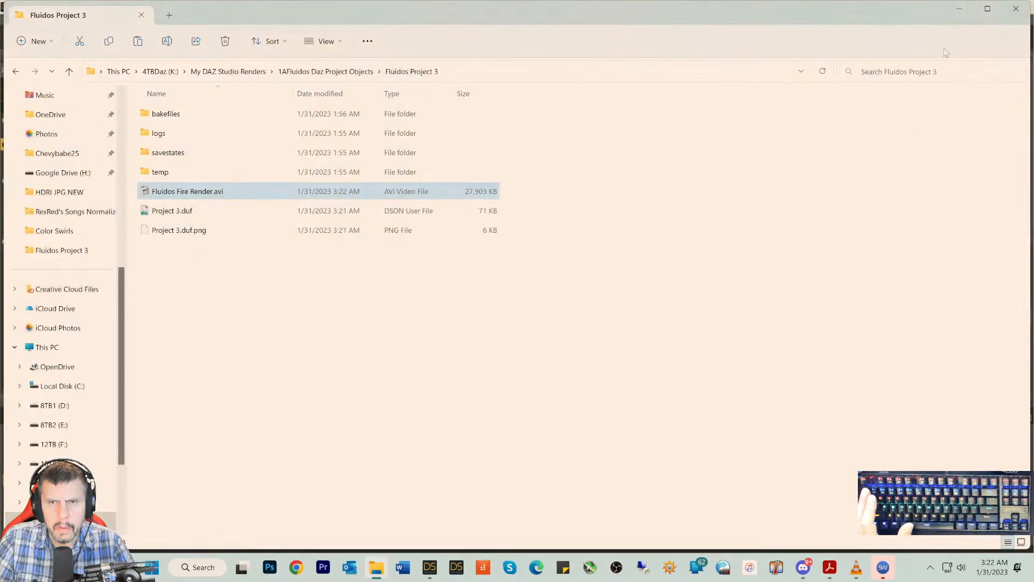
{"action": "left_click", "coordinate": [1015, 9]}
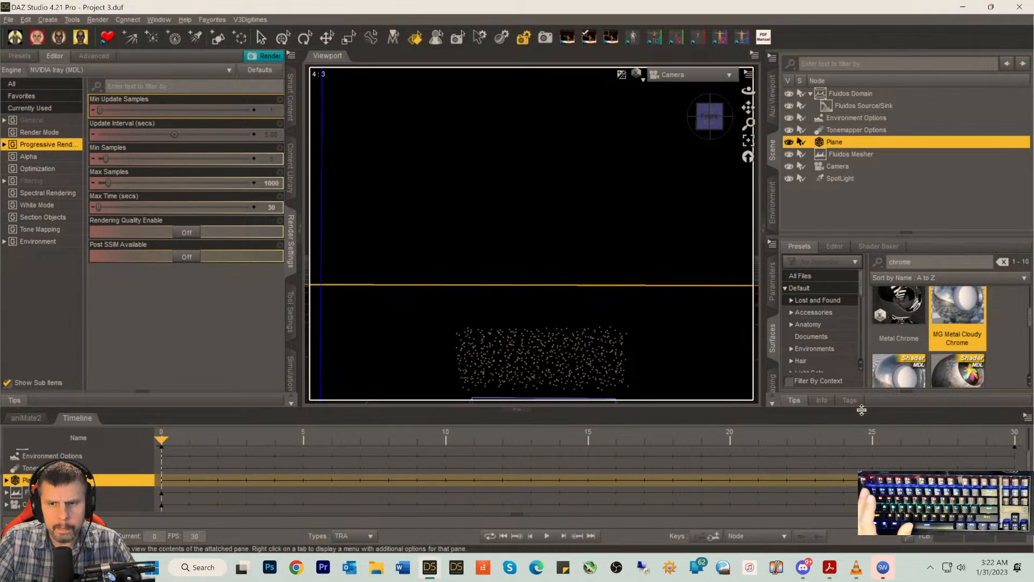
- Select the Fluidos Mesher and its surface, and apply the MDL chrome shader below MG Metal Cloudy Chrome
{"action": "left_click", "coordinate": [836, 157]}
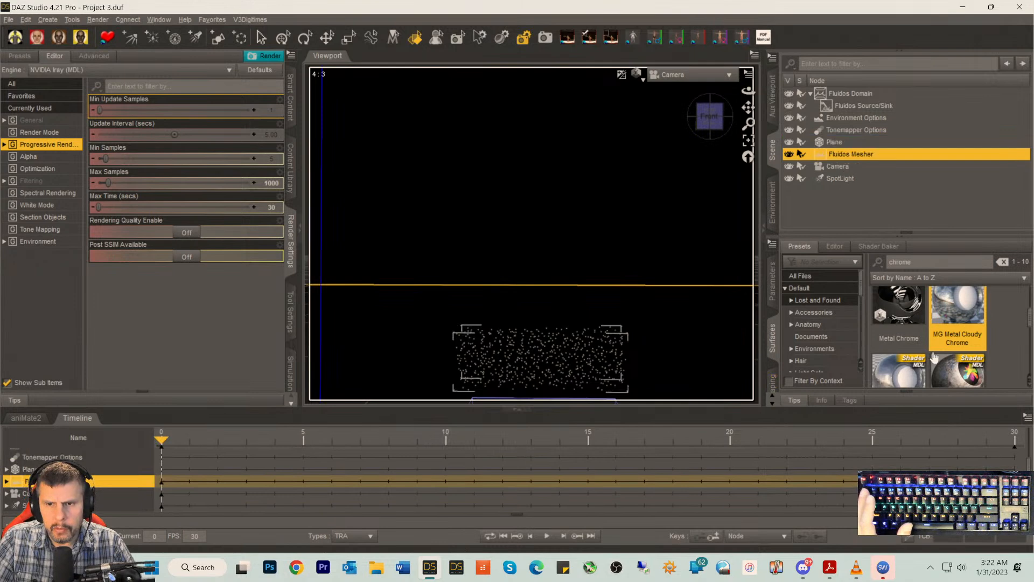
{"action": "double_click", "coordinate": [947, 374]}
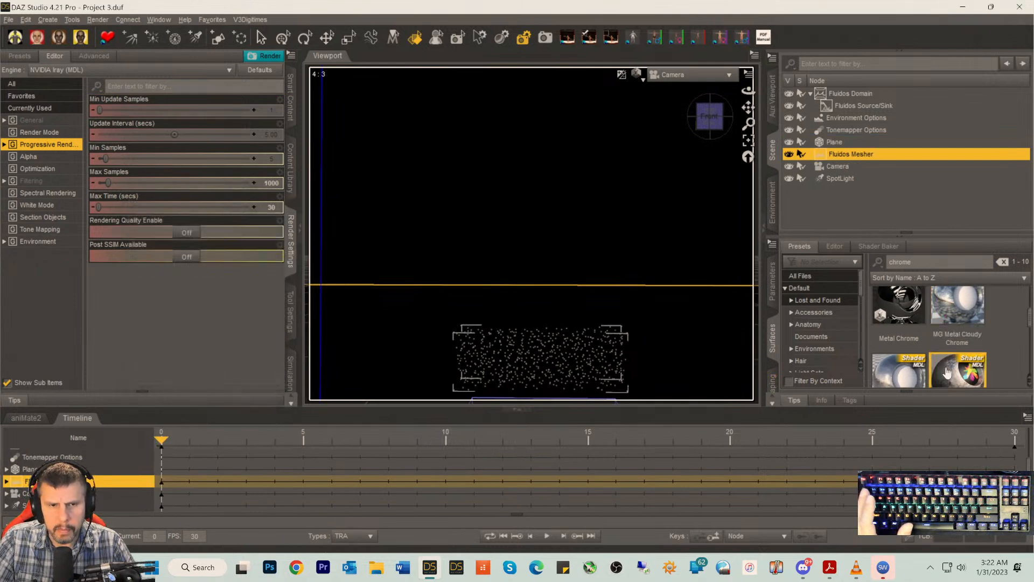
{"action": "left_click", "coordinate": [836, 246]}
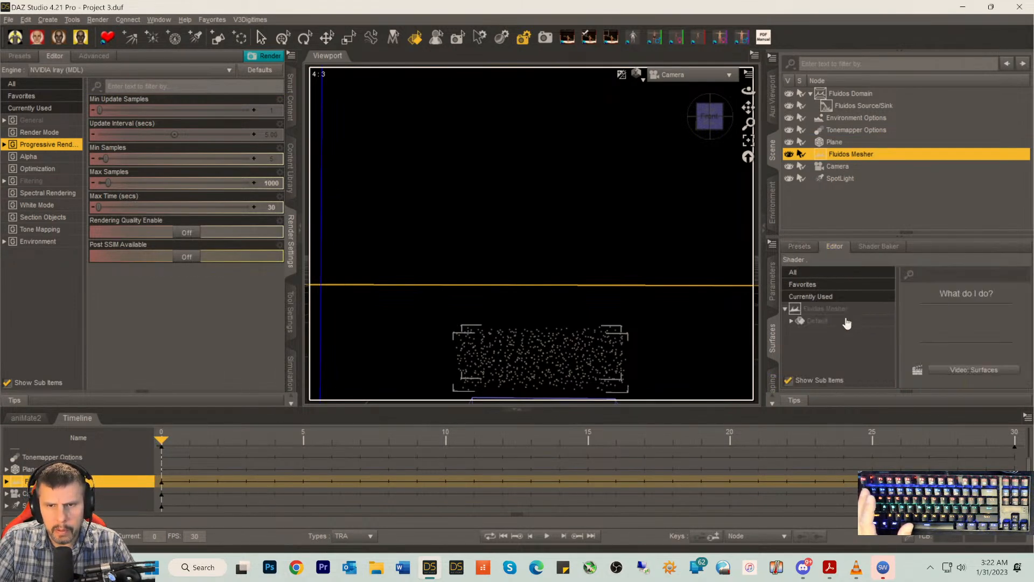
{"action": "left_click", "coordinate": [817, 312]}
{"action": "left_click", "coordinate": [800, 248]}
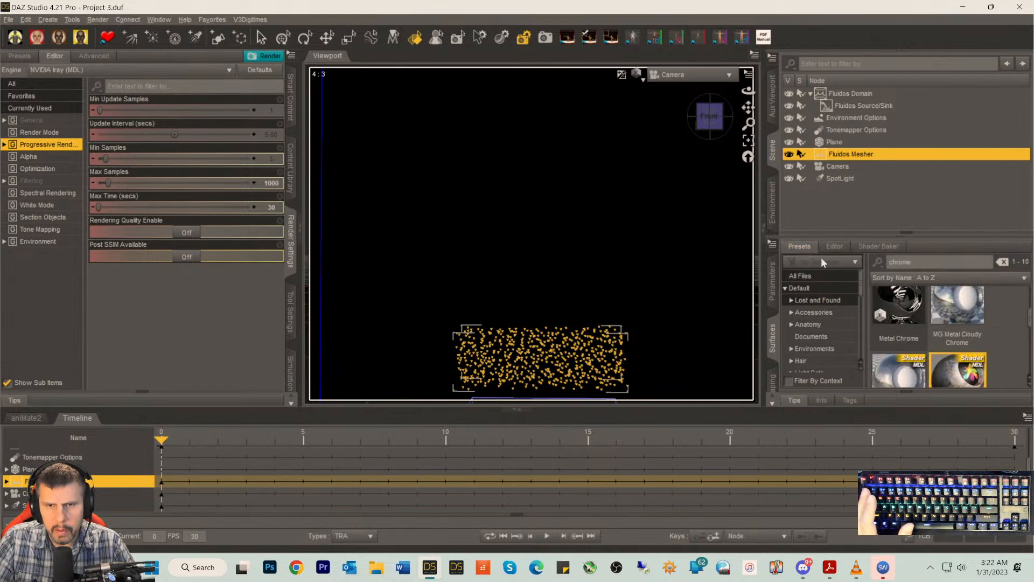
{"action": "double_click", "coordinate": [958, 379]}
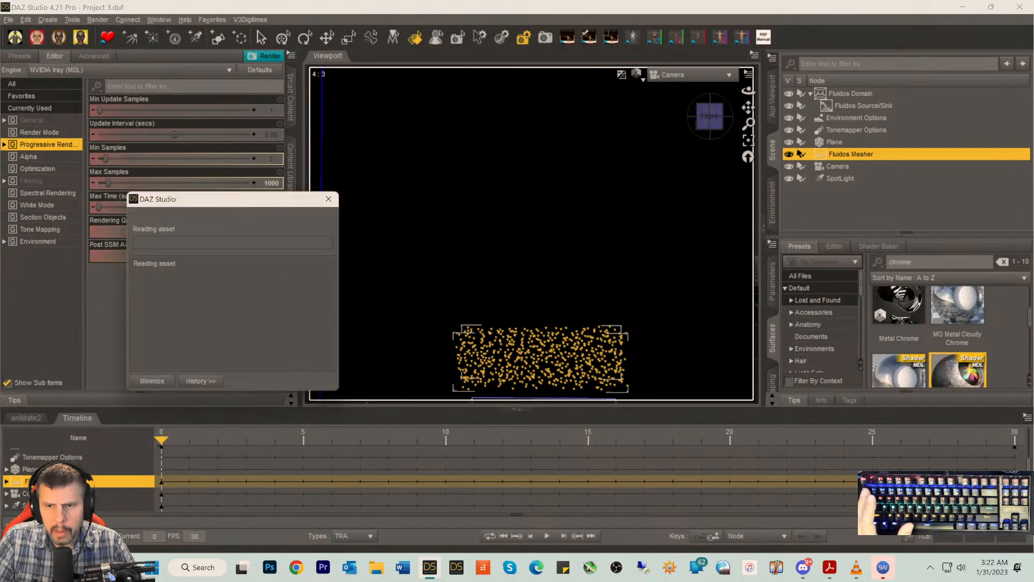
- Toggle the selection of the Fluidos Mesher's surface to compare the particles' look with and without highlighting
{"action": "left_click", "coordinate": [836, 247]}
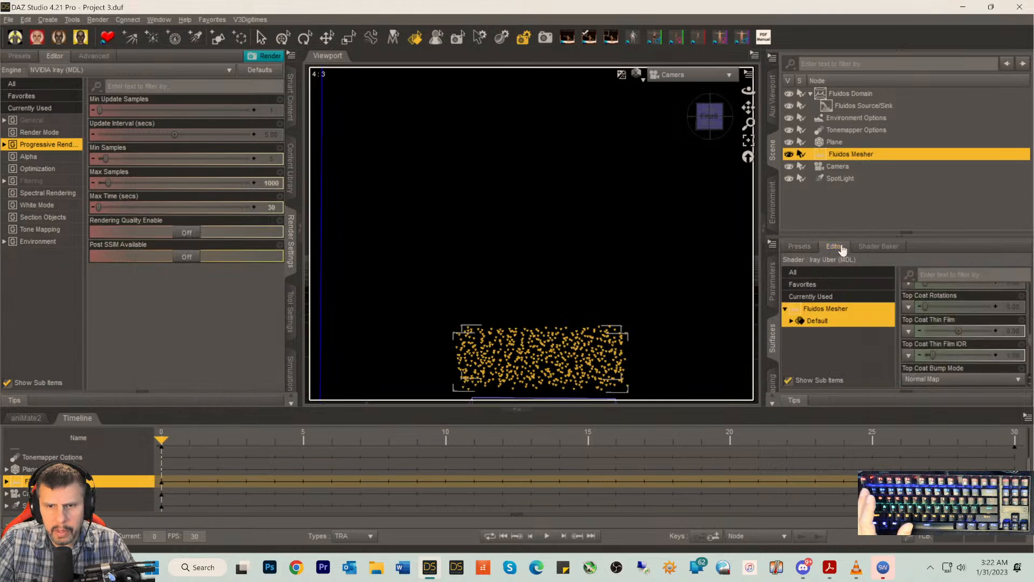
{"action": "left_click", "coordinate": [814, 334]}
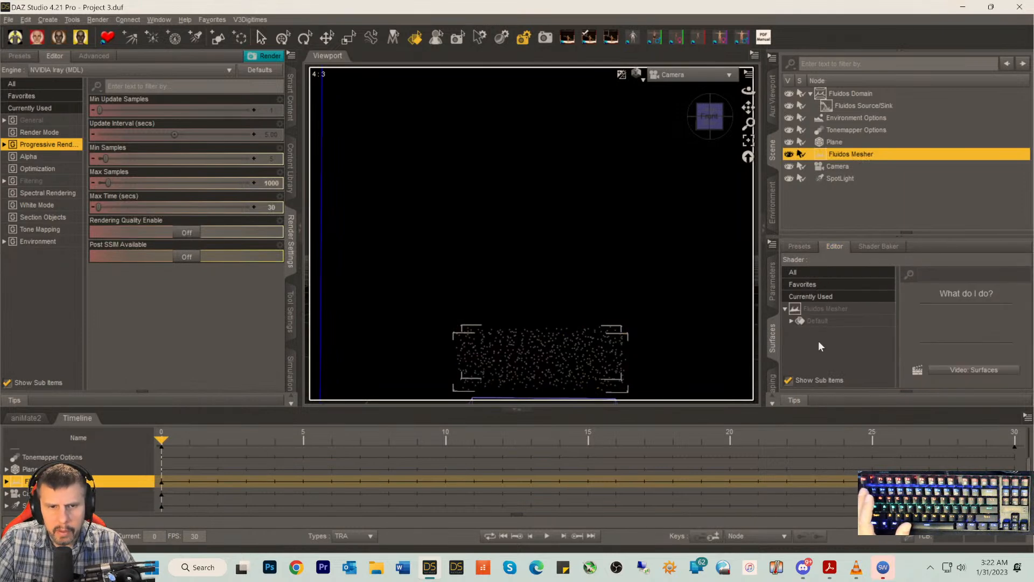
{"action": "left_click", "coordinate": [815, 311]}
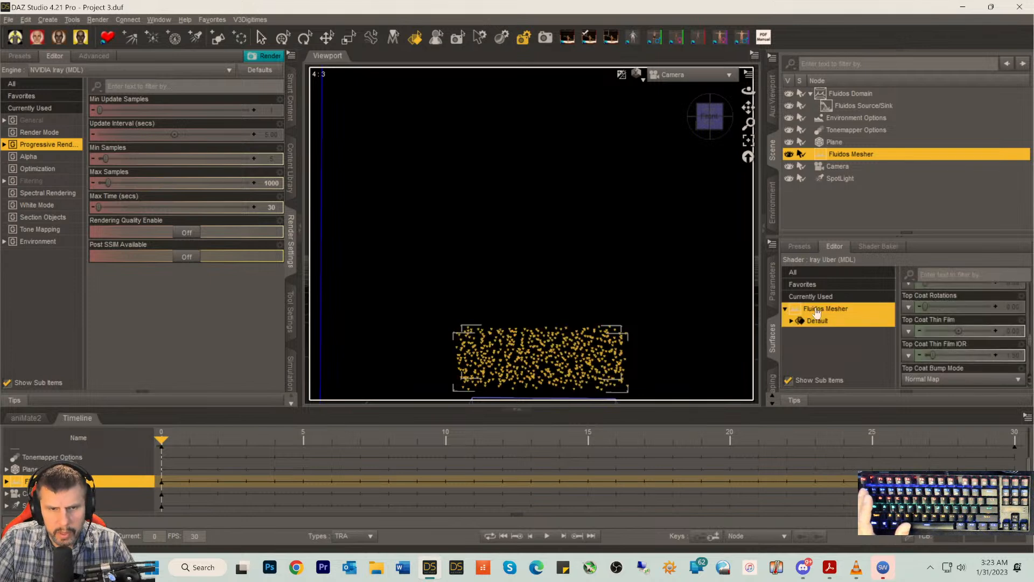
{"action": "left_click", "coordinate": [813, 337]}
{"action": "left_click", "coordinate": [816, 312]}
{"action": "left_click", "coordinate": [814, 341]}
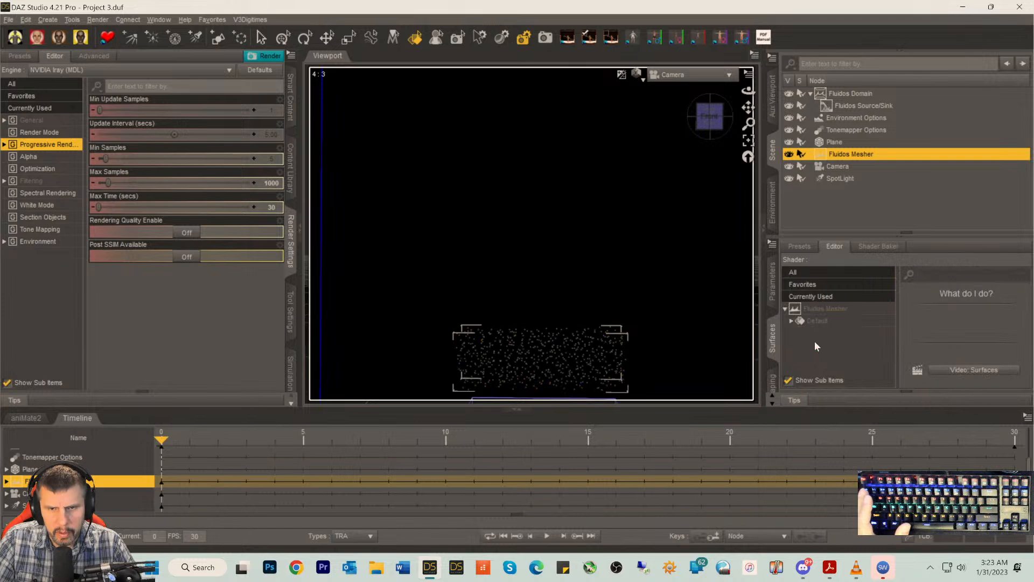
{"action": "left_click", "coordinate": [818, 314]}
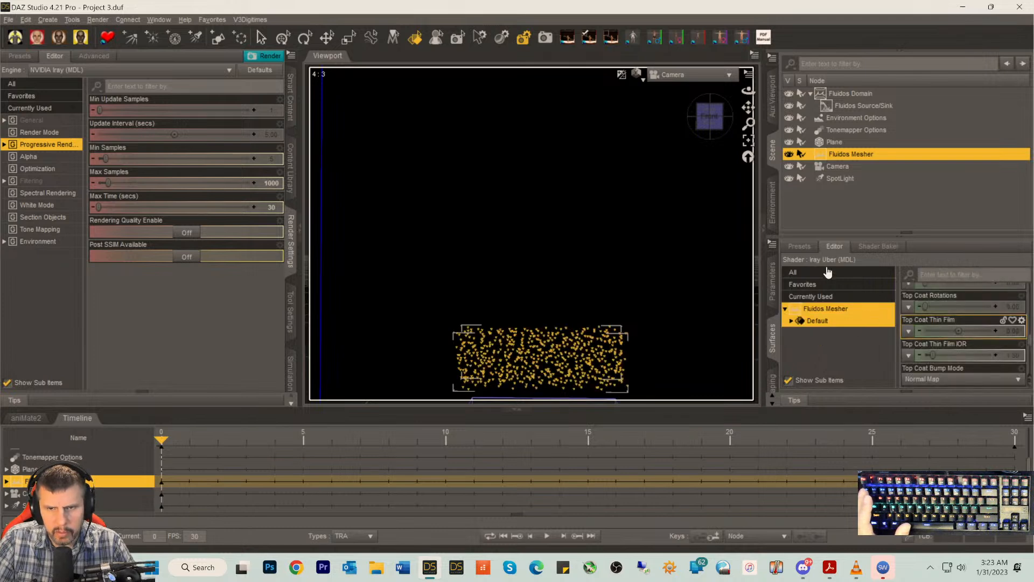
- Apply the Metal Chrome preset to the selected Fluidos Mesher surface
{"action": "left_click", "coordinate": [799, 246]}
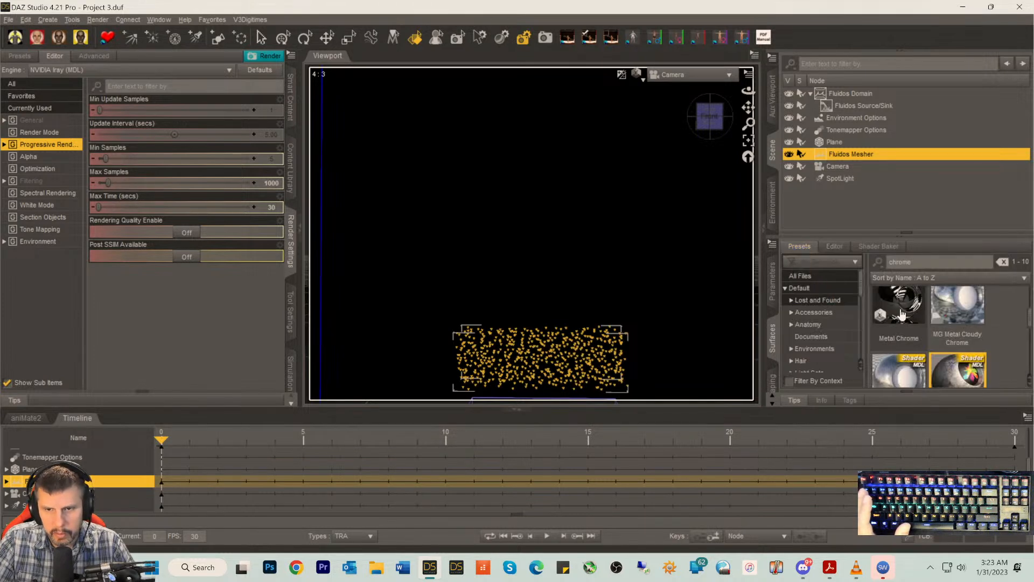
{"action": "left_click", "coordinate": [834, 249]}
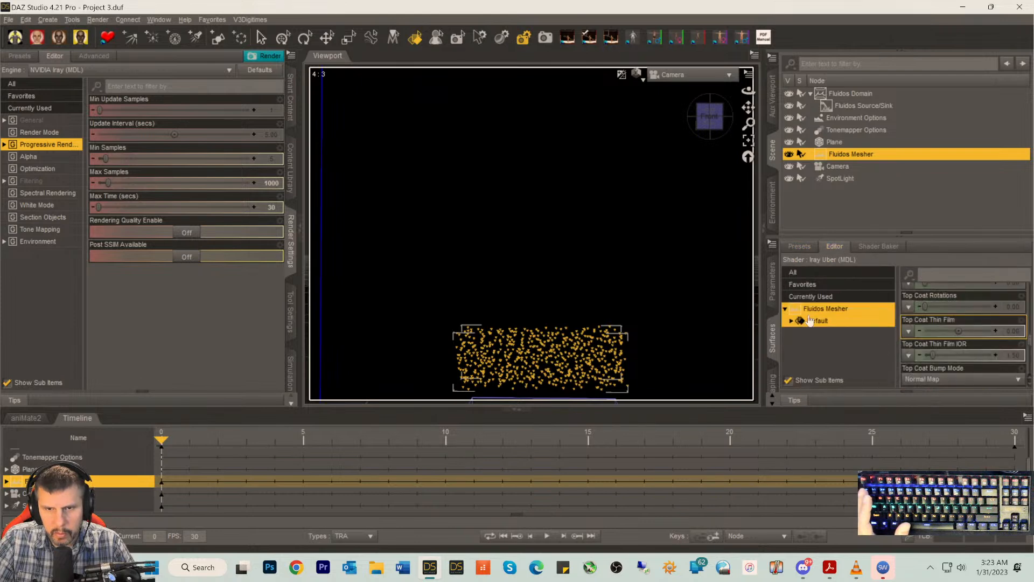
{"action": "left_click", "coordinate": [799, 246]}
{"action": "double_click", "coordinate": [896, 310]}
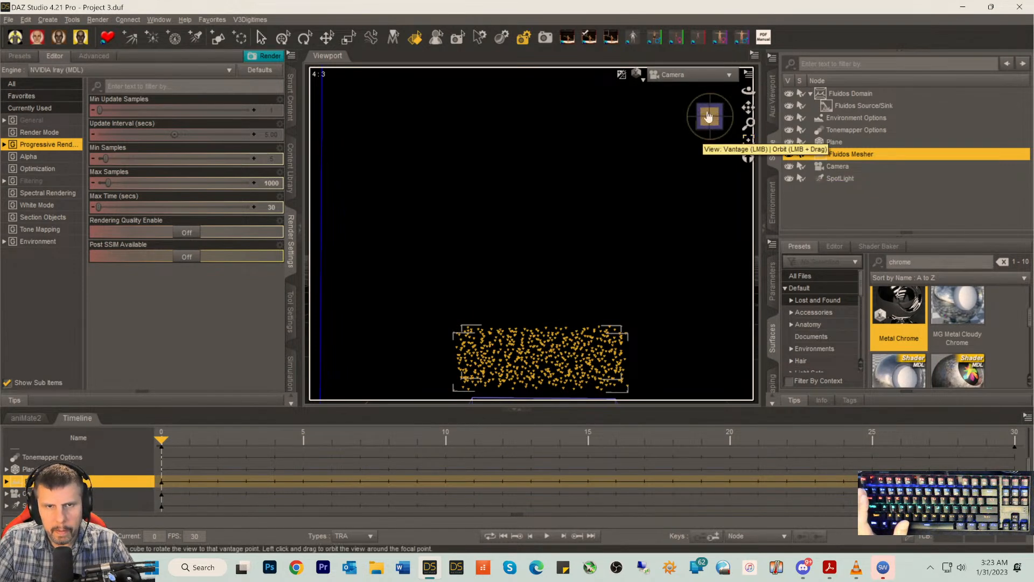
- Reframe the camera to a higher, more distant view showing the particles and the fluid source box
{"action": "left_click_drag", "start_coordinate": [709, 115], "coordinate": [706, 142]}
{"action": "mouse_move", "coordinate": [748, 107]}
{"action": "left_mouse_down"}
{"action": "mouse_move", "coordinate": [748, 92]}
{"action": "mouse_move", "coordinate": [709, 129]}
{"action": "mouse_move", "coordinate": [752, 102]}
{"action": "left_mouse_up"}
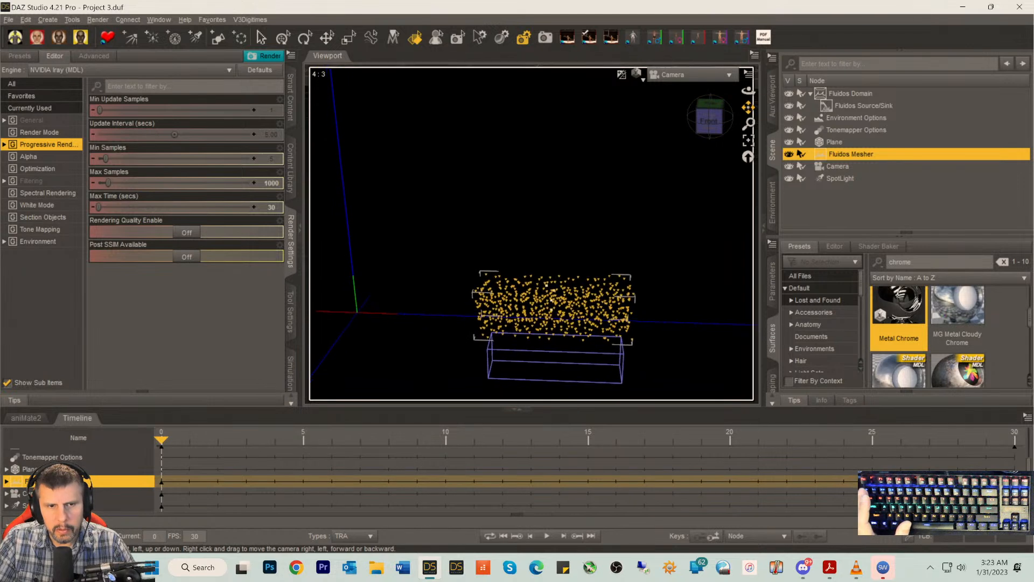
{"action": "scroll", "coordinate": [693, 216], "scroll_direction": "down", "scroll_amount": 2}
{"action": "left_click_drag", "start_coordinate": [706, 132], "coordinate": [706, 129]}
{"action": "left_click_drag", "start_coordinate": [548, 296], "coordinate": [528, 291], "text": "ctrl+alt"}
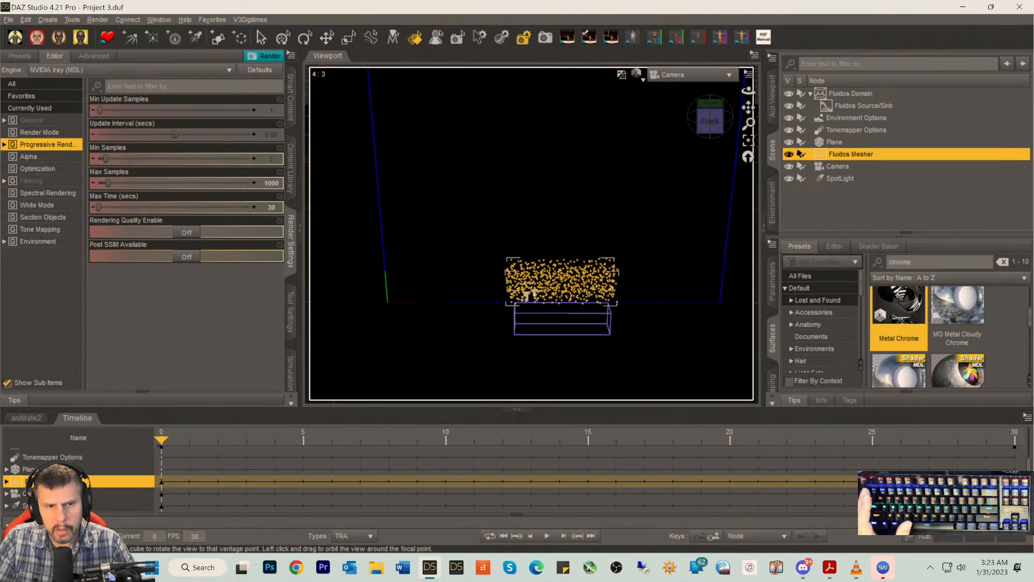
{"action": "left_click_drag", "start_coordinate": [748, 107], "coordinate": [726, 111]}
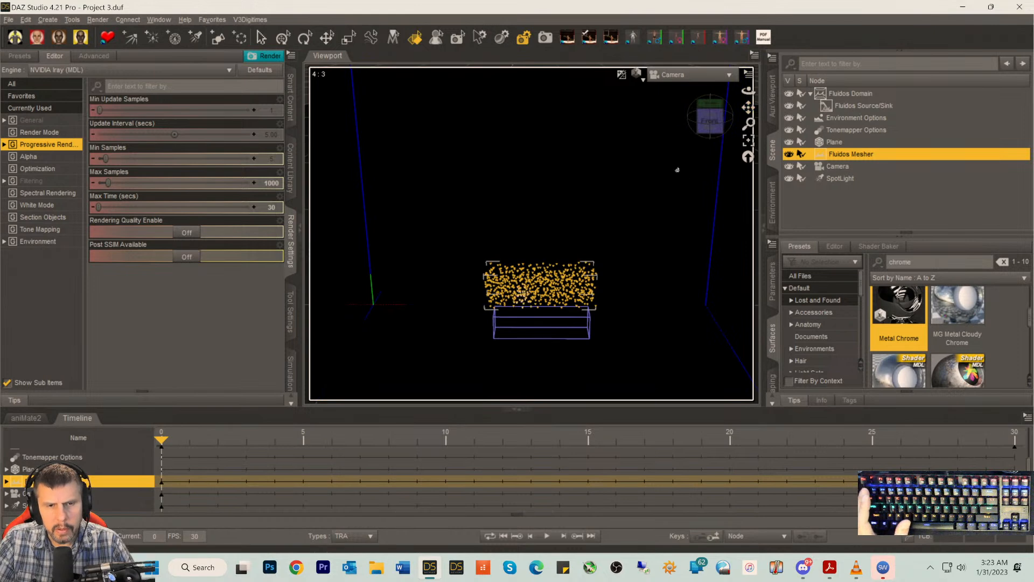
- Deselect the Fluidos Mesher's surface, play the animation for a preview, and return to frame 0
{"action": "left_click", "coordinate": [835, 246]}
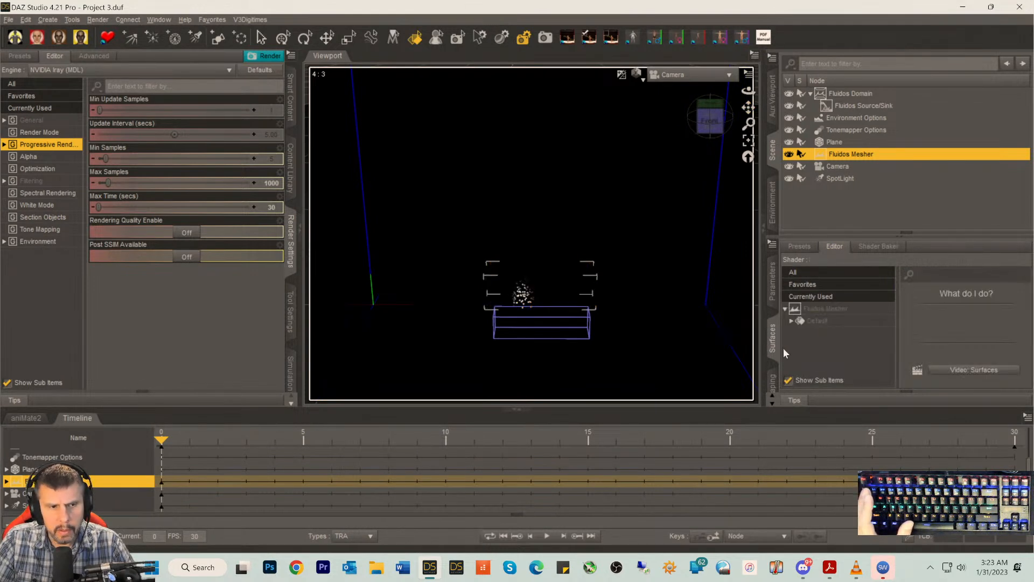
{"action": "left_click", "coordinate": [546, 535]}
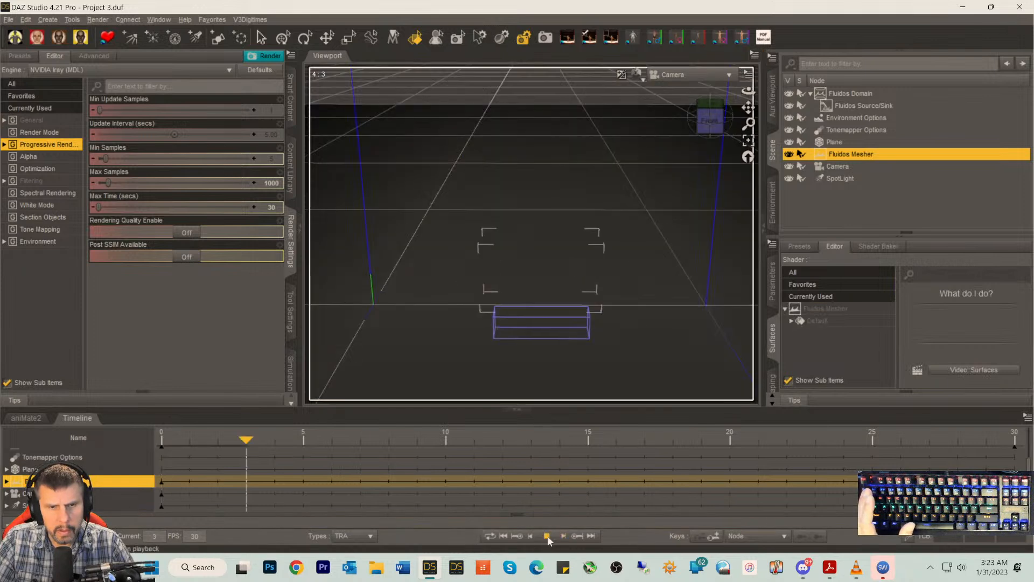
{"action": "left_click", "coordinate": [547, 535]}
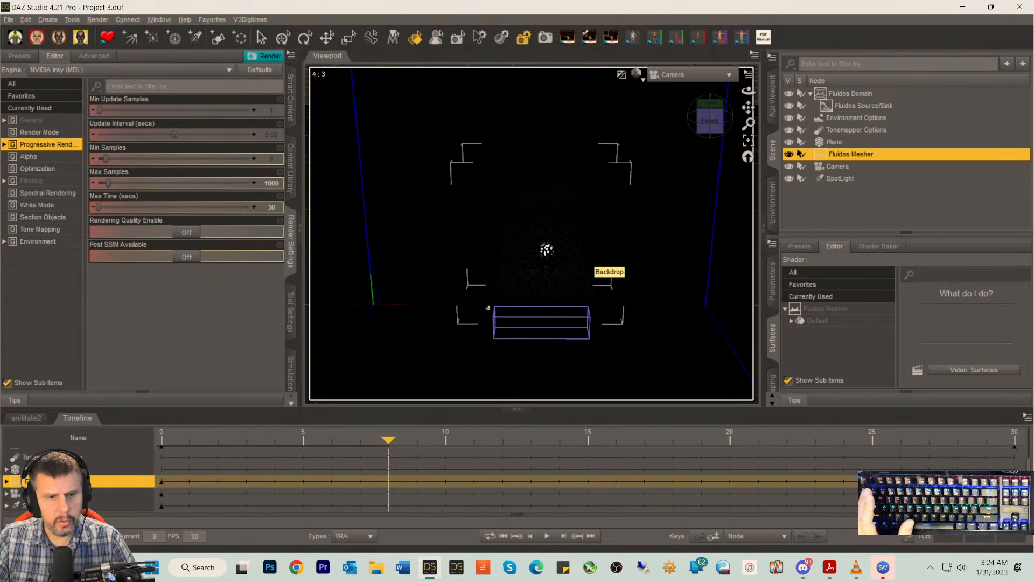
{"action": "left_click_drag", "start_coordinate": [387, 438], "coordinate": [141, 432]}
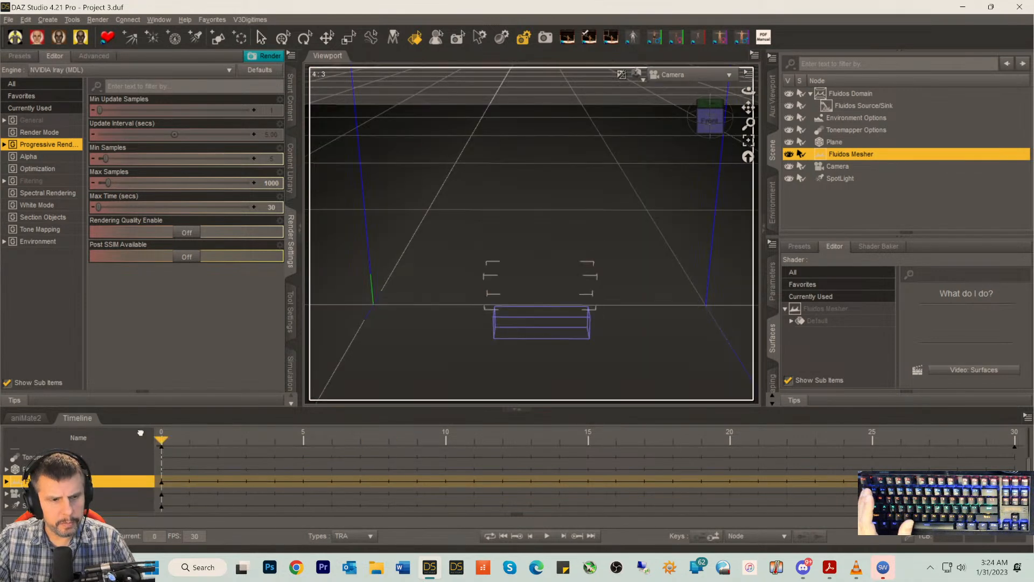
- Delete the SpotLight from the scene
{"action": "left_click", "coordinate": [826, 180]}
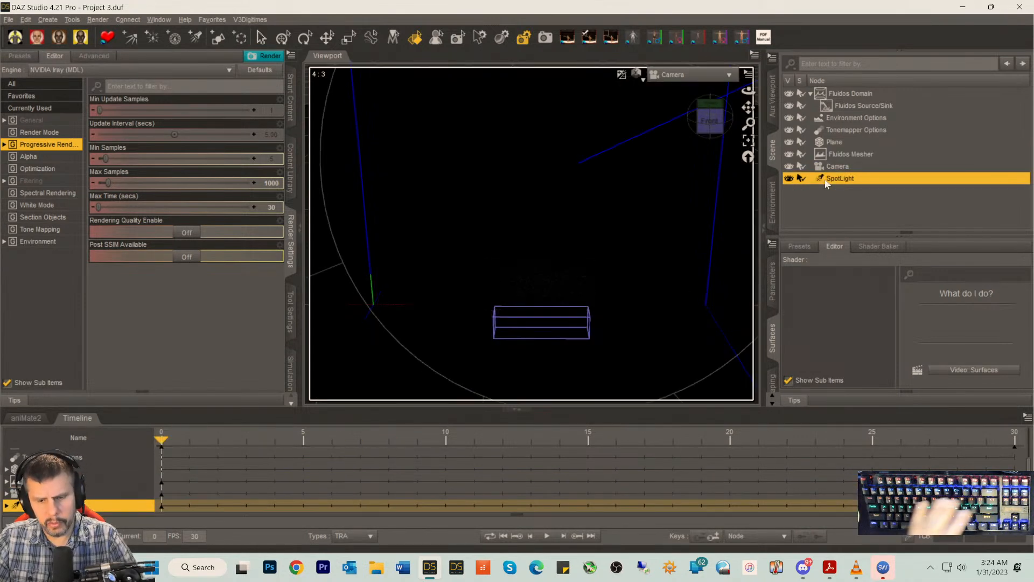
{"action": "key", "text": "Delete"}
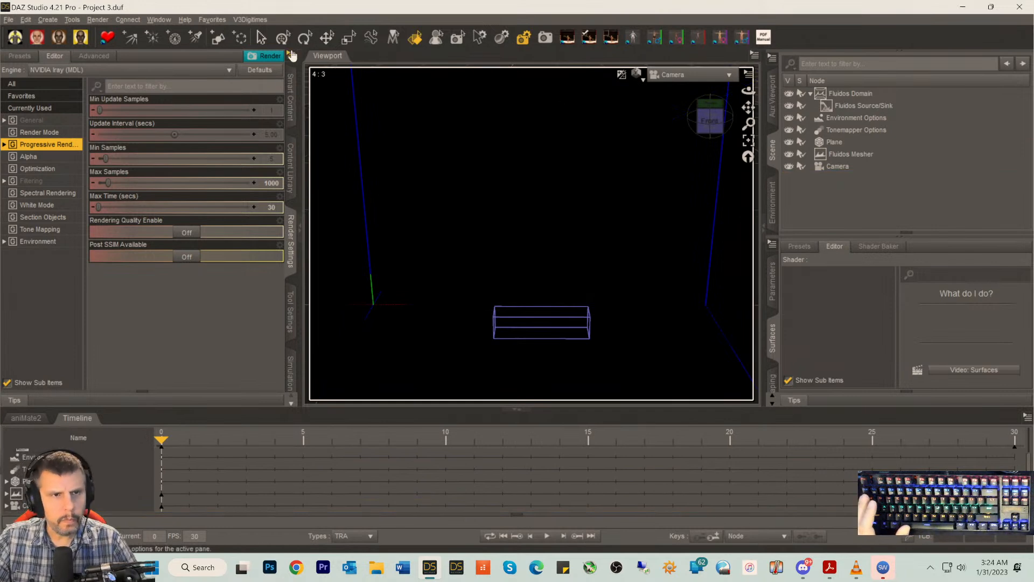
- Create a 10 m plane primitive with 10 divisions at the world center, using X Positive as its primary axis
{"action": "left_click", "coordinate": [226, 45]}
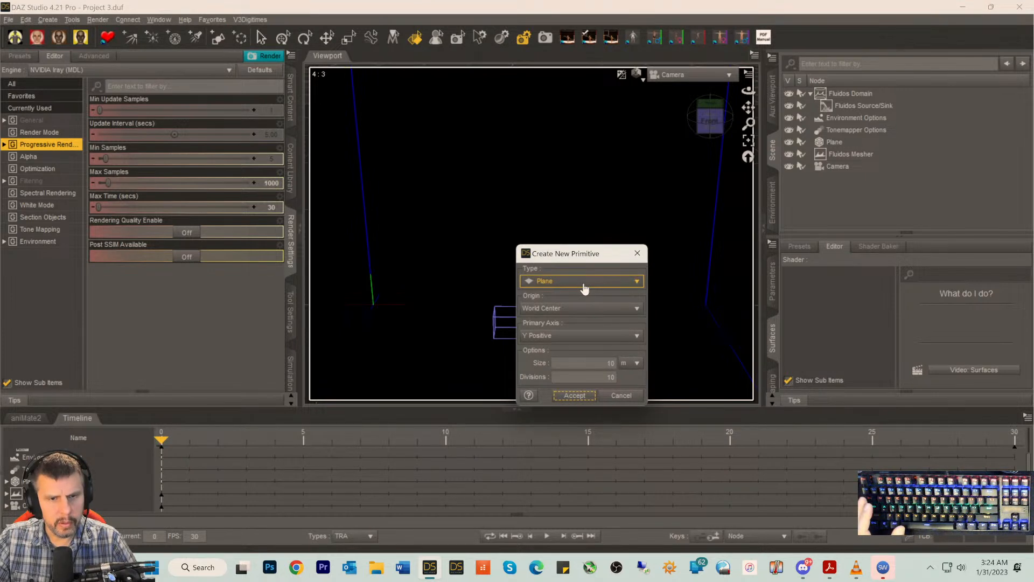
{"action": "left_click", "coordinate": [557, 336]}
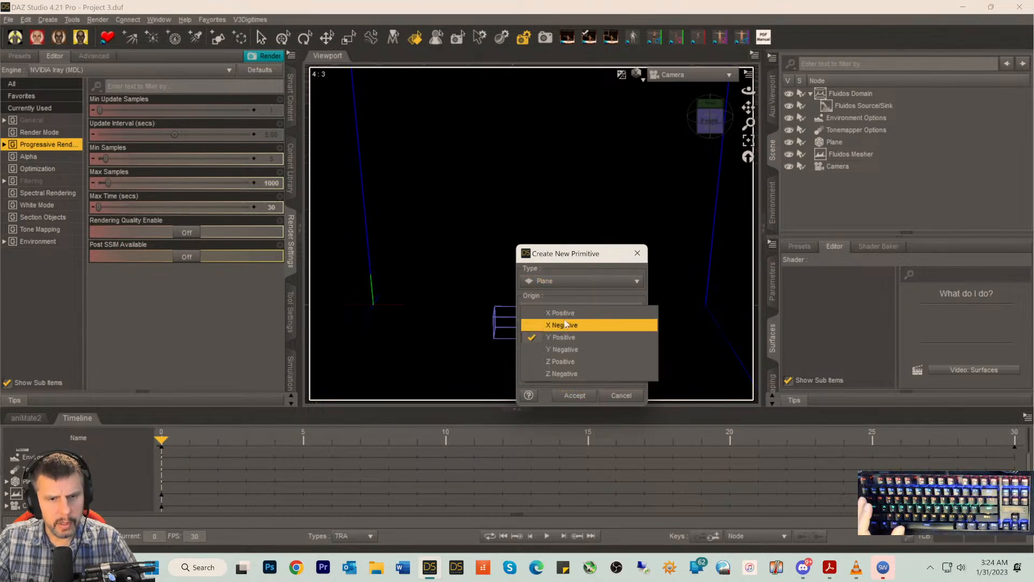
{"action": "left_click", "coordinate": [564, 312]}
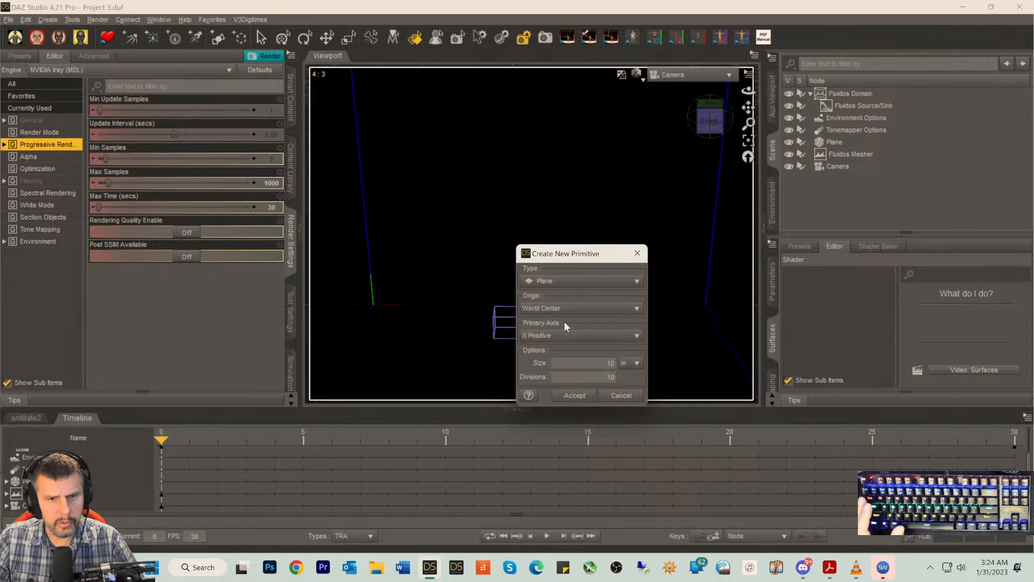
{"action": "left_click", "coordinate": [570, 396]}
{"action": "scroll", "coordinate": [559, 346], "scroll_direction": "down", "scroll_amount": 10}
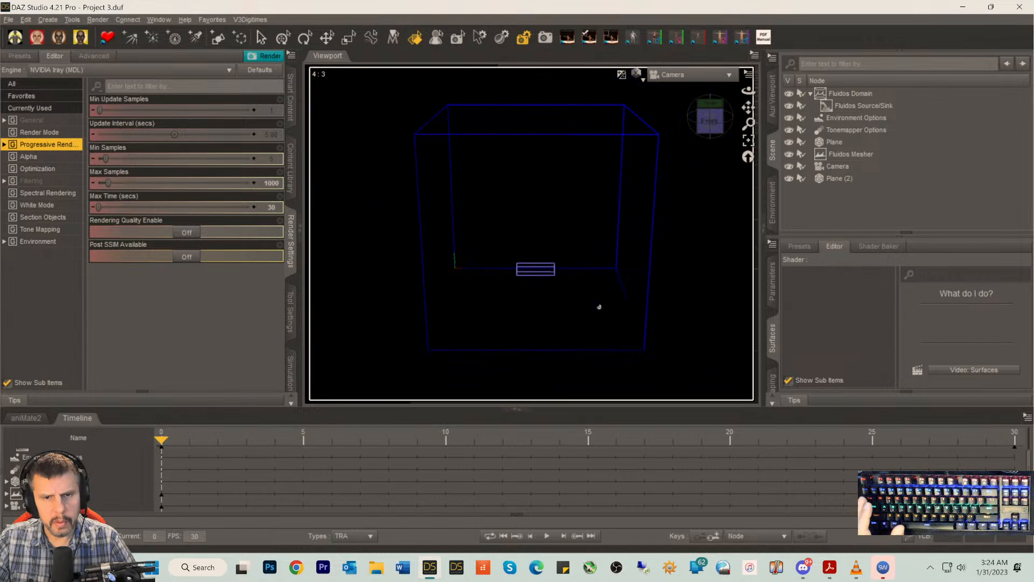
- Rotate the new plane, Plane (2), by setting its Y Rotate to -90
{"action": "left_click", "coordinate": [826, 180]}
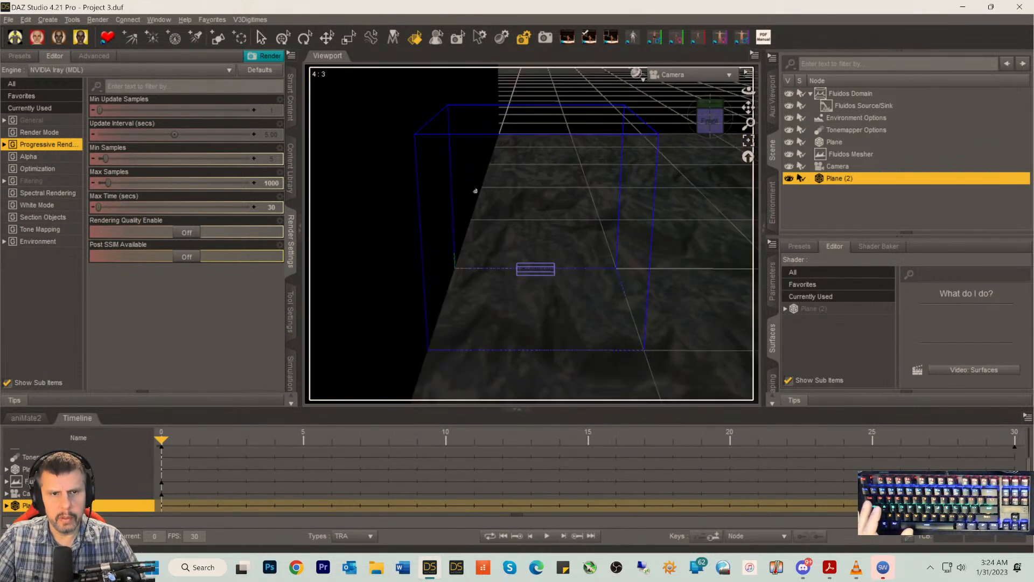
{"action": "left_click", "coordinate": [818, 310]}
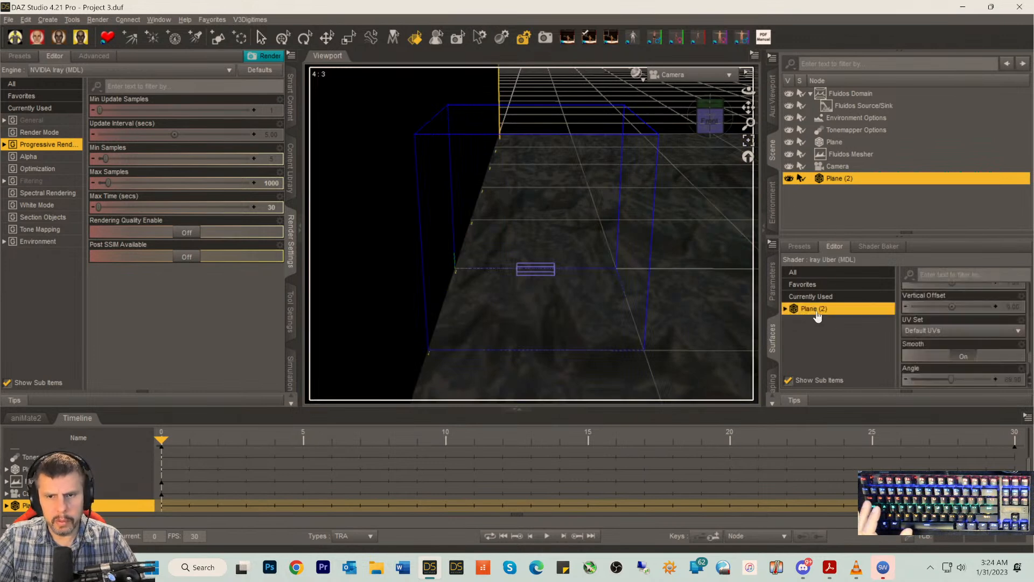
{"action": "scroll", "coordinate": [925, 344], "scroll_direction": "up", "scroll_amount": 10}
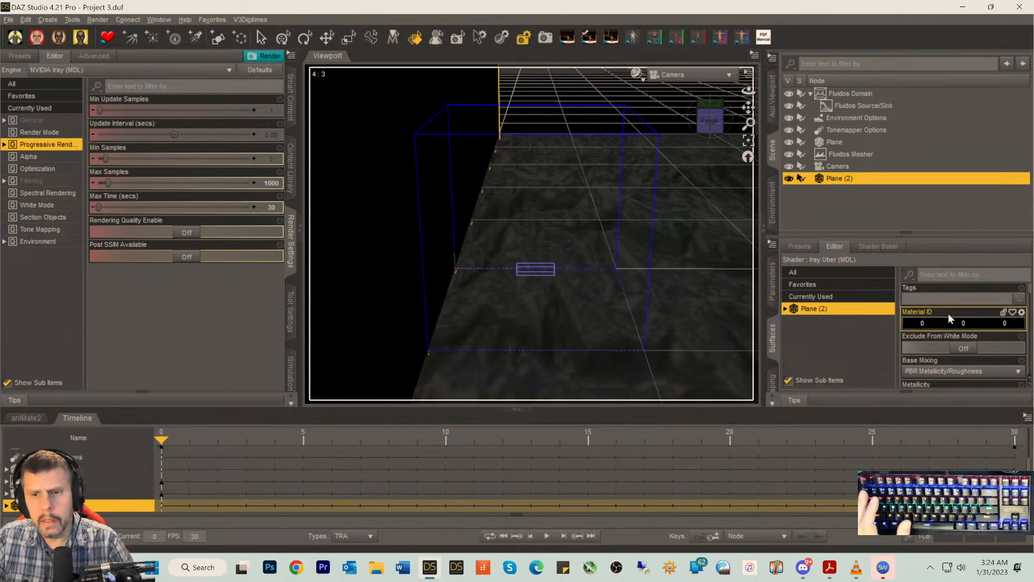
{"action": "left_click", "coordinate": [774, 285]}
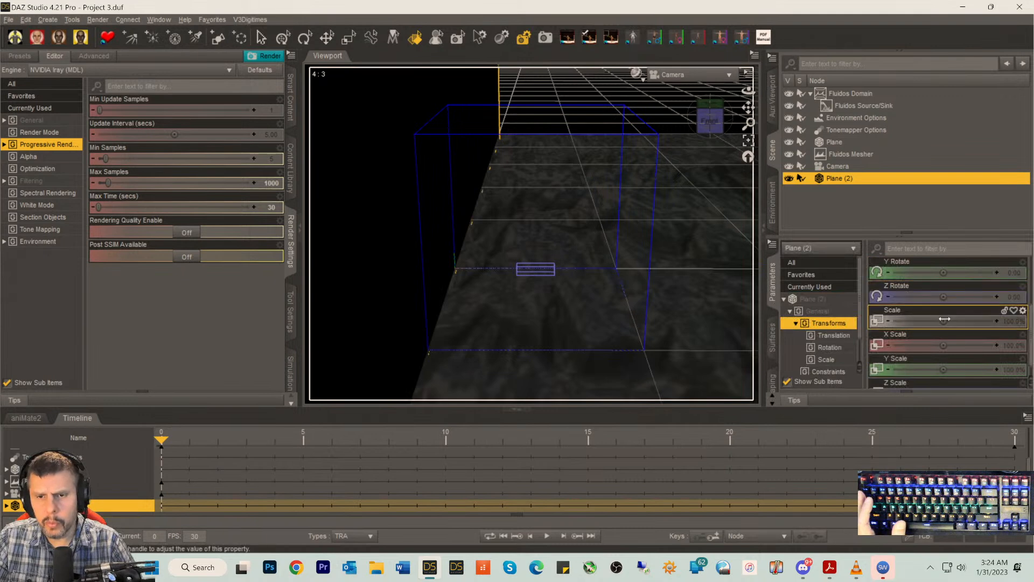
{"action": "scroll", "coordinate": [949, 308], "scroll_direction": "up", "scroll_amount": 3}
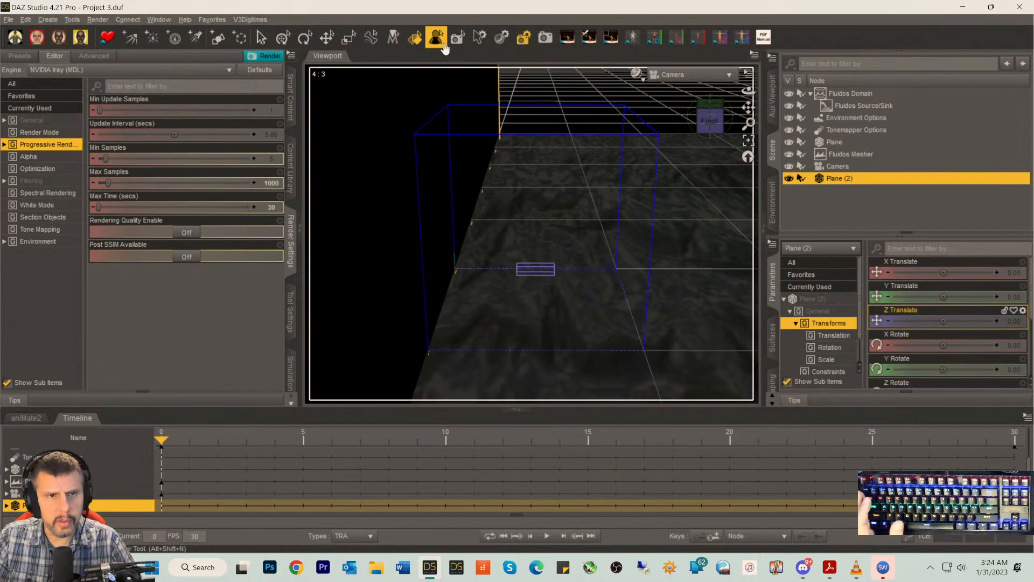
{"action": "left_click", "coordinate": [303, 42]}
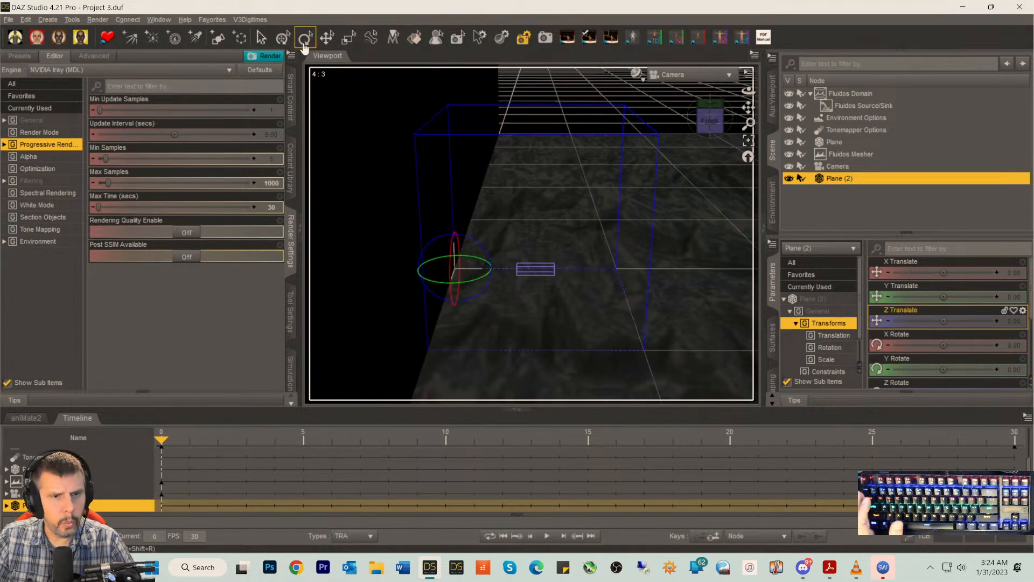
{"action": "left_click_drag", "start_coordinate": [467, 282], "coordinate": [447, 285]}
{"action": "left_click", "coordinate": [1017, 372]}
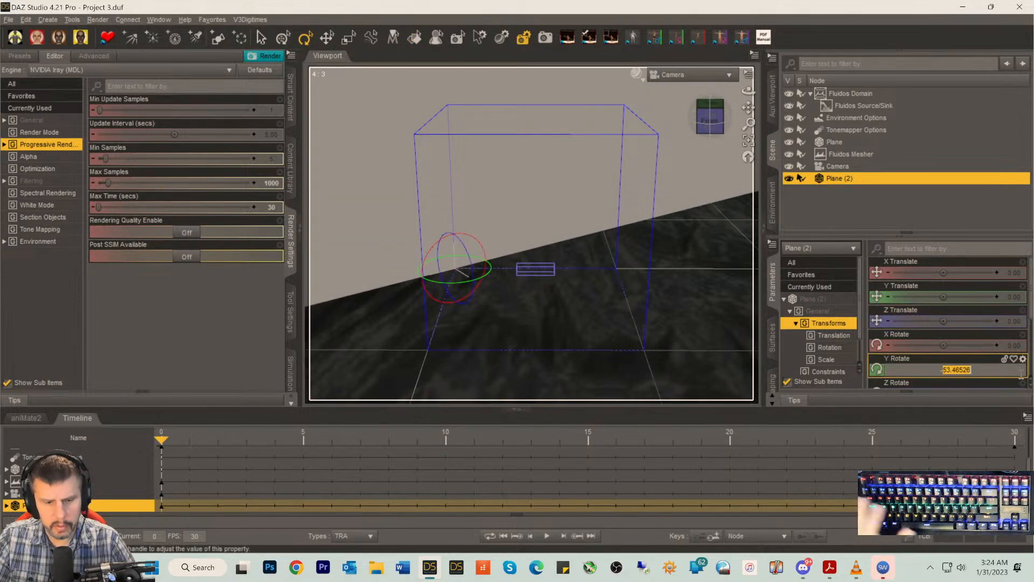
{"action": "type", "text": "-90"}
{"action": "key", "text": "Return"}
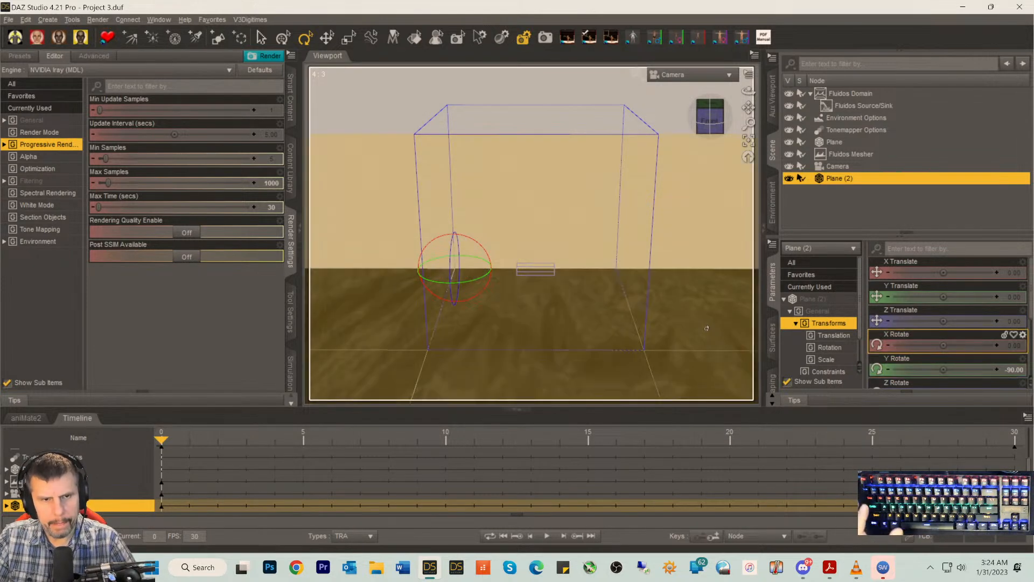
- Scale Plane (2) down to about 22.7% on Z and about 4.2% on Y
{"action": "scroll", "coordinate": [709, 325], "scroll_direction": "down", "scroll_amount": 5}
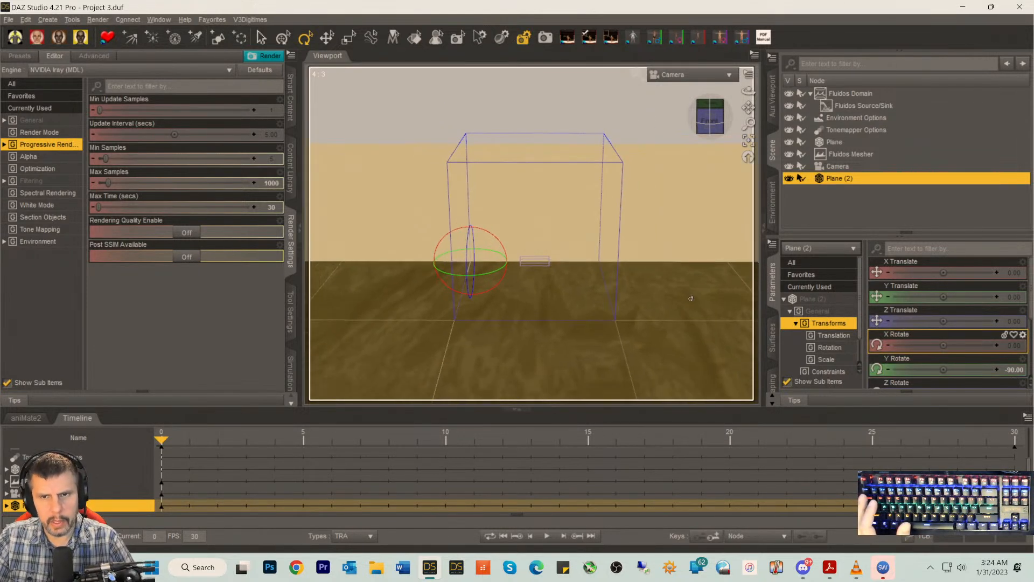
{"action": "scroll", "coordinate": [691, 298], "scroll_direction": "down", "scroll_amount": 3}
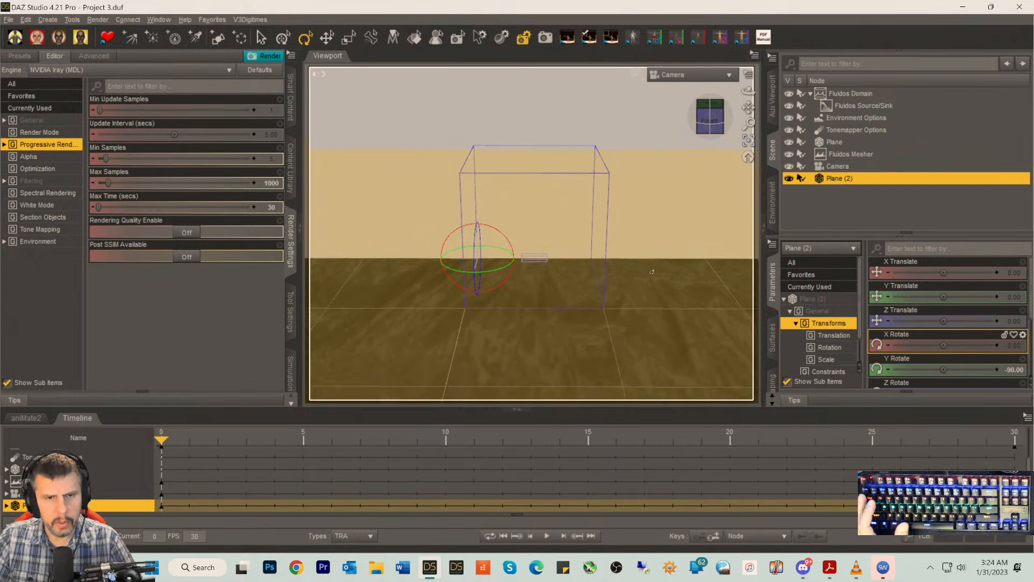
{"action": "scroll", "coordinate": [960, 355], "scroll_direction": "down", "scroll_amount": 3}
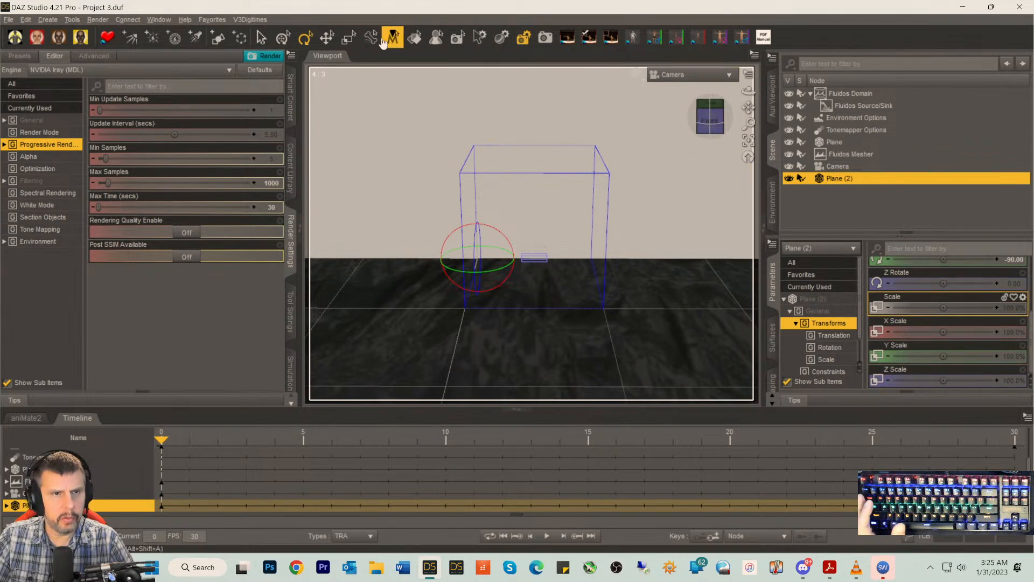
{"action": "left_click", "coordinate": [347, 42]}
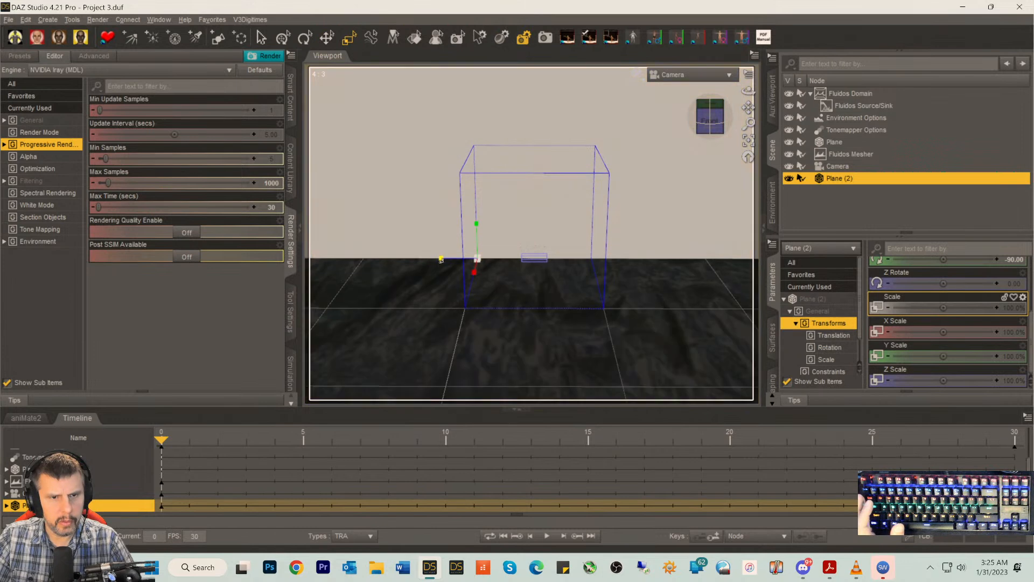
{"action": "left_click_drag", "start_coordinate": [451, 261], "coordinate": [459, 261]}
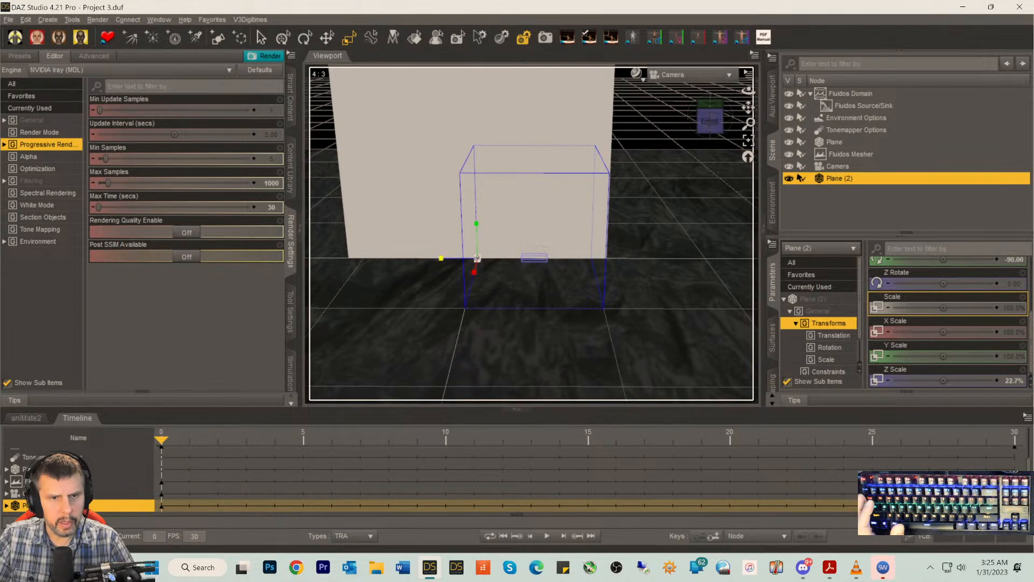
{"action": "left_click_drag", "start_coordinate": [475, 228], "coordinate": [476, 245]}
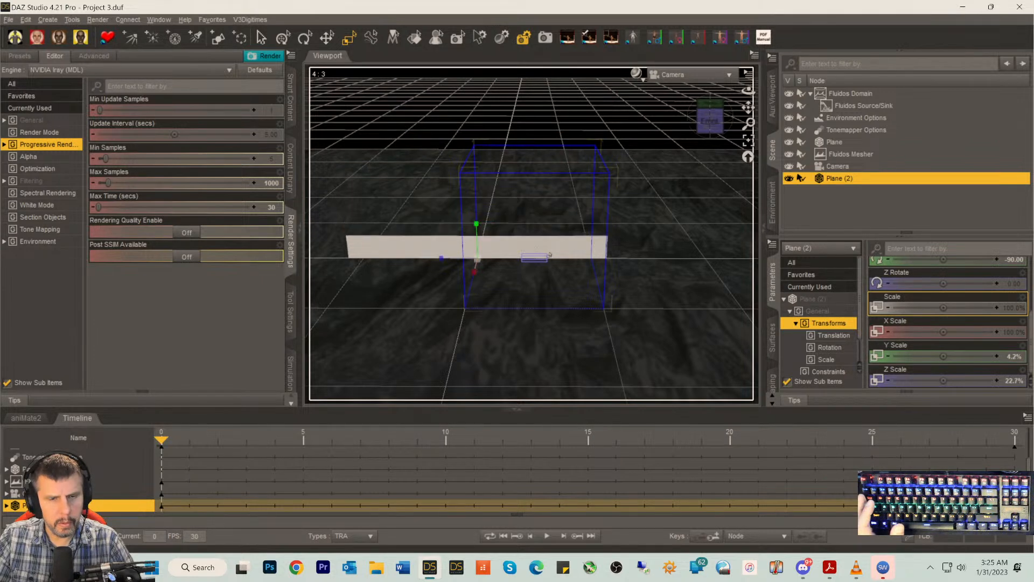
- Raise Plane (2) to a Y Translate of about 80.8 and reshape it into a narrower, taller panel
{"action": "scroll", "coordinate": [910, 296], "scroll_direction": "up", "scroll_amount": 3}
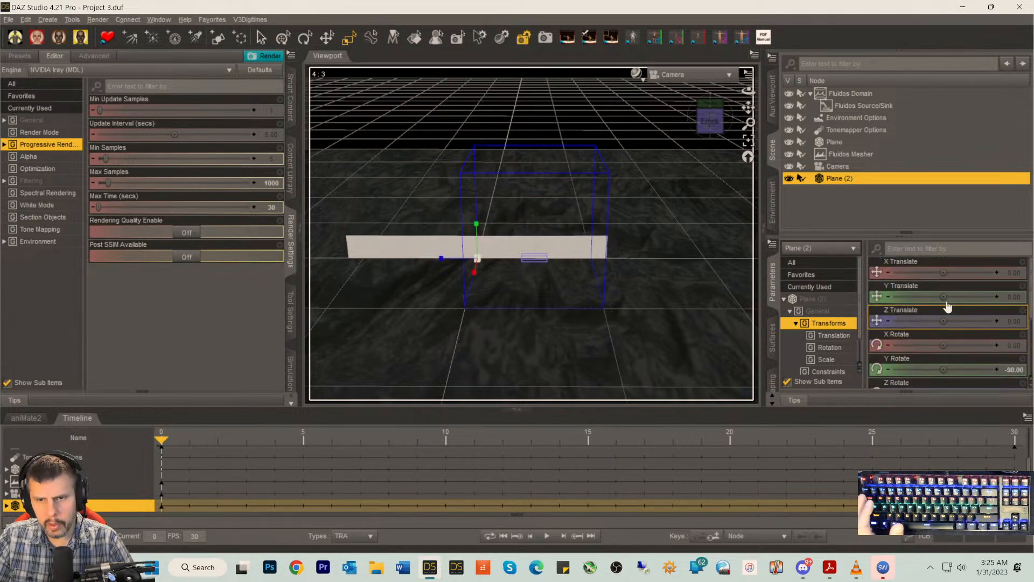
{"action": "left_click_drag", "start_coordinate": [943, 298], "coordinate": [966, 298]}
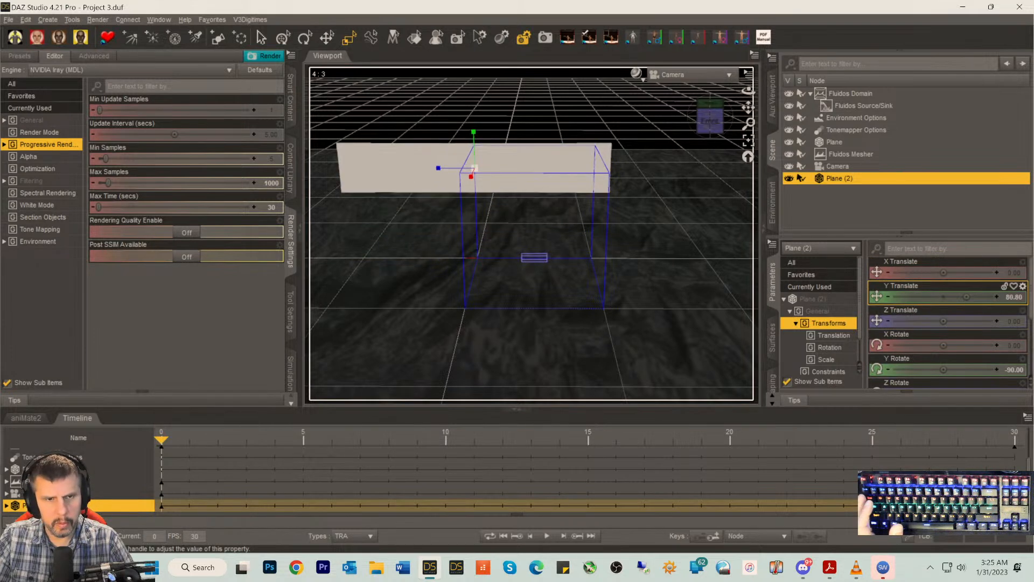
{"action": "left_click_drag", "start_coordinate": [437, 171], "coordinate": [440, 172]}
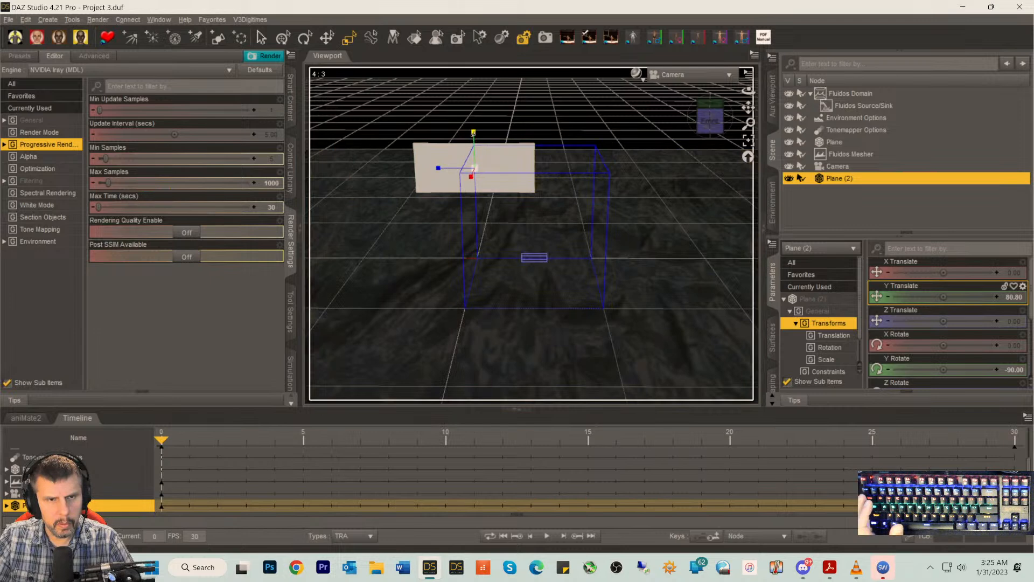
{"action": "left_click_drag", "start_coordinate": [472, 131], "coordinate": [472, 131]}
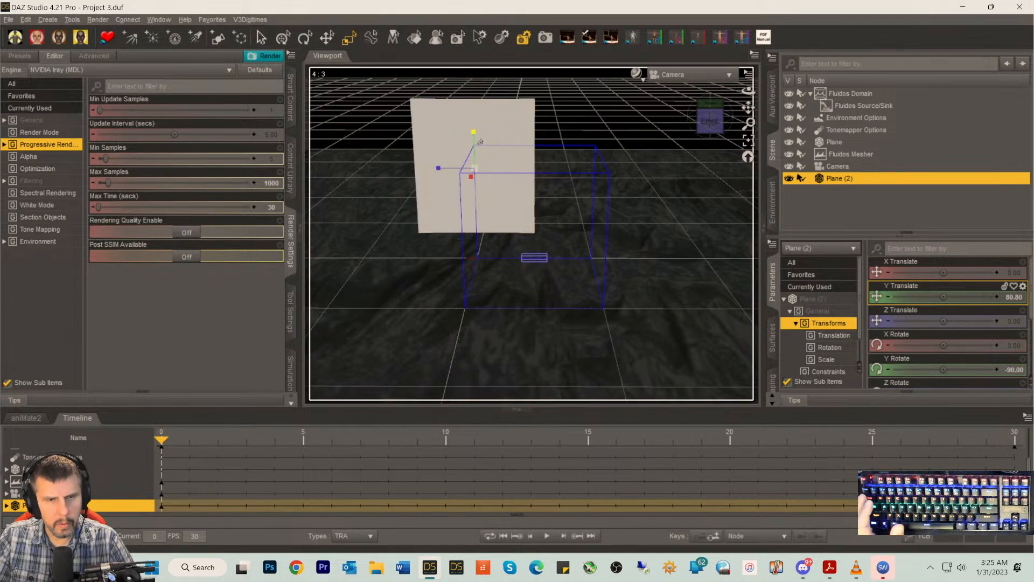
- In a side-on Perspective View, move Plane (2) past the front of the Fluidos Domain to a Z Translate of about 168
{"action": "left_click", "coordinate": [680, 75]}
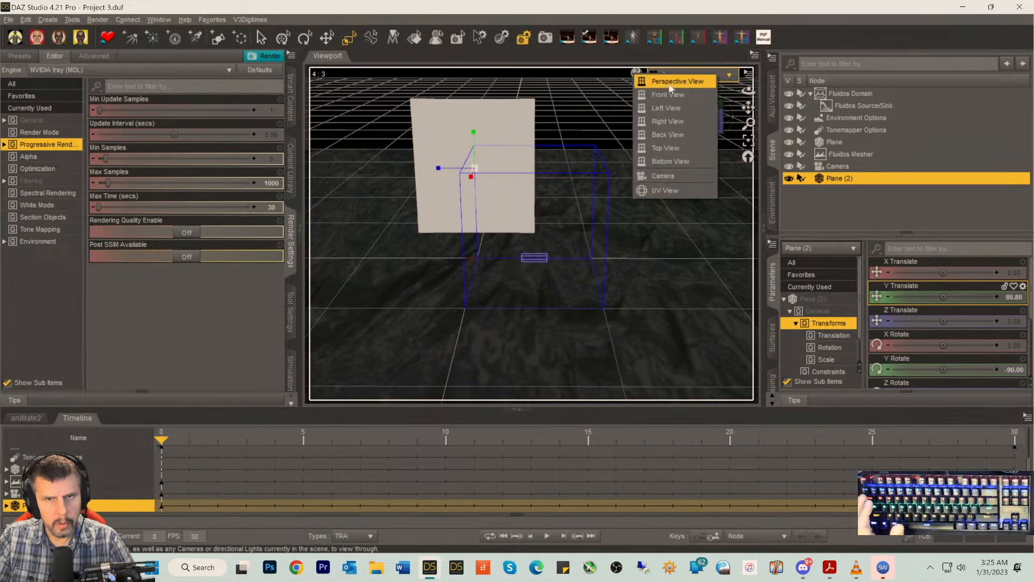
{"action": "left_click", "coordinate": [670, 89]}
{"action": "left_click_drag", "start_coordinate": [716, 126], "coordinate": [668, 133]}
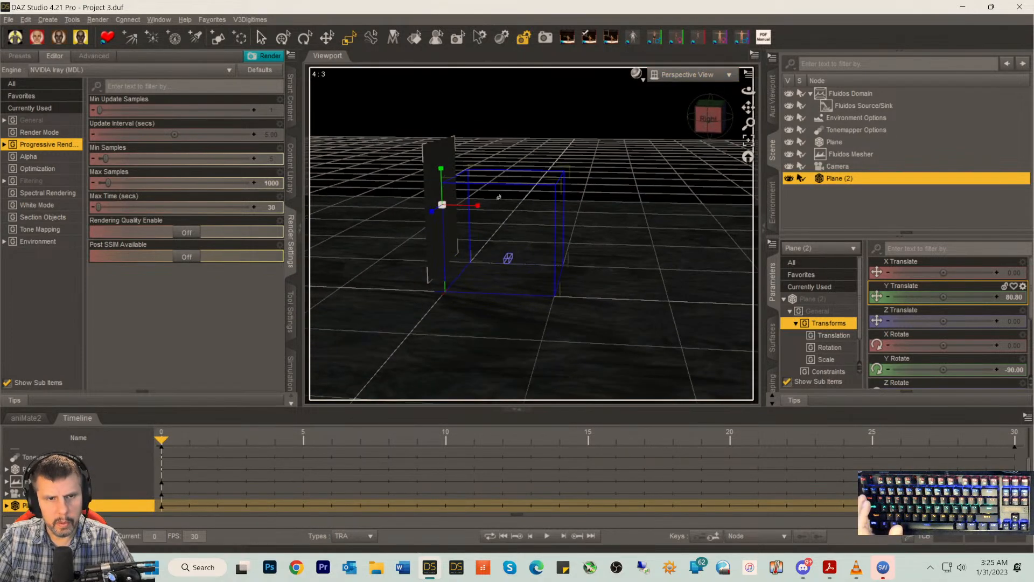
{"action": "left_click", "coordinate": [327, 37]}
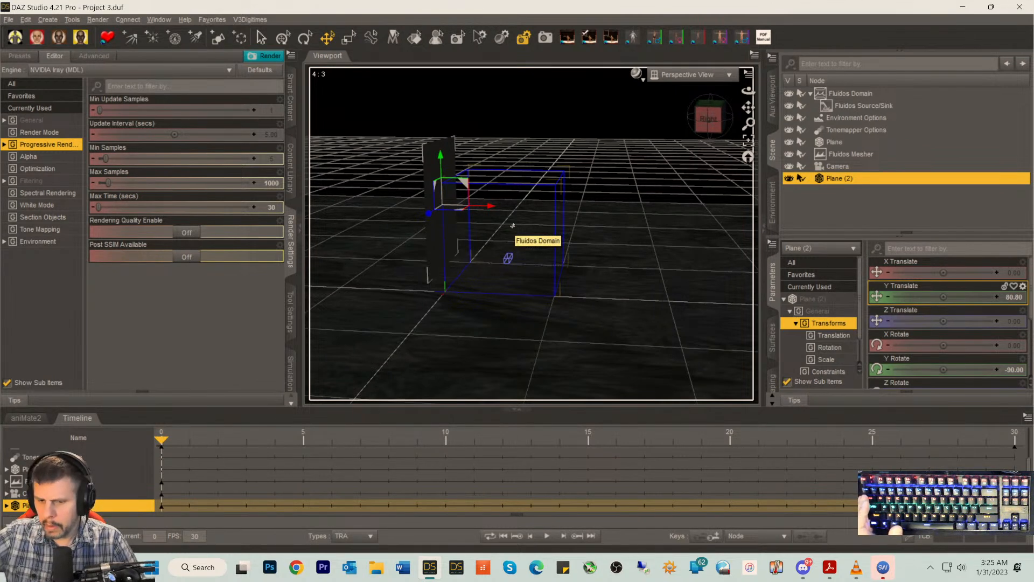
{"action": "left_click_drag", "start_coordinate": [489, 211], "coordinate": [688, 230]}
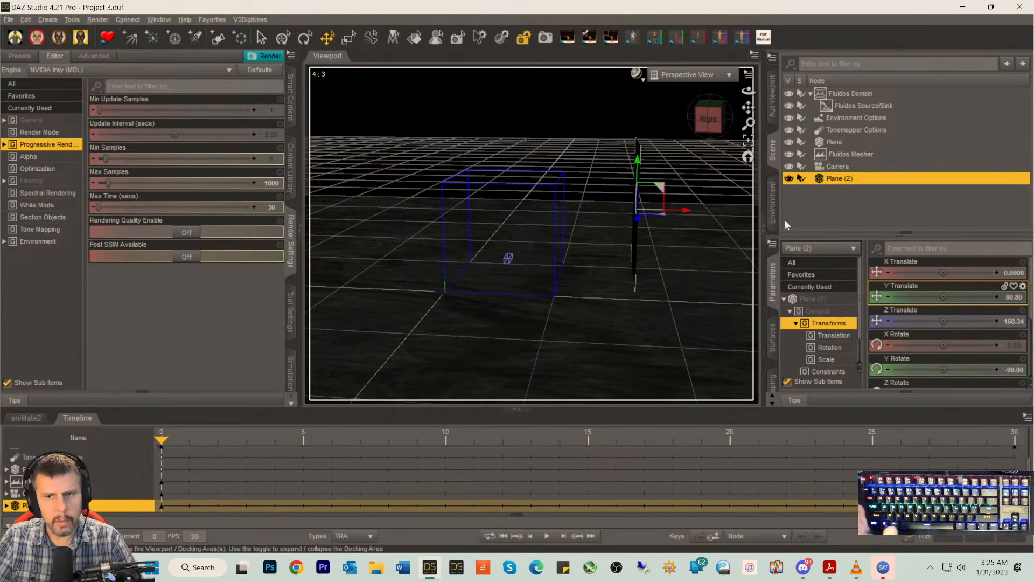
- Make the surface of Plane (2) emissive by setting its Emission Color to white (1.00, 1.00, 1.00)
{"action": "left_click", "coordinate": [819, 300]}
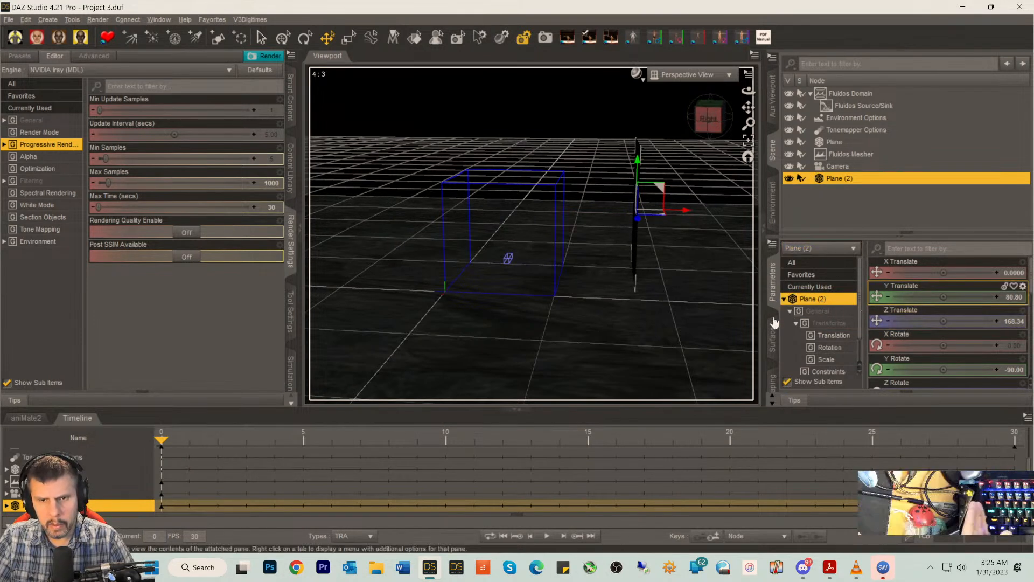
{"action": "left_click", "coordinate": [771, 338]}
{"action": "scroll", "coordinate": [958, 341], "scroll_direction": "down", "scroll_amount": 8}
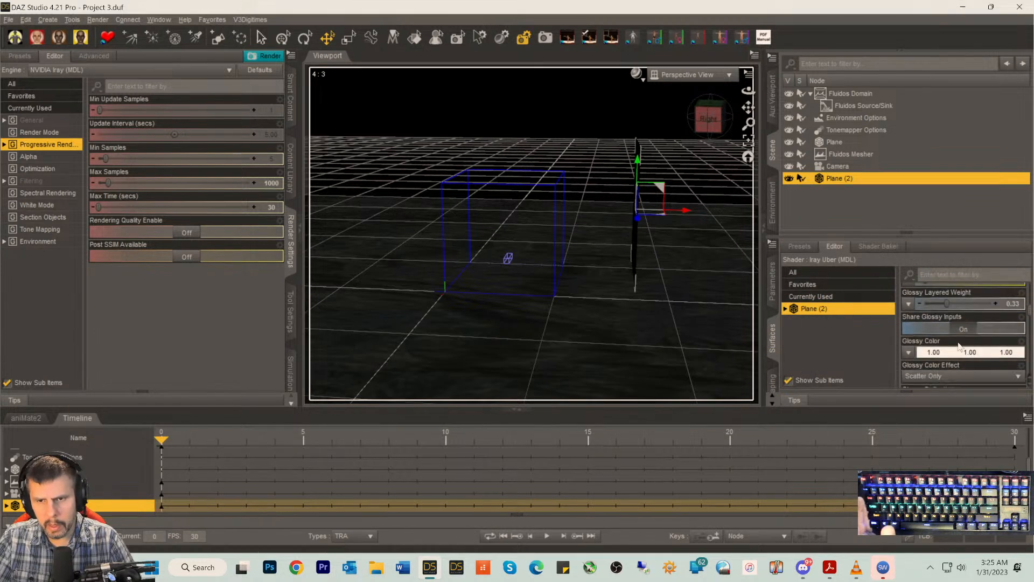
{"action": "scroll", "coordinate": [959, 337], "scroll_direction": "down", "scroll_amount": 10}
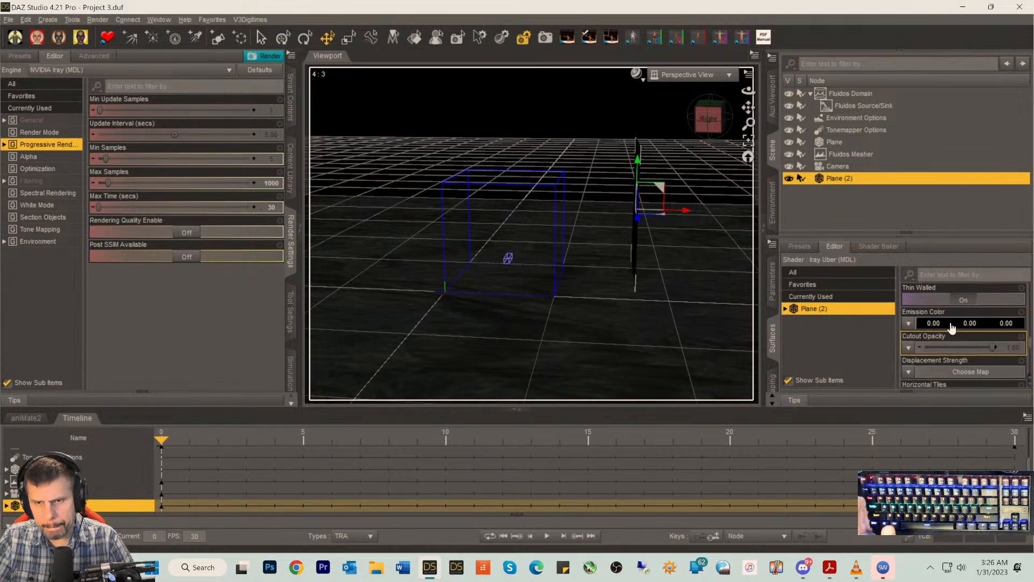
{"action": "left_click", "coordinate": [950, 322]}
{"action": "left_click", "coordinate": [496, 278]}
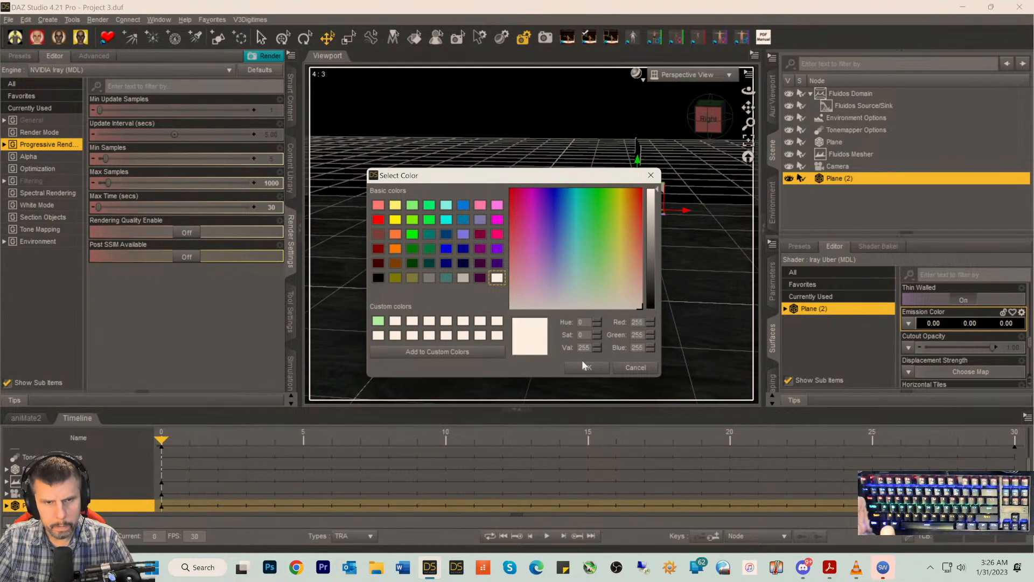
{"action": "left_click", "coordinate": [586, 367]}
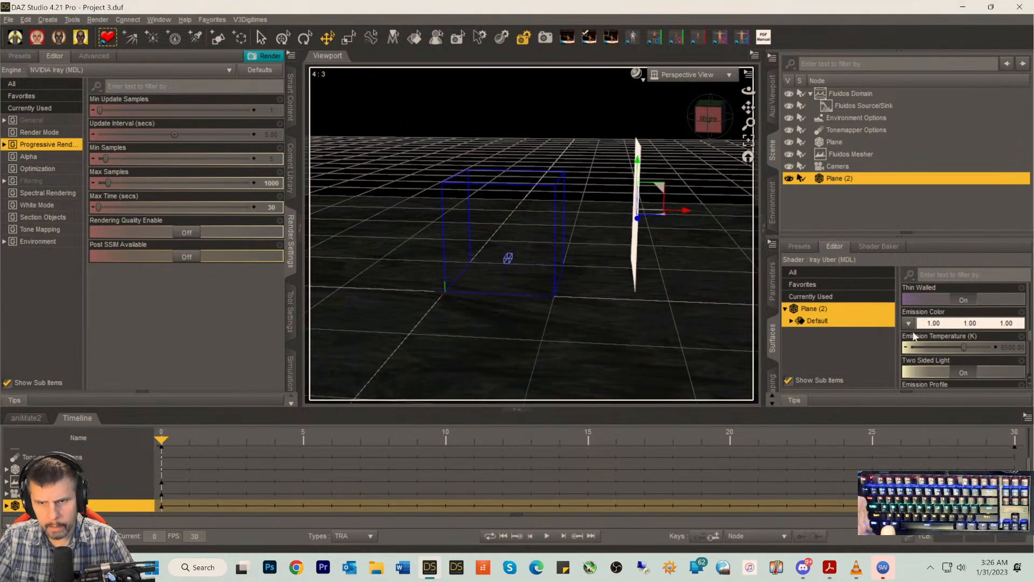
- Look through the surface properties and then the transform and visibility parameters of Plane (2)
{"action": "scroll", "coordinate": [953, 339], "scroll_direction": "down", "scroll_amount": 5}
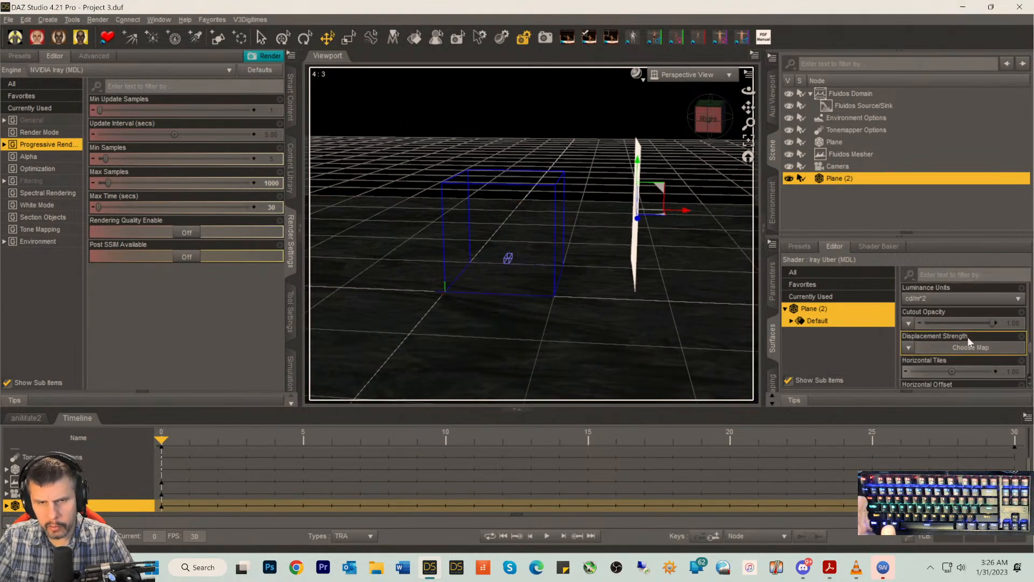
{"action": "scroll", "coordinate": [988, 349], "scroll_direction": "down", "scroll_amount": 2}
{"action": "scroll", "coordinate": [987, 345], "scroll_direction": "down", "scroll_amount": 3}
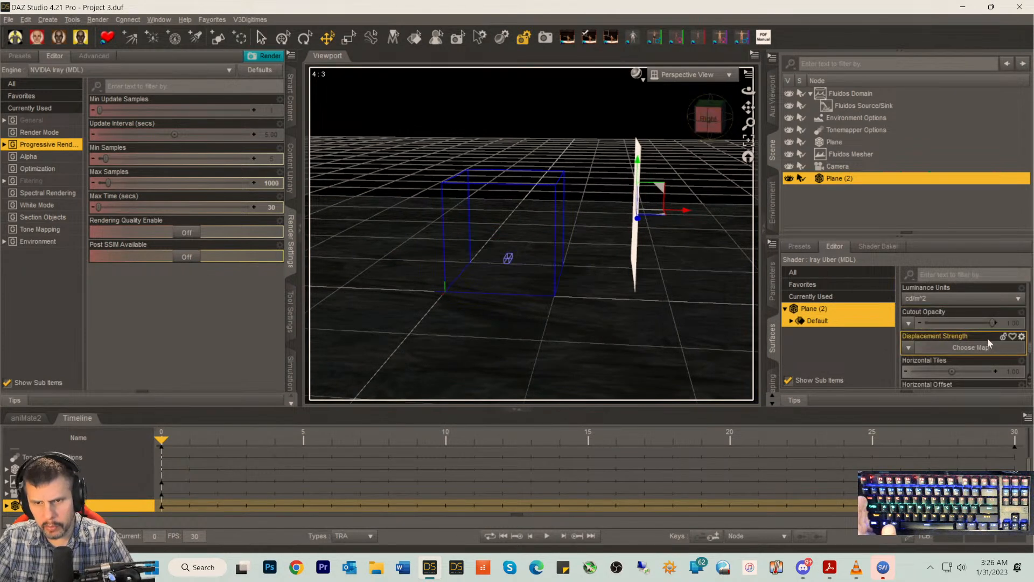
{"action": "scroll", "coordinate": [988, 345], "scroll_direction": "down", "scroll_amount": 2}
{"action": "scroll", "coordinate": [960, 344], "scroll_direction": "down", "scroll_amount": 4}
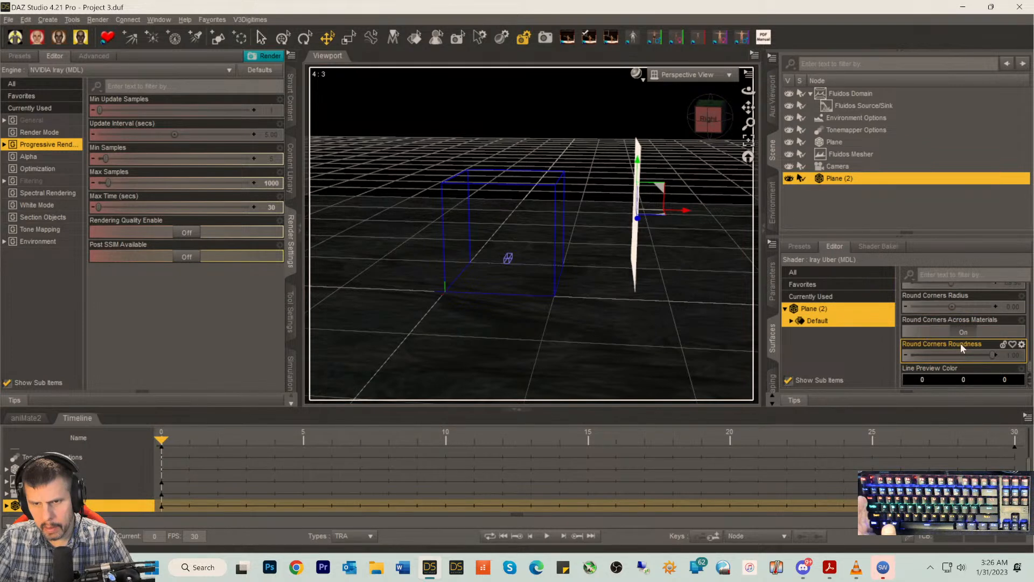
{"action": "scroll", "coordinate": [960, 343], "scroll_direction": "up", "scroll_amount": 7}
{"action": "scroll", "coordinate": [960, 343], "scroll_direction": "up", "scroll_amount": 3}
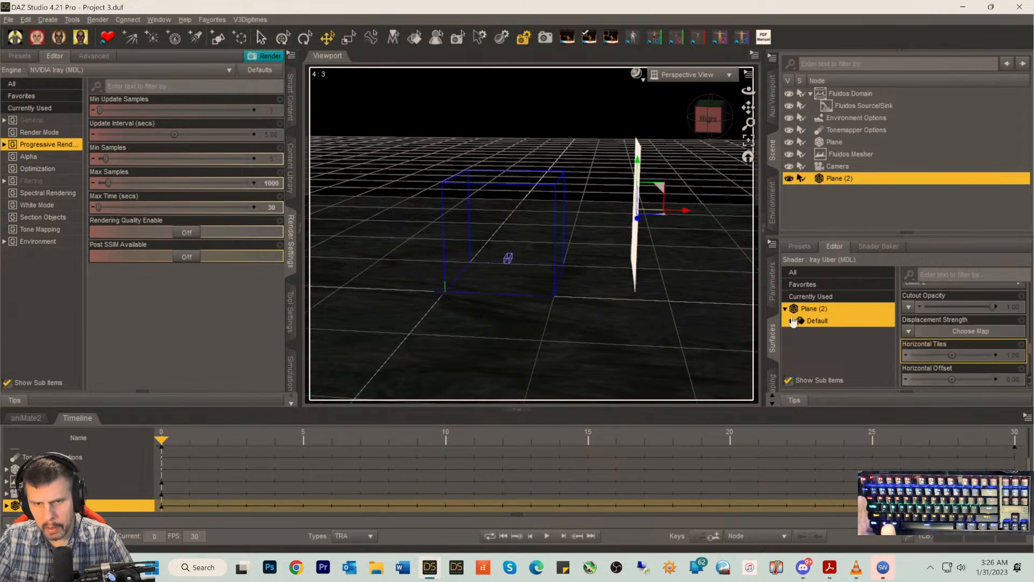
{"action": "left_click", "coordinate": [773, 294]}
{"action": "scroll", "coordinate": [932, 330], "scroll_direction": "up", "scroll_amount": 6}
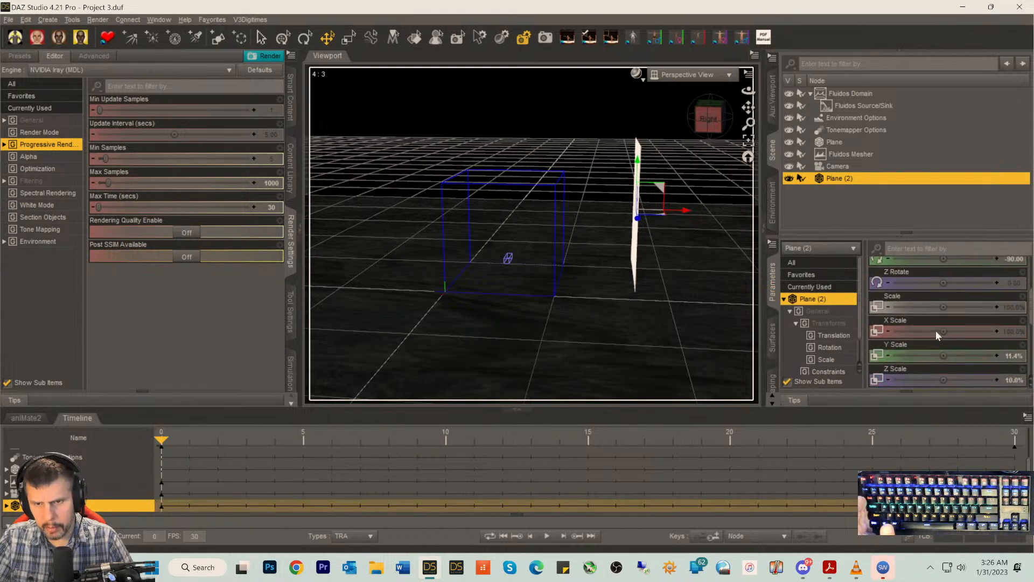
{"action": "scroll", "coordinate": [954, 339], "scroll_direction": "up", "scroll_amount": 3}
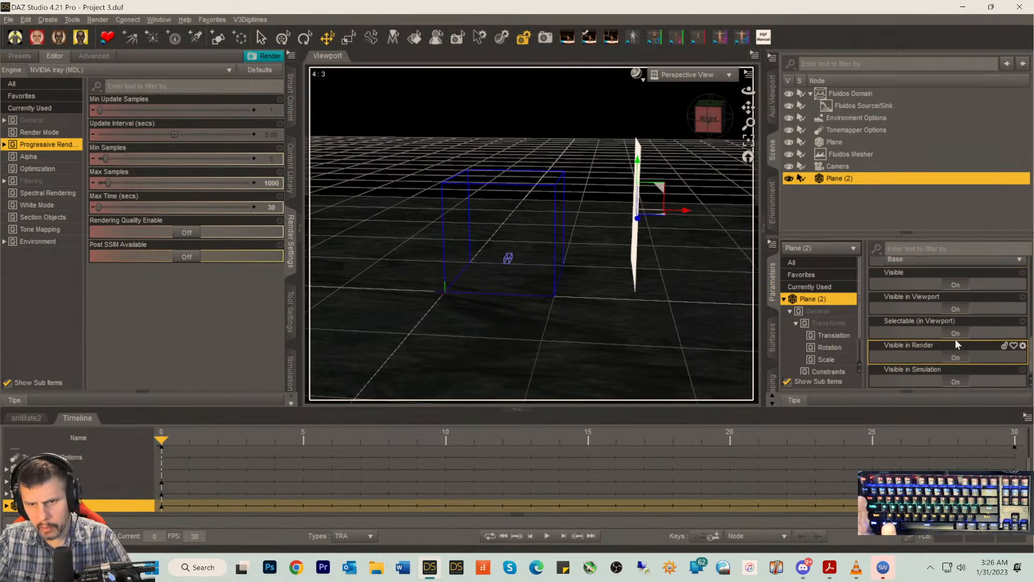
{"action": "scroll", "coordinate": [954, 335], "scroll_direction": "up", "scroll_amount": 1}
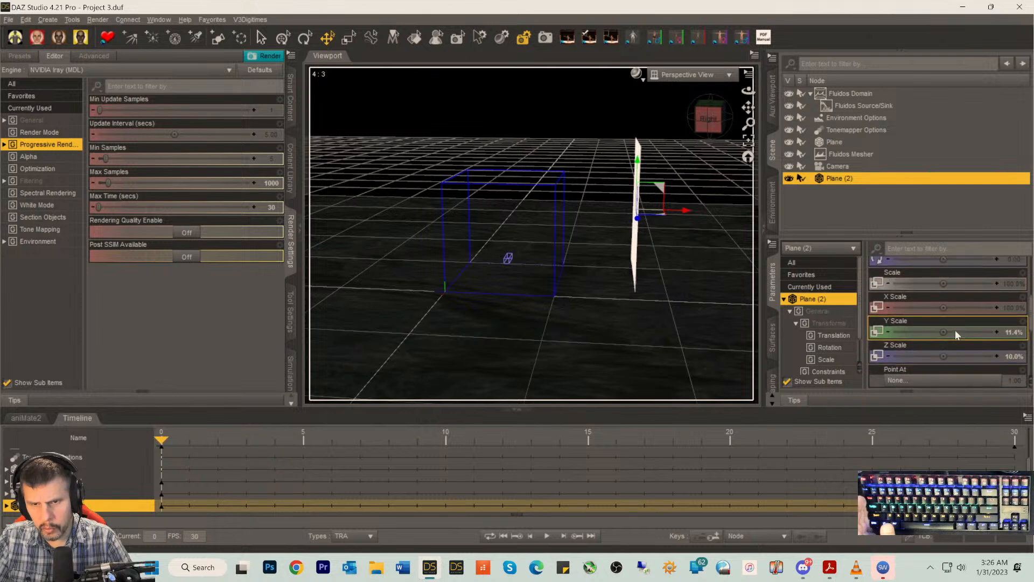
{"action": "scroll", "coordinate": [955, 329], "scroll_direction": "up", "scroll_amount": 5}
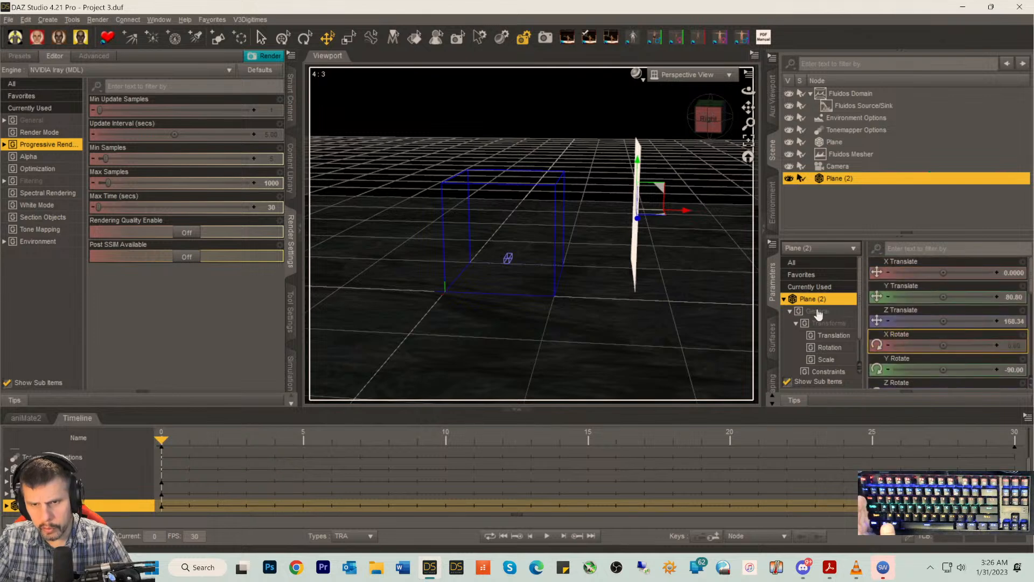
- Turn off Two Sided Light on the emissive surface of Plane (2)
{"action": "left_click", "coordinate": [774, 331]}
{"action": "scroll", "coordinate": [972, 344], "scroll_direction": "down", "scroll_amount": 10}
{"action": "scroll", "coordinate": [972, 343], "scroll_direction": "up", "scroll_amount": 3}
{"action": "scroll", "coordinate": [965, 343], "scroll_direction": "down", "scroll_amount": 3}
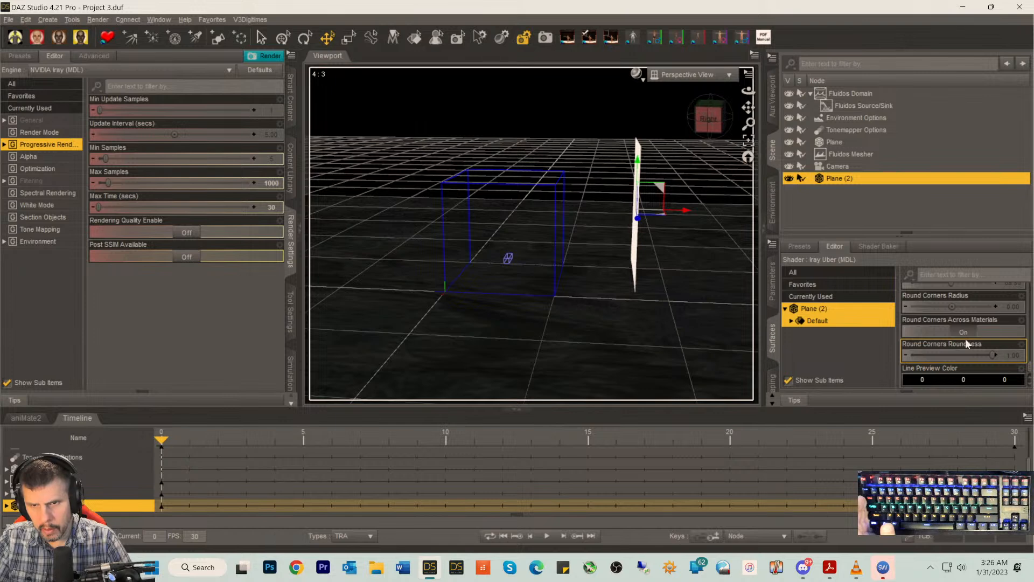
{"action": "scroll", "coordinate": [967, 343], "scroll_direction": "up", "scroll_amount": 6}
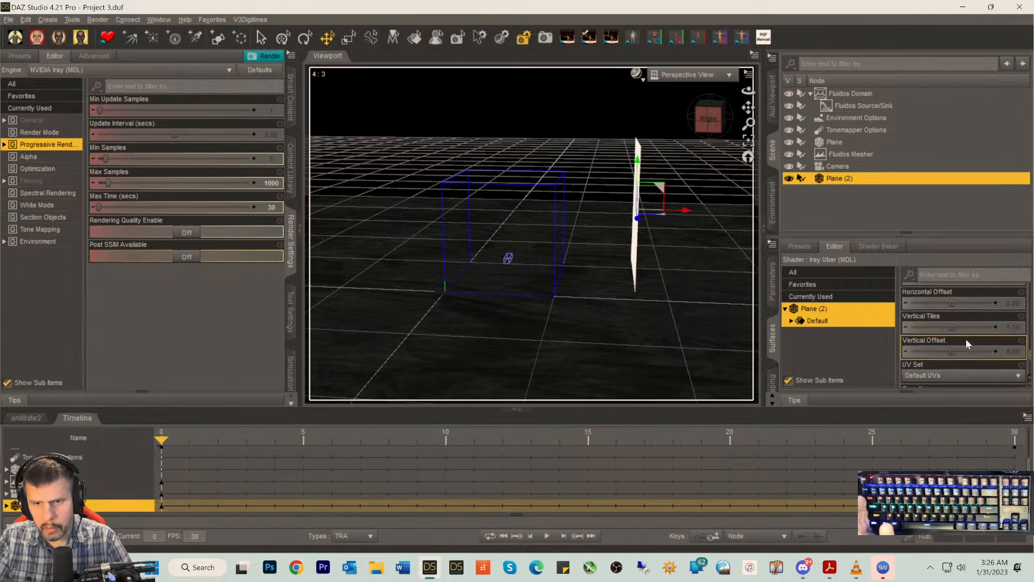
{"action": "scroll", "coordinate": [965, 340], "scroll_direction": "up", "scroll_amount": 8}
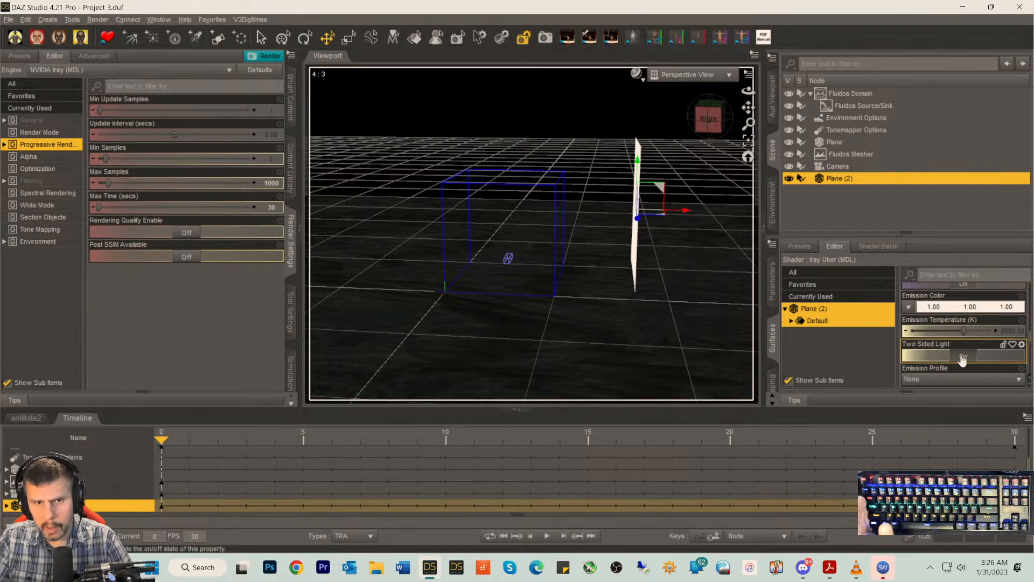
{"action": "left_click", "coordinate": [962, 357]}
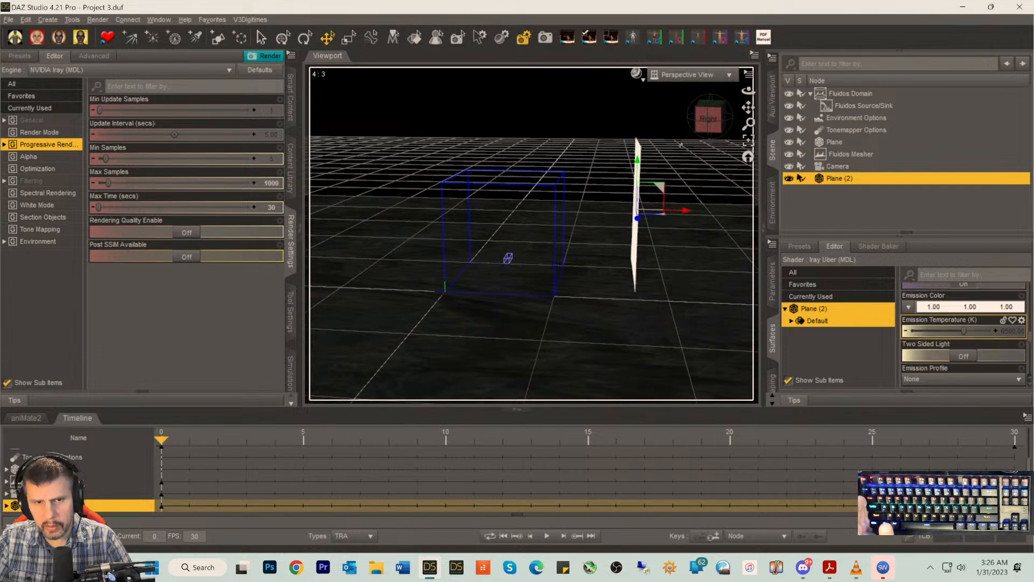
{"action": "mouse_move", "coordinate": [708, 121]}
{"action": "left_mouse_down"}
{"action": "mouse_move", "coordinate": [685, 121]}
{"action": "mouse_move", "coordinate": [707, 121]}
{"action": "left_mouse_up"}
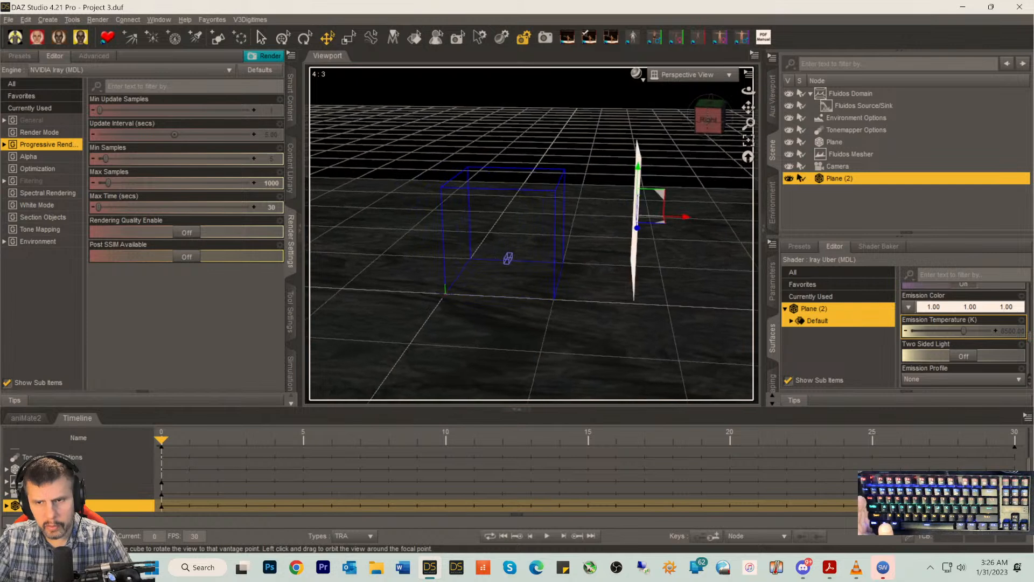
- Raise the Luminance of Plane (2)'s emission to 99500.0 cd/m^2
{"action": "scroll", "coordinate": [962, 356], "scroll_direction": "up", "scroll_amount": 3}
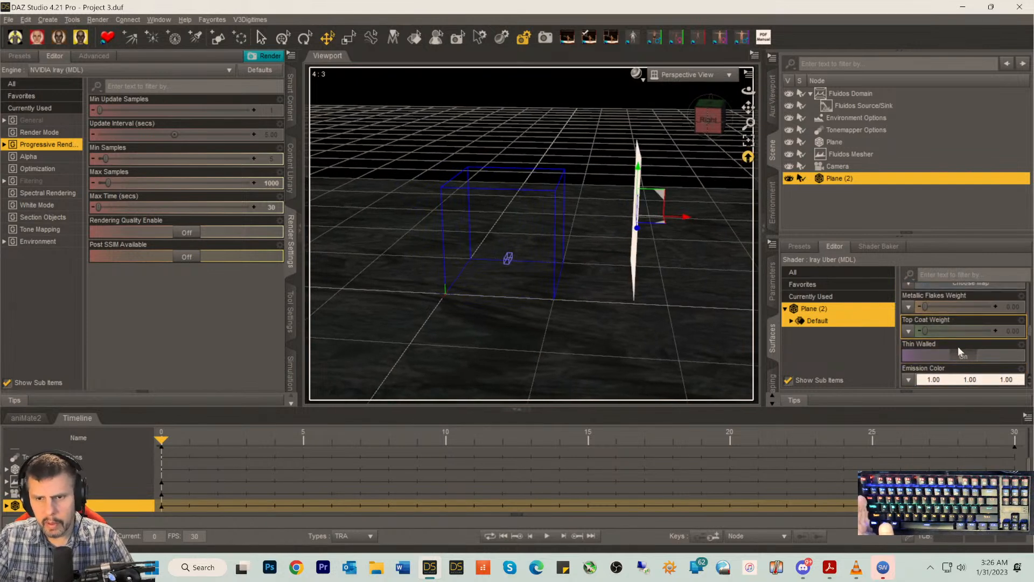
{"action": "scroll", "coordinate": [961, 356], "scroll_direction": "down", "scroll_amount": 5}
{"action": "left_click", "coordinate": [994, 331]}
{"action": "left_click", "coordinate": [960, 330]}
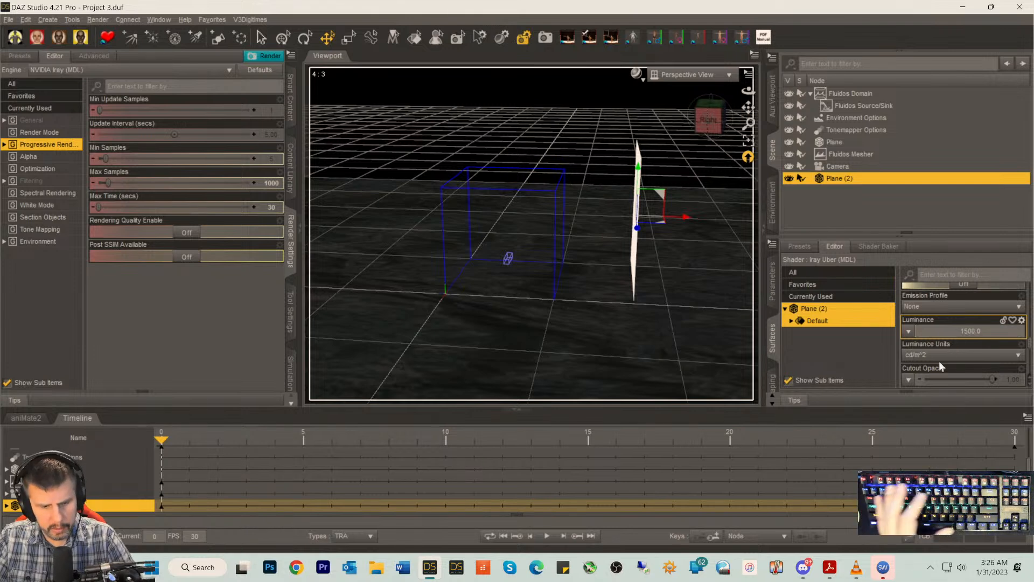
{"action": "type", "text": "9"}
{"action": "key", "text": "Delete"}
{"action": "type", "text": "0"}
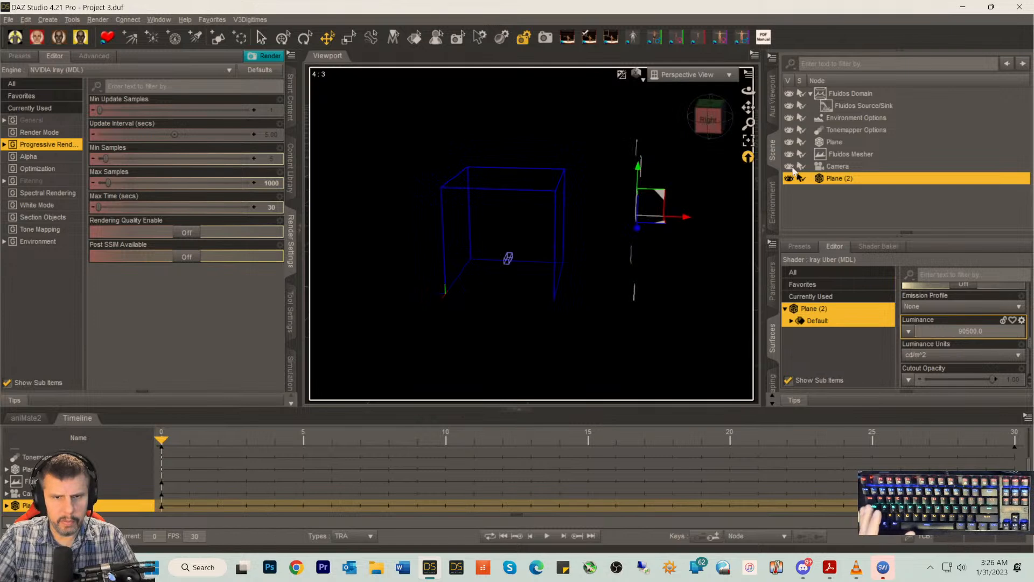
- Tilt Plane (2) to an X Rotate of about -26.4 and slide it up along its own axis to a Y Translate of about 119.6
{"action": "mouse_move", "coordinate": [700, 126]}
{"action": "left_mouse_down"}
{"action": "mouse_move", "coordinate": [711, 133]}
{"action": "mouse_move", "coordinate": [698, 112]}
{"action": "left_mouse_up"}
{"action": "scroll", "coordinate": [955, 326], "scroll_direction": "down", "scroll_amount": 10}
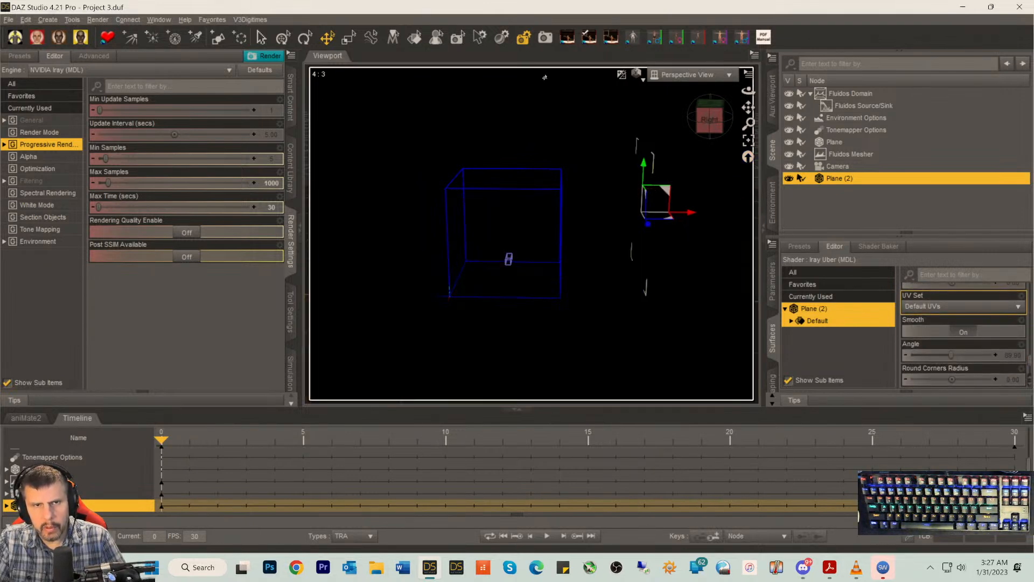
{"action": "left_click", "coordinate": [300, 42]}
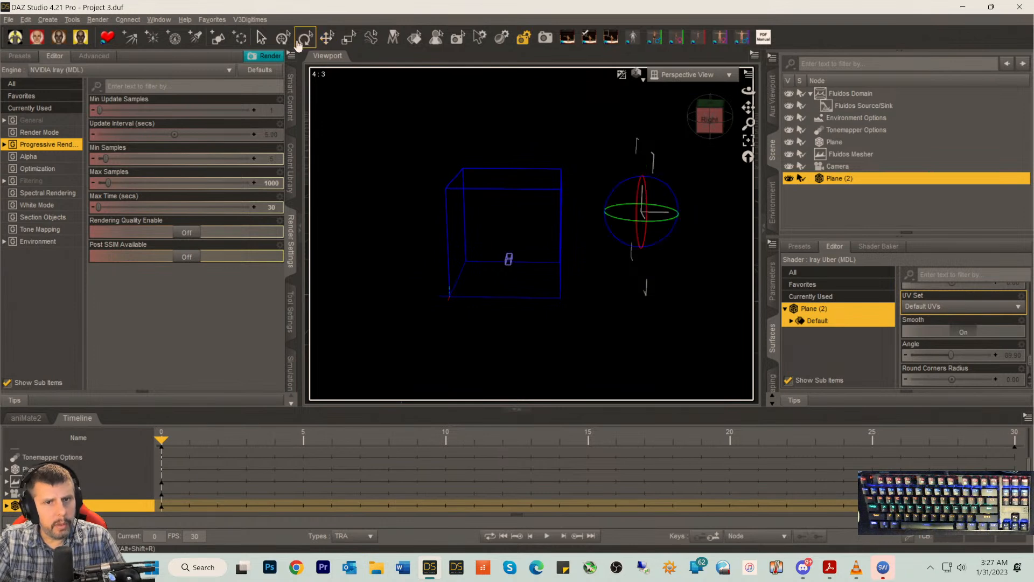
{"action": "left_click_drag", "start_coordinate": [614, 189], "coordinate": [614, 192]}
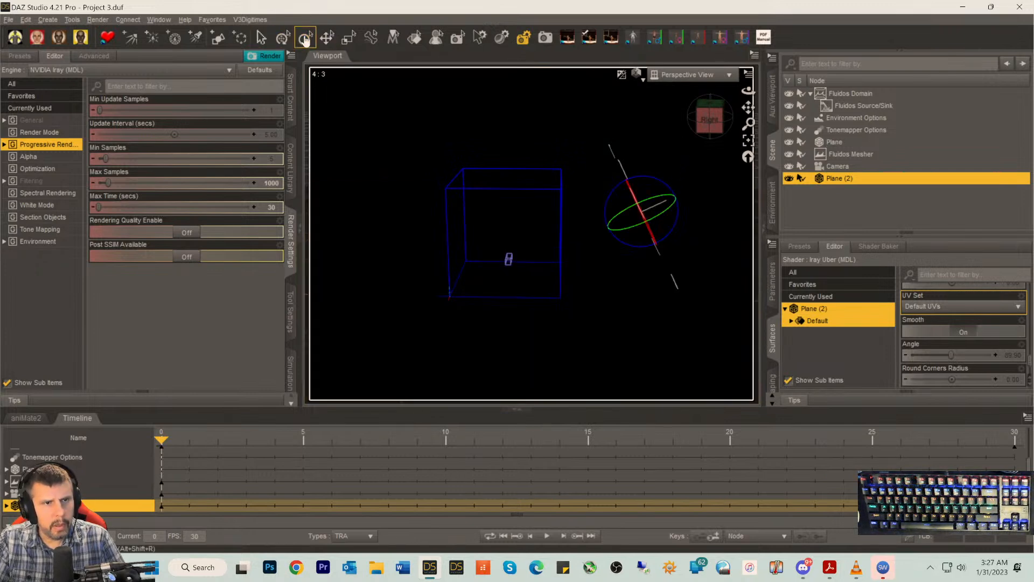
{"action": "left_click", "coordinate": [327, 37]}
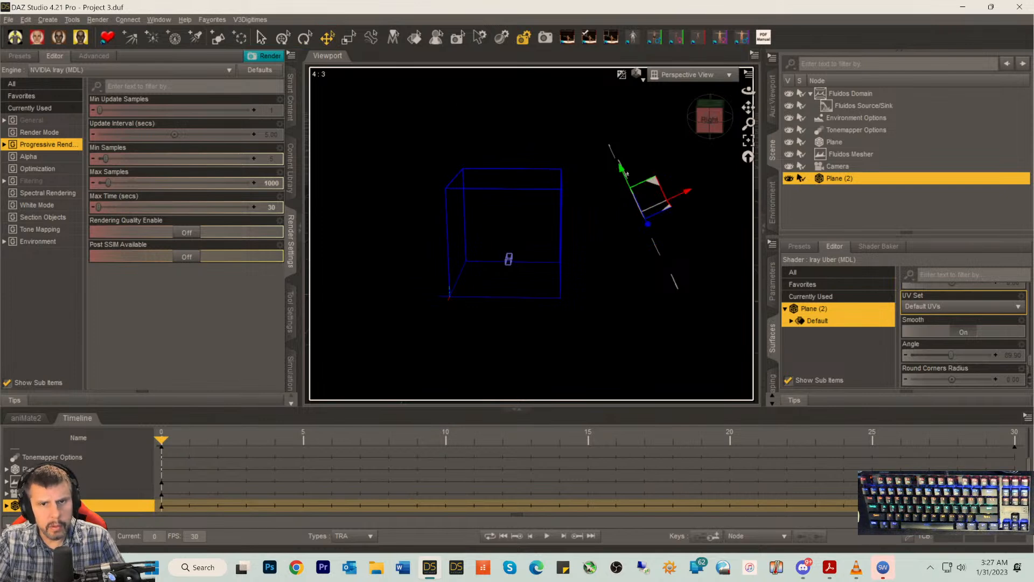
{"action": "left_click_drag", "start_coordinate": [620, 169], "coordinate": [599, 123]}
- Turn Plane (2) around its own vertical axis to a Y Rotate of about 76.75, reversing its emitting side
{"action": "left_click_drag", "start_coordinate": [712, 121], "coordinate": [675, 122]}
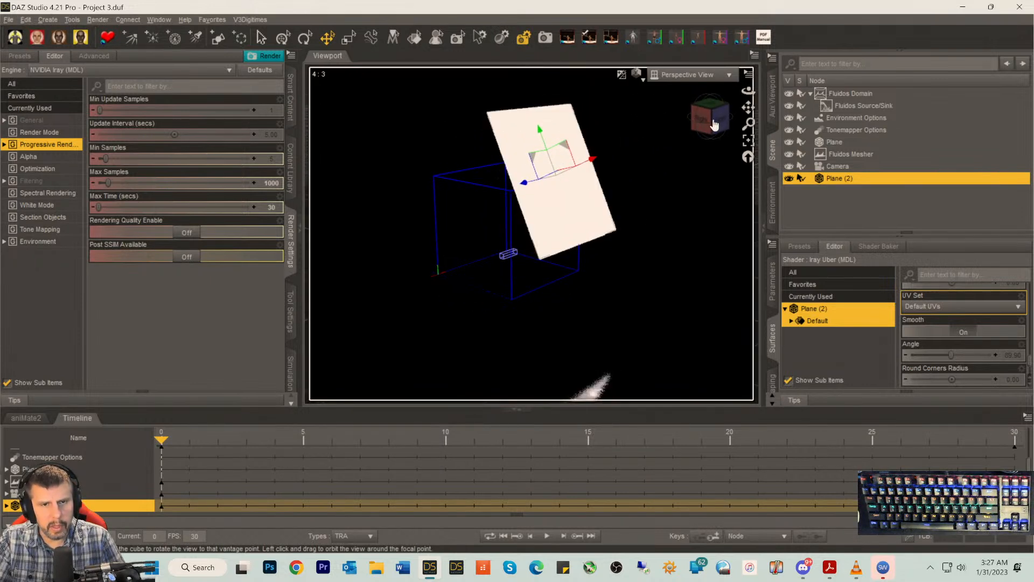
{"action": "scroll", "coordinate": [953, 281], "scroll_direction": "up", "scroll_amount": 1}
{"action": "left_click", "coordinate": [305, 38]}
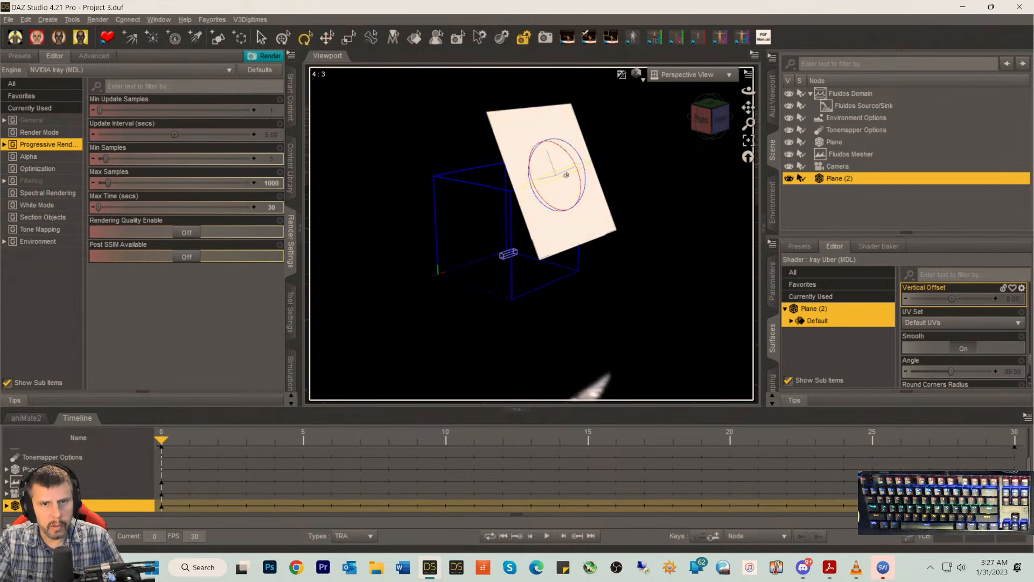
{"action": "left_click_drag", "start_coordinate": [536, 174], "coordinate": [518, 208]}
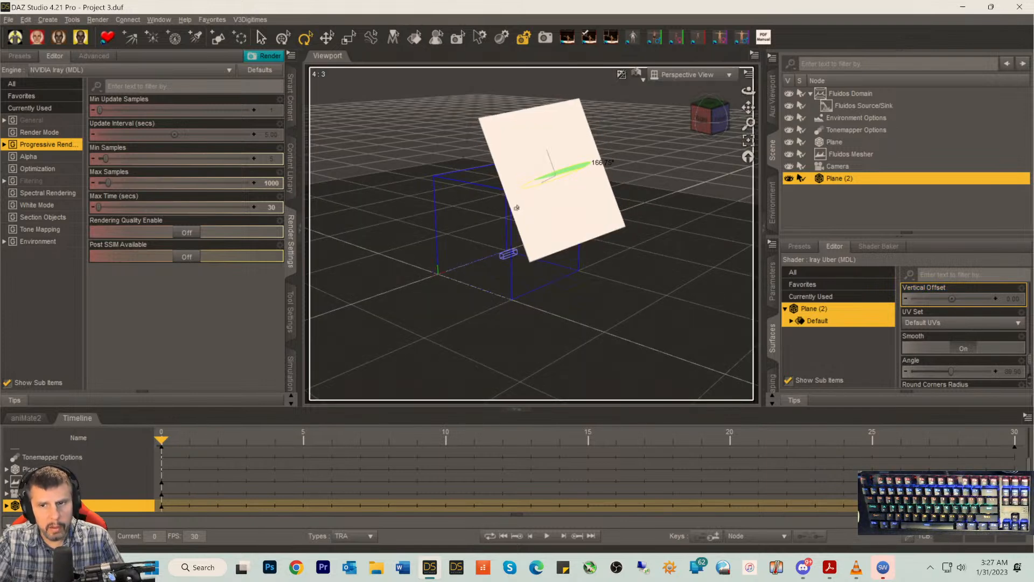
{"action": "scroll", "coordinate": [968, 362], "scroll_direction": "up", "scroll_amount": 1}
{"action": "scroll", "coordinate": [968, 362], "scroll_direction": "up", "scroll_amount": 20}
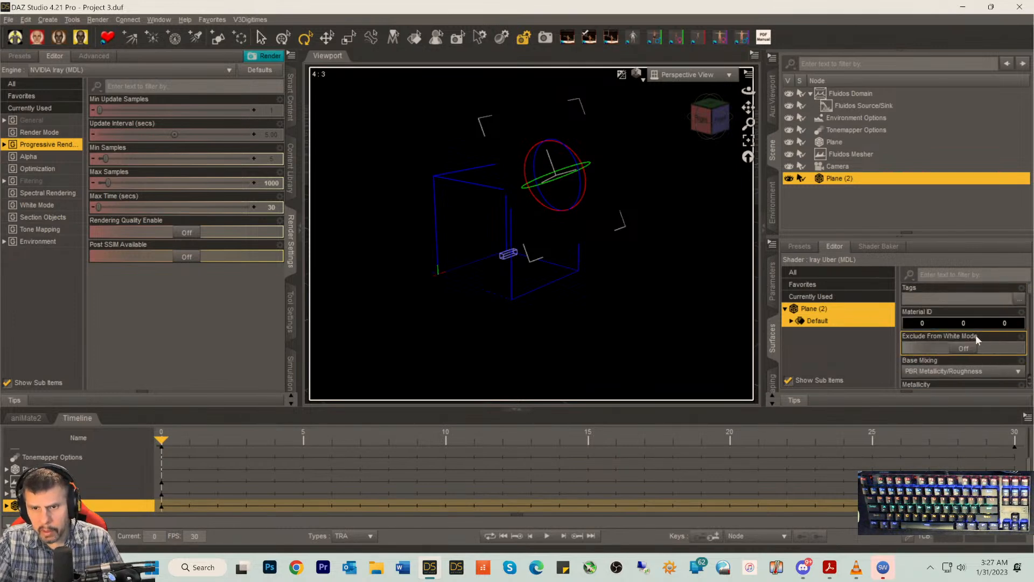
- Set Plane (2)'s Y Translate to 180 and its Y Rotate to 90
{"action": "left_click", "coordinate": [774, 281]}
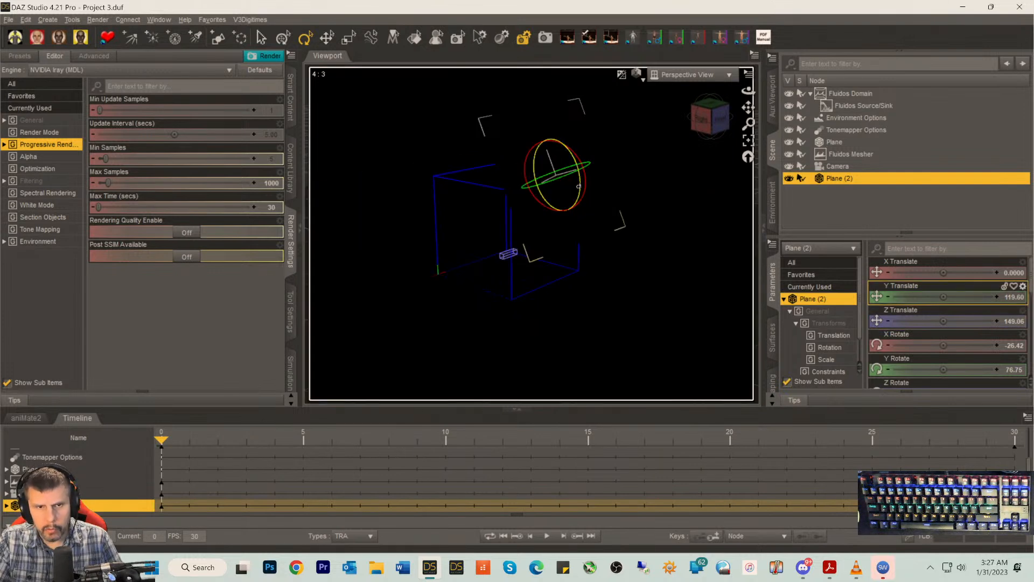
{"action": "left_click", "coordinate": [1014, 297]}
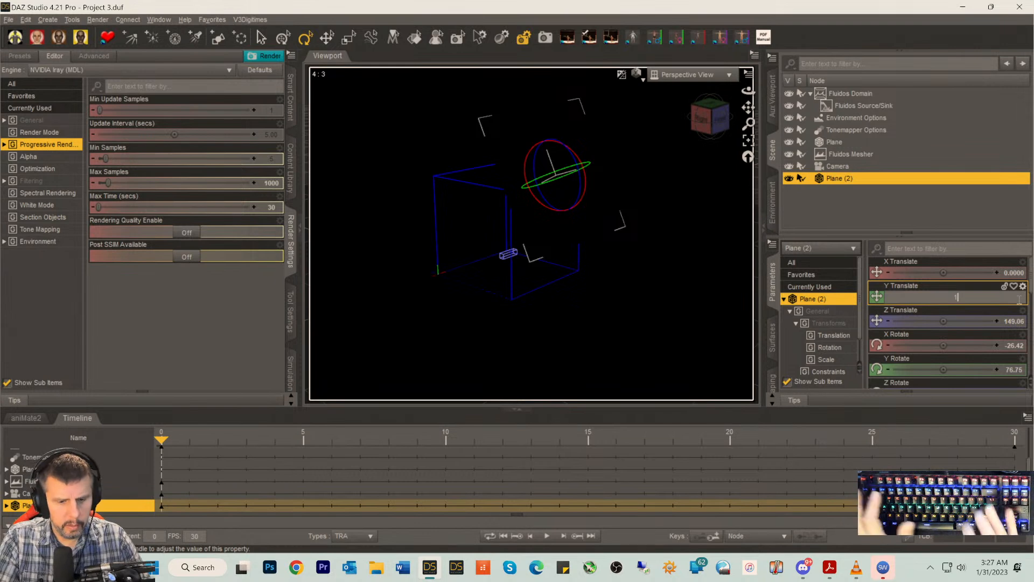
{"action": "key", "text": "Return"}
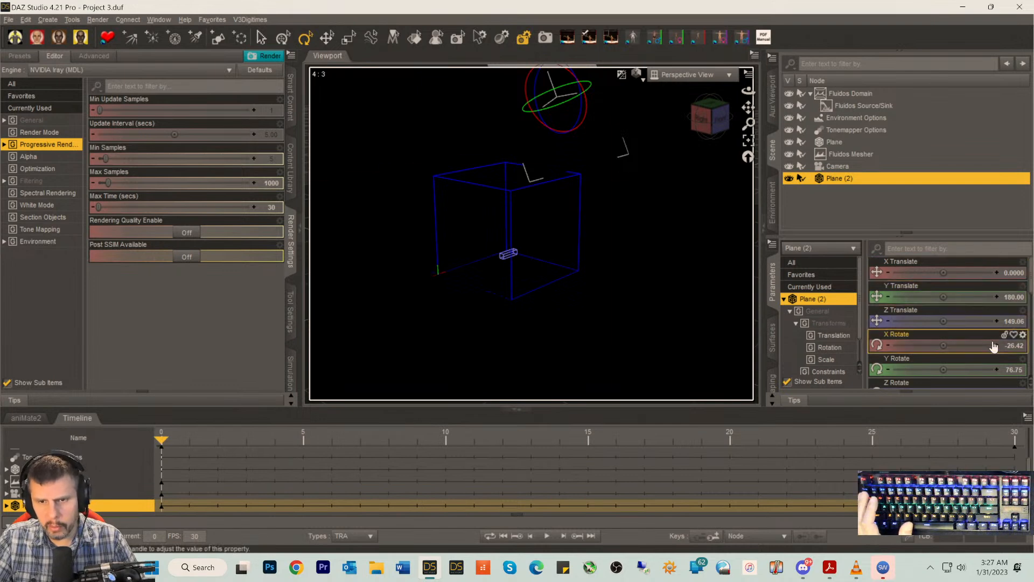
{"action": "scroll", "coordinate": [1007, 371], "scroll_direction": "down", "scroll_amount": 1}
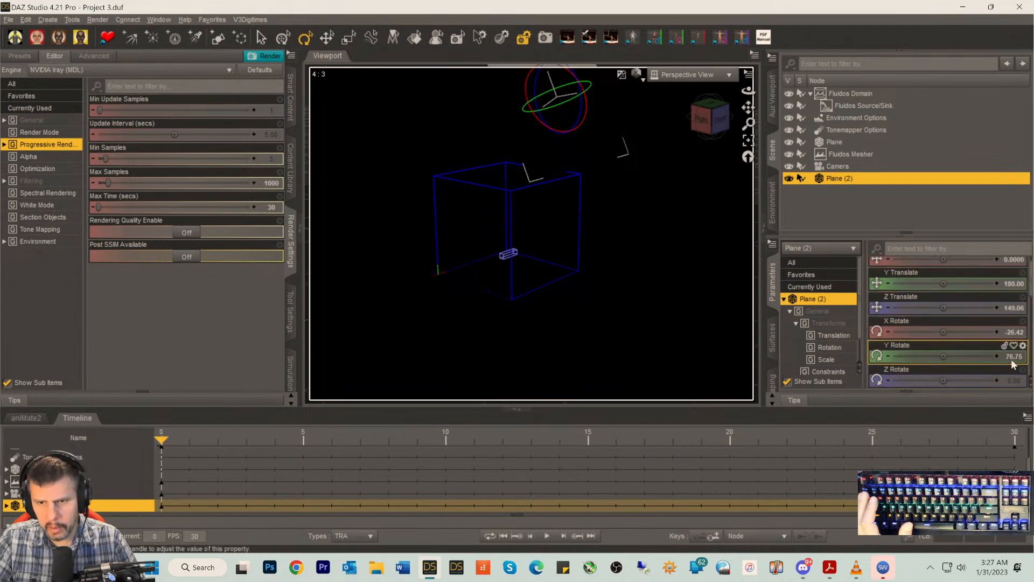
{"action": "left_click", "coordinate": [1013, 357]}
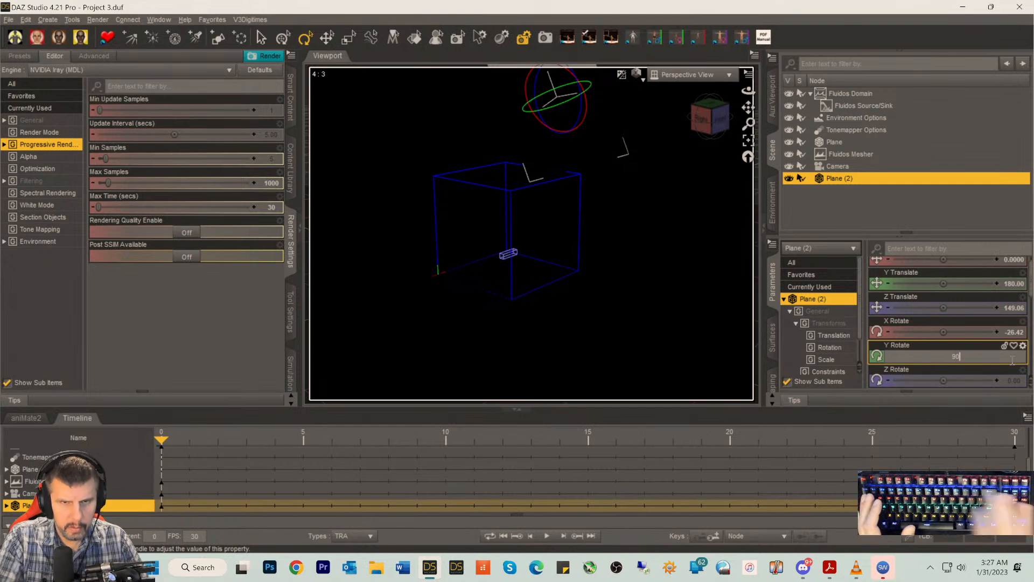
{"action": "type", "text": "90"}
{"action": "key", "text": "Return"}
- In a front-on Perspective View, move Plane (2) sideways over the Fluidos Domain to an X Translate of about 58
{"action": "left_click_drag", "start_coordinate": [699, 123], "coordinate": [723, 128]}
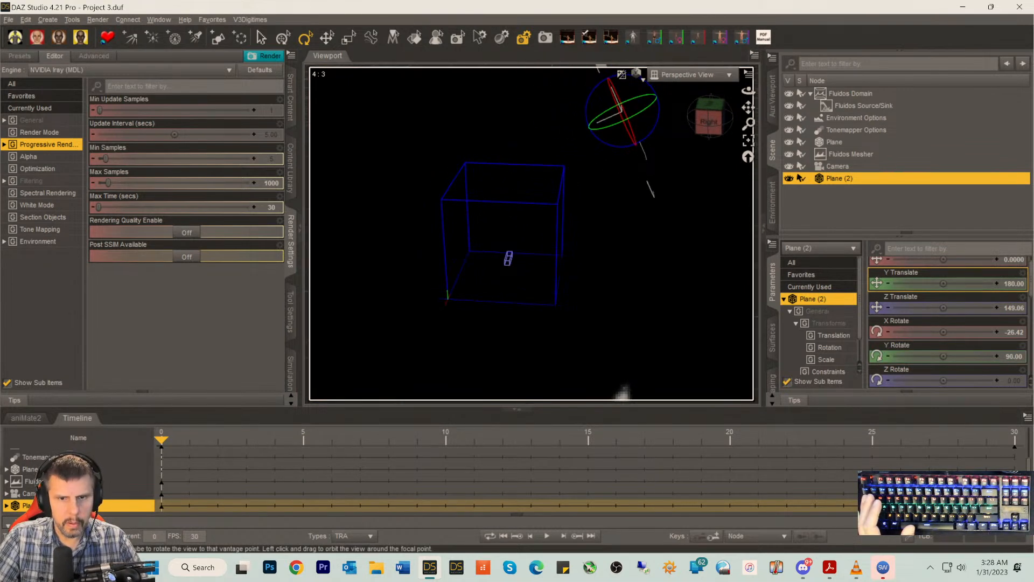
{"action": "scroll", "coordinate": [631, 200], "scroll_direction": "down", "scroll_amount": 5}
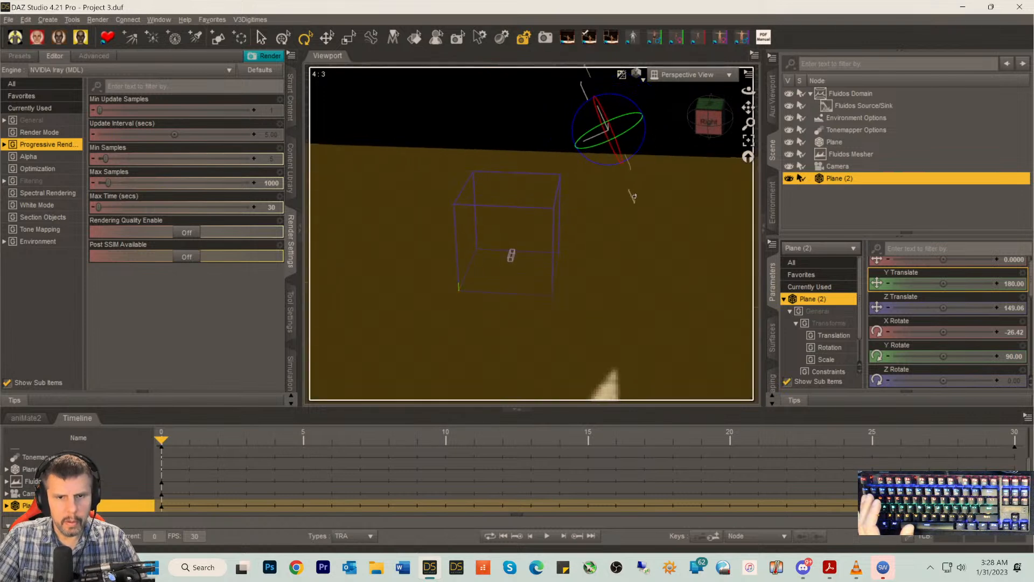
{"action": "scroll", "coordinate": [634, 196], "scroll_direction": "down", "scroll_amount": 4}
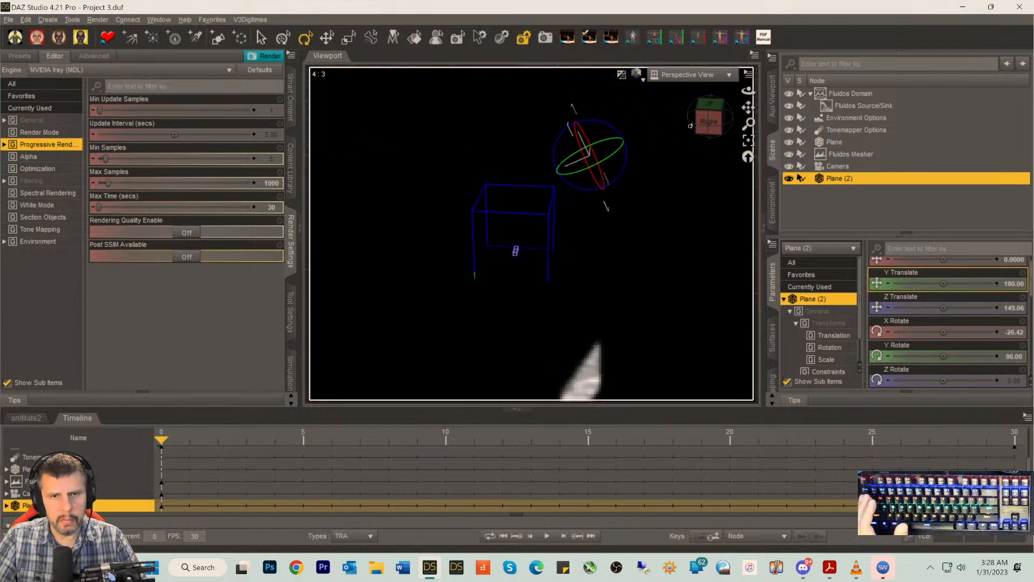
{"action": "left_click_drag", "start_coordinate": [706, 129], "coordinate": [646, 133]}
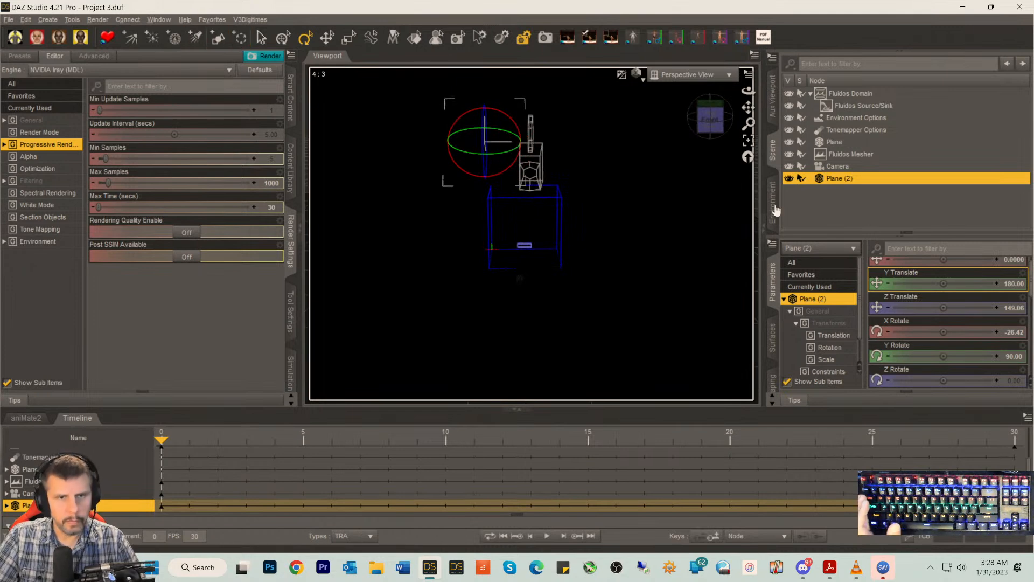
{"action": "left_click", "coordinate": [328, 39]}
{"action": "left_click_drag", "start_coordinate": [539, 144], "coordinate": [580, 149]}
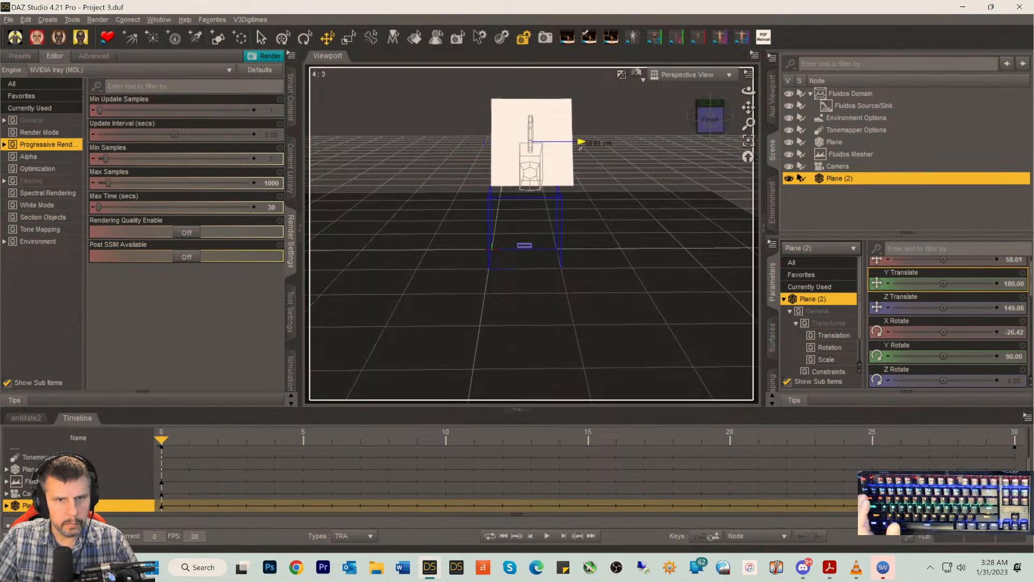
{"action": "left_click", "coordinate": [700, 120]}
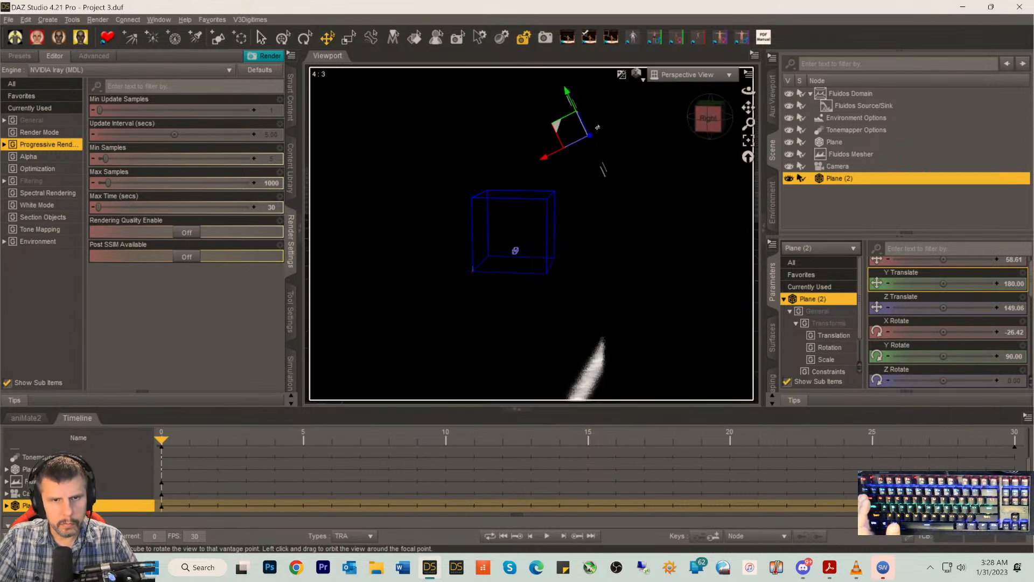
- Slide Plane (2) down to a Y Translate of about 123.07 and a Z Translate of about 177.35, and stretch it along its Z and Y axes
{"action": "left_click_drag", "start_coordinate": [566, 91], "coordinate": [583, 146]}
{"action": "mouse_move", "coordinate": [704, 120]}
{"action": "left_mouse_down"}
{"action": "mouse_move", "coordinate": [673, 119]}
{"action": "mouse_move", "coordinate": [718, 134]}
{"action": "left_mouse_up"}
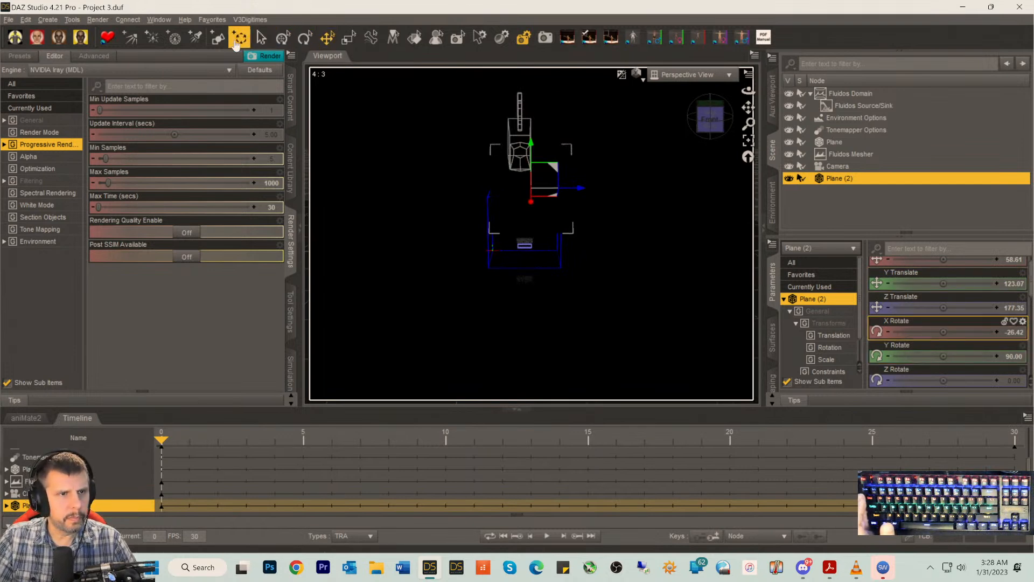
{"action": "left_click", "coordinate": [349, 37]}
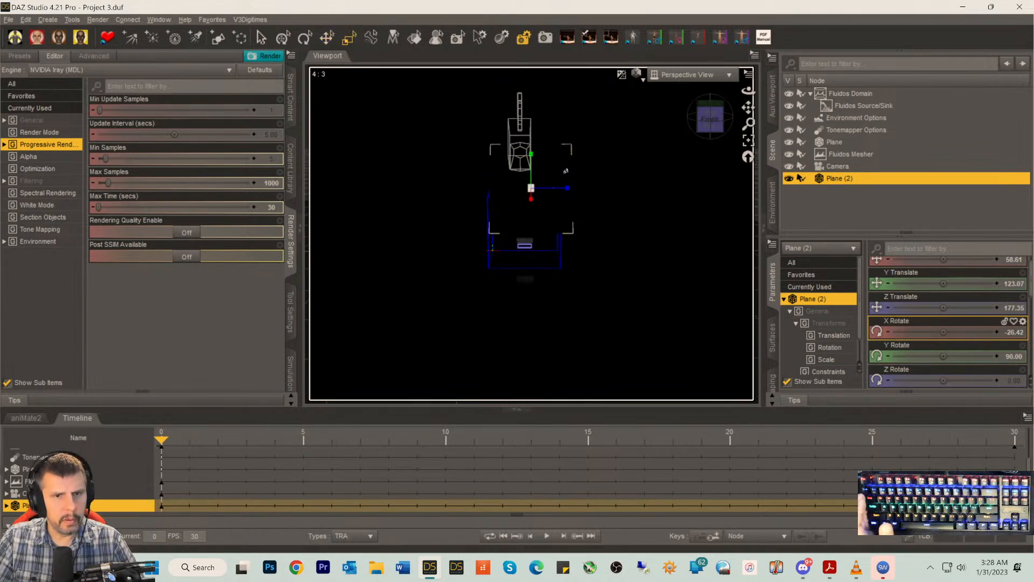
{"action": "left_click_drag", "start_coordinate": [567, 190], "coordinate": [568, 189]}
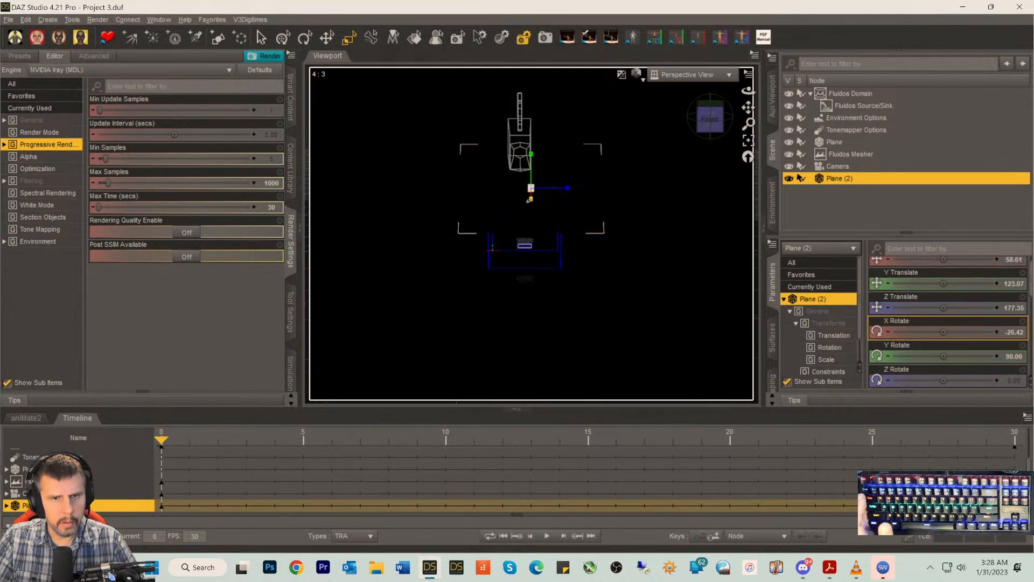
{"action": "left_click_drag", "start_coordinate": [710, 128], "coordinate": [655, 132]}
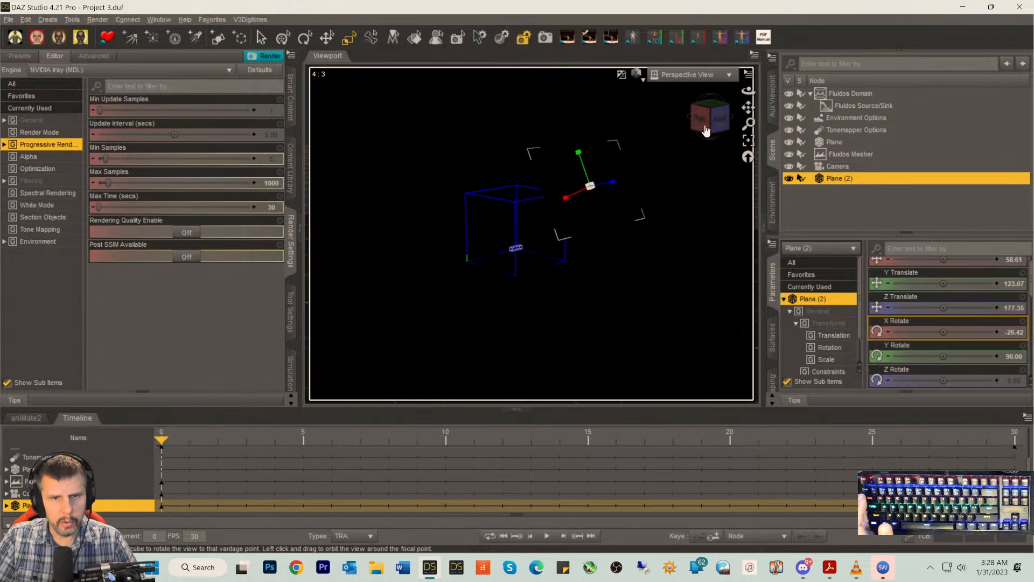
{"action": "mouse_move", "coordinate": [577, 154]}
{"action": "left_mouse_down"}
{"action": "mouse_move", "coordinate": [593, 150]}
{"action": "mouse_move", "coordinate": [578, 154]}
{"action": "left_mouse_up"}
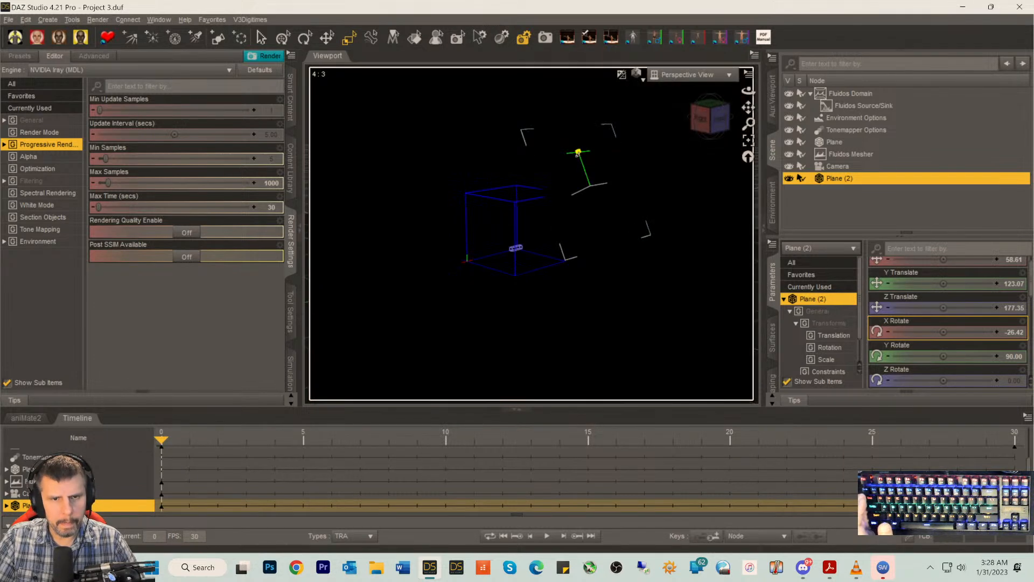
{"action": "left_click_drag", "start_coordinate": [712, 127], "coordinate": [646, 98]}
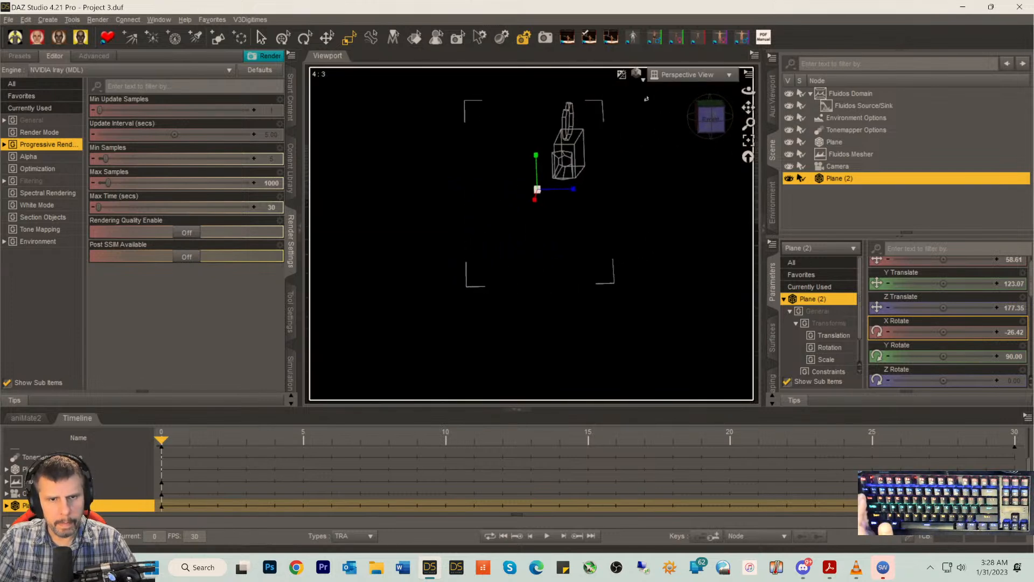
- Switch the viewport from Perspective View to the Camera and orbit it around Plane (2)
{"action": "left_click", "coordinate": [676, 75]}
{"action": "left_click", "coordinate": [652, 175]}
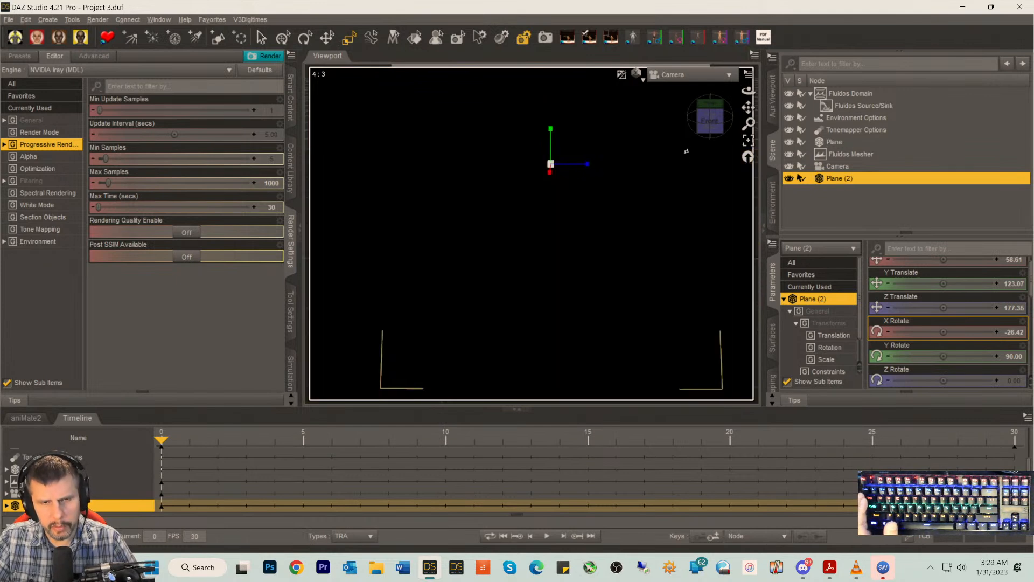
{"action": "left_click_drag", "start_coordinate": [710, 119], "coordinate": [691, 139]}
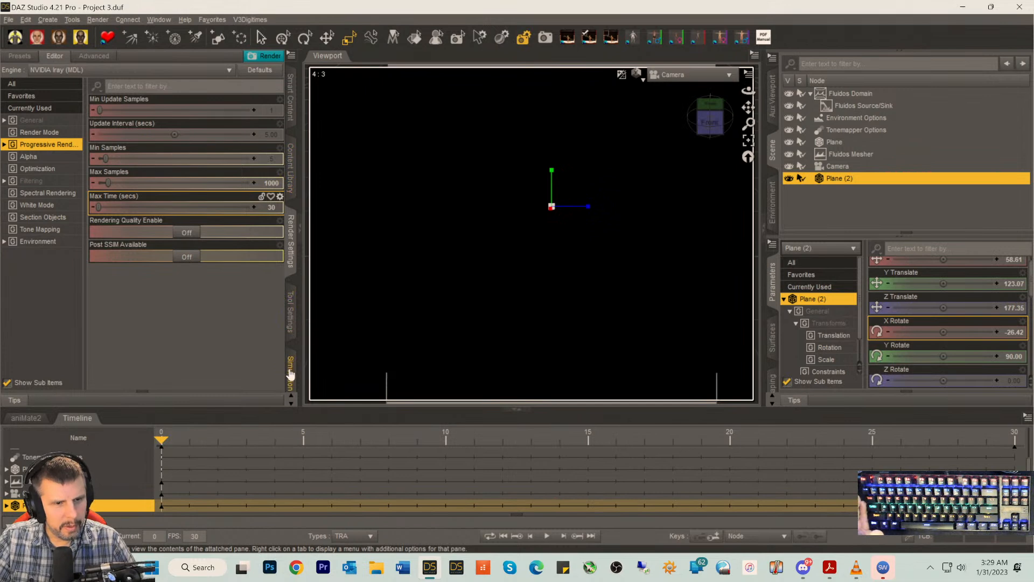
- Browse the Content Library, examining the RexRed Utilities category and the My Daz 3D Library folders
{"action": "left_click", "coordinate": [289, 174]}
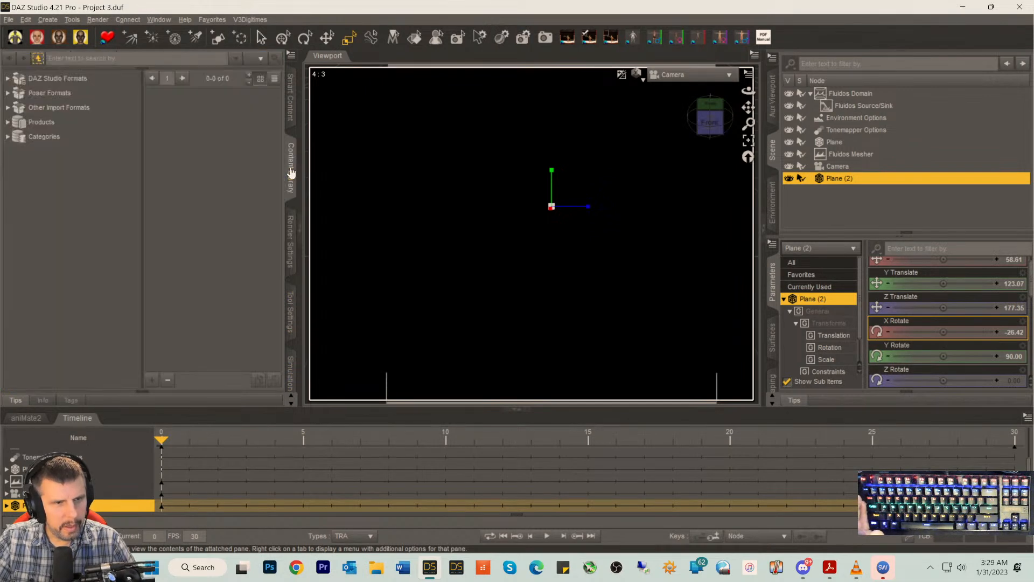
{"action": "left_click", "coordinate": [7, 137]}
{"action": "left_click", "coordinate": [25, 210]}
{"action": "left_click", "coordinate": [14, 212]}
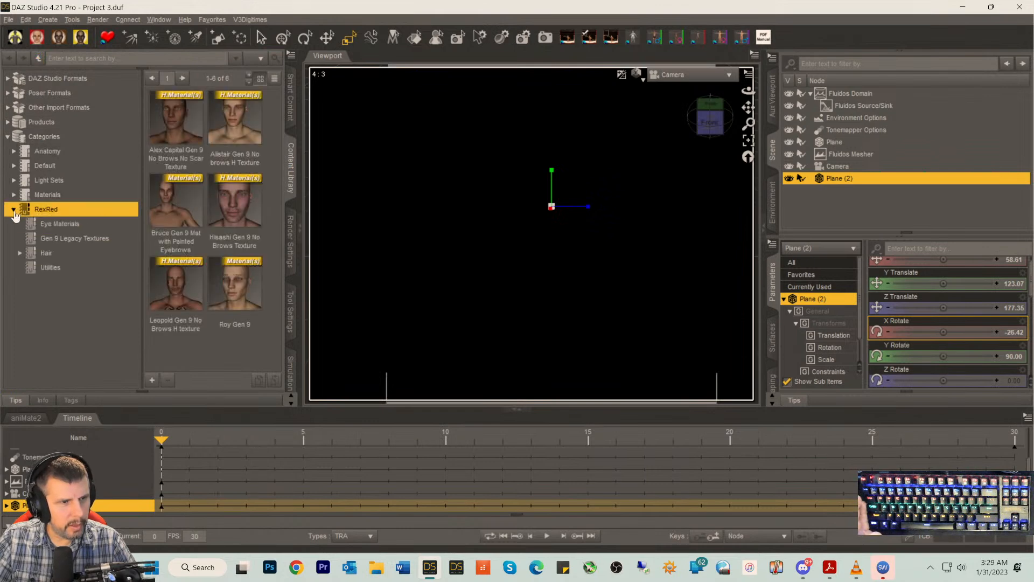
{"action": "left_click", "coordinate": [34, 267]}
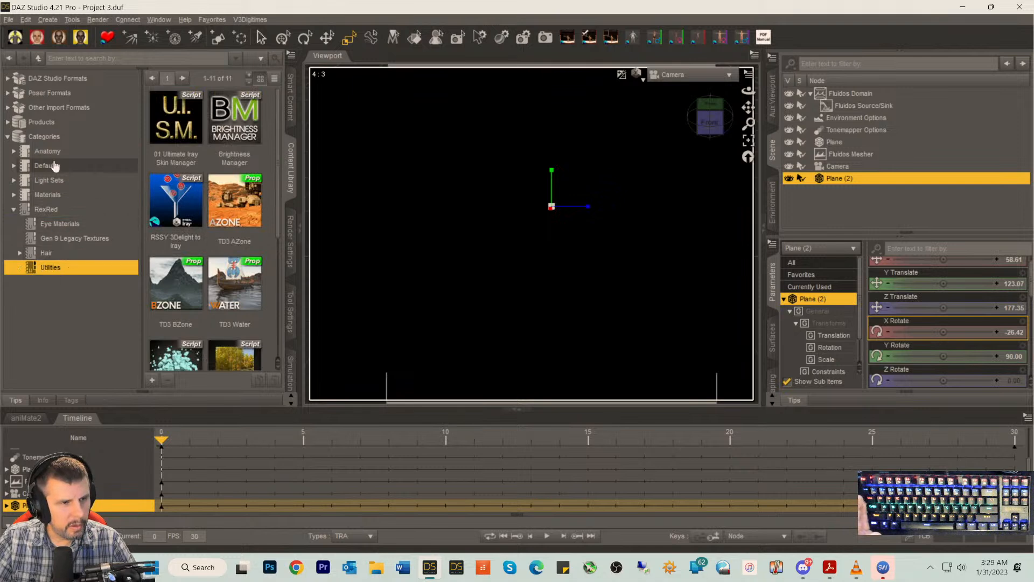
{"action": "left_click", "coordinate": [7, 79]}
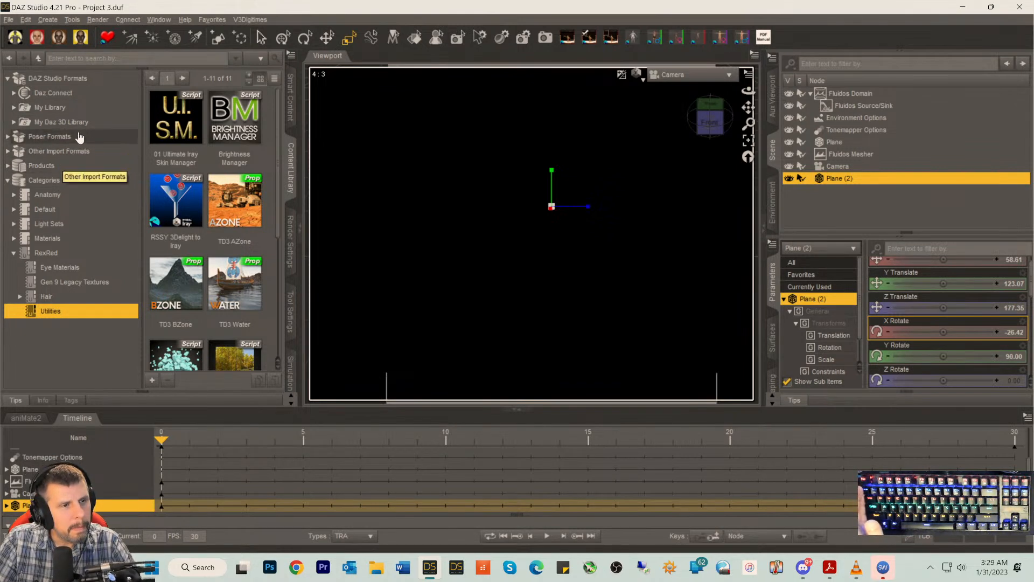
{"action": "left_click", "coordinate": [14, 123]}
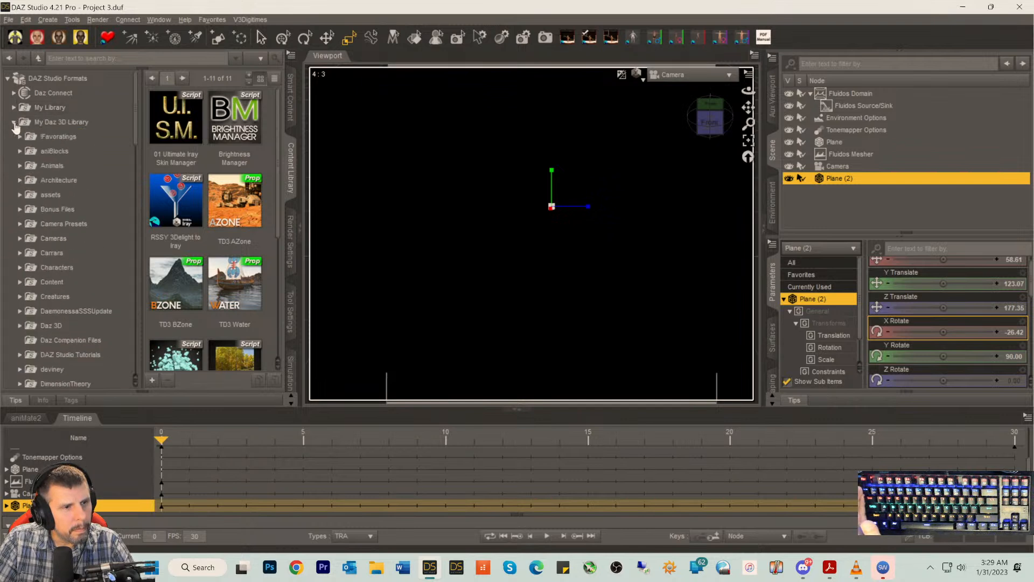
{"action": "left_click", "coordinate": [14, 123]}
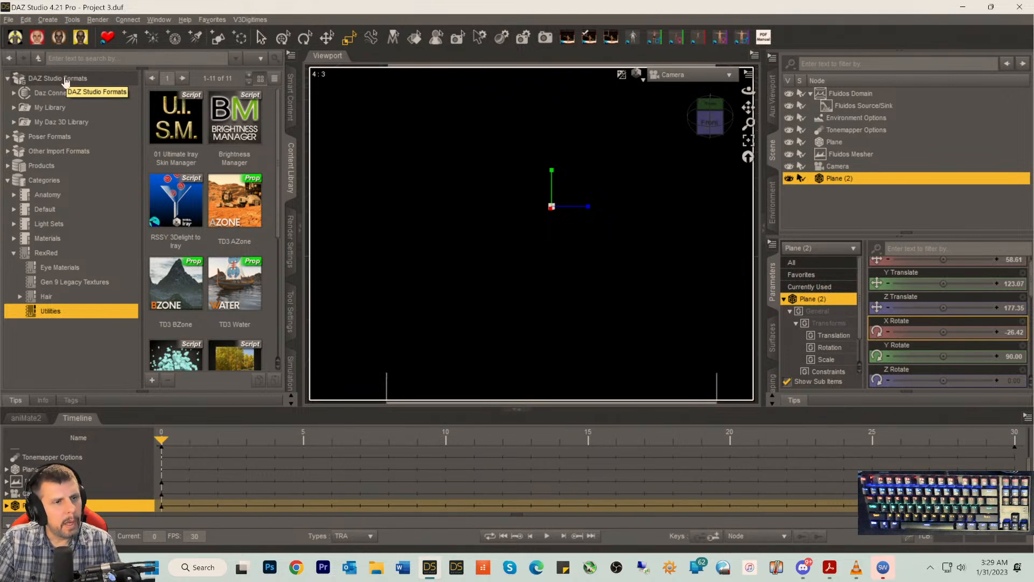
{"action": "left_click", "coordinate": [14, 253]}
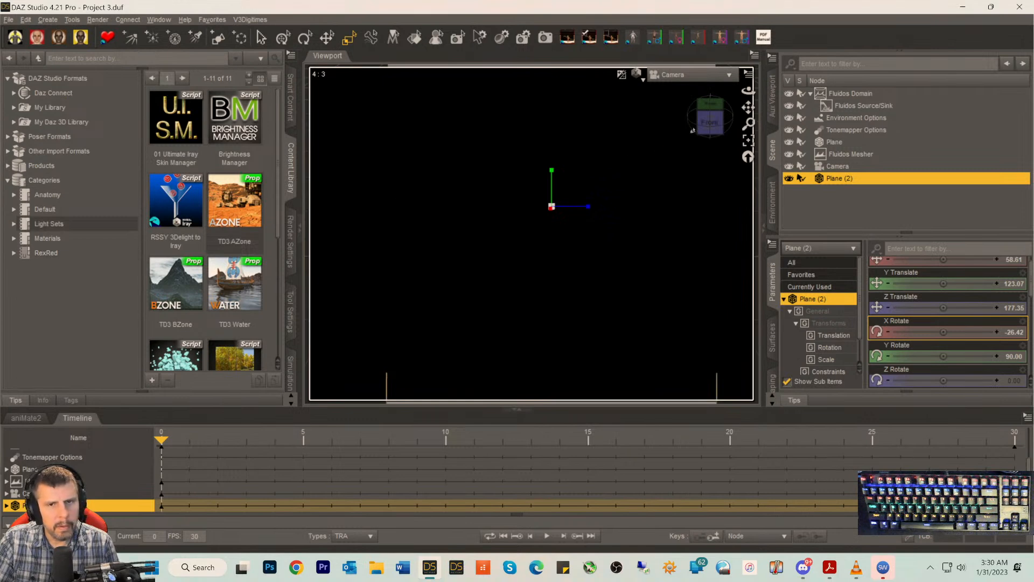
- Delete the emissive light plane, Plane (2), from the scene
{"action": "left_click_drag", "start_coordinate": [690, 132], "coordinate": [653, 147]}
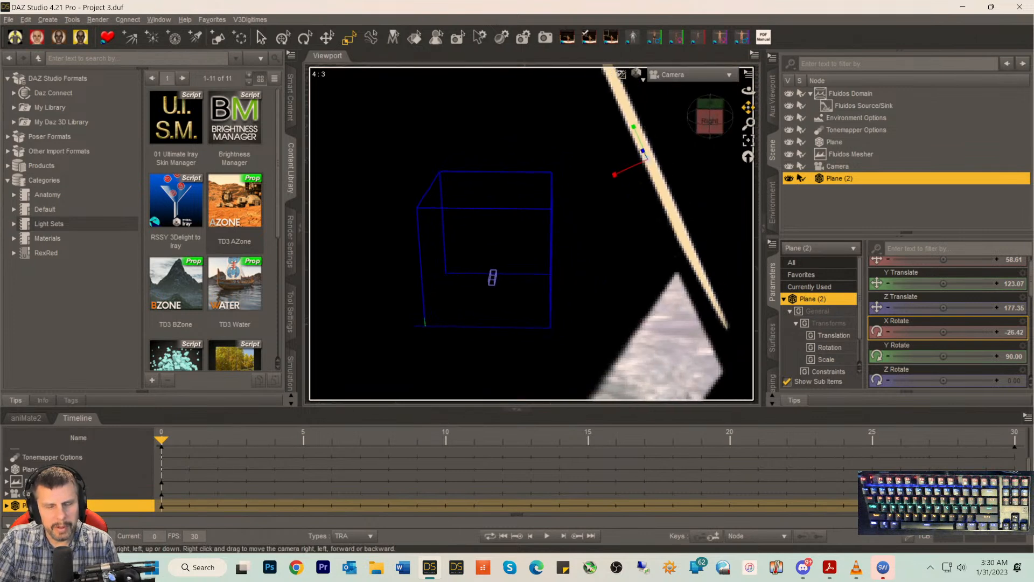
{"action": "left_click_drag", "start_coordinate": [755, 112], "coordinate": [745, 108]}
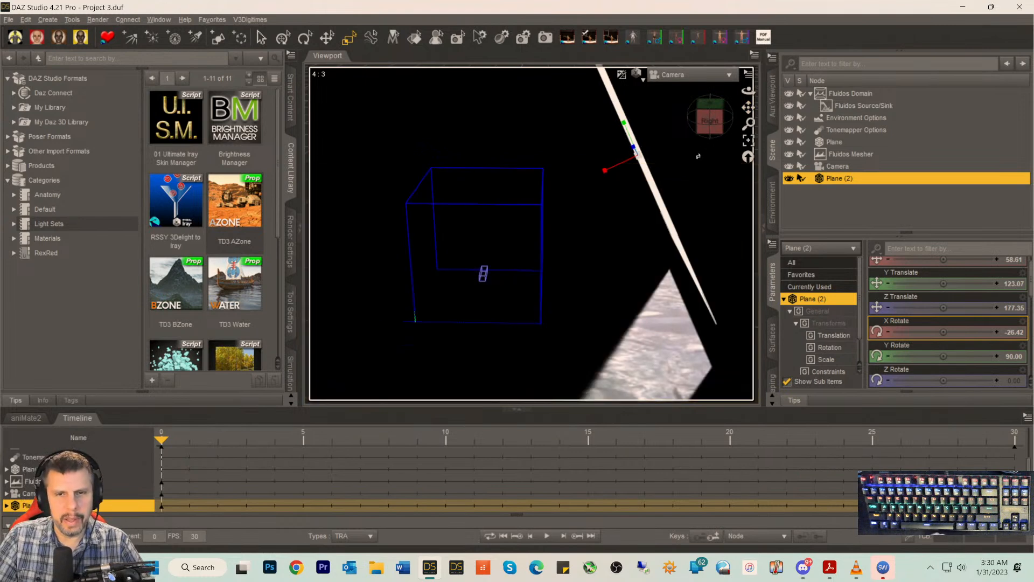
{"action": "left_click_drag", "start_coordinate": [707, 127], "coordinate": [694, 129]}
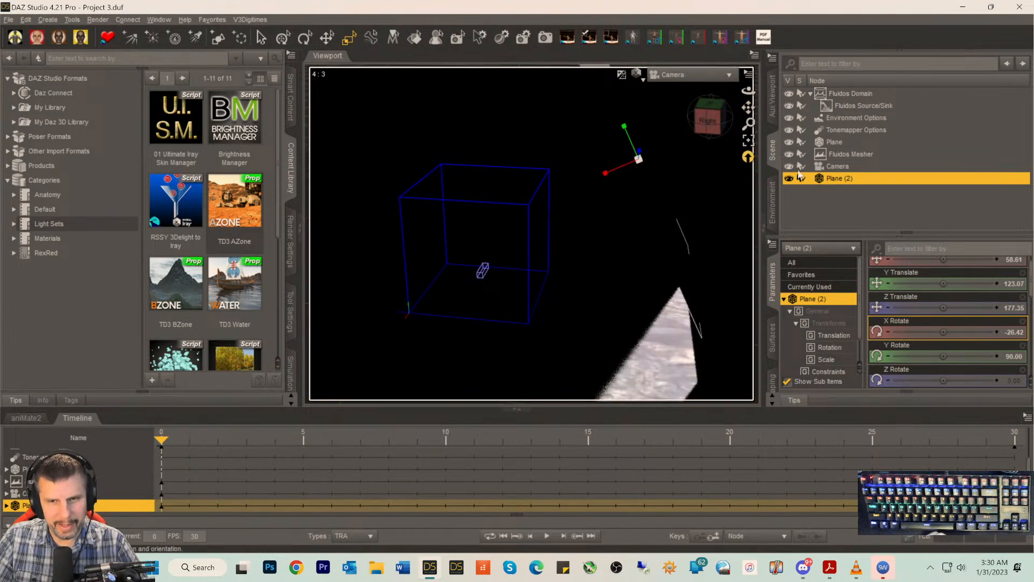
{"action": "key", "text": "Delete"}
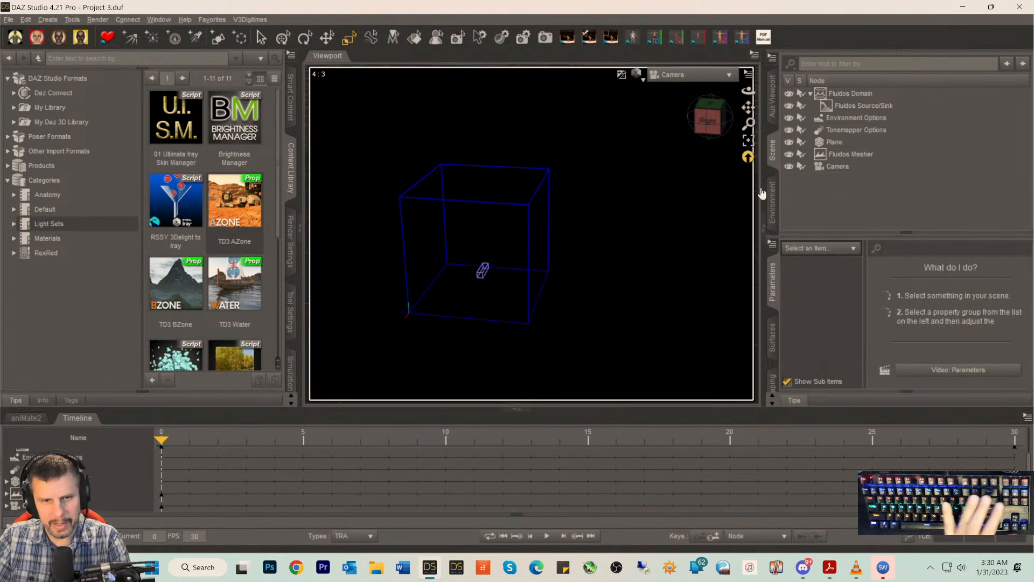
- Search the Smart Content products for ghost, open Iray Ghost Light Kit One and load its IGLK1 Square Light prop
{"action": "left_click", "coordinate": [291, 98]}
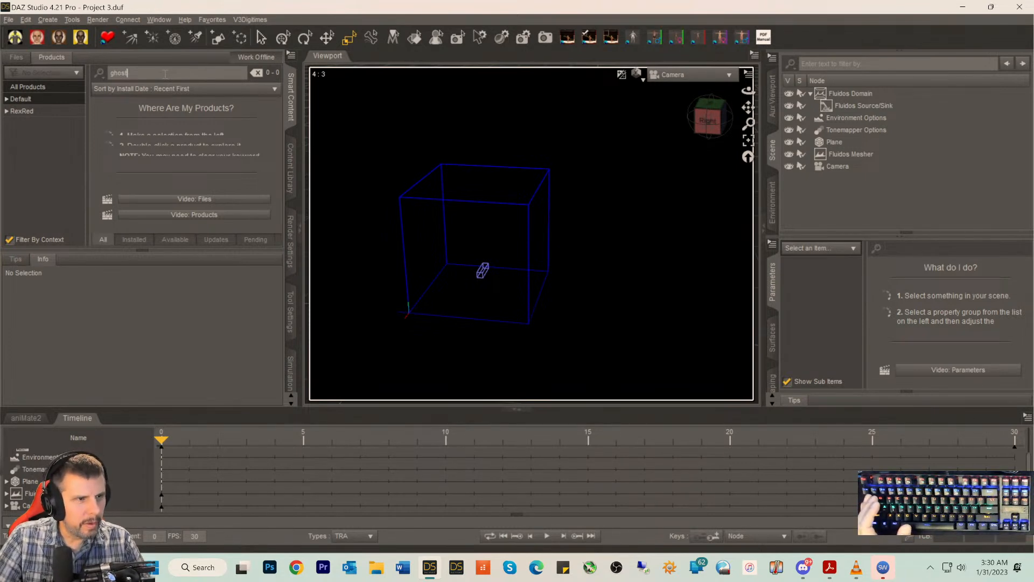
{"action": "left_click", "coordinate": [30, 100]}
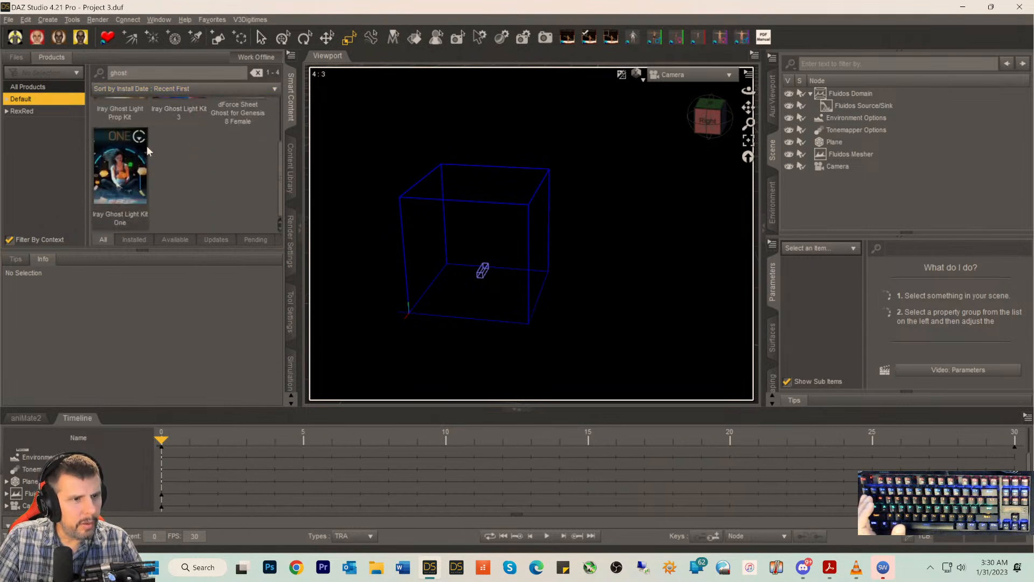
{"action": "left_click", "coordinate": [126, 159]}
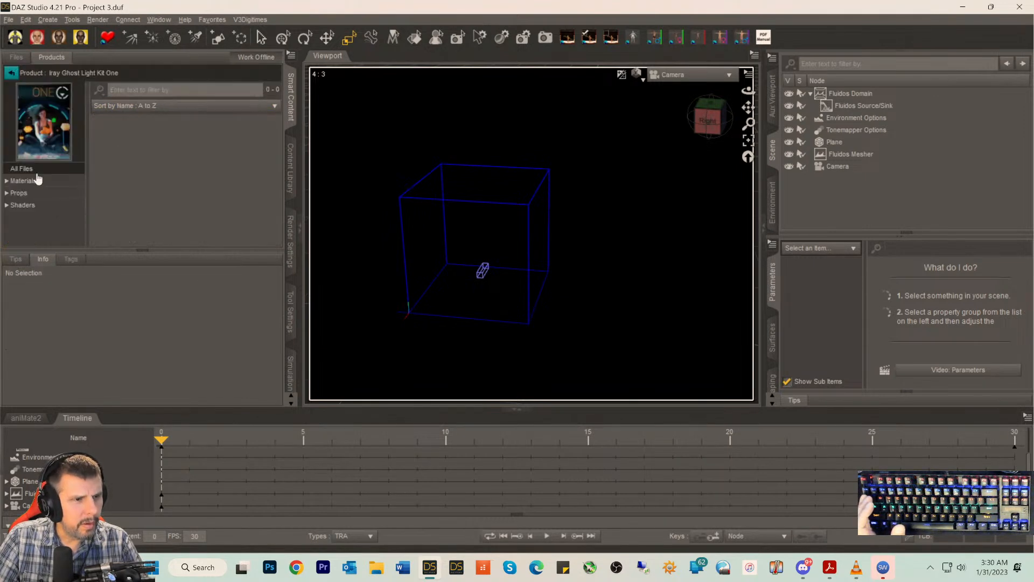
{"action": "left_click", "coordinate": [27, 194]}
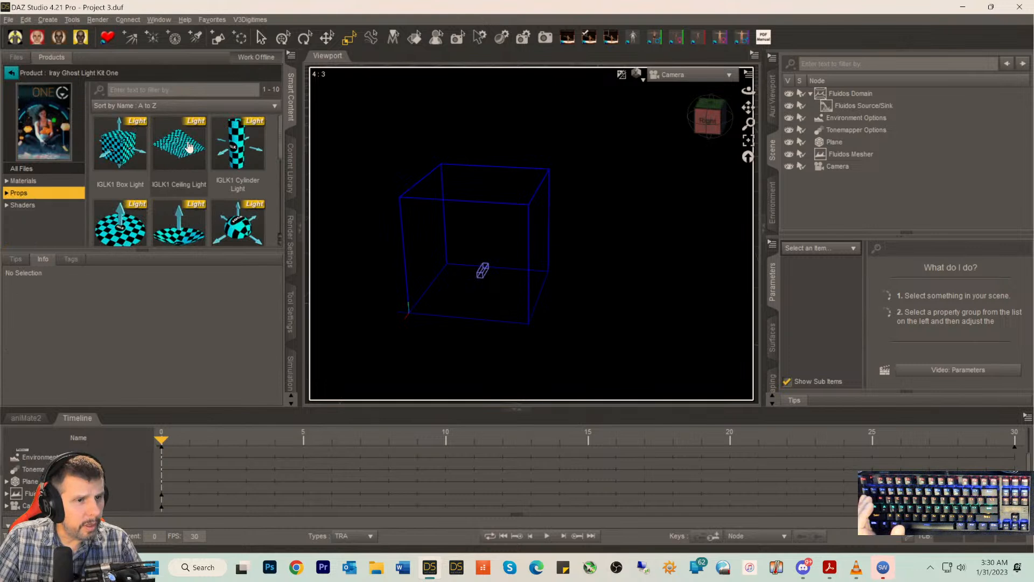
{"action": "scroll", "coordinate": [189, 147], "scroll_direction": "down", "scroll_amount": 3}
{"action": "left_click", "coordinate": [238, 182]}
{"action": "double_click", "coordinate": [238, 182]}
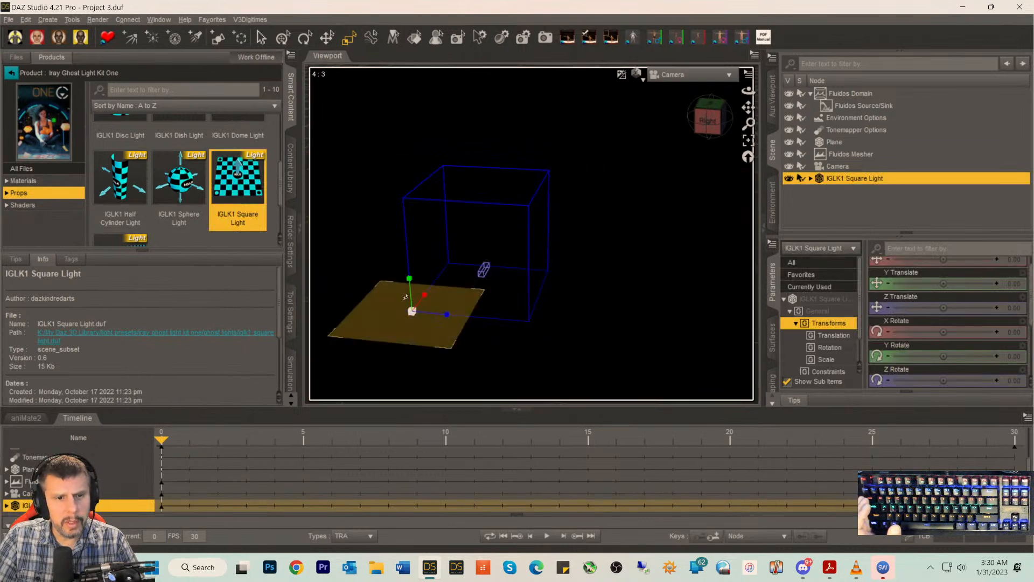
- Raise the IGLK1 Square Light to a Y Translate of about 102.63 and move it beside the Fluidos Domain, to a Z Translate of about 184.87
{"action": "left_click", "coordinate": [327, 37]}
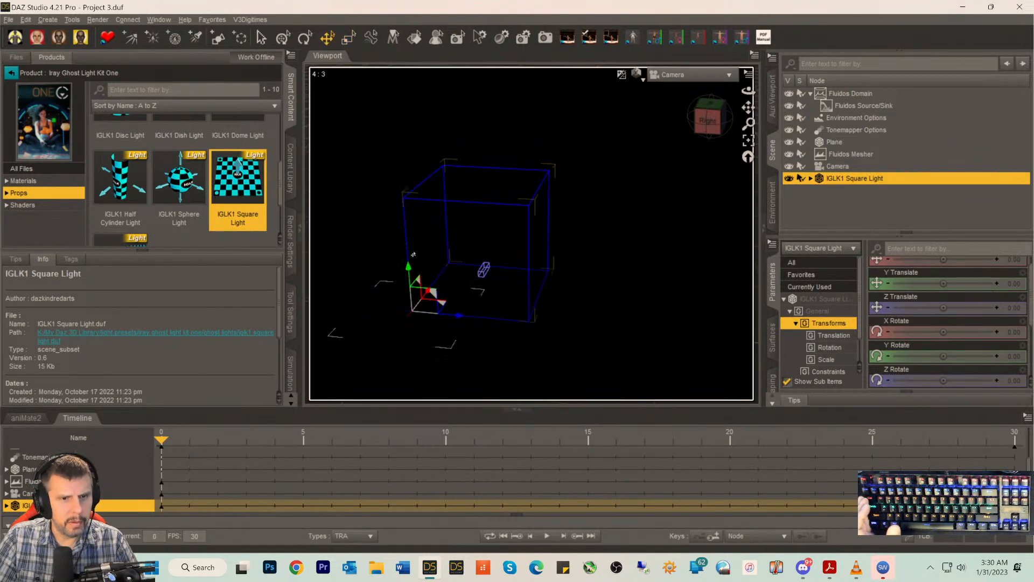
{"action": "left_click_drag", "start_coordinate": [408, 272], "coordinate": [392, 144]}
{"action": "left_click_drag", "start_coordinate": [448, 199], "coordinate": [693, 234]}
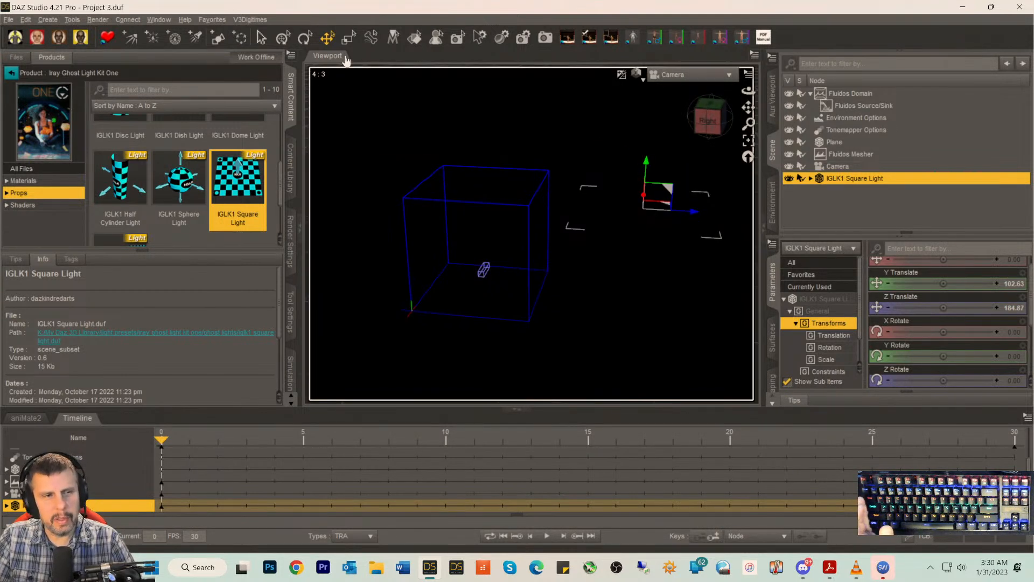
- Switch the viewport to textured shading and tilt the IGLK1 Square Light towards the domain, to an X Rotate of about -126.45
{"action": "left_click", "coordinate": [300, 48]}
{"action": "left_click", "coordinate": [645, 166]}
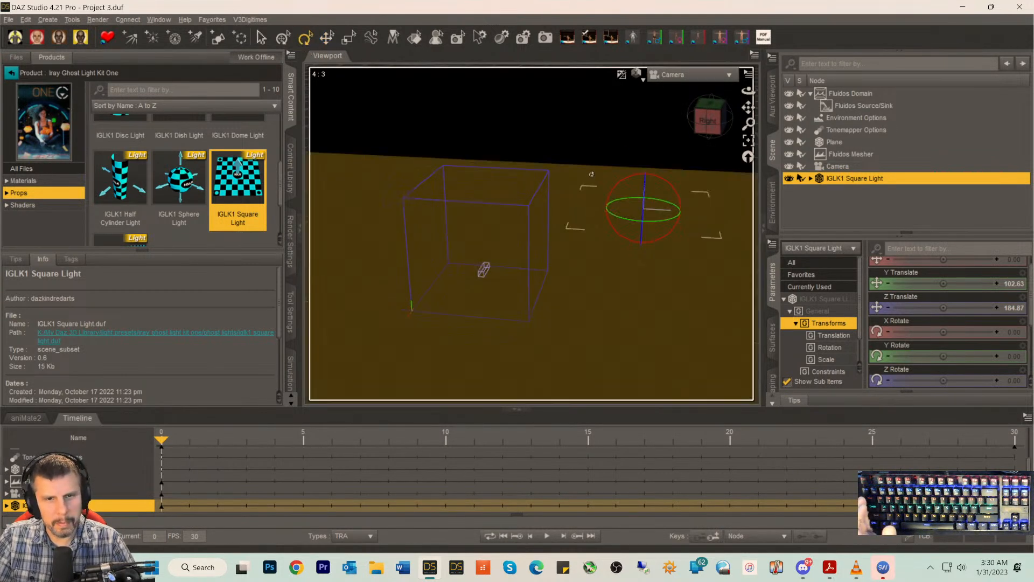
{"action": "key", "text": "ctrl+9"}
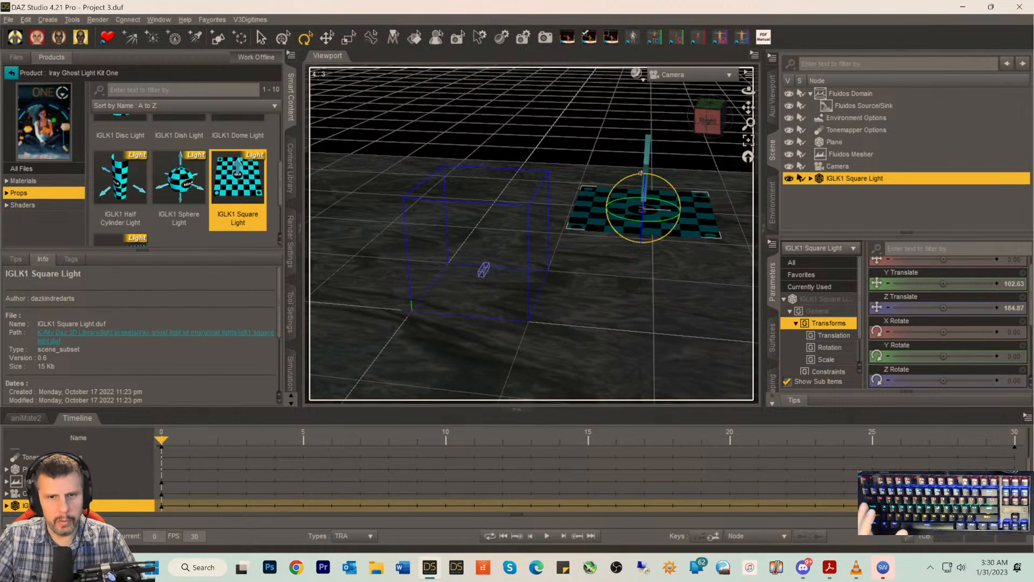
{"action": "mouse_move", "coordinate": [629, 174]}
{"action": "left_mouse_down"}
{"action": "mouse_move", "coordinate": [602, 212]}
{"action": "mouse_move", "coordinate": [618, 225]}
{"action": "left_mouse_up"}
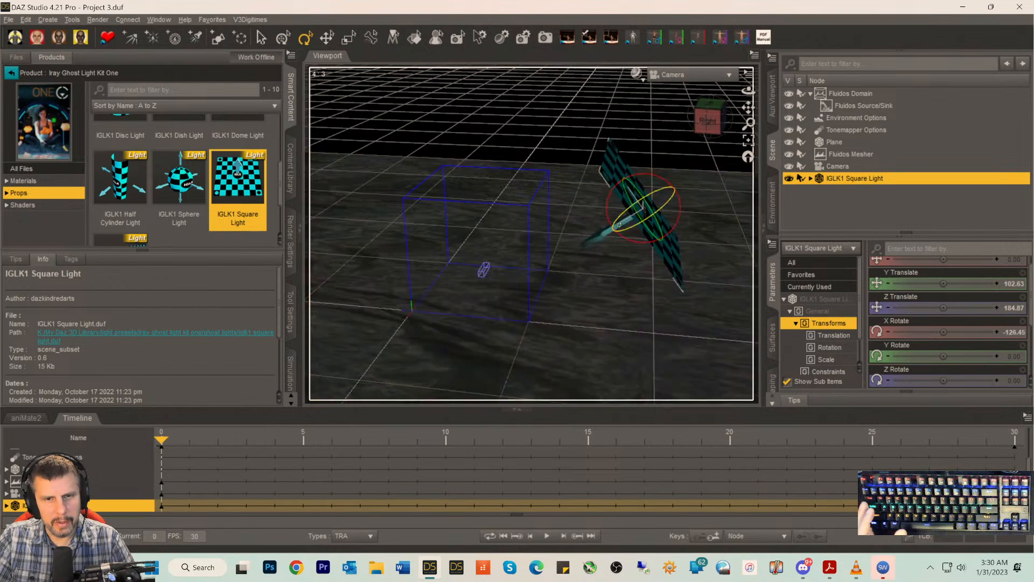
- Back the IGLK1 Square Light away along its own axis and centre it sideways on the domain, at about X 55.95, Y 152.45, Z 208.28
{"action": "left_click", "coordinate": [327, 37]}
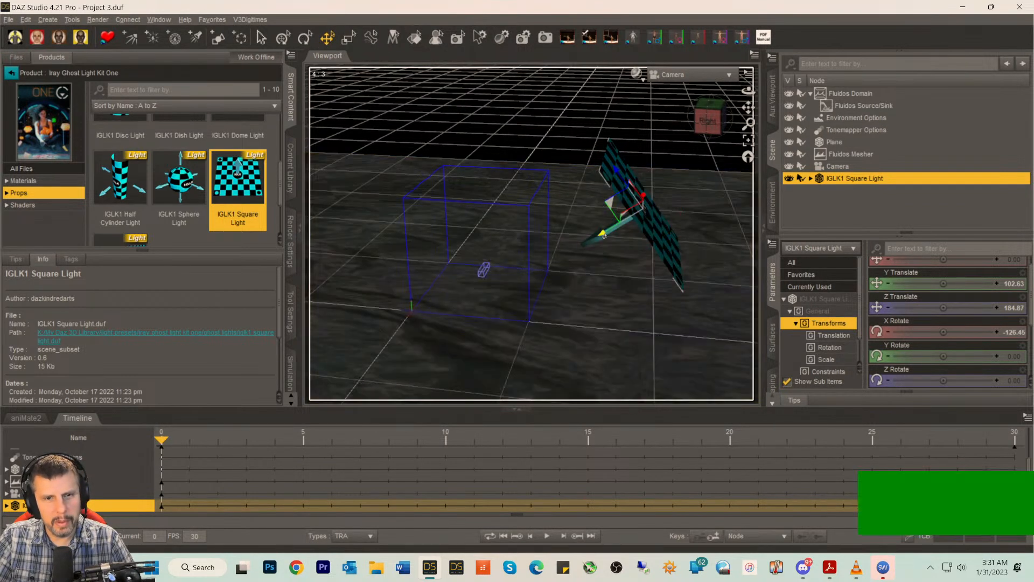
{"action": "left_click_drag", "start_coordinate": [603, 233], "coordinate": [679, 175]}
{"action": "left_click_drag", "start_coordinate": [676, 135], "coordinate": [645, 114]}
{"action": "left_click", "coordinate": [695, 121]}
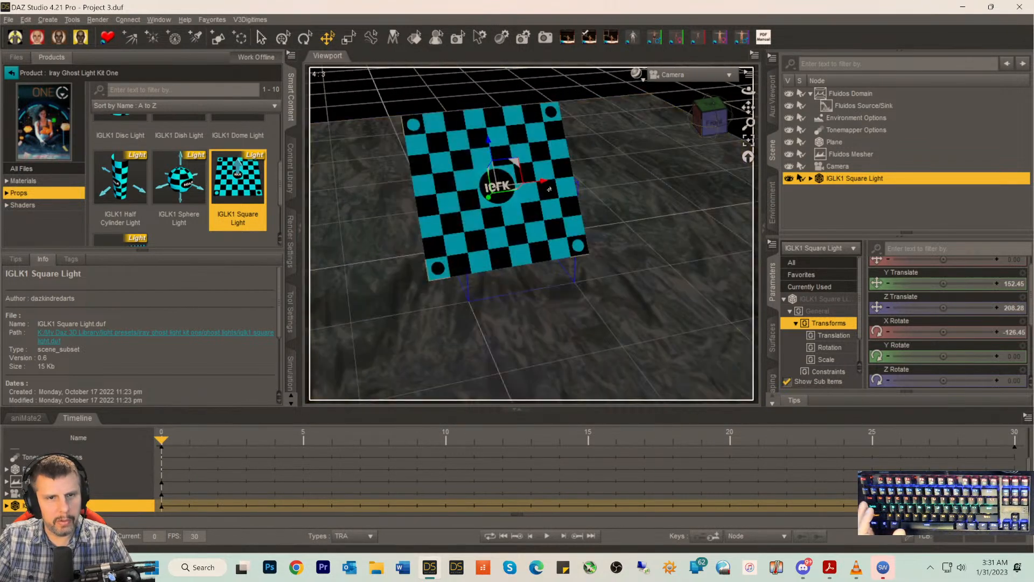
{"action": "left_click", "coordinate": [710, 122]}
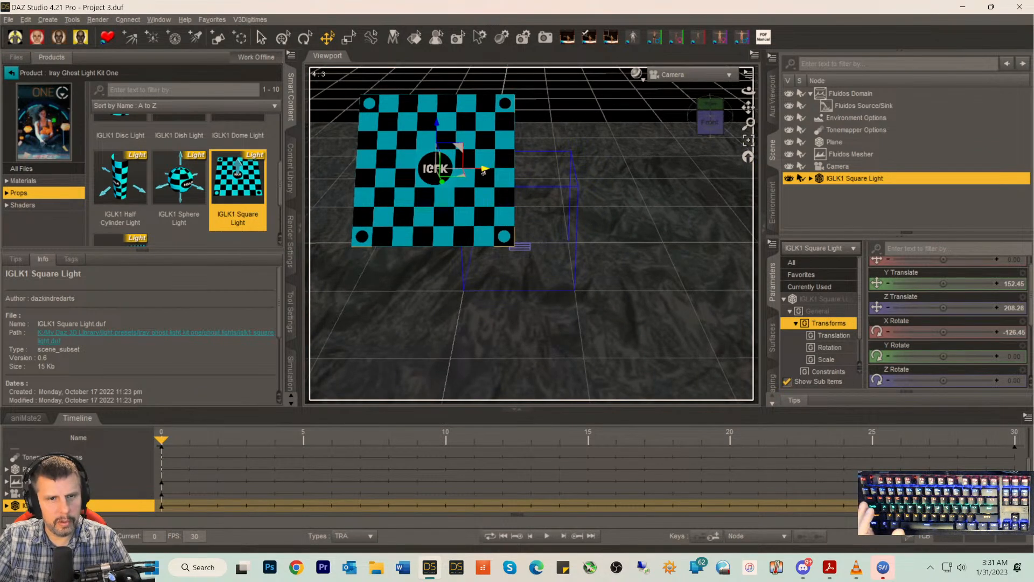
{"action": "left_click_drag", "start_coordinate": [483, 169], "coordinate": [546, 181]}
{"action": "left_click_drag", "start_coordinate": [569, 169], "coordinate": [573, 170]}
- Enlarge the IGLK1 Square Light with the Scale tool, keeping it angled towards the Fluidos Domain
{"action": "left_click", "coordinate": [711, 128]}
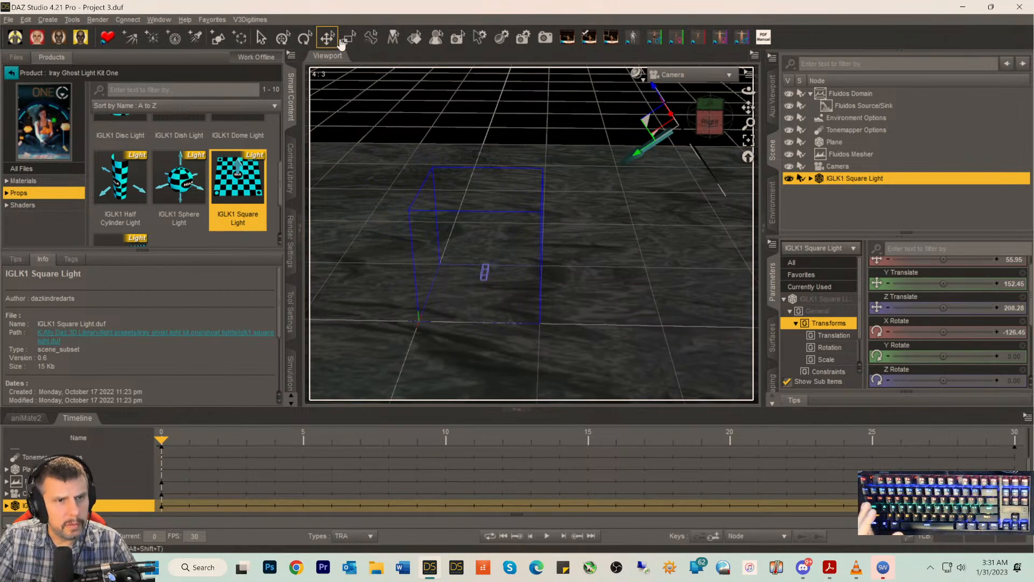
{"action": "left_click", "coordinate": [347, 39]}
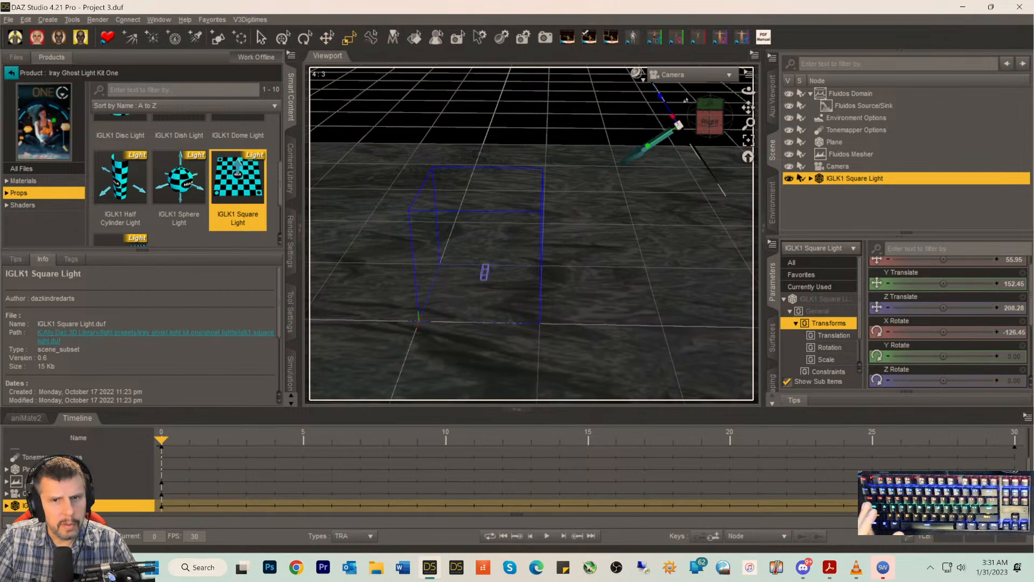
{"action": "left_click", "coordinate": [709, 110]}
{"action": "left_click_drag", "start_coordinate": [716, 115], "coordinate": [646, 126]}
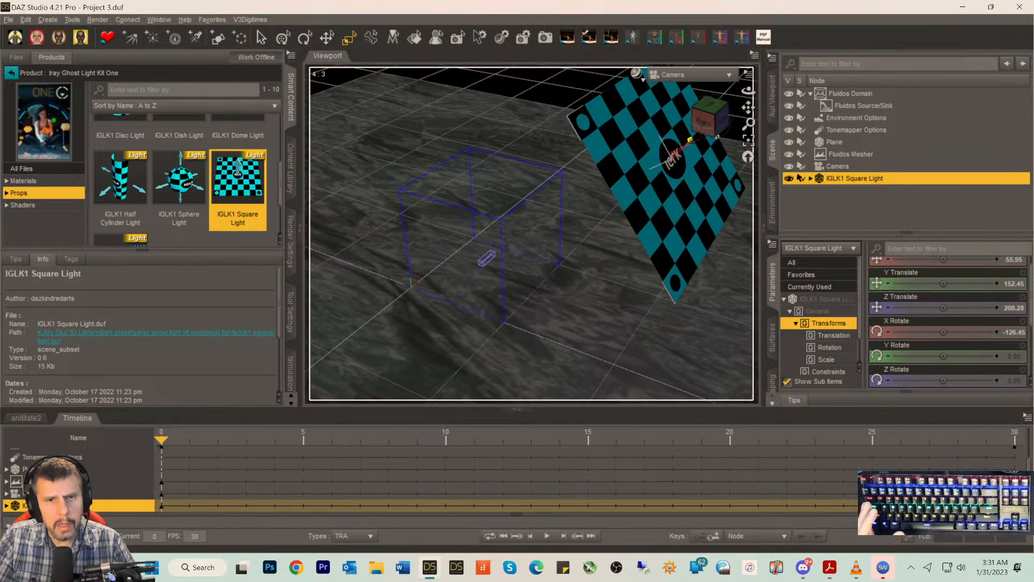
{"action": "left_click_drag", "start_coordinate": [718, 132], "coordinate": [729, 192]}
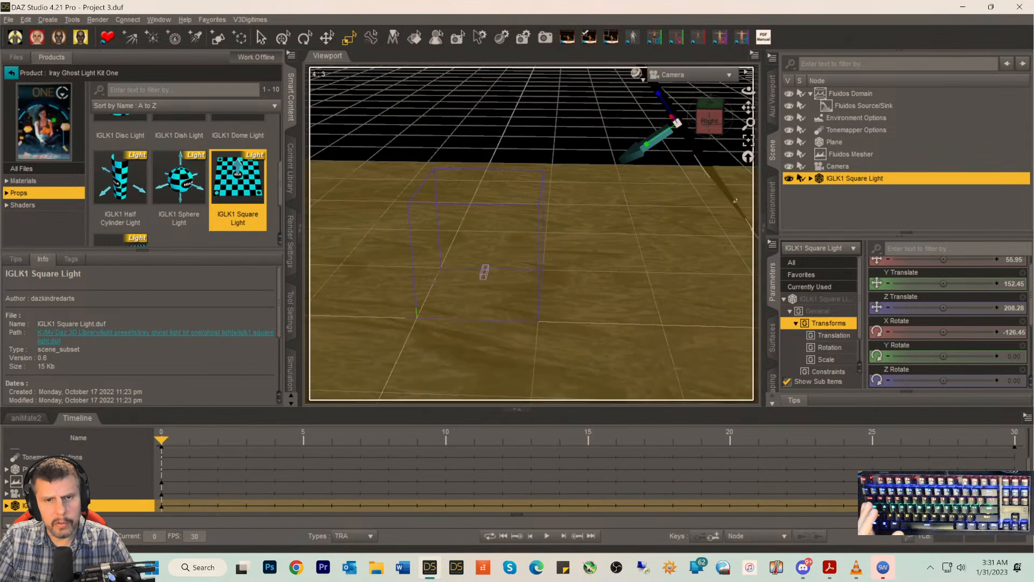
- Bring up the IGLK1 Square Light's emission surface settings and switch the viewport to NVIDIA Iray shading
{"action": "left_click", "coordinate": [772, 337]}
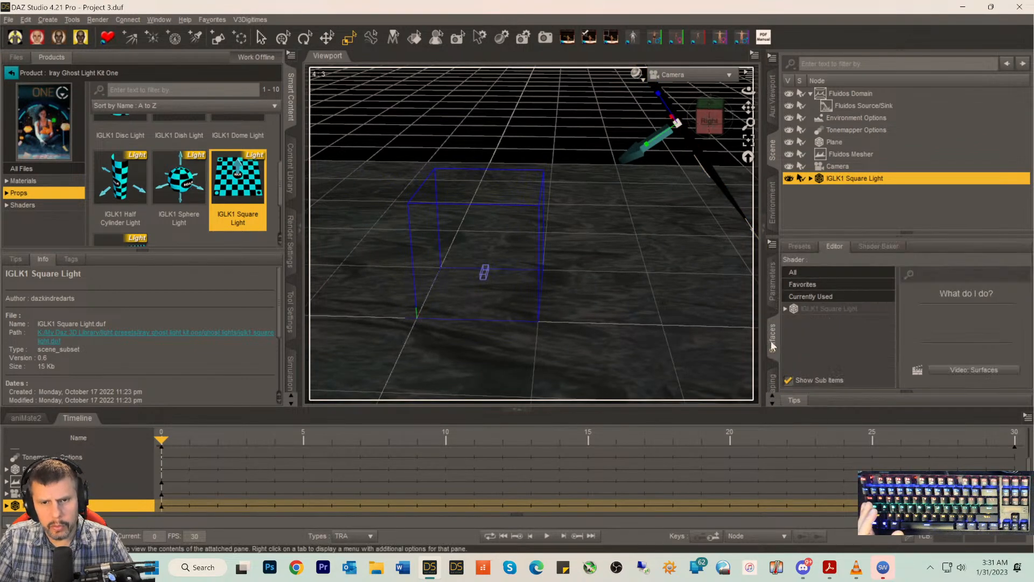
{"action": "left_click", "coordinate": [808, 309]}
{"action": "scroll", "coordinate": [961, 345], "scroll_direction": "down", "scroll_amount": 5}
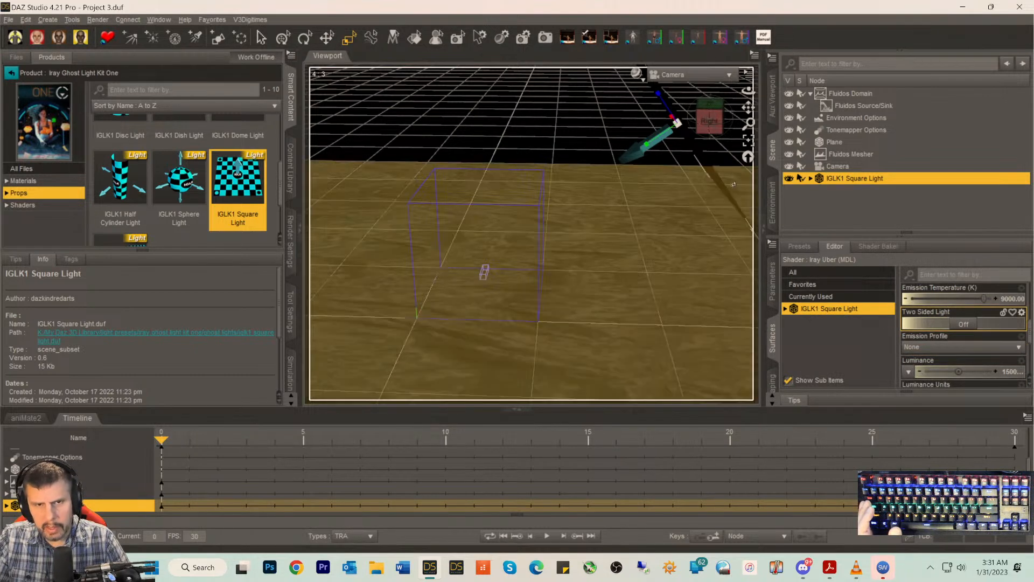
{"action": "left_click_drag", "start_coordinate": [712, 130], "coordinate": [642, 105]}
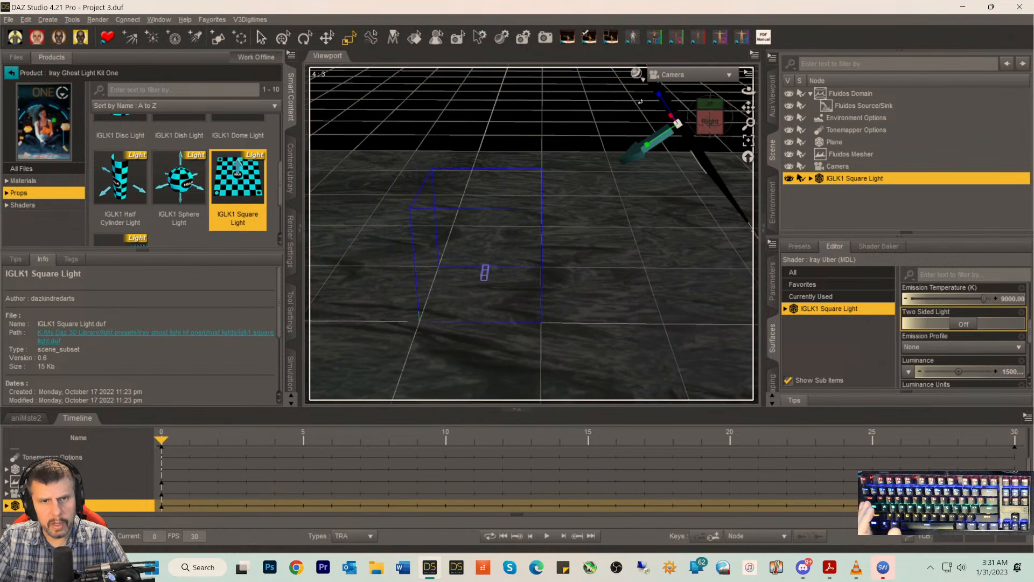
{"action": "left_click", "coordinate": [635, 72]}
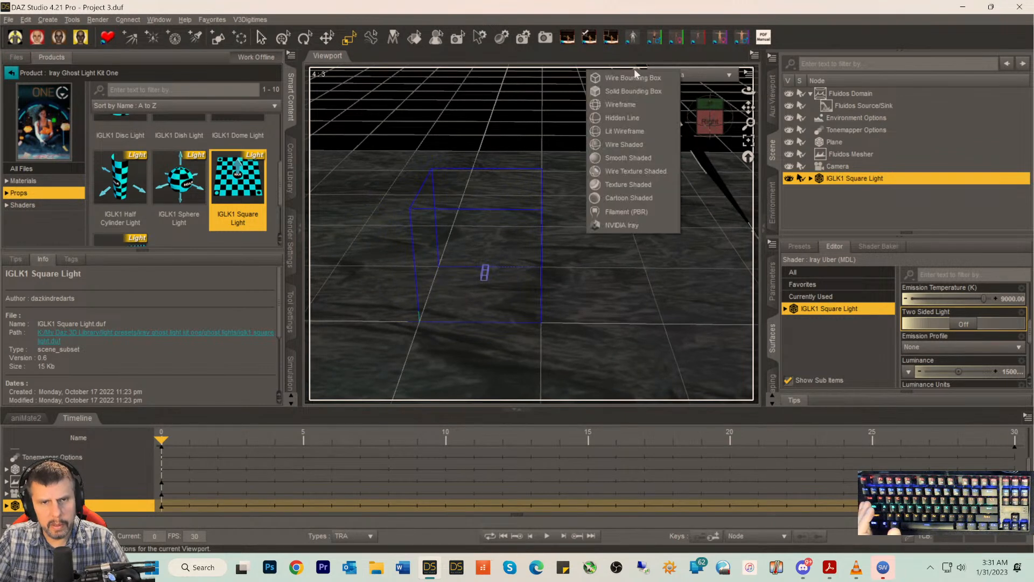
{"action": "left_click", "coordinate": [617, 225]}
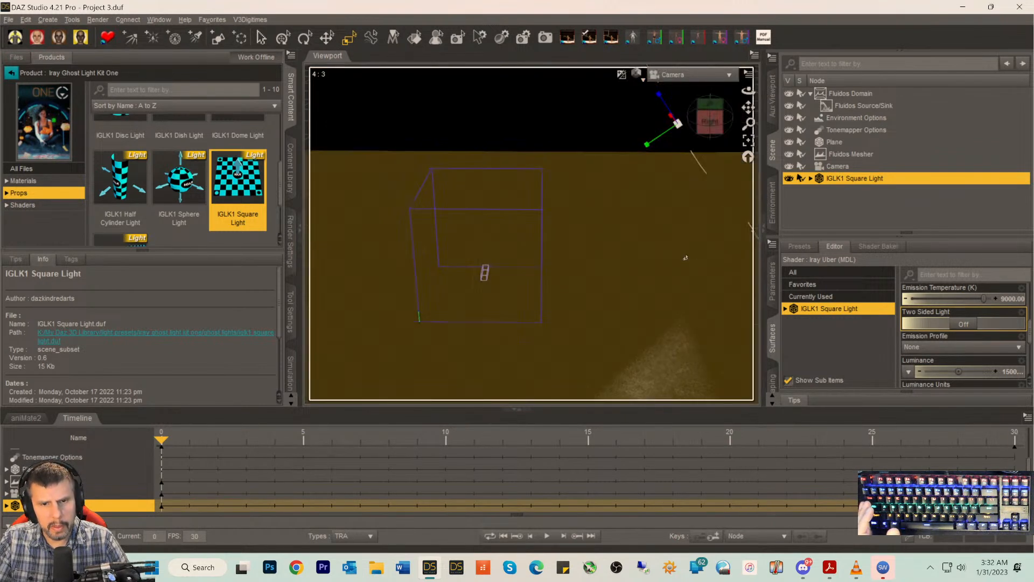
{"action": "scroll", "coordinate": [715, 195], "scroll_direction": "down", "scroll_amount": 1}
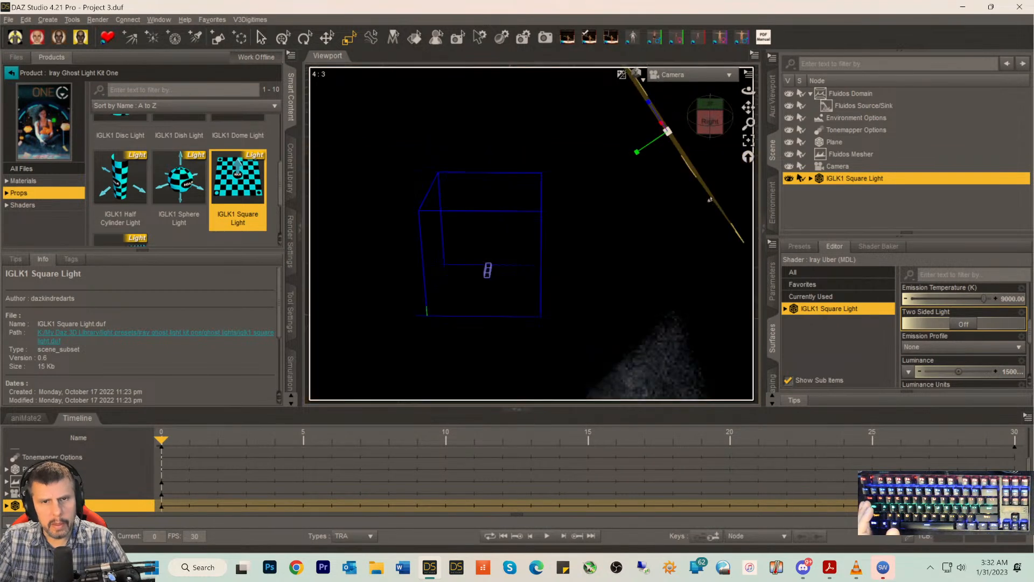
{"action": "mouse_move", "coordinate": [706, 127]}
{"action": "left_mouse_down"}
{"action": "mouse_move", "coordinate": [715, 121]}
{"action": "mouse_move", "coordinate": [704, 121]}
{"action": "mouse_move", "coordinate": [710, 130]}
{"action": "mouse_move", "coordinate": [704, 120]}
{"action": "left_mouse_up"}
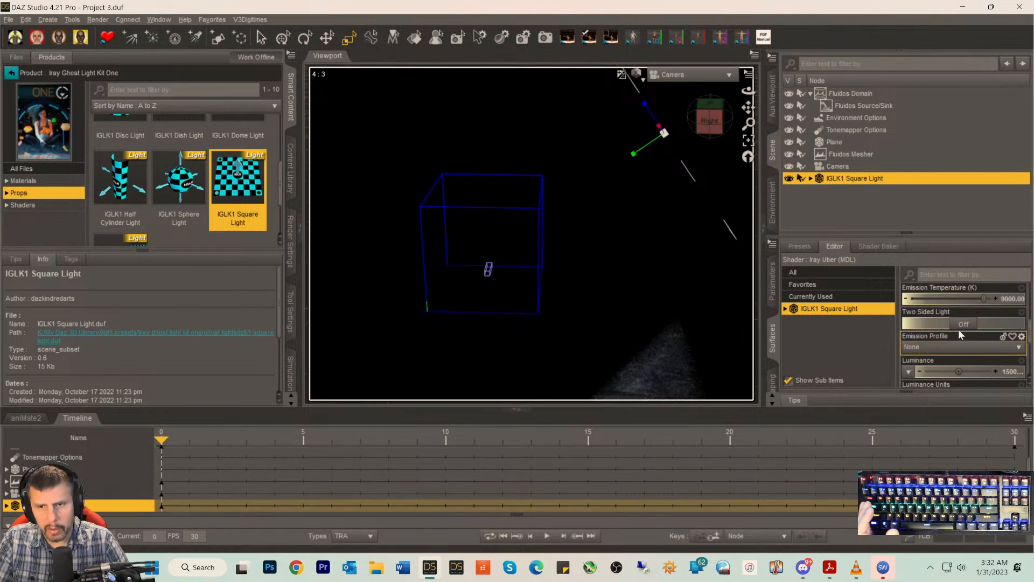
{"action": "left_click", "coordinate": [1005, 302]}
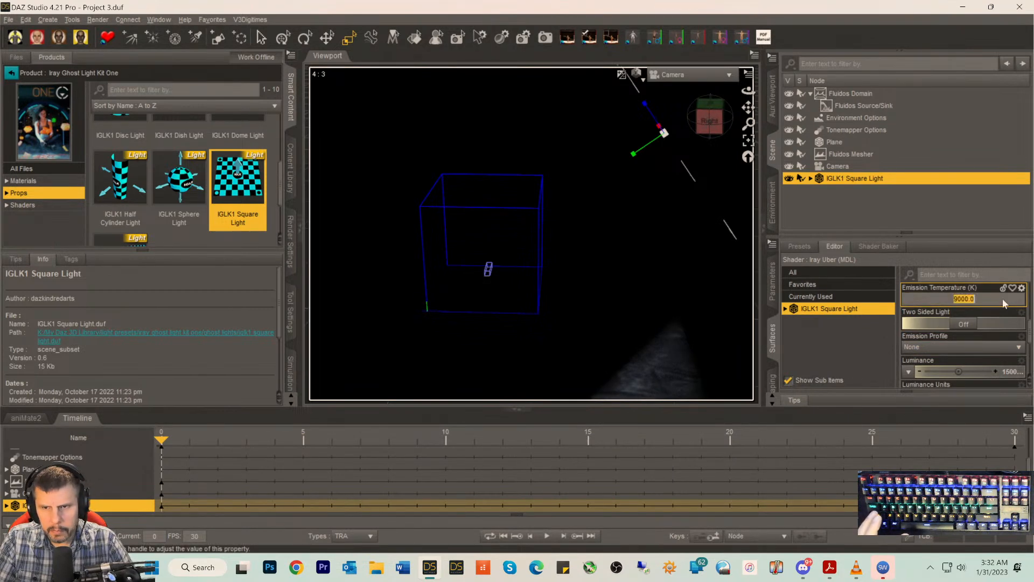
{"action": "scroll", "coordinate": [978, 337], "scroll_direction": "down", "scroll_amount": 2}
{"action": "left_click", "coordinate": [959, 300]}
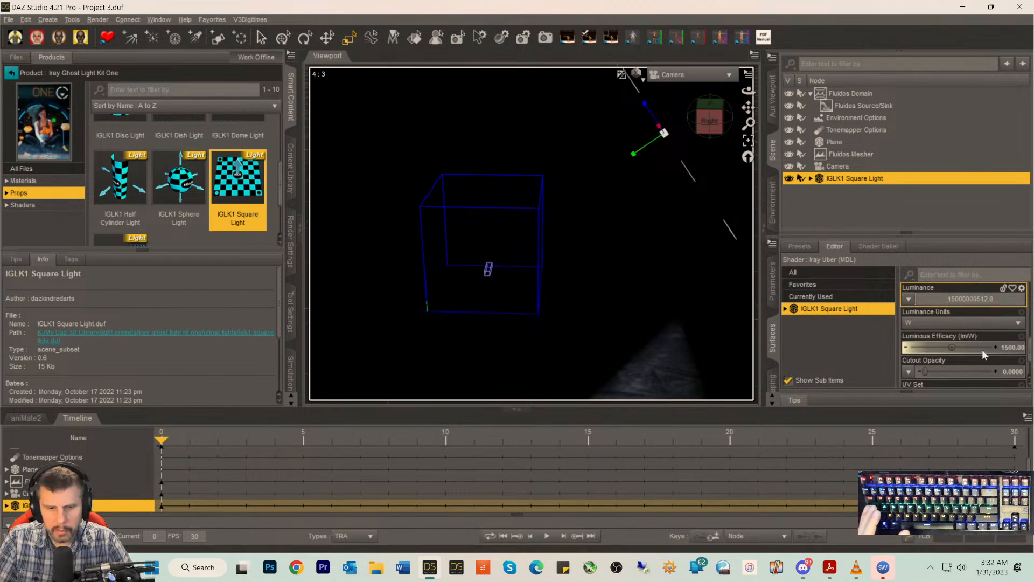
{"action": "type", "text": "11"}
{"action": "key", "text": "Return"}
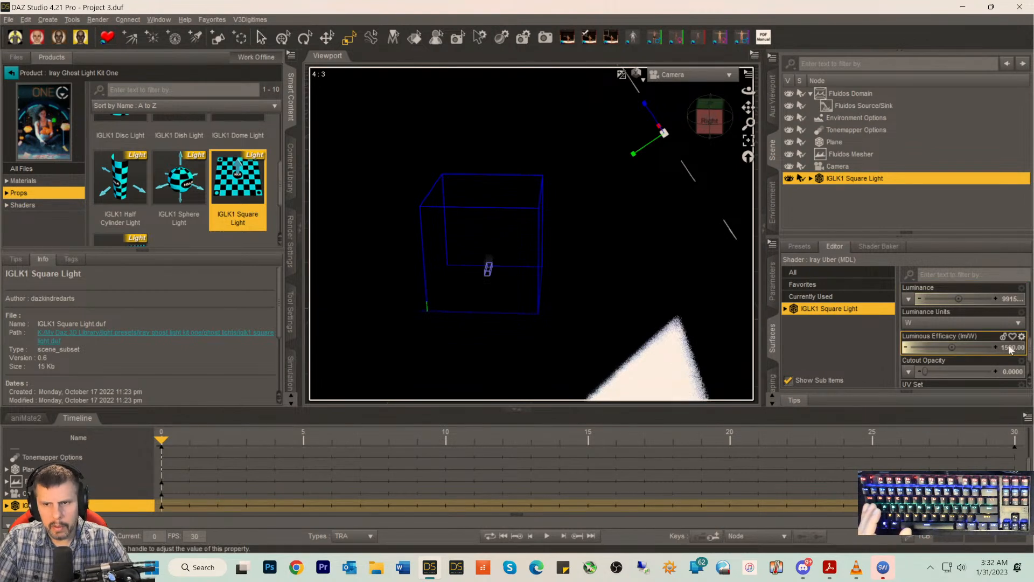
{"action": "left_click", "coordinate": [959, 301]}
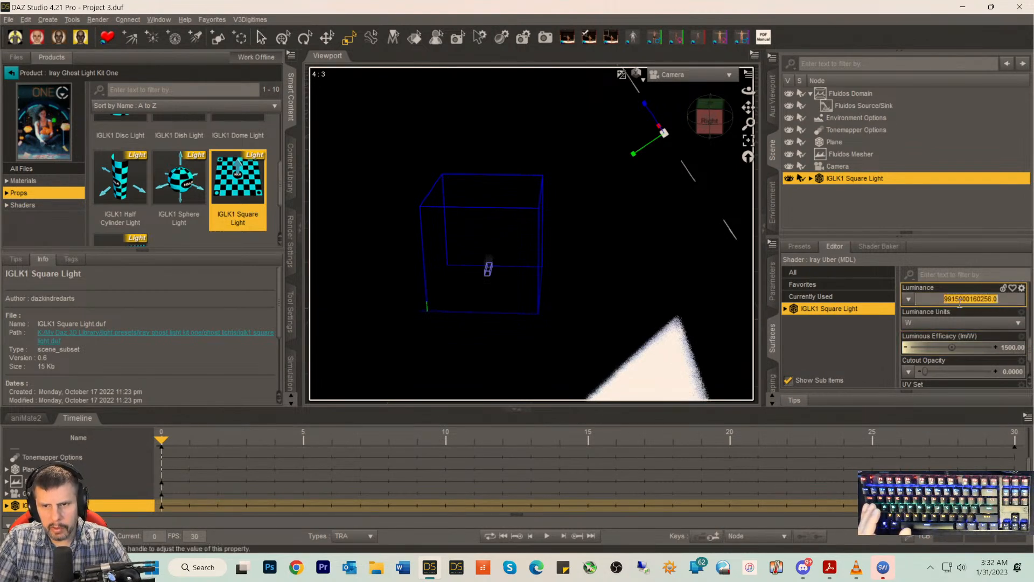
{"action": "left_click", "coordinate": [944, 299]}
{"action": "key", "text": "Delete"}
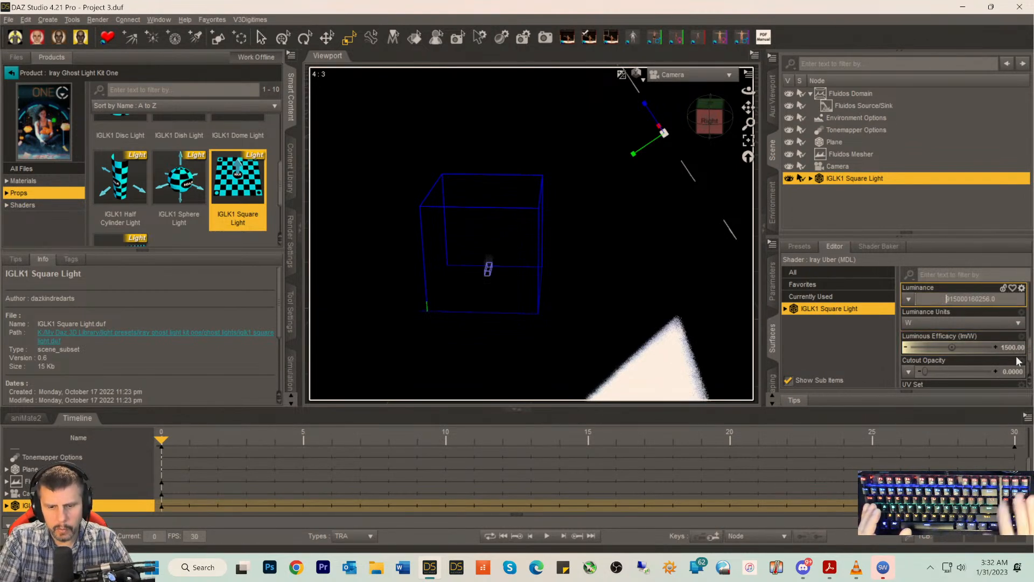
{"action": "key", "text": "Return"}
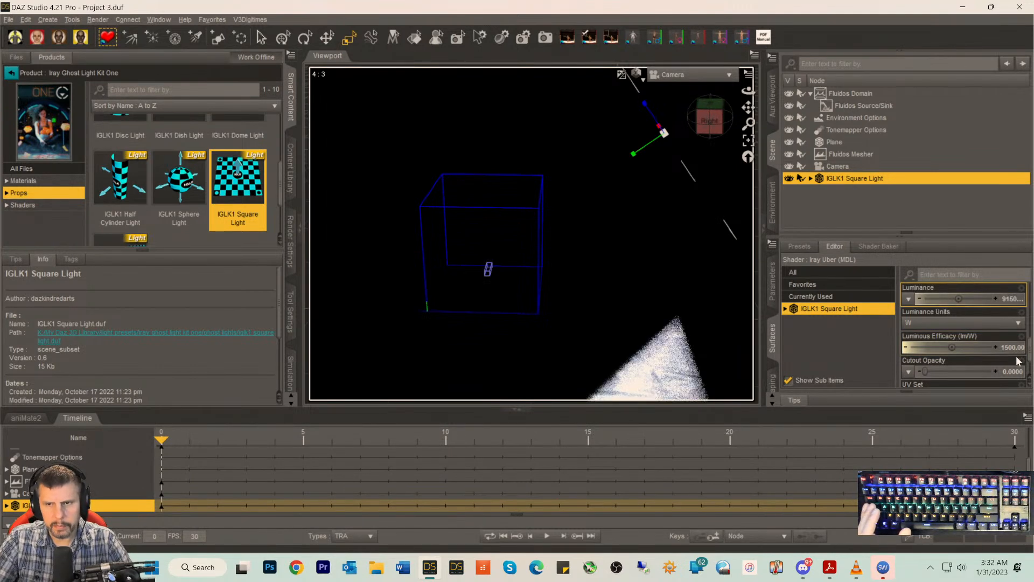
- Reframe the Camera close to the front of the Fluidos Domain, with the source near the centre, and play the particle animation
{"action": "left_click_drag", "start_coordinate": [710, 119], "coordinate": [704, 119]}
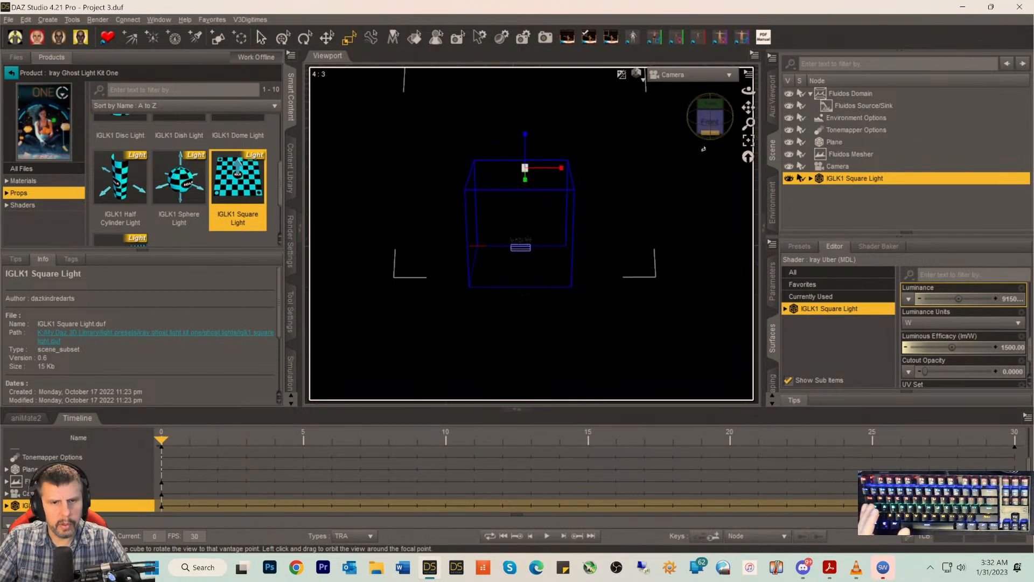
{"action": "scroll", "coordinate": [684, 185], "scroll_direction": "up", "scroll_amount": 3}
{"action": "scroll", "coordinate": [686, 185], "scroll_direction": "up", "scroll_amount": 5}
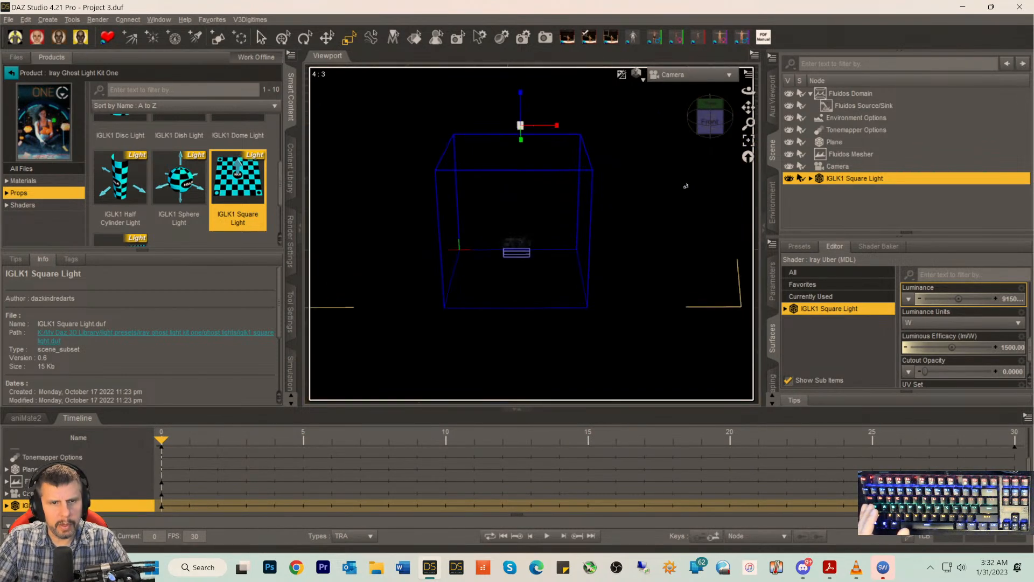
{"action": "left_click", "coordinate": [709, 120]}
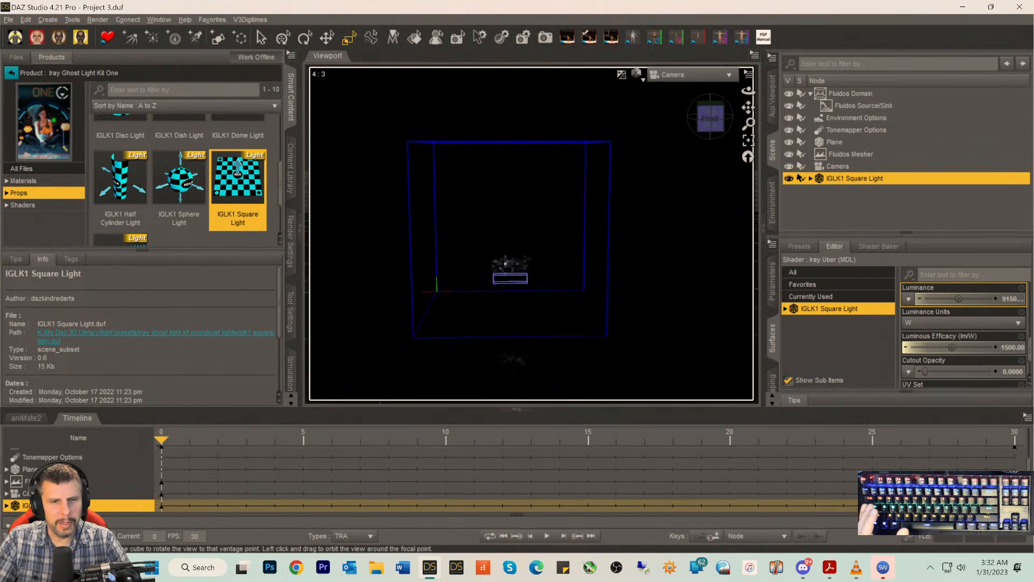
{"action": "left_click_drag", "start_coordinate": [709, 120], "coordinate": [709, 126]}
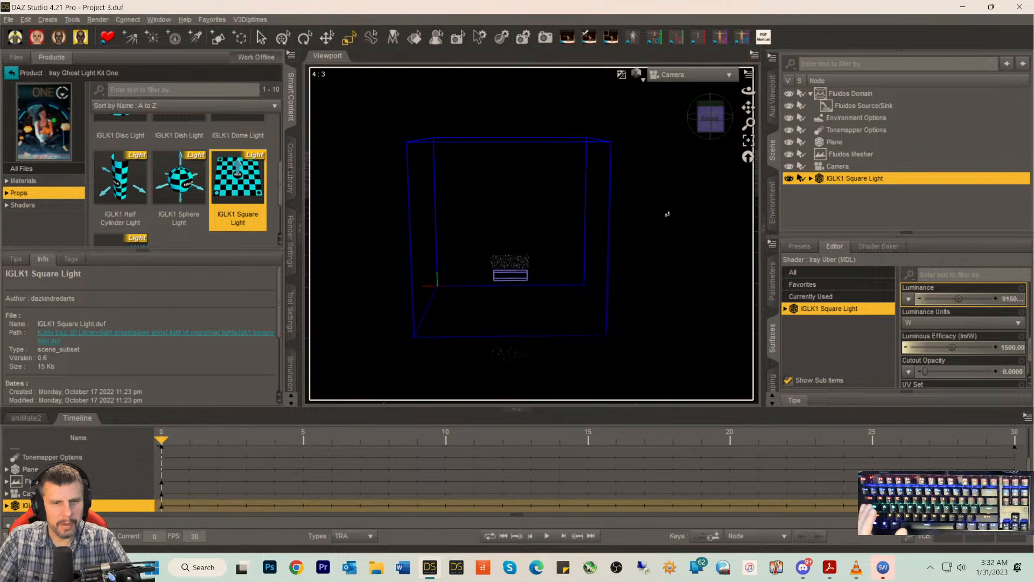
{"action": "scroll", "coordinate": [667, 215], "scroll_direction": "up", "scroll_amount": 1}
{"action": "scroll", "coordinate": [665, 226], "scroll_direction": "up", "scroll_amount": 3}
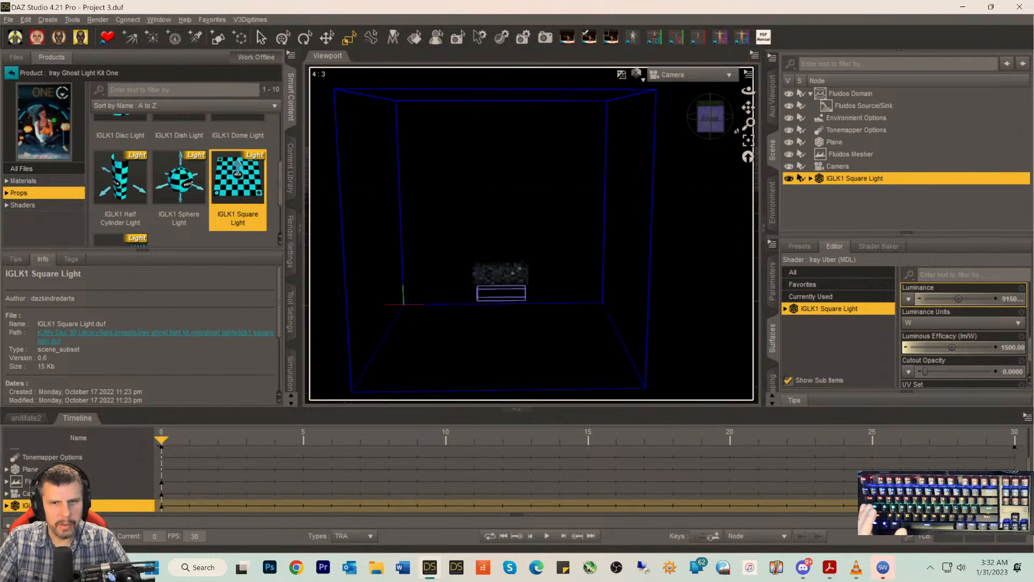
{"action": "left_click", "coordinate": [703, 126]}
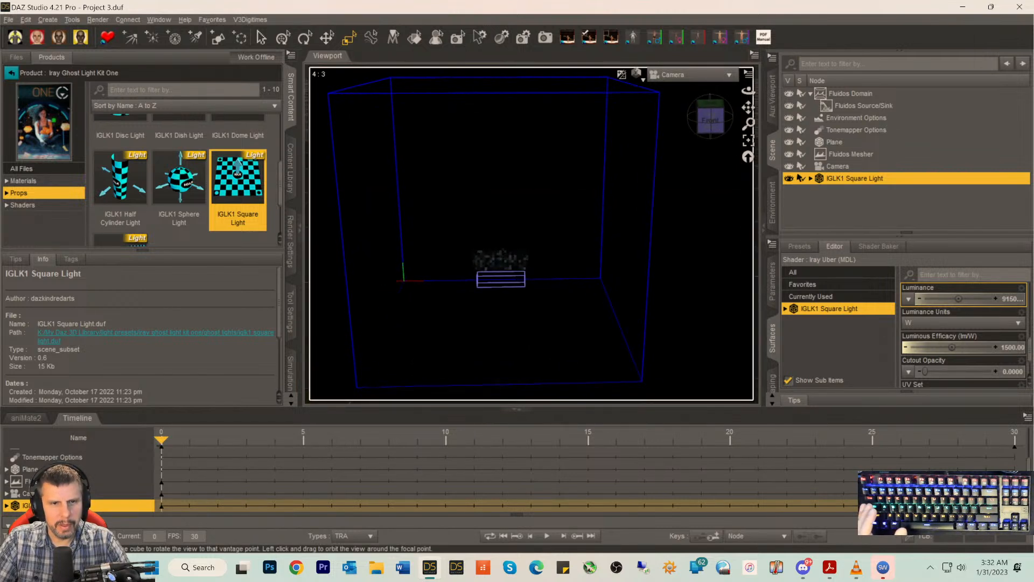
{"action": "left_click_drag", "start_coordinate": [747, 107], "coordinate": [764, 105]}
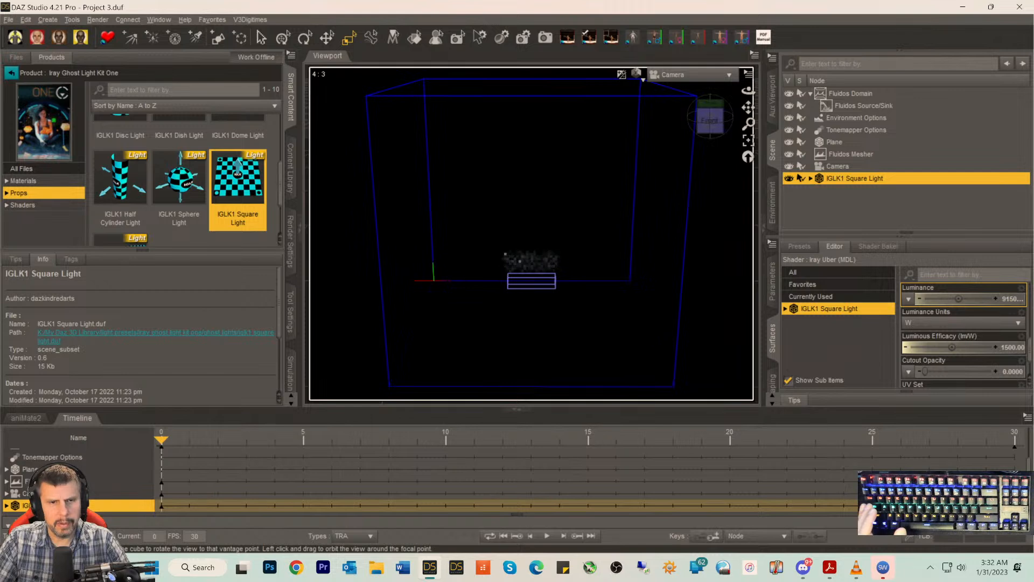
{"action": "left_click_drag", "start_coordinate": [748, 107], "coordinate": [752, 108]}
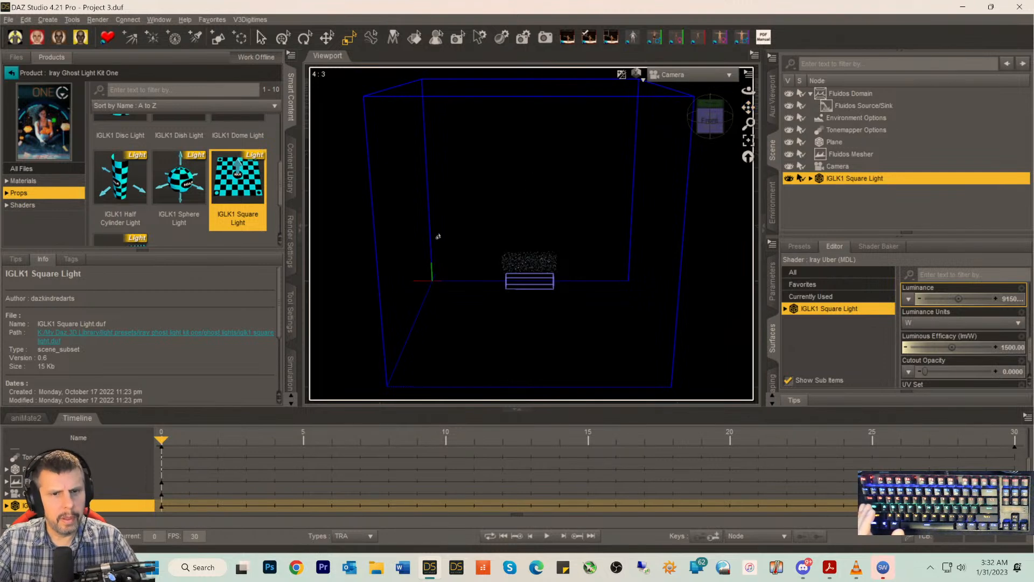
{"action": "left_click", "coordinate": [546, 535]}
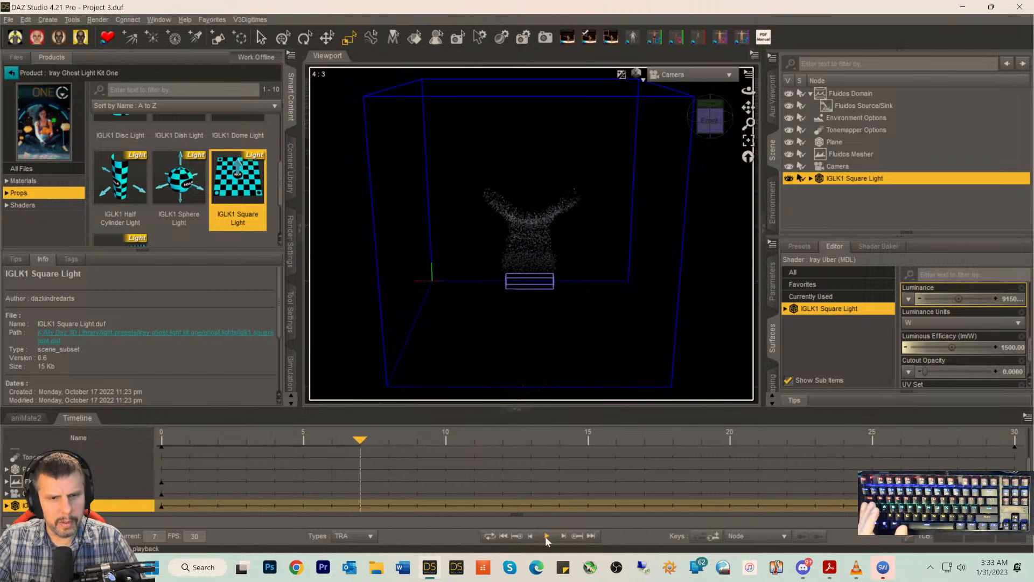
- Save the scene and render the animation over Fluidos Fire Render.avi, using Full Frames (Uncompressed) video compression
{"action": "key", "text": "ctrl+s"}
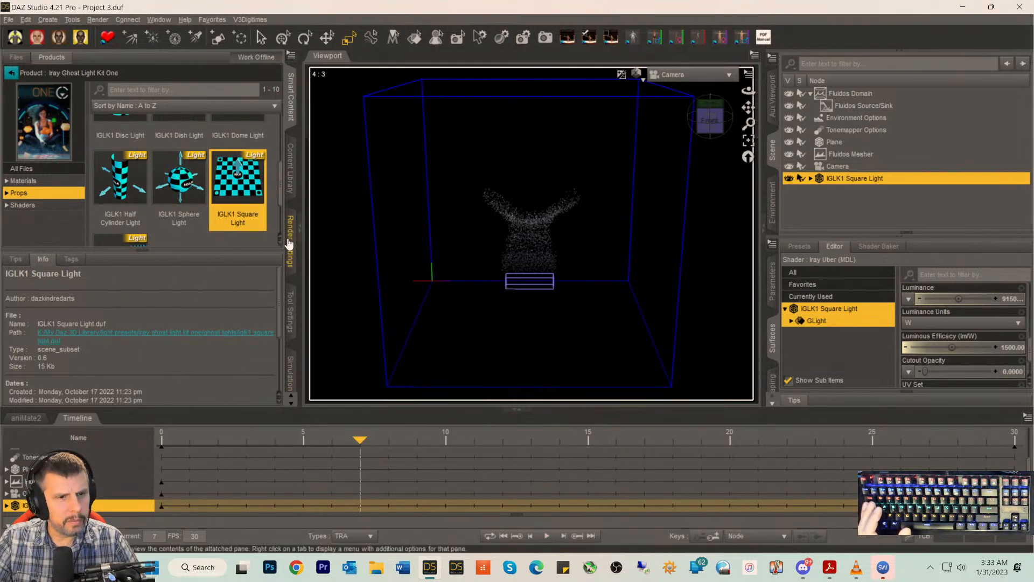
{"action": "left_click", "coordinate": [290, 243]}
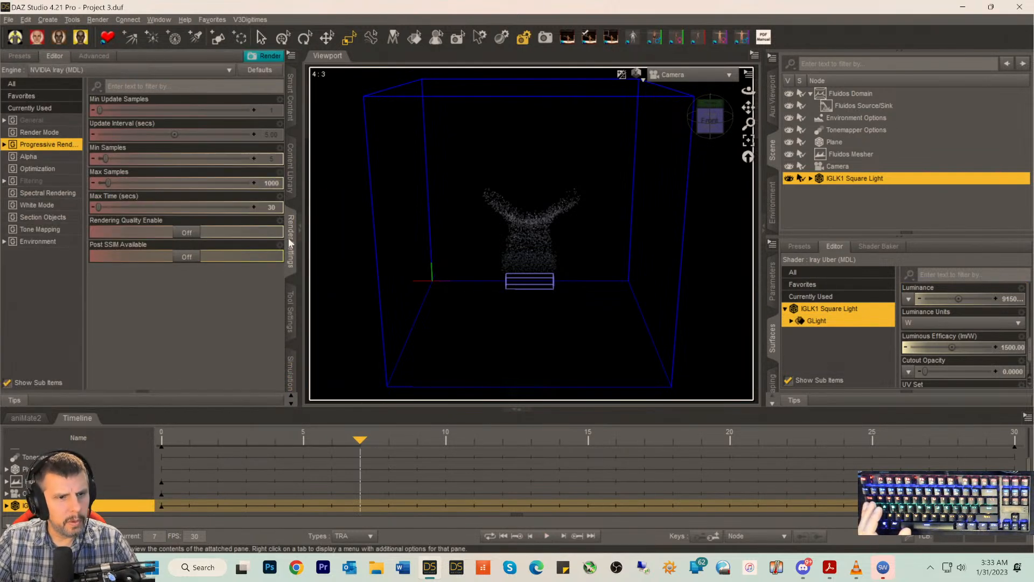
{"action": "left_click", "coordinate": [265, 58]}
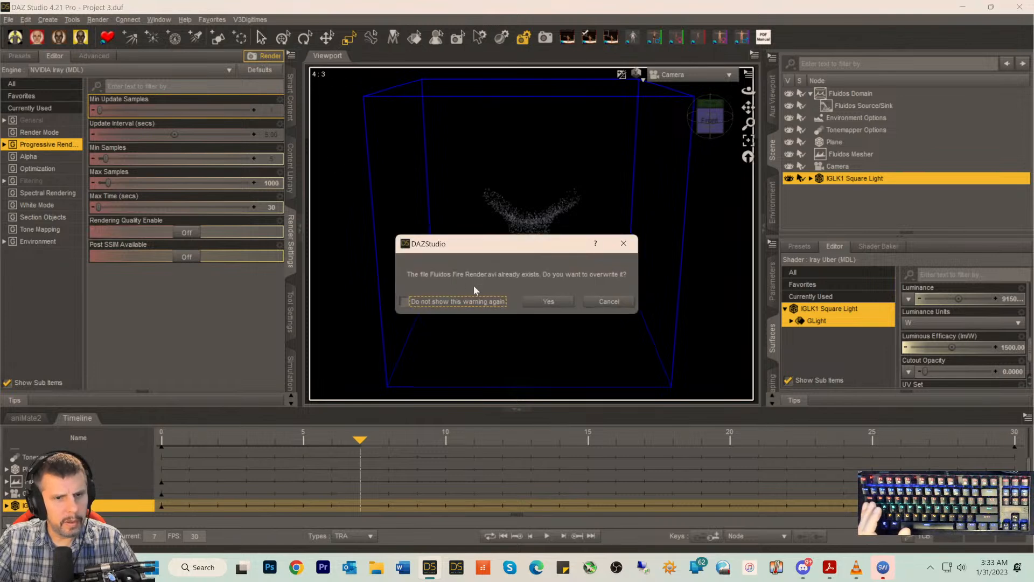
{"action": "left_click", "coordinate": [547, 302]}
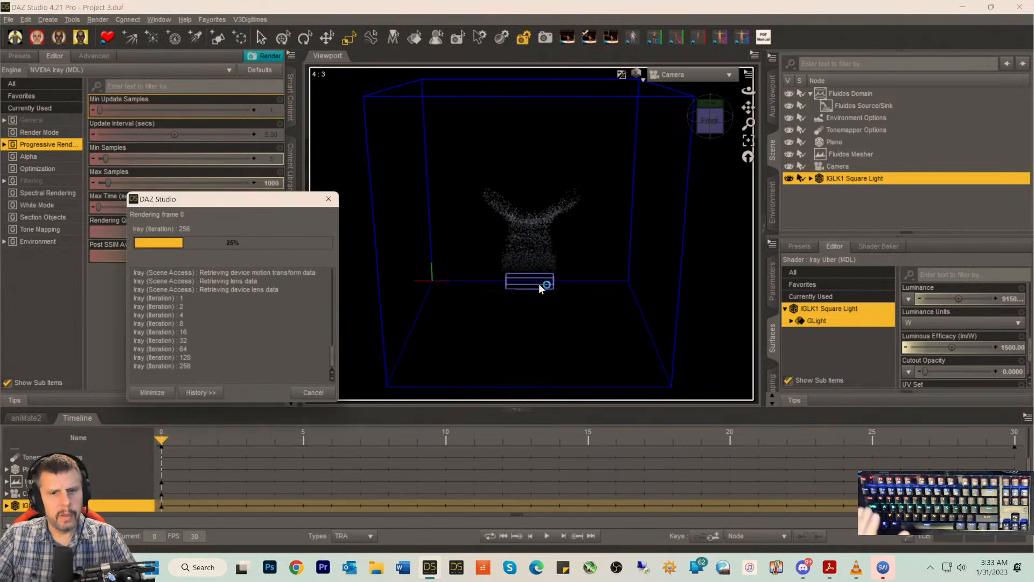
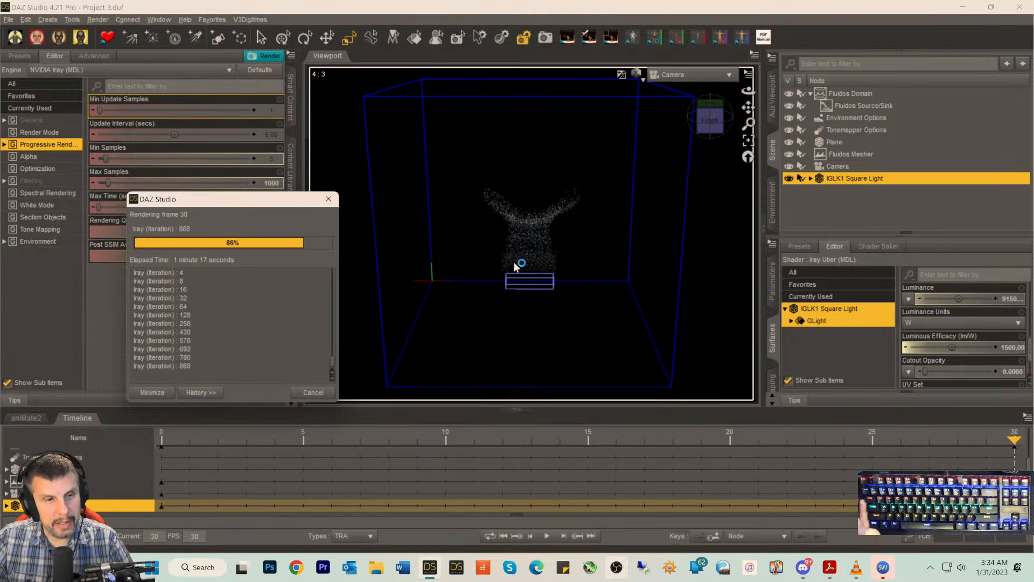
{"action": "left_click", "coordinate": [305, 300]}
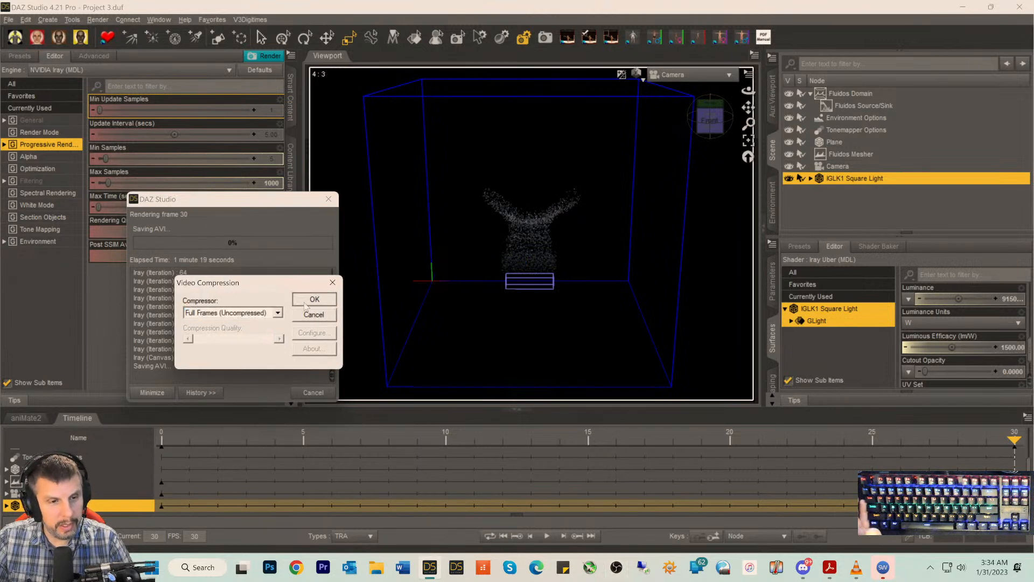
- Switch to File Explorer and open the Fluidos Project 3 folder under My DAZ Studio Renders, 1AFluidos Daz Project Objects
{"action": "left_click", "coordinate": [377, 568]}
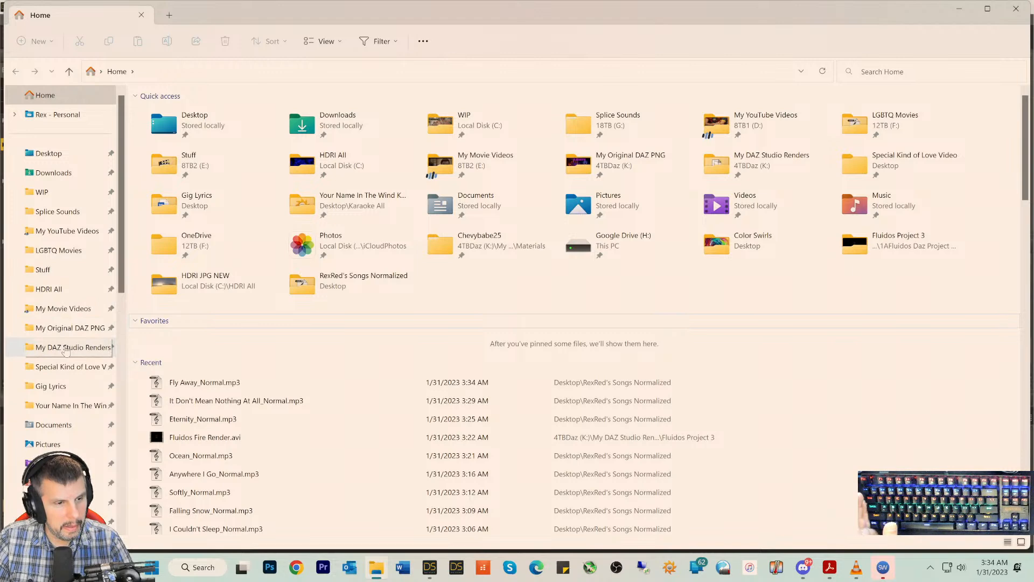
{"action": "left_click", "coordinate": [65, 348]}
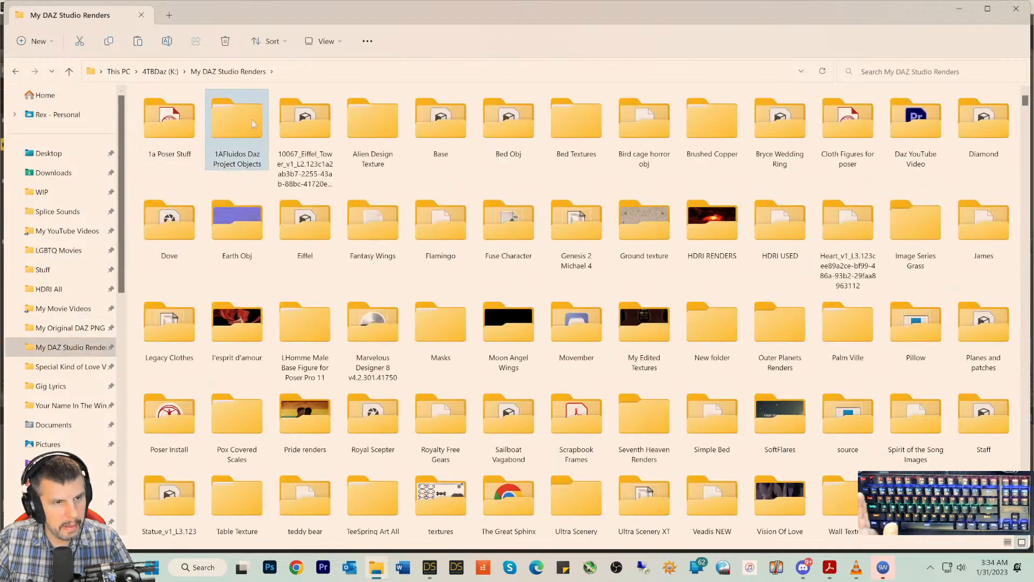
{"action": "double_click", "coordinate": [251, 119]}
{"action": "double_click", "coordinate": [188, 152]}
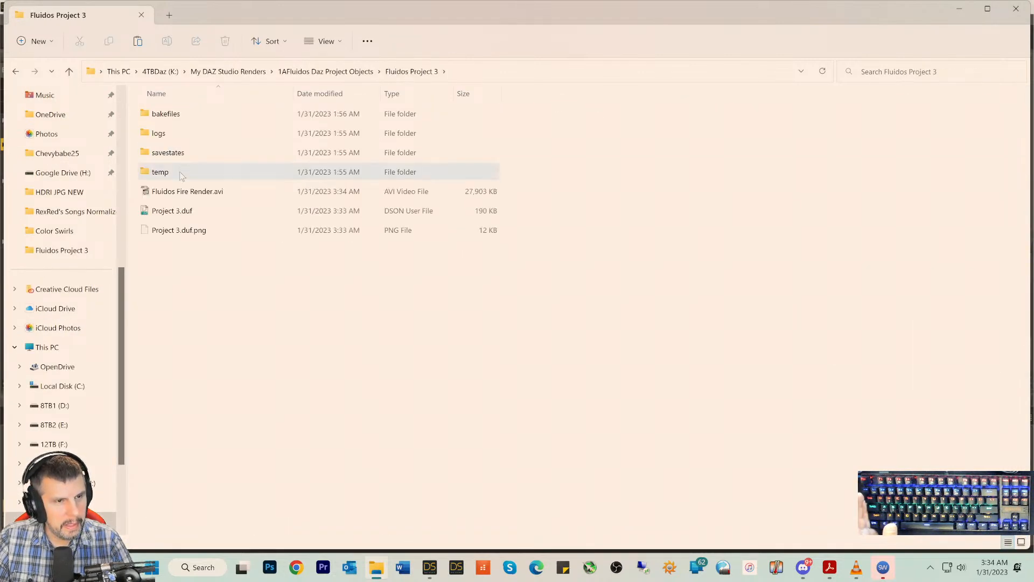
- Play Fluidos Fire Render.avi in a maximized window to review the render, and switch back to DAZ Studio
{"action": "double_click", "coordinate": [173, 191]}
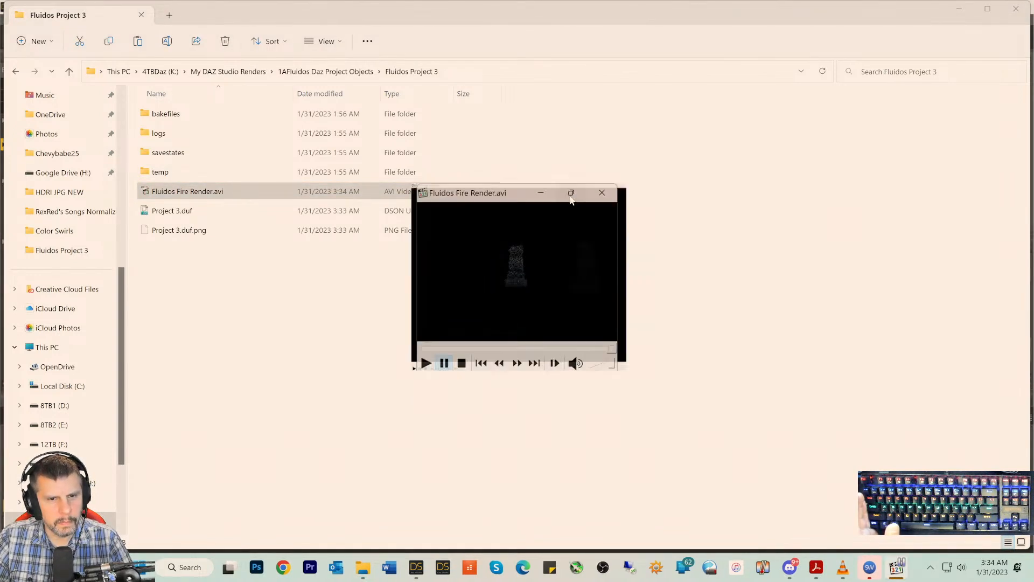
{"action": "left_click", "coordinate": [567, 195]}
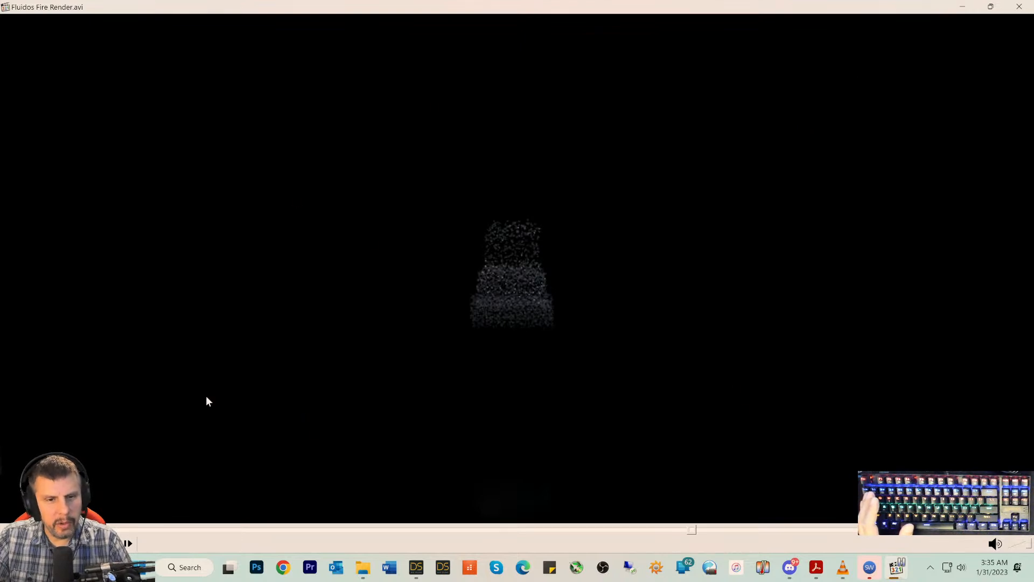
{"action": "left_click", "coordinate": [1019, 7]}
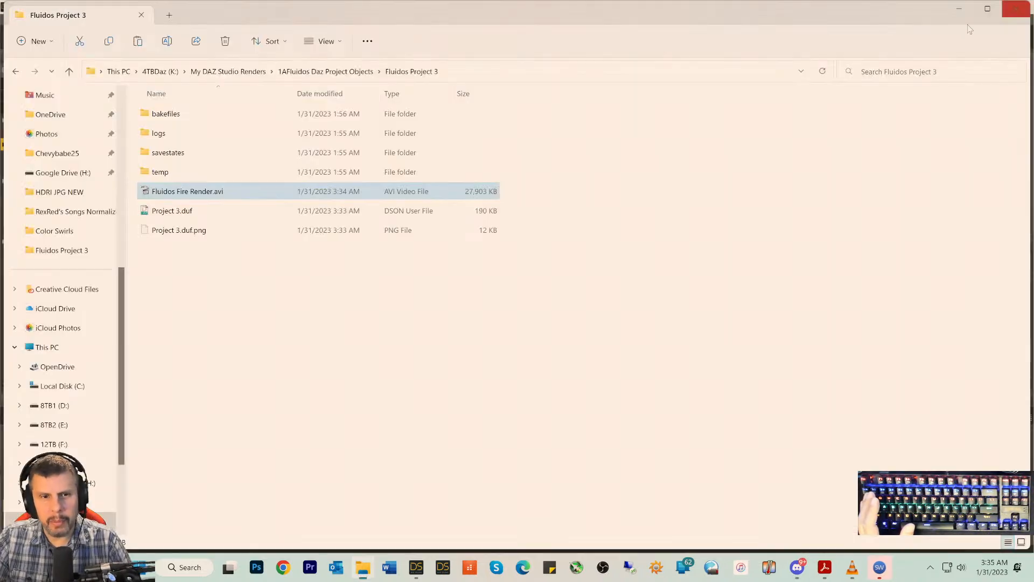
{"action": "mouse_move", "coordinate": [433, 575]}
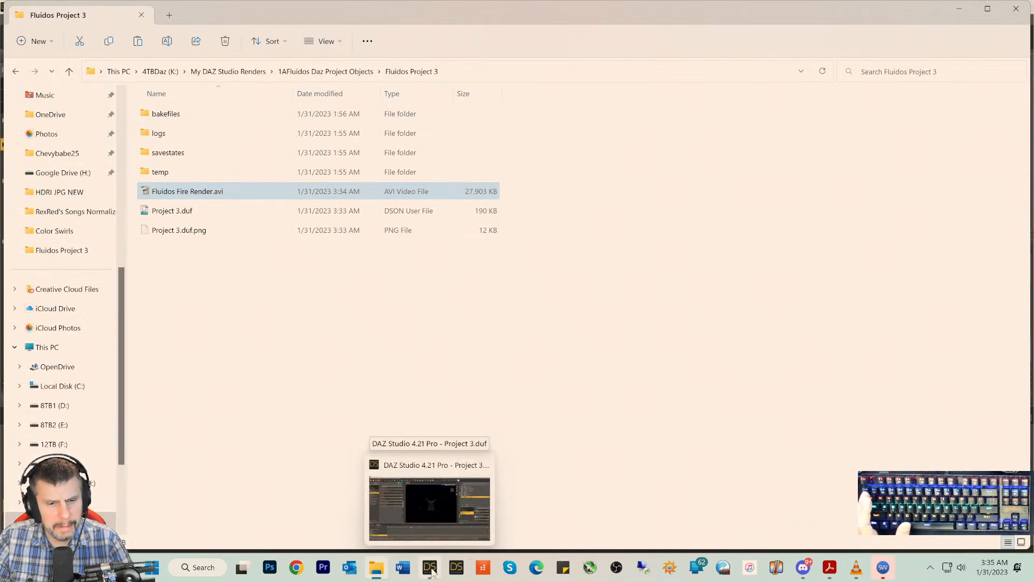
{"action": "left_click", "coordinate": [429, 567]}
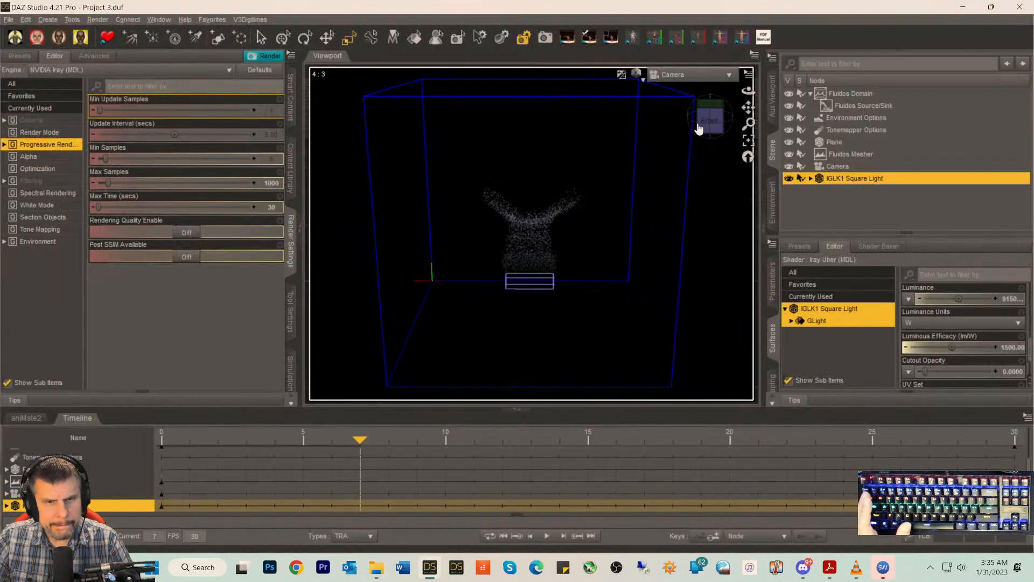
- Select the Plane and its surface, and clear the chrome filter from the shader presets
{"action": "left_click", "coordinate": [690, 139]}
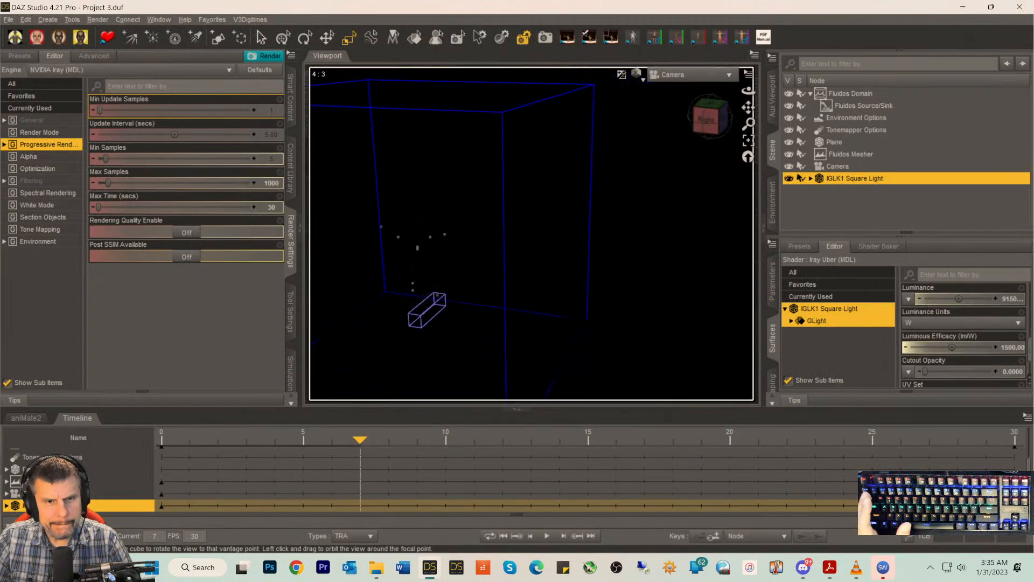
{"action": "left_click", "coordinate": [830, 143]}
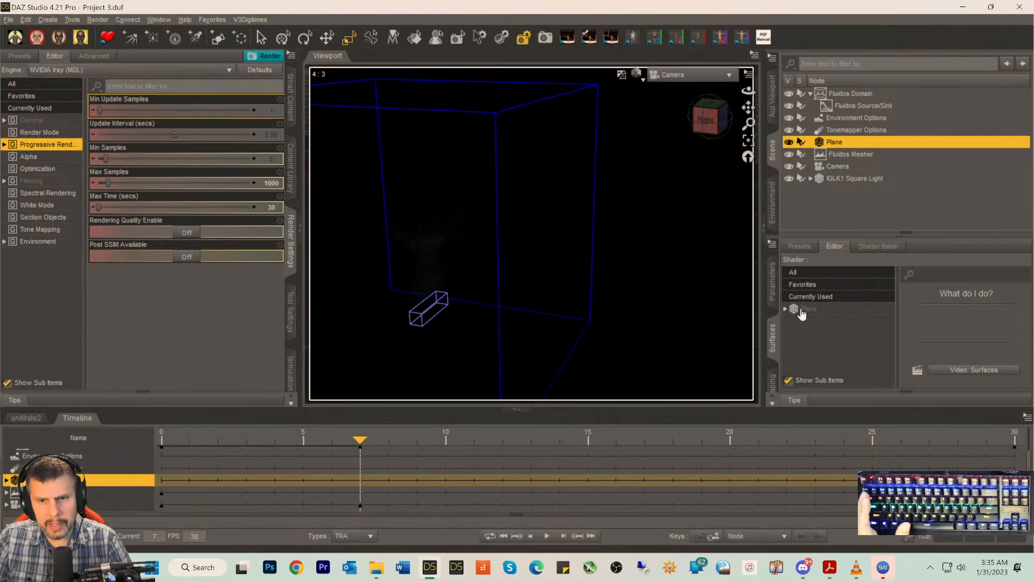
{"action": "left_click_drag", "start_coordinate": [748, 107], "coordinate": [888, 71]}
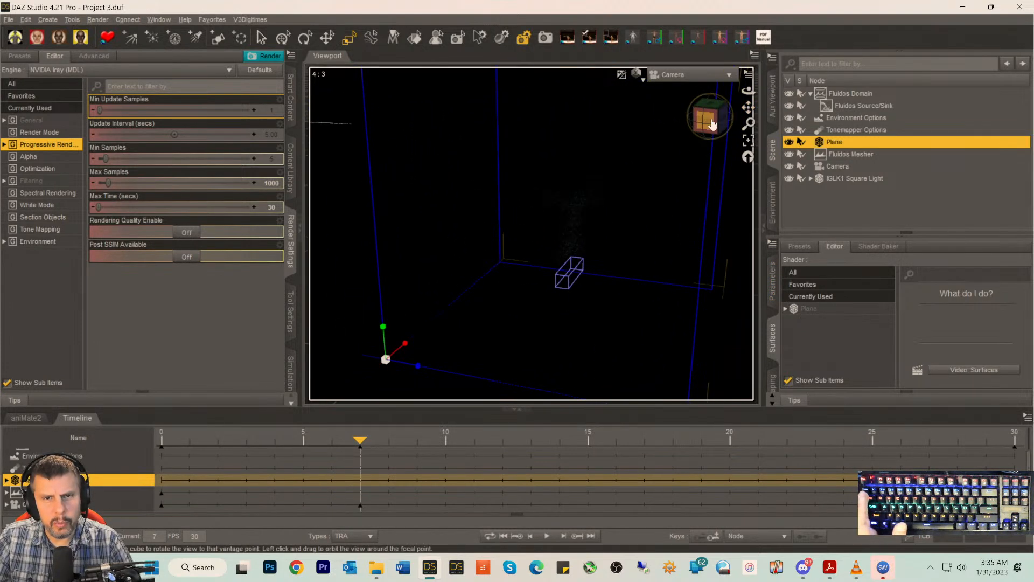
{"action": "left_click", "coordinate": [712, 124]}
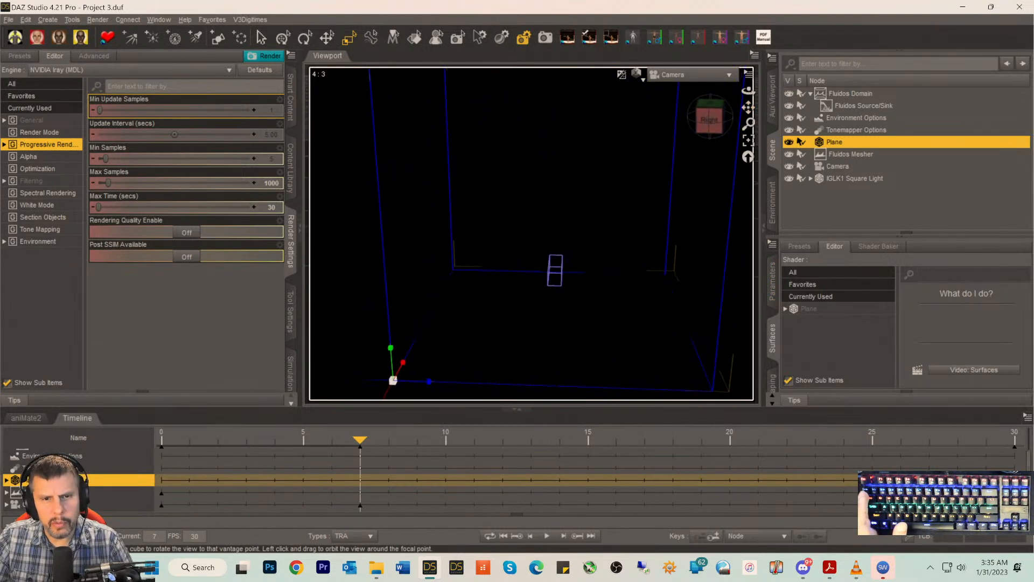
{"action": "left_click_drag", "start_coordinate": [748, 107], "coordinate": [819, 84]}
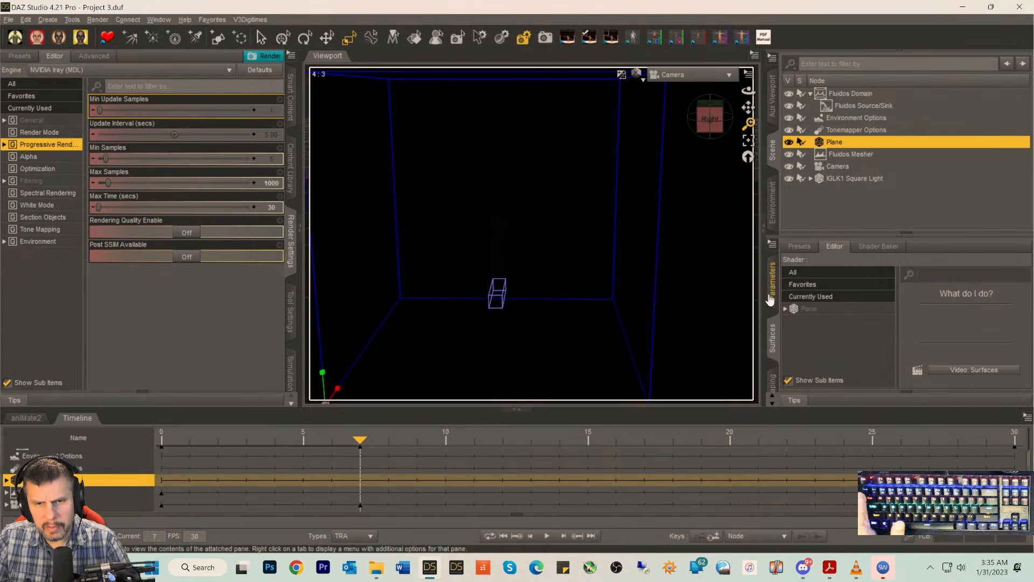
{"action": "left_click", "coordinate": [799, 311]}
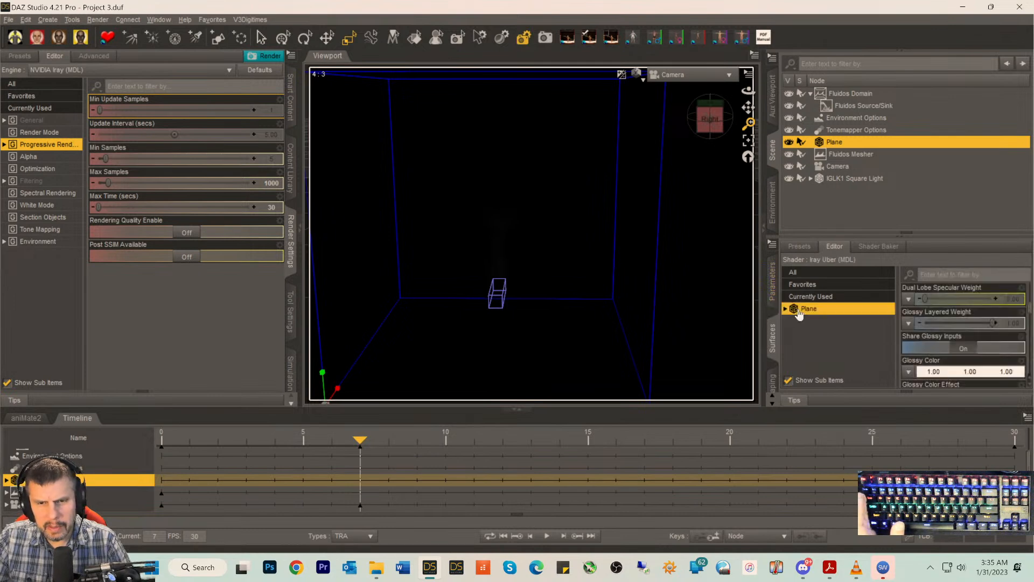
{"action": "left_click", "coordinate": [798, 246]}
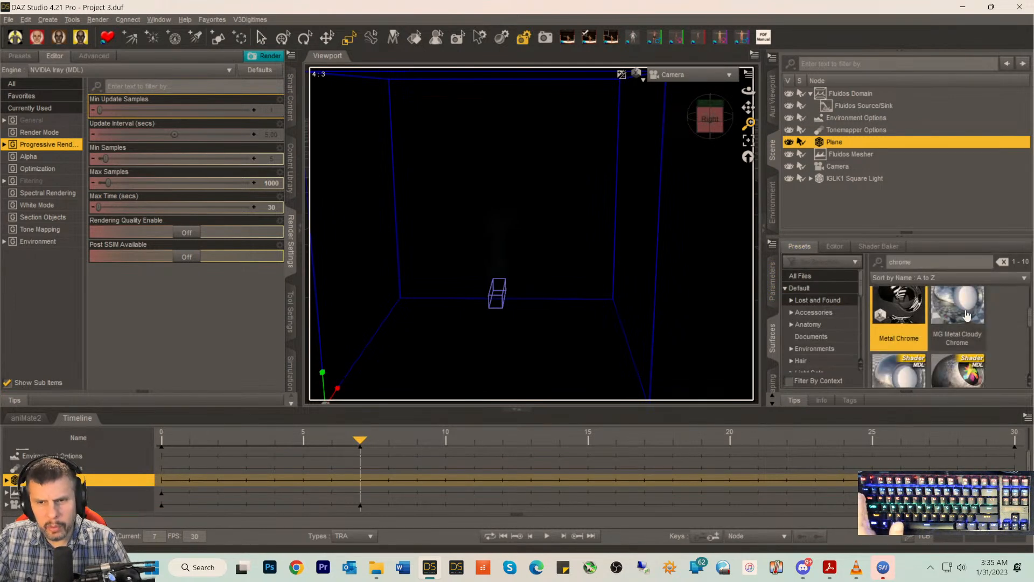
{"action": "scroll", "coordinate": [934, 337], "scroll_direction": "up", "scroll_amount": 2}
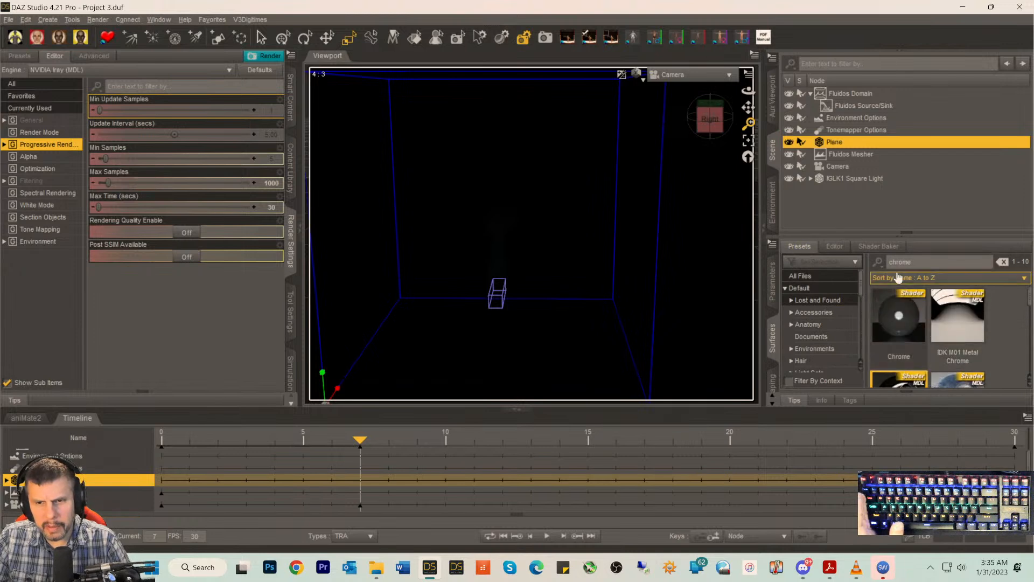
{"action": "left_click", "coordinate": [1002, 261]}
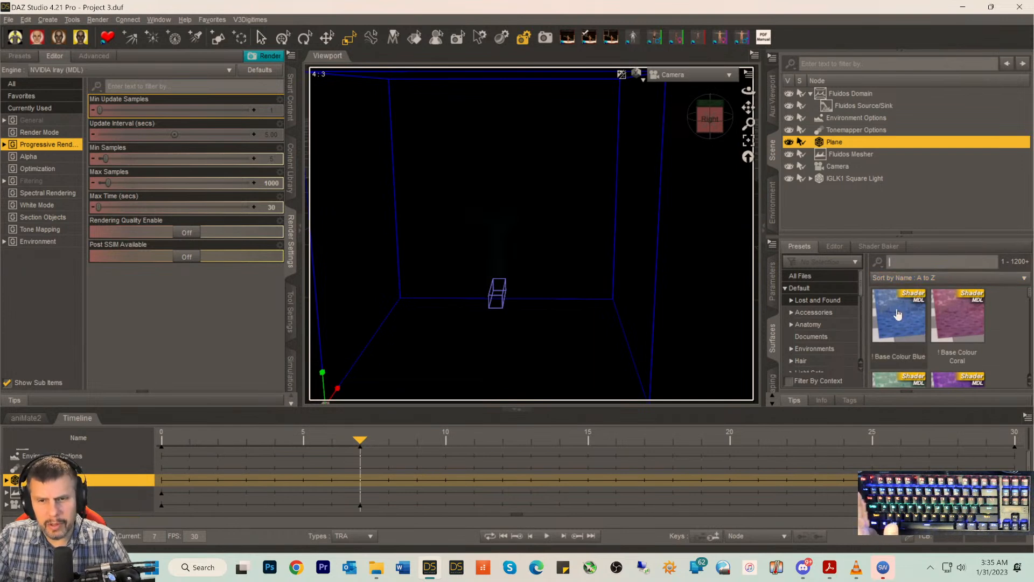
- Find the !Iray Uber Base shader by filtering the presets with "uber" and apply it to the Plane
{"action": "mouse_move", "coordinate": [897, 314]}
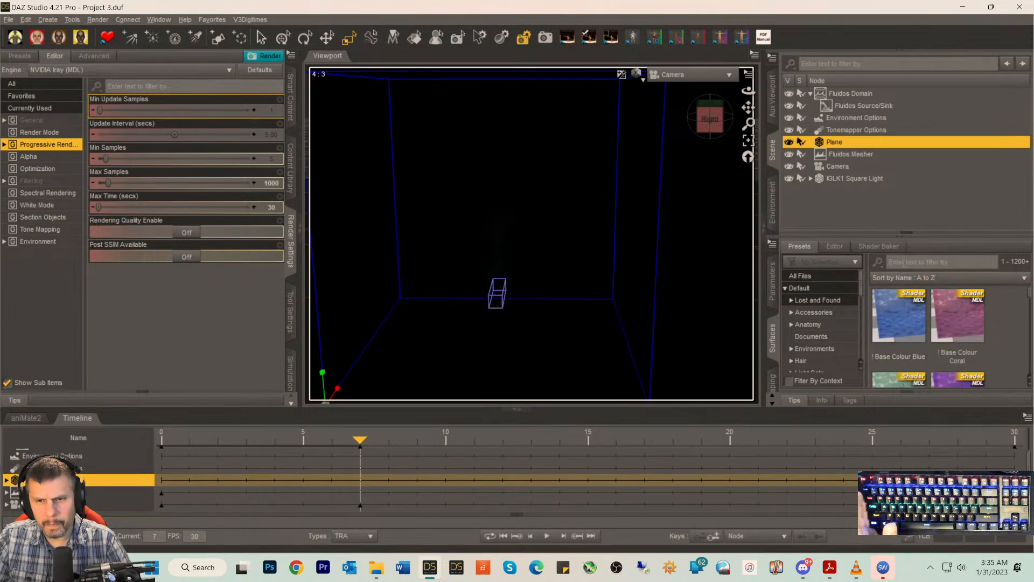
{"action": "scroll", "coordinate": [933, 344], "scroll_direction": "down", "scroll_amount": 5}
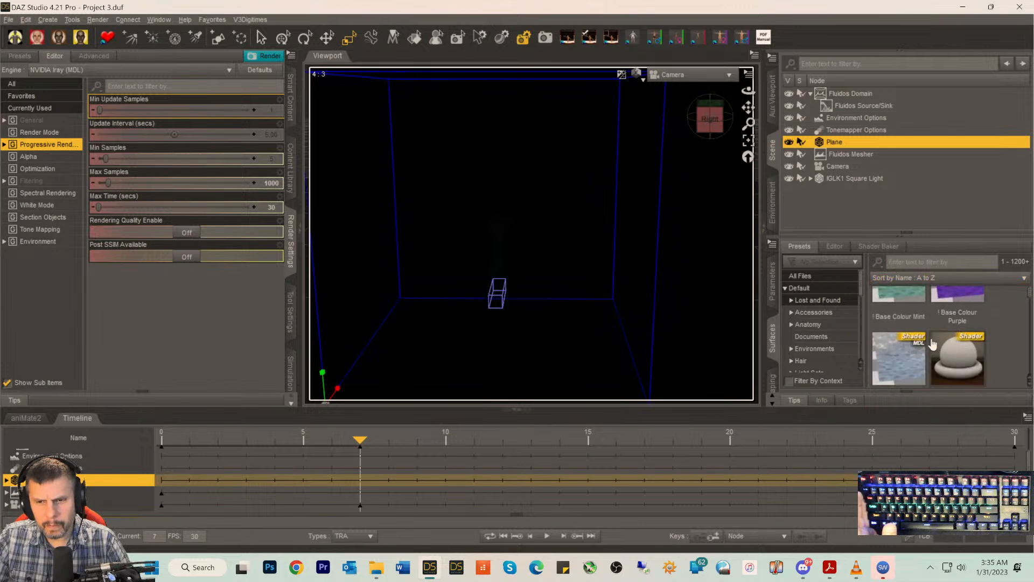
{"action": "scroll", "coordinate": [933, 344], "scroll_direction": "down", "scroll_amount": 8}
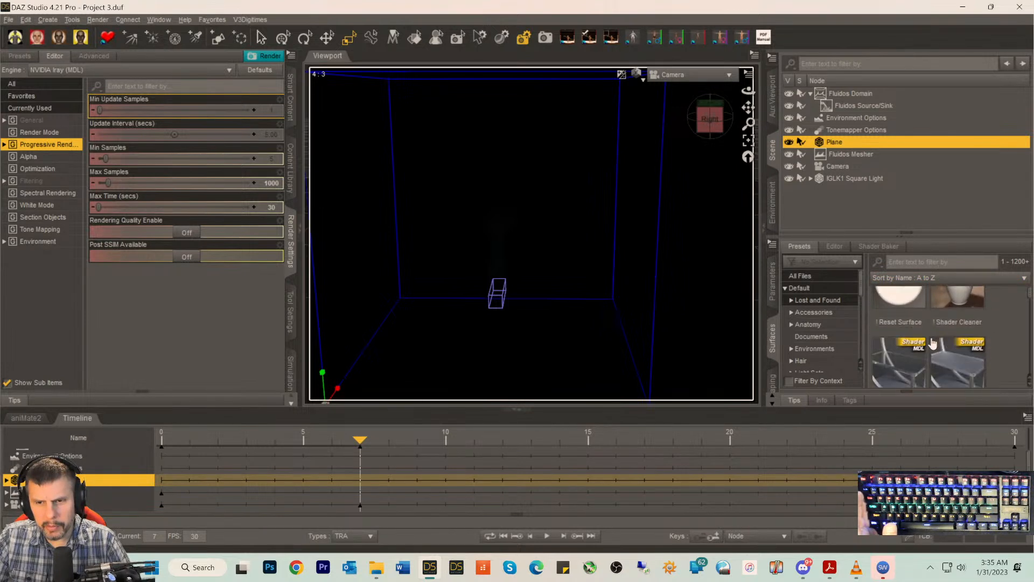
{"action": "scroll", "coordinate": [933, 343], "scroll_direction": "down", "scroll_amount": 6}
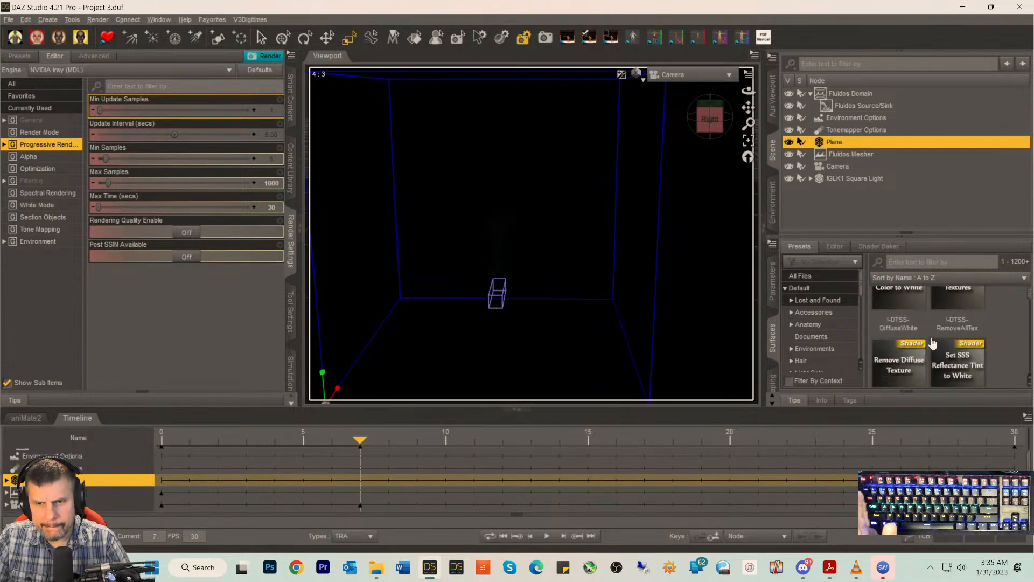
{"action": "left_click", "coordinate": [905, 267]}
{"action": "type", "text": "uber"}
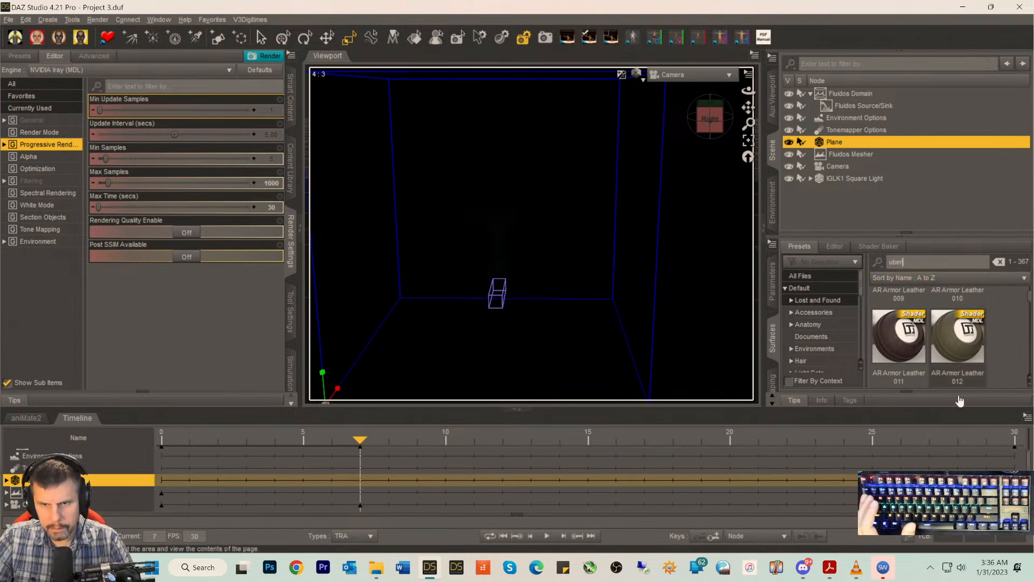
{"action": "scroll", "coordinate": [937, 350], "scroll_direction": "up", "scroll_amount": 5}
{"action": "scroll", "coordinate": [936, 353], "scroll_direction": "up", "scroll_amount": 4}
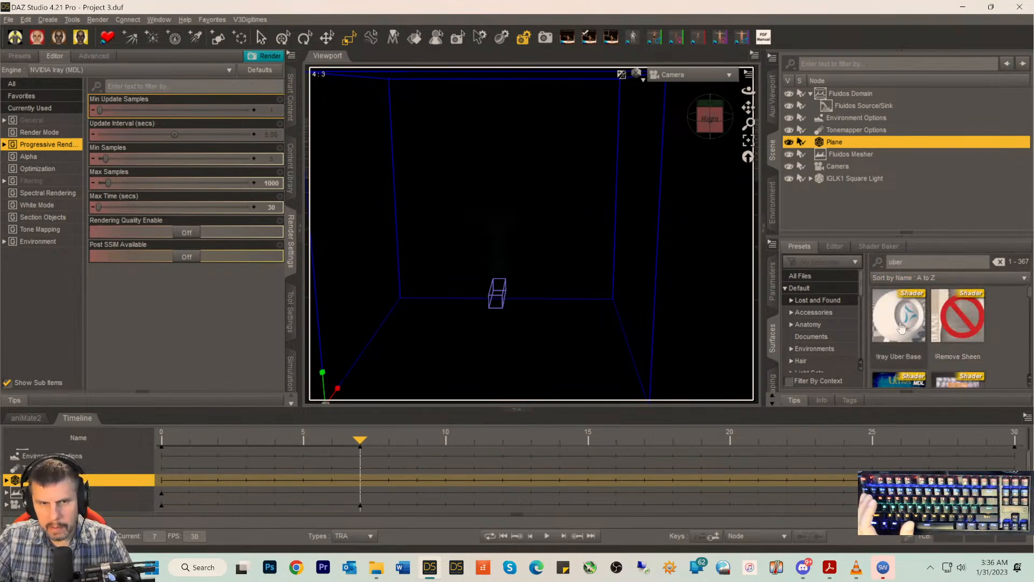
{"action": "left_click", "coordinate": [834, 247]}
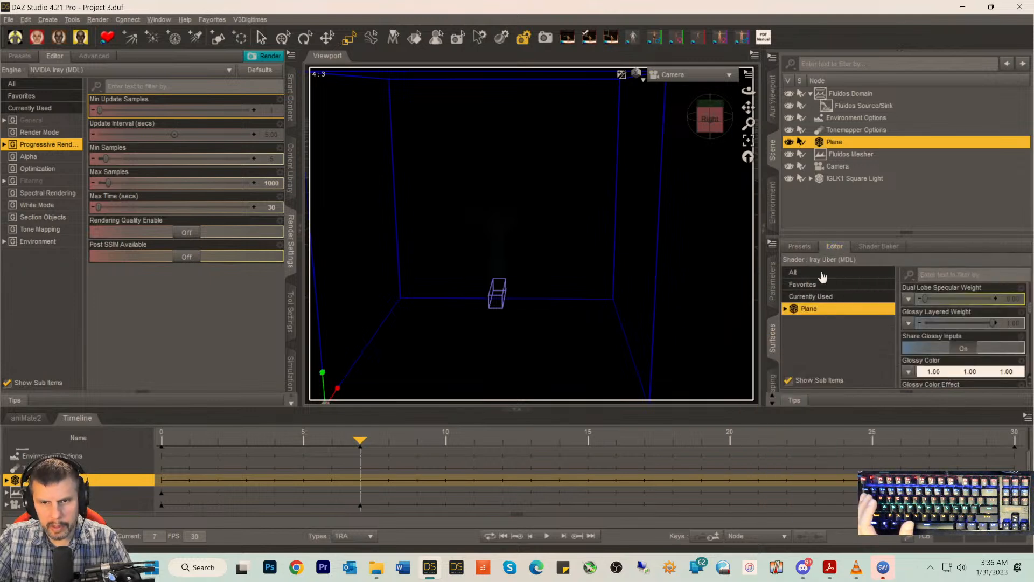
{"action": "left_click", "coordinate": [798, 247]}
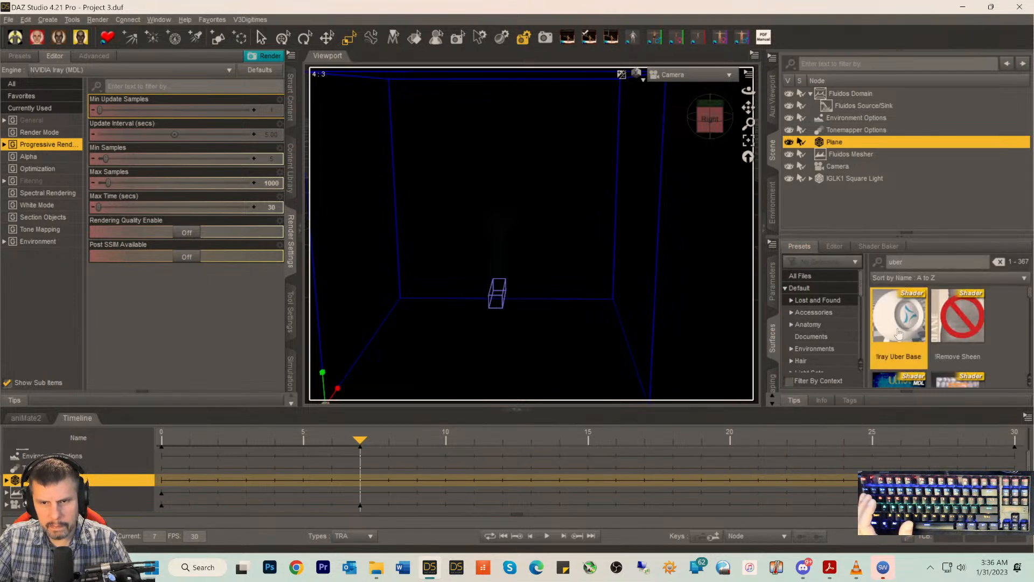
- Remove the scene's black backdrop by setting the environment type to None
{"action": "left_click_drag", "start_coordinate": [705, 120], "coordinate": [653, 198]}
{"action": "left_click_drag", "start_coordinate": [696, 135], "coordinate": [778, 135]}
{"action": "left_click_drag", "start_coordinate": [709, 119], "coordinate": [733, 162]}
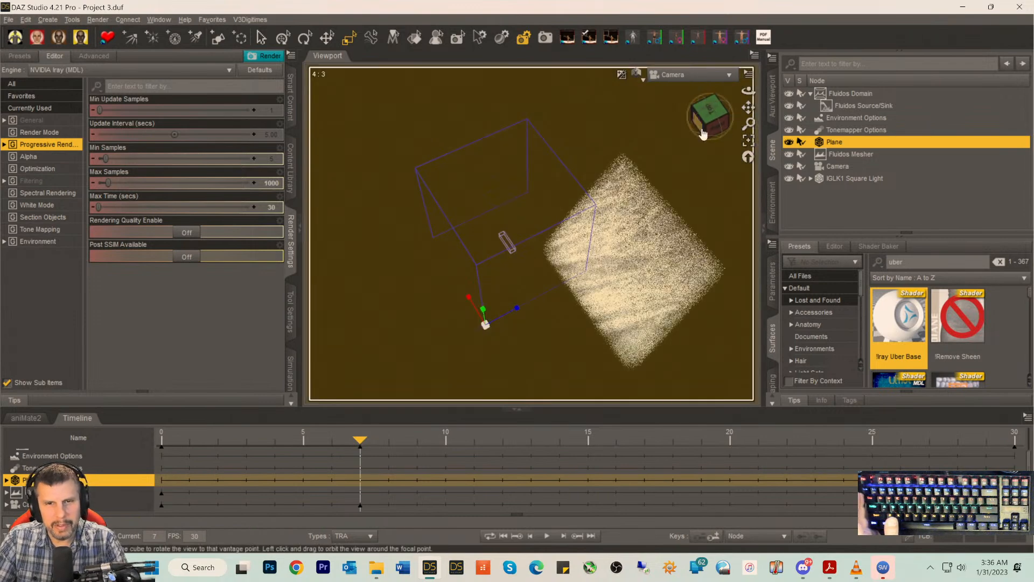
{"action": "left_click", "coordinate": [703, 133]}
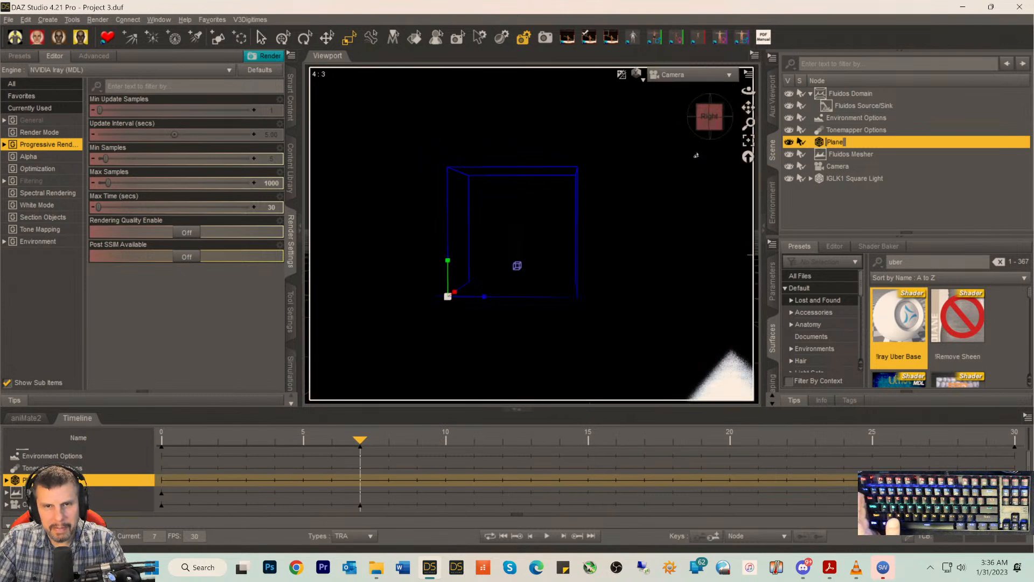
{"action": "left_click", "coordinate": [703, 128]}
{"action": "scroll", "coordinate": [668, 259], "scroll_direction": "down", "scroll_amount": 5}
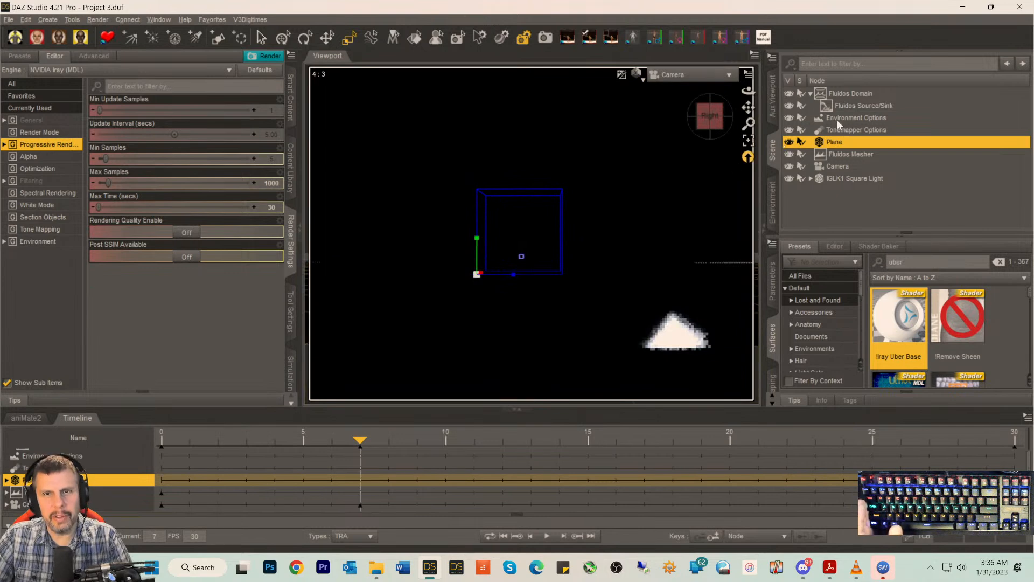
{"action": "left_click", "coordinate": [834, 119]}
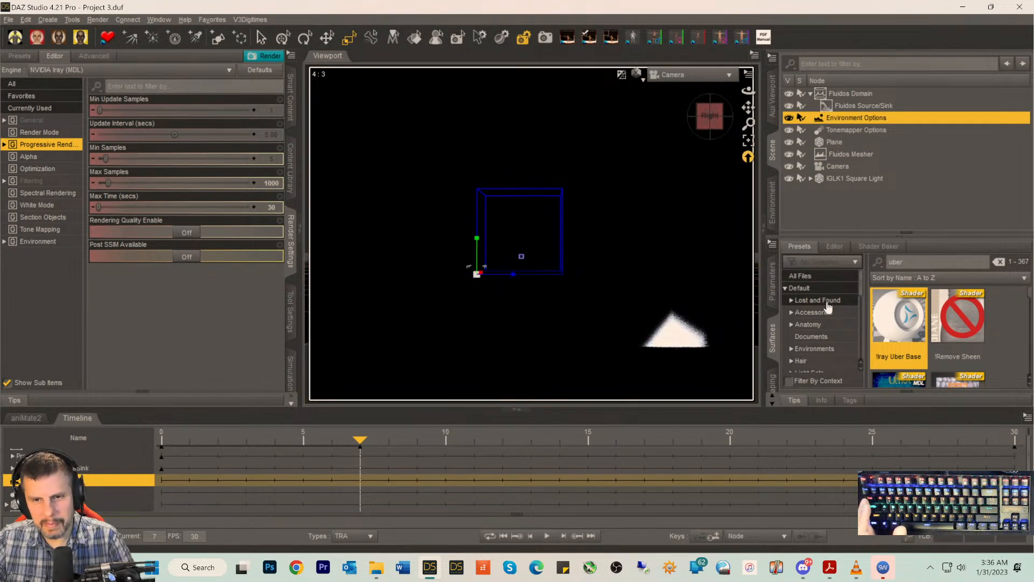
{"action": "left_click", "coordinate": [772, 205]}
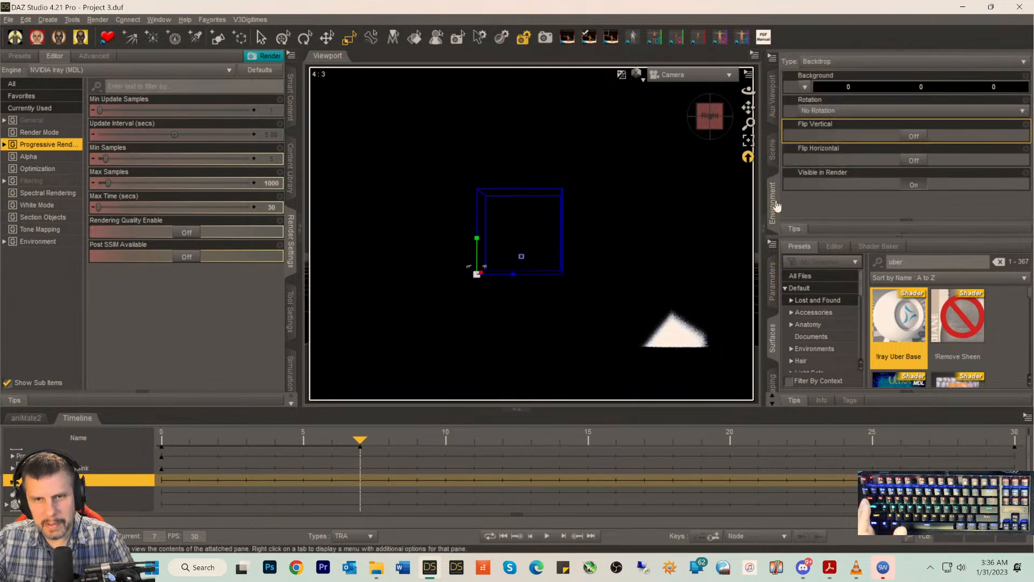
{"action": "left_click", "coordinate": [815, 62]}
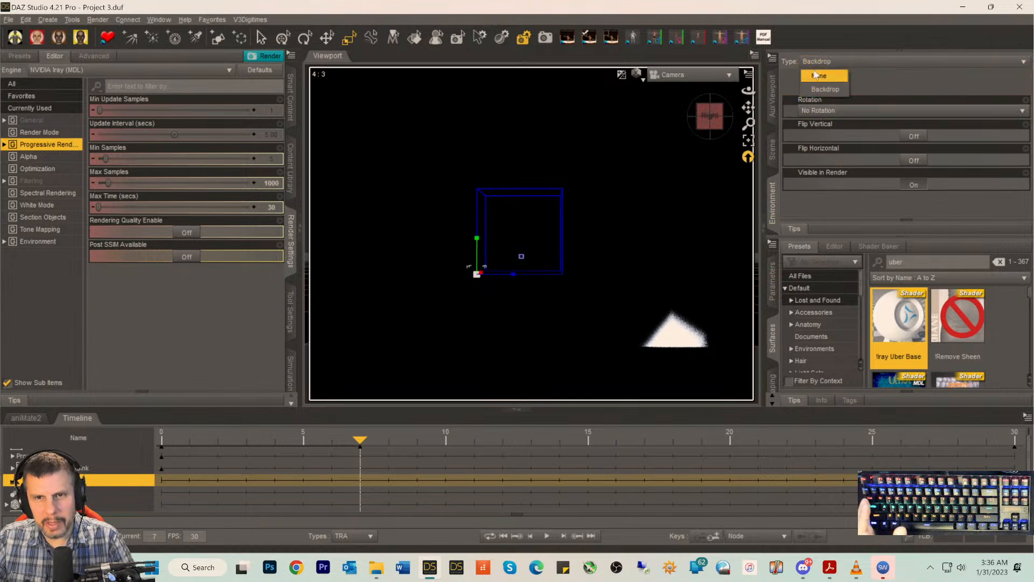
{"action": "left_click", "coordinate": [812, 71]}
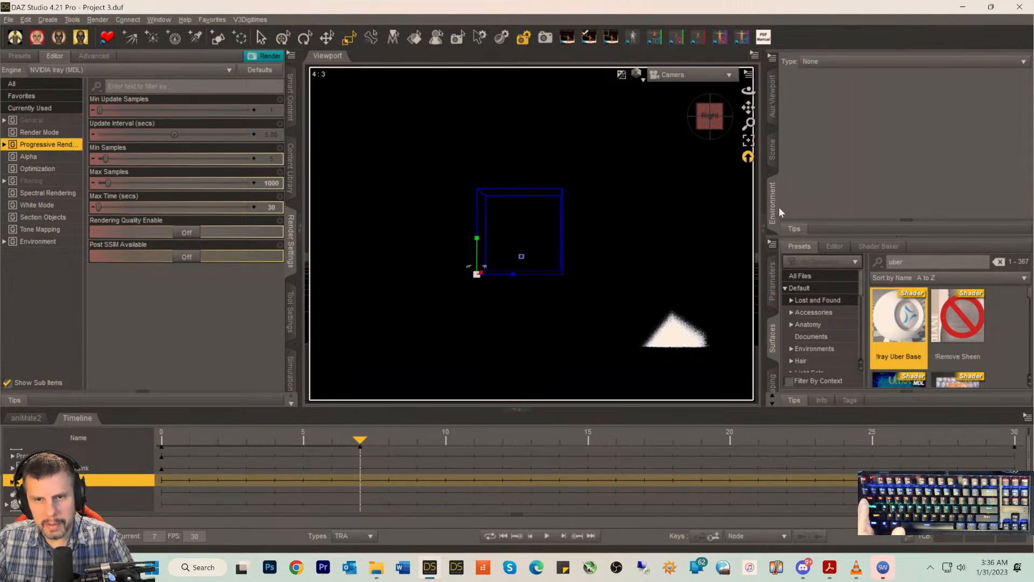
- Set the Environment Tint of the Environment Options node to white
{"action": "left_click", "coordinate": [773, 152]}
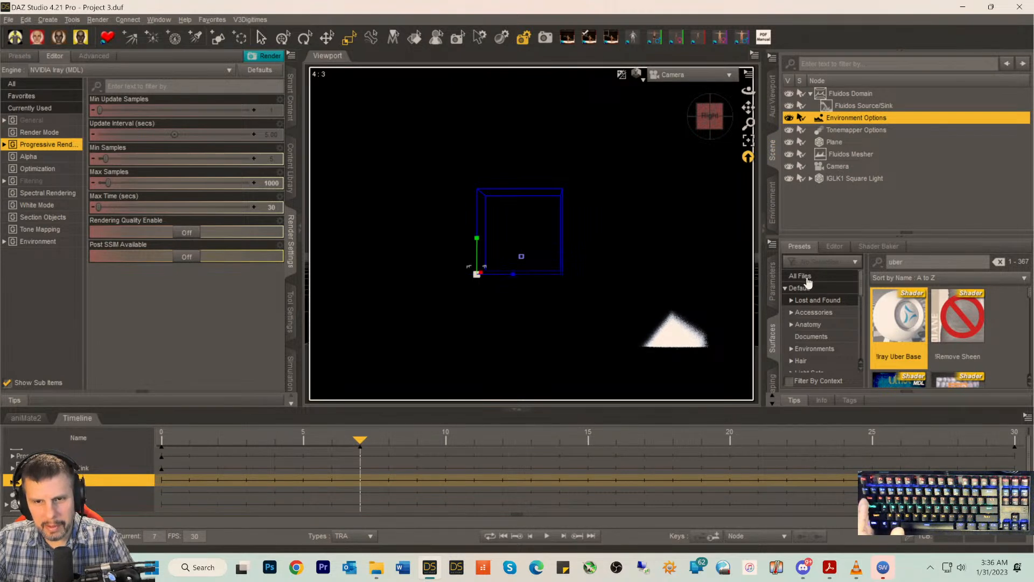
{"action": "left_click", "coordinate": [780, 293]}
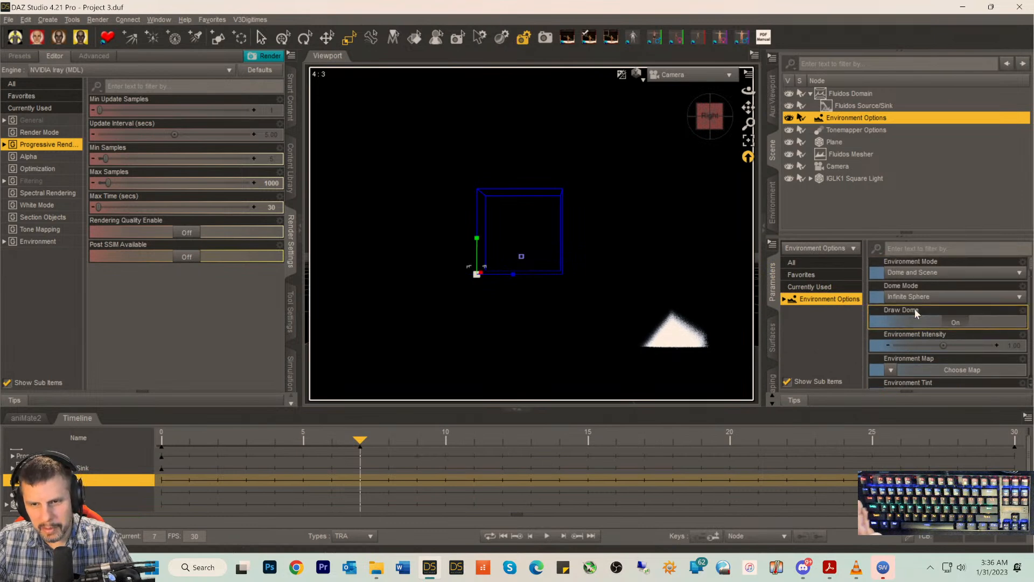
{"action": "scroll", "coordinate": [915, 309], "scroll_direction": "down", "scroll_amount": 3}
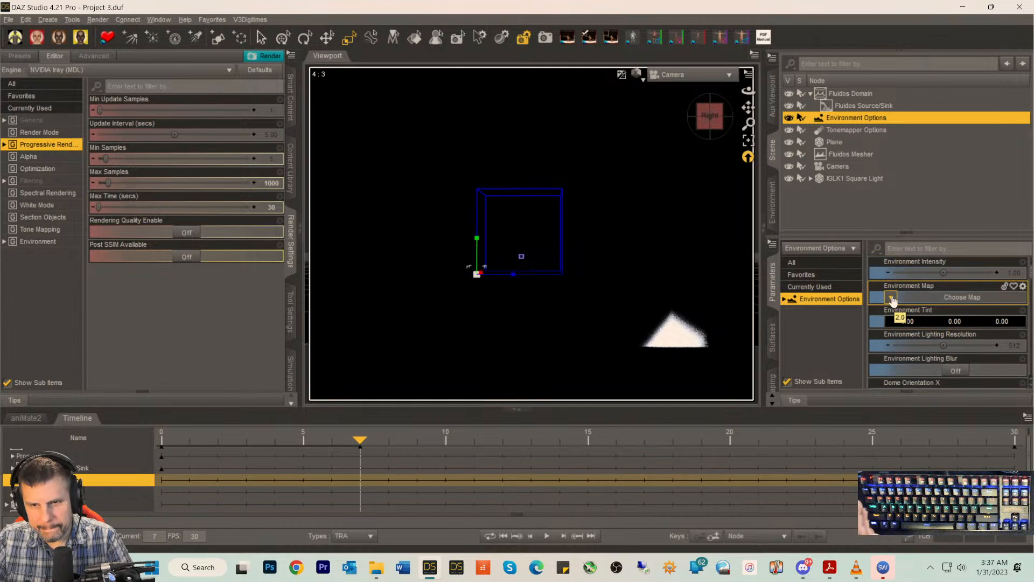
{"action": "left_click", "coordinate": [876, 321]}
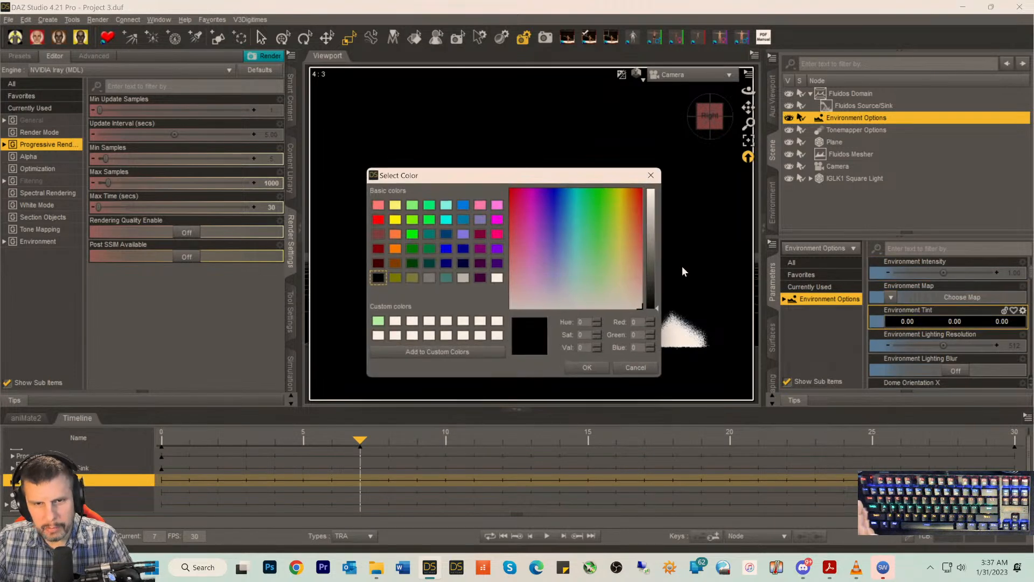
{"action": "left_click", "coordinate": [496, 278]}
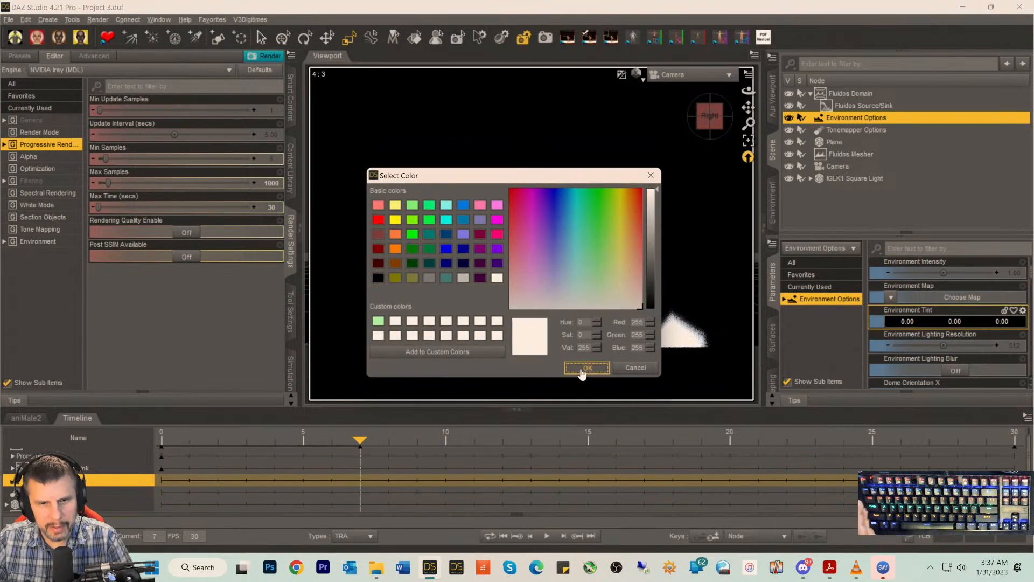
{"action": "left_click", "coordinate": [585, 368]}
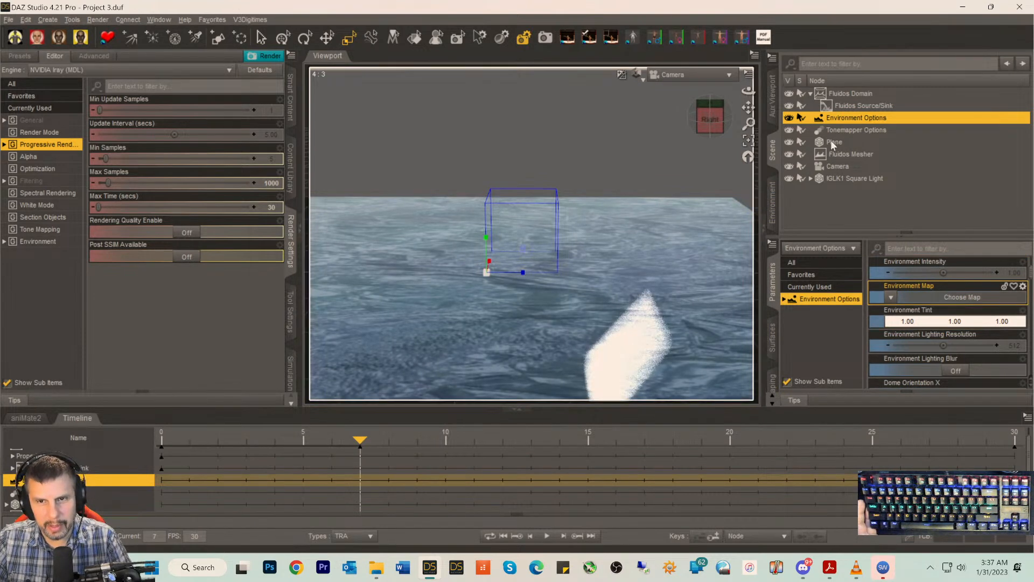
- Remove the texture map from the Base Color of the Plane's surface
{"action": "left_click", "coordinate": [834, 143]}
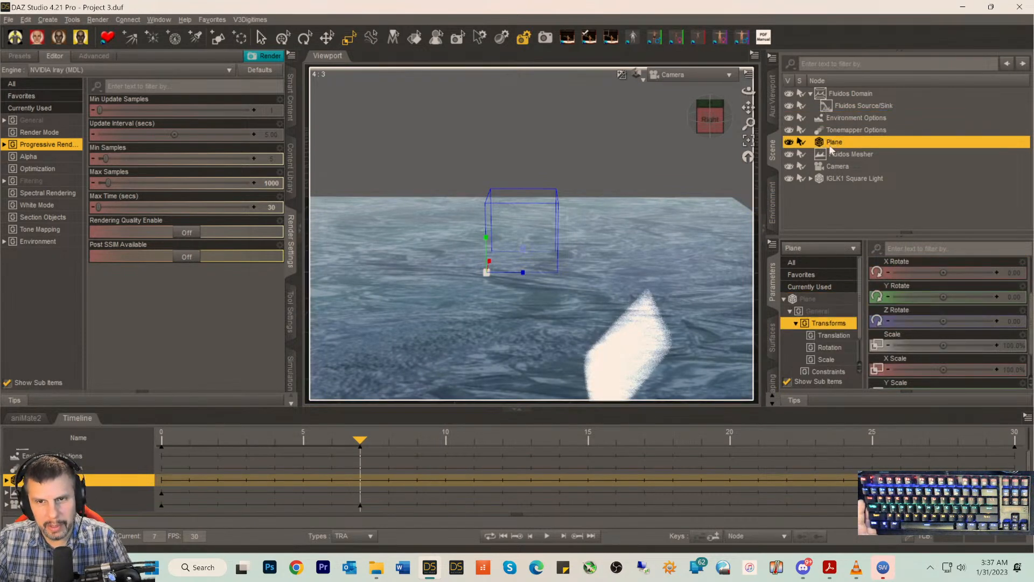
{"action": "left_click", "coordinate": [807, 300]}
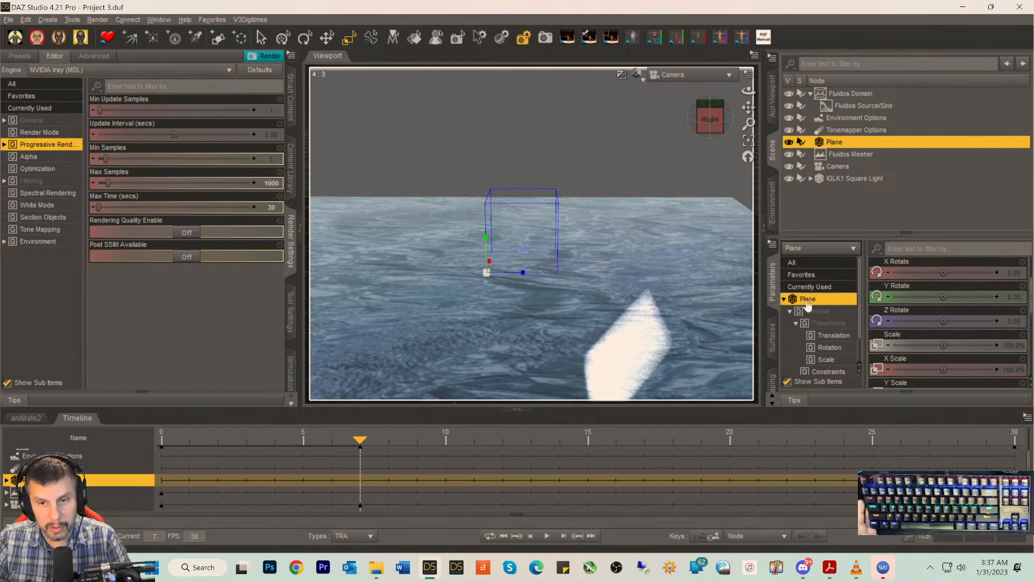
{"action": "left_click", "coordinate": [772, 337]}
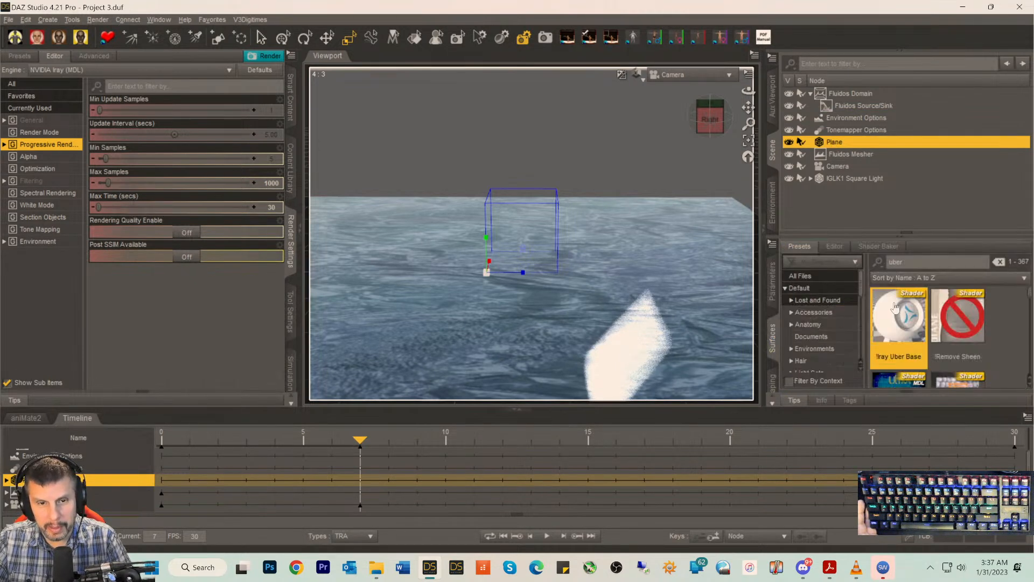
{"action": "left_click", "coordinate": [709, 119]}
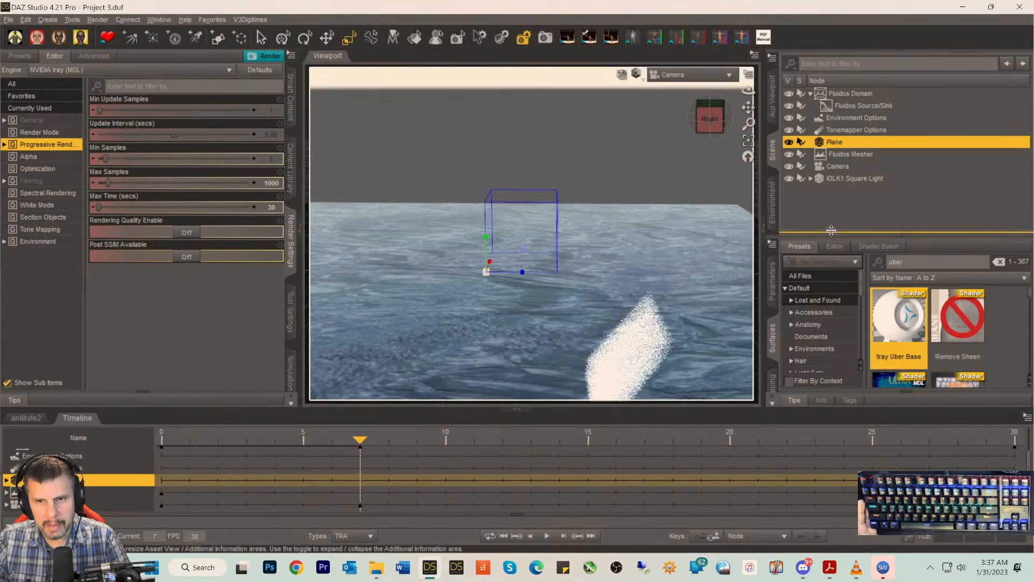
{"action": "left_click", "coordinate": [834, 248]}
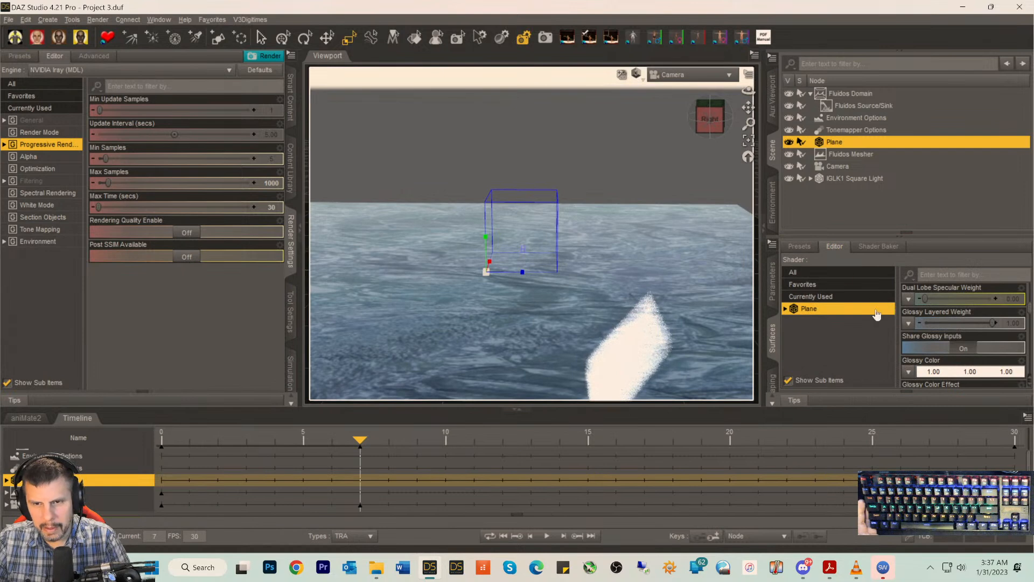
{"action": "scroll", "coordinate": [955, 351], "scroll_direction": "up", "scroll_amount": 10}
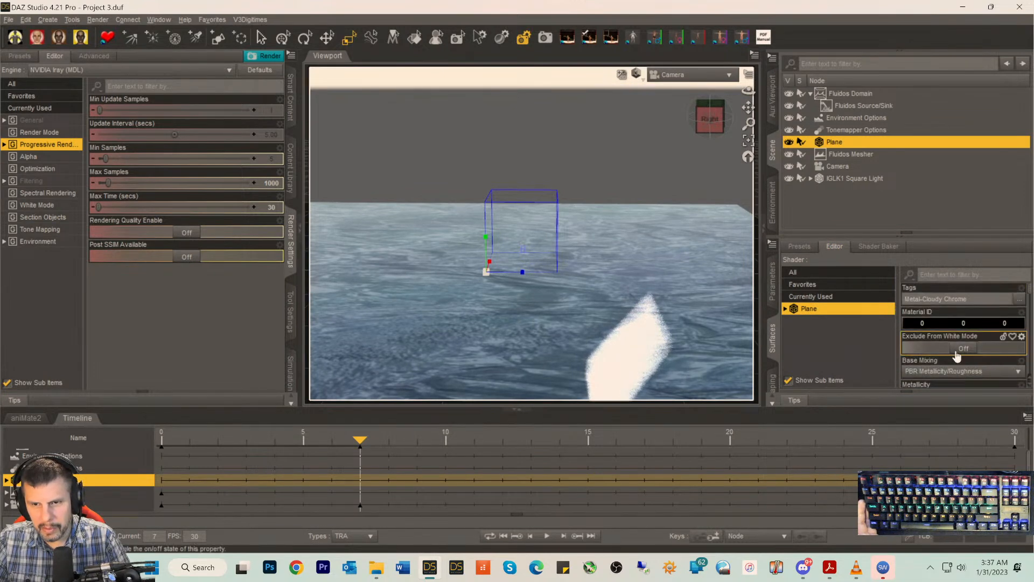
{"action": "scroll", "coordinate": [956, 356], "scroll_direction": "down", "scroll_amount": 3}
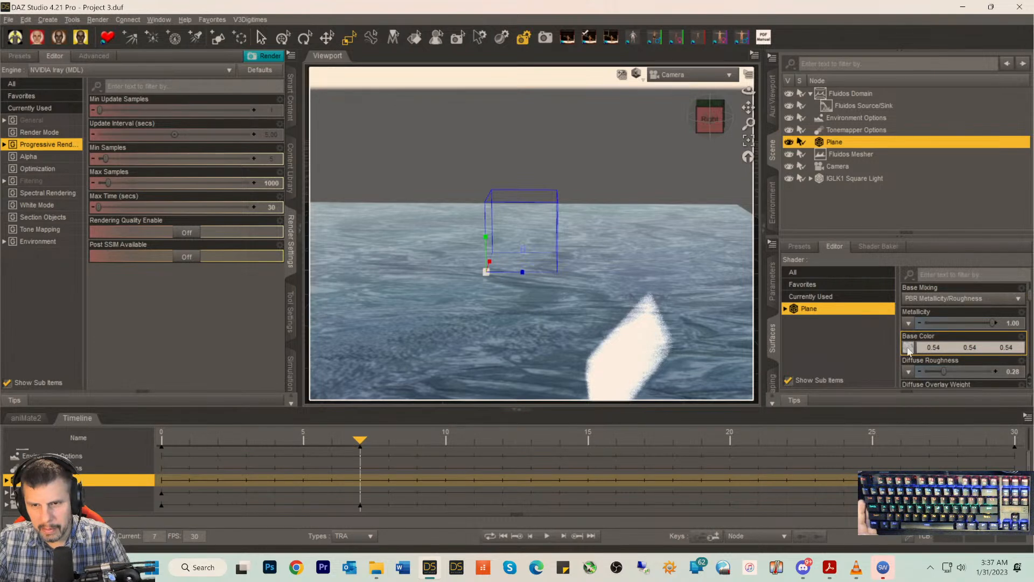
{"action": "mouse_move", "coordinate": [908, 352]}
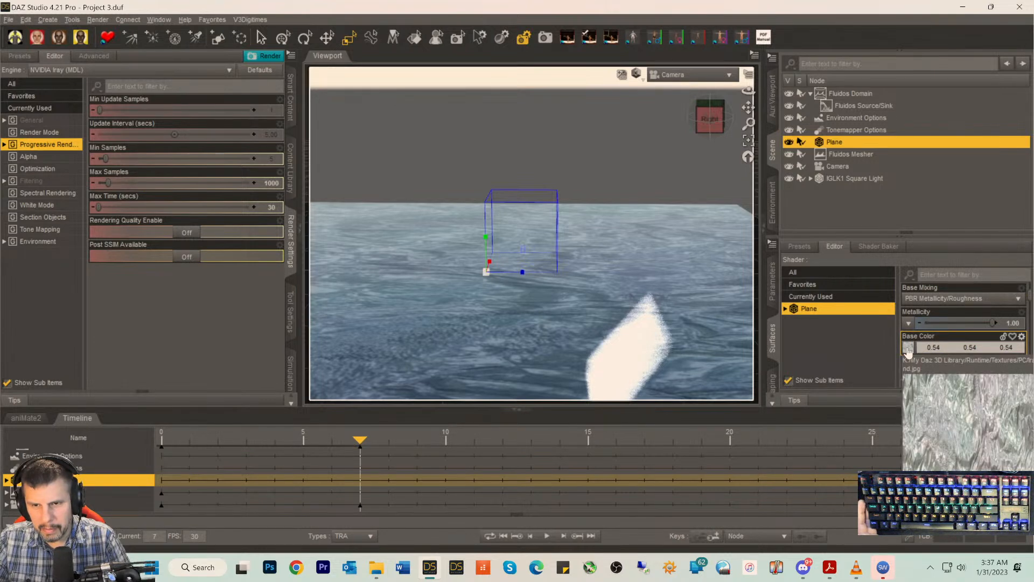
{"action": "left_click", "coordinate": [908, 352]}
{"action": "left_click", "coordinate": [915, 372]}
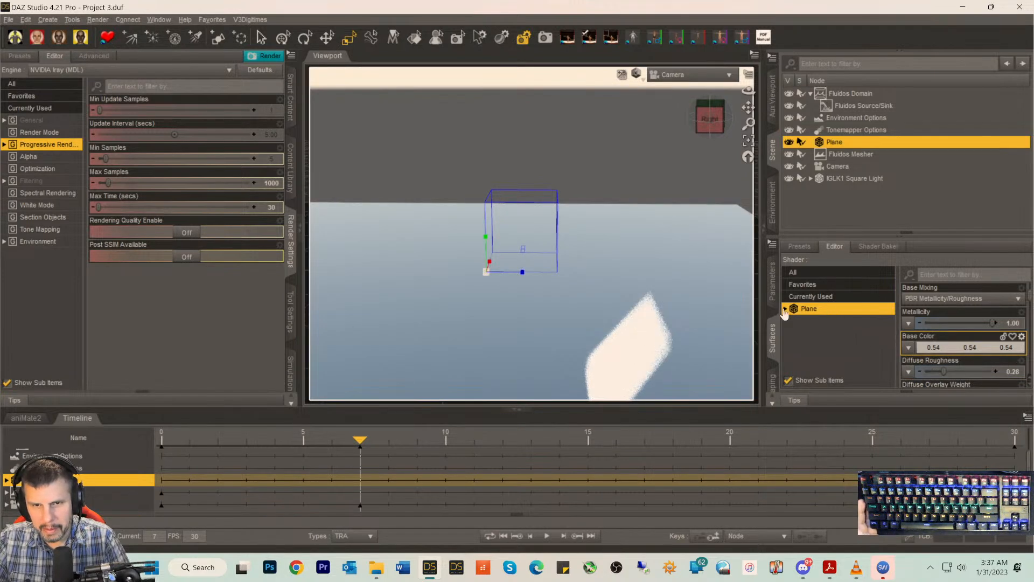
- Browse the uber shader presets and try applying AR Leather White and the black shader below AR Leather Tan to the Plane
{"action": "left_click", "coordinate": [805, 247]}
{"action": "scroll", "coordinate": [904, 332], "scroll_direction": "down", "scroll_amount": 3}
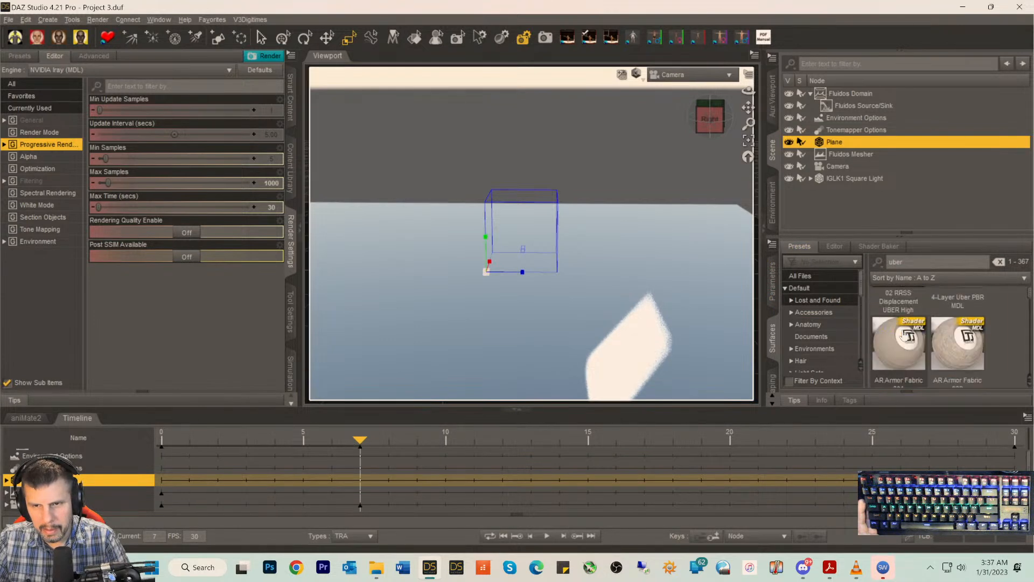
{"action": "scroll", "coordinate": [904, 332], "scroll_direction": "down", "scroll_amount": 2}
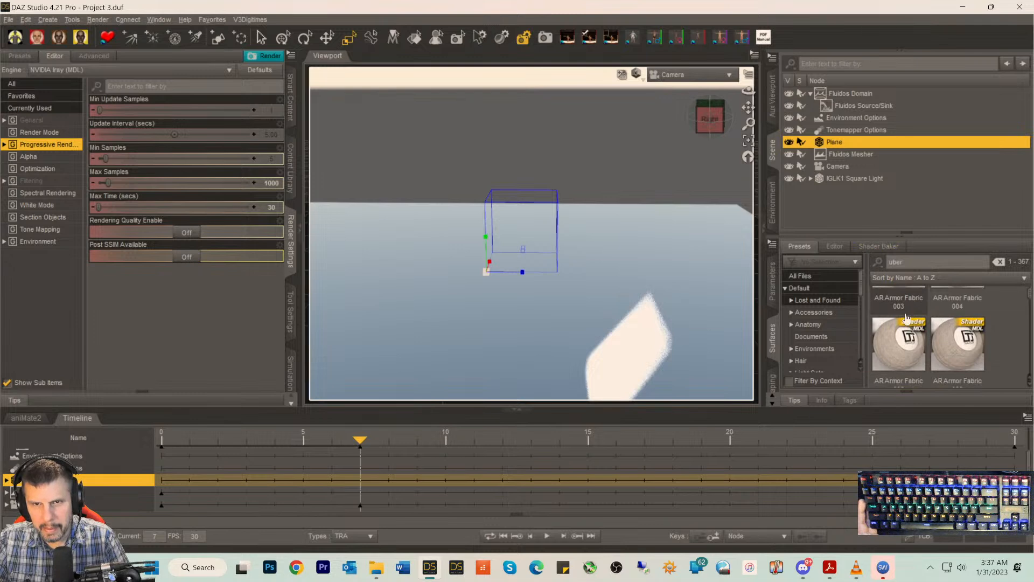
{"action": "scroll", "coordinate": [906, 317], "scroll_direction": "down", "scroll_amount": 5}
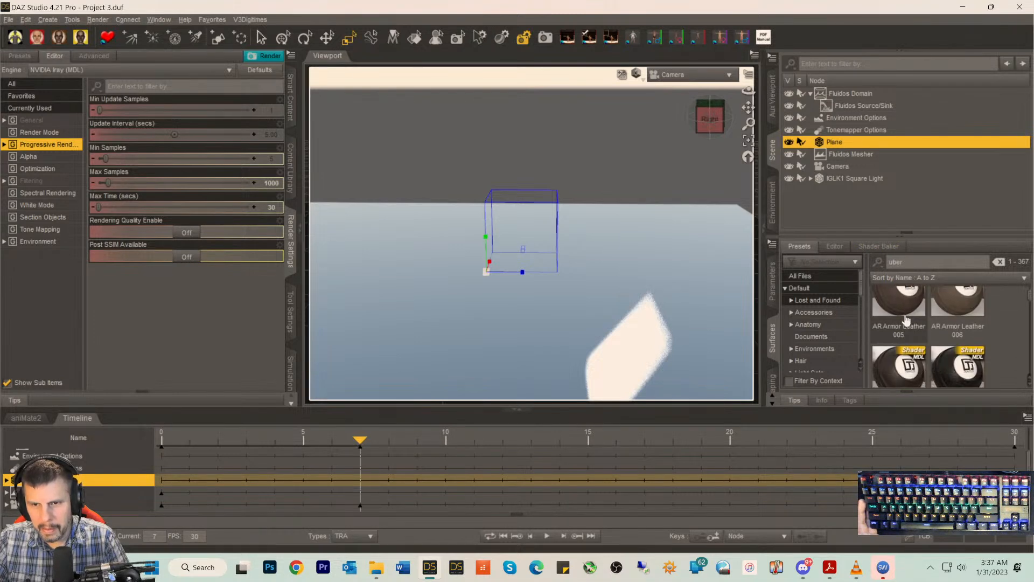
{"action": "scroll", "coordinate": [908, 320], "scroll_direction": "down", "scroll_amount": 6}
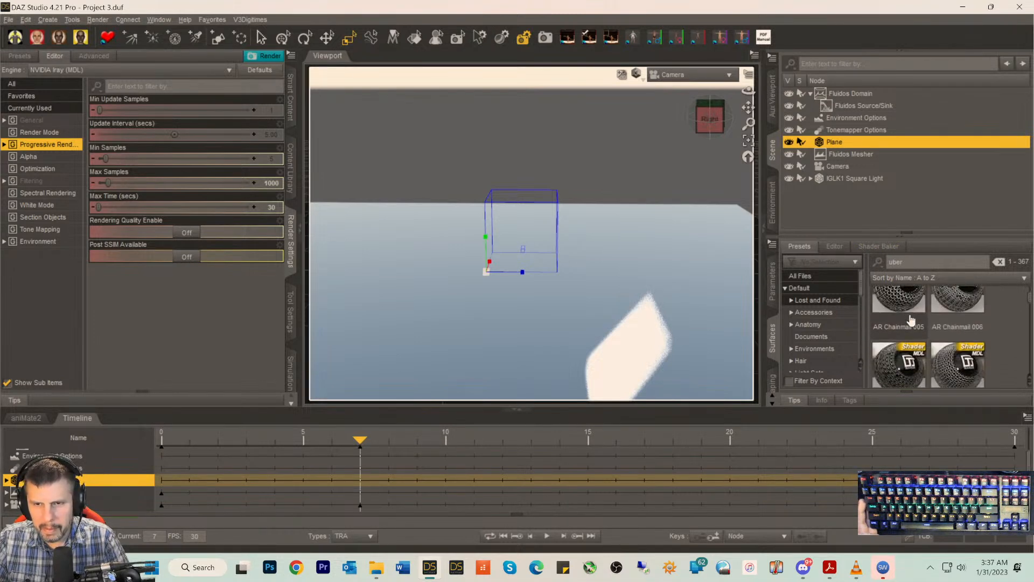
{"action": "scroll", "coordinate": [911, 320], "scroll_direction": "down", "scroll_amount": 6}
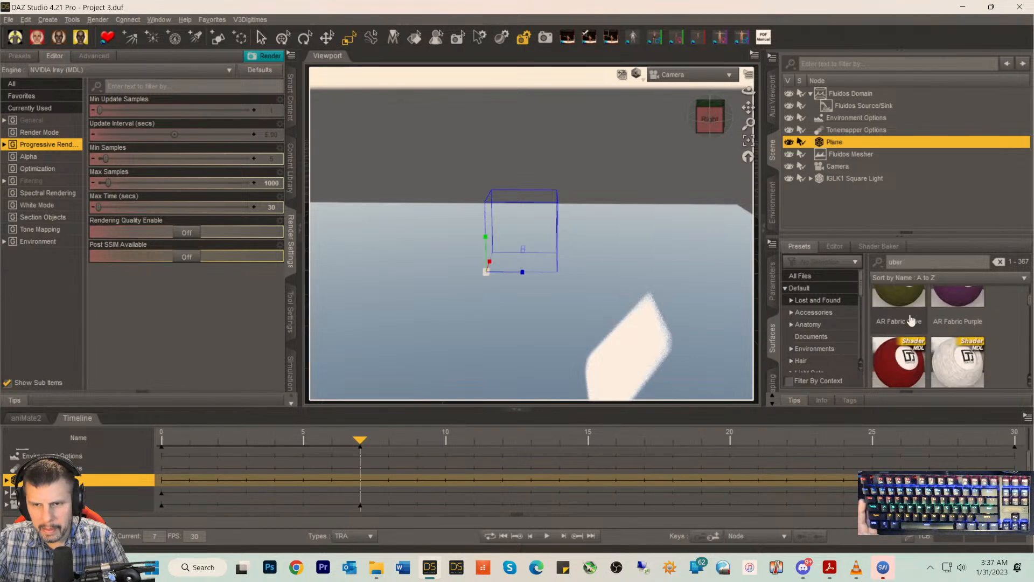
{"action": "scroll", "coordinate": [910, 319], "scroll_direction": "down", "scroll_amount": 1}
{"action": "scroll", "coordinate": [910, 320], "scroll_direction": "down", "scroll_amount": 5}
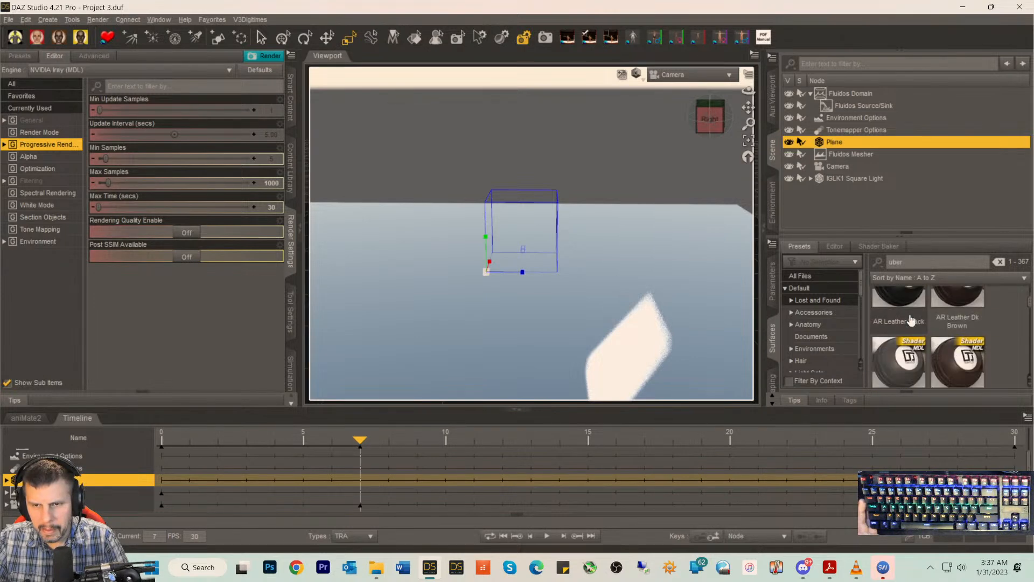
{"action": "scroll", "coordinate": [916, 318], "scroll_direction": "down", "scroll_amount": 4}
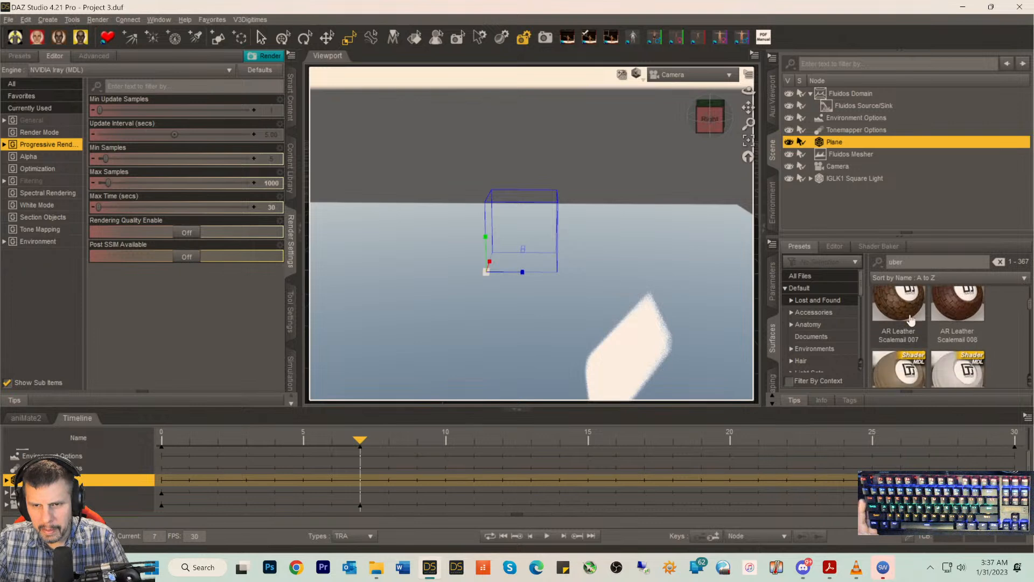
{"action": "left_click", "coordinate": [954, 309]}
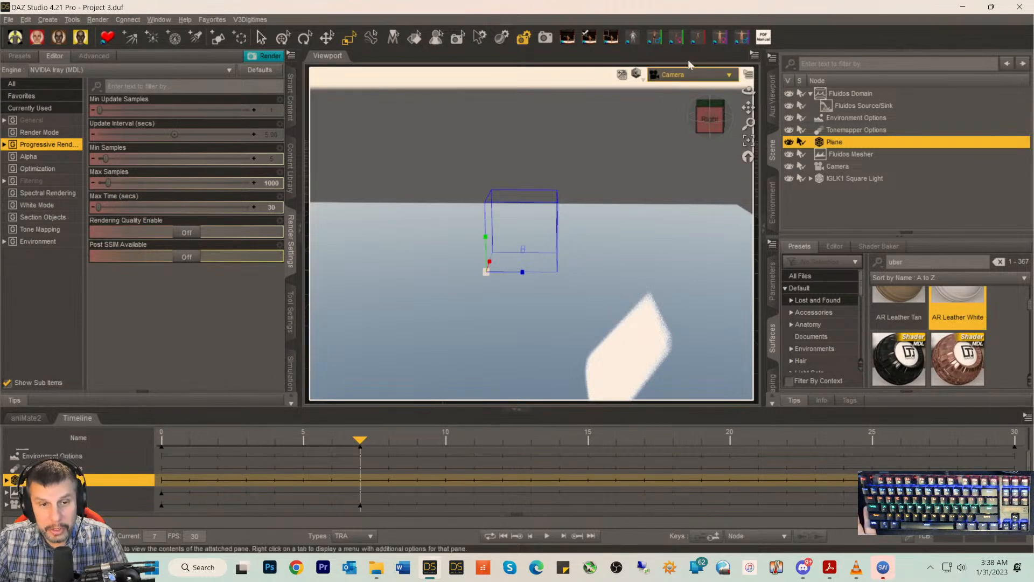
{"action": "mouse_move", "coordinate": [708, 121]}
{"action": "left_mouse_down"}
{"action": "mouse_move", "coordinate": [707, 112]}
{"action": "mouse_move", "coordinate": [709, 121]}
{"action": "left_mouse_up"}
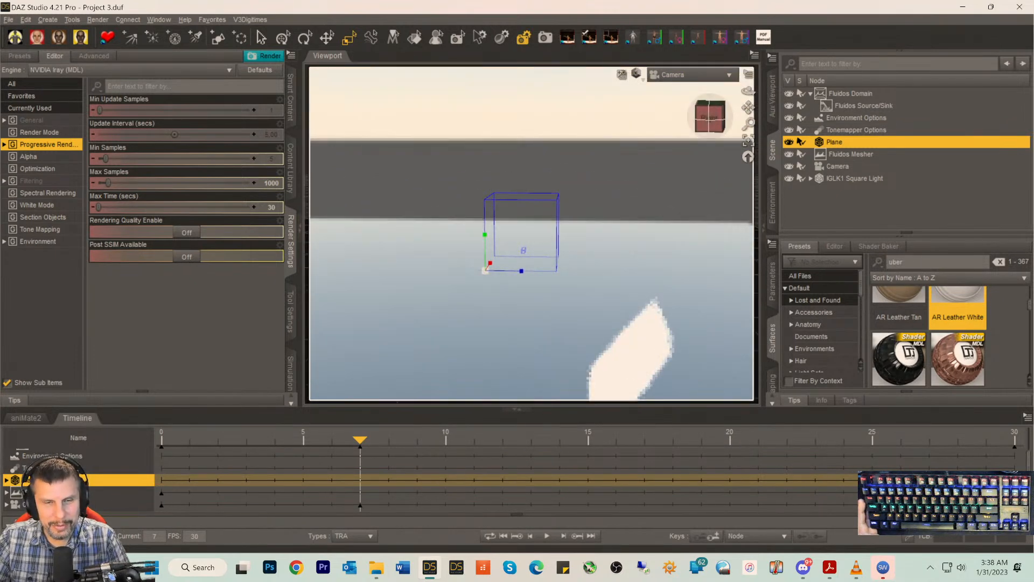
{"action": "left_click", "coordinate": [886, 359]}
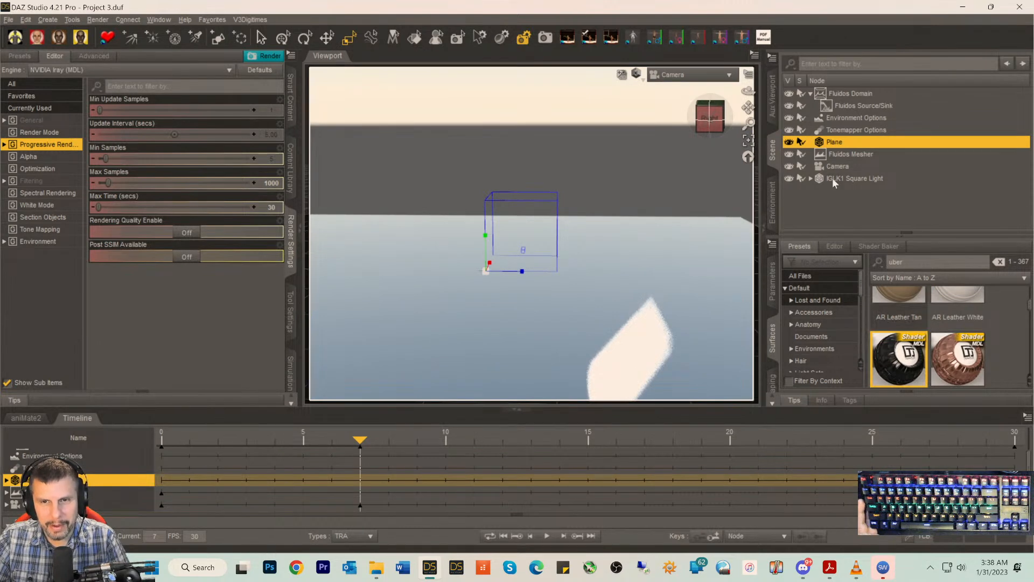
- Delete the original Plane from the scene
{"action": "left_click", "coordinate": [834, 246]}
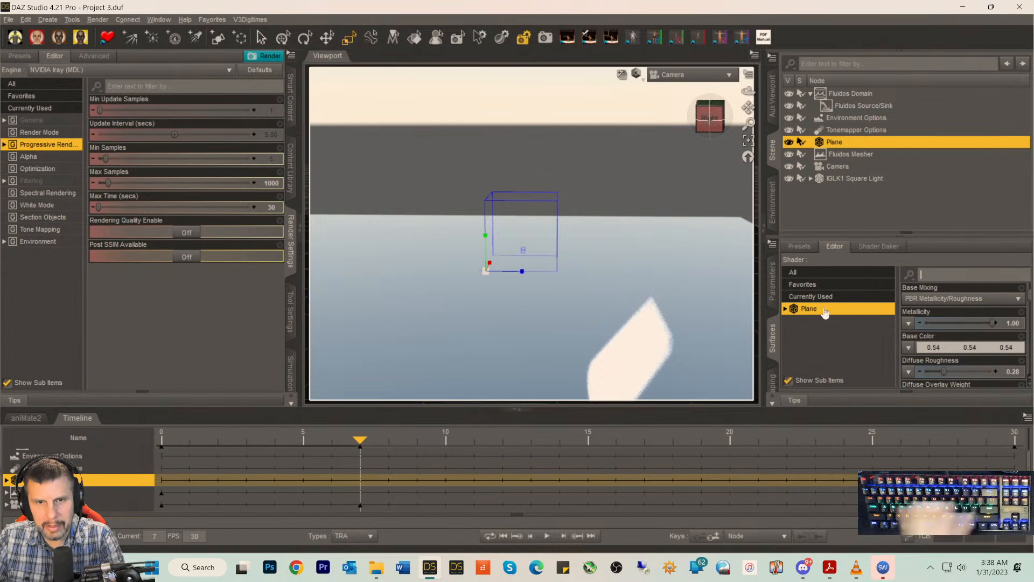
{"action": "double_click", "coordinate": [822, 142]}
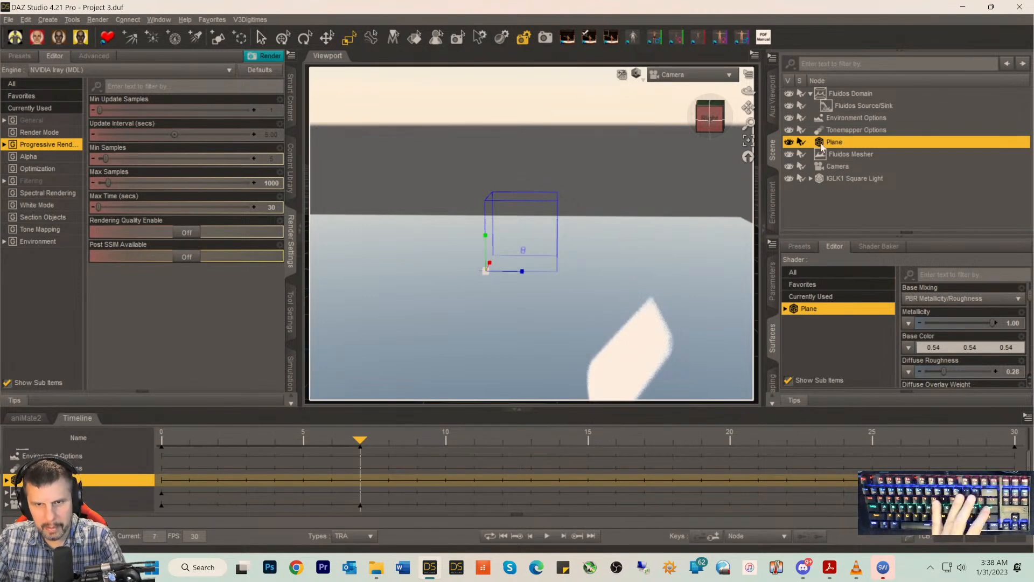
{"action": "key", "text": "Delete"}
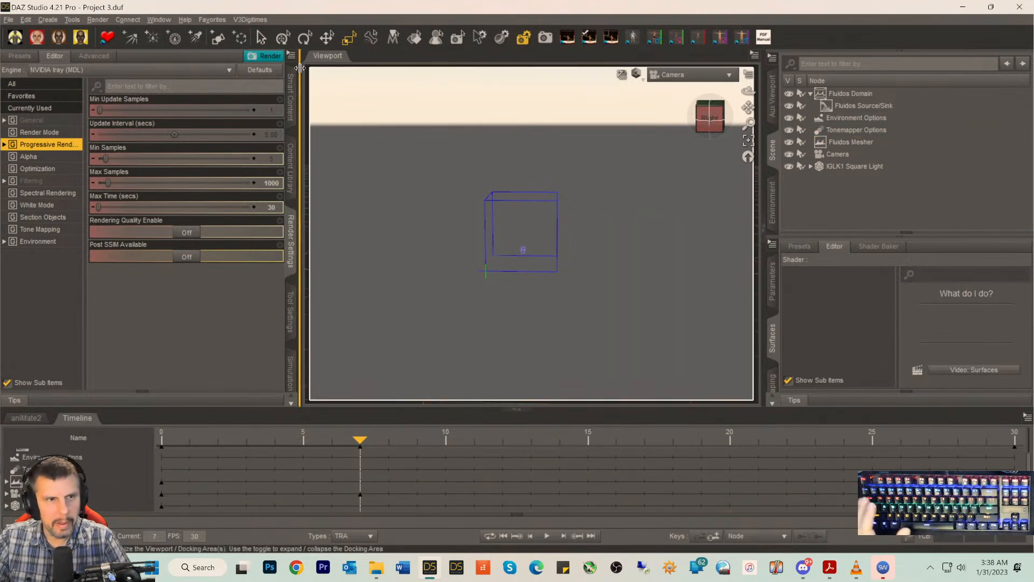
- Create a new Plane primitive at World Center with primary axis X Positive, size 10 m and 10 divisions
{"action": "left_click", "coordinate": [217, 37]}
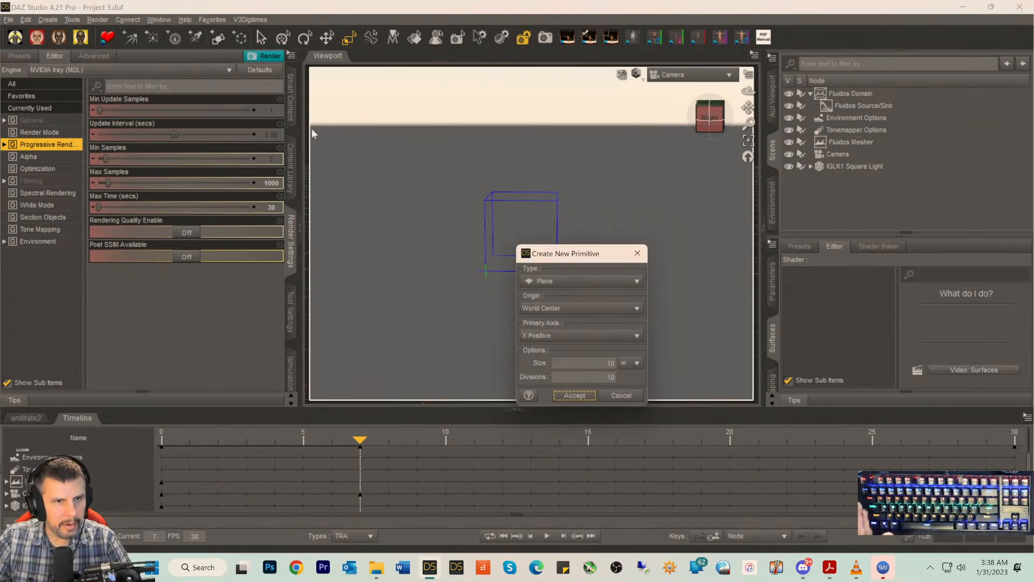
{"action": "left_click", "coordinate": [575, 396]}
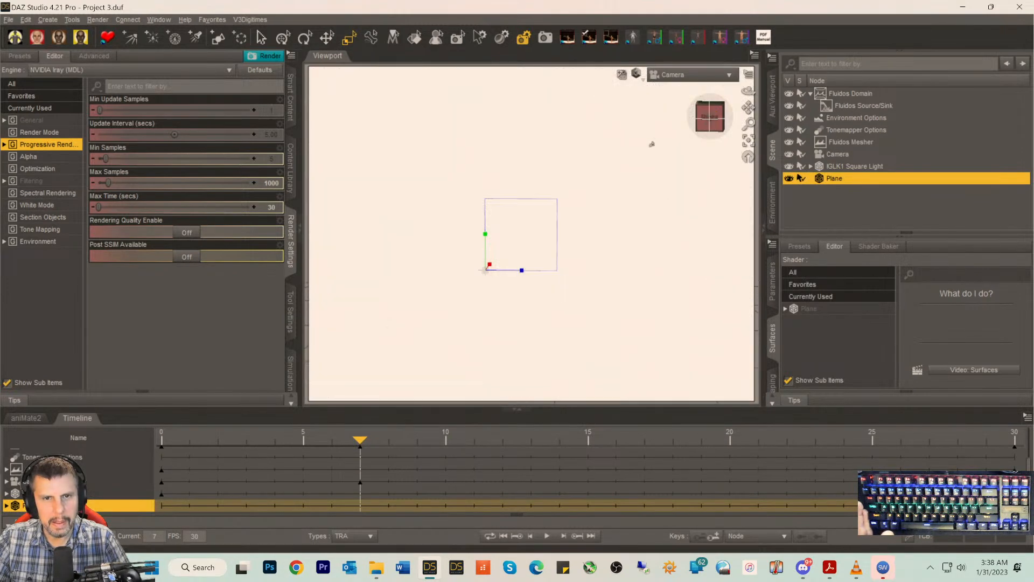
{"action": "left_click_drag", "start_coordinate": [707, 121], "coordinate": [699, 123]}
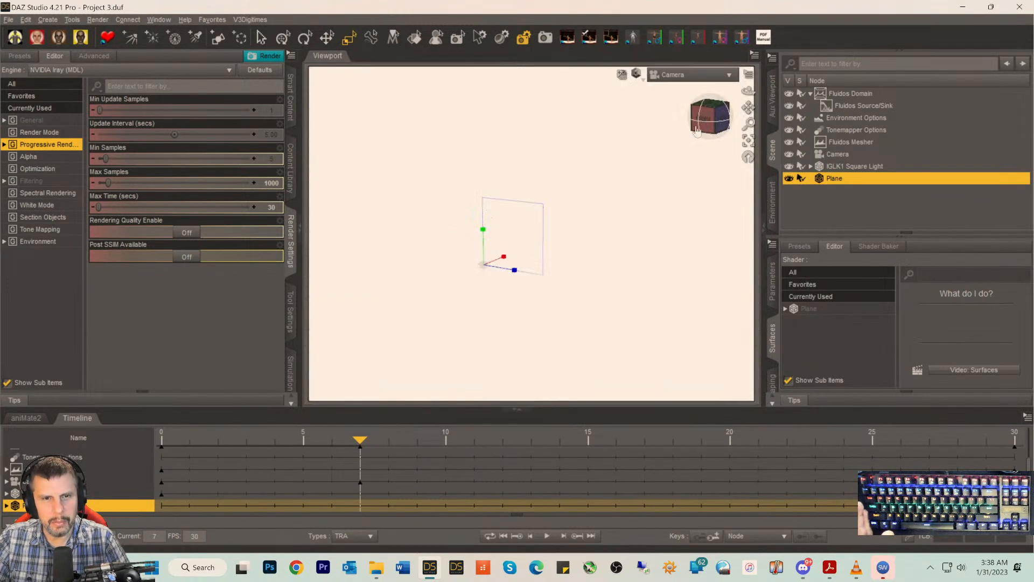
{"action": "left_click", "coordinate": [709, 130]}
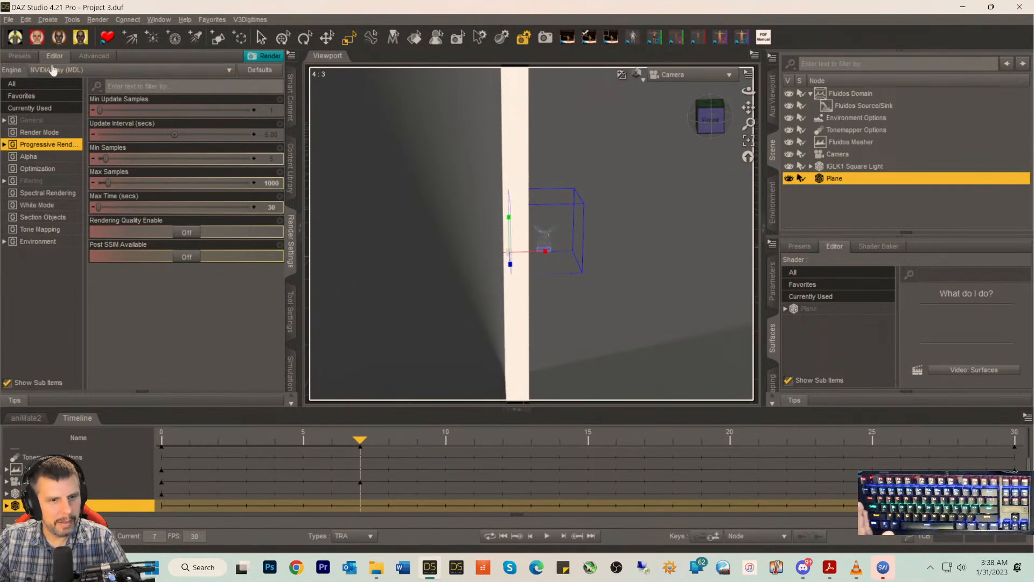
- Undo the recent camera orbits and the deletion of the original Plane
{"action": "left_click", "coordinate": [25, 20]}
{"action": "left_click", "coordinate": [59, 32]}
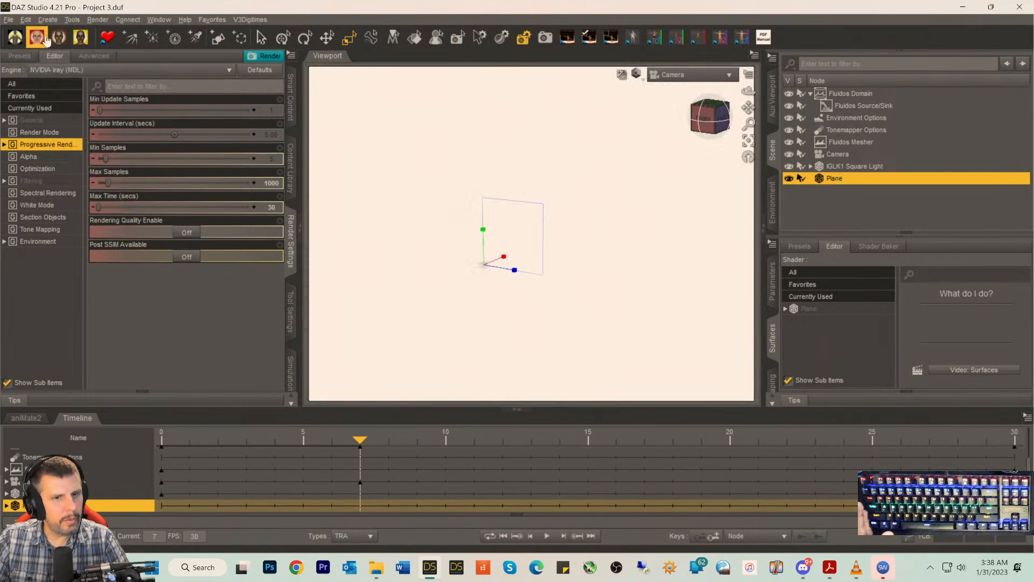
{"action": "left_click", "coordinate": [25, 19]}
{"action": "left_click", "coordinate": [59, 32]}
{"action": "left_click", "coordinate": [25, 19]}
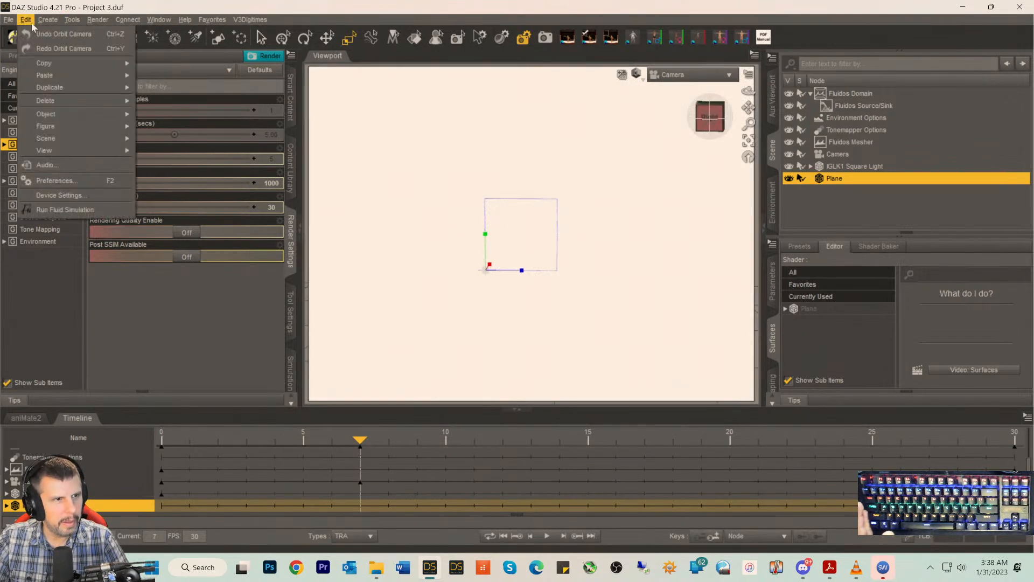
{"action": "left_click", "coordinate": [59, 34]}
{"action": "left_click", "coordinate": [24, 20]}
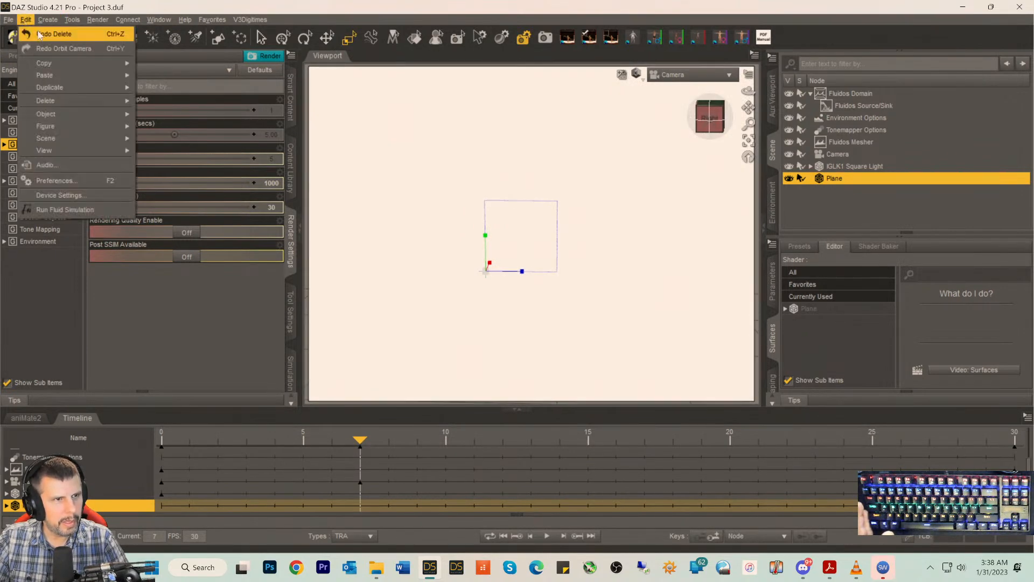
{"action": "left_click", "coordinate": [37, 34]}
- Undo the preceding camera orbit and the image map change on the Plane's Base Color
{"action": "left_click", "coordinate": [27, 21]}
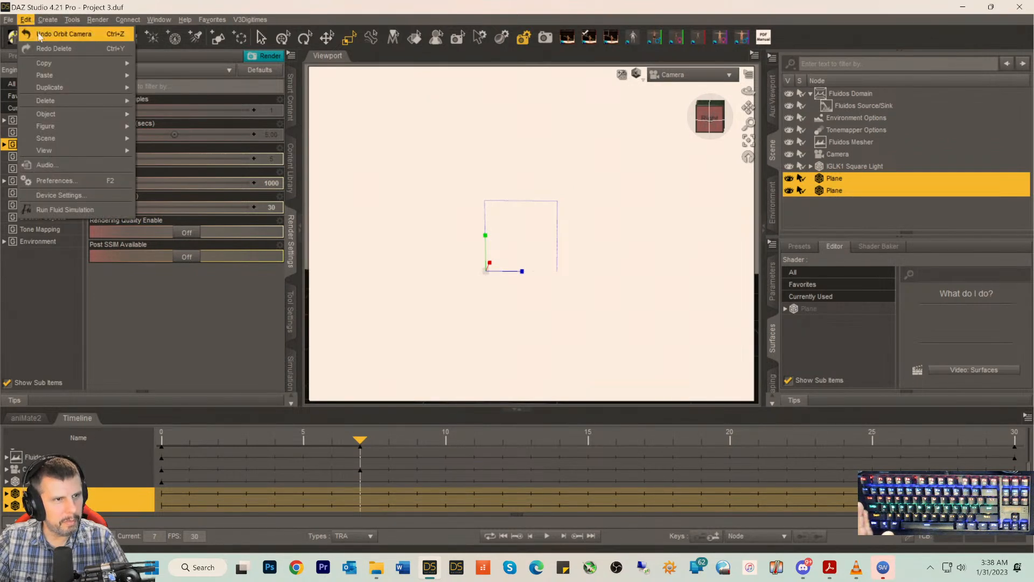
{"action": "left_click", "coordinate": [39, 33]}
{"action": "left_click", "coordinate": [26, 20]}
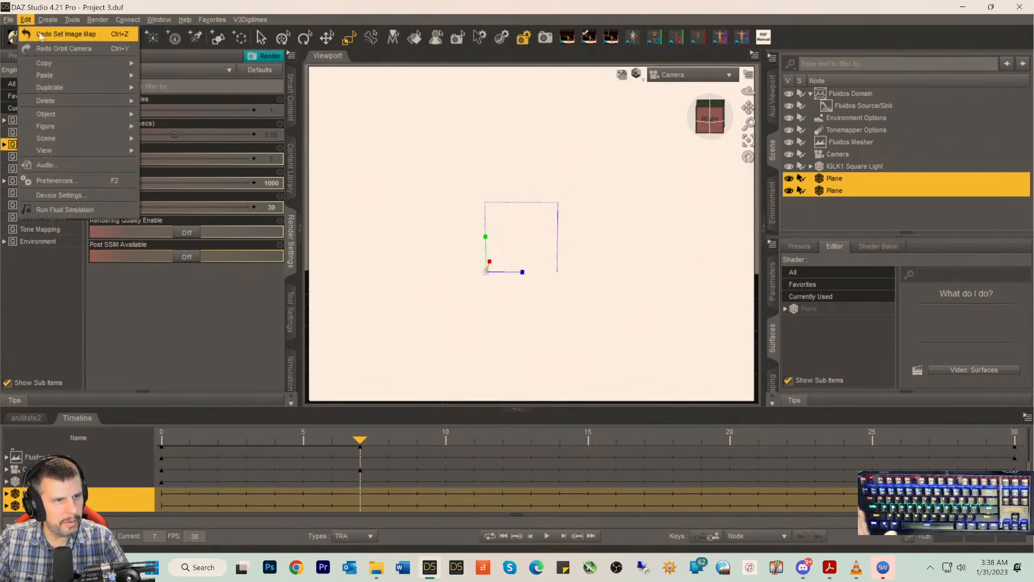
{"action": "left_click", "coordinate": [40, 34]}
- Undo the earlier camera orbits and the Environment Tint change
{"action": "left_click", "coordinate": [26, 19]}
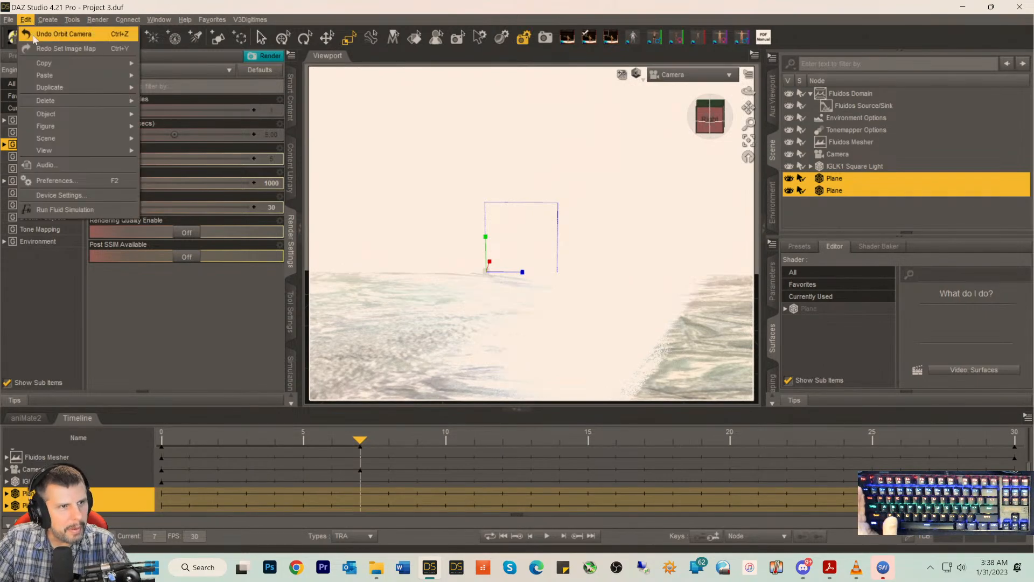
{"action": "left_click", "coordinate": [34, 34]}
{"action": "left_click", "coordinate": [26, 20]}
{"action": "left_click", "coordinate": [36, 34]}
{"action": "left_click", "coordinate": [26, 19]}
{"action": "left_click", "coordinate": [36, 33]}
{"action": "left_click", "coordinate": [26, 20]}
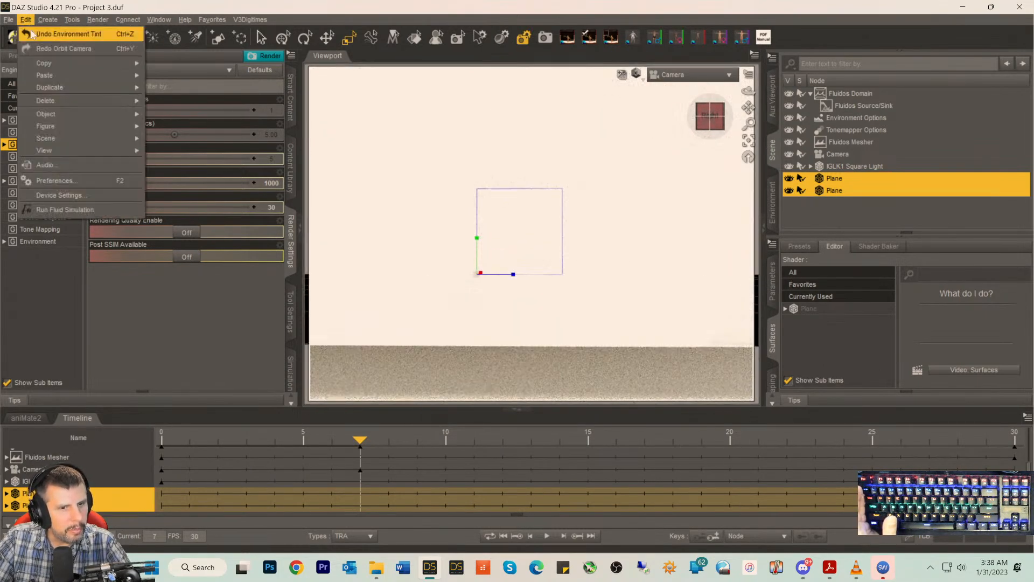
{"action": "left_click", "coordinate": [36, 34]}
- Undo the backdrop change and the action made before it
{"action": "left_click", "coordinate": [26, 19]}
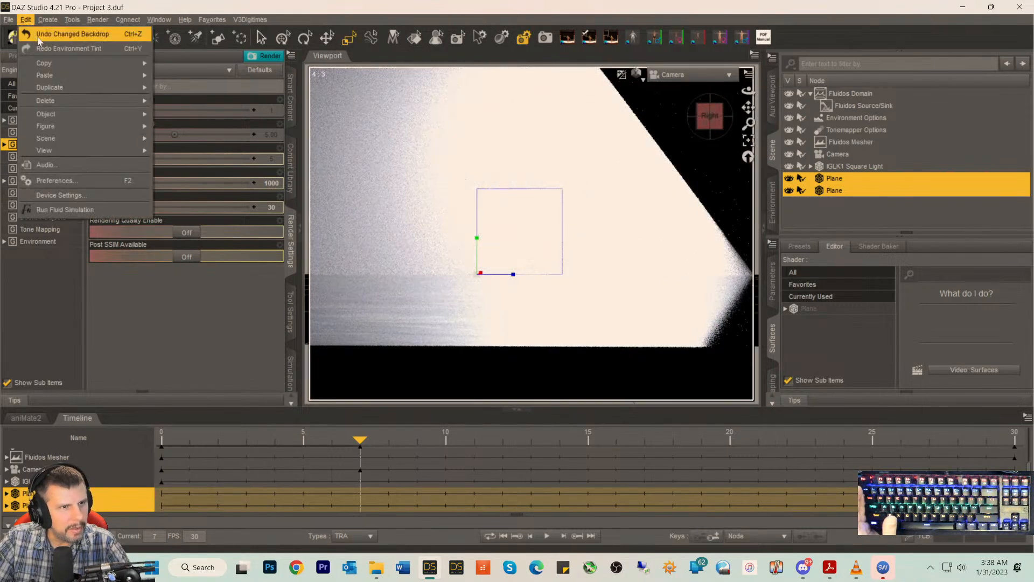
{"action": "left_click", "coordinate": [36, 34]}
{"action": "left_click", "coordinate": [26, 19]}
{"action": "left_click", "coordinate": [35, 34]}
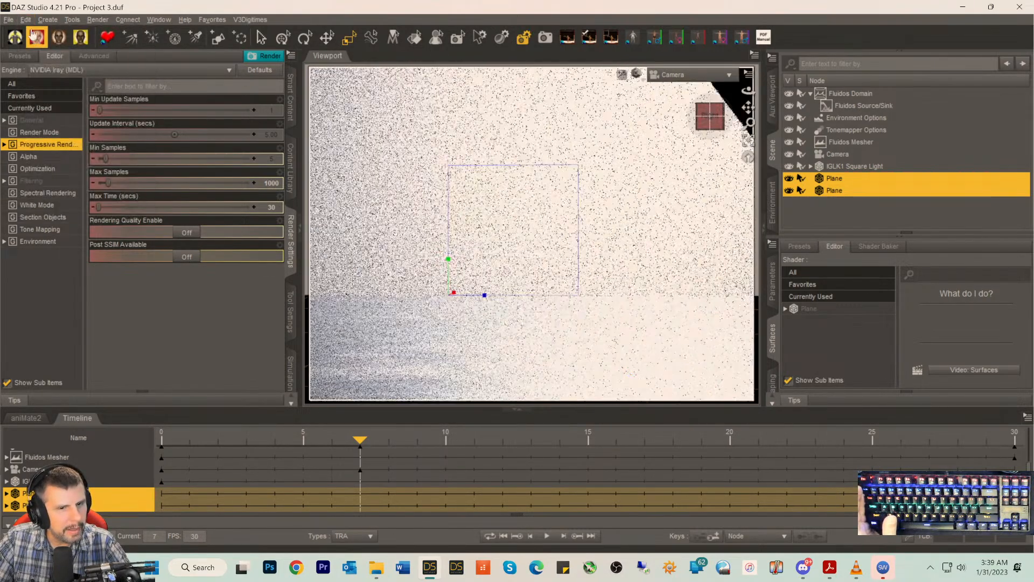
- Undo all the remaining orbit, zoom and pan changes made to the Camera until the history is exhausted
{"action": "left_click", "coordinate": [25, 20]}
{"action": "left_click", "coordinate": [36, 34]}
{"action": "left_click", "coordinate": [25, 19]}
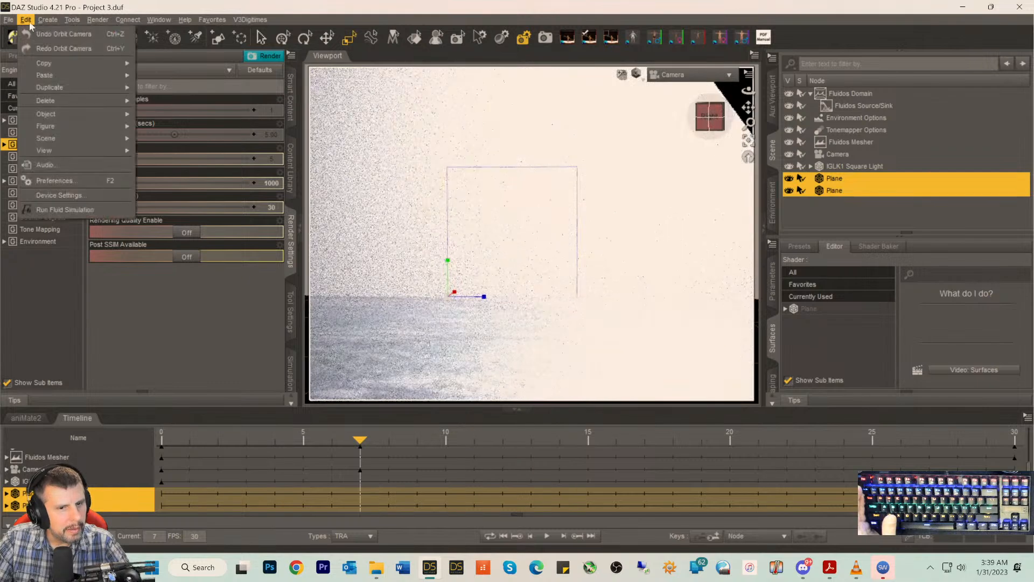
{"action": "left_click", "coordinate": [36, 34]}
{"action": "left_click", "coordinate": [24, 20]}
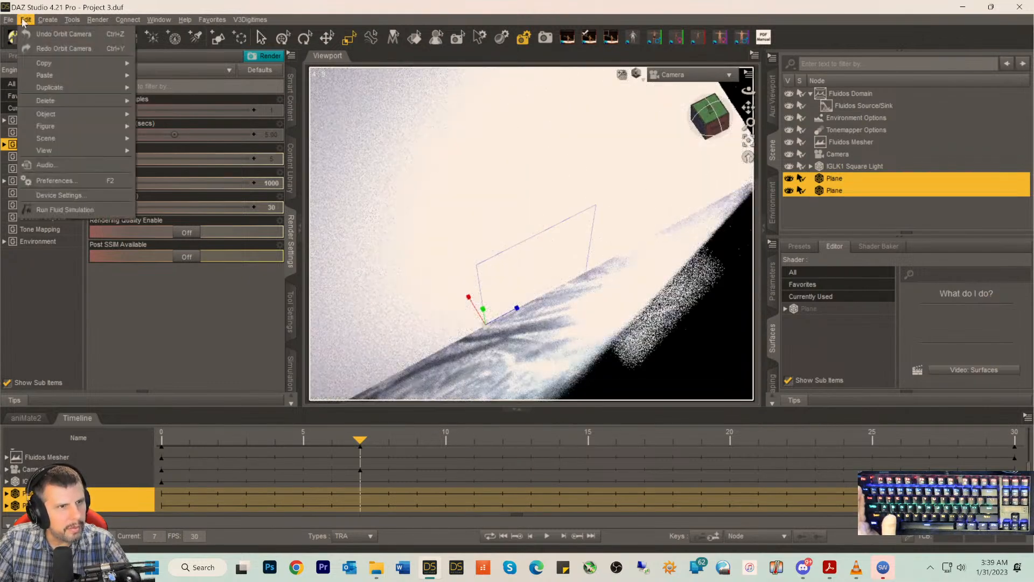
{"action": "left_click", "coordinate": [36, 34]}
{"action": "left_click", "coordinate": [26, 19]}
{"action": "left_click", "coordinate": [36, 34]}
{"action": "left_click", "coordinate": [26, 19]}
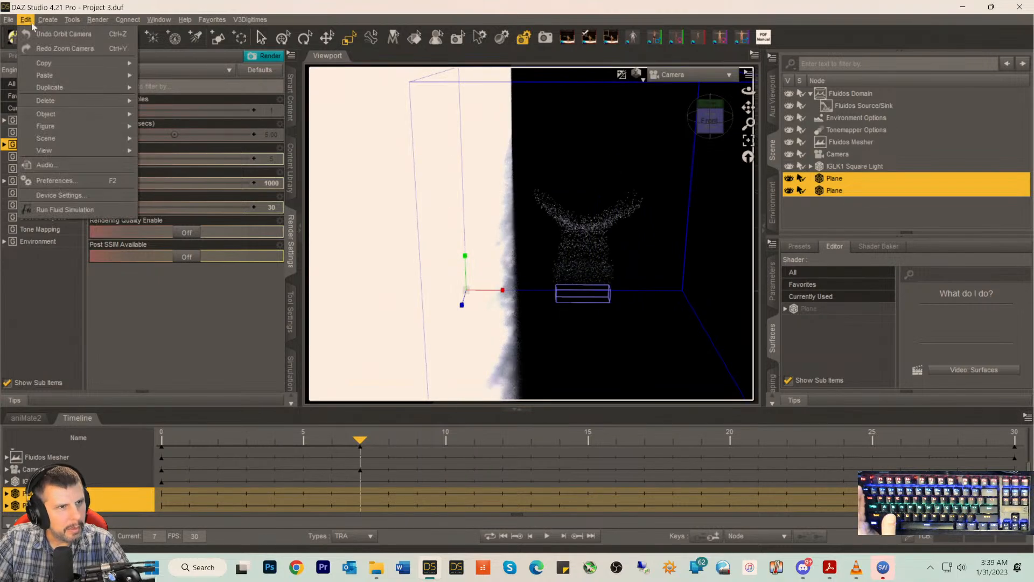
{"action": "left_click", "coordinate": [36, 34]}
{"action": "left_click", "coordinate": [26, 19]}
{"action": "left_click", "coordinate": [36, 34]}
{"action": "left_click", "coordinate": [26, 19]}
{"action": "left_click", "coordinate": [36, 34]}
{"action": "left_click", "coordinate": [26, 19]}
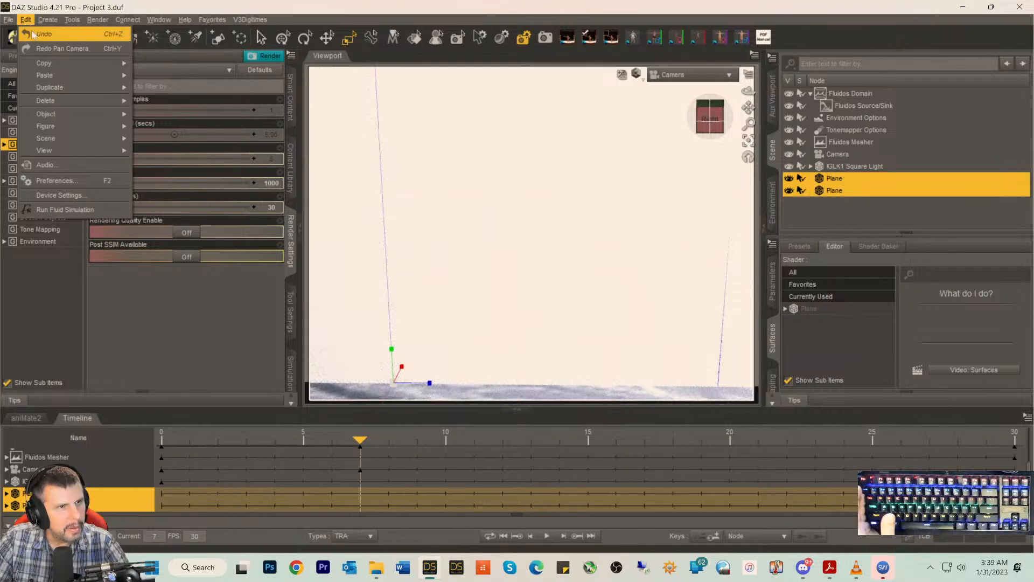
{"action": "left_click", "coordinate": [32, 32]}
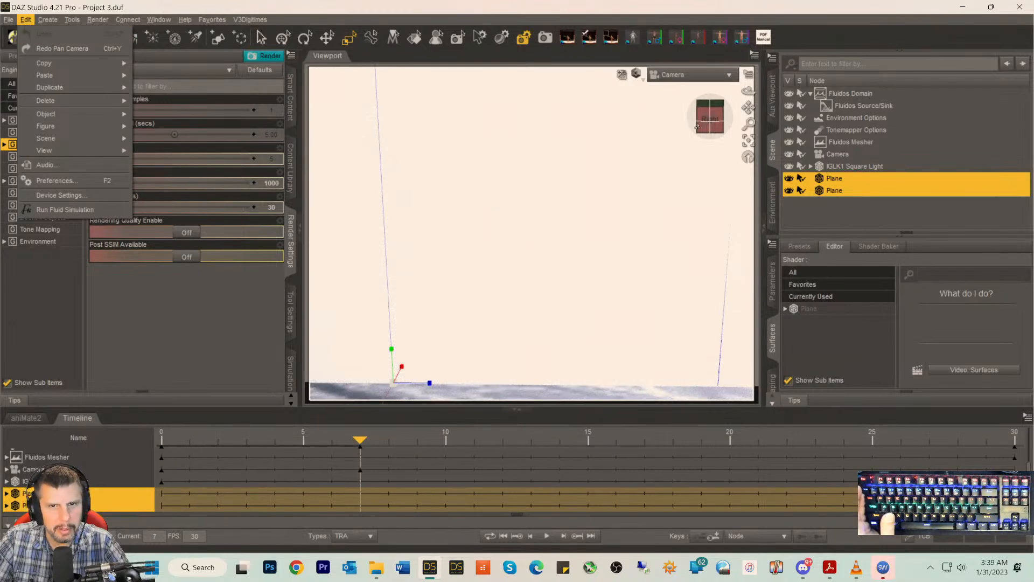
- Delete both Planes and the Camera from the scene
{"action": "left_click_drag", "start_coordinate": [706, 130], "coordinate": [712, 133]}
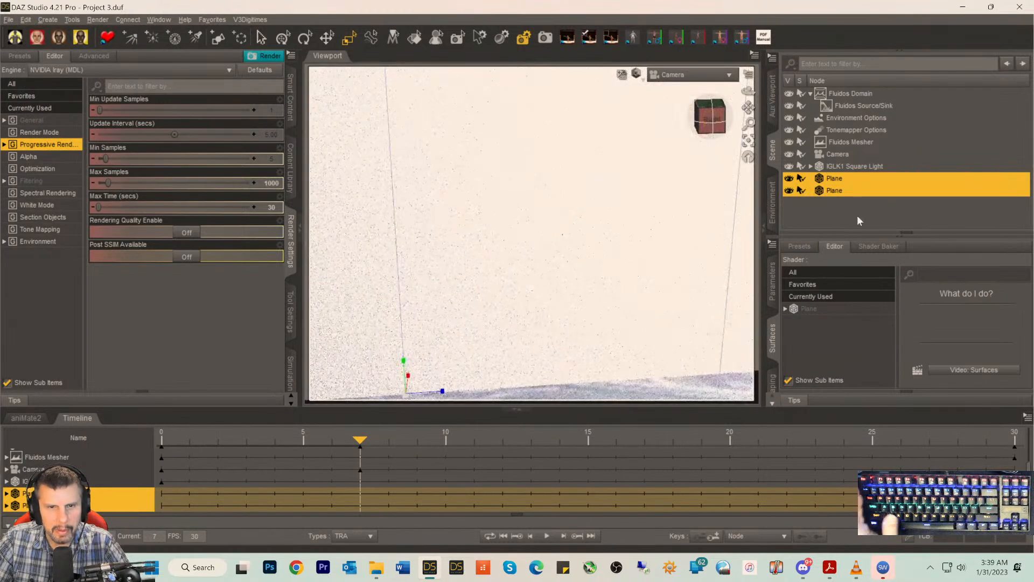
{"action": "key", "text": "Delete"}
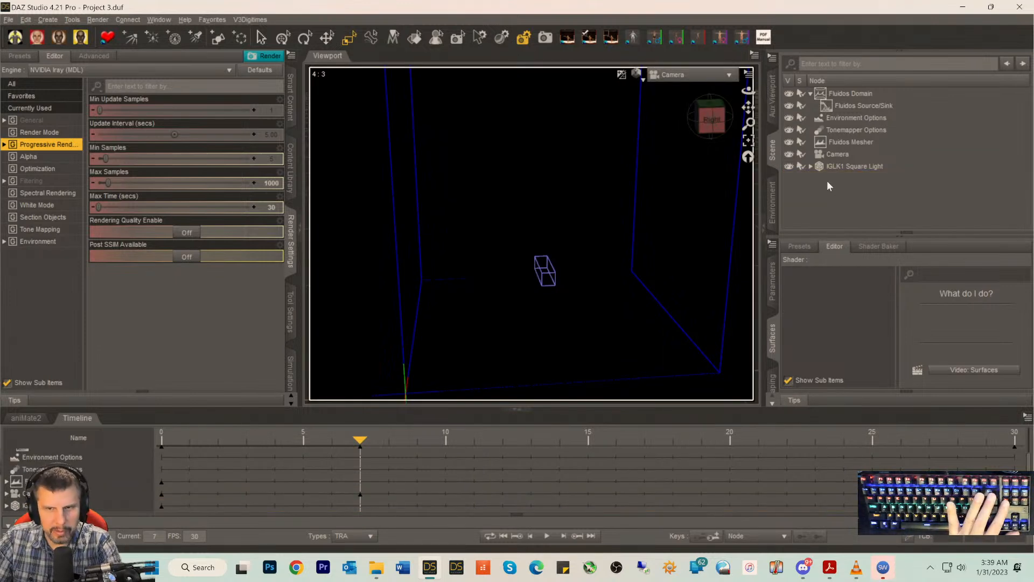
{"action": "left_click", "coordinate": [826, 155]}
{"action": "key", "text": "Delete"}
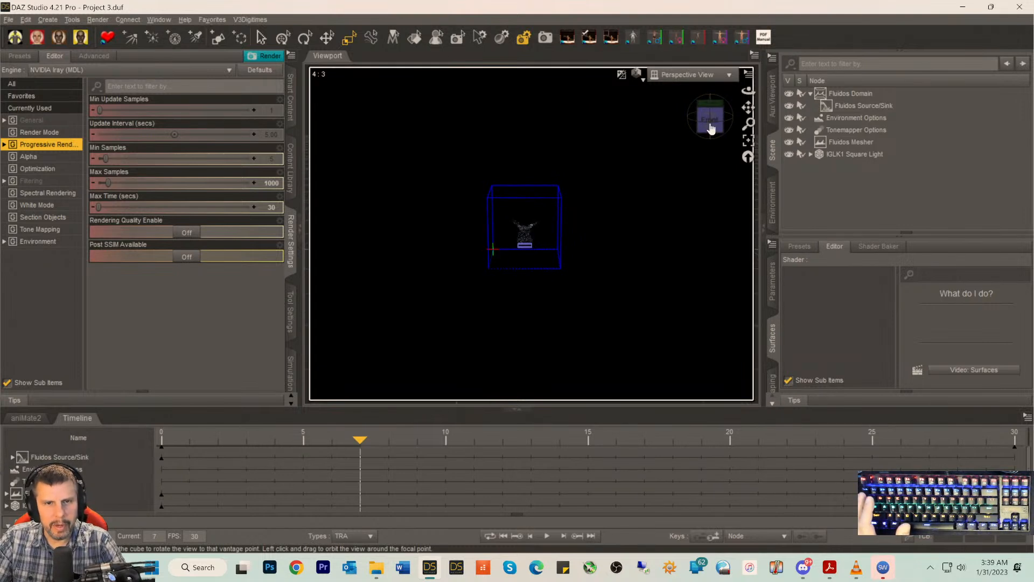
- Return the timeline to frame 0 and frame the fluid domain from the front in the perspective view
{"action": "left_click_drag", "start_coordinate": [360, 439], "coordinate": [161, 439]}
{"action": "scroll", "coordinate": [598, 259], "scroll_direction": "up", "scroll_amount": 5}
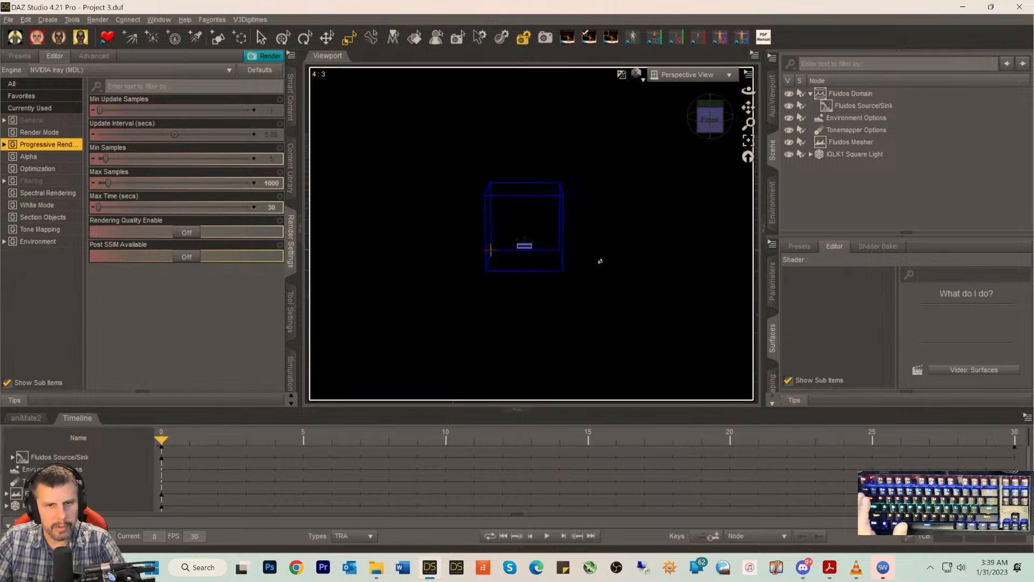
{"action": "scroll", "coordinate": [602, 273], "scroll_direction": "up", "scroll_amount": 5}
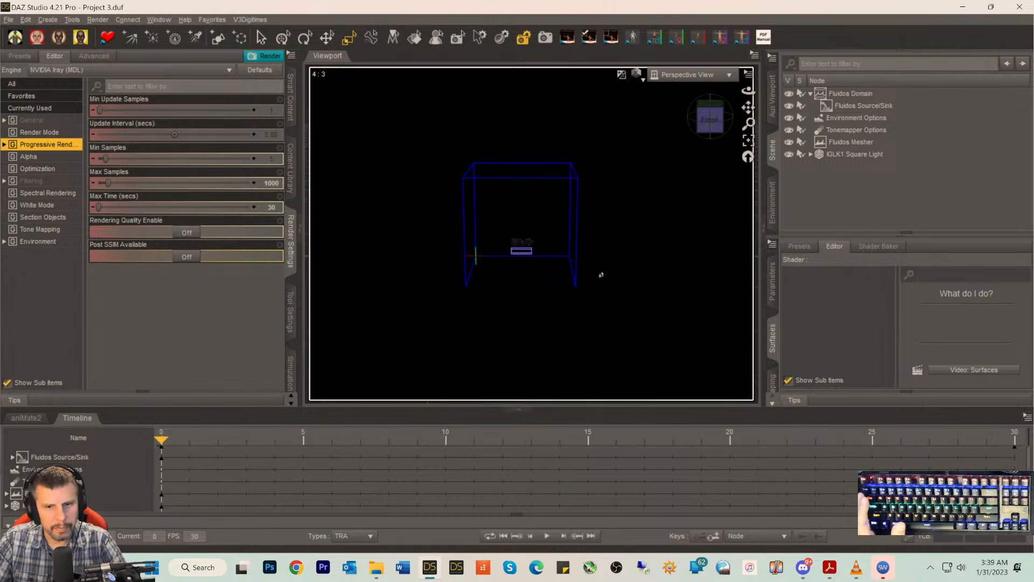
{"action": "scroll", "coordinate": [600, 274], "scroll_direction": "up", "scroll_amount": 4}
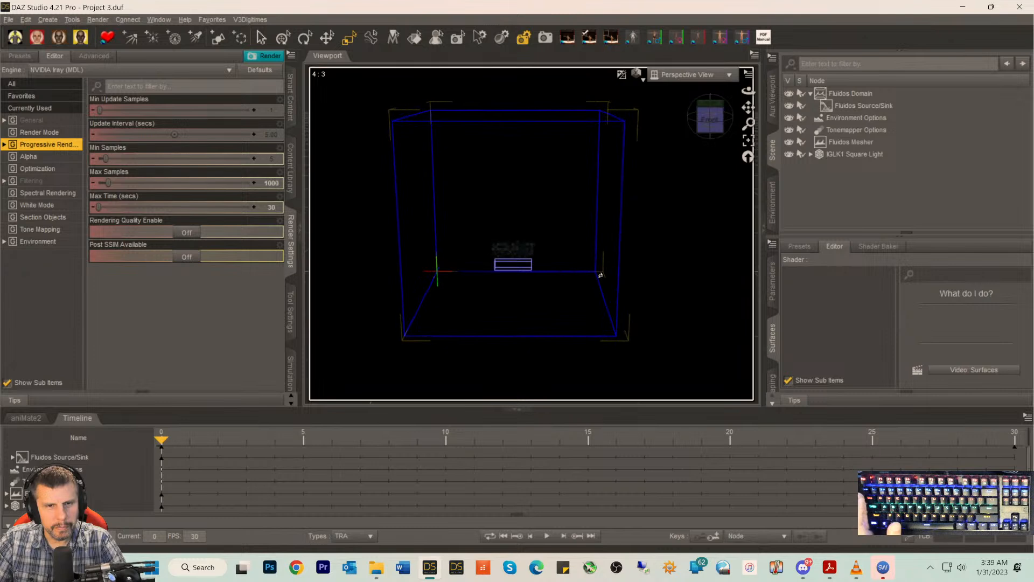
{"action": "left_click_drag", "start_coordinate": [708, 126], "coordinate": [768, 118]}
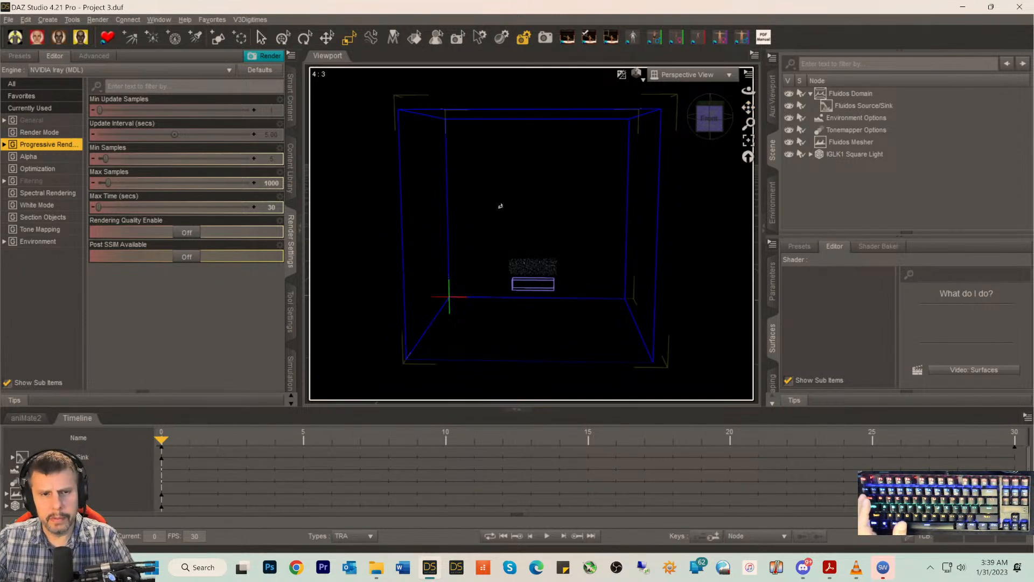
- Create a new plane primitive at World Center with Y Positive as its primary axis
{"action": "left_click", "coordinate": [219, 43]}
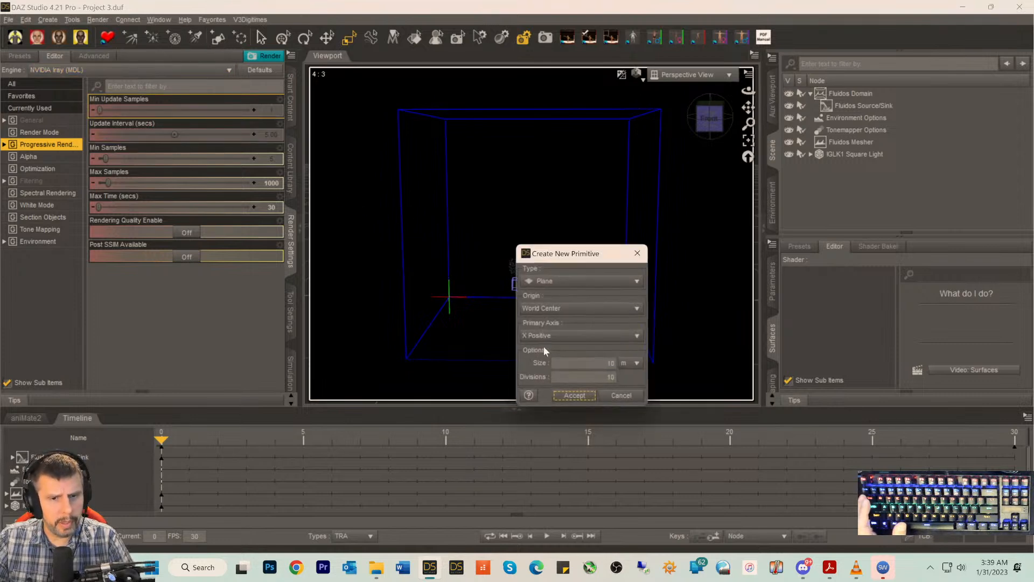
{"action": "left_click", "coordinate": [548, 340]}
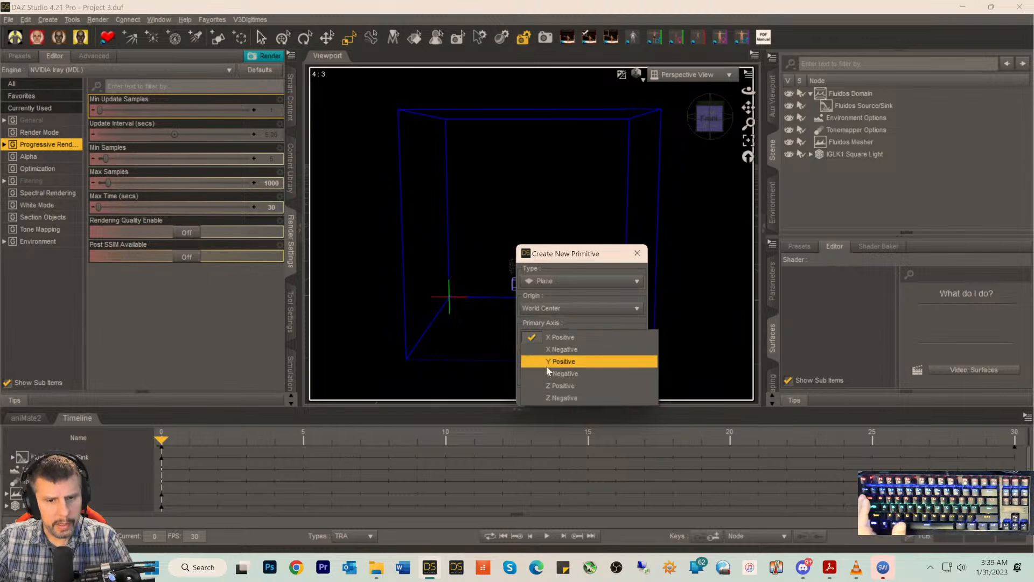
{"action": "left_click", "coordinate": [547, 362]}
{"action": "left_click", "coordinate": [574, 396]}
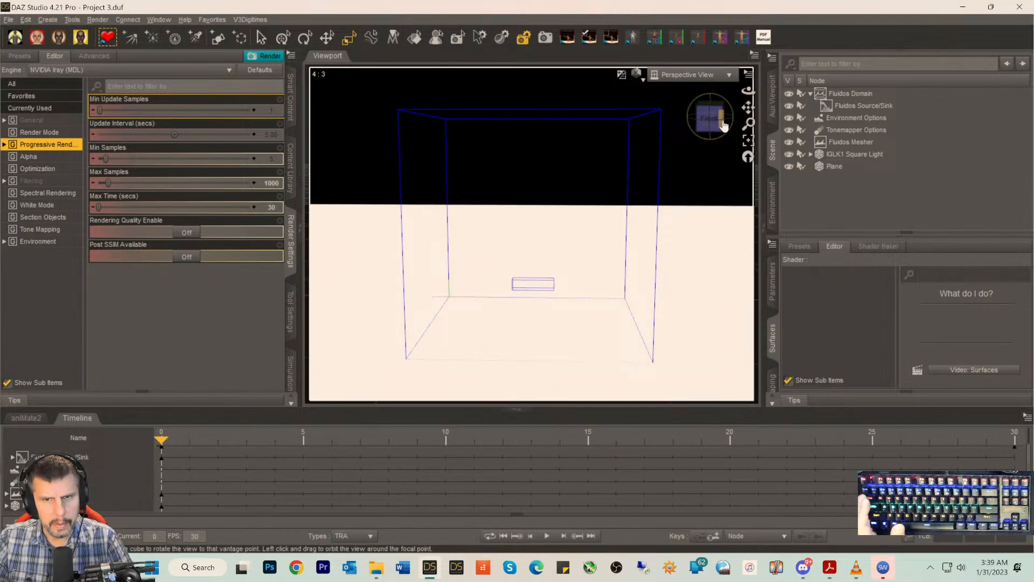
- Select the new Plane and pick the AR Leather White shader among the surface presets
{"action": "left_click", "coordinate": [830, 167]}
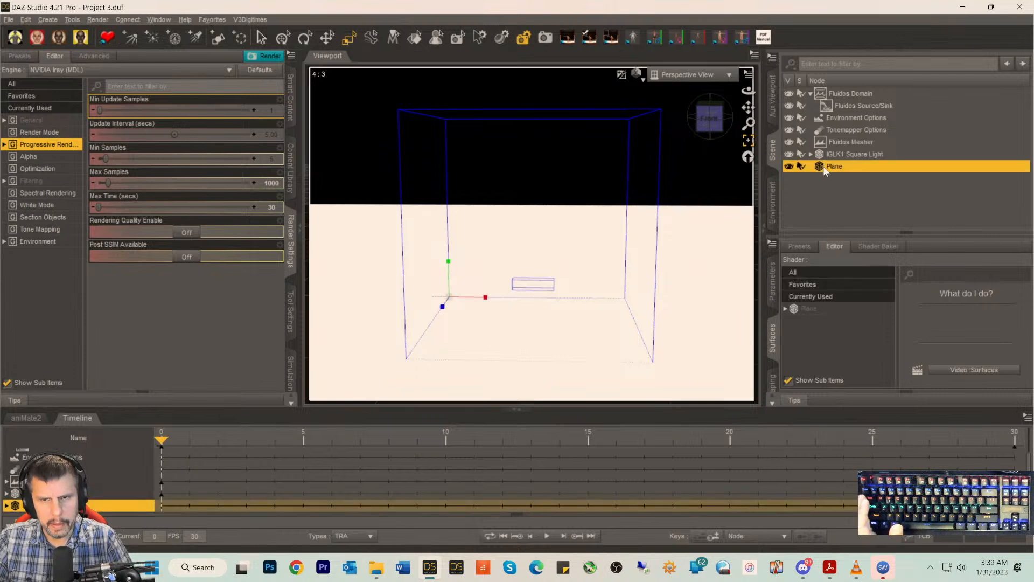
{"action": "left_click", "coordinate": [822, 311]}
{"action": "left_click", "coordinate": [798, 246]}
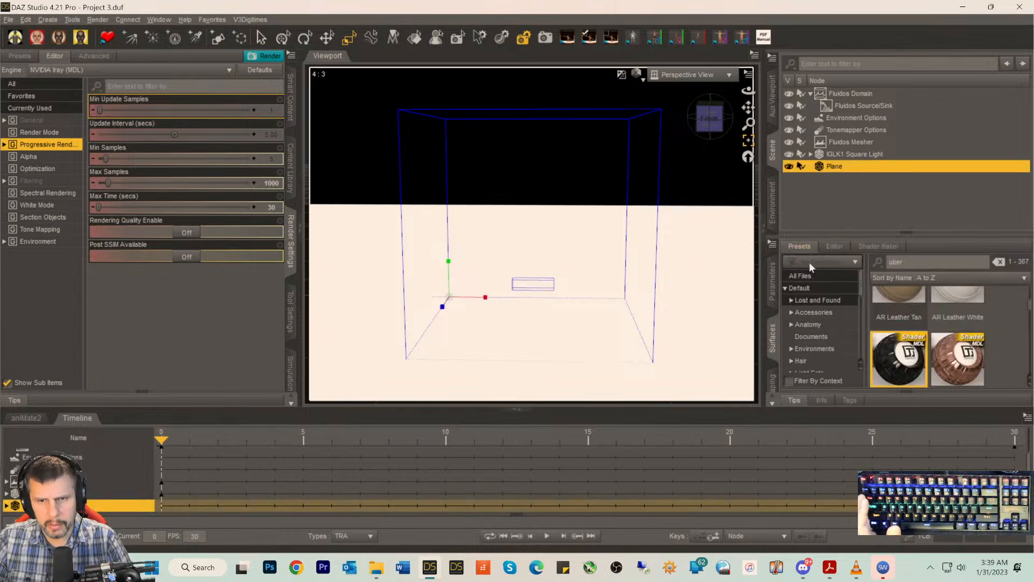
{"action": "left_click", "coordinate": [950, 299]}
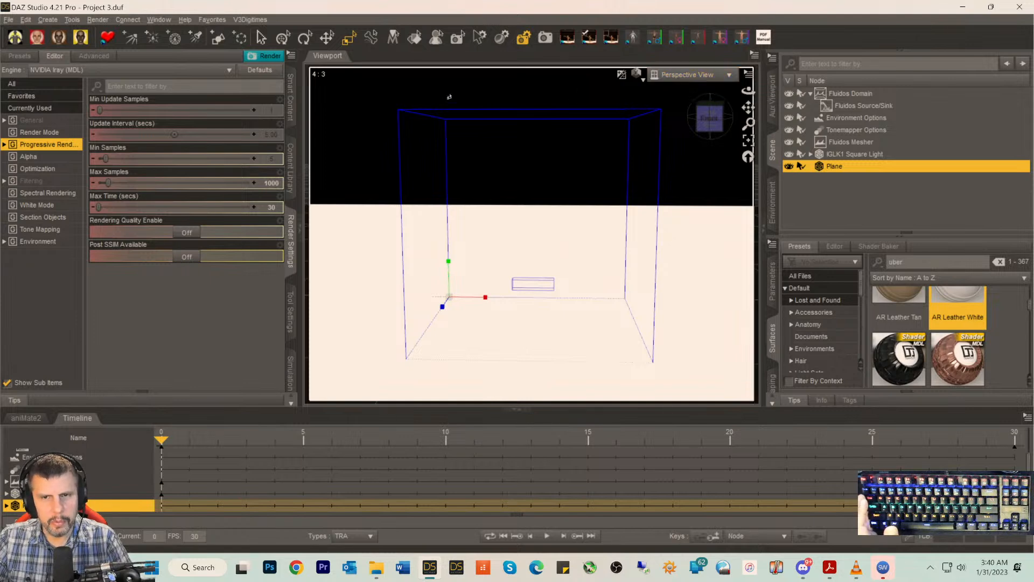
- Create a new camera named Camera that copies the active perspective view
{"action": "left_click", "coordinate": [47, 19]}
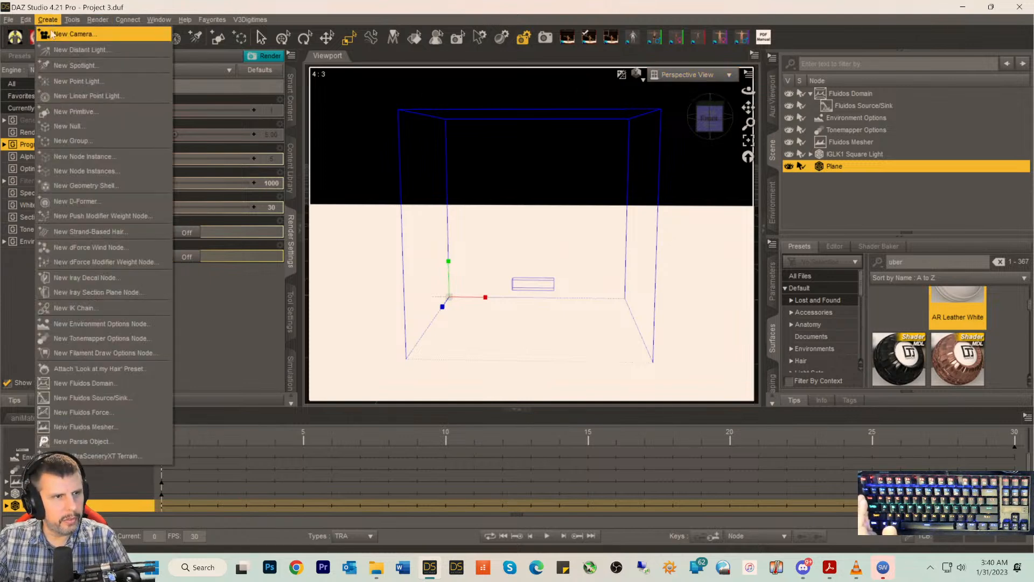
{"action": "left_click", "coordinate": [65, 35]}
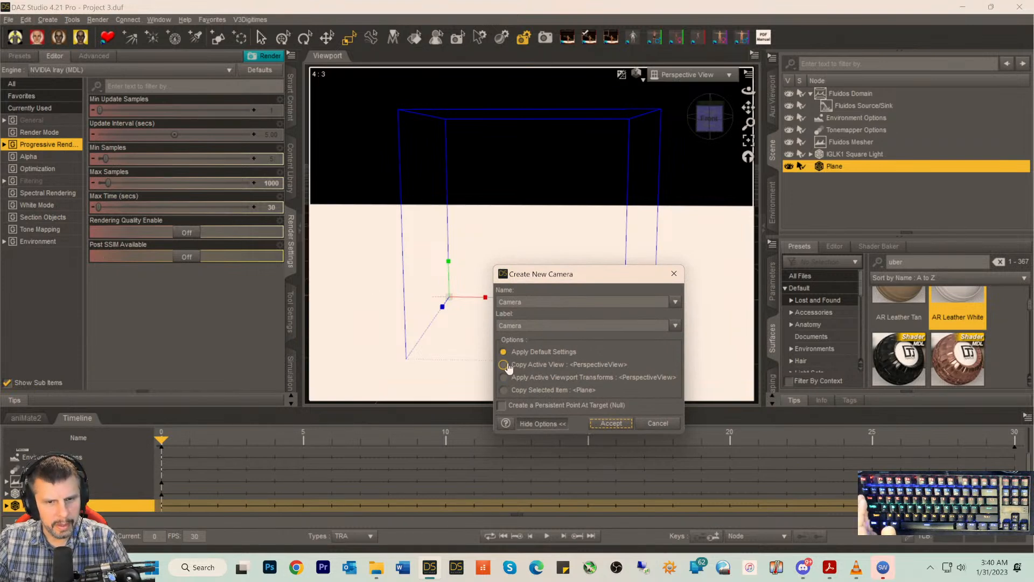
{"action": "left_click", "coordinate": [605, 423]}
- Parent the Fluidos Mesher to the Fluidos Domain in the scene hierarchy
{"action": "scroll", "coordinate": [593, 370], "scroll_direction": "up", "scroll_amount": 6}
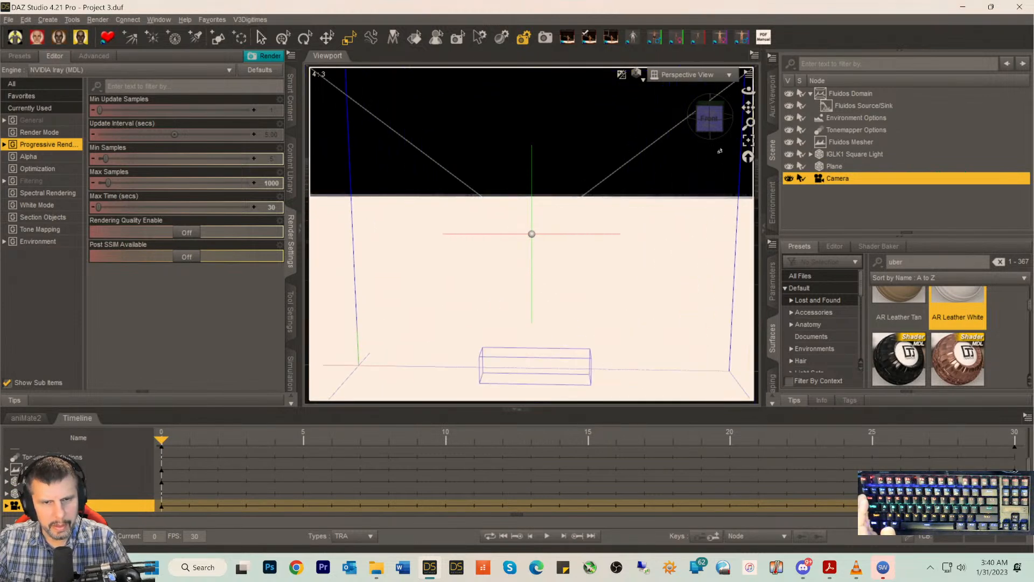
{"action": "left_click_drag", "start_coordinate": [710, 133], "coordinate": [716, 133]}
{"action": "scroll", "coordinate": [686, 200], "scroll_direction": "down", "scroll_amount": 3}
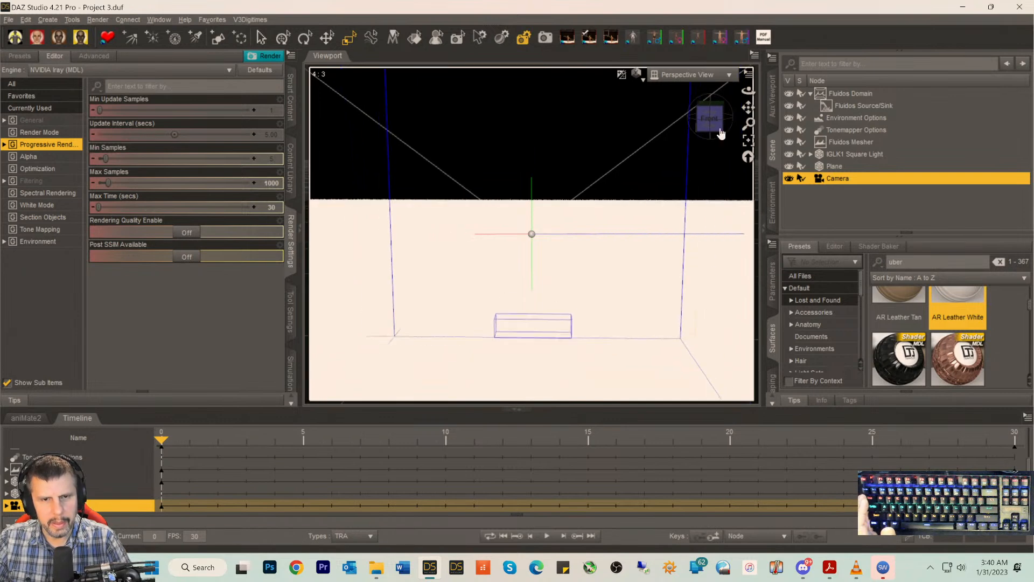
{"action": "mouse_move", "coordinate": [748, 108]}
{"action": "left_mouse_down"}
{"action": "mouse_move", "coordinate": [746, 142]}
{"action": "mouse_move", "coordinate": [710, 122]}
{"action": "mouse_move", "coordinate": [748, 107]}
{"action": "left_mouse_up"}
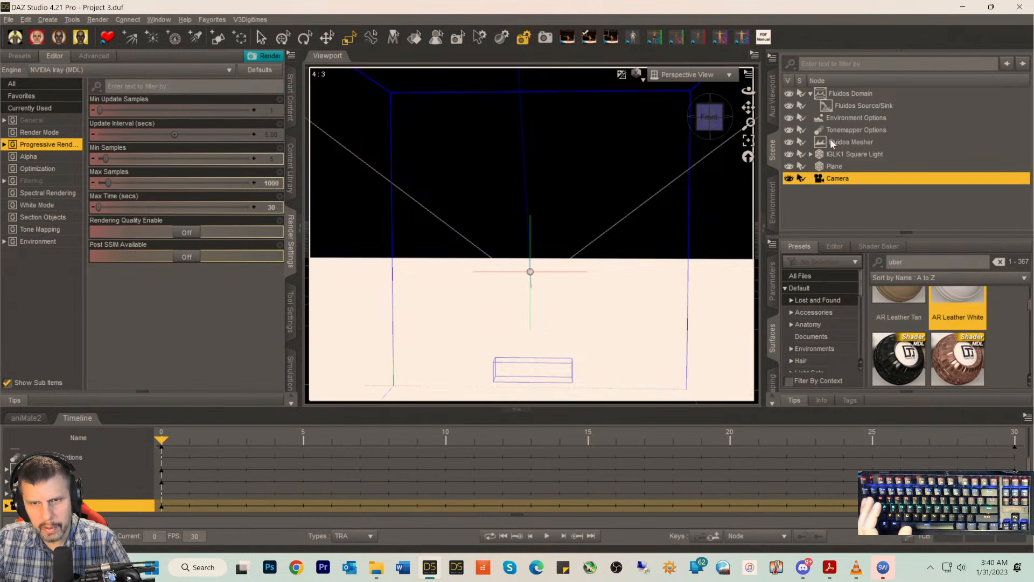
{"action": "left_click_drag", "start_coordinate": [824, 140], "coordinate": [840, 103]}
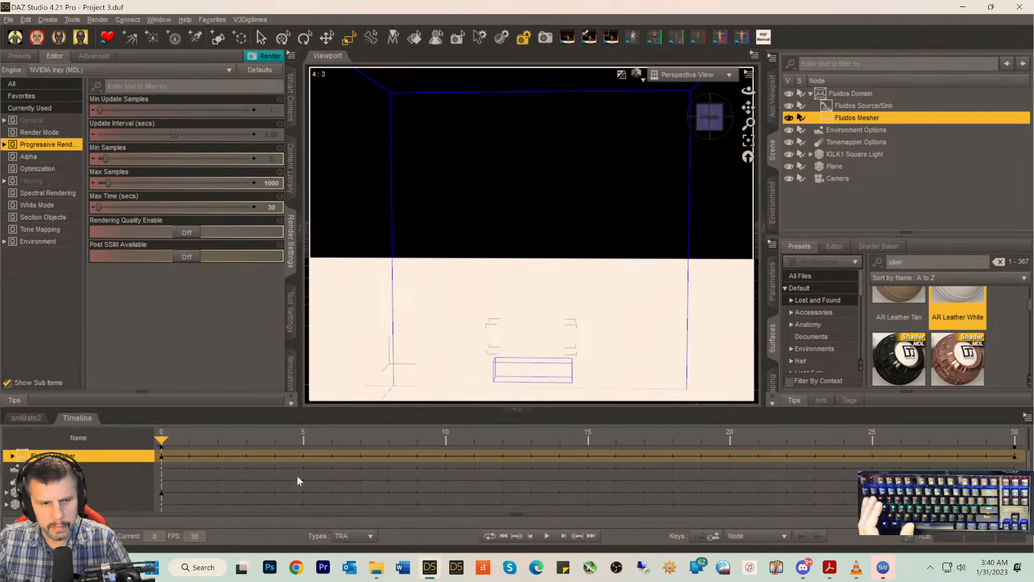
- Scrub the simulation to frame 15 and frame the particles and source in the perspective view
{"action": "left_click_drag", "start_coordinate": [189, 440], "coordinate": [447, 457]}
{"action": "left_click", "coordinate": [490, 463]}
{"action": "left_click_drag", "start_coordinate": [511, 469], "coordinate": [570, 475]}
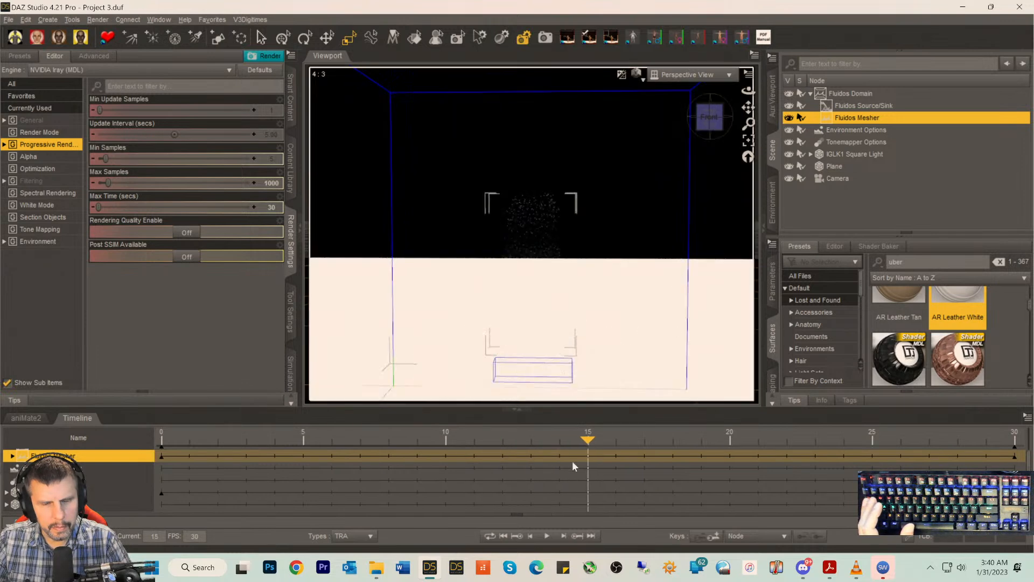
{"action": "scroll", "coordinate": [605, 358], "scroll_direction": "down", "scroll_amount": 2}
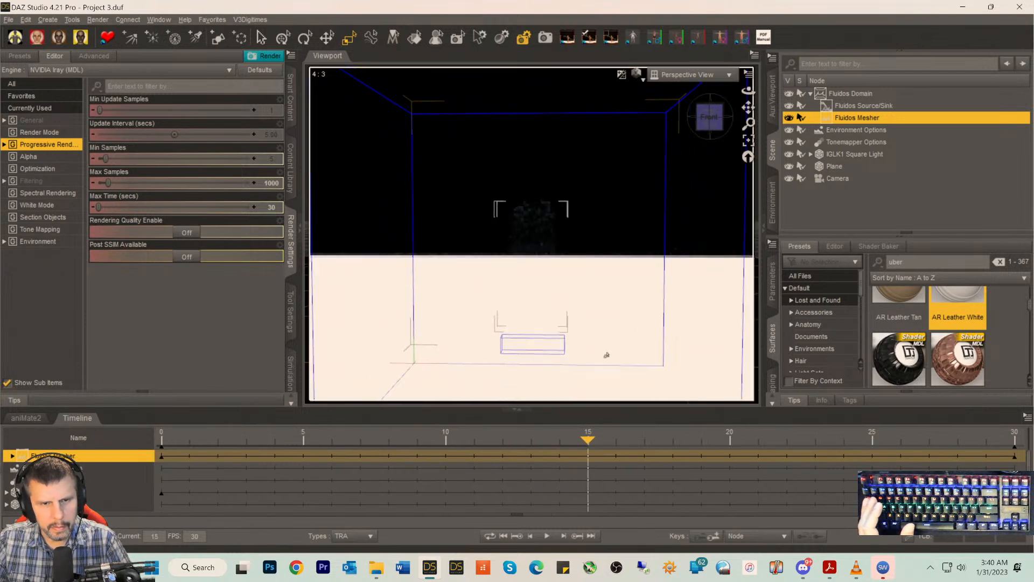
{"action": "scroll", "coordinate": [606, 354], "scroll_direction": "up", "scroll_amount": 3}
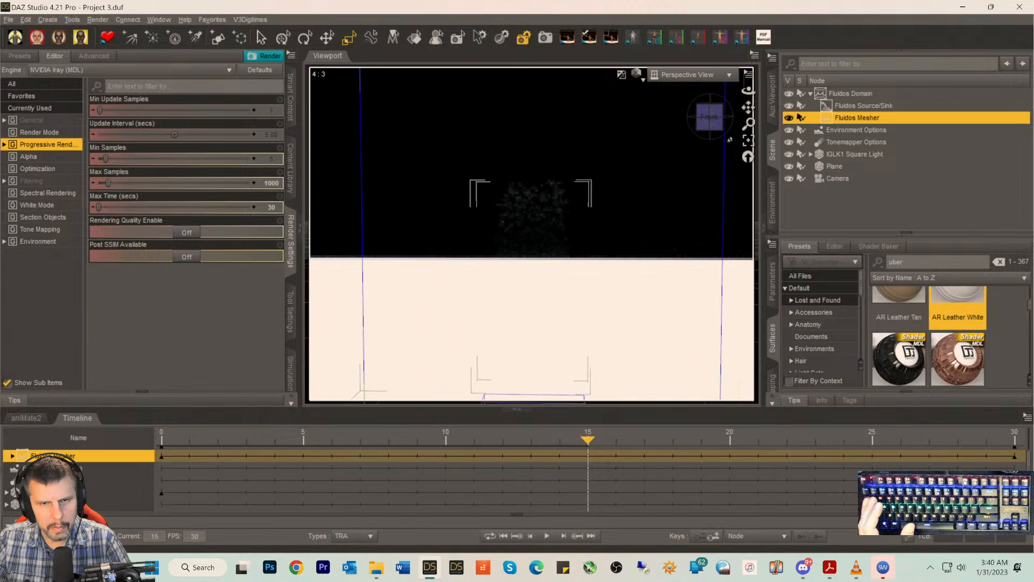
{"action": "left_click_drag", "start_coordinate": [748, 107], "coordinate": [754, 77]}
{"action": "left_click_drag", "start_coordinate": [710, 116], "coordinate": [707, 155]}
{"action": "scroll", "coordinate": [707, 156], "scroll_direction": "up", "scroll_amount": 3}
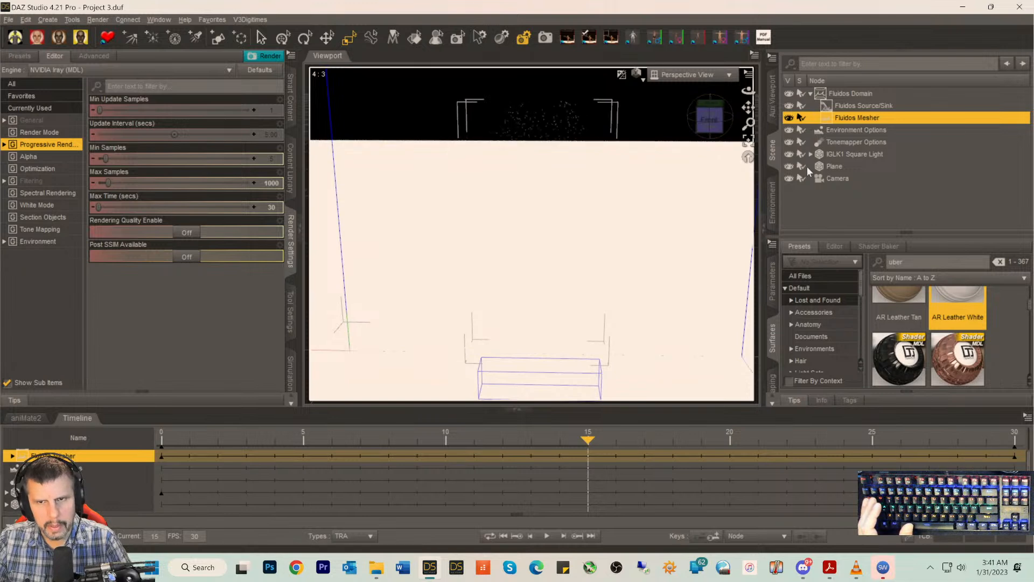
- Look through the new Camera, move it closer to the fluid source and tilt it down towards the floor plane
{"action": "left_click", "coordinate": [821, 178]}
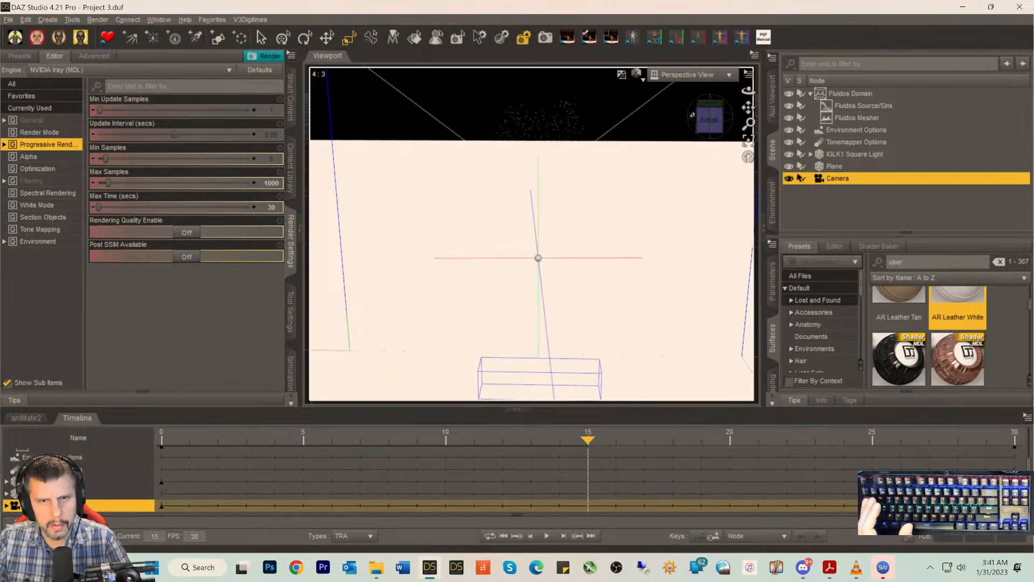
{"action": "left_click", "coordinate": [682, 75]}
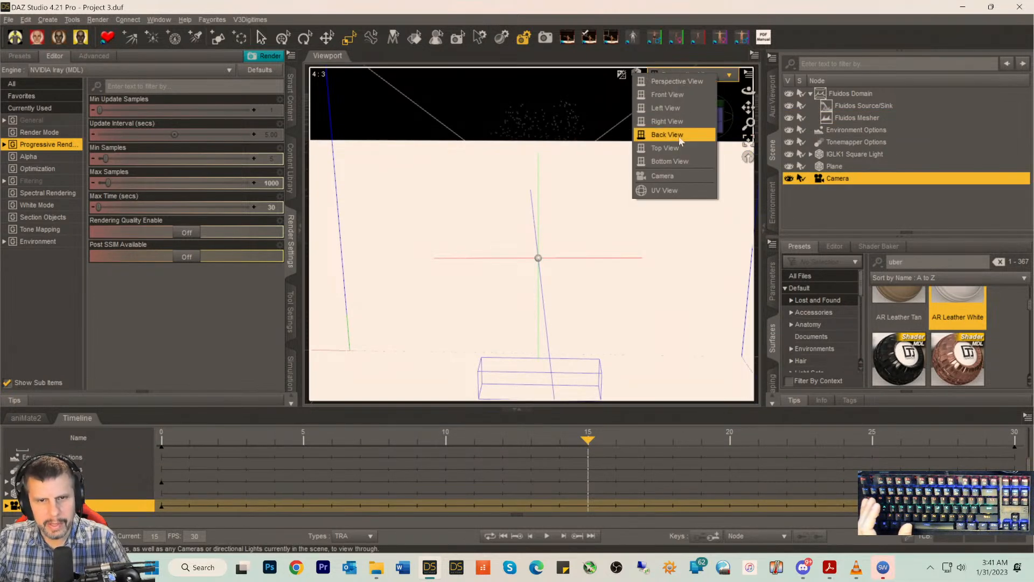
{"action": "left_click", "coordinate": [667, 174]}
{"action": "scroll", "coordinate": [663, 192], "scroll_direction": "up", "scroll_amount": 6}
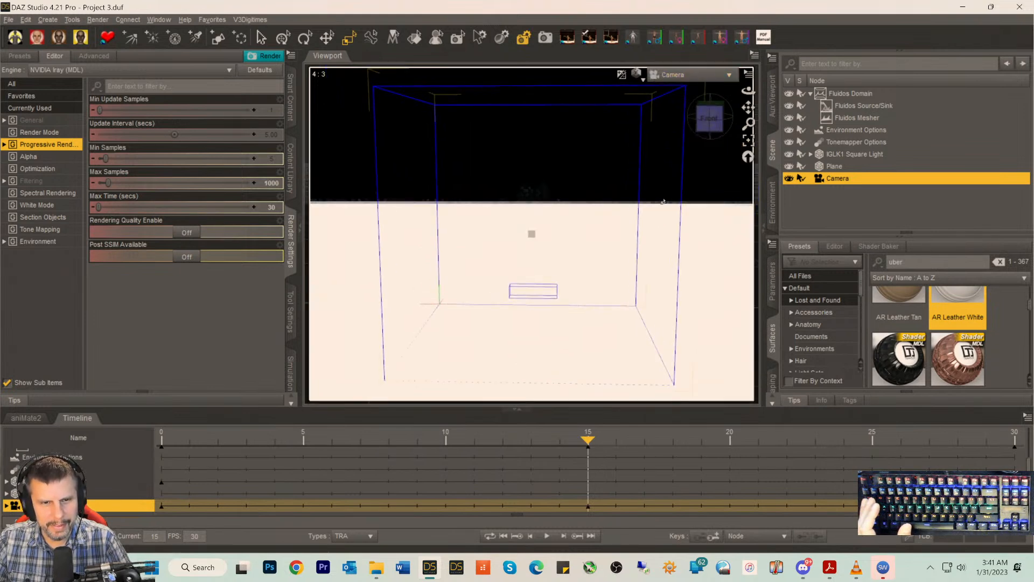
{"action": "scroll", "coordinate": [662, 203], "scroll_direction": "up", "scroll_amount": 3}
{"action": "left_click_drag", "start_coordinate": [704, 131], "coordinate": [704, 152]}
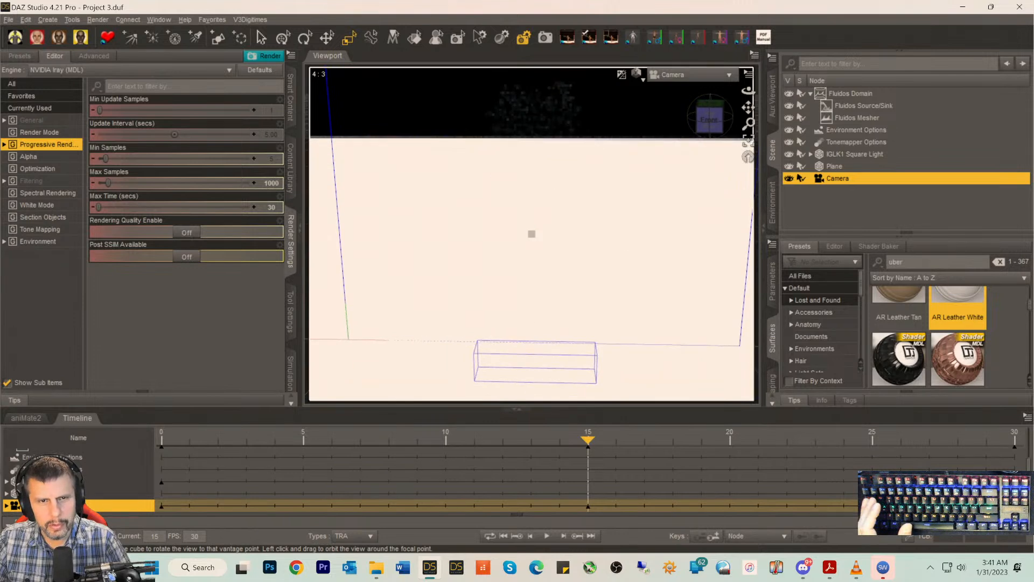
{"action": "mouse_move", "coordinate": [709, 120]}
{"action": "left_mouse_down"}
{"action": "mouse_move", "coordinate": [749, 118]}
{"action": "mouse_move", "coordinate": [709, 129]}
{"action": "left_mouse_up"}
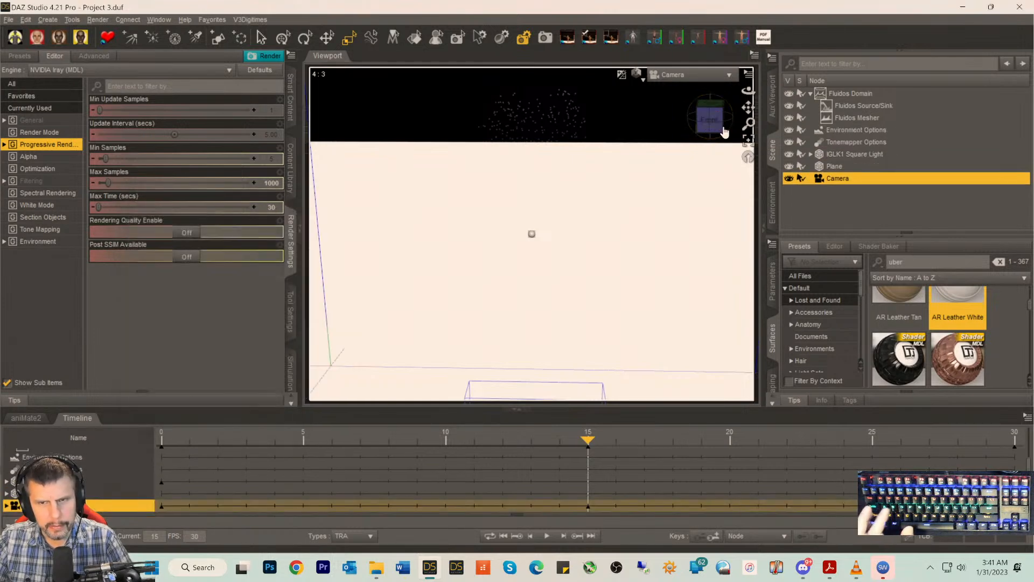
- Delete the new Camera from the scene
{"action": "left_click", "coordinate": [26, 19]}
{"action": "mouse_move", "coordinate": [68, 112]}
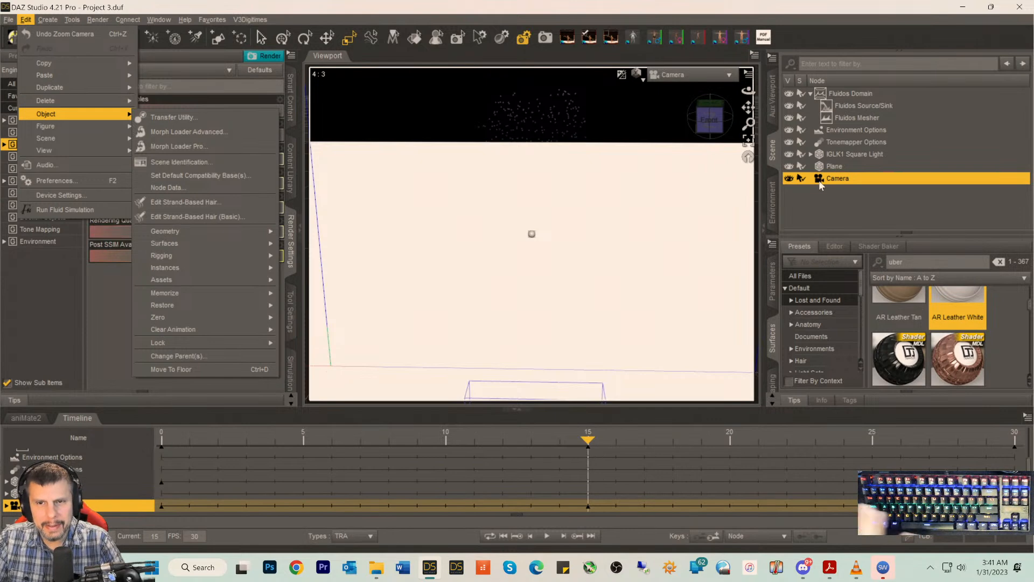
{"action": "key", "text": "Delete"}
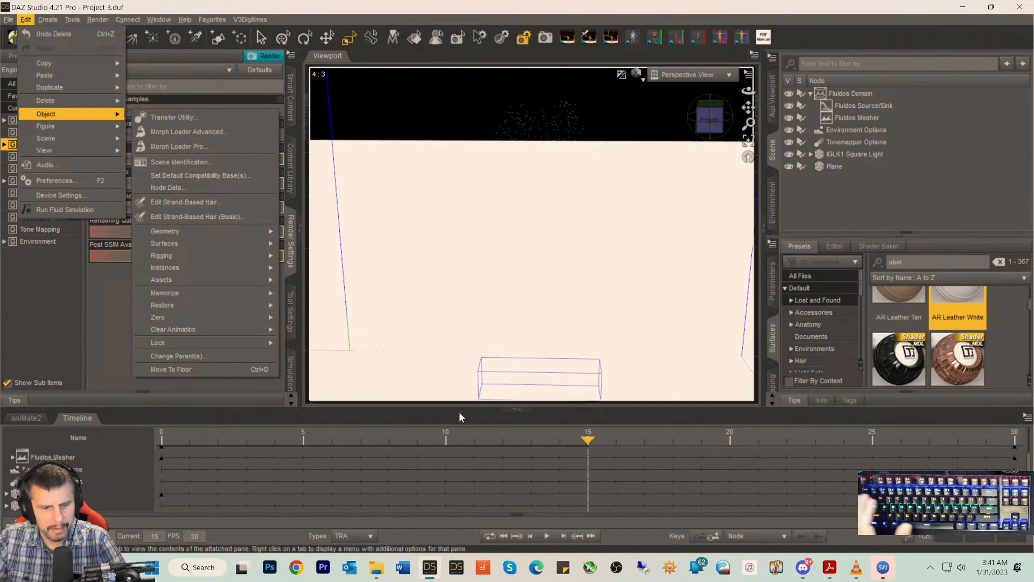
- Return the timeline to frame 0 and create a new camera named Camera that copies the active perspective view
{"action": "left_click", "coordinate": [503, 536]}
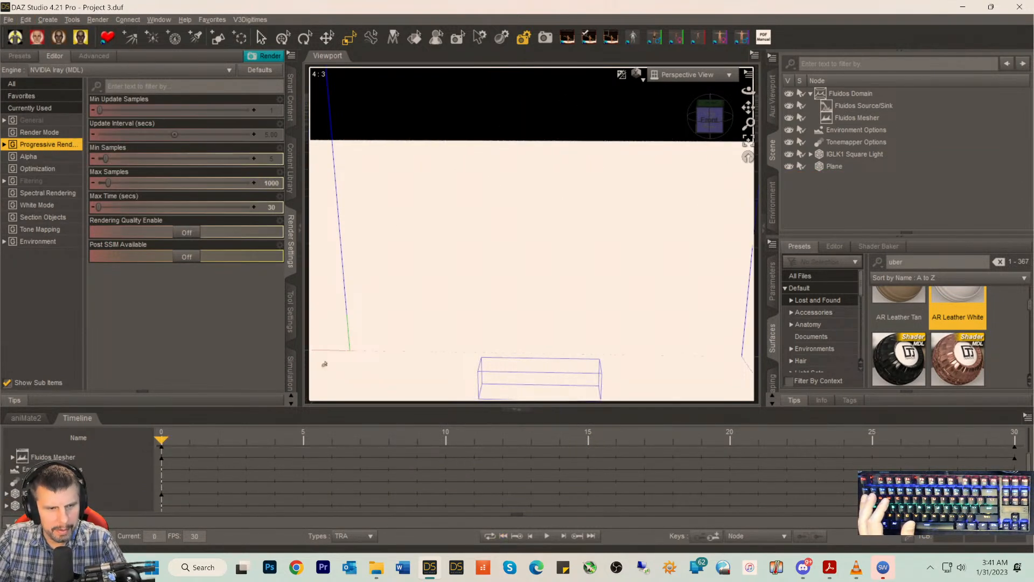
{"action": "left_click", "coordinate": [47, 20]}
{"action": "left_click", "coordinate": [59, 32]}
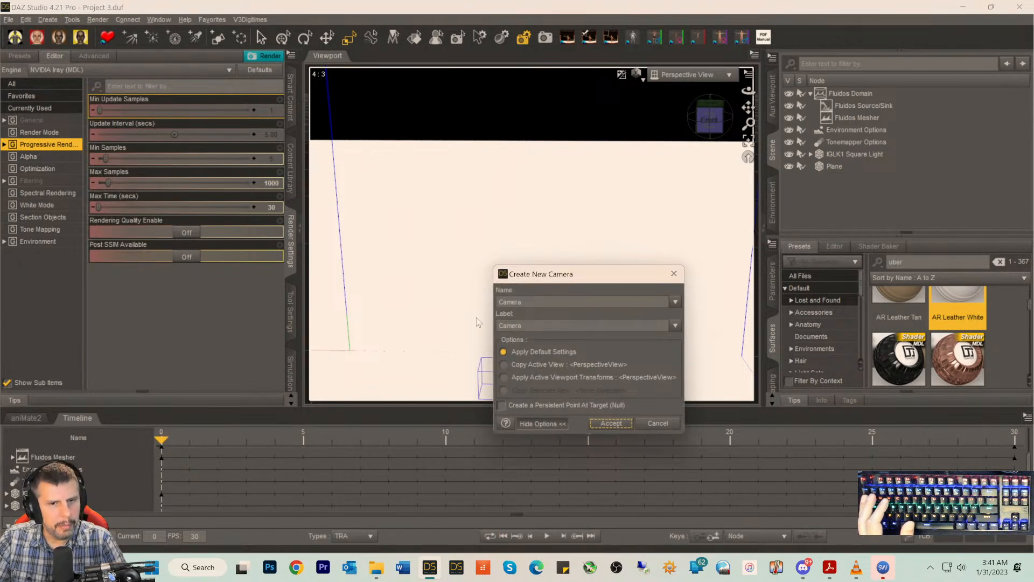
{"action": "left_click", "coordinate": [504, 365]}
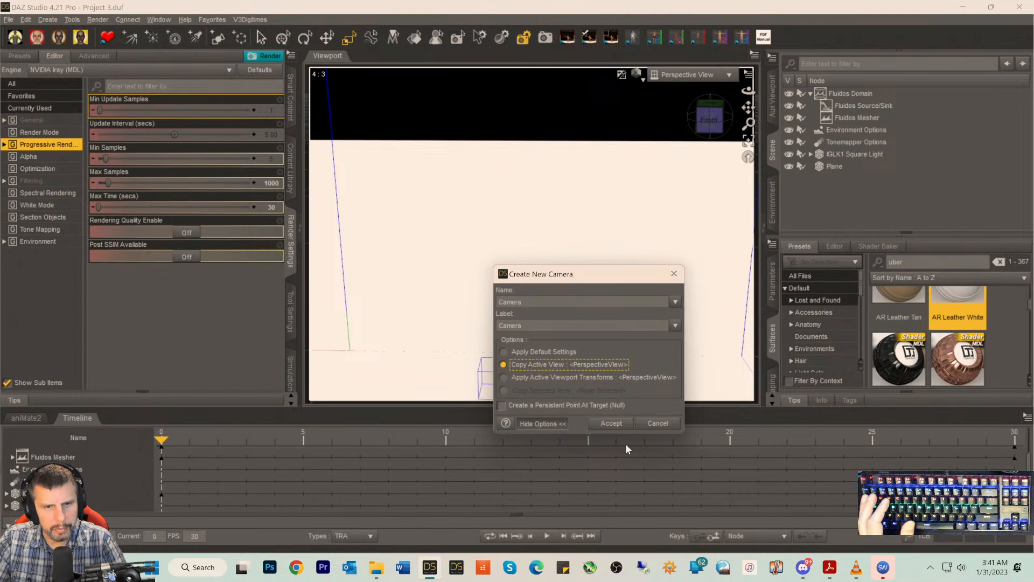
{"action": "left_click", "coordinate": [614, 429]}
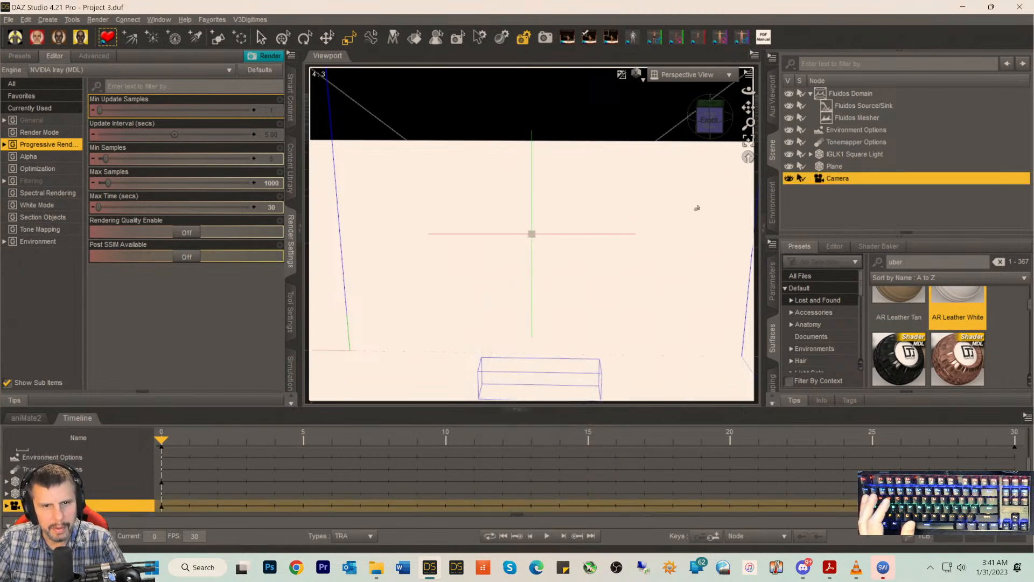
- Lock the new Camera node
{"action": "left_click", "coordinate": [713, 124]}
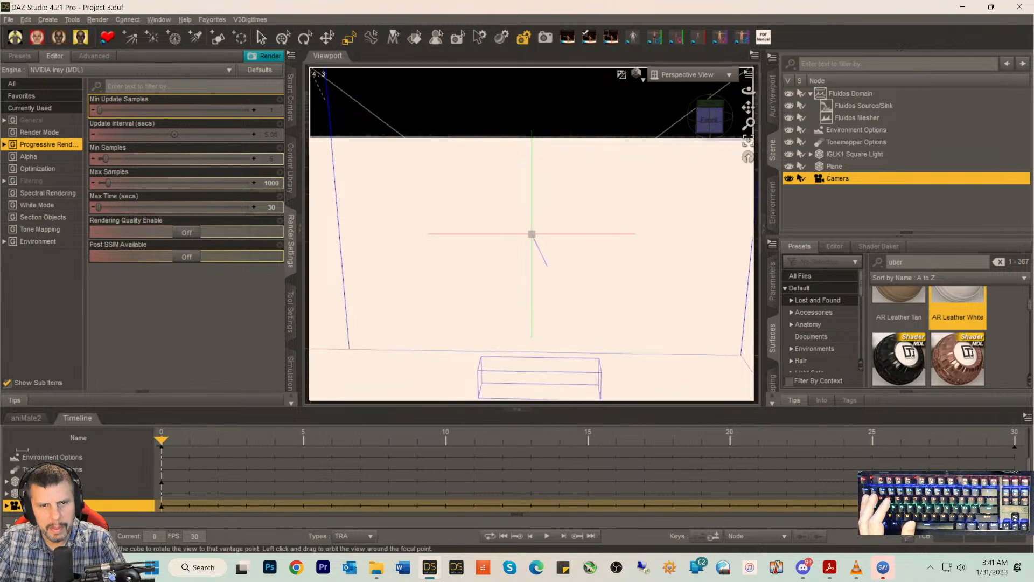
{"action": "left_click_drag", "start_coordinate": [710, 123], "coordinate": [709, 121]}
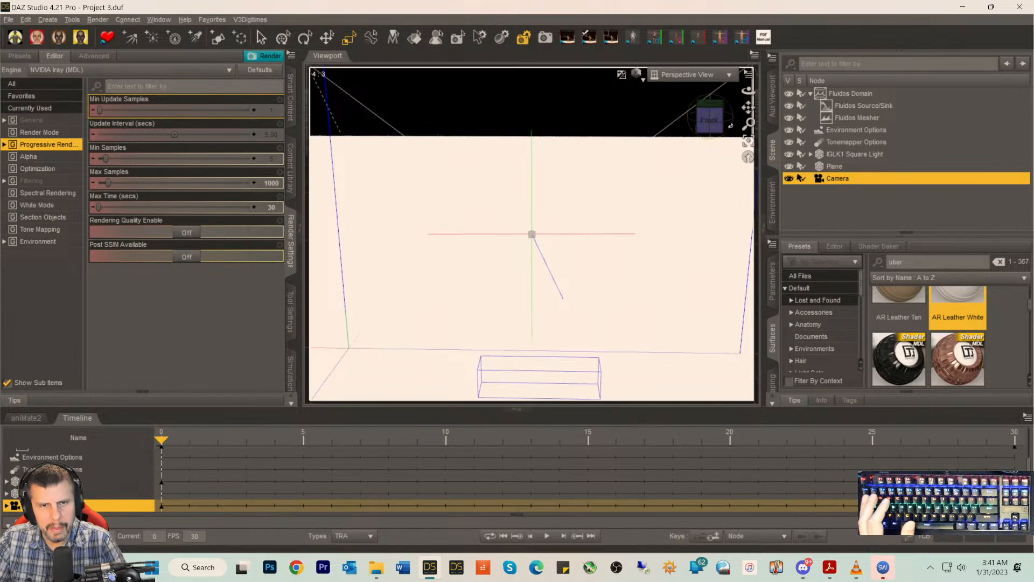
{"action": "mouse_move", "coordinate": [161, 441]}
{"action": "left_mouse_down"}
{"action": "mouse_move", "coordinate": [478, 470]}
{"action": "mouse_move", "coordinate": [586, 447]}
{"action": "mouse_move", "coordinate": [1013, 447]}
{"action": "mouse_move", "coordinate": [316, 424]}
{"action": "mouse_move", "coordinate": [158, 440]}
{"action": "left_mouse_up"}
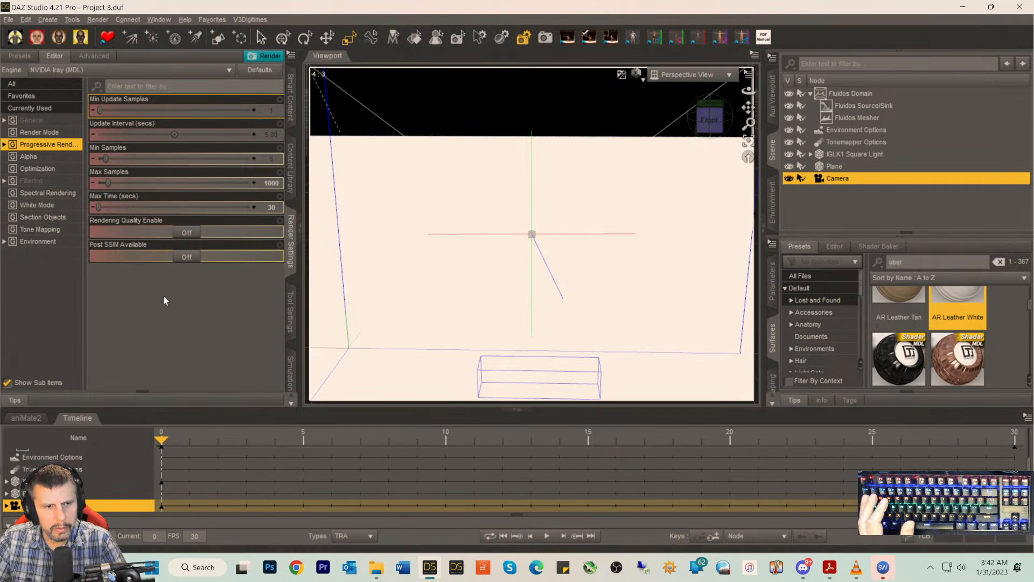
{"action": "left_click_drag", "start_coordinate": [748, 108], "coordinate": [748, 119]}
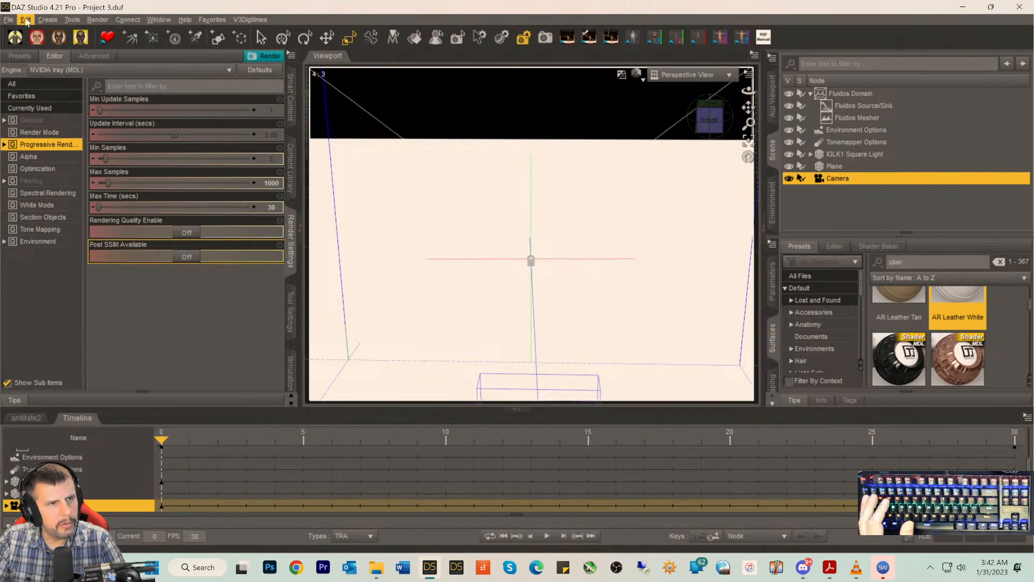
{"action": "left_click", "coordinate": [48, 20]}
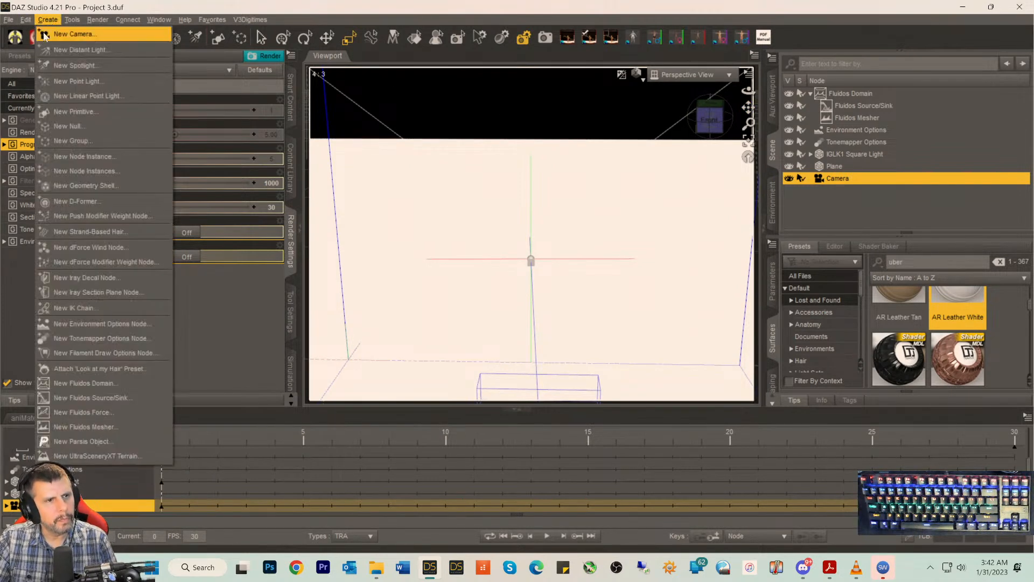
{"action": "mouse_move", "coordinate": [26, 20]}
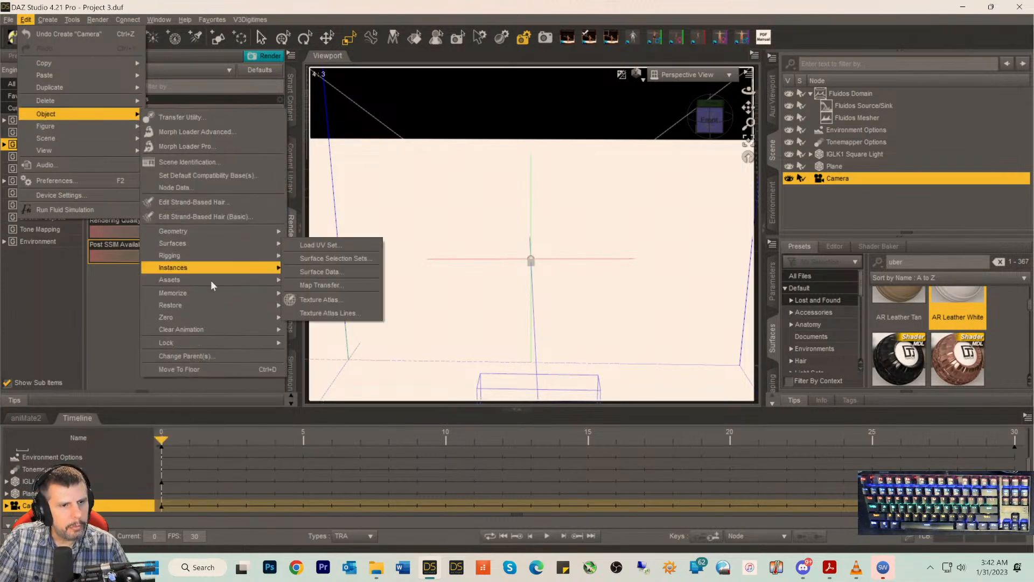
{"action": "mouse_move", "coordinate": [259, 342]}
{"action": "left_click", "coordinate": [303, 343]}
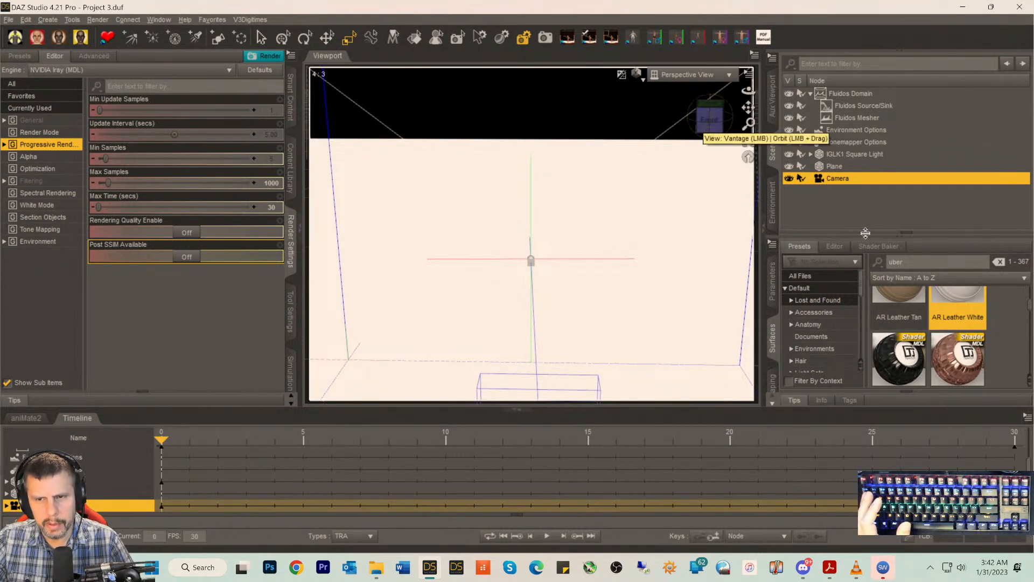
- Apply the AR Leather Tan shader preset to the Plane
{"action": "mouse_move", "coordinate": [945, 329]}
{"action": "scroll", "coordinate": [945, 329], "scroll_direction": "up", "scroll_amount": 1}
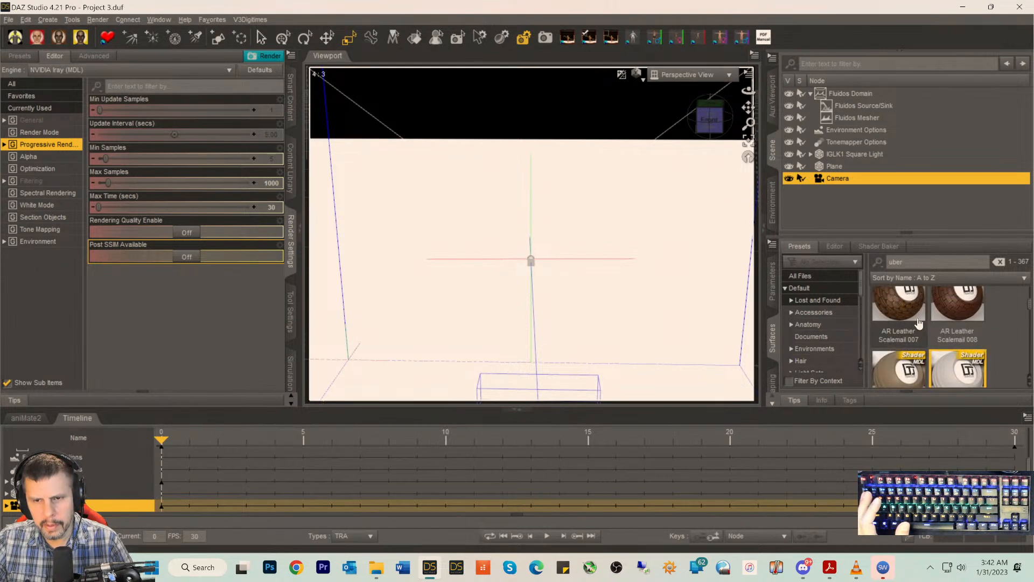
{"action": "scroll", "coordinate": [915, 318], "scroll_direction": "down", "scroll_amount": 1}
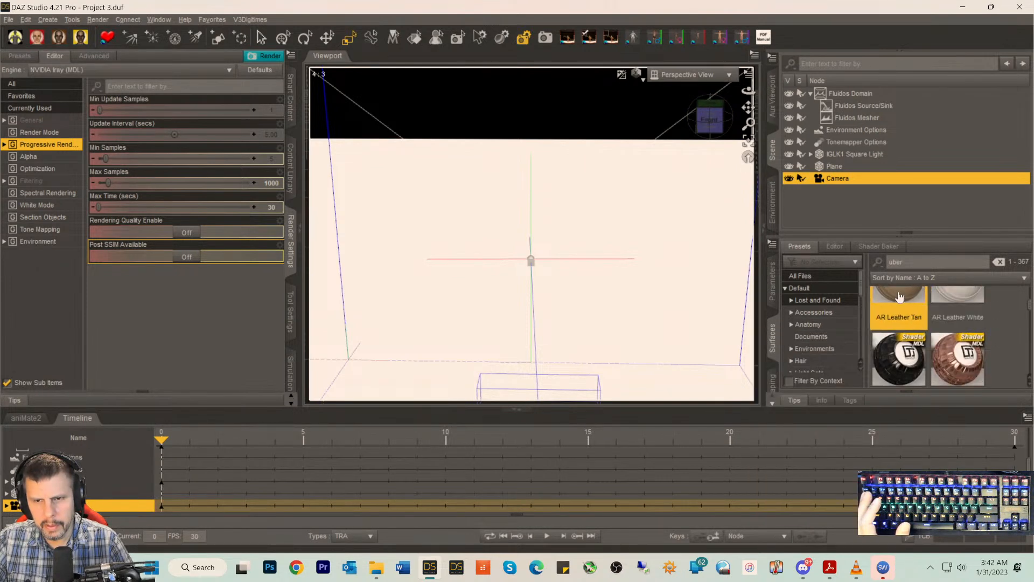
{"action": "left_click", "coordinate": [836, 167]}
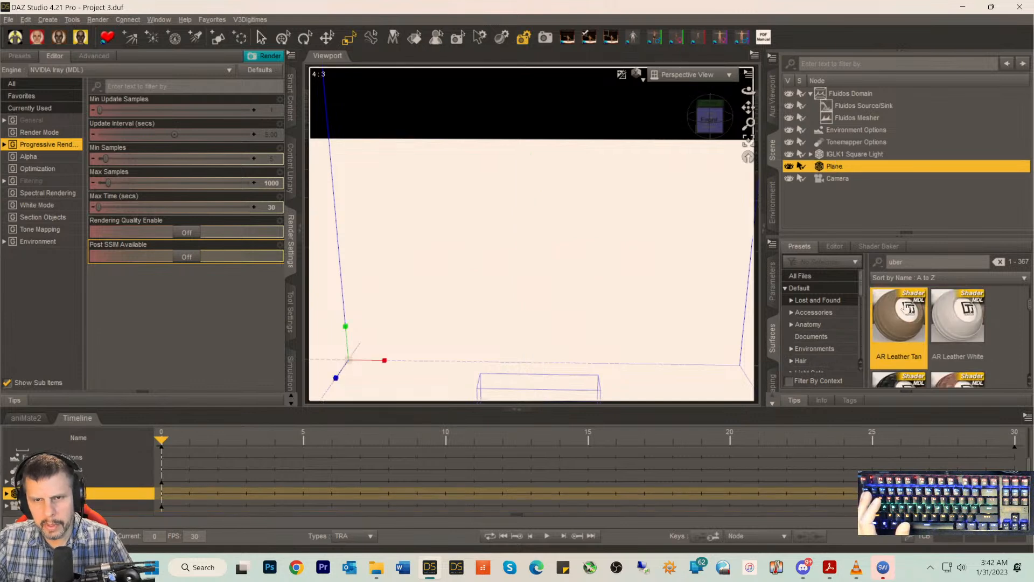
{"action": "left_click", "coordinate": [834, 246]}
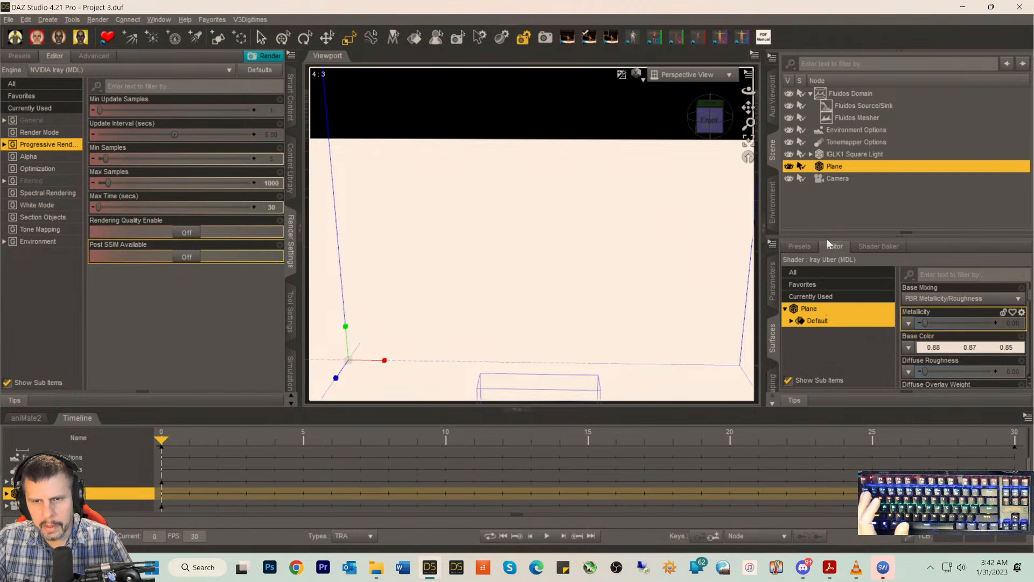
{"action": "left_click", "coordinate": [799, 246]}
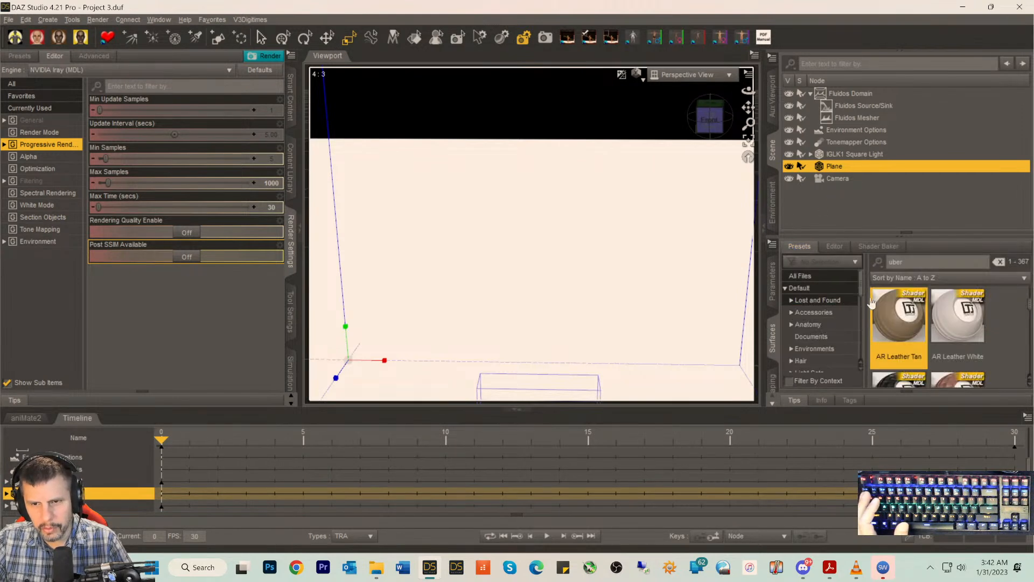
{"action": "double_click", "coordinate": [887, 319]}
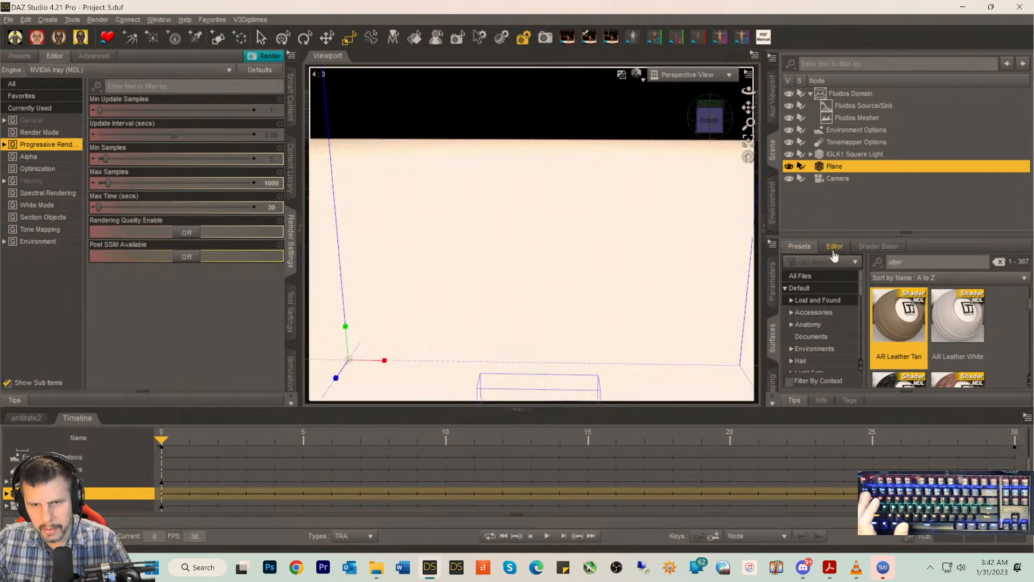
- Lower the Luminance of the IGLK1 Square Light in its surface settings
{"action": "left_click", "coordinate": [834, 248]}
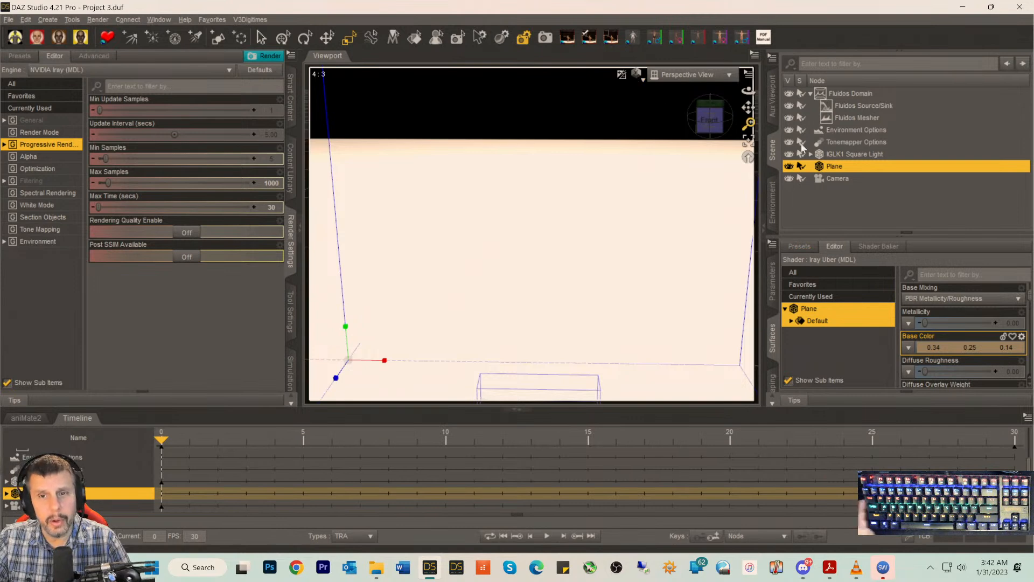
{"action": "left_click", "coordinate": [826, 154]}
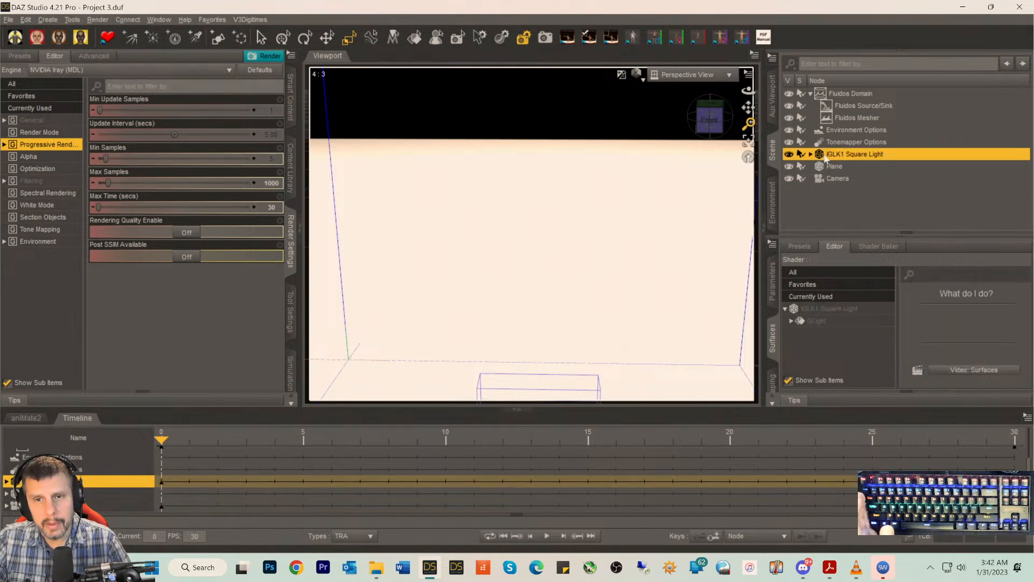
{"action": "left_click", "coordinate": [837, 310]}
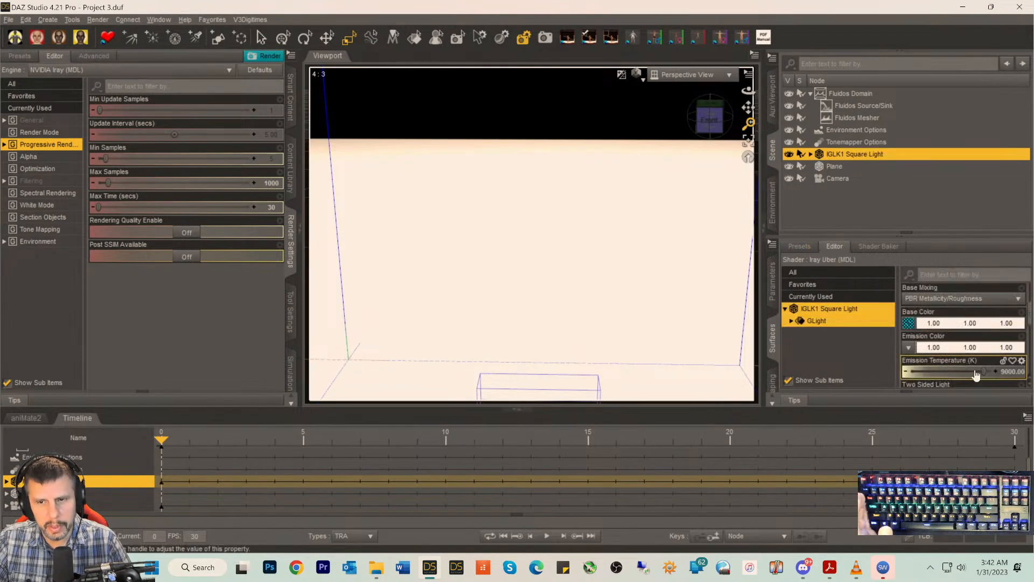
{"action": "scroll", "coordinate": [974, 362], "scroll_direction": "down", "scroll_amount": 10}
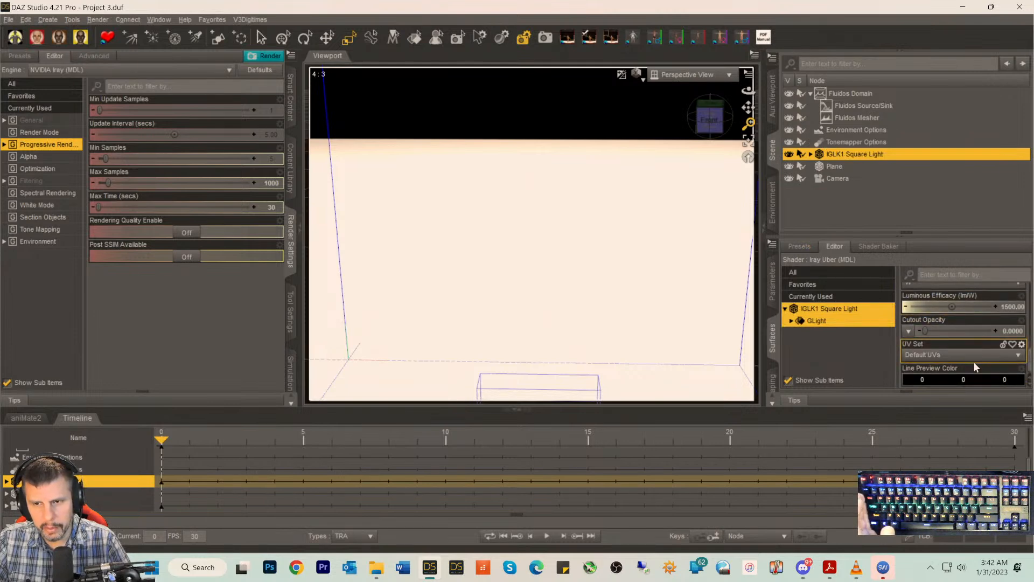
{"action": "scroll", "coordinate": [1007, 311], "scroll_direction": "up", "scroll_amount": 1}
{"action": "scroll", "coordinate": [1007, 313], "scroll_direction": "up", "scroll_amount": 3}
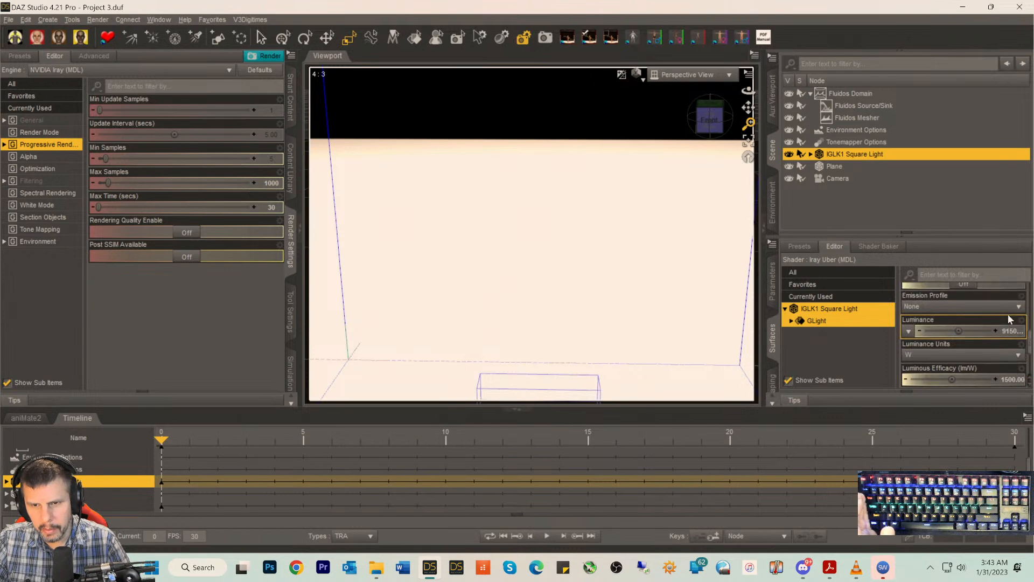
{"action": "left_click", "coordinate": [947, 331]}
{"action": "left_click", "coordinate": [947, 332]}
{"action": "key", "text": "Return"}
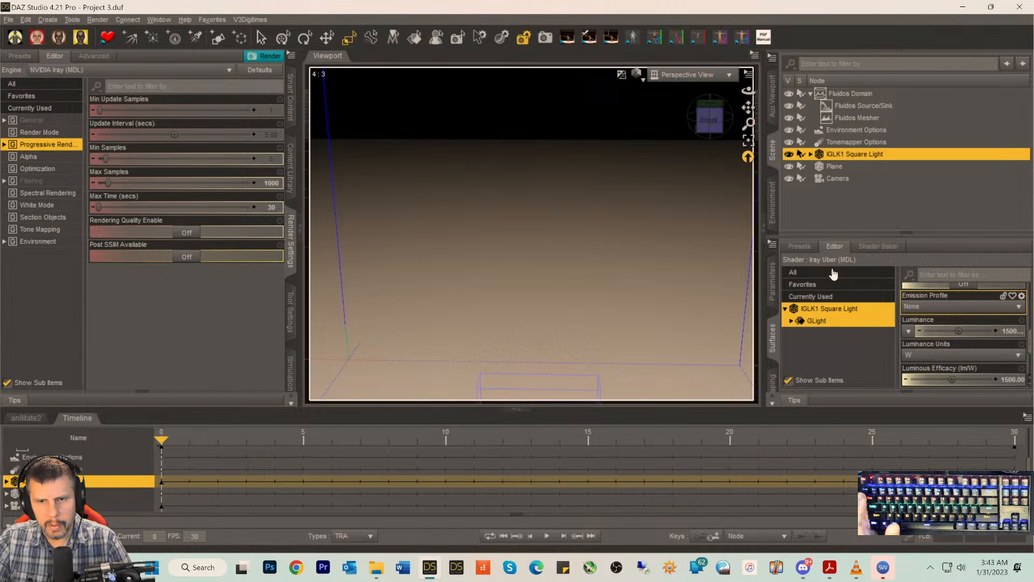
- Apply the AR Leather Scalemail 001 shader preset to the Plane
{"action": "left_click", "coordinate": [827, 167]}
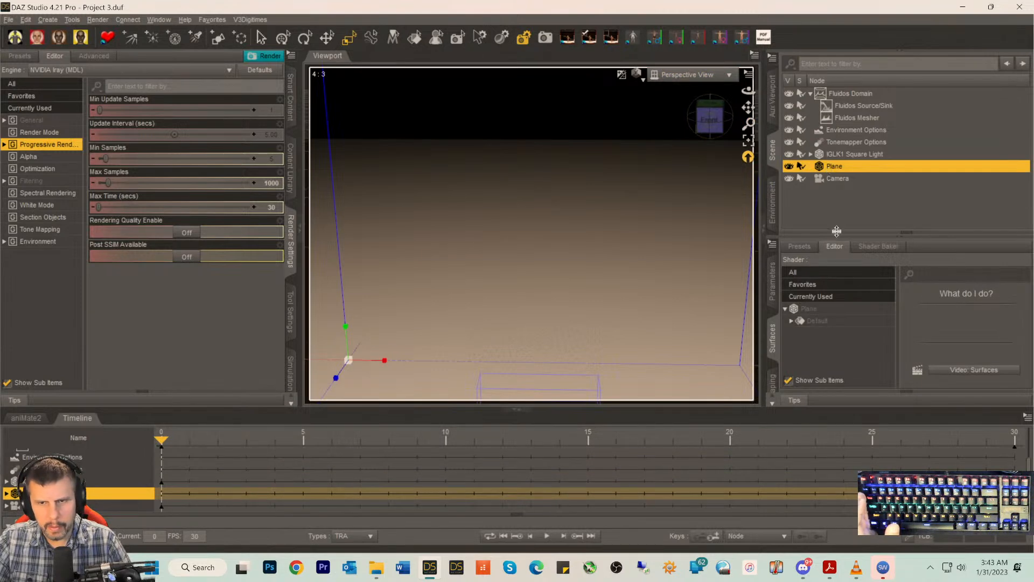
{"action": "left_click", "coordinate": [814, 310]}
{"action": "left_click", "coordinate": [797, 247]}
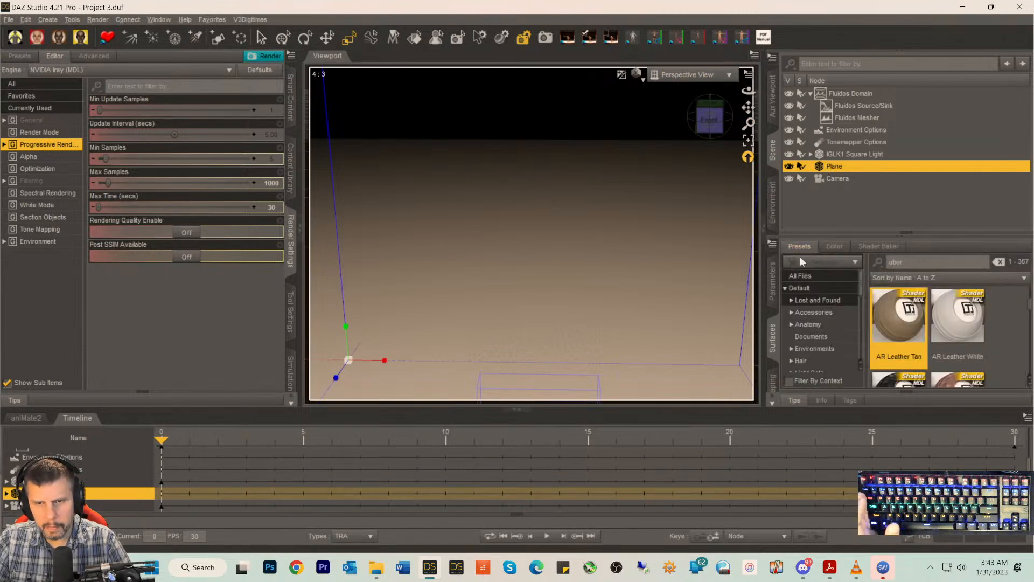
{"action": "scroll", "coordinate": [900, 331], "scroll_direction": "down", "scroll_amount": 5}
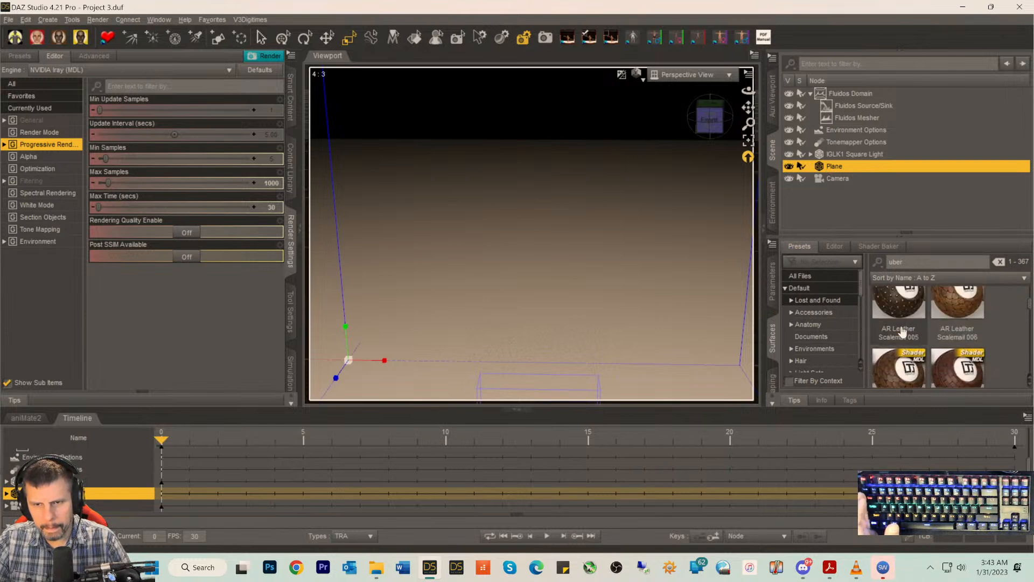
{"action": "double_click", "coordinate": [905, 317]}
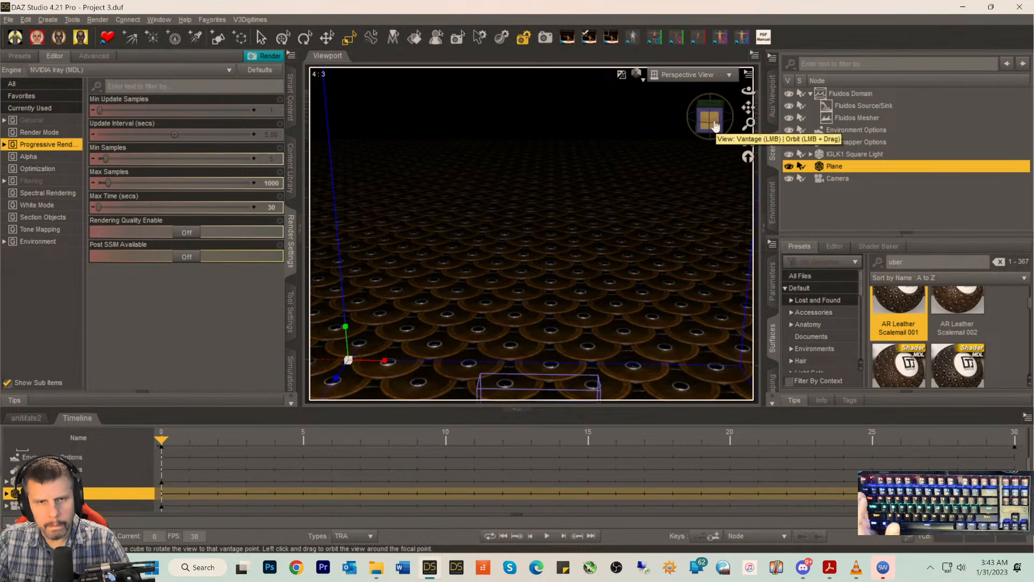
- Look through the Camera, scrub the timeline to frame 15 and return it to frame 0
{"action": "left_click", "coordinate": [696, 74]}
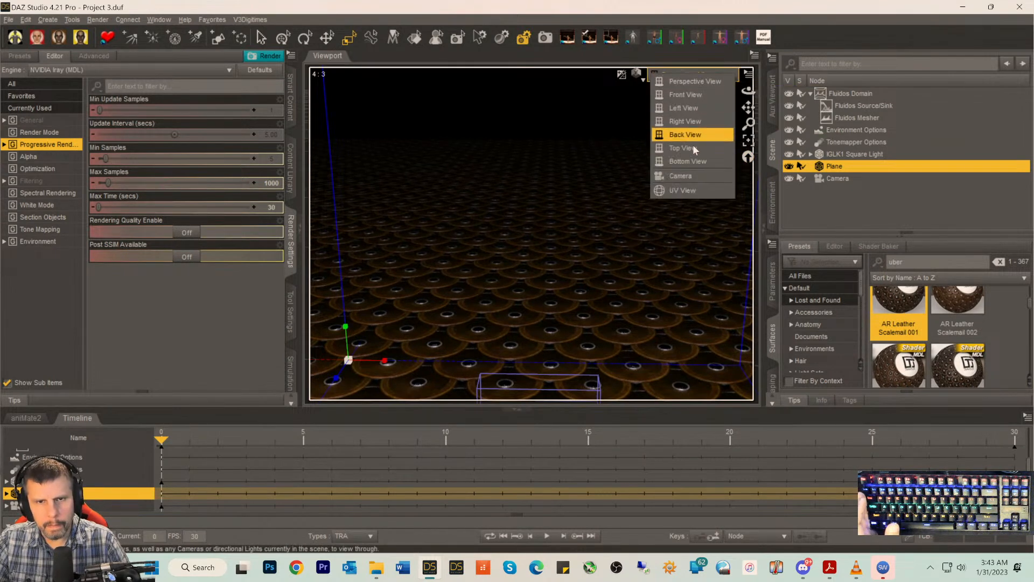
{"action": "left_click", "coordinate": [680, 176]}
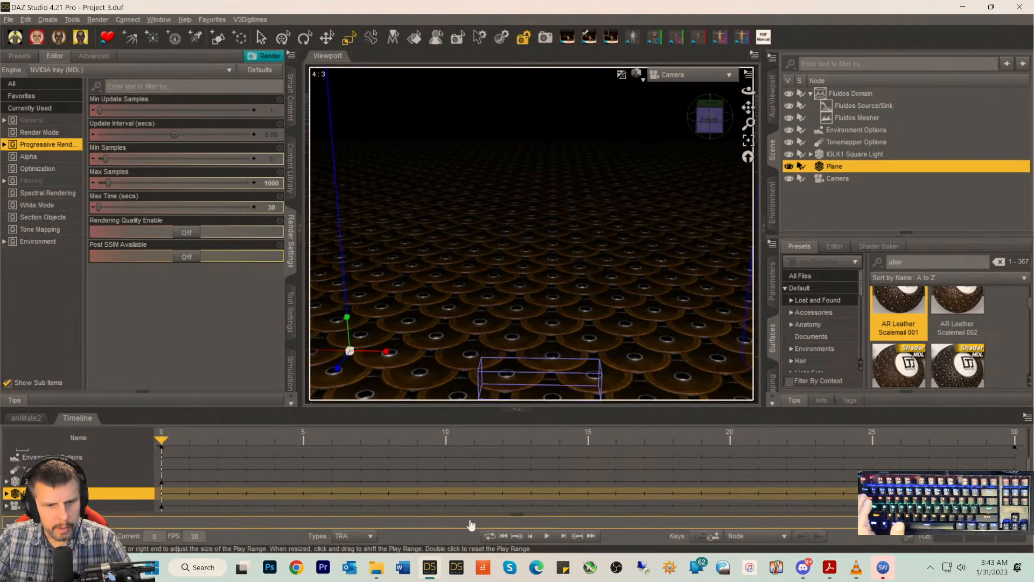
{"action": "left_click_drag", "start_coordinate": [157, 444], "coordinate": [588, 442]}
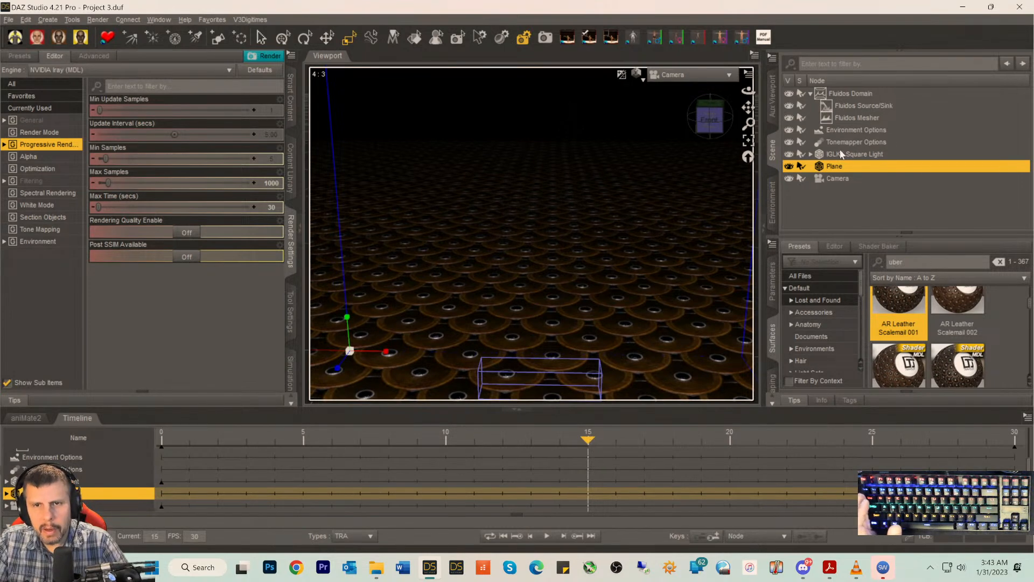
{"action": "left_click_drag", "start_coordinate": [586, 440], "coordinate": [120, 428]}
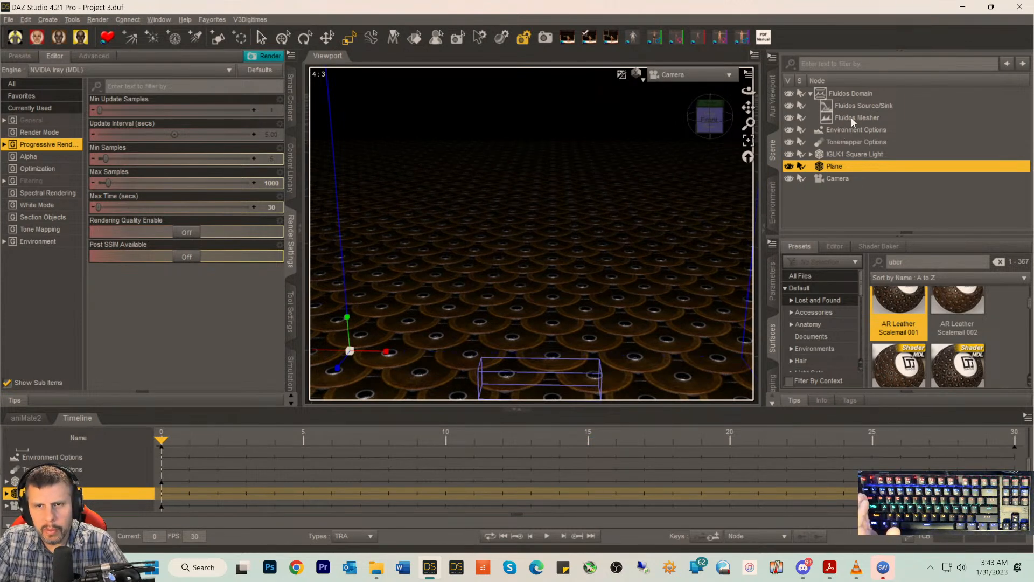
- Apply the 005 red-and-black shader preset to the Fluidos Mesher
{"action": "left_click", "coordinate": [852, 119]}
{"action": "left_click", "coordinate": [832, 247]}
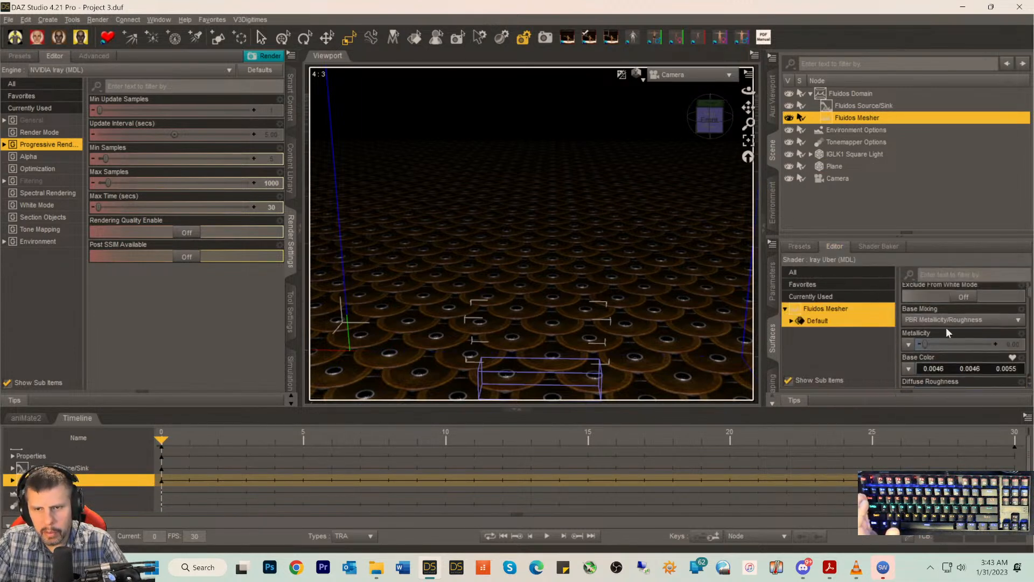
{"action": "left_click", "coordinate": [796, 247]}
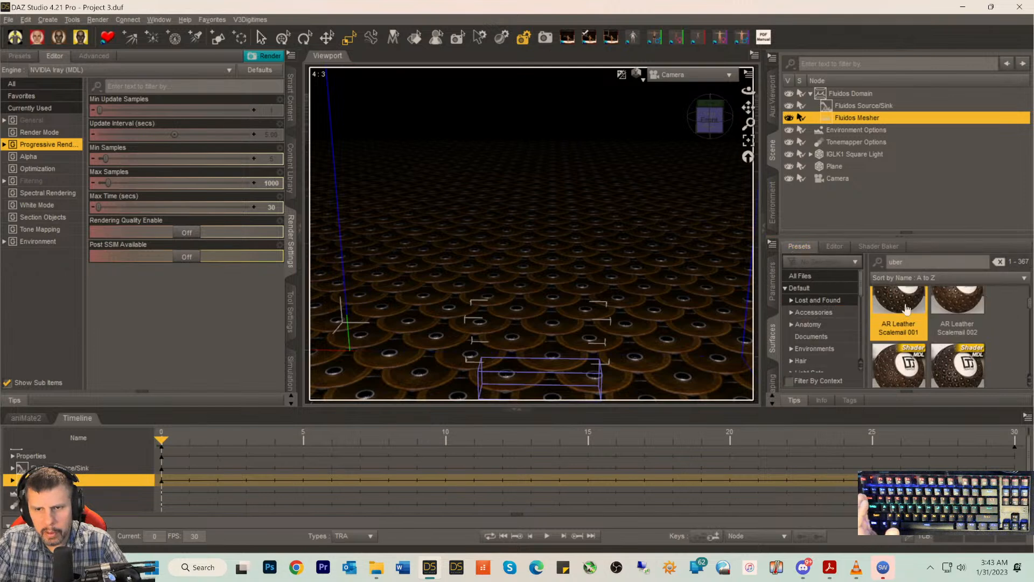
{"action": "scroll", "coordinate": [900, 304], "scroll_direction": "up", "scroll_amount": 8}
{"action": "scroll", "coordinate": [910, 311], "scroll_direction": "down", "scroll_amount": 3}
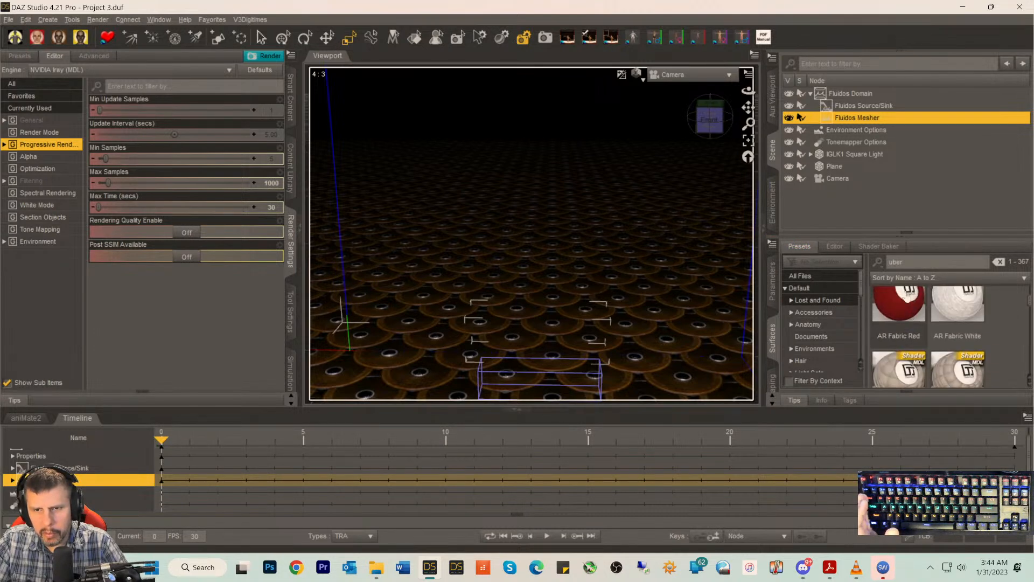
{"action": "left_click", "coordinate": [999, 261]}
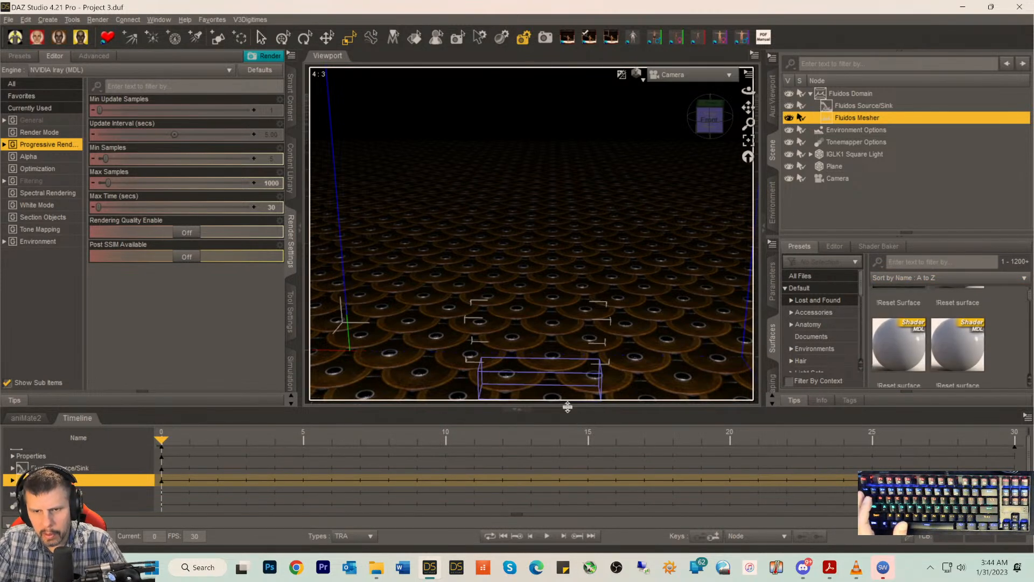
{"action": "left_click", "coordinate": [85, 422]}
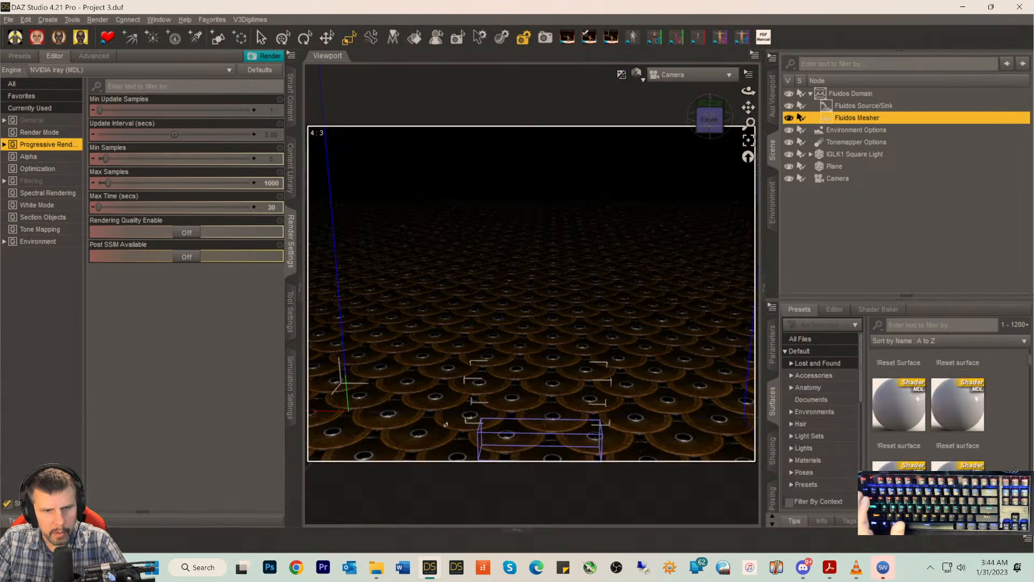
{"action": "scroll", "coordinate": [911, 432], "scroll_direction": "down", "scroll_amount": 5}
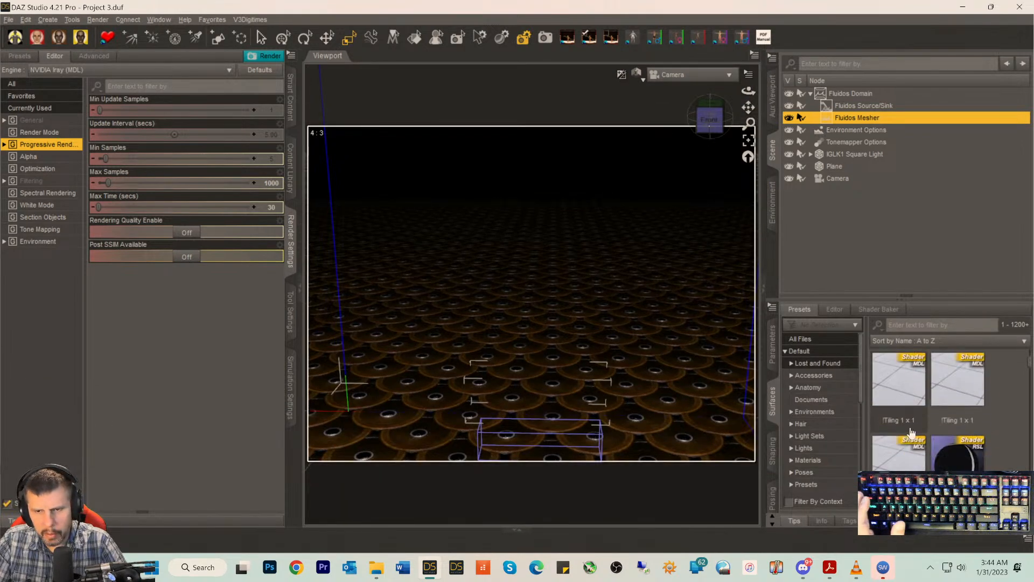
{"action": "scroll", "coordinate": [912, 431], "scroll_direction": "down", "scroll_amount": 6}
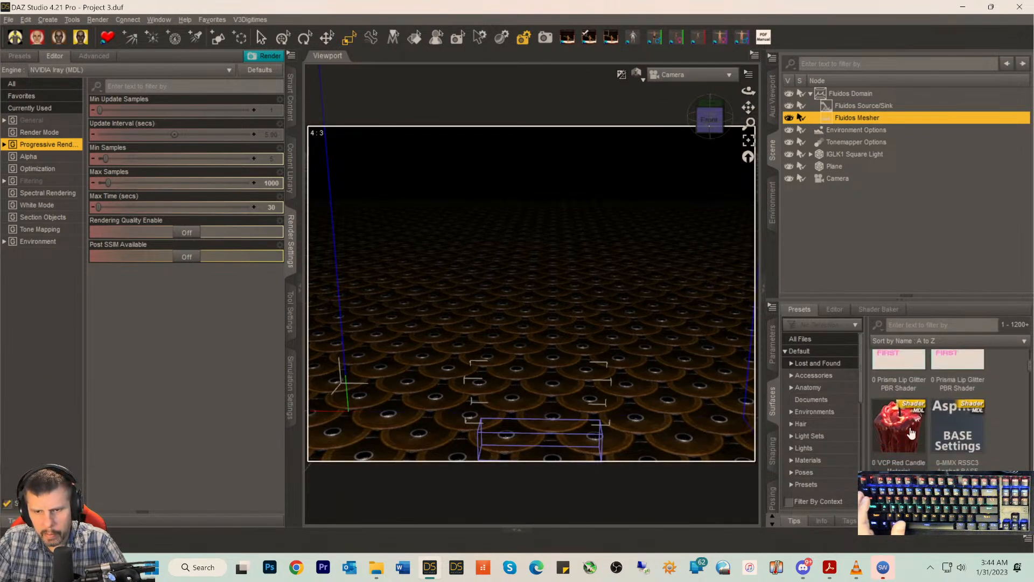
{"action": "scroll", "coordinate": [910, 432], "scroll_direction": "down", "scroll_amount": 6}
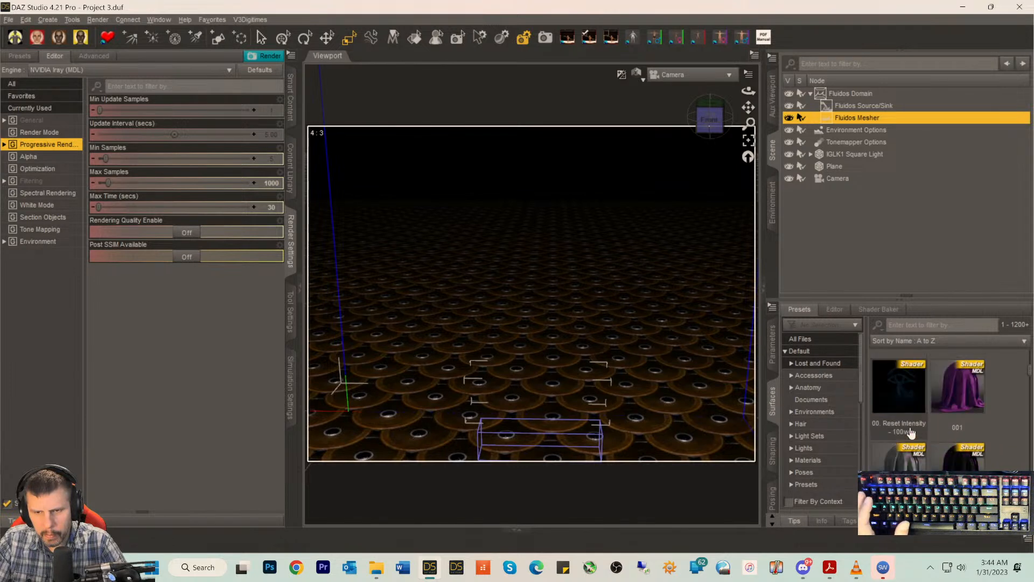
{"action": "scroll", "coordinate": [910, 432], "scroll_direction": "up", "scroll_amount": 2}
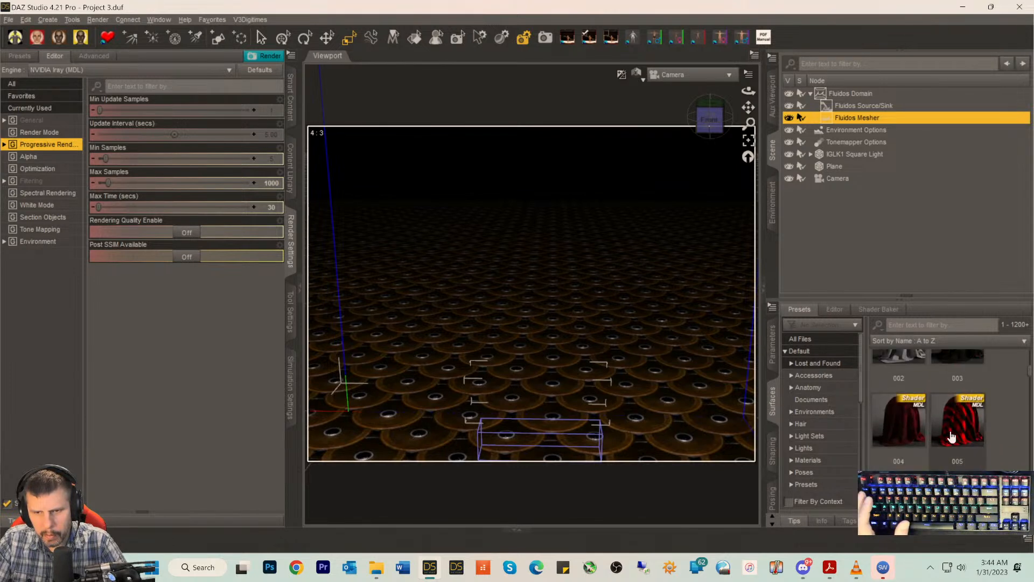
{"action": "double_click", "coordinate": [956, 433]}
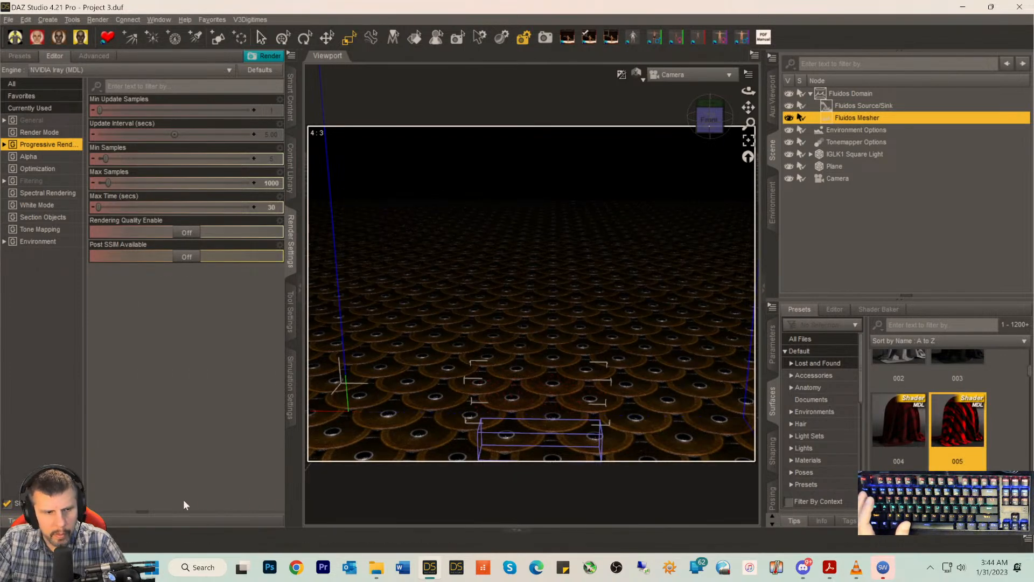
- Scrub the timeline to frame 7, play the particle animation and stop it at frame 9
{"action": "left_click", "coordinate": [77, 538]}
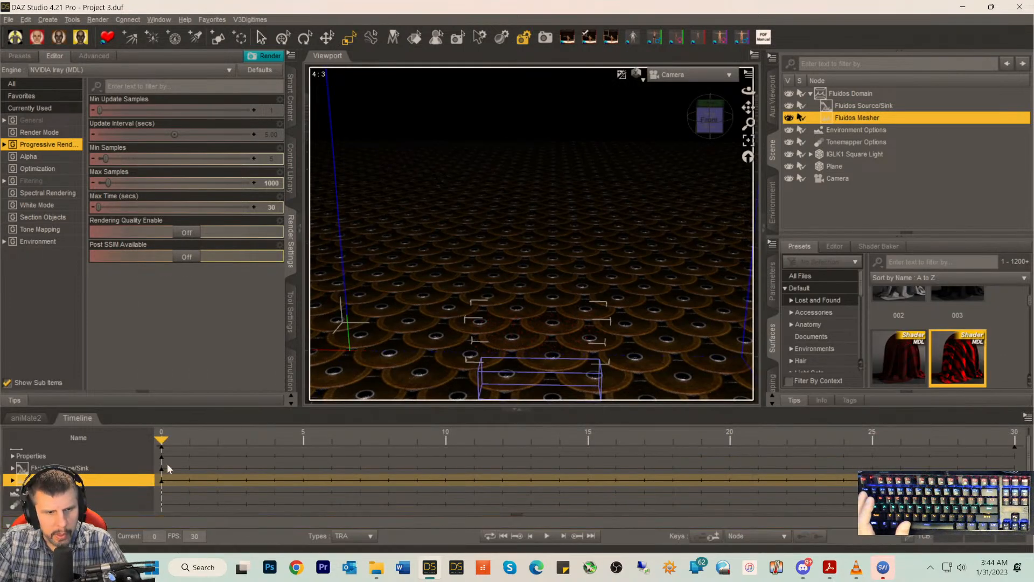
{"action": "left_click_drag", "start_coordinate": [175, 447], "coordinate": [349, 459]}
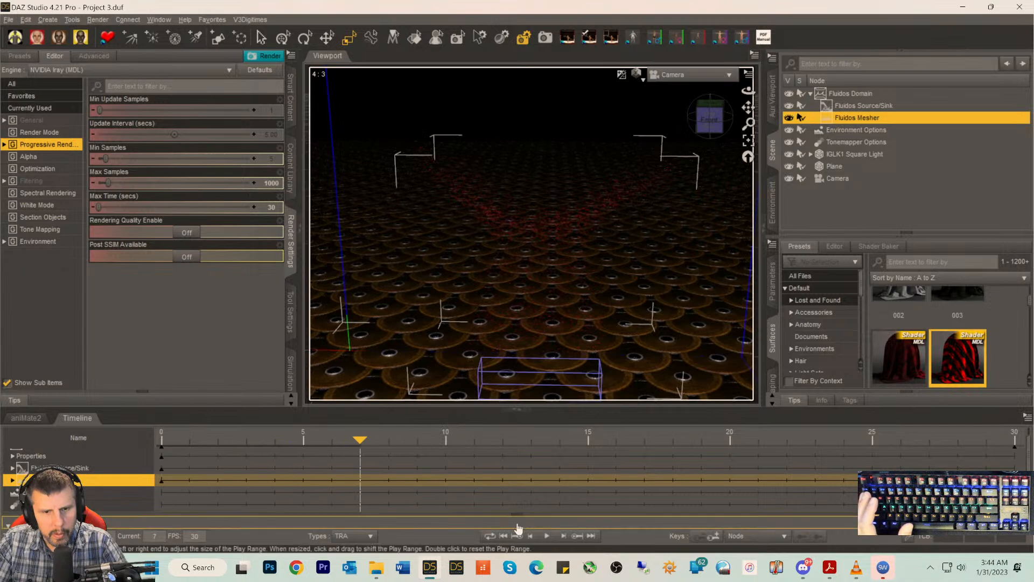
{"action": "left_click", "coordinate": [546, 535]}
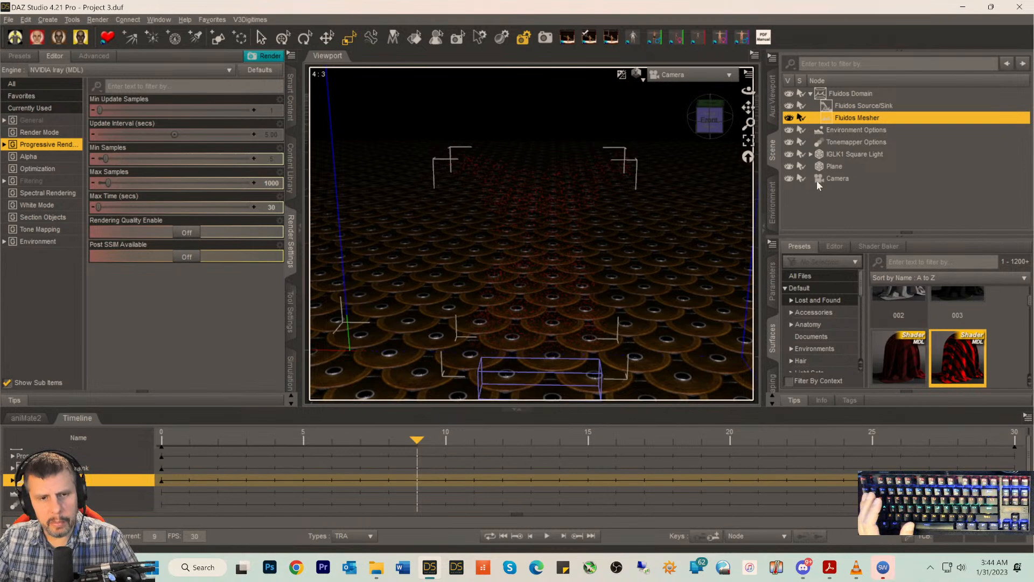
- Add a second IGLK1 Square Light and, in Perspective View, raise it to about 42 on the Y axis
{"action": "left_click", "coordinate": [290, 105]}
{"action": "double_click", "coordinate": [231, 188]}
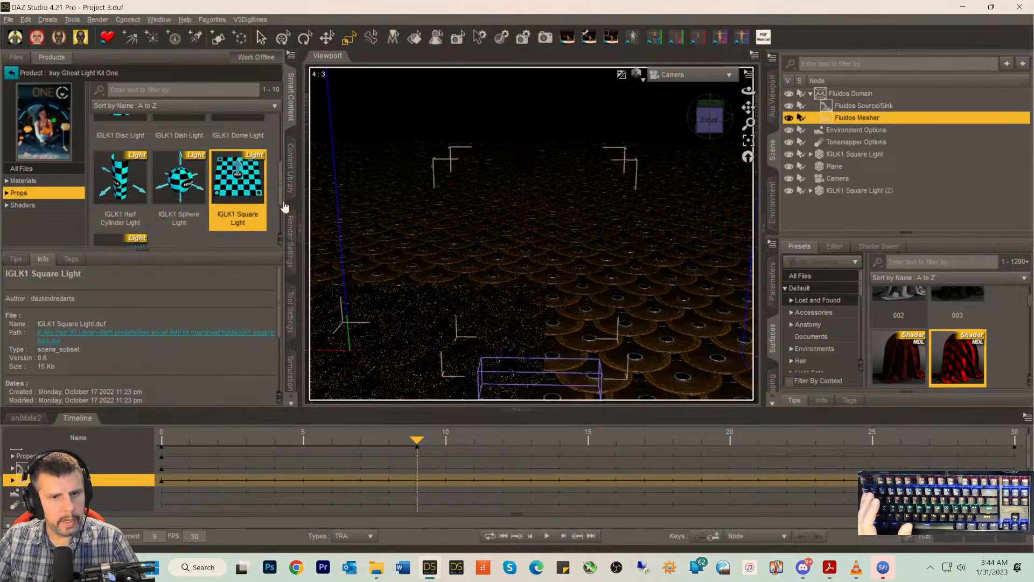
{"action": "left_click", "coordinate": [684, 76]}
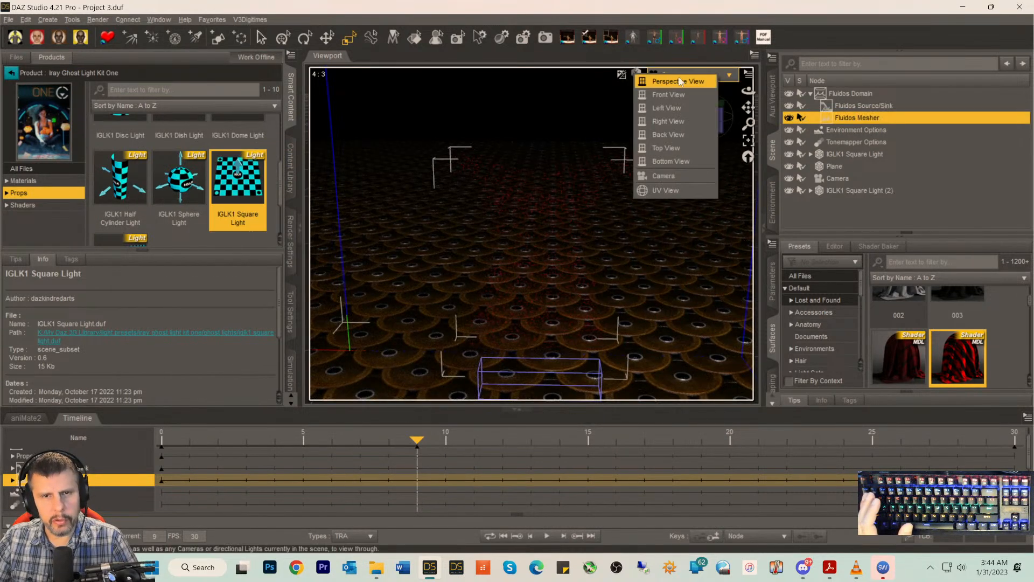
{"action": "left_click", "coordinate": [712, 100]}
{"action": "mouse_move", "coordinate": [692, 131]}
{"action": "left_mouse_down"}
{"action": "mouse_move", "coordinate": [656, 199]}
{"action": "mouse_move", "coordinate": [693, 148]}
{"action": "left_mouse_up"}
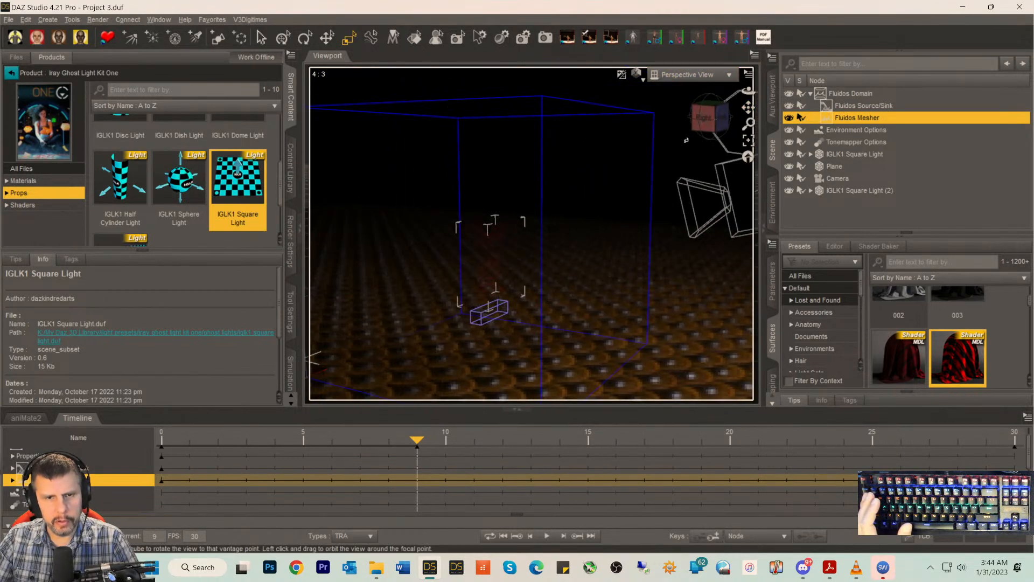
{"action": "left_click", "coordinate": [707, 117]}
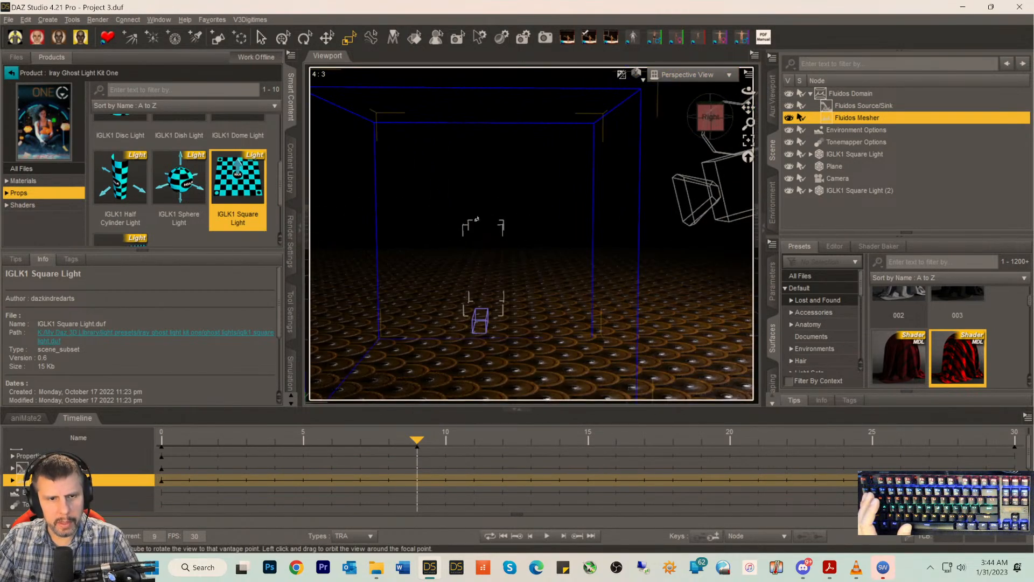
{"action": "scroll", "coordinate": [487, 292], "scroll_direction": "down", "scroll_amount": 5}
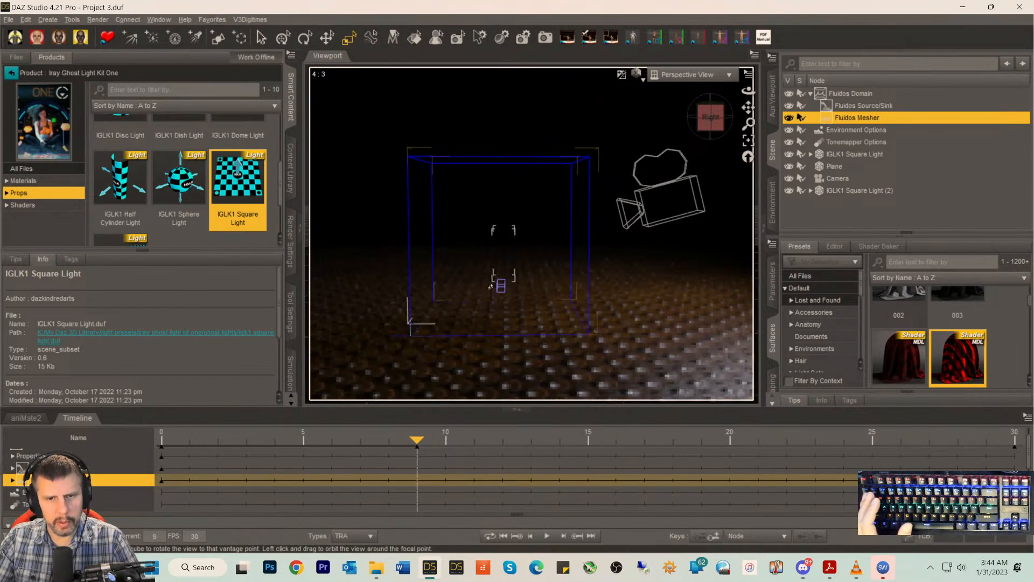
{"action": "left_click", "coordinate": [827, 191]}
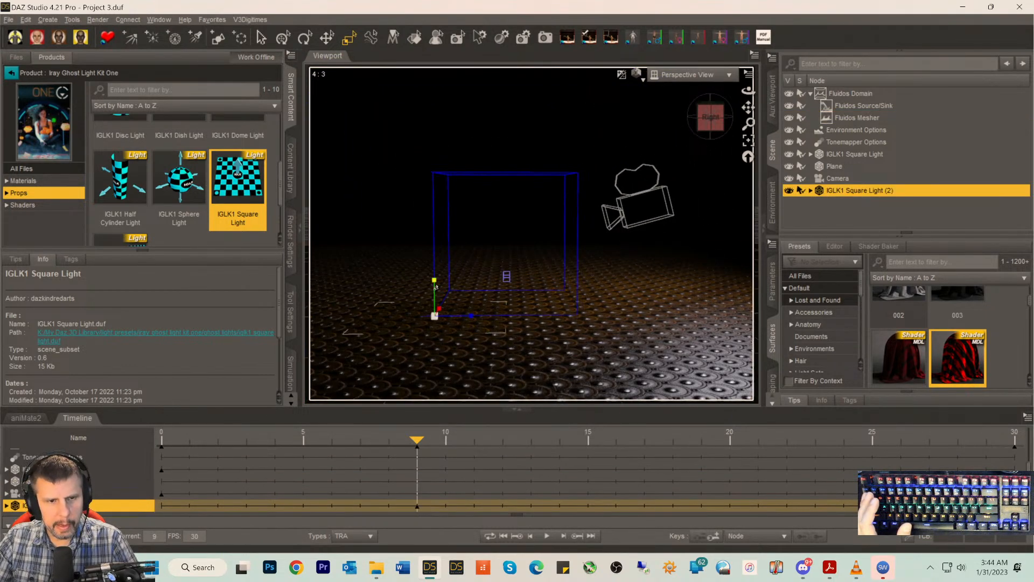
{"action": "left_click", "coordinate": [328, 39]}
{"action": "left_click_drag", "start_coordinate": [431, 275], "coordinate": [440, 213]}
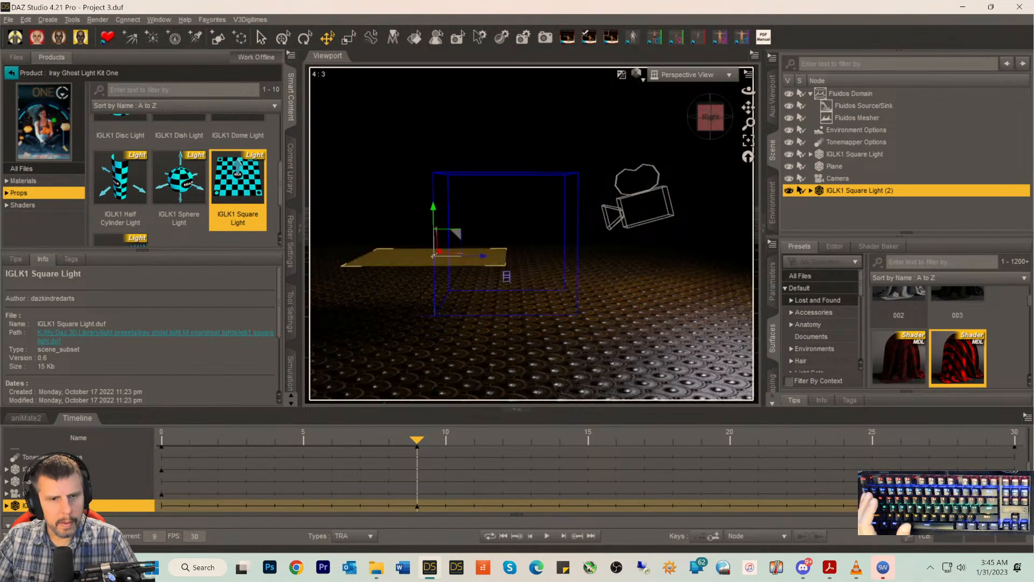
- Rotate the second square light upright by setting its X Rotate to 90
{"action": "left_click", "coordinate": [305, 37]}
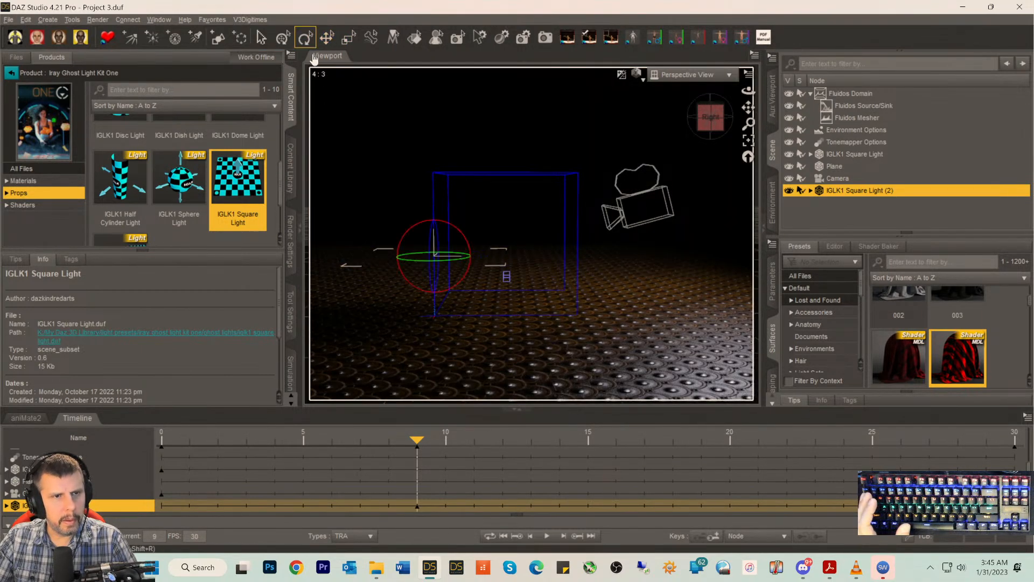
{"action": "left_click_drag", "start_coordinate": [440, 219], "coordinate": [485, 285]}
{"action": "left_click", "coordinate": [774, 293]}
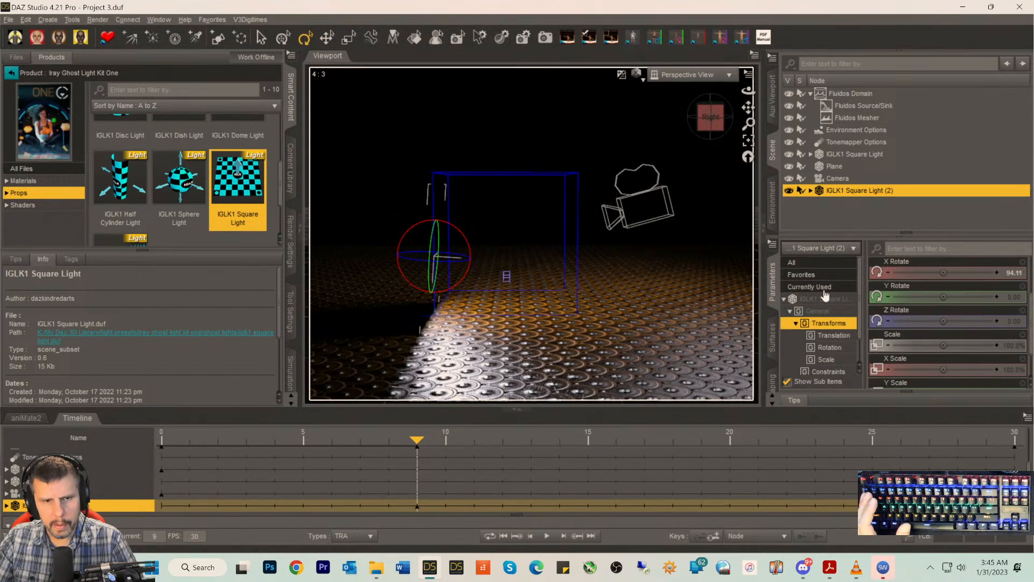
{"action": "scroll", "coordinate": [937, 297], "scroll_direction": "up", "scroll_amount": 3}
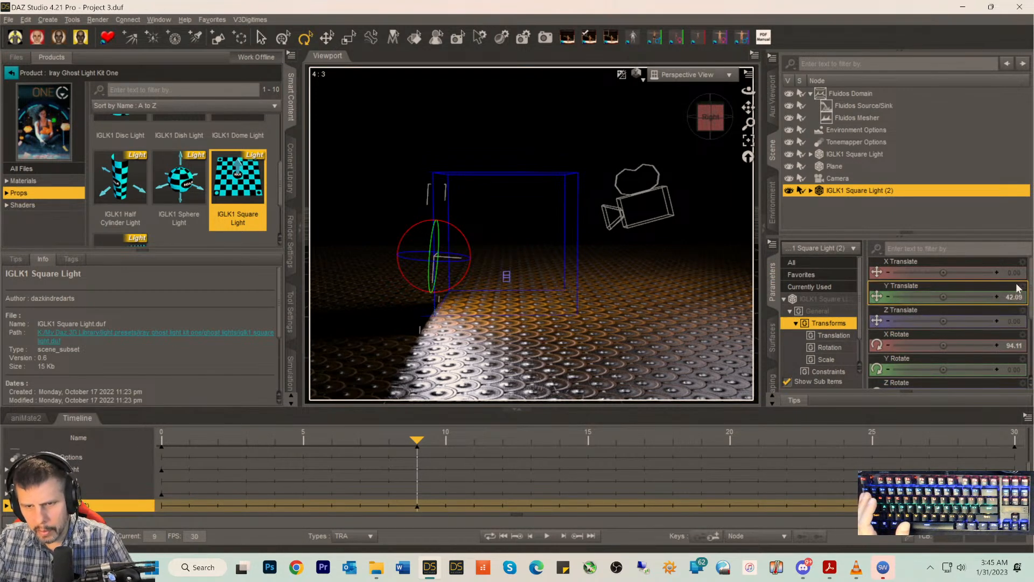
{"action": "left_click", "coordinate": [1015, 345]}
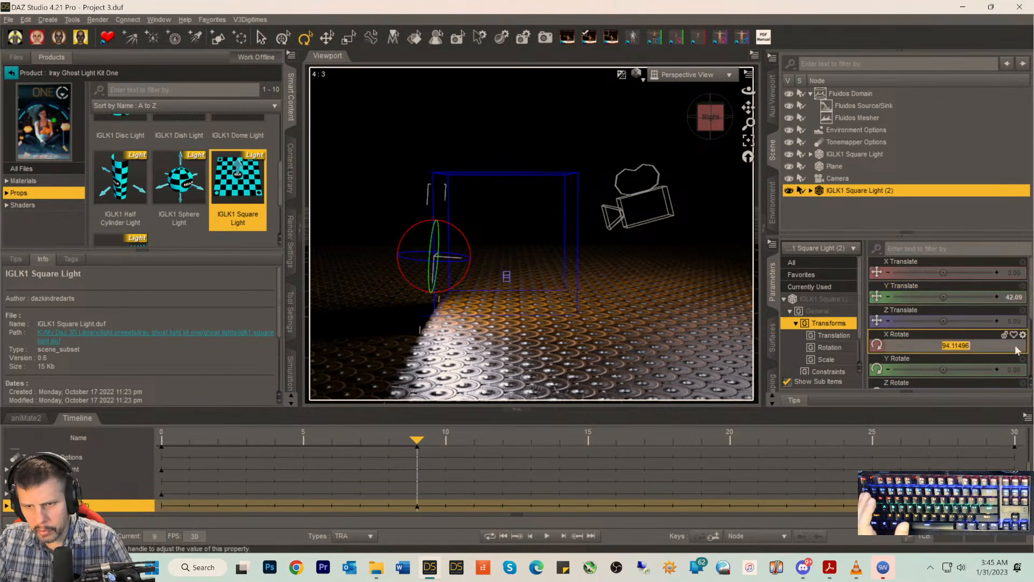
{"action": "type", "text": "90"}
{"action": "key", "text": "Return"}
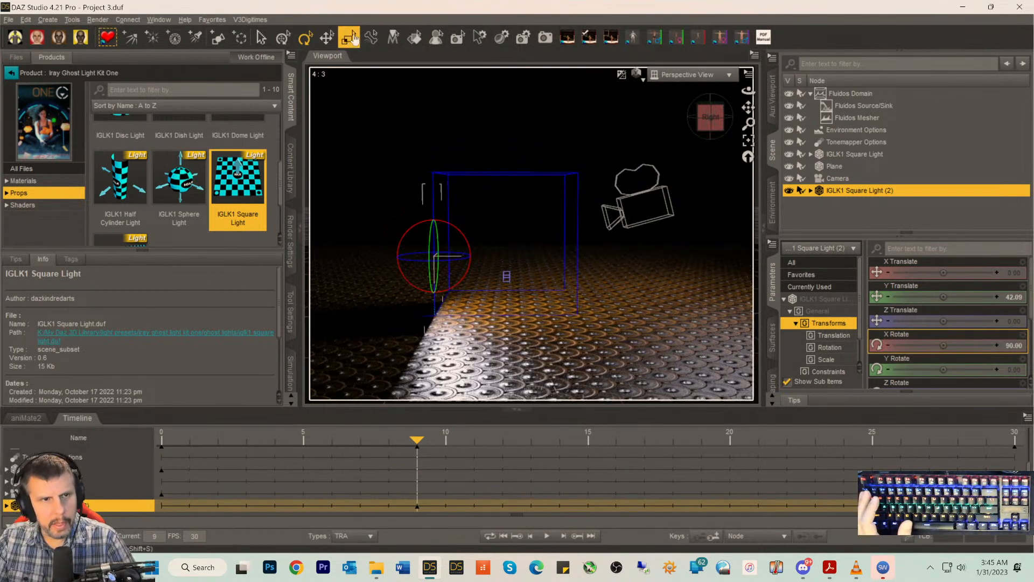
- Move the second square light to the centre of the Fluidos domain, at about 50 on both the X and Z axes
{"action": "left_click", "coordinate": [327, 38]}
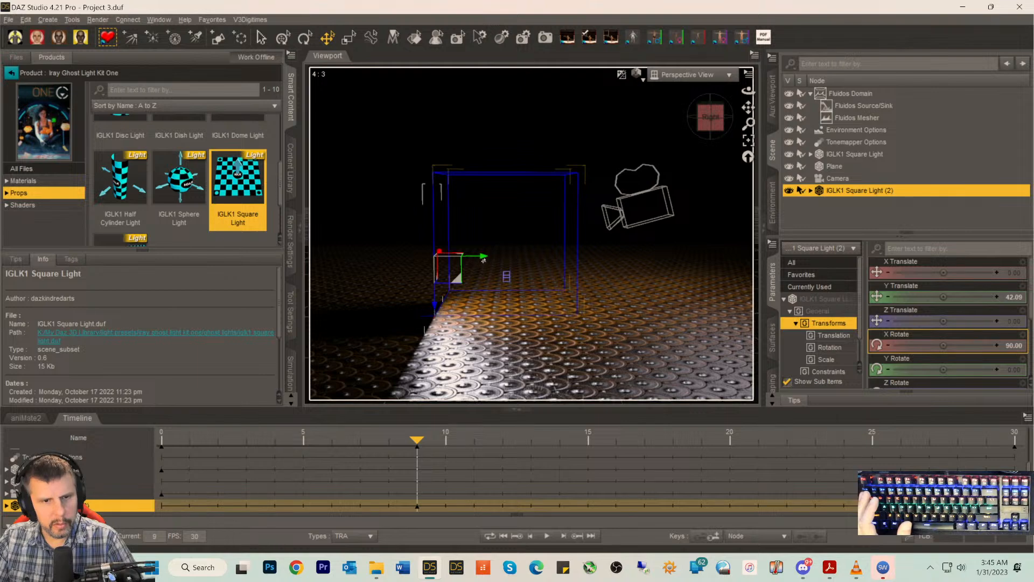
{"action": "left_click_drag", "start_coordinate": [483, 257], "coordinate": [564, 262]}
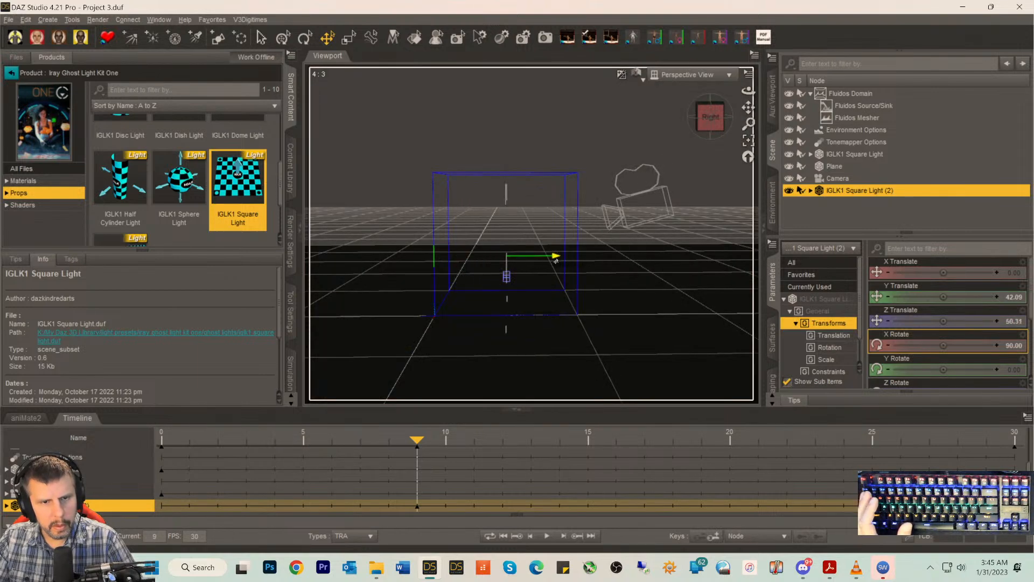
{"action": "left_click_drag", "start_coordinate": [710, 117], "coordinate": [709, 134]}
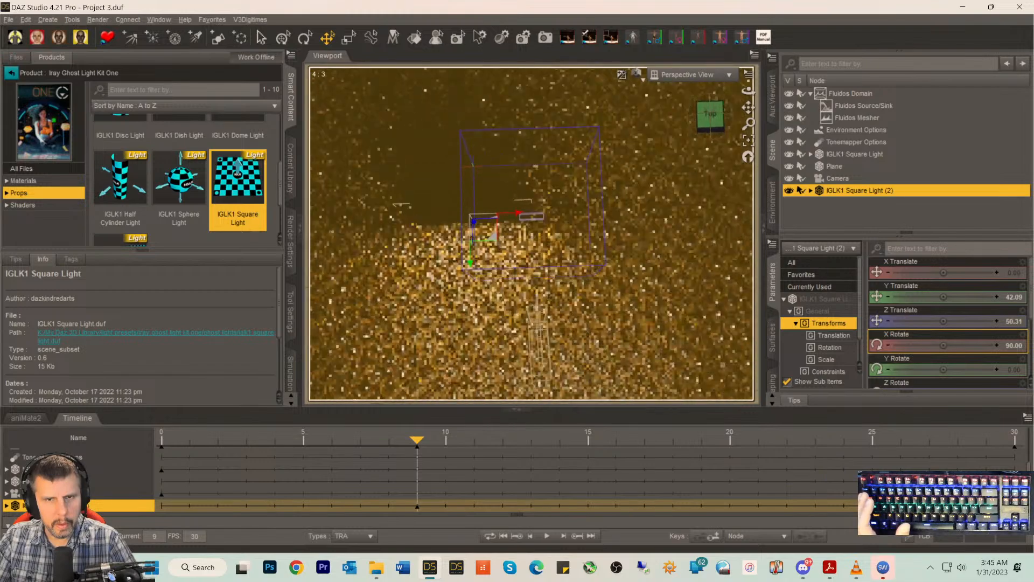
{"action": "left_click", "coordinate": [708, 134]}
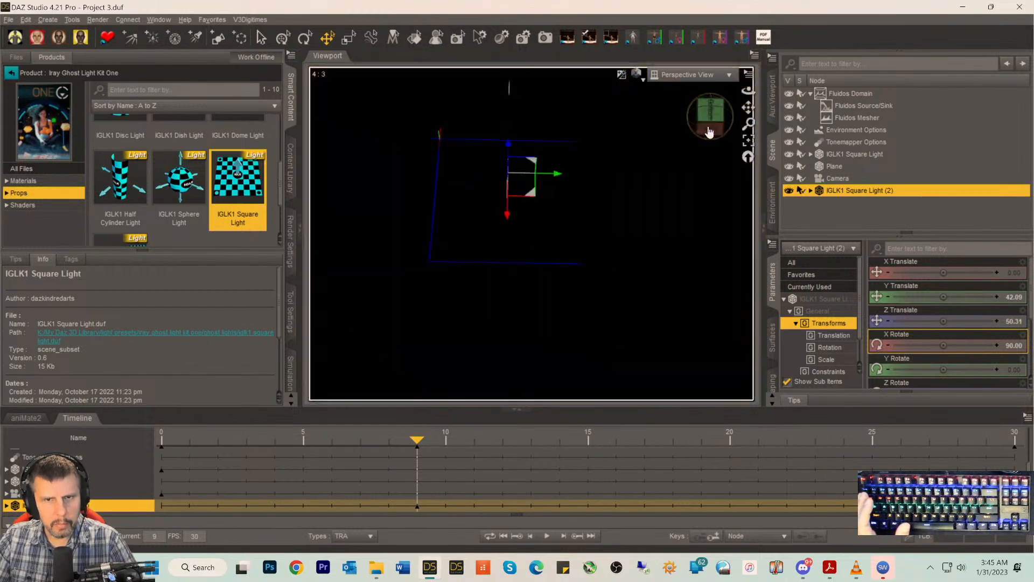
{"action": "left_click", "coordinate": [710, 107]}
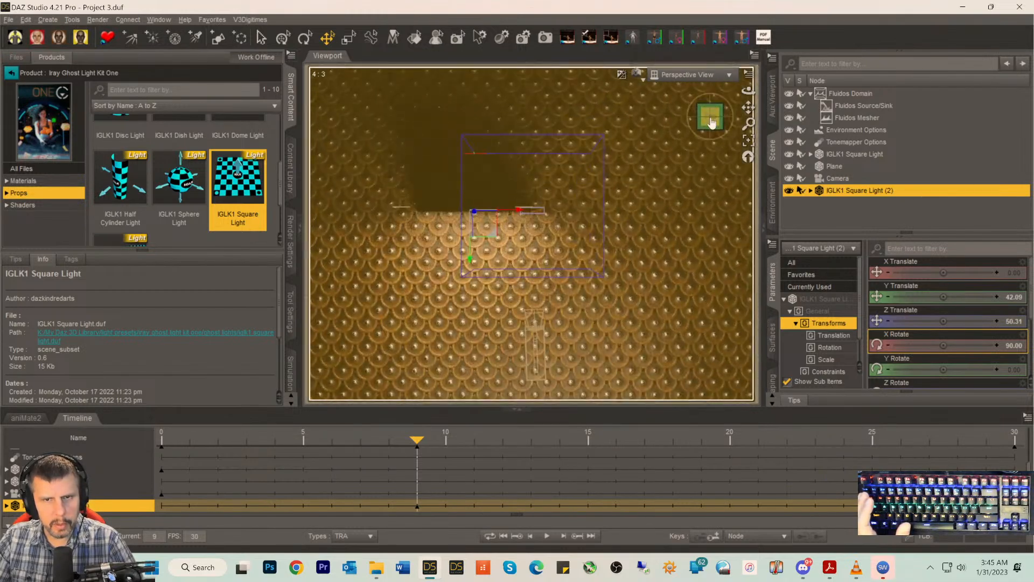
{"action": "left_click_drag", "start_coordinate": [518, 210], "coordinate": [581, 211]}
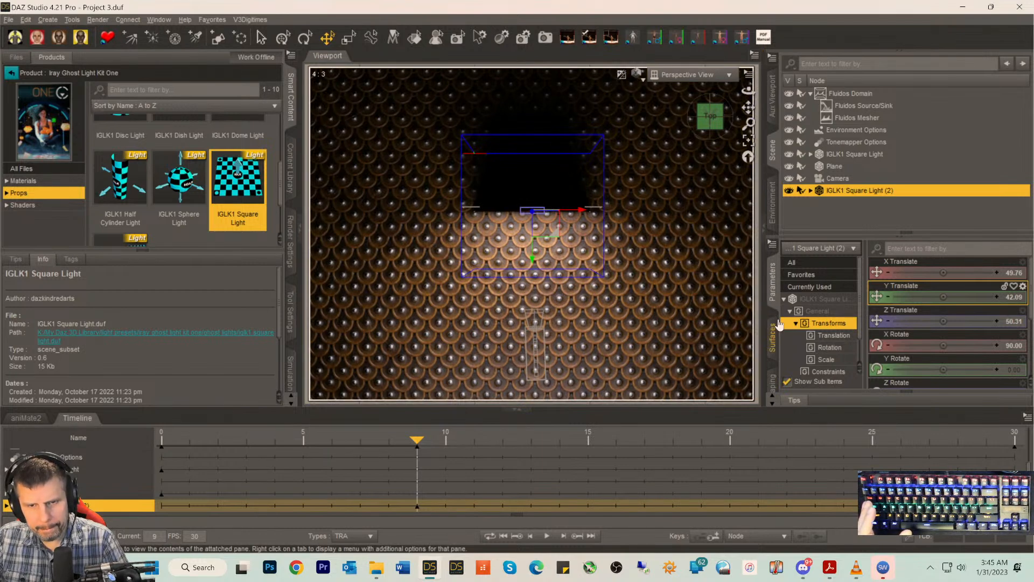
- Turn on Two Sided Light in the surface settings of the second square light
{"action": "left_click", "coordinate": [774, 338]}
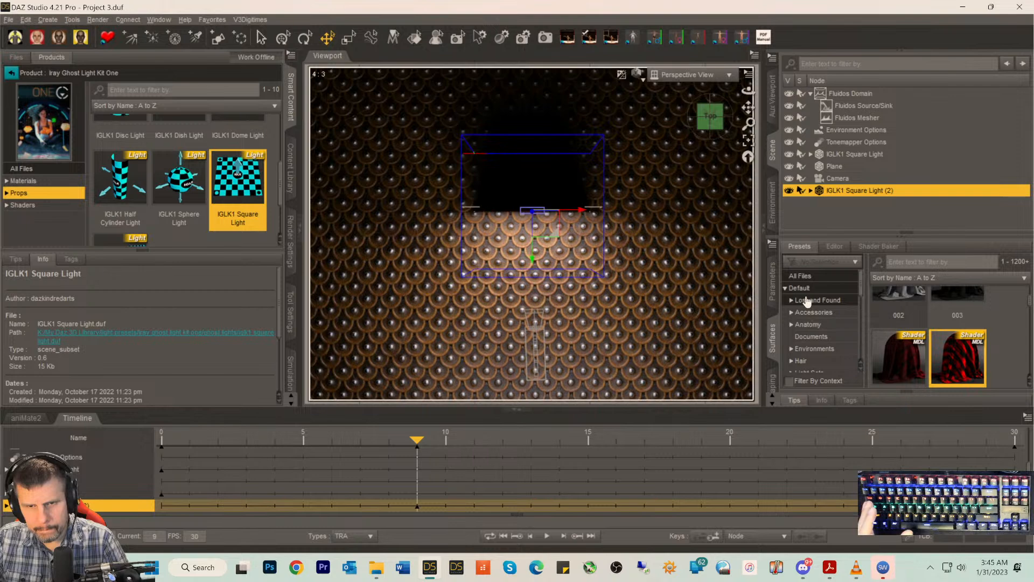
{"action": "left_click", "coordinate": [835, 249]}
{"action": "left_click", "coordinate": [818, 311]}
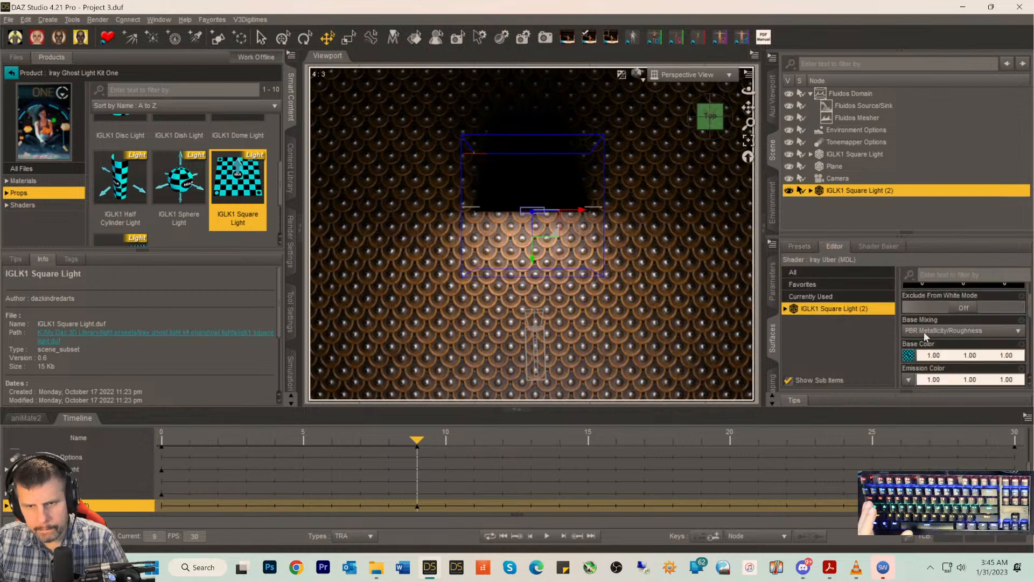
{"action": "scroll", "coordinate": [959, 336], "scroll_direction": "down", "scroll_amount": 3}
{"action": "left_click", "coordinate": [962, 356]}
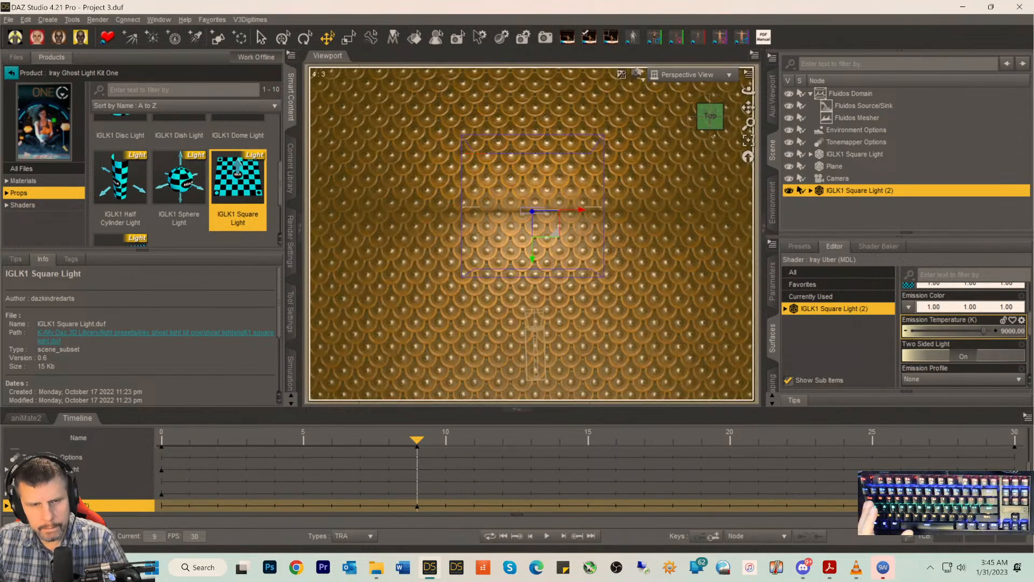
{"action": "left_click_drag", "start_coordinate": [714, 124], "coordinate": [710, 95]}
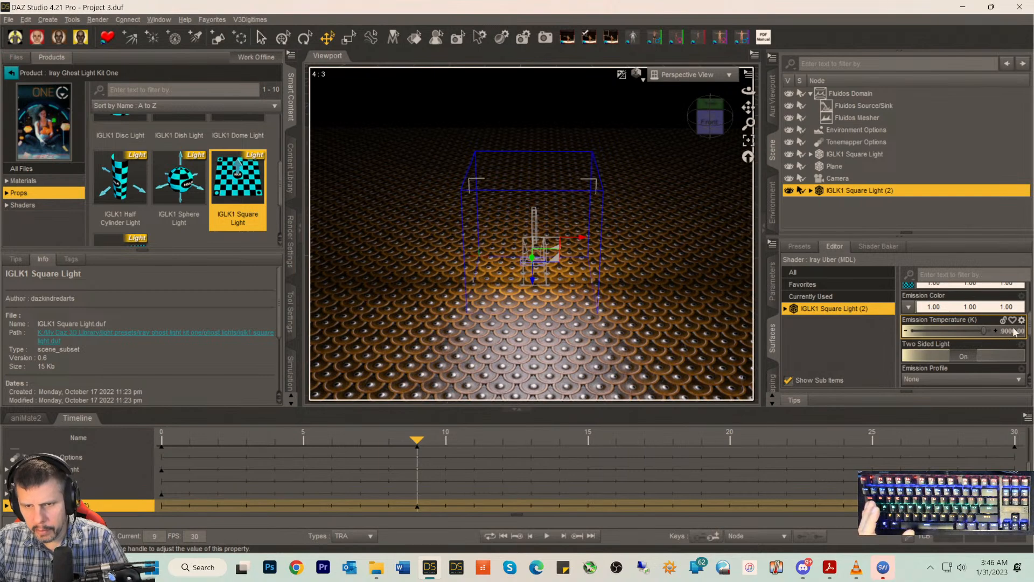
- Lower the Luminance of the second square light in its surface settings, leaving its Luminous Efficacy at 1500
{"action": "scroll", "coordinate": [1015, 331], "scroll_direction": "down", "scroll_amount": 3}
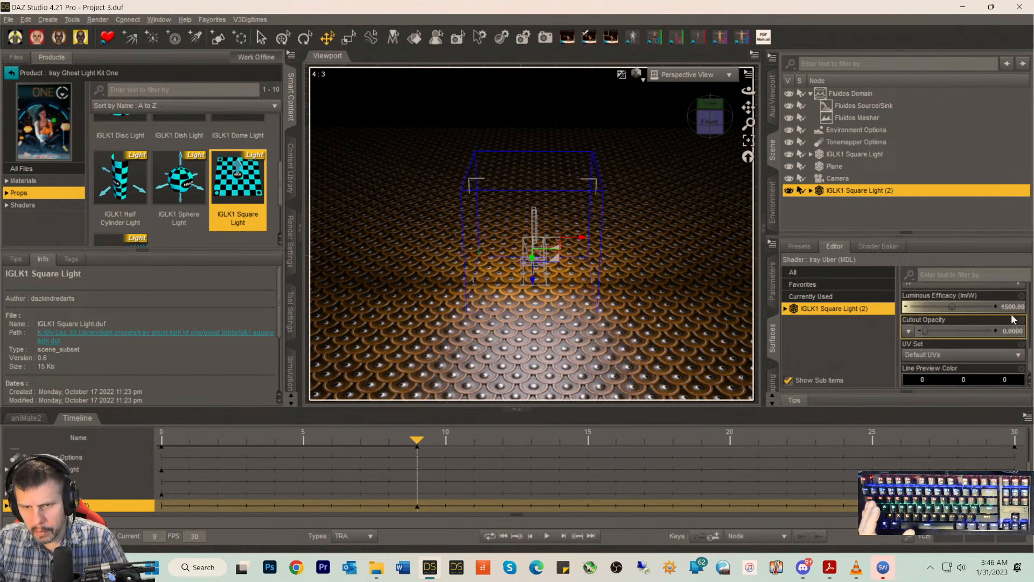
{"action": "left_click", "coordinate": [1010, 307]}
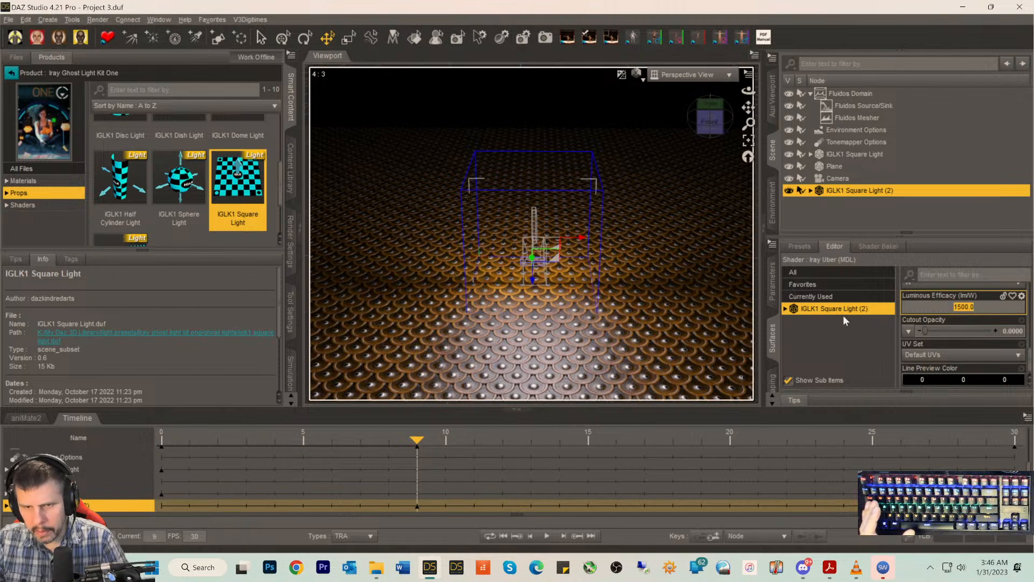
{"action": "key", "text": "Return"}
{"action": "scroll", "coordinate": [968, 348], "scroll_direction": "up", "scroll_amount": 3}
{"action": "scroll", "coordinate": [968, 348], "scroll_direction": "up", "scroll_amount": 3}
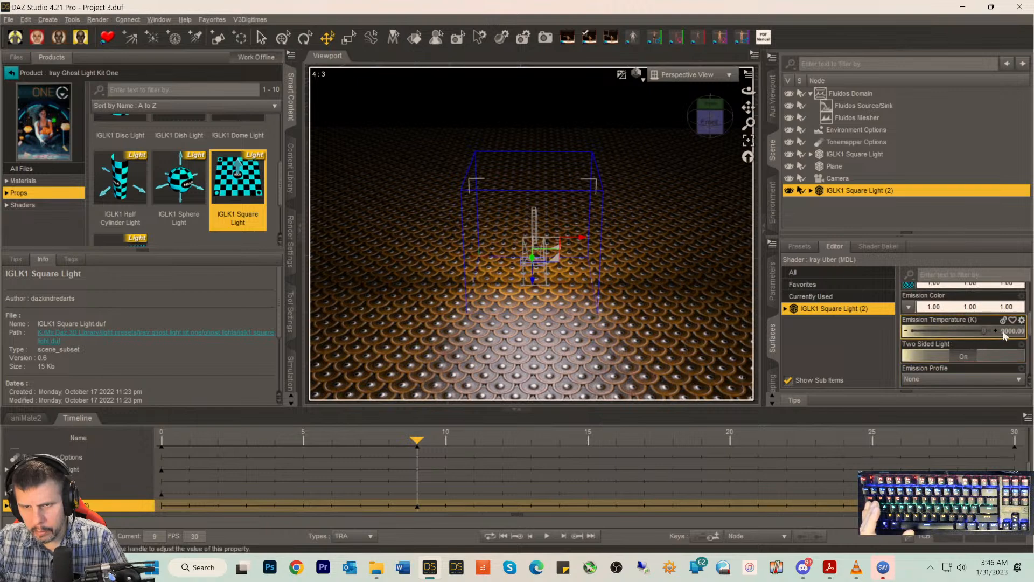
{"action": "scroll", "coordinate": [1004, 334], "scroll_direction": "down", "scroll_amount": 3}
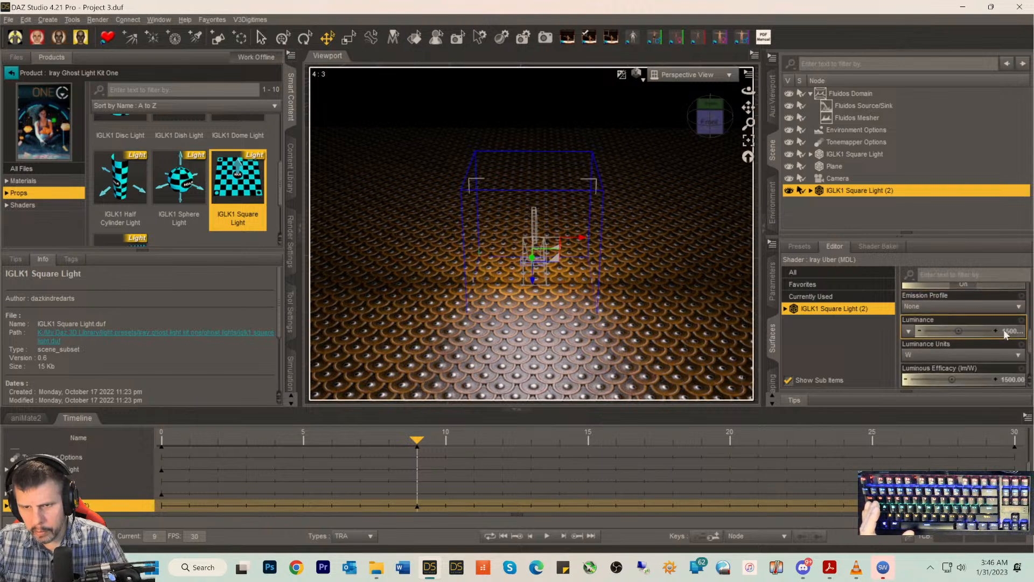
{"action": "left_click", "coordinate": [1003, 329]}
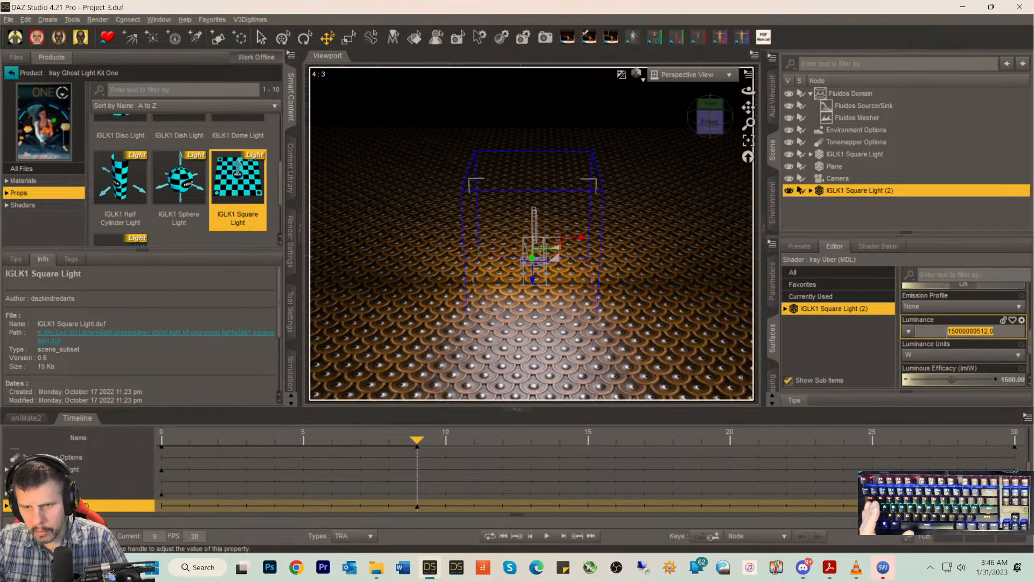
{"action": "key", "text": "Return"}
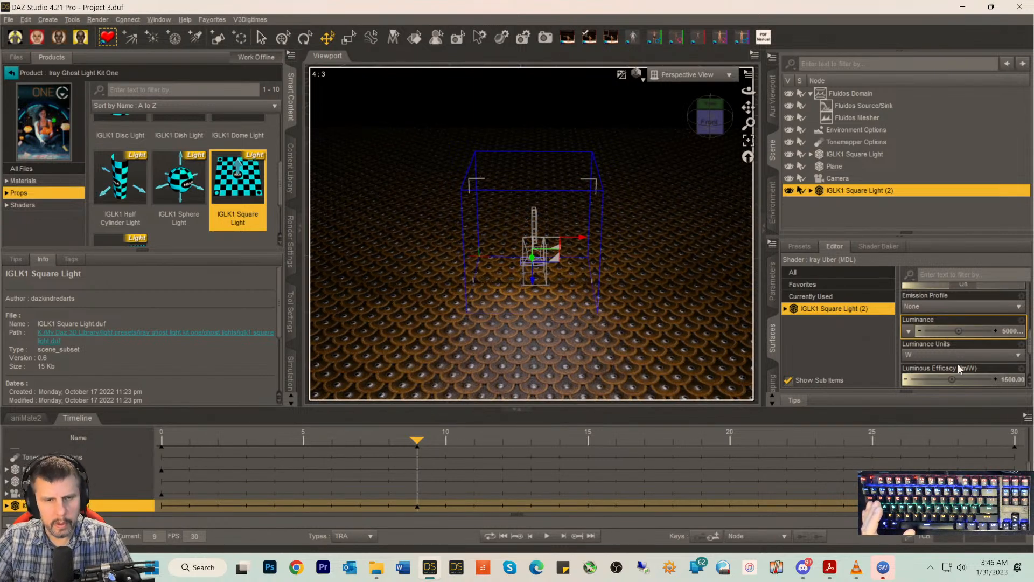
- Set the second square light's Emission Color to pure red (255, 0, 0)
{"action": "scroll", "coordinate": [949, 314], "scroll_direction": "up", "scroll_amount": 3}
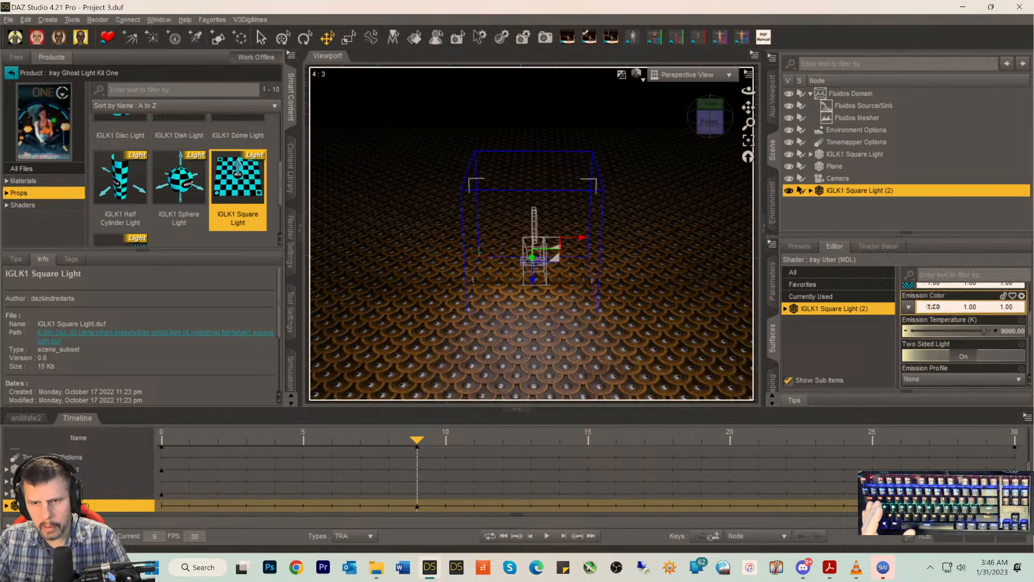
{"action": "left_click", "coordinate": [950, 308]}
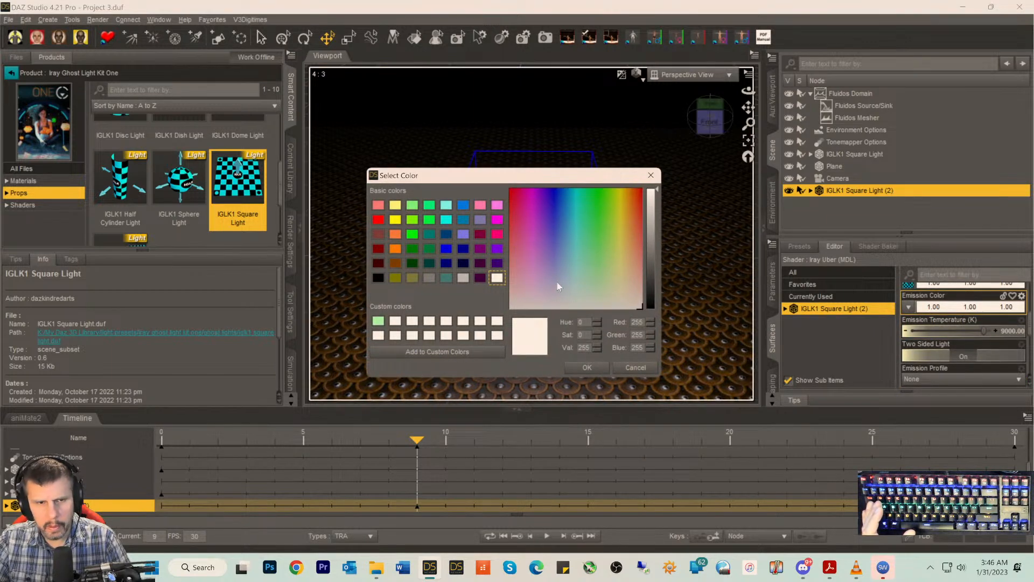
{"action": "left_click", "coordinate": [378, 220]}
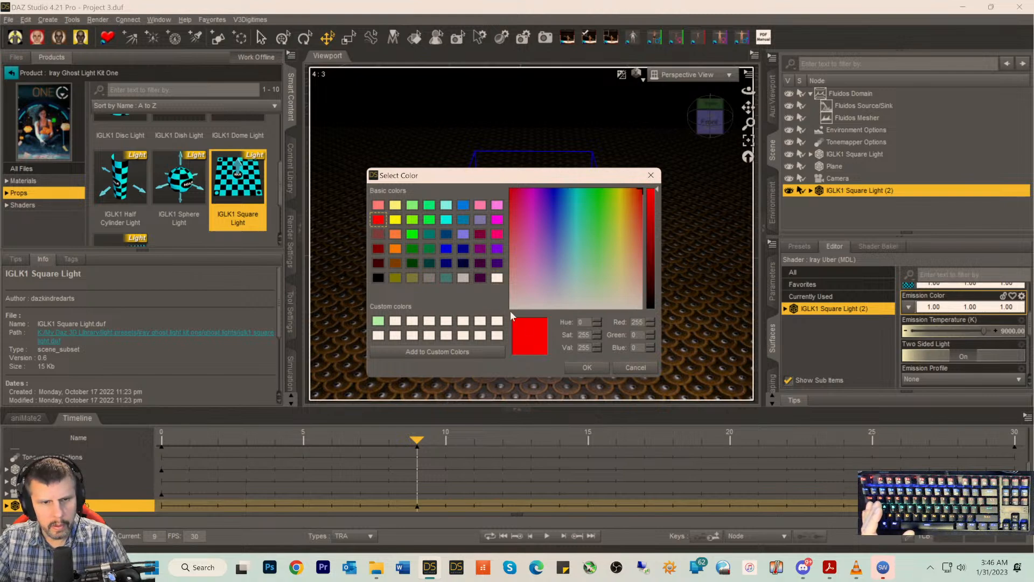
{"action": "left_click", "coordinate": [588, 367]}
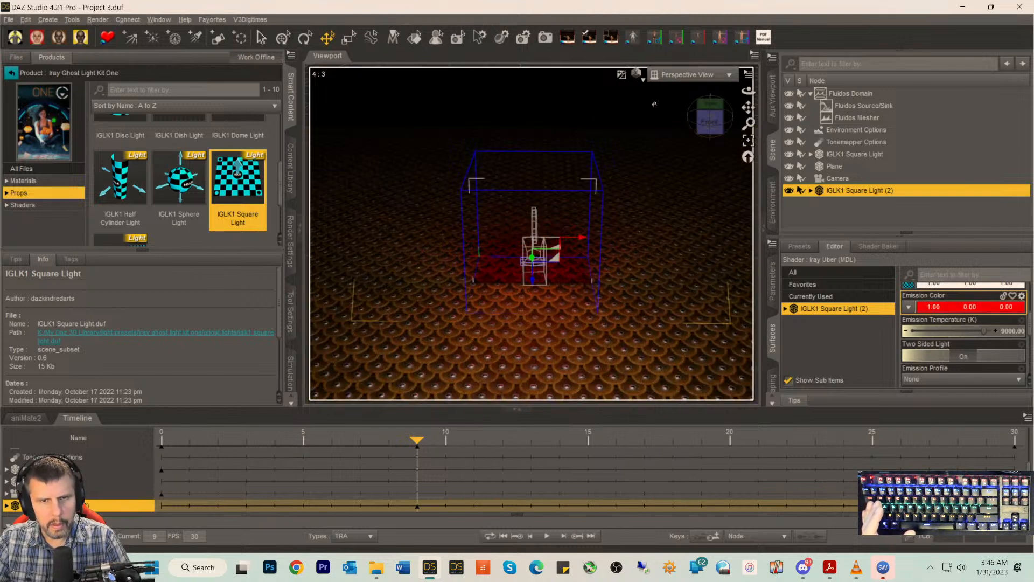
- Hide the first IGLK1 Square Light and look at the scene through the Camera
{"action": "mouse_move", "coordinate": [709, 117]}
{"action": "left_mouse_down"}
{"action": "mouse_move", "coordinate": [700, 115]}
{"action": "mouse_move", "coordinate": [710, 108]}
{"action": "mouse_move", "coordinate": [706, 120]}
{"action": "left_mouse_up"}
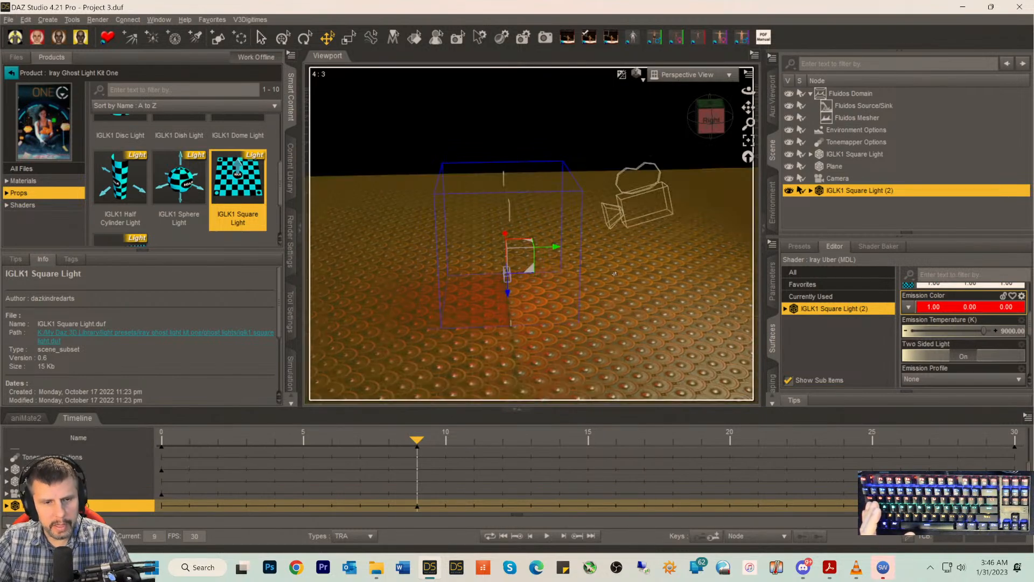
{"action": "mouse_move", "coordinate": [711, 121]}
{"action": "left_mouse_down"}
{"action": "mouse_move", "coordinate": [686, 116]}
{"action": "mouse_move", "coordinate": [682, 128]}
{"action": "mouse_move", "coordinate": [691, 116]}
{"action": "left_mouse_up"}
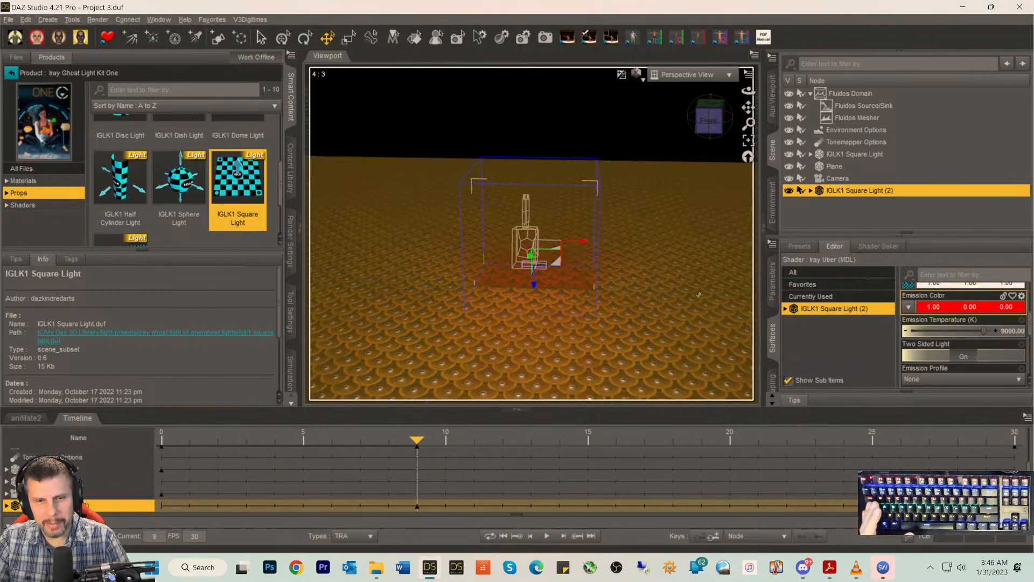
{"action": "left_click", "coordinate": [838, 154]}
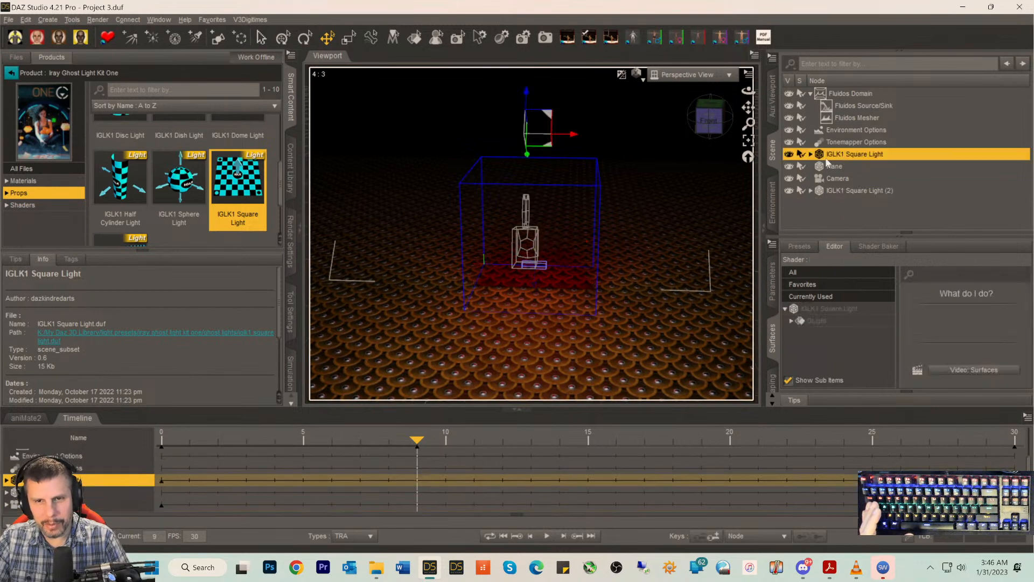
{"action": "left_click", "coordinate": [788, 154]}
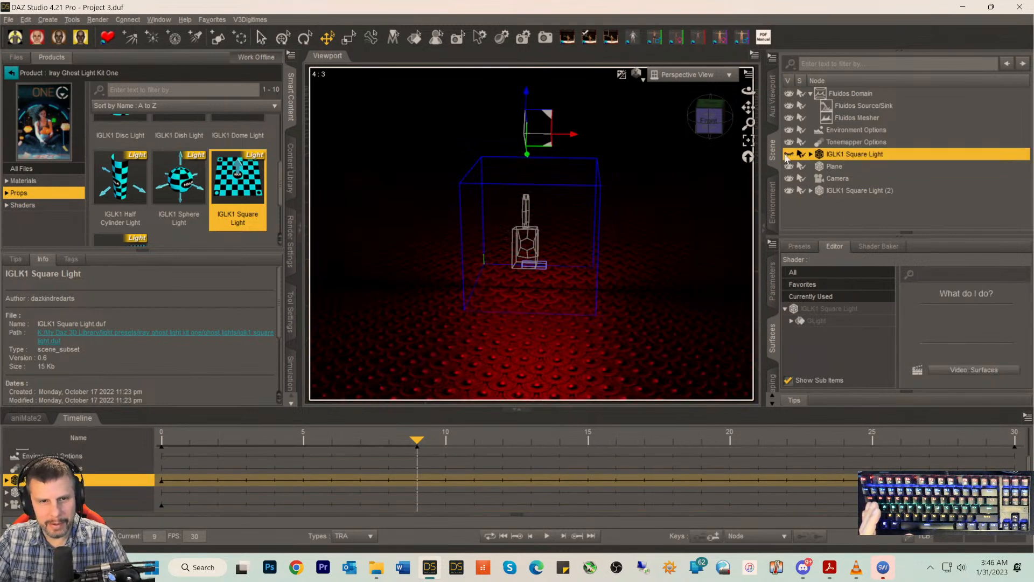
{"action": "mouse_move", "coordinate": [709, 120]}
{"action": "left_mouse_down"}
{"action": "mouse_move", "coordinate": [746, 115]}
{"action": "mouse_move", "coordinate": [702, 114]}
{"action": "left_mouse_up"}
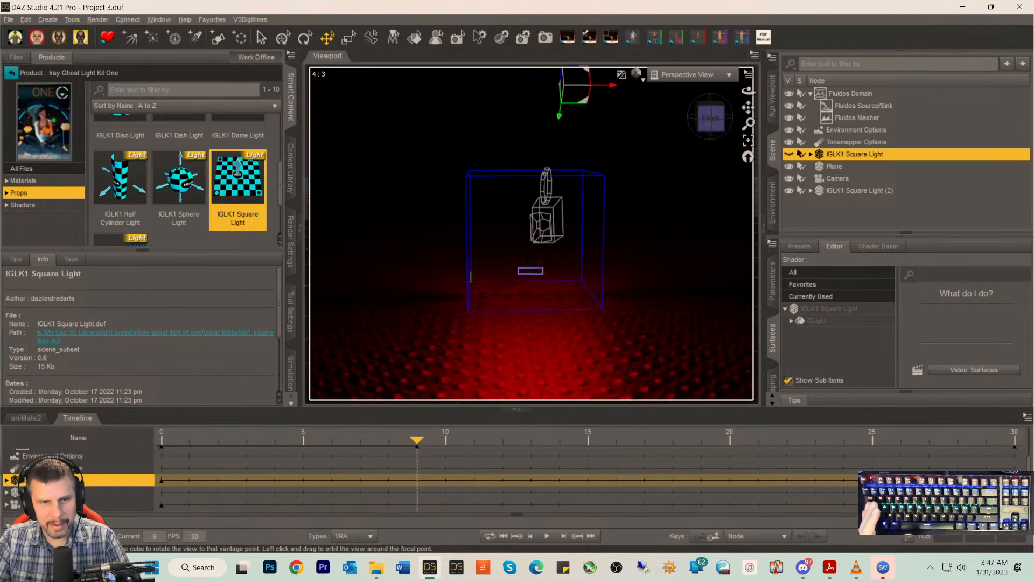
{"action": "left_click", "coordinate": [692, 83]}
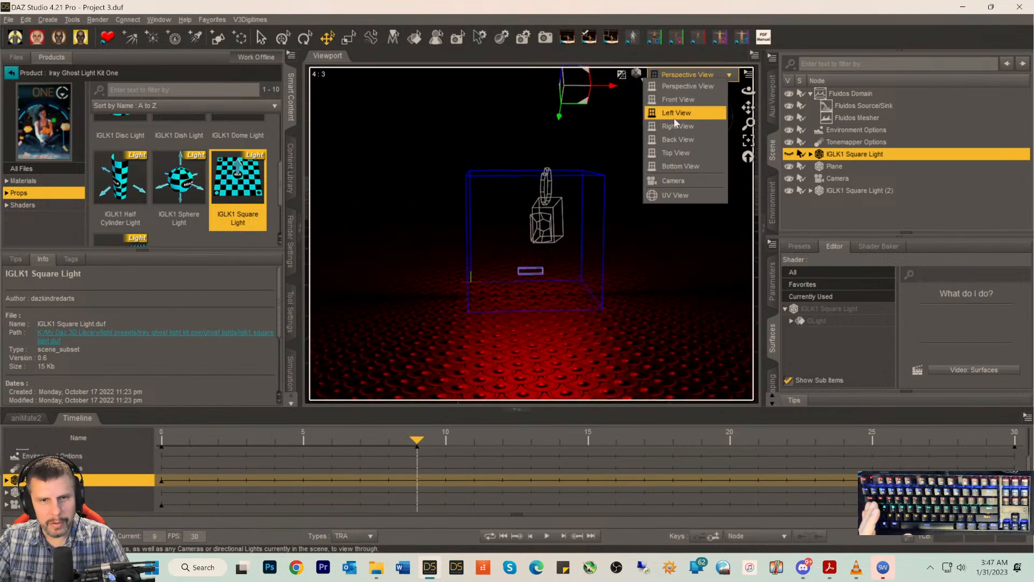
{"action": "left_click", "coordinate": [680, 182]}
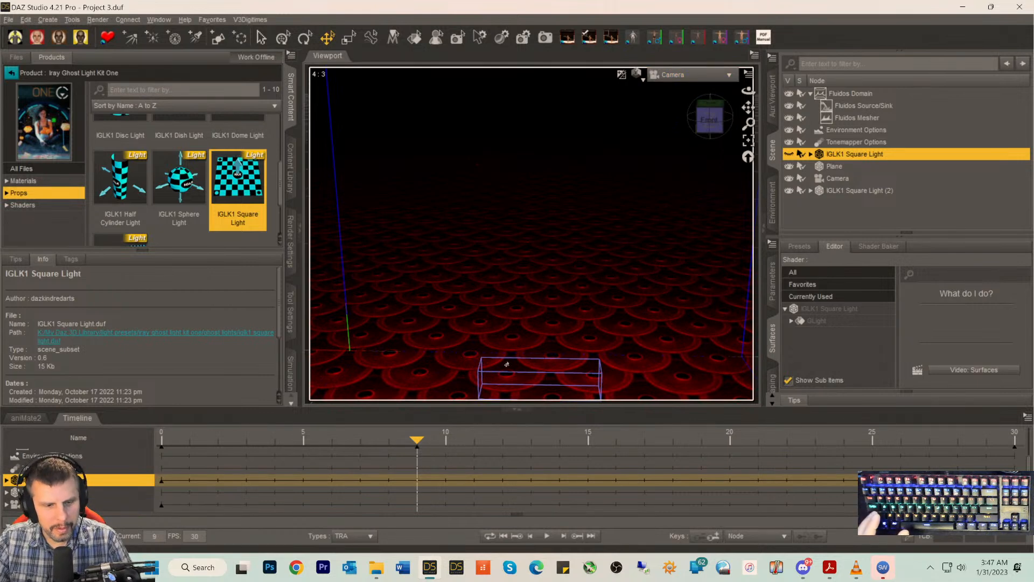
- Undo the recent changes to the second square light, back past its Two Sided Light setting
{"action": "left_click", "coordinate": [417, 448]}
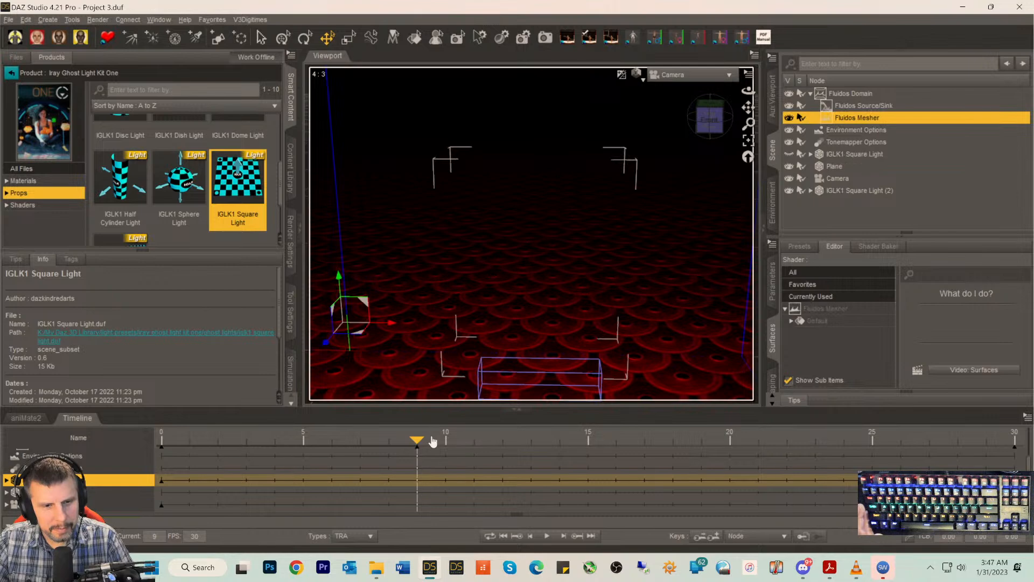
{"action": "left_click", "coordinate": [25, 19]}
{"action": "left_click", "coordinate": [38, 35]}
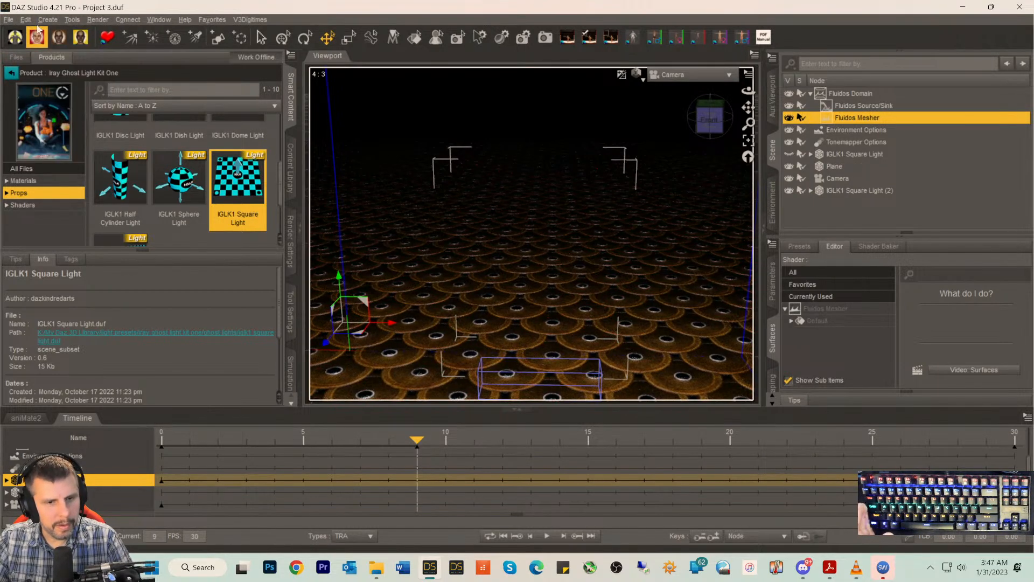
{"action": "left_click", "coordinate": [25, 20]}
{"action": "left_click", "coordinate": [38, 34]}
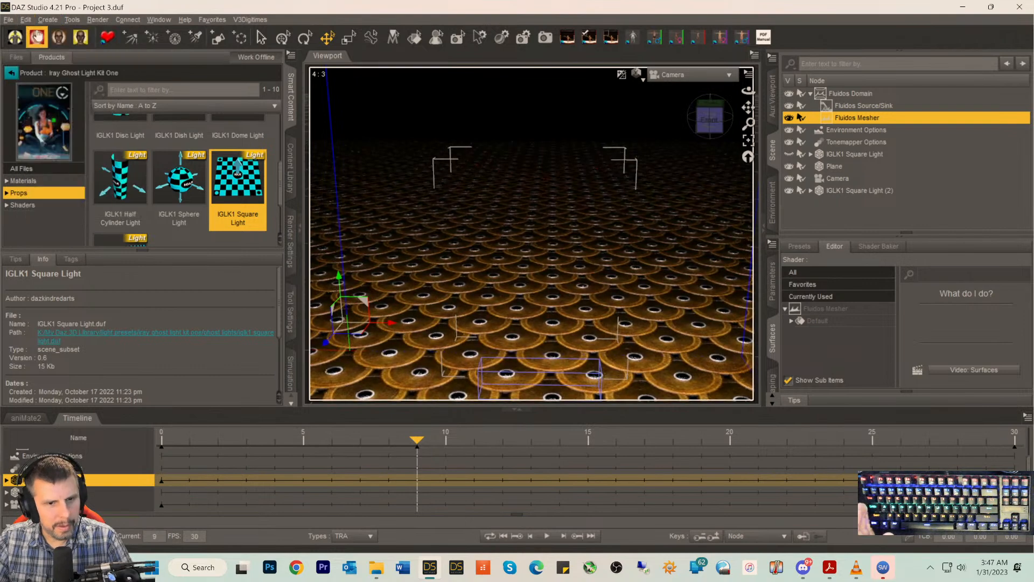
{"action": "left_click", "coordinate": [27, 19]}
{"action": "left_click", "coordinate": [38, 34]}
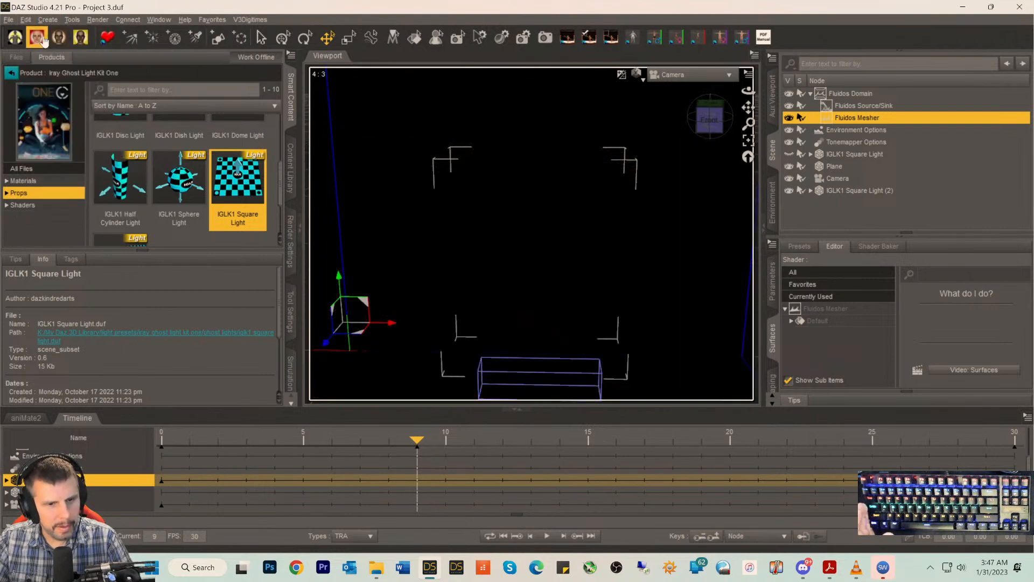
{"action": "left_click", "coordinate": [43, 20]}
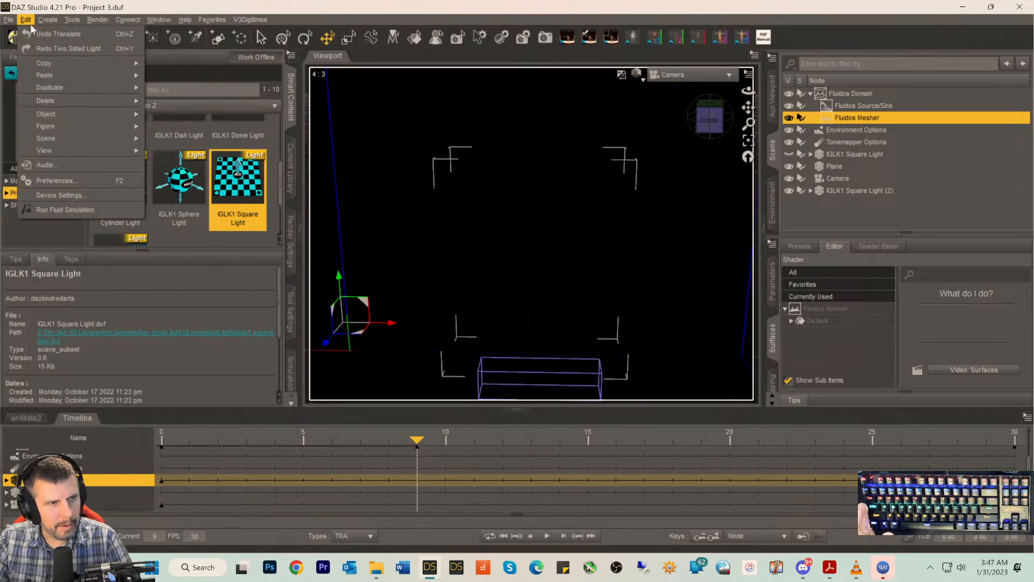
{"action": "left_click", "coordinate": [38, 34]}
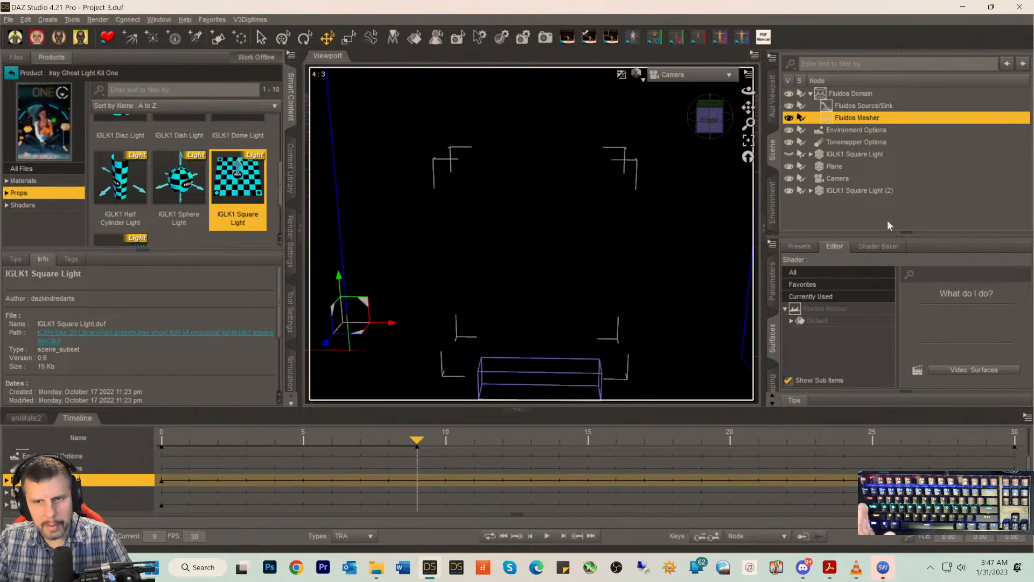
- Delete the second square light and add a fresh IGLK1 Square Light with the timeline at frame 0
{"action": "left_click", "coordinate": [849, 191]}
{"action": "key", "text": "Delete"}
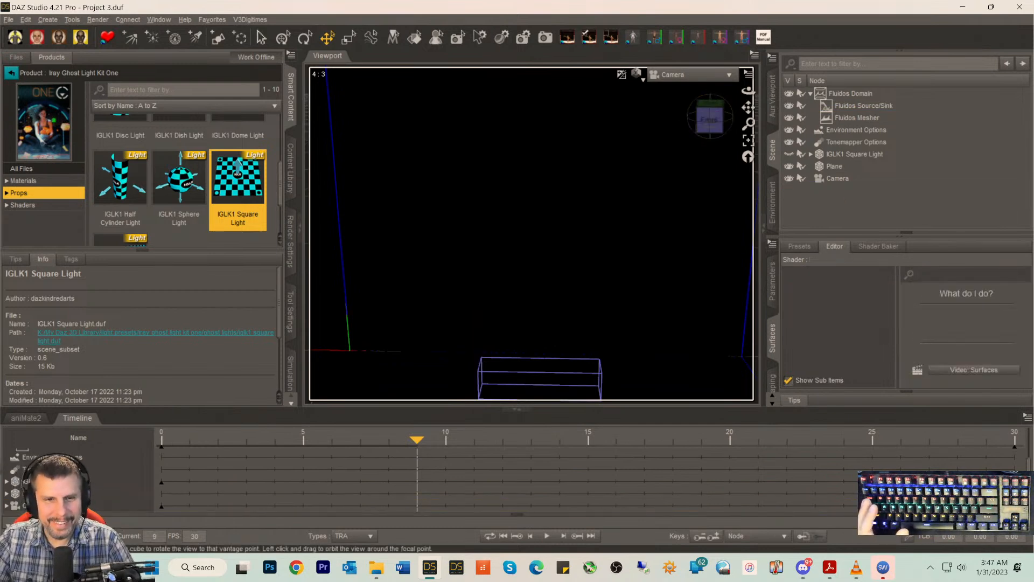
{"action": "left_click_drag", "start_coordinate": [418, 439], "coordinate": [146, 437]}
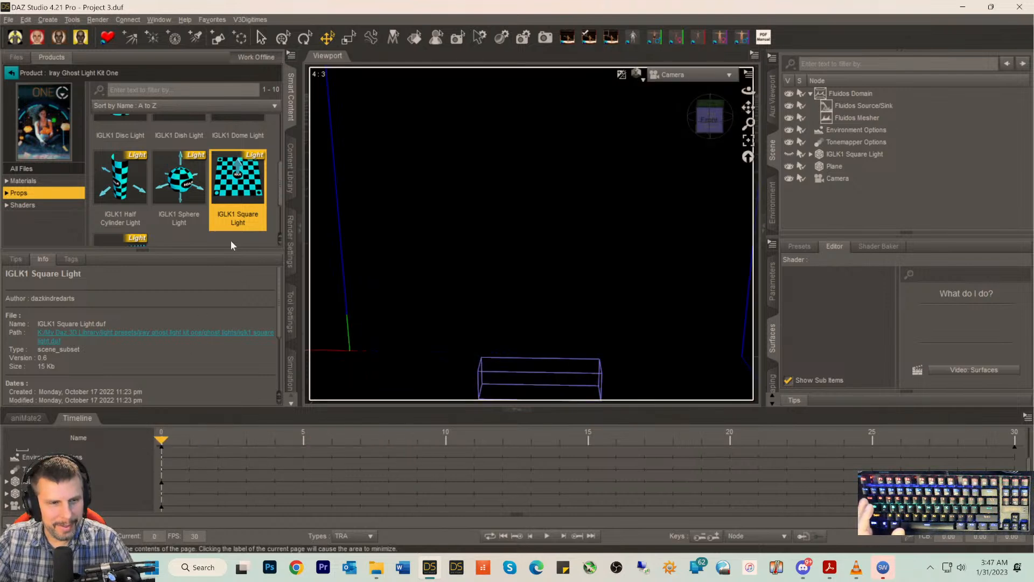
{"action": "double_click", "coordinate": [240, 190]}
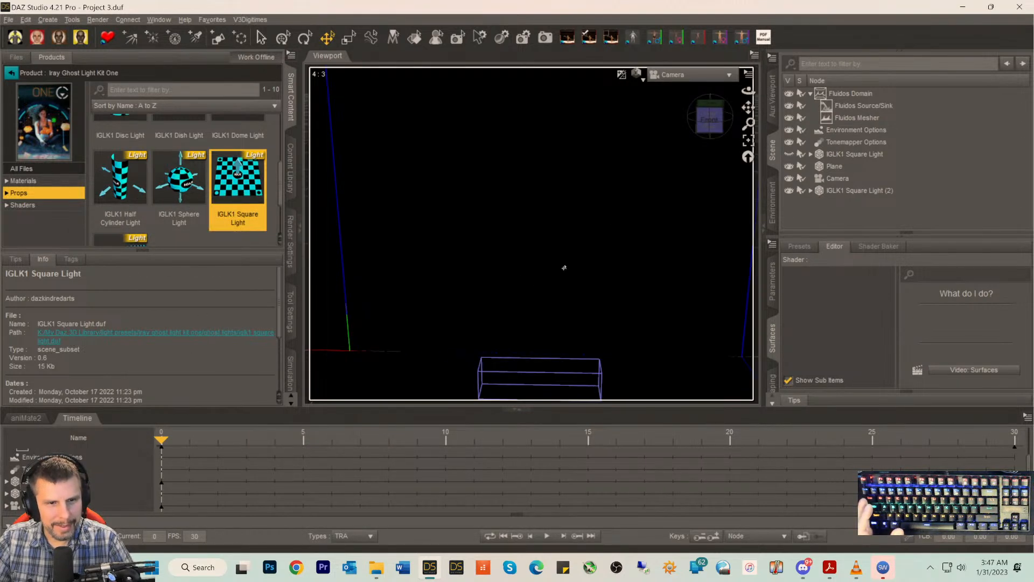
- In Perspective View, raise the new square light along the Y axis to the upper half of the Fluidos domain
{"action": "left_click", "coordinate": [677, 75]}
{"action": "left_click", "coordinate": [674, 87]}
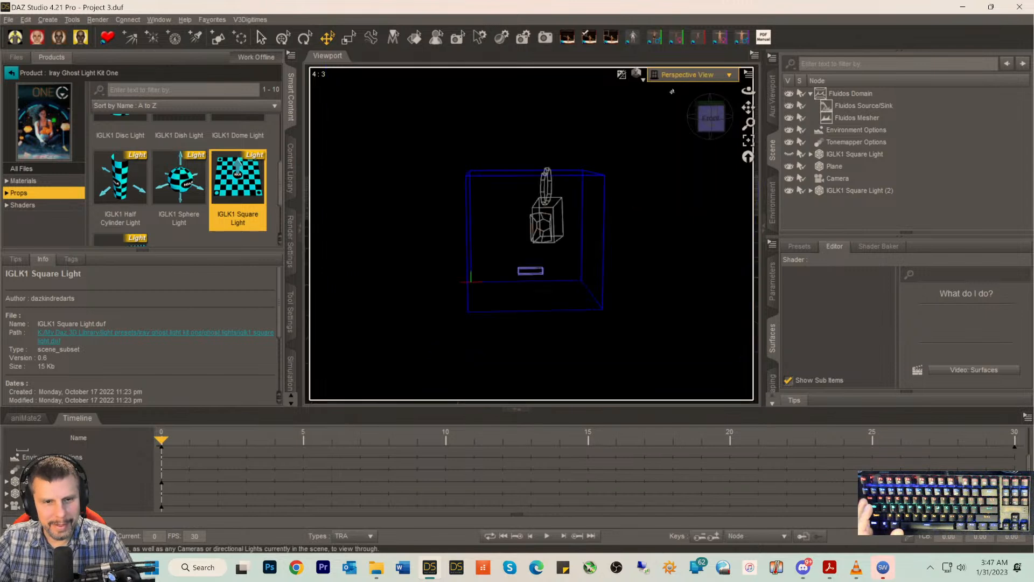
{"action": "left_click", "coordinate": [828, 191]}
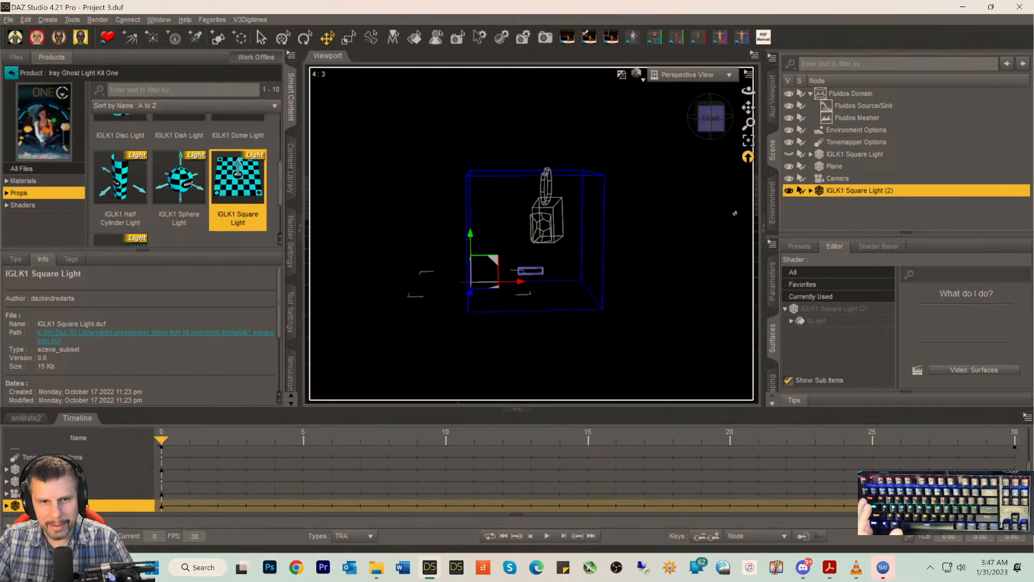
{"action": "left_click_drag", "start_coordinate": [471, 235], "coordinate": [479, 170]}
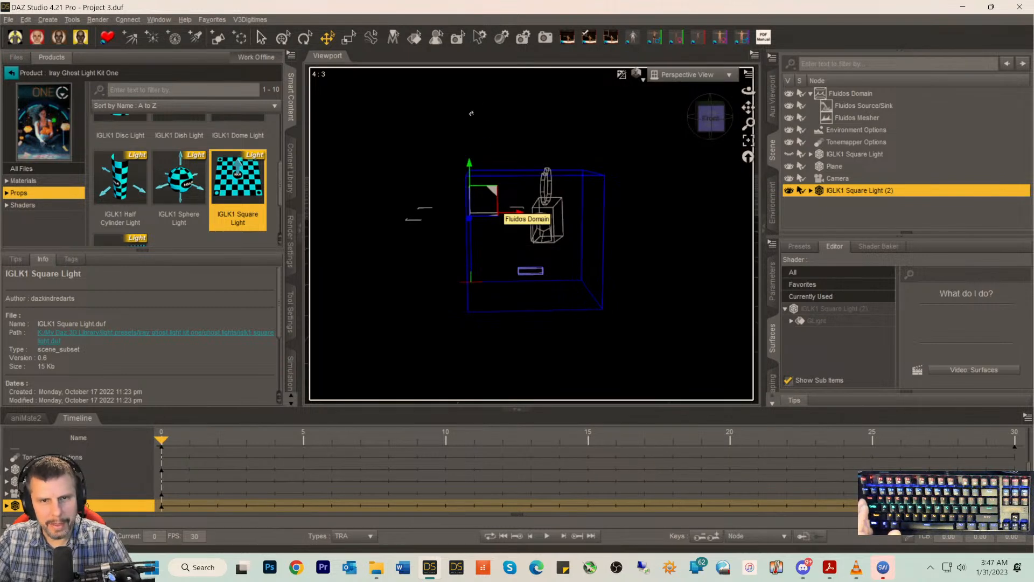
- Rotate the new square light about its X axis so that it stands upright
{"action": "left_click", "coordinate": [305, 37]}
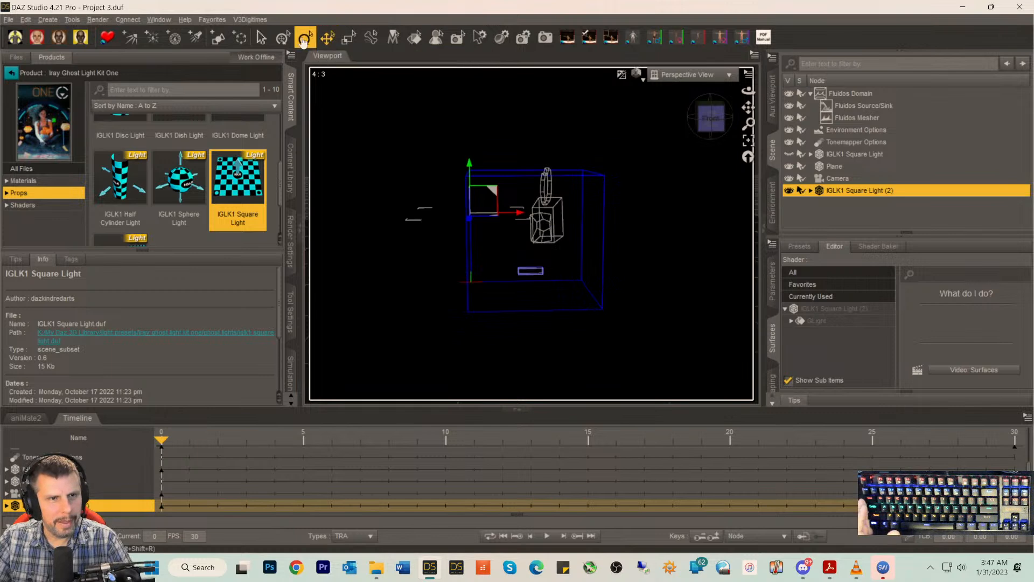
{"action": "left_click_drag", "start_coordinate": [487, 179], "coordinate": [497, 224]}
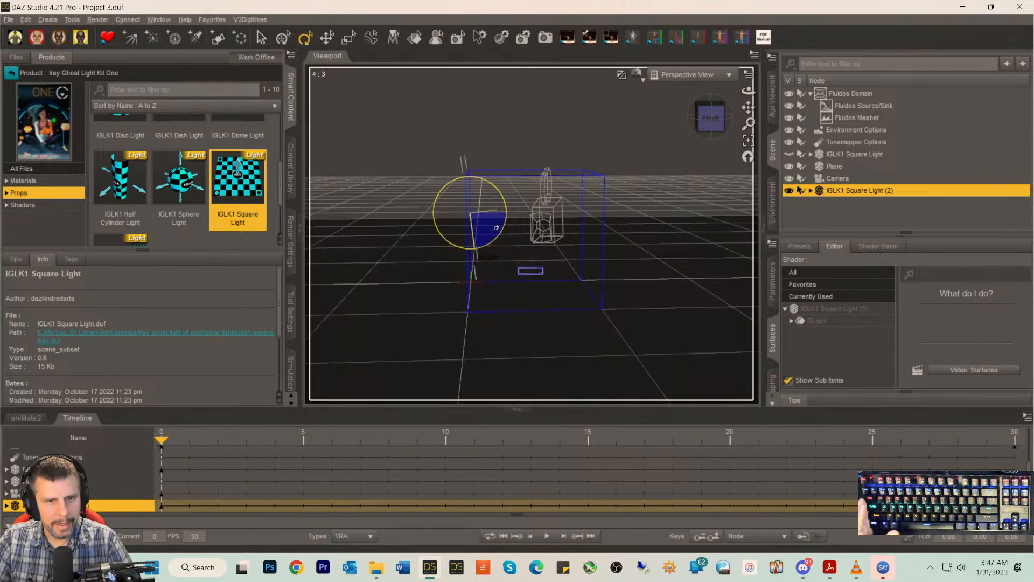
{"action": "left_click_drag", "start_coordinate": [501, 180], "coordinate": [501, 182]}
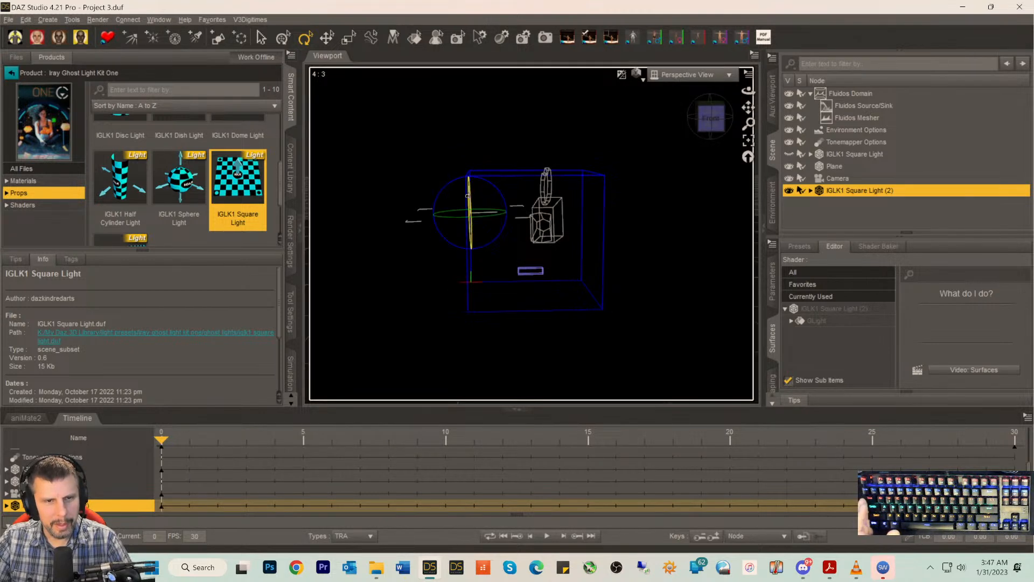
{"action": "left_click_drag", "start_coordinate": [467, 210], "coordinate": [466, 227]}
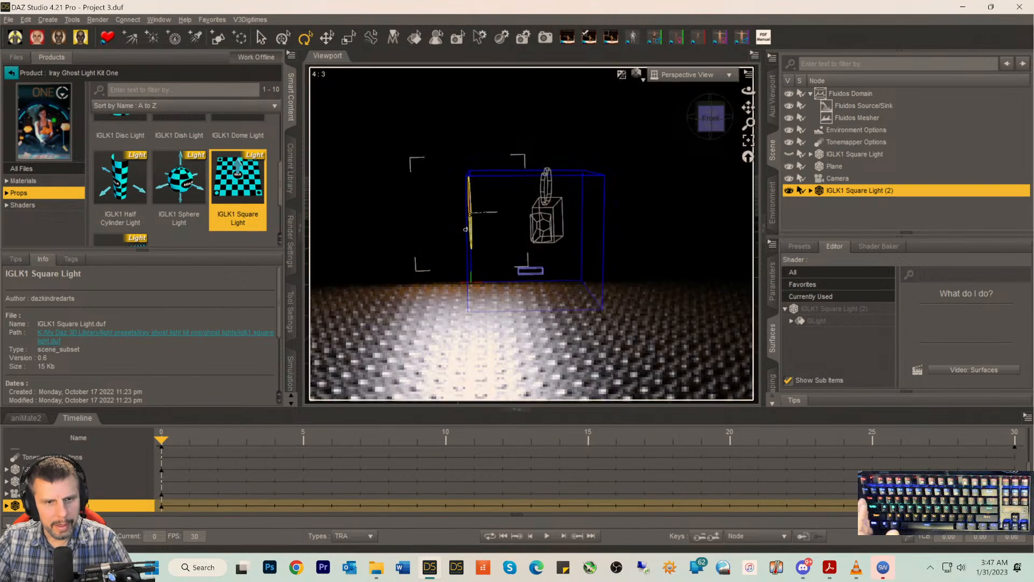
- Move the new square light sideways along X and forward along its depth axis to the middle of the Fluidos domain, above the source
{"action": "left_click", "coordinate": [327, 38]}
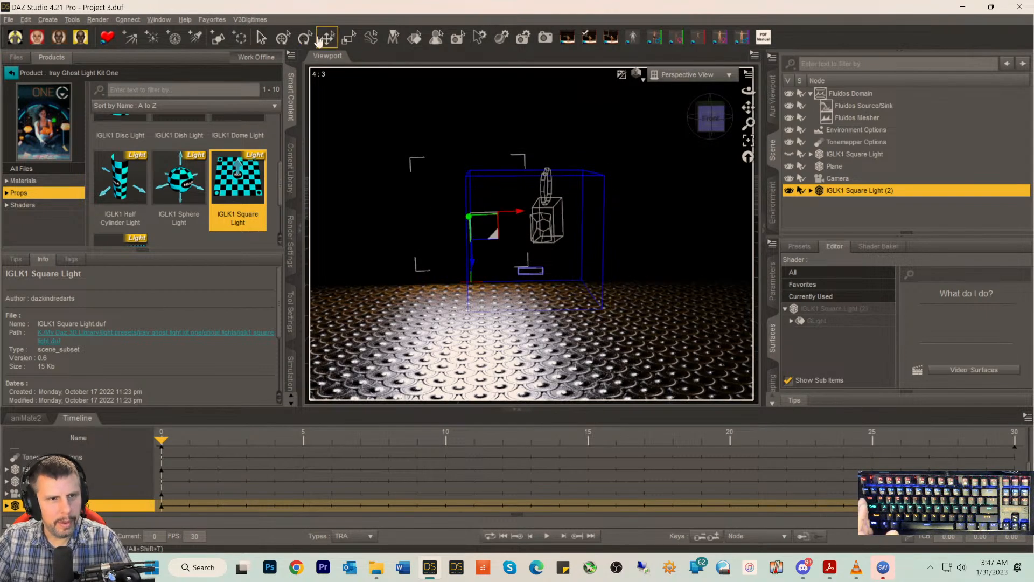
{"action": "left_click_drag", "start_coordinate": [518, 214], "coordinate": [579, 215]}
{"action": "mouse_move", "coordinate": [710, 117]}
{"action": "left_mouse_down"}
{"action": "mouse_move", "coordinate": [719, 122]}
{"action": "mouse_move", "coordinate": [693, 118]}
{"action": "left_mouse_up"}
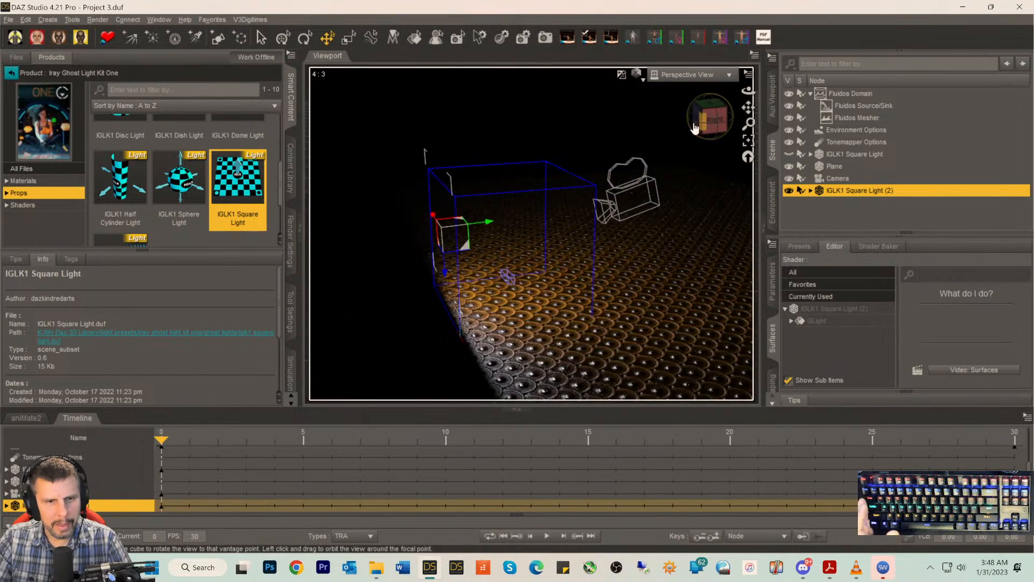
{"action": "left_click_drag", "start_coordinate": [489, 222], "coordinate": [555, 214]}
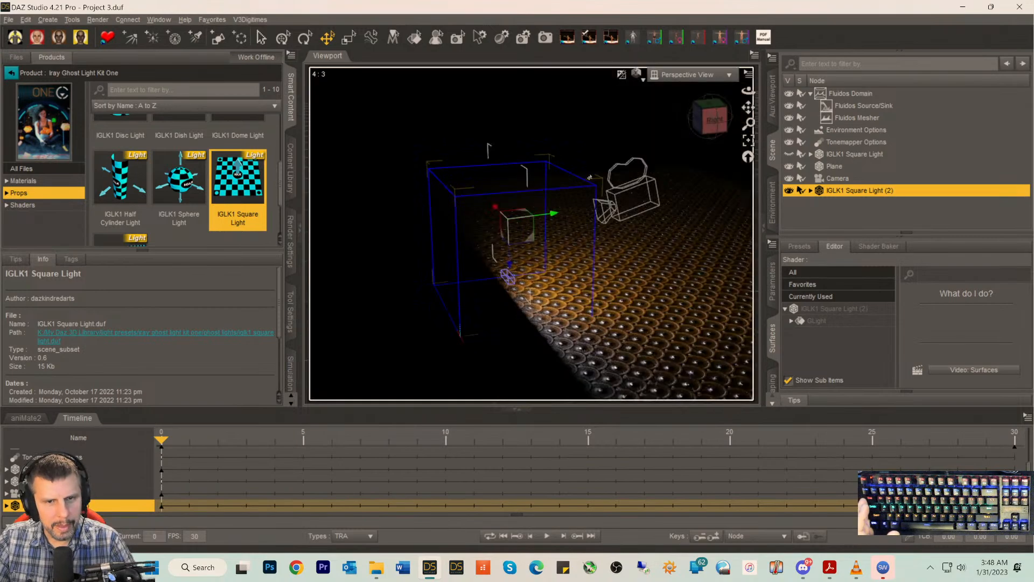
{"action": "left_click_drag", "start_coordinate": [712, 118], "coordinate": [707, 120]}
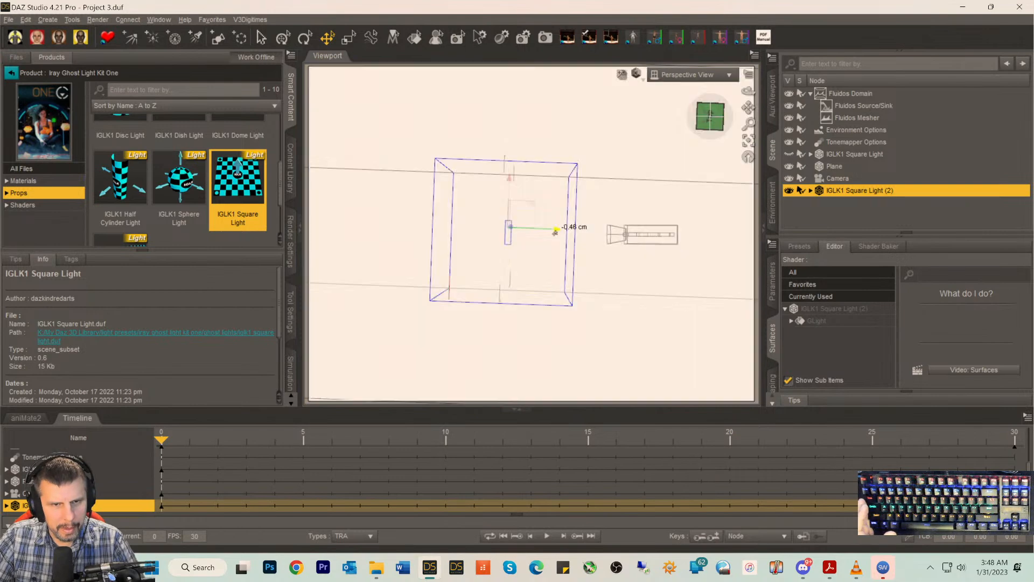
{"action": "left_click_drag", "start_coordinate": [556, 232], "coordinate": [555, 233]}
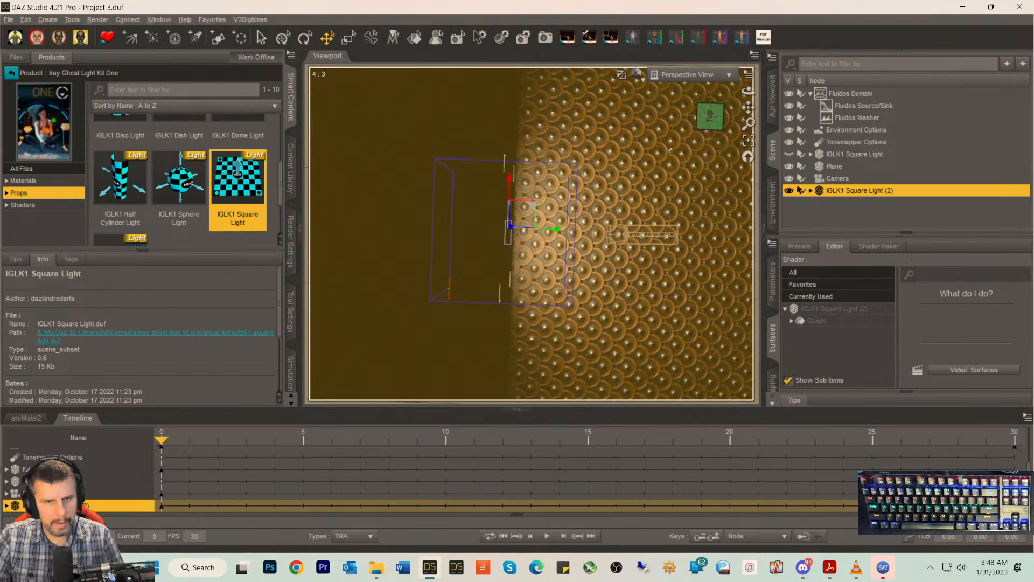
- Turn on Two Sided Light for the emission surface of IGLK1 Square Light (2)
{"action": "left_click_drag", "start_coordinate": [706, 120], "coordinate": [710, 107]}
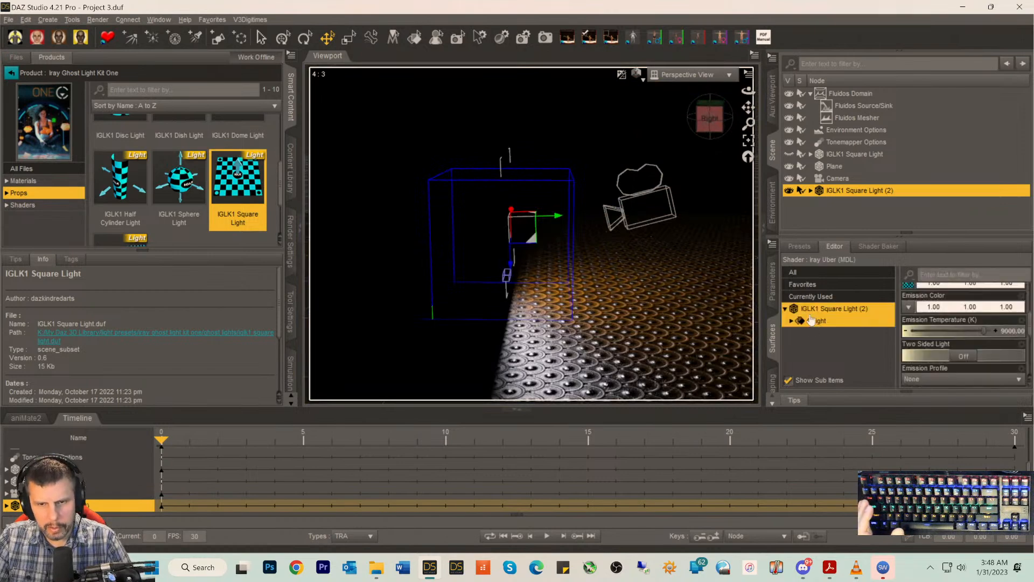
{"action": "left_click", "coordinate": [964, 356]}
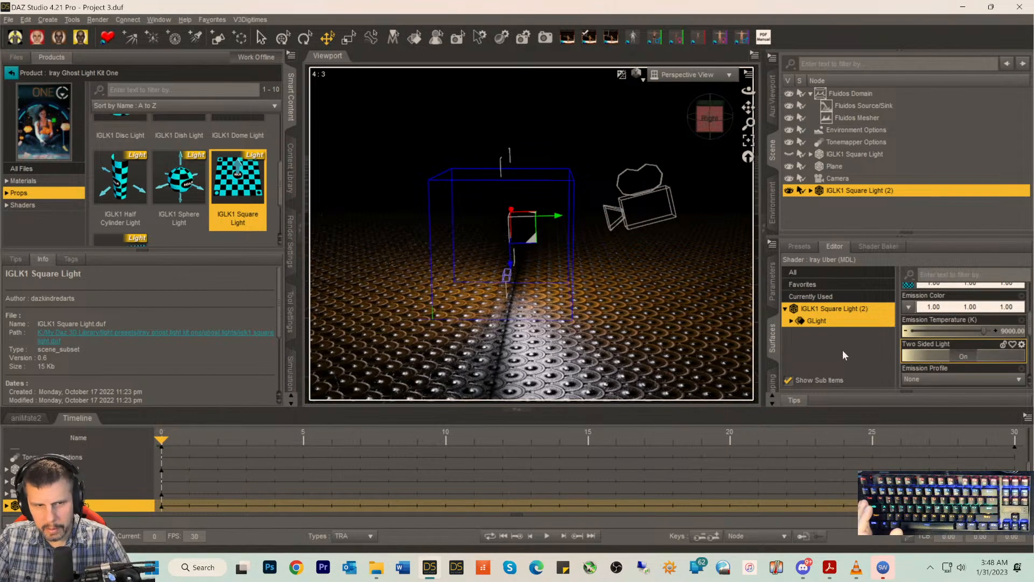
- In the front view, scale the new square light down along its X axis to a narrow strip above the fire source
{"action": "left_click", "coordinate": [707, 127]}
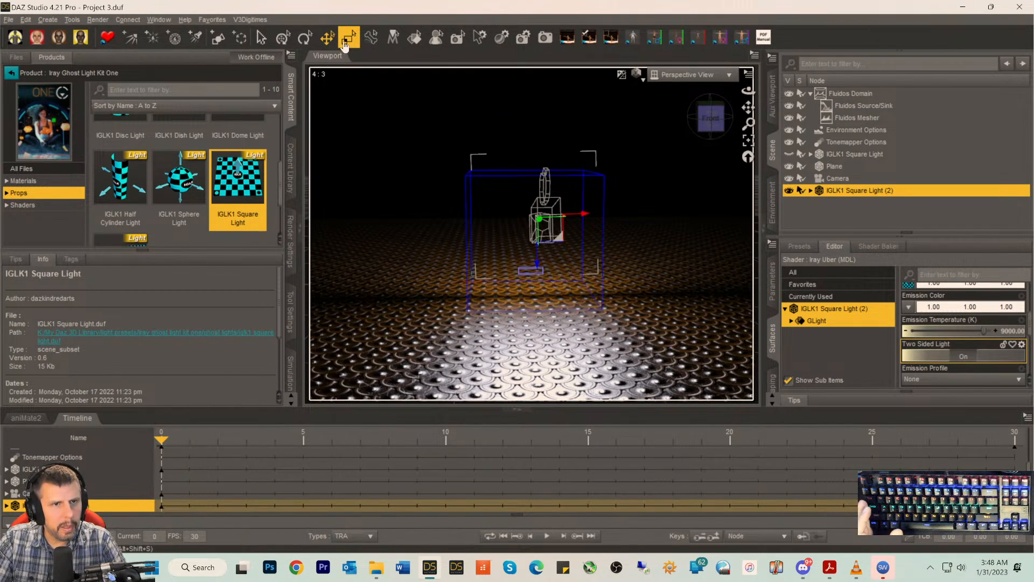
{"action": "left_click", "coordinate": [348, 39]}
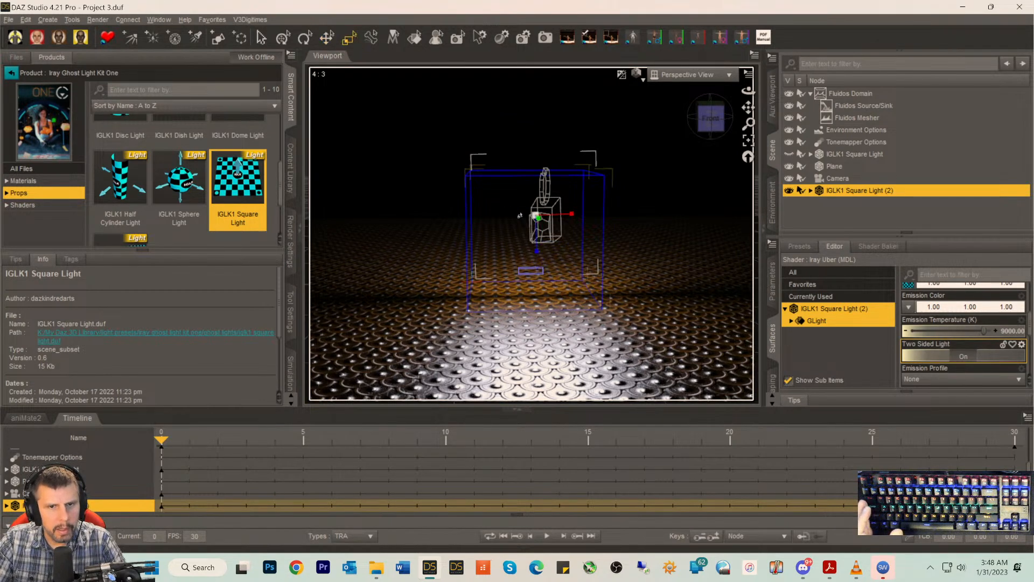
{"action": "left_click_drag", "start_coordinate": [570, 216], "coordinate": [550, 219]}
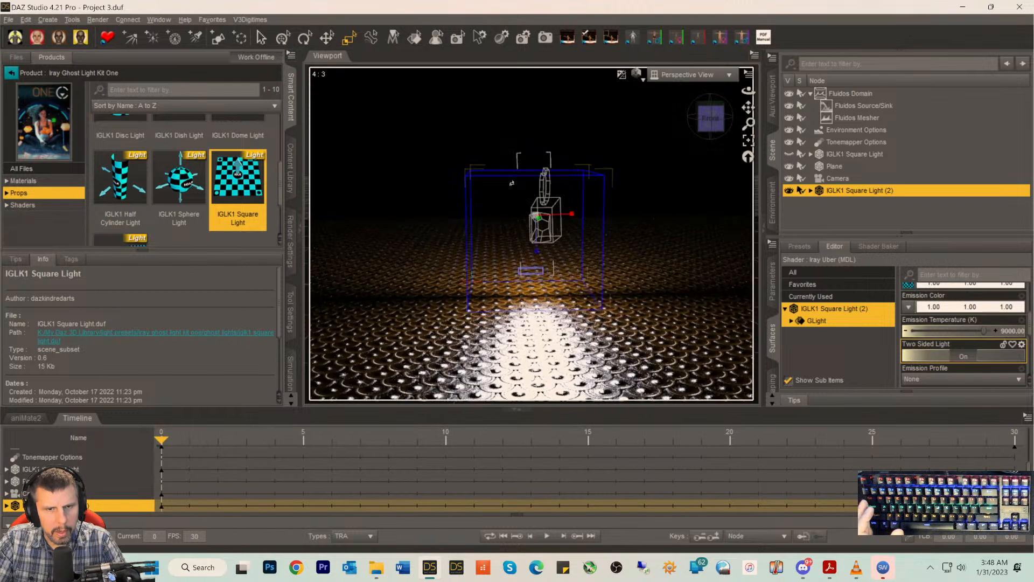
- Shift the IGLK1 Square Light (2) slightly along X so it lines up with the small fluid source box
{"action": "left_click", "coordinate": [327, 39]}
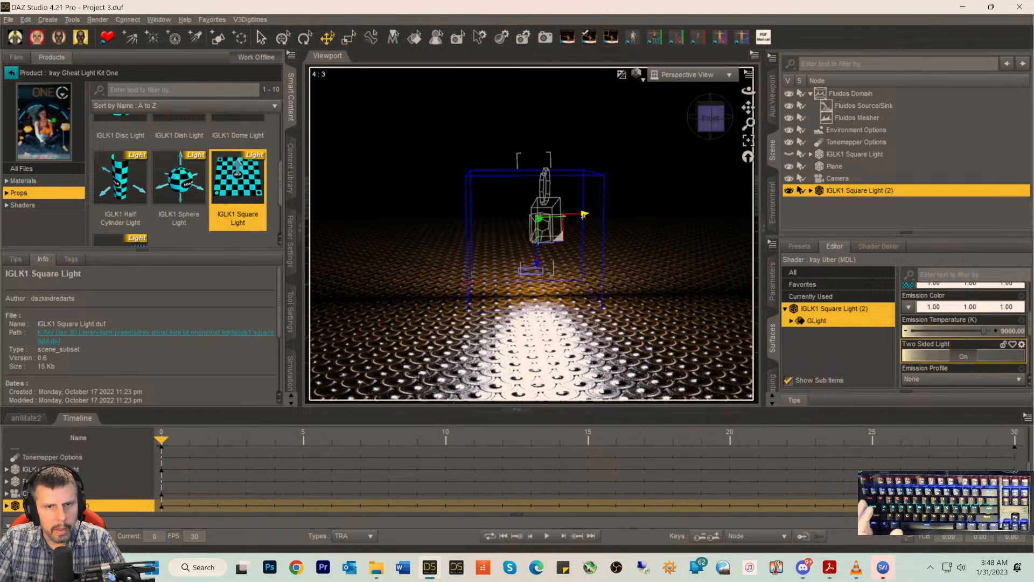
{"action": "left_click_drag", "start_coordinate": [583, 215], "coordinate": [576, 215]}
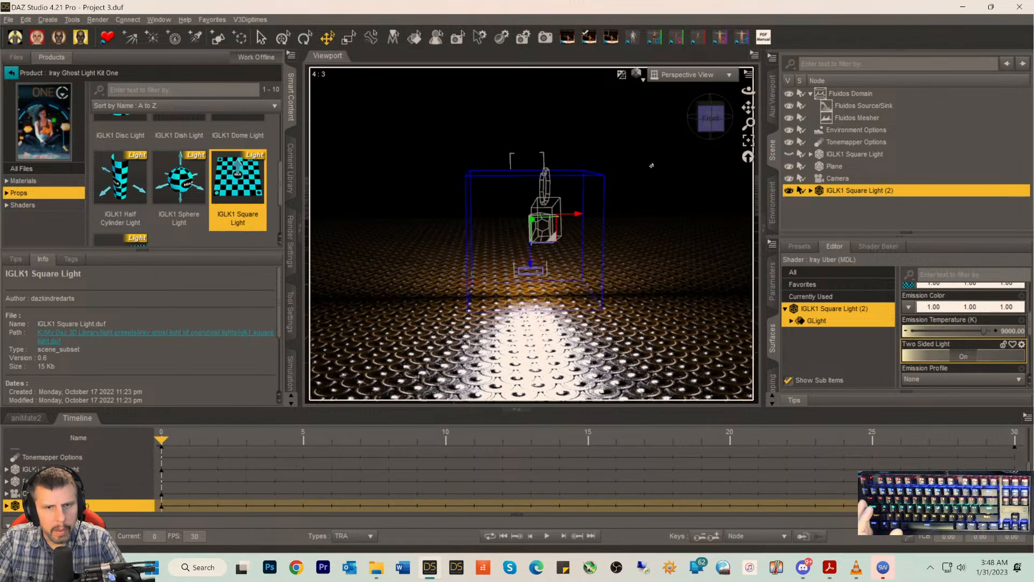
{"action": "left_click_drag", "start_coordinate": [708, 125], "coordinate": [703, 116]}
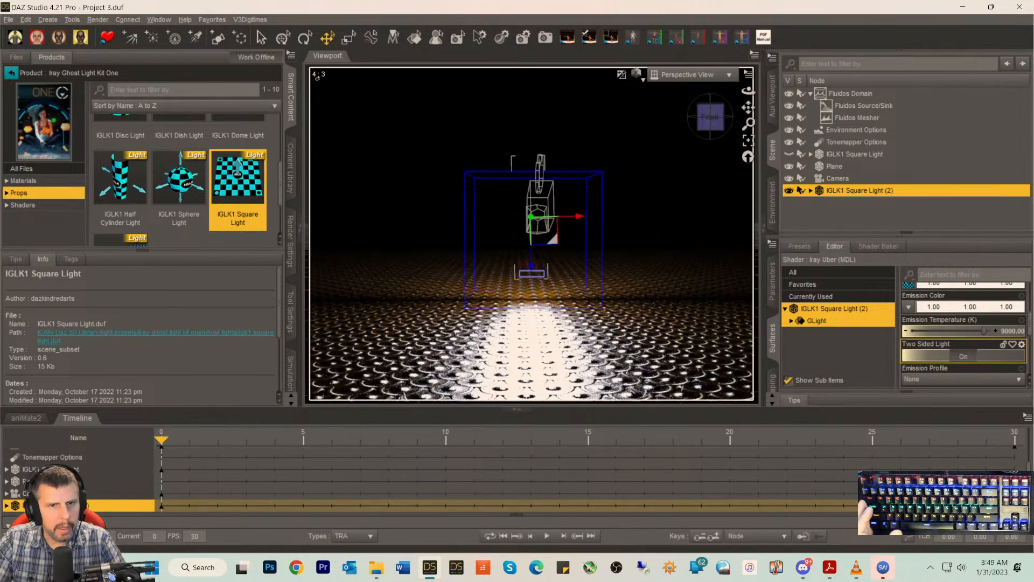
- Shrink the square light along its Z axis and move it slightly along Z toward the fluid source box
{"action": "left_click", "coordinate": [349, 37]}
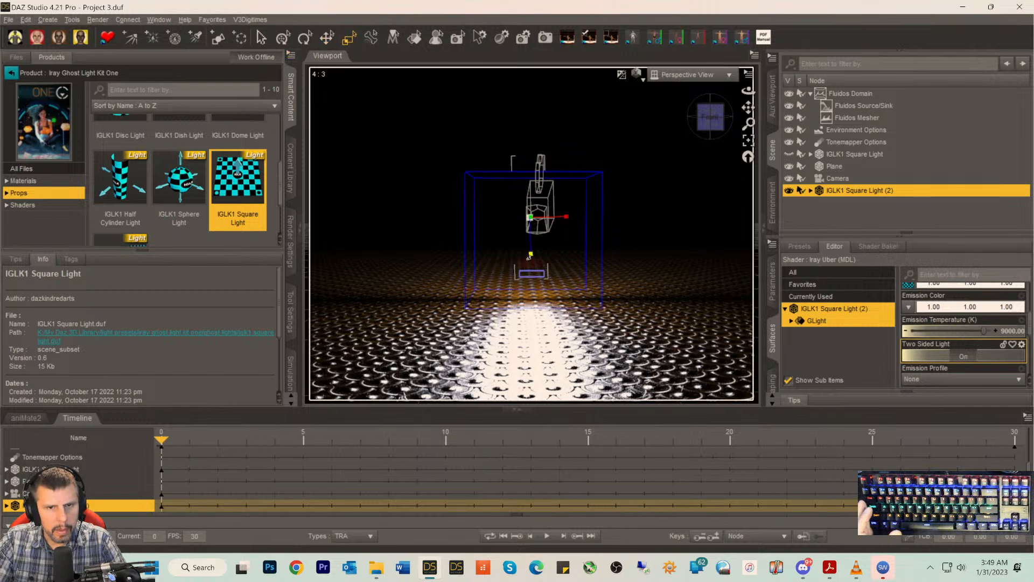
{"action": "left_click_drag", "start_coordinate": [528, 257], "coordinate": [528, 251]}
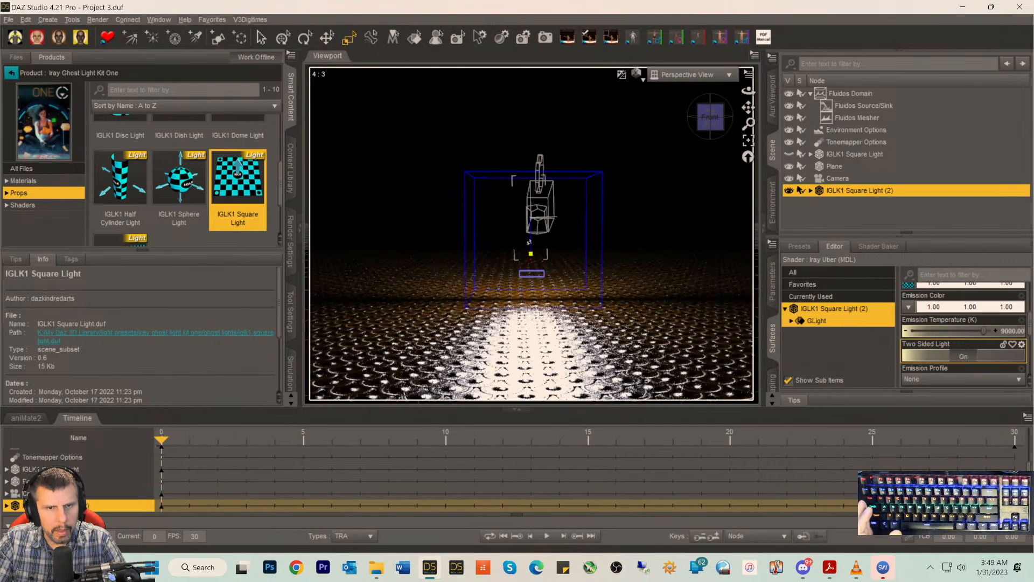
{"action": "left_click", "coordinate": [393, 37]}
{"action": "left_click", "coordinate": [327, 37]}
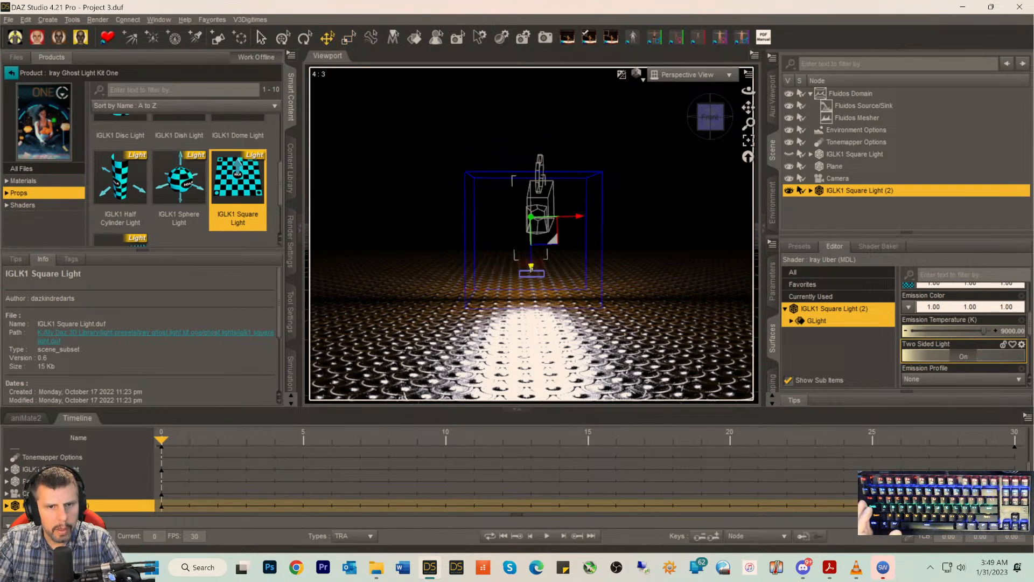
{"action": "left_click_drag", "start_coordinate": [530, 267], "coordinate": [530, 273]}
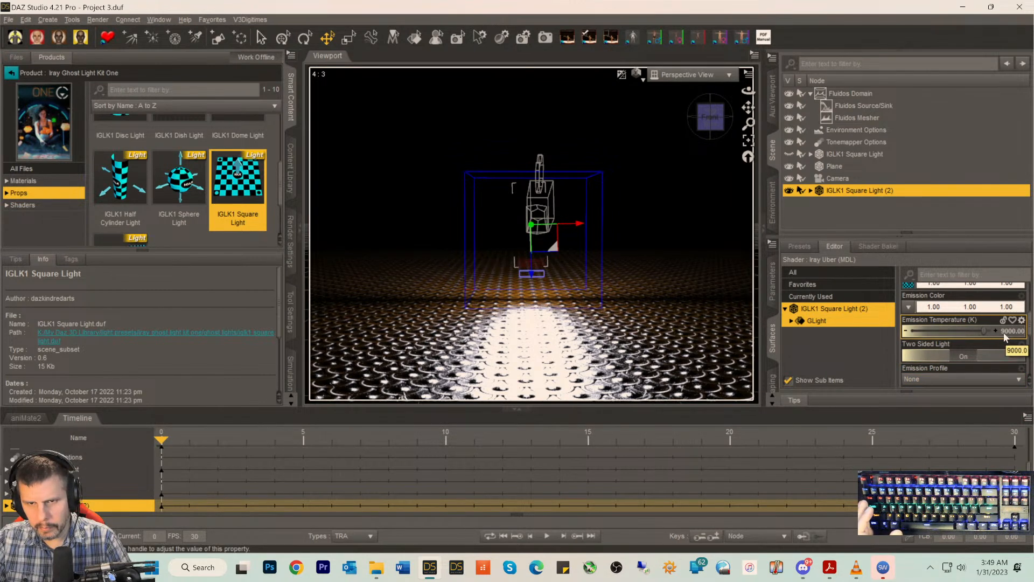
{"action": "scroll", "coordinate": [1003, 338], "scroll_direction": "down", "scroll_amount": 3}
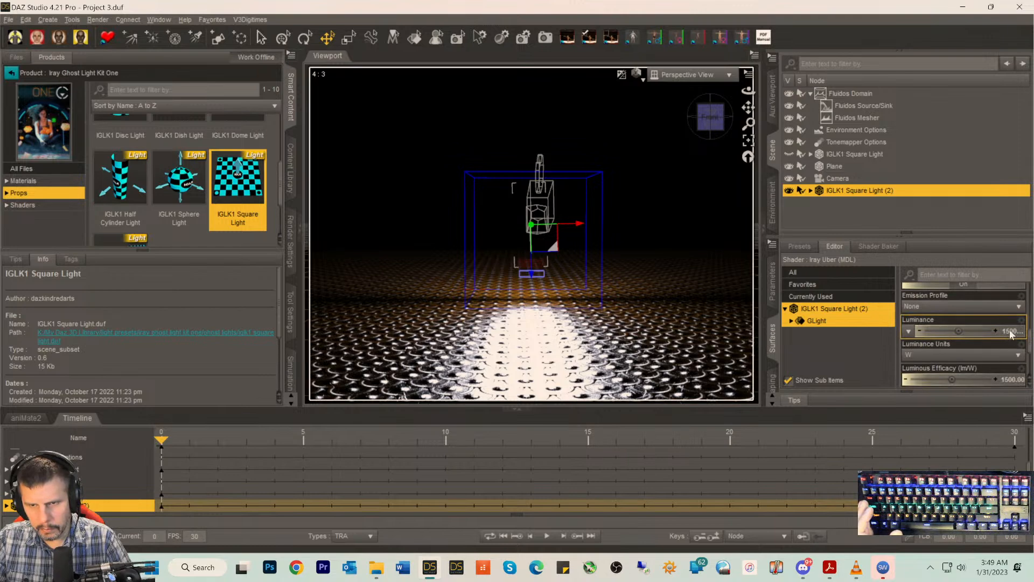
{"action": "left_click", "coordinate": [1005, 333]}
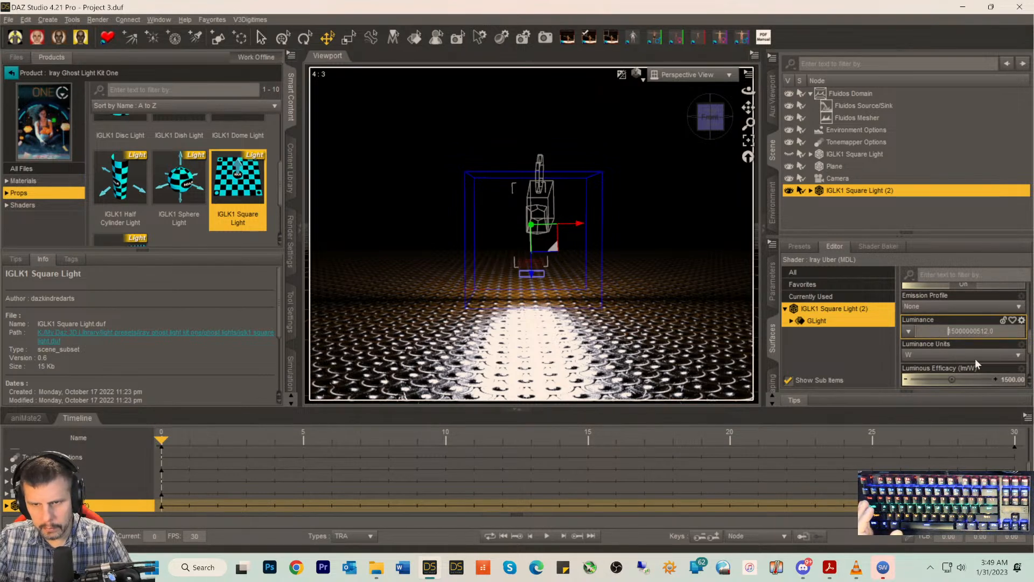
{"action": "type", "text": "5000"}
{"action": "key", "text": "Return"}
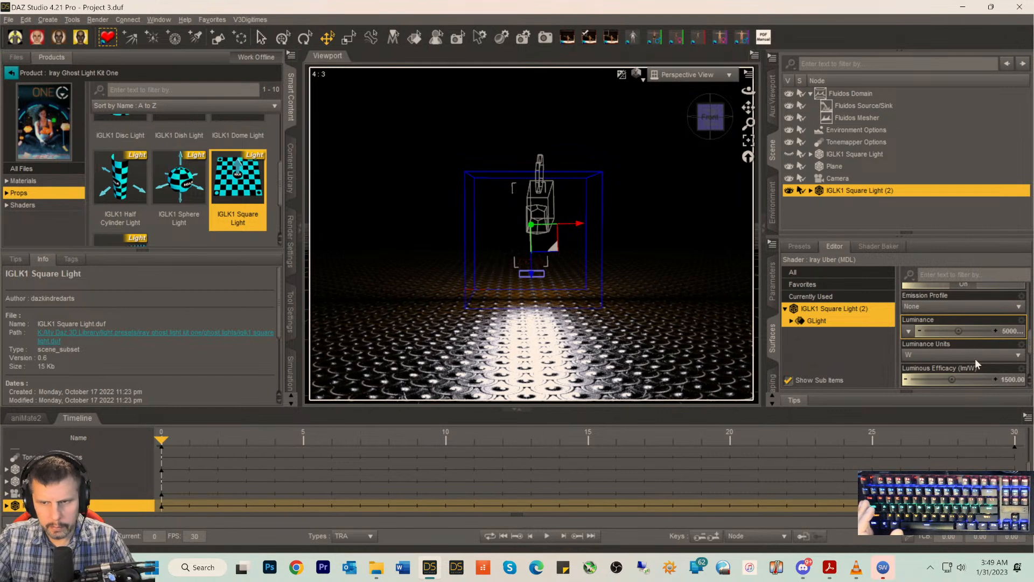
{"action": "left_click", "coordinate": [1004, 331]}
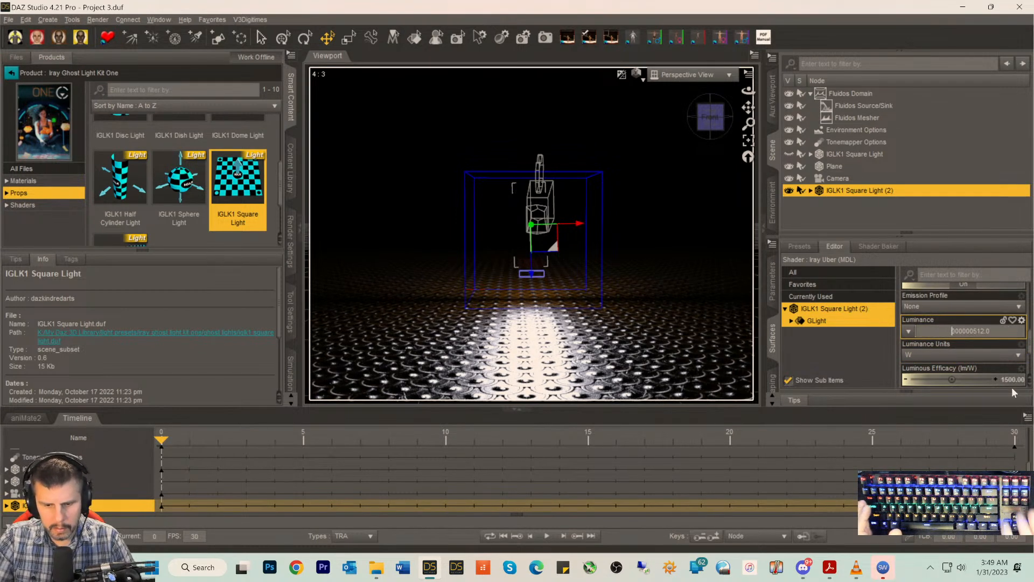
{"action": "type", "text": "1000"}
{"action": "key", "text": "Return"}
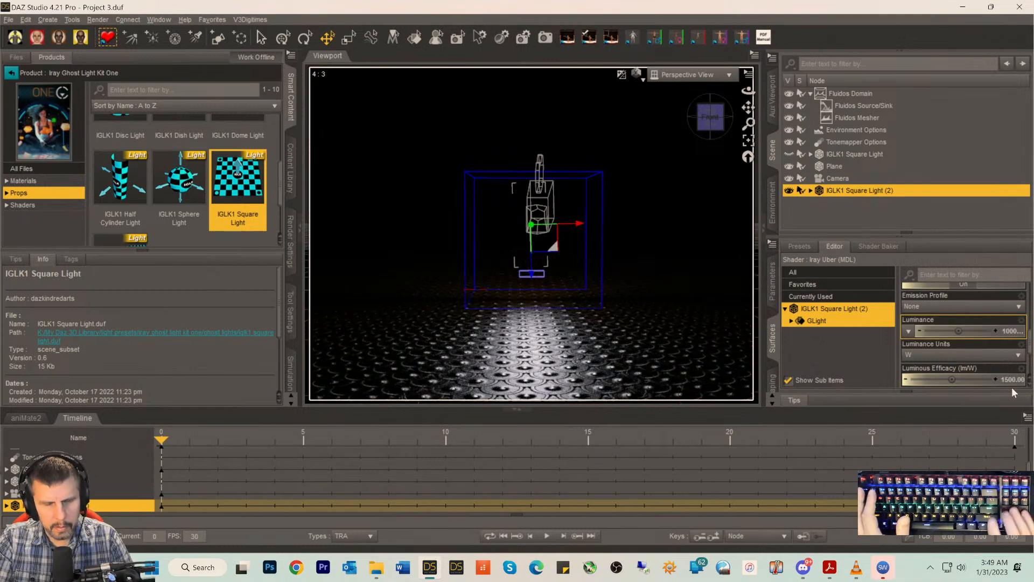
{"action": "scroll", "coordinate": [1011, 386], "scroll_direction": "up", "scroll_amount": 1}
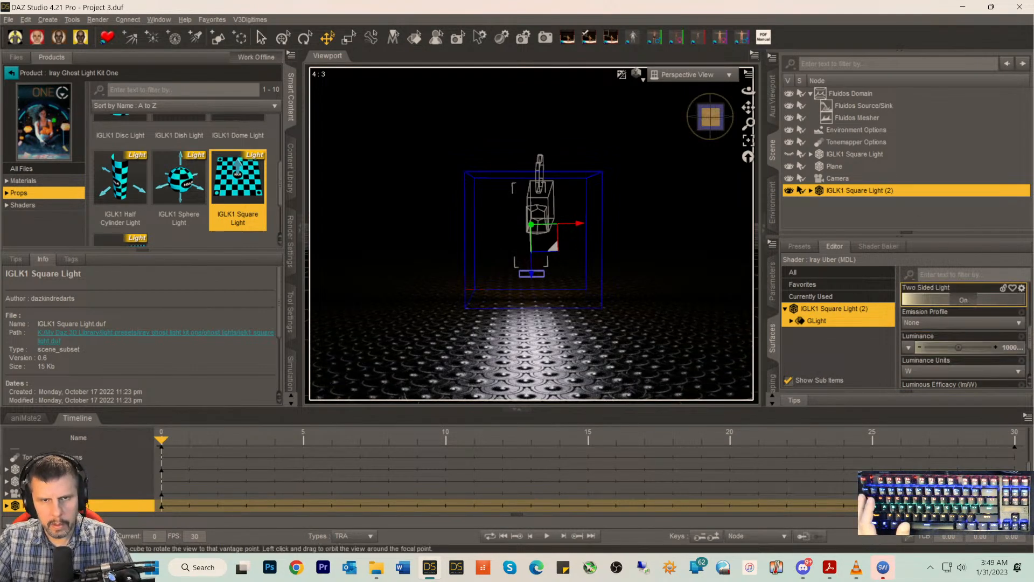
- Move the square light slightly along Y, away from the camera, while viewing the domain from its right side
{"action": "left_click", "coordinate": [688, 125]}
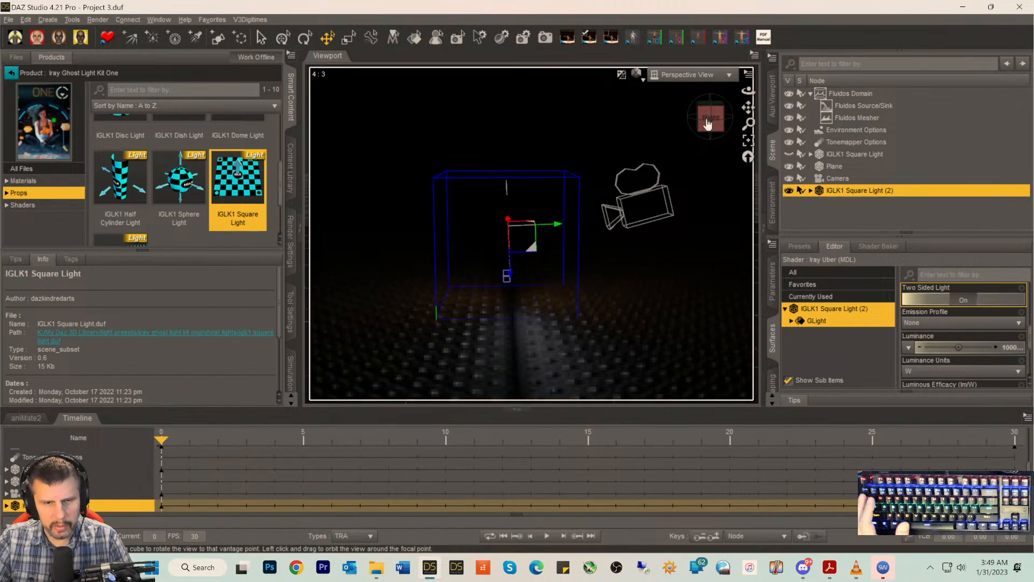
{"action": "left_click_drag", "start_coordinate": [706, 123], "coordinate": [707, 167]}
{"action": "left_click_drag", "start_coordinate": [708, 131], "coordinate": [701, 92]}
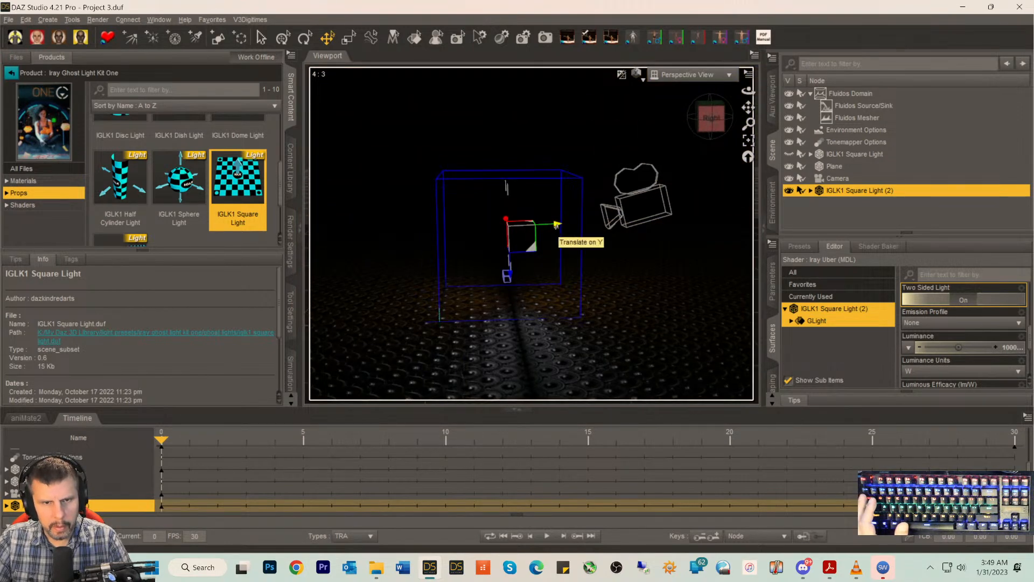
{"action": "left_click_drag", "start_coordinate": [556, 226], "coordinate": [552, 226]}
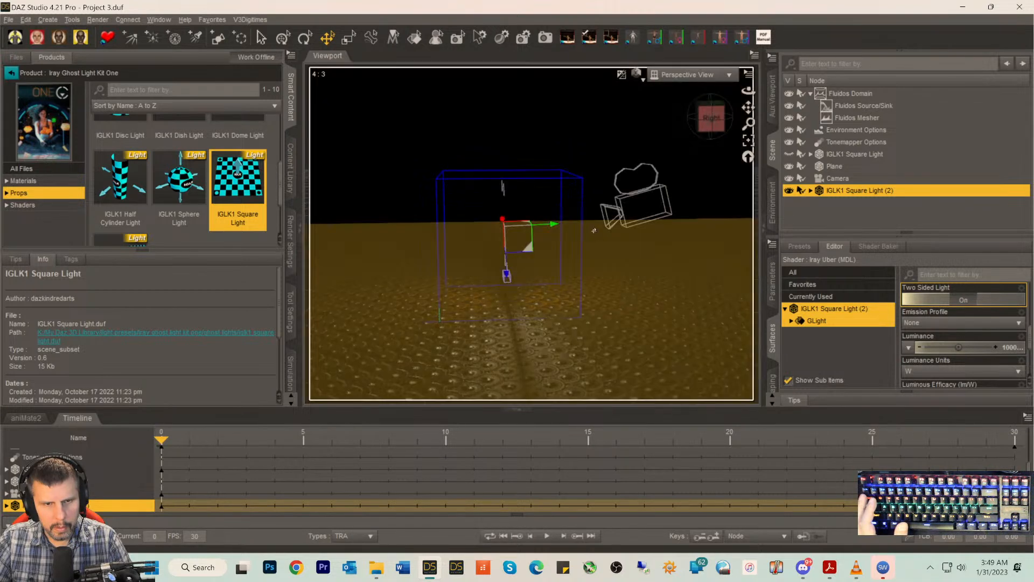
- Look through the scene camera and scrub the timeline to frame 26 and back to frame 0
{"action": "mouse_move", "coordinate": [706, 133]}
{"action": "left_mouse_down"}
{"action": "mouse_move", "coordinate": [708, 160]}
{"action": "mouse_move", "coordinate": [734, 114]}
{"action": "mouse_move", "coordinate": [690, 125]}
{"action": "left_mouse_up"}
{"action": "left_click", "coordinate": [687, 74]}
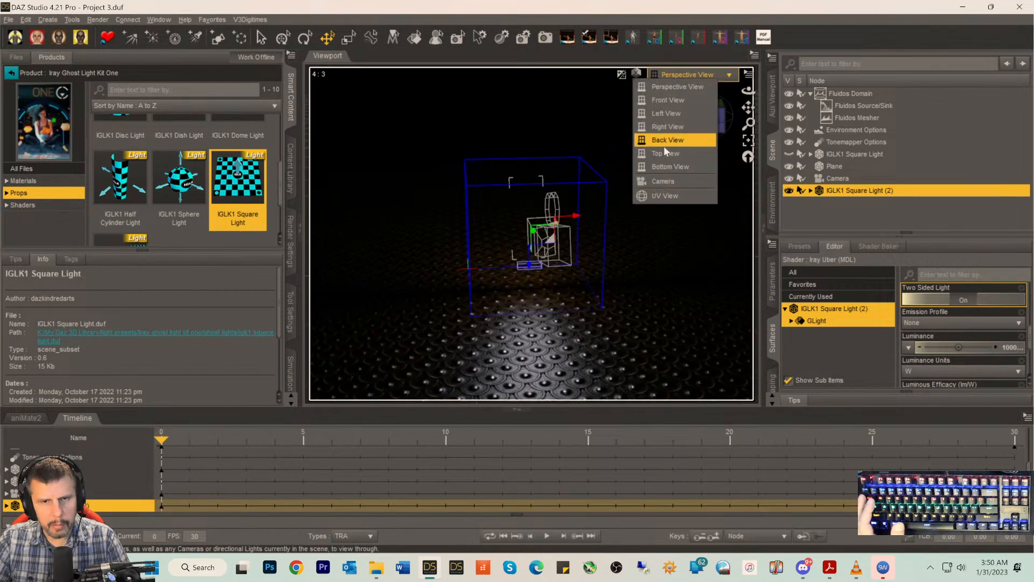
{"action": "left_click", "coordinate": [661, 182]}
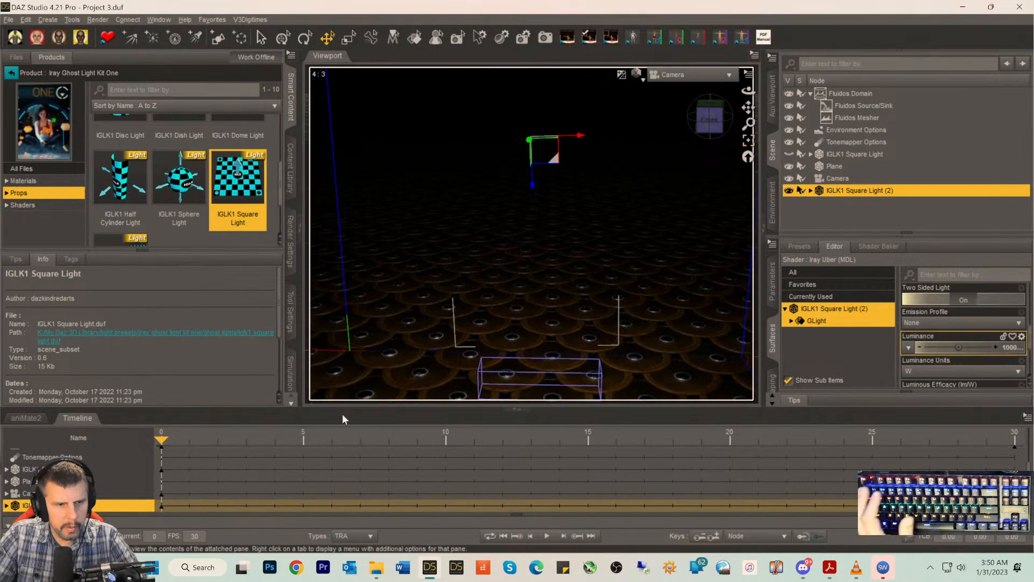
{"action": "left_click_drag", "start_coordinate": [162, 438], "coordinate": [354, 462]}
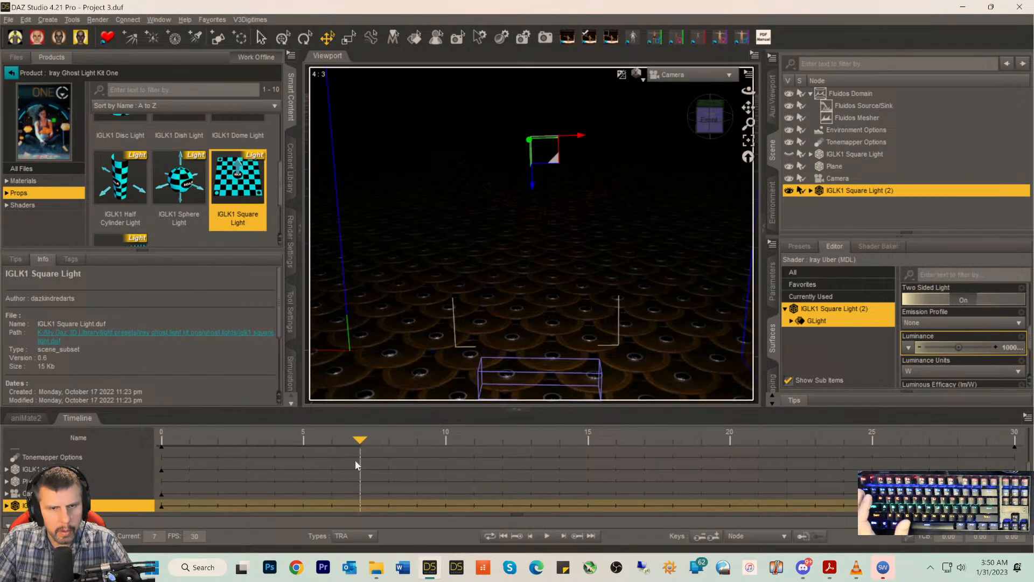
{"action": "left_click_drag", "start_coordinate": [356, 457], "coordinate": [901, 474]}
{"action": "left_click", "coordinate": [829, 480]}
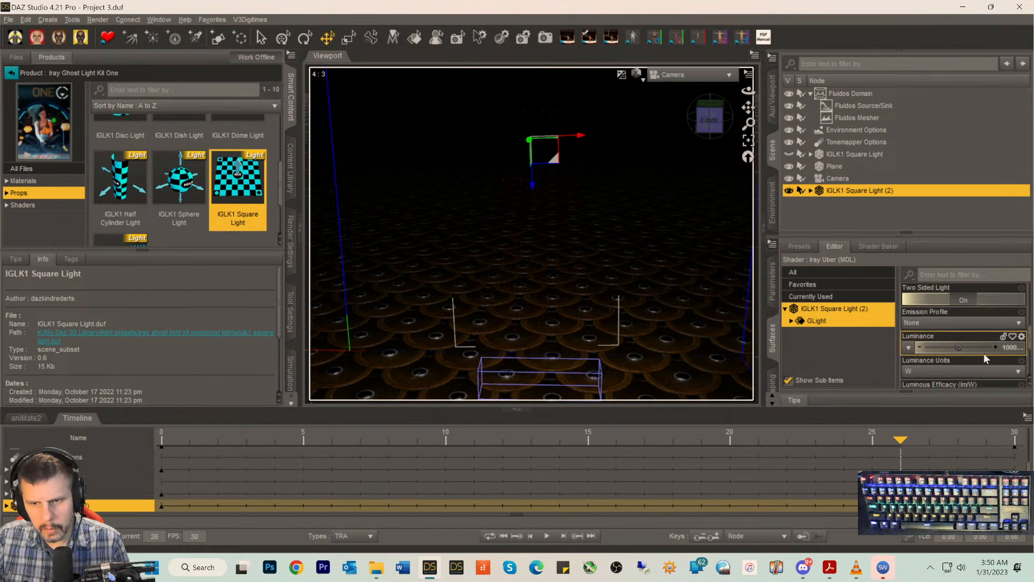
{"action": "left_click", "coordinate": [999, 348]}
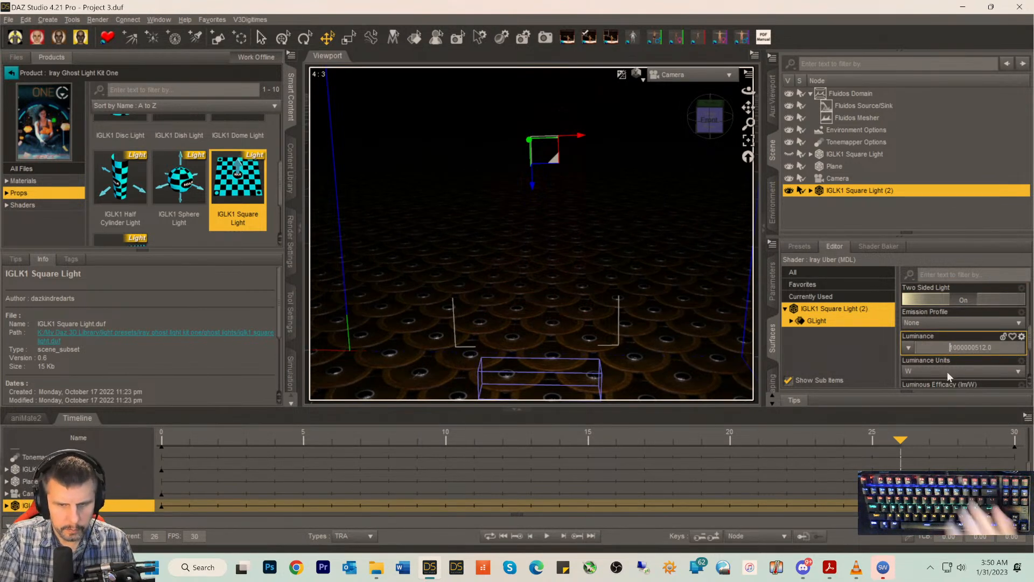
{"action": "left_click_drag", "start_coordinate": [899, 437], "coordinate": [0, 494]}
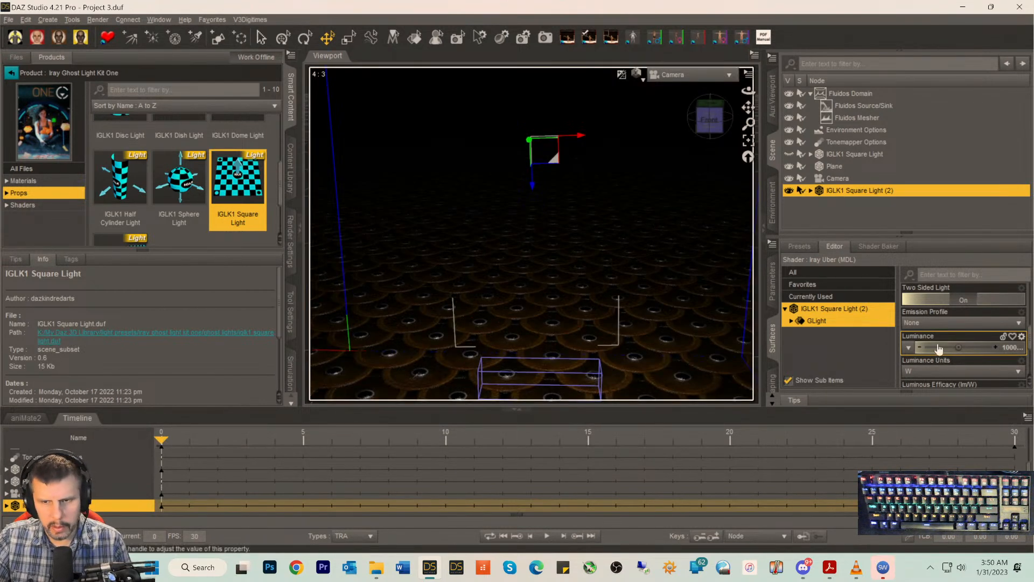
- Try adding a leading 9 to the square light's Luminance value and remove that digit again
{"action": "left_click", "coordinate": [1003, 348]}
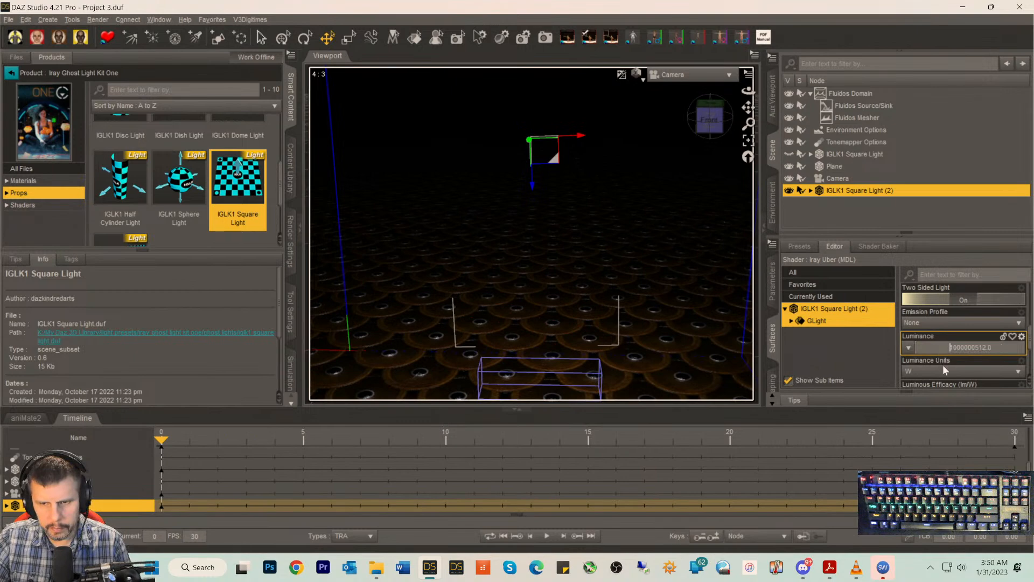
{"action": "key", "text": "Return"}
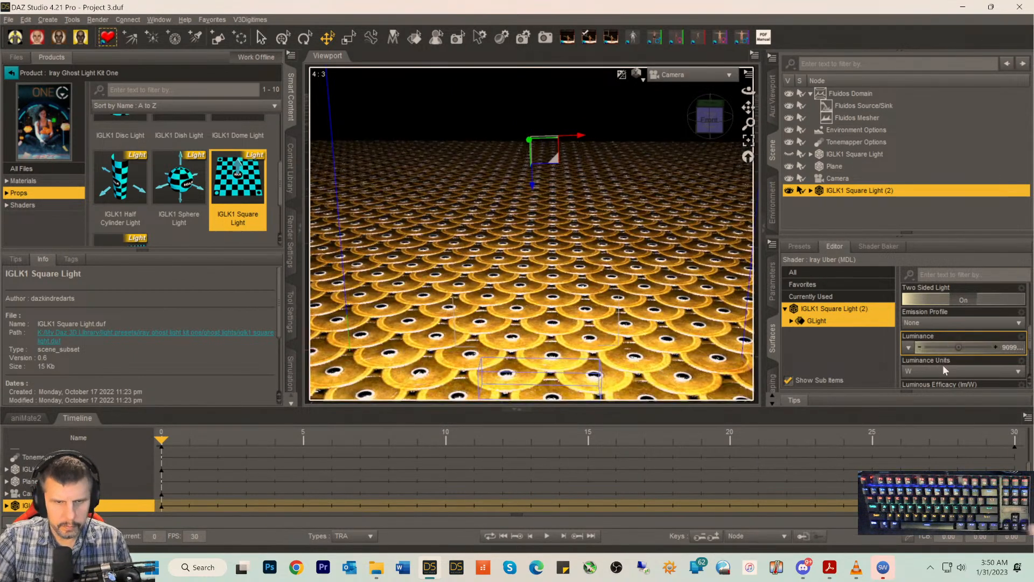
{"action": "scroll", "coordinate": [964, 359], "scroll_direction": "down", "scroll_amount": 1}
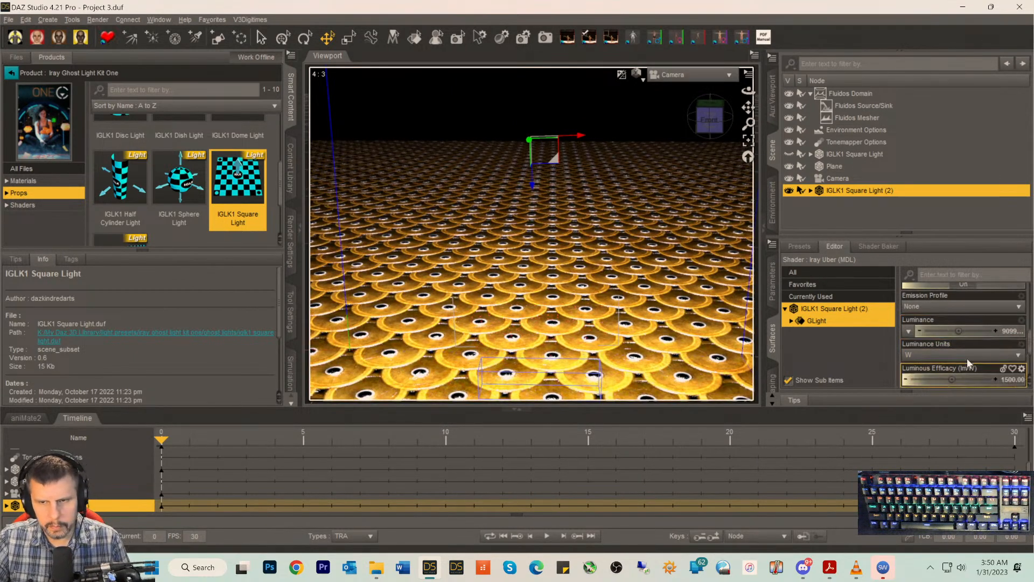
{"action": "left_click", "coordinate": [1006, 334]}
{"action": "left_click", "coordinate": [949, 331]}
{"action": "key", "text": "Delete"}
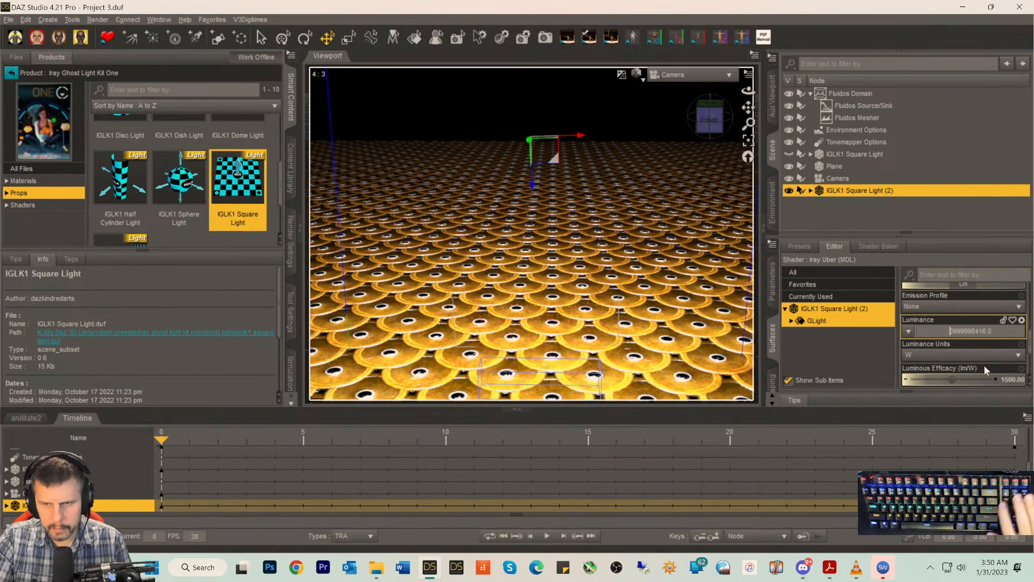
{"action": "key", "text": "Return"}
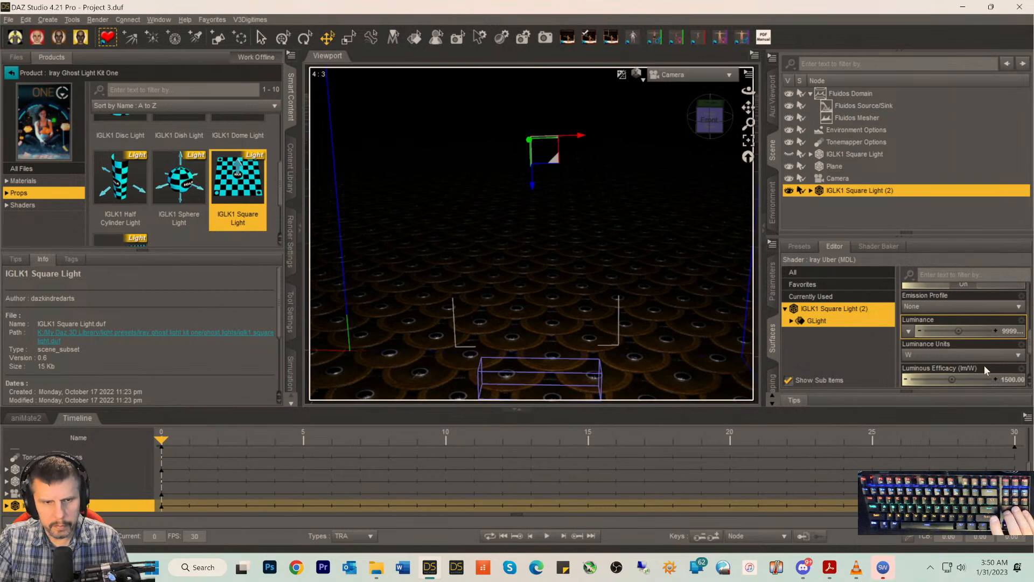
{"action": "scroll", "coordinate": [952, 291], "scroll_direction": "up", "scroll_amount": 1}
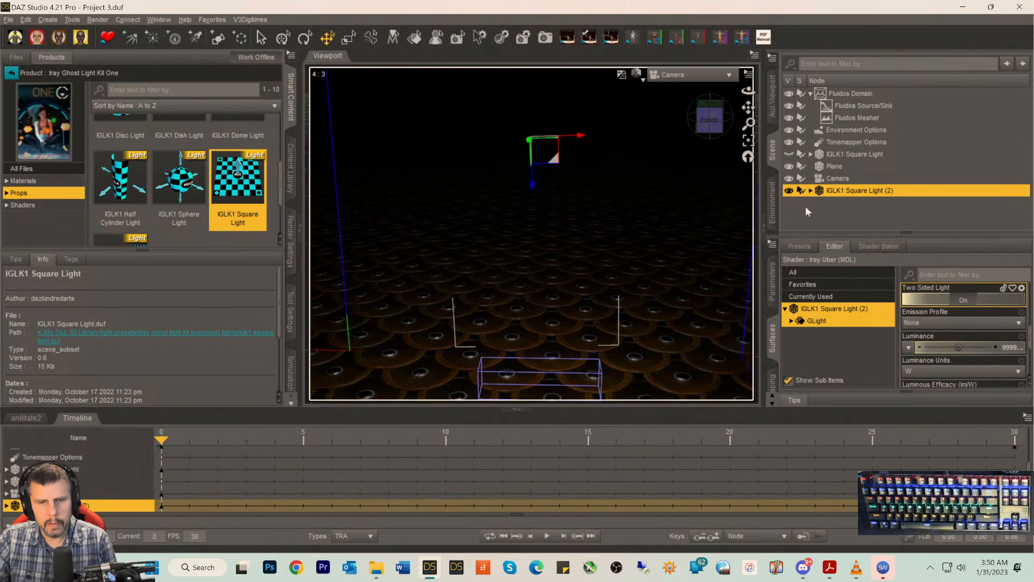
- Check the light's placement around the fluid domain in the perspective view and return to the Camera view
{"action": "left_click", "coordinate": [695, 74]}
{"action": "left_click", "coordinate": [686, 81]}
{"action": "left_click_drag", "start_coordinate": [709, 118], "coordinate": [687, 129]}
{"action": "left_click", "coordinate": [683, 75]}
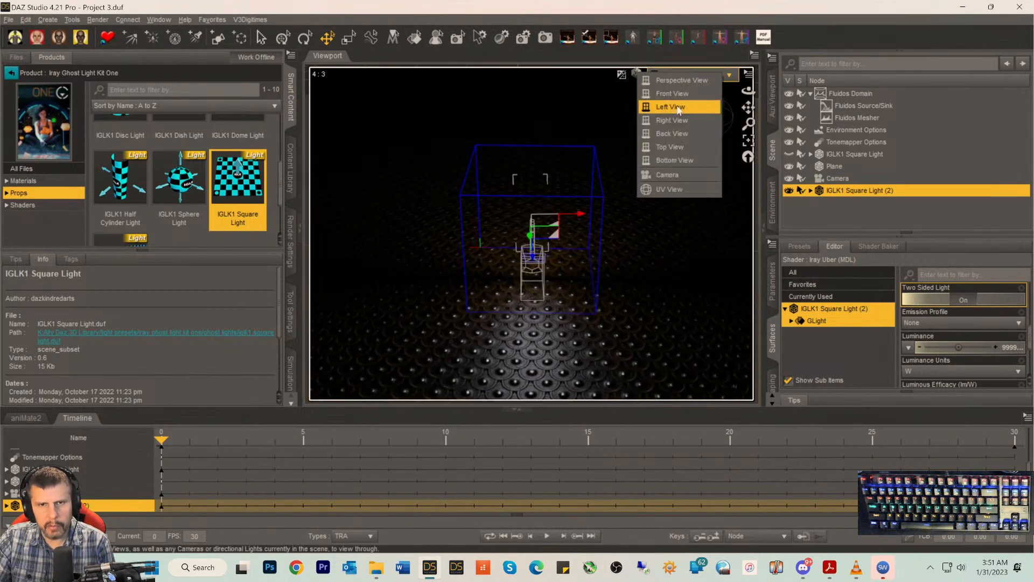
{"action": "left_click", "coordinate": [667, 175]}
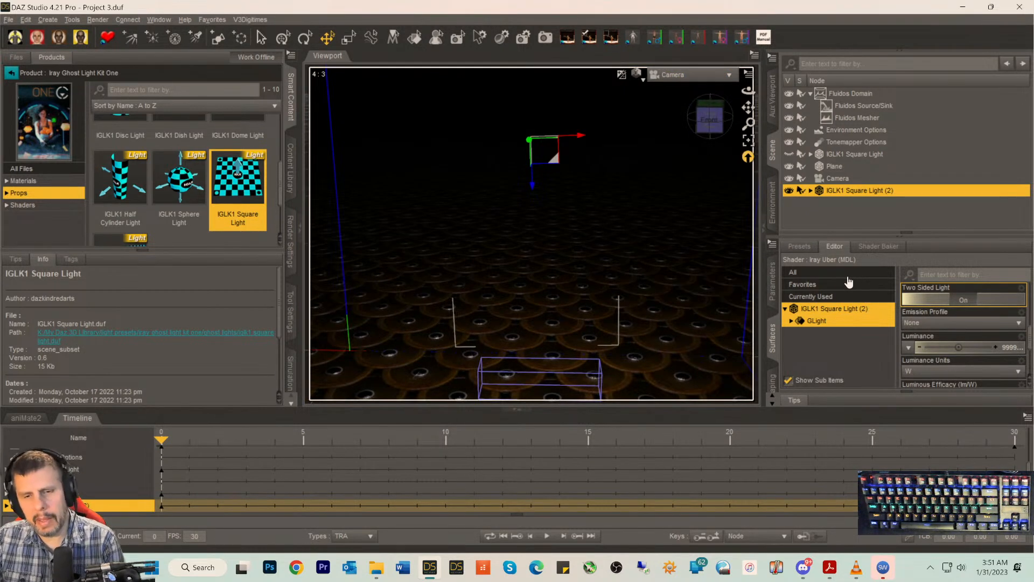
{"action": "left_click", "coordinate": [799, 247]}
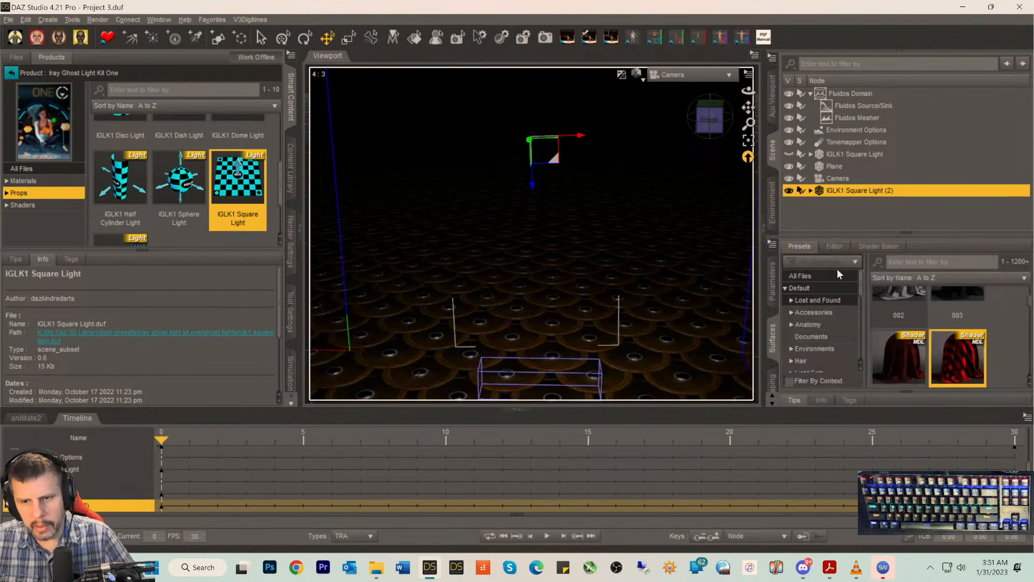
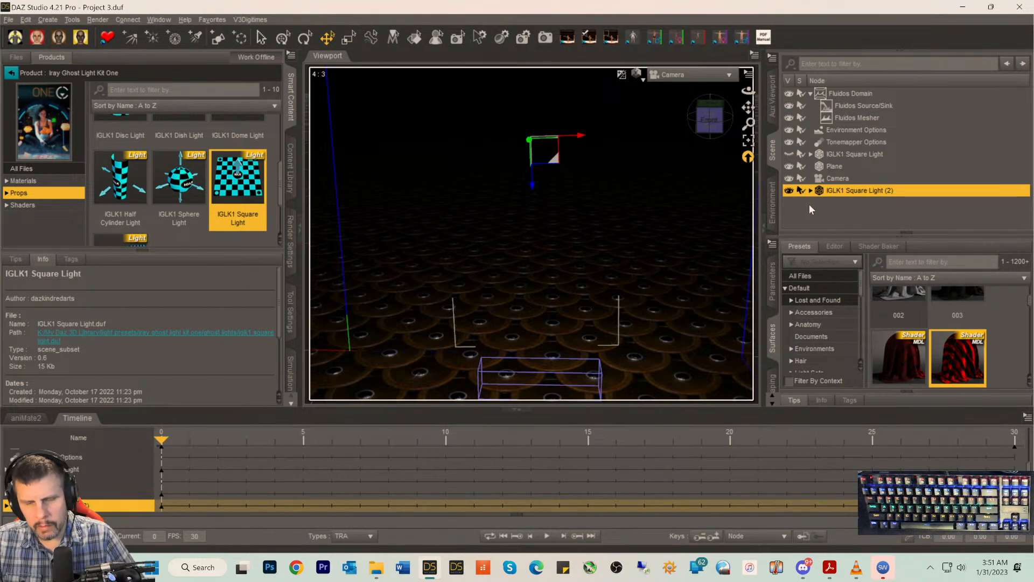
{"action": "left_click", "coordinate": [827, 251]}
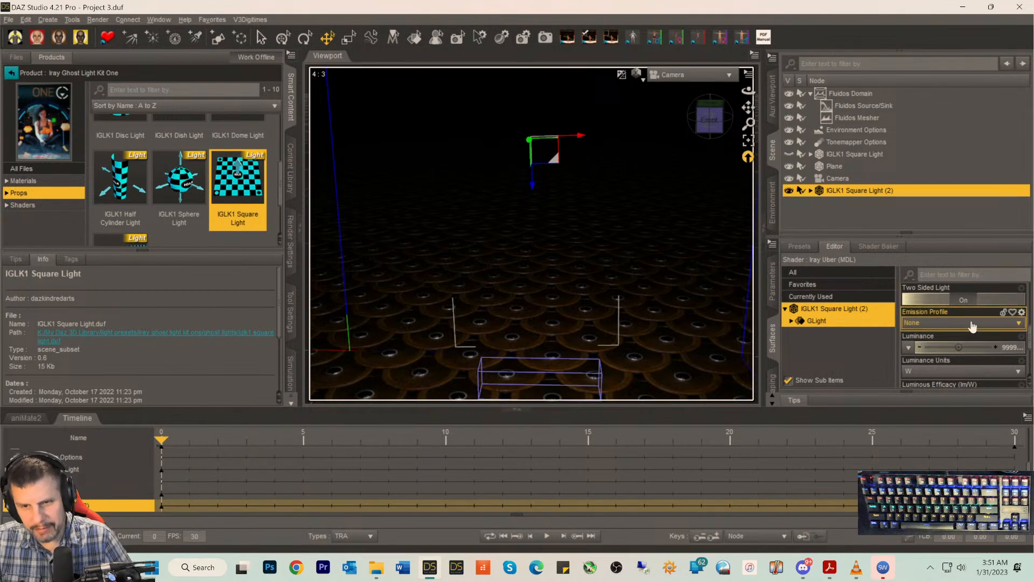
{"action": "scroll", "coordinate": [970, 322], "scroll_direction": "down", "scroll_amount": 3}
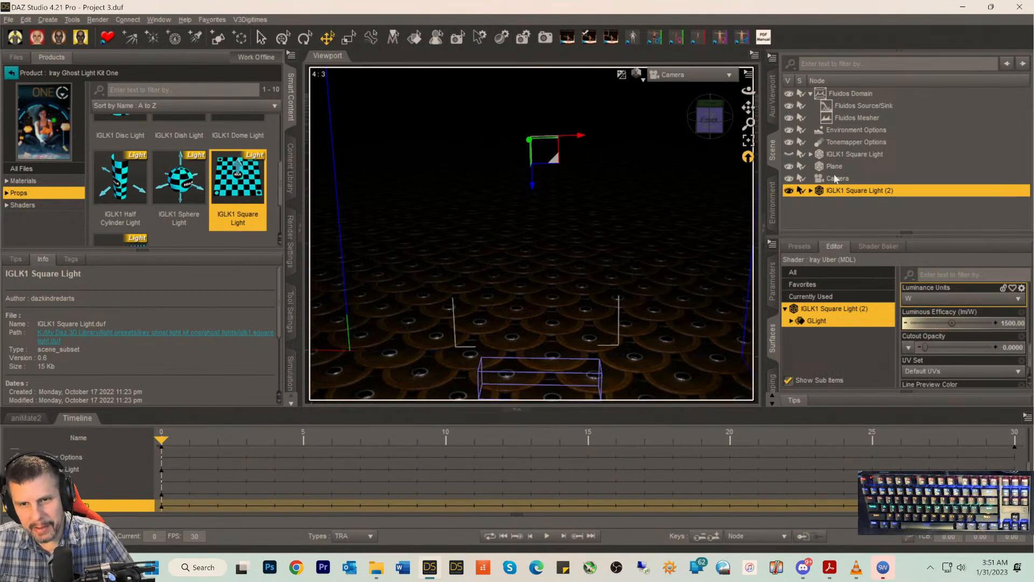
- Select the Fluidos Mesher, look over its fabric surface settings and search the shader presets for "red"
{"action": "left_click", "coordinate": [838, 119]}
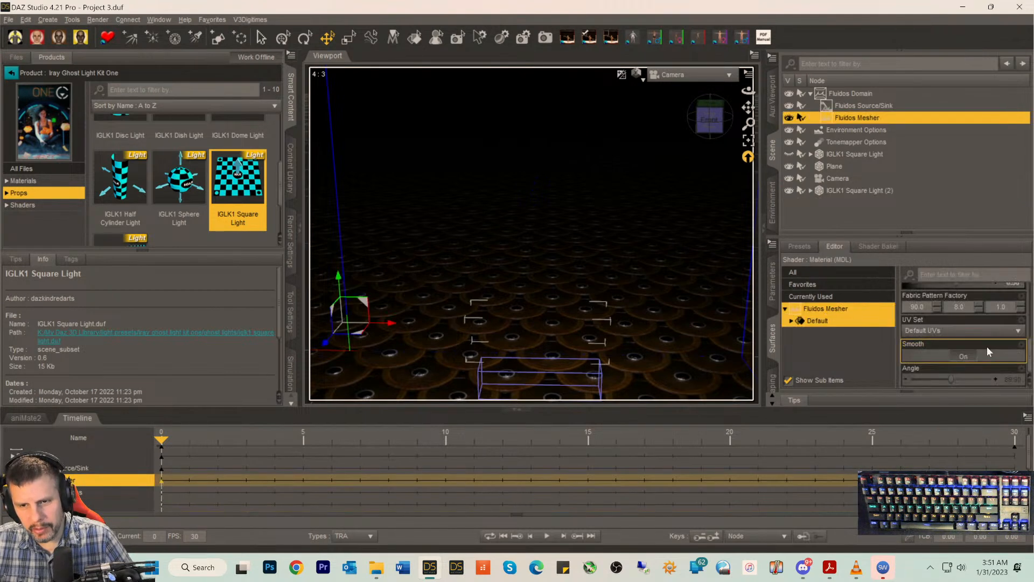
{"action": "scroll", "coordinate": [946, 342], "scroll_direction": "up", "scroll_amount": 5}
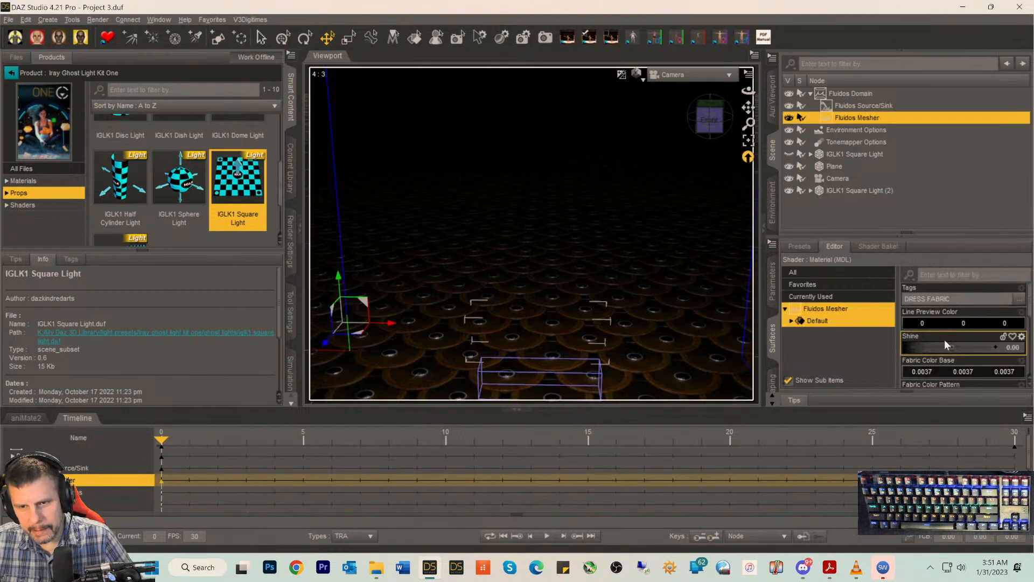
{"action": "scroll", "coordinate": [945, 339], "scroll_direction": "down", "scroll_amount": 2}
{"action": "scroll", "coordinate": [944, 339], "scroll_direction": "up", "scroll_amount": 2}
{"action": "scroll", "coordinate": [944, 339], "scroll_direction": "down", "scroll_amount": 2}
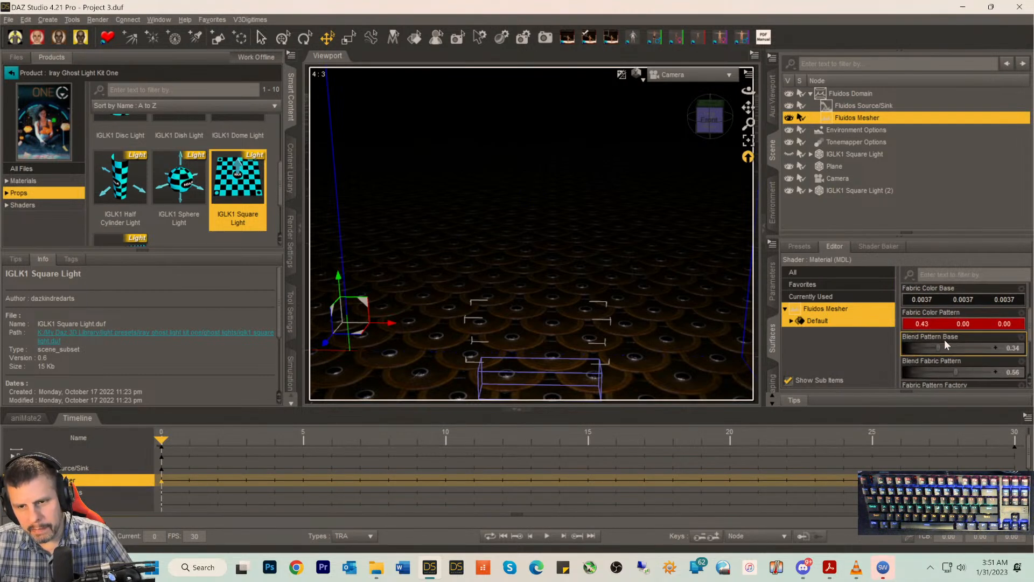
{"action": "scroll", "coordinate": [944, 339], "scroll_direction": "up", "scroll_amount": 2}
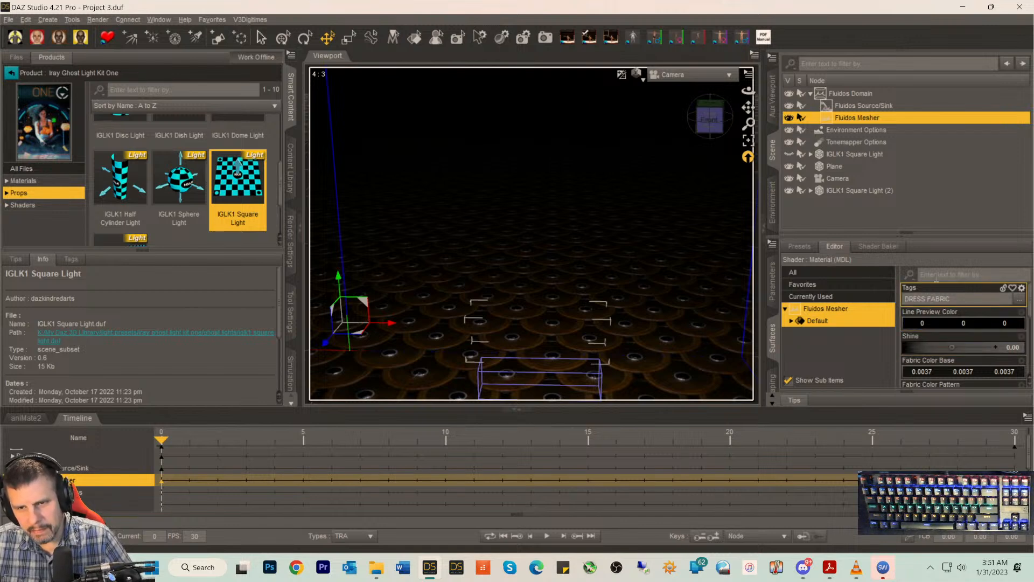
{"action": "left_click", "coordinate": [797, 247]}
{"action": "scroll", "coordinate": [912, 330], "scroll_direction": "up", "scroll_amount": 5}
{"action": "scroll", "coordinate": [912, 331], "scroll_direction": "up", "scroll_amount": 5}
{"action": "scroll", "coordinate": [912, 331], "scroll_direction": "down", "scroll_amount": 10}
{"action": "left_click", "coordinate": [896, 265]}
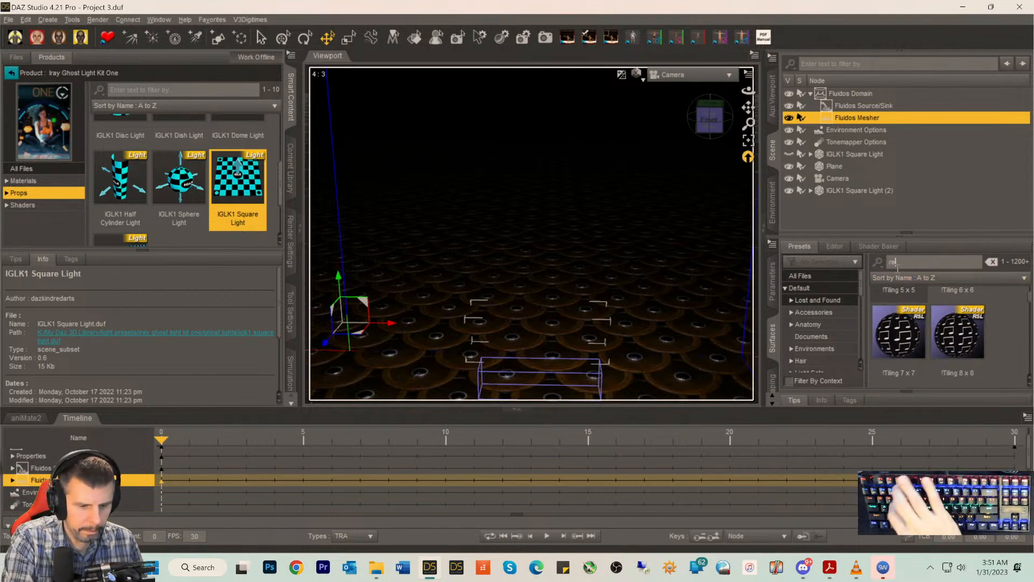
{"action": "type", "text": "red"}
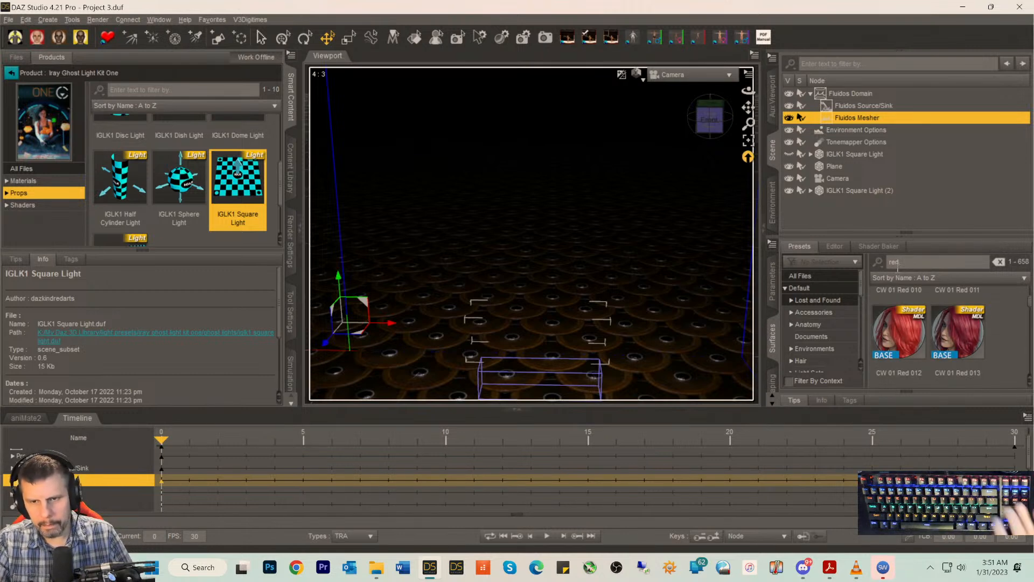
- Apply the 05 - Red Mirror shader to the Fluidos Mesher and check its surface settings
{"action": "scroll", "coordinate": [926, 322], "scroll_direction": "up", "scroll_amount": 5}
{"action": "scroll", "coordinate": [926, 322], "scroll_direction": "up", "scroll_amount": 5}
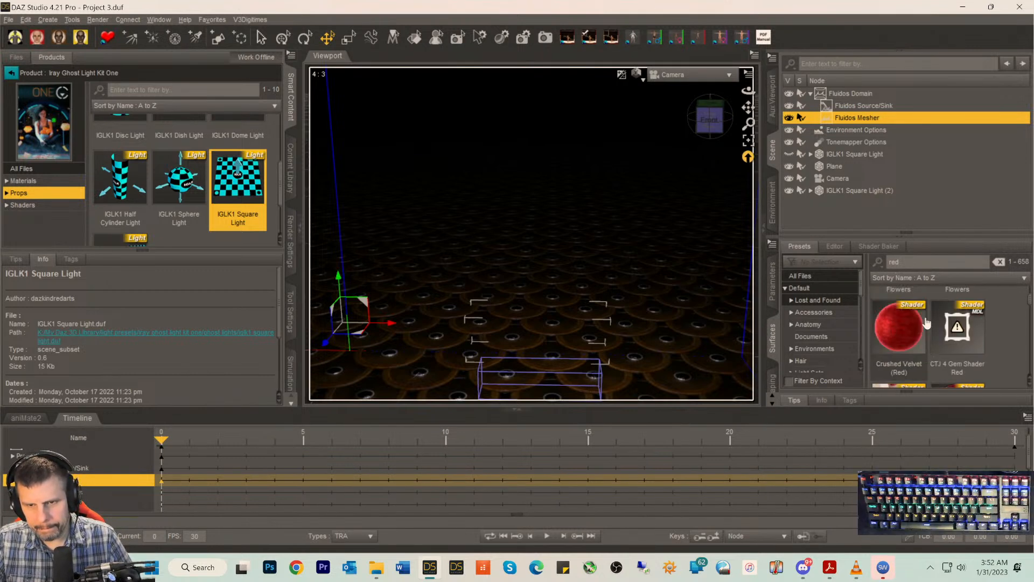
{"action": "scroll", "coordinate": [926, 322], "scroll_direction": "up", "scroll_amount": 5}
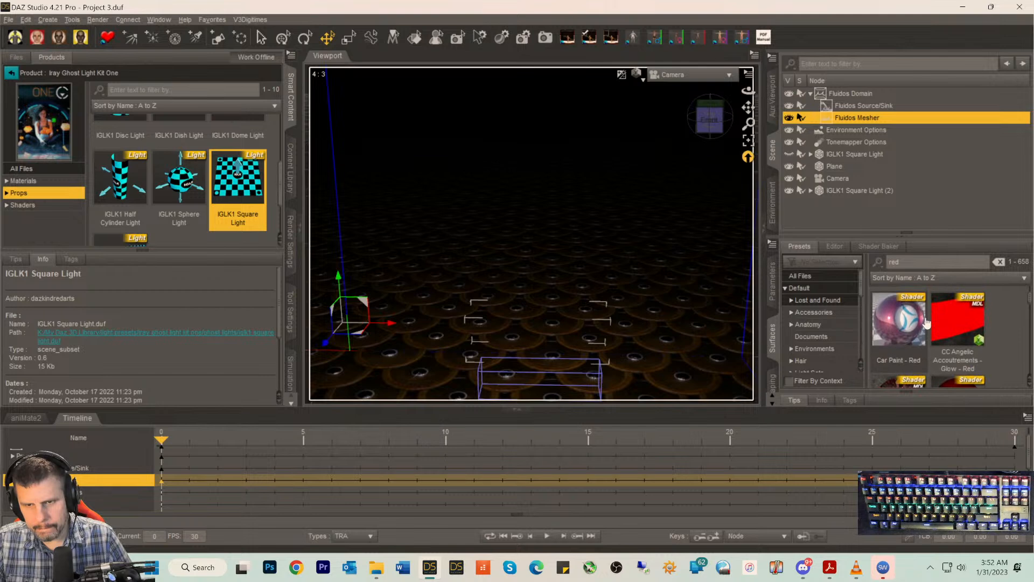
{"action": "scroll", "coordinate": [926, 322], "scroll_direction": "up", "scroll_amount": 5}
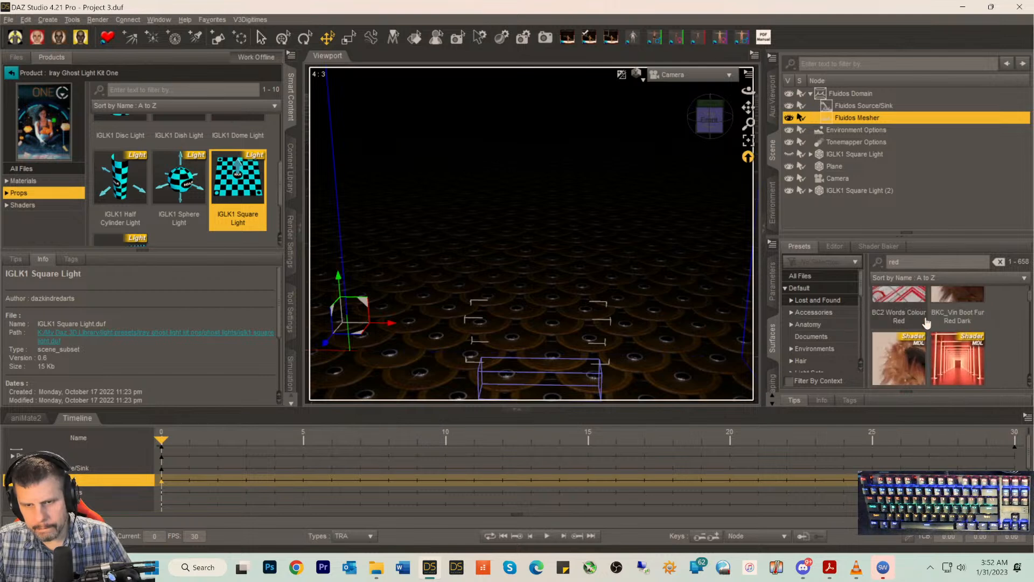
{"action": "scroll", "coordinate": [926, 322], "scroll_direction": "up", "scroll_amount": 5}
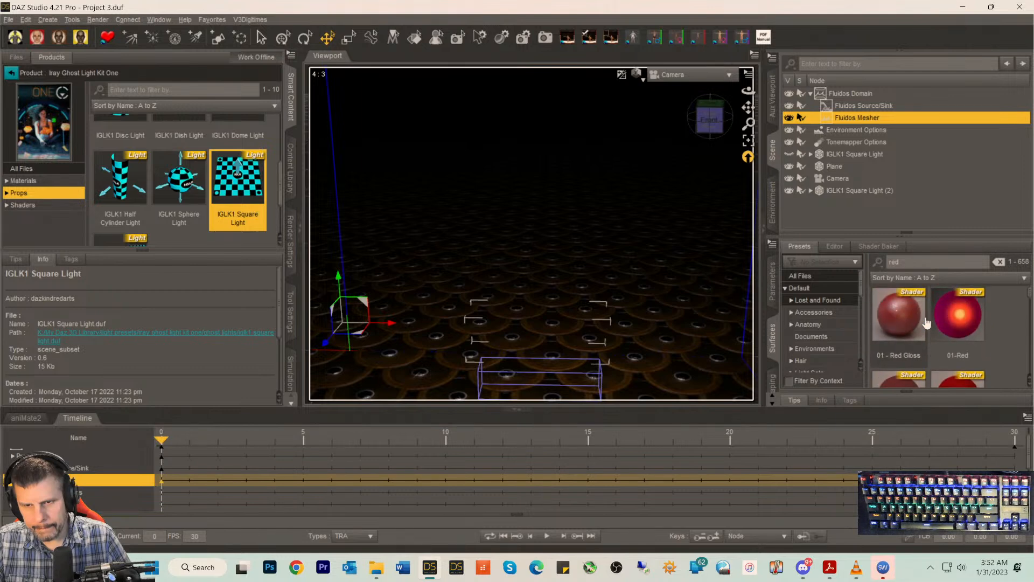
{"action": "scroll", "coordinate": [926, 322], "scroll_direction": "up", "scroll_amount": 2}
{"action": "scroll", "coordinate": [925, 323], "scroll_direction": "down", "scroll_amount": 3}
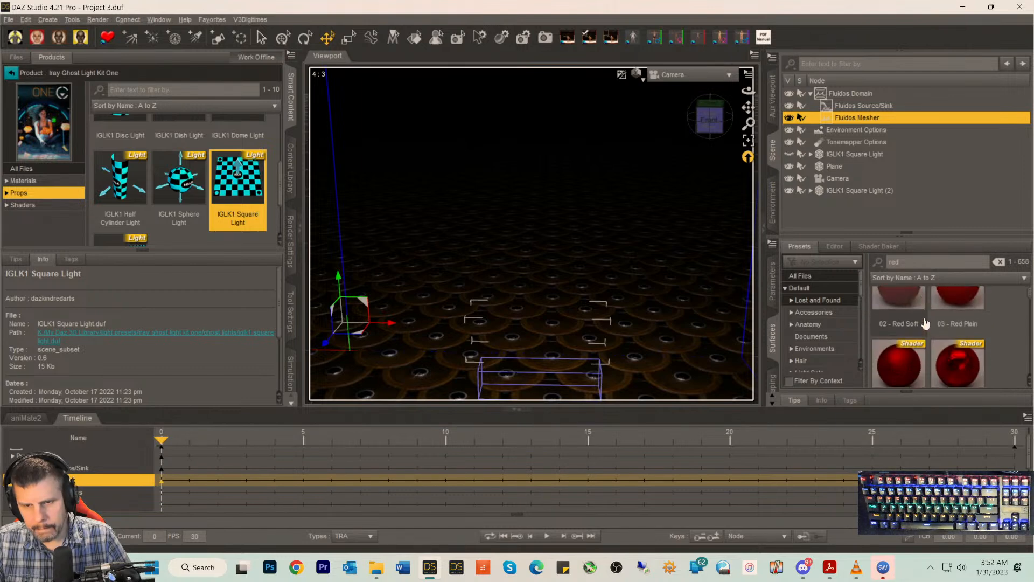
{"action": "double_click", "coordinate": [953, 359]}
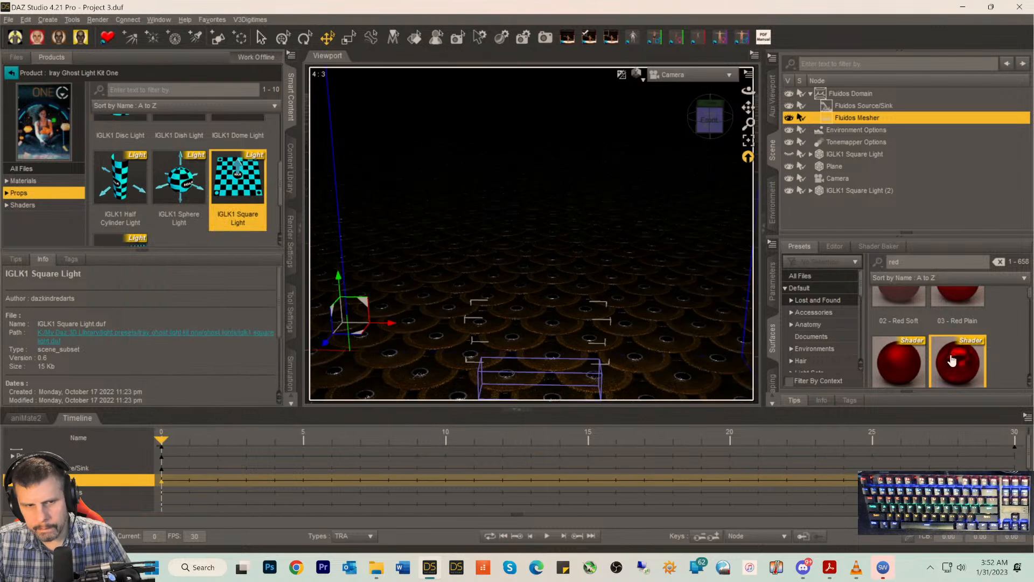
{"action": "left_click", "coordinate": [835, 247]}
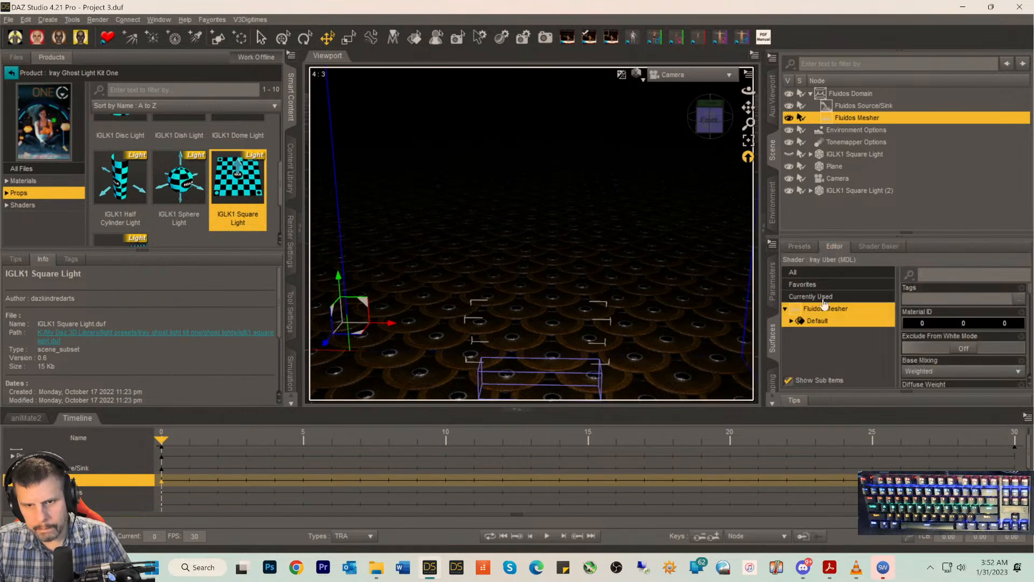
{"action": "left_click", "coordinate": [799, 247]}
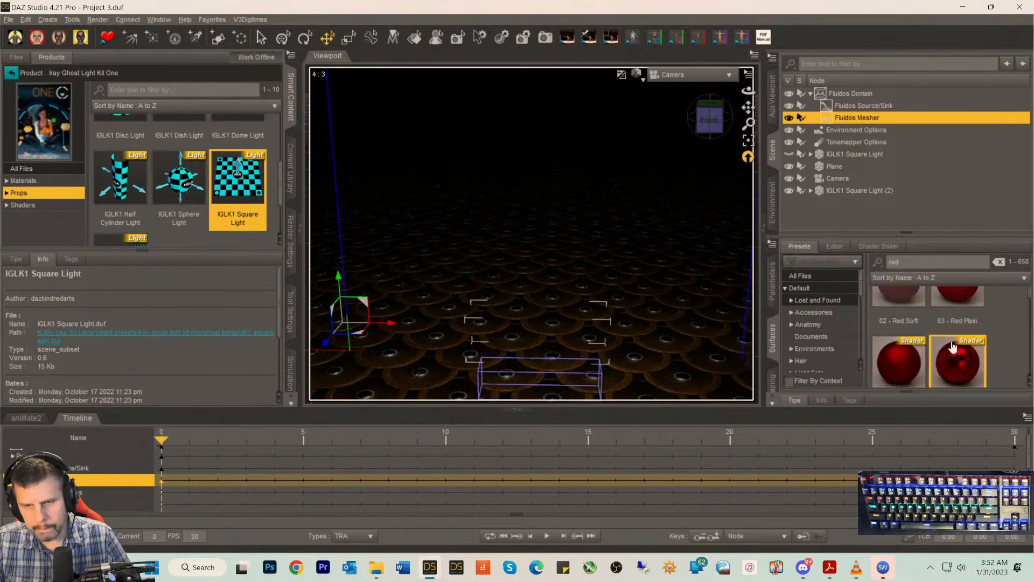
- Scrub the timeline to frame 10 and back to frame 0 to check the fluid with the mirror shader
{"action": "scroll", "coordinate": [952, 347], "scroll_direction": "up", "scroll_amount": 3}
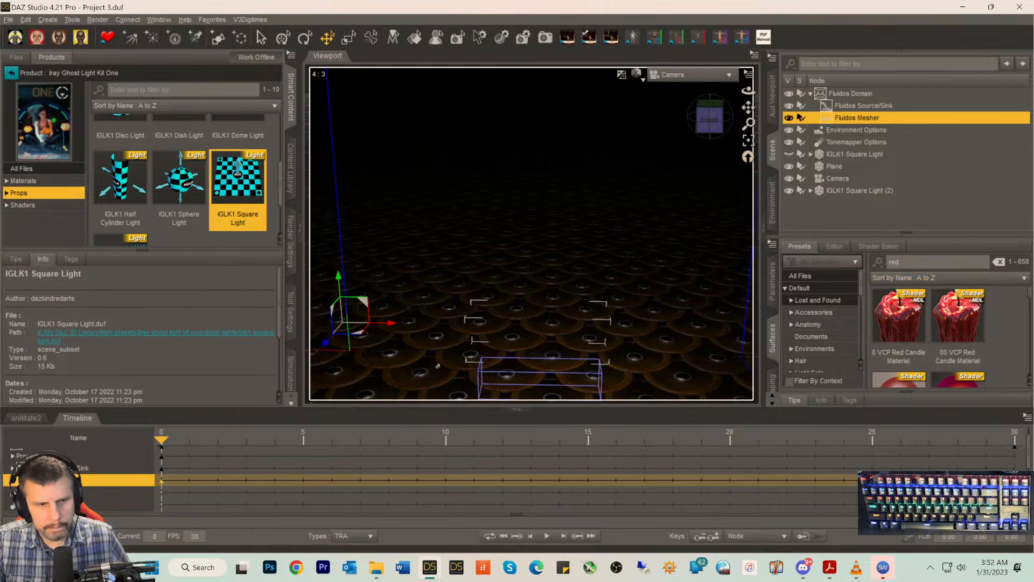
{"action": "left_click_drag", "start_coordinate": [159, 439], "coordinate": [446, 474]}
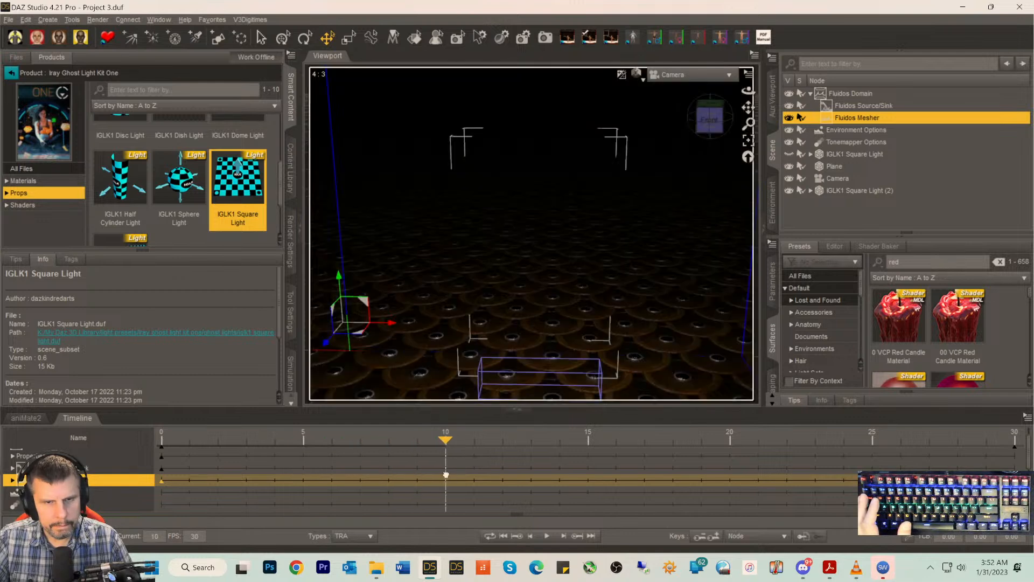
{"action": "left_click_drag", "start_coordinate": [445, 439], "coordinate": [121, 441]}
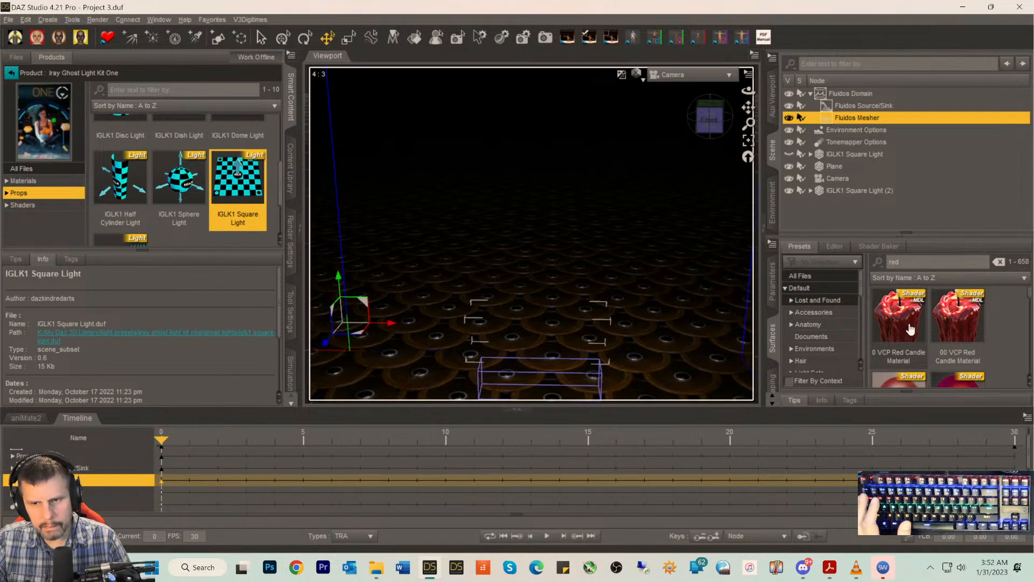
- Apply the 07 - Red Light shader to the Fluidos Mesher and move the timeline to frame 12
{"action": "scroll", "coordinate": [911, 326], "scroll_direction": "down", "scroll_amount": 5}
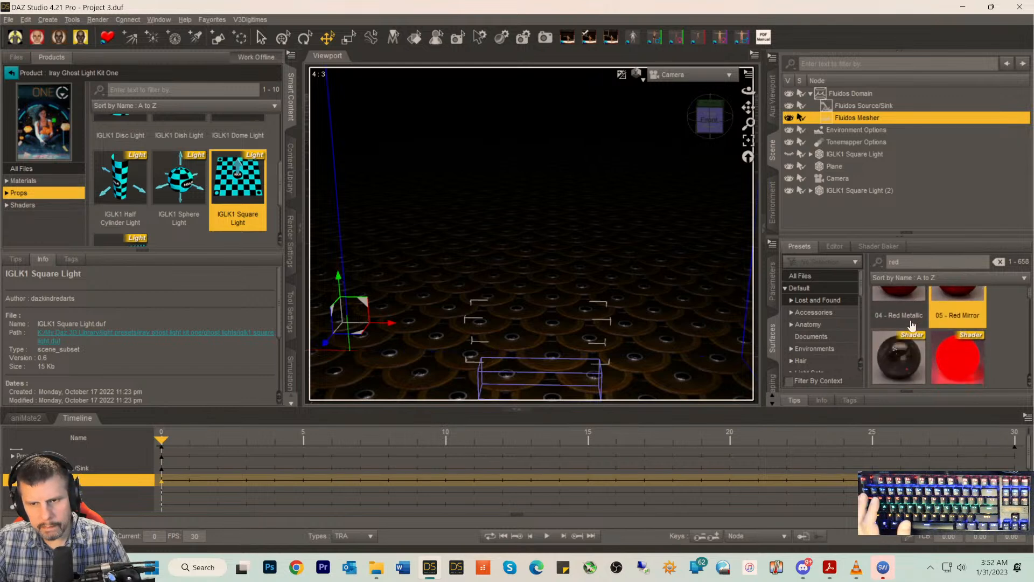
{"action": "scroll", "coordinate": [911, 326], "scroll_direction": "down", "scroll_amount": 1}
{"action": "scroll", "coordinate": [911, 326], "scroll_direction": "up", "scroll_amount": 1}
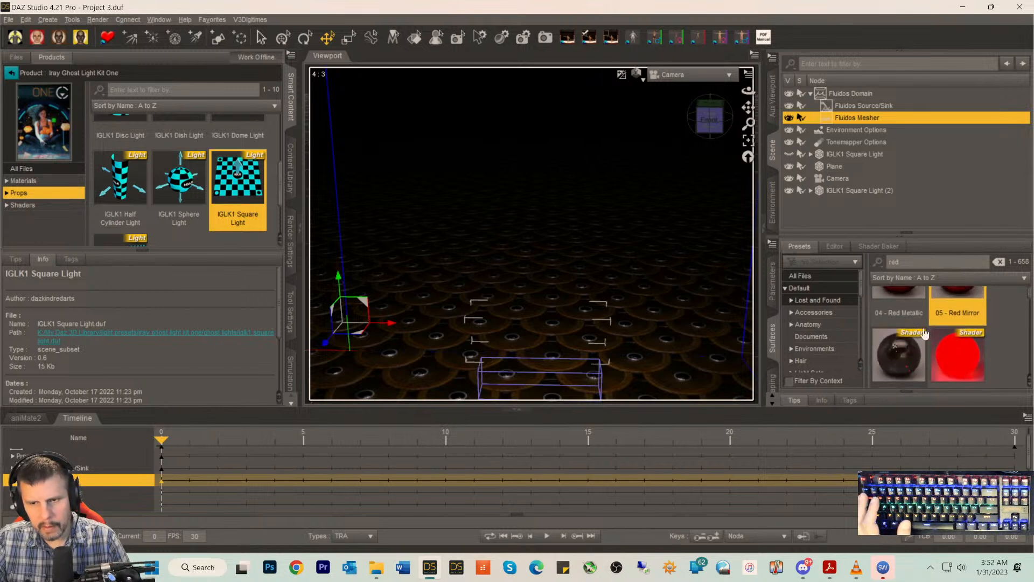
{"action": "left_click", "coordinate": [956, 360]}
{"action": "double_click", "coordinate": [955, 360]}
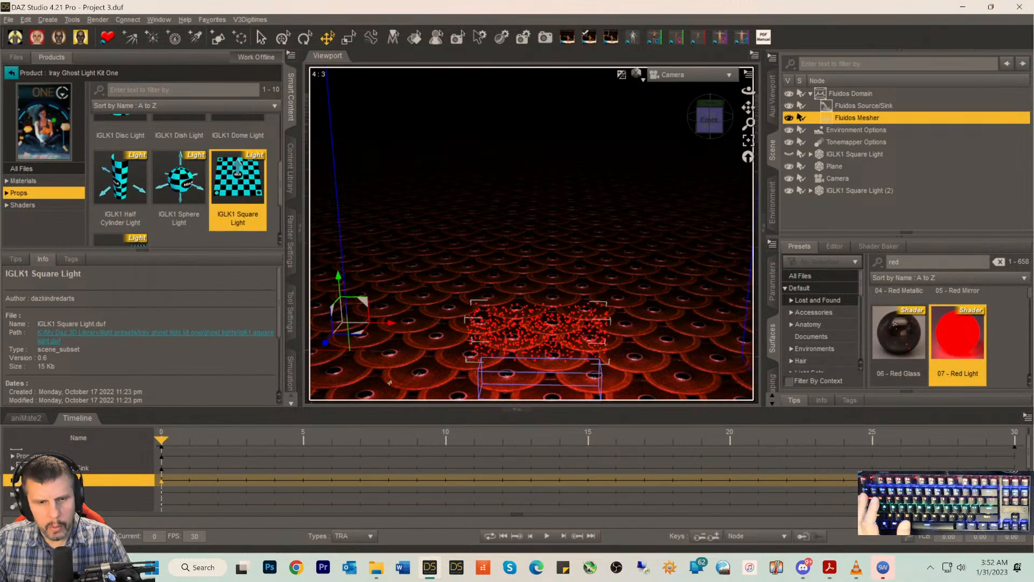
{"action": "left_click_drag", "start_coordinate": [197, 448], "coordinate": [493, 487]}
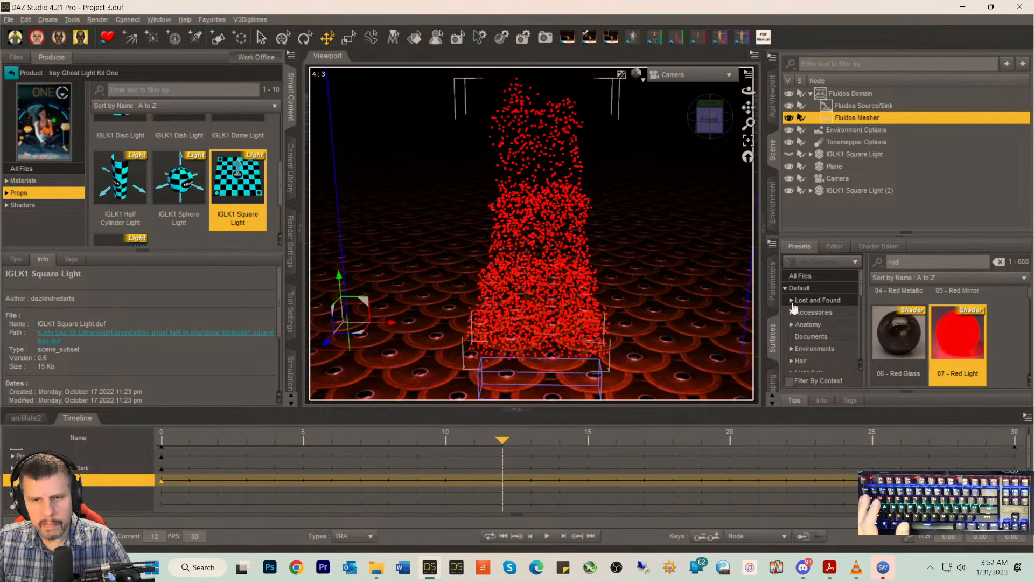
- Set the Fluidos Mesher surface's emission Luminance to 2000
{"action": "left_click", "coordinate": [830, 255]}
{"action": "scroll", "coordinate": [941, 341], "scroll_direction": "down", "scroll_amount": 15}
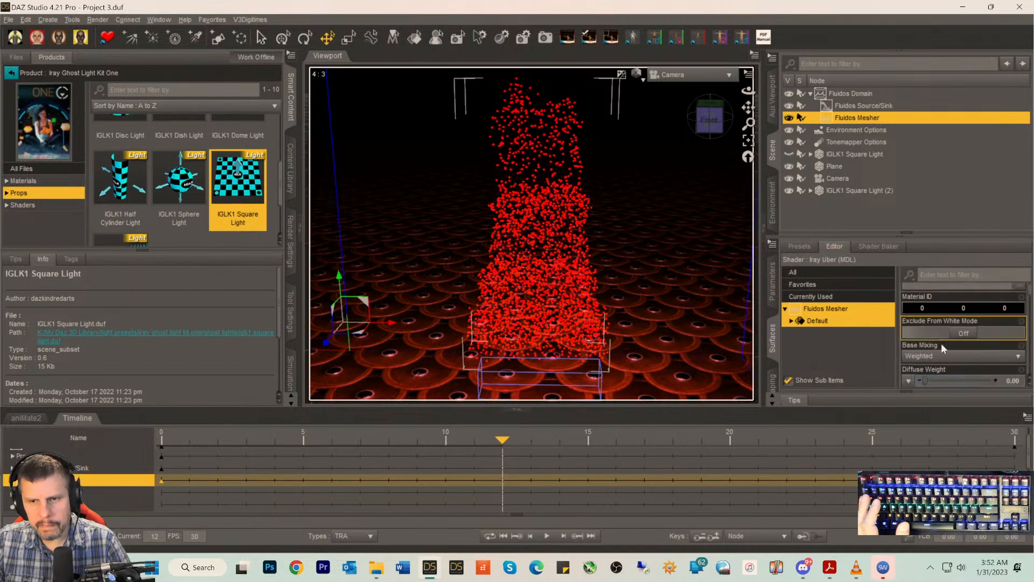
{"action": "scroll", "coordinate": [950, 357], "scroll_direction": "down", "scroll_amount": 1}
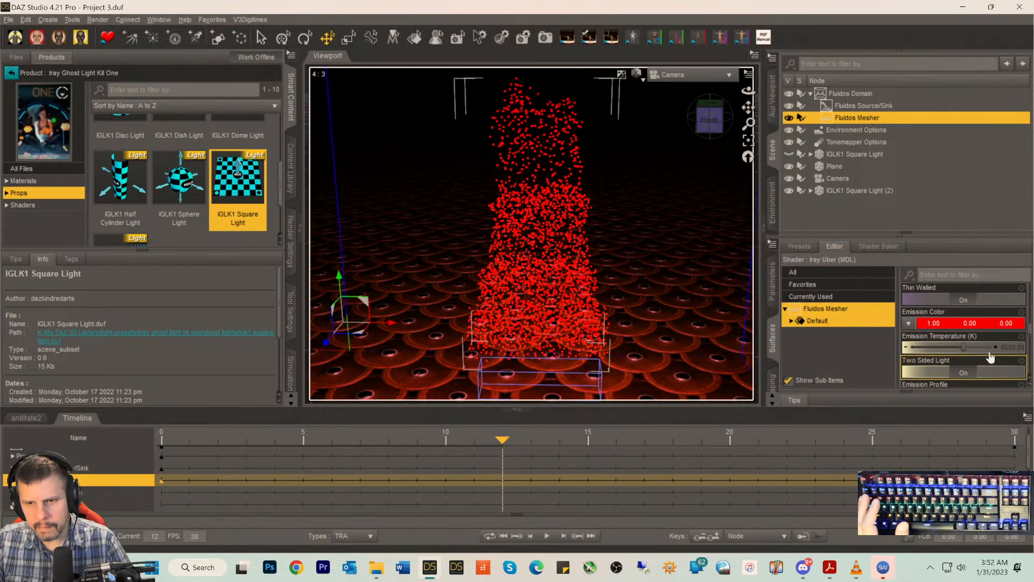
{"action": "scroll", "coordinate": [999, 356], "scroll_direction": "down", "scroll_amount": 3}
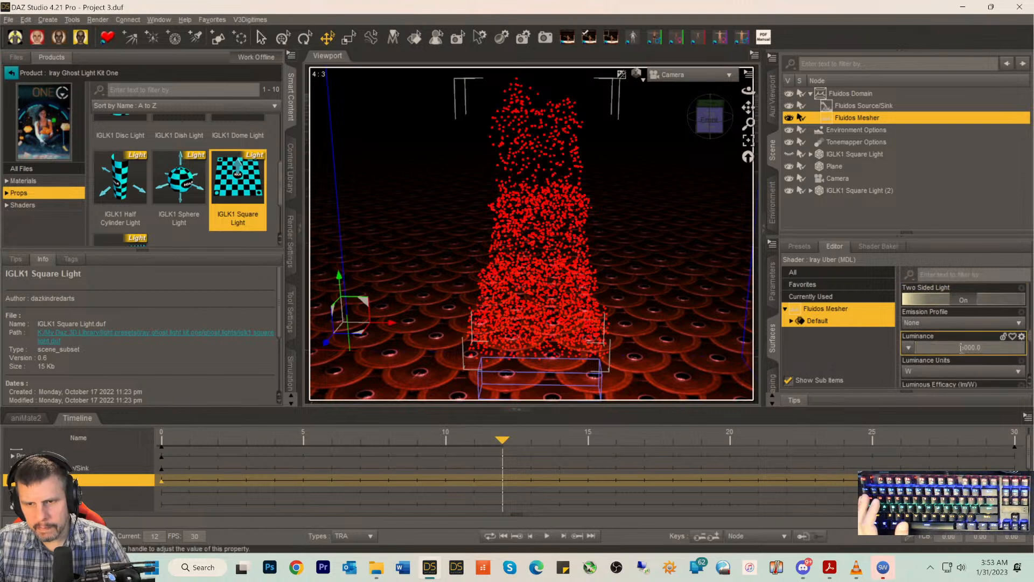
{"action": "type", "text": "2"}
{"action": "key", "text": "Return"}
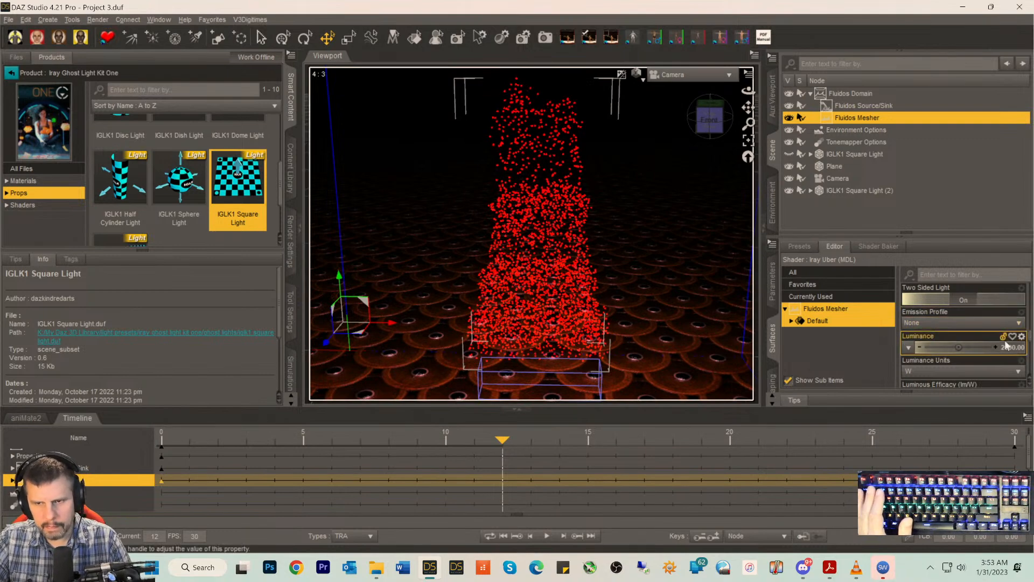
- Lower the Fluidos Mesher's Luminance to 1000 and then to 500
{"action": "left_click", "coordinate": [1003, 349]}
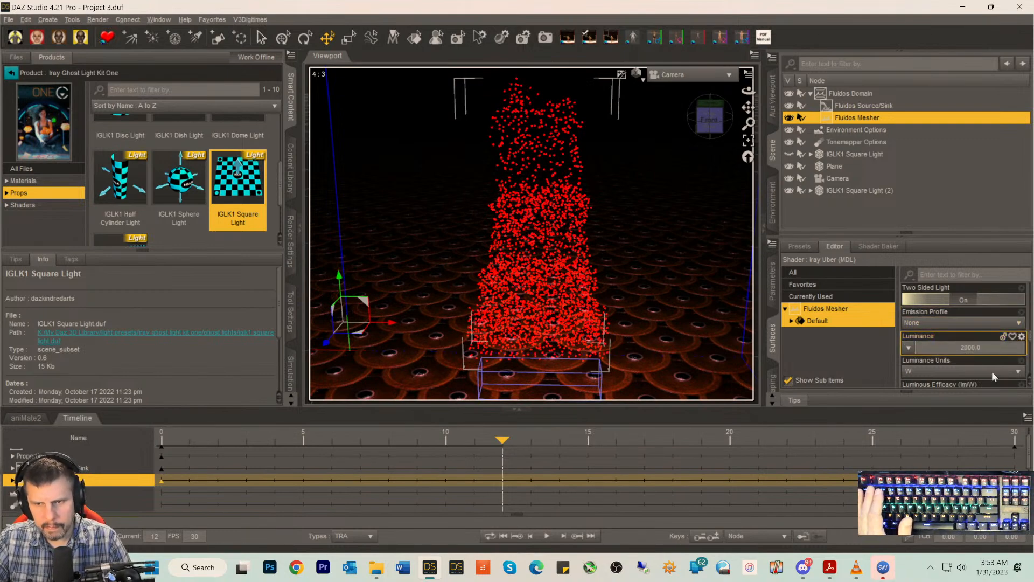
{"action": "key", "text": "Return"}
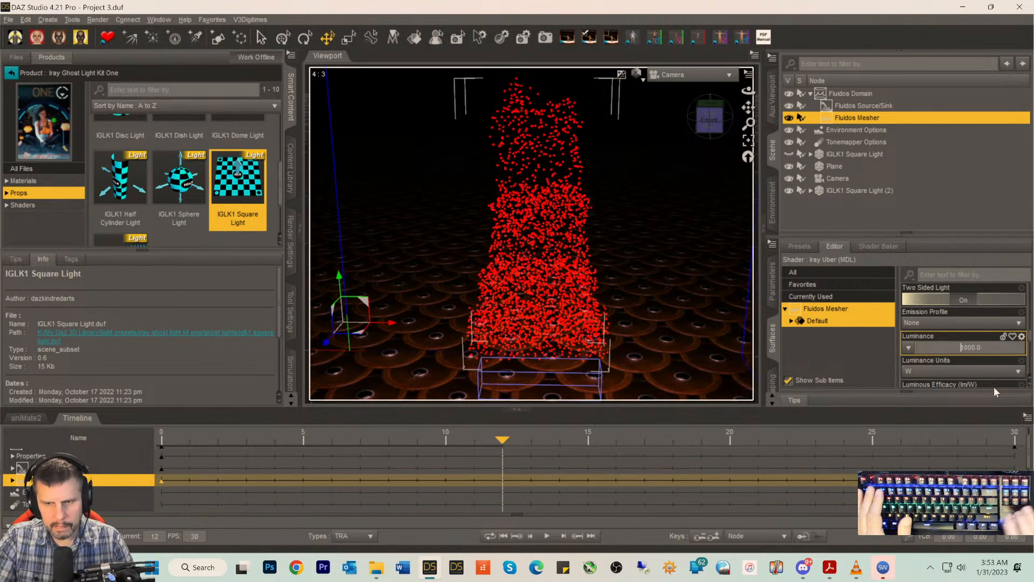
{"action": "key", "text": "Delete"}
{"action": "key", "text": "Delete"}
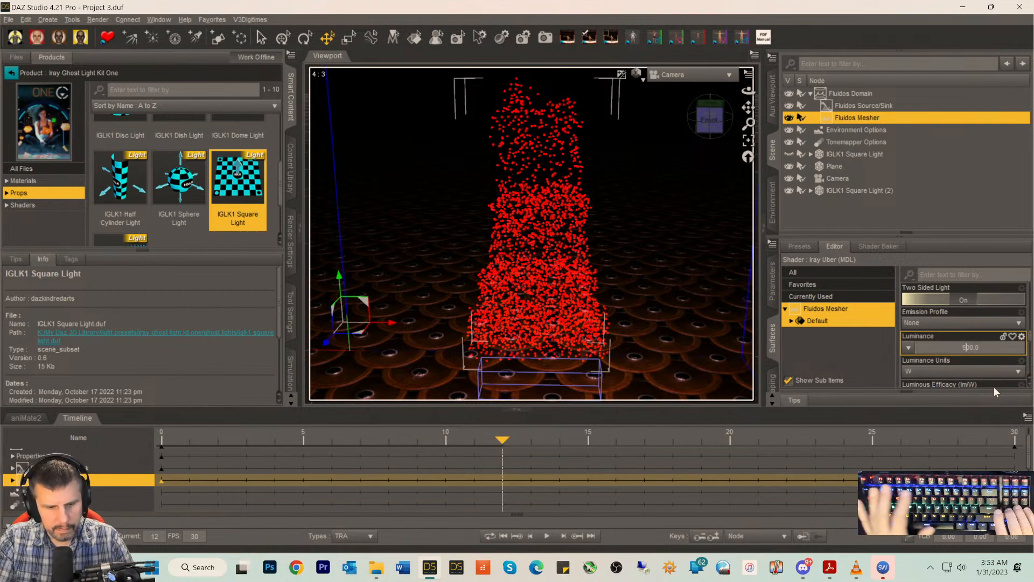
{"action": "type", "text": "5"}
{"action": "key", "text": "Return"}
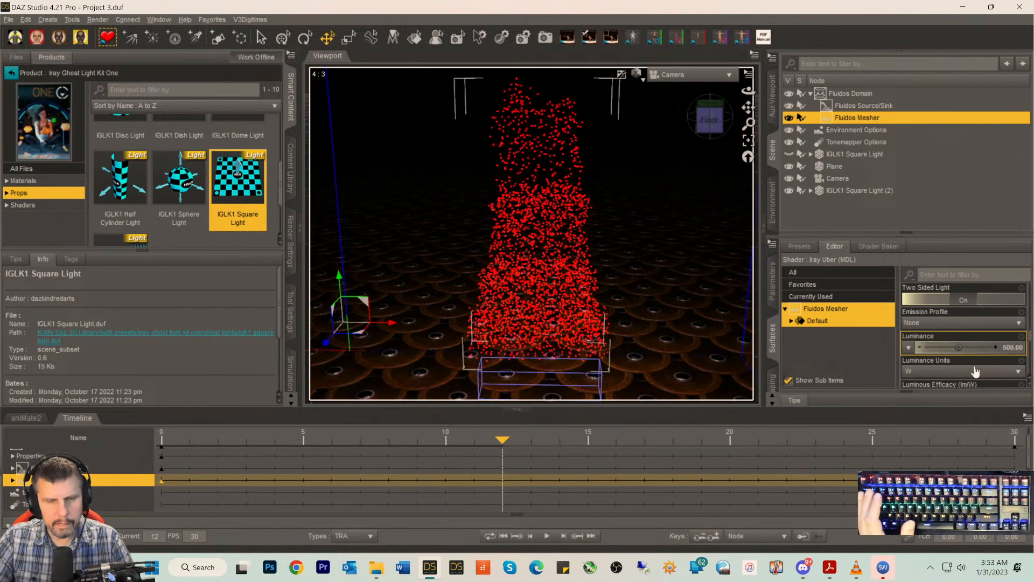
- Lower the Fluidos Mesher's Luminance to 300 and then to 50
{"action": "left_click", "coordinate": [968, 347]}
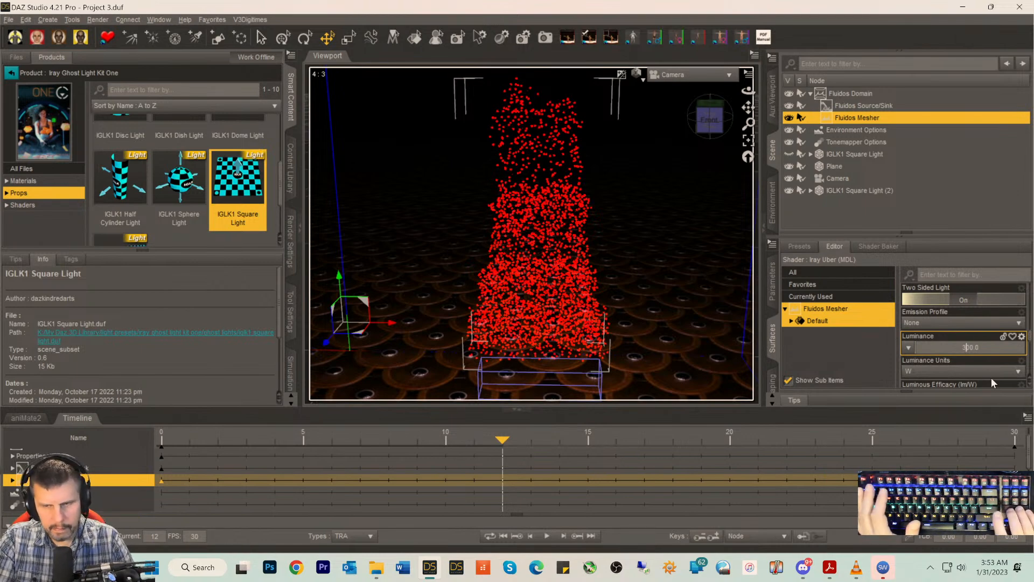
{"action": "key", "text": "Return"}
{"action": "left_click", "coordinate": [1009, 350]}
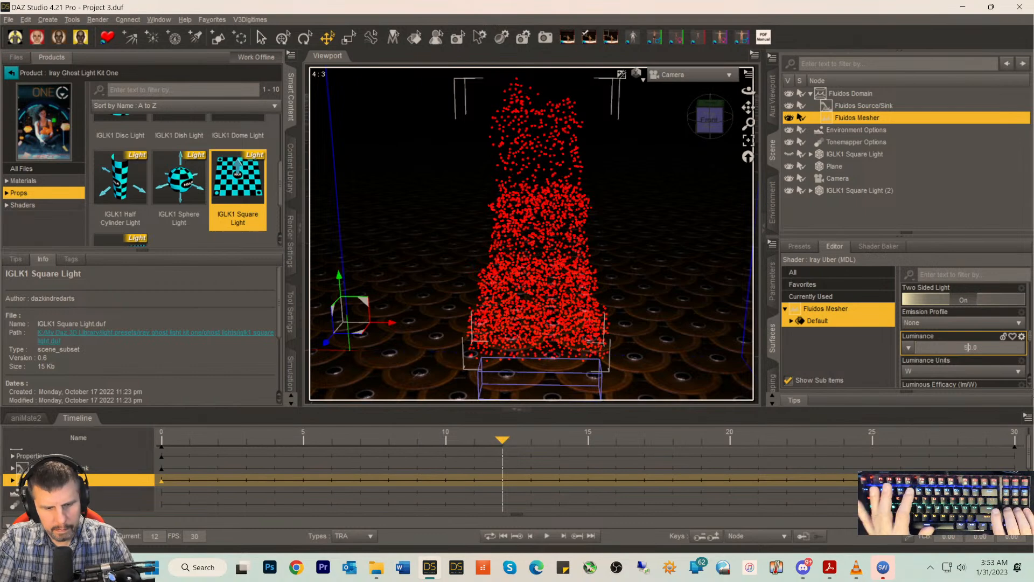
{"action": "key", "text": "Return"}
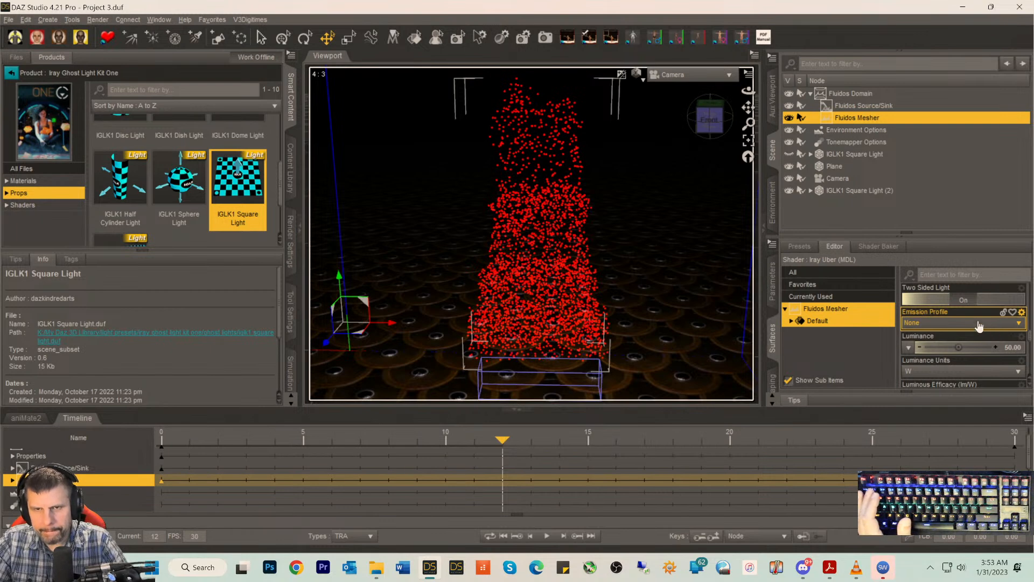
- Reduce the Fluidos Mesher's emission Luminance further to 5 and then to 1
{"action": "scroll", "coordinate": [975, 321], "scroll_direction": "up", "scroll_amount": 3}
{"action": "scroll", "coordinate": [975, 319], "scroll_direction": "down", "scroll_amount": 1}
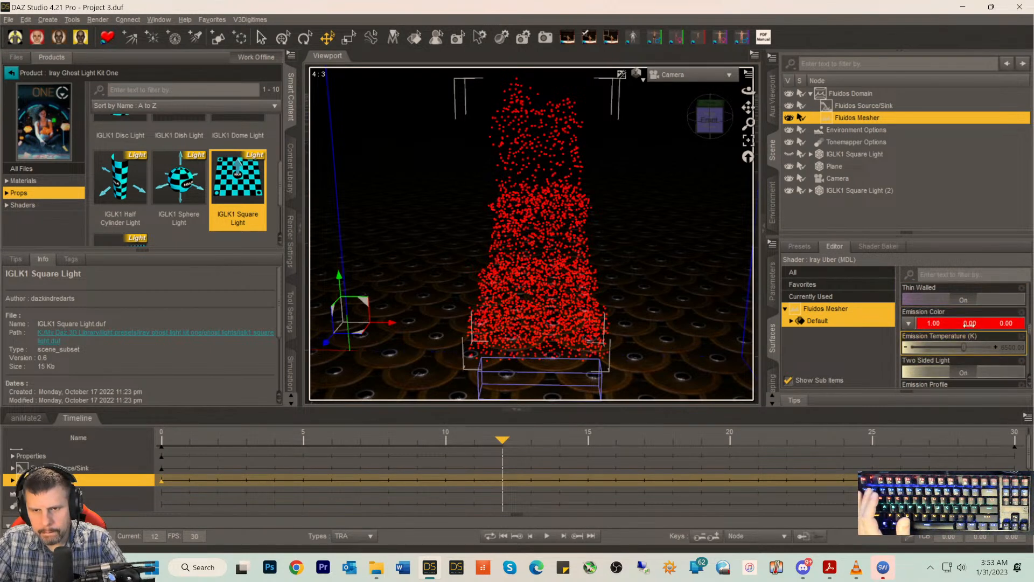
{"action": "scroll", "coordinate": [986, 340], "scroll_direction": "down", "scroll_amount": 5}
{"action": "left_click", "coordinate": [1010, 349]}
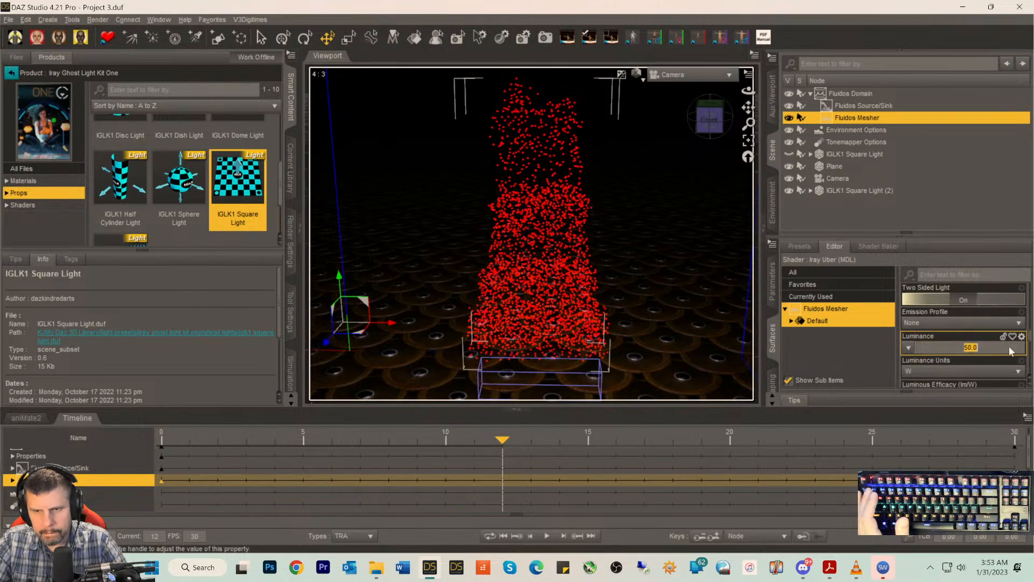
{"action": "type", "text": "5"}
{"action": "key", "text": "Return"}
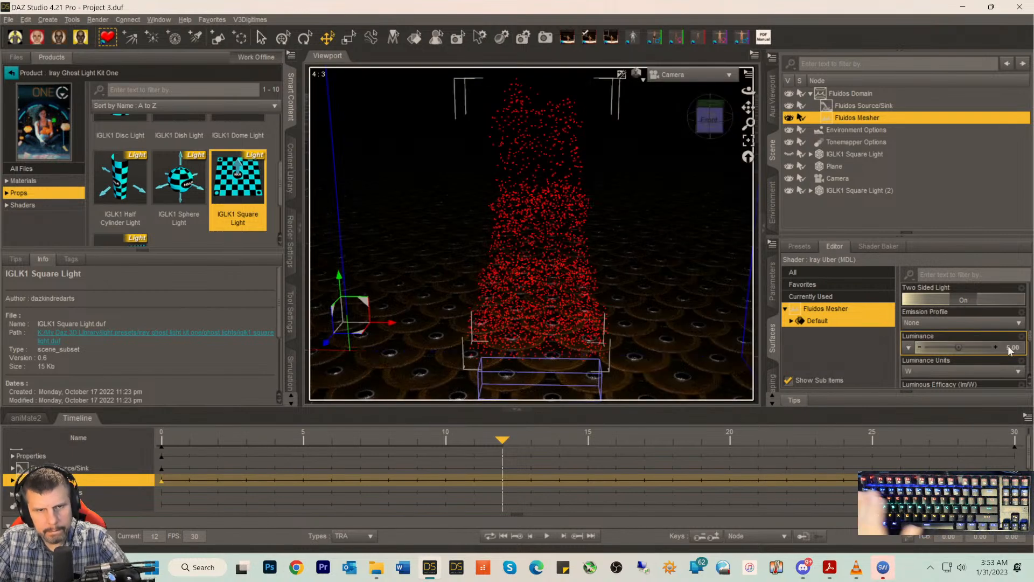
{"action": "left_click", "coordinate": [1013, 349]}
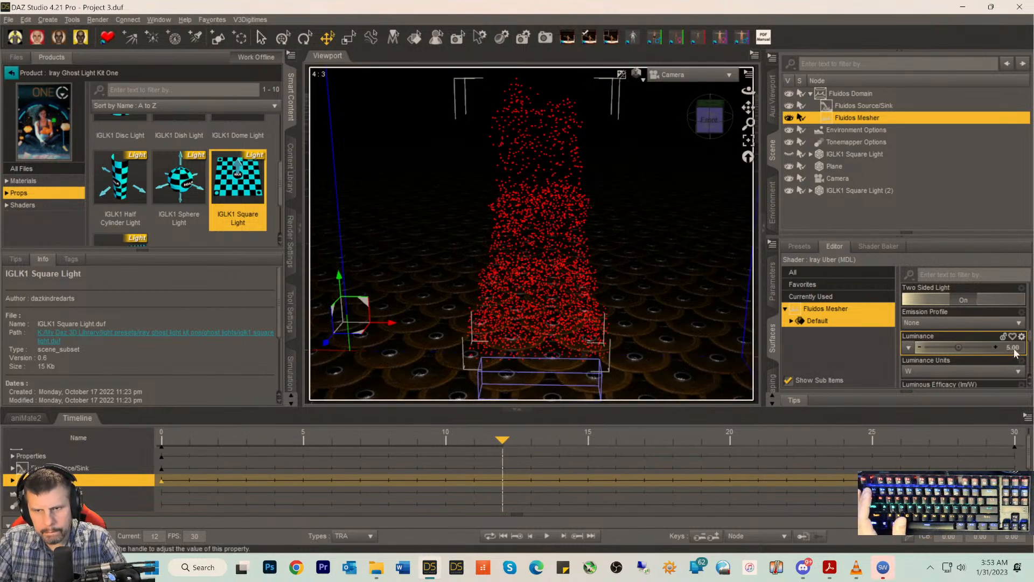
{"action": "type", "text": "1"}
{"action": "key", "text": "Return"}
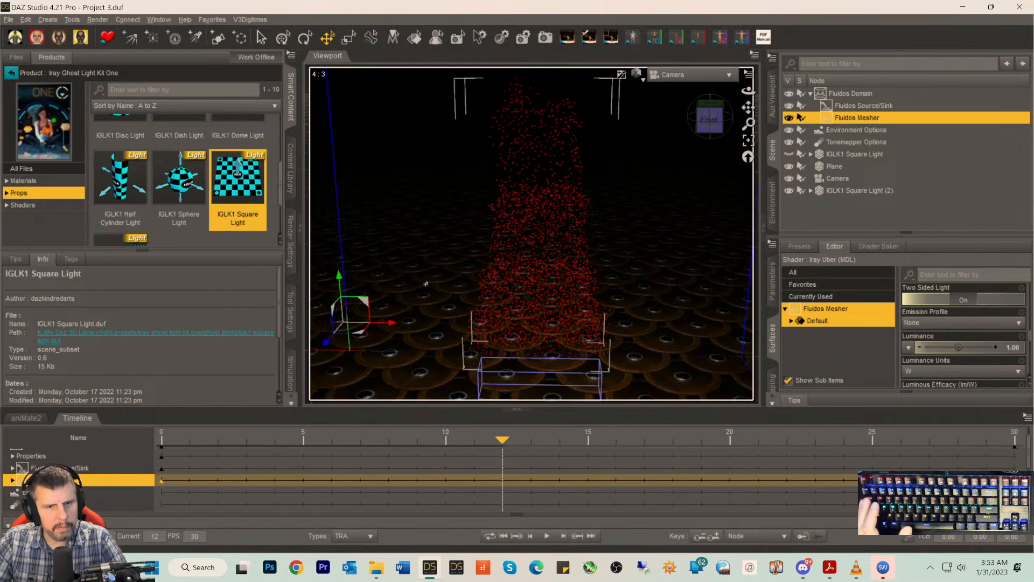
- Select IGLK1 Square Light (2) and scrub the timeline through frame 30 and back to frame 0 to check the dimmed fluid
{"action": "left_click", "coordinate": [856, 190]}
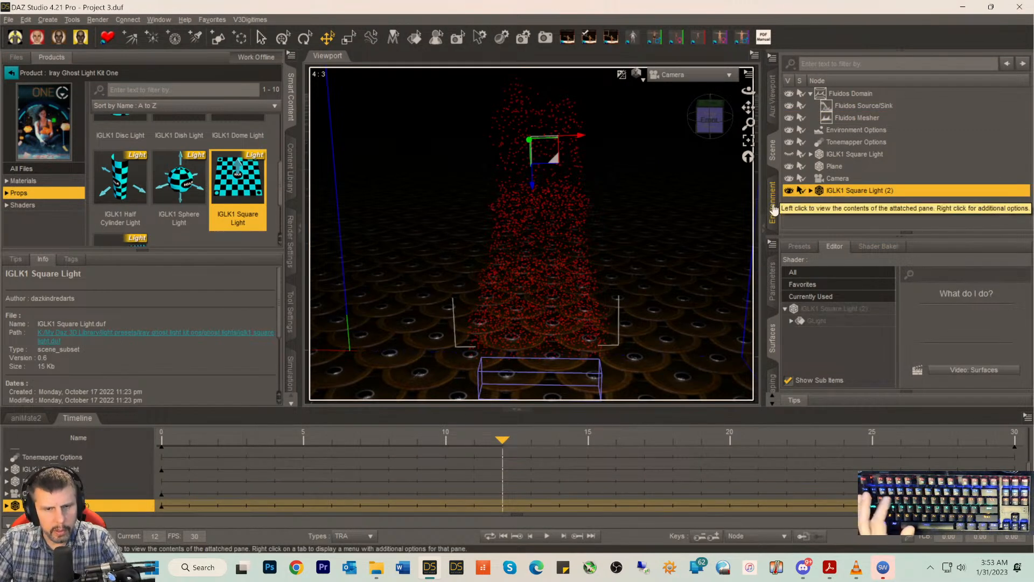
{"action": "left_click_drag", "start_coordinate": [500, 442], "coordinate": [94, 428]}
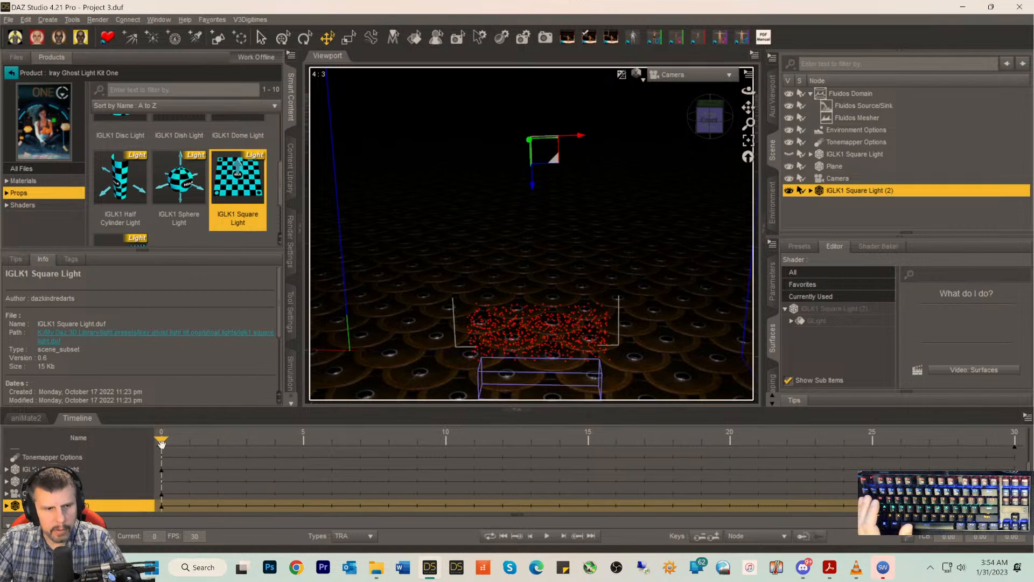
{"action": "left_click_drag", "start_coordinate": [168, 444], "coordinate": [633, 502]}
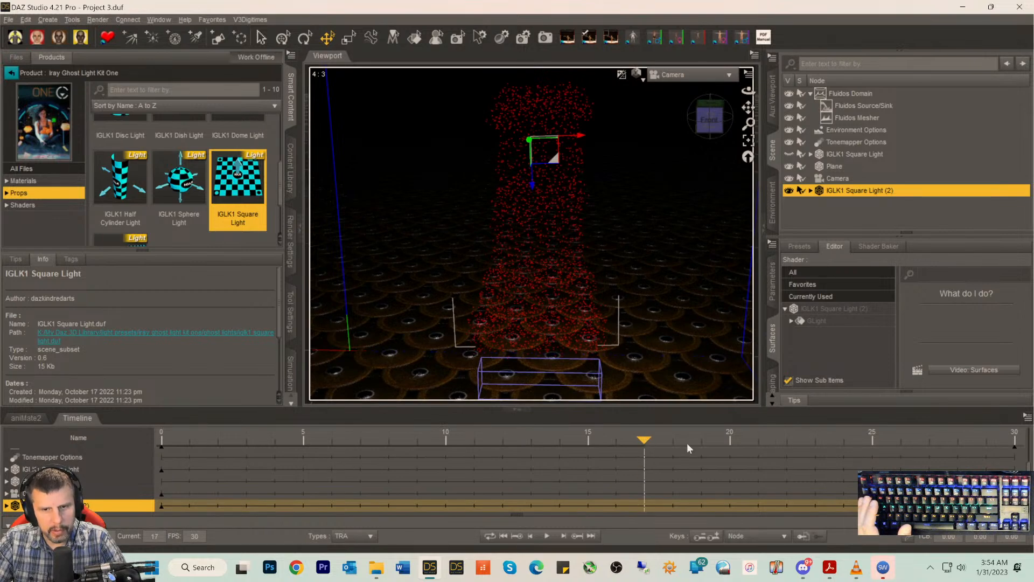
{"action": "left_click", "coordinate": [786, 440]}
{"action": "left_click_drag", "start_coordinate": [821, 459], "coordinate": [911, 462]}
{"action": "left_click", "coordinate": [1015, 441]}
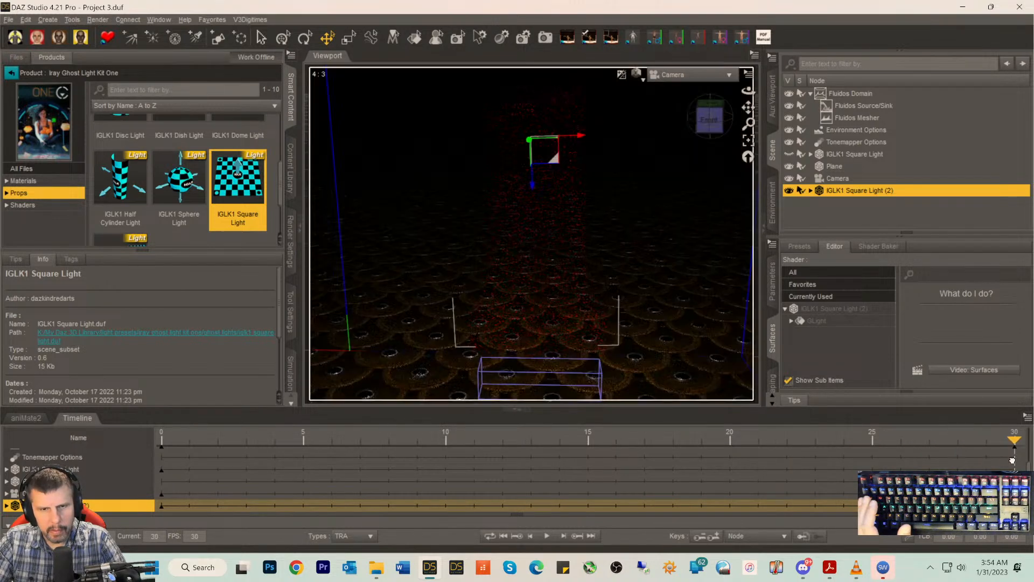
{"action": "left_click_drag", "start_coordinate": [912, 442], "coordinate": [161, 442]}
- Hide IGLK1 Square Light (2) at frame 0 to judge the fluid's own glow, and show the light again
{"action": "left_click", "coordinate": [789, 190]}
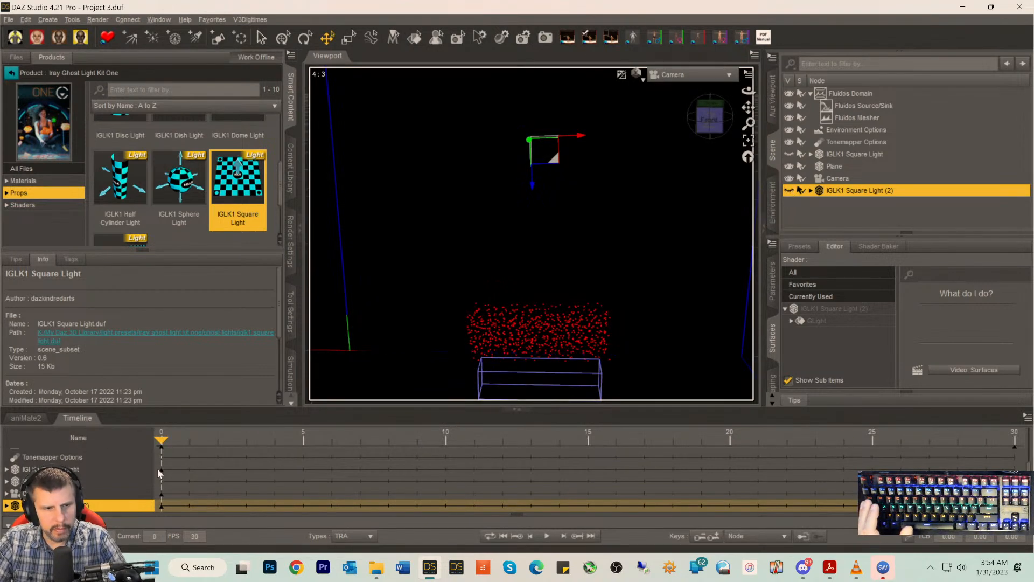
{"action": "left_click_drag", "start_coordinate": [161, 440], "coordinate": [124, 462]}
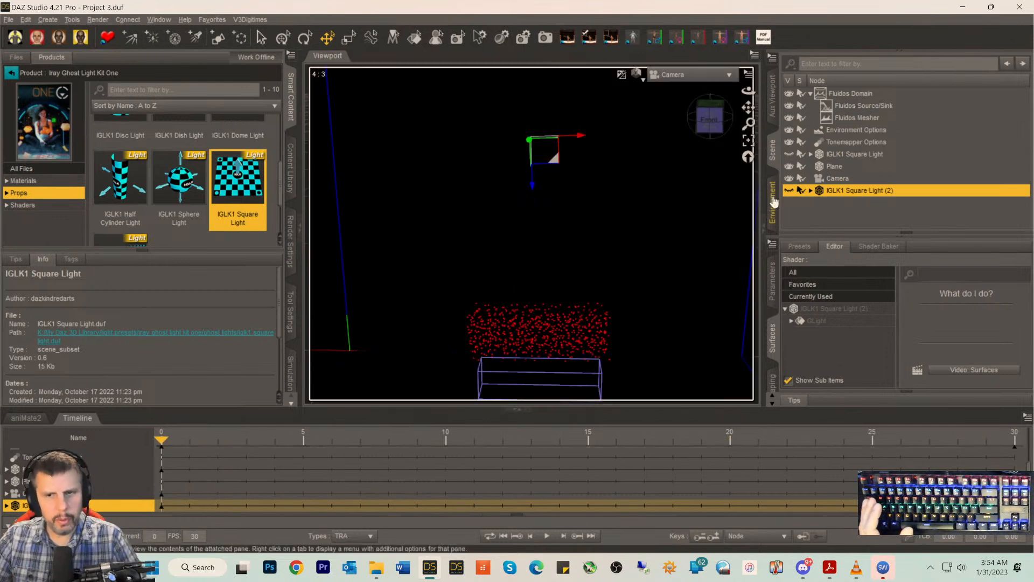
{"action": "left_click", "coordinate": [789, 190]}
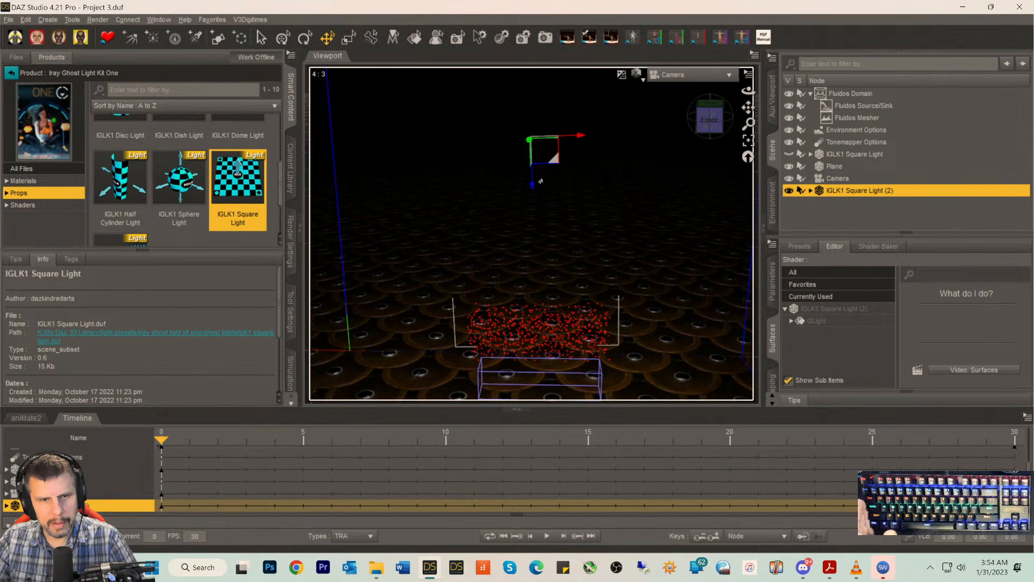
{"action": "left_click_drag", "start_coordinate": [532, 186], "coordinate": [529, 16]}
{"action": "left_click_drag", "start_coordinate": [531, 136], "coordinate": [530, 30]}
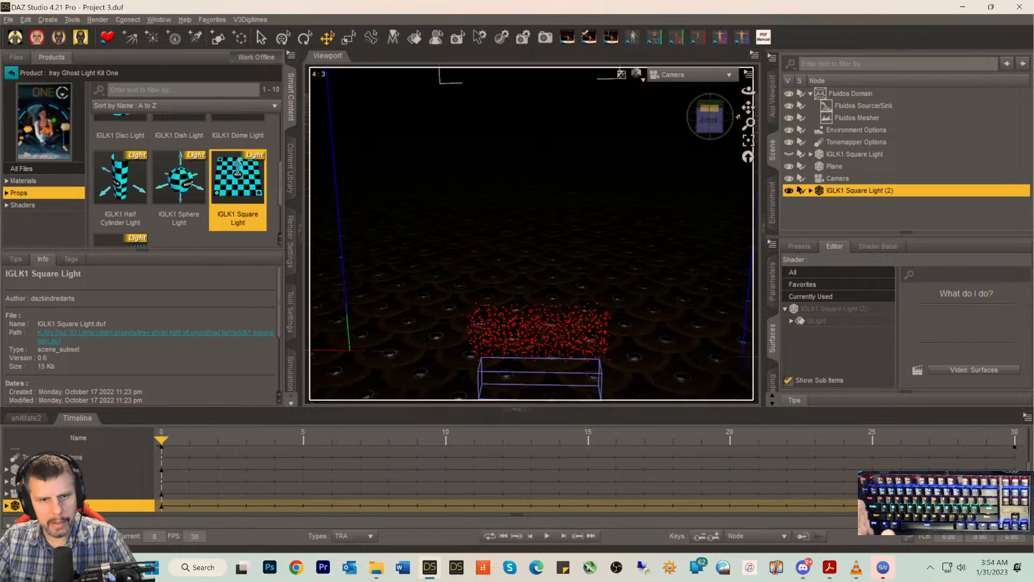
{"action": "left_click", "coordinate": [821, 310]}
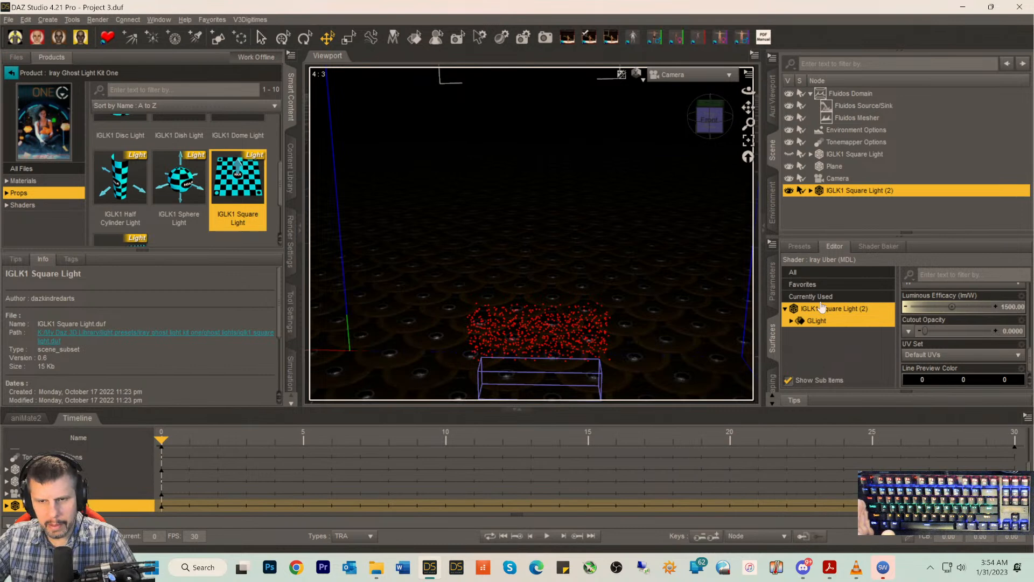
{"action": "scroll", "coordinate": [1016, 338], "scroll_direction": "up", "scroll_amount": 3}
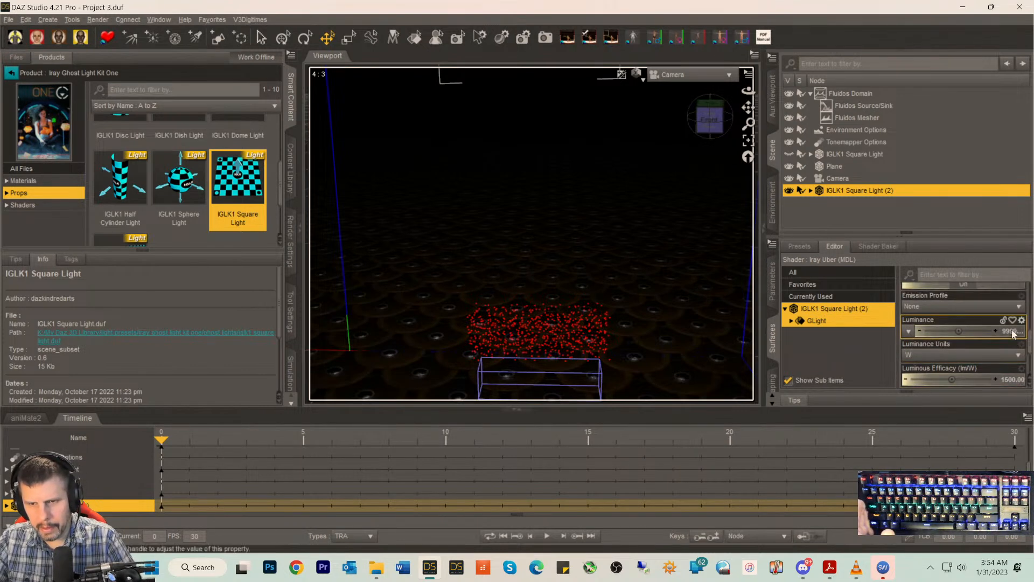
{"action": "left_click", "coordinate": [1011, 332]}
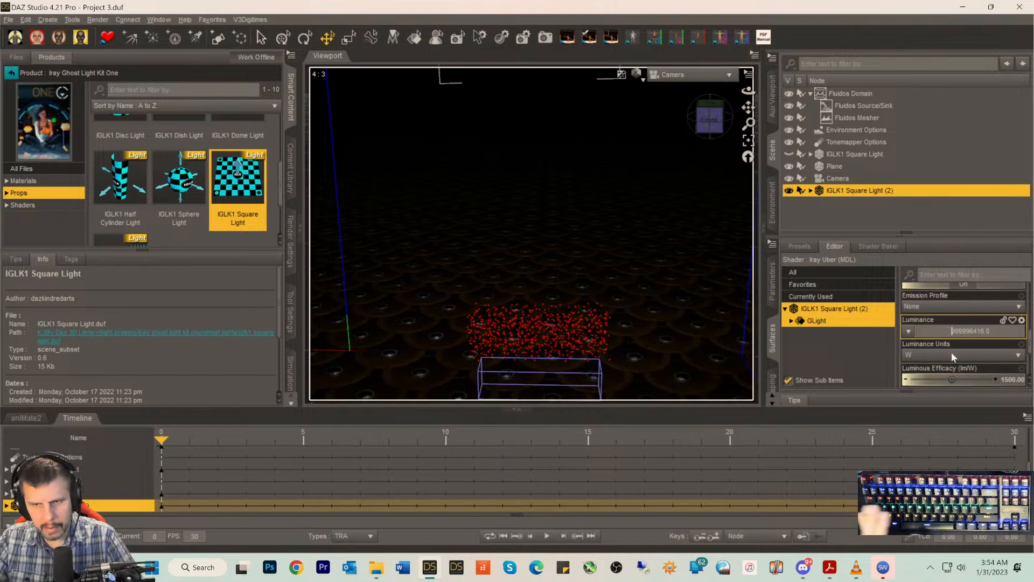
{"action": "key", "text": "Return"}
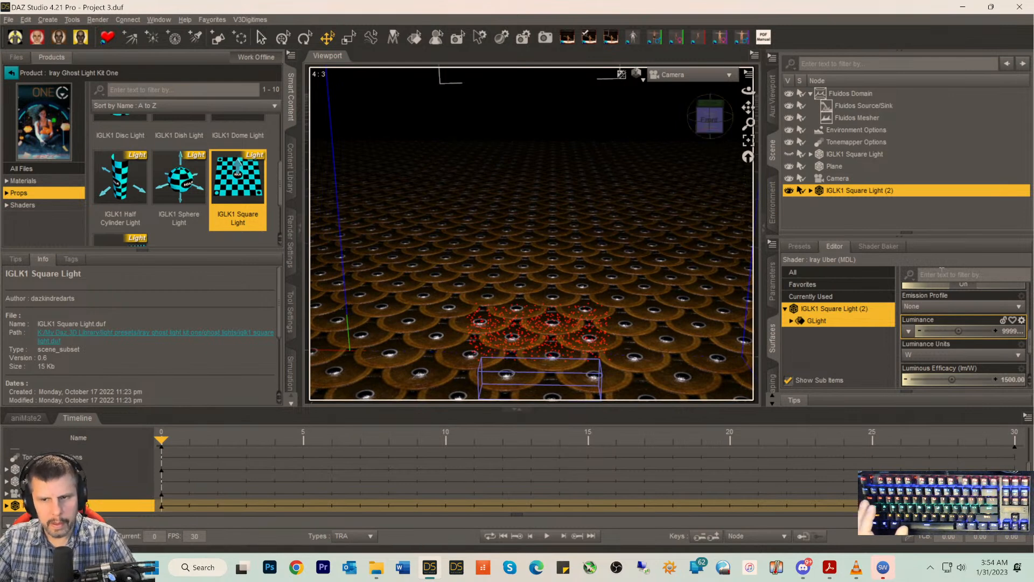
{"action": "left_click", "coordinate": [1004, 332]}
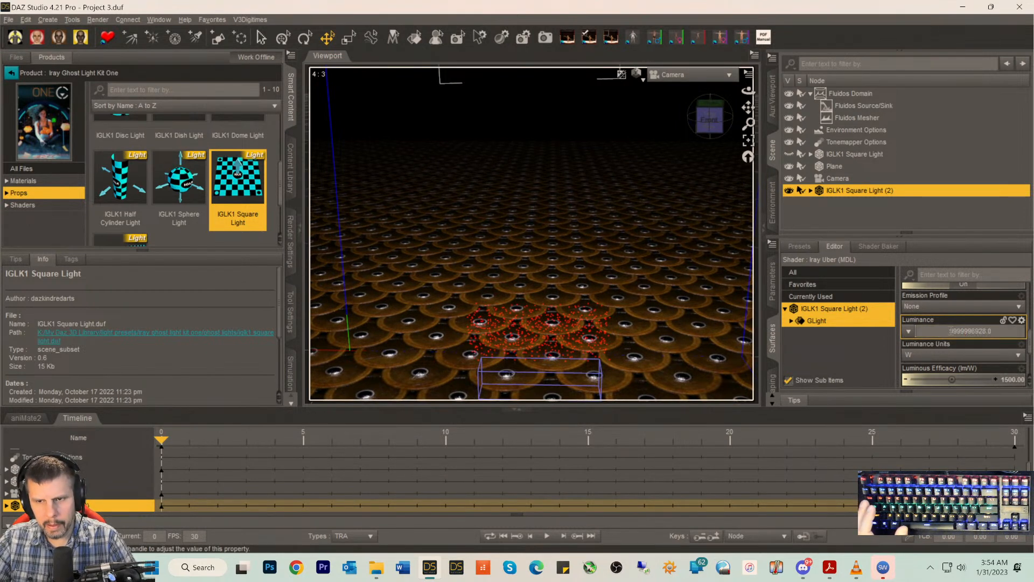
{"action": "key", "text": "Delete"}
{"action": "type", "text": "5"}
{"action": "key", "text": "Return"}
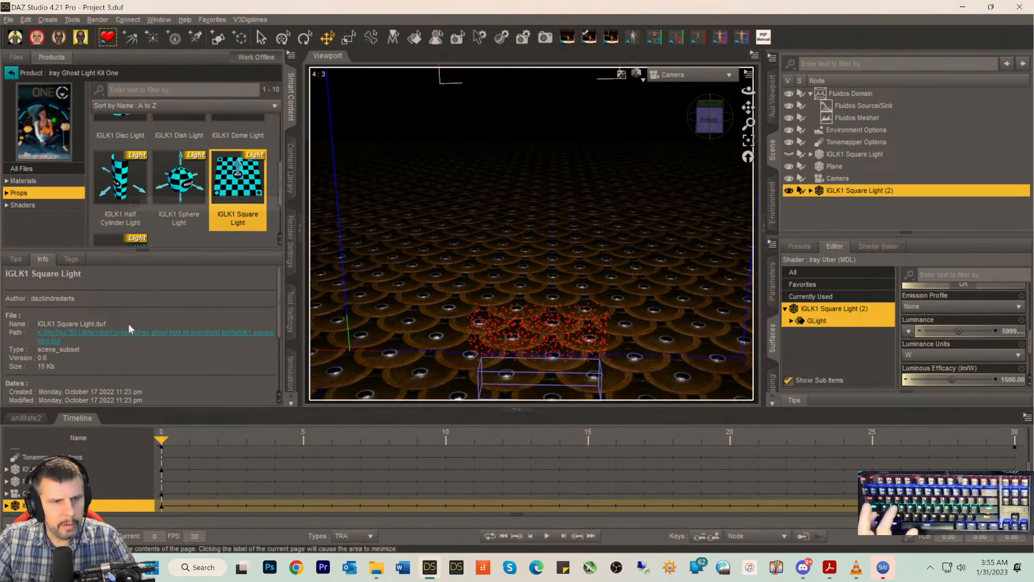
- Render the animation, overwriting Fluidos Fire Render.avi, and save it with Full Frames (Uncompressed) compression
{"action": "left_click", "coordinate": [295, 231]}
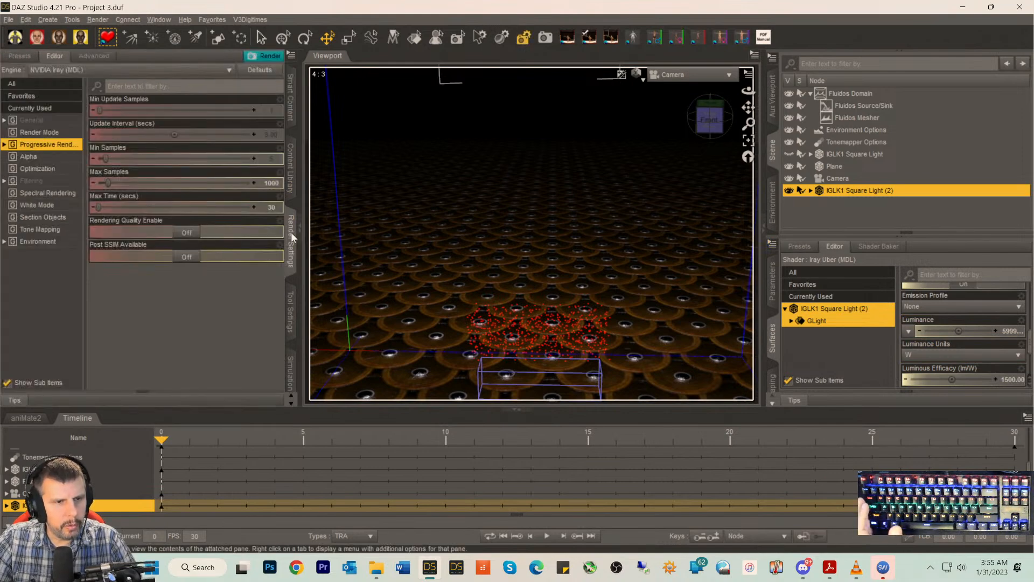
{"action": "left_click", "coordinate": [264, 57]}
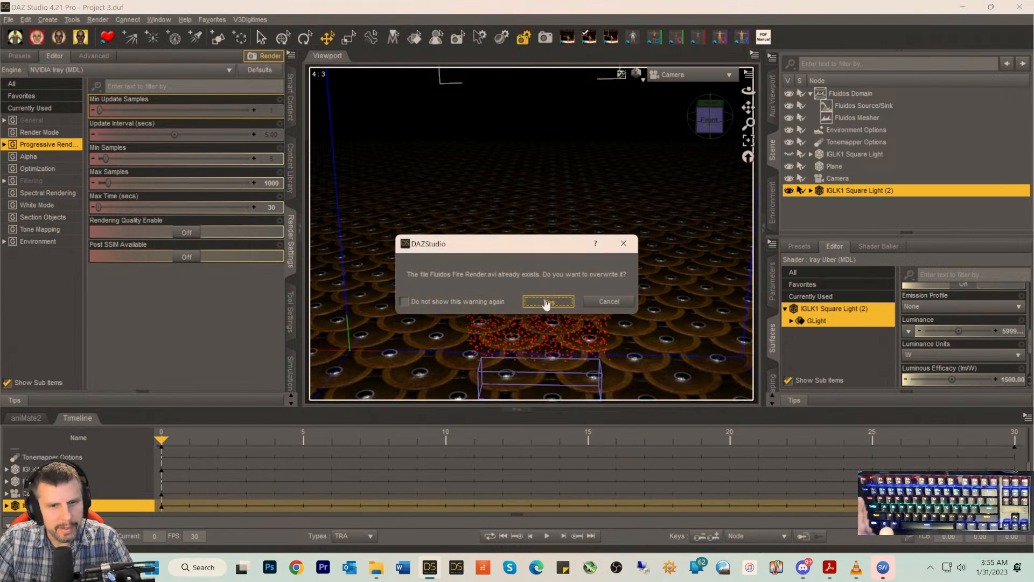
{"action": "left_click", "coordinate": [547, 301]}
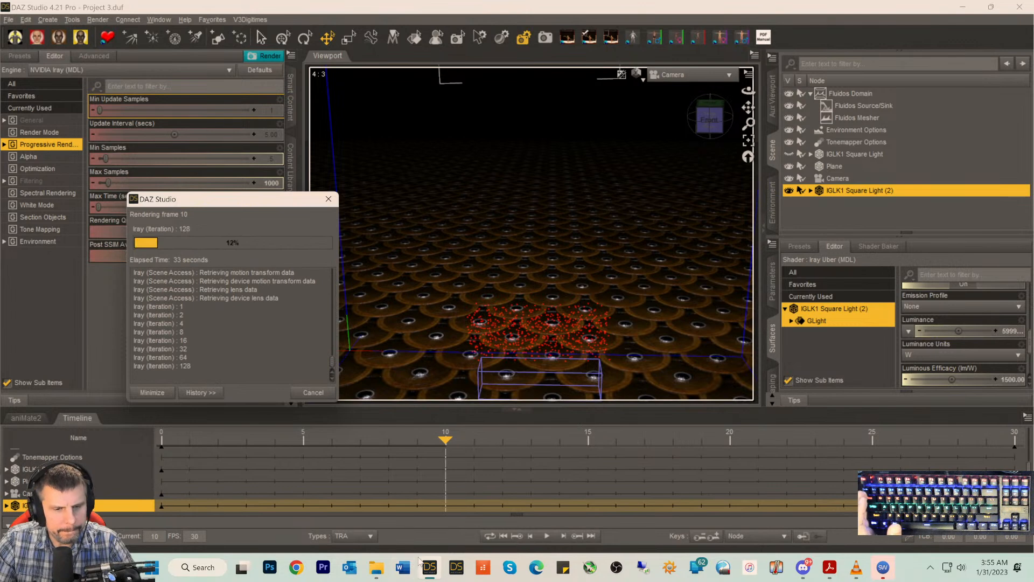
{"action": "mouse_move", "coordinate": [429, 567]}
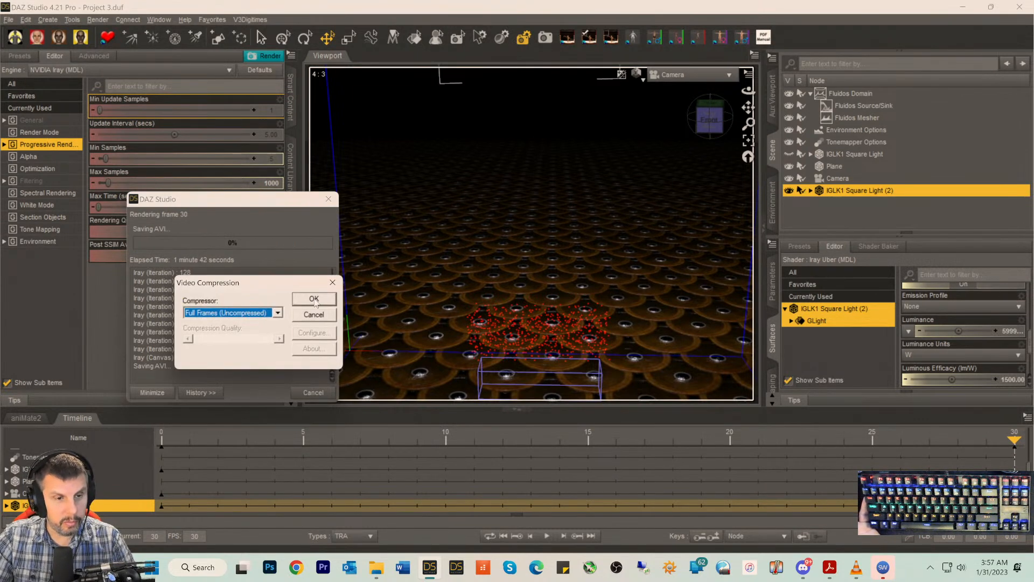
{"action": "left_click", "coordinate": [314, 299]}
- Play Fluidos Fire Render.avi from the Fluidos Project 3 folder in a maximized player, review its frames, and close the player and folder
{"action": "mouse_move", "coordinate": [436, 575]}
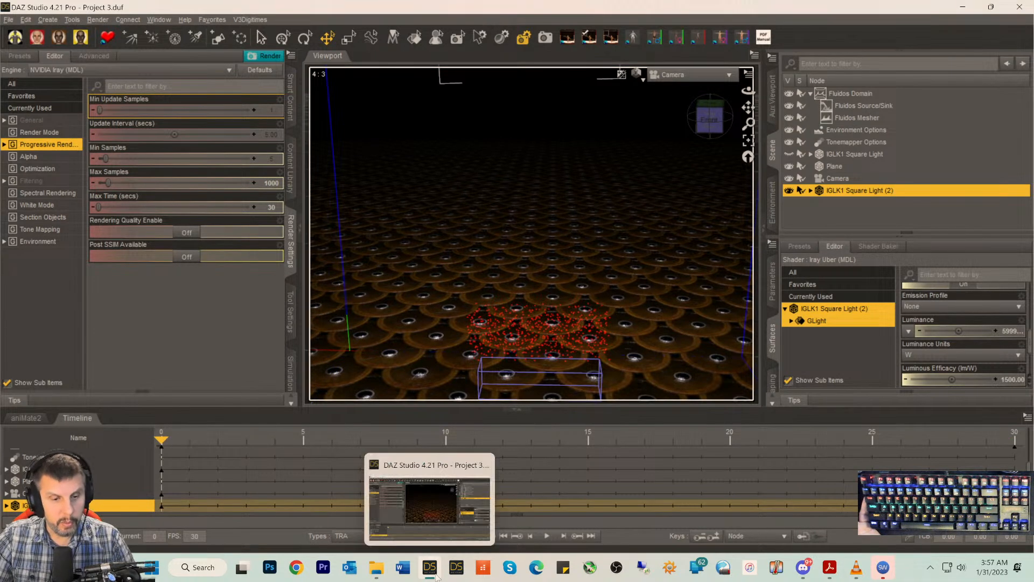
{"action": "left_click", "coordinate": [378, 573]}
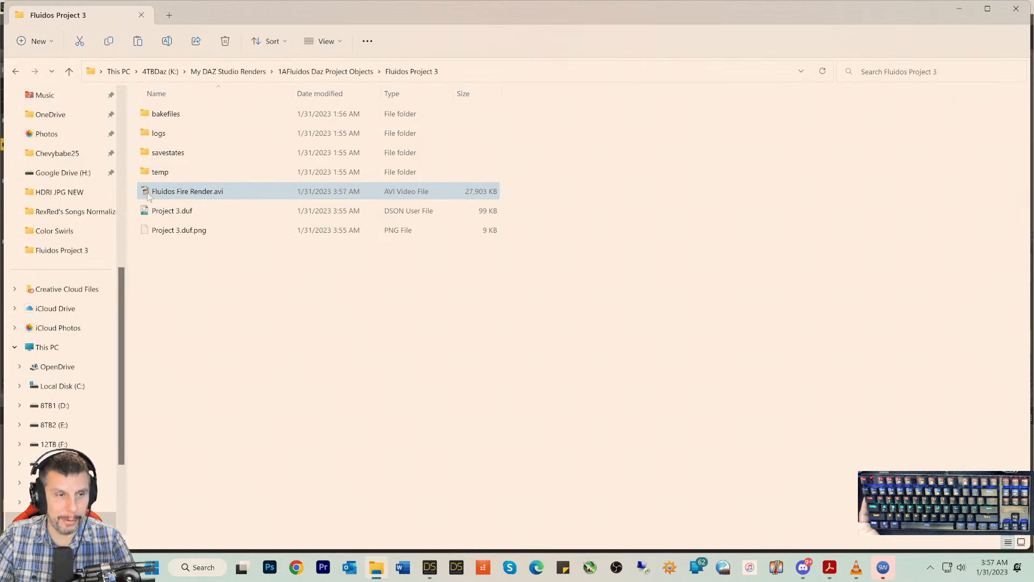
{"action": "double_click", "coordinate": [184, 195]}
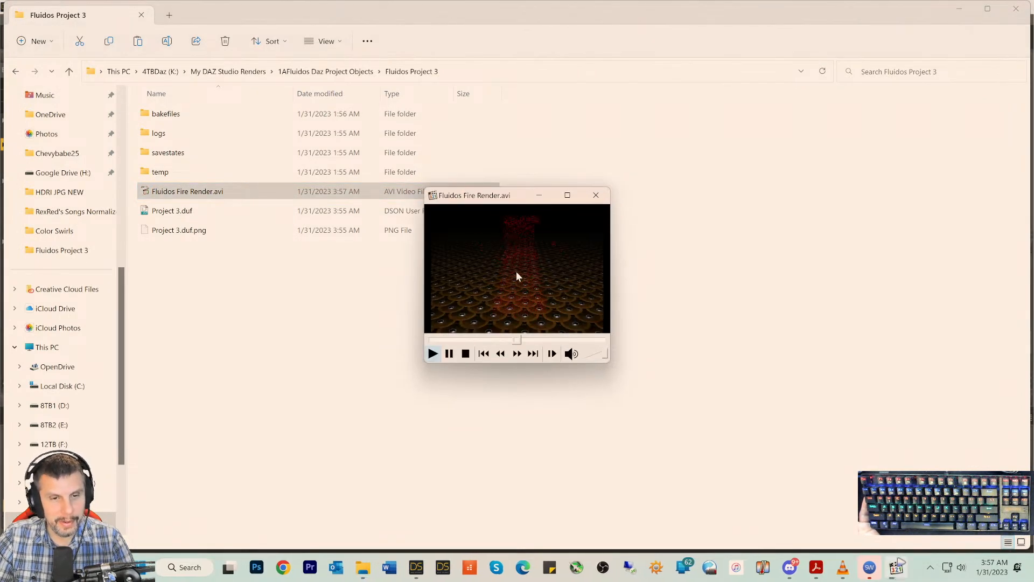
{"action": "left_click", "coordinate": [566, 195]}
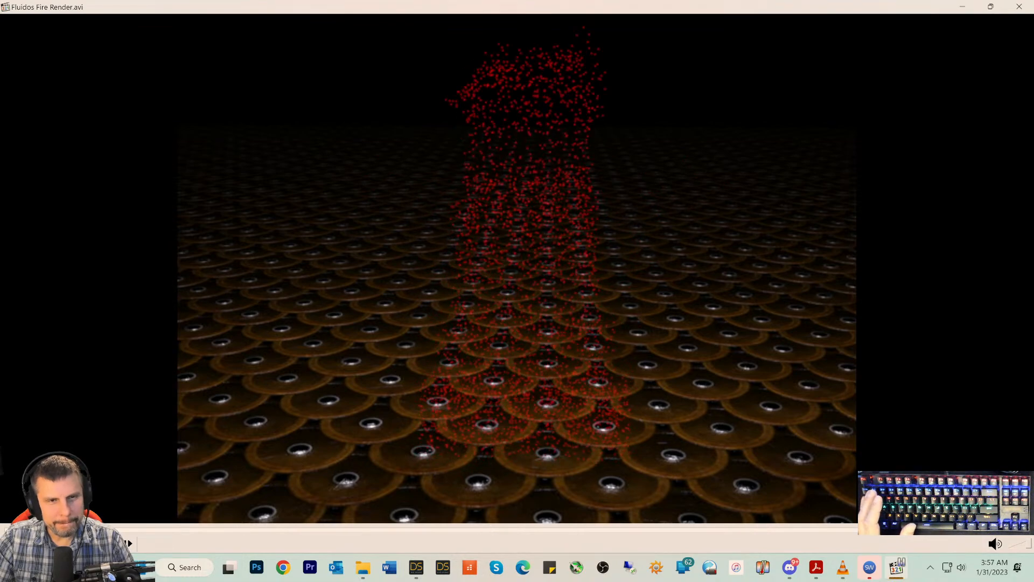
{"action": "left_click", "coordinate": [220, 532]}
{"action": "left_click", "coordinate": [243, 532]}
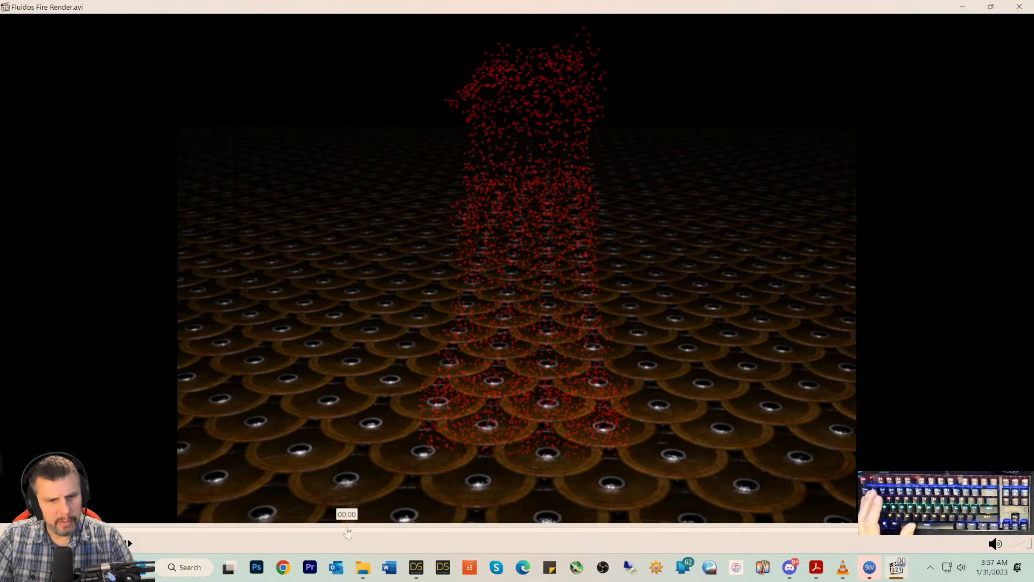
{"action": "left_click", "coordinate": [343, 532]}
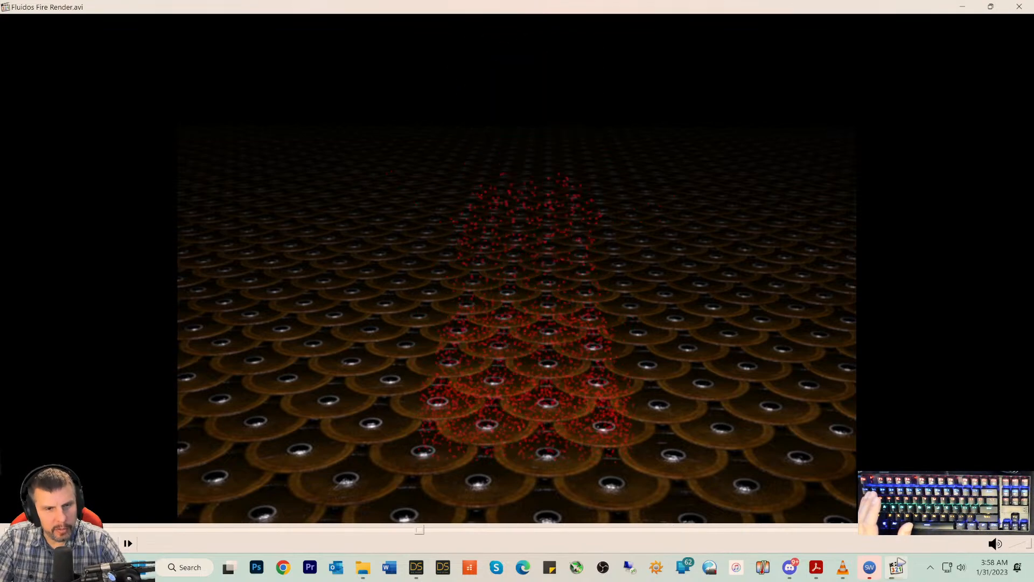
{"action": "left_click", "coordinate": [1019, 6]}
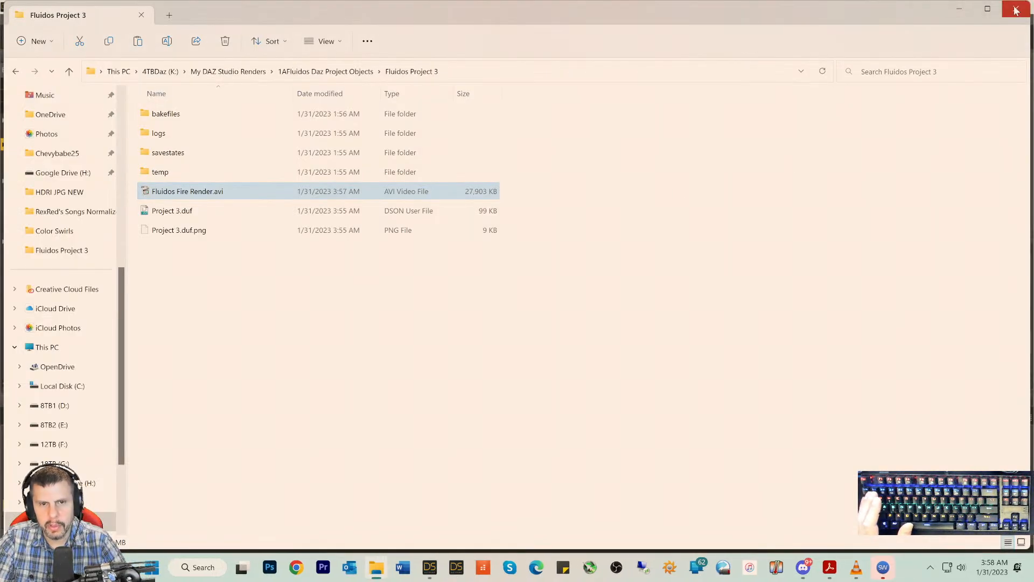
{"action": "left_click", "coordinate": [1015, 8]}
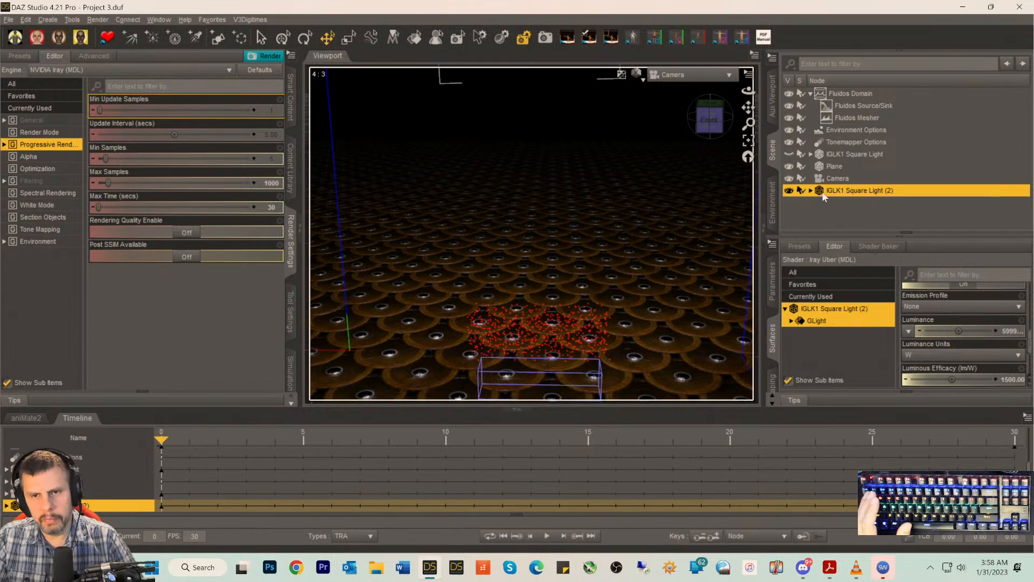
- Change the Mesh type of the Fluidos Mesher to Fire mesh in its FLUIDOS mesher parameters
{"action": "left_click", "coordinate": [832, 119]}
{"action": "left_click", "coordinate": [834, 321]}
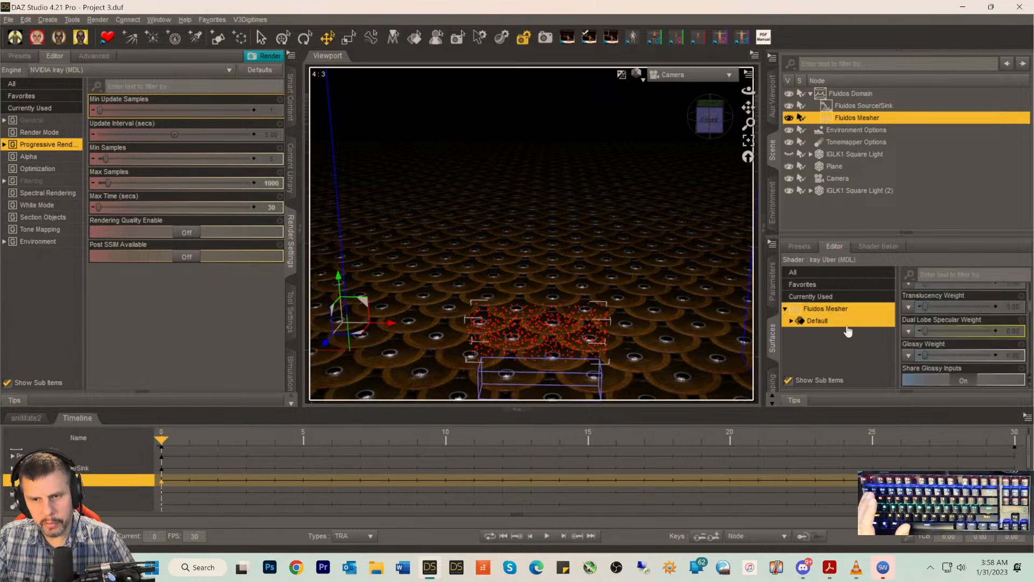
{"action": "left_click", "coordinate": [80, 419]}
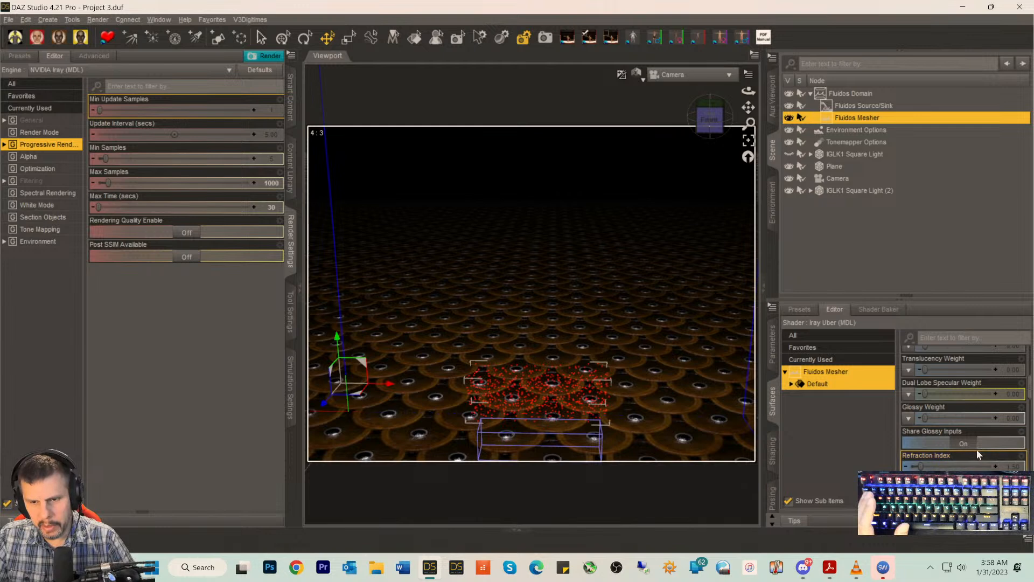
{"action": "scroll", "coordinate": [964, 431], "scroll_direction": "down", "scroll_amount": 3}
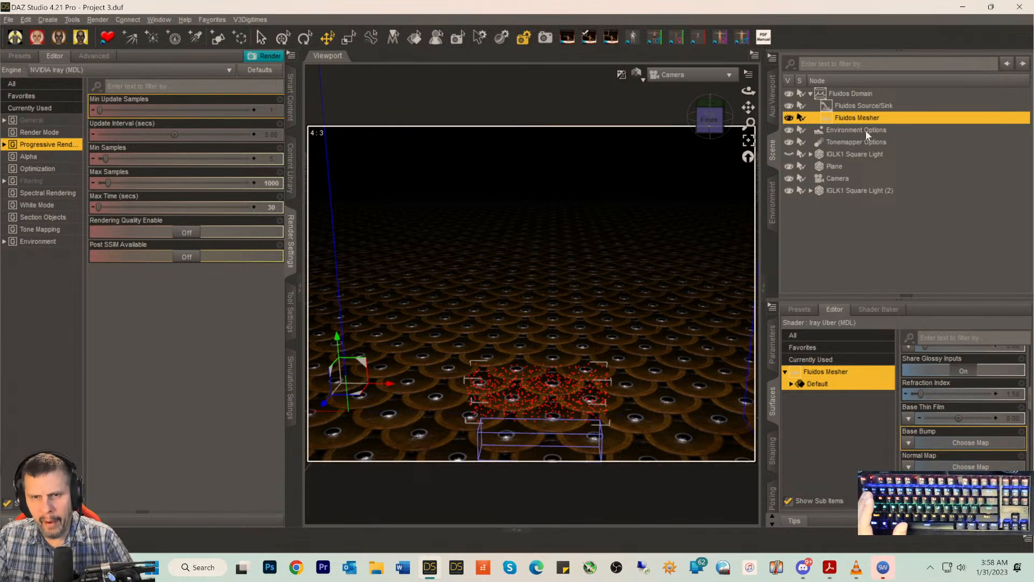
{"action": "left_click", "coordinate": [772, 360]}
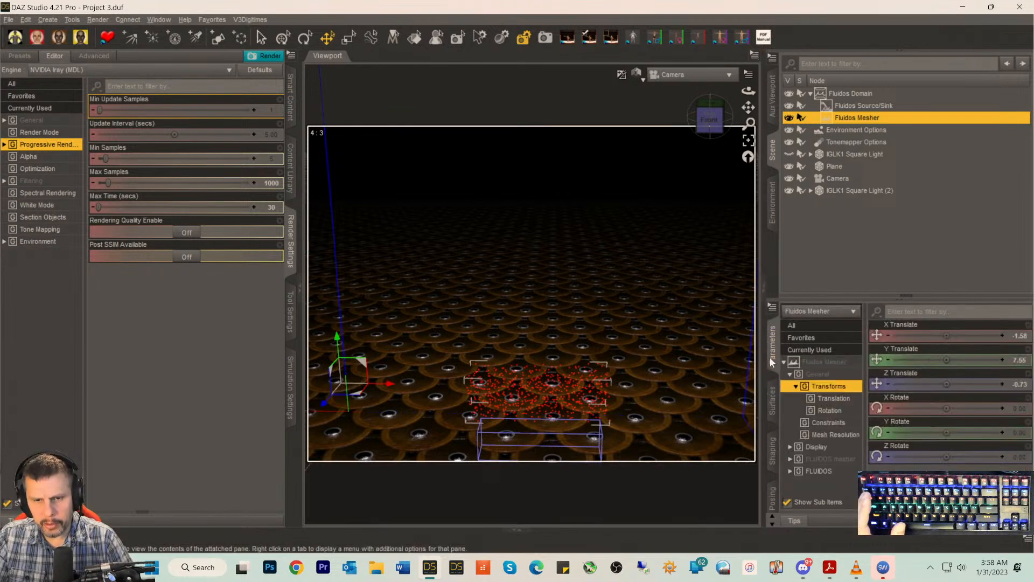
{"action": "left_click", "coordinate": [810, 472]}
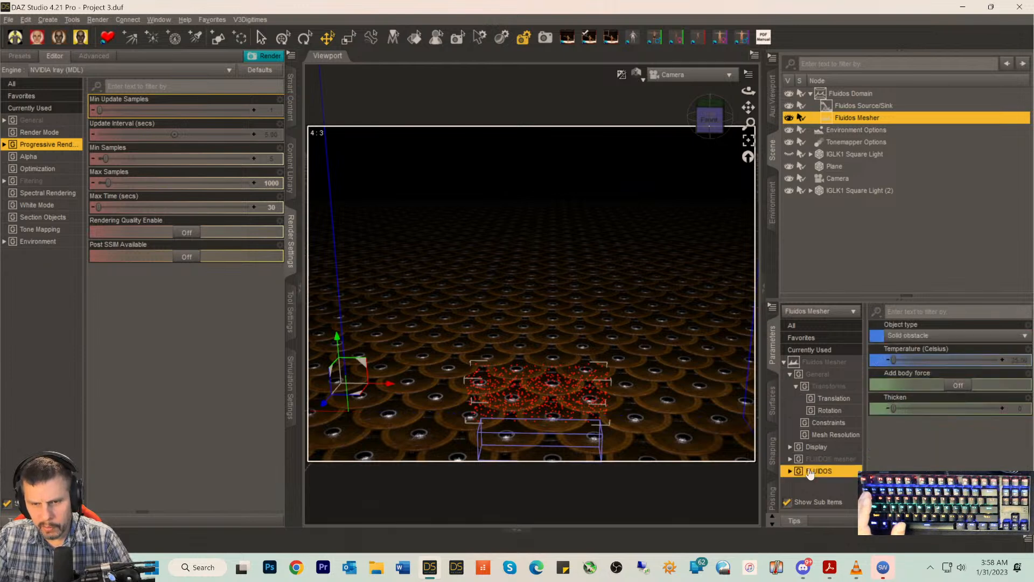
{"action": "left_click", "coordinate": [827, 459]}
{"action": "left_click", "coordinate": [934, 458]}
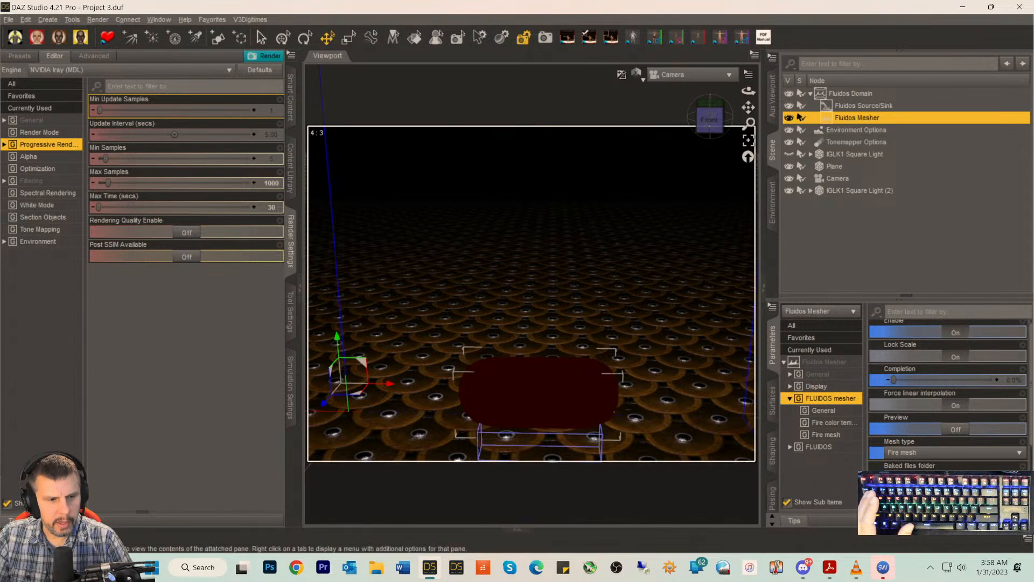
- Bring back the timeline and scrub to frame 24 to examine the shape of the fire mesh
{"action": "left_click", "coordinate": [77, 537]}
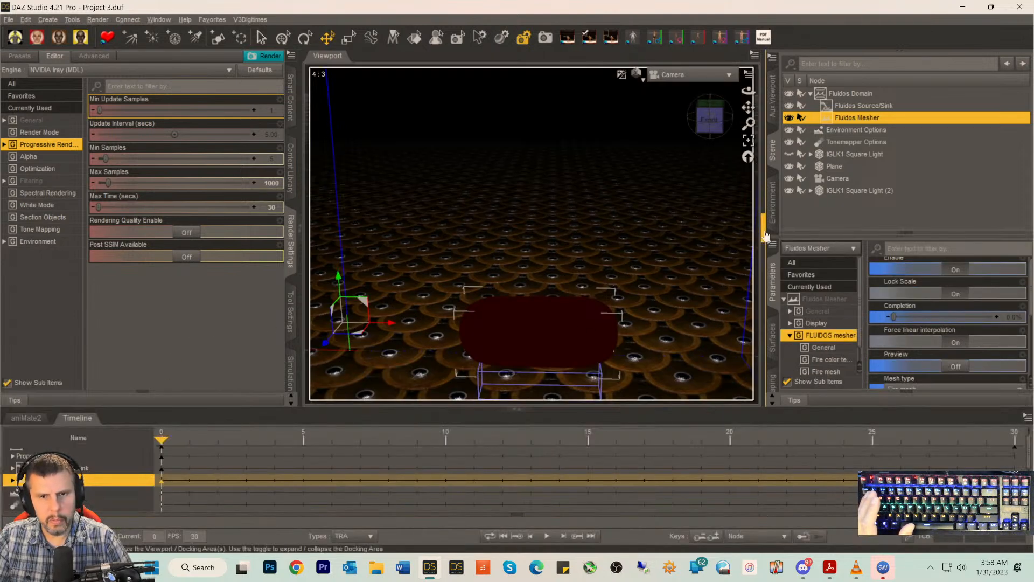
{"action": "scroll", "coordinate": [906, 257], "scroll_direction": "up", "scroll_amount": 1}
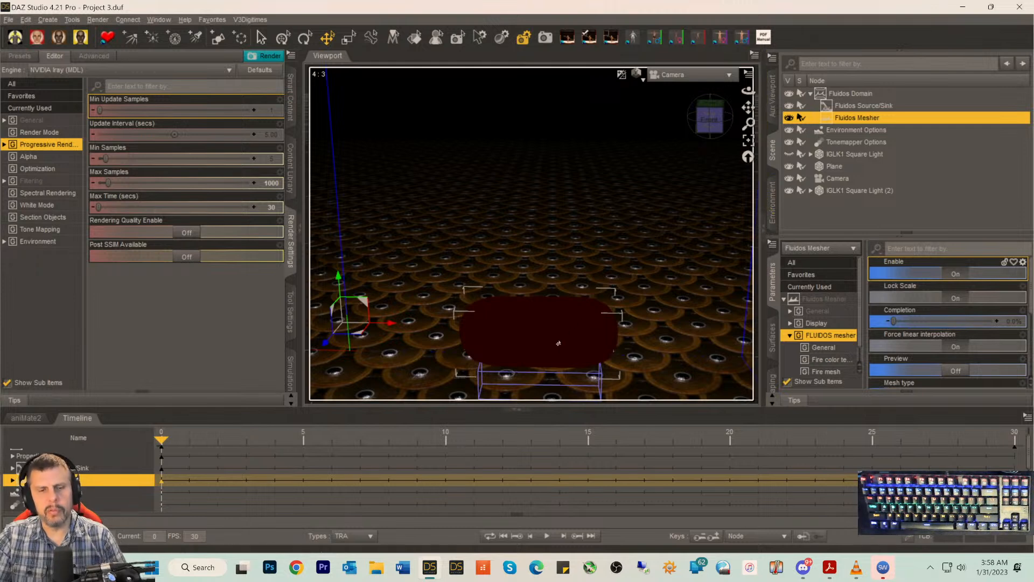
{"action": "mouse_move", "coordinate": [161, 439]}
{"action": "left_mouse_down"}
{"action": "mouse_move", "coordinate": [570, 451]}
{"action": "mouse_move", "coordinate": [868, 441]}
{"action": "mouse_move", "coordinate": [832, 444]}
{"action": "left_mouse_up"}
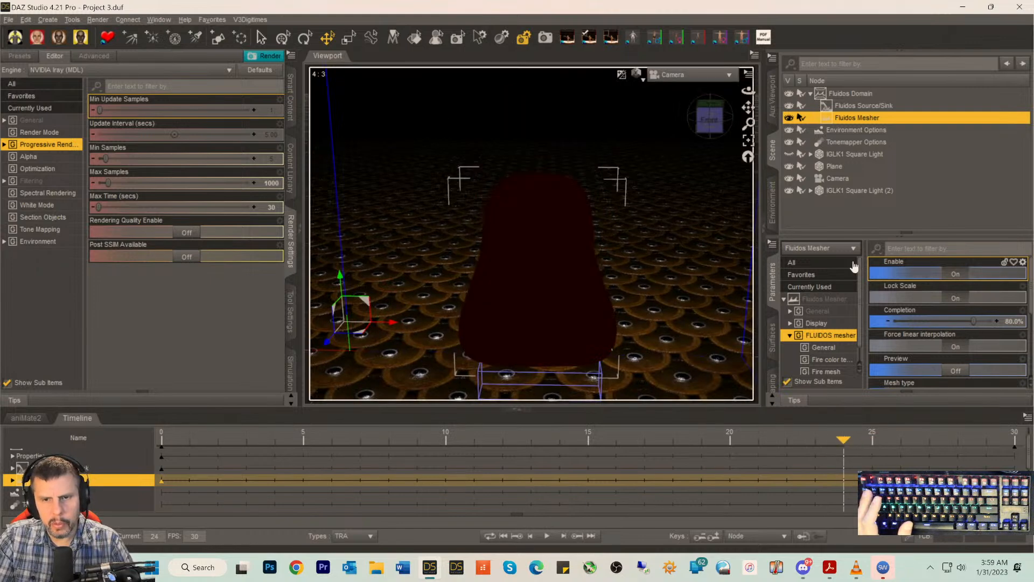
- Search the surface shader presets for "fluidos" with the Fluidos Mesher selected
{"action": "left_click", "coordinate": [773, 337]}
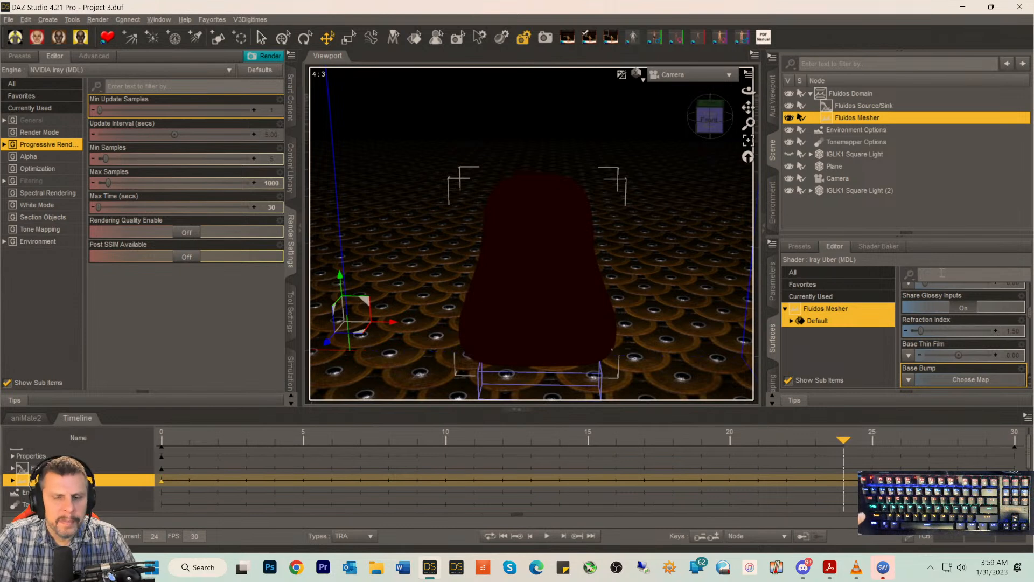
{"action": "scroll", "coordinate": [955, 332], "scroll_direction": "up", "scroll_amount": 10}
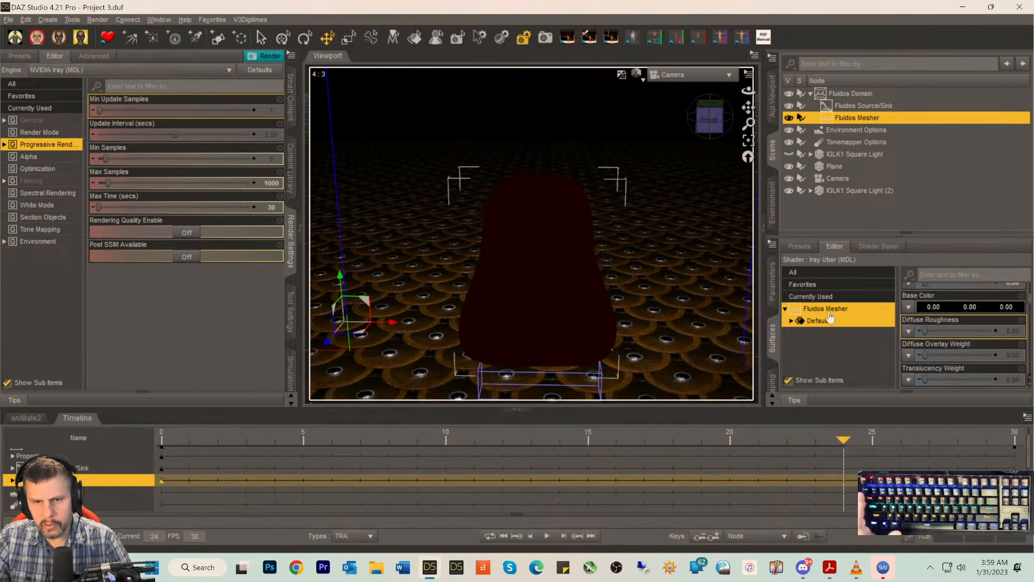
{"action": "left_click", "coordinate": [800, 247]}
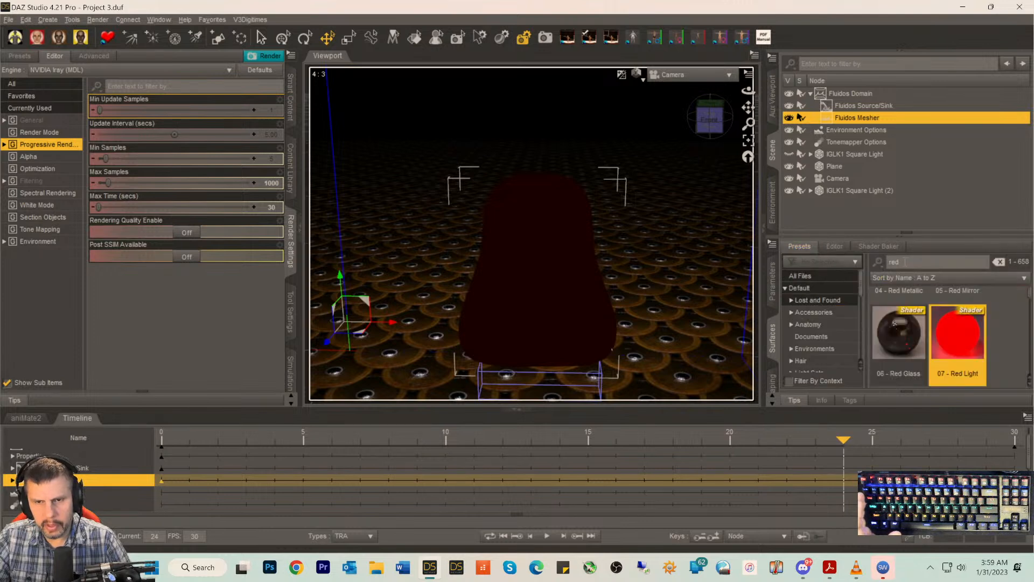
{"action": "type", "text": "f"}
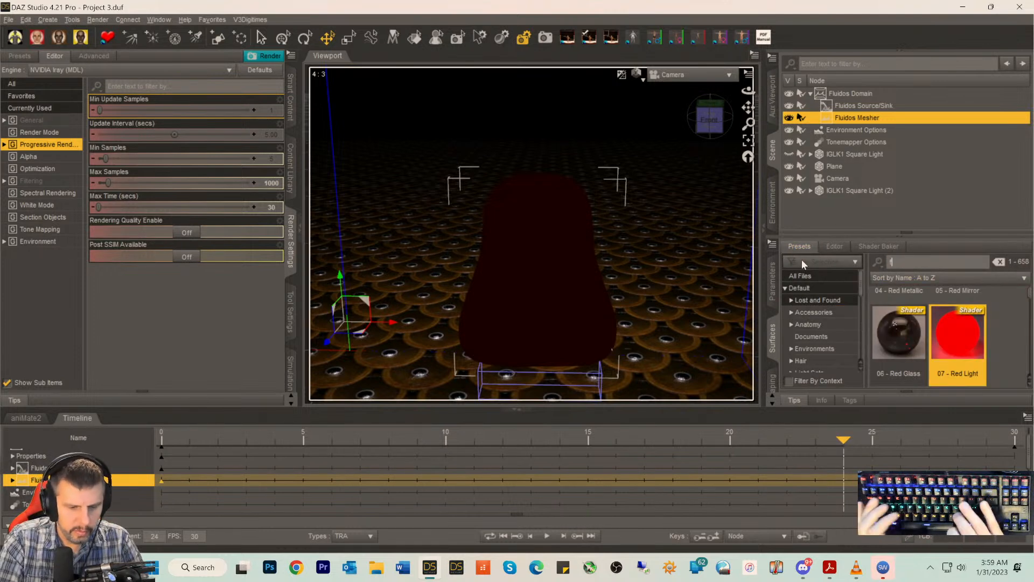
{"action": "type", "text": "luidos"}
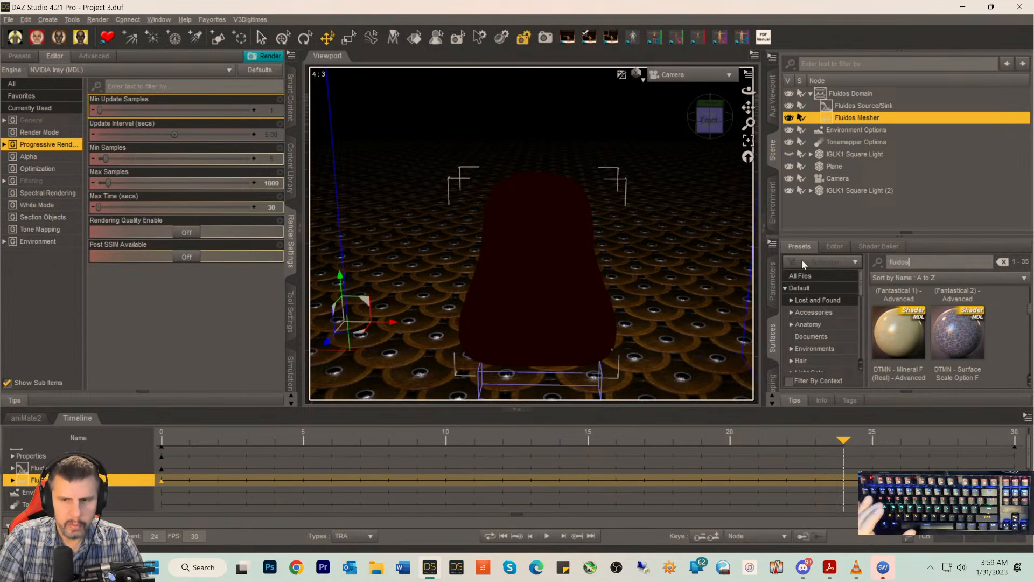
- Apply the Fluidos II Fire Mesh 01 Iray shader to the Fluidos Mesher
{"action": "scroll", "coordinate": [888, 317], "scroll_direction": "up", "scroll_amount": 4}
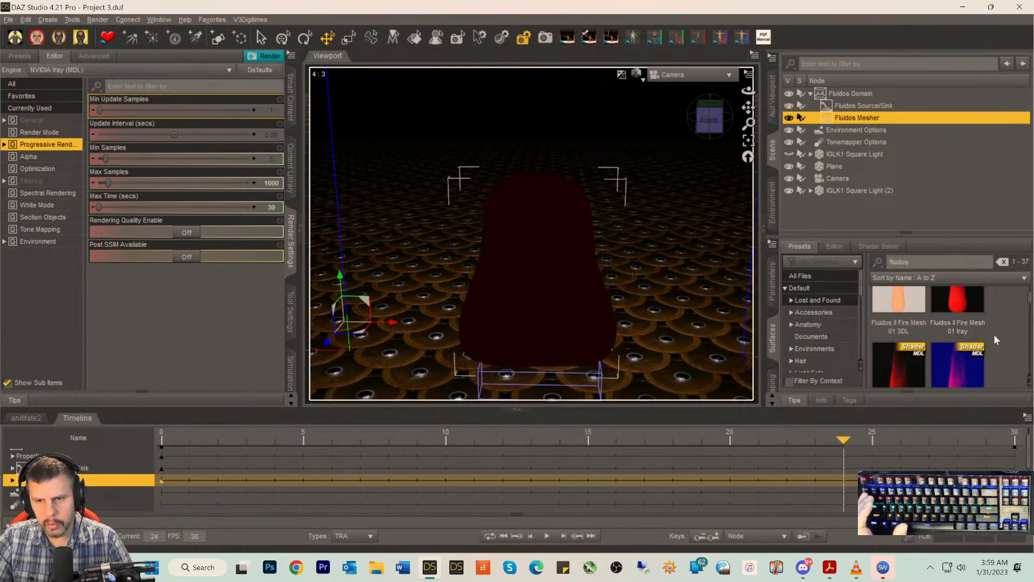
{"action": "scroll", "coordinate": [994, 334], "scroll_direction": "down", "scroll_amount": 3}
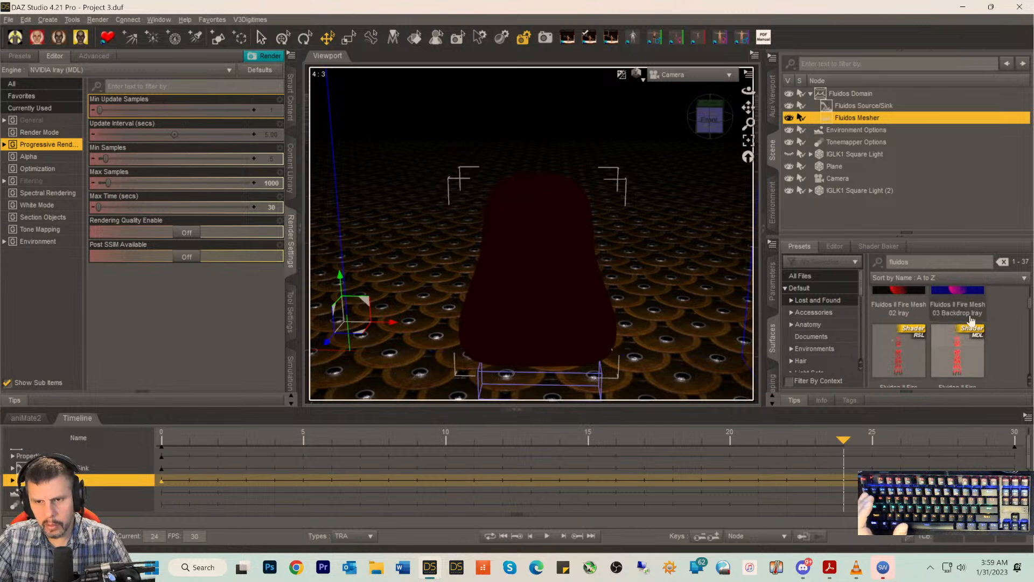
{"action": "mouse_move", "coordinate": [951, 317]}
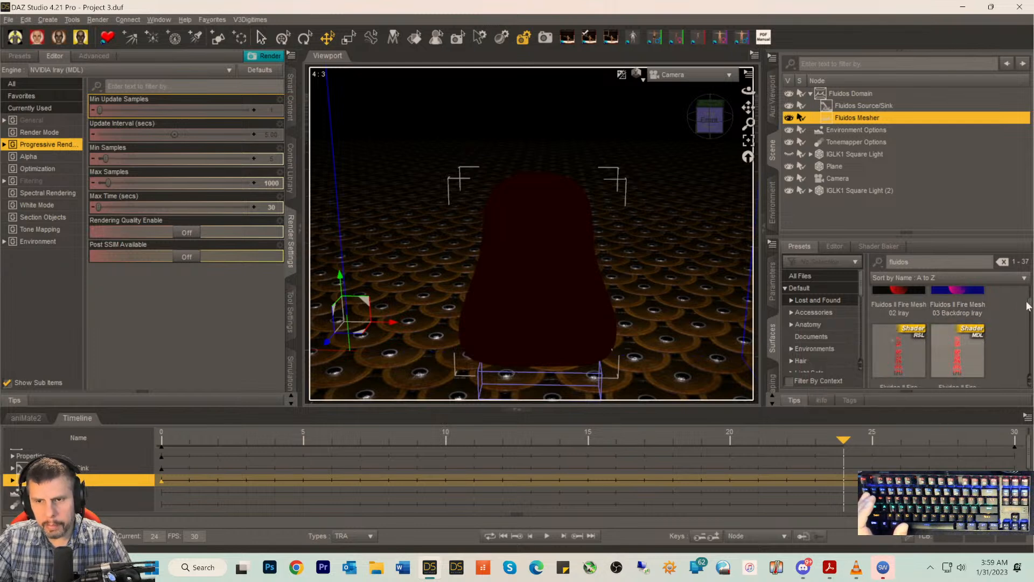
{"action": "scroll", "coordinate": [1029, 307], "scroll_direction": "up", "scroll_amount": 1}
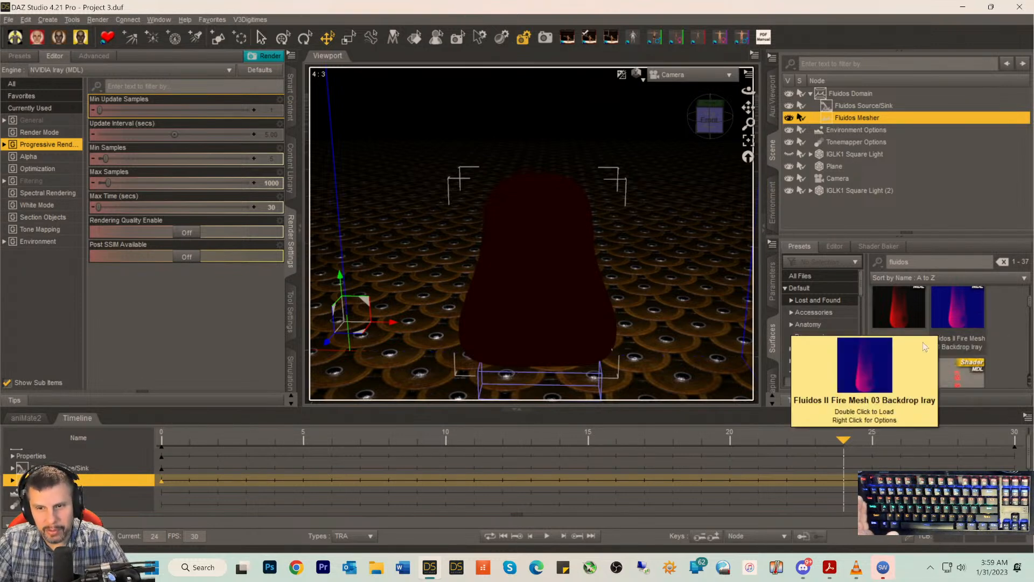
{"action": "left_click", "coordinate": [891, 332]}
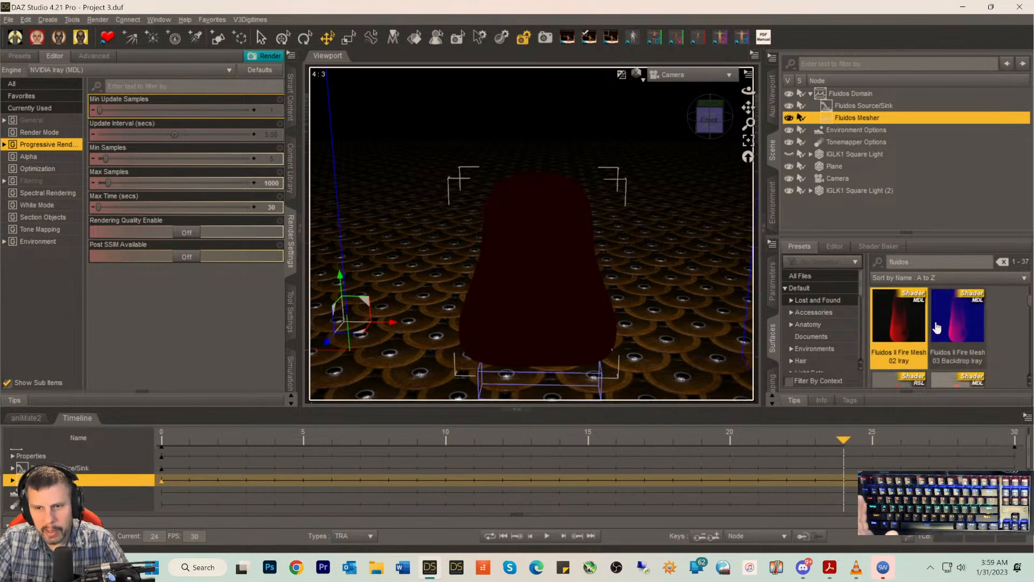
{"action": "scroll", "coordinate": [1029, 303], "scroll_direction": "up", "scroll_amount": 1}
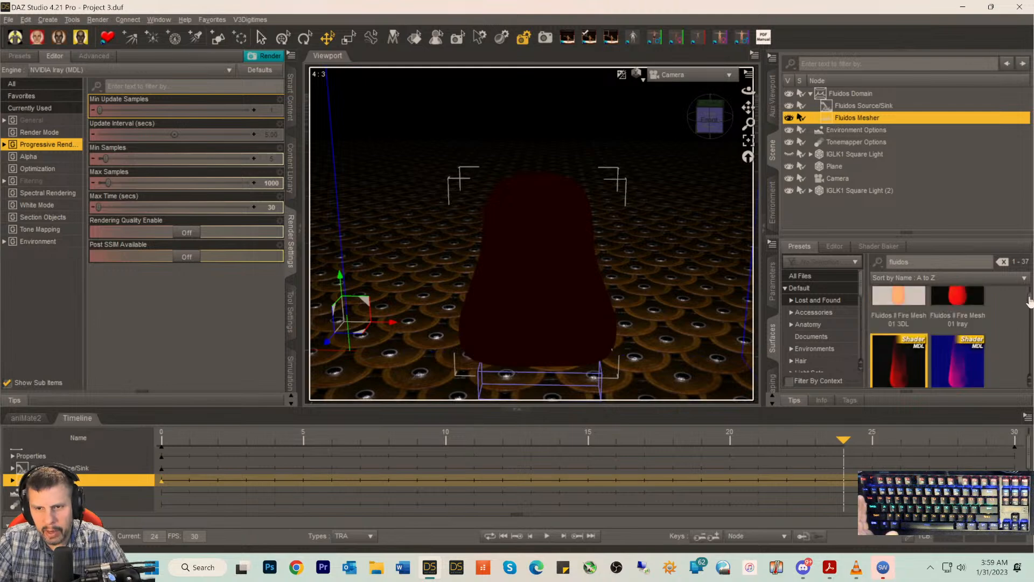
{"action": "double_click", "coordinate": [948, 309]}
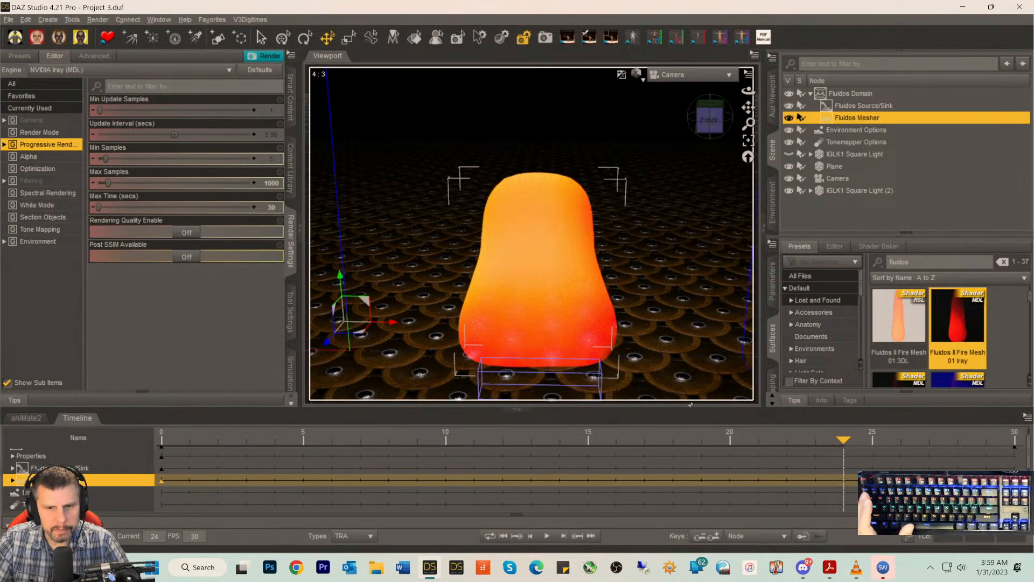
- Return the timeline to frame 0 and render the animation, overwriting the existing AVI with Full Frames (Uncompressed) compression
{"action": "left_click_drag", "start_coordinate": [838, 440], "coordinate": [11, 441]}
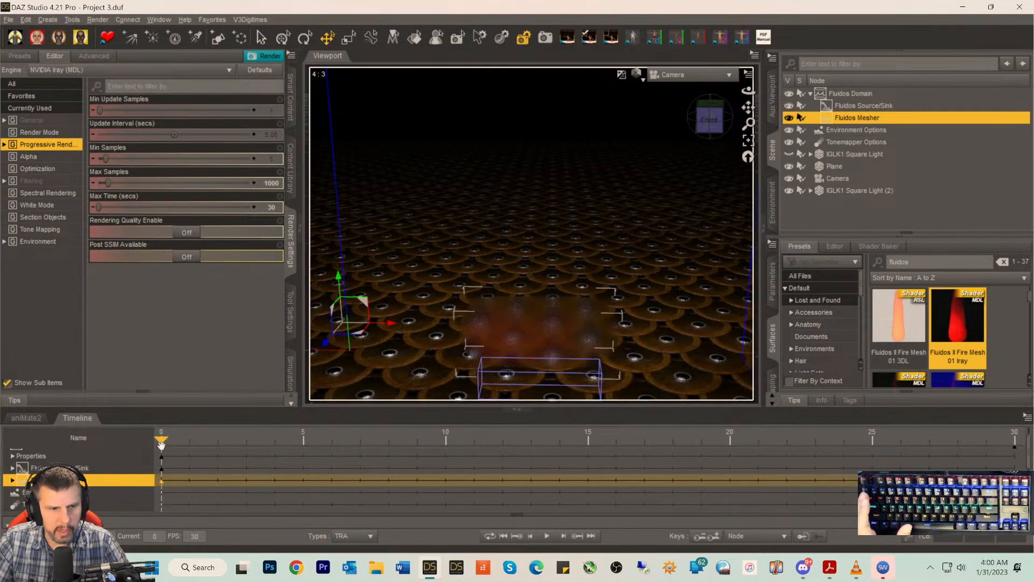
{"action": "left_click_drag", "start_coordinate": [162, 443], "coordinate": [2, 463]}
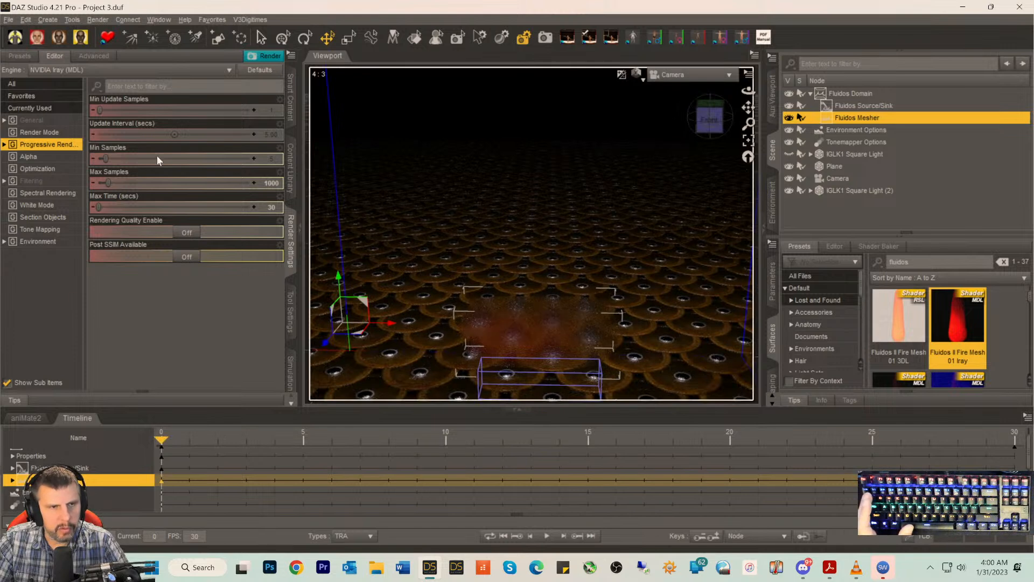
{"action": "left_click", "coordinate": [263, 56]}
{"action": "left_click", "coordinate": [549, 301]}
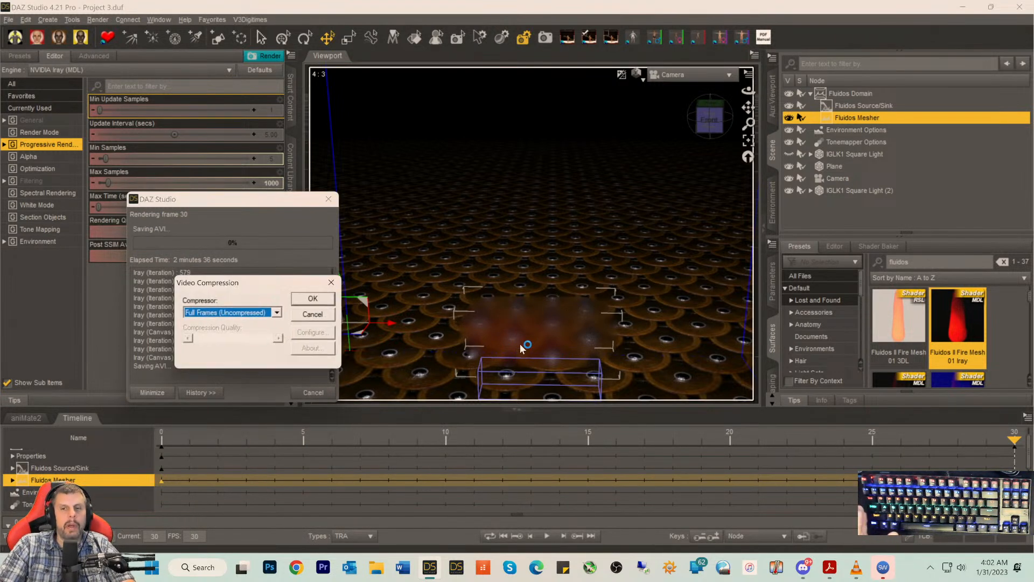
{"action": "left_click", "coordinate": [312, 300]}
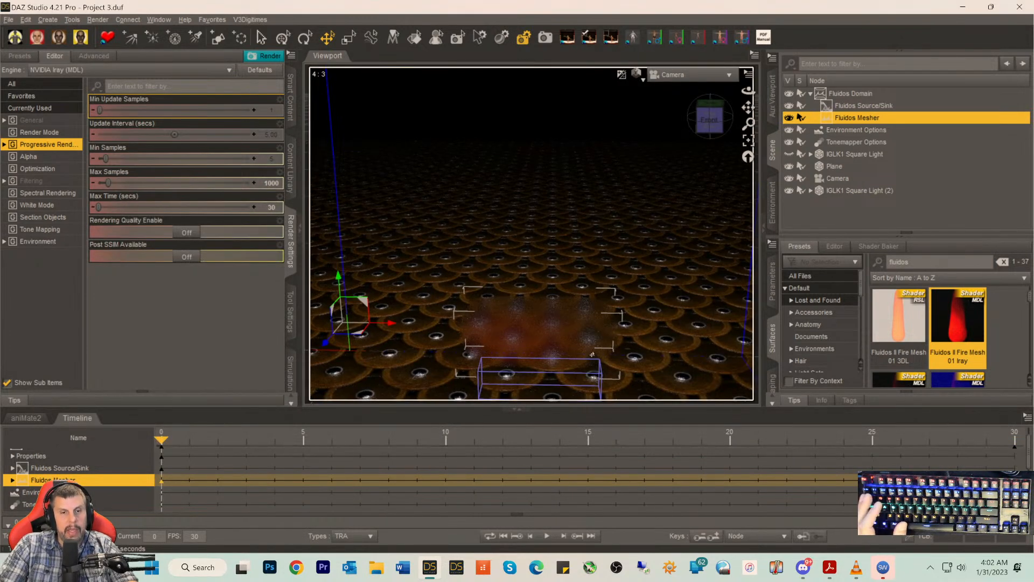
- Play the new Fluidos Fire Render.avi from the Fluidos Project 3 folder in a maximized player, close it, and minimize the folder
{"action": "mouse_move", "coordinate": [433, 574]}
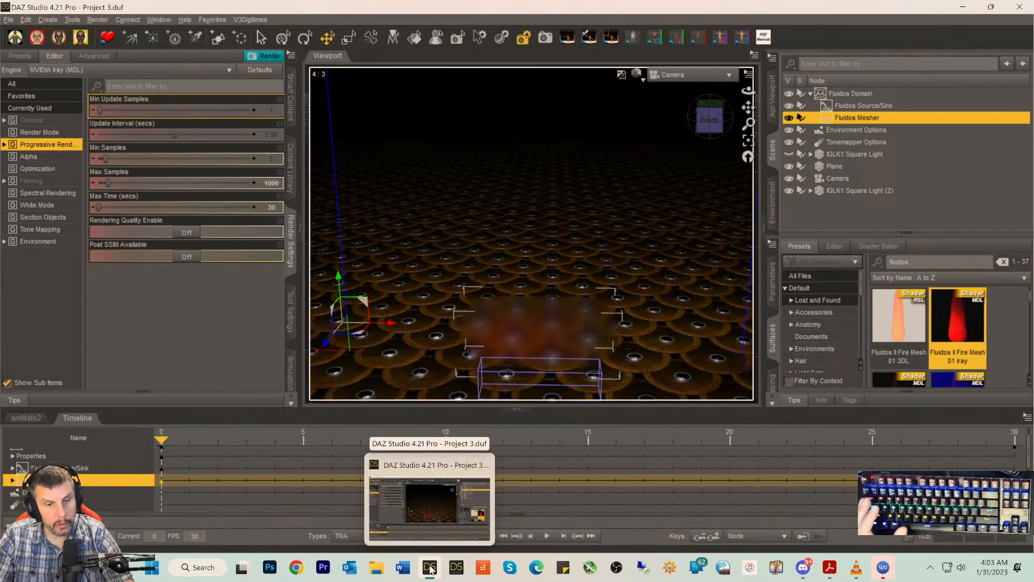
{"action": "left_click", "coordinate": [376, 569]}
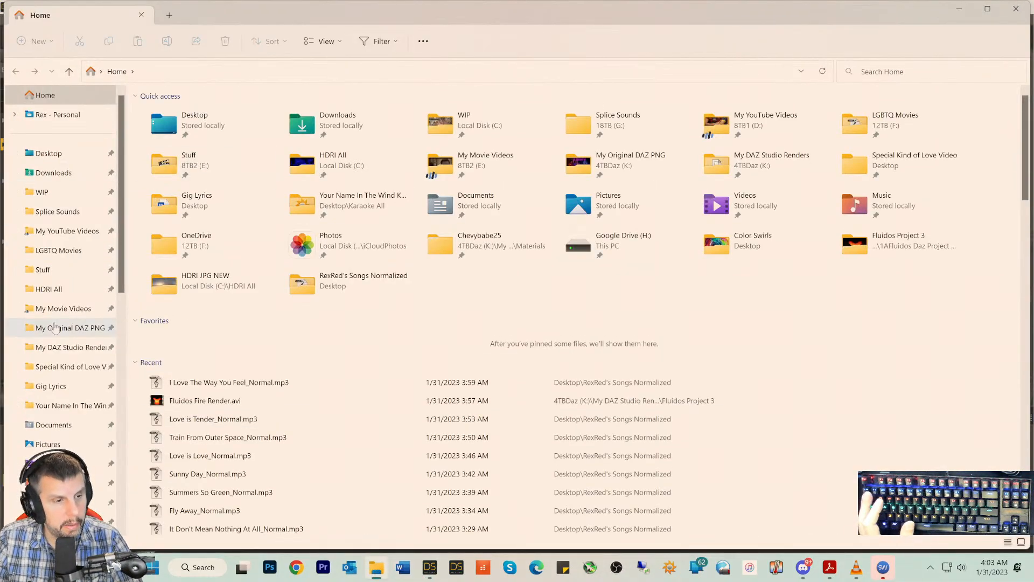
{"action": "left_click", "coordinate": [52, 329]}
{"action": "left_click", "coordinate": [54, 347]}
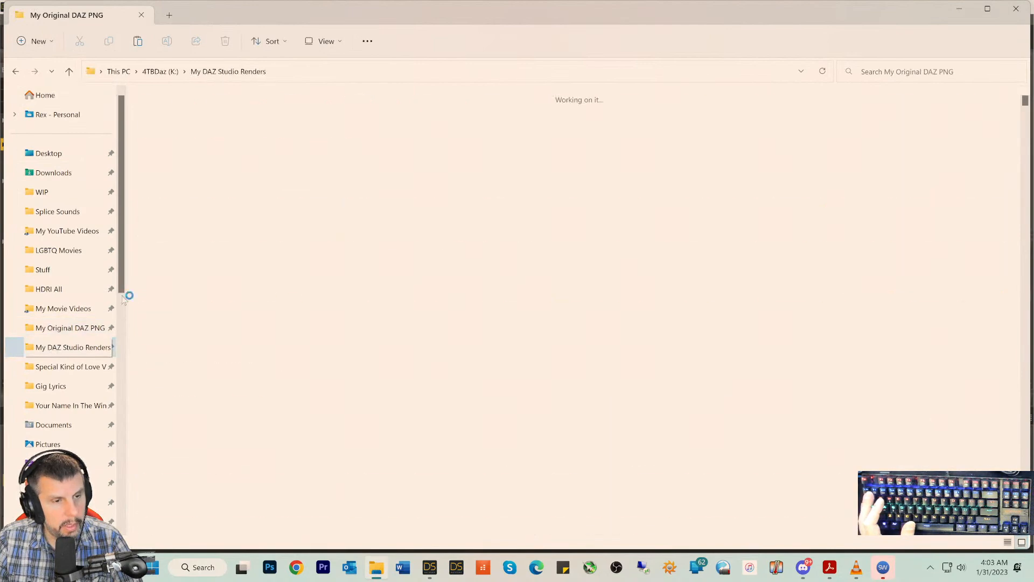
{"action": "double_click", "coordinate": [235, 153]}
{"action": "double_click", "coordinate": [235, 155]}
{"action": "double_click", "coordinate": [194, 193]}
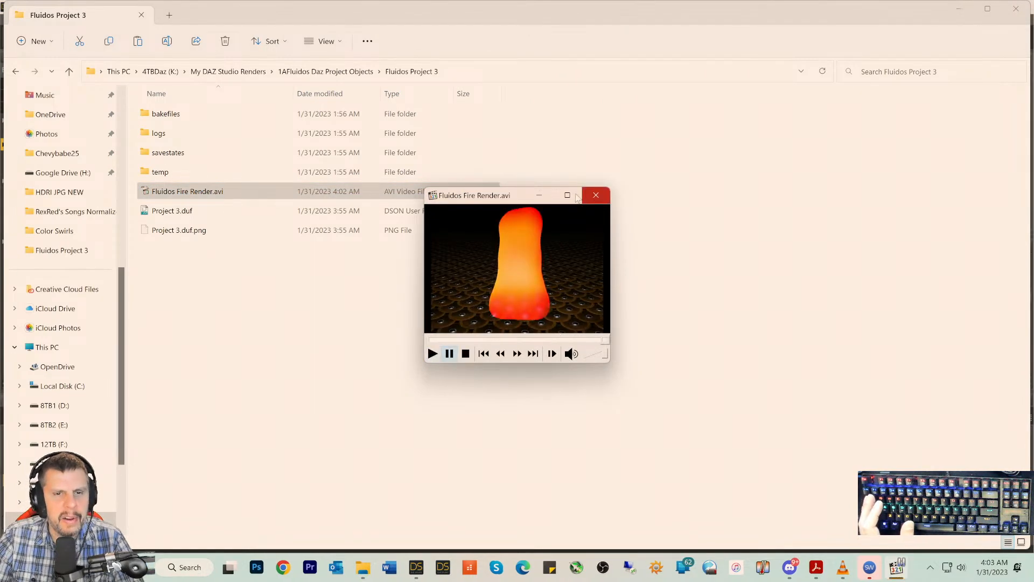
{"action": "left_click", "coordinate": [567, 195]}
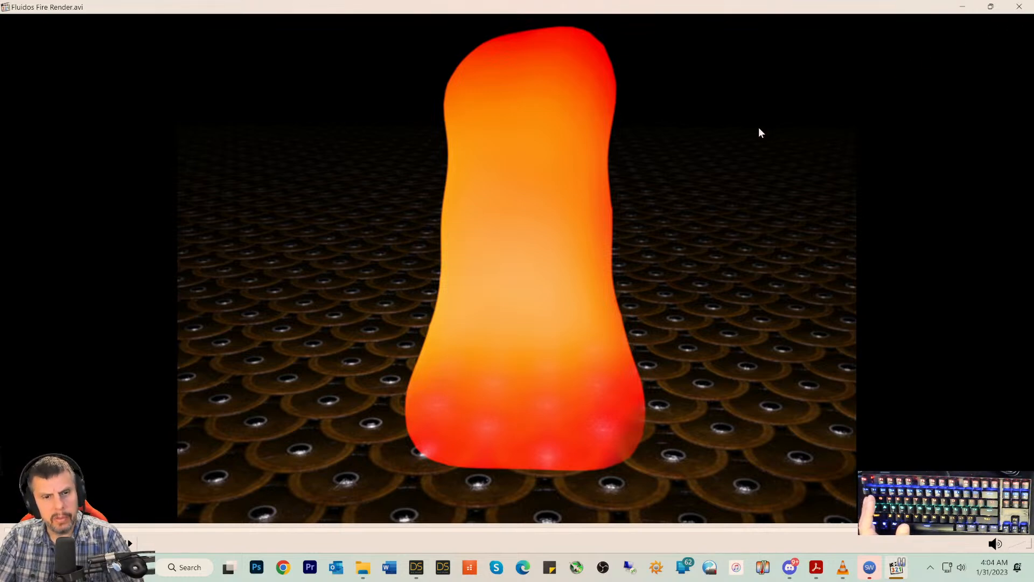
{"action": "left_click", "coordinate": [1019, 7]}
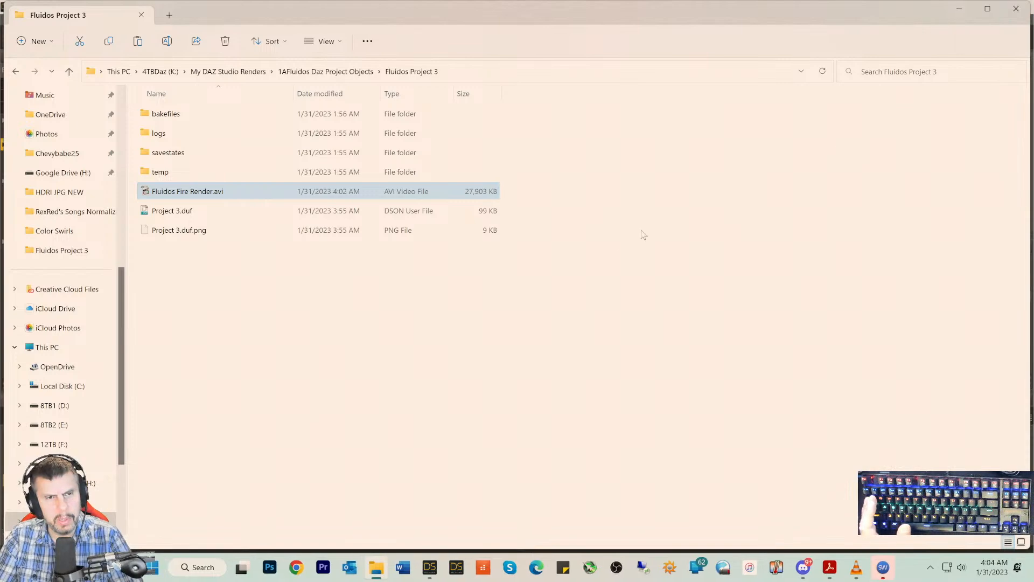
{"action": "left_click", "coordinate": [960, 10]}
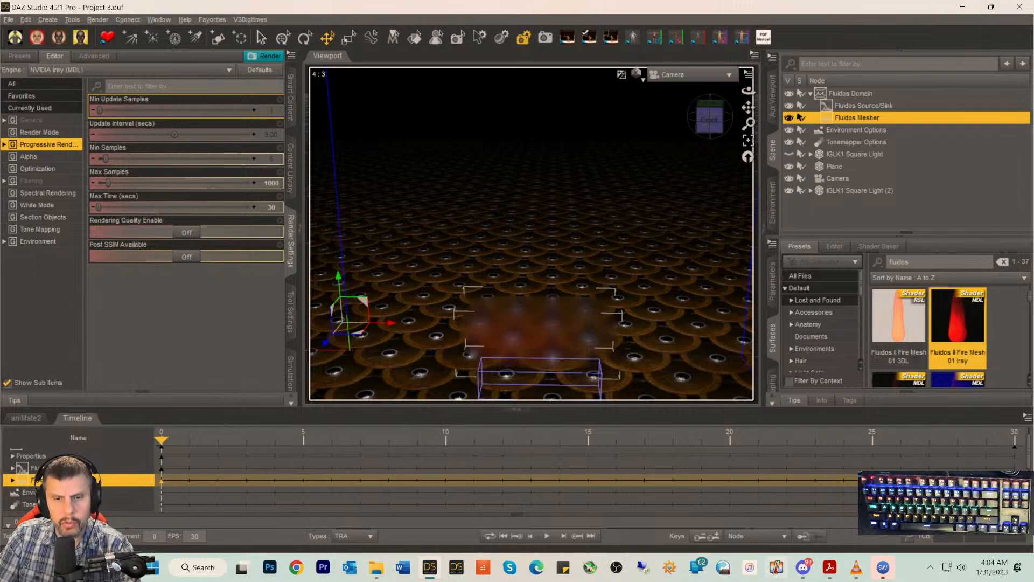
- Switch to the Fluidos II manual in Adobe Acrobat and read the fire mesh steps, the frame 30 result and the stabilization section
{"action": "left_click", "coordinate": [829, 567]}
{"action": "scroll", "coordinate": [428, 348], "scroll_direction": "down", "scroll_amount": 4}
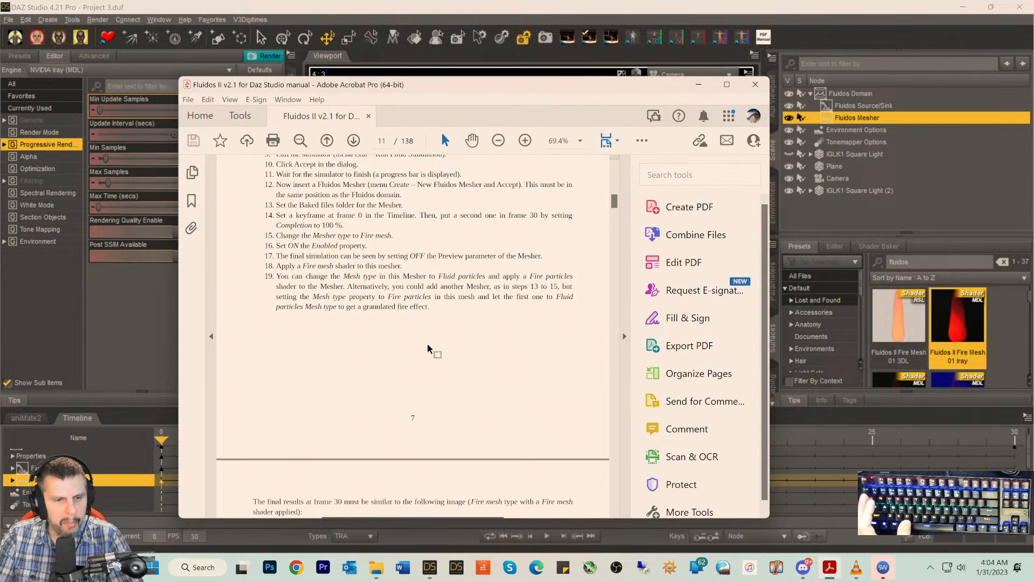
{"action": "scroll", "coordinate": [428, 349], "scroll_direction": "down", "scroll_amount": 5}
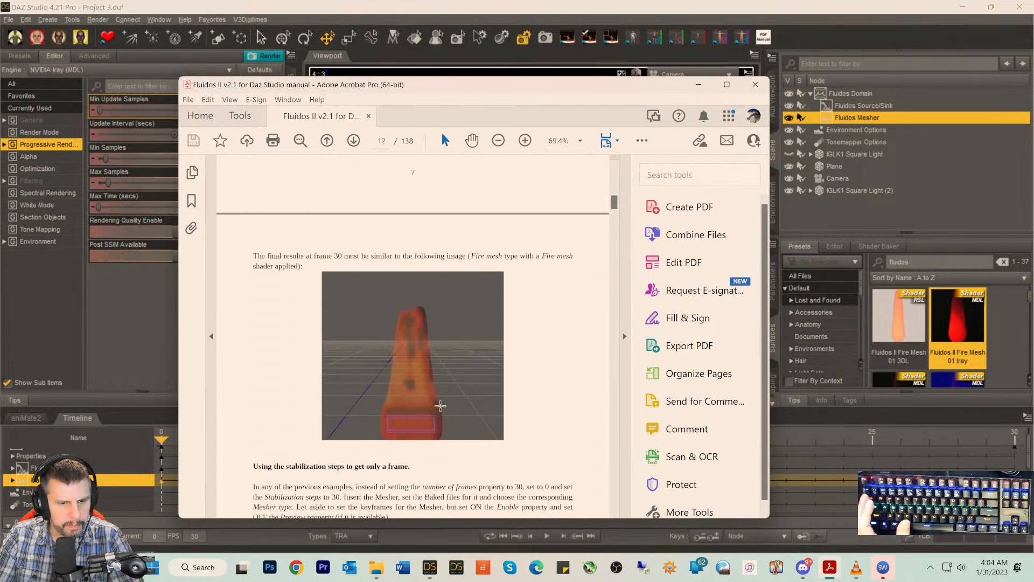
{"action": "scroll", "coordinate": [439, 404], "scroll_direction": "down", "scroll_amount": 5}
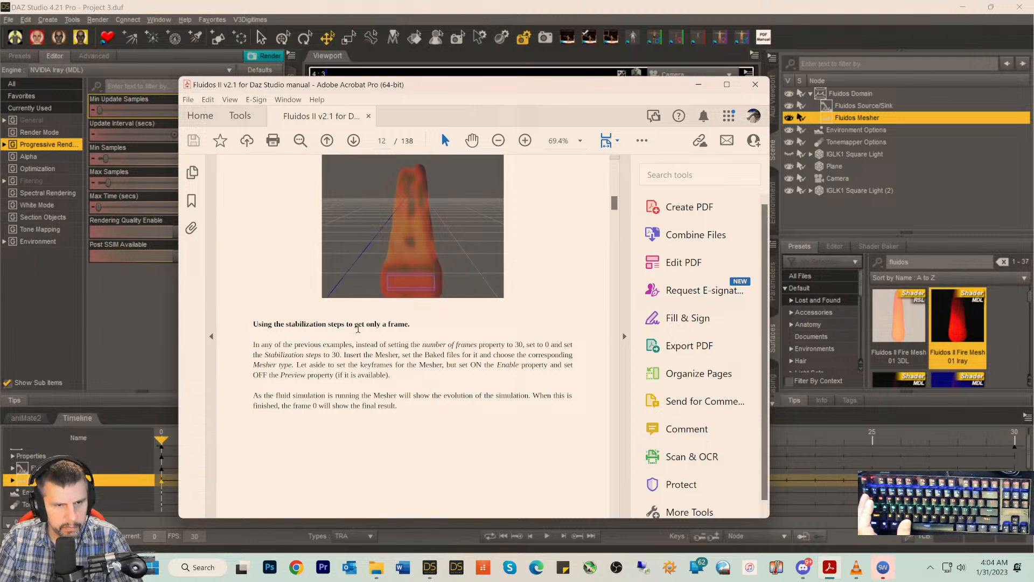
- Read the Resolution Scripts section on page 13 of the Fluidos II manual and return to DAZ Studio
{"action": "scroll", "coordinate": [381, 371], "scroll_direction": "down", "scroll_amount": 3}
{"action": "scroll", "coordinate": [382, 376], "scroll_direction": "down", "scroll_amount": 4}
{"action": "scroll", "coordinate": [382, 383], "scroll_direction": "down", "scroll_amount": 2}
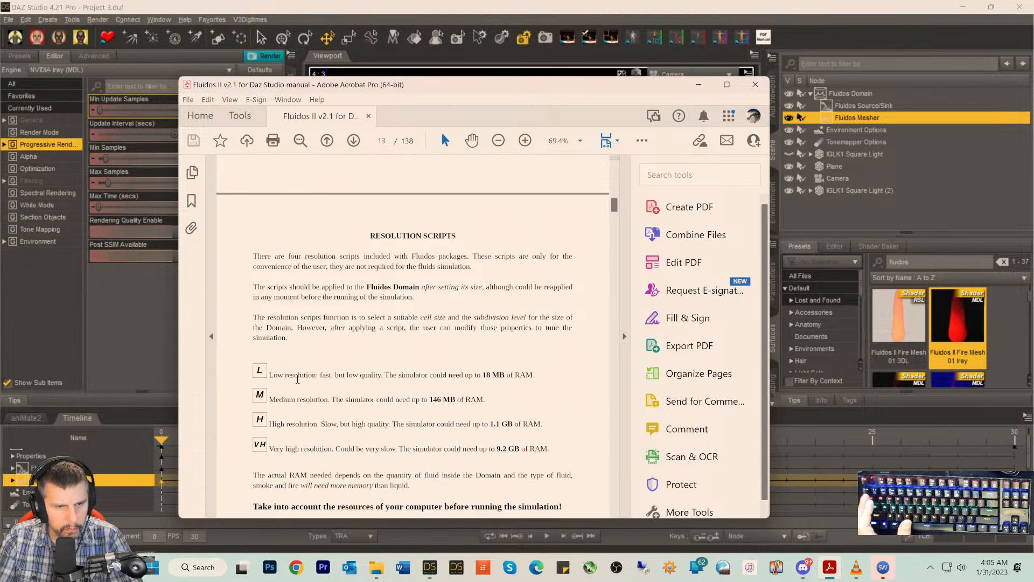
{"action": "scroll", "coordinate": [368, 380], "scroll_direction": "down", "scroll_amount": 1}
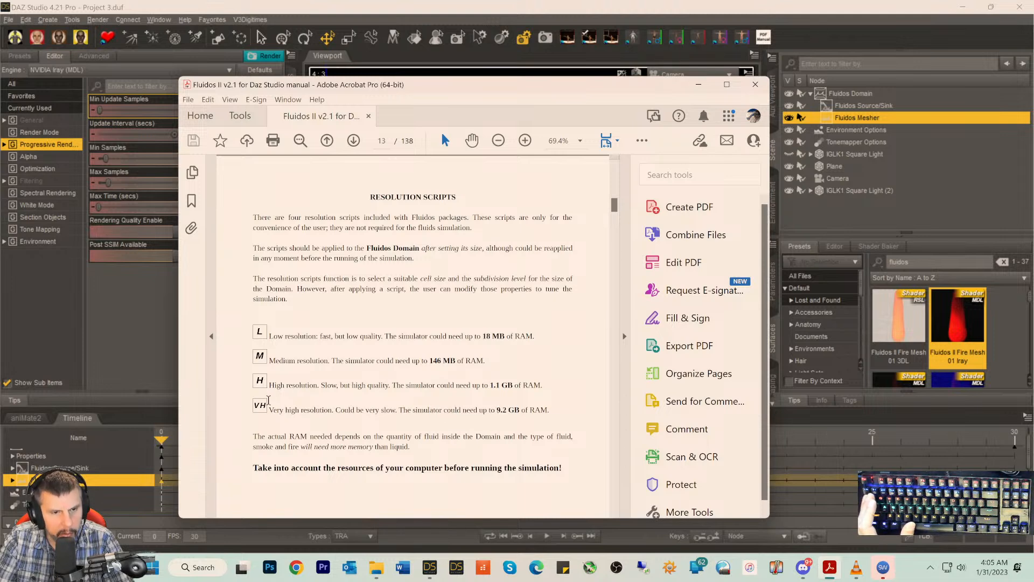
{"action": "scroll", "coordinate": [294, 350], "scroll_direction": "up", "scroll_amount": 1}
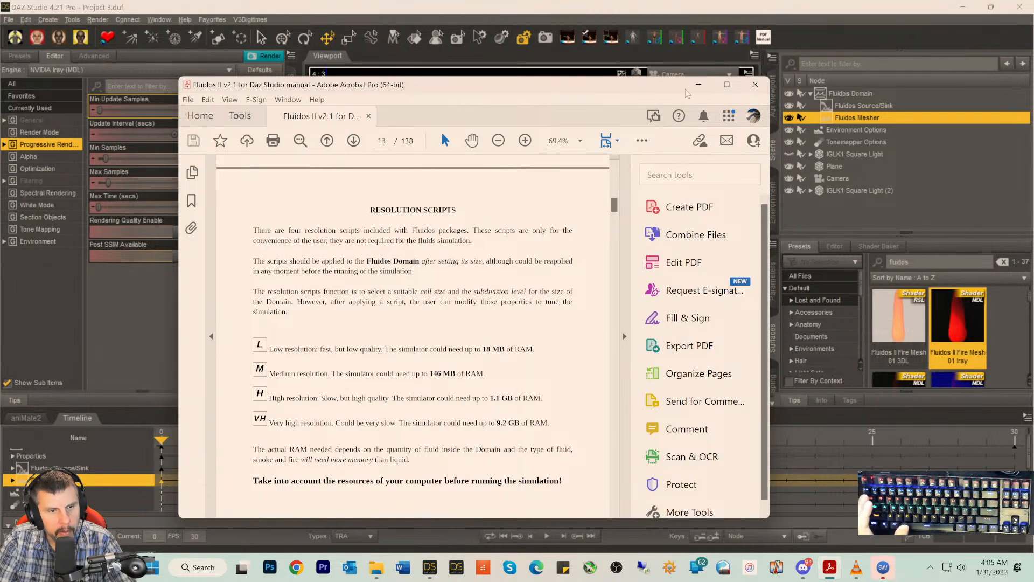
{"action": "left_click", "coordinate": [698, 85]}
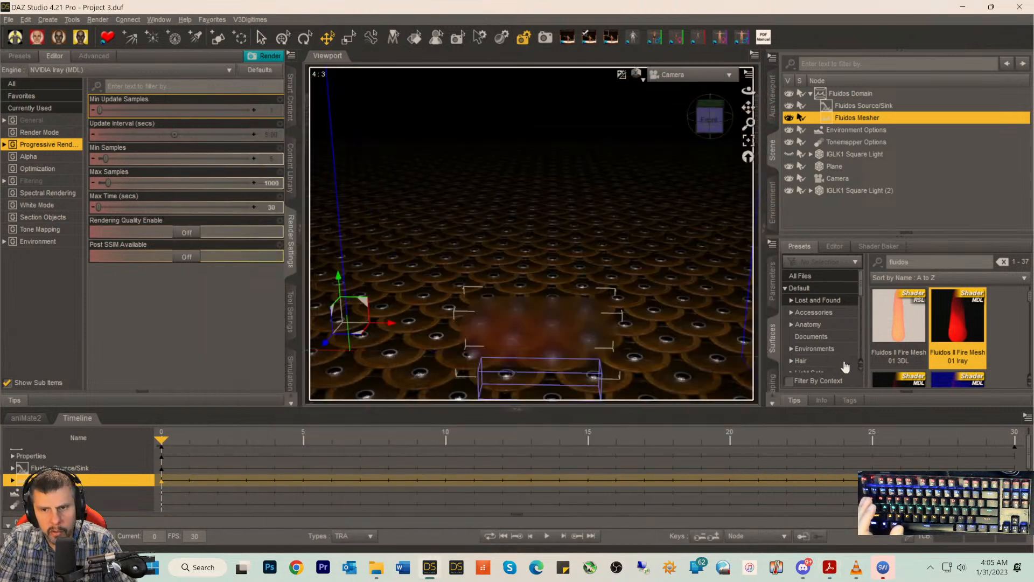
- Raise the subdivision level of the Fluidos Domain to 2.26 in its FLUIDOS parameters
{"action": "left_click", "coordinate": [845, 96]}
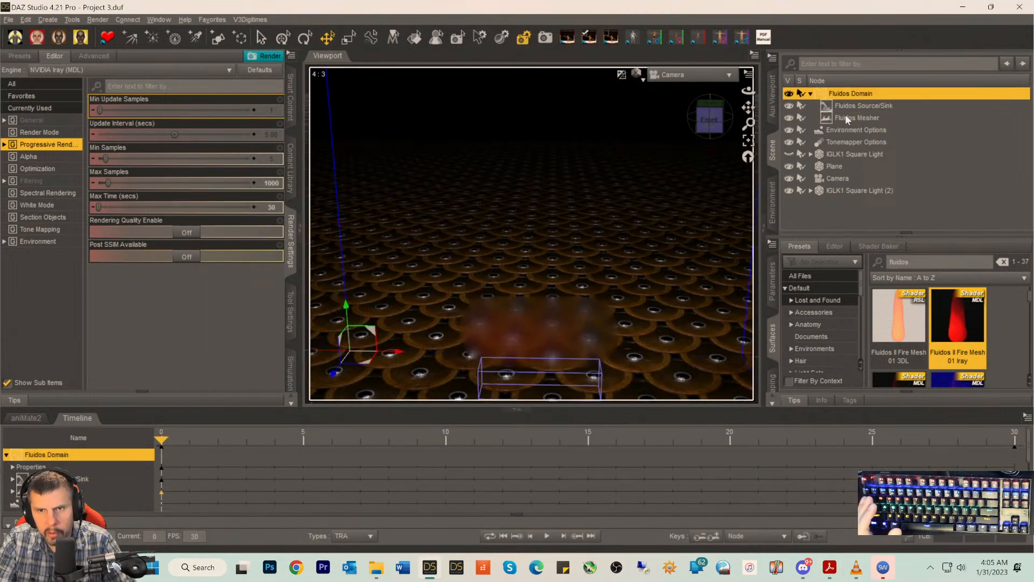
{"action": "left_click", "coordinate": [773, 295]}
{"action": "left_click", "coordinate": [825, 300]}
{"action": "scroll", "coordinate": [900, 353], "scroll_direction": "down", "scroll_amount": 3}
{"action": "scroll", "coordinate": [825, 342], "scroll_direction": "down", "scroll_amount": 1}
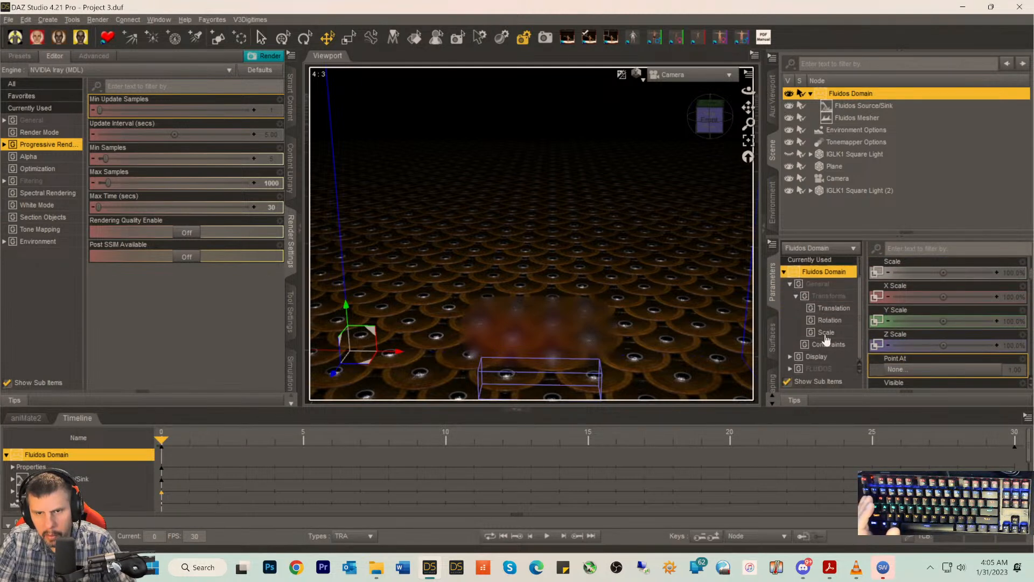
{"action": "left_click", "coordinate": [813, 369]}
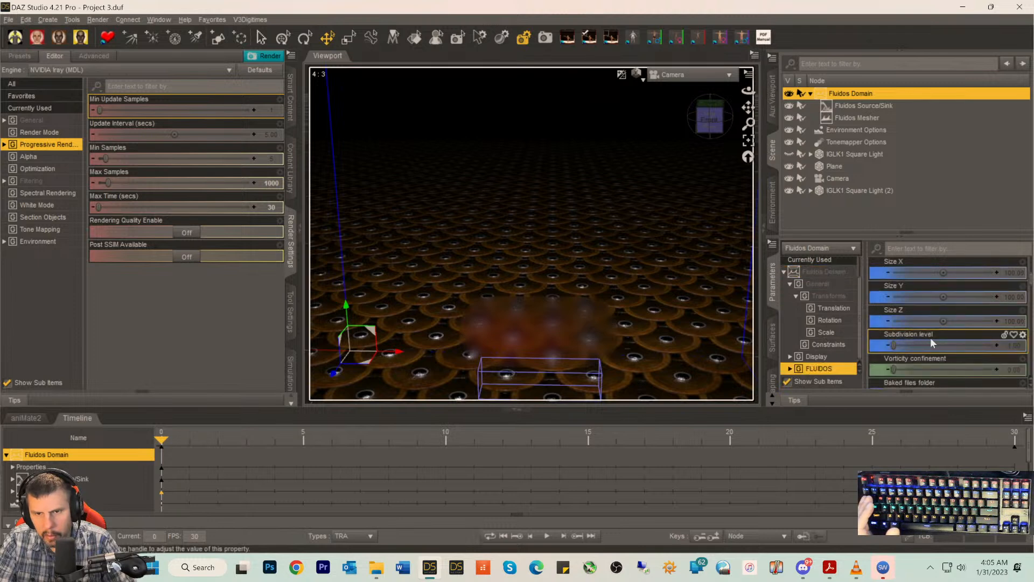
{"action": "scroll", "coordinate": [953, 335], "scroll_direction": "up", "scroll_amount": 3}
{"action": "scroll", "coordinate": [952, 336], "scroll_direction": "down", "scroll_amount": 3}
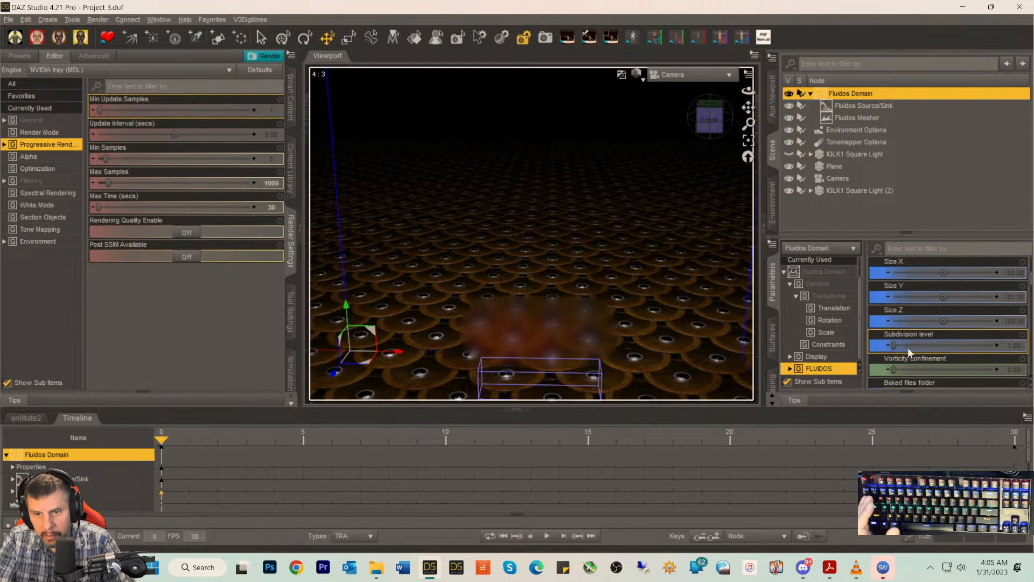
{"action": "left_click_drag", "start_coordinate": [894, 345], "coordinate": [938, 345]}
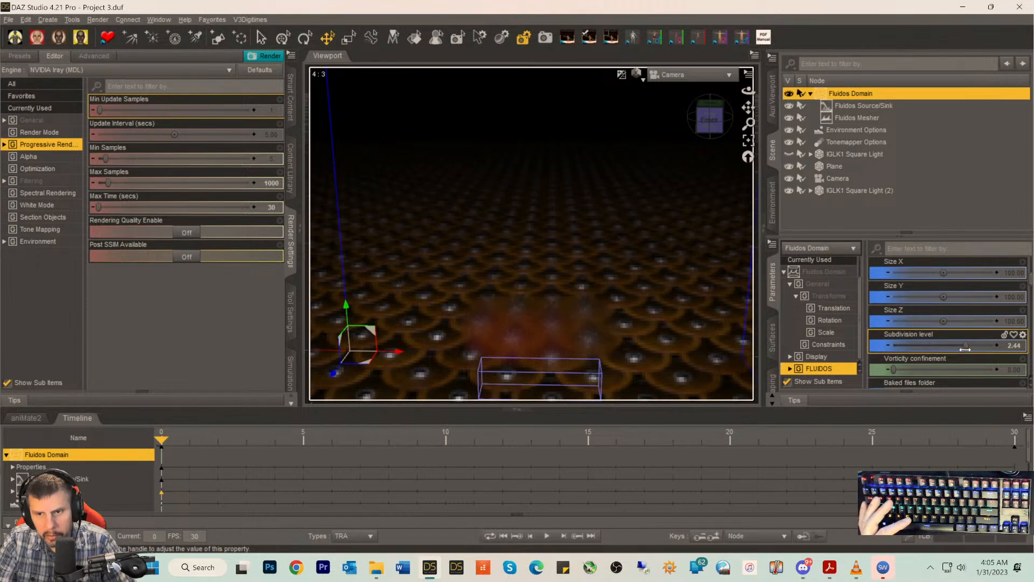
- Set the Fluidos Domain's solution method to Variable density (better)
{"action": "scroll", "coordinate": [968, 343], "scroll_direction": "down", "scroll_amount": 1}
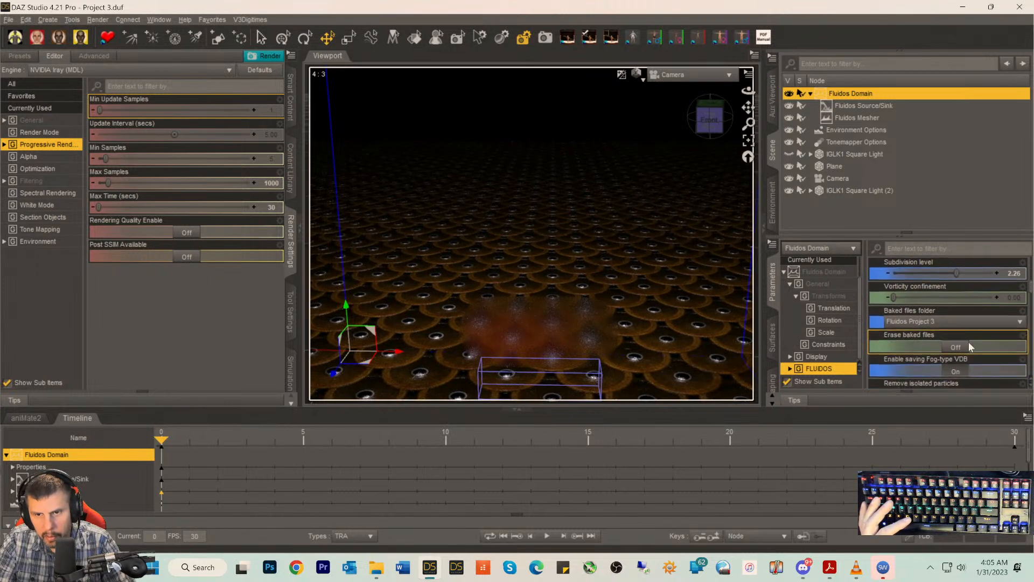
{"action": "scroll", "coordinate": [967, 341], "scroll_direction": "down", "scroll_amount": 3}
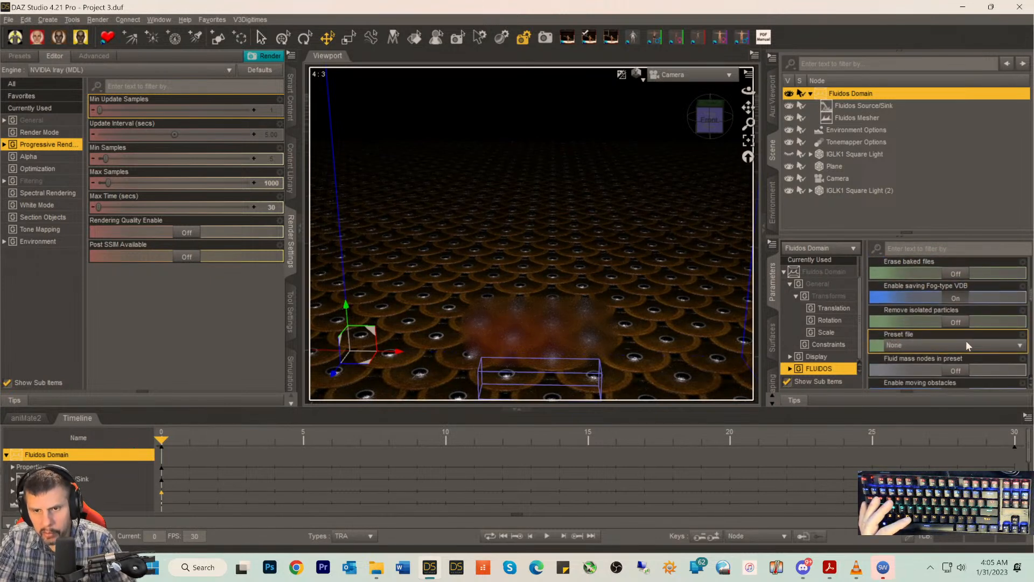
{"action": "scroll", "coordinate": [965, 341], "scroll_direction": "down", "scroll_amount": 5}
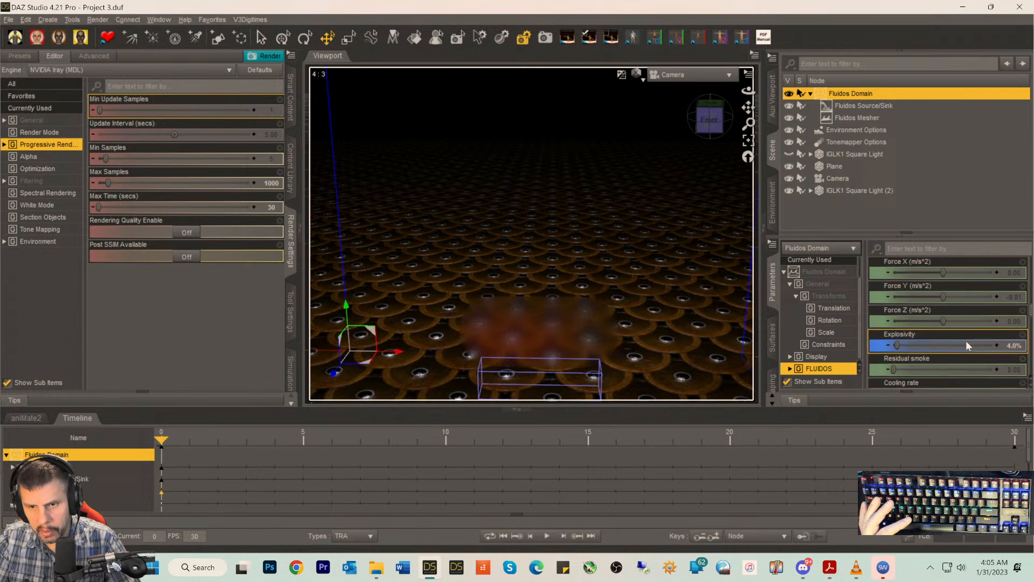
{"action": "scroll", "coordinate": [965, 340], "scroll_direction": "down", "scroll_amount": 3}
{"action": "scroll", "coordinate": [965, 340], "scroll_direction": "down", "scroll_amount": 5}
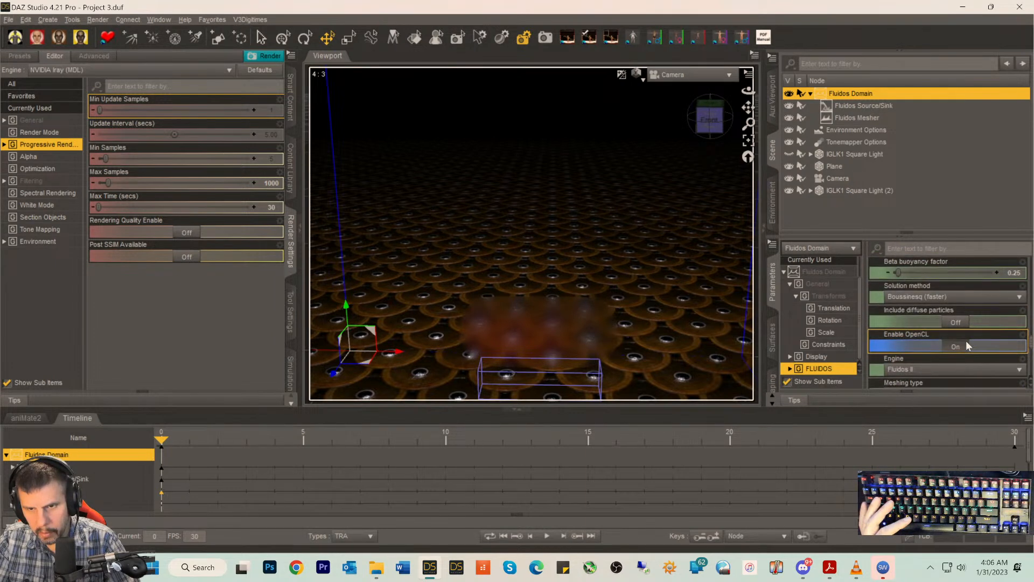
{"action": "left_click", "coordinate": [939, 298]}
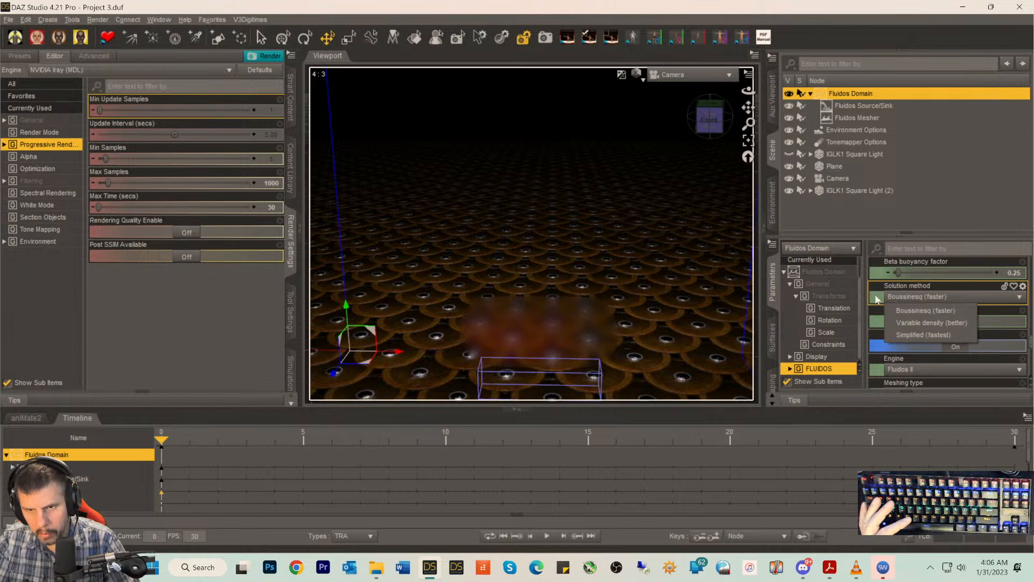
{"action": "left_click", "coordinate": [899, 322]}
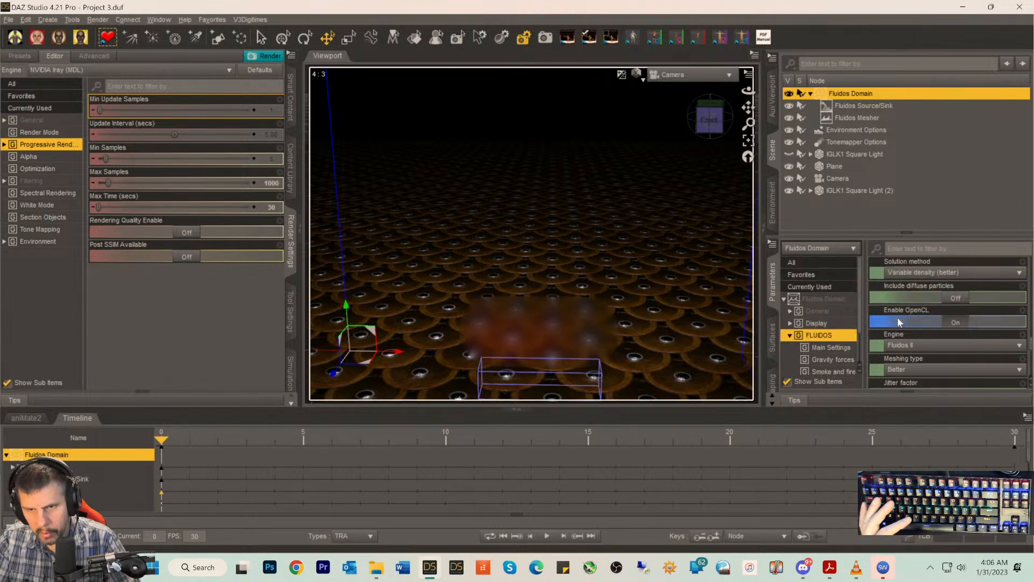
- Change the Fluidos Domain's meshing type to Better - Trail
{"action": "scroll", "coordinate": [916, 295], "scroll_direction": "down", "scroll_amount": 3}
{"action": "scroll", "coordinate": [915, 295], "scroll_direction": "down", "scroll_amount": 1}
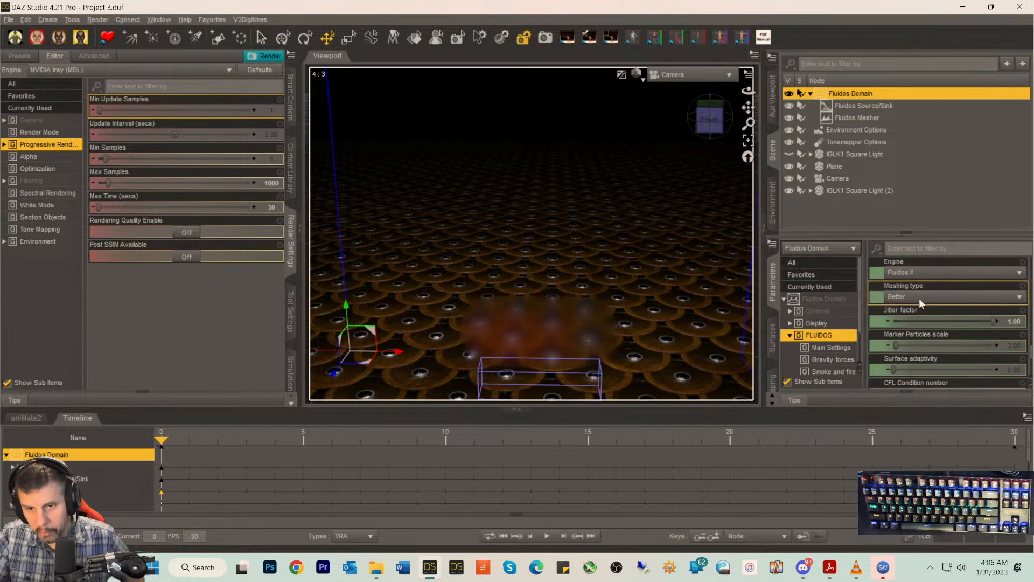
{"action": "left_click", "coordinate": [914, 298]}
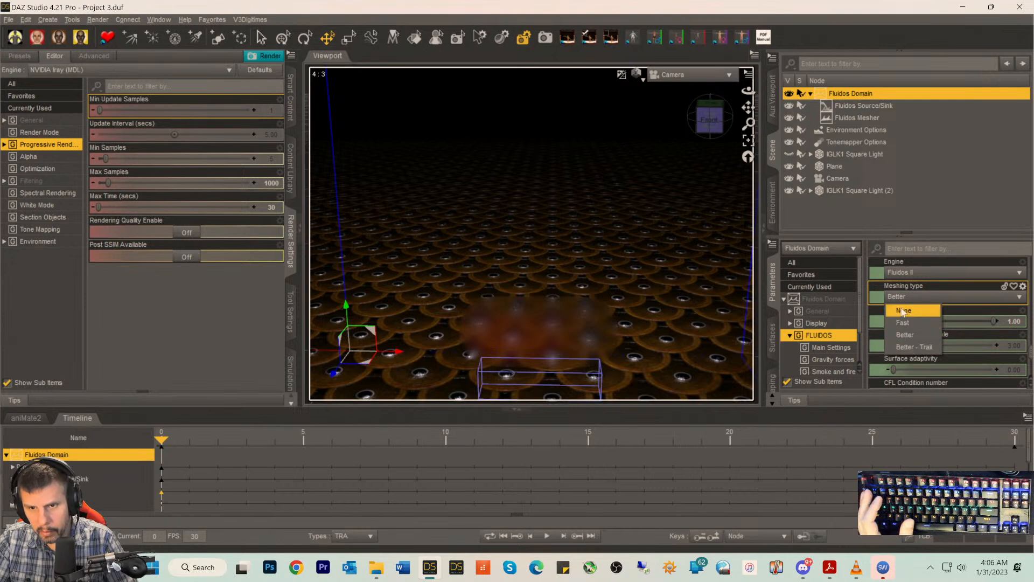
{"action": "left_click", "coordinate": [902, 345]}
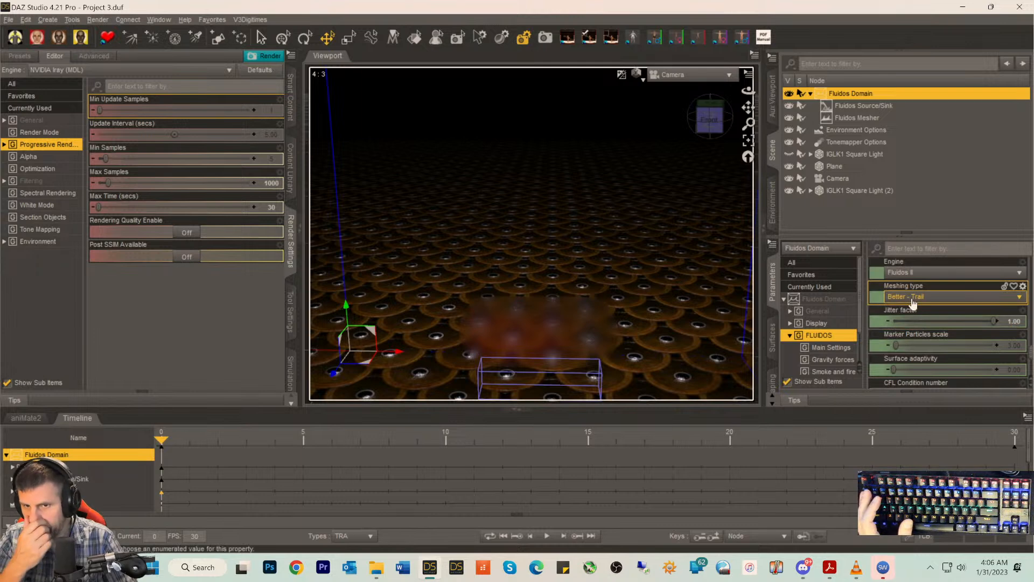
- Review the rest of the Fluidos Domain's FLUIDOS parameters, from the filters and combustion values to fluid type and number of frames
{"action": "scroll", "coordinate": [924, 328], "scroll_direction": "down", "scroll_amount": 2}
{"action": "scroll", "coordinate": [924, 328], "scroll_direction": "down", "scroll_amount": 3}
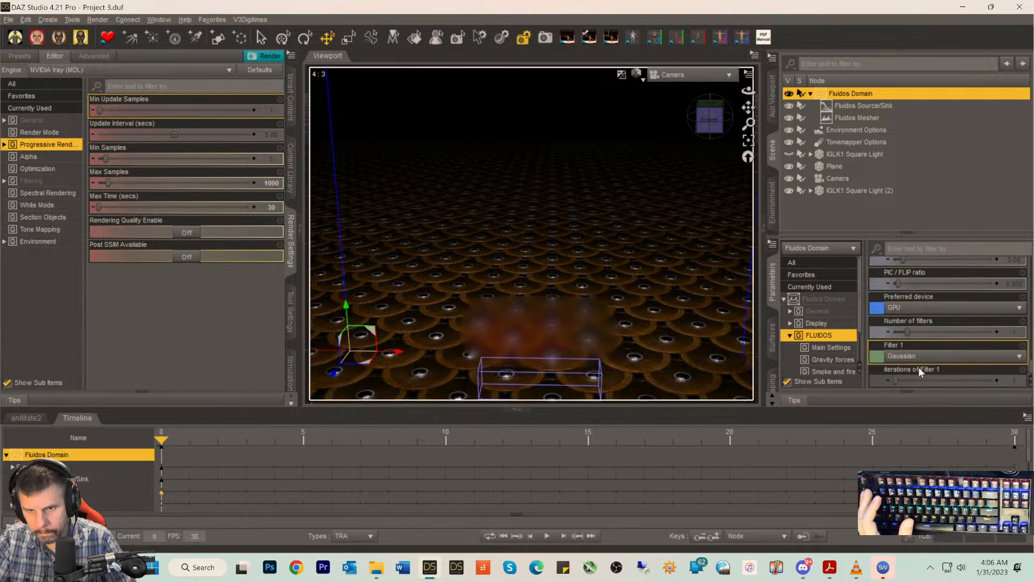
{"action": "scroll", "coordinate": [915, 372], "scroll_direction": "down", "scroll_amount": 8}
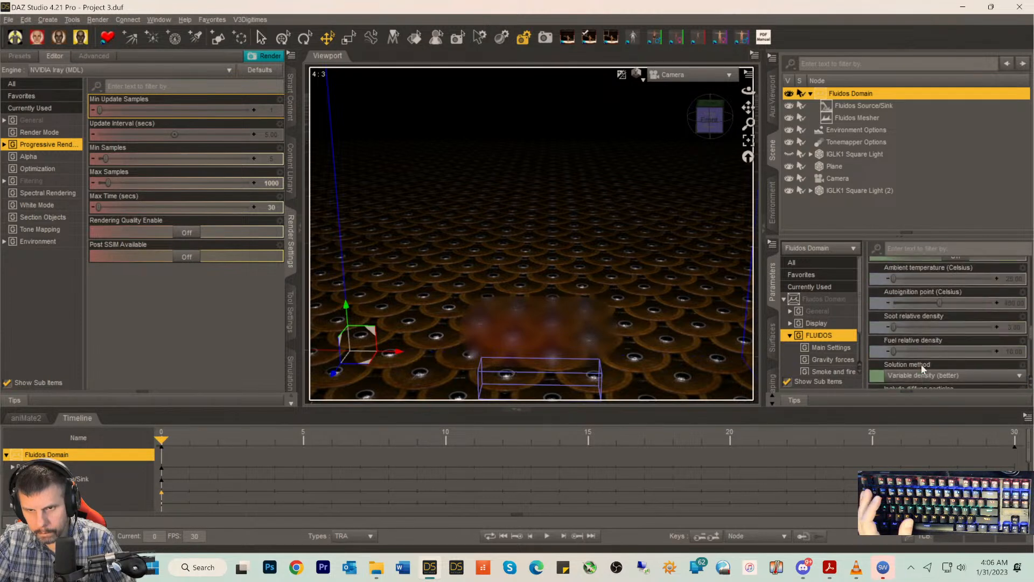
{"action": "scroll", "coordinate": [922, 363], "scroll_direction": "down", "scroll_amount": 6}
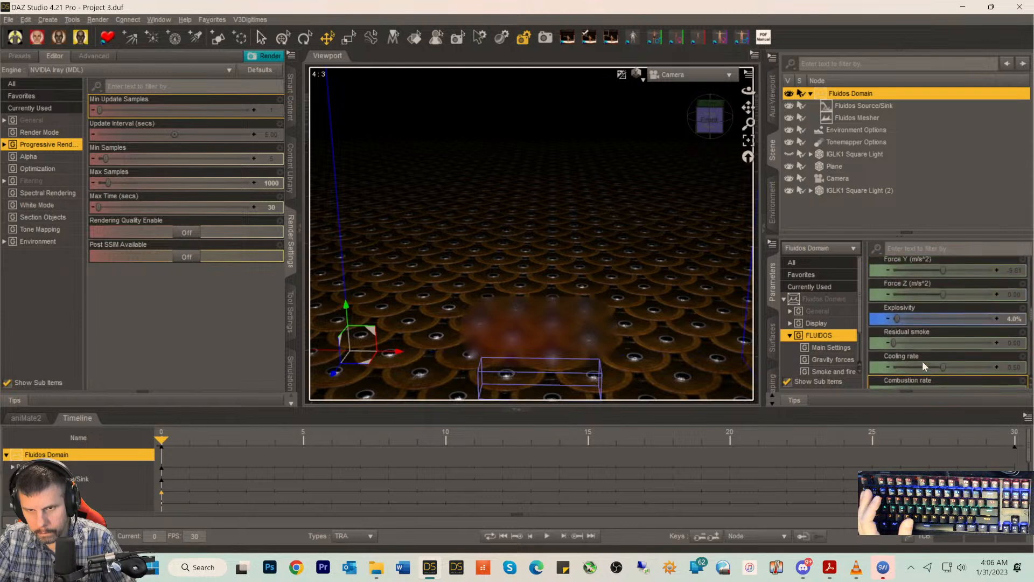
{"action": "scroll", "coordinate": [923, 365], "scroll_direction": "down", "scroll_amount": 10}
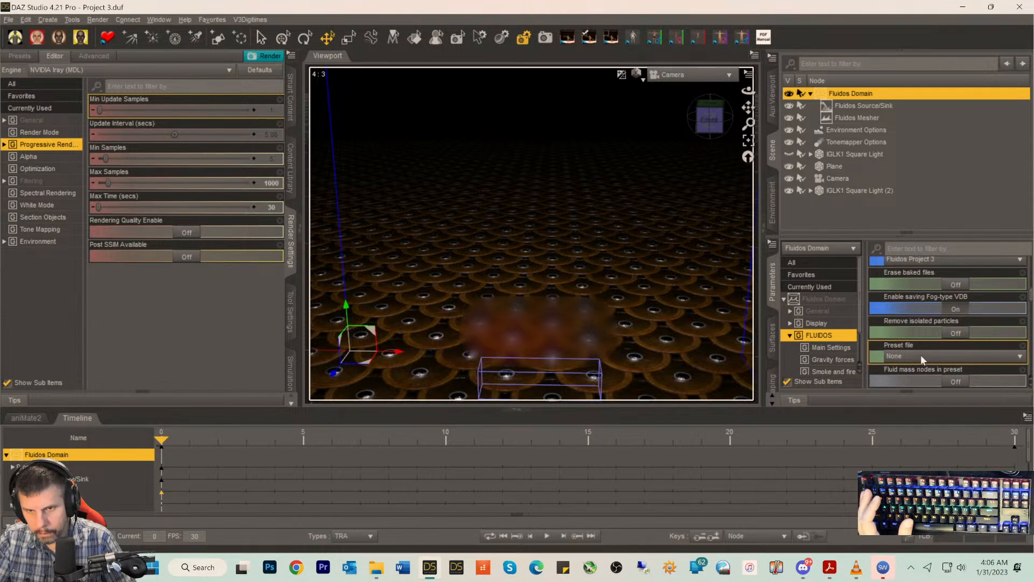
{"action": "scroll", "coordinate": [922, 347], "scroll_direction": "up", "scroll_amount": 5}
{"action": "scroll", "coordinate": [922, 347], "scroll_direction": "up", "scroll_amount": 5}
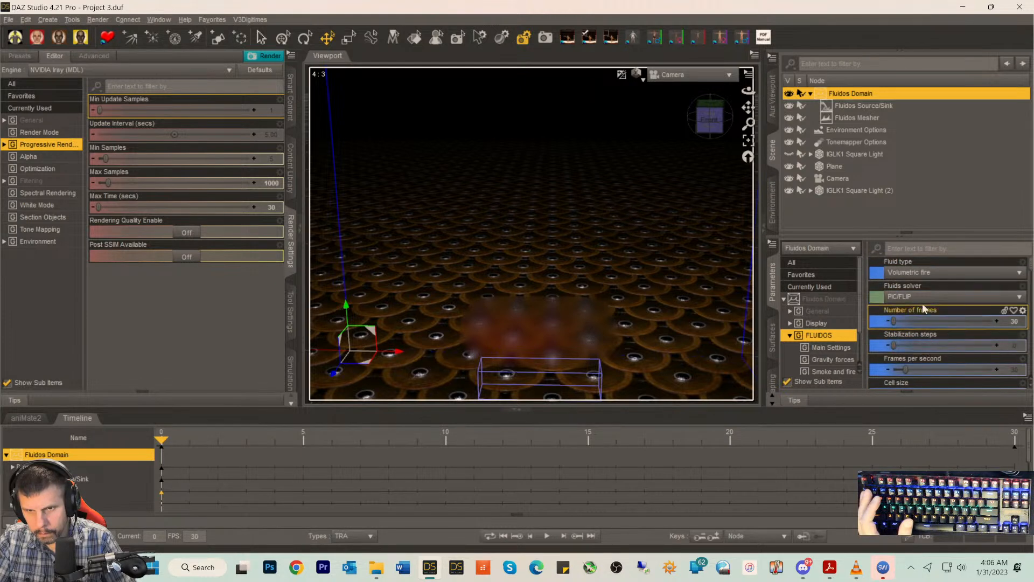
- Examine the Fluidos Mesher's parameters, including mesh type, baked files folder, preview, color temperature and erosion of flames
{"action": "left_click", "coordinate": [850, 108]}
{"action": "left_click", "coordinate": [851, 119]}
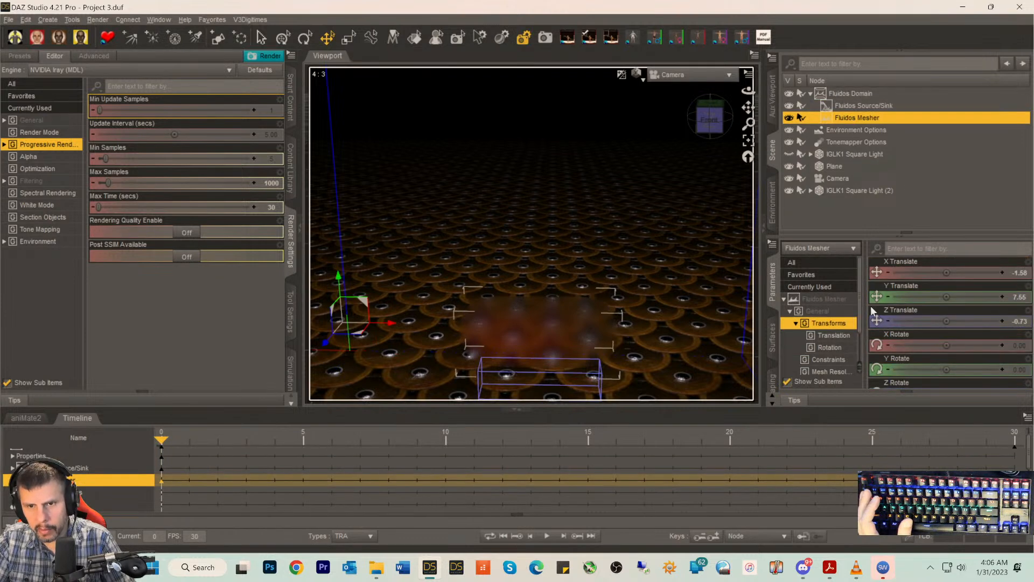
{"action": "left_click", "coordinate": [829, 301]}
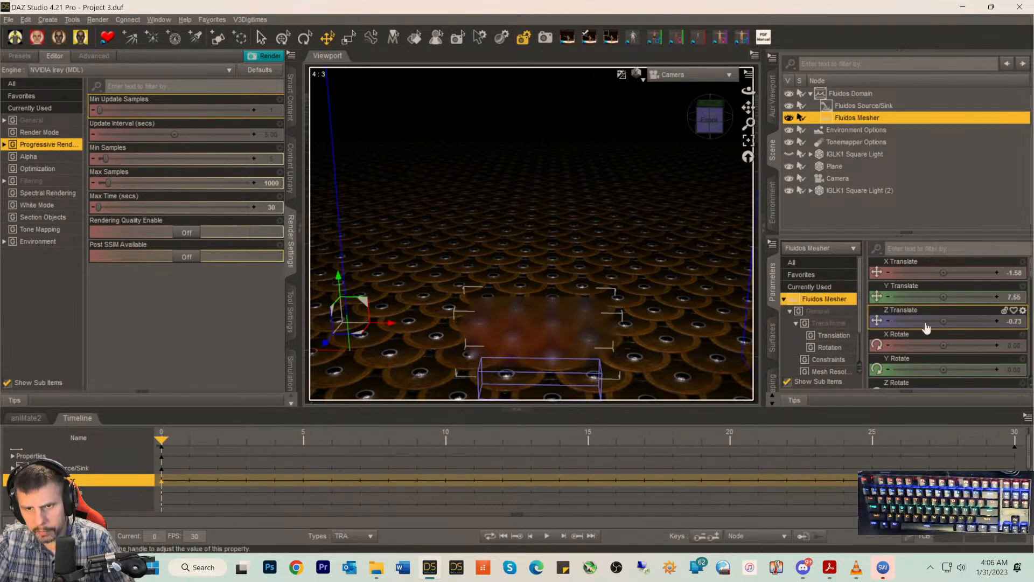
{"action": "scroll", "coordinate": [937, 323], "scroll_direction": "down", "scroll_amount": 5}
{"action": "scroll", "coordinate": [822, 355], "scroll_direction": "down", "scroll_amount": 2}
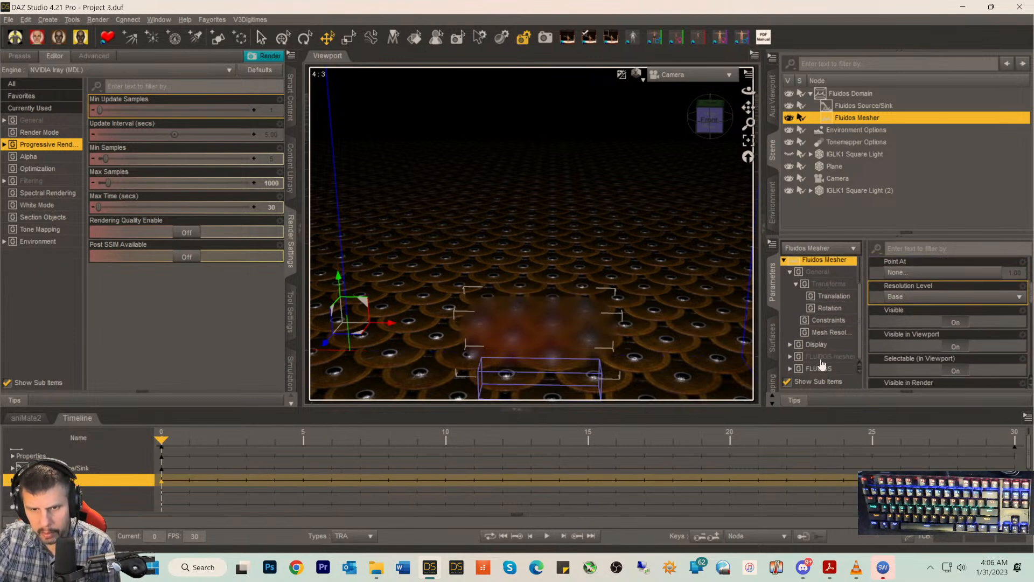
{"action": "left_click", "coordinate": [821, 358]}
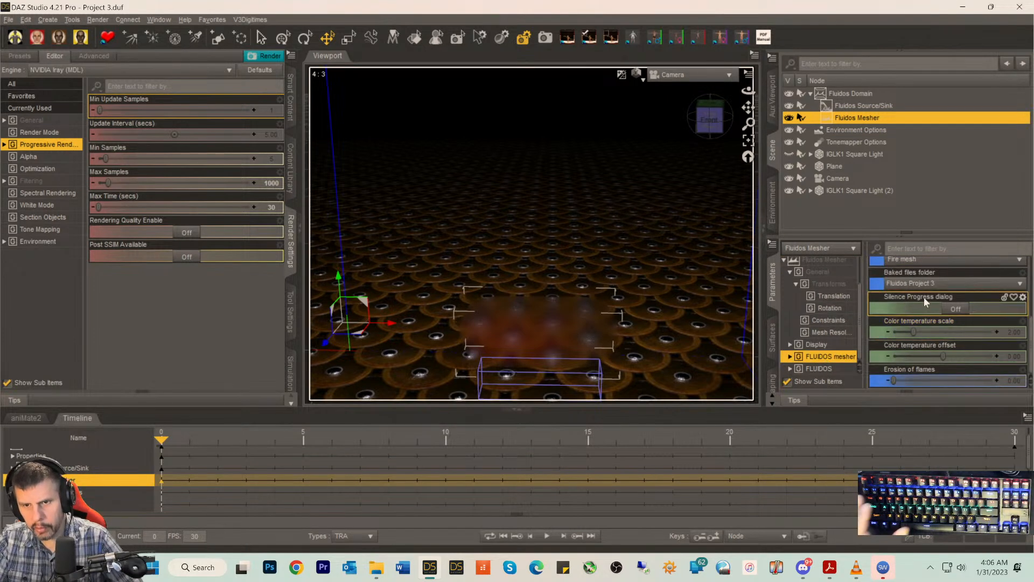
{"action": "scroll", "coordinate": [927, 302], "scroll_direction": "up", "scroll_amount": 3}
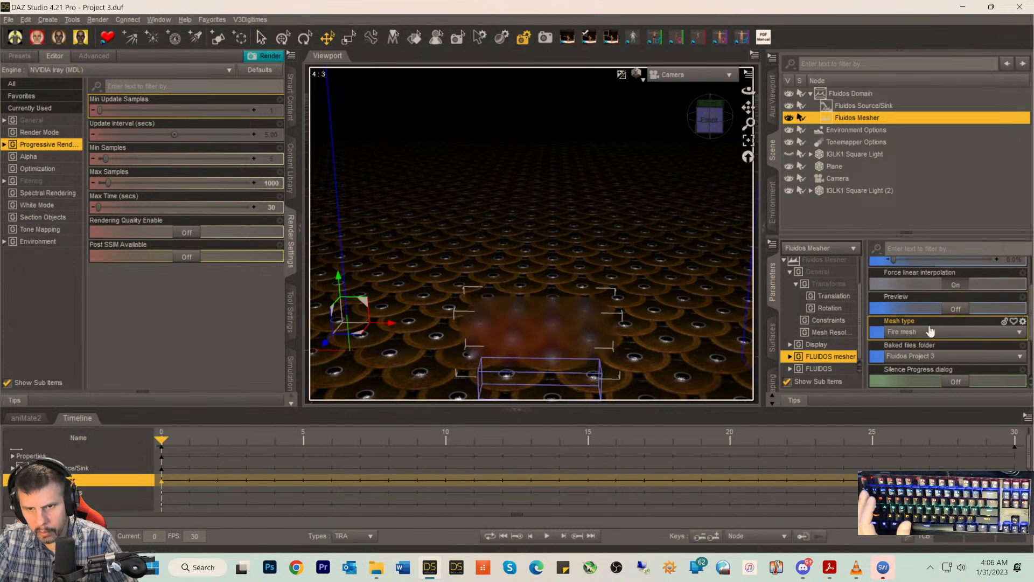
{"action": "scroll", "coordinate": [924, 338], "scroll_direction": "up", "scroll_amount": 3}
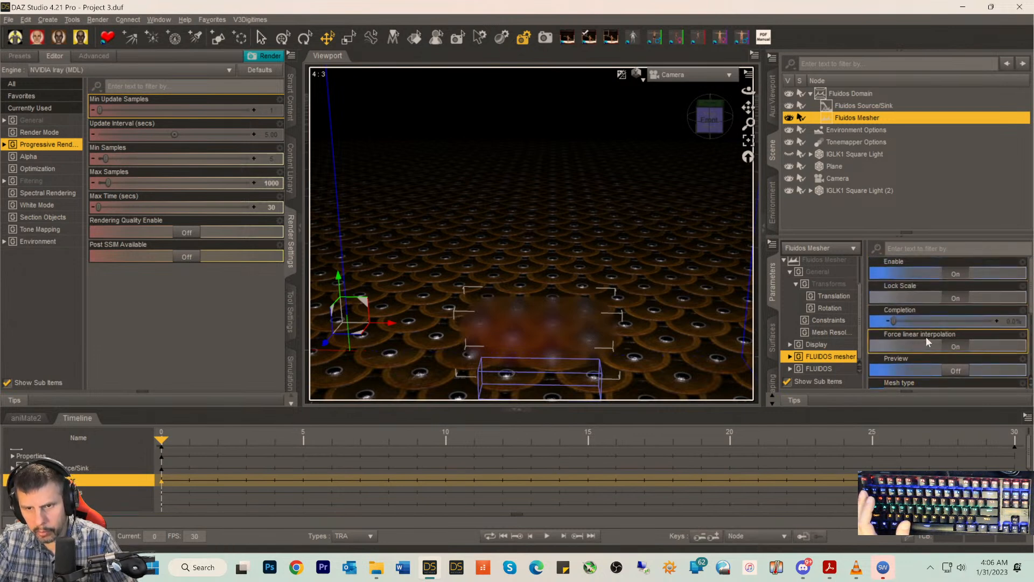
{"action": "scroll", "coordinate": [925, 336], "scroll_direction": "down", "scroll_amount": 6}
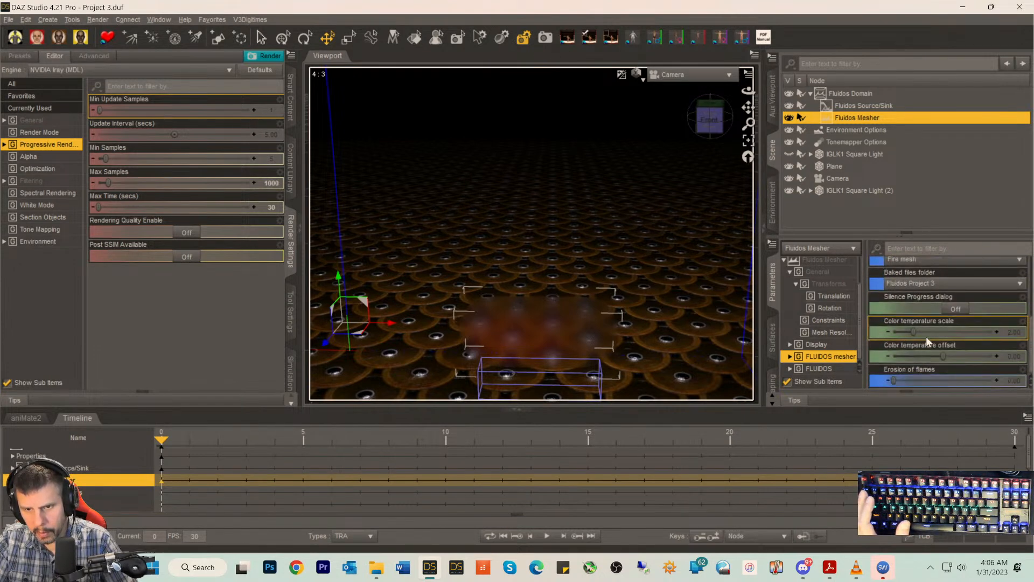
{"action": "scroll", "coordinate": [931, 360], "scroll_direction": "up", "scroll_amount": 4}
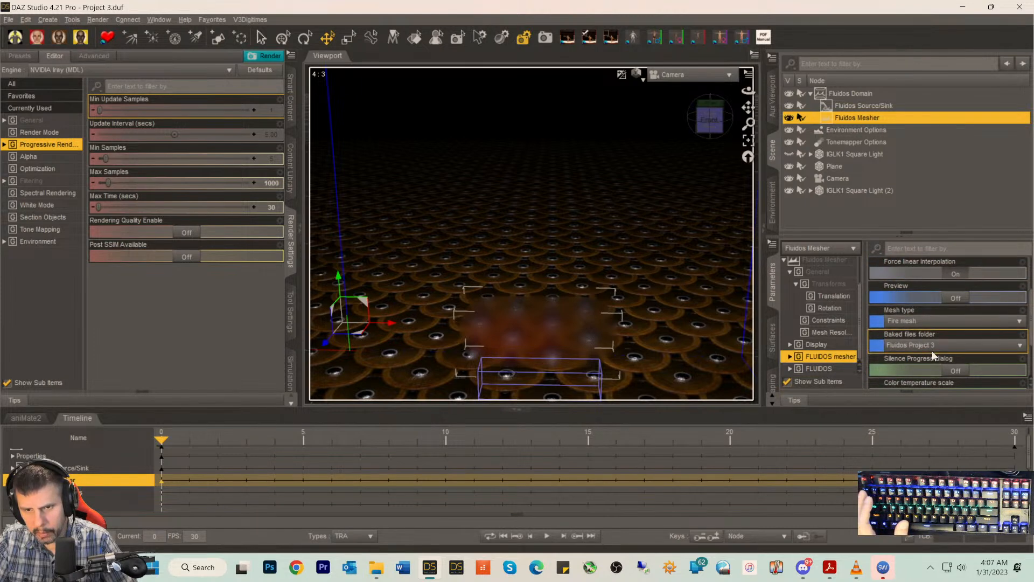
{"action": "scroll", "coordinate": [932, 350], "scroll_direction": "up", "scroll_amount": 3}
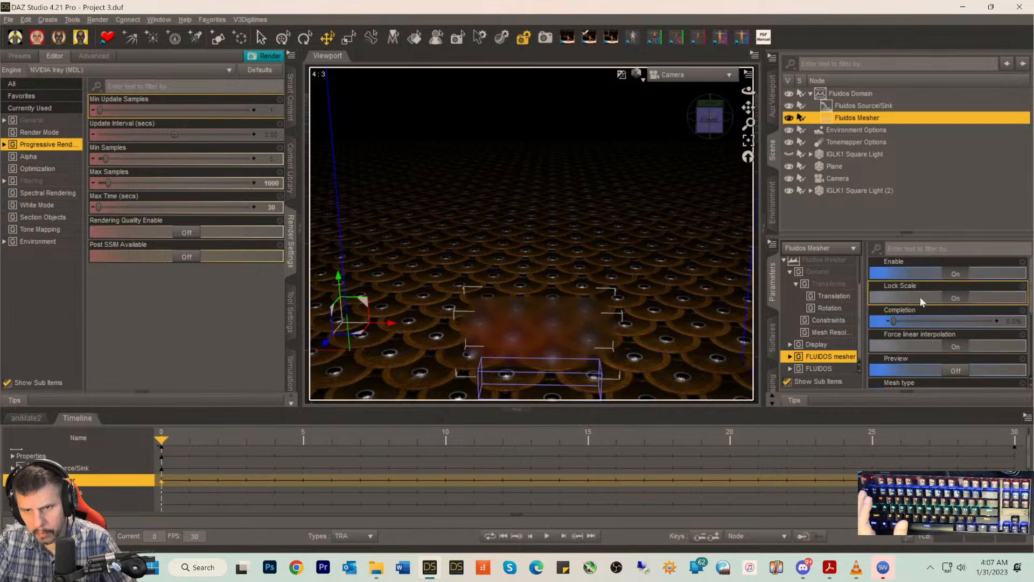
- Examine the Fluidos Source/Sink's parameters, including boundary type, size, geometry type, activation, temperature, smoke and fuel concentration
{"action": "left_click", "coordinate": [845, 106]}
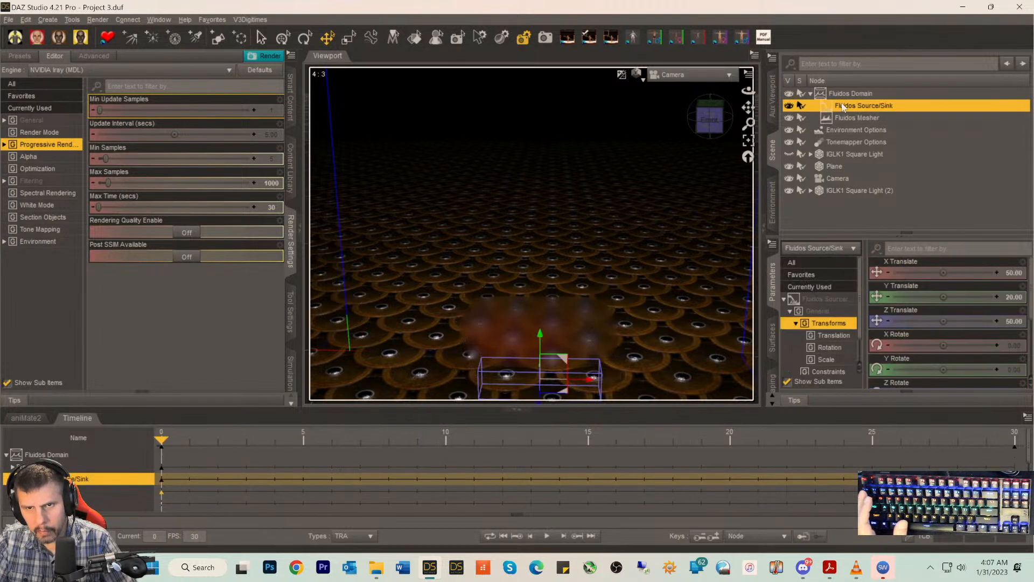
{"action": "left_click", "coordinate": [825, 298]}
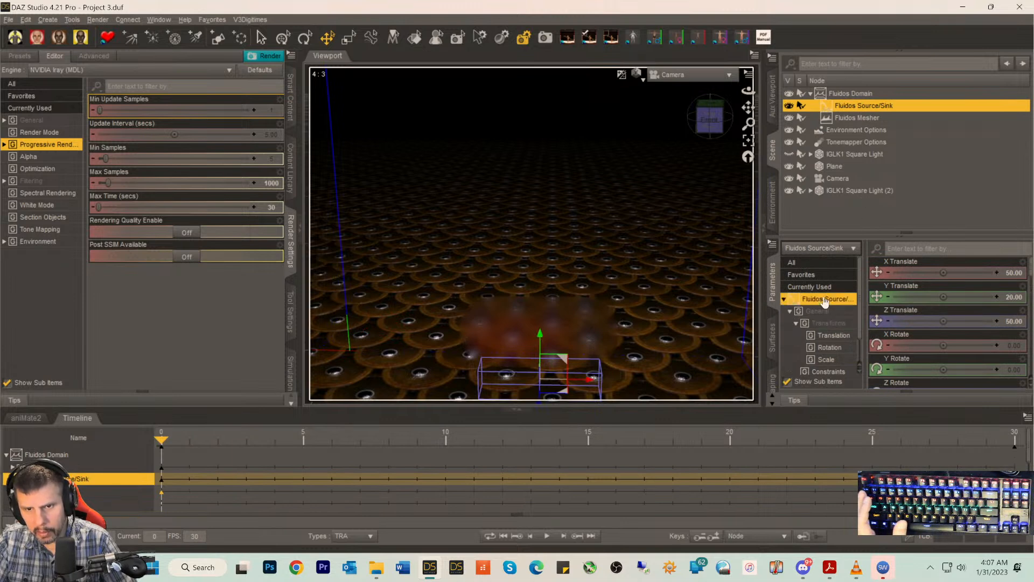
{"action": "scroll", "coordinate": [842, 370], "scroll_direction": "down", "scroll_amount": 2}
{"action": "scroll", "coordinate": [944, 344], "scroll_direction": "down", "scroll_amount": 5}
{"action": "scroll", "coordinate": [944, 344], "scroll_direction": "down", "scroll_amount": 8}
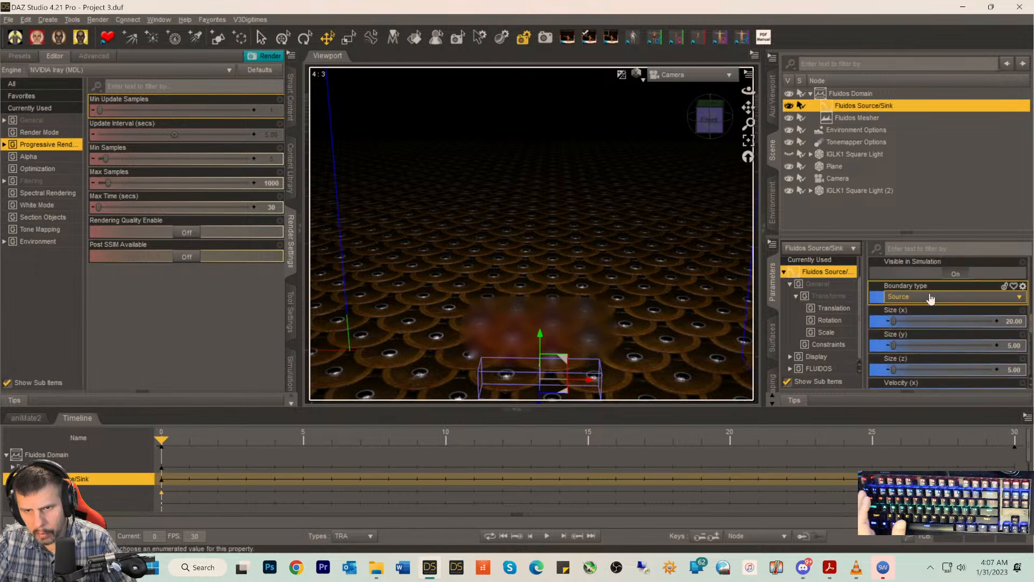
{"action": "scroll", "coordinate": [932, 318], "scroll_direction": "down", "scroll_amount": 5}
{"action": "scroll", "coordinate": [942, 337], "scroll_direction": "down", "scroll_amount": 3}
{"action": "scroll", "coordinate": [941, 337], "scroll_direction": "up", "scroll_amount": 3}
{"action": "scroll", "coordinate": [941, 335], "scroll_direction": "down", "scroll_amount": 4}
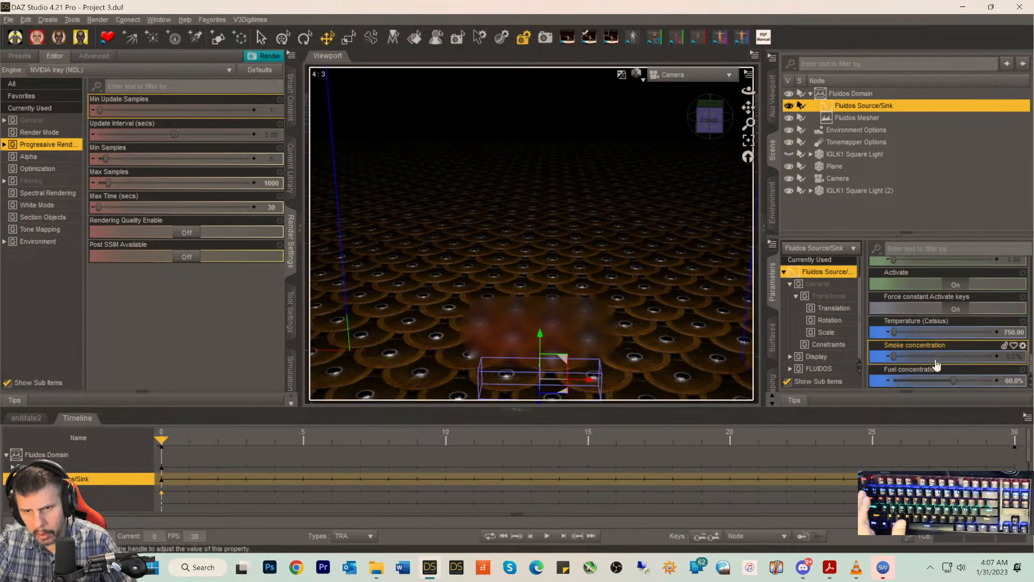
{"action": "scroll", "coordinate": [934, 360], "scroll_direction": "up", "scroll_amount": 3}
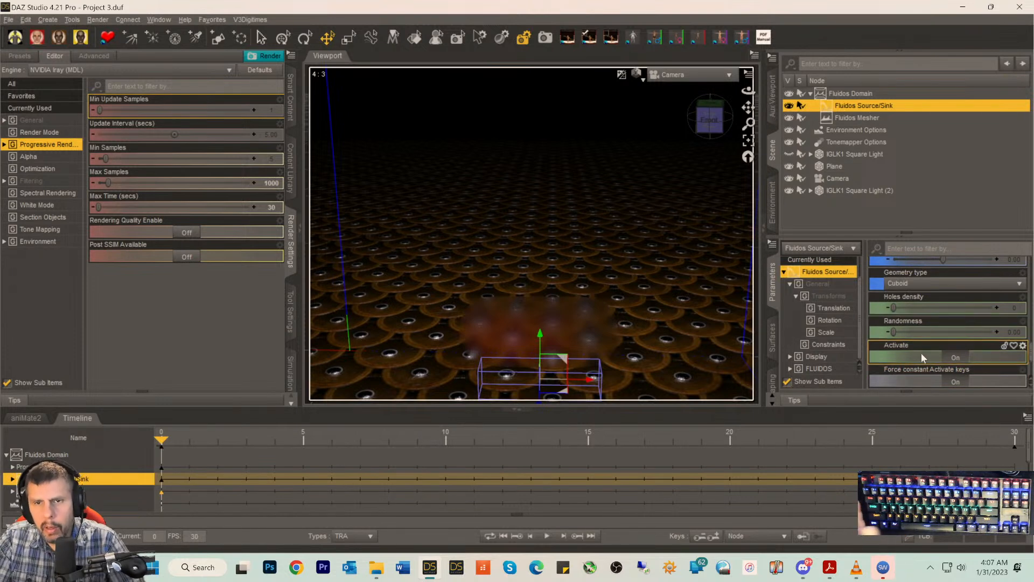
- Review the Fluidos Domain's FLUIDOS parameters again, including subdivision level, combustion, solution method, meshing type, filters and preset file
{"action": "left_click", "coordinate": [851, 93]}
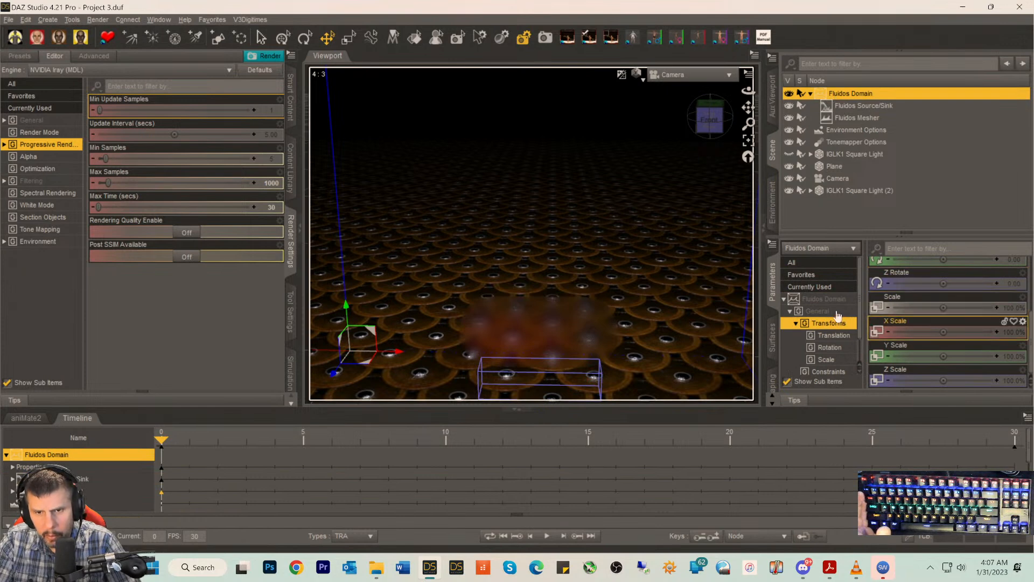
{"action": "scroll", "coordinate": [845, 352], "scroll_direction": "down", "scroll_amount": 2}
{"action": "left_click", "coordinate": [819, 370]}
{"action": "scroll", "coordinate": [916, 345], "scroll_direction": "down", "scroll_amount": 1}
{"action": "scroll", "coordinate": [917, 344], "scroll_direction": "down", "scroll_amount": 3}
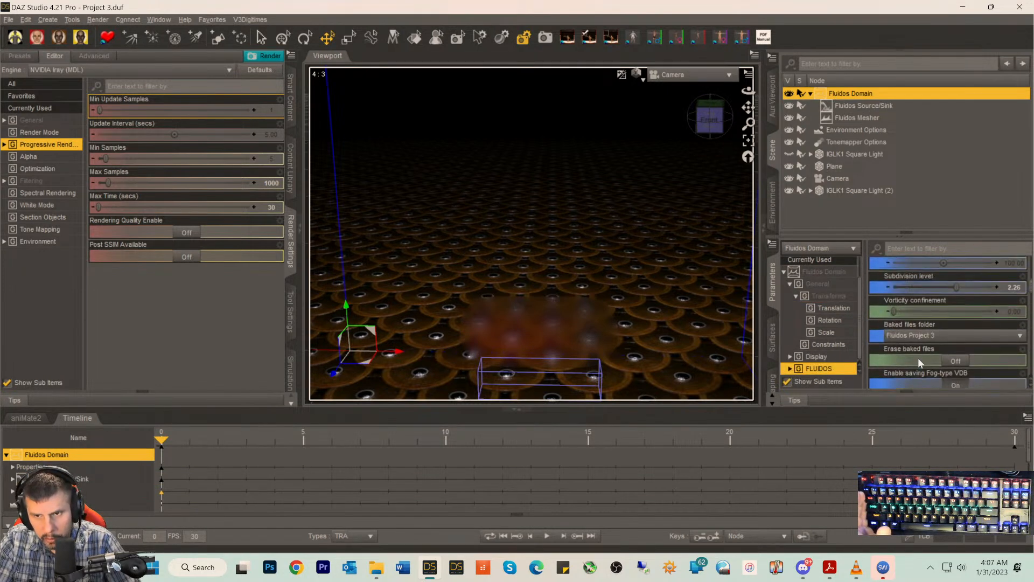
{"action": "scroll", "coordinate": [917, 358], "scroll_direction": "down", "scroll_amount": 8}
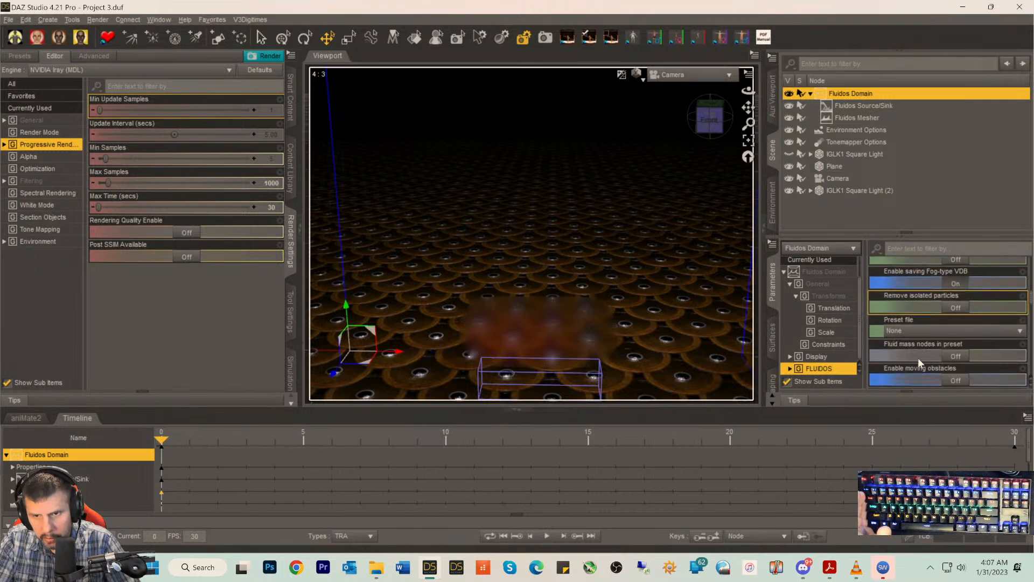
{"action": "scroll", "coordinate": [918, 358], "scroll_direction": "down", "scroll_amount": 6}
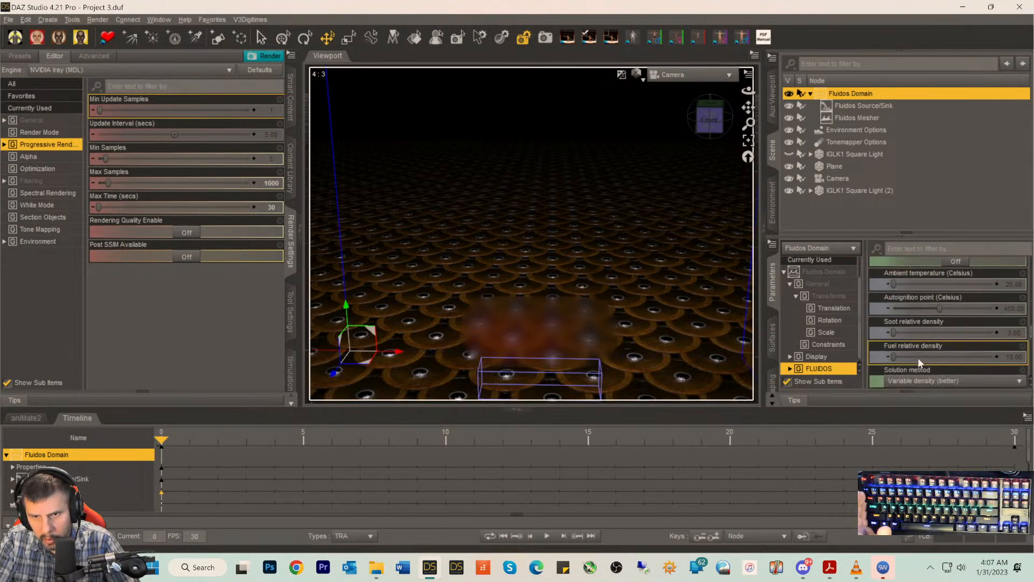
{"action": "scroll", "coordinate": [918, 356], "scroll_direction": "down", "scroll_amount": 10}
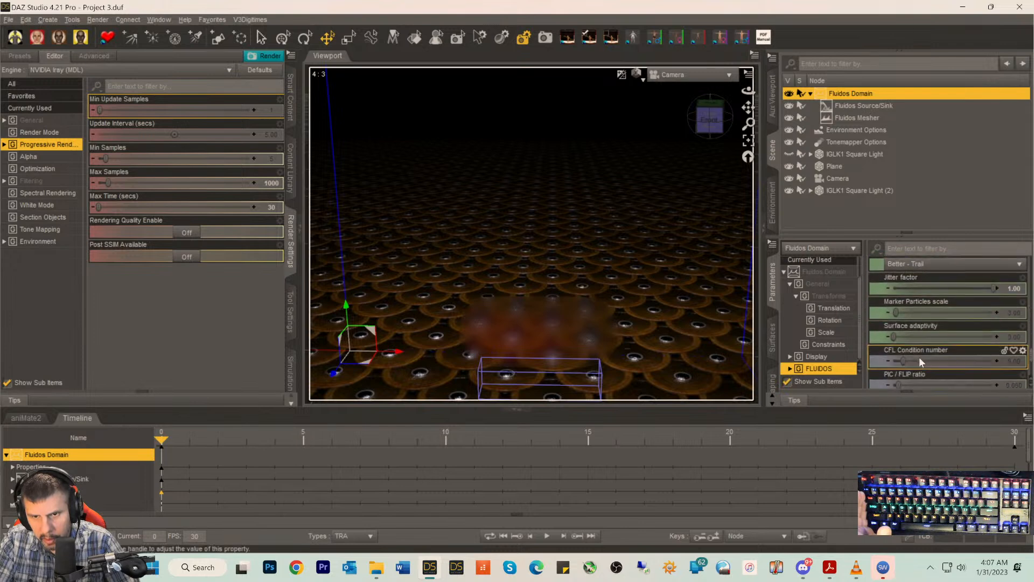
{"action": "scroll", "coordinate": [919, 356], "scroll_direction": "up", "scroll_amount": 1}
{"action": "scroll", "coordinate": [919, 356], "scroll_direction": "down", "scroll_amount": 8}
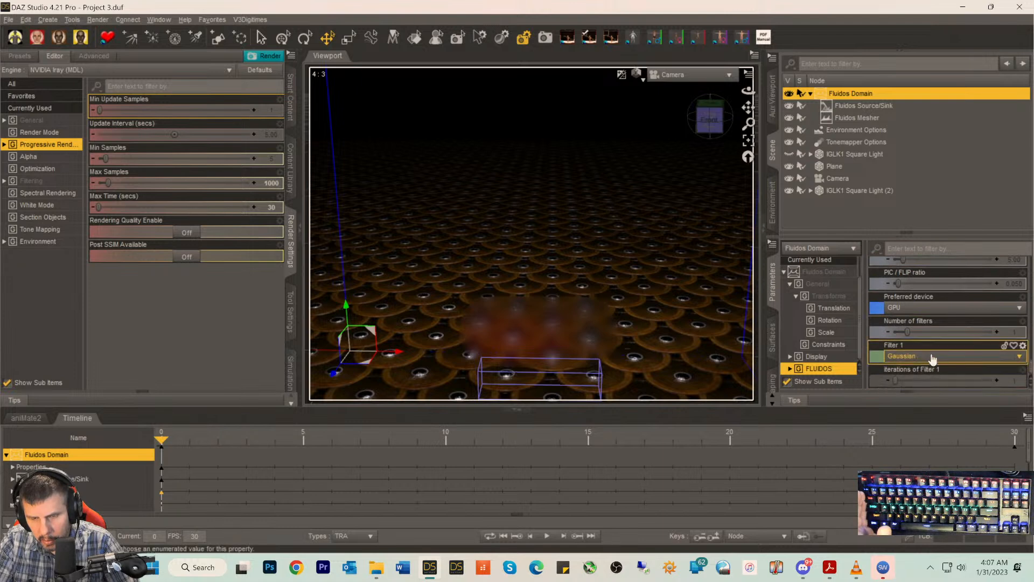
{"action": "scroll", "coordinate": [932, 355], "scroll_direction": "down", "scroll_amount": 10}
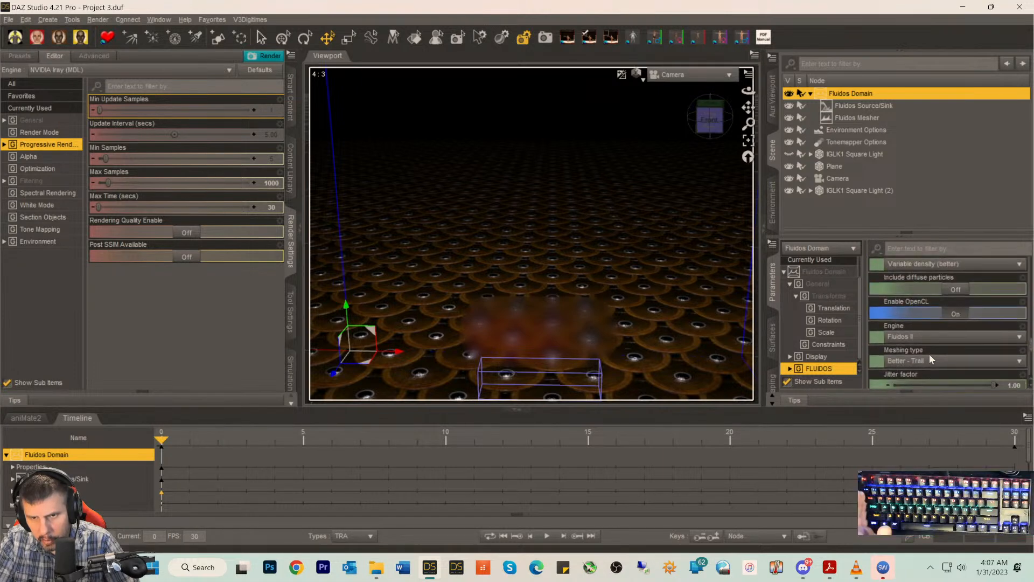
{"action": "scroll", "coordinate": [913, 350], "scroll_direction": "down", "scroll_amount": 8}
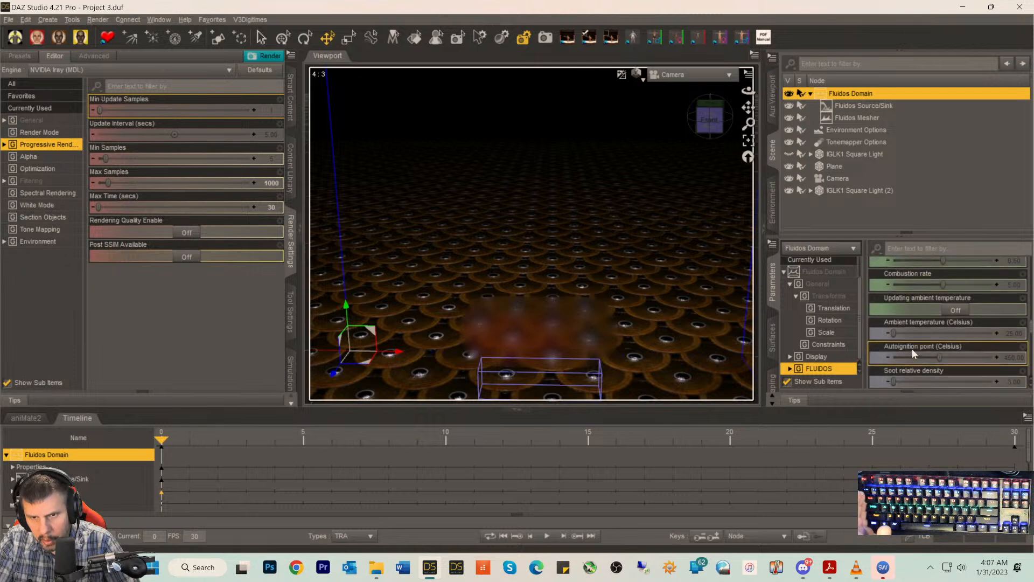
{"action": "scroll", "coordinate": [912, 348], "scroll_direction": "down", "scroll_amount": 10}
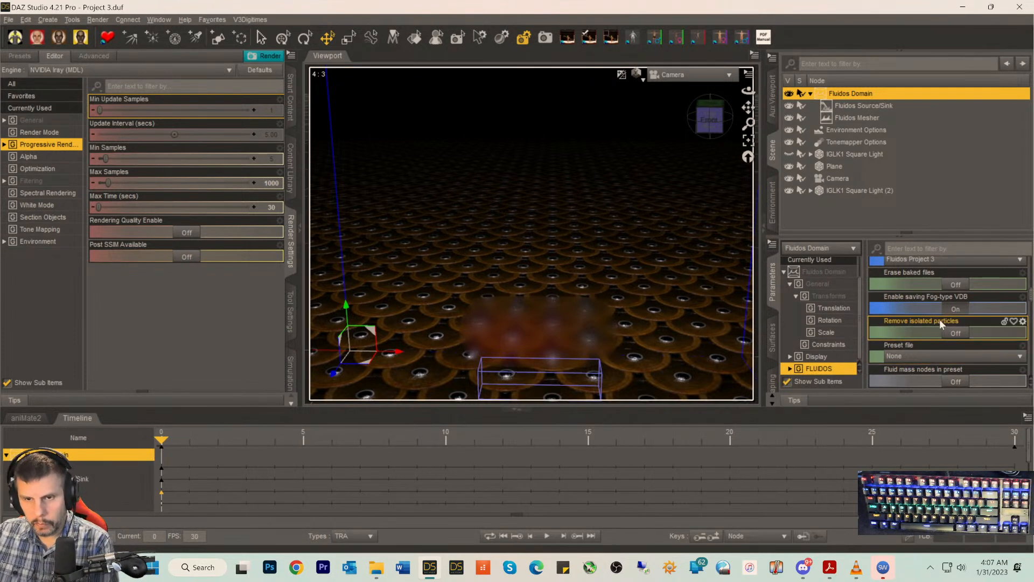
{"action": "left_click", "coordinate": [919, 355]}
{"action": "left_click", "coordinate": [918, 355]}
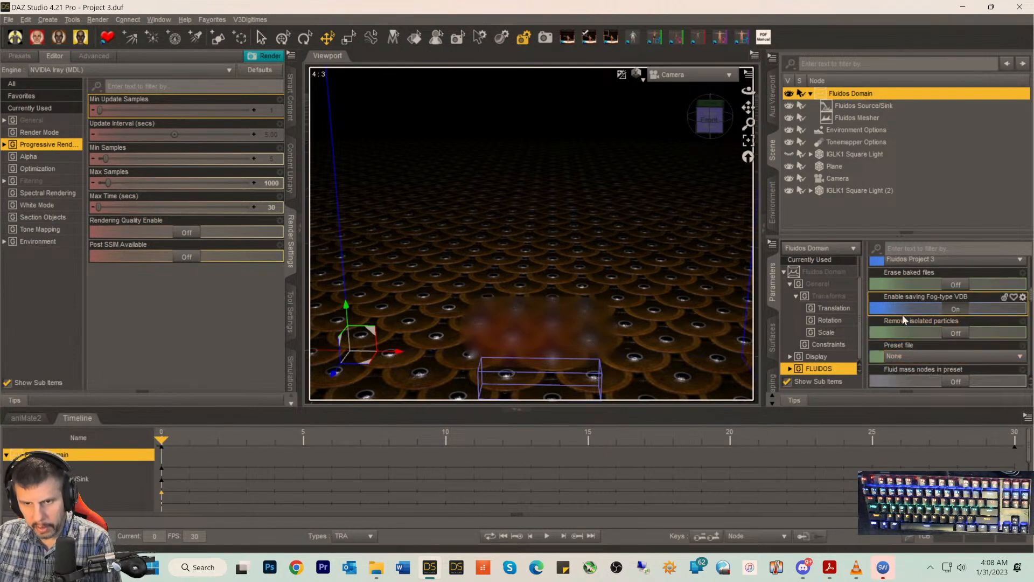
- Check the Fluidos Domain's number of frames and keep it at 30
{"action": "scroll", "coordinate": [902, 315], "scroll_direction": "up", "scroll_amount": 3}
{"action": "scroll", "coordinate": [902, 318], "scroll_direction": "up", "scroll_amount": 5}
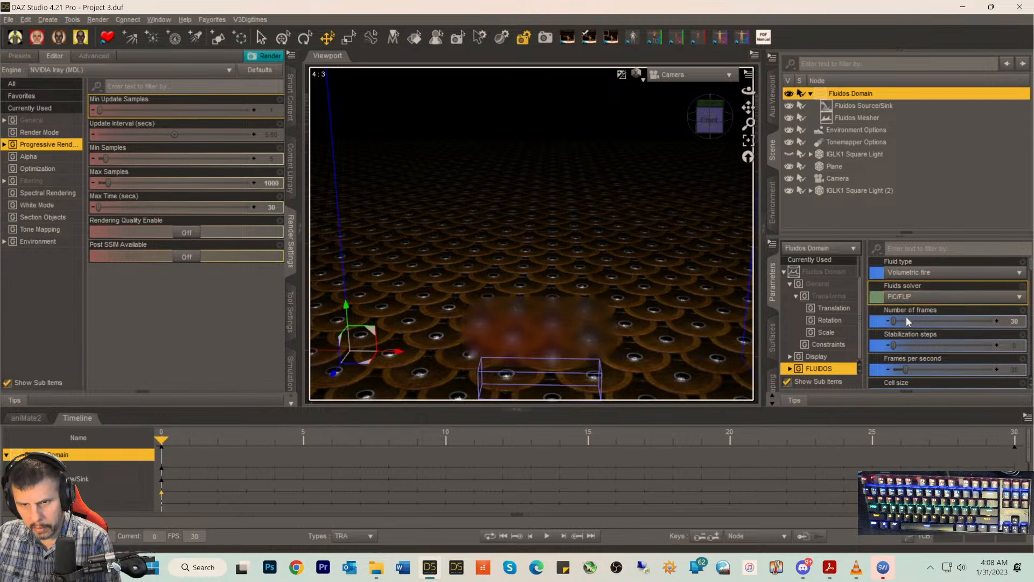
{"action": "mouse_move", "coordinate": [906, 327]}
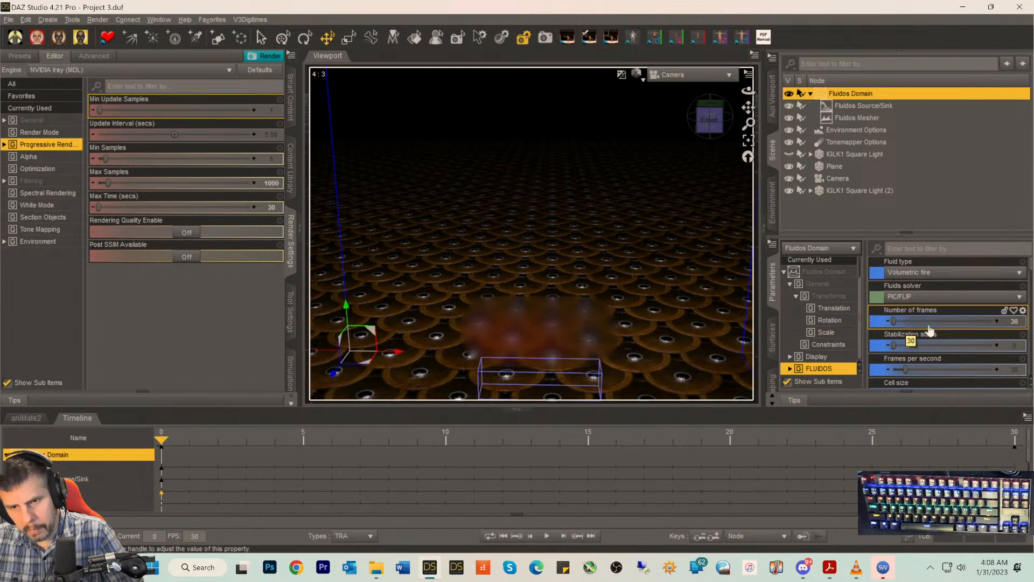
{"action": "left_click", "coordinate": [1011, 322]}
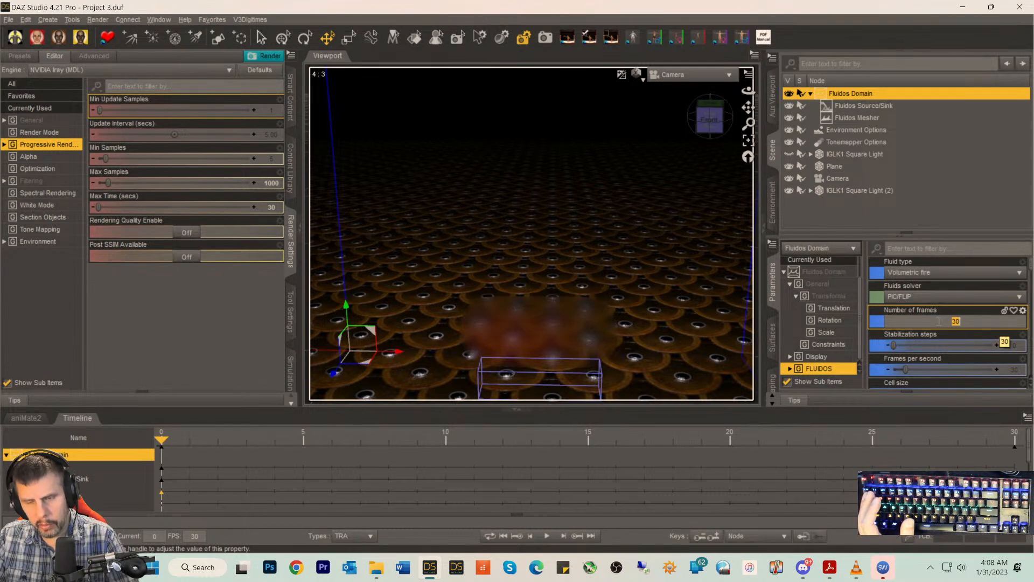
{"action": "left_click", "coordinate": [926, 321]}
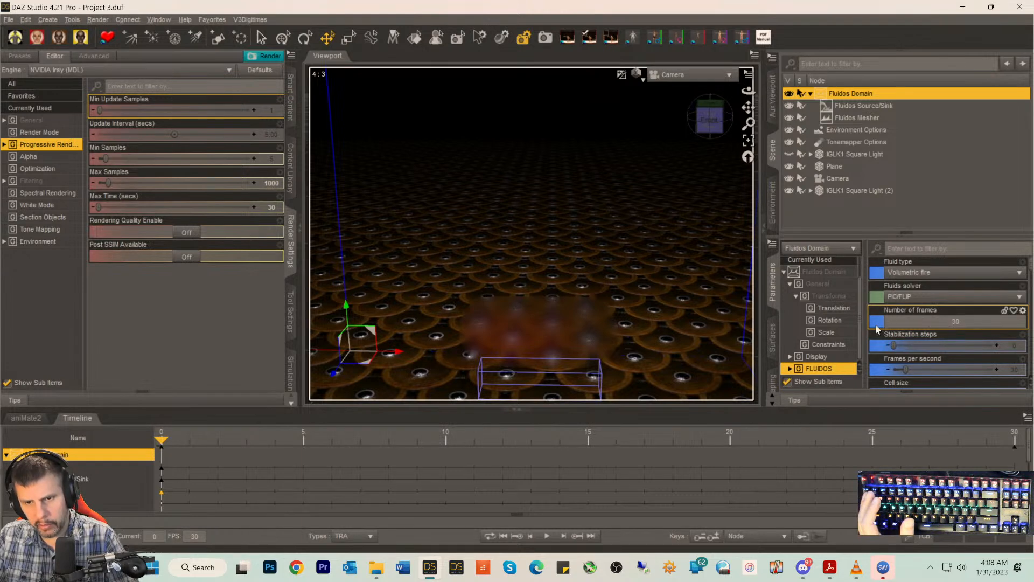
{"action": "key", "text": "Return"}
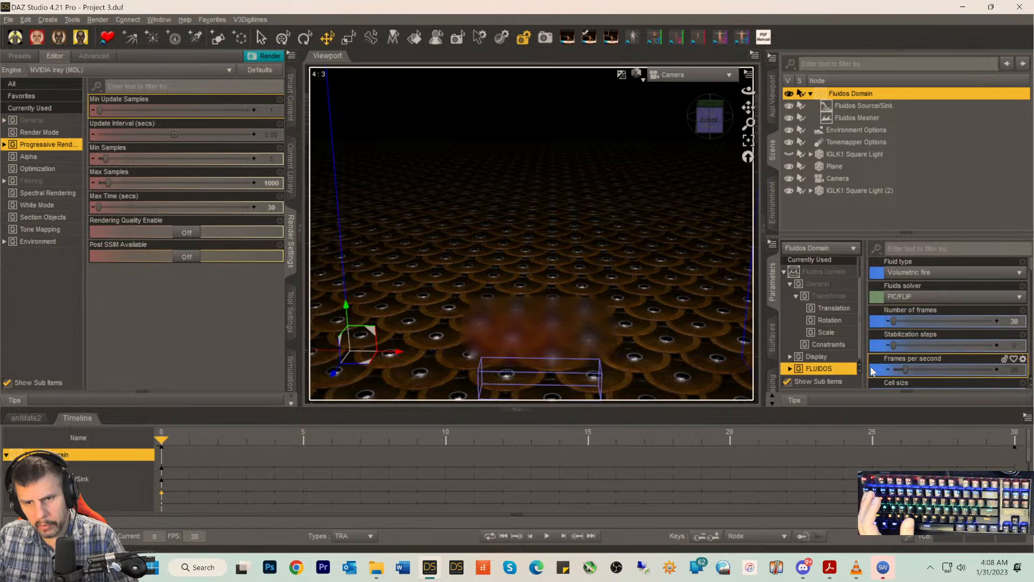
- Check the domain's frame rate and cell size, and consult the Resolution Scripts page of the Fluidos II manual in Adobe Acrobat
{"action": "scroll", "coordinate": [877, 358], "scroll_direction": "down", "scroll_amount": 3}
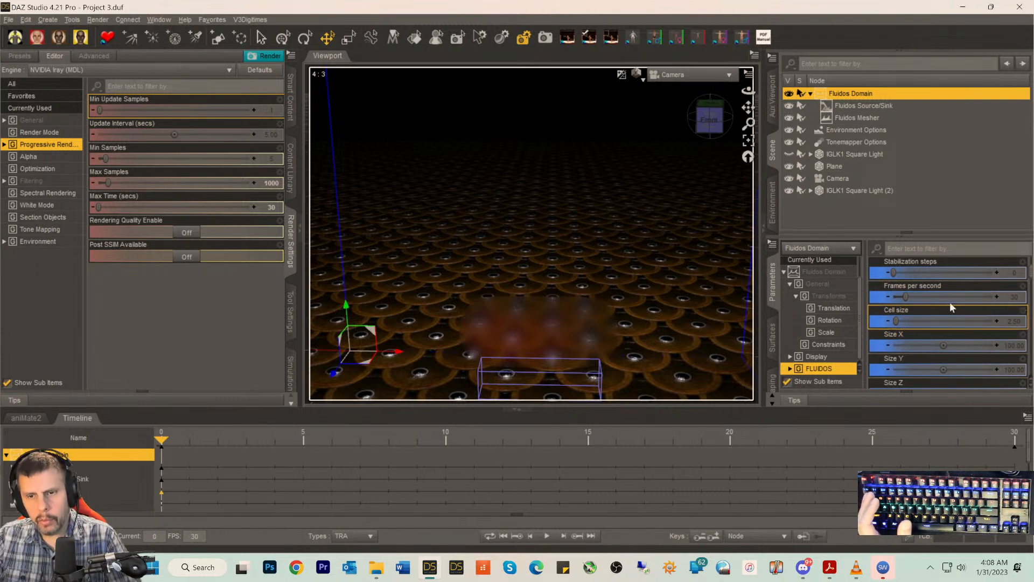
{"action": "mouse_move", "coordinate": [1009, 303]}
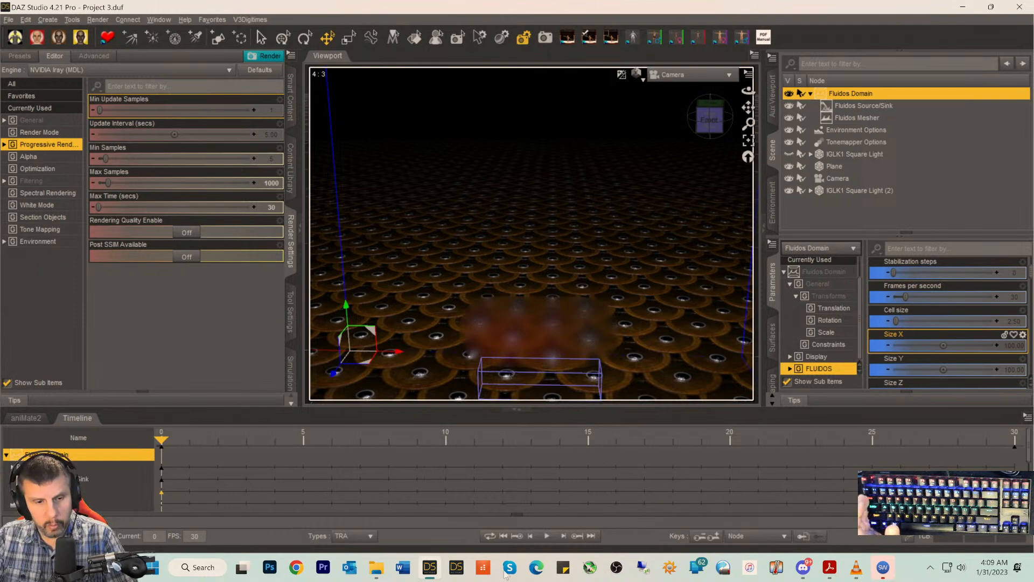
{"action": "left_click", "coordinate": [830, 567]}
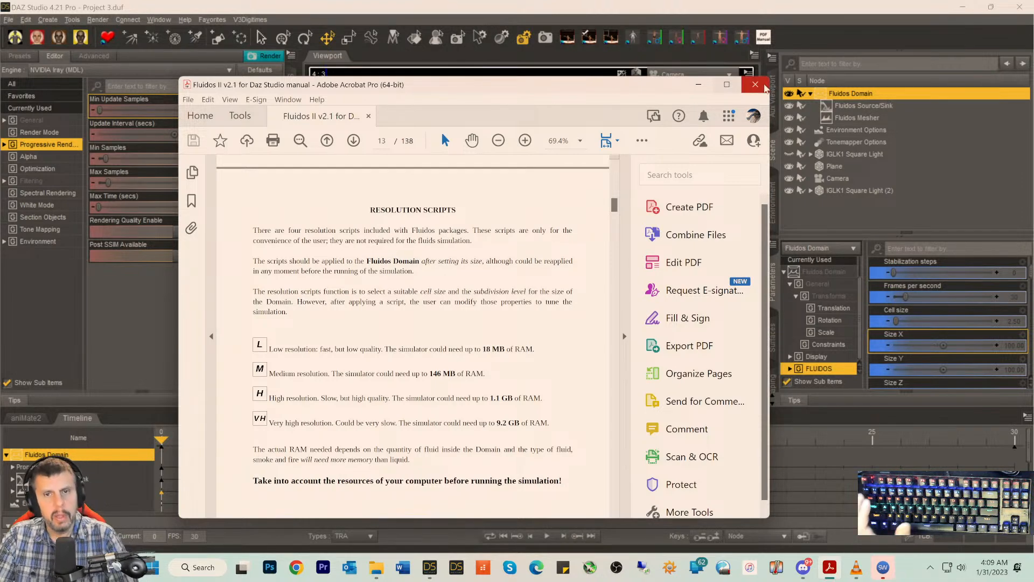
{"action": "left_click", "coordinate": [756, 85]}
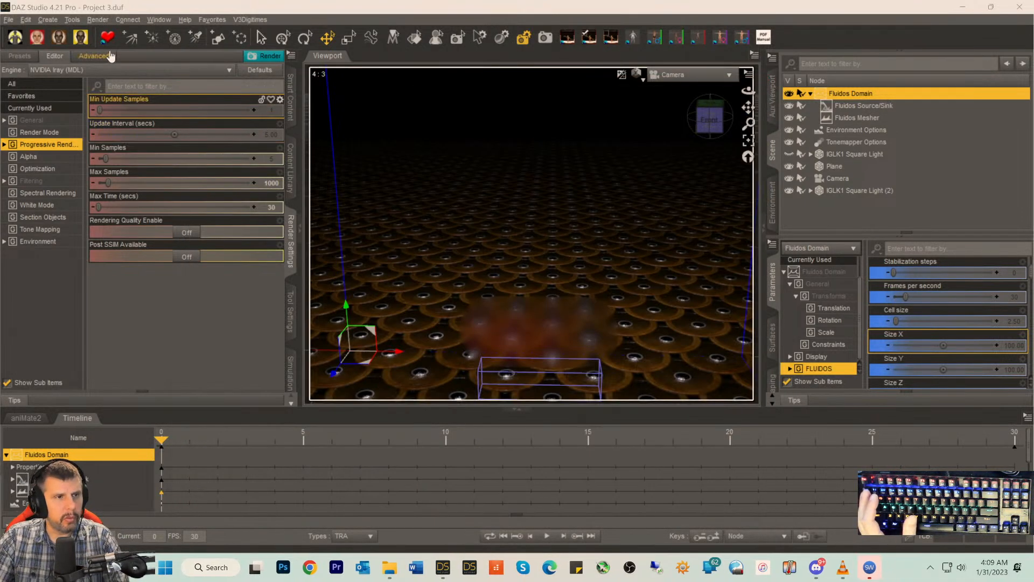
- Run the fluid simulation with continue saved state, start from preset, union of .vdb files and only remesh all off
{"action": "left_click", "coordinate": [48, 20]}
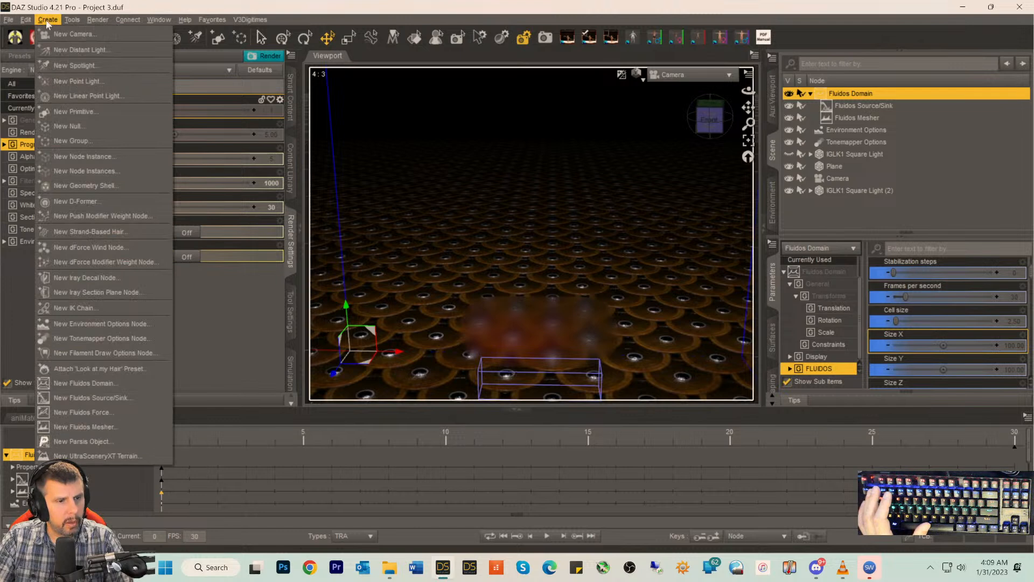
{"action": "left_click", "coordinate": [26, 19]}
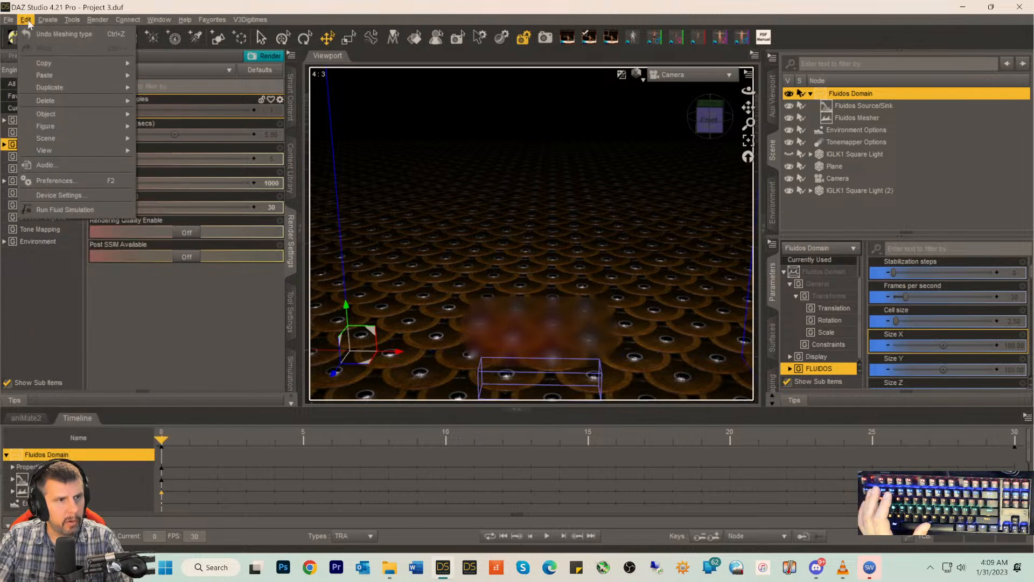
{"action": "left_click", "coordinate": [57, 210]}
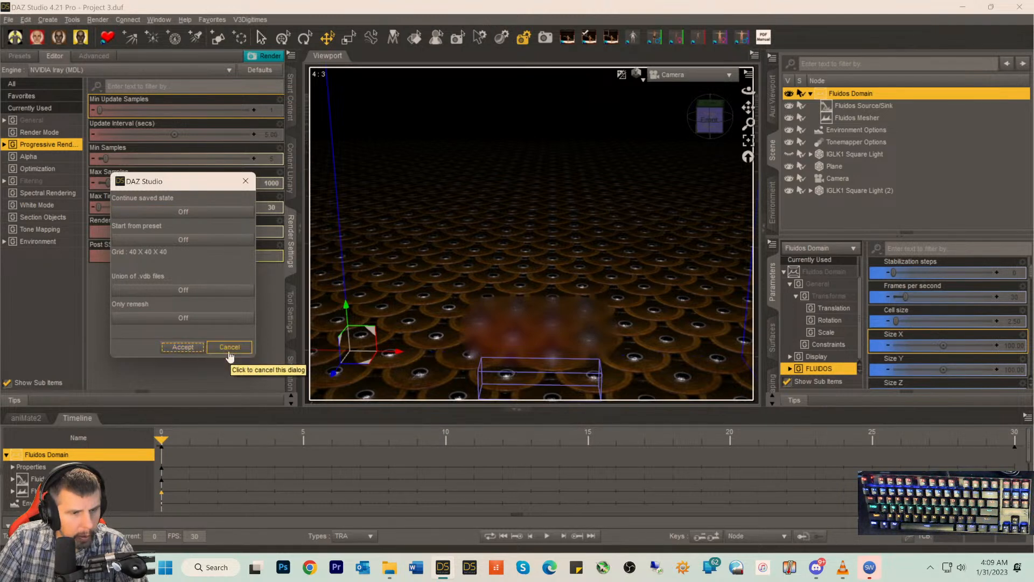
{"action": "left_click", "coordinate": [183, 346]}
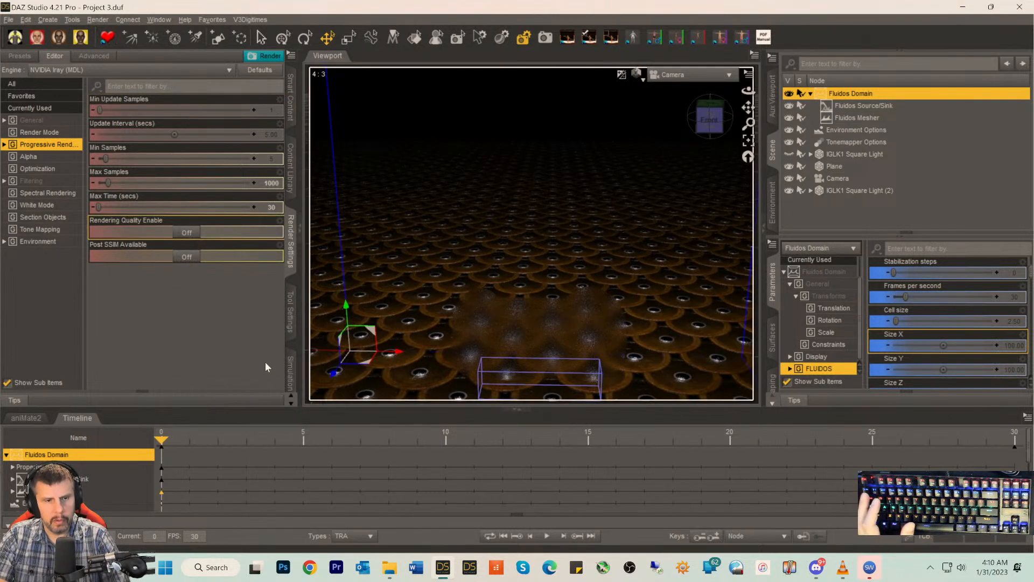
- Scrub through the timeline to preview the newly simulated fire, and return to frame 0
{"action": "left_click_drag", "start_coordinate": [161, 439], "coordinate": [615, 455]}
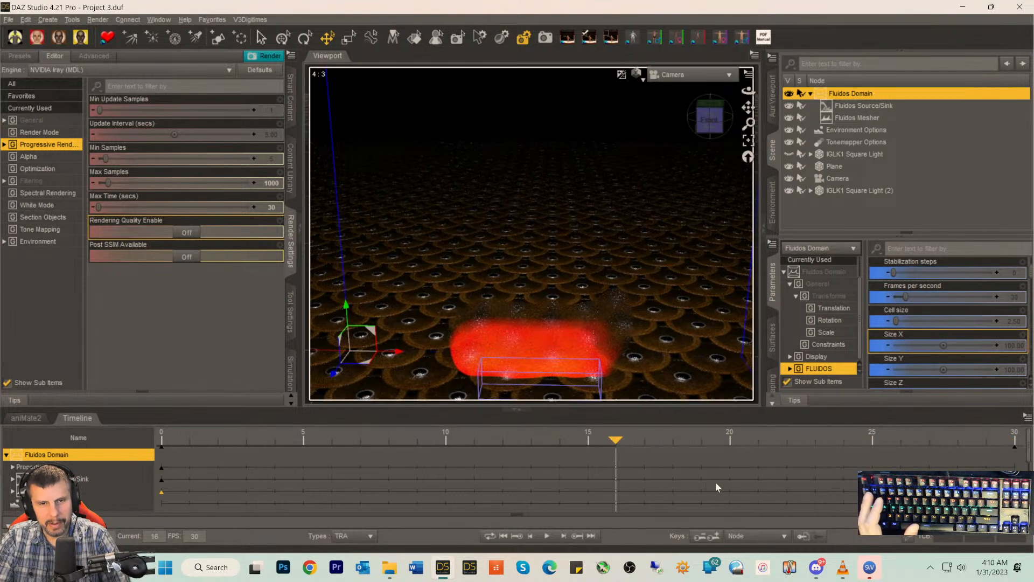
{"action": "left_click_drag", "start_coordinate": [727, 461], "coordinate": [138, 437]}
{"action": "left_click", "coordinate": [894, 454]}
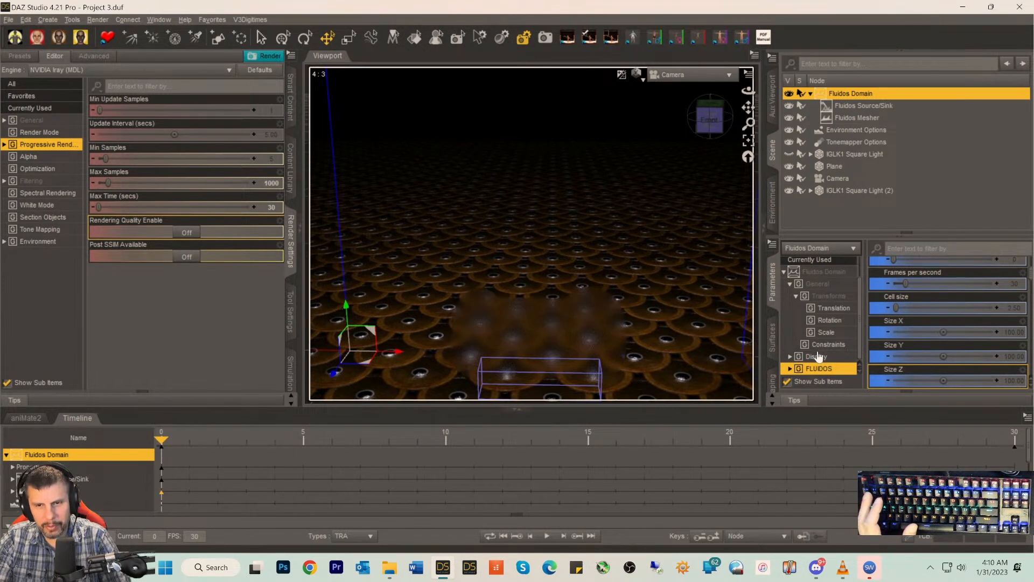
- Set the Fluidos Domain's meshing type to Fast
{"action": "scroll", "coordinate": [818, 352], "scroll_direction": "up", "scroll_amount": 1}
{"action": "scroll", "coordinate": [832, 337], "scroll_direction": "down", "scroll_amount": 1}
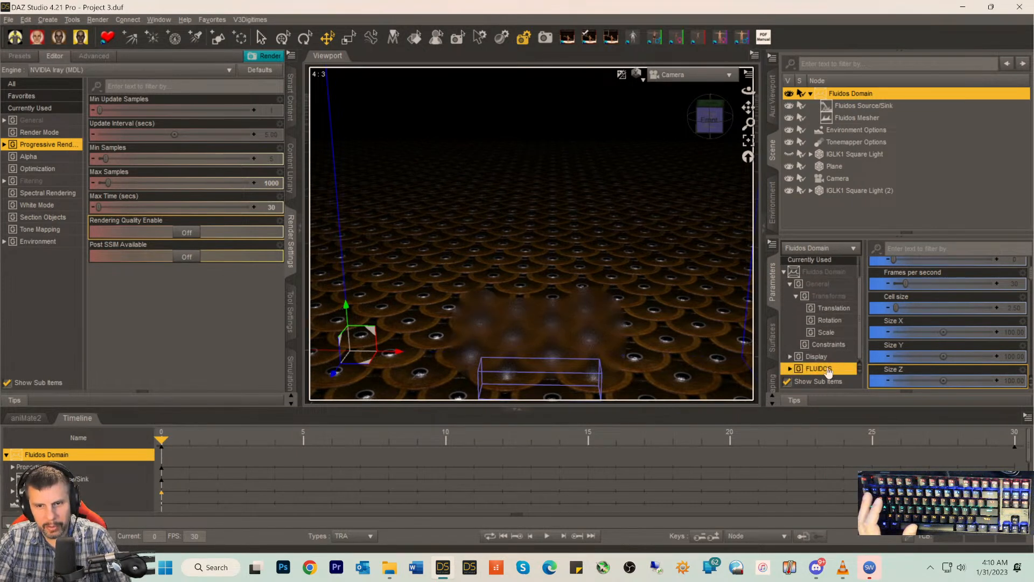
{"action": "scroll", "coordinate": [948, 343], "scroll_direction": "down", "scroll_amount": 8}
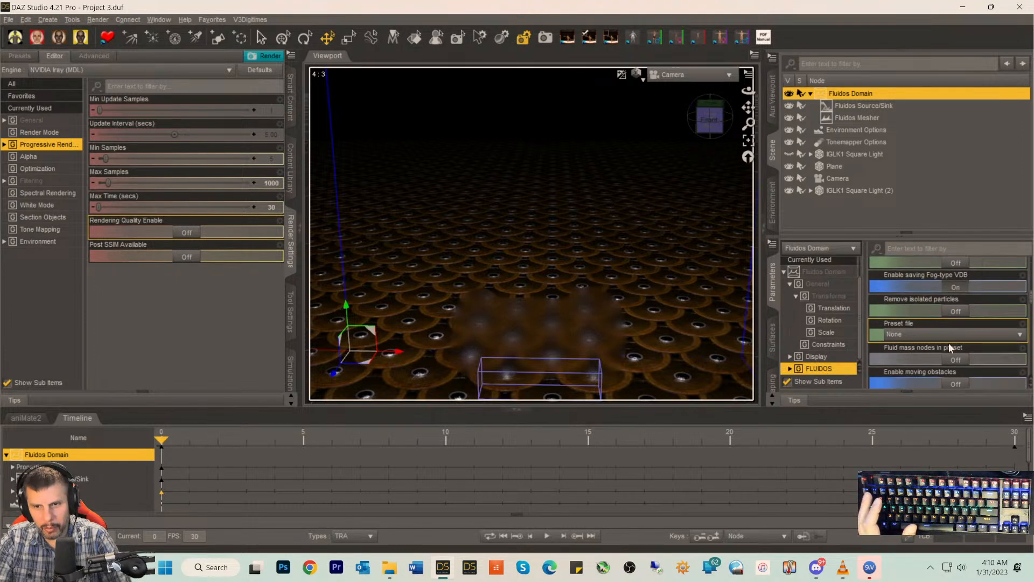
{"action": "scroll", "coordinate": [949, 345], "scroll_direction": "down", "scroll_amount": 10}
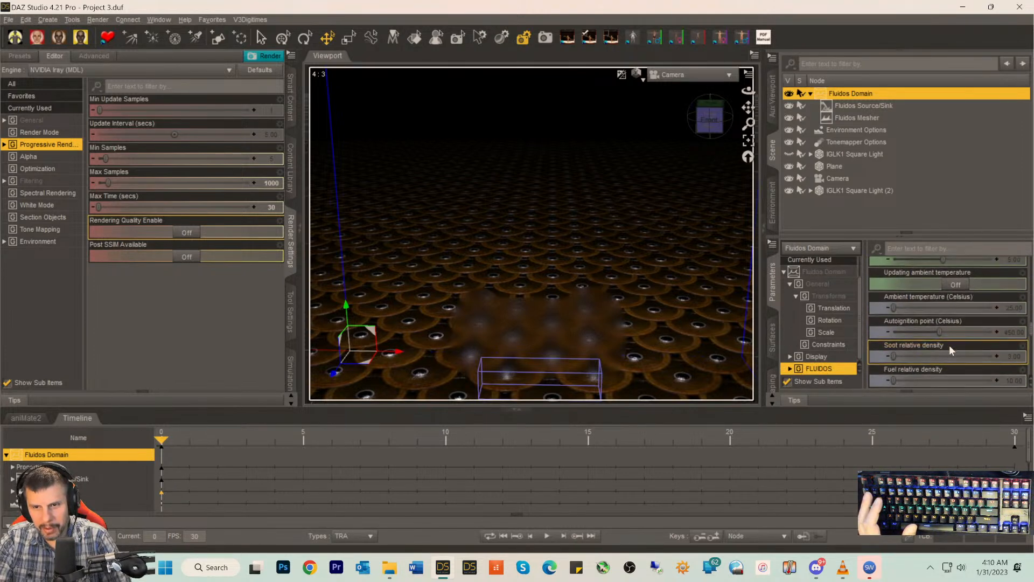
{"action": "scroll", "coordinate": [949, 345], "scroll_direction": "down", "scroll_amount": 3}
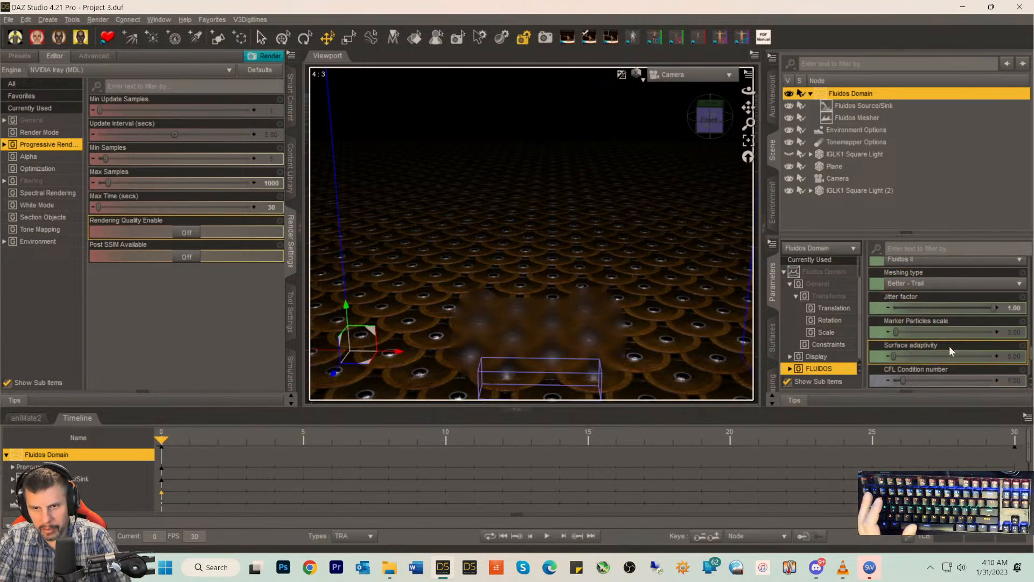
{"action": "left_click", "coordinate": [917, 288]}
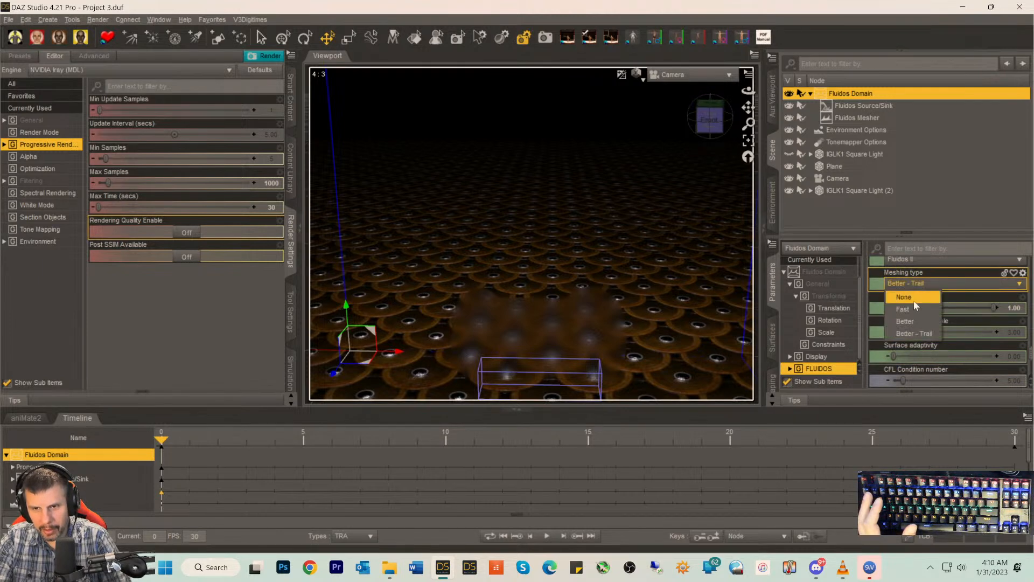
{"action": "left_click", "coordinate": [913, 310]}
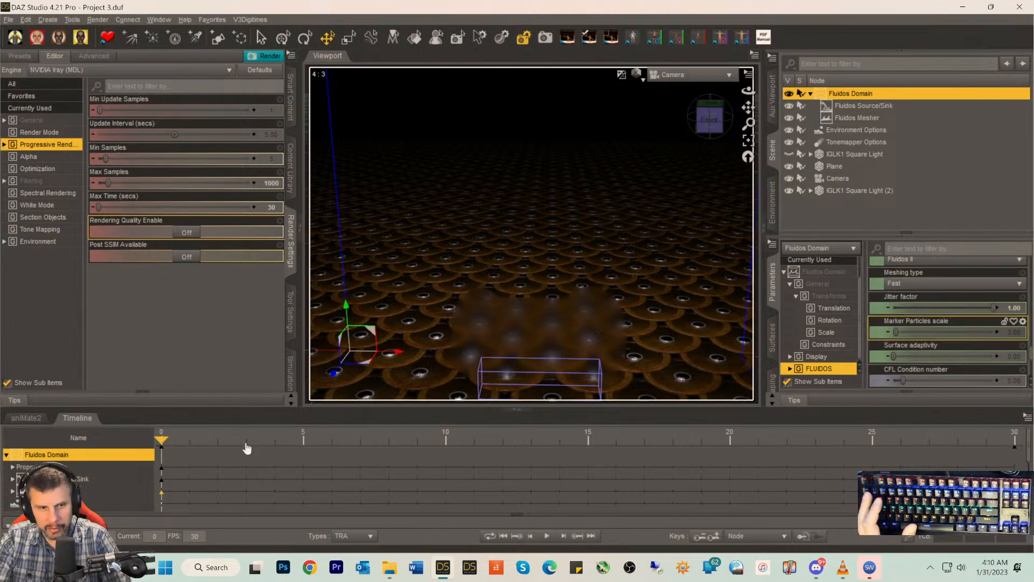
- Run the fluid simulation using Fast meshing with all run options off, and cancel it partway
{"action": "left_click", "coordinate": [25, 19]}
{"action": "mouse_move", "coordinate": [47, 106]}
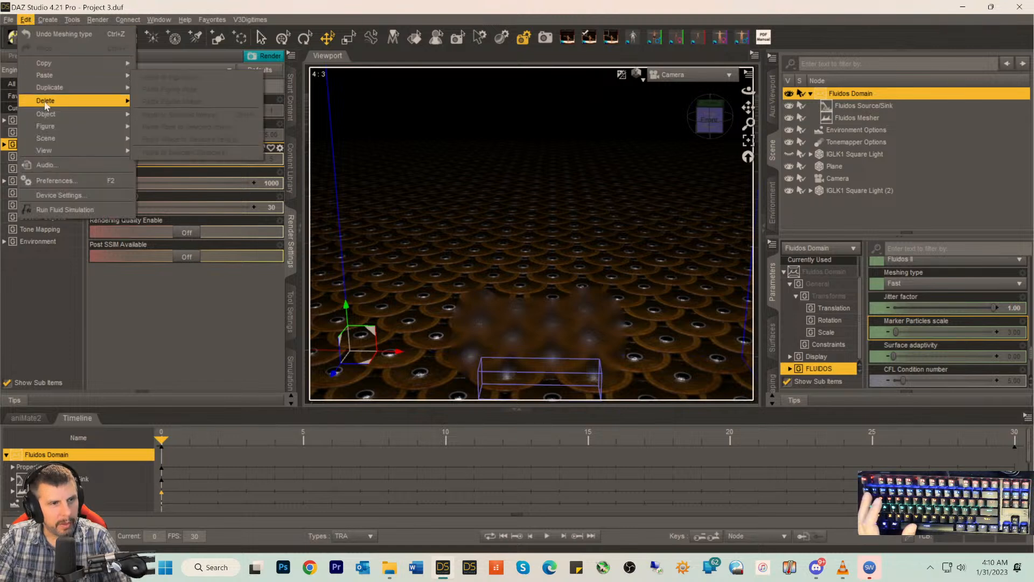
{"action": "left_click", "coordinate": [65, 210]}
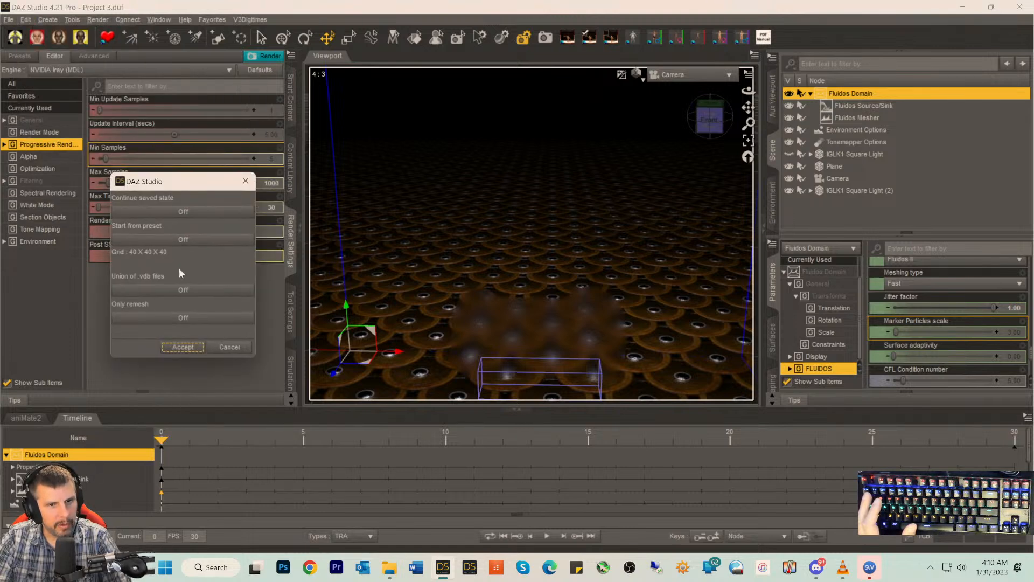
{"action": "left_click", "coordinate": [181, 346]}
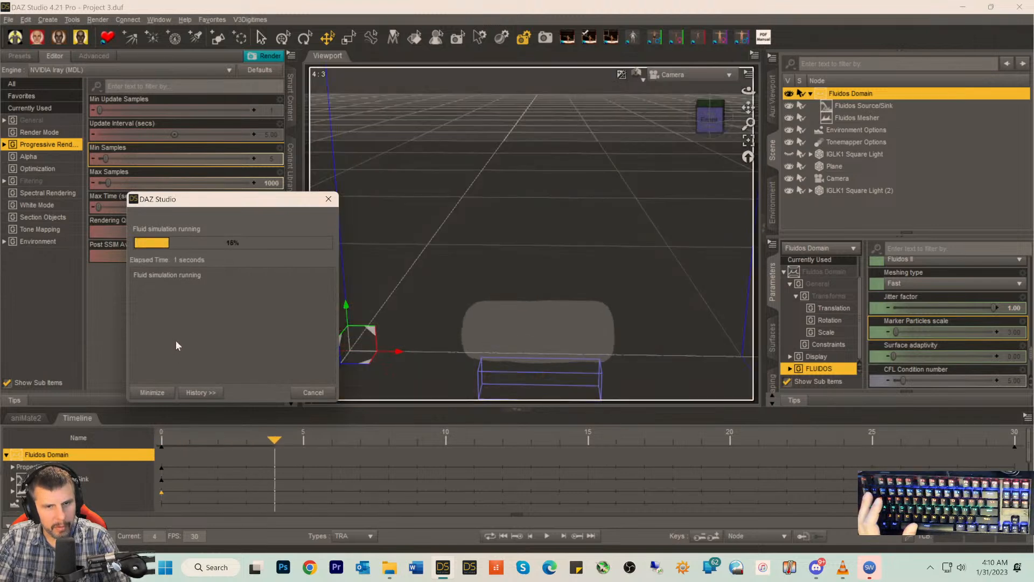
{"action": "left_click", "coordinate": [312, 393]}
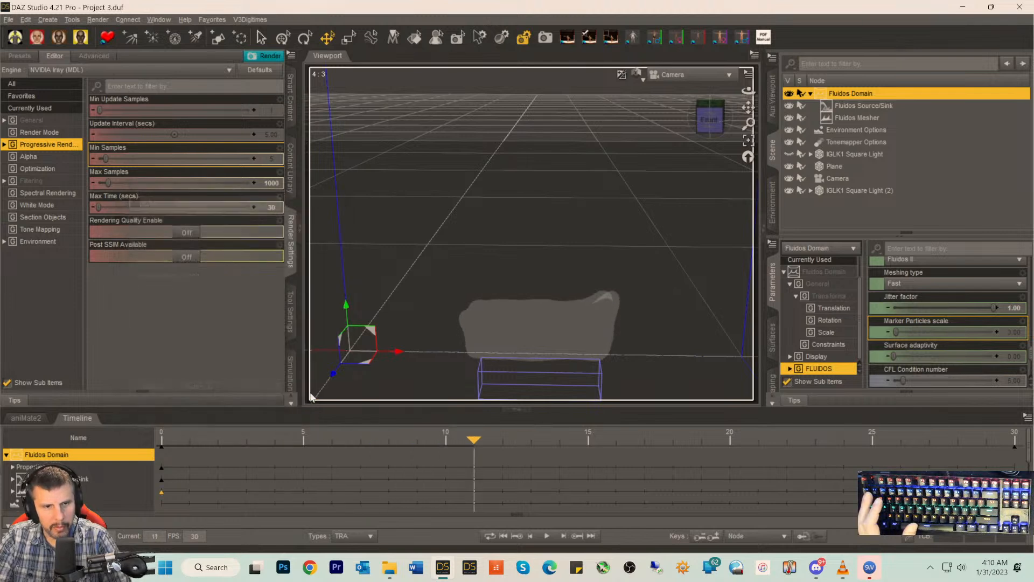
- Reset the domain's meshing type to its default, None
{"action": "left_click", "coordinate": [923, 284]}
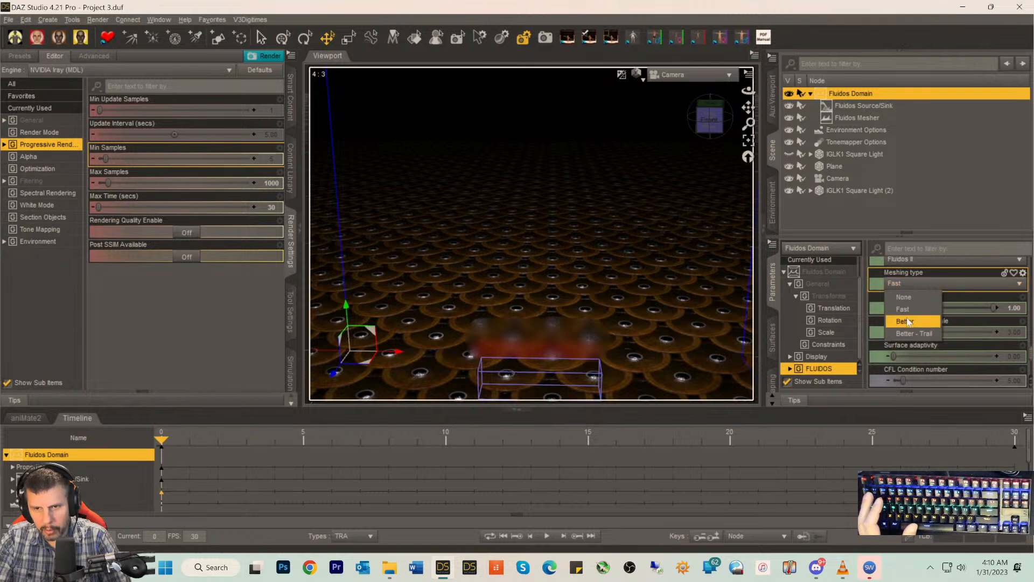
{"action": "left_click", "coordinate": [898, 277]}
{"action": "left_click", "coordinate": [1023, 273]}
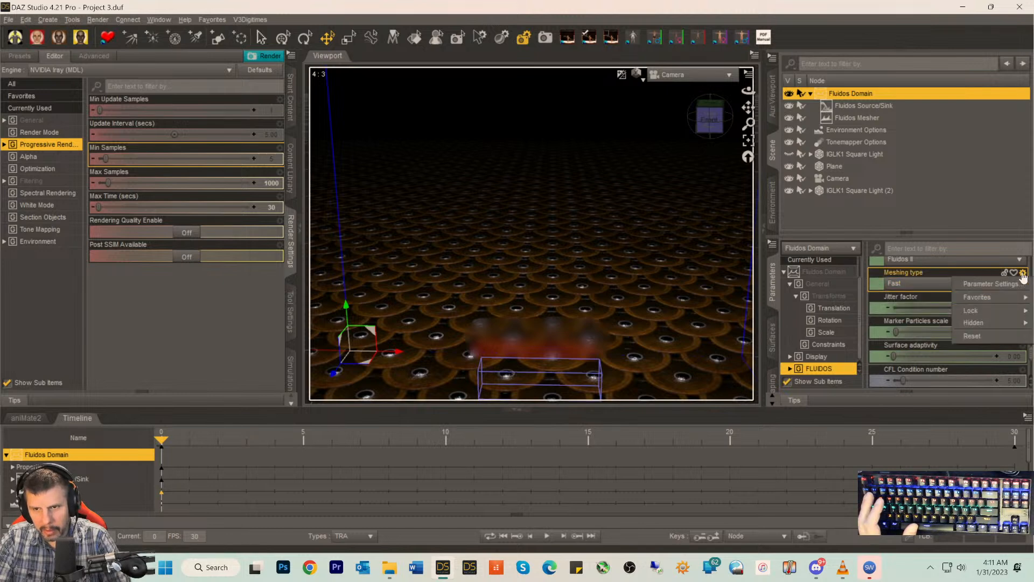
{"action": "left_click", "coordinate": [976, 334]}
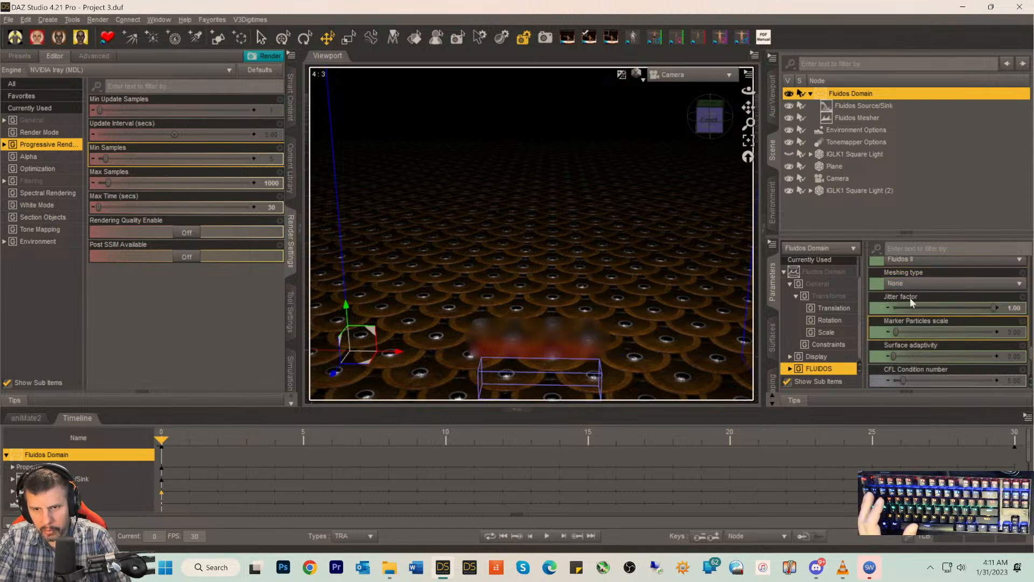
{"action": "left_click", "coordinate": [910, 284]}
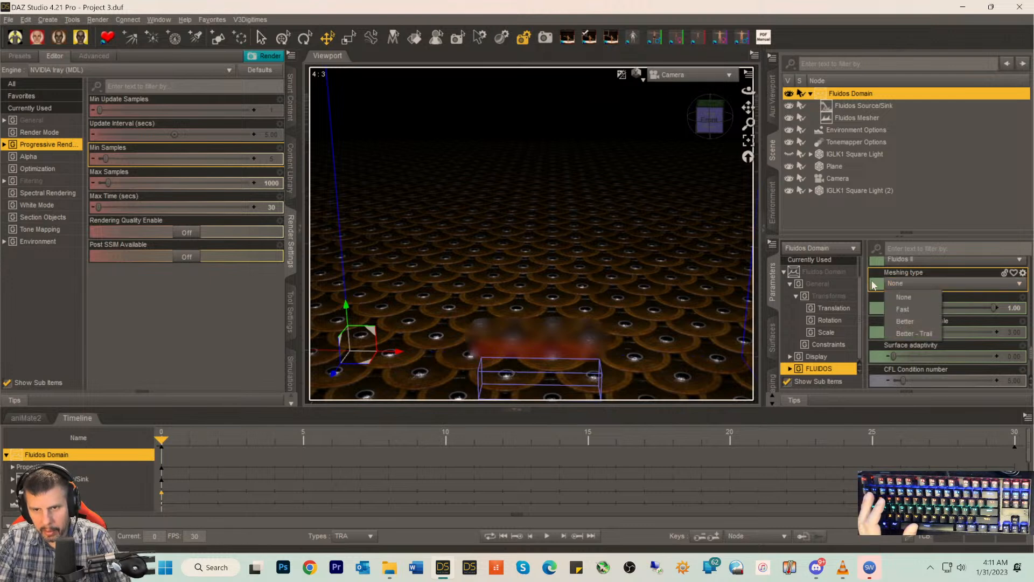
{"action": "left_click", "coordinate": [873, 284]}
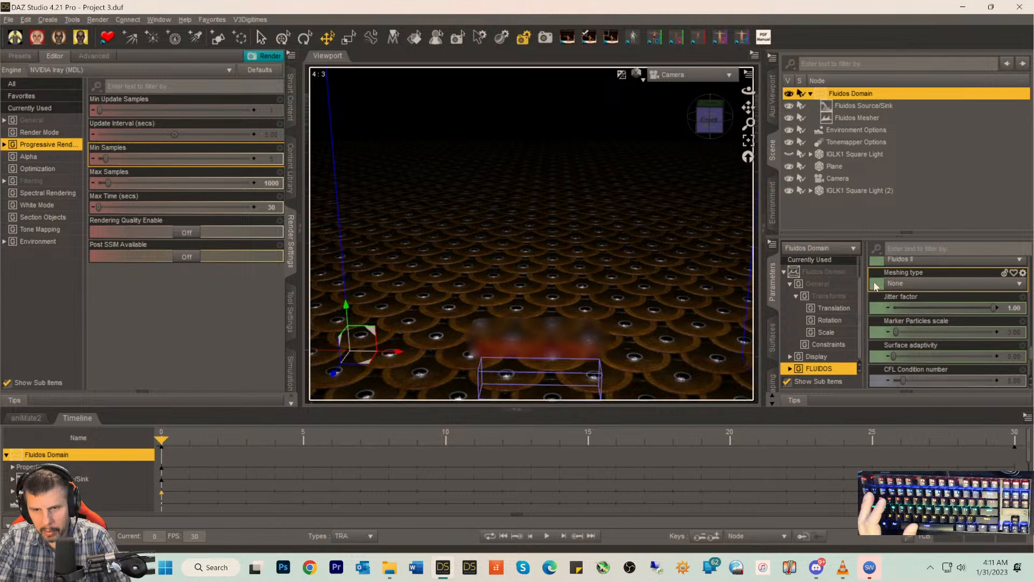
- Rerun the fluid simulation with meshing type None and cancel it partway
{"action": "left_click", "coordinate": [25, 20]}
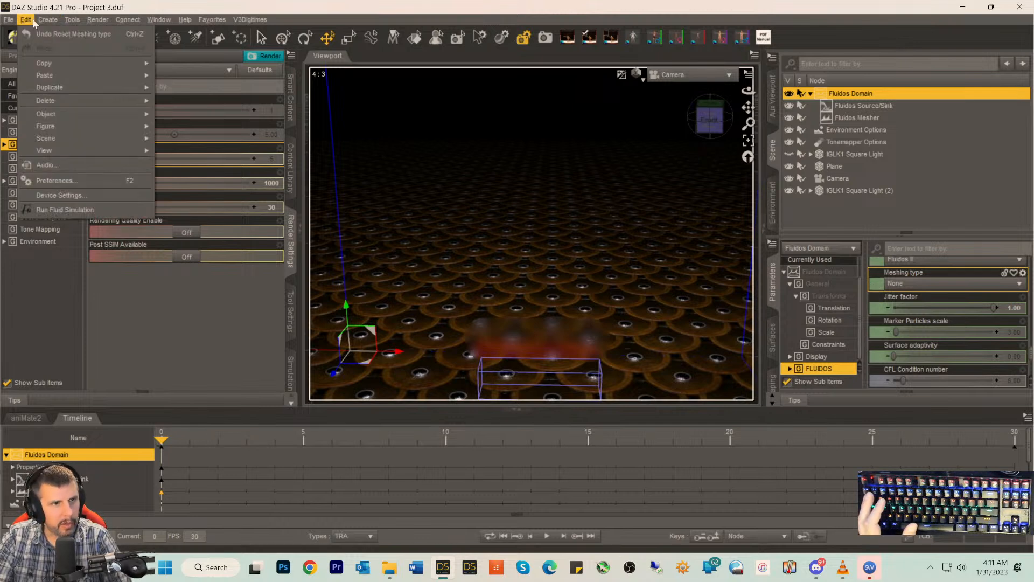
{"action": "left_click", "coordinate": [62, 209]}
{"action": "left_click", "coordinate": [173, 348]}
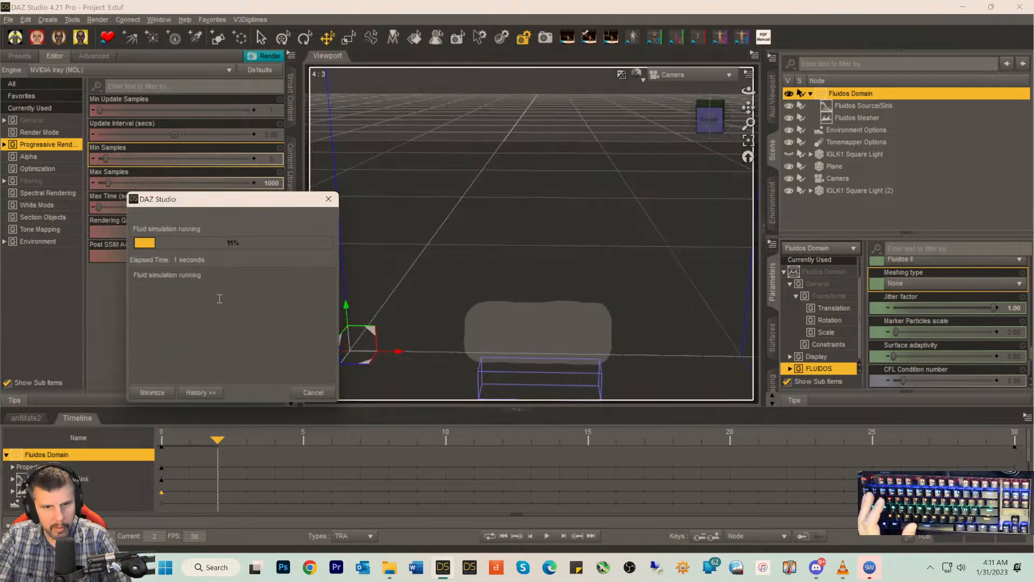
{"action": "left_click", "coordinate": [312, 392]}
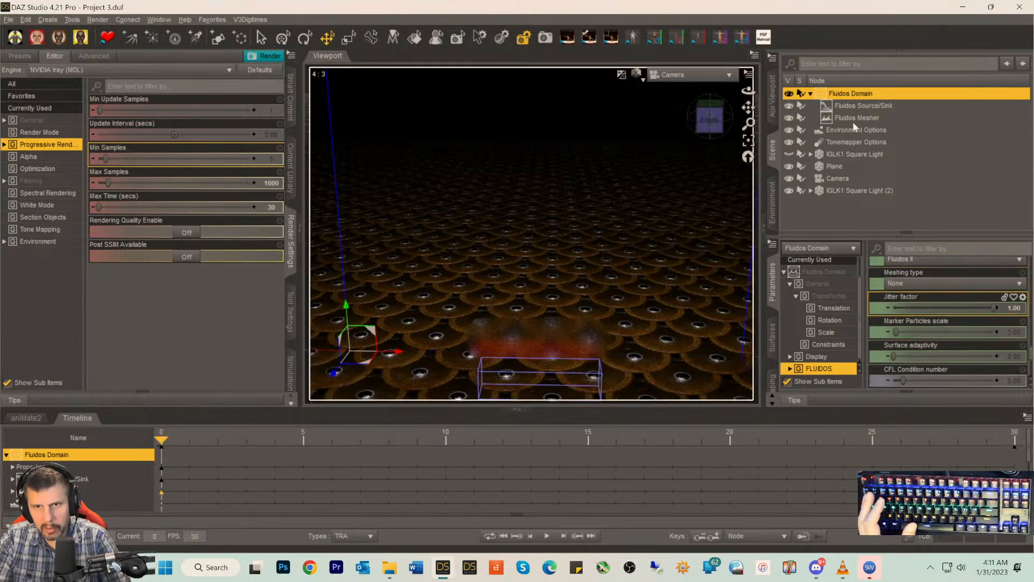
- Check the domain's preferred device options and keep GPU
{"action": "scroll", "coordinate": [946, 316], "scroll_direction": "down", "scroll_amount": 3}
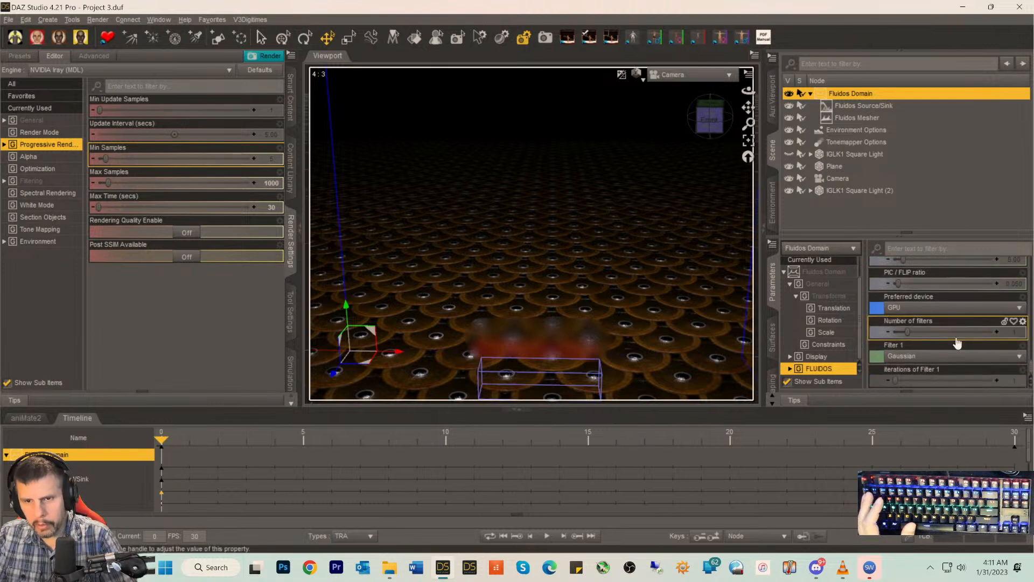
{"action": "left_click", "coordinate": [917, 308]}
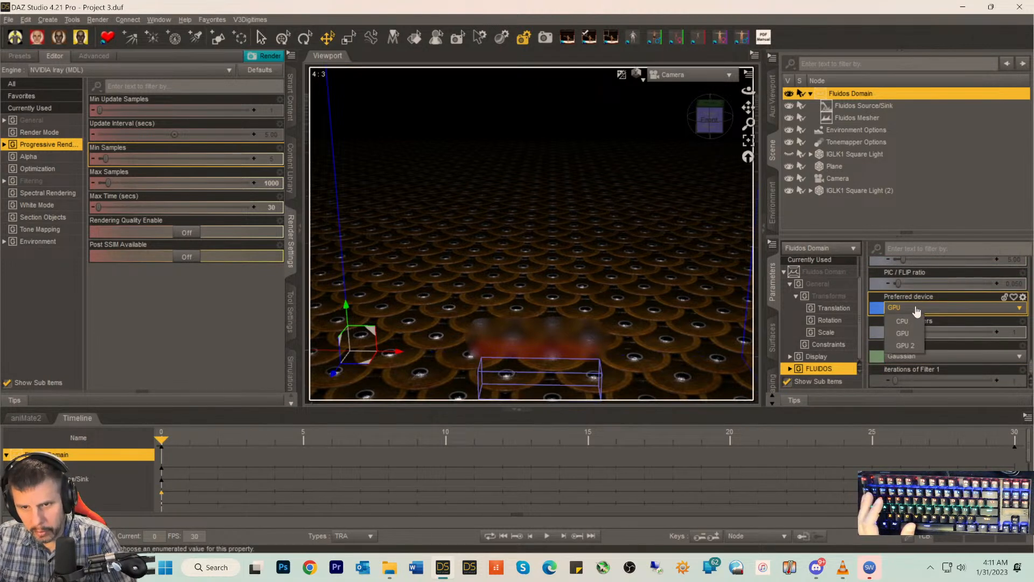
{"action": "left_click", "coordinate": [875, 310]}
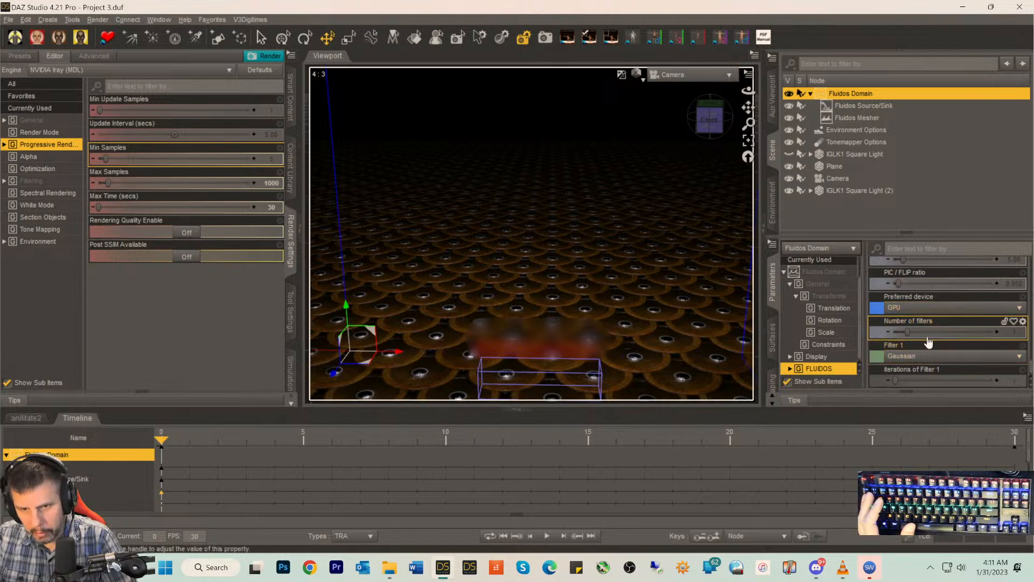
- Review the domain's solver and combustion parameters, and lower the subdivision level to 1.00
{"action": "scroll", "coordinate": [929, 348], "scroll_direction": "up", "scroll_amount": 5}
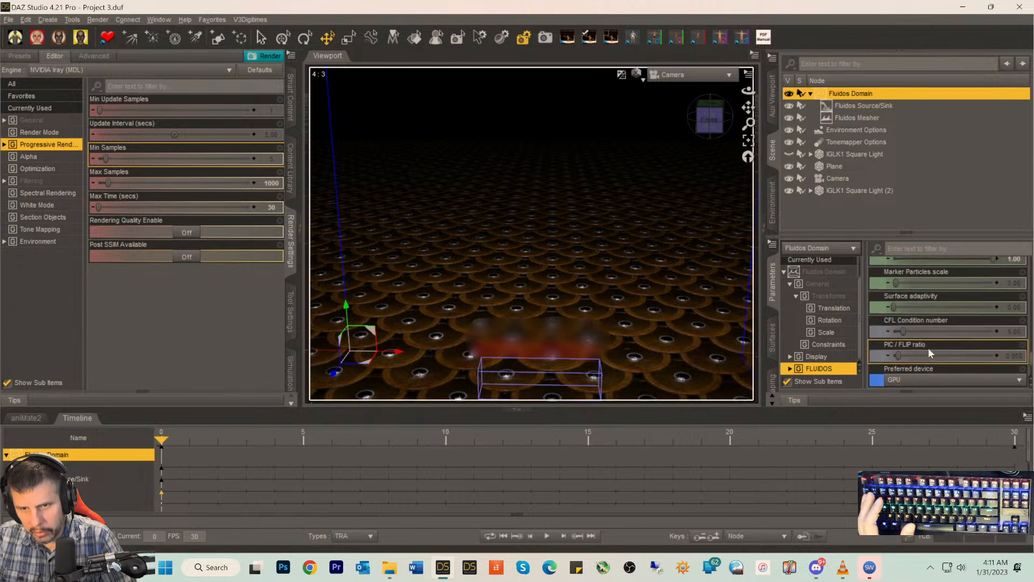
{"action": "scroll", "coordinate": [929, 347], "scroll_direction": "down", "scroll_amount": 5}
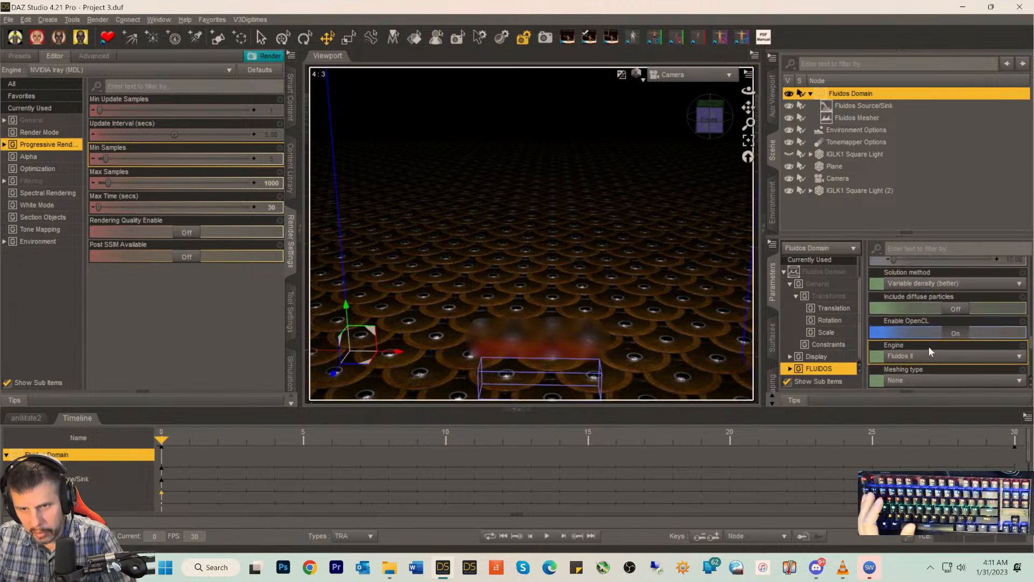
{"action": "scroll", "coordinate": [928, 345], "scroll_direction": "down", "scroll_amount": 5}
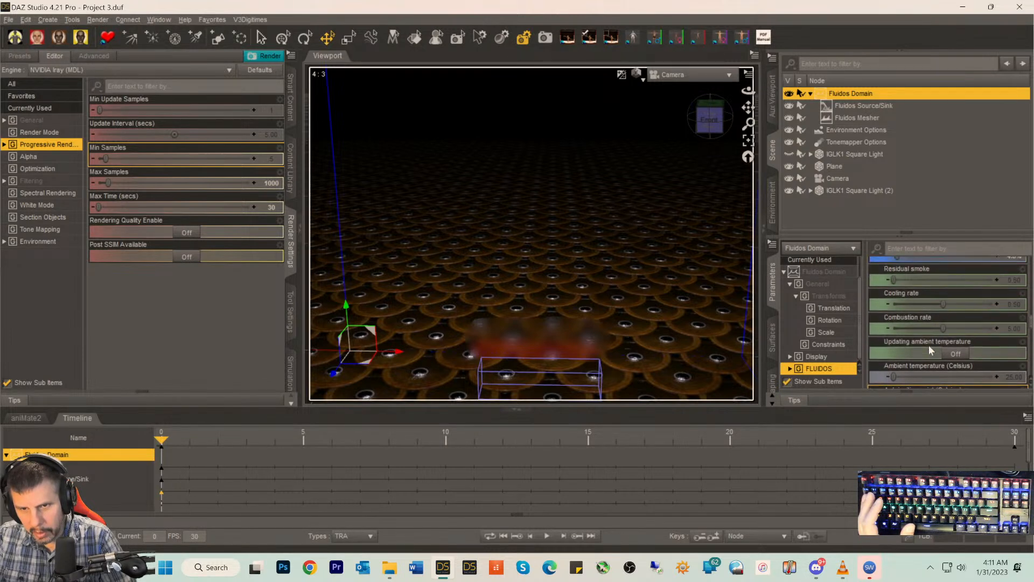
{"action": "scroll", "coordinate": [928, 345], "scroll_direction": "up", "scroll_amount": 3}
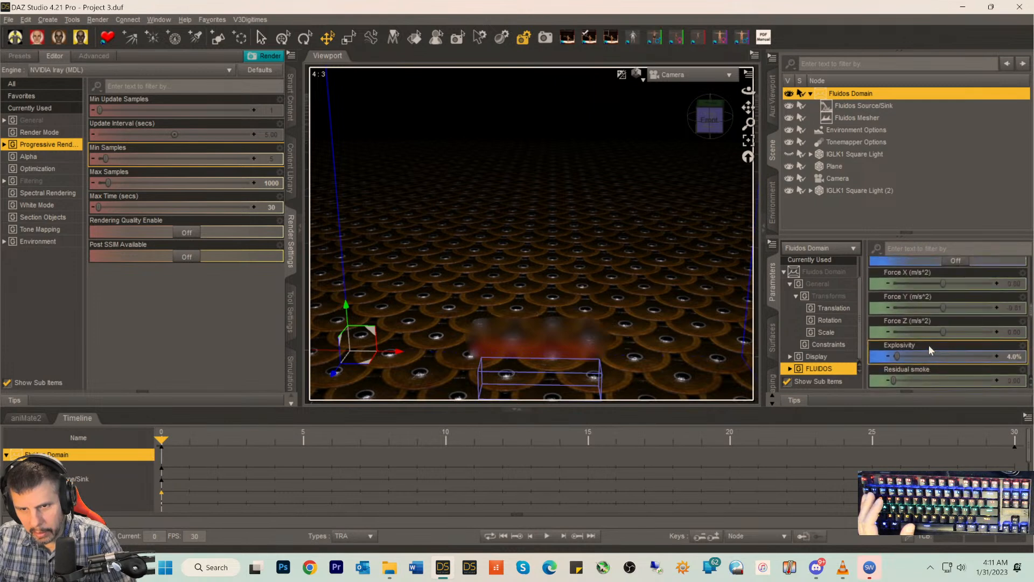
{"action": "scroll", "coordinate": [929, 345], "scroll_direction": "up", "scroll_amount": 5}
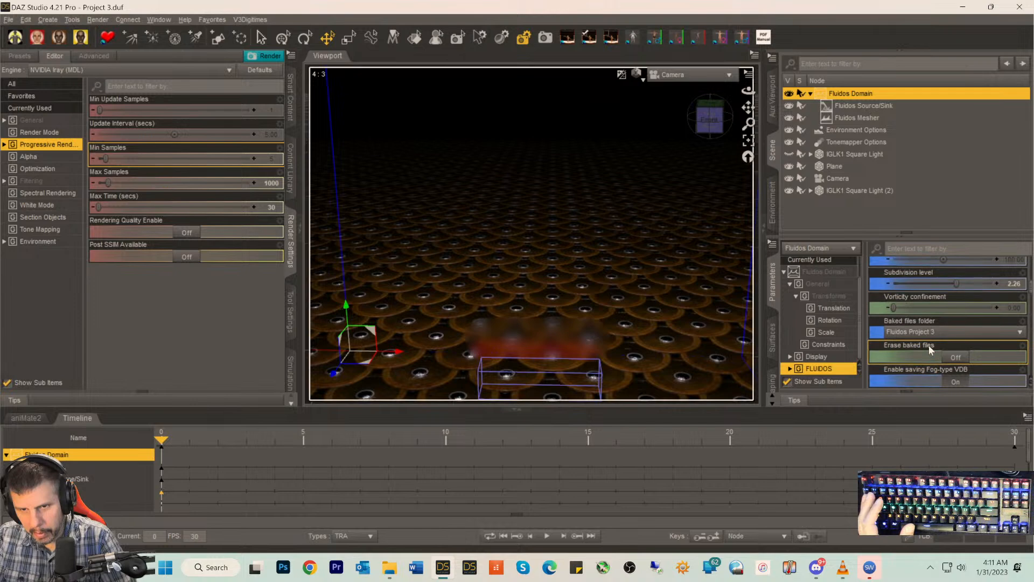
{"action": "left_click_drag", "start_coordinate": [954, 285], "coordinate": [868, 287]}
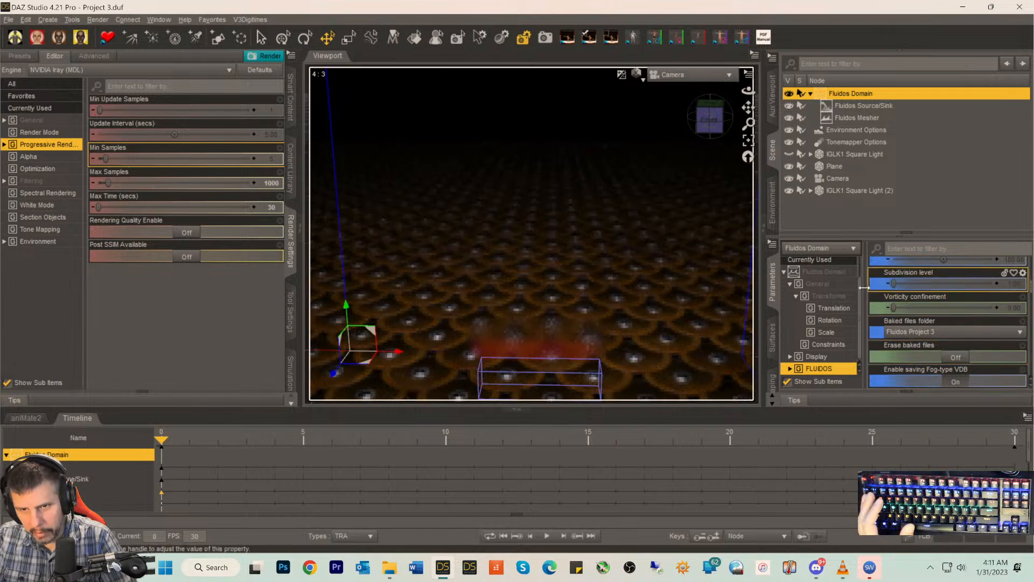
- Run the fluid simulation with the lowered subdivision level and cancel it partway
{"action": "scroll", "coordinate": [916, 321], "scroll_direction": "up", "scroll_amount": 3}
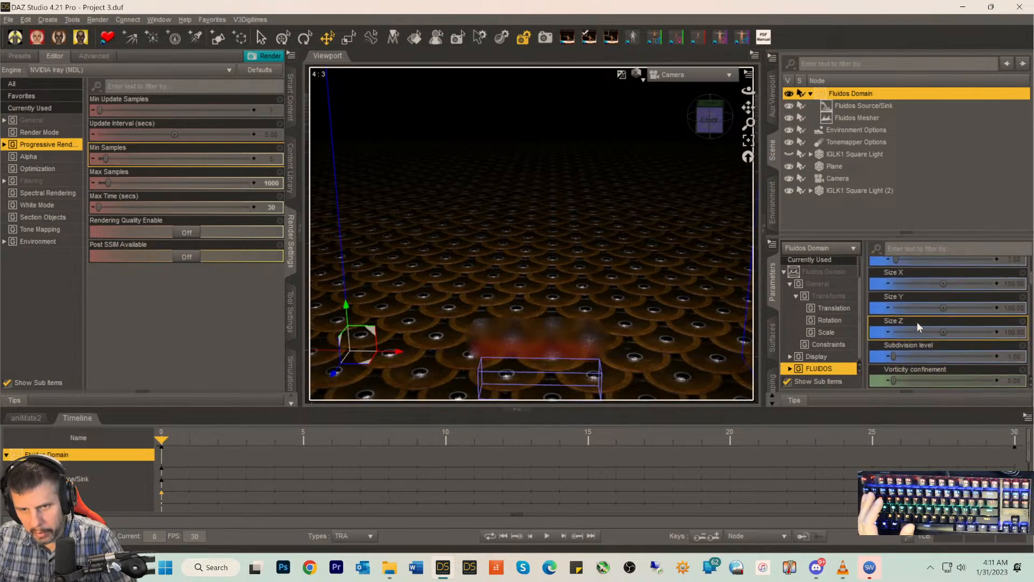
{"action": "left_click", "coordinate": [26, 20]}
{"action": "left_click", "coordinate": [65, 209]}
{"action": "left_click", "coordinate": [173, 348]}
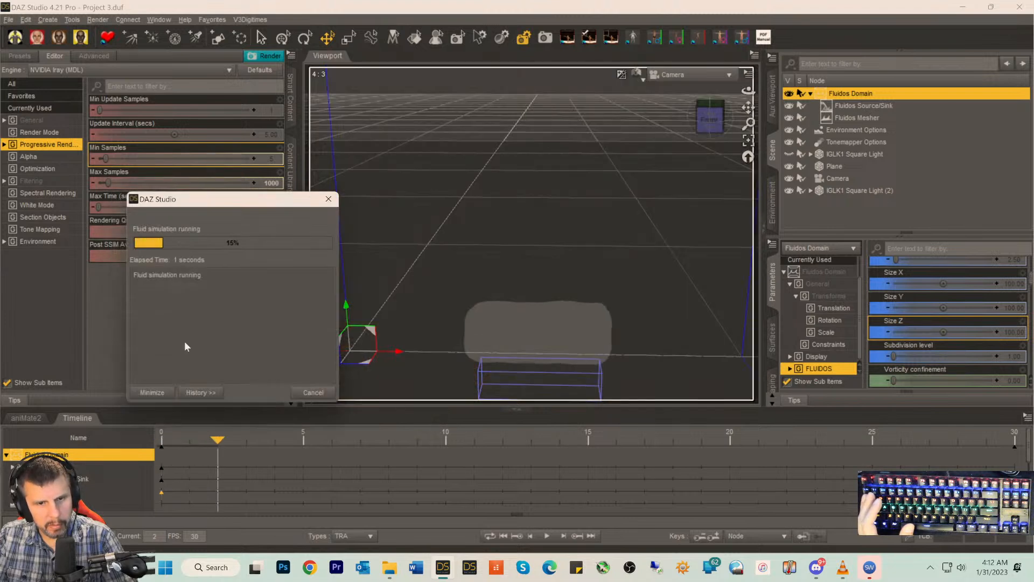
{"action": "left_click", "coordinate": [315, 393]}
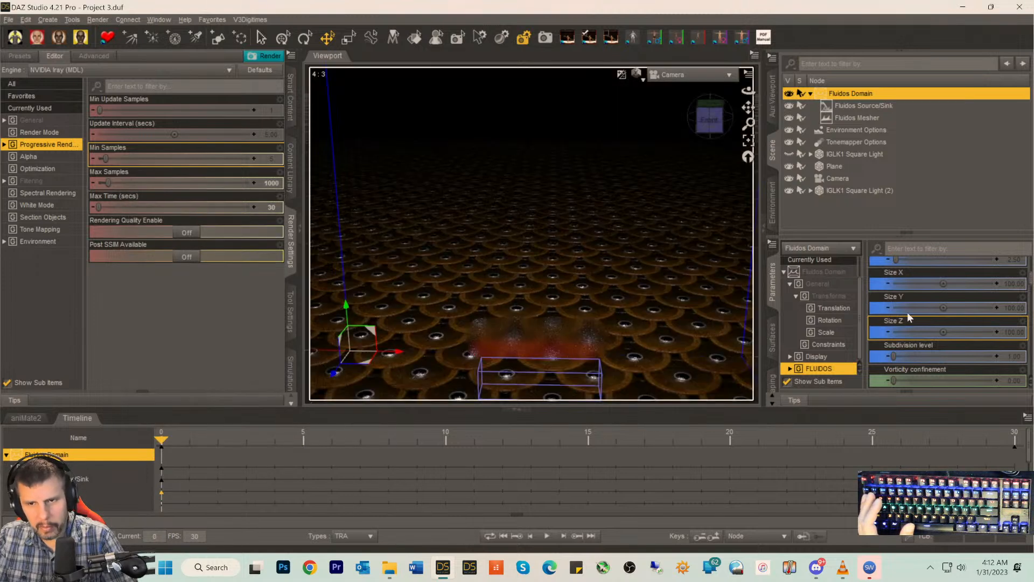
{"action": "scroll", "coordinate": [922, 317], "scroll_direction": "up", "scroll_amount": 5}
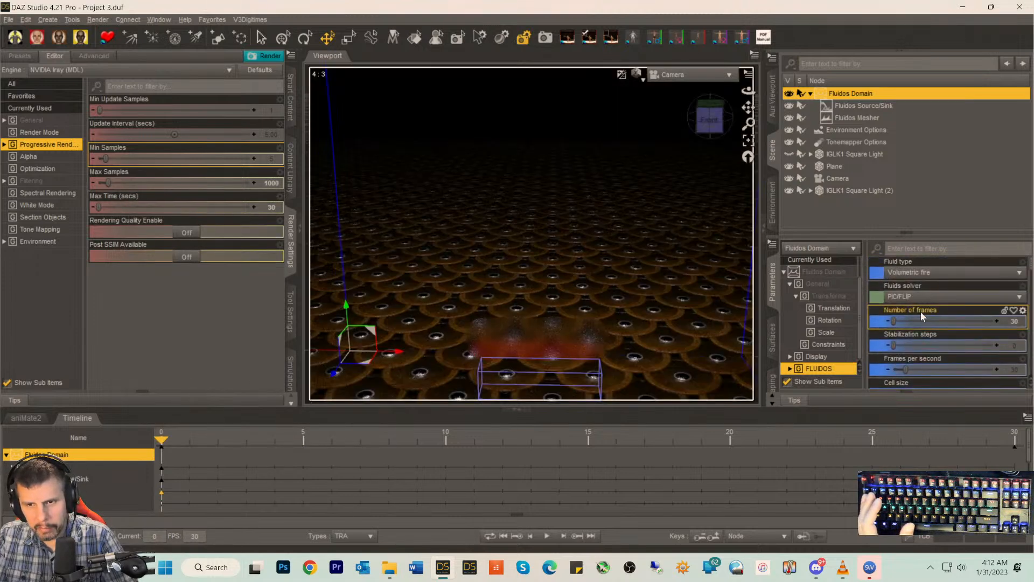
- Close DAZ Studio without saving the scene changes and start it again
{"action": "left_click", "coordinate": [1019, 7]}
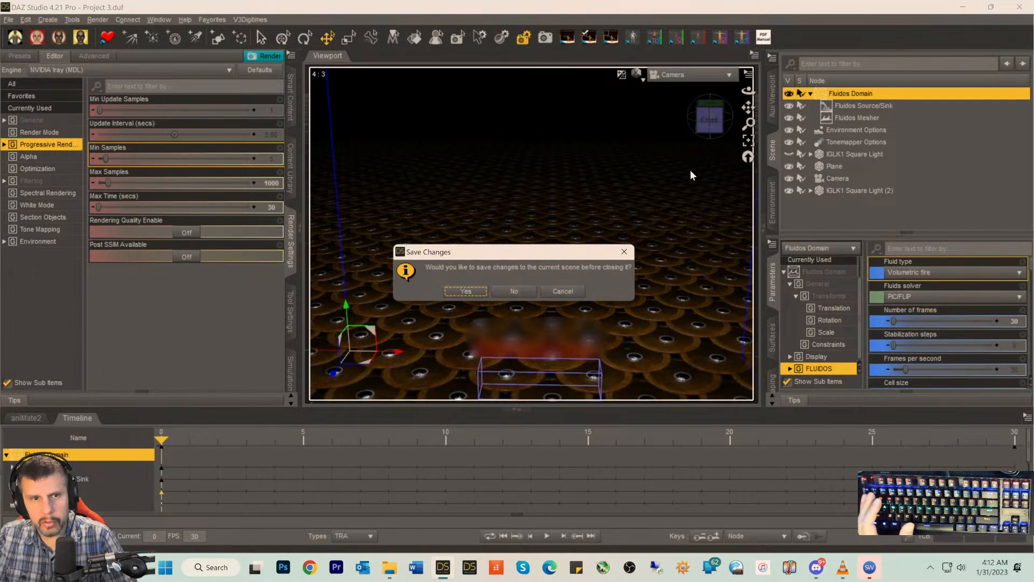
{"action": "left_click", "coordinate": [515, 292]}
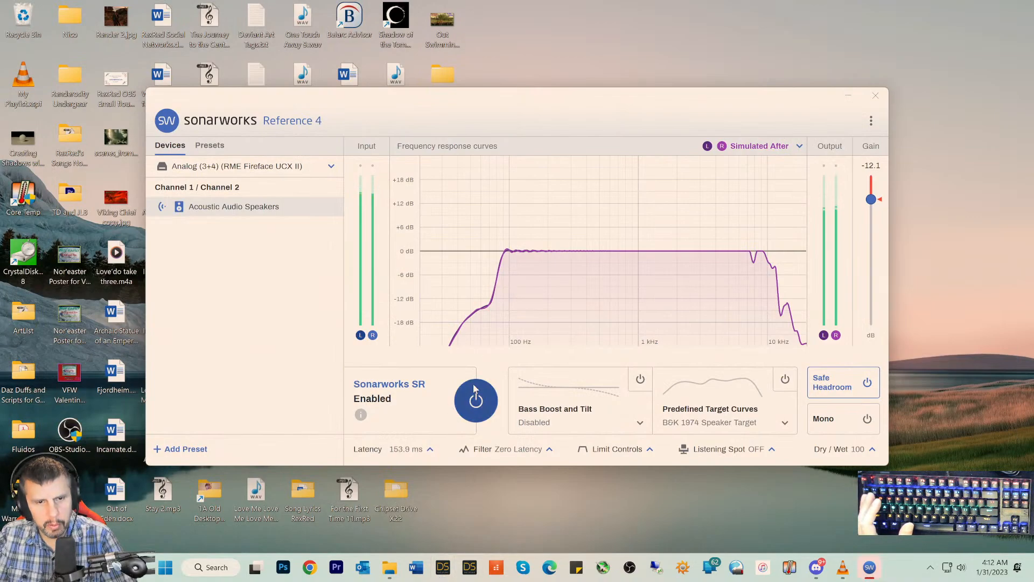
{"action": "left_click", "coordinate": [442, 568]}
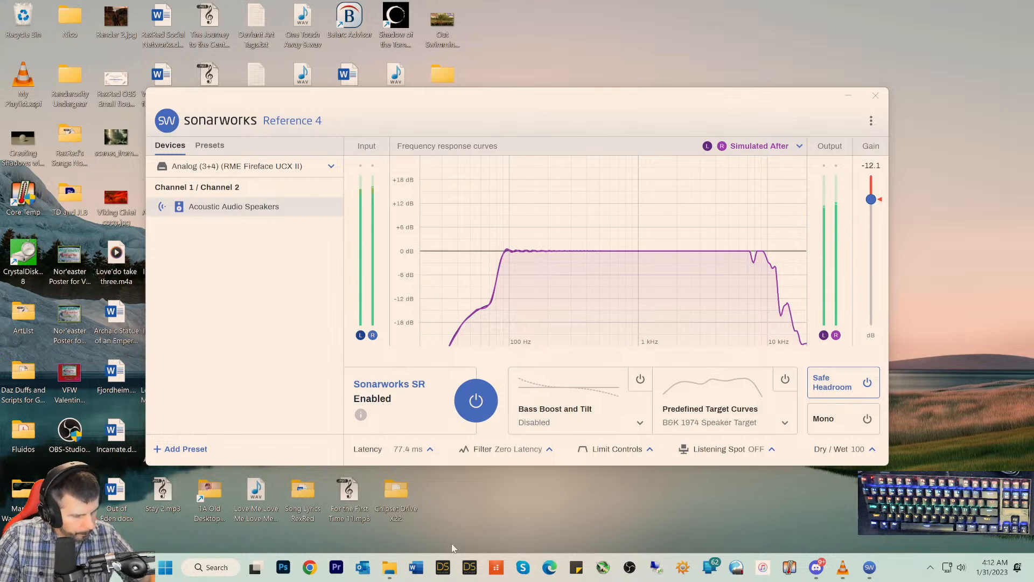
{"action": "left_click", "coordinate": [447, 566]}
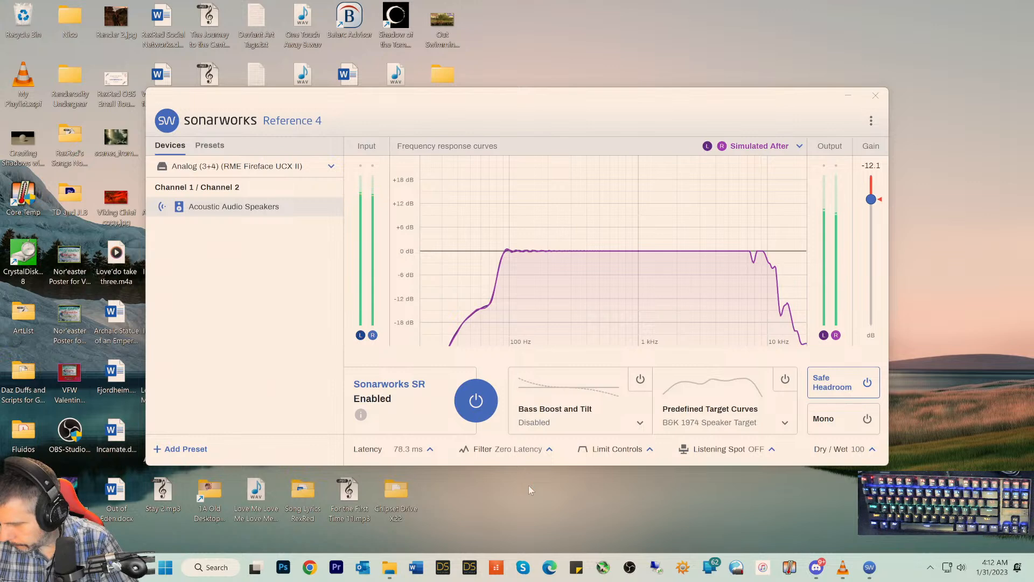
{"action": "left_click", "coordinate": [441, 567]}
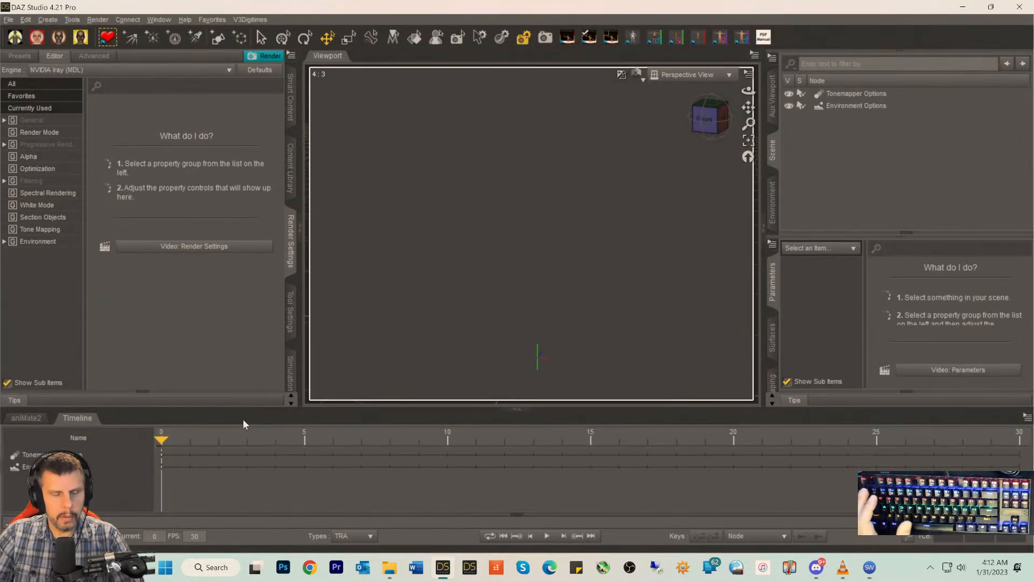
- Reopen the recent scene Project 3.duf, discarding changes to the empty scene
{"action": "left_click", "coordinate": [8, 20]}
{"action": "mouse_move", "coordinate": [24, 63]}
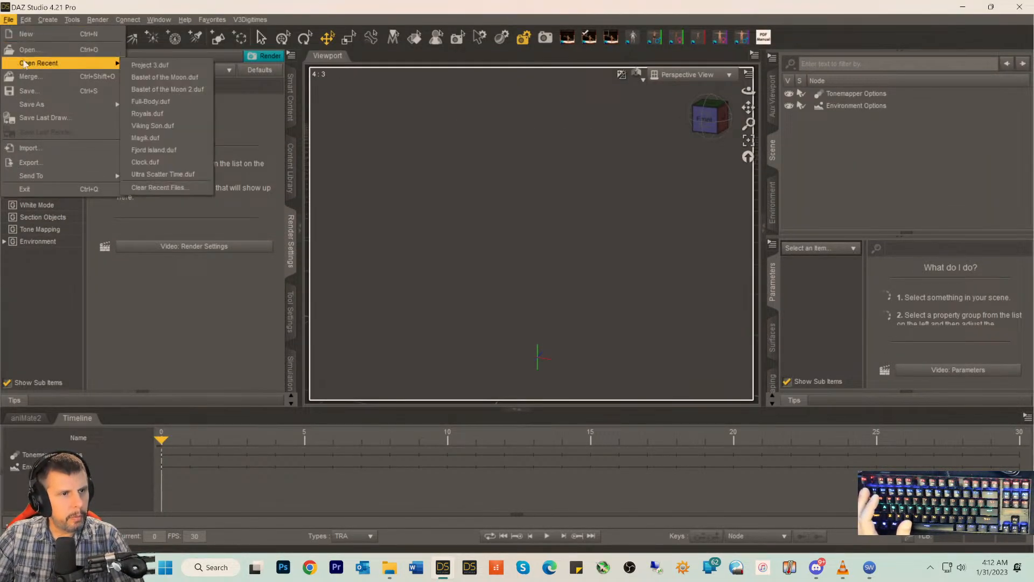
{"action": "left_click", "coordinate": [151, 64]}
{"action": "left_click", "coordinate": [515, 293]}
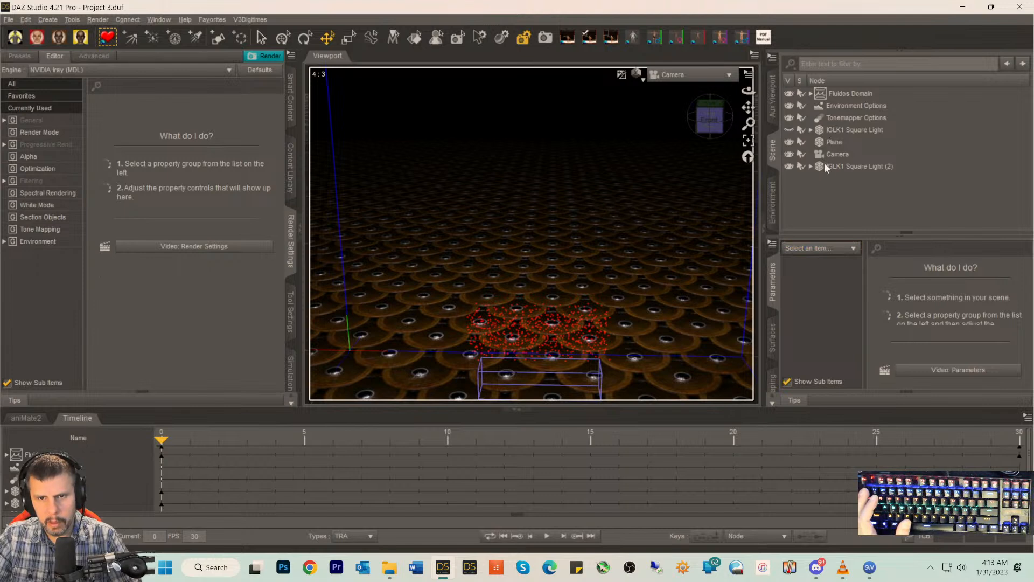
- Find the Fluidos surface presets and apply the Fluidos II Fire Mesh 01 Iray shader to the Fluidos Mesher, then clear the filter
{"action": "left_click", "coordinate": [811, 93]}
{"action": "left_click", "coordinate": [832, 117]}
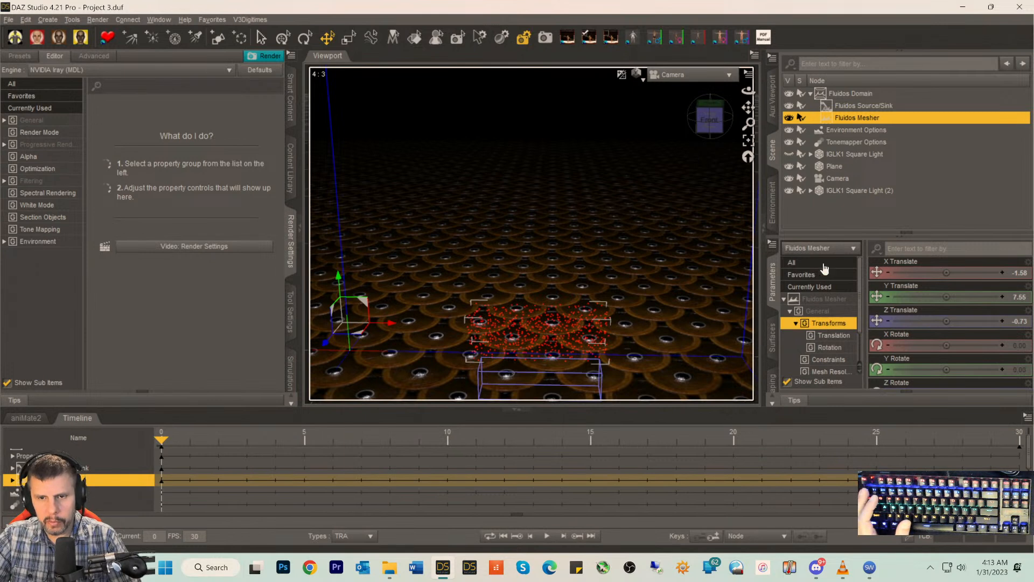
{"action": "left_click", "coordinate": [822, 299]}
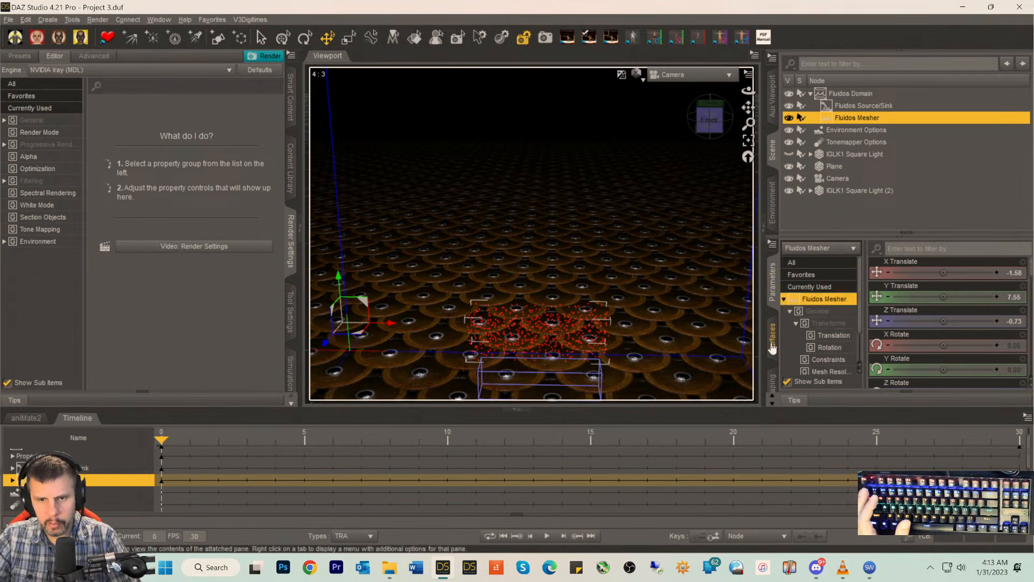
{"action": "left_click", "coordinate": [772, 337]}
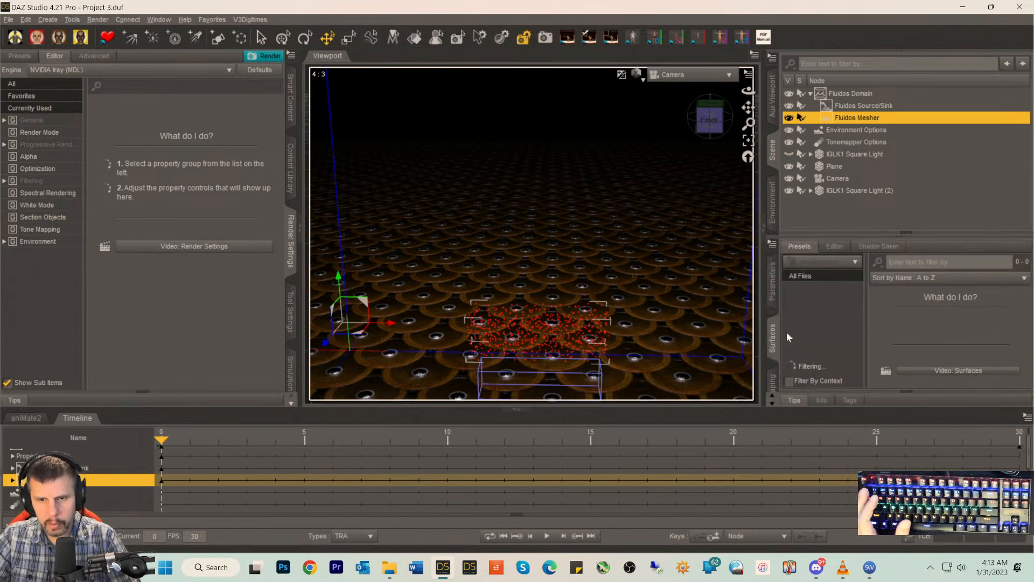
{"action": "left_click", "coordinate": [833, 247]}
{"action": "left_click", "coordinate": [819, 310]}
{"action": "left_click", "coordinate": [799, 247]}
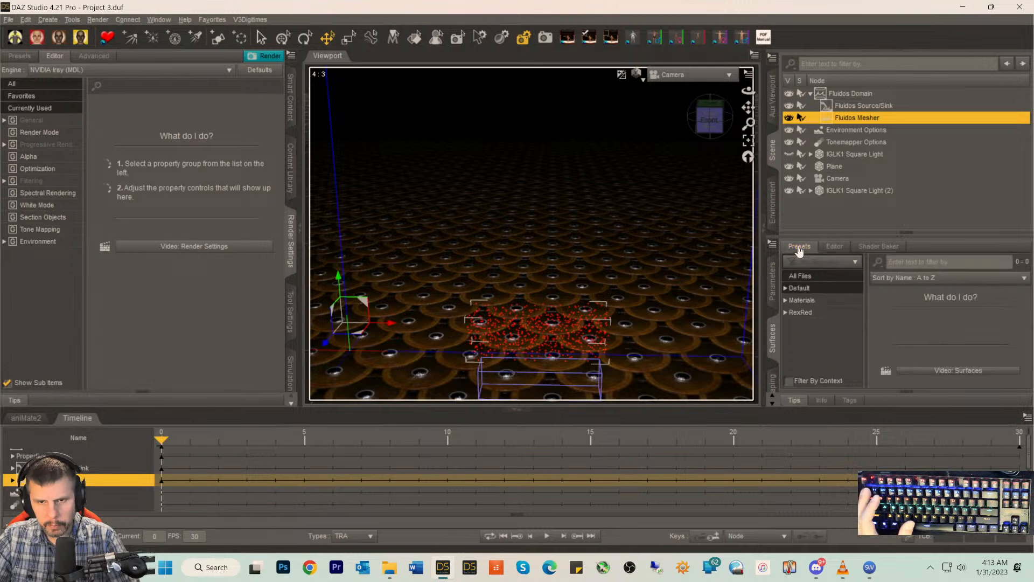
{"action": "left_click", "coordinate": [907, 263]}
{"action": "type", "text": "fluidos"}
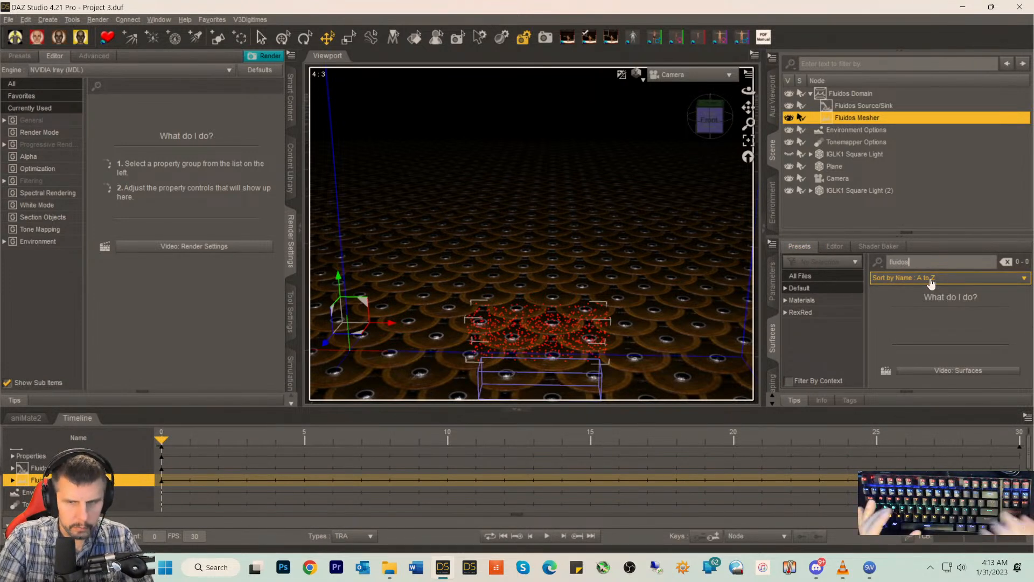
{"action": "left_click", "coordinate": [802, 288]}
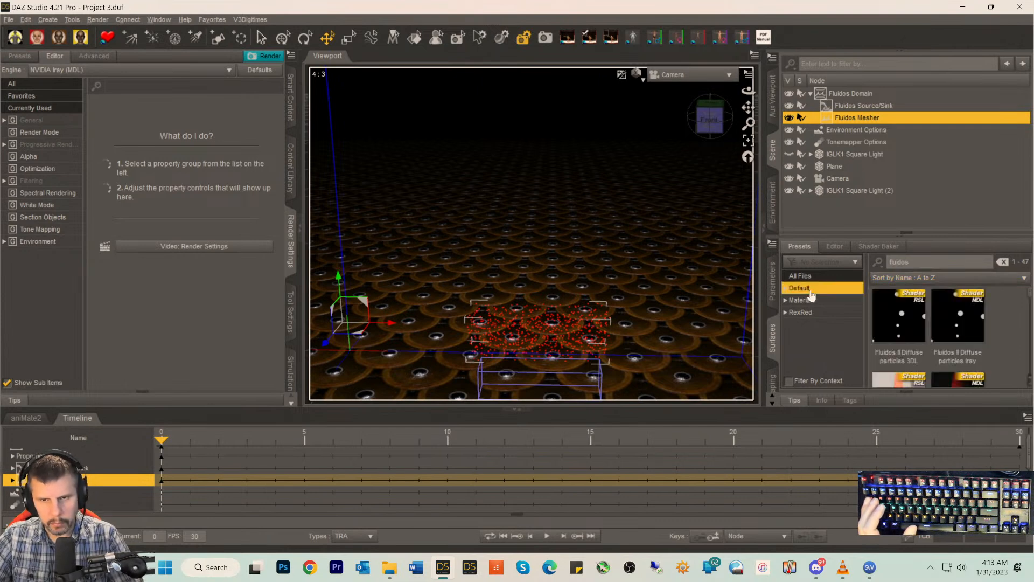
{"action": "scroll", "coordinate": [958, 318], "scroll_direction": "down", "scroll_amount": 2}
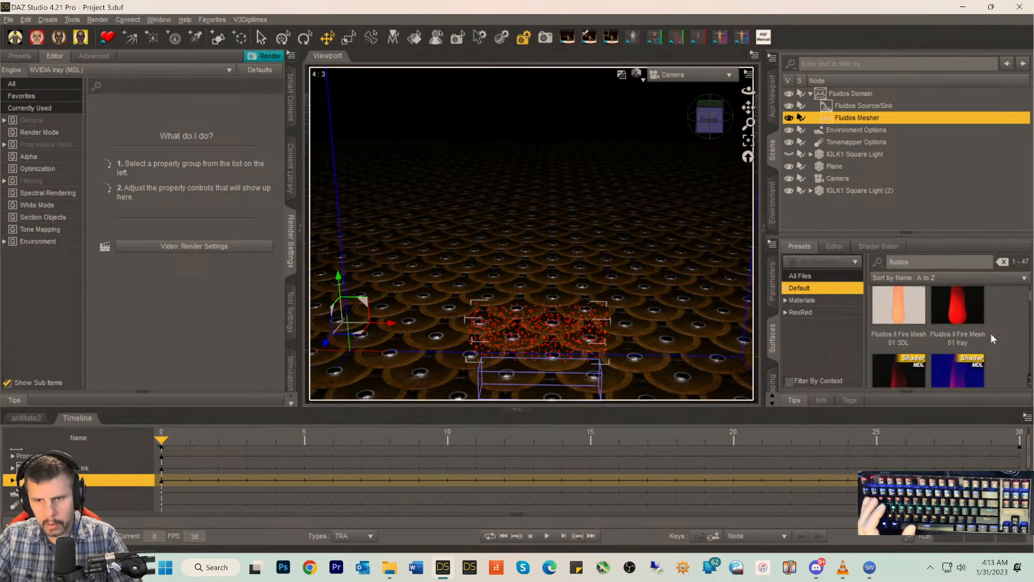
{"action": "double_click", "coordinate": [947, 317]}
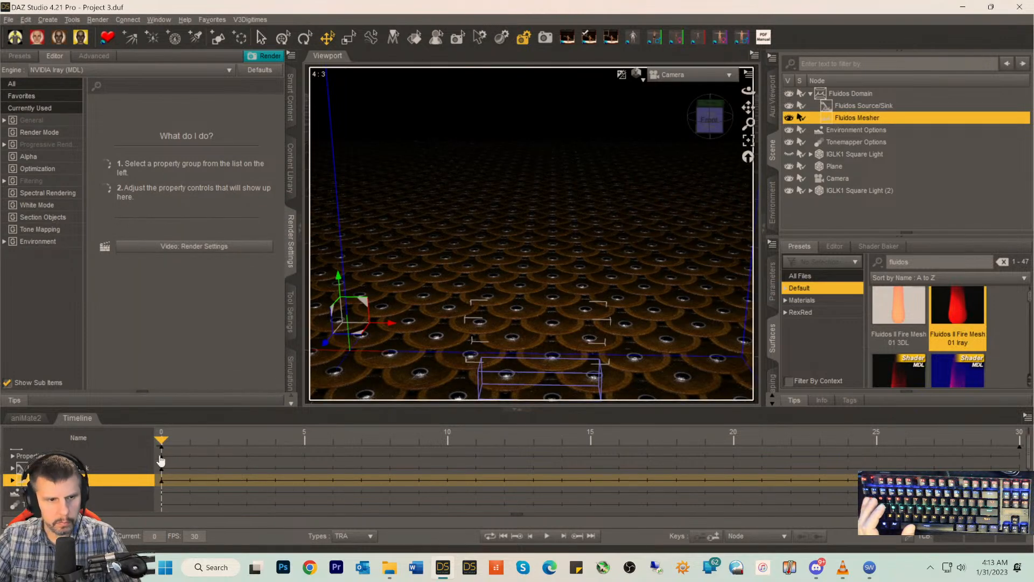
{"action": "left_click_drag", "start_coordinate": [162, 440], "coordinate": [140, 443]}
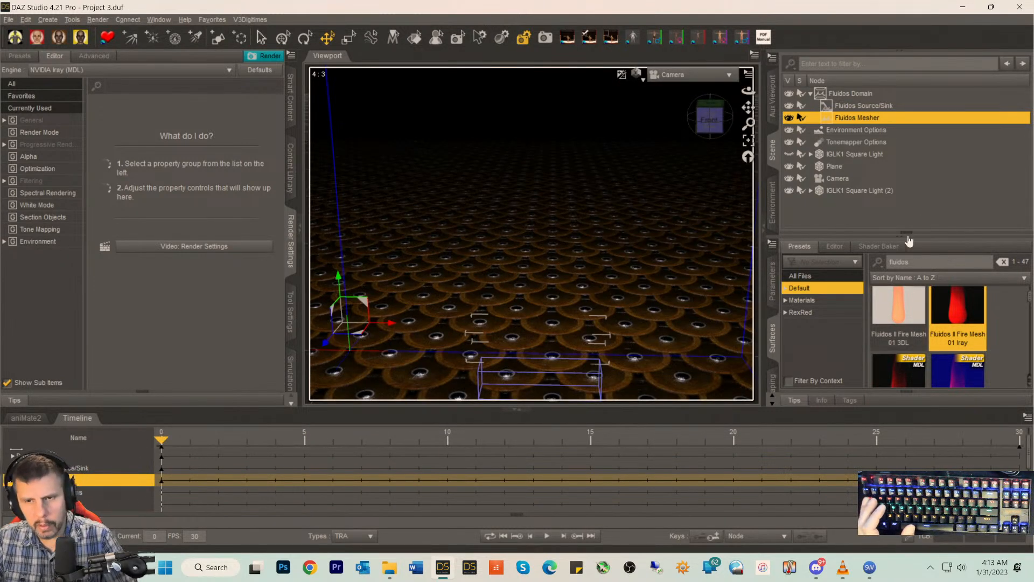
{"action": "left_click_drag", "start_coordinate": [916, 264], "coordinate": [819, 278]}
{"action": "key", "text": "BackSpace"}
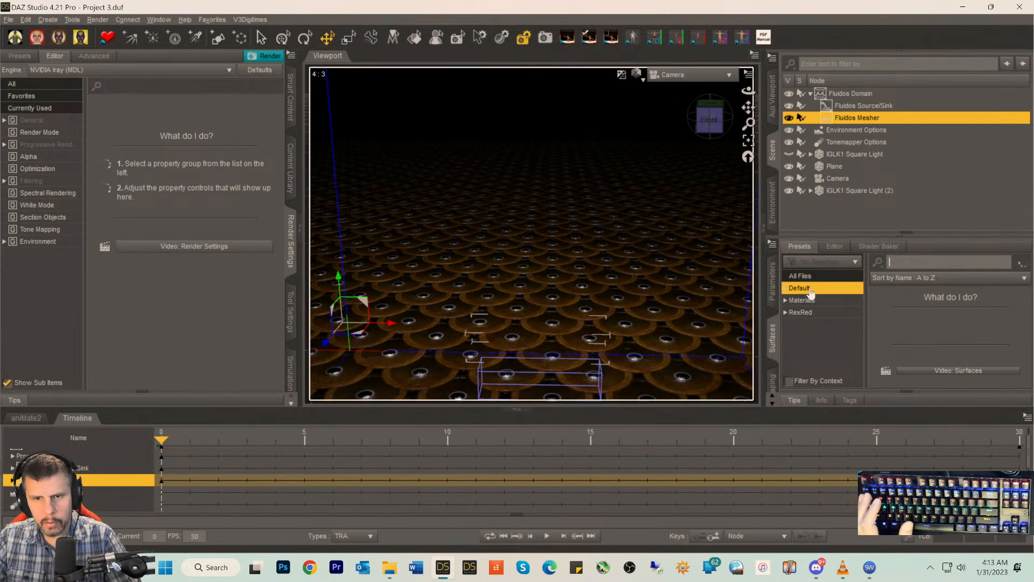
- Set the Fluidos Mesher's mesh type to Fire mesh
{"action": "left_click", "coordinate": [774, 289]}
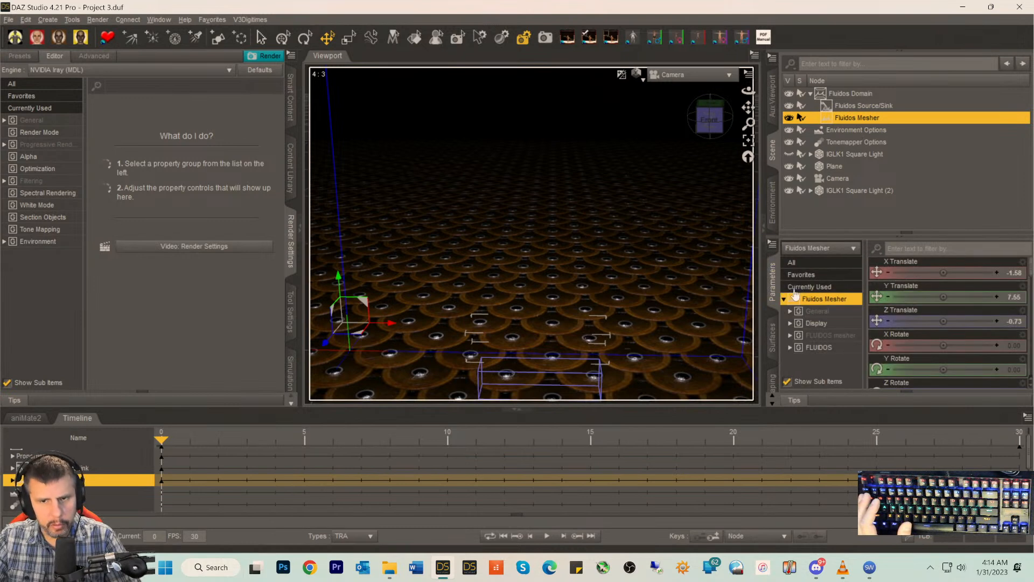
{"action": "left_click", "coordinate": [821, 348]}
{"action": "left_click", "coordinate": [828, 338]}
{"action": "scroll", "coordinate": [942, 338], "scroll_direction": "down", "scroll_amount": 6}
{"action": "scroll", "coordinate": [949, 347], "scroll_direction": "down", "scroll_amount": 3}
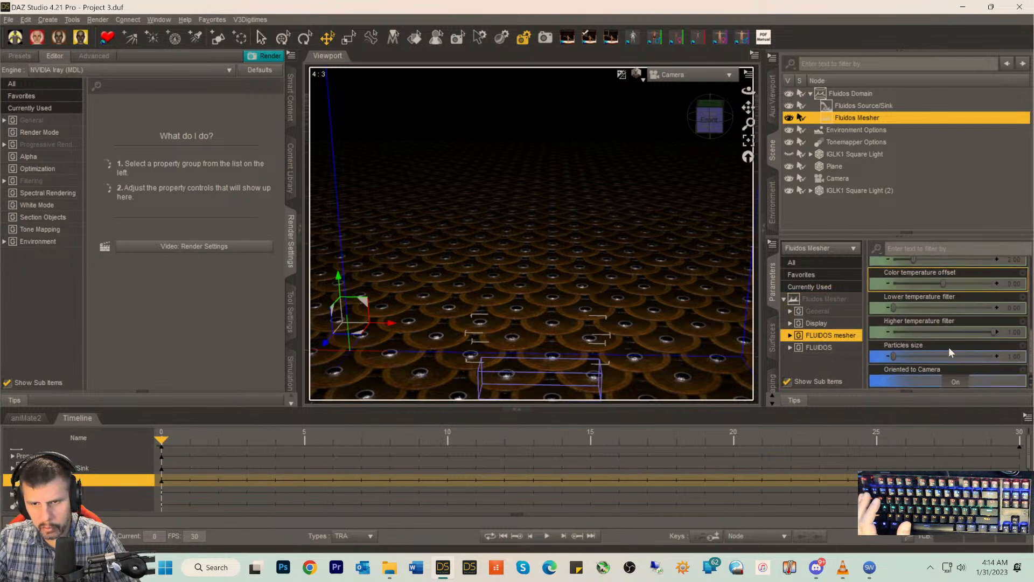
{"action": "scroll", "coordinate": [949, 357], "scroll_direction": "up", "scroll_amount": 3}
{"action": "scroll", "coordinate": [949, 357], "scroll_direction": "down", "scroll_amount": 3}
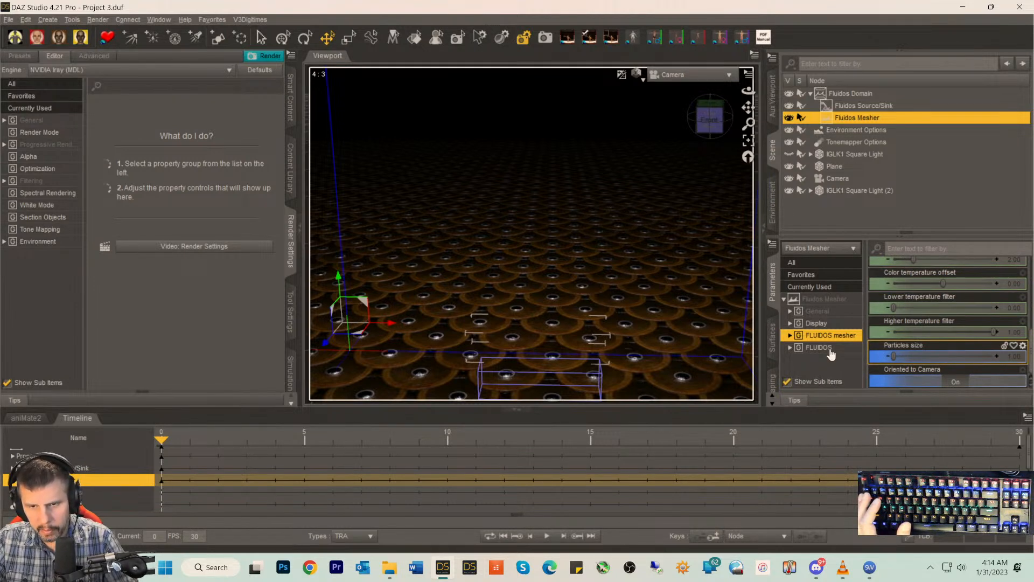
{"action": "scroll", "coordinate": [896, 355], "scroll_direction": "down", "scroll_amount": 5}
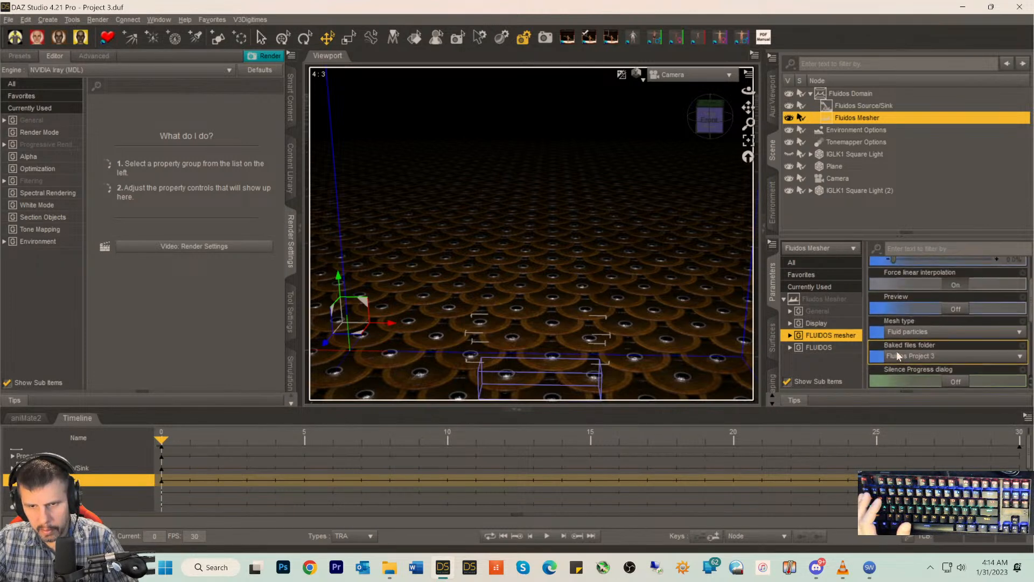
{"action": "left_click", "coordinate": [909, 332]}
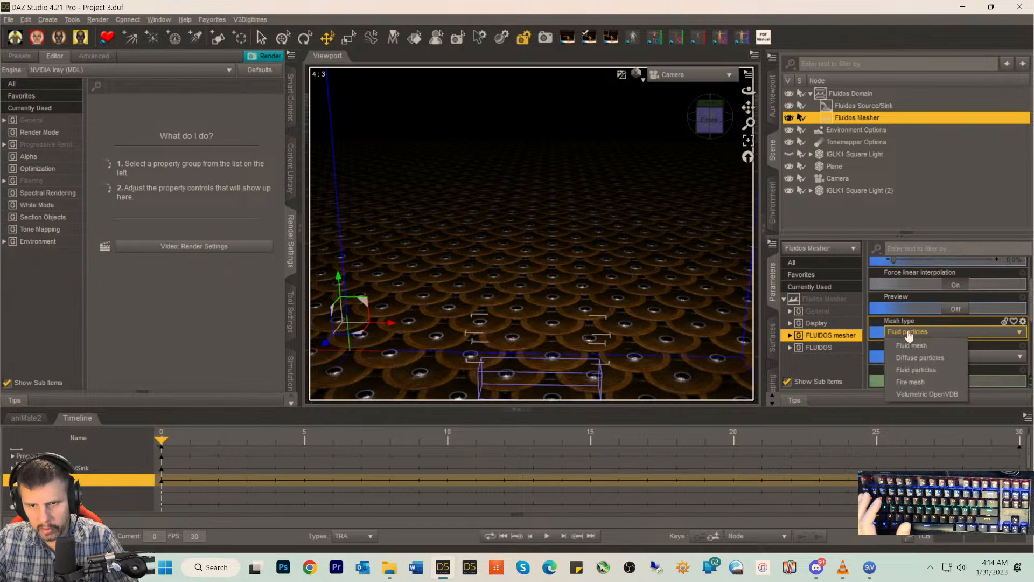
{"action": "left_click", "coordinate": [908, 382]}
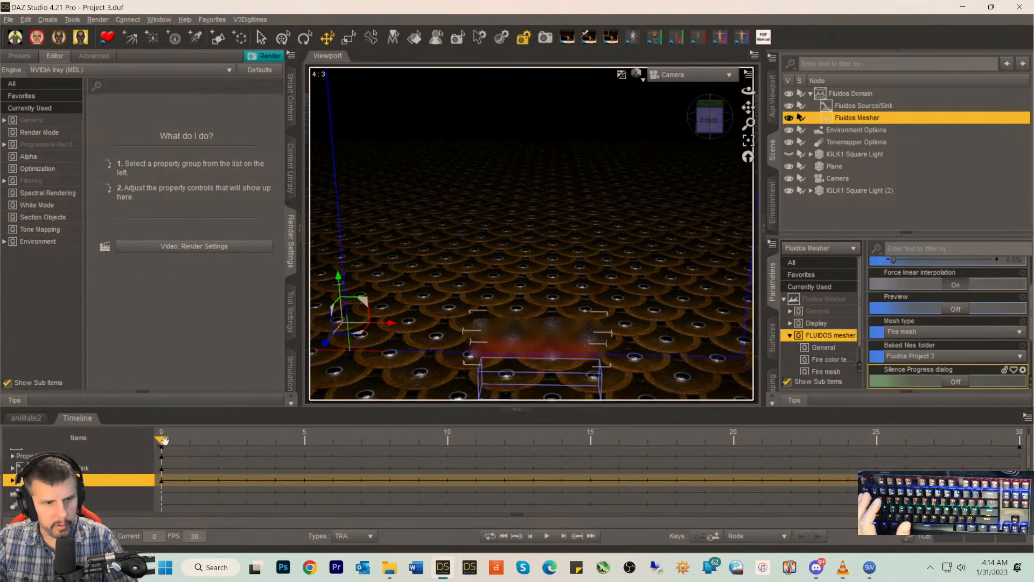
- Scrub through the timeline to frame 24 to preview the fire mesh and return to frame 0
{"action": "left_click_drag", "start_coordinate": [161, 440], "coordinate": [249, 438]}
{"action": "left_click_drag", "start_coordinate": [382, 440], "coordinate": [845, 451]}
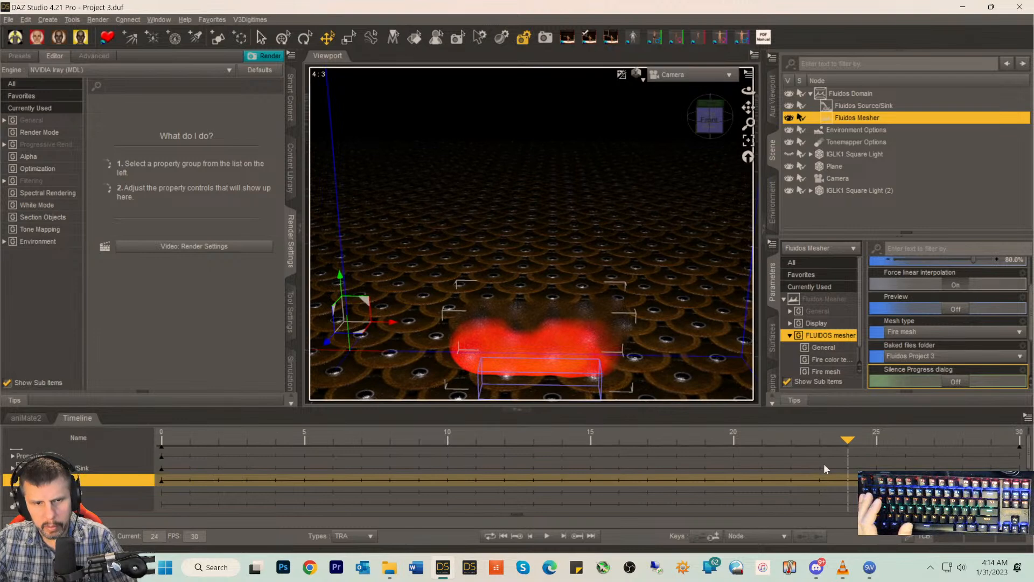
{"action": "left_click_drag", "start_coordinate": [847, 440], "coordinate": [375, 443]}
{"action": "left_click_drag", "start_coordinate": [135, 439], "coordinate": [124, 438]}
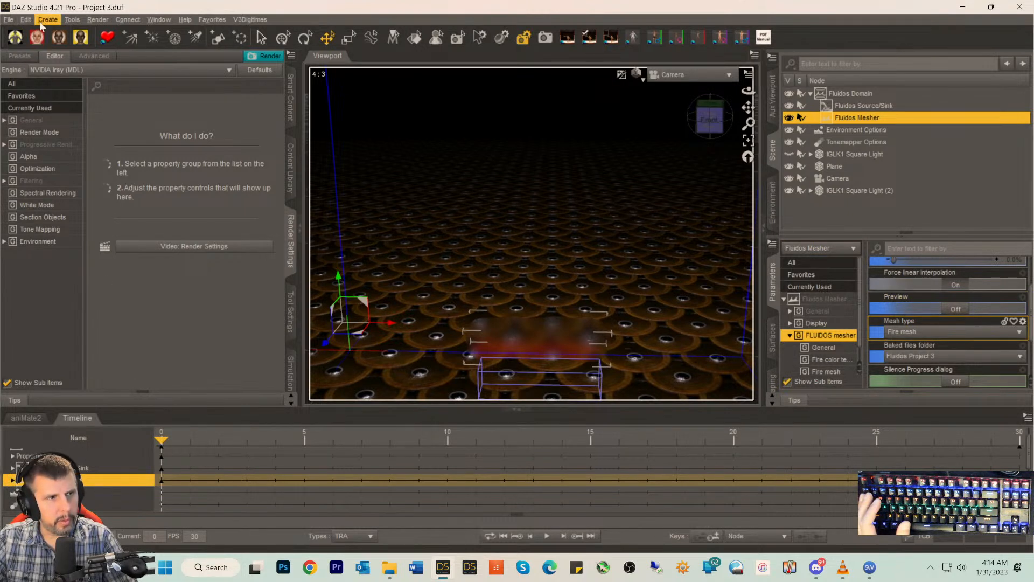
- Run the fluid simulation with all start options off and preview the resulting fire up to frame 22
{"action": "left_click", "coordinate": [25, 20]}
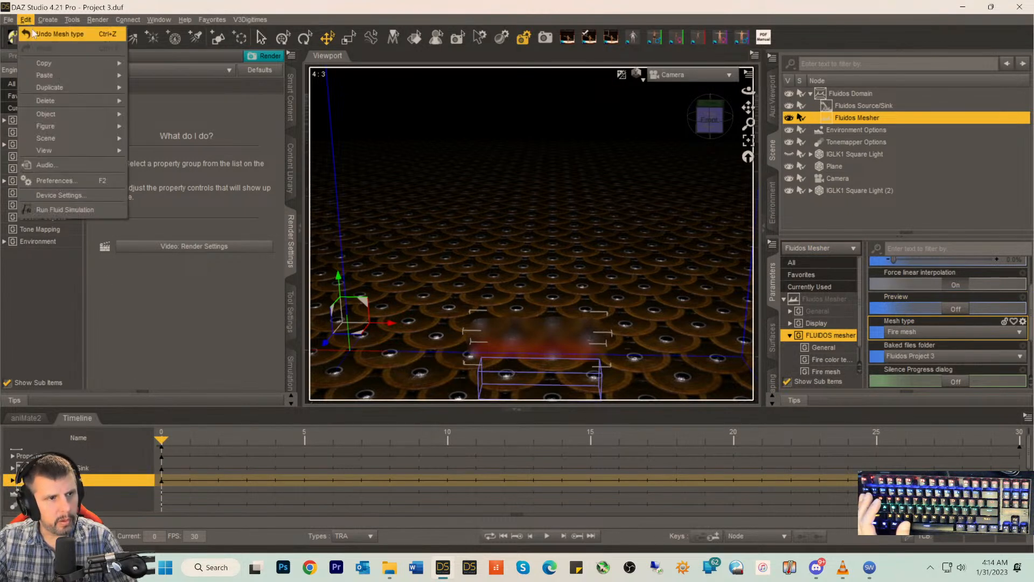
{"action": "left_click", "coordinate": [65, 210]}
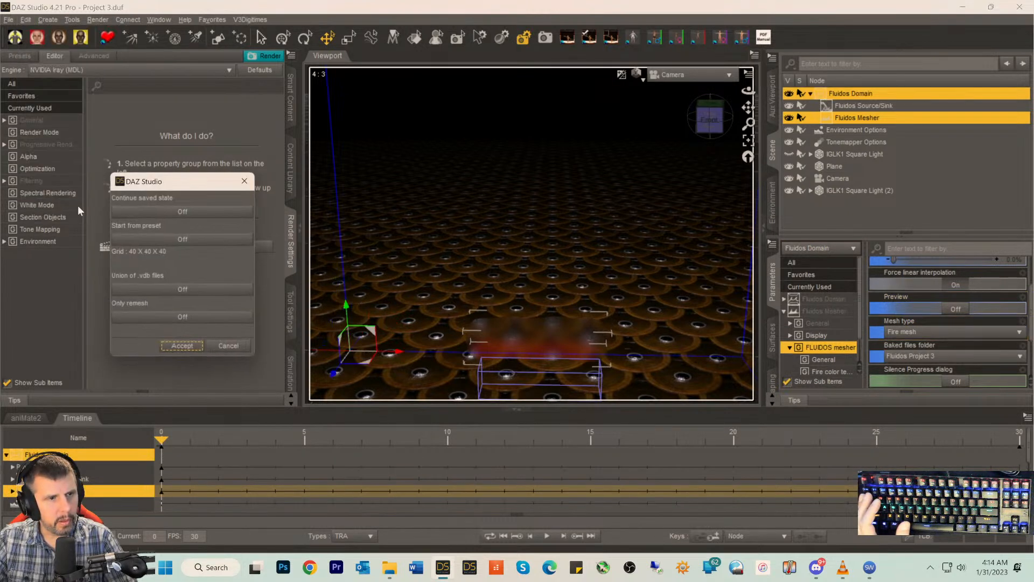
{"action": "left_click", "coordinate": [183, 347]}
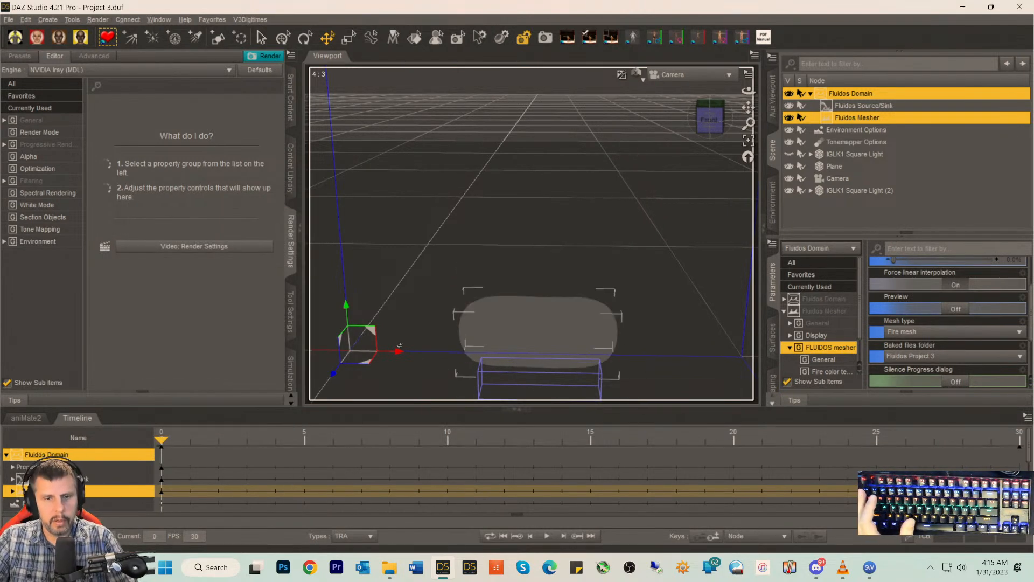
{"action": "left_click_drag", "start_coordinate": [161, 441], "coordinate": [795, 464]}
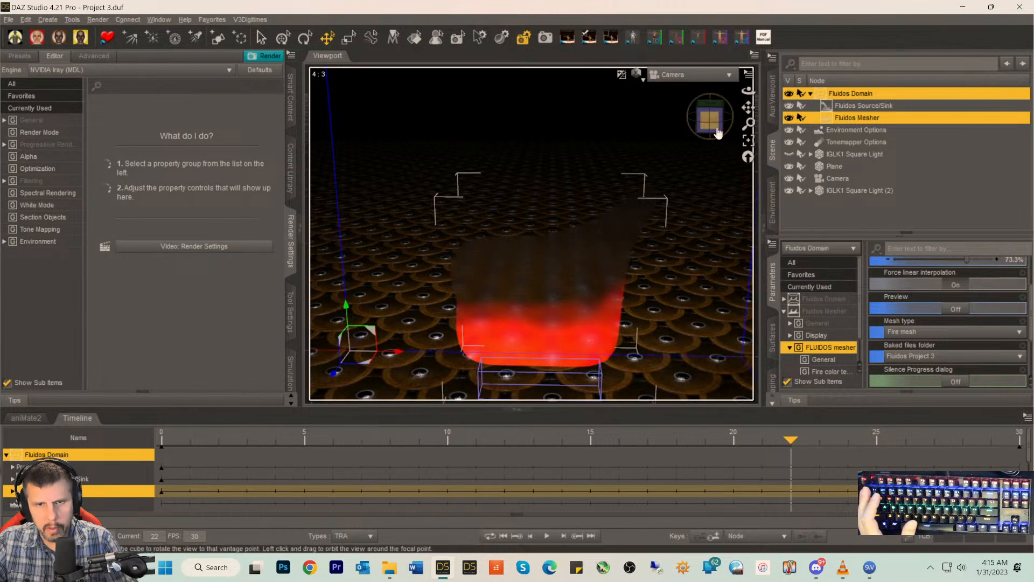
- Check the mesher's mesh type options, keeping Fire mesh, and inspect the fire and completion setting at frame 30
{"action": "left_click", "coordinate": [916, 332]}
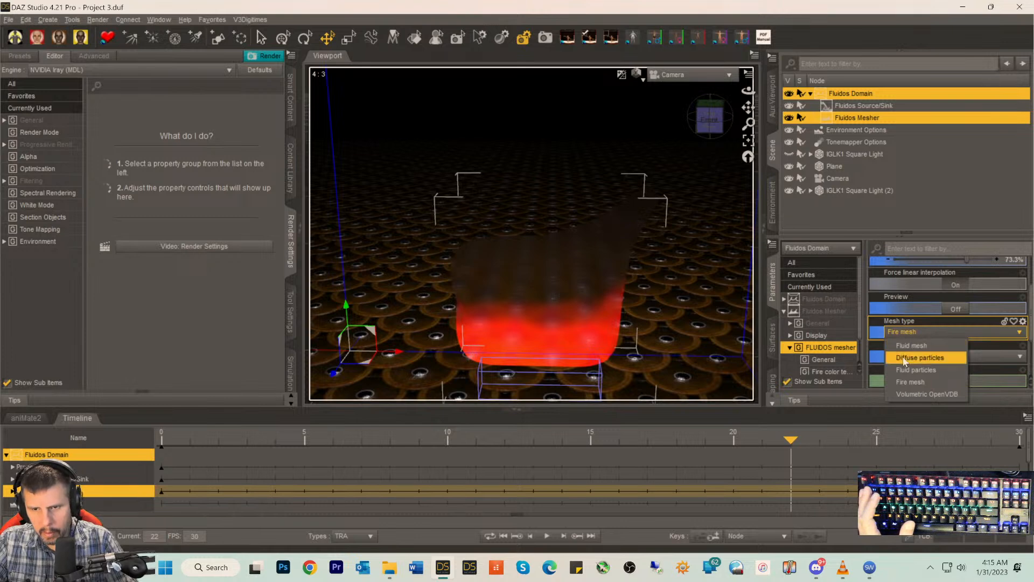
{"action": "left_click", "coordinate": [908, 381]}
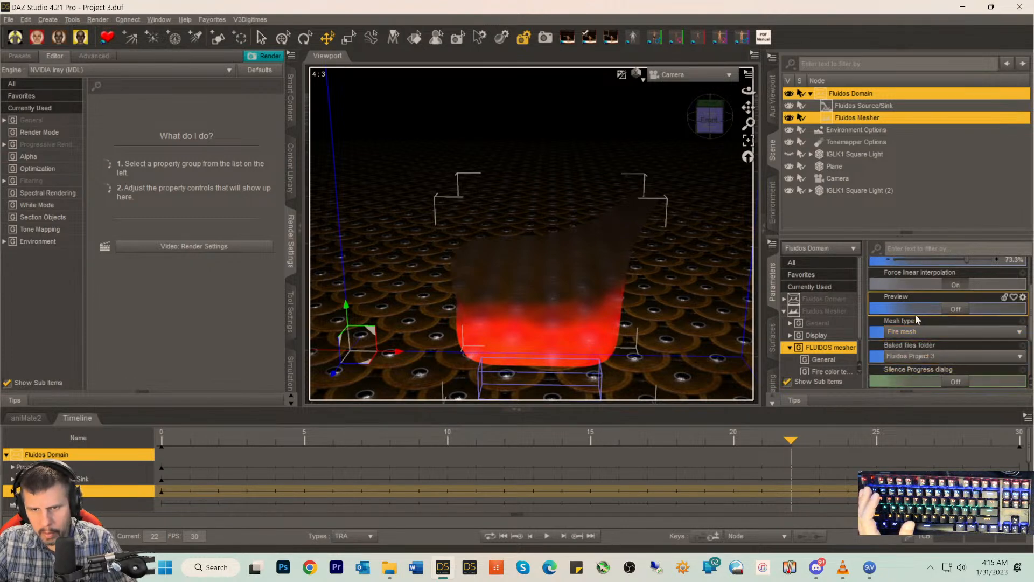
{"action": "scroll", "coordinate": [914, 315], "scroll_direction": "up", "scroll_amount": 2}
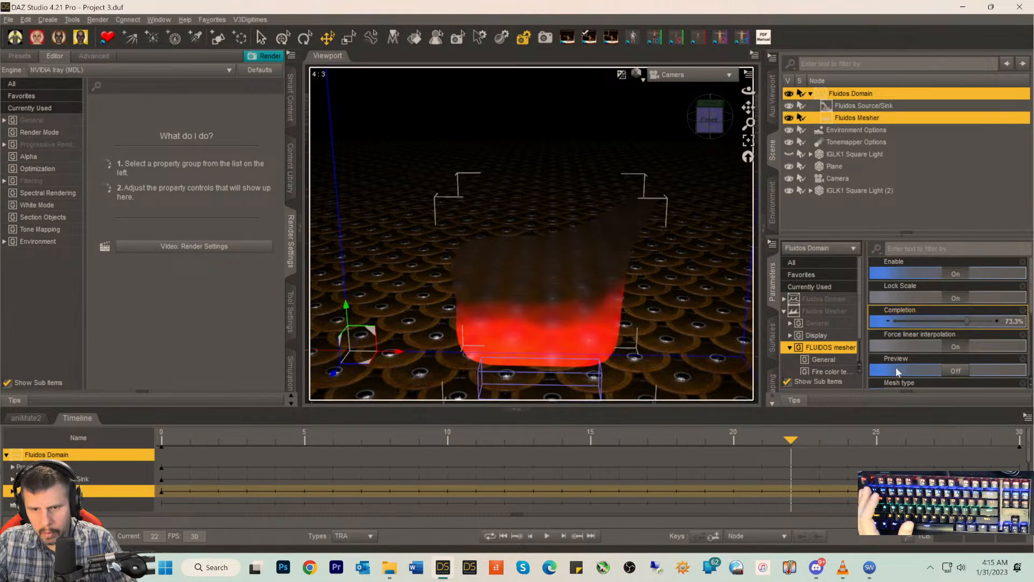
{"action": "scroll", "coordinate": [915, 354], "scroll_direction": "down", "scroll_amount": 1}
{"action": "left_click_drag", "start_coordinate": [799, 439], "coordinate": [1012, 439]}
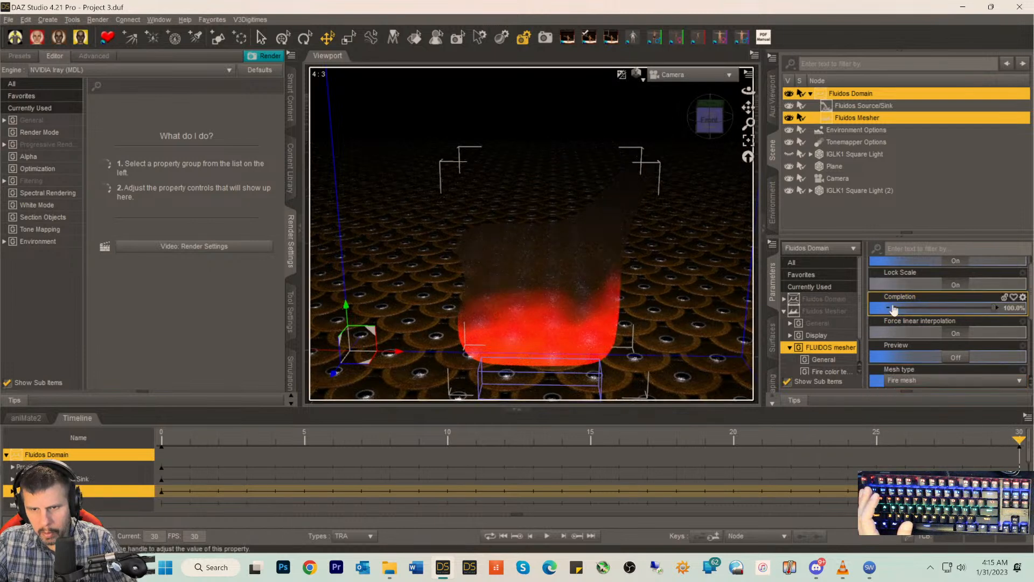
{"action": "scroll", "coordinate": [878, 304], "scroll_direction": "up", "scroll_amount": 1}
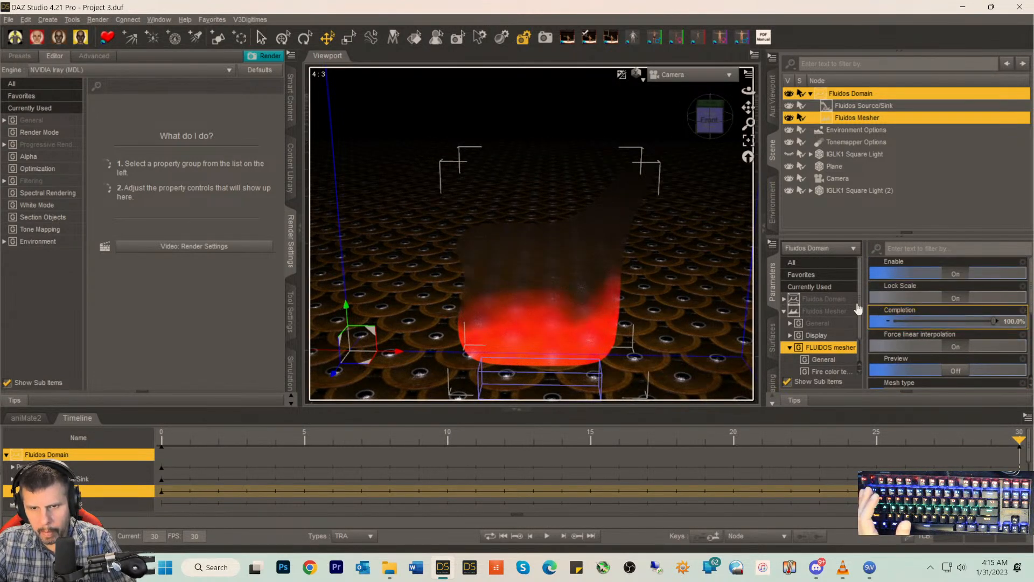
{"action": "left_click", "coordinate": [820, 301]}
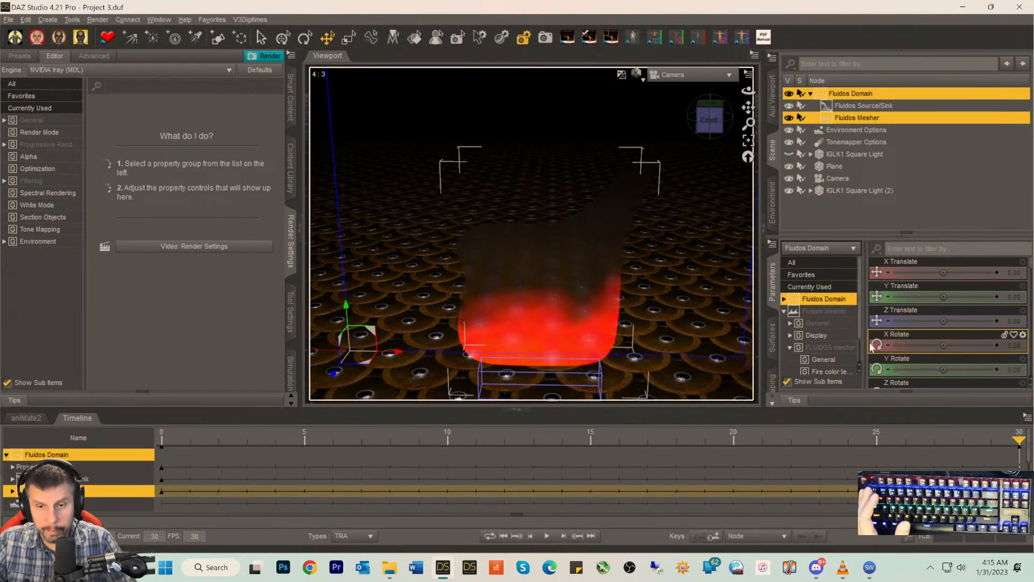
{"action": "left_click", "coordinate": [818, 313]}
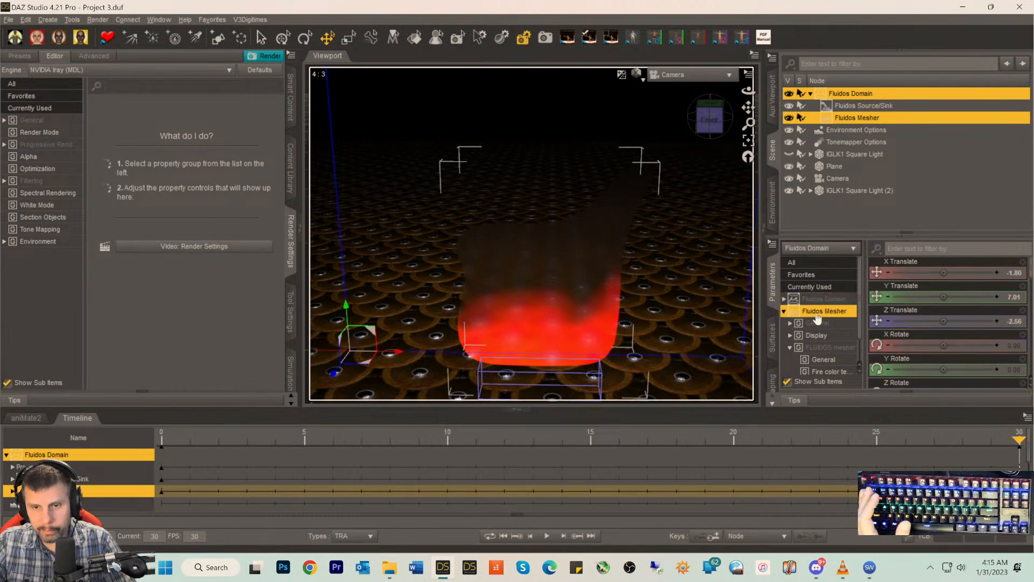
{"action": "left_click", "coordinate": [824, 300]}
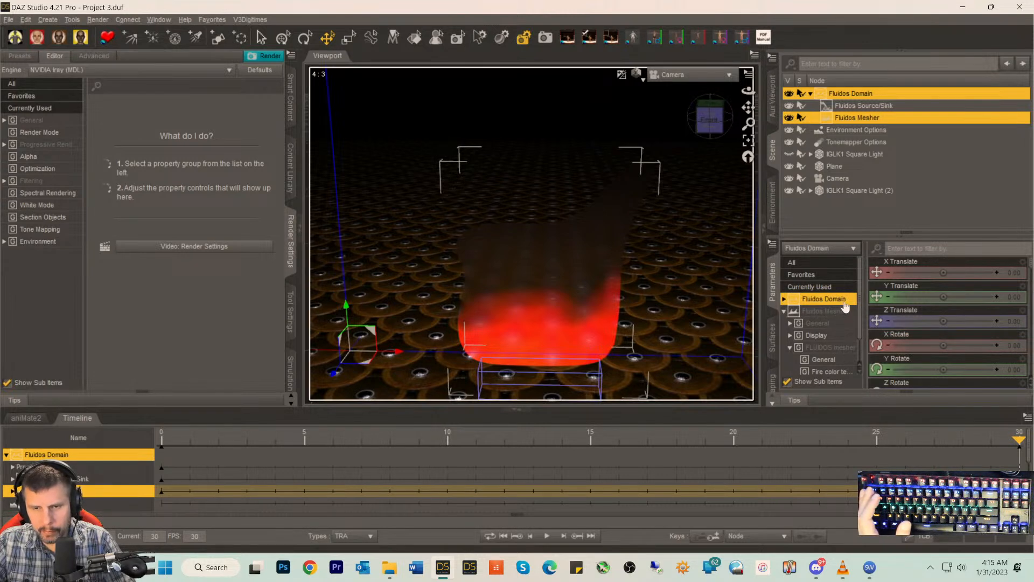
- Search the surface presets for "fluidos" and apply the Fluidos II Fire Mesh 02 Iray shader to the Fluidos Mesher
{"action": "double_click", "coordinate": [848, 118]}
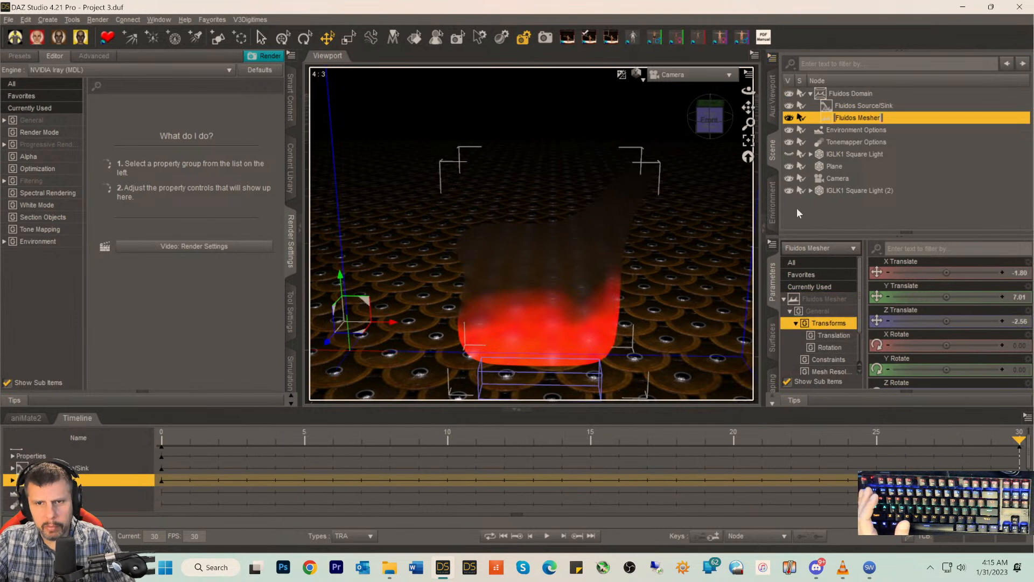
{"action": "left_click", "coordinate": [773, 344]}
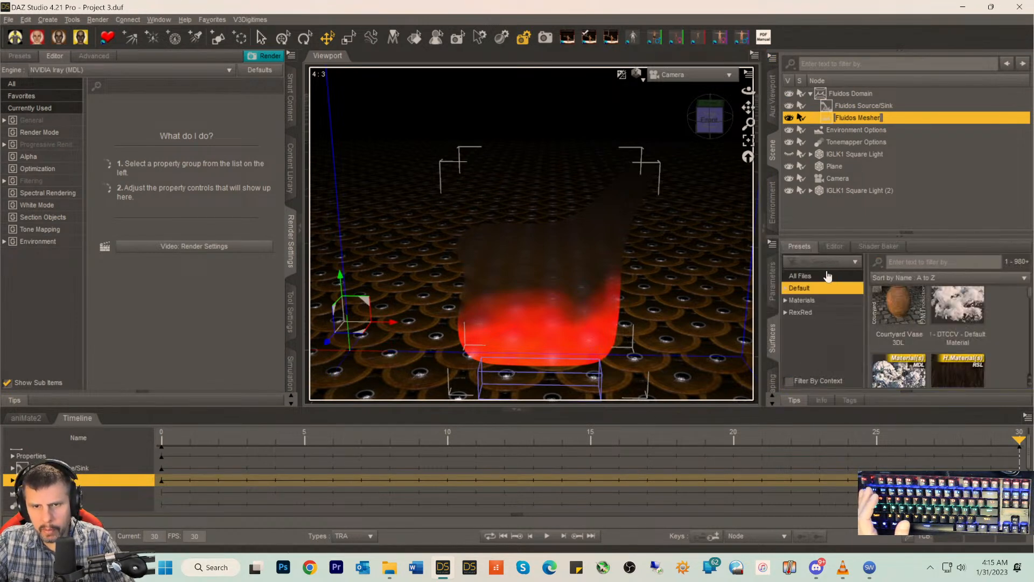
{"action": "left_click", "coordinate": [894, 262]}
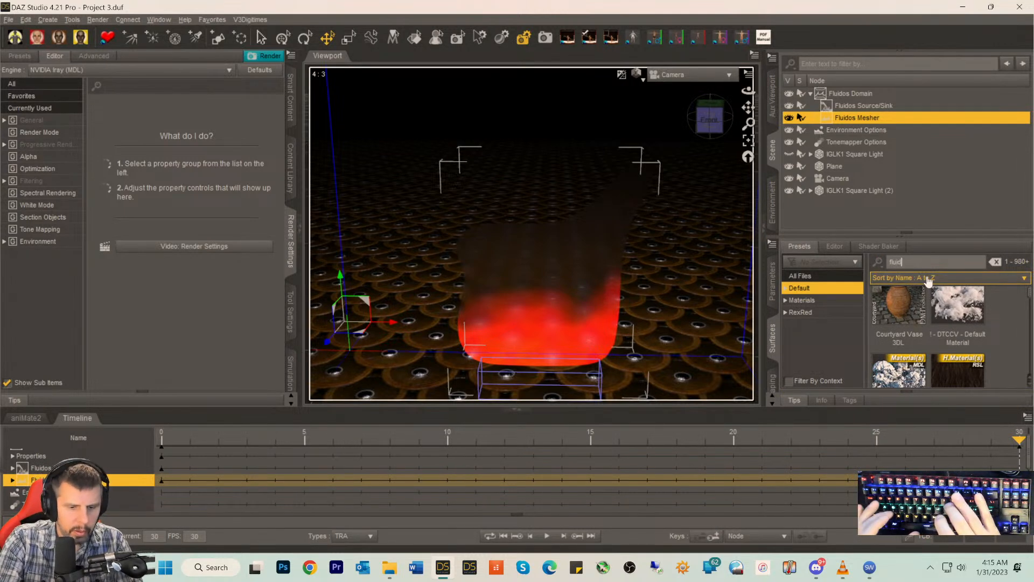
{"action": "type", "text": "fluidos"}
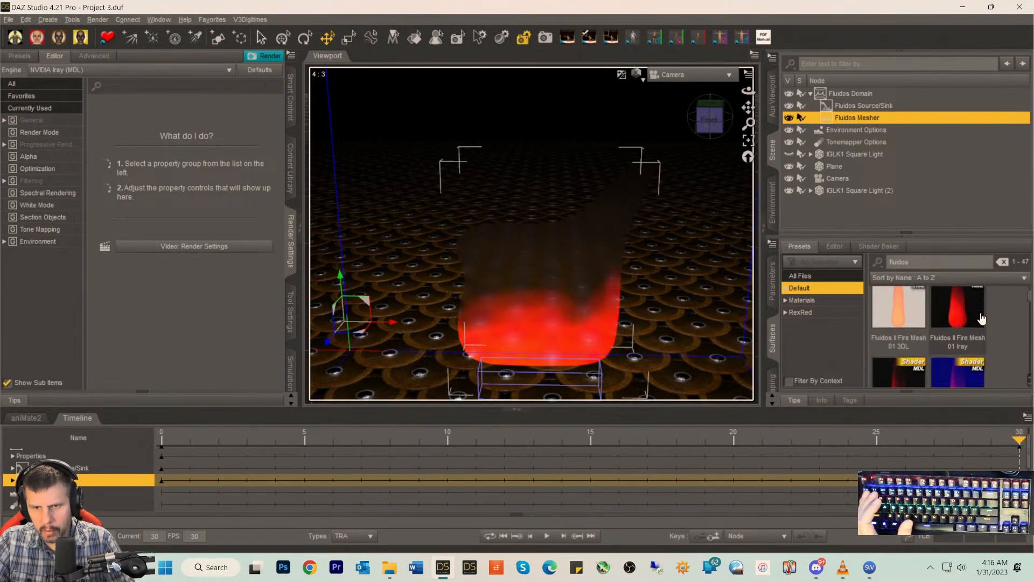
{"action": "mouse_move", "coordinate": [980, 319]}
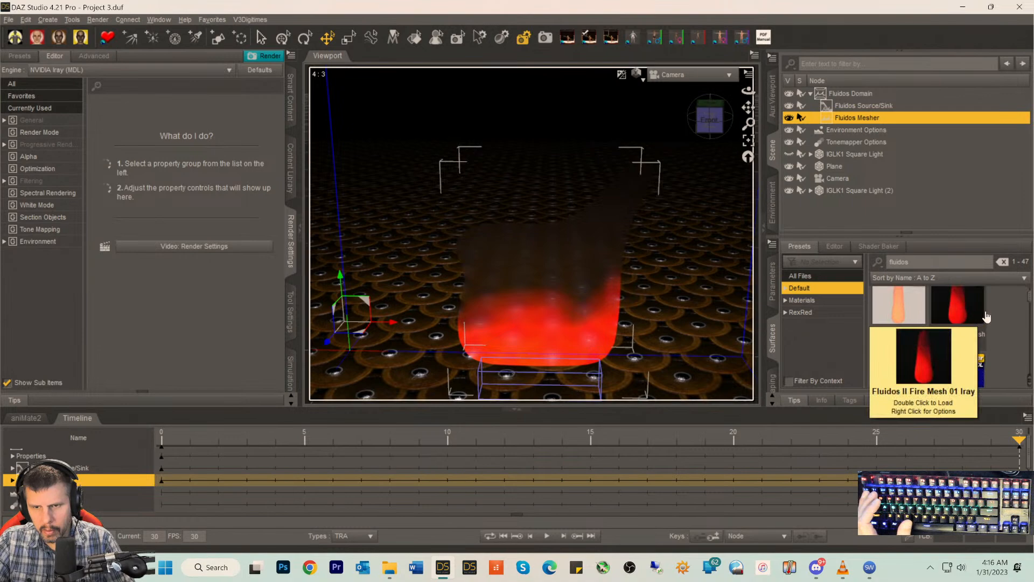
{"action": "scroll", "coordinate": [887, 371], "scroll_direction": "down", "scroll_amount": 1}
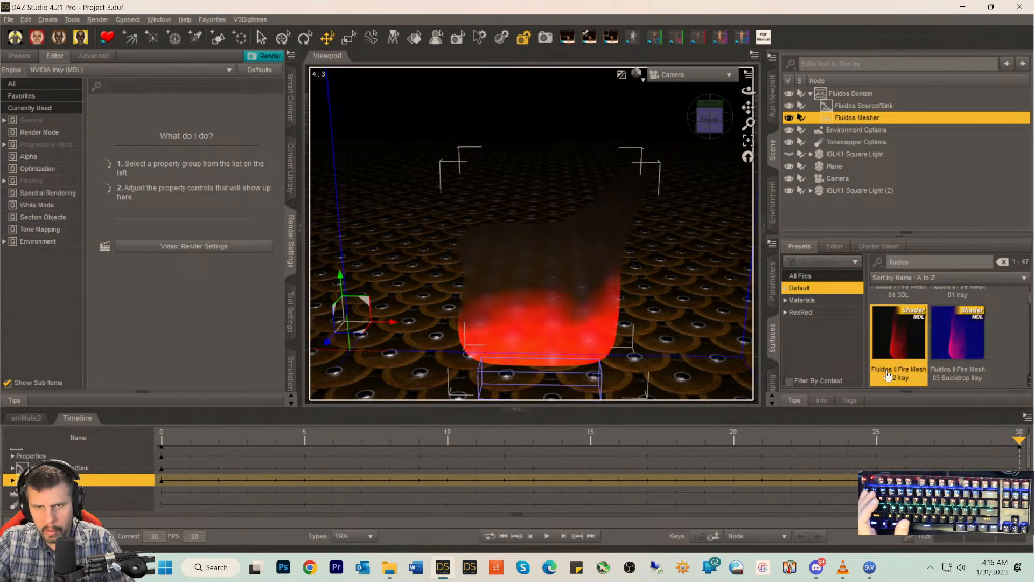
{"action": "double_click", "coordinate": [887, 373]}
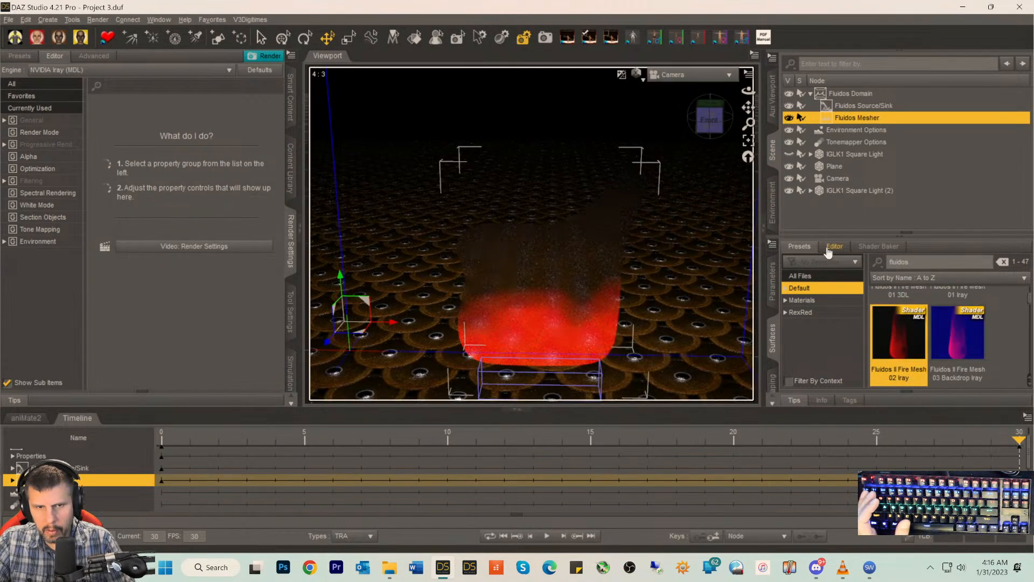
{"action": "left_click", "coordinate": [832, 246]}
{"action": "left_click", "coordinate": [799, 247]}
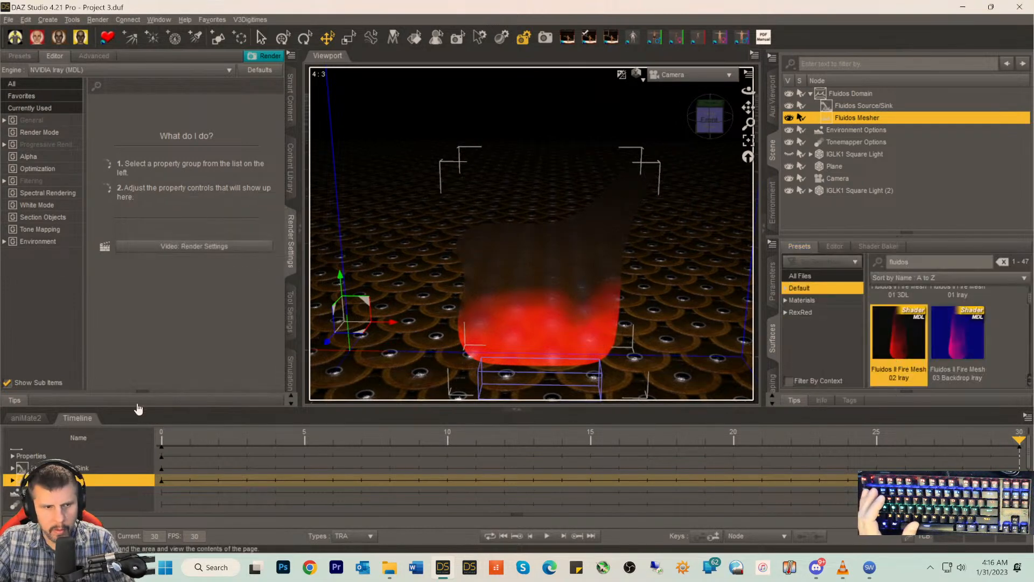
- Preview the shaded fire at frame 5, select the Fluidos Domain and return the timeline to frame 0
{"action": "left_click_drag", "start_coordinate": [1015, 441], "coordinate": [291, 412]}
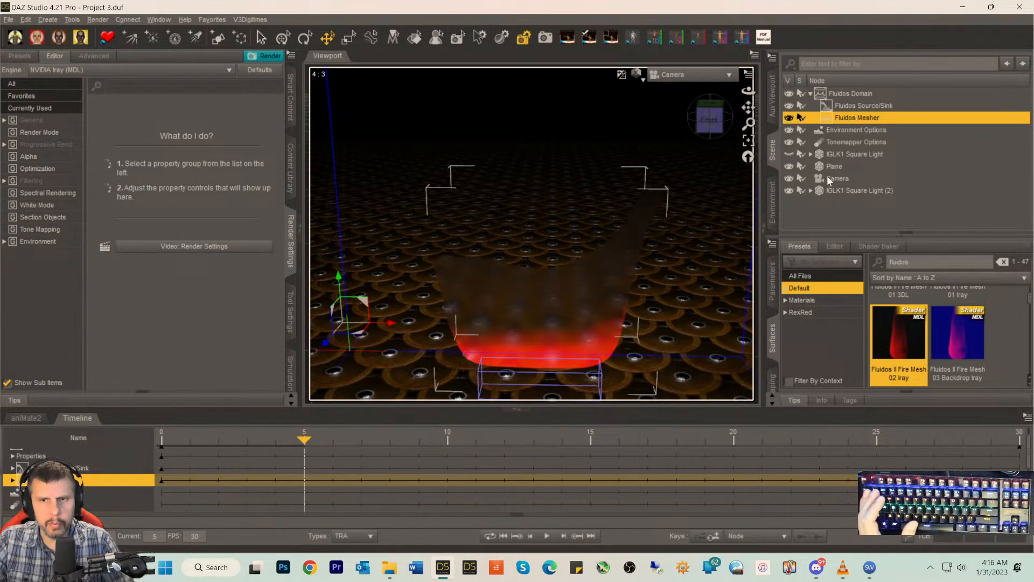
{"action": "left_click", "coordinate": [838, 95]}
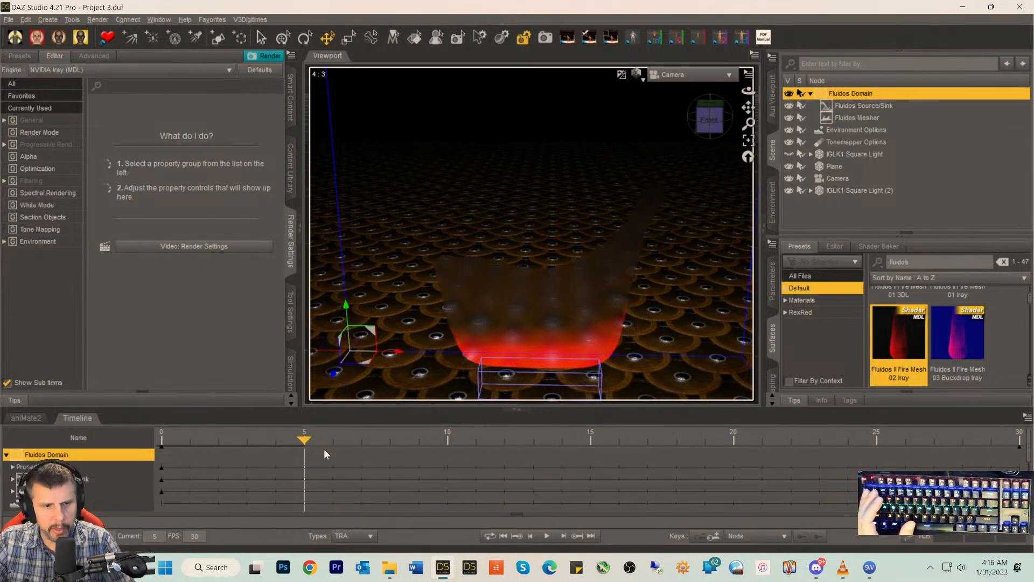
{"action": "left_click", "coordinate": [160, 438]}
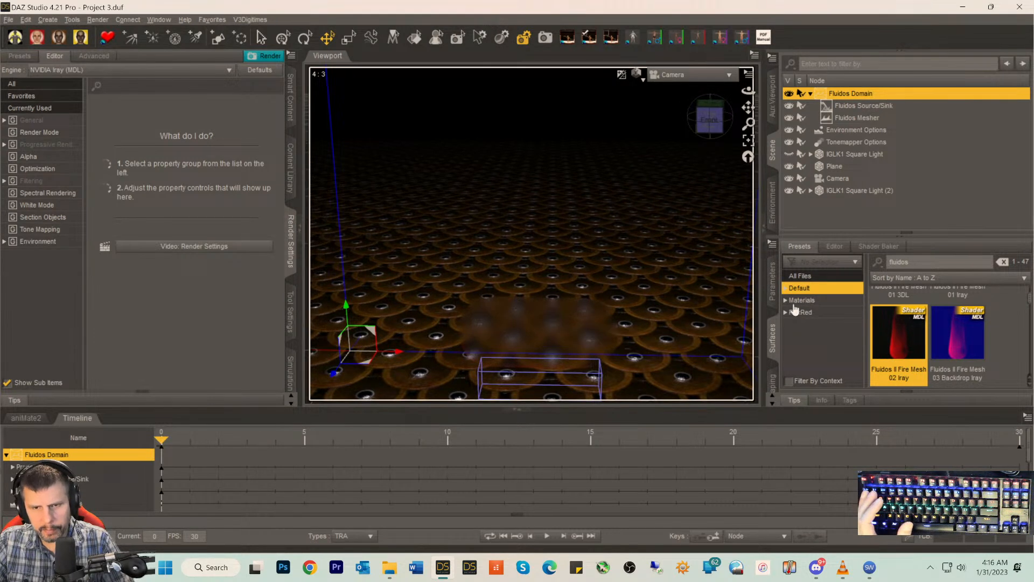
- Review the Fluidos Domain's parameters from fluid type and cell size through forces, combustion, solution method and engine
{"action": "left_click", "coordinate": [772, 282]}
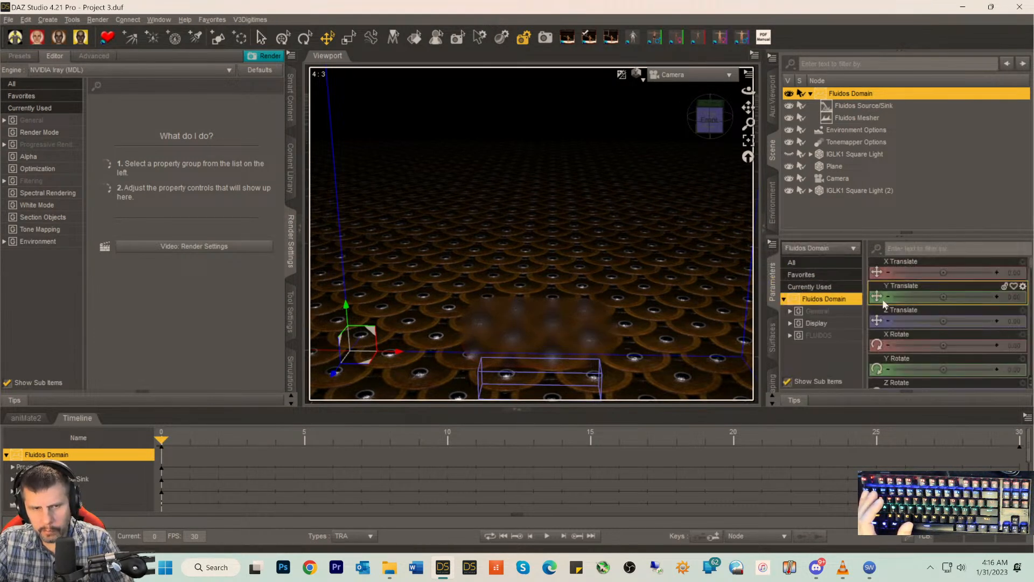
{"action": "scroll", "coordinate": [936, 323], "scroll_direction": "down", "scroll_amount": 10}
{"action": "scroll", "coordinate": [934, 332], "scroll_direction": "down", "scroll_amount": 2}
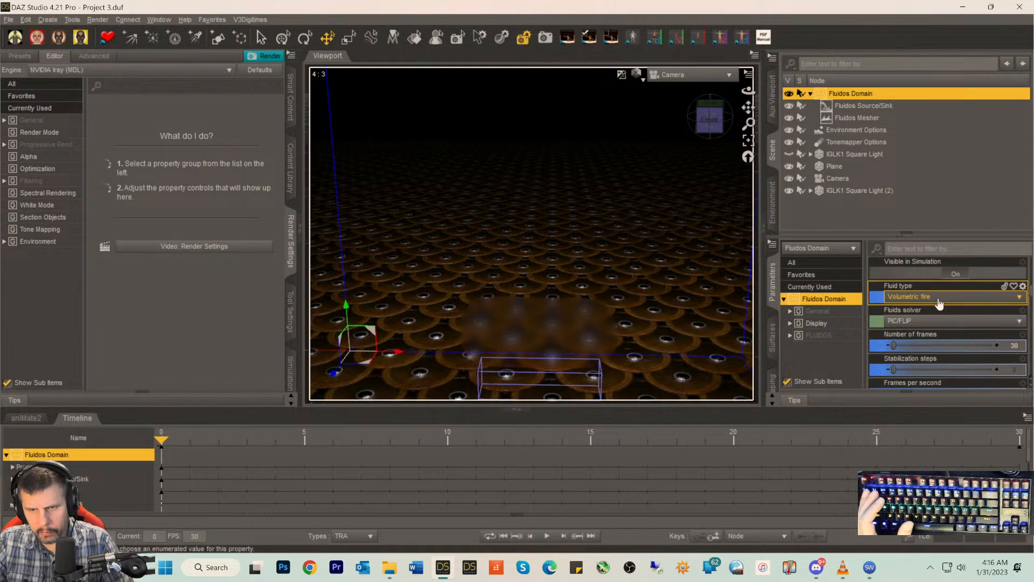
{"action": "scroll", "coordinate": [931, 319], "scroll_direction": "down", "scroll_amount": 4}
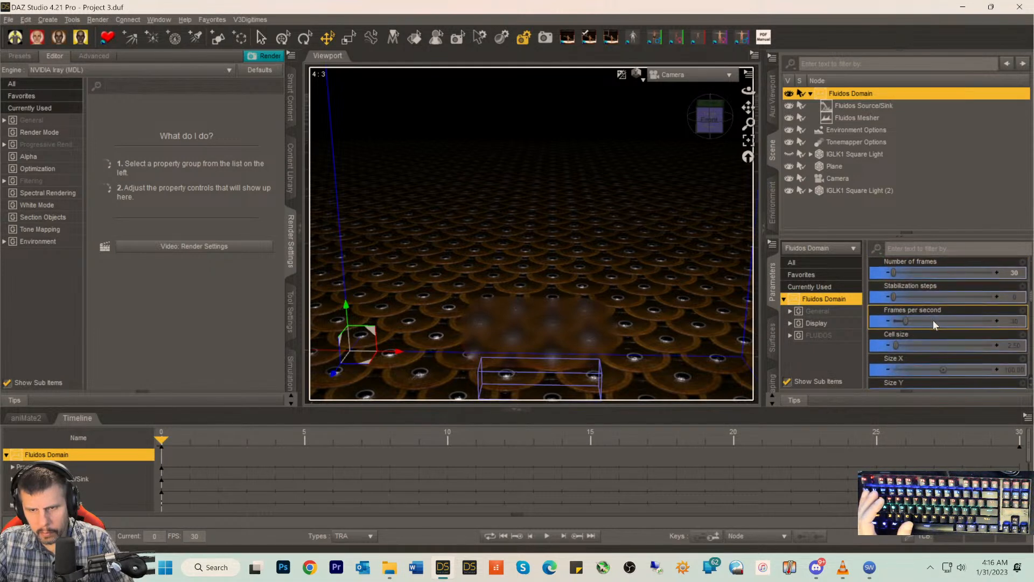
{"action": "scroll", "coordinate": [933, 320], "scroll_direction": "down", "scroll_amount": 6}
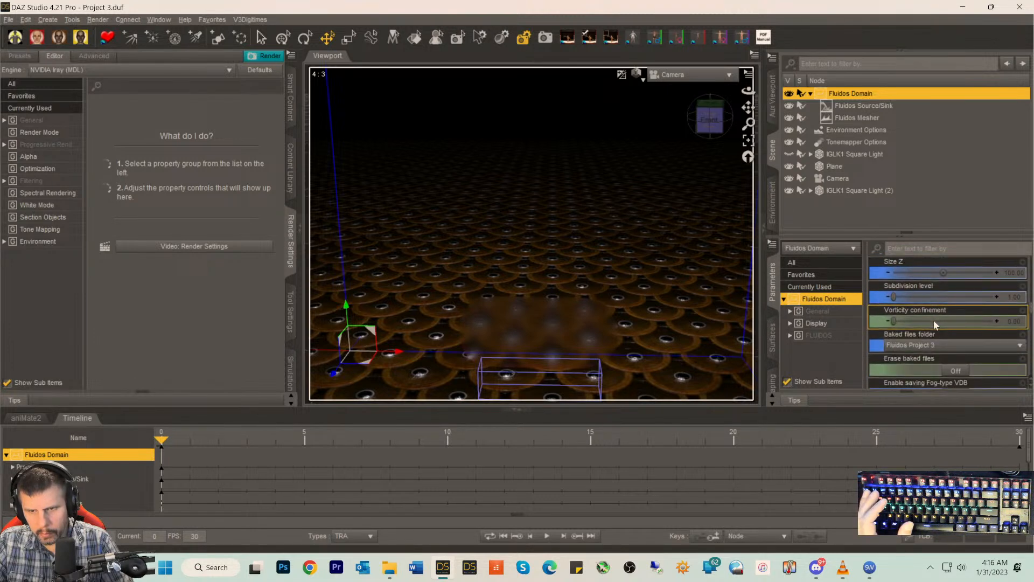
{"action": "scroll", "coordinate": [932, 320], "scroll_direction": "down", "scroll_amount": 3}
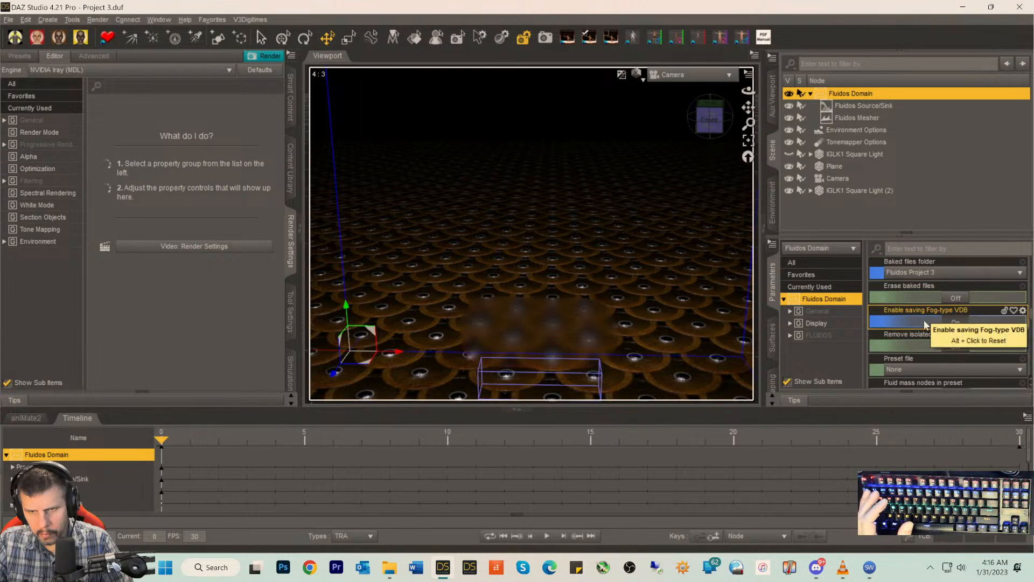
{"action": "scroll", "coordinate": [923, 323], "scroll_direction": "down", "scroll_amount": 3}
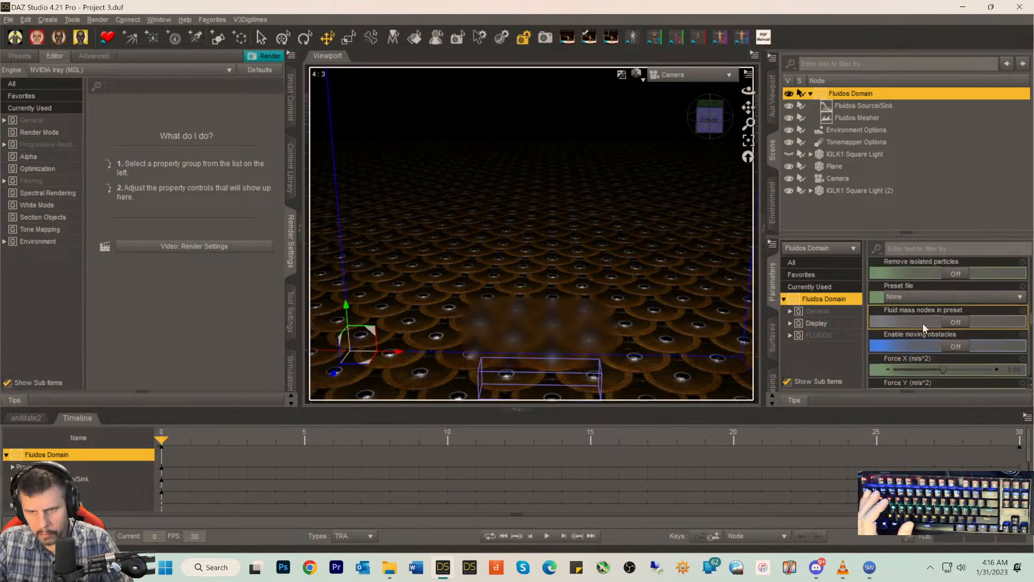
{"action": "scroll", "coordinate": [922, 322], "scroll_direction": "down", "scroll_amount": 3}
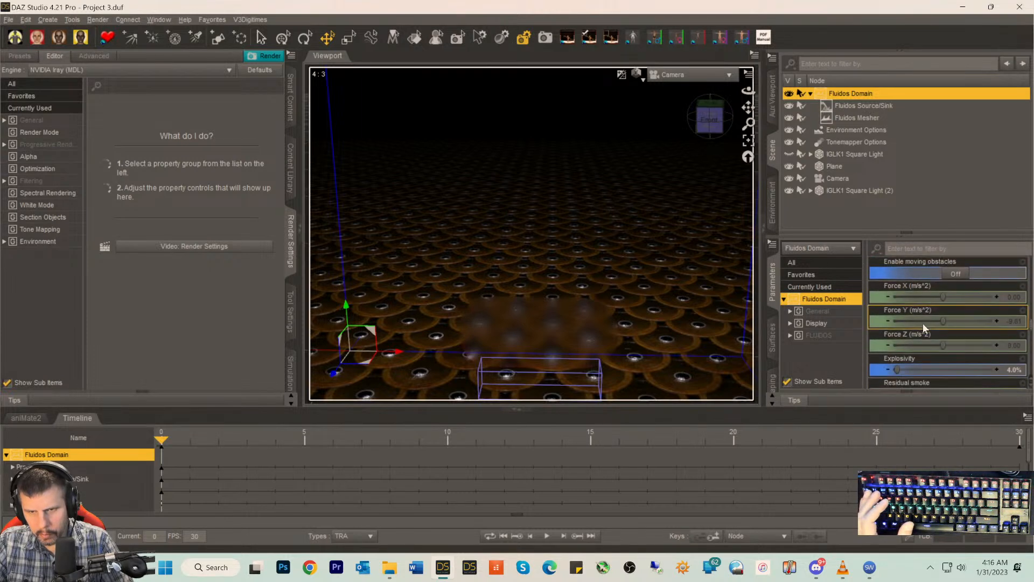
{"action": "scroll", "coordinate": [923, 320], "scroll_direction": "down", "scroll_amount": 3}
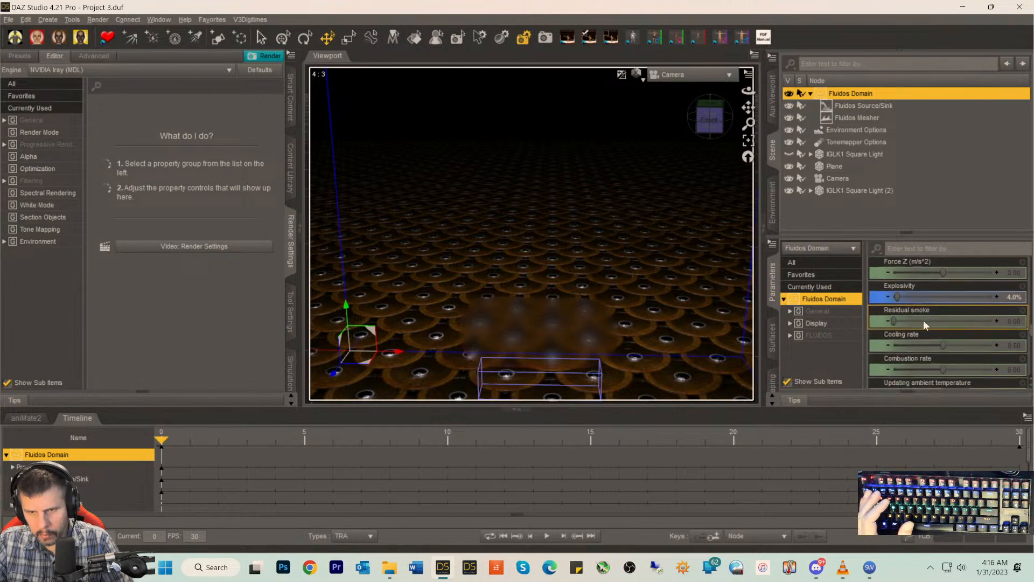
{"action": "scroll", "coordinate": [923, 320], "scroll_direction": "down", "scroll_amount": 6}
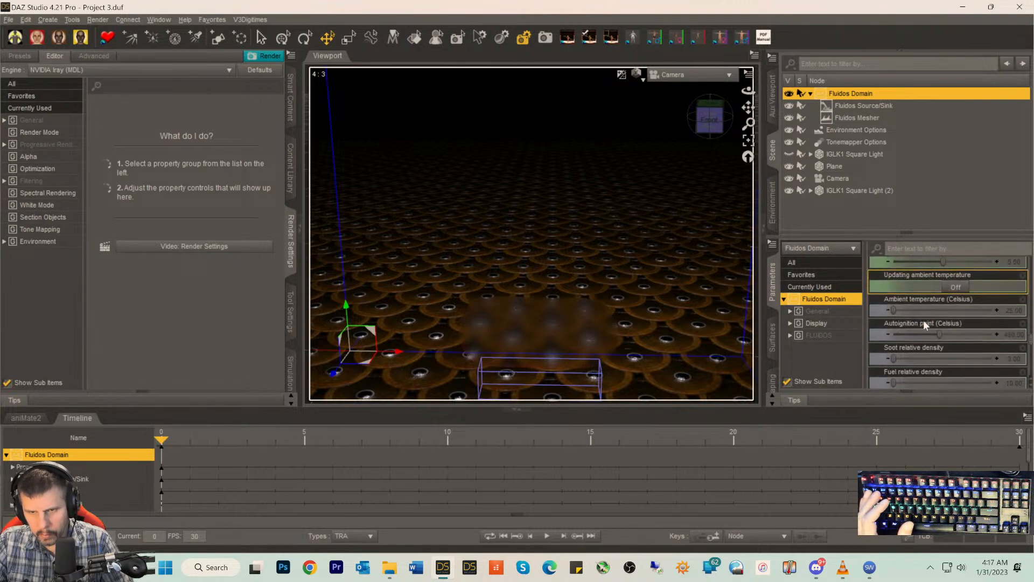
{"action": "scroll", "coordinate": [923, 319], "scroll_direction": "down", "scroll_amount": 3}
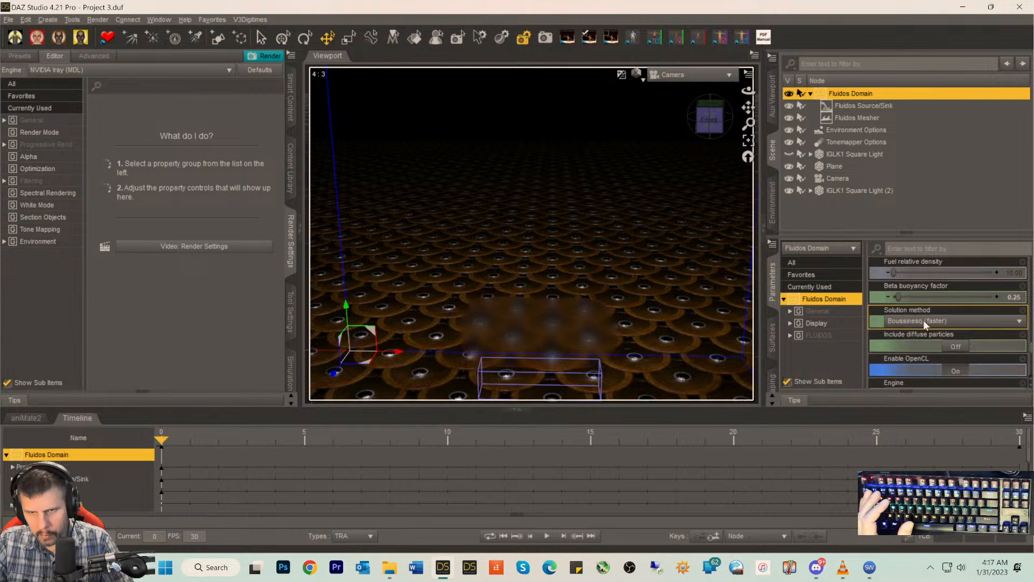
{"action": "scroll", "coordinate": [923, 320], "scroll_direction": "down", "scroll_amount": 3}
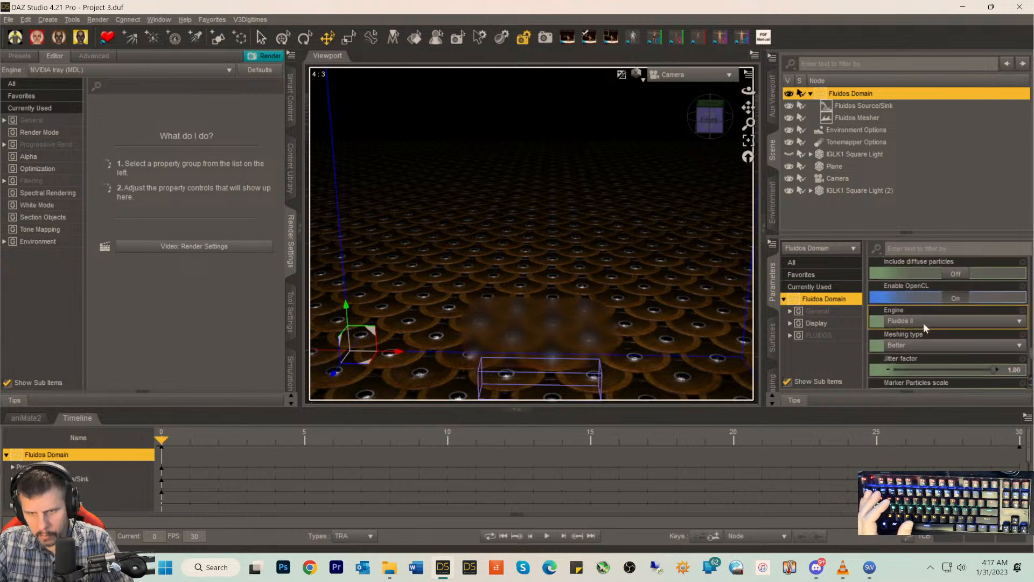
- Check the Fluidos Domain's Meshing type options and reset the parameter to its default, None
{"action": "left_click", "coordinate": [918, 346]}
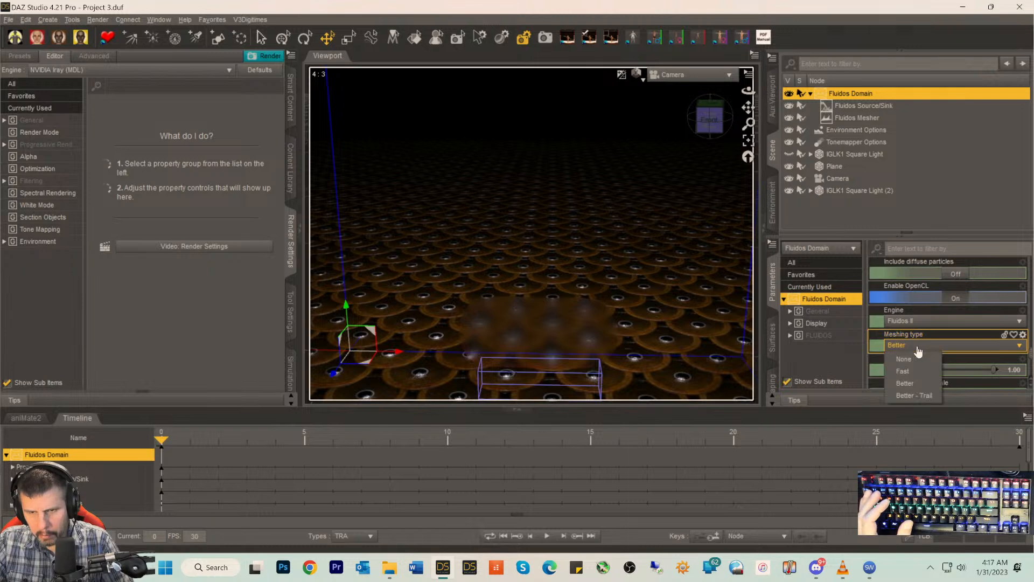
{"action": "left_click", "coordinate": [877, 337]}
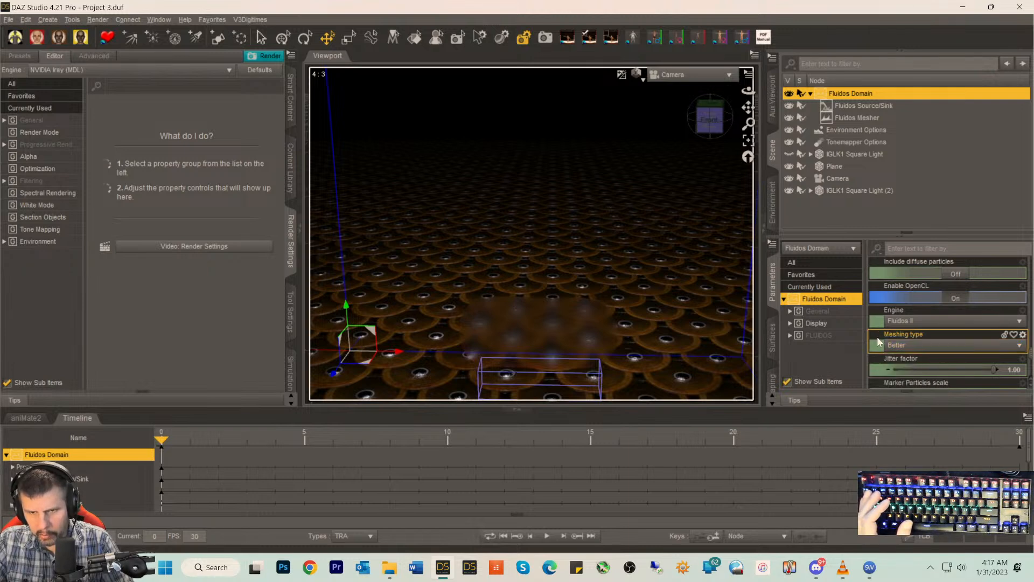
{"action": "left_click", "coordinate": [1022, 335]}
{"action": "left_click", "coordinate": [974, 398]}
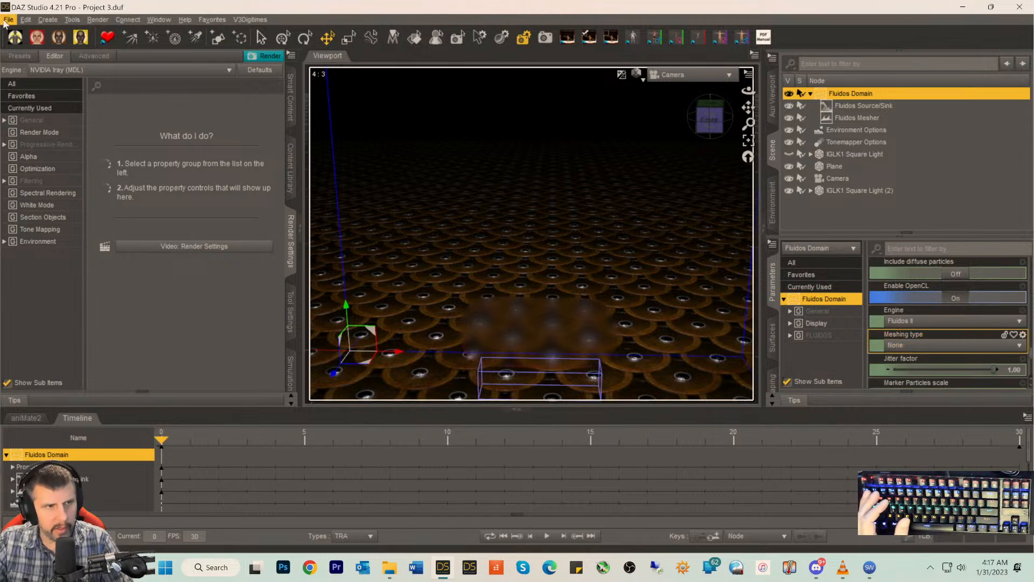
{"action": "left_click", "coordinate": [25, 19]}
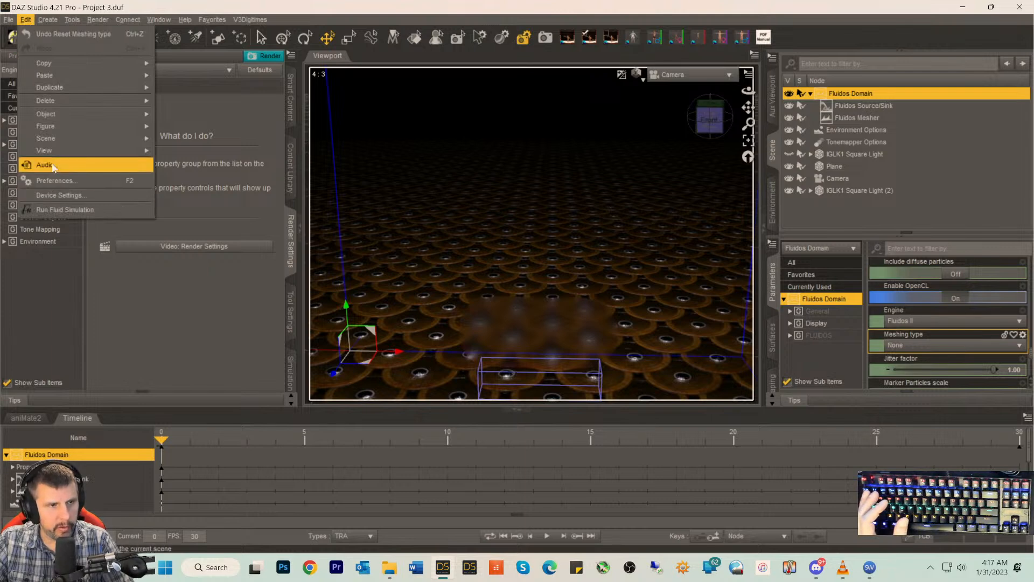
{"action": "left_click", "coordinate": [869, 348]}
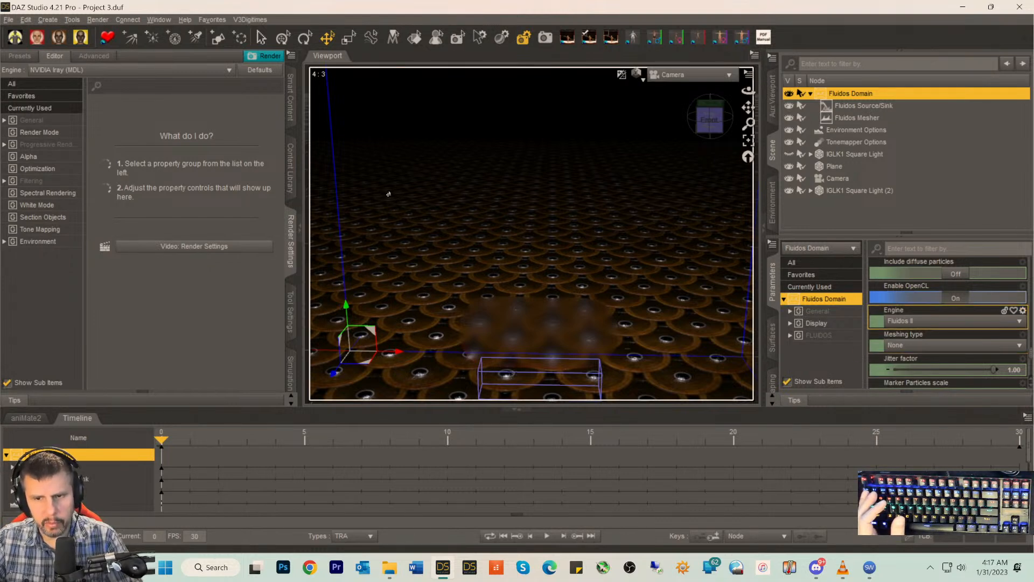
{"action": "left_click", "coordinate": [26, 20]}
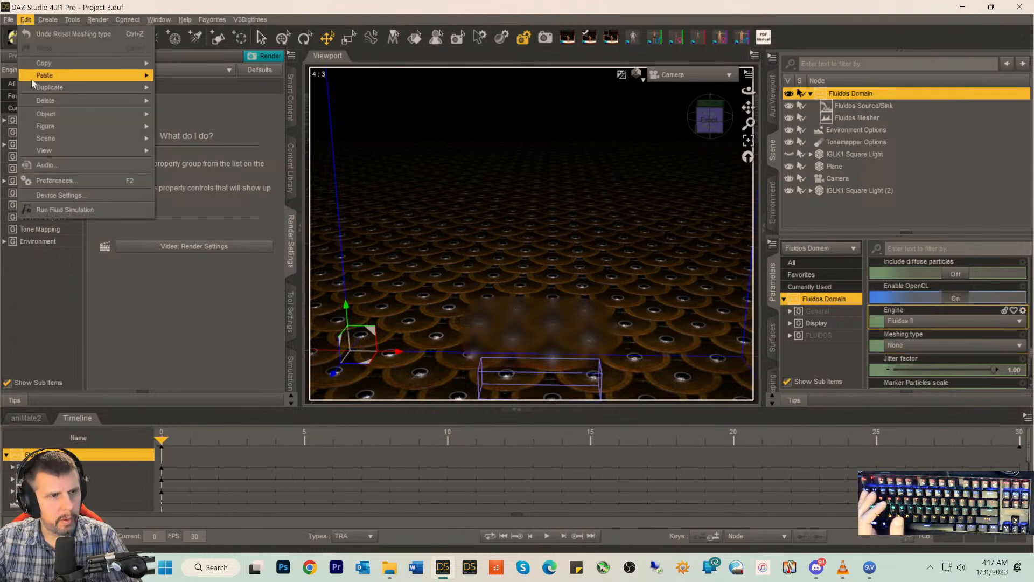
{"action": "left_click", "coordinate": [59, 209]}
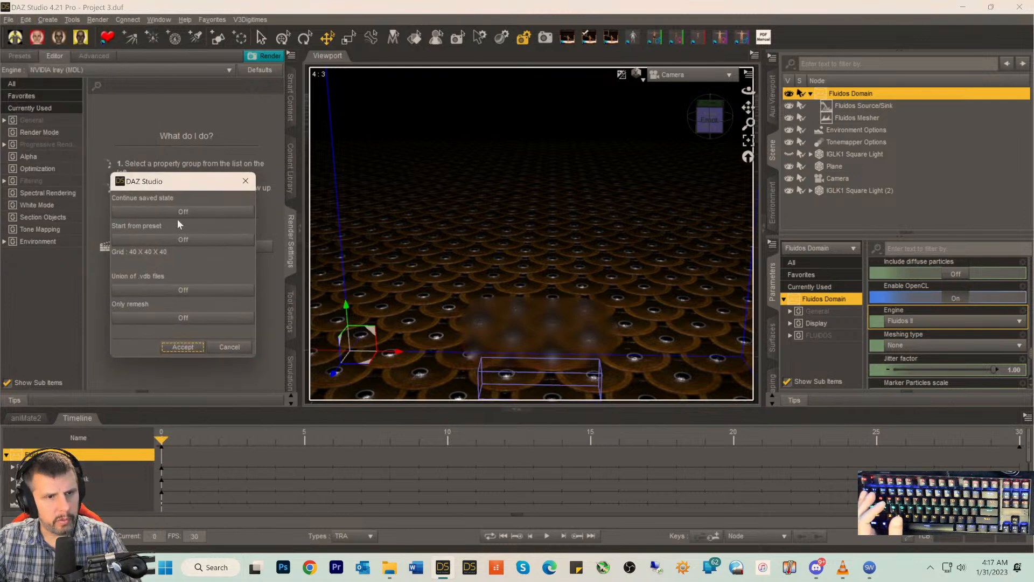
{"action": "left_click", "coordinate": [182, 348]}
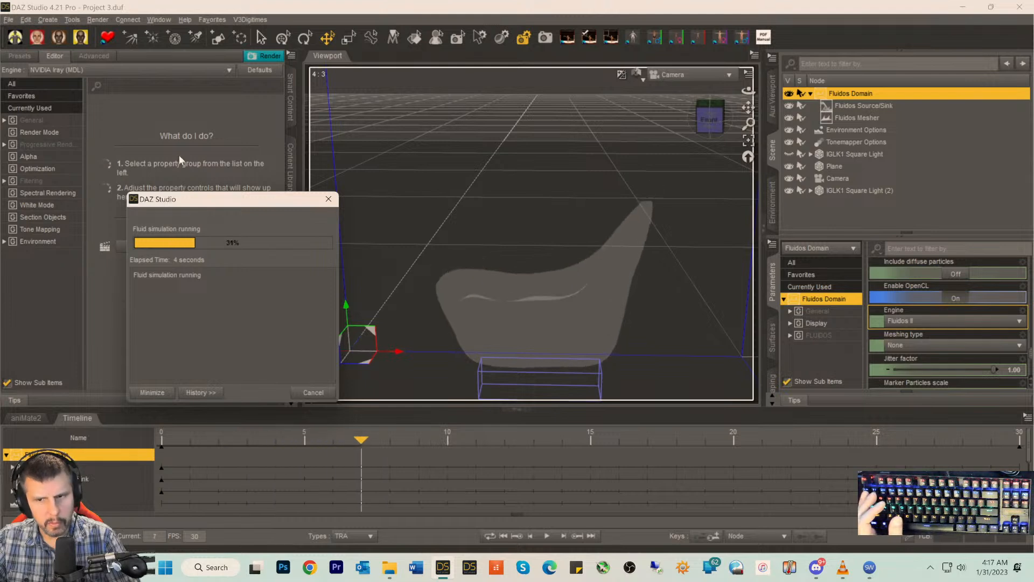
{"action": "left_click", "coordinate": [309, 390]}
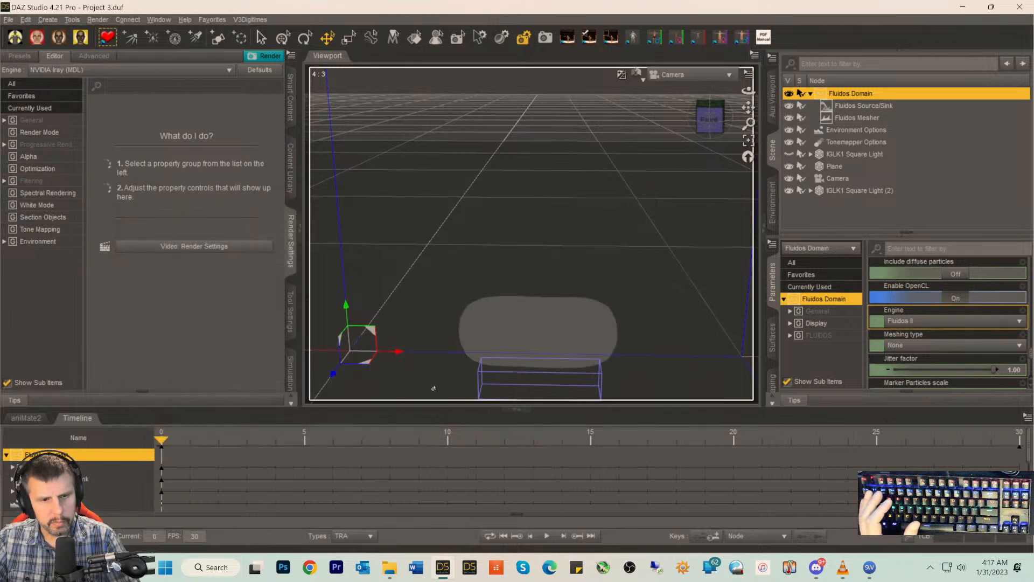
- Rerun the fluid simulation with the Fluidos Domain's Meshing type set to Fast, and preview the fire at frame 28
{"action": "left_click", "coordinate": [961, 345]}
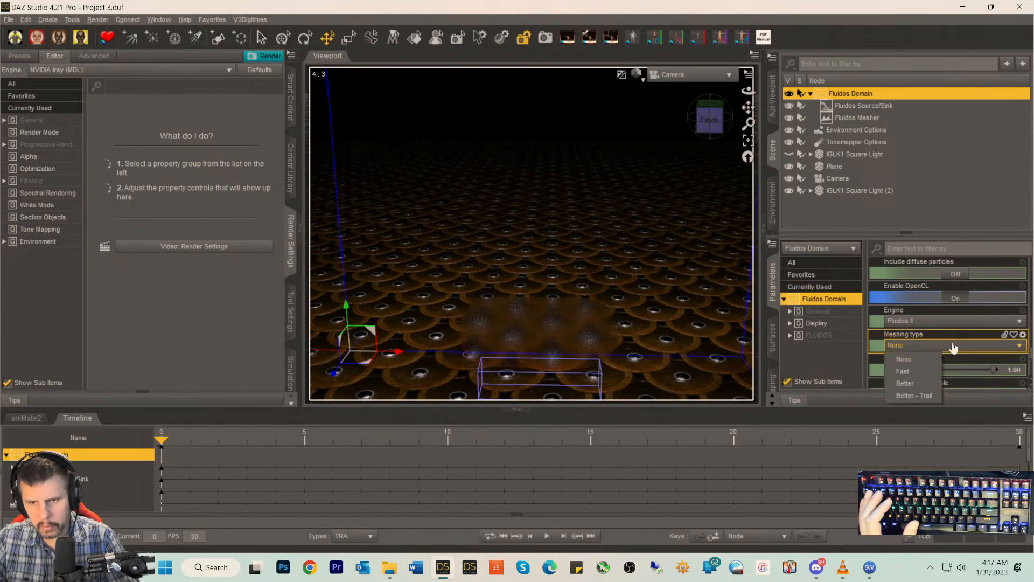
{"action": "left_click", "coordinate": [910, 371]}
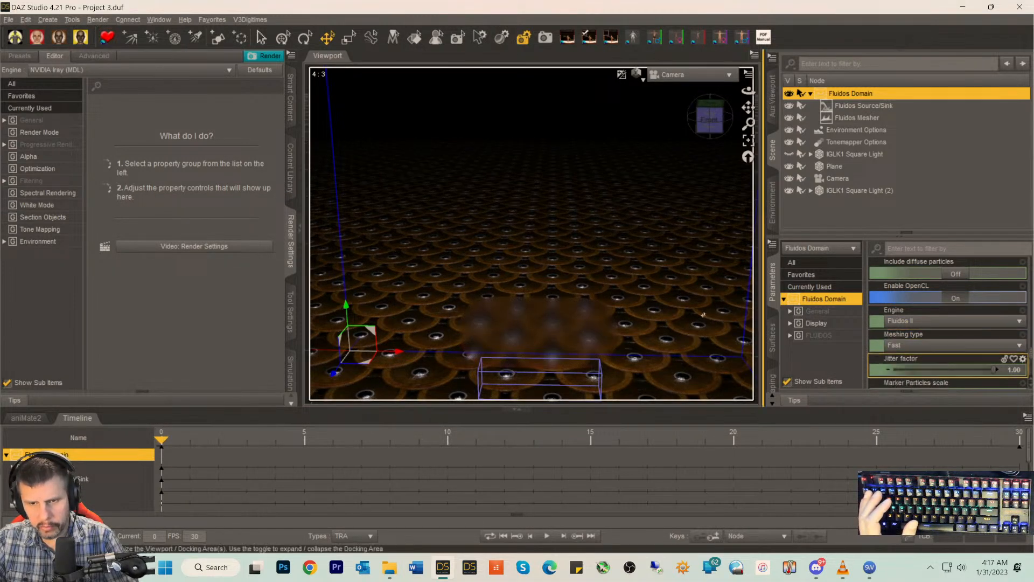
{"action": "left_click", "coordinate": [25, 19]}
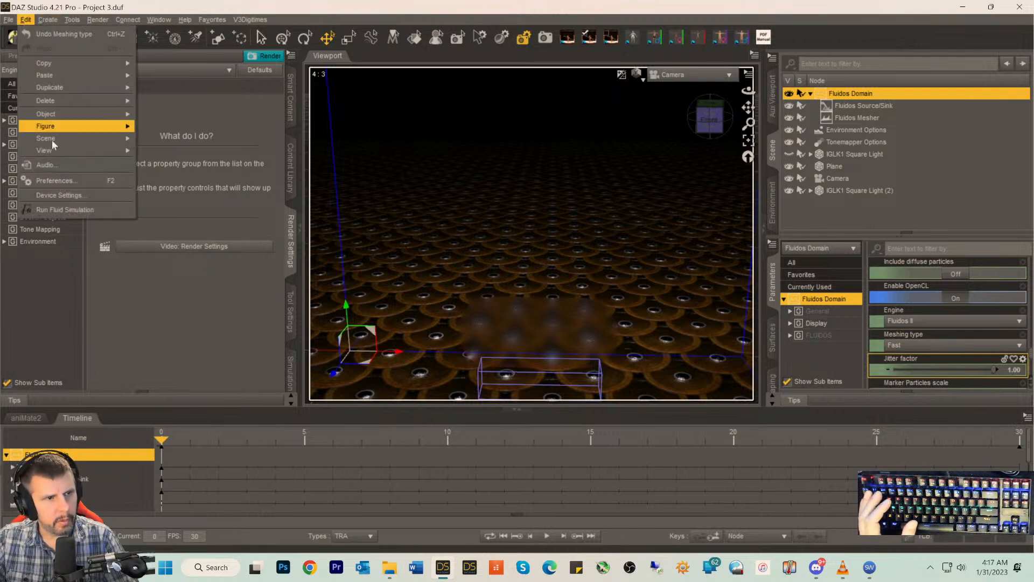
{"action": "left_click", "coordinate": [52, 208]}
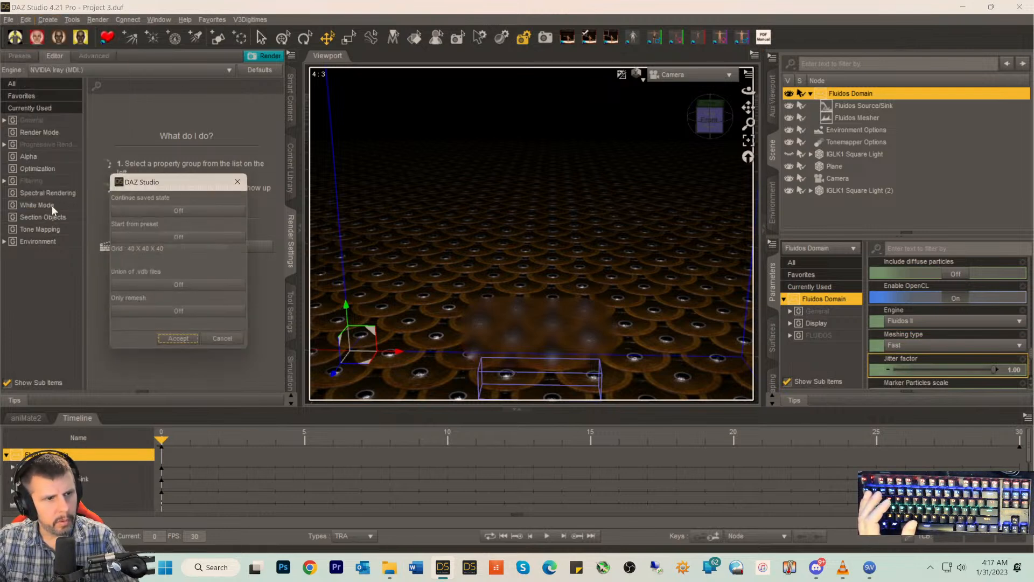
{"action": "left_click", "coordinate": [183, 347]}
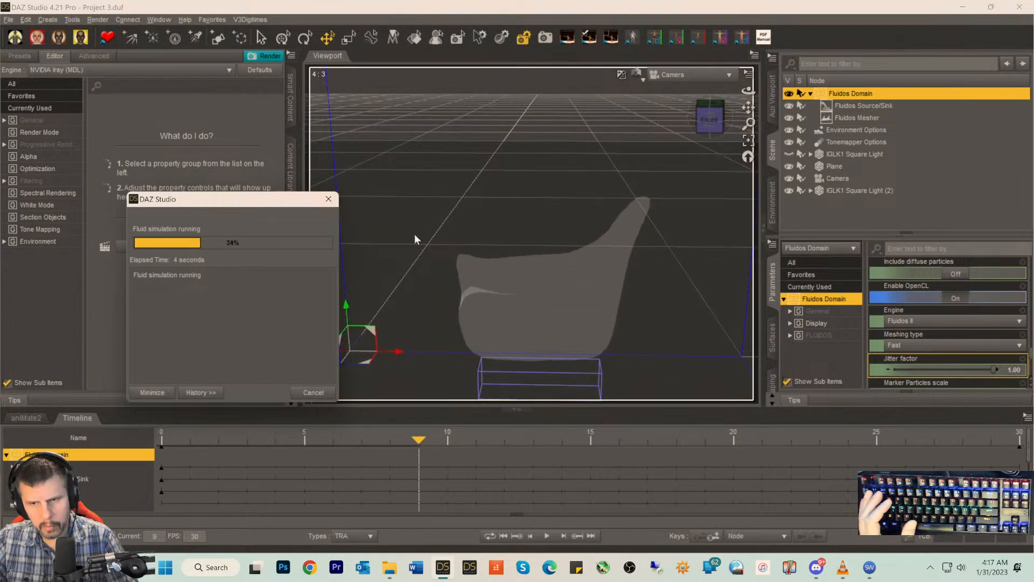
{"action": "left_click", "coordinate": [328, 199]}
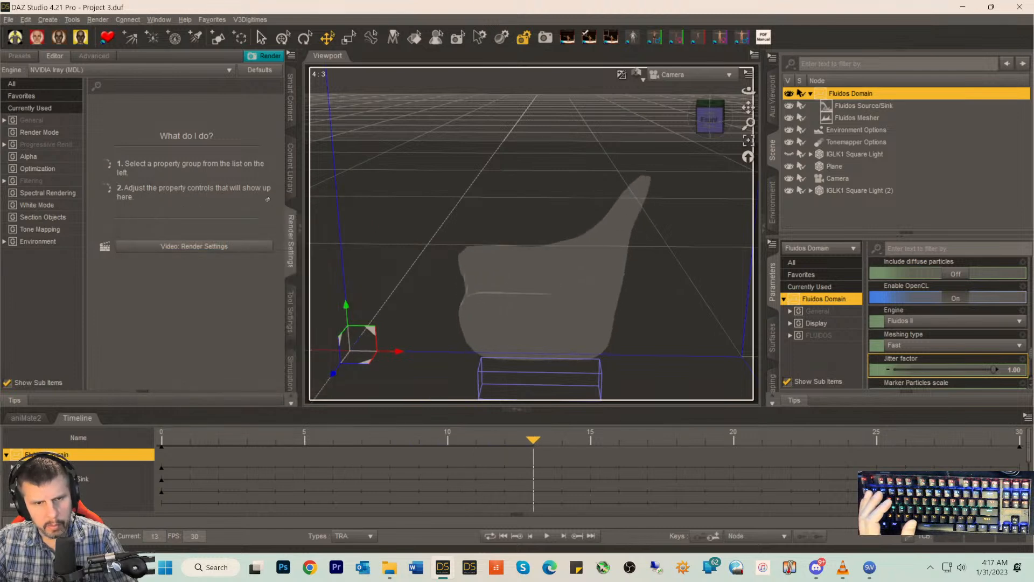
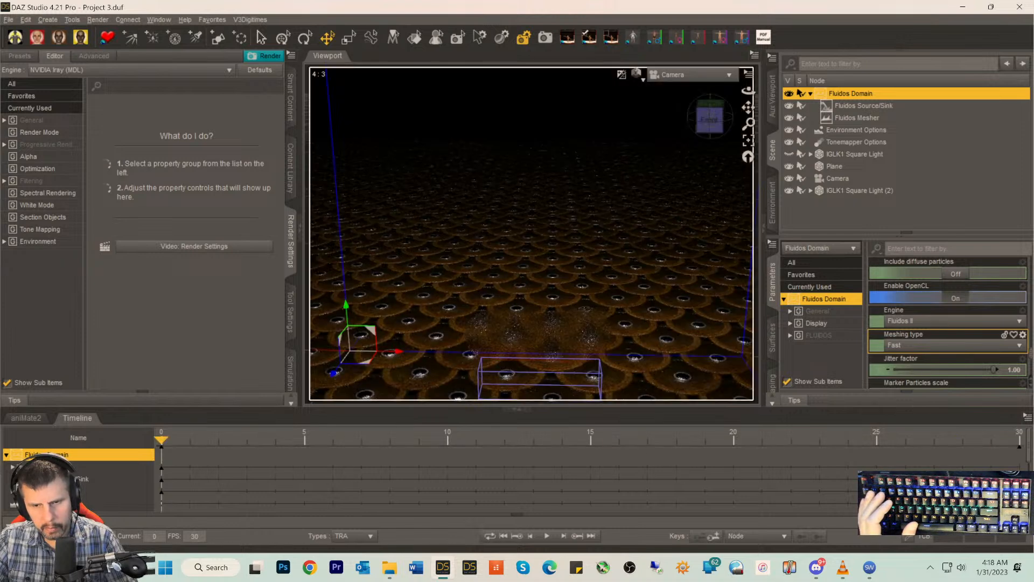
{"action": "left_click", "coordinate": [934, 441]}
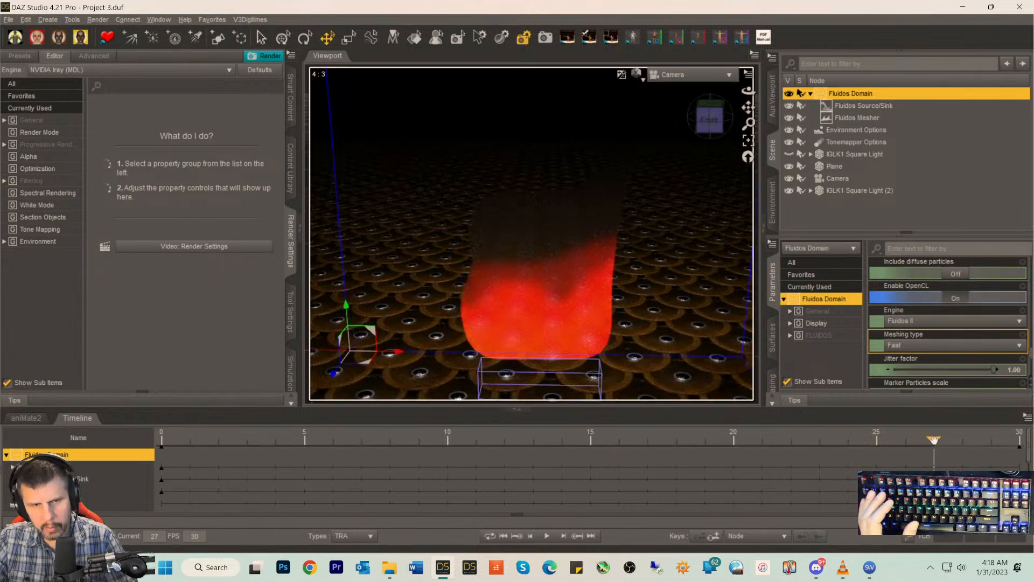
{"action": "left_click", "coordinate": [963, 441]}
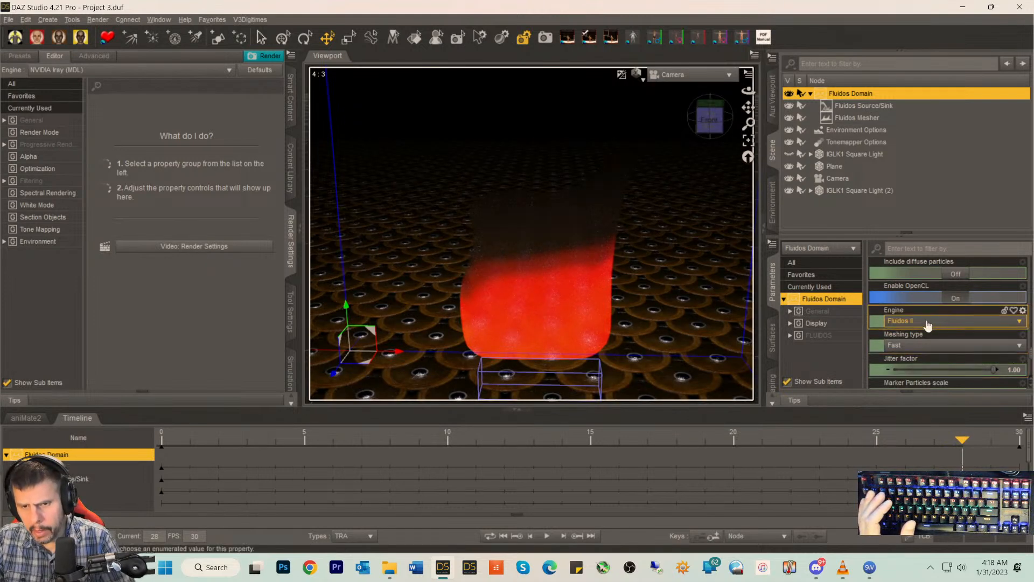
- Review the Fluidos Domain's parameters, from marker particles, device and filters back through combustion, forces, fluid type and transforms
{"action": "scroll", "coordinate": [931, 307], "scroll_direction": "down", "scroll_amount": 3}
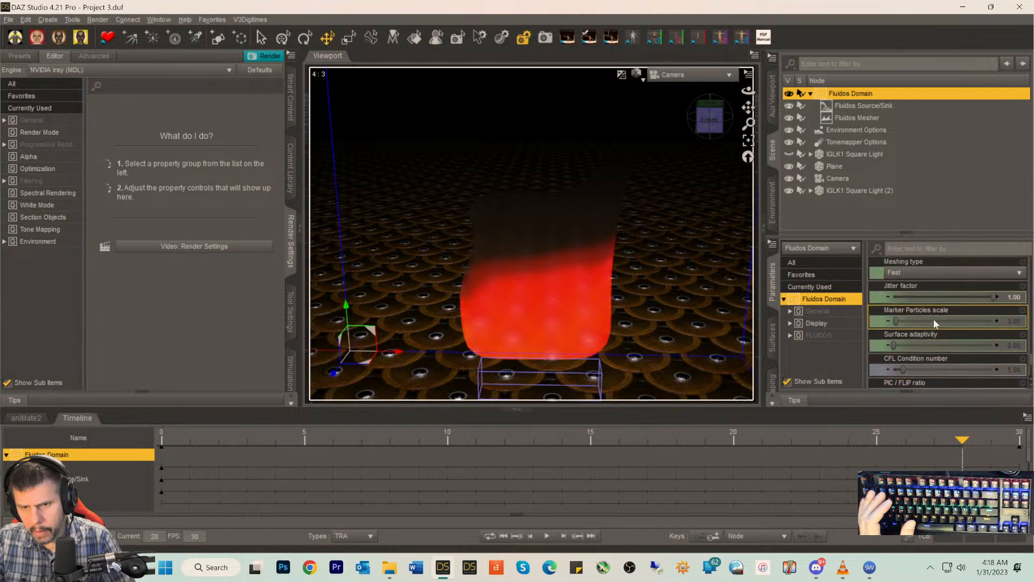
{"action": "scroll", "coordinate": [932, 318], "scroll_direction": "down", "scroll_amount": 3}
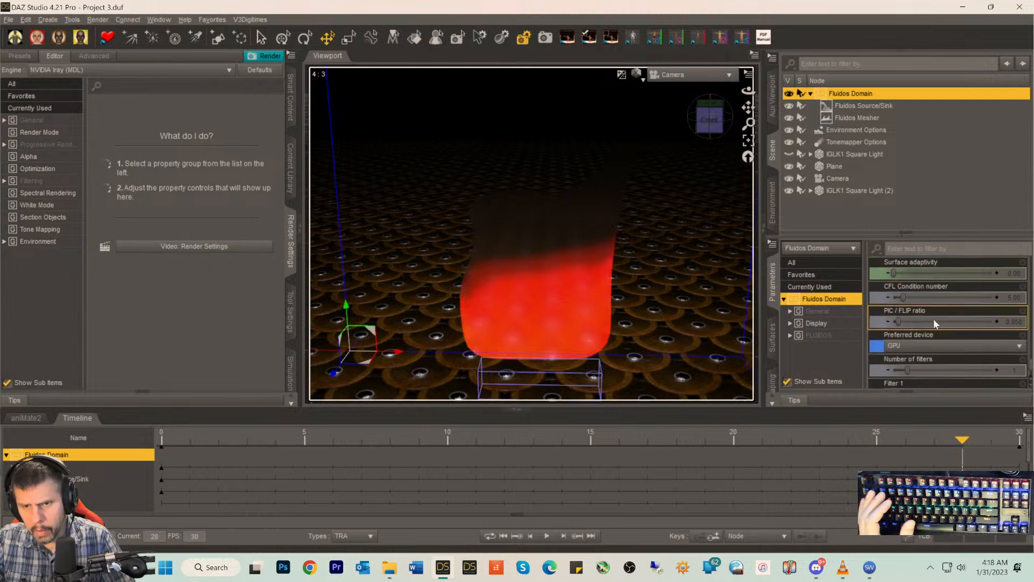
{"action": "scroll", "coordinate": [928, 334], "scroll_direction": "down", "scroll_amount": 2}
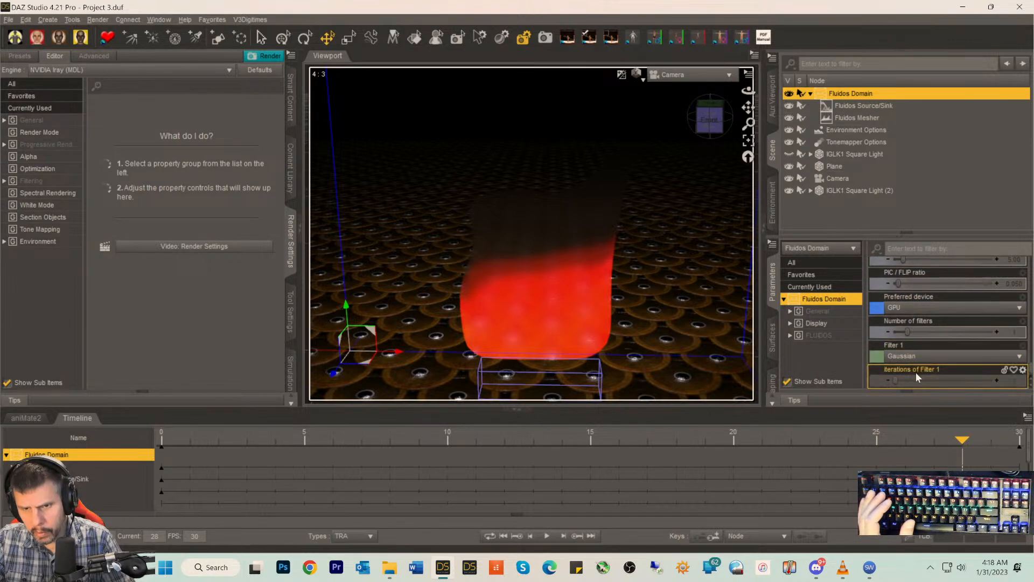
{"action": "scroll", "coordinate": [916, 373], "scroll_direction": "up", "scroll_amount": 5}
{"action": "scroll", "coordinate": [916, 373], "scroll_direction": "down", "scroll_amount": 5}
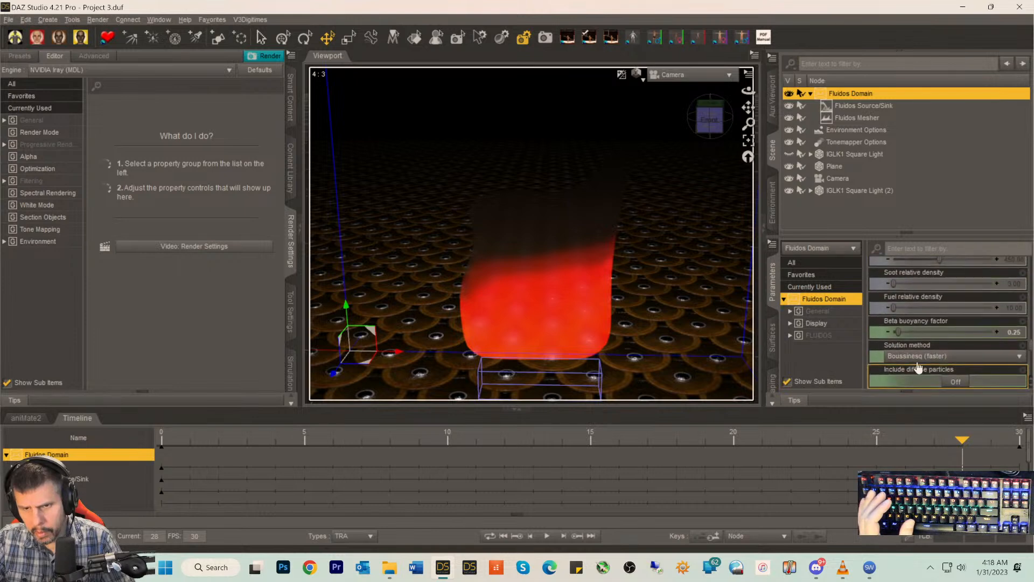
{"action": "scroll", "coordinate": [918, 358], "scroll_direction": "up", "scroll_amount": 3}
{"action": "scroll", "coordinate": [919, 354], "scroll_direction": "up", "scroll_amount": 6}
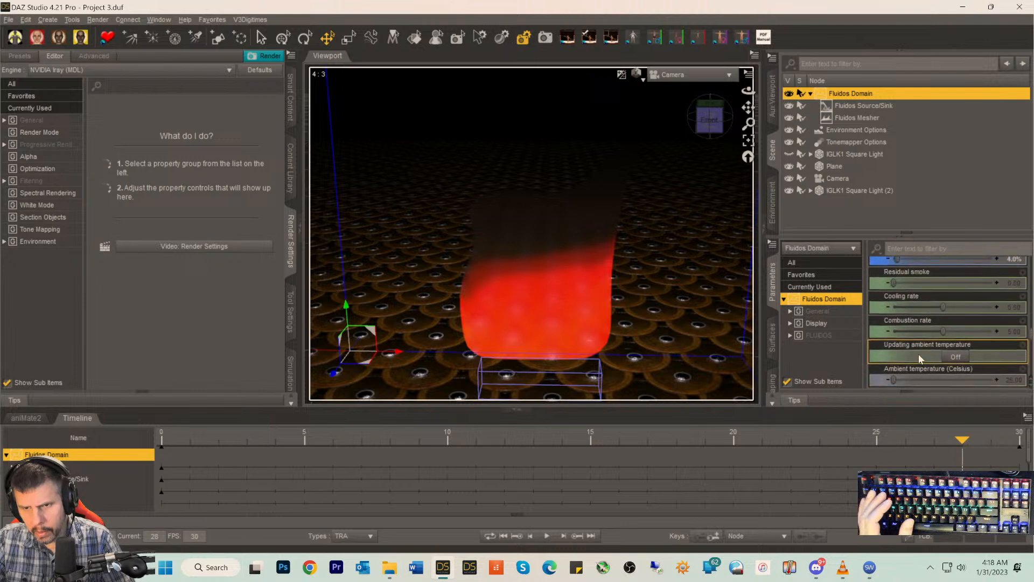
{"action": "scroll", "coordinate": [918, 353], "scroll_direction": "down", "scroll_amount": 1}
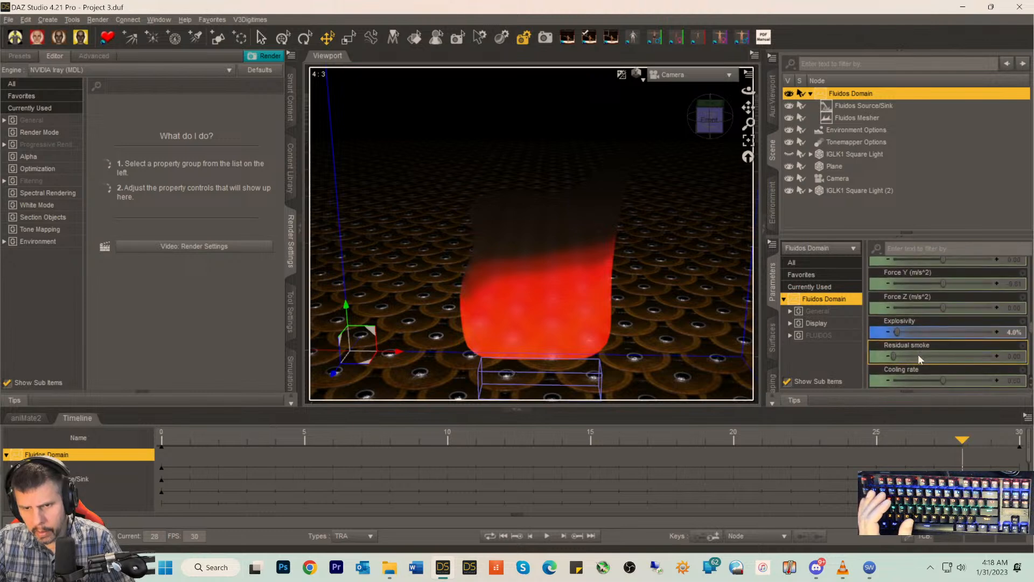
{"action": "scroll", "coordinate": [911, 331], "scroll_direction": "up", "scroll_amount": 8}
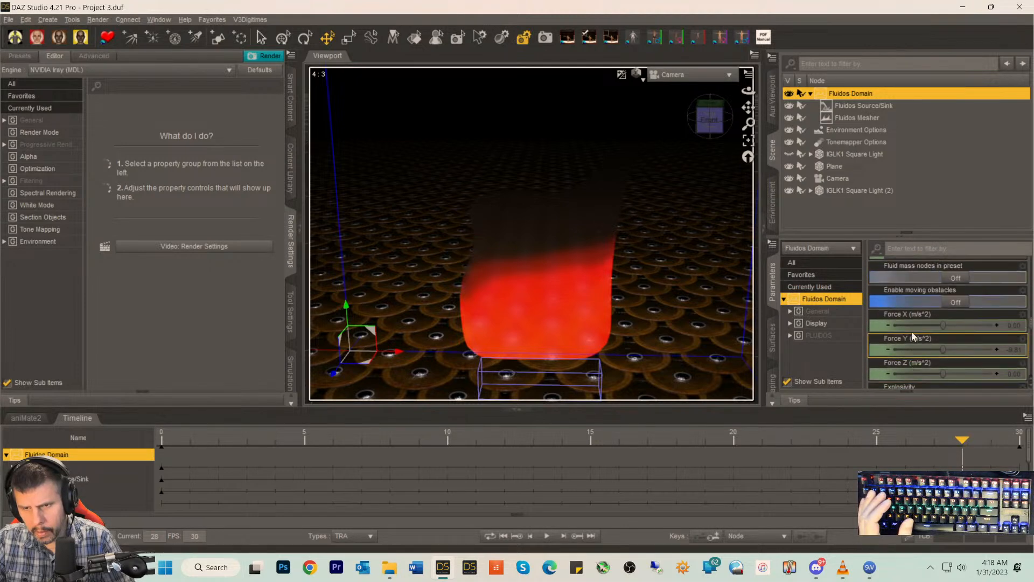
{"action": "scroll", "coordinate": [910, 331], "scroll_direction": "up", "scroll_amount": 10}
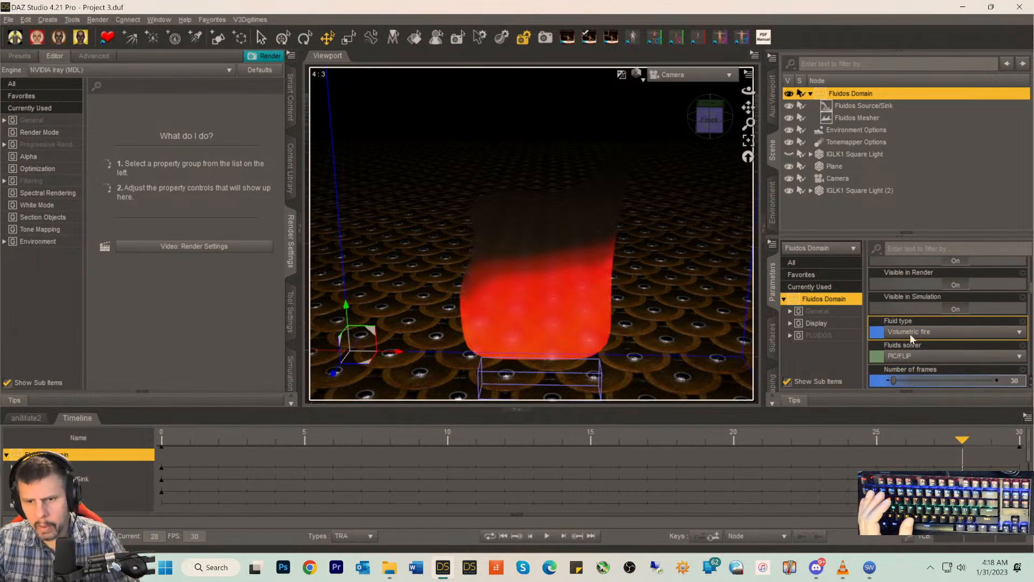
{"action": "scroll", "coordinate": [910, 356], "scroll_direction": "up", "scroll_amount": 5}
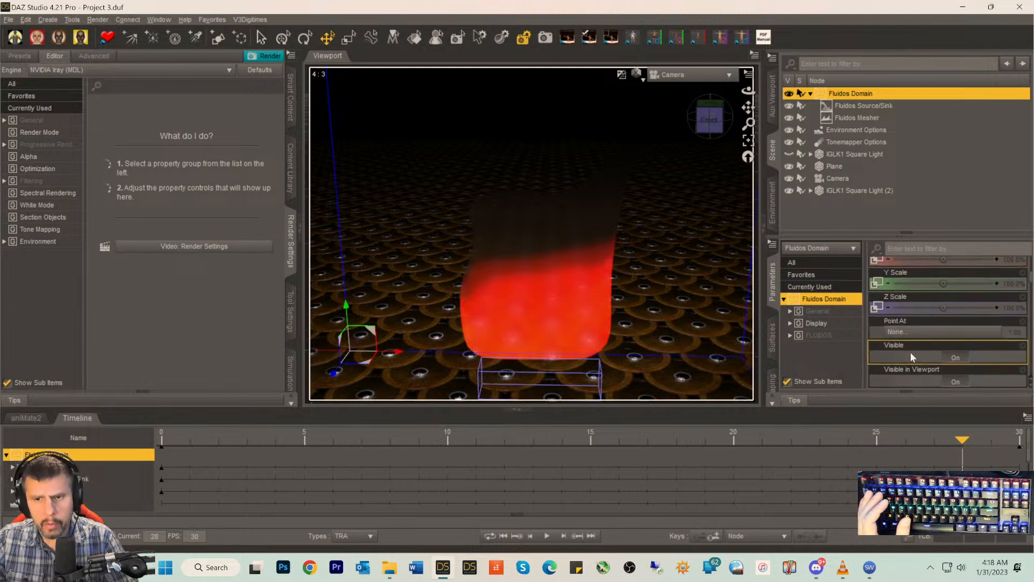
{"action": "scroll", "coordinate": [910, 352], "scroll_direction": "up", "scroll_amount": 5}
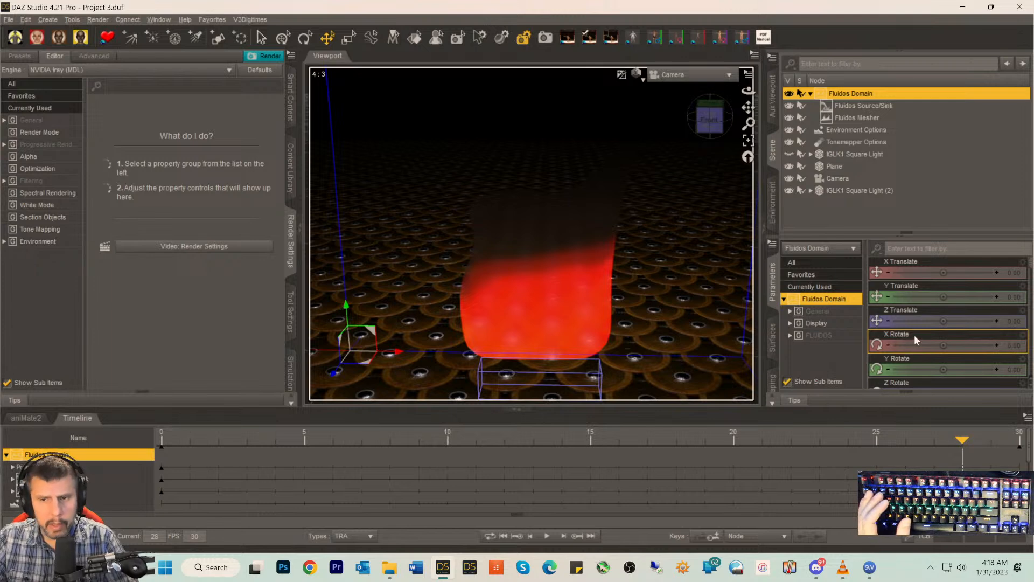
{"action": "scroll", "coordinate": [913, 339], "scroll_direction": "down", "scroll_amount": 3}
{"action": "scroll", "coordinate": [913, 339], "scroll_direction": "down", "scroll_amount": 6}
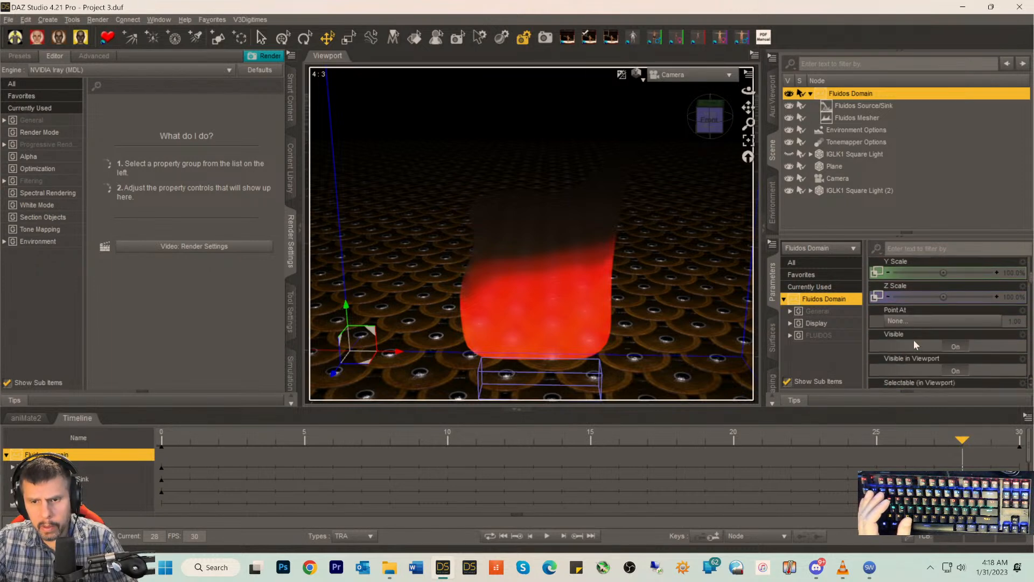
- Check the Fluidos Mesher's Mesh type options at frame 0 and keep it on Fire mesh
{"action": "left_click", "coordinate": [845, 122]}
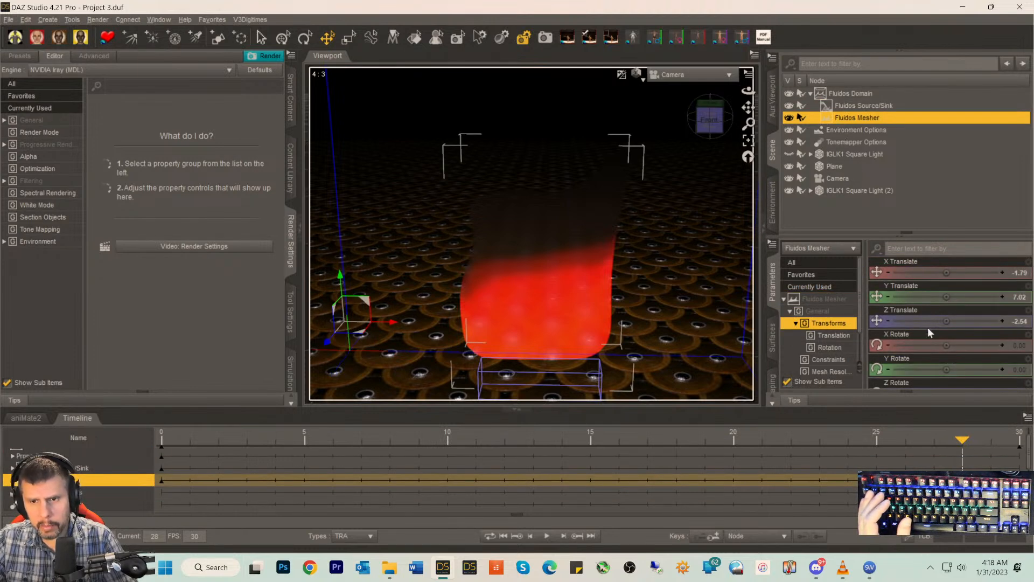
{"action": "scroll", "coordinate": [819, 318], "scroll_direction": "down", "scroll_amount": 1}
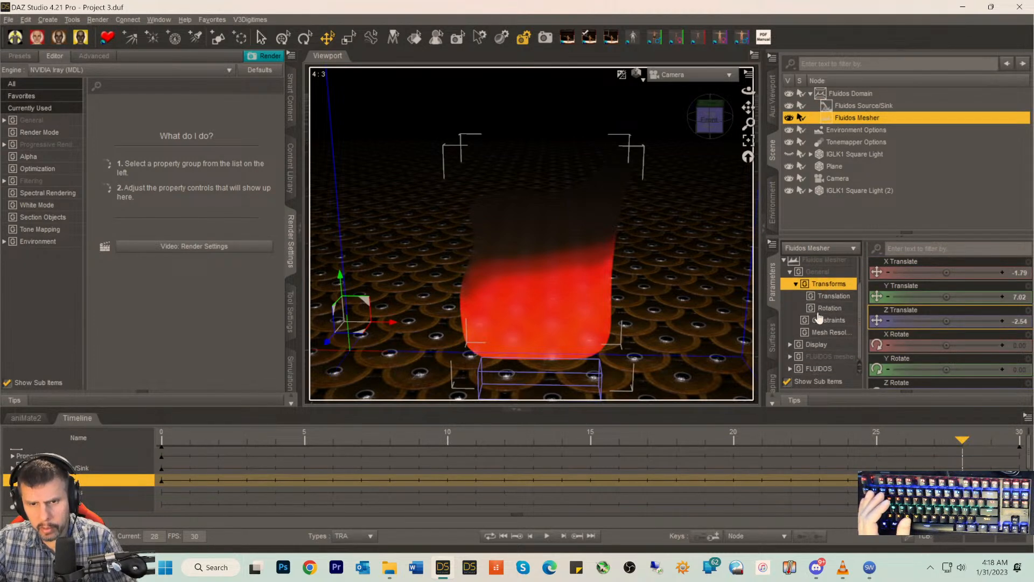
{"action": "left_click", "coordinate": [821, 277]}
{"action": "scroll", "coordinate": [939, 356], "scroll_direction": "down", "scroll_amount": 10}
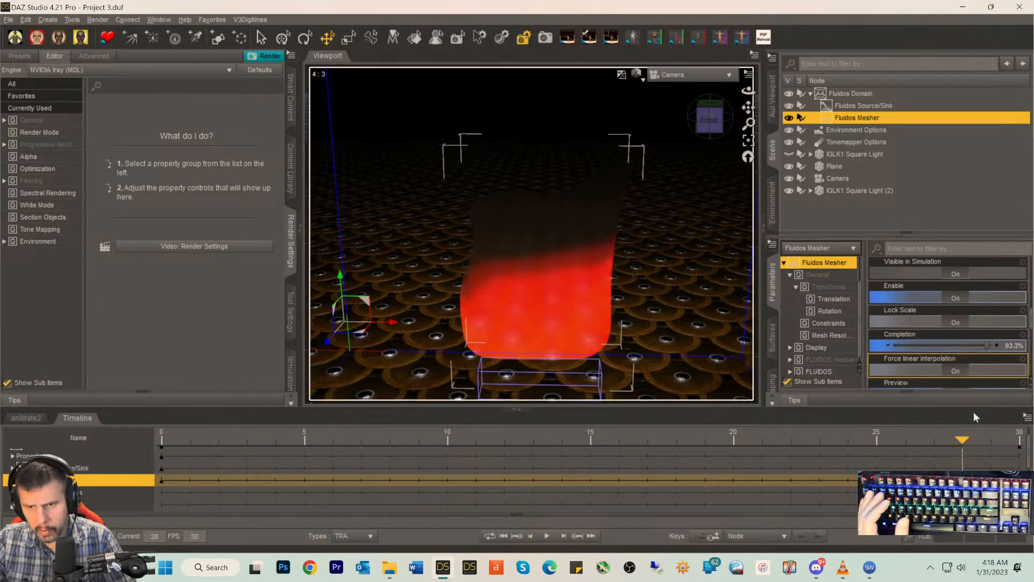
{"action": "mouse_move", "coordinate": [960, 438]}
{"action": "left_mouse_down"}
{"action": "mouse_move", "coordinate": [316, 424]}
{"action": "mouse_move", "coordinate": [1, 402]}
{"action": "left_mouse_up"}
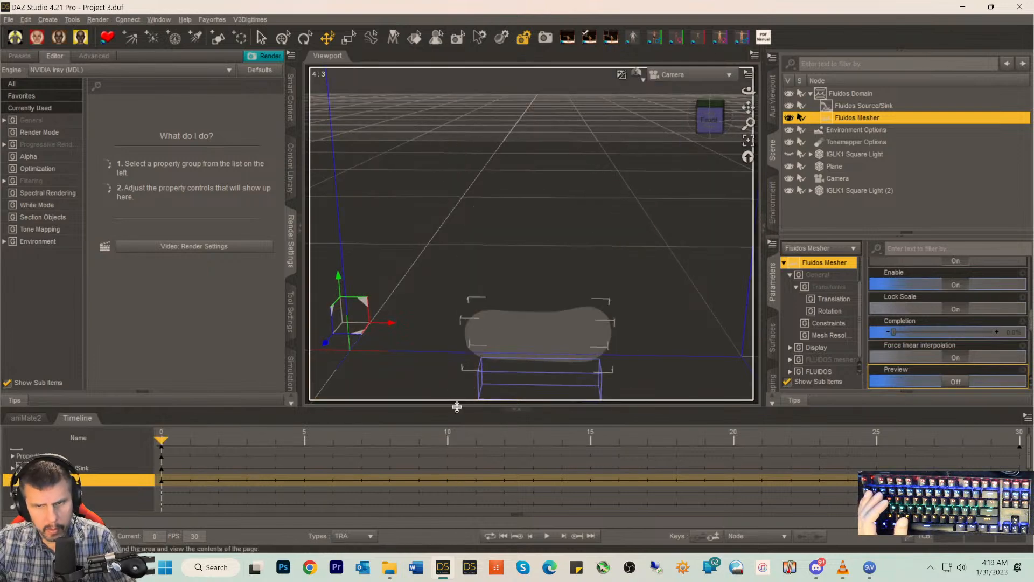
{"action": "scroll", "coordinate": [942, 323], "scroll_direction": "down", "scroll_amount": 3}
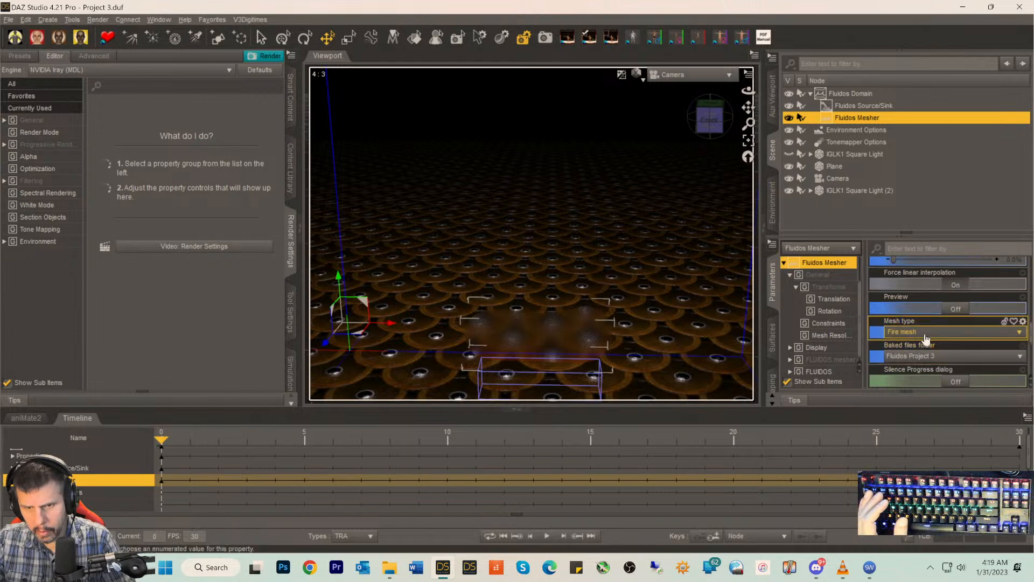
{"action": "left_click", "coordinate": [926, 333]}
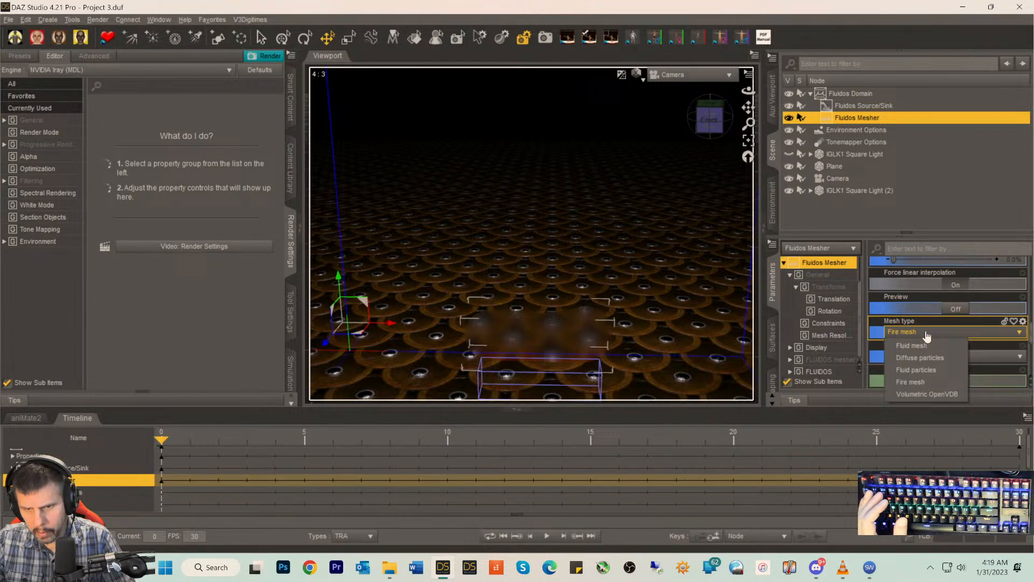
{"action": "left_click", "coordinate": [914, 382]}
- Review the Fluidos Mesher's color temperature, flame erosion and body force parameters, and check its Object type options
{"action": "scroll", "coordinate": [914, 334], "scroll_direction": "down", "scroll_amount": 3}
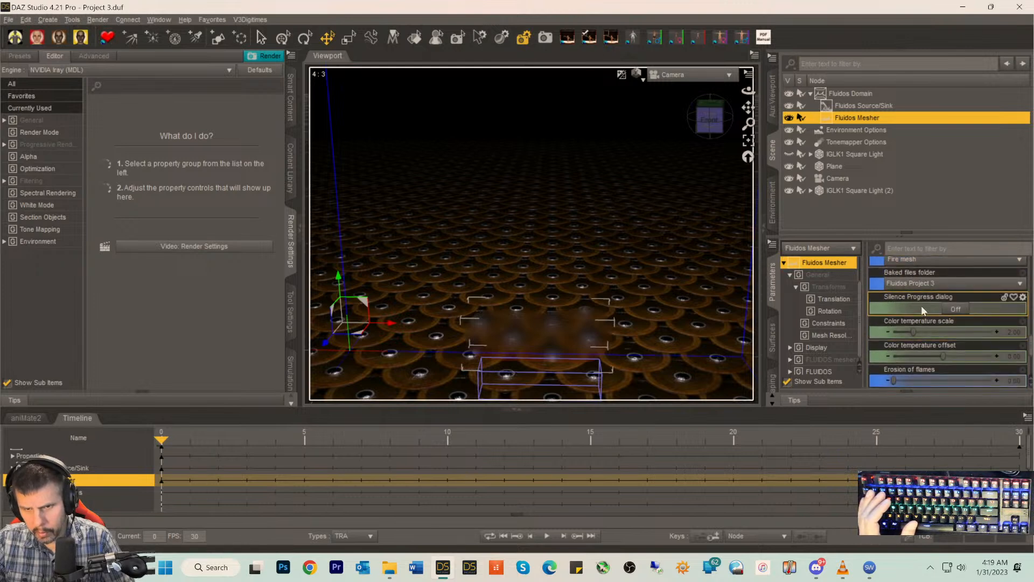
{"action": "scroll", "coordinate": [888, 309], "scroll_direction": "down", "scroll_amount": 3}
{"action": "scroll", "coordinate": [883, 313], "scroll_direction": "down", "scroll_amount": 1}
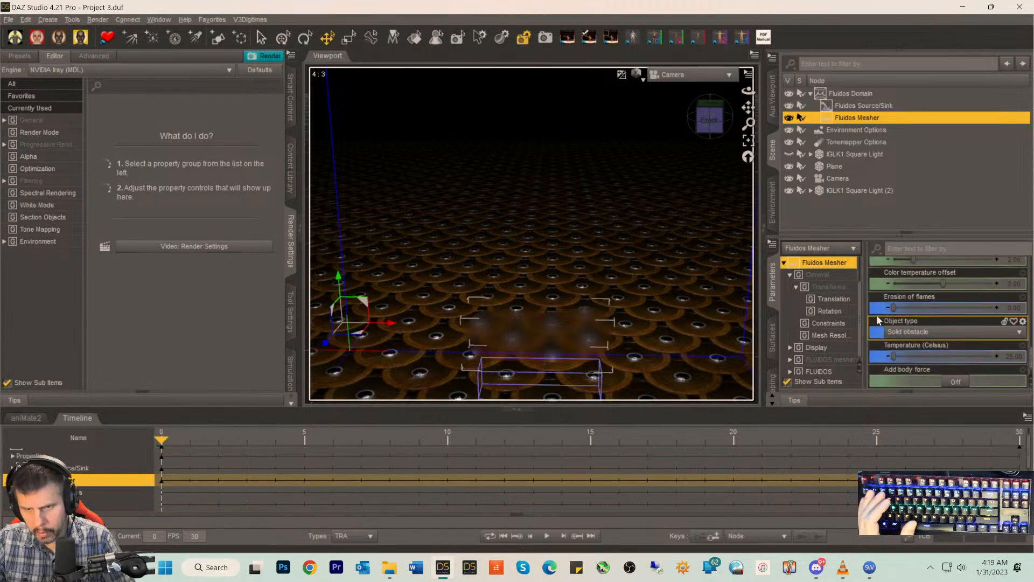
{"action": "left_click", "coordinate": [892, 333]}
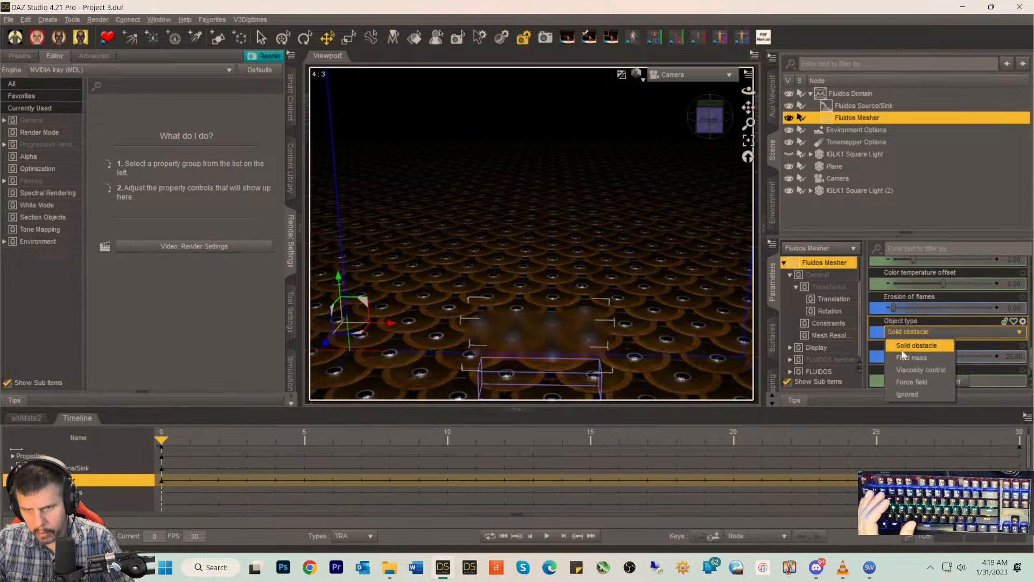
{"action": "left_click", "coordinate": [874, 329]}
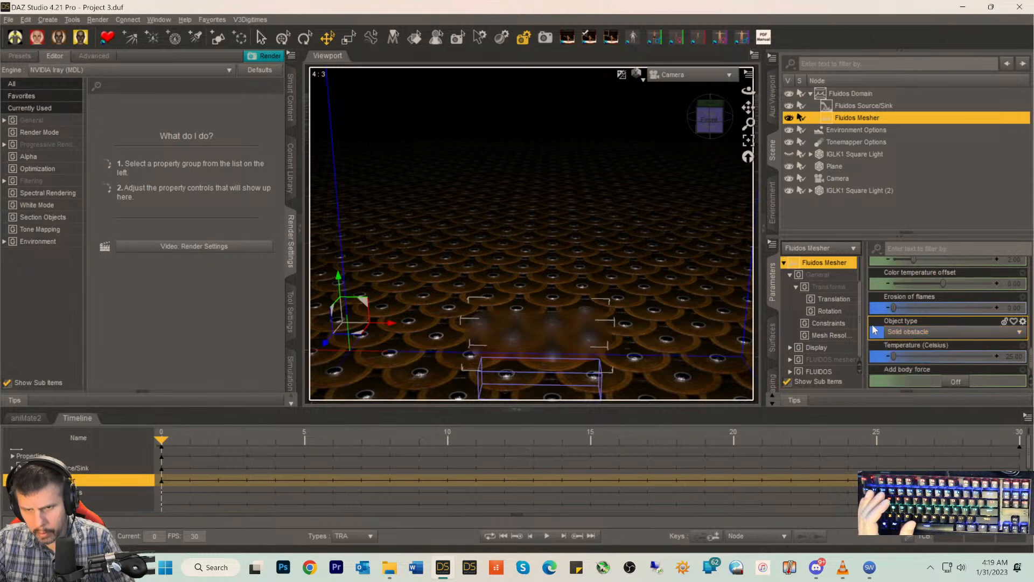
{"action": "scroll", "coordinate": [875, 330], "scroll_direction": "down", "scroll_amount": 1}
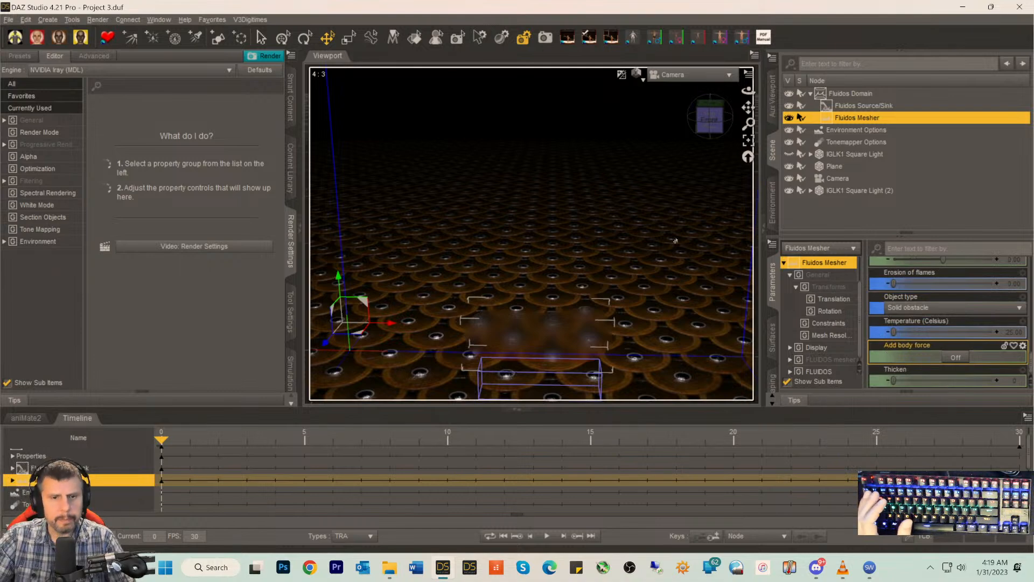
- Delete the existing Fluidos Domain, create a new one under its default name, and show the scene in Perspective View
{"action": "left_click", "coordinate": [854, 94]}
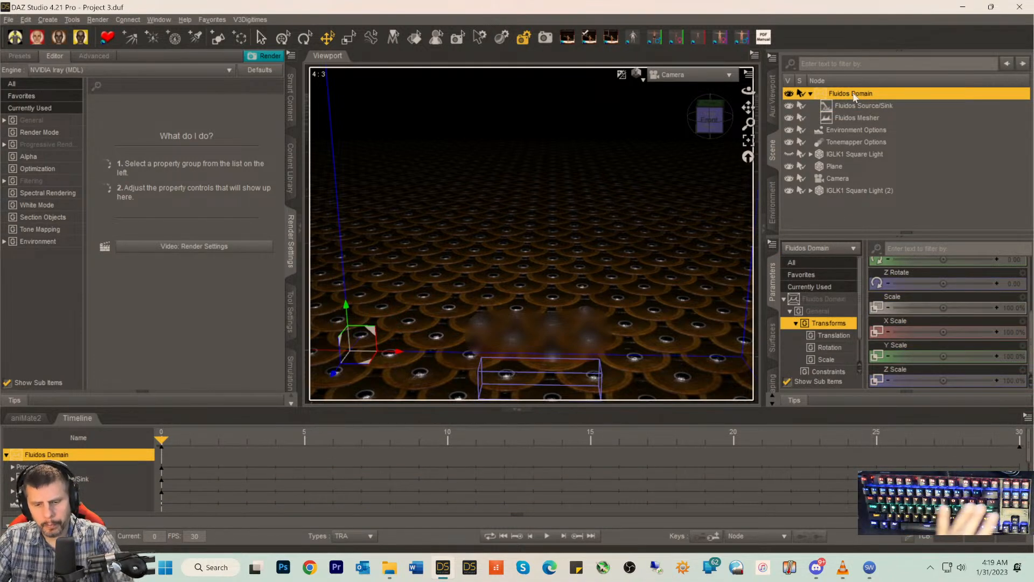
{"action": "key", "text": "Delete"}
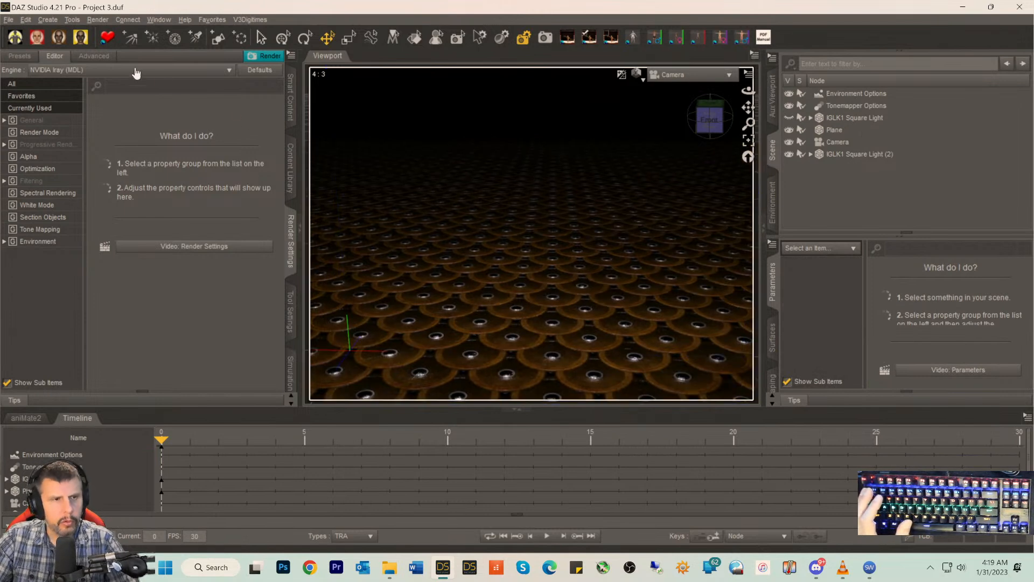
{"action": "left_click", "coordinate": [25, 19]}
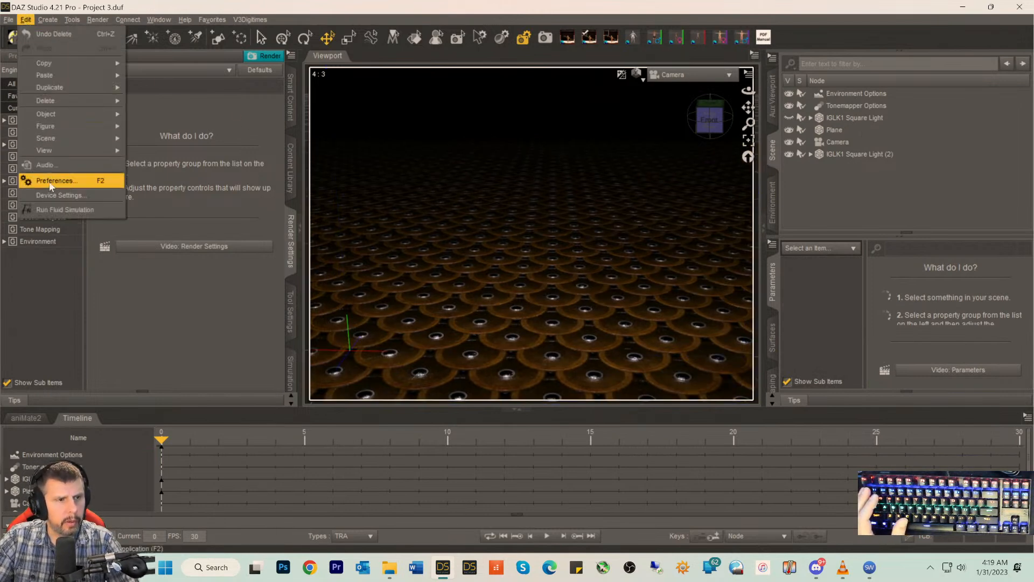
{"action": "mouse_move", "coordinate": [48, 19]}
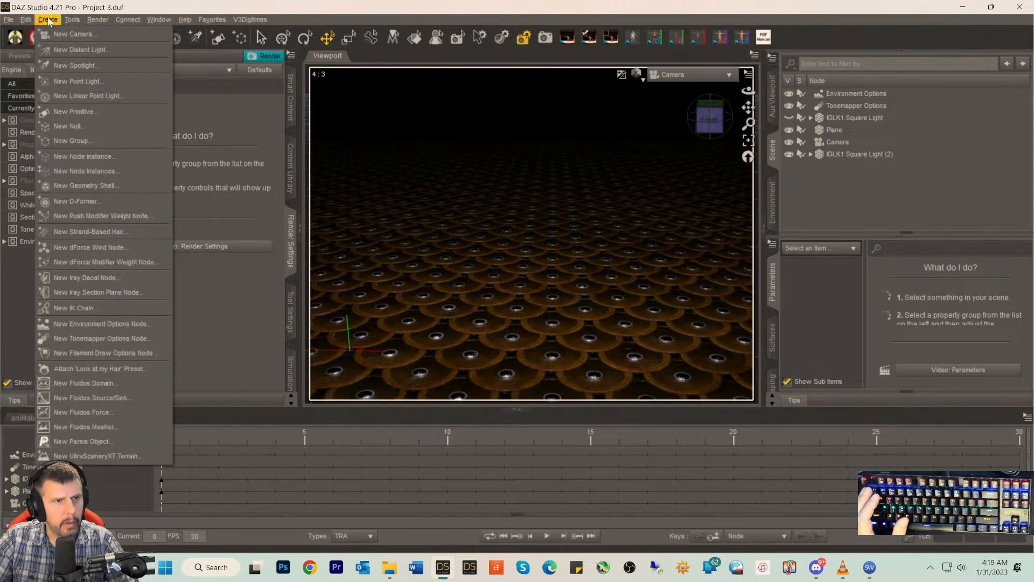
{"action": "left_click", "coordinate": [61, 383]}
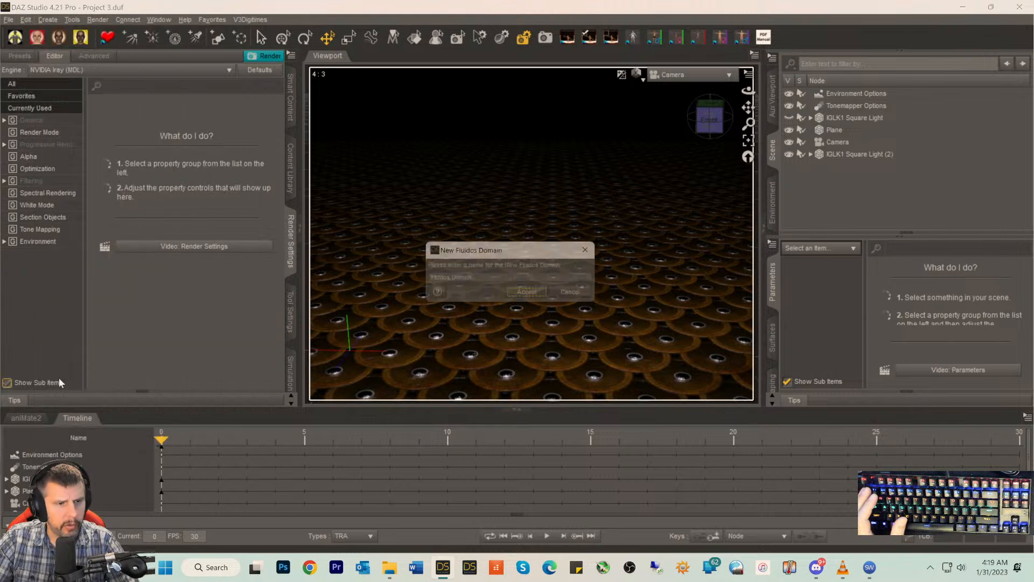
{"action": "left_click", "coordinate": [534, 297]}
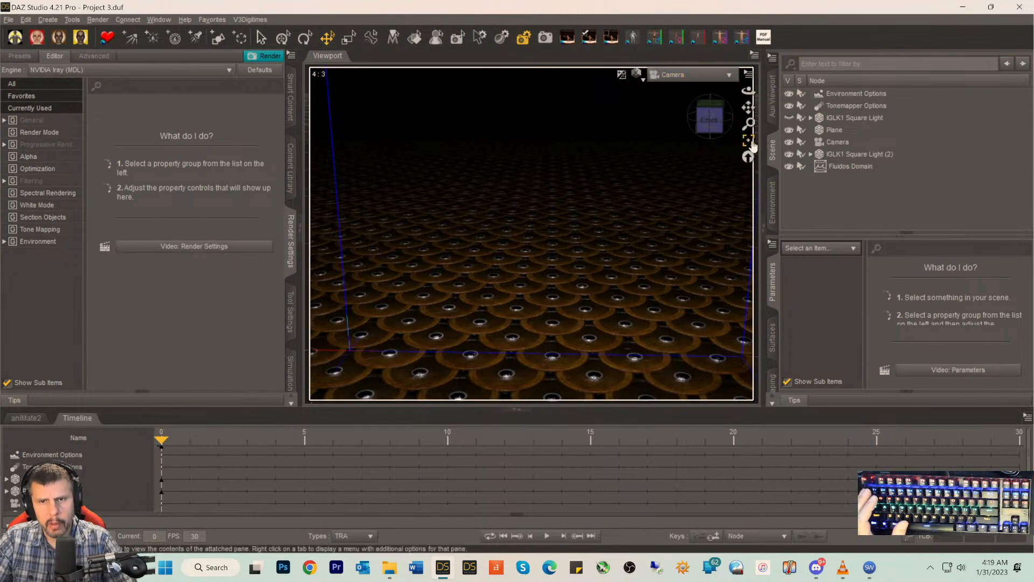
{"action": "left_click", "coordinate": [687, 75]}
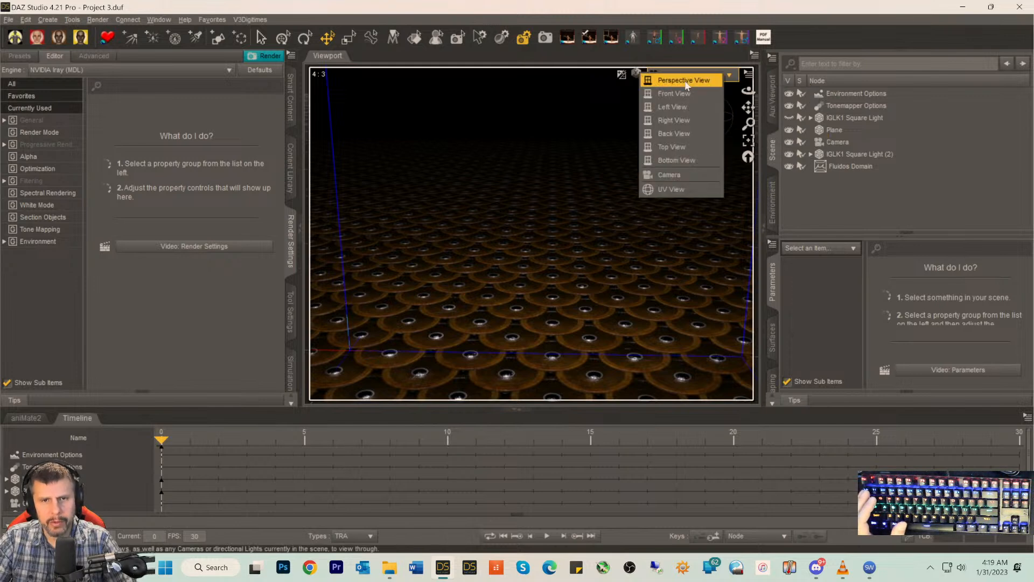
{"action": "left_click", "coordinate": [684, 80]}
{"action": "left_click_drag", "start_coordinate": [703, 121], "coordinate": [707, 119]}
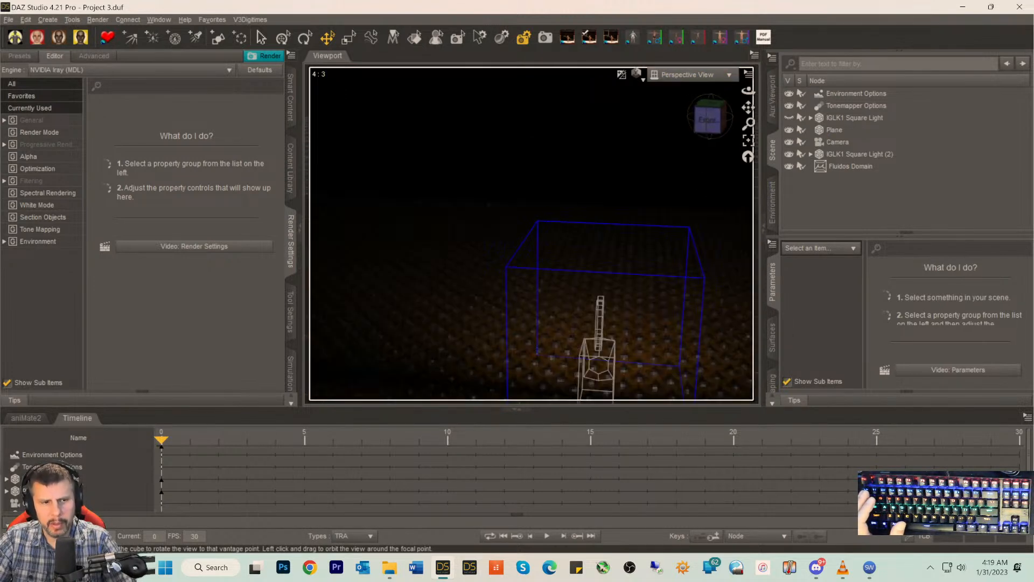
- Start a new empty scene without saving the changes to the current one
{"action": "left_click", "coordinate": [9, 20]}
{"action": "left_click", "coordinate": [18, 30]}
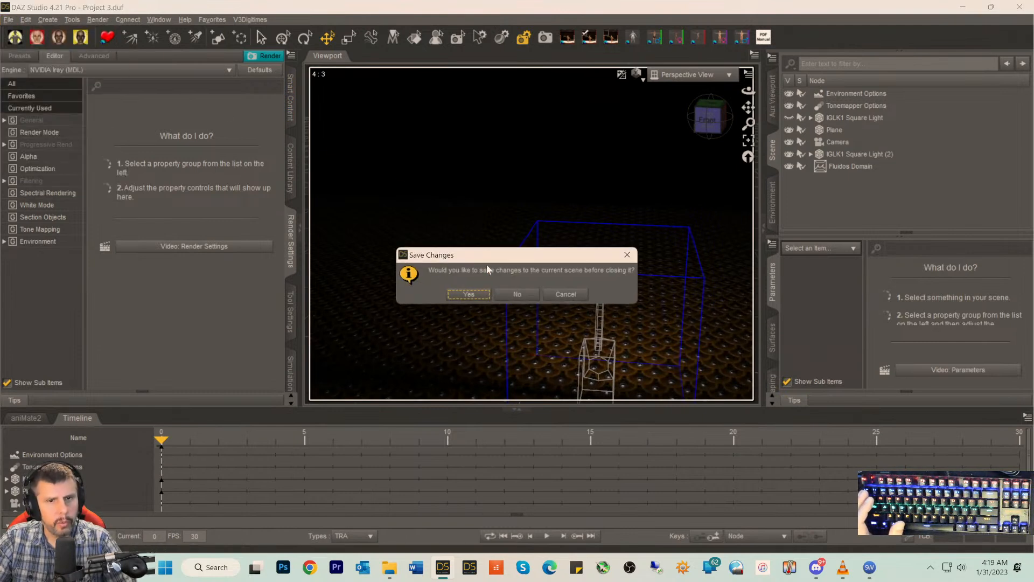
{"action": "left_click", "coordinate": [502, 295]}
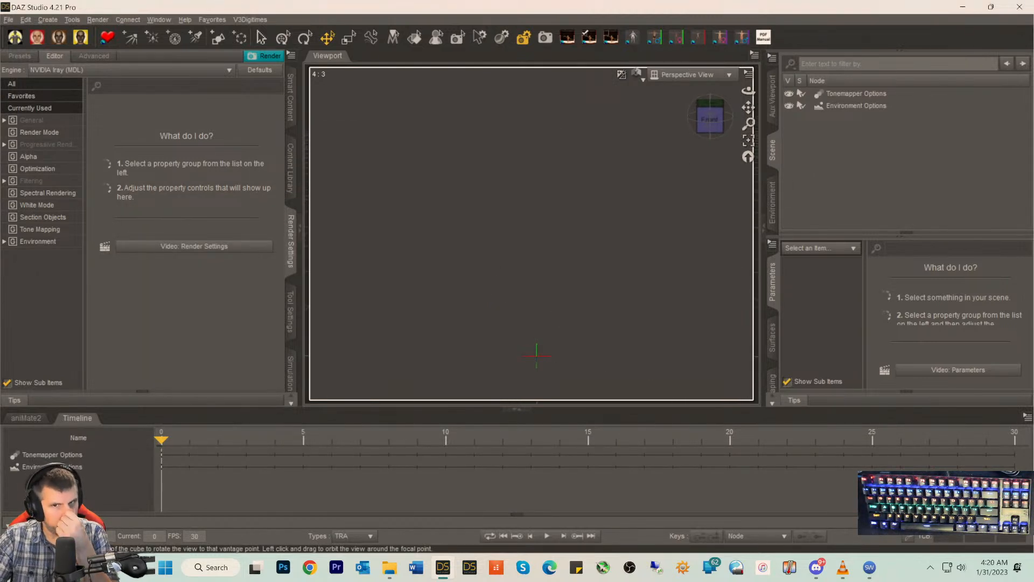
- Create a new Fluidos Domain with its default name and bring its whole bounding box into view
{"action": "left_click", "coordinate": [47, 19]}
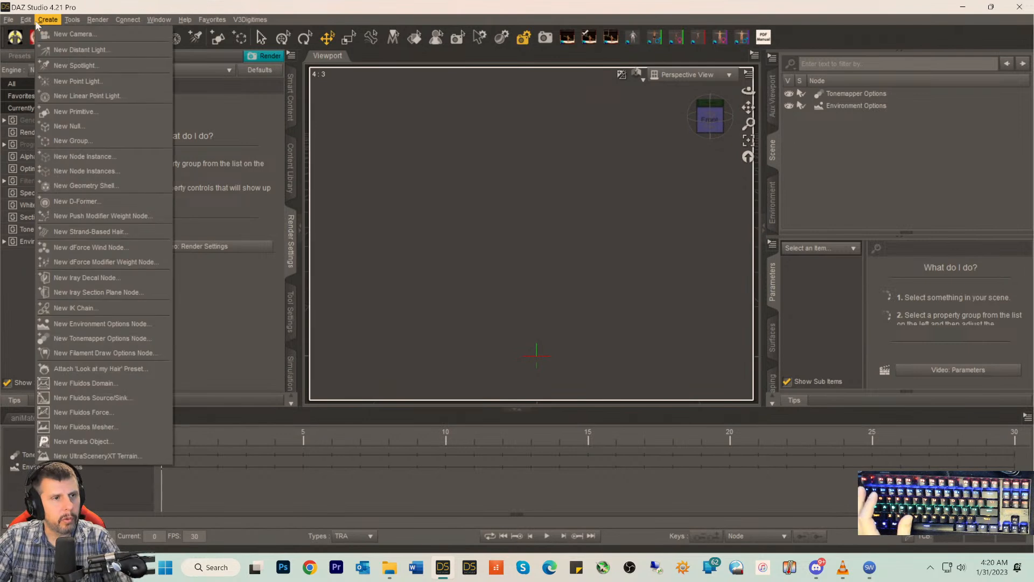
{"action": "left_click", "coordinate": [92, 383]}
{"action": "left_click", "coordinate": [526, 298]}
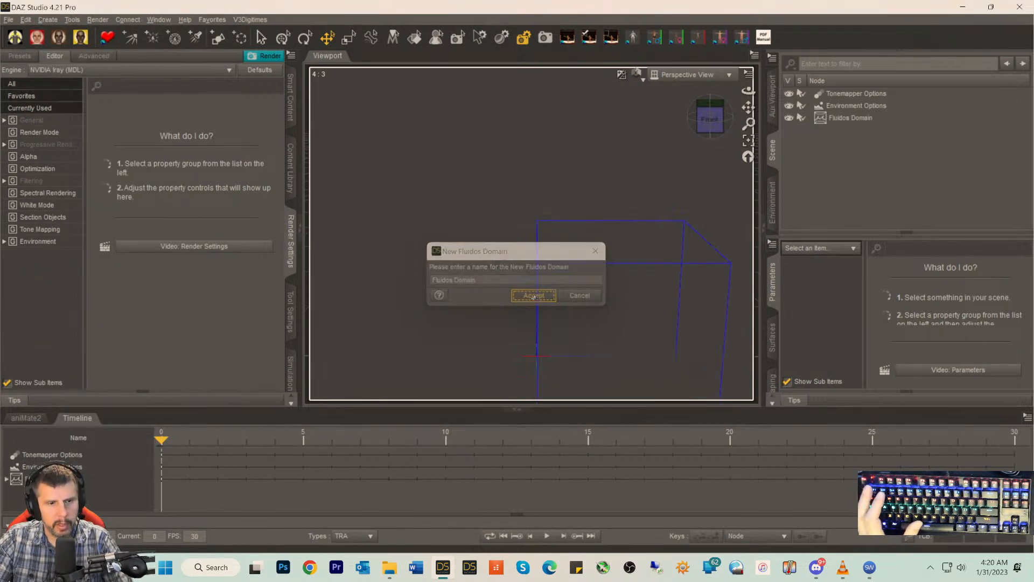
{"action": "scroll", "coordinate": [645, 286], "scroll_direction": "down", "scroll_amount": 2}
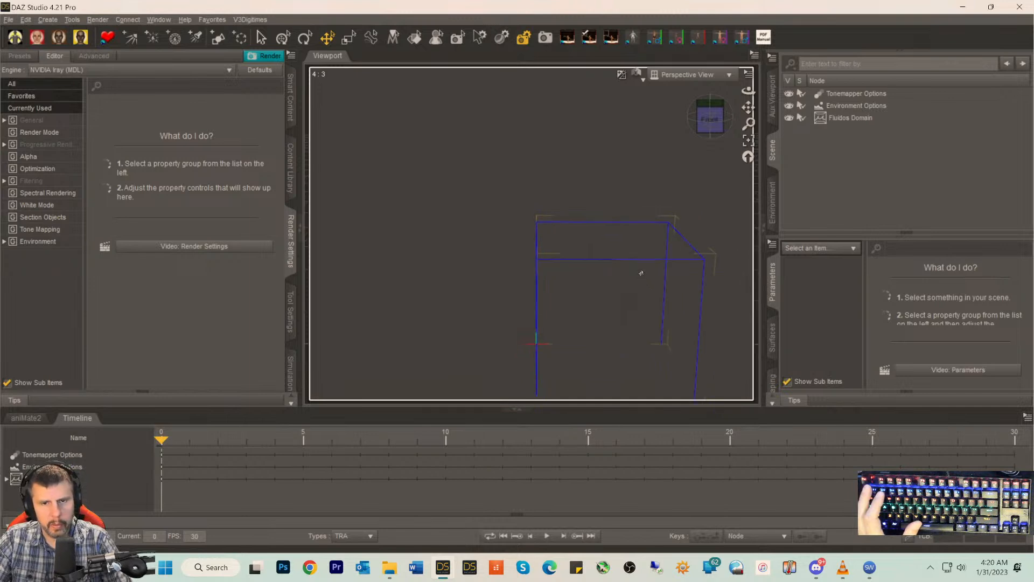
{"action": "left_click_drag", "start_coordinate": [710, 119], "coordinate": [747, 105]}
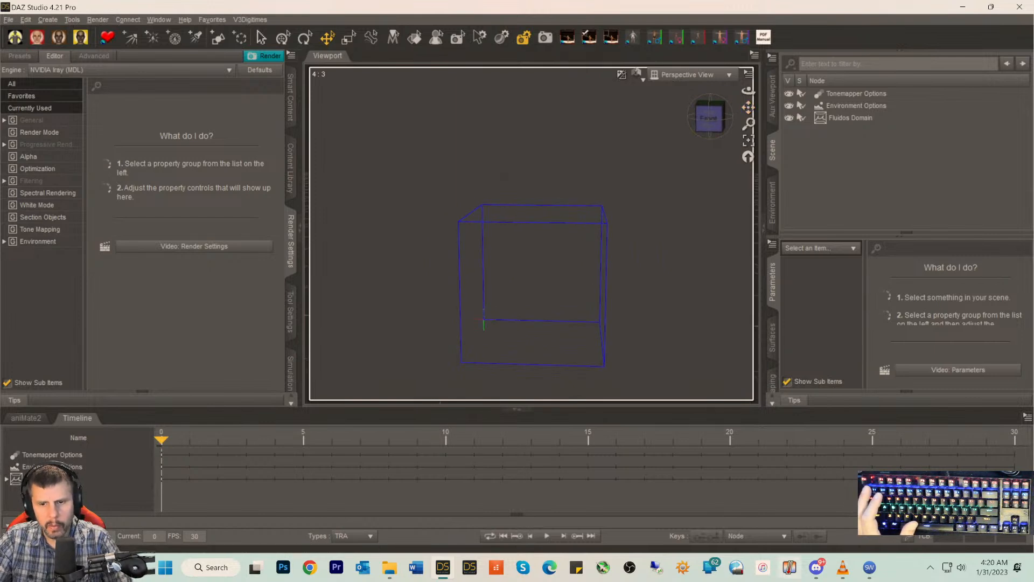
{"action": "mouse_move", "coordinate": [869, 567]}
{"action": "left_click", "coordinate": [824, 547]}
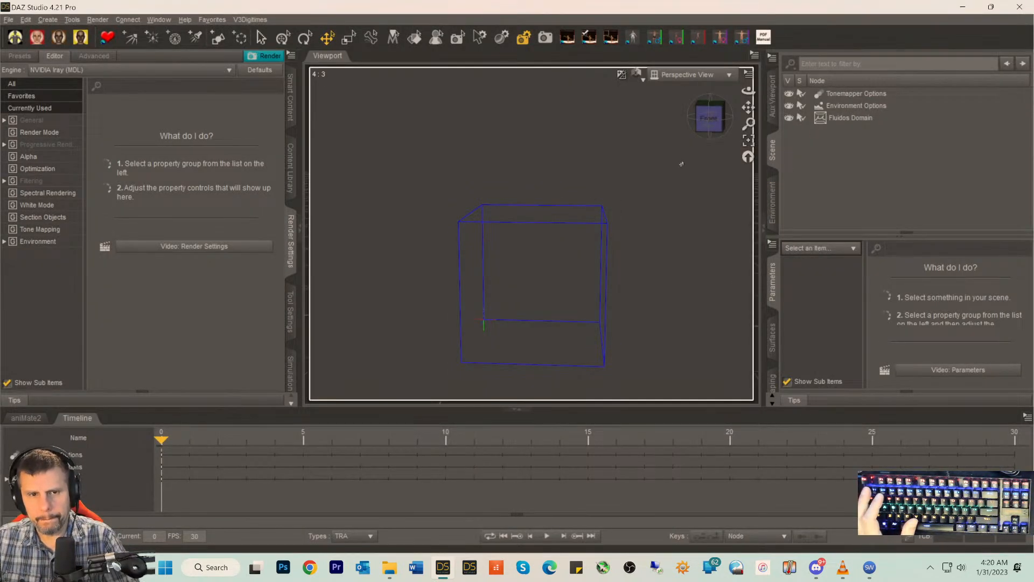
{"action": "left_click_drag", "start_coordinate": [703, 135], "coordinate": [710, 131]}
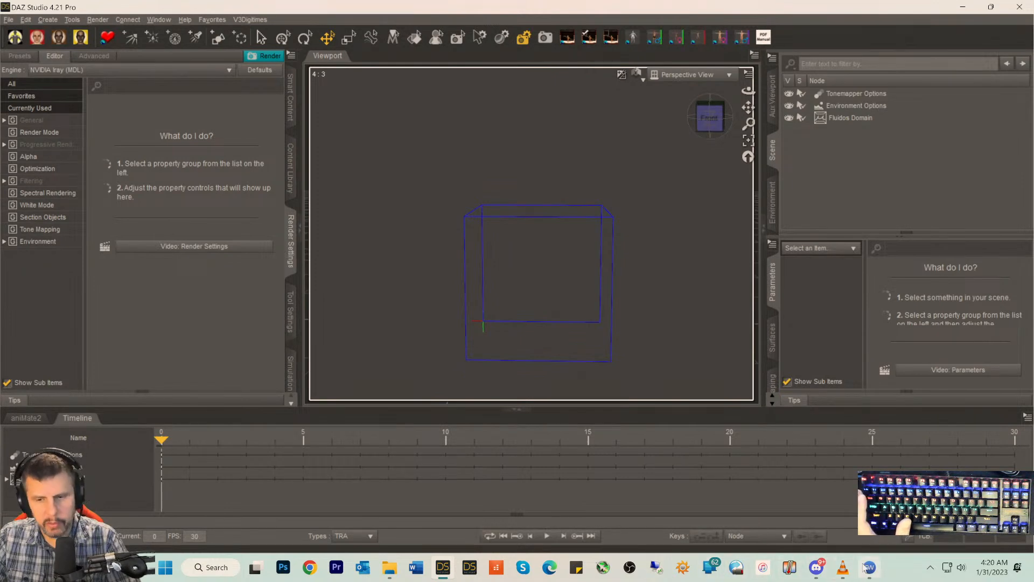
{"action": "mouse_move", "coordinate": [866, 557]}
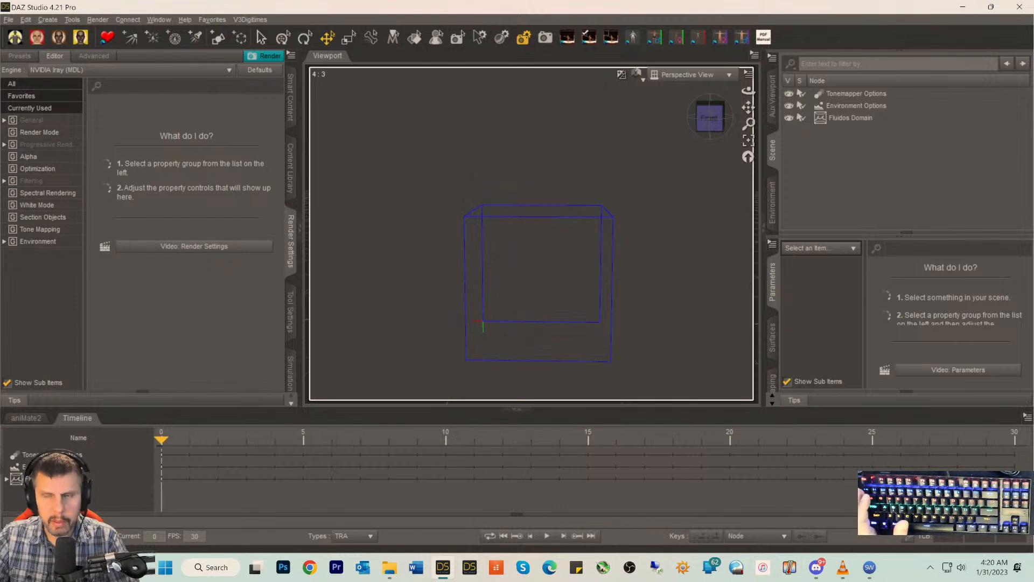
- Open 64599_fluidos2manual.pdf from the desktop's Fluidos folder in Adobe Acrobat and clear the other windows away from the manual
{"action": "left_click", "coordinate": [963, 8]}
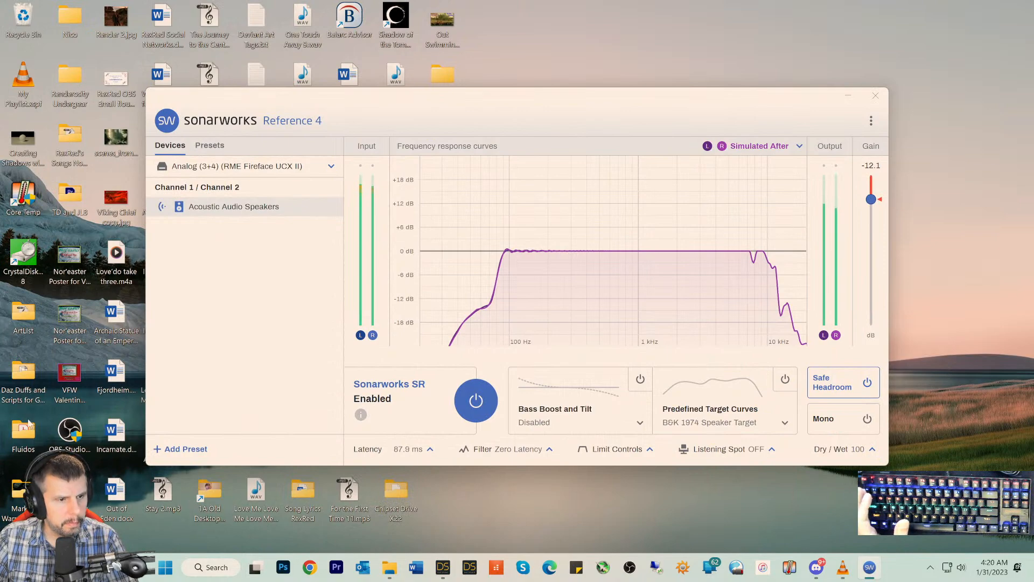
{"action": "double_click", "coordinate": [27, 437]}
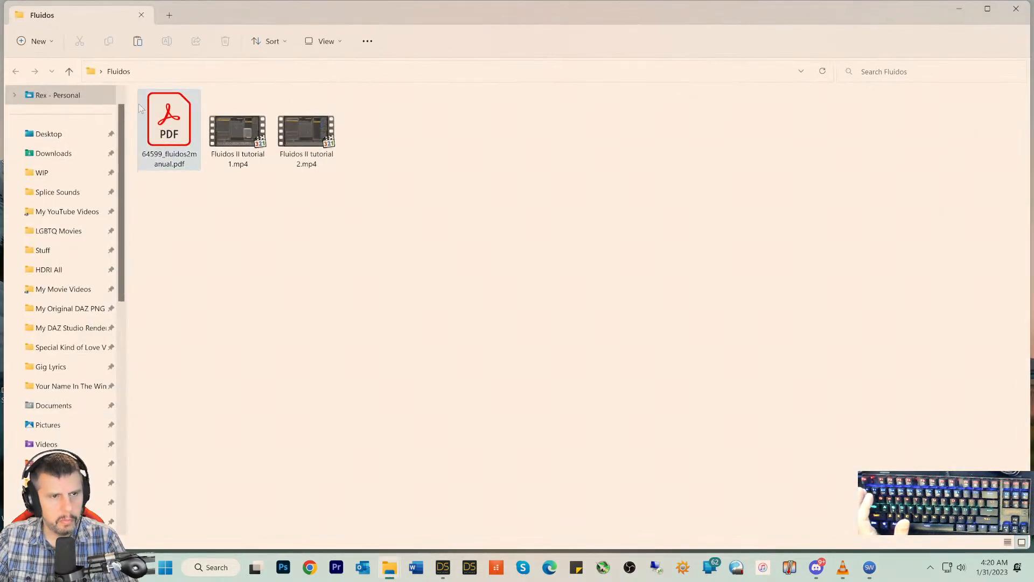
{"action": "double_click", "coordinate": [158, 125]}
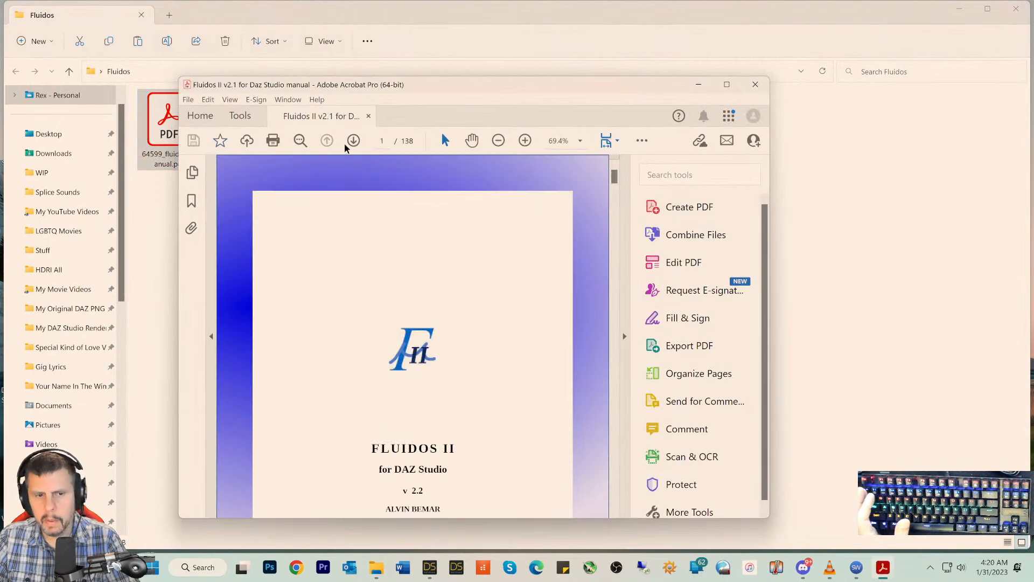
{"action": "left_click", "coordinate": [958, 9]}
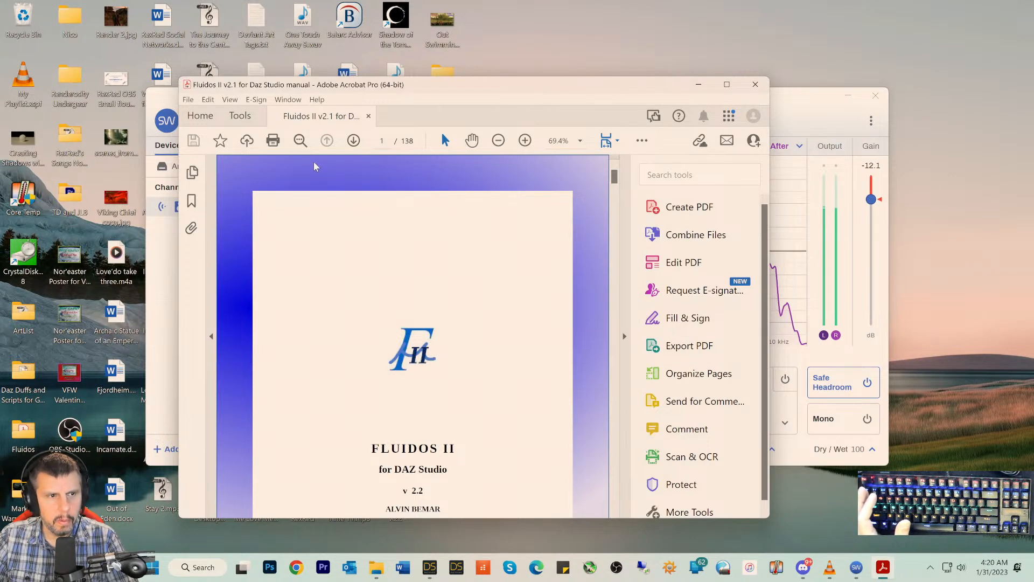
{"action": "left_click", "coordinate": [875, 96]}
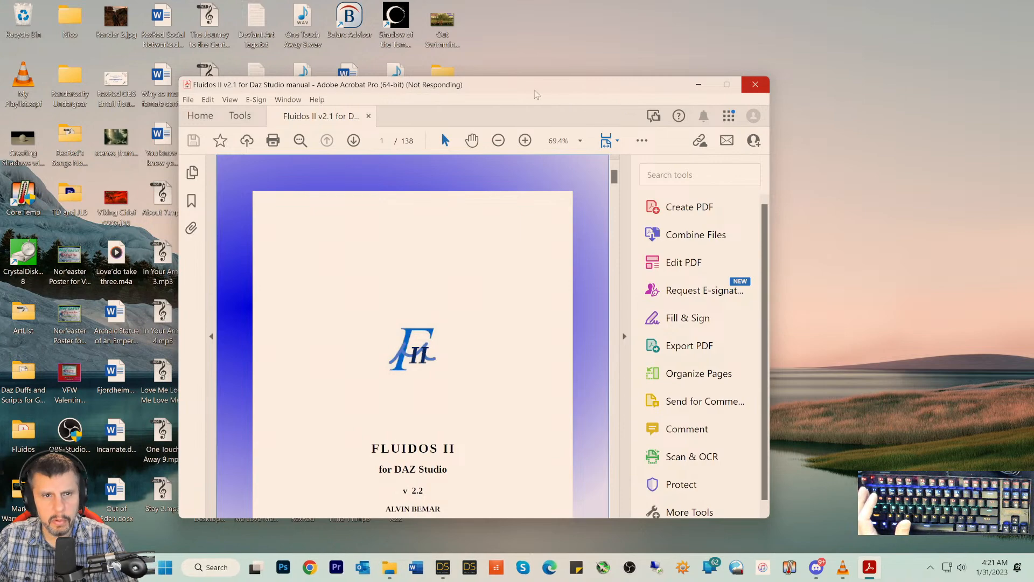
{"action": "left_click_drag", "start_coordinate": [535, 91], "coordinate": [732, 60]}
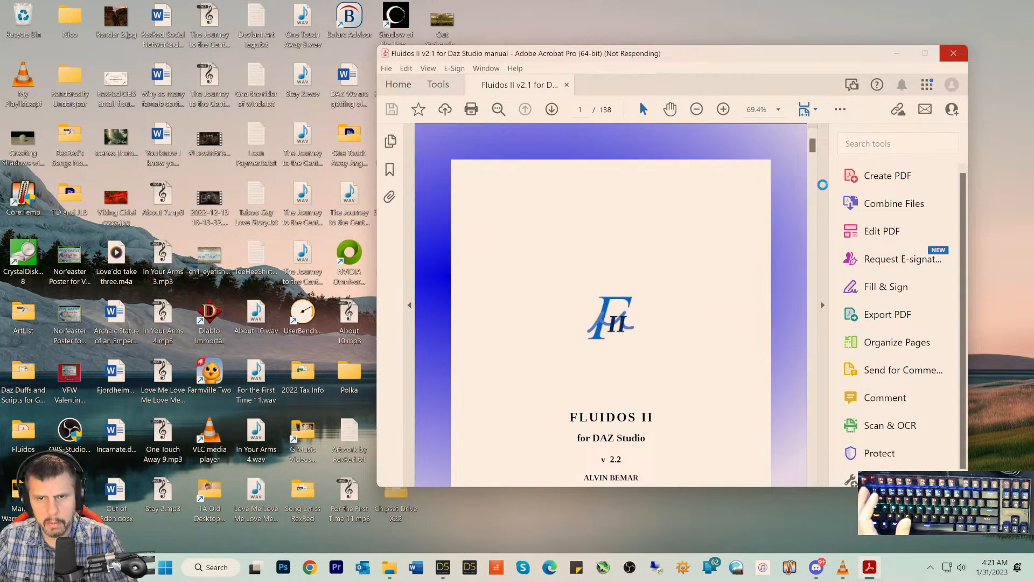
- Look through the manual's contents and read the Smoke and fire section under Fluidos Domain
{"action": "left_click_drag", "start_coordinate": [812, 148], "coordinate": [814, 154]}
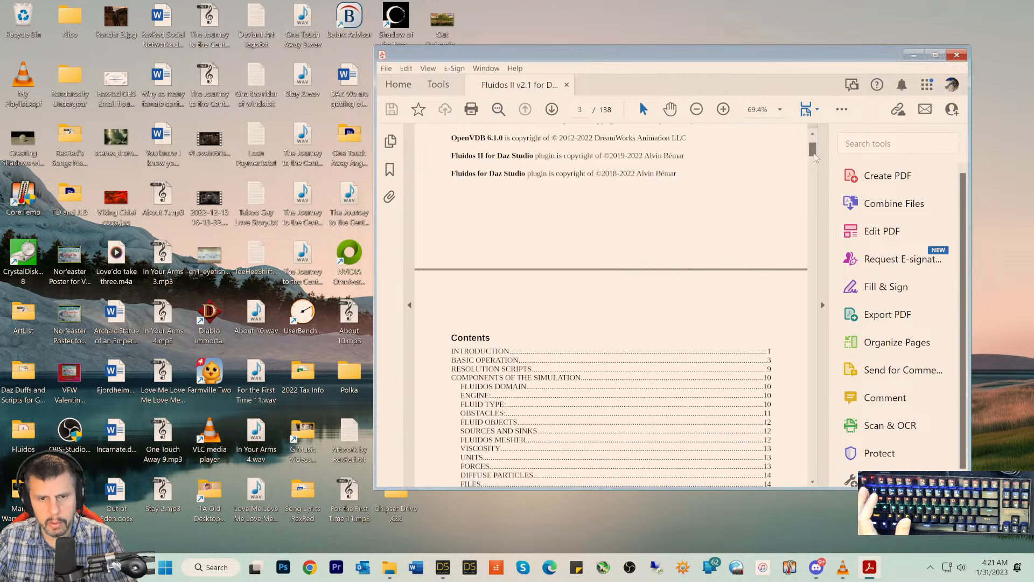
{"action": "scroll", "coordinate": [642, 337], "scroll_direction": "down", "scroll_amount": 3}
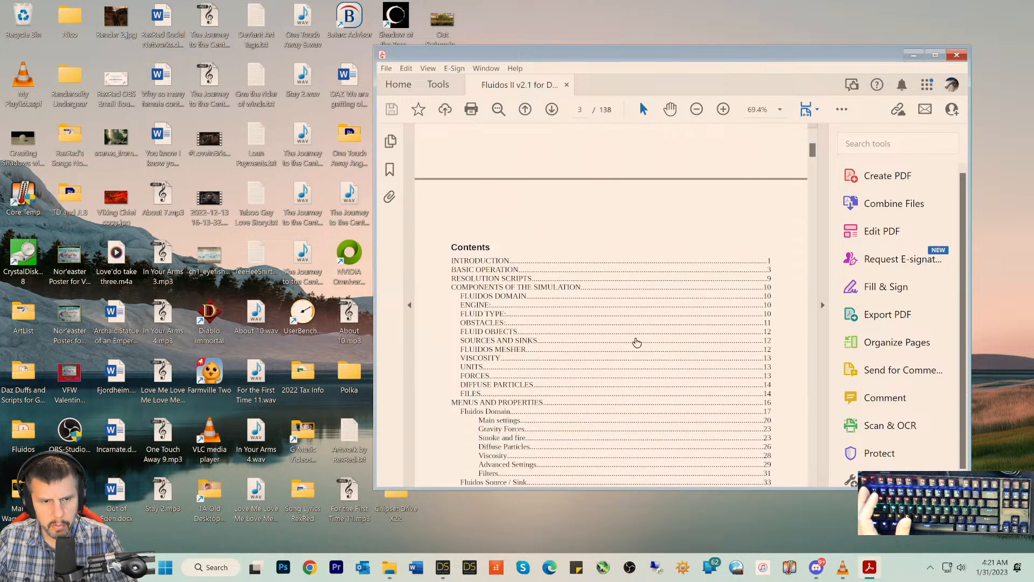
{"action": "scroll", "coordinate": [524, 357], "scroll_direction": "down", "scroll_amount": 4}
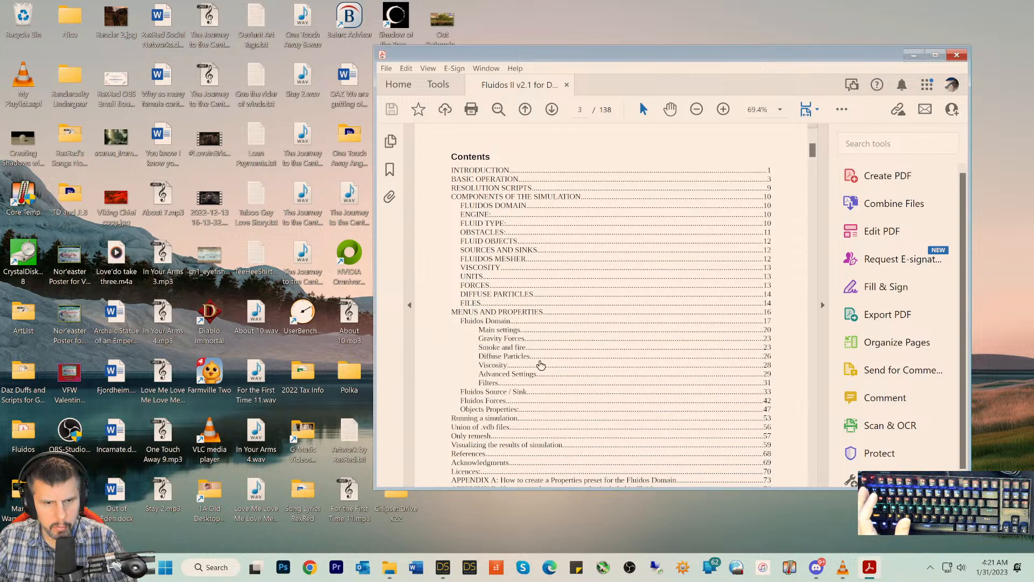
{"action": "scroll", "coordinate": [541, 364], "scroll_direction": "up", "scroll_amount": 2}
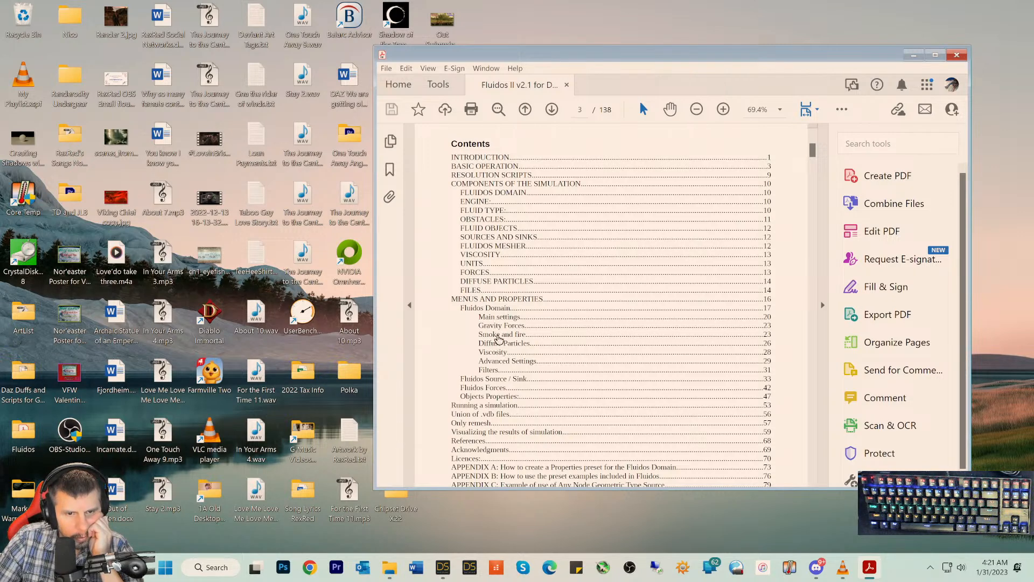
{"action": "left_click", "coordinate": [498, 336]}
{"action": "scroll", "coordinate": [506, 338], "scroll_direction": "up", "scroll_amount": 2}
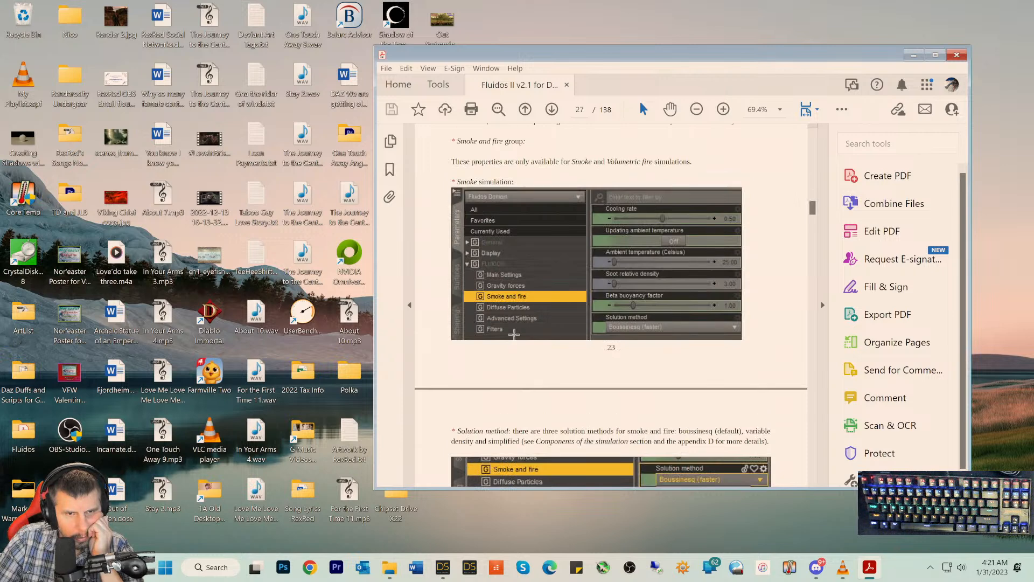
{"action": "scroll", "coordinate": [514, 334], "scroll_direction": "up", "scroll_amount": 7}
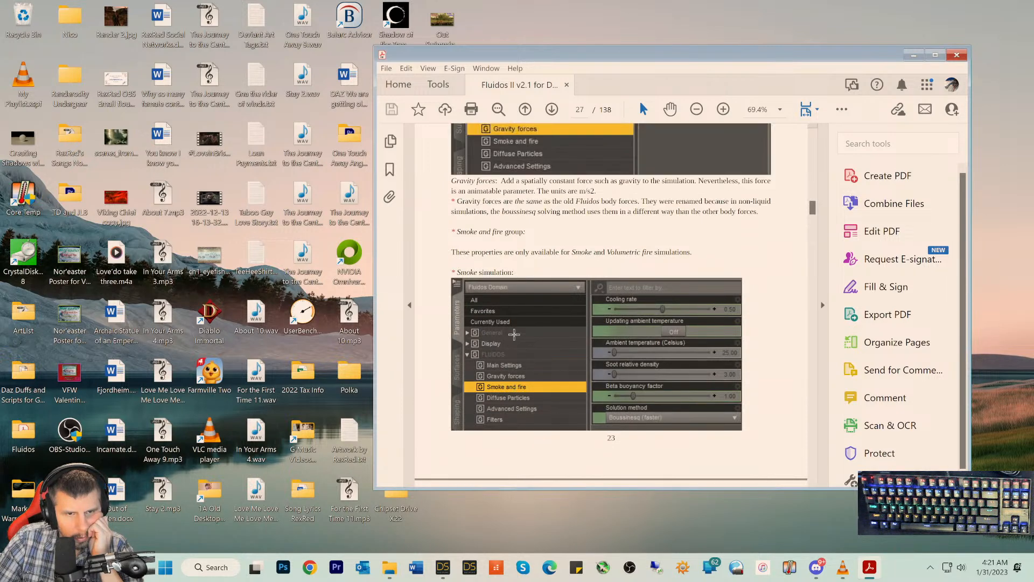
{"action": "scroll", "coordinate": [514, 334], "scroll_direction": "down", "scroll_amount": 8}
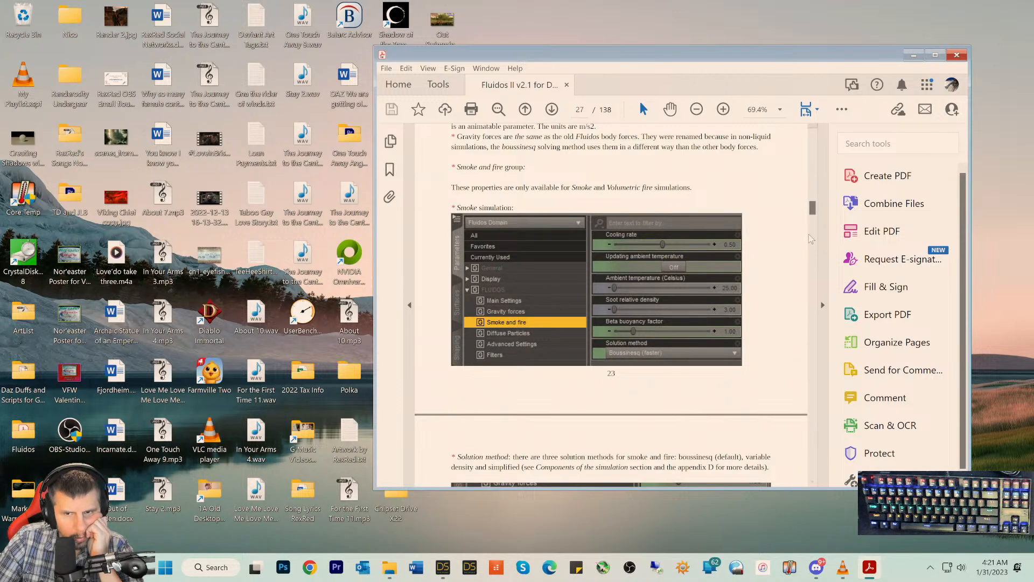
- Return to the contents and review Appendix D's entries on settings effects, volumetric fire properties, forces and meshers
{"action": "left_click_drag", "start_coordinate": [813, 208], "coordinate": [814, 153]}
{"action": "scroll", "coordinate": [697, 233], "scroll_direction": "down", "scroll_amount": 3}
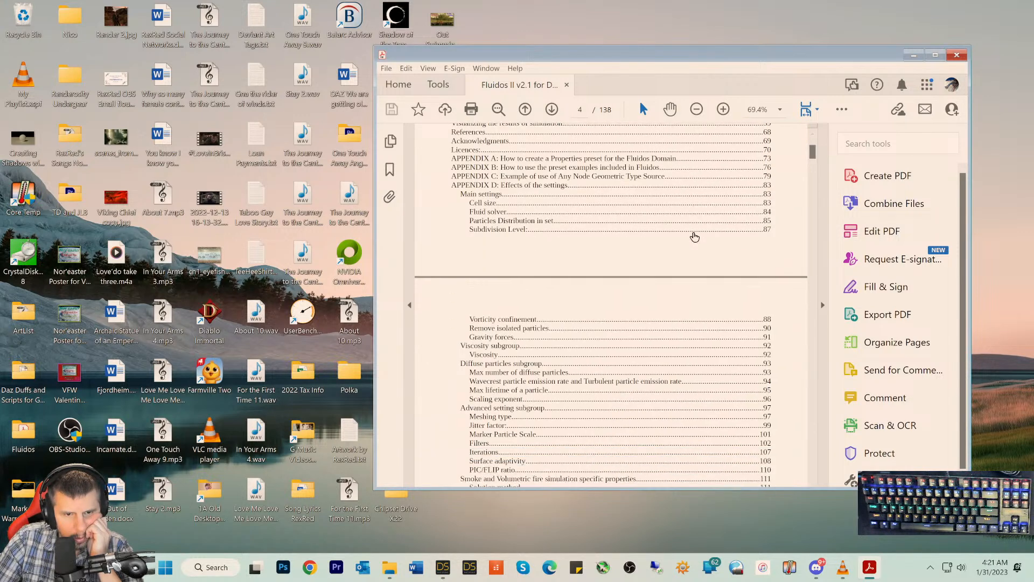
{"action": "scroll", "coordinate": [693, 237], "scroll_direction": "down", "scroll_amount": 5}
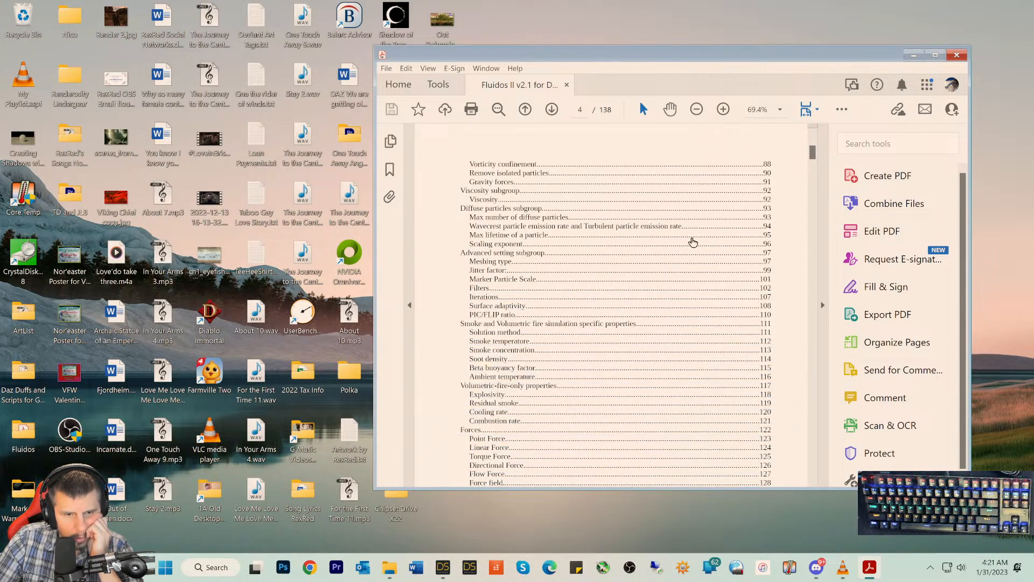
{"action": "scroll", "coordinate": [693, 242], "scroll_direction": "down", "scroll_amount": 1}
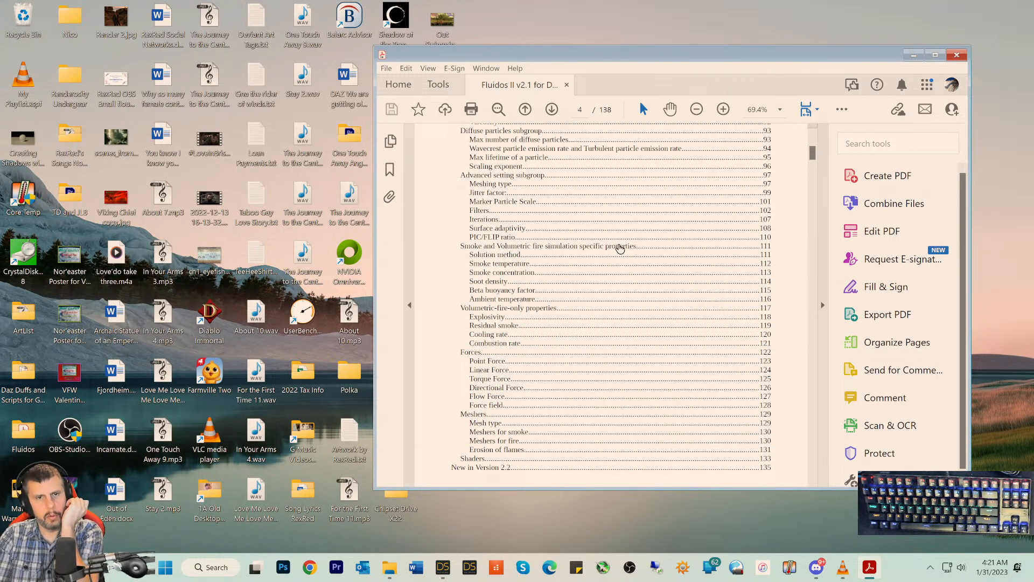
{"action": "scroll", "coordinate": [614, 250], "scroll_direction": "up", "scroll_amount": 5}
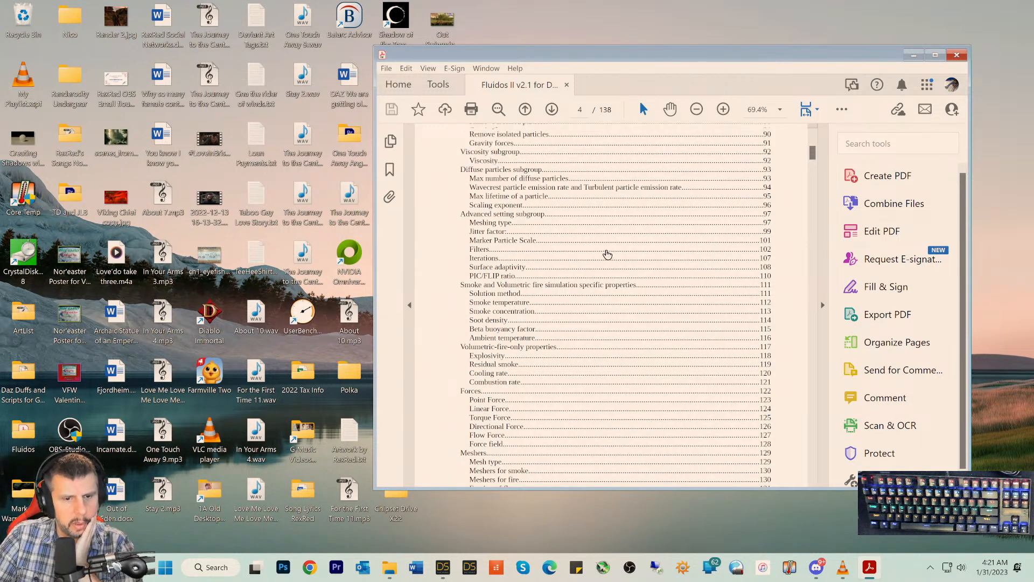
{"action": "scroll", "coordinate": [605, 252], "scroll_direction": "up", "scroll_amount": 5}
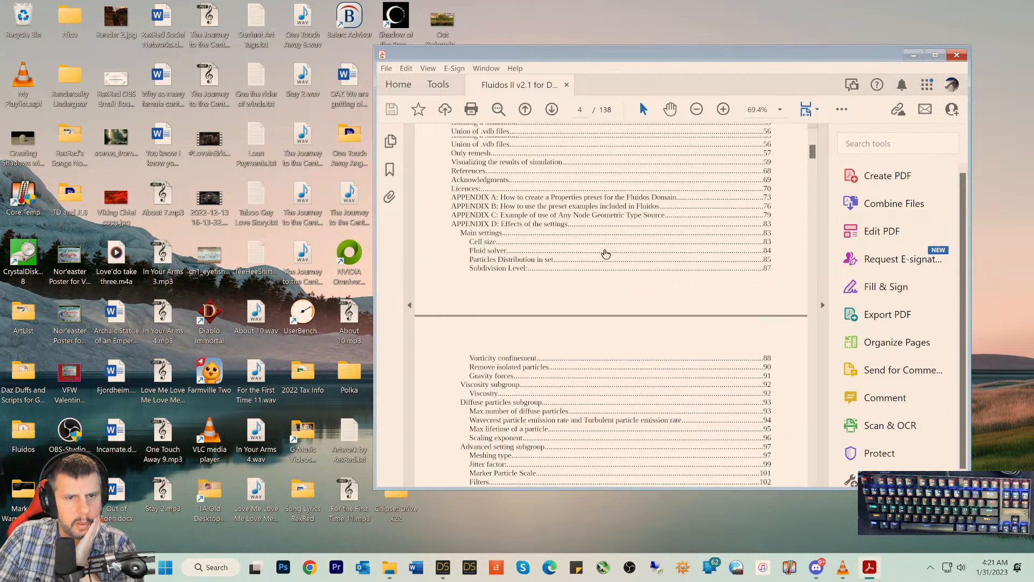
- Review the manual's contents from the introduction through the Fluidos Domain settings and Appendix D to New in Version 2.2
{"action": "scroll", "coordinate": [605, 253], "scroll_direction": "up", "scroll_amount": 5}
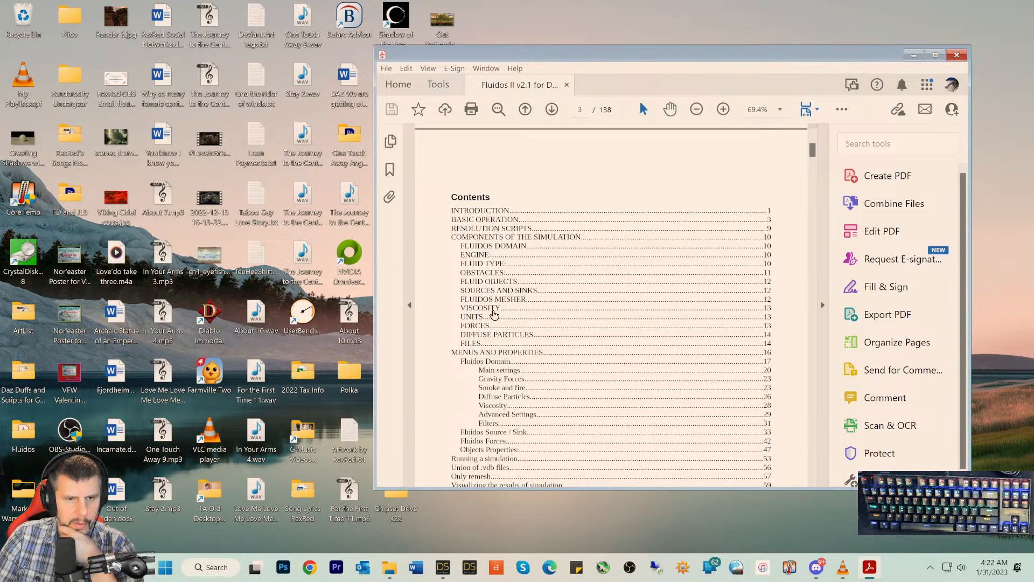
{"action": "scroll", "coordinate": [486, 317], "scroll_direction": "down", "scroll_amount": 3}
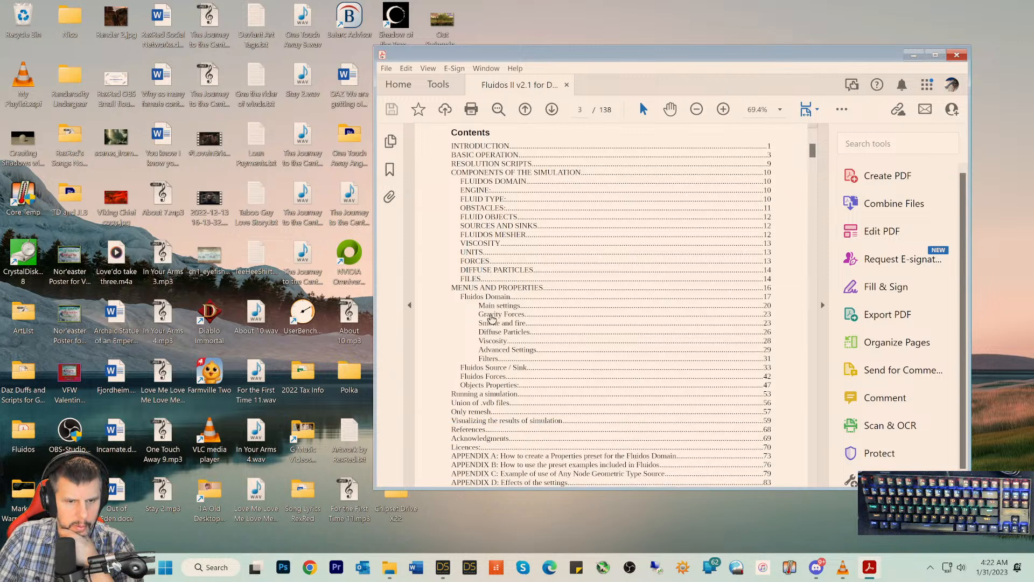
{"action": "scroll", "coordinate": [503, 331], "scroll_direction": "down", "scroll_amount": 2}
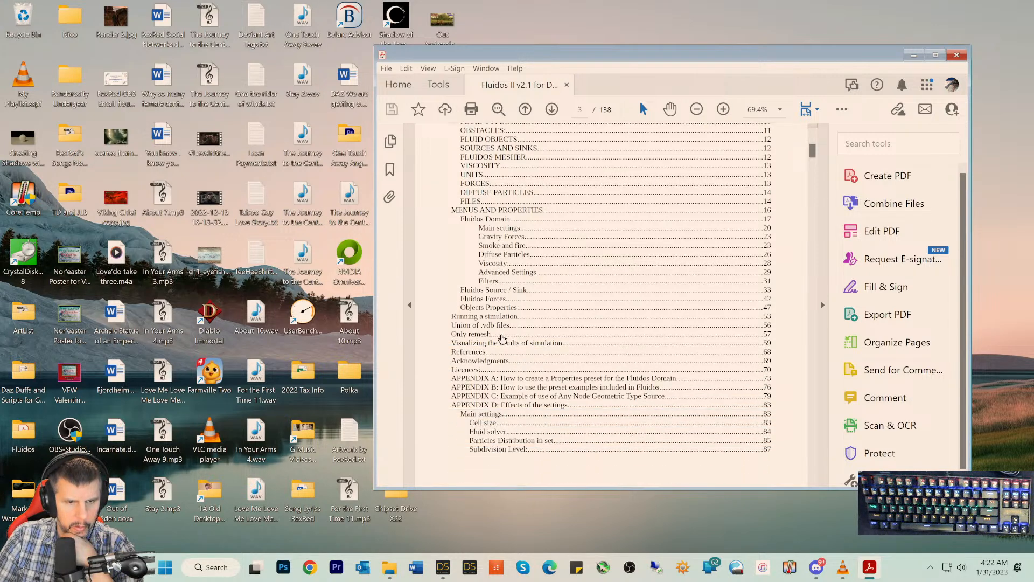
{"action": "scroll", "coordinate": [504, 350], "scroll_direction": "down", "scroll_amount": 3}
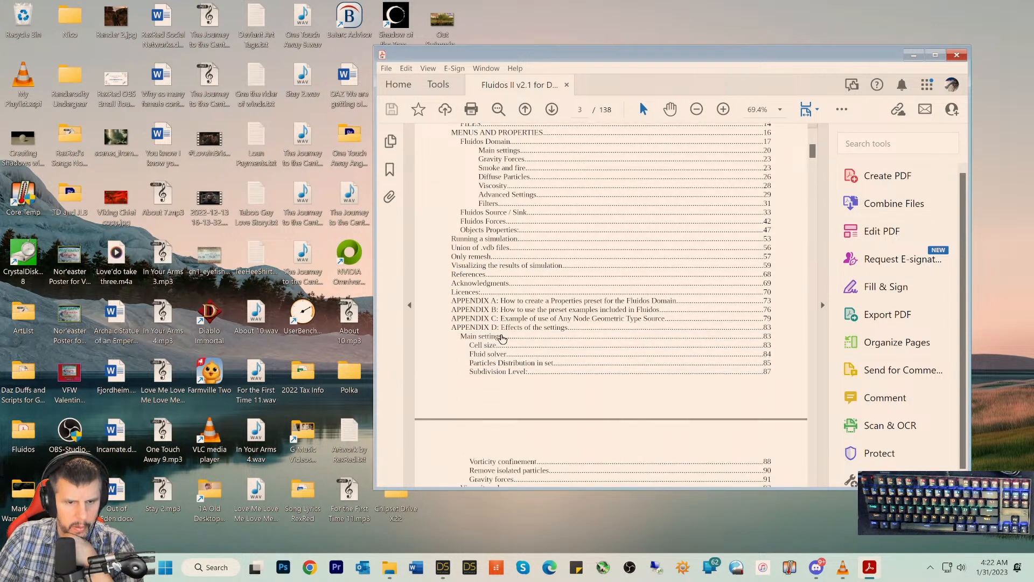
{"action": "scroll", "coordinate": [505, 386], "scroll_direction": "down", "scroll_amount": 5}
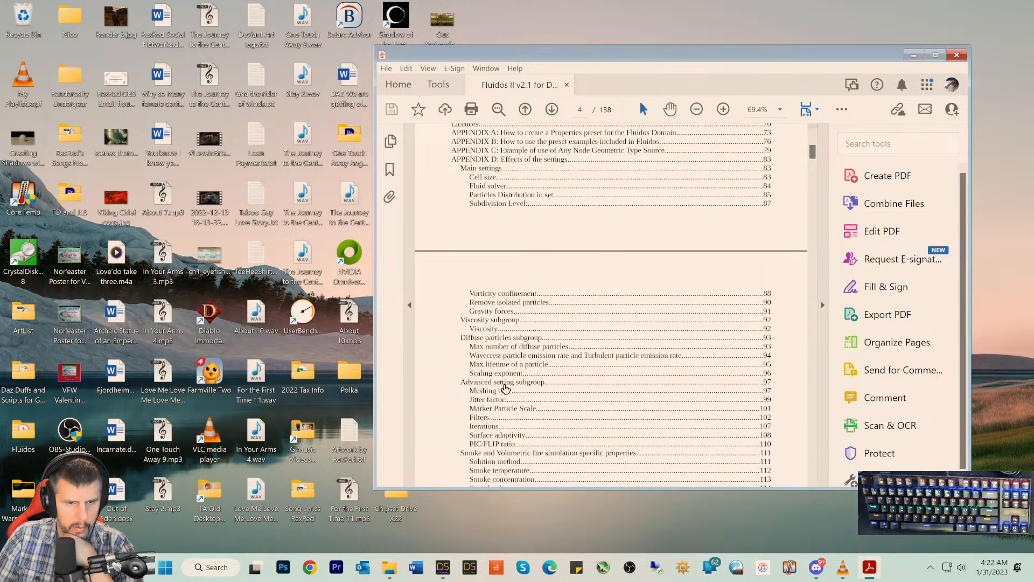
{"action": "scroll", "coordinate": [505, 387], "scroll_direction": "down", "scroll_amount": 1}
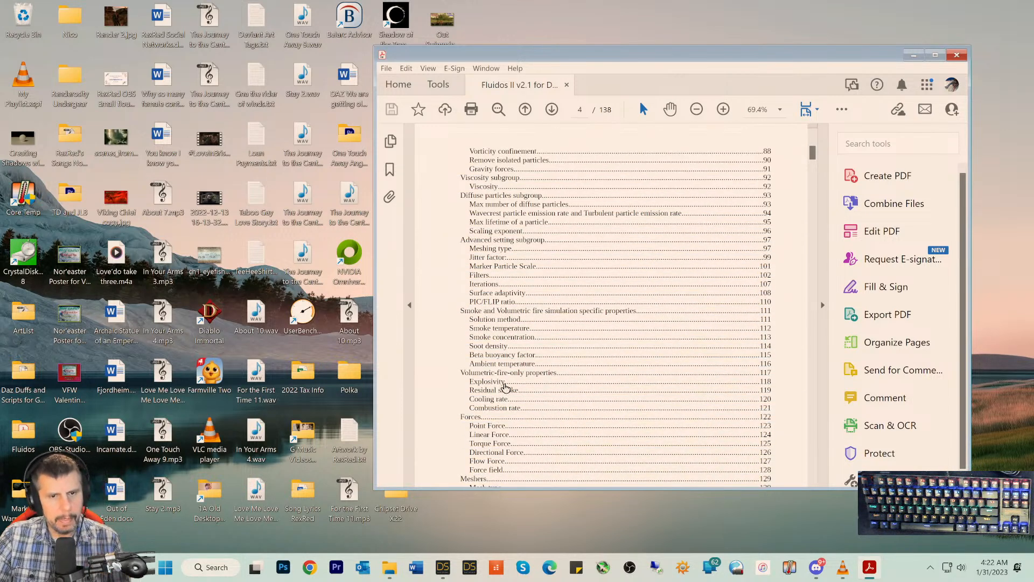
{"action": "scroll", "coordinate": [491, 348], "scroll_direction": "down", "scroll_amount": 1}
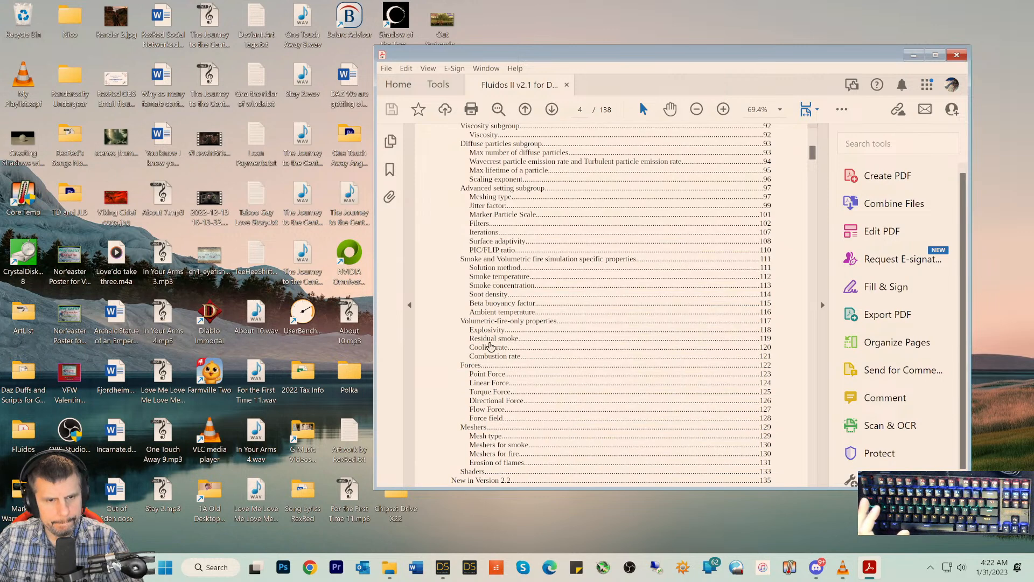
{"action": "scroll", "coordinate": [490, 347], "scroll_direction": "down", "scroll_amount": 1}
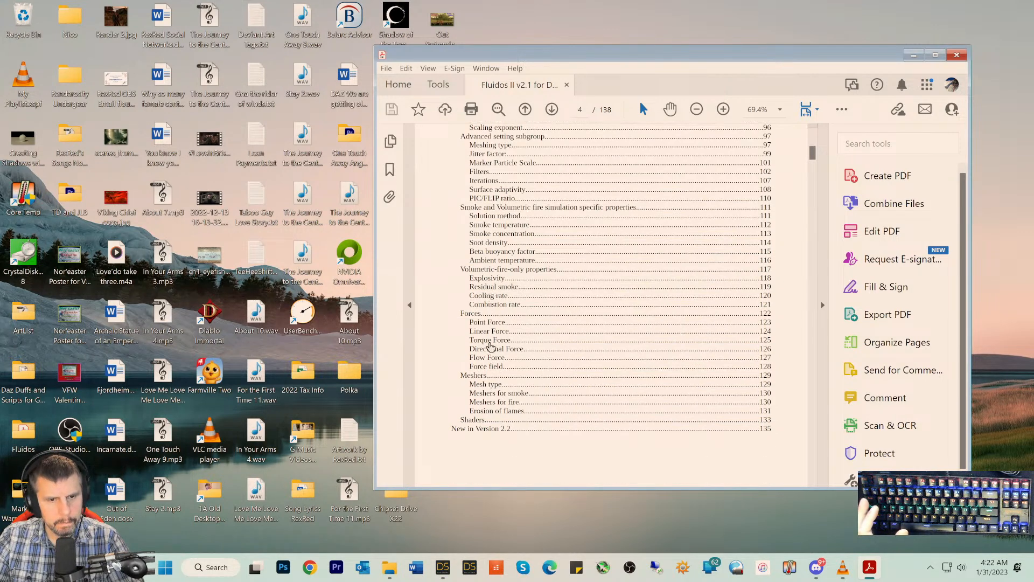
{"action": "scroll", "coordinate": [490, 350], "scroll_direction": "down", "scroll_amount": 3}
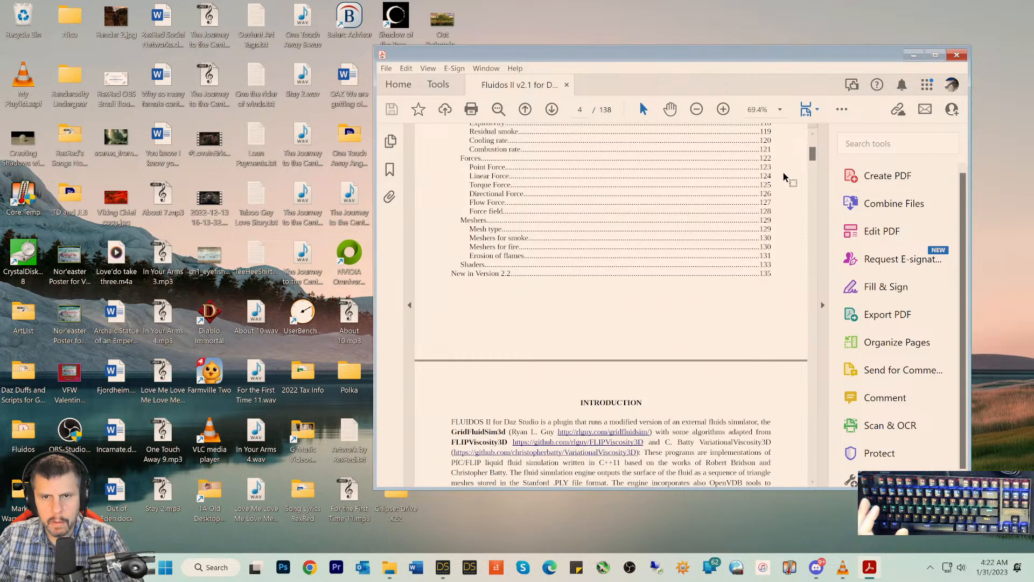
- Go back through the contents to the beginning of the list and close the manual
{"action": "scroll", "coordinate": [742, 170], "scroll_direction": "up", "scroll_amount": 1}
{"action": "scroll", "coordinate": [742, 171], "scroll_direction": "up", "scroll_amount": 6}
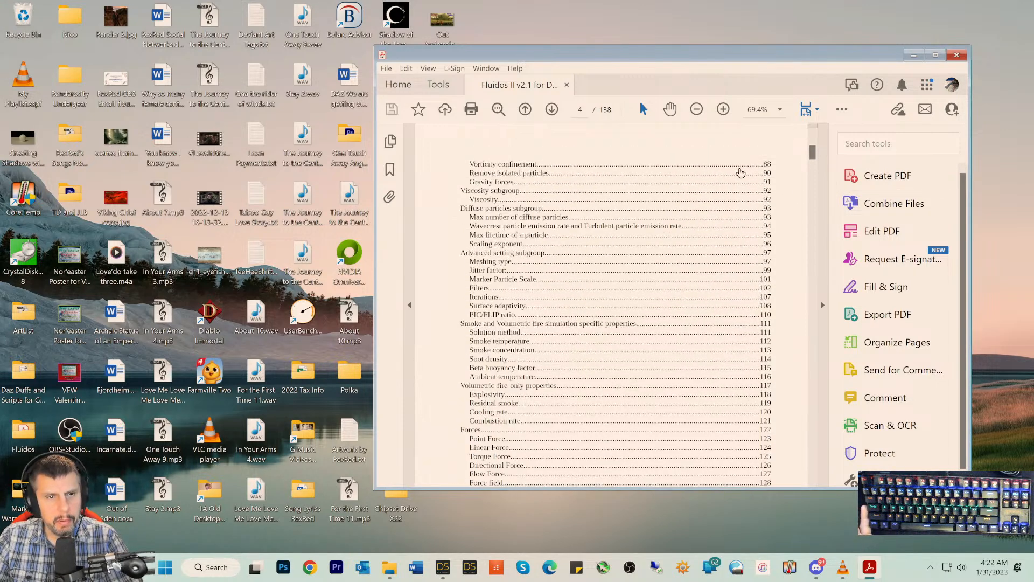
{"action": "scroll", "coordinate": [738, 173], "scroll_direction": "up", "scroll_amount": 5}
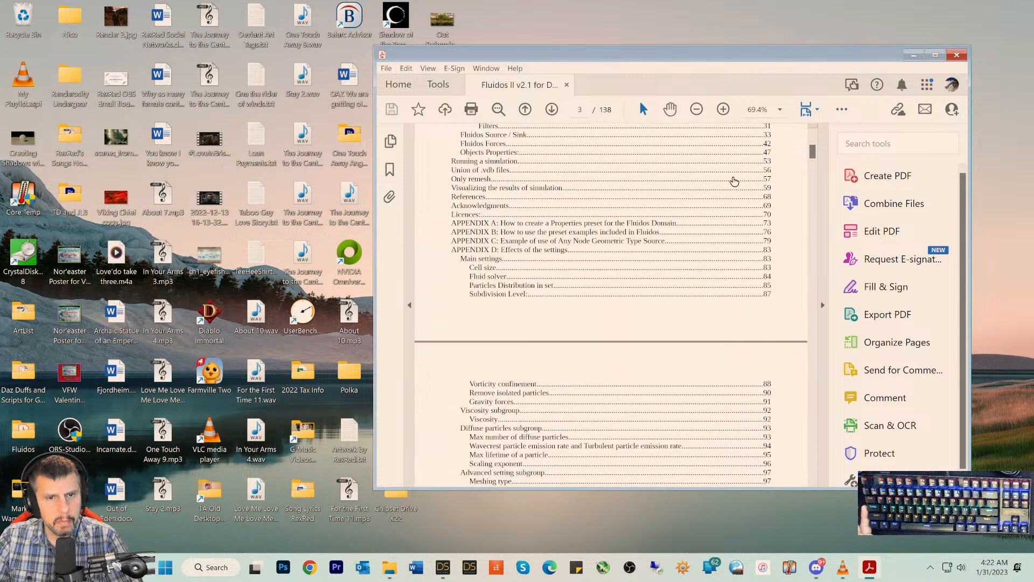
{"action": "scroll", "coordinate": [643, 232], "scroll_direction": "up", "scroll_amount": 1}
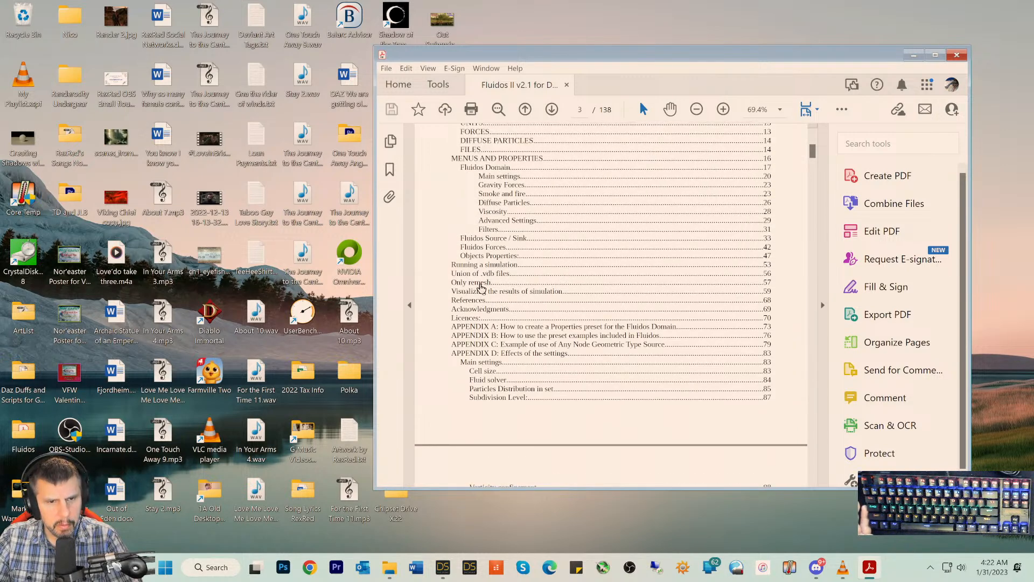
{"action": "scroll", "coordinate": [482, 284], "scroll_direction": "up", "scroll_amount": 3}
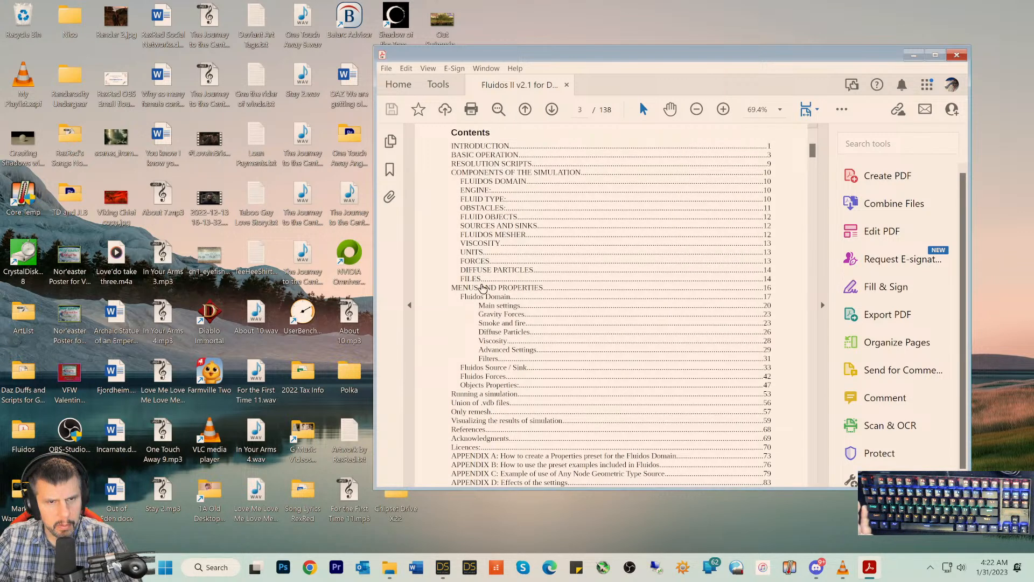
{"action": "scroll", "coordinate": [484, 207], "scroll_direction": "up", "scroll_amount": 1}
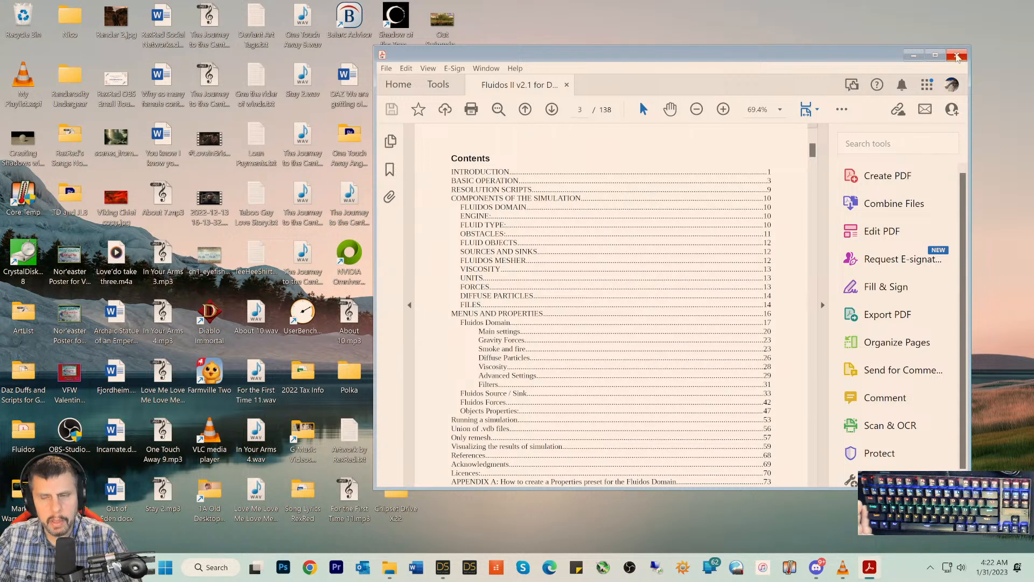
{"action": "left_click", "coordinate": [956, 56]}
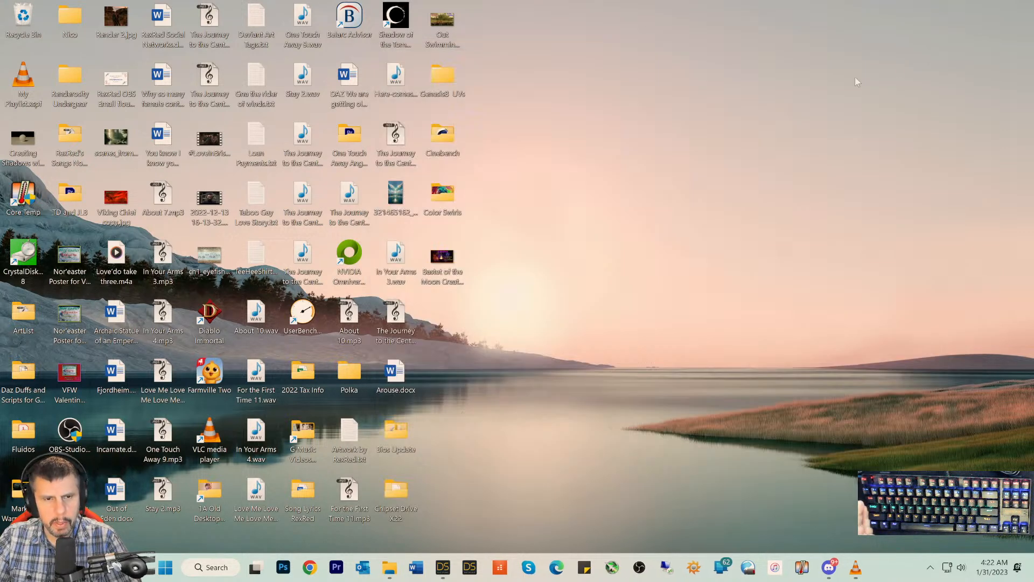
- Switch to DAZ Studio, search the Content Library for "fluidos" and select the DAZ Studio Formats category
{"action": "left_click", "coordinate": [458, 570]}
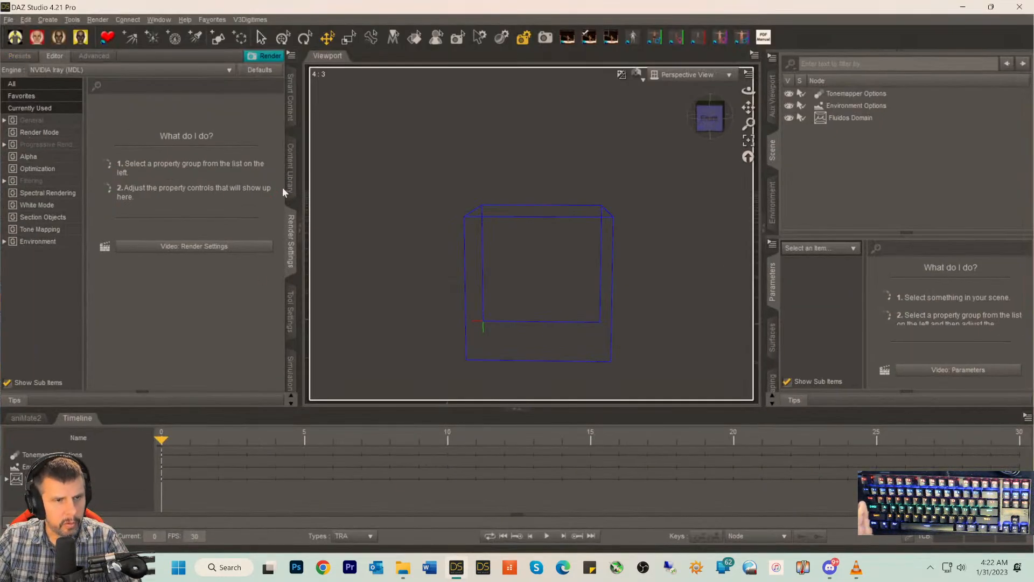
{"action": "left_click", "coordinate": [291, 179]}
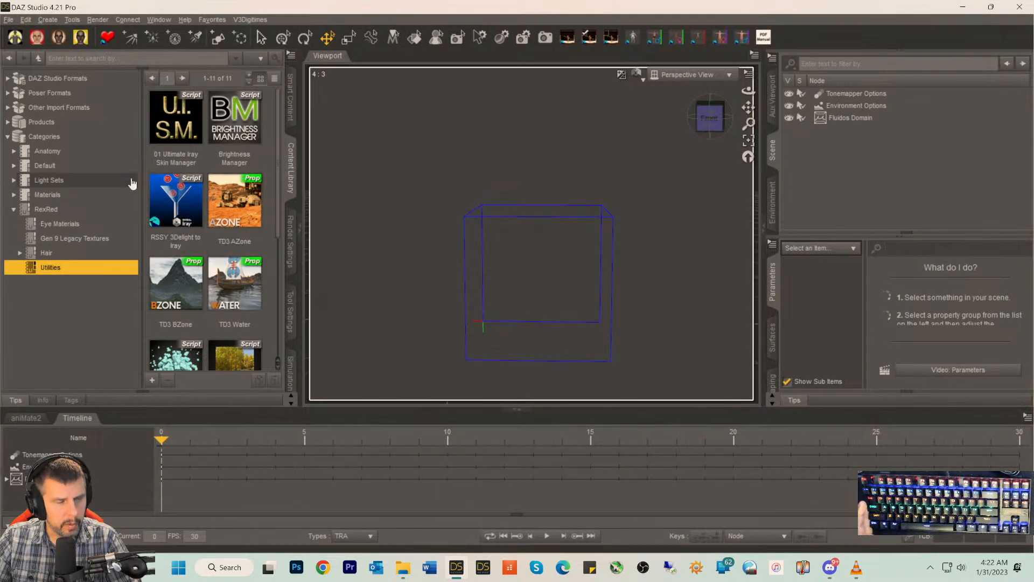
{"action": "left_click", "coordinate": [105, 59]}
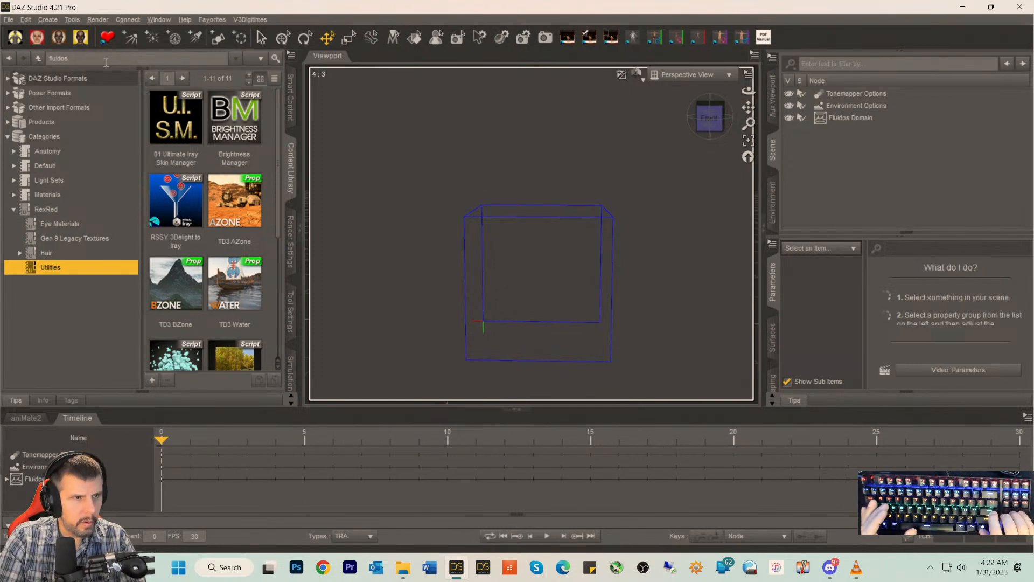
{"action": "type", "text": "fluidos"}
{"action": "key", "text": "Return"}
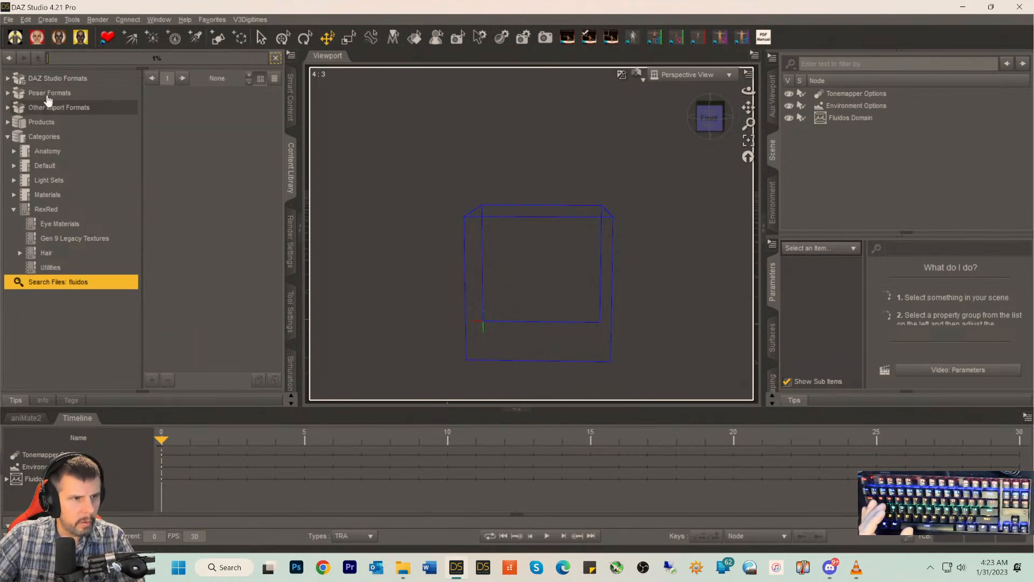
{"action": "left_click", "coordinate": [21, 80]}
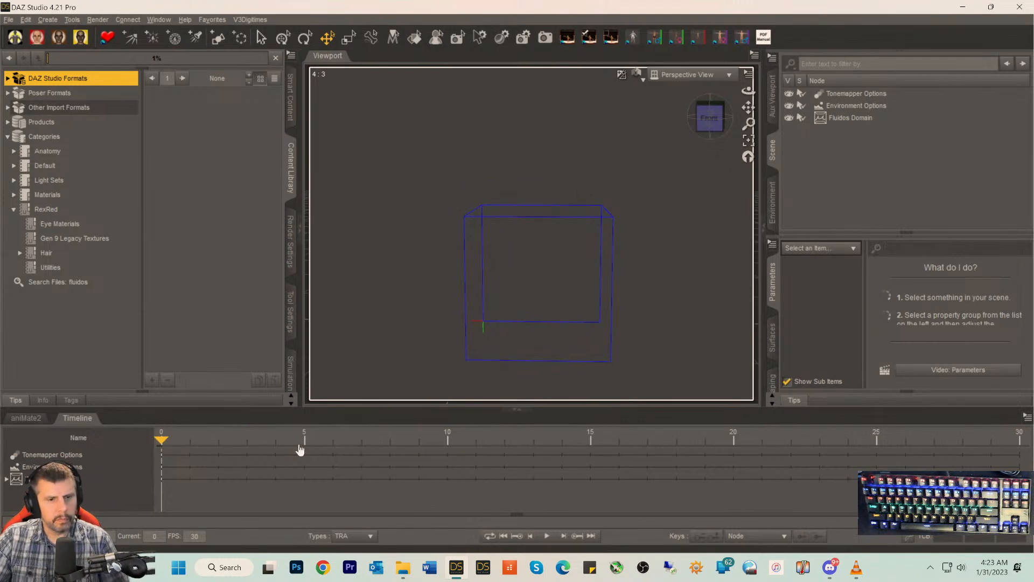
- Open a new File Explorer window and look through its navigation list for the drives
{"action": "right_click", "coordinate": [401, 569]}
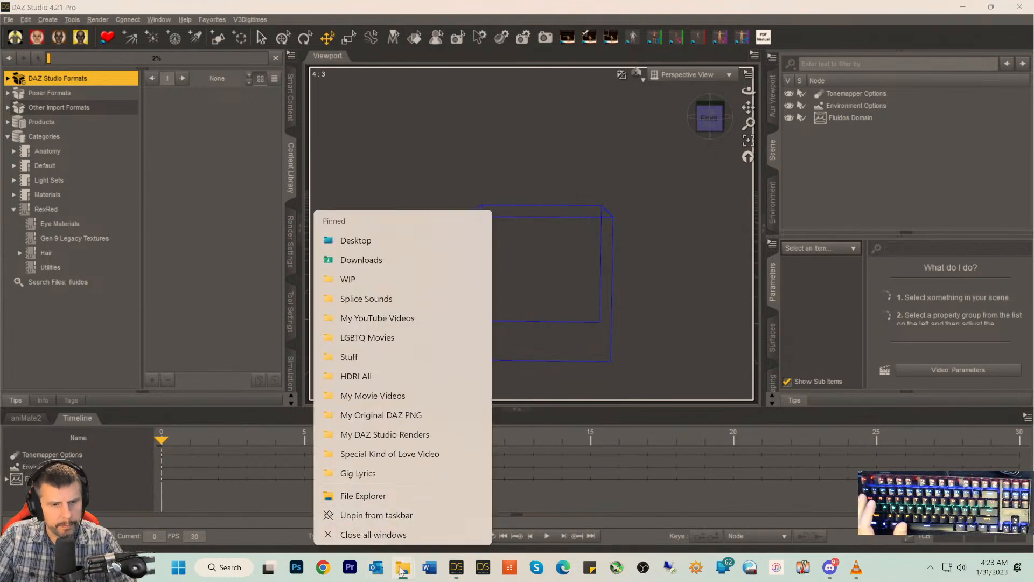
{"action": "left_click", "coordinate": [361, 492]}
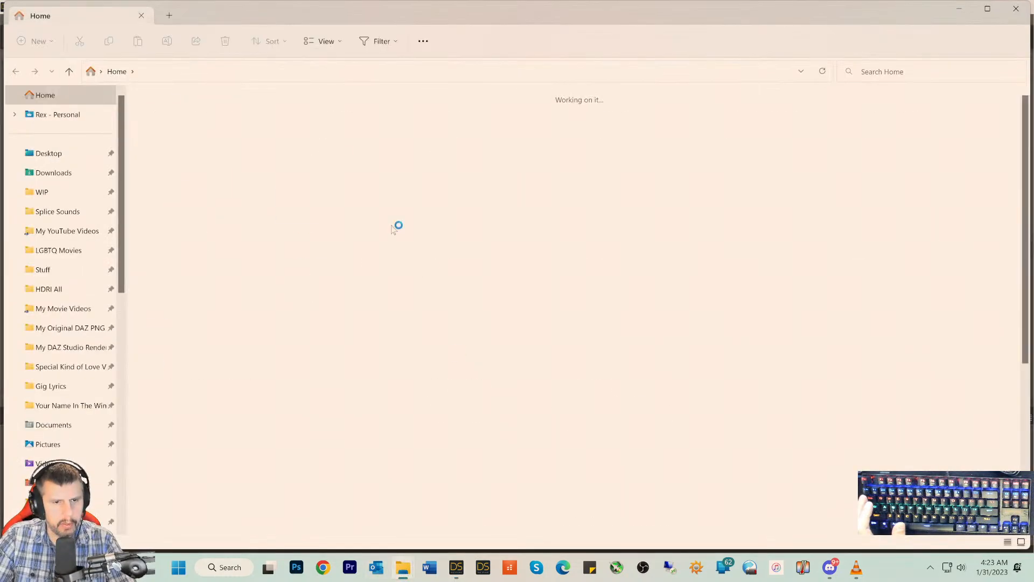
{"action": "scroll", "coordinate": [73, 424], "scroll_direction": "down", "scroll_amount": 3}
{"action": "scroll", "coordinate": [73, 424], "scroll_direction": "down", "scroll_amount": 2}
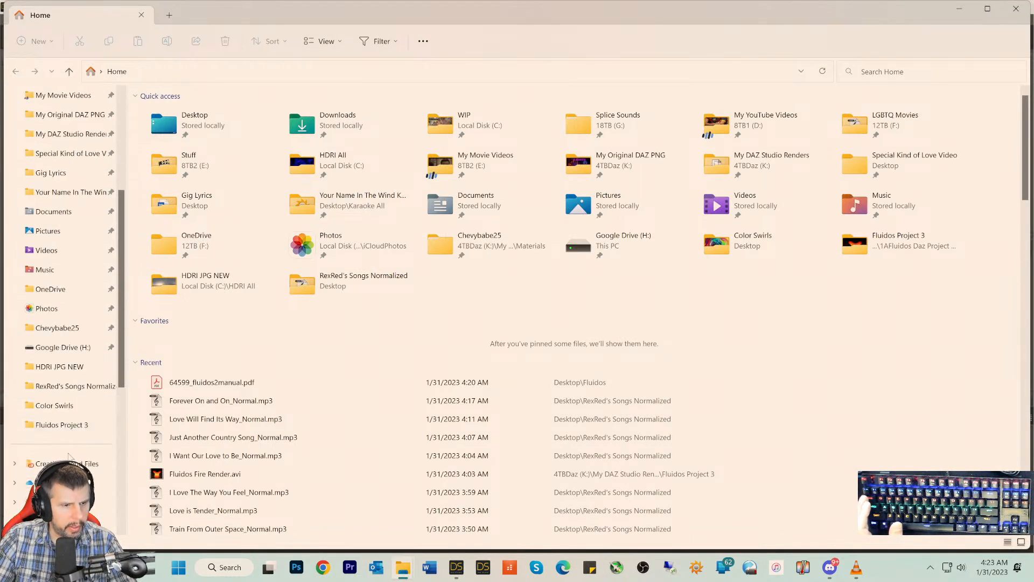
- Open the My Daz 3D Library folder on the 4TBDaz (K:) drive and search it for "fluidos"
{"action": "scroll", "coordinate": [69, 457], "scroll_direction": "down", "scroll_amount": 6}
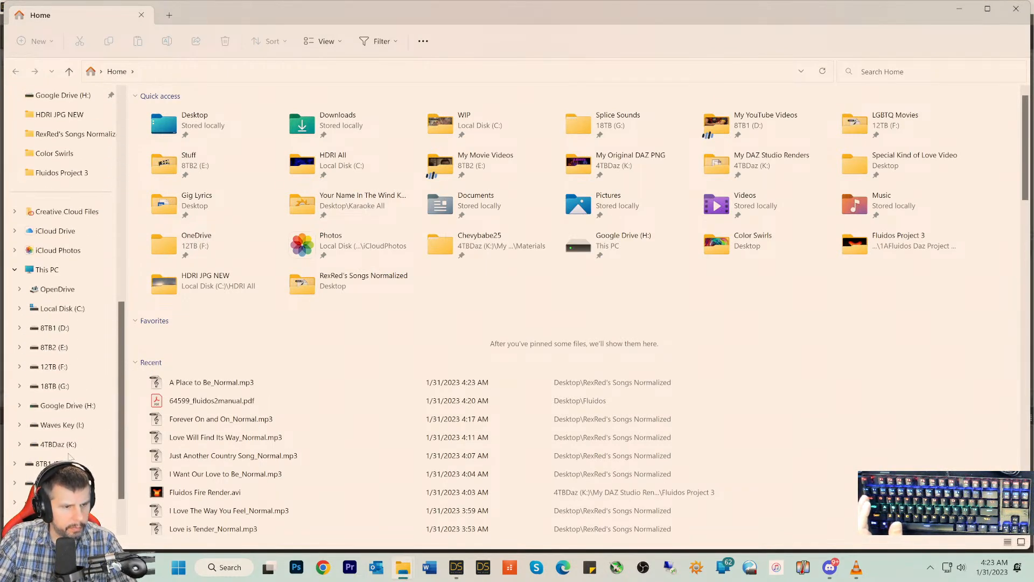
{"action": "scroll", "coordinate": [69, 457], "scroll_direction": "down", "scroll_amount": 1}
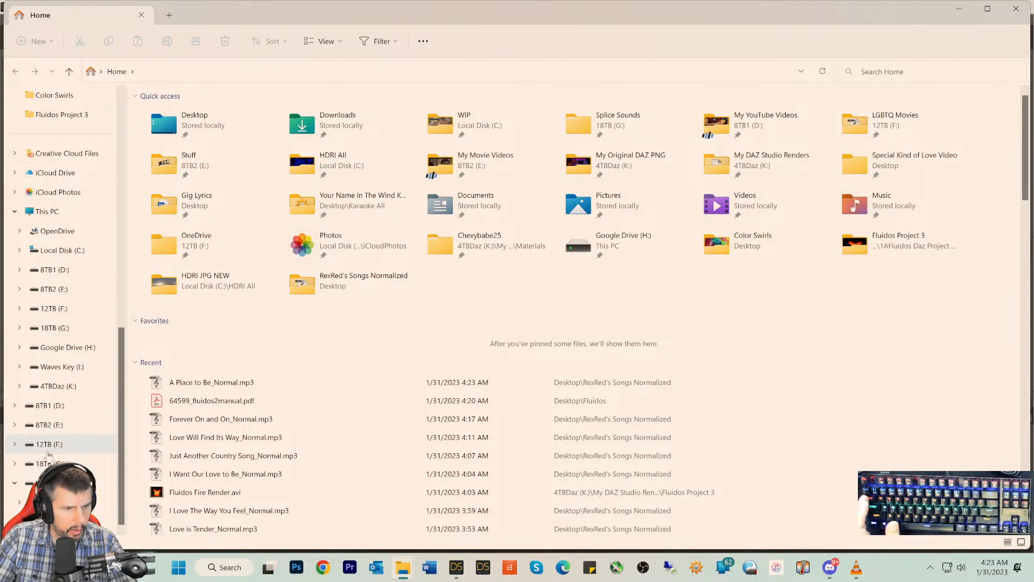
{"action": "left_click", "coordinate": [58, 386]}
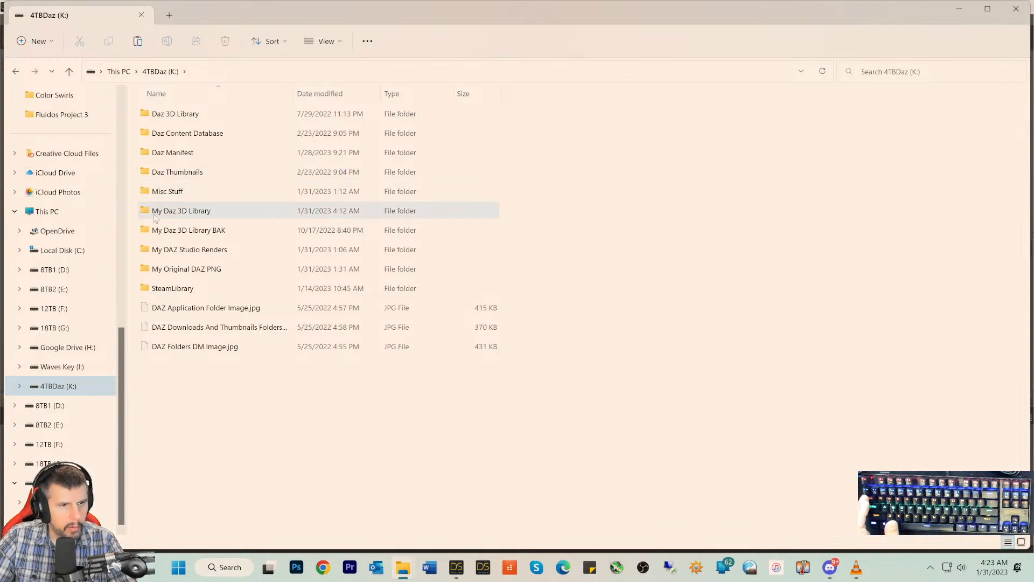
{"action": "double_click", "coordinate": [148, 215]}
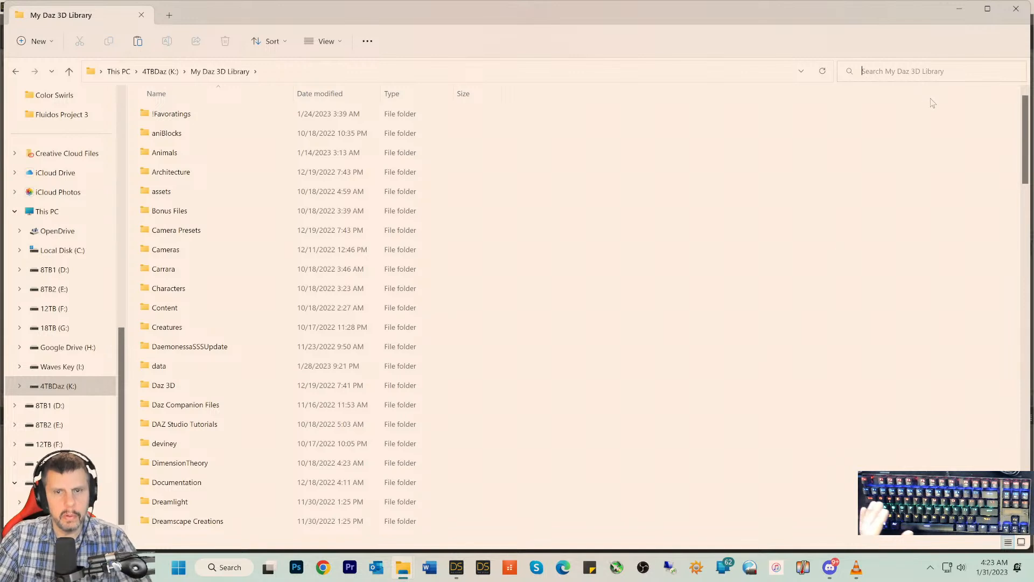
{"action": "type", "text": "fluidos"}
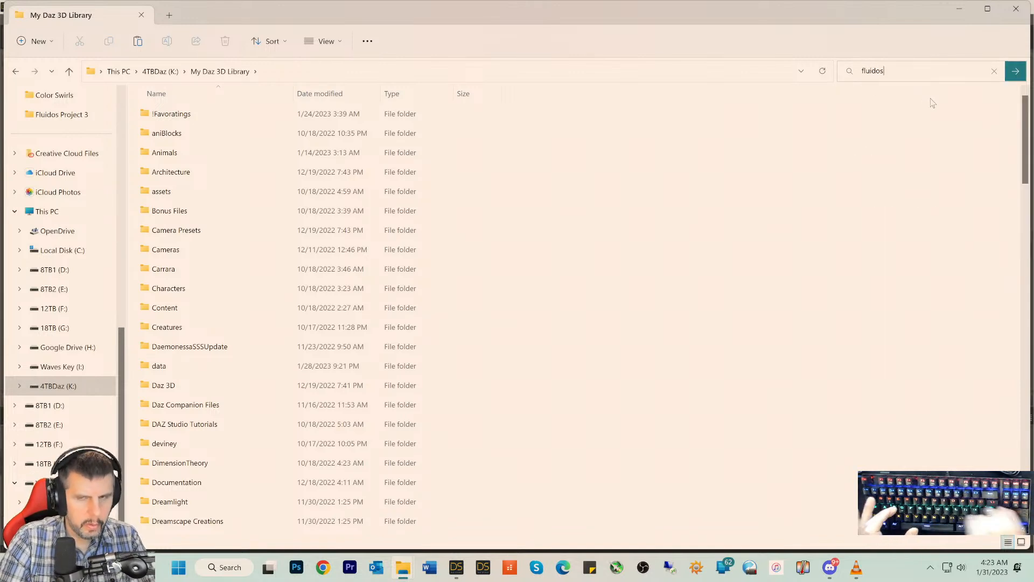
{"action": "key", "text": "Return"}
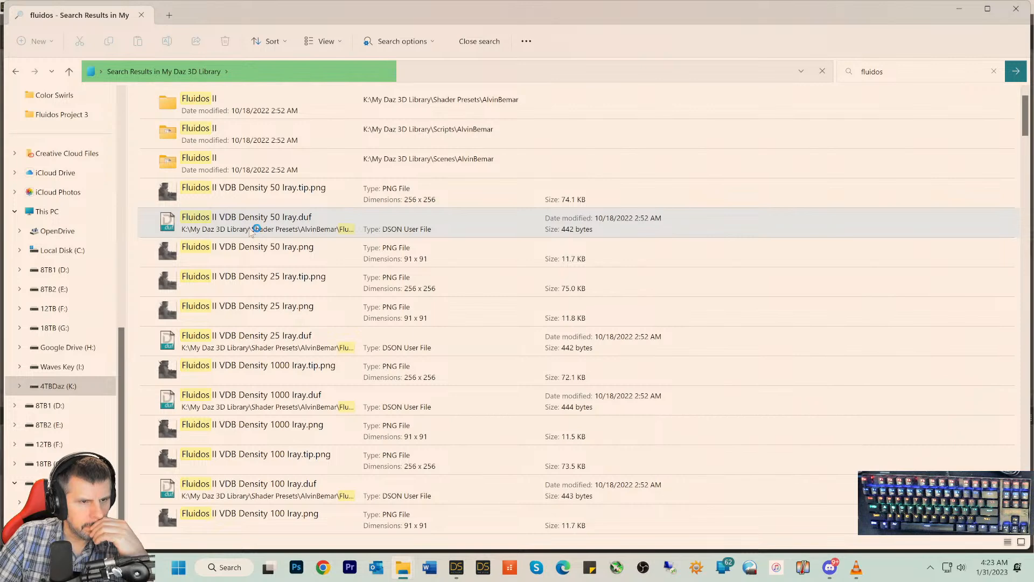
- Look through the search results for the Fluidos II density, opacity and smoke shader files
{"action": "scroll", "coordinate": [251, 229], "scroll_direction": "down", "scroll_amount": 2}
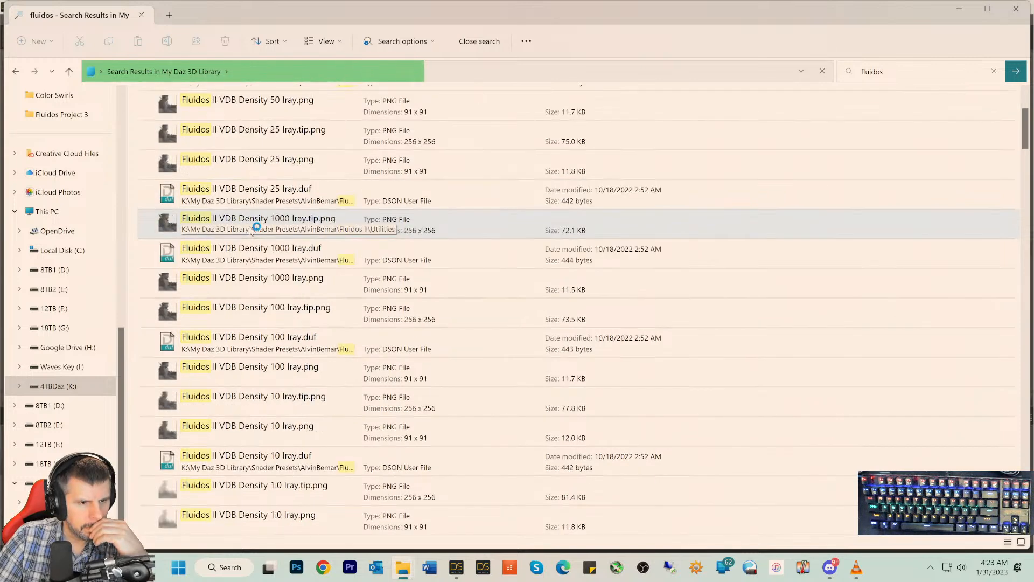
{"action": "scroll", "coordinate": [251, 230], "scroll_direction": "down", "scroll_amount": 2}
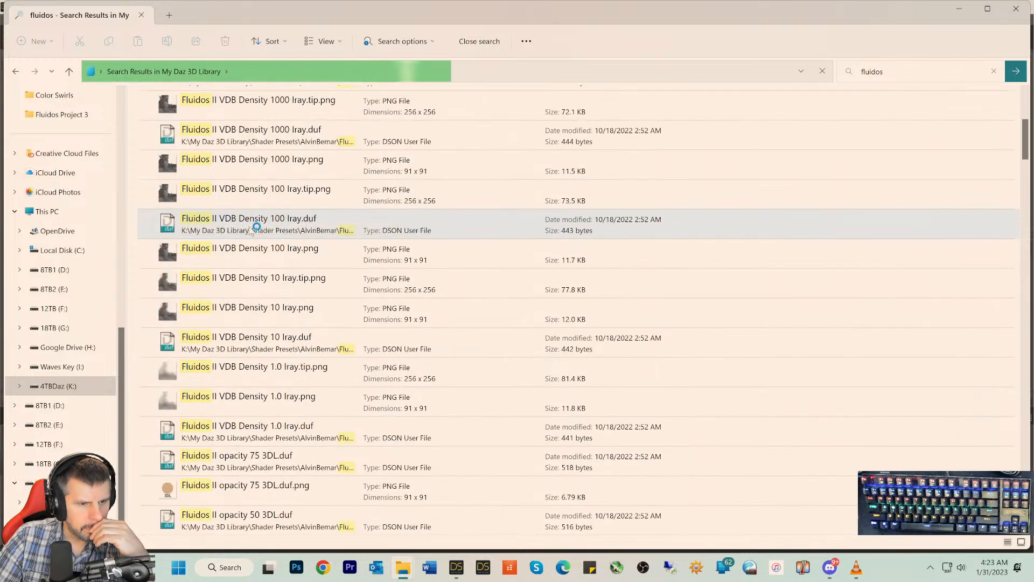
{"action": "scroll", "coordinate": [251, 231], "scroll_direction": "down", "scroll_amount": 2}
{"action": "scroll", "coordinate": [251, 232], "scroll_direction": "down", "scroll_amount": 2}
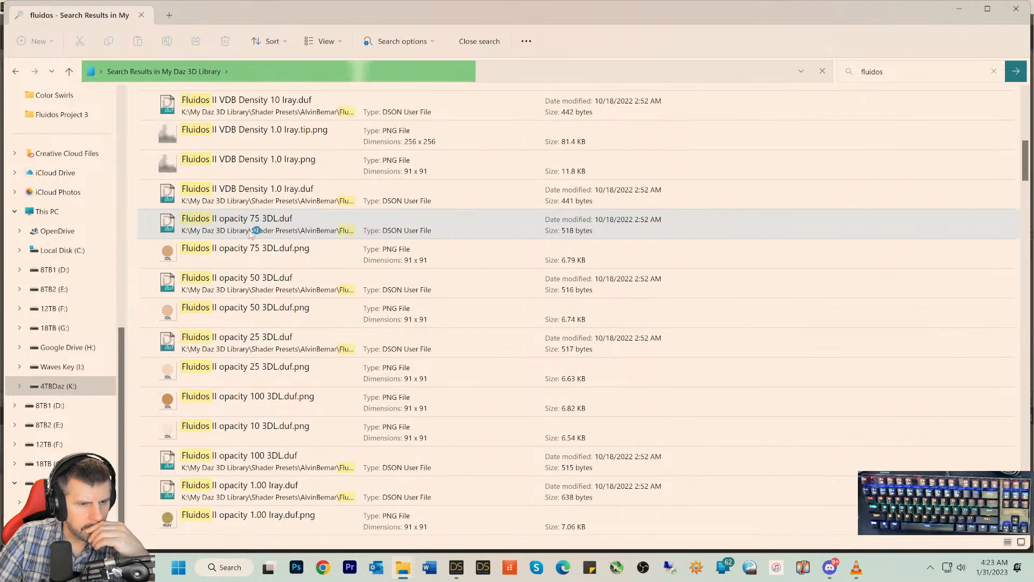
{"action": "scroll", "coordinate": [251, 232], "scroll_direction": "down", "scroll_amount": 3}
{"action": "scroll", "coordinate": [252, 231], "scroll_direction": "down", "scroll_amount": 2}
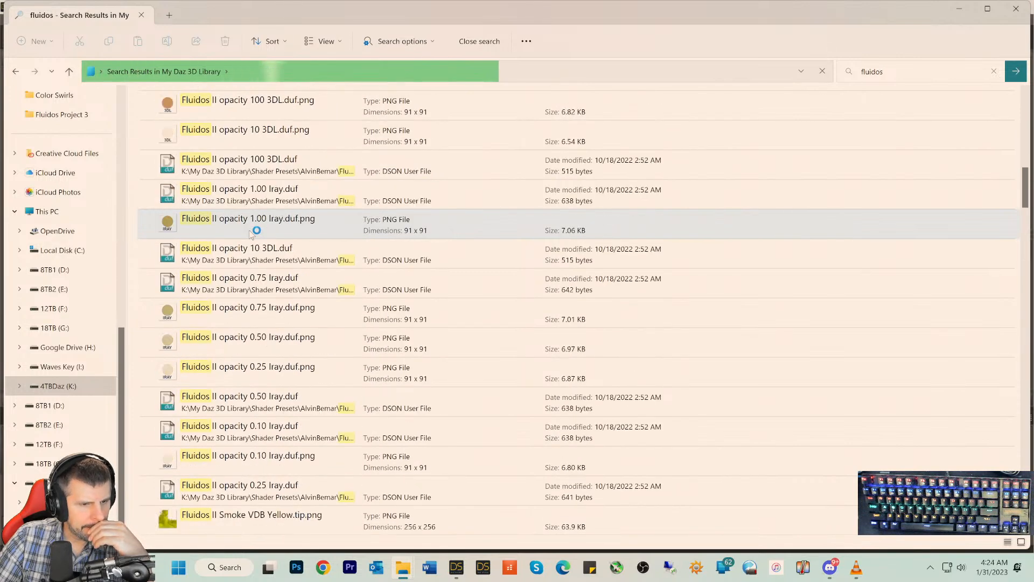
{"action": "scroll", "coordinate": [251, 232], "scroll_direction": "down", "scroll_amount": 2}
{"action": "scroll", "coordinate": [252, 231], "scroll_direction": "down", "scroll_amount": 2}
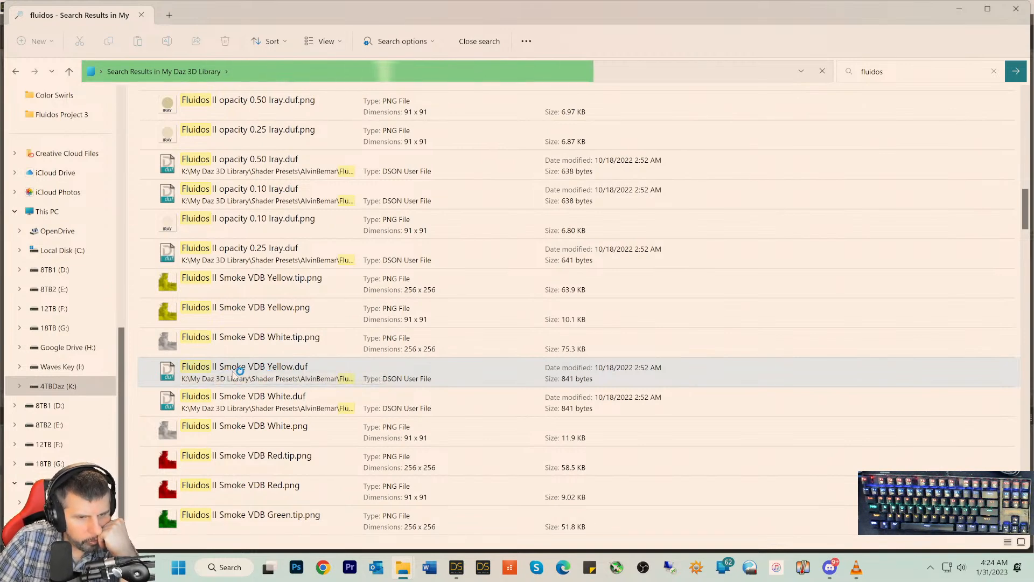
{"action": "scroll", "coordinate": [234, 375], "scroll_direction": "down", "scroll_amount": 1}
{"action": "scroll", "coordinate": [234, 375], "scroll_direction": "down", "scroll_amount": 3}
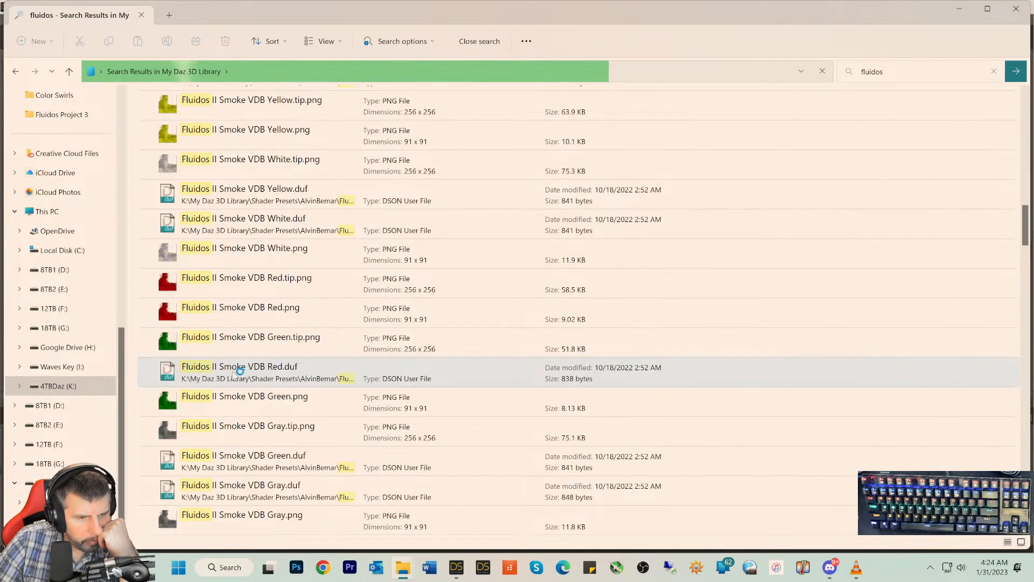
{"action": "scroll", "coordinate": [233, 375], "scroll_direction": "down", "scroll_amount": 3}
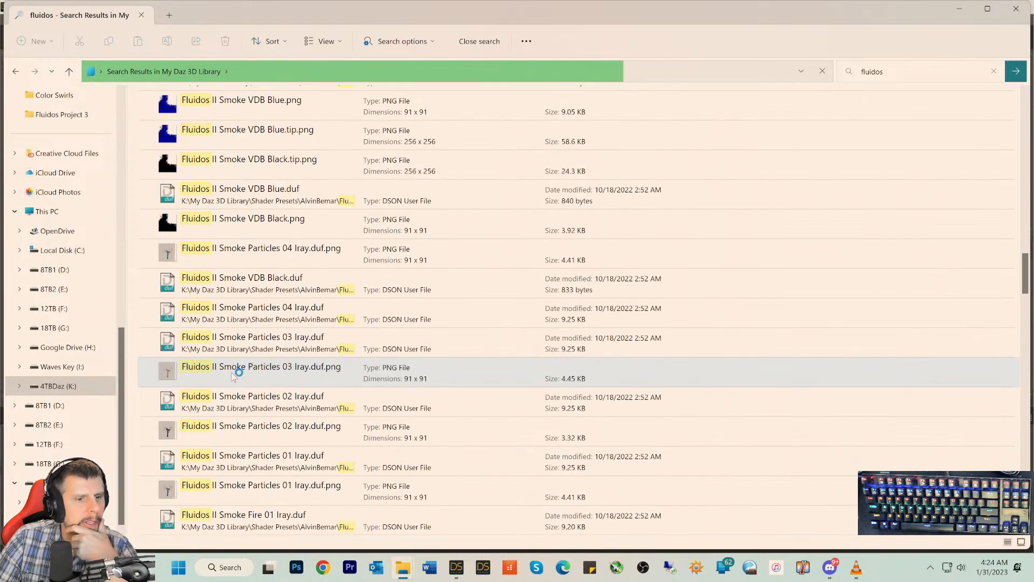
{"action": "scroll", "coordinate": [233, 375], "scroll_direction": "down", "scroll_amount": 2}
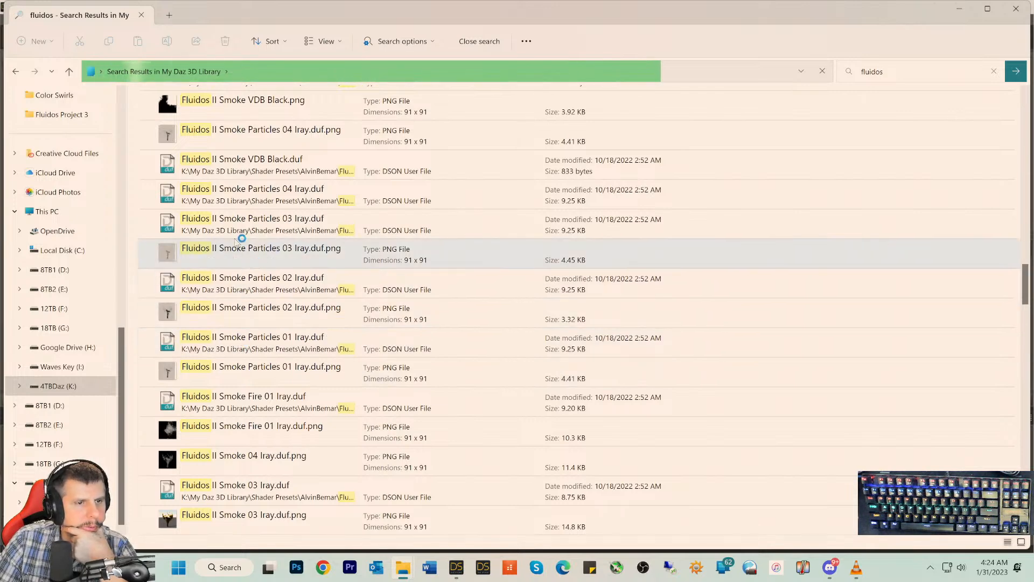
- Open the file location of Fluidos II Smoke Particles 04 Iray.duf from the search results
{"action": "right_click", "coordinate": [228, 195]}
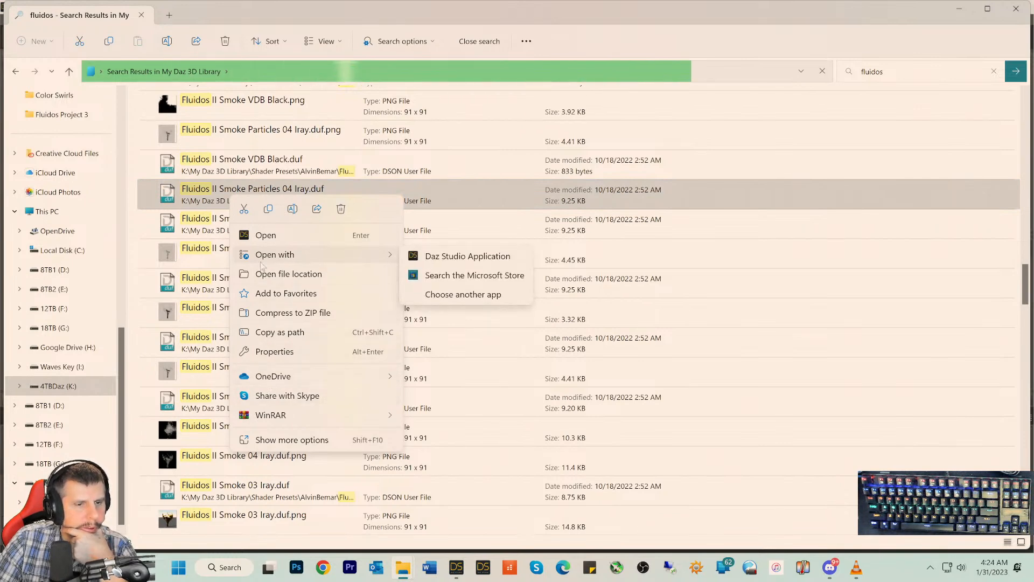
{"action": "left_click", "coordinate": [170, 199]}
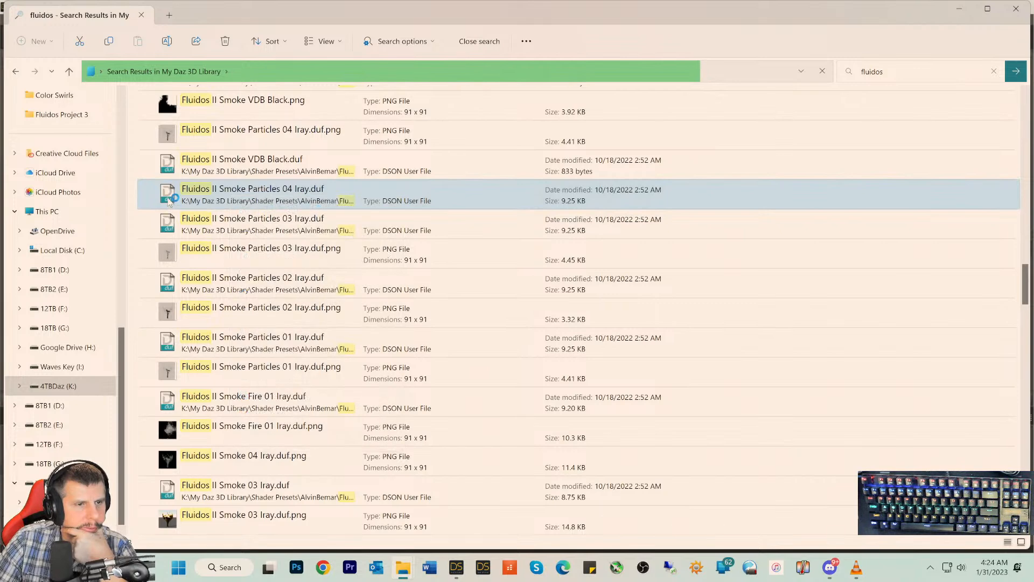
{"action": "right_click", "coordinate": [170, 199]}
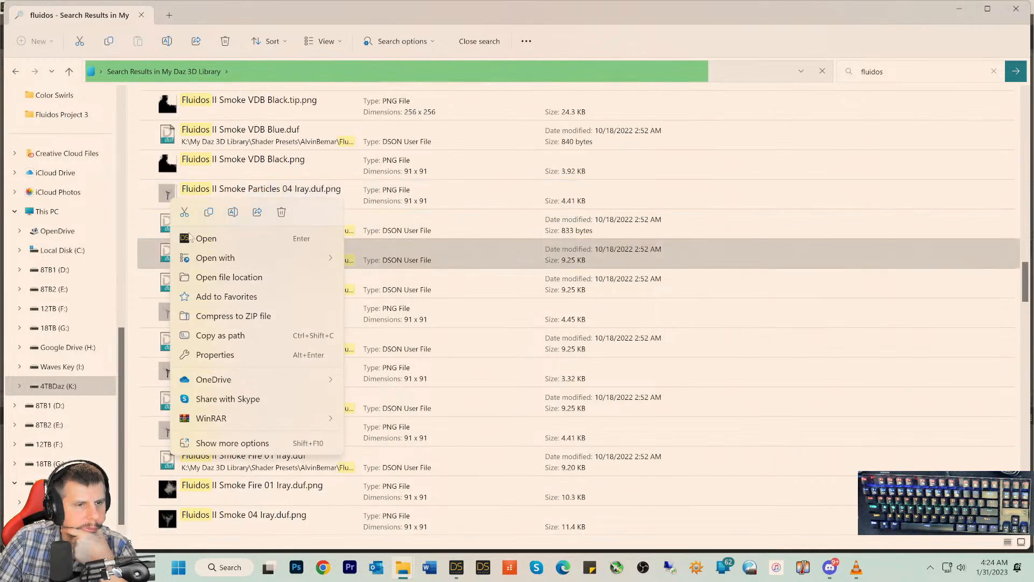
{"action": "left_click", "coordinate": [215, 278]}
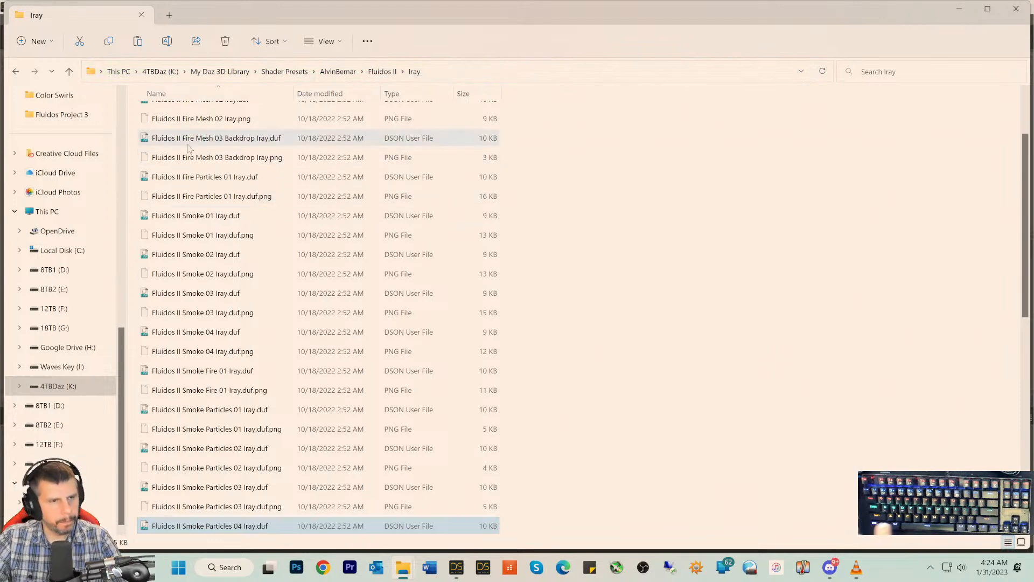
- Pin the Iray folder inside the parent Fluidos II folder to Quick access and open that Iray folder
{"action": "scroll", "coordinate": [186, 141], "scroll_direction": "up", "scroll_amount": 2}
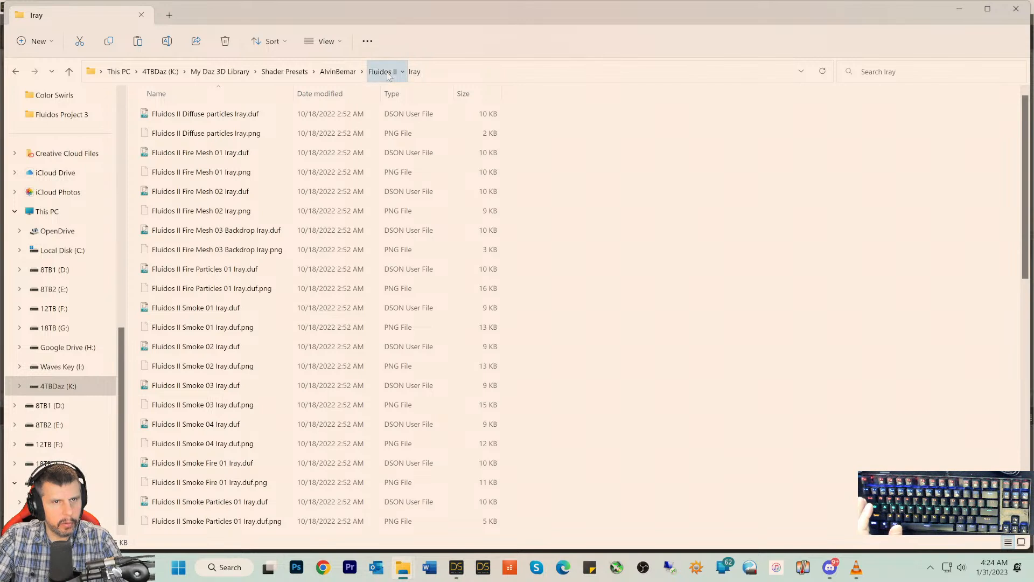
{"action": "left_click", "coordinate": [388, 72]}
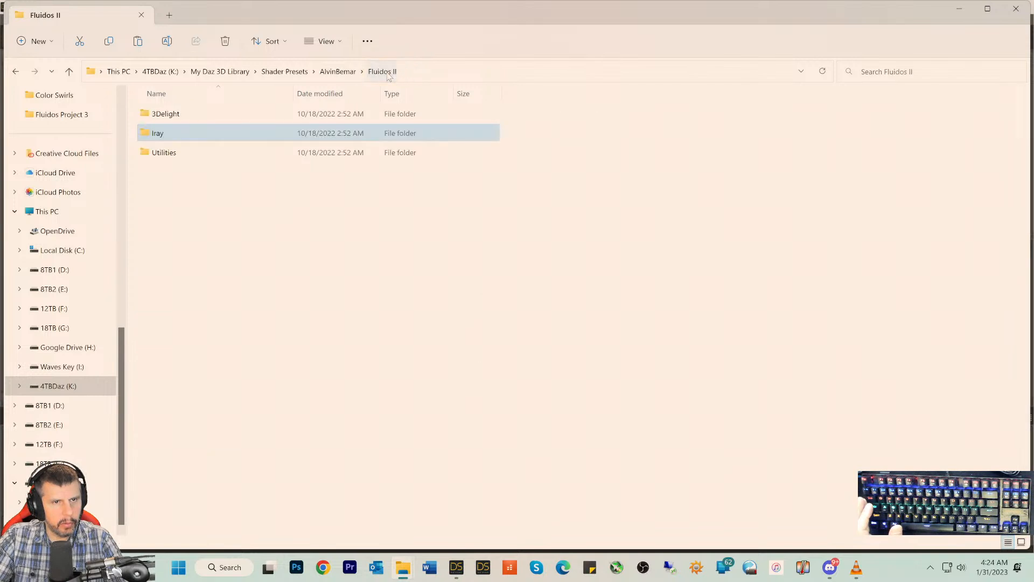
{"action": "right_click", "coordinate": [145, 134]}
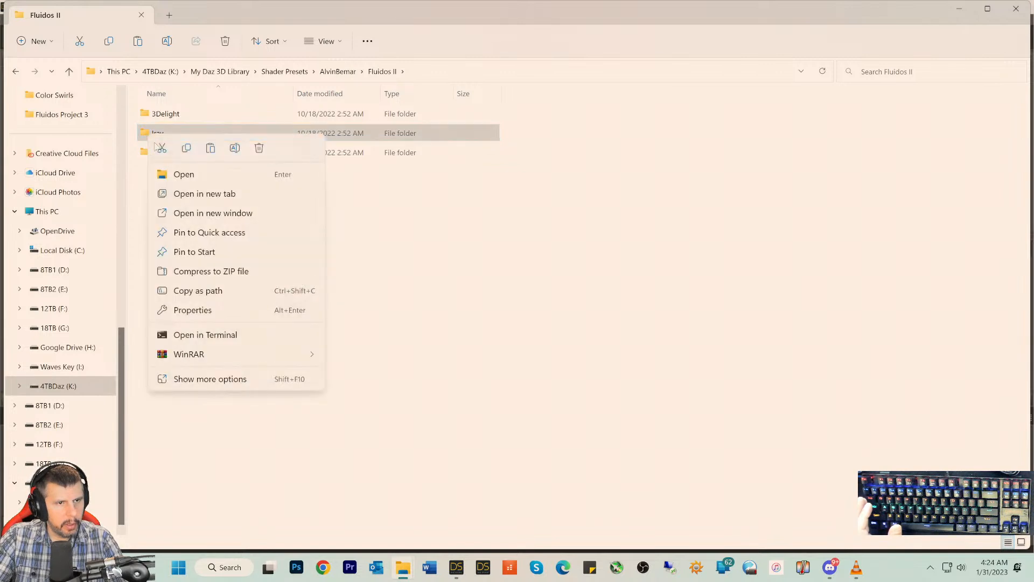
{"action": "left_click", "coordinate": [189, 237]}
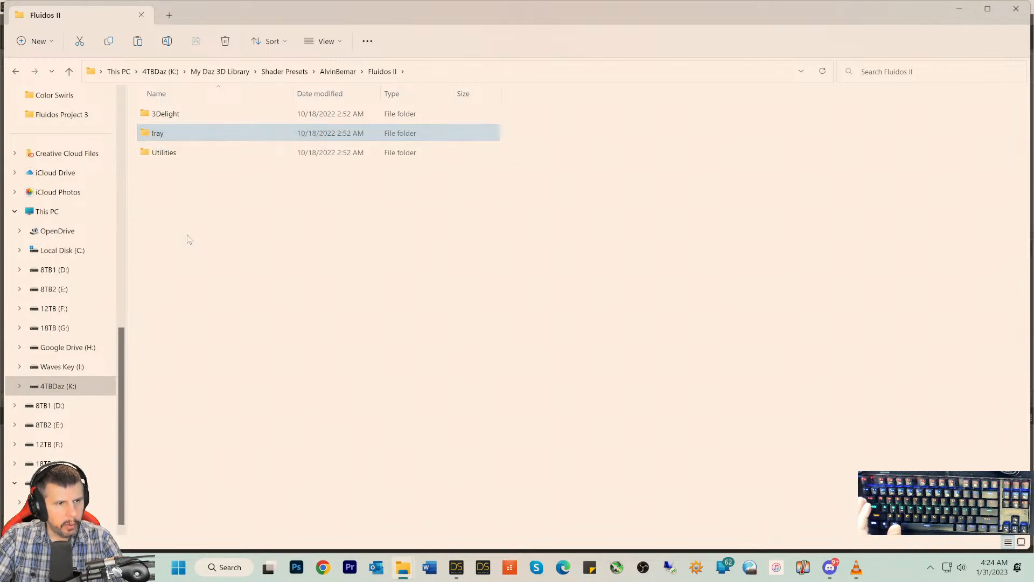
{"action": "double_click", "coordinate": [145, 134]}
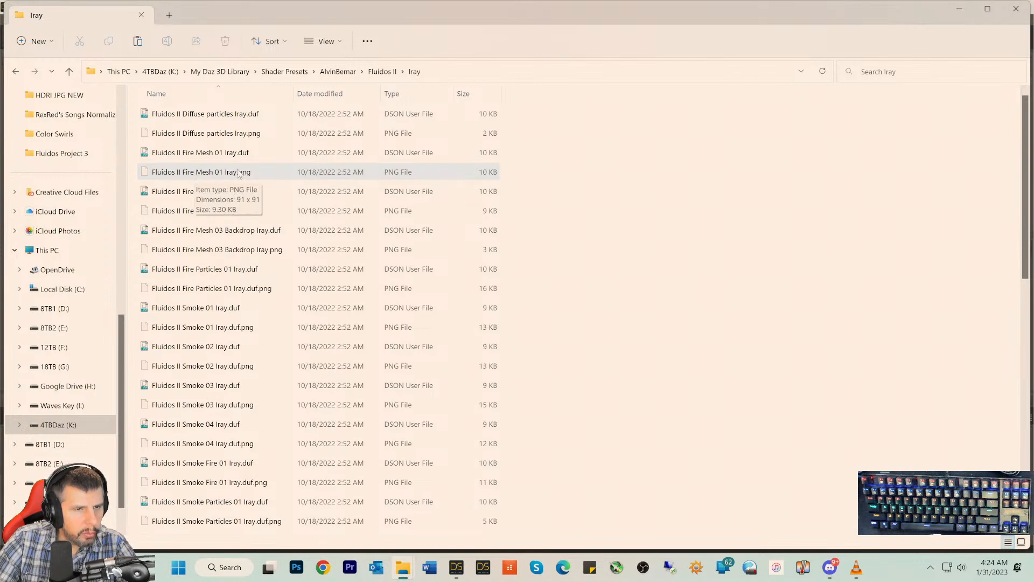
- Try to open Fluidos II Fire Mesh 01 Iray.duf in DAZ Studio and close the program without saving the scene
{"action": "double_click", "coordinate": [149, 154]}
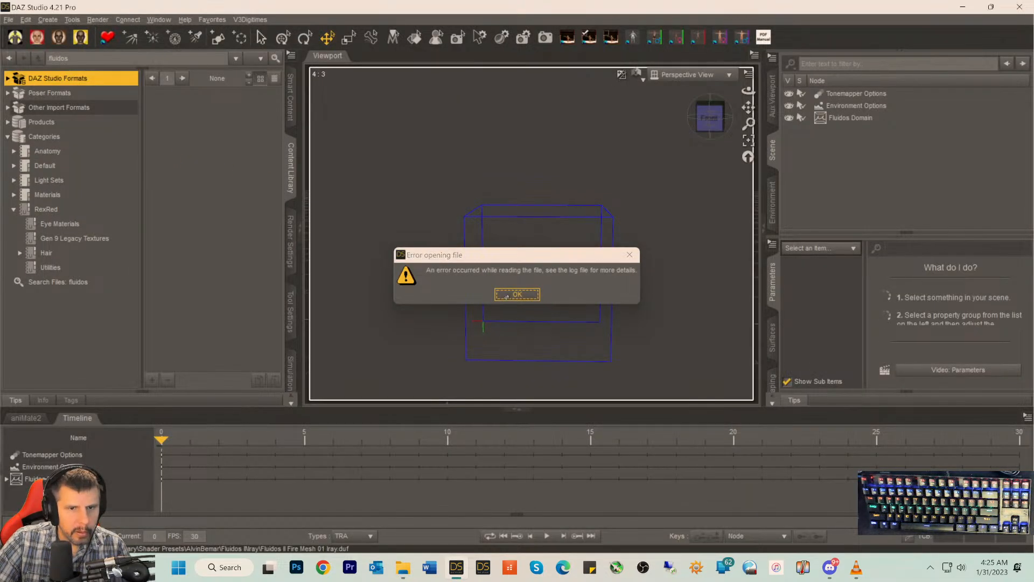
{"action": "left_click", "coordinate": [507, 295]}
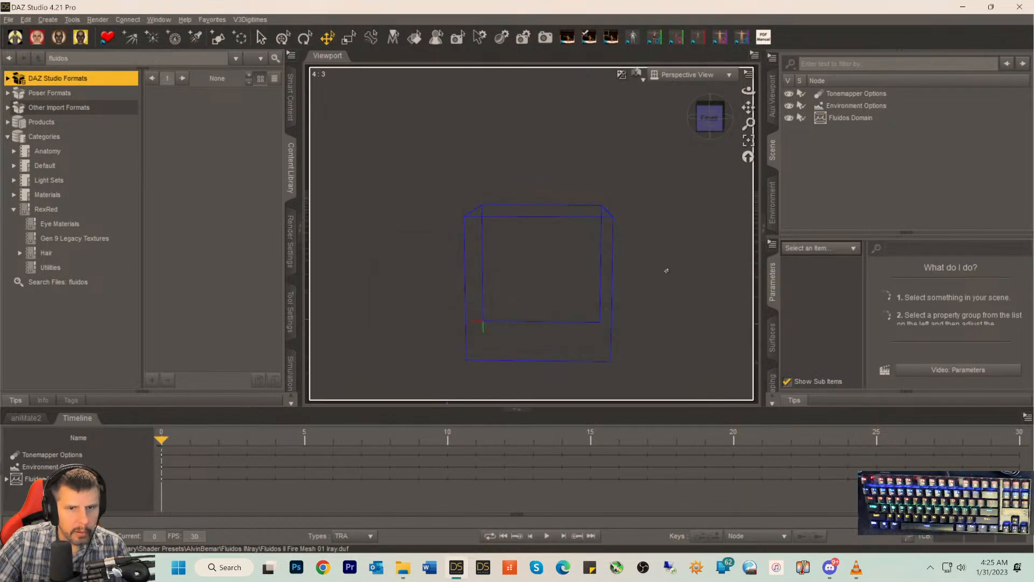
{"action": "left_click", "coordinate": [1020, 8]}
{"action": "left_click", "coordinate": [517, 294]}
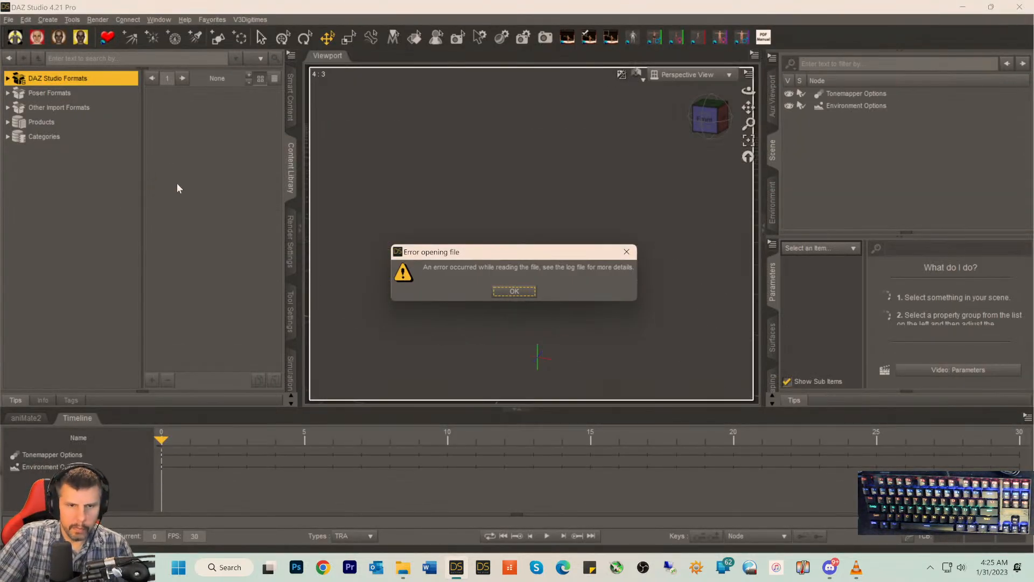
- Dismiss the file error in the relaunched DAZ Studio and exit it, discarding the empty scene
{"action": "left_click", "coordinate": [525, 291]}
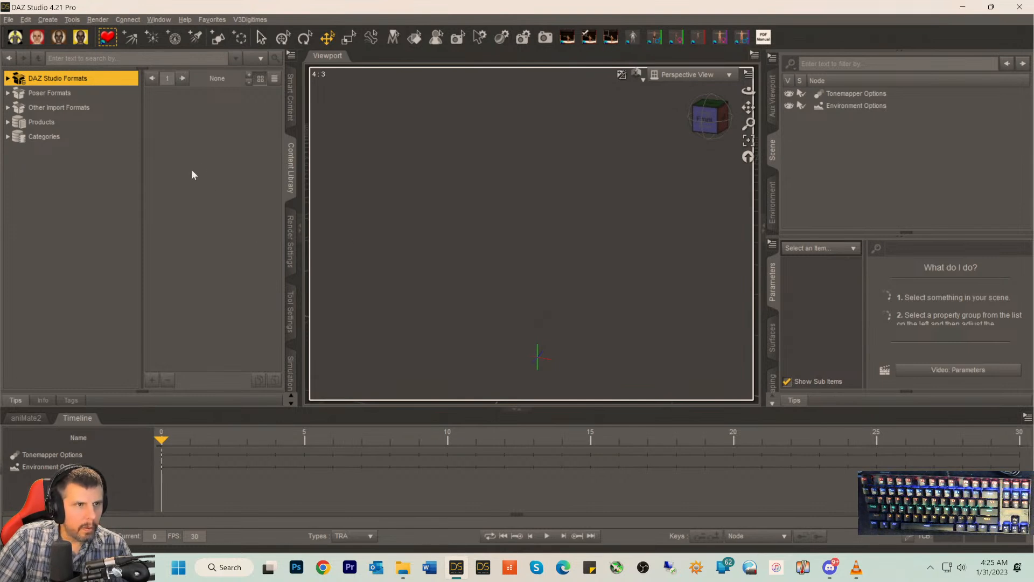
{"action": "left_click", "coordinate": [1019, 6]}
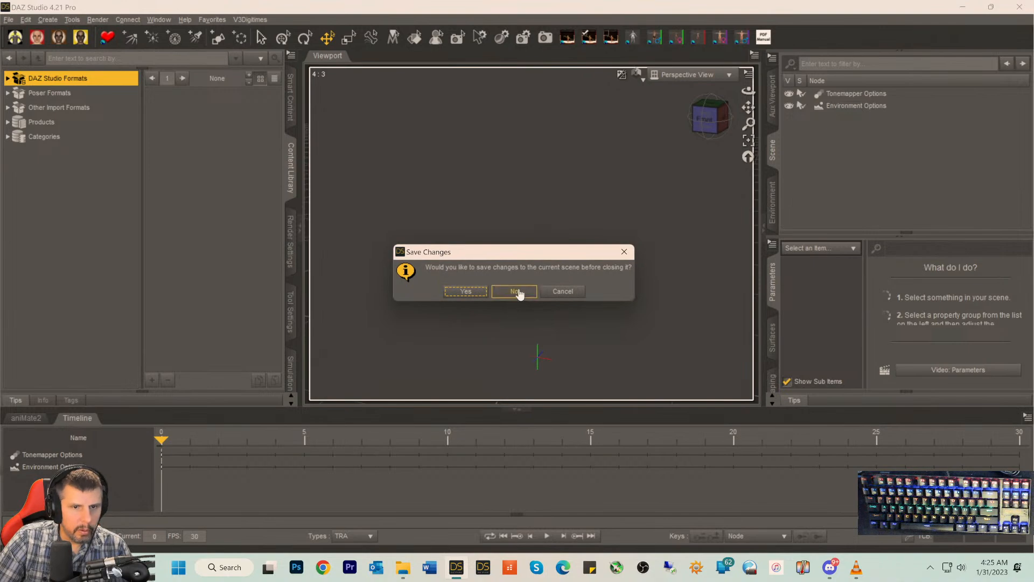
{"action": "left_click", "coordinate": [515, 291]}
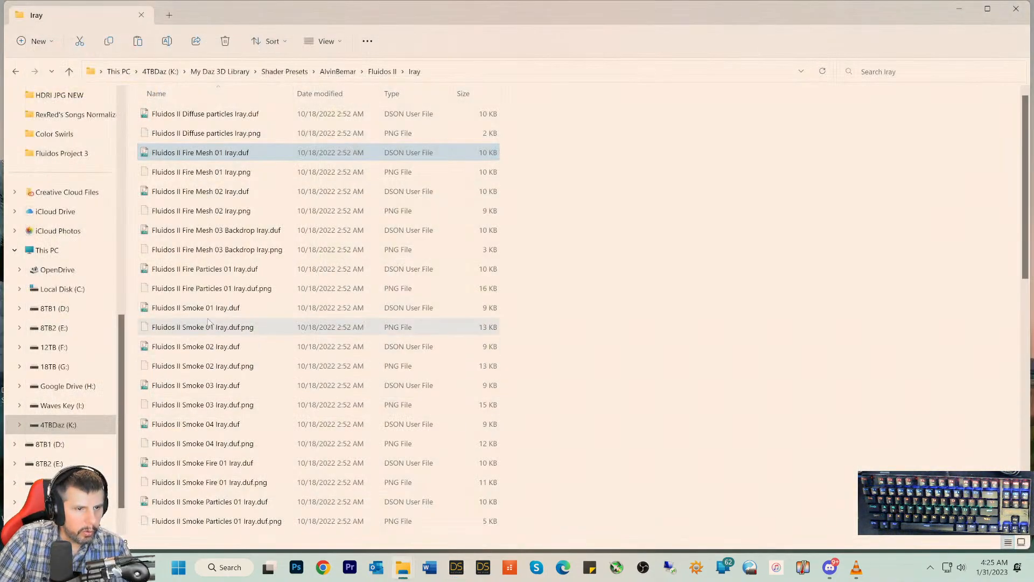
- Look through the Iray folder's shader files and try to open Fluidos II Fire Particles 01 Iray.duf in DAZ Studio
{"action": "scroll", "coordinate": [209, 324], "scroll_direction": "down", "scroll_amount": 8}
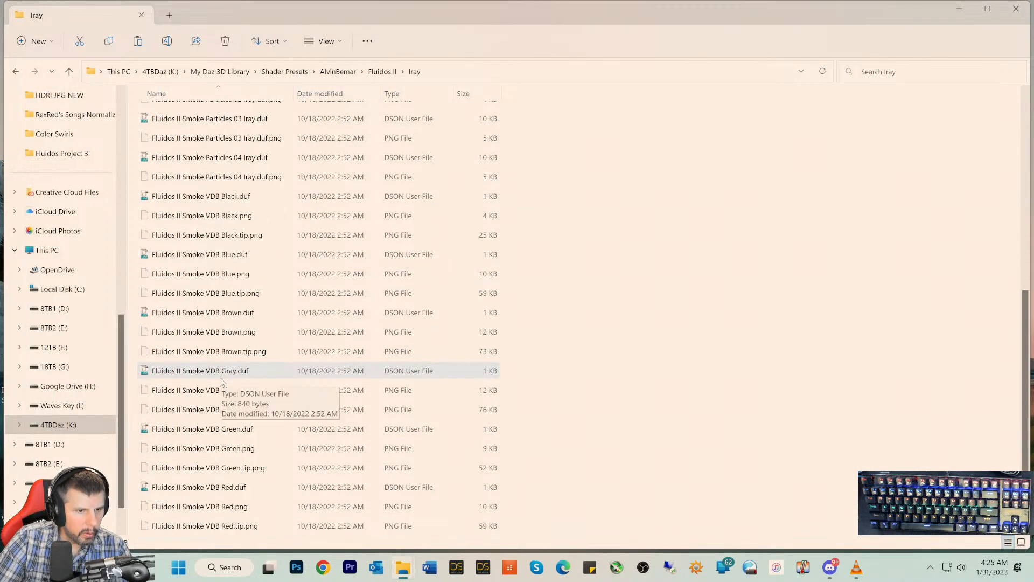
{"action": "scroll", "coordinate": [178, 299], "scroll_direction": "down", "scroll_amount": 1}
{"action": "scroll", "coordinate": [178, 300], "scroll_direction": "down", "scroll_amount": 1}
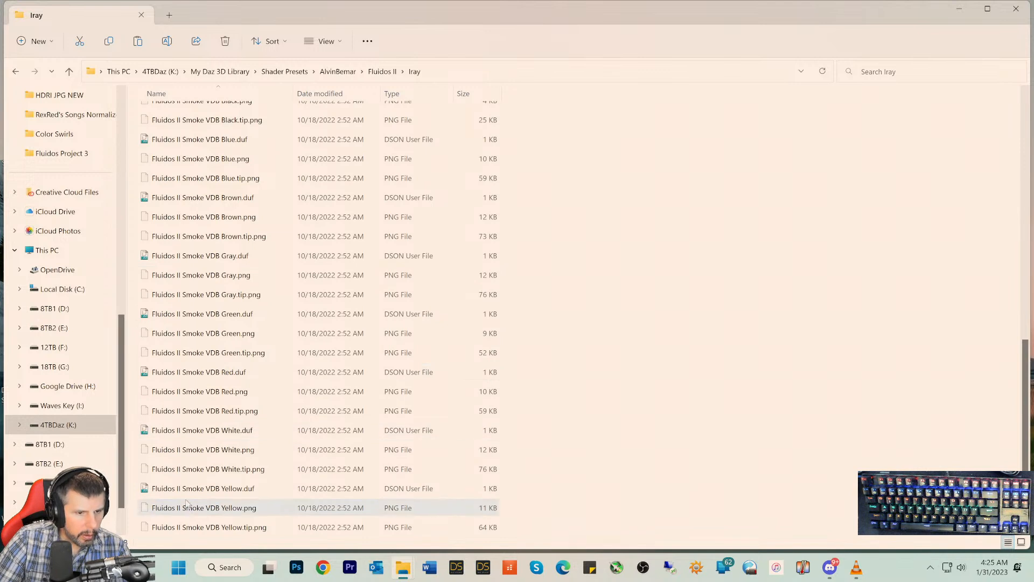
{"action": "scroll", "coordinate": [187, 487], "scroll_direction": "up", "scroll_amount": 3}
{"action": "scroll", "coordinate": [187, 487], "scroll_direction": "up", "scroll_amount": 6}
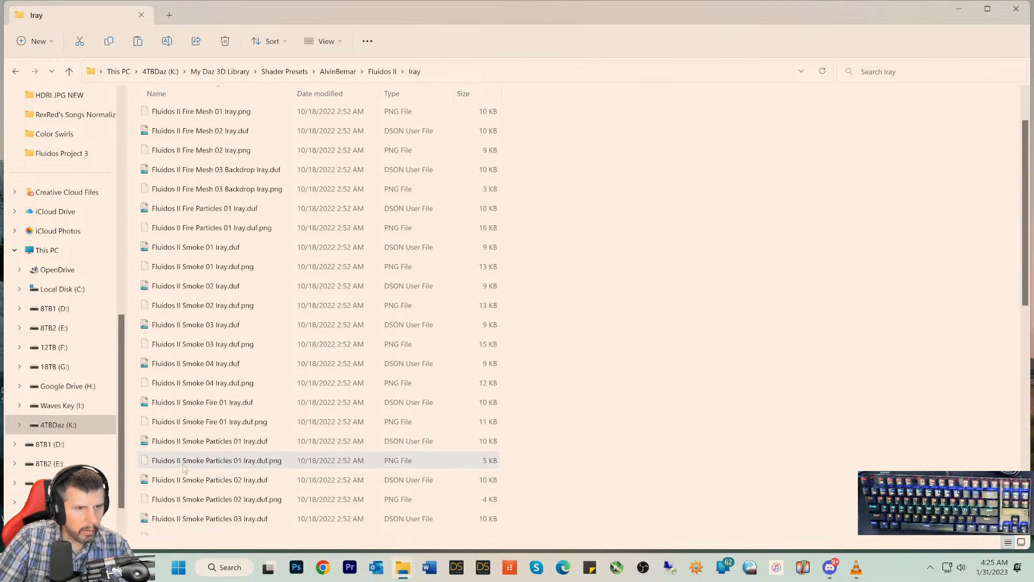
{"action": "scroll", "coordinate": [174, 263], "scroll_direction": "up", "scroll_amount": 1}
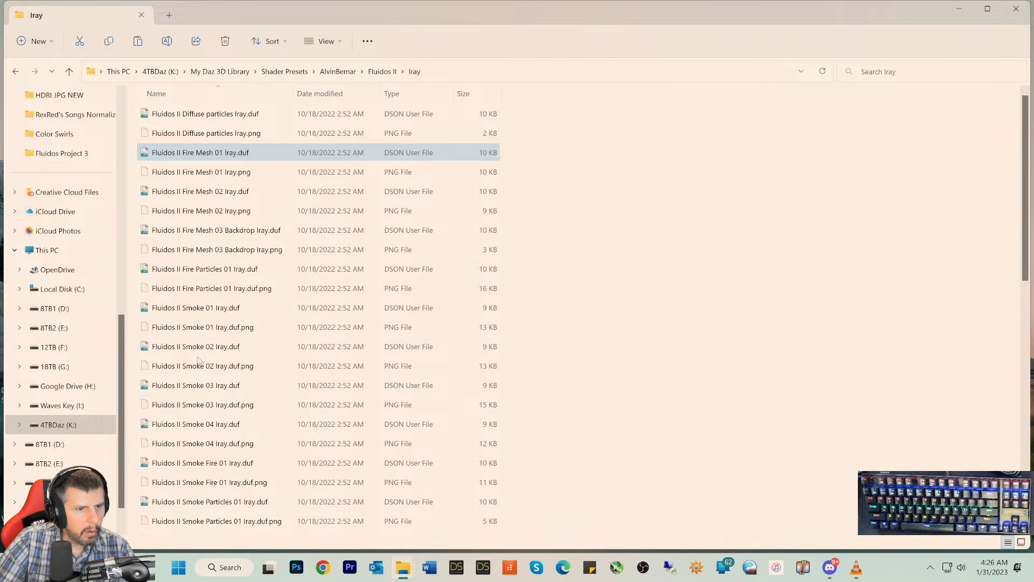
{"action": "double_click", "coordinate": [147, 272]}
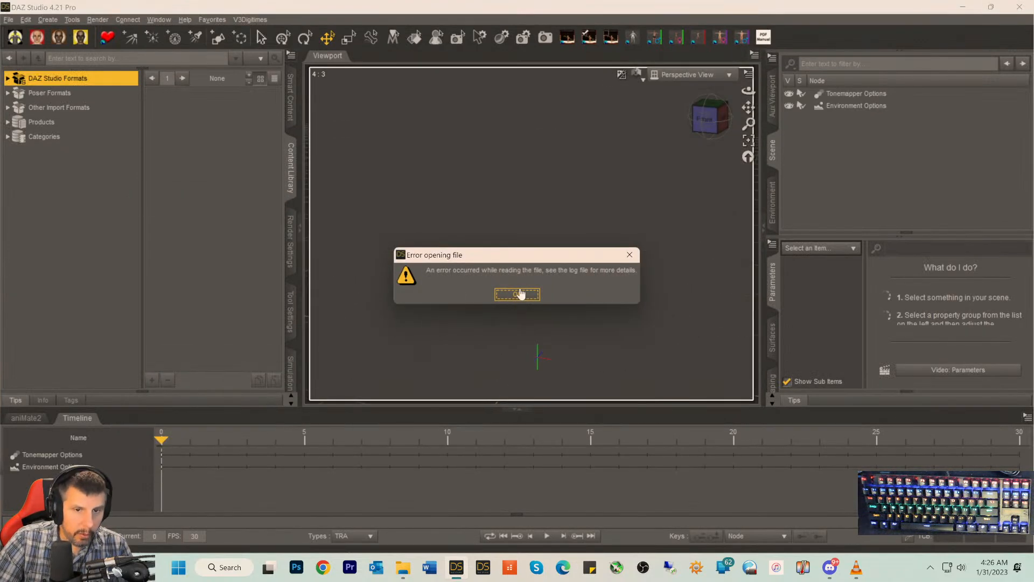
{"action": "left_click", "coordinate": [516, 296]}
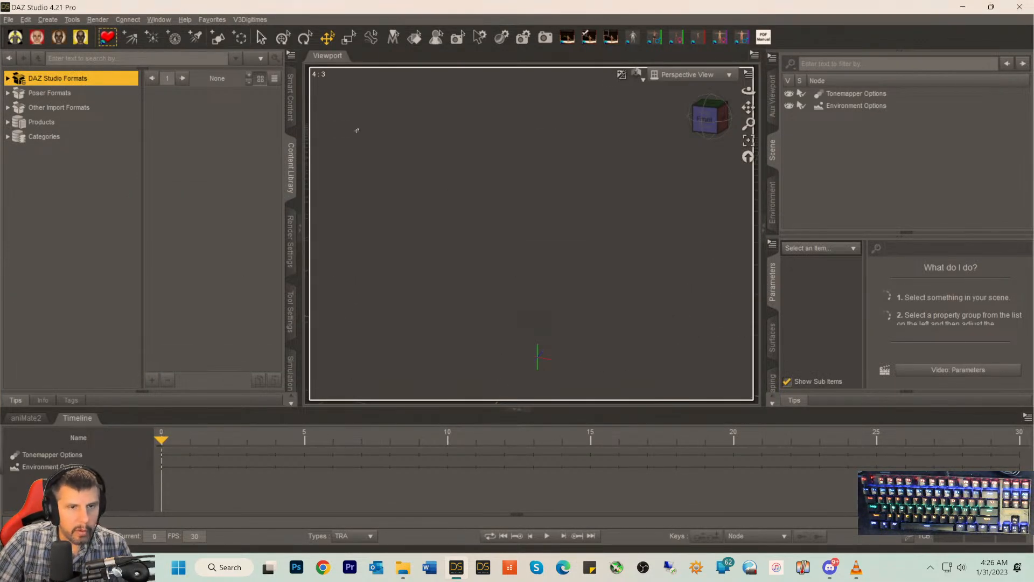
- Exit DAZ Studio without saving the scene and go up from the Iray folder to the parent of Fluidos II
{"action": "left_click", "coordinate": [1019, 7]}
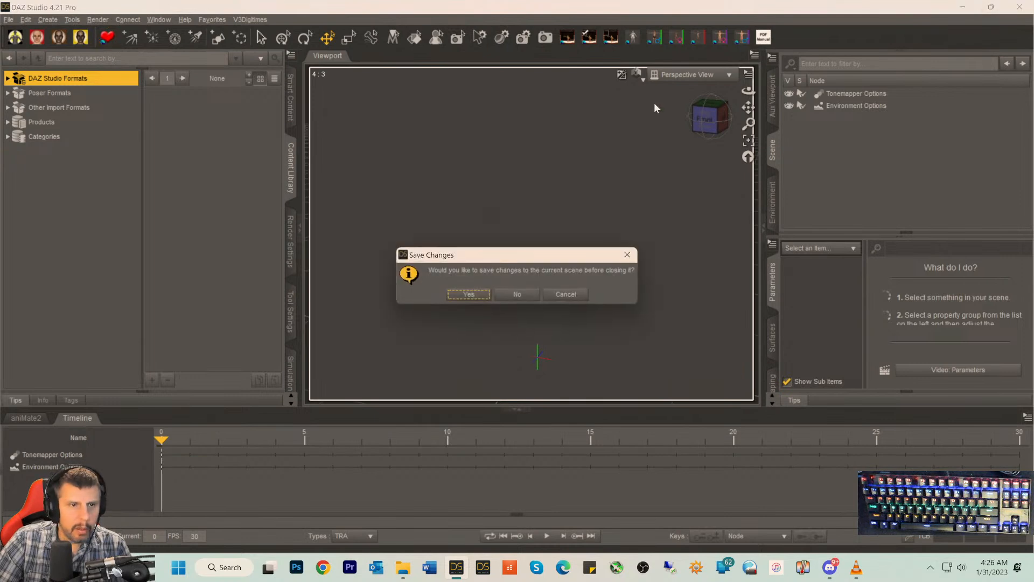
{"action": "left_click", "coordinate": [518, 295]}
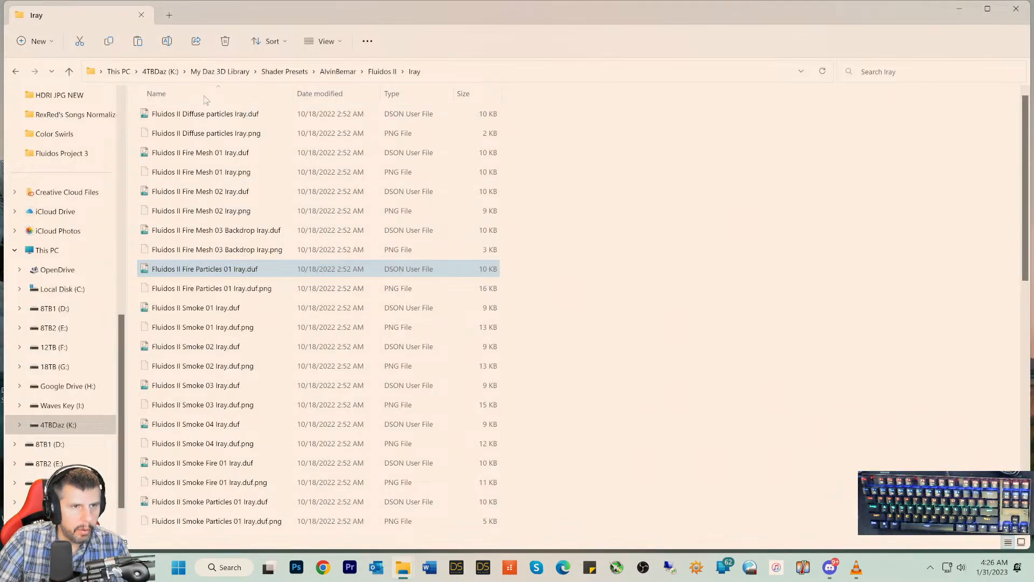
{"action": "left_click", "coordinate": [382, 71]}
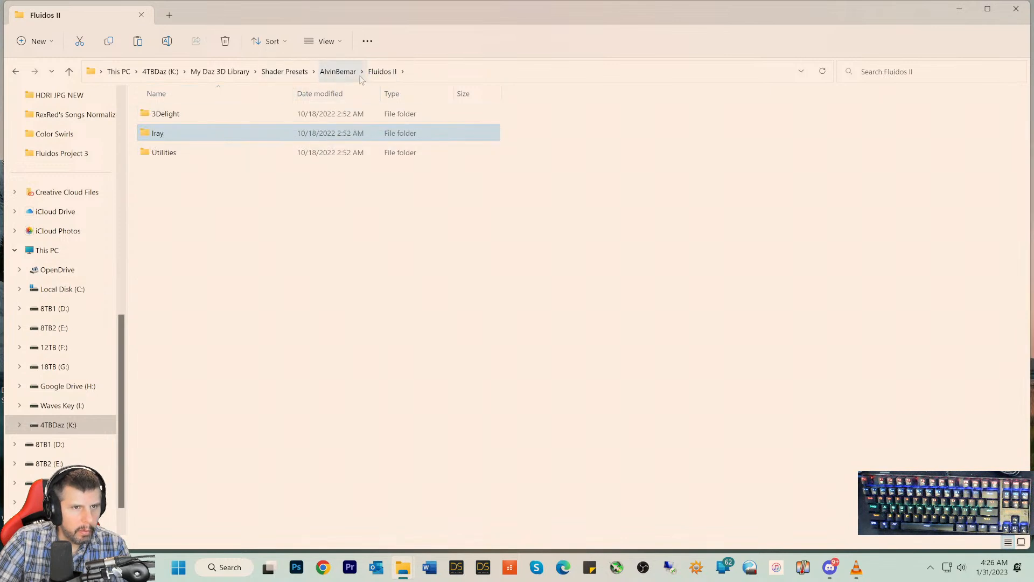
{"action": "left_click", "coordinate": [383, 73]}
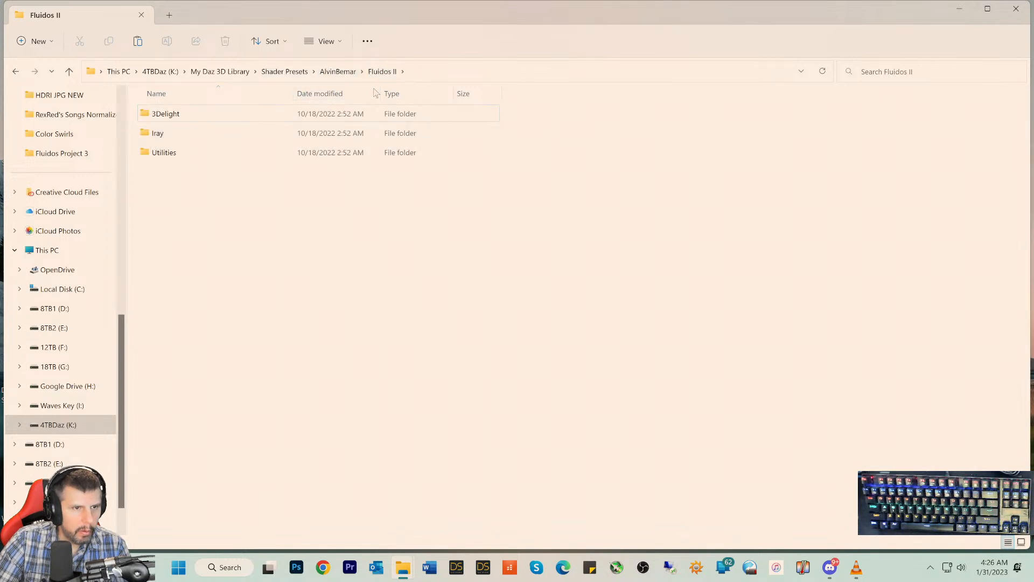
{"action": "left_click", "coordinate": [338, 71]}
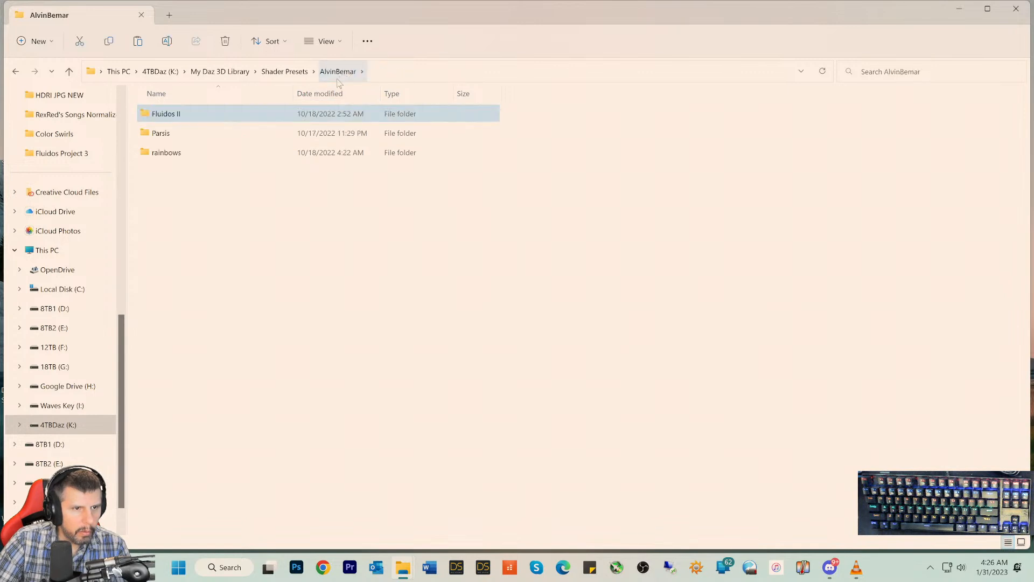
- Open the Utilities folder inside Fluidos II and look through its opacity and VDB density preset files
{"action": "double_click", "coordinate": [148, 115]}
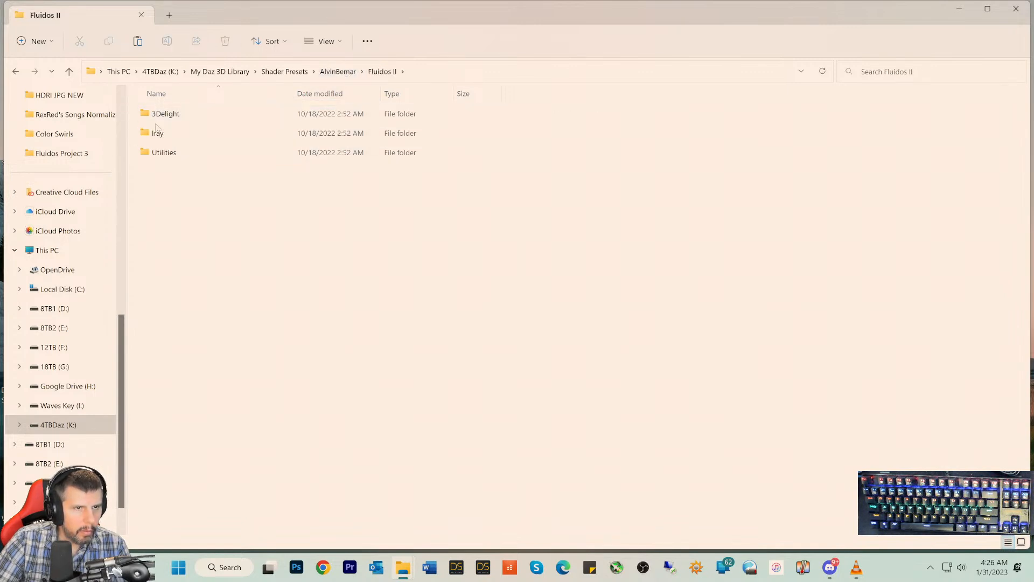
{"action": "double_click", "coordinate": [148, 152]}
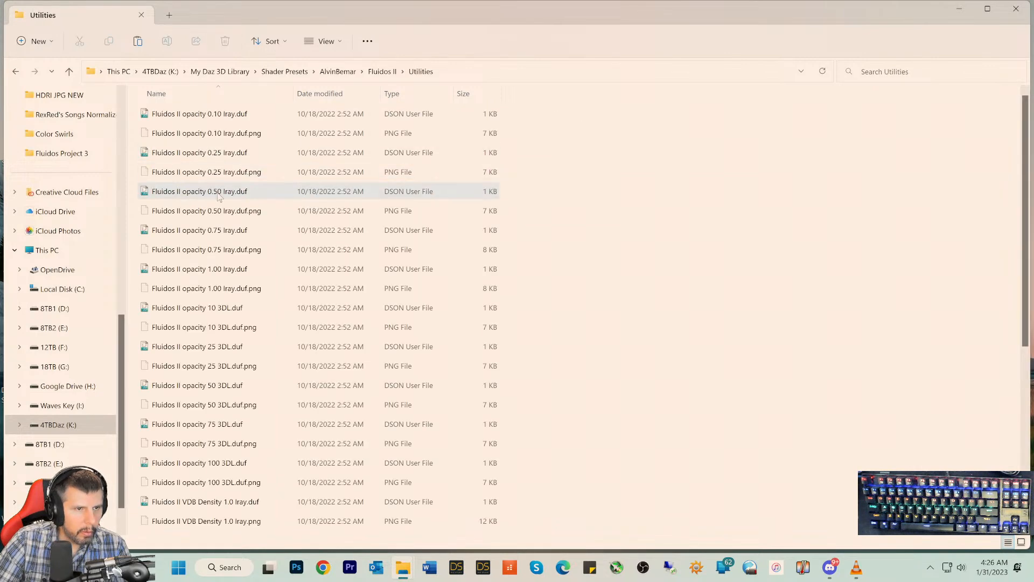
{"action": "scroll", "coordinate": [238, 291], "scroll_direction": "down", "scroll_amount": 5}
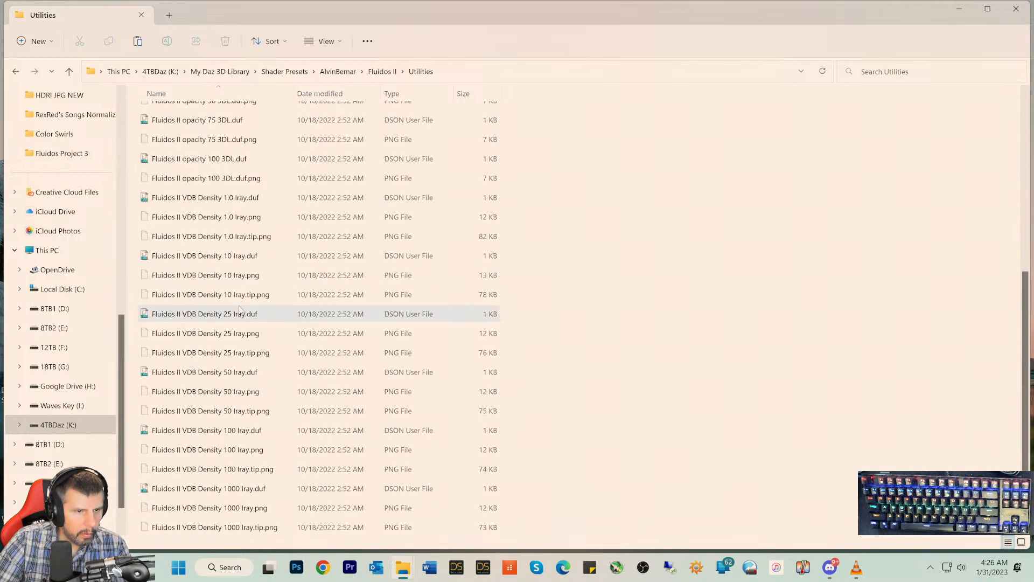
{"action": "scroll", "coordinate": [229, 448], "scroll_direction": "up", "scroll_amount": 4}
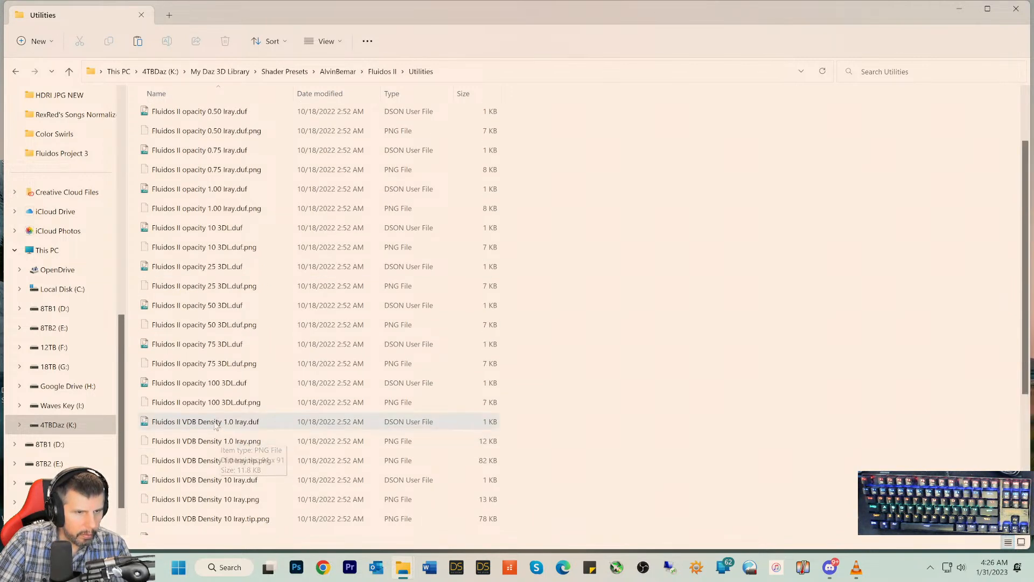
{"action": "scroll", "coordinate": [217, 427], "scroll_direction": "up", "scroll_amount": 2}
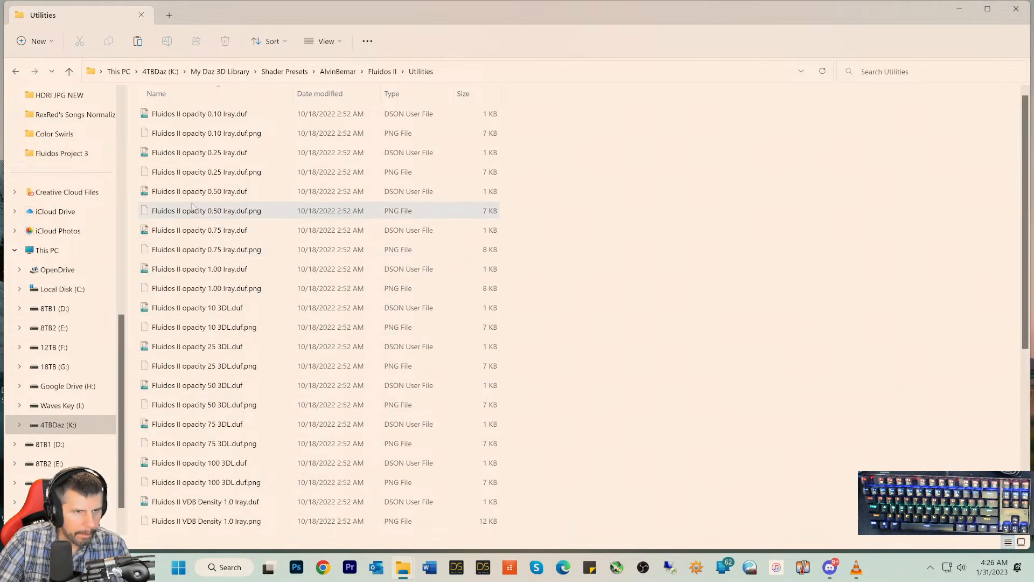
- Return to the Fluidos II Iray folder, look through its shader files and select Fluidos II Fire Mesh 02 Iray.duf
{"action": "left_click", "coordinate": [383, 71]}
{"action": "left_click", "coordinate": [150, 139]}
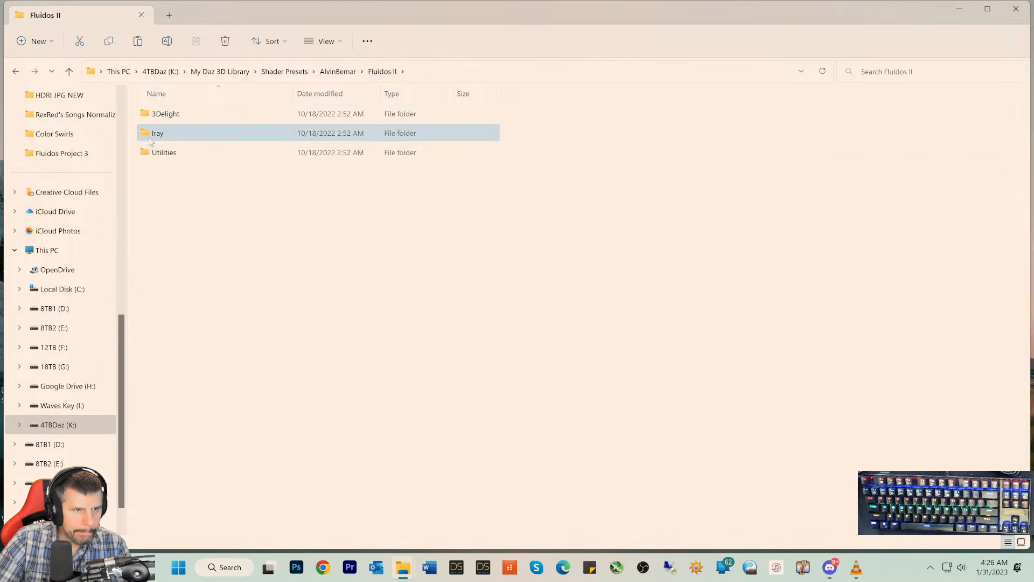
{"action": "double_click", "coordinate": [151, 134]}
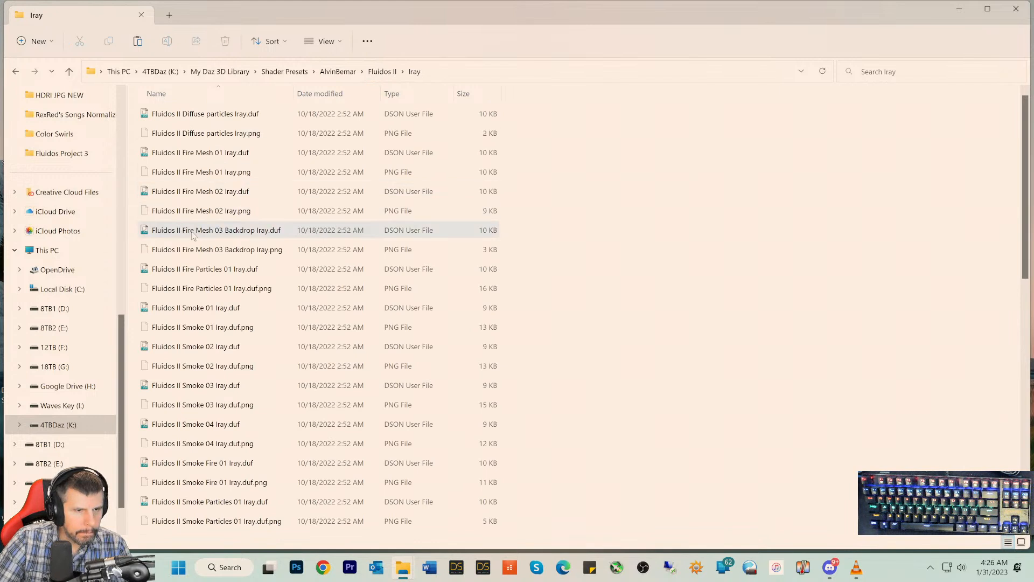
{"action": "scroll", "coordinate": [194, 242], "scroll_direction": "down", "scroll_amount": 7}
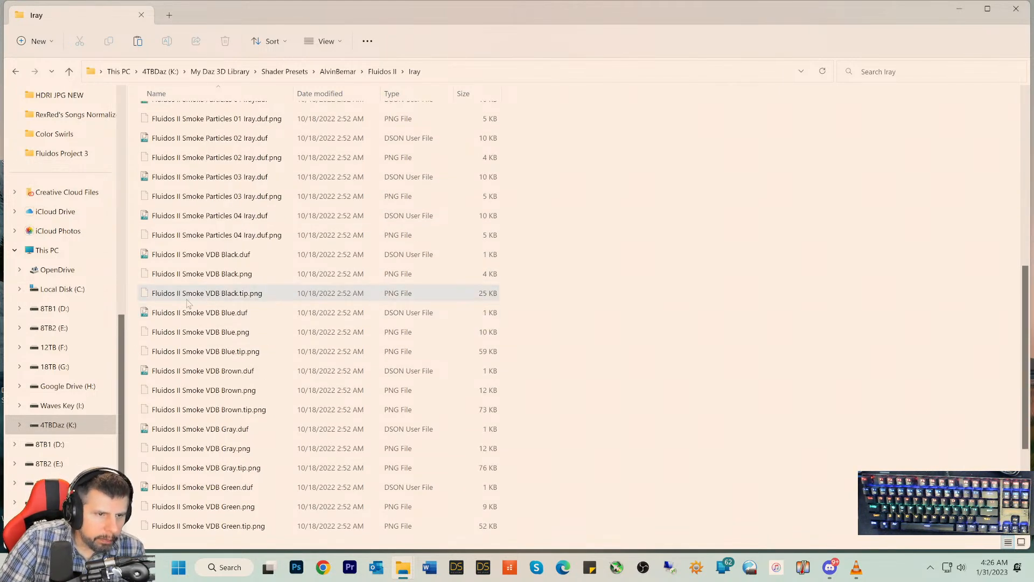
{"action": "scroll", "coordinate": [187, 303], "scroll_direction": "up", "scroll_amount": 3}
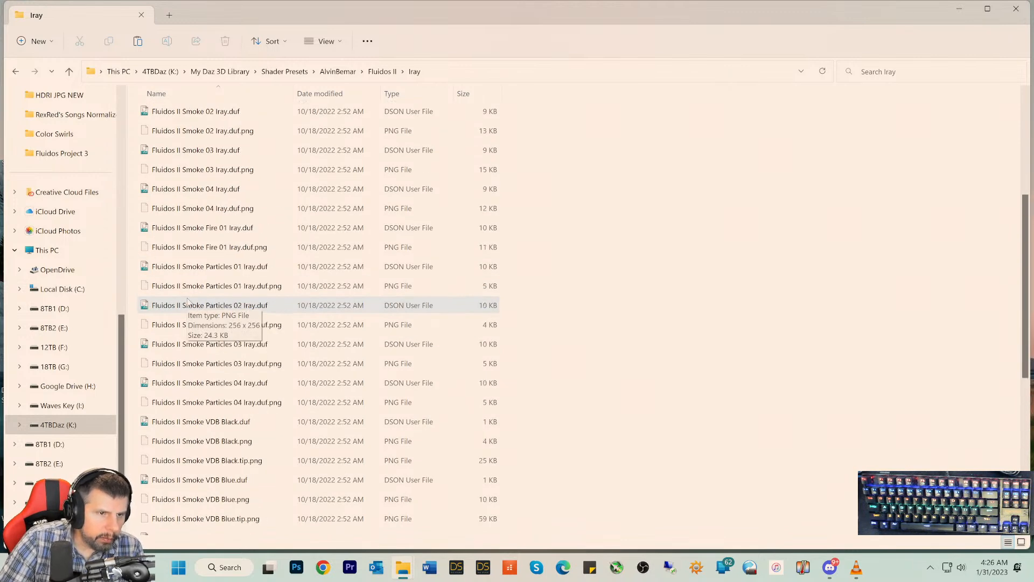
{"action": "scroll", "coordinate": [187, 300], "scroll_direction": "up", "scroll_amount": 4}
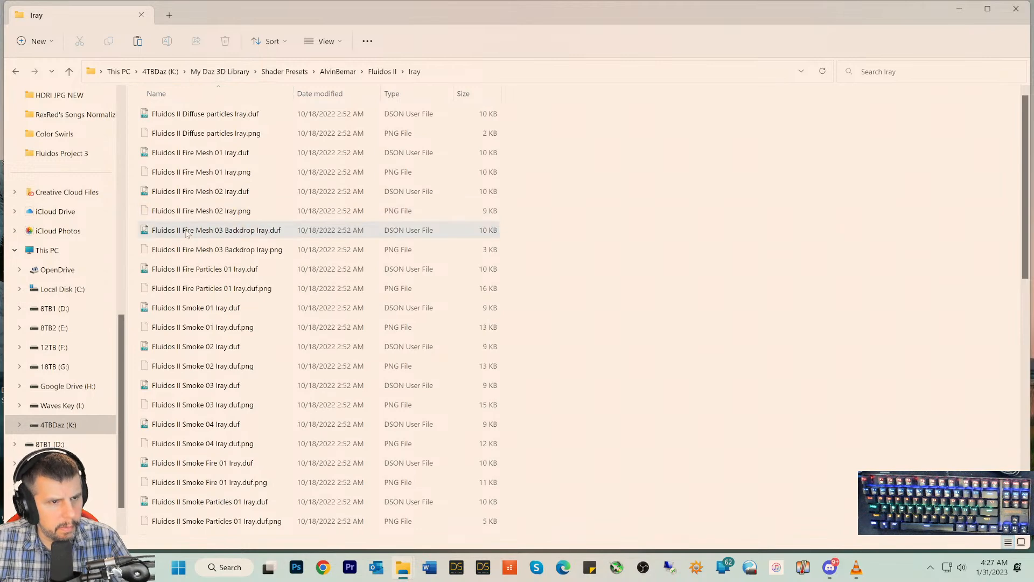
{"action": "left_click", "coordinate": [184, 192]}
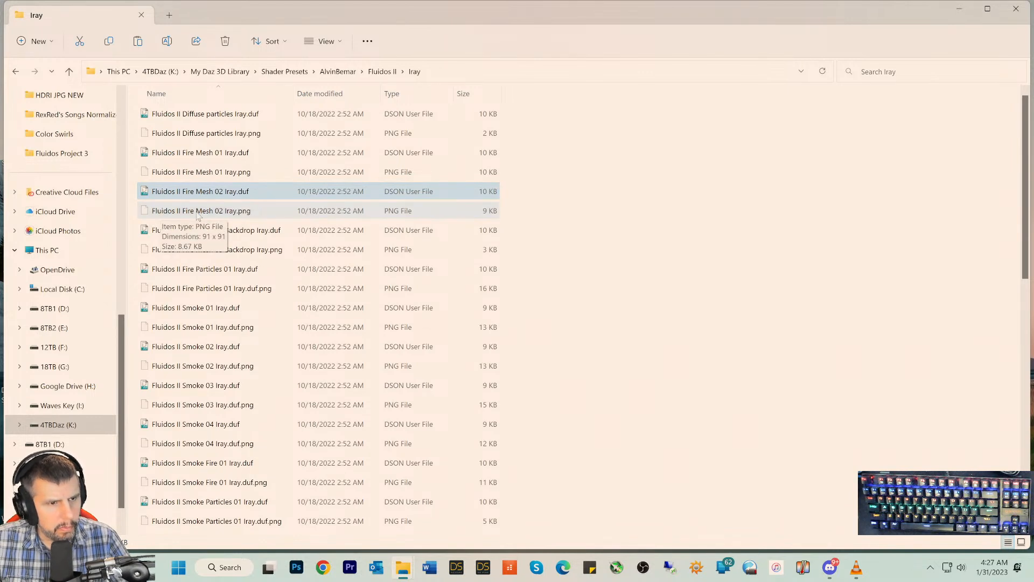
- Show the Iray folder's files as extra large icons and look over the shader preview images
{"action": "right_click", "coordinate": [628, 222]}
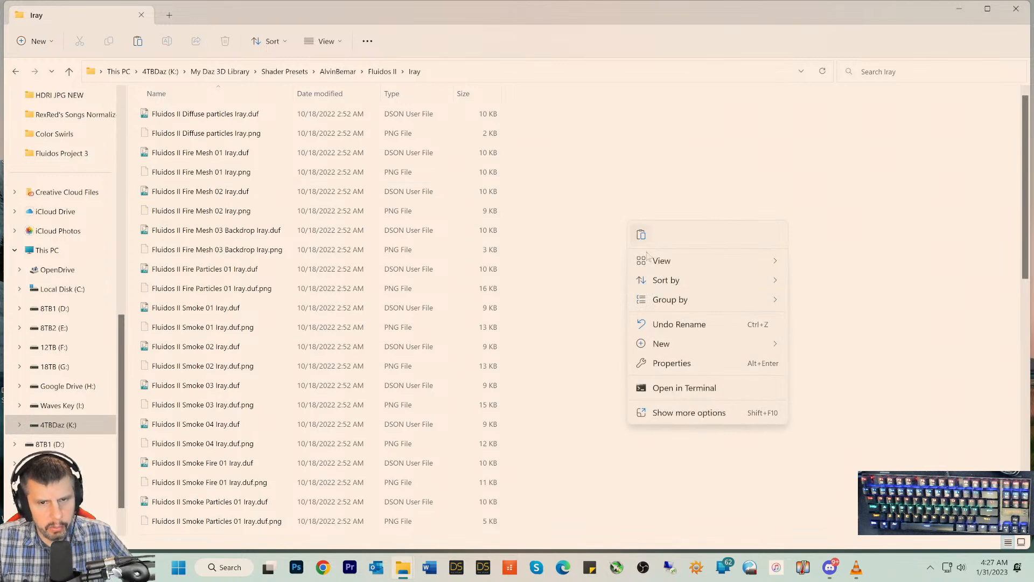
{"action": "mouse_move", "coordinate": [658, 268]}
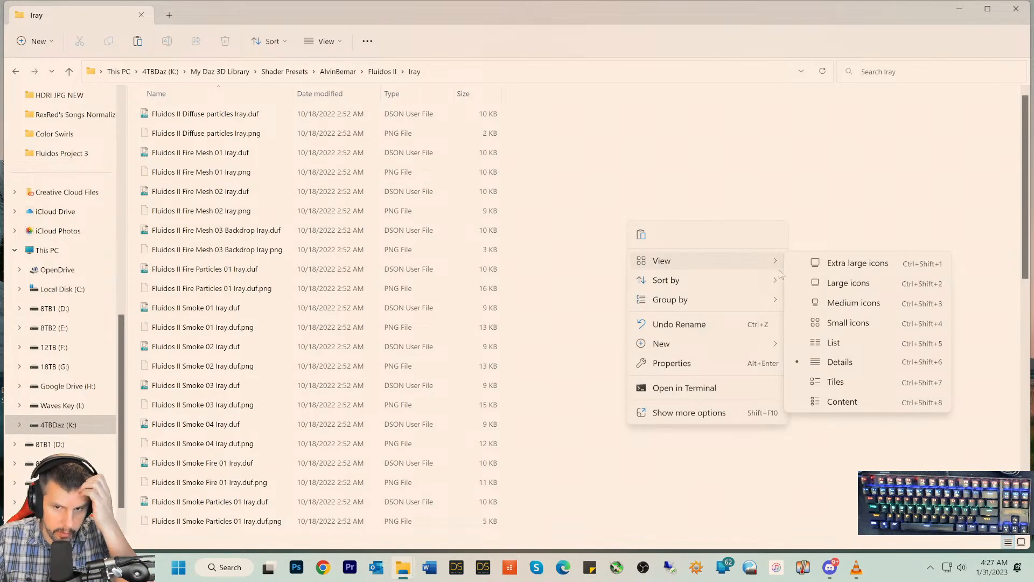
{"action": "left_click", "coordinate": [853, 262]}
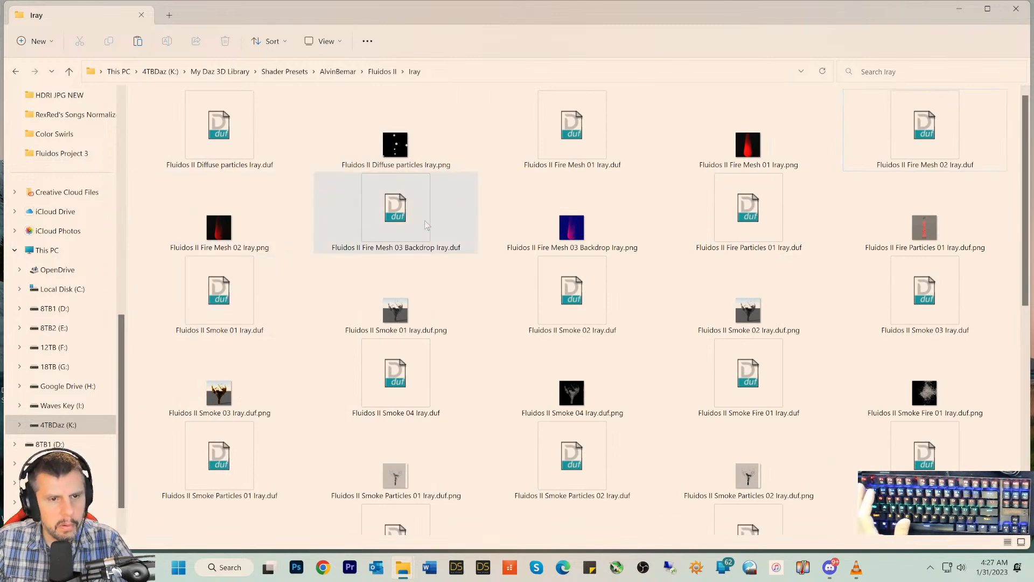
{"action": "left_click", "coordinate": [581, 145]}
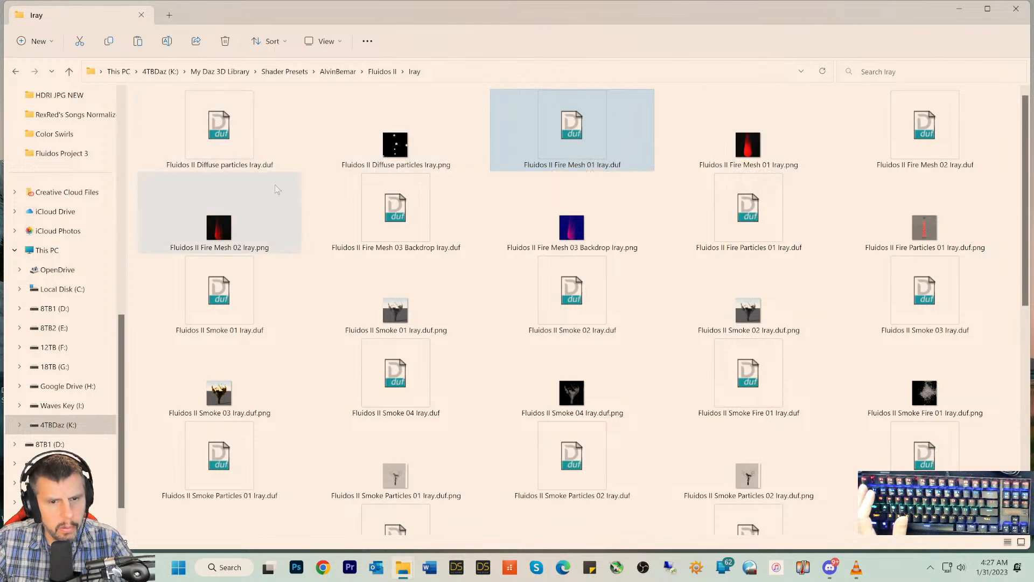
{"action": "scroll", "coordinate": [463, 231], "scroll_direction": "down", "scroll_amount": 3}
{"action": "scroll", "coordinate": [520, 235], "scroll_direction": "up", "scroll_amount": 3}
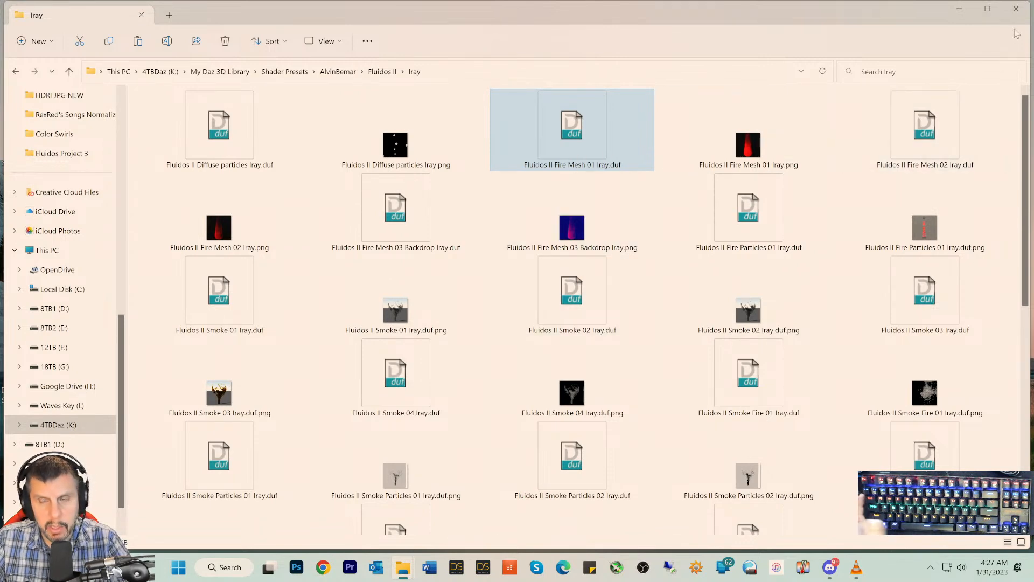
- Close the Iray folder window, start DAZ Studio and minimize it to get back to the desktop
{"action": "left_click", "coordinate": [1015, 9]}
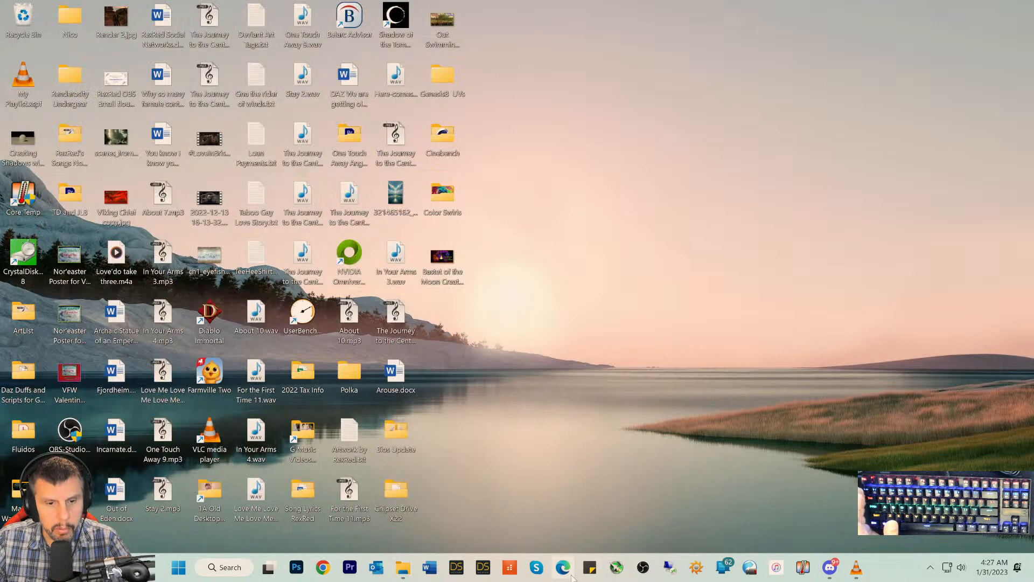
{"action": "left_click", "coordinate": [456, 568]}
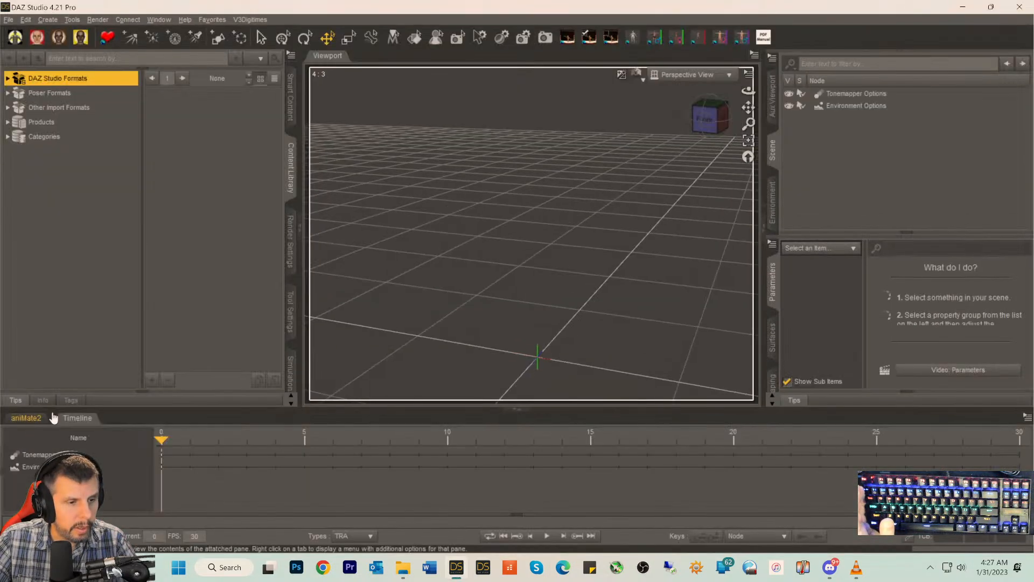
{"action": "left_click", "coordinate": [967, 9]}
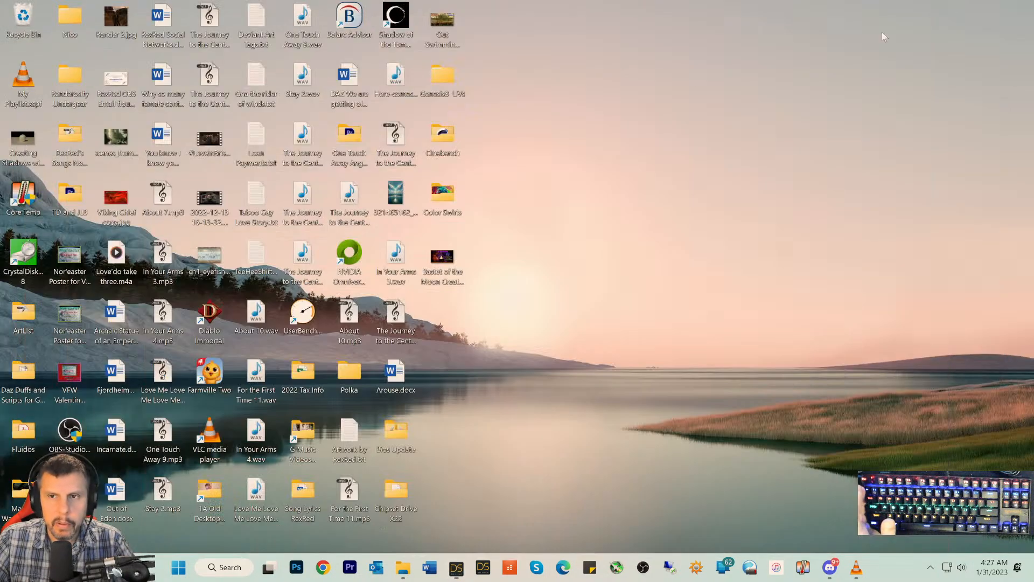
- Open 64599_fluidos2manual.pdf from the desktop's Fluidos folder and close the folder window
{"action": "double_click", "coordinate": [23, 430]}
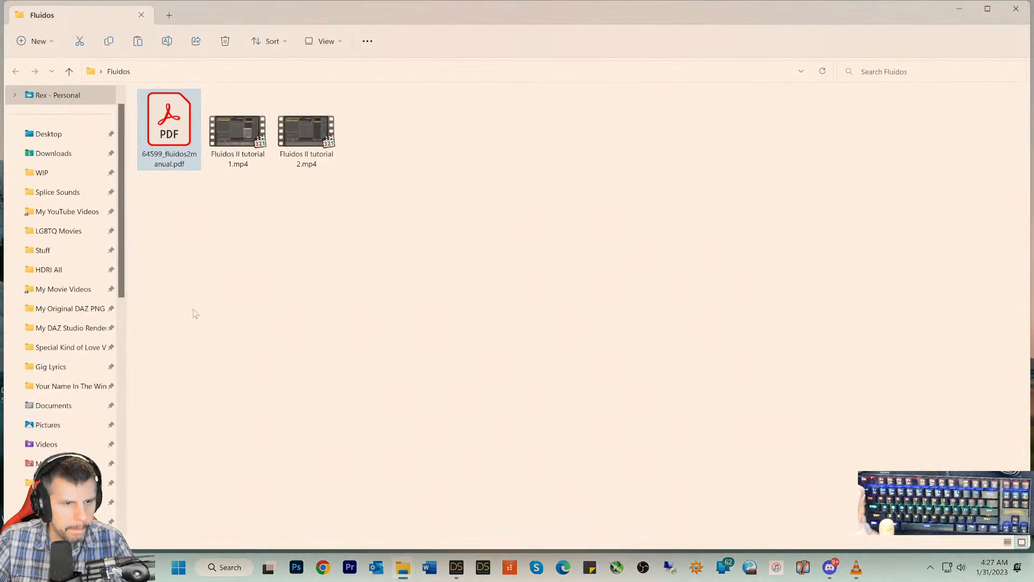
{"action": "double_click", "coordinate": [168, 121]}
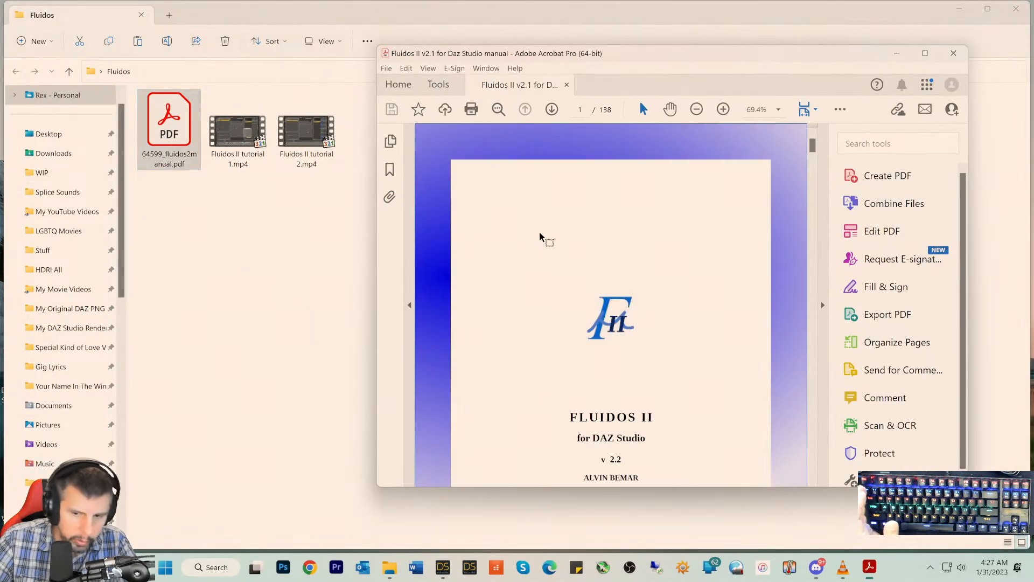
{"action": "left_click", "coordinate": [1016, 8]}
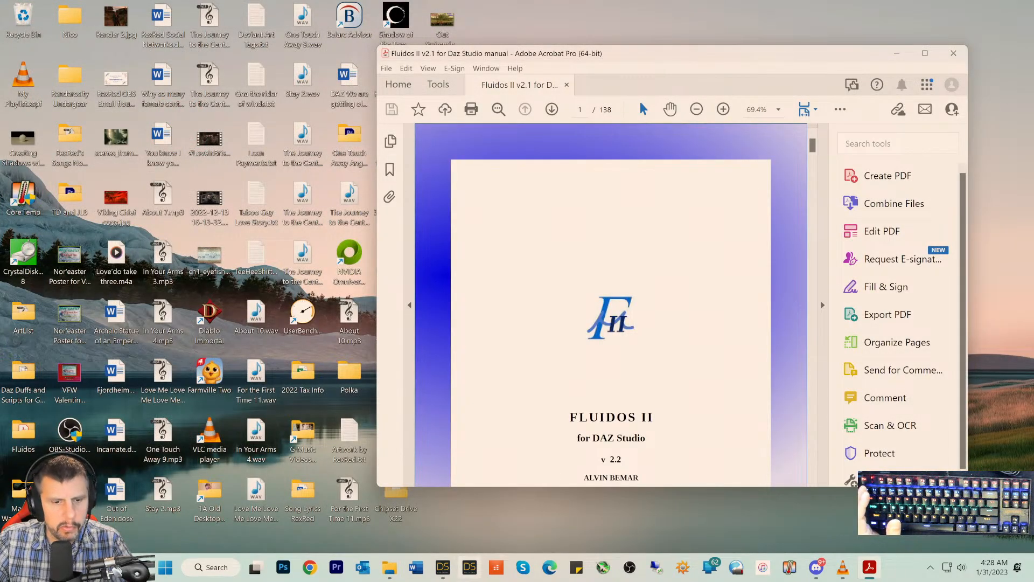
- Switch to DAZ Studio, create a new Fluidos Domain with the default name and center it in the viewport
{"action": "left_click", "coordinate": [442, 570]}
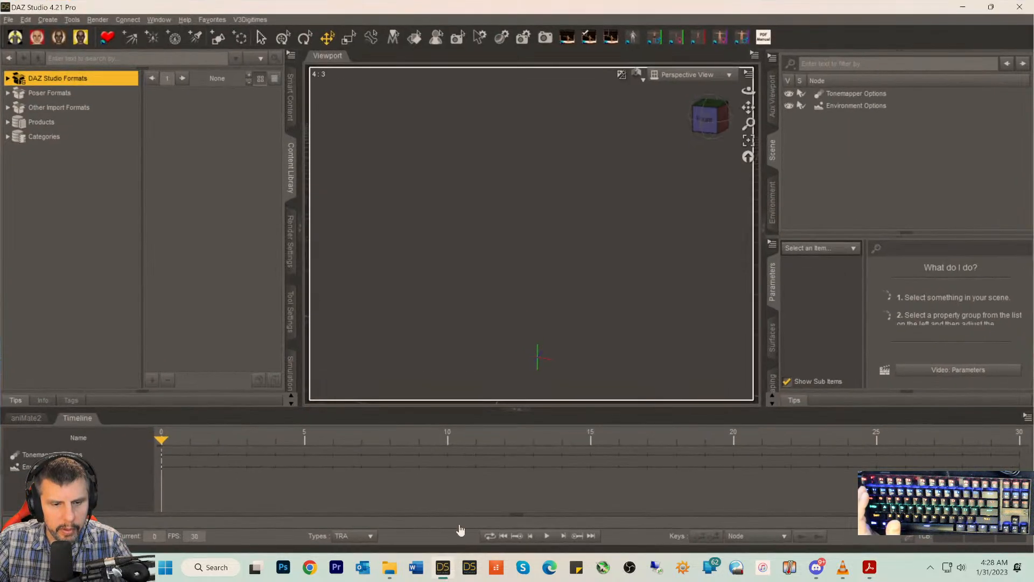
{"action": "left_click", "coordinate": [25, 19]}
{"action": "mouse_move", "coordinate": [47, 19]}
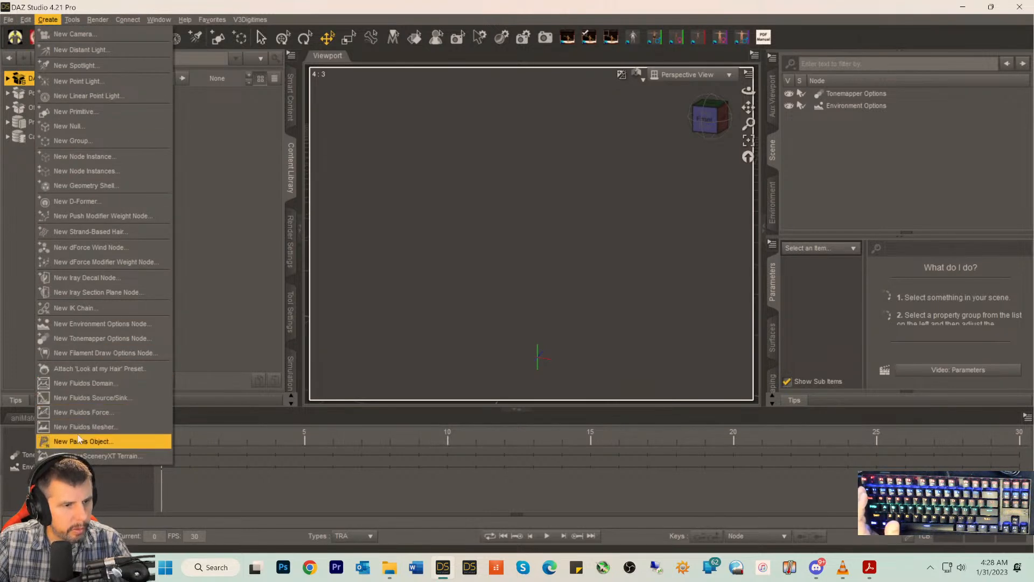
{"action": "left_click", "coordinate": [86, 383]}
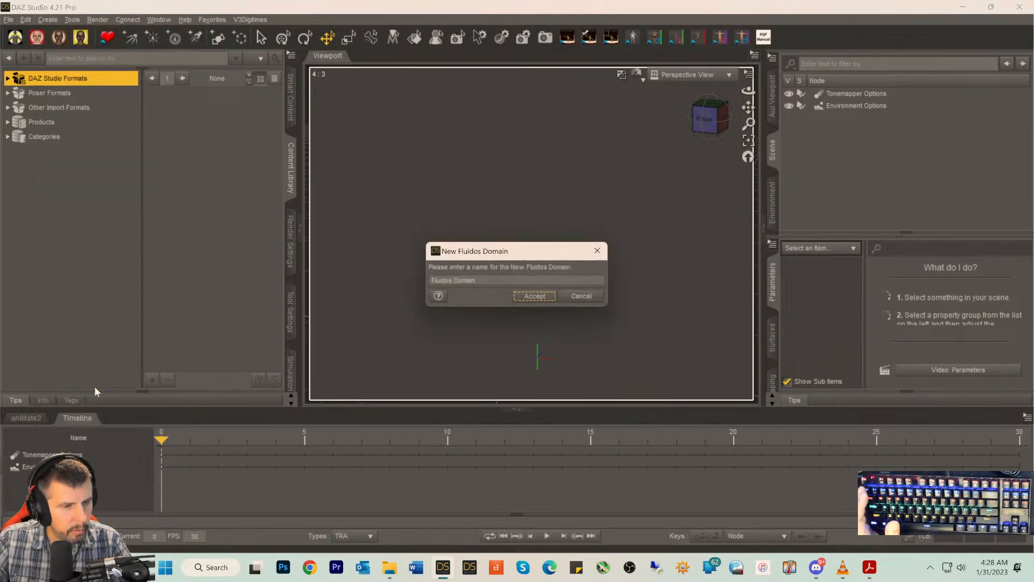
{"action": "left_click", "coordinate": [521, 295]}
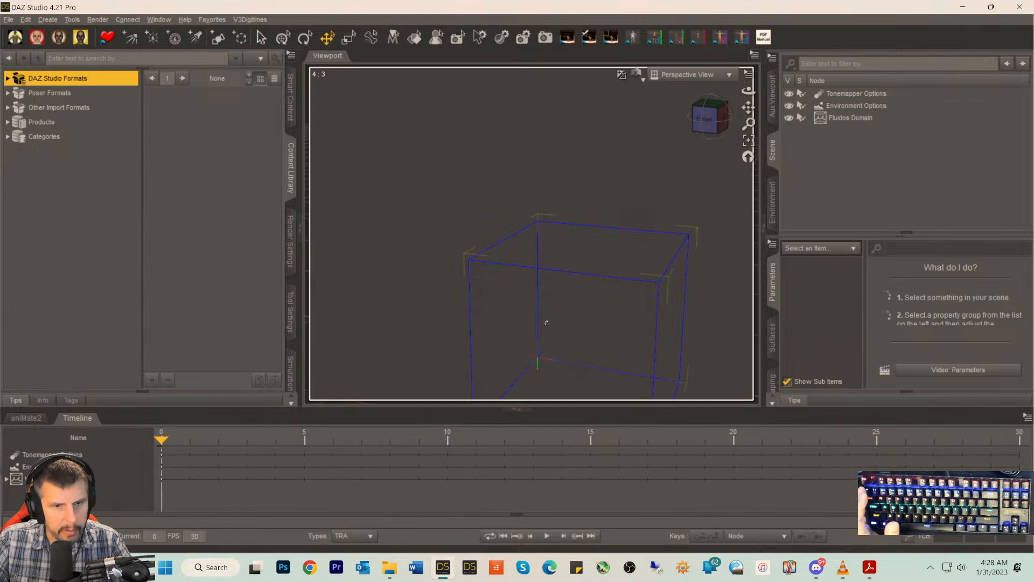
{"action": "left_click", "coordinate": [708, 118]}
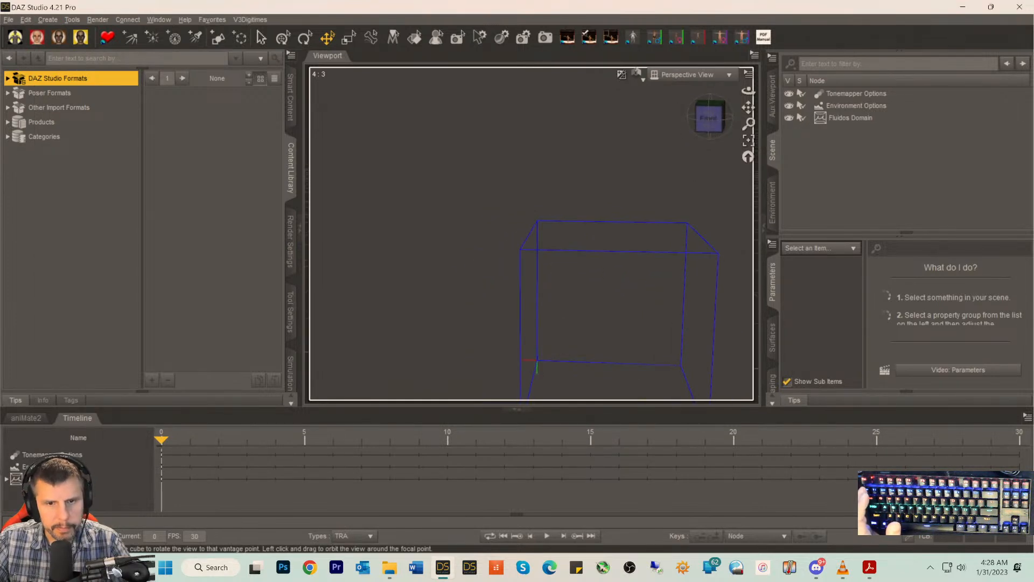
{"action": "left_click_drag", "start_coordinate": [748, 107], "coordinate": [690, 57]}
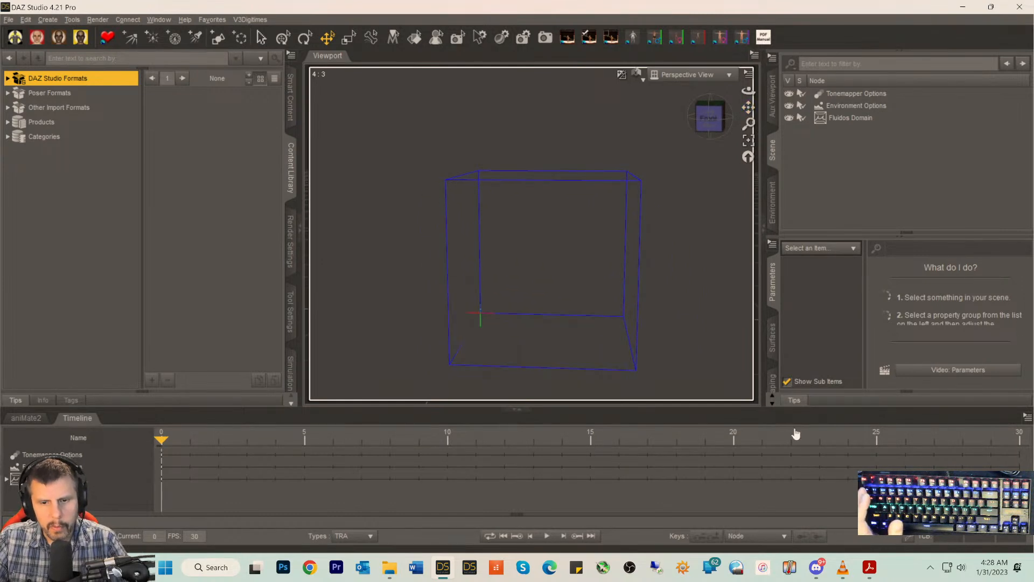
- Switch to the Fluidos II manual in Acrobat and read through the steps of the first example (liquid)
{"action": "left_click", "coordinate": [869, 567]}
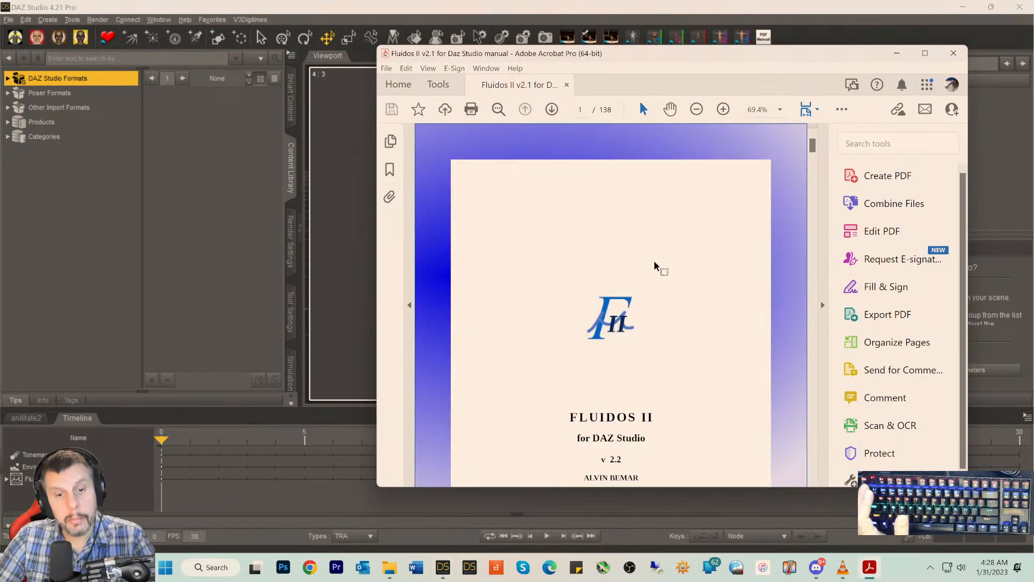
{"action": "scroll", "coordinate": [654, 265], "scroll_direction": "down", "scroll_amount": 5}
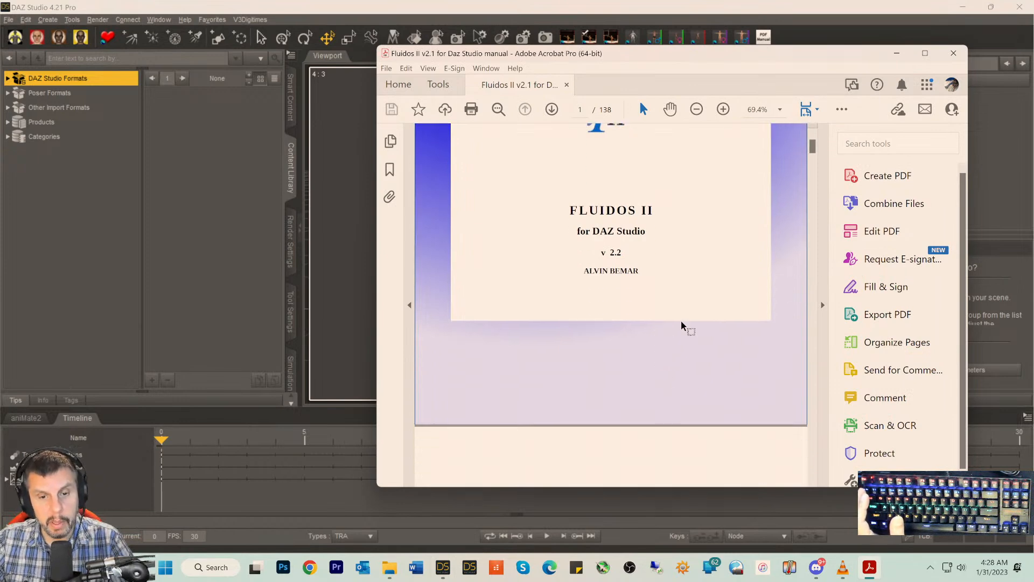
{"action": "scroll", "coordinate": [746, 218], "scroll_direction": "down", "scroll_amount": 1}
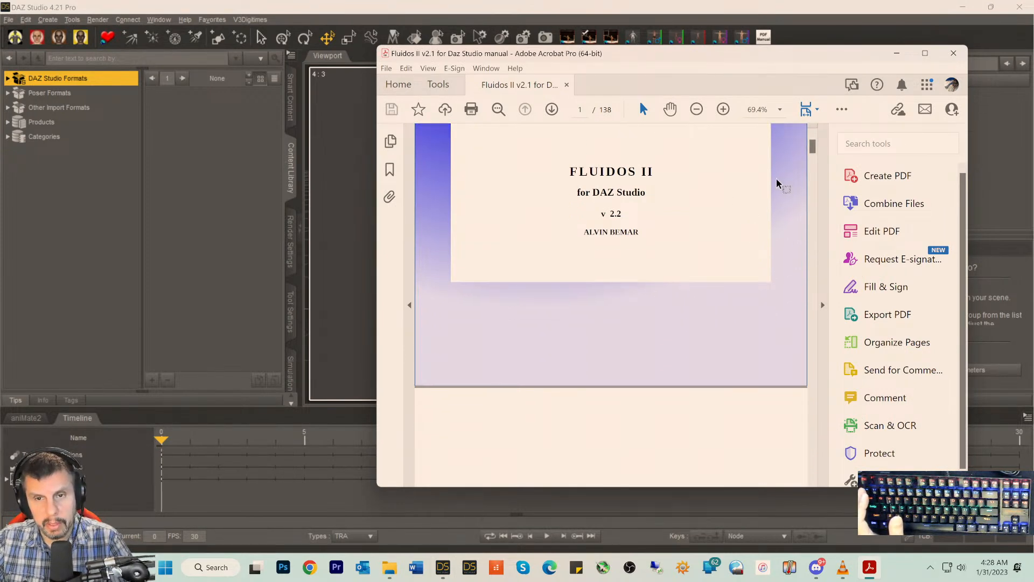
{"action": "left_click", "coordinate": [810, 157]}
{"action": "scroll", "coordinate": [609, 339], "scroll_direction": "down", "scroll_amount": 1}
{"action": "scroll", "coordinate": [609, 339], "scroll_direction": "down", "scroll_amount": 8}
{"action": "scroll", "coordinate": [609, 373], "scroll_direction": "down", "scroll_amount": 5}
{"action": "scroll", "coordinate": [607, 387], "scroll_direction": "down", "scroll_amount": 6}
{"action": "scroll", "coordinate": [607, 389], "scroll_direction": "down", "scroll_amount": 8}
{"action": "scroll", "coordinate": [608, 398], "scroll_direction": "down", "scroll_amount": 6}
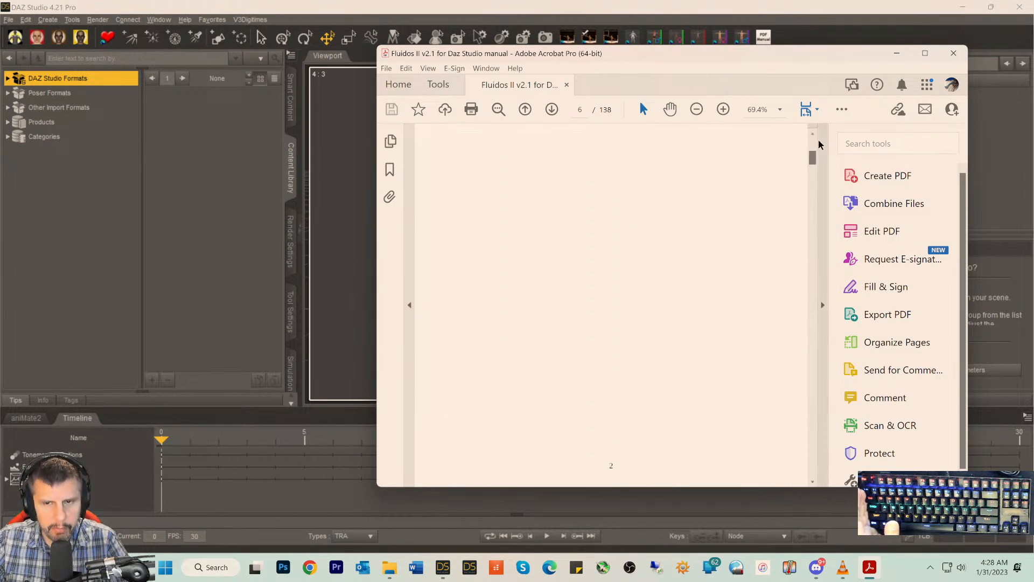
{"action": "left_click_drag", "start_coordinate": [813, 159], "coordinate": [814, 163]}
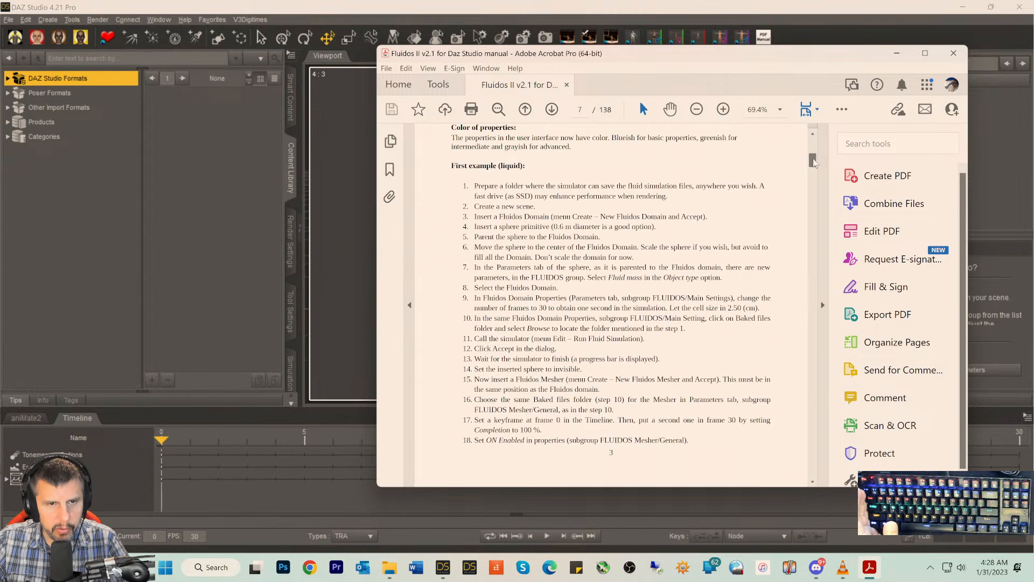
{"action": "scroll", "coordinate": [599, 244], "scroll_direction": "up", "scroll_amount": 2}
{"action": "scroll", "coordinate": [599, 244], "scroll_direction": "down", "scroll_amount": 9}
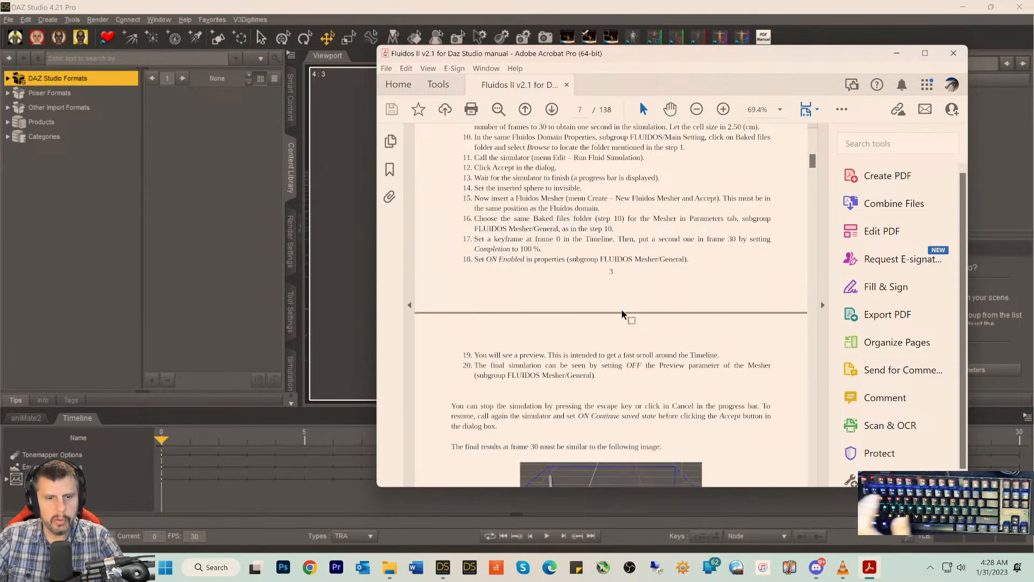
- Browse past the manual's second example and examine the instructions for the third example (fire)
{"action": "scroll", "coordinate": [621, 314], "scroll_direction": "down", "scroll_amount": 10}
{"action": "scroll", "coordinate": [625, 345], "scroll_direction": "down", "scroll_amount": 10}
{"action": "scroll", "coordinate": [625, 350], "scroll_direction": "down", "scroll_amount": 11}
{"action": "scroll", "coordinate": [625, 347], "scroll_direction": "down", "scroll_amount": 9}
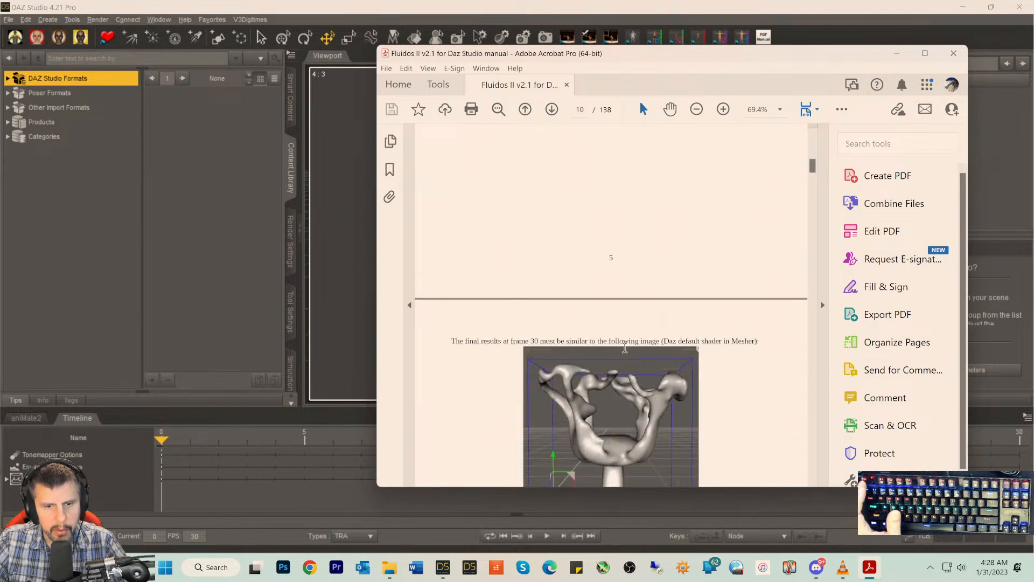
{"action": "scroll", "coordinate": [626, 348], "scroll_direction": "down", "scroll_amount": 11}
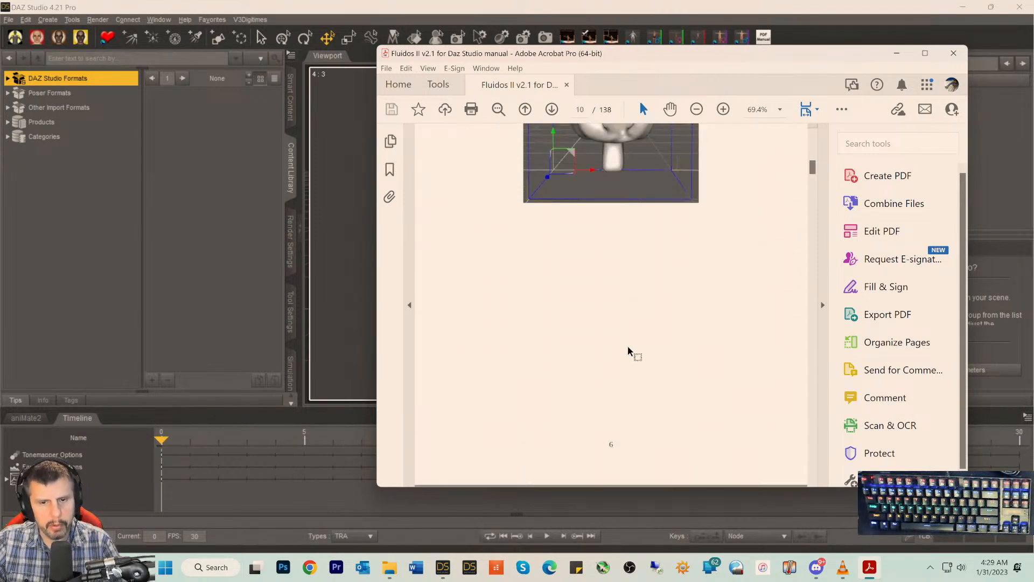
{"action": "scroll", "coordinate": [628, 350], "scroll_direction": "down", "scroll_amount": 11}
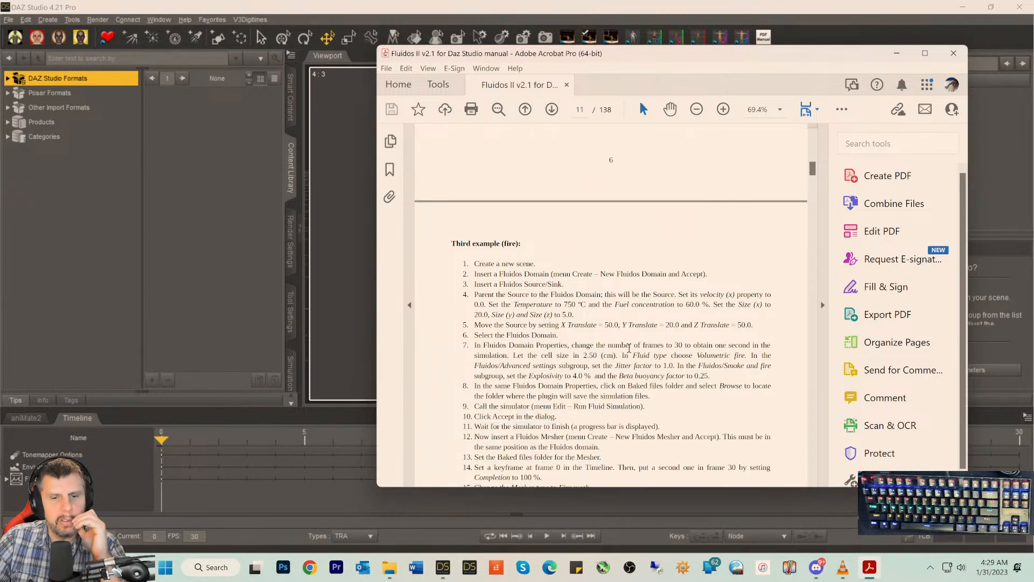
{"action": "scroll", "coordinate": [629, 348], "scroll_direction": "down", "scroll_amount": 2}
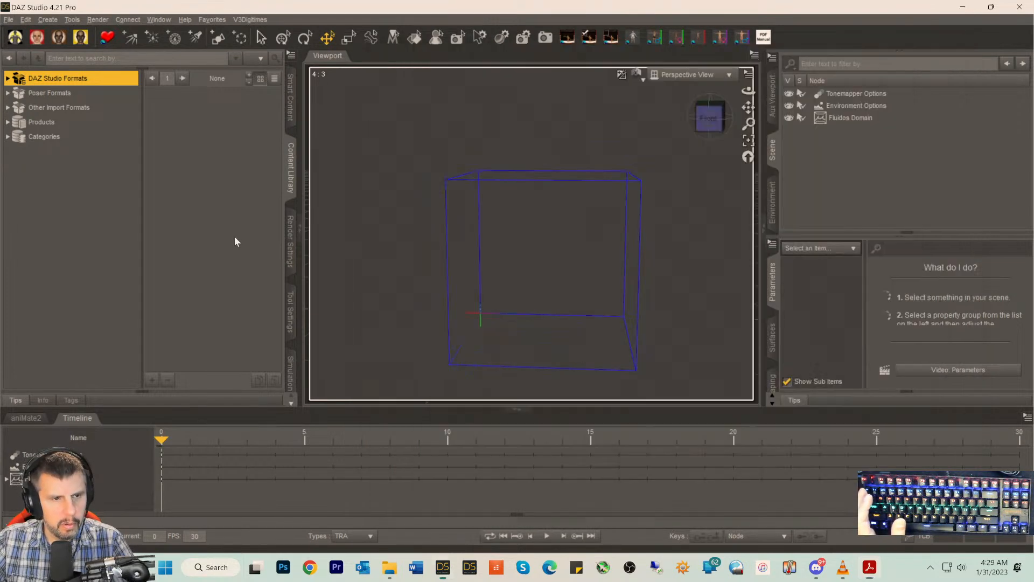
- Switch to DAZ Studio, create a new Fluidos Source/Sink with the default name and parent it to the Fluidos Domain
{"action": "left_click", "coordinate": [240, 244]}
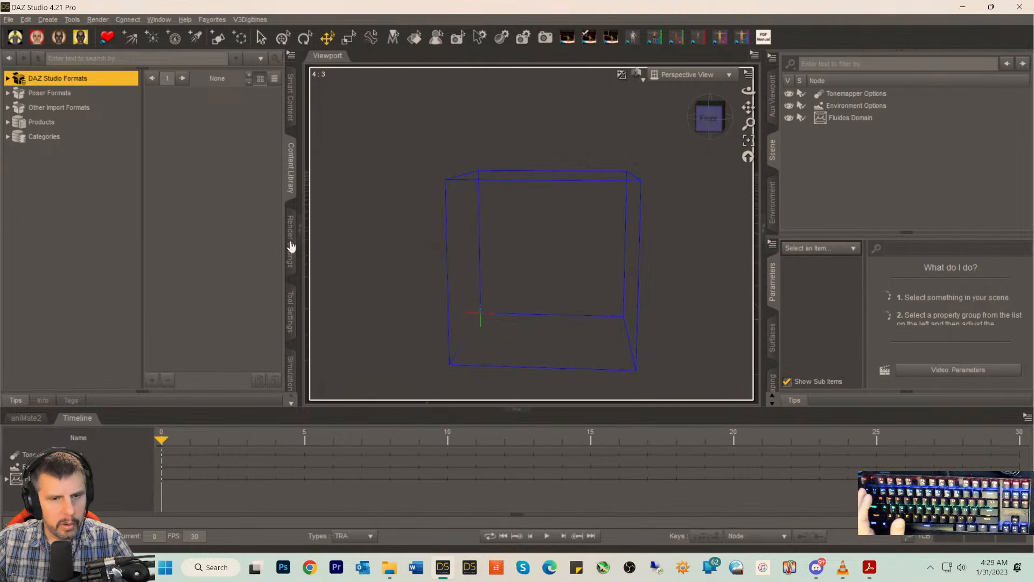
{"action": "left_click", "coordinate": [48, 20]}
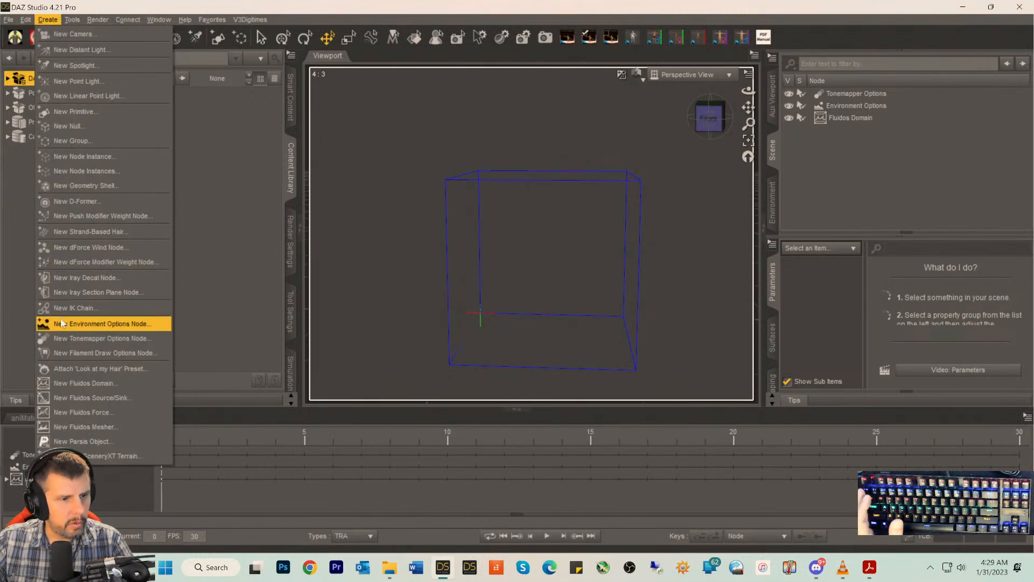
{"action": "left_click", "coordinate": [73, 402]}
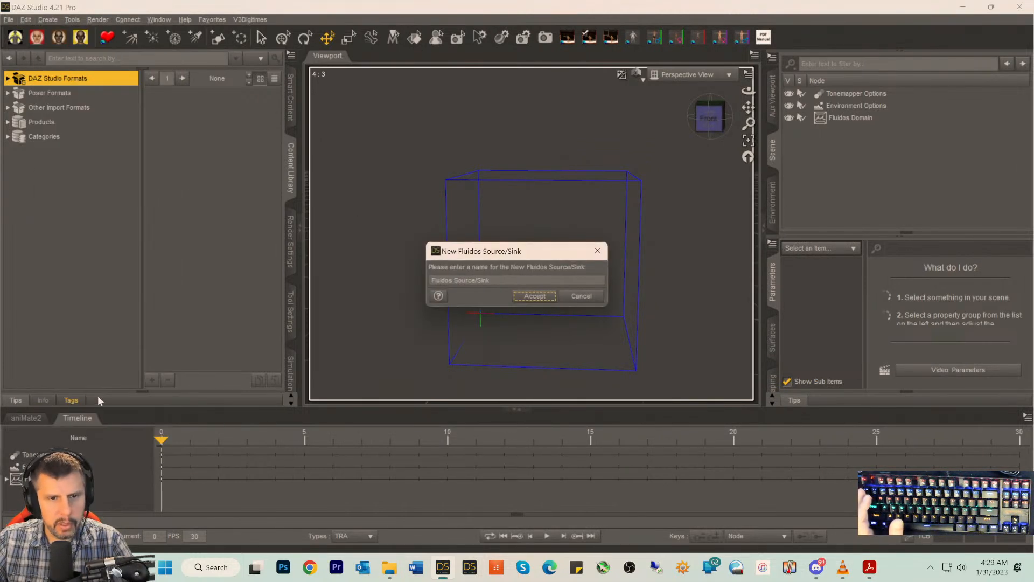
{"action": "left_click", "coordinate": [542, 298]}
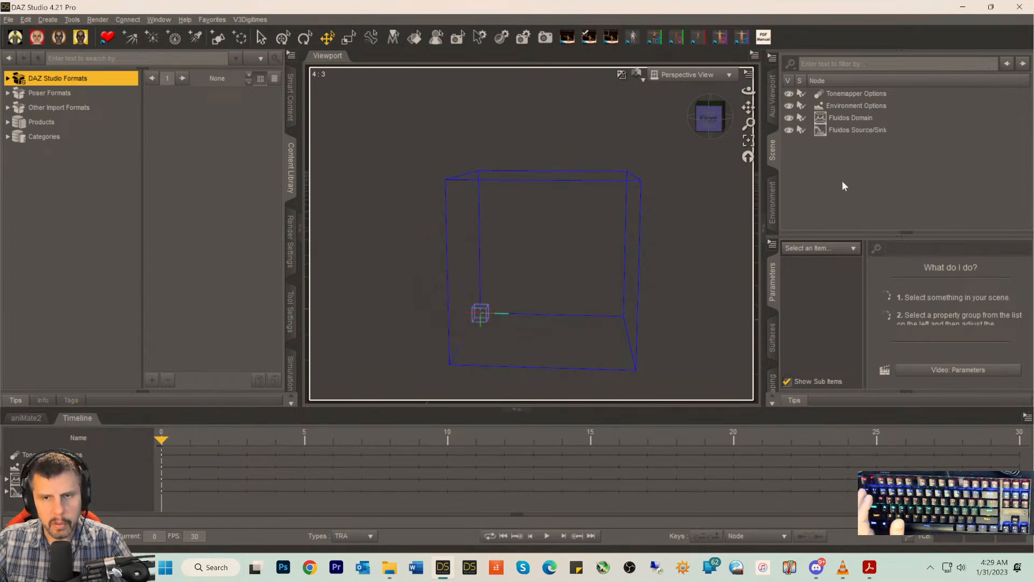
{"action": "left_click_drag", "start_coordinate": [821, 135], "coordinate": [823, 122]}
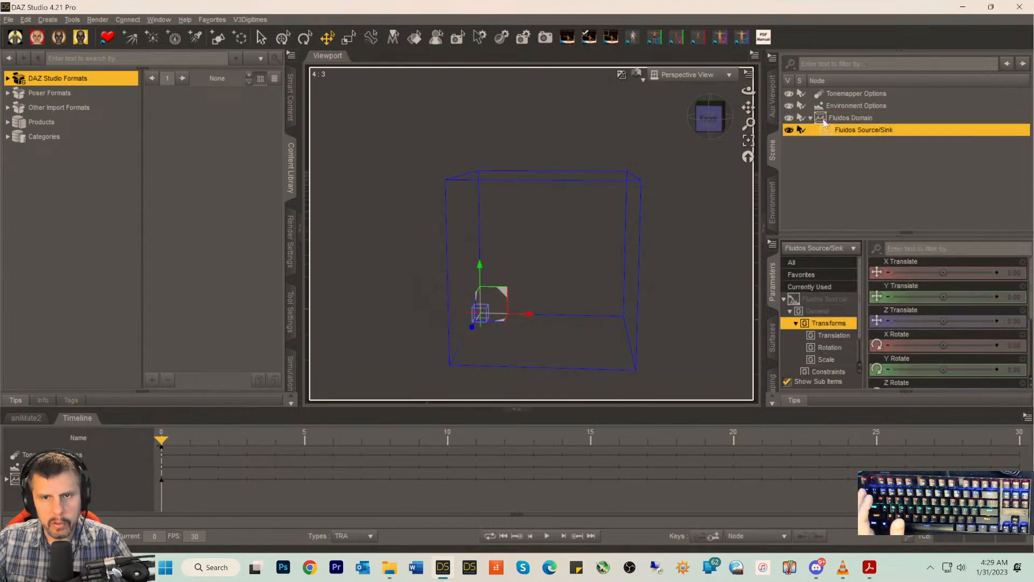
- Move the Fluidos Source/Sink near the centre of the domain's floor, at about X 51.6, Y 8.5 and Z 45.1
{"action": "left_click_drag", "start_coordinate": [528, 313], "coordinate": [594, 328]}
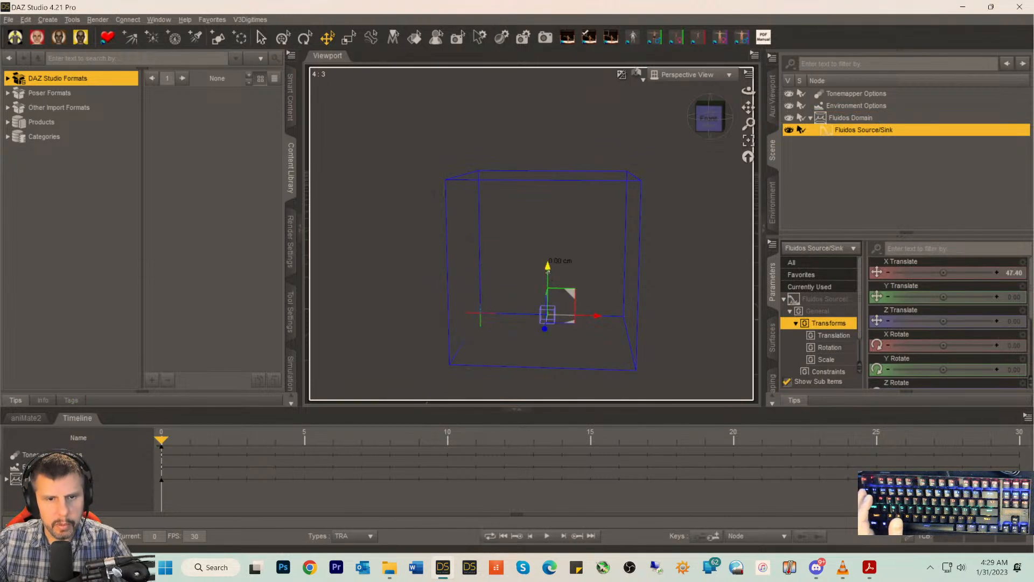
{"action": "left_click_drag", "start_coordinate": [548, 269], "coordinate": [547, 257]}
{"action": "left_click_drag", "start_coordinate": [709, 132], "coordinate": [712, 175]}
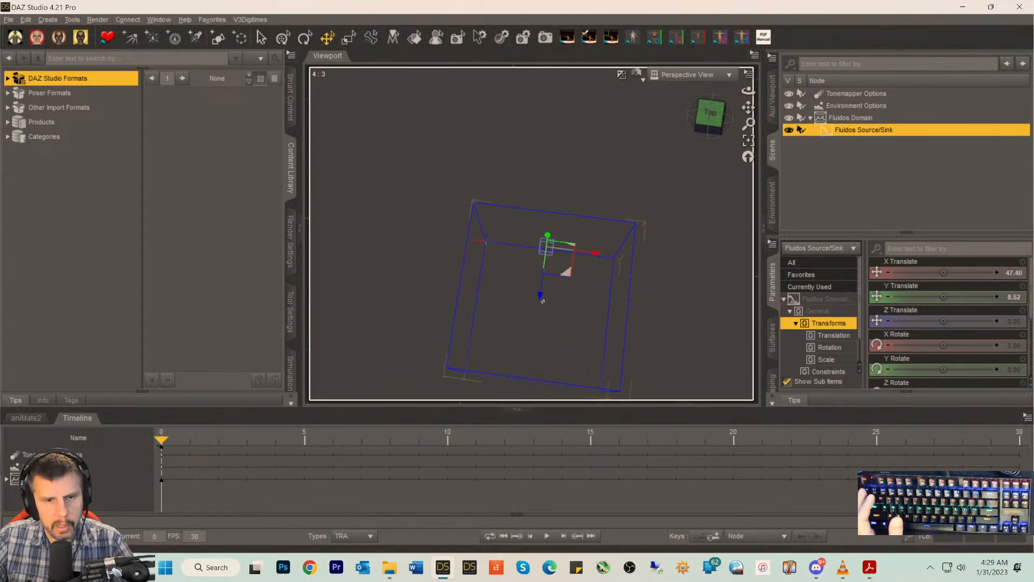
{"action": "left_click_drag", "start_coordinate": [541, 298], "coordinate": [525, 374]}
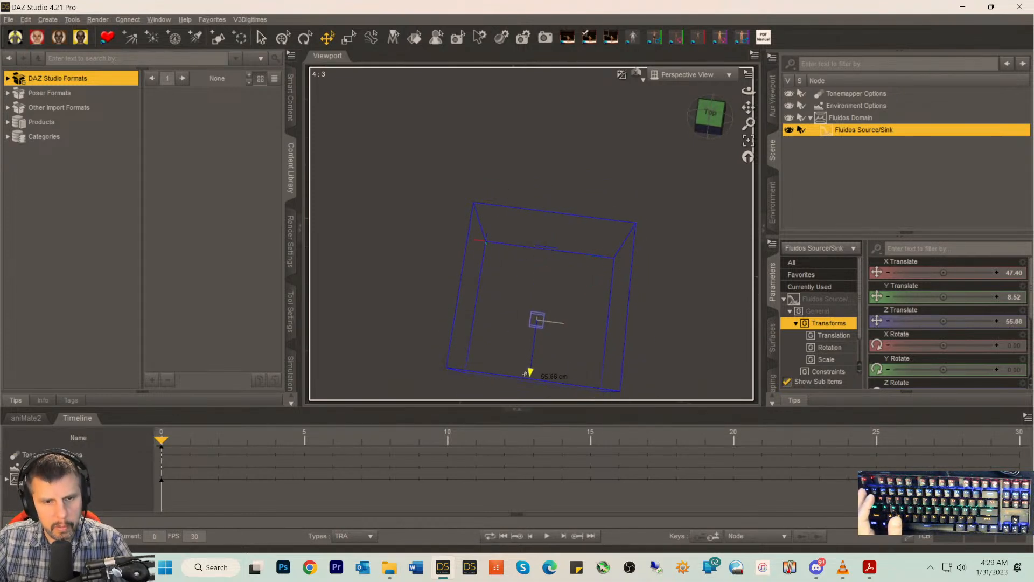
{"action": "left_click", "coordinate": [709, 130]}
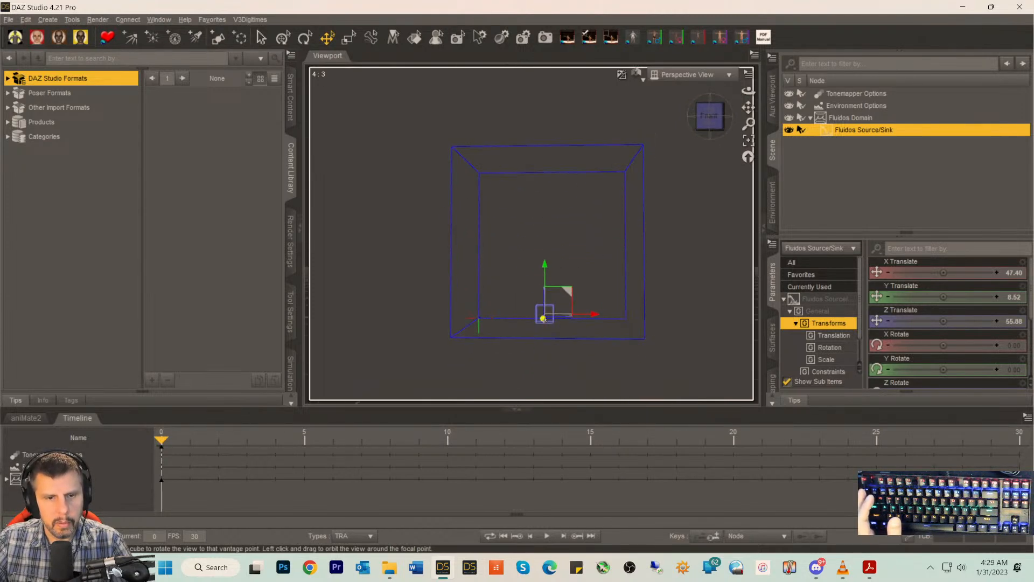
{"action": "left_click_drag", "start_coordinate": [543, 318], "coordinate": [543, 315]}
{"action": "left_click_drag", "start_coordinate": [698, 125], "coordinate": [700, 175]}
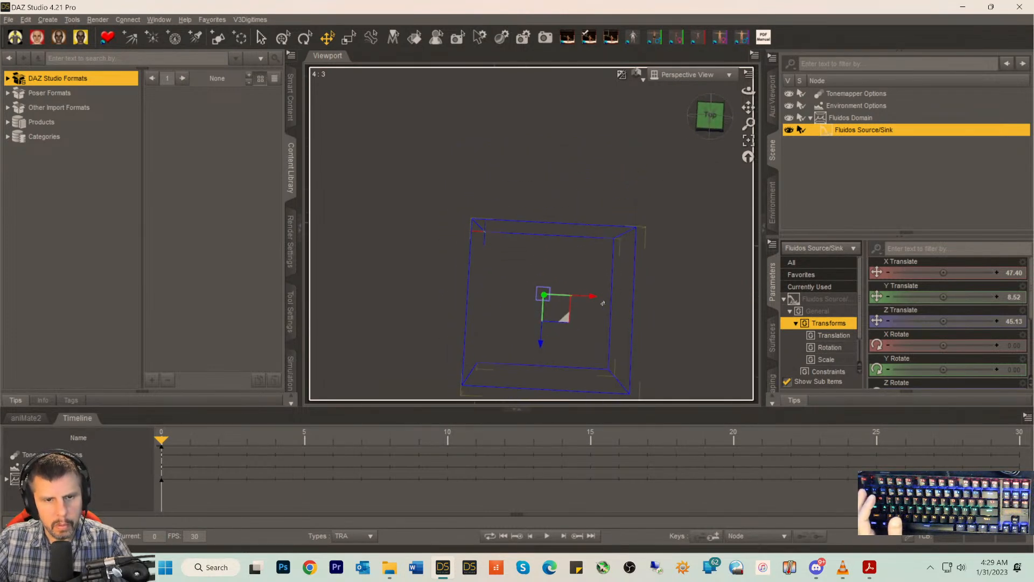
{"action": "left_click_drag", "start_coordinate": [587, 299], "coordinate": [595, 299]}
{"action": "left_click", "coordinate": [713, 136]}
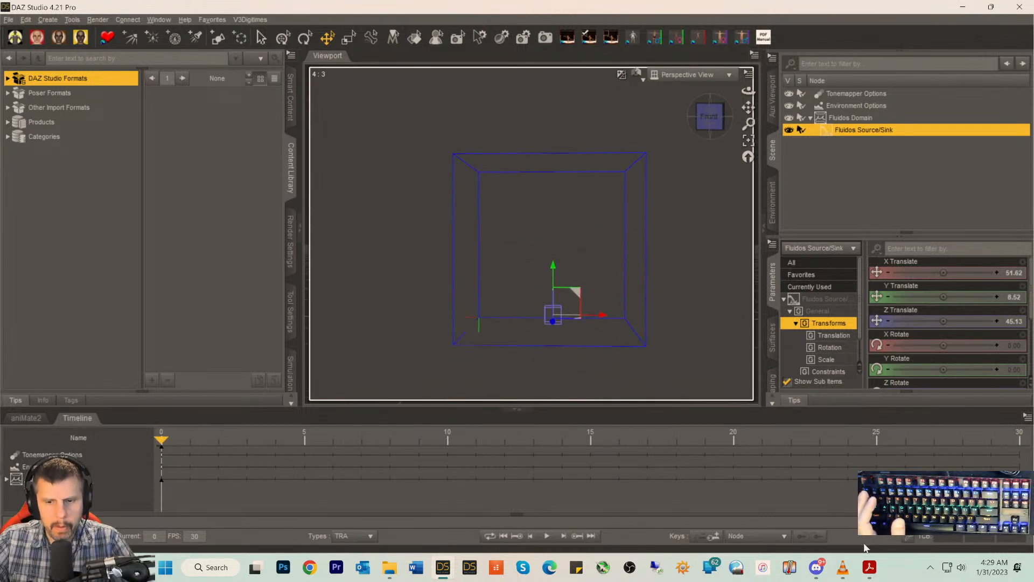
- Consult the manual's fire example and set the Fluidos Source/Sink's Velocity (x) to 0 in DAZ Studio
{"action": "left_click", "coordinate": [868, 567]}
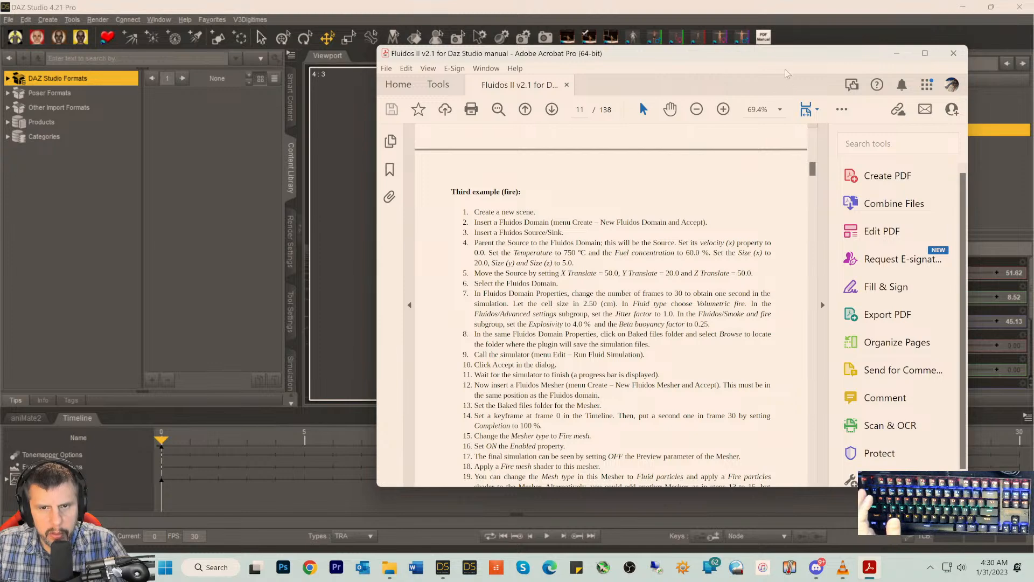
{"action": "left_click_drag", "start_coordinate": [797, 63], "coordinate": [522, 68]}
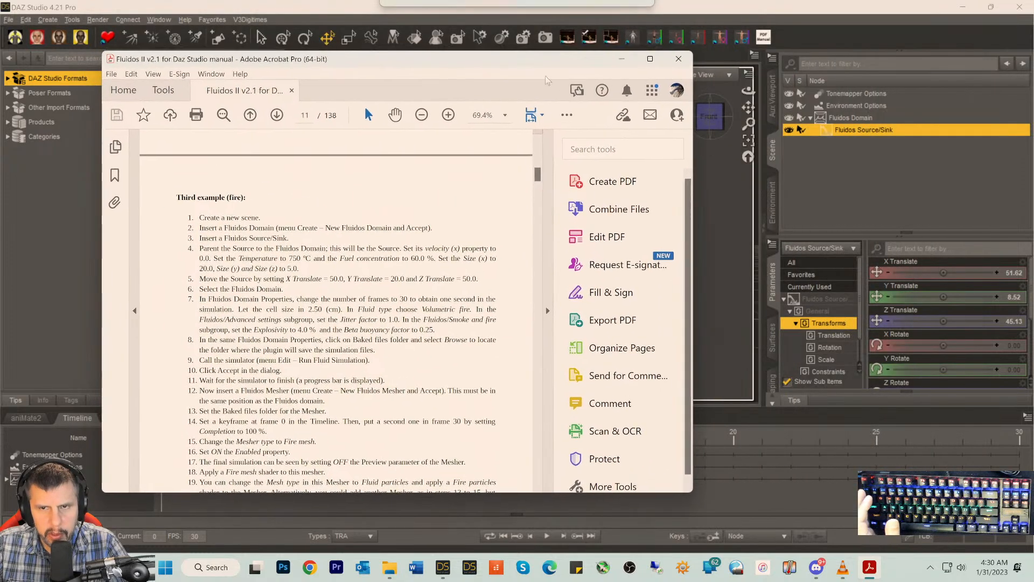
{"action": "left_click", "coordinate": [822, 119]}
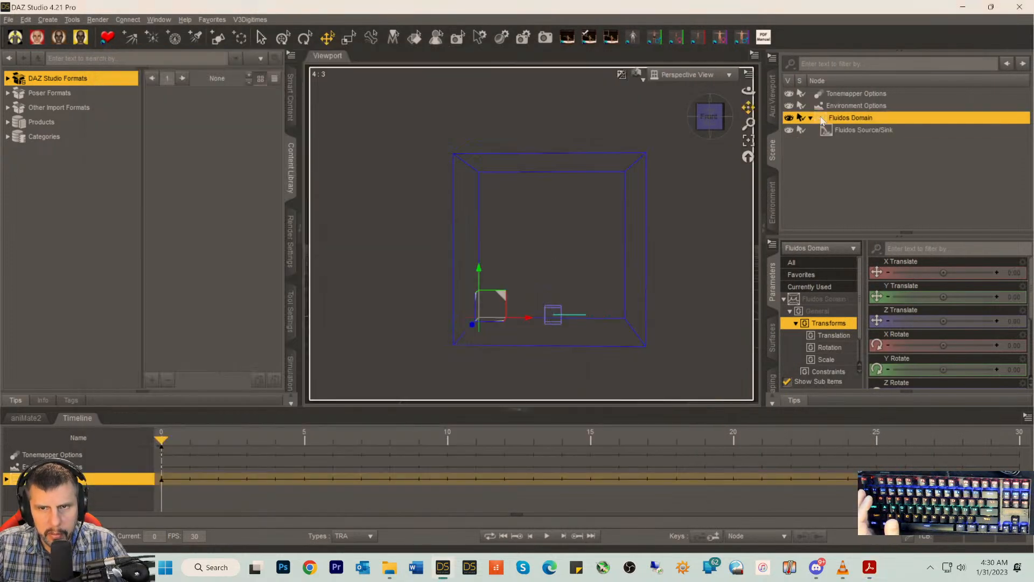
{"action": "left_click", "coordinate": [825, 131]}
{"action": "left_click", "coordinate": [828, 304]}
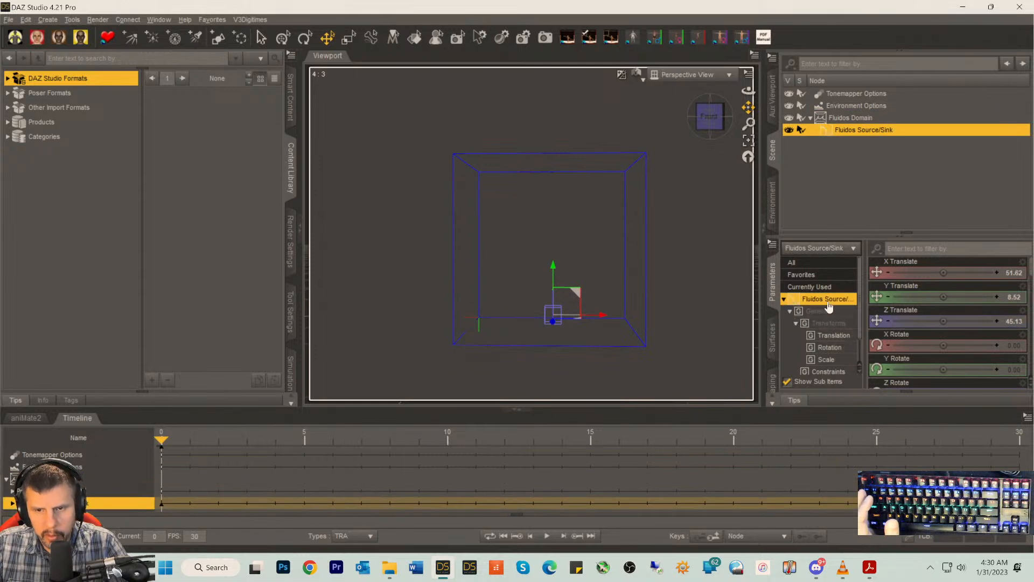
{"action": "scroll", "coordinate": [935, 380], "scroll_direction": "down", "scroll_amount": 15}
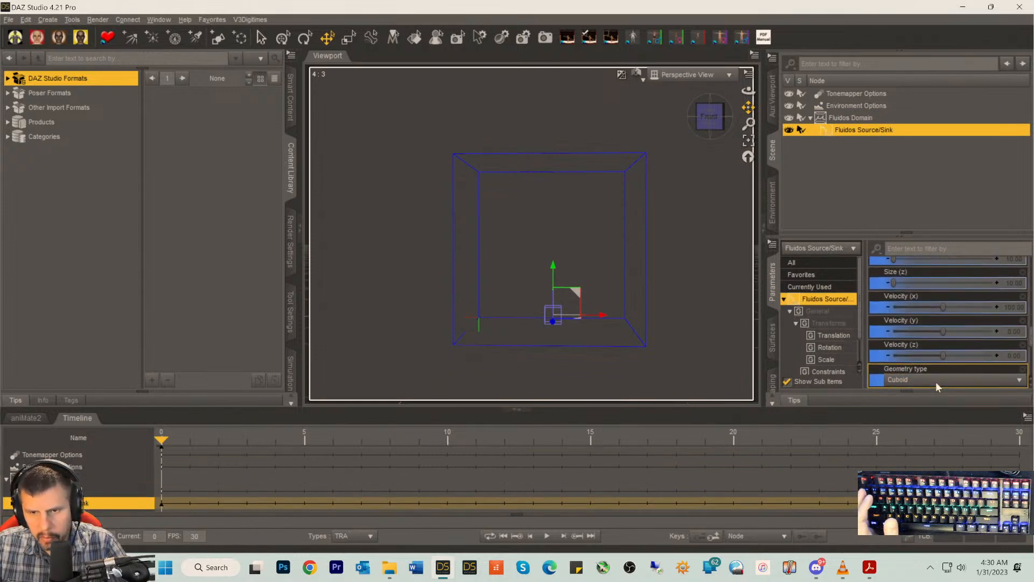
{"action": "scroll", "coordinate": [935, 381], "scroll_direction": "up", "scroll_amount": 4}
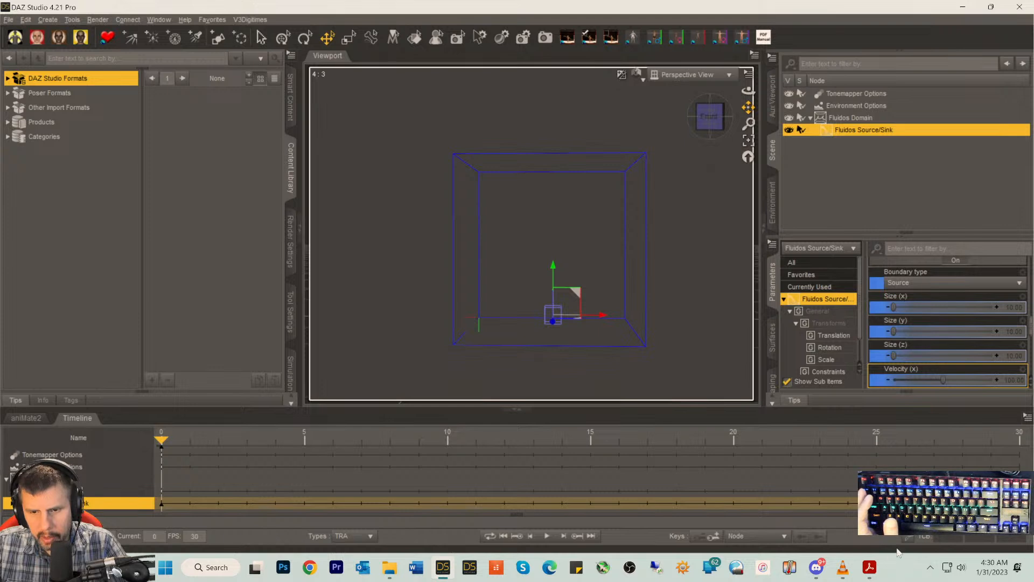
{"action": "left_click", "coordinate": [868, 567]}
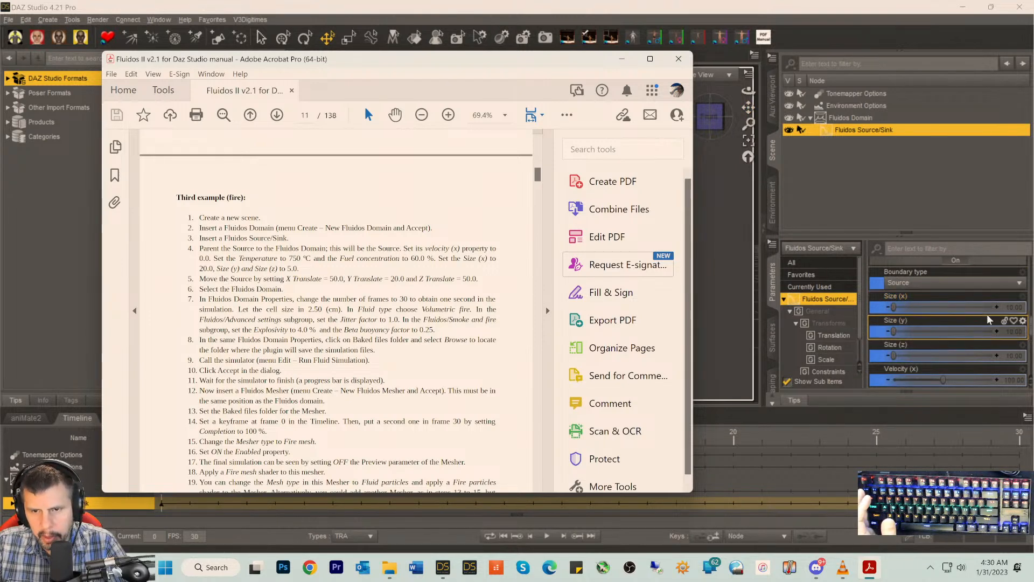
{"action": "left_click", "coordinate": [1019, 381]}
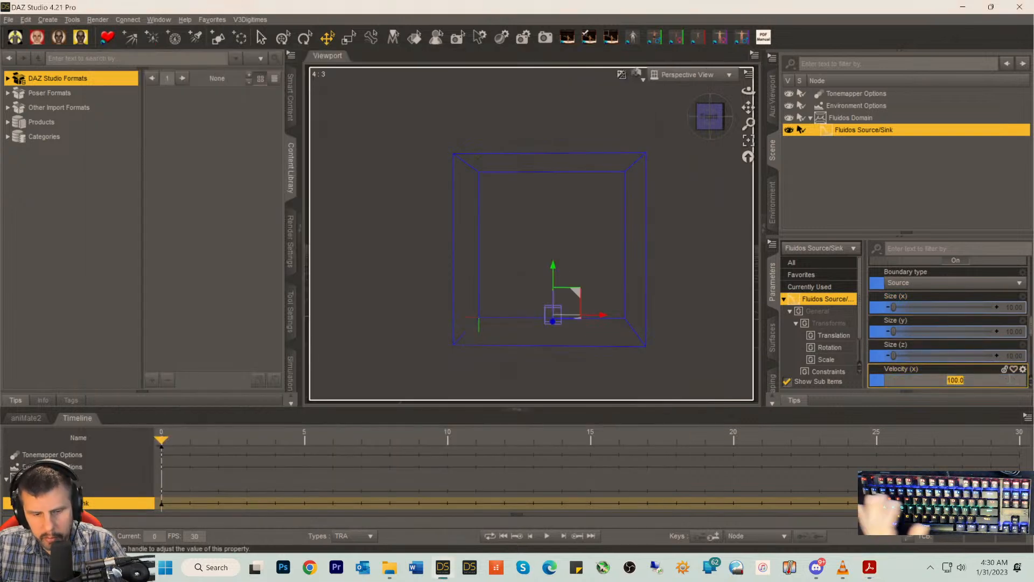
{"action": "type", "text": "00"}
{"action": "key", "text": "Return"}
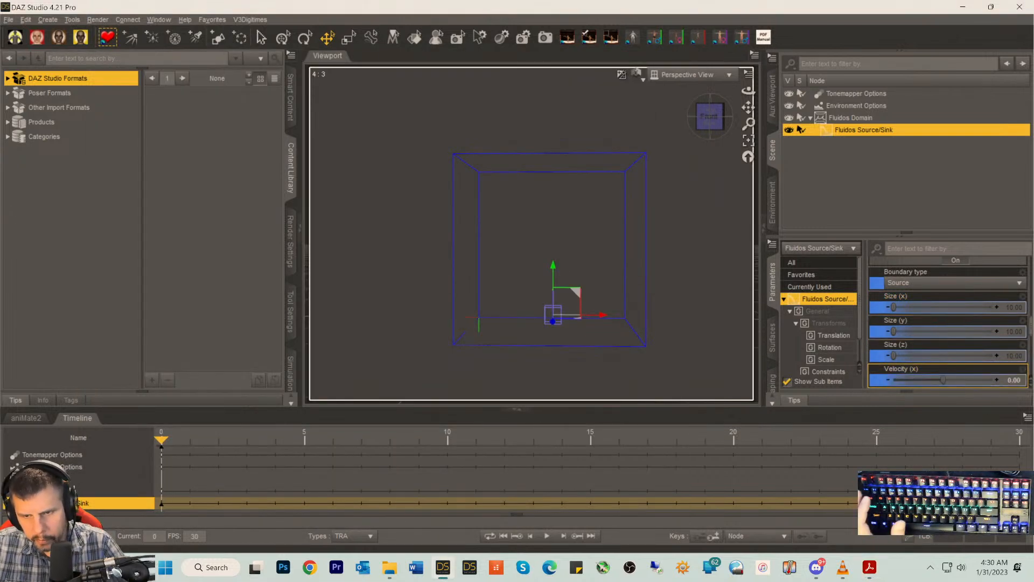
- Consult the manual's fire example and set the Fluidos Source/Sink's Temperature (Celsius) to 750 in DAZ Studio
{"action": "left_click", "coordinate": [869, 567]}
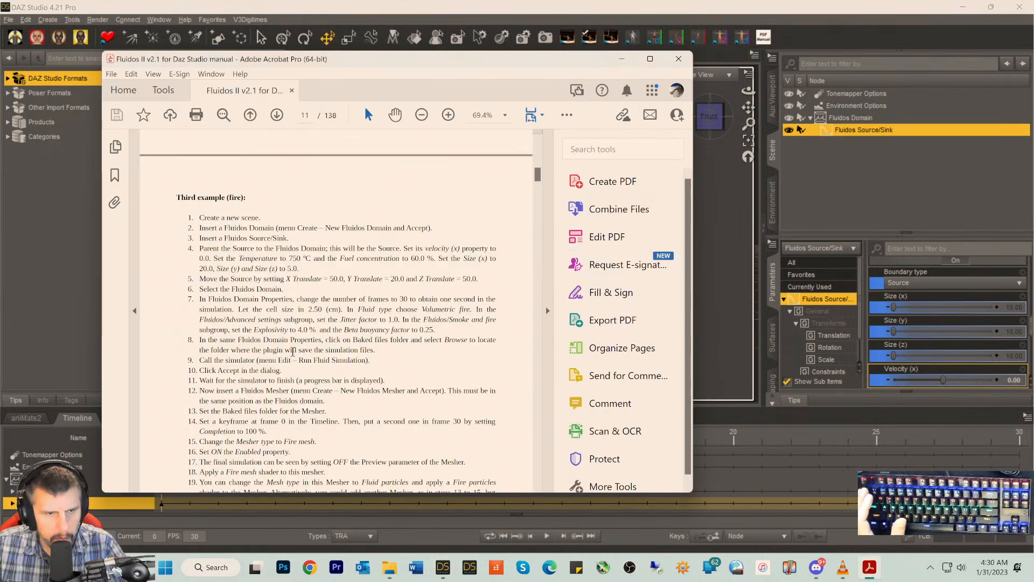
{"action": "scroll", "coordinate": [247, 270], "scroll_direction": "down", "scroll_amount": 1}
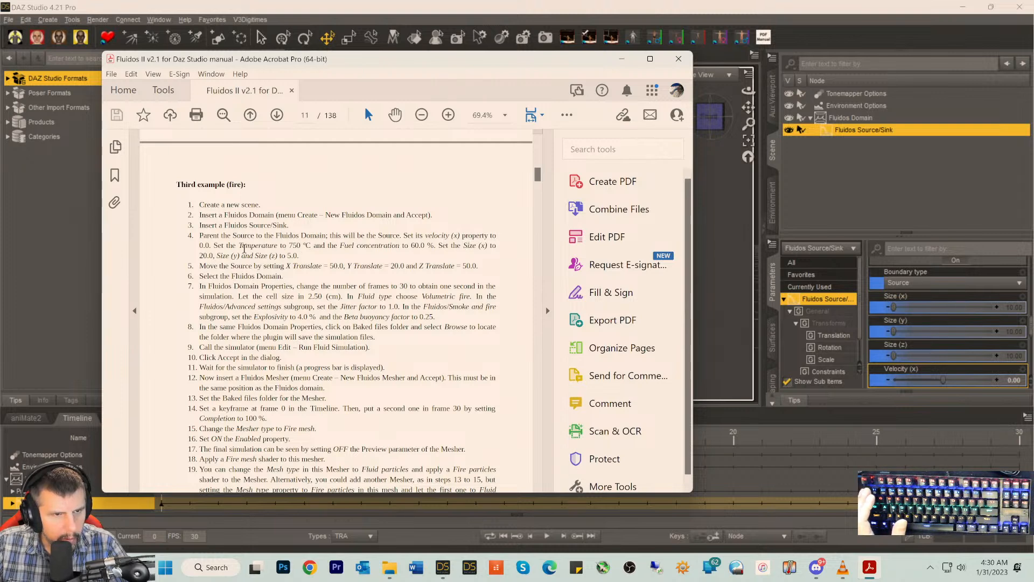
{"action": "scroll", "coordinate": [964, 358], "scroll_direction": "down", "scroll_amount": 3}
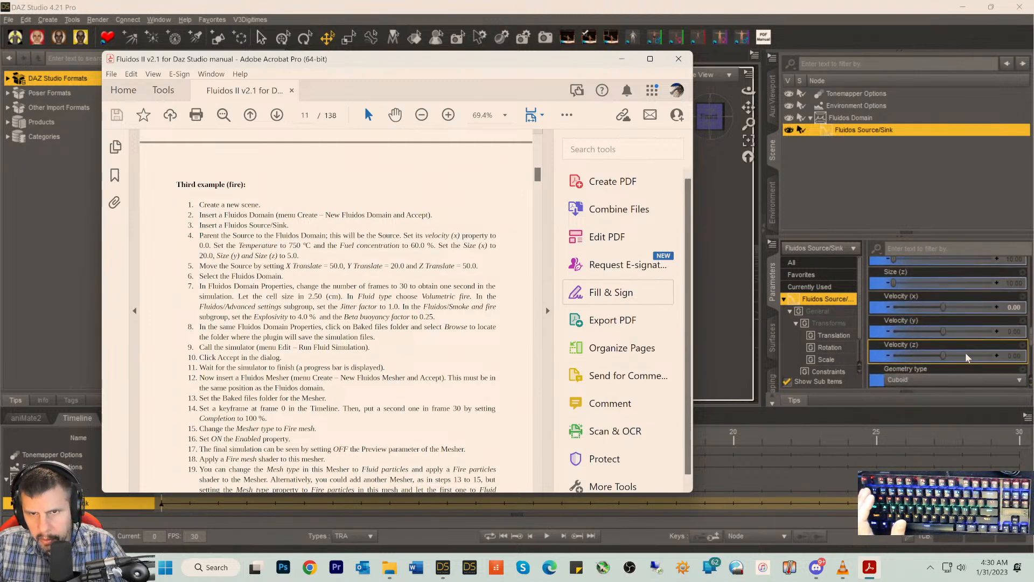
{"action": "scroll", "coordinate": [967, 358], "scroll_direction": "down", "scroll_amount": 5}
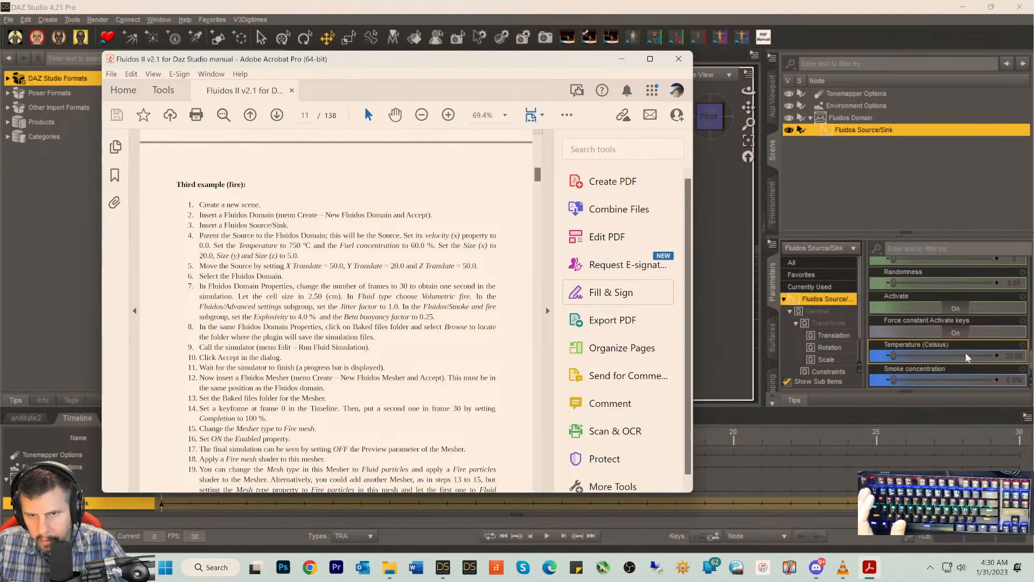
{"action": "left_click", "coordinate": [1005, 360]}
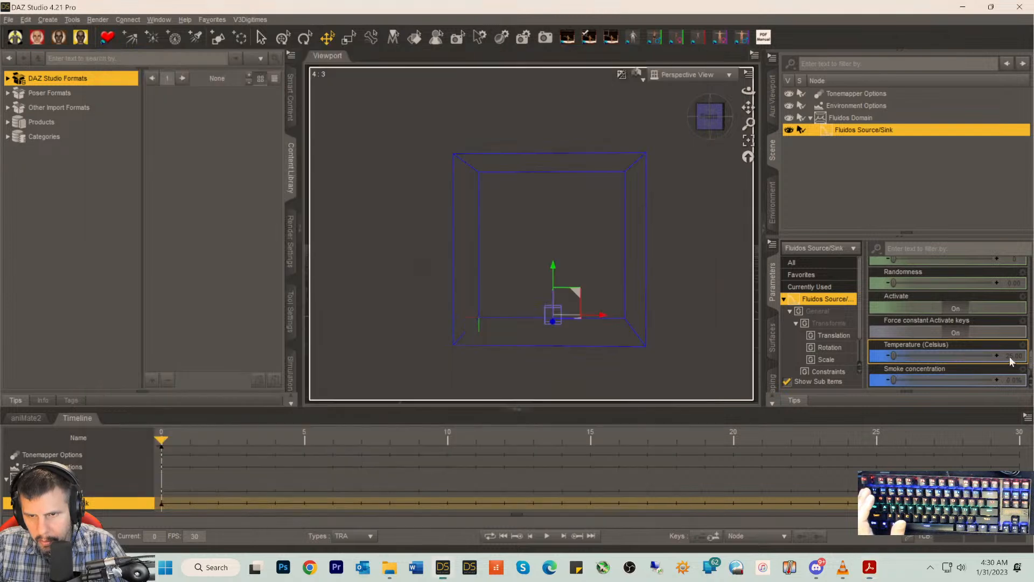
{"action": "left_click", "coordinate": [1009, 357]}
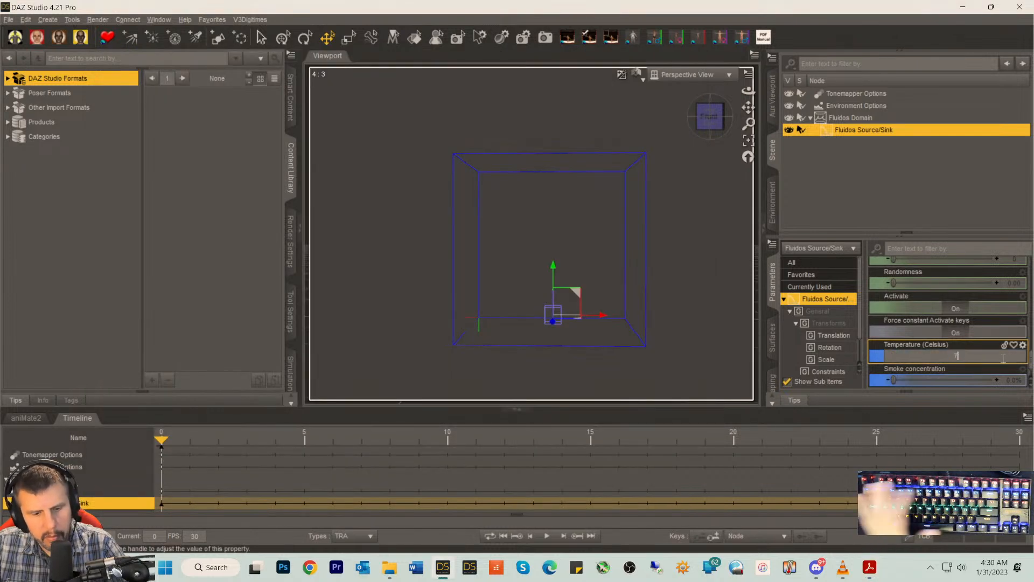
{"action": "type", "text": "750"}
{"action": "key", "text": "Return"}
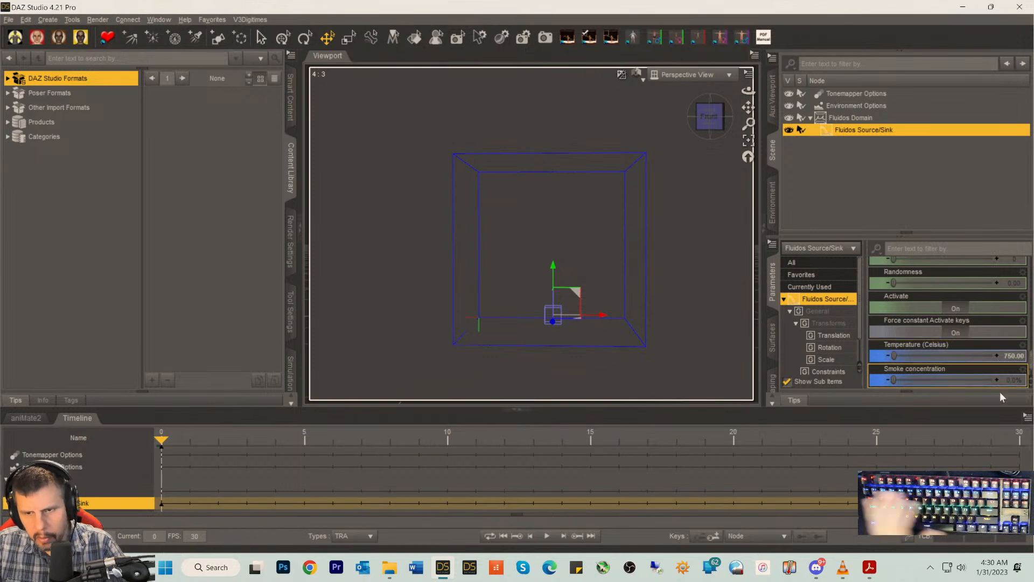
- Check the manual's fuel value and set the Fluidos Source/Sink's Fuel concentration to 60% in DAZ Studio
{"action": "scroll", "coordinate": [1002, 388], "scroll_direction": "down", "scroll_amount": 1}
{"action": "left_click", "coordinate": [873, 569]}
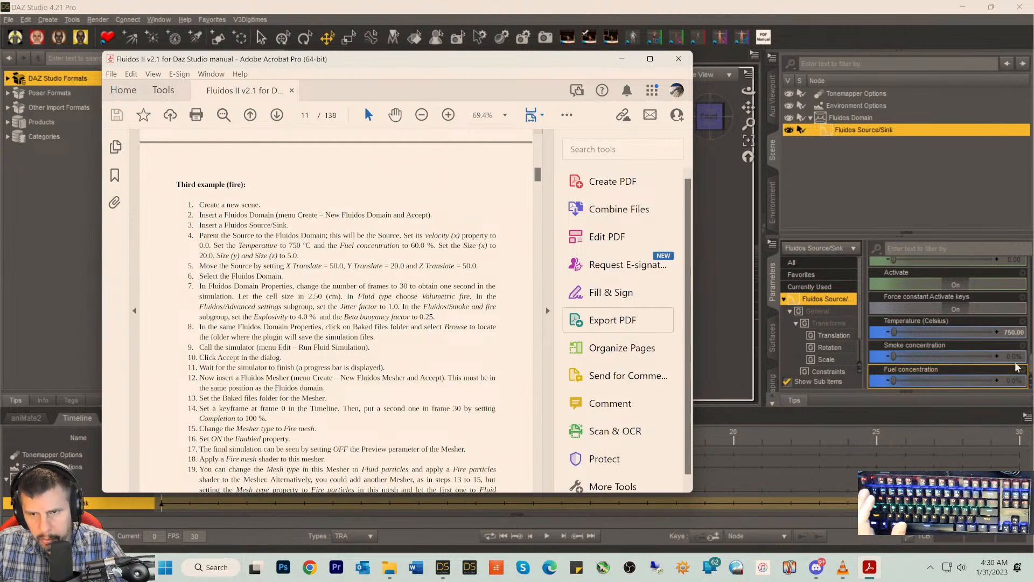
{"action": "left_click", "coordinate": [1014, 380]}
{"action": "type", "text": "60"}
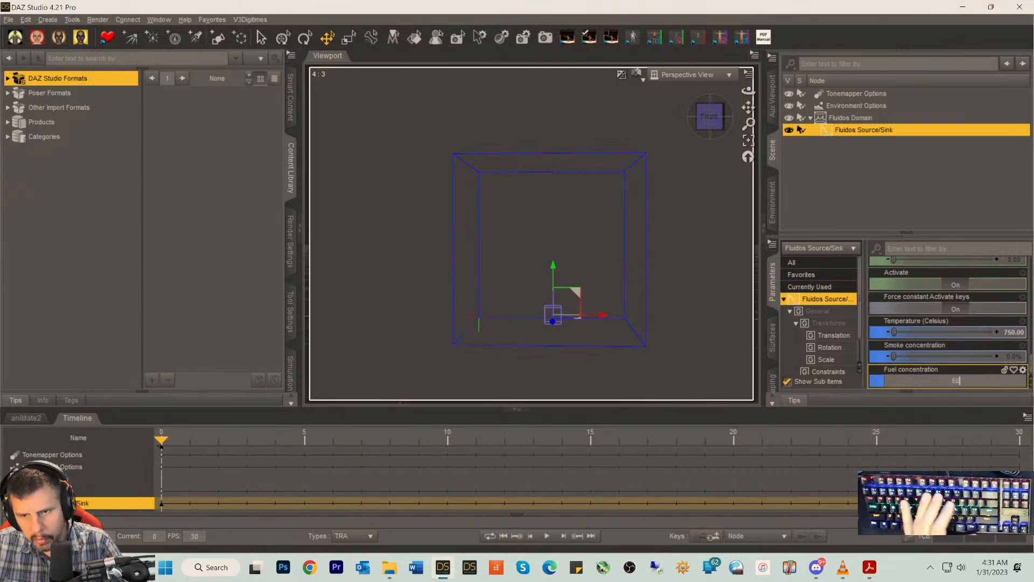
{"action": "key", "text": "Return"}
- Check the source dimensions in the manual and set the Fluidos Source/Sink's Size (x) to 20 in DAZ Studio
{"action": "left_click", "coordinate": [869, 570]}
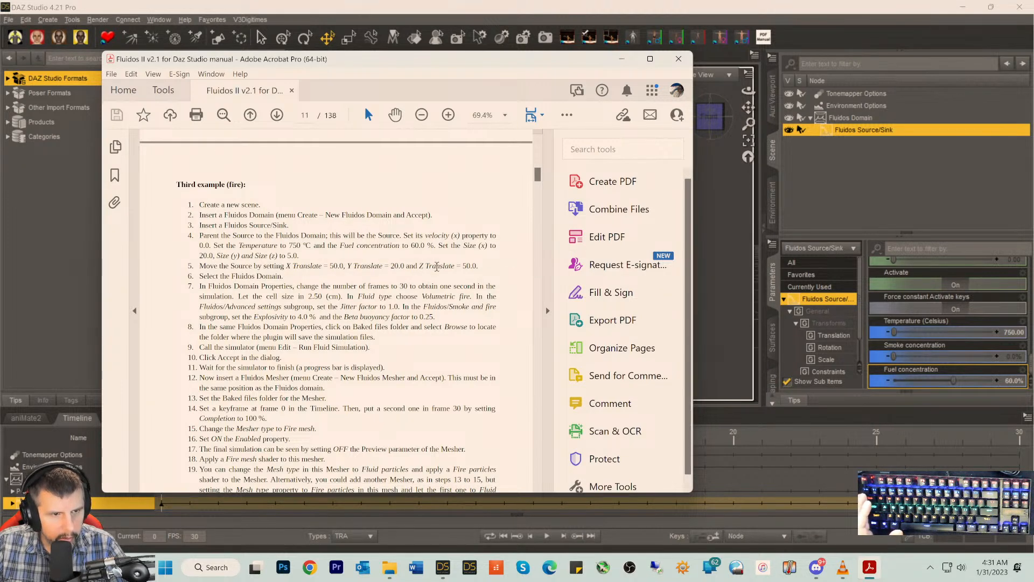
{"action": "scroll", "coordinate": [981, 347], "scroll_direction": "up", "scroll_amount": 6}
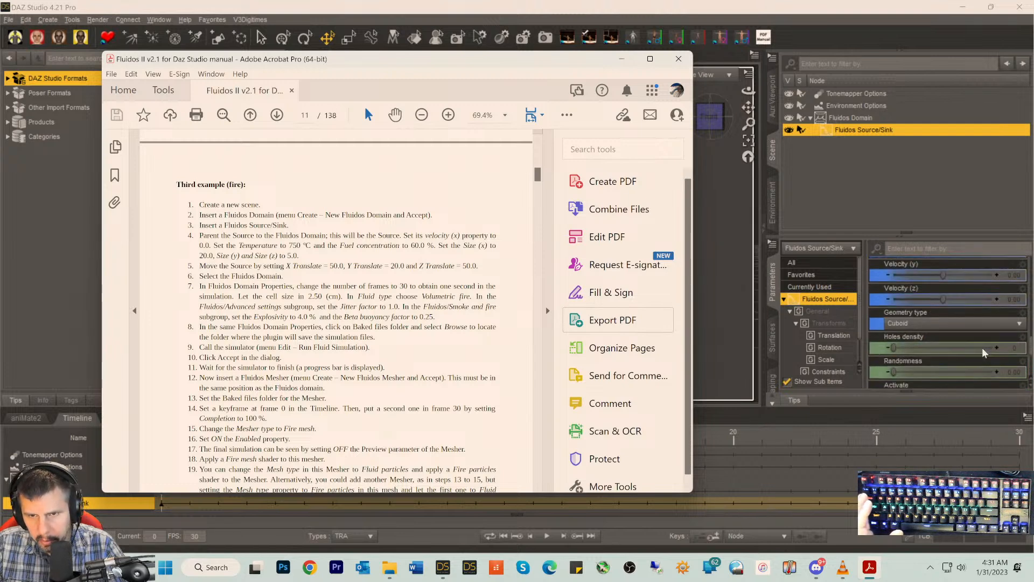
{"action": "scroll", "coordinate": [981, 353], "scroll_direction": "up", "scroll_amount": 1}
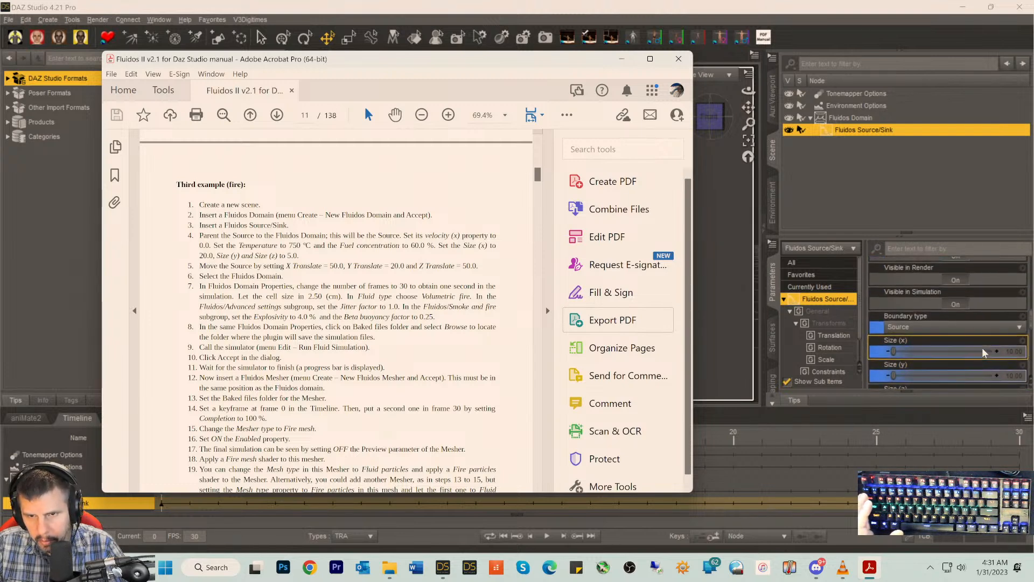
{"action": "left_click", "coordinate": [1007, 353]}
{"action": "left_click", "coordinate": [1004, 352]}
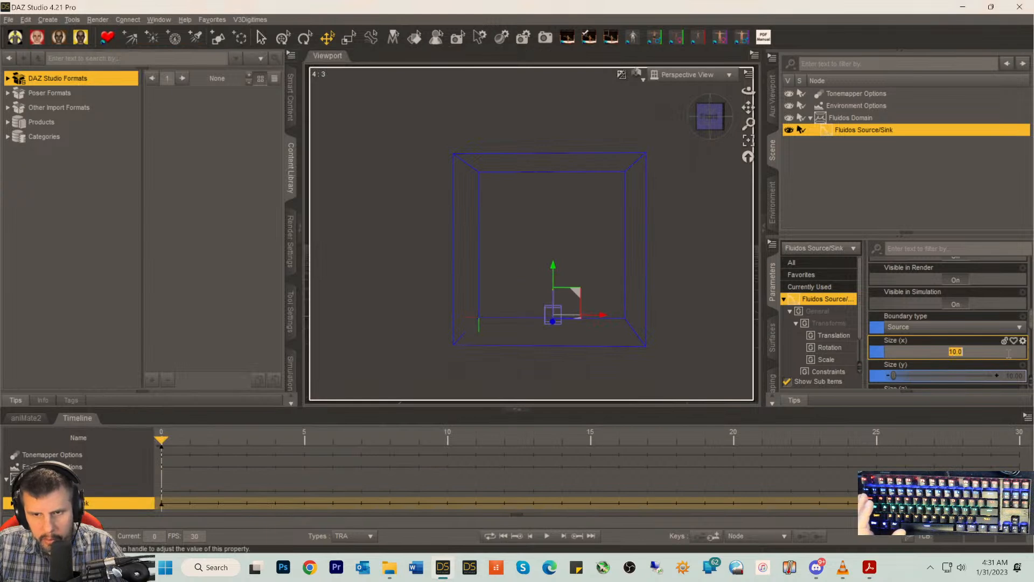
{"action": "type", "text": "20"}
{"action": "key", "text": "Return"}
- Set both Size (y) and Size (z) of the Fluidos Source/Sink to 5
{"action": "left_click", "coordinate": [1011, 375]}
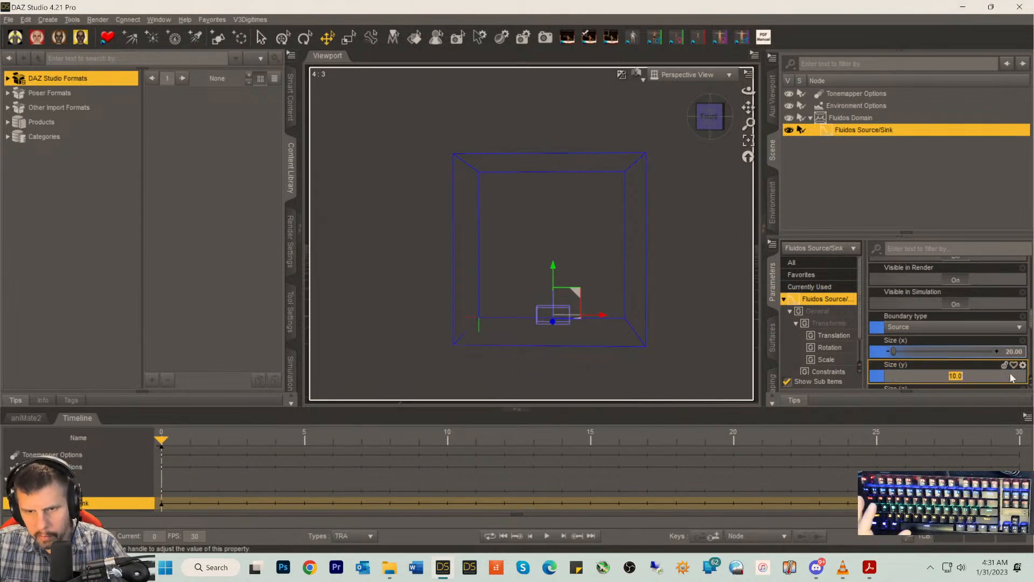
{"action": "type", "text": "5"}
{"action": "key", "text": "Return"}
{"action": "scroll", "coordinate": [991, 344], "scroll_direction": "down", "scroll_amount": 5}
{"action": "scroll", "coordinate": [994, 345], "scroll_direction": "up", "scroll_amount": 2}
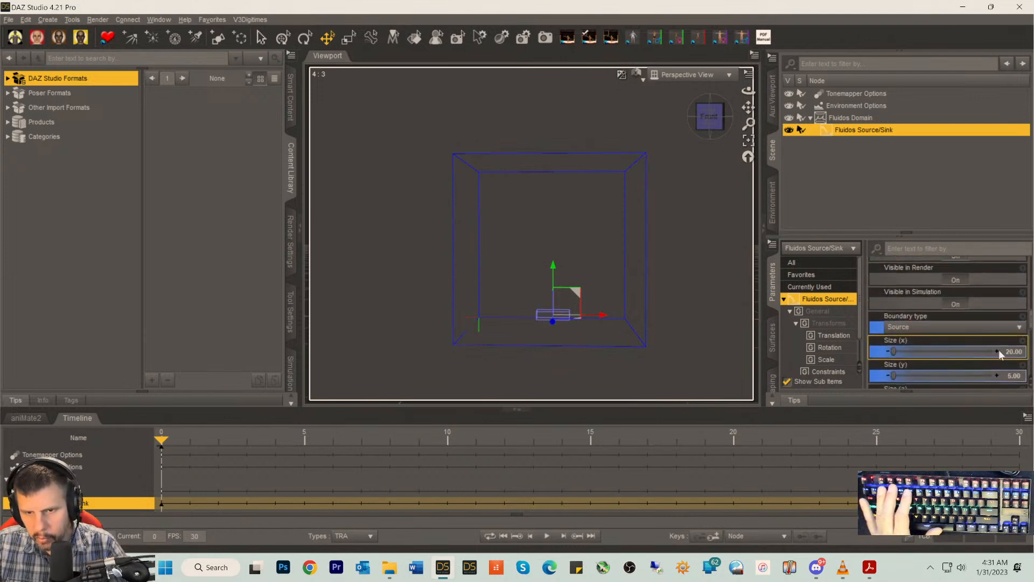
{"action": "left_click", "coordinate": [1011, 327]}
{"action": "type", "text": "5"}
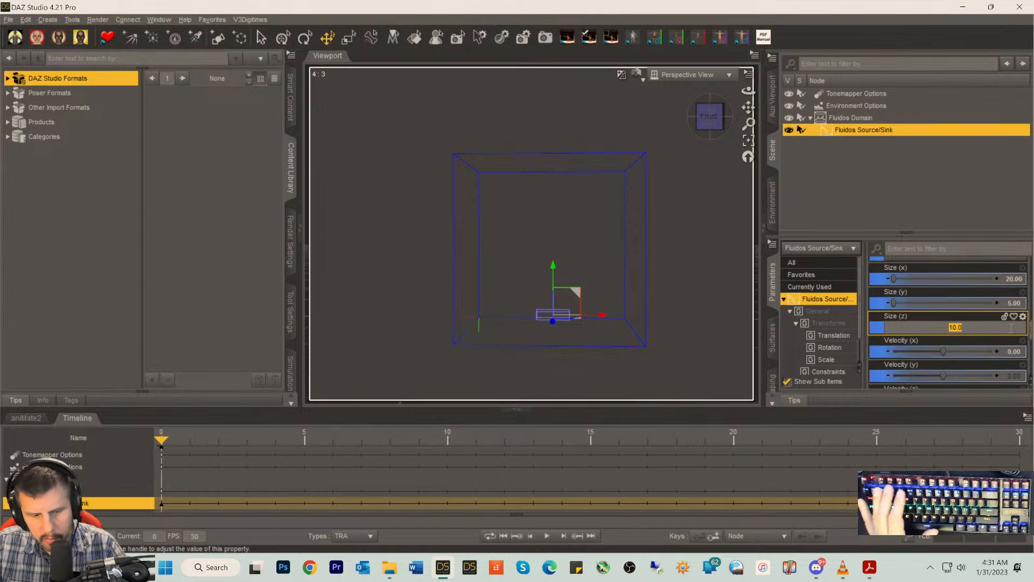
{"action": "key", "text": "Return"}
{"action": "scroll", "coordinate": [1000, 340], "scroll_direction": "down", "scroll_amount": 1}
- Select the Fluidos Domain in DAZ Studio and consult the domain settings in the manual's fire example
{"action": "left_click", "coordinate": [870, 567]}
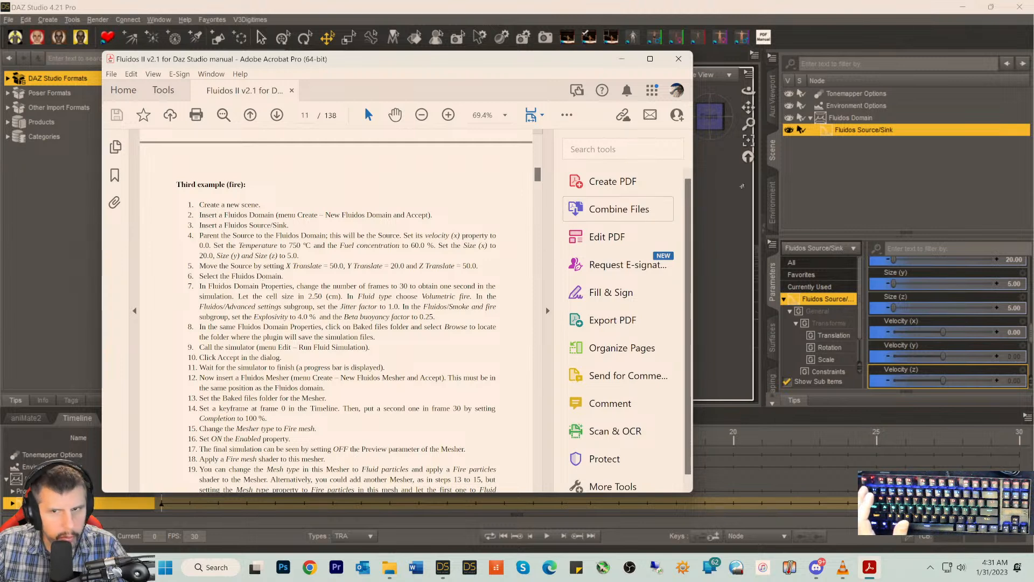
{"action": "left_click", "coordinate": [836, 118]}
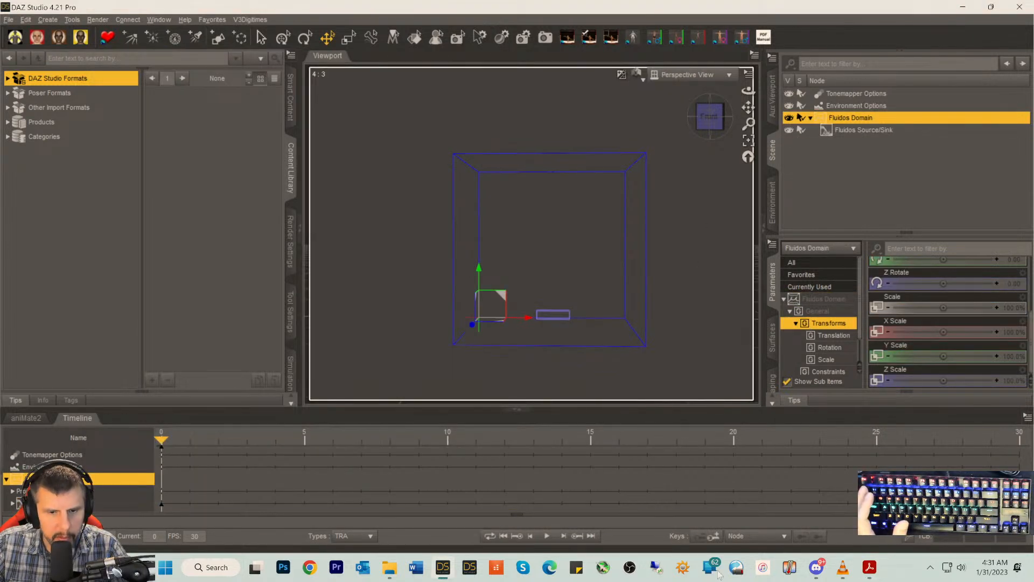
{"action": "left_click", "coordinate": [869, 567]}
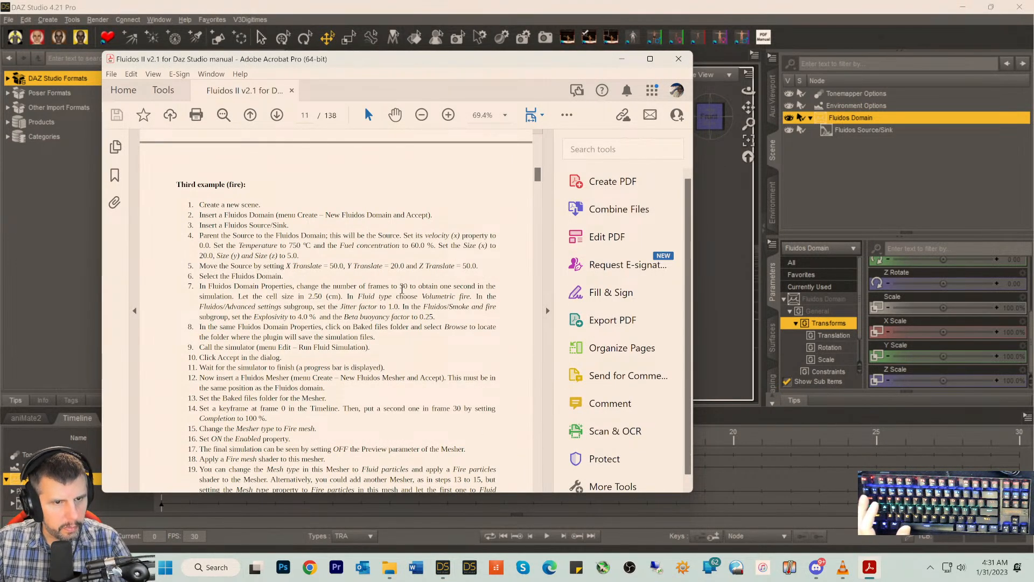
{"action": "left_click", "coordinate": [621, 59]}
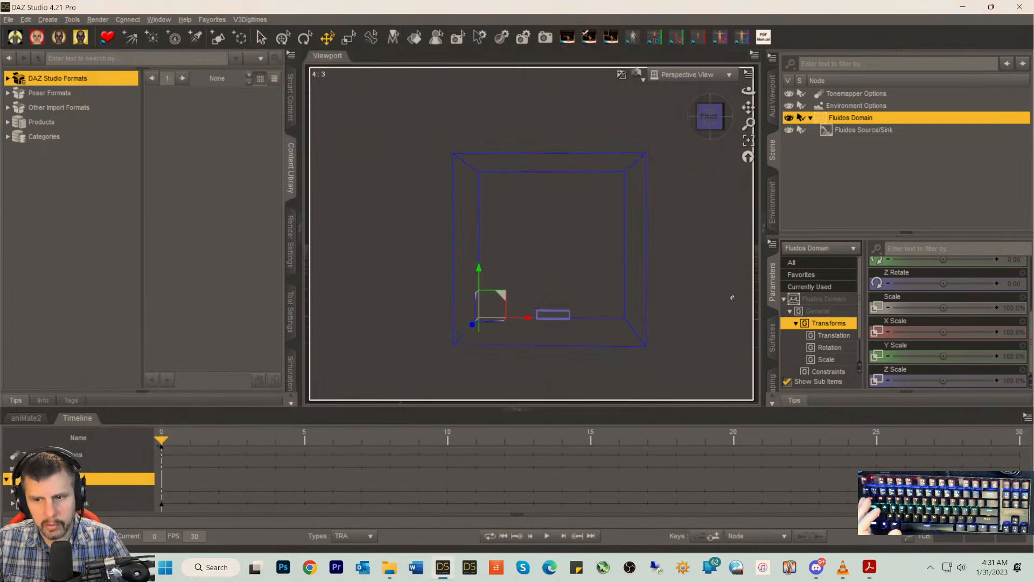
- Set the Fluidos Domain's Number of frames to 90 and return to the manual's fire example
{"action": "scroll", "coordinate": [897, 338], "scroll_direction": "up", "scroll_amount": 1}
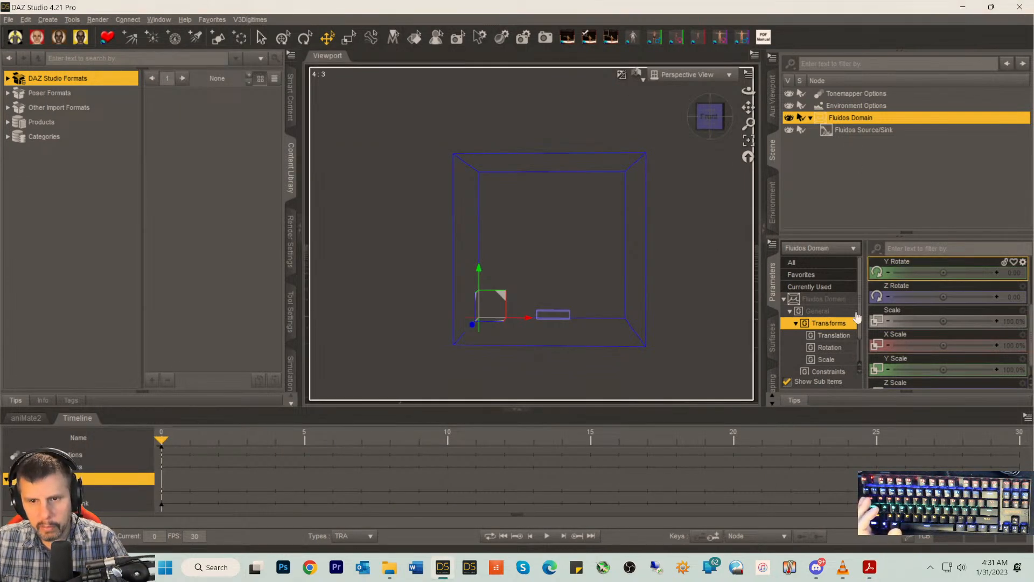
{"action": "left_click", "coordinate": [822, 299]}
{"action": "scroll", "coordinate": [966, 327], "scroll_direction": "down", "scroll_amount": 3}
{"action": "scroll", "coordinate": [983, 335], "scroll_direction": "down", "scroll_amount": 6}
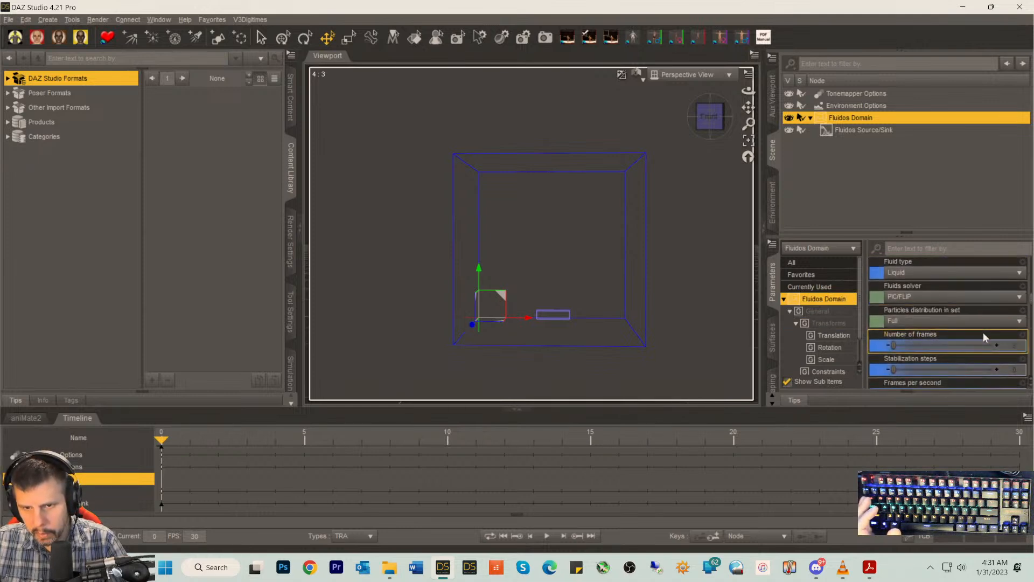
{"action": "scroll", "coordinate": [983, 338], "scroll_direction": "down", "scroll_amount": 3}
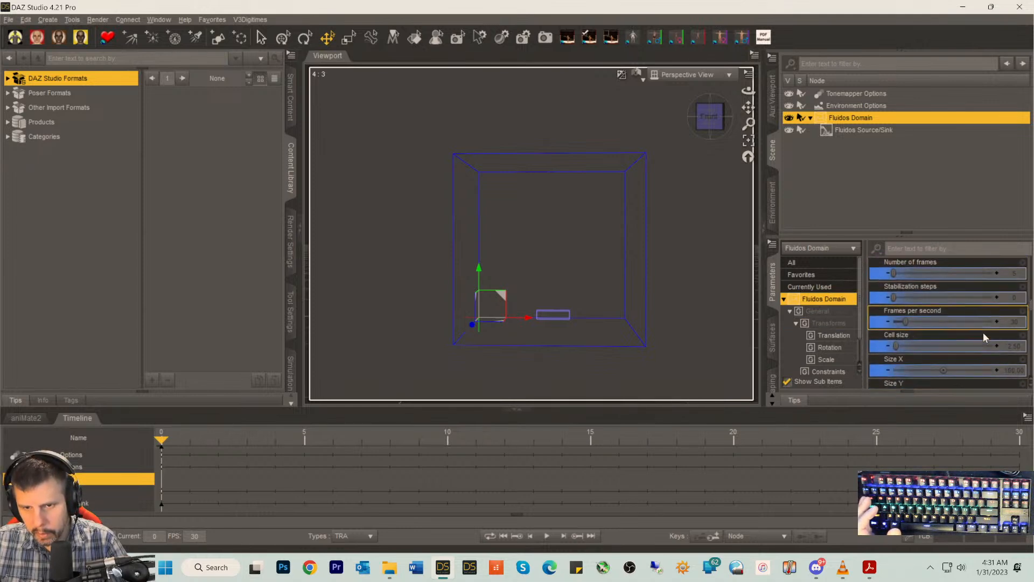
{"action": "left_click", "coordinate": [1016, 274]}
{"action": "type", "text": "90"}
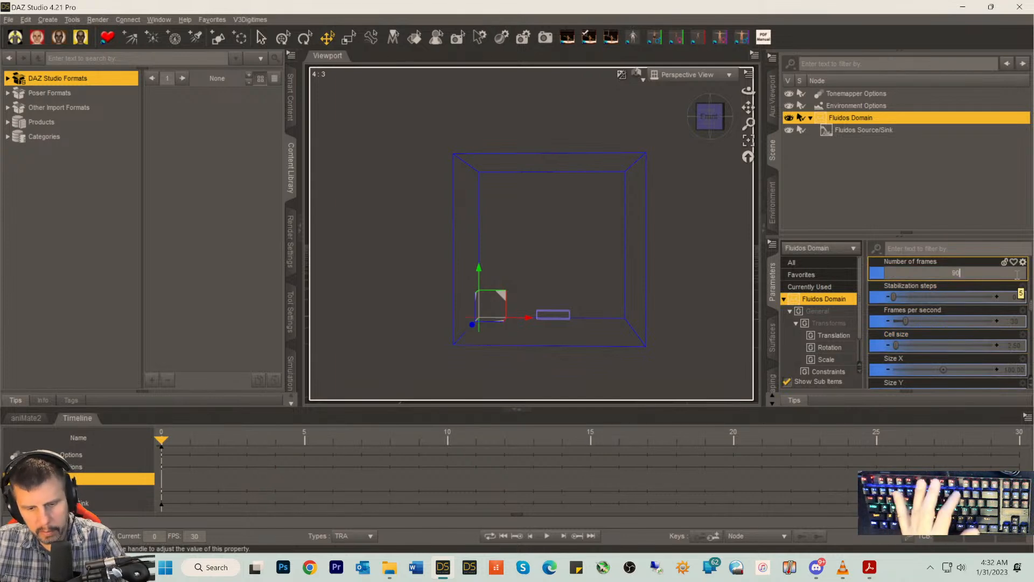
{"action": "key", "text": "Return"}
{"action": "scroll", "coordinate": [967, 318], "scroll_direction": "down", "scroll_amount": 1}
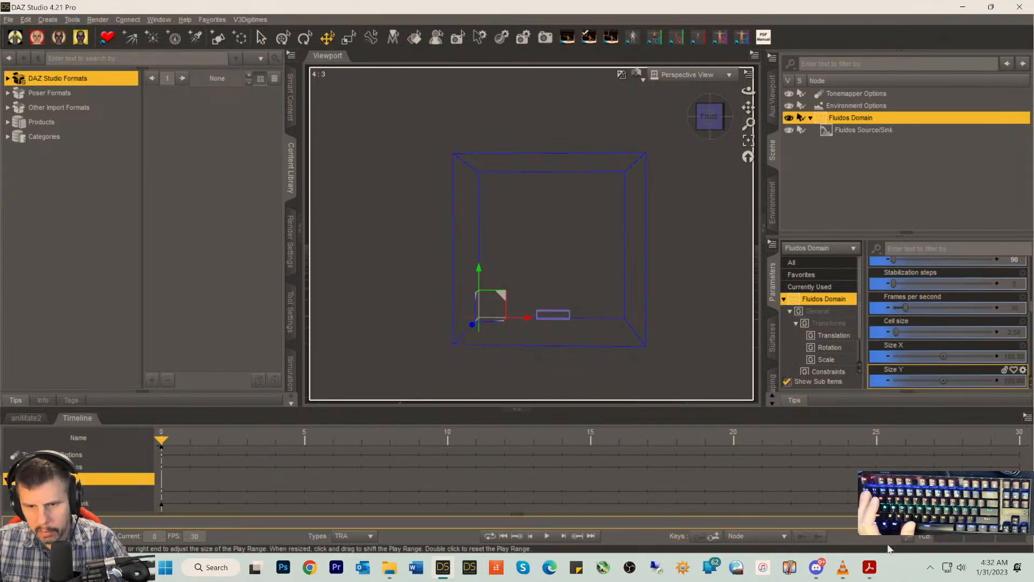
{"action": "left_click", "coordinate": [869, 568]}
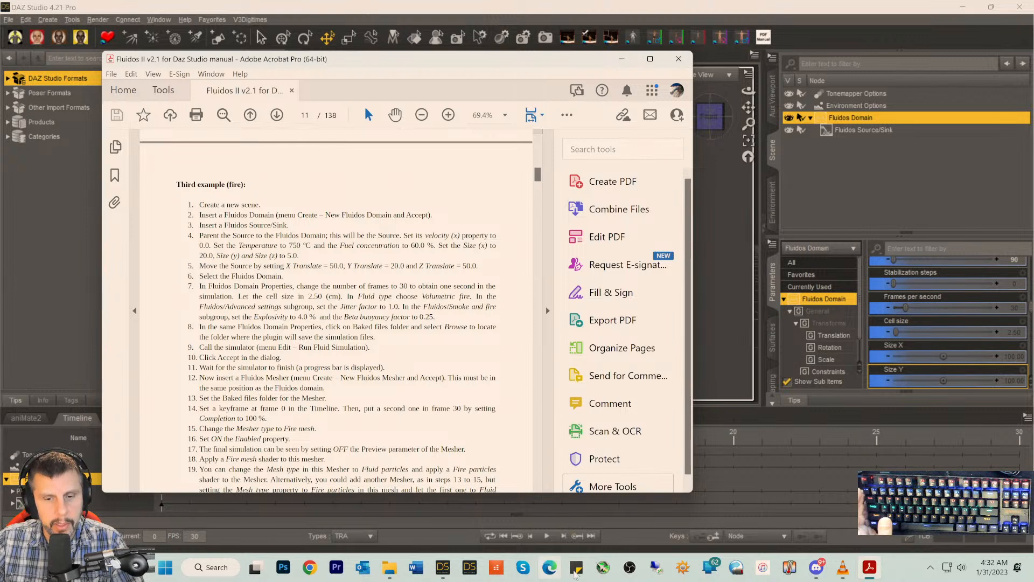
- Check the RME TotalMix FX audio mixer and minimise it to return to the manual
{"action": "left_click", "coordinate": [930, 566]}
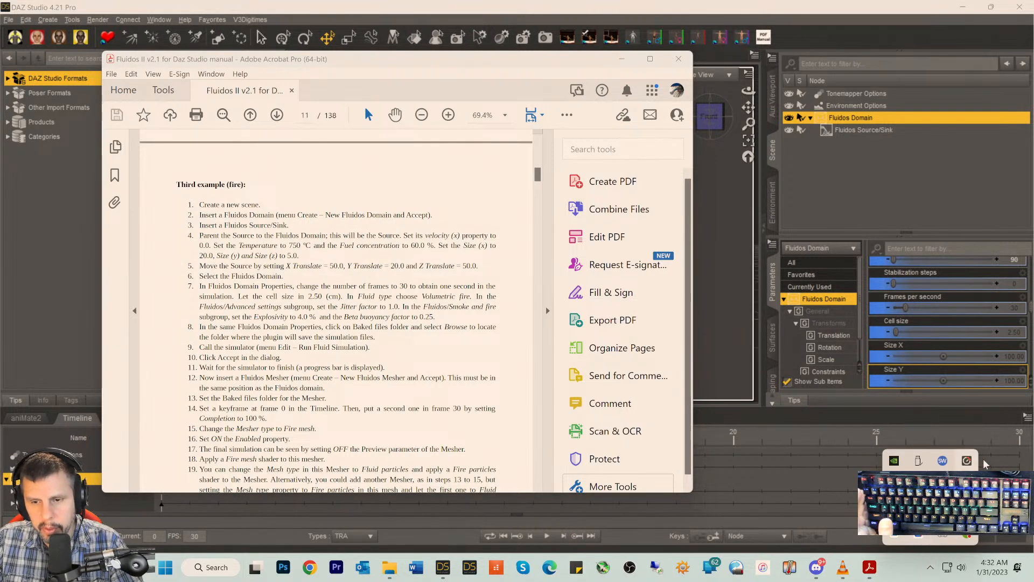
{"action": "left_click", "coordinate": [967, 461]}
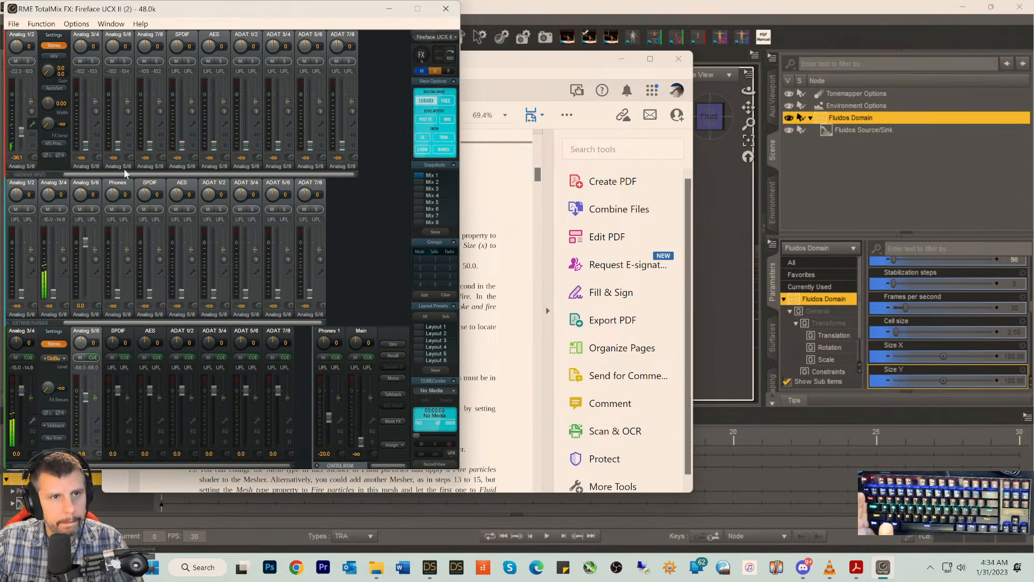
{"action": "left_click", "coordinate": [389, 9]}
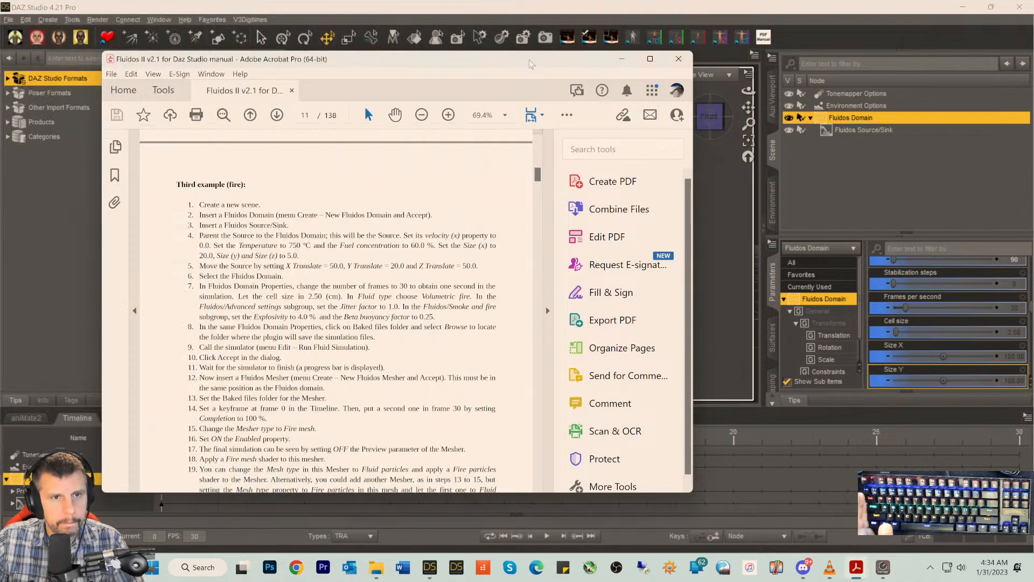
- Move the manual window aside and examine the Fluidos Domain instructions in the fire example
{"action": "left_click_drag", "start_coordinate": [502, 56], "coordinate": [477, 46]}
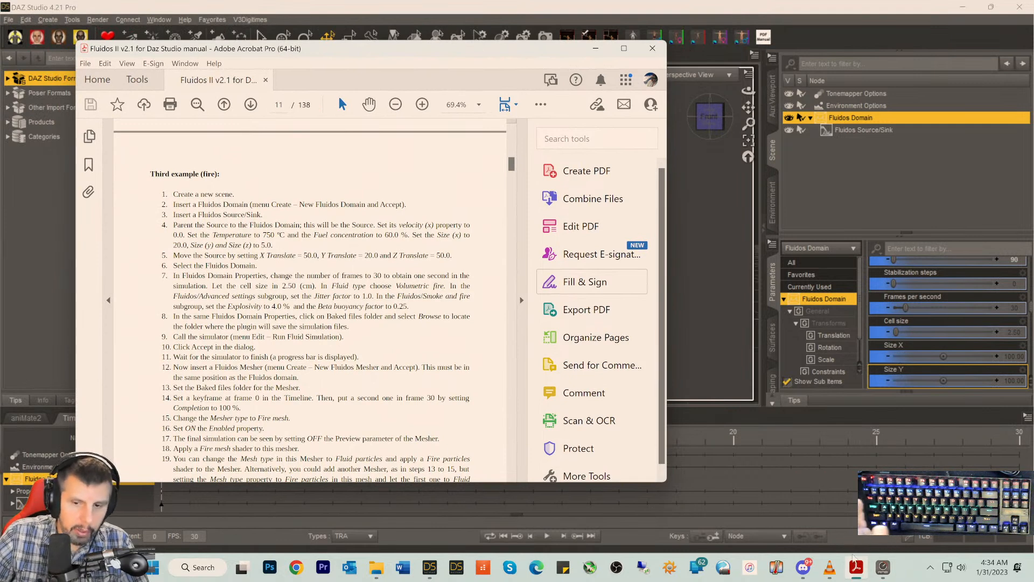
{"action": "mouse_move", "coordinate": [860, 571]}
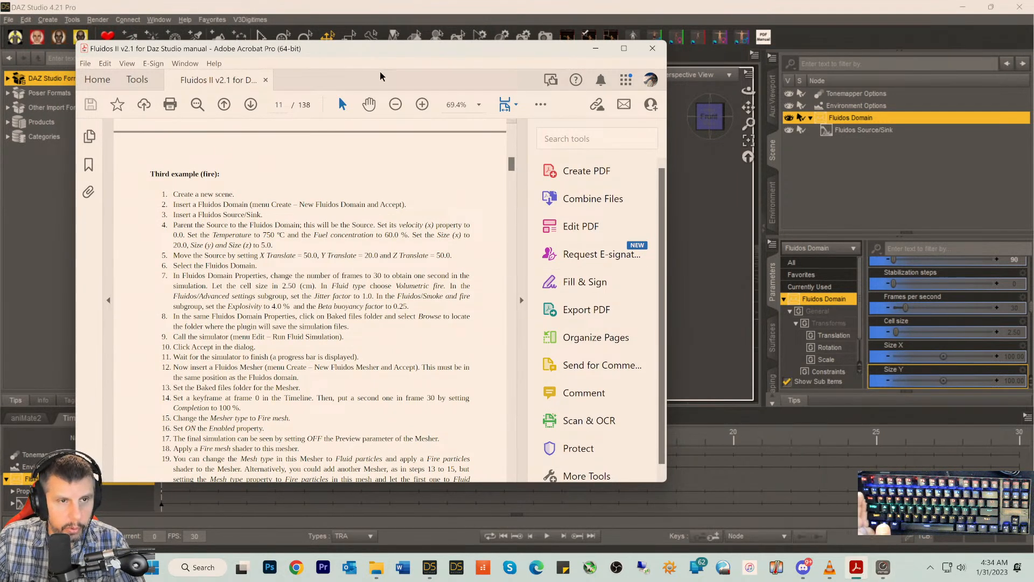
{"action": "left_click_drag", "start_coordinate": [380, 79], "coordinate": [348, 76]}
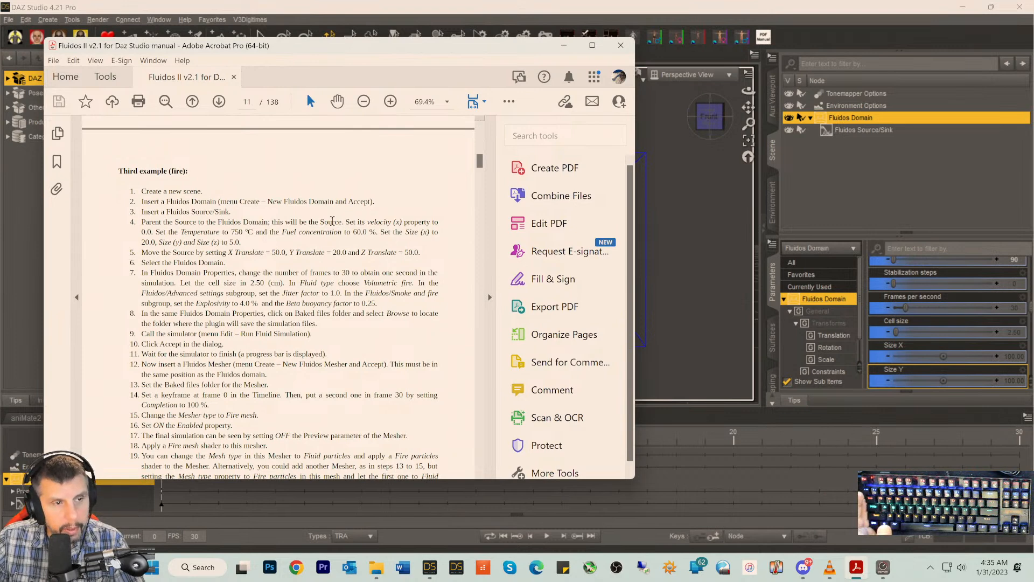
{"action": "scroll", "coordinate": [273, 244], "scroll_direction": "up", "scroll_amount": 1}
{"action": "scroll", "coordinate": [272, 243], "scroll_direction": "down", "scroll_amount": 1}
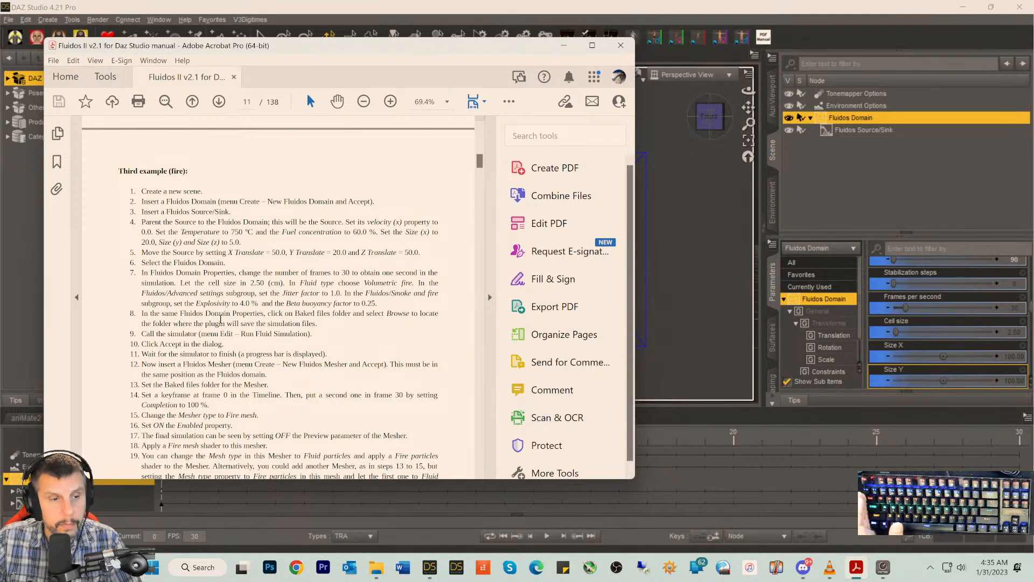
- Set the Fluidos Domain's Frames per second to 90 and recheck the manual's fire example
{"action": "scroll", "coordinate": [208, 306], "scroll_direction": "down", "scroll_amount": 1}
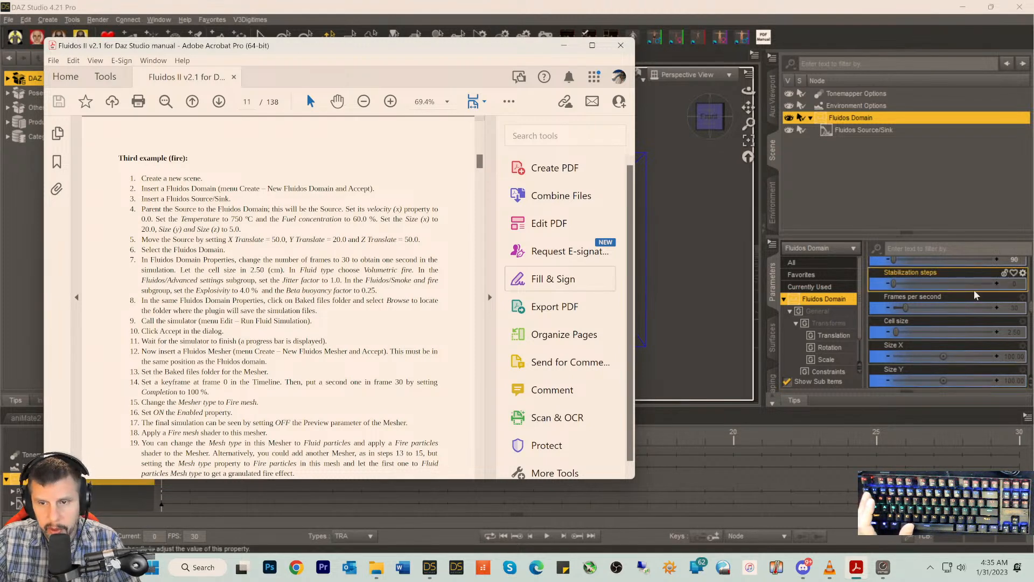
{"action": "left_click", "coordinate": [1015, 313]}
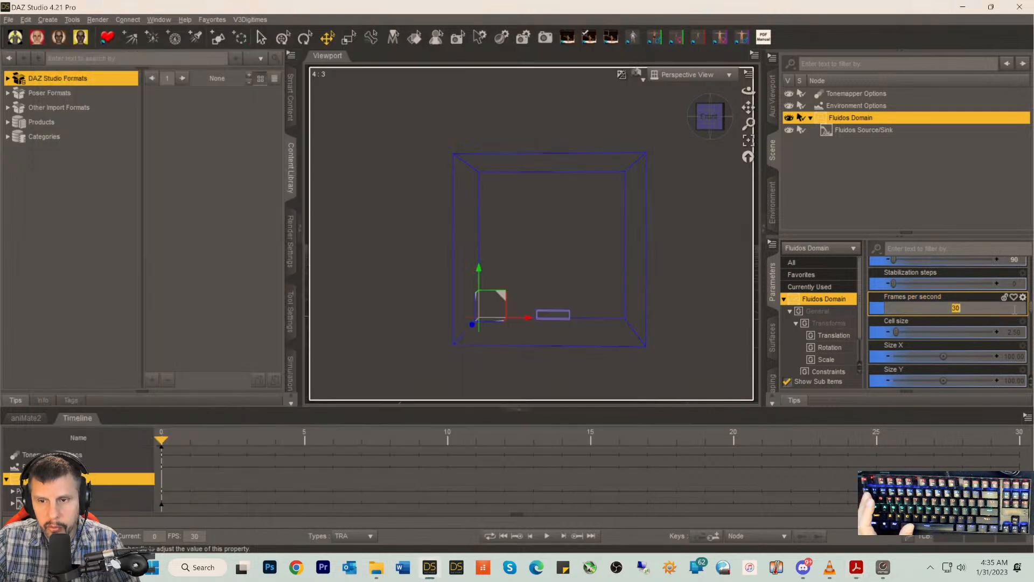
{"action": "type", "text": "90"}
{"action": "key", "text": "Return"}
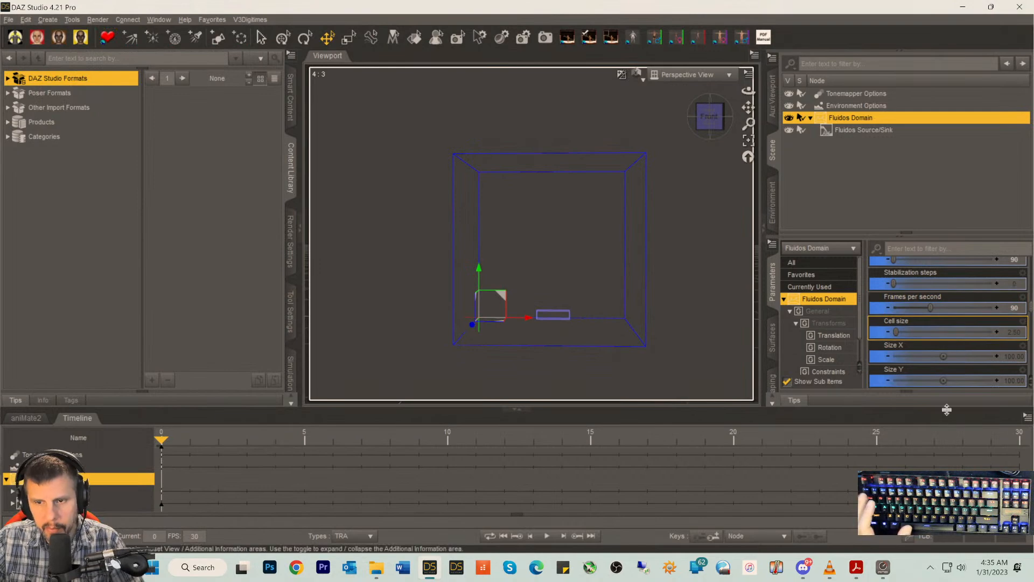
{"action": "left_click", "coordinate": [856, 567]}
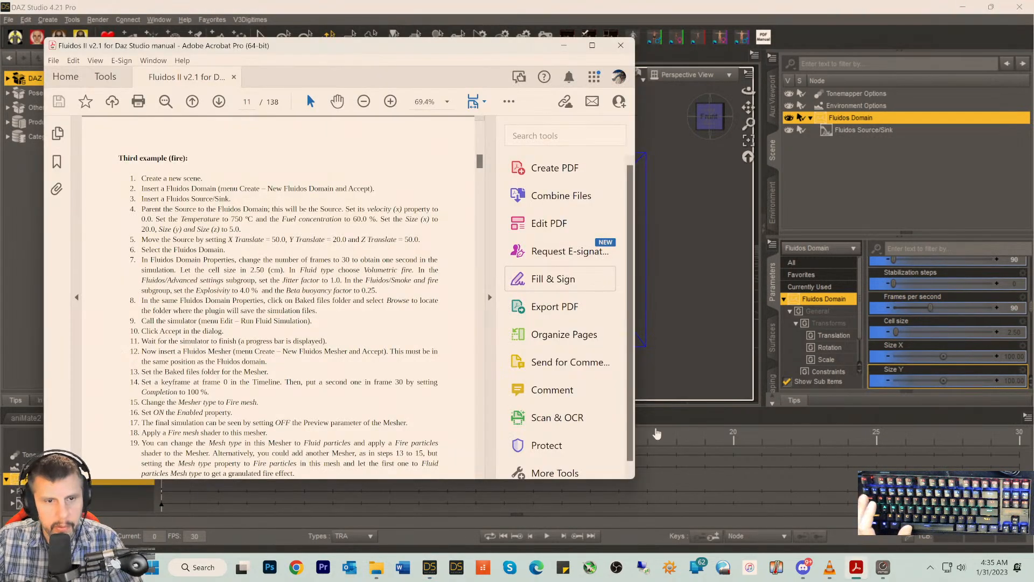
{"action": "left_click", "coordinate": [564, 45]}
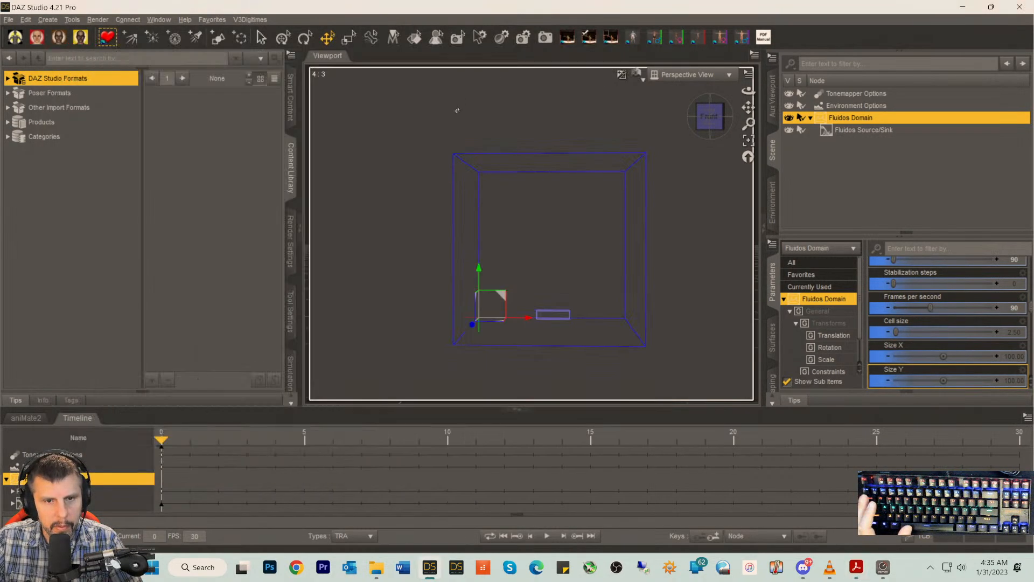
- Following the manual's fire example, set the Fluidos Domain's Fluid type to Volumetric fire
{"action": "left_click", "coordinate": [857, 567]}
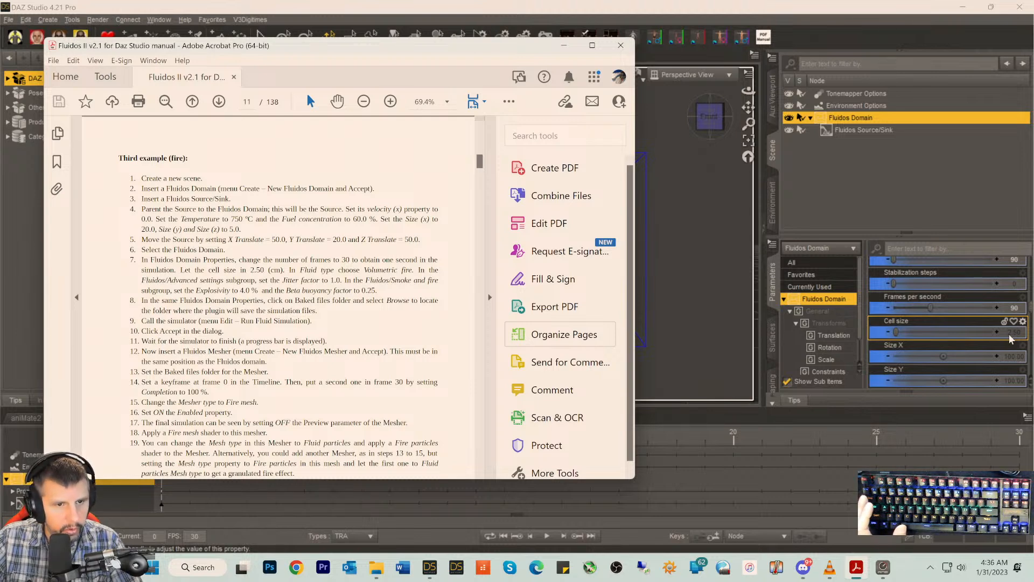
{"action": "scroll", "coordinate": [964, 351], "scroll_direction": "down", "scroll_amount": 3}
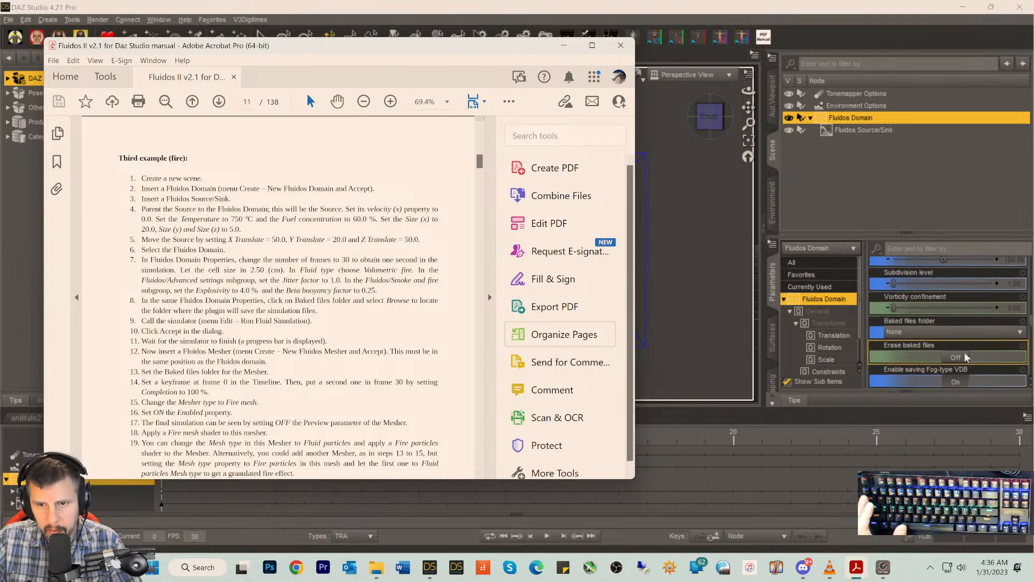
{"action": "scroll", "coordinate": [926, 360], "scroll_direction": "down", "scroll_amount": 3}
{"action": "scroll", "coordinate": [926, 360], "scroll_direction": "down", "scroll_amount": 5}
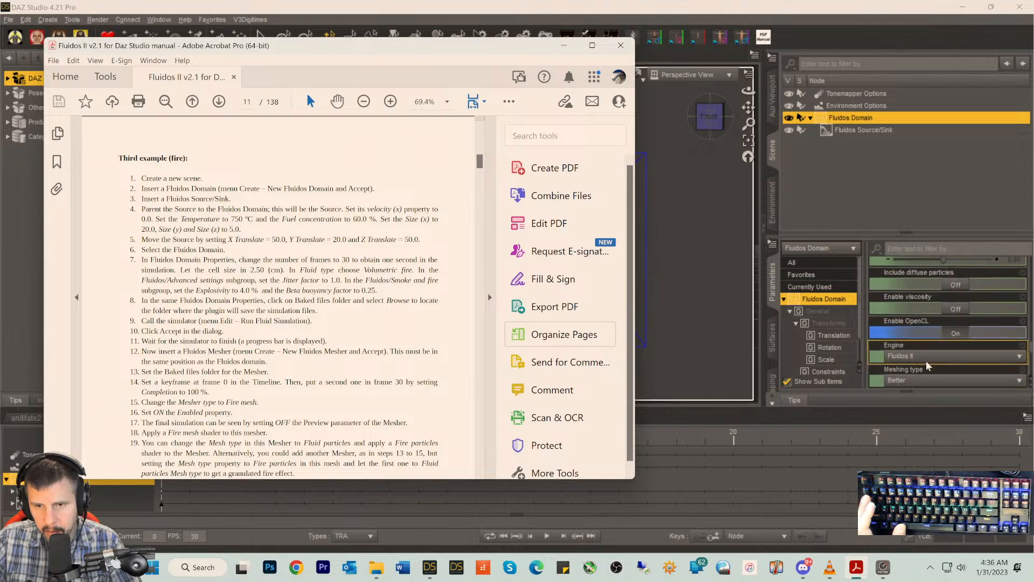
{"action": "scroll", "coordinate": [920, 368], "scroll_direction": "up", "scroll_amount": 5}
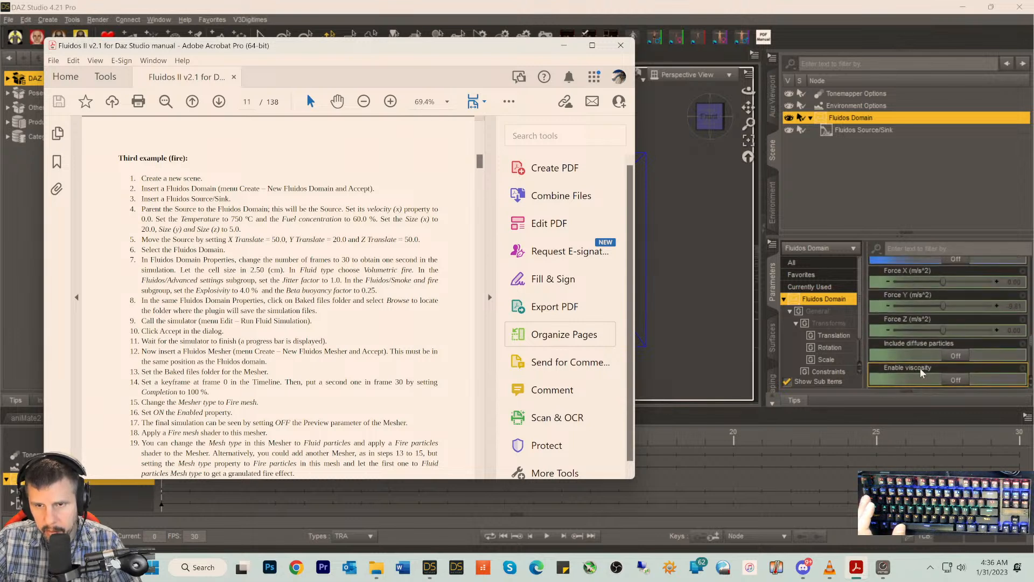
{"action": "scroll", "coordinate": [920, 368], "scroll_direction": "up", "scroll_amount": 6}
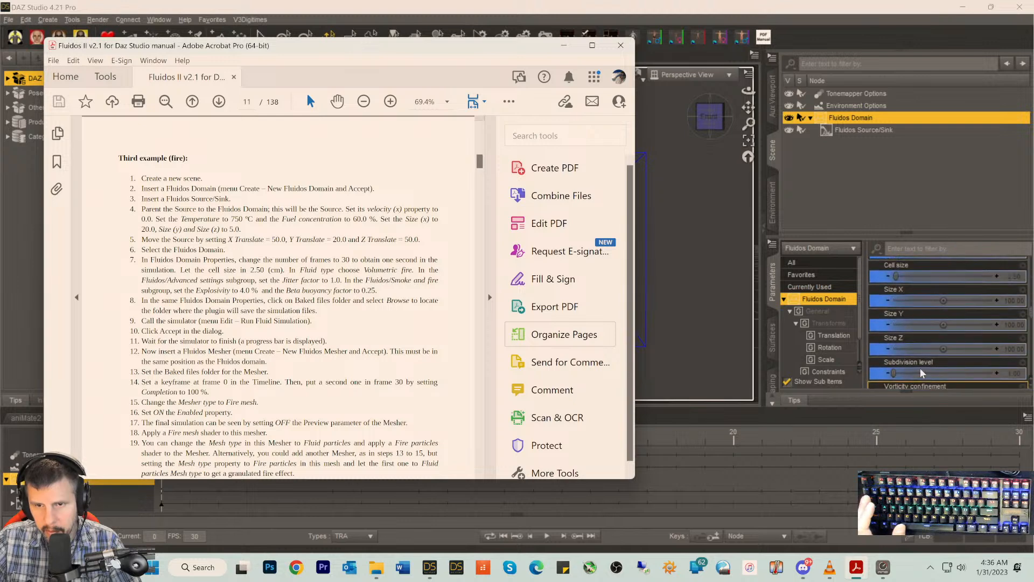
{"action": "scroll", "coordinate": [920, 368], "scroll_direction": "up", "scroll_amount": 3}
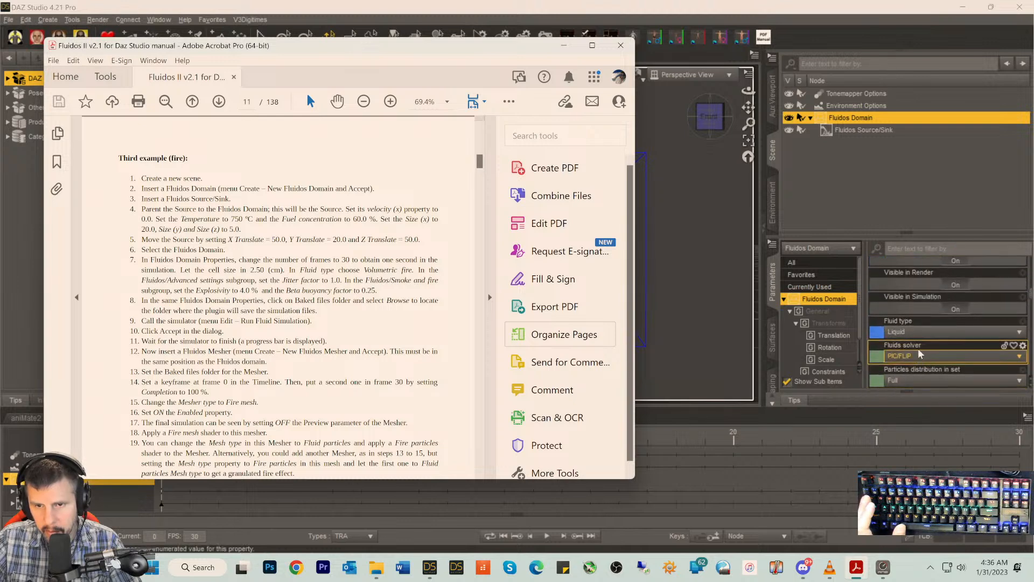
{"action": "left_click", "coordinate": [917, 333]}
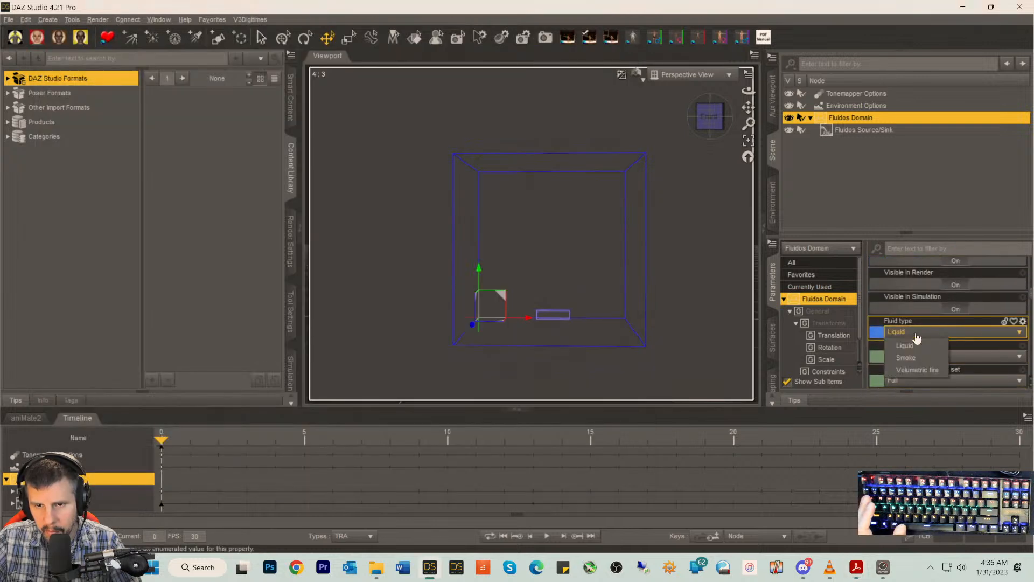
{"action": "left_click", "coordinate": [909, 369]}
- Consult the manual's fire example and set the Fluidos Domain's Jitter factor to 1
{"action": "scroll", "coordinate": [929, 349], "scroll_direction": "down", "scroll_amount": 5}
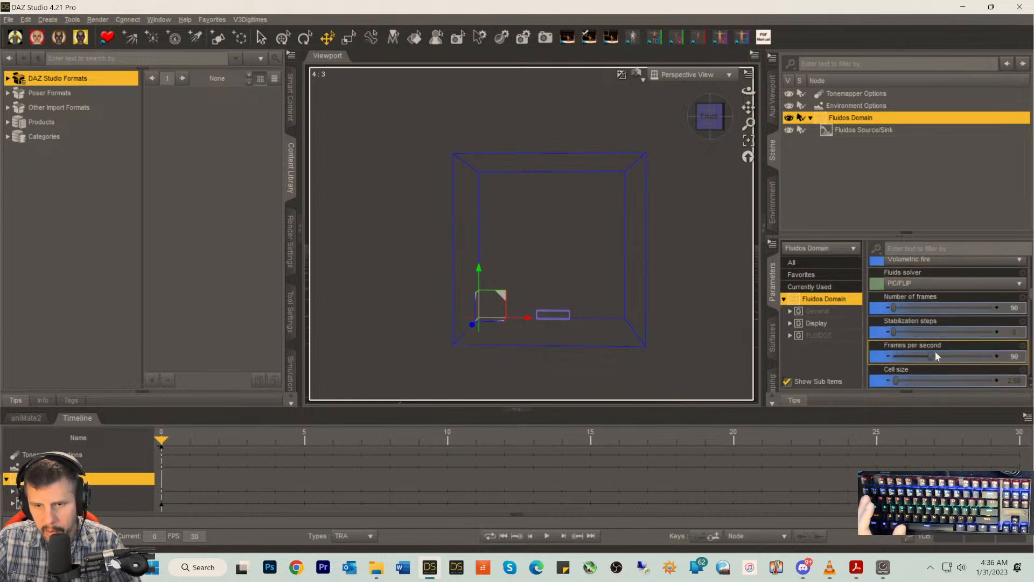
{"action": "left_click", "coordinate": [856, 567]}
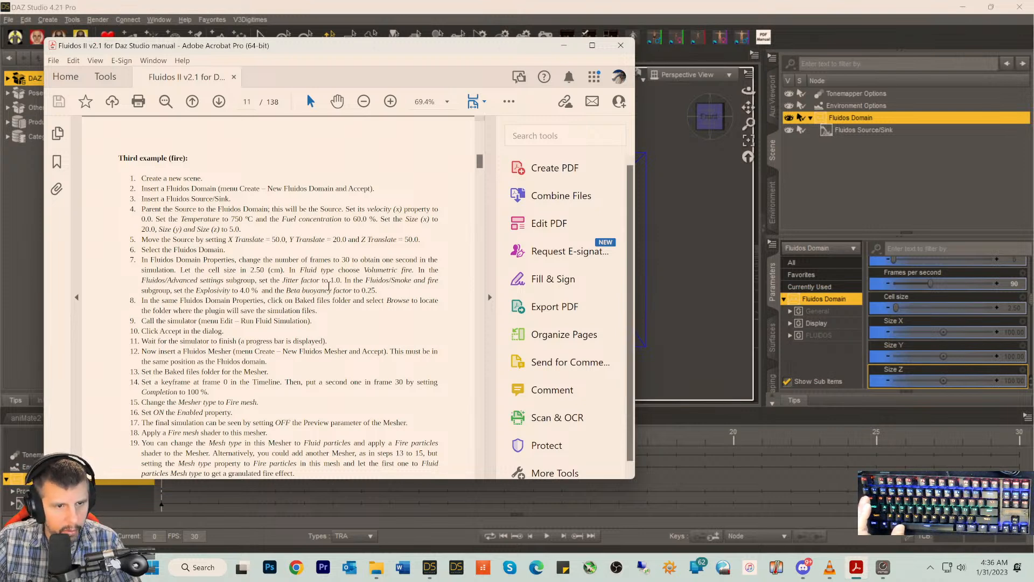
{"action": "scroll", "coordinate": [908, 343], "scroll_direction": "down", "scroll_amount": 3}
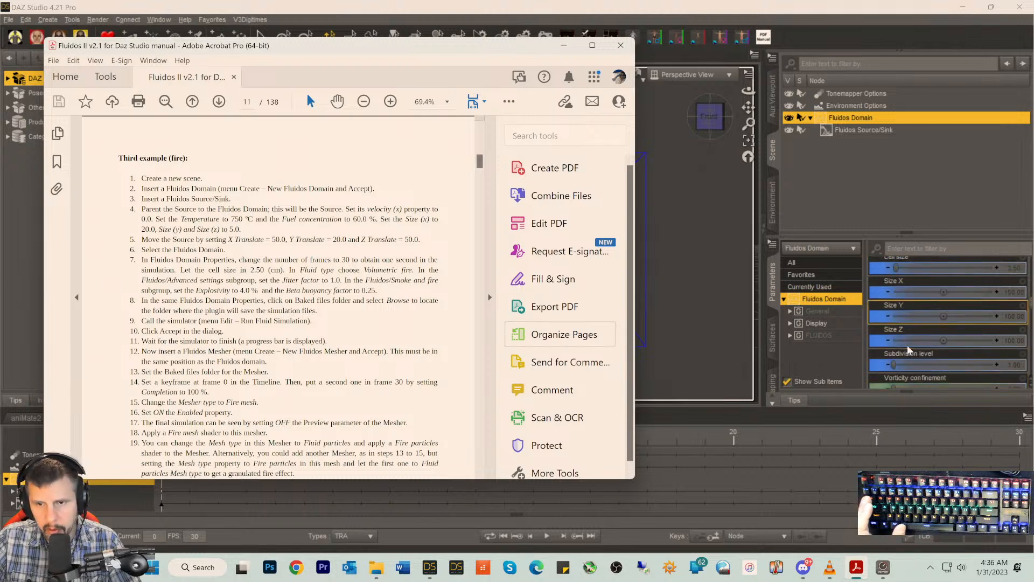
{"action": "scroll", "coordinate": [905, 347], "scroll_direction": "down", "scroll_amount": 5}
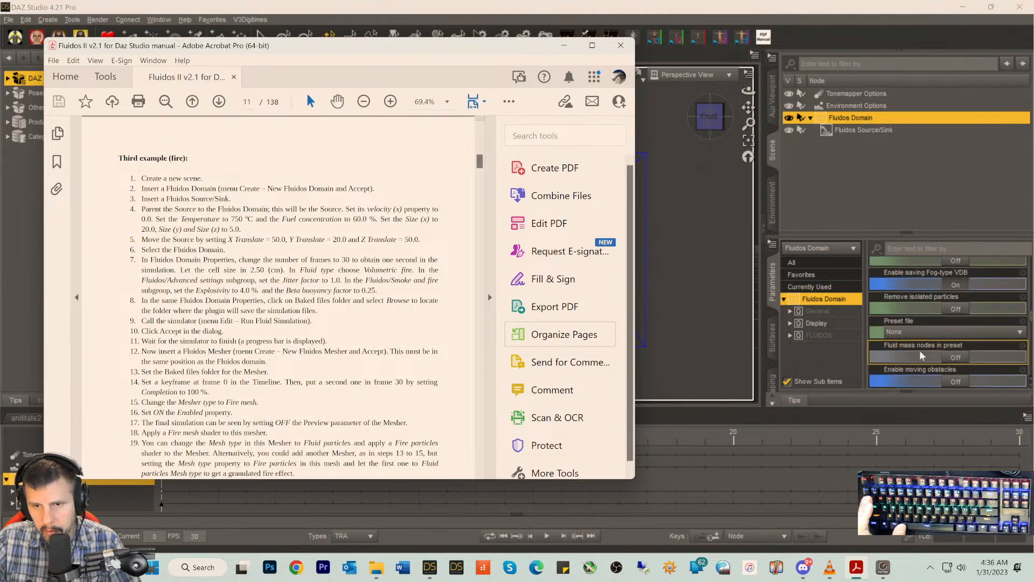
{"action": "scroll", "coordinate": [919, 350], "scroll_direction": "down", "scroll_amount": 10}
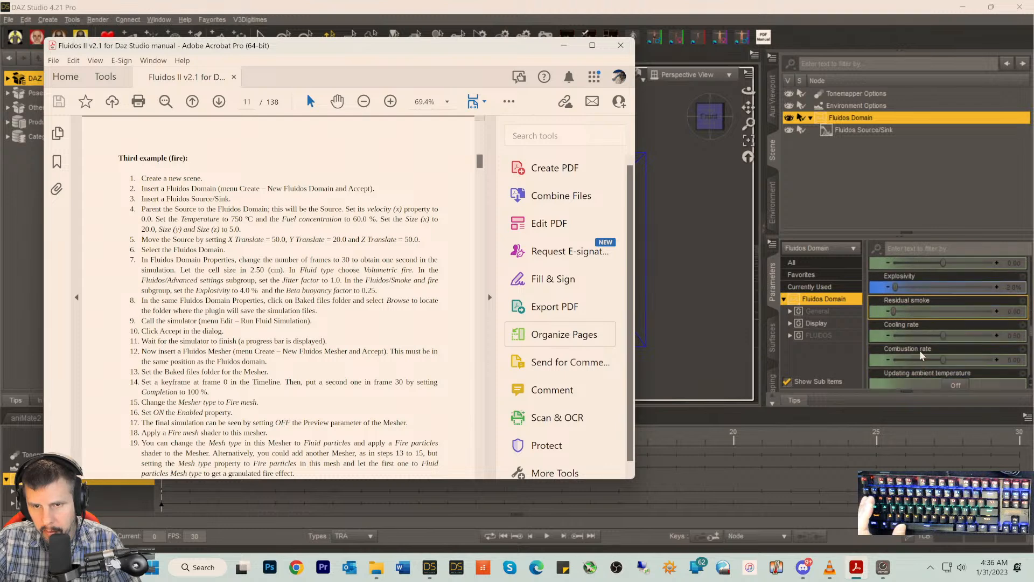
{"action": "scroll", "coordinate": [919, 350], "scroll_direction": "down", "scroll_amount": 10}
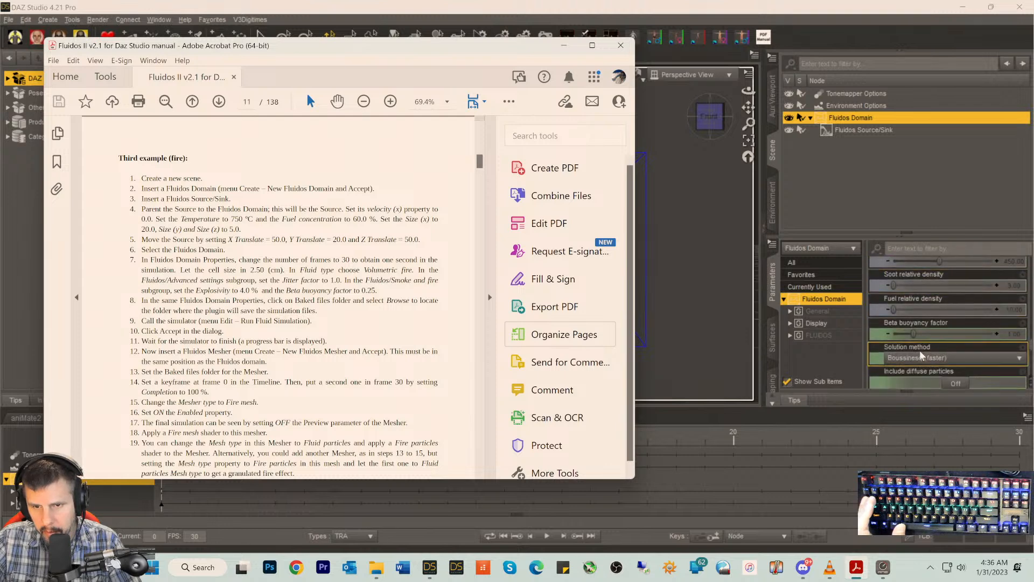
{"action": "scroll", "coordinate": [919, 350], "scroll_direction": "down", "scroll_amount": 4}
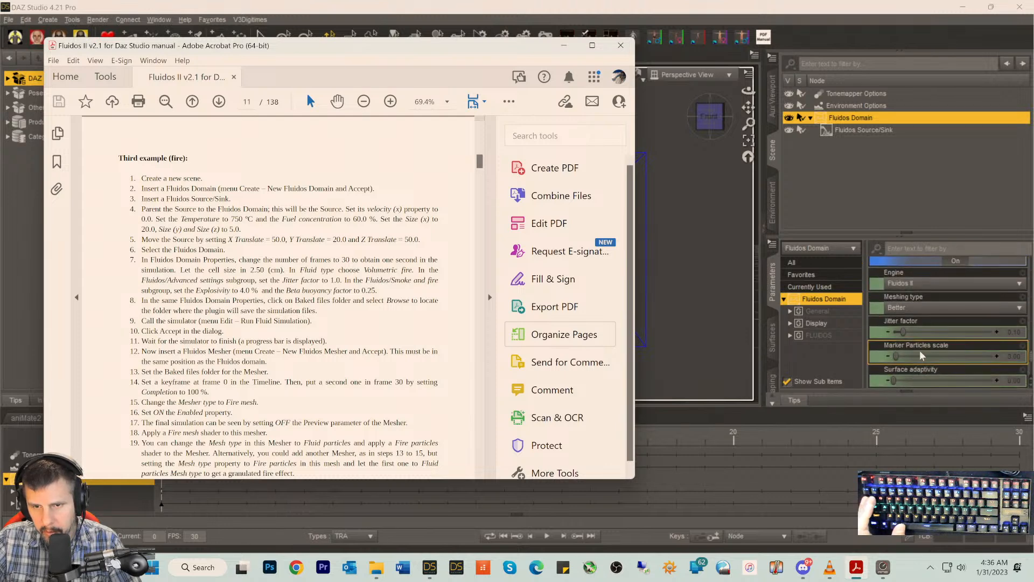
{"action": "left_click", "coordinate": [1011, 334]}
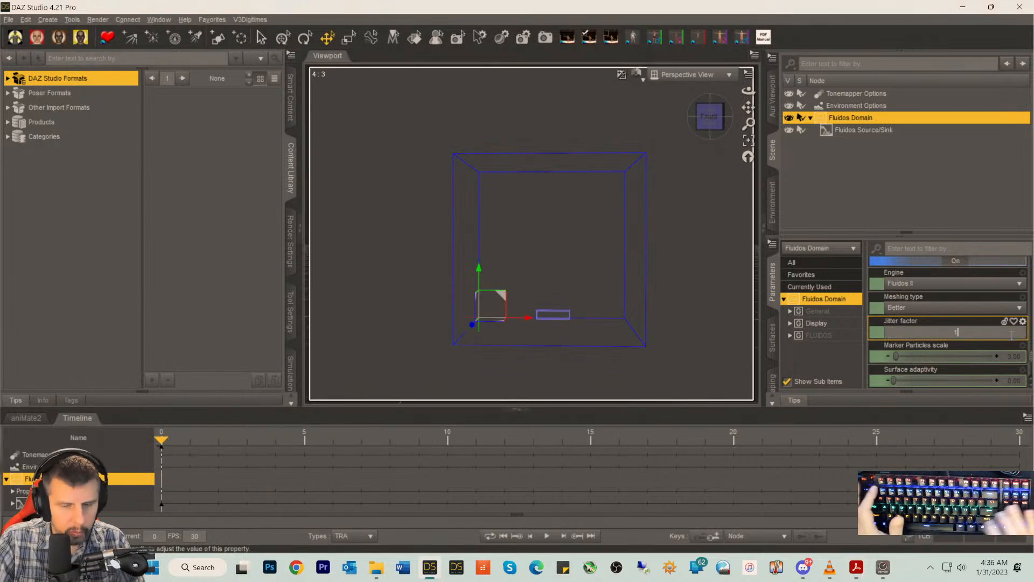
{"action": "type", "text": "1"}
{"action": "key", "text": "Return"}
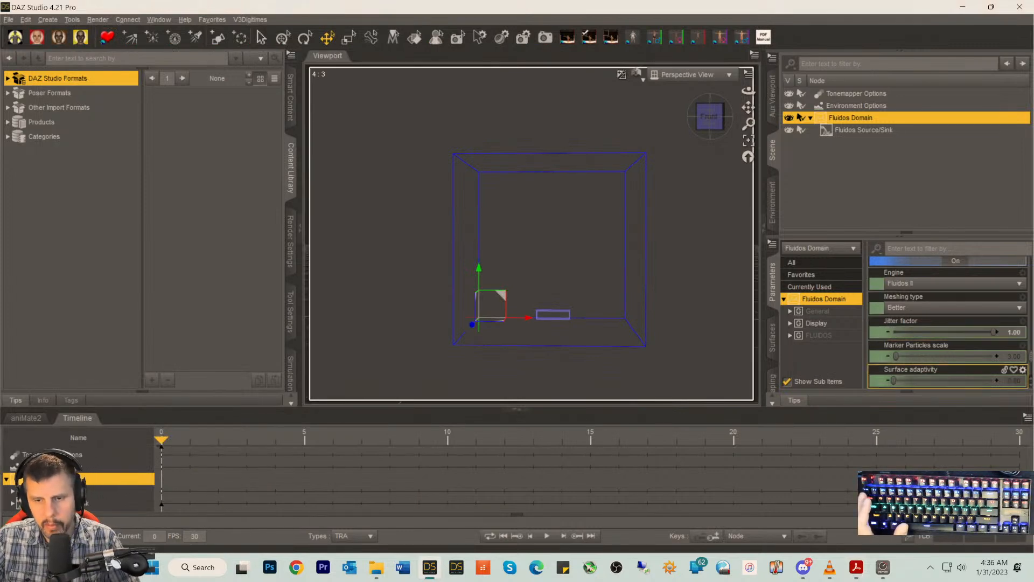
- Show the Fluidos Domain's Smoke and fire properties and set Explosivity to 4%, as in the manual's fire example
{"action": "left_click", "coordinate": [856, 566]}
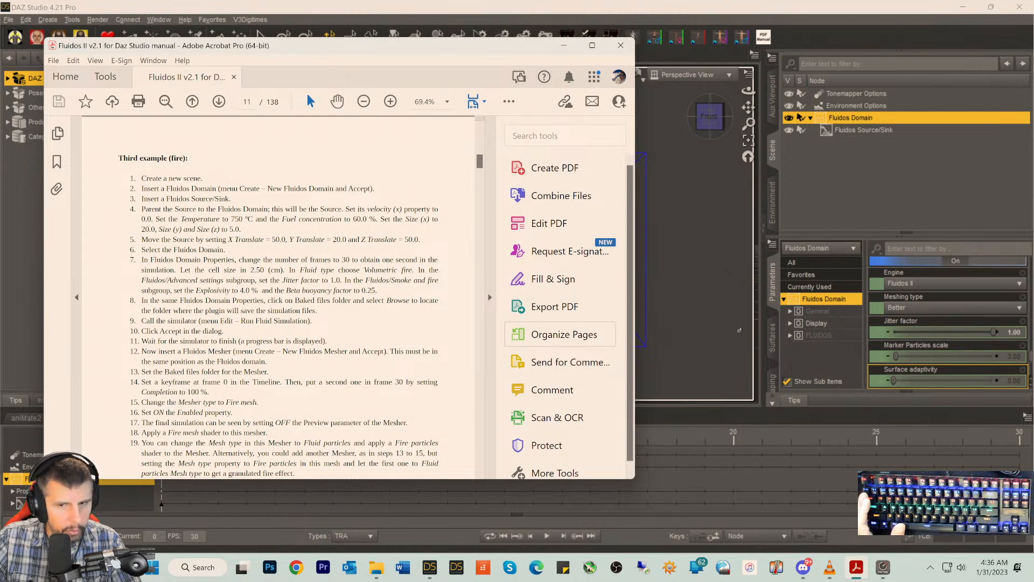
{"action": "left_click", "coordinate": [793, 343]}
{"action": "left_click", "coordinate": [790, 335]}
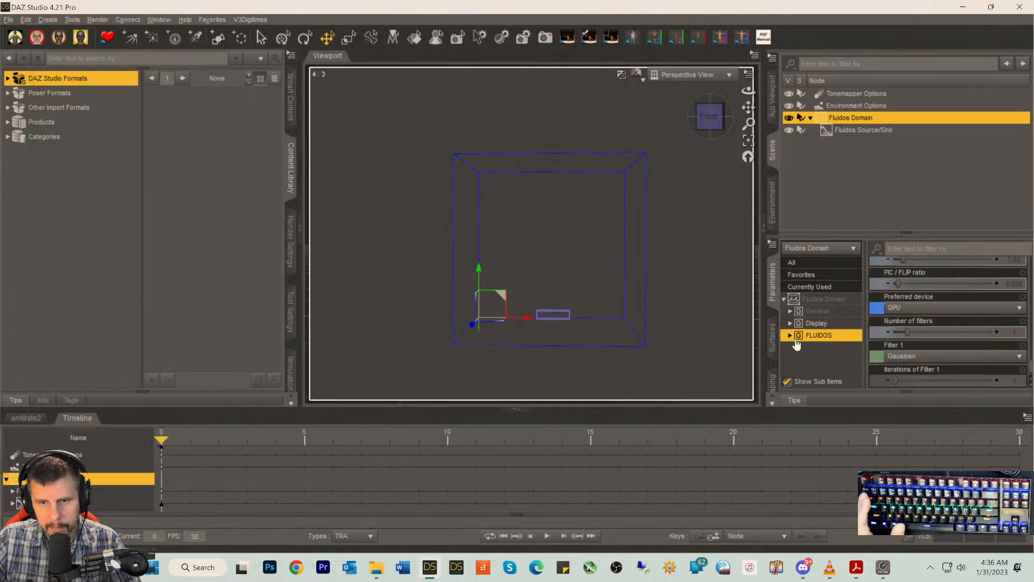
{"action": "scroll", "coordinate": [839, 330], "scroll_direction": "down", "scroll_amount": 1}
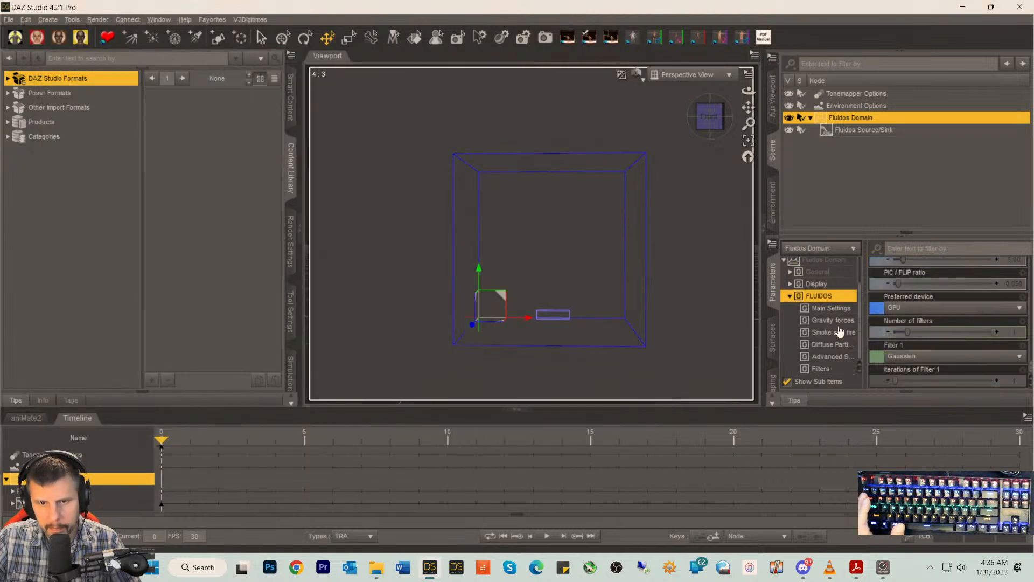
{"action": "left_click", "coordinate": [832, 332]}
{"action": "left_click", "coordinate": [890, 368]}
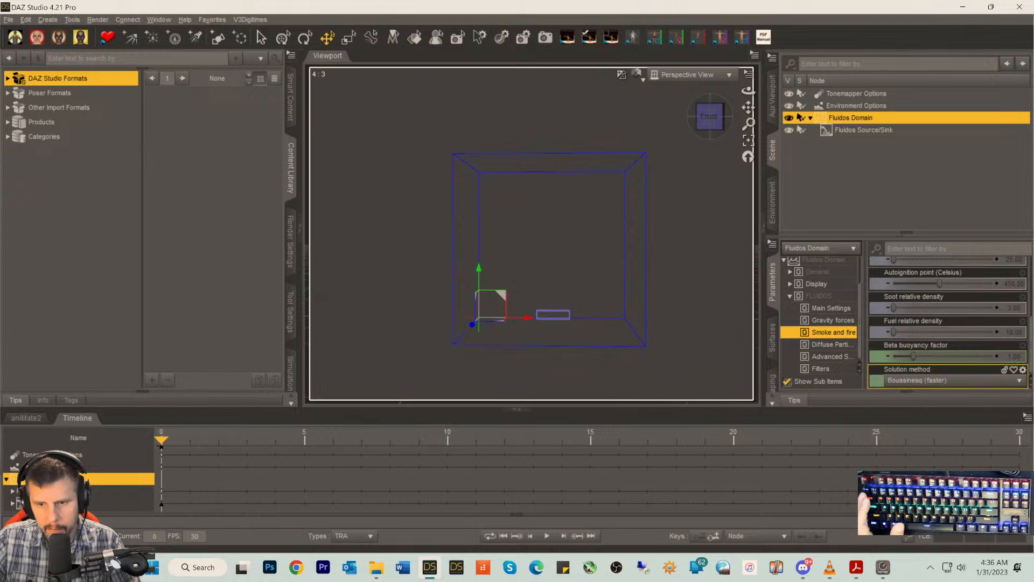
{"action": "key", "text": "alt+Tab"}
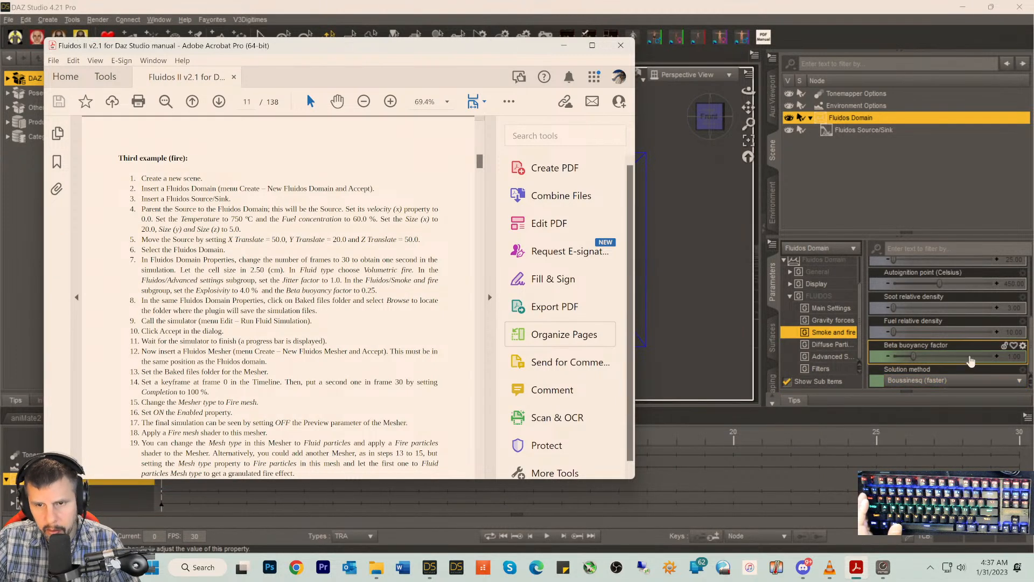
{"action": "scroll", "coordinate": [981, 338], "scroll_direction": "up", "scroll_amount": 3}
{"action": "scroll", "coordinate": [981, 337], "scroll_direction": "up", "scroll_amount": 3}
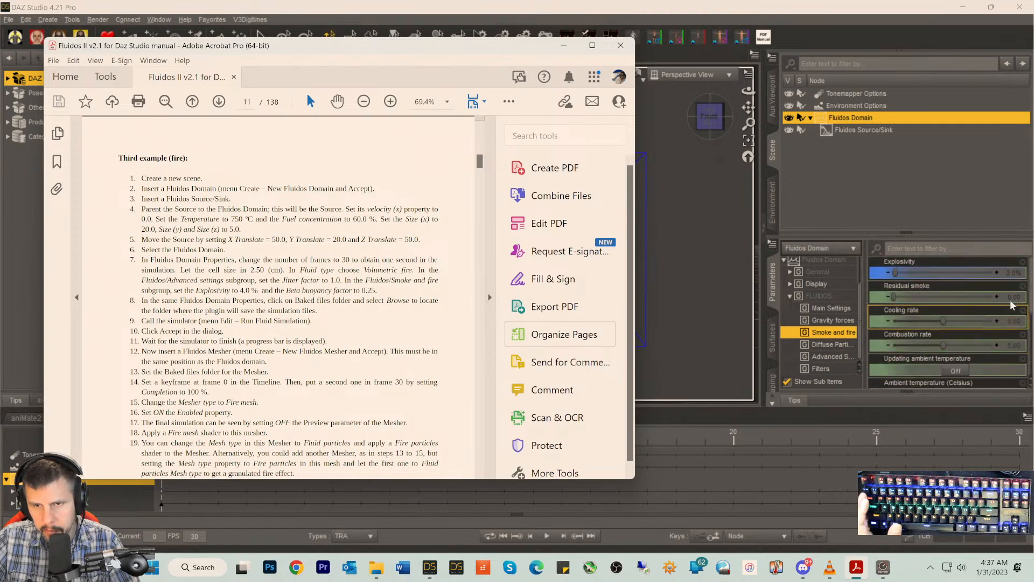
{"action": "double_click", "coordinate": [1018, 274]}
{"action": "type", "text": "4"}
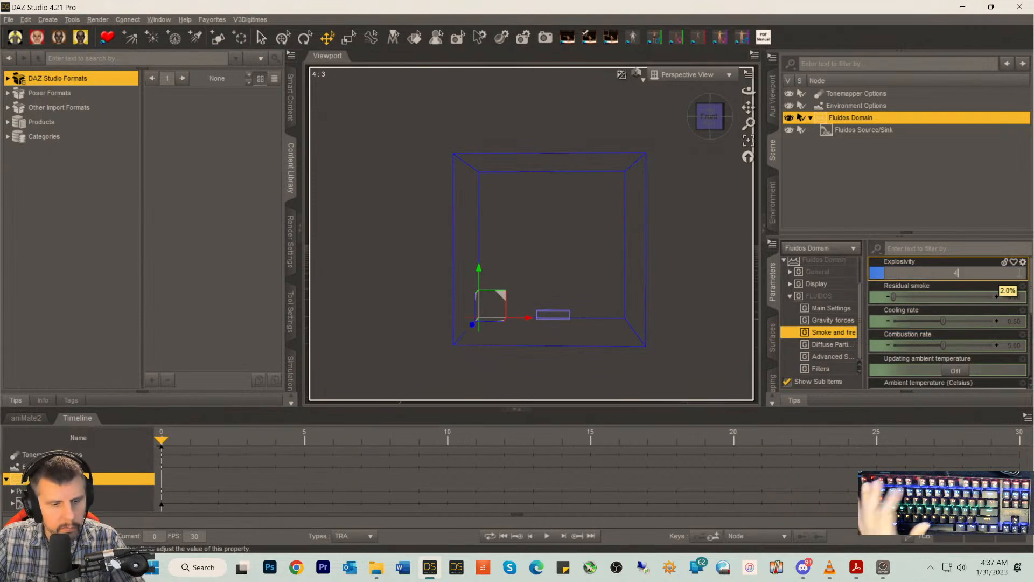
{"action": "key", "text": "Return"}
- Check the manual again and set the Beta buoyancy factor in the domain's Smoke and fire properties to 0.25
{"action": "scroll", "coordinate": [948, 301], "scroll_direction": "down", "scroll_amount": 1}
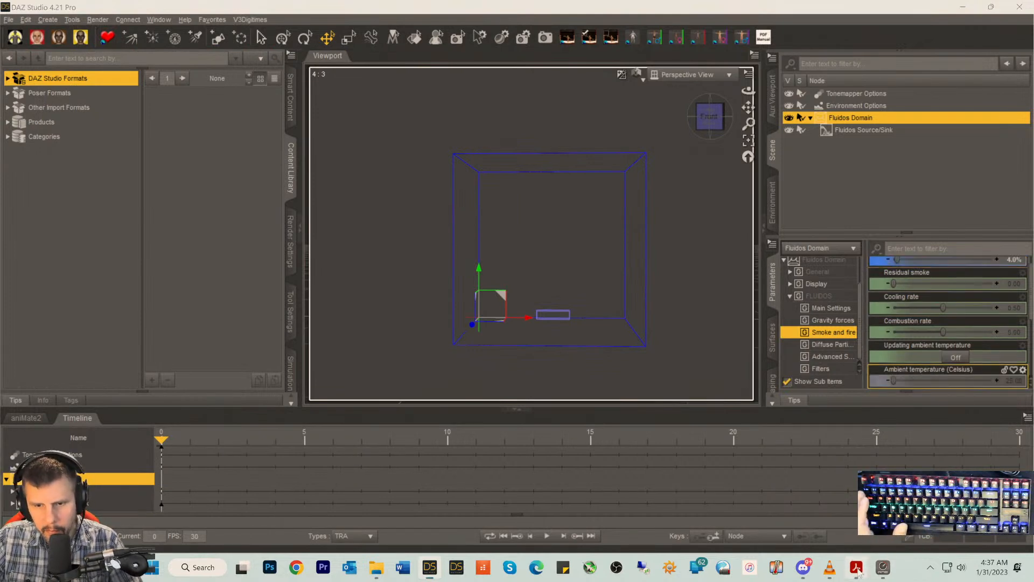
{"action": "key", "text": "alt+Tab"}
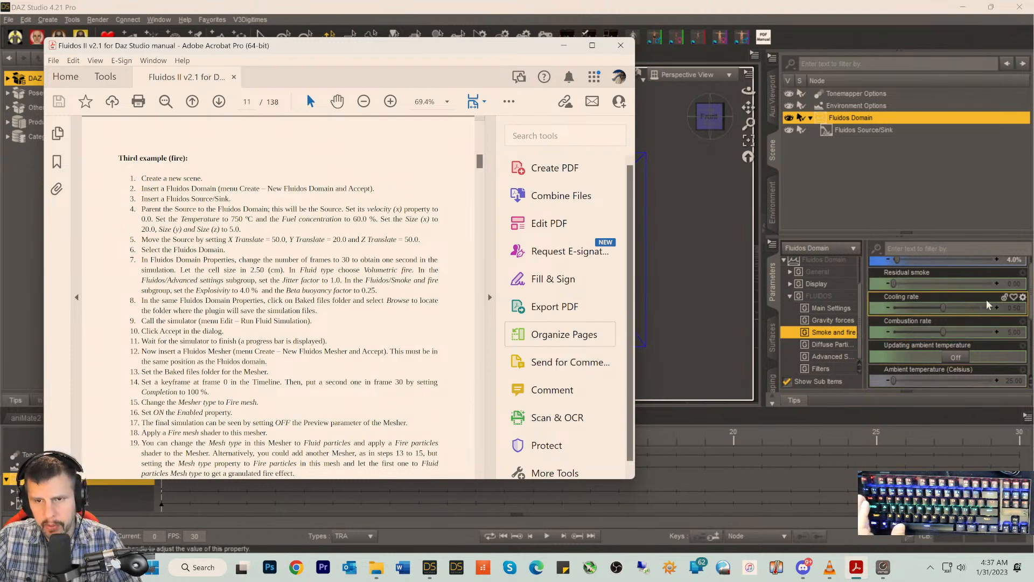
{"action": "scroll", "coordinate": [991, 308], "scroll_direction": "up", "scroll_amount": 1}
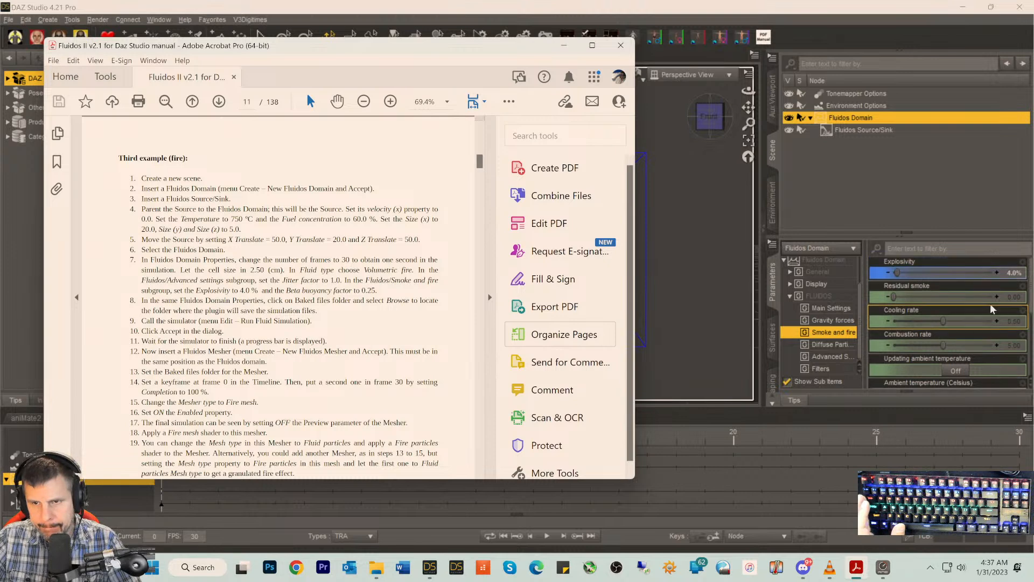
{"action": "scroll", "coordinate": [990, 305], "scroll_direction": "down", "scroll_amount": 5}
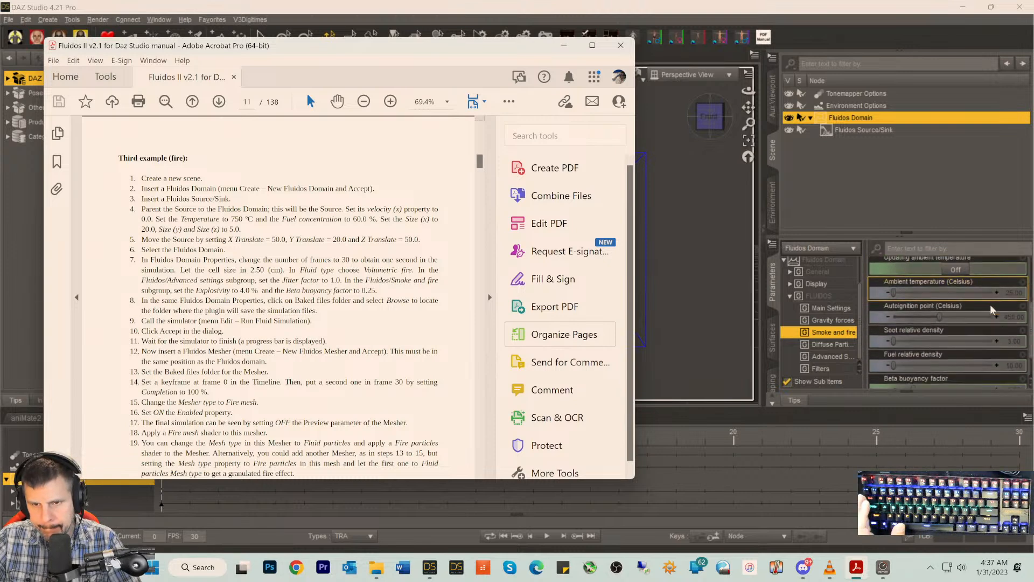
{"action": "left_click", "coordinate": [1008, 356]}
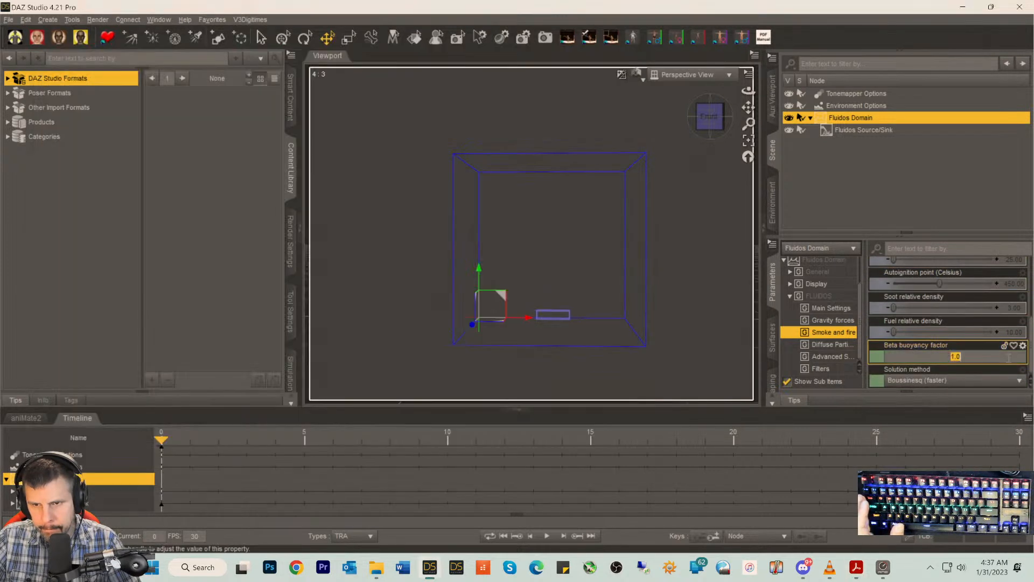
{"action": "type", "text": "0"}
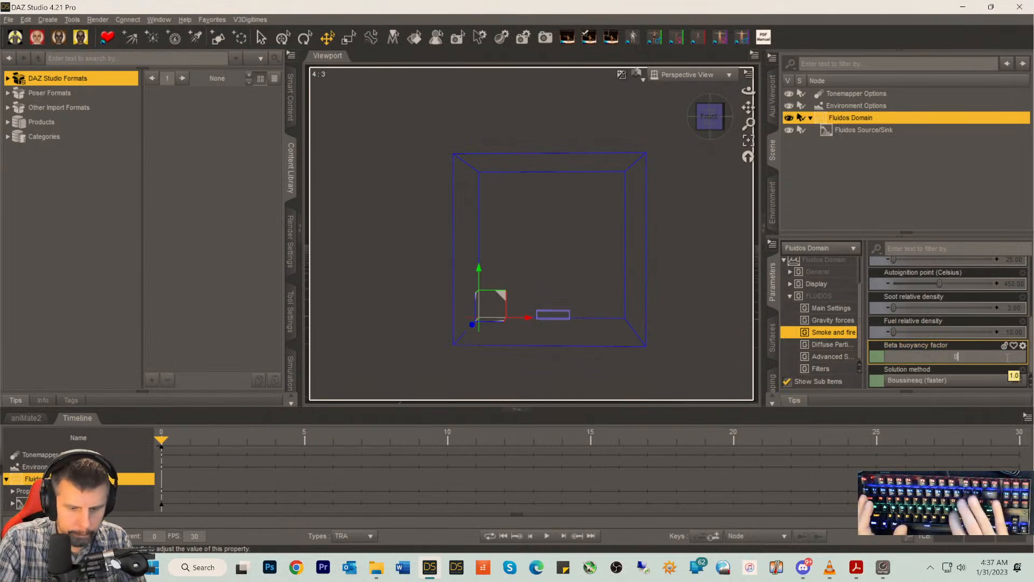
{"action": "type", "text": ".25"}
{"action": "key", "text": "Return"}
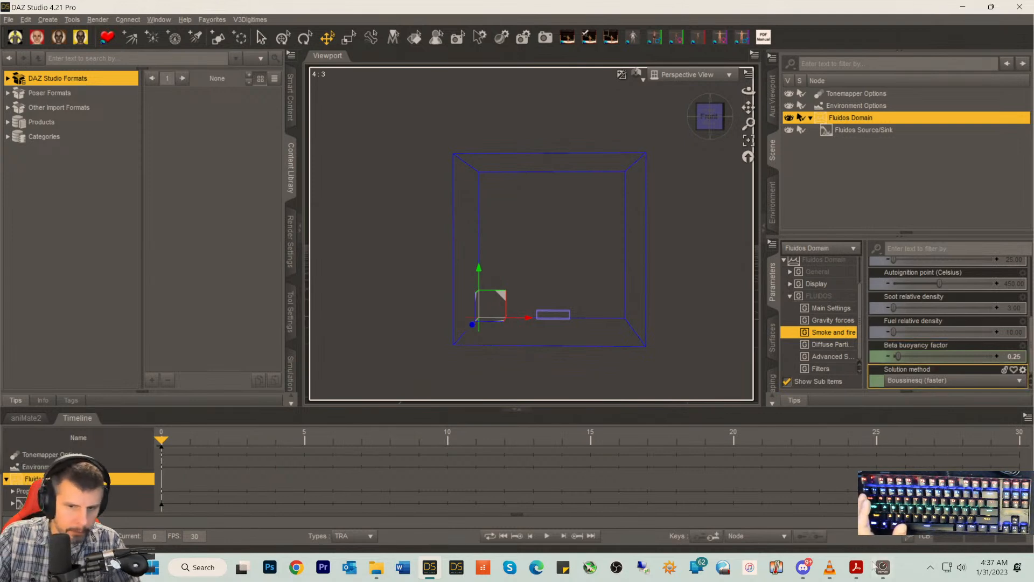
- Check the manual's fire example and look through the Fluidos Domain's properties for the Baked files folder setting
{"action": "left_click", "coordinate": [856, 567]}
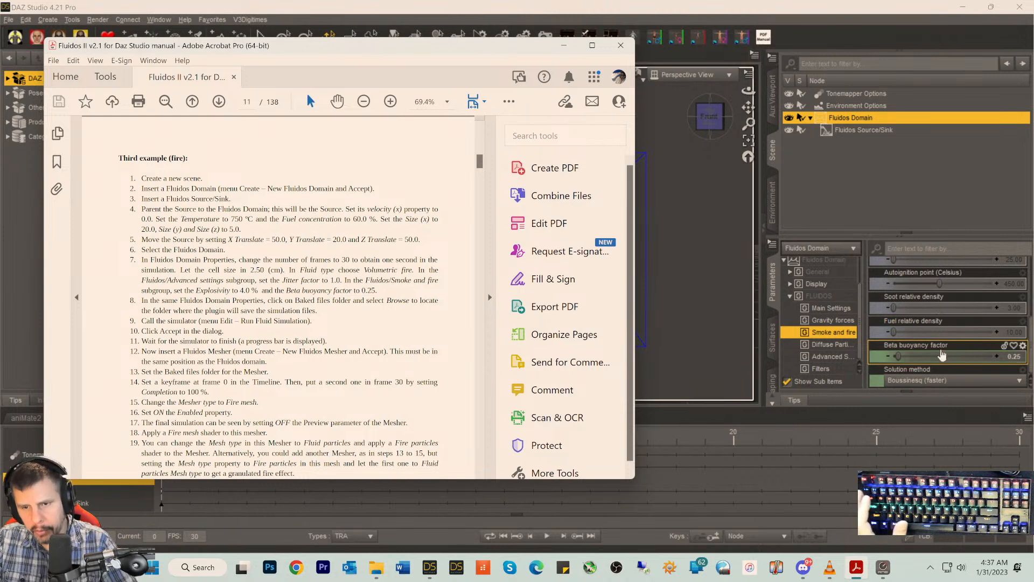
{"action": "scroll", "coordinate": [941, 350], "scroll_direction": "down", "scroll_amount": 4}
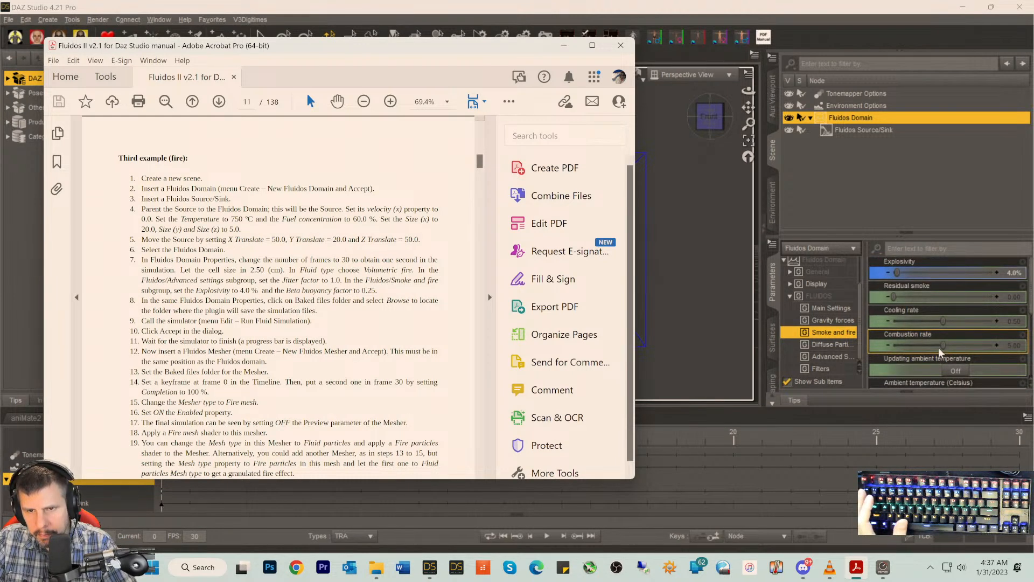
{"action": "scroll", "coordinate": [938, 348], "scroll_direction": "up", "scroll_amount": 4}
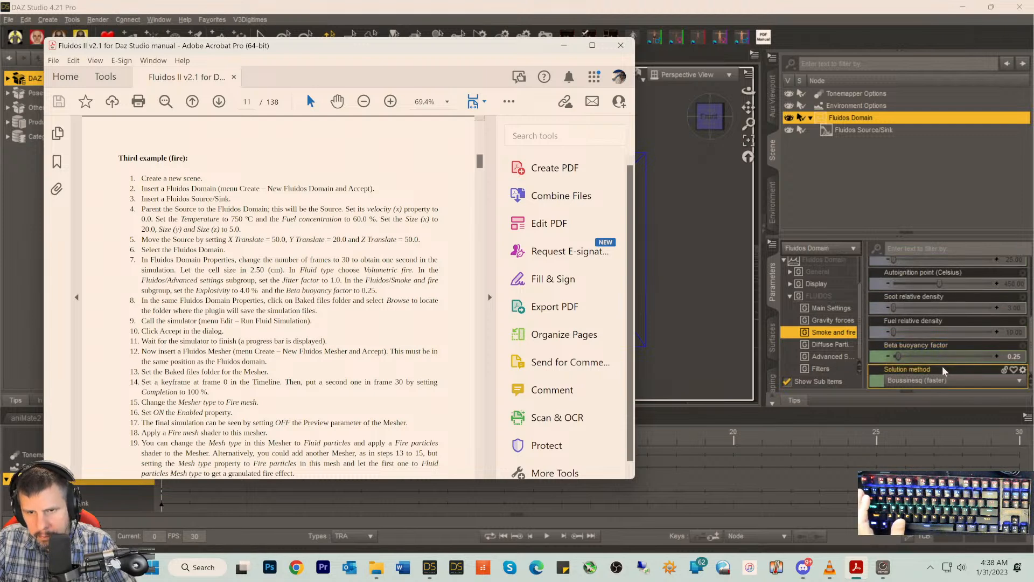
{"action": "scroll", "coordinate": [943, 362], "scroll_direction": "down", "scroll_amount": 4}
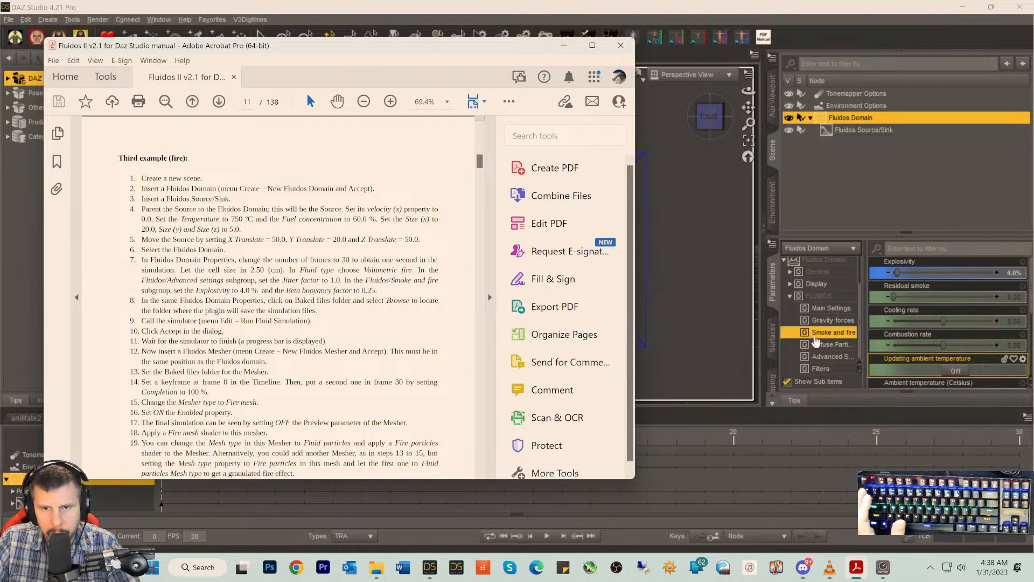
{"action": "left_click", "coordinate": [820, 300]}
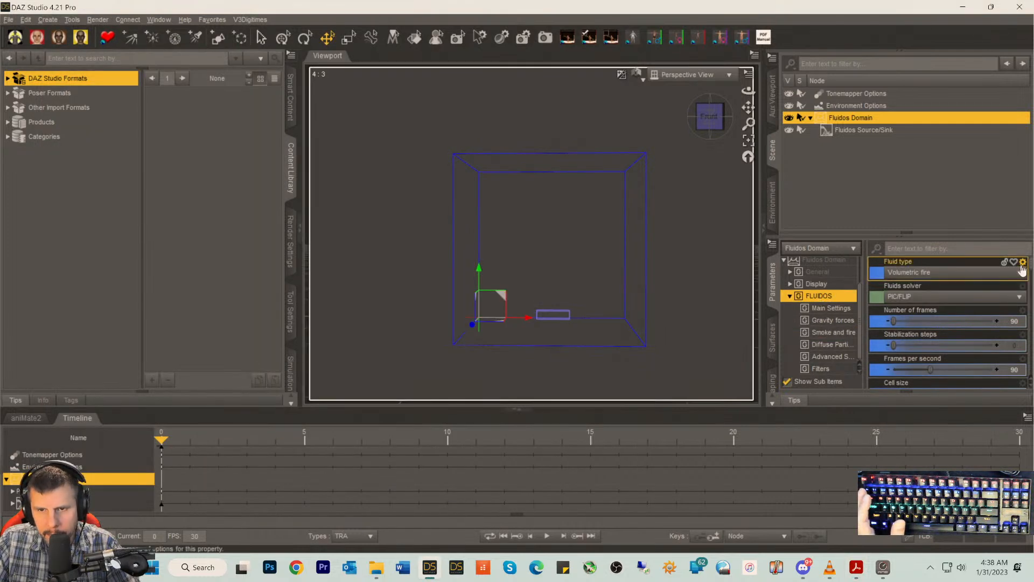
{"action": "scroll", "coordinate": [980, 322], "scroll_direction": "down", "scroll_amount": 8}
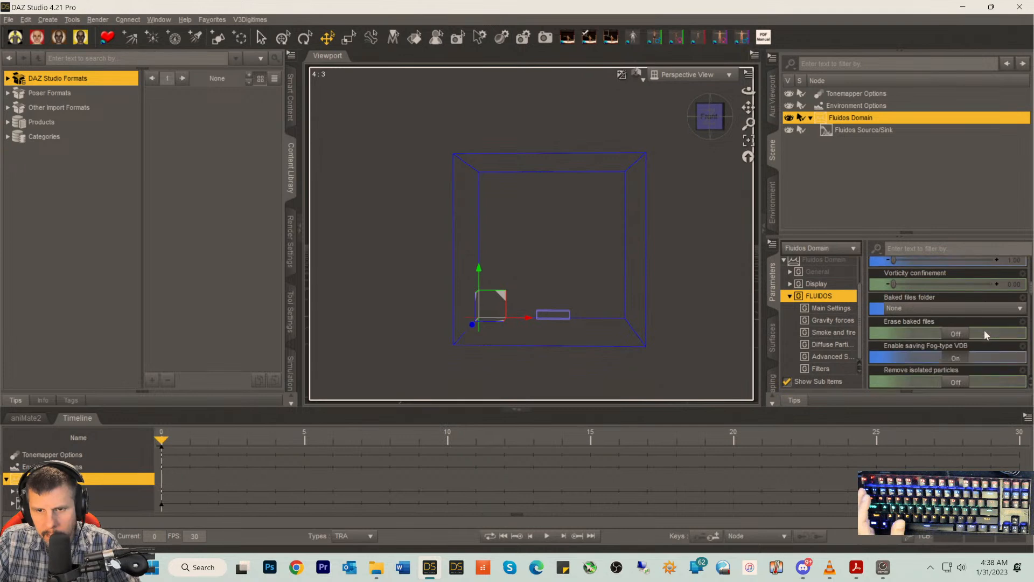
{"action": "scroll", "coordinate": [984, 330], "scroll_direction": "down", "scroll_amount": 10}
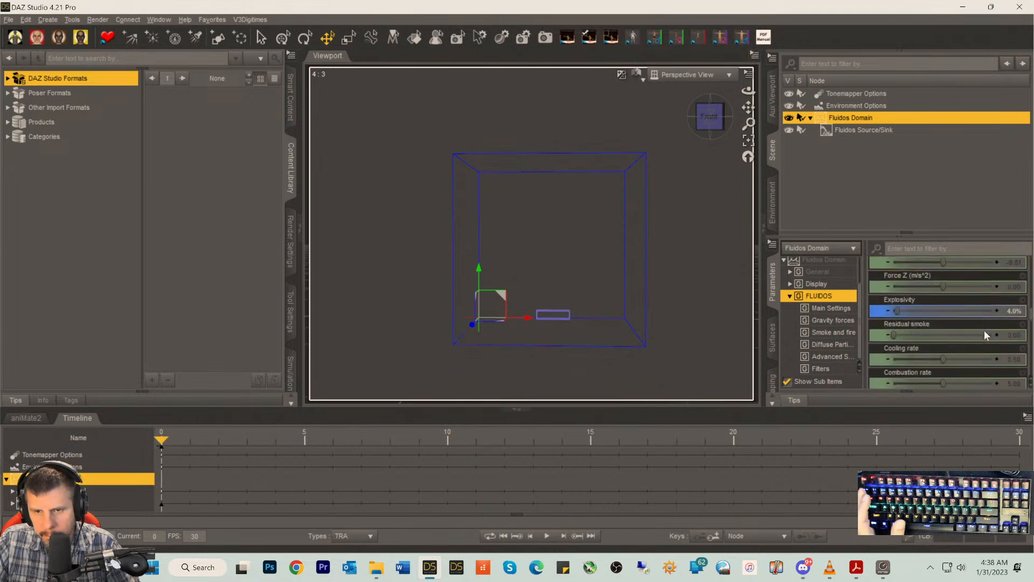
{"action": "scroll", "coordinate": [984, 331], "scroll_direction": "down", "scroll_amount": 10}
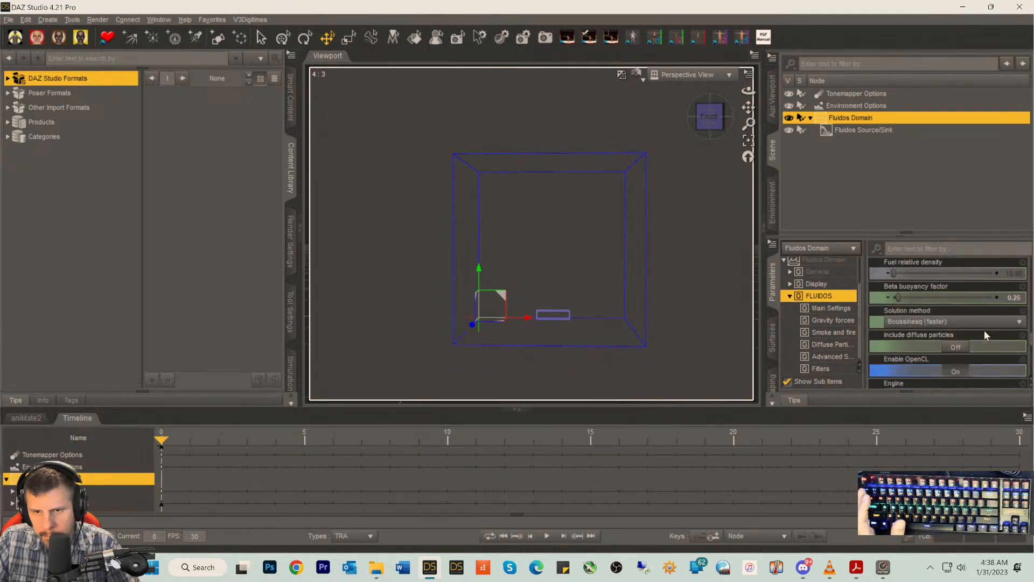
{"action": "scroll", "coordinate": [983, 330], "scroll_direction": "down", "scroll_amount": 6}
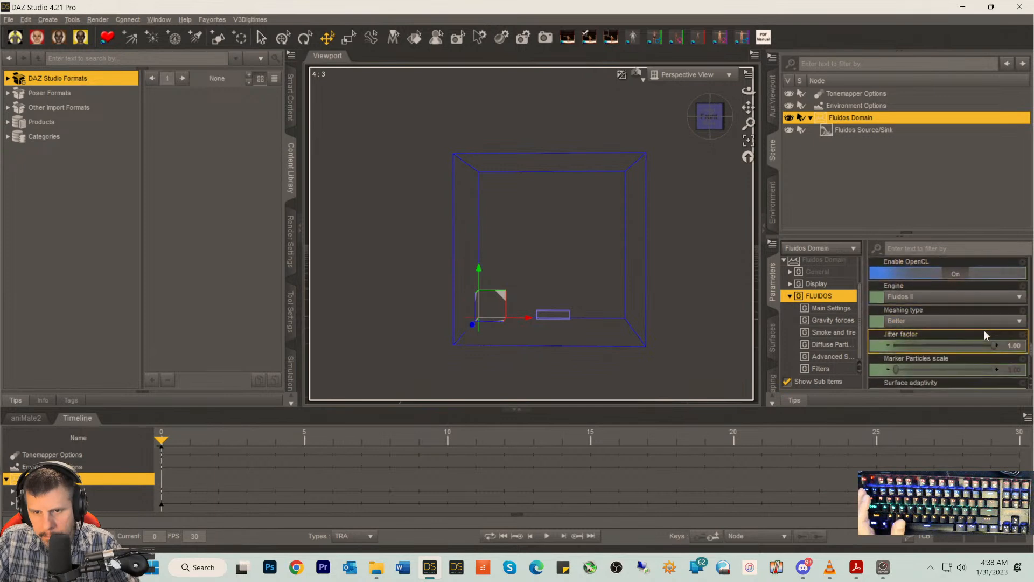
{"action": "scroll", "coordinate": [984, 334], "scroll_direction": "down", "scroll_amount": 1}
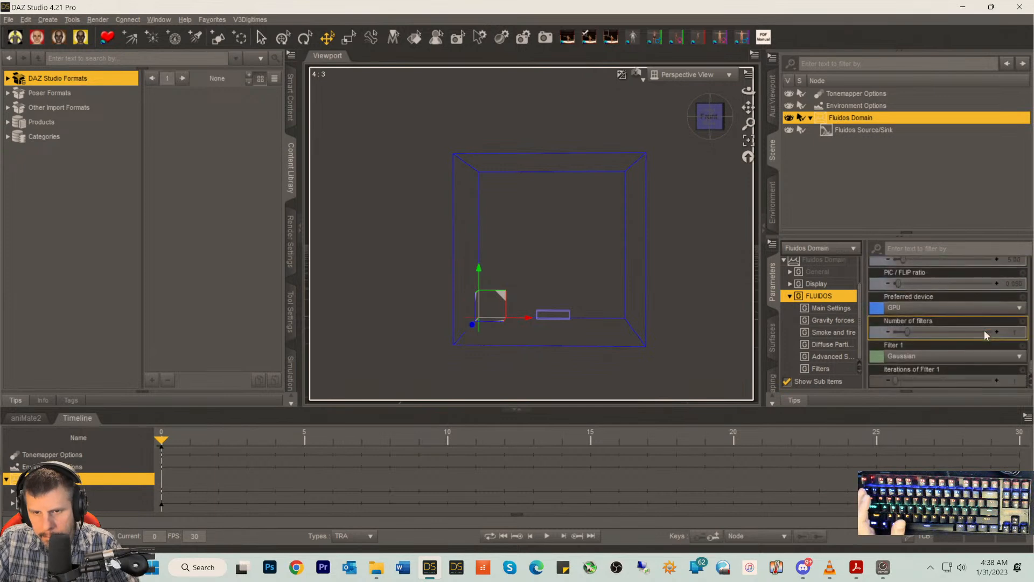
{"action": "scroll", "coordinate": [983, 329], "scroll_direction": "up", "scroll_amount": 7}
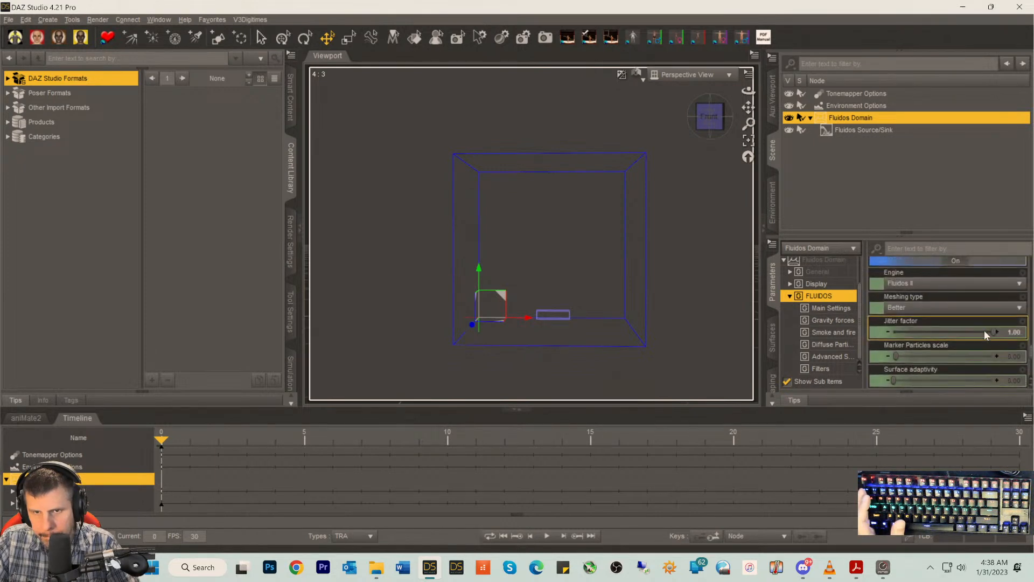
{"action": "scroll", "coordinate": [984, 331], "scroll_direction": "down", "scroll_amount": 4}
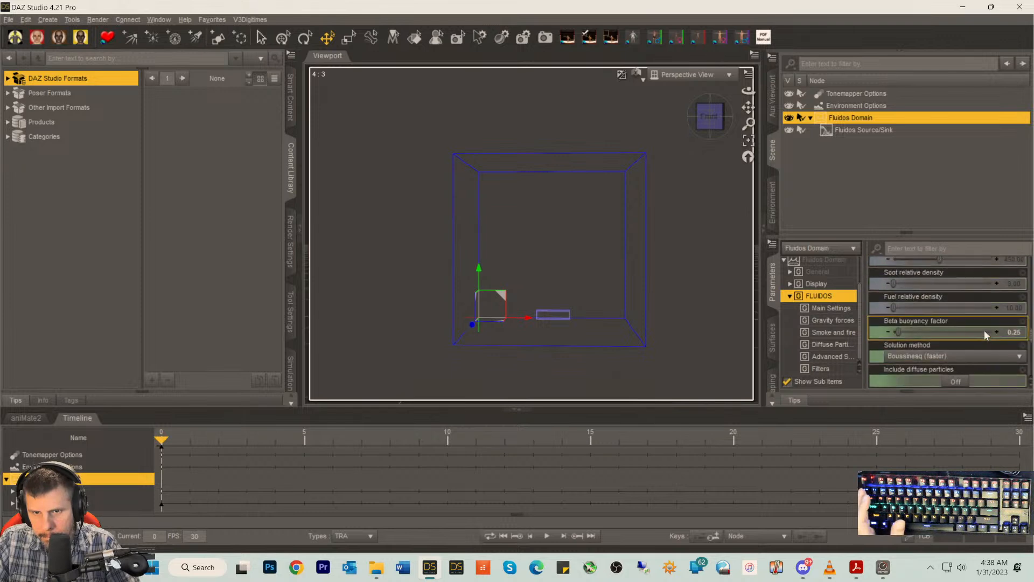
{"action": "scroll", "coordinate": [983, 329], "scroll_direction": "up", "scroll_amount": 3}
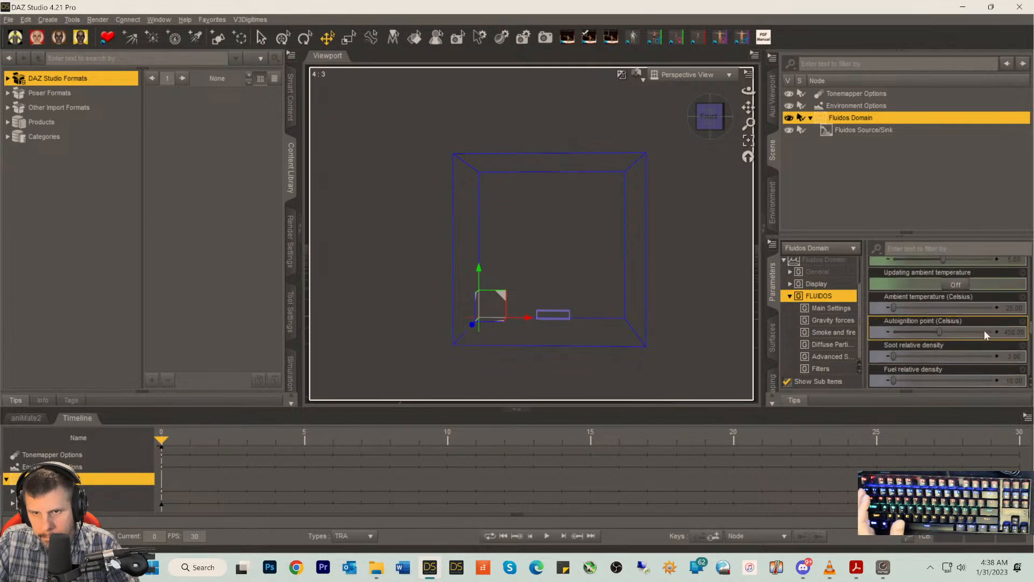
{"action": "scroll", "coordinate": [983, 329], "scroll_direction": "up", "scroll_amount": 6}
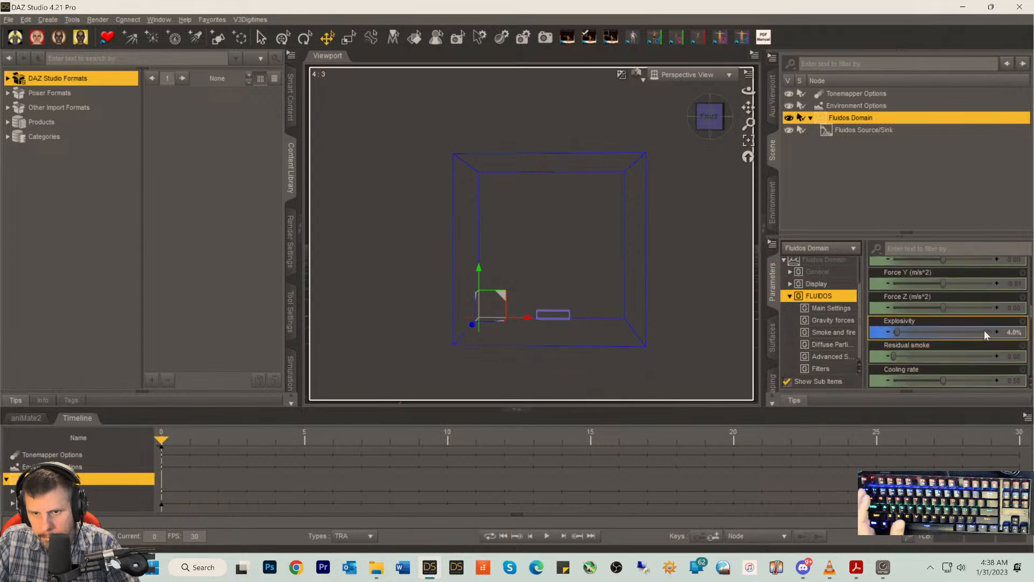
{"action": "scroll", "coordinate": [984, 329], "scroll_direction": "down", "scroll_amount": 6}
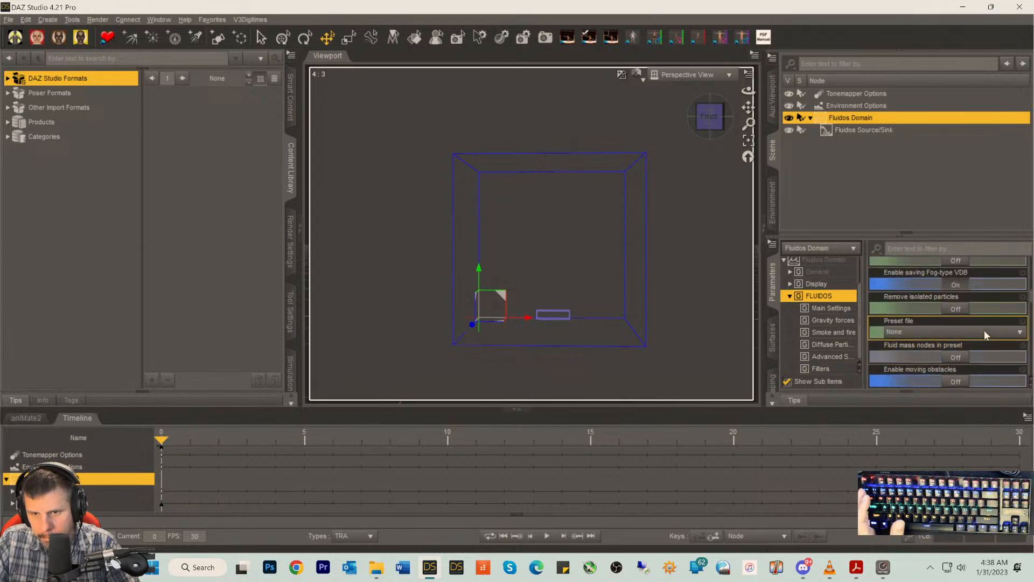
- Set the domain's Baked files folder to Fluidos Project 3, inside 1AFluidos Daz Project Objects under My DAZ Studio Renders
{"action": "left_click", "coordinate": [948, 306]}
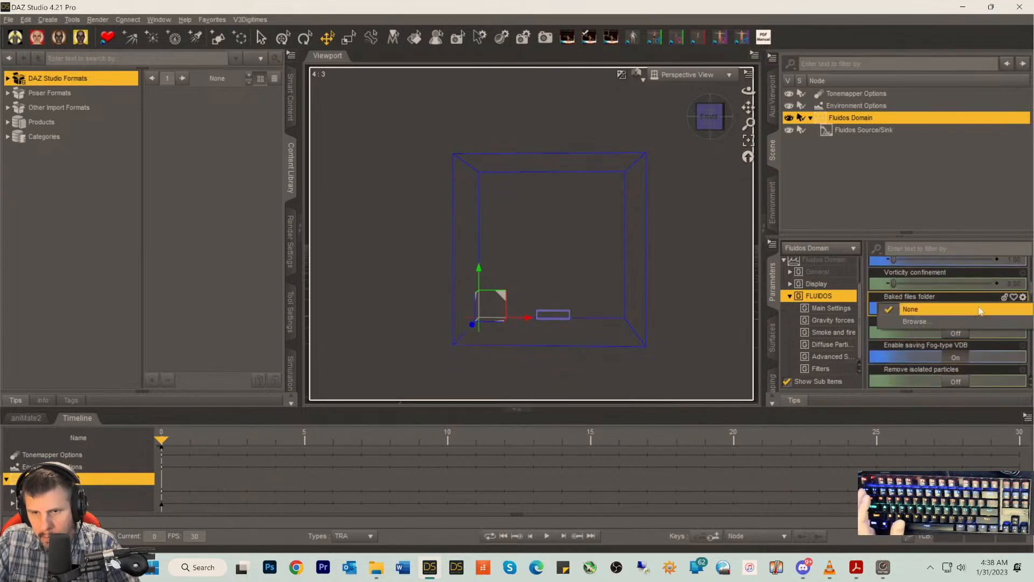
{"action": "left_click", "coordinate": [913, 322]}
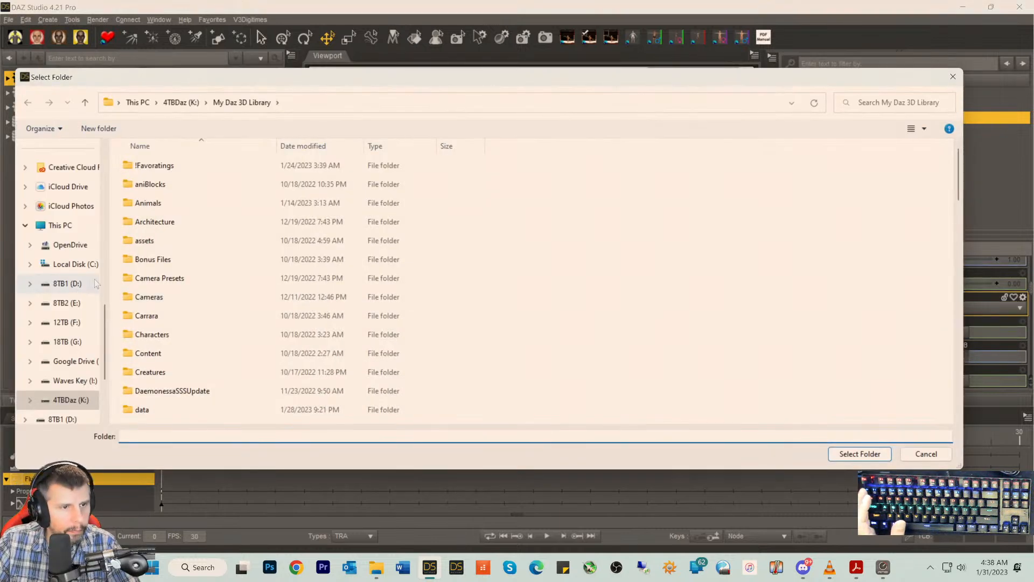
{"action": "scroll", "coordinate": [64, 266], "scroll_direction": "up", "scroll_amount": 4}
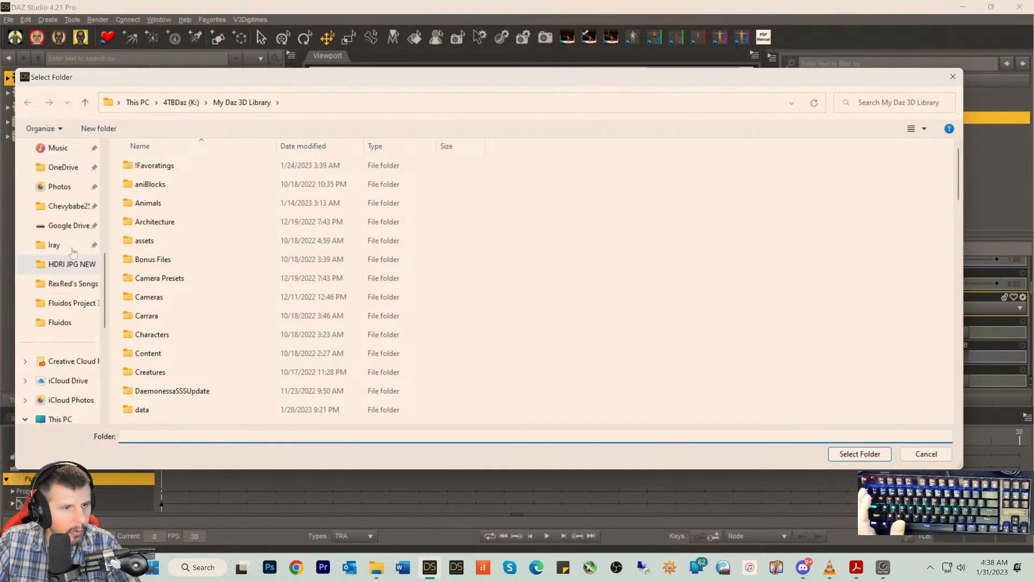
{"action": "scroll", "coordinate": [73, 252], "scroll_direction": "up", "scroll_amount": 3}
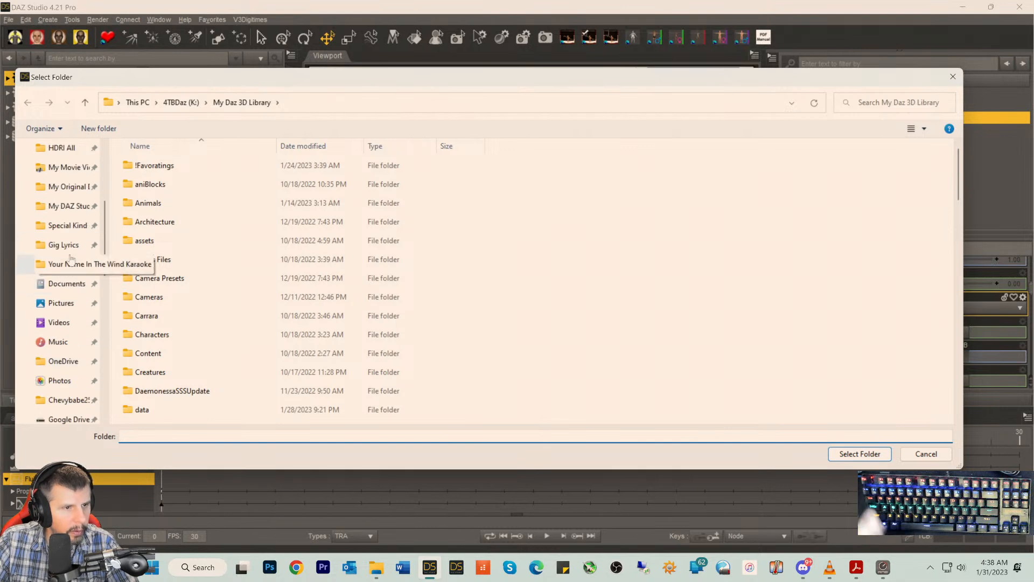
{"action": "left_click", "coordinate": [51, 212]}
{"action": "left_click", "coordinate": [204, 185]}
{"action": "double_click", "coordinate": [205, 186]}
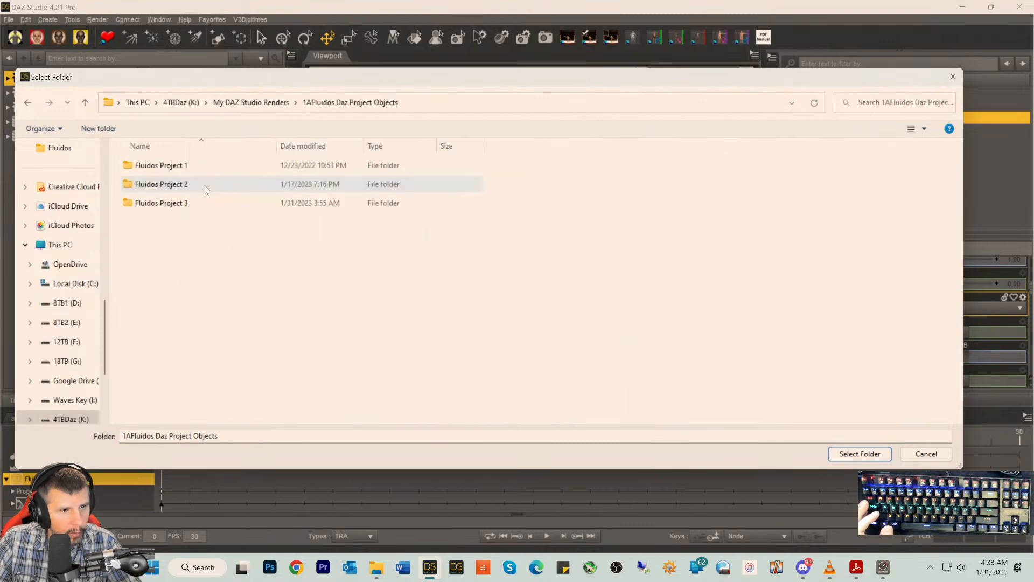
{"action": "left_click", "coordinate": [168, 209]}
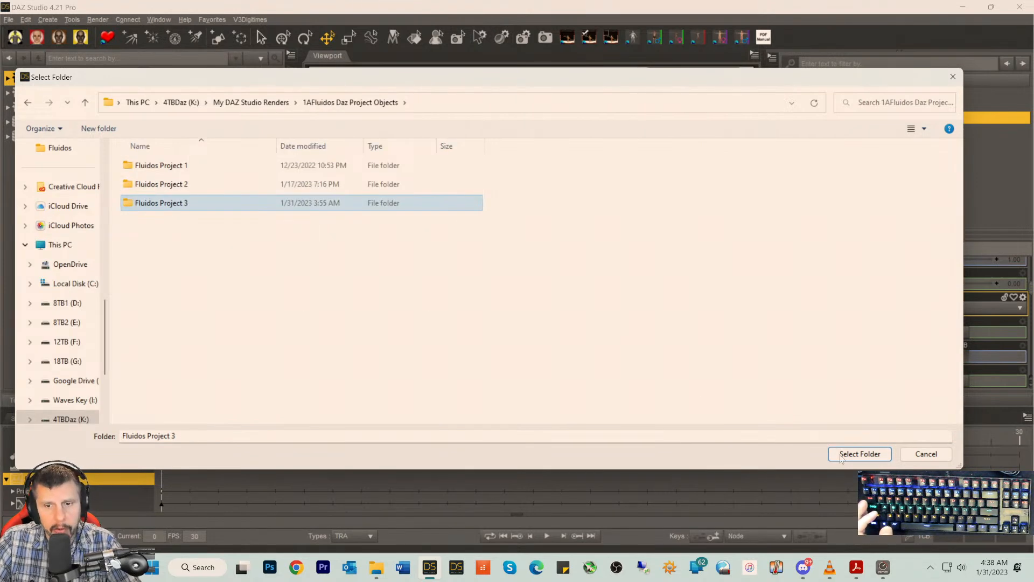
{"action": "left_click", "coordinate": [859, 454]}
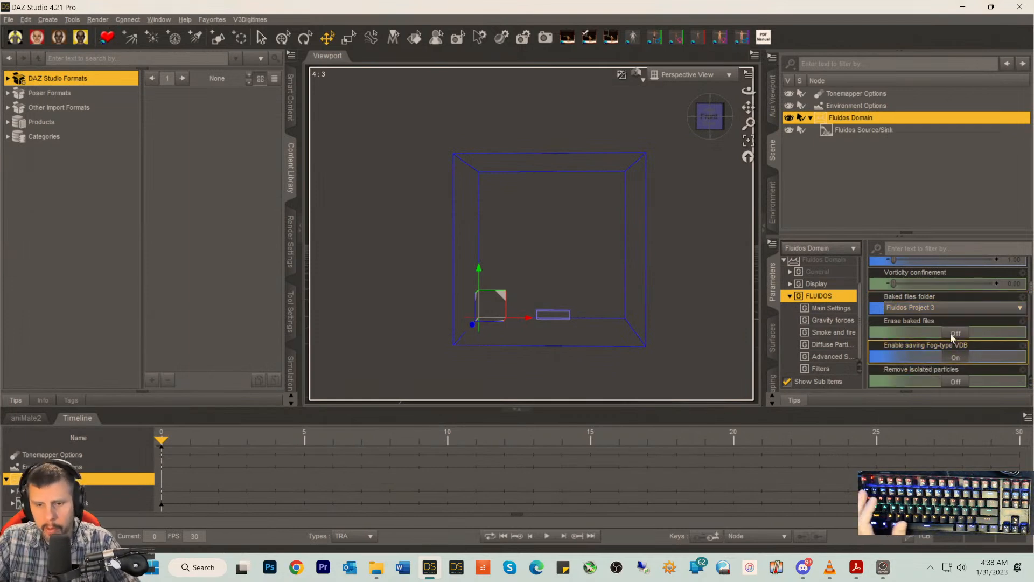
- Check the manual's next instruction and run the fluid simulation for the Fluidos Domain, accepting the simulator dialog
{"action": "left_click", "coordinate": [855, 566]}
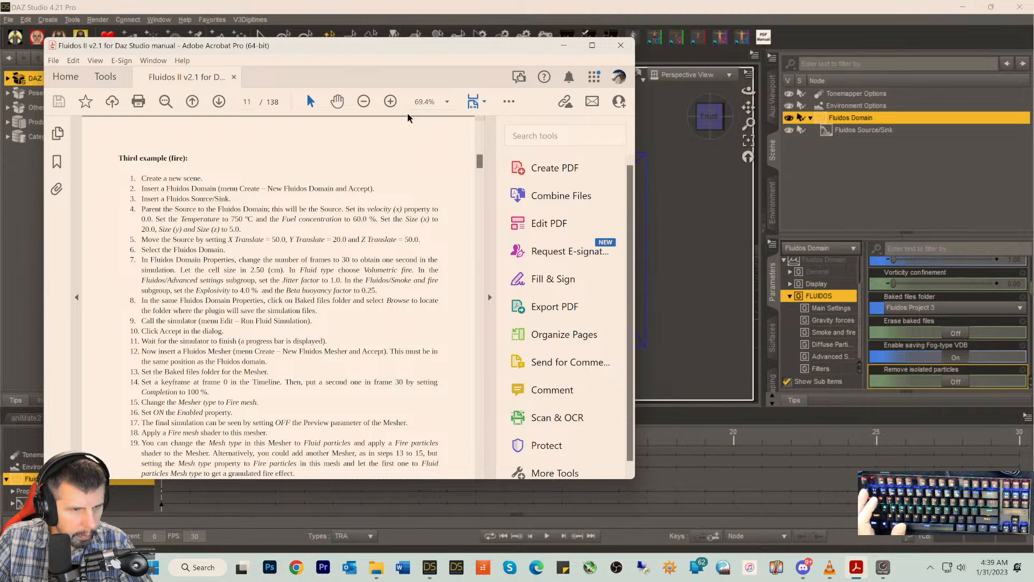
{"action": "left_click", "coordinate": [561, 47]}
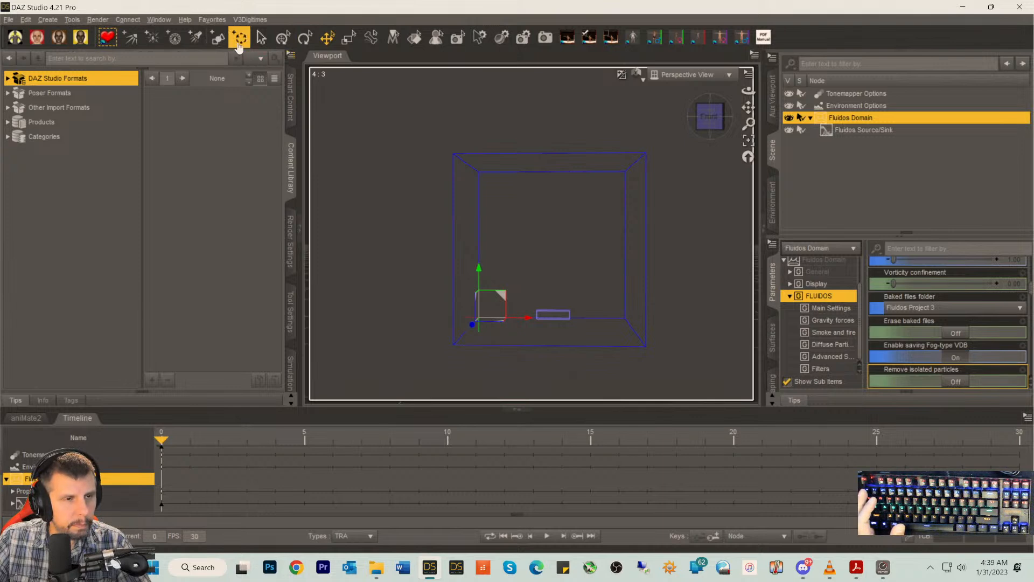
{"action": "left_click", "coordinate": [28, 21]}
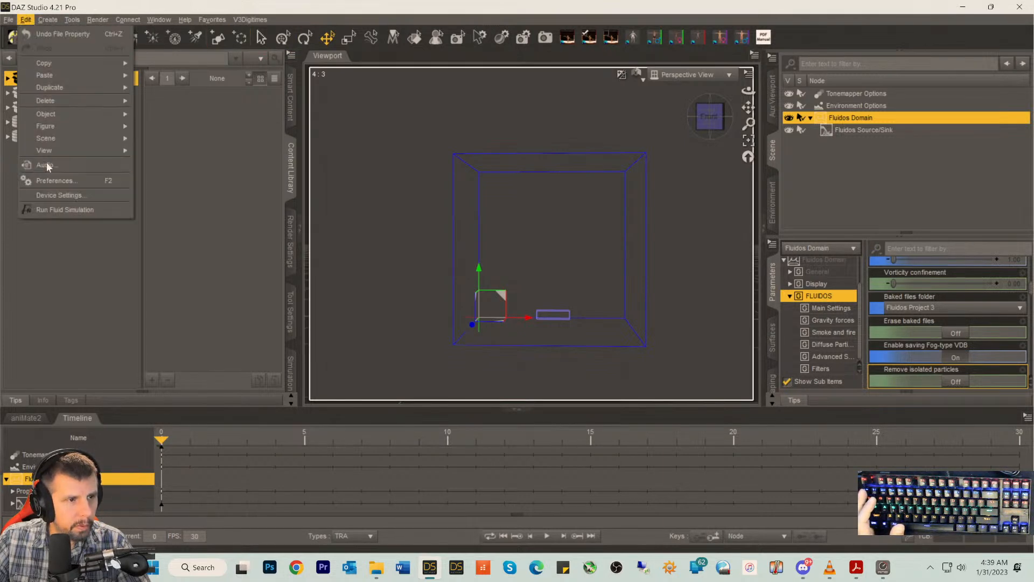
{"action": "left_click", "coordinate": [59, 210]}
{"action": "left_click", "coordinate": [167, 346]}
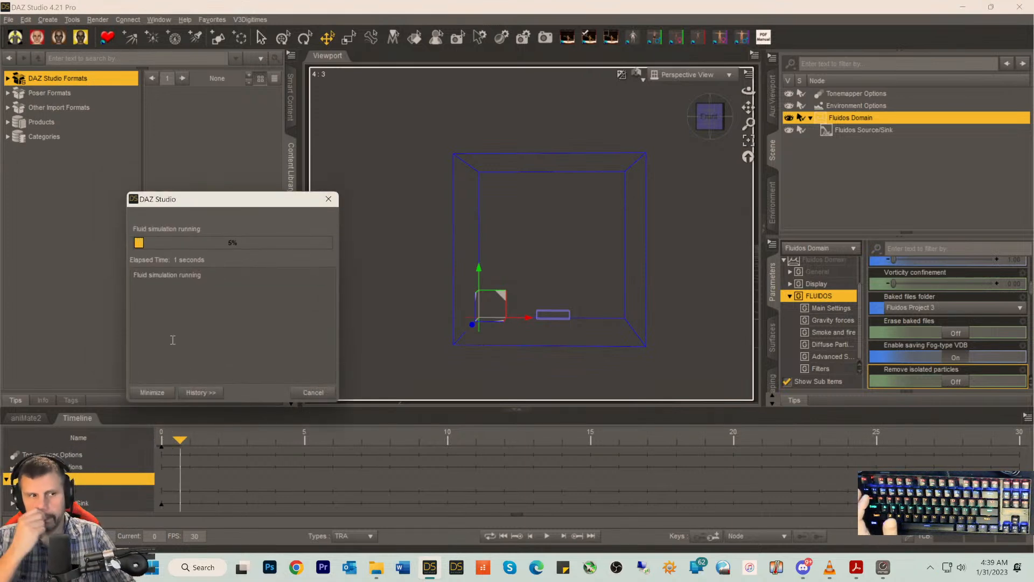
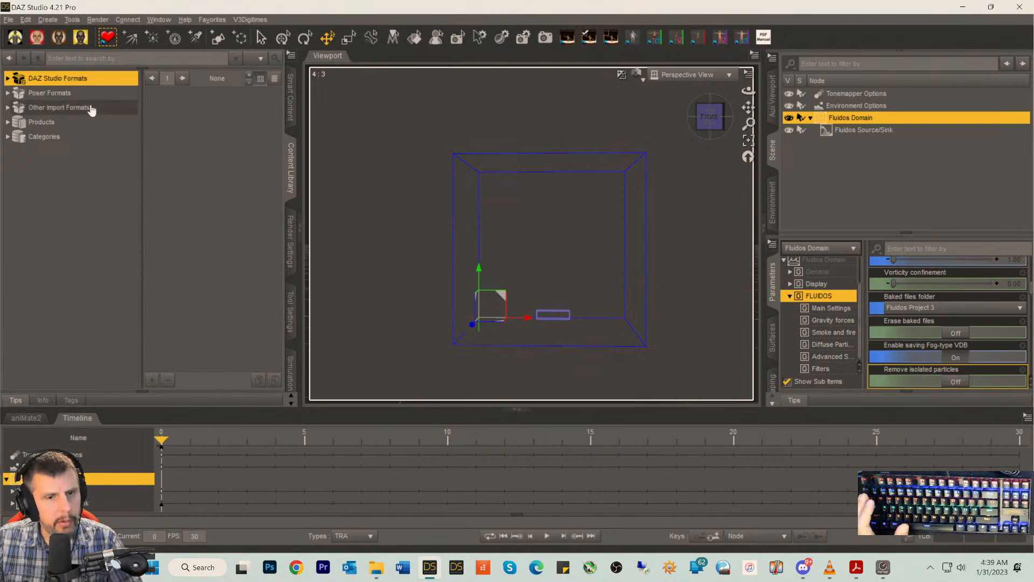
- Consult the manual's fire example for what follows the simulation and insert a new Fluidos Mesher into the scene
{"action": "left_click", "coordinate": [854, 568]}
{"action": "scroll", "coordinate": [270, 259], "scroll_direction": "down", "scroll_amount": 1}
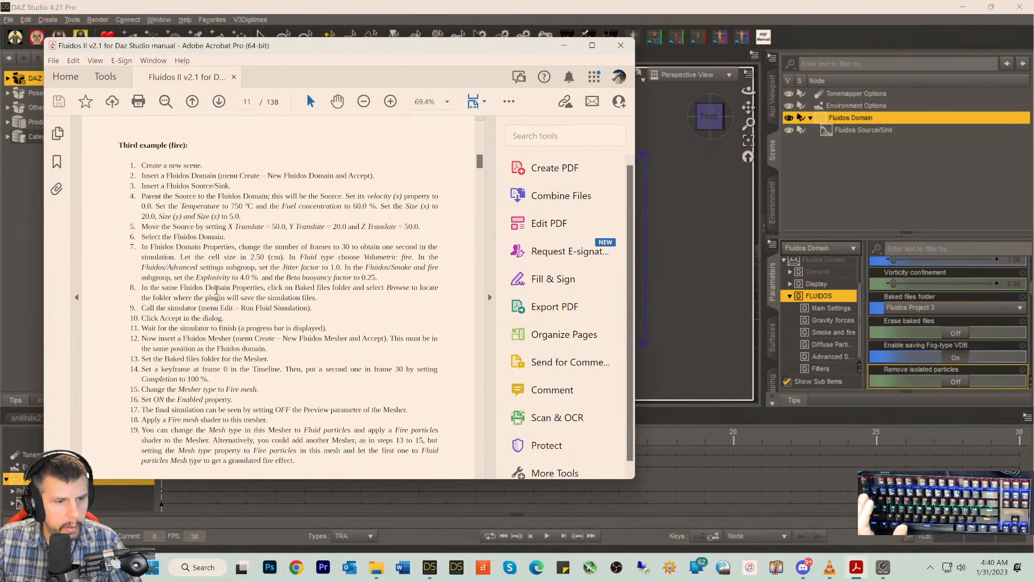
{"action": "scroll", "coordinate": [197, 309], "scroll_direction": "down", "scroll_amount": 1}
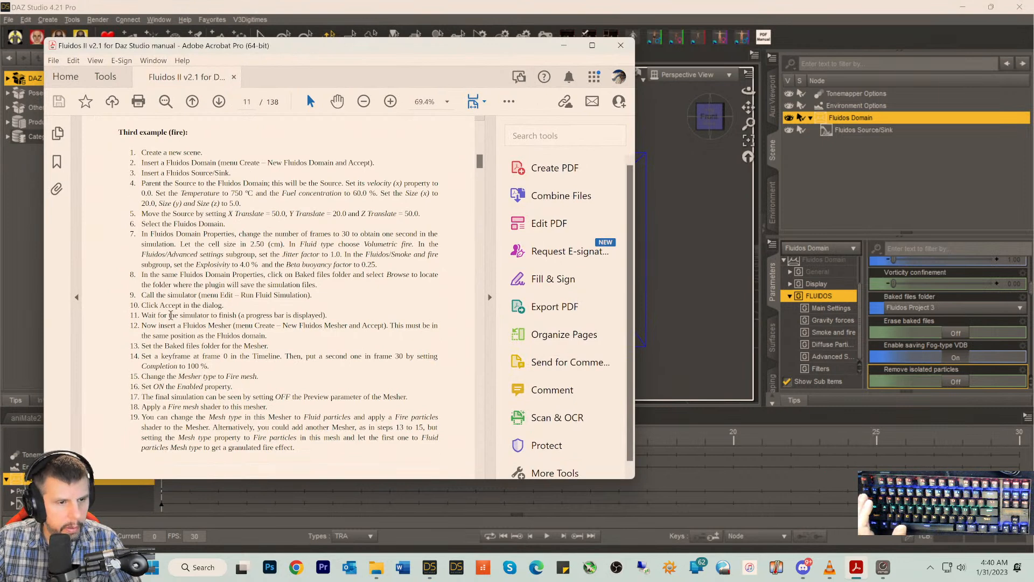
{"action": "scroll", "coordinate": [287, 314], "scroll_direction": "down", "scroll_amount": 1}
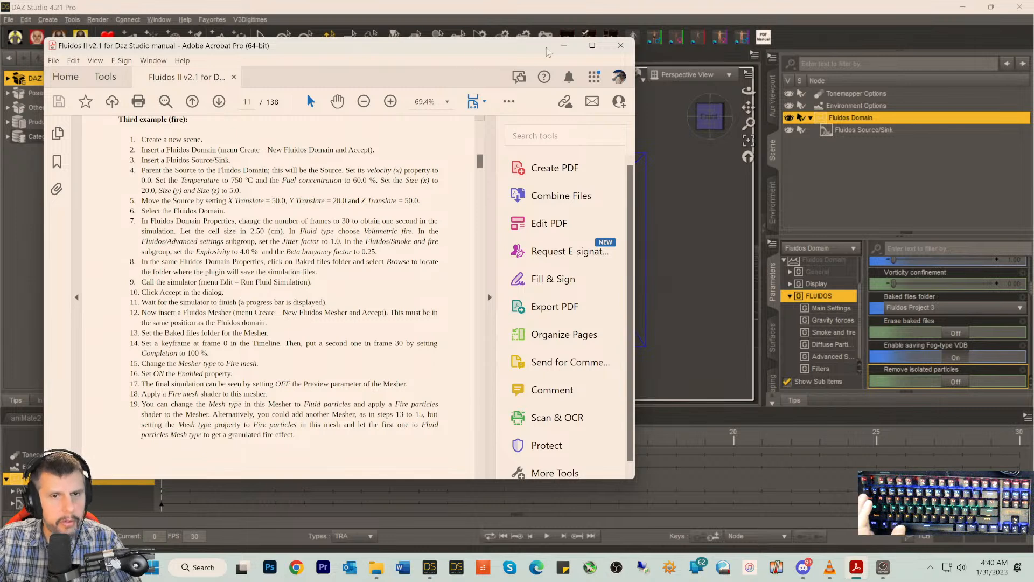
{"action": "left_click", "coordinate": [564, 45]}
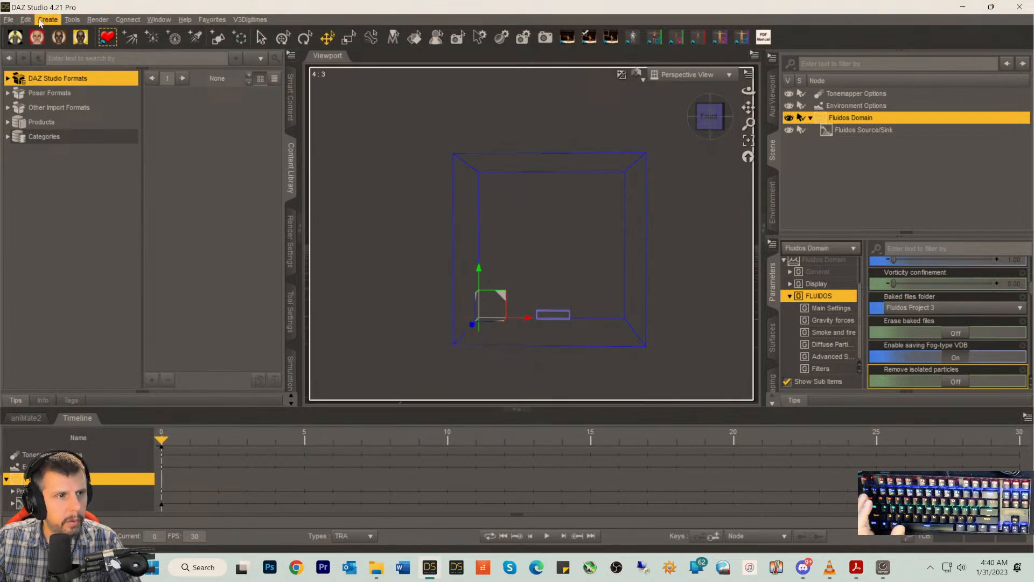
{"action": "left_click", "coordinate": [48, 20]}
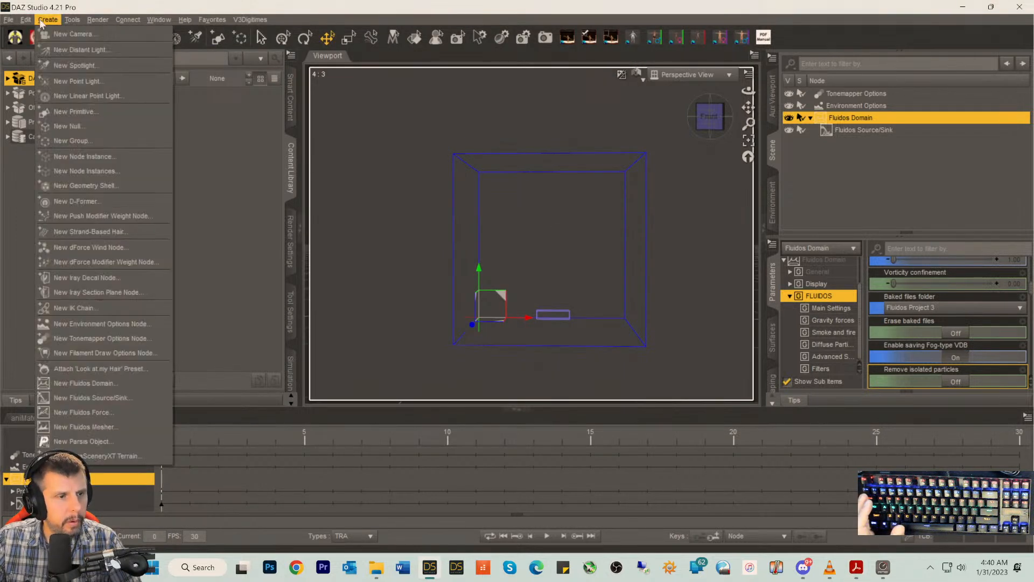
{"action": "left_click", "coordinate": [86, 427]}
{"action": "left_click", "coordinate": [532, 297]}
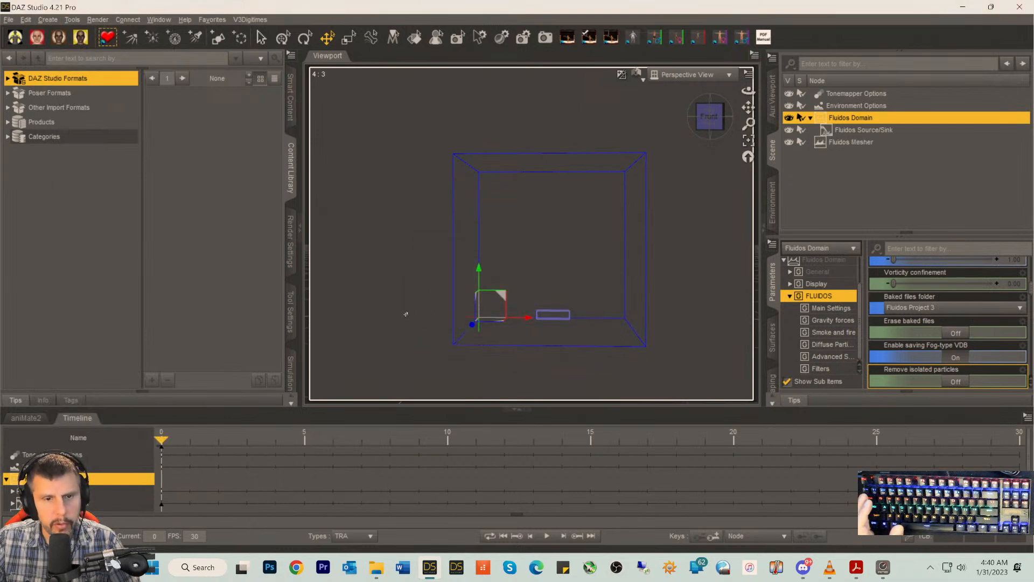
- Select the Fluidos Mesher, check the manual's instruction for it, and show its FLUIDOS mesher properties
{"action": "left_click", "coordinate": [822, 143]}
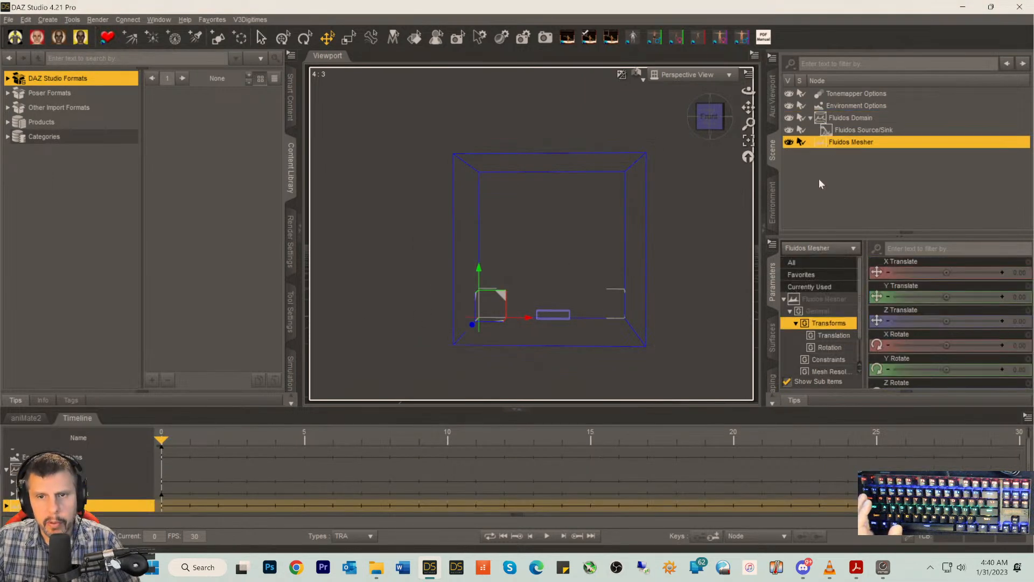
{"action": "left_click", "coordinate": [859, 571]}
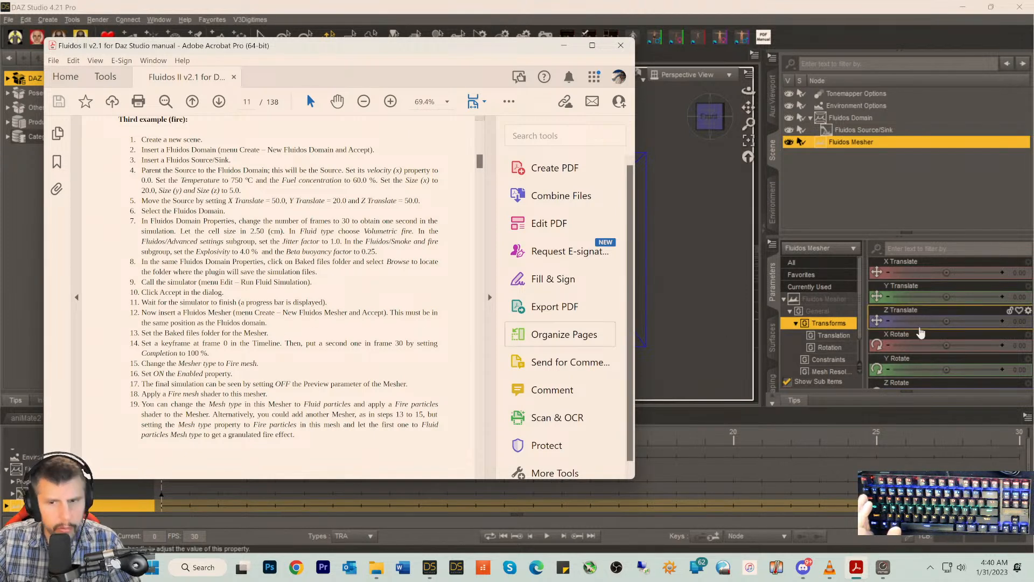
{"action": "scroll", "coordinate": [811, 365], "scroll_direction": "down", "scroll_amount": 1}
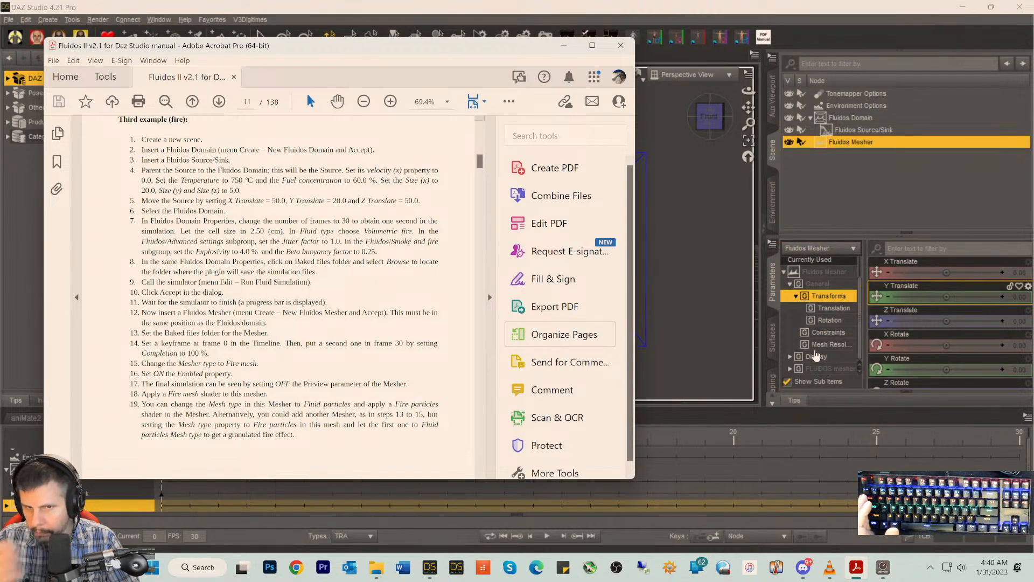
{"action": "left_click", "coordinate": [811, 368]}
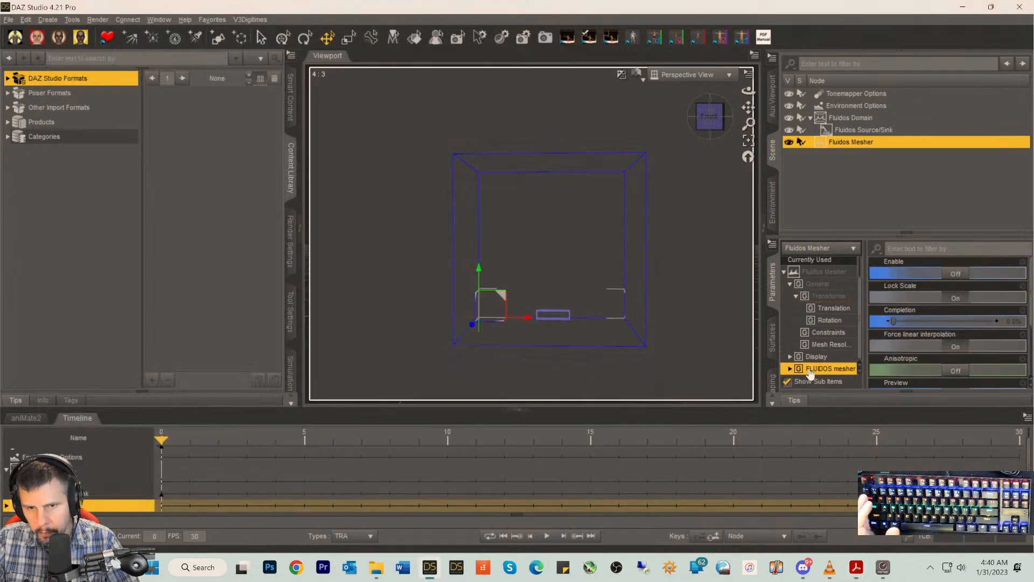
{"action": "left_click", "coordinate": [790, 369]}
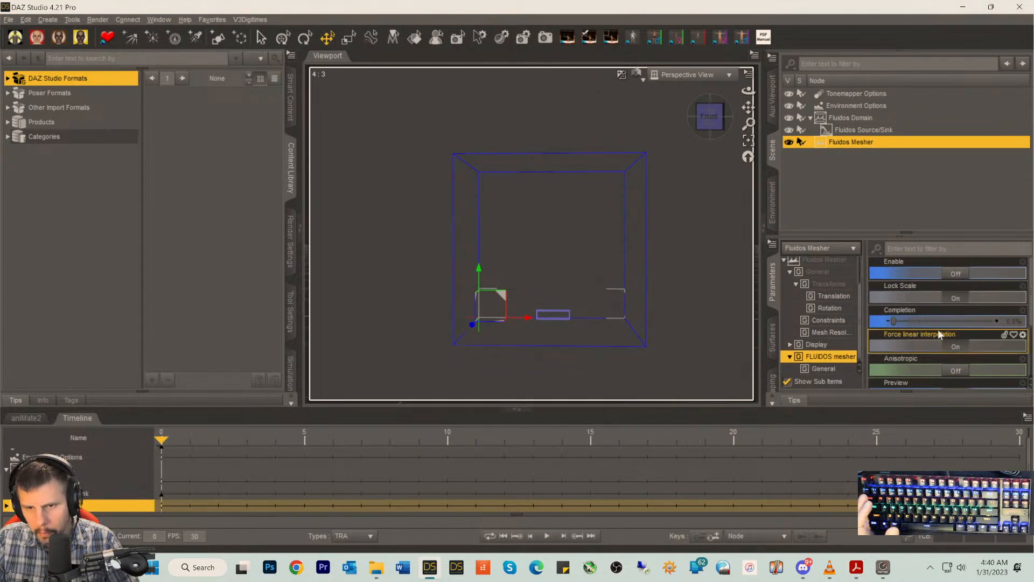
- Set the mesher's Baked files folder to Fluidos Project 3, inside 1AFluidos Daz Project Objects under My DAZ Studio Renders
{"action": "scroll", "coordinate": [964, 334], "scroll_direction": "down", "scroll_amount": 3}
{"action": "left_click", "coordinate": [935, 356]}
{"action": "left_click", "coordinate": [913, 373]}
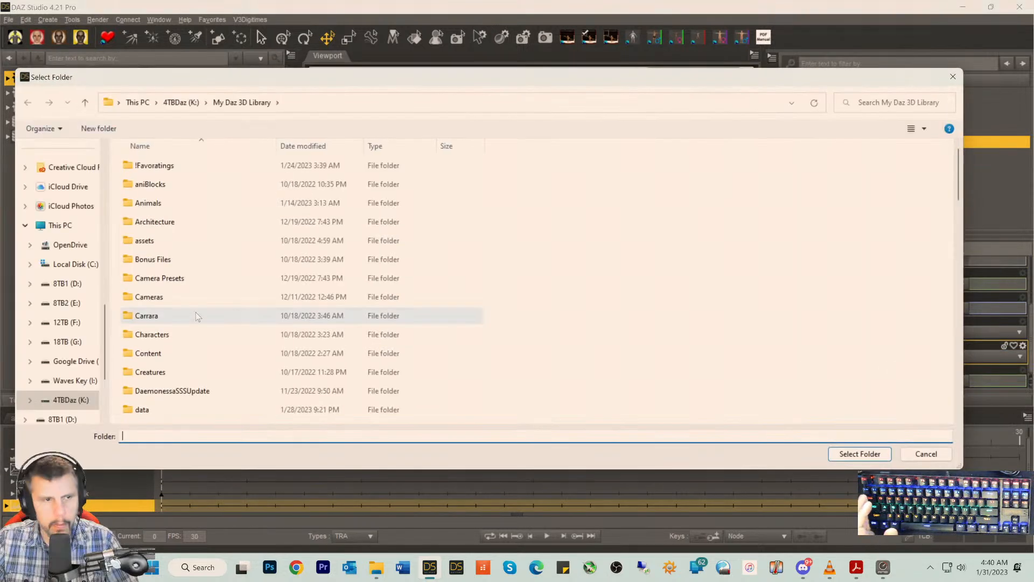
{"action": "scroll", "coordinate": [73, 246], "scroll_direction": "up", "scroll_amount": 5}
{"action": "scroll", "coordinate": [72, 246], "scroll_direction": "up", "scroll_amount": 3}
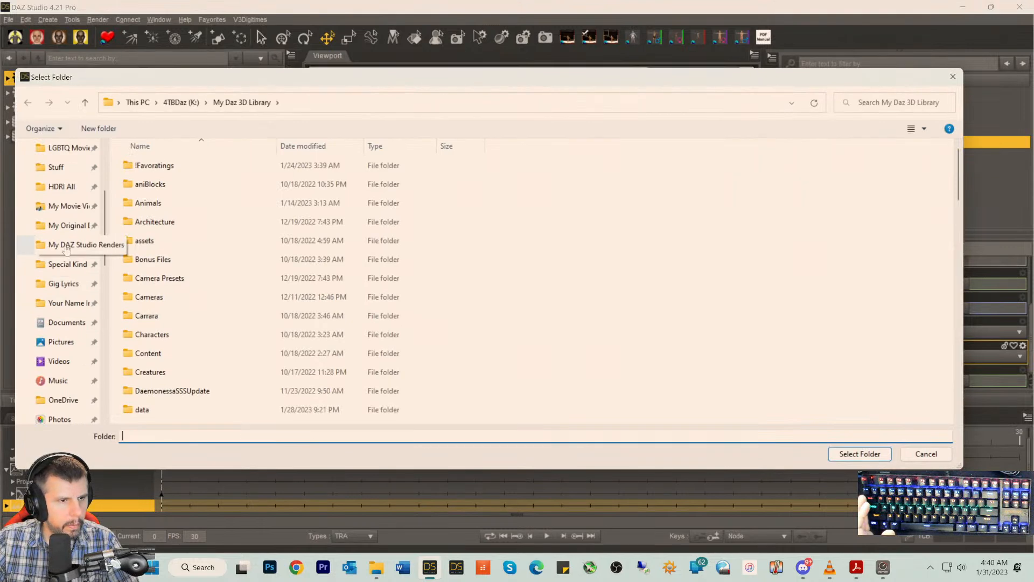
{"action": "left_click", "coordinate": [67, 247]}
{"action": "left_click", "coordinate": [237, 191]}
{"action": "double_click", "coordinate": [238, 192]}
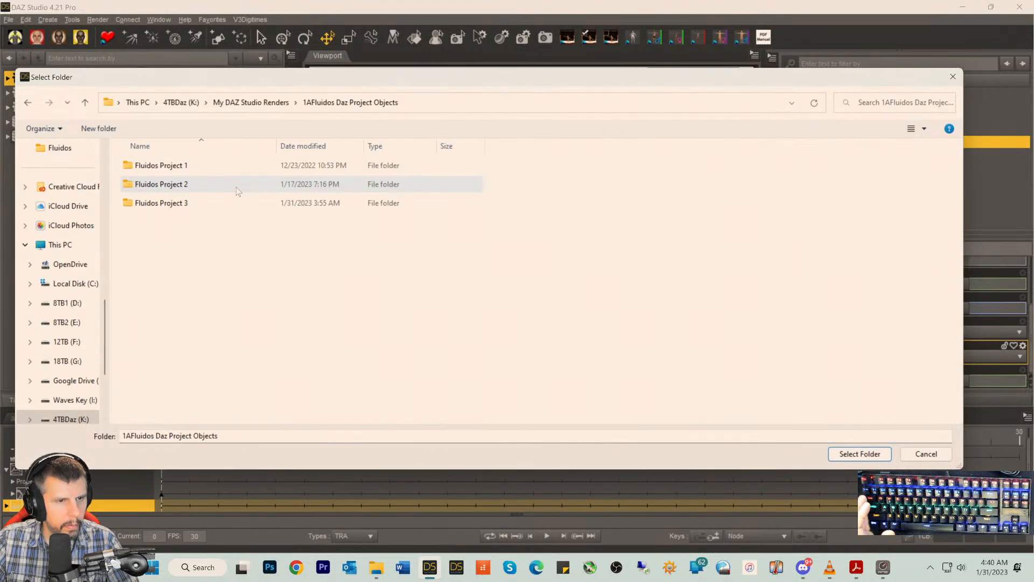
{"action": "left_click", "coordinate": [161, 204]}
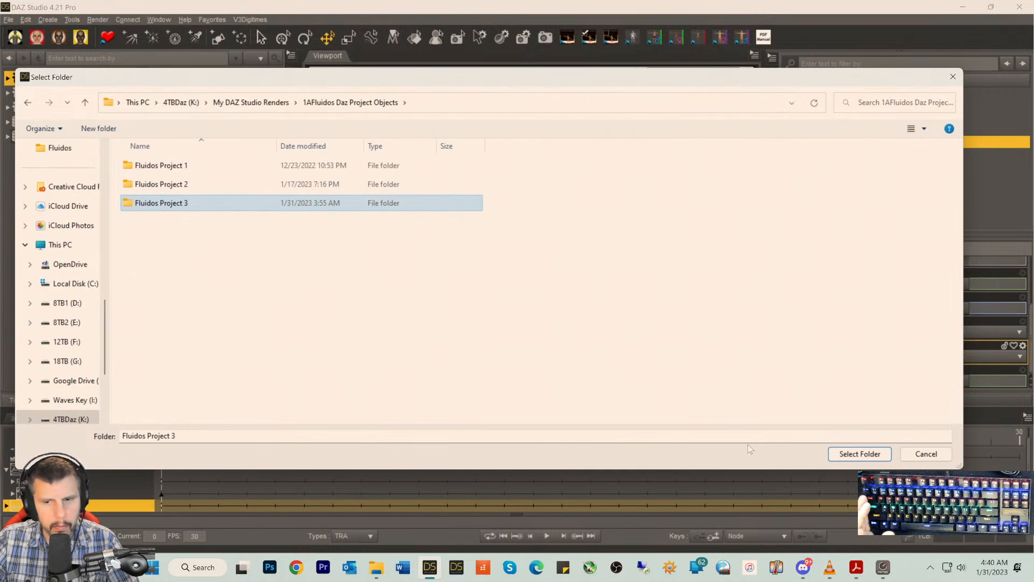
{"action": "left_click", "coordinate": [849, 453]}
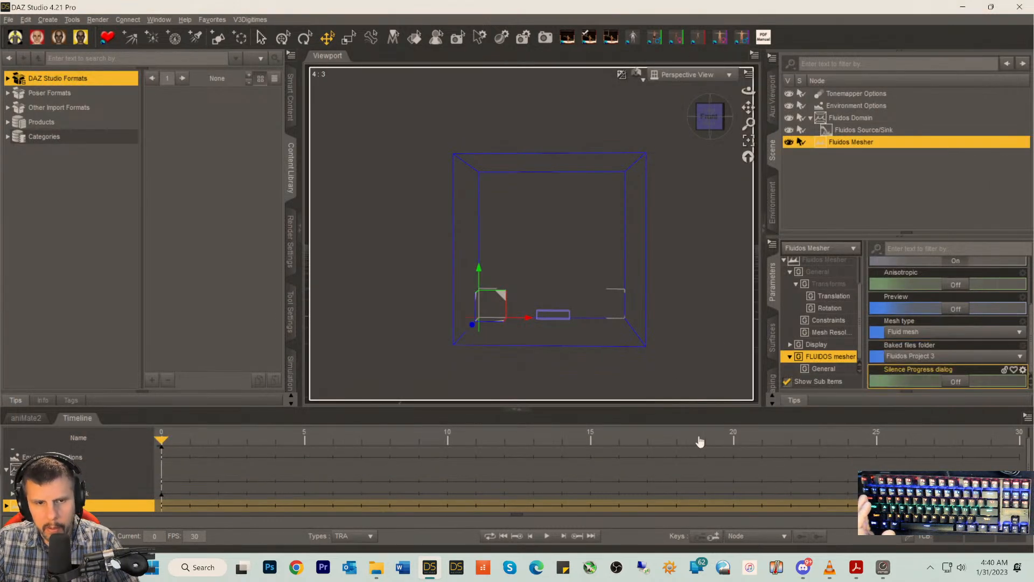
- Check the manual's keyframe instructions and move the timeline to frame 30 to review the mesher's Completion setting
{"action": "left_click", "coordinate": [856, 567]}
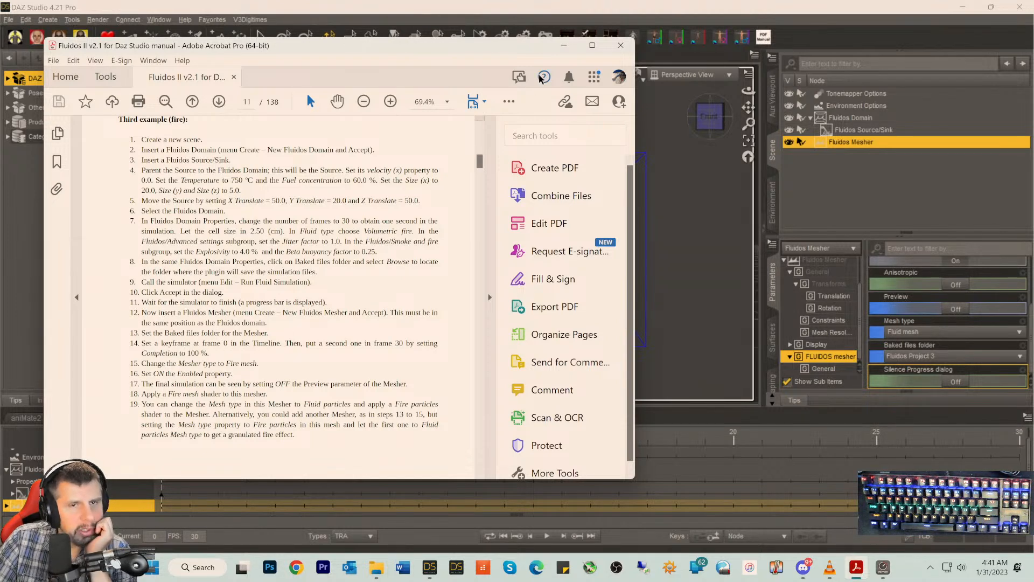
{"action": "left_click", "coordinate": [564, 46]}
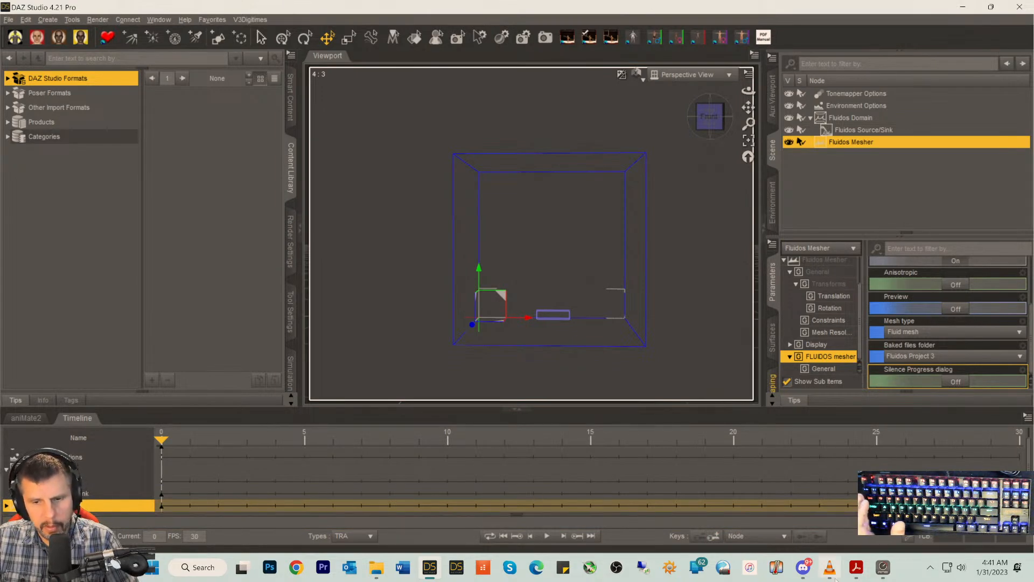
{"action": "left_click", "coordinate": [856, 568]}
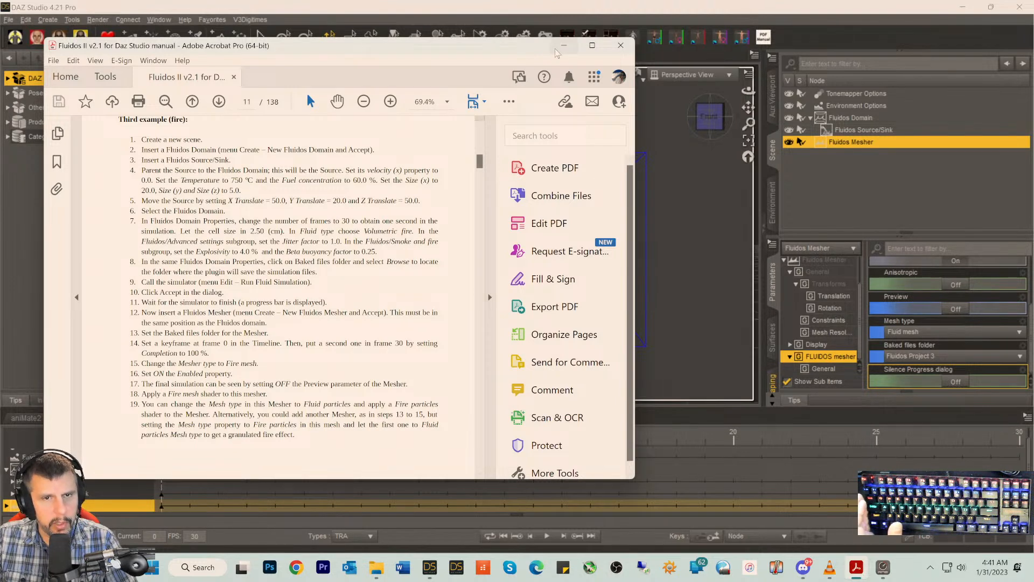
{"action": "key", "text": "alt+Tab"}
{"action": "left_click_drag", "start_coordinate": [161, 438], "coordinate": [1030, 441]}
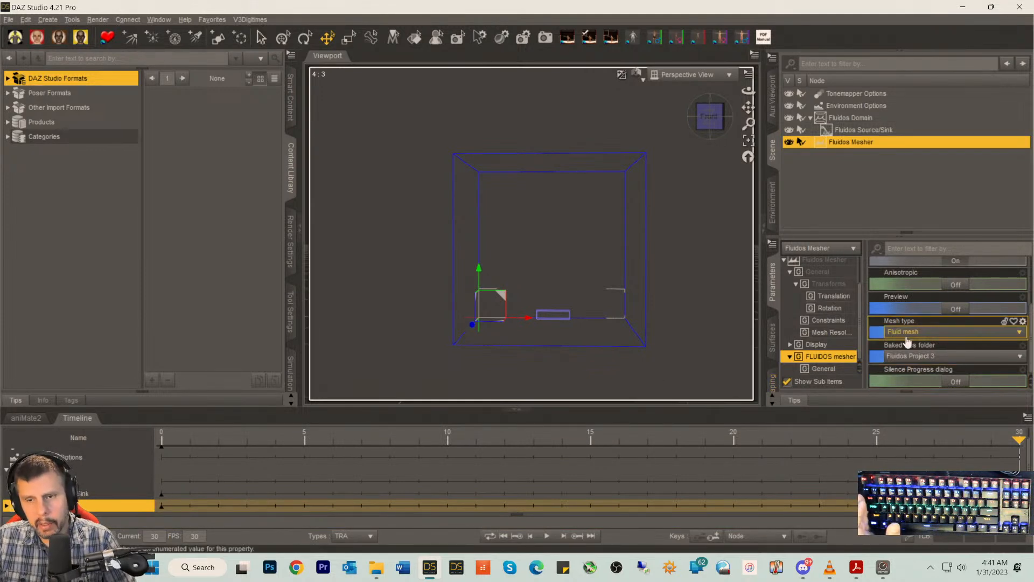
{"action": "scroll", "coordinate": [905, 334], "scroll_direction": "up", "scroll_amount": 1}
{"action": "scroll", "coordinate": [871, 330], "scroll_direction": "up", "scroll_amount": 3}
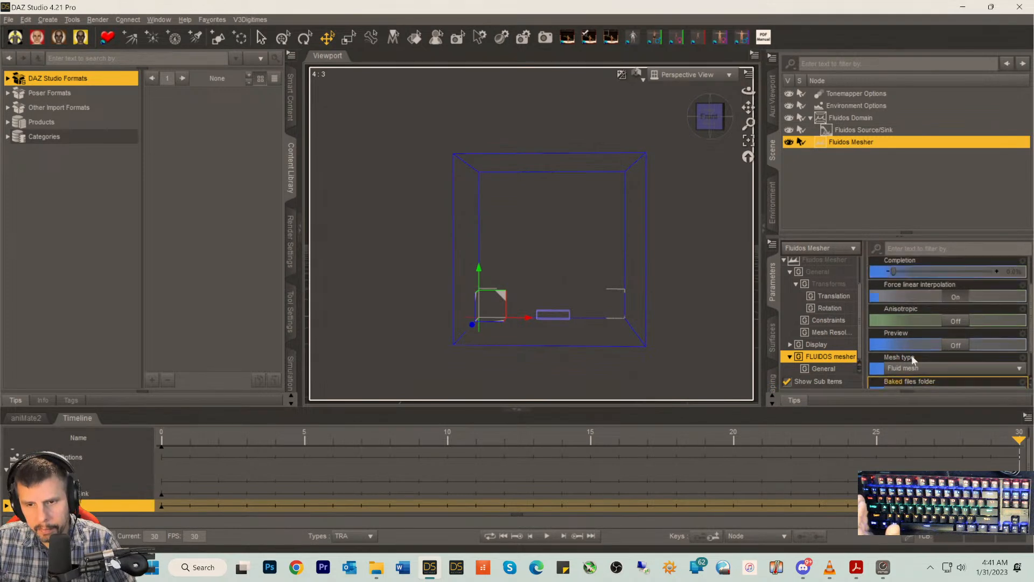
- Check the Fluidos Domain's number of frames, set the timeline's total frames to 91, and return to frame 0
{"action": "left_click", "coordinate": [850, 118]}
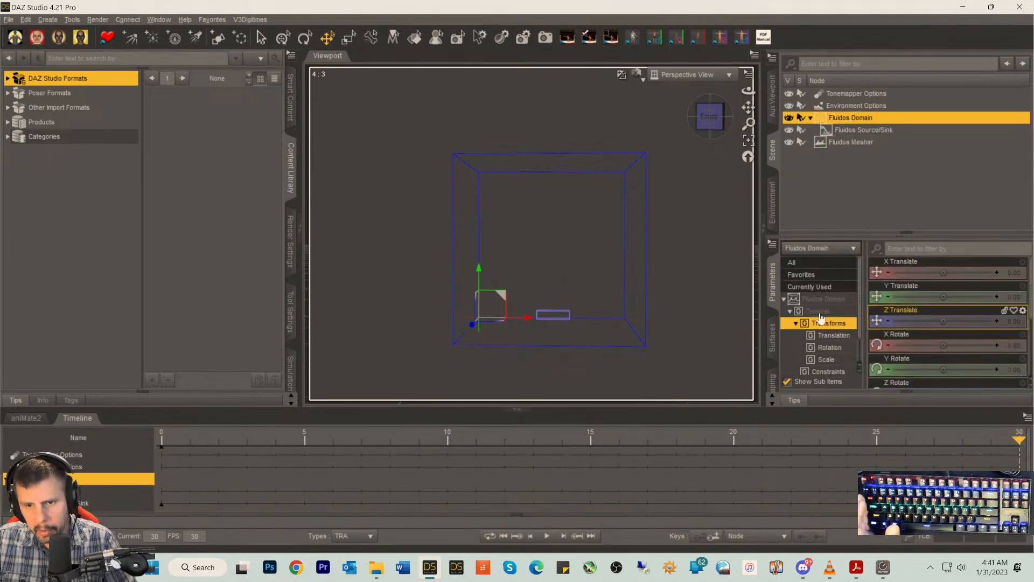
{"action": "left_click", "coordinate": [818, 300]}
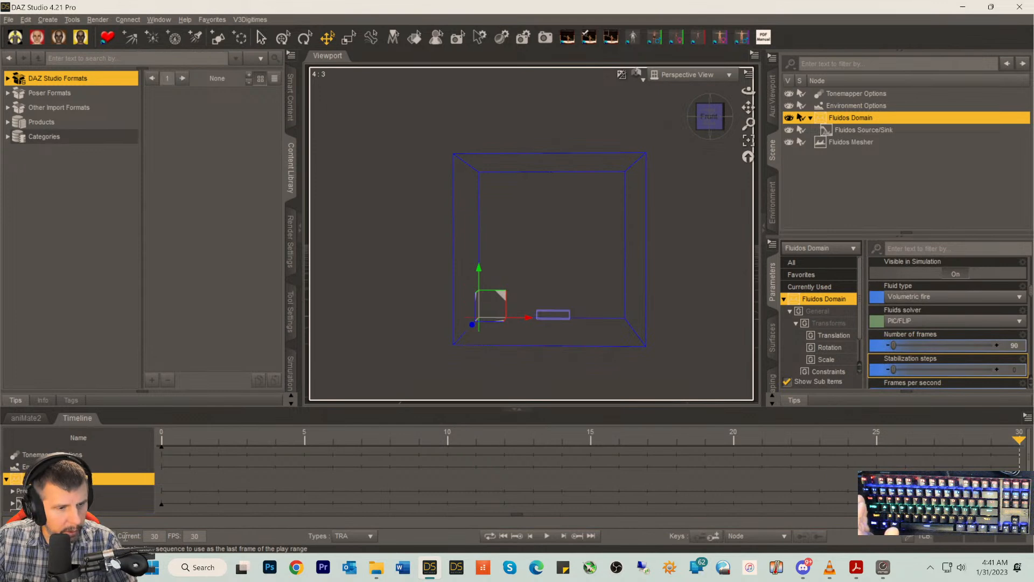
{"action": "type", "text": "90"}
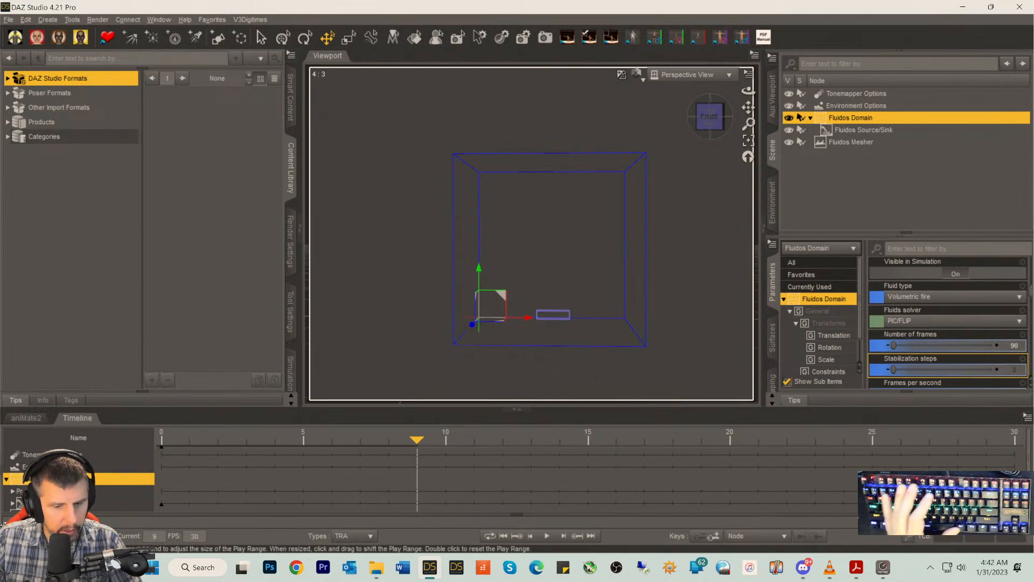
{"action": "type", "text": "91"}
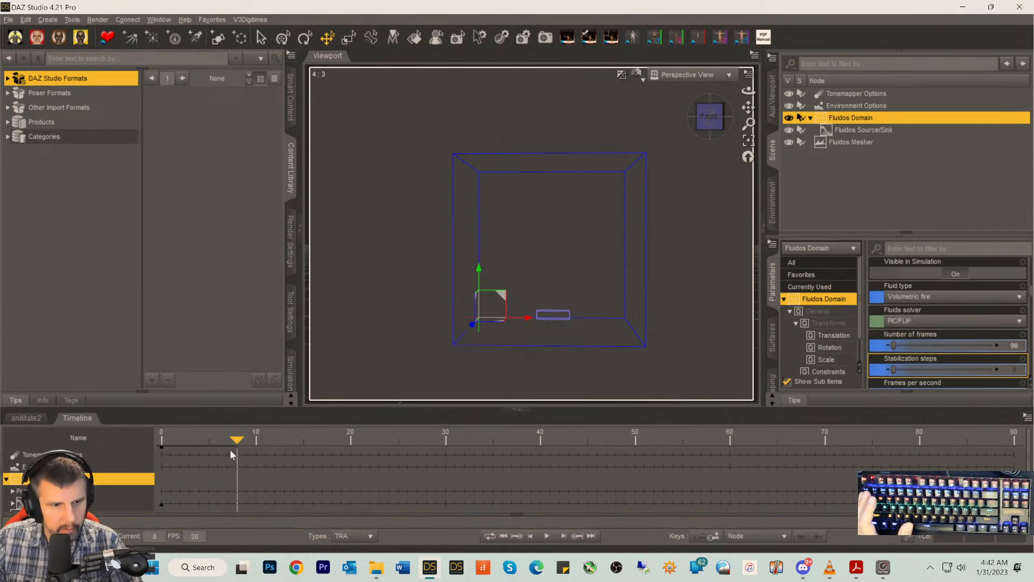
{"action": "left_click_drag", "start_coordinate": [235, 442], "coordinate": [101, 439]}
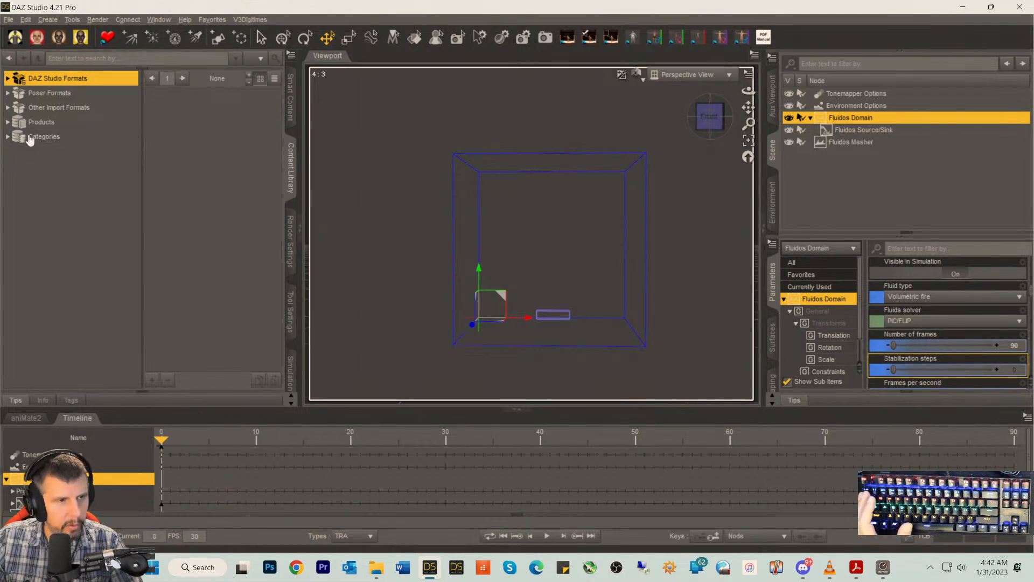
{"action": "left_click", "coordinate": [27, 21]}
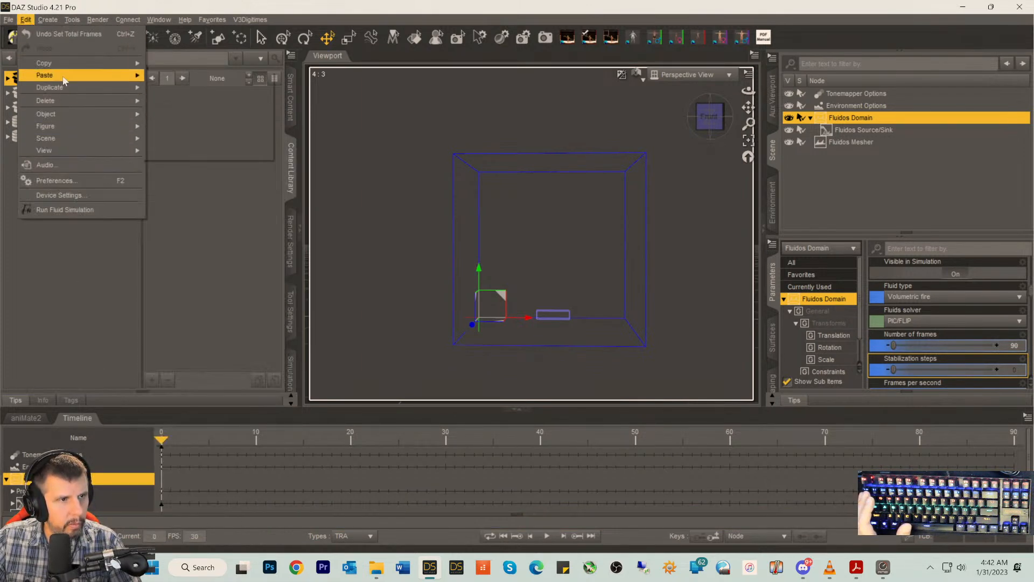
{"action": "left_click", "coordinate": [56, 210]}
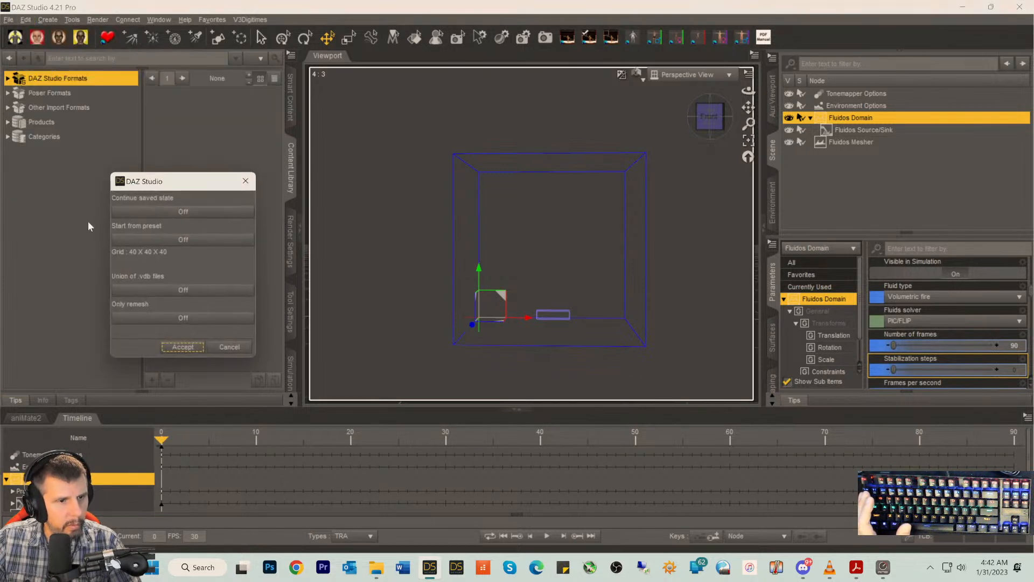
{"action": "left_click", "coordinate": [184, 347]}
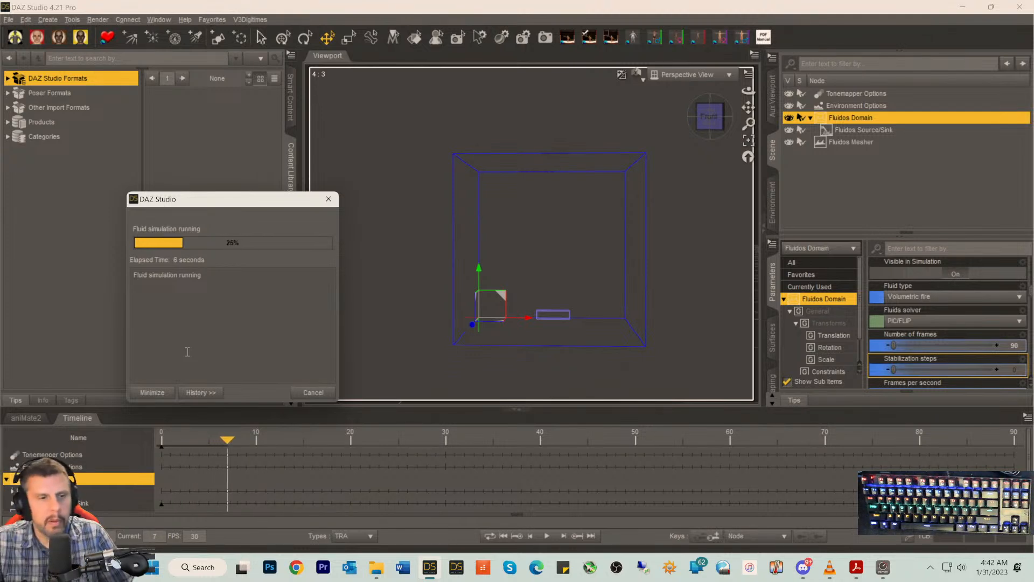
{"action": "left_click", "coordinate": [314, 393]}
{"action": "left_click", "coordinate": [418, 390]}
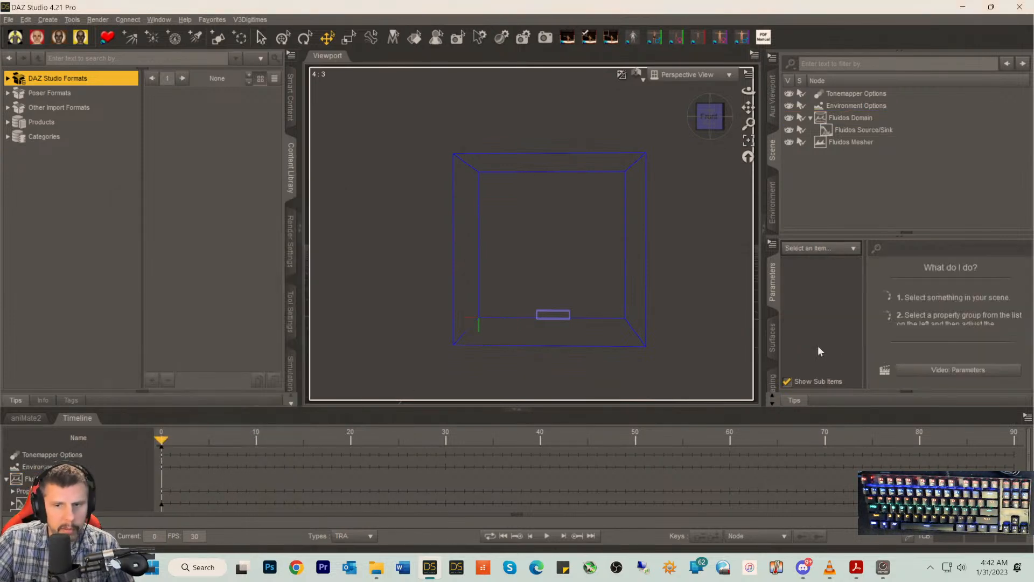
- Select the Fluidos Domain and set its Preferred device to CPU
{"action": "left_click", "coordinate": [838, 118]}
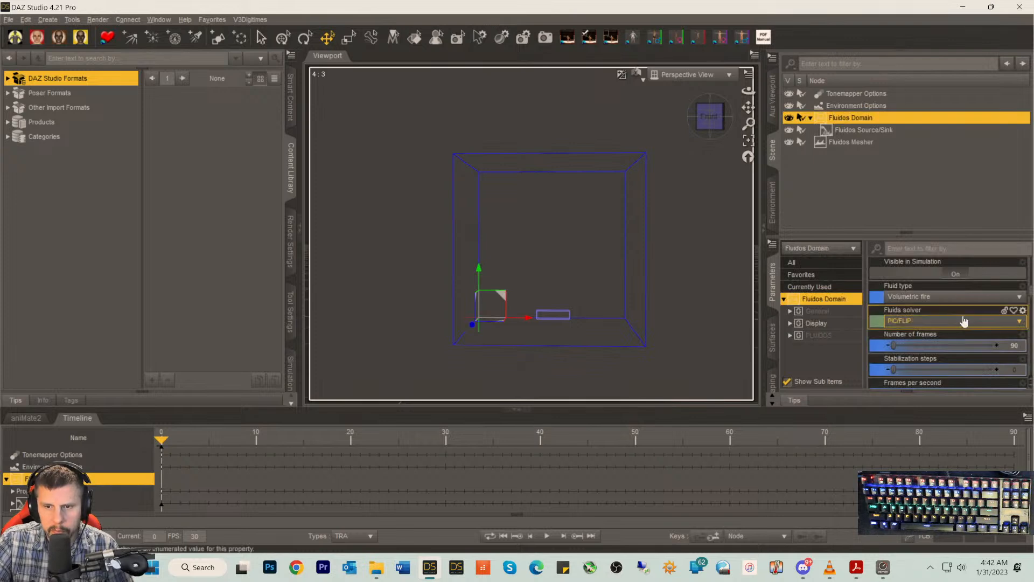
{"action": "scroll", "coordinate": [964, 318], "scroll_direction": "down", "scroll_amount": 10}
{"action": "scroll", "coordinate": [955, 364], "scroll_direction": "down", "scroll_amount": 10}
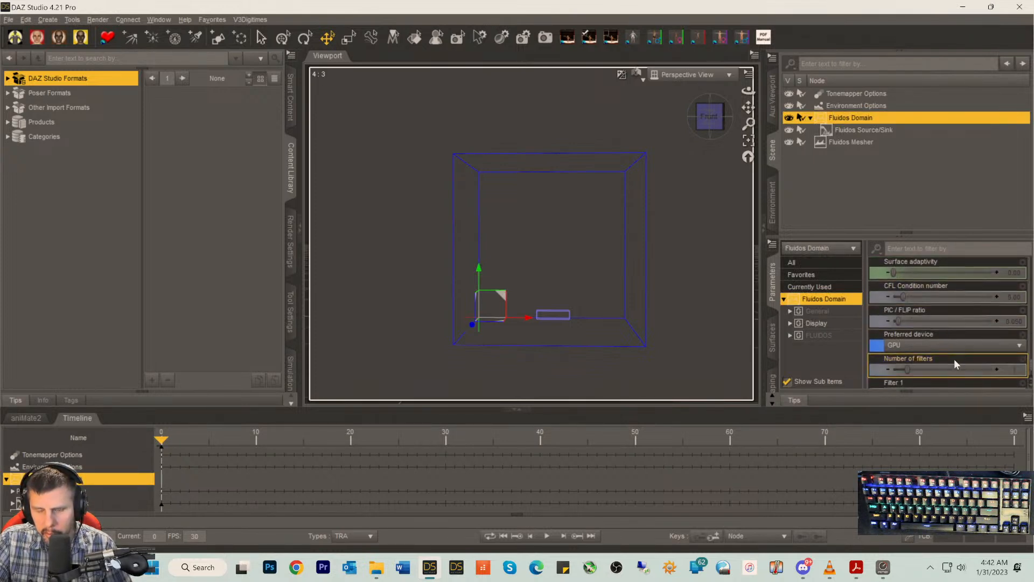
{"action": "scroll", "coordinate": [954, 359], "scroll_direction": "down", "scroll_amount": 1}
{"action": "left_click", "coordinate": [918, 308]}
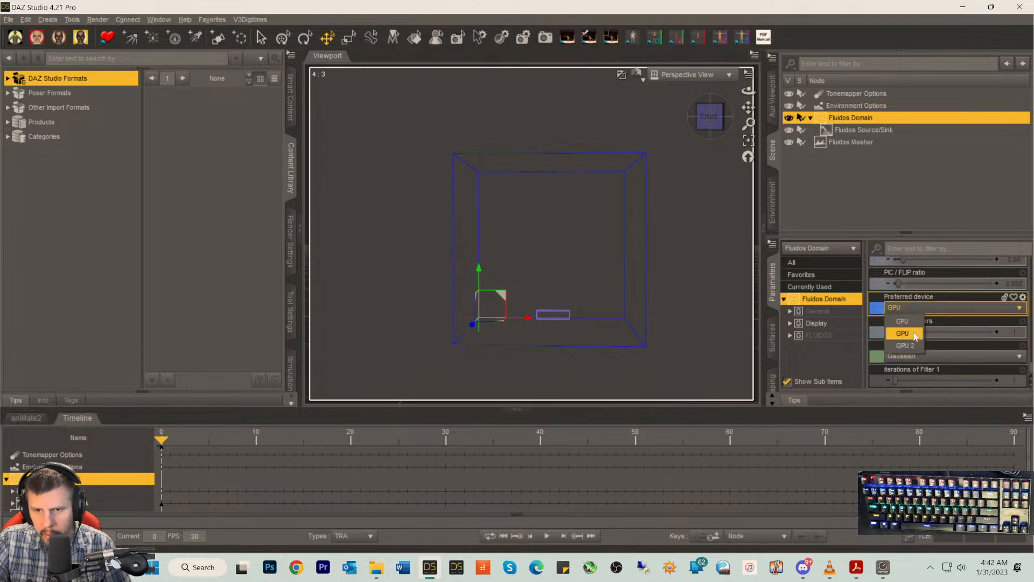
{"action": "left_click", "coordinate": [902, 321]}
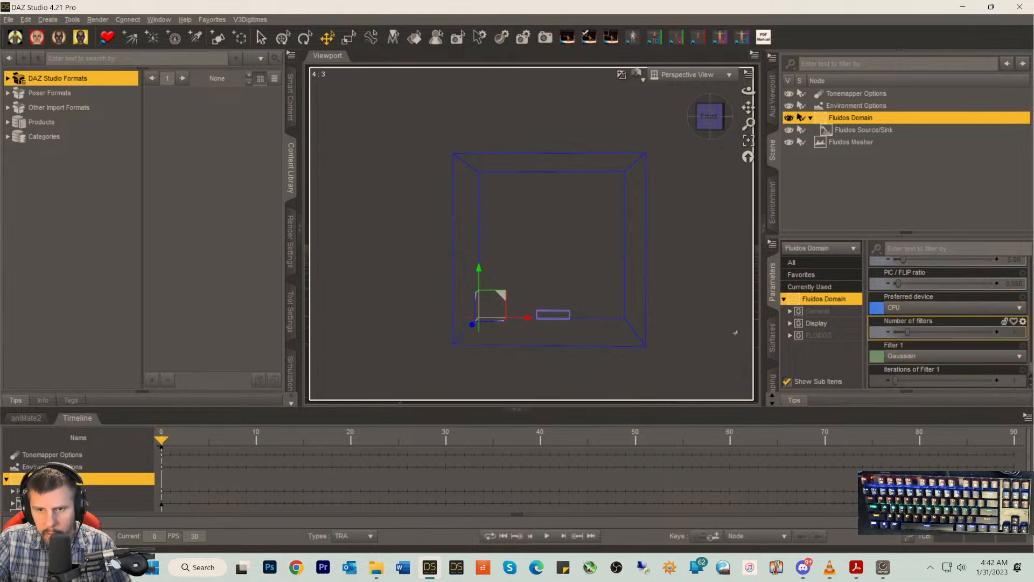
- Run the fluid simulation for the domain, accepting the simulator dialog's options
{"action": "left_click", "coordinate": [25, 20]}
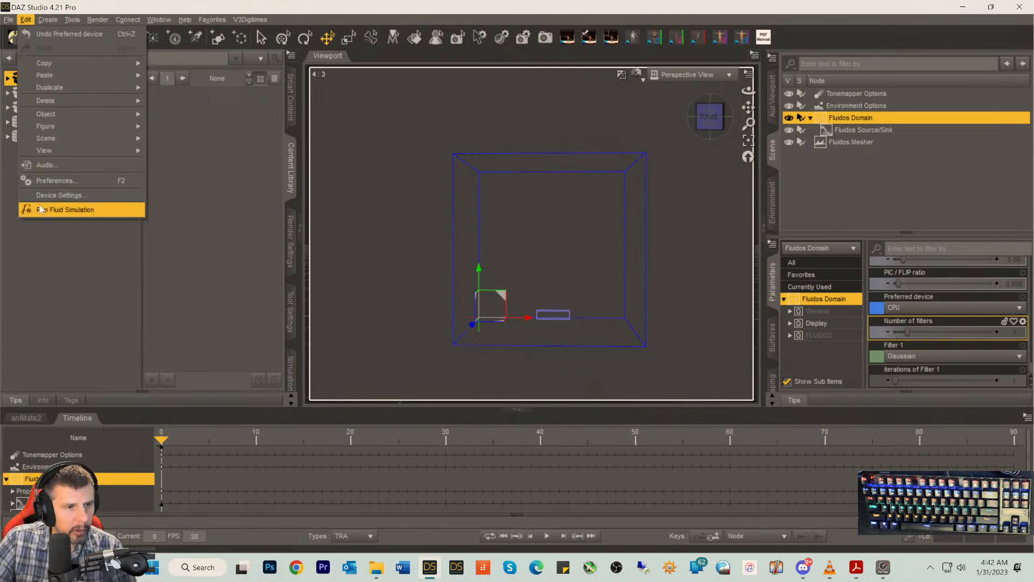
{"action": "left_click", "coordinate": [60, 209]}
{"action": "left_click", "coordinate": [180, 347]}
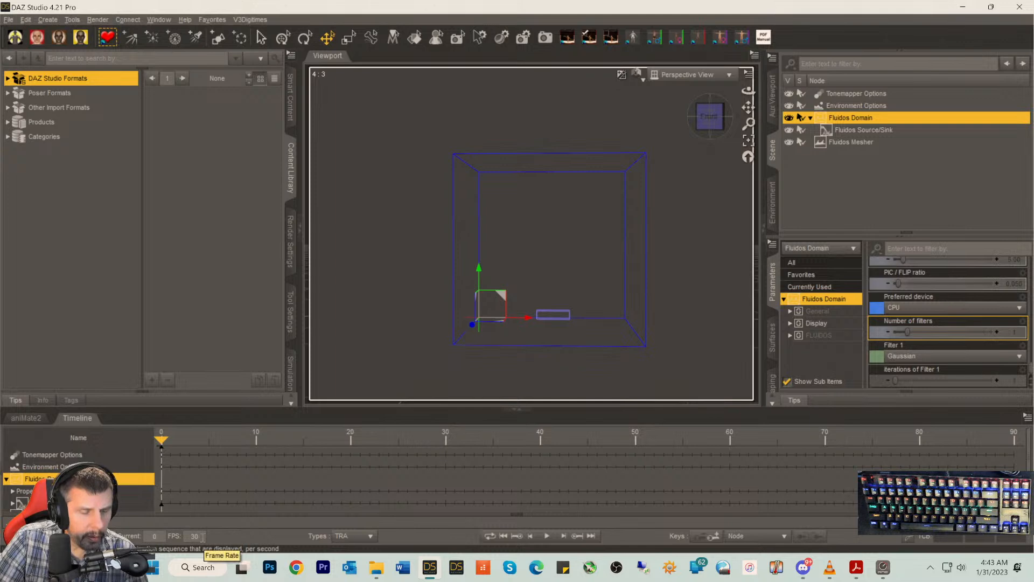
- Set the domain's Preferred device to GPU and look through its other simulation properties
{"action": "left_click", "coordinate": [951, 307]}
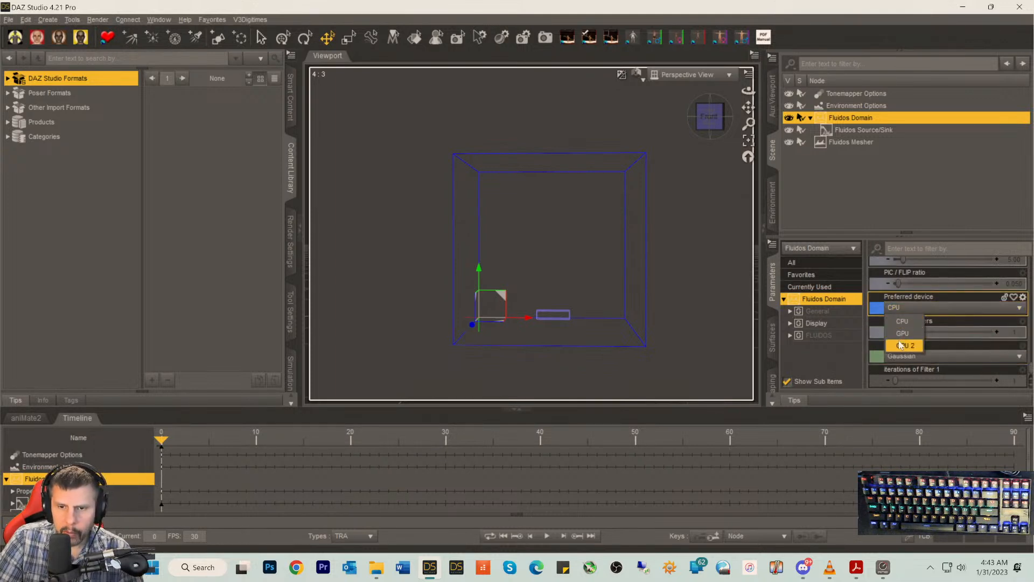
{"action": "left_click", "coordinate": [900, 337]}
{"action": "scroll", "coordinate": [936, 315], "scroll_direction": "up", "scroll_amount": 5}
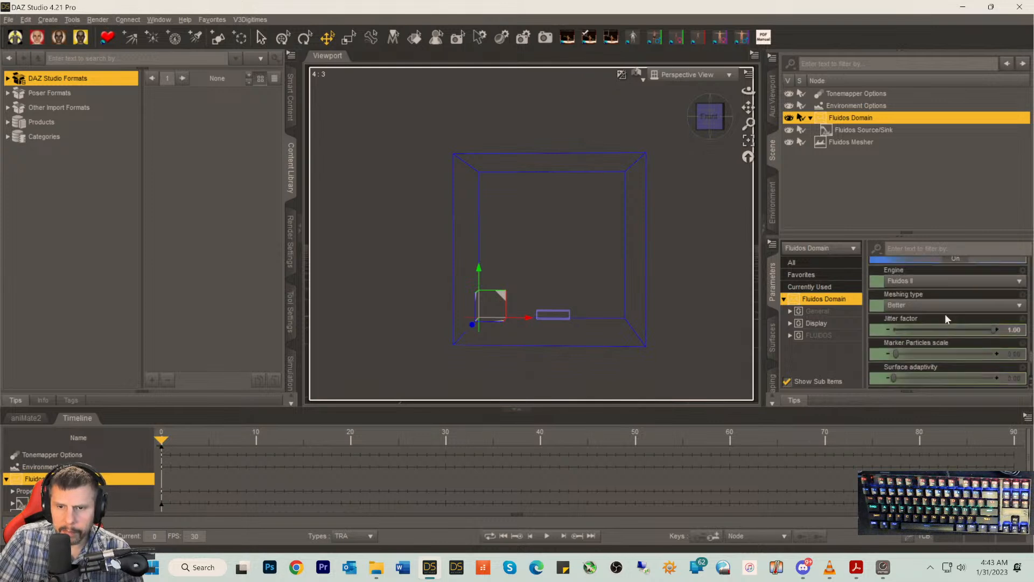
{"action": "scroll", "coordinate": [954, 327], "scroll_direction": "down", "scroll_amount": 6}
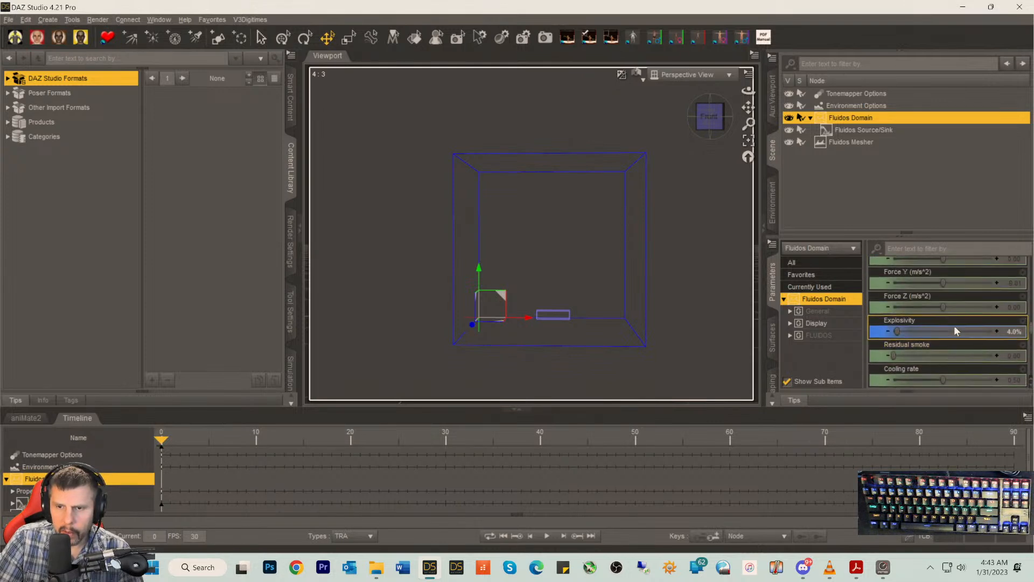
{"action": "scroll", "coordinate": [955, 331], "scroll_direction": "down", "scroll_amount": 6}
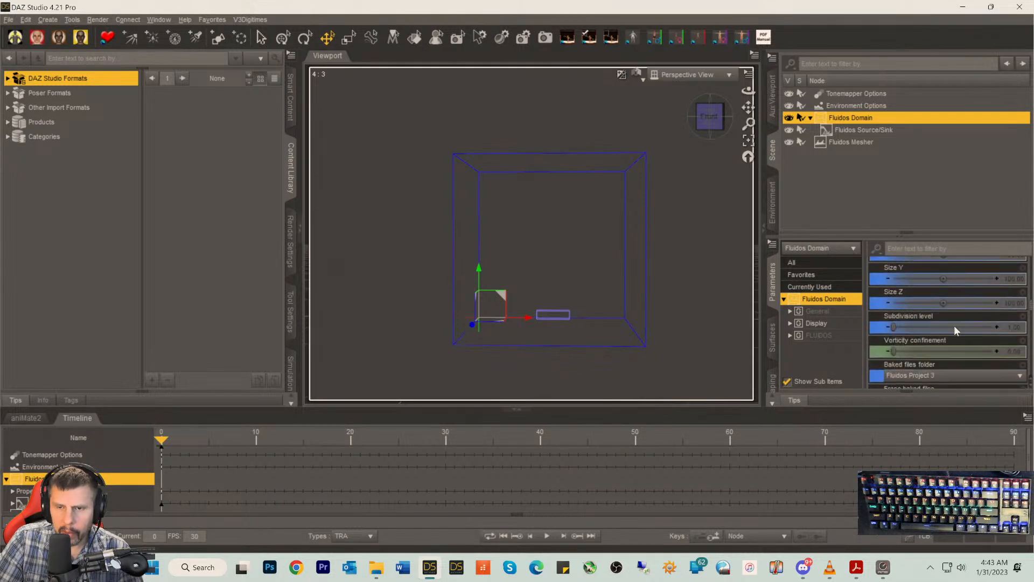
{"action": "scroll", "coordinate": [954, 325], "scroll_direction": "down", "scroll_amount": 8}
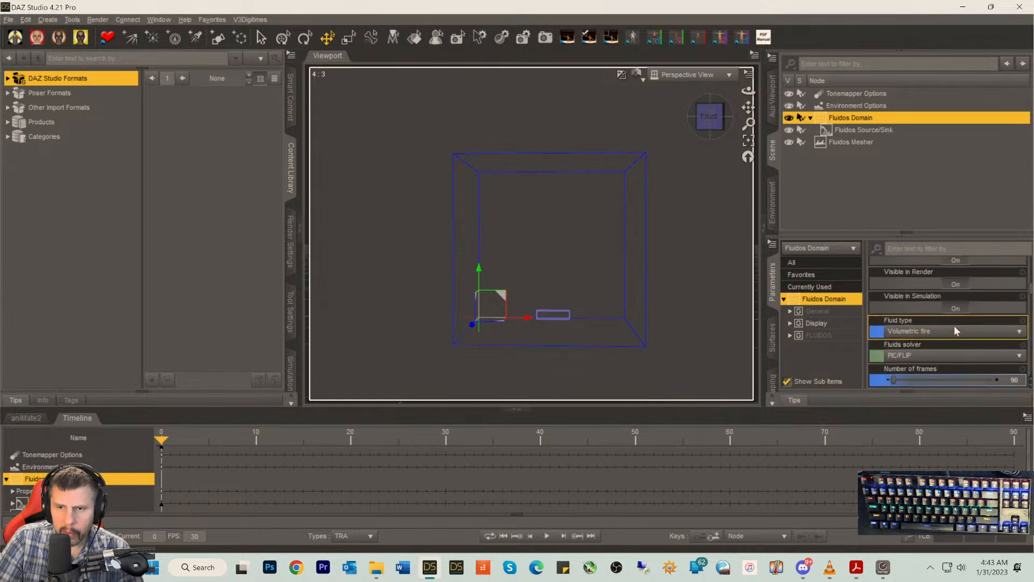
- Delete the Fluidos Mesher from the scene
{"action": "scroll", "coordinate": [954, 326], "scroll_direction": "up", "scroll_amount": 1}
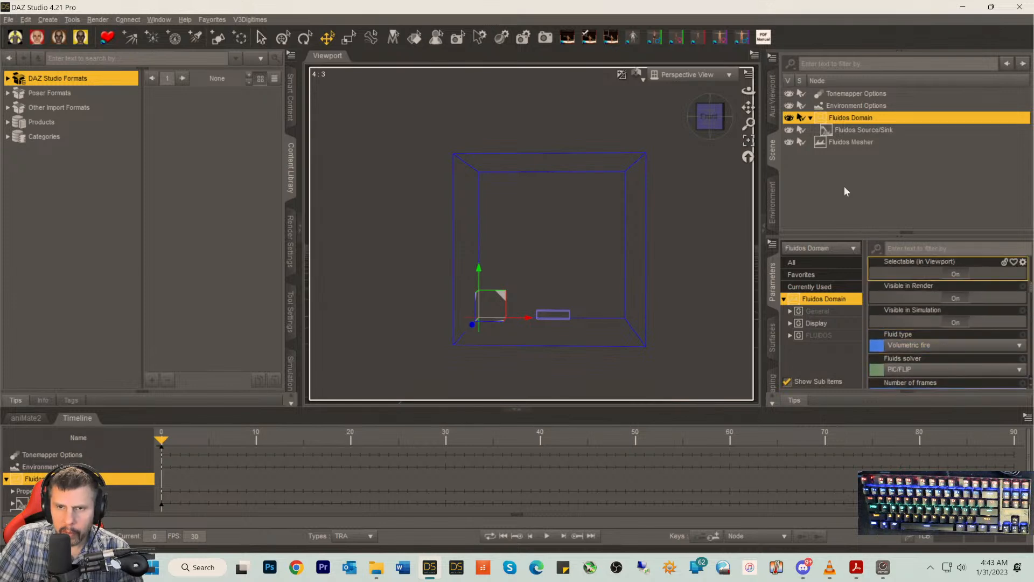
{"action": "left_click", "coordinate": [833, 133]}
{"action": "left_click", "coordinate": [829, 143]}
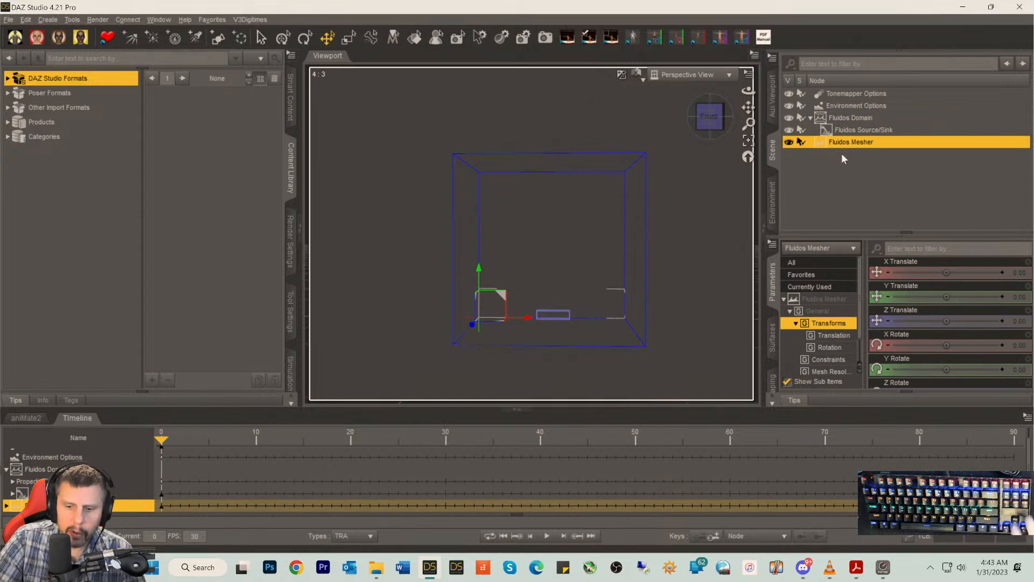
{"action": "key", "text": "Delete"}
- Examine the Fluidos Domain's FLUIDOS properties, including its Main Settings for number of frames and frames per second
{"action": "left_click", "coordinate": [831, 119]}
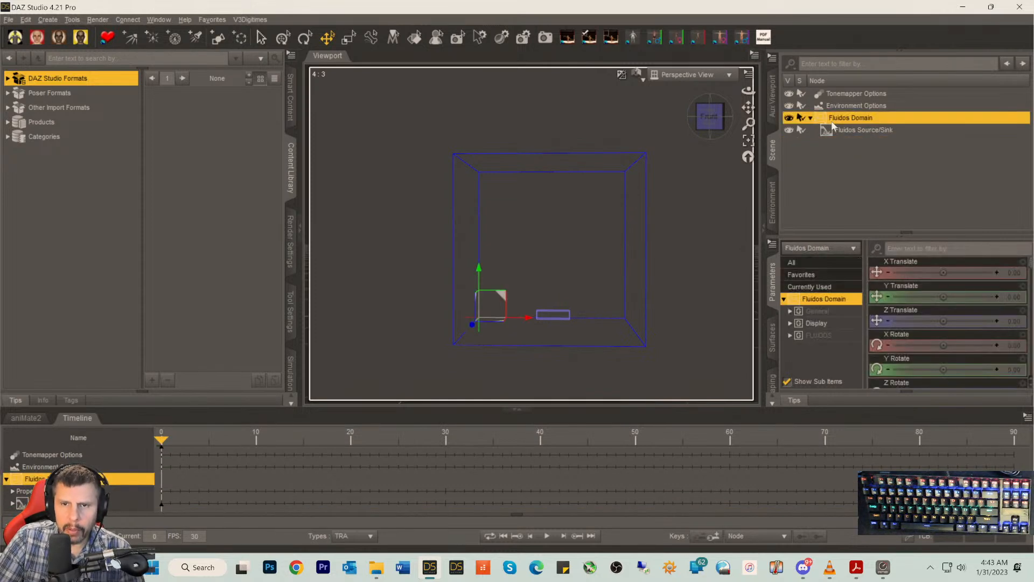
{"action": "left_click", "coordinate": [833, 130]}
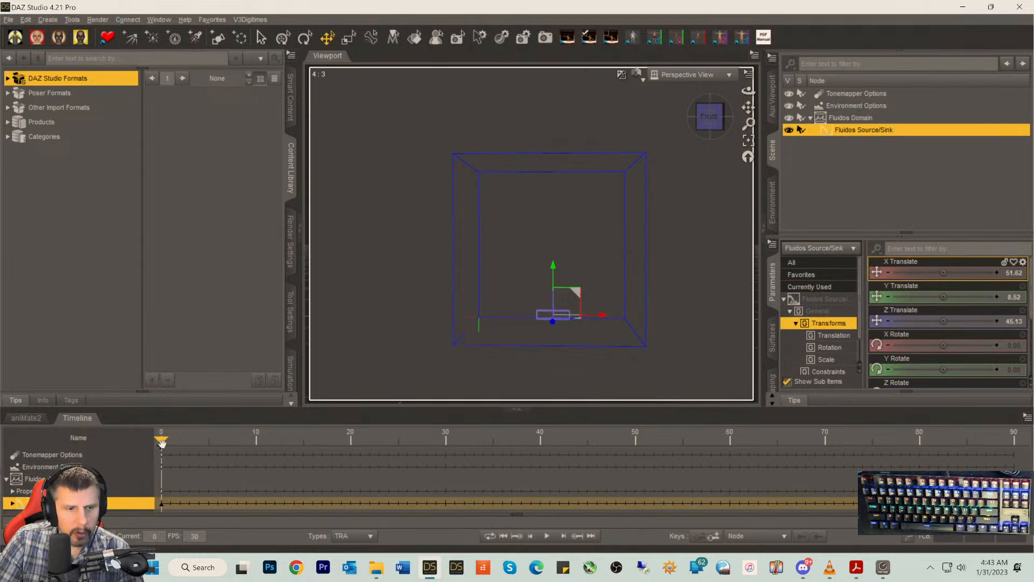
{"action": "left_click", "coordinate": [862, 118]}
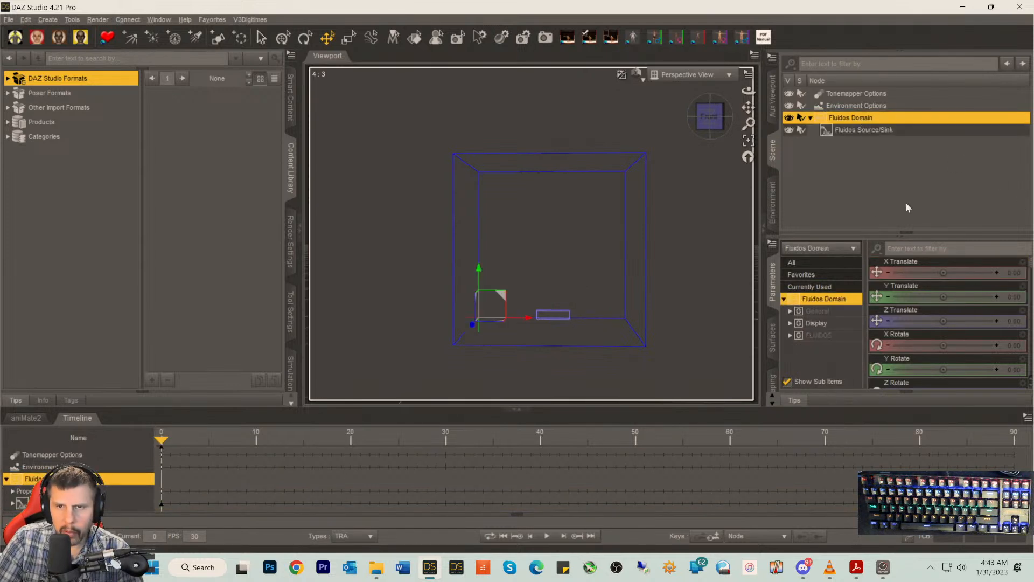
{"action": "scroll", "coordinate": [967, 337], "scroll_direction": "down", "scroll_amount": 3}
{"action": "left_click", "coordinate": [814, 336]}
{"action": "scroll", "coordinate": [987, 351], "scroll_direction": "down", "scroll_amount": 3}
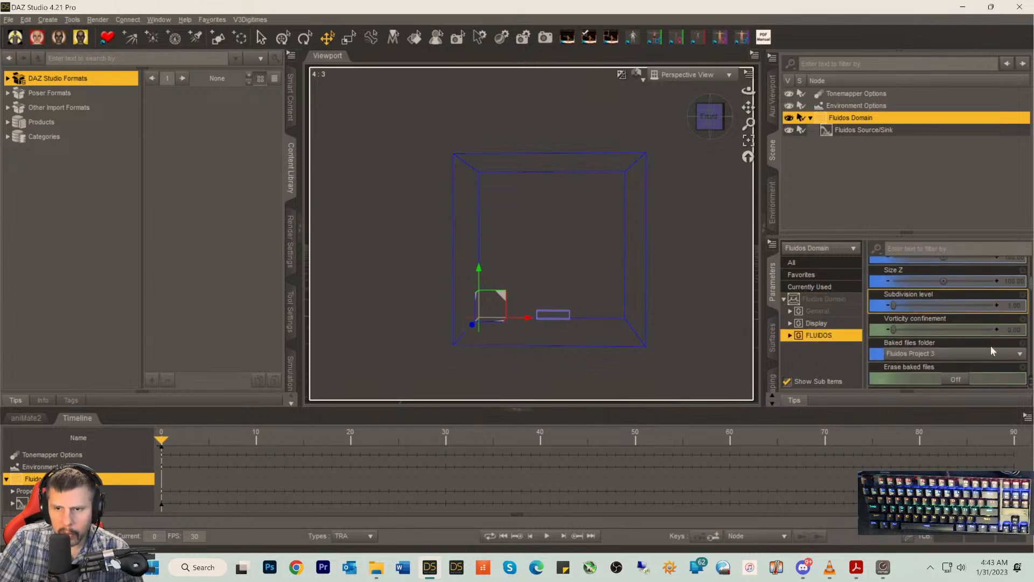
{"action": "scroll", "coordinate": [1024, 354], "scroll_direction": "down", "scroll_amount": 10}
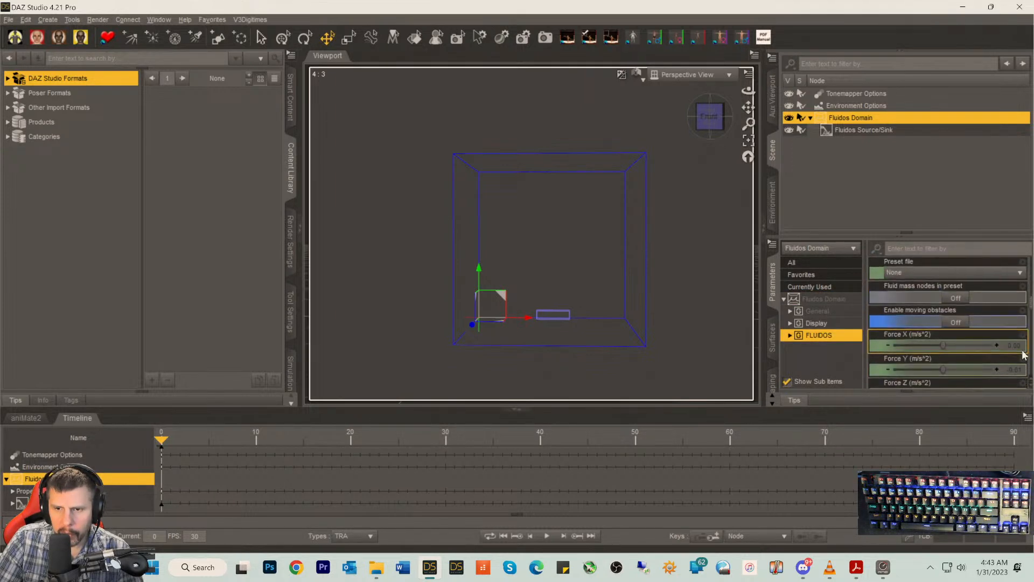
{"action": "scroll", "coordinate": [1024, 354], "scroll_direction": "down", "scroll_amount": 3}
{"action": "scroll", "coordinate": [1024, 354], "scroll_direction": "down", "scroll_amount": 9}
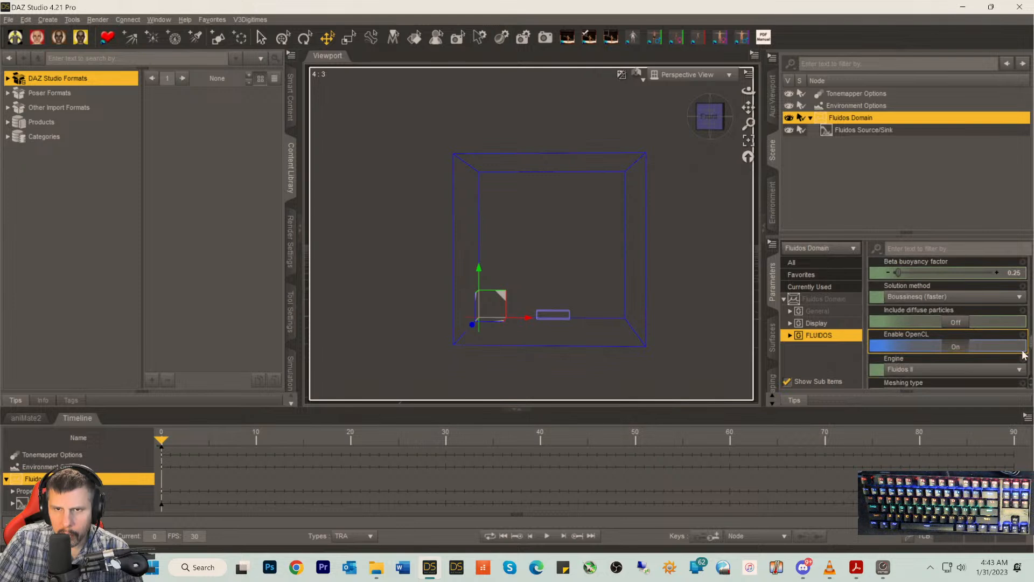
{"action": "scroll", "coordinate": [1024, 354], "scroll_direction": "down", "scroll_amount": 3}
{"action": "scroll", "coordinate": [1024, 355], "scroll_direction": "down", "scroll_amount": 10}
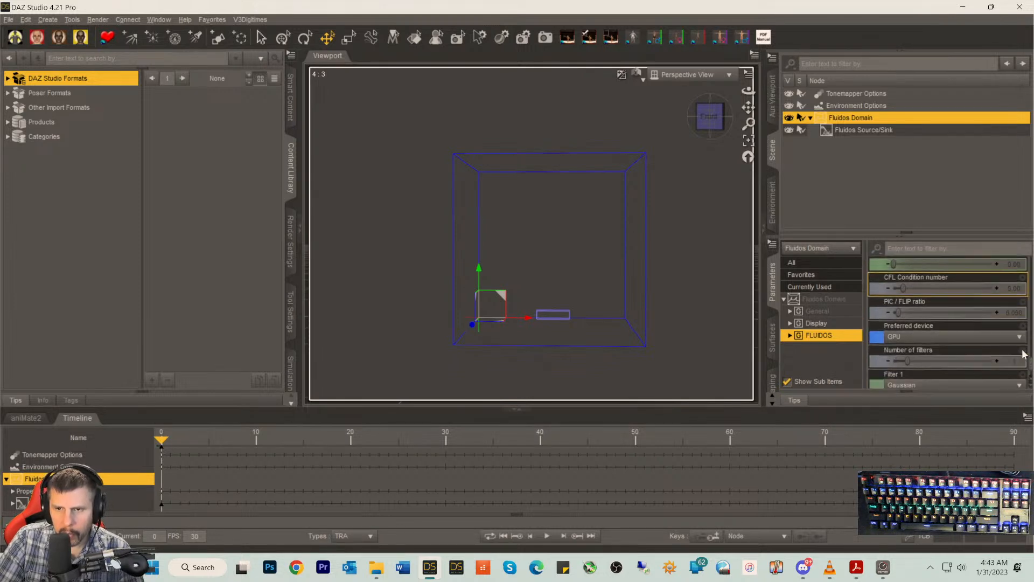
{"action": "scroll", "coordinate": [1023, 352], "scroll_direction": "down", "scroll_amount": 8}
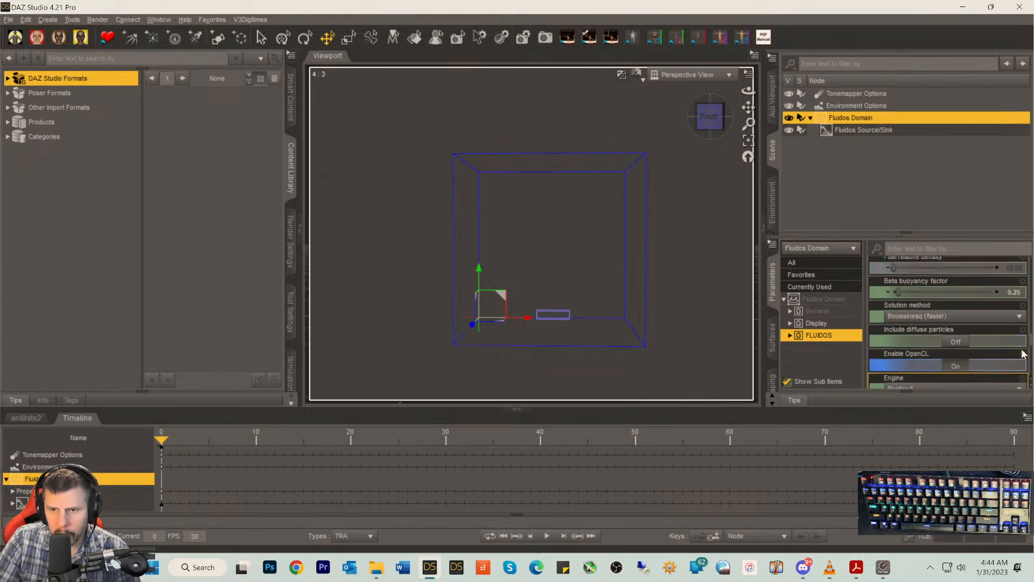
{"action": "left_click", "coordinate": [790, 334]}
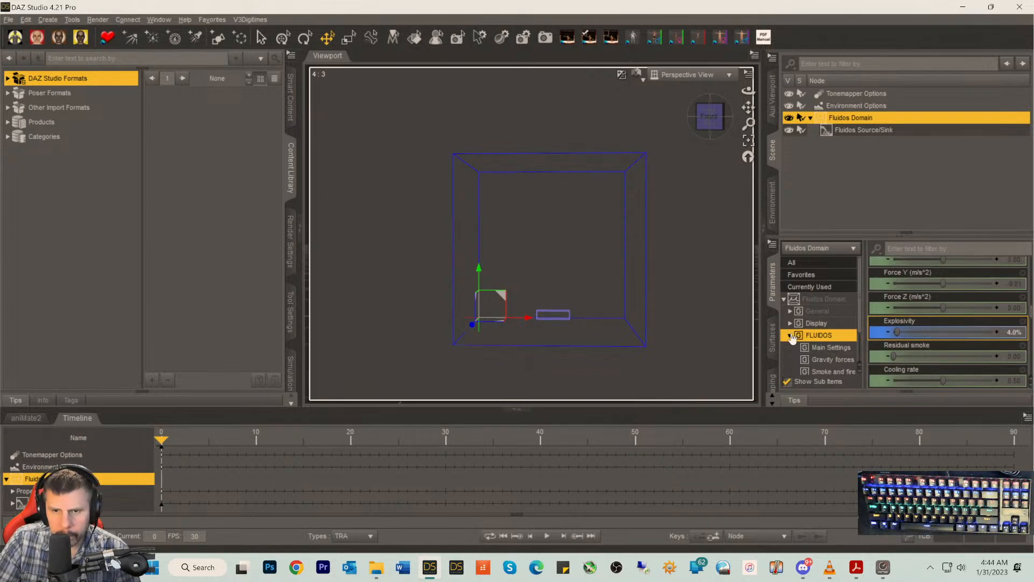
{"action": "left_click", "coordinate": [829, 348]}
{"action": "scroll", "coordinate": [993, 343], "scroll_direction": "down", "scroll_amount": 2}
{"action": "scroll", "coordinate": [993, 343], "scroll_direction": "up", "scroll_amount": 5}
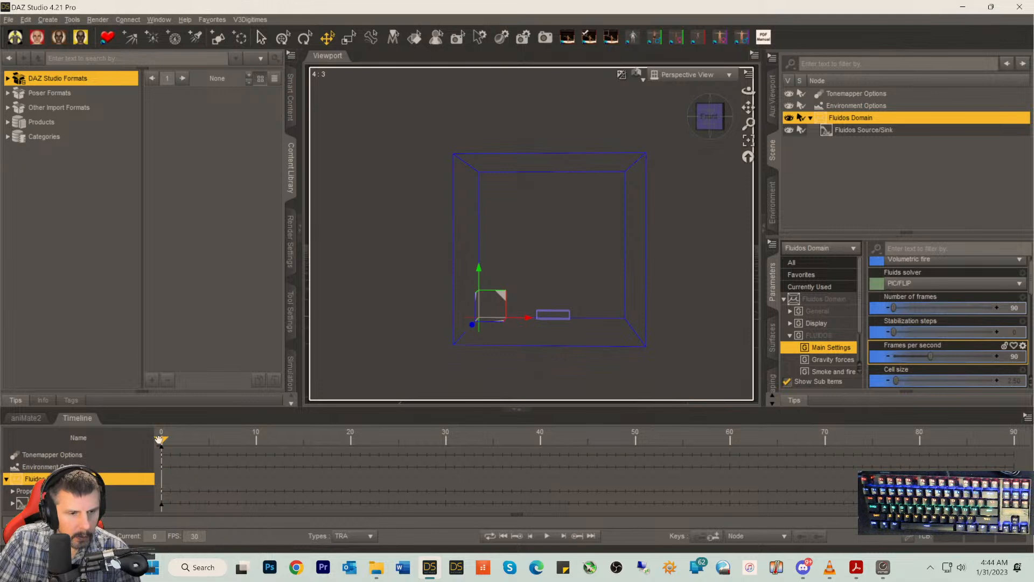
{"action": "mouse_move", "coordinate": [160, 439]}
{"action": "left_mouse_down"}
{"action": "mouse_move", "coordinate": [269, 455]}
{"action": "mouse_move", "coordinate": [733, 479]}
{"action": "mouse_move", "coordinate": [154, 450]}
{"action": "left_mouse_up"}
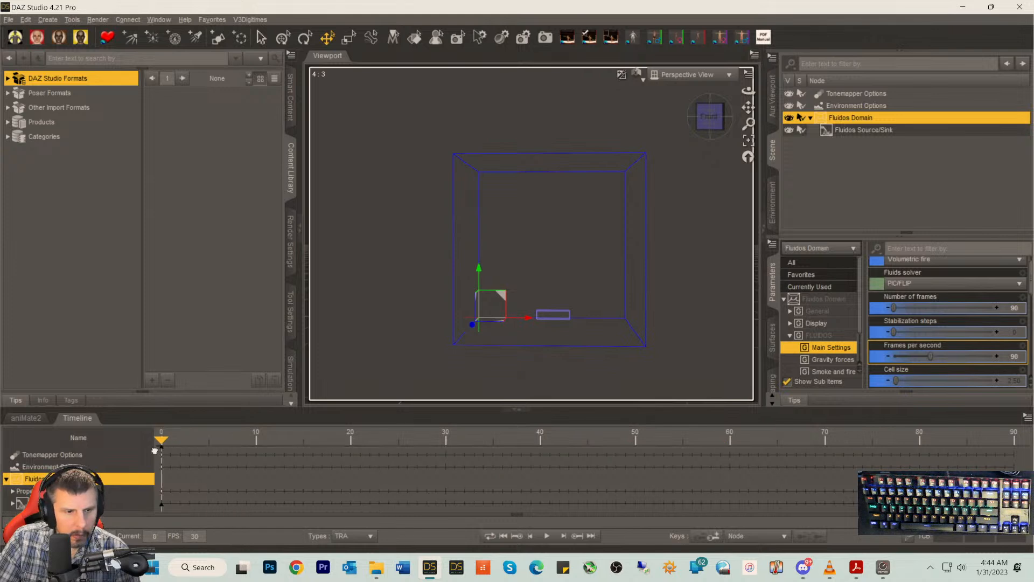
{"action": "left_click", "coordinate": [24, 20]}
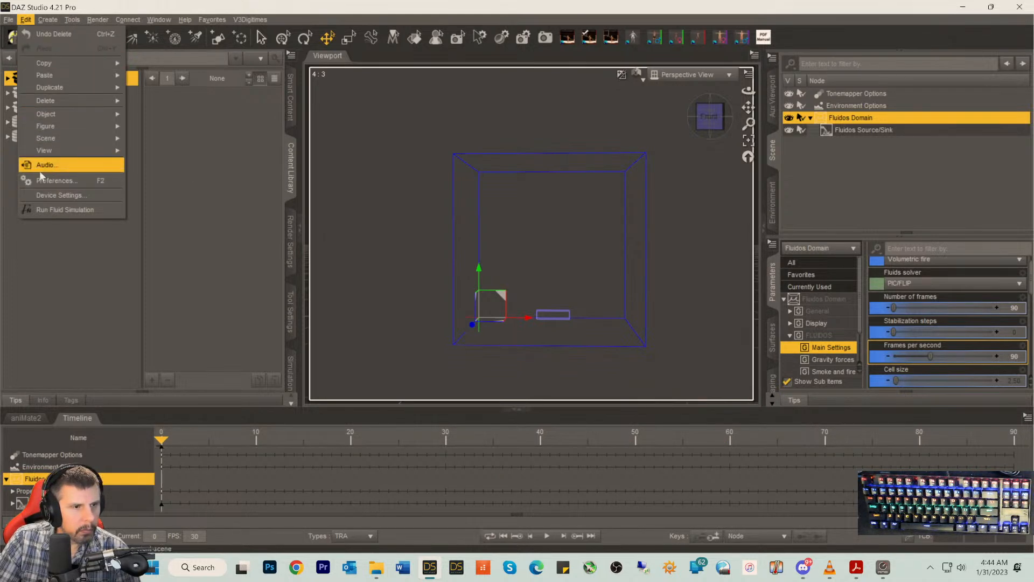
{"action": "left_click", "coordinate": [47, 209]}
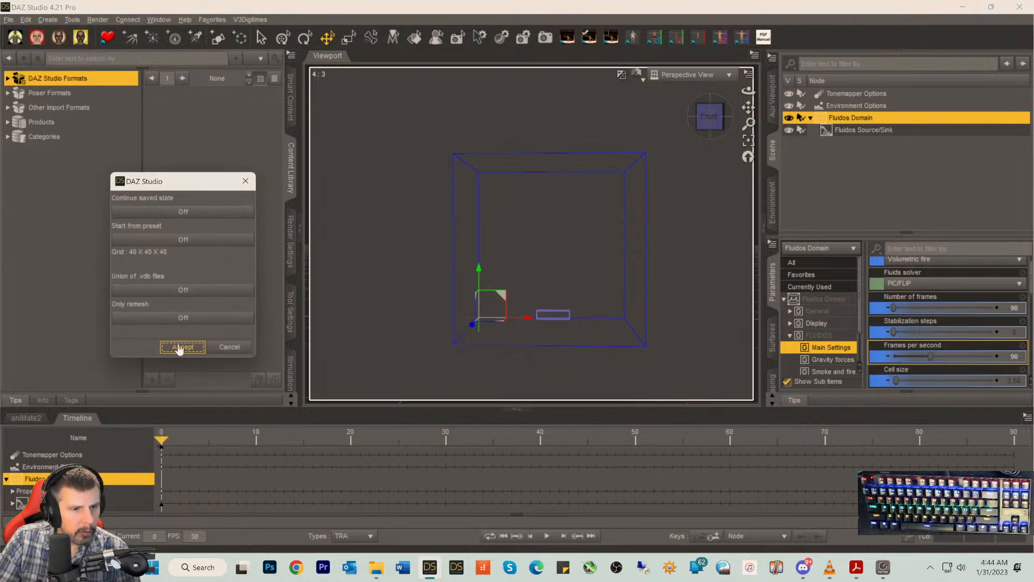
{"action": "left_click", "coordinate": [179, 345]}
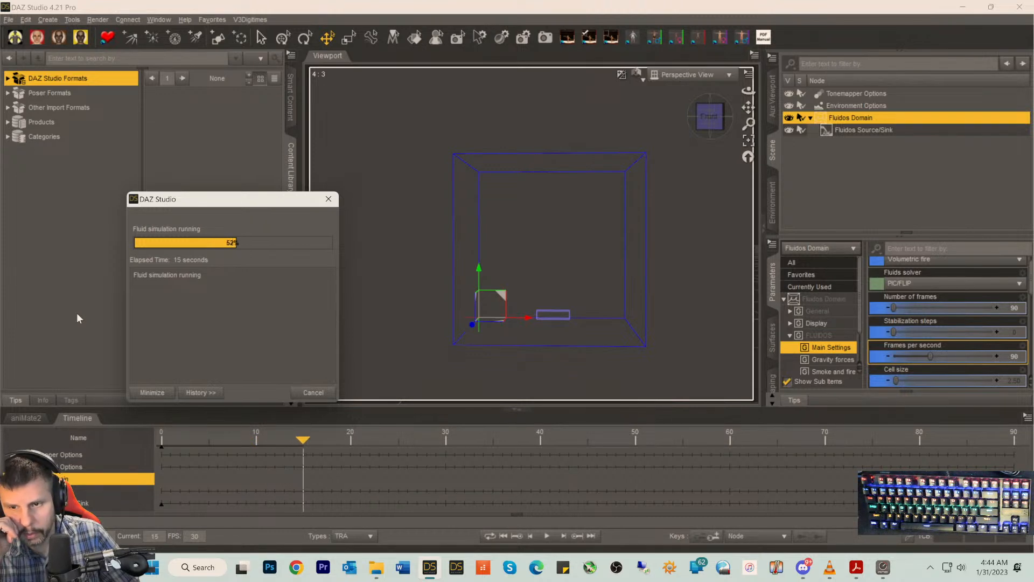
{"action": "left_click", "coordinate": [313, 393]}
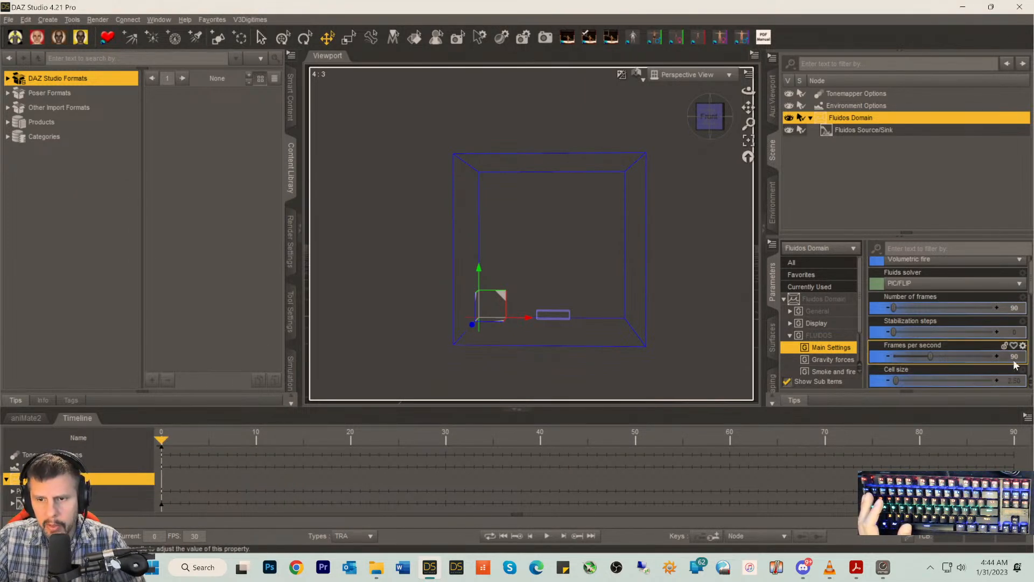
- Set the Fluidos Domain's Frames per second to 30
{"action": "left_click", "coordinate": [1011, 357]}
{"action": "type", "text": "30"}
{"action": "key", "text": "Return"}
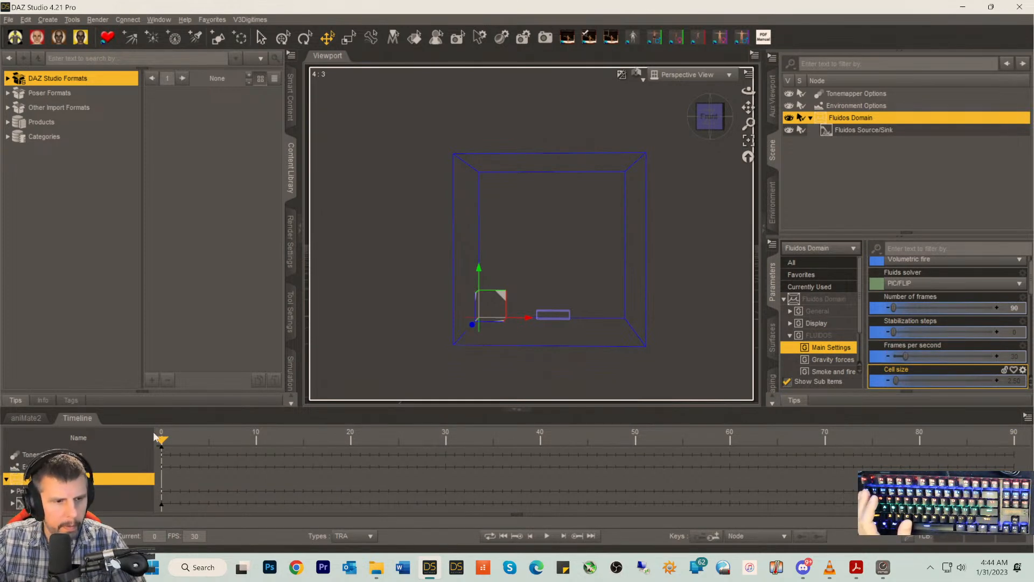
- Run the fluid simulation with the simulator dialog's default options and close VLC media player while it bakes
{"action": "left_click", "coordinate": [25, 20]}
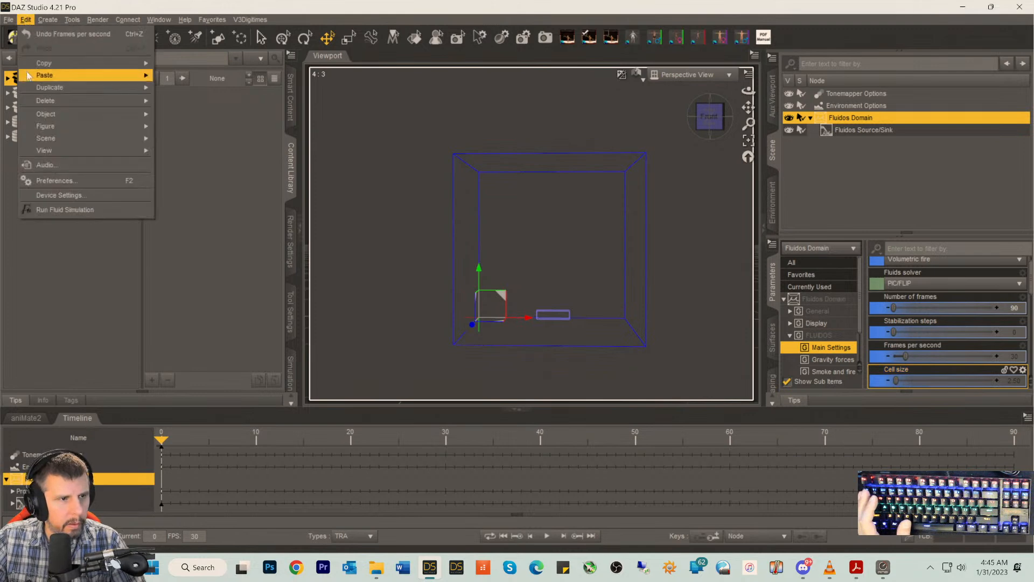
{"action": "left_click", "coordinate": [53, 209]}
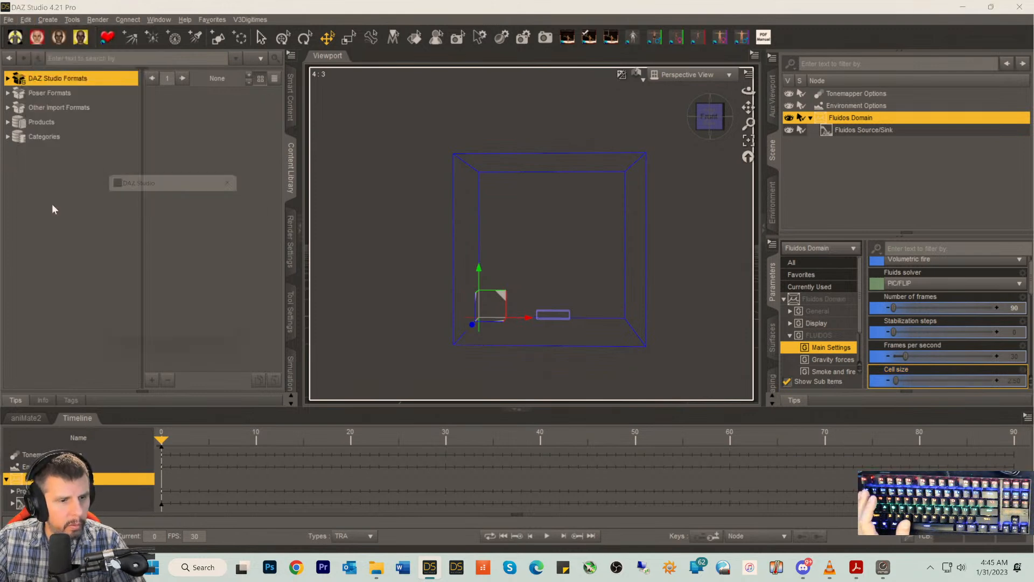
{"action": "left_click", "coordinate": [171, 344]}
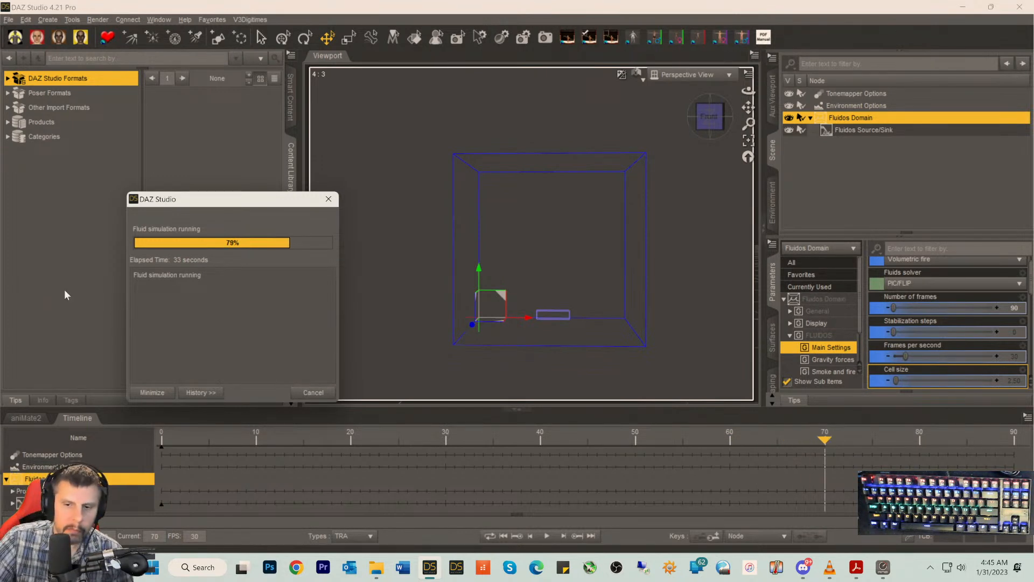
{"action": "left_click", "coordinate": [829, 567]}
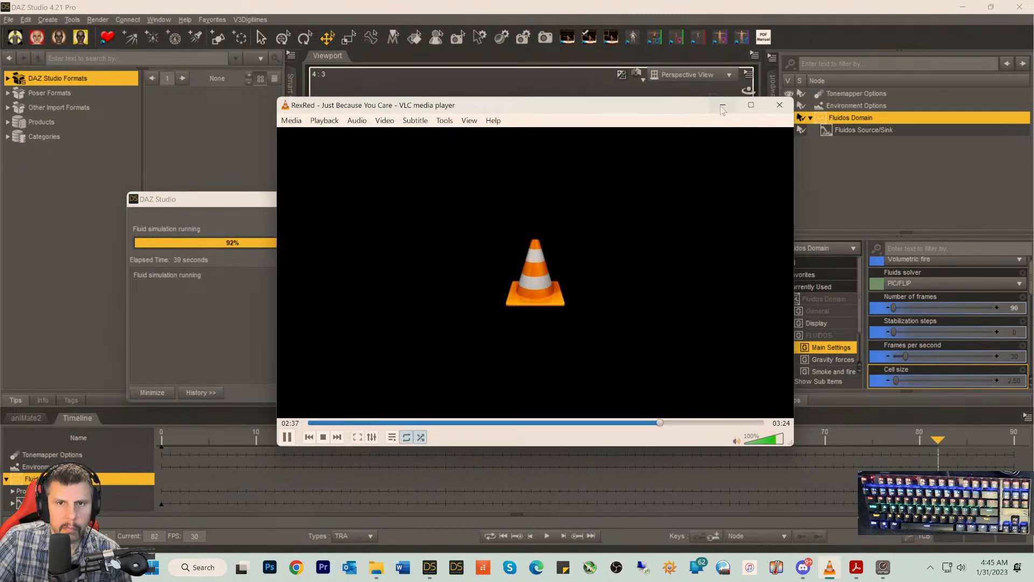
{"action": "left_click", "coordinate": [778, 106]}
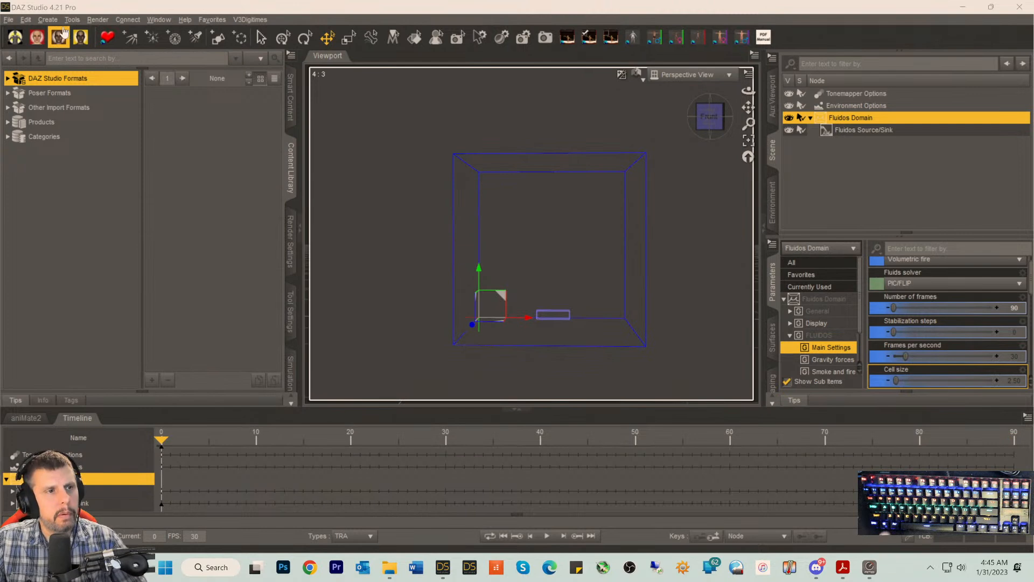
- Create a new Fluidos Mesher with the default name
{"action": "left_click", "coordinate": [48, 20]}
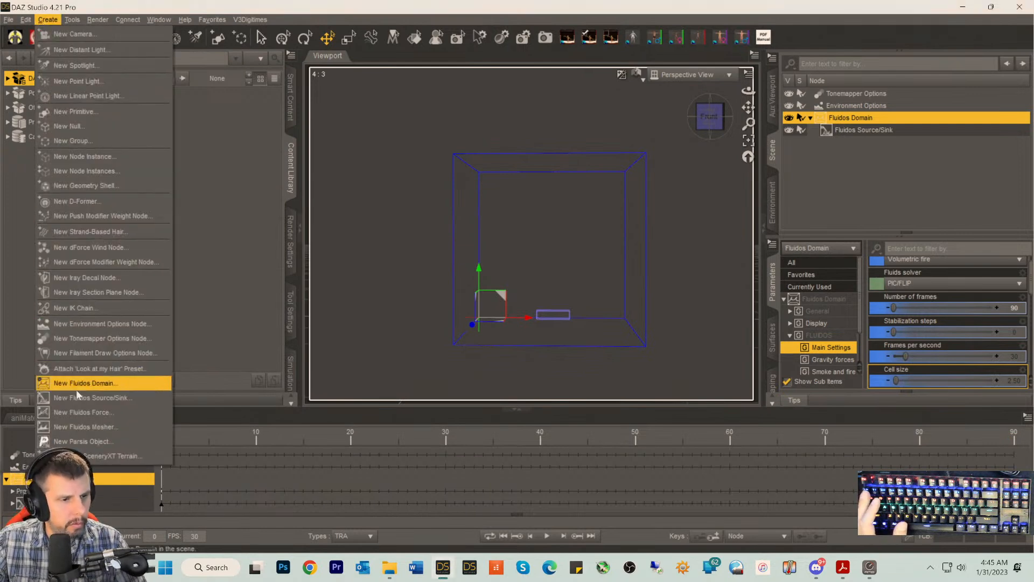
{"action": "left_click", "coordinate": [91, 427]}
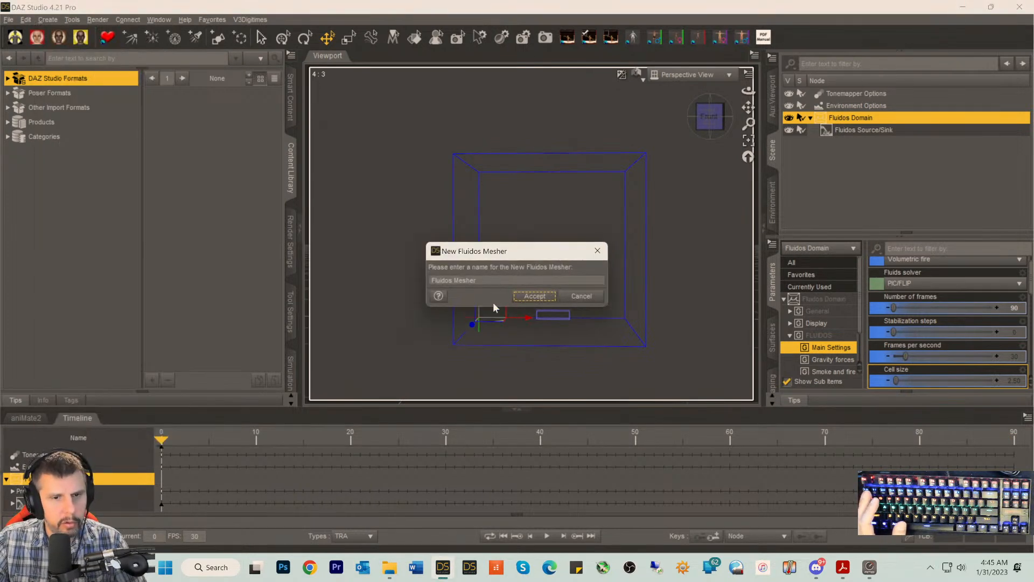
{"action": "left_click", "coordinate": [539, 297]}
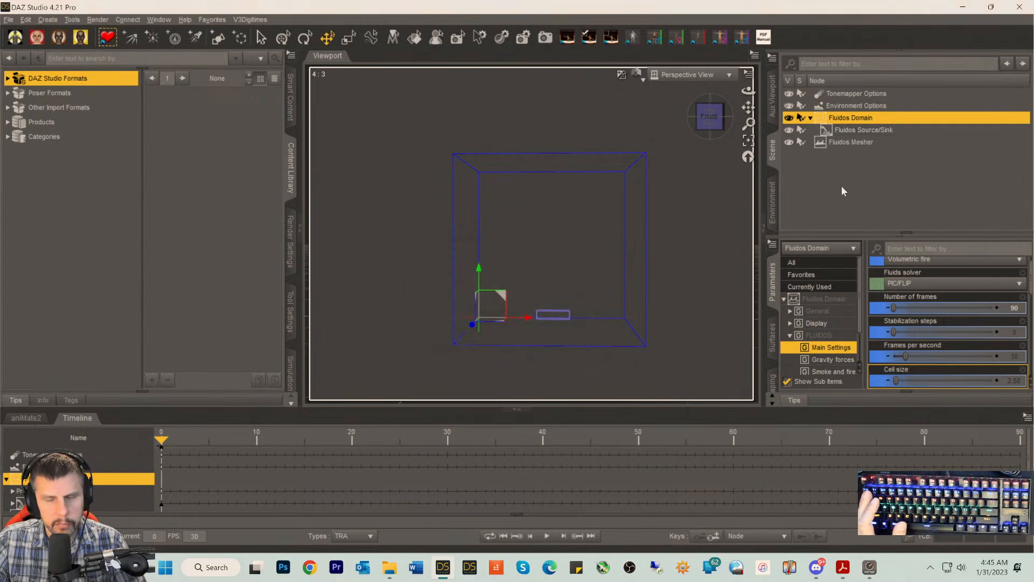
- Set the Fluidos Mesher's Baked files folder to Fluidos Project 3 inside 1AFluidos Daz Project Objects, consulting the manual's fire example
{"action": "left_click", "coordinate": [829, 140]}
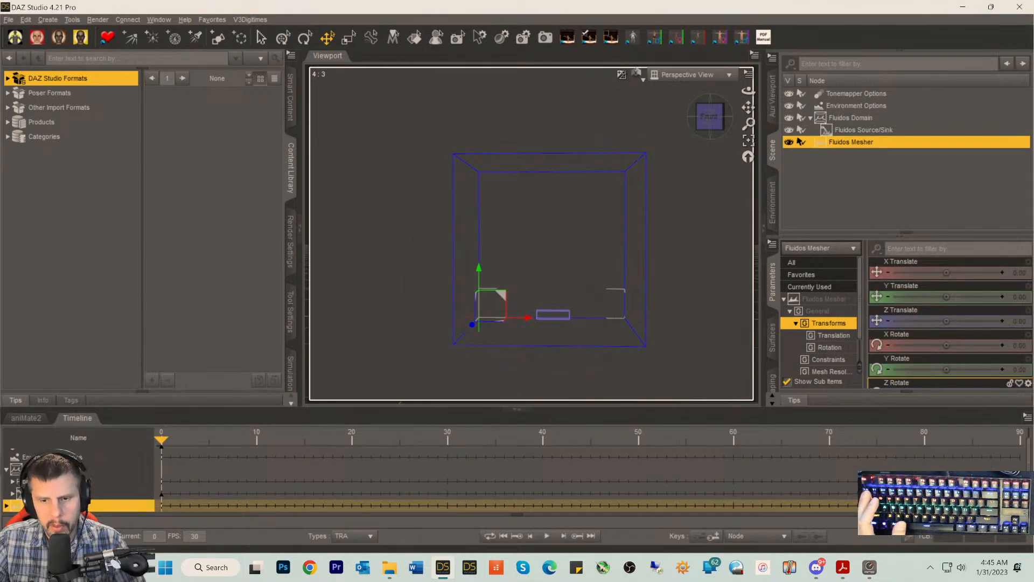
{"action": "left_click", "coordinate": [842, 567]}
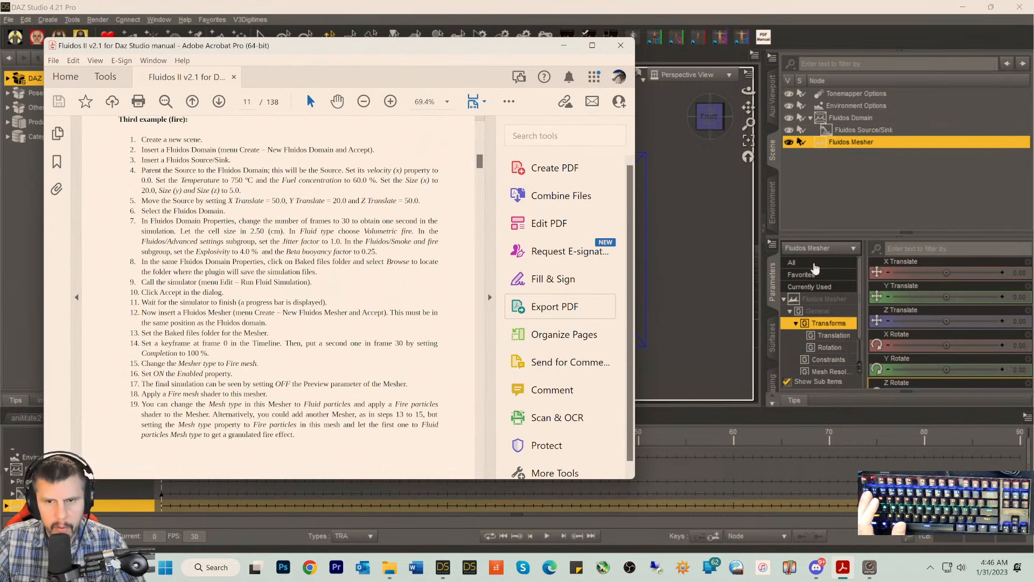
{"action": "left_click", "coordinate": [819, 299]}
{"action": "scroll", "coordinate": [960, 371], "scroll_direction": "down", "scroll_amount": 10}
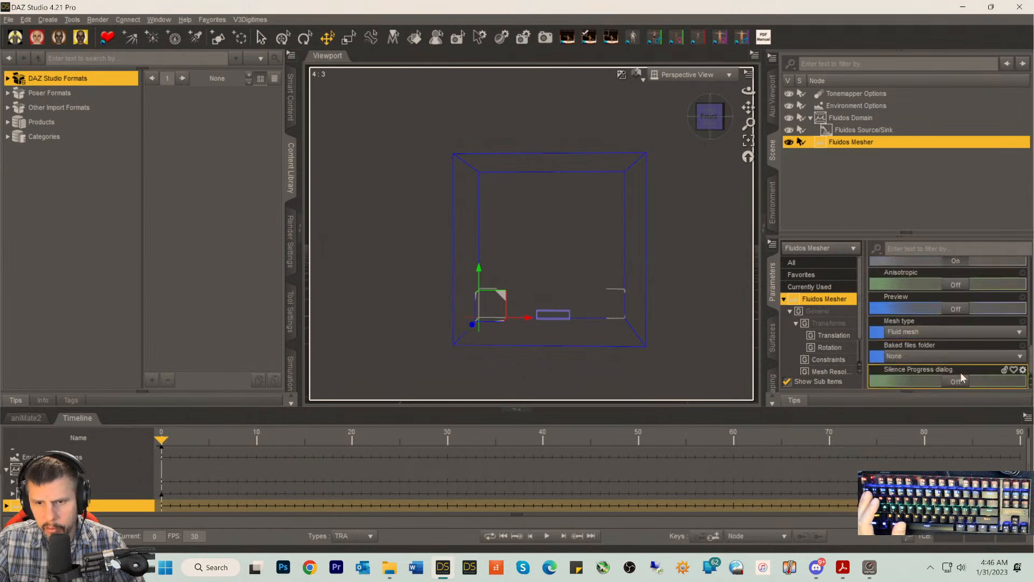
{"action": "left_click", "coordinate": [916, 356]}
{"action": "left_click", "coordinate": [908, 368]}
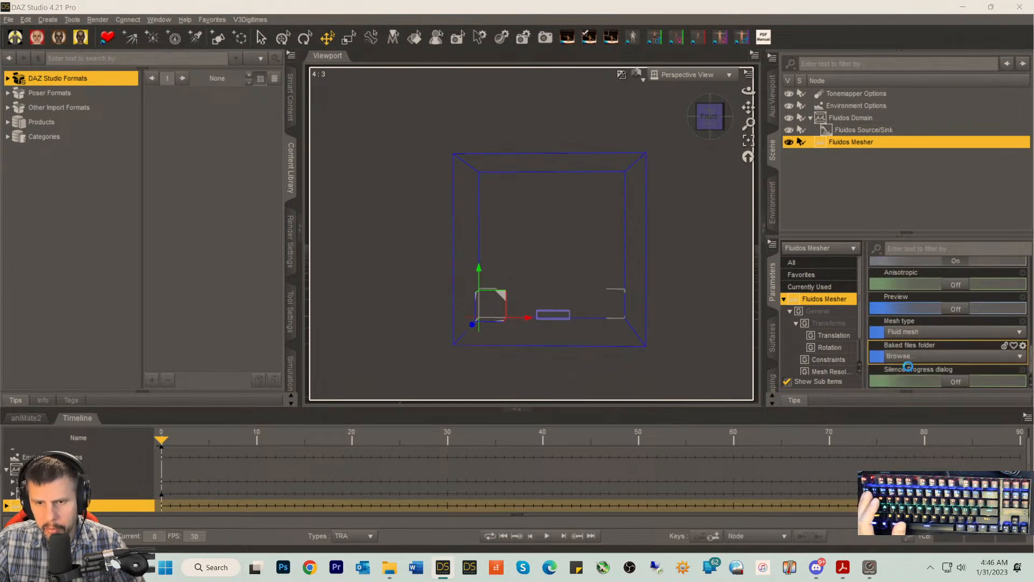
{"action": "scroll", "coordinate": [54, 200], "scroll_direction": "up", "scroll_amount": 3}
{"action": "scroll", "coordinate": [54, 200], "scroll_direction": "up", "scroll_amount": 6}
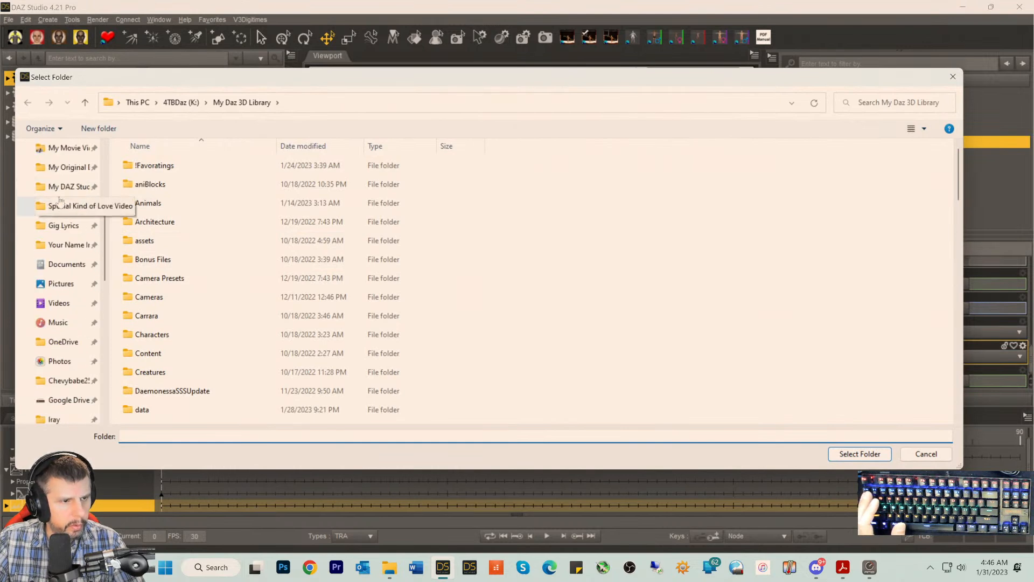
{"action": "left_click", "coordinate": [63, 190]}
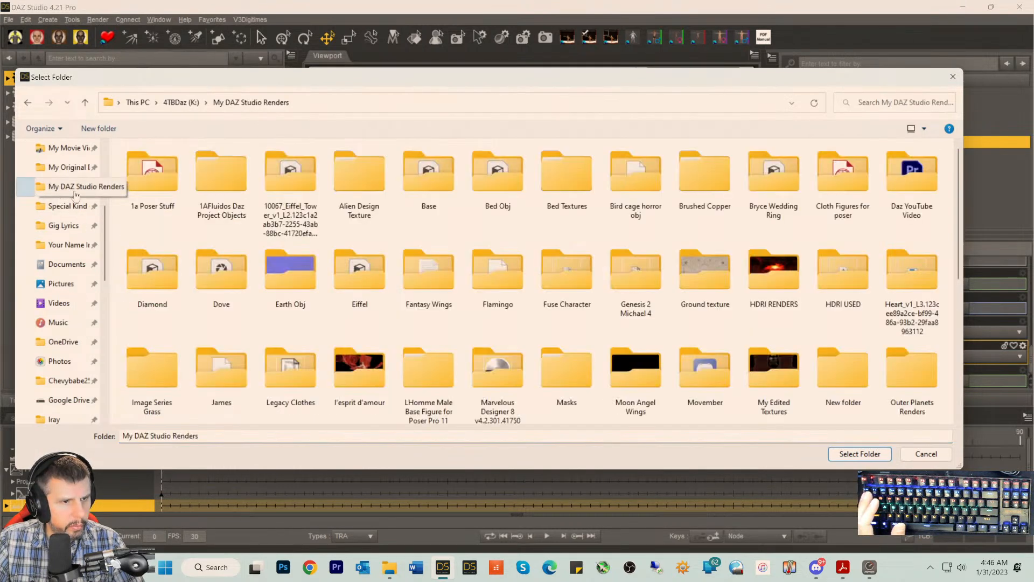
{"action": "double_click", "coordinate": [210, 184]}
{"action": "left_click", "coordinate": [161, 204]}
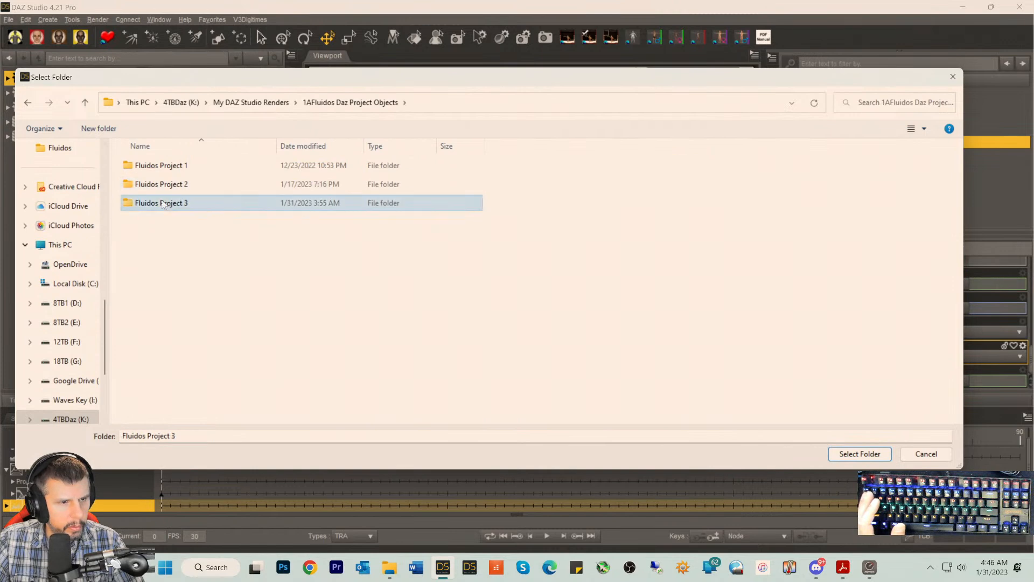
{"action": "double_click", "coordinate": [162, 204]}
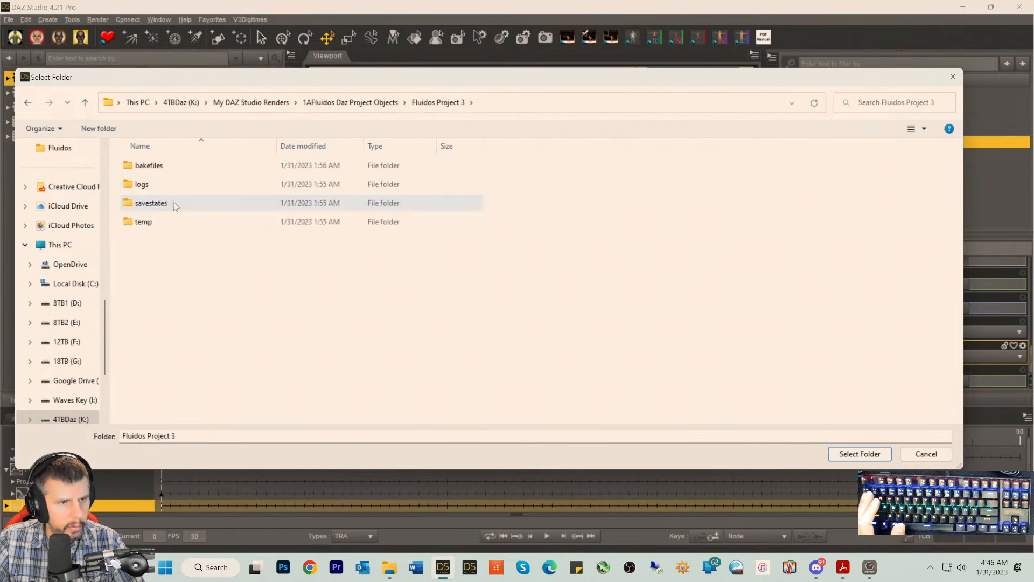
{"action": "left_click", "coordinate": [860, 454]}
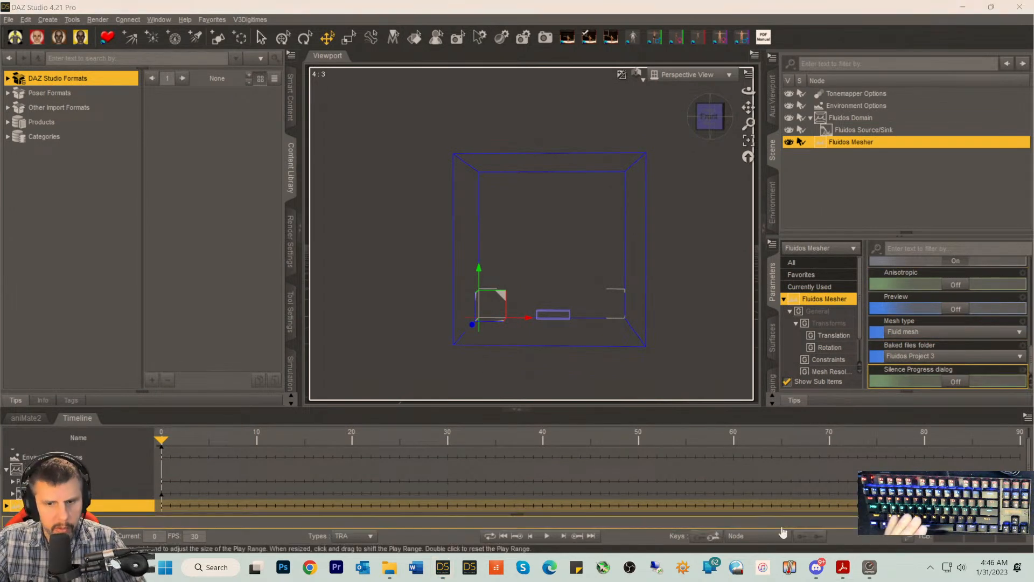
- Keyframe the Fluidos Mesher's Completion at 100% on frame 90, following the manual's fire example, and return the timeline to frame 0
{"action": "left_click", "coordinate": [840, 567]}
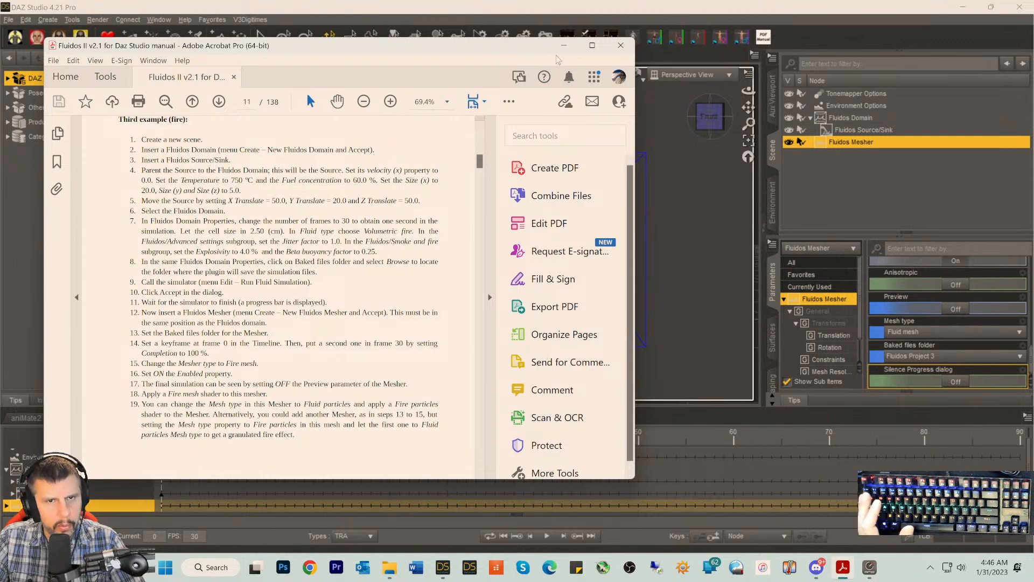
{"action": "key", "text": "alt+Tab"}
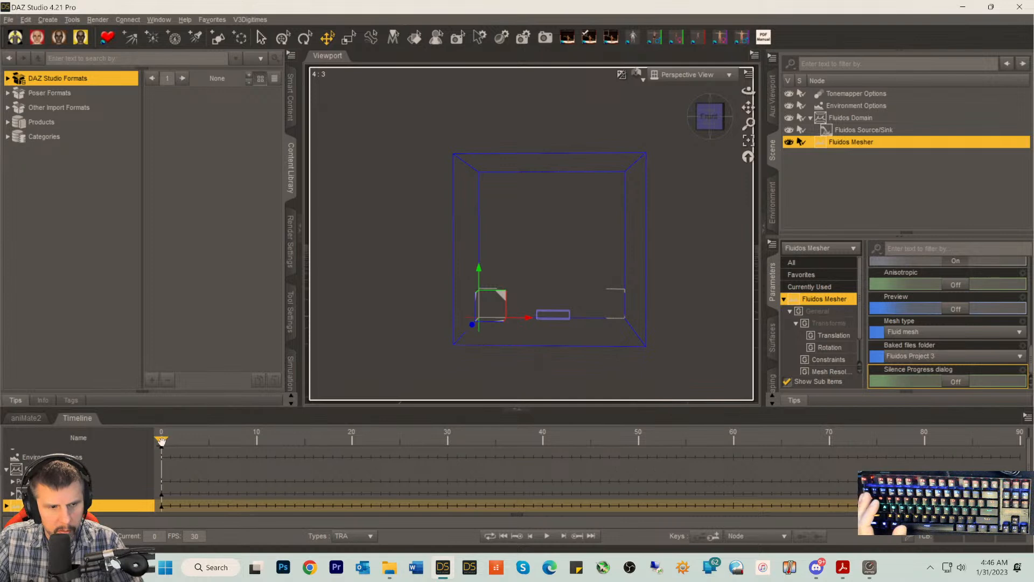
{"action": "left_click_drag", "start_coordinate": [314, 441], "coordinate": [981, 469]}
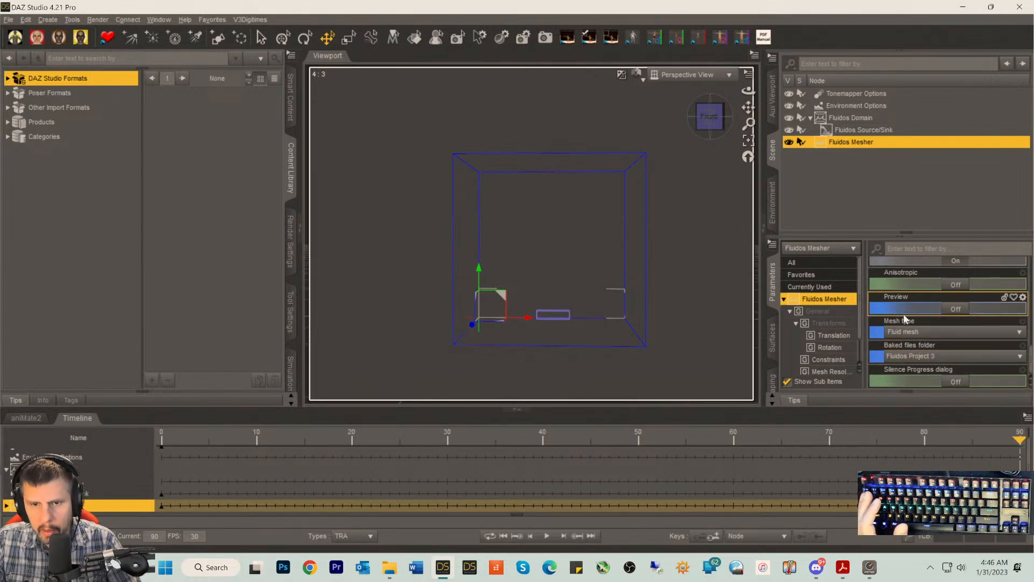
{"action": "scroll", "coordinate": [919, 351], "scroll_direction": "up", "scroll_amount": 5}
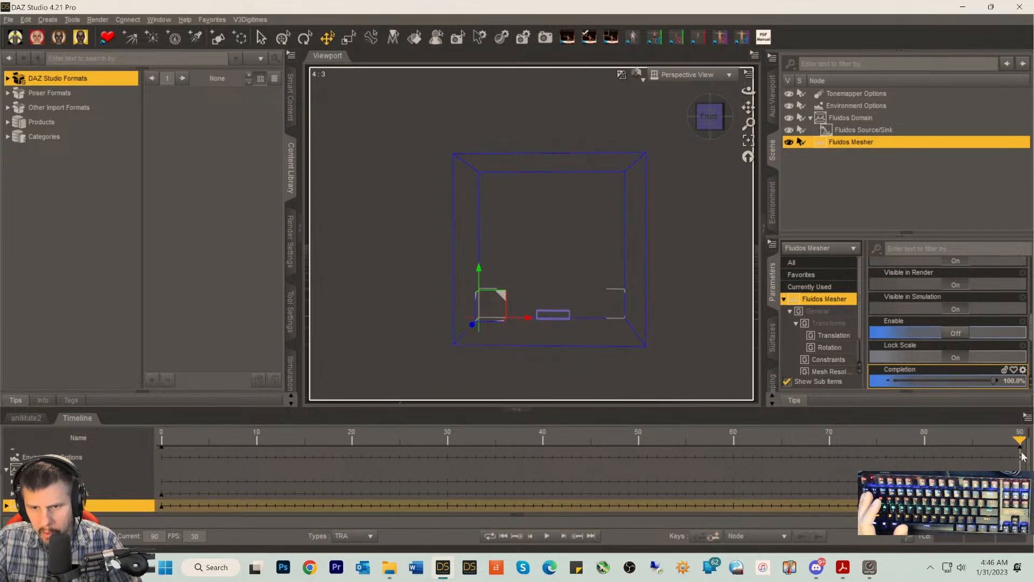
{"action": "left_click_drag", "start_coordinate": [898, 446], "coordinate": [111, 404]}
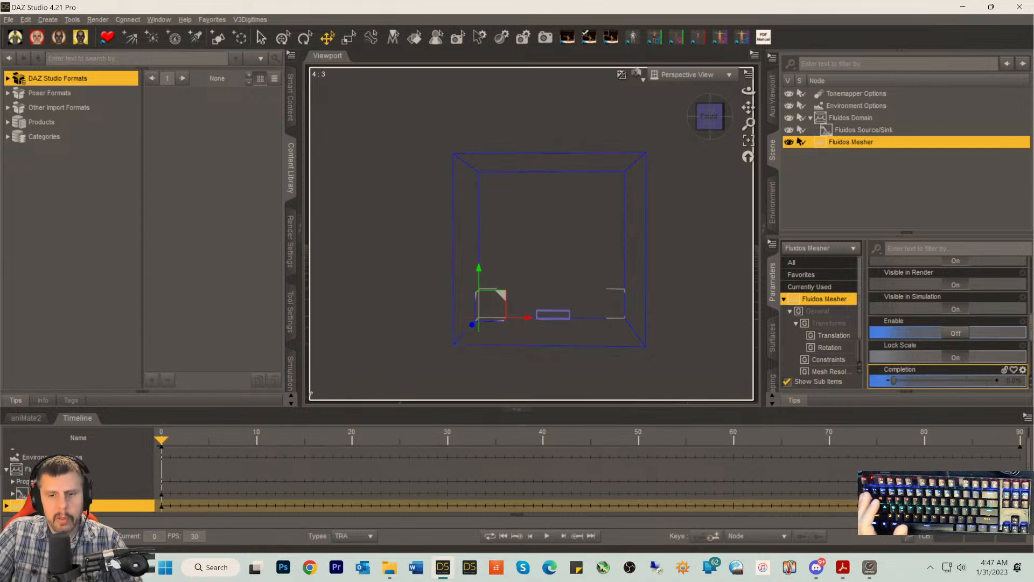
- Change the Fluidos Mesher's Mesh type to Fire mesh
{"action": "left_click", "coordinate": [842, 567]}
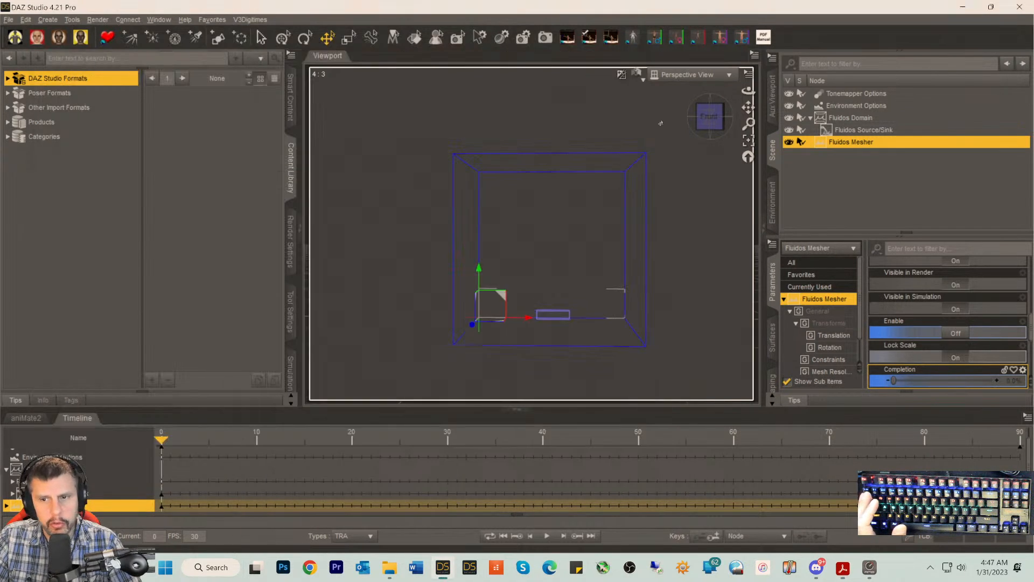
{"action": "left_click", "coordinate": [967, 310]}
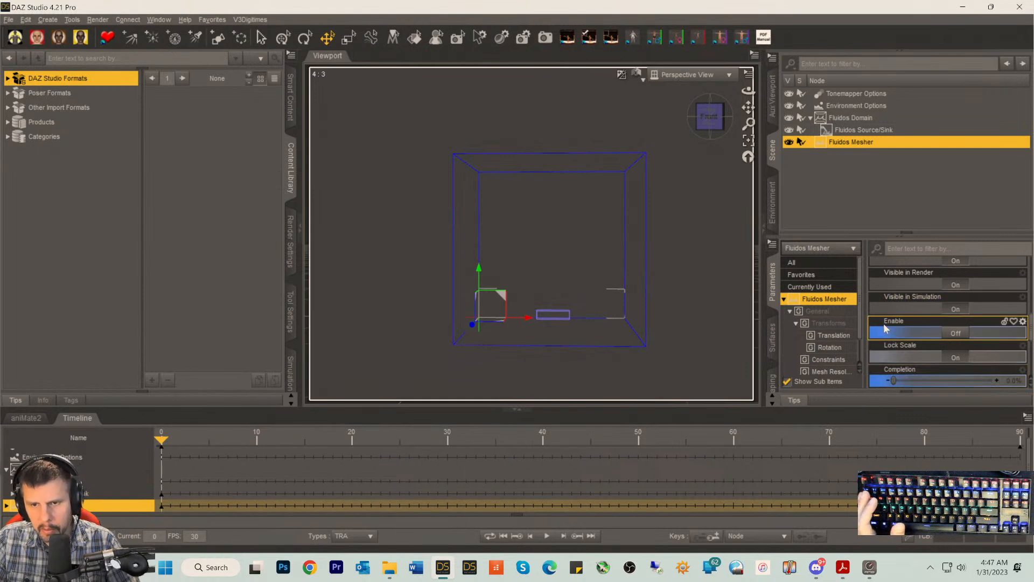
{"action": "scroll", "coordinate": [883, 334], "scroll_direction": "down", "scroll_amount": 4}
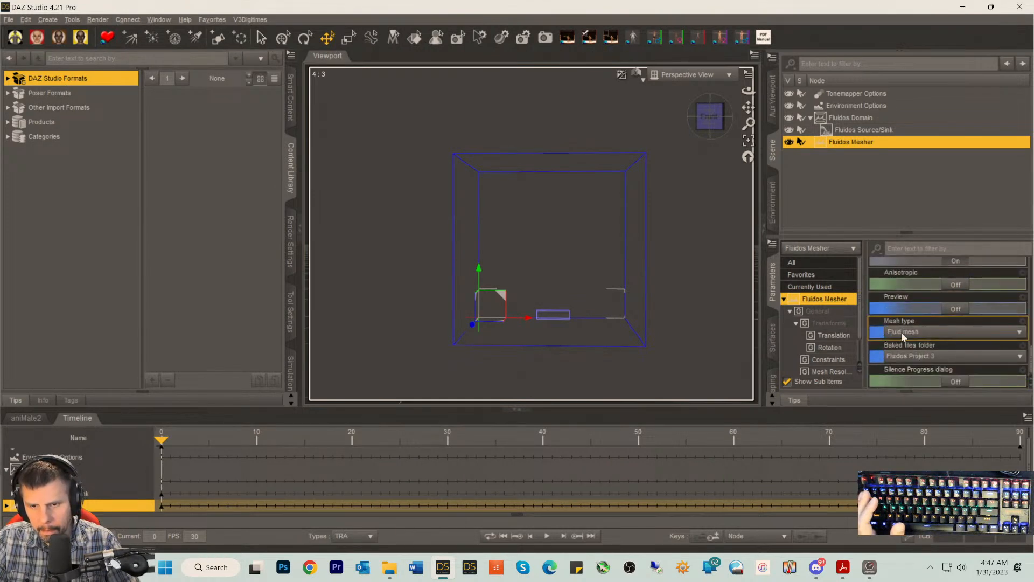
{"action": "left_click", "coordinate": [904, 332]}
{"action": "left_click", "coordinate": [910, 381]}
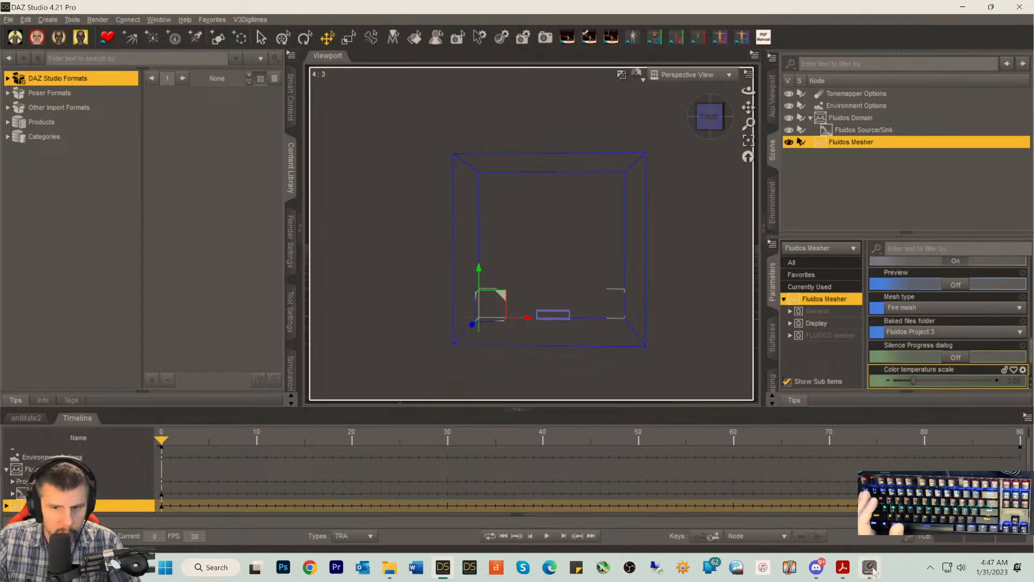
- Check the manual's next fire example instruction and turn on the Fluidos Mesher's Enable property
{"action": "left_click", "coordinate": [843, 568]}
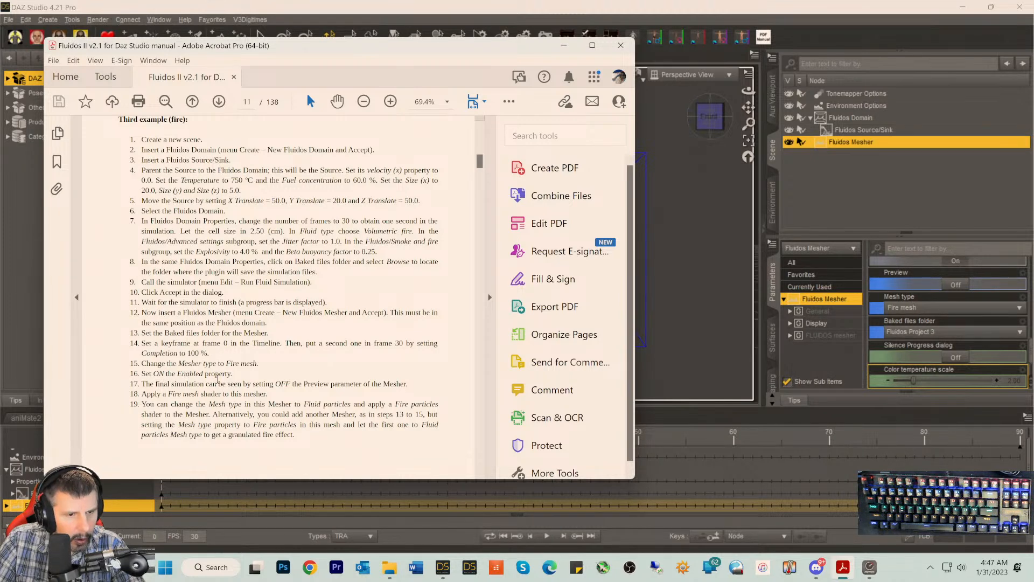
{"action": "left_click", "coordinate": [564, 45]}
{"action": "scroll", "coordinate": [918, 301], "scroll_direction": "up", "scroll_amount": 5}
{"action": "scroll", "coordinate": [909, 314], "scroll_direction": "down", "scroll_amount": 3}
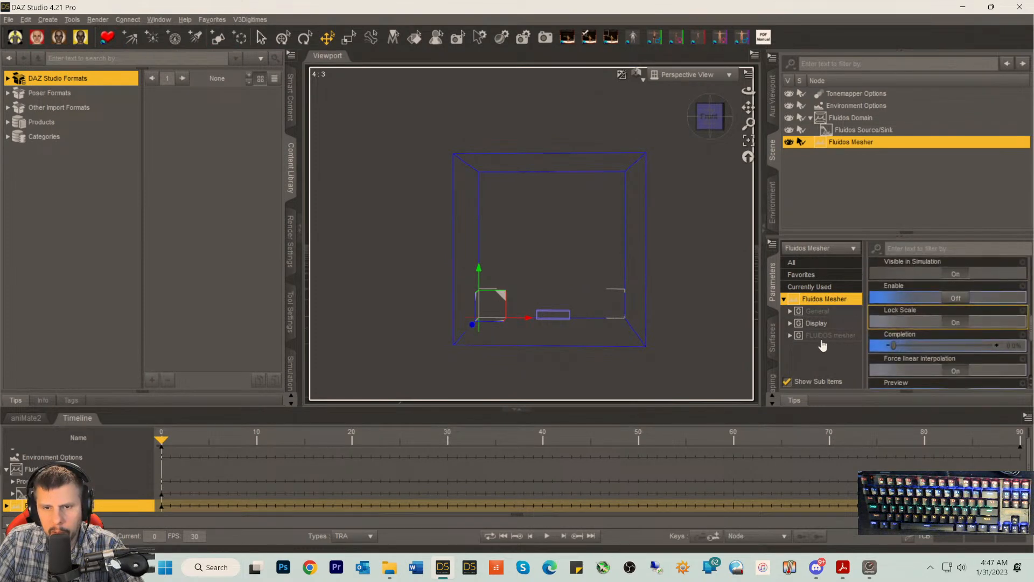
{"action": "left_click", "coordinate": [826, 336]}
{"action": "scroll", "coordinate": [927, 343], "scroll_direction": "down", "scroll_amount": 2}
{"action": "scroll", "coordinate": [928, 345], "scroll_direction": "up", "scroll_amount": 1}
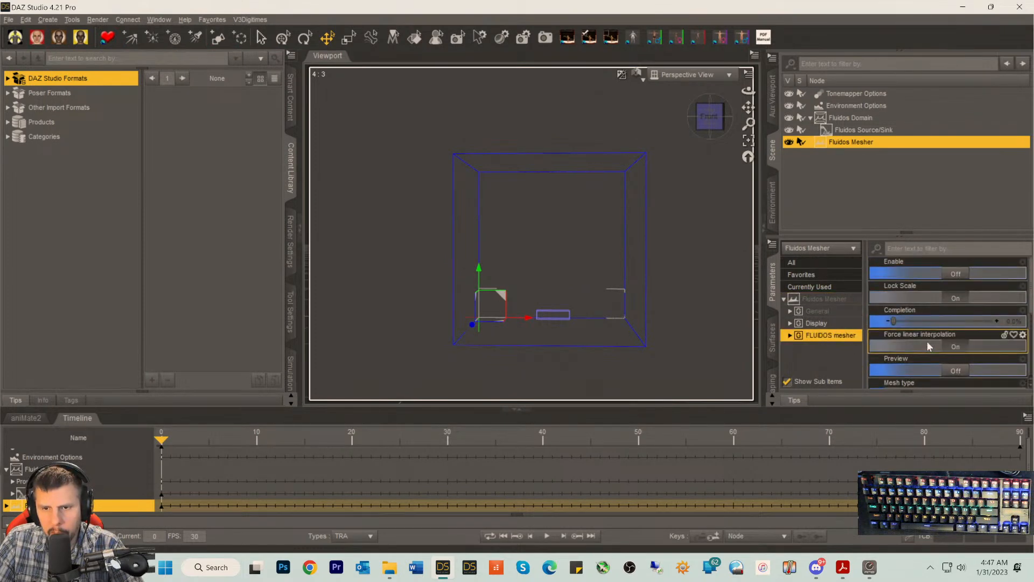
{"action": "left_click", "coordinate": [955, 277]}
{"action": "scroll", "coordinate": [952, 286], "scroll_direction": "down", "scroll_amount": 1}
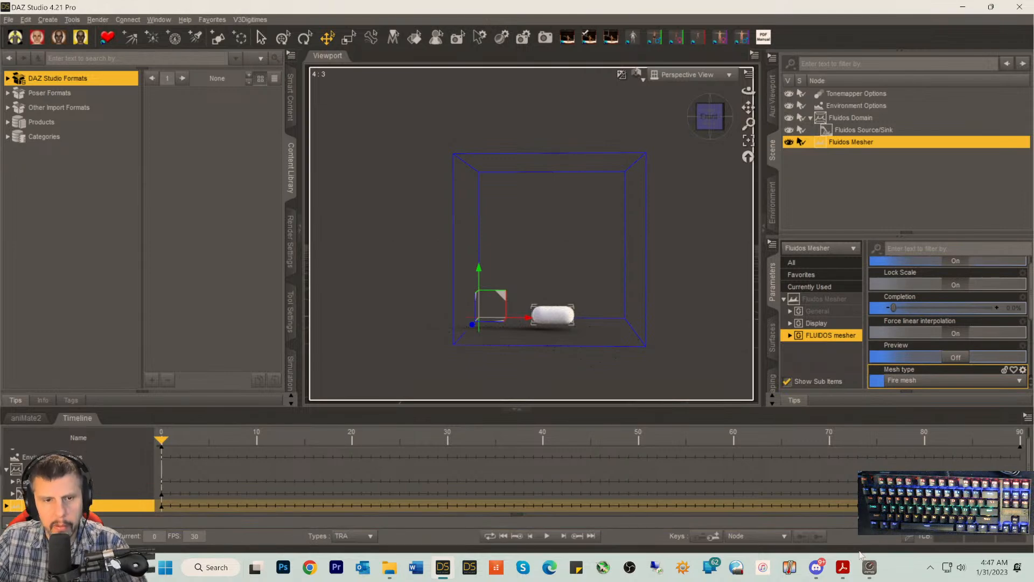
- Search the default surface presets for fluidos and apply the Fluidos II Fire Mesh 01 Iray shader to the Fluidos Mesher
{"action": "left_click", "coordinate": [843, 567]}
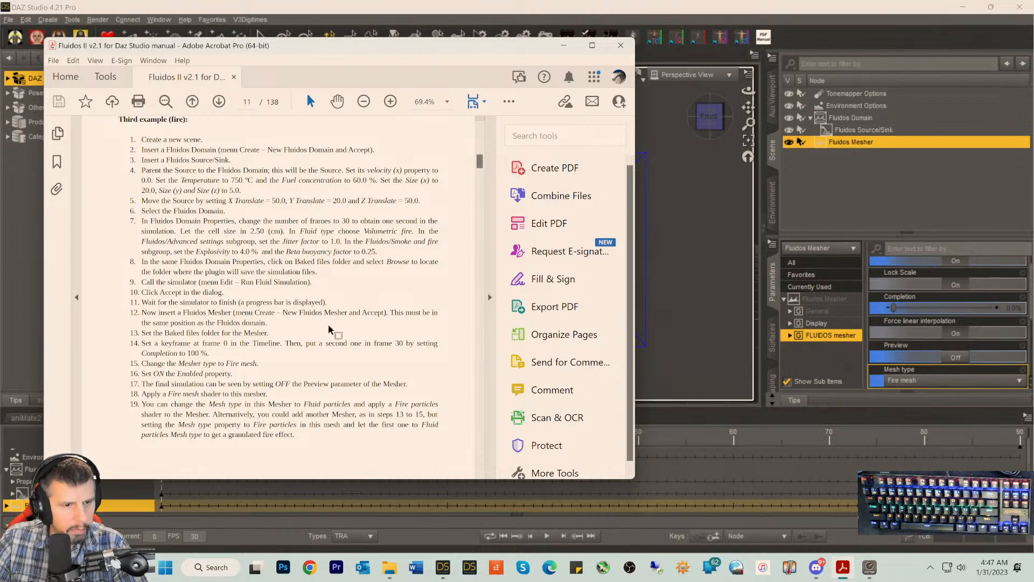
{"action": "left_click", "coordinate": [564, 46]}
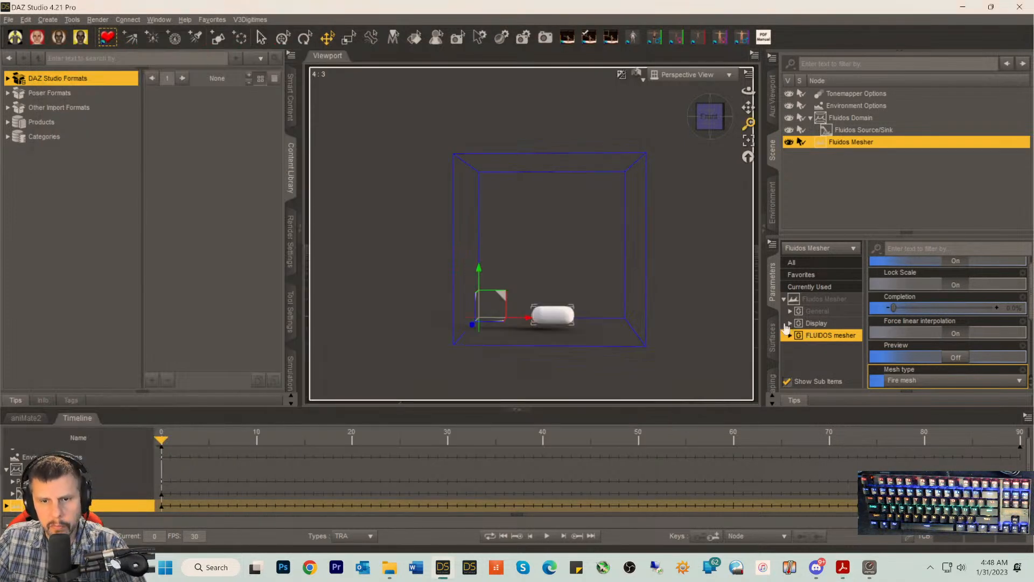
{"action": "left_click", "coordinate": [774, 339]}
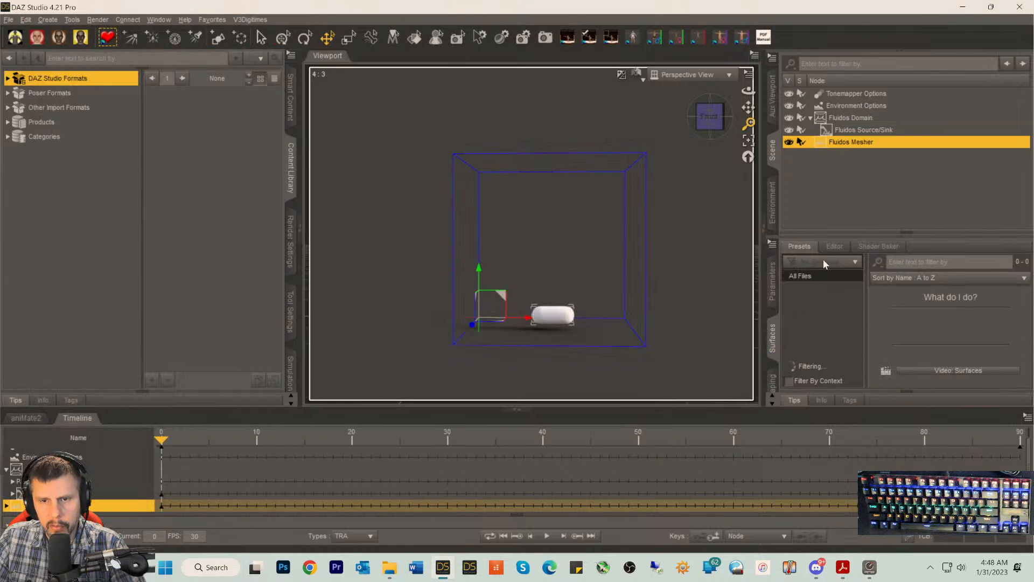
{"action": "left_click", "coordinate": [834, 248]}
{"action": "left_click", "coordinate": [817, 309]}
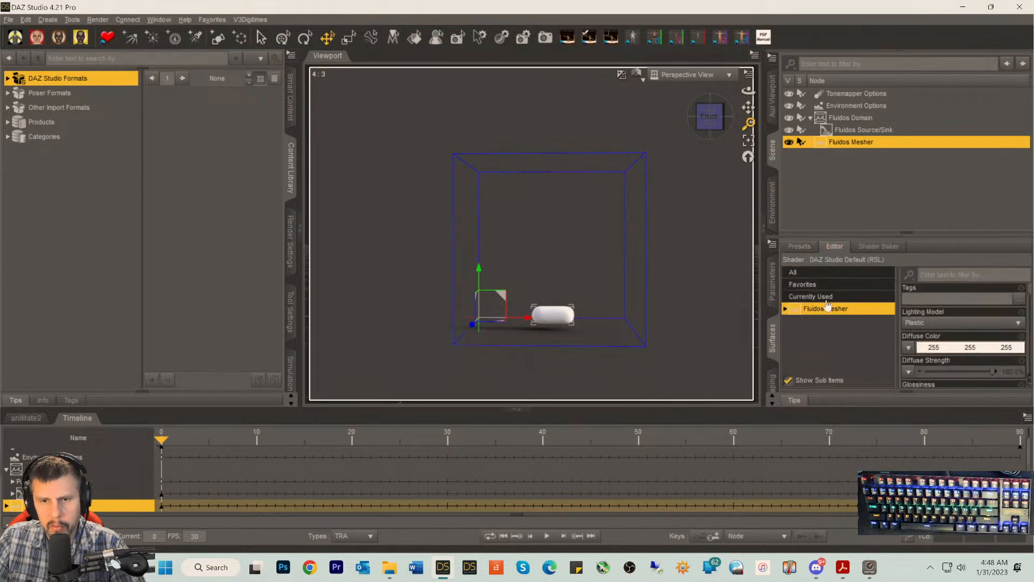
{"action": "left_click", "coordinate": [800, 247]}
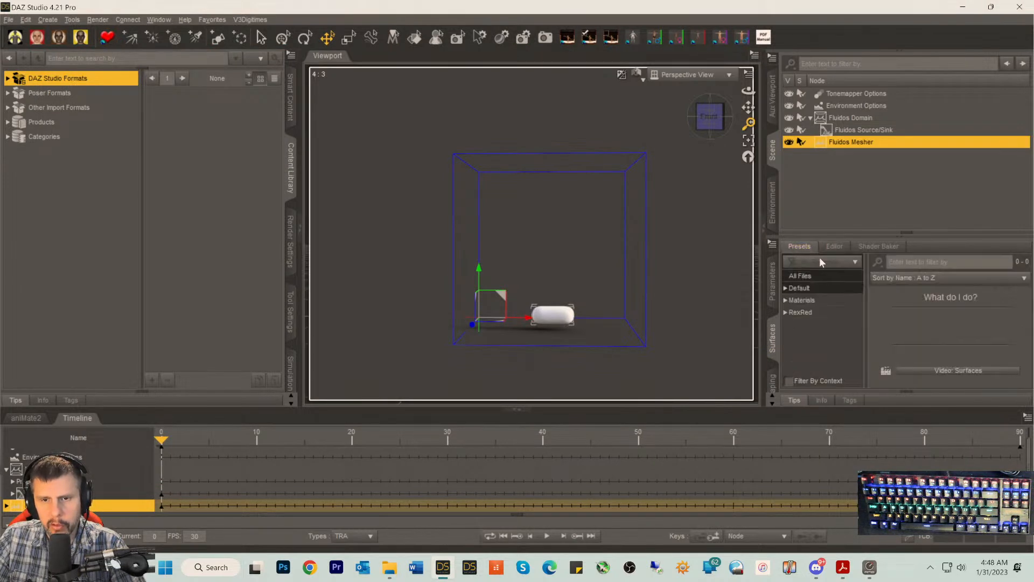
{"action": "left_click", "coordinate": [802, 292]}
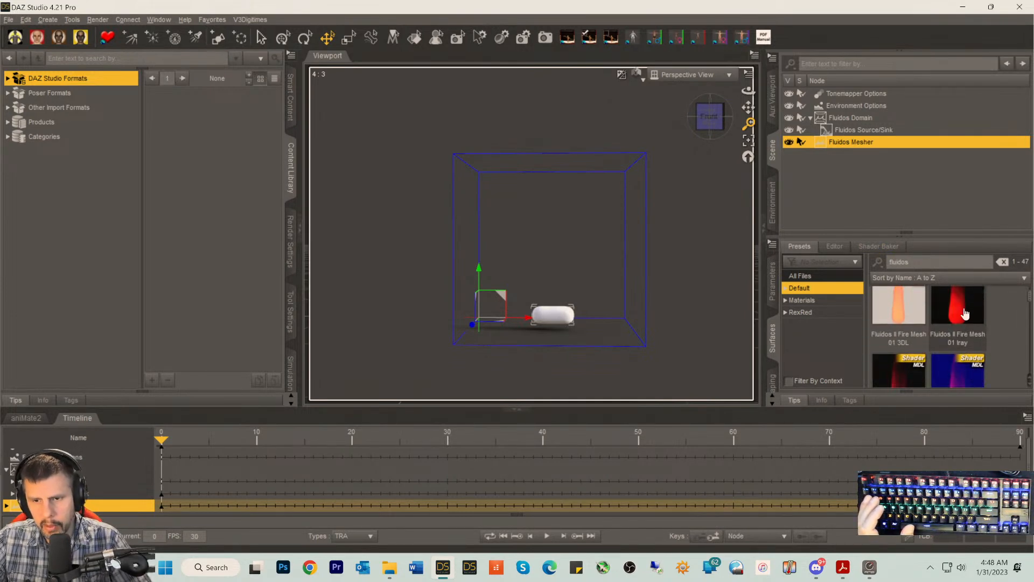
{"action": "left_click", "coordinate": [956, 317]}
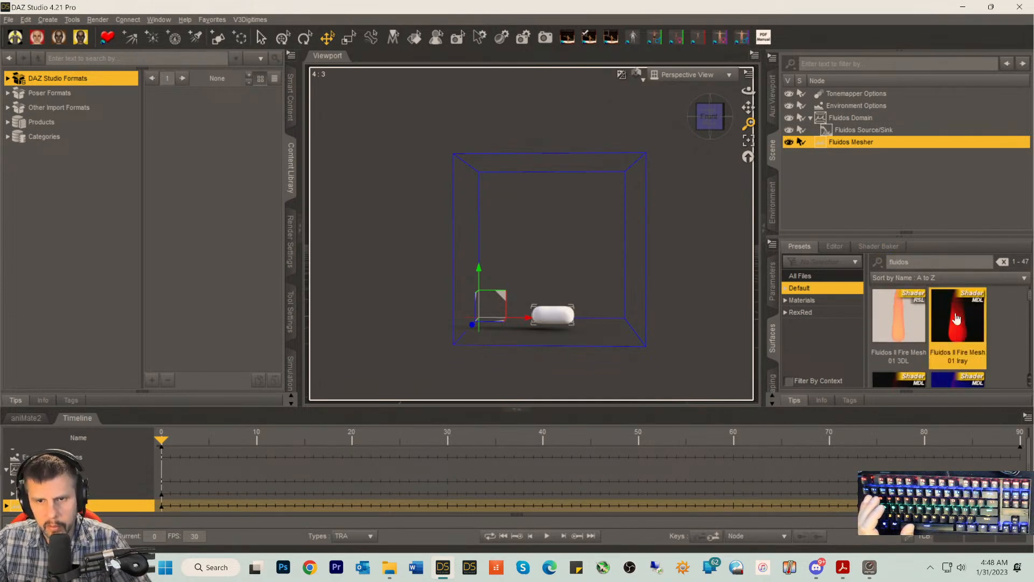
{"action": "left_click", "coordinate": [834, 247]}
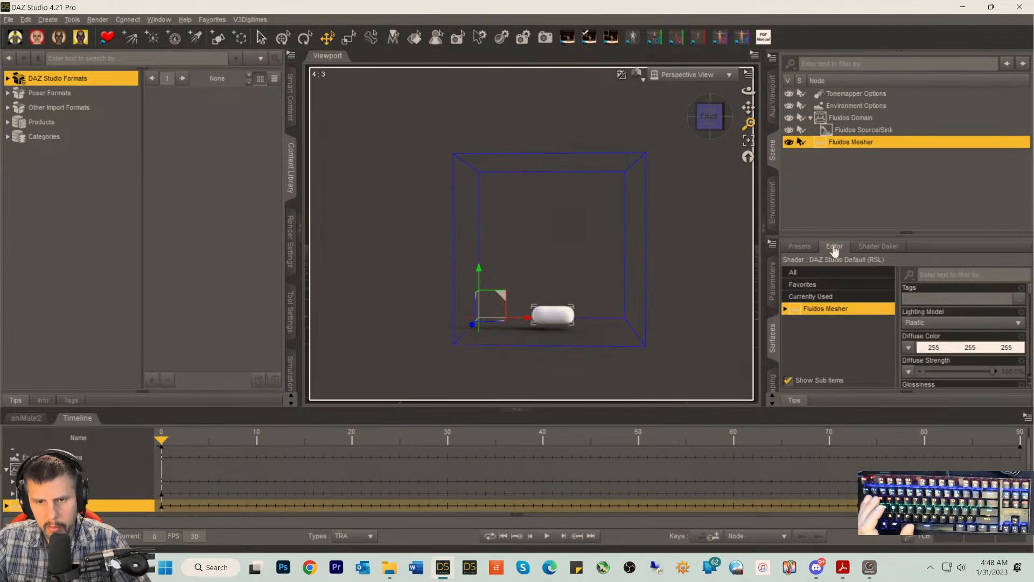
{"action": "left_click", "coordinate": [800, 248]}
{"action": "double_click", "coordinate": [967, 324]}
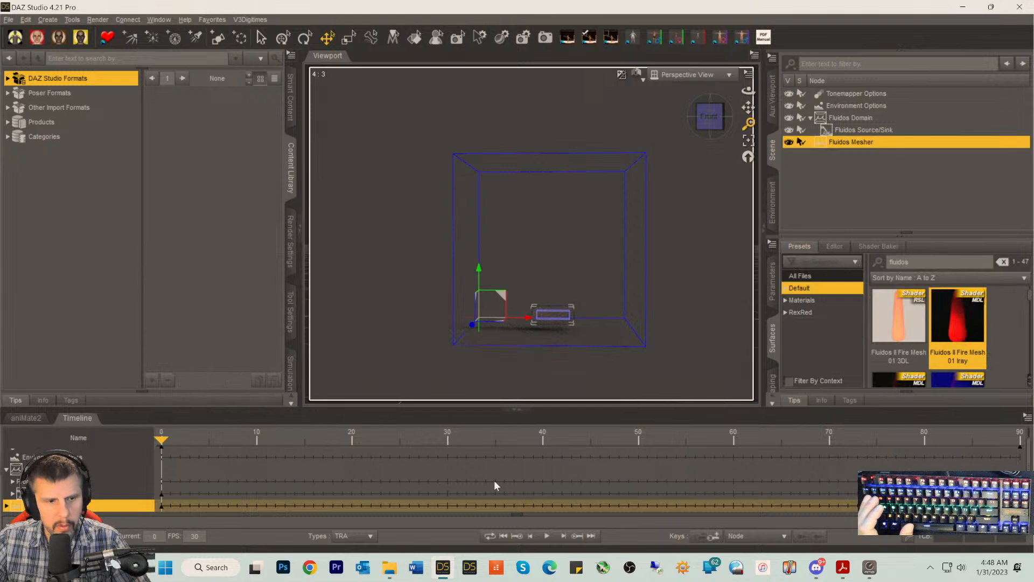
- Preview the fire by scrubbing between frames 0 and 90 and playing the animation, ending back at frame 0
{"action": "left_click_drag", "start_coordinate": [161, 440], "coordinate": [1019, 473]}
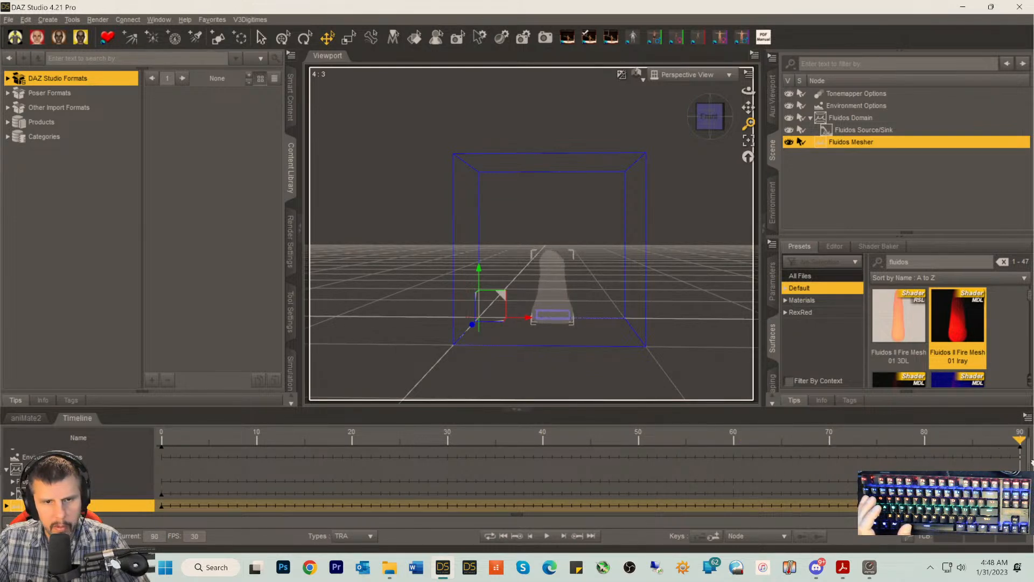
{"action": "left_click_drag", "start_coordinate": [1019, 464], "coordinate": [571, 464]}
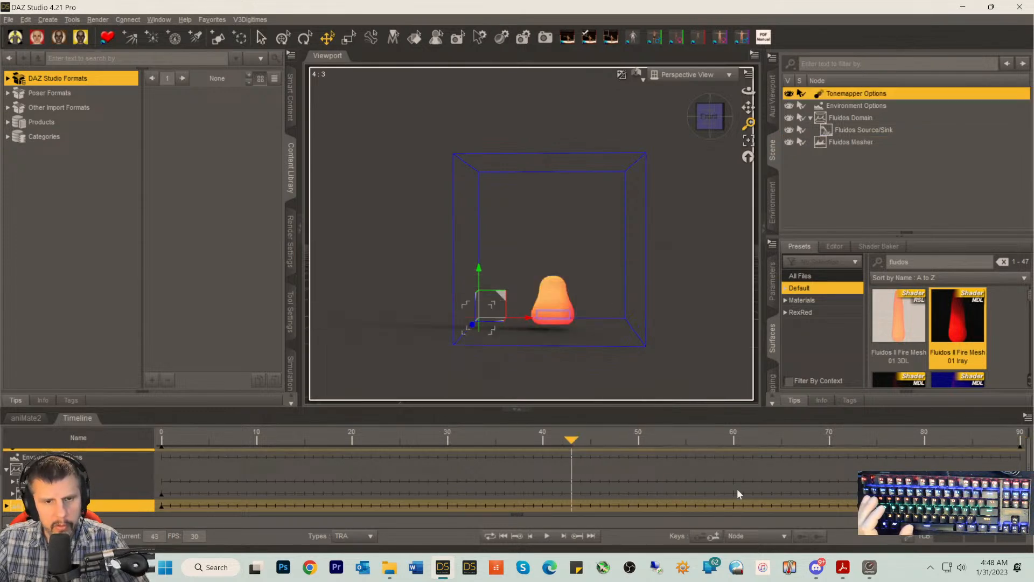
{"action": "left_click", "coordinate": [545, 536]}
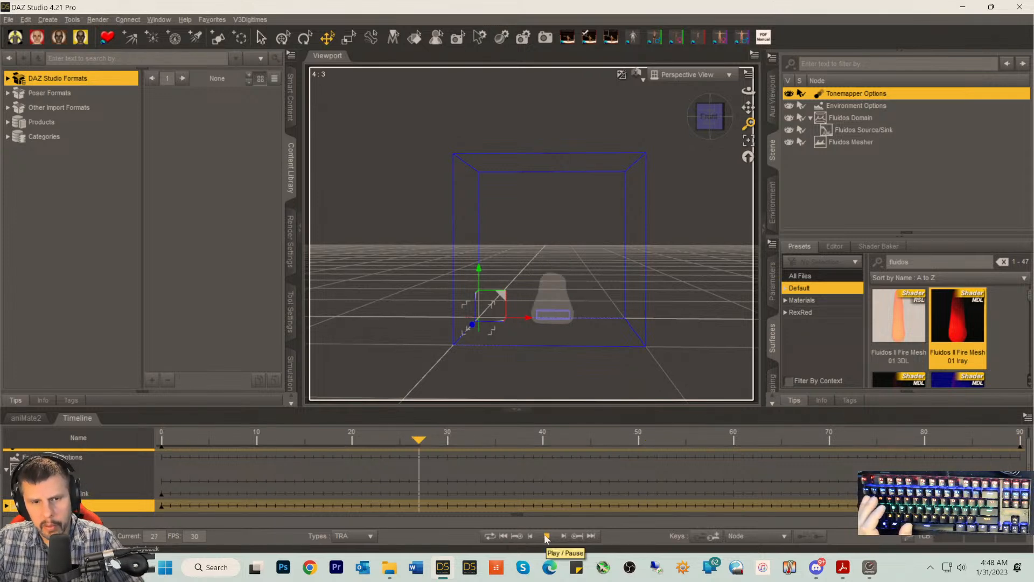
{"action": "left_click", "coordinate": [546, 536]}
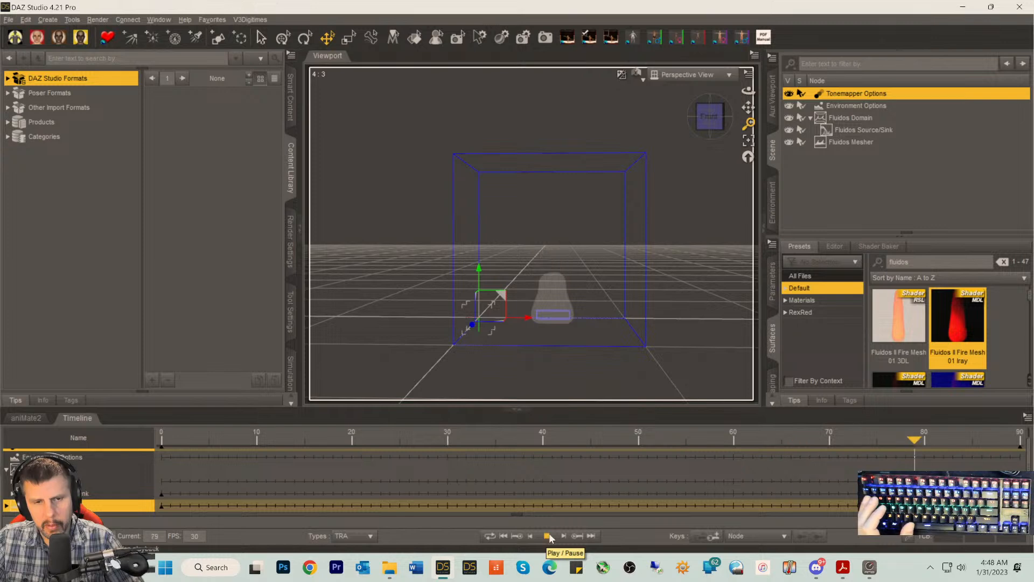
{"action": "left_click_drag", "start_coordinate": [917, 444], "coordinate": [104, 456]}
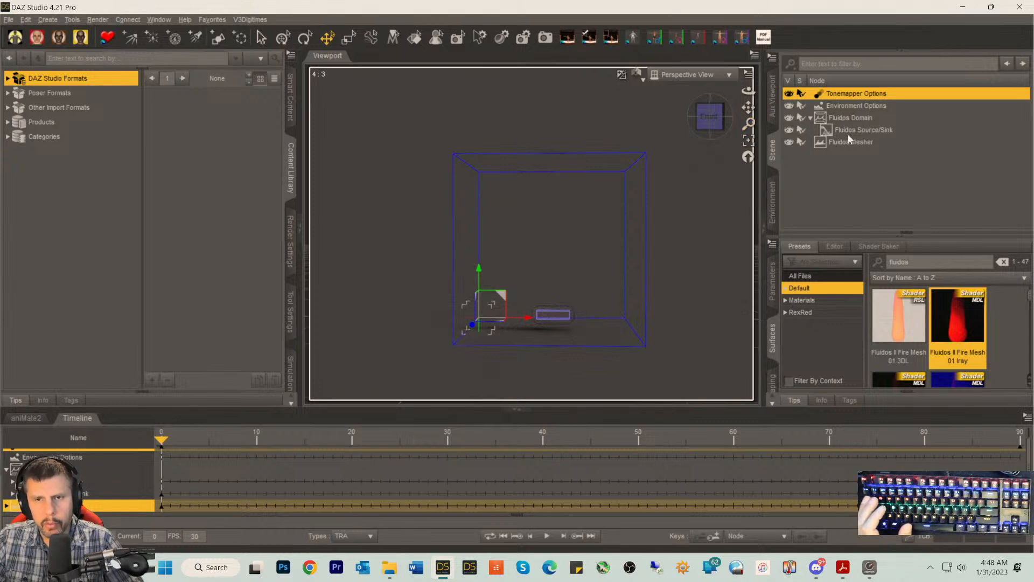
- Set the Fluidos Domain's Explosivity to 5%
{"action": "left_click", "coordinate": [849, 117]}
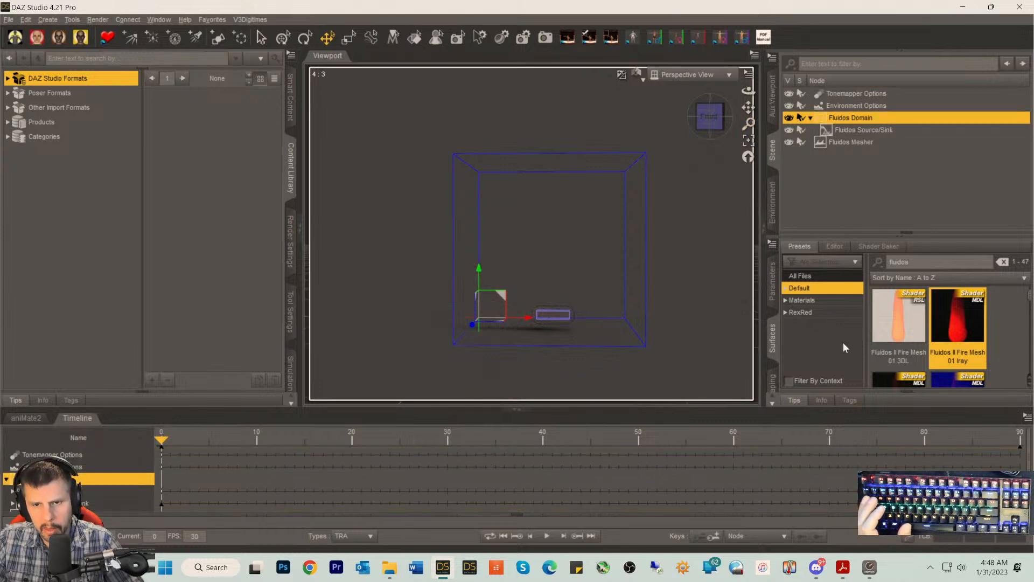
{"action": "left_click", "coordinate": [773, 291]}
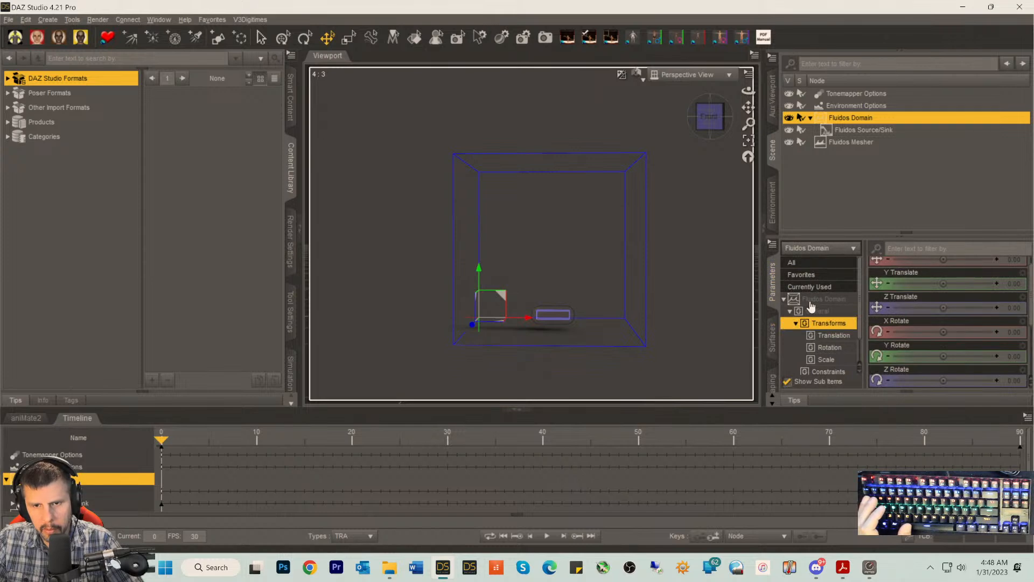
{"action": "left_click", "coordinate": [796, 300]}
{"action": "scroll", "coordinate": [916, 309], "scroll_direction": "down", "scroll_amount": 5}
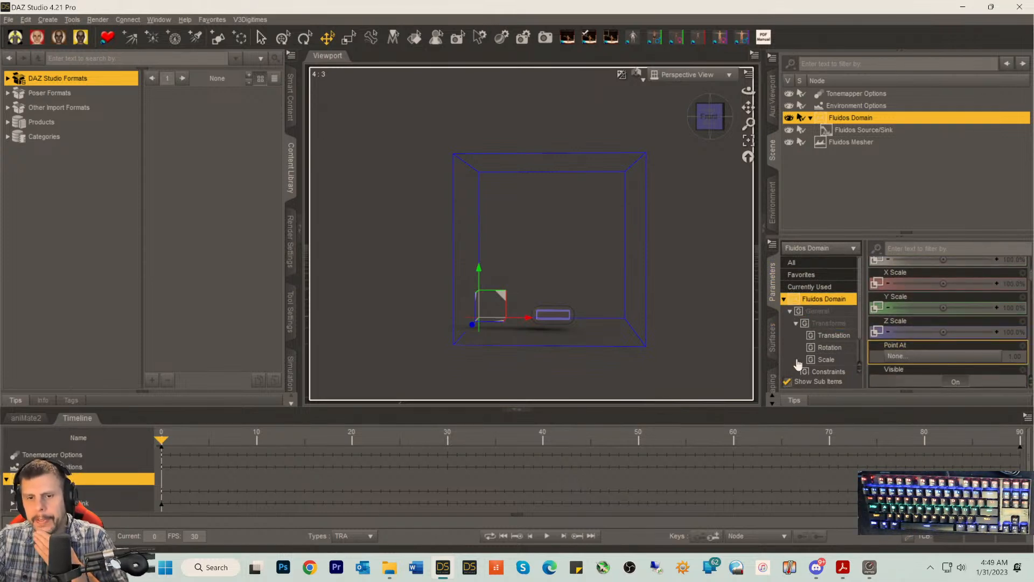
{"action": "scroll", "coordinate": [814, 350], "scroll_direction": "down", "scroll_amount": 2}
{"action": "left_click", "coordinate": [819, 368]}
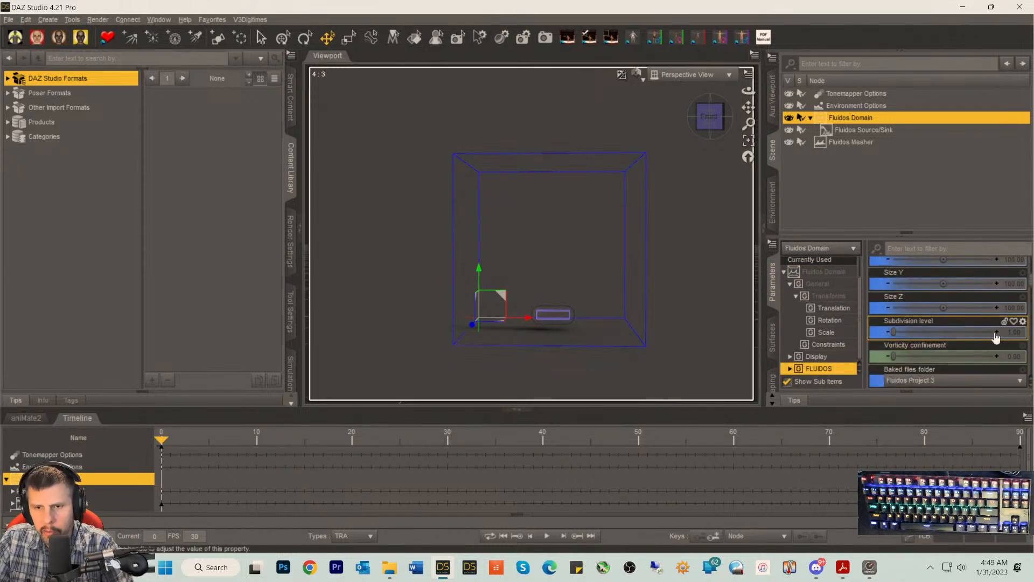
{"action": "scroll", "coordinate": [990, 335], "scroll_direction": "down", "scroll_amount": 3}
{"action": "scroll", "coordinate": [994, 340], "scroll_direction": "down", "scroll_amount": 10}
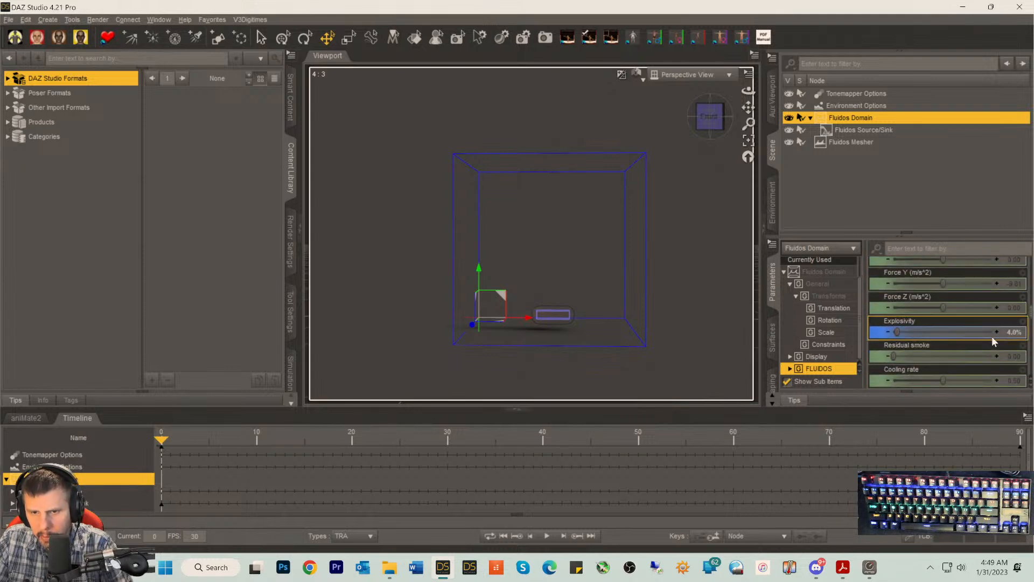
{"action": "scroll", "coordinate": [993, 334], "scroll_direction": "up", "scroll_amount": 3}
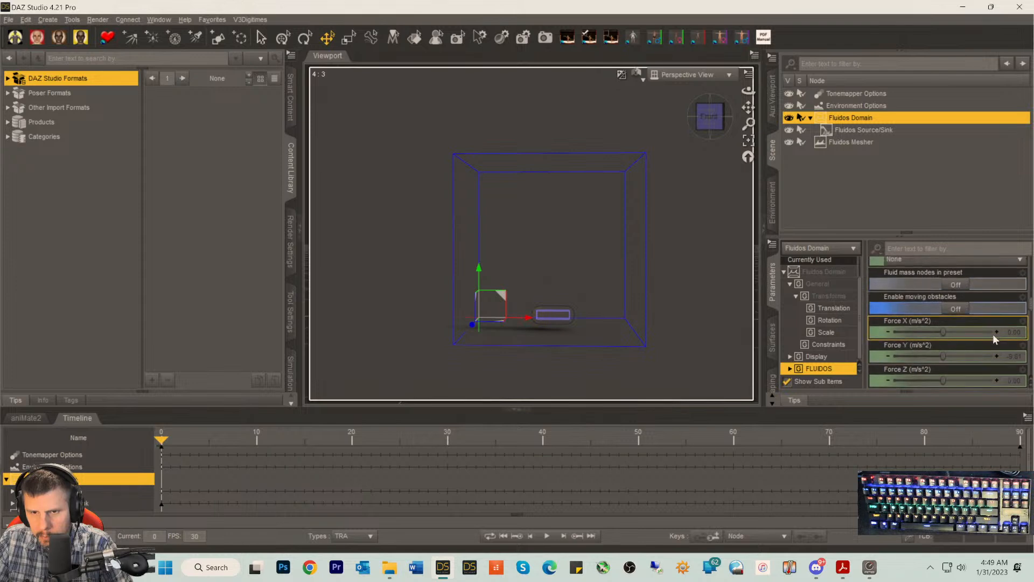
{"action": "scroll", "coordinate": [993, 334], "scroll_direction": "down", "scroll_amount": 4}
{"action": "scroll", "coordinate": [1000, 337], "scroll_direction": "up", "scroll_amount": 1}
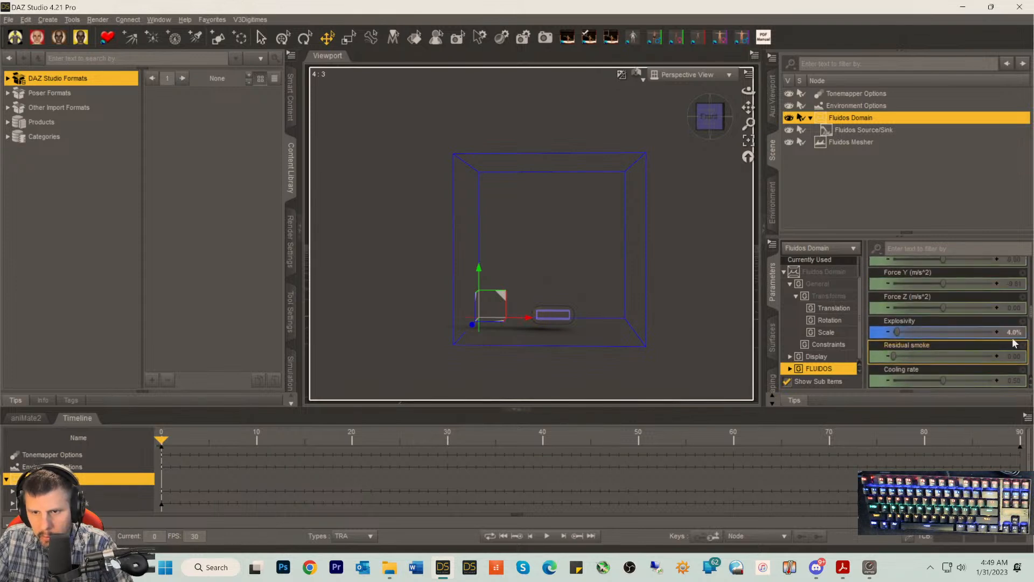
{"action": "left_click", "coordinate": [1013, 336]}
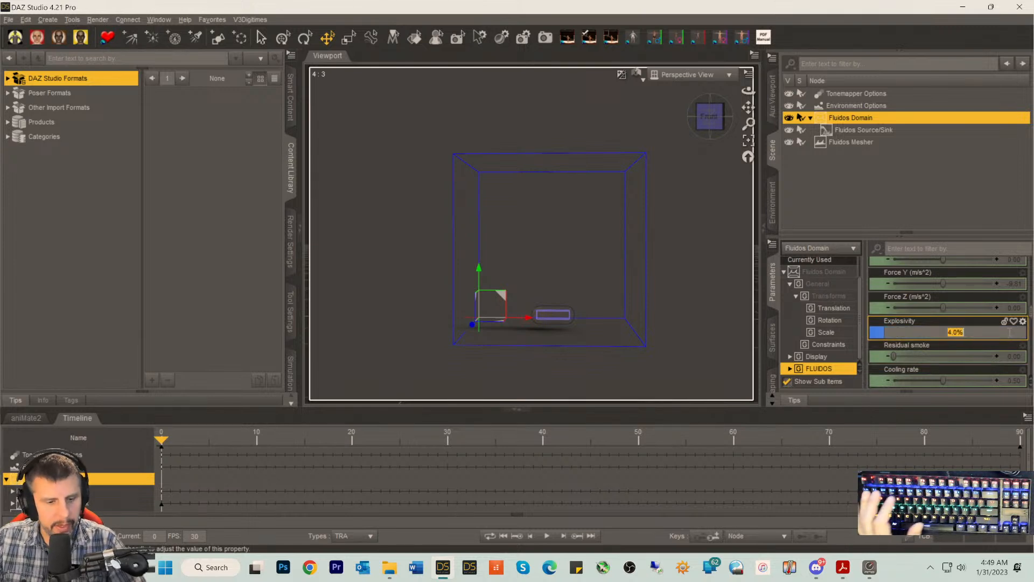
{"action": "type", "text": "5"}
{"action": "key", "text": "Return"}
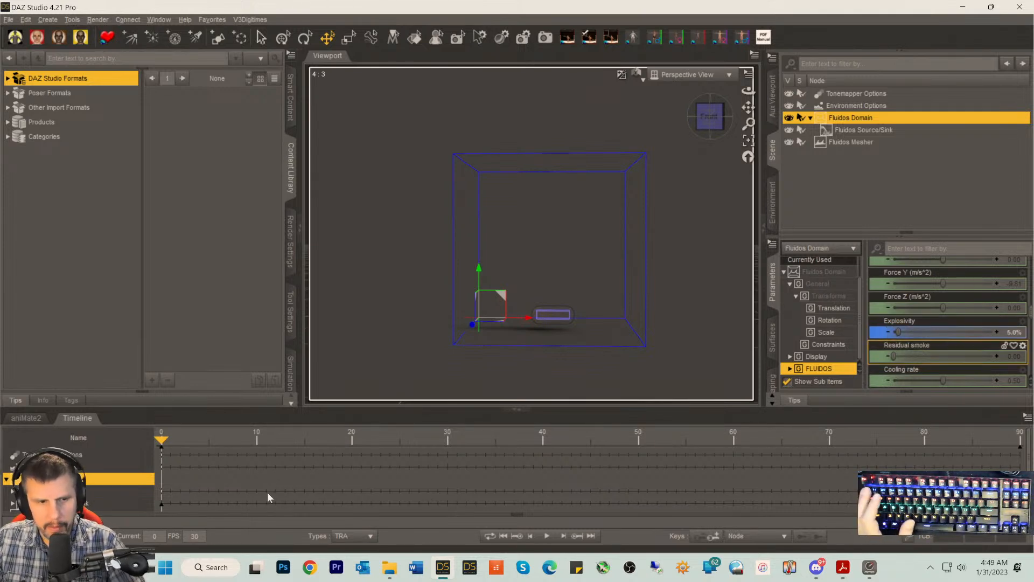
- Run the fluid simulation with the new Explosivity, keeping the saved state, preset, .vdb union and remesh options off
{"action": "left_click", "coordinate": [25, 19]}
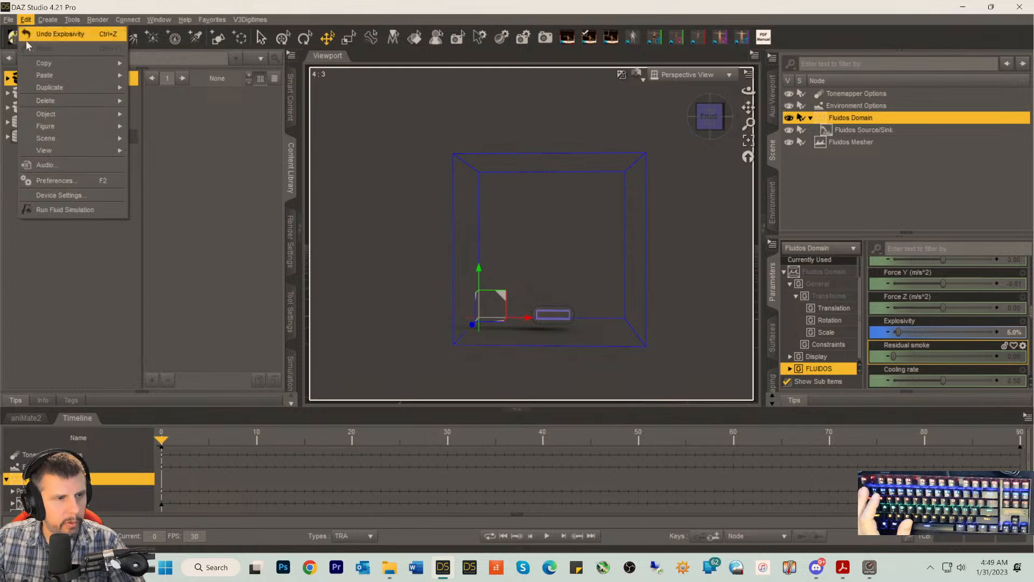
{"action": "left_click", "coordinate": [41, 211]}
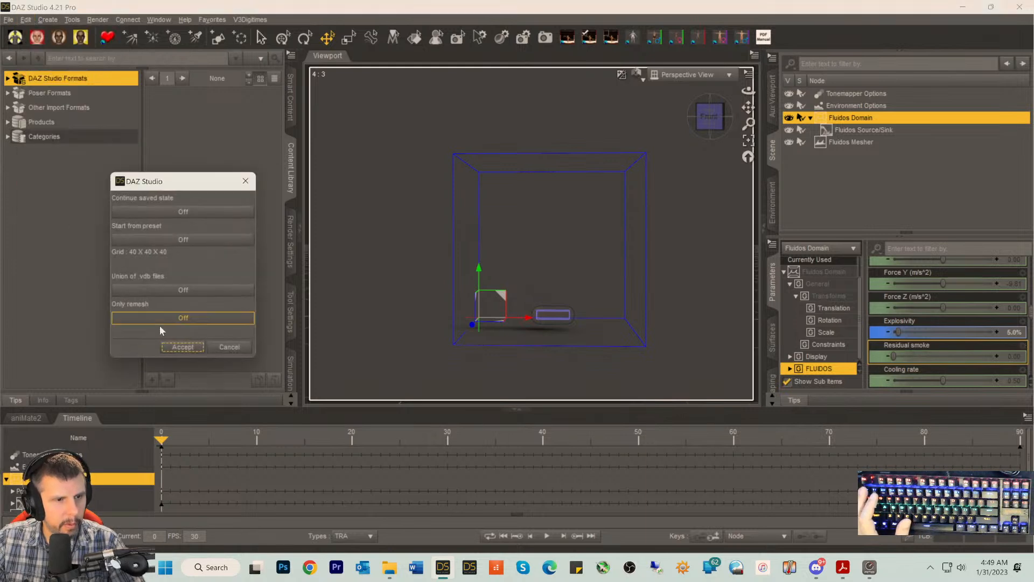
{"action": "left_click", "coordinate": [173, 346]}
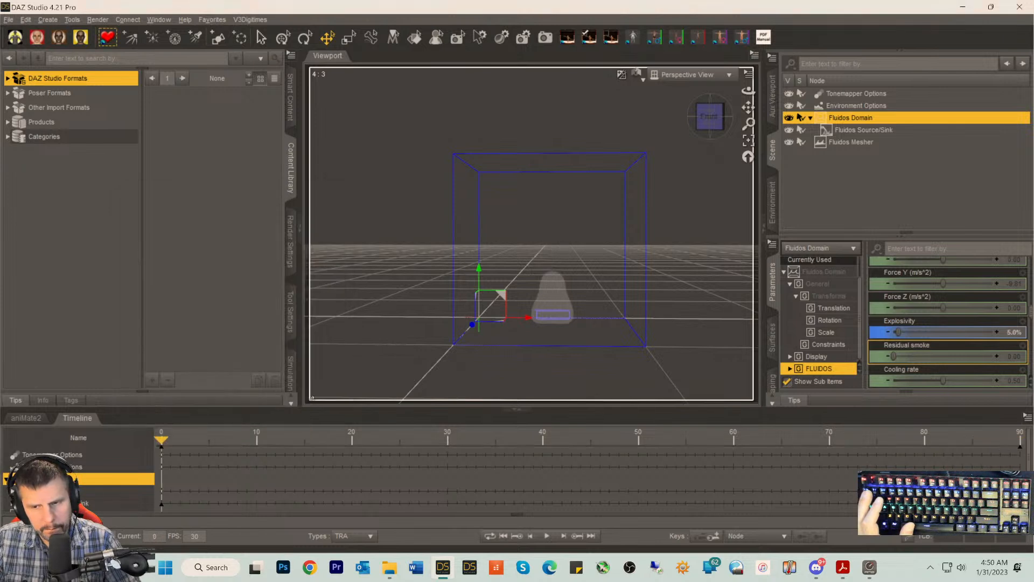
- Examine the Fluidos Domain's FLUIDOS parameters, from fluid type and sizes through the combustion settings to the meshing filters
{"action": "scroll", "coordinate": [973, 342], "scroll_direction": "down", "scroll_amount": 6}
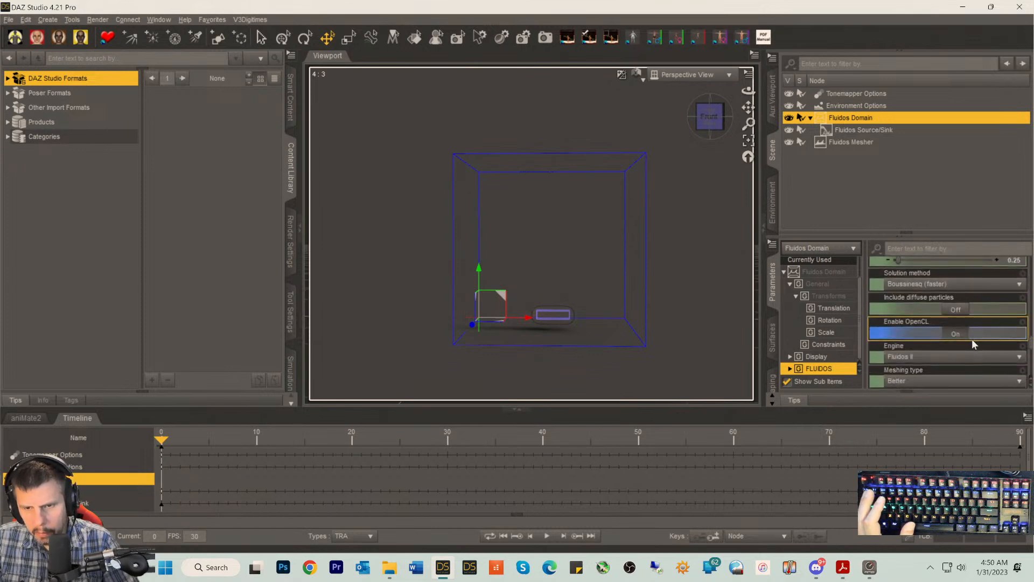
{"action": "scroll", "coordinate": [973, 344], "scroll_direction": "up", "scroll_amount": 3}
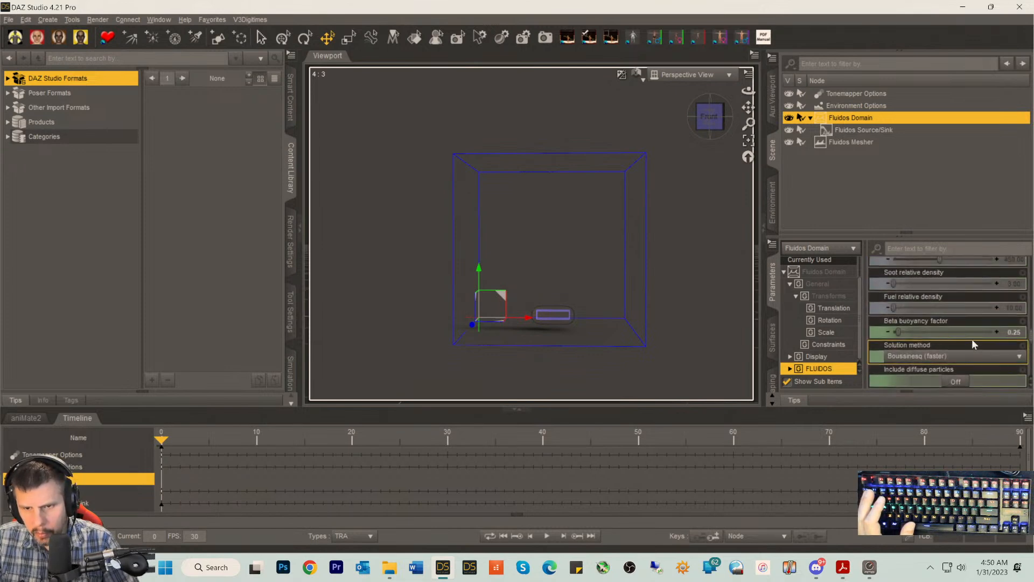
{"action": "scroll", "coordinate": [972, 342], "scroll_direction": "down", "scroll_amount": 5}
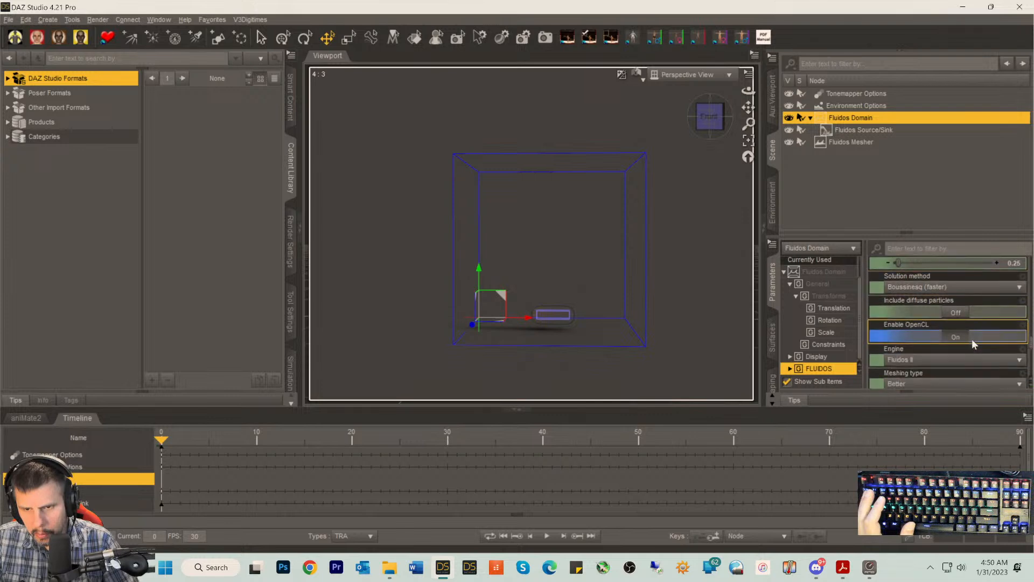
{"action": "scroll", "coordinate": [973, 345], "scroll_direction": "down", "scroll_amount": 1}
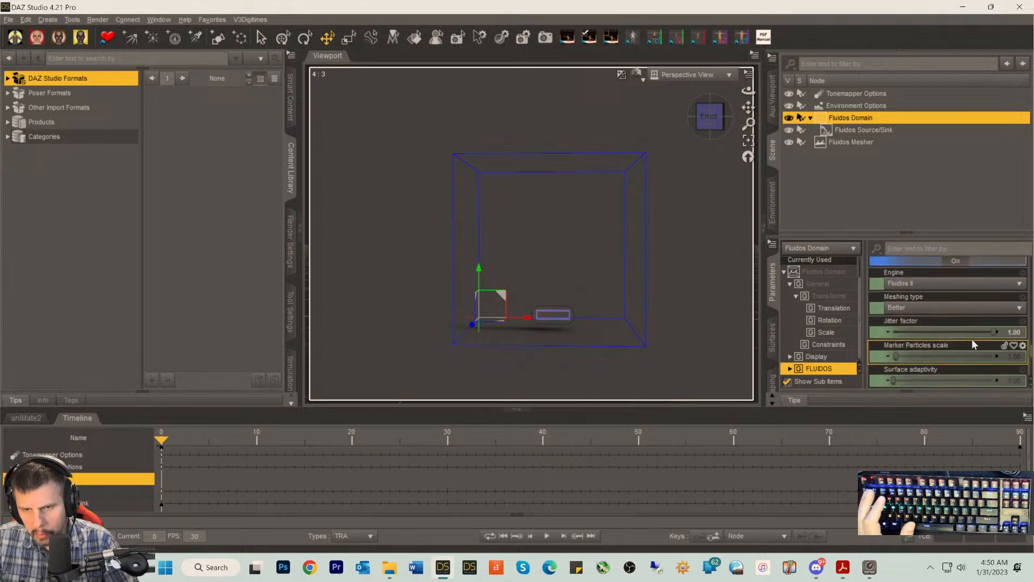
{"action": "scroll", "coordinate": [972, 345], "scroll_direction": "down", "scroll_amount": 6}
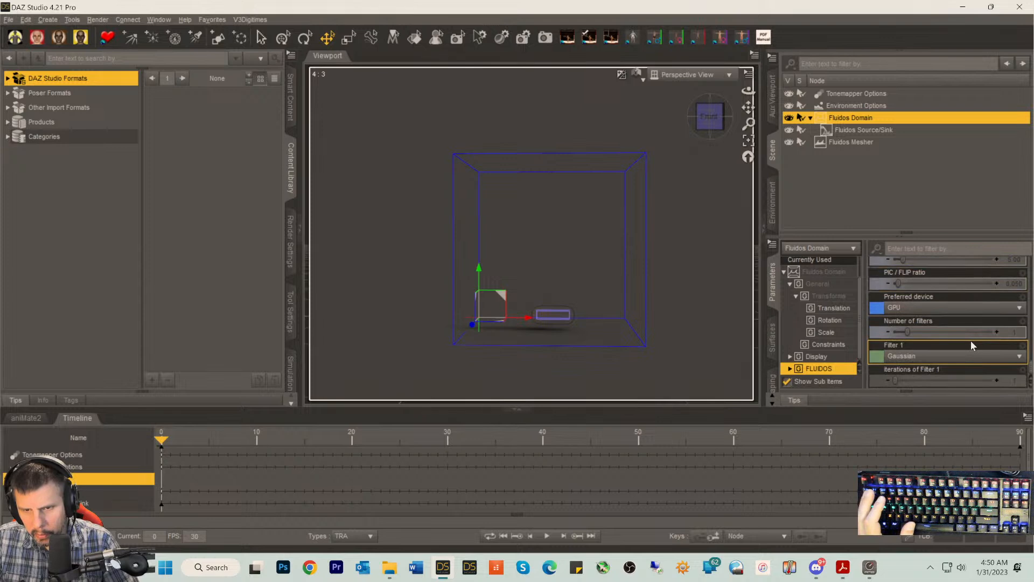
{"action": "scroll", "coordinate": [972, 345], "scroll_direction": "up", "scroll_amount": 6}
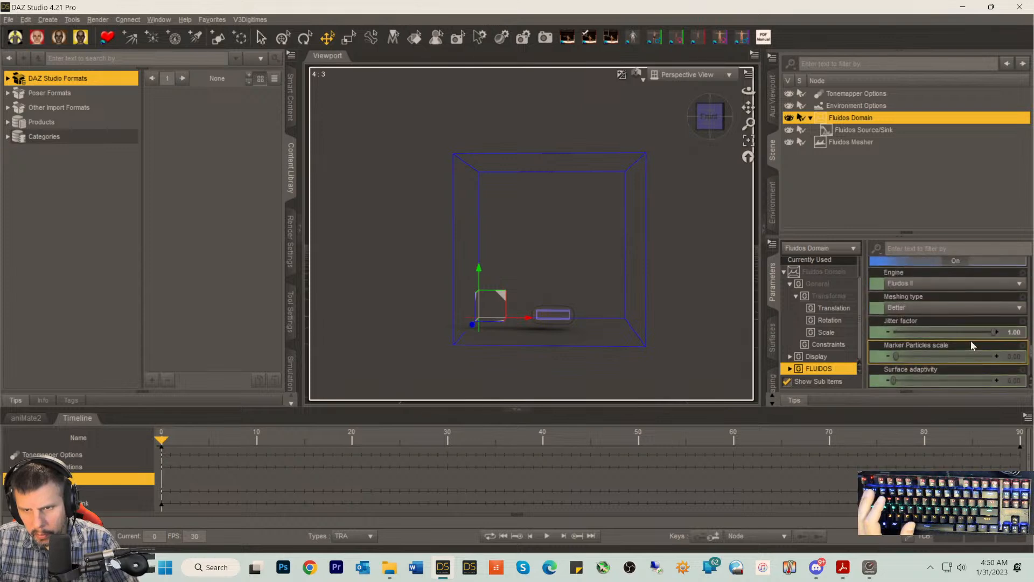
{"action": "scroll", "coordinate": [971, 340], "scroll_direction": "down", "scroll_amount": 10}
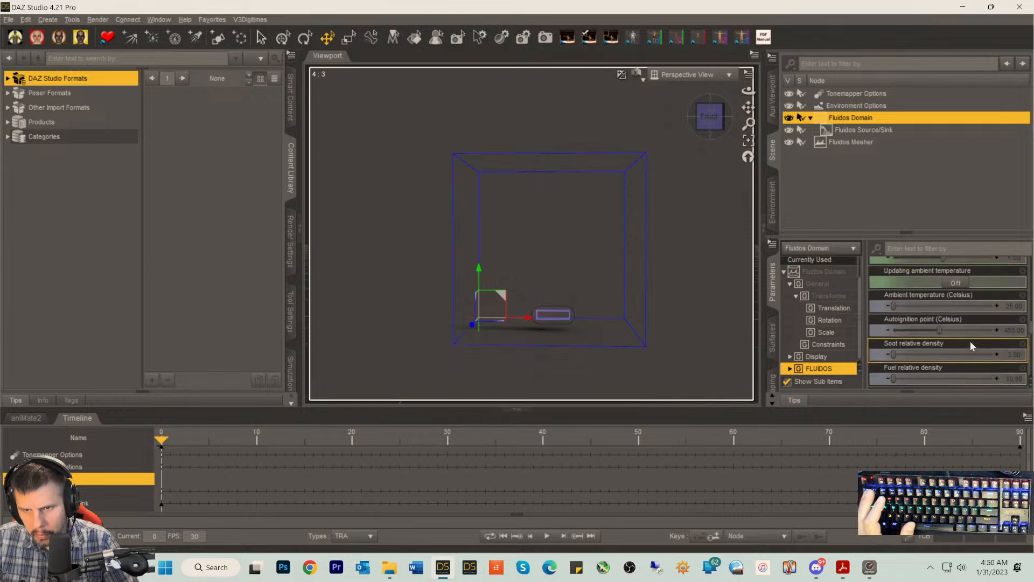
{"action": "scroll", "coordinate": [970, 341], "scroll_direction": "up", "scroll_amount": 4}
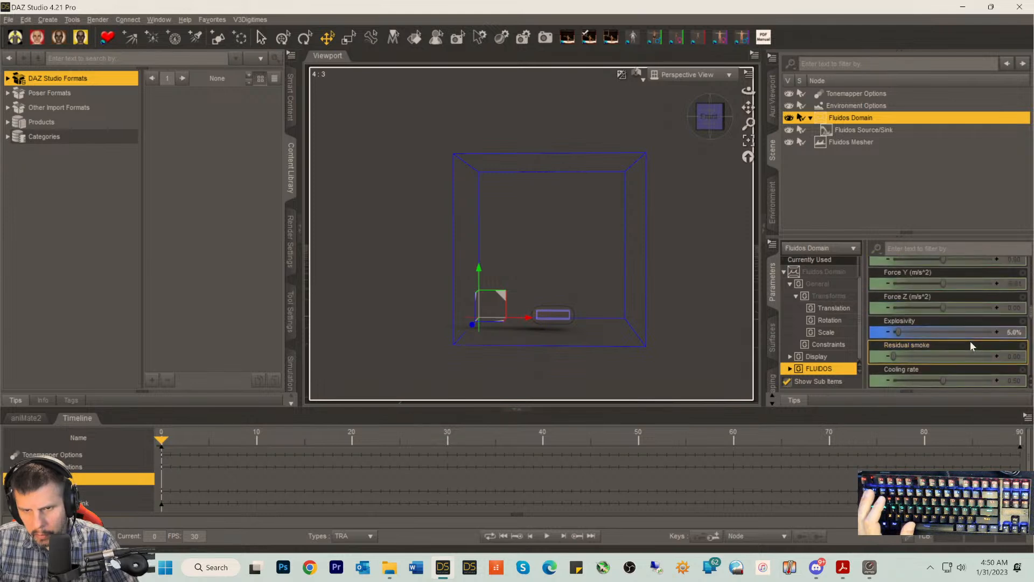
{"action": "scroll", "coordinate": [970, 341], "scroll_direction": "down", "scroll_amount": 10}
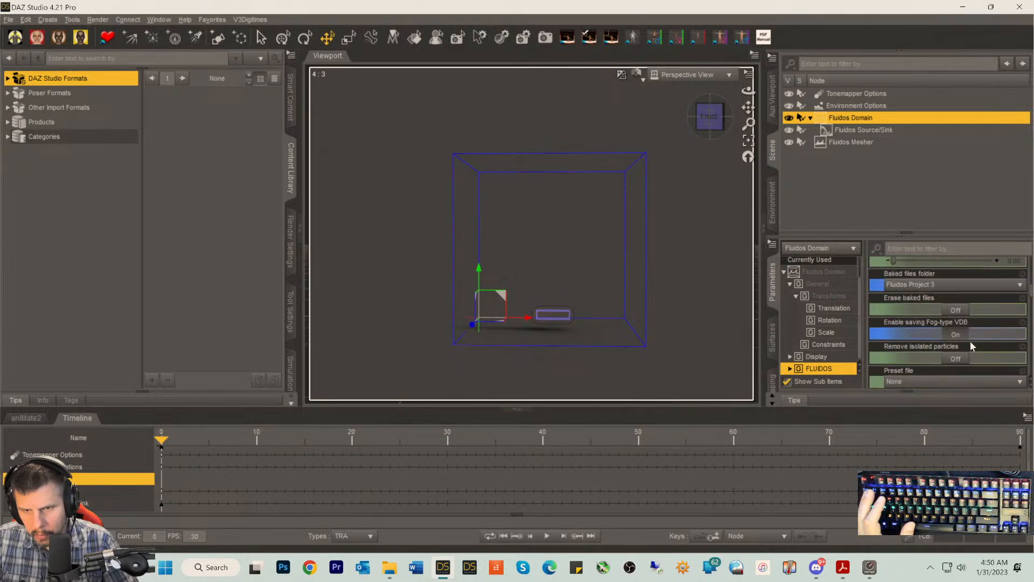
{"action": "scroll", "coordinate": [970, 341], "scroll_direction": "up", "scroll_amount": 15}
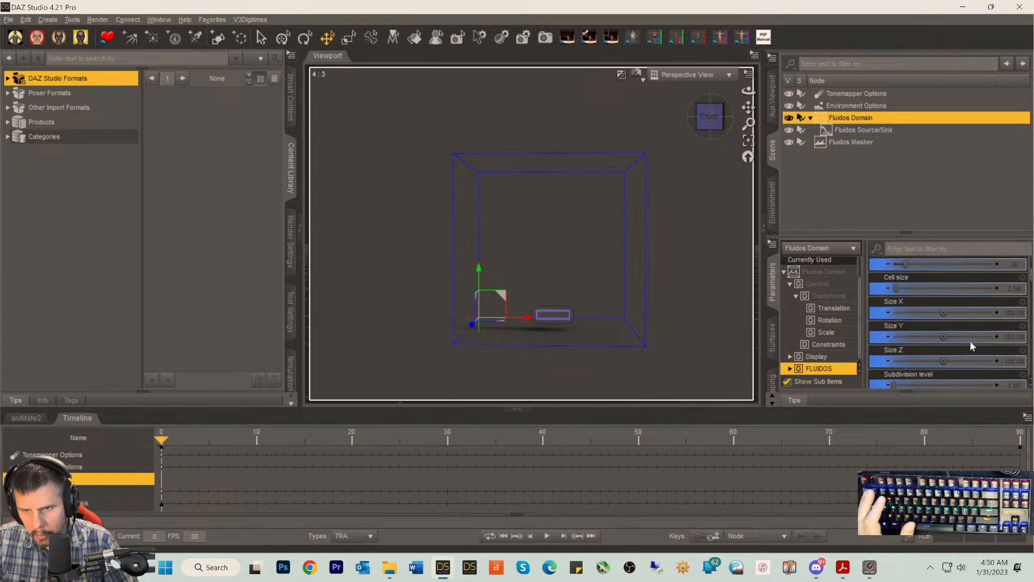
{"action": "scroll", "coordinate": [971, 341], "scroll_direction": "up", "scroll_amount": 3}
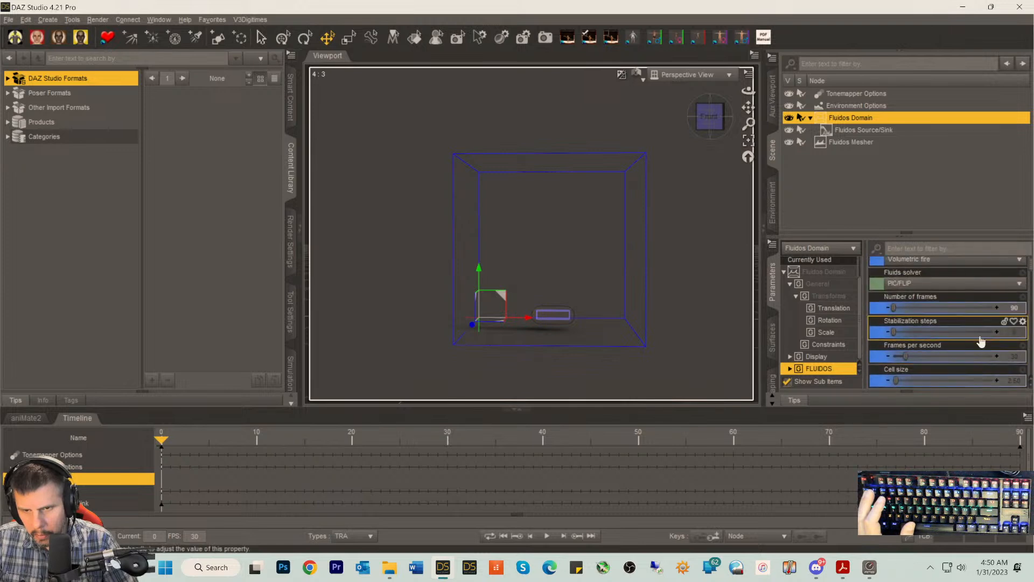
{"action": "scroll", "coordinate": [982, 341], "scroll_direction": "up", "scroll_amount": 1}
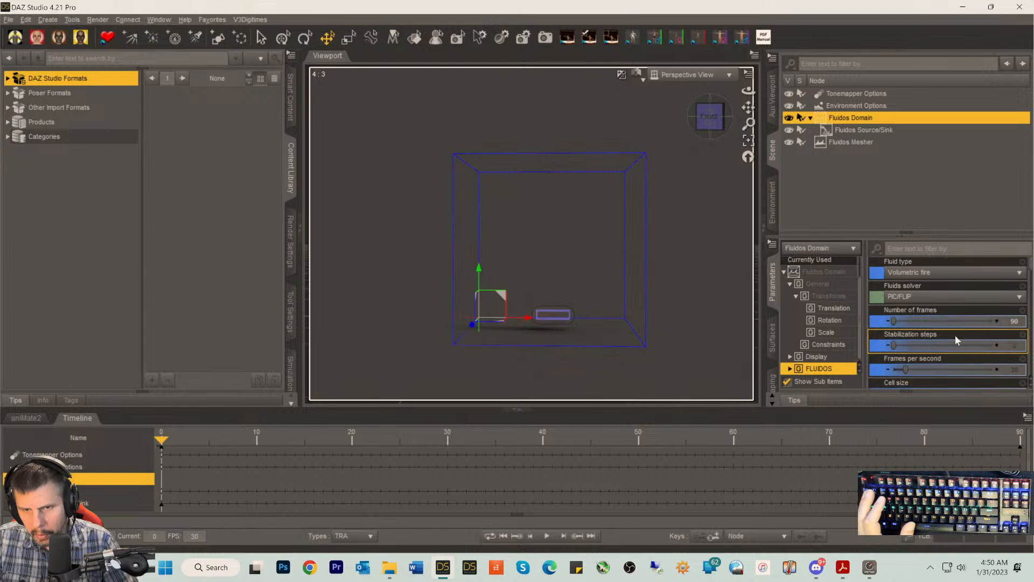
{"action": "scroll", "coordinate": [949, 334], "scroll_direction": "down", "scroll_amount": 3}
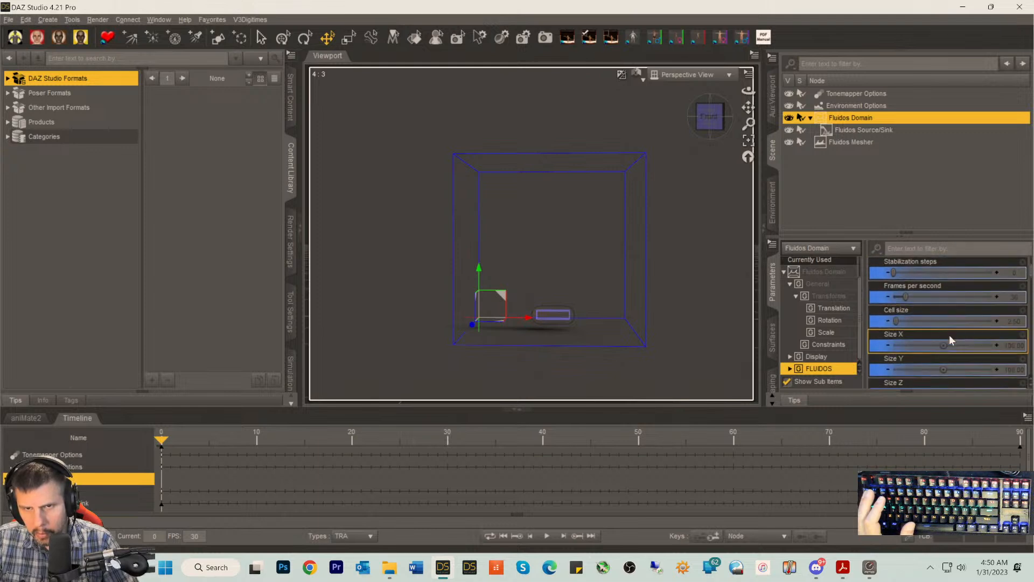
{"action": "scroll", "coordinate": [949, 335], "scroll_direction": "down", "scroll_amount": 8}
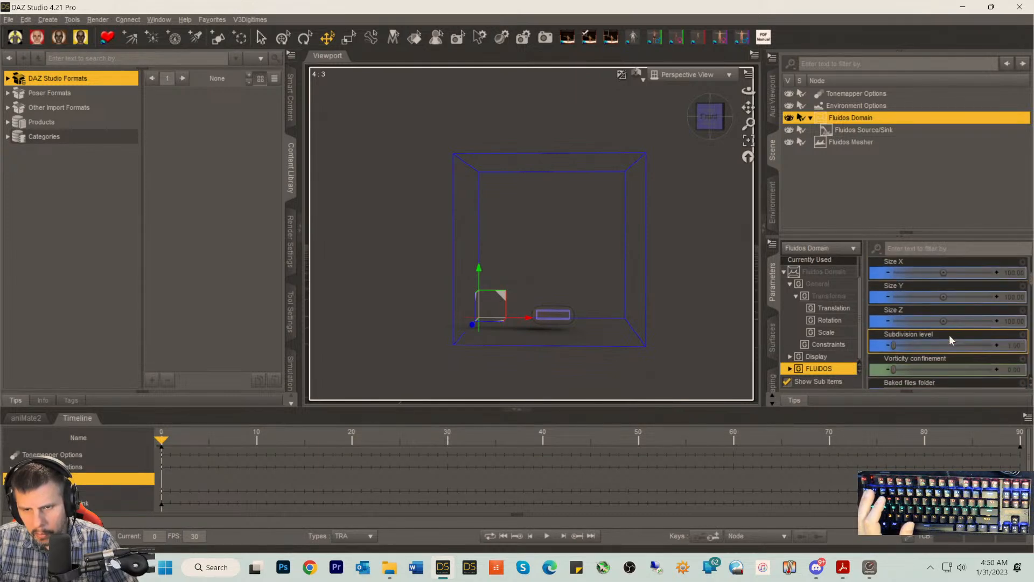
{"action": "scroll", "coordinate": [949, 334], "scroll_direction": "down", "scroll_amount": 6}
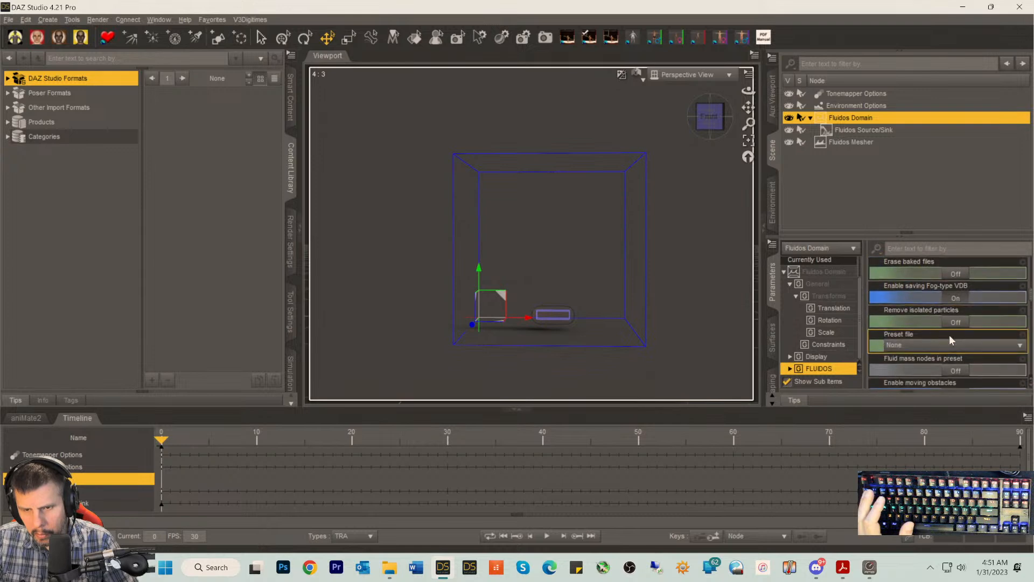
{"action": "scroll", "coordinate": [949, 335], "scroll_direction": "down", "scroll_amount": 3}
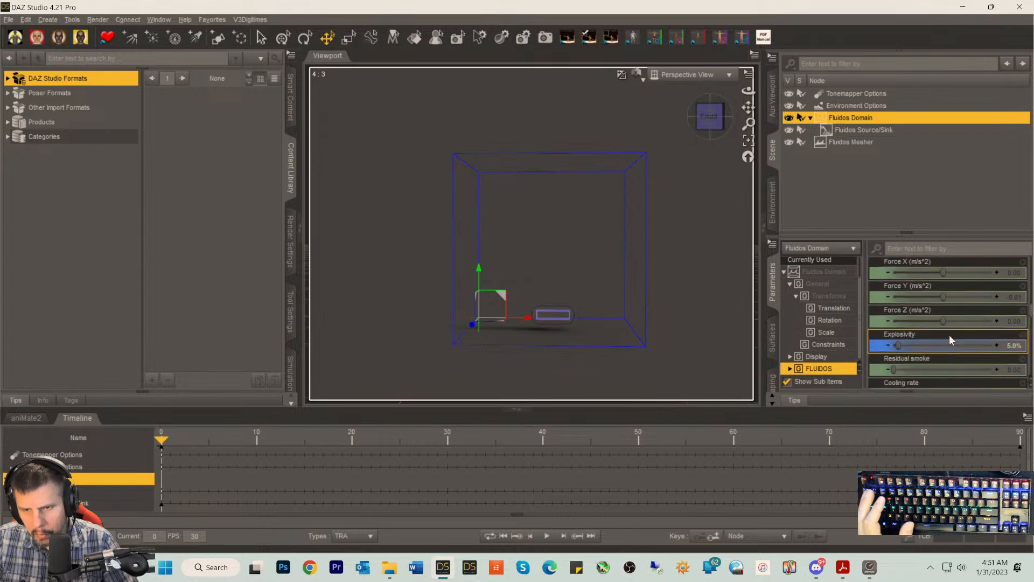
{"action": "scroll", "coordinate": [948, 335], "scroll_direction": "down", "scroll_amount": 6}
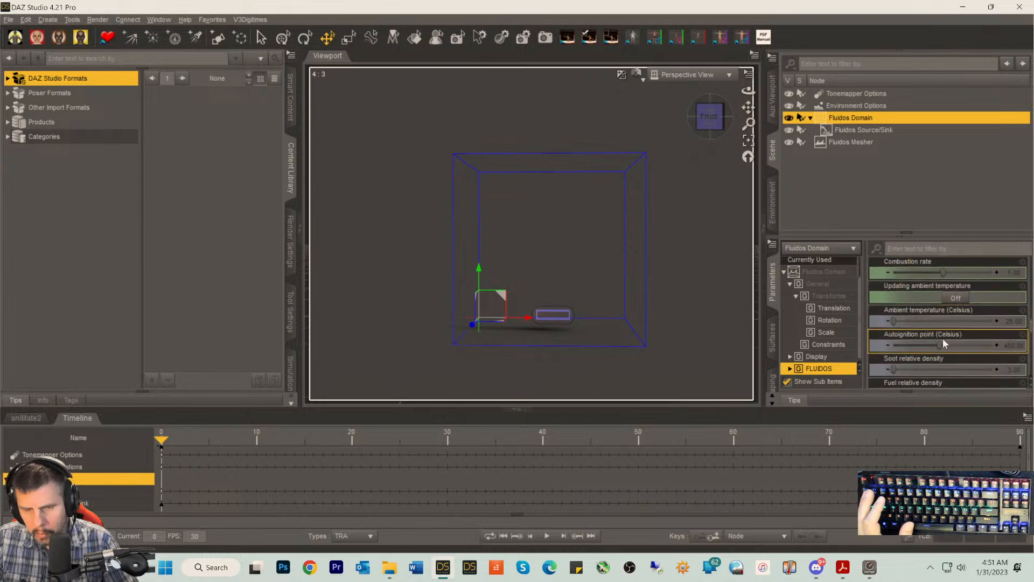
- Set the Fluidos Source/Sink's Fuel concentration to 80%
{"action": "left_click", "coordinate": [860, 130]}
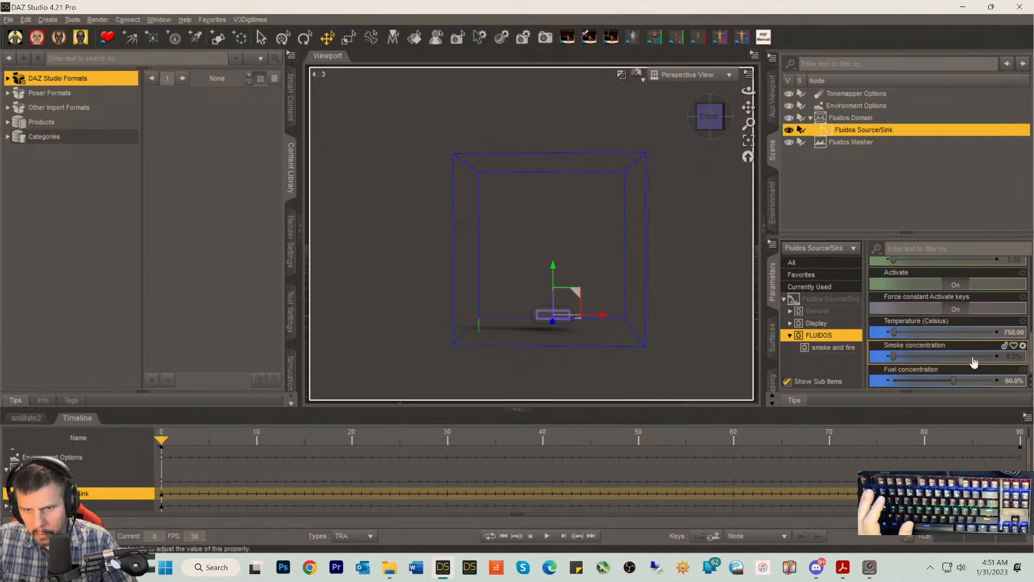
{"action": "left_click", "coordinate": [1005, 380]}
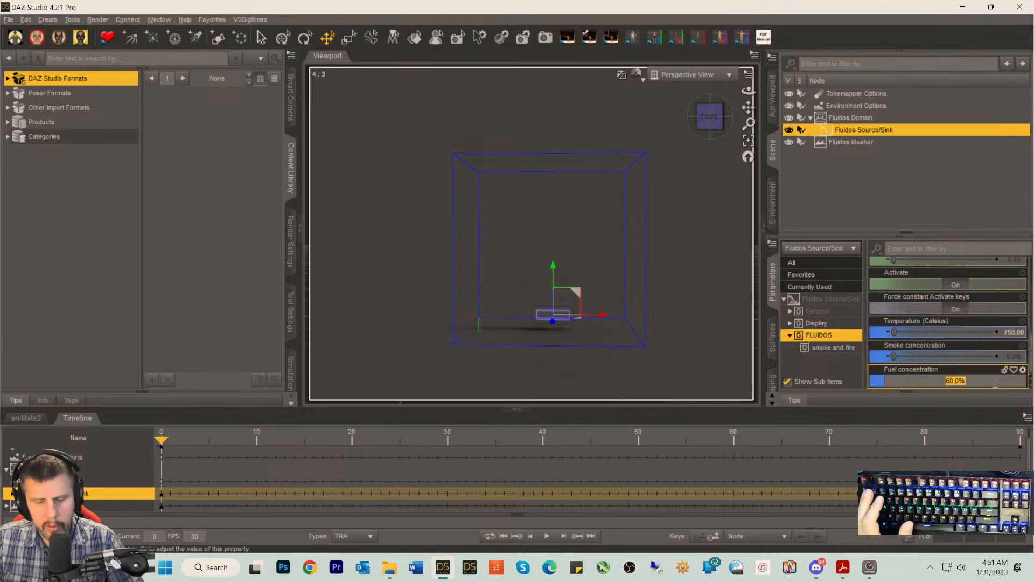
{"action": "key", "text": "Return"}
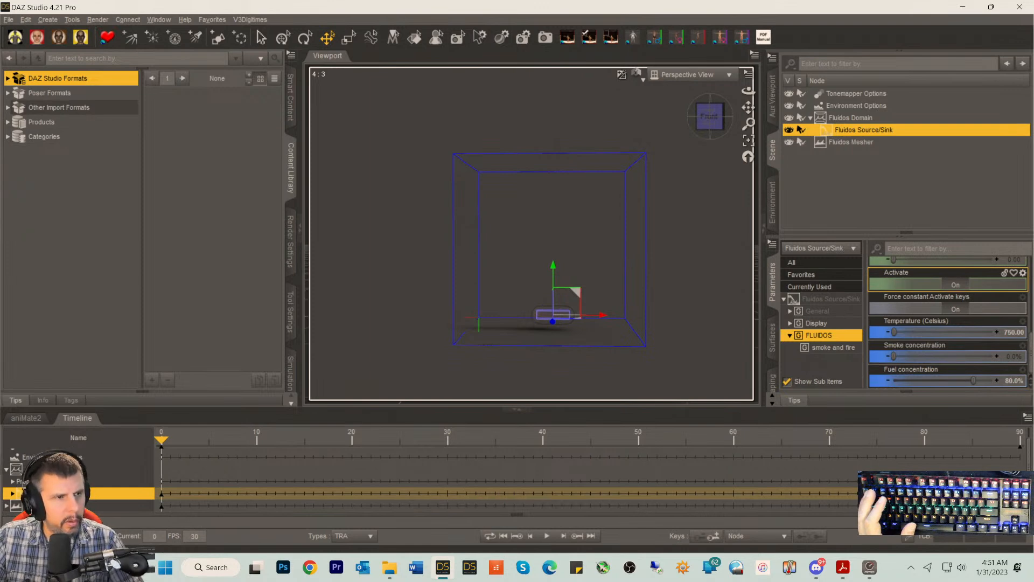
- Rerun the fluid simulation with the changed fuel concentration, accepting the run dialog with all its options off
{"action": "left_click", "coordinate": [25, 19]}
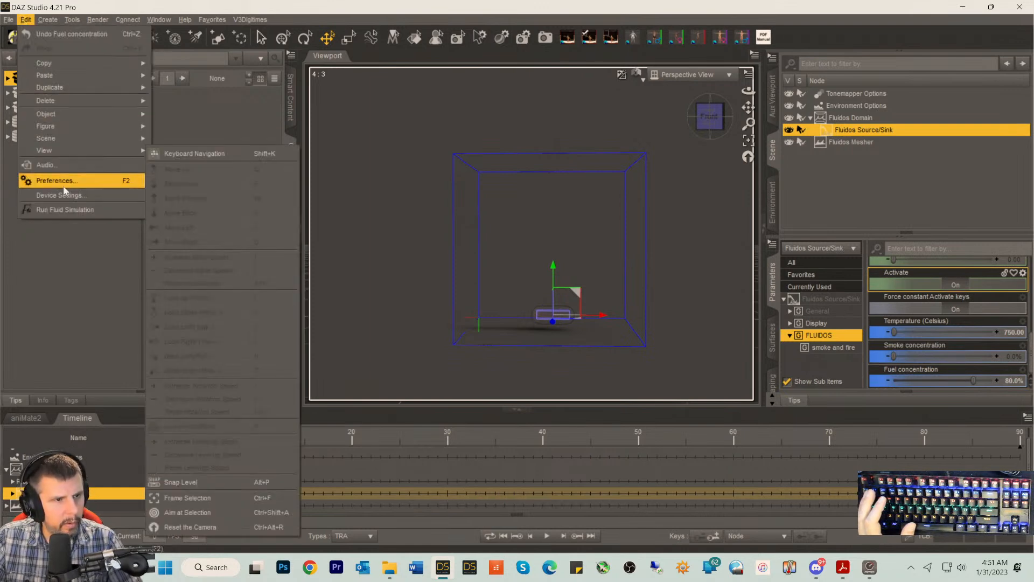
{"action": "left_click", "coordinate": [63, 208]}
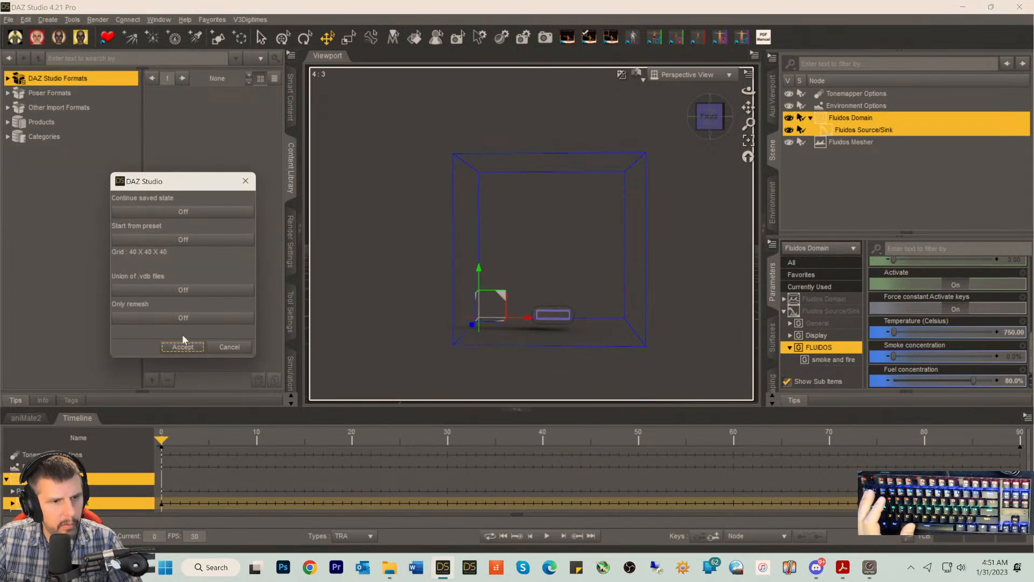
{"action": "left_click", "coordinate": [183, 347]}
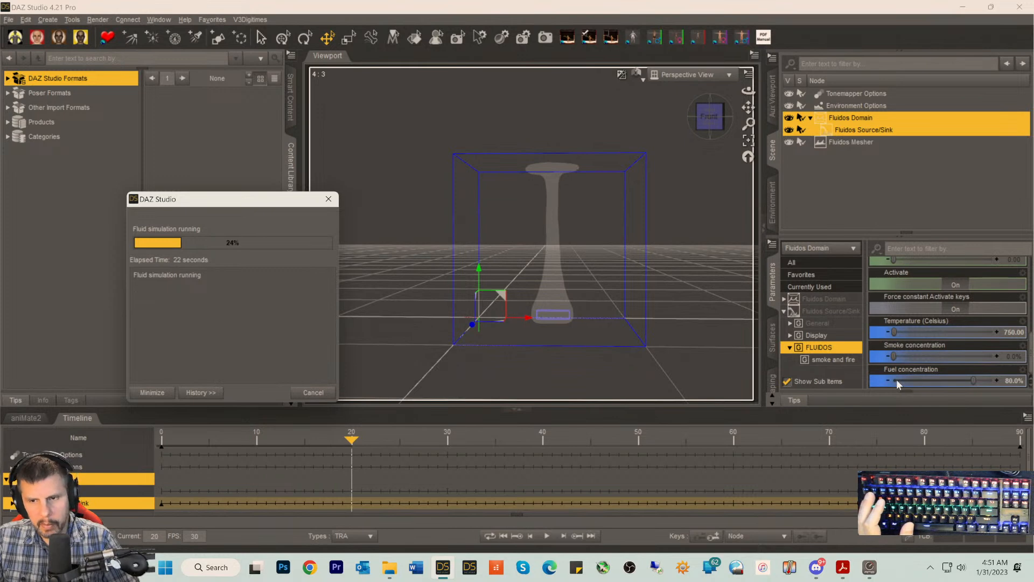
- Cancel the running fluid simulation and set the Fluidos Source/Sink's Fuel concentration to 70%
{"action": "left_click", "coordinate": [315, 393]}
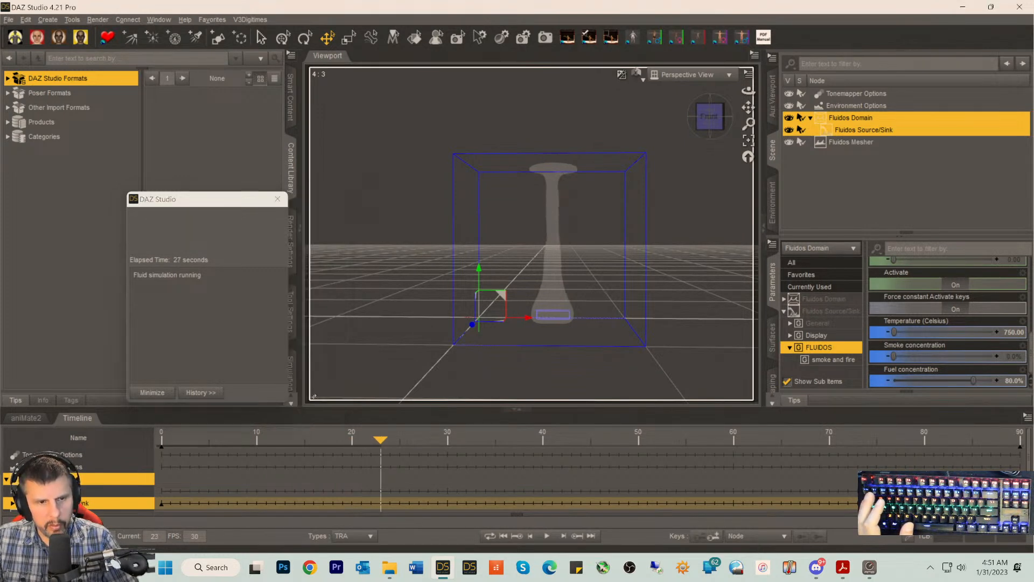
{"action": "left_click", "coordinate": [1011, 382]}
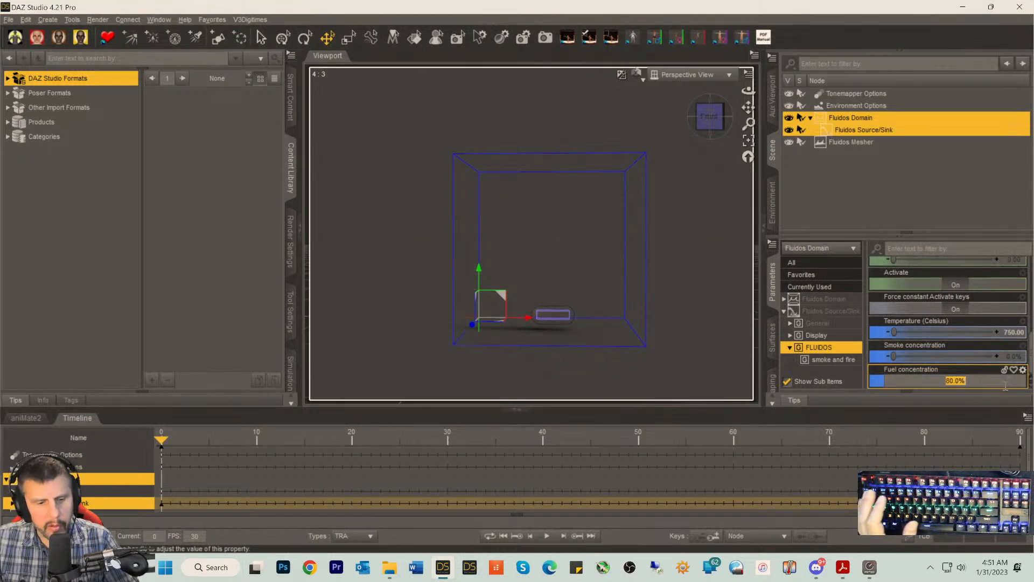
{"action": "type", "text": "70"}
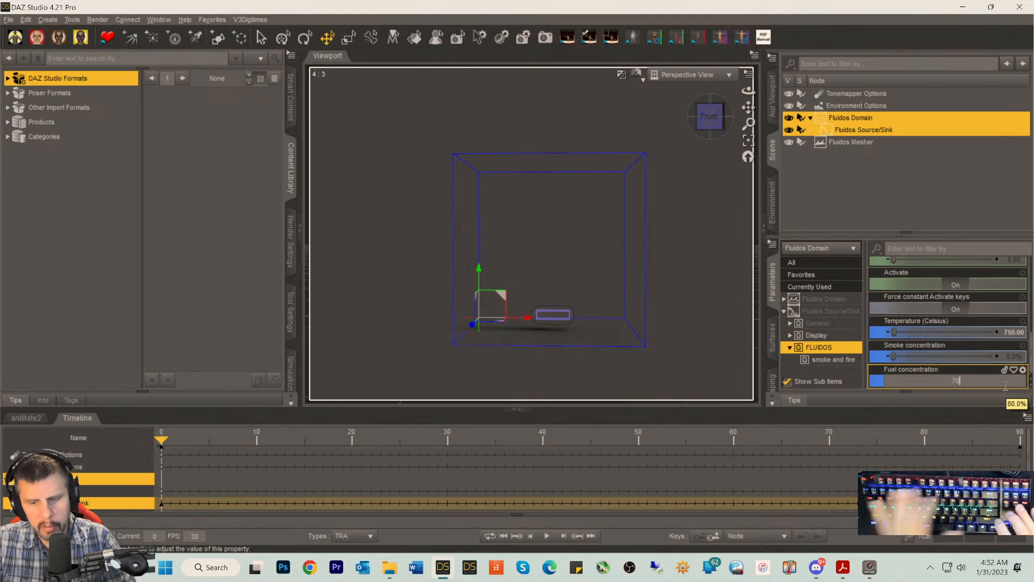
{"action": "key", "text": "Return"}
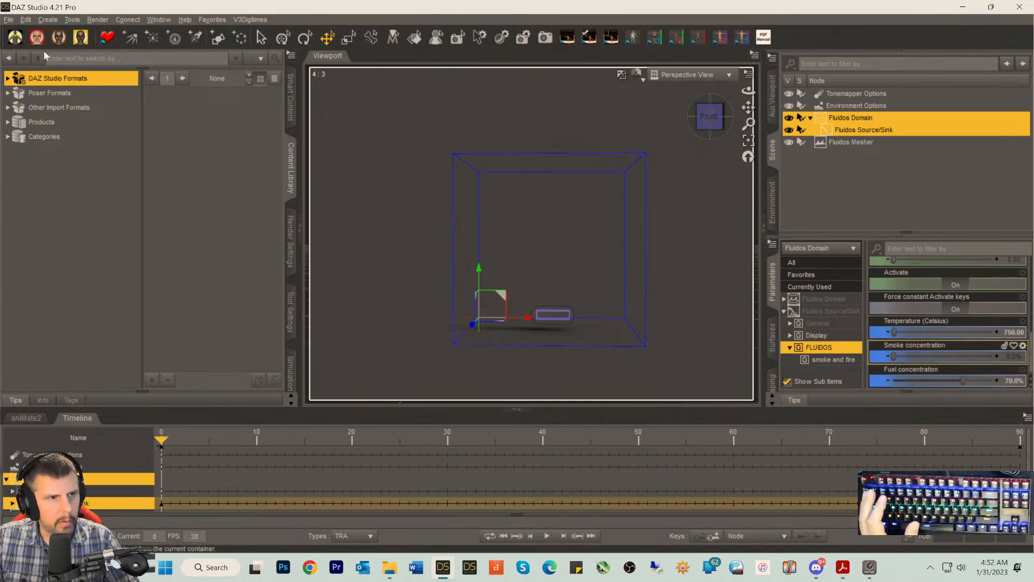
{"action": "left_click", "coordinate": [25, 20]}
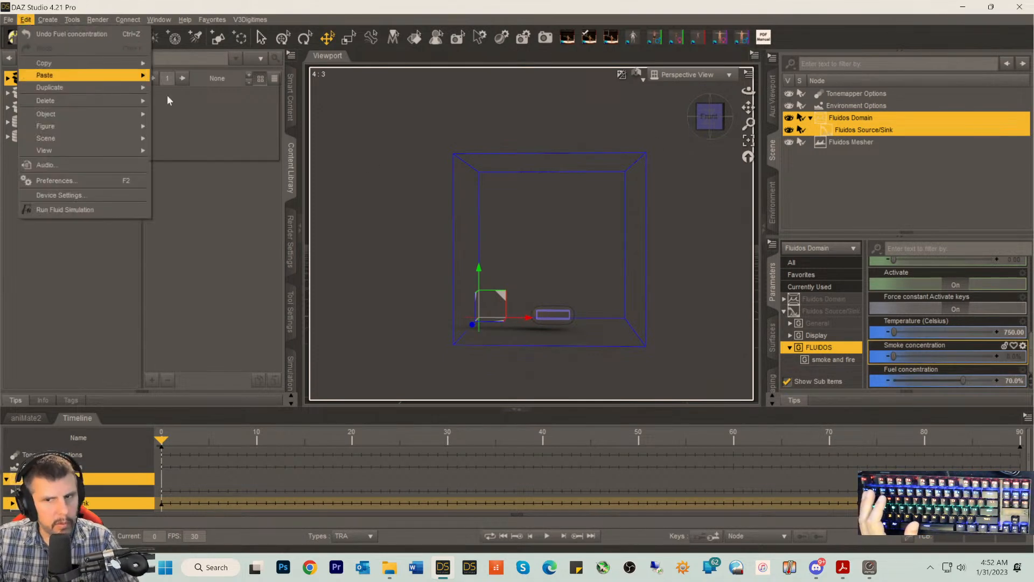
- Lower the Fluidos Source/Sink's Fuel concentration to 65%
{"action": "left_click", "coordinate": [992, 380]}
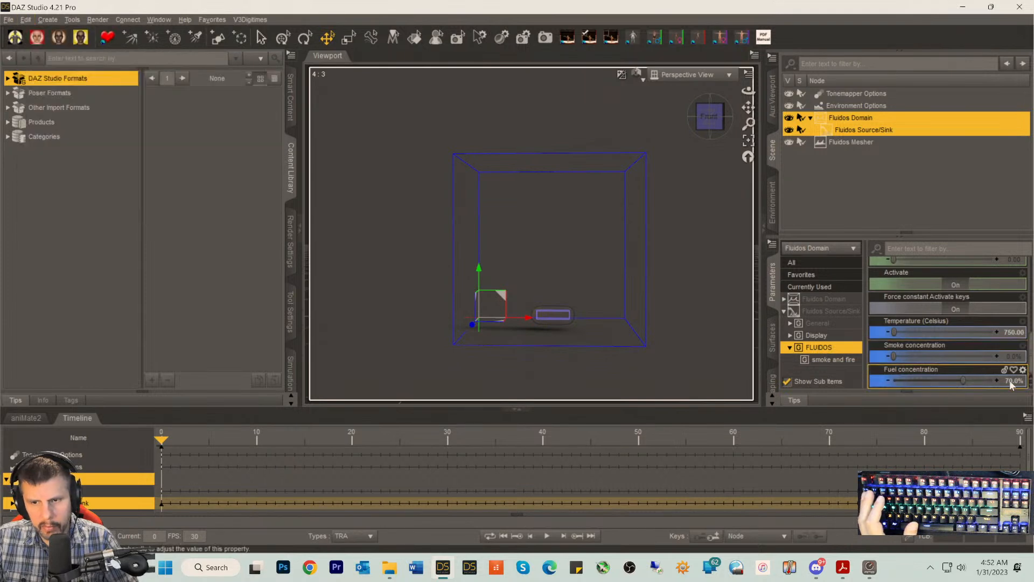
{"action": "left_click", "coordinate": [1009, 380]}
{"action": "type", "text": "65"}
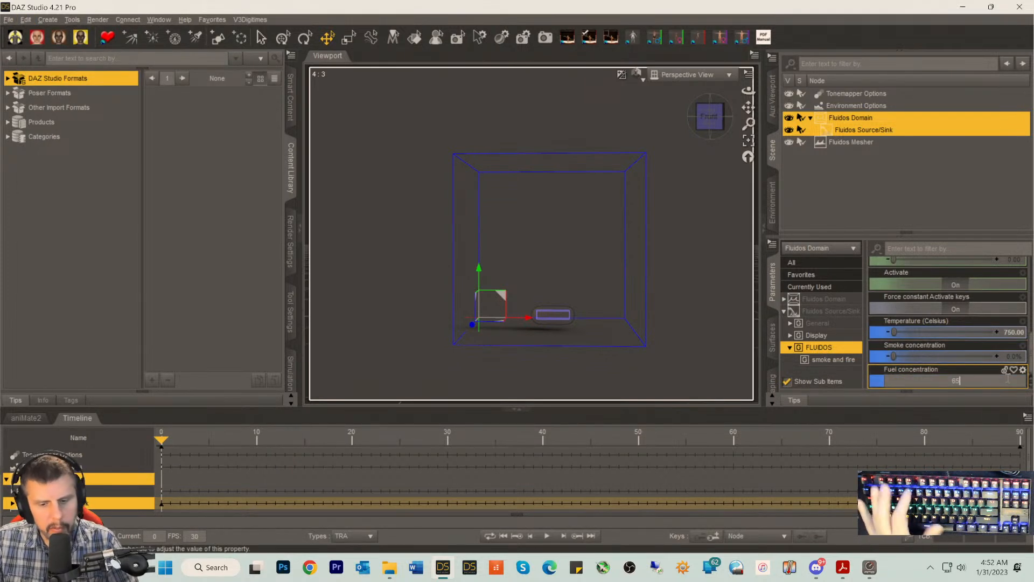
{"action": "key", "text": "Return"}
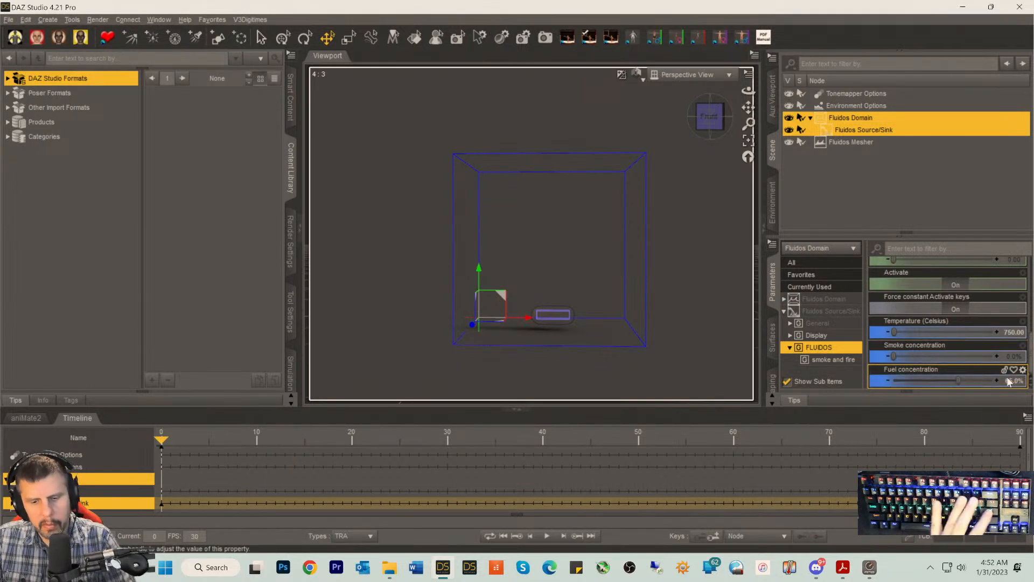
- Run the fluid simulation with the 65% fuel concentration, accepting the run dialog's options as they stand
{"action": "left_click", "coordinate": [25, 20]}
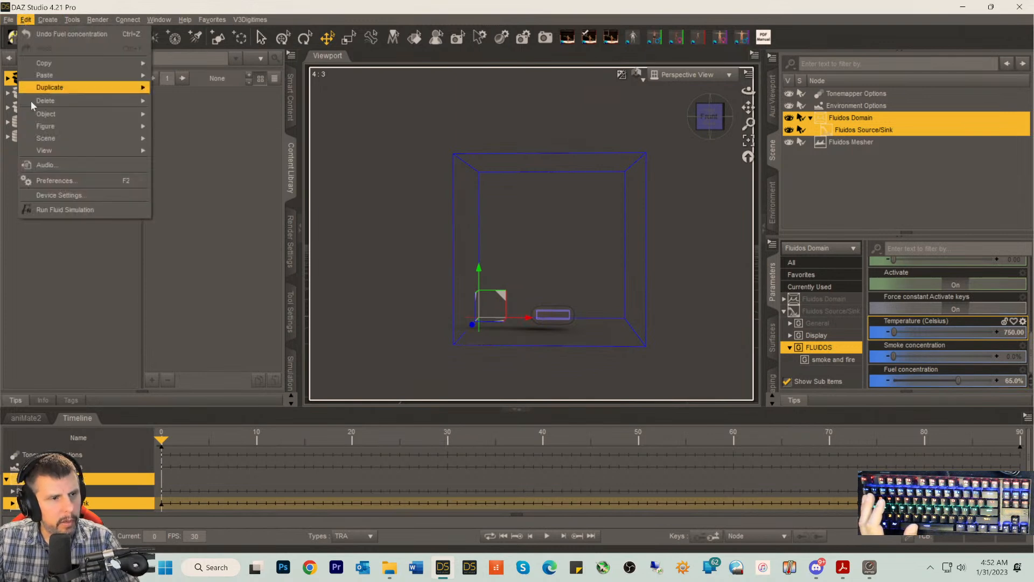
{"action": "left_click", "coordinate": [53, 210]}
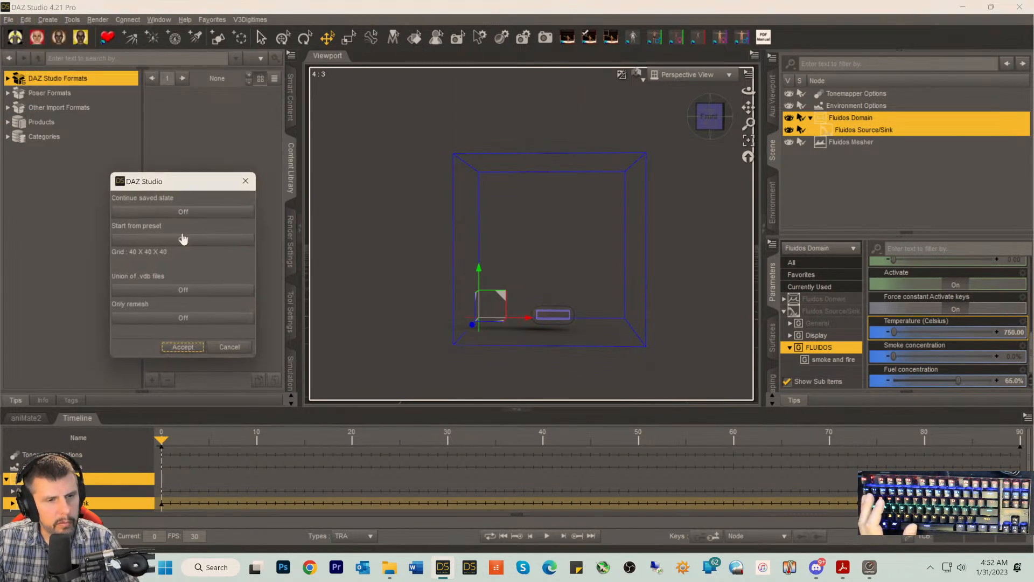
{"action": "left_click", "coordinate": [182, 346]}
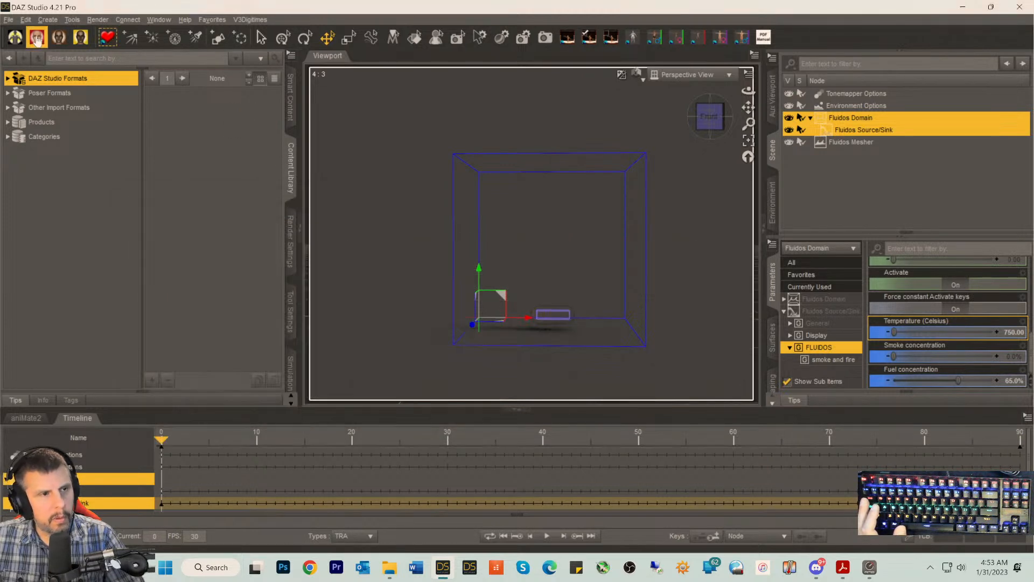
- Save the scene as a new file named "Project 3 90.duf" in the Fluidos Project 3 folder, accepting the save options
{"action": "left_click", "coordinate": [9, 20]}
{"action": "mouse_move", "coordinate": [81, 104]}
{"action": "left_click", "coordinate": [148, 108]}
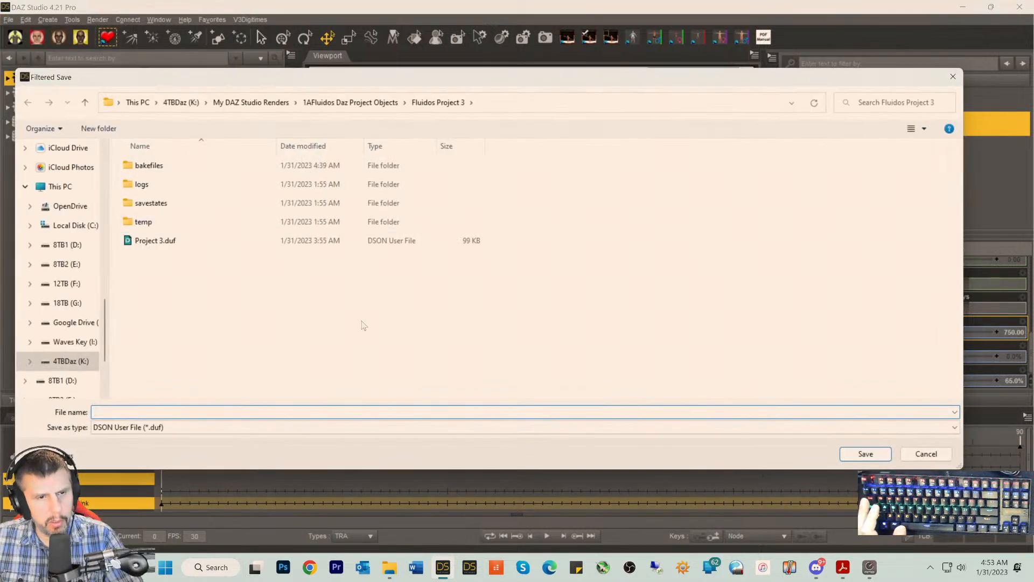
{"action": "left_click", "coordinate": [156, 242]}
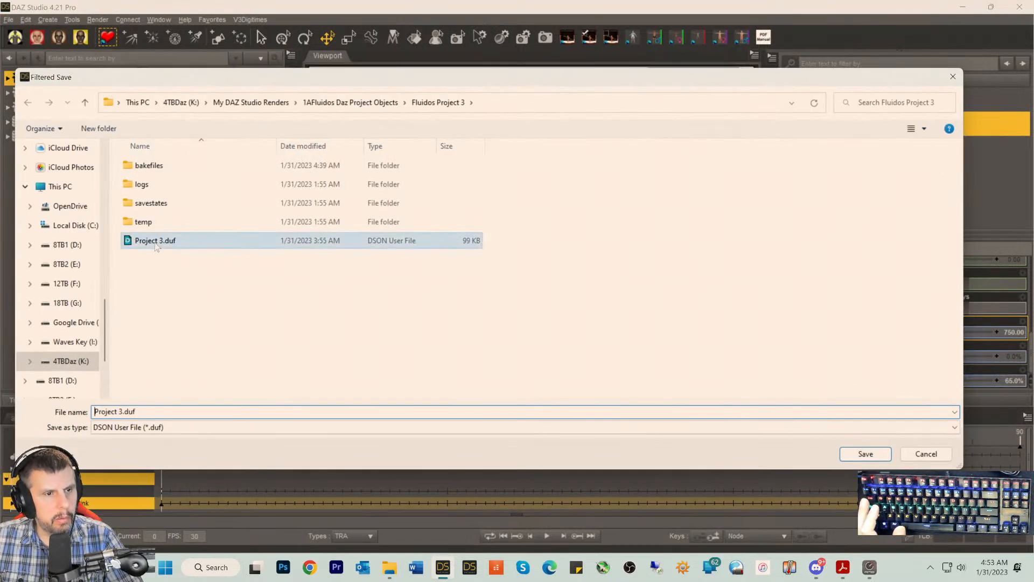
{"action": "left_click", "coordinate": [123, 413]}
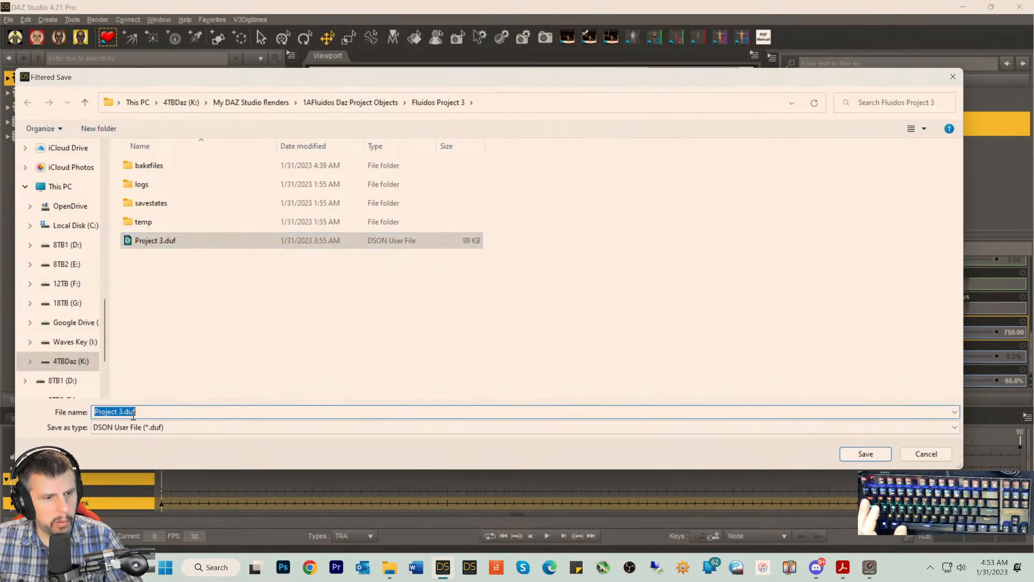
{"action": "left_click", "coordinate": [122, 412]}
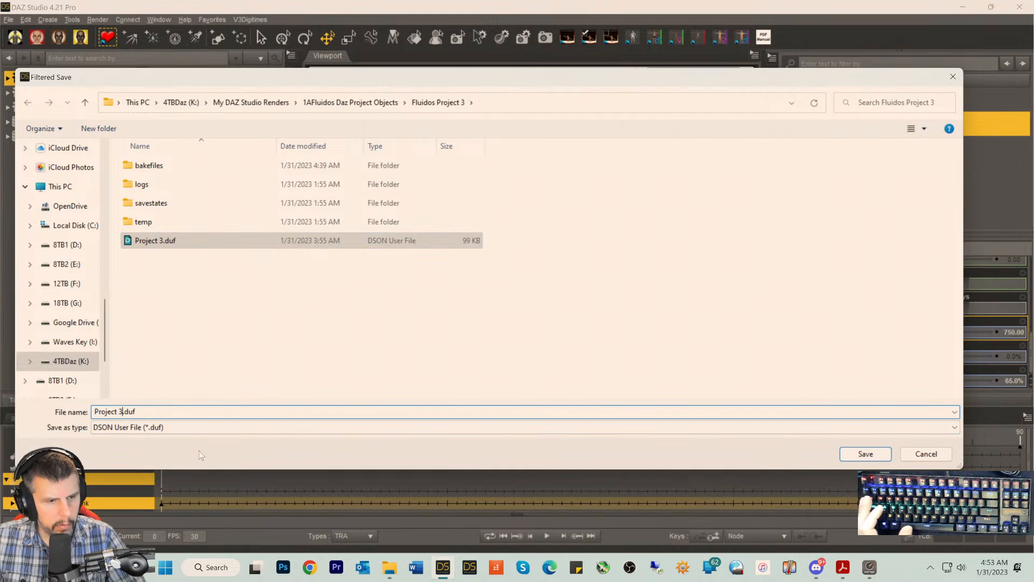
{"action": "type", "text": "90"}
{"action": "key", "text": "Return"}
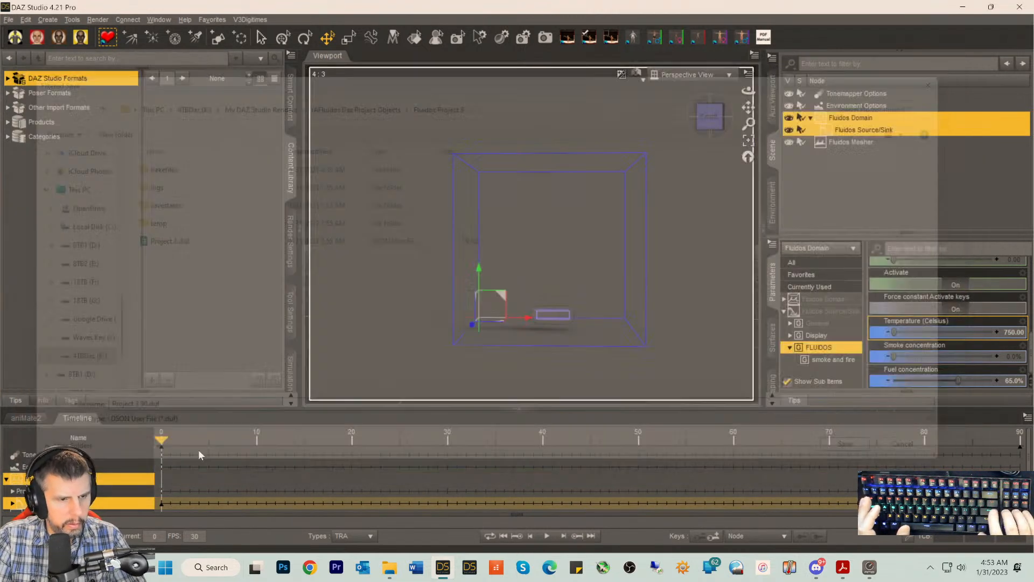
{"action": "left_click", "coordinate": [571, 359]}
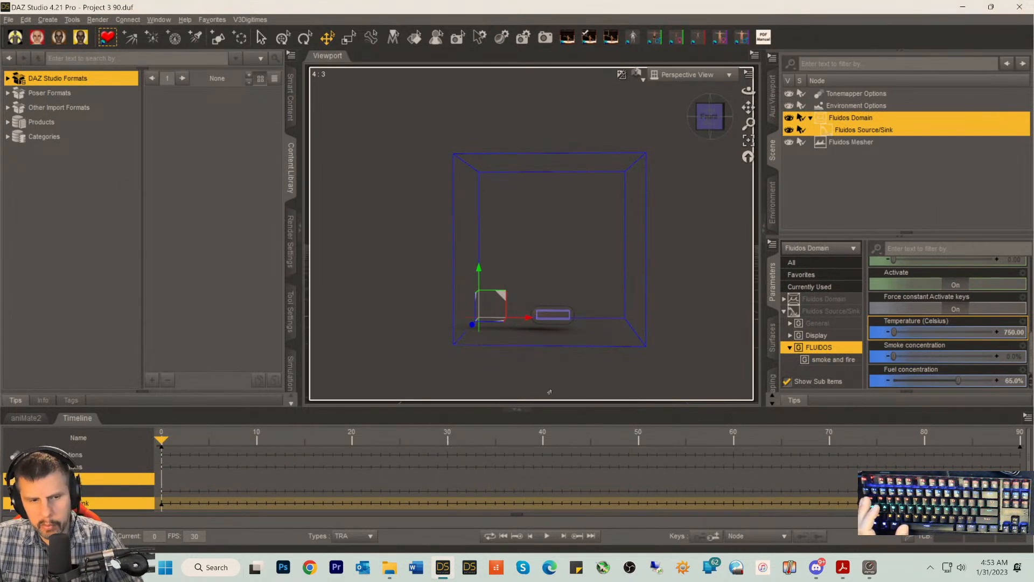
- Set the Max Samples to 500 in the Iray progressive rendering settings
{"action": "left_click", "coordinate": [290, 246]}
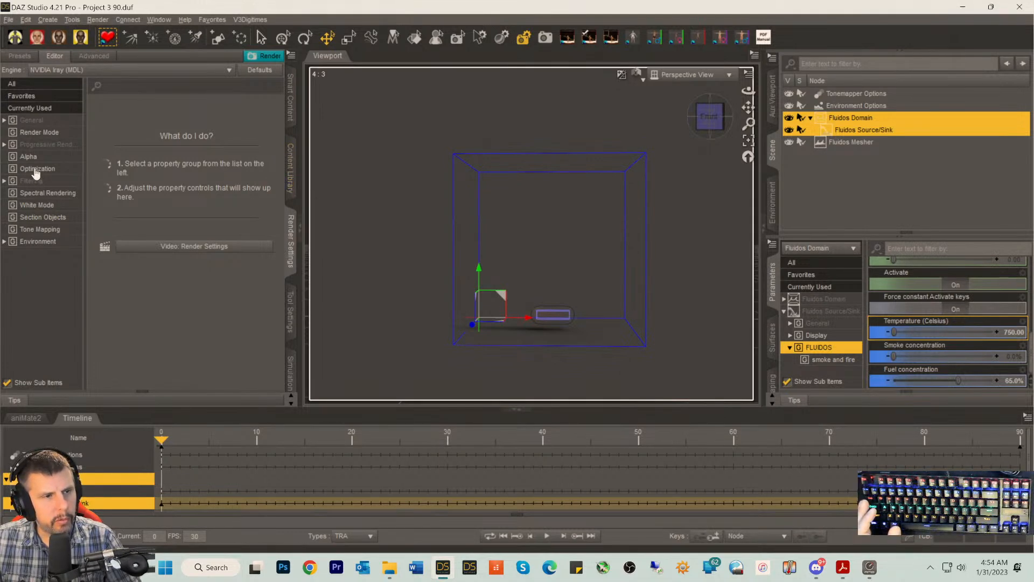
{"action": "left_click", "coordinate": [46, 152]}
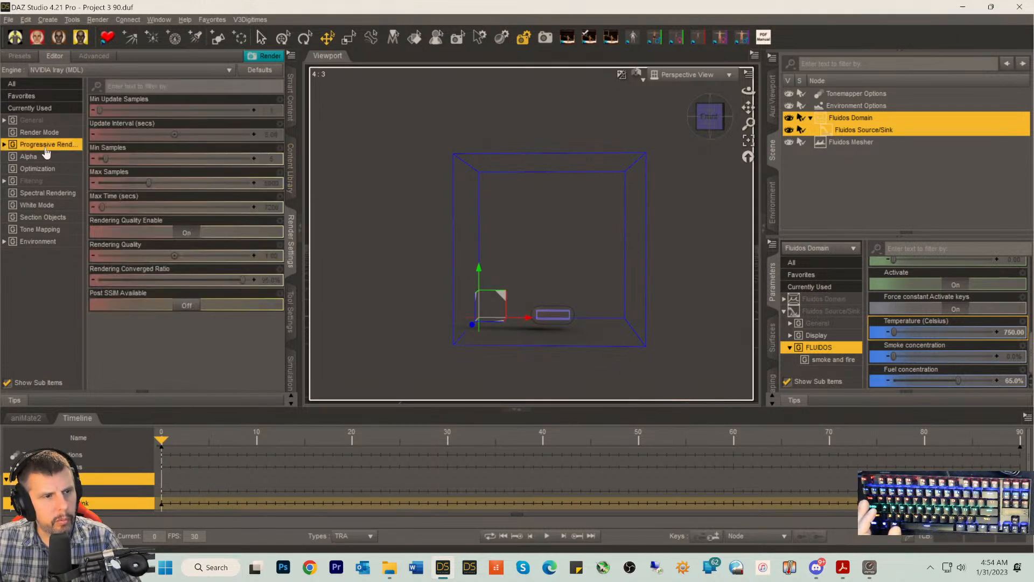
{"action": "left_click", "coordinate": [39, 121]}
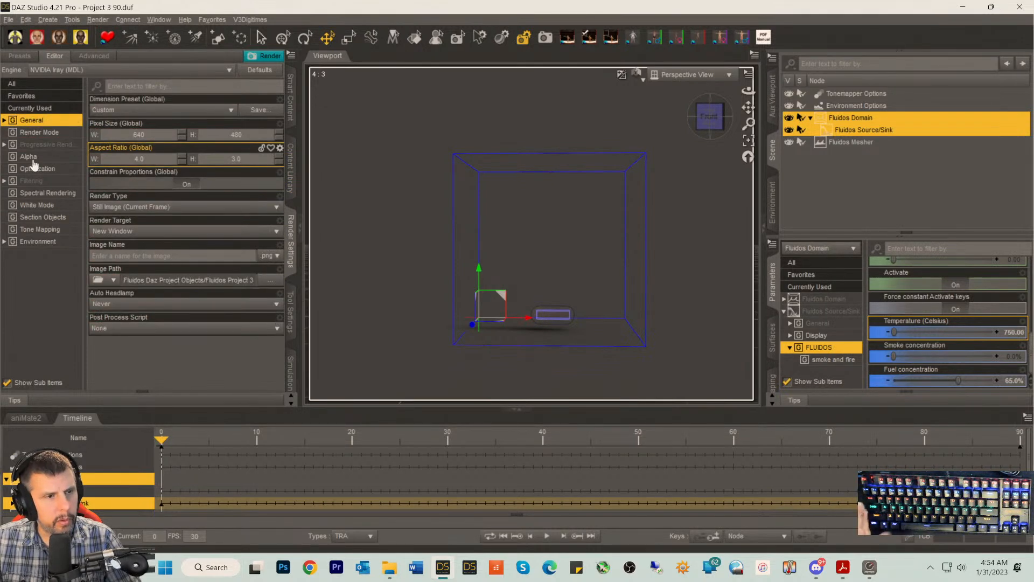
{"action": "left_click", "coordinate": [35, 144]}
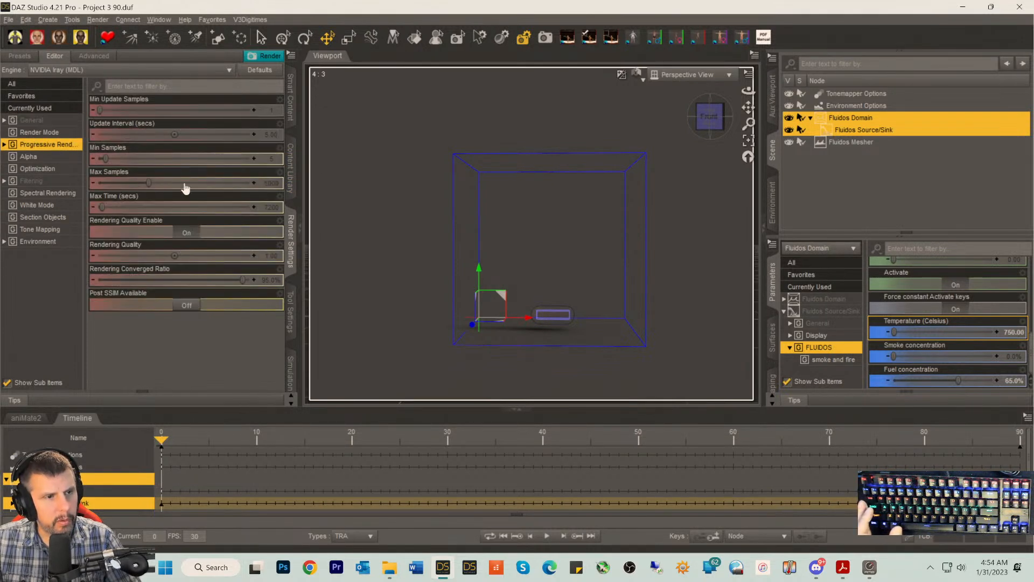
{"action": "left_click", "coordinate": [273, 186]}
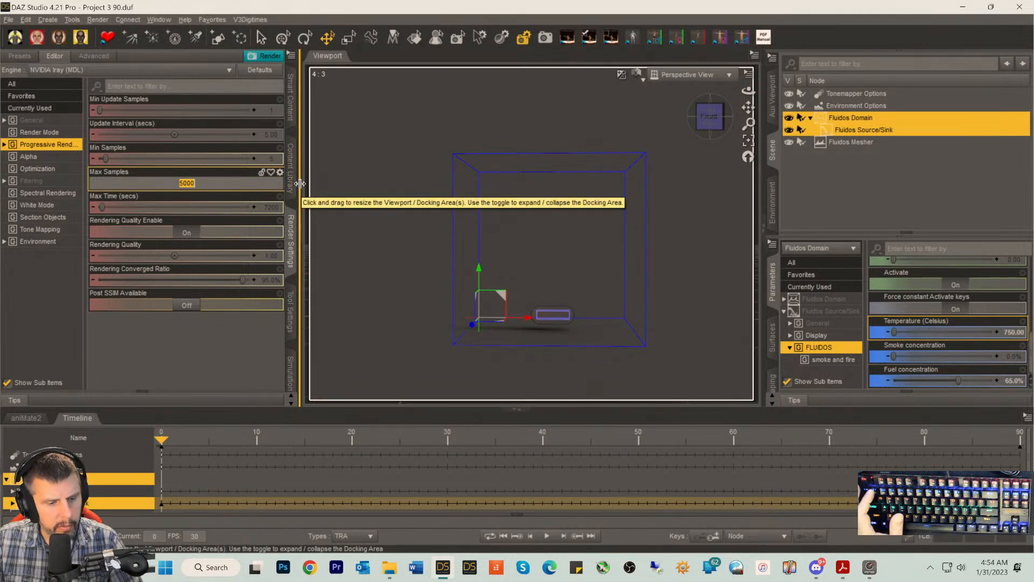
{"action": "type", "text": "500"}
{"action": "key", "text": "Return"}
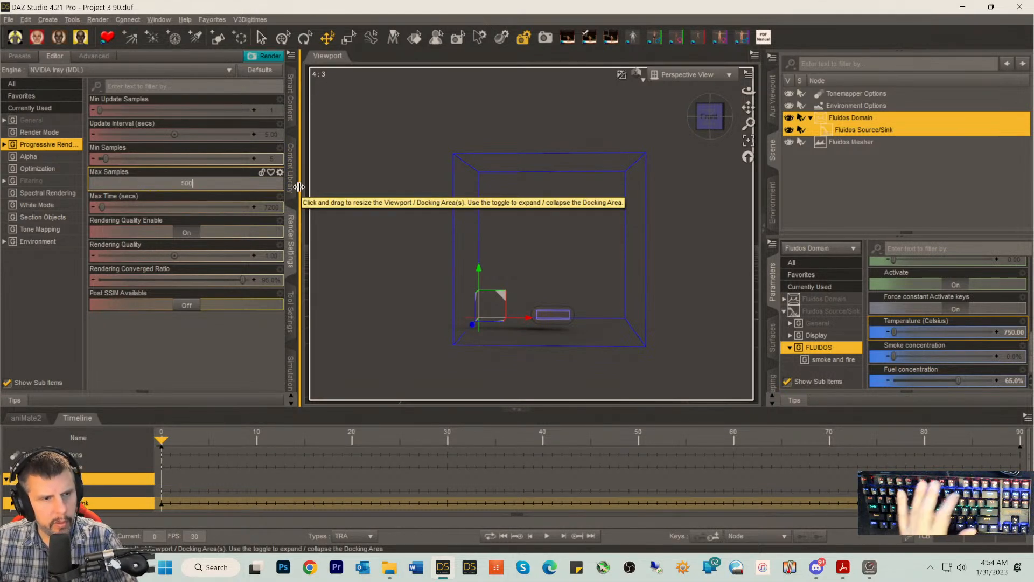
- Limit the progressive render's Max Time to 30 seconds and turn Rendering Quality Enable off
{"action": "left_click", "coordinate": [270, 207]}
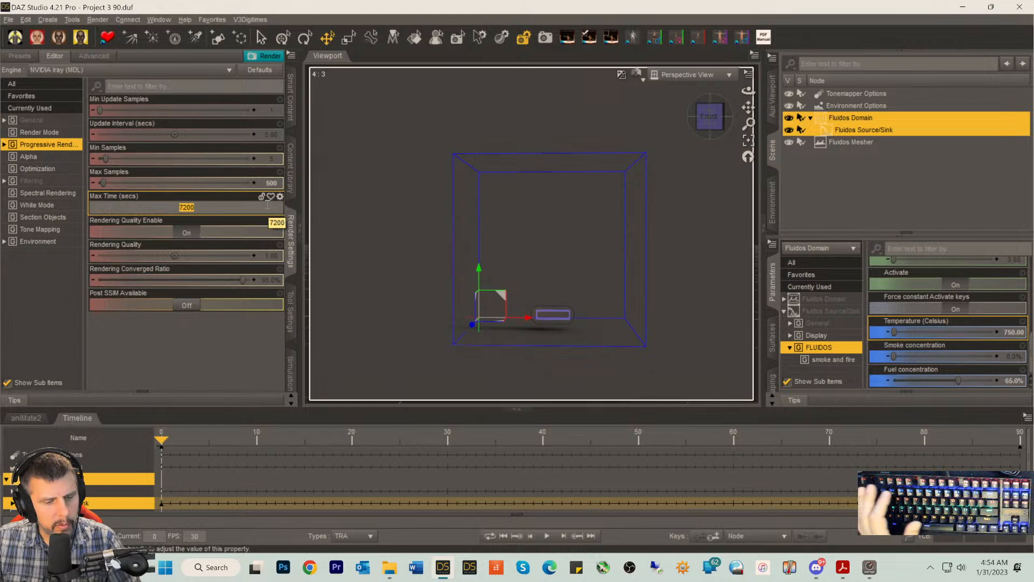
{"action": "type", "text": "5"}
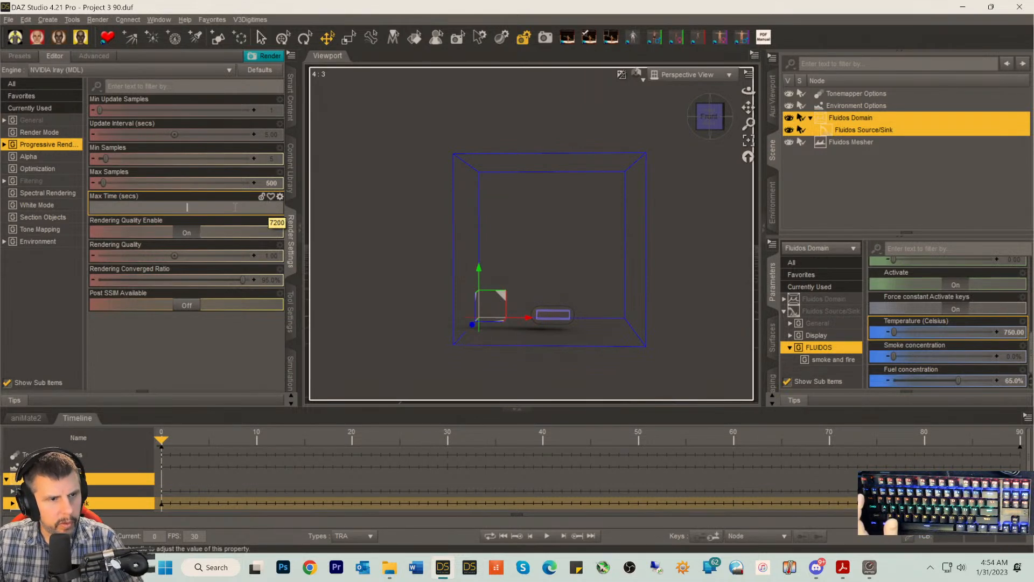
{"action": "type", "text": "30"}
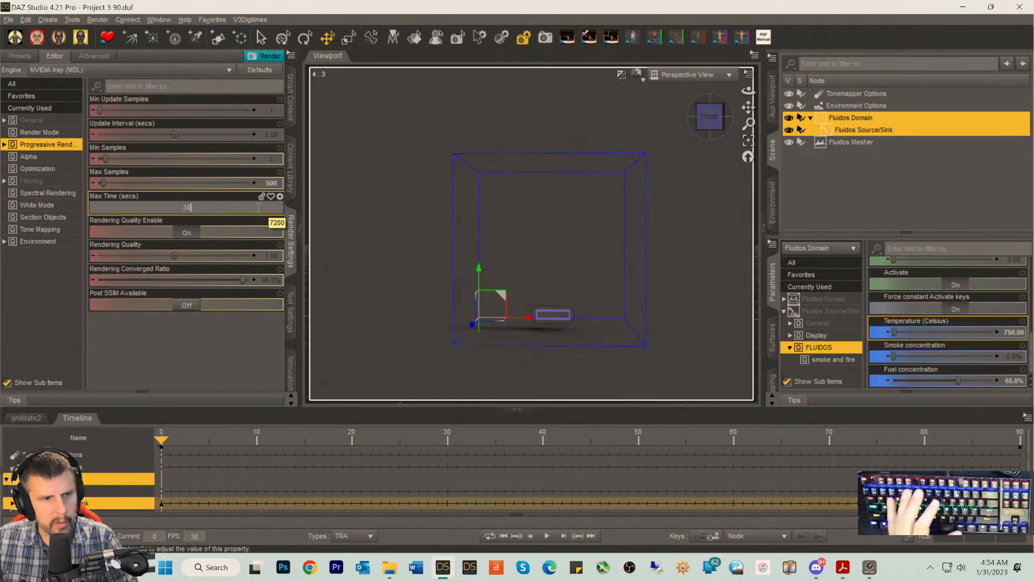
{"action": "key", "text": "Return"}
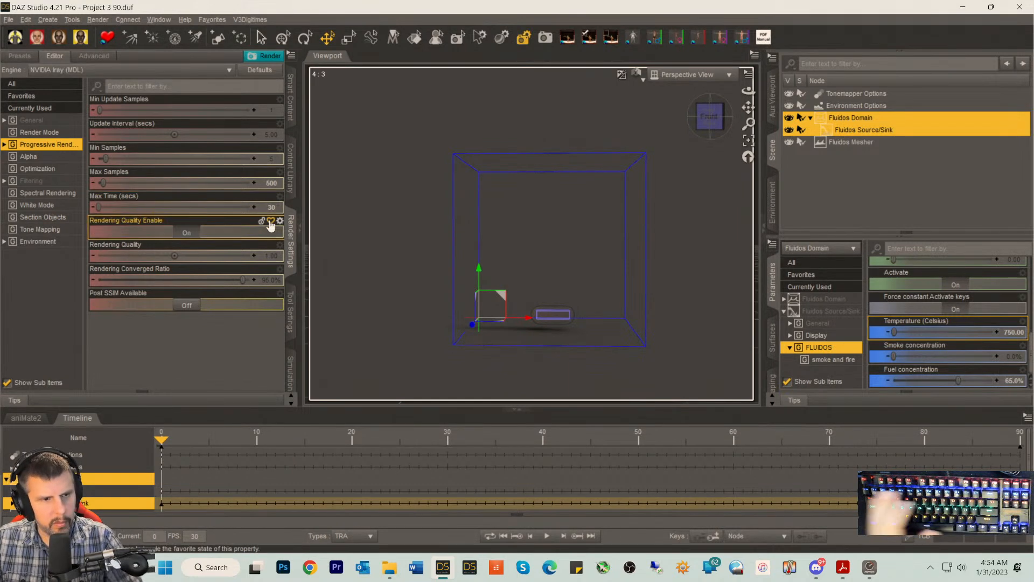
{"action": "left_click", "coordinate": [187, 233]}
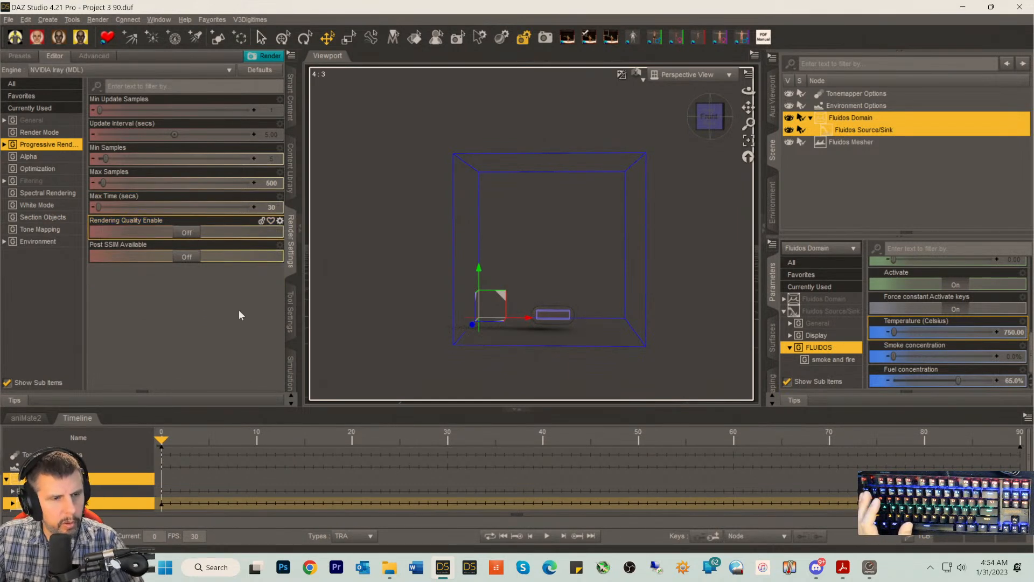
- Render the current frame as a test image and close the result without saving
{"action": "left_click", "coordinate": [263, 57]}
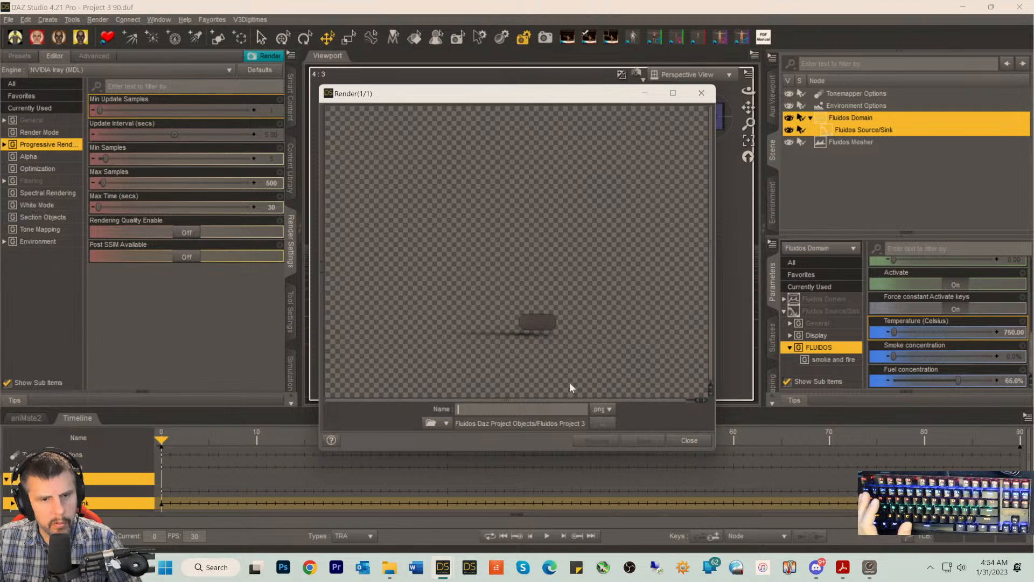
{"action": "left_click", "coordinate": [683, 441]}
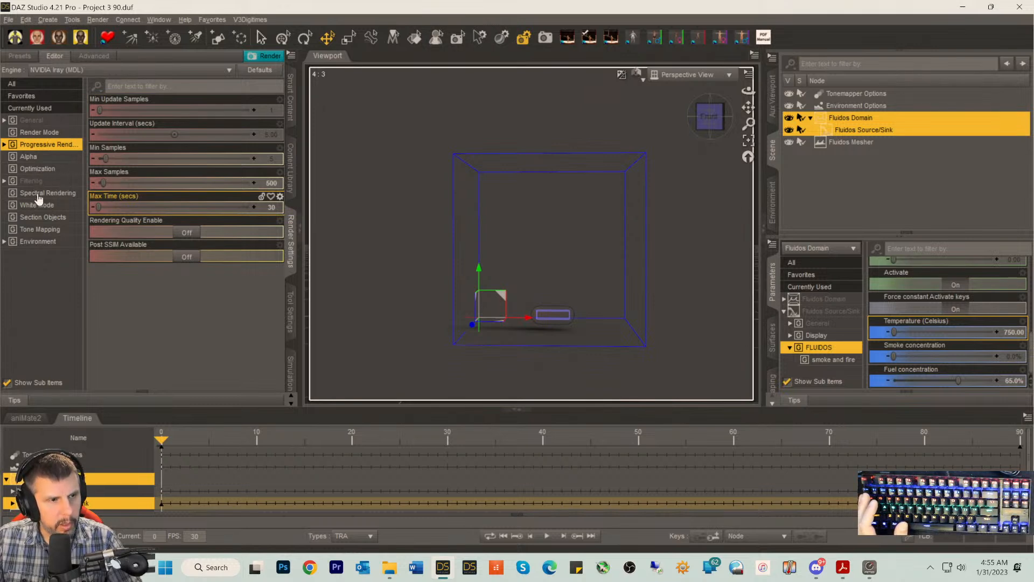
- Set the Render Type to Movie, name it Flame, and render frames 0 to 90 as AVI with Full Frames (Uncompressed) compression
{"action": "left_click", "coordinate": [32, 121]}
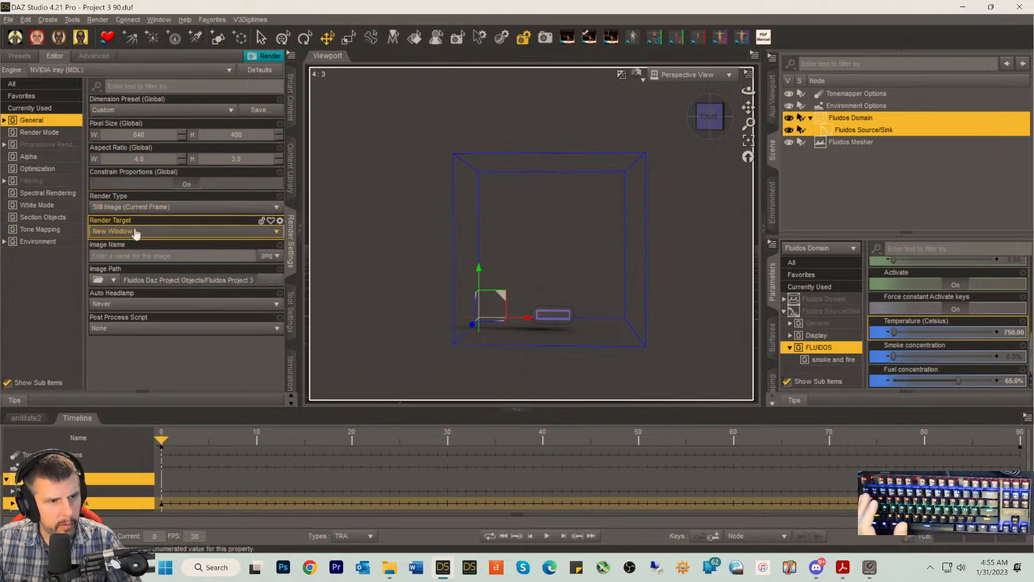
{"action": "left_click", "coordinate": [156, 207]}
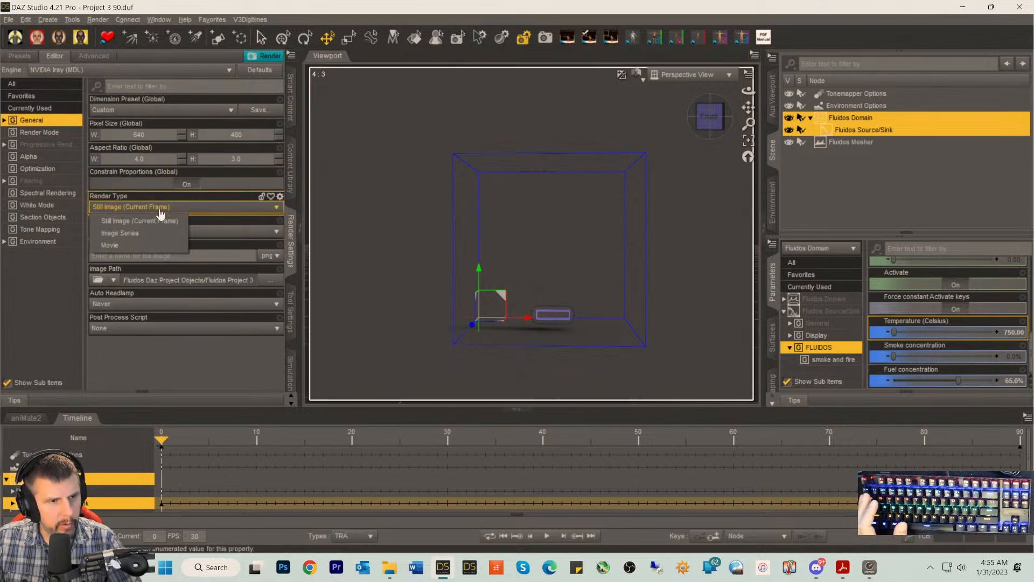
{"action": "left_click", "coordinate": [128, 246]}
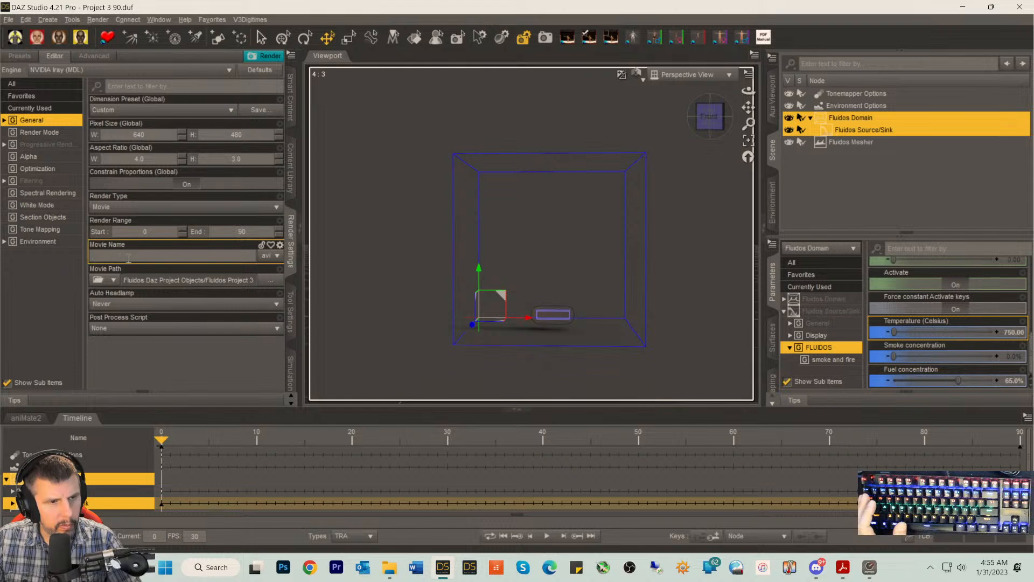
{"action": "type", "text": "Flame"}
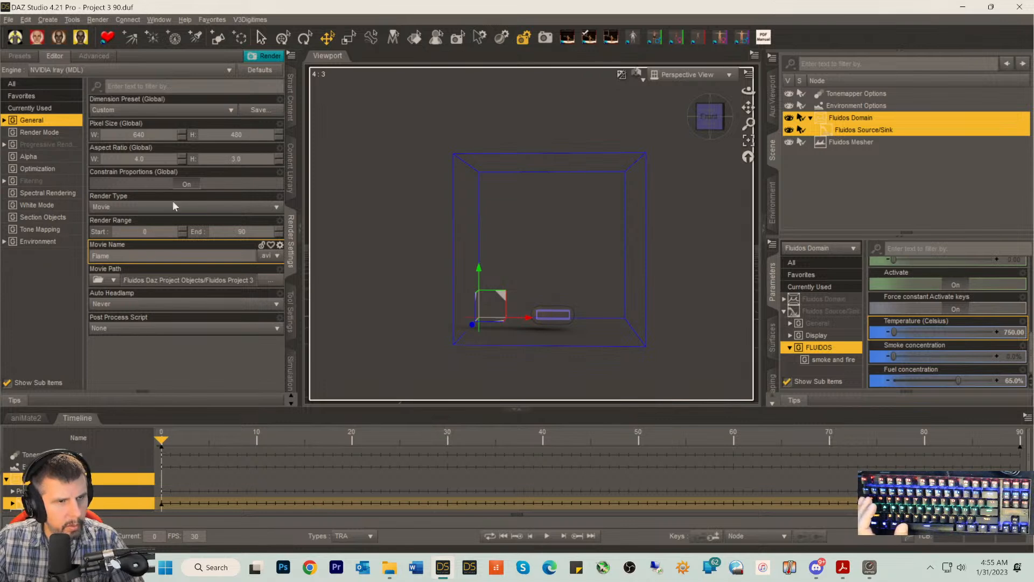
{"action": "left_click", "coordinate": [264, 55]}
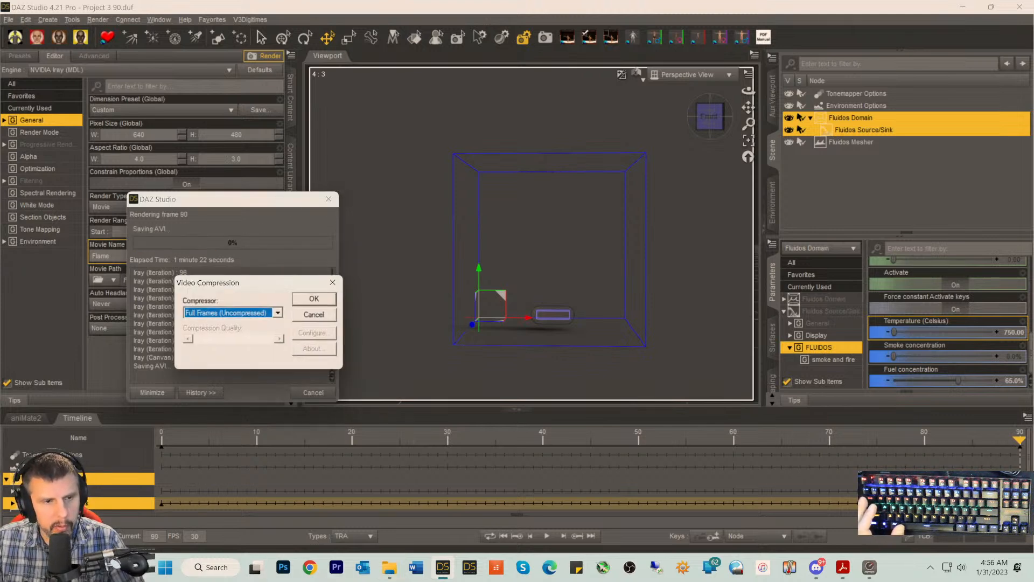
{"action": "left_click", "coordinate": [301, 298]}
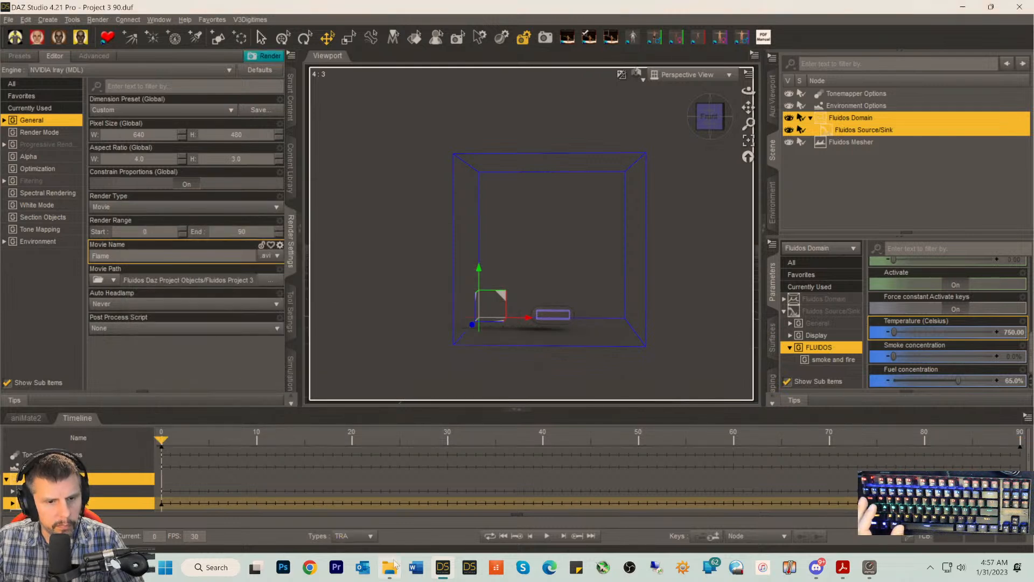
- Switch to File Explorer, play Flame.avi from the Fluidos Project 3 folder in a maximized player, and close it
{"action": "left_click", "coordinate": [387, 568]}
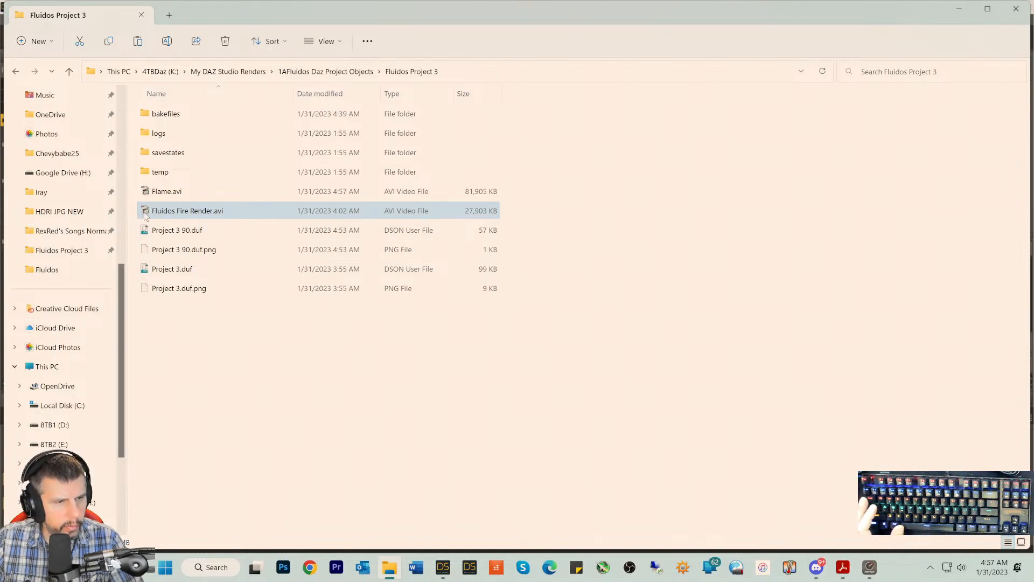
{"action": "double_click", "coordinate": [156, 192]}
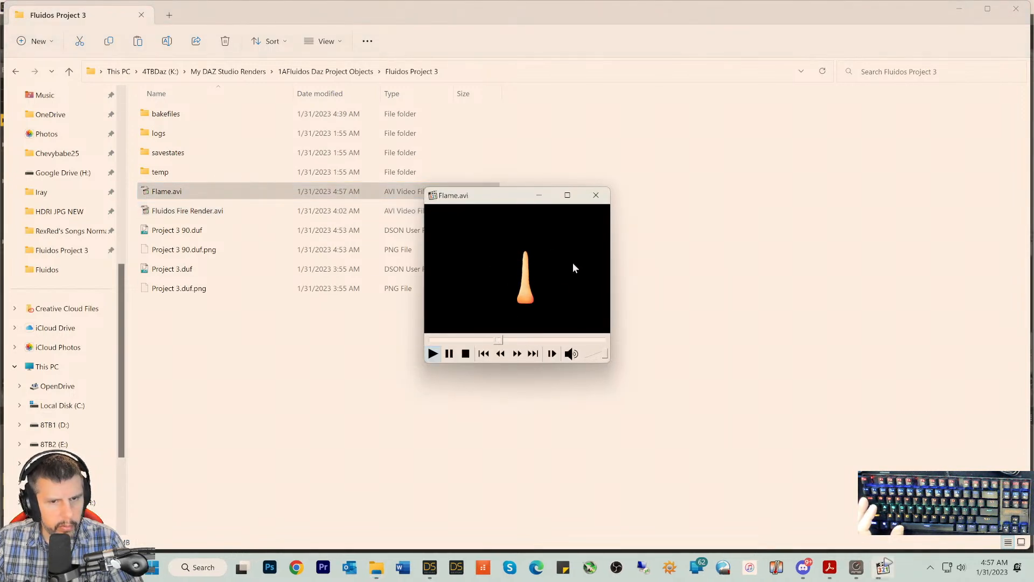
{"action": "left_click", "coordinate": [567, 195]}
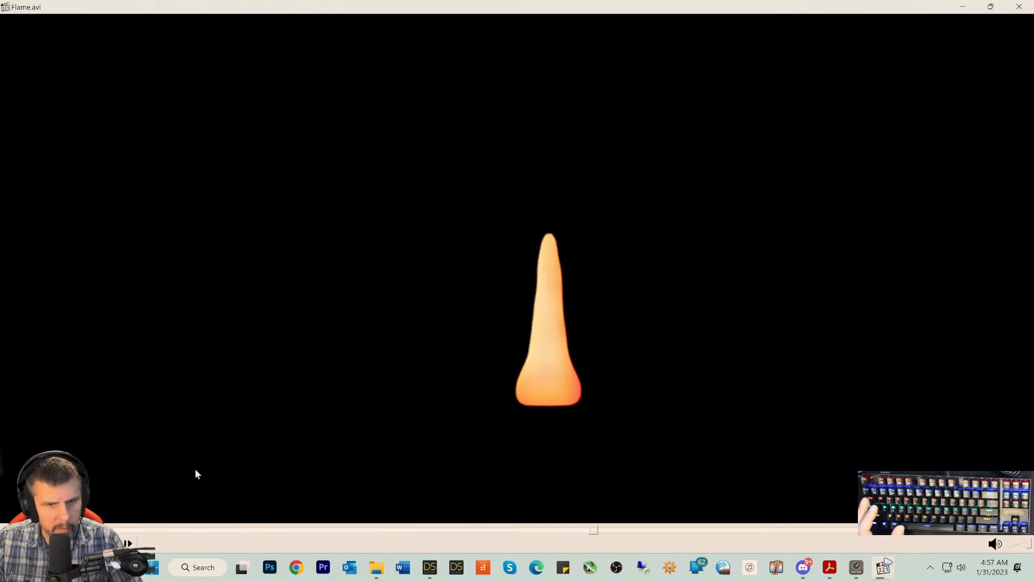
{"action": "left_click", "coordinate": [1023, 8]}
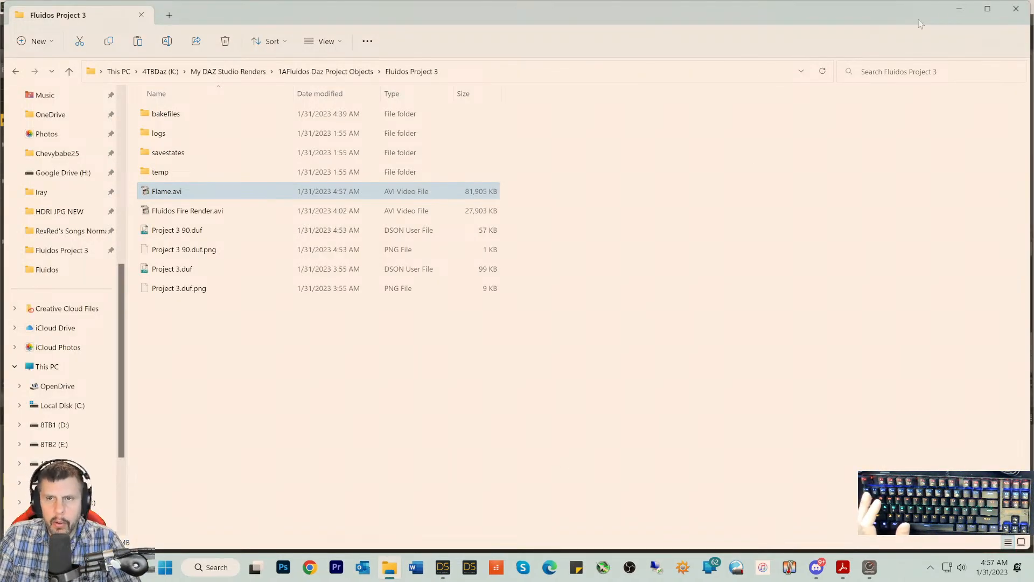
{"action": "left_click", "coordinate": [960, 9]}
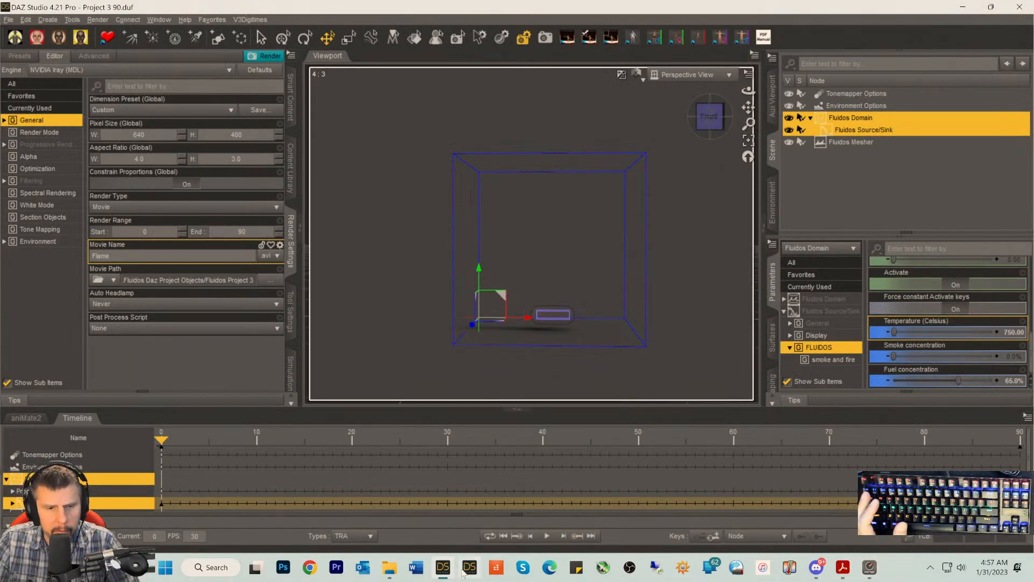
- Return to the Fluidos Project 3 folder and replay Flame.avi to review the flame's motion again, ending back in the DAZ Studio scene
{"action": "left_click", "coordinate": [389, 567]}
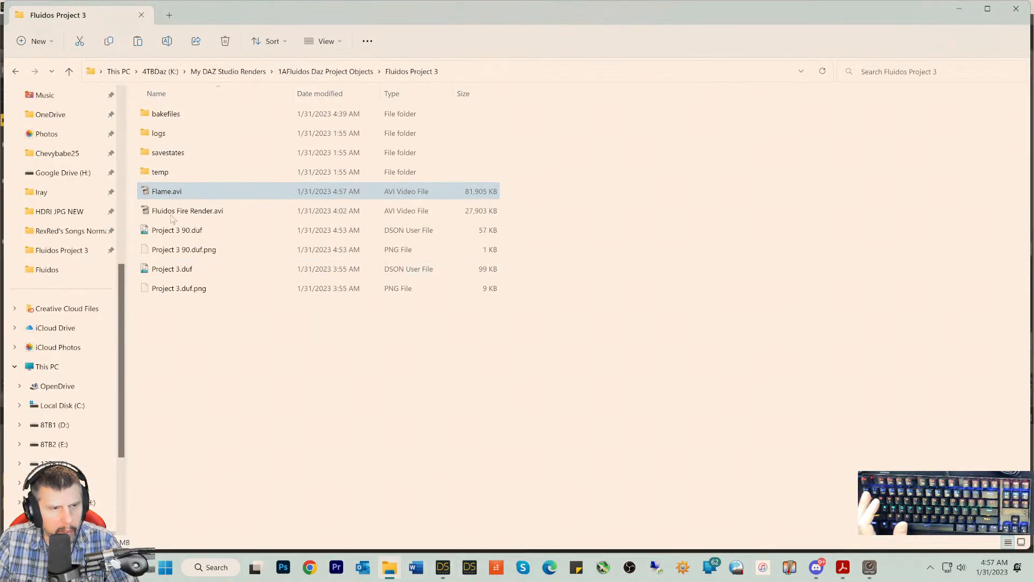
{"action": "double_click", "coordinate": [144, 193]}
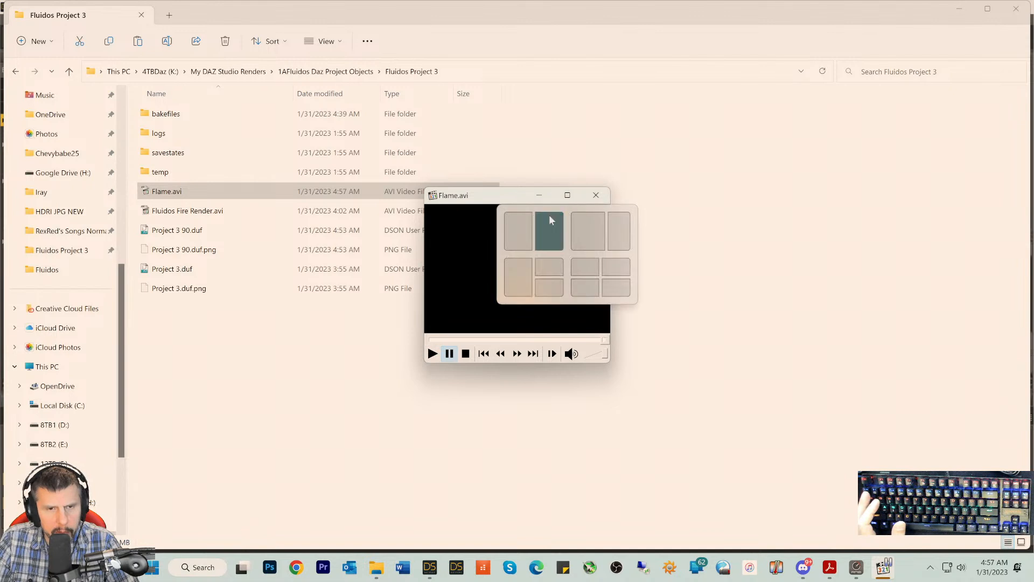
{"action": "left_click_drag", "start_coordinate": [498, 200], "coordinate": [482, 217]}
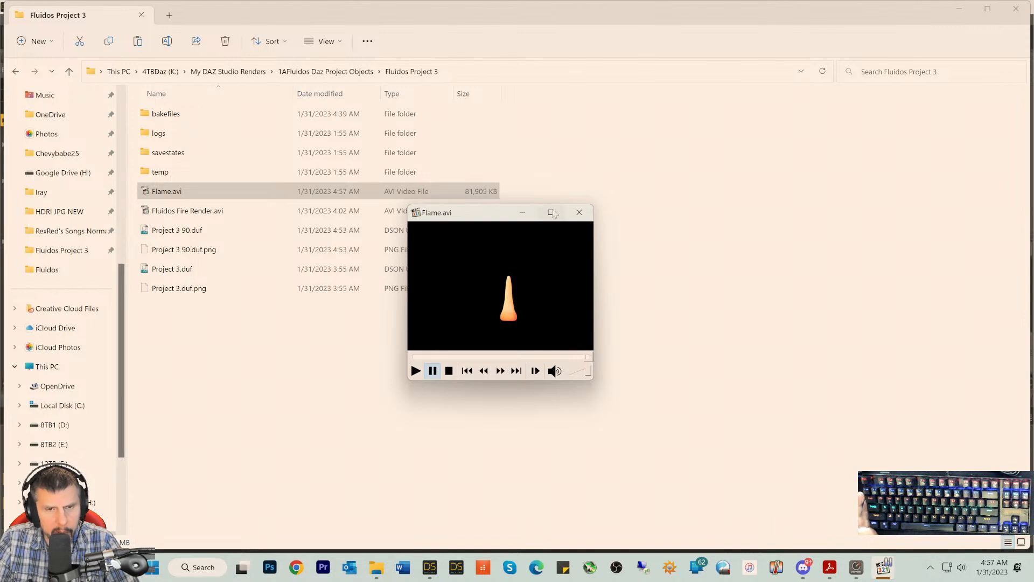
{"action": "left_click", "coordinate": [549, 213]}
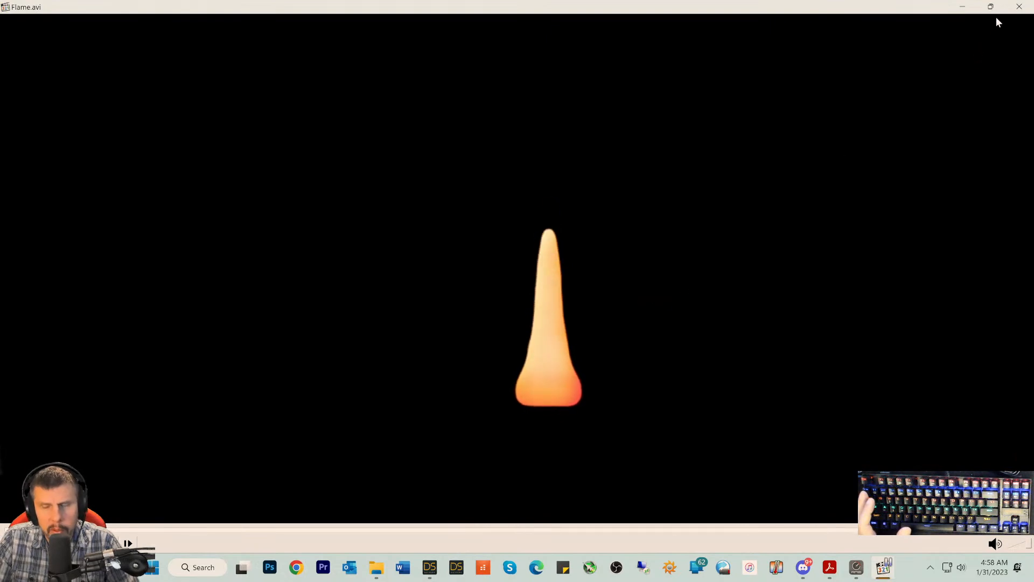
{"action": "left_click", "coordinate": [1012, 10]}
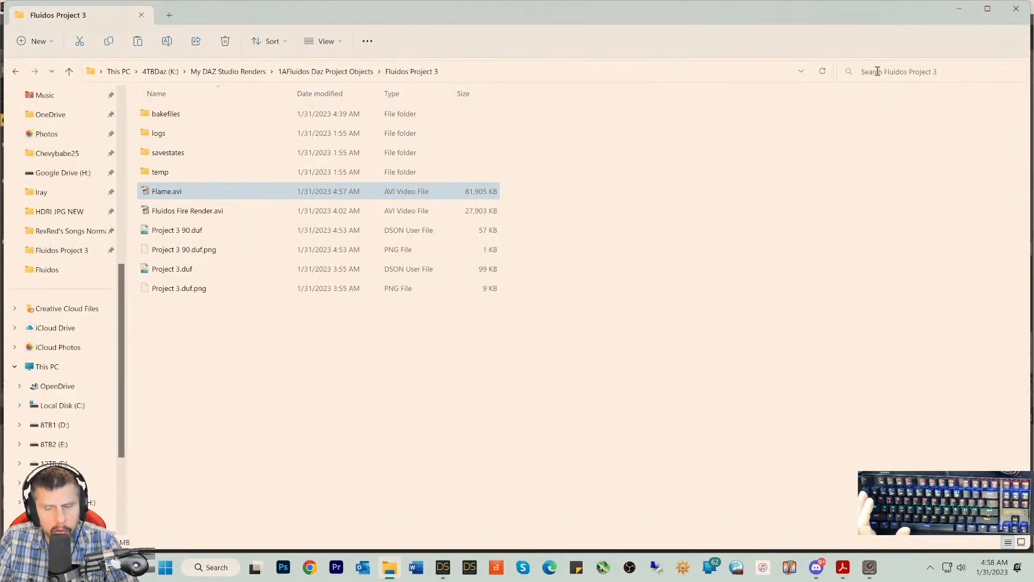
{"action": "left_click", "coordinate": [959, 8]}
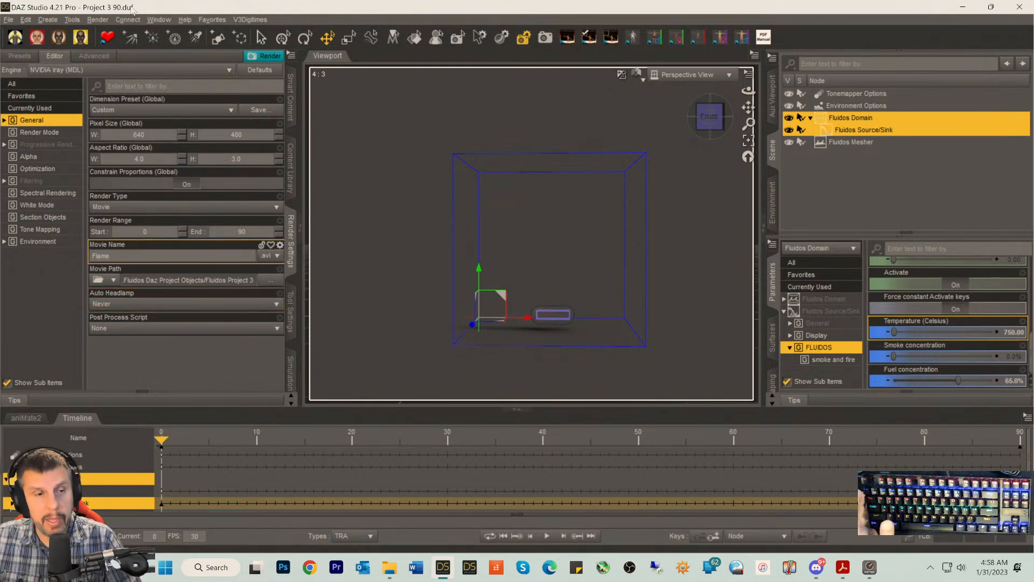
- Create a new camera named Camera that copies the active Perspective View
{"action": "left_click", "coordinate": [39, 20]}
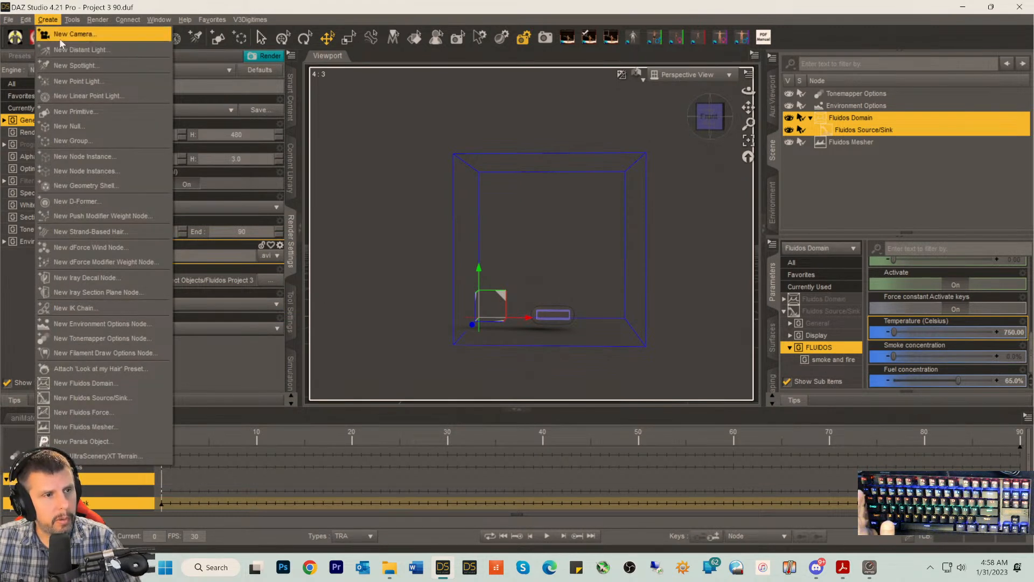
{"action": "left_click", "coordinate": [49, 34]}
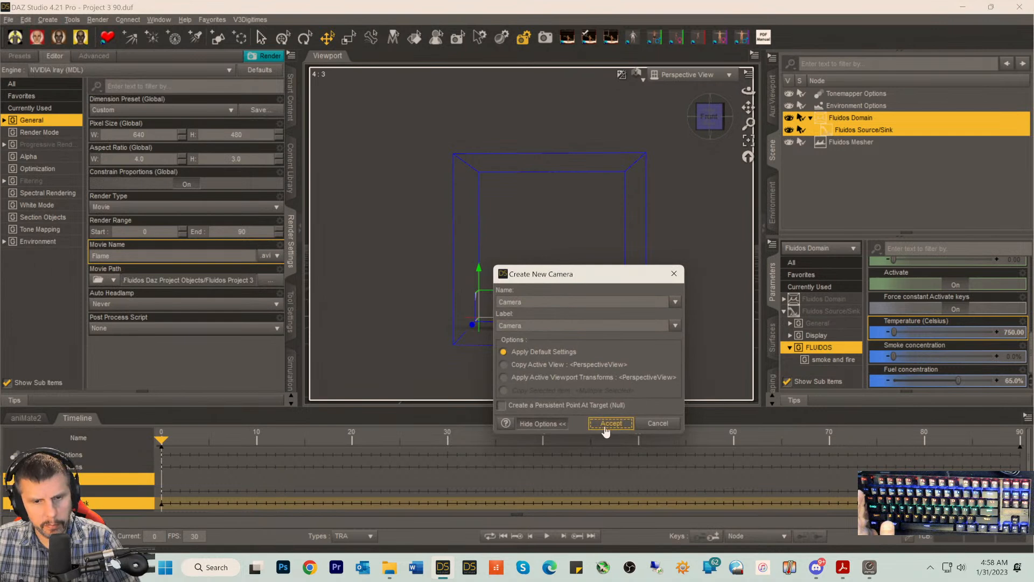
{"action": "left_click", "coordinate": [514, 365]}
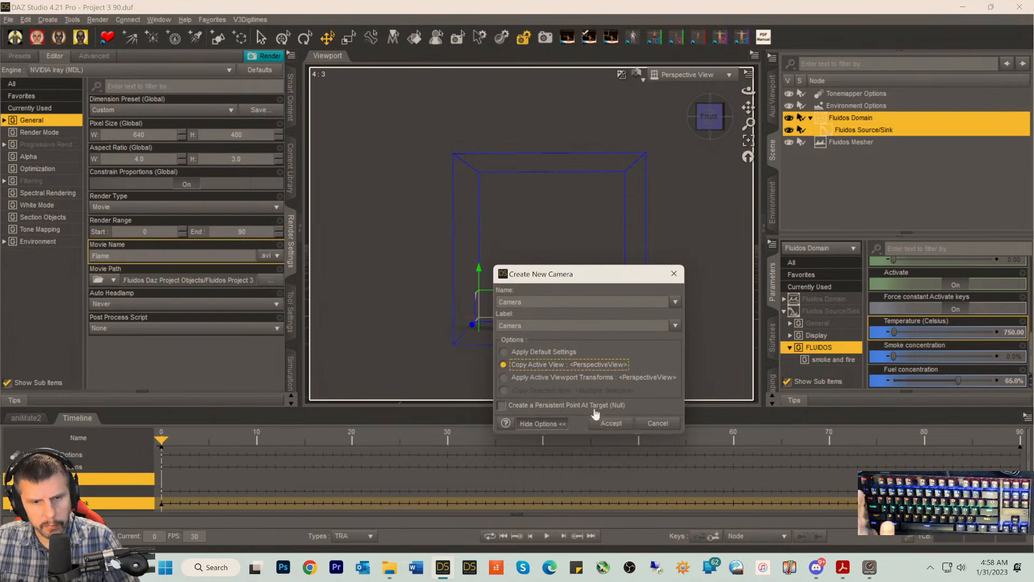
{"action": "left_click", "coordinate": [613, 424]}
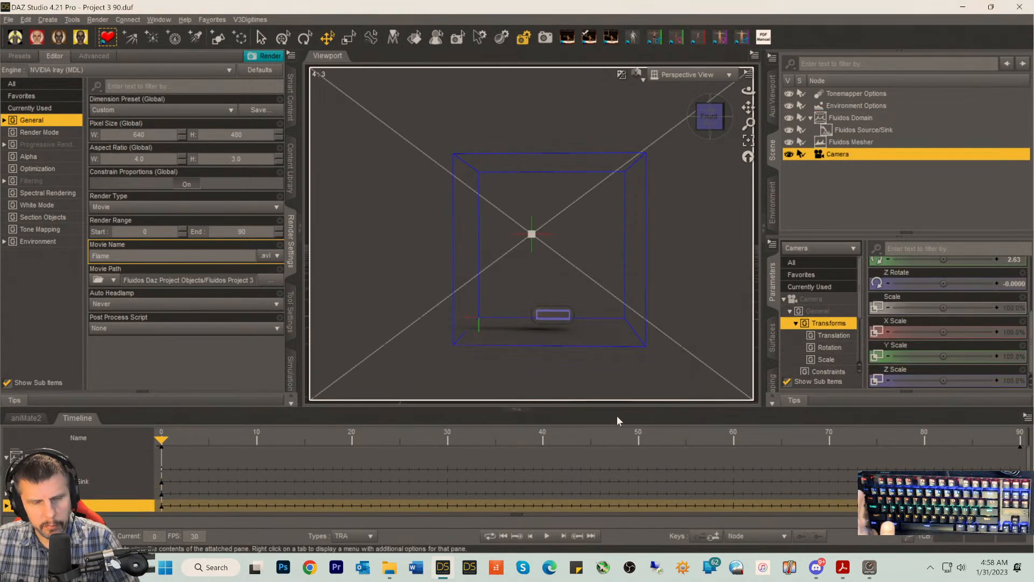